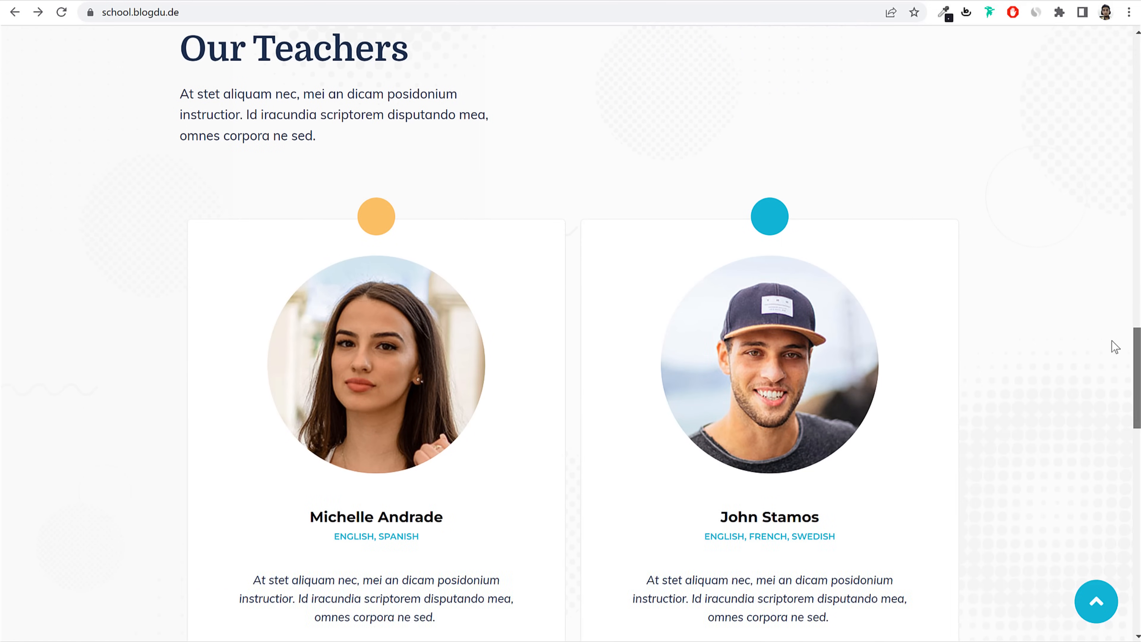
Step: Scroll through the teachers section, return to the top, and log in as the student
scroll(1113, 373, down, 11)
scroll(1109, 433, down, 5)
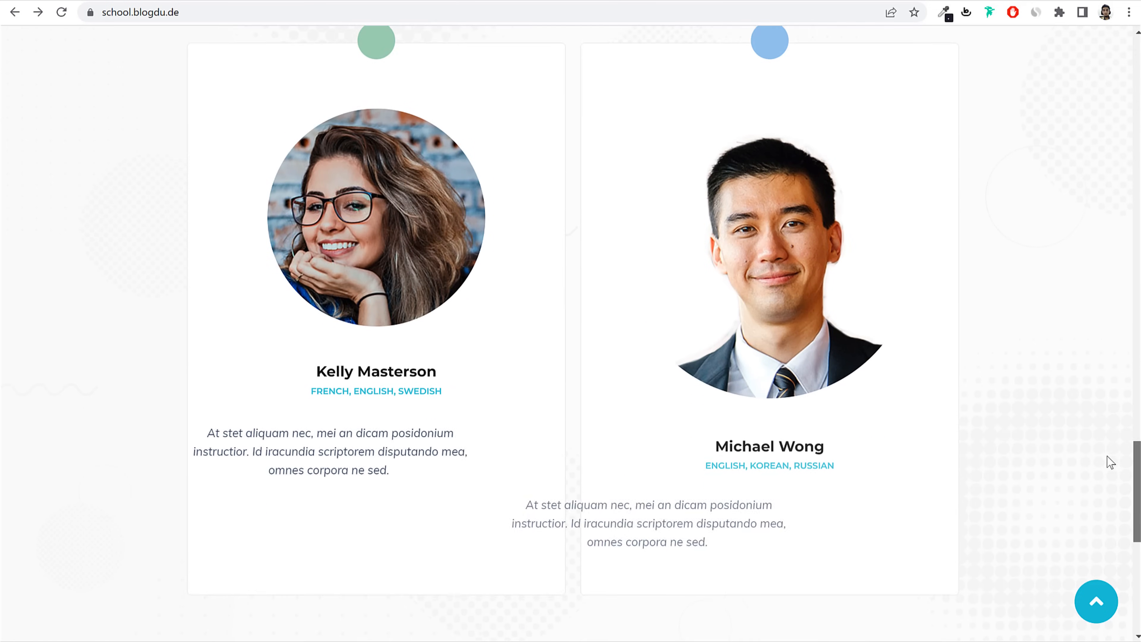
scroll(1106, 462, down, 10)
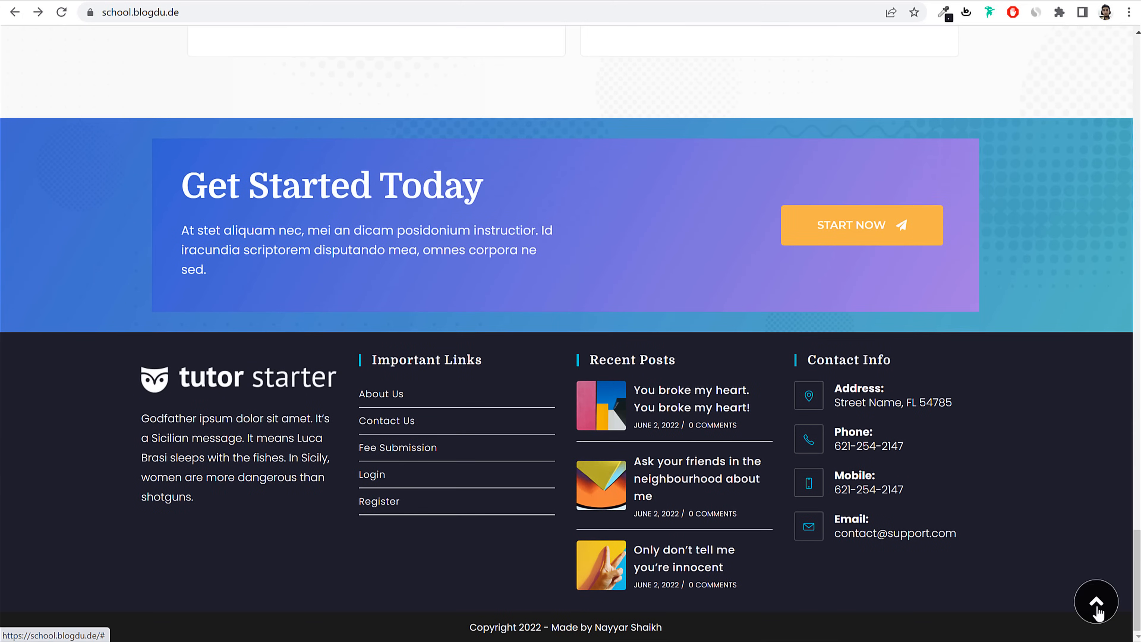
click(1098, 582)
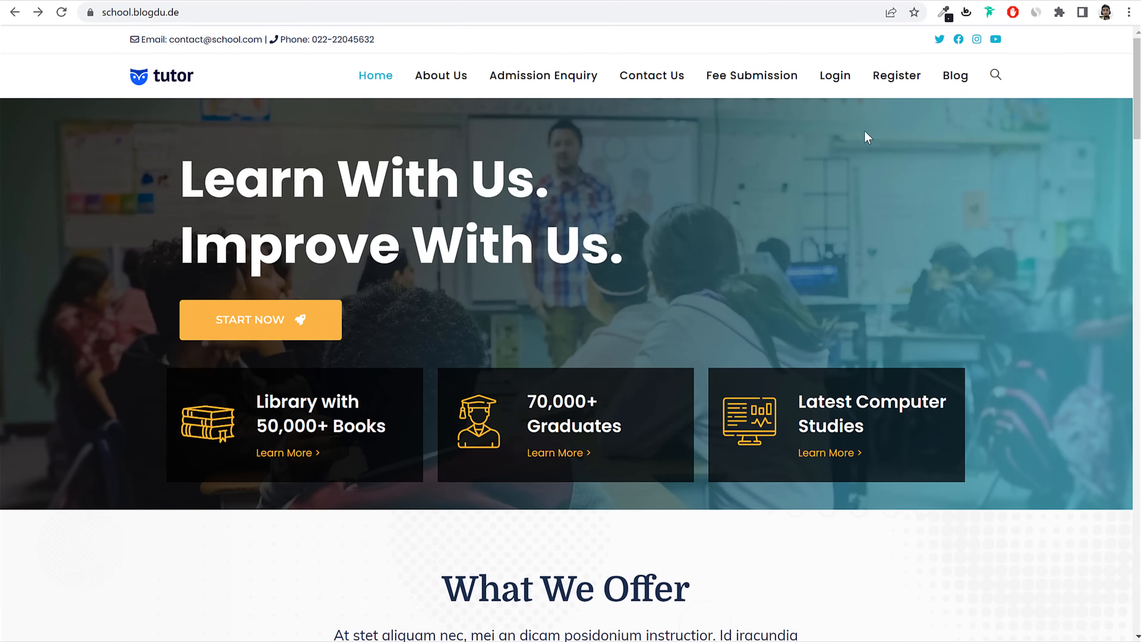
click(837, 81)
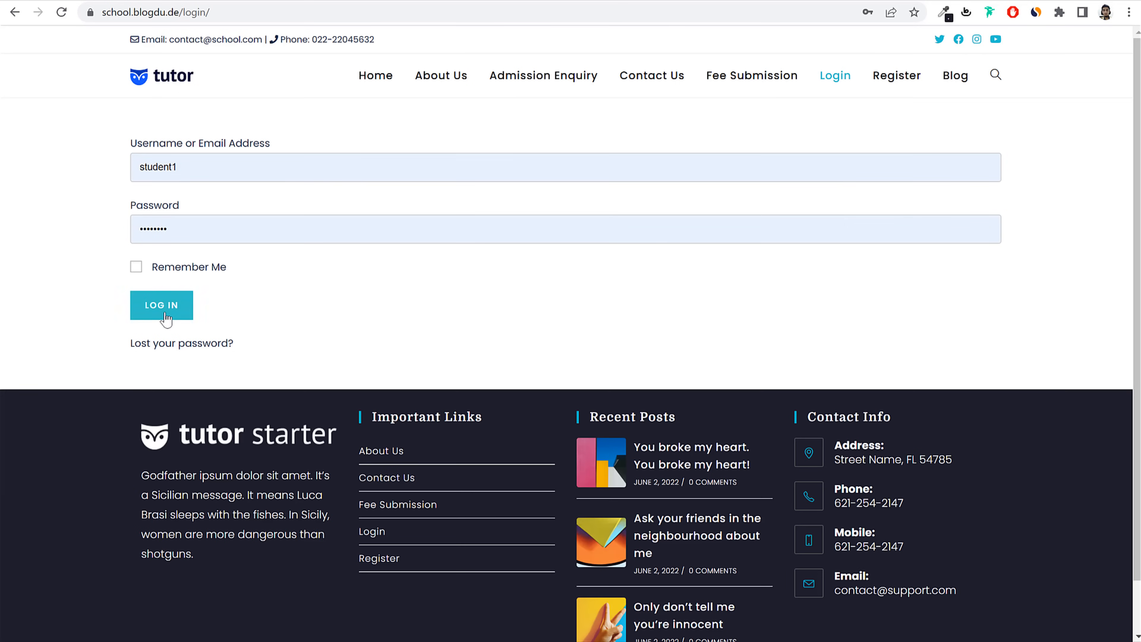
click(164, 314)
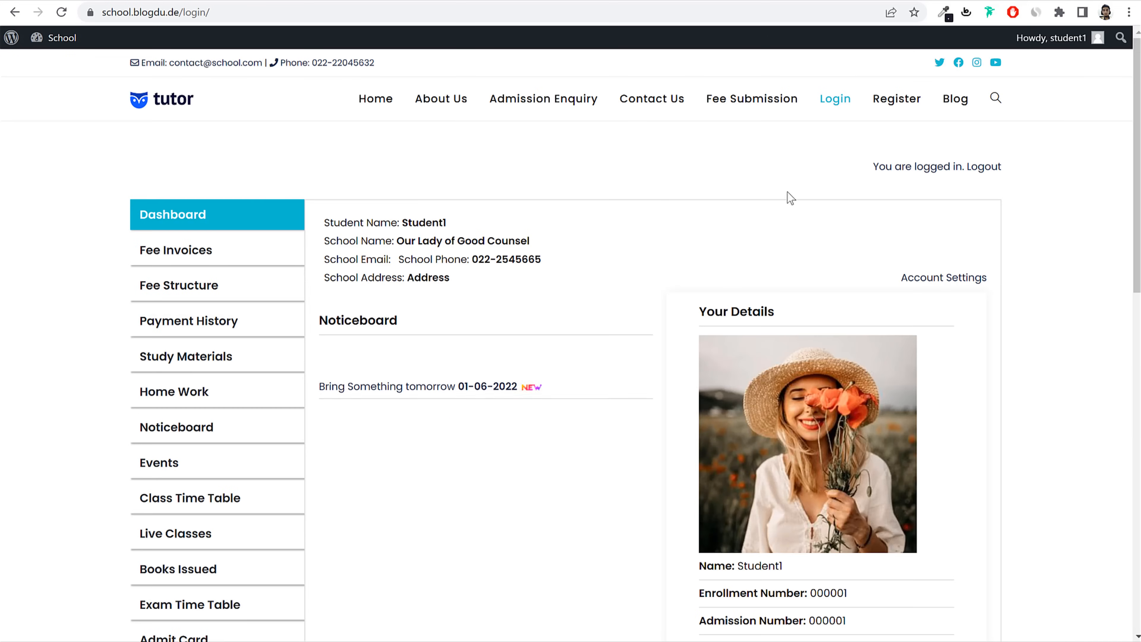
Step: Review the student dashboard's school details, then preview and close the printable ID card
drag(325, 220, 449, 225)
drag(325, 243, 734, 237)
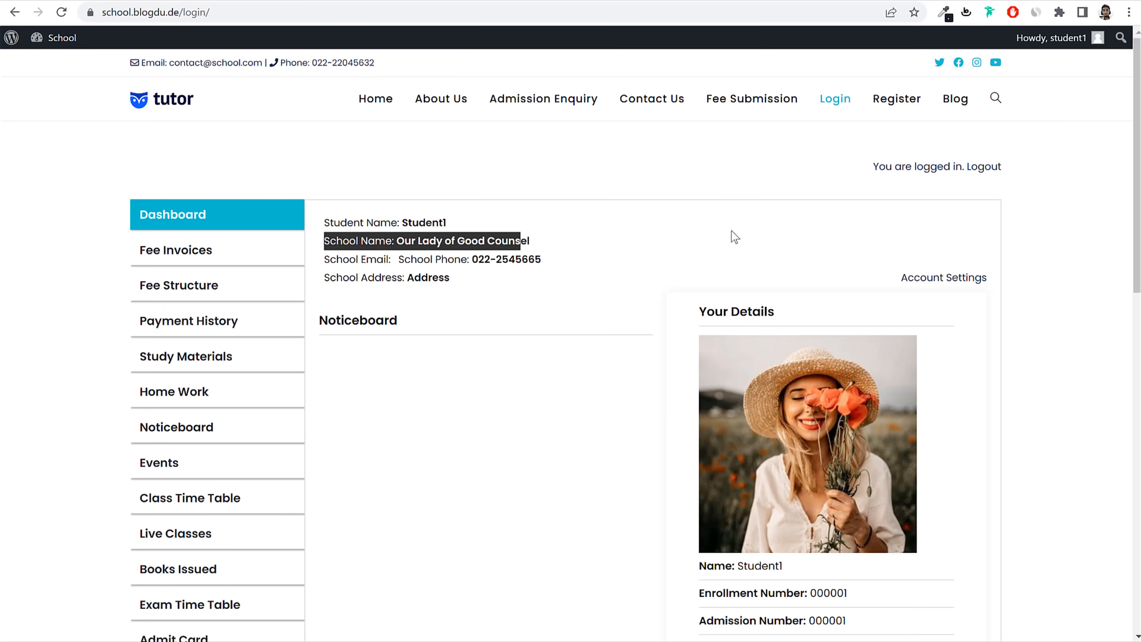
click(1040, 232)
scroll(1132, 222, down, 6)
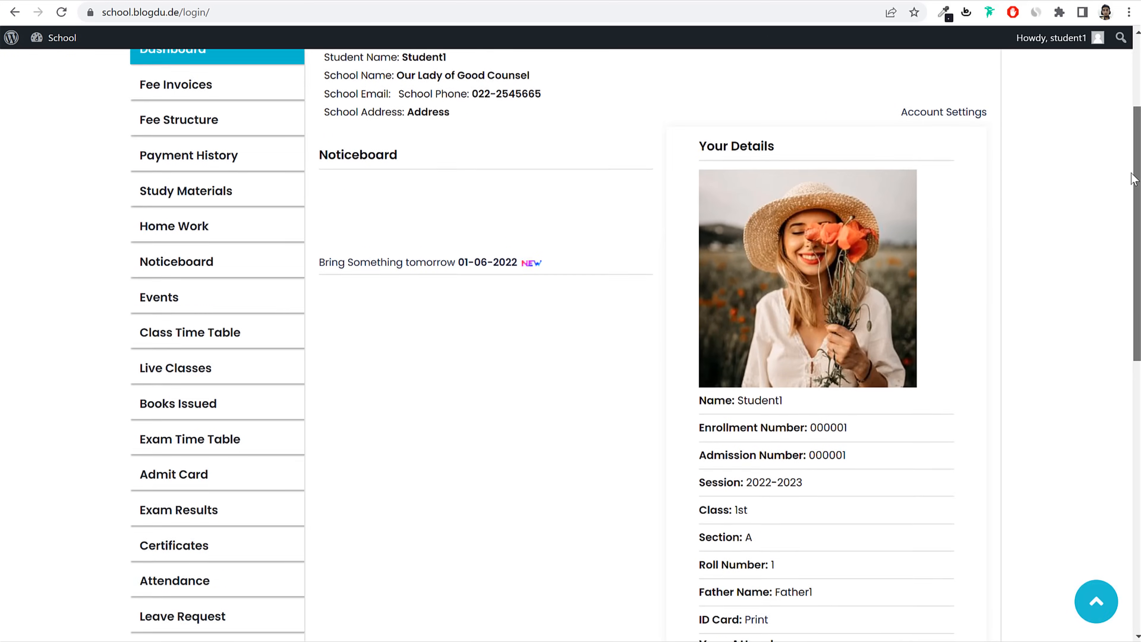
scroll(1131, 222, down, 1)
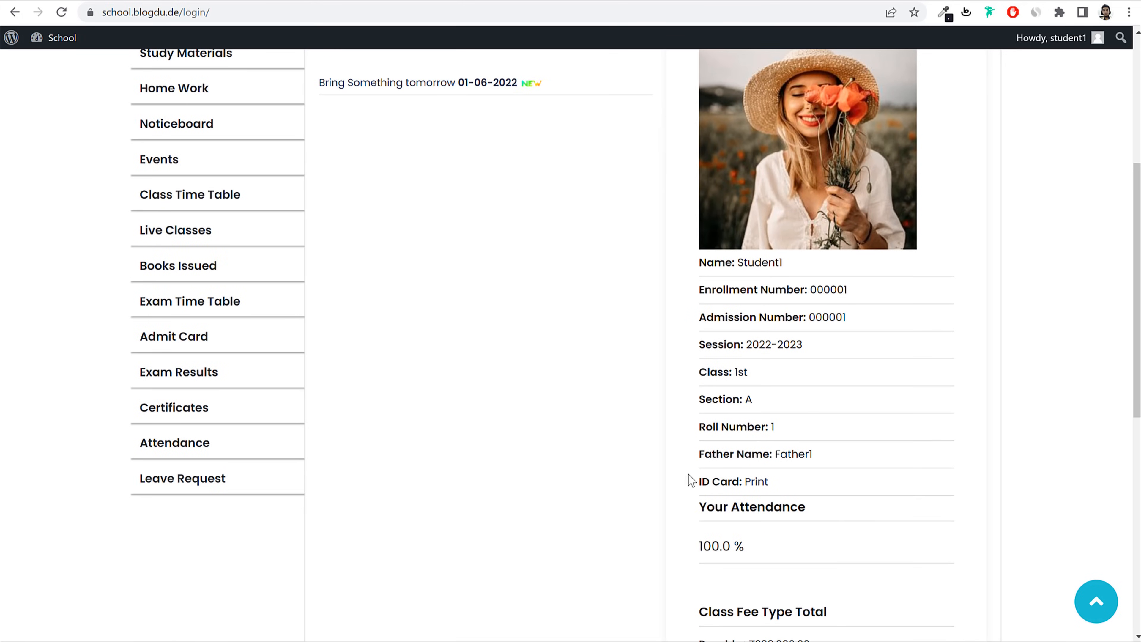
drag(688, 479, 785, 483)
click(757, 482)
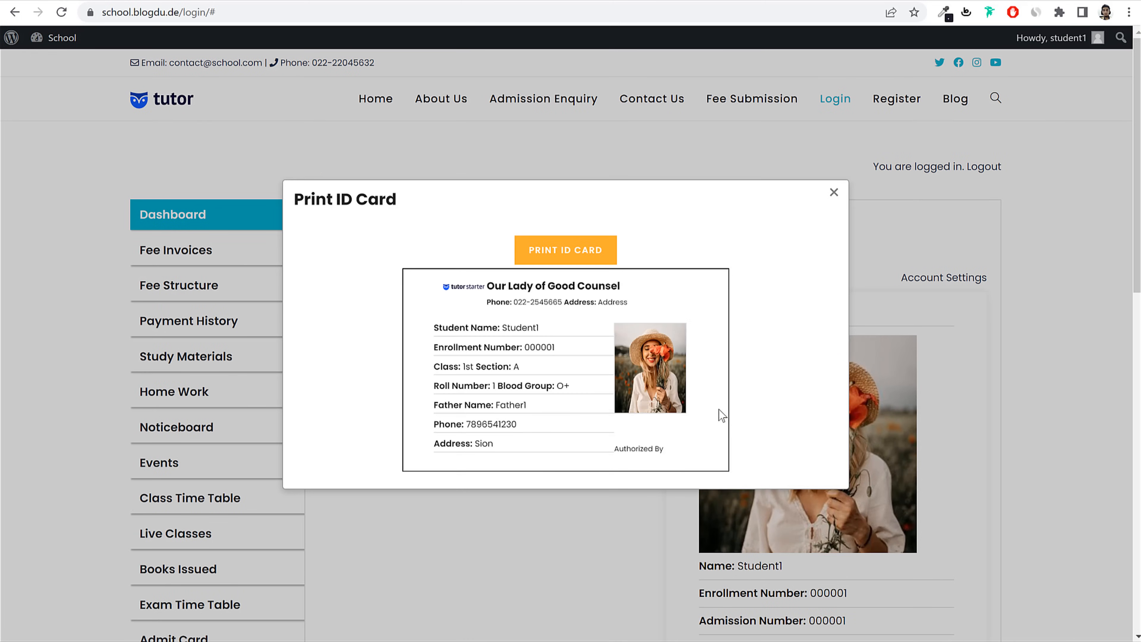
click(833, 191)
Step: Go to the student's Fee Invoices page
scroll(262, 200, down, 10)
scroll(526, 429, up, 10)
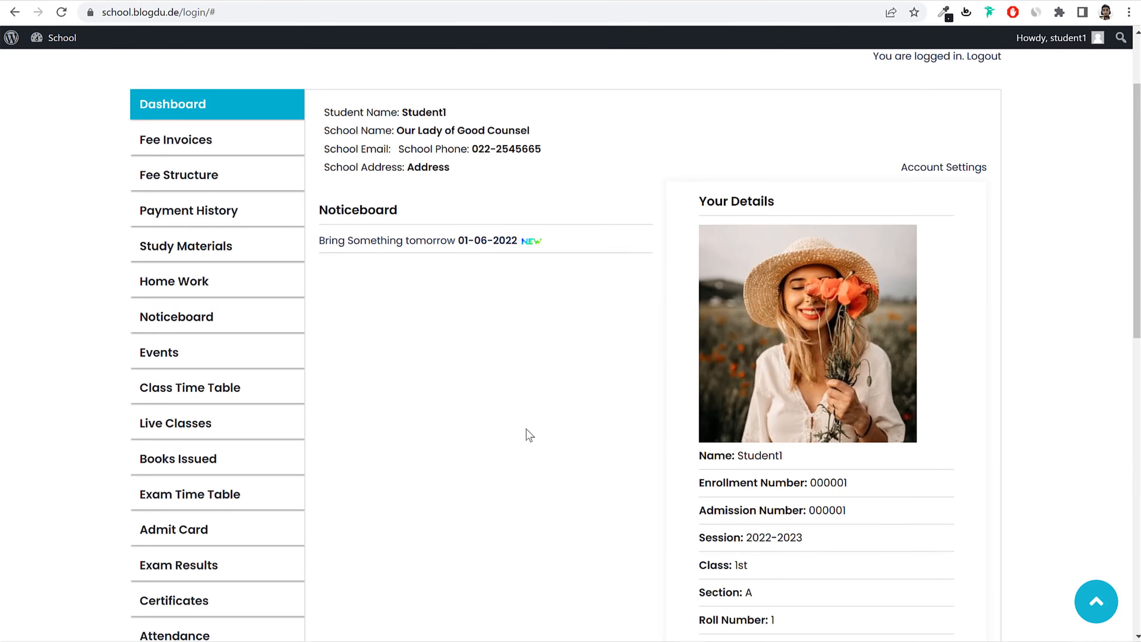
scroll(525, 427, up, 3)
click(207, 252)
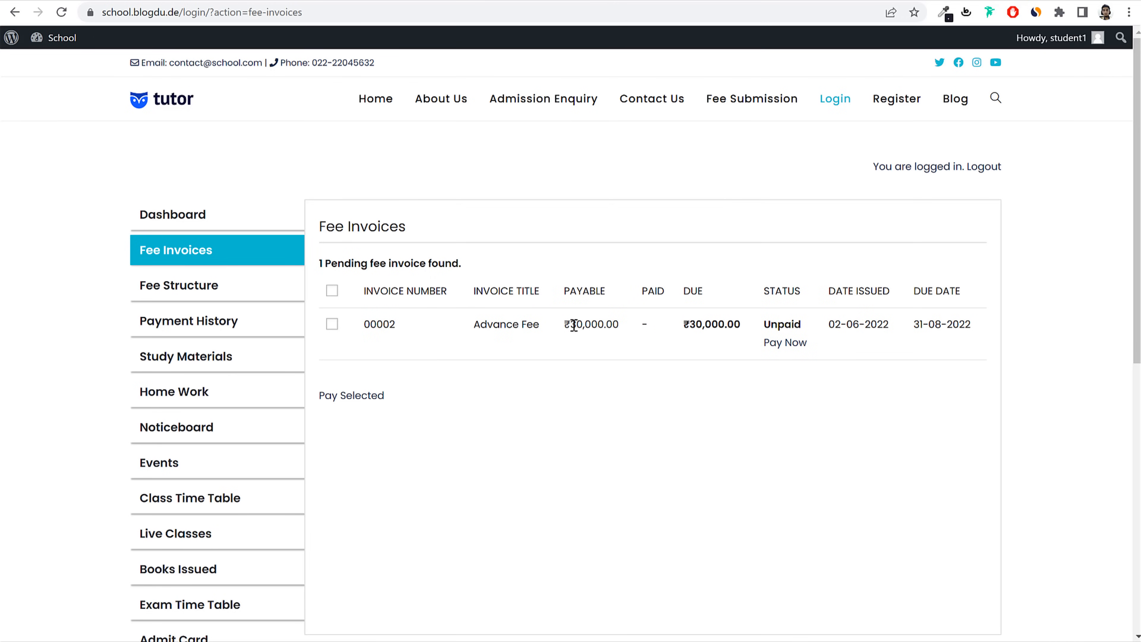
Step: Start paying the ₹30,000.00 Advance Fee invoice, trying Razorpay, Stripe, then Bank Transfer
click(783, 344)
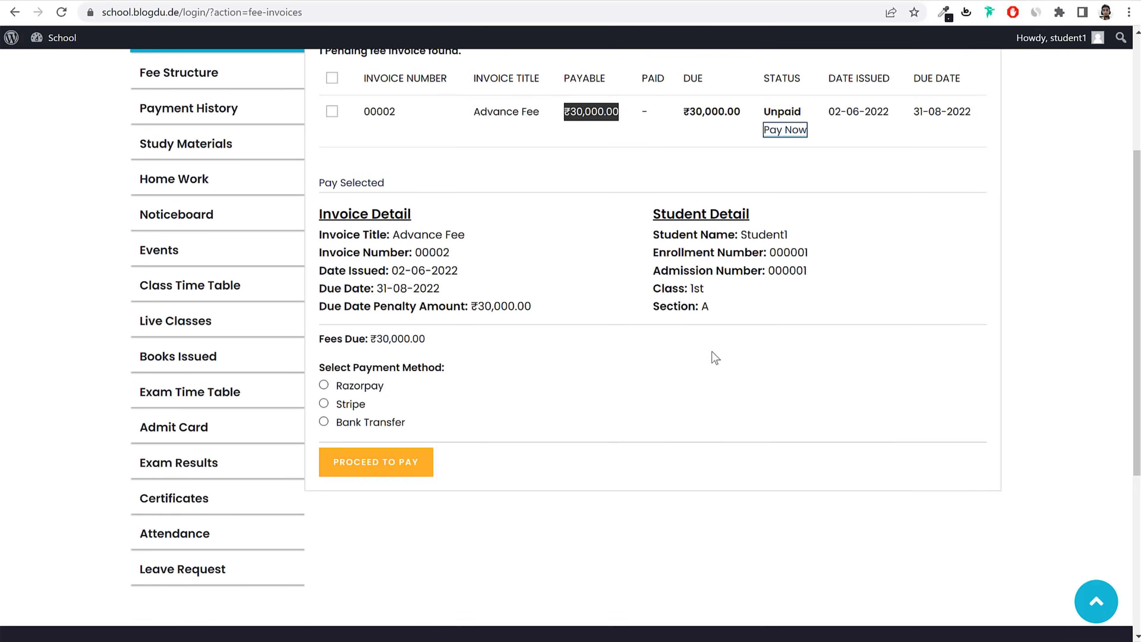
click(351, 387)
click(337, 404)
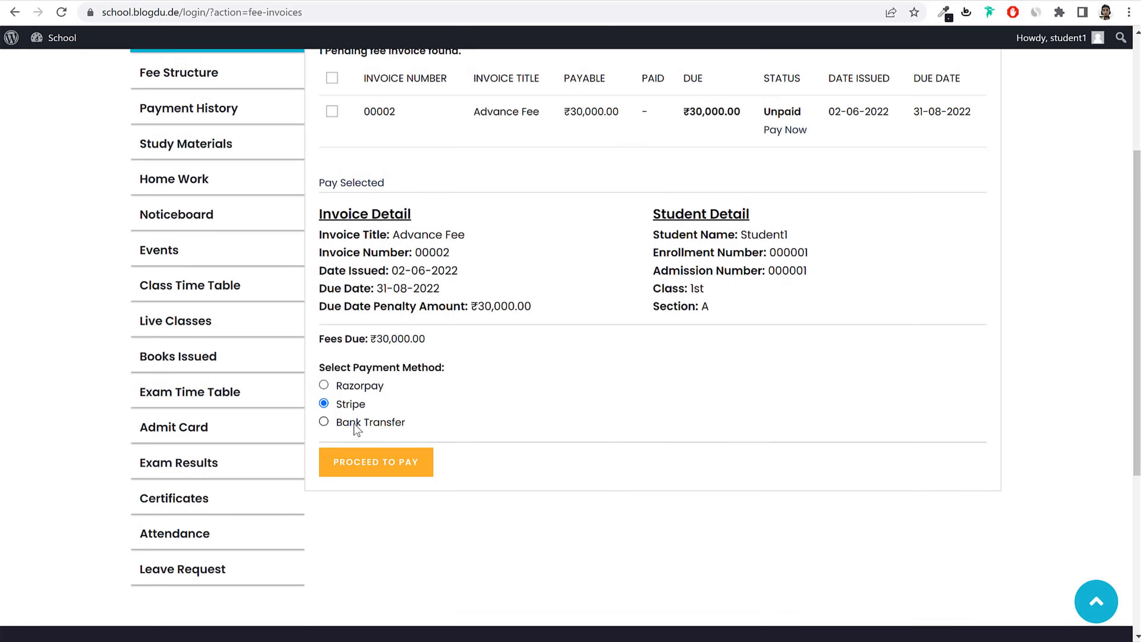
click(359, 427)
scroll(544, 485, down, 2)
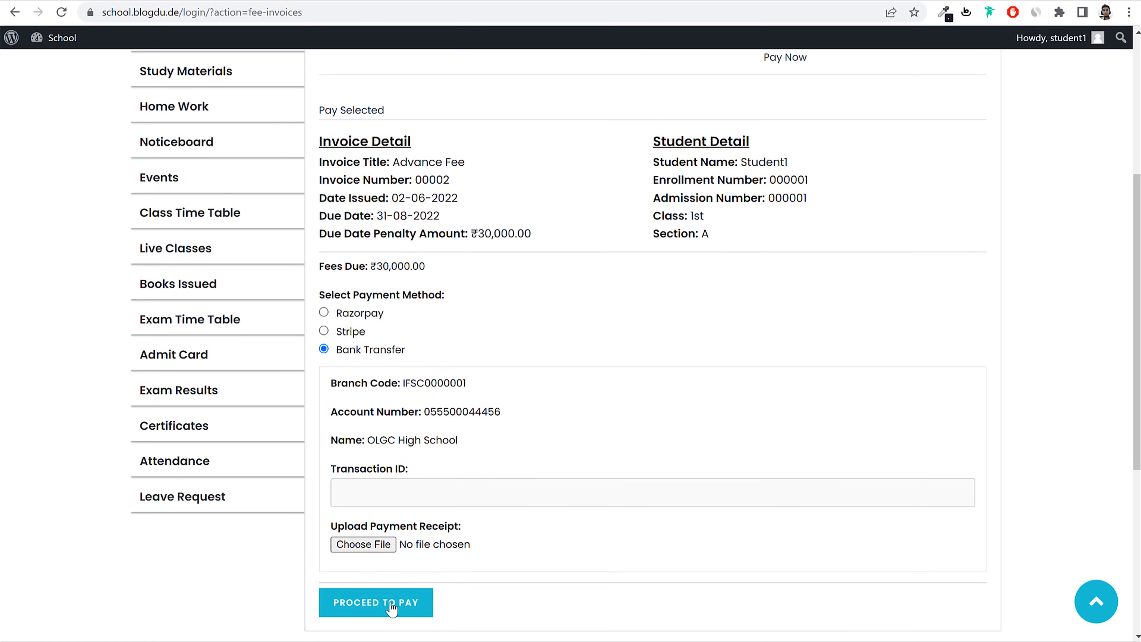
scroll(374, 598, up, 3)
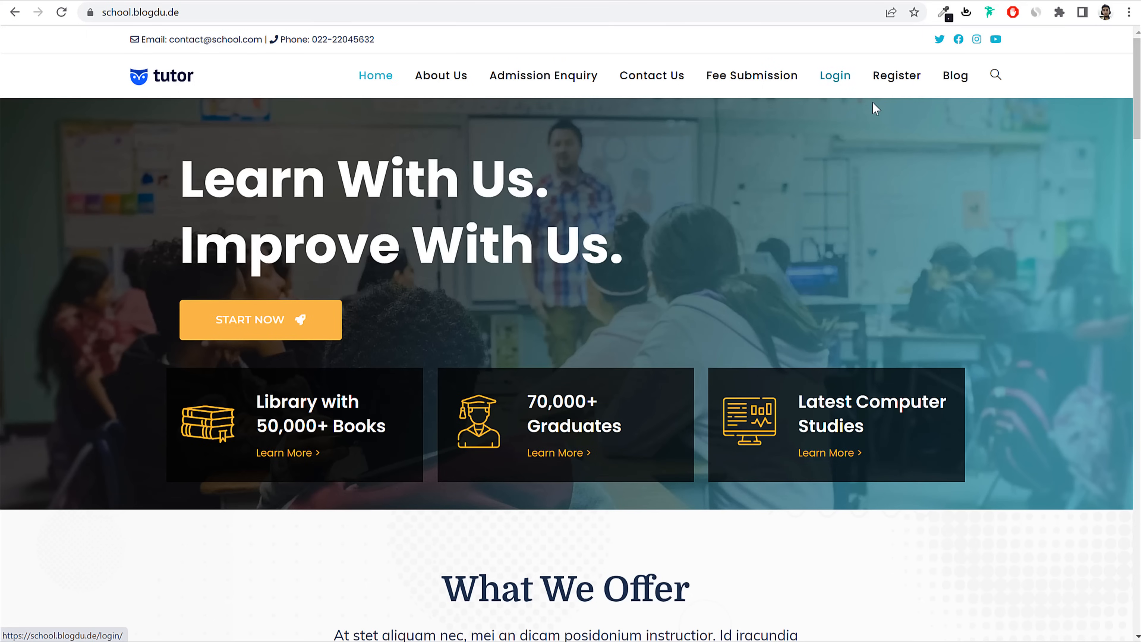
Step: Log back in as the student using the saved student login
click(834, 77)
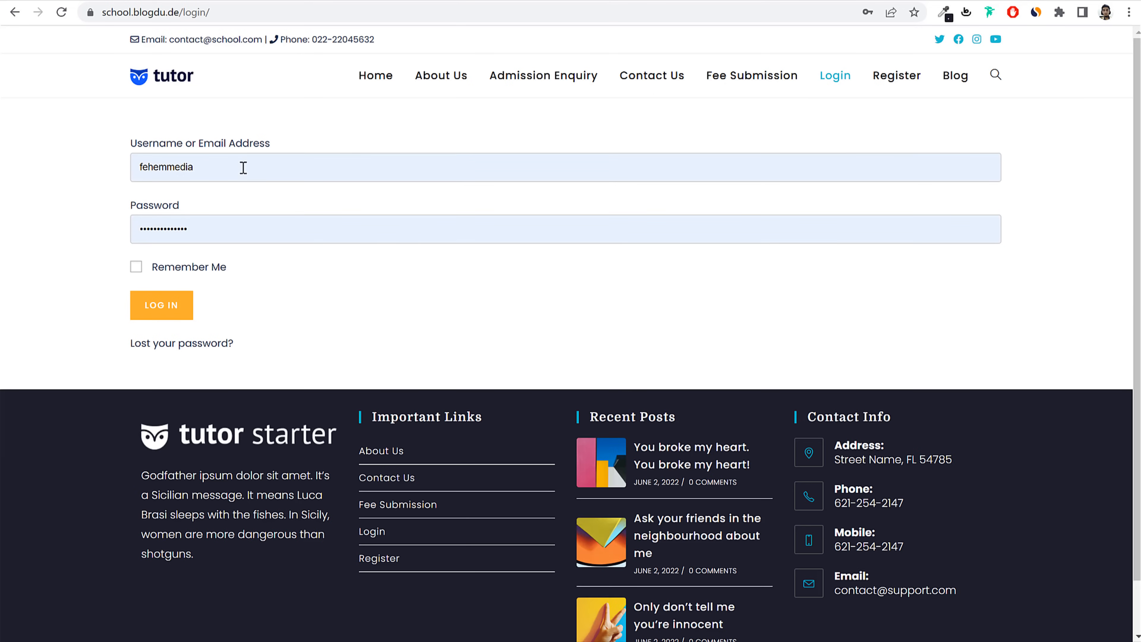
drag(243, 168, 115, 171)
text(student1)
click(273, 209)
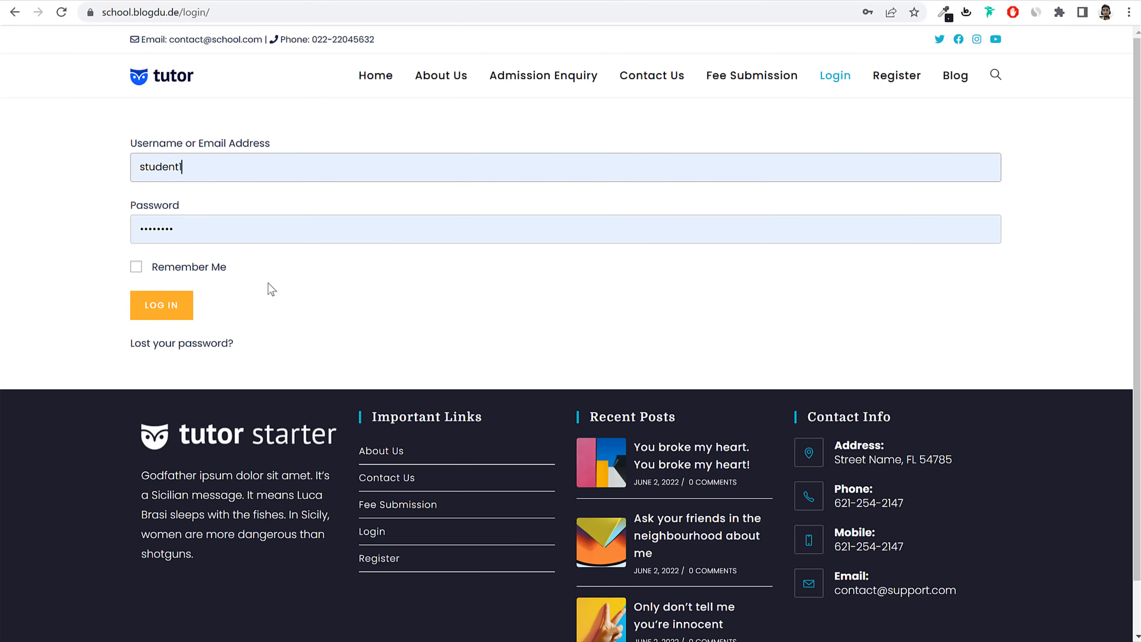
click(183, 310)
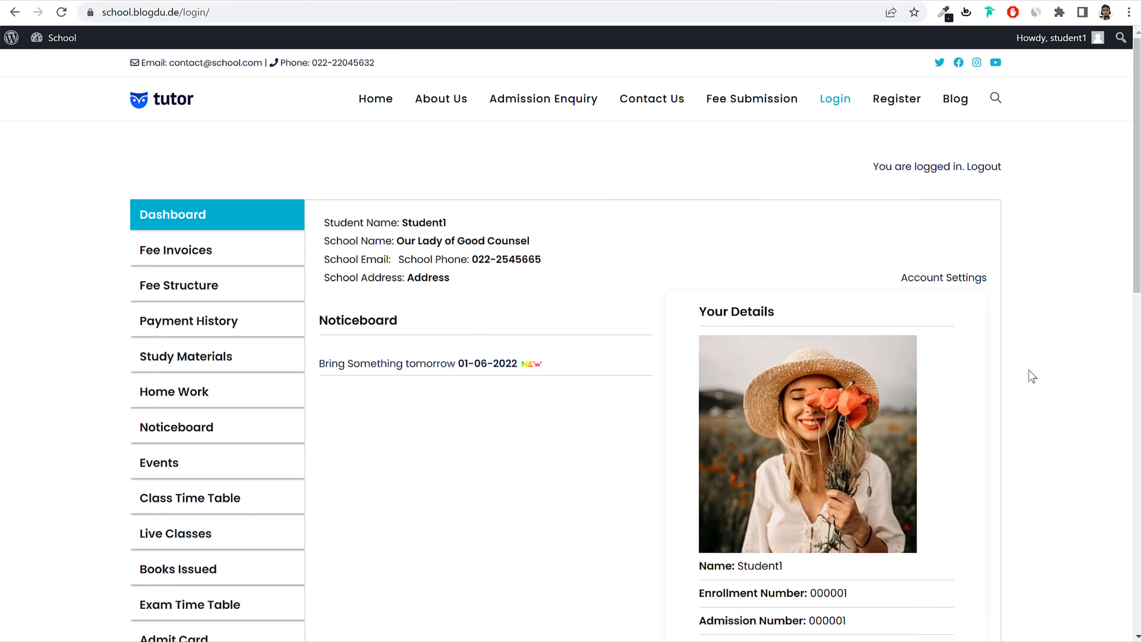
Step: Check the student's name and school Our Lady of Good Counsel, then preview and close the ID card
drag(402, 220, 511, 224)
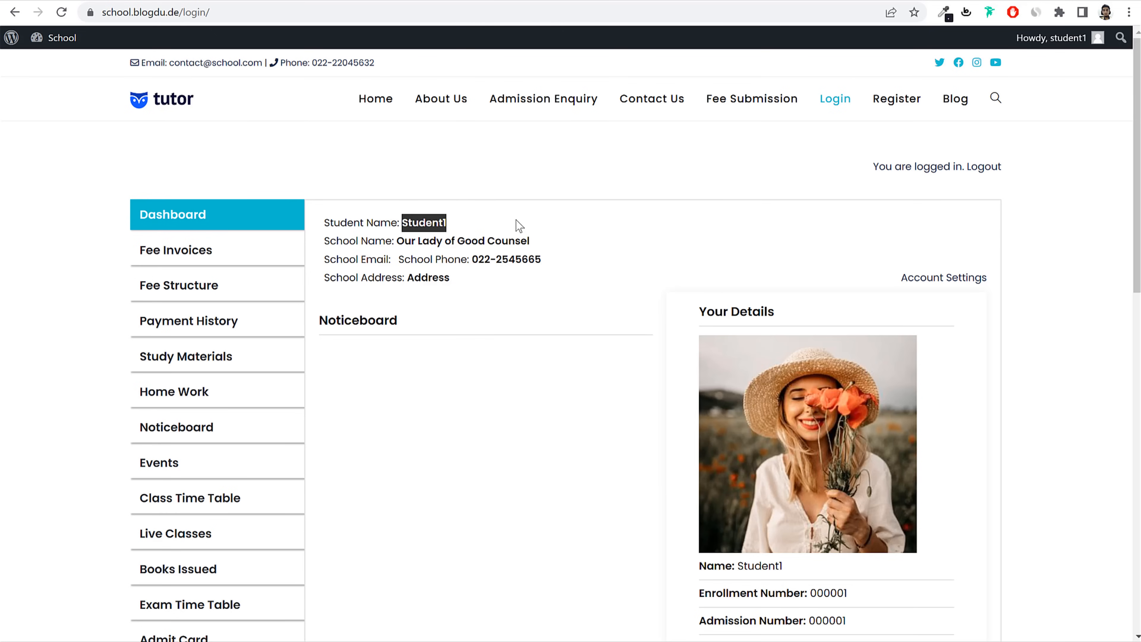
drag(396, 241, 537, 253)
click(544, 256)
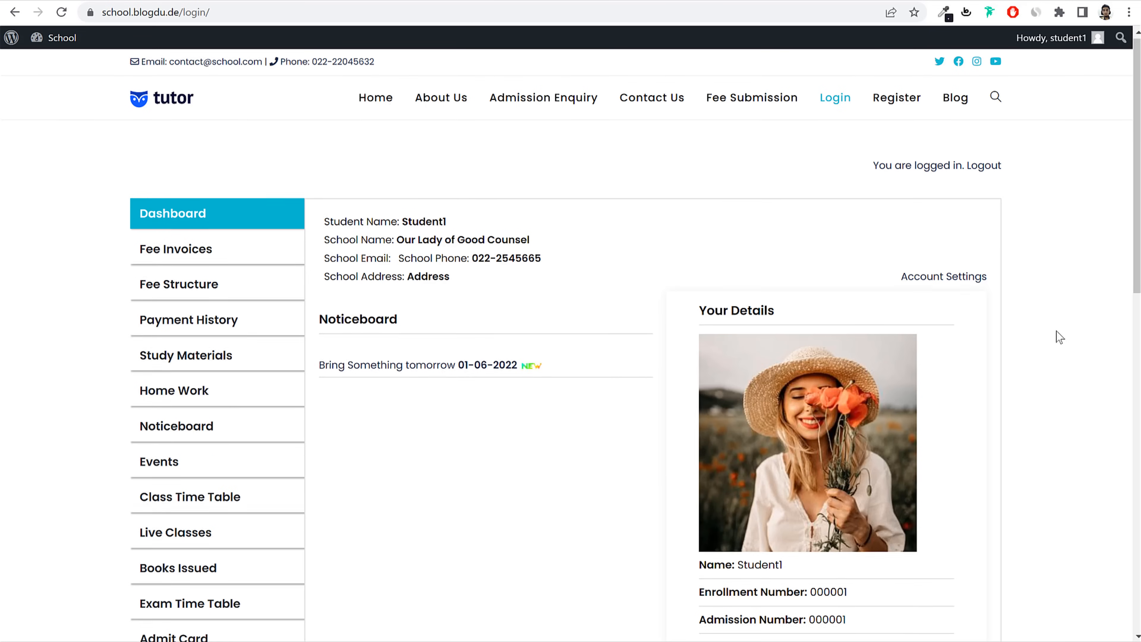
scroll(1059, 337, down, 5)
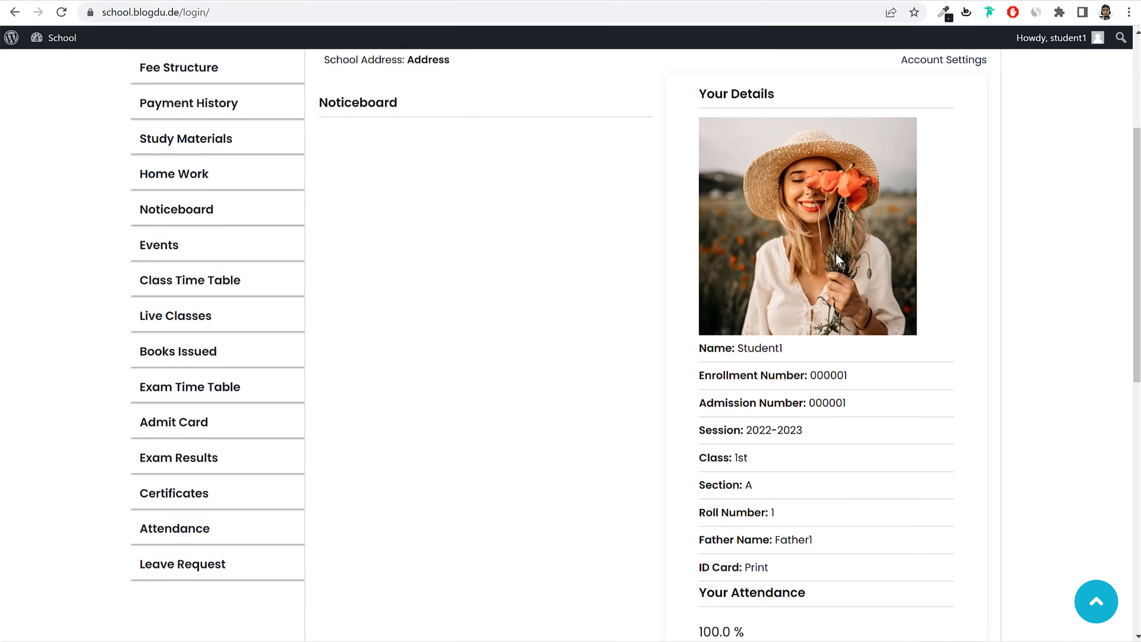
scroll(813, 342, down, 2)
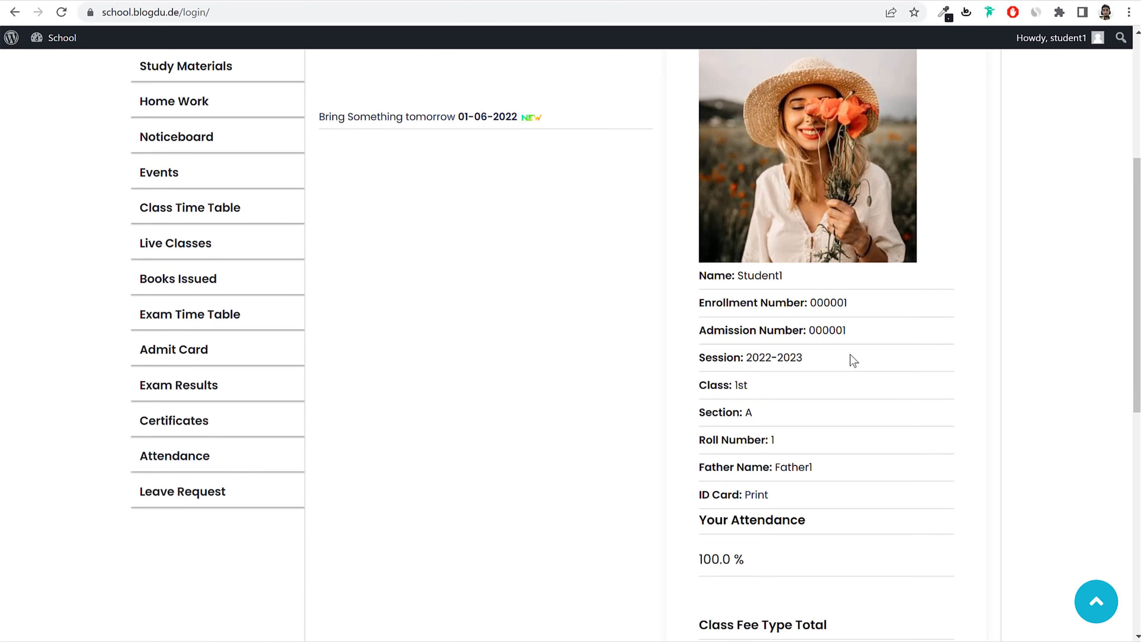
scroll(754, 331, down, 2)
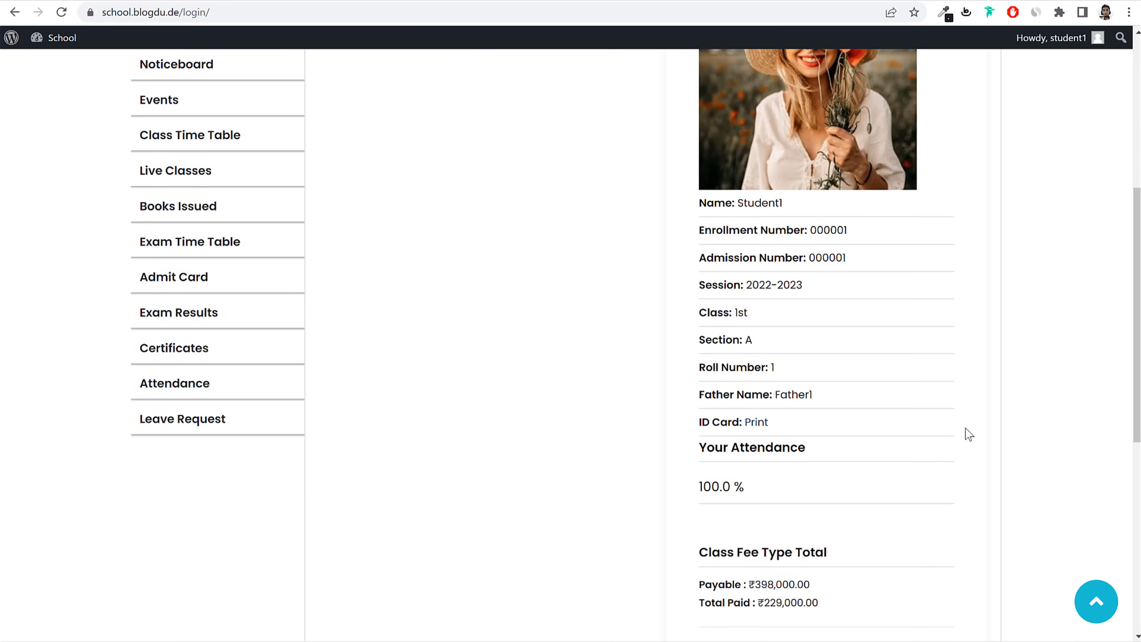
click(766, 422)
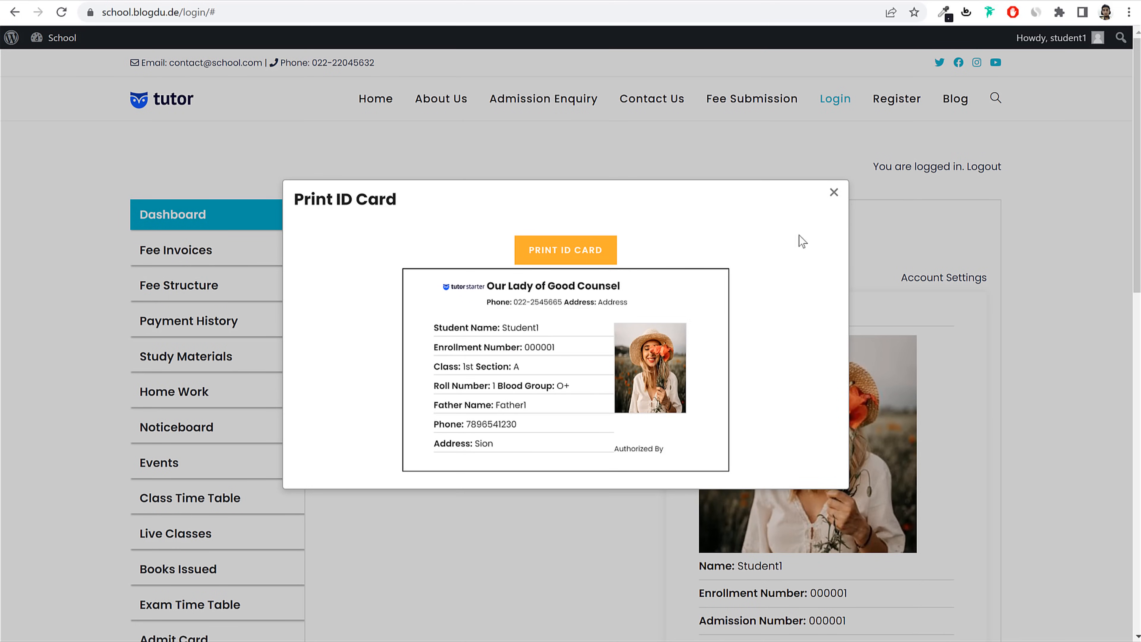
click(834, 192)
Step: Review the total payable and total paid fee amounts, then scroll back to the top
scroll(980, 360, down, 10)
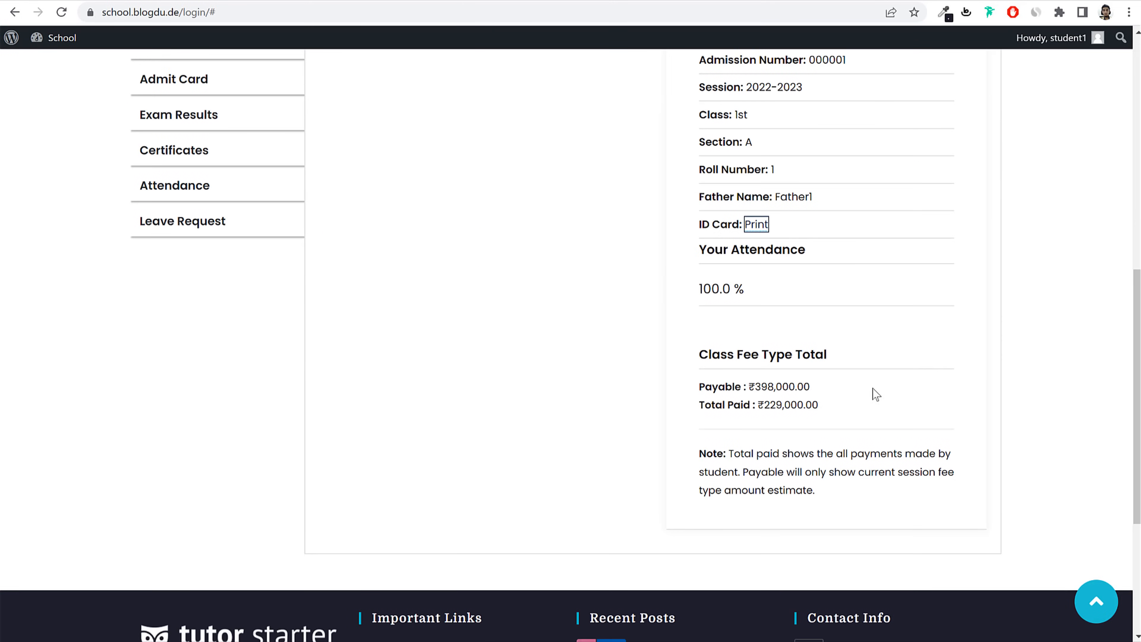
drag(755, 383, 826, 409)
click(858, 392)
click(830, 407)
scroll(847, 429, up, 10)
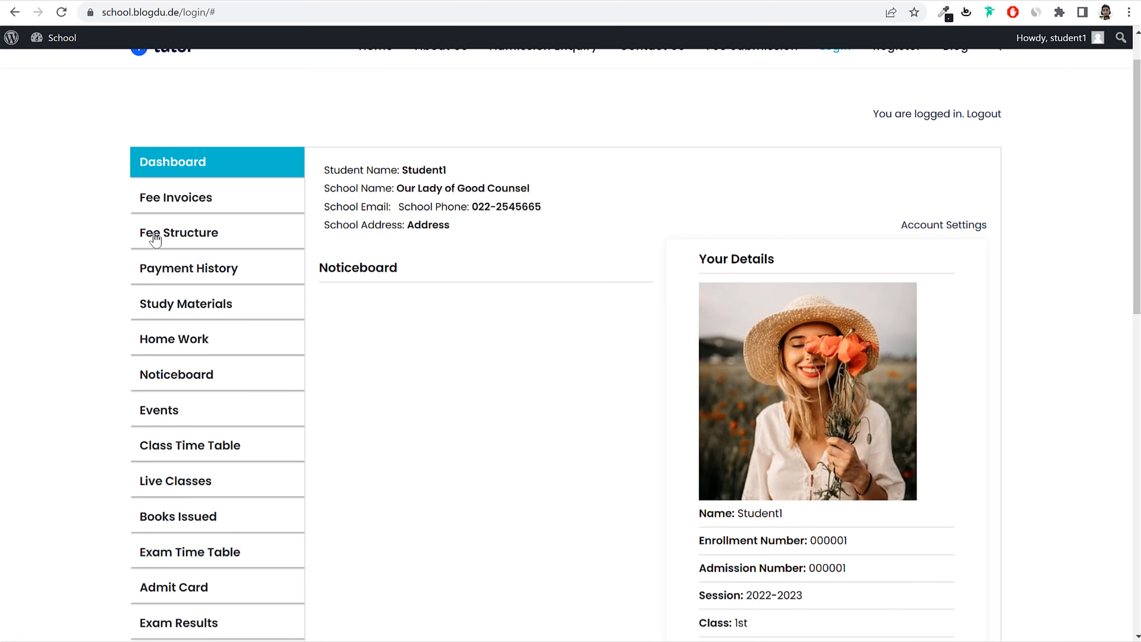
Step: Start paying the Advance Fee invoice, settling on Bank Transfer after trying Razorpay and Stripe
click(197, 198)
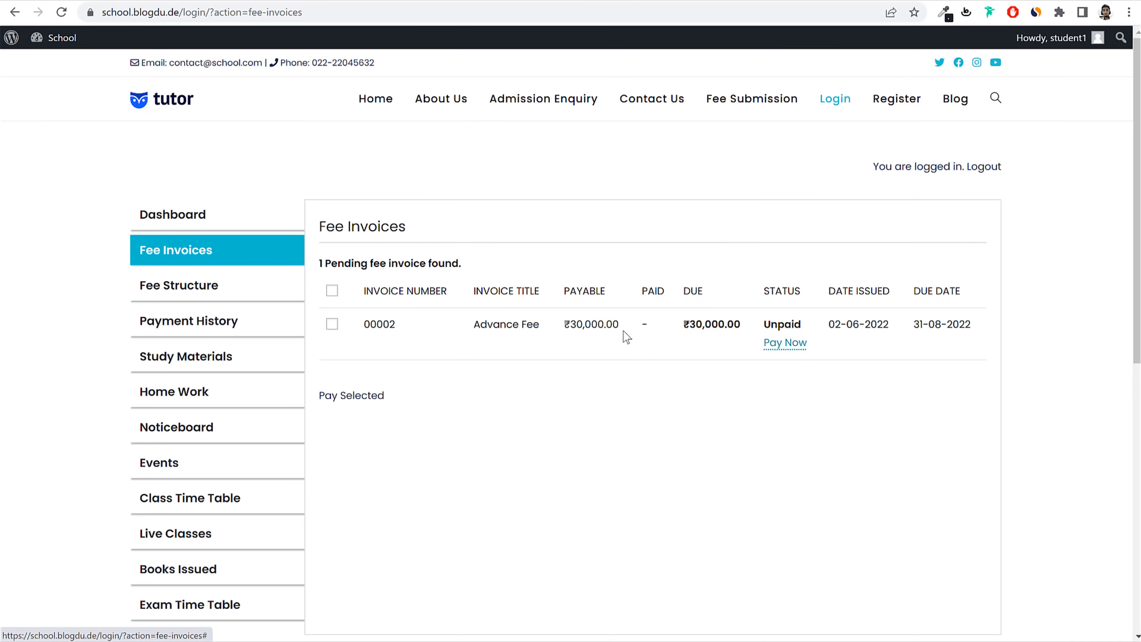
drag(681, 325, 733, 328)
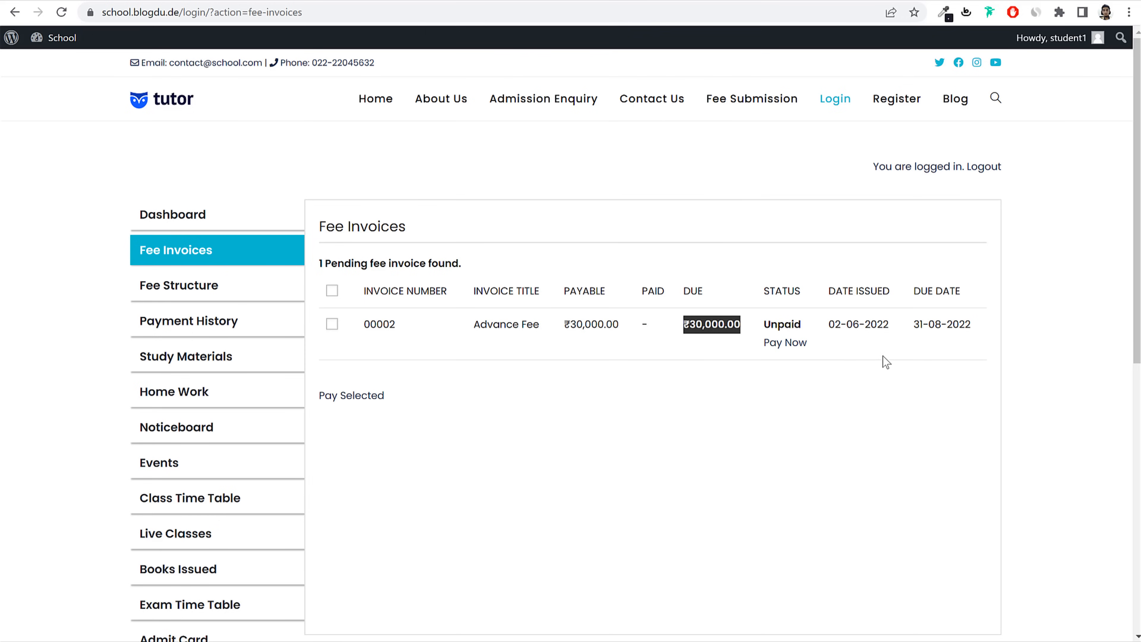
click(790, 344)
click(345, 387)
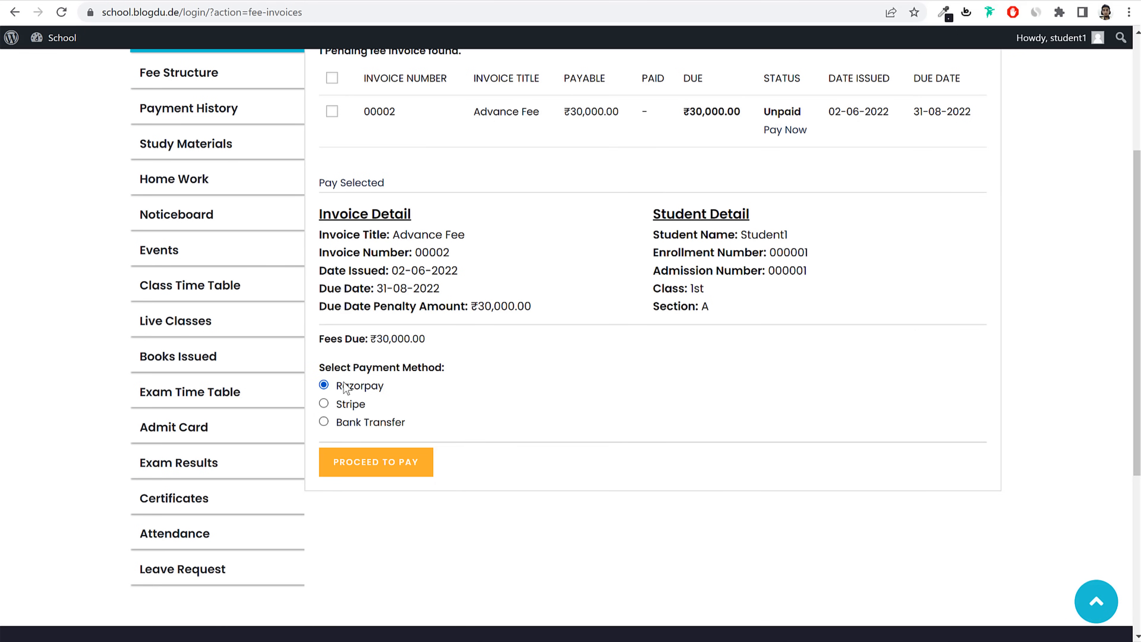
click(353, 404)
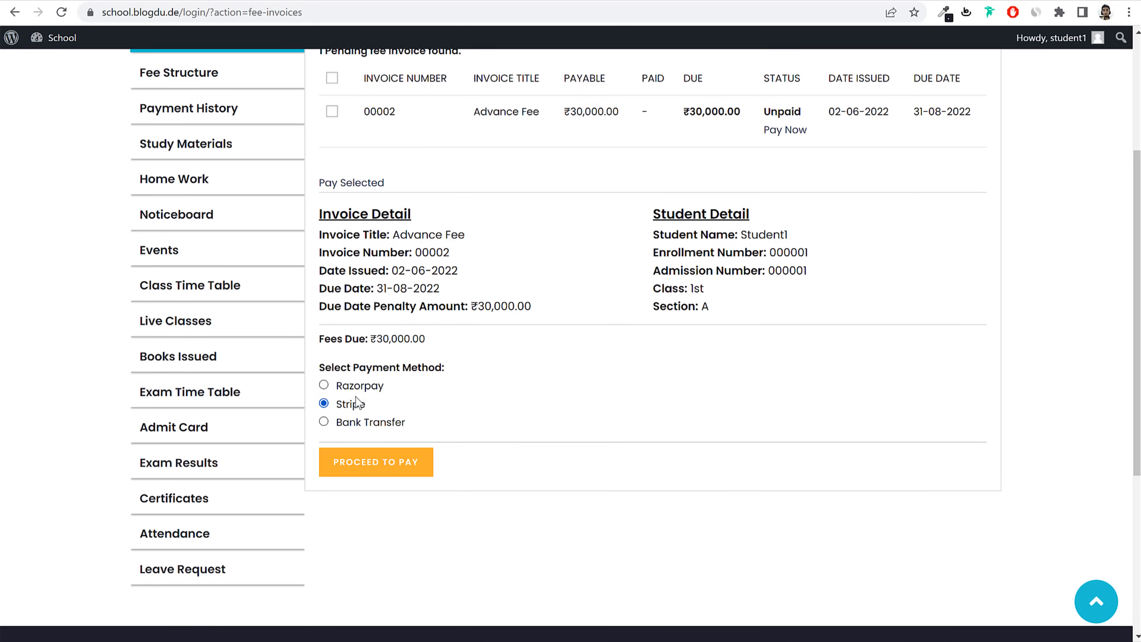
click(374, 387)
click(377, 424)
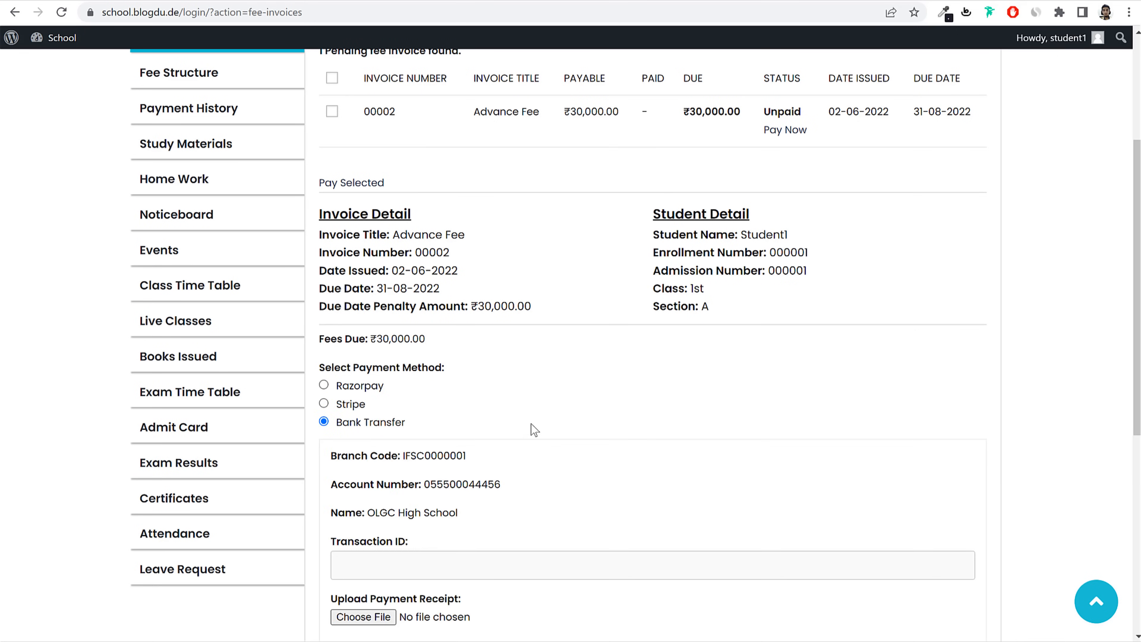
Step: Review the revealed bank details, then go to the Fee Structure page
scroll(531, 424, down, 2)
drag(337, 353, 439, 351)
scroll(557, 412, up, 5)
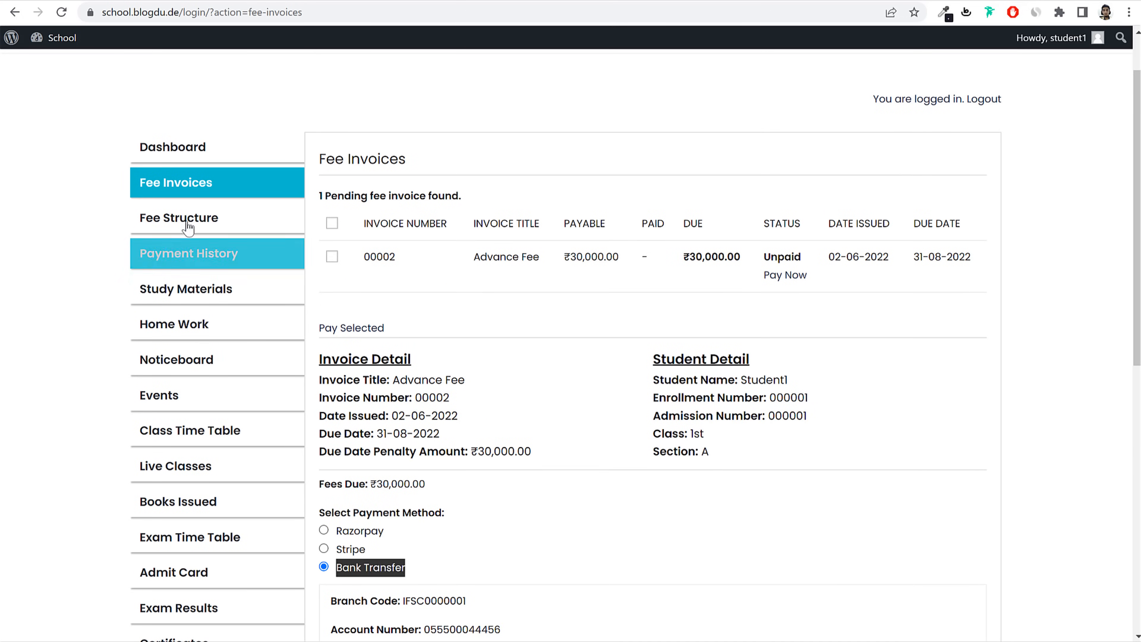
click(220, 223)
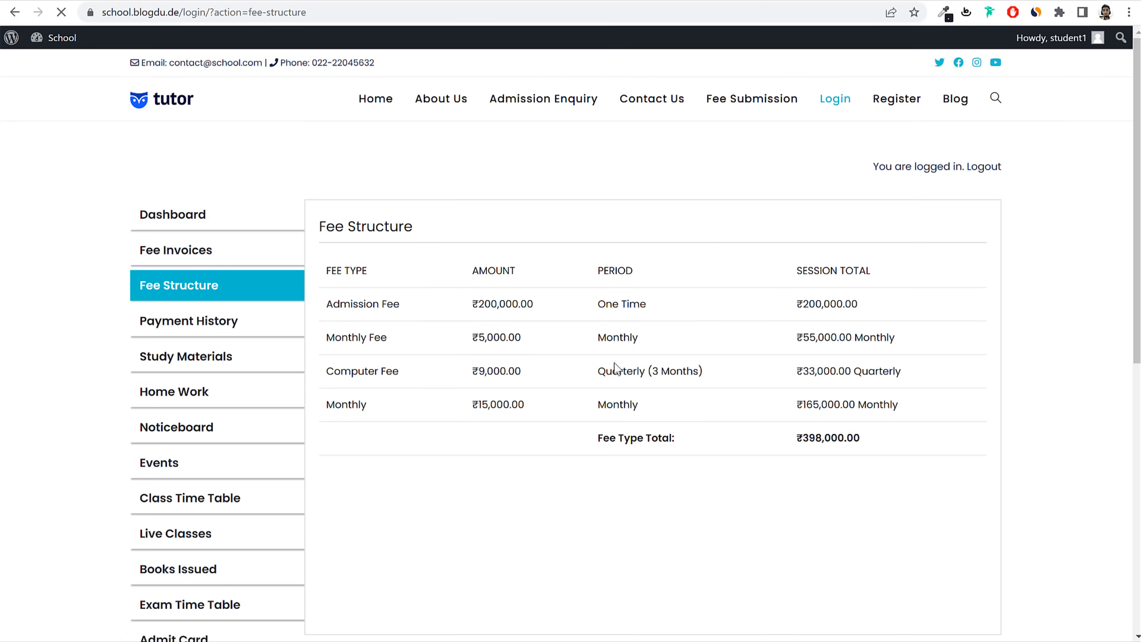
Step: Check the ₹200,000.00 One Time Admission Fee and the ₹229,000.00 paid in Payment History
mouse_move(394, 305)
mouse_down()
mouse_move(334, 305)
mouse_move(381, 306)
mouse_up()
click(381, 305)
drag(534, 303, 472, 304)
drag(645, 308, 598, 308)
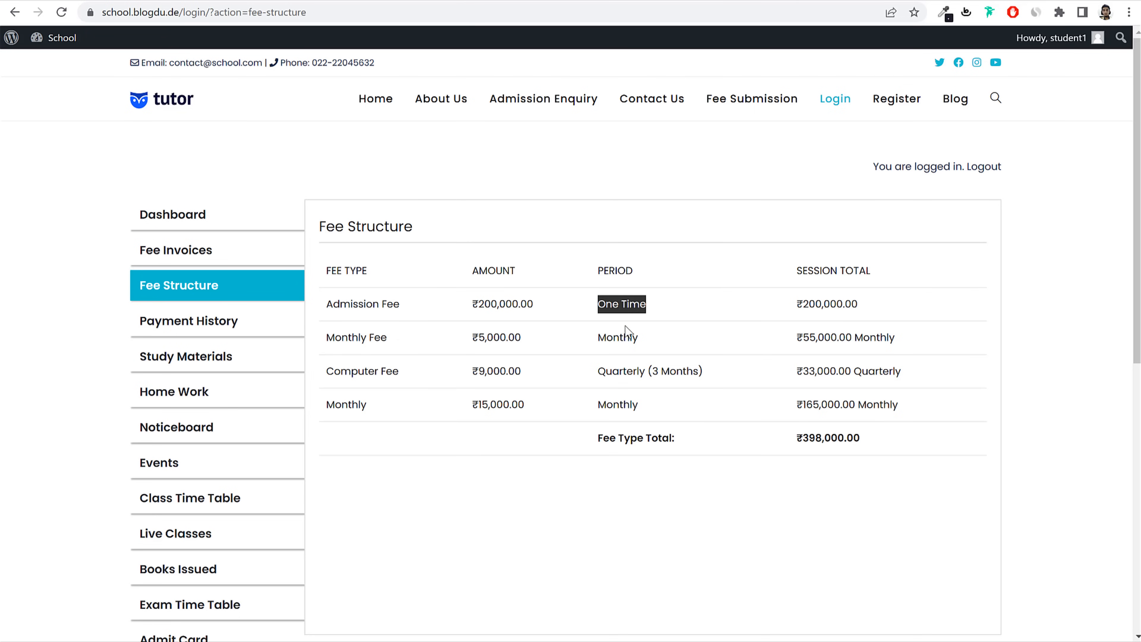
click(635, 355)
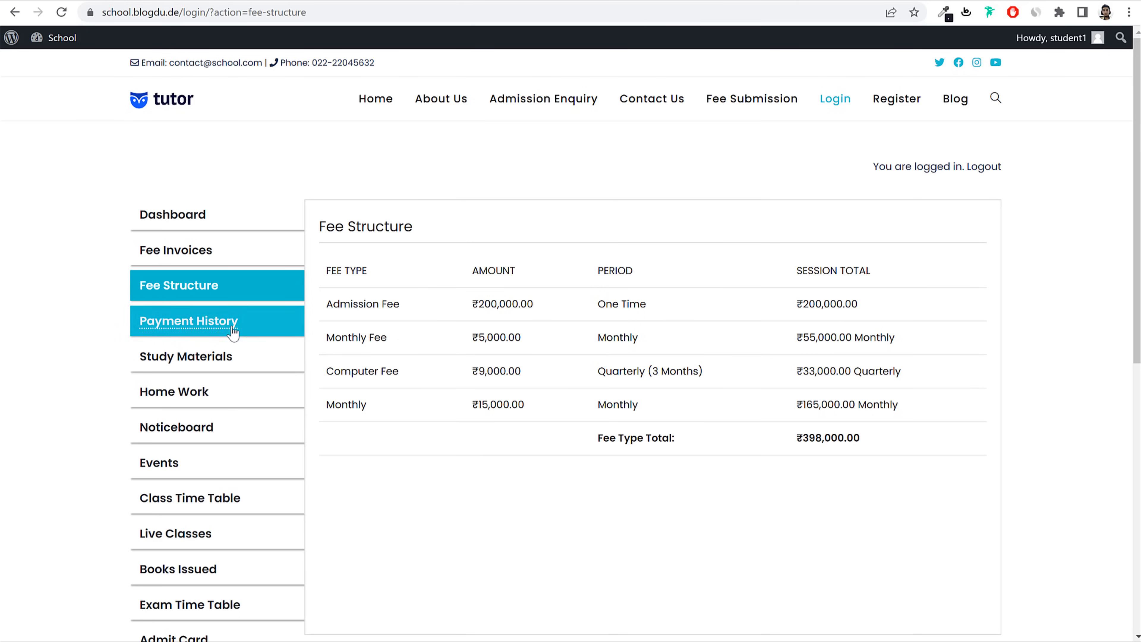
click(213, 328)
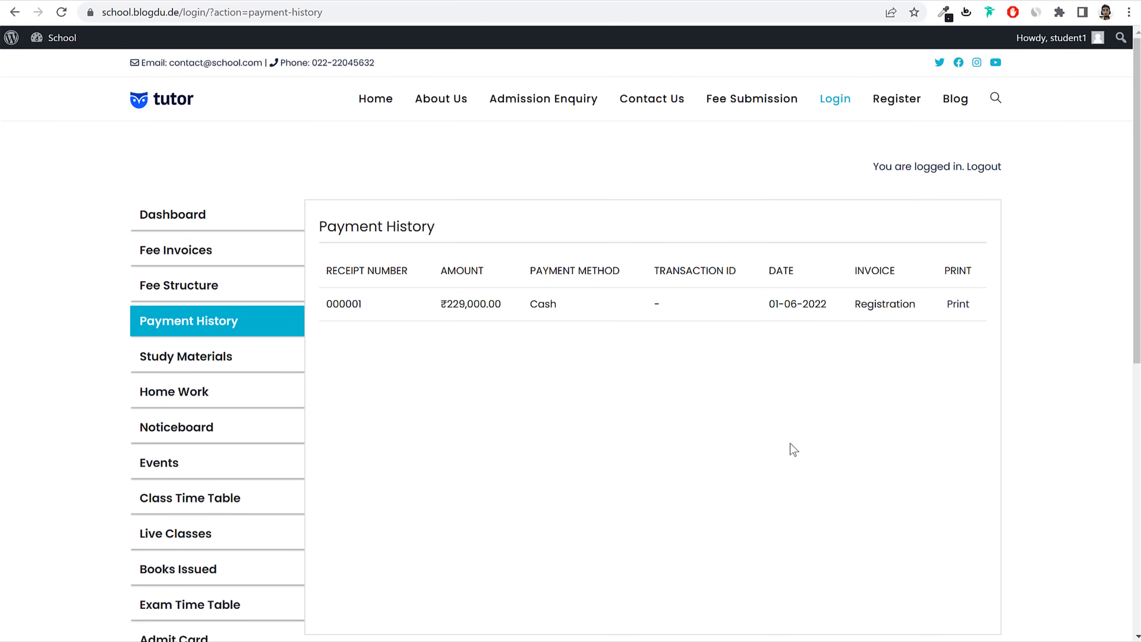
drag(433, 308, 502, 306)
click(474, 309)
Step: View and close printable receipt 000001, then go to the Study Materials page
click(955, 305)
scroll(709, 400, down, 4)
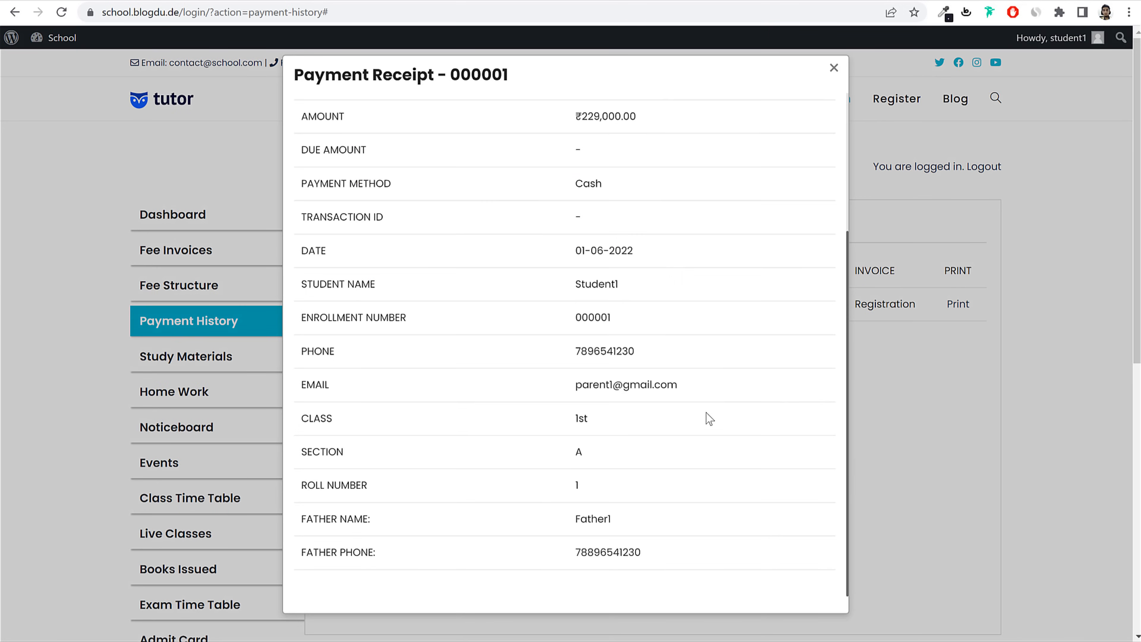
scroll(709, 422, up, 4)
drag(591, 311, 700, 314)
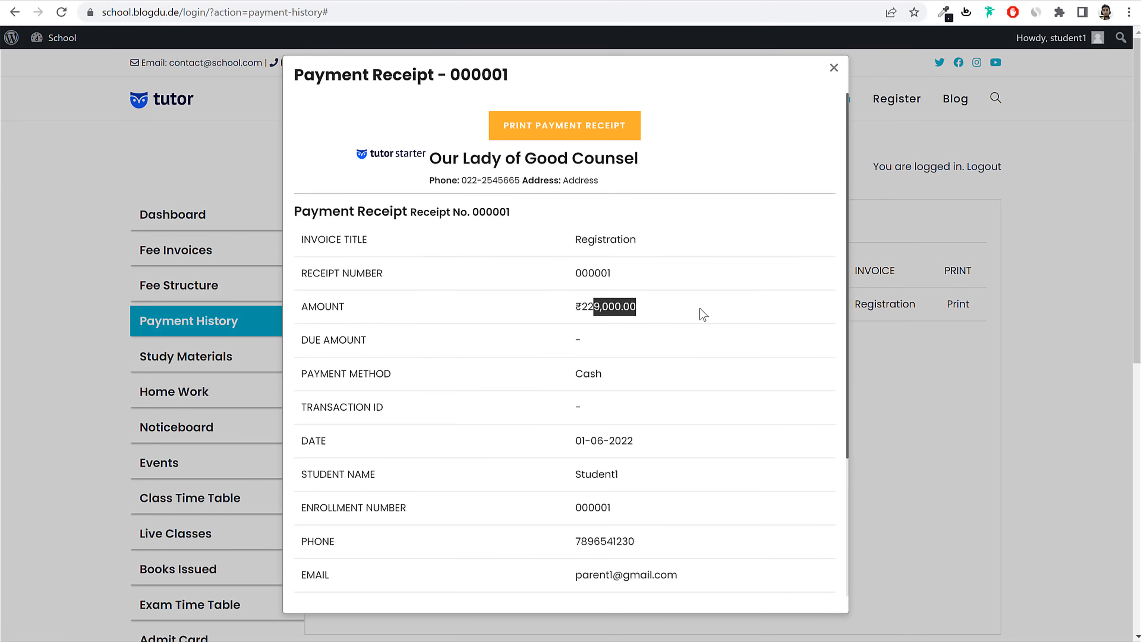
click(702, 316)
click(833, 68)
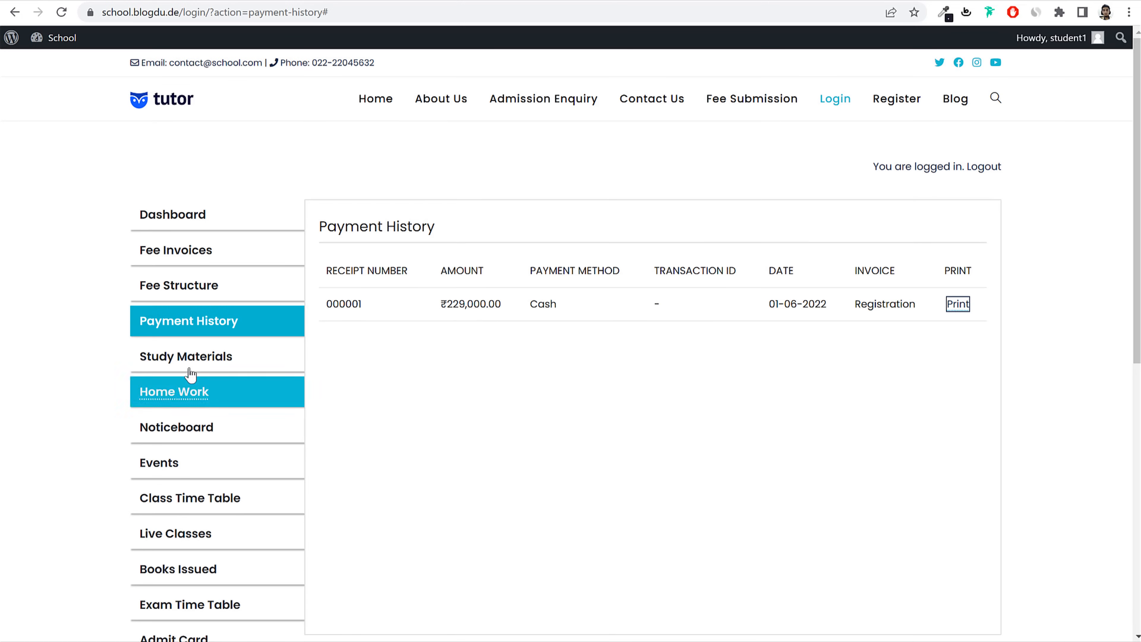
click(192, 359)
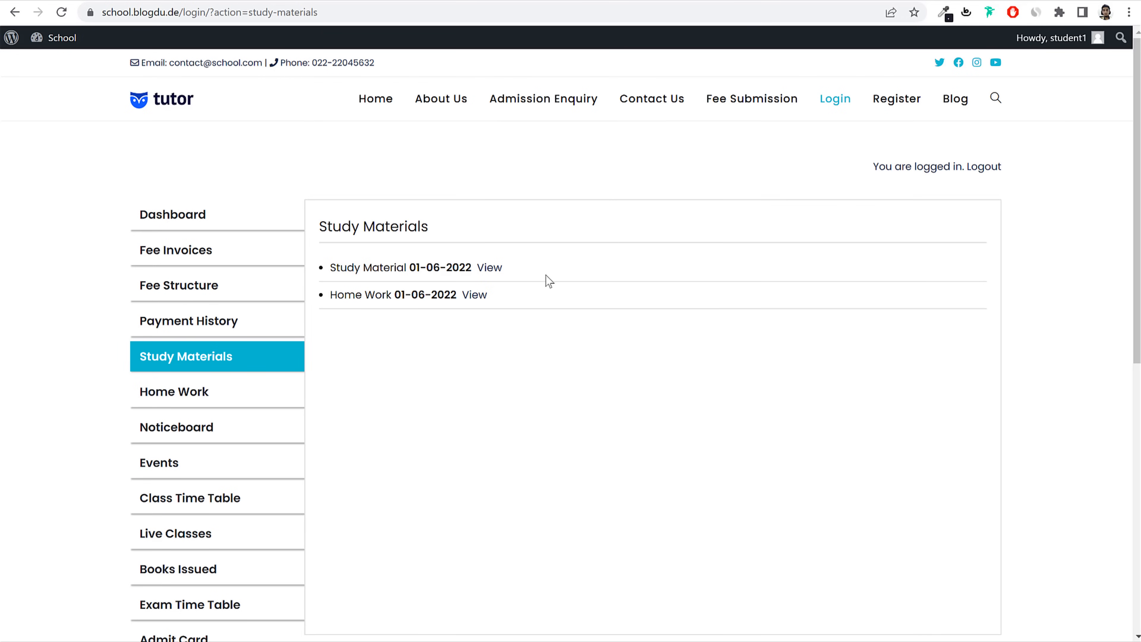
Step: View the Study Material and Chp 2 Home Work details, then open the homework submission form
click(487, 269)
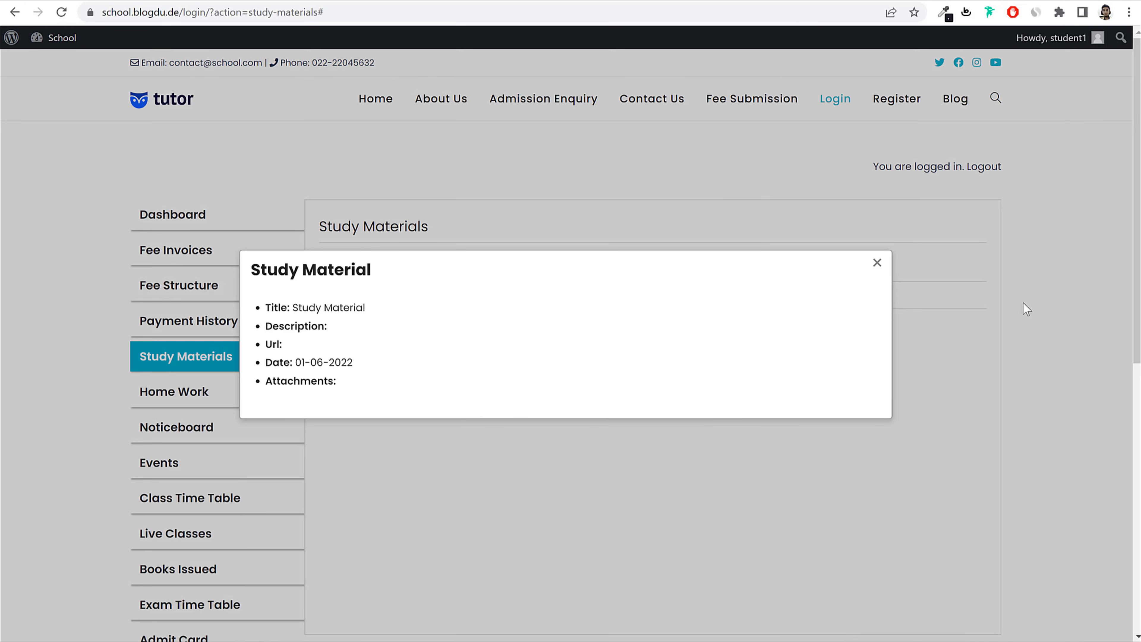
click(1026, 309)
click(248, 392)
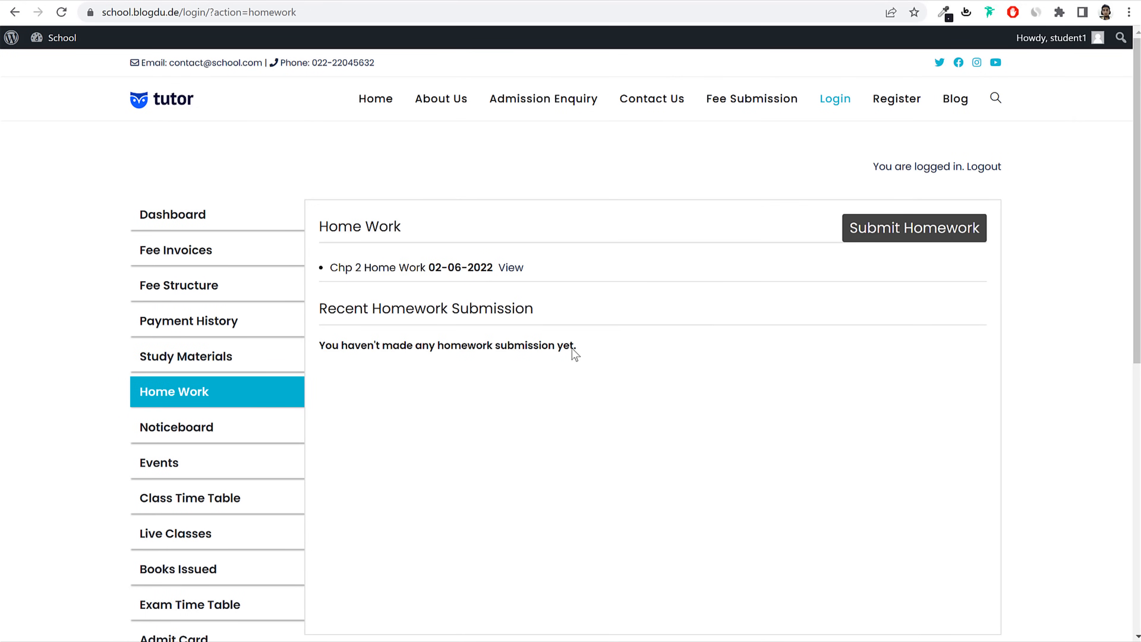
click(511, 269)
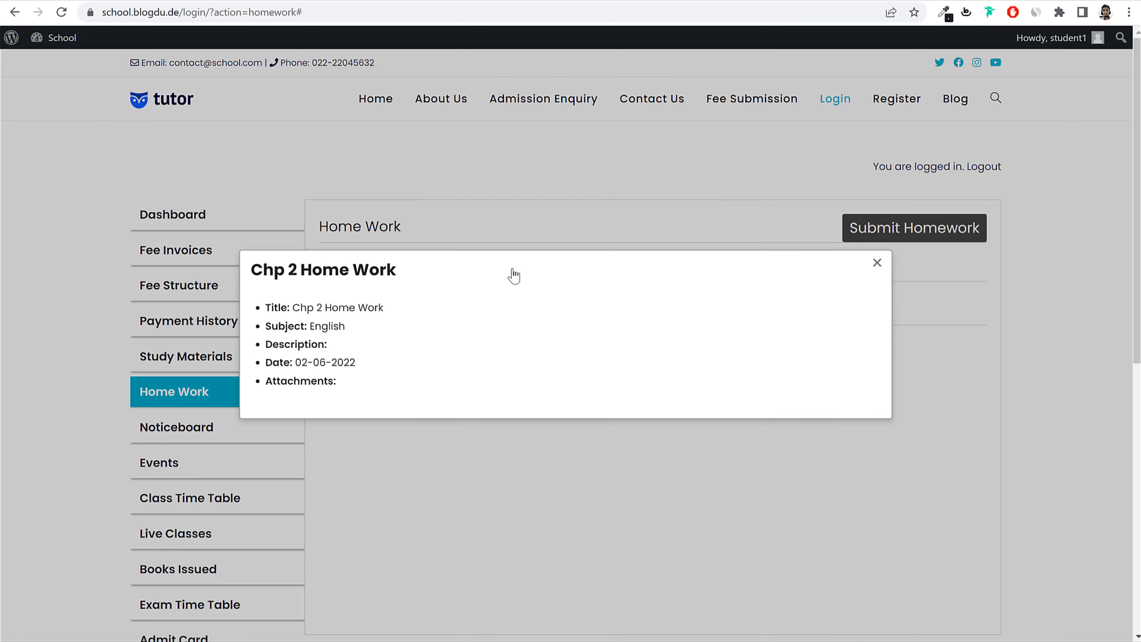
click(877, 263)
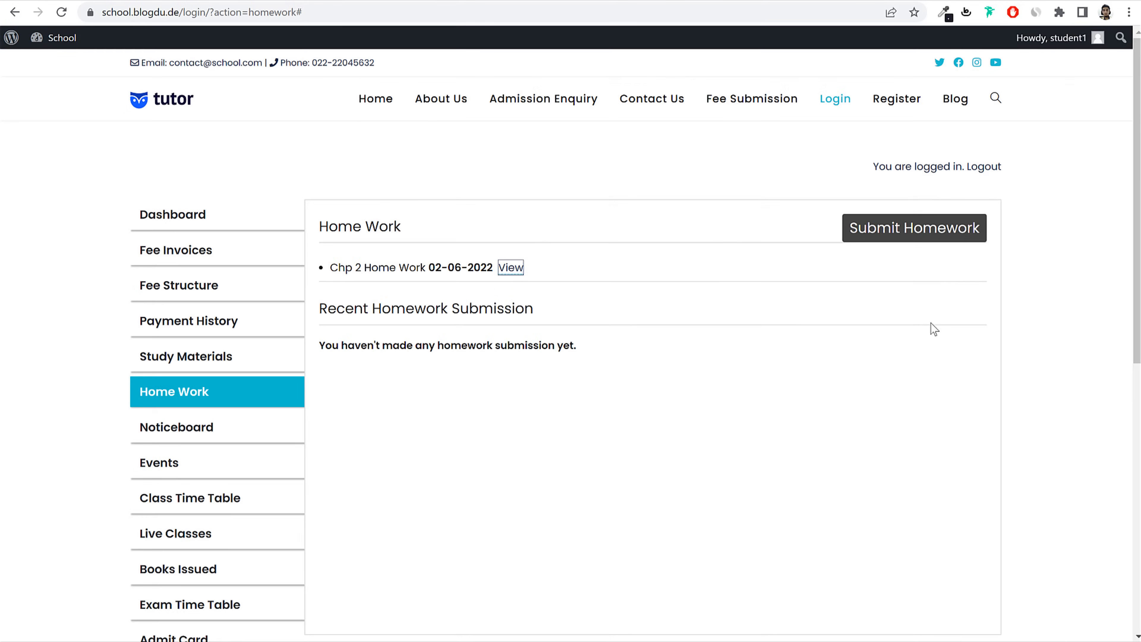
click(927, 233)
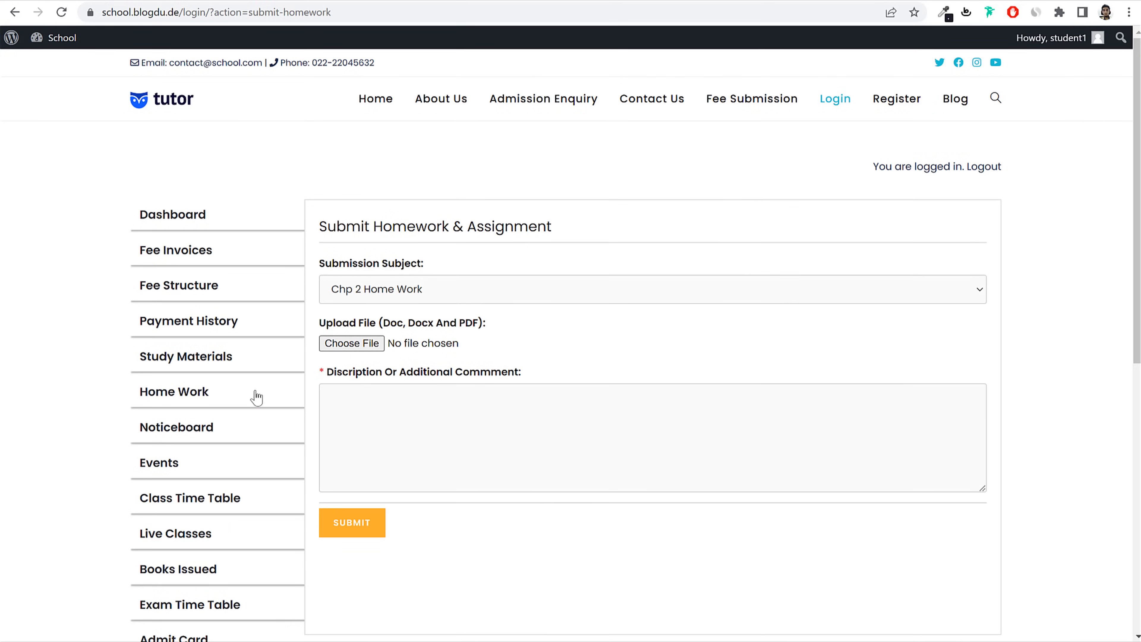
Step: Browse the Events page and its Inter School Cricket event
scroll(278, 440, down, 3)
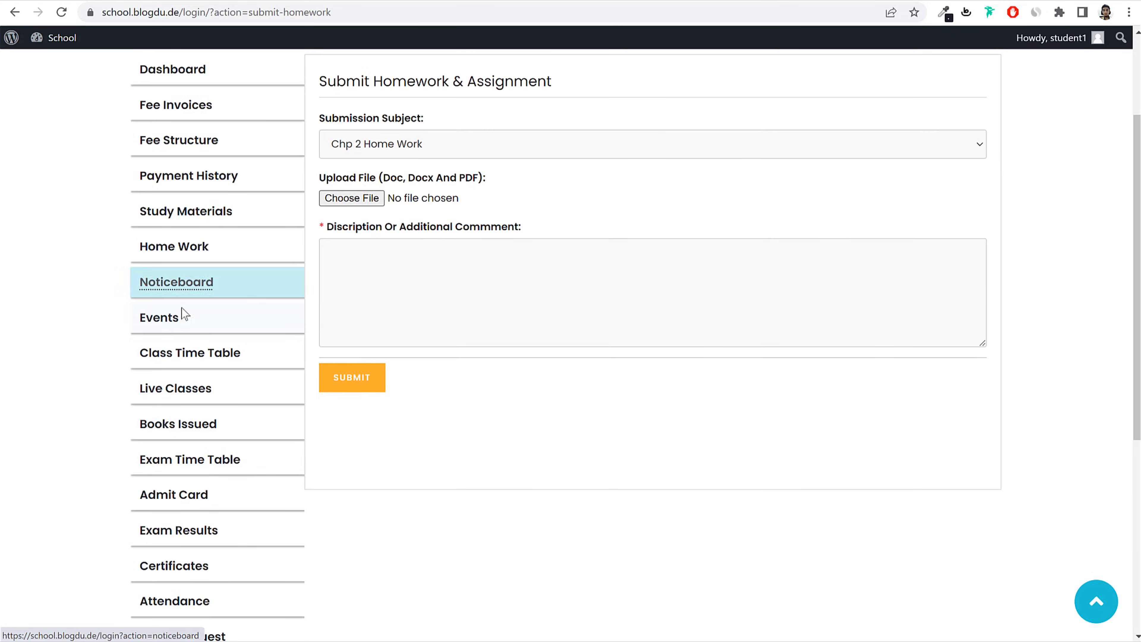
click(182, 316)
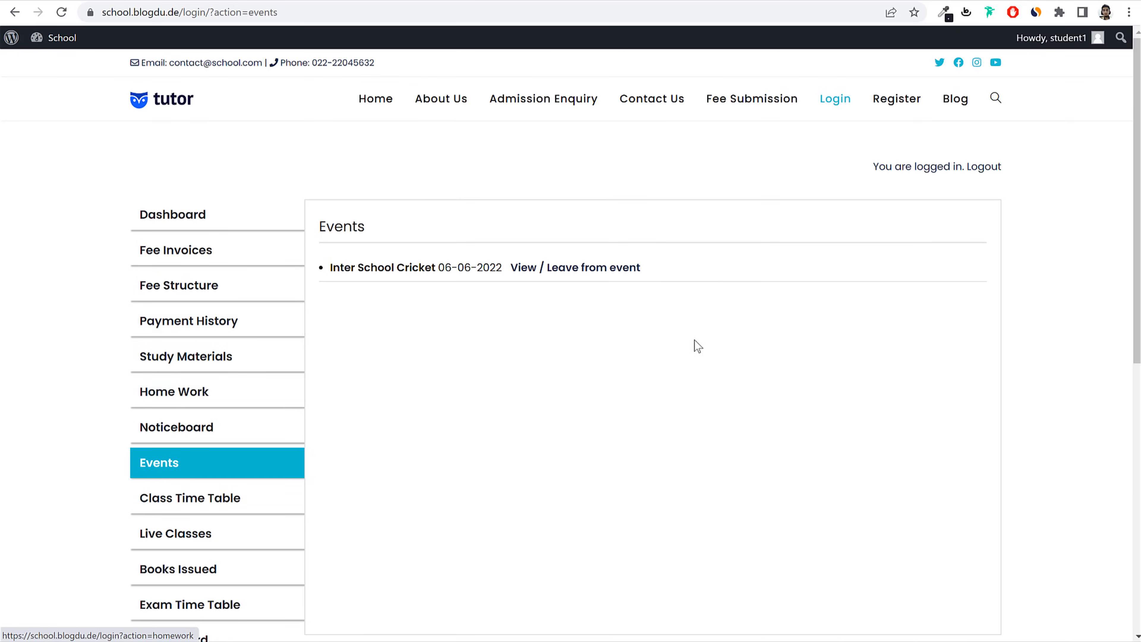
drag(322, 263, 437, 268)
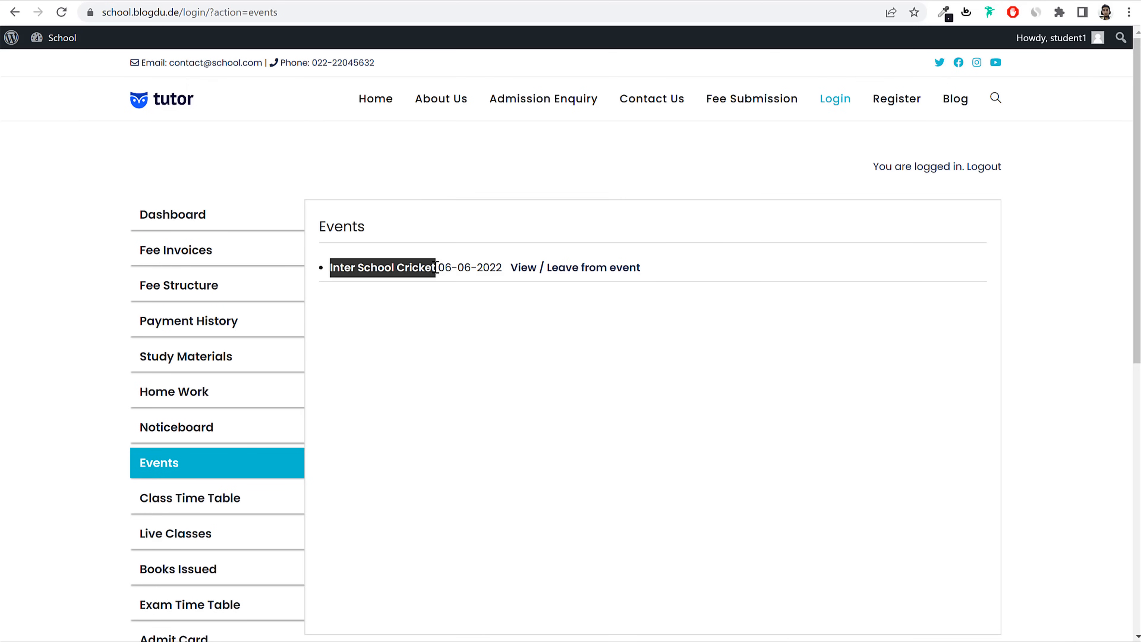
click(472, 293)
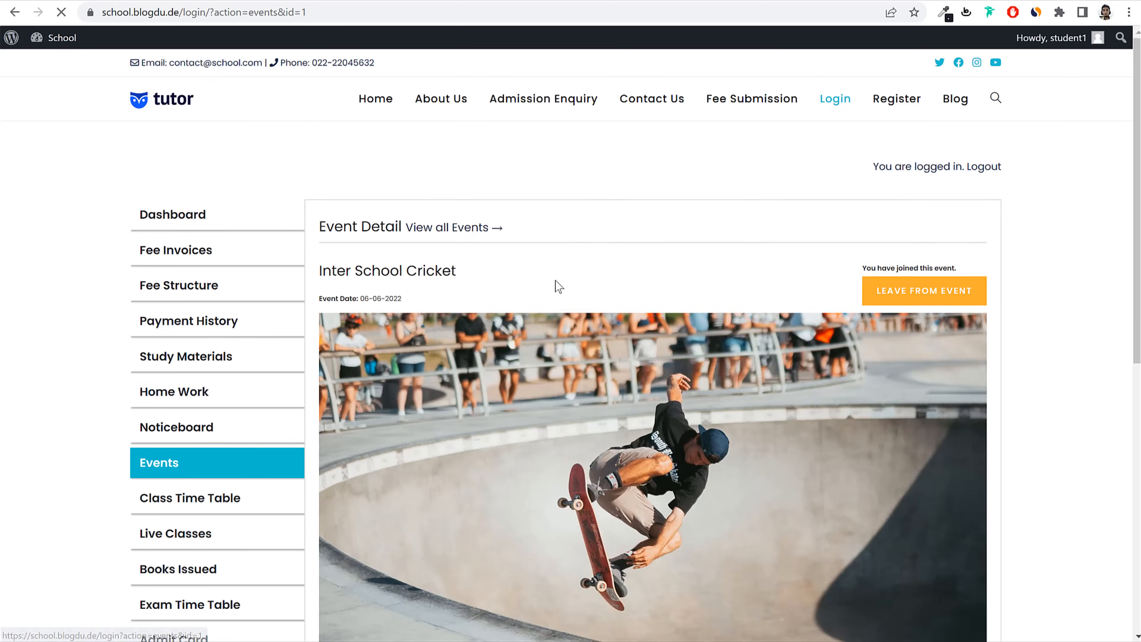
scroll(636, 389, down, 7)
scroll(636, 391, up, 6)
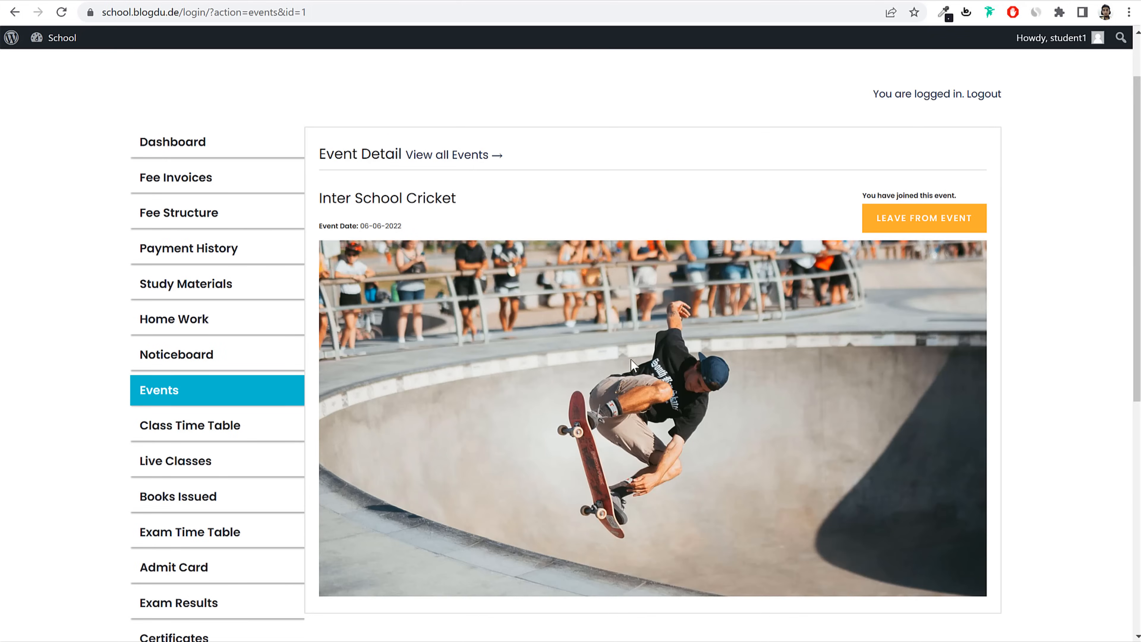
scroll(518, 376, down, 2)
Step: View the 1st - A class timetable and its printable version, then close it
click(189, 350)
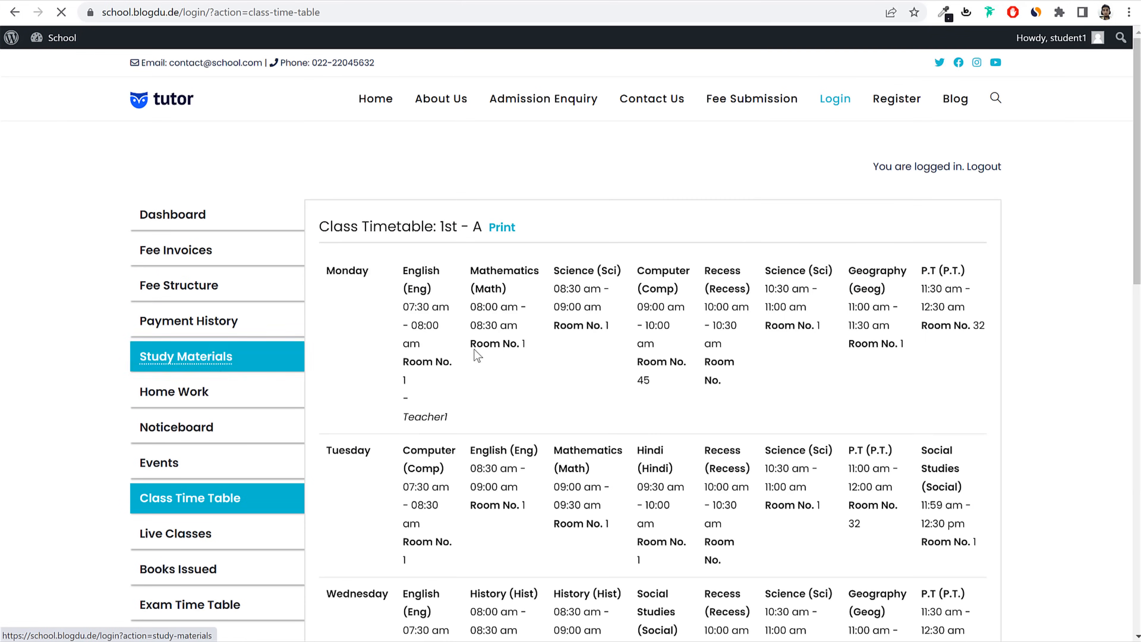
scroll(590, 356, down, 1)
scroll(589, 358, down, 10)
scroll(589, 368, up, 12)
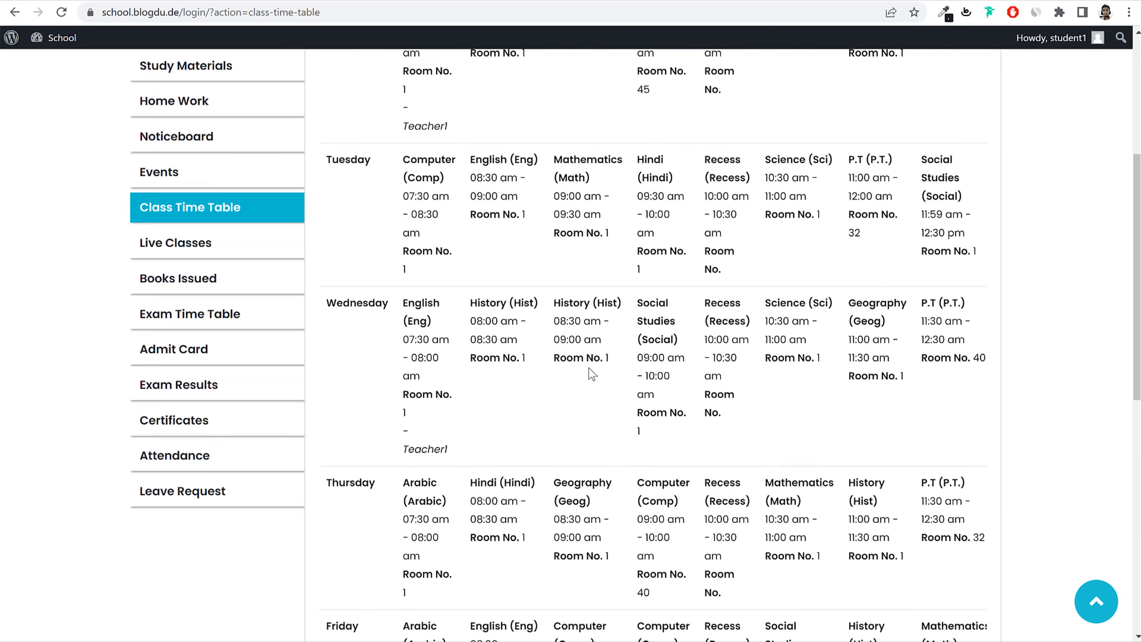
click(501, 227)
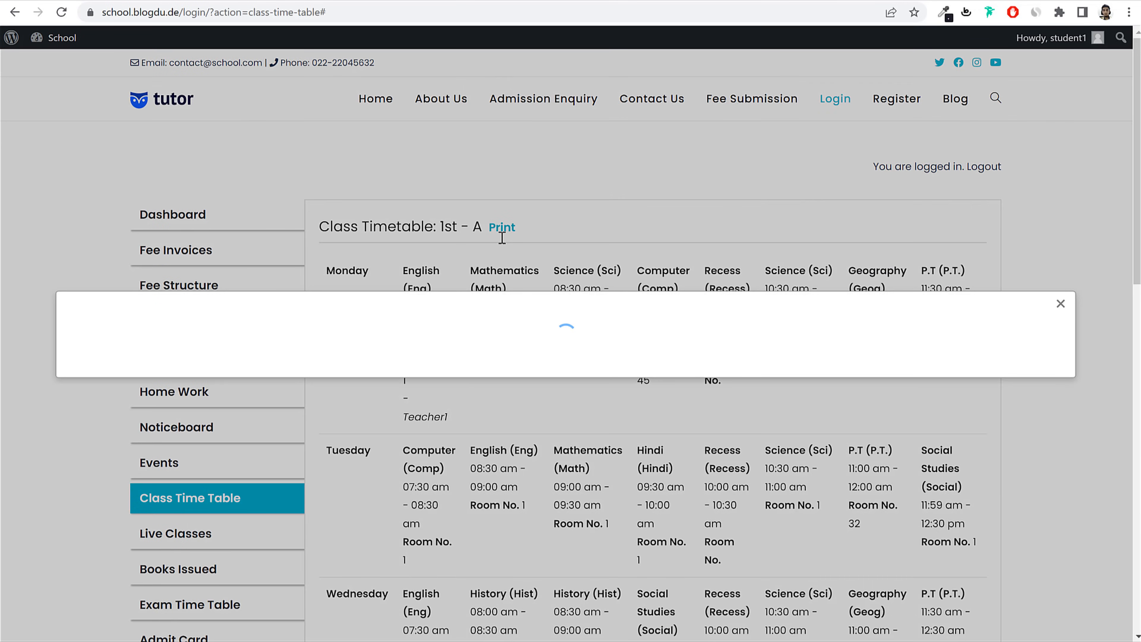
scroll(656, 368, down, 2)
scroll(660, 392, up, 2)
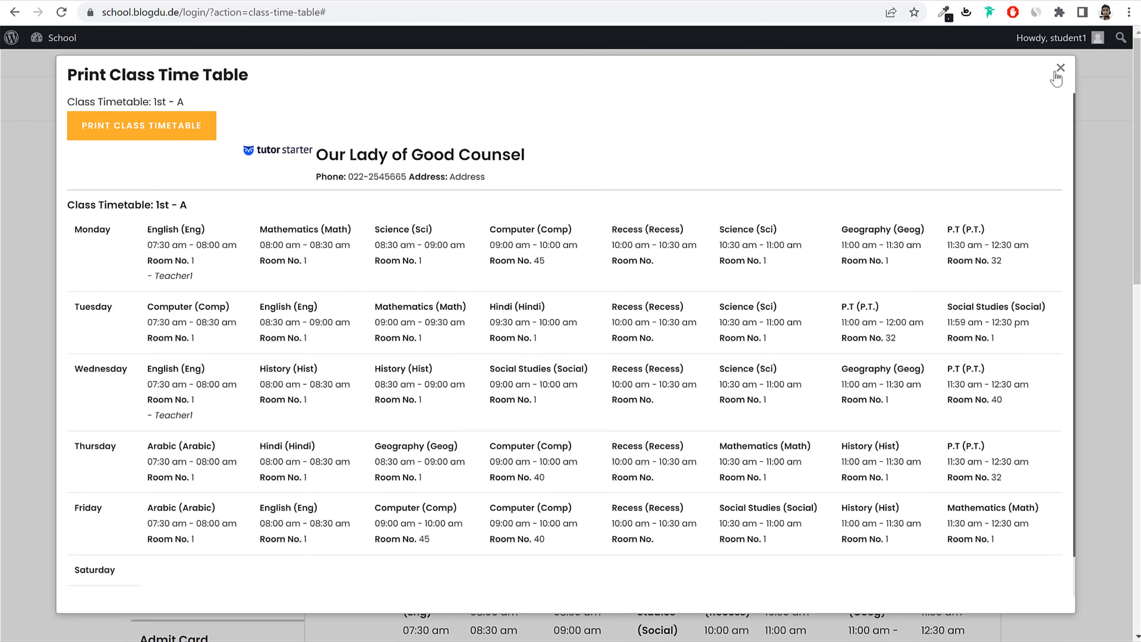
click(1059, 68)
Step: Check the Live Classes and Books Issued pages, then go to the Exam Time Table
scroll(220, 315, down, 3)
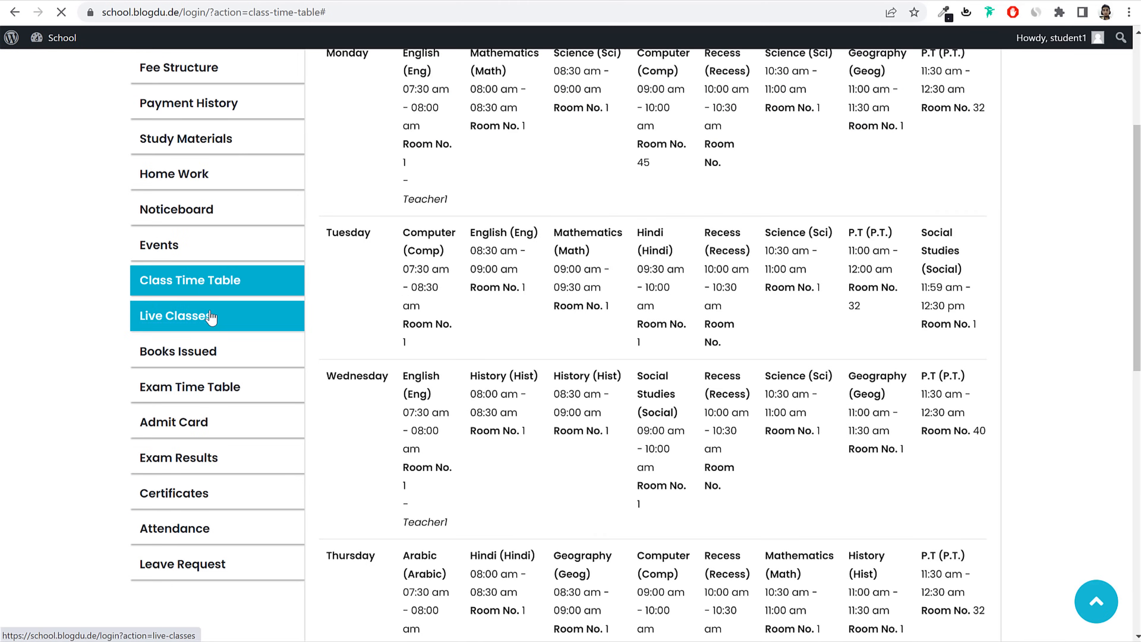
click(209, 321)
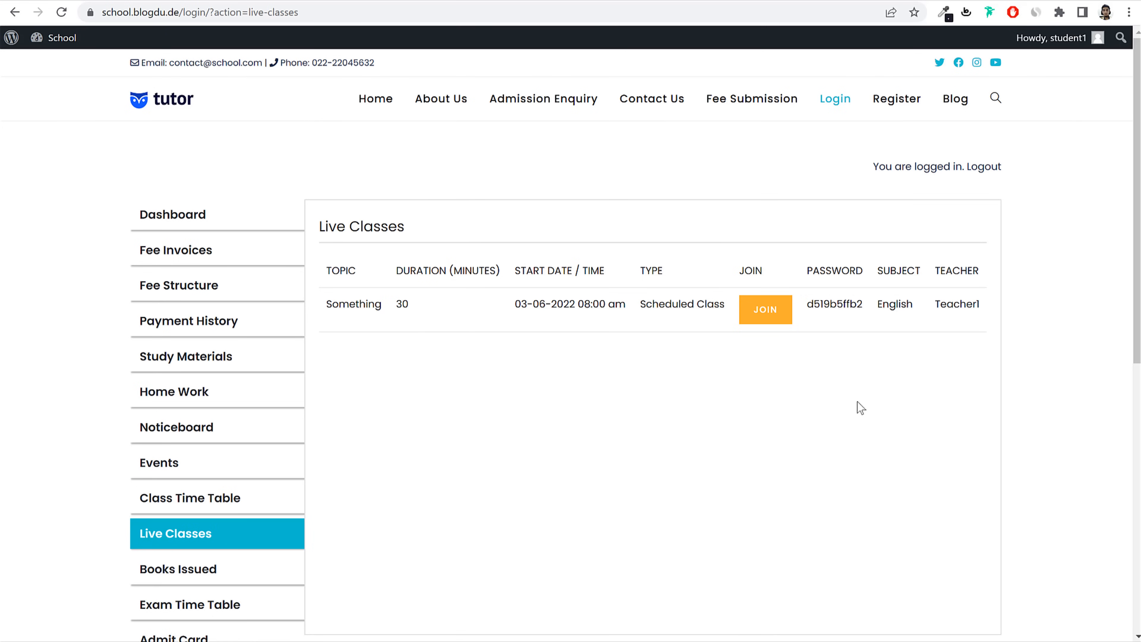
scroll(965, 380, down, 4)
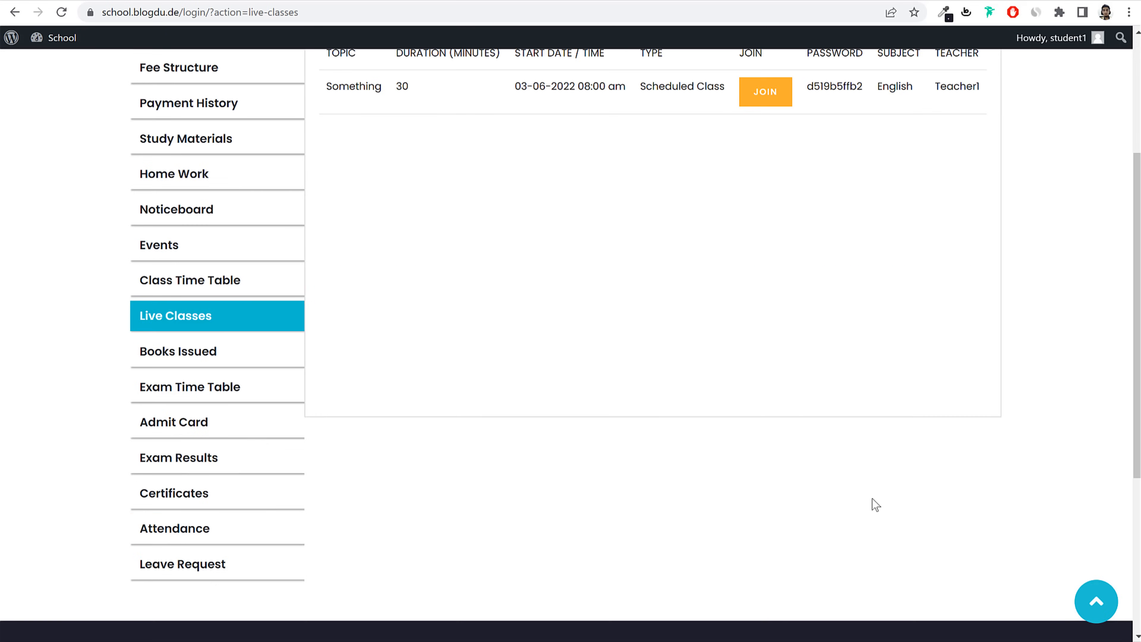
click(186, 360)
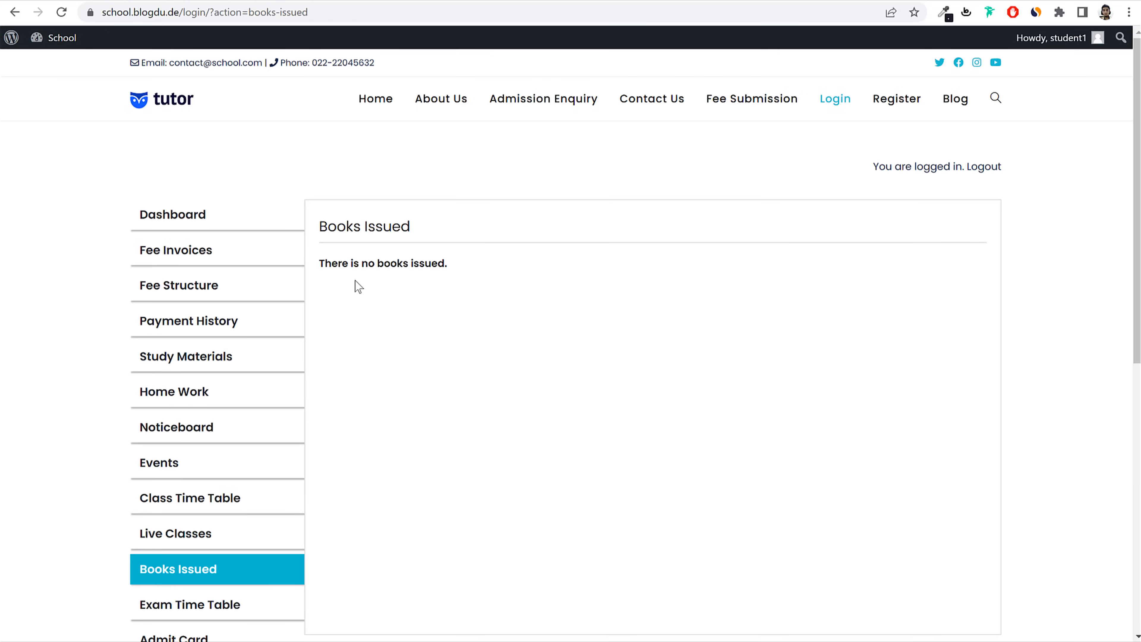
scroll(458, 411, down, 4)
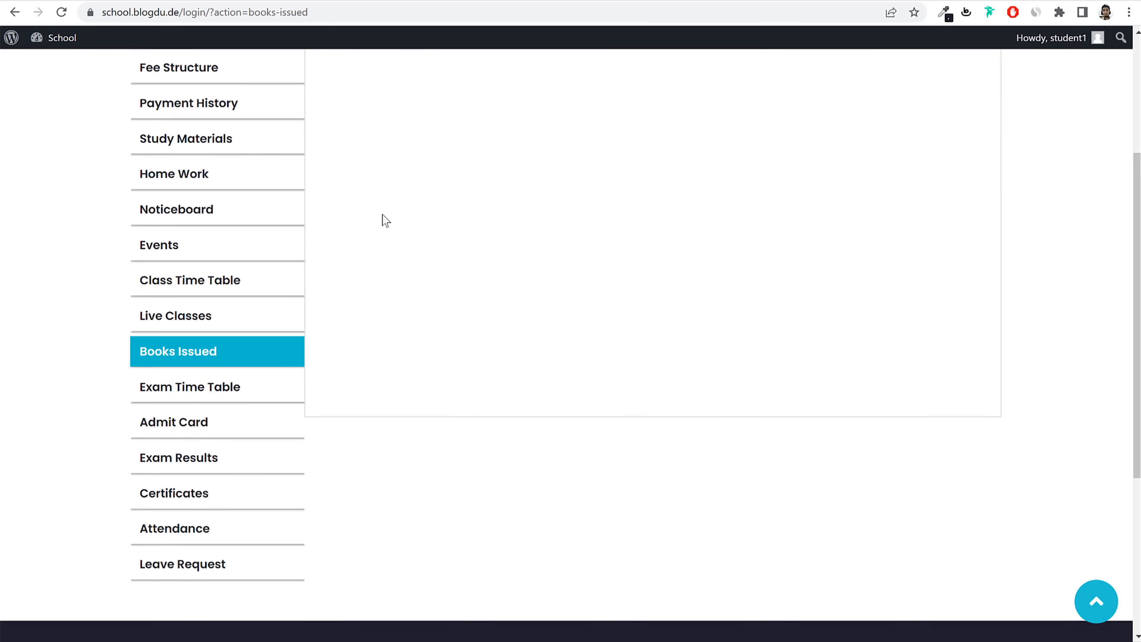
click(225, 398)
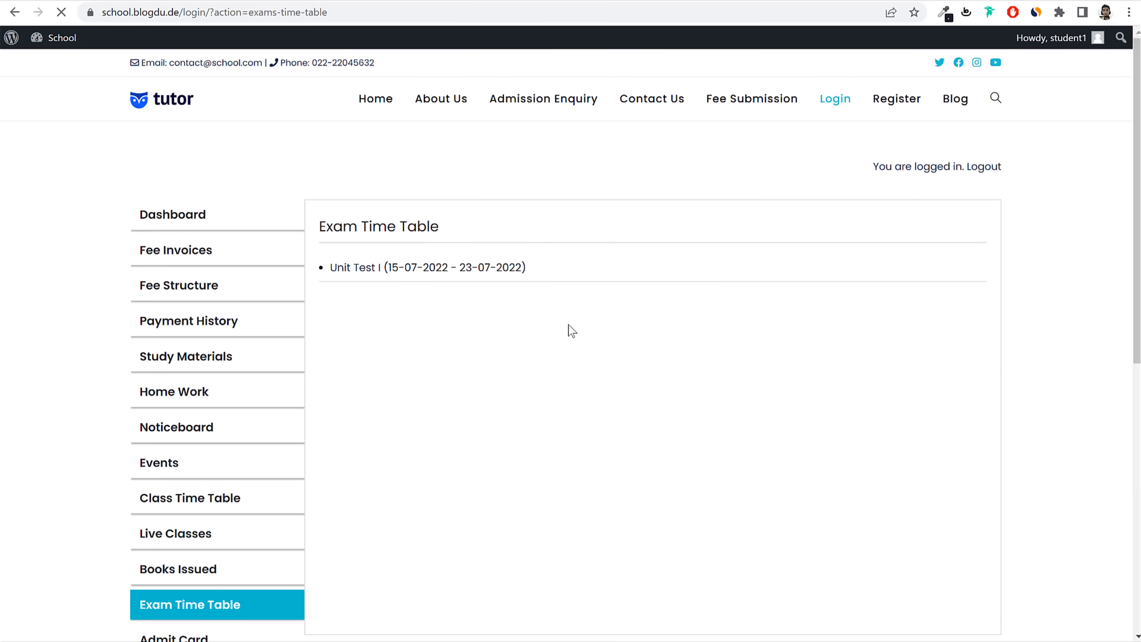
Step: Open the Unit Test I exam timetable (15-07-2022 to 23-07-2022) and preview its printable version
drag(330, 269, 378, 268)
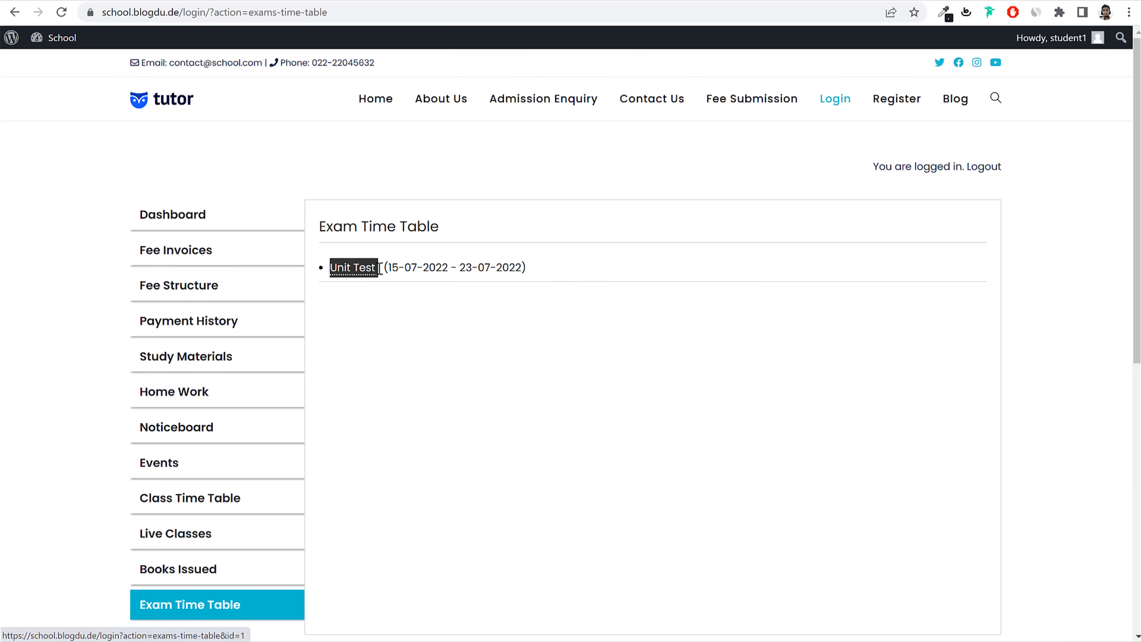
click(522, 306)
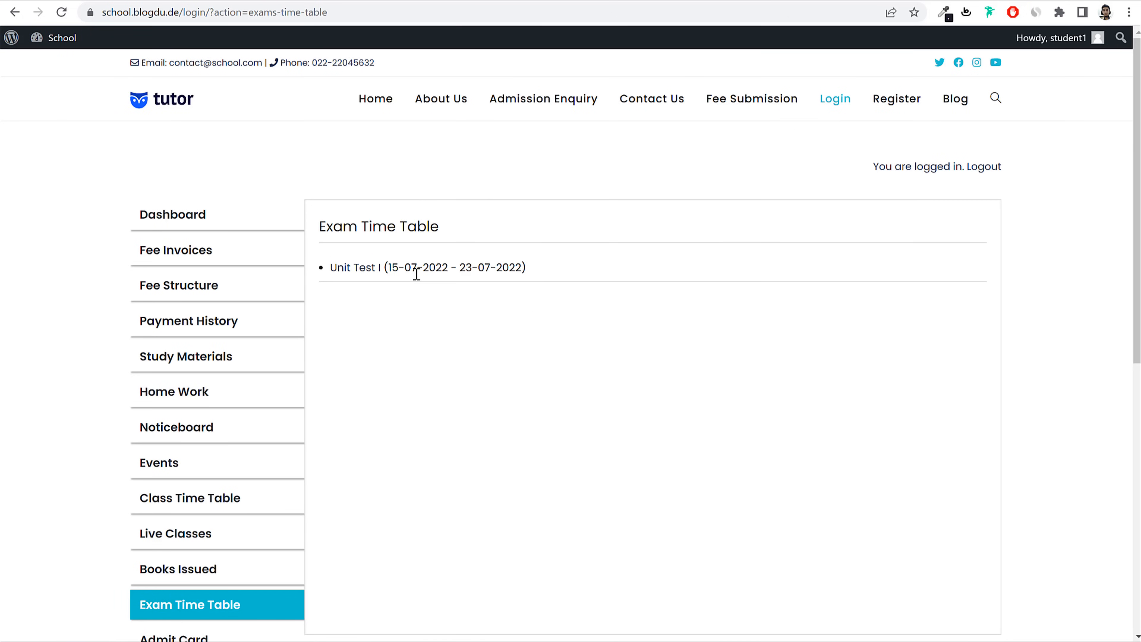
drag(389, 268, 522, 270)
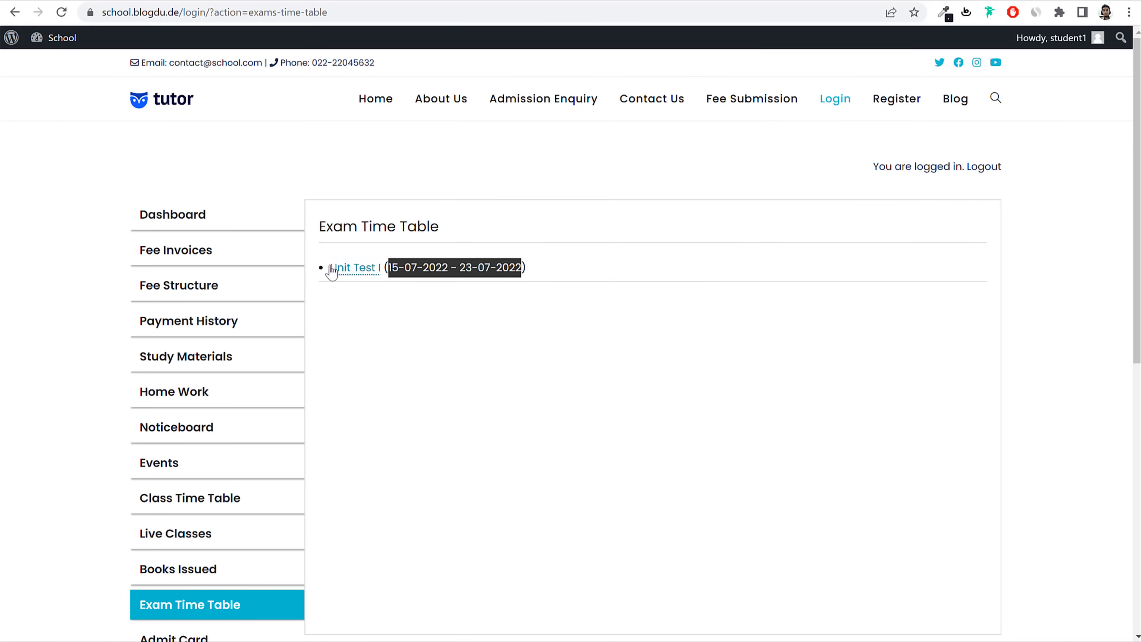
click(355, 270)
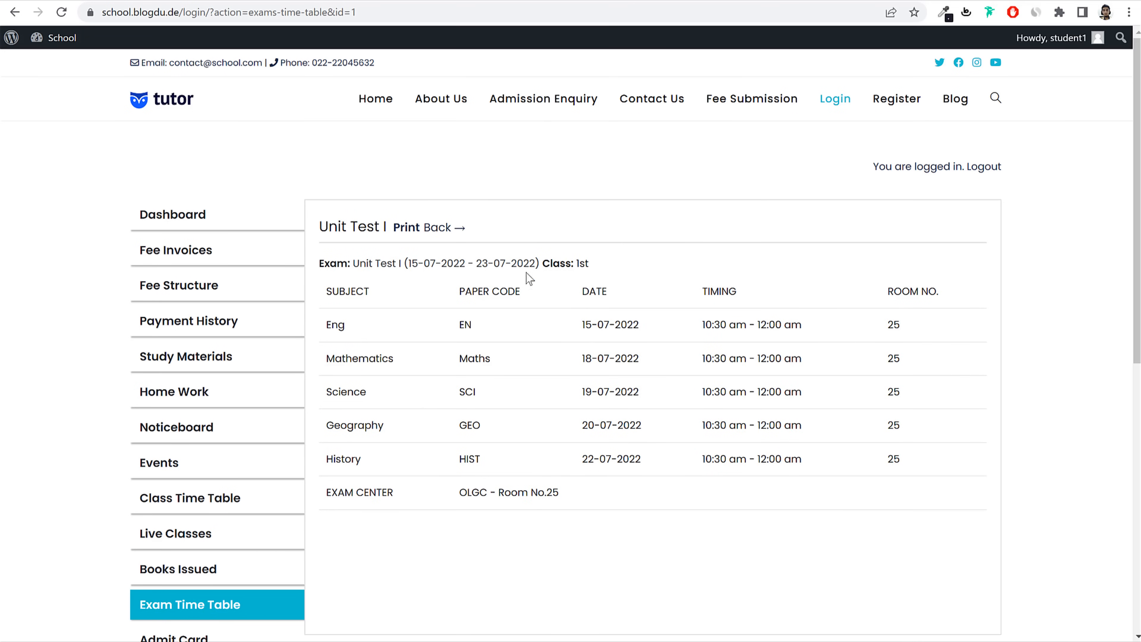
click(406, 228)
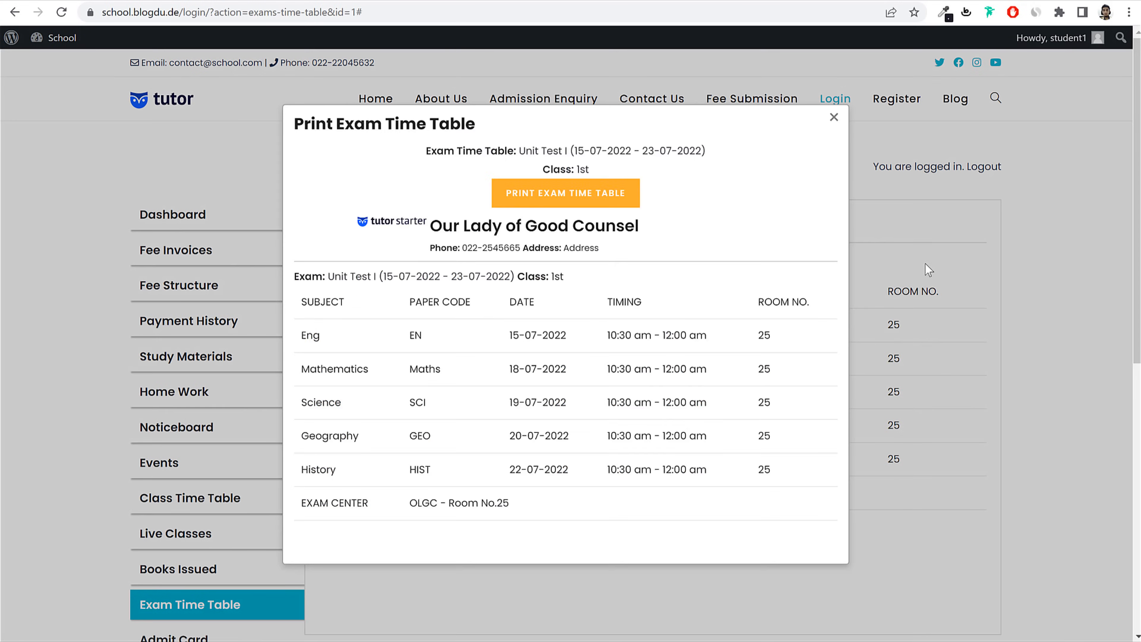
click(924, 270)
scroll(894, 341, down, 5)
Step: Preview and close the Unit Test I admit card, then go to the Attendance Report
click(222, 359)
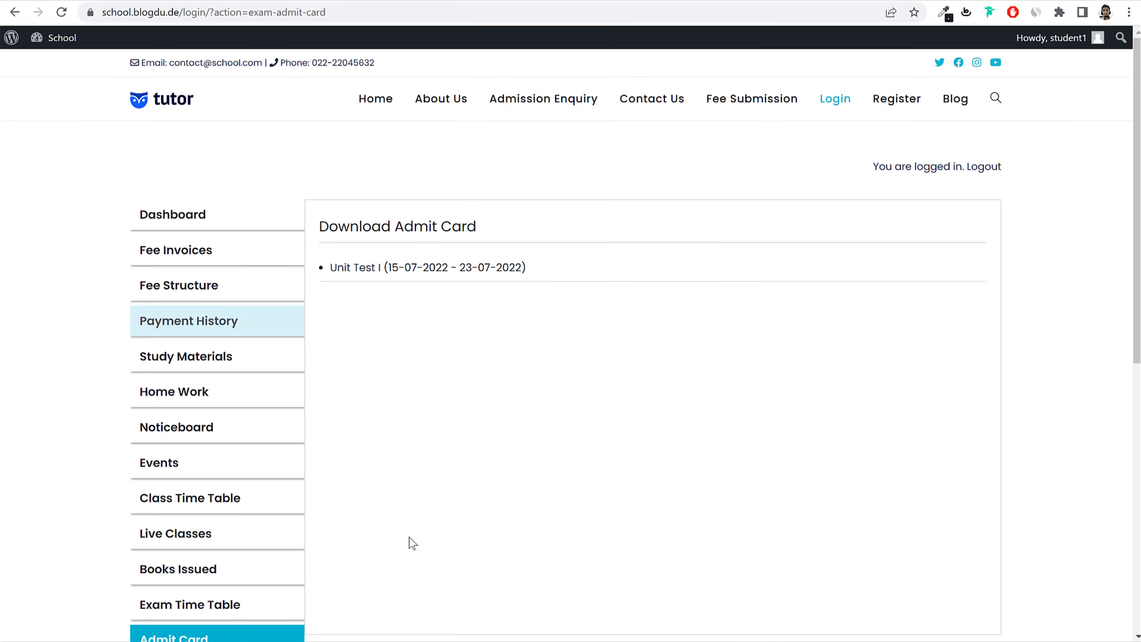
scroll(202, 562, down, 1)
scroll(935, 450, up, 1)
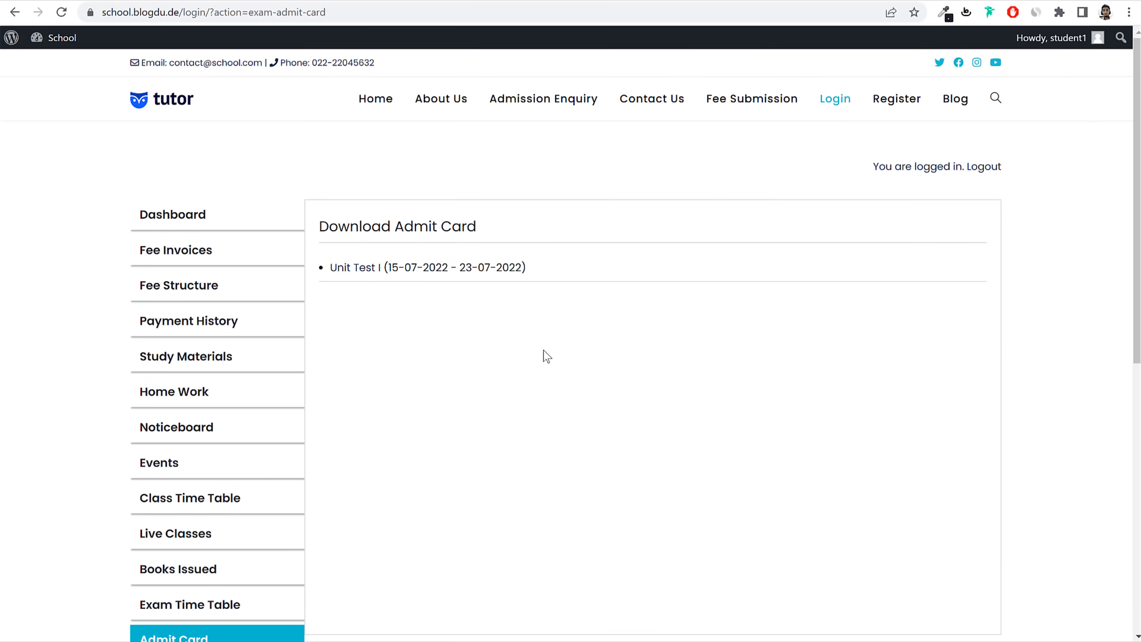
click(359, 270)
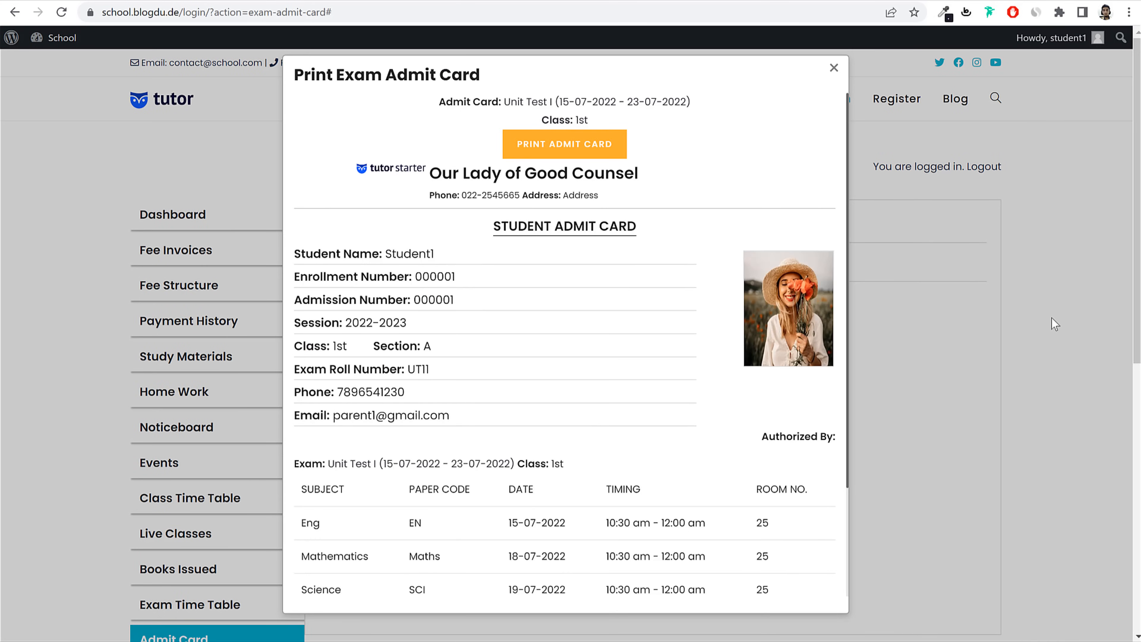
click(918, 323)
scroll(500, 474, down, 5)
scroll(502, 473, down, 2)
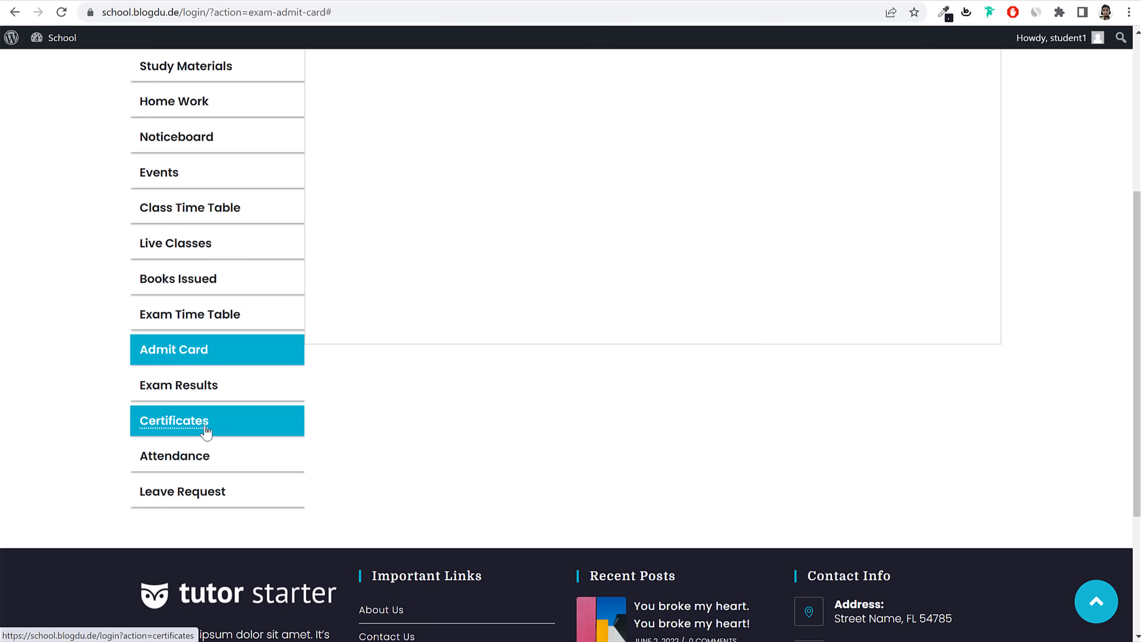
click(186, 460)
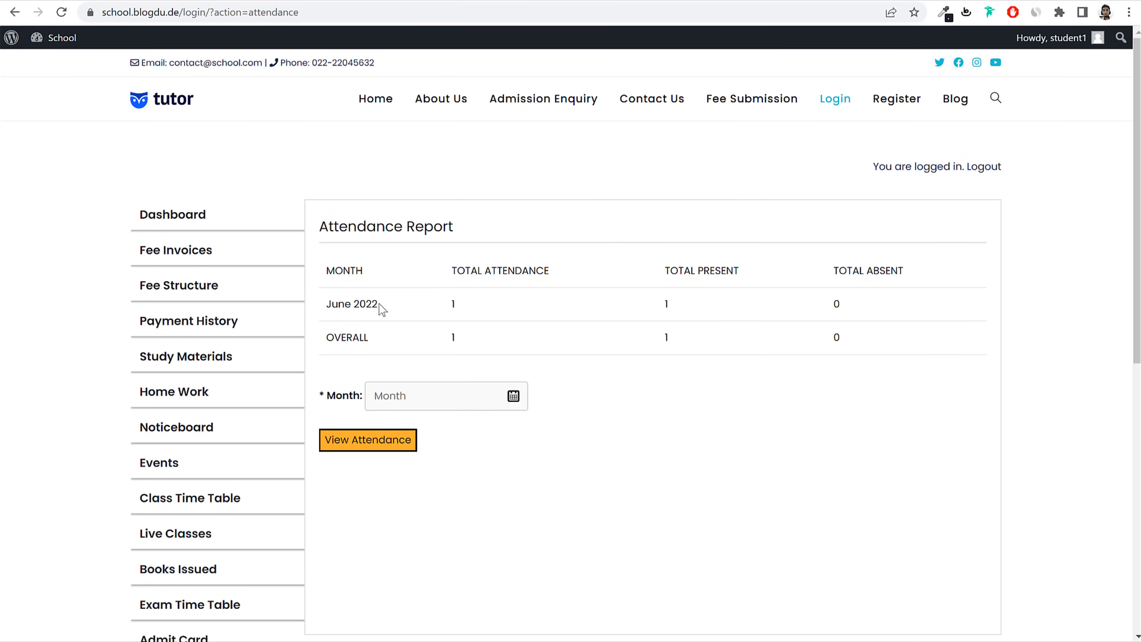
Step: Review the June 2022 attendance totals and dismiss the month picker without choosing
drag(329, 303, 395, 300)
click(449, 304)
double_click(451, 303)
scroll(681, 375, down, 3)
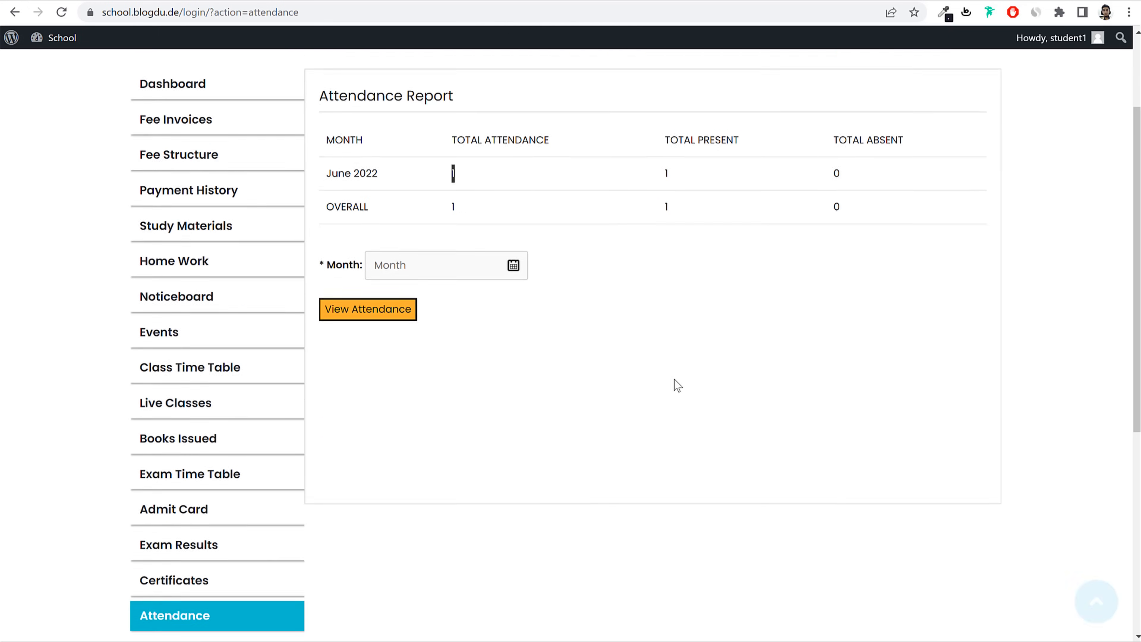
click(479, 252)
scroll(593, 252, up, 3)
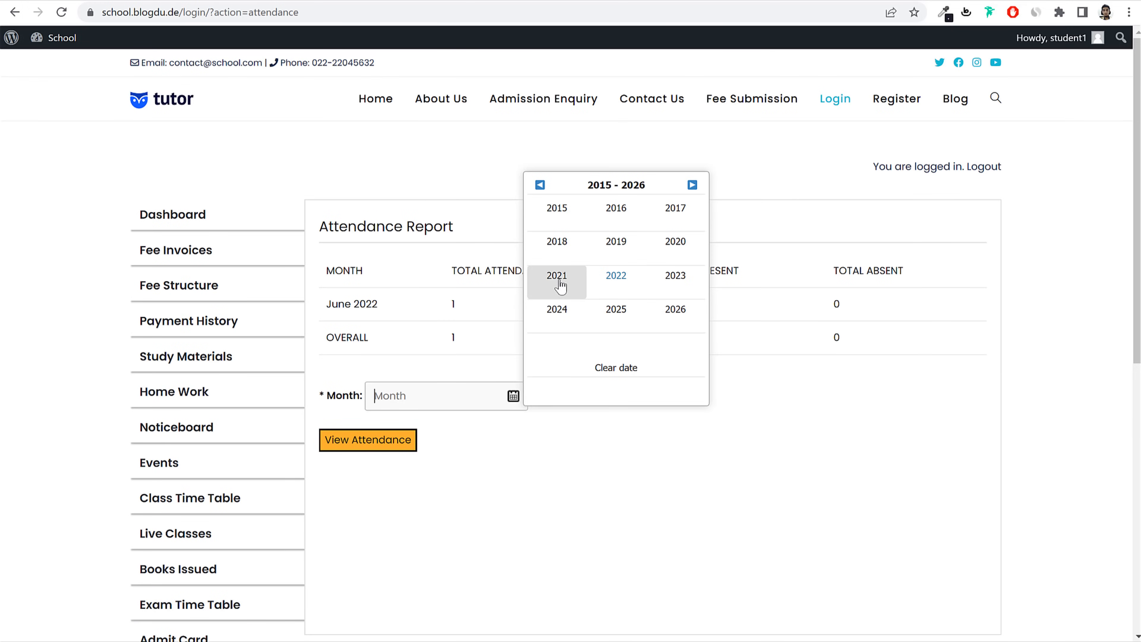
click(604, 476)
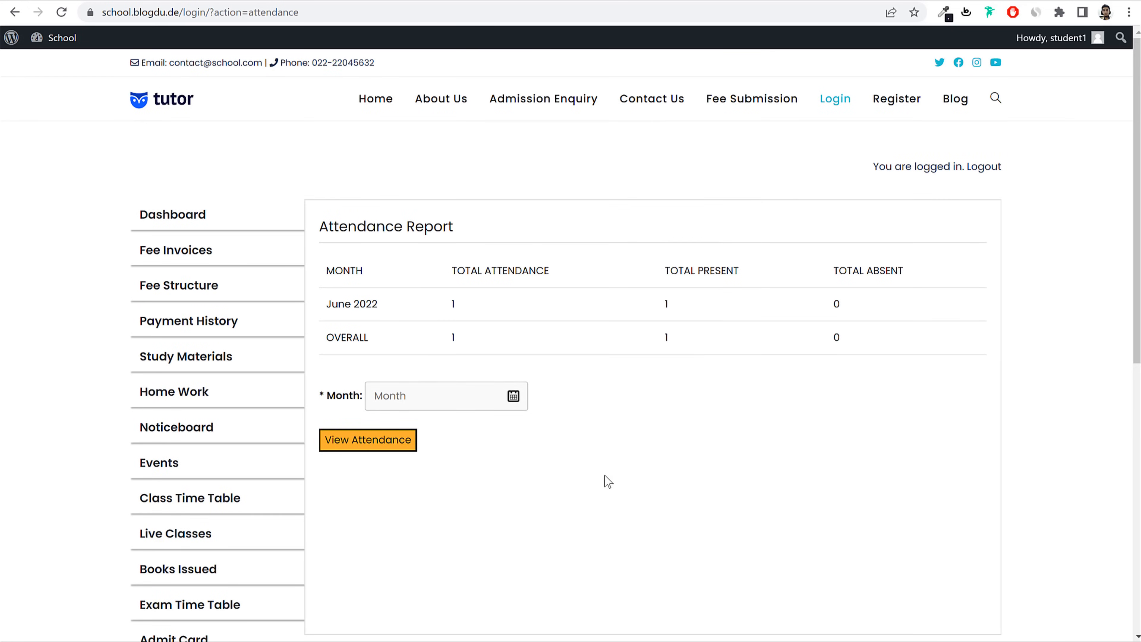
scroll(630, 467, down, 3)
Step: Look over the Leave Request form, then log out of the student account
click(227, 558)
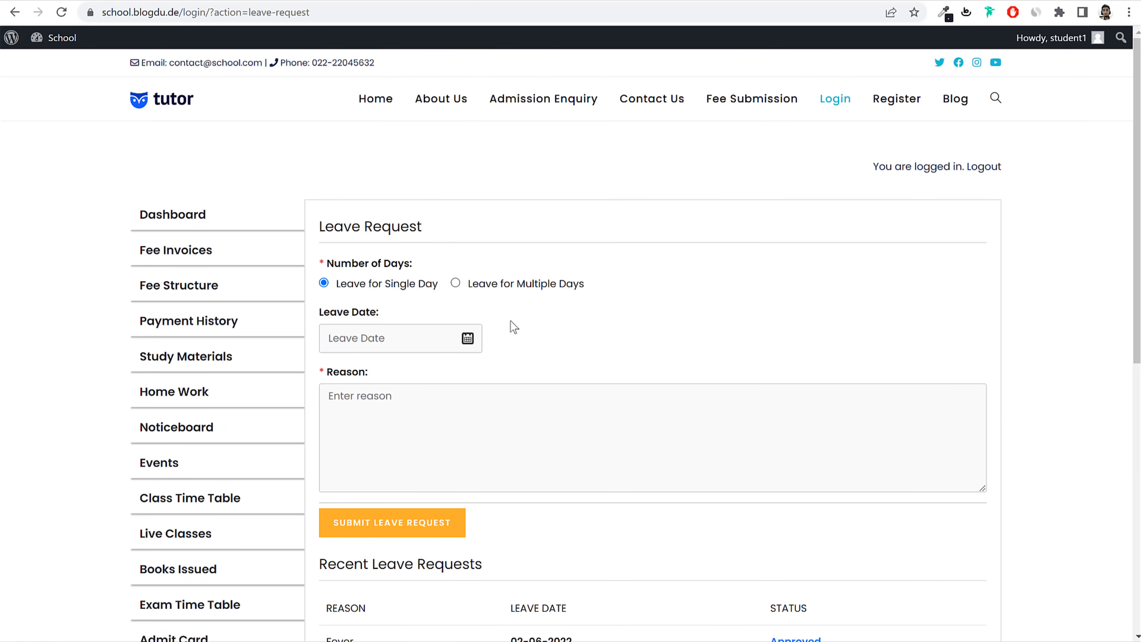
scroll(619, 431, down, 3)
scroll(620, 429, up, 3)
scroll(581, 342, down, 6)
scroll(586, 367, up, 6)
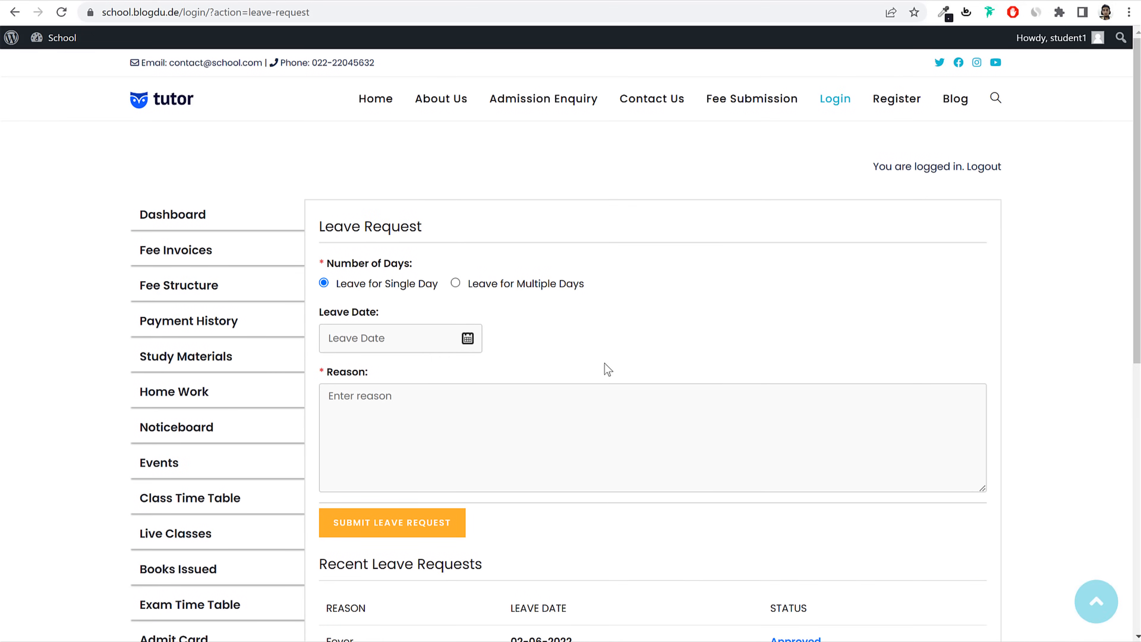
click(994, 166)
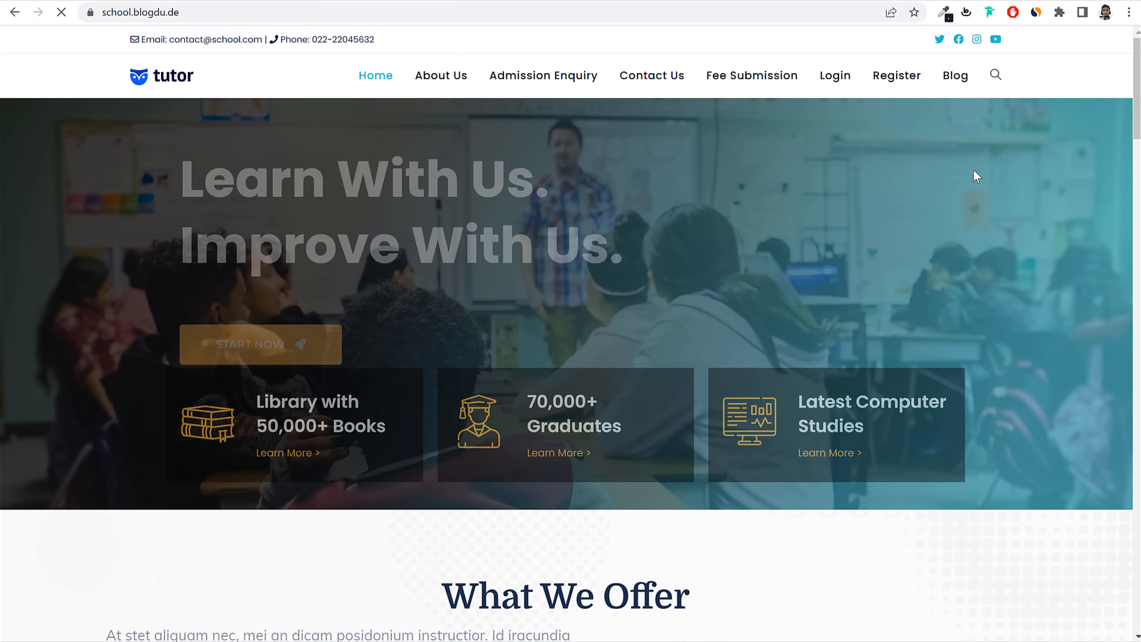
Step: Log in as the teacher and open the attendance-taking page
click(838, 88)
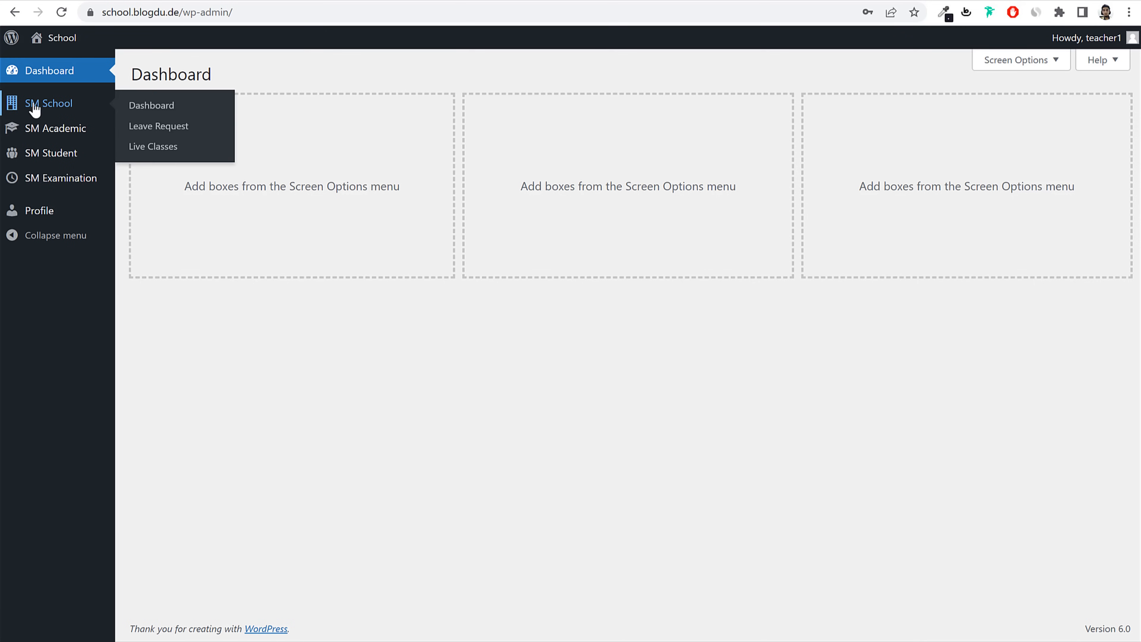
mouse_move(58, 135)
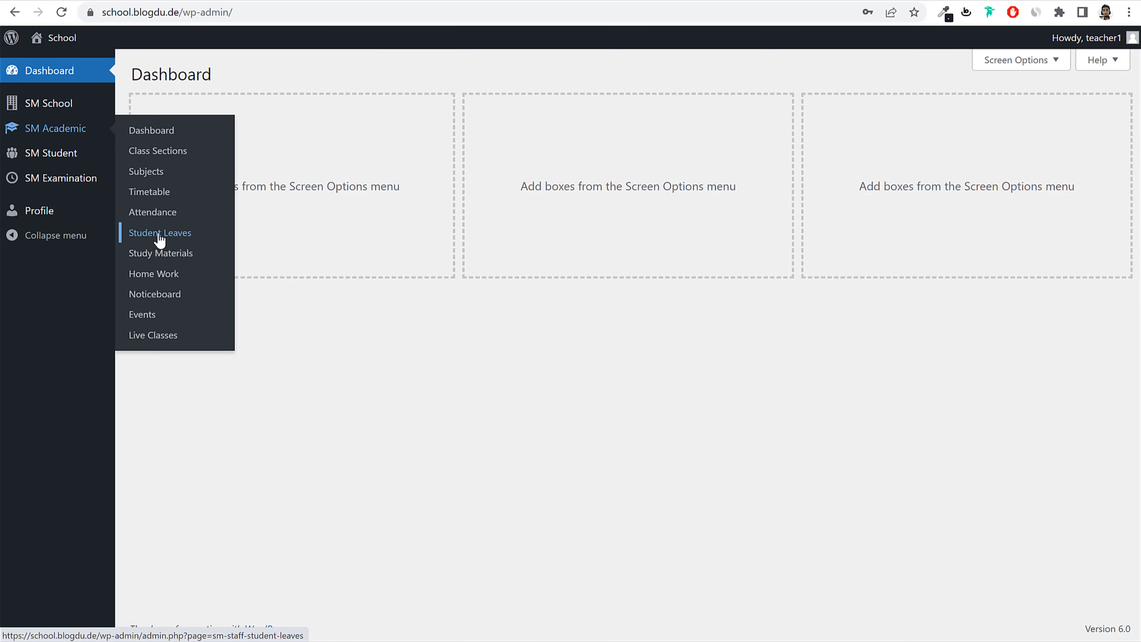
click(155, 213)
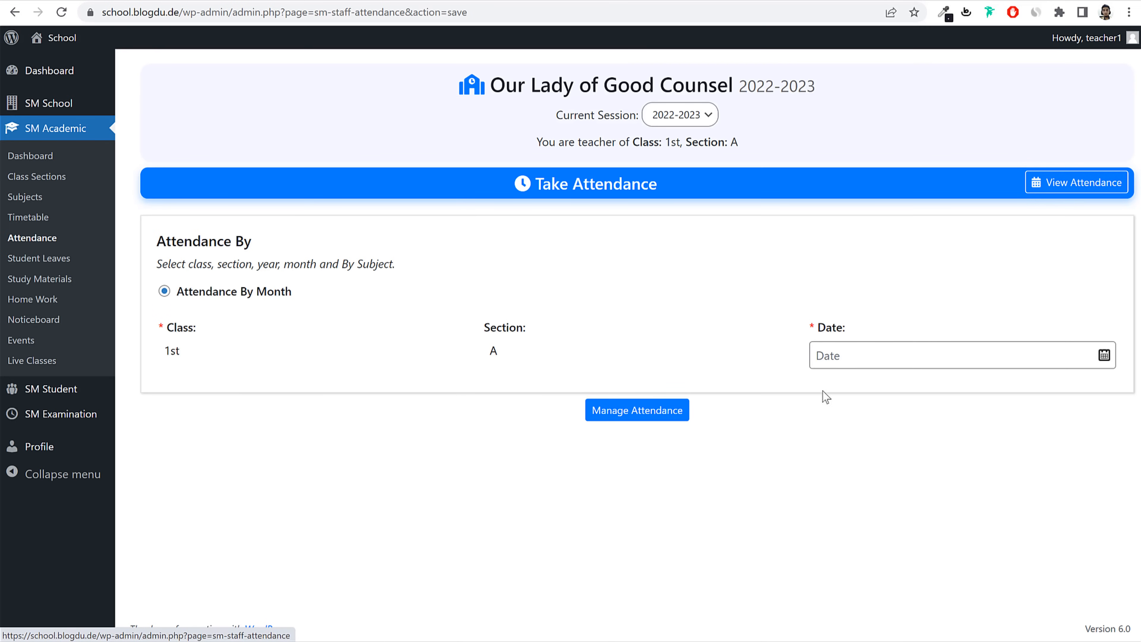
Step: Load the class 1st, section A attendance list for 04-06-2022
click(822, 355)
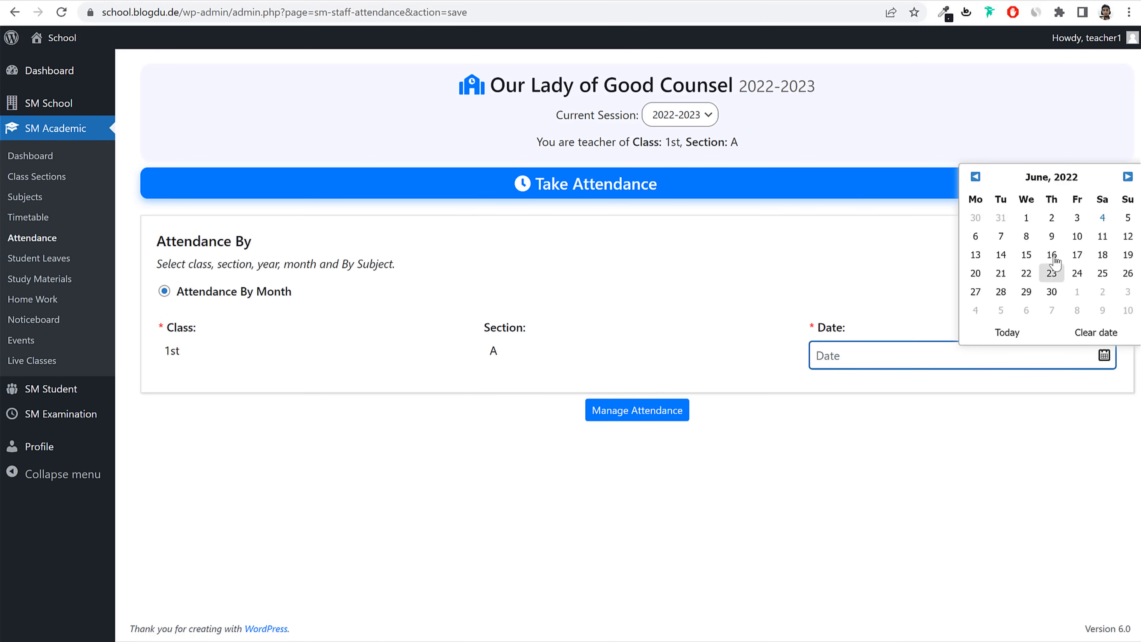
click(1103, 219)
click(624, 411)
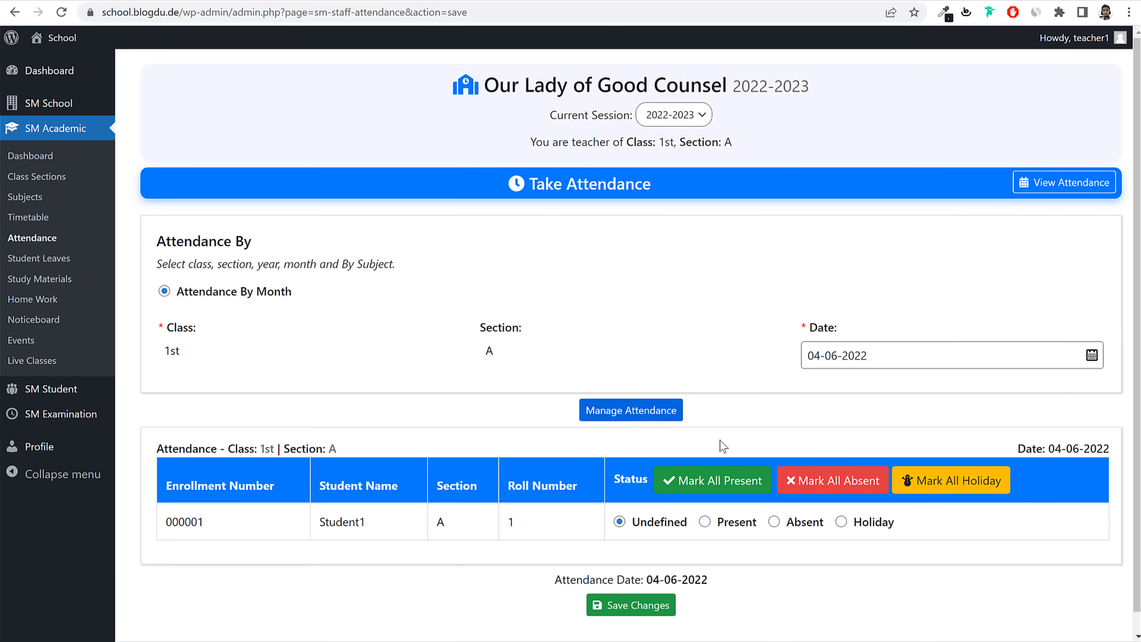
scroll(724, 447, down, 1)
drag(226, 511, 167, 510)
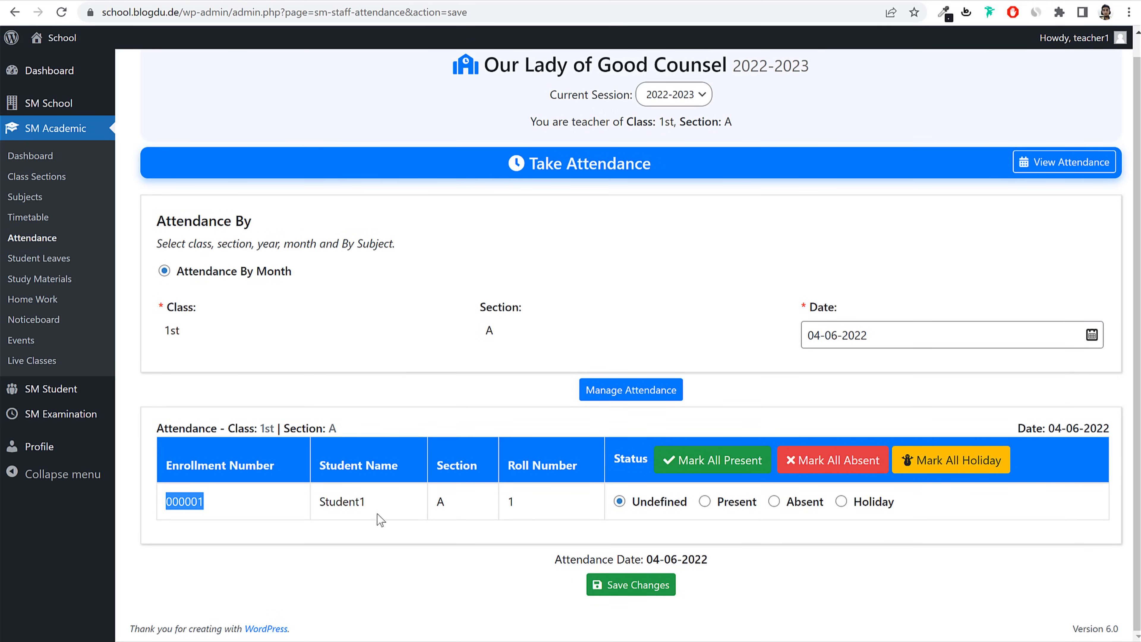
drag(186, 334, 160, 337)
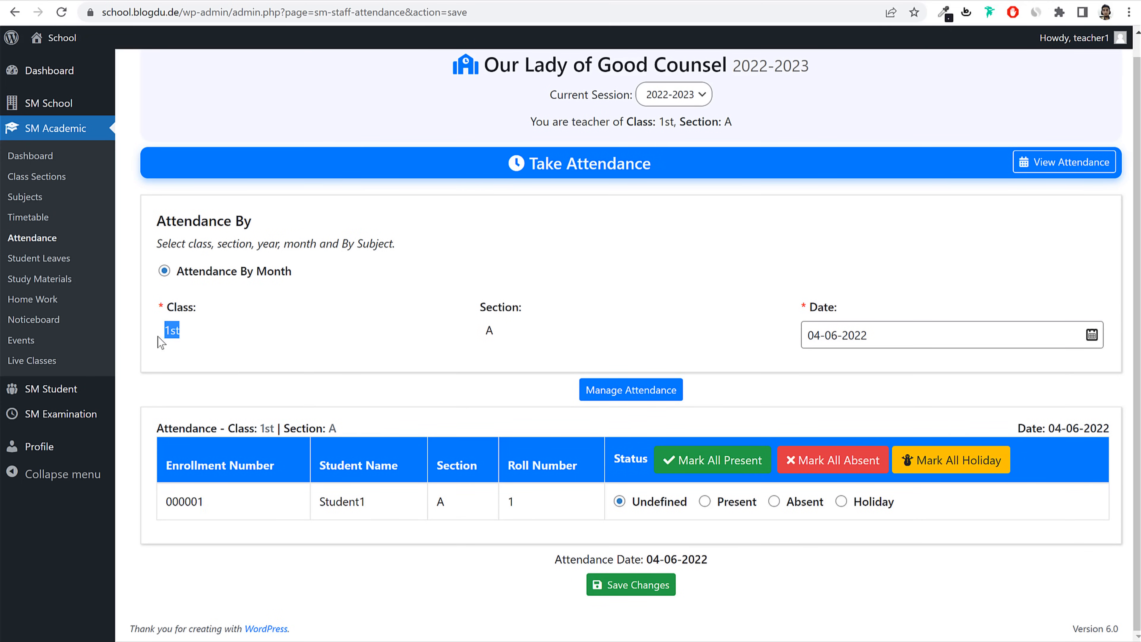
drag(497, 335, 469, 340)
click(472, 347)
Step: Mark all students as Holiday after trying Absent and Present, and save the attendance
click(773, 502)
click(704, 501)
click(620, 502)
click(946, 470)
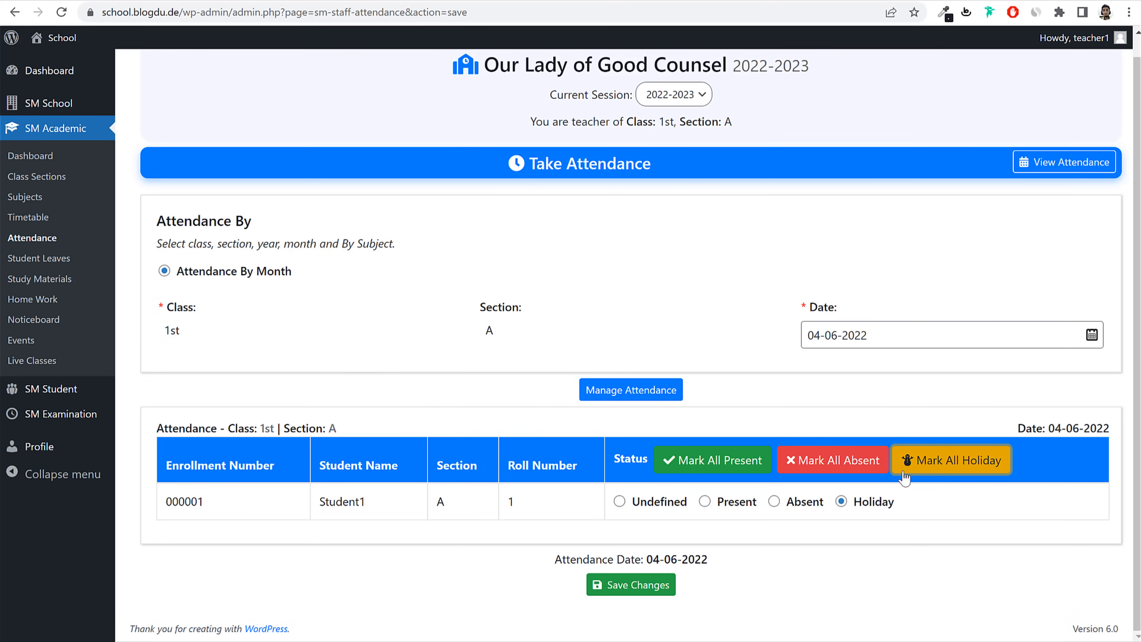
click(631, 587)
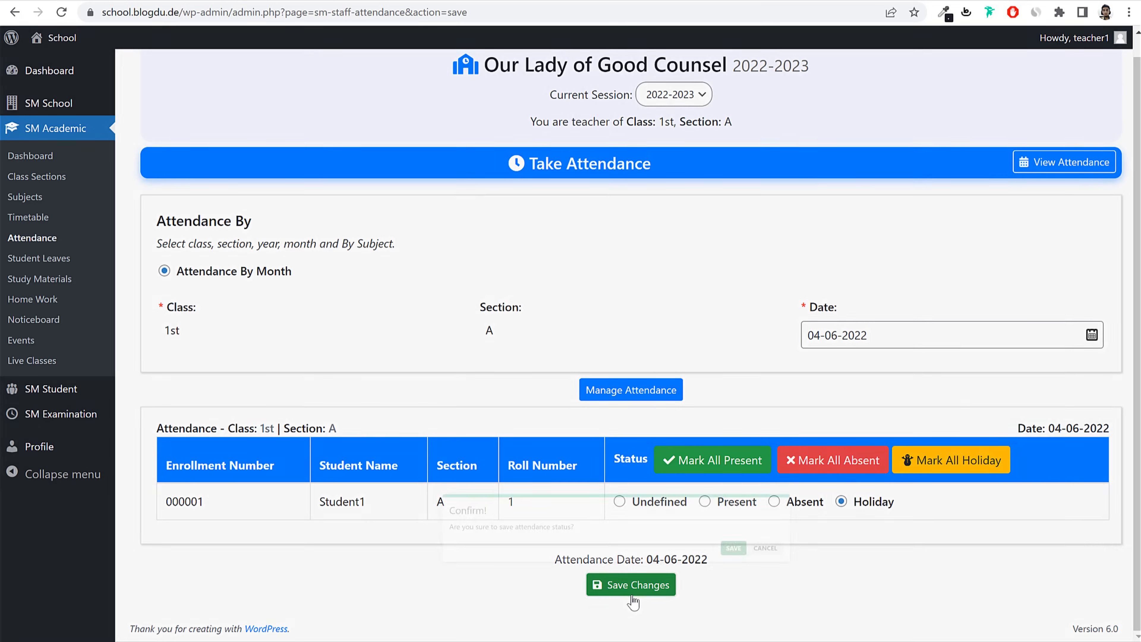
Step: Save the attendance, then on Fee Submission choose session 2022-2023 and class 1st
click(756, 366)
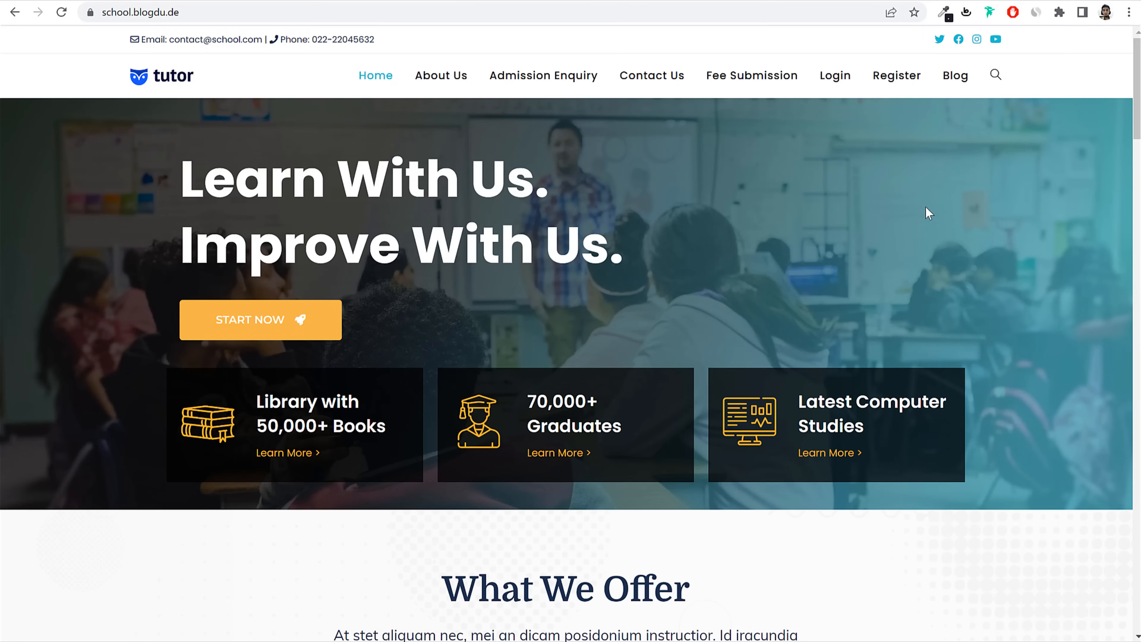
click(719, 78)
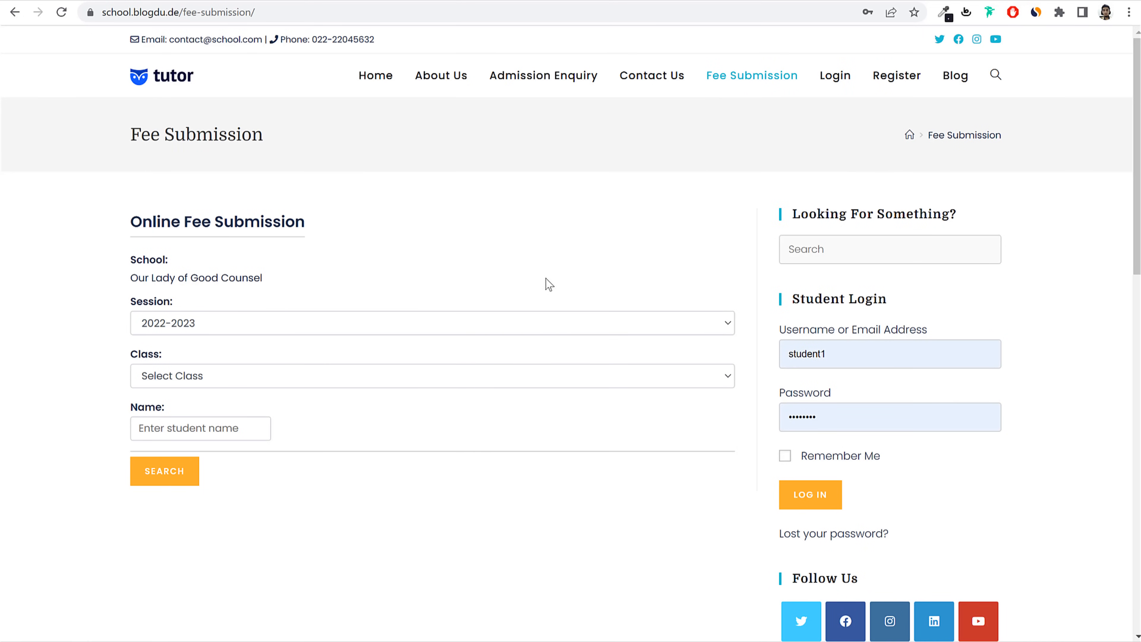
drag(122, 277, 274, 267)
click(287, 271)
click(204, 325)
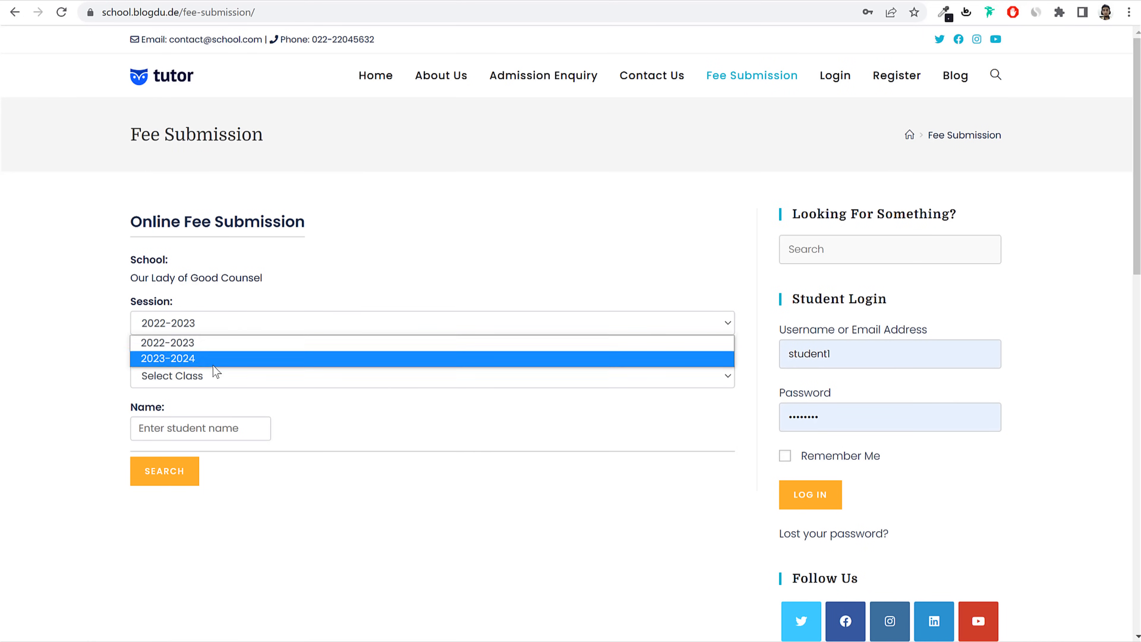
click(216, 344)
click(211, 376)
click(198, 426)
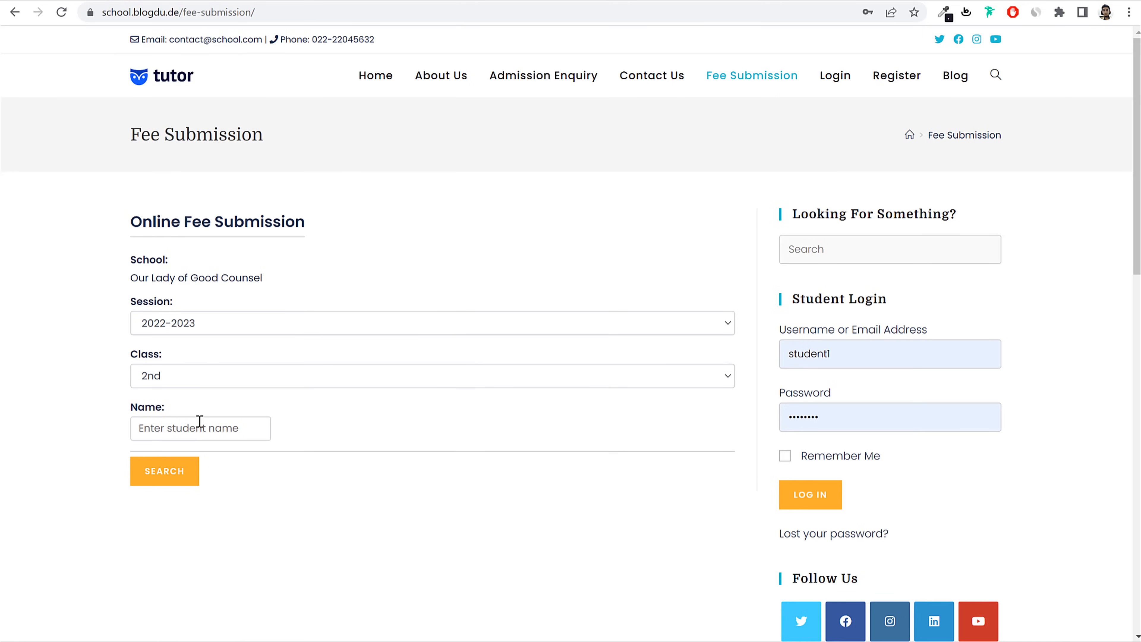
click(194, 378)
click(176, 409)
Step: Search class 1st for 'stud' and show the pending 30,000 Advance Fee invoice
click(189, 430)
text(stud)
click(164, 471)
scroll(531, 460, down, 3)
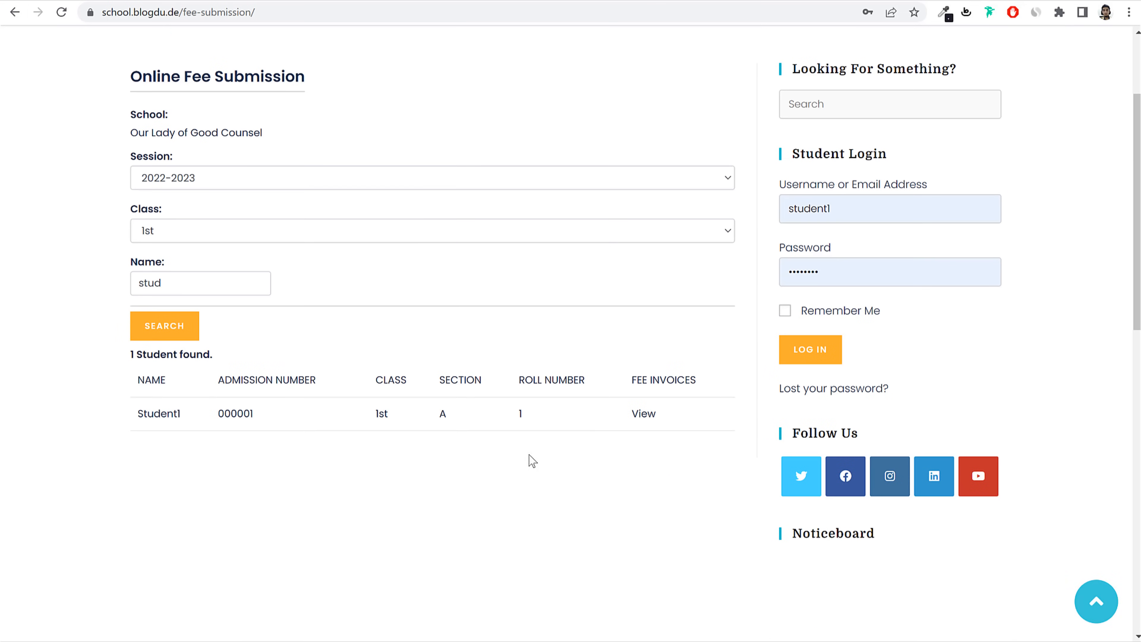
click(640, 415)
scroll(639, 420, down, 5)
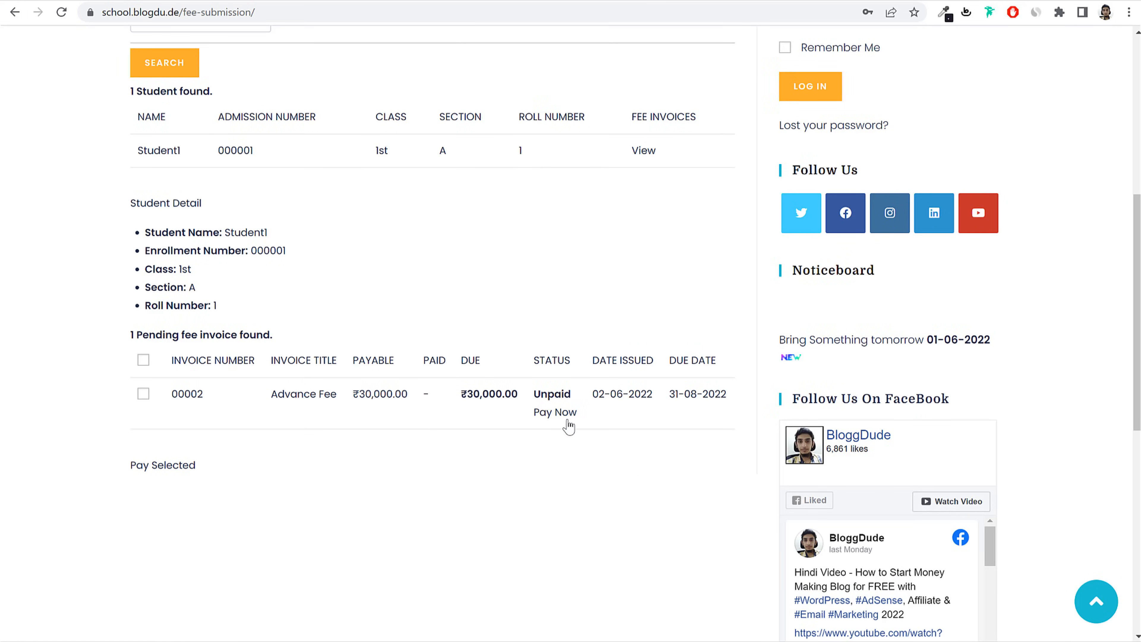
click(555, 412)
scroll(217, 469, up, 5)
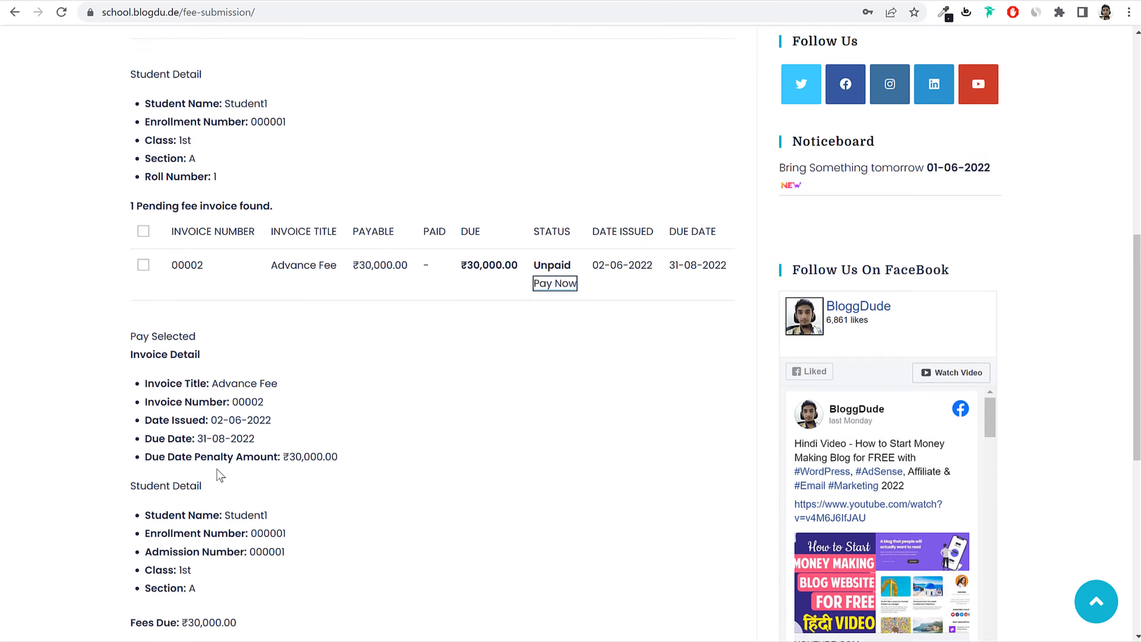
scroll(216, 469, up, 10)
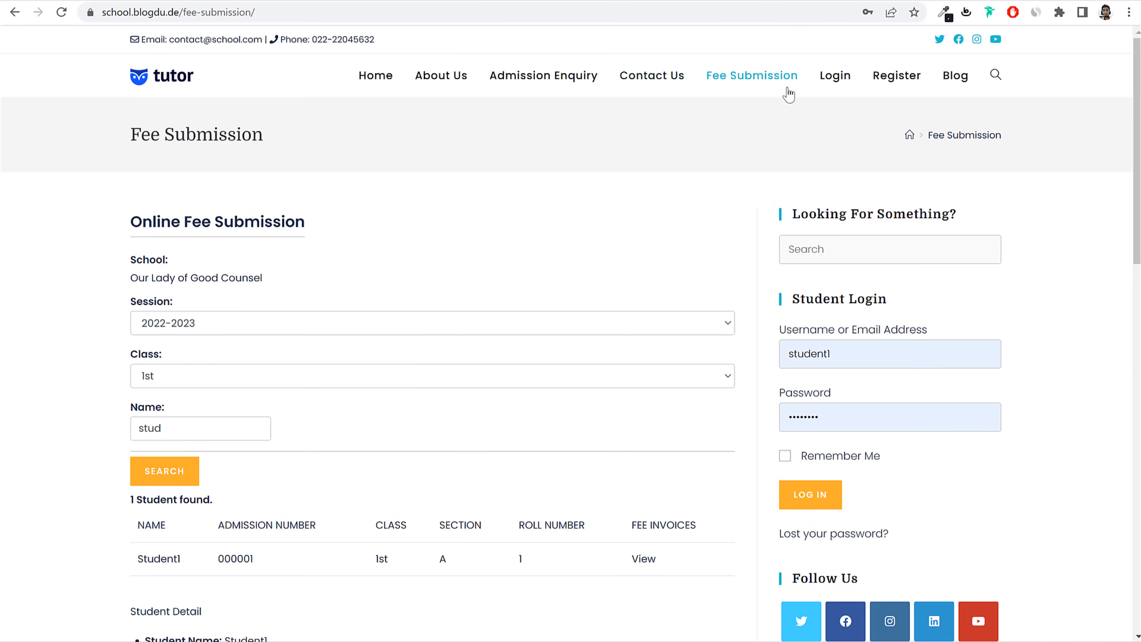
Step: On the Admission Enquiry form, choose class 2nd and change the section from C to A
click(546, 81)
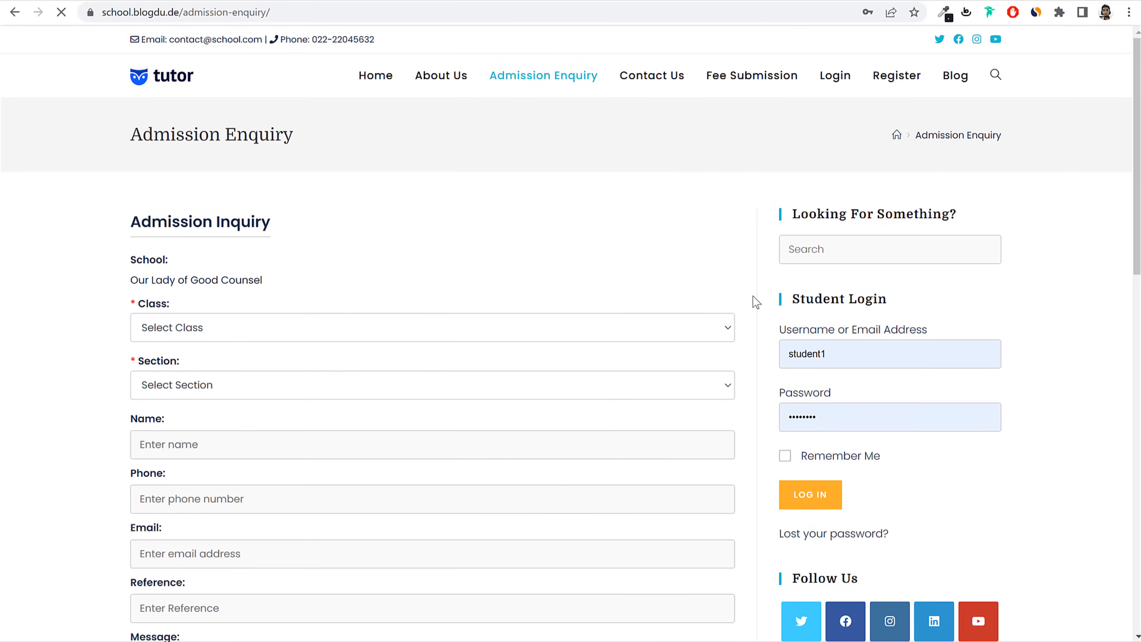
scroll(757, 313, down, 5)
scroll(757, 313, up, 5)
scroll(456, 262, down, 1)
click(238, 265)
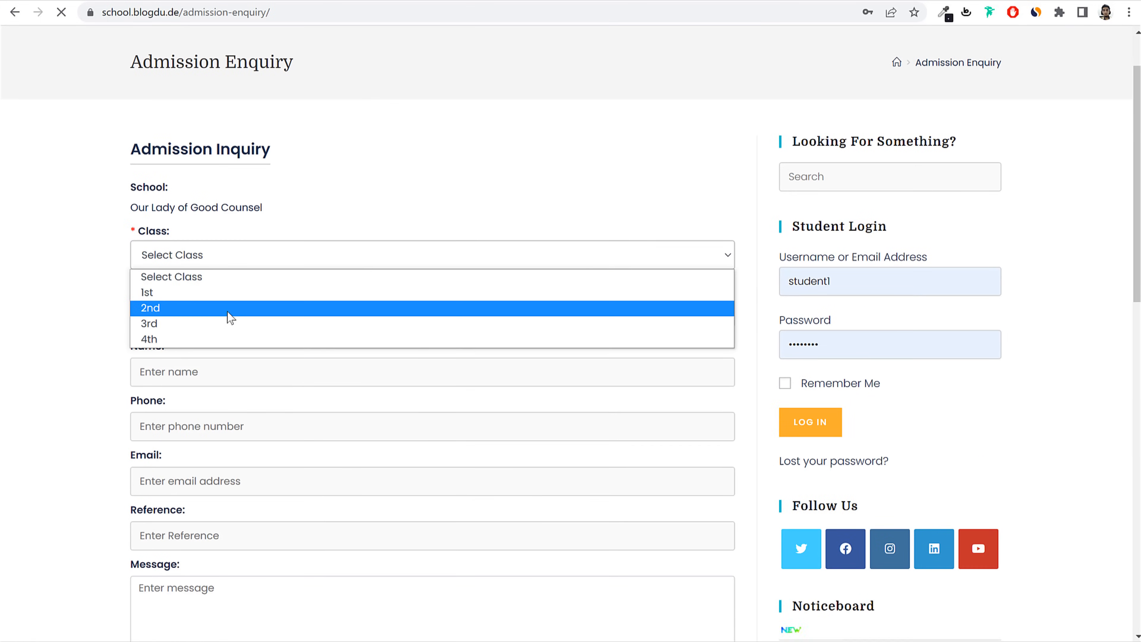
click(228, 309)
click(222, 312)
click(191, 386)
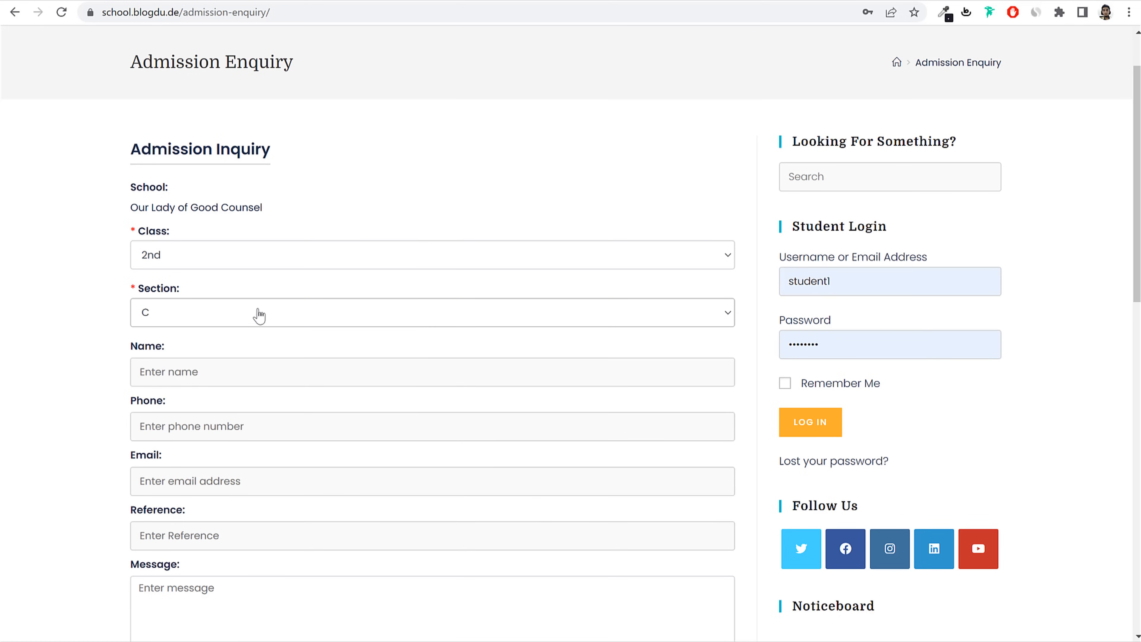
click(252, 313)
click(206, 350)
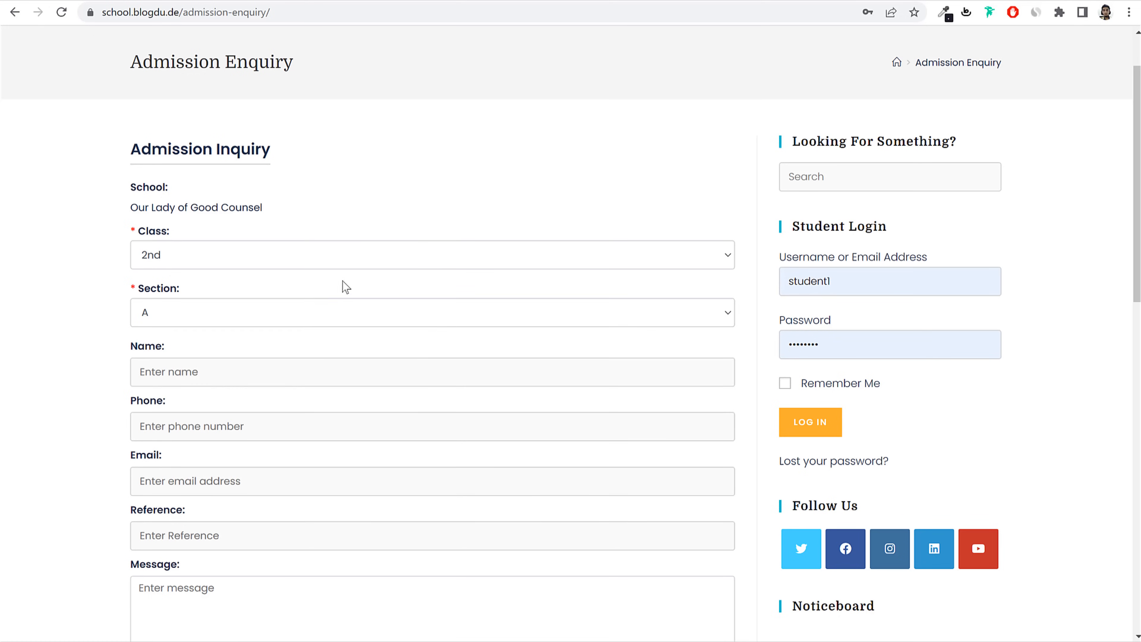
scroll(343, 285, down, 2)
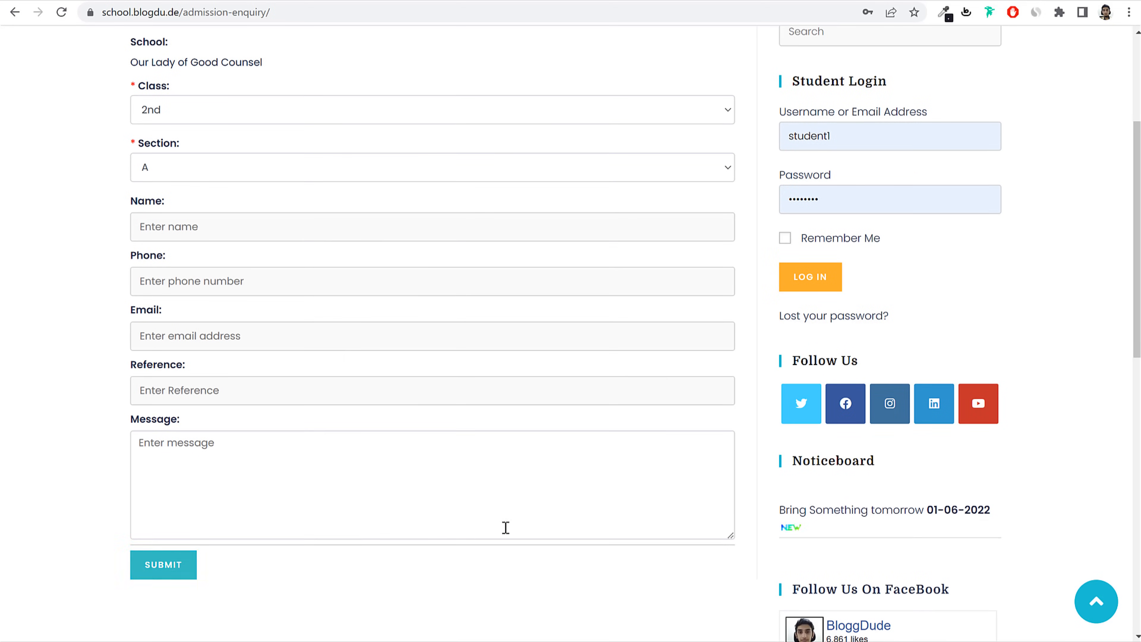
scroll(471, 427, up, 1)
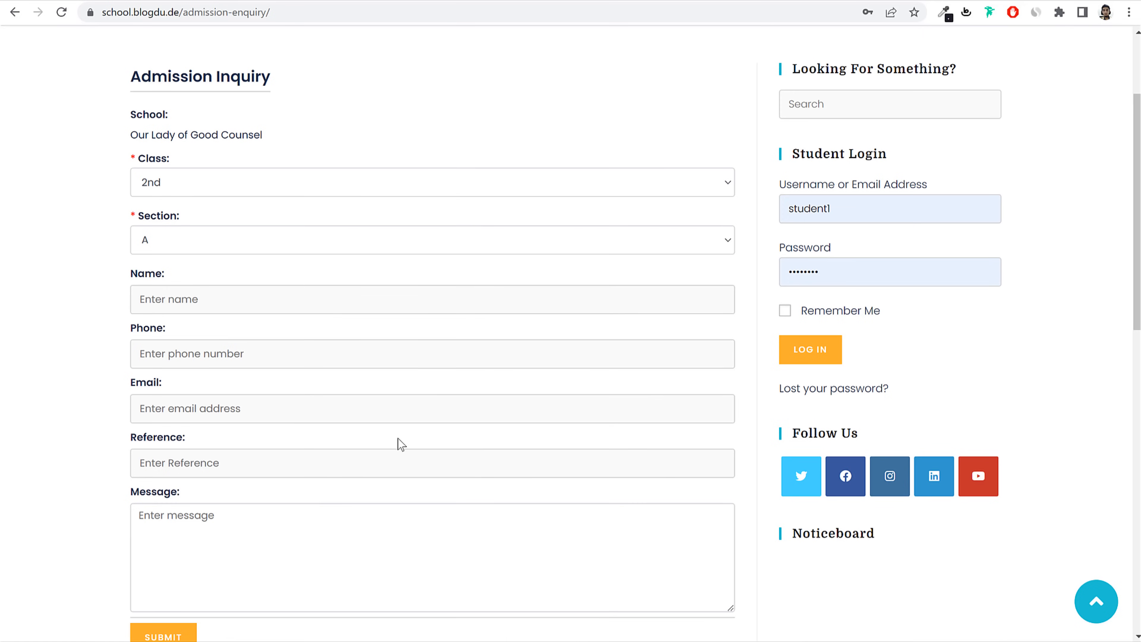
scroll(756, 398, up, 2)
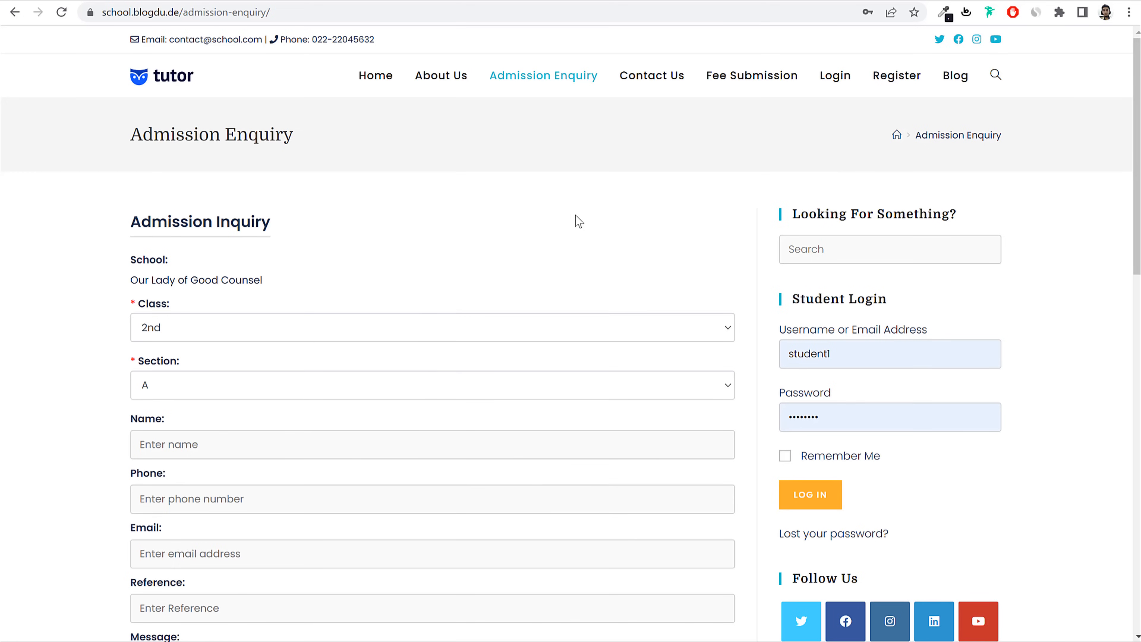
Step: Look through the Online Registration form, then return to the school home page
click(915, 88)
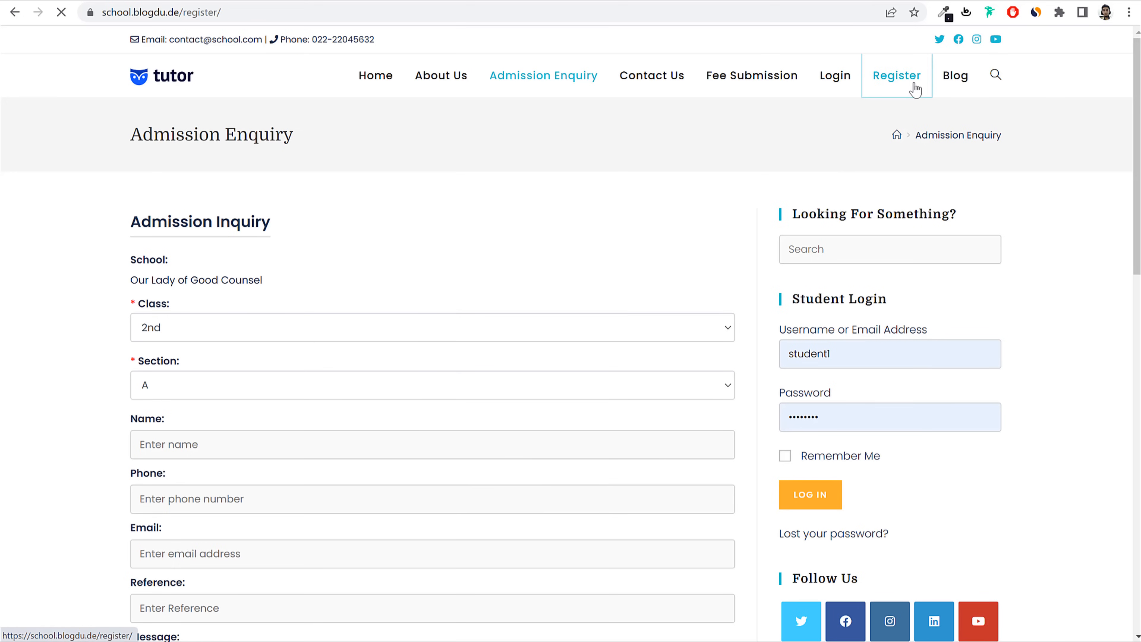
scroll(1012, 270, down, 15)
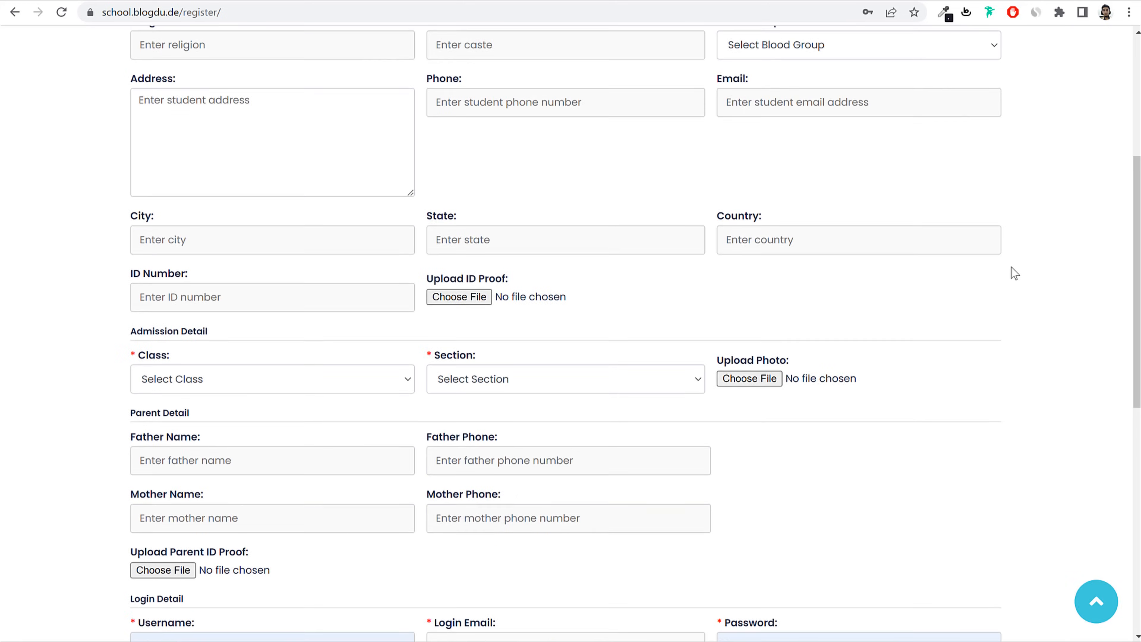
scroll(1011, 272, up, 13)
scroll(1006, 271, up, 2)
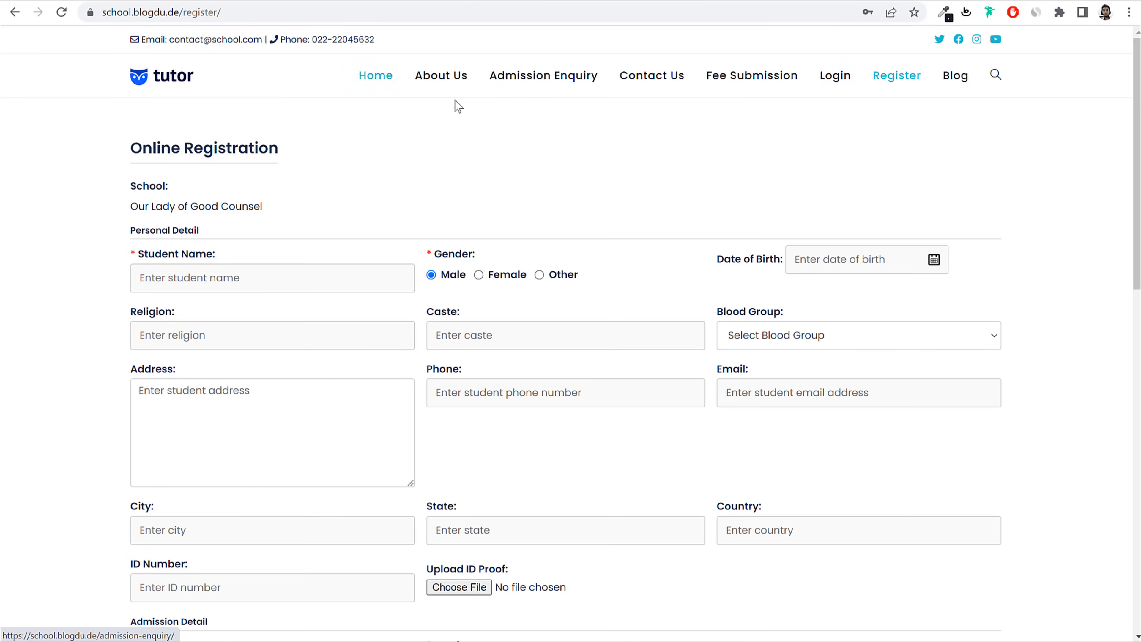
click(374, 80)
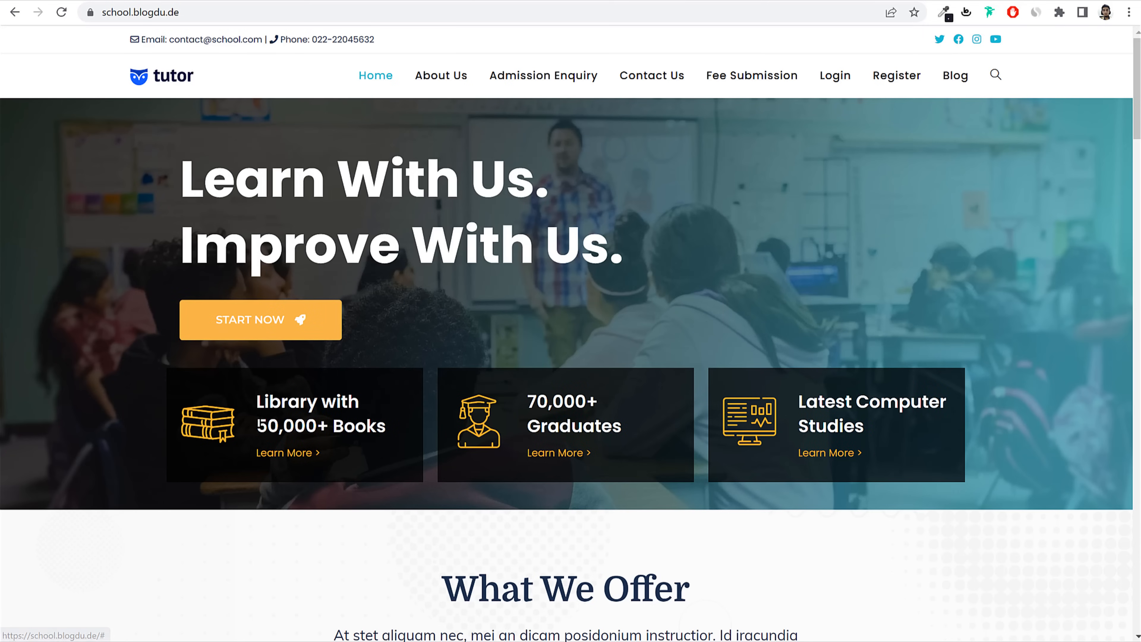
drag(264, 403, 366, 425)
drag(541, 400, 624, 428)
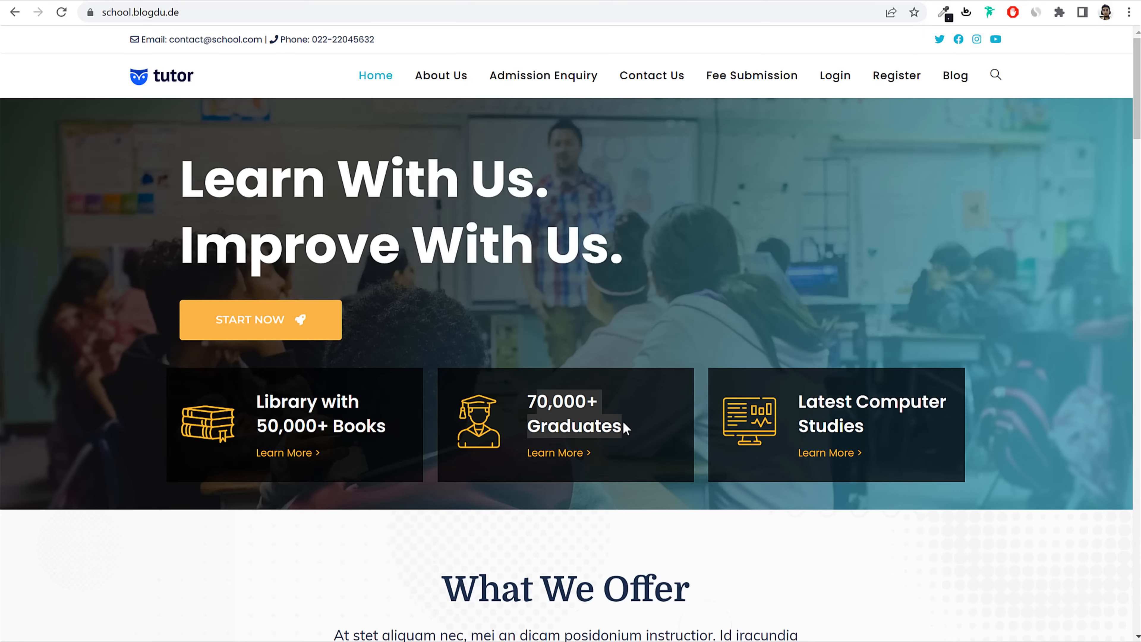
scroll(974, 439, down, 10)
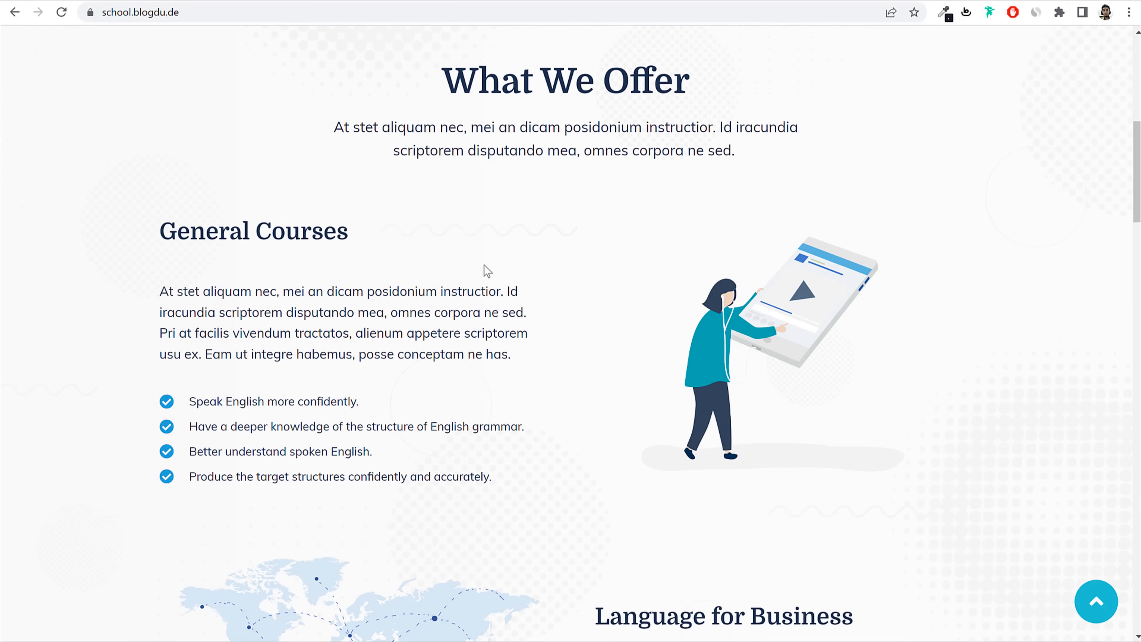
scroll(510, 280, down, 7)
scroll(790, 352, down, 9)
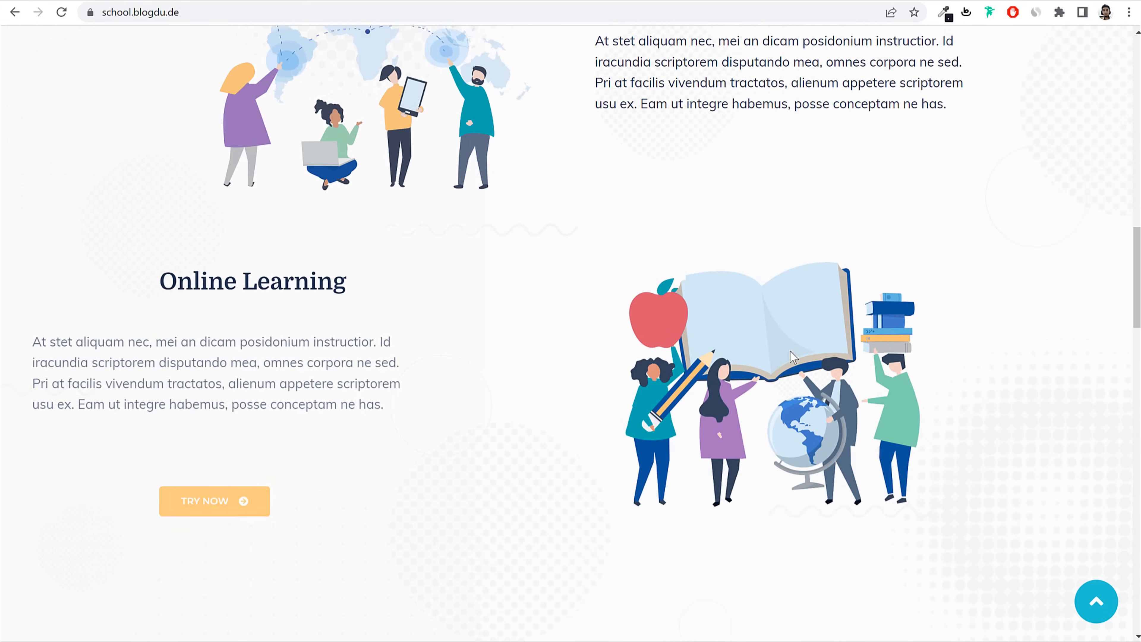
scroll(948, 279, down, 9)
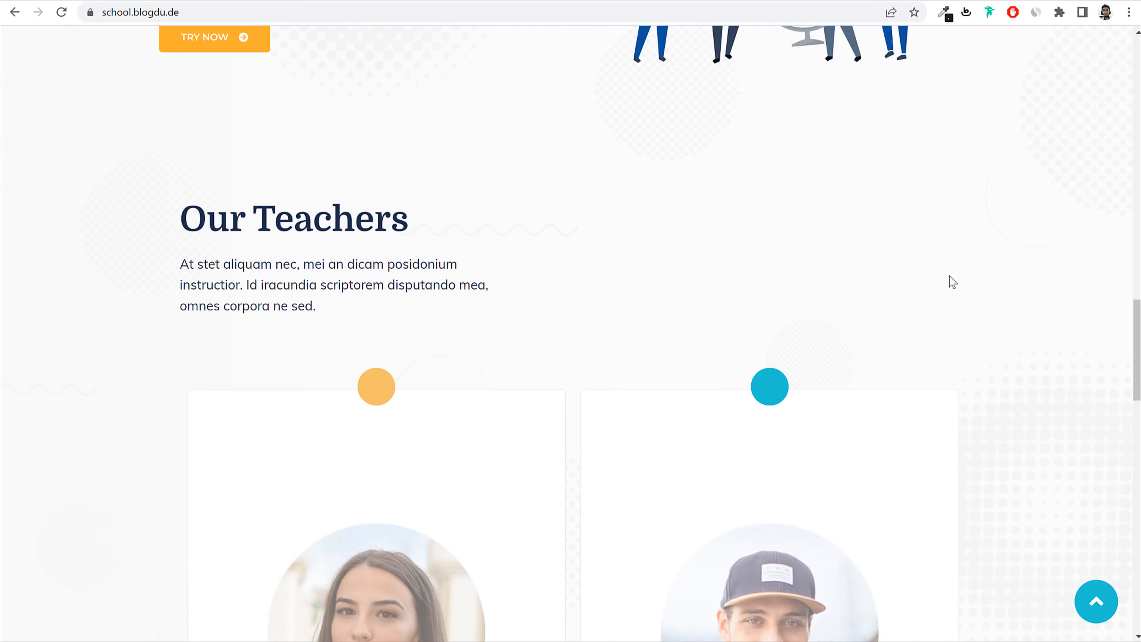
scroll(894, 286, down, 9)
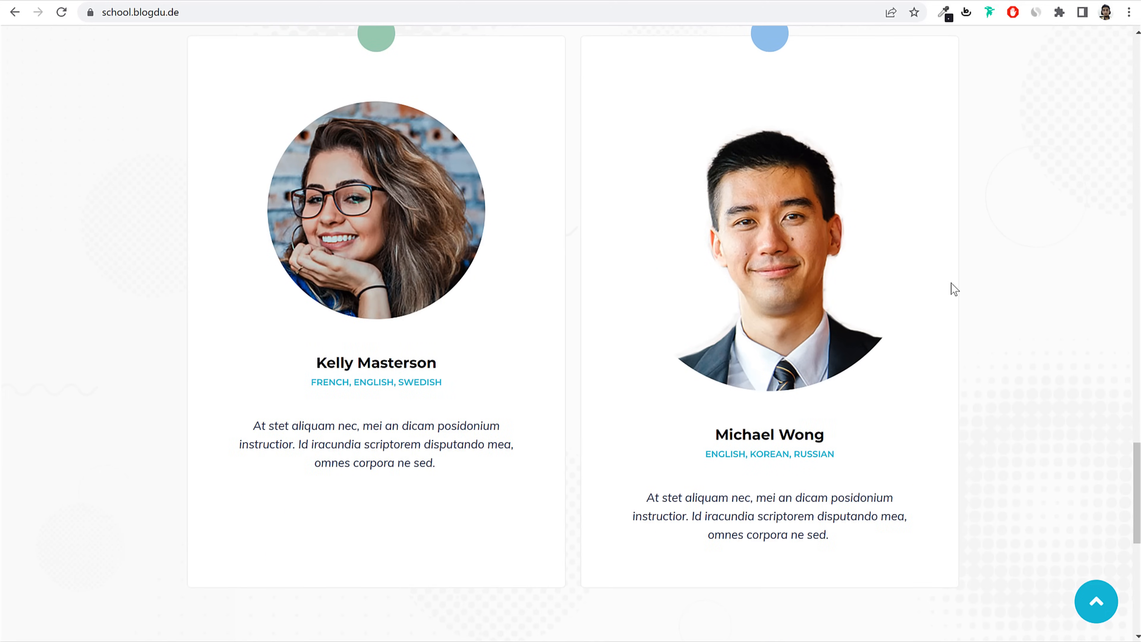
scroll(951, 288, down, 5)
scroll(982, 281, down, 5)
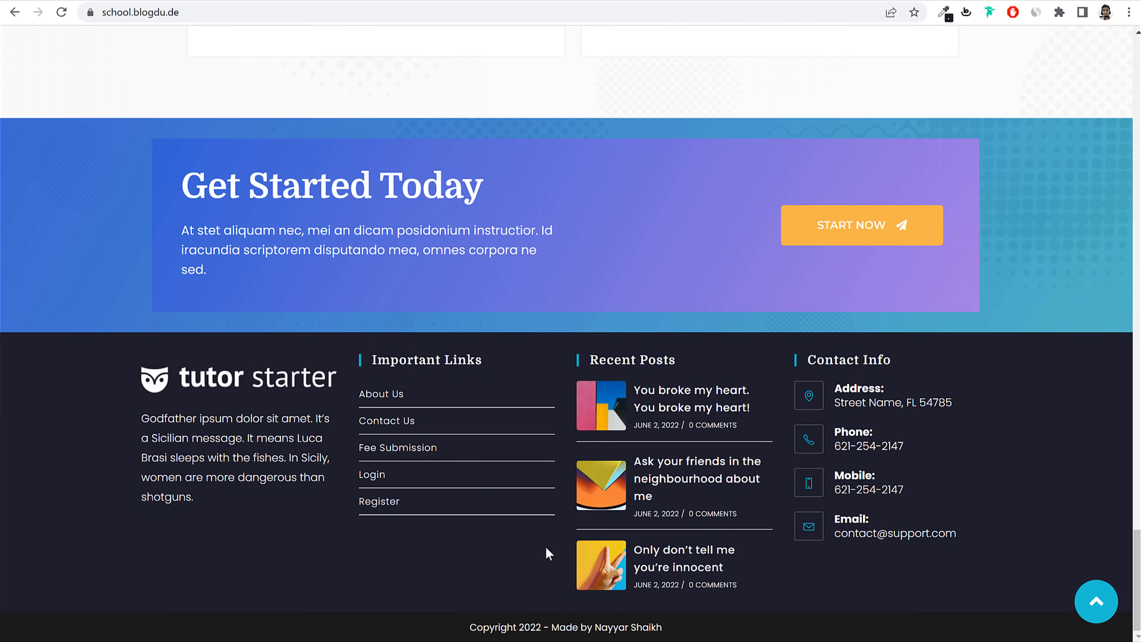
click(1096, 601)
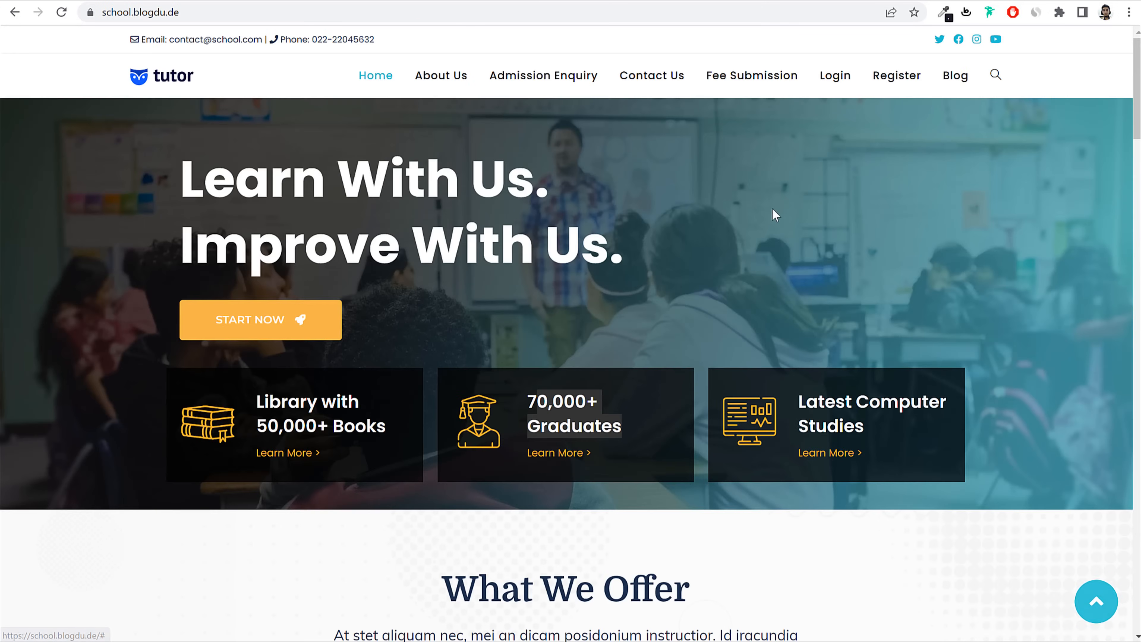
Step: Scroll through the About Us page and return to its top
click(441, 78)
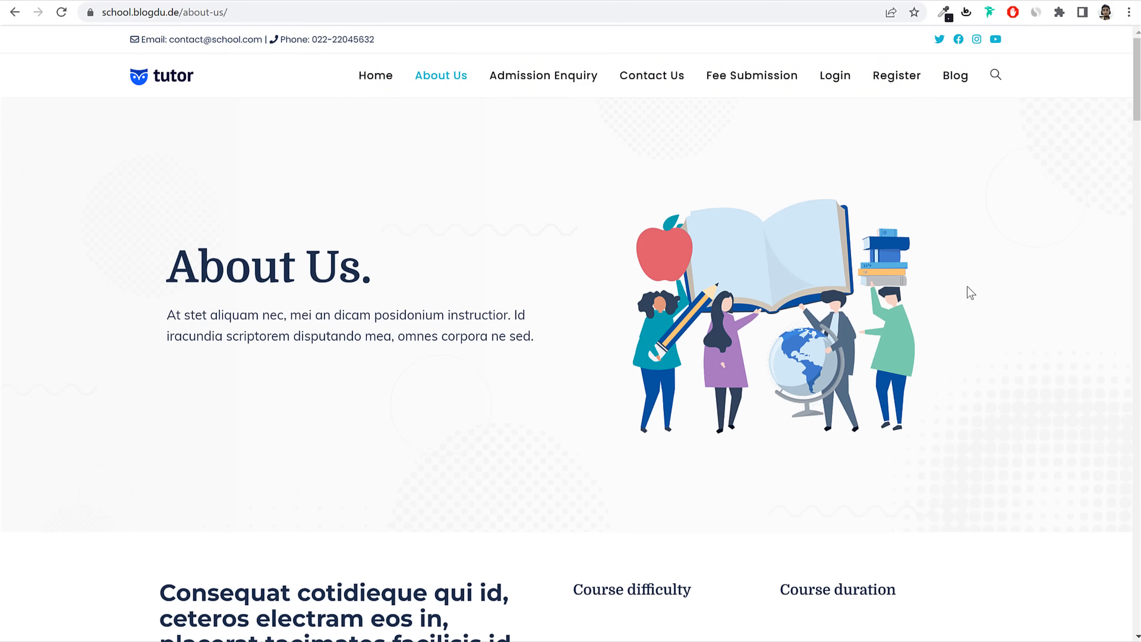
scroll(967, 286, down, 5)
scroll(967, 286, down, 20)
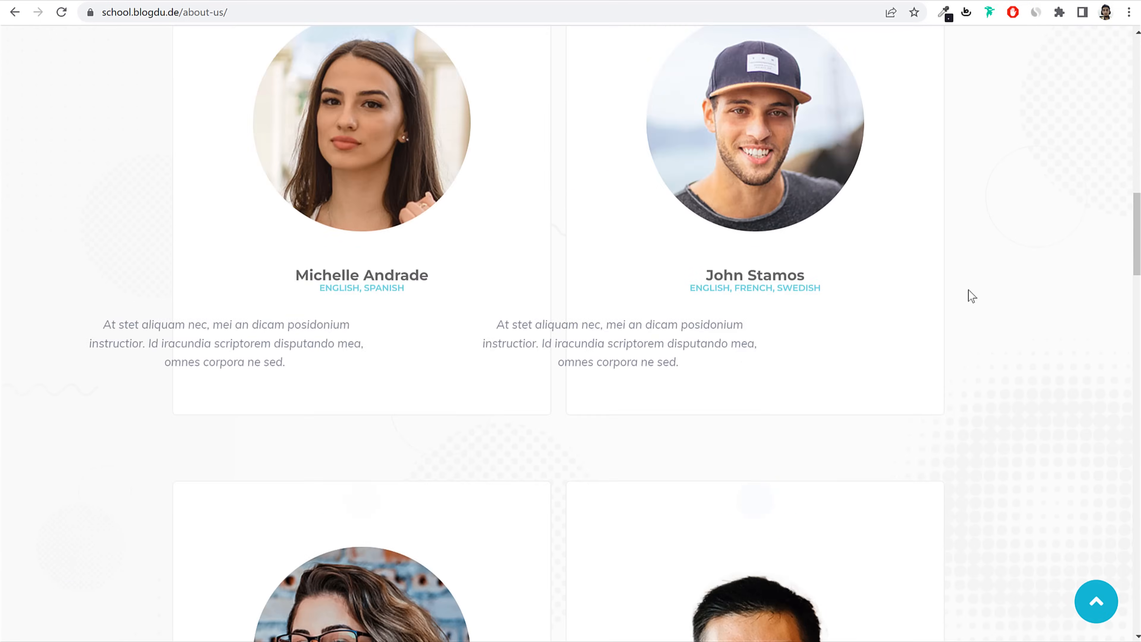
scroll(968, 416, down, 20)
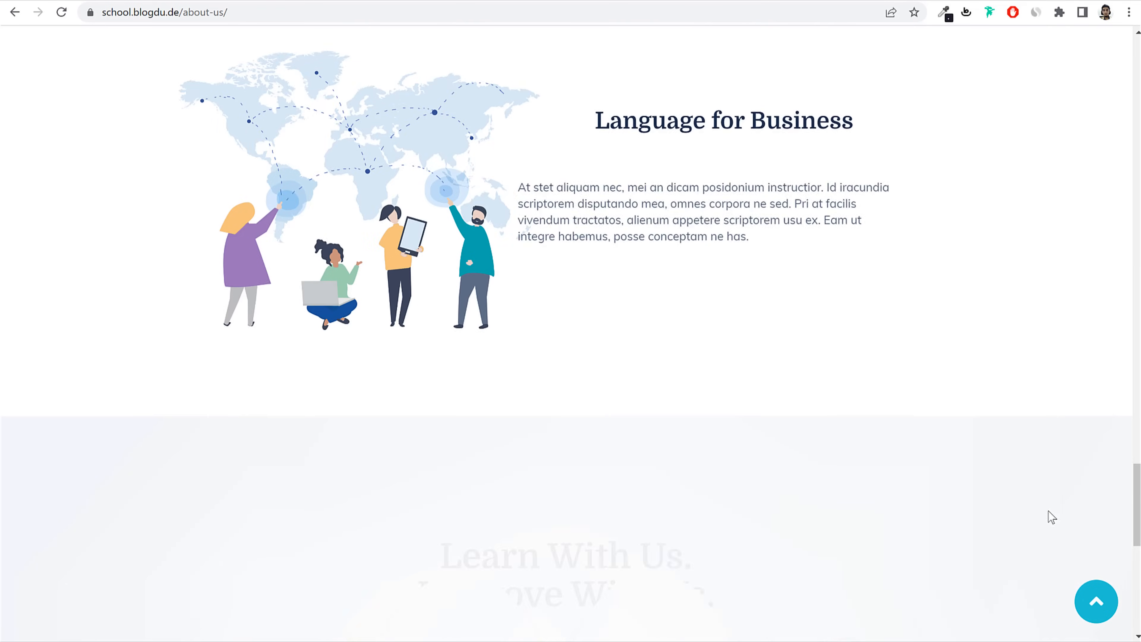
scroll(1049, 513, down, 7)
click(1096, 602)
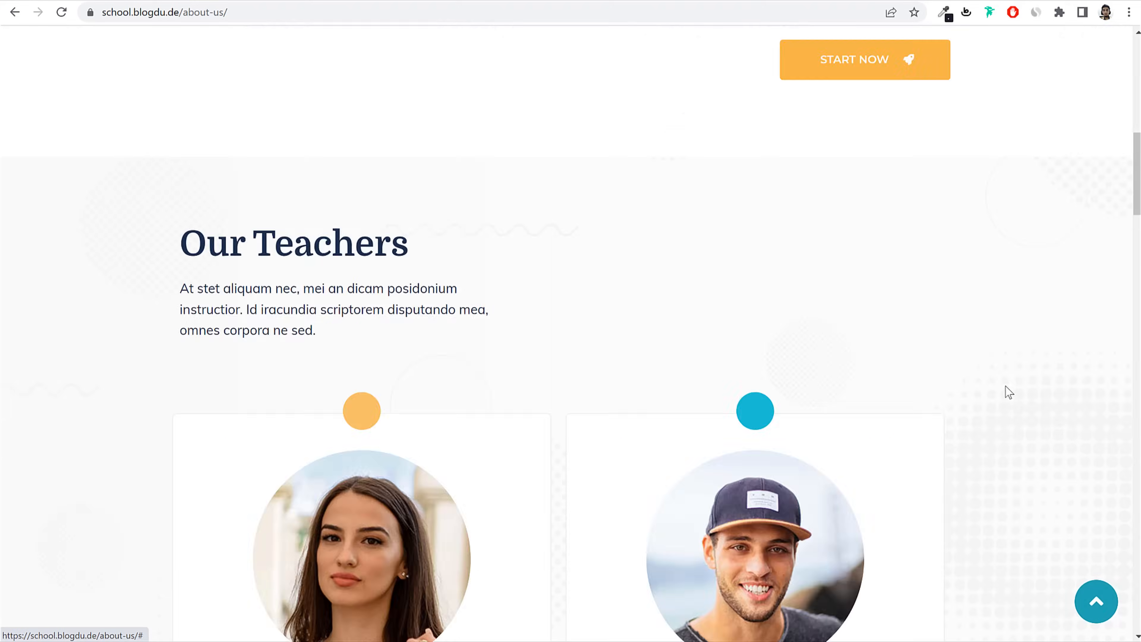
Step: Go to the Contact Us page and look over its contact options
click(652, 76)
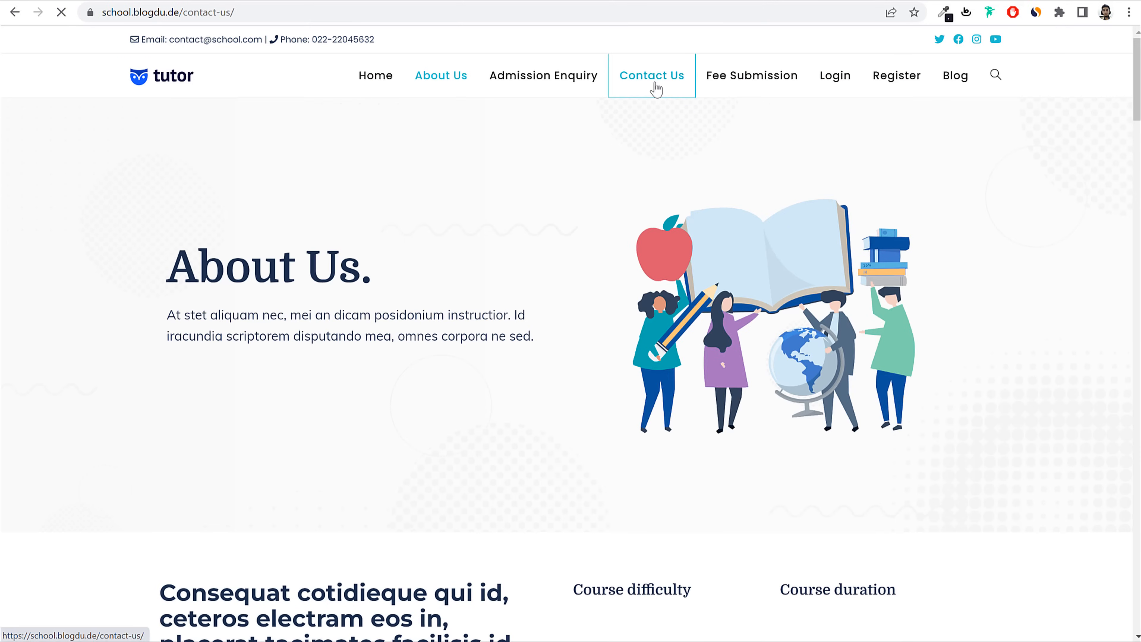
scroll(1080, 330, down, 6)
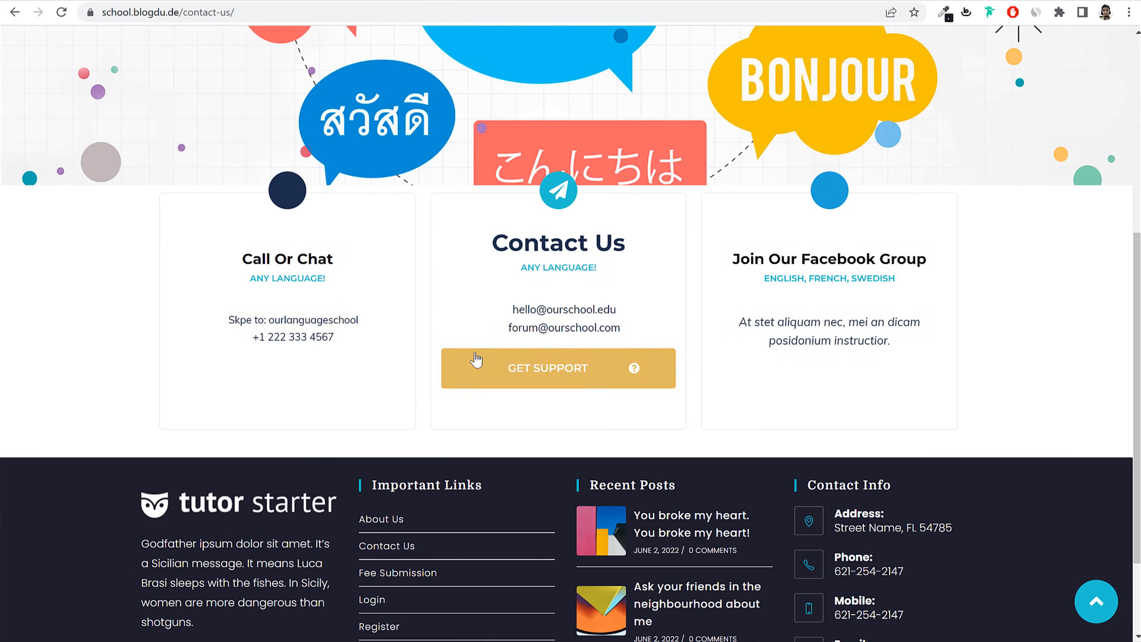
scroll(898, 417, up, 6)
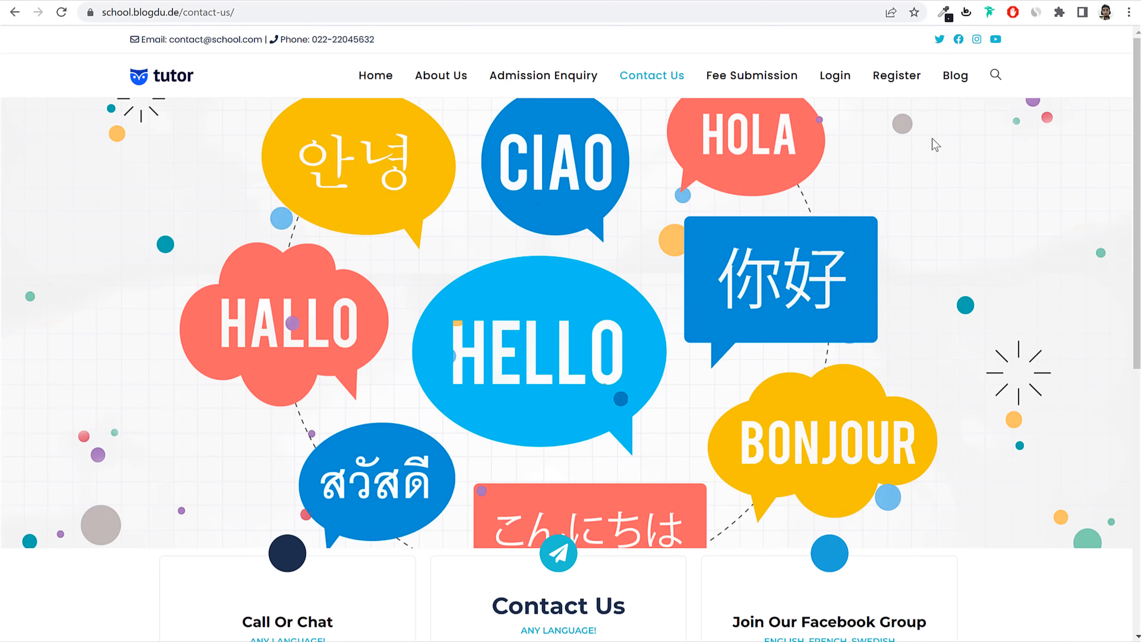
Step: Browse the Blog's June 2, 2022 Marketing posts and Student Login sidebar, ending at the top
click(955, 78)
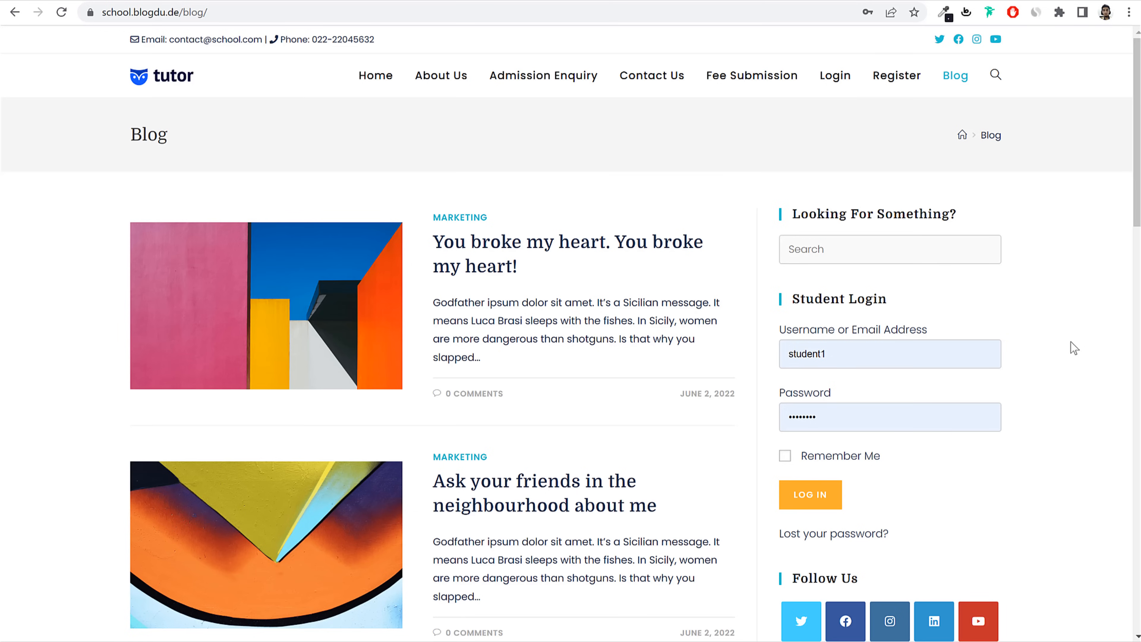
scroll(1061, 361, down, 15)
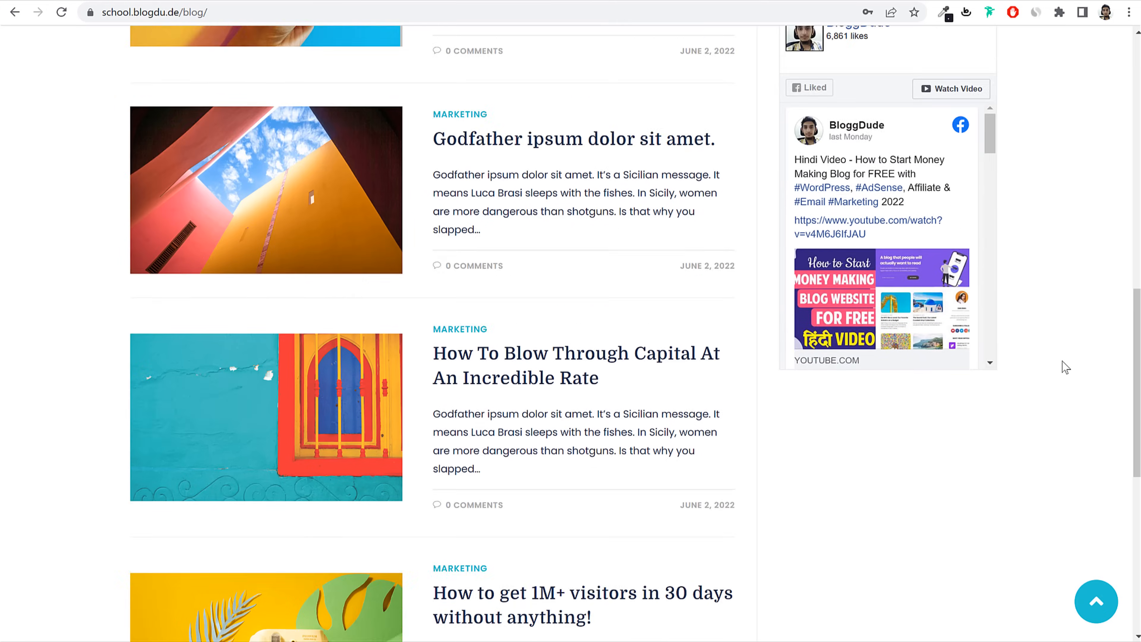
scroll(1061, 362, up, 10)
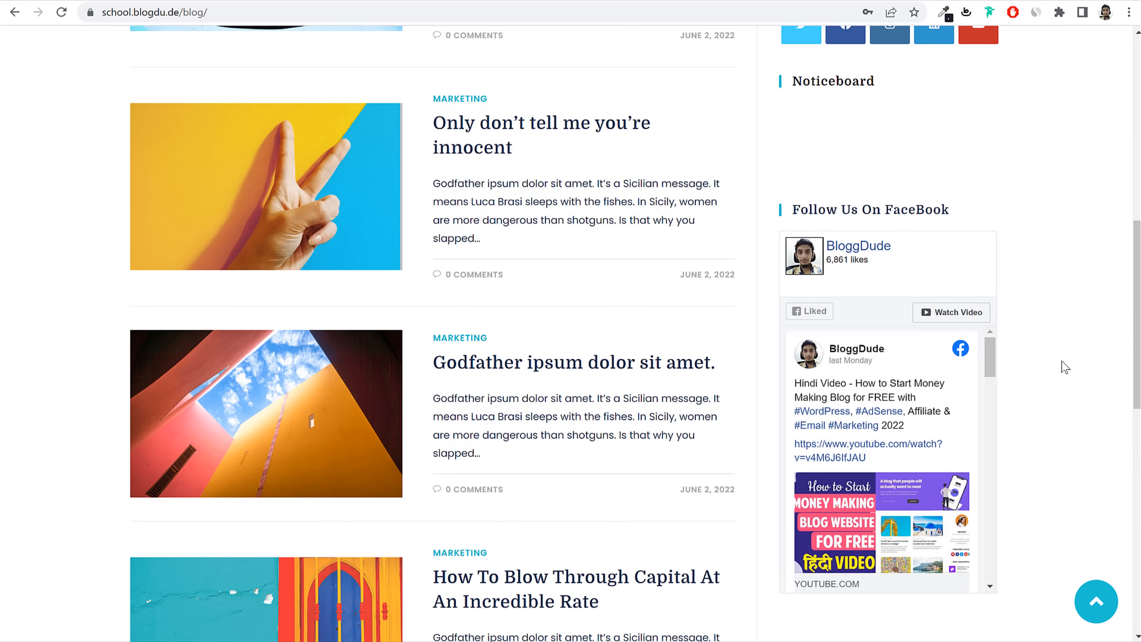
scroll(983, 376, down, 3)
scroll(983, 376, up, 3)
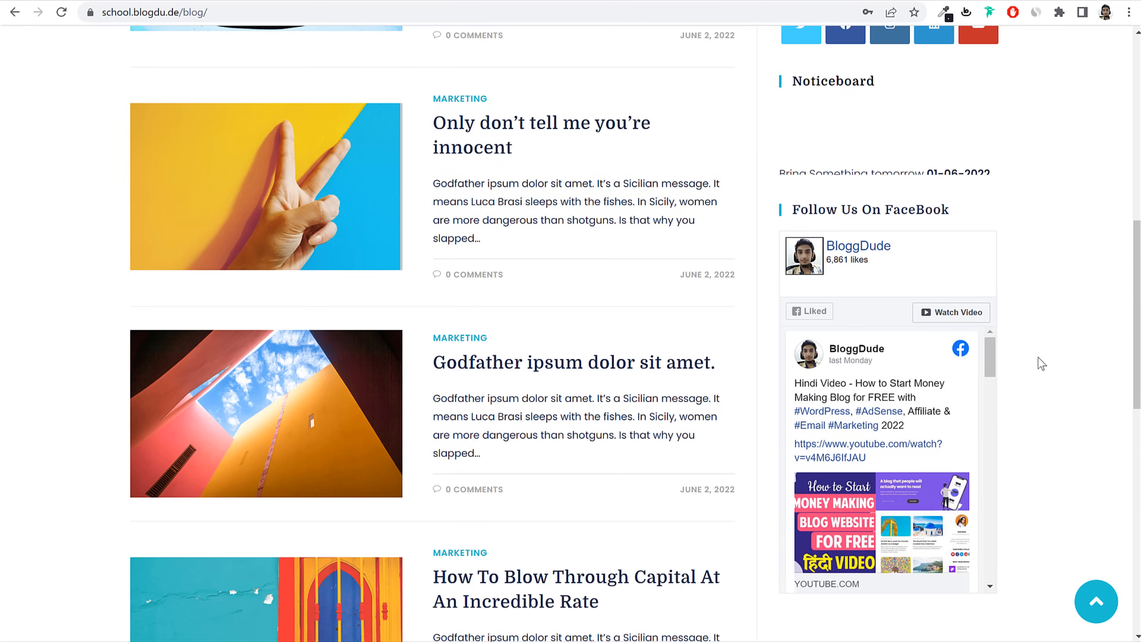
scroll(1018, 313, down, 1)
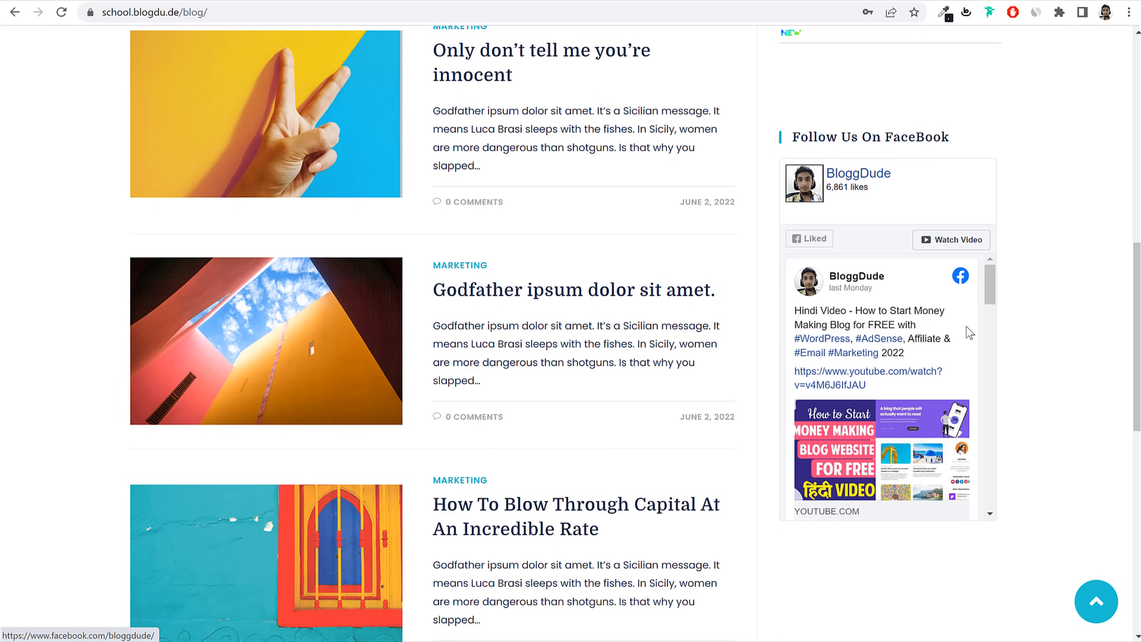
scroll(983, 314, down, 2)
scroll(1001, 341, up, 6)
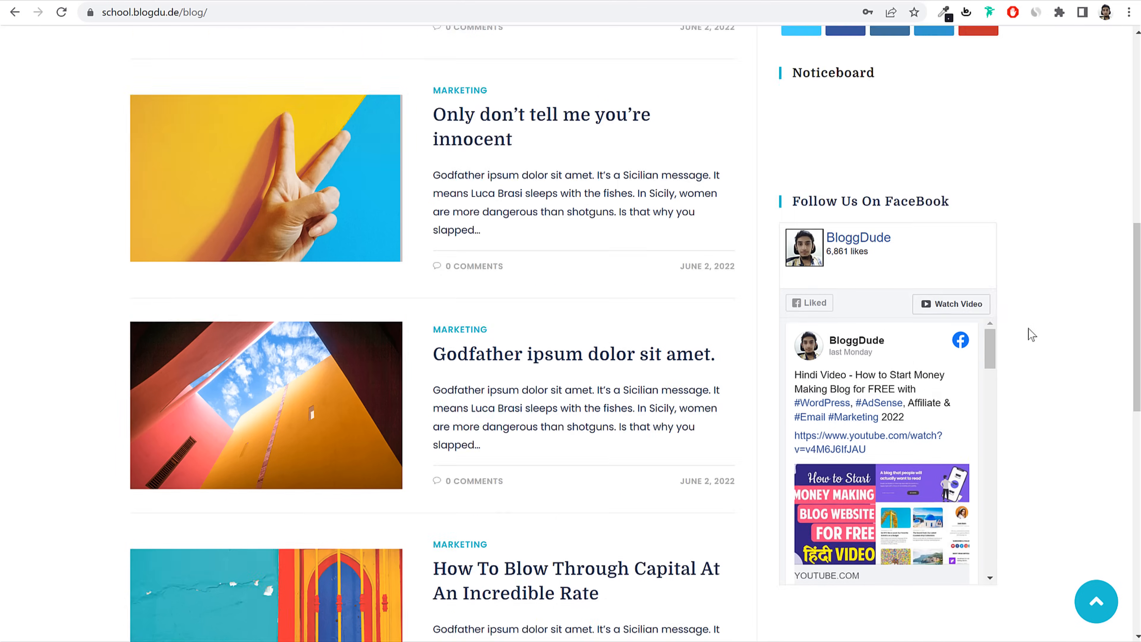
scroll(872, 388, up, 3)
drag(793, 446, 892, 450)
scroll(858, 489, up, 5)
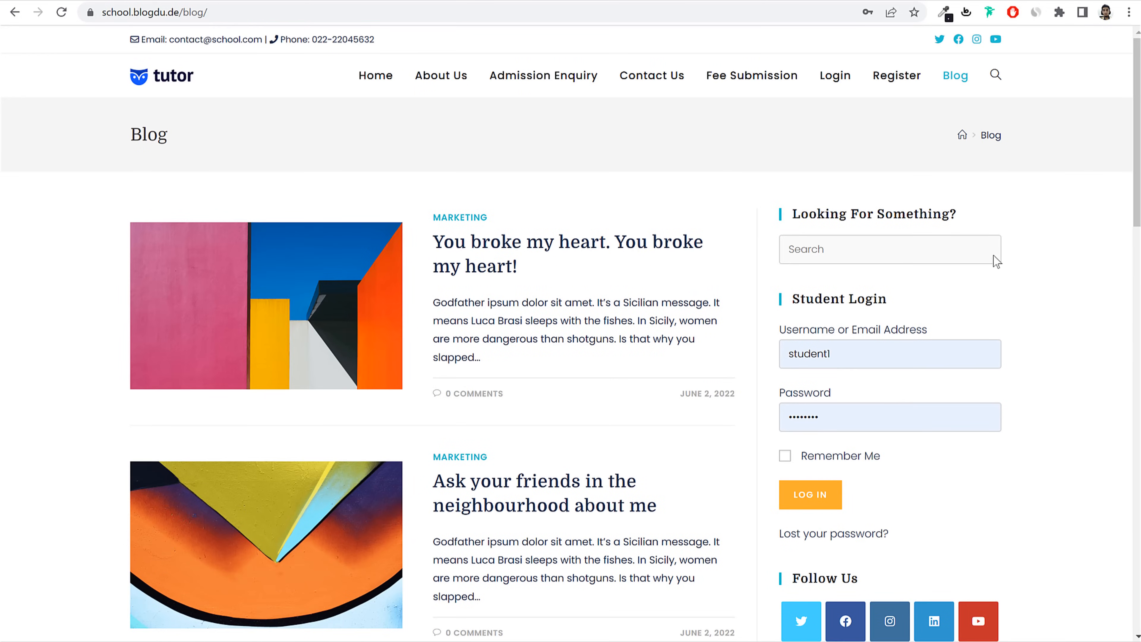
Step: Return from the Blog to the home page using the tutor logo in the header
click(162, 76)
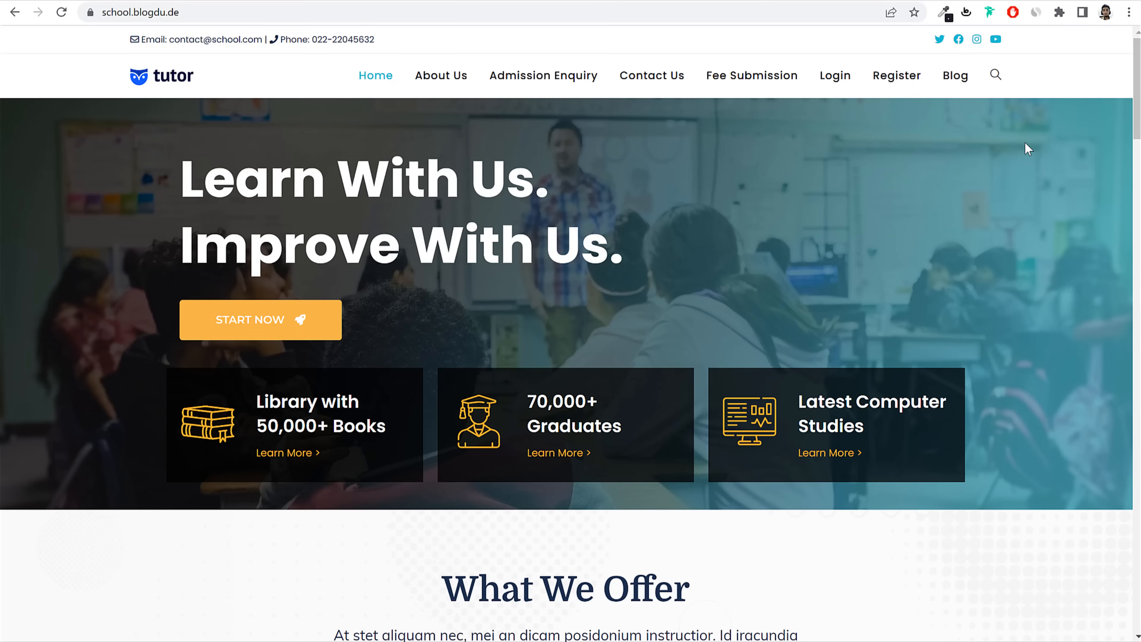
Step: Scroll the home page sections, then load bloggdude.com/hostinger in a new tab
scroll(980, 267, down, 20)
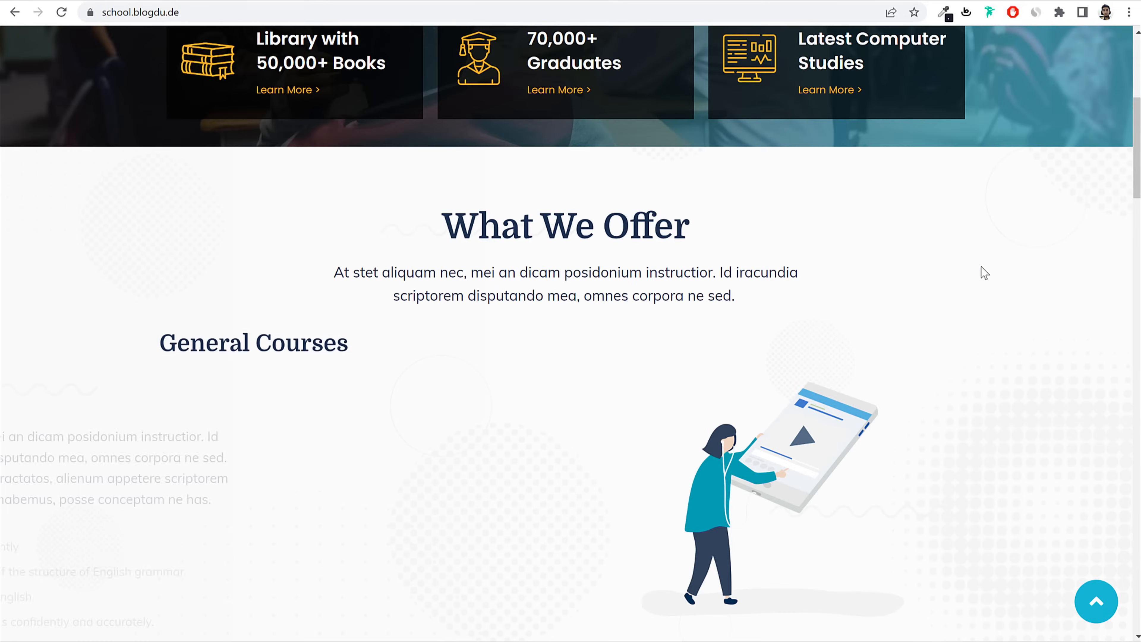
scroll(983, 279, down, 5)
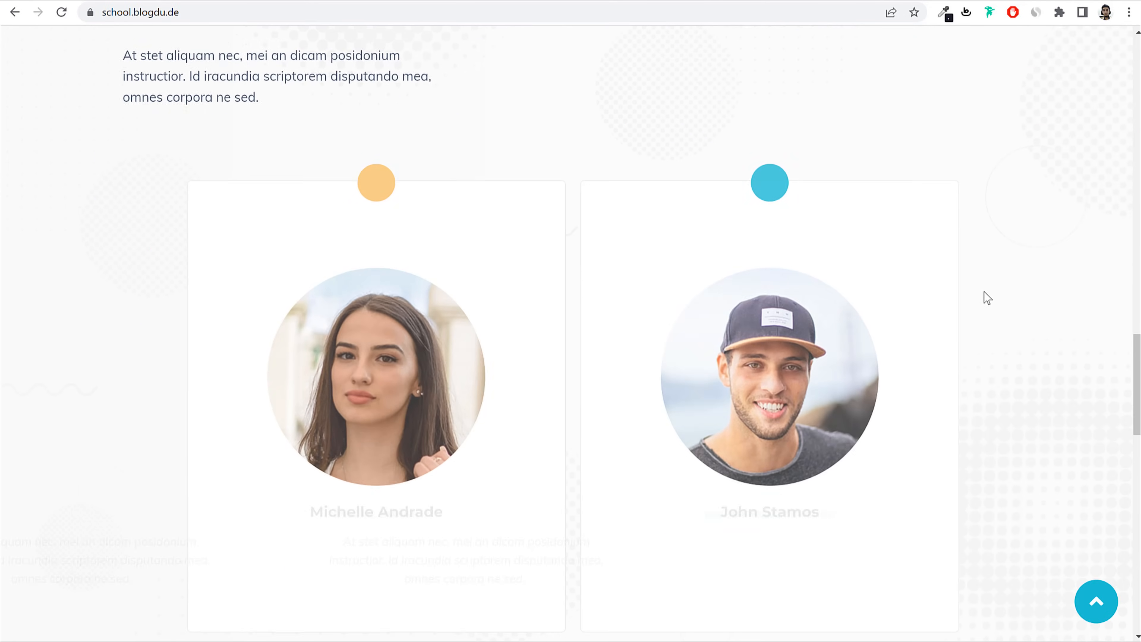
scroll(984, 292, up, 20)
scroll(984, 292, up, 6)
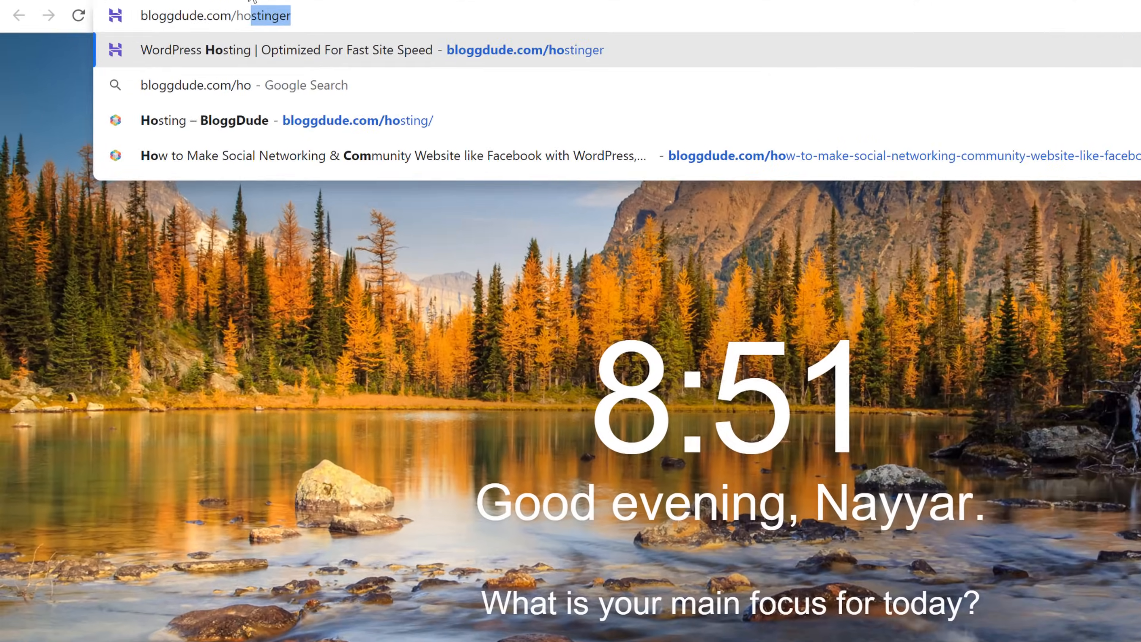
key(Return)
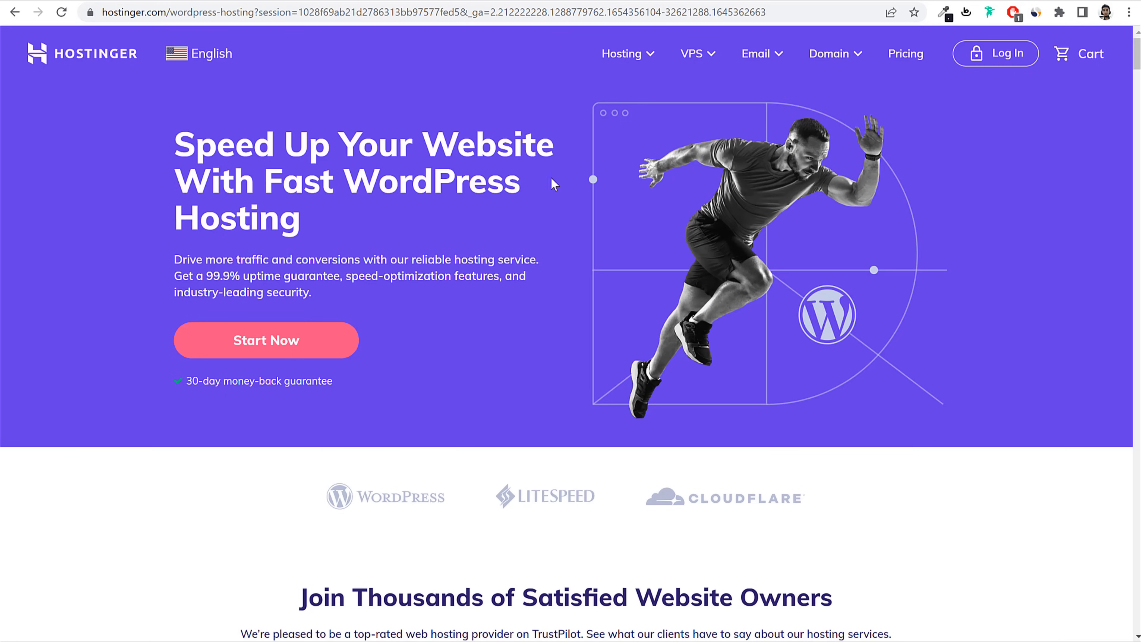
Step: Go to Hostinger's WordPress Hosting page from the Hosting menu and scroll toward the plans
mouse_move(629, 63)
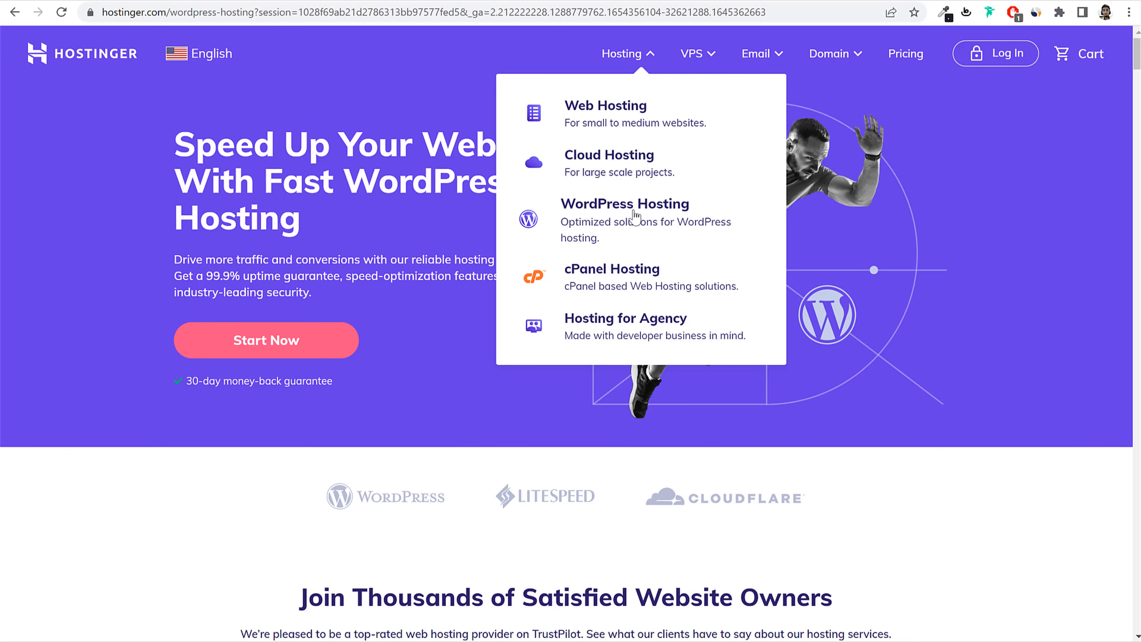
click(602, 219)
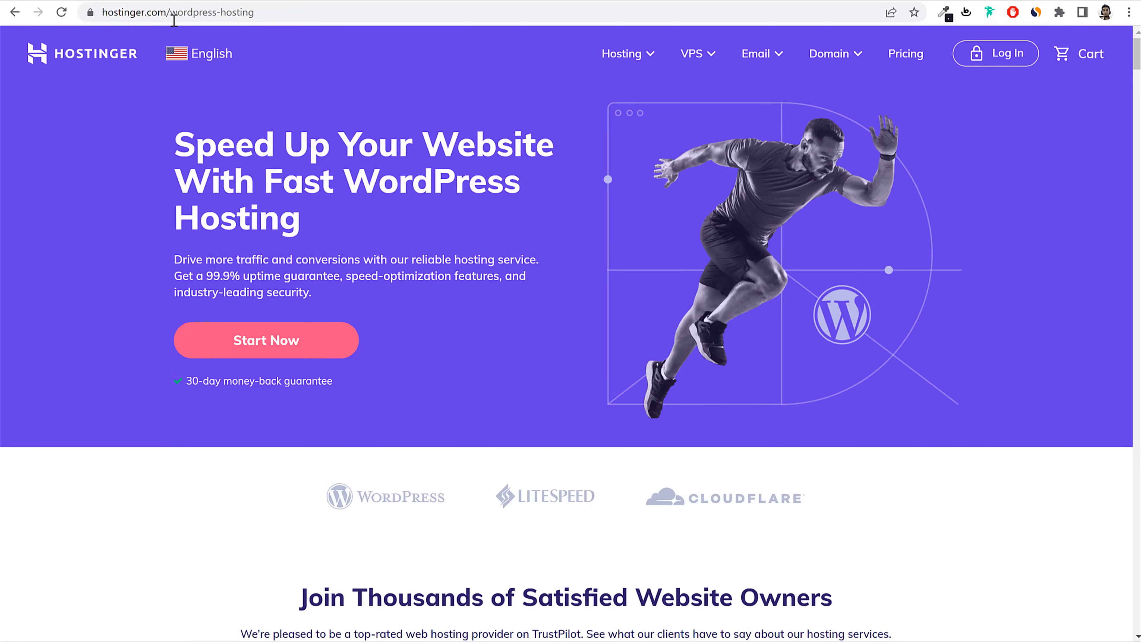
drag(175, 138, 355, 241)
click(384, 209)
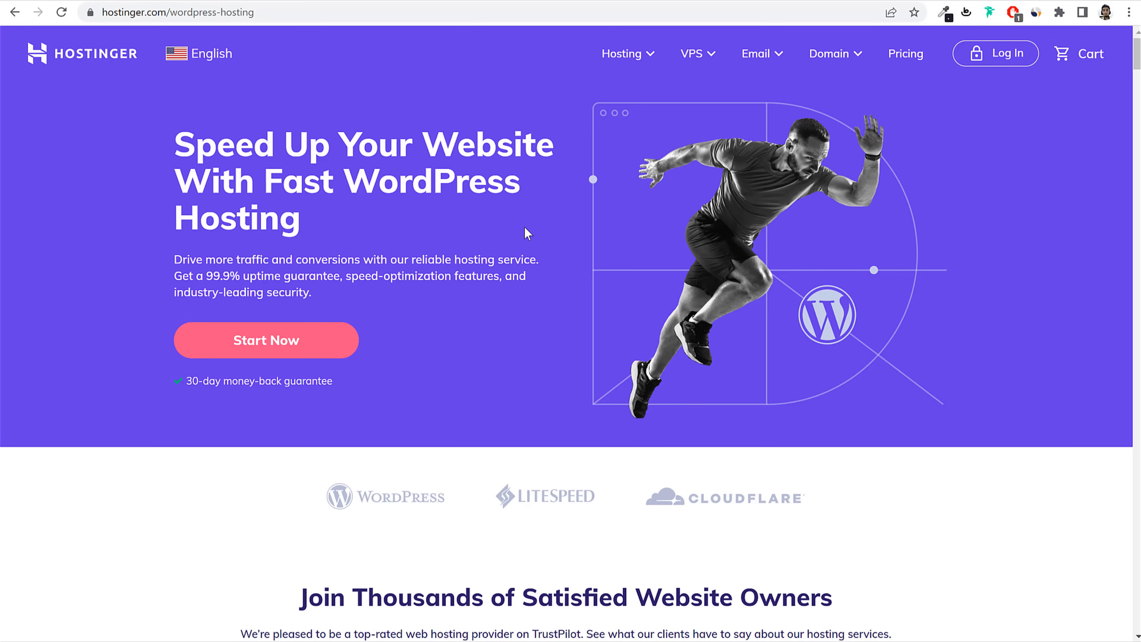
scroll(840, 366, down, 6)
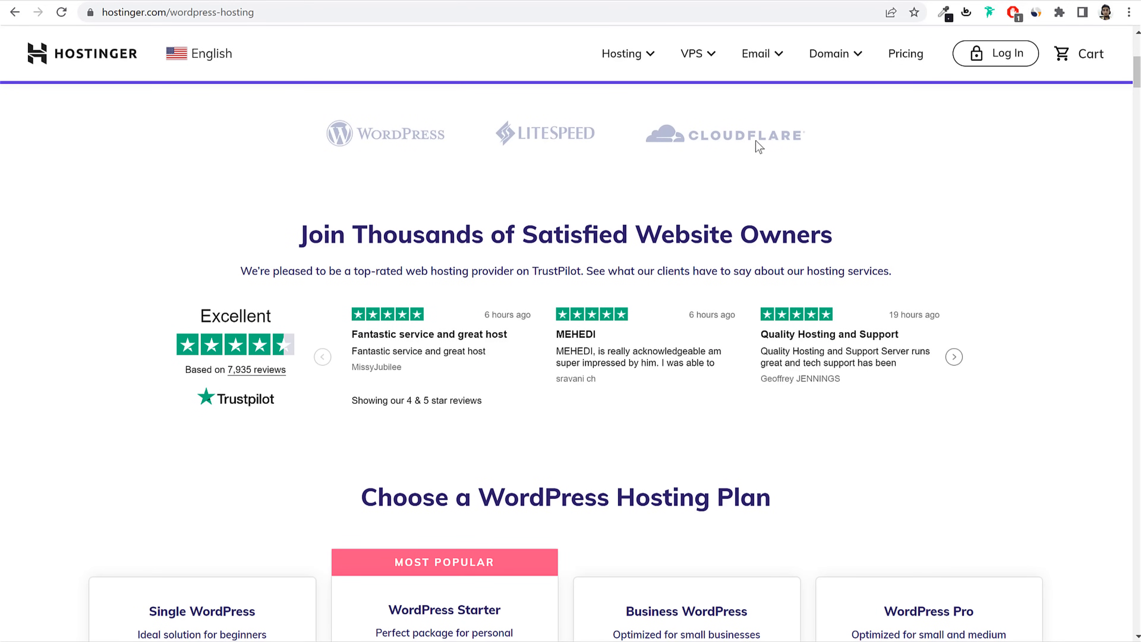
Step: Highlight the Business plan name, then the MOST POPULAR label and WordPress Starter name
scroll(763, 211, down, 3)
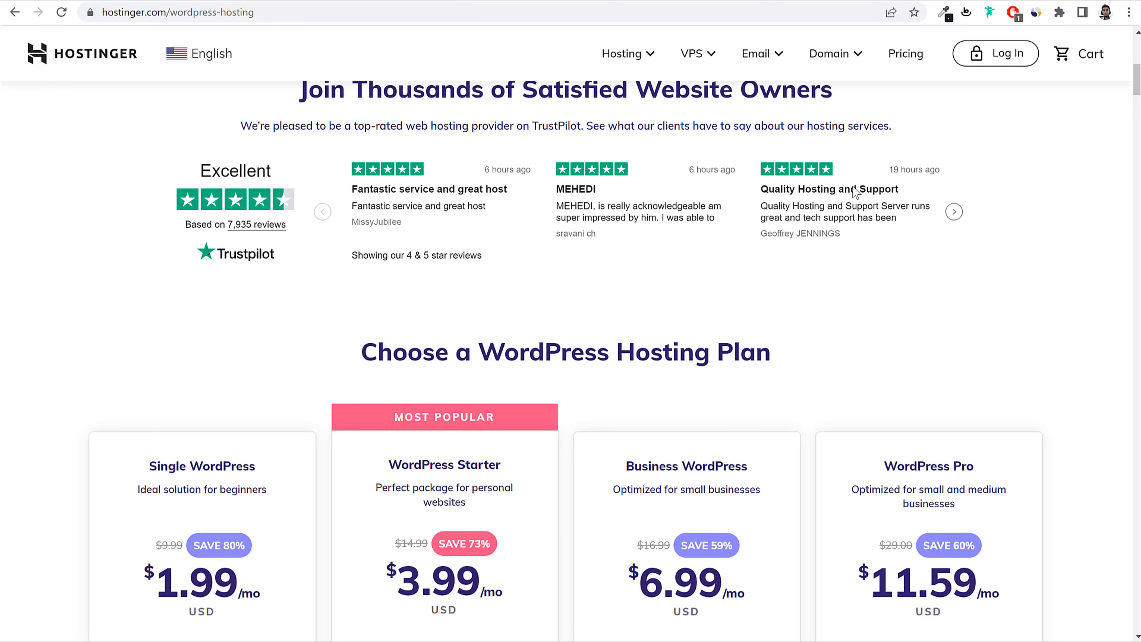
scroll(960, 257, down, 1)
scroll(960, 258, down, 5)
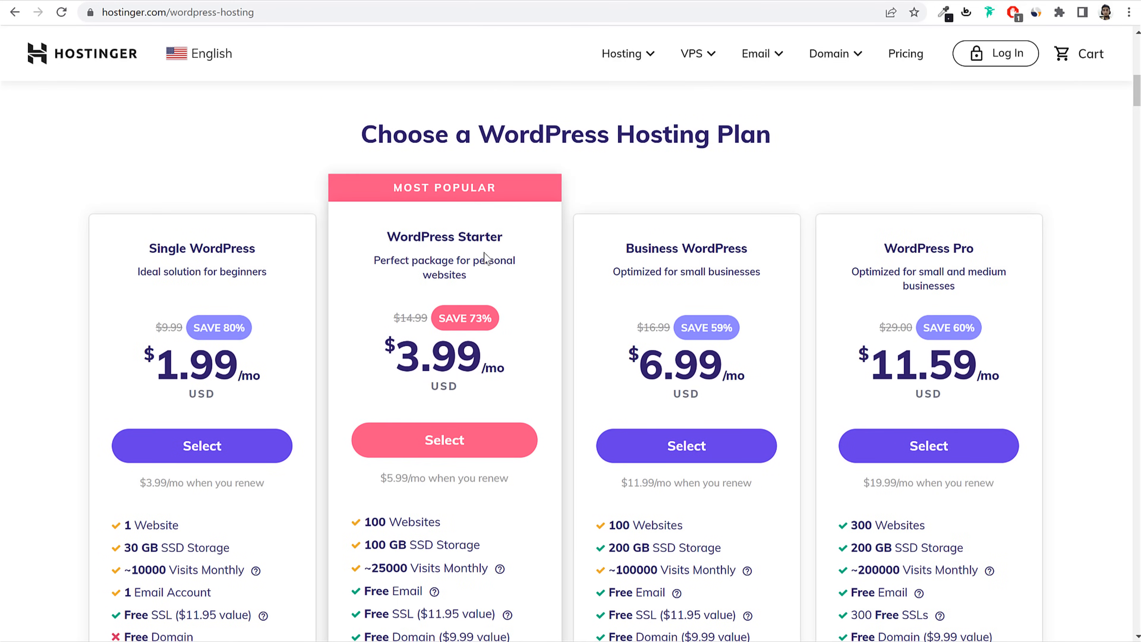
triple_click(728, 245)
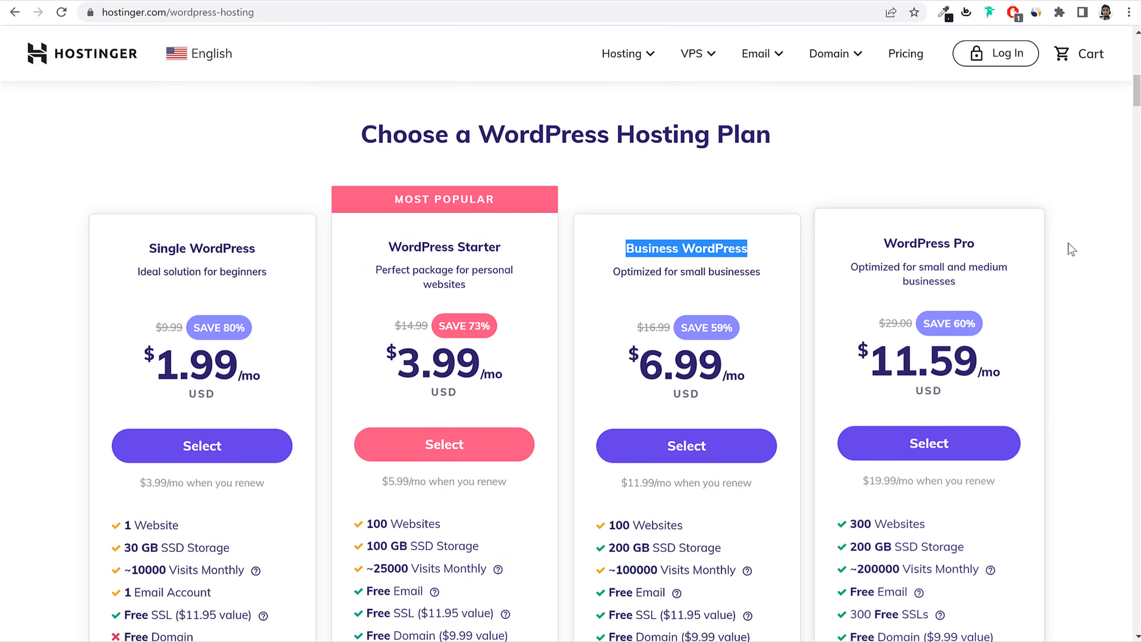
click(1081, 275)
scroll(1070, 317, down, 2)
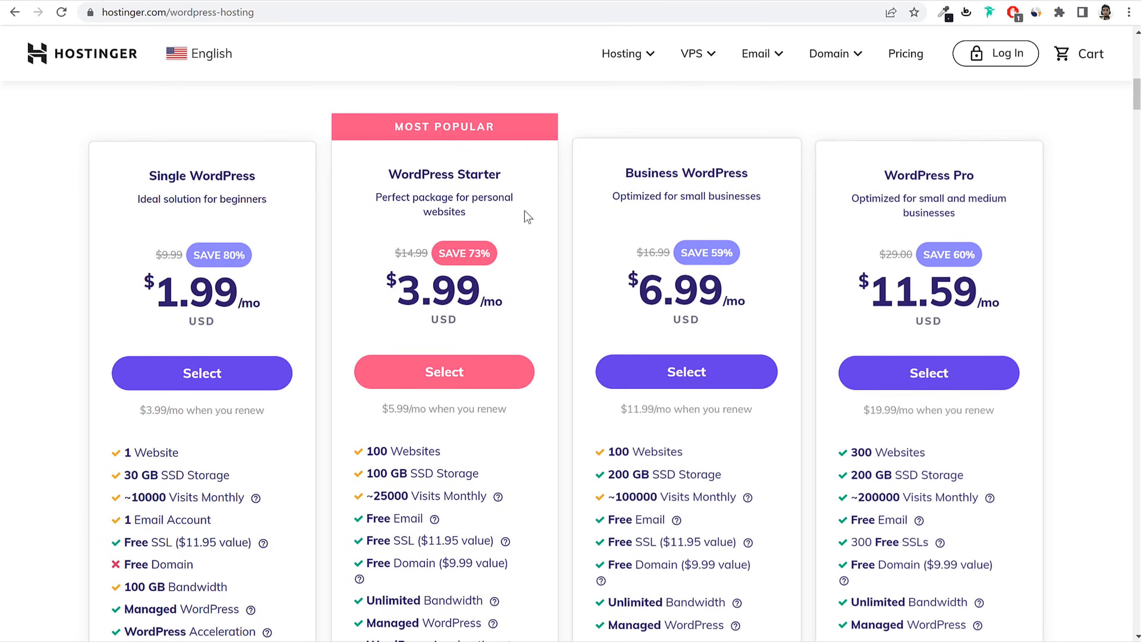
triple_click(401, 116)
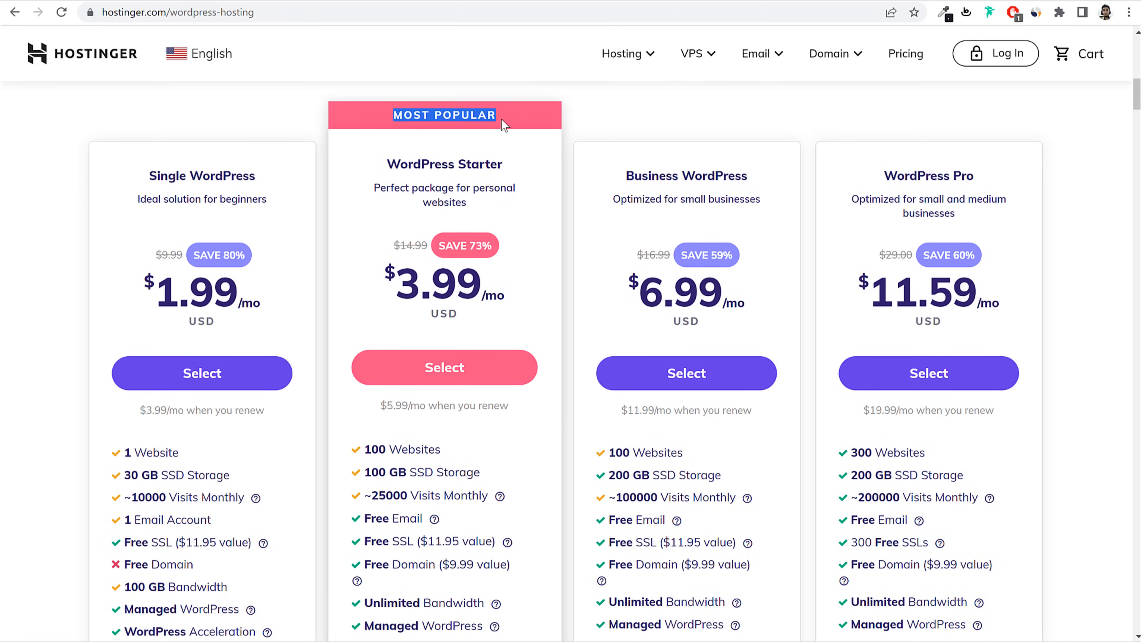
drag(378, 165, 530, 173)
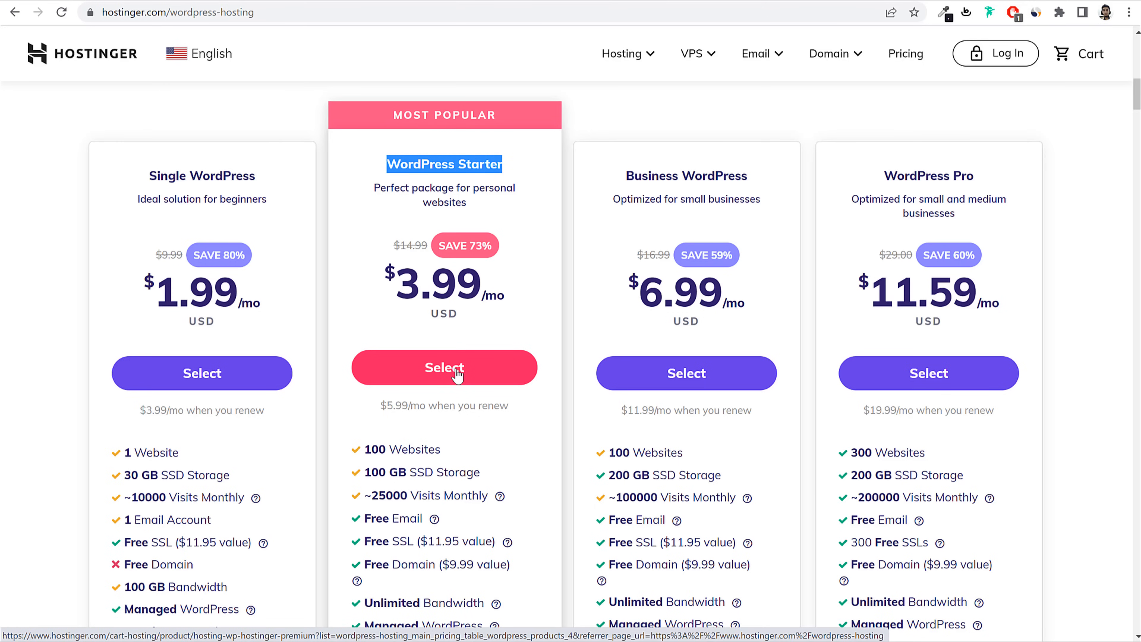
Step: Highlight WordPress Starter's $3.99/mo price and its 100 websites line
scroll(495, 393, down, 5)
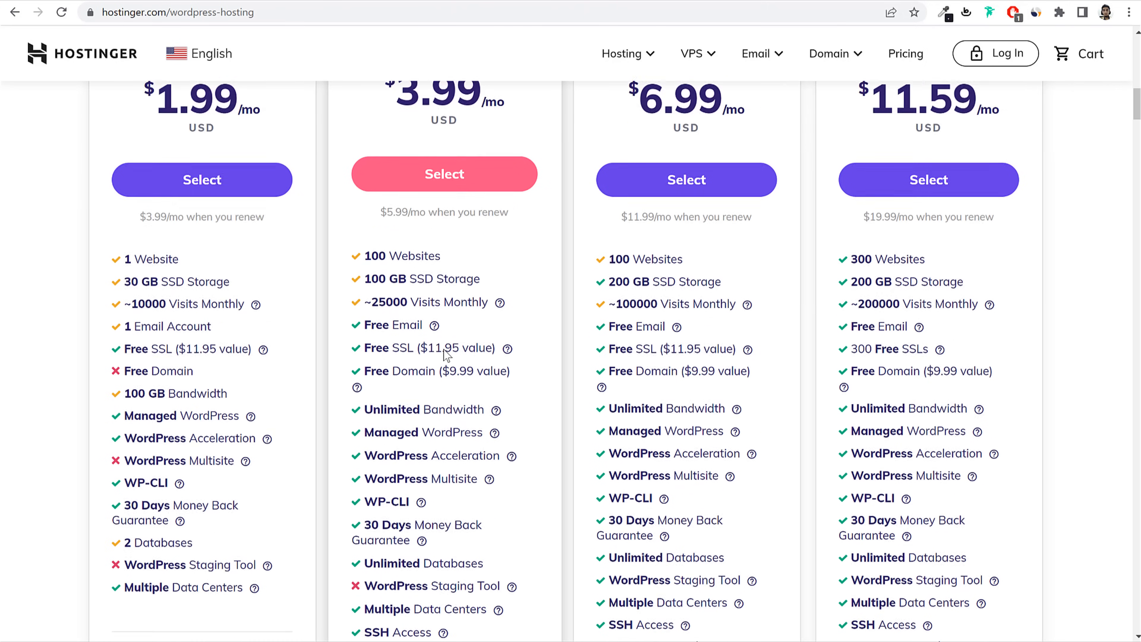
scroll(467, 399, up, 3)
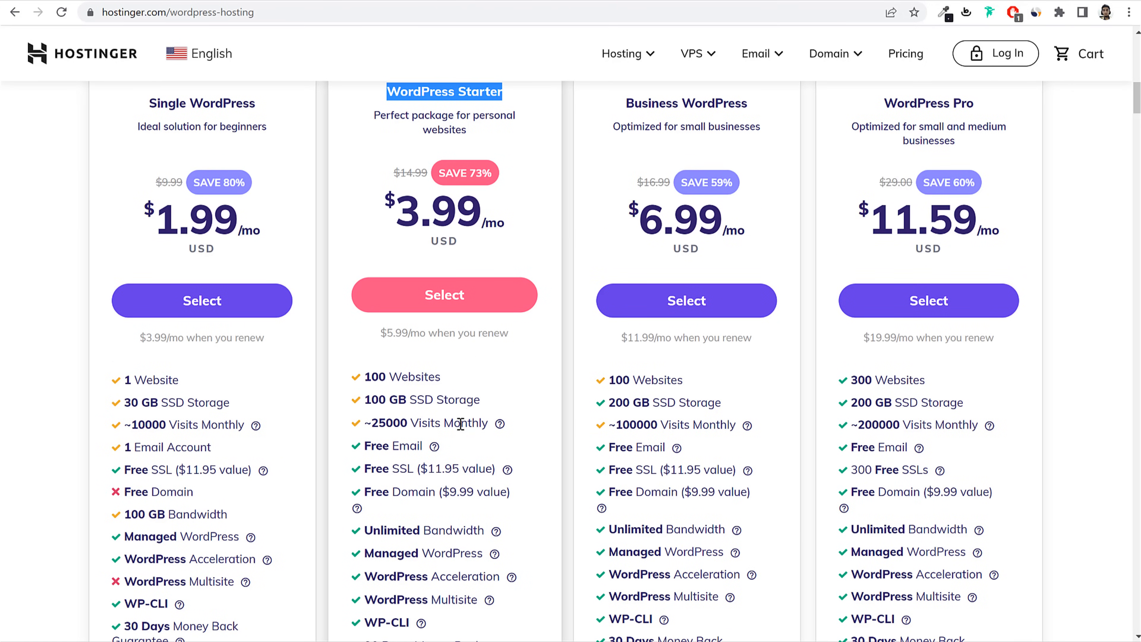
scroll(512, 434, up, 3)
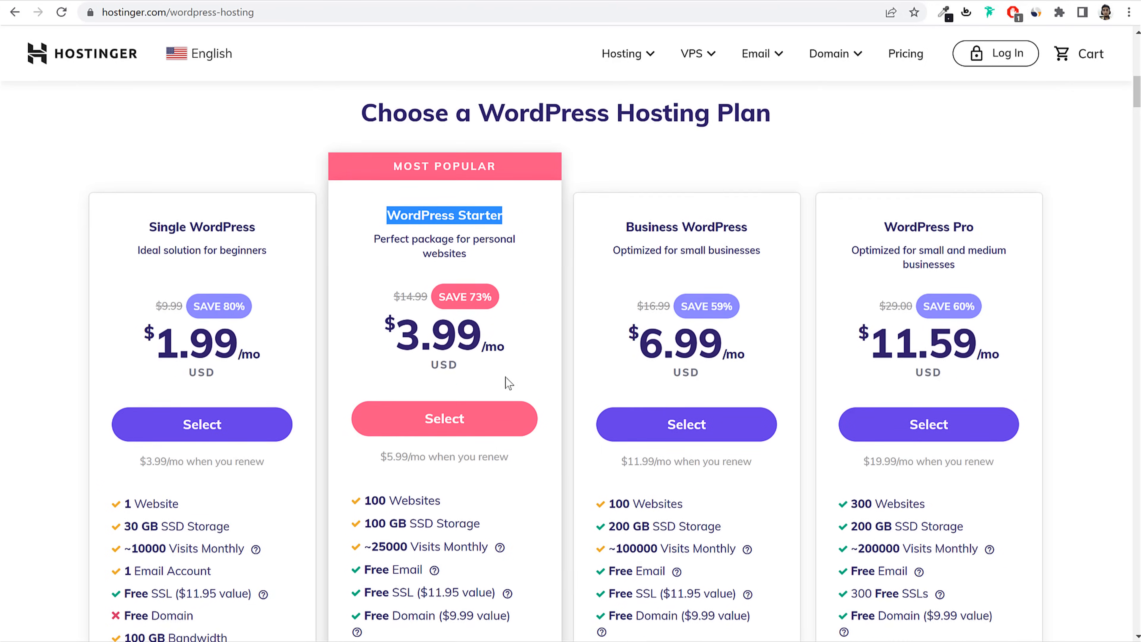
scroll(509, 382, down, 1)
scroll(481, 286, down, 3)
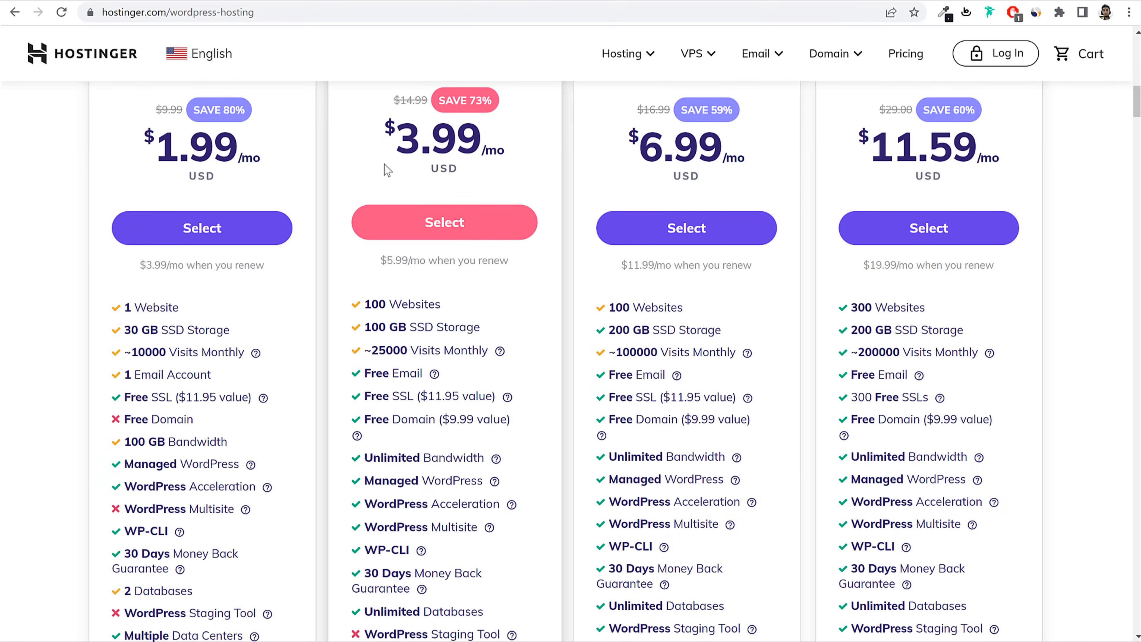
drag(378, 146, 500, 138)
click(500, 139)
drag(364, 304, 391, 304)
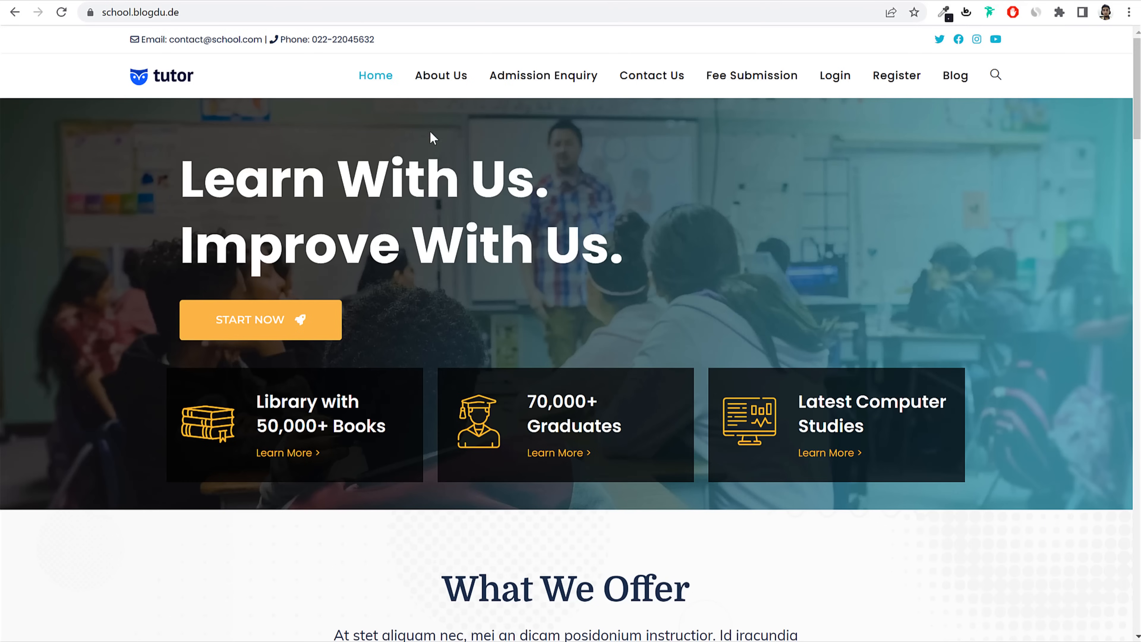
scroll(751, 406, down, 1)
scroll(751, 407, down, 5)
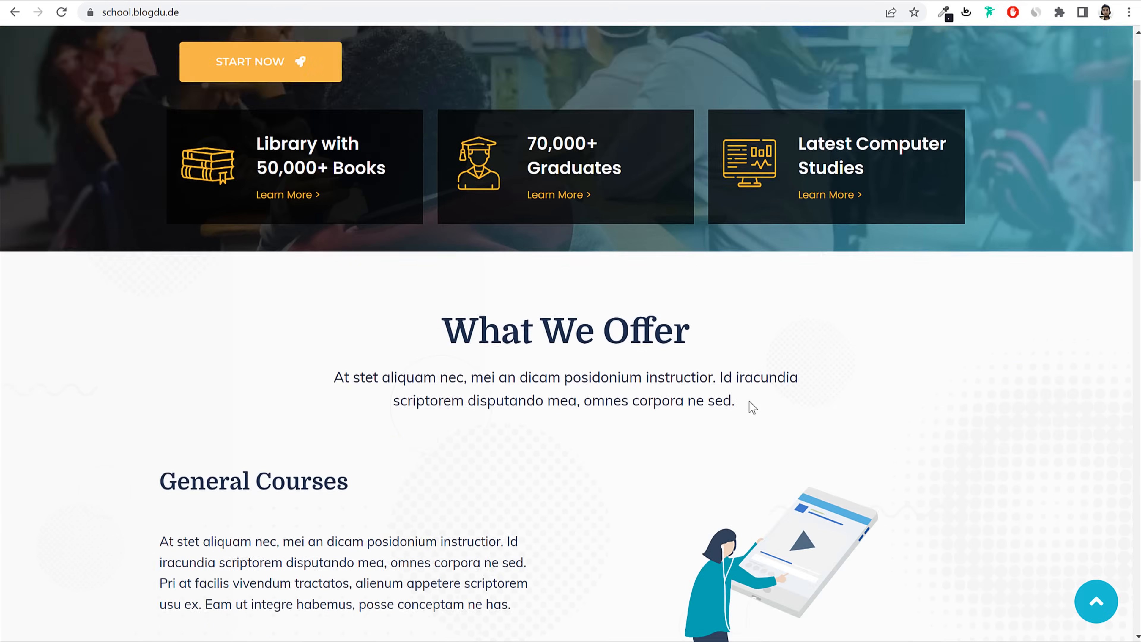
scroll(752, 408, up, 6)
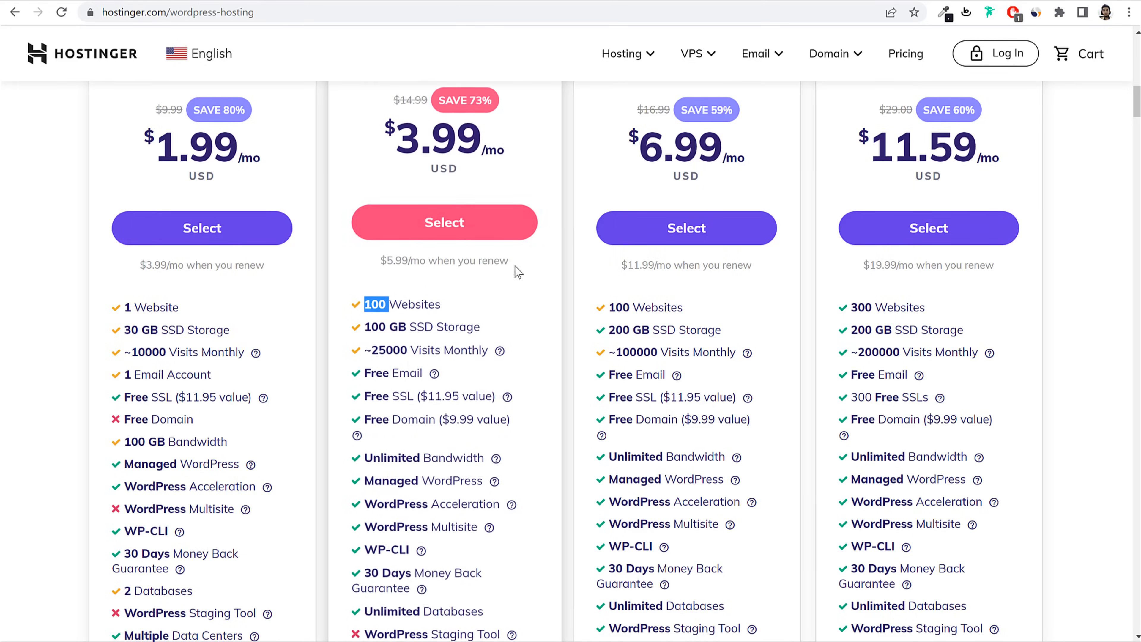
scroll(515, 267, up, 5)
scroll(472, 263, down, 3)
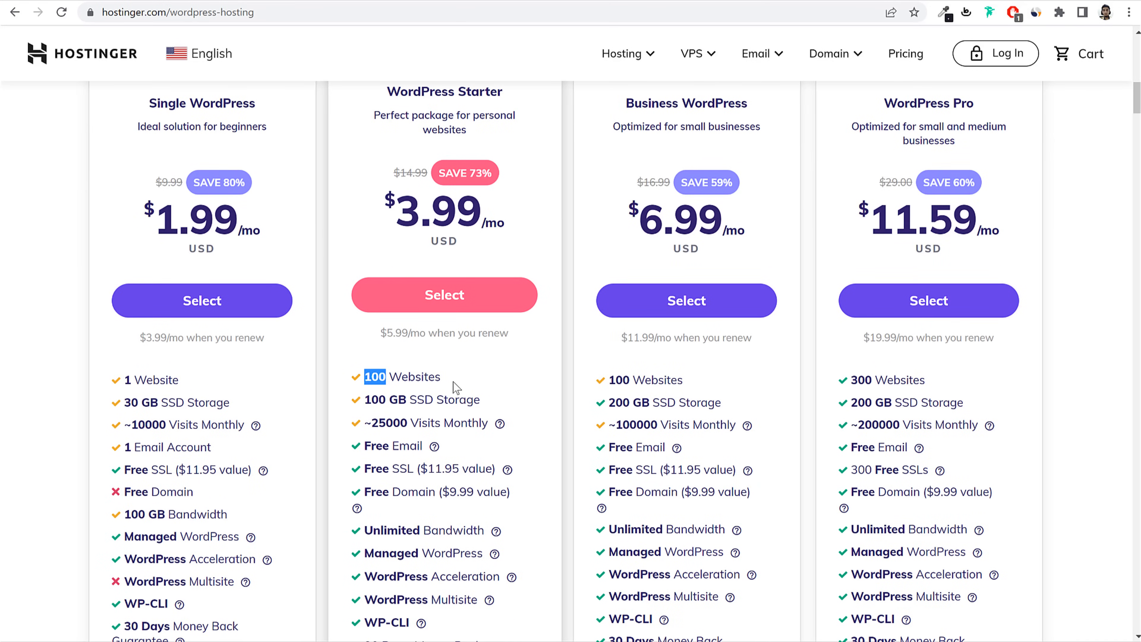
scroll(529, 388, up, 2)
drag(387, 164, 527, 184)
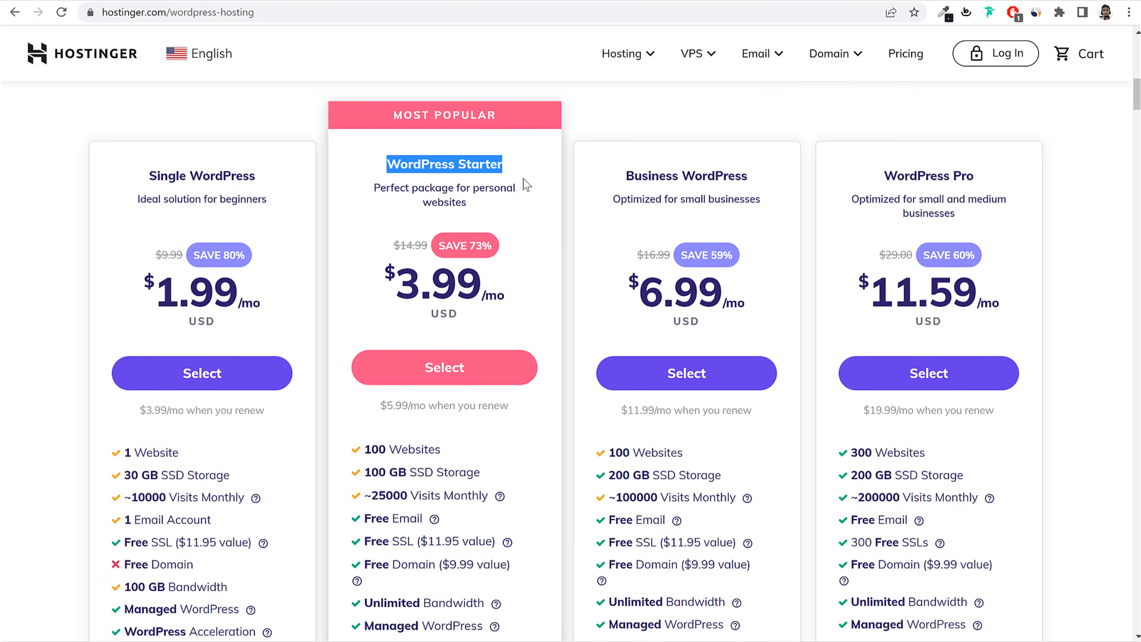
scroll(491, 445, down, 4)
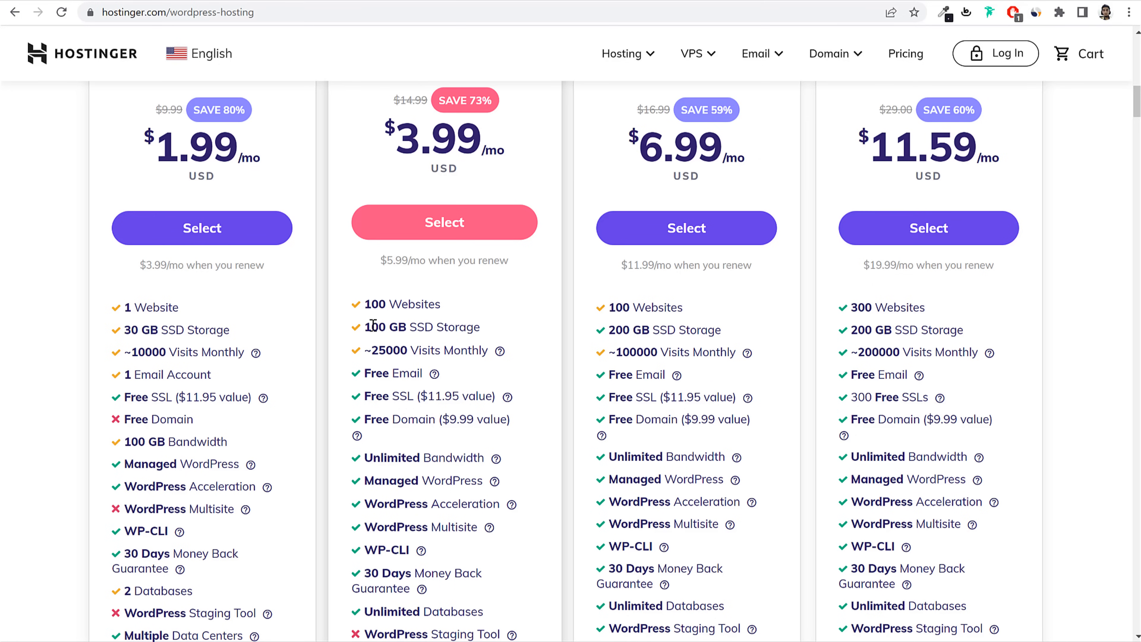
mouse_move(365, 327)
mouse_down()
mouse_move(494, 328)
mouse_move(365, 327)
mouse_up()
click(494, 329)
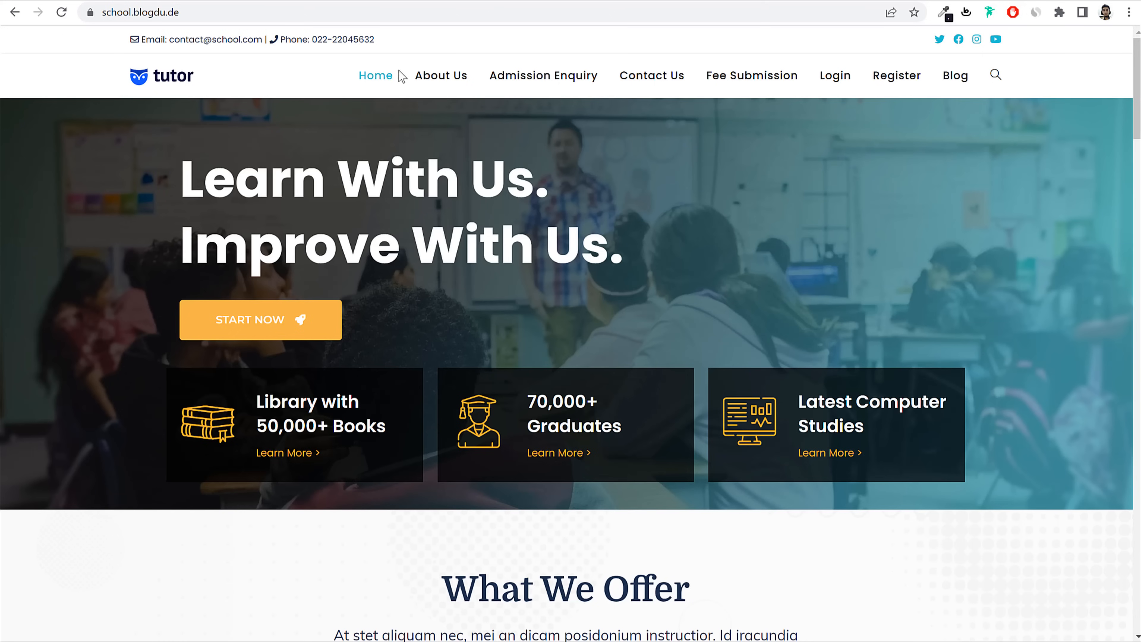
scroll(705, 381, down, 15)
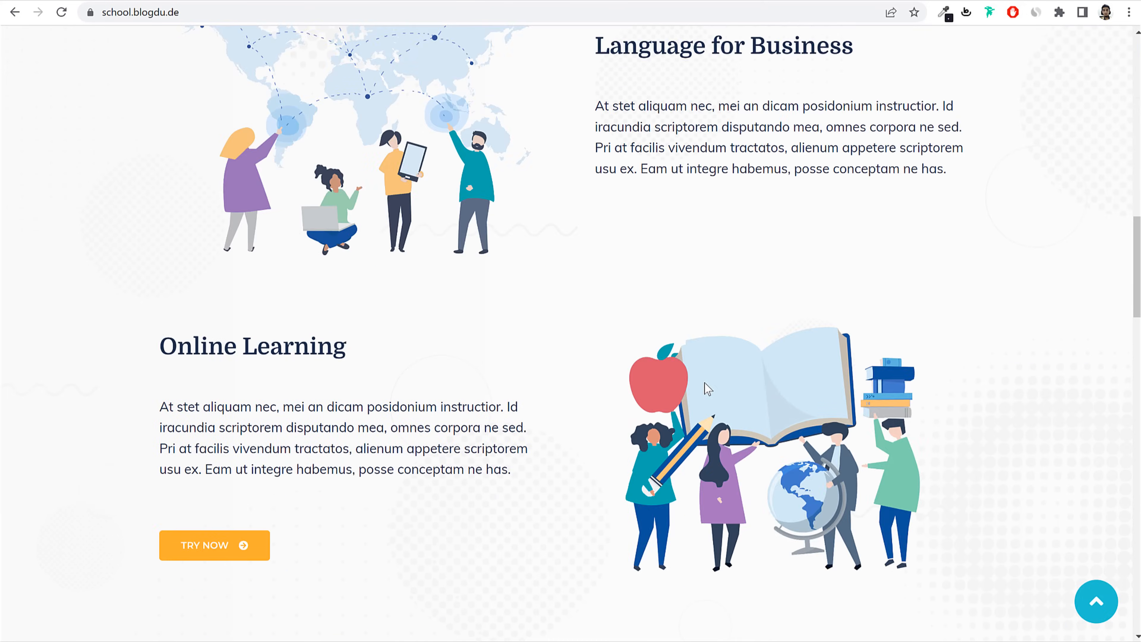
scroll(704, 384, down, 20)
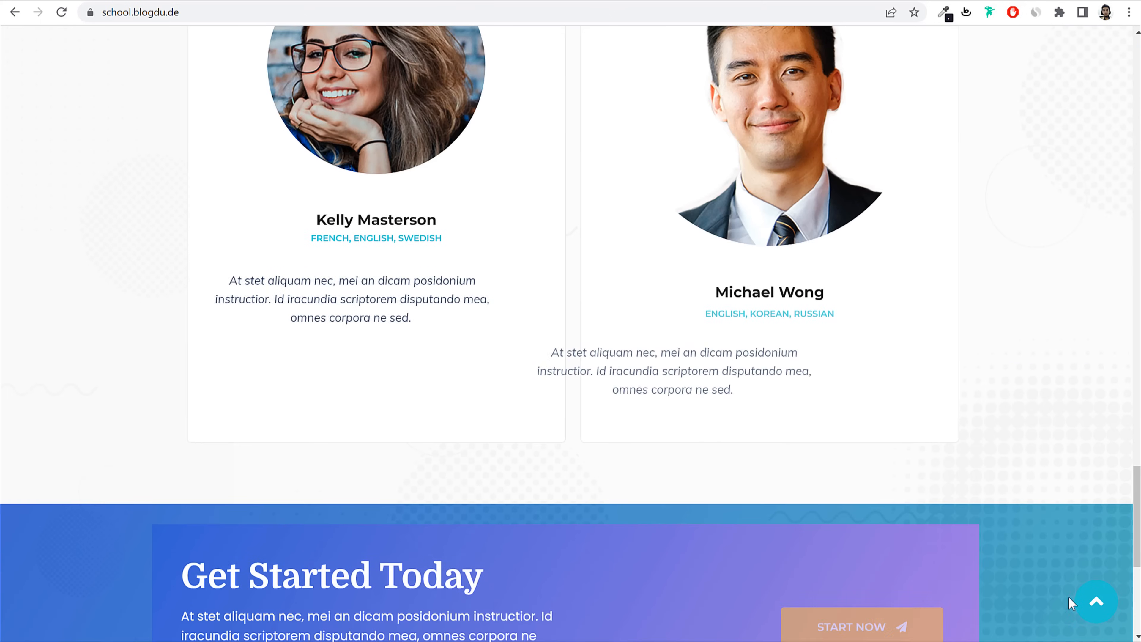
click(1091, 602)
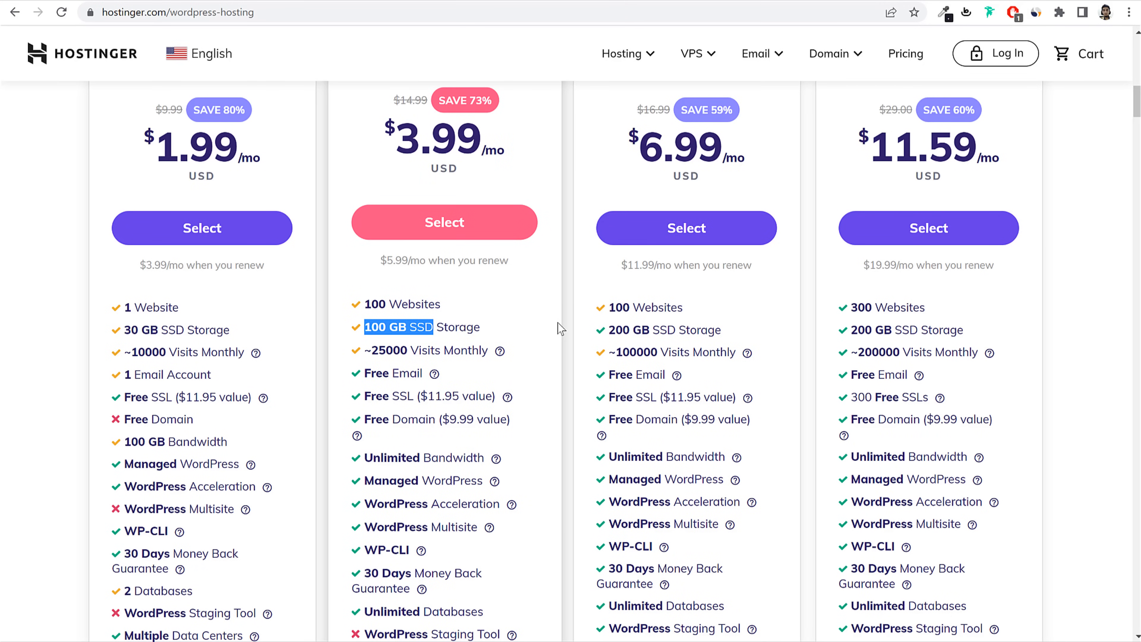
click(441, 327)
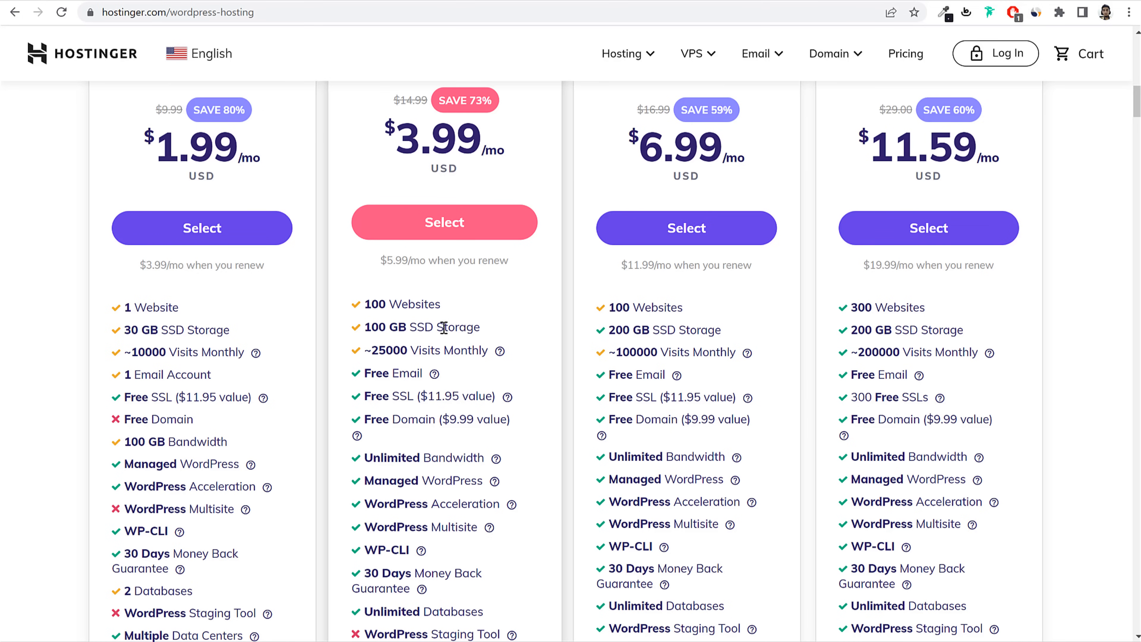
drag(433, 327, 497, 330)
Step: Highlight the Starter plan's Free Email and Free SSL feature lines in the pricing table
click(580, 335)
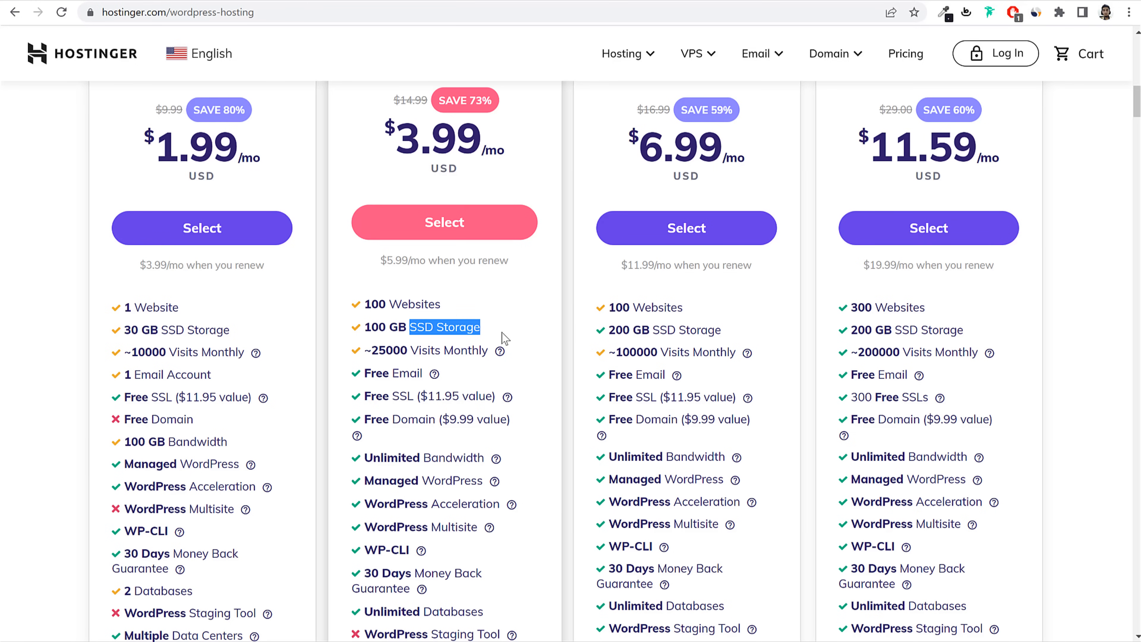
scroll(522, 361, down, 3)
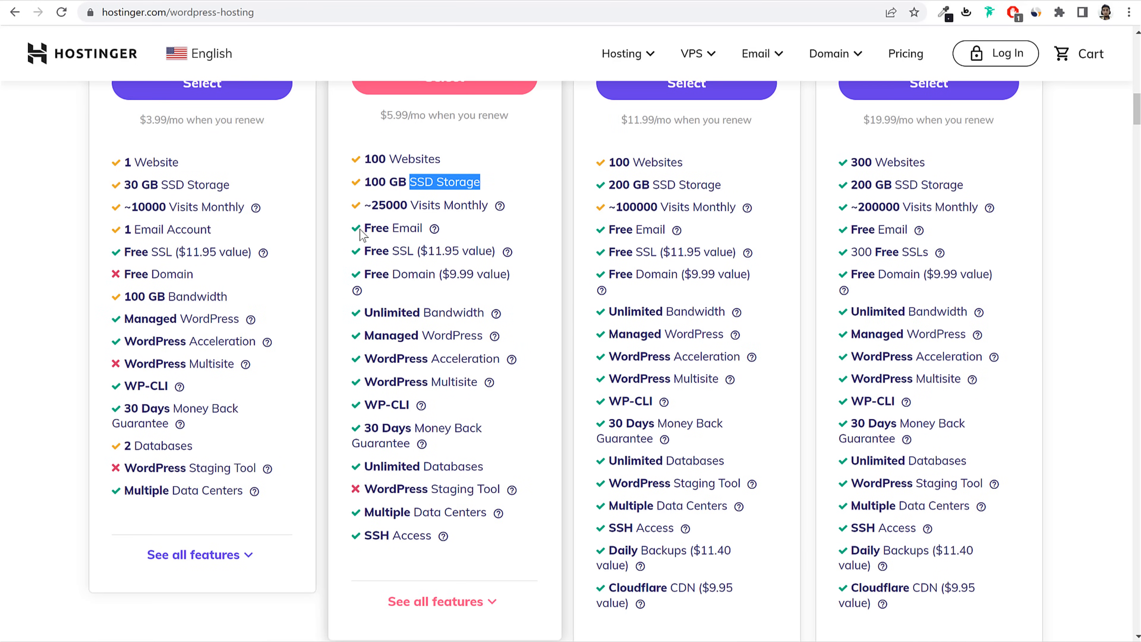
drag(362, 228, 433, 225)
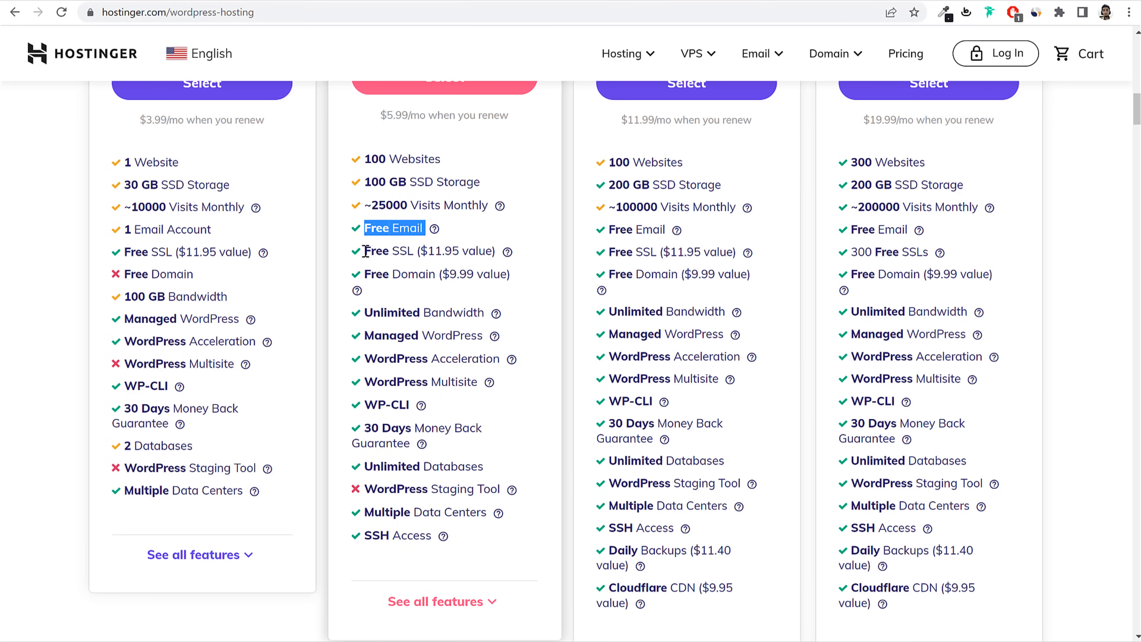
drag(364, 251, 418, 252)
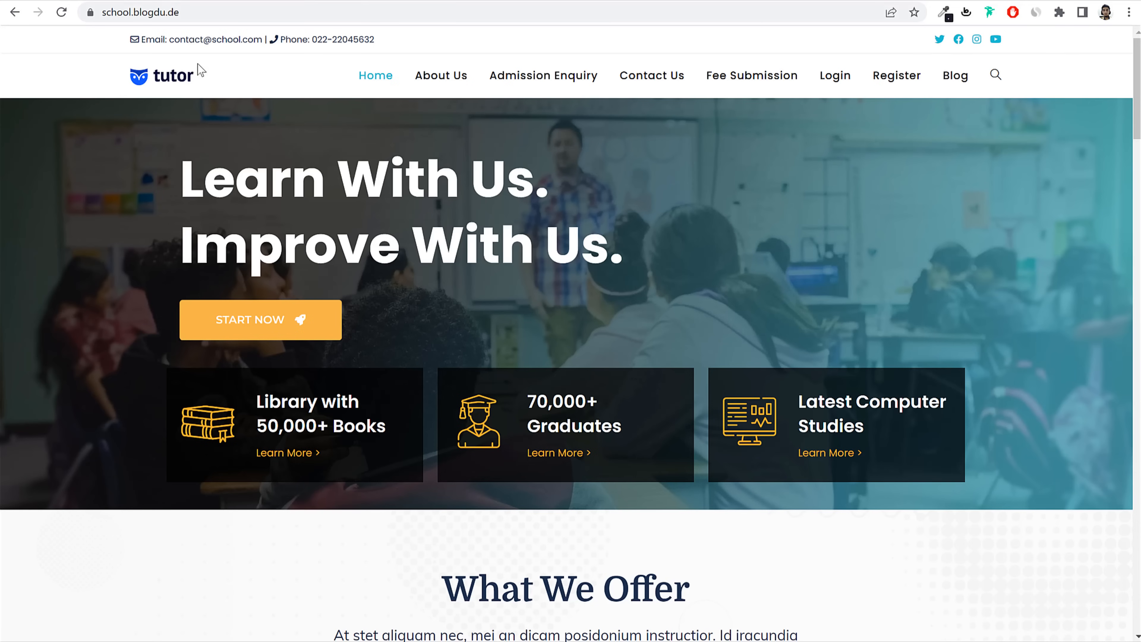
Step: Check and dismiss the school site's connection details, then highlight Hostinger's Free Domain feature
click(90, 13)
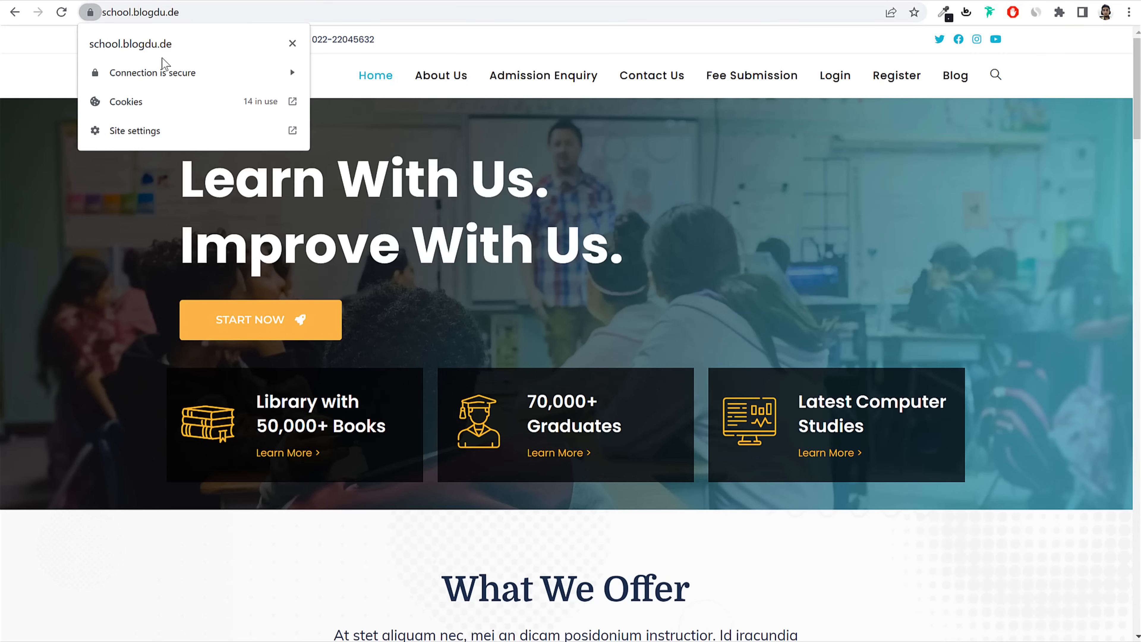
click(292, 44)
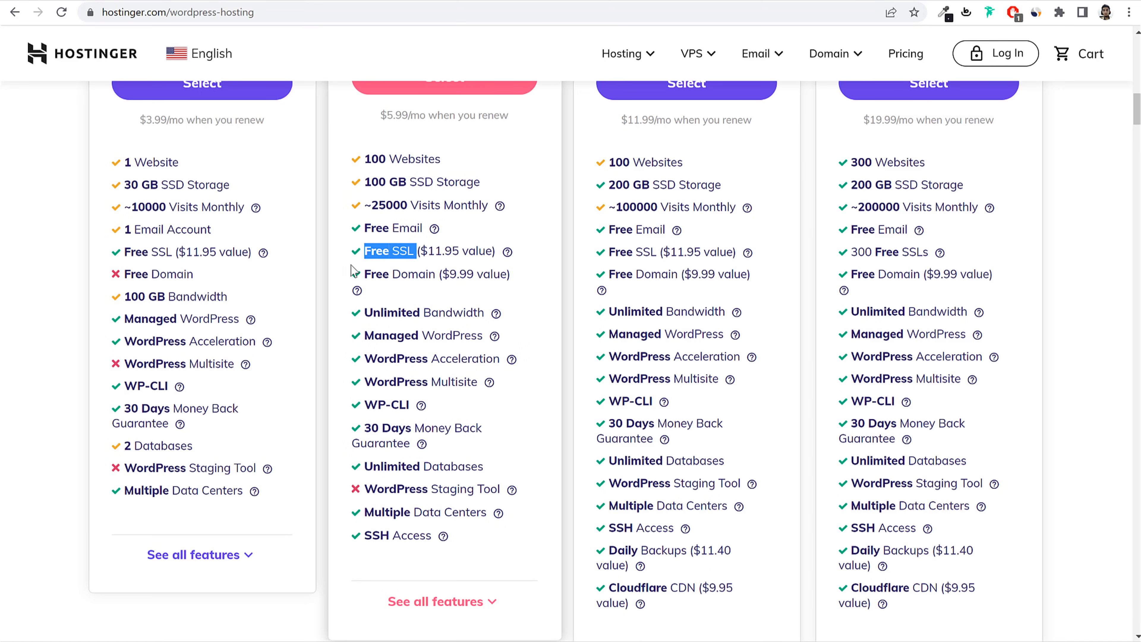
drag(365, 274, 442, 274)
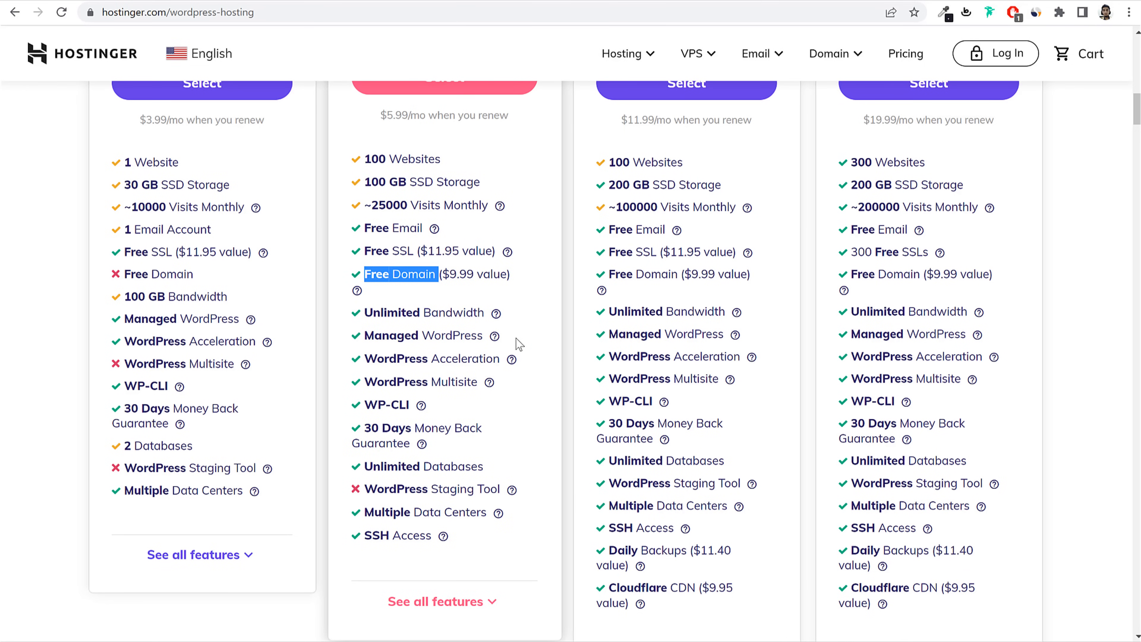
Step: Review the plan feature help, then return to the four plan prices with Starter at $3.99/mo
mouse_move(493, 341)
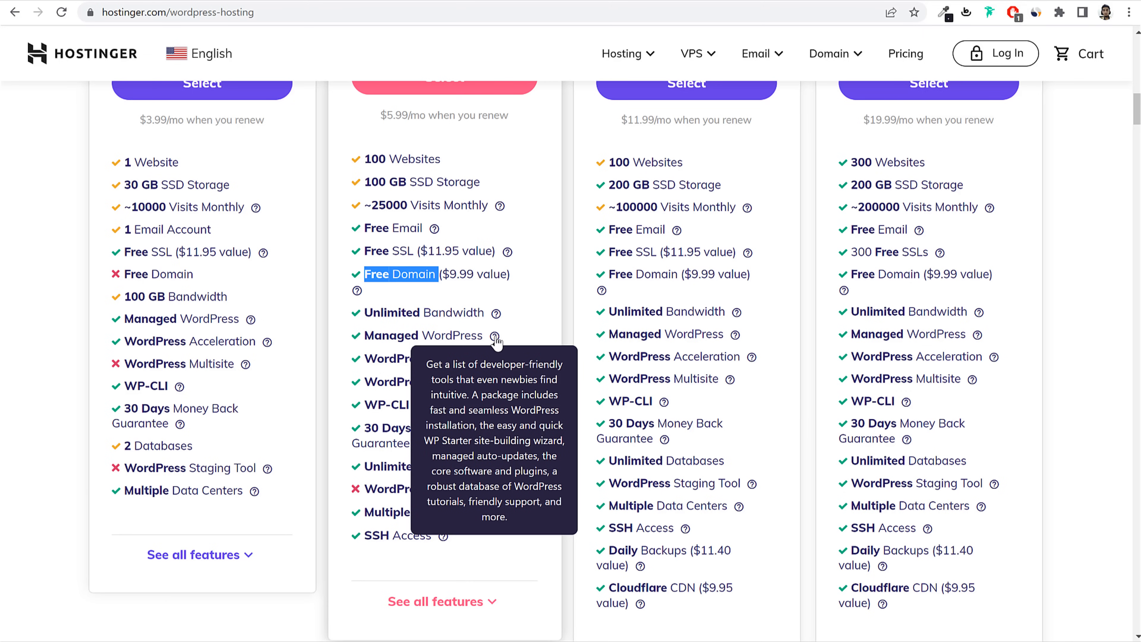
scroll(549, 354, down, 2)
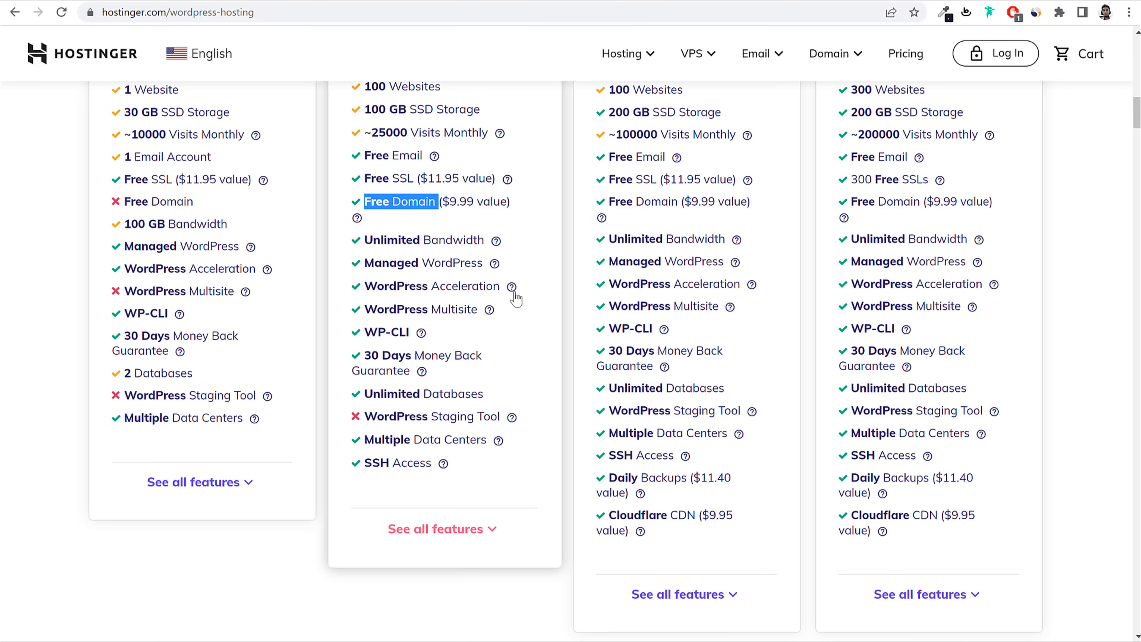
mouse_move(512, 290)
scroll(494, 482, up, 4)
scroll(491, 477, up, 2)
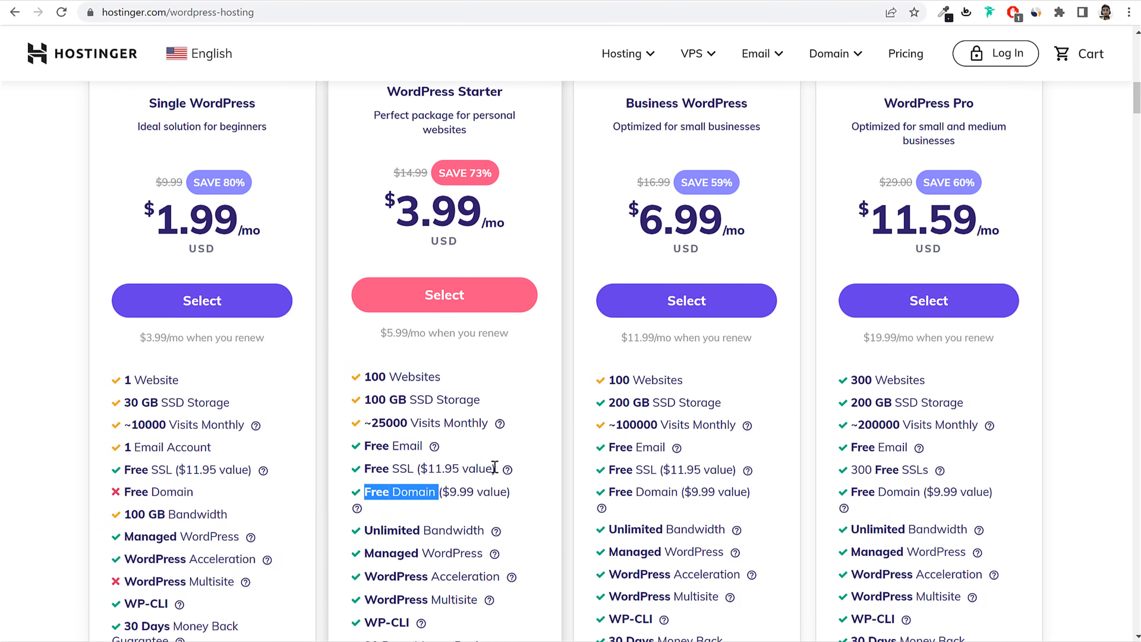
scroll(515, 405, up, 2)
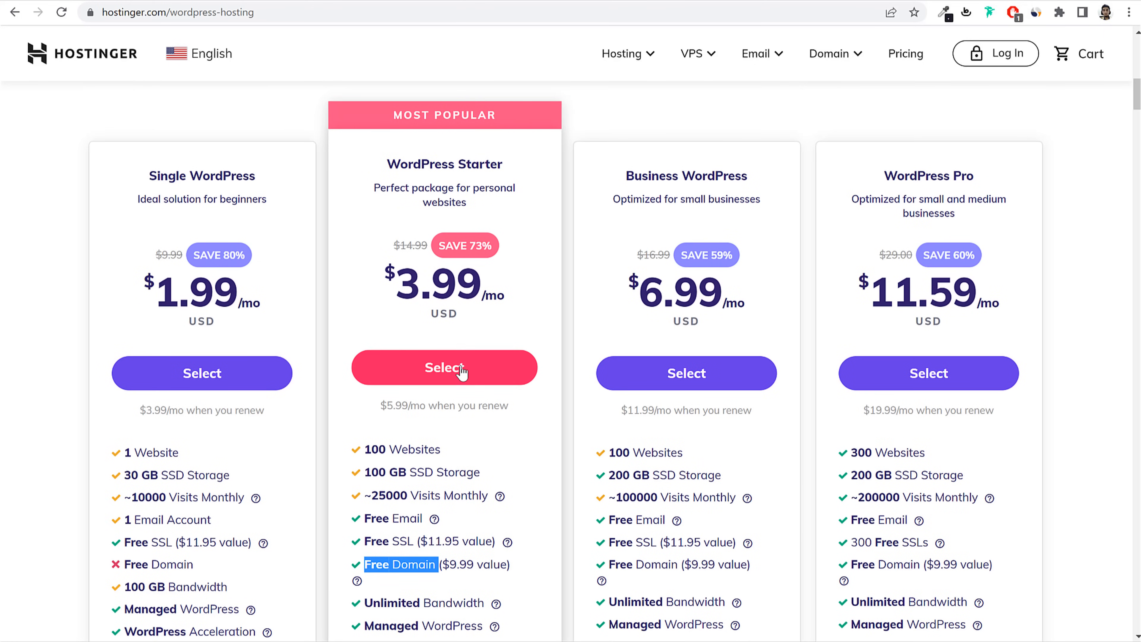
Step: Order WordPress Starter and keep the 12-month billing period chosen at checkout
click(468, 375)
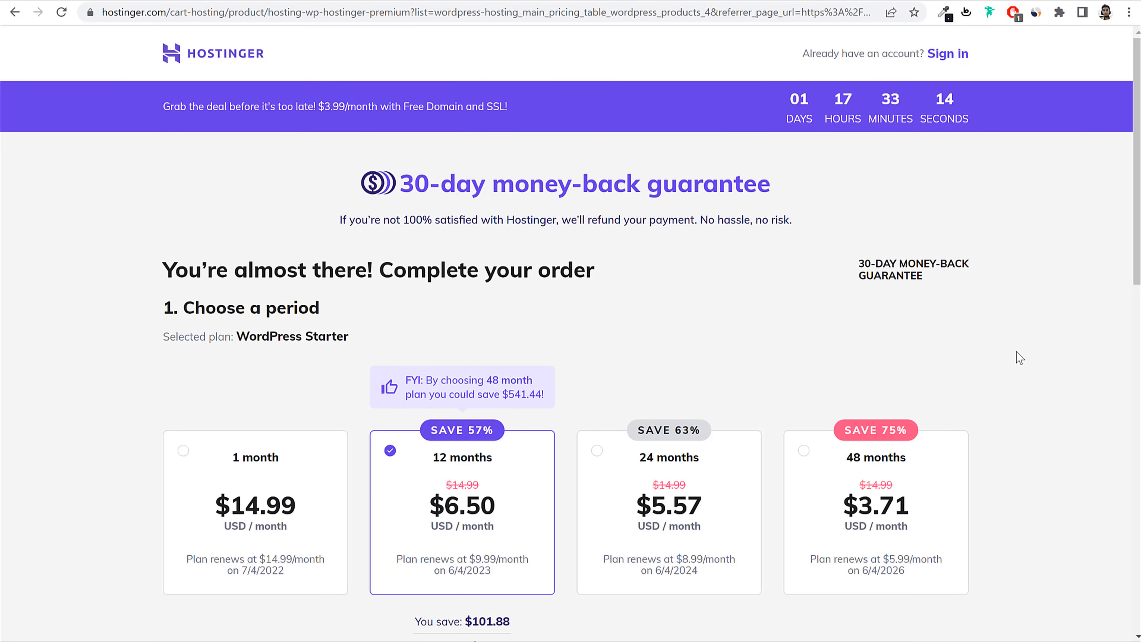
drag(184, 308, 377, 306)
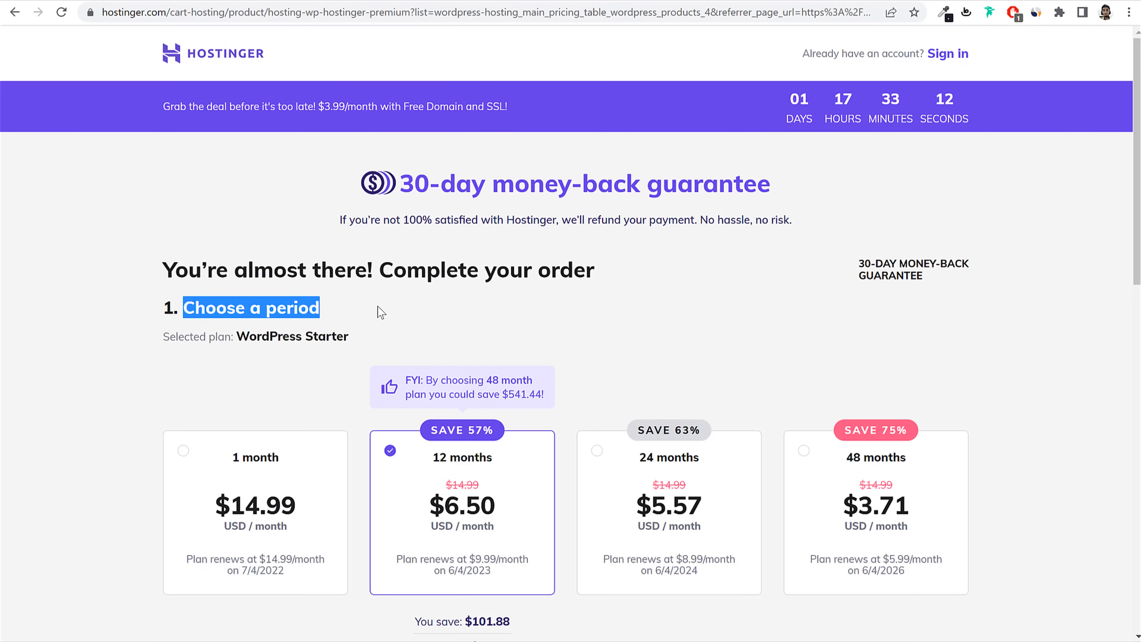
click(376, 306)
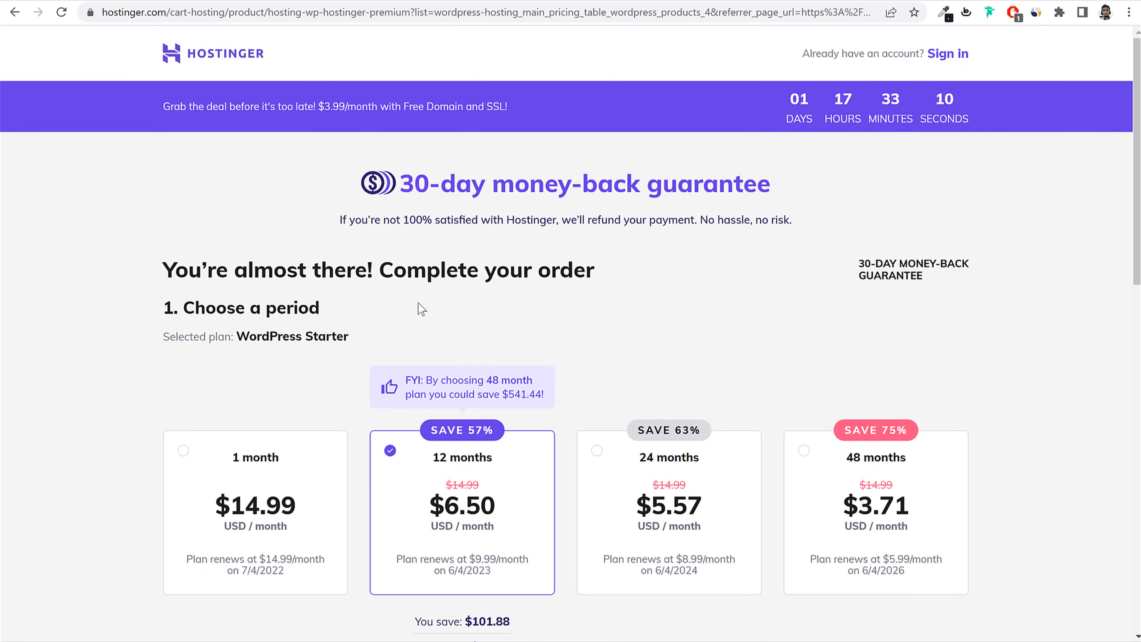
scroll(432, 307, down, 3)
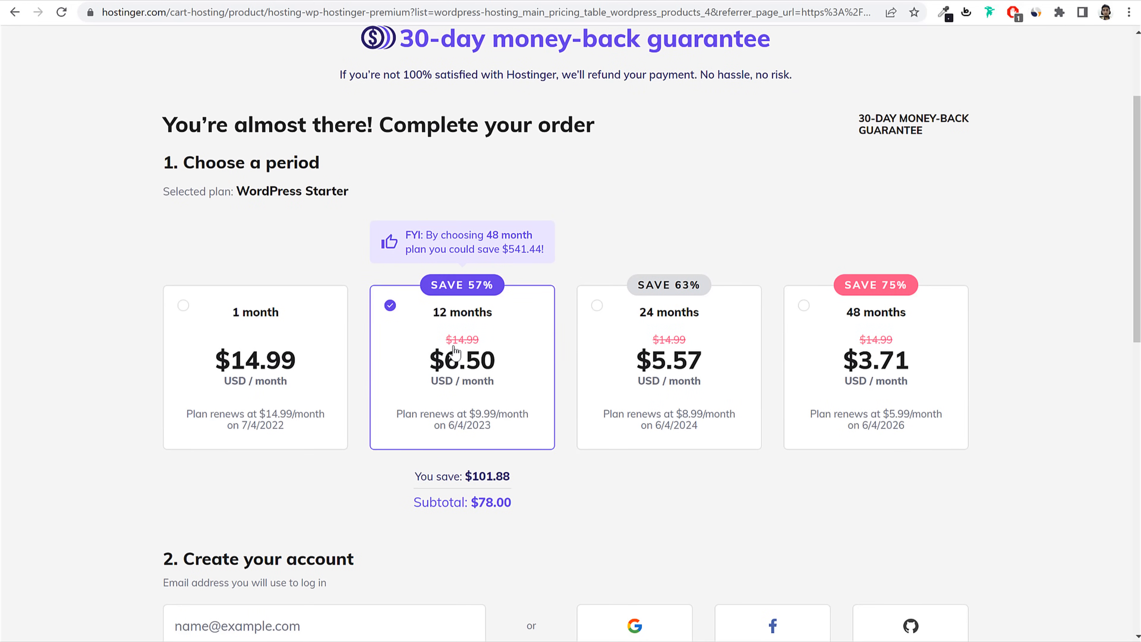
drag(933, 320, 807, 327)
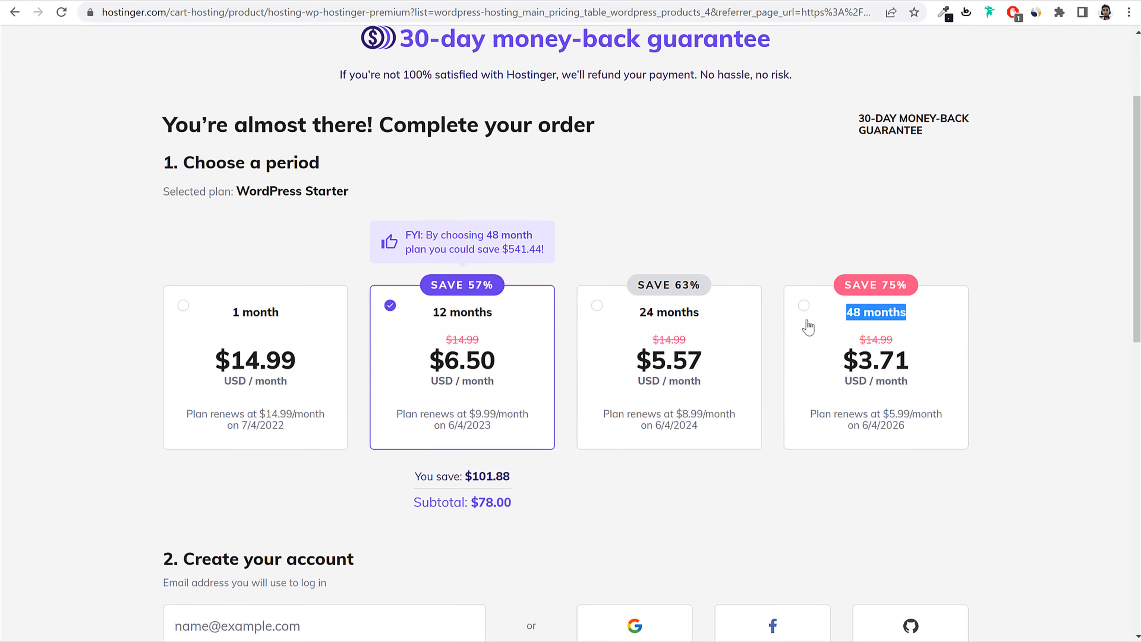
click(494, 323)
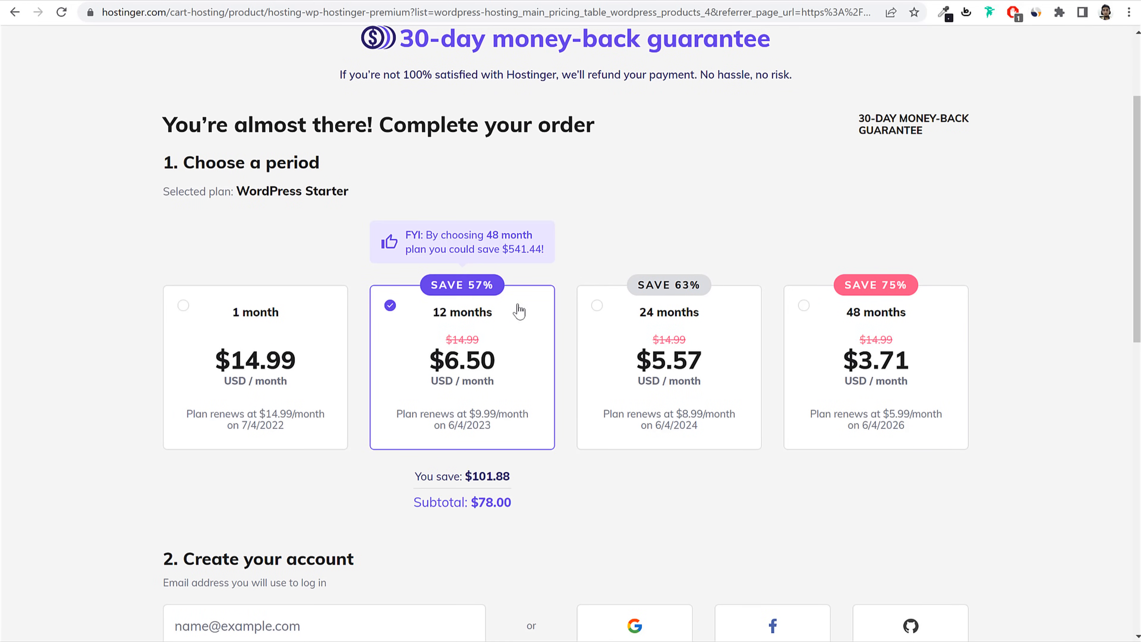
Step: Compare the 1-month period, then return to 12 months at $6.50/month with a 57% saving
drag(518, 310, 431, 325)
scroll(512, 334, down, 2)
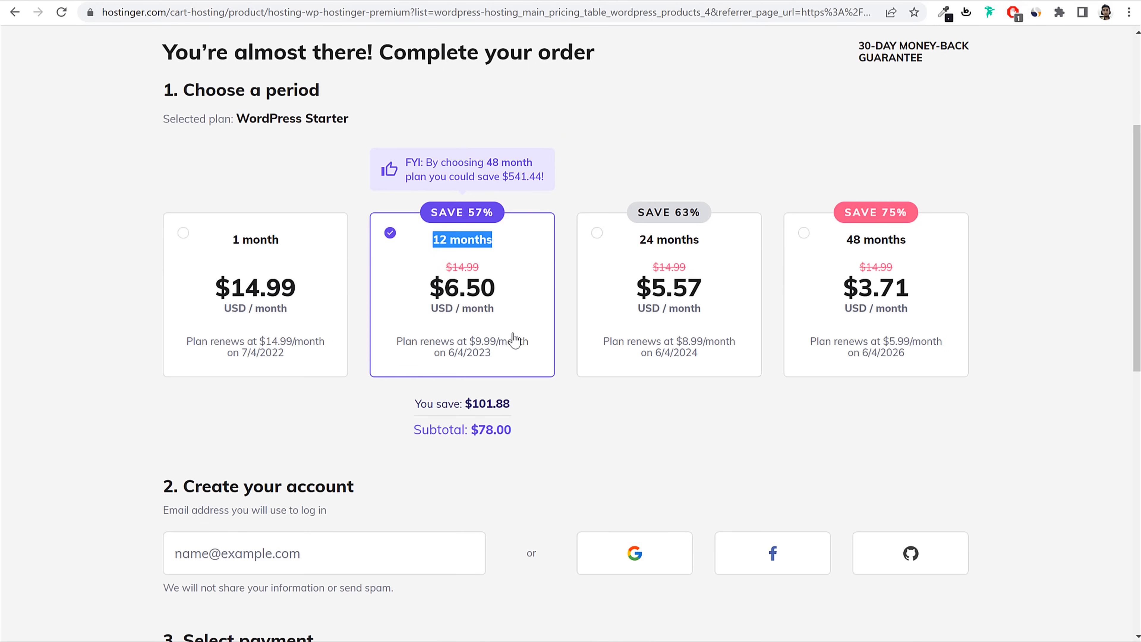
click(286, 307)
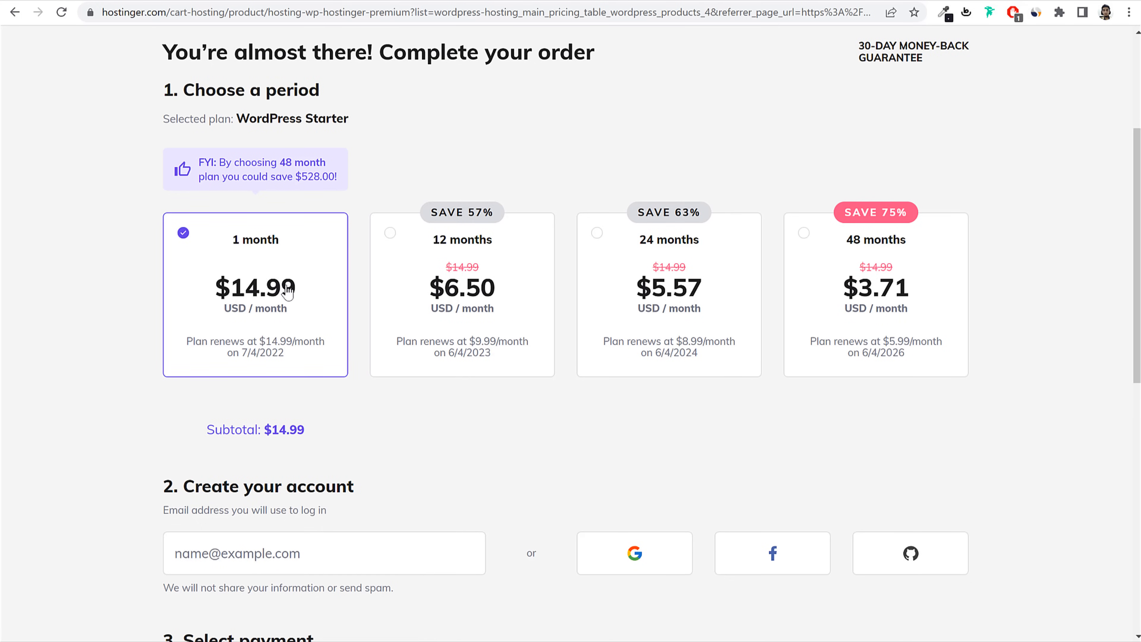
click(491, 288)
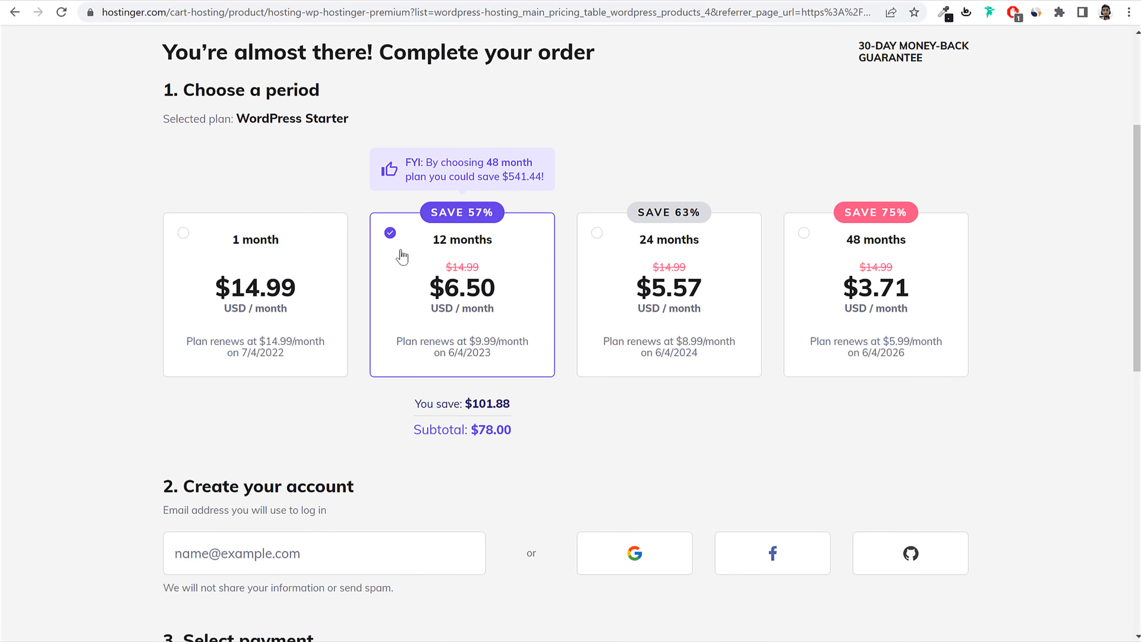
drag(517, 290, 430, 301)
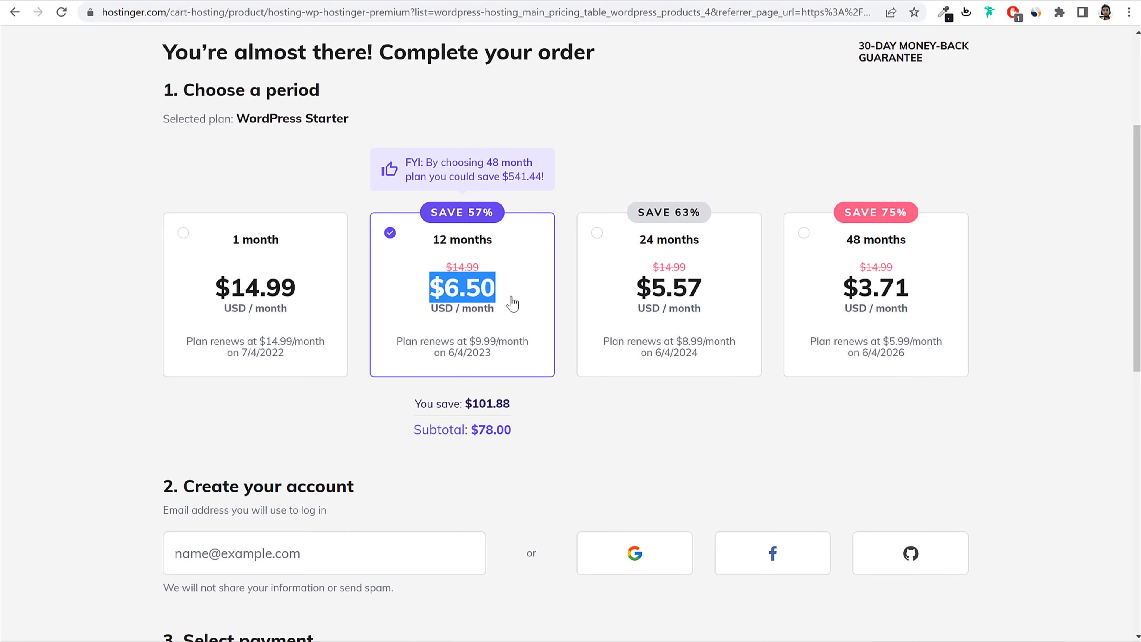
drag(467, 216, 528, 229)
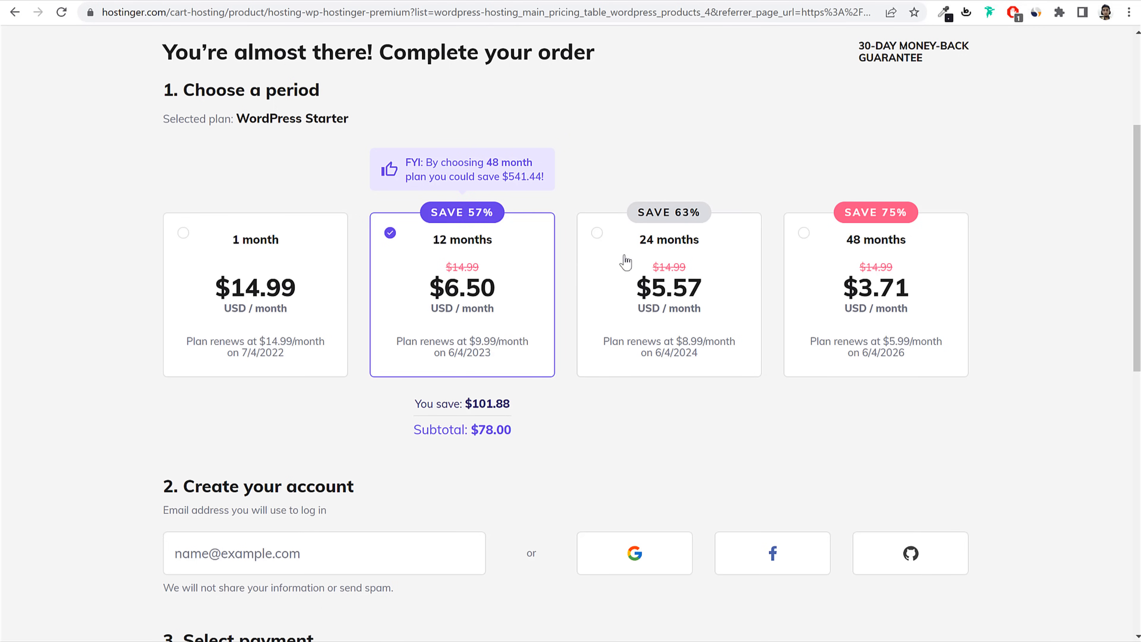
click(741, 251)
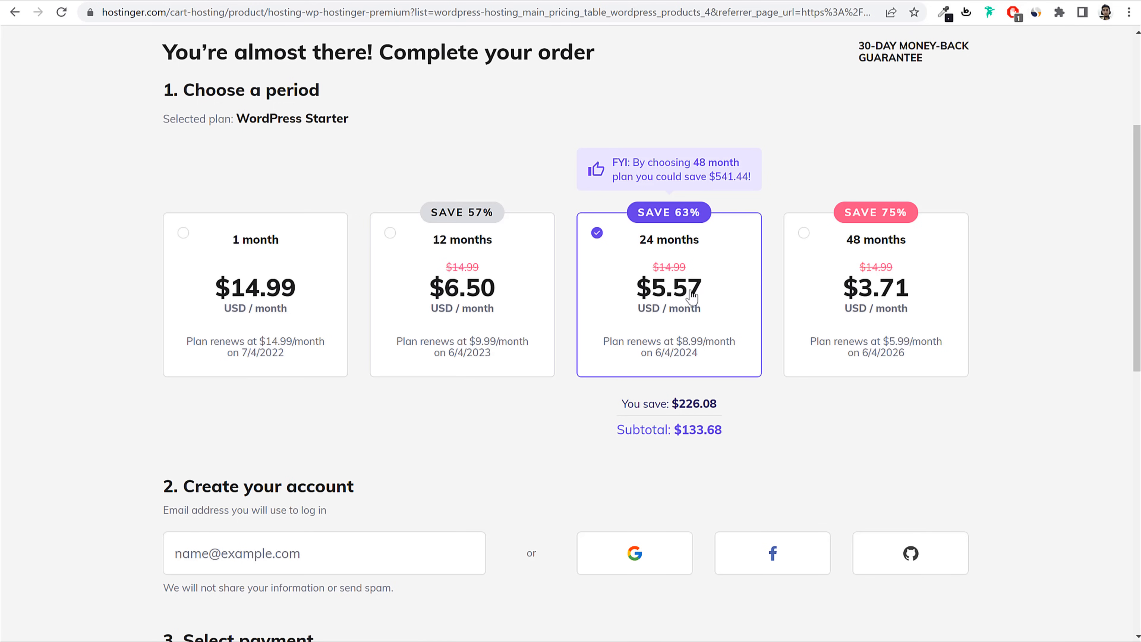
triple_click(643, 292)
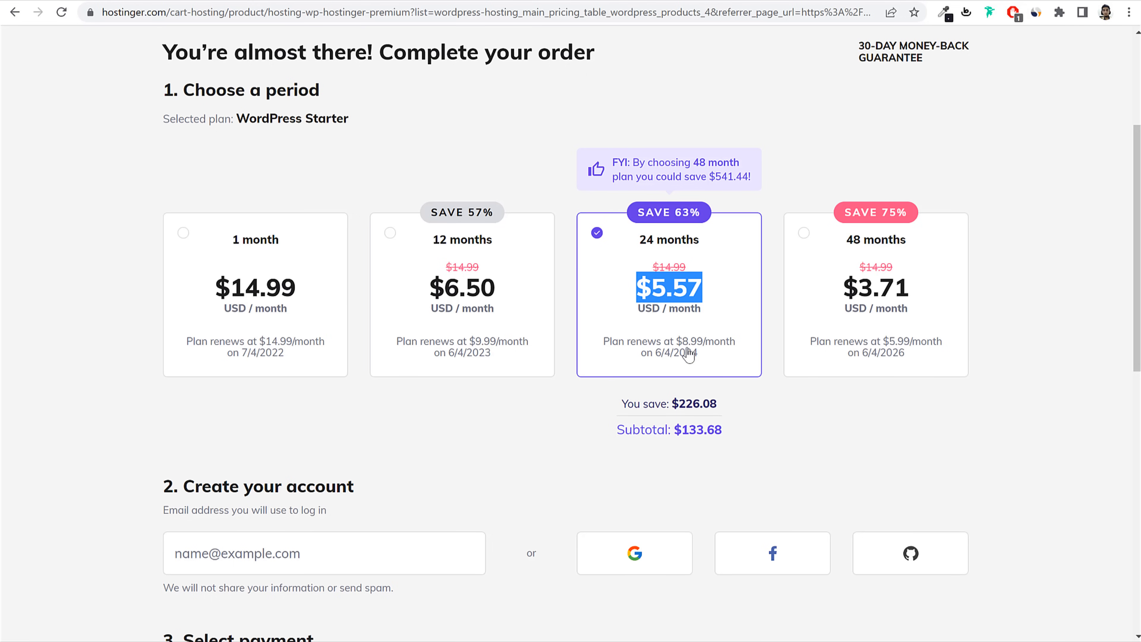
drag(677, 341, 710, 360)
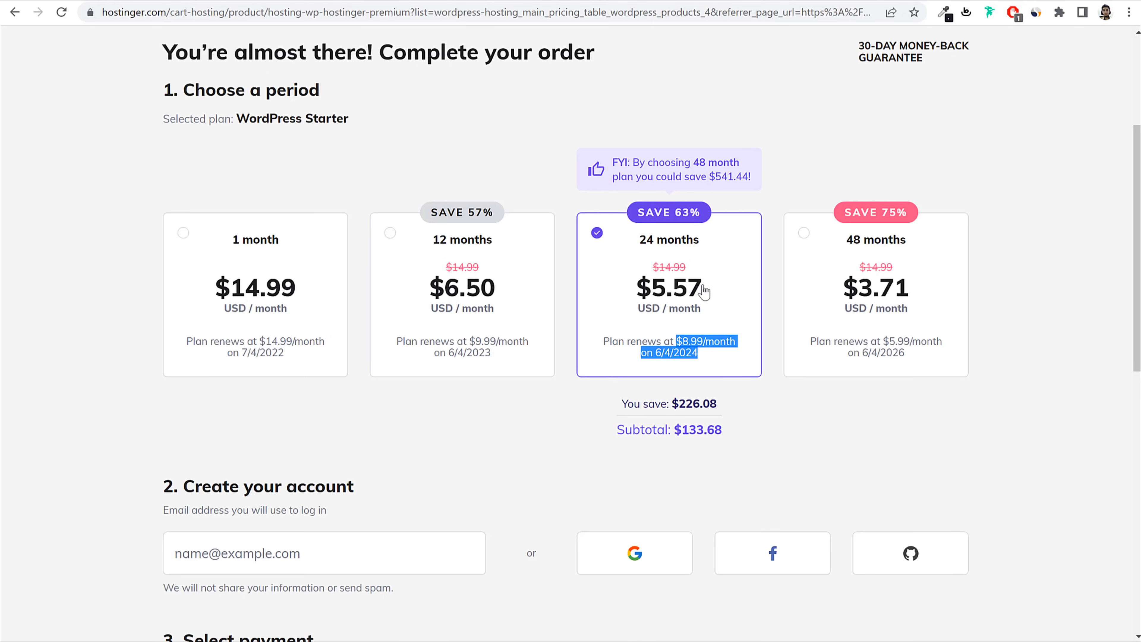
drag(702, 292, 651, 294)
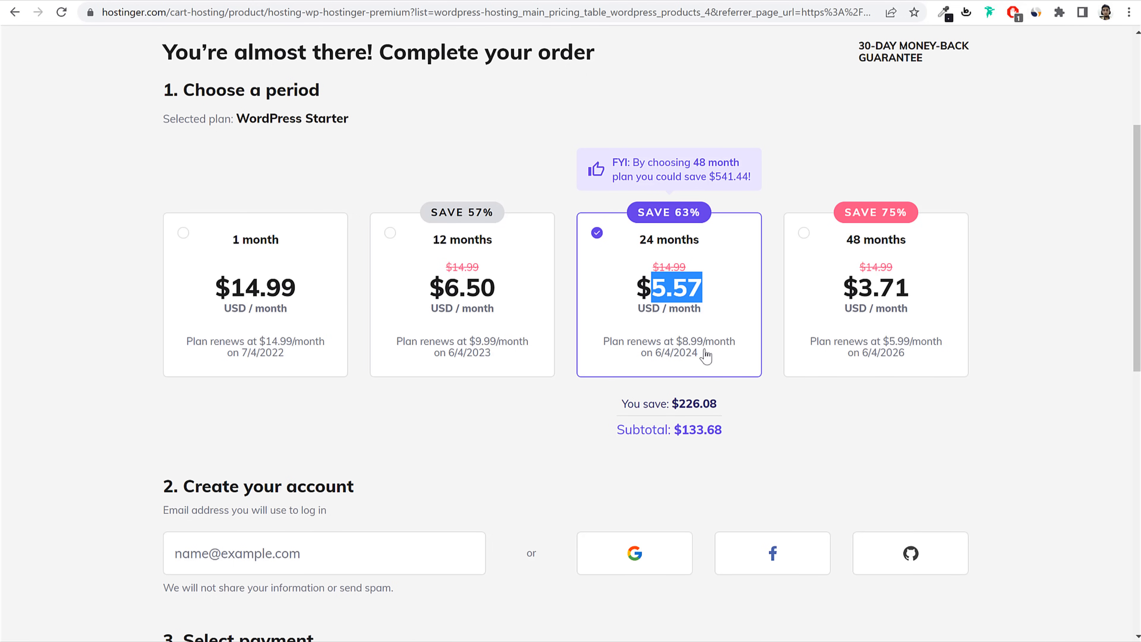
double_click(687, 342)
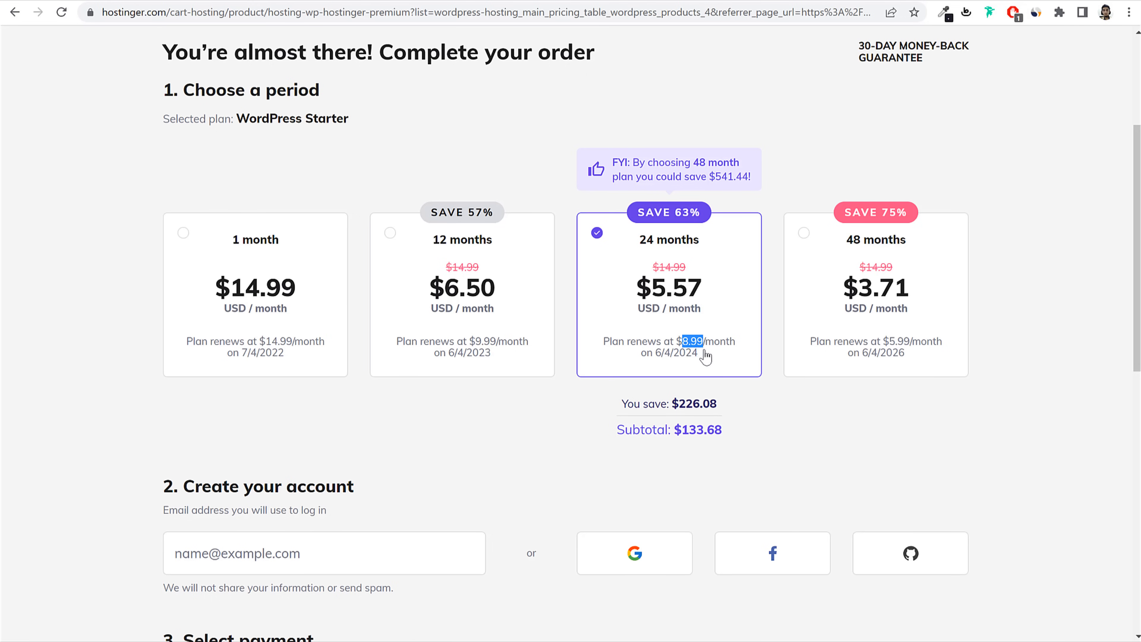
shift+click(705, 356)
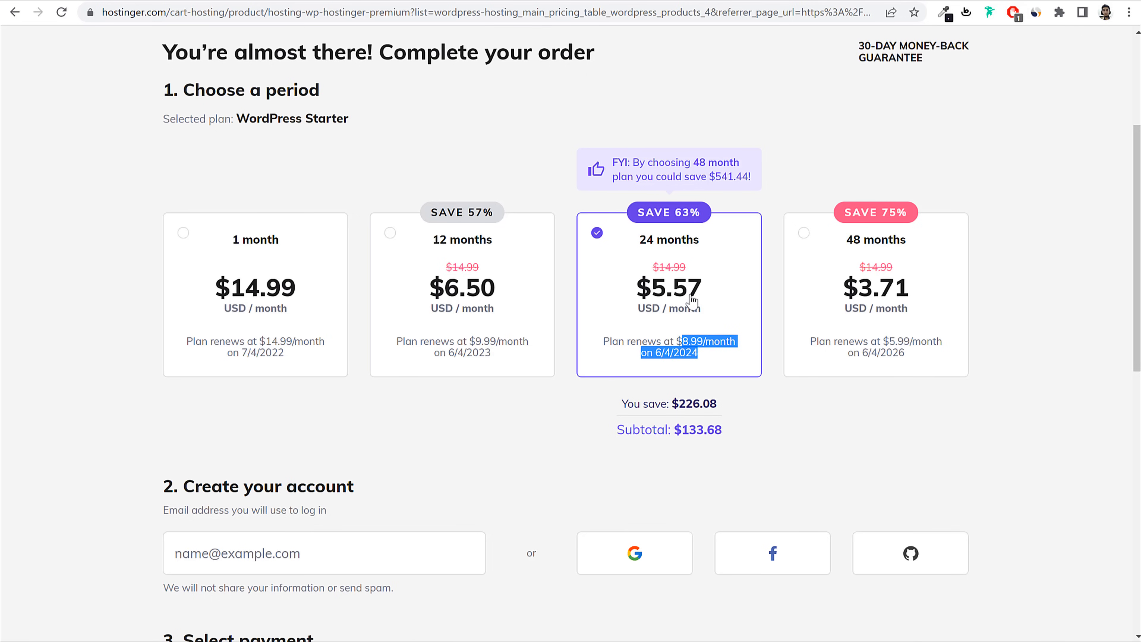
double_click(666, 292)
click(695, 351)
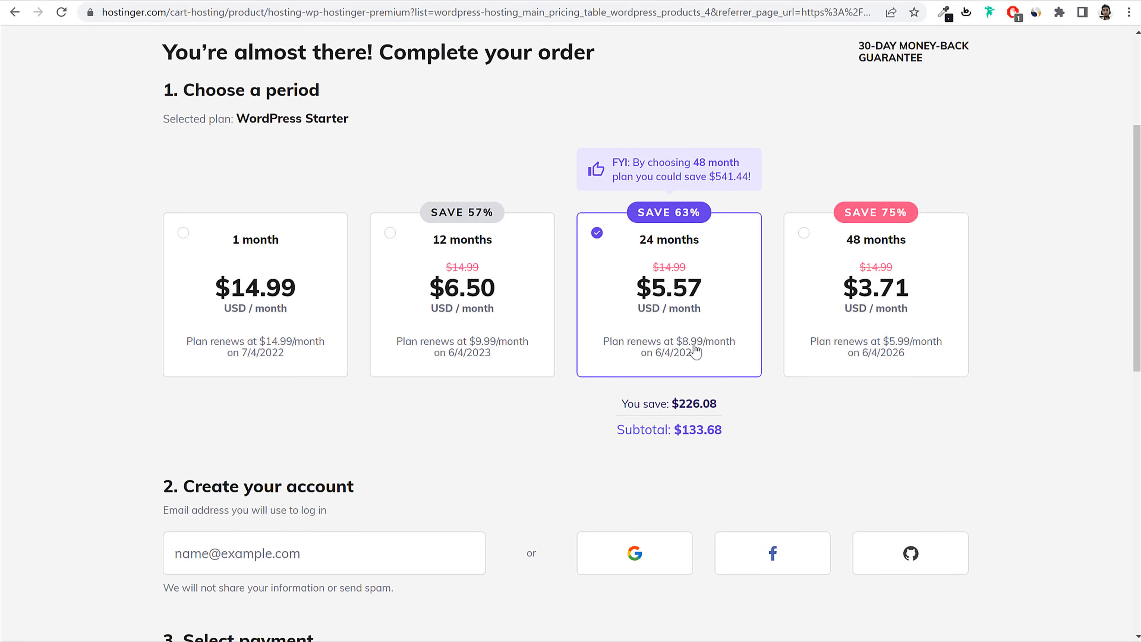
triple_click(695, 351)
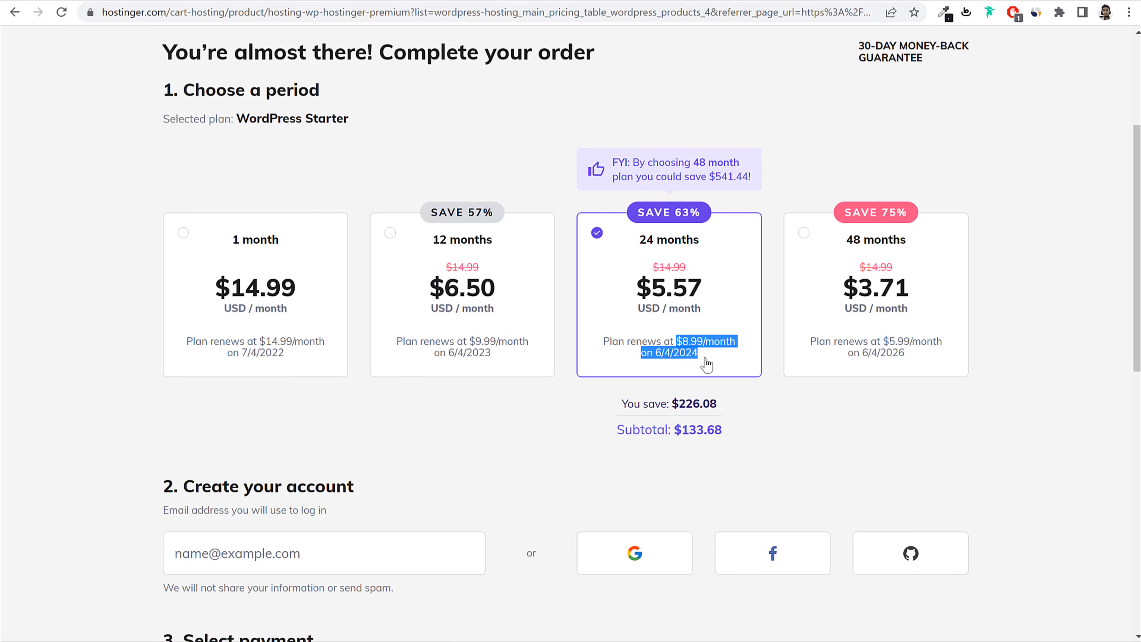
click(237, 308)
click(706, 326)
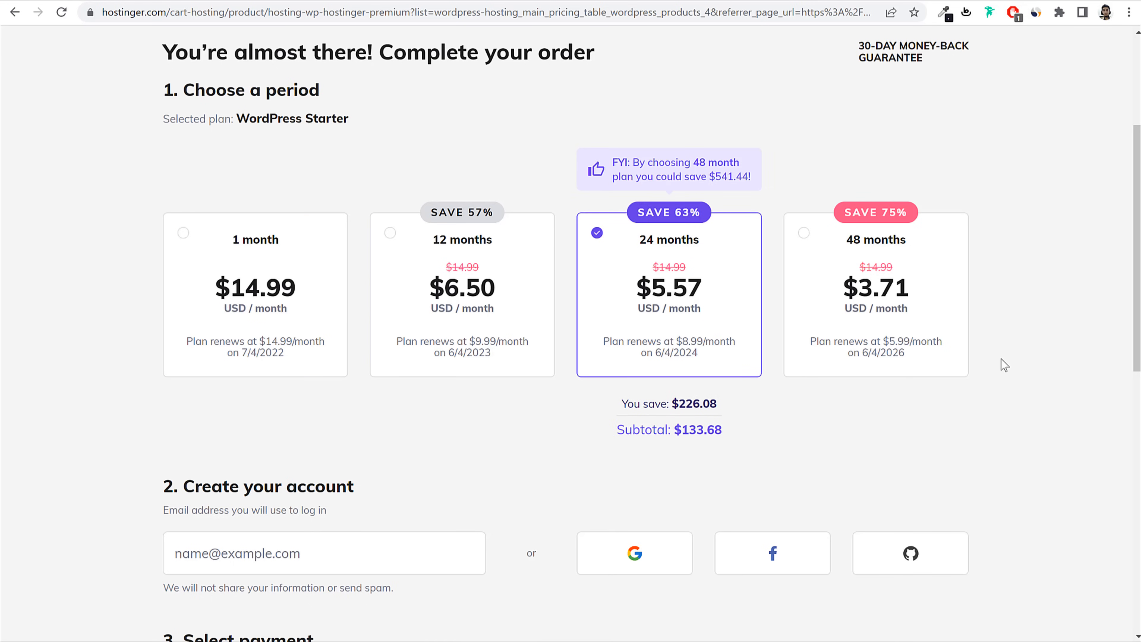
drag(616, 429, 768, 436)
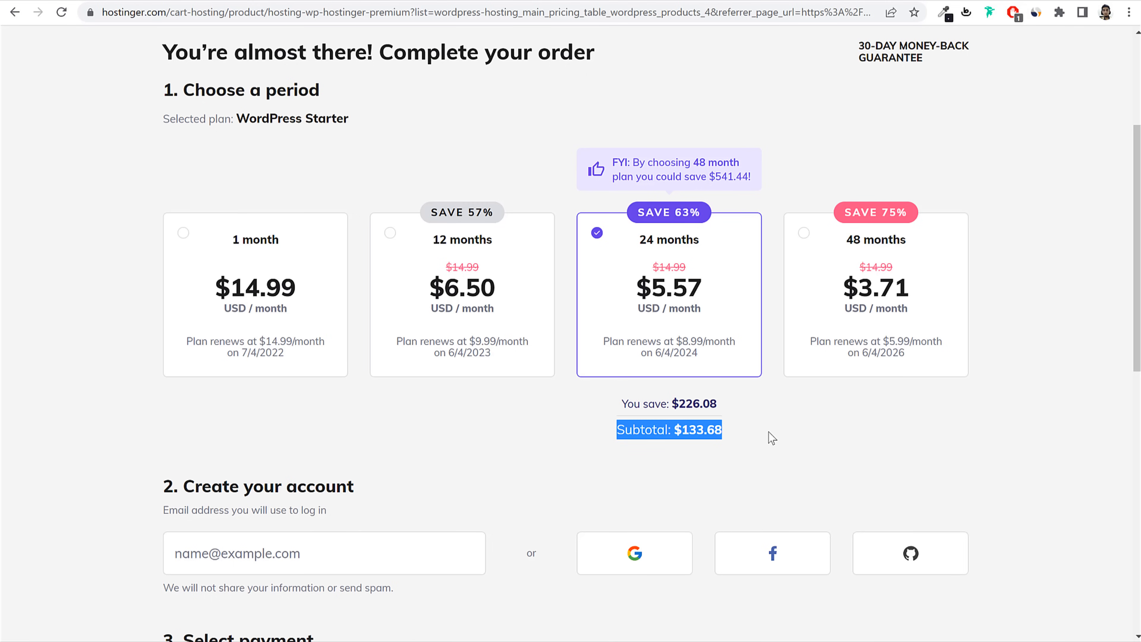
drag(759, 430, 675, 434)
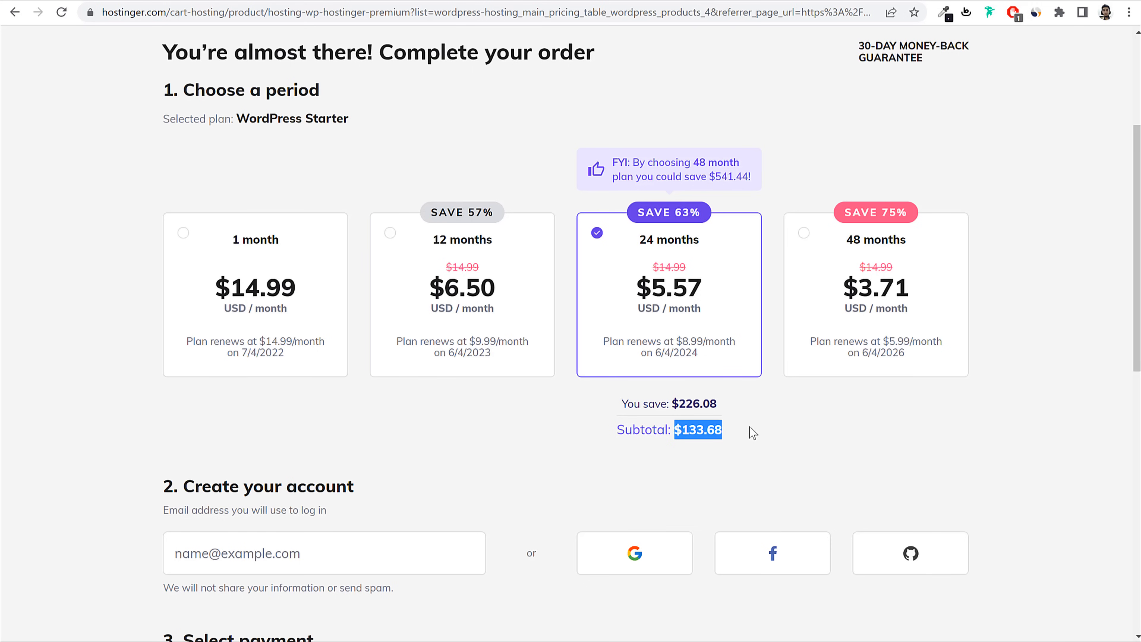
Step: Switch the plan period to 12 months and focus the account email field
click(494, 317)
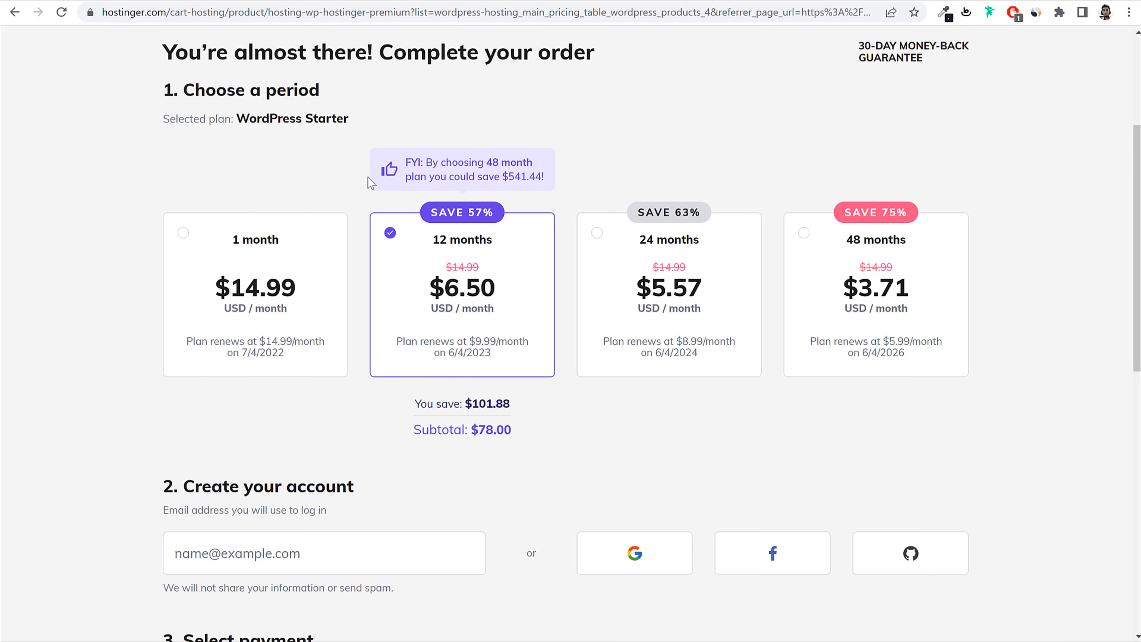
scroll(664, 302, down, 5)
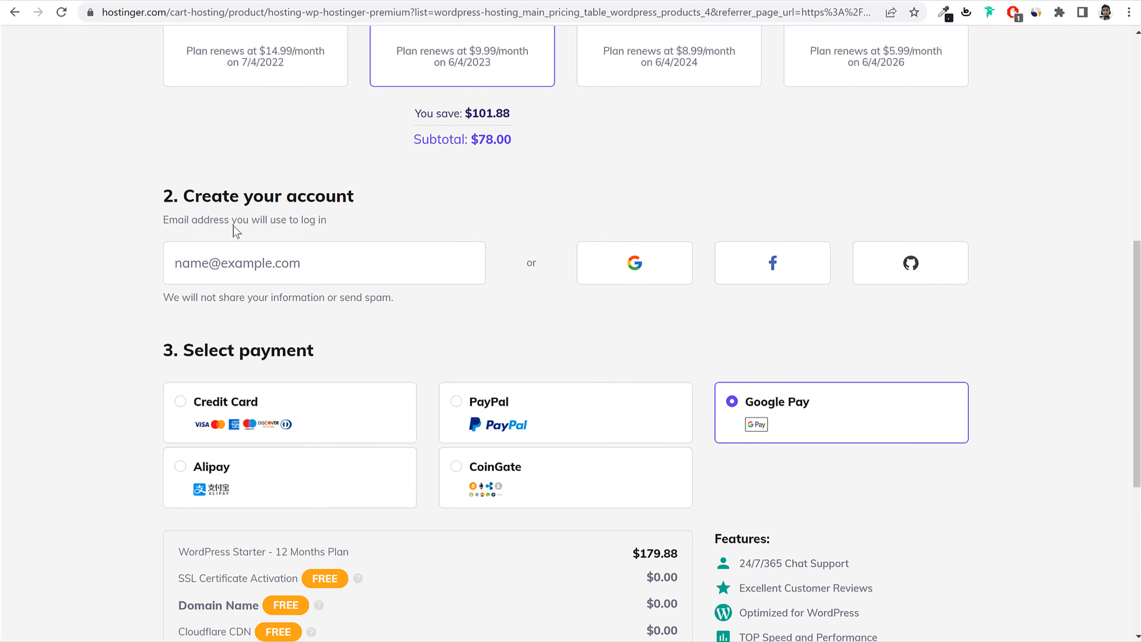
drag(183, 195, 369, 201)
click(369, 201)
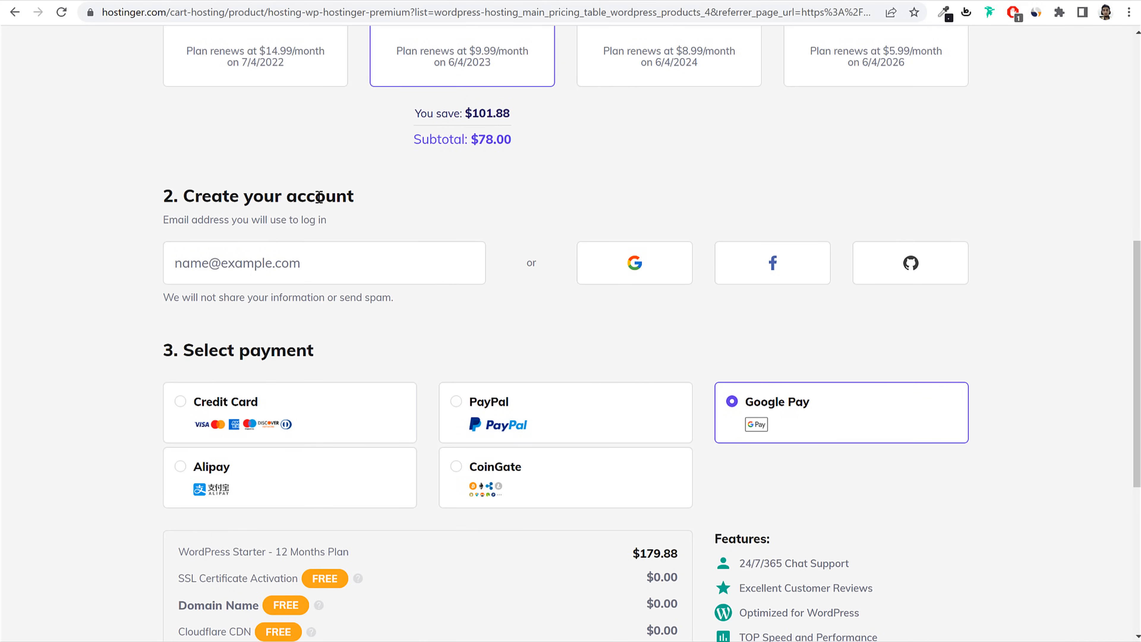
click(297, 255)
Step: Try PayPal, Google Pay, Alipay and CoinGate, then settle on Credit Card payment
scroll(1006, 388, down, 4)
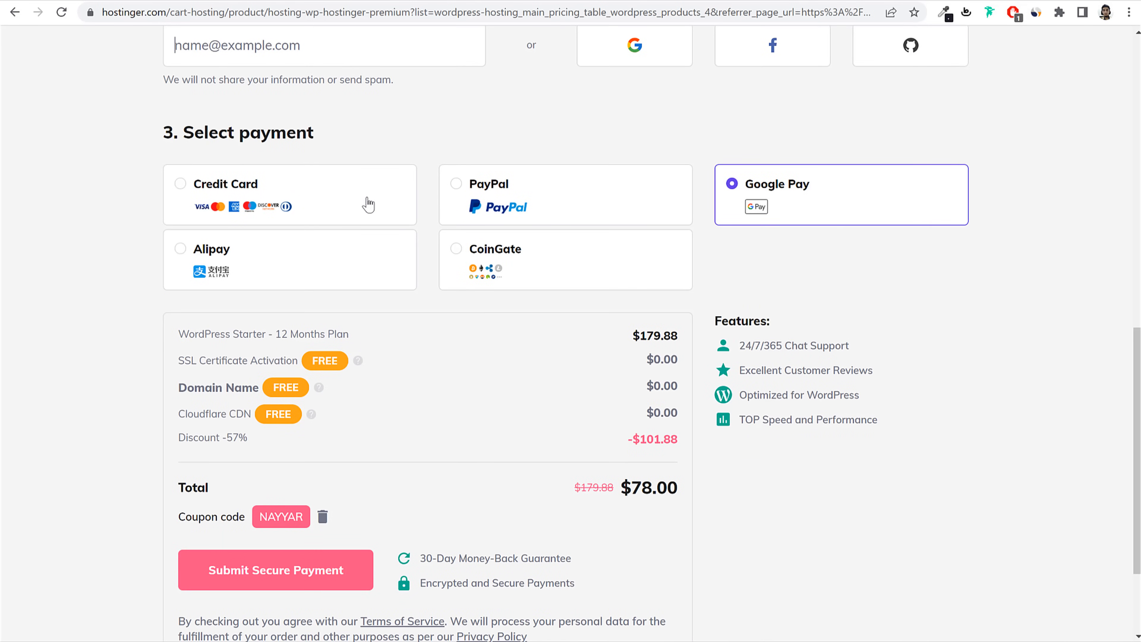
click(314, 192)
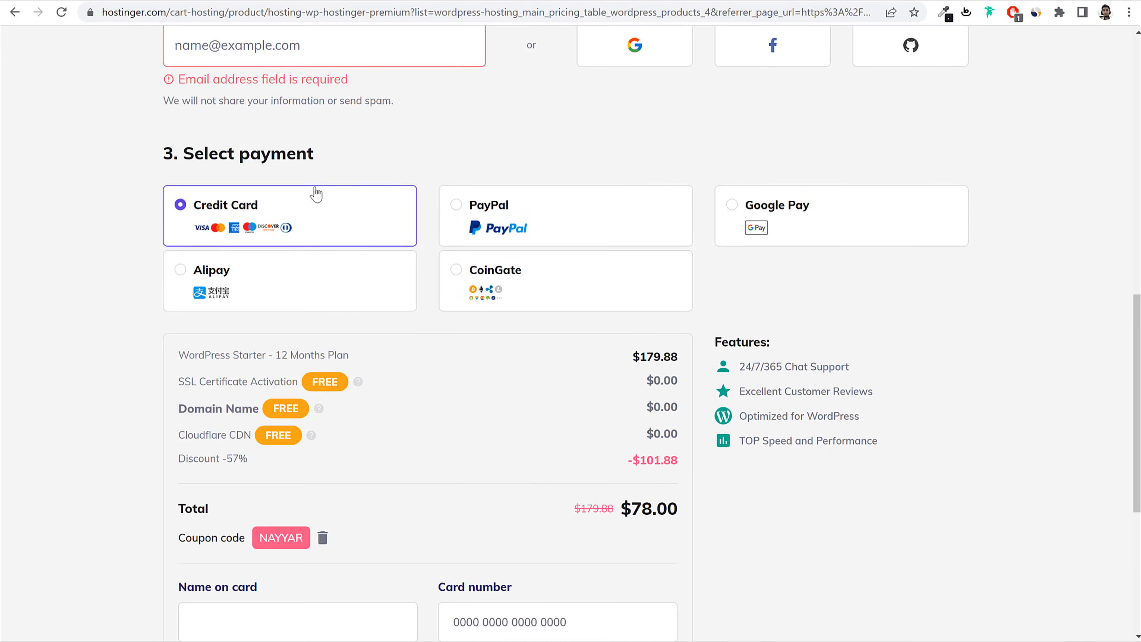
click(530, 225)
click(796, 221)
click(279, 290)
click(558, 293)
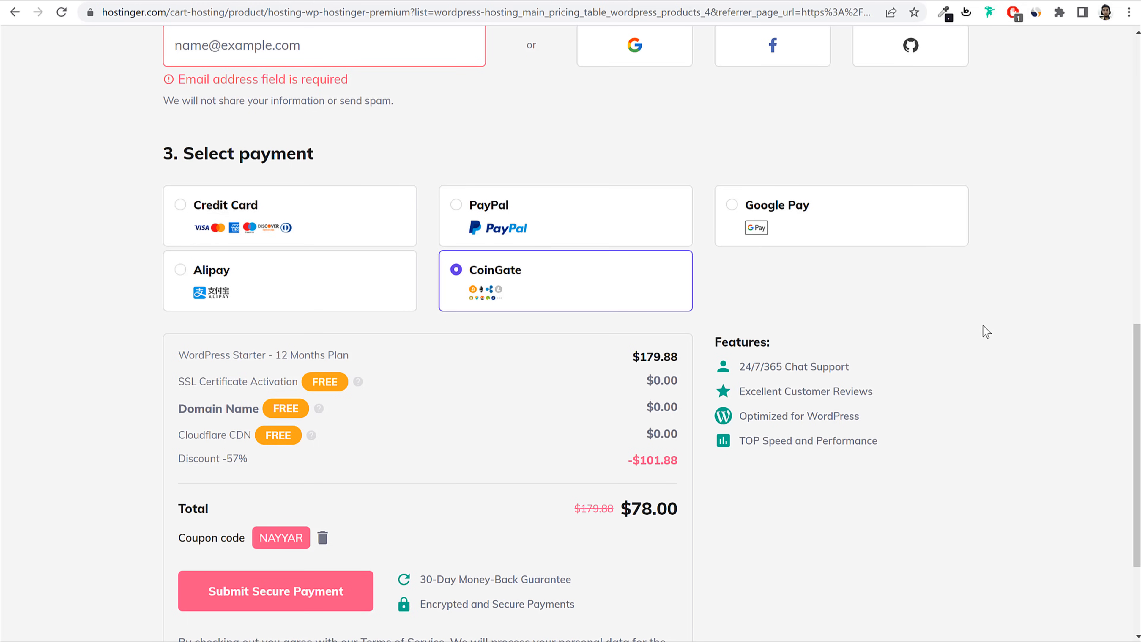
click(379, 221)
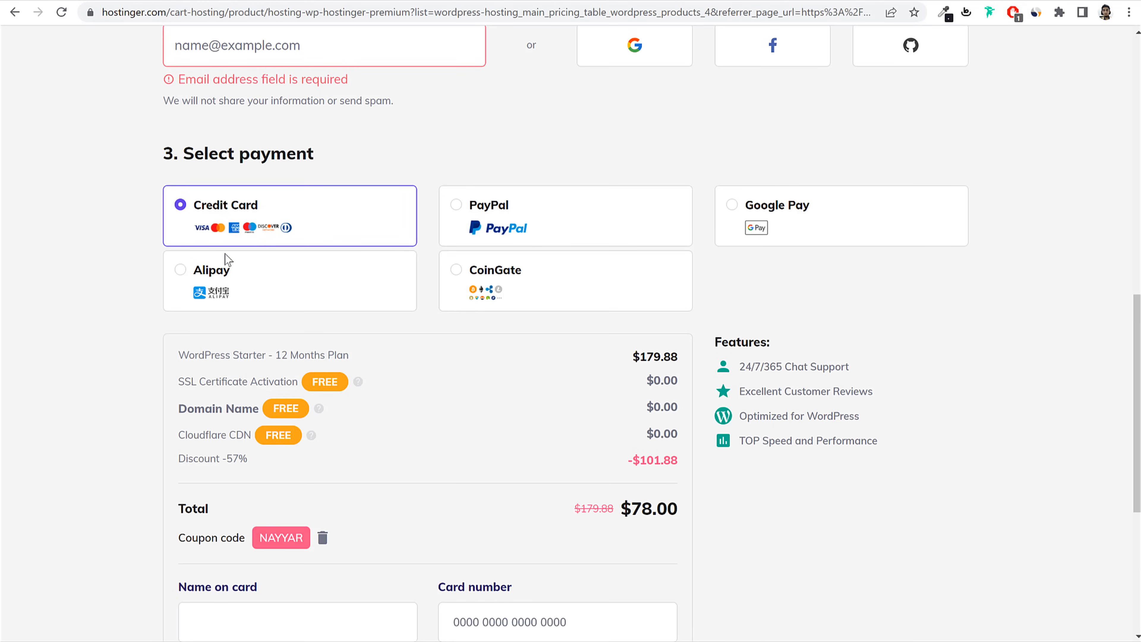
Step: Remove the applied discount coupon, raising the total to $83.88
scroll(547, 334, down, 5)
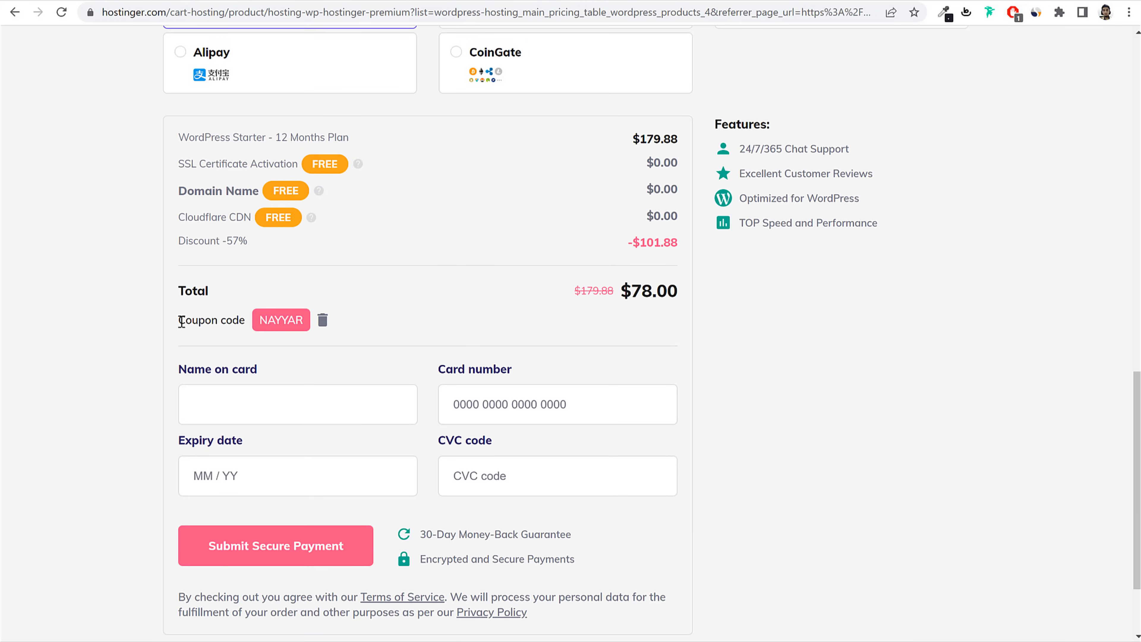
drag(181, 321, 242, 322)
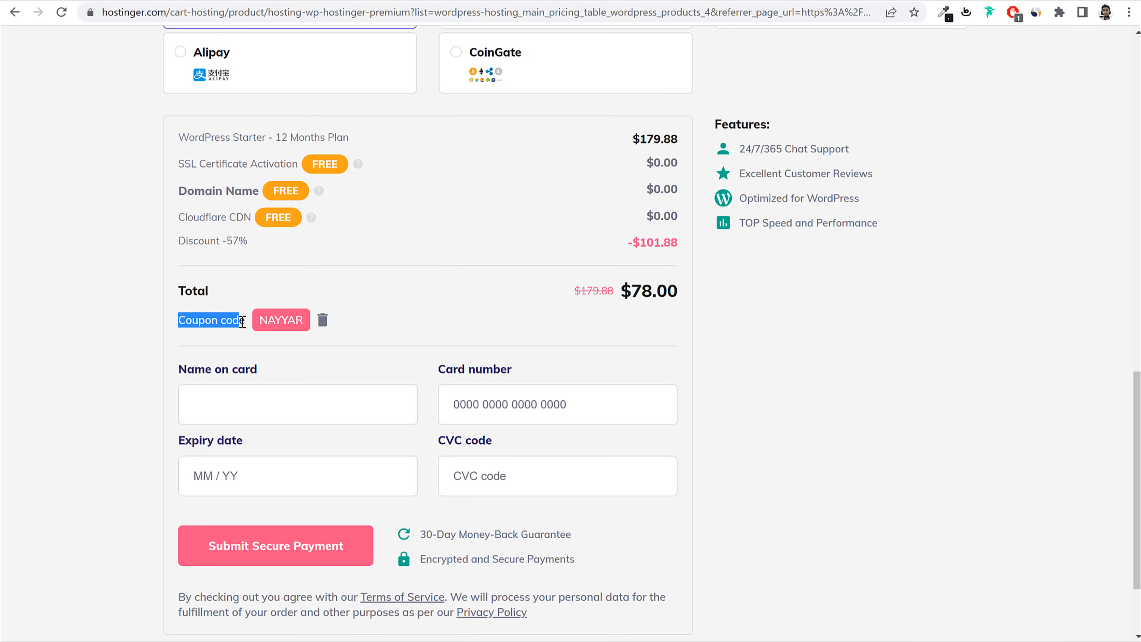
click(322, 319)
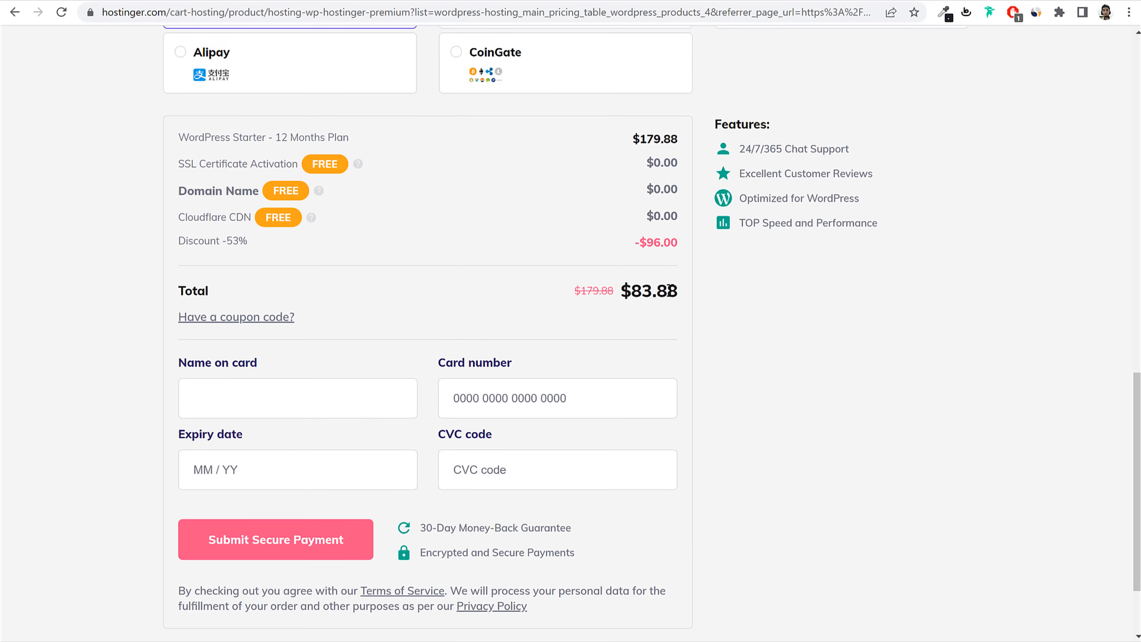
drag(680, 292, 620, 292)
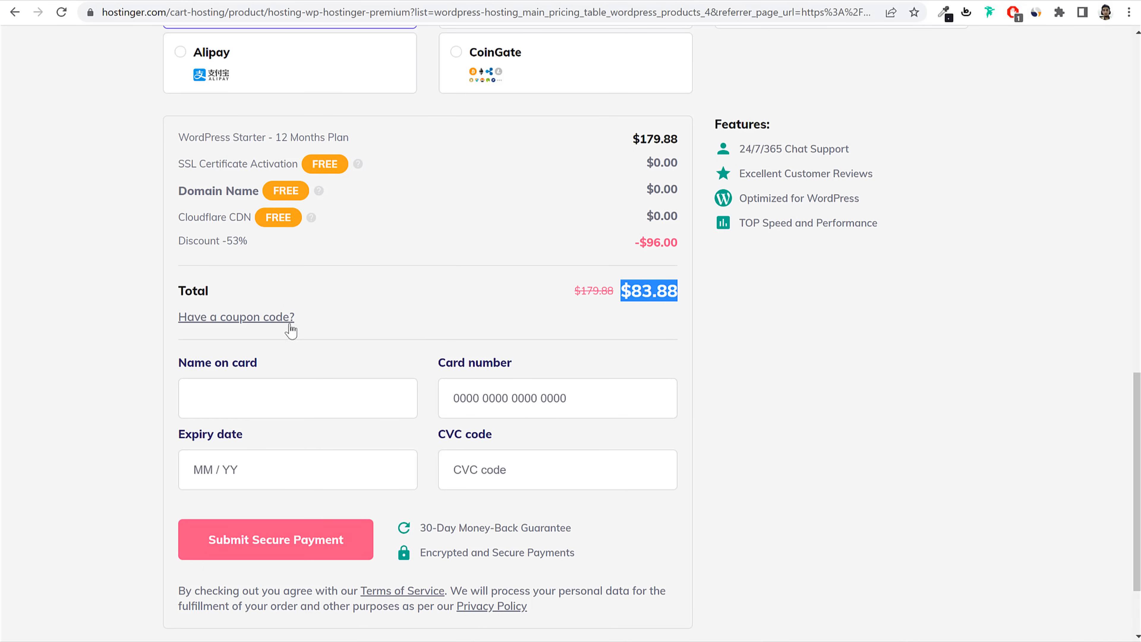
Step: Reapply coupon code NAYYAR to restore the $78.00 total and submit payment
click(214, 324)
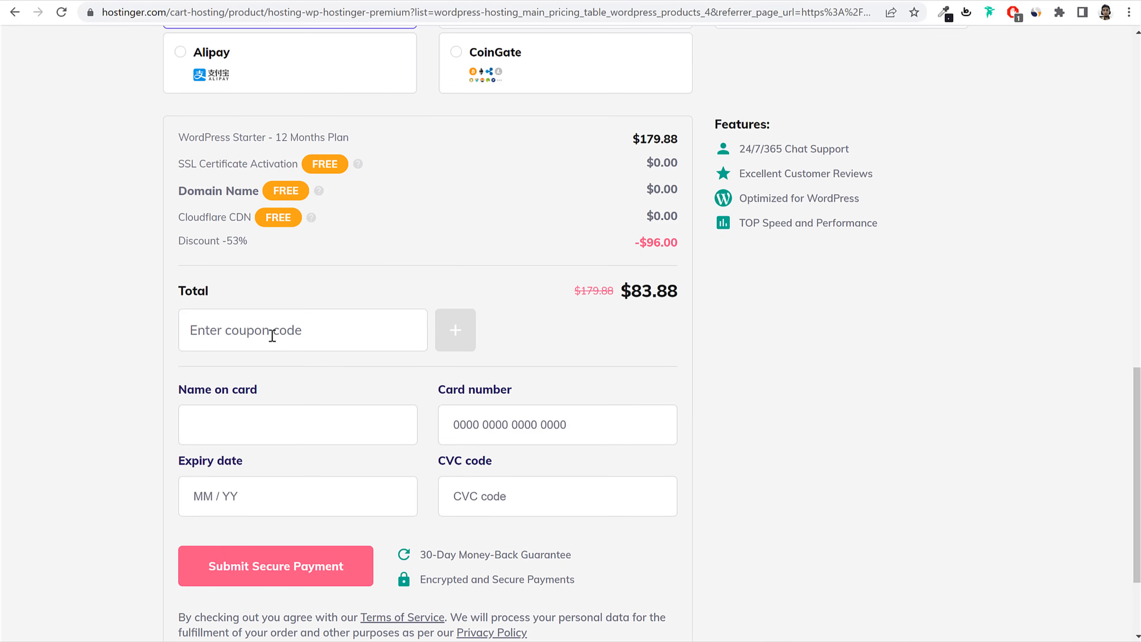
text(NAYYAR)
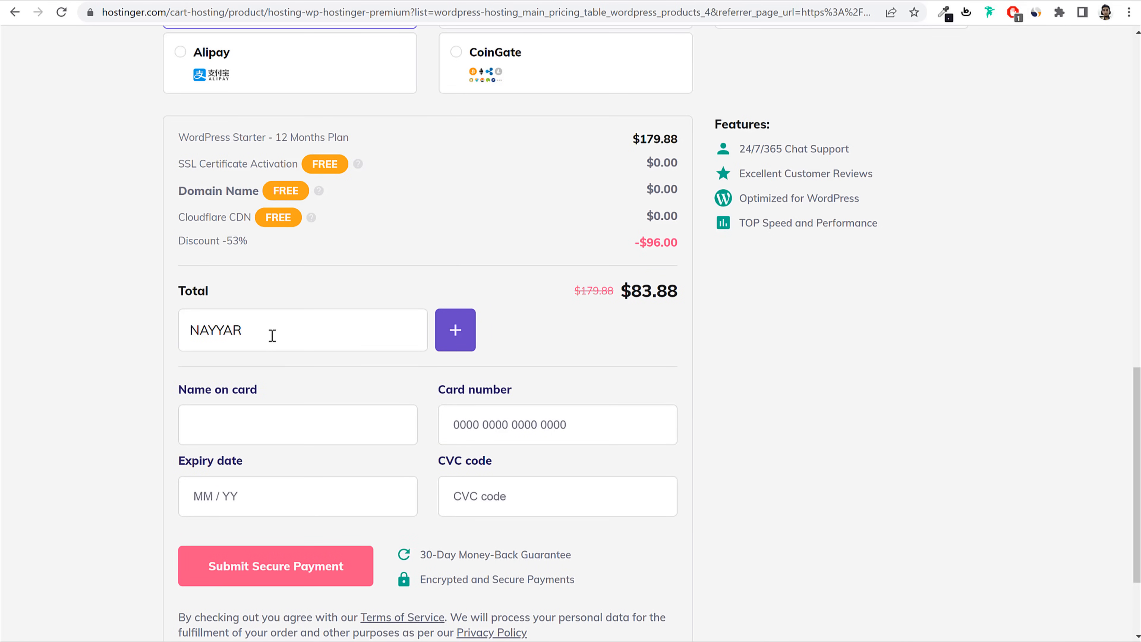
click(445, 342)
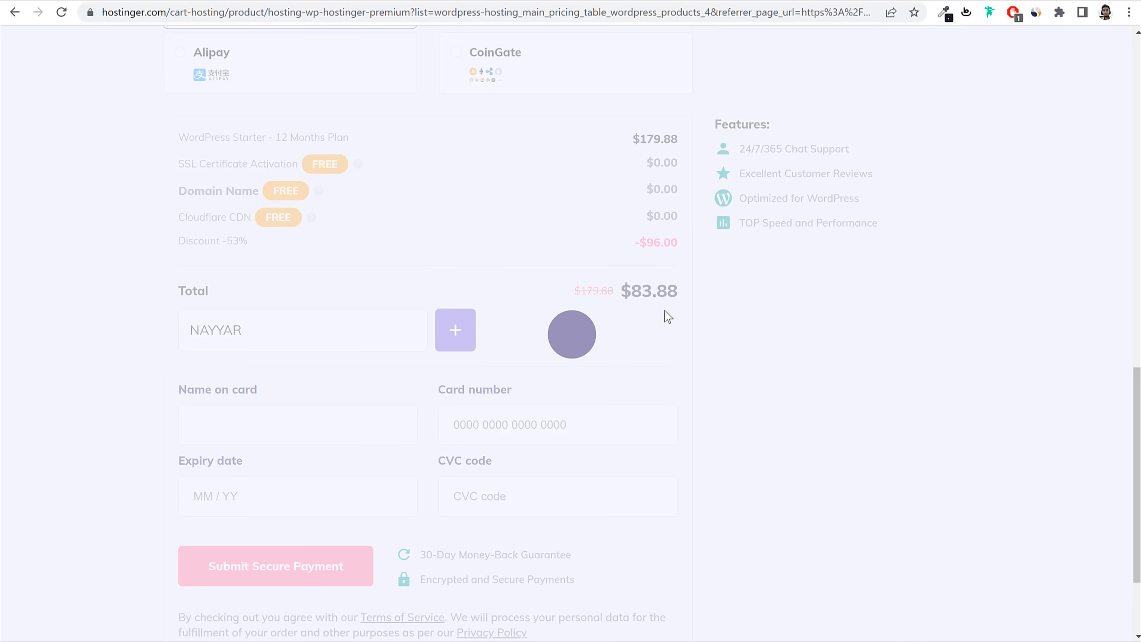
drag(637, 293, 680, 292)
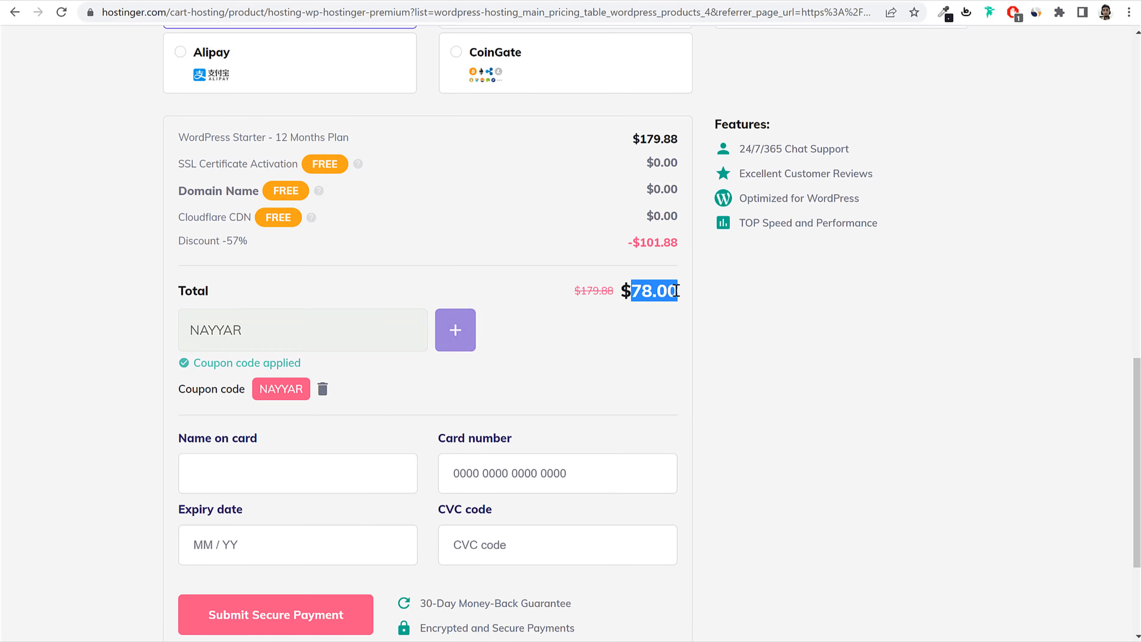
click(686, 291)
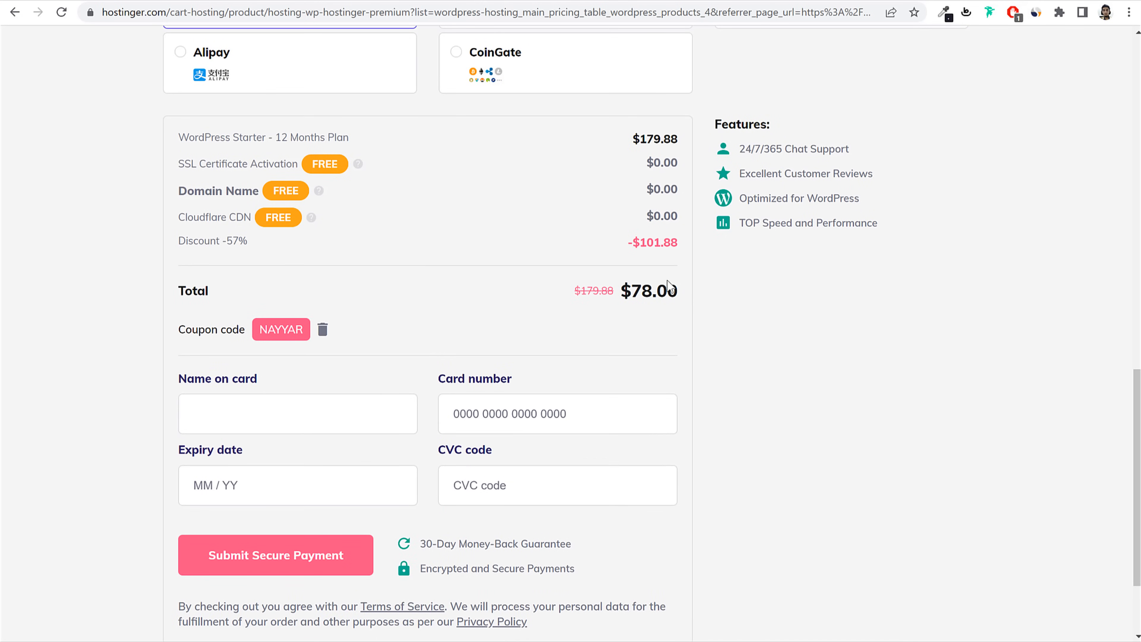
scroll(859, 333, down, 3)
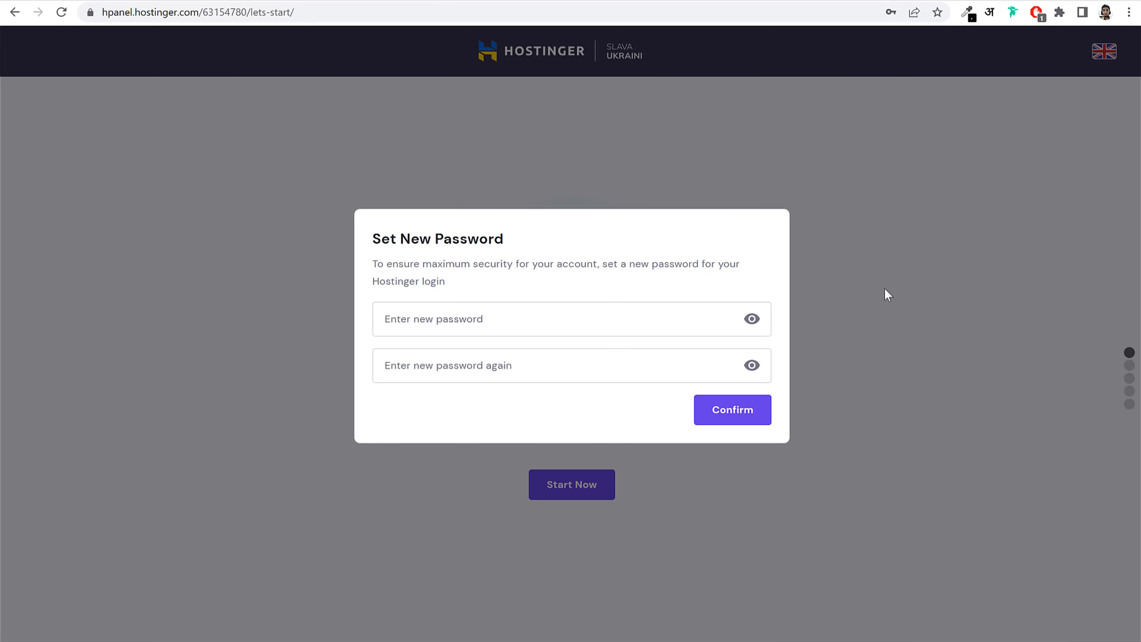
Step: Enter the new hPanel account password in both fields and confirm it
click(539, 403)
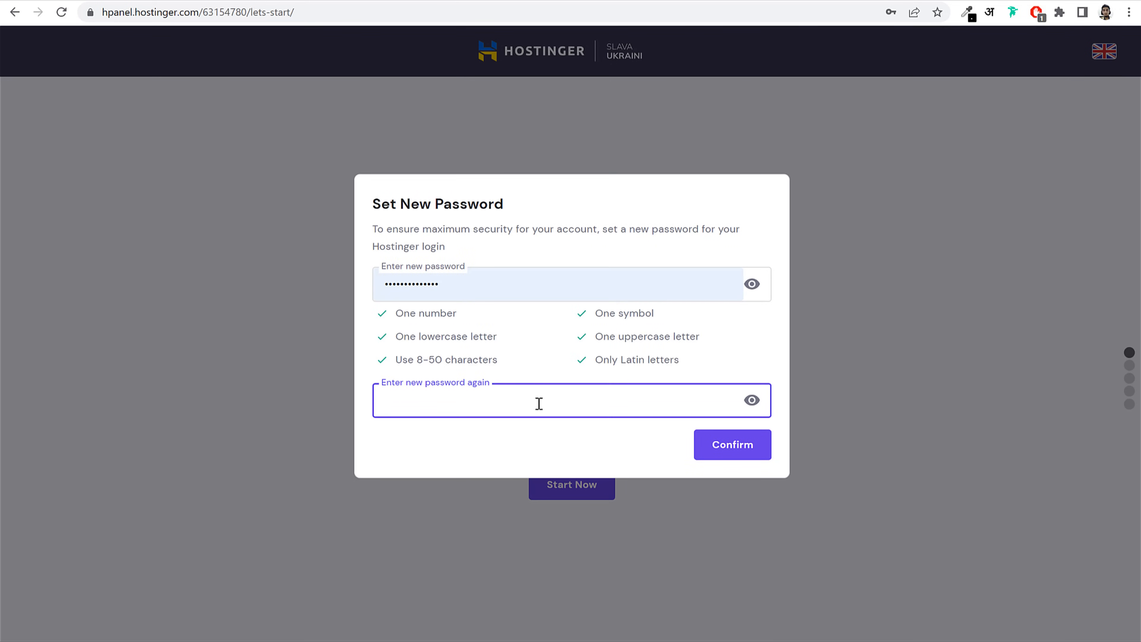
text(•)
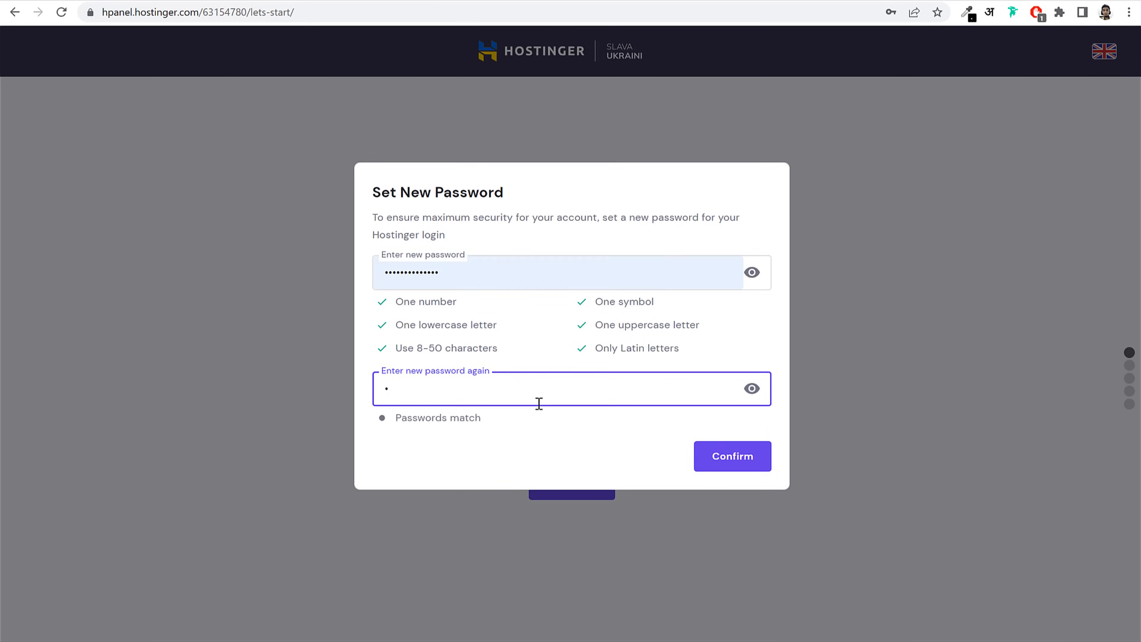
text(•••••••••••••)
click(547, 327)
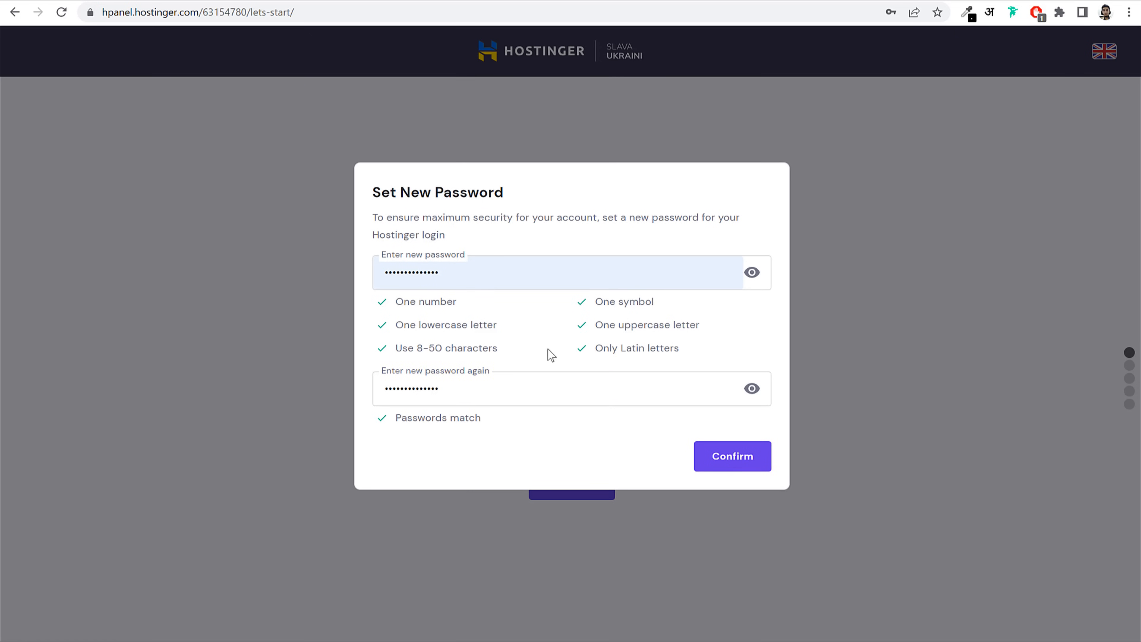
click(731, 468)
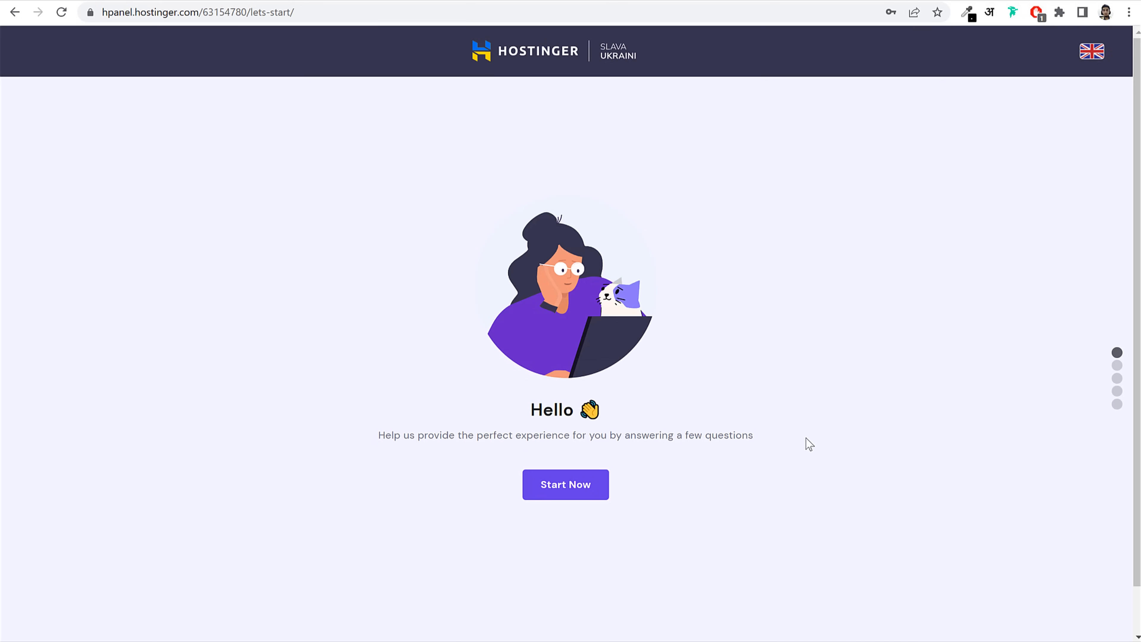
Step: Start the onboarding survey, answer Myself and A business, and skip the experience question
click(564, 492)
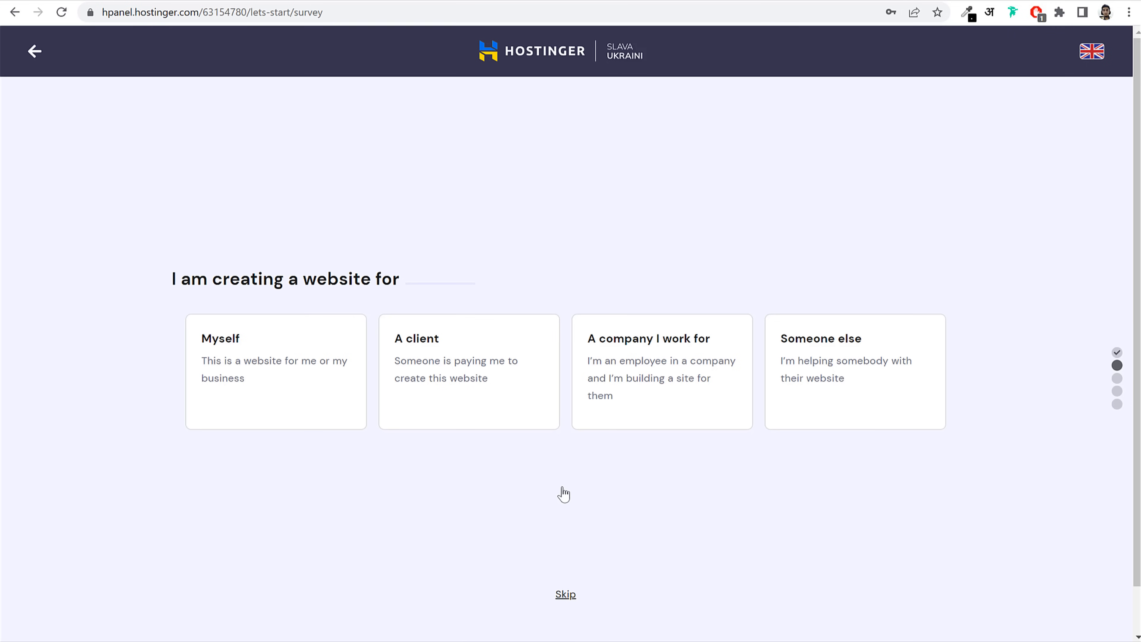
click(283, 400)
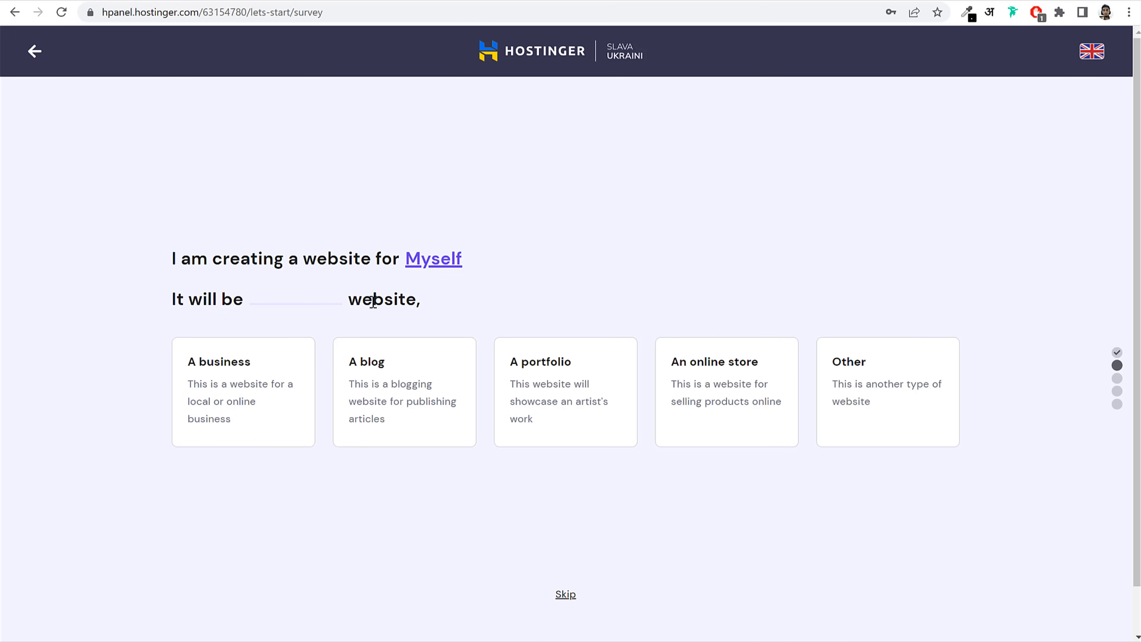
click(251, 384)
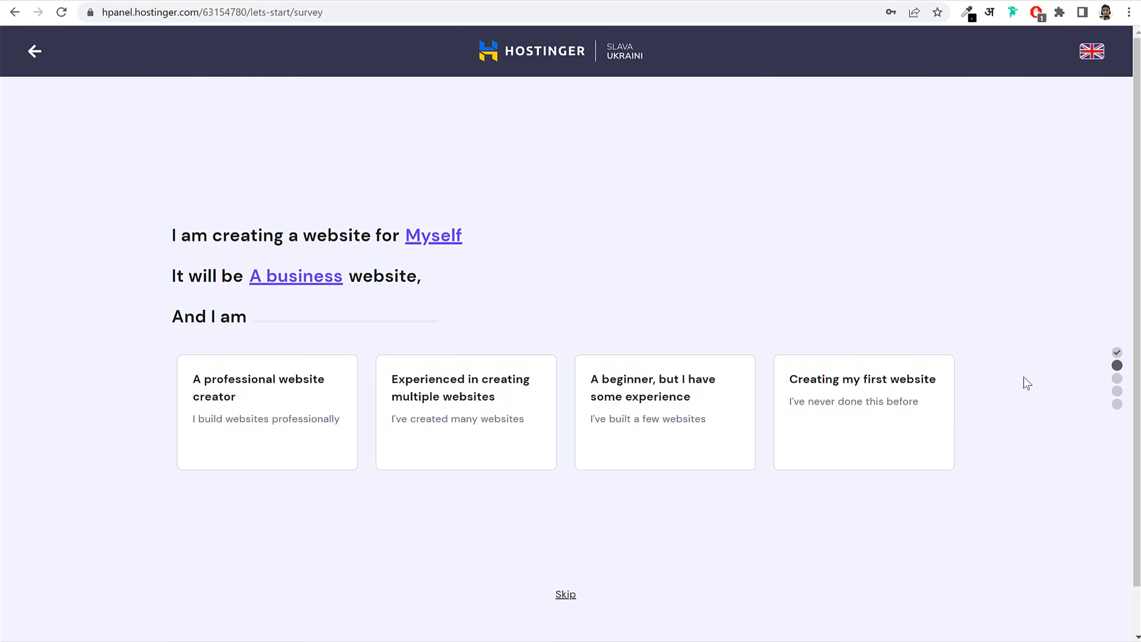
click(565, 595)
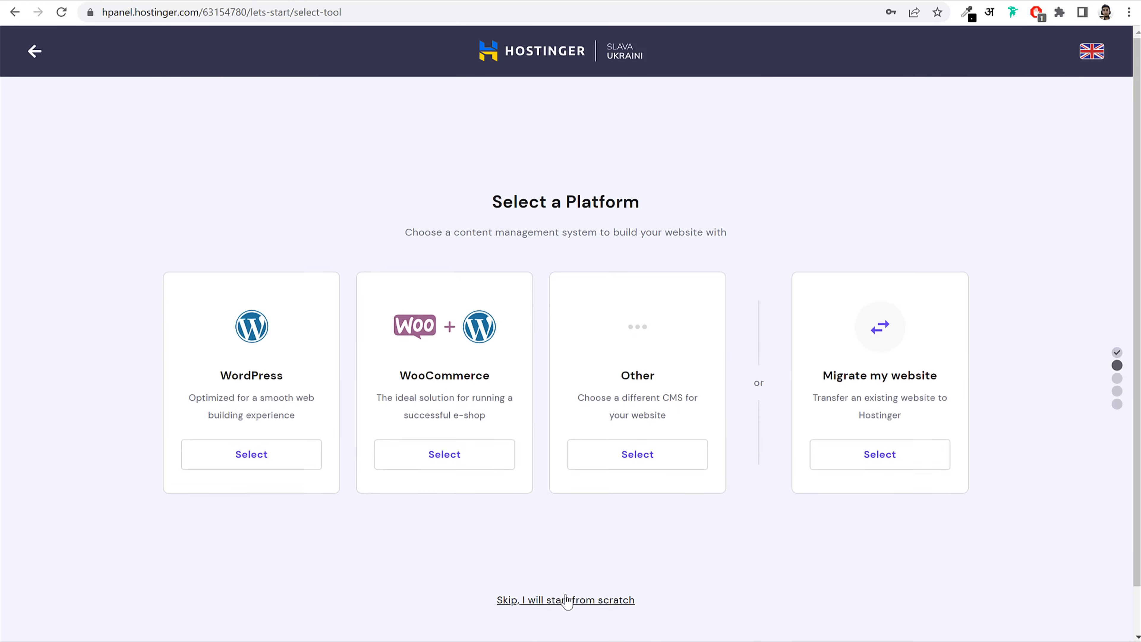
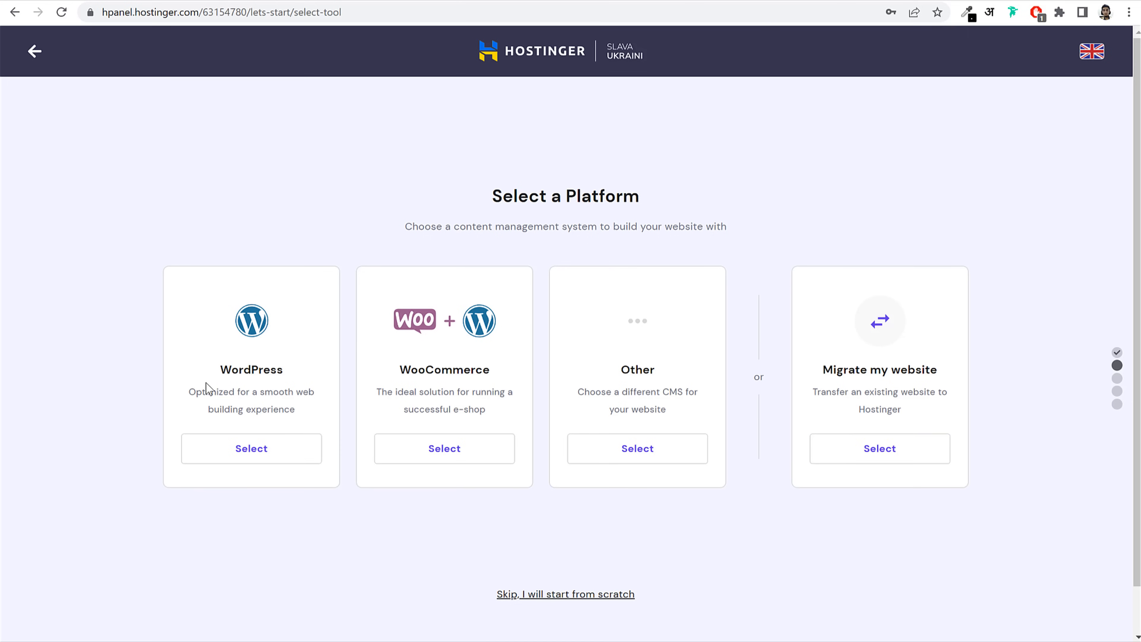
Step: Choose WordPress as the platform and submit an administrator password for it
click(271, 454)
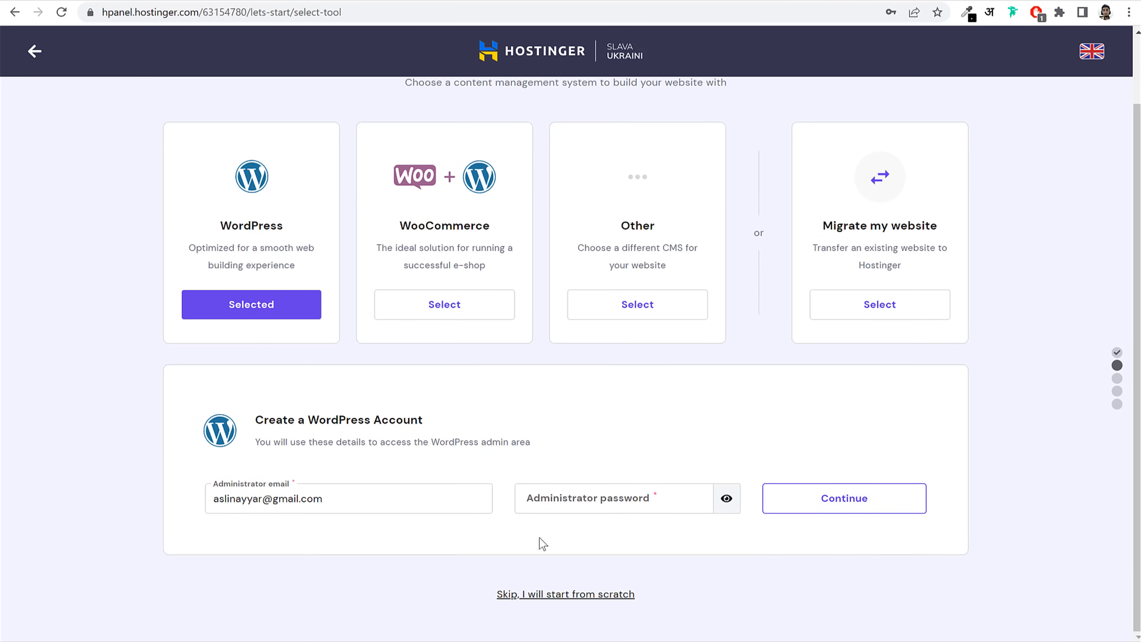
click(642, 499)
text(••••••••••)
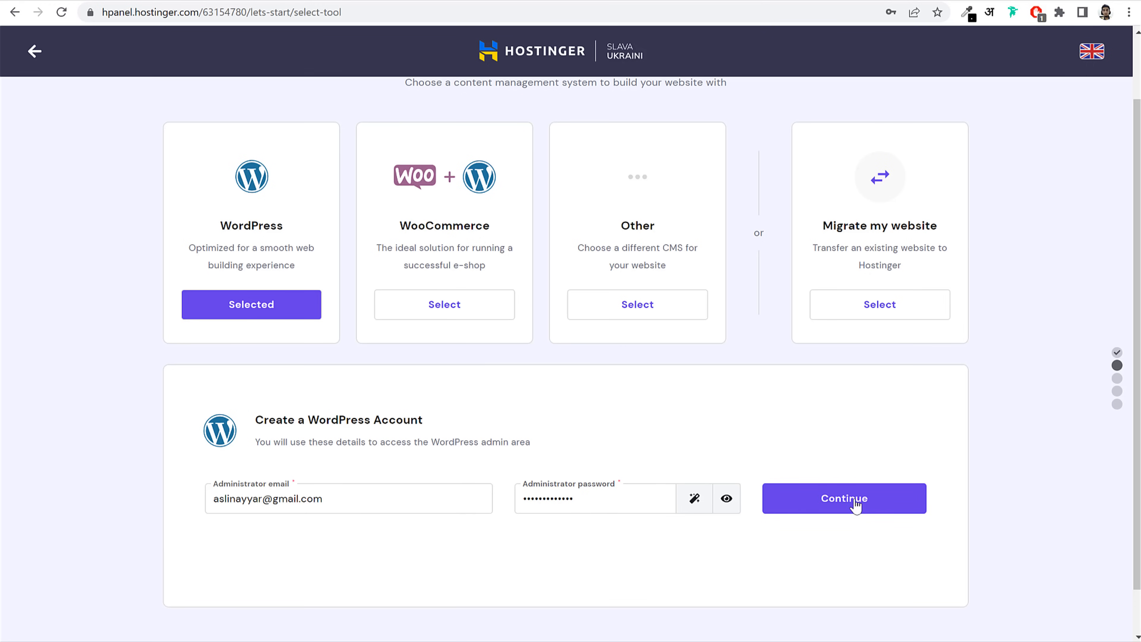
click(855, 505)
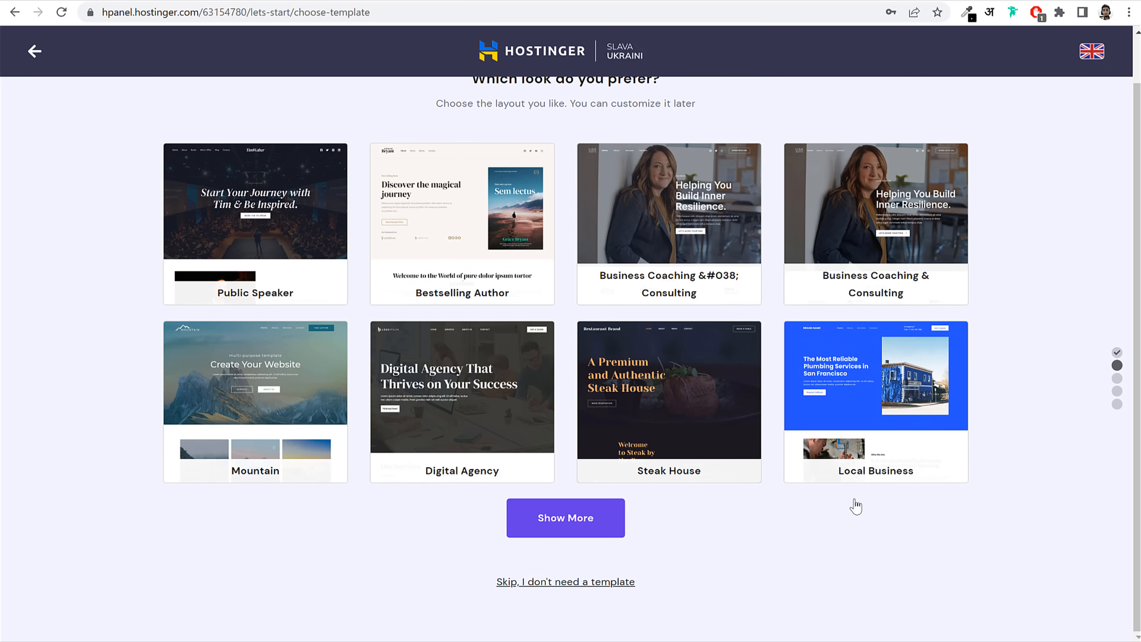
Step: Skip the template and search for the free domain name nayyarshaikh
click(560, 583)
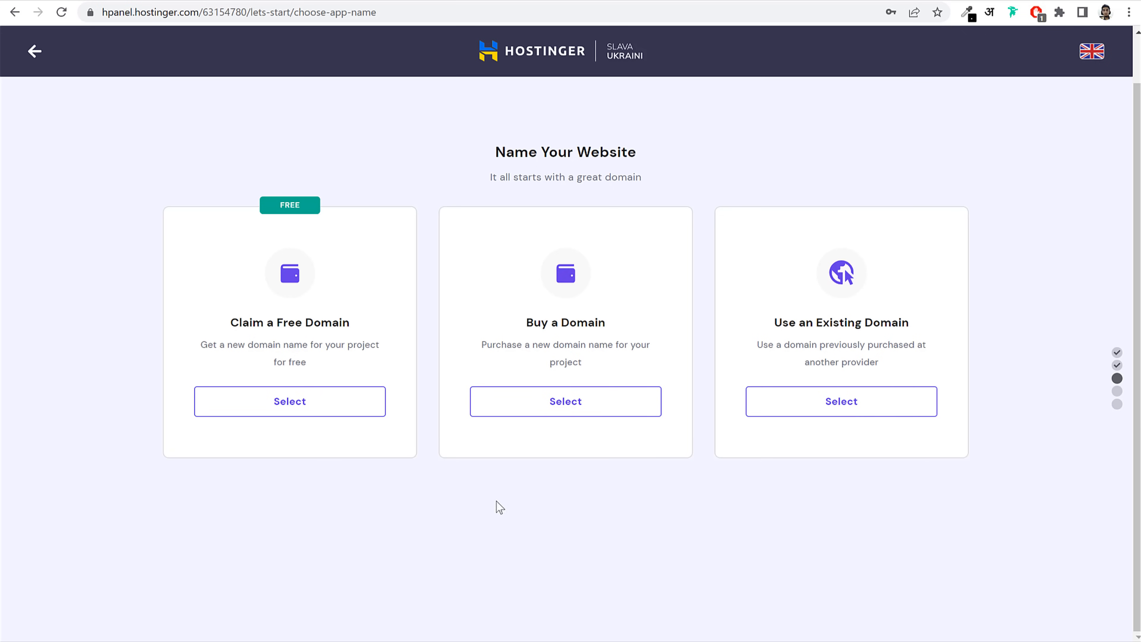
click(339, 403)
scroll(339, 406, up, 1)
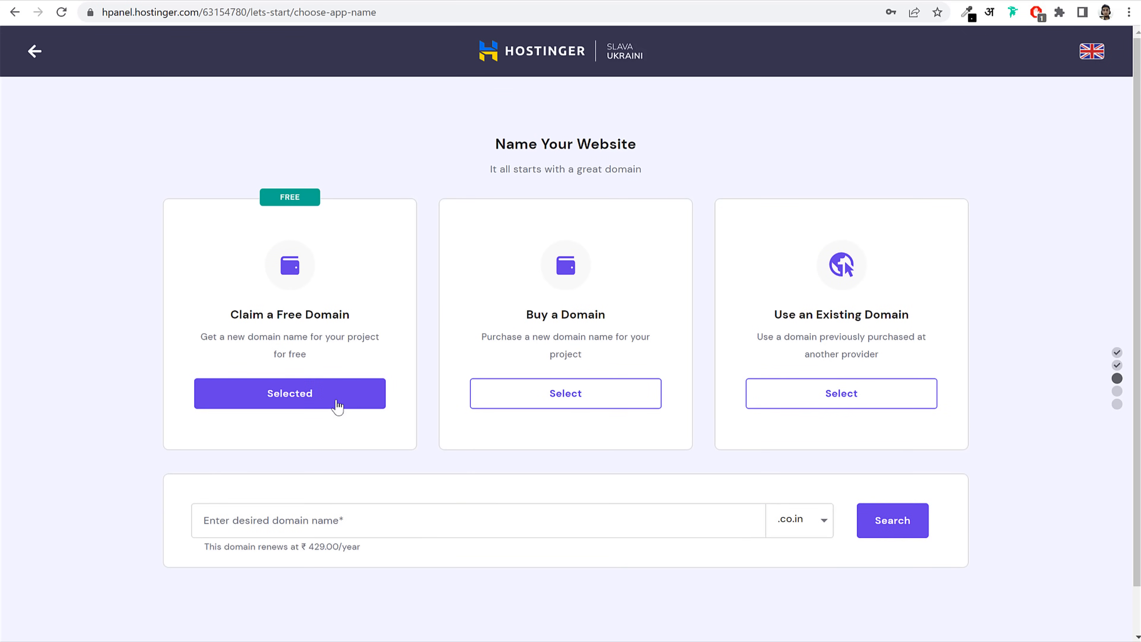
click(398, 518)
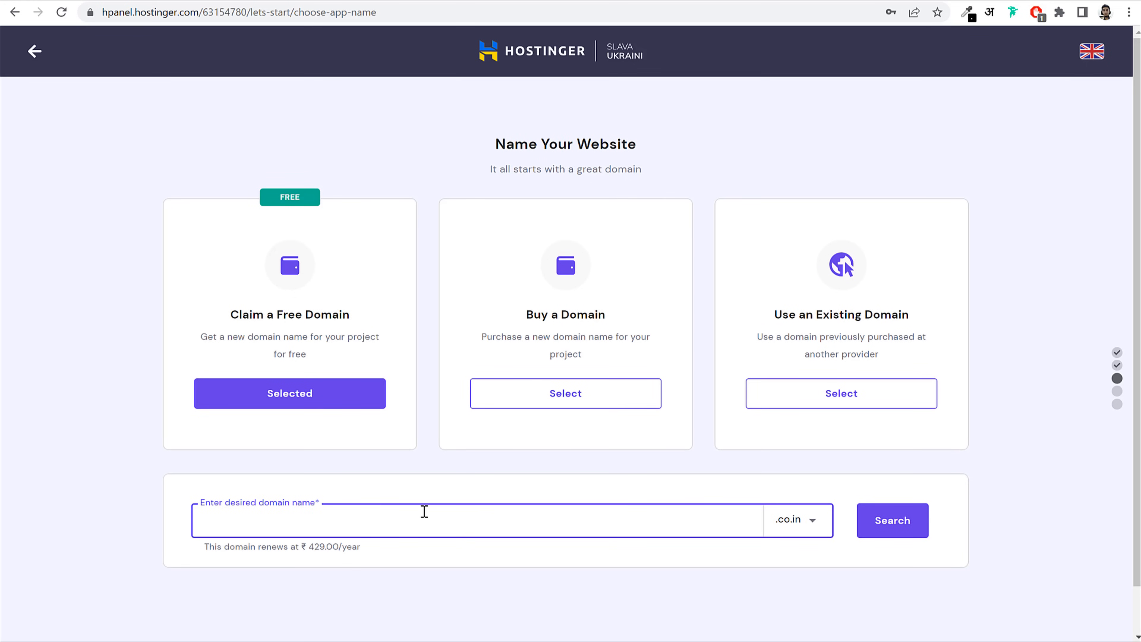
text(nayyarshaikh)
Step: Check nayyarshaikh with the .co.in extension, then switch to Use an Existing Domain
click(793, 520)
scroll(966, 562, down, 2)
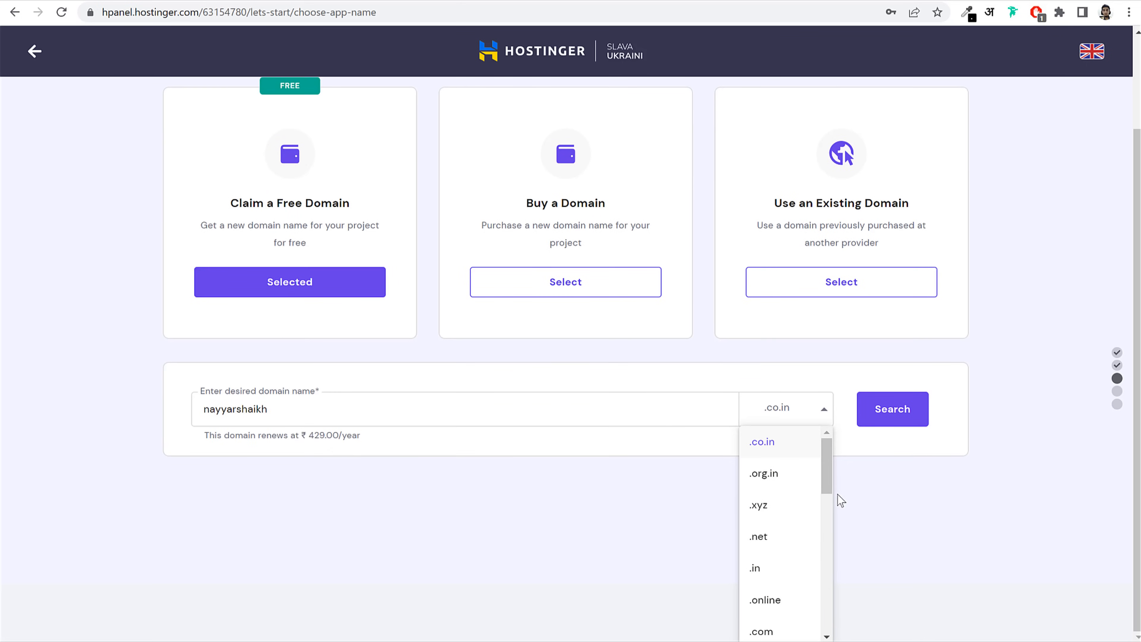
scroll(829, 472, down, 1)
drag(829, 467, 843, 431)
scroll(798, 537, down, 10)
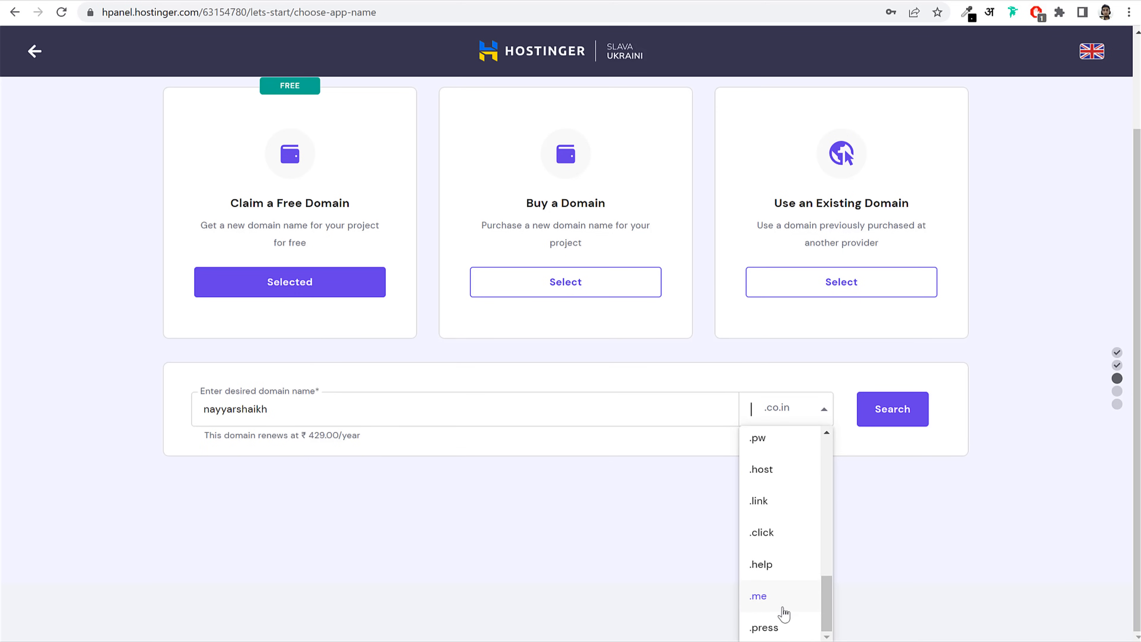
scroll(799, 590, up, 3)
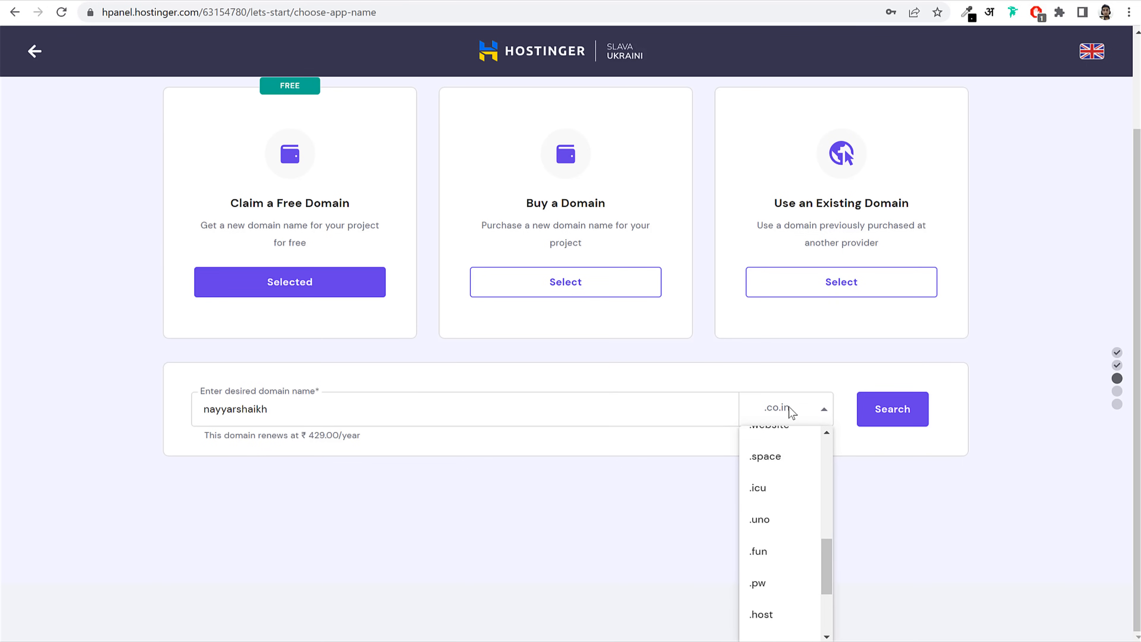
text(.a)
key(BackSpace)
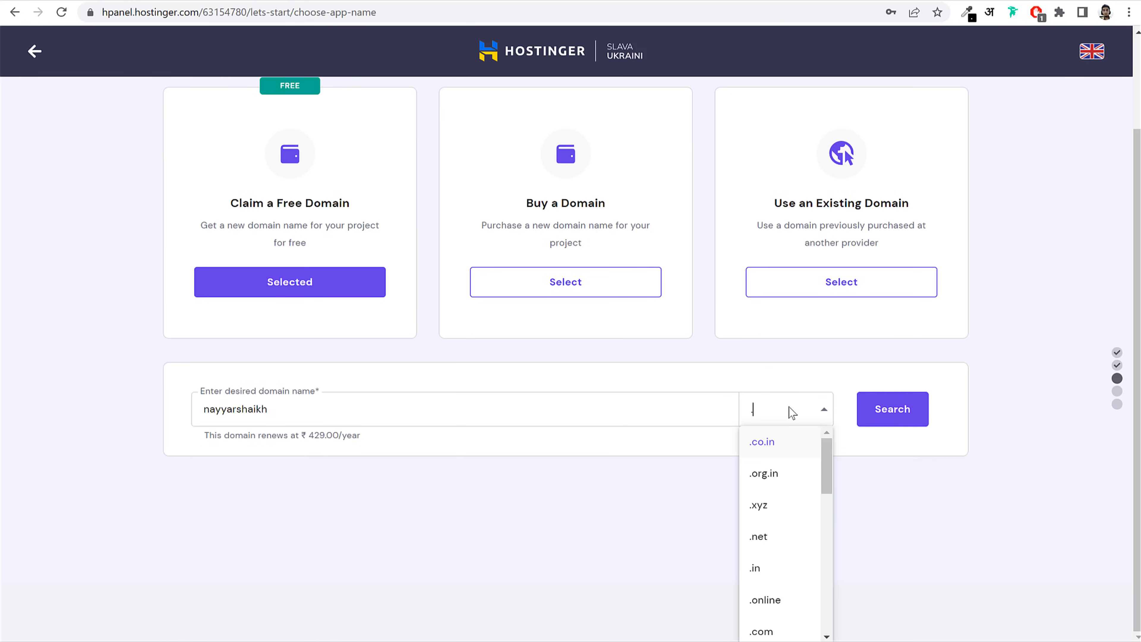
key(BackSpace)
click(890, 479)
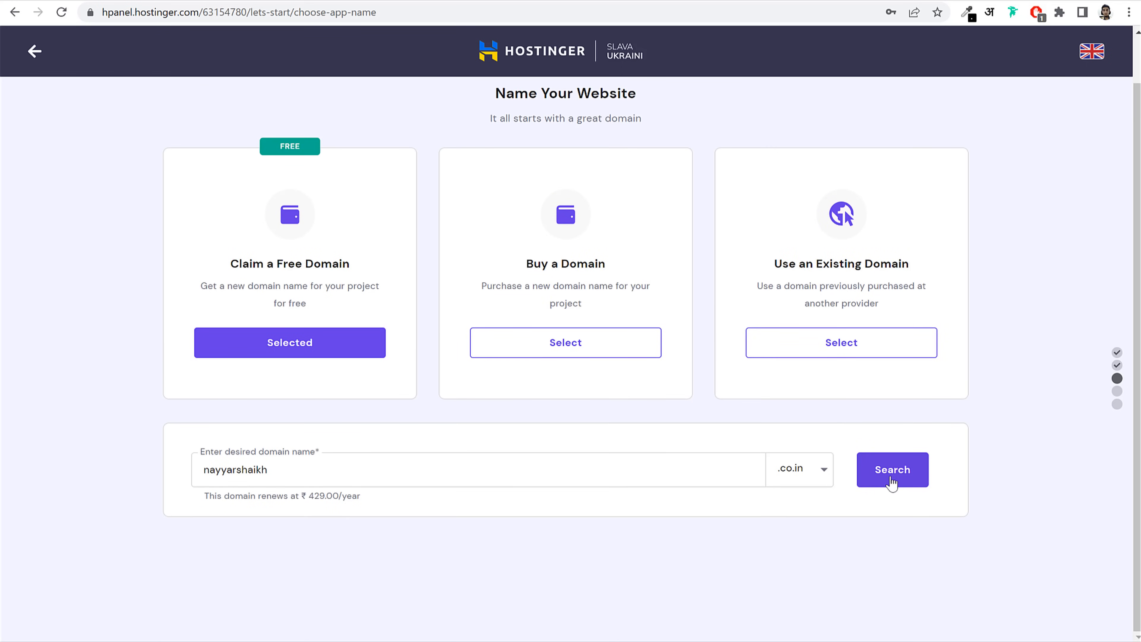
click(892, 480)
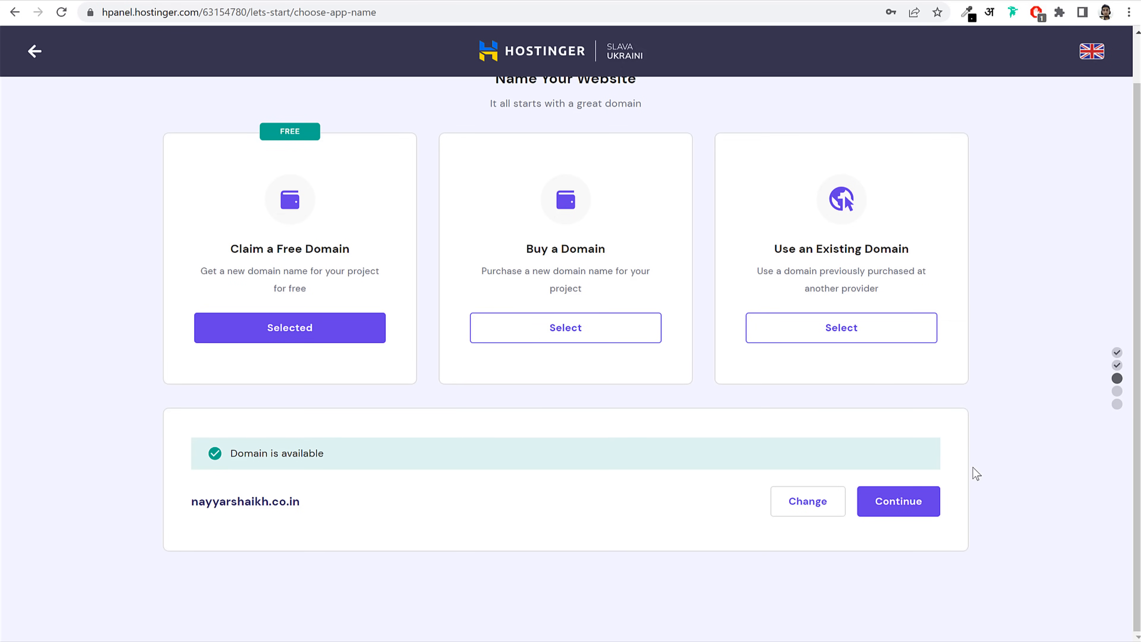
click(838, 337)
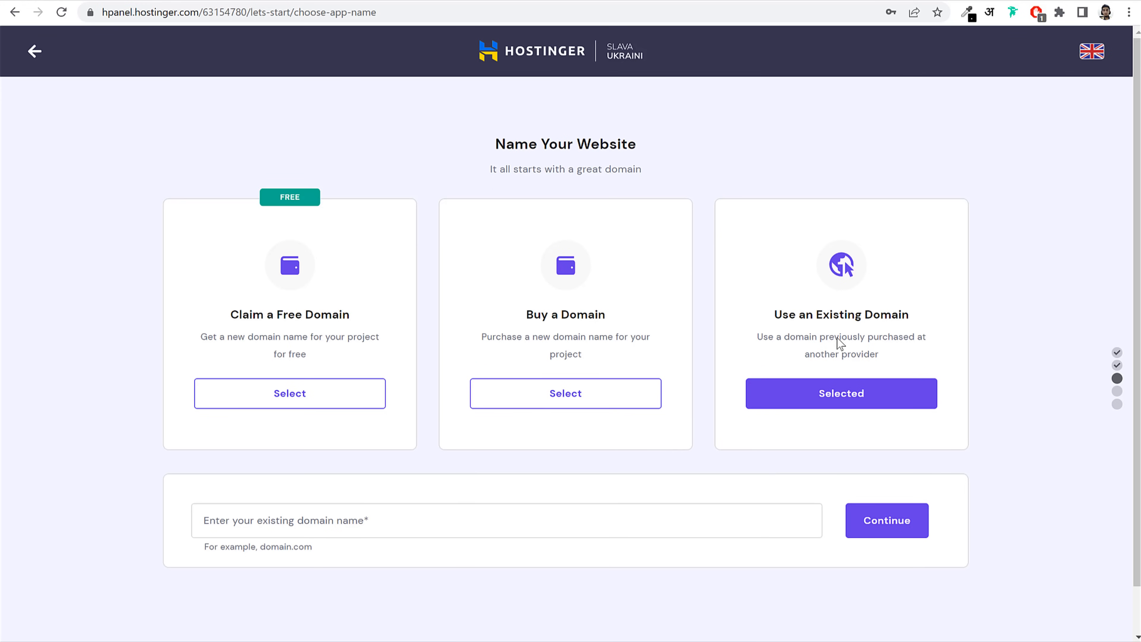
Step: Enter blogdu.de as the existing domain, confirm its GoDaddy provider, and continue
click(413, 513)
text(blogdude)
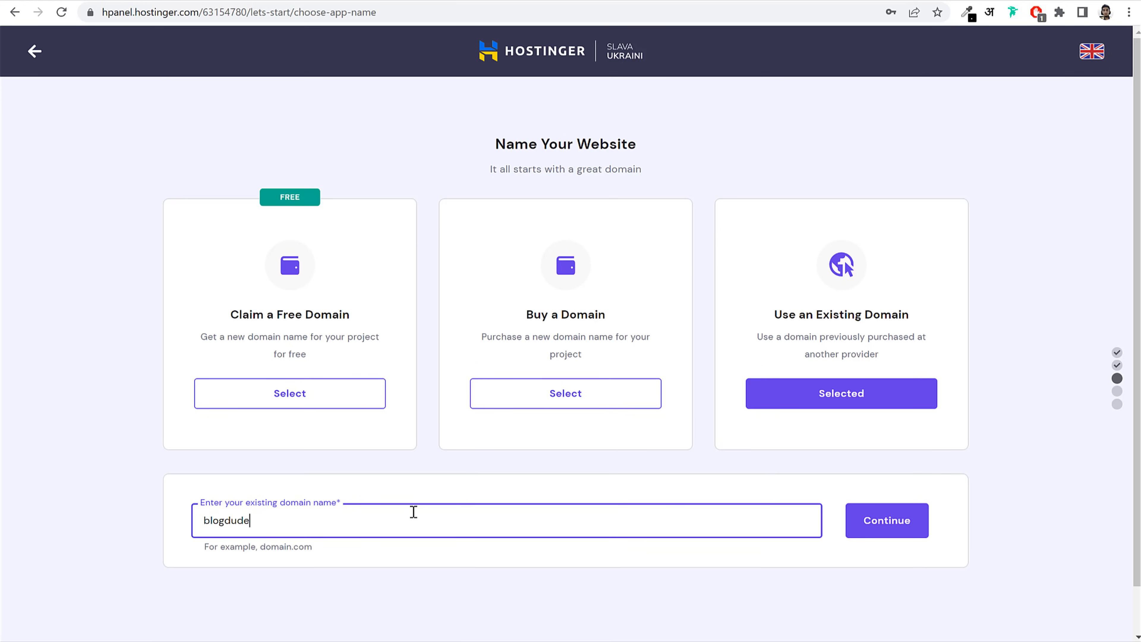
key(BackSpace)
key(BackSpace)
text(.de)
click(884, 528)
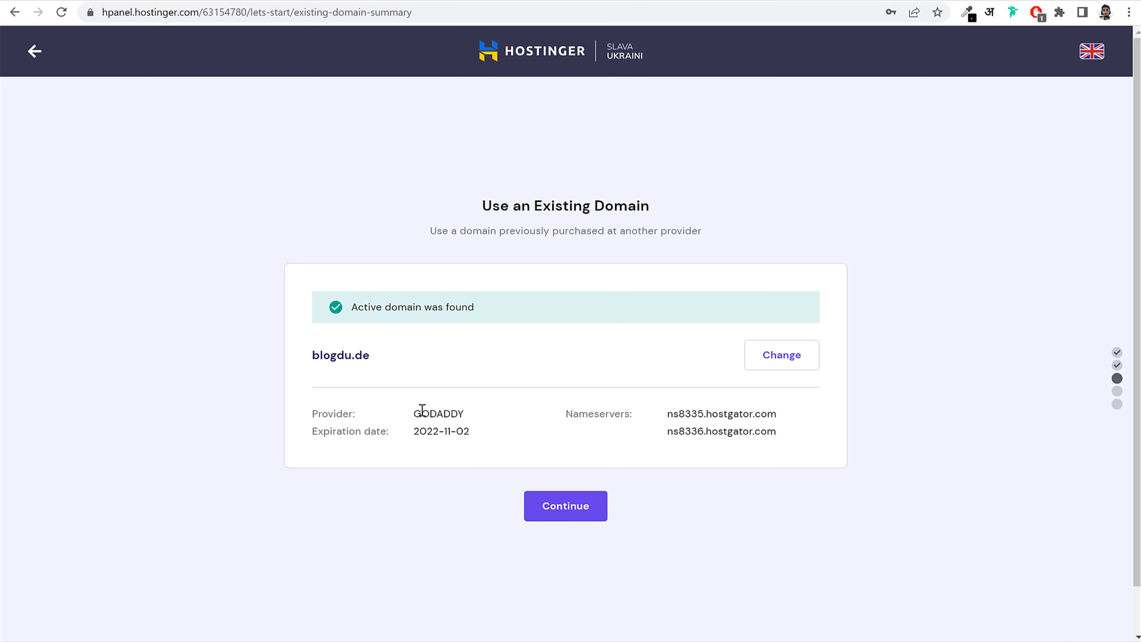
drag(413, 413, 464, 410)
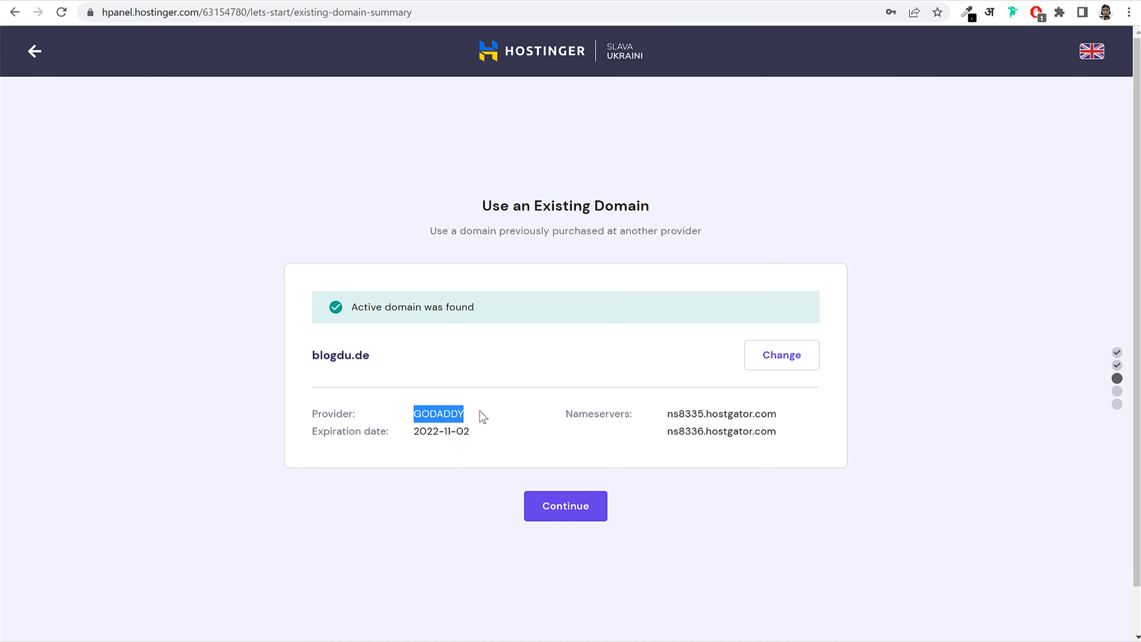
click(572, 513)
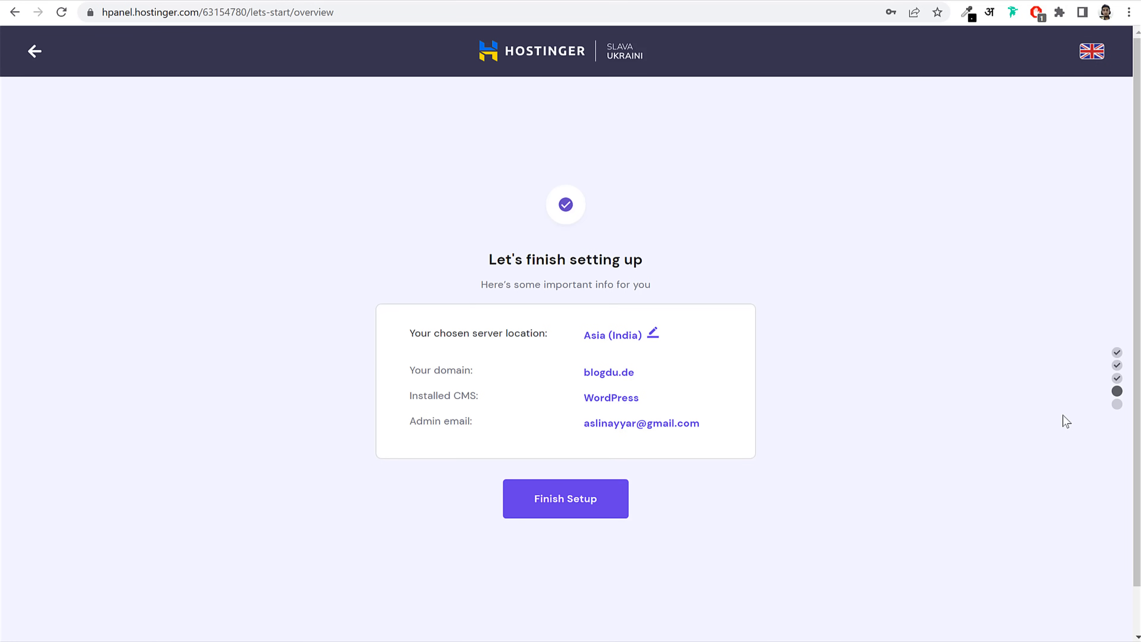
Step: Keep the server location at Asia (India) and finish the website setup
click(655, 336)
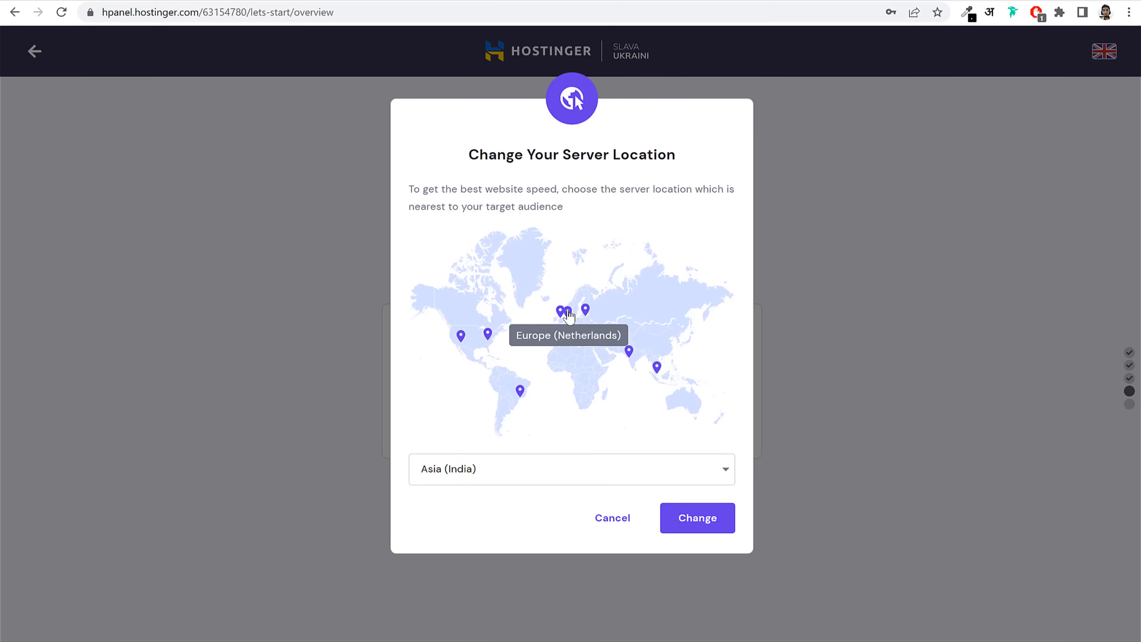
click(619, 529)
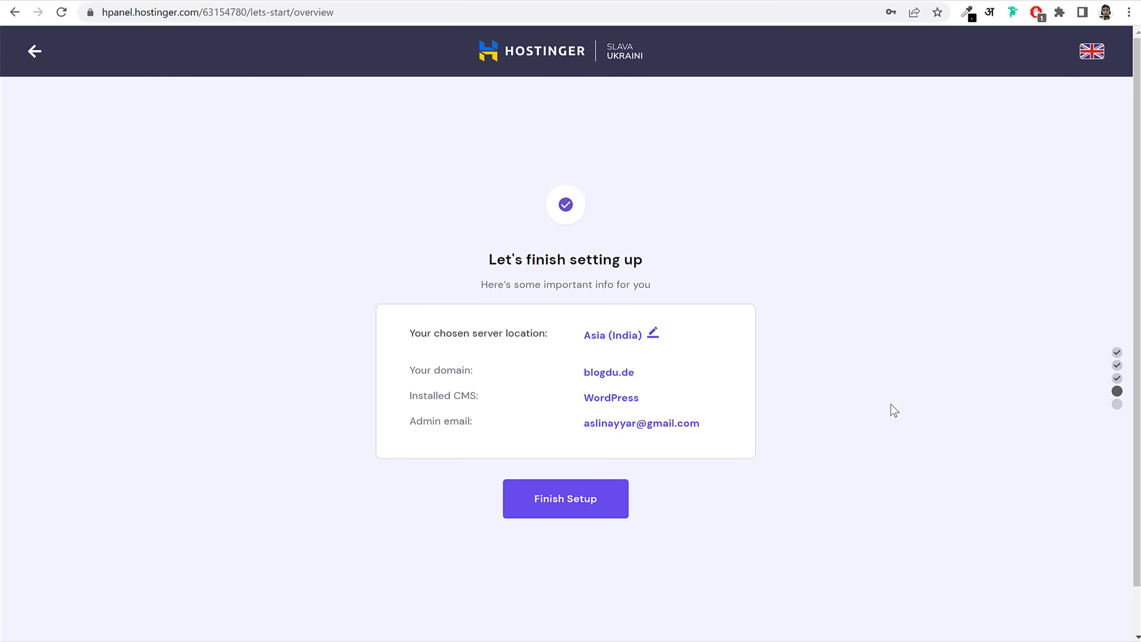
click(584, 503)
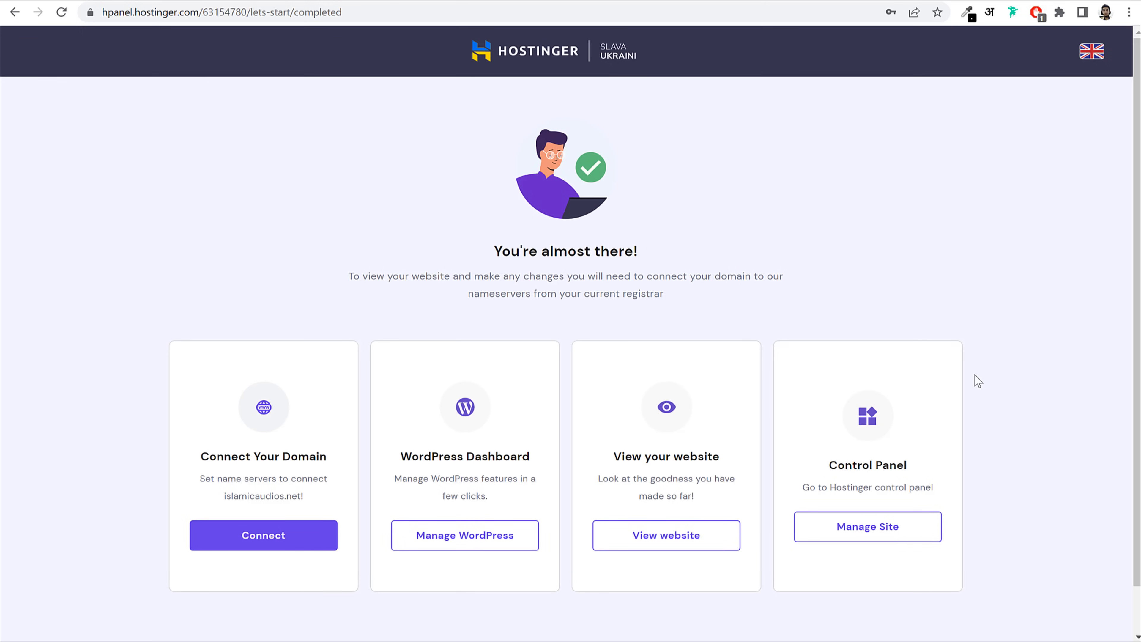
Step: Leave the setup completion page for the hPanel Home dashboard
scroll(973, 380, down, 1)
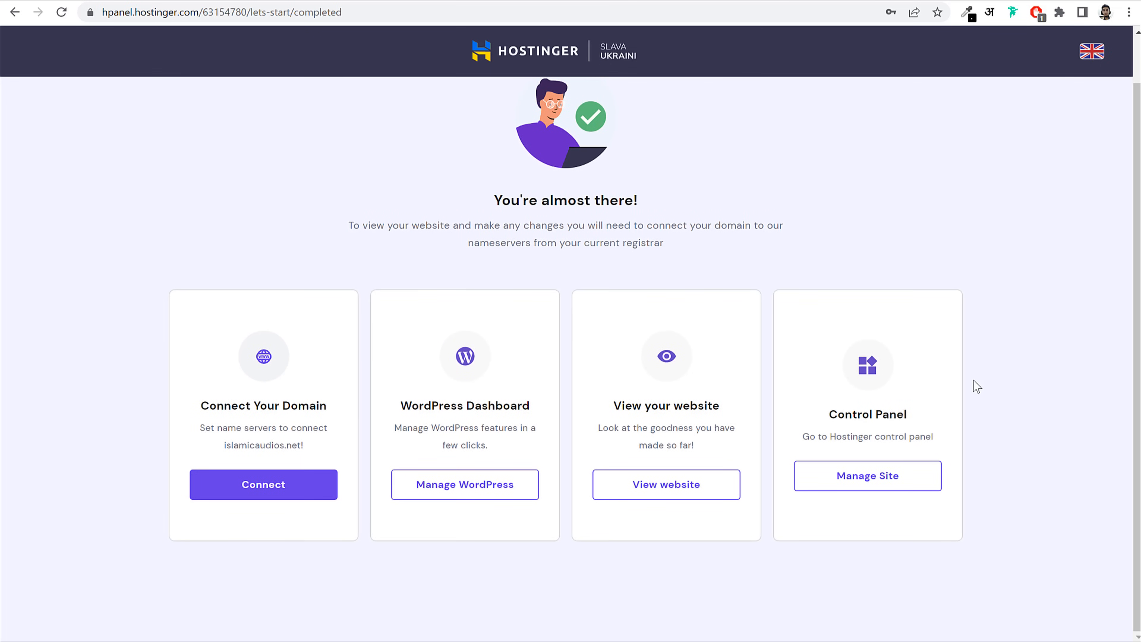
scroll(1084, 194, up, 1)
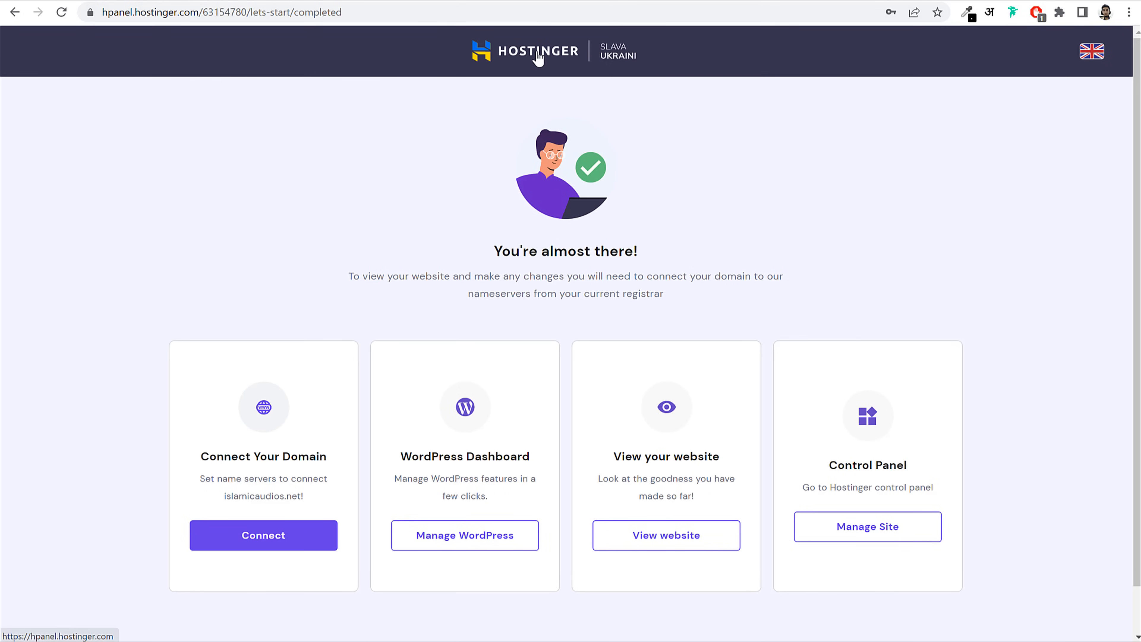
click(537, 57)
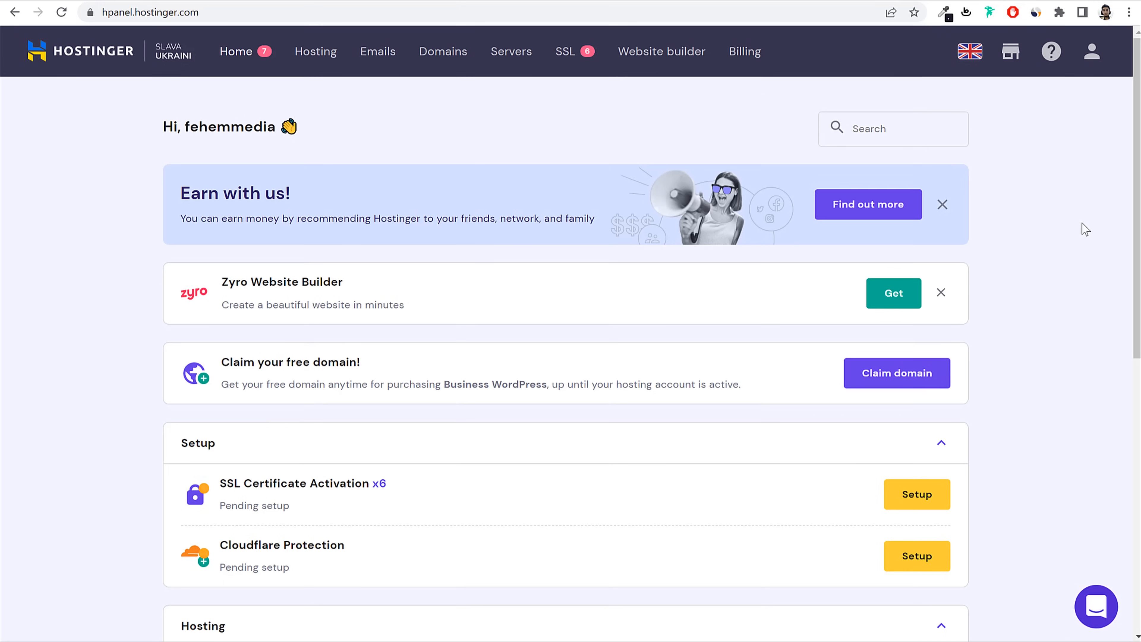
click(1089, 51)
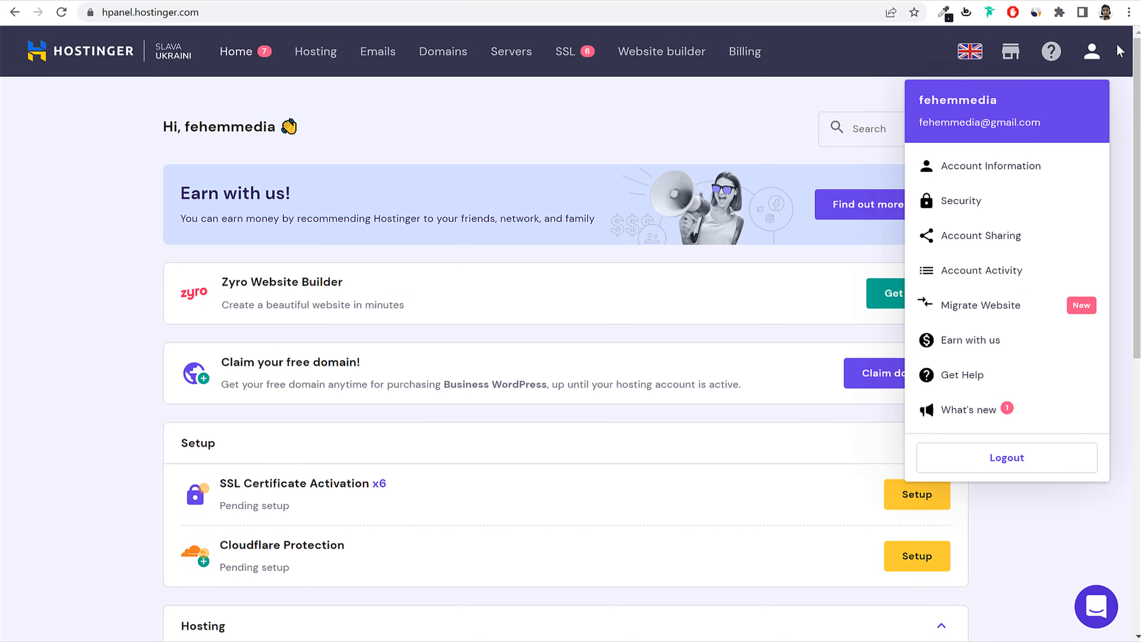
click(972, 311)
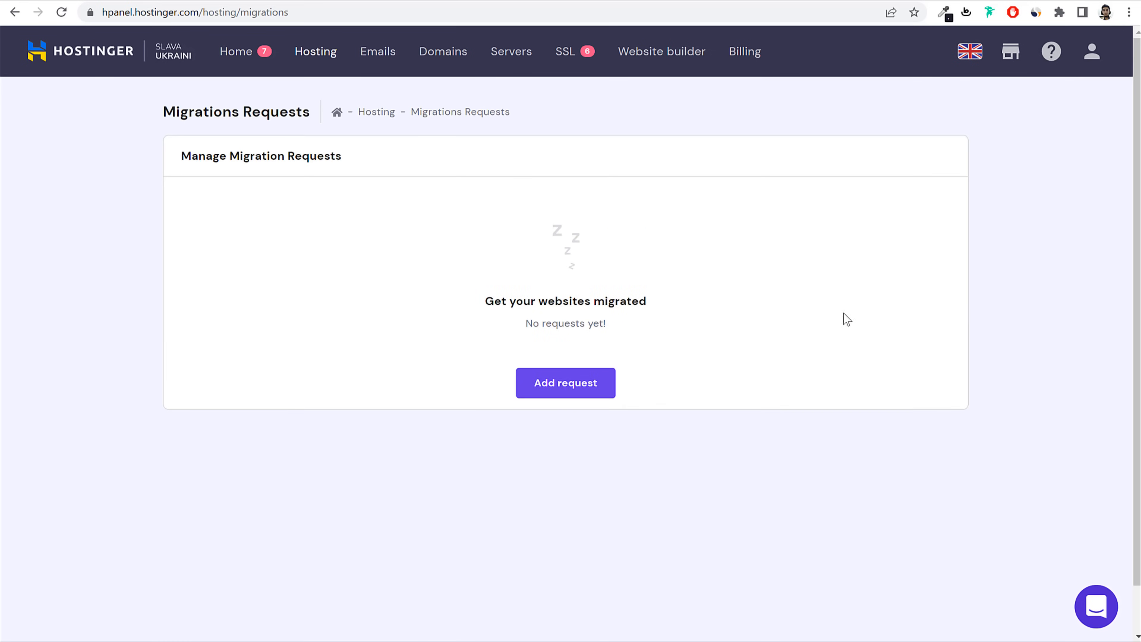
click(583, 391)
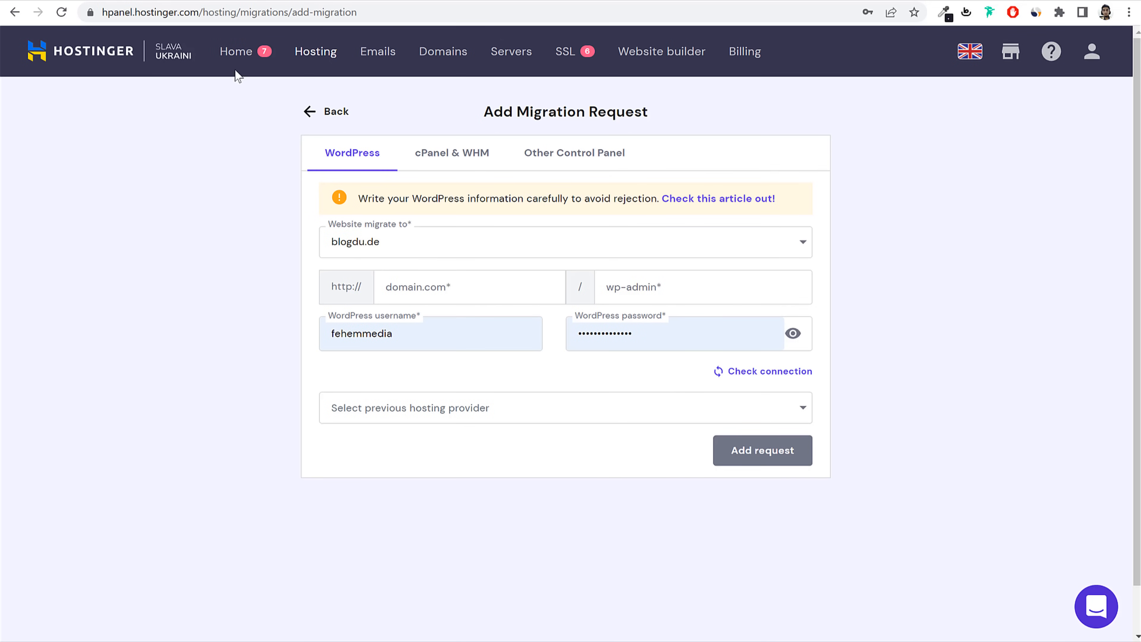
click(245, 60)
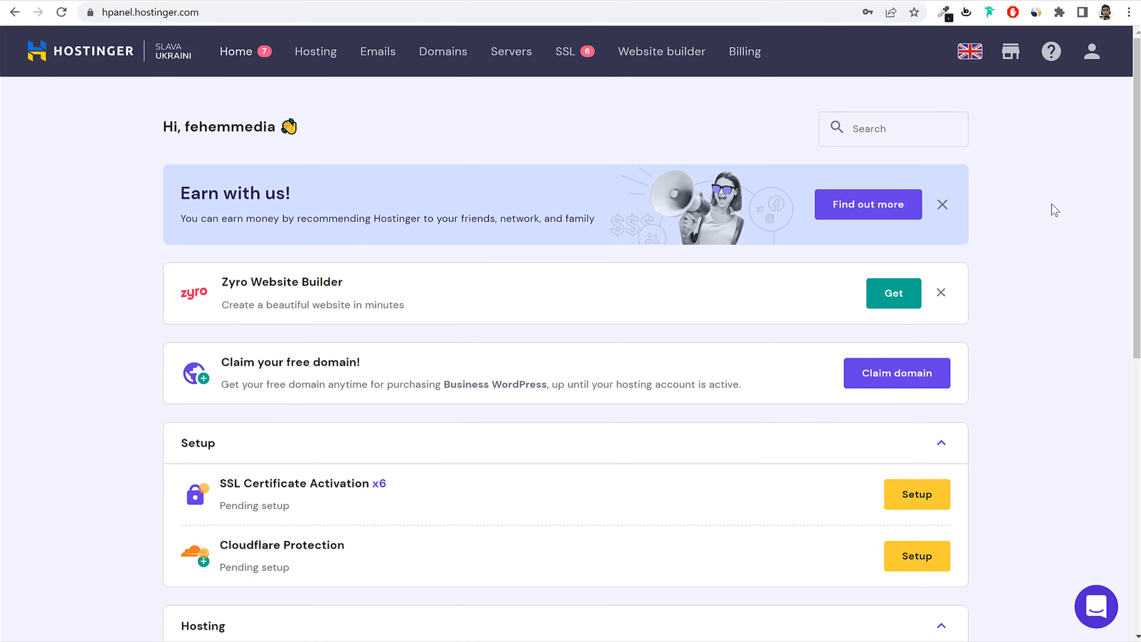
Step: Start adding a website to the hosting plan and dismiss the LiteSpeed offer with Remind later
click(322, 58)
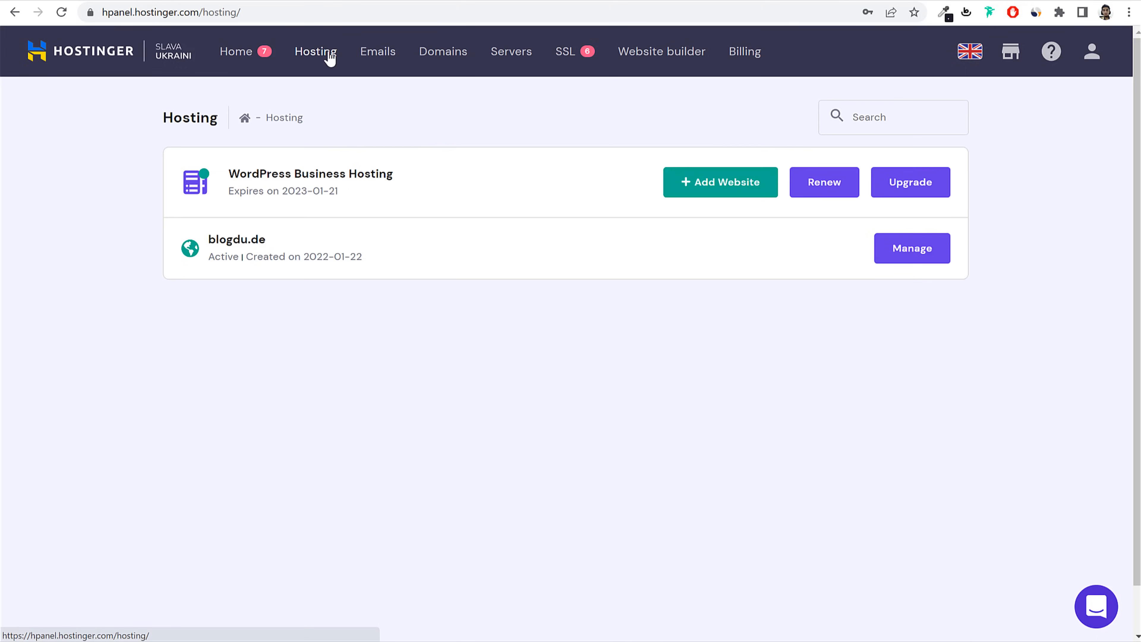
click(724, 193)
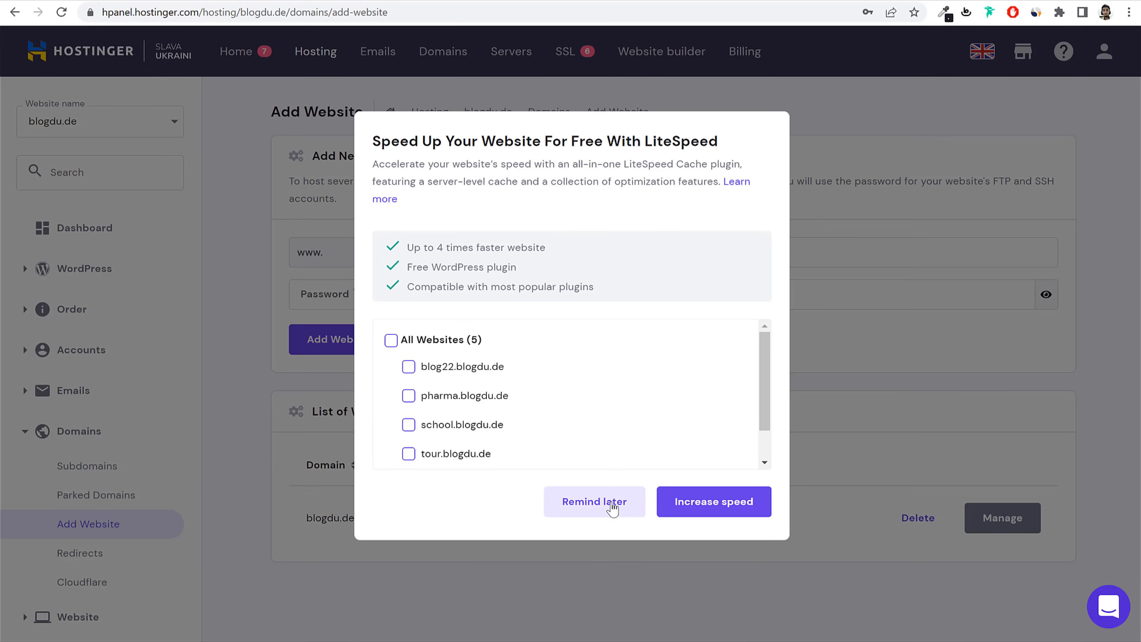
click(612, 508)
scroll(631, 593, down, 1)
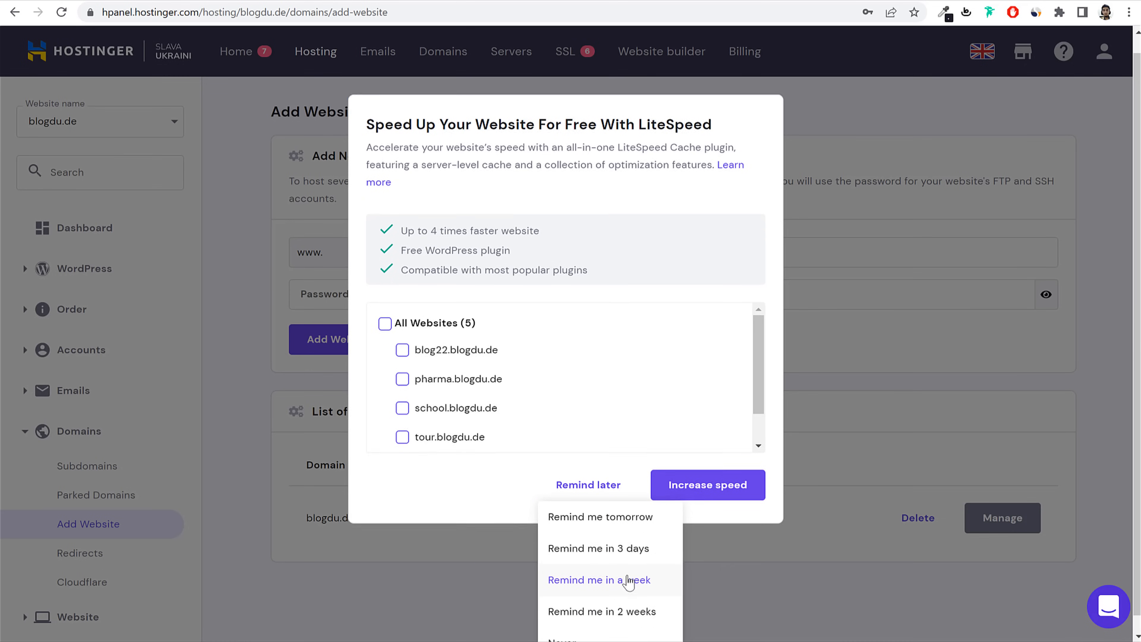
click(593, 634)
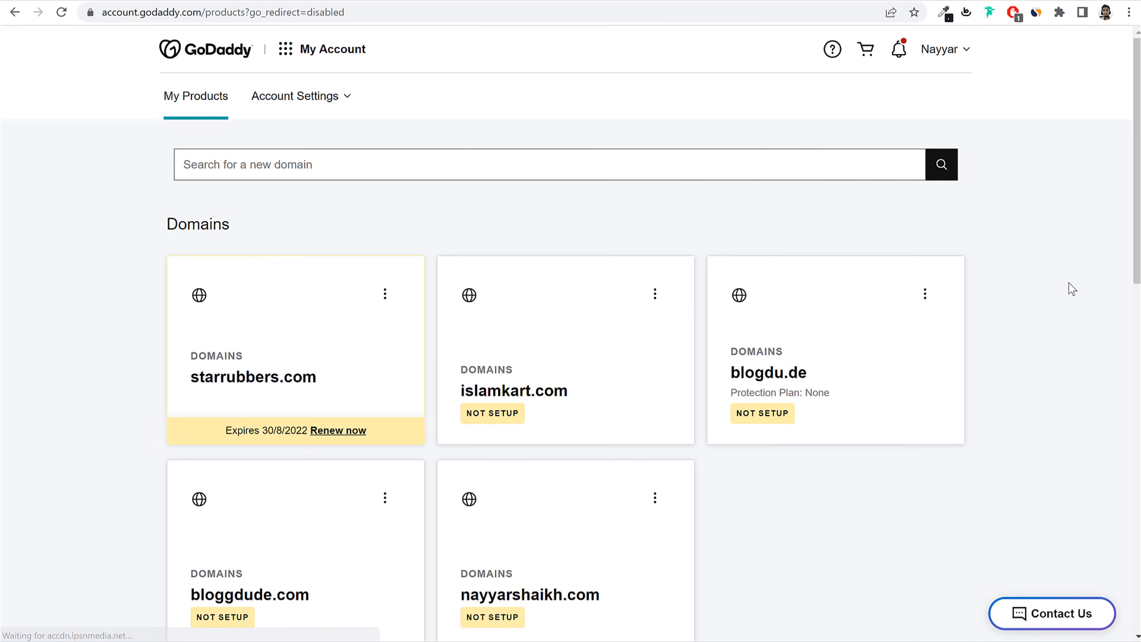
Step: Copy nayyarshaikh.com from GoDaddy's domain list into the Add Website Domain Name field
scroll(1068, 282, down, 3)
scroll(1068, 284, down, 2)
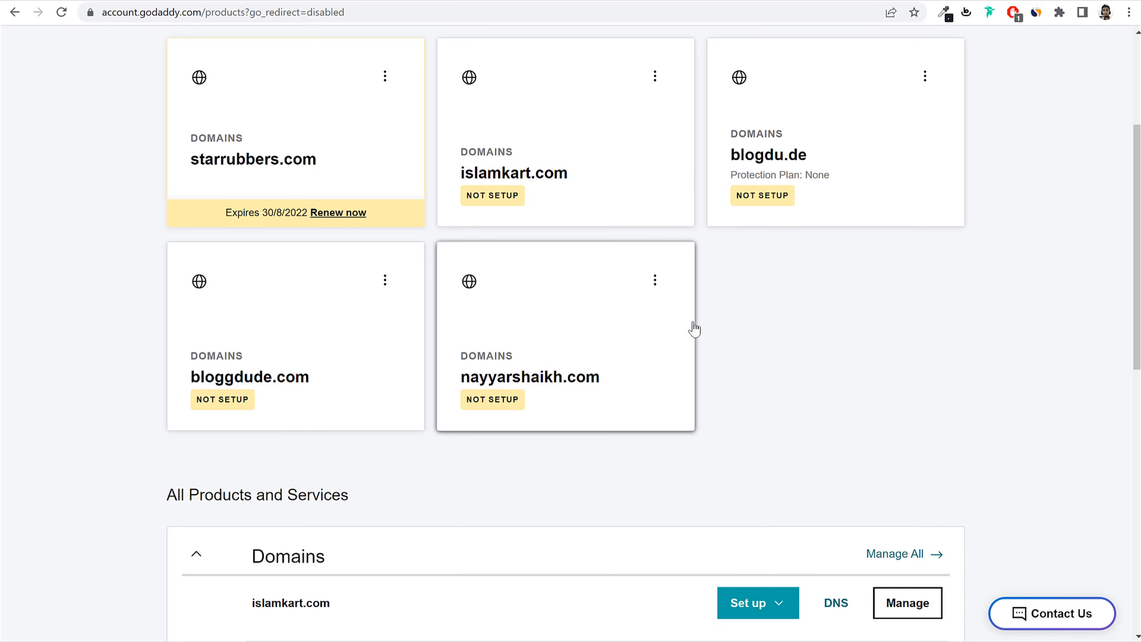
drag(629, 382, 461, 387)
key(ctrl+c)
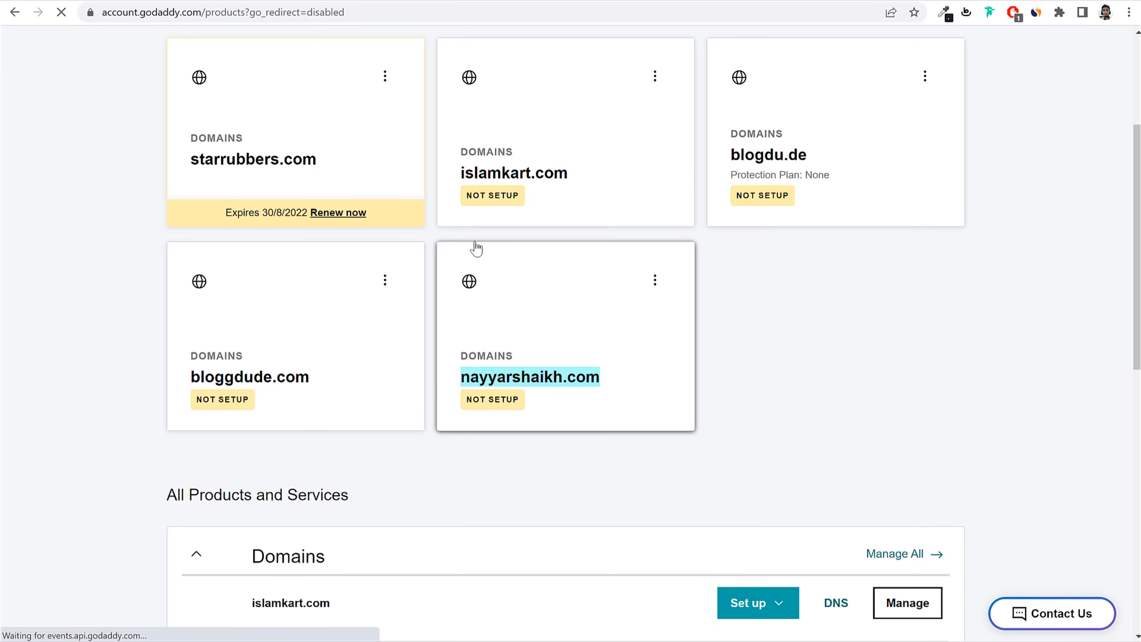
click(264, 0)
key(ctrl+v)
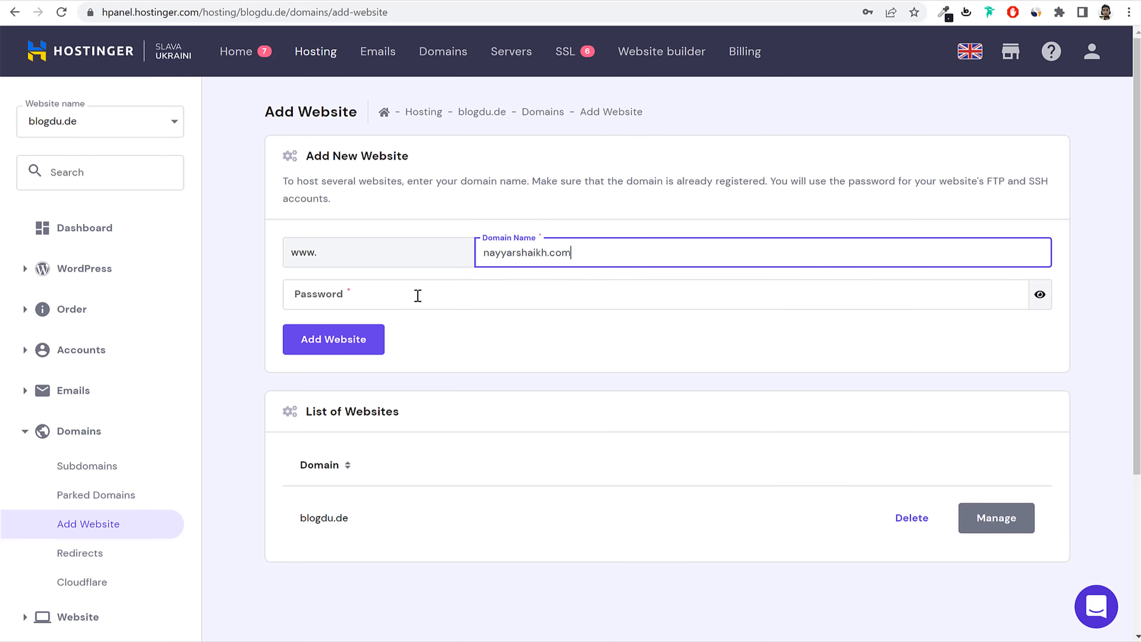
Step: Set the website password, add nayyarshaikh.com, and save the password in Chrome
click(430, 292)
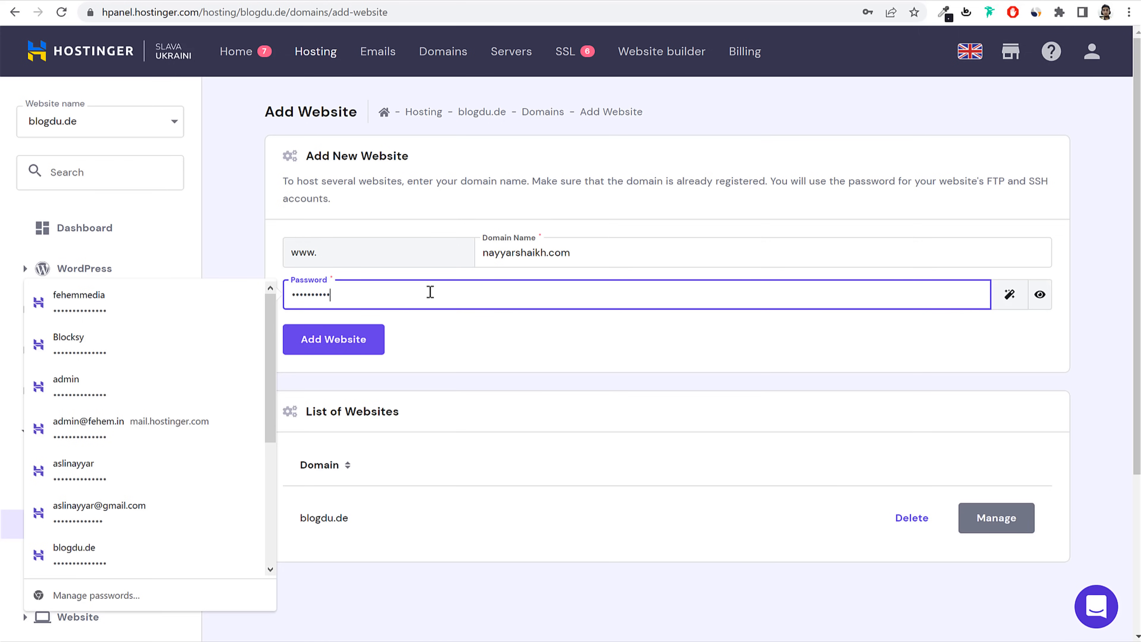
click(375, 347)
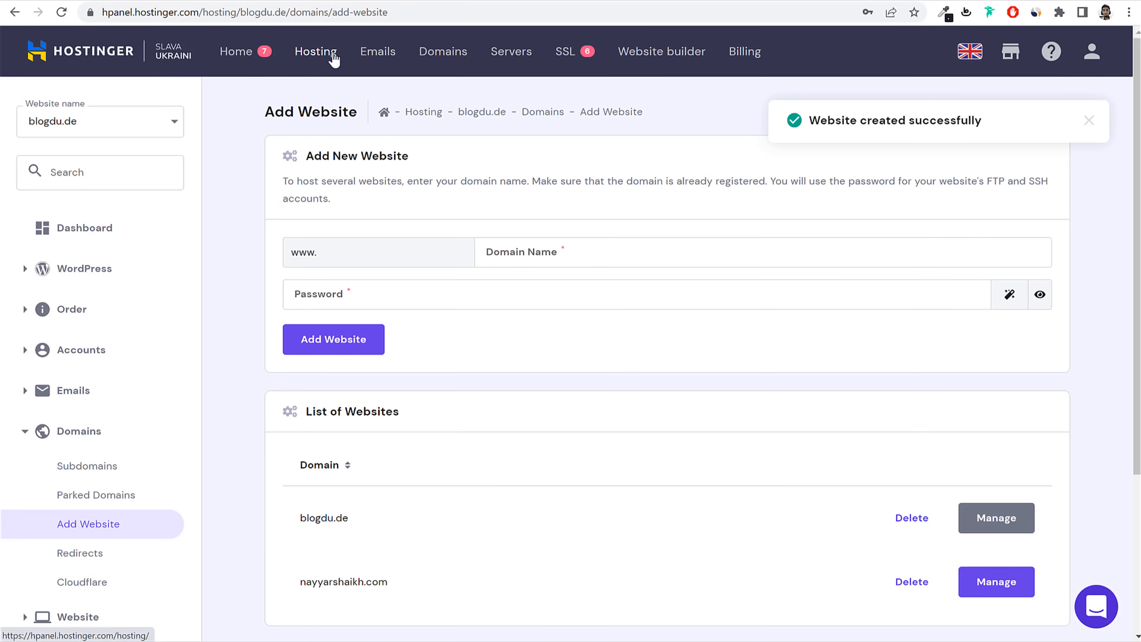
click(322, 55)
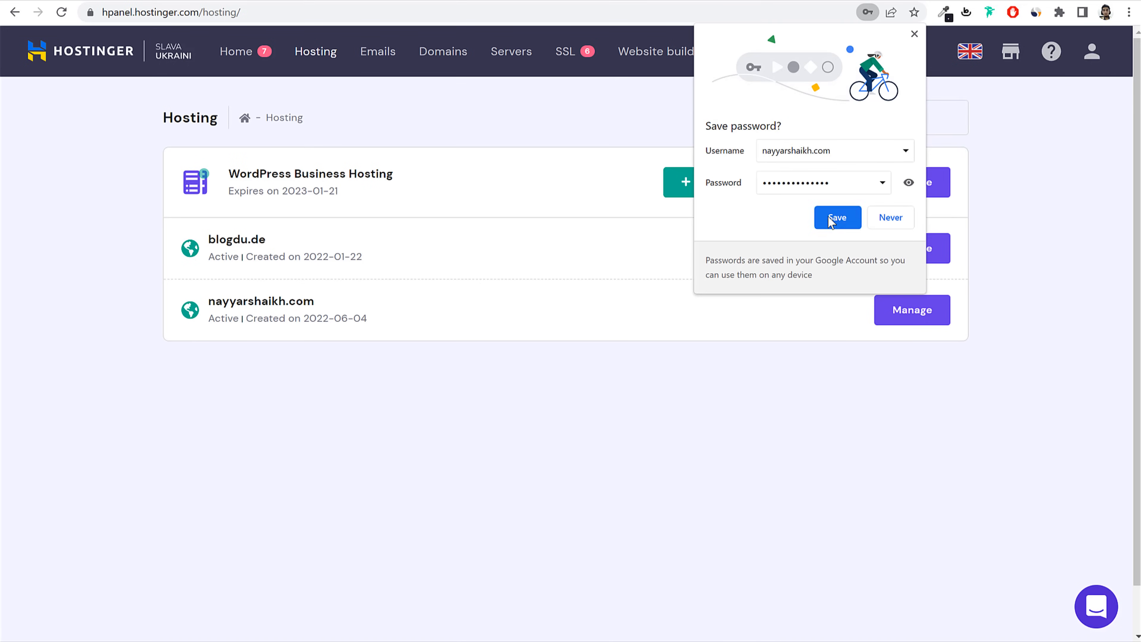
click(854, 221)
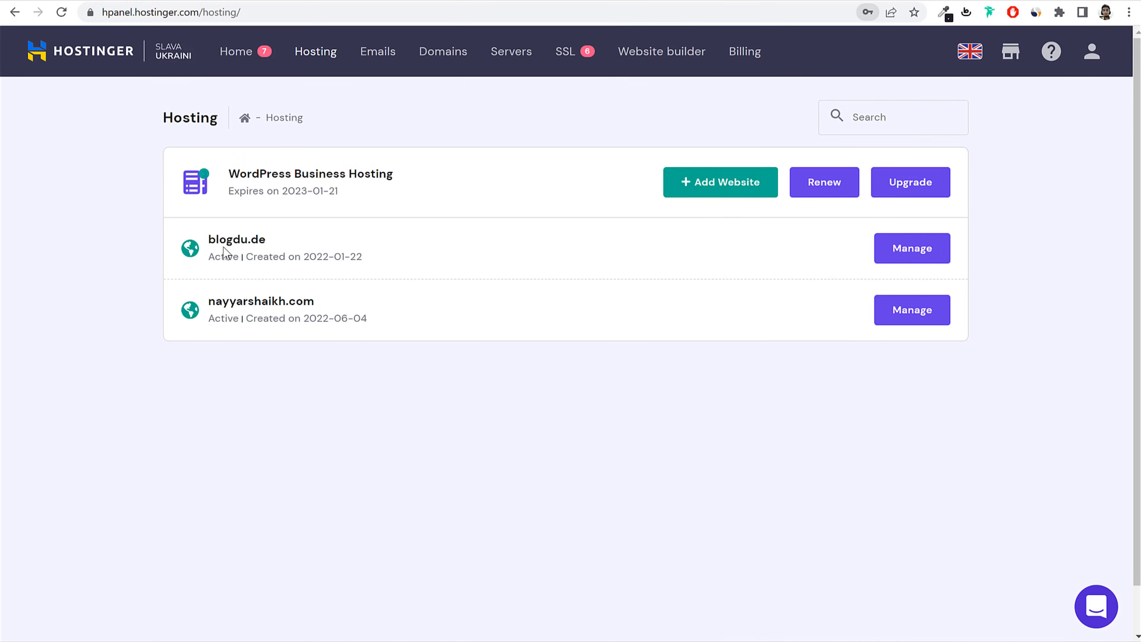
Step: Open nayyarshaikh.com's hosting account and review its not-pointing warning and dns-parking nameservers
click(926, 321)
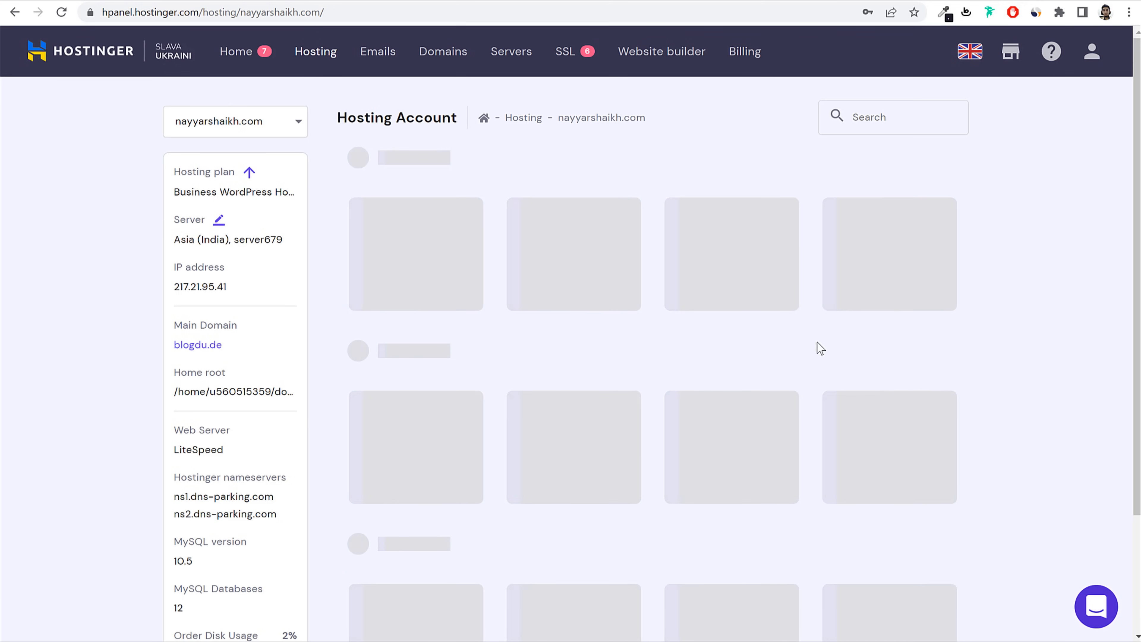
scroll(820, 348, down, 2)
scroll(820, 348, down, 4)
drag(174, 187, 314, 195)
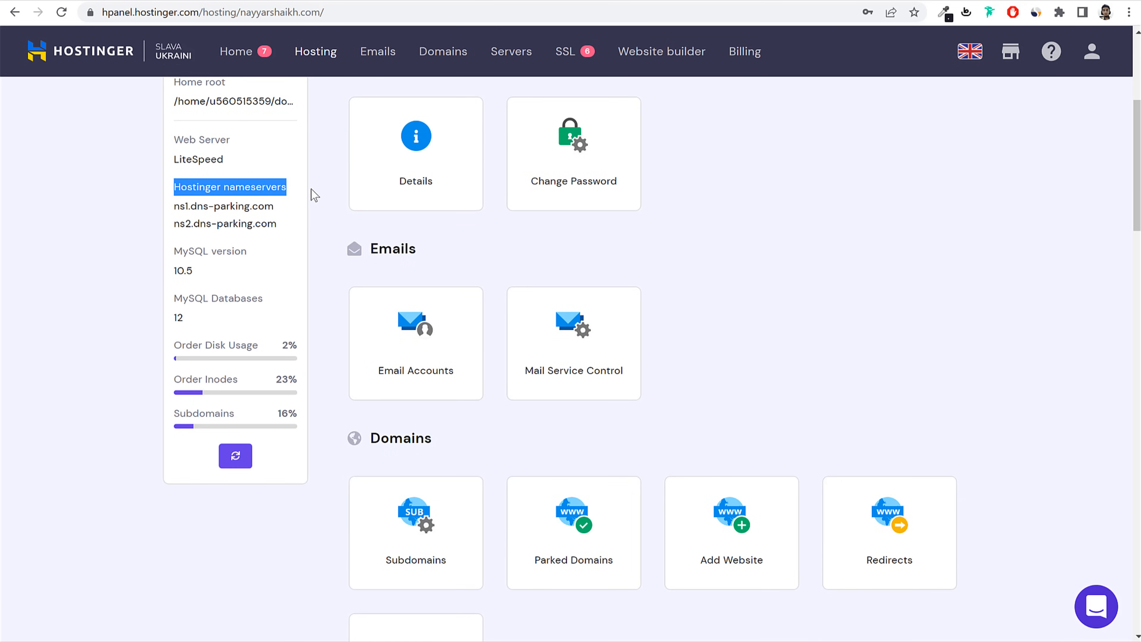
scroll(342, 274, up, 5)
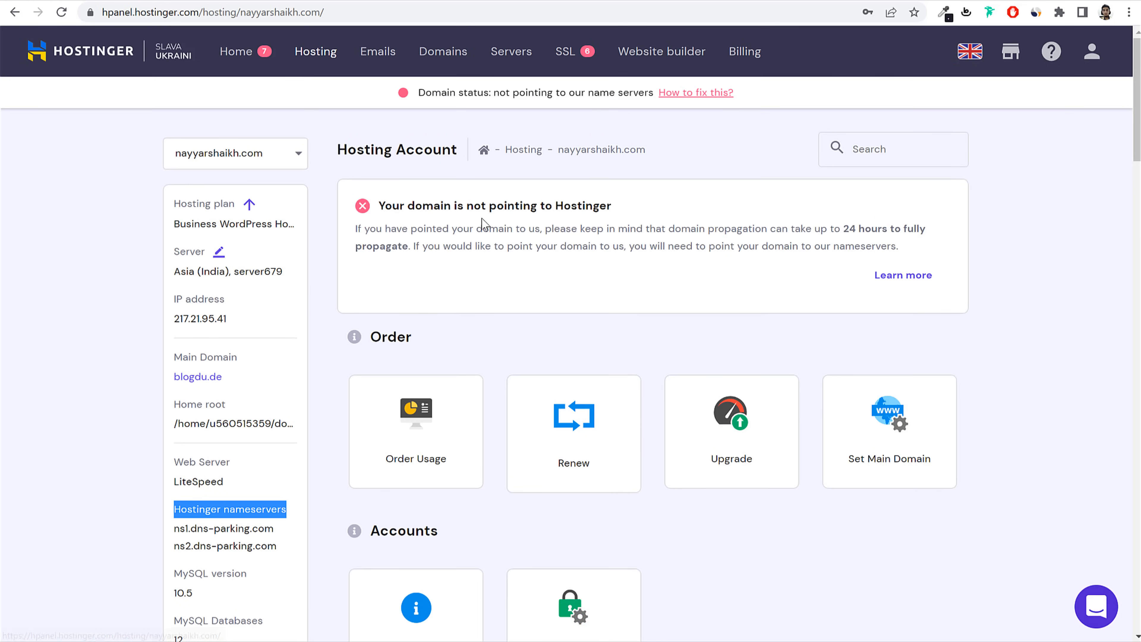
drag(383, 206, 606, 209)
click(625, 218)
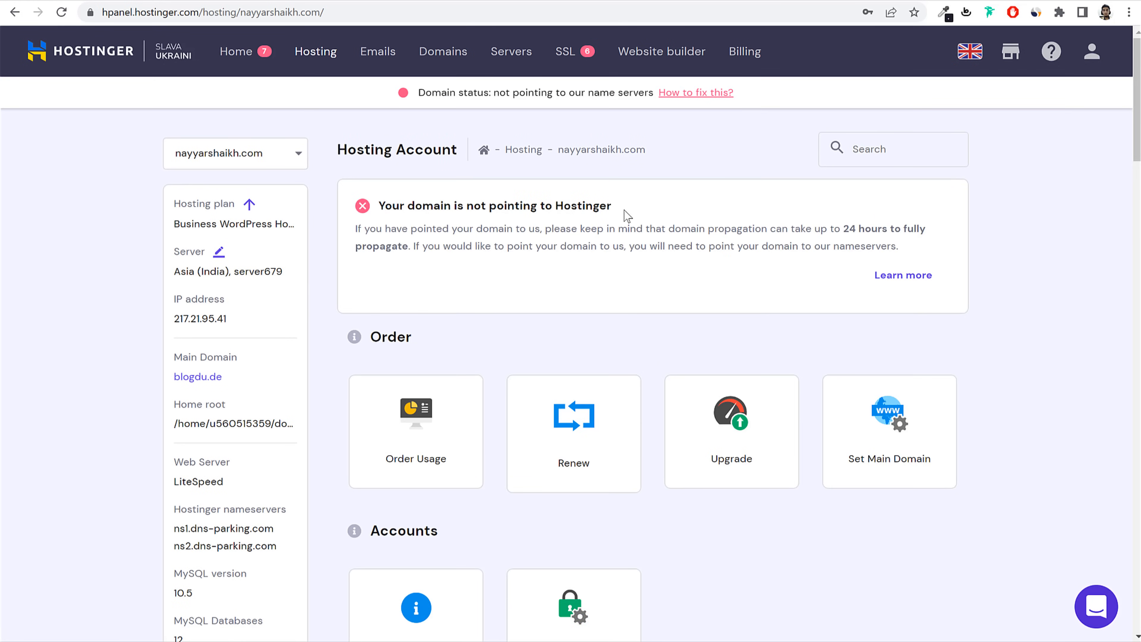
scroll(567, 215, down, 5)
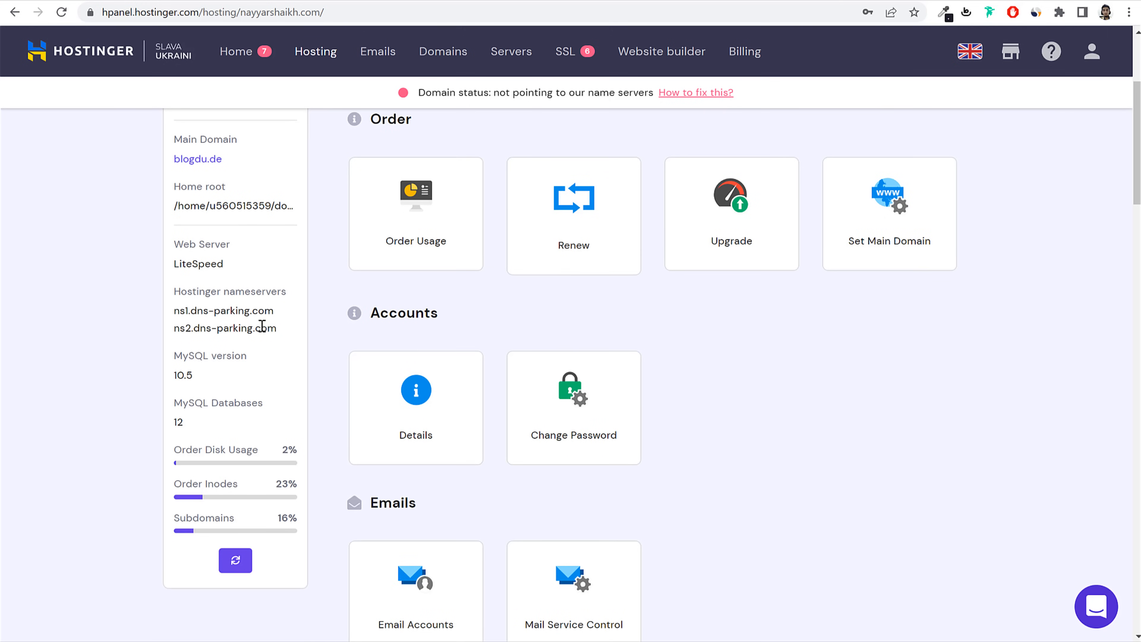
scroll(579, 250, up, 5)
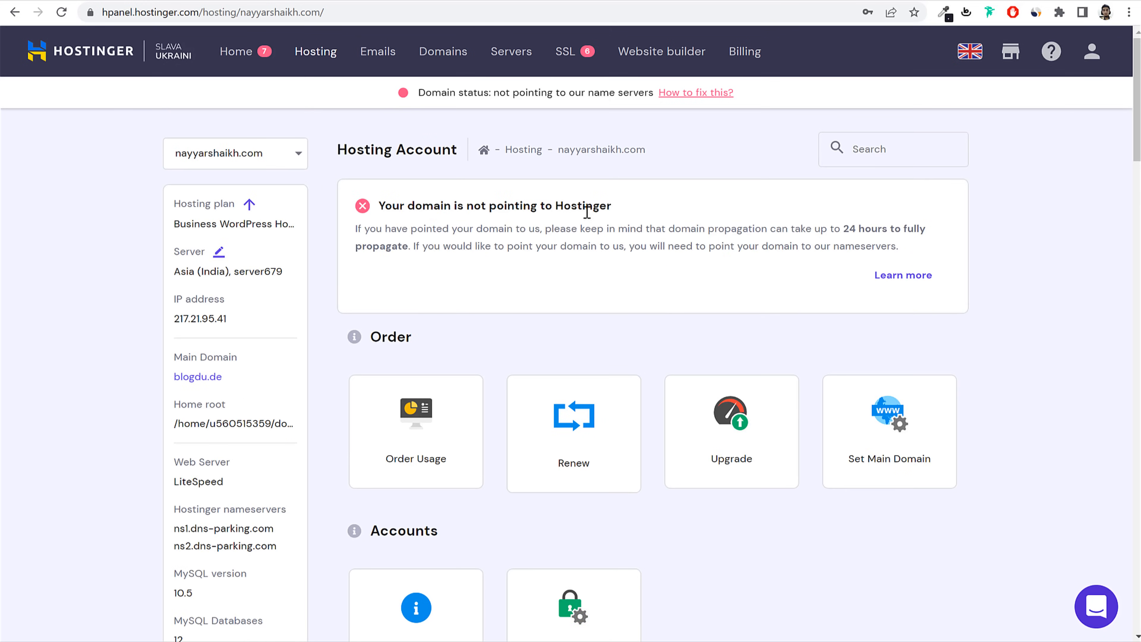
scroll(426, 301, down, 5)
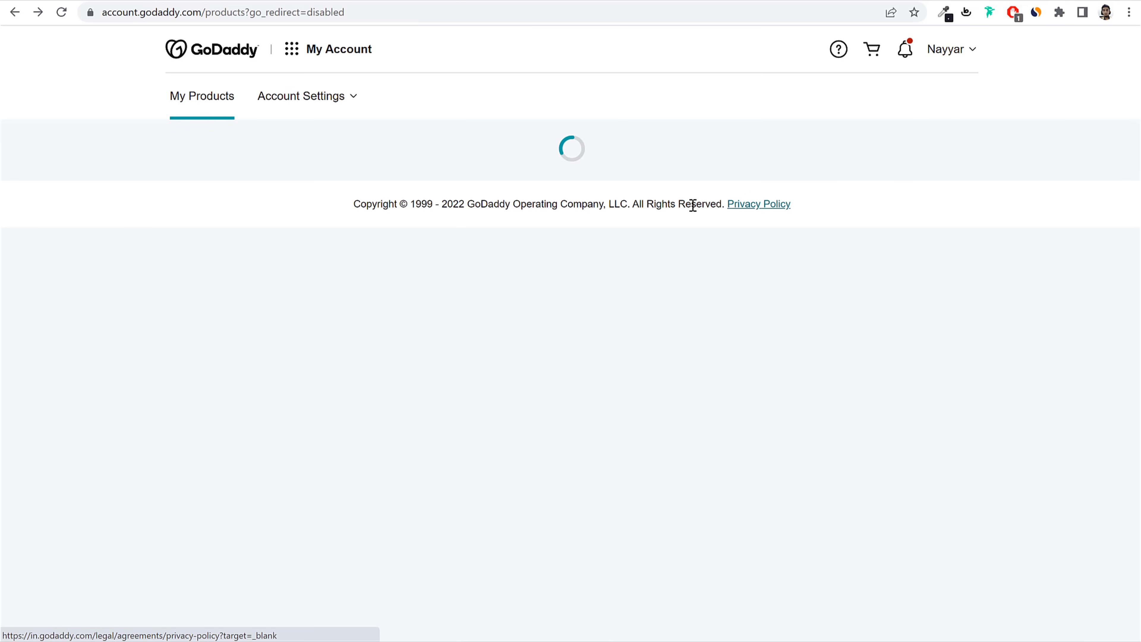
Step: Open GoDaddy DNS management for nayyarshaikh.com and choose custom nameservers
scroll(688, 344, down, 8)
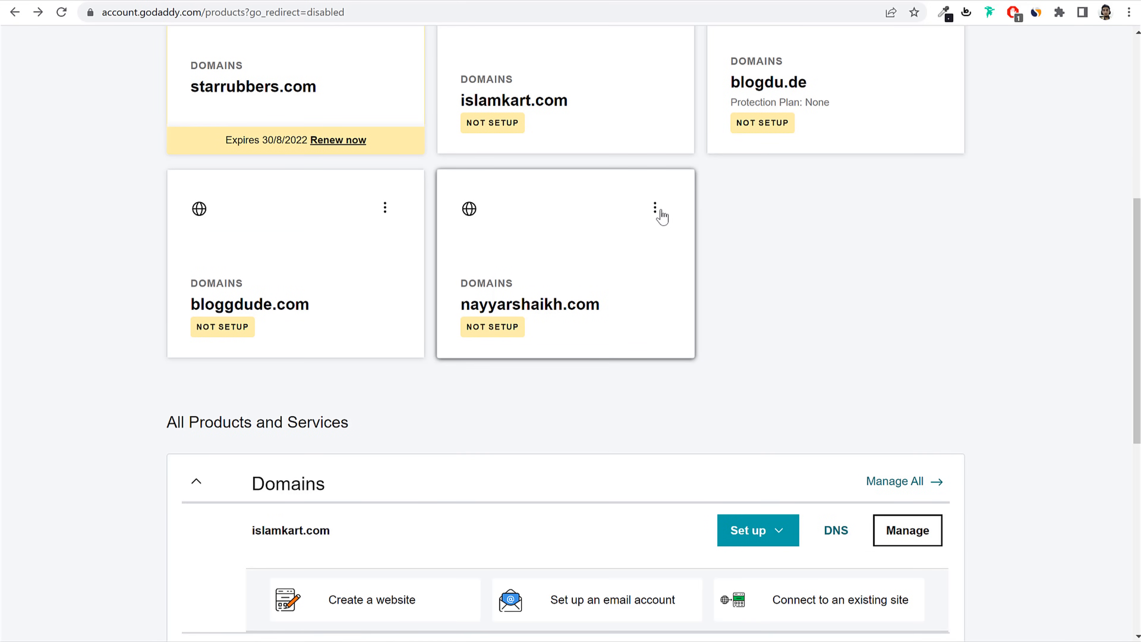
click(655, 207)
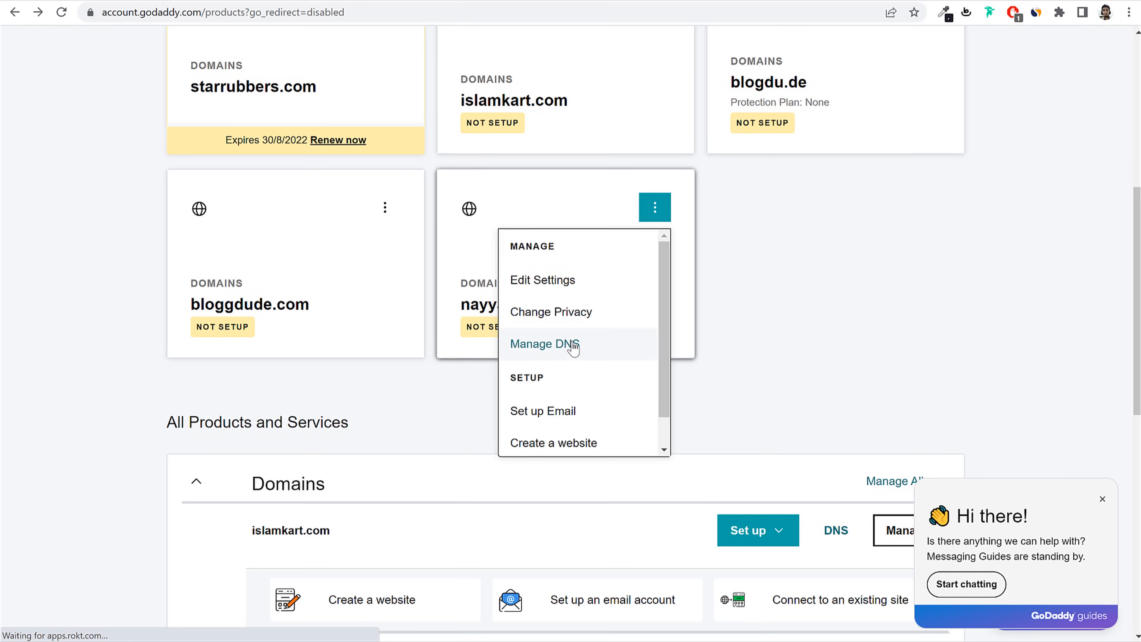
click(562, 346)
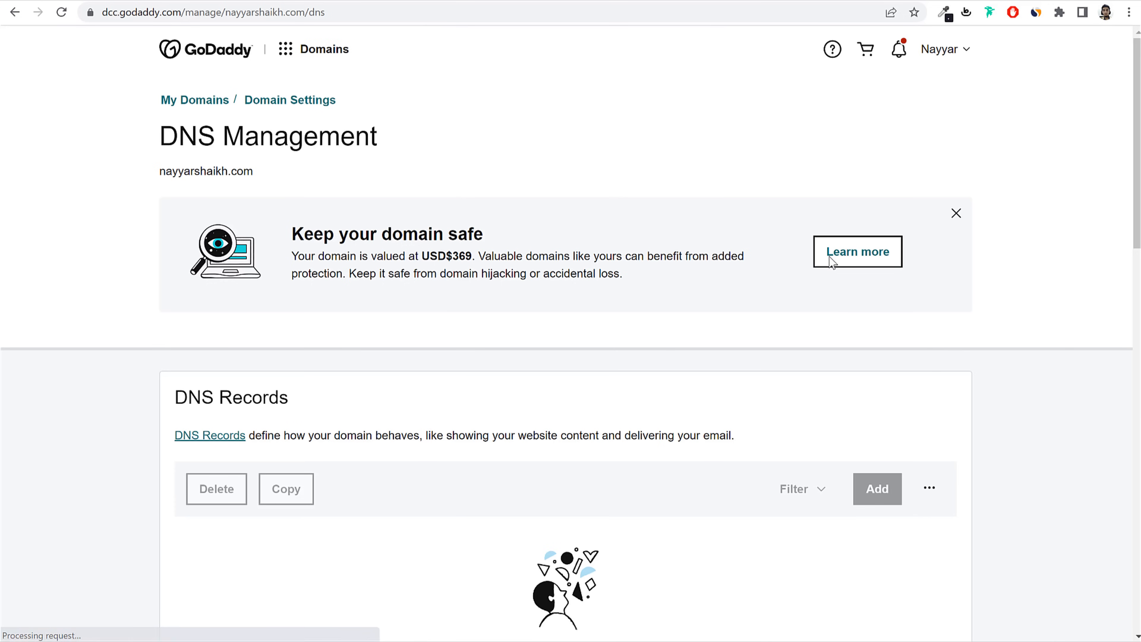
click(954, 259)
scroll(994, 290, down, 2)
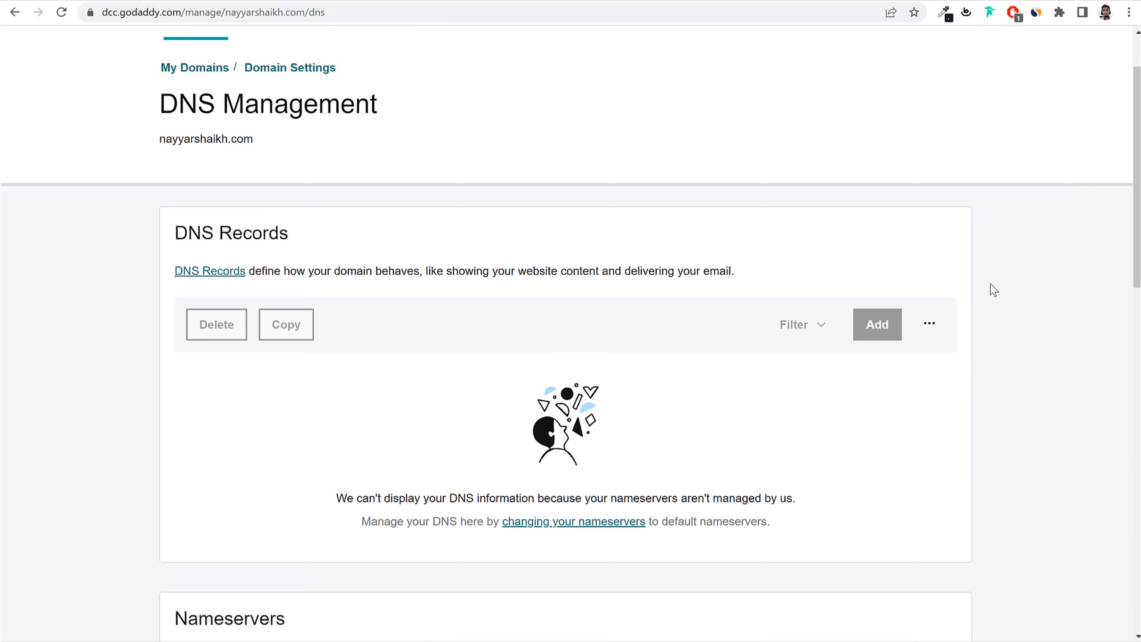
scroll(992, 289, down, 5)
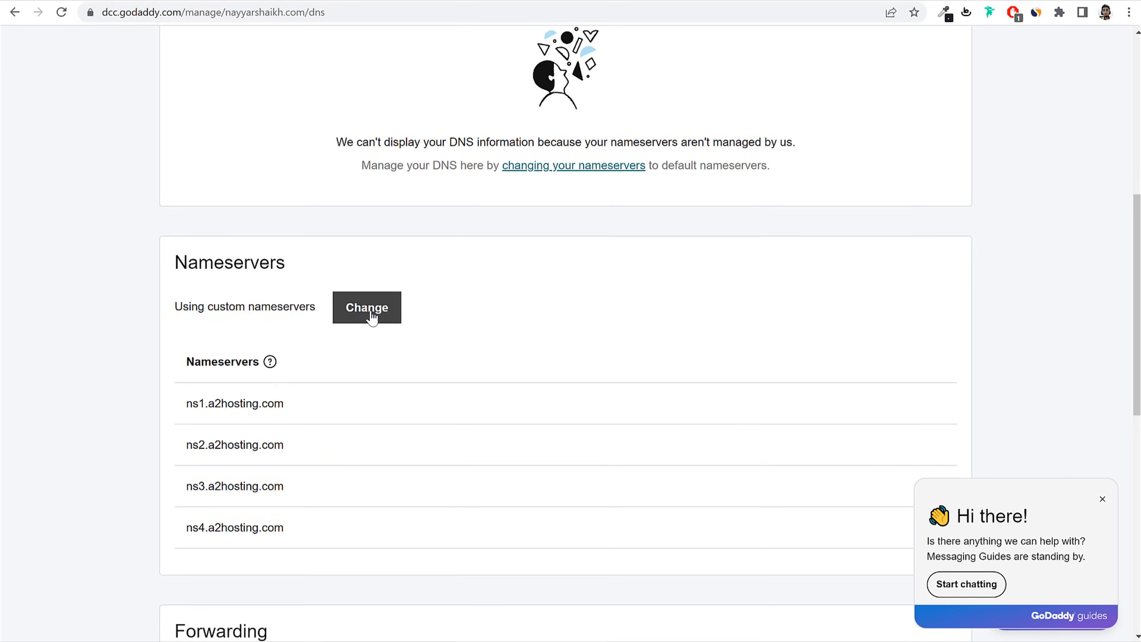
click(367, 307)
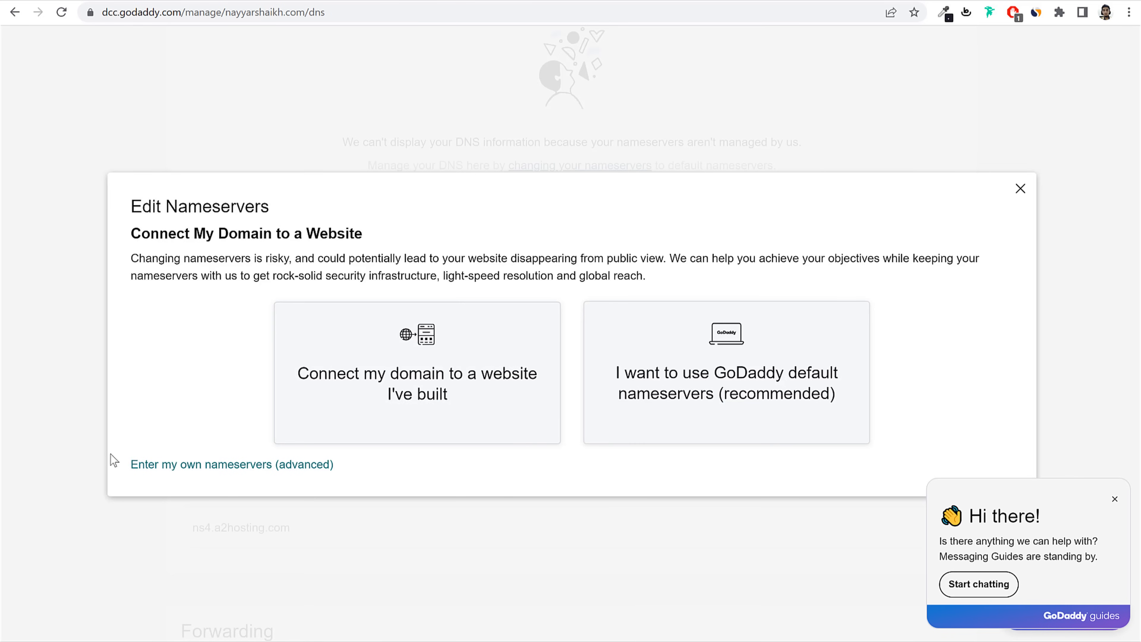
drag(115, 461, 359, 476)
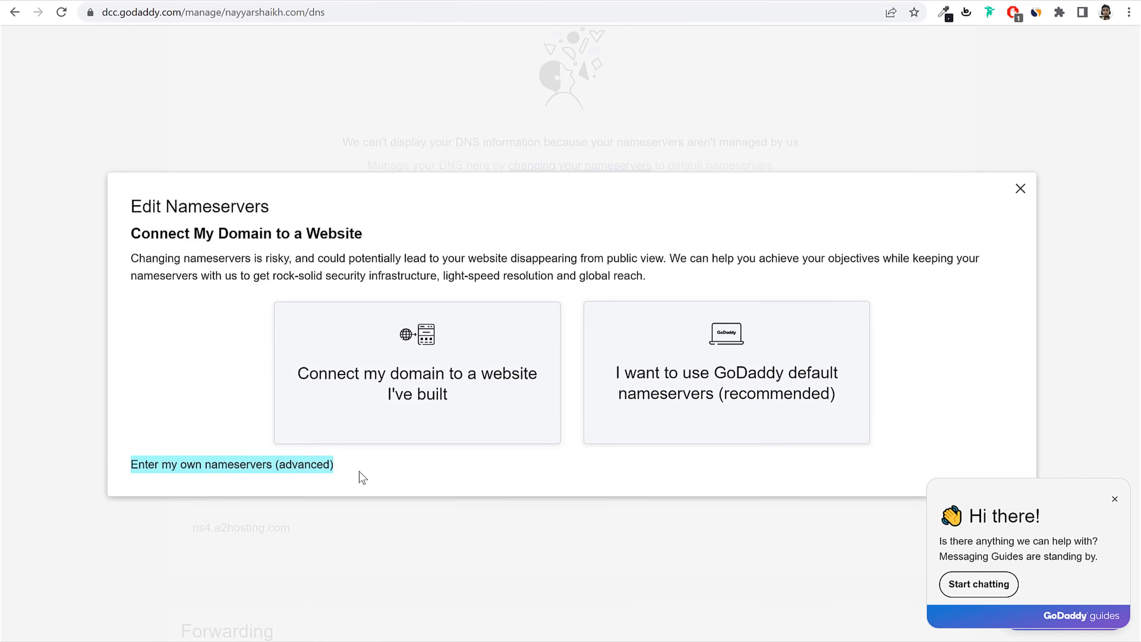
click(252, 467)
Step: Replace the nameservers with ns1.dns-parking.com and ns2.dns-parking.com and save
click(829, 363)
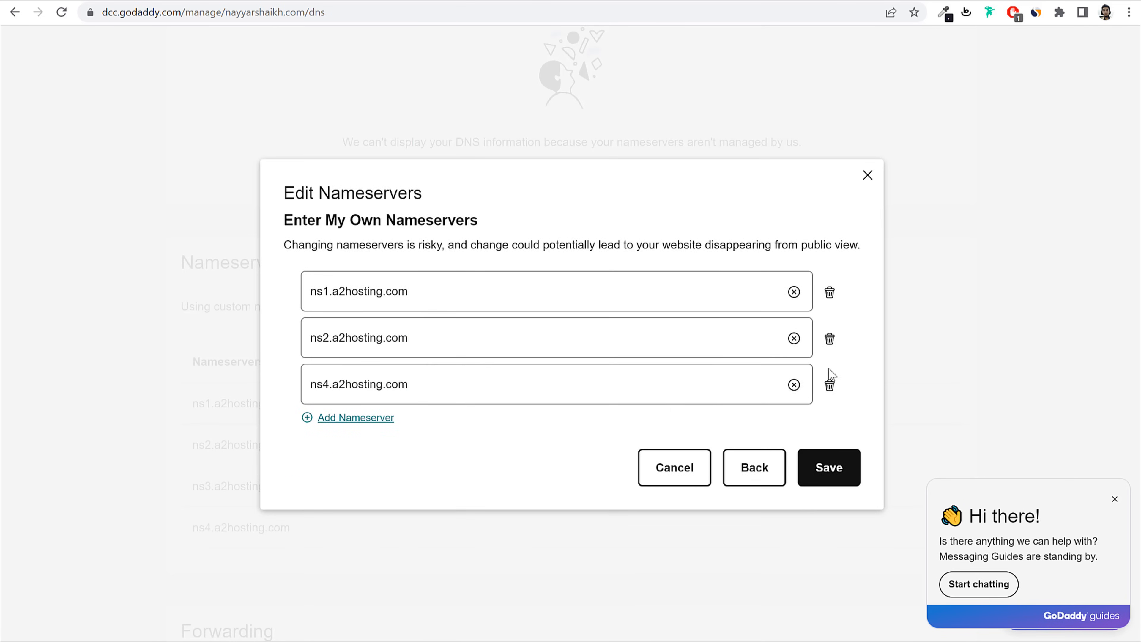
click(829, 385)
click(793, 315)
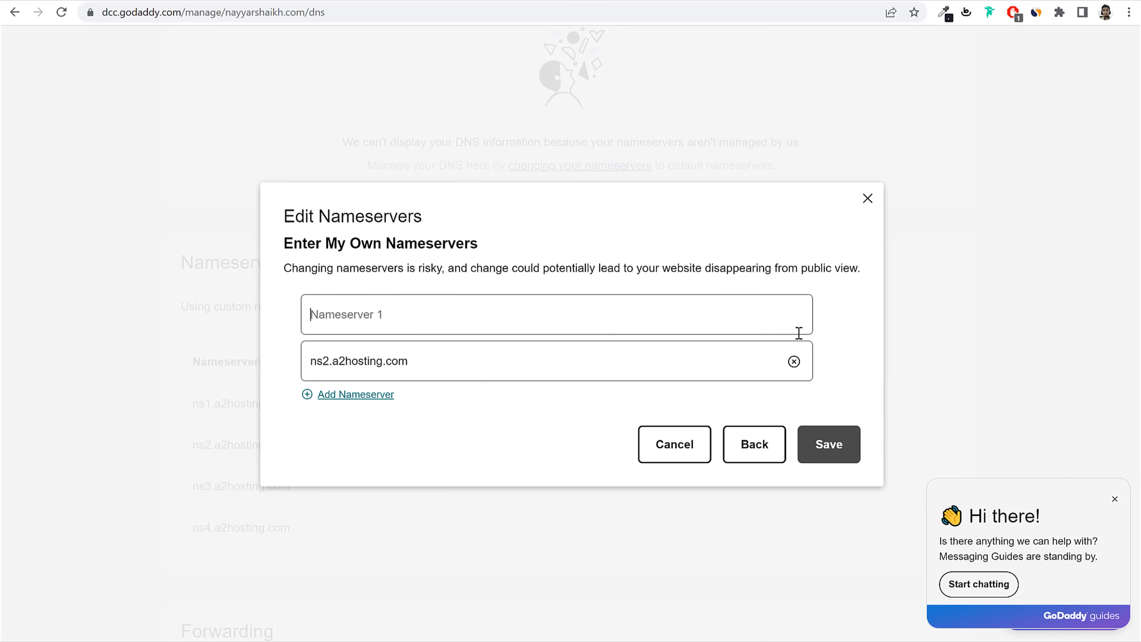
click(793, 361)
click(333, 311)
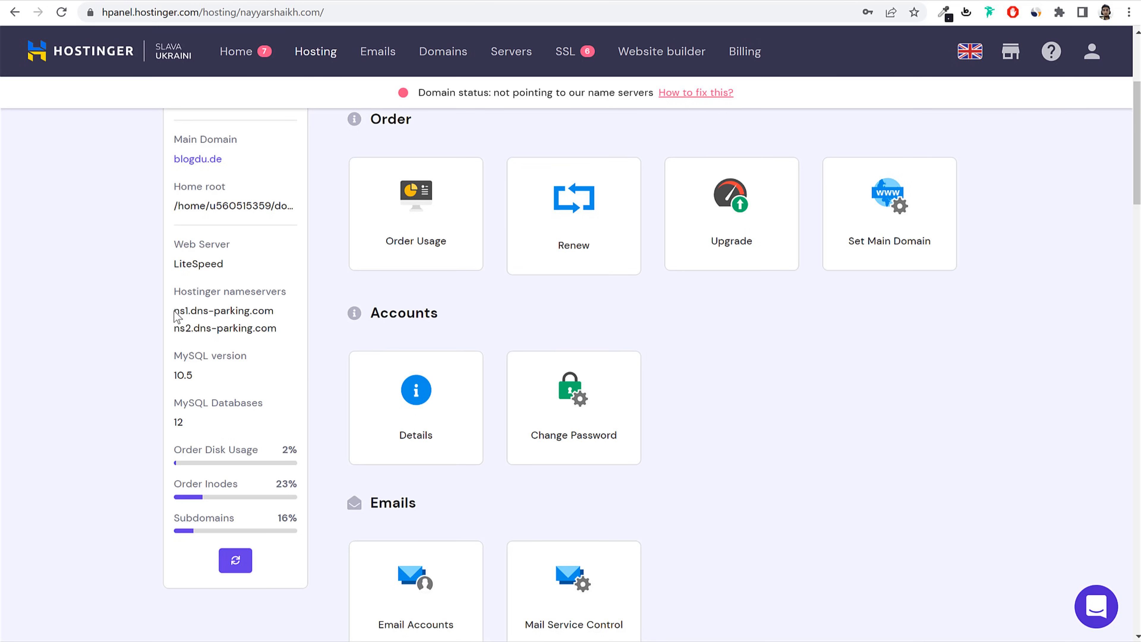
drag(175, 310, 278, 318)
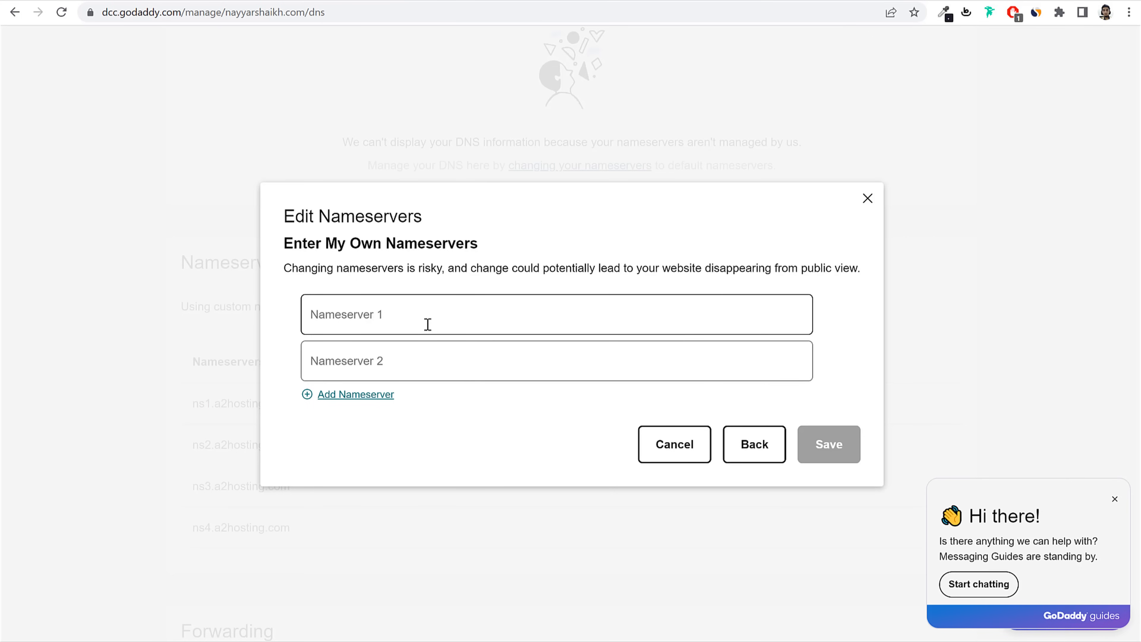
text(ns1.dns-parking.com)
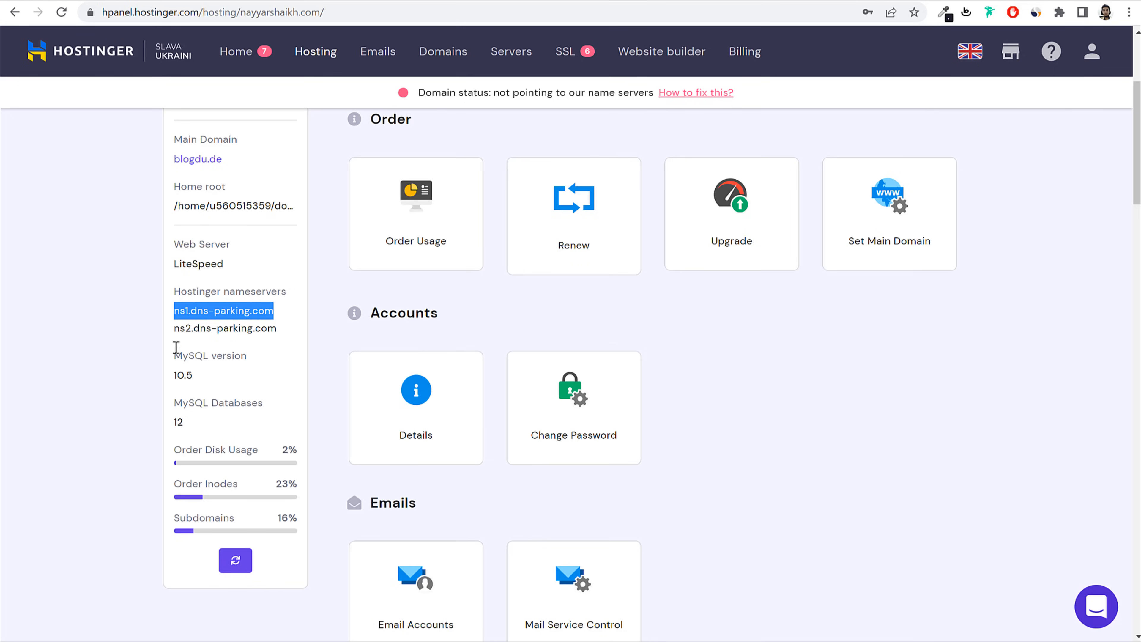
drag(175, 328, 291, 331)
key(ctrl+c)
click(435, 1)
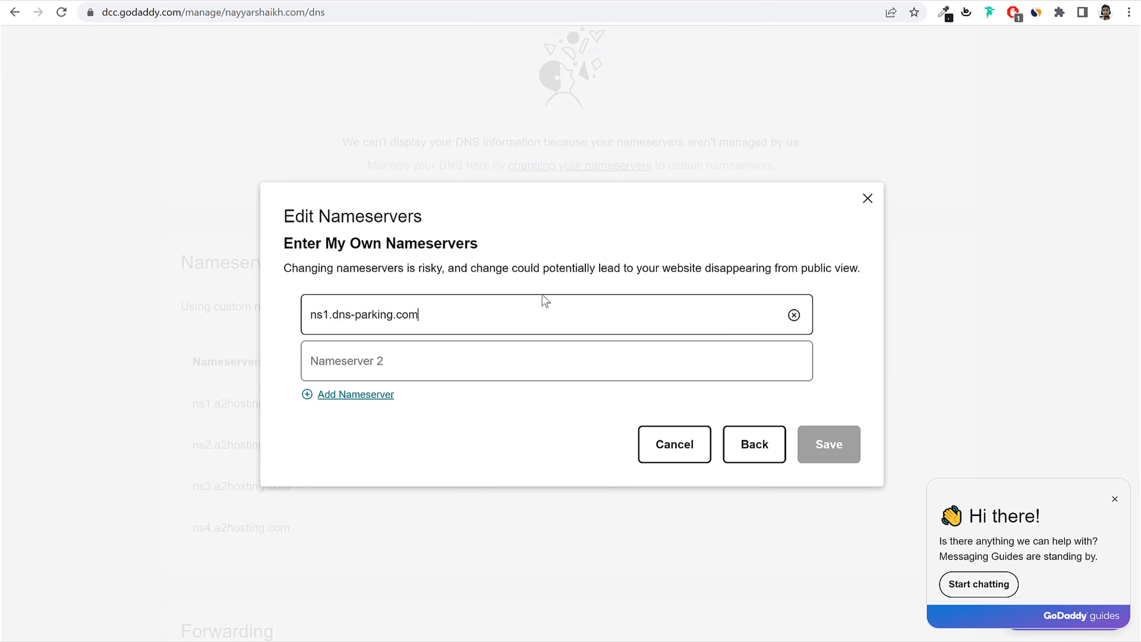
click(453, 362)
key(ctrl+v)
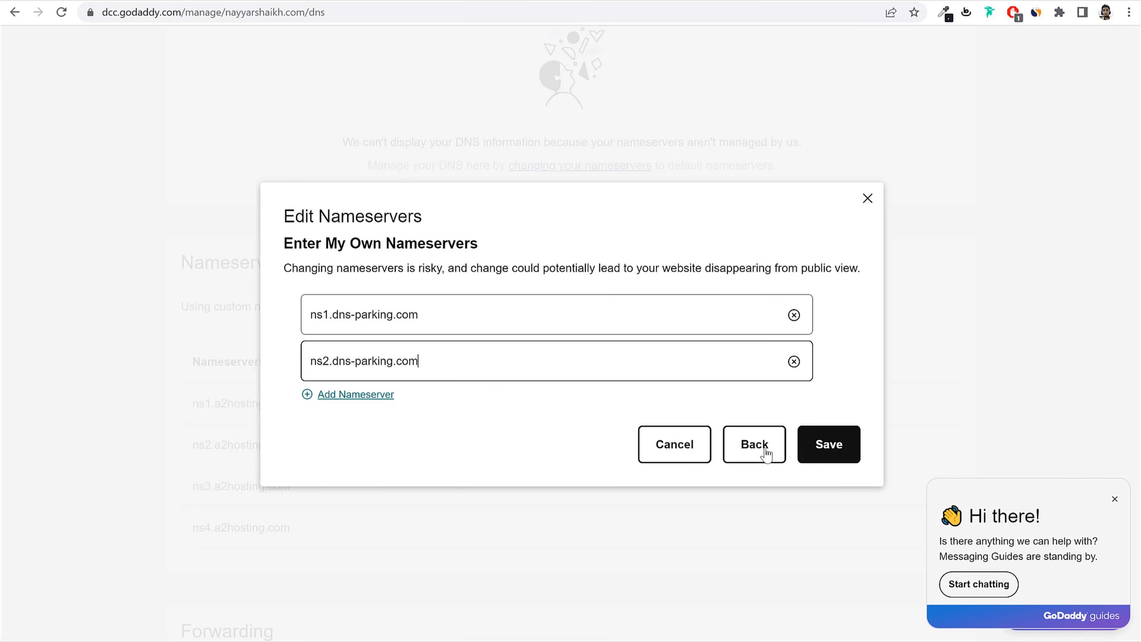
click(828, 444)
click(288, 1)
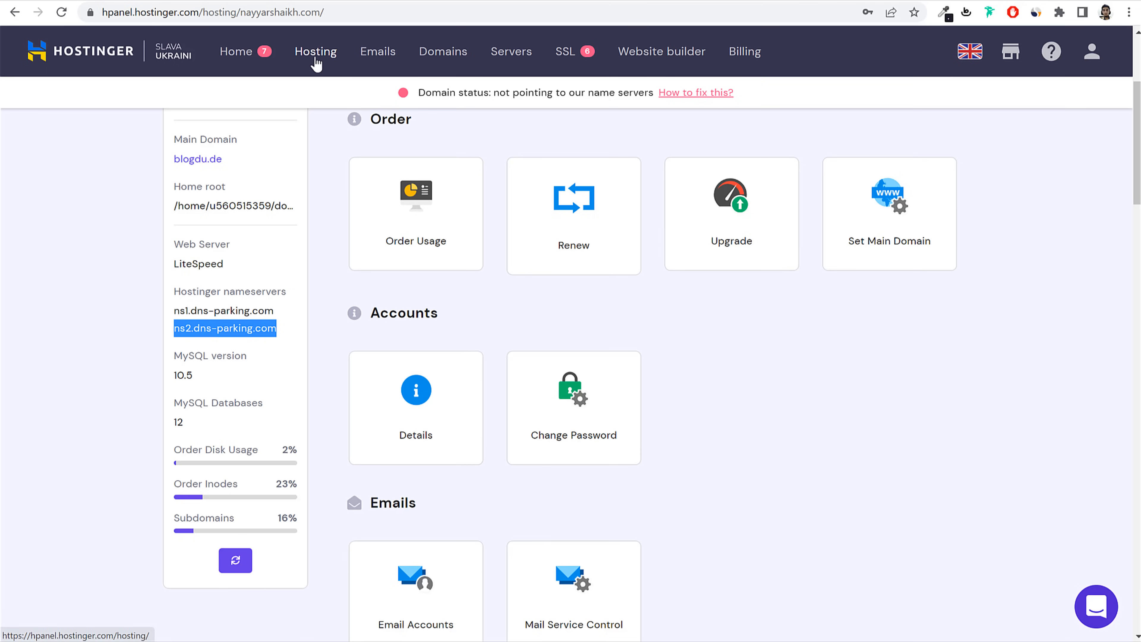
Step: Open the blogdu.de WordPress dashboard in hPanel and review the WordPress version and Site Installs
click(316, 61)
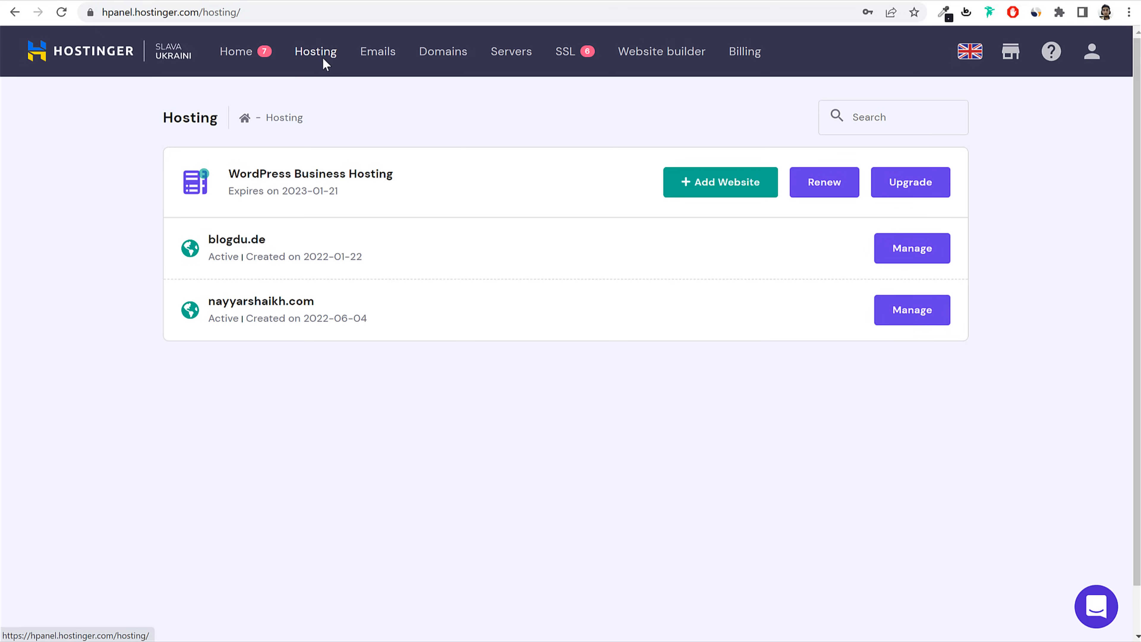
click(910, 256)
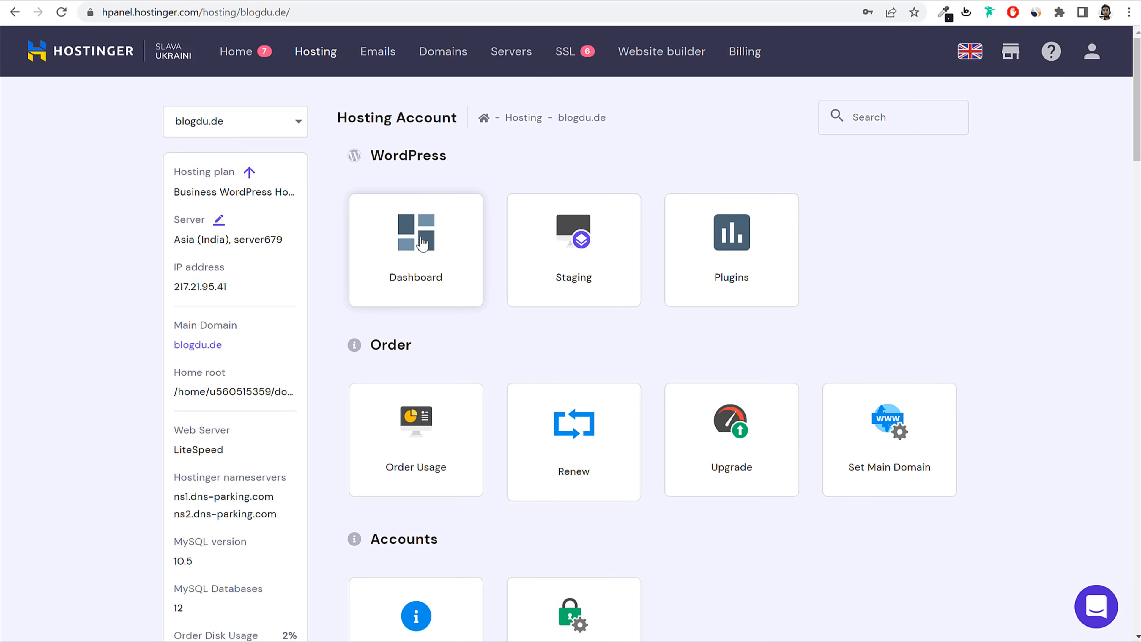
click(422, 243)
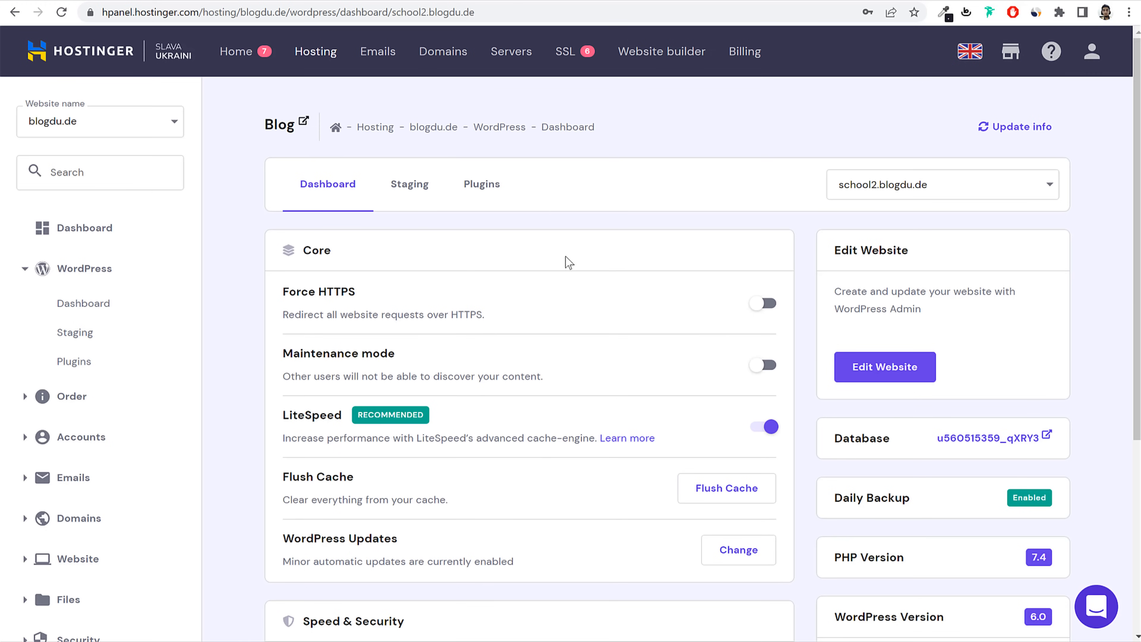
scroll(715, 400, down, 5)
scroll(932, 456, down, 2)
drag(921, 414, 823, 417)
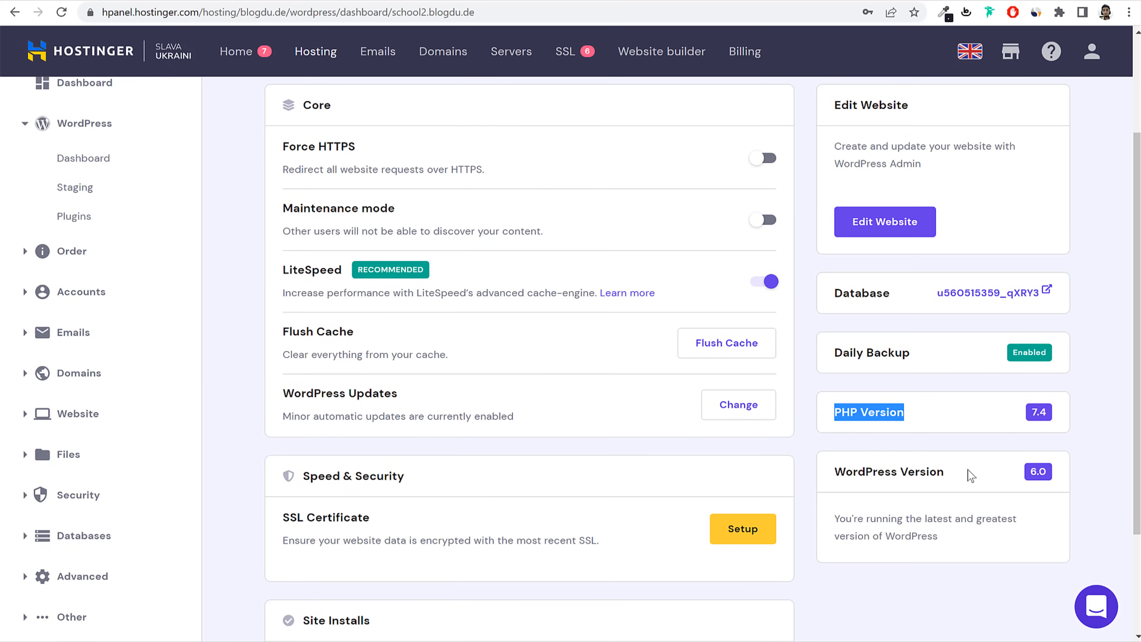
drag(969, 473, 832, 472)
scroll(912, 290, up, 3)
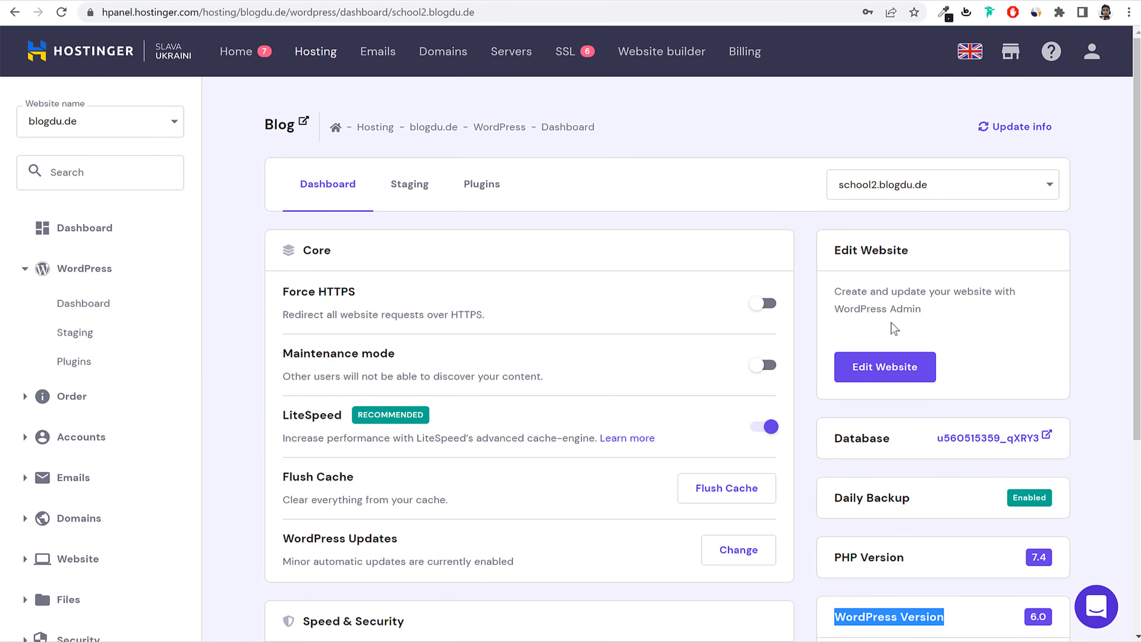
scroll(894, 328, down, 6)
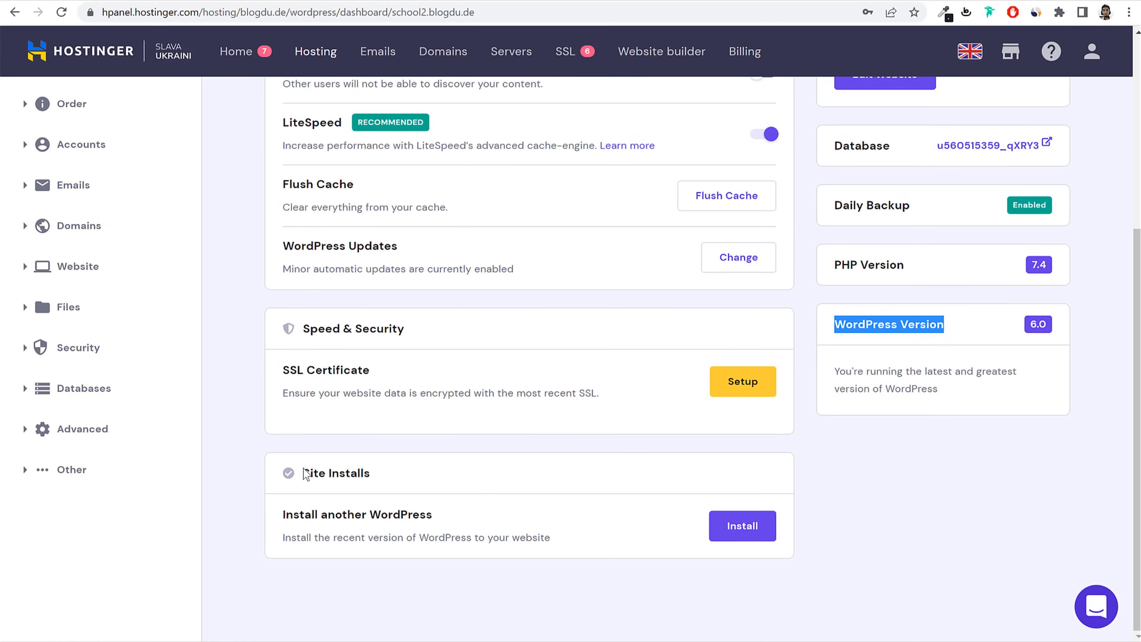
drag(305, 474, 420, 489)
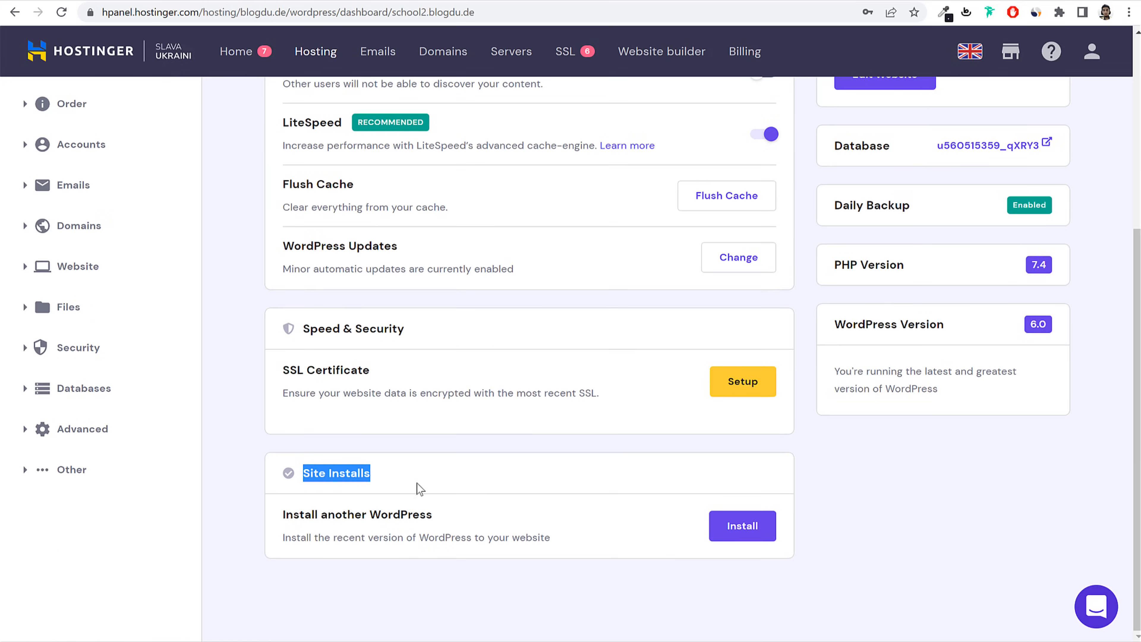
Step: Start a new WordPress install, check its advanced target domain, then cancel it
click(748, 538)
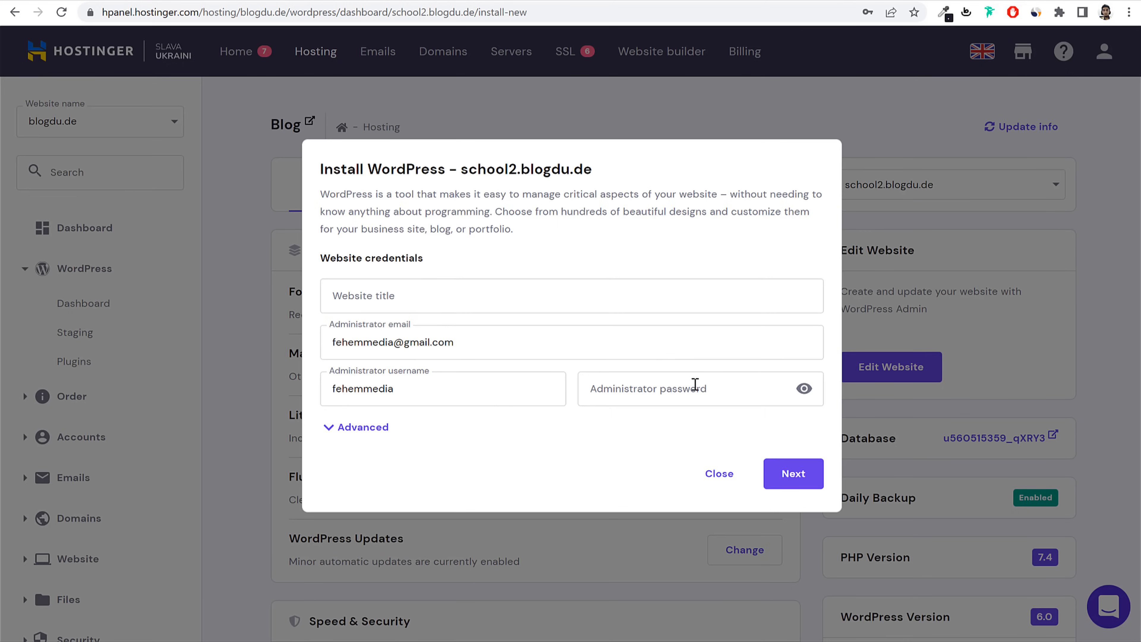
click(361, 428)
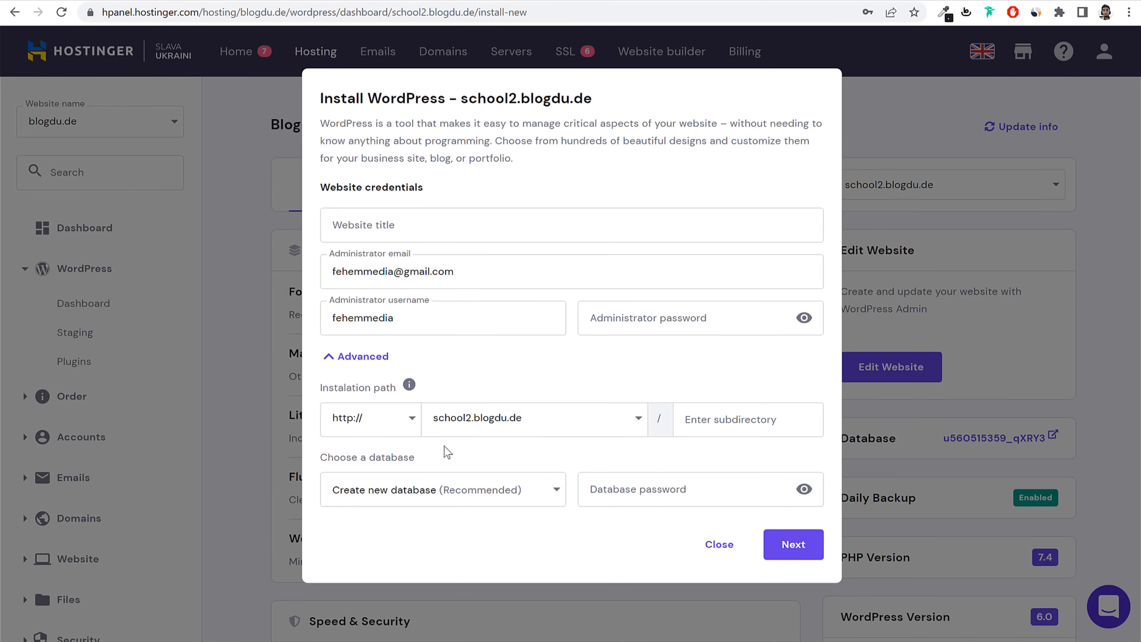
click(475, 417)
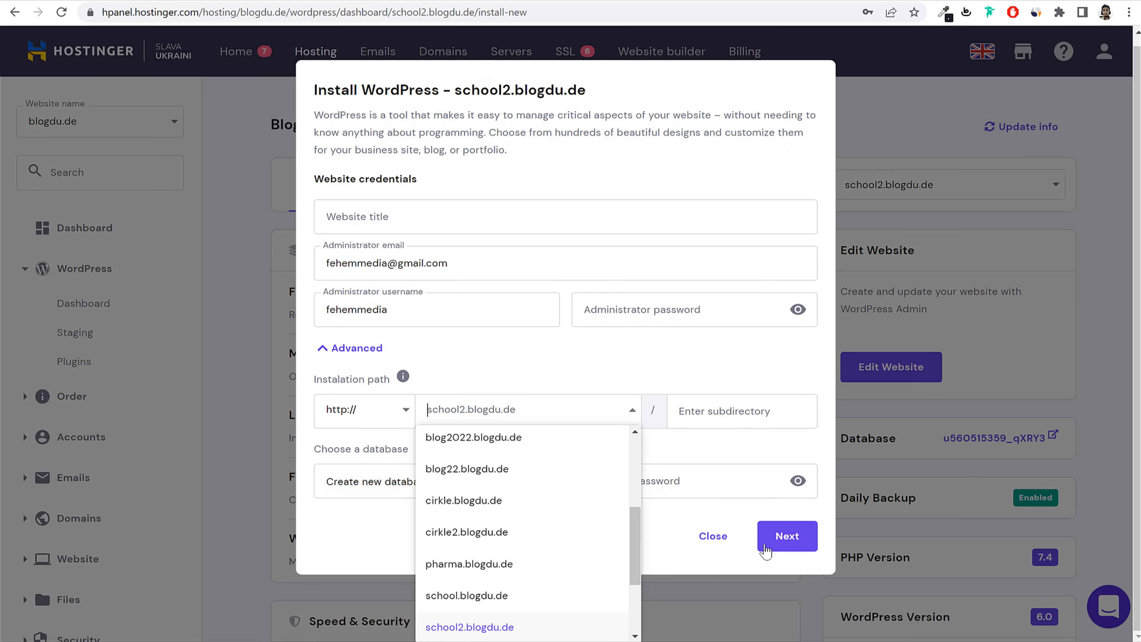
click(714, 537)
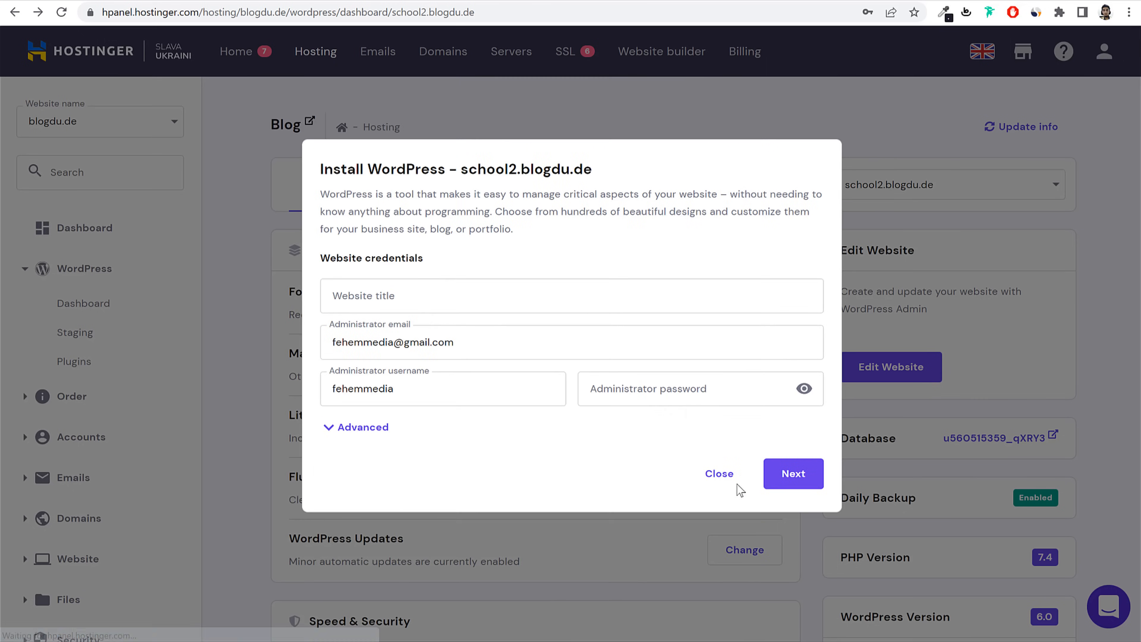
Step: Review the LiteSpeed setting and the SSL Certificate still awaiting setup
scroll(855, 489, down, 3)
scroll(856, 487, up, 6)
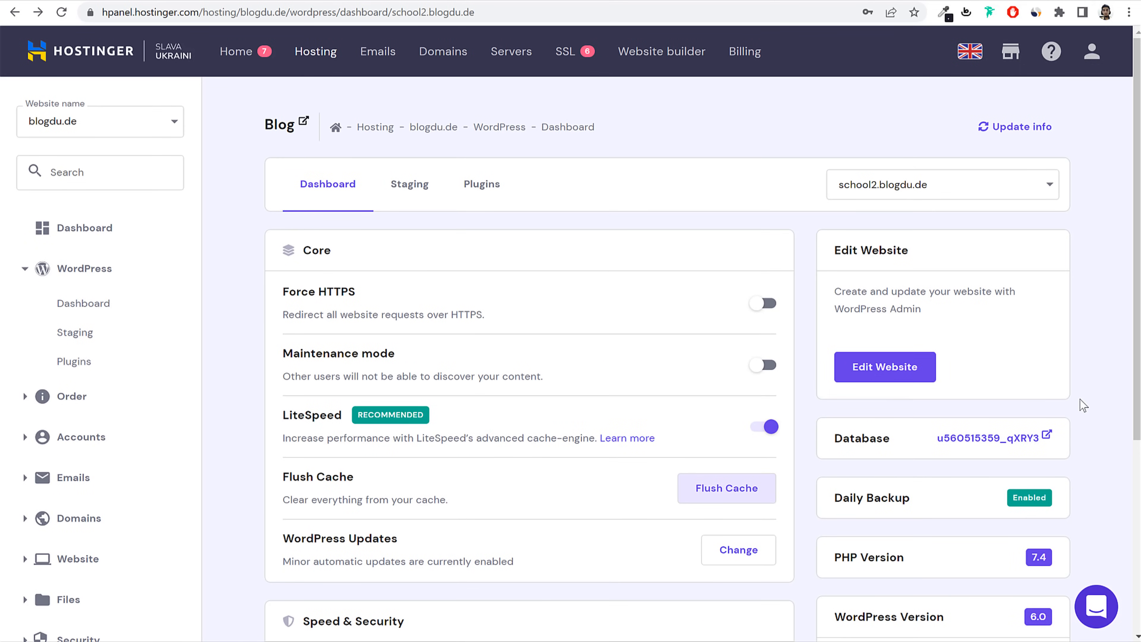
scroll(1083, 404, down, 5)
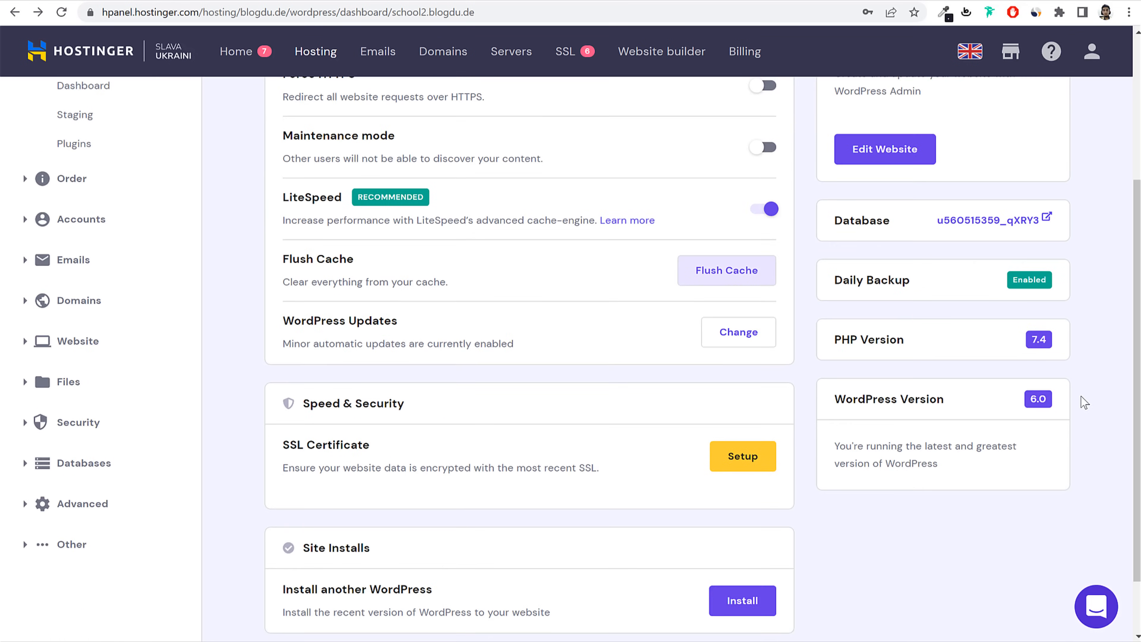
drag(279, 199, 341, 198)
click(358, 201)
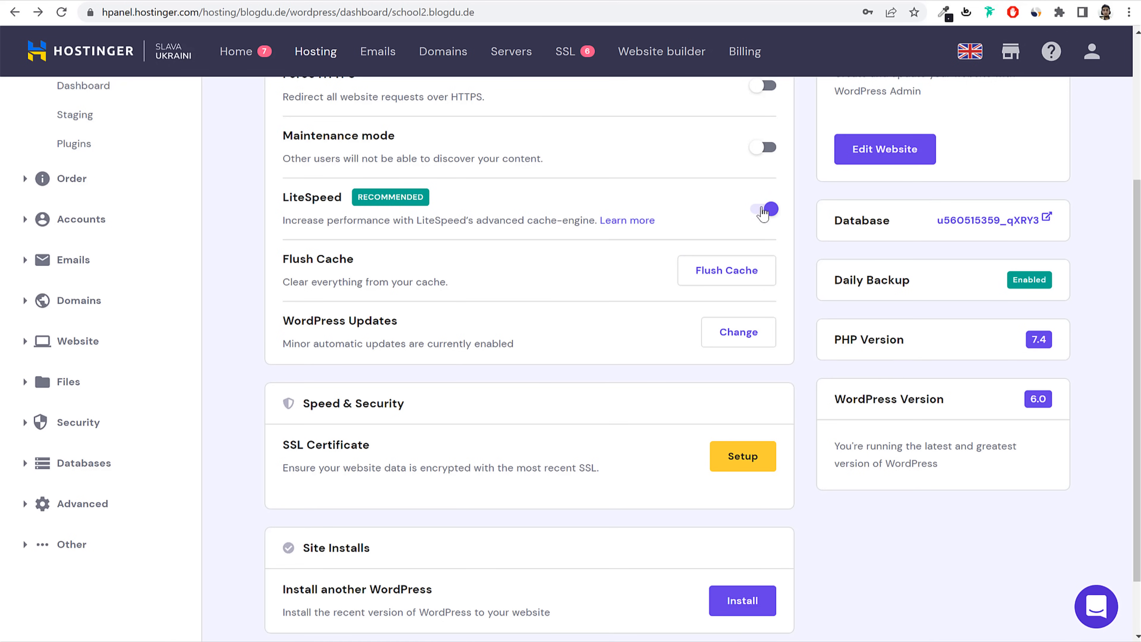
scroll(801, 263, down, 2)
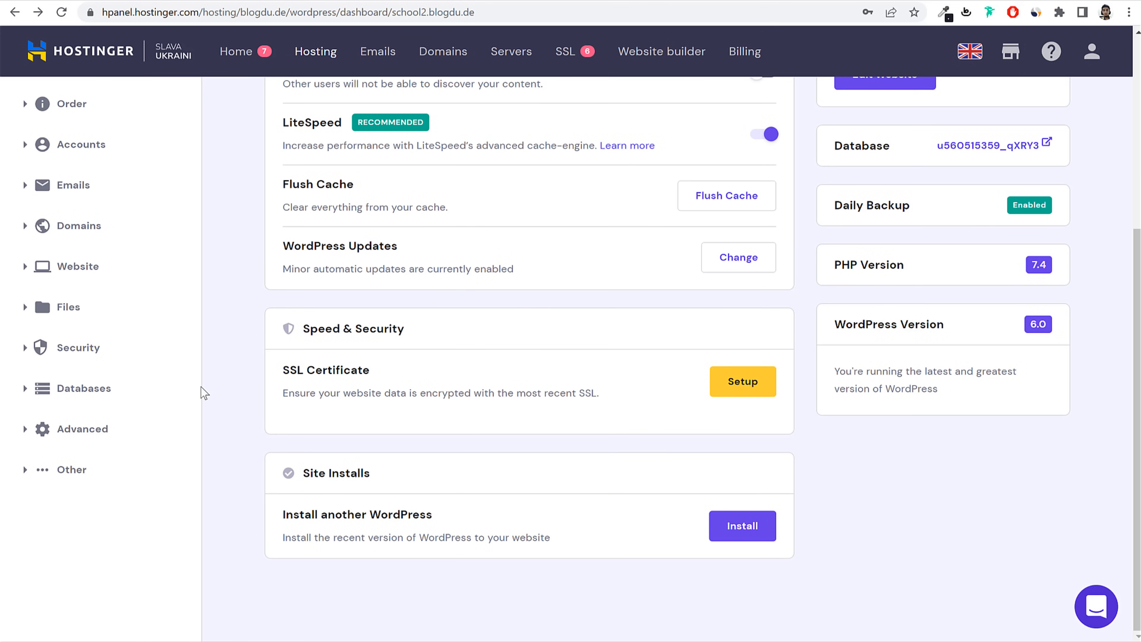
drag(283, 377, 377, 375)
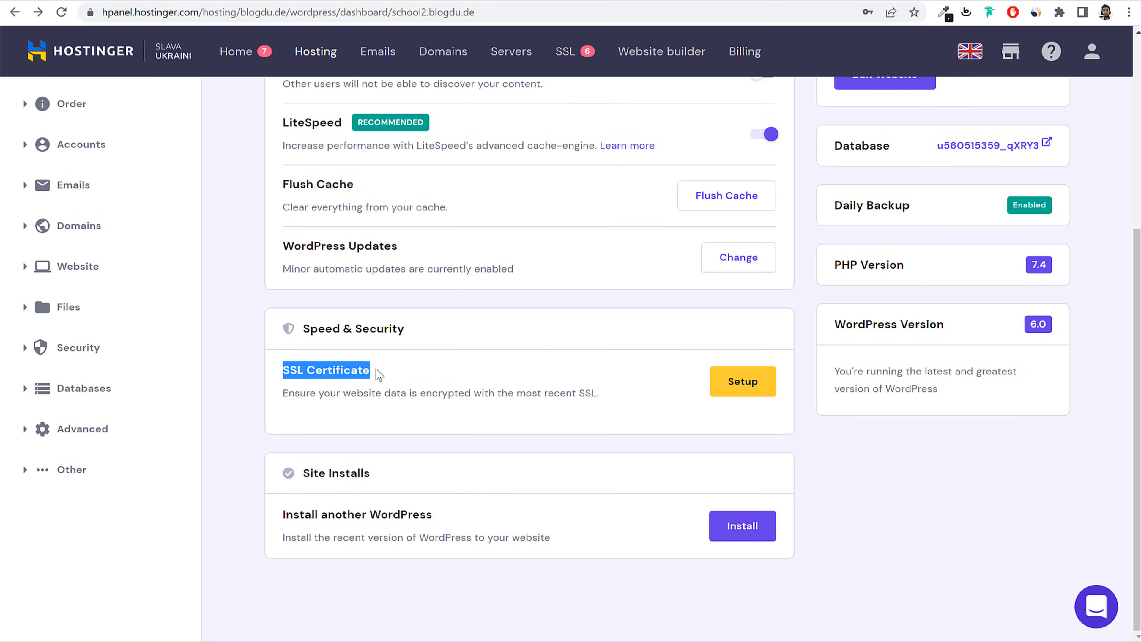
Step: Install an SSL certificate for school2.blogdu.de and dismiss the notice
click(751, 391)
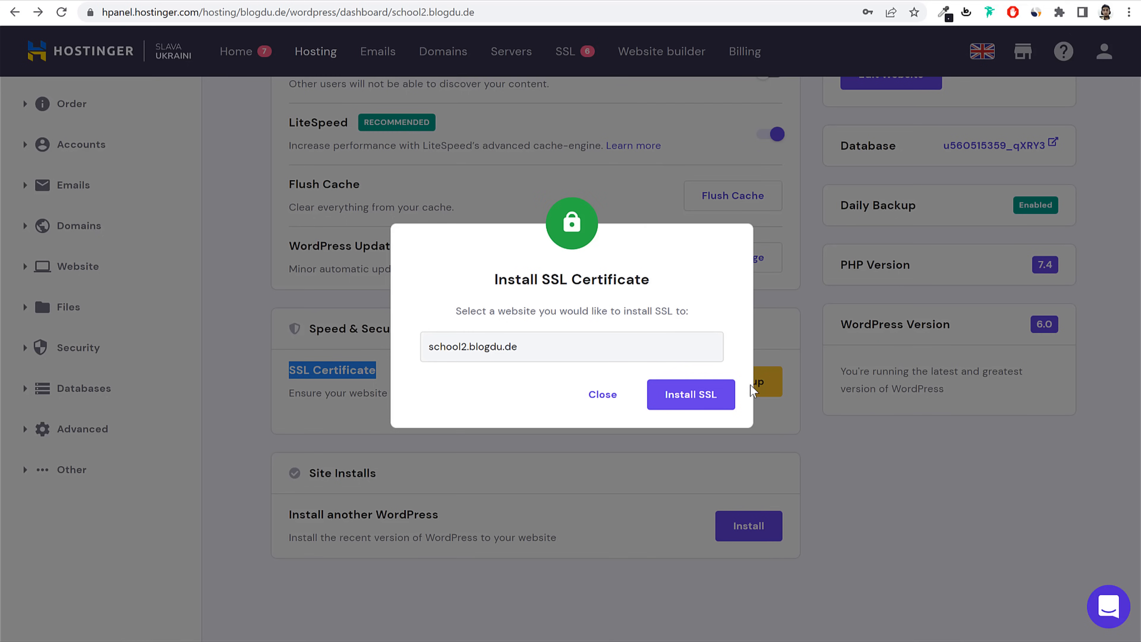
click(721, 398)
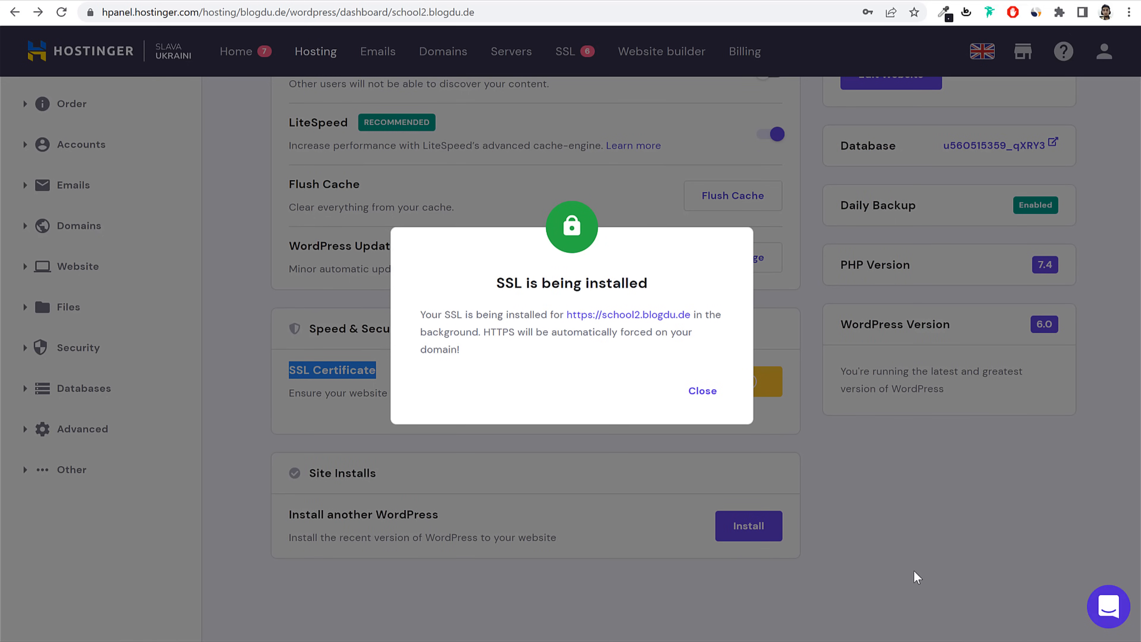
click(702, 391)
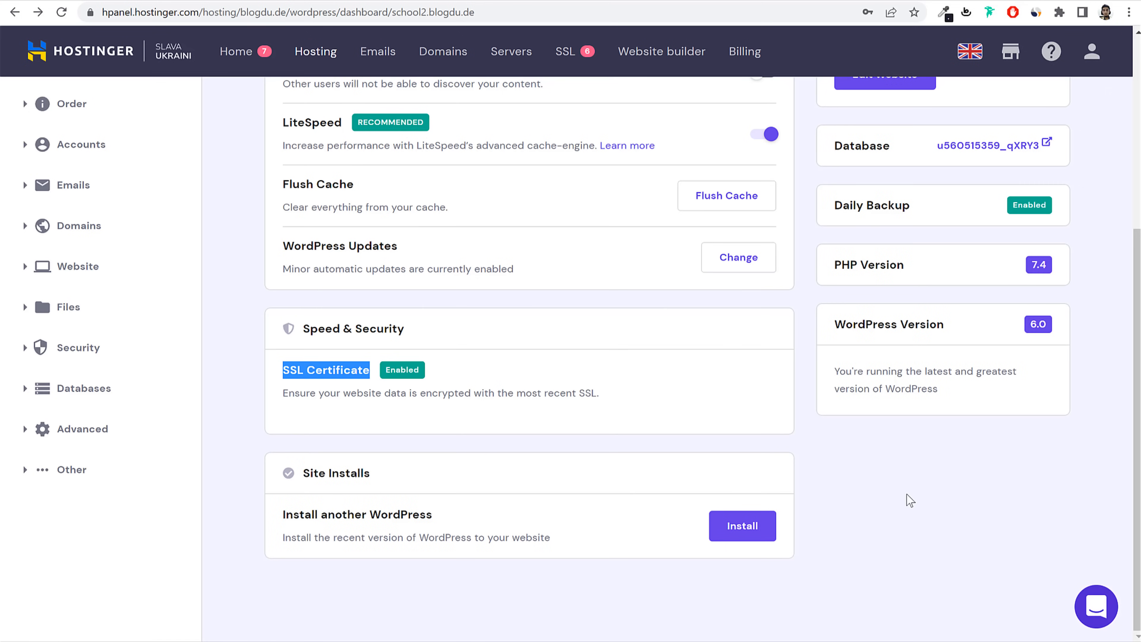
click(399, 382)
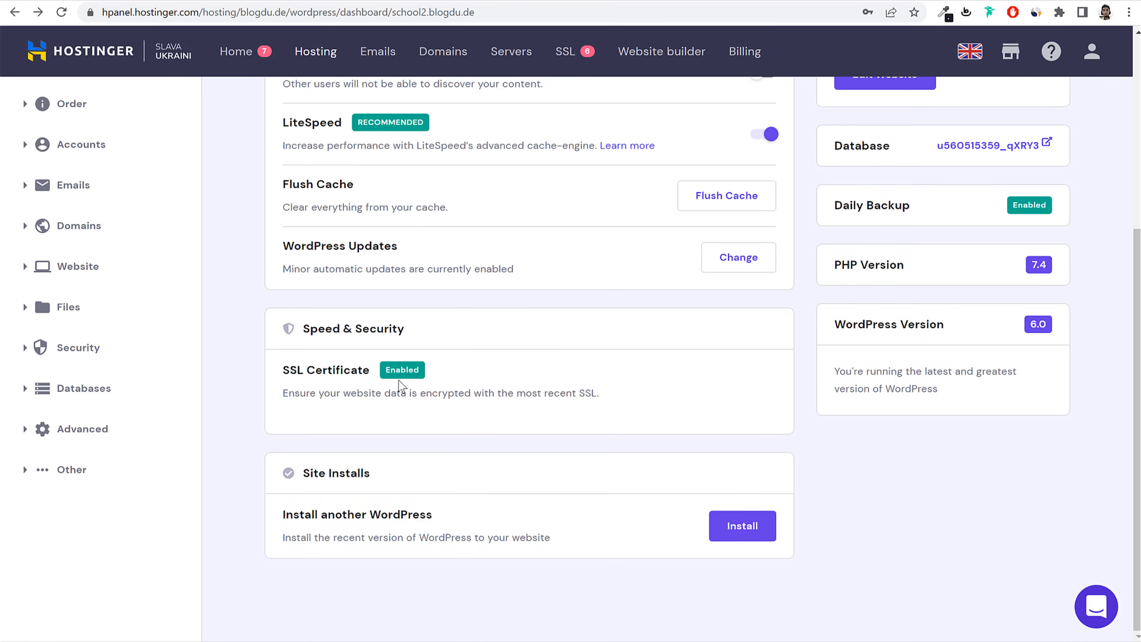
Step: Confirm that Force HTTPS is switched on in the Core settings
scroll(525, 432, up, 5)
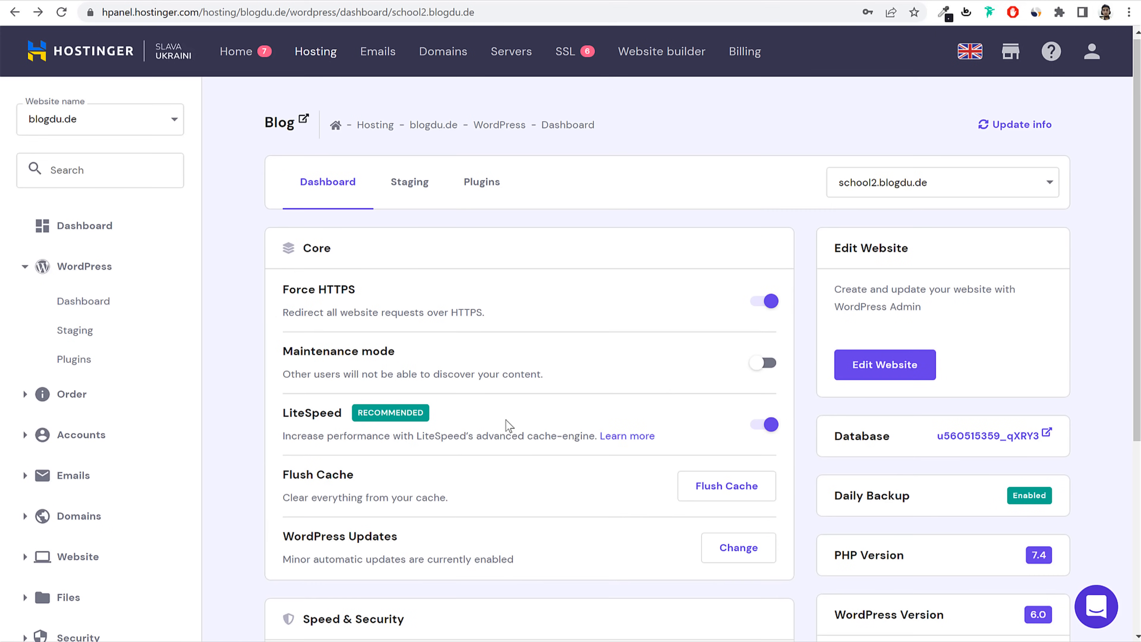
drag(275, 305, 374, 300)
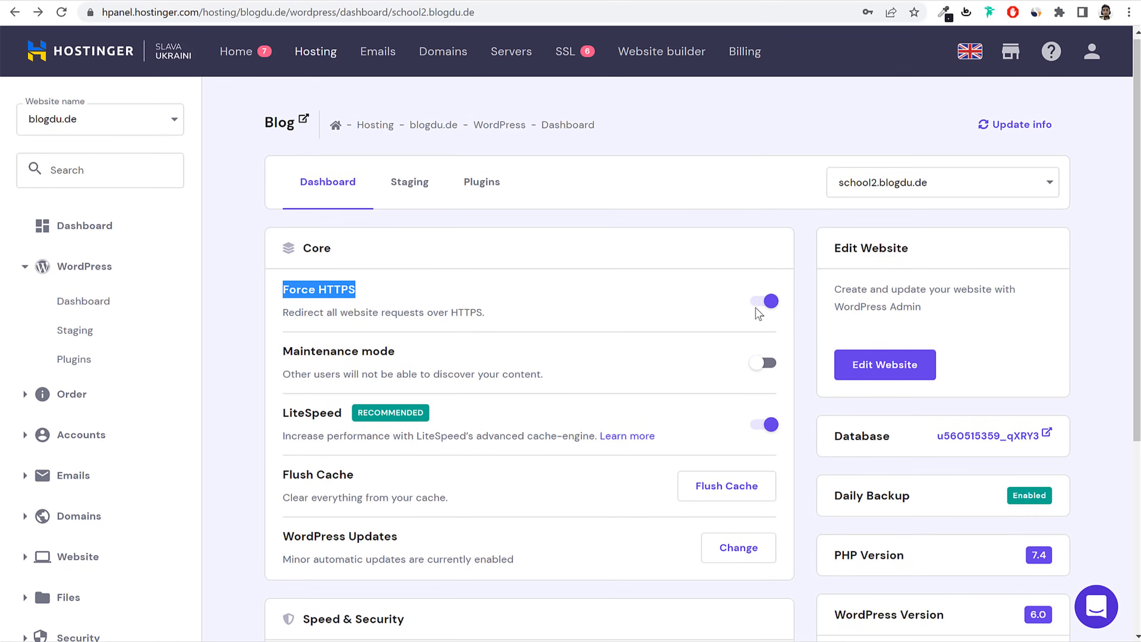
click(664, 320)
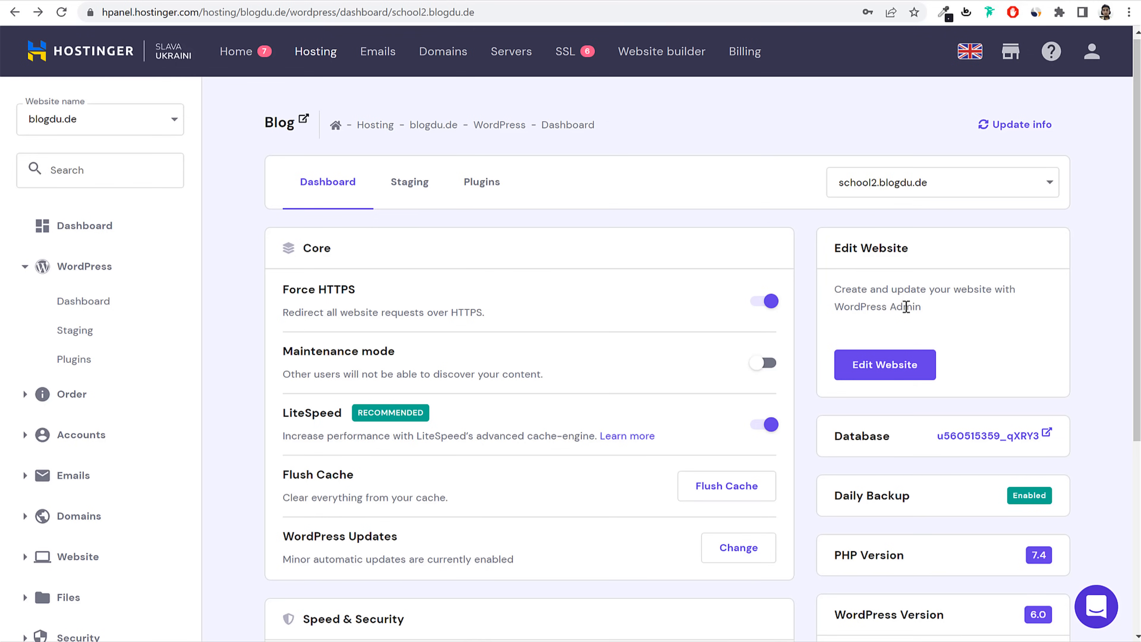
Step: Open wp-admin from hPanel, skip the AIOSEO setup wizard, and load the main admin Dashboard
click(884, 371)
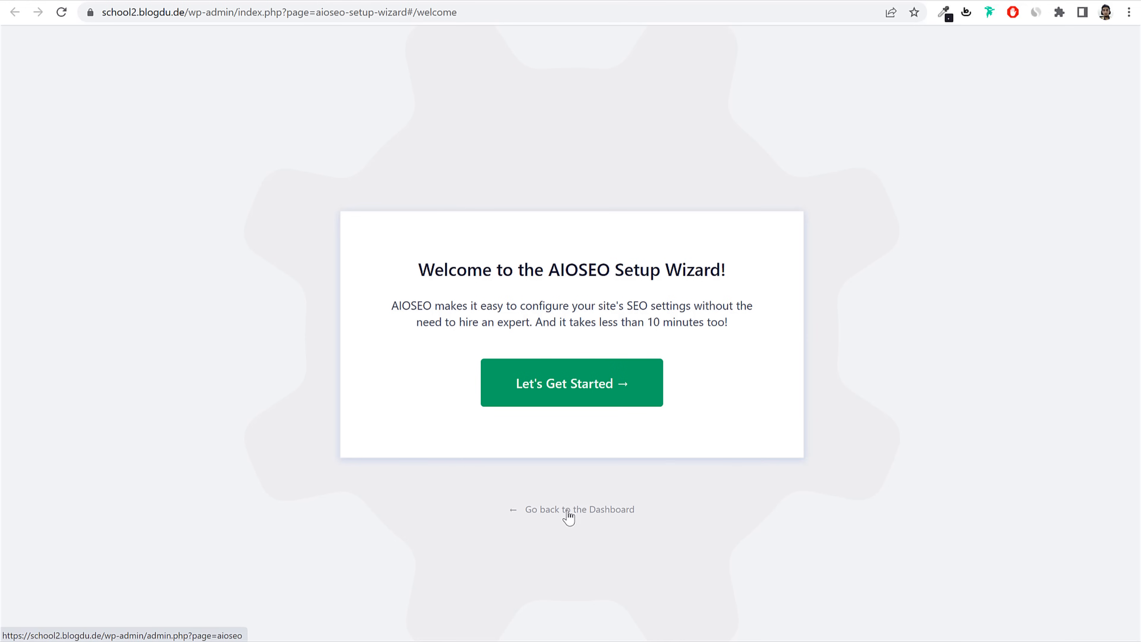
drag(515, 505, 568, 509)
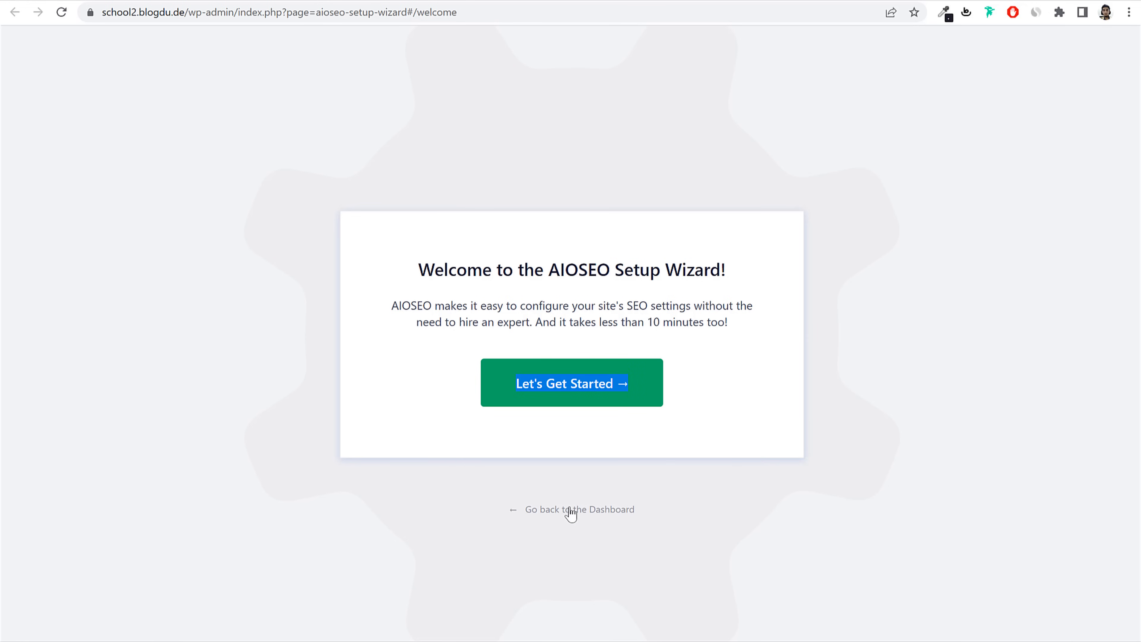
click(575, 509)
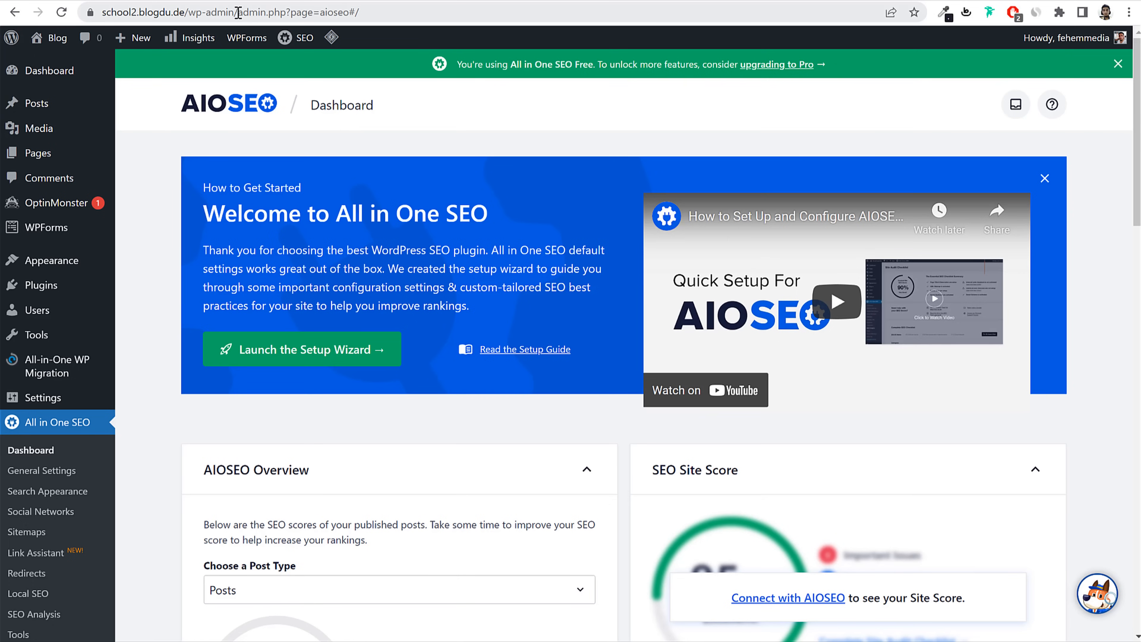
drag(238, 12, 602, 68)
key(BackSpace)
key(Return)
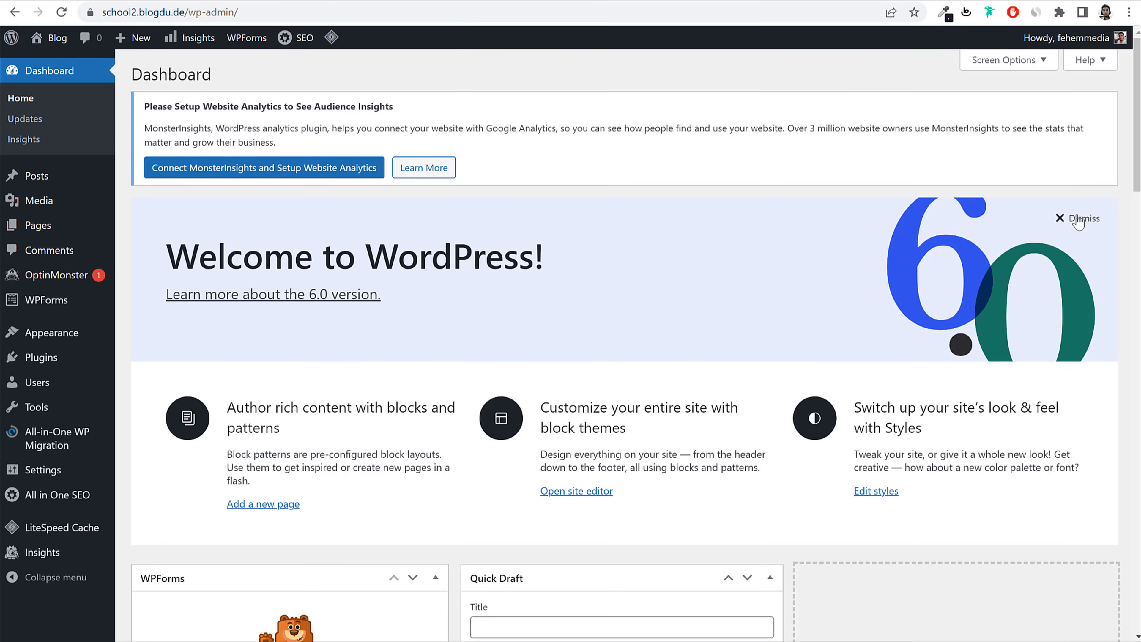
scroll(744, 356, down, 10)
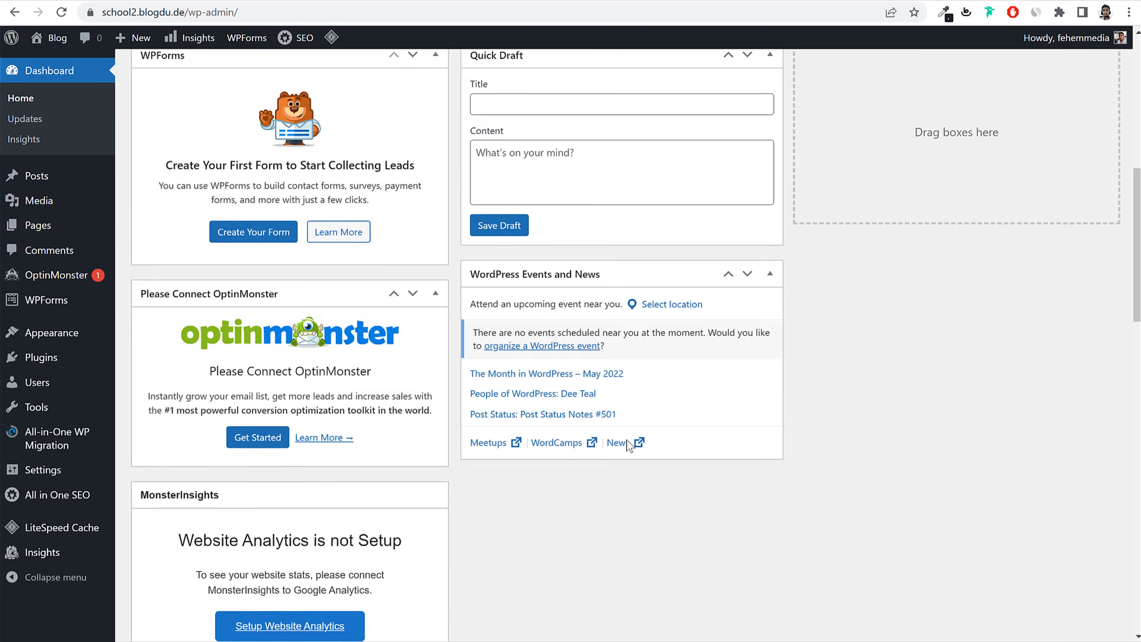
scroll(625, 439, down, 7)
scroll(625, 439, up, 17)
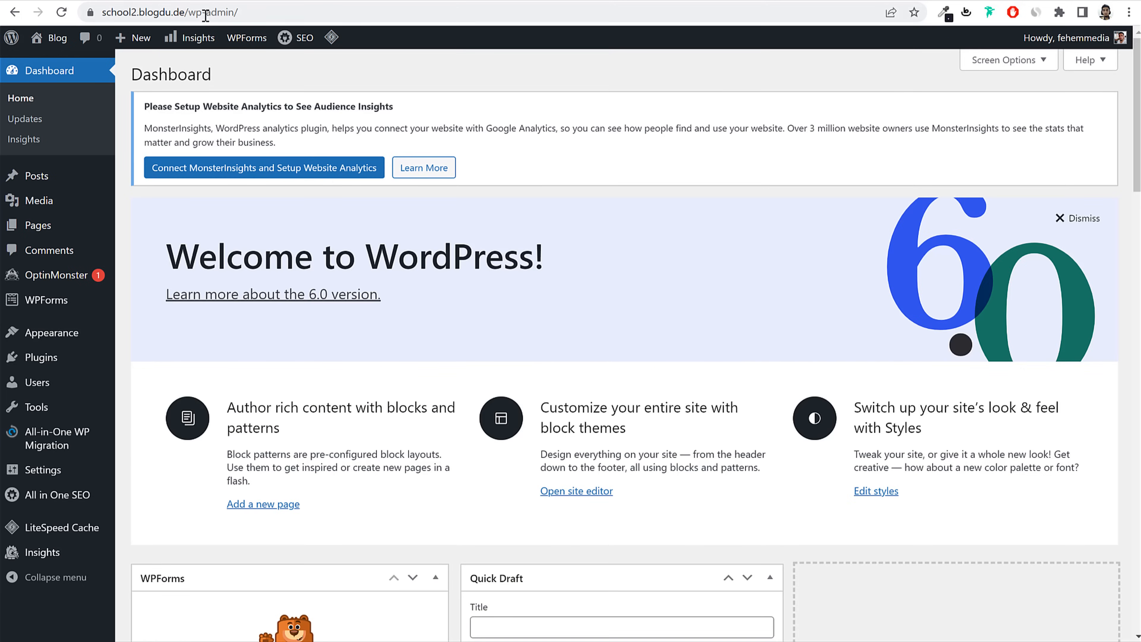
click(205, 16)
click(205, 16)
drag(217, 15, 315, 15)
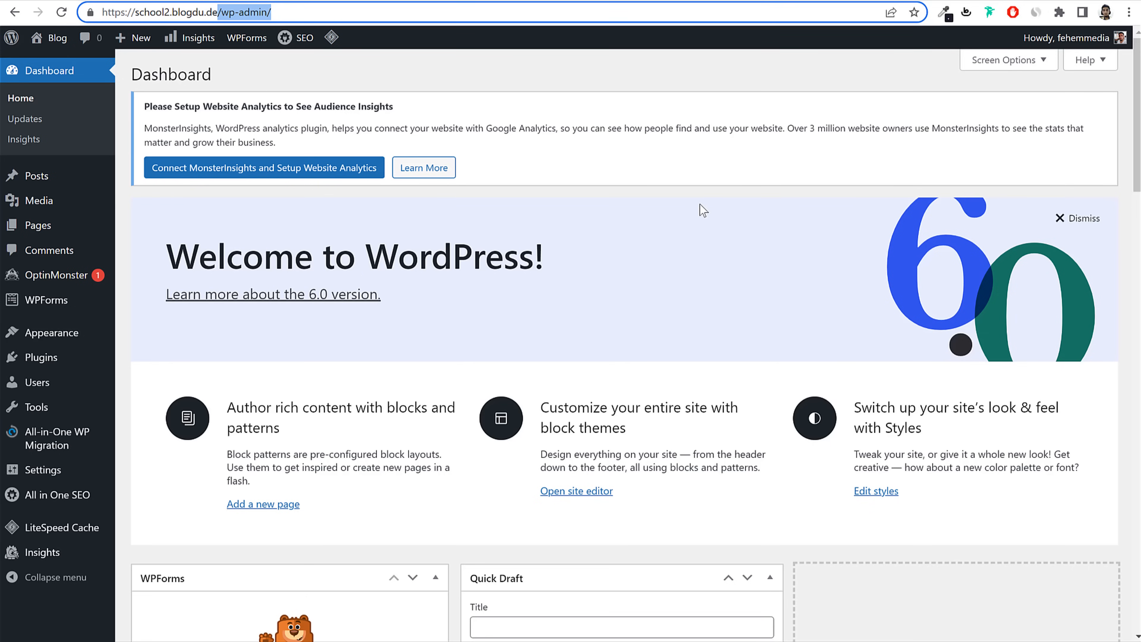
click(279, 1)
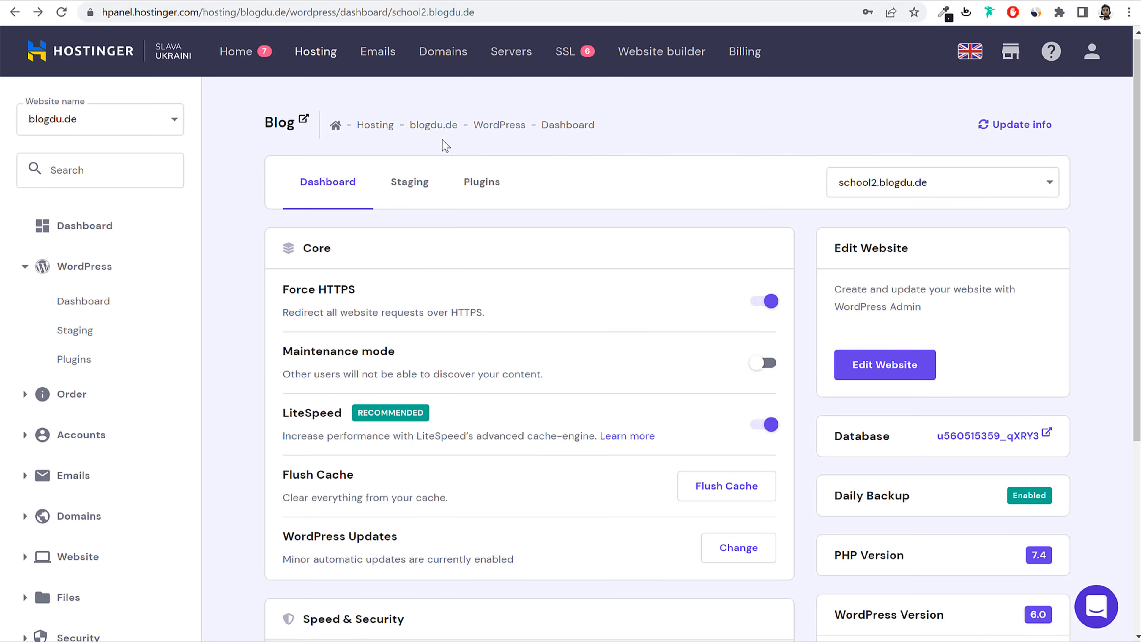
click(867, 376)
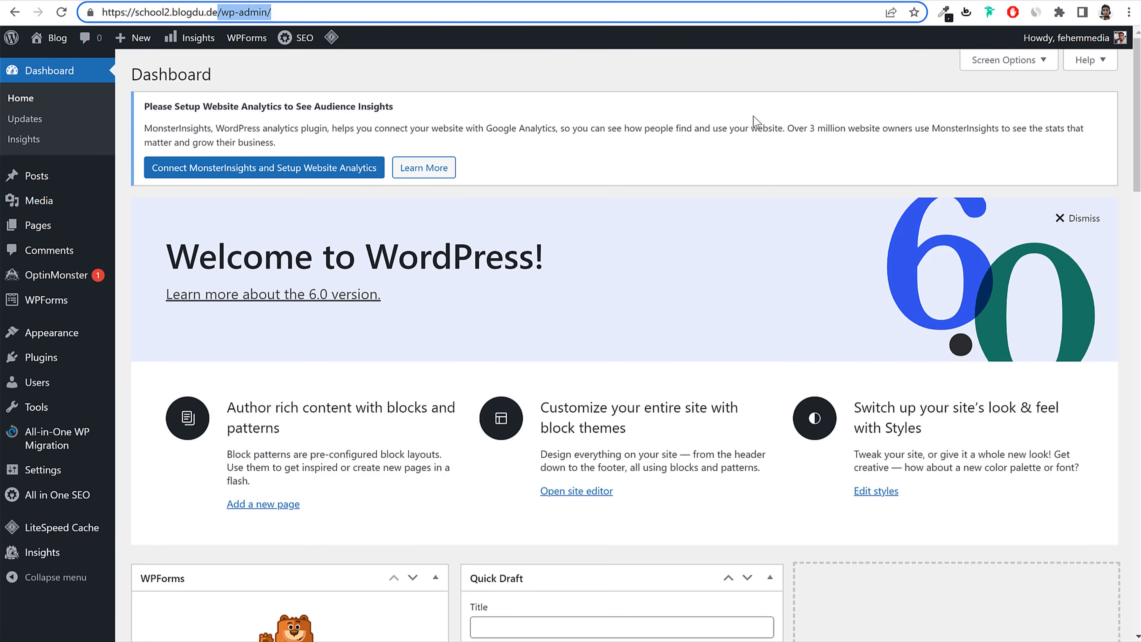
scroll(763, 275, down, 12)
scroll(746, 300, up, 6)
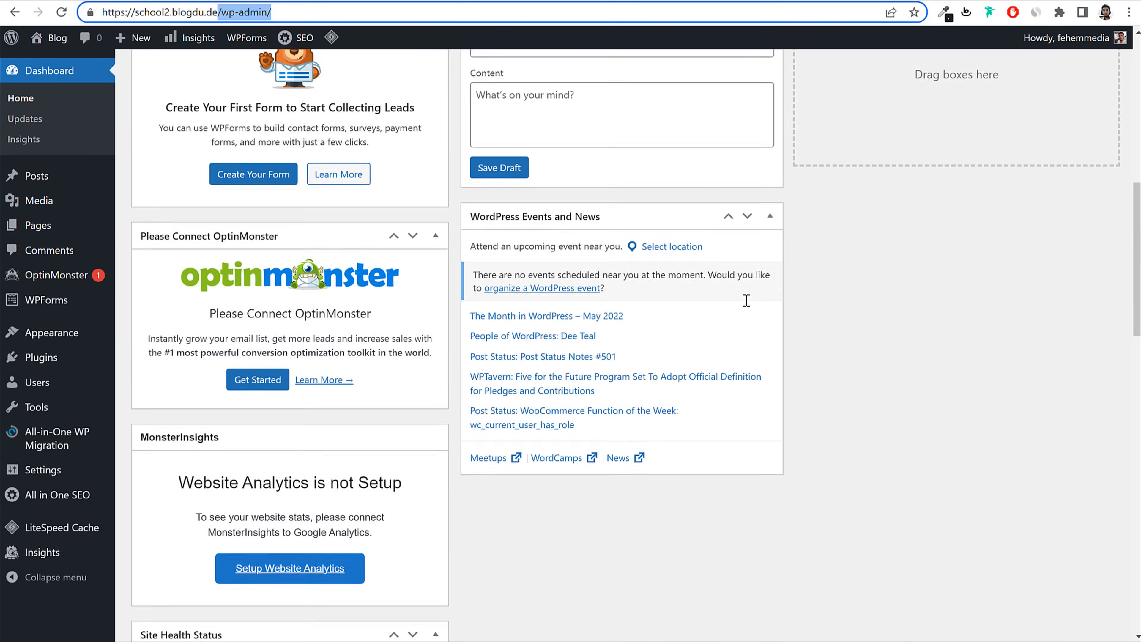
scroll(746, 300, up, 4)
scroll(891, 347, down, 12)
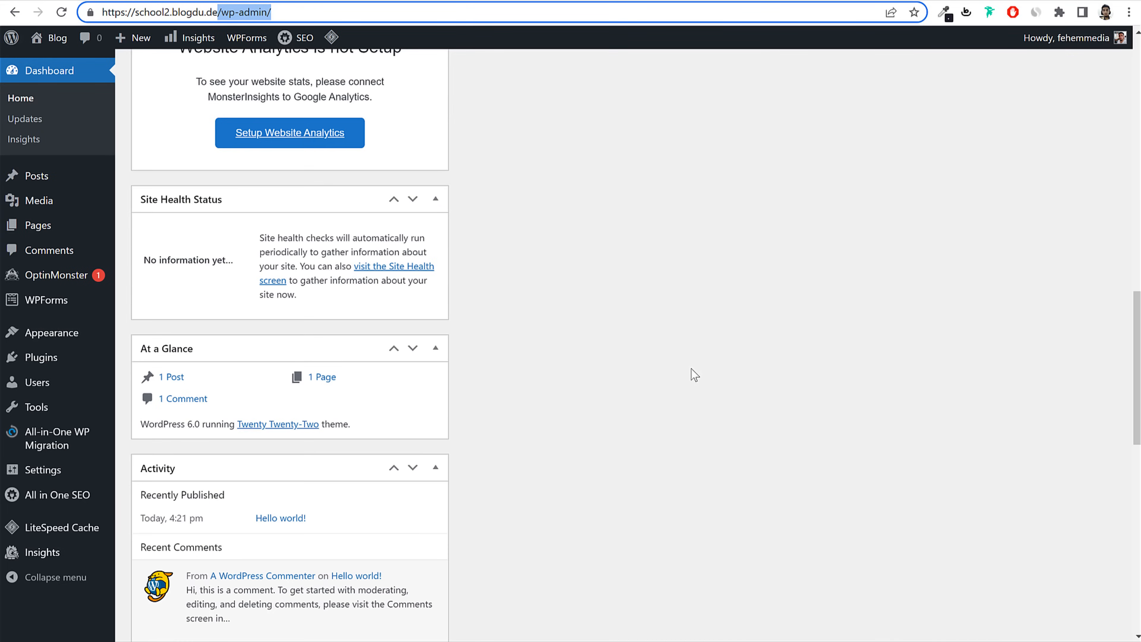
scroll(694, 375, down, 8)
scroll(694, 375, up, 1)
scroll(694, 375, down, 6)
scroll(701, 371, up, 20)
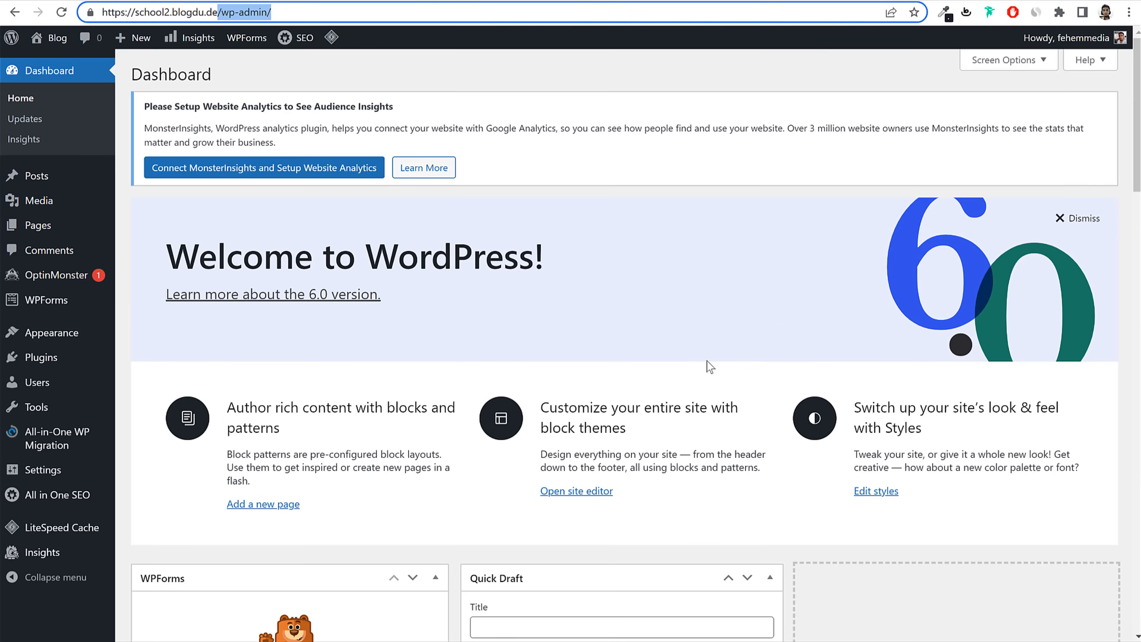
Step: Hide the Welcome panel plus WPForms, OptinMonster, MonsterInsights, Site Health, AIOSEO, Quick Draft, Events and other boxes
click(1009, 60)
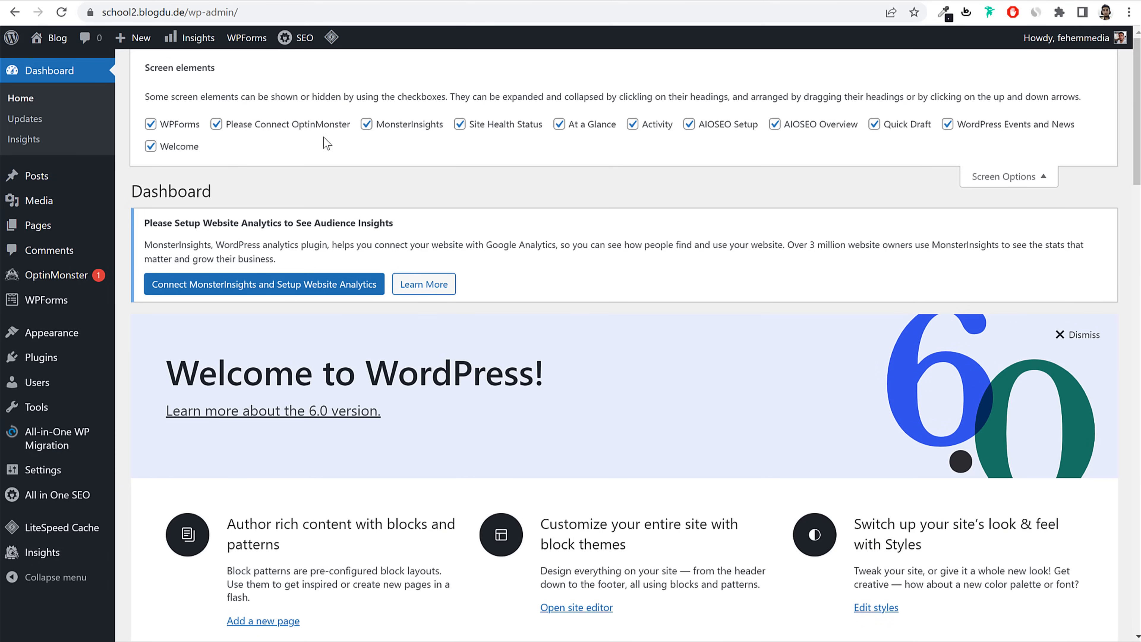
click(194, 146)
click(188, 125)
click(247, 125)
click(409, 125)
click(506, 125)
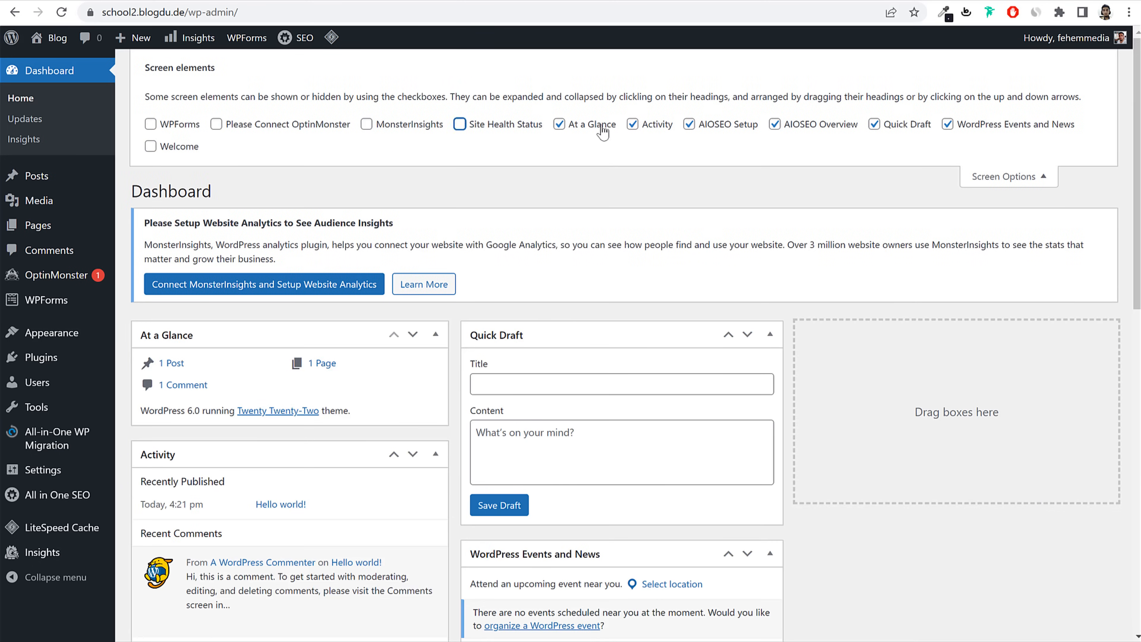
click(593, 125)
click(717, 128)
click(654, 124)
click(784, 124)
click(894, 124)
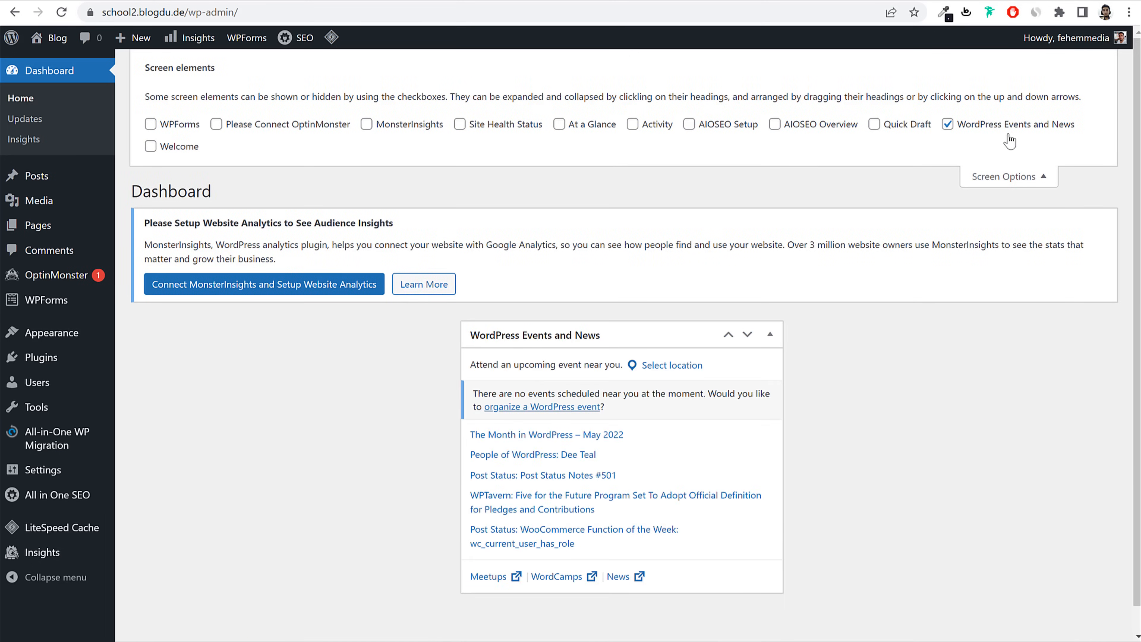
click(965, 124)
click(1016, 176)
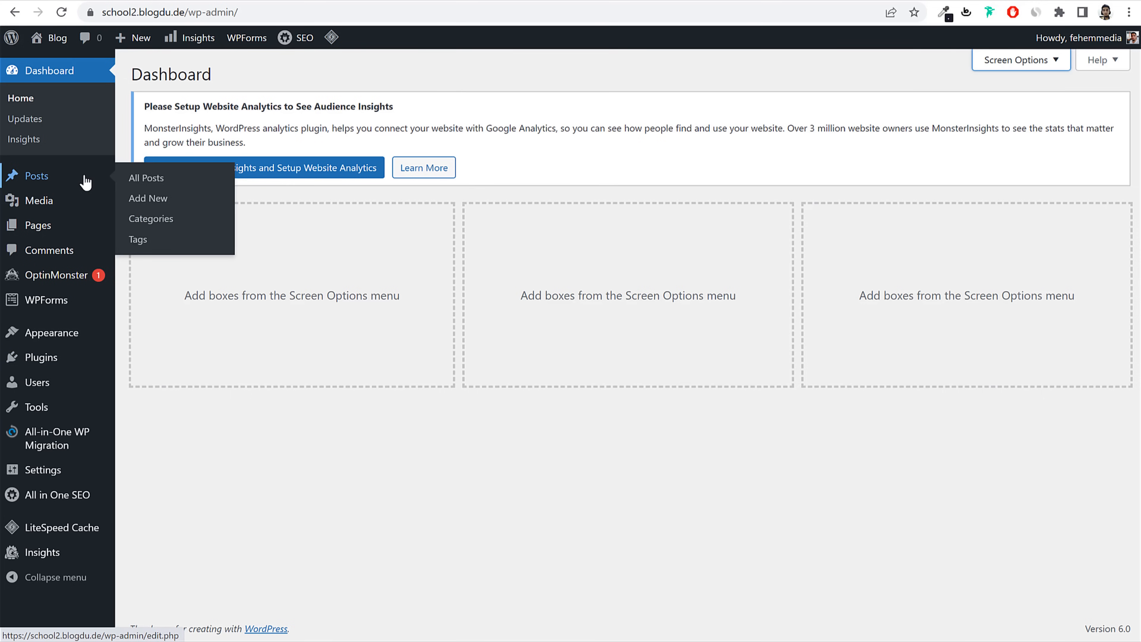
Step: Open the Posts list and compare it with the demo school site's blog page
click(47, 178)
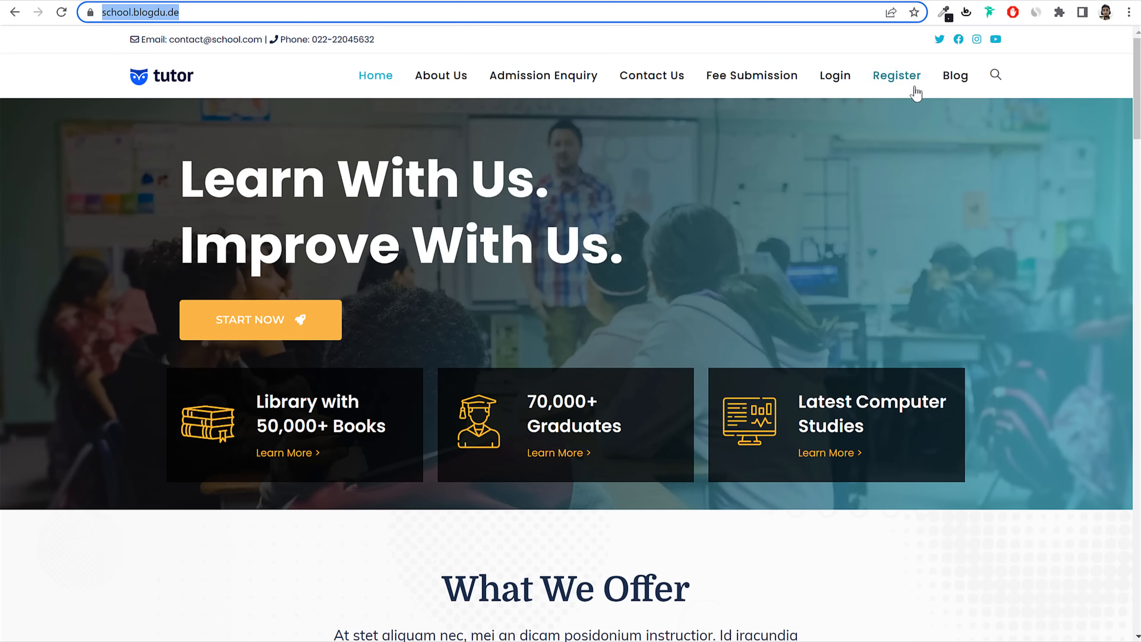
click(959, 80)
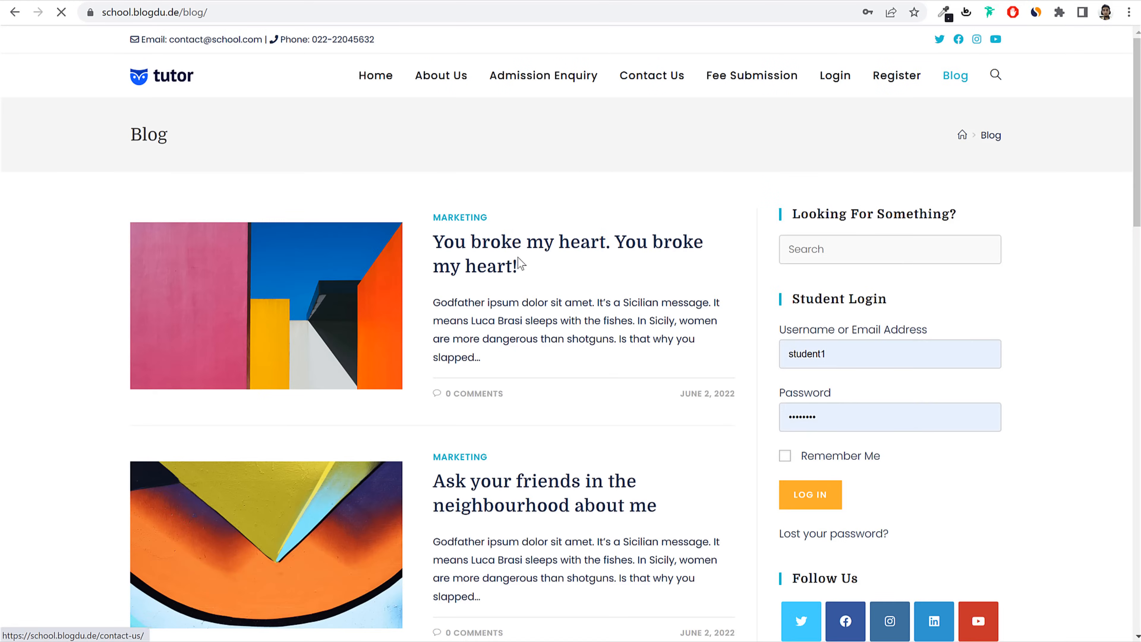
scroll(517, 260, down, 15)
scroll(466, 385, up, 15)
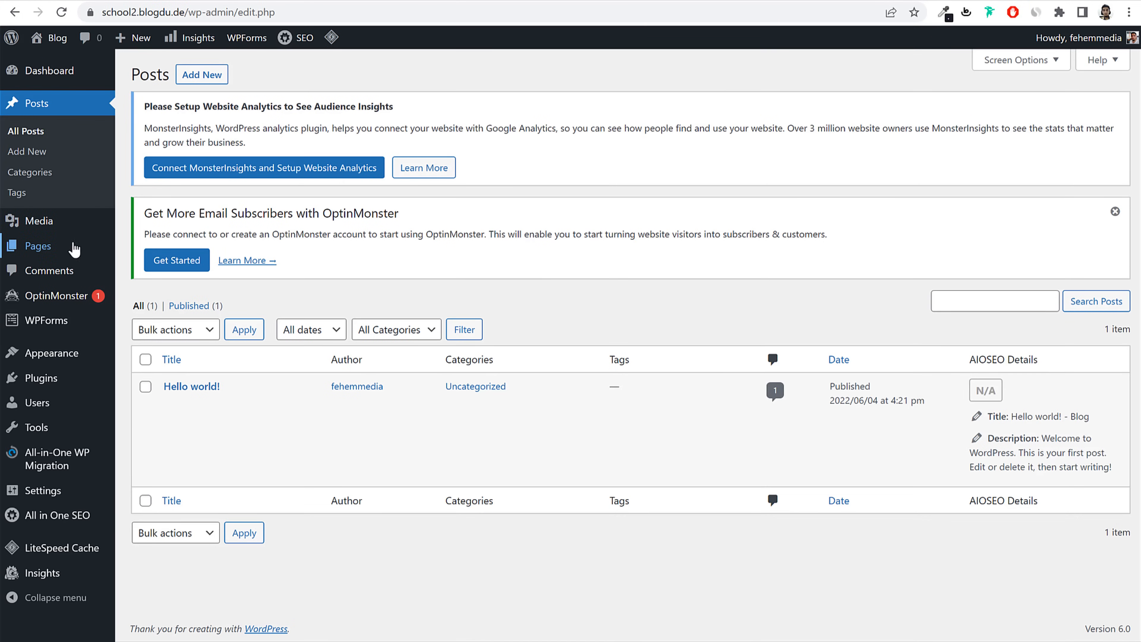
Step: Browse the Media library, the Pages list and the Comments list
click(65, 229)
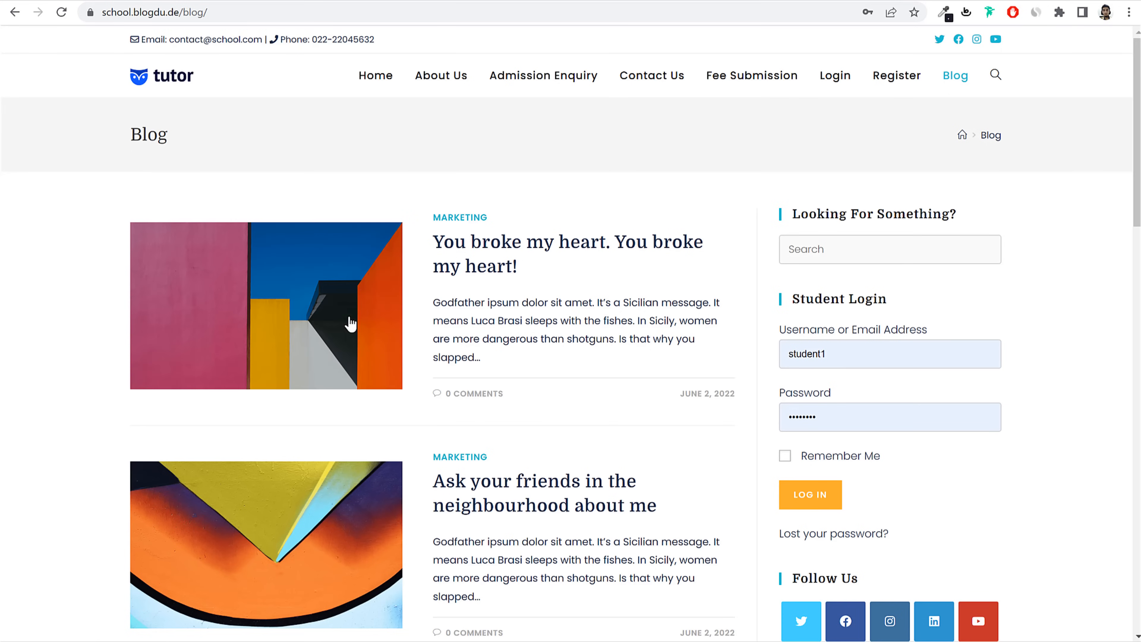
scroll(349, 324, down, 12)
scroll(1004, 443, up, 10)
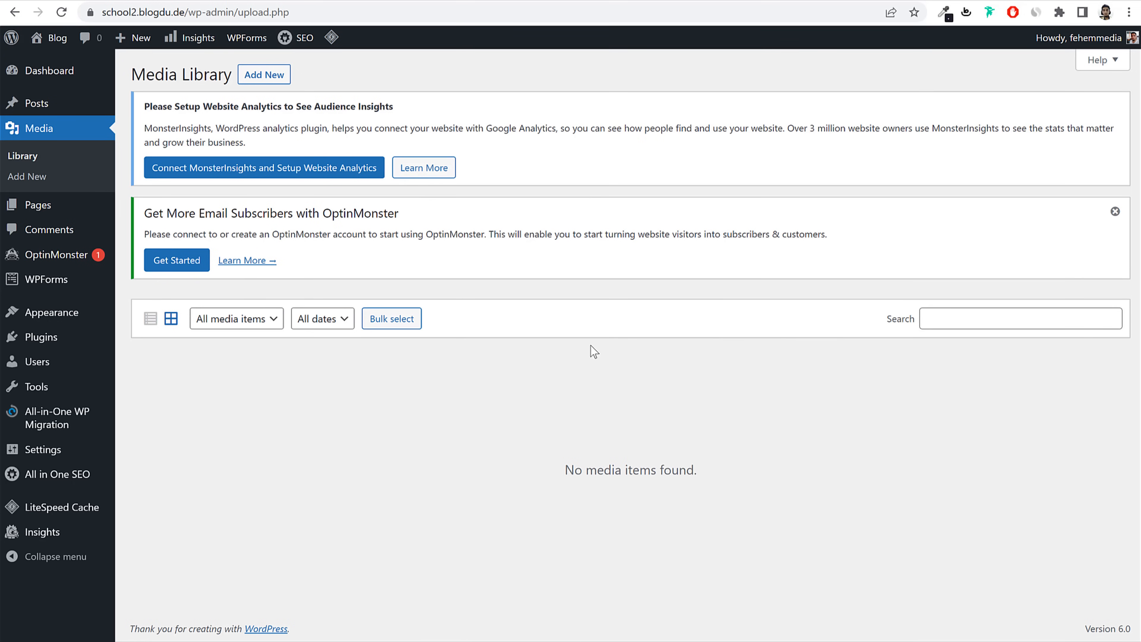
click(65, 208)
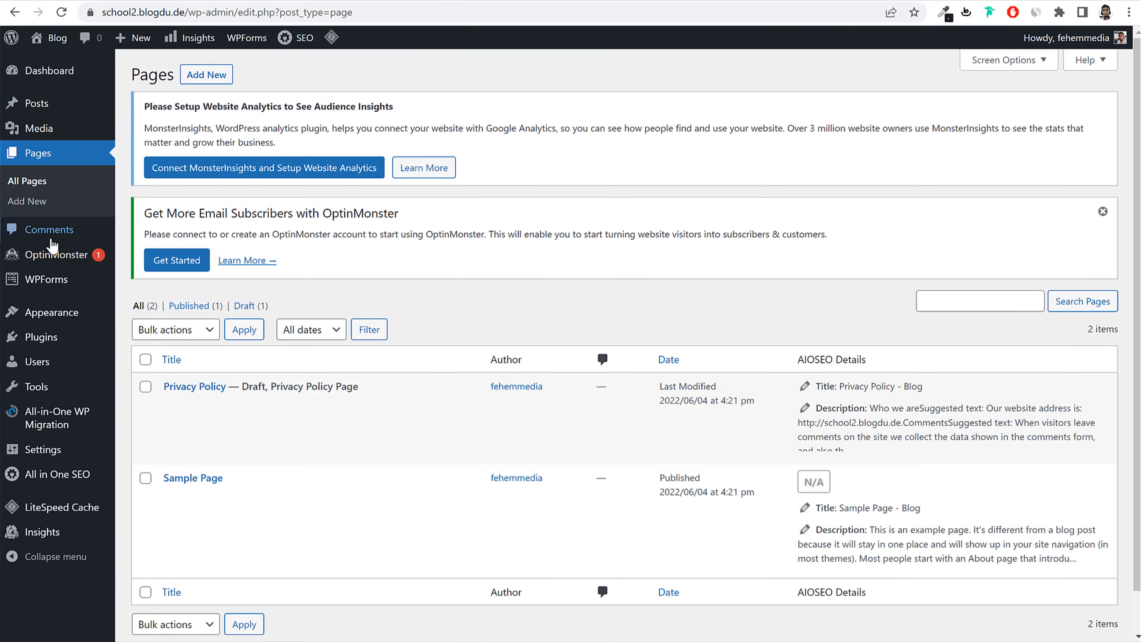
click(50, 243)
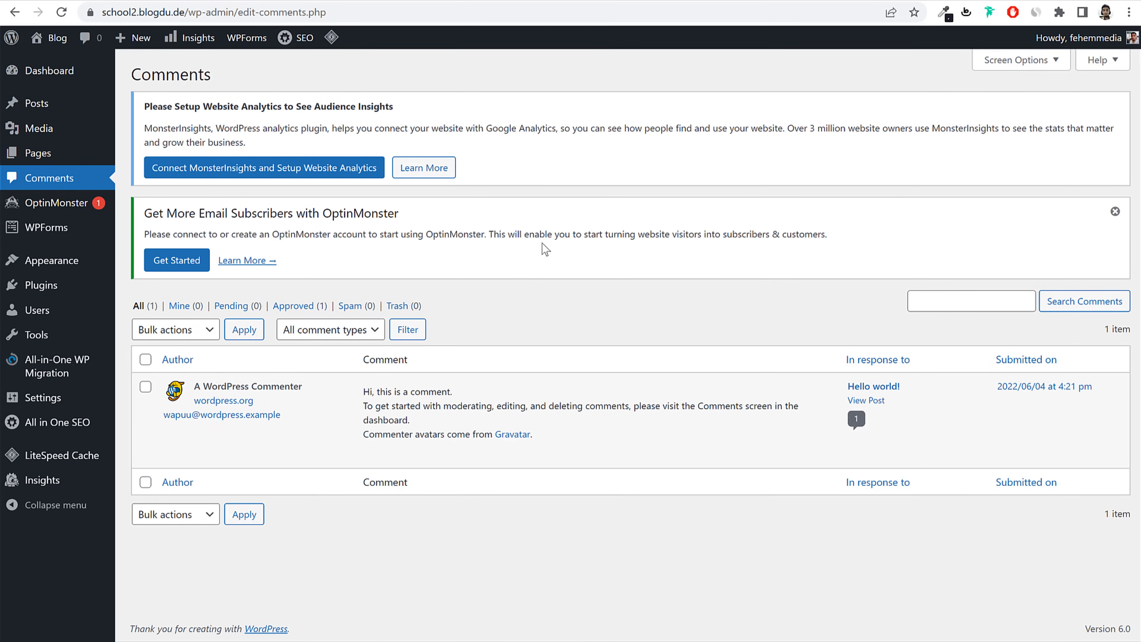
mouse_move(242, 399)
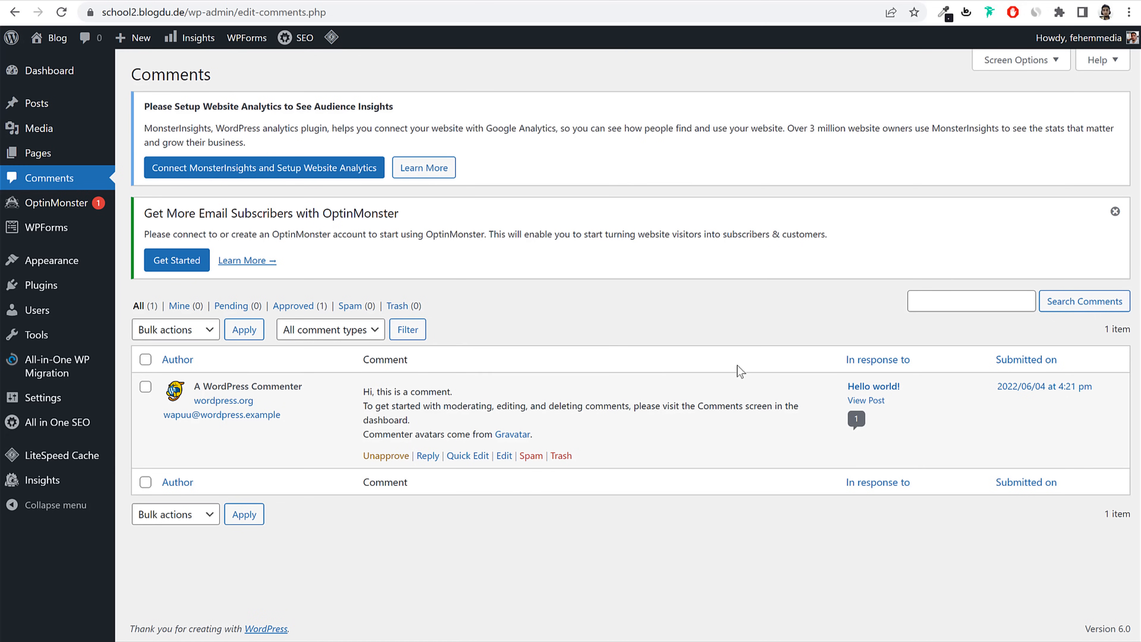
Step: Open the installed themes and view the site front page in a new tab
click(54, 271)
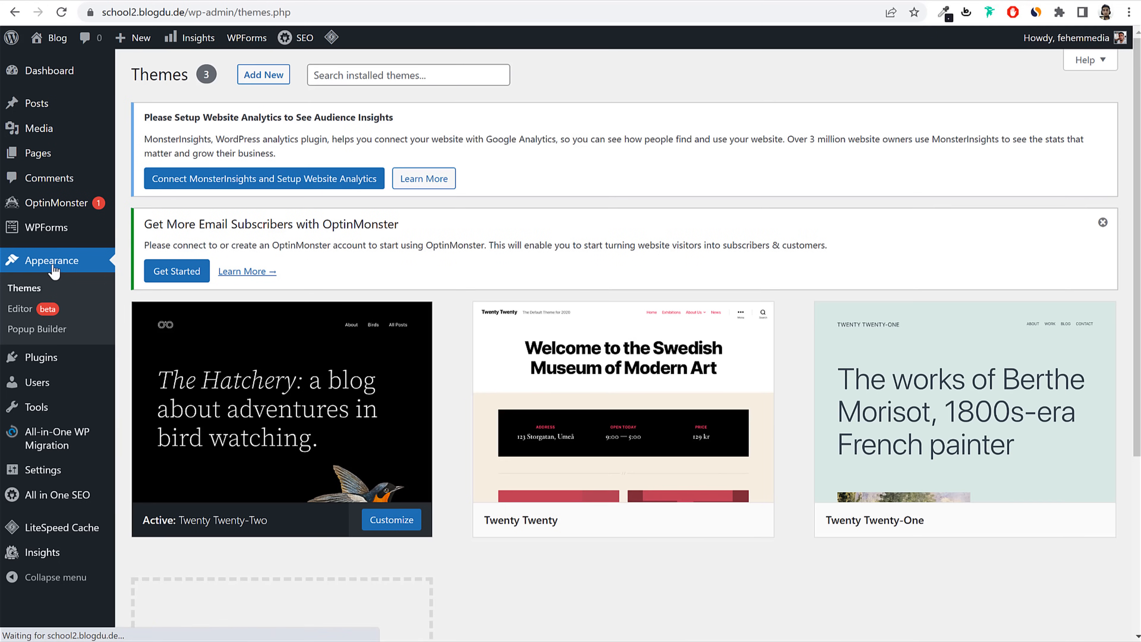
mouse_move(634, 405)
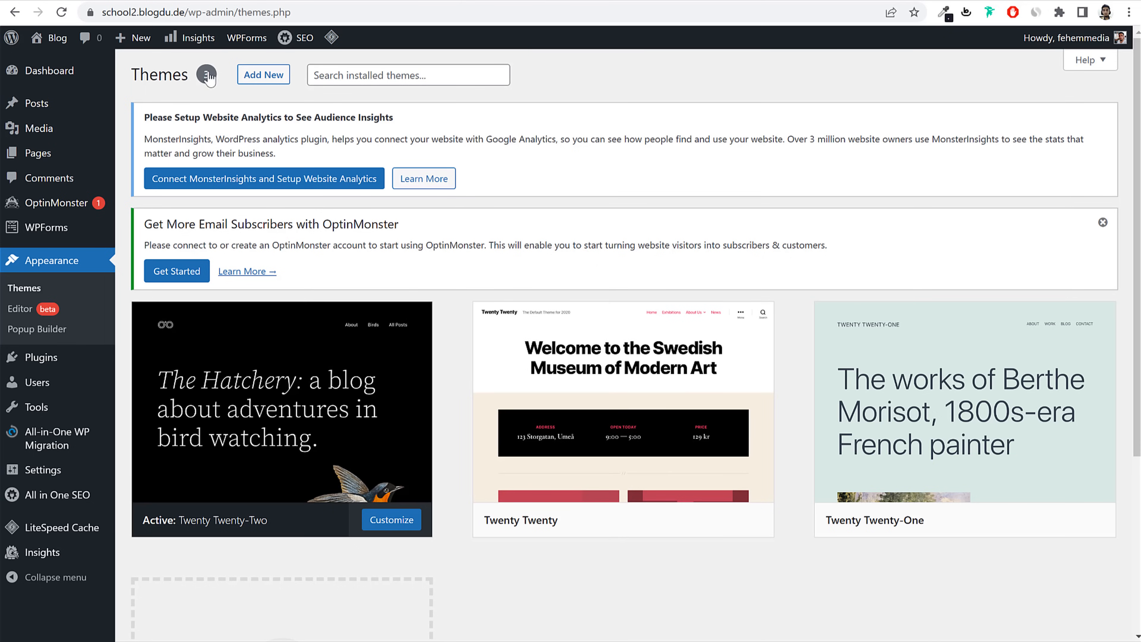
right_click(51, 39)
click(63, 45)
click(442, 2)
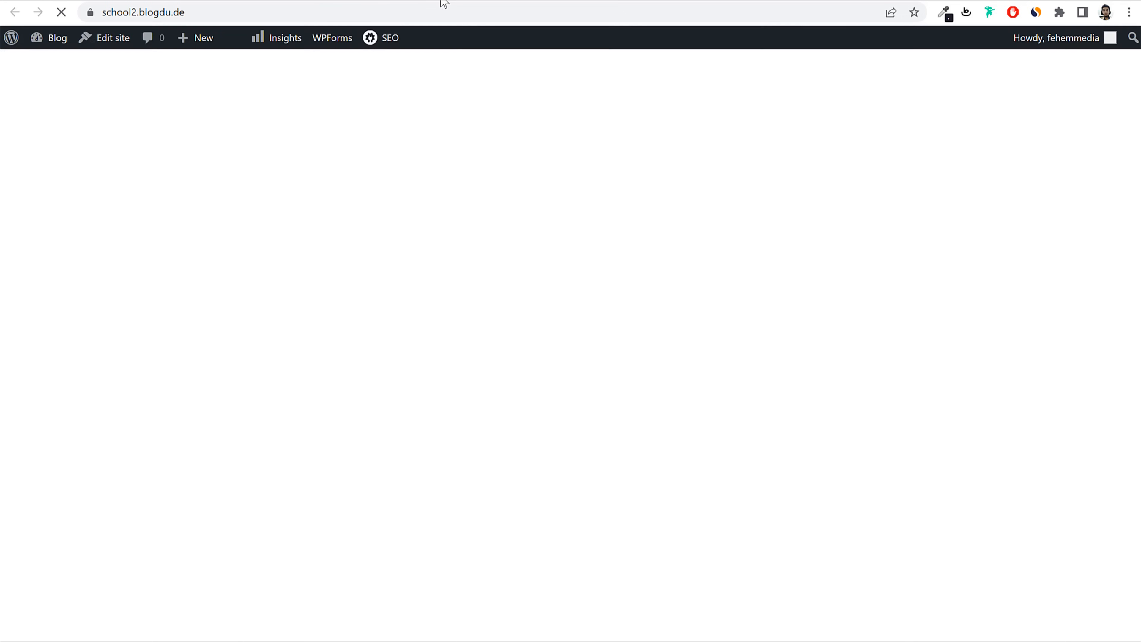
scroll(706, 408, down, 5)
scroll(706, 410, up, 5)
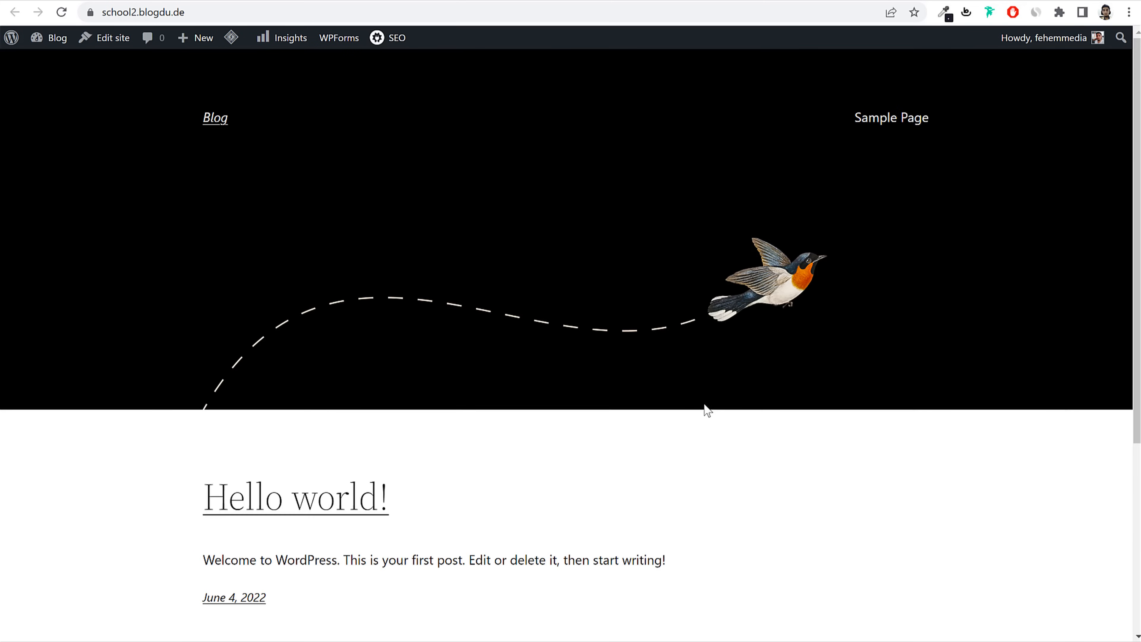
scroll(693, 435, down, 5)
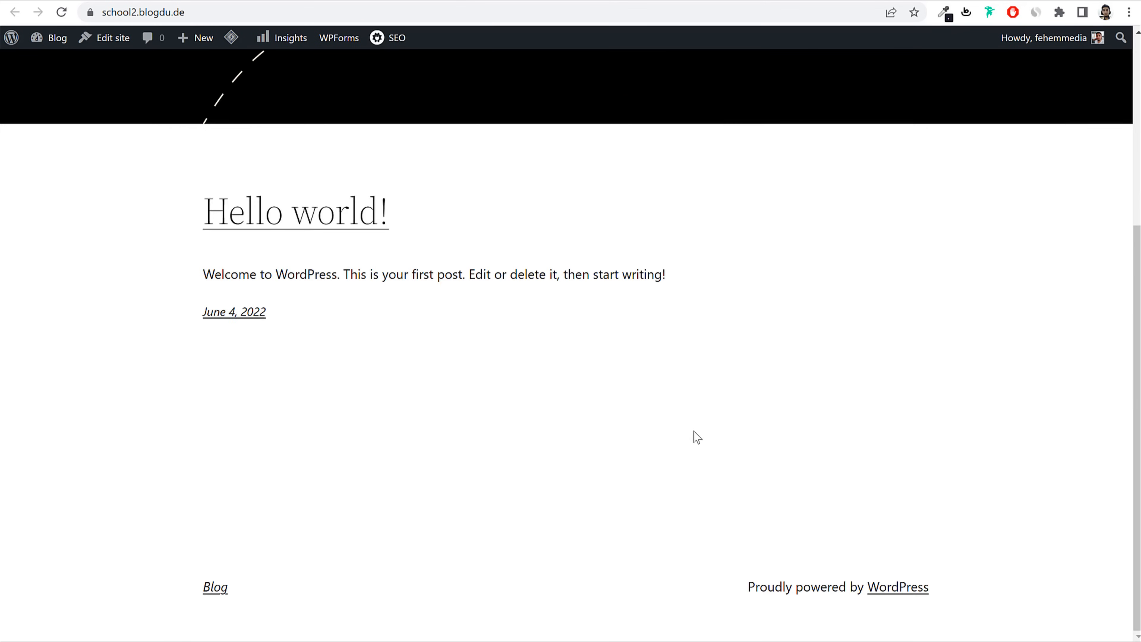
scroll(692, 436, up, 5)
click(284, 4)
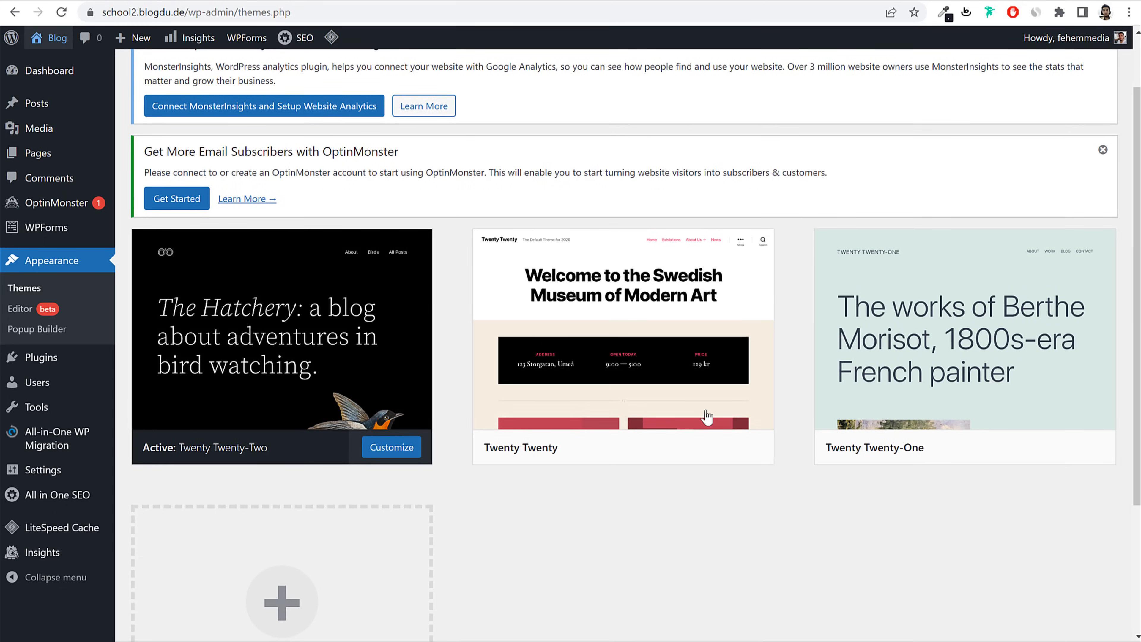
Step: Activate the Twenty Twenty theme and reload the front page to see it applied
click(660, 452)
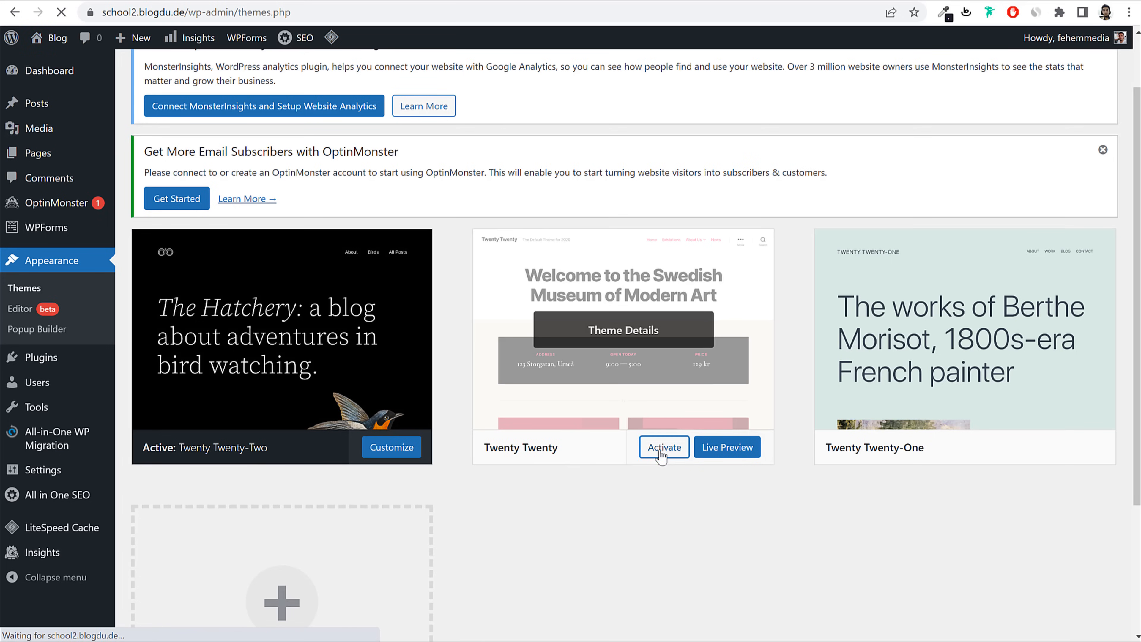
click(451, 1)
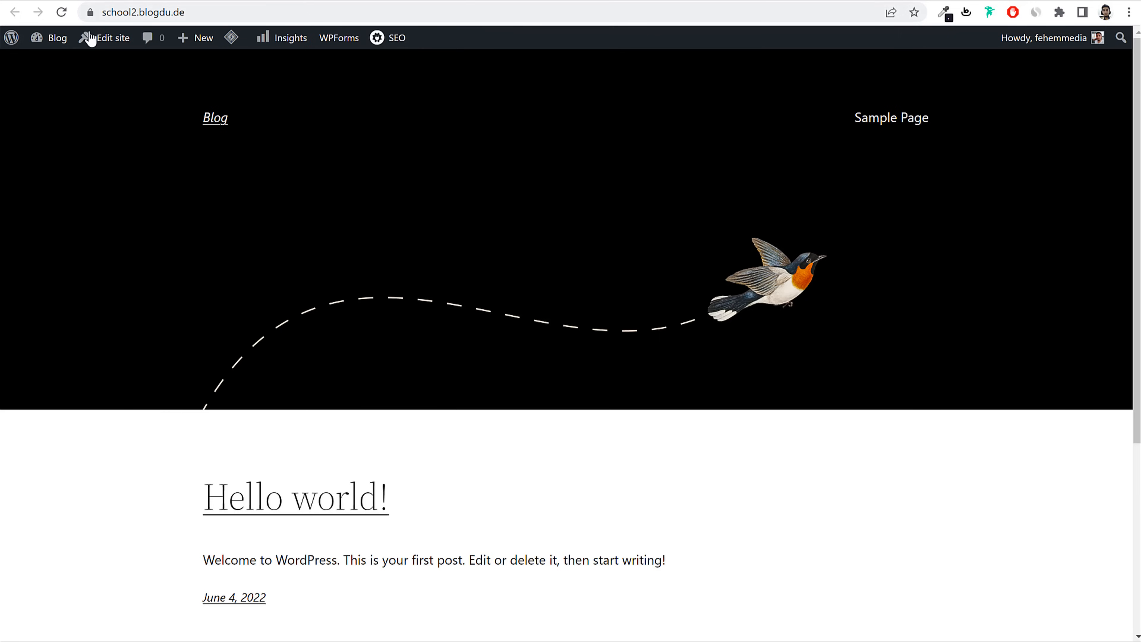
click(61, 13)
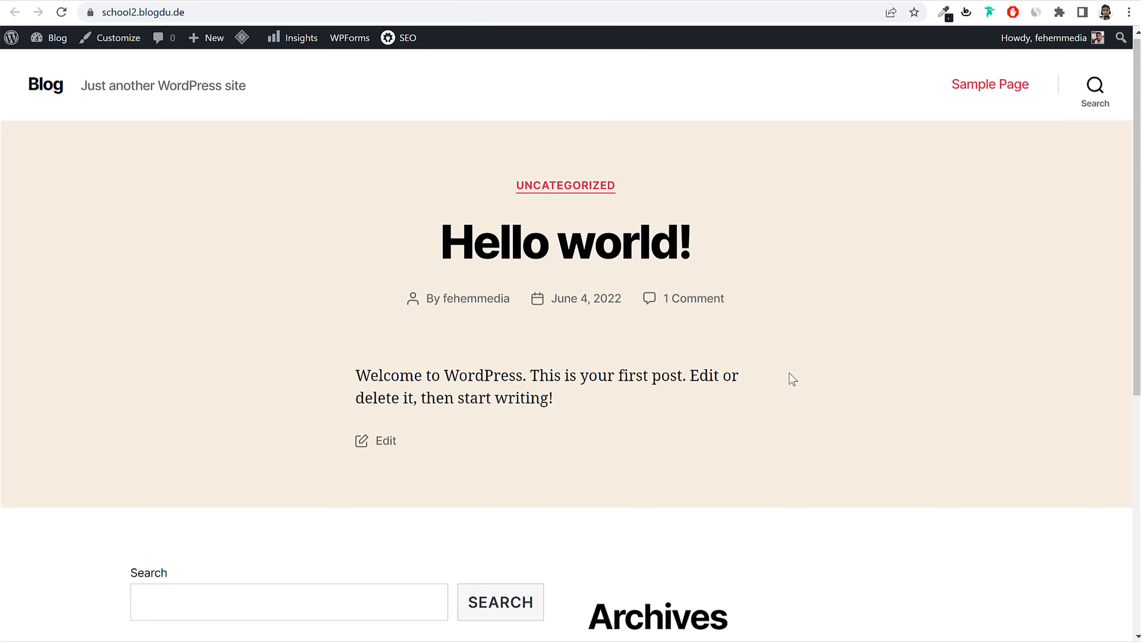
scroll(791, 377, down, 5)
scroll(789, 410, up, 5)
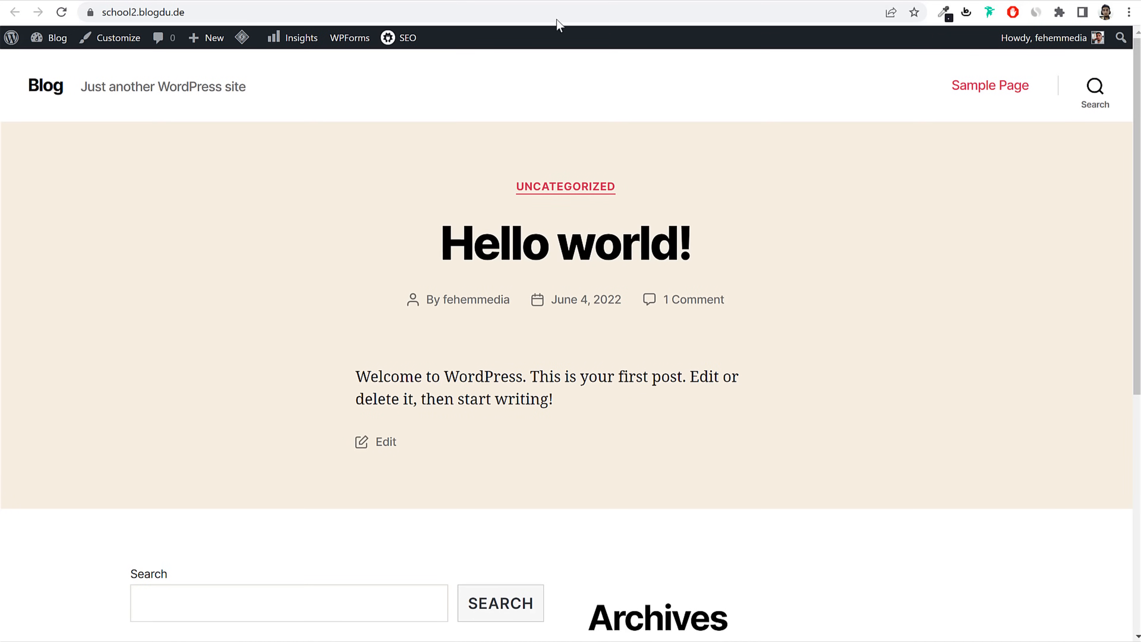
click(266, 1)
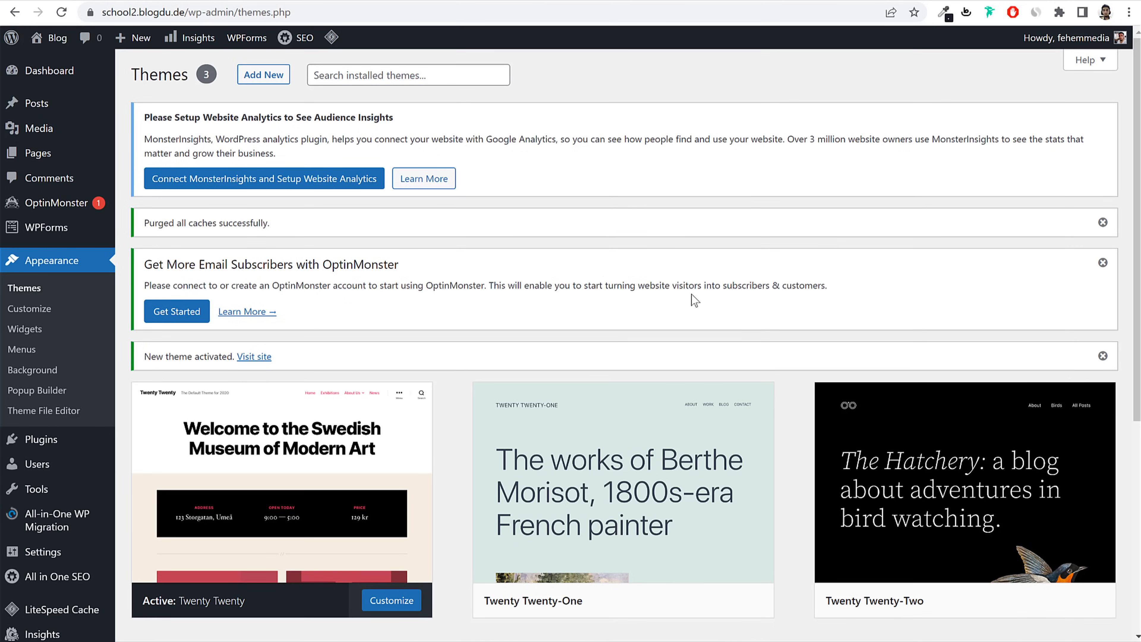
Step: Delete the Twenty Twenty-One and Twenty Twenty-Two themes
scroll(309, 442, down, 3)
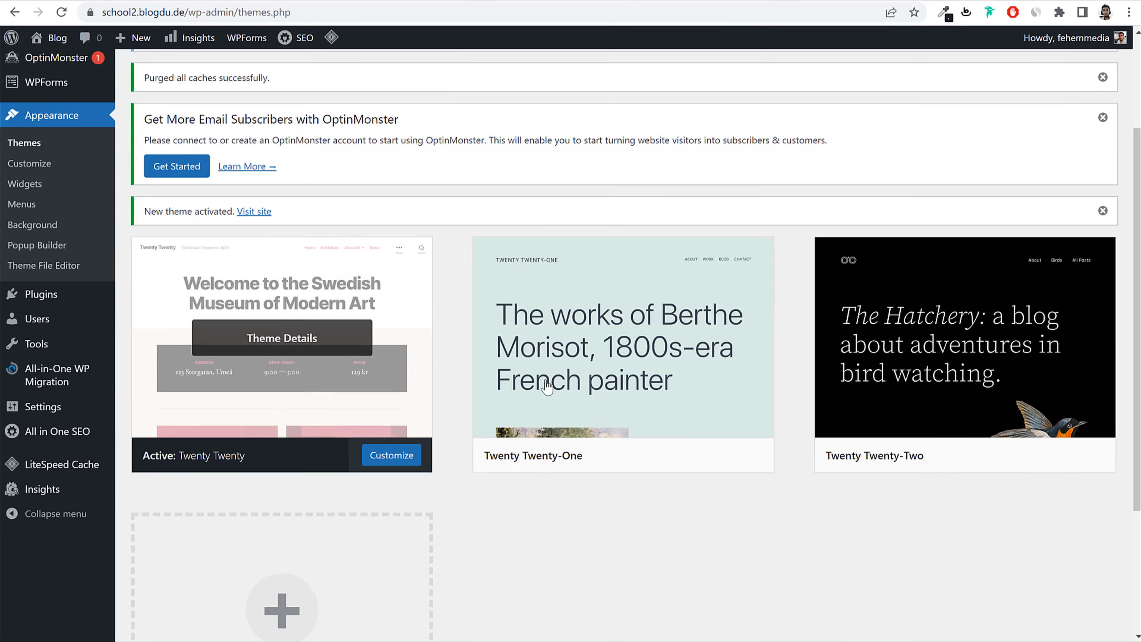
click(627, 341)
click(1091, 606)
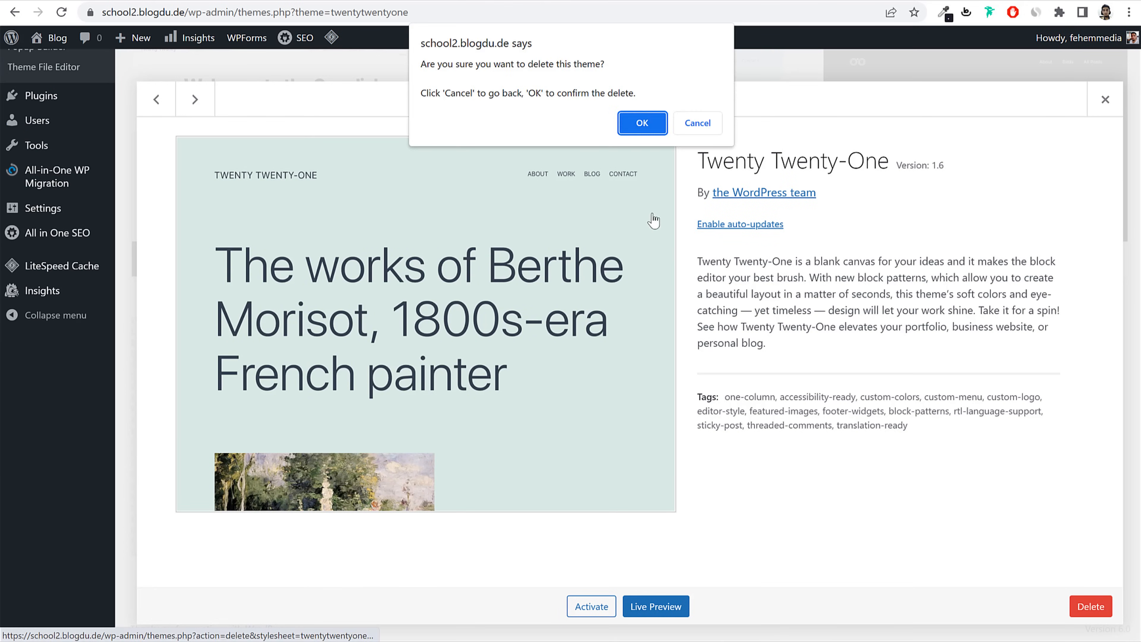
click(637, 120)
click(644, 349)
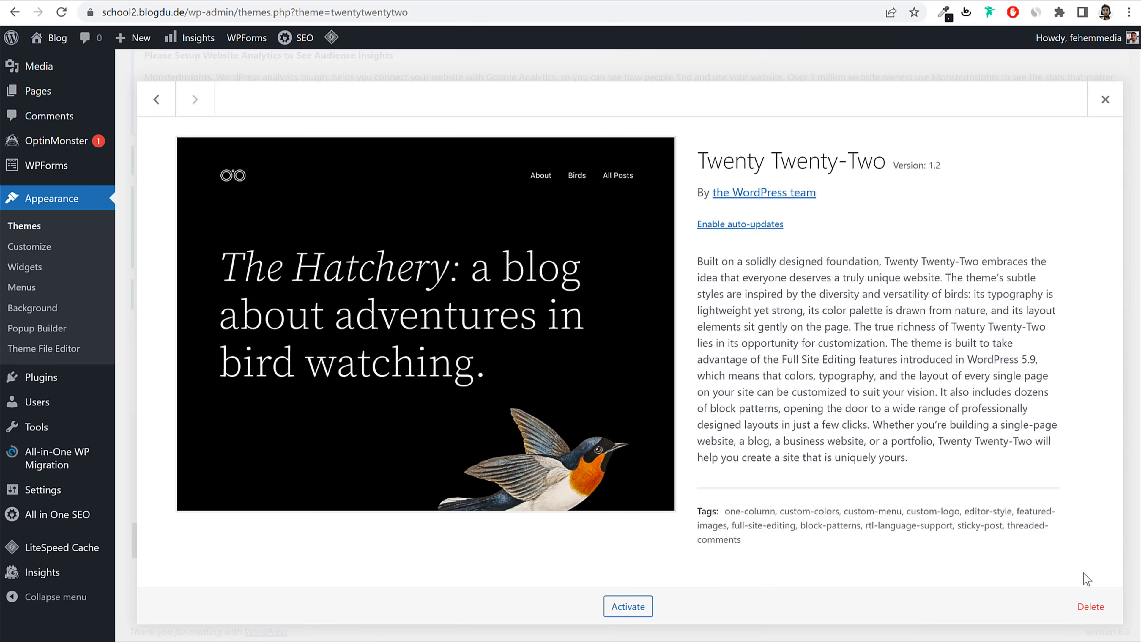
click(1090, 606)
click(656, 125)
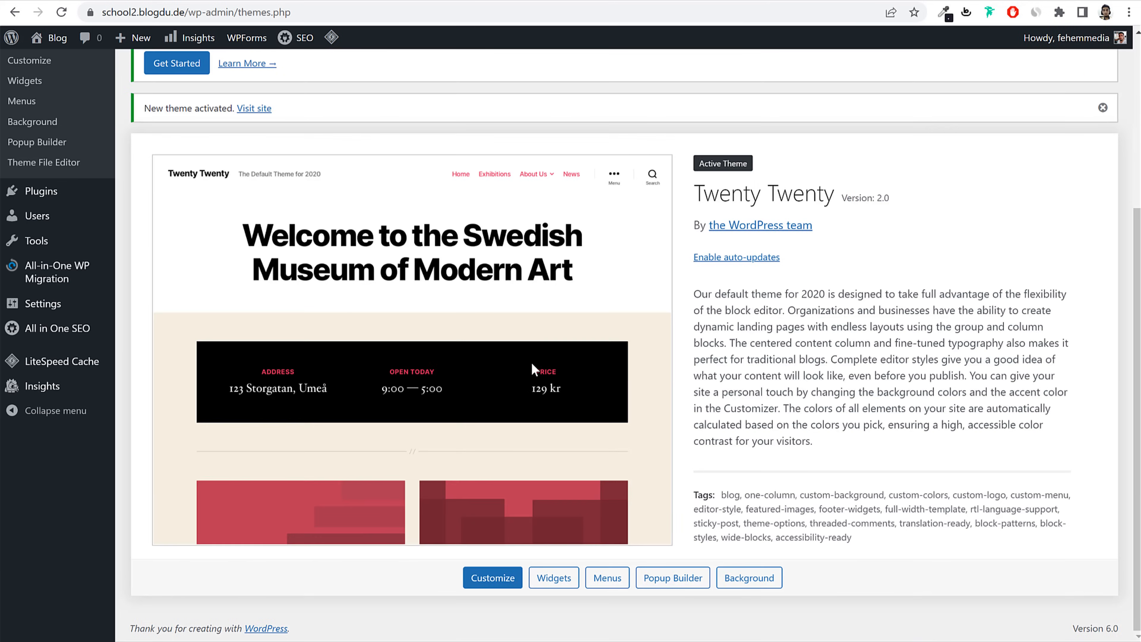
scroll(858, 300, up, 3)
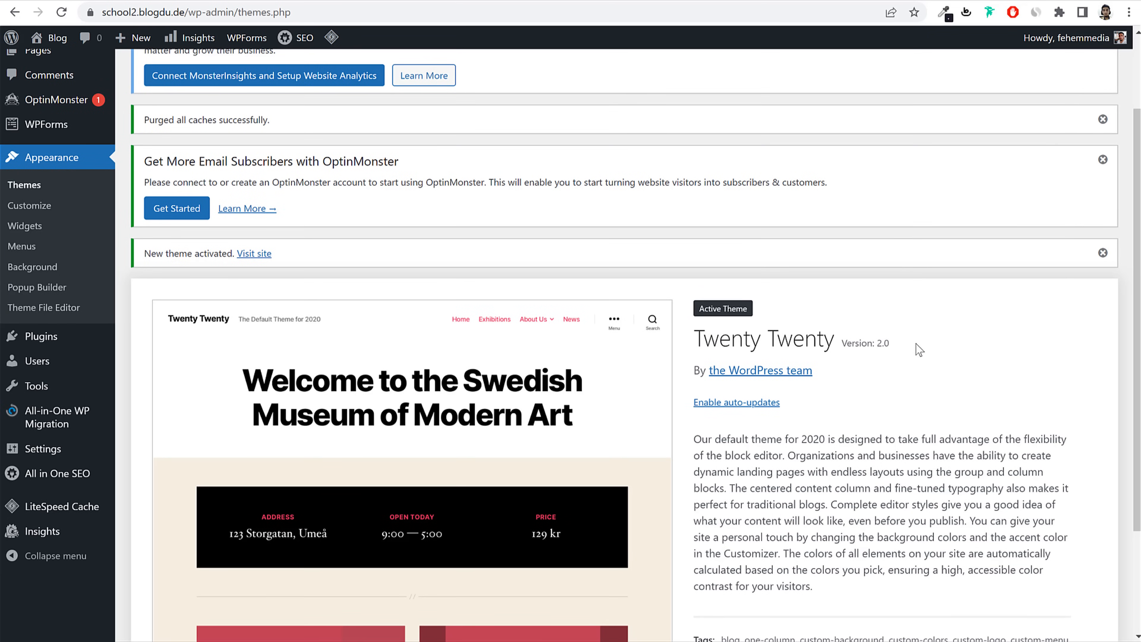
Step: Open Installed Plugins and deactivate All in One SEO
click(27, 341)
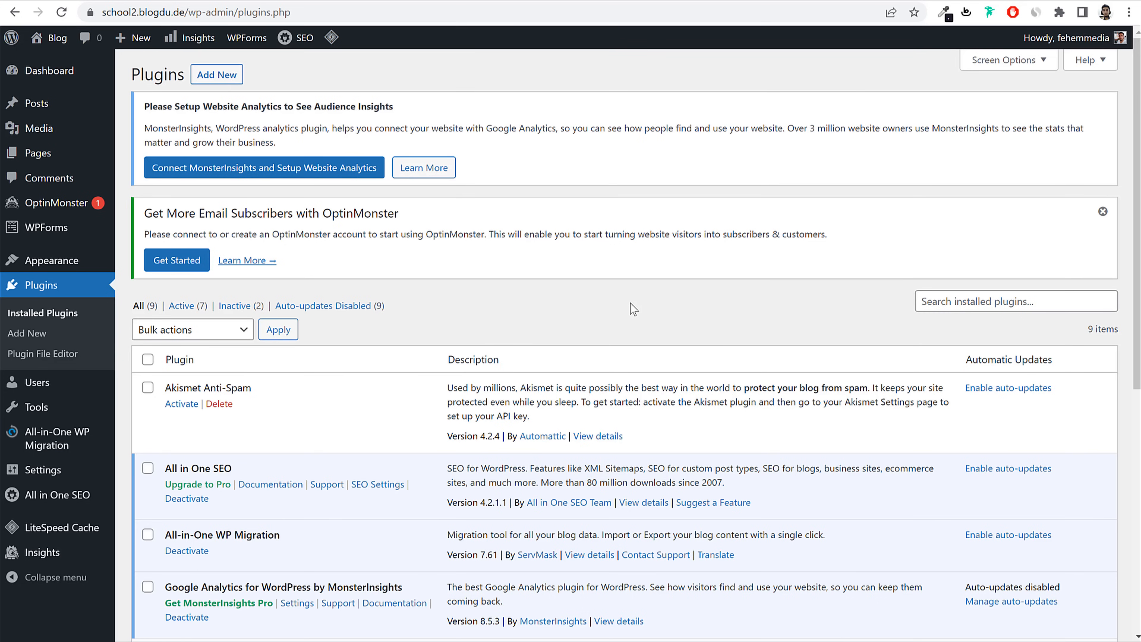
scroll(619, 385, down, 10)
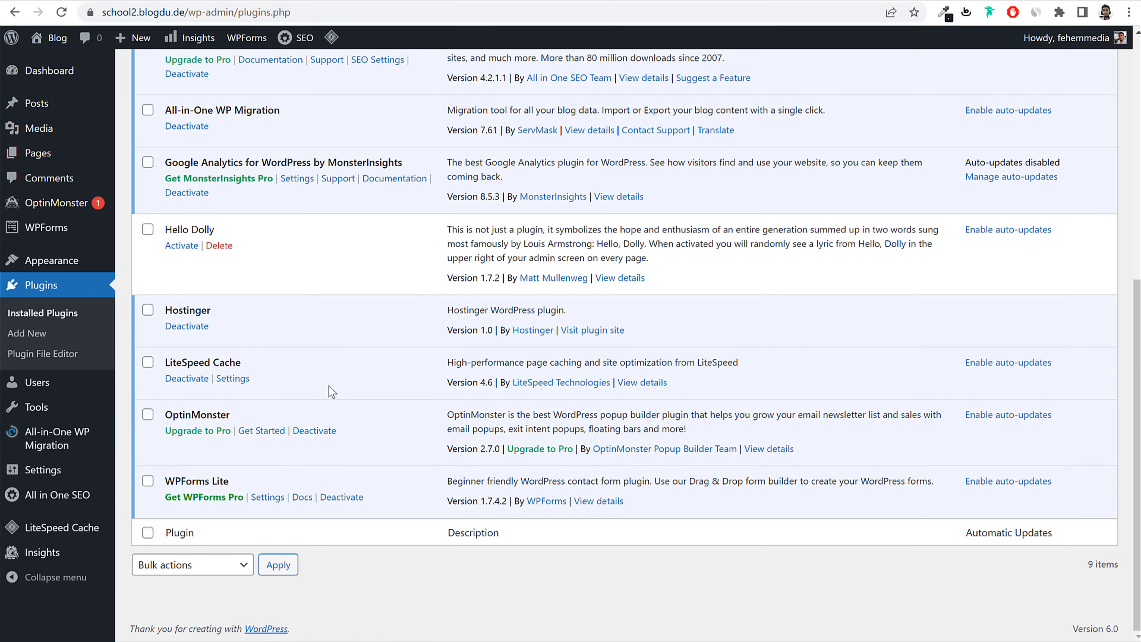
scroll(323, 410, up, 10)
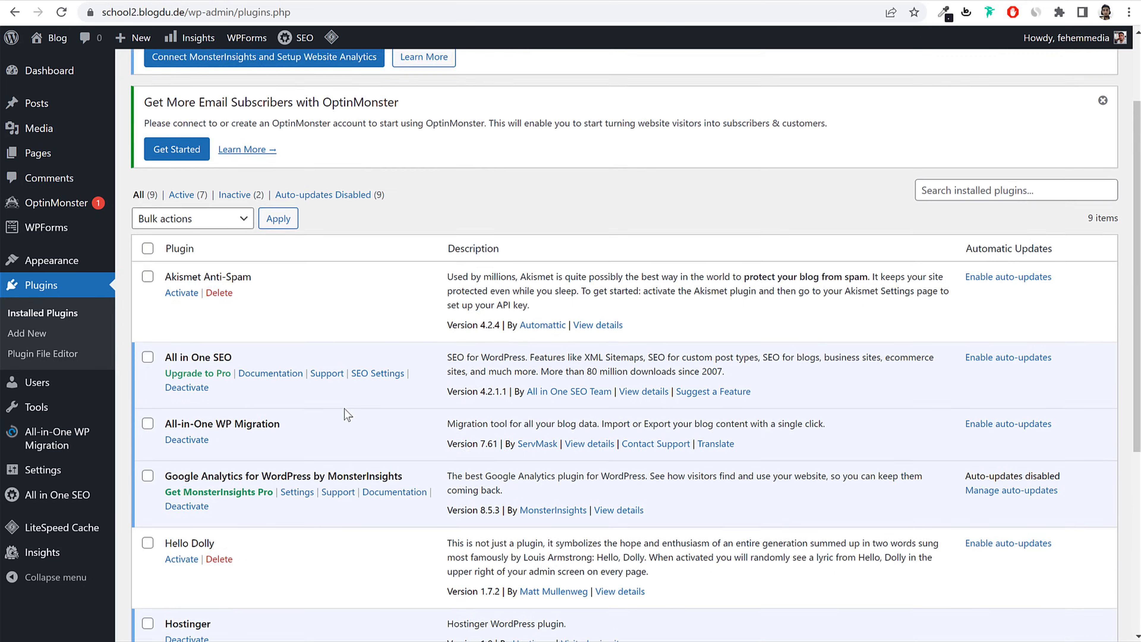
scroll(579, 350, down, 10)
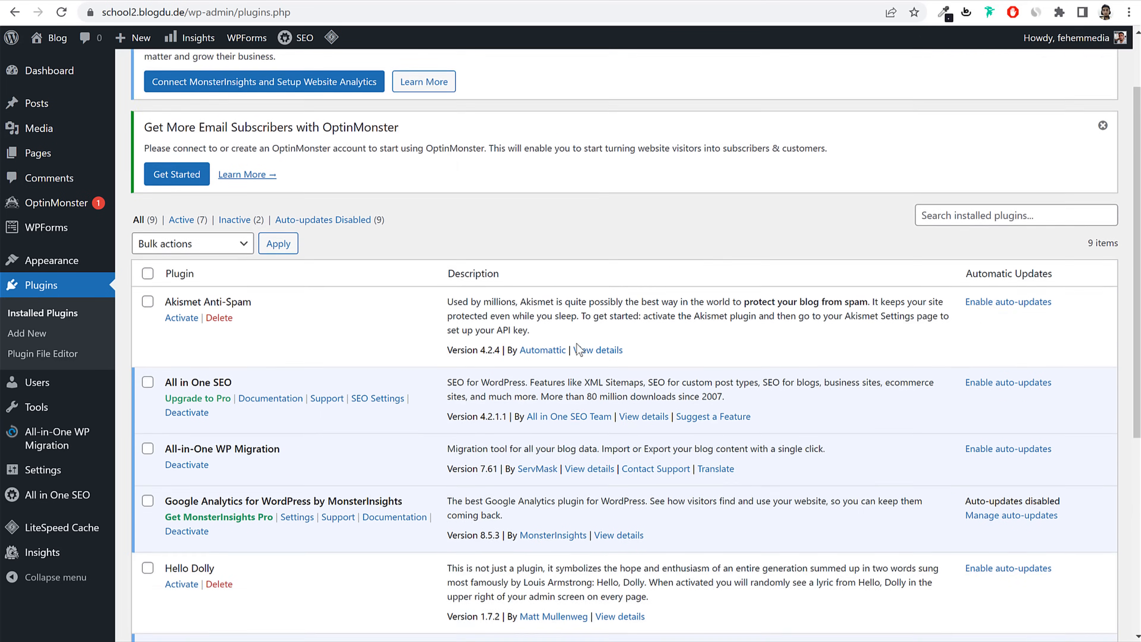
scroll(579, 351, up, 5)
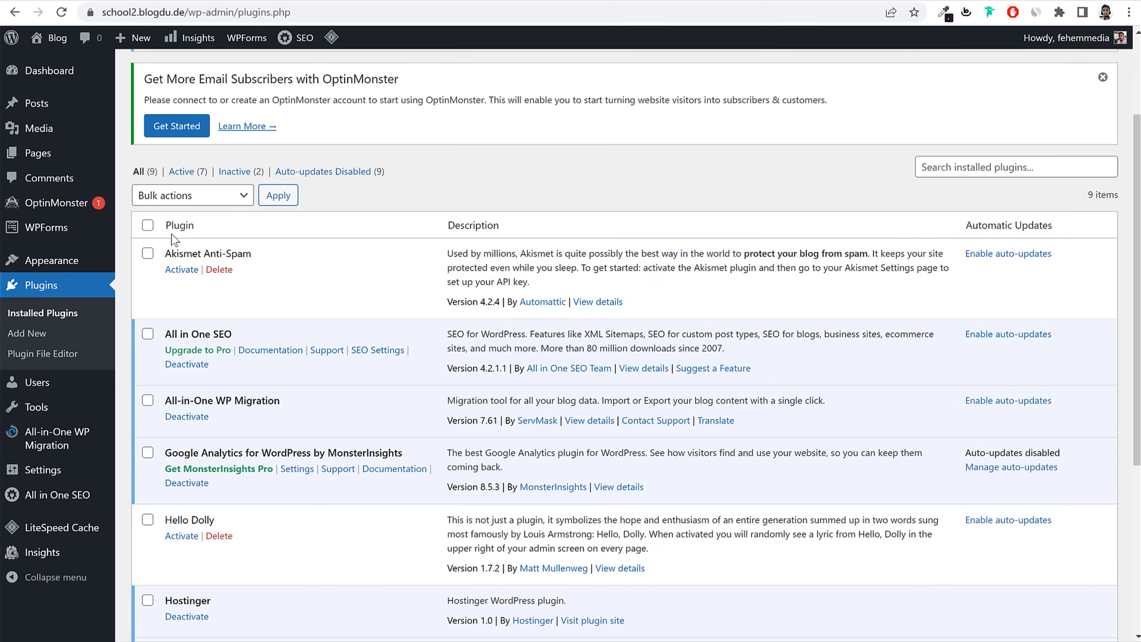
click(200, 365)
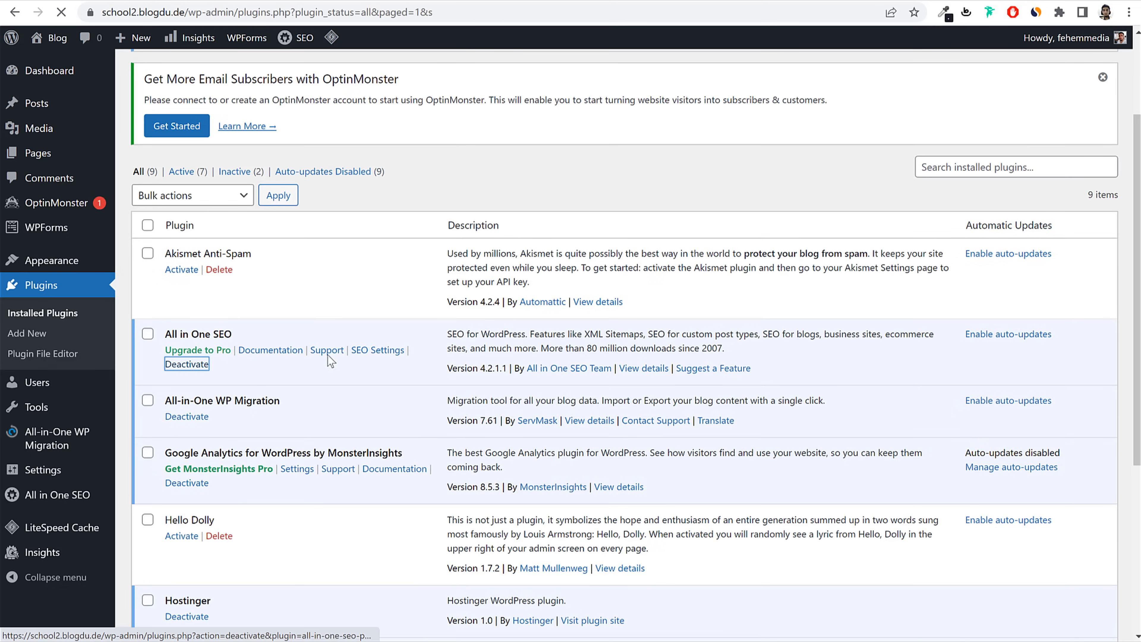
Step: Select all plugins and bulk-deactivate them
scroll(584, 340, down, 4)
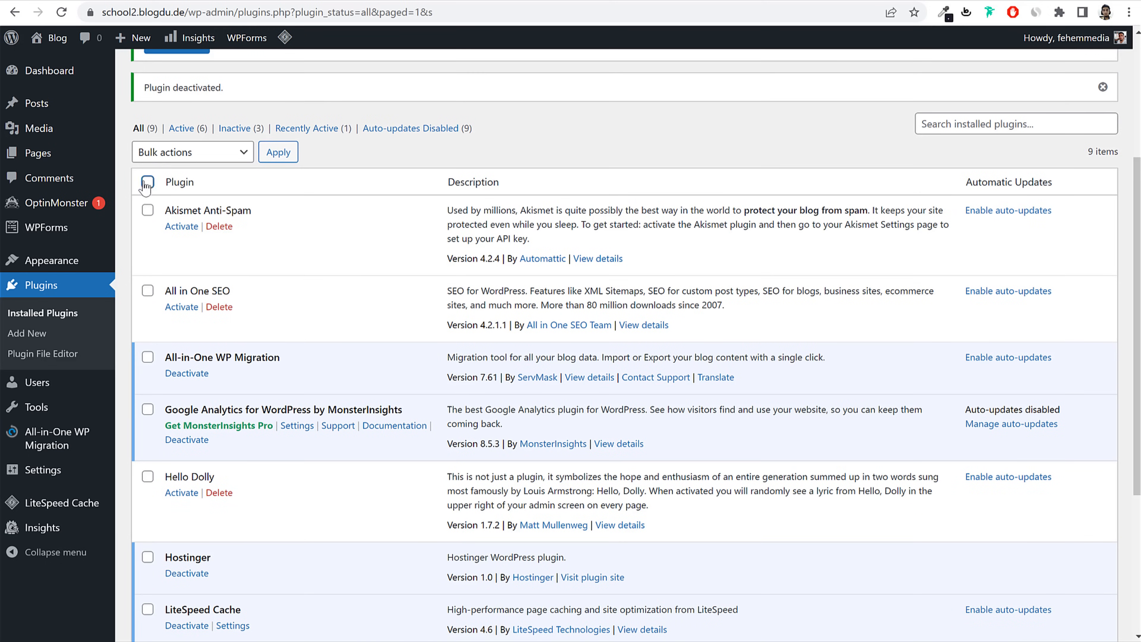
click(147, 182)
scroll(290, 323, down, 5)
scroll(290, 339, up, 7)
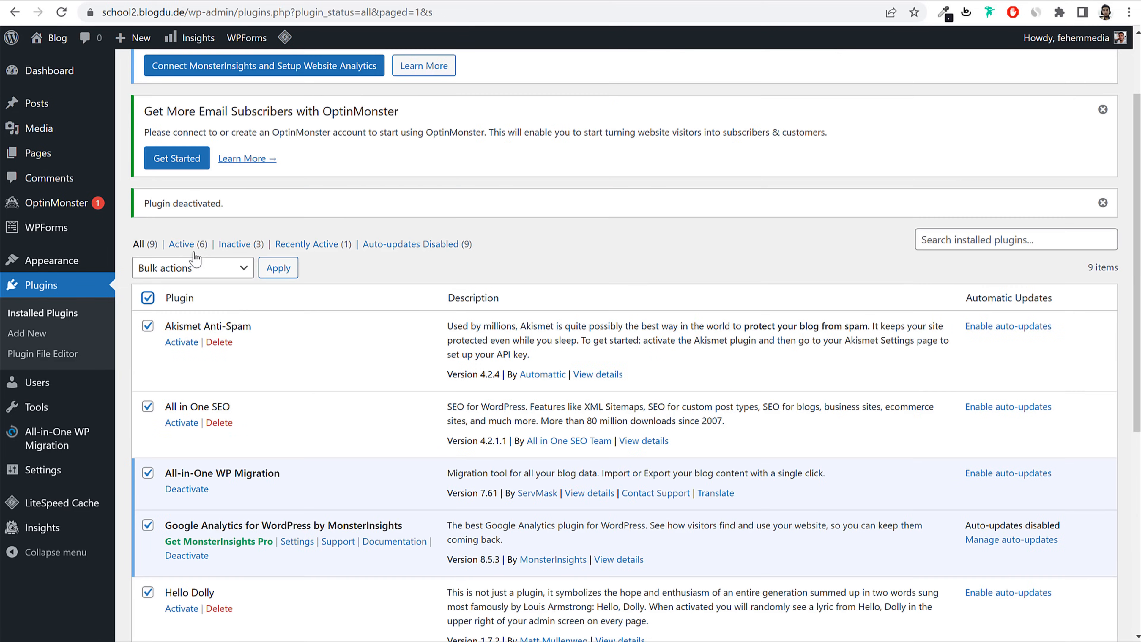
click(185, 266)
click(187, 313)
click(278, 272)
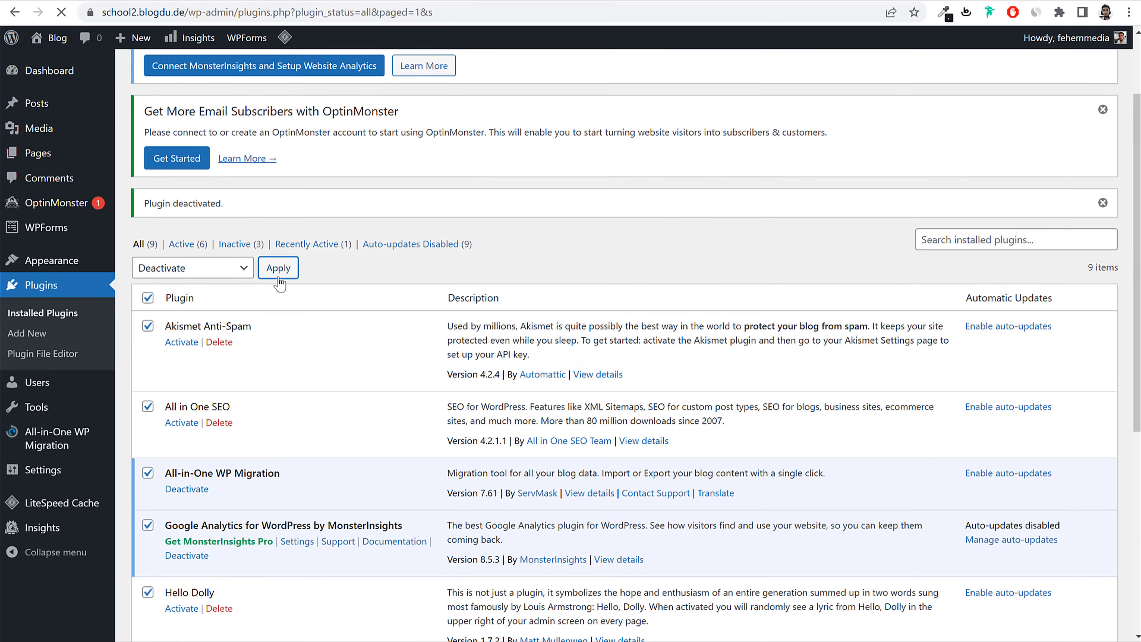
scroll(455, 288, down, 6)
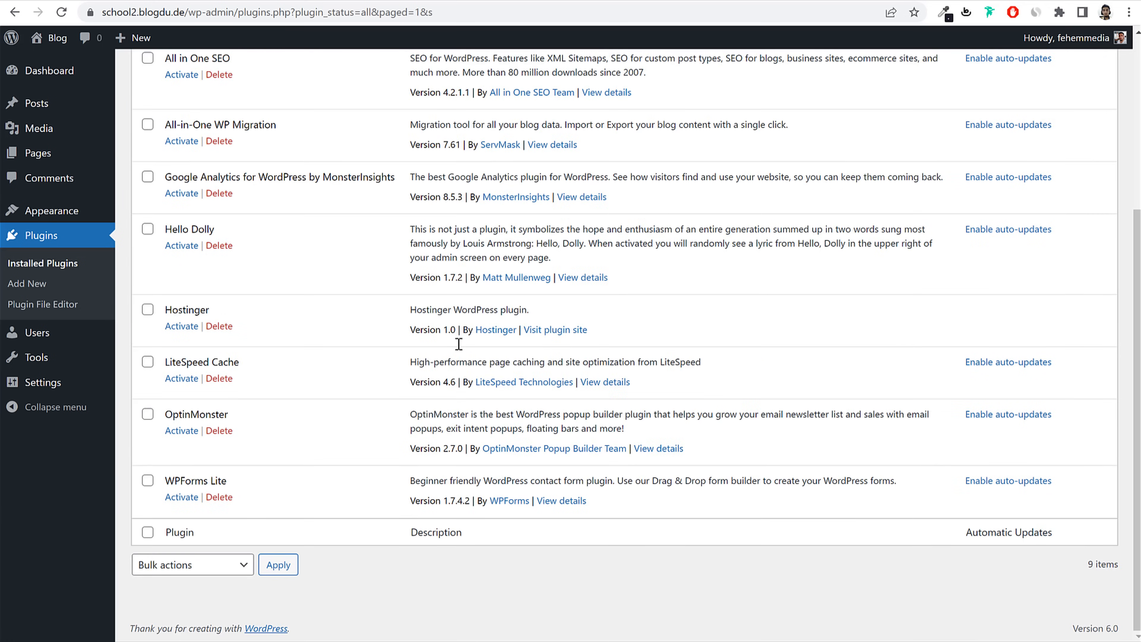
Step: Select every plugin except LiteSpeed Cache
scroll(458, 343, up, 4)
scroll(458, 344, up, 1)
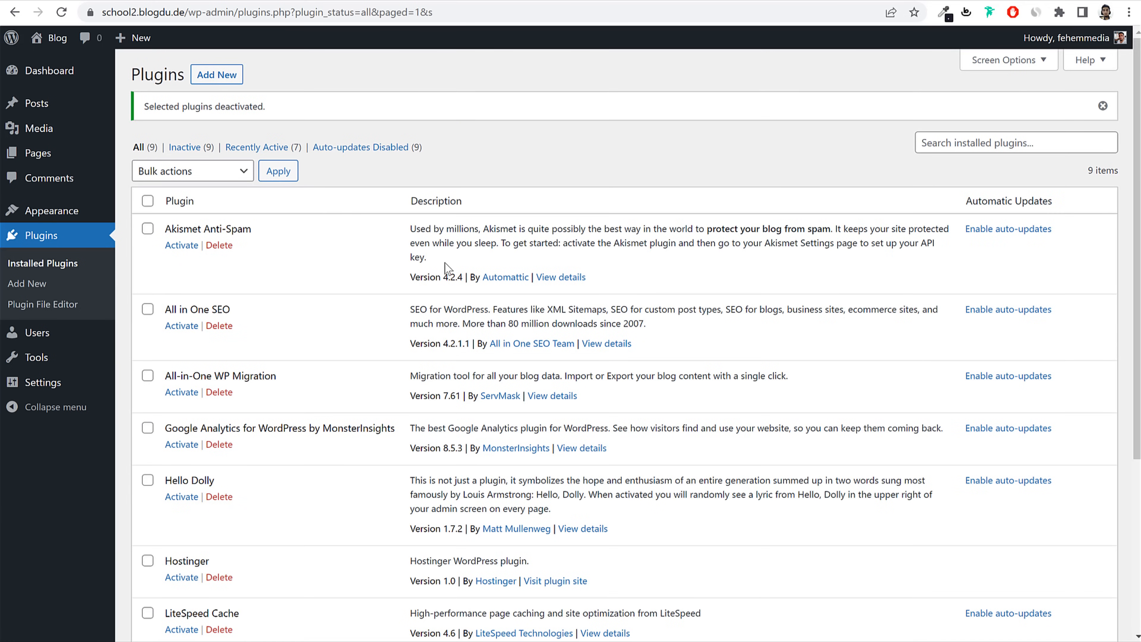
click(148, 201)
scroll(394, 293, down, 5)
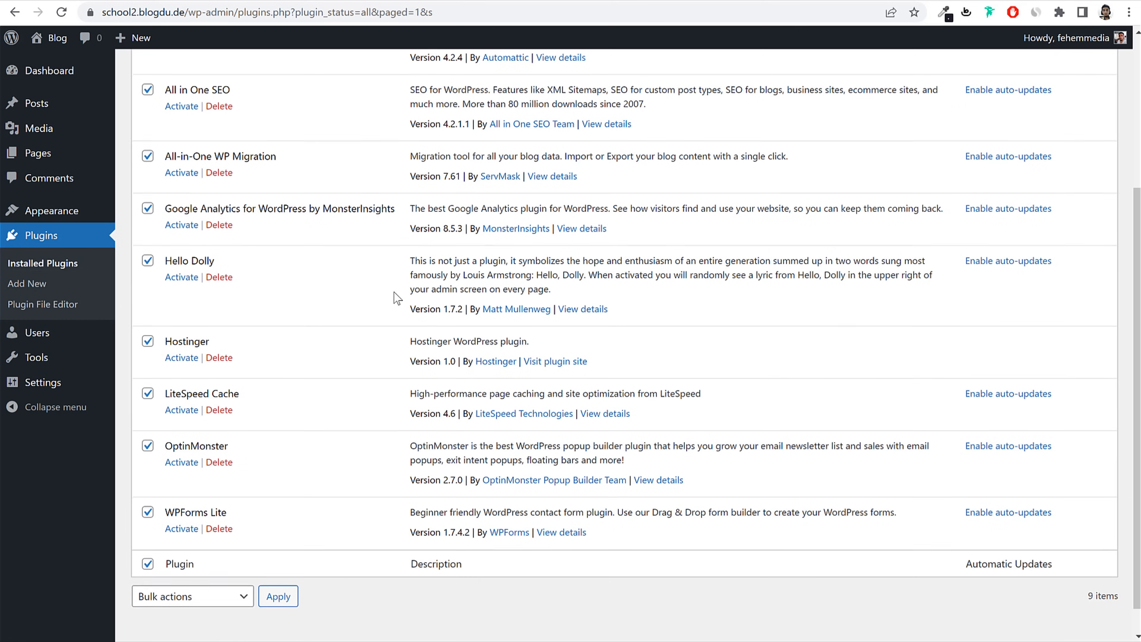
mouse_move(165, 362)
mouse_down()
mouse_move(263, 362)
mouse_move(166, 362)
mouse_up()
click(263, 362)
click(146, 365)
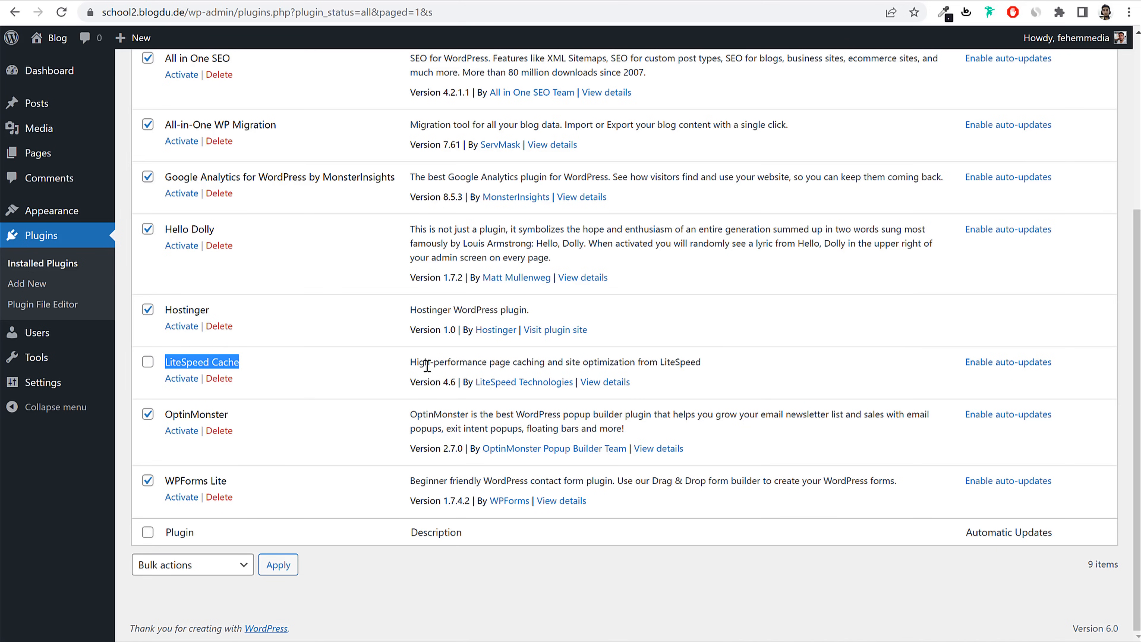
drag(411, 362, 684, 373)
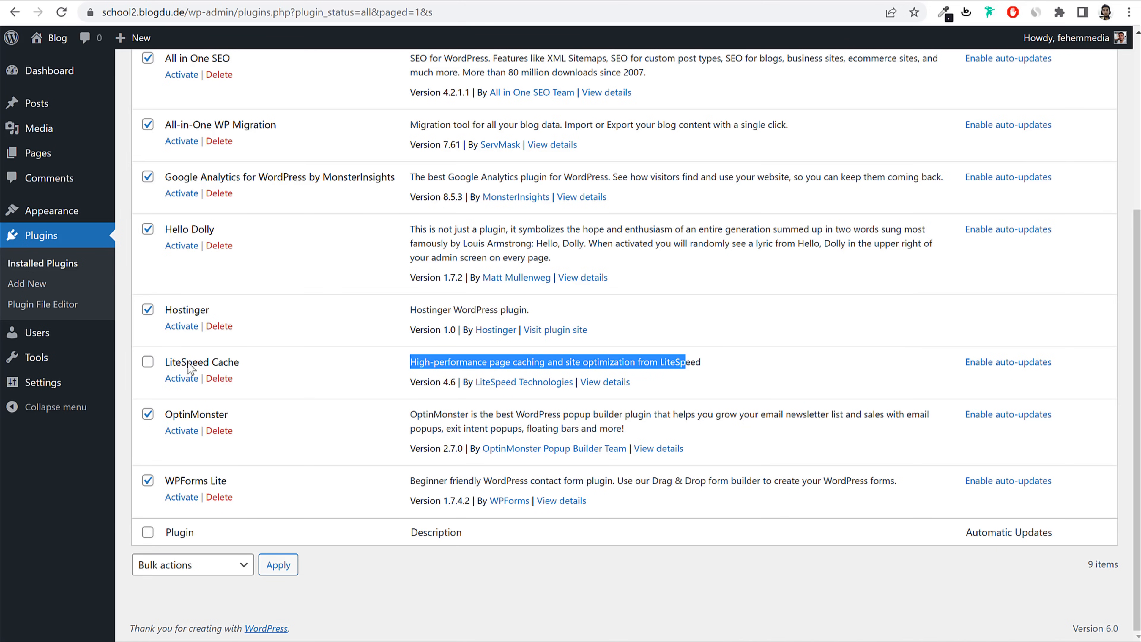
drag(166, 362, 267, 371)
Step: Bulk-delete the selected plugins and confirm the deletion
scroll(274, 370, up, 5)
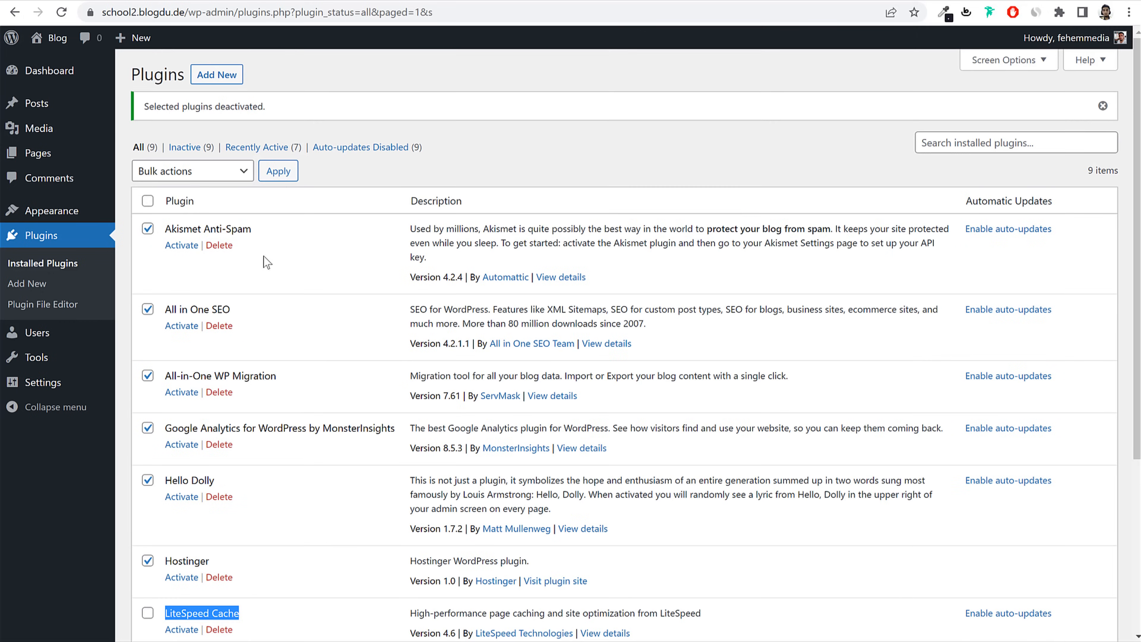
click(198, 173)
click(206, 245)
click(278, 171)
click(629, 108)
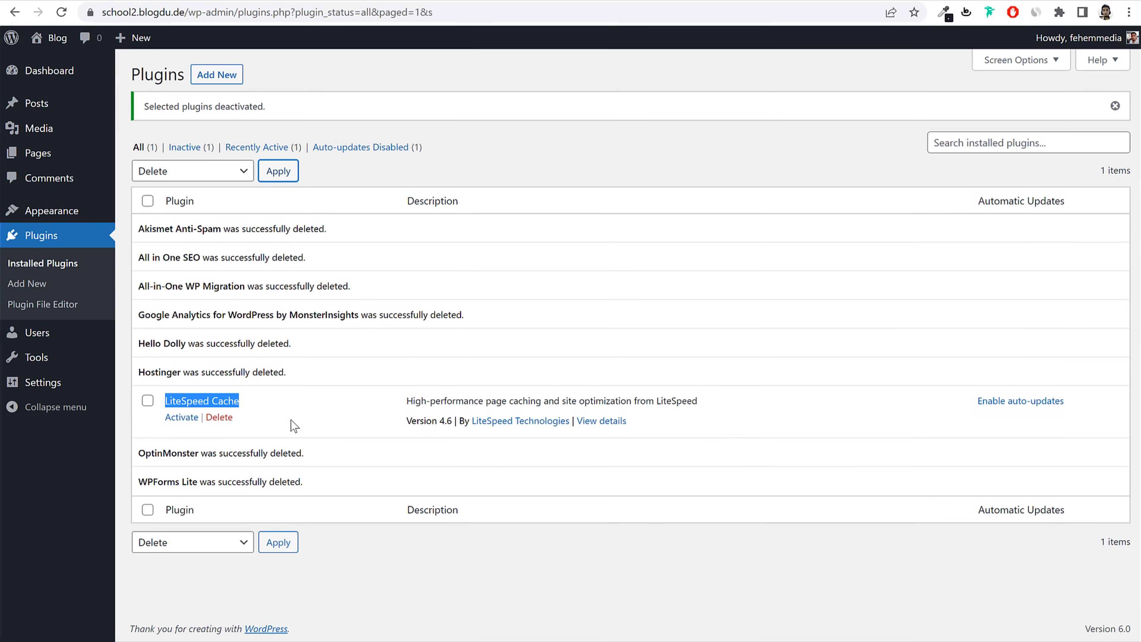
click(291, 420)
drag(166, 400, 250, 402)
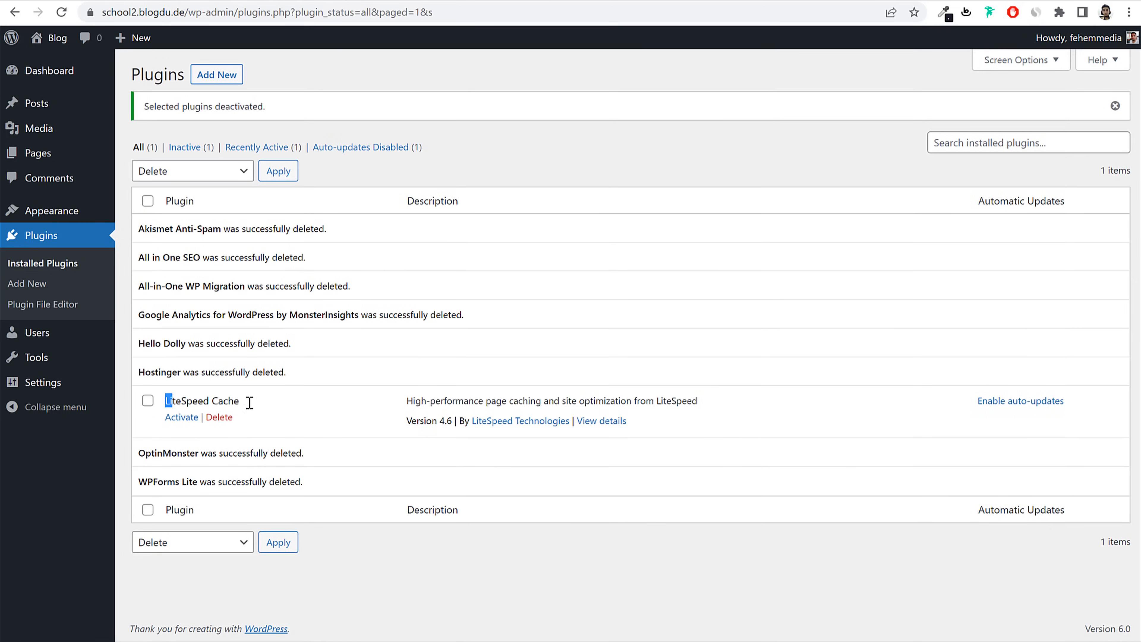
click(265, 406)
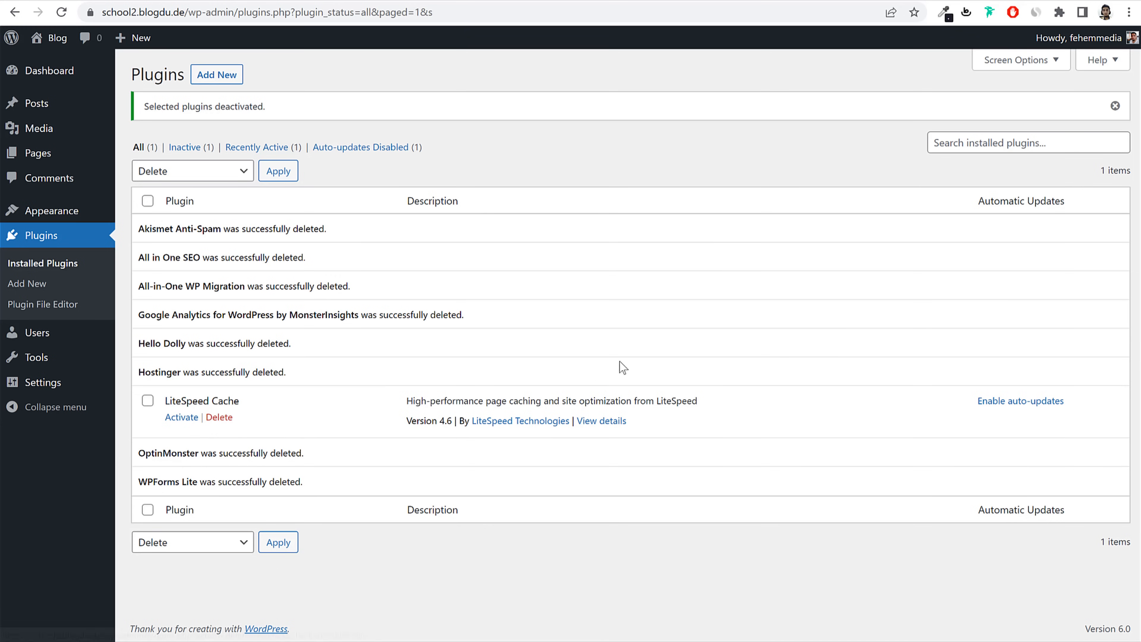
Step: Set the site title to 'Our Lady of Good Counsel' and tagline to 'Primary School in Mumbai'
click(47, 386)
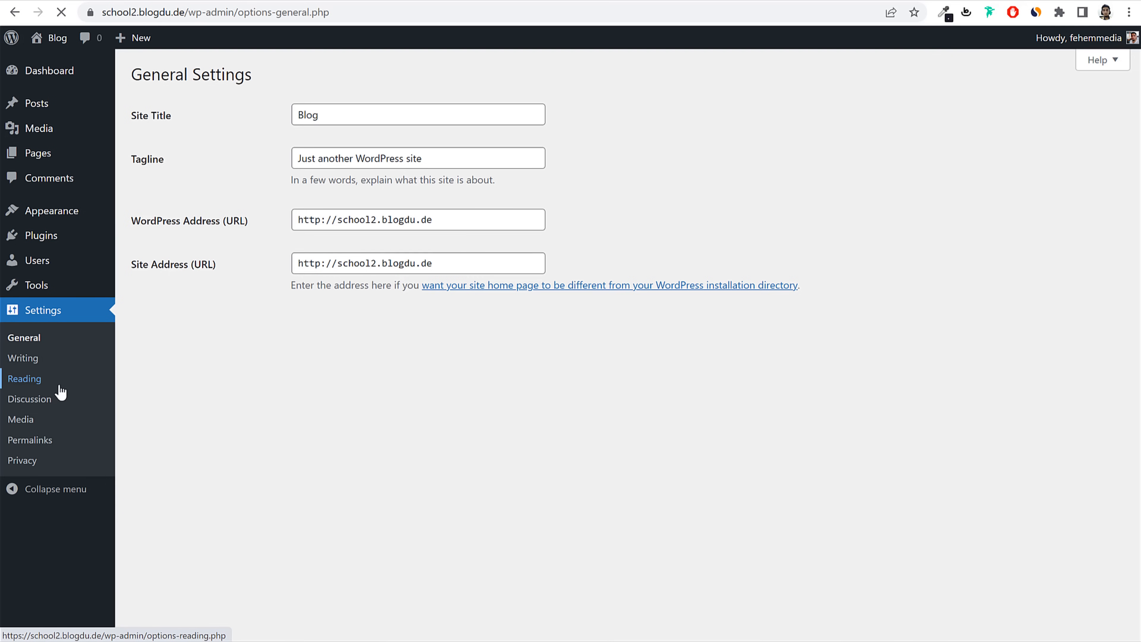
drag(176, 116, 137, 125)
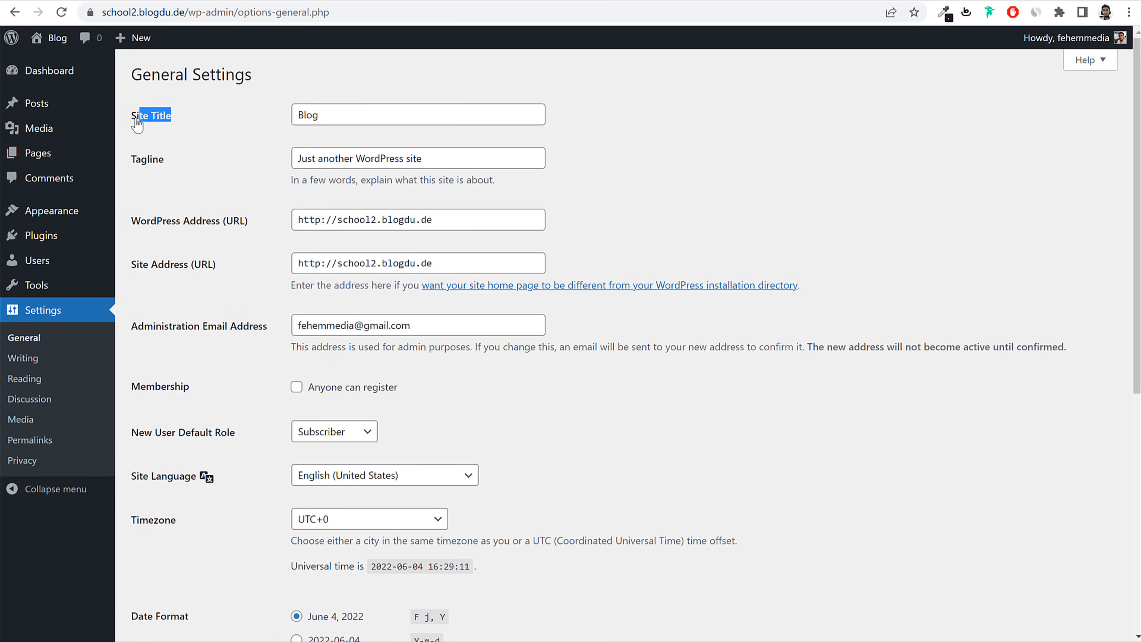
drag(166, 161, 135, 167)
double_click(351, 118)
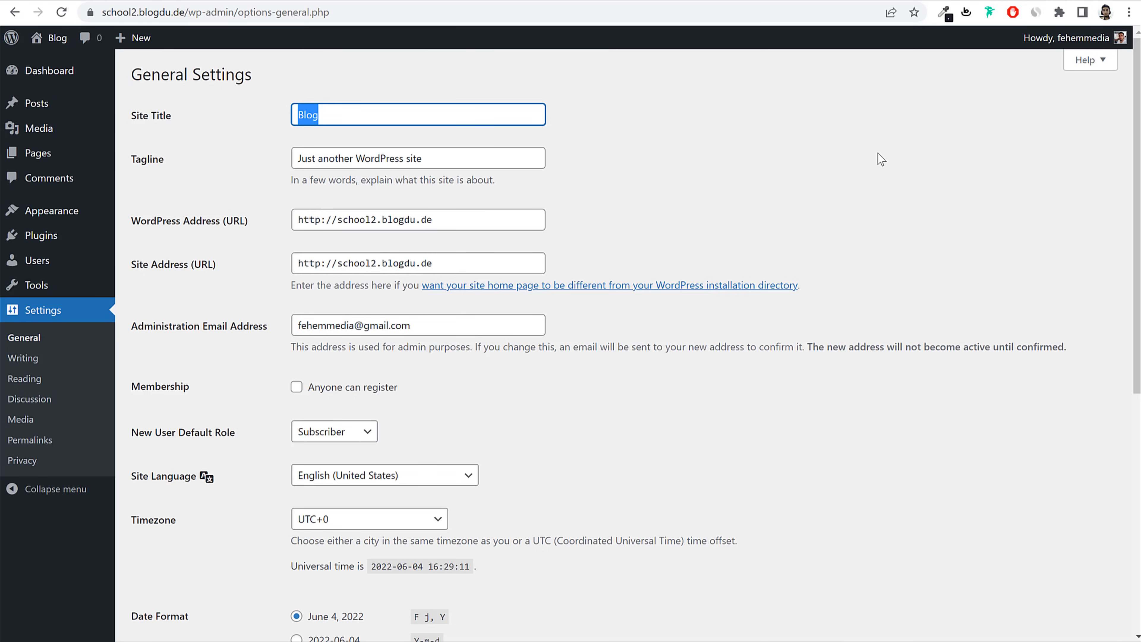
text(O)
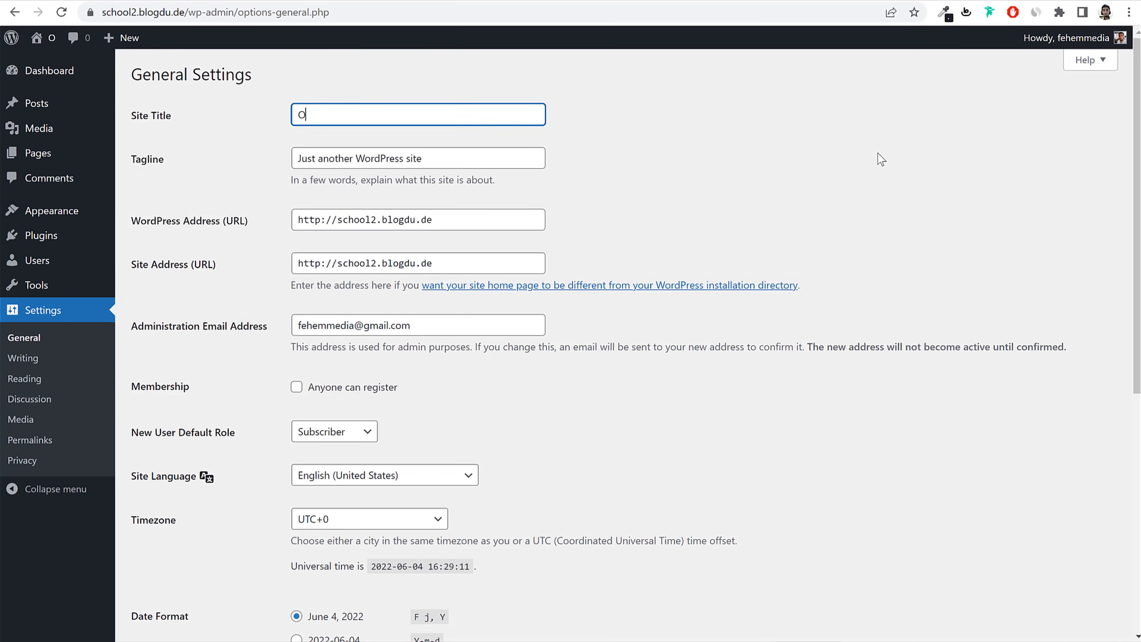
text(ur Lady )
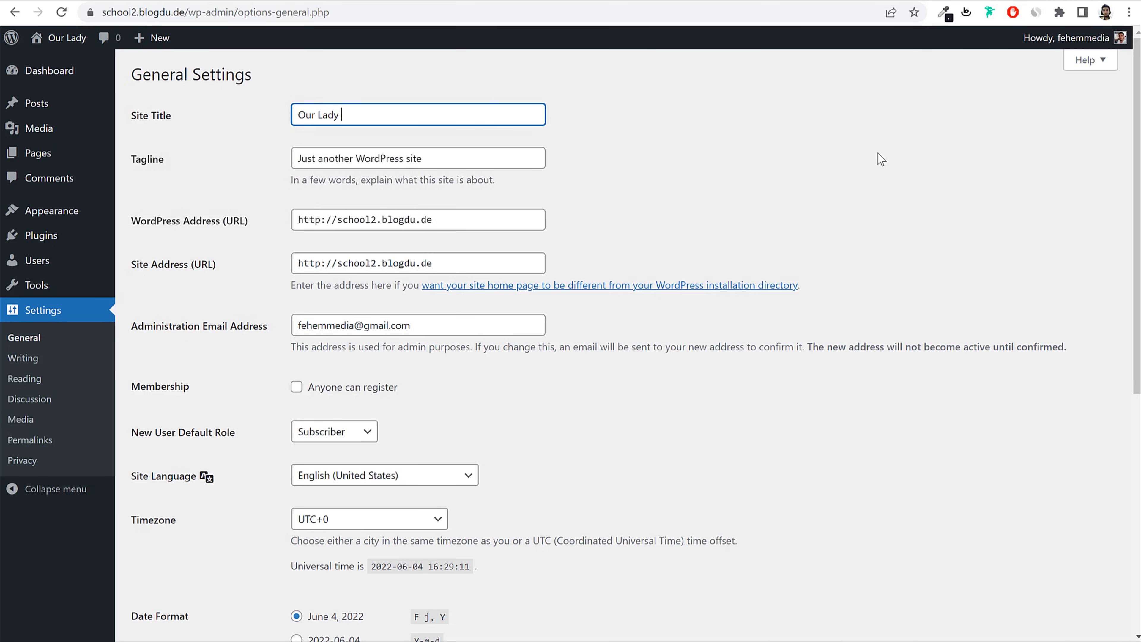
text(of Good)
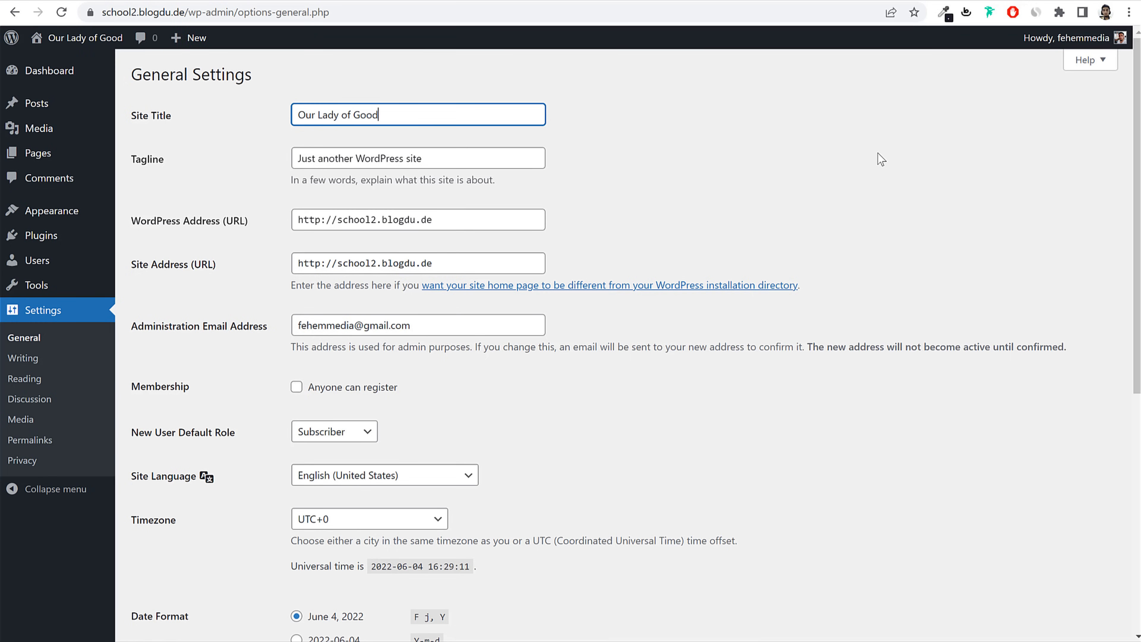
text( Counsel)
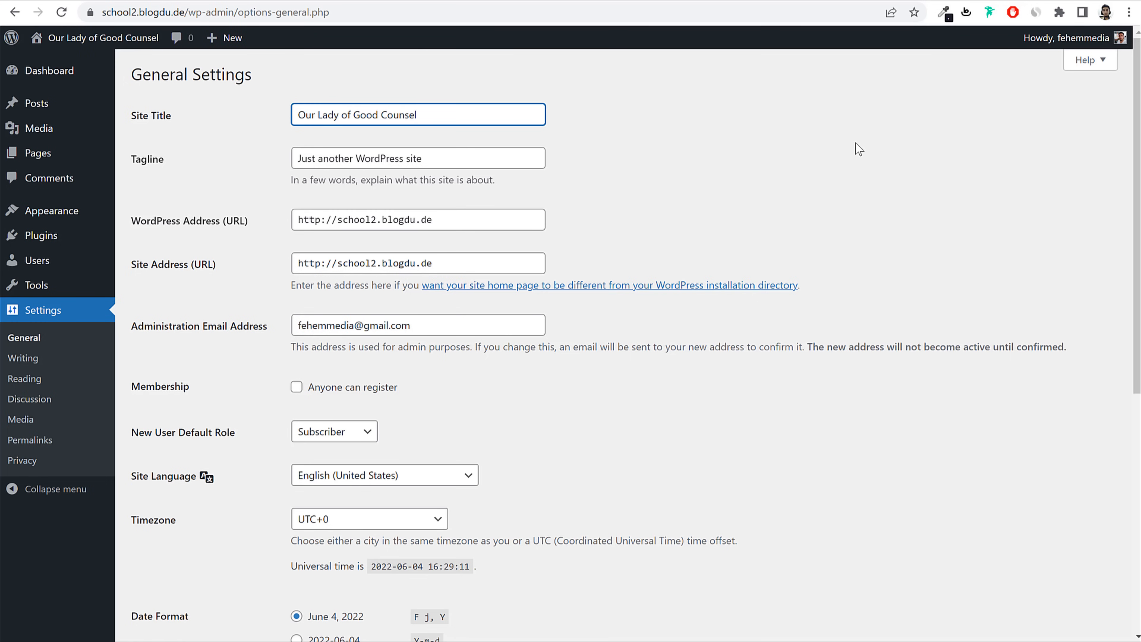
drag(492, 114, 245, 131)
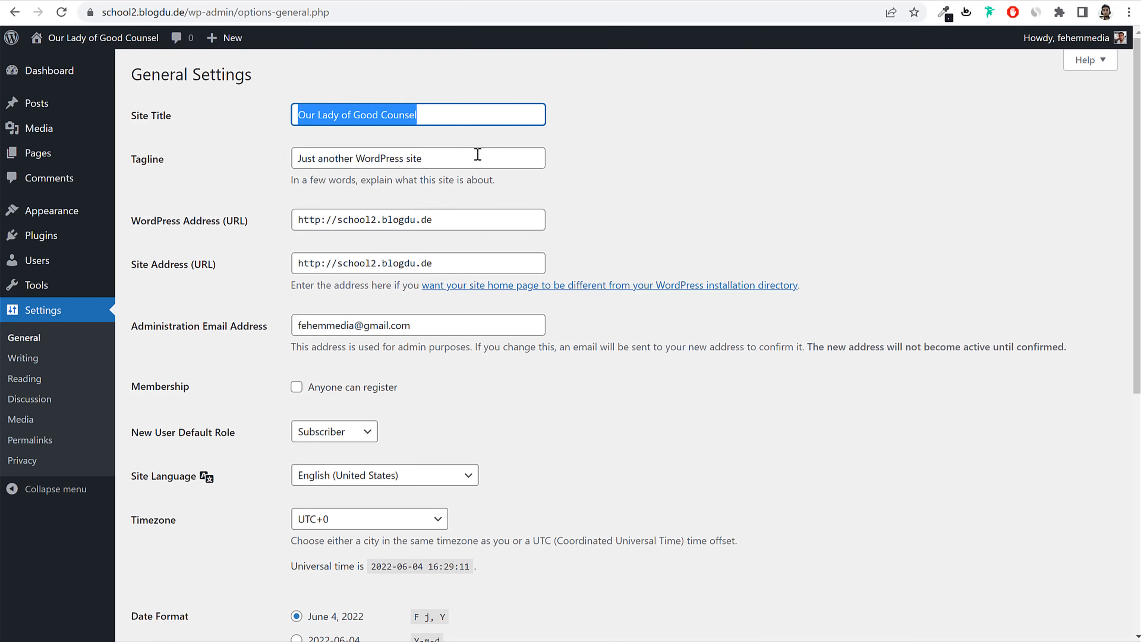
key(Tab)
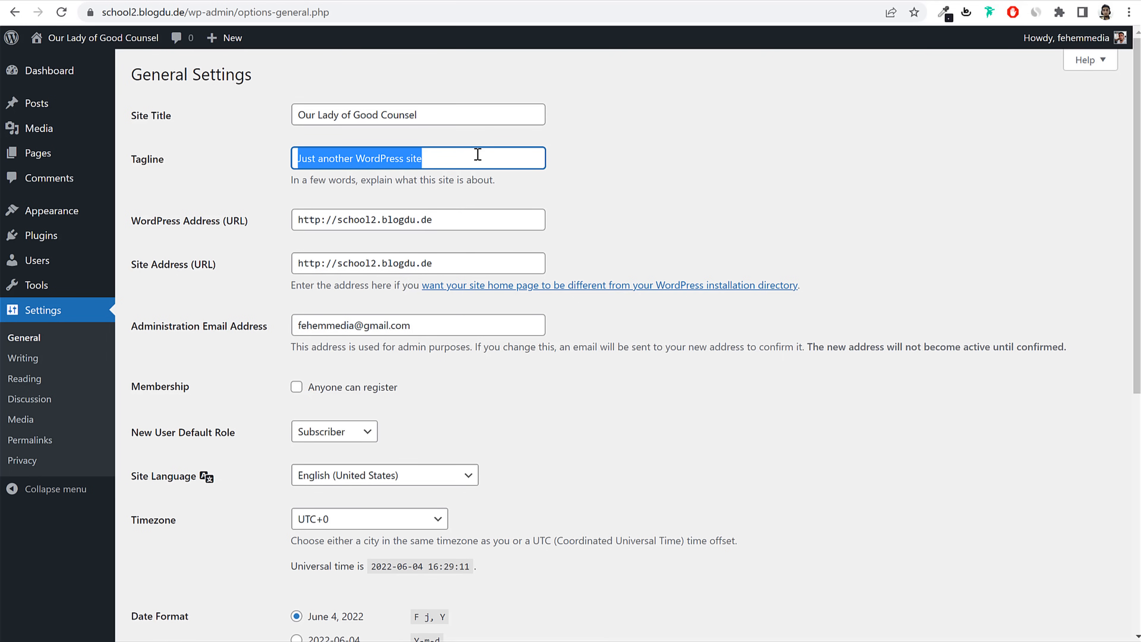
text(Primar)
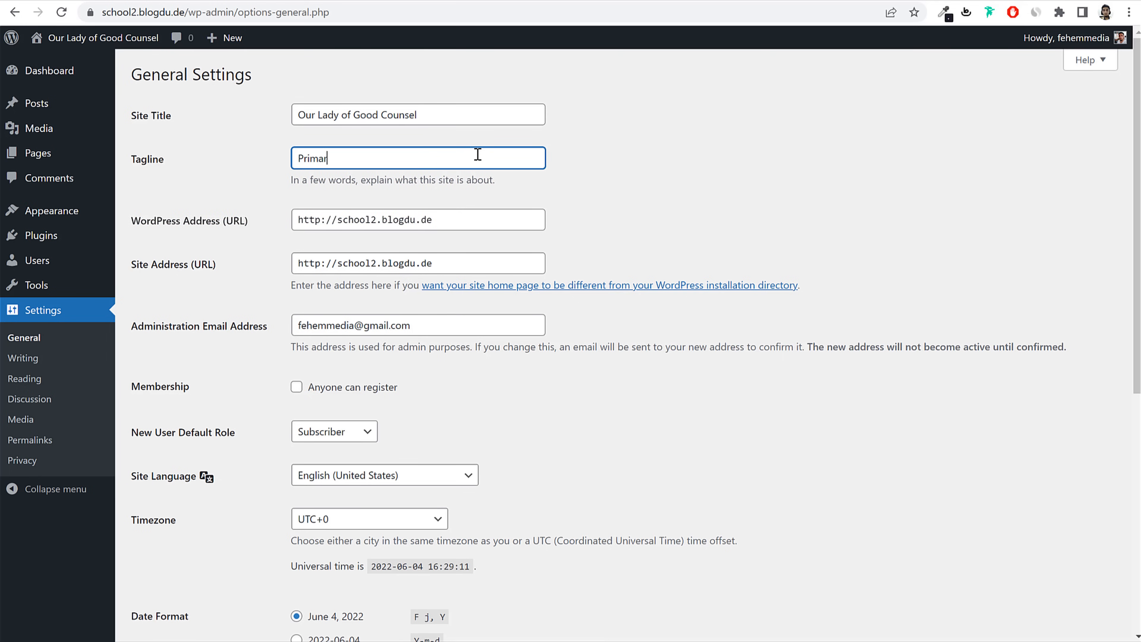
text(y School in Mumbai)
Step: Enable 'Anyone can register', leaving the admin email unchanged
scroll(892, 309, down, 5)
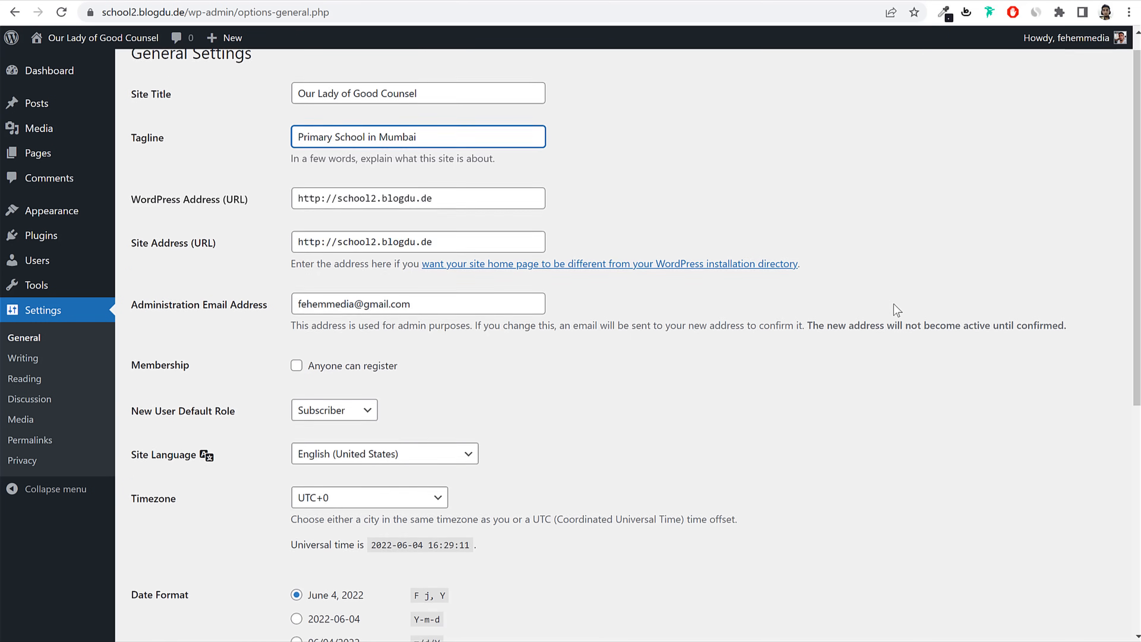
drag(302, 110, 462, 109)
click(452, 116)
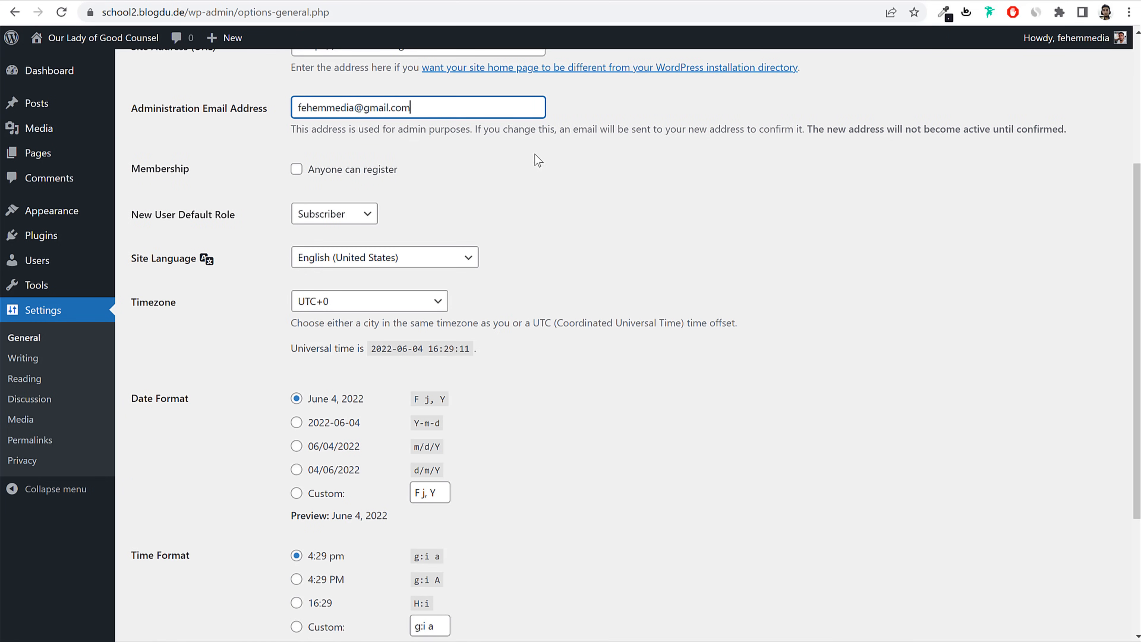
click(949, 262)
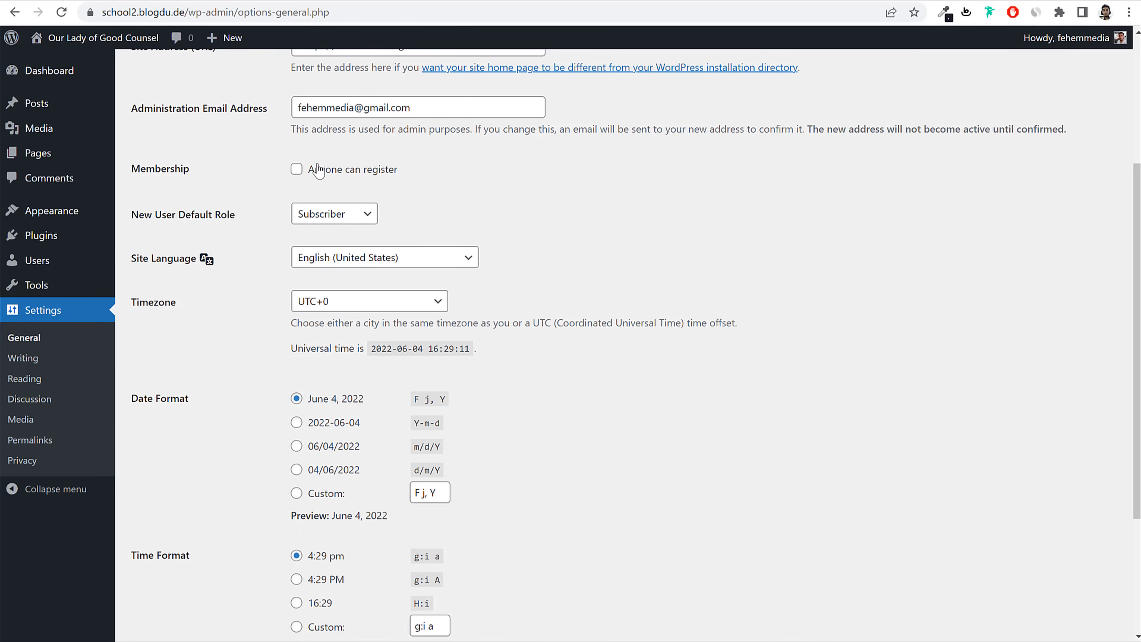
click(297, 169)
drag(398, 170, 389, 169)
drag(310, 183, 268, 177)
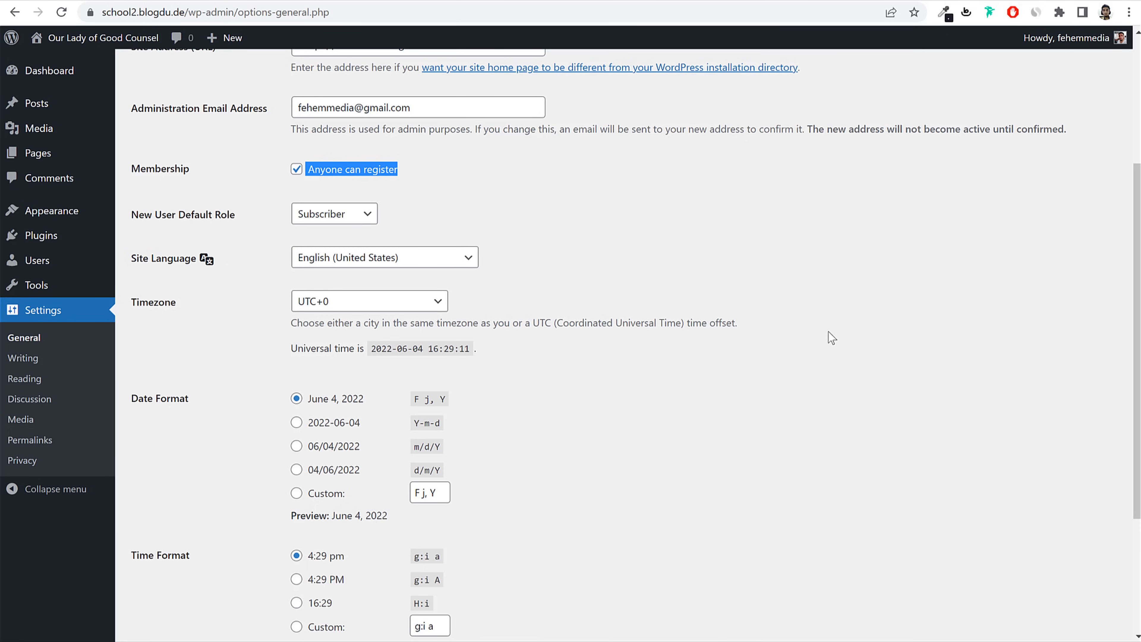
Step: Set the timezone to Kolkata and save the general settings
scroll(827, 334, down, 2)
double_click(165, 232)
click(363, 237)
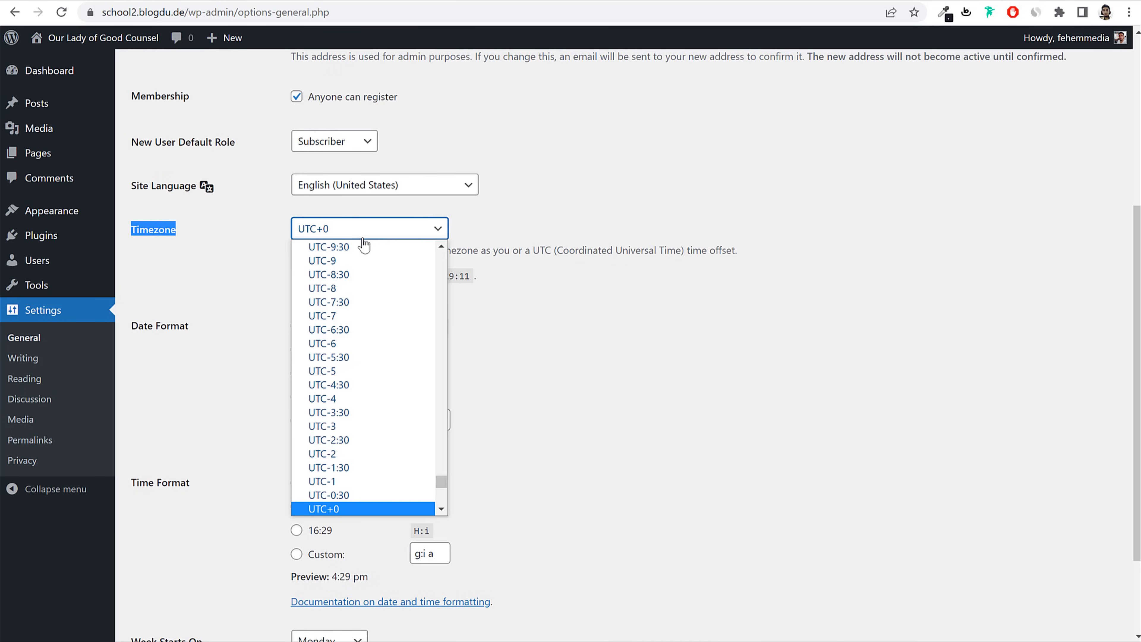
text(kol)
key(Return)
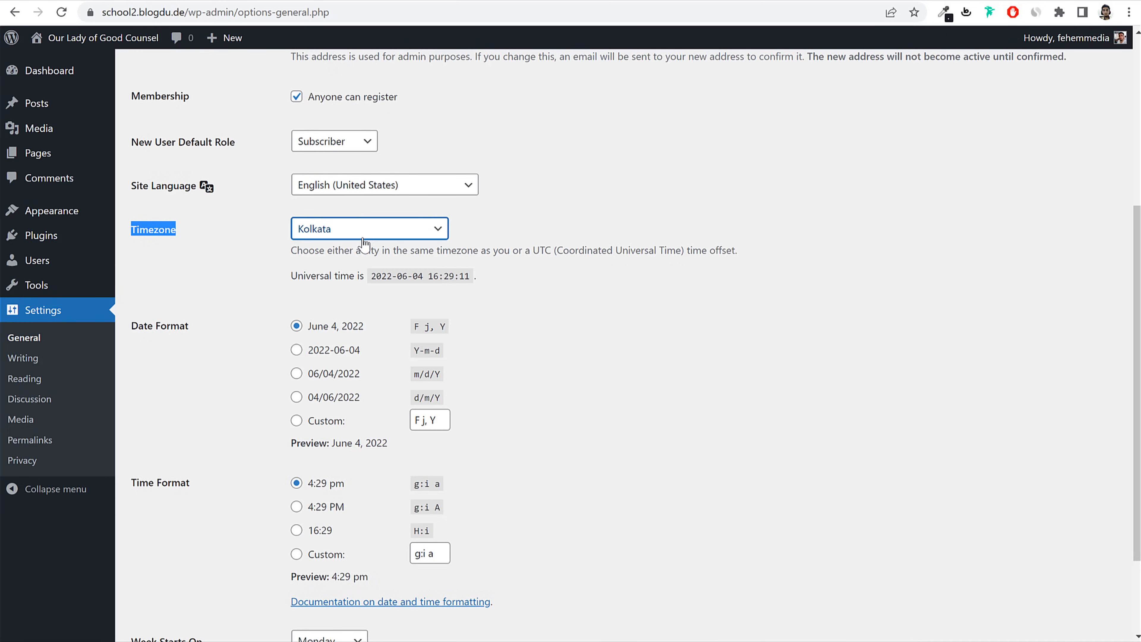
click(363, 238)
click(826, 343)
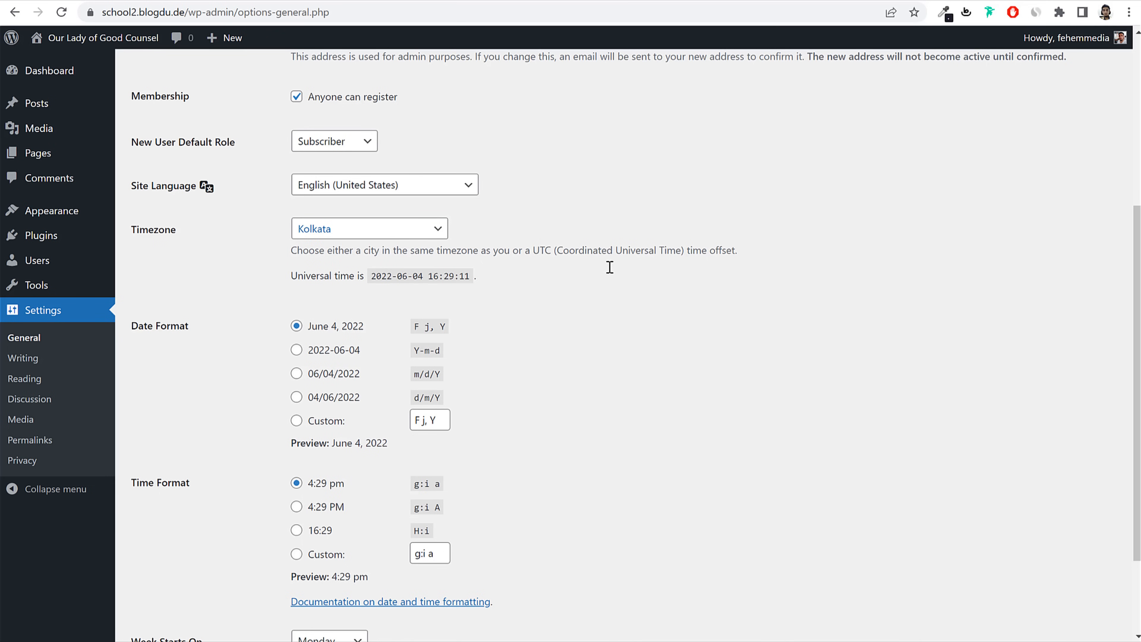
scroll(592, 331, down, 5)
click(167, 570)
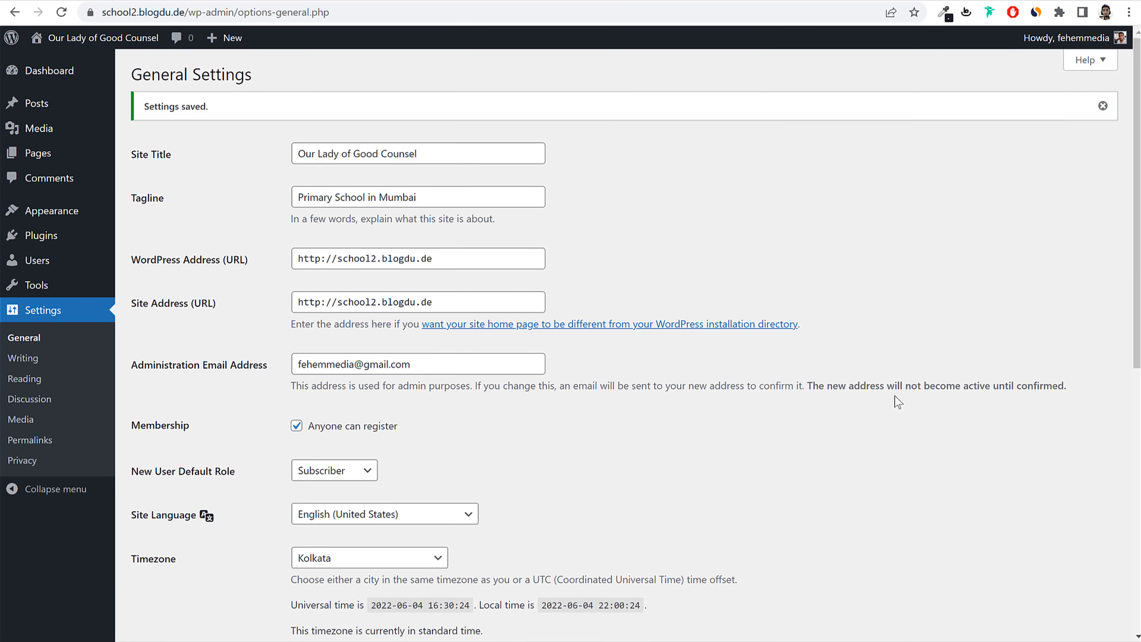
click(40, 443)
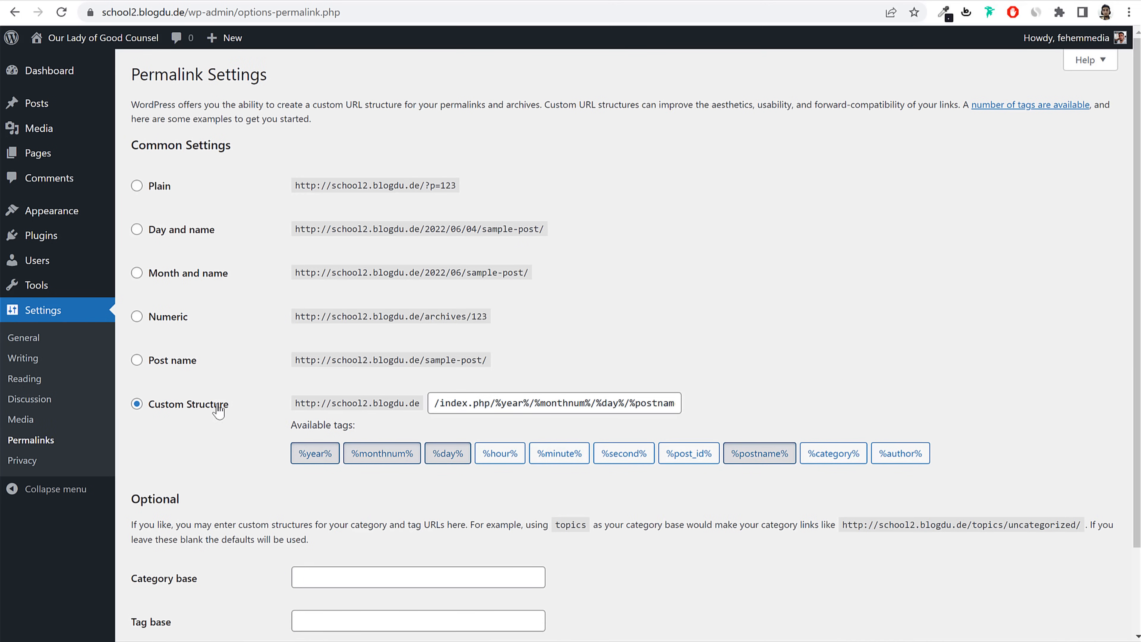
Step: Switch the permalink structure to Post name and save the change
drag(229, 404, 143, 404)
click(180, 233)
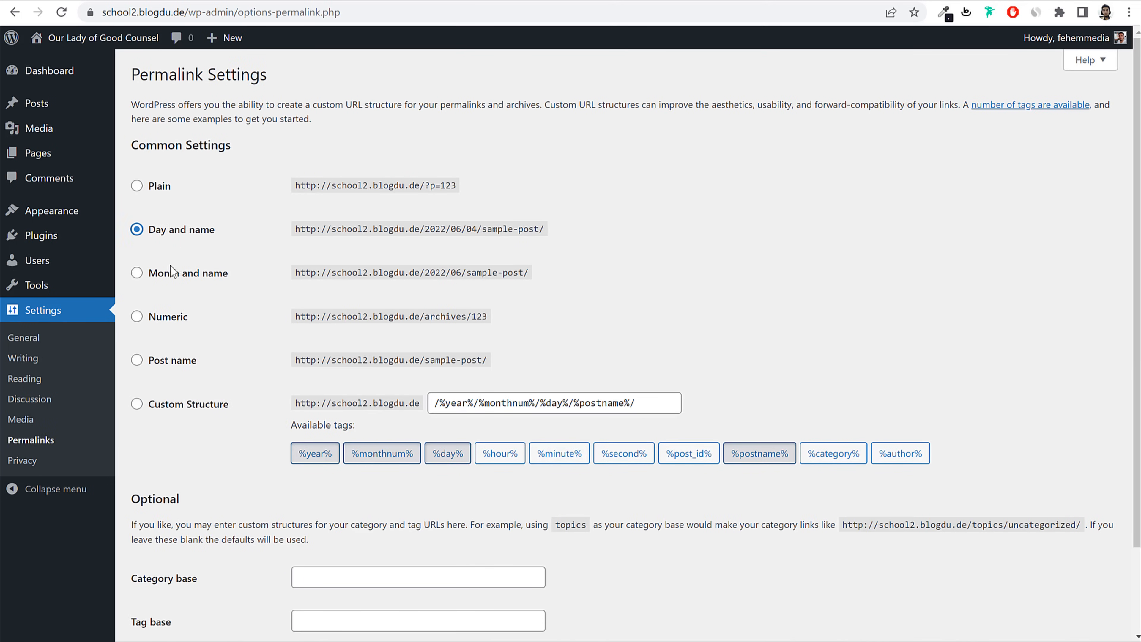
click(162, 270)
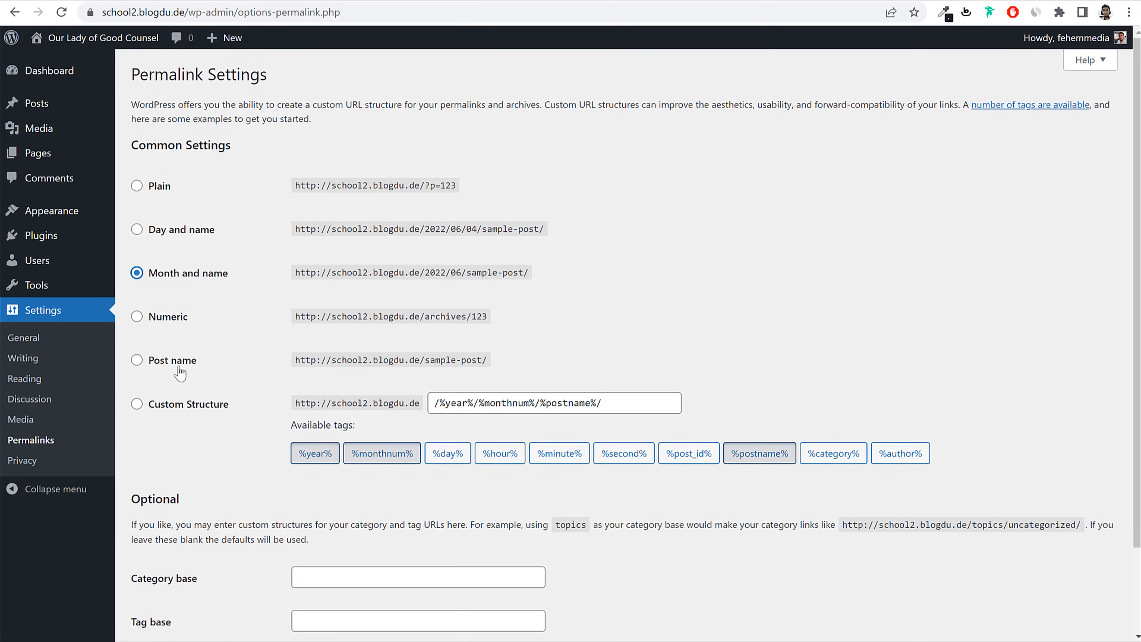
click(189, 364)
triple_click(170, 364)
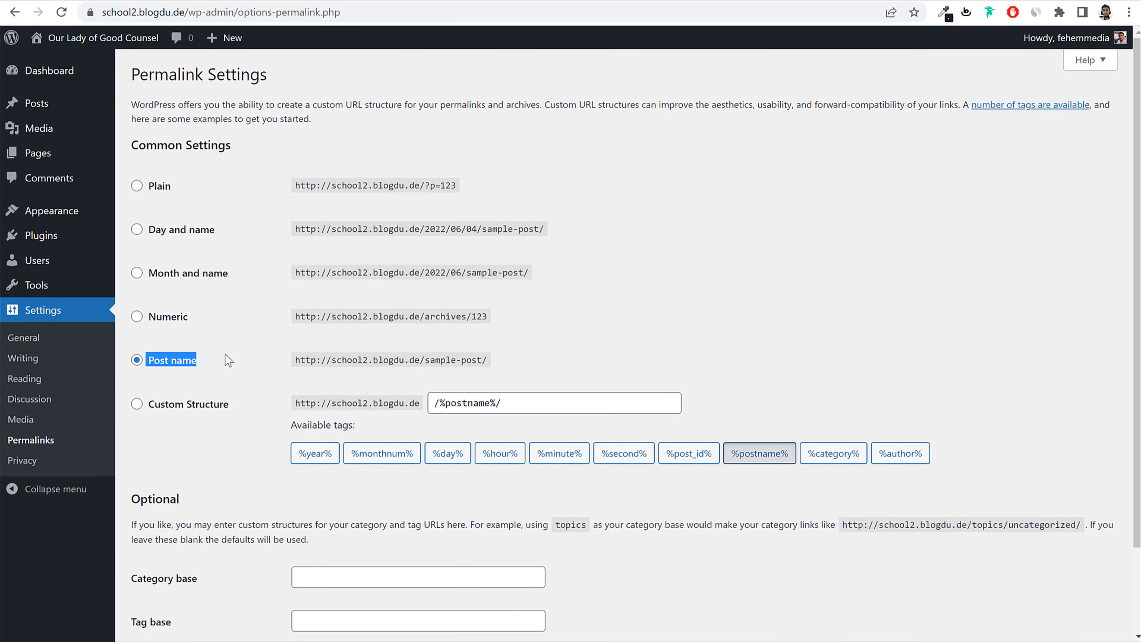
scroll(263, 408, down, 3)
click(159, 581)
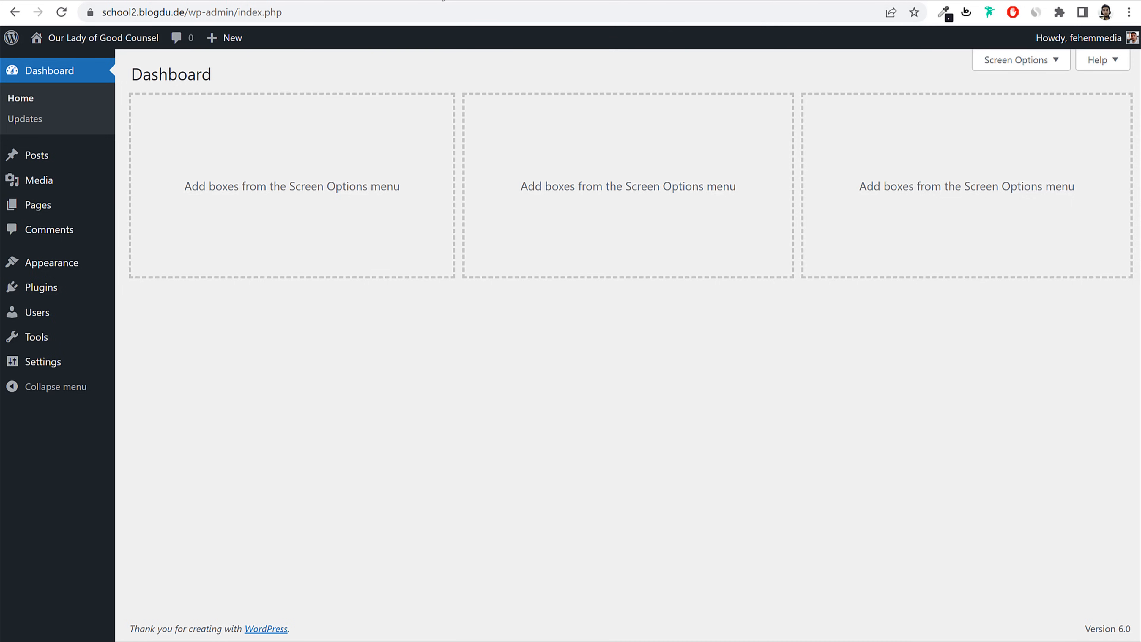
click(443, 1)
scroll(802, 323, down, 8)
scroll(761, 364, up, 8)
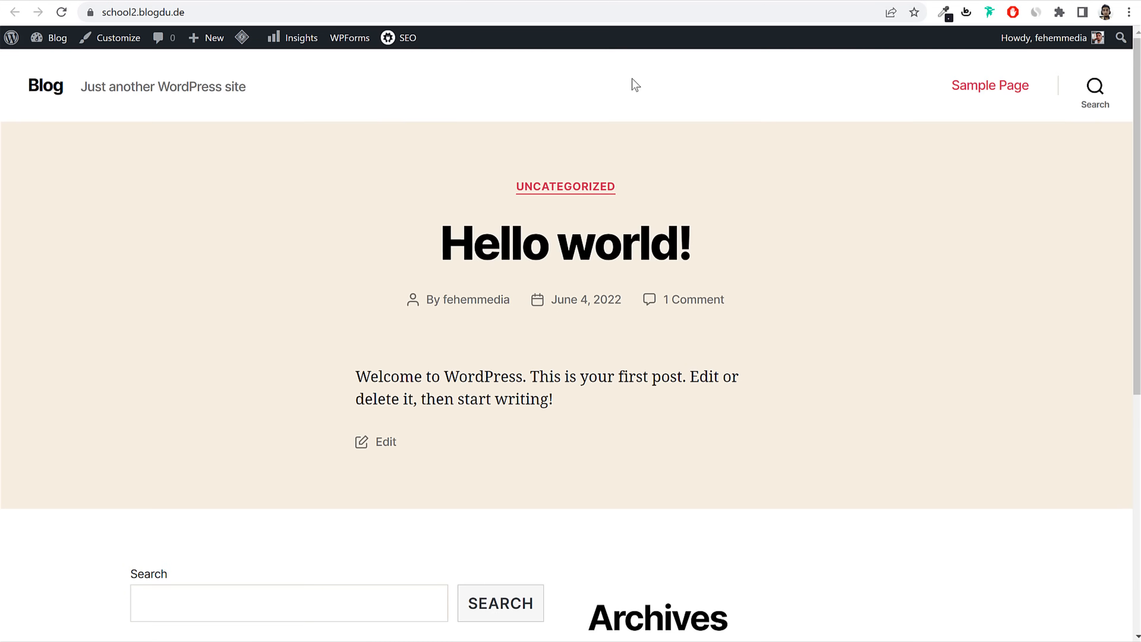
click(156, 2)
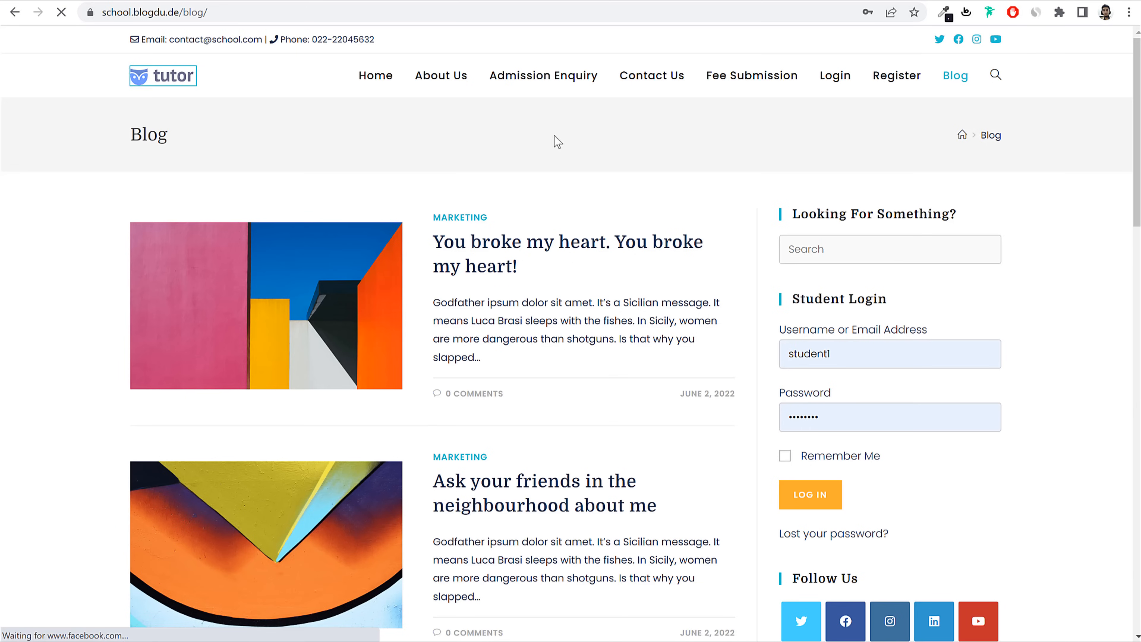
click(191, 80)
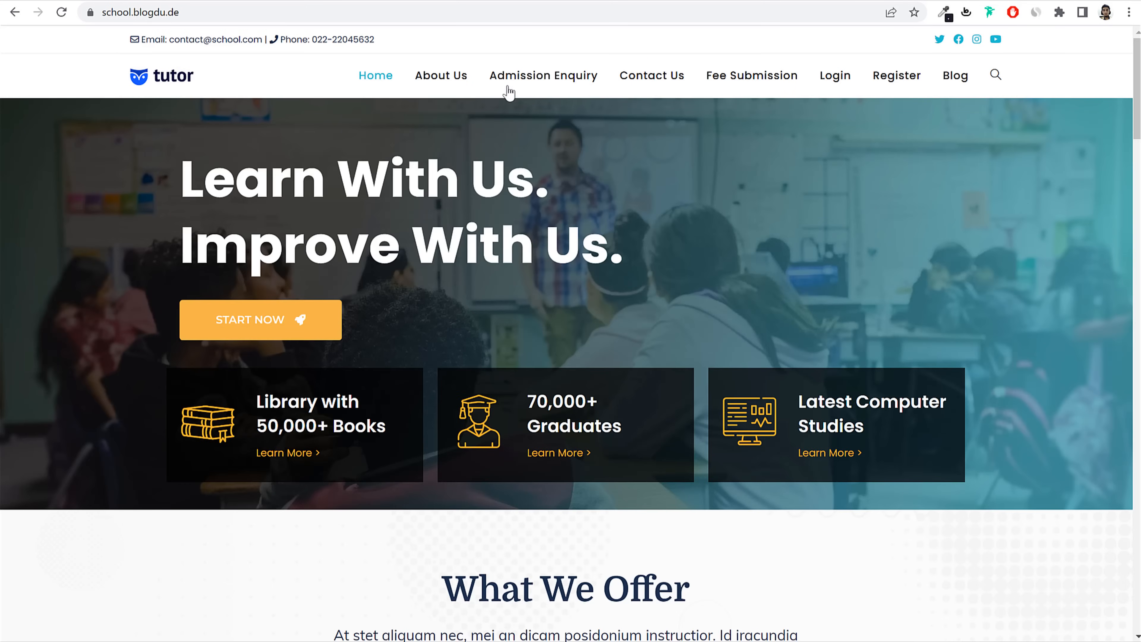
click(144, 1)
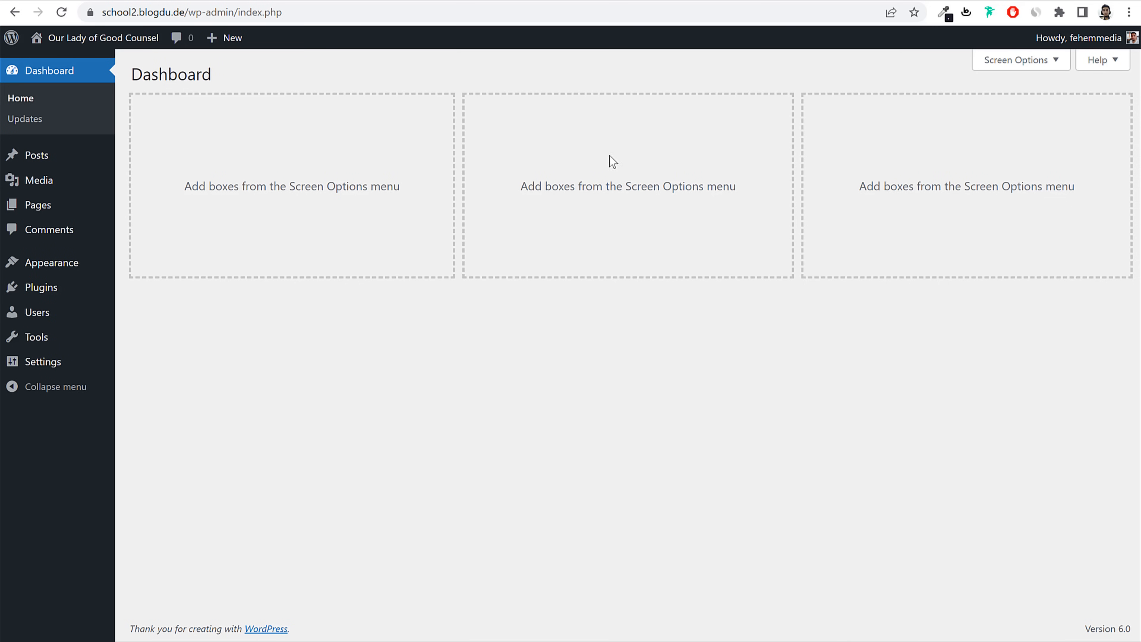
Step: Go from the installed themes to Add New and browse the available themes
click(73, 263)
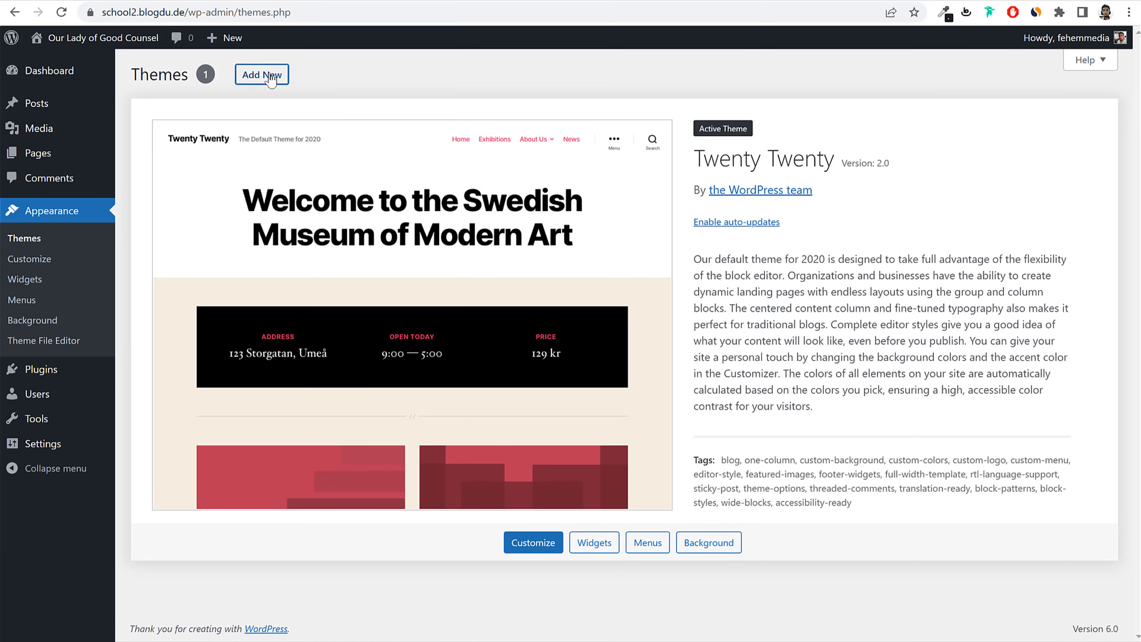
click(271, 77)
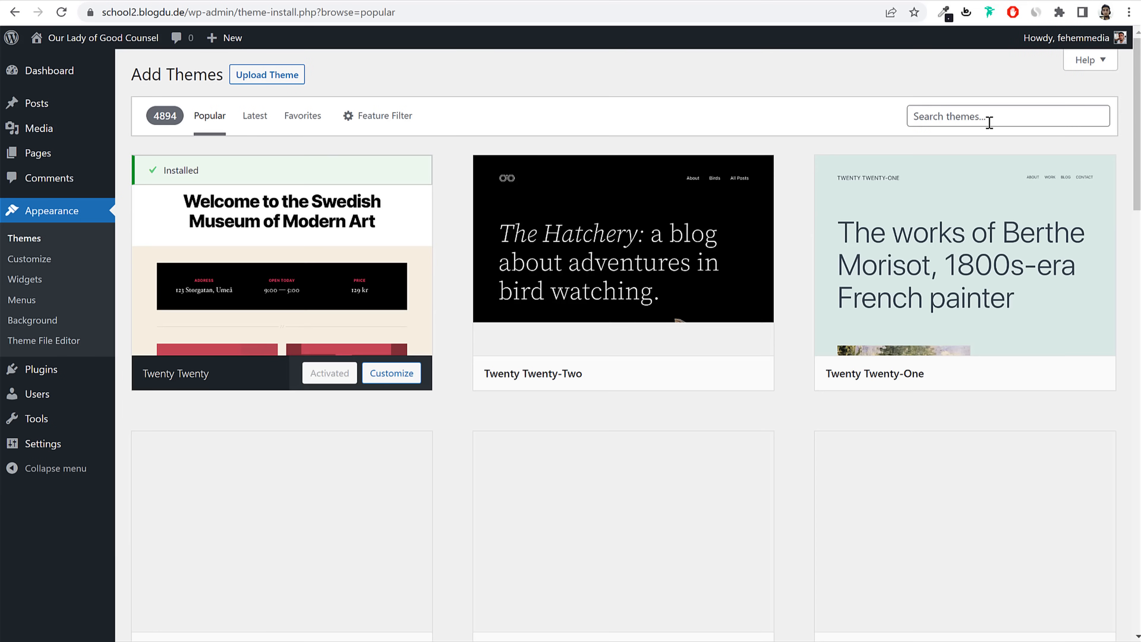
scroll(974, 315, down, 5)
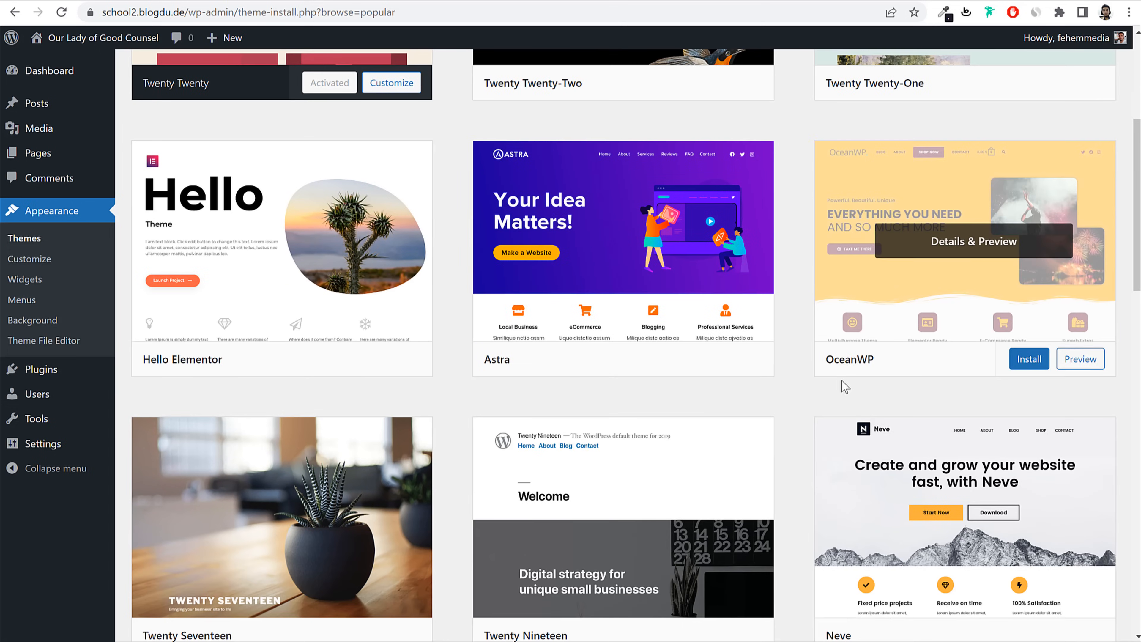
scroll(844, 387, up, 4)
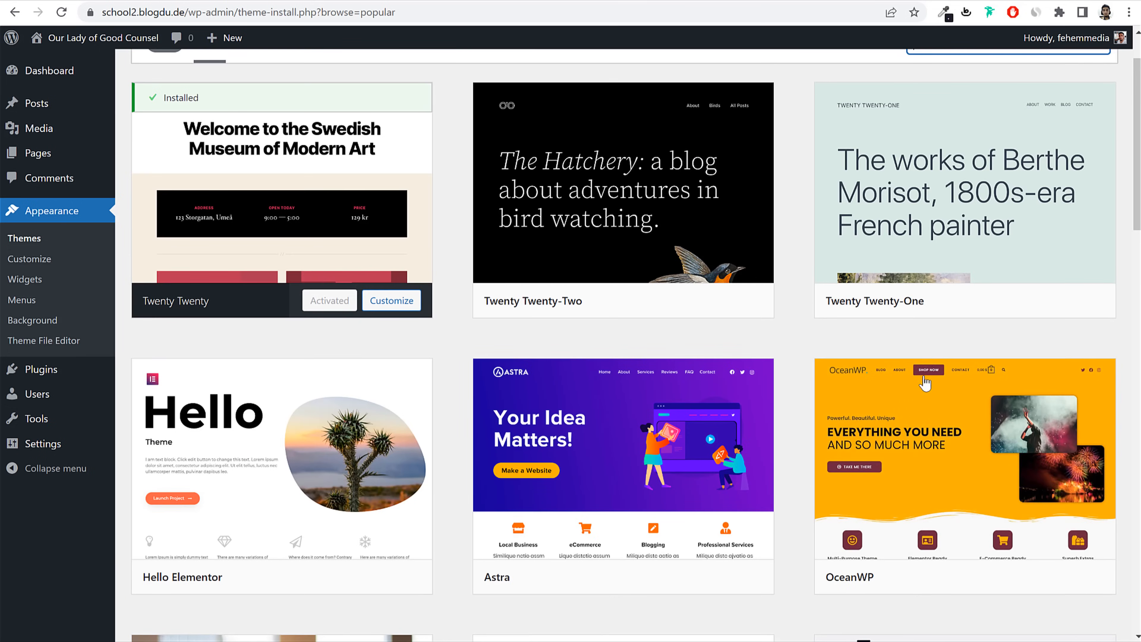
scroll(924, 382, down, 5)
double_click(869, 290)
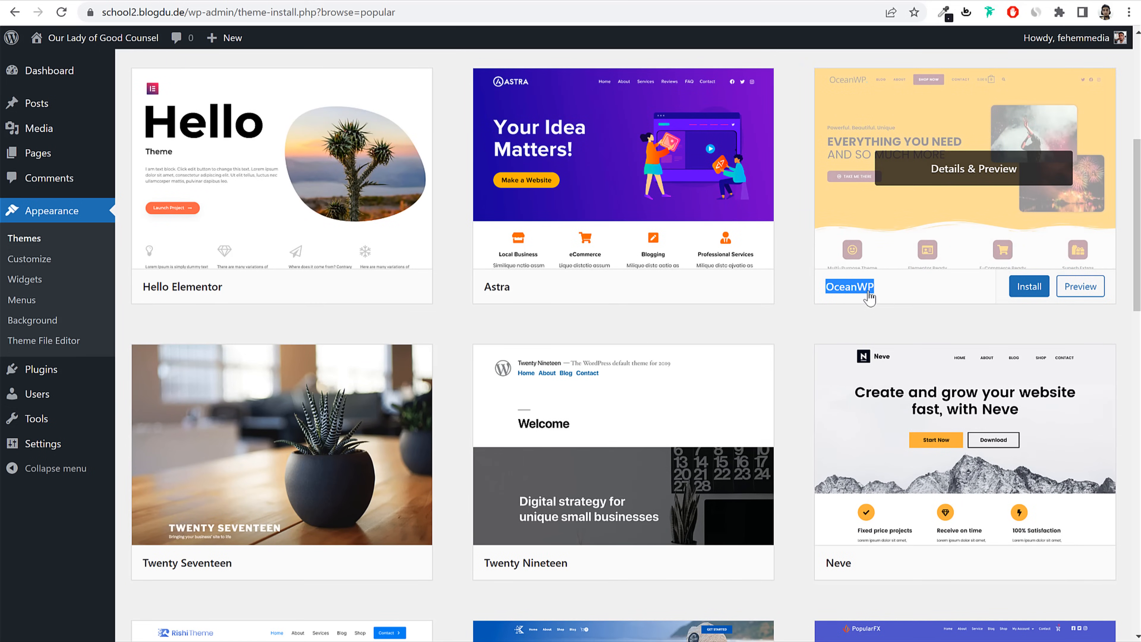
scroll(898, 279, up, 4)
scroll(944, 225, up, 3)
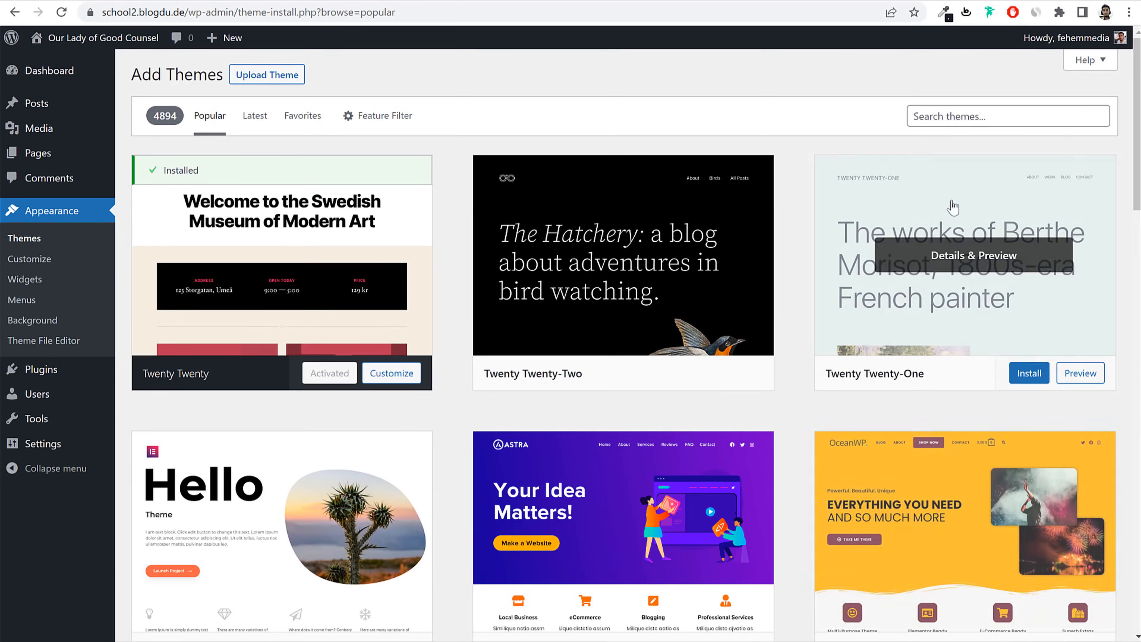
Step: Search themes for 'oceanwp' and open the OceanWP details preview
click(975, 115)
text(ocean)
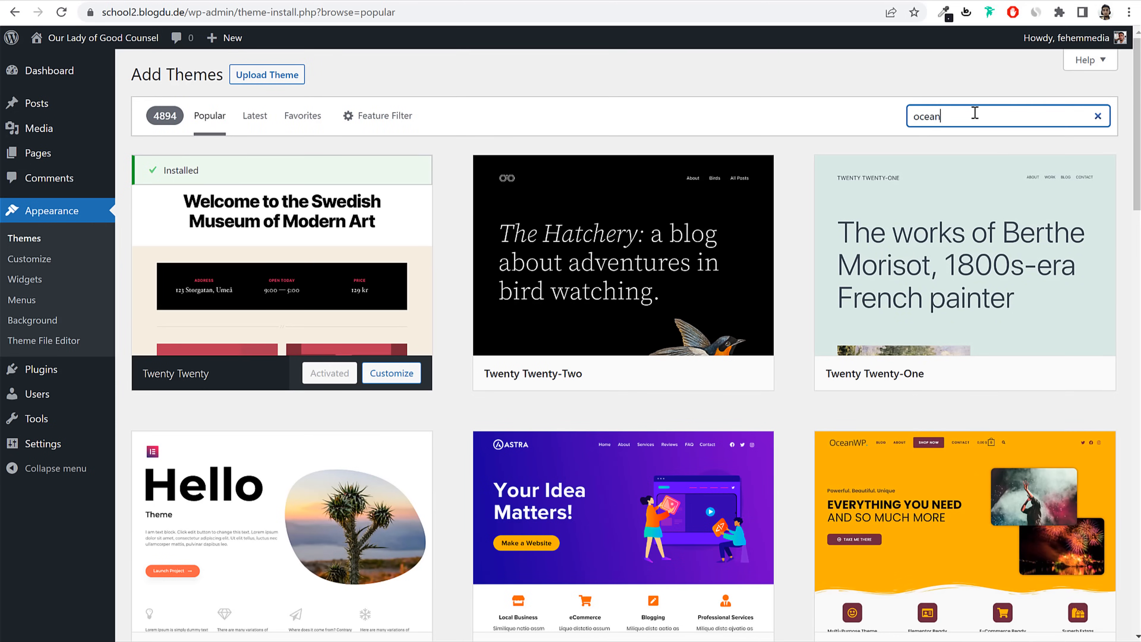
text(wpo)
key(BackSpace)
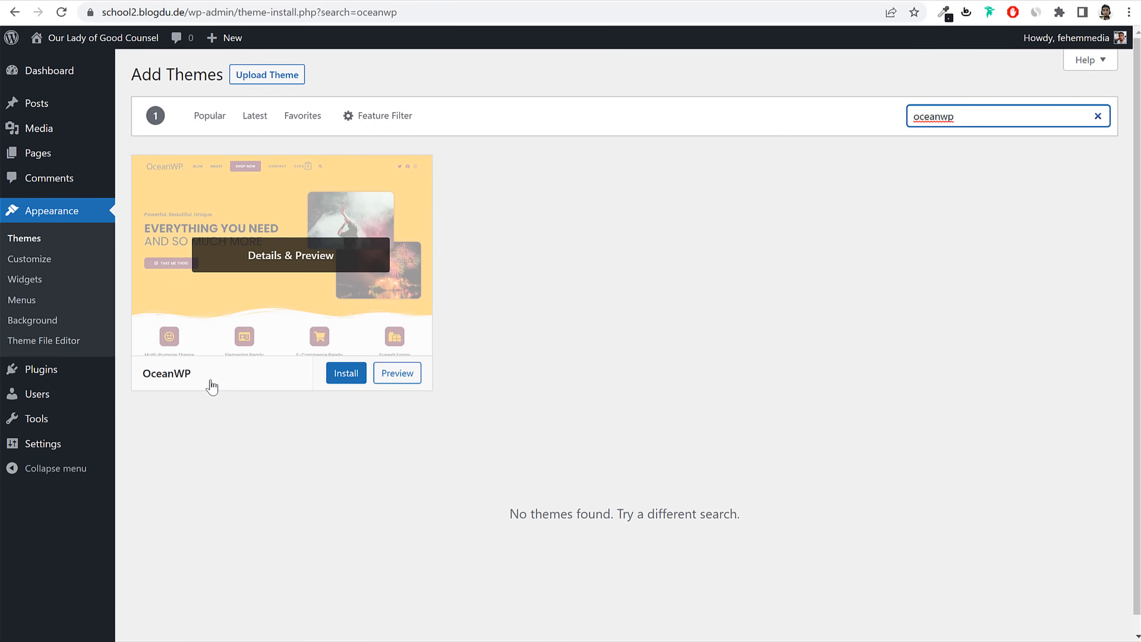
double_click(151, 379)
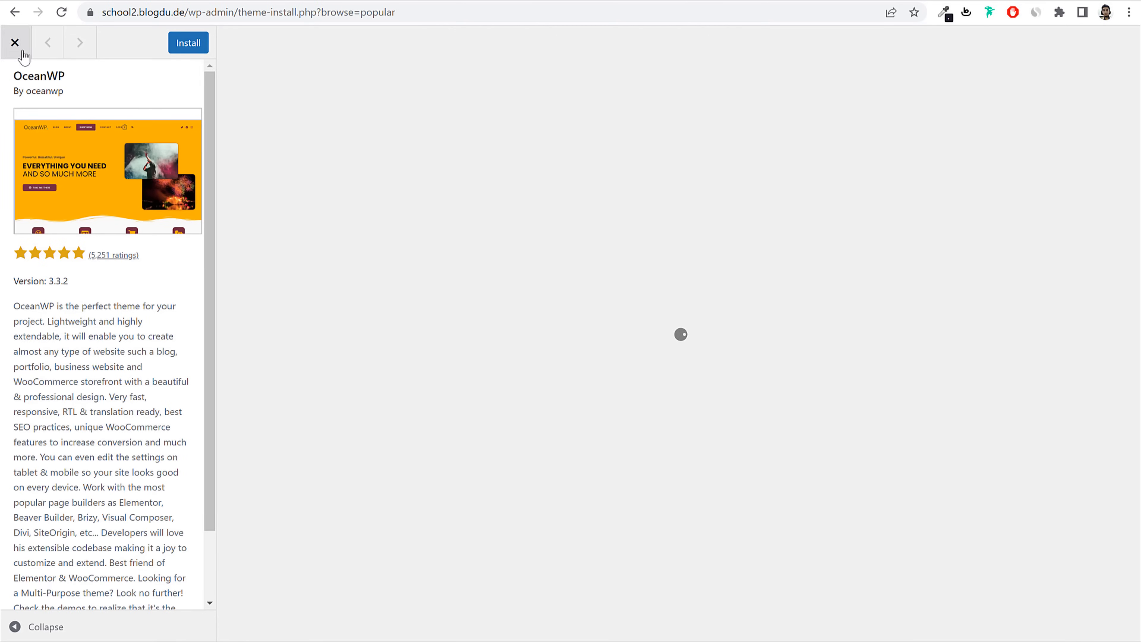
Step: Install the OceanWP theme from its preview and activate it
click(16, 44)
click(359, 382)
click(188, 43)
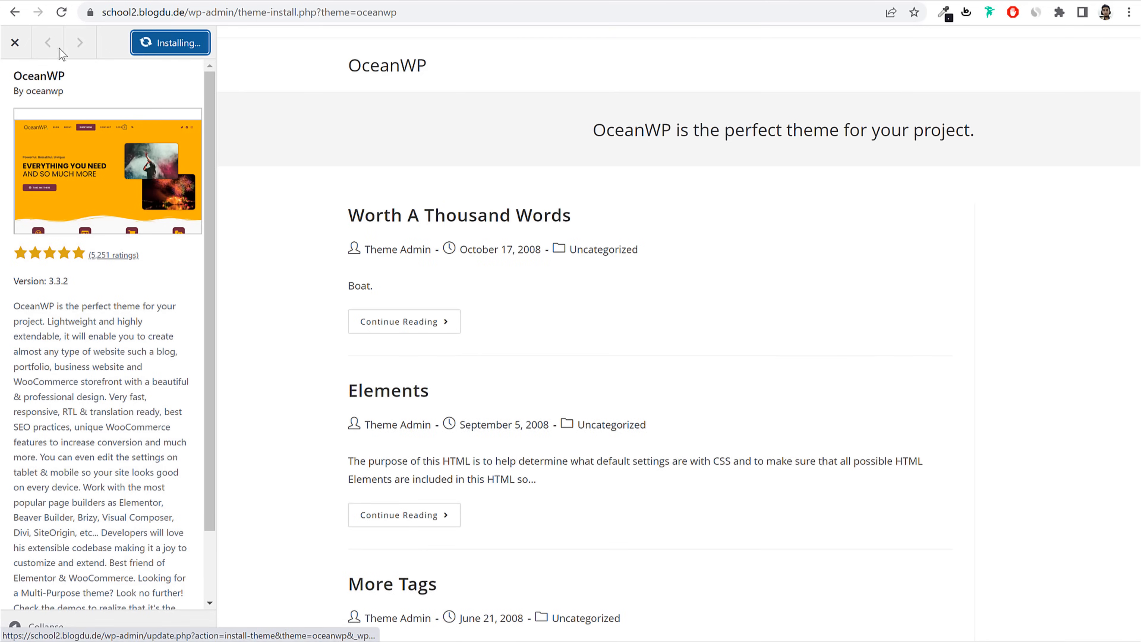
click(15, 42)
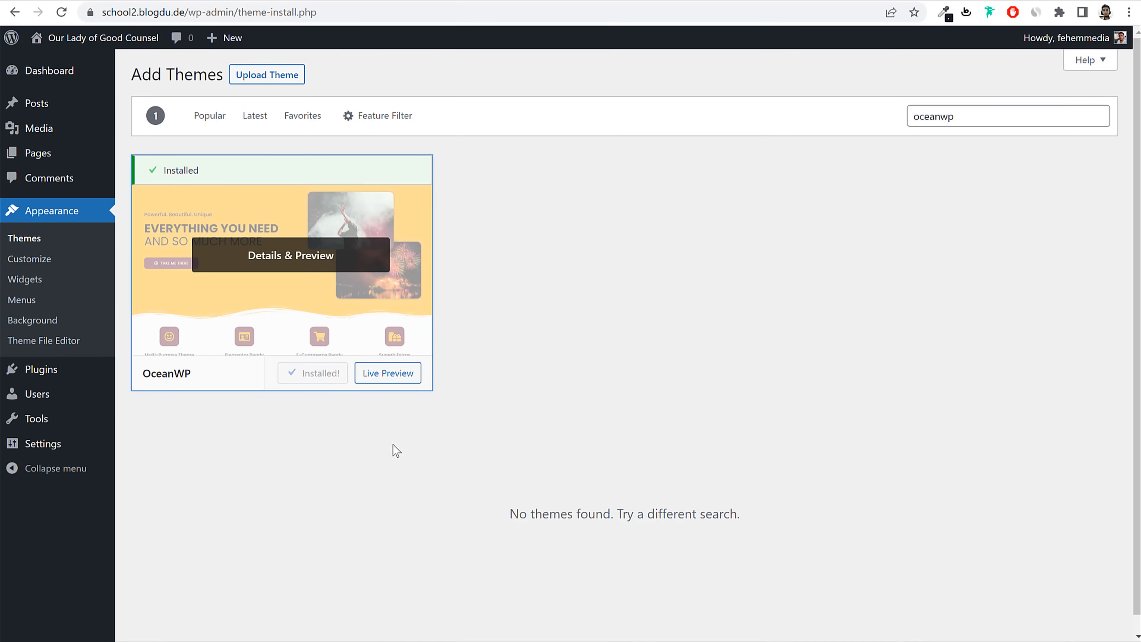
click(321, 374)
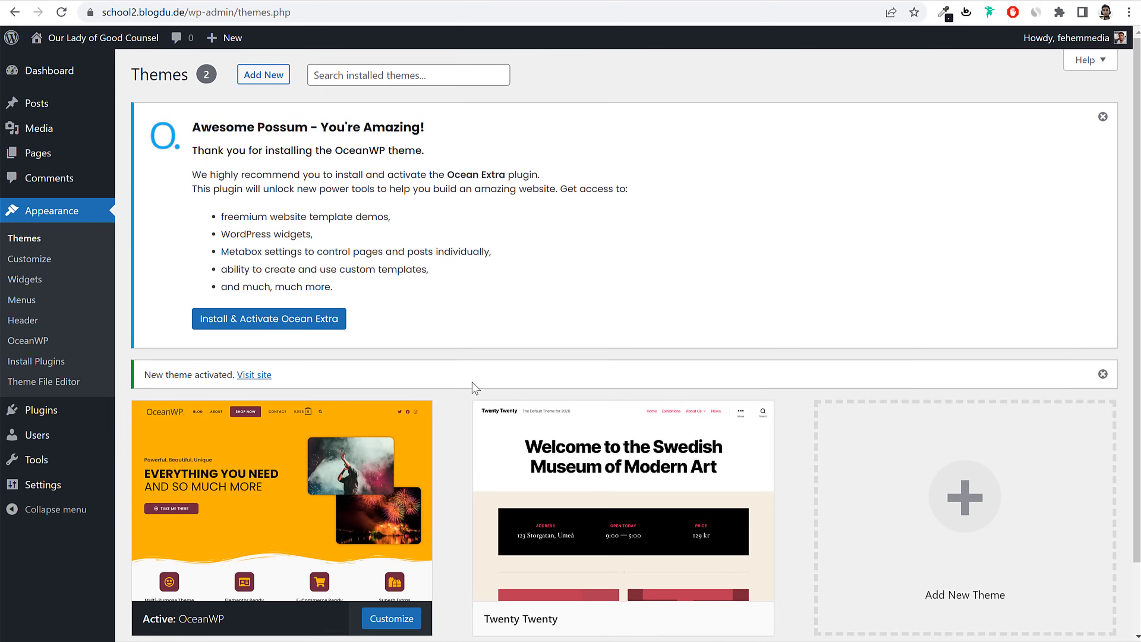
scroll(472, 382, down, 2)
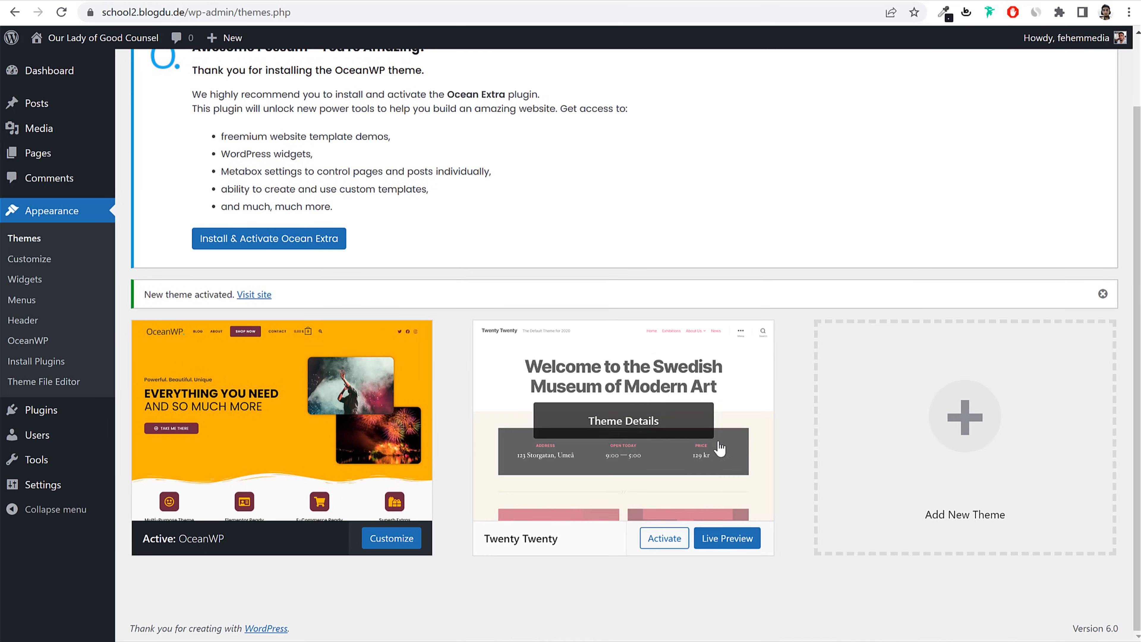
Step: Delete the Twenty Twenty theme from its details, confirming the prompt
click(626, 435)
click(1091, 607)
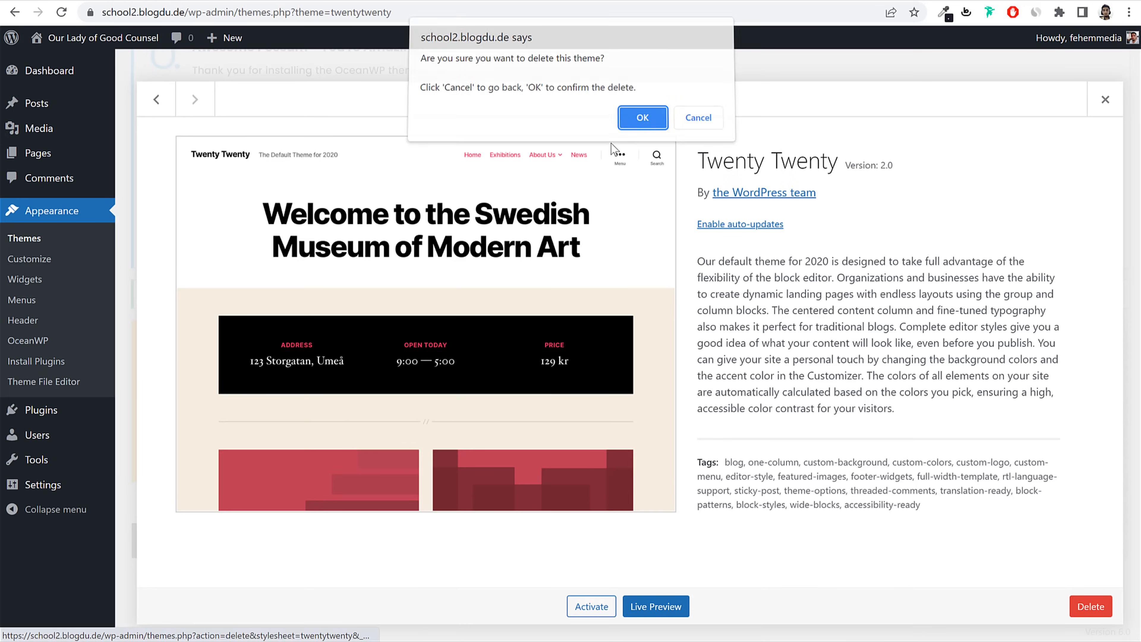
click(643, 118)
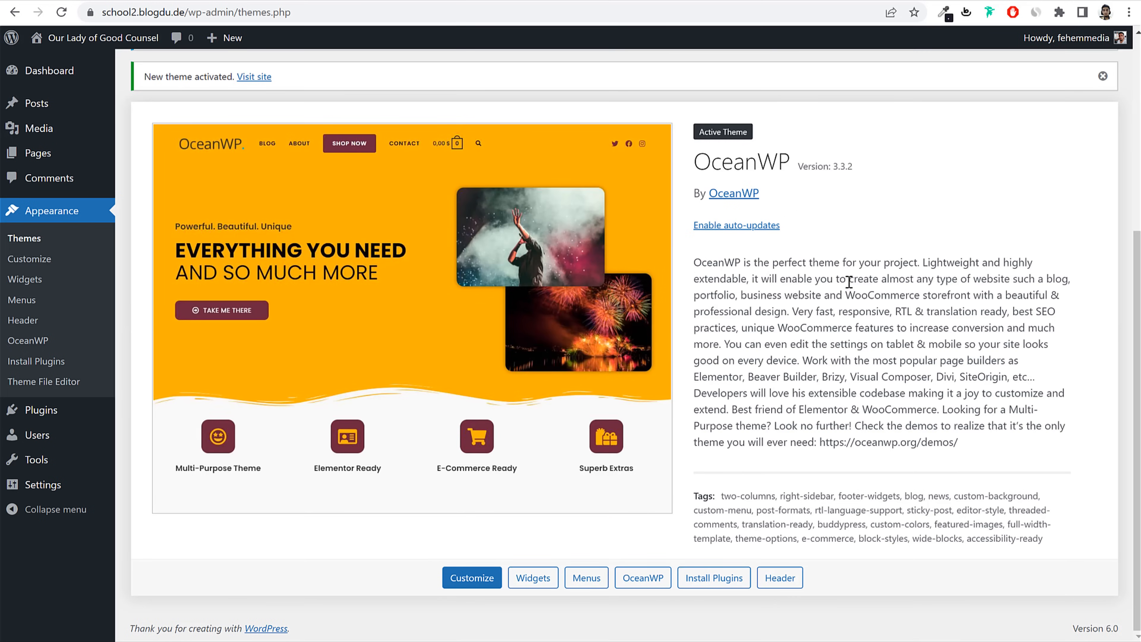
Step: Enable auto-updates for OceanWP and dismiss the Ocean Extra and theme-activated notices
drag(693, 225, 788, 234)
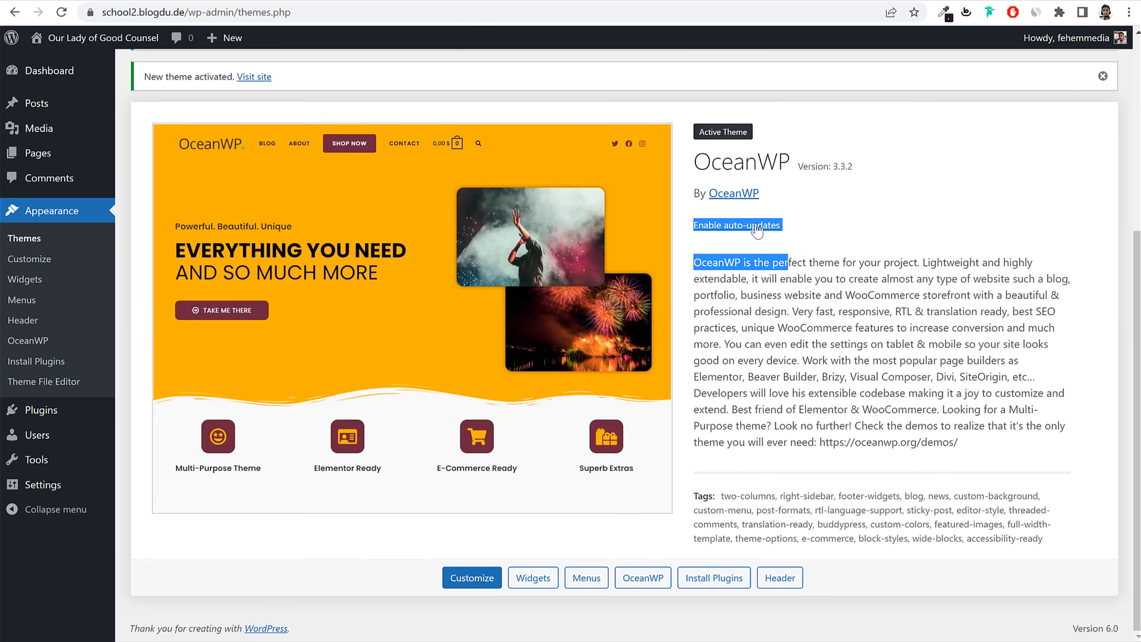
click(752, 225)
click(870, 230)
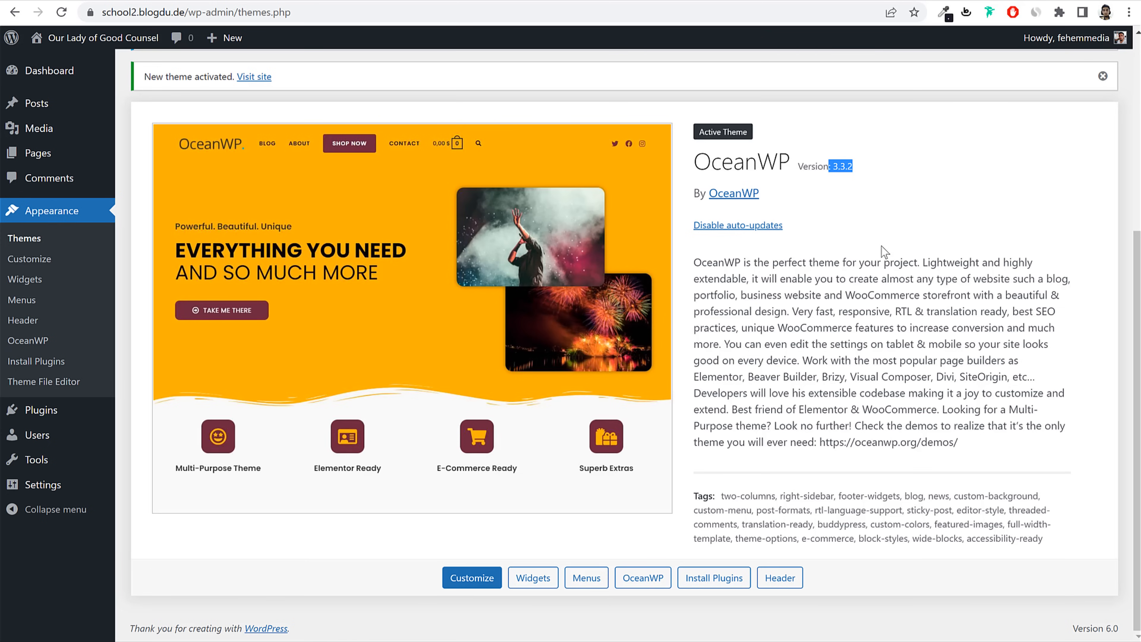
click(888, 291)
scroll(889, 319, up, 3)
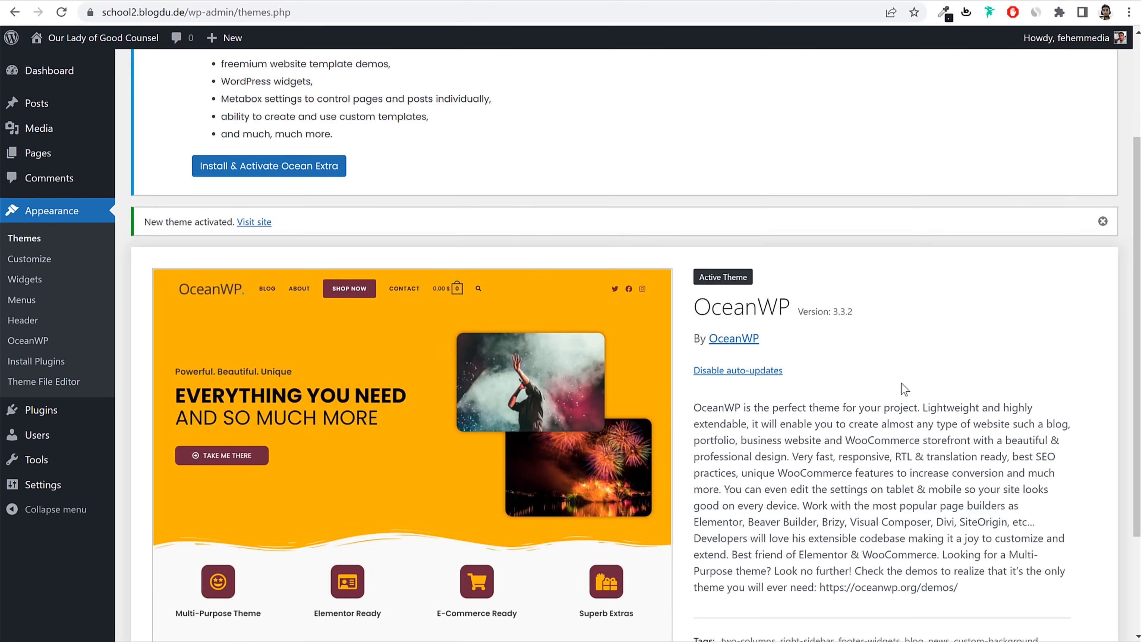
scroll(901, 383, up, 3)
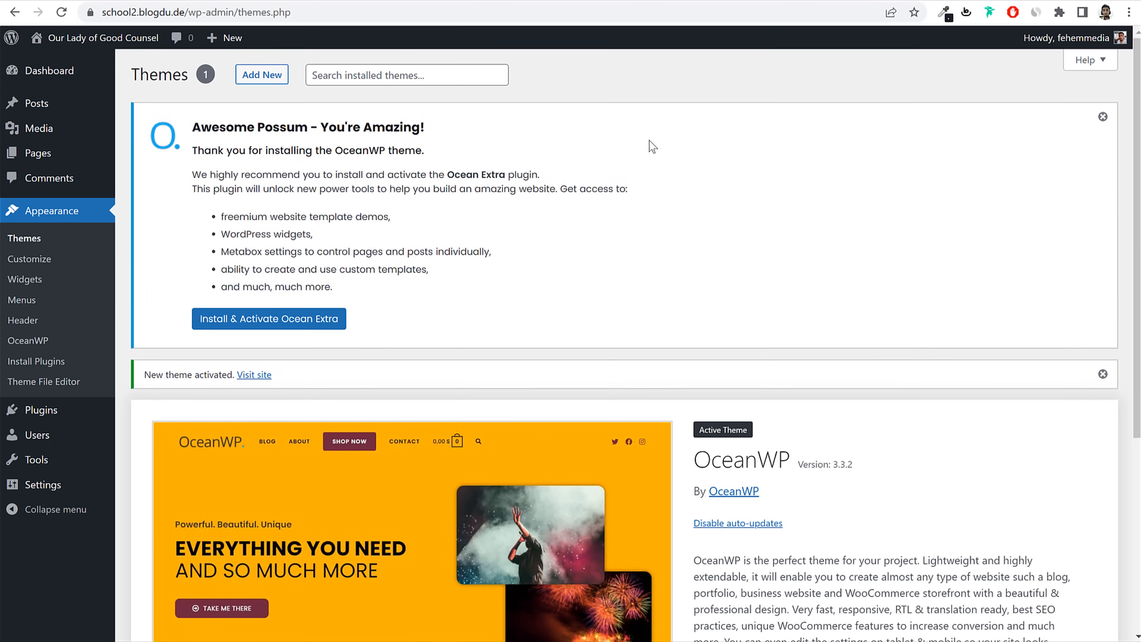
click(1101, 117)
click(1103, 113)
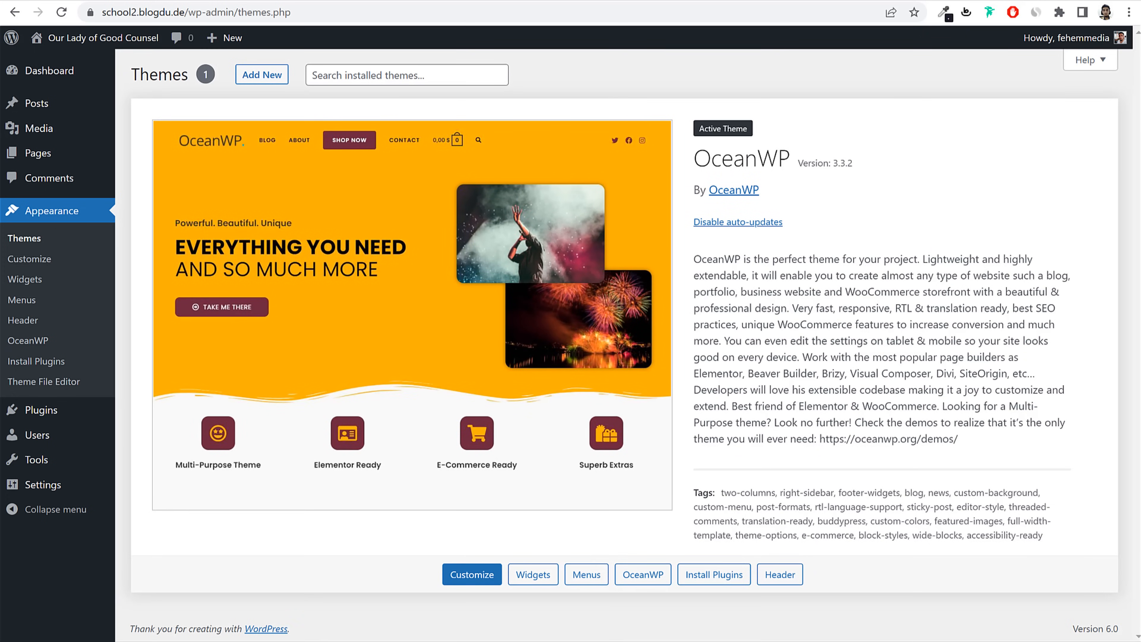
Step: Look over the school.blogdu.de demo front page, then open a new empty browser tab
click(38, 12)
scroll(921, 416, down, 10)
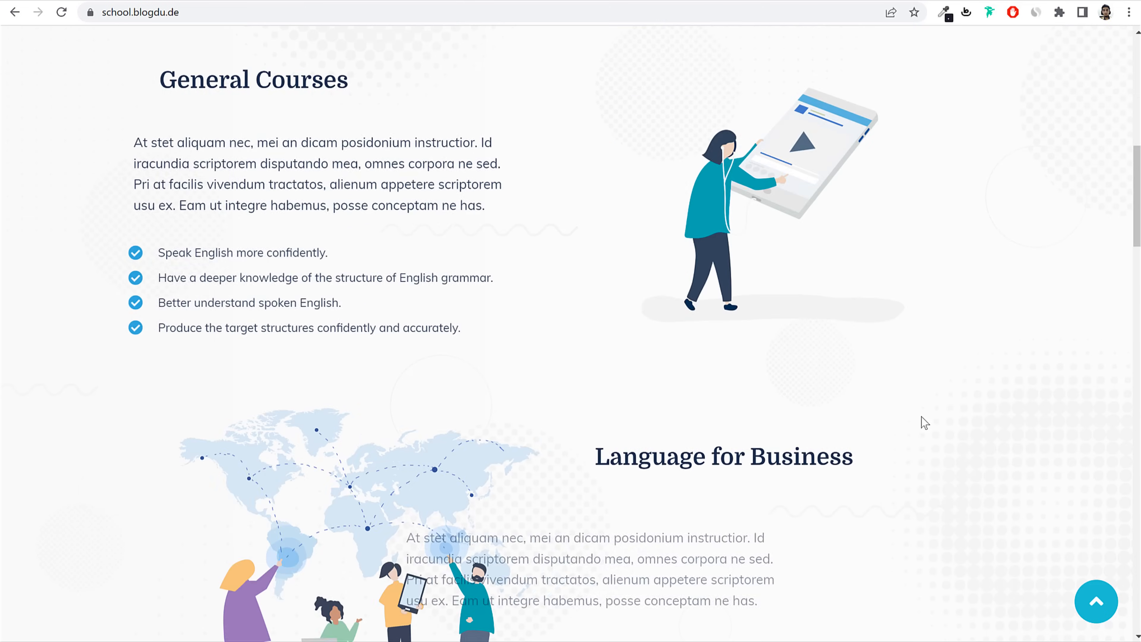
scroll(921, 417, up, 10)
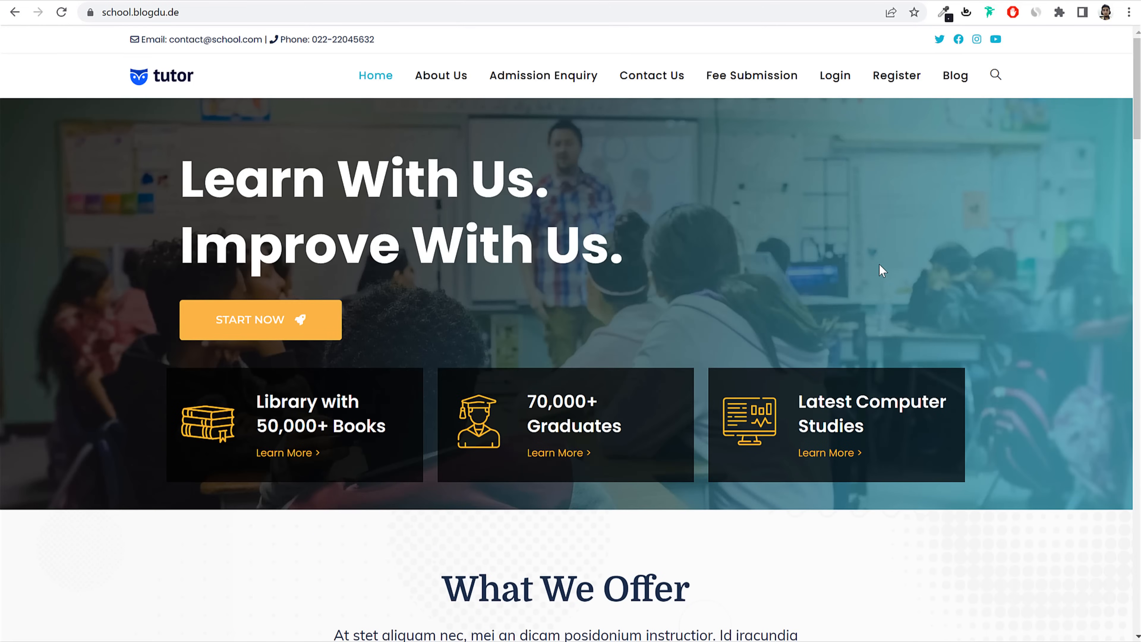
scroll(819, 385, down, 15)
scroll(818, 386, up, 15)
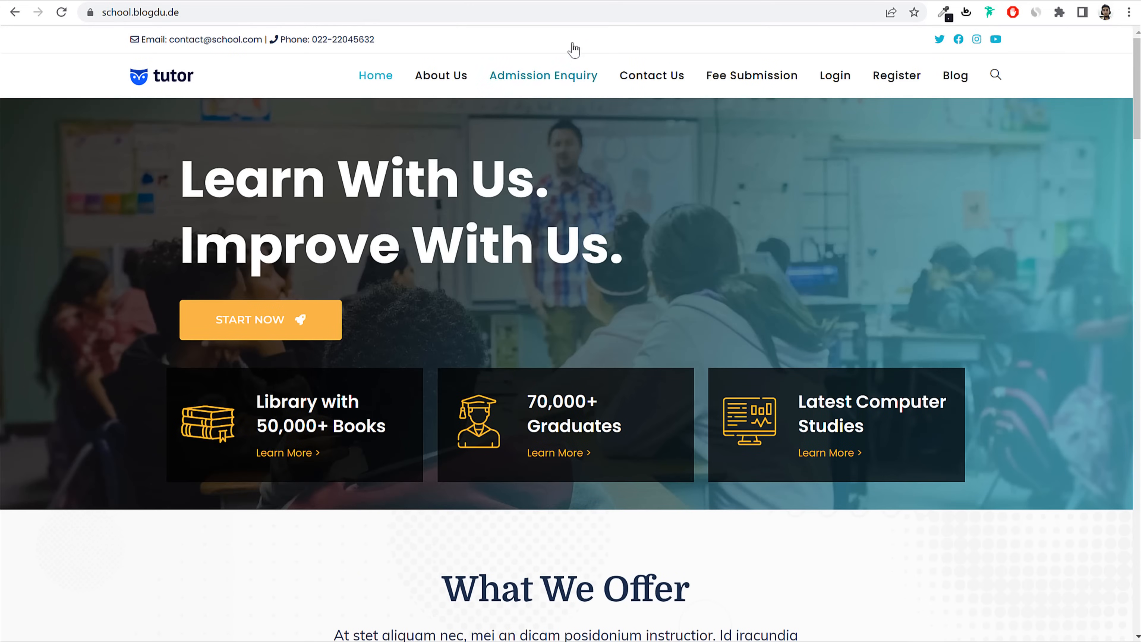
key(ctrl+t)
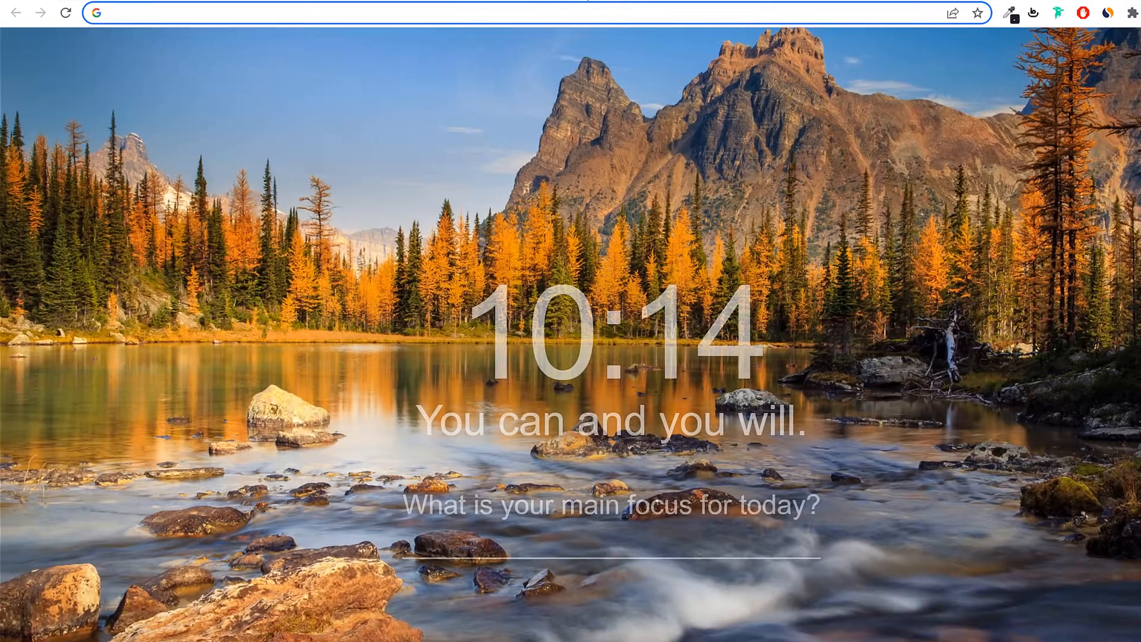
Step: Visit bloggdude.com/e to reach Elementor's pricing page and choose GET STARTED
text(bloggdude.com/e)
key(Return)
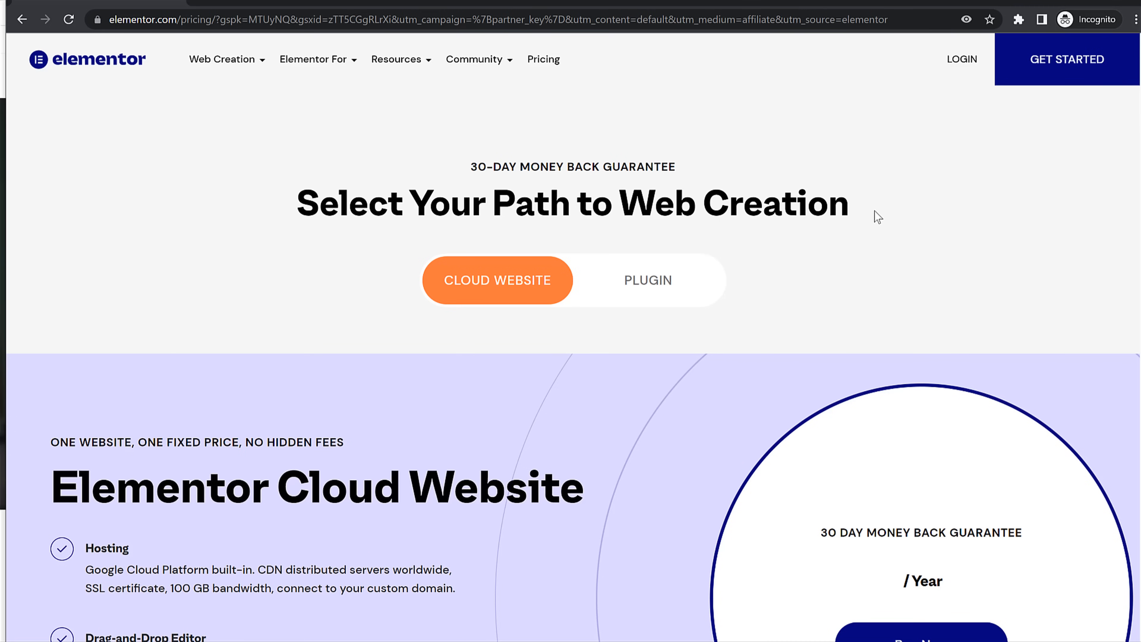
scroll(812, 341, down, 3)
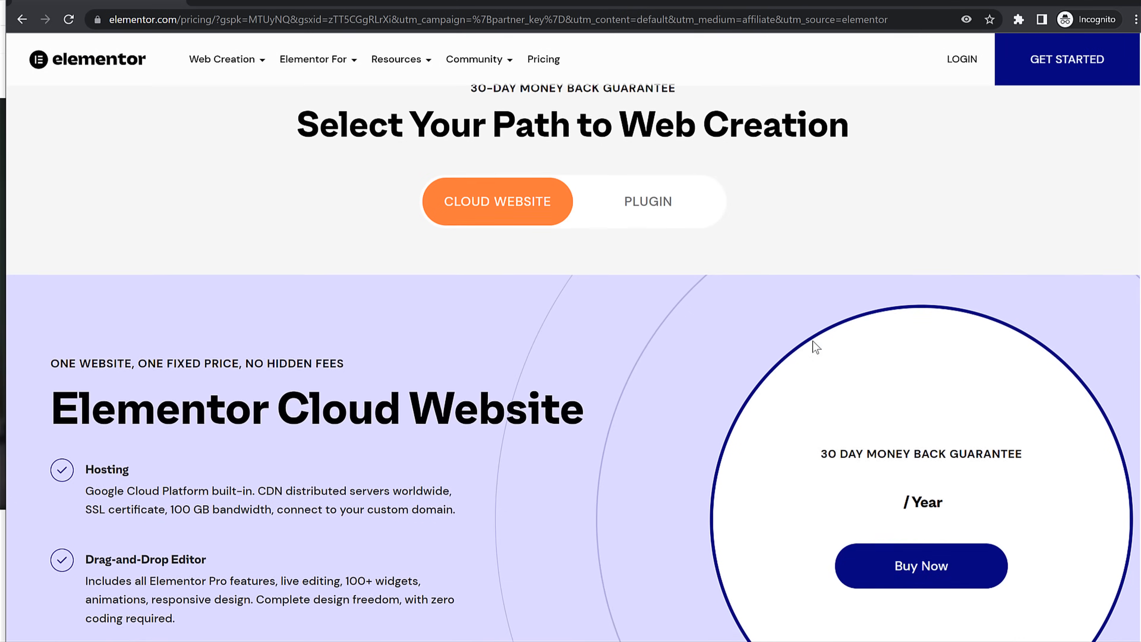
scroll(812, 341, up, 3)
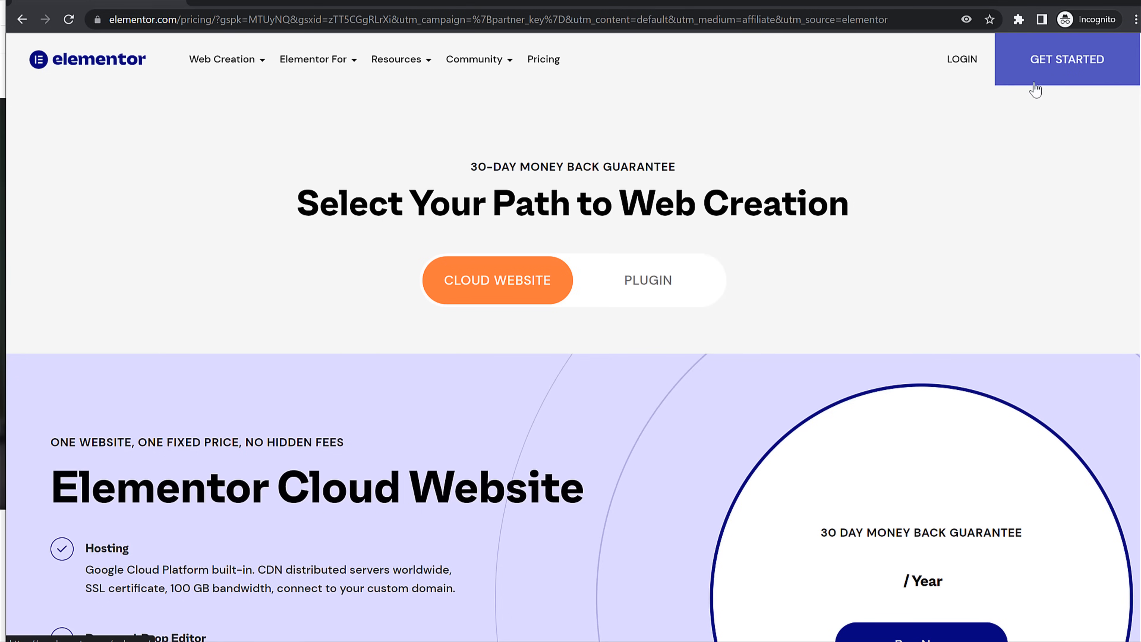
click(1059, 73)
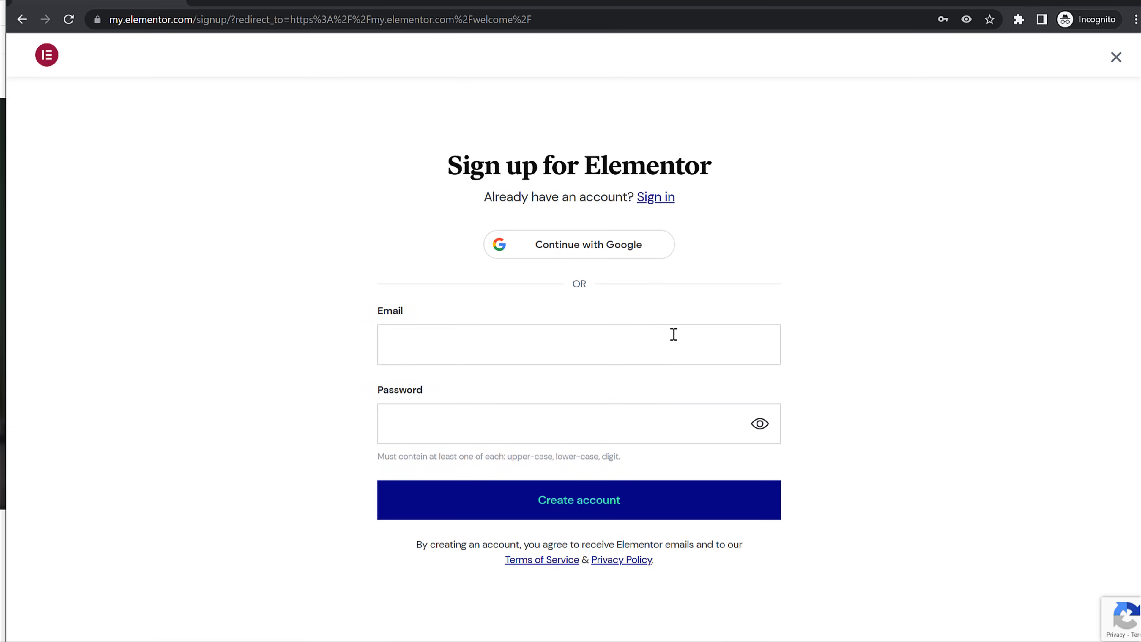
Step: Sign in to an existing Elementor account using the browser's saved login
click(497, 347)
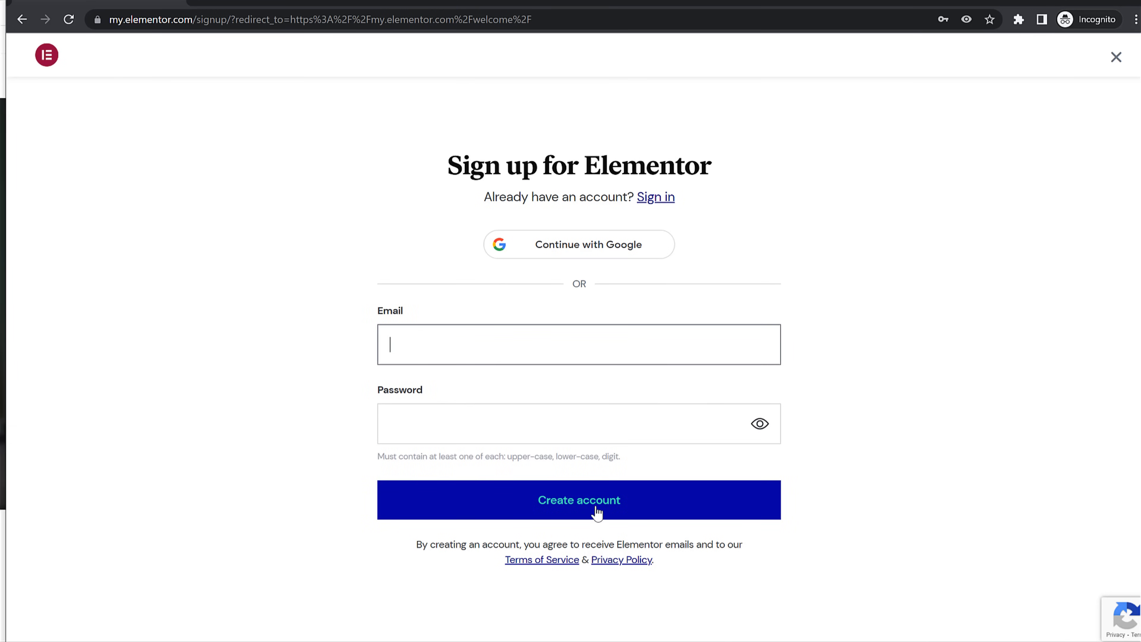
click(660, 198)
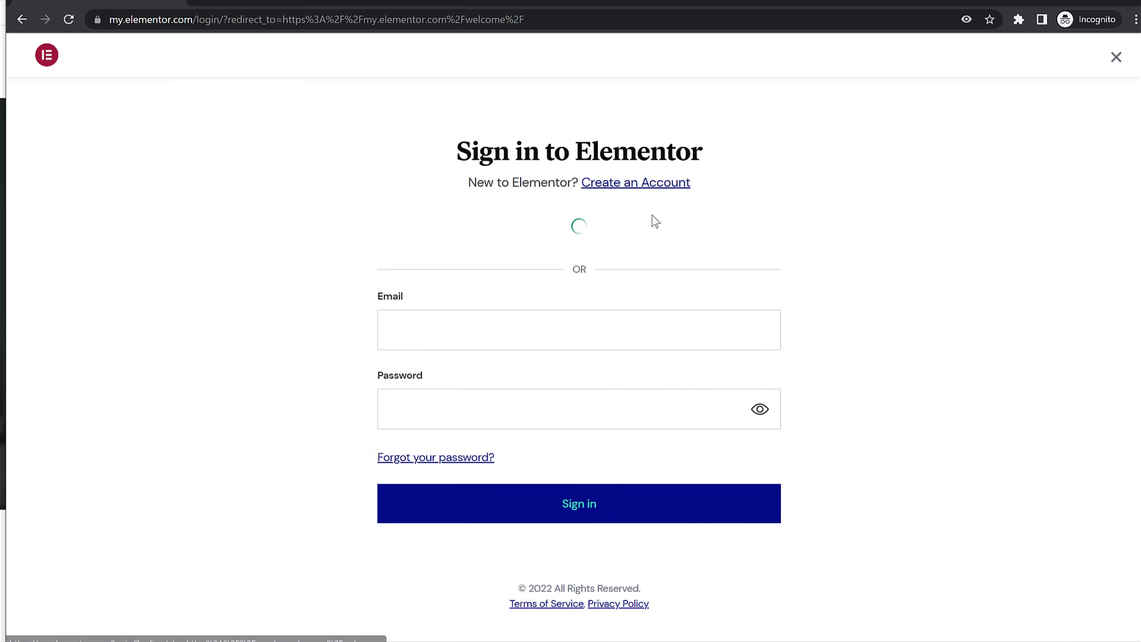
click(538, 314)
click(527, 377)
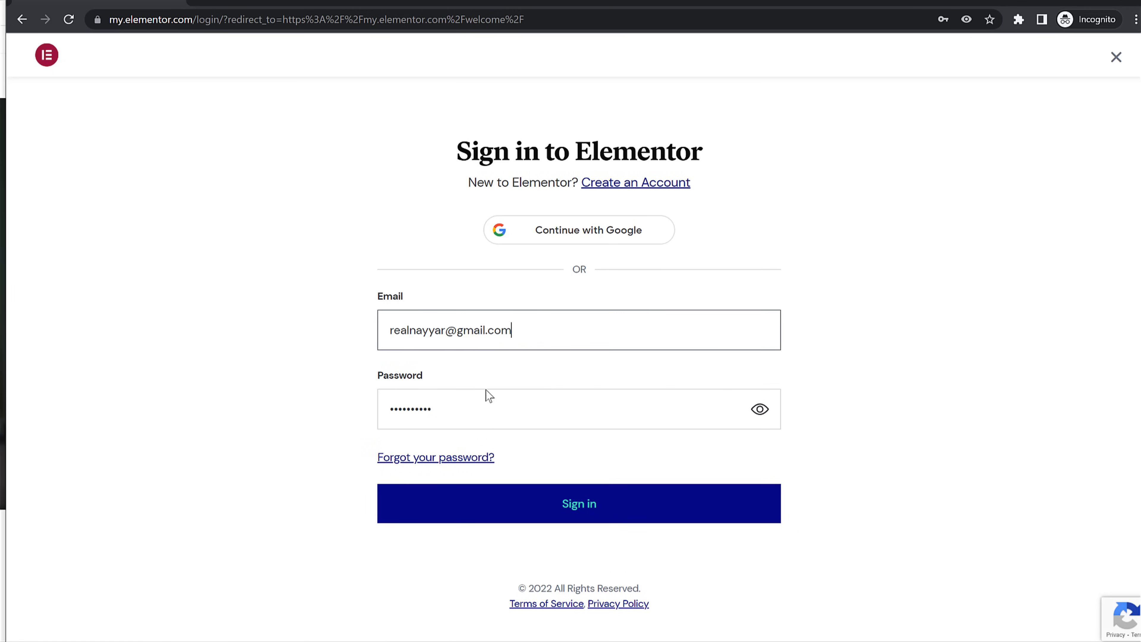
click(550, 522)
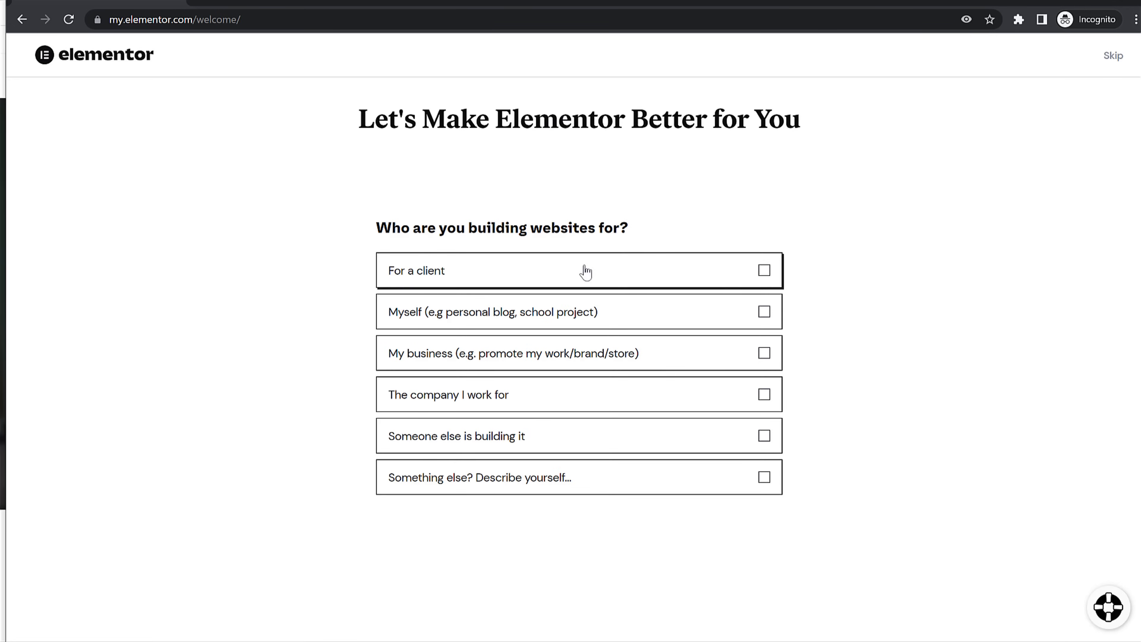
Step: Answer the questionnaire with client websites and freelancer, skipping the skillset and website type questions
drag(445, 229, 605, 236)
click(537, 281)
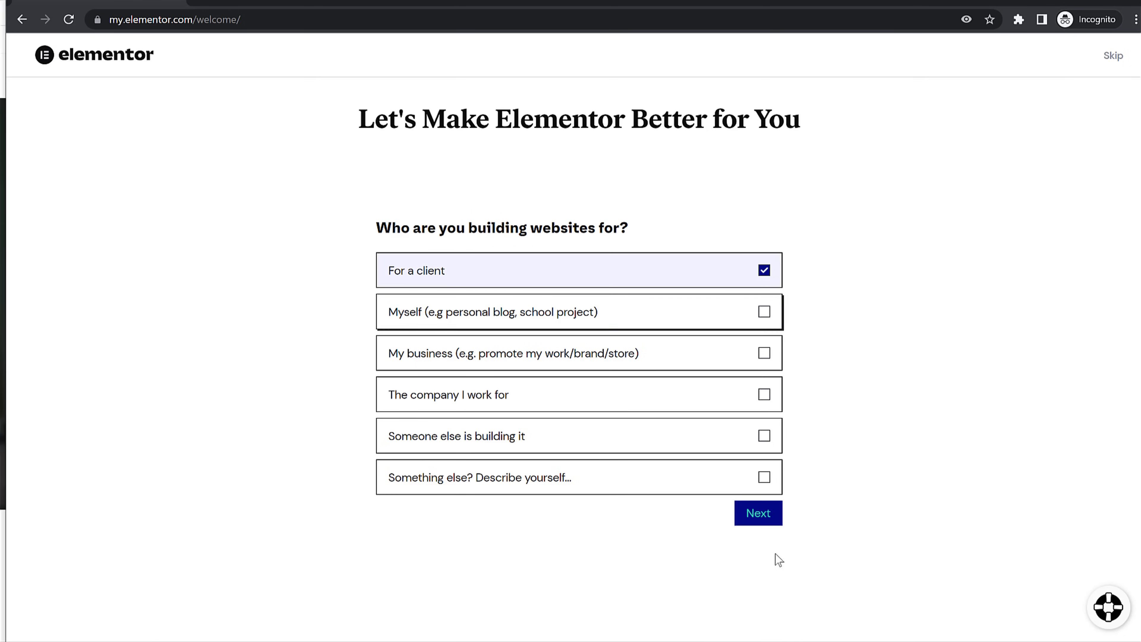
click(759, 515)
click(496, 345)
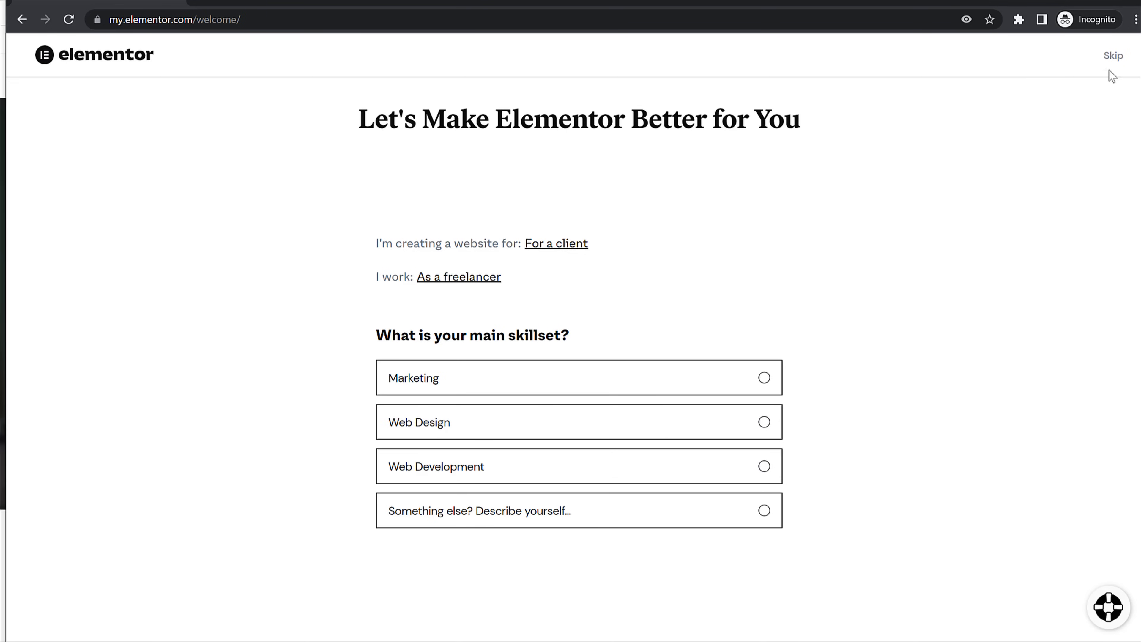
double_click(1110, 56)
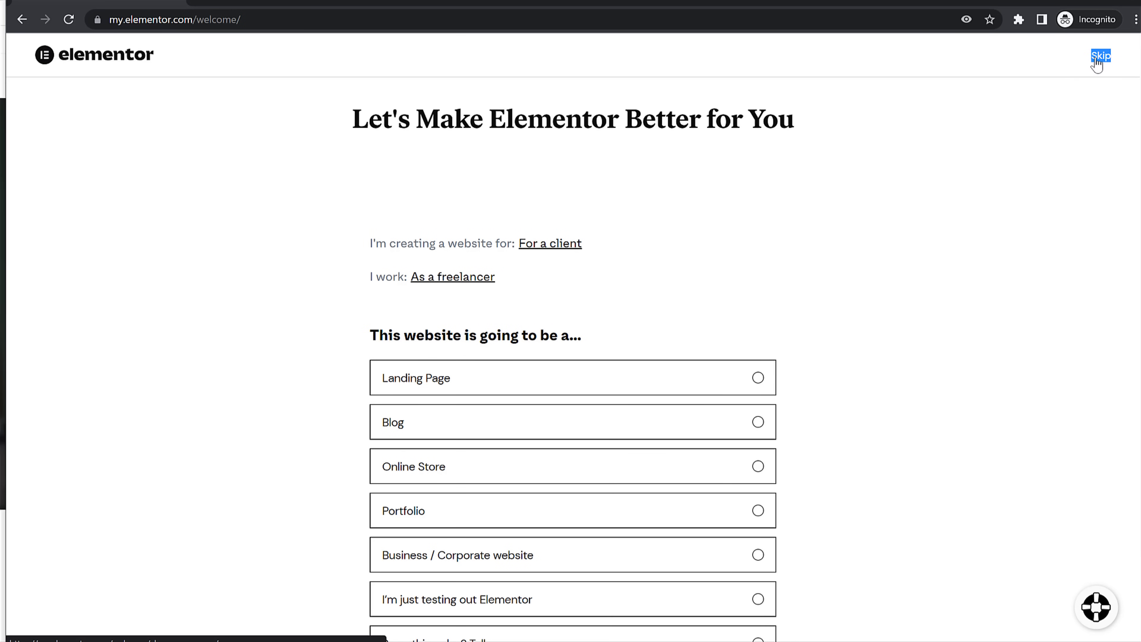
click(1099, 57)
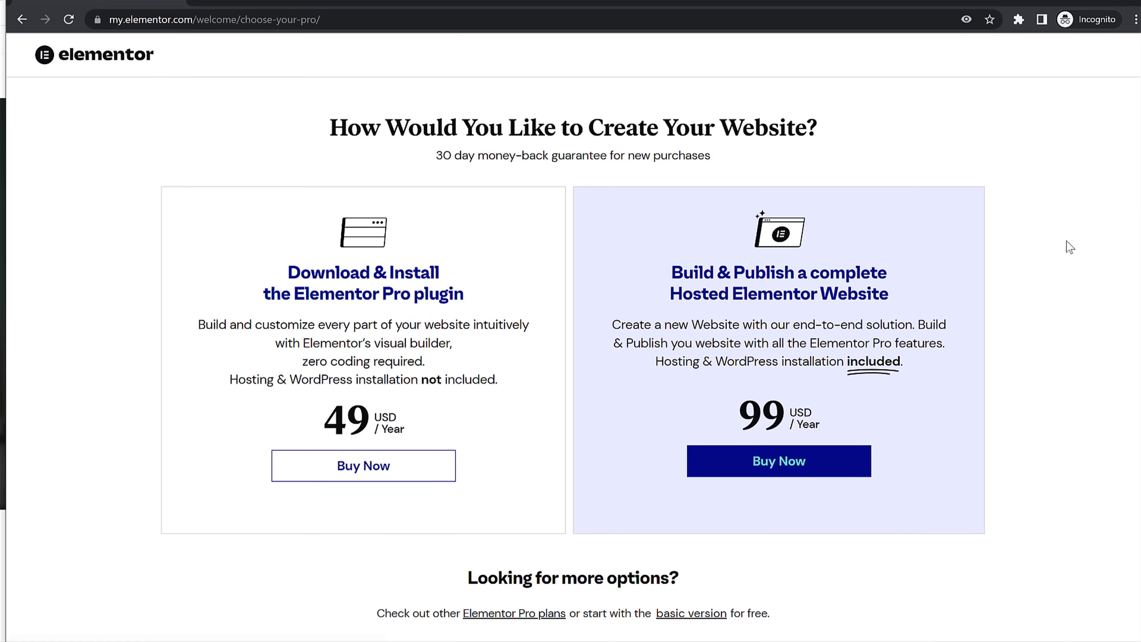
Step: Choose the Elementor Free plan and continue
scroll(1051, 319, down, 12)
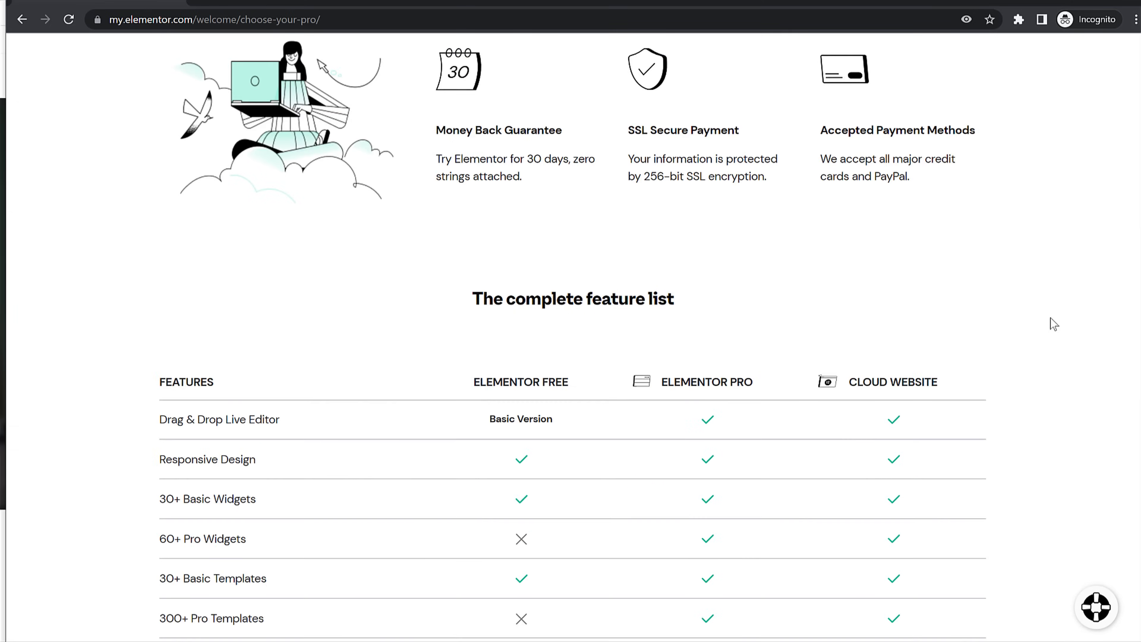
scroll(1053, 323, down, 15)
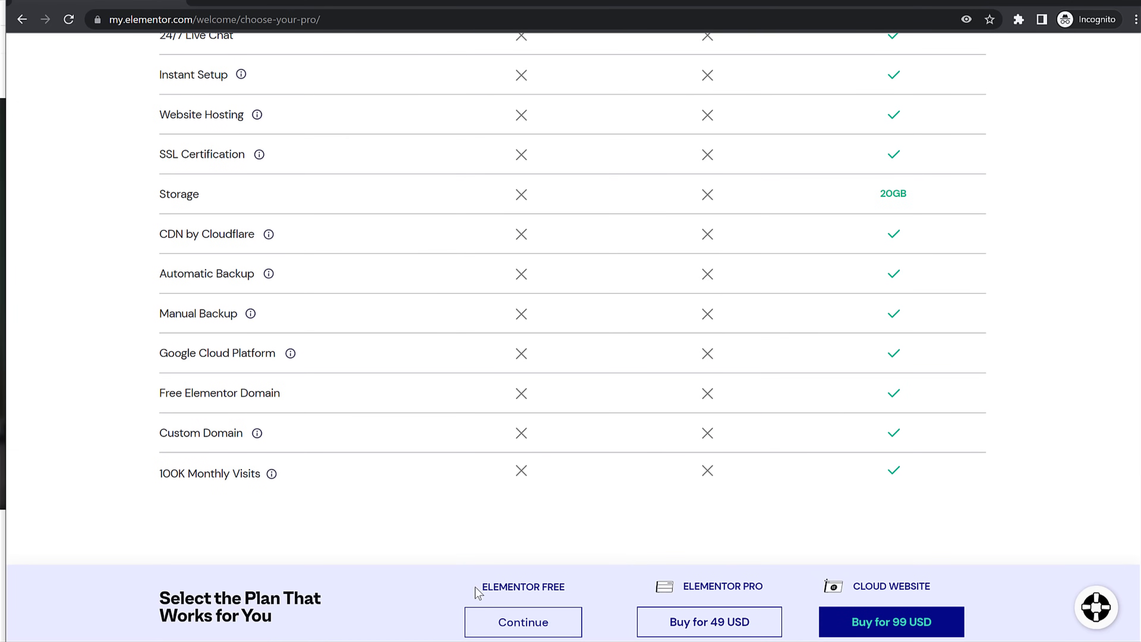
drag(477, 592, 582, 594)
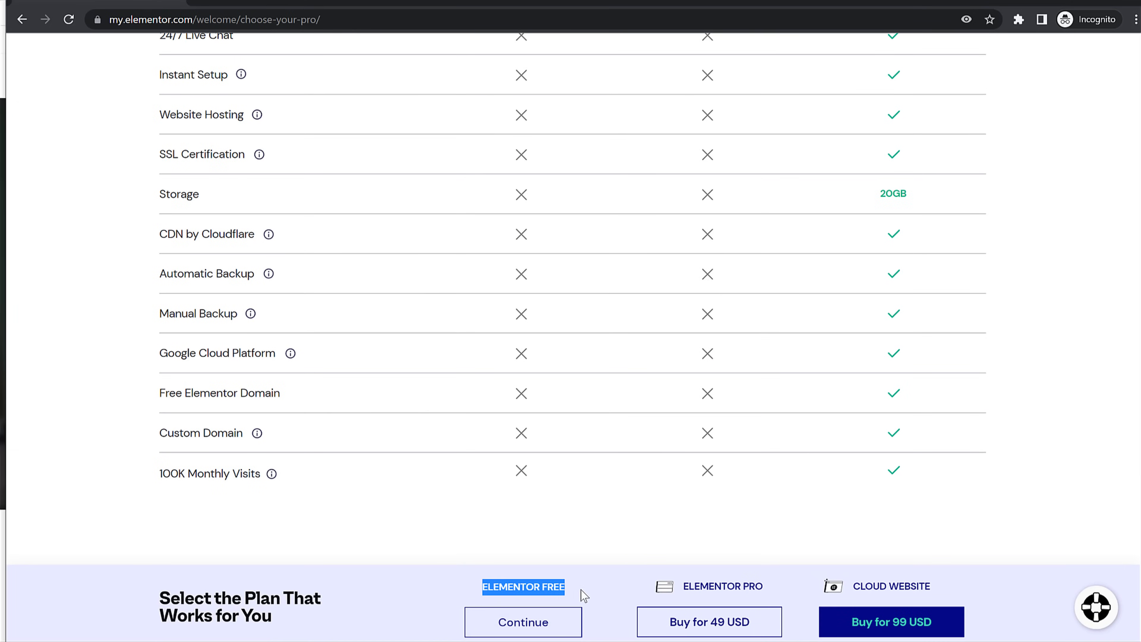
click(553, 629)
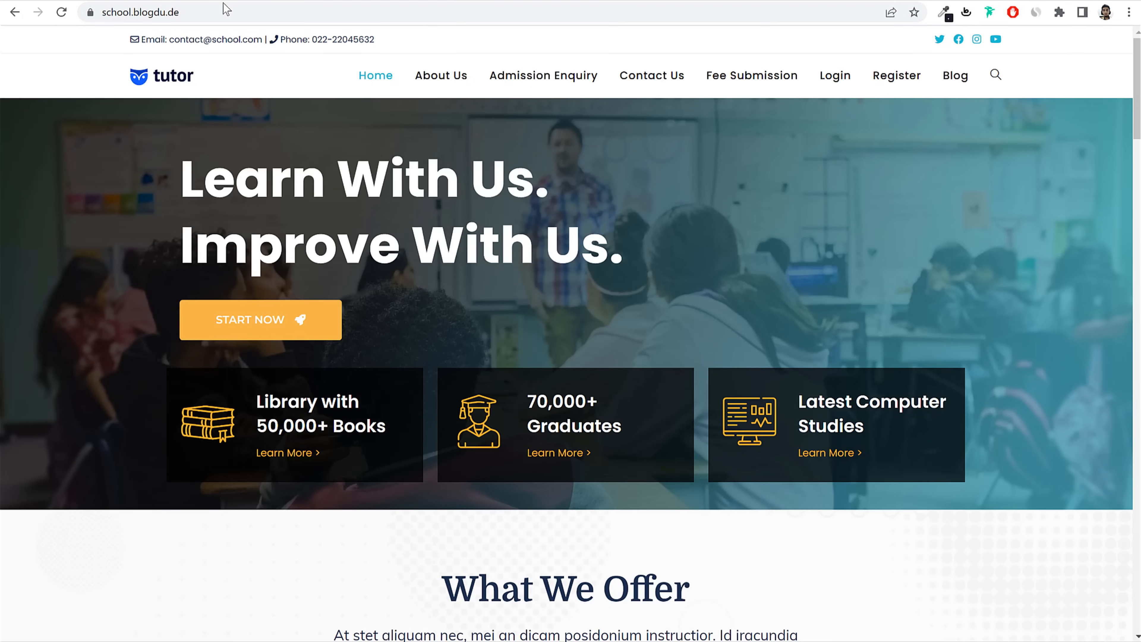
click(162, 12)
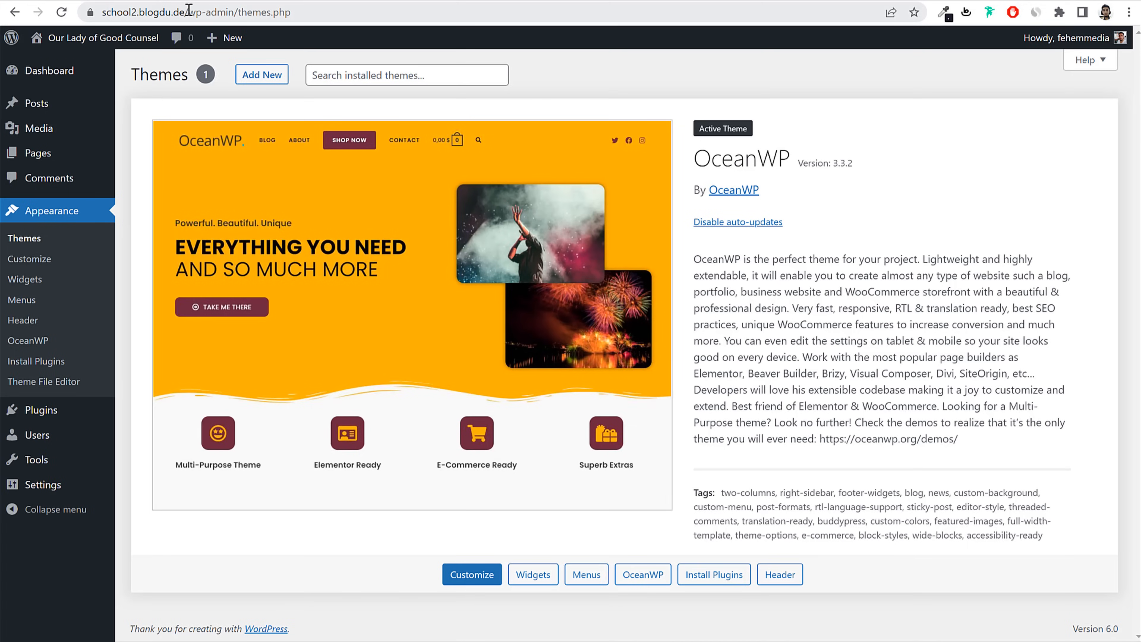
drag(189, 9, 78, 28)
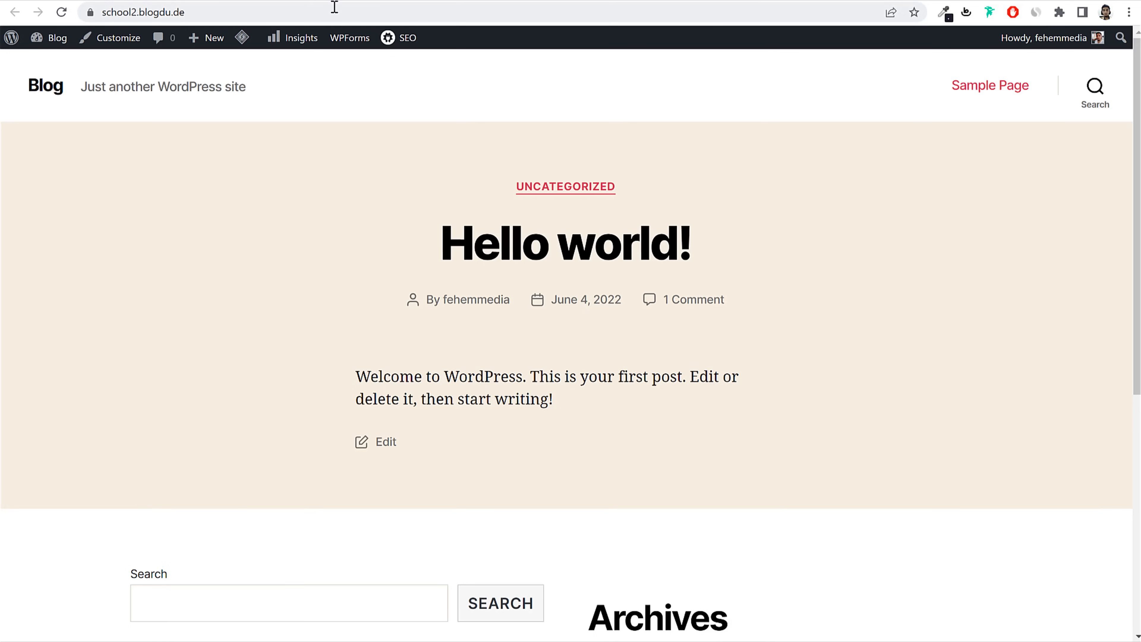
click(335, 7)
key(ctrl+c)
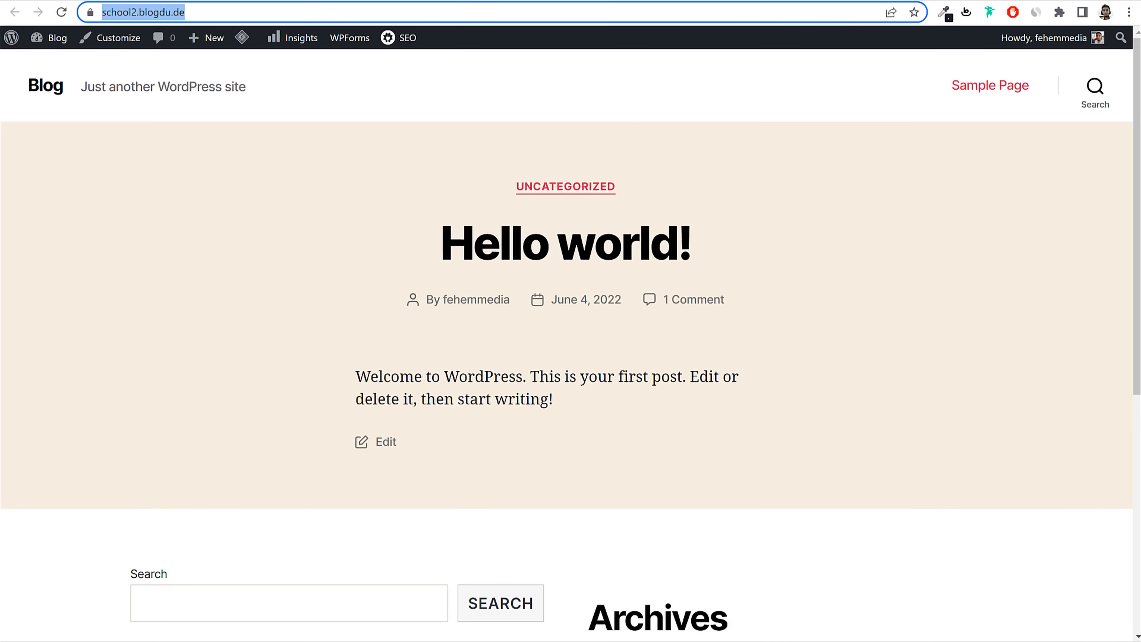
click(223, 641)
click(297, 635)
click(639, 275)
key(ctrl+v)
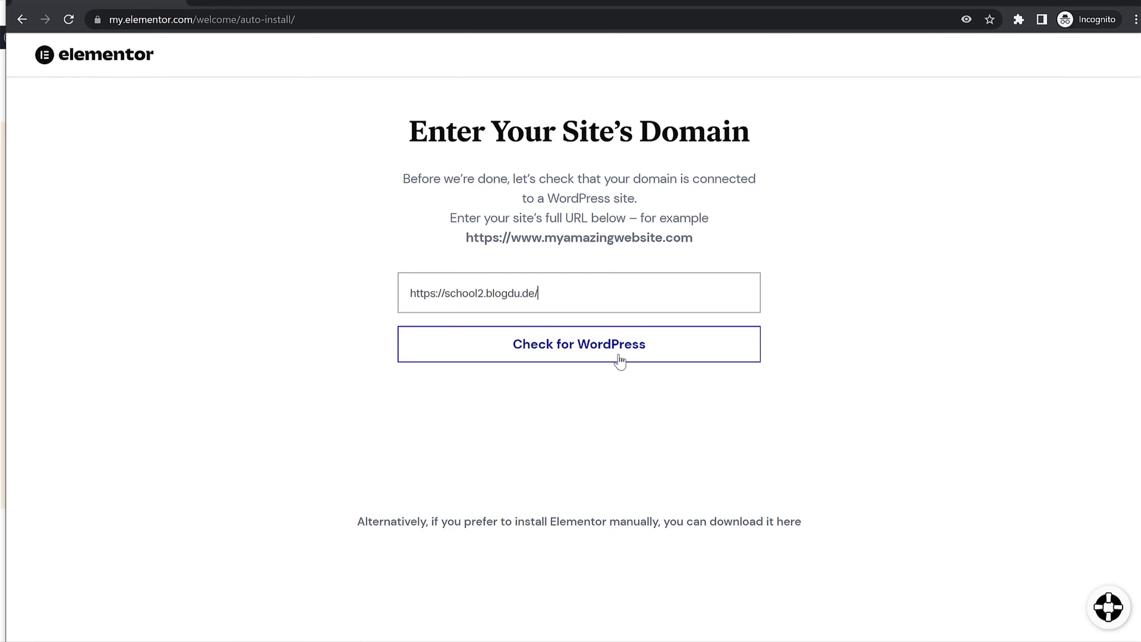
click(619, 361)
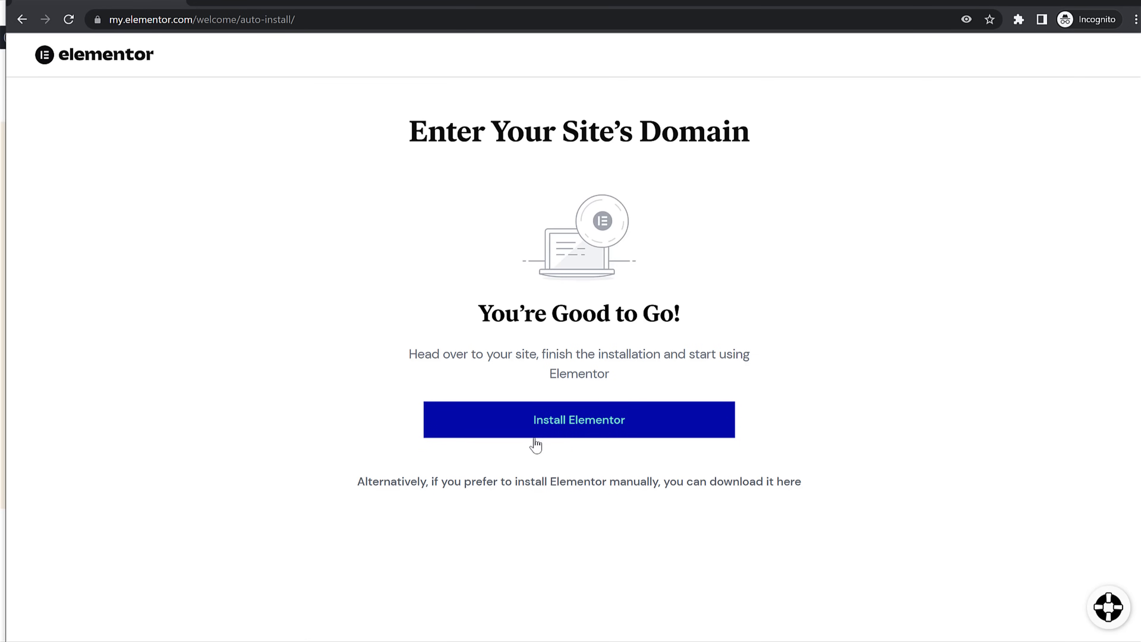
Step: Install the Elementor 3.6.5 plugin and find it under Installed Plugins
click(555, 434)
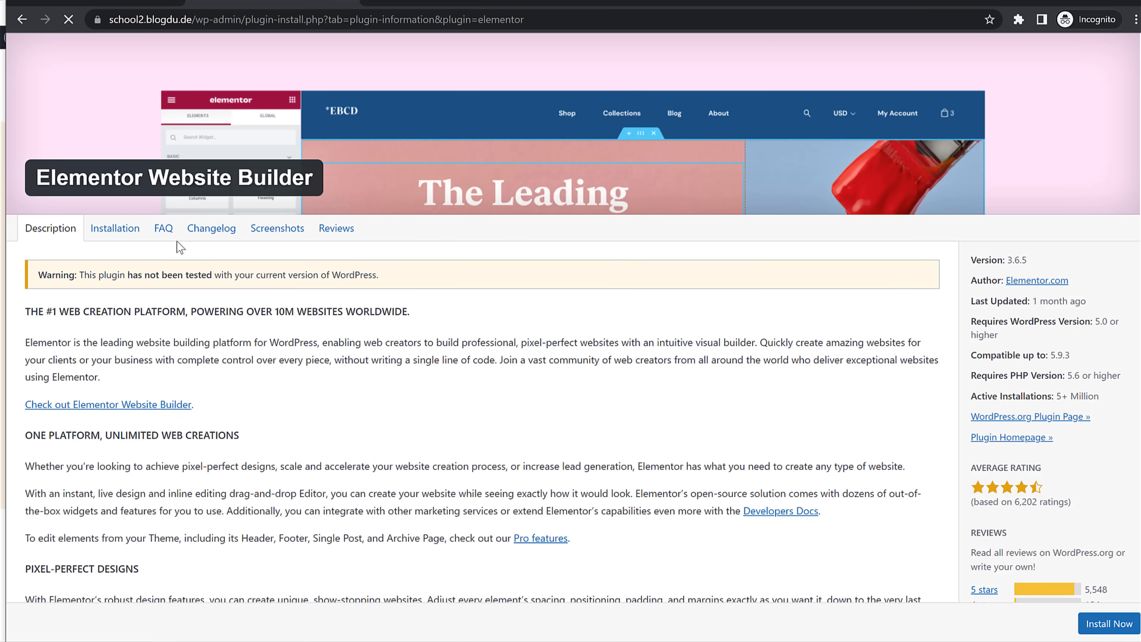
scroll(605, 310, down, 5)
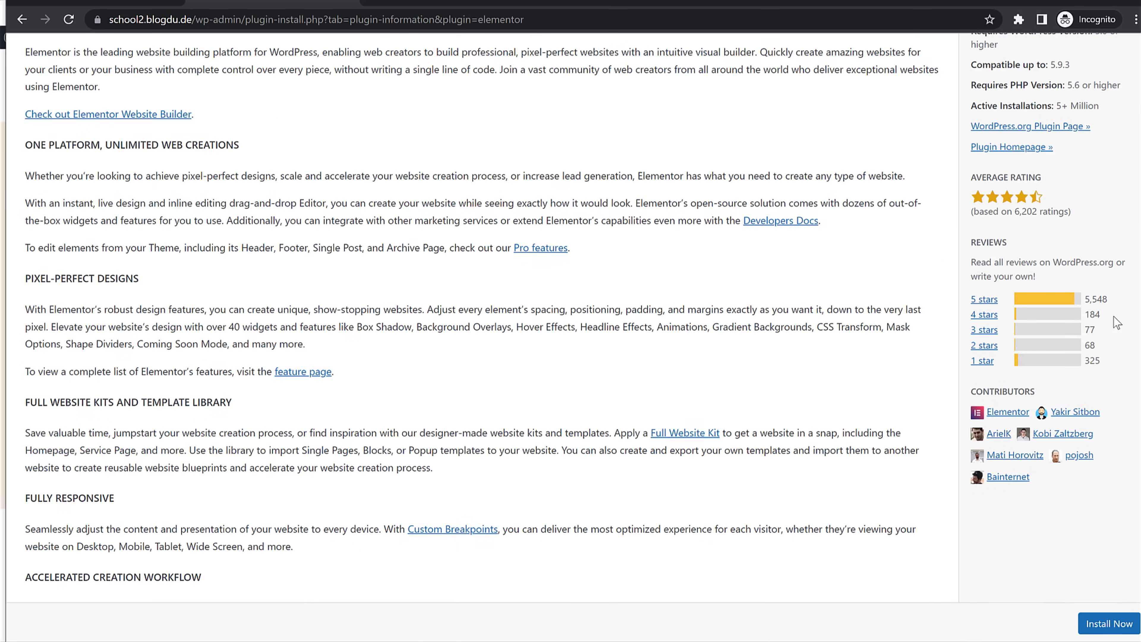
click(1088, 628)
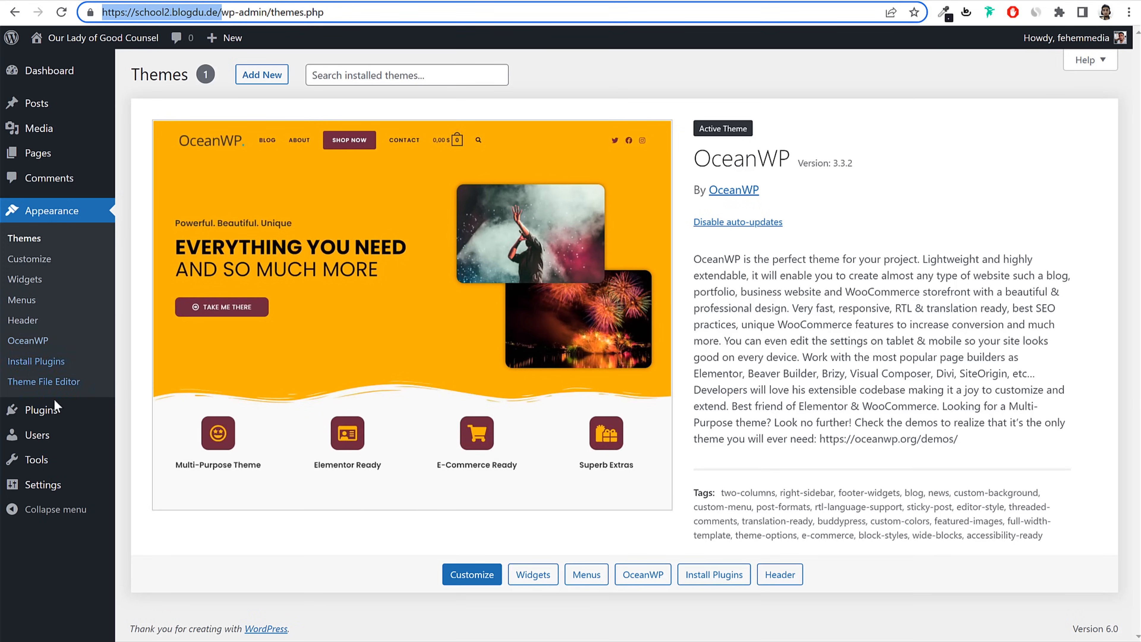
click(55, 415)
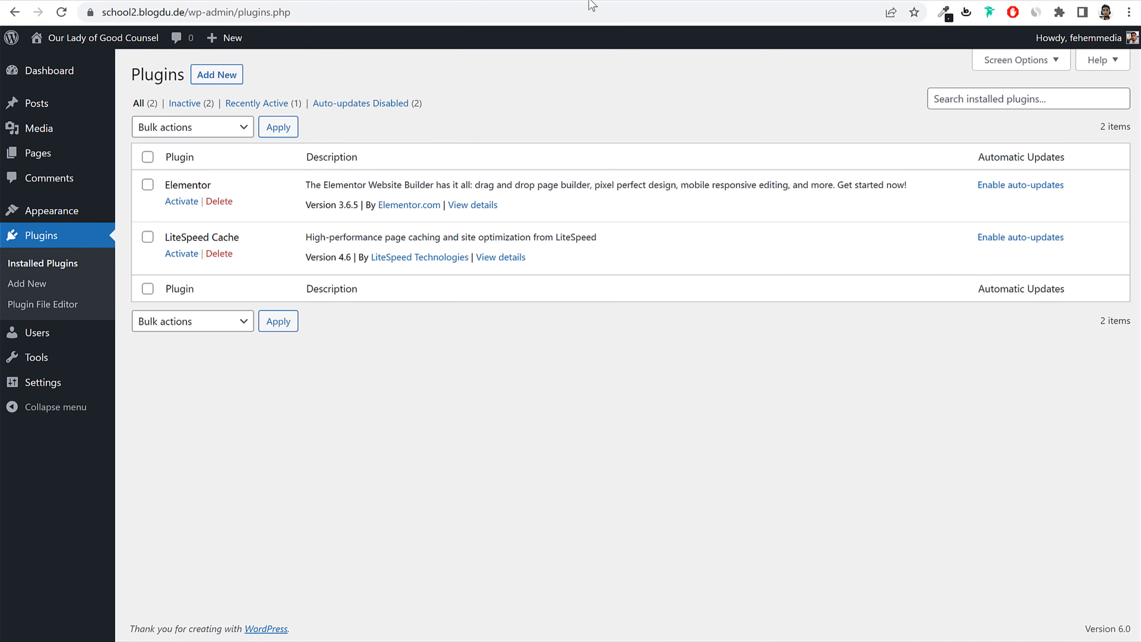
Step: Open bloggdude.com/elementor in a new tab and show Elementor's plugin pricing plans
key(ctrl+t)
text(bloggdude.com/elementor)
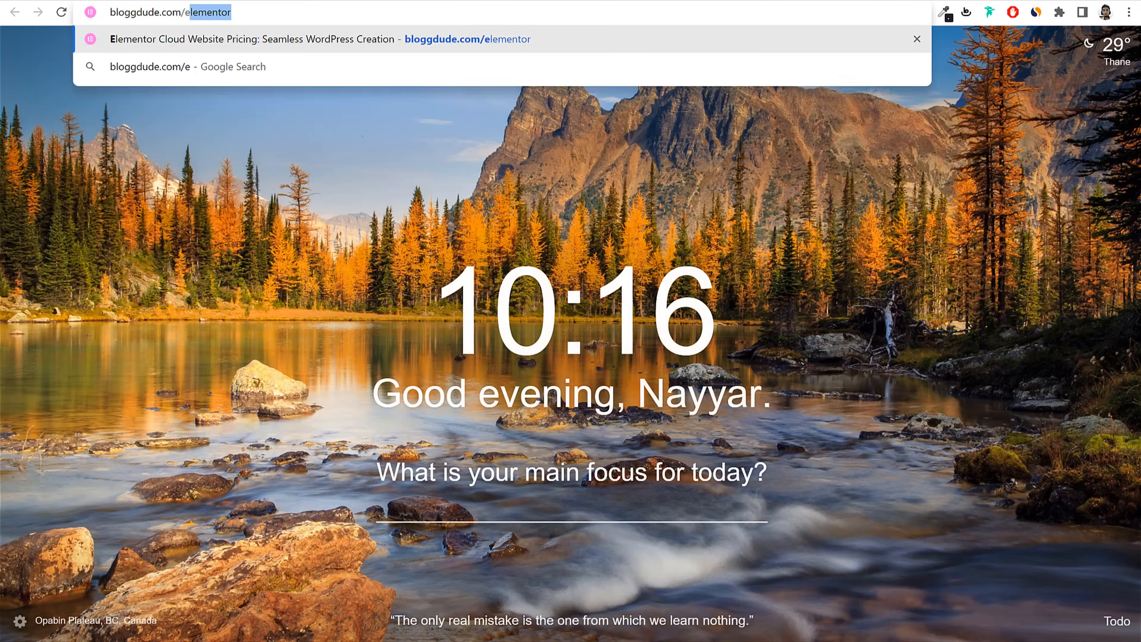
key(Return)
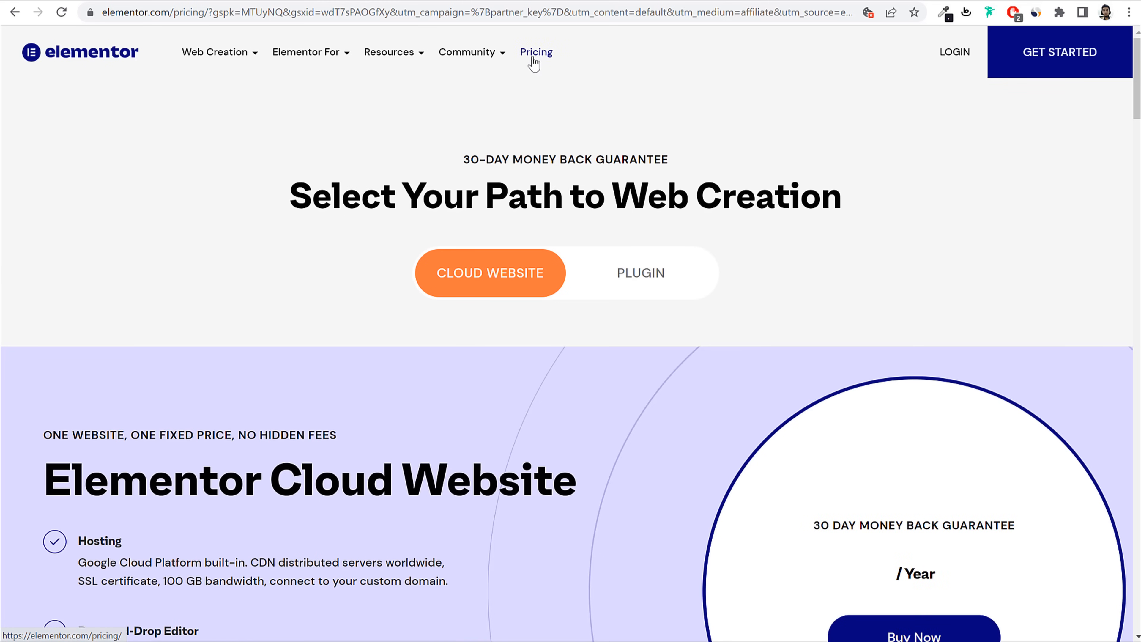
click(534, 53)
click(653, 274)
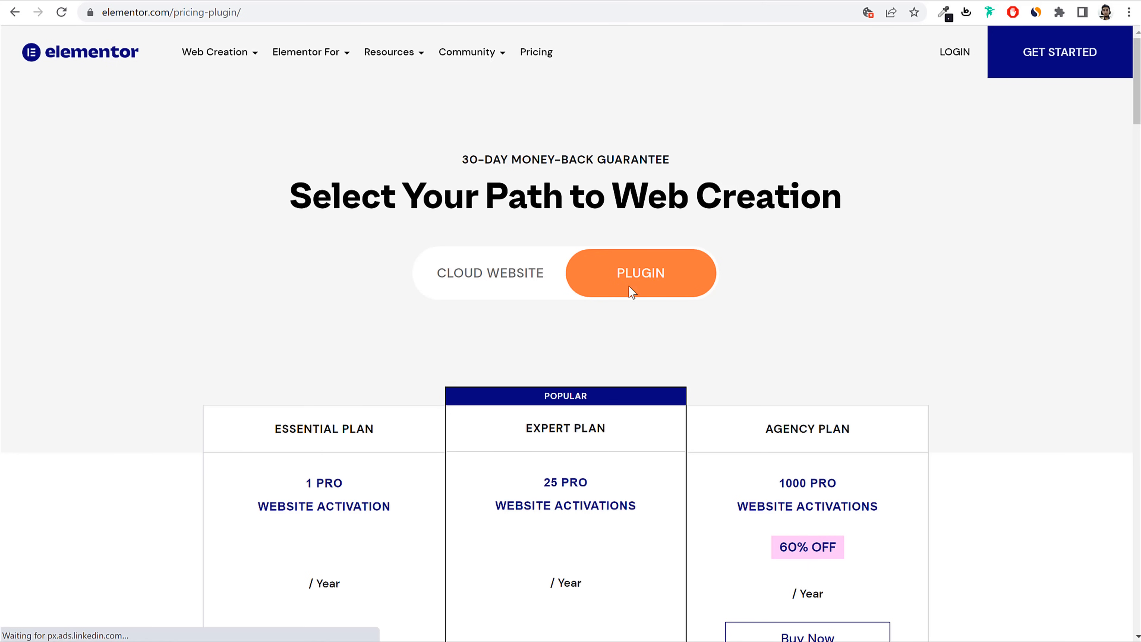
scroll(712, 319, down, 5)
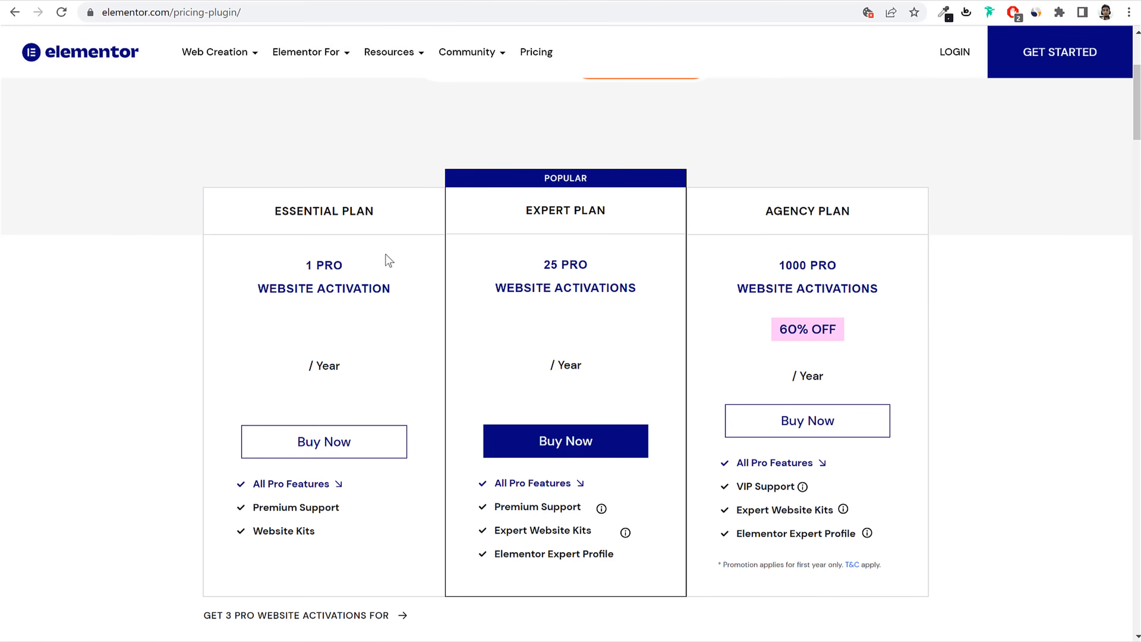
Step: Highlight each plan's activation count, including Expert's 25 and Agency's 1000, then return to WordPress
drag(310, 265, 464, 287)
drag(539, 267, 644, 303)
click(585, 320)
drag(538, 262, 628, 301)
triple_click(826, 290)
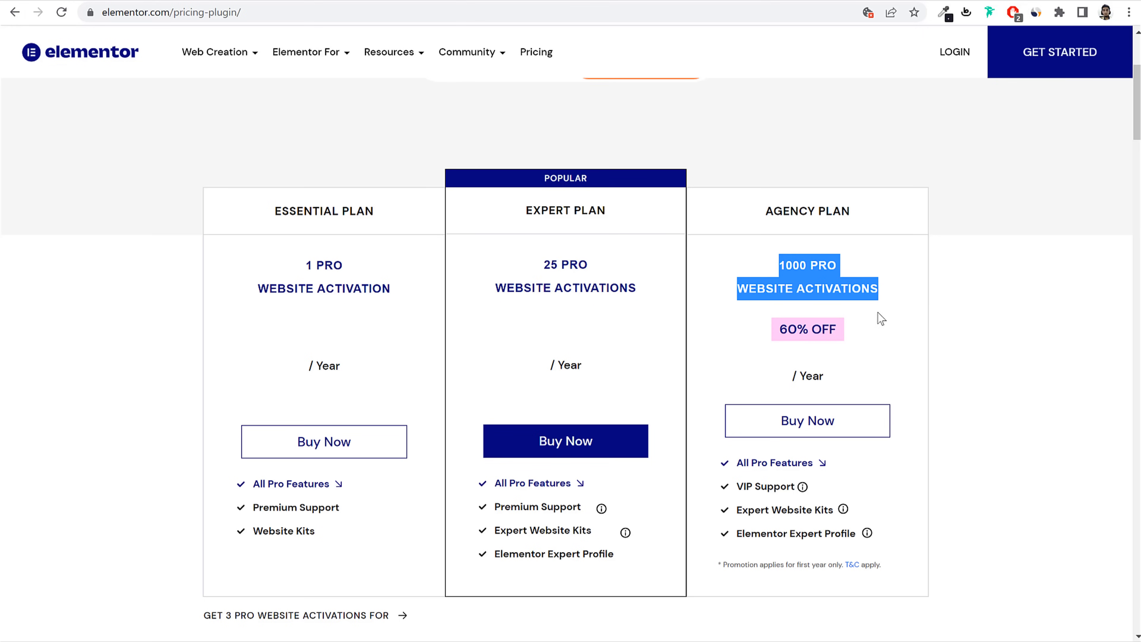
click(896, 312)
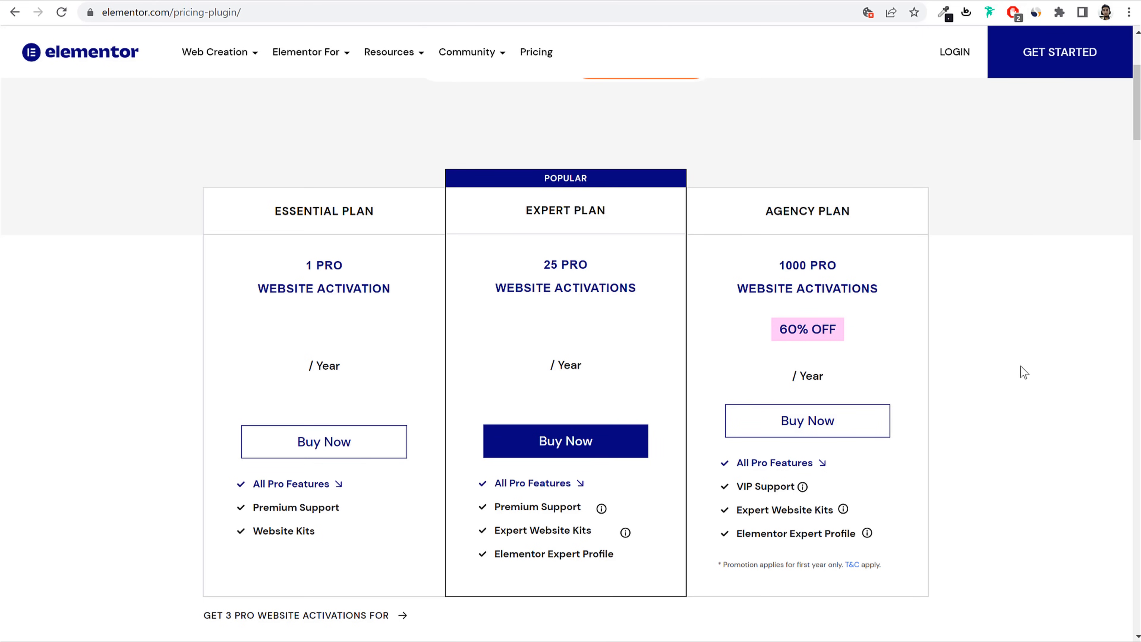
scroll(1020, 373, down, 3)
scroll(1019, 382, up, 7)
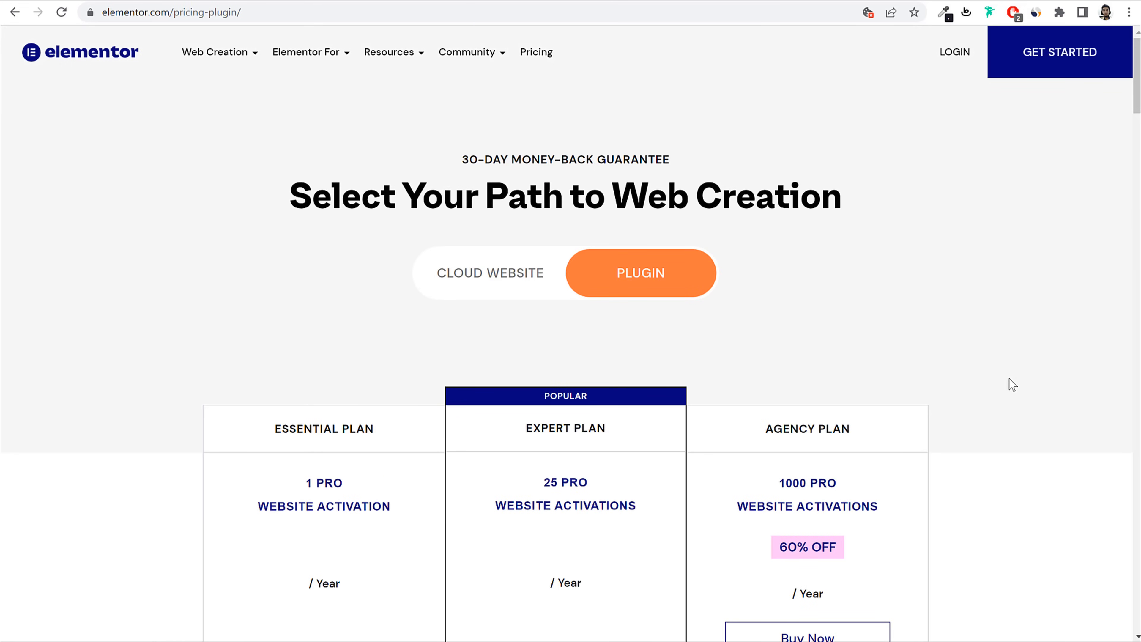
key(ctrl+Tab)
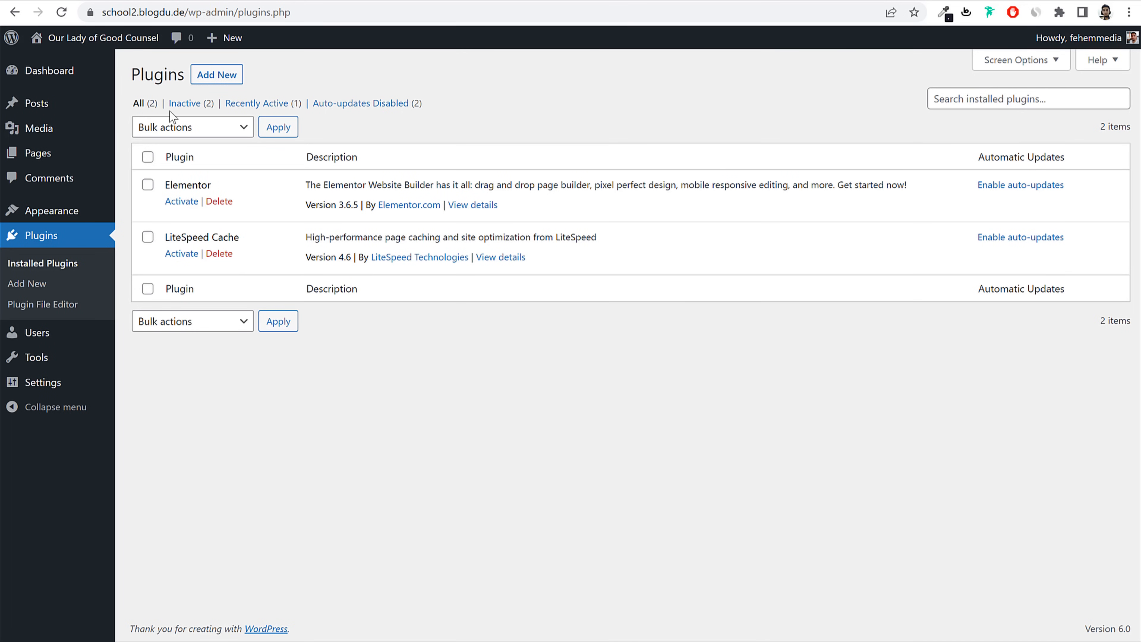
Step: Search Add Plugins for 'oc', install Ocean Extra, then search for contact plugins
click(228, 77)
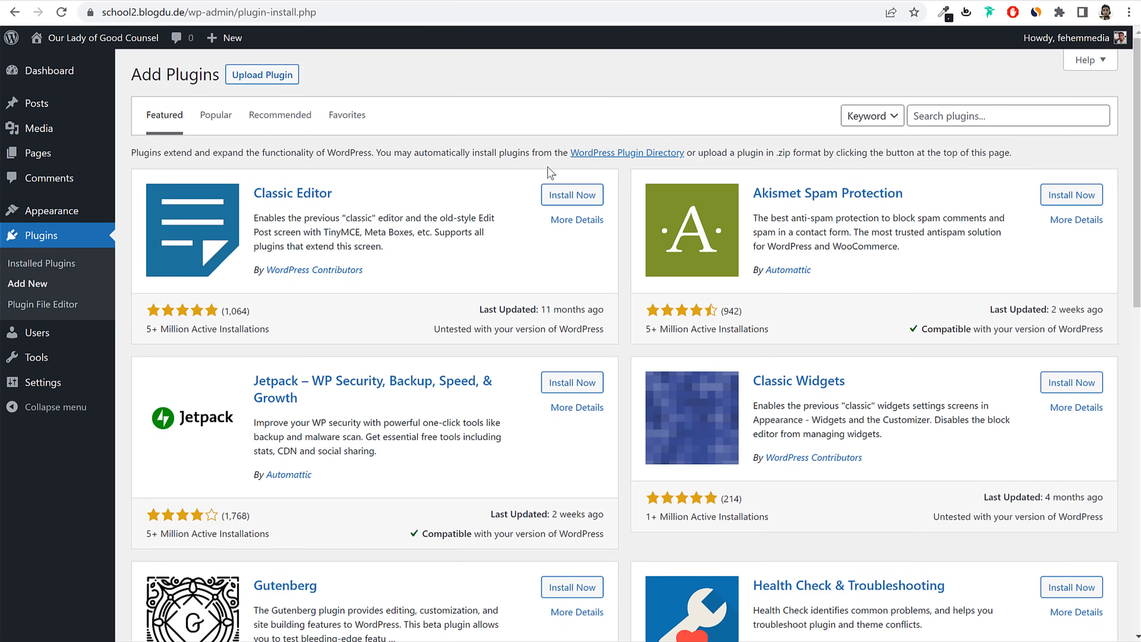
click(972, 113)
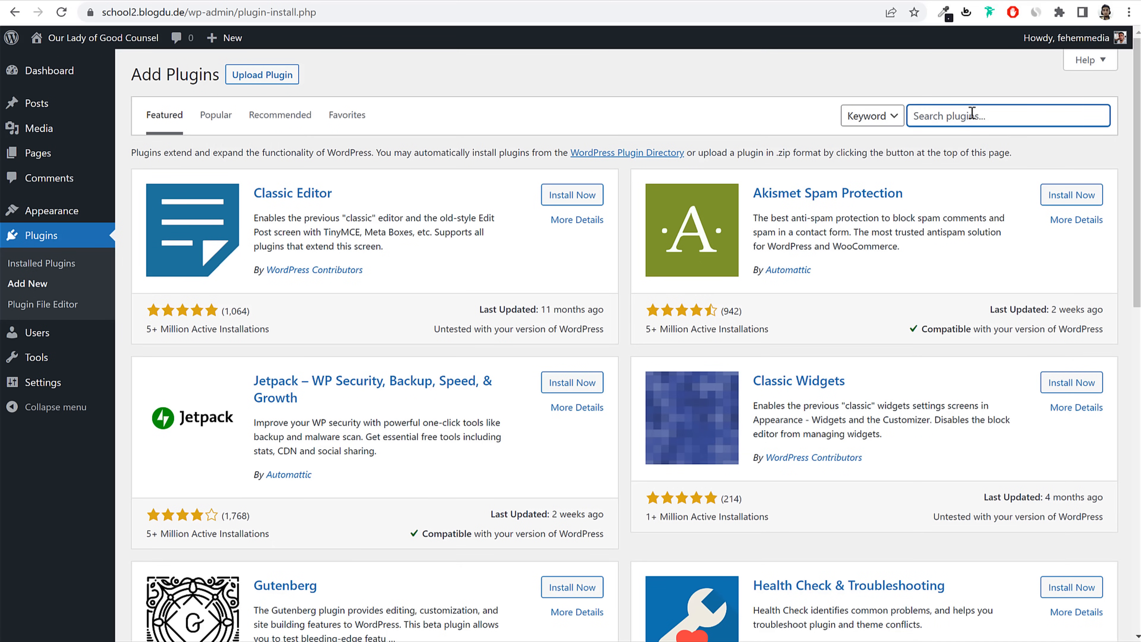
text(oceanwp)
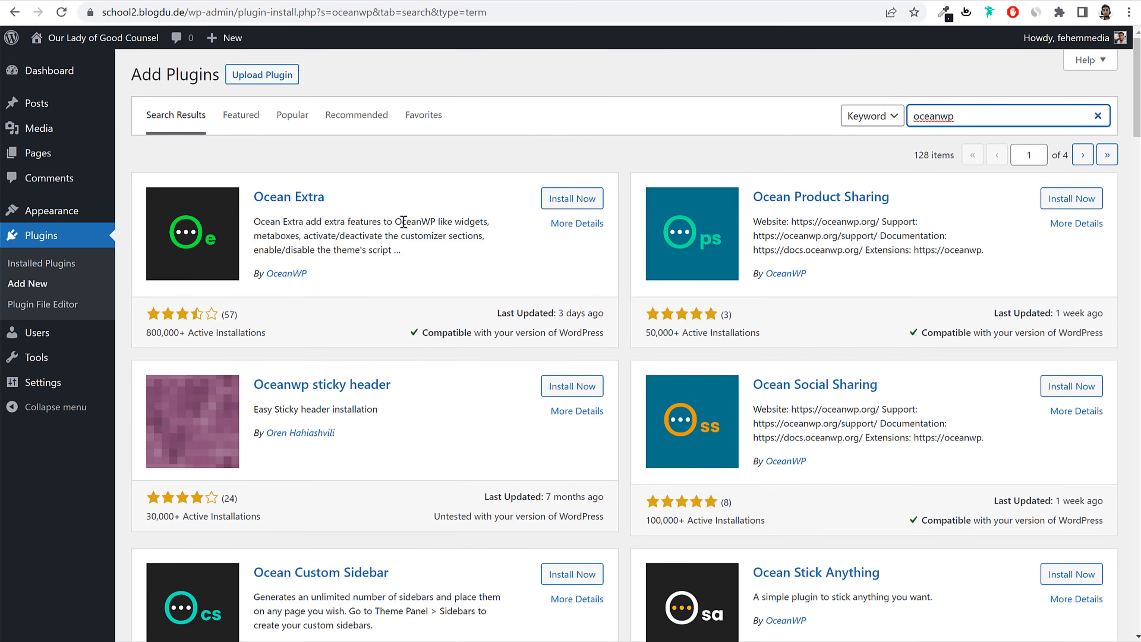
triple_click(288, 200)
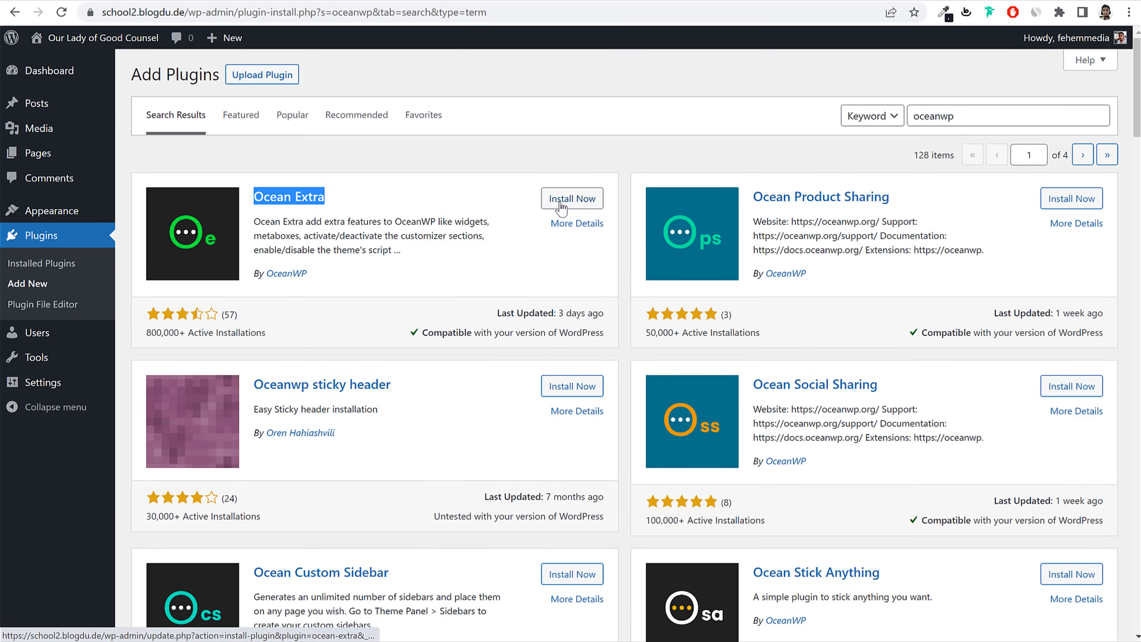
click(561, 204)
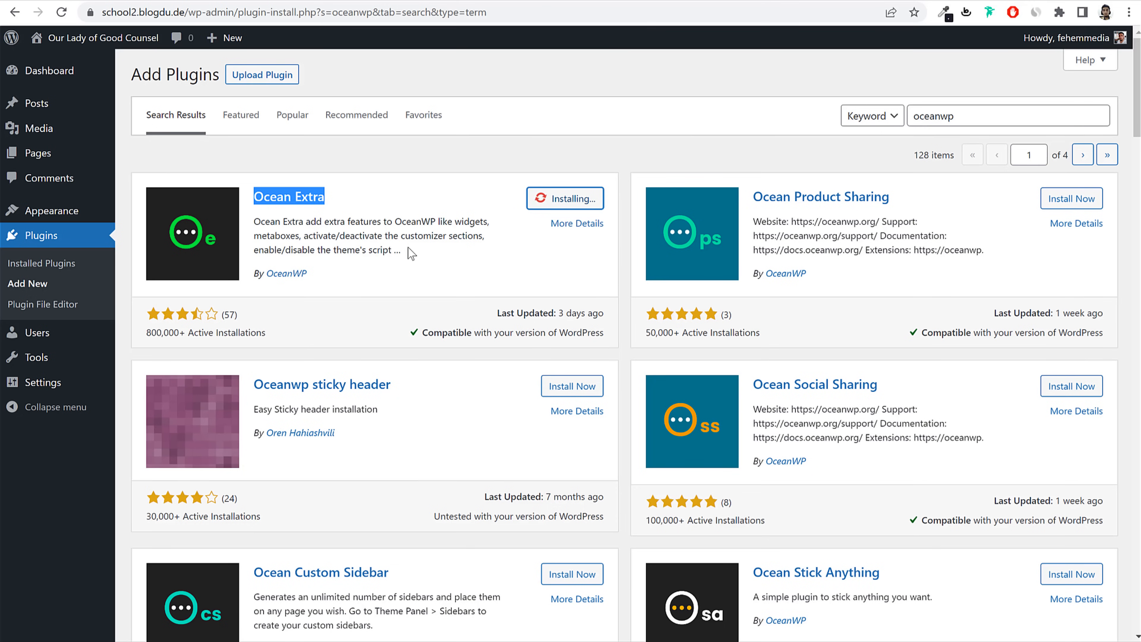
double_click(996, 119)
text(contact)
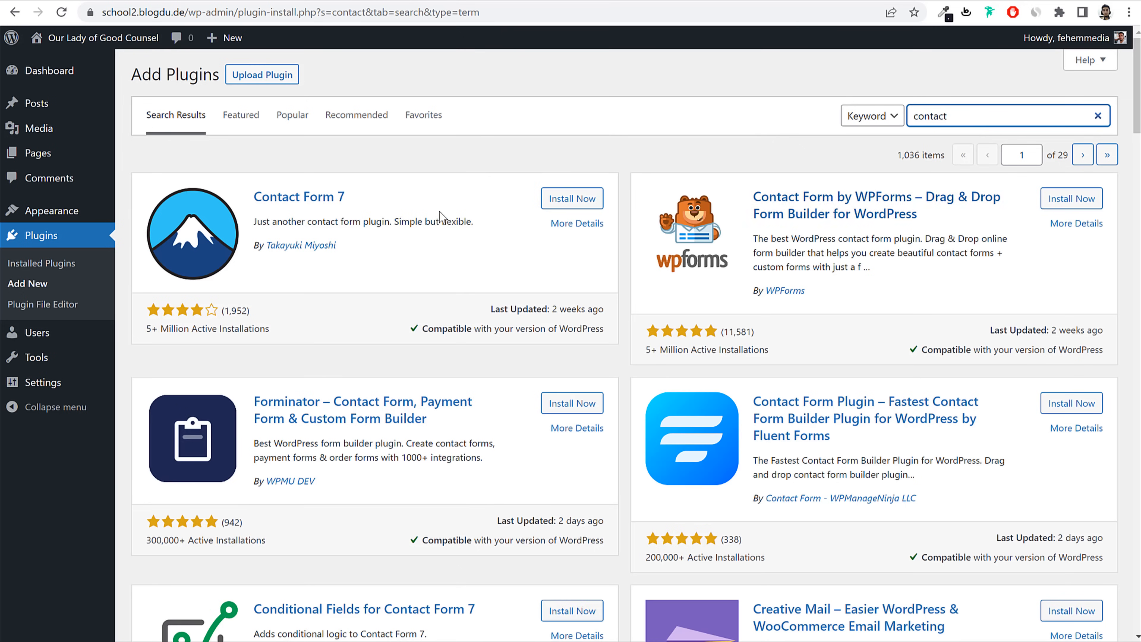
Step: Install the Contact Form 7 plugin
drag(345, 198, 252, 198)
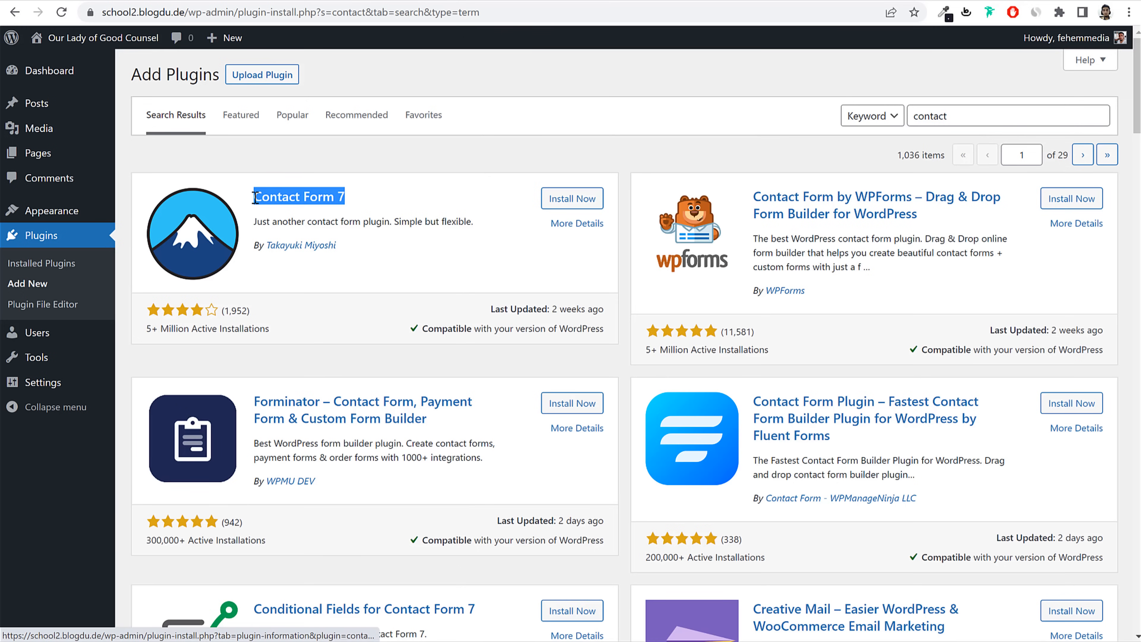
click(452, 219)
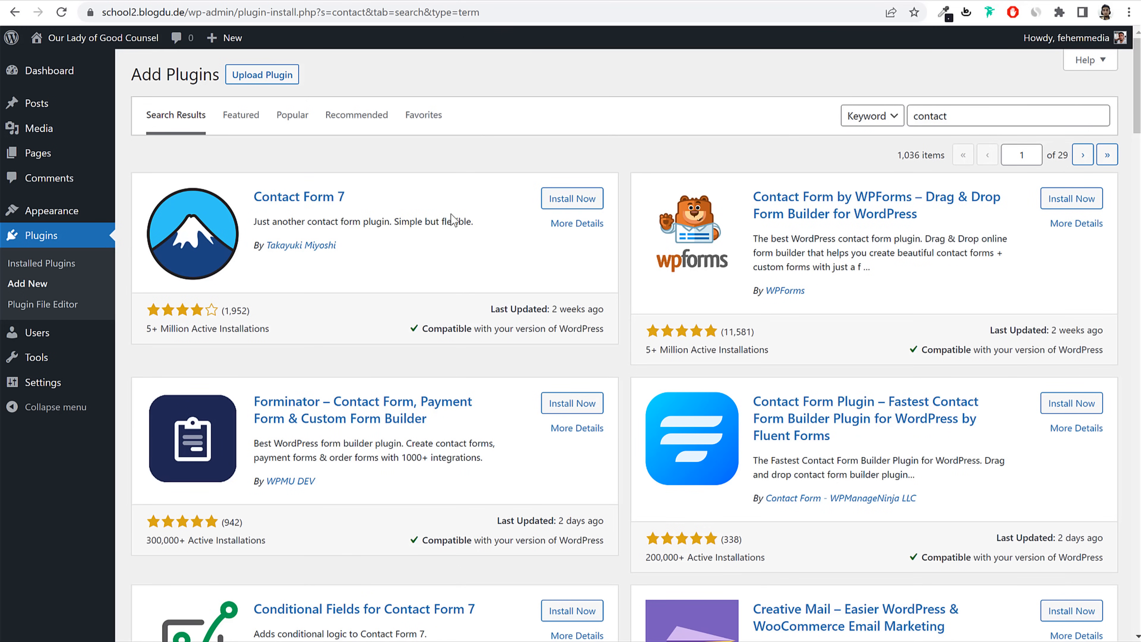
click(572, 198)
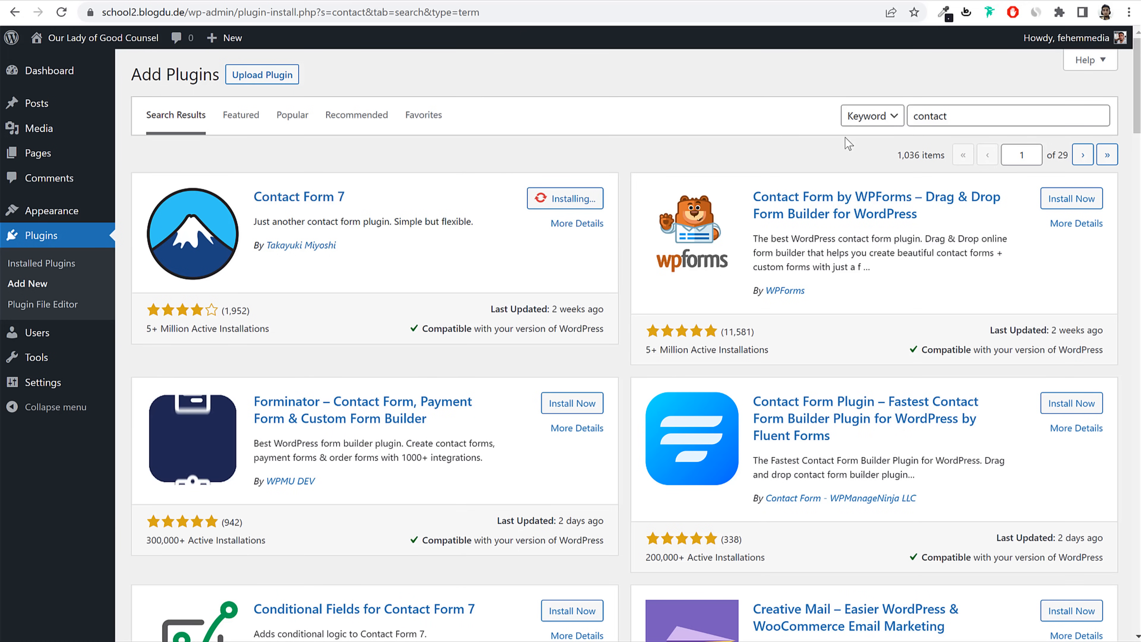
Step: Search plugins for 'envato' and install Envato Elements
click(982, 121)
double_click(982, 122)
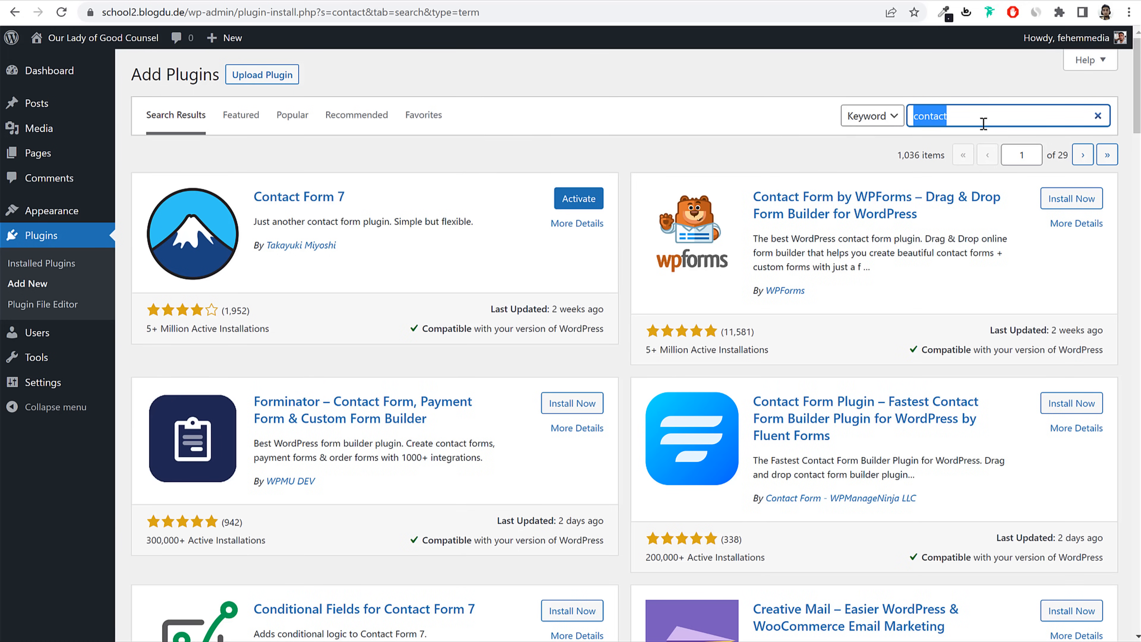
text(envat)
key(BackSpace)
key(BackSpace)
text(vat)
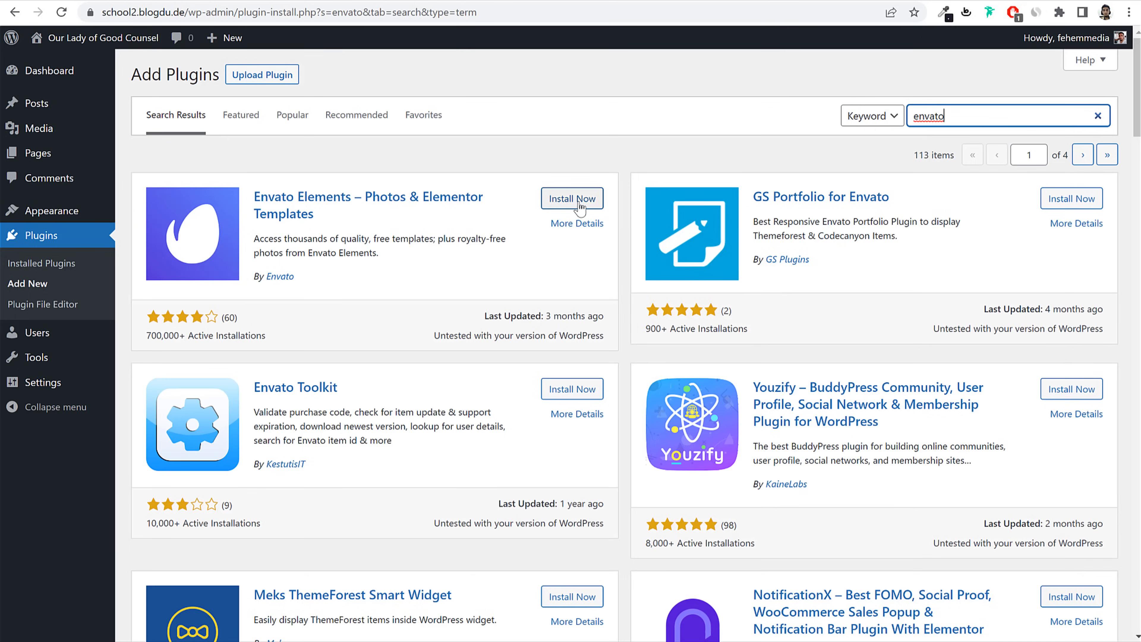
click(567, 199)
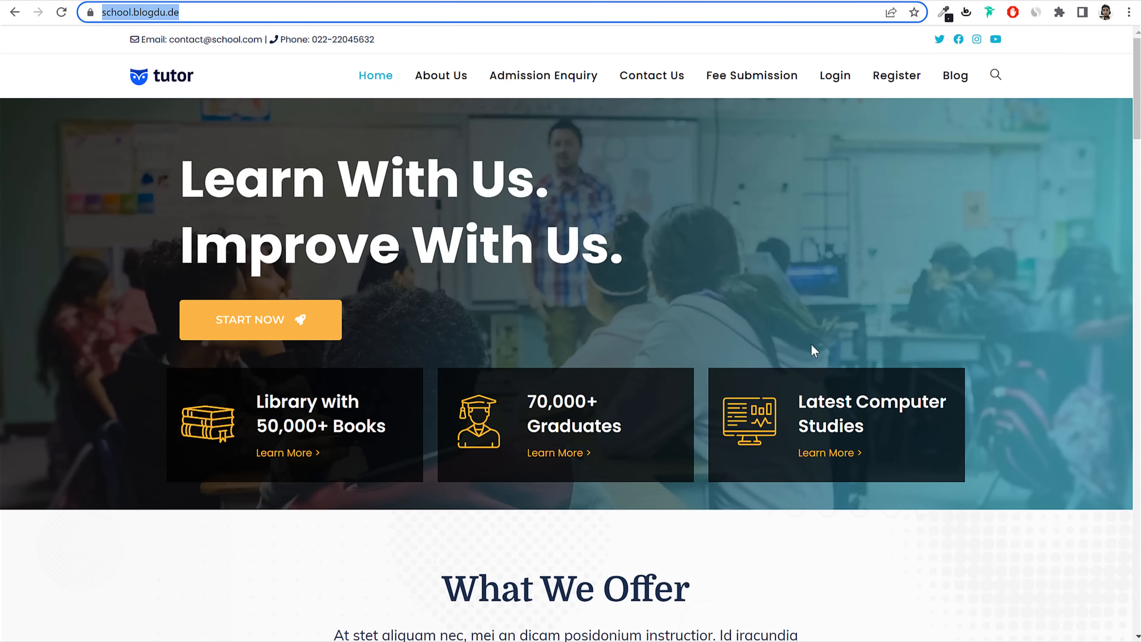
Step: Browse down the demo school homepage, jump back to the top, and return to the plugin installer
scroll(814, 351, down, 20)
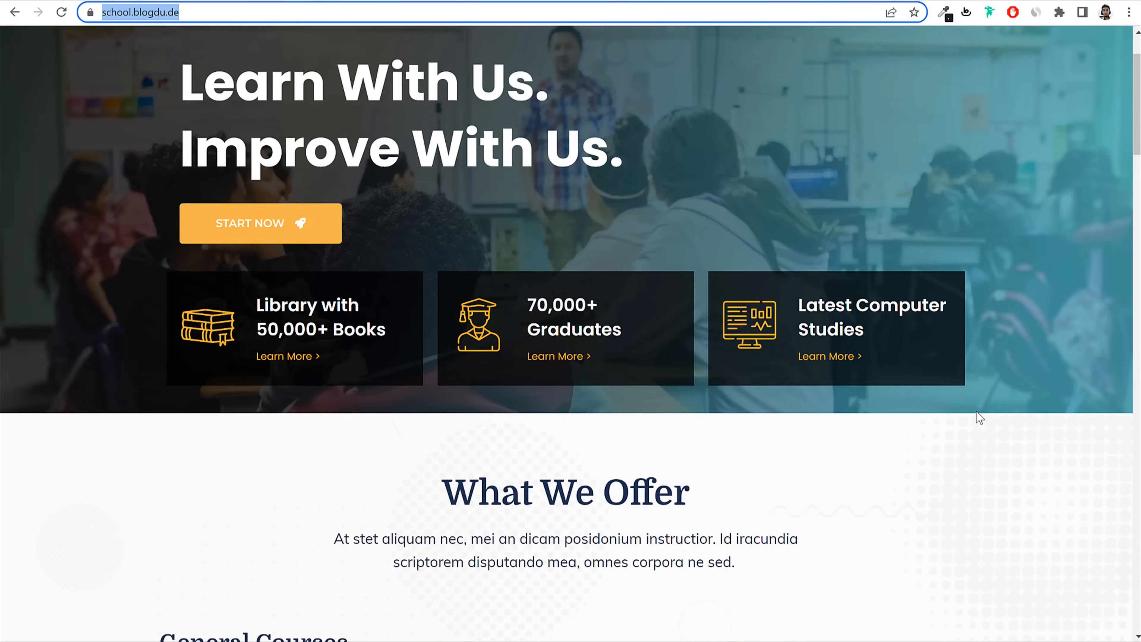
scroll(767, 451, down, 15)
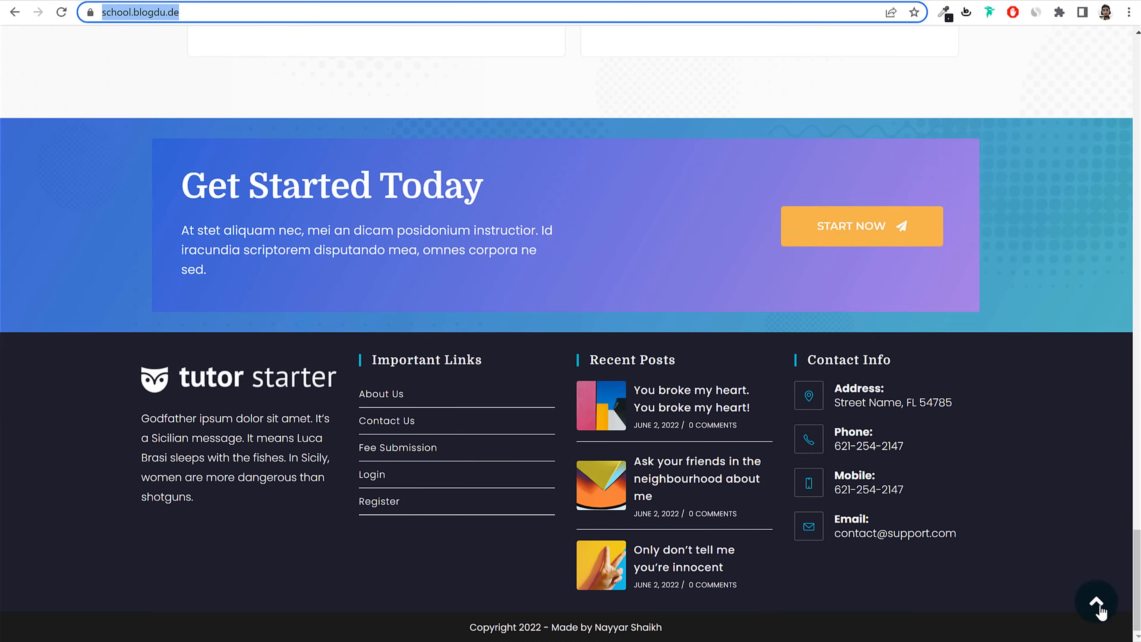
click(1096, 601)
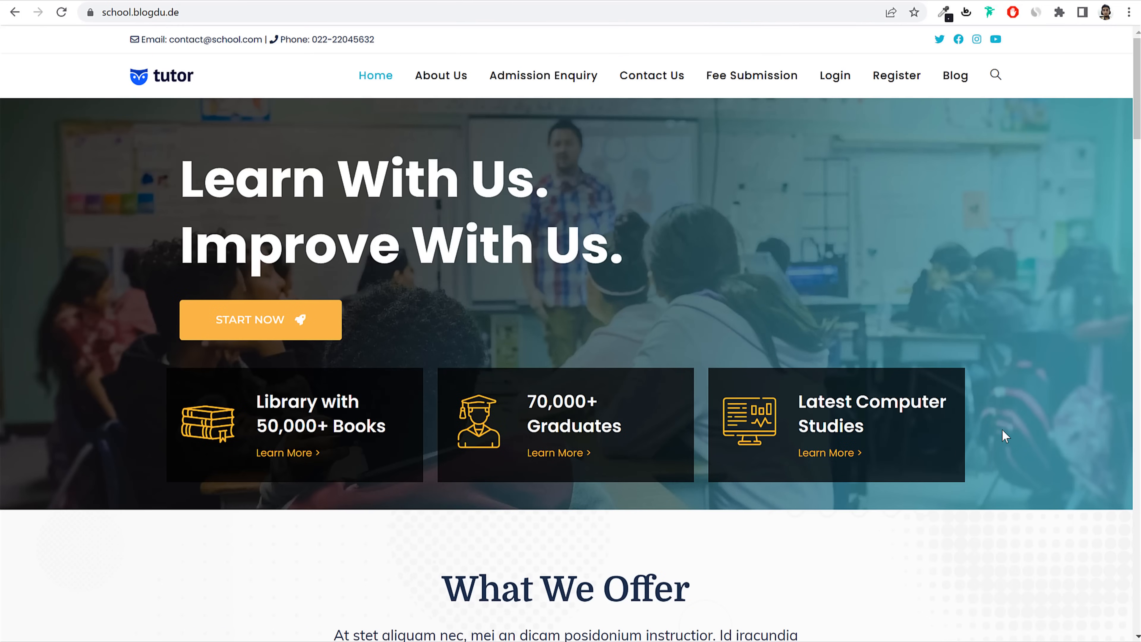
click(288, 0)
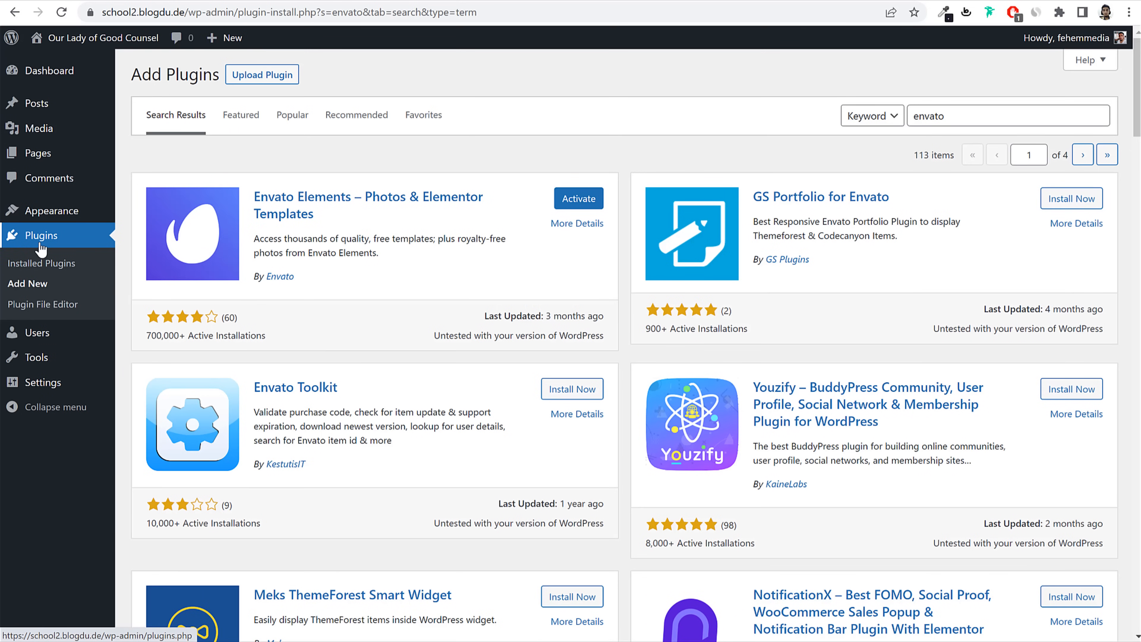
Step: Bulk-activate every installed plugin except LiteSpeed Cache
click(42, 257)
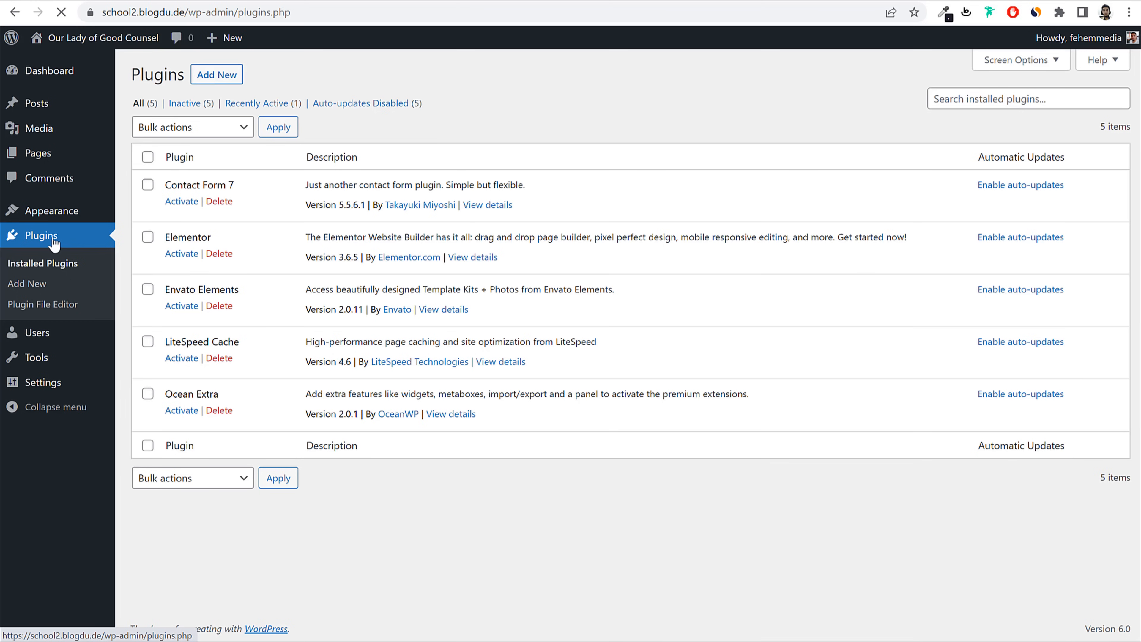
click(147, 158)
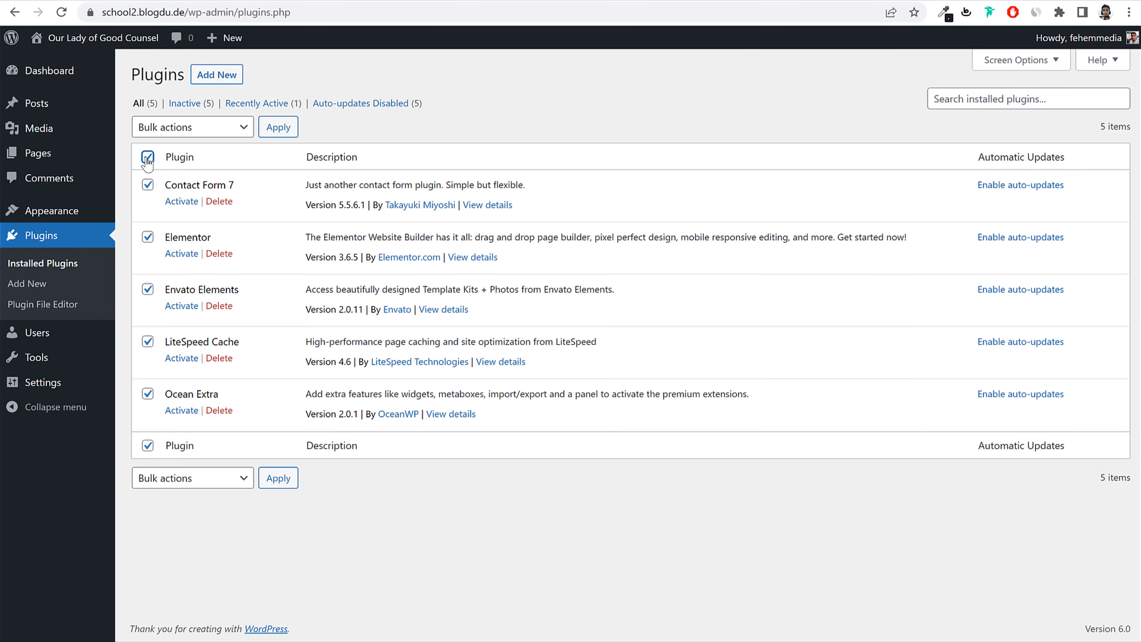
click(147, 344)
drag(240, 342, 165, 342)
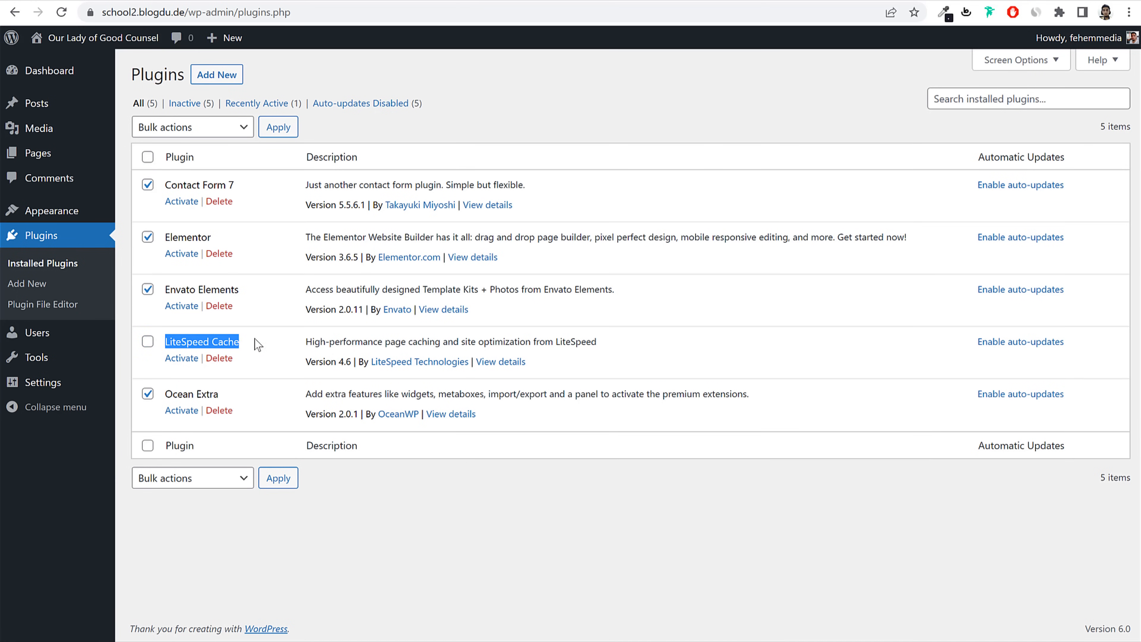
click(183, 128)
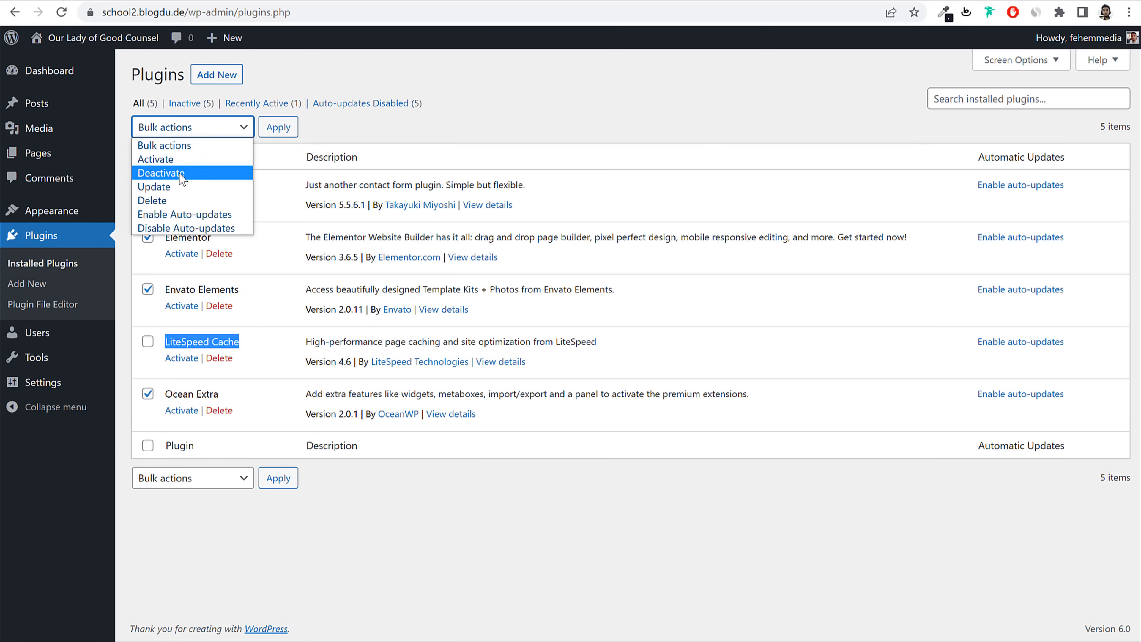
click(180, 158)
click(275, 131)
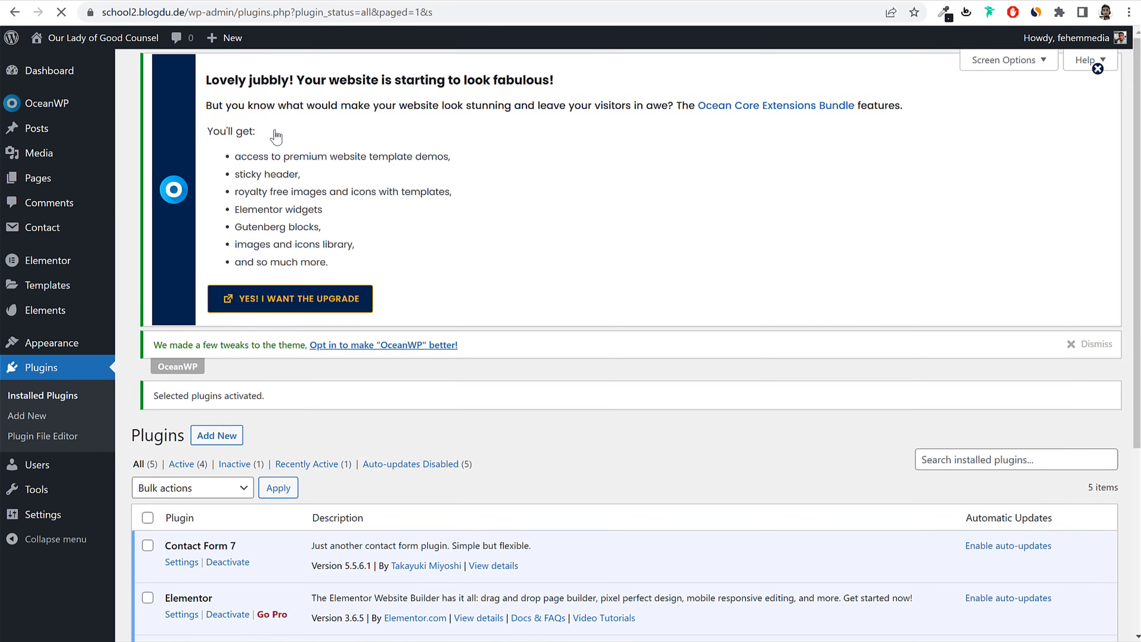
Step: Reload the plugins list, dismiss the OceanWP upgrade notice, and go to the Dashboard
click(51, 372)
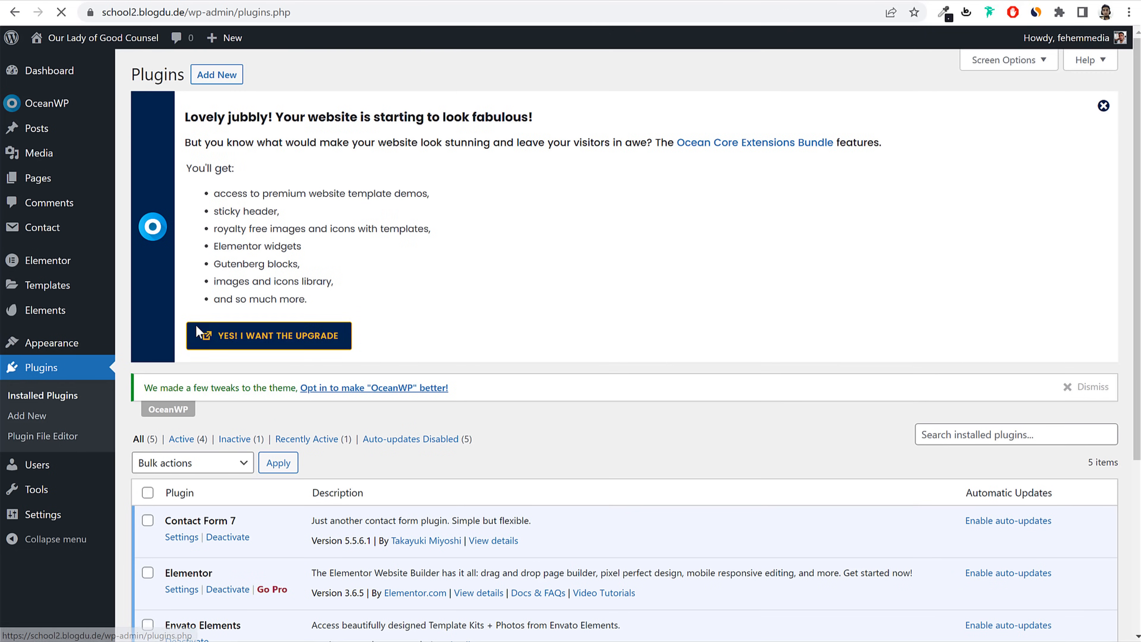
scroll(354, 361, down, 5)
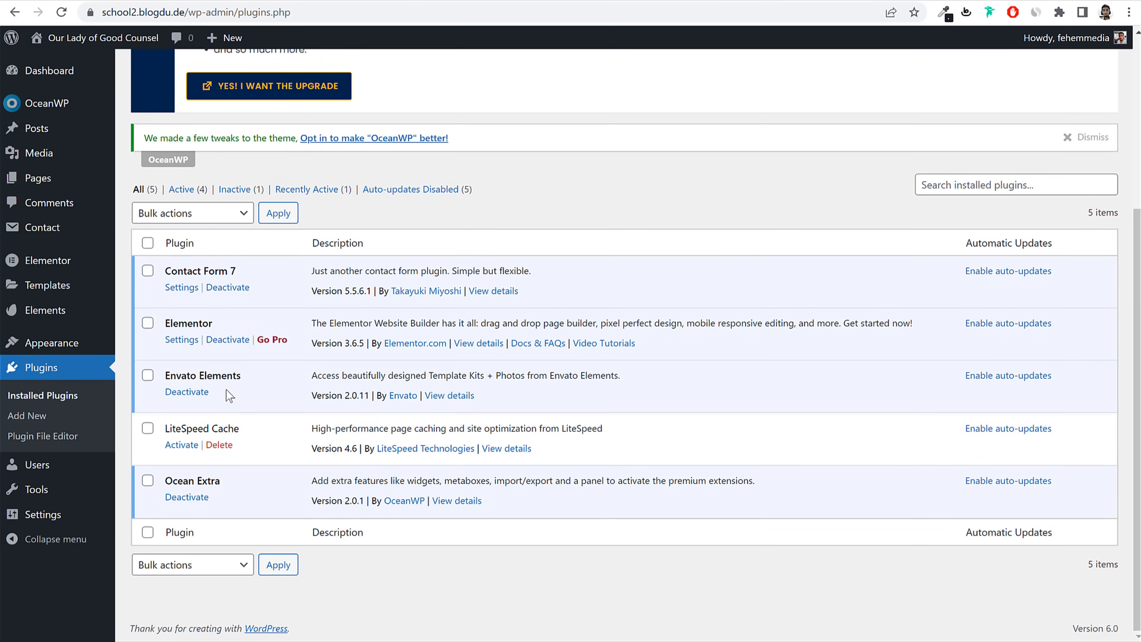
scroll(422, 303, up, 5)
click(1104, 106)
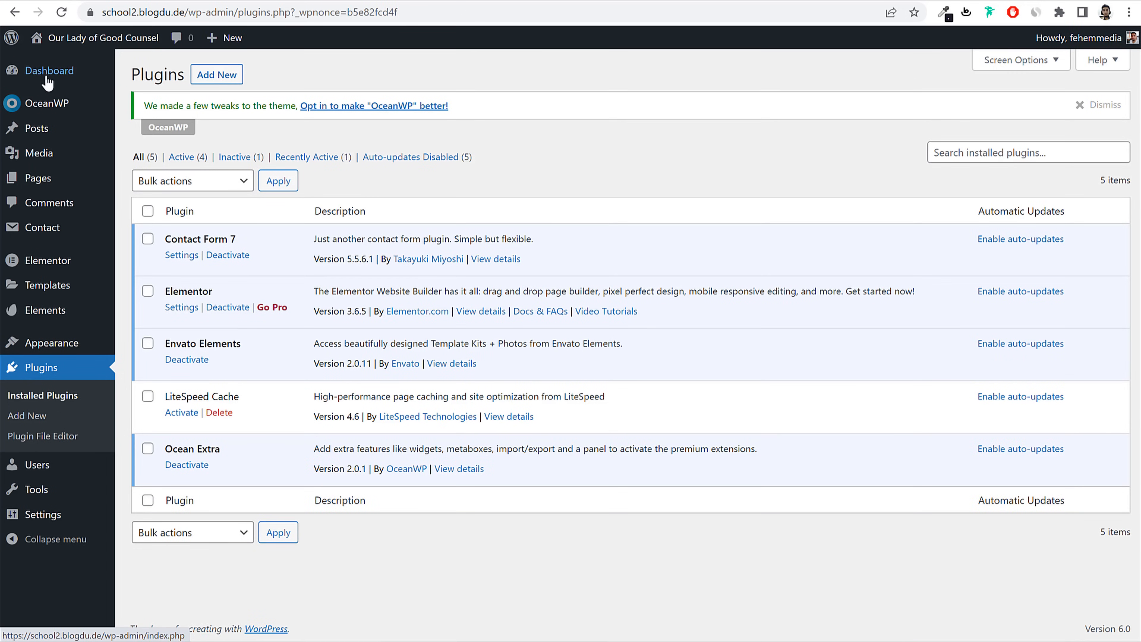
click(46, 80)
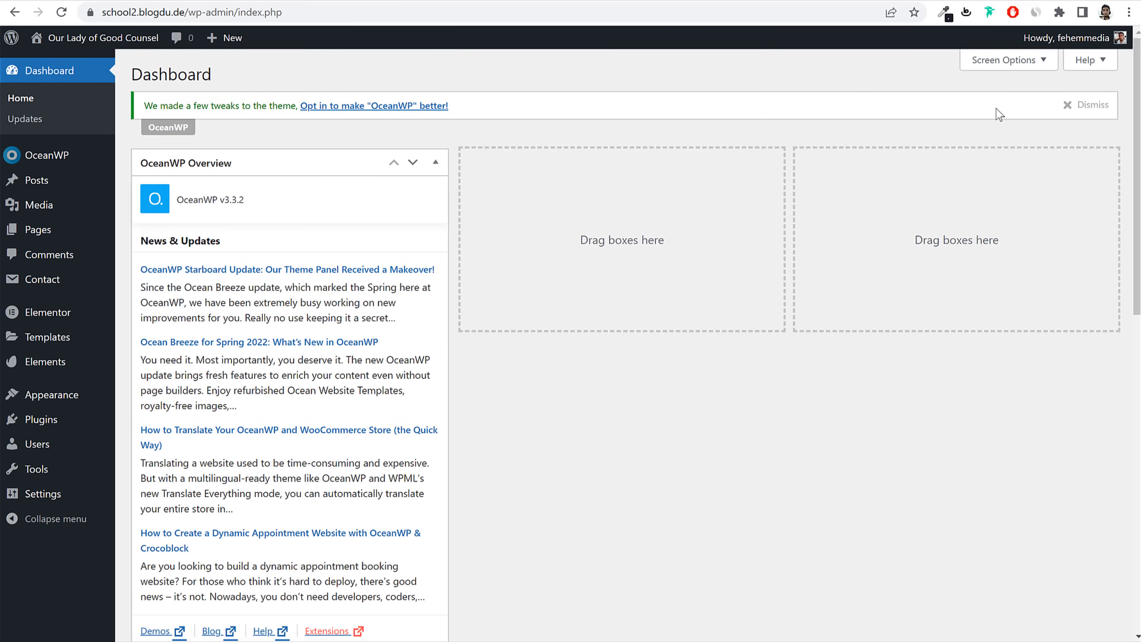
Step: Uncheck OceanWP Overview and Elementor Overview in Screen Options, then view the site's front page
click(1006, 60)
click(151, 124)
click(258, 123)
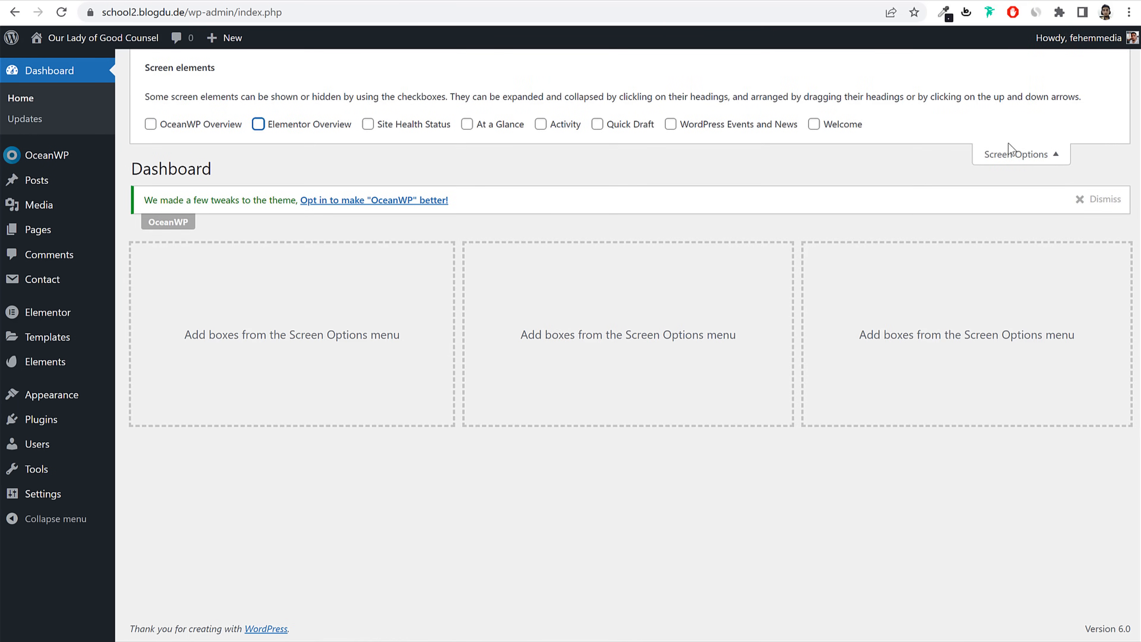
click(1011, 153)
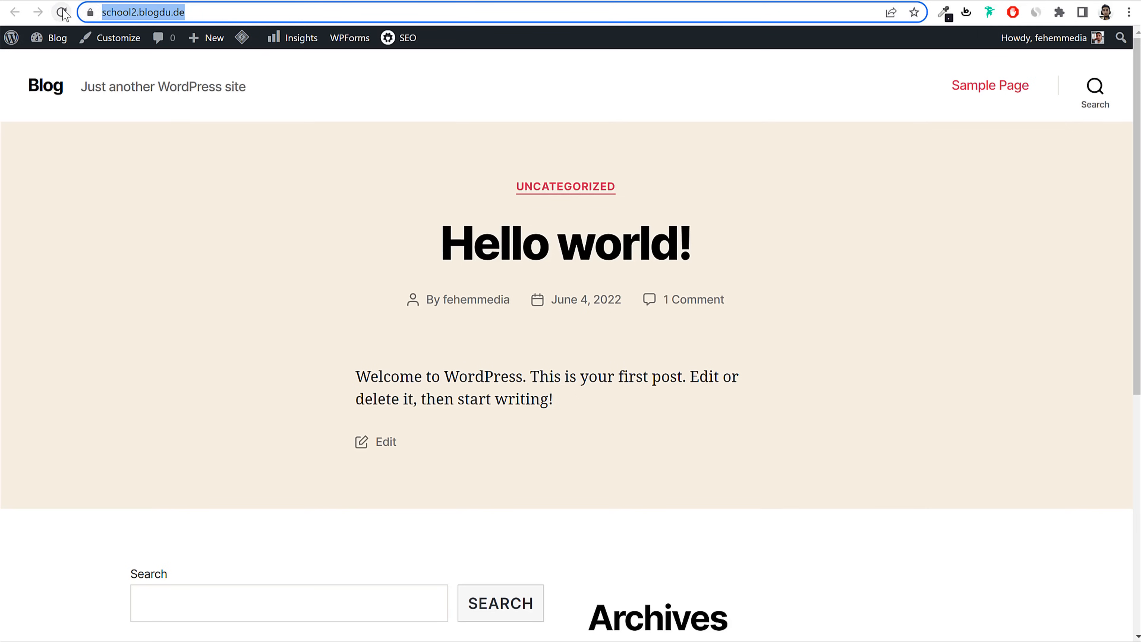
click(142, 46)
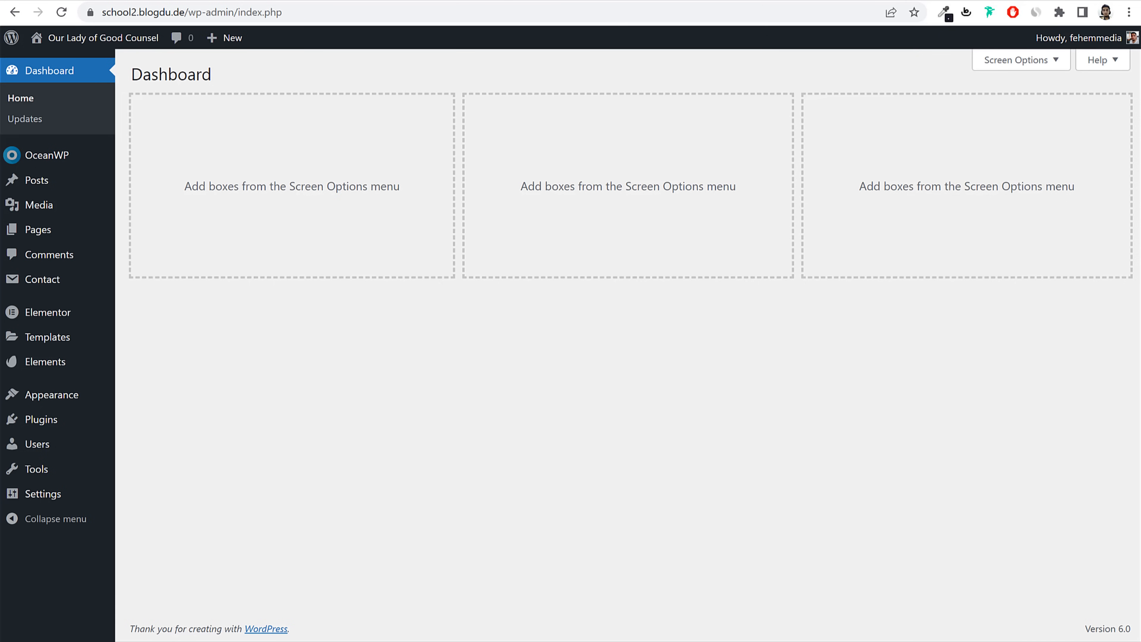
Step: Open bloggdude.com/school in a new tab to reach the School Management product page
key(ctrl+t)
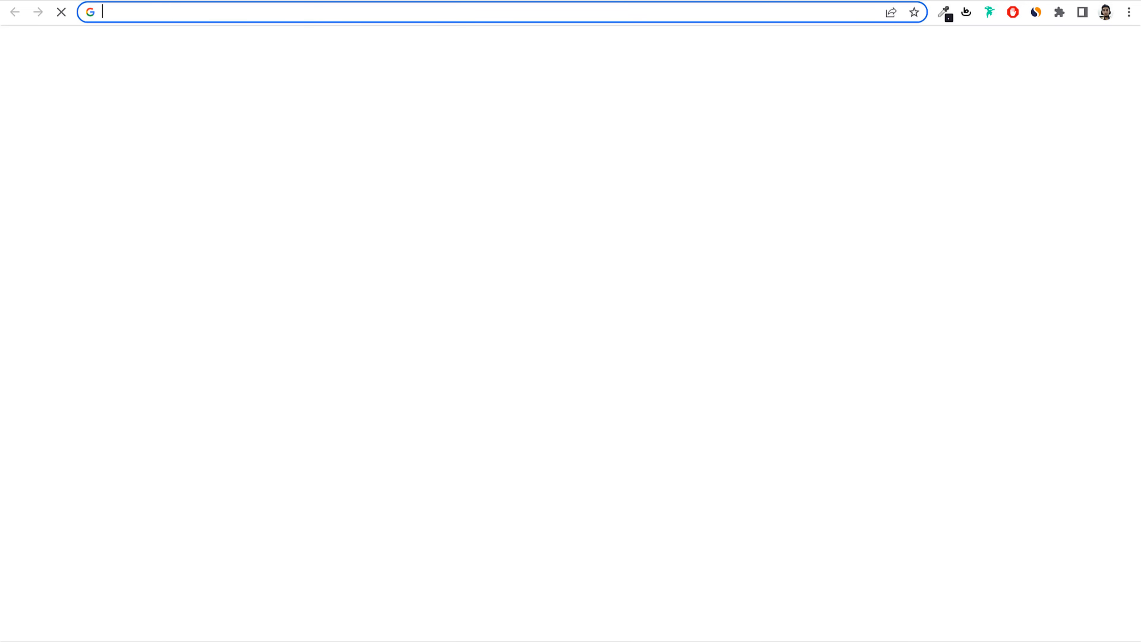
text(bloggdude.com/sc)
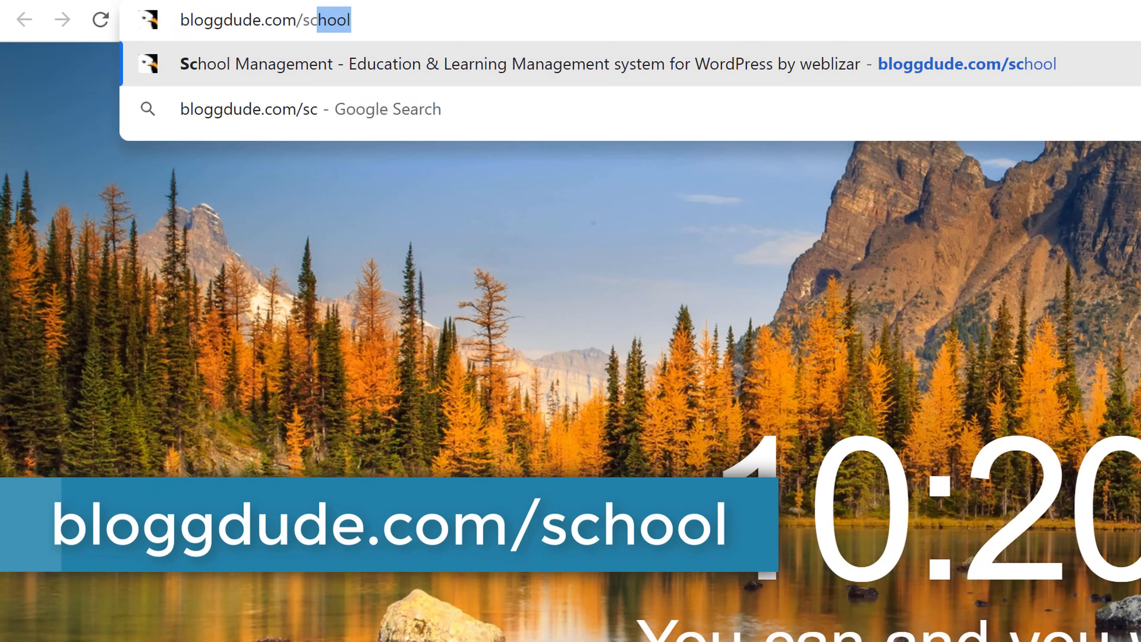
key(Return)
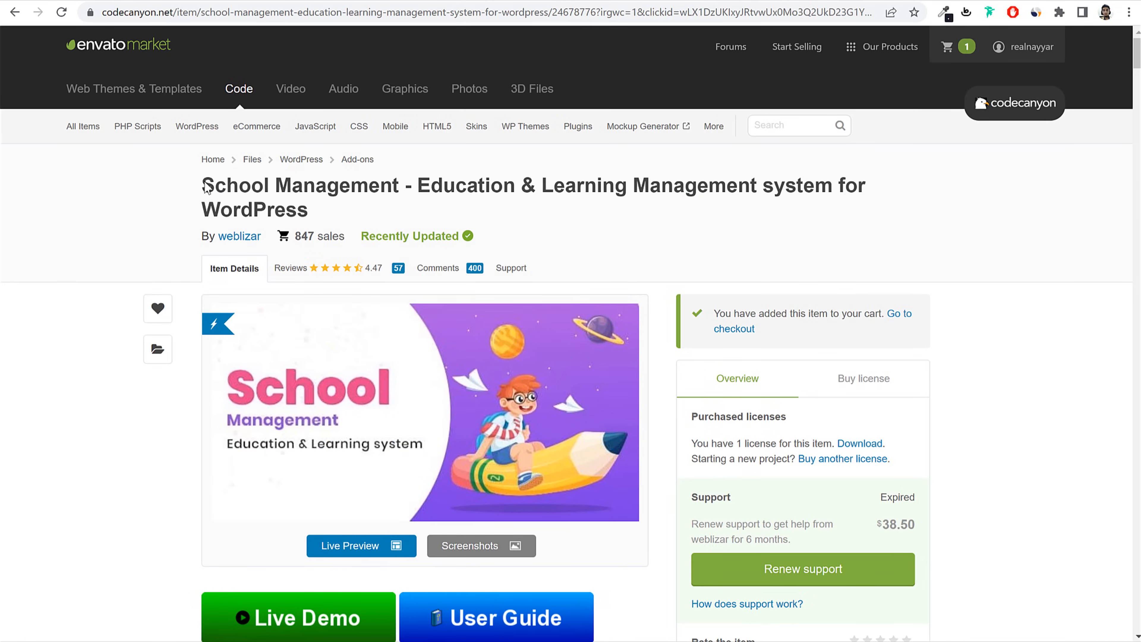
drag(207, 186, 321, 218)
click(654, 190)
scroll(979, 253, down, 4)
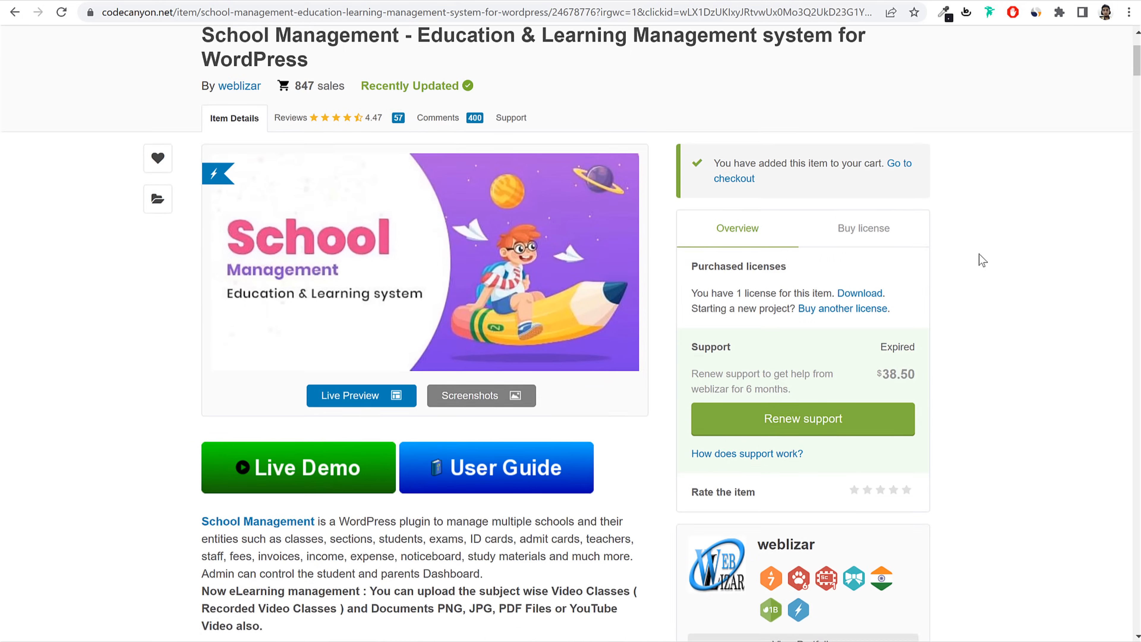
scroll(979, 254, up, 1)
Step: Show the Buy license panel and highlight the $49 Regular License price
click(860, 235)
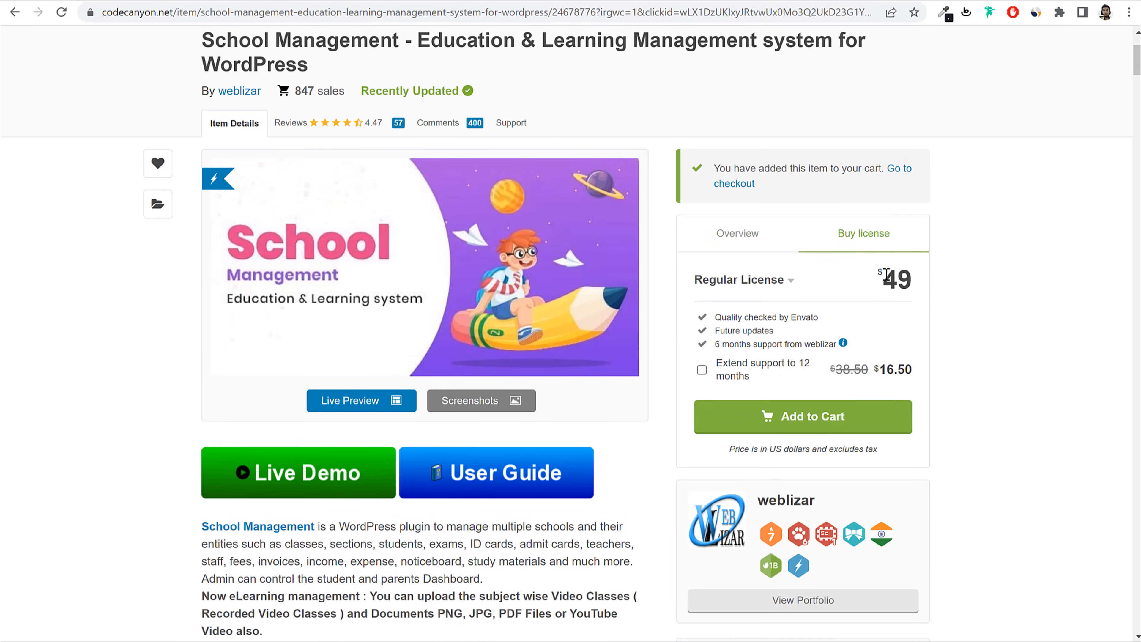
mouse_move(876, 276)
mouse_down()
mouse_move(938, 277)
mouse_move(881, 280)
mouse_up()
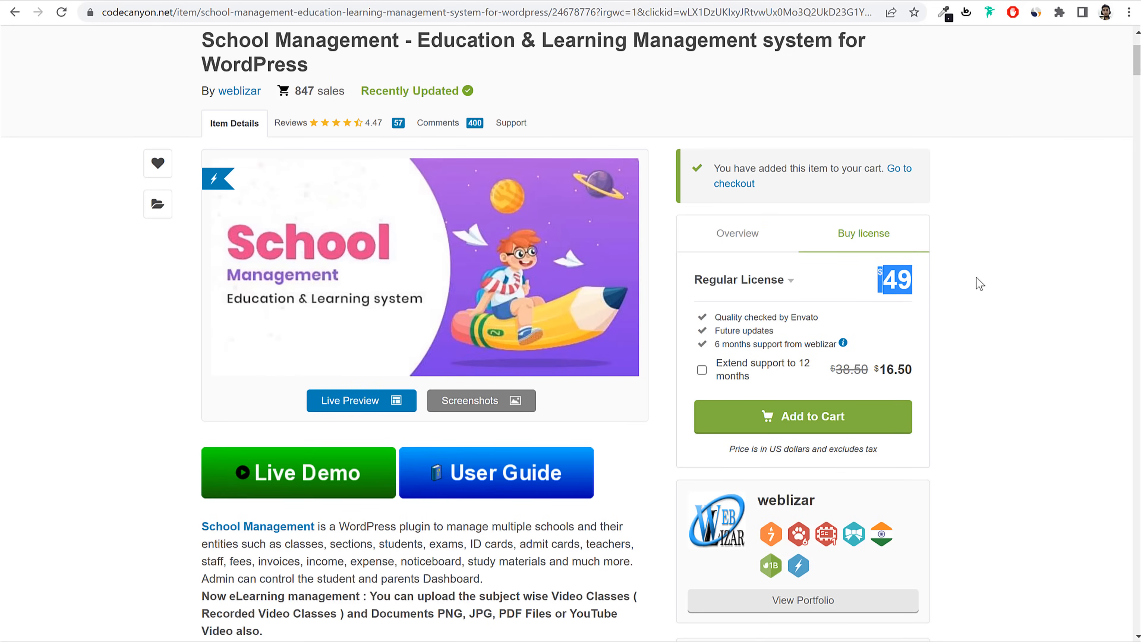
scroll(1008, 284, up, 1)
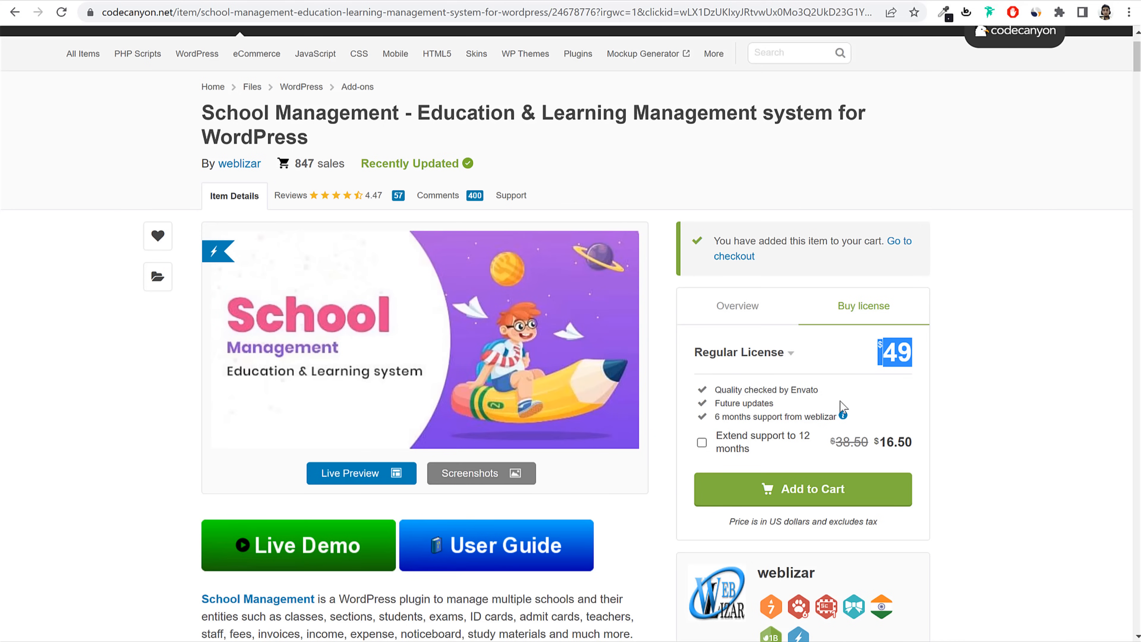
Step: Highlight the Future updates and 6 months support from weblizar license features
drag(788, 407, 716, 403)
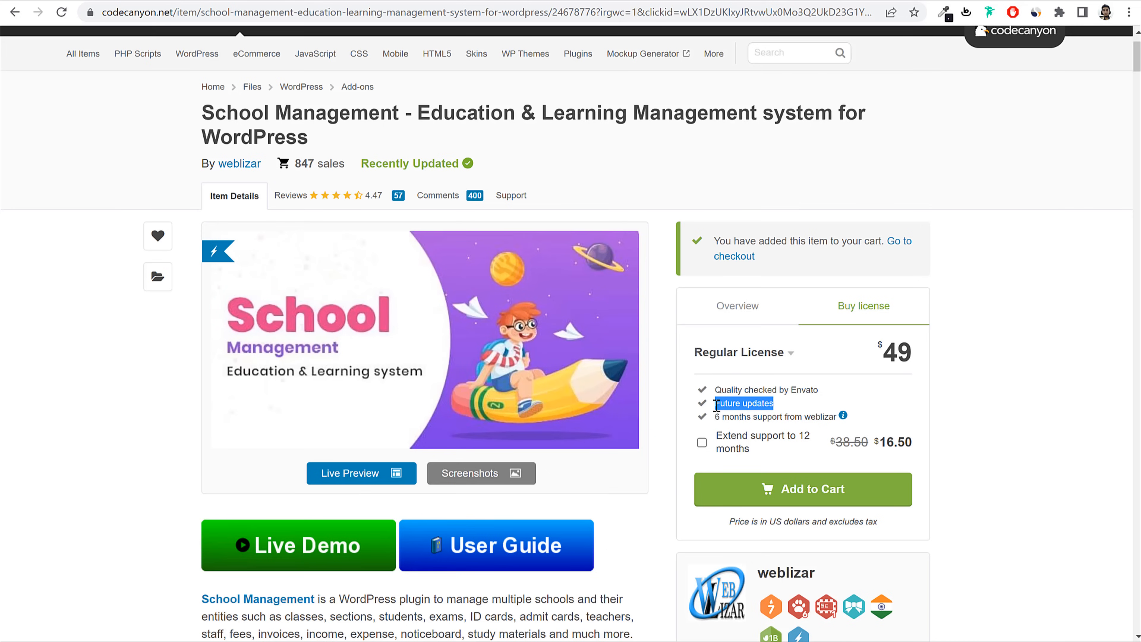
click(716, 403)
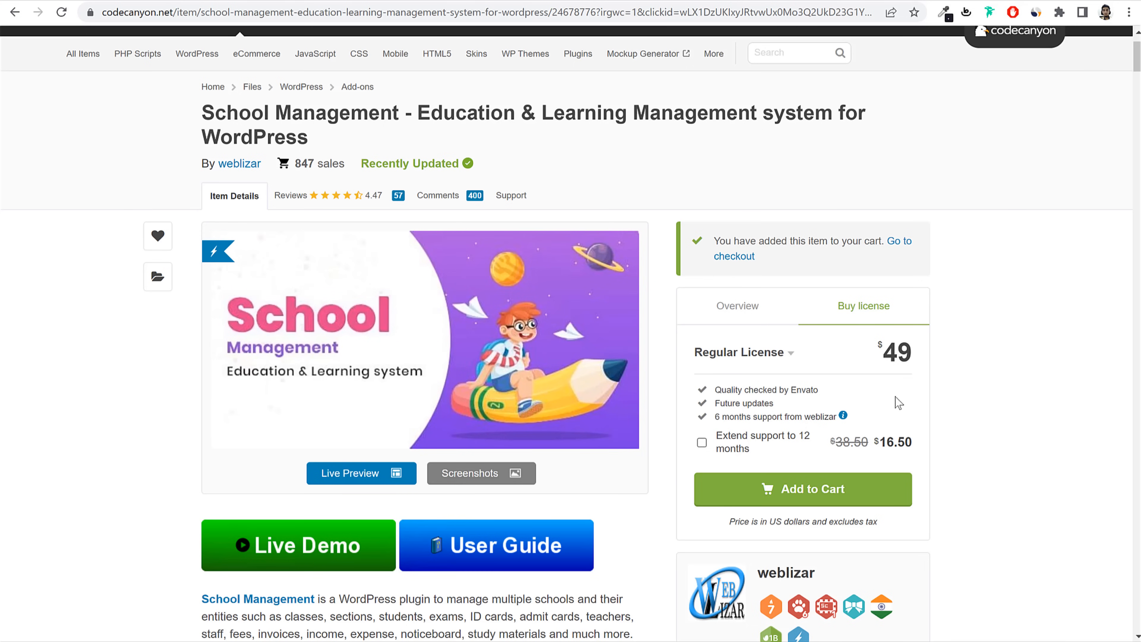
drag(782, 404, 713, 404)
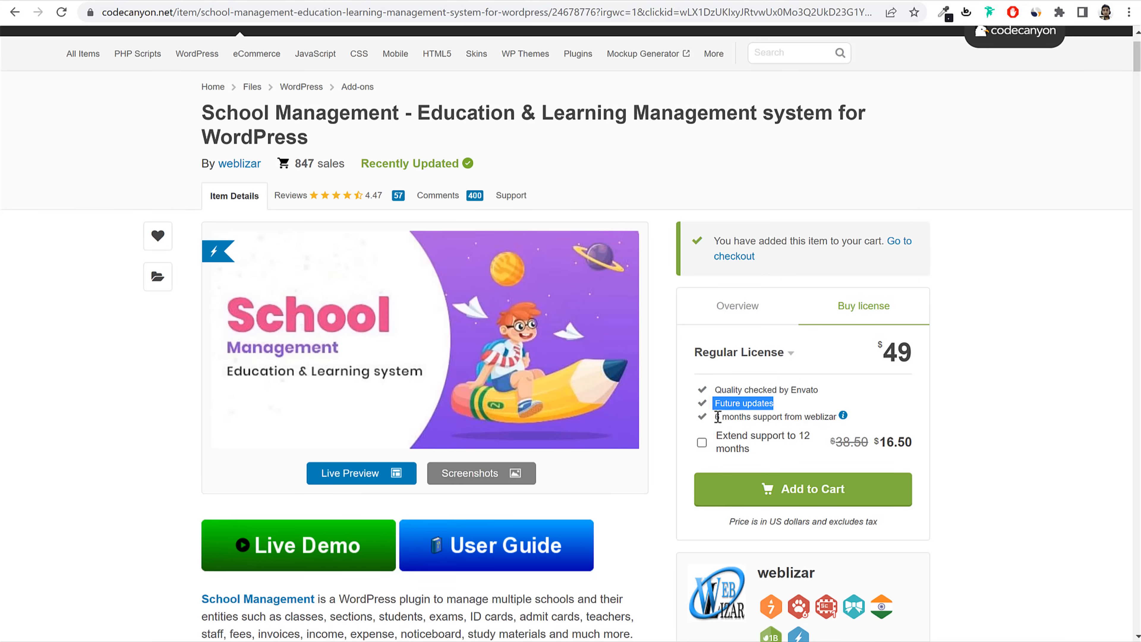
drag(718, 417, 848, 419)
click(967, 405)
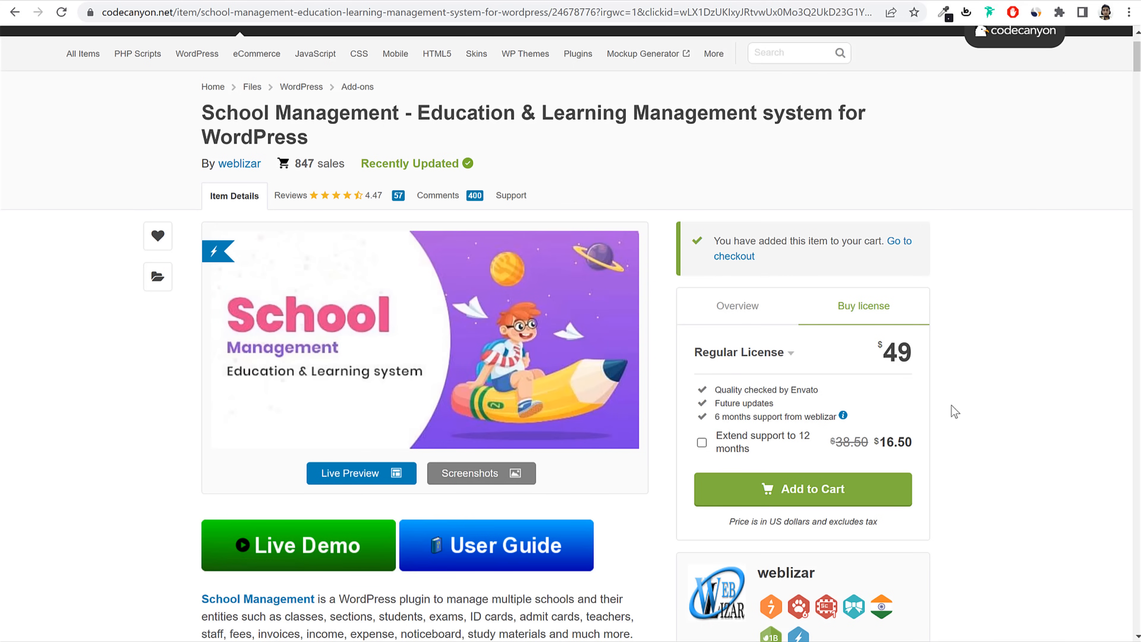
drag(714, 417, 847, 417)
click(1057, 423)
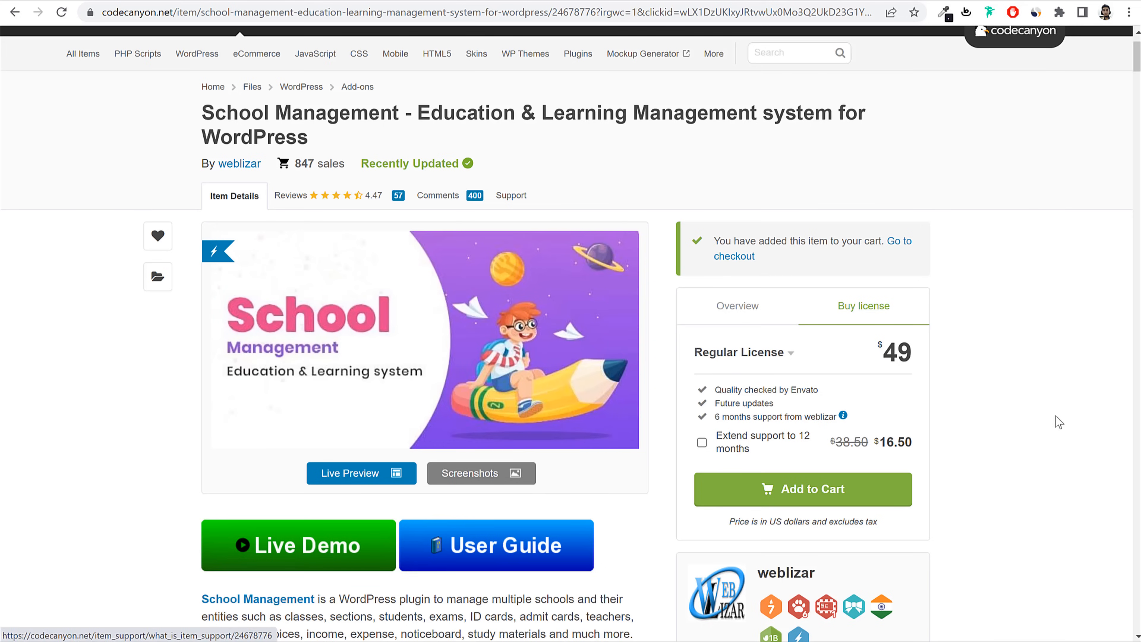
Step: View the item's Support and Comments pages, showing the $49 Regular License purchase details
click(525, 198)
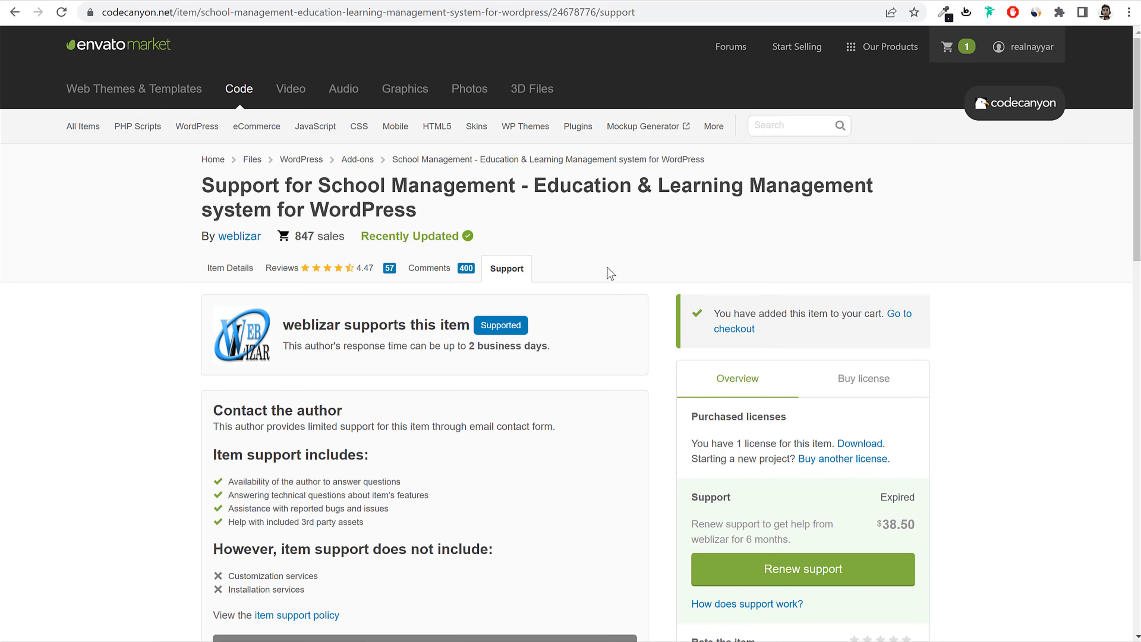
click(428, 270)
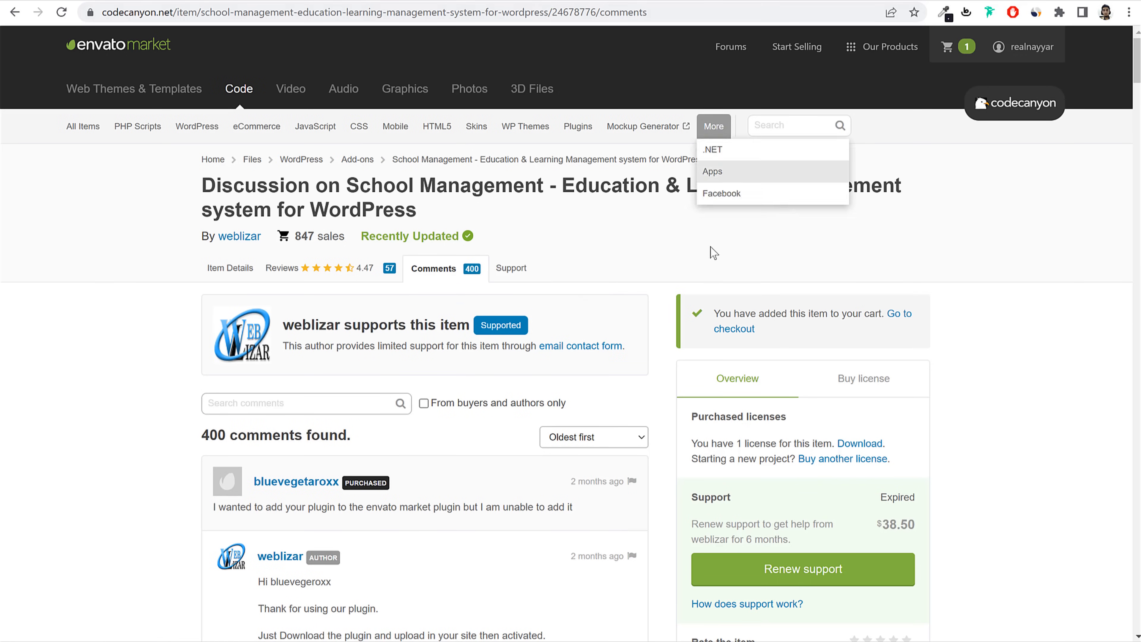
scroll(894, 269, down, 3)
click(862, 238)
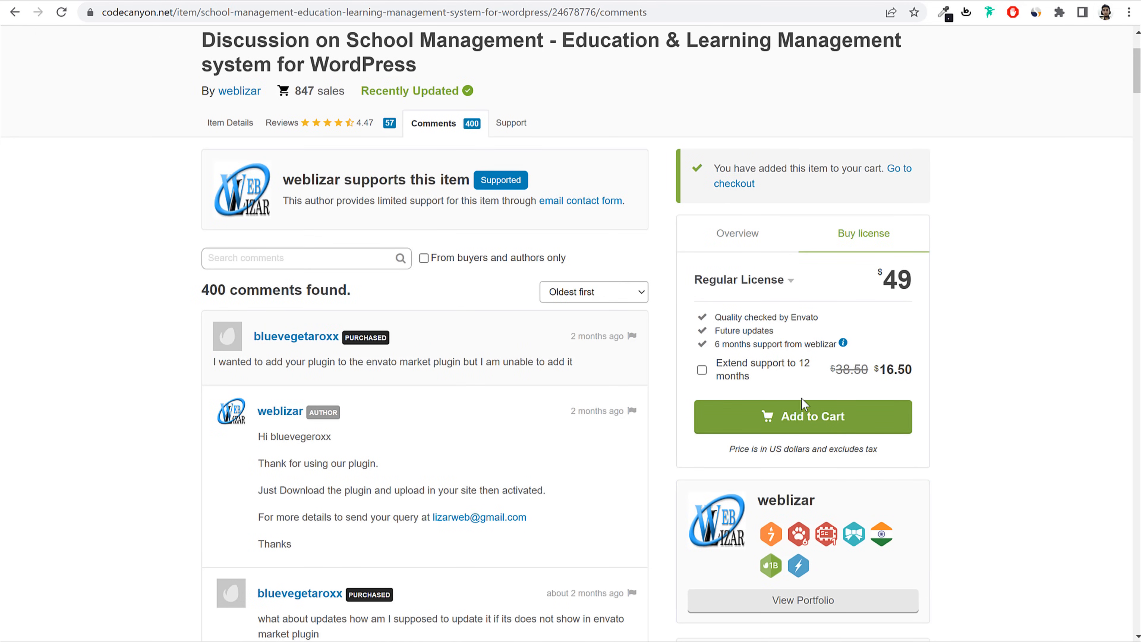
scroll(937, 404, up, 2)
scroll(937, 404, up, 2)
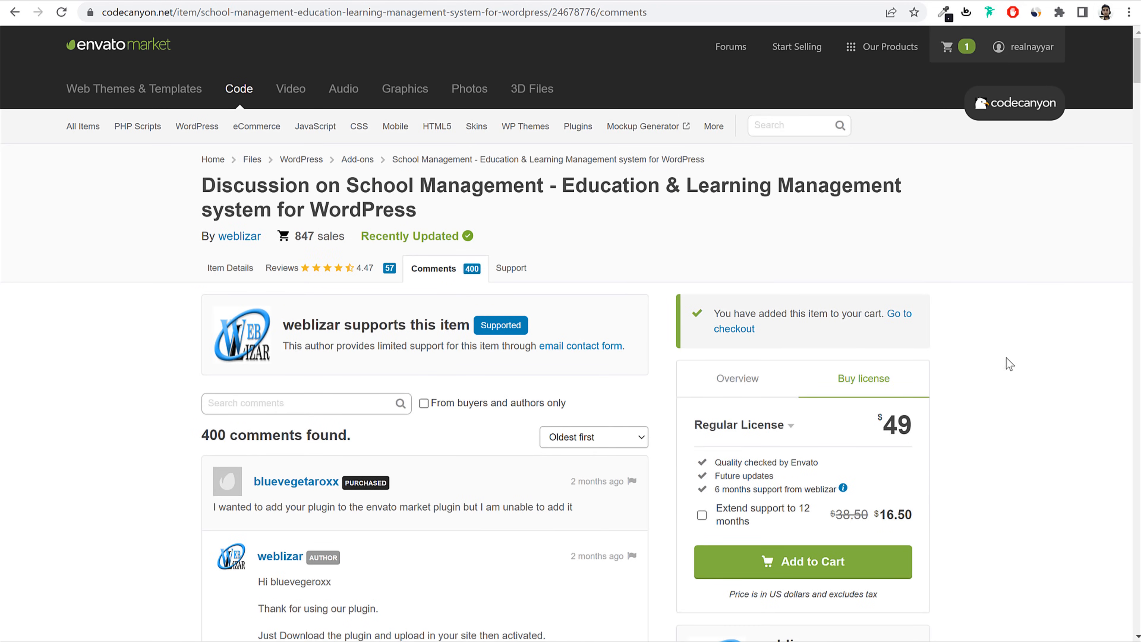
mouse_move(1021, 53)
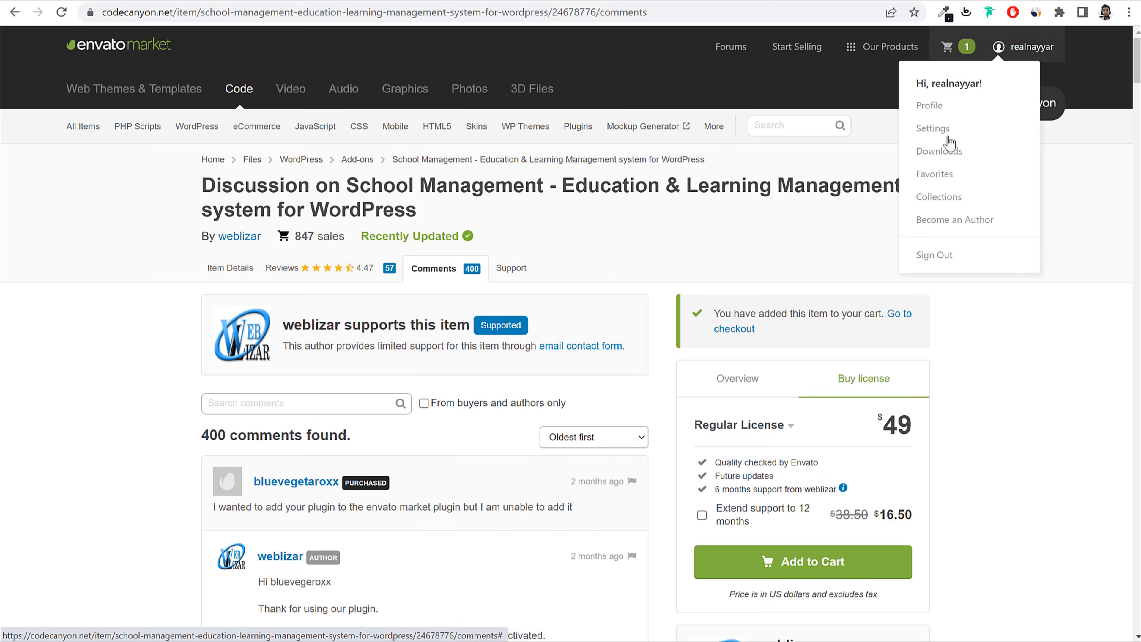
Step: Go to page 2 of the account's Downloads list
click(961, 152)
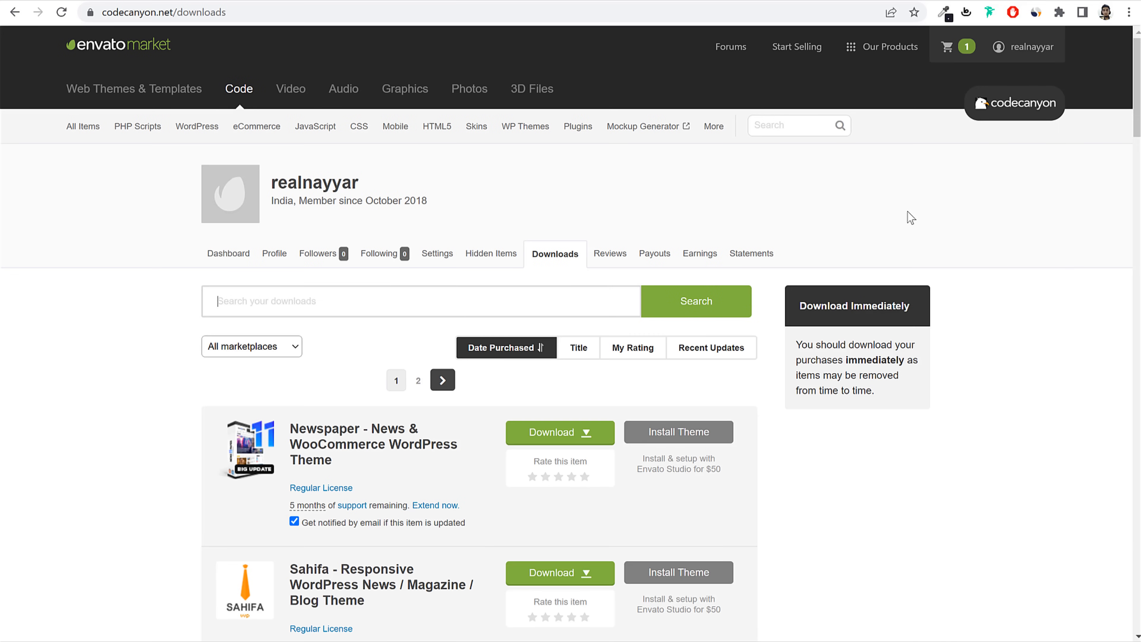
scroll(1049, 234, down, 5)
scroll(1051, 229, down, 15)
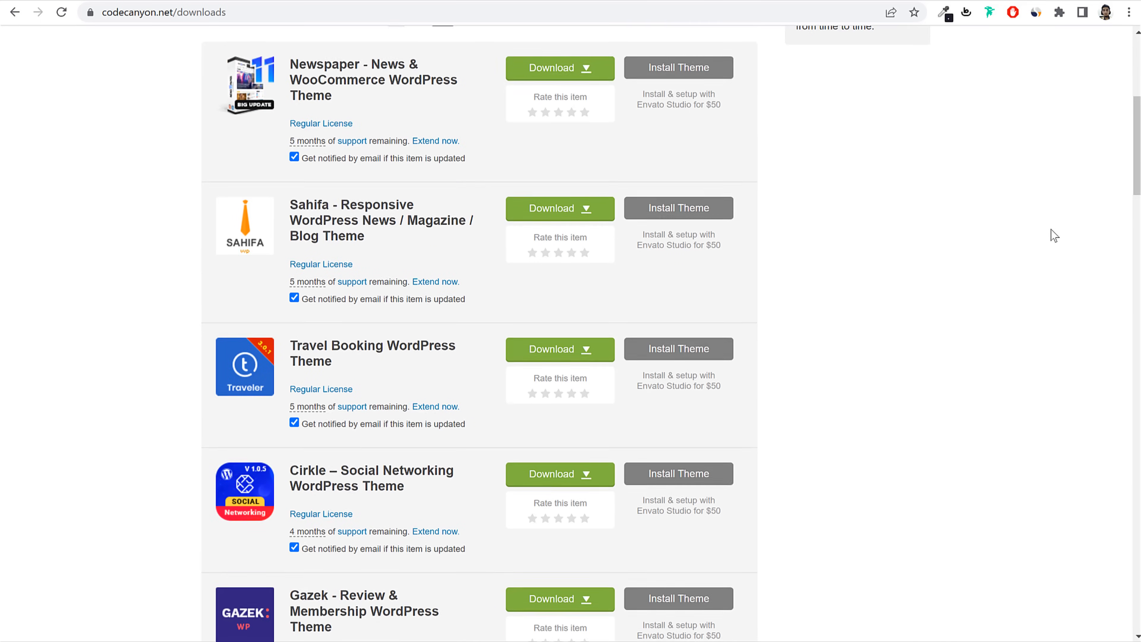
scroll(1054, 235, down, 20)
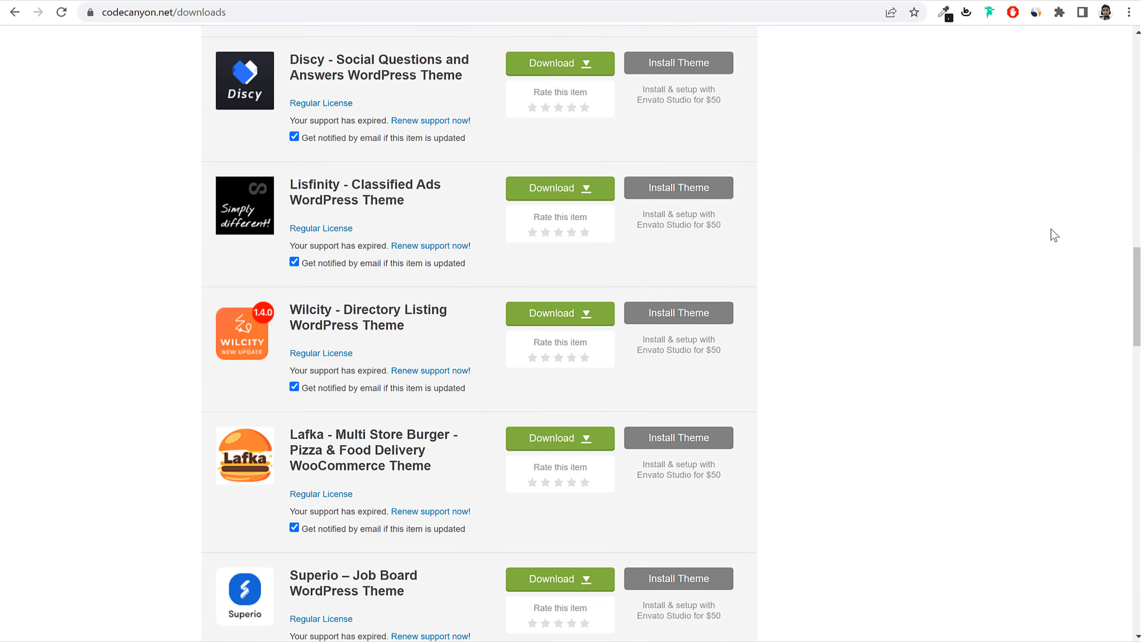
scroll(1053, 234, down, 7)
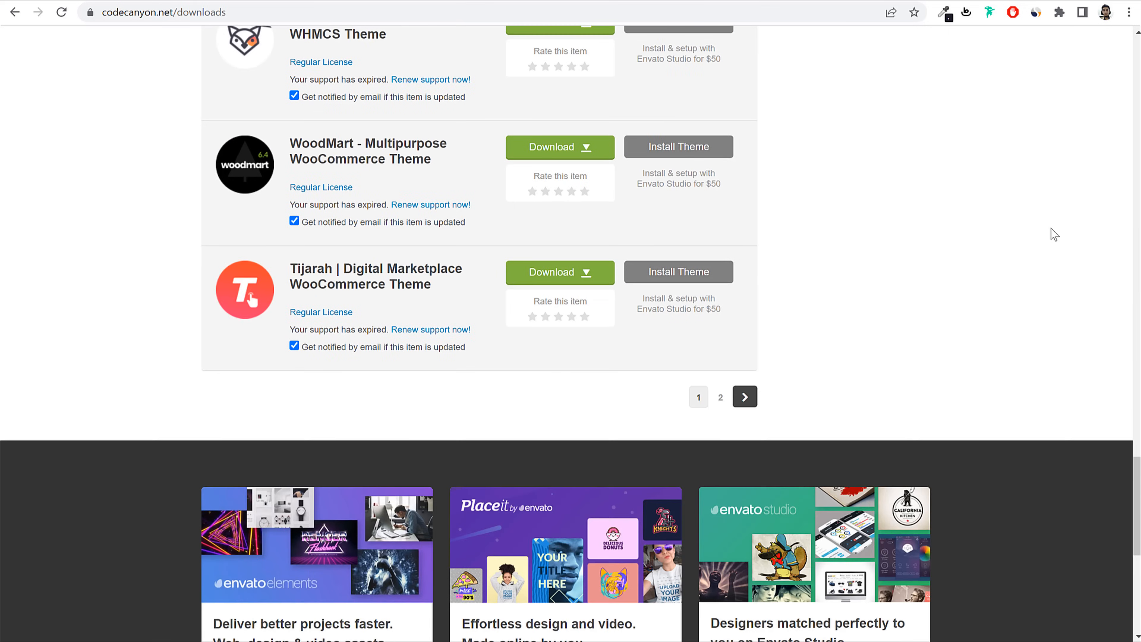
click(745, 397)
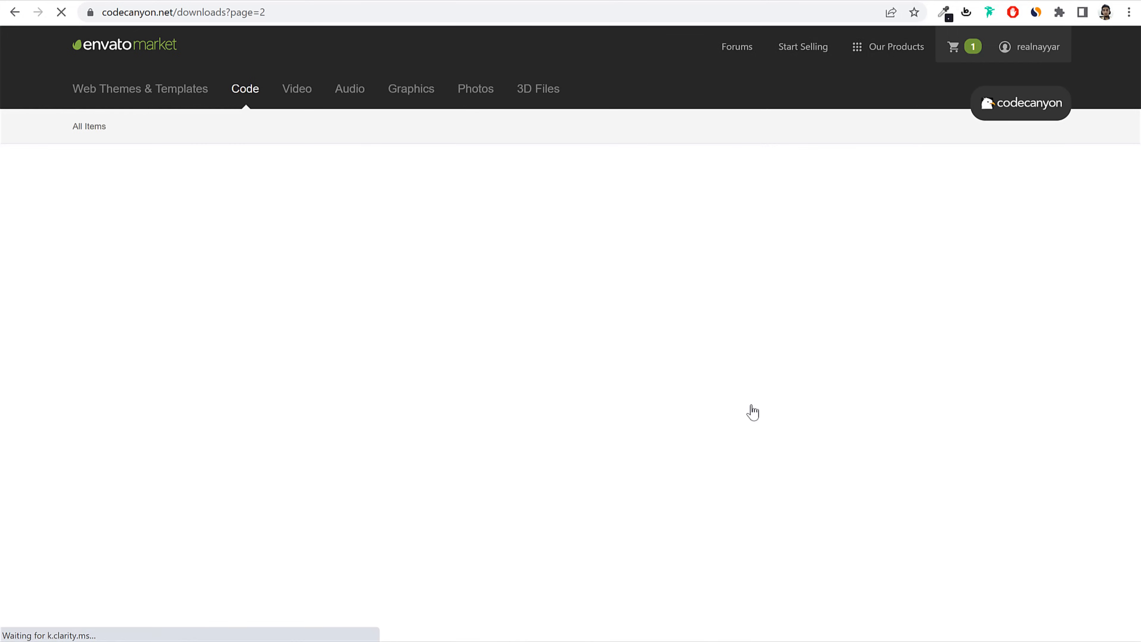
scroll(514, 364, down, 5)
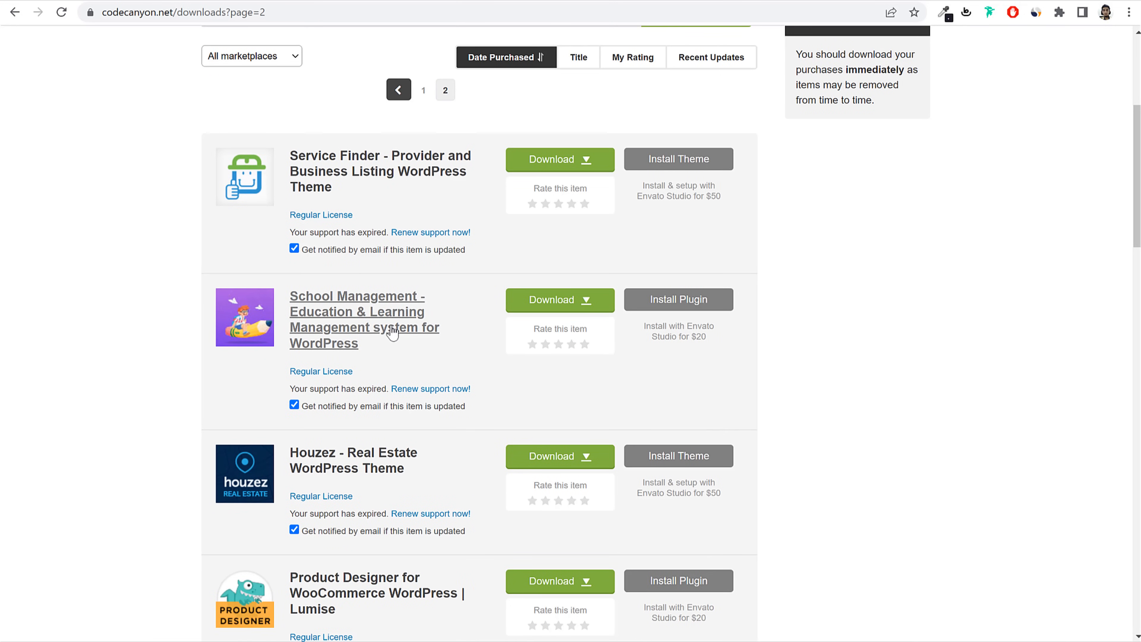
Step: Start the School Management 'All files & documentation' download, then cancel it
click(565, 300)
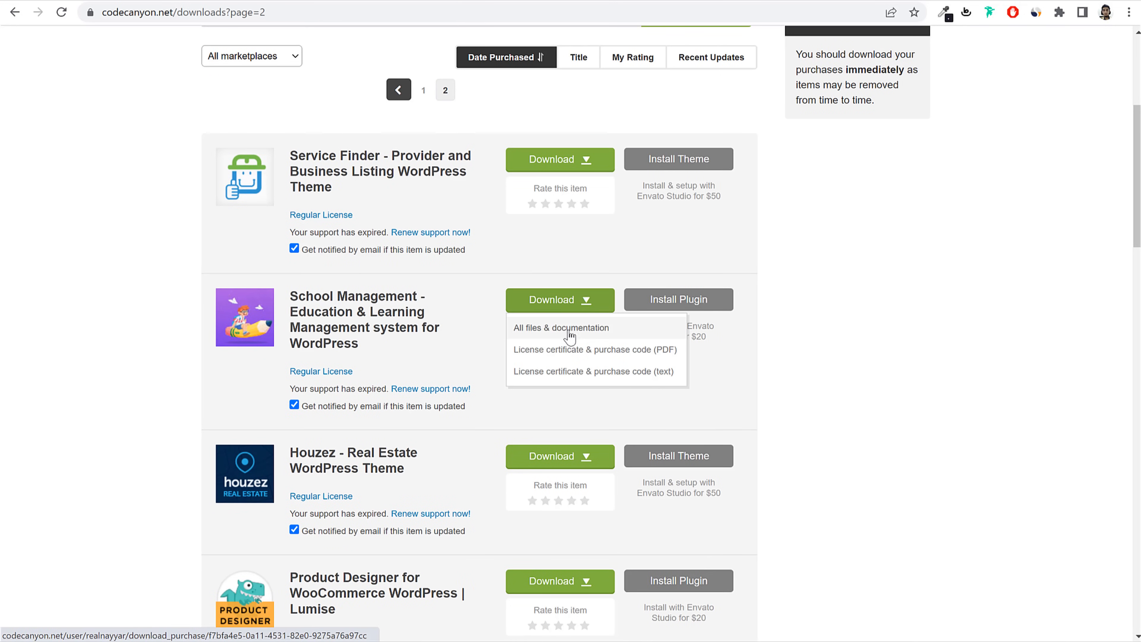
click(591, 331)
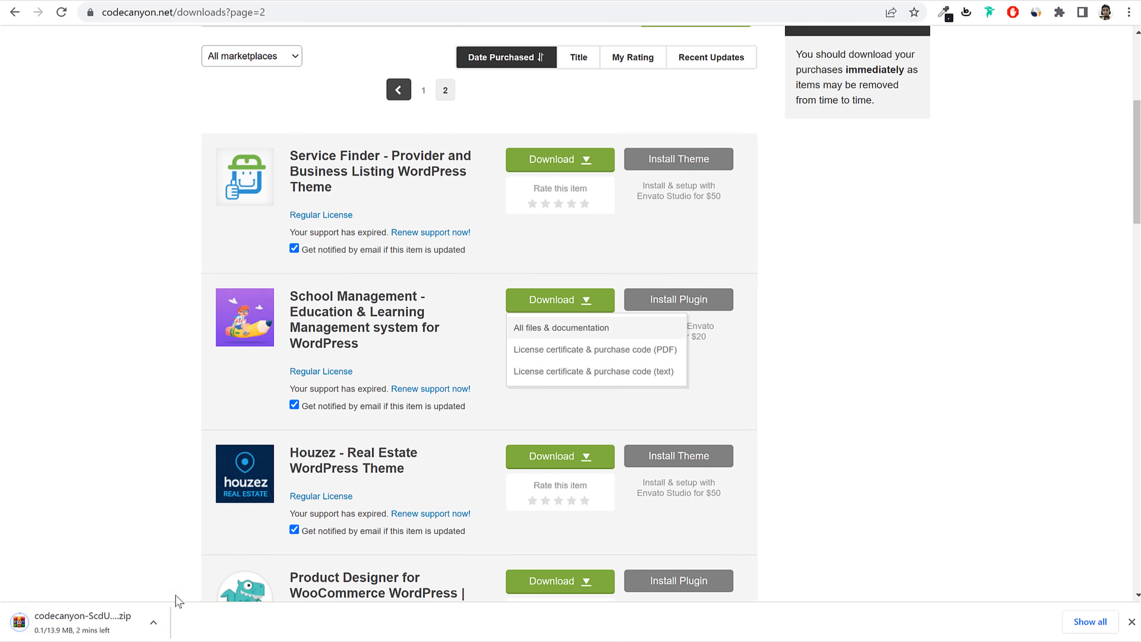
click(154, 622)
click(226, 597)
click(1131, 622)
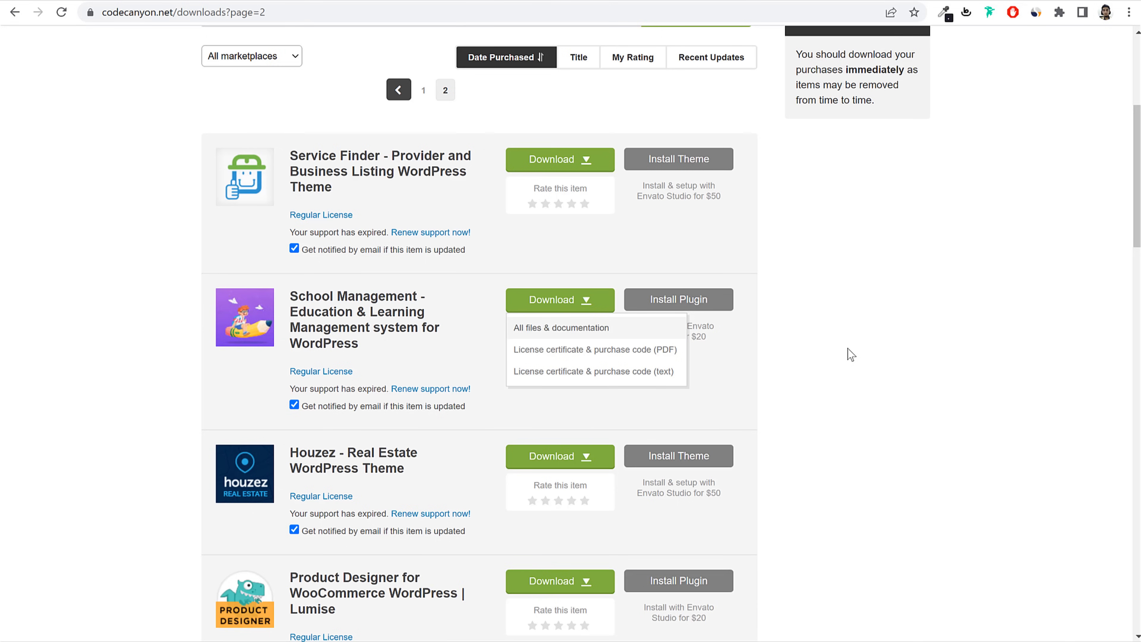
Step: Locate school-management-pro-9.9.7.zip in the extracted codecanyon > school-management folder, then return to WordPress
click(301, 640)
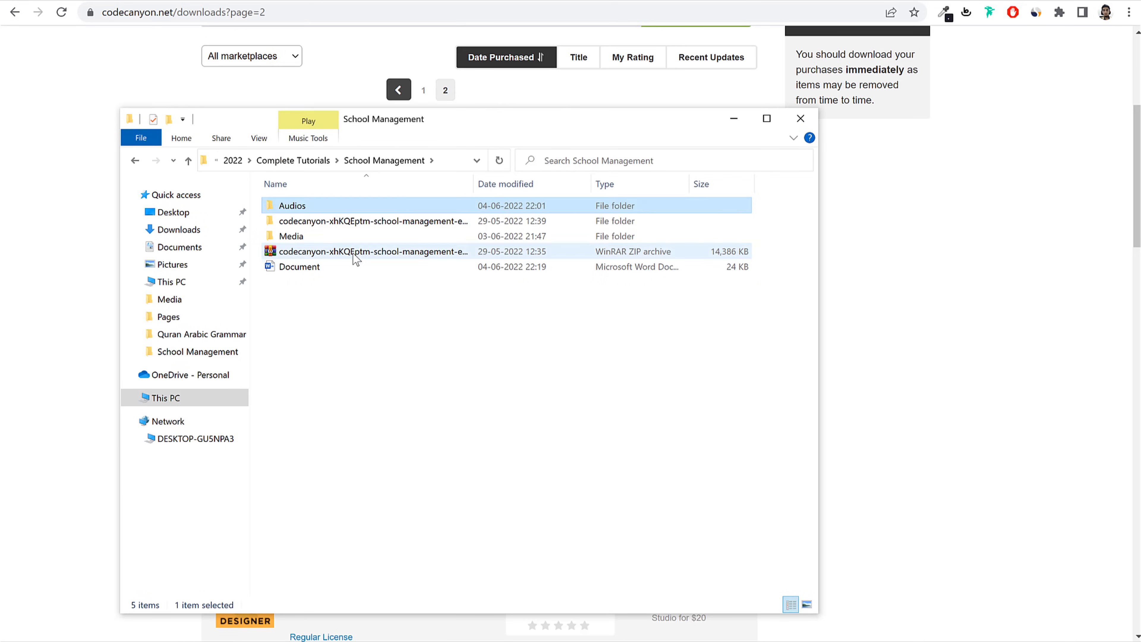
click(354, 254)
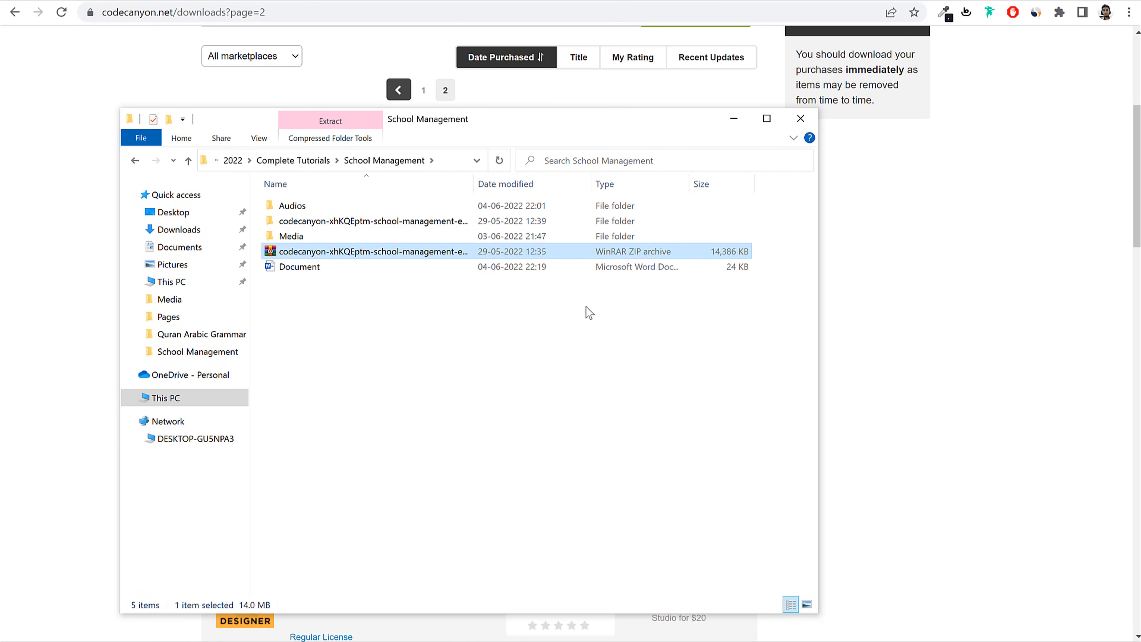
right_click(308, 255)
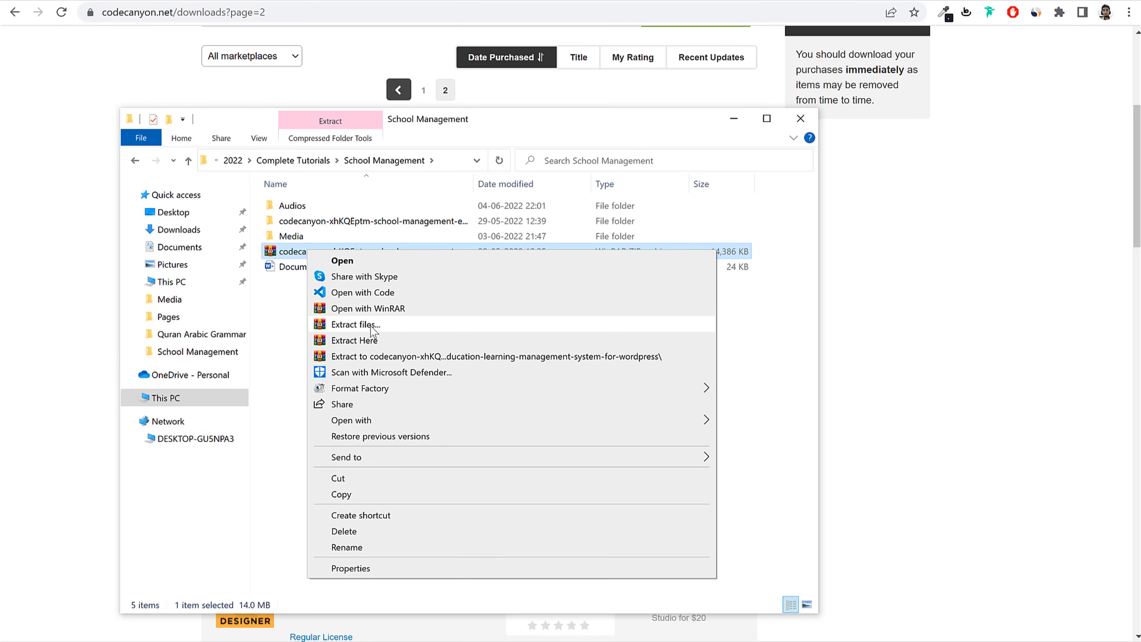
click(379, 222)
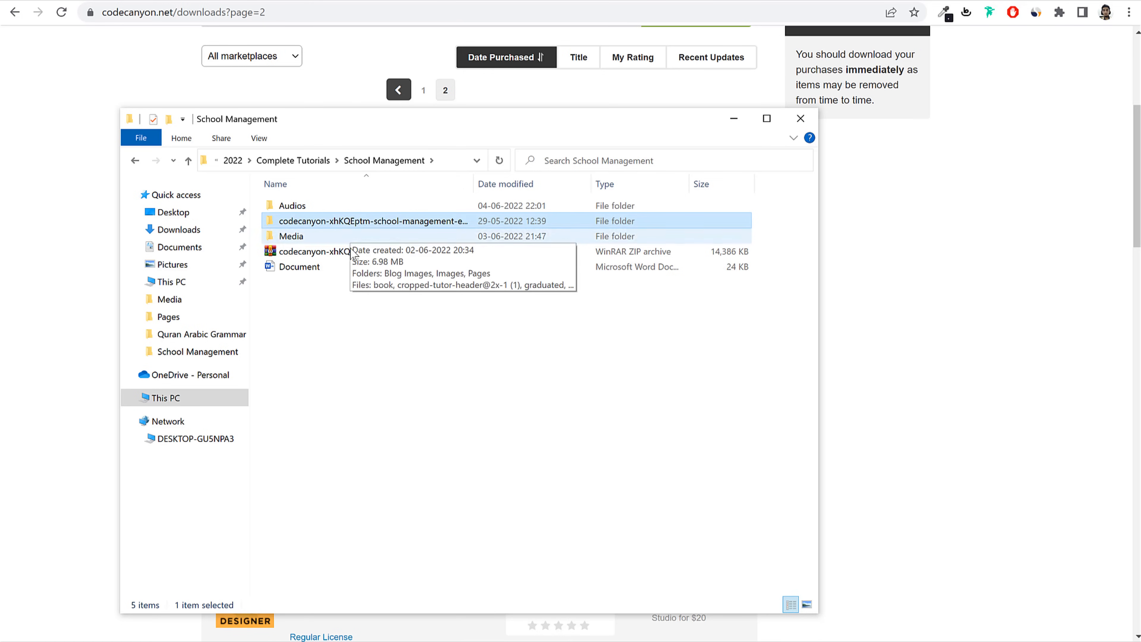
click(346, 256)
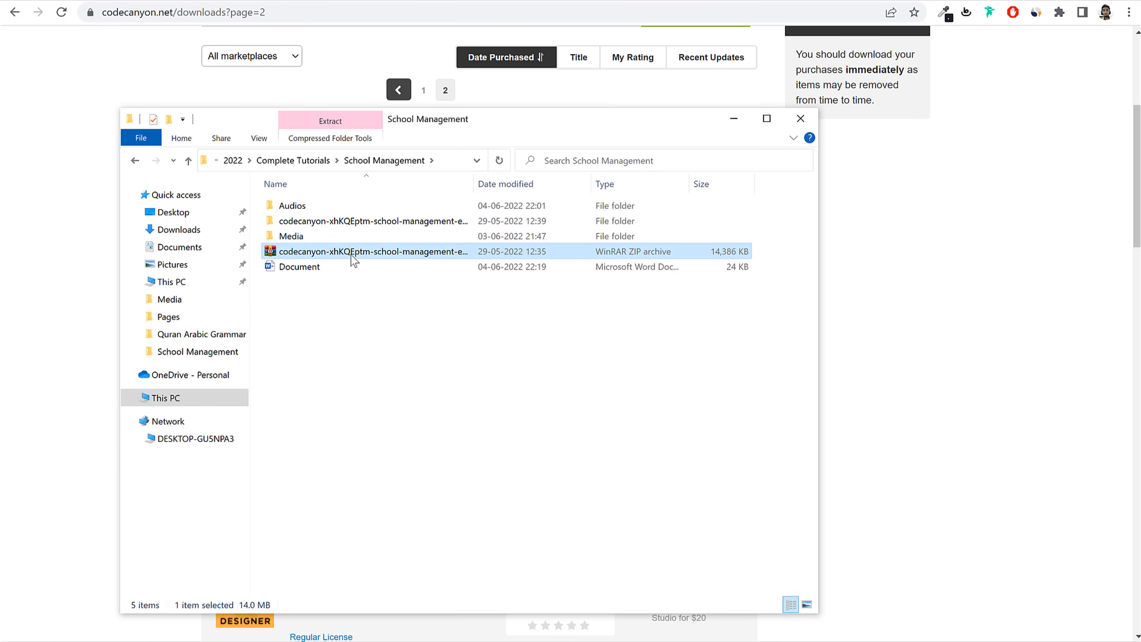
click(344, 227)
double_click(345, 226)
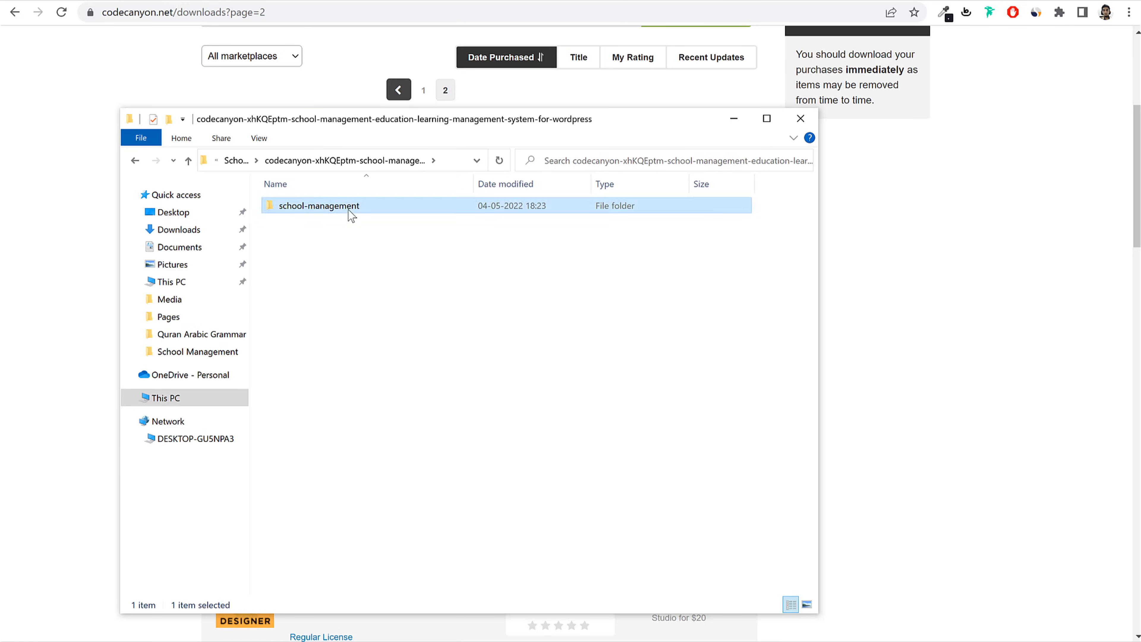
double_click(346, 211)
click(328, 243)
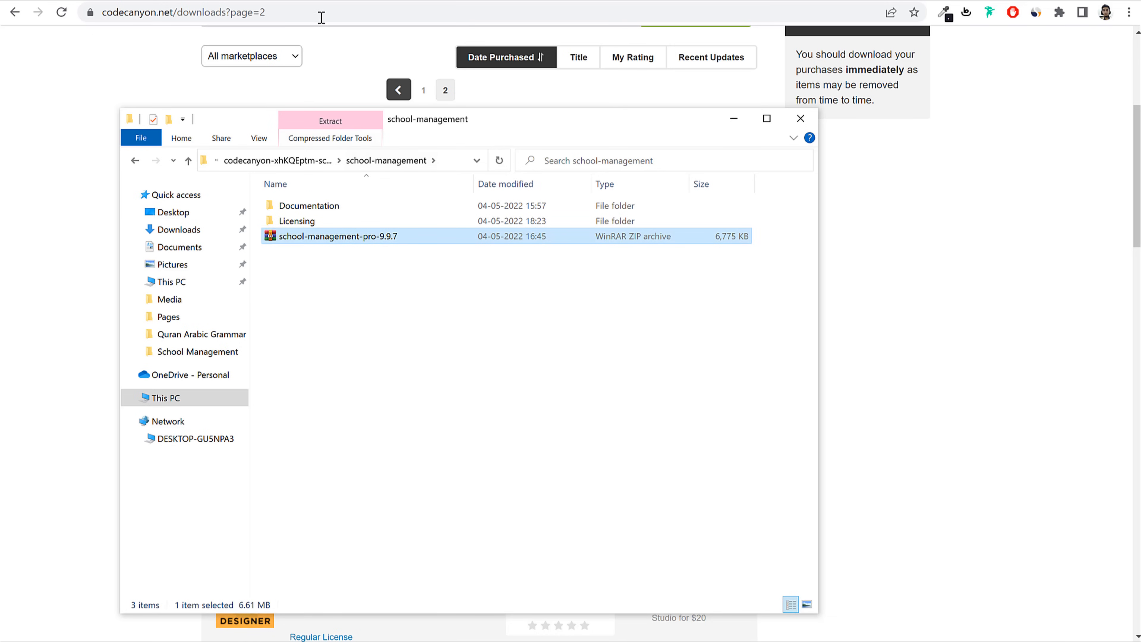
click(283, 1)
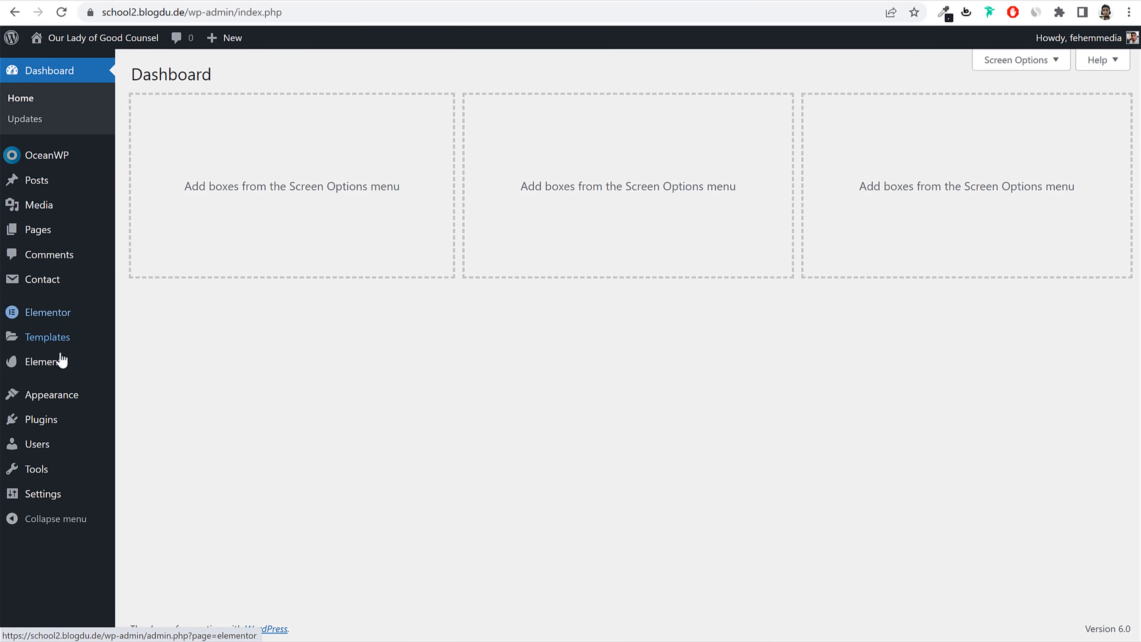
Step: Upload school-management-pro-9.9.7.zip from codecanyon > school-management as a new plugin and install it
click(45, 425)
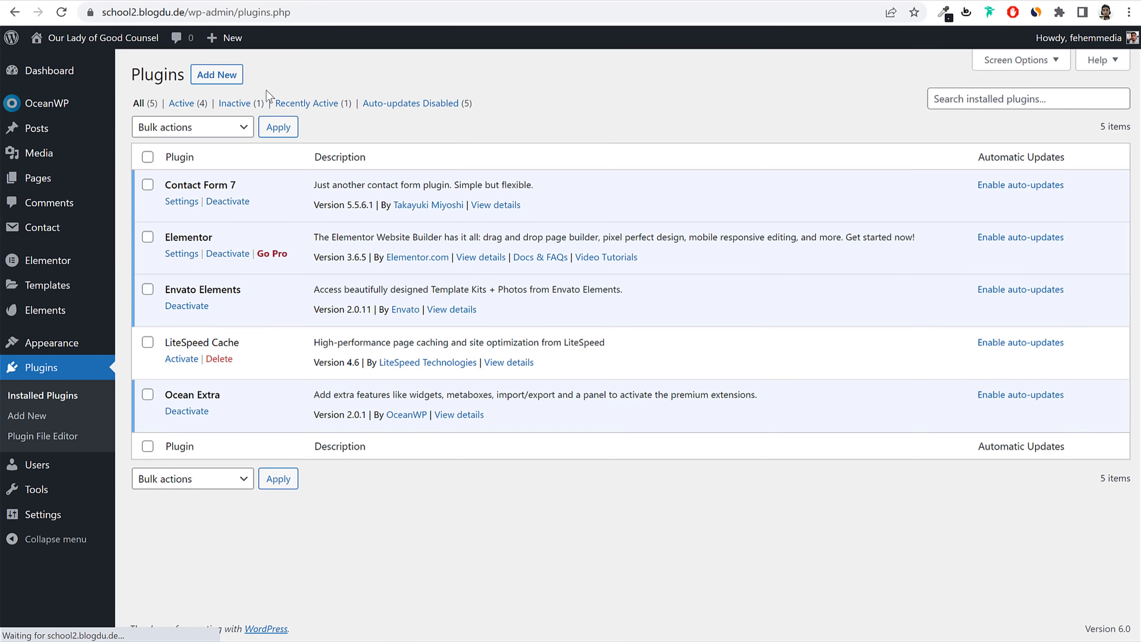
click(220, 76)
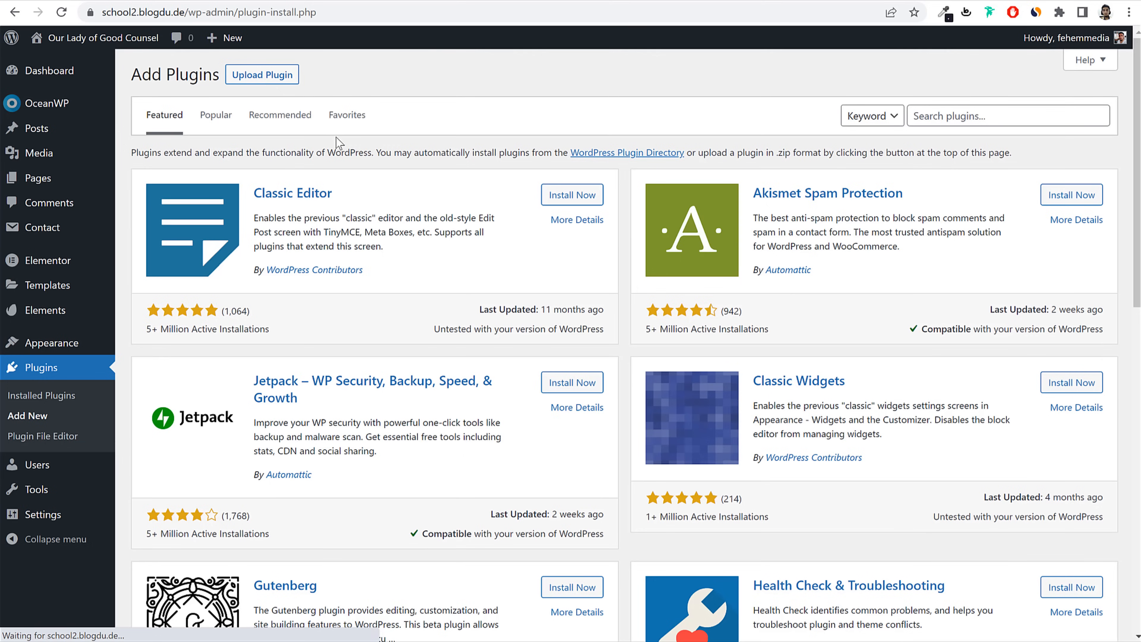
click(258, 75)
click(541, 205)
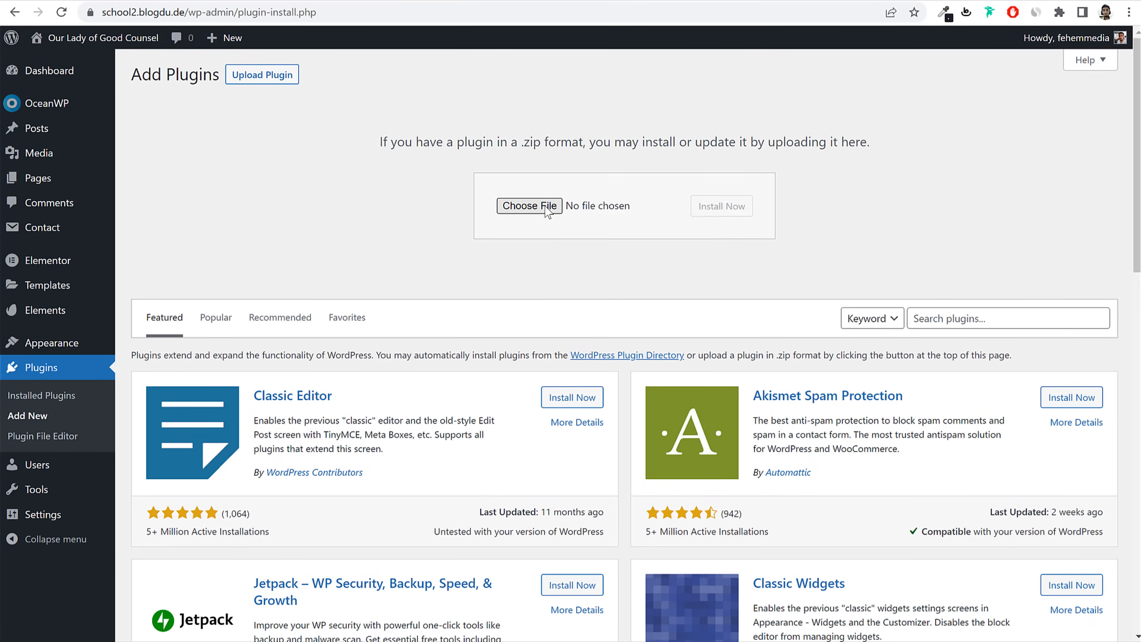
double_click(211, 85)
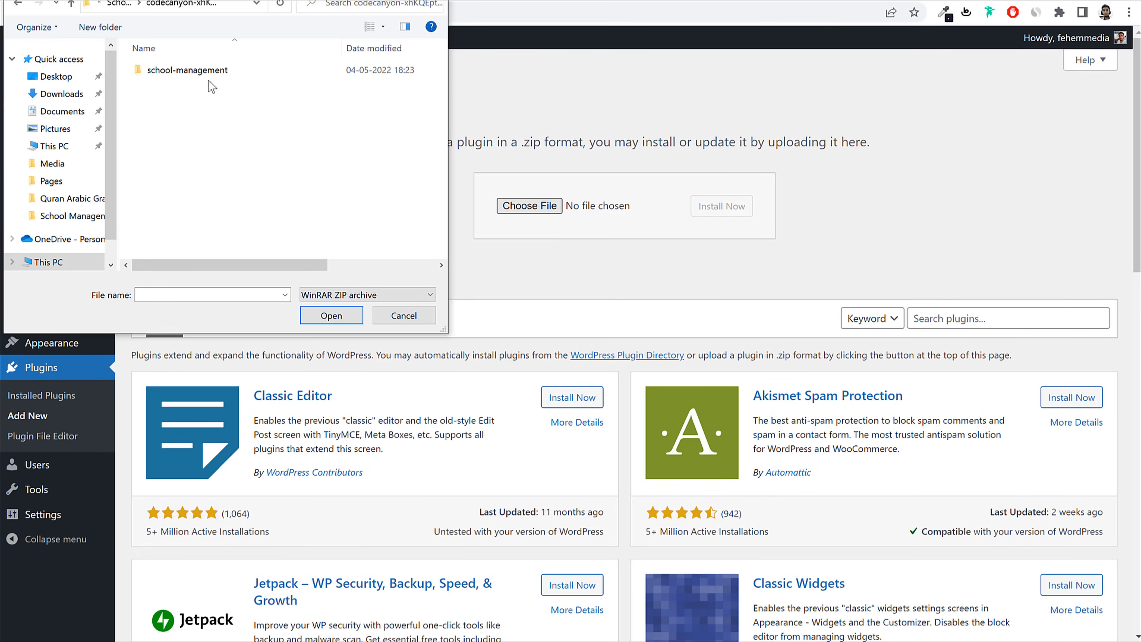
drag(238, 5, 488, 107)
double_click(443, 167)
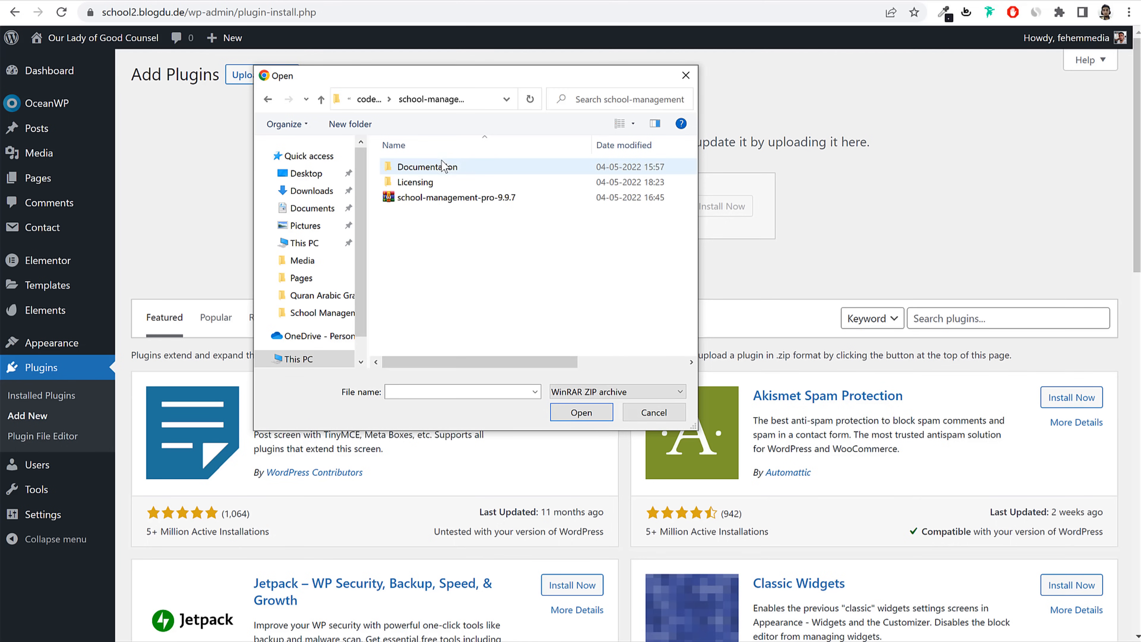
click(444, 198)
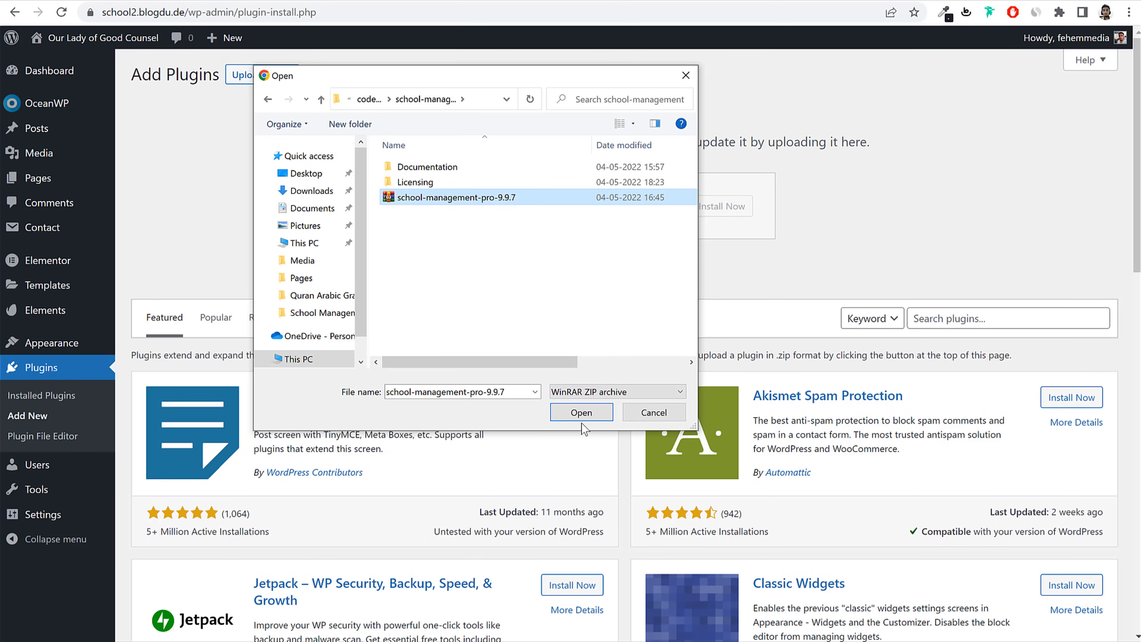
click(581, 413)
click(736, 208)
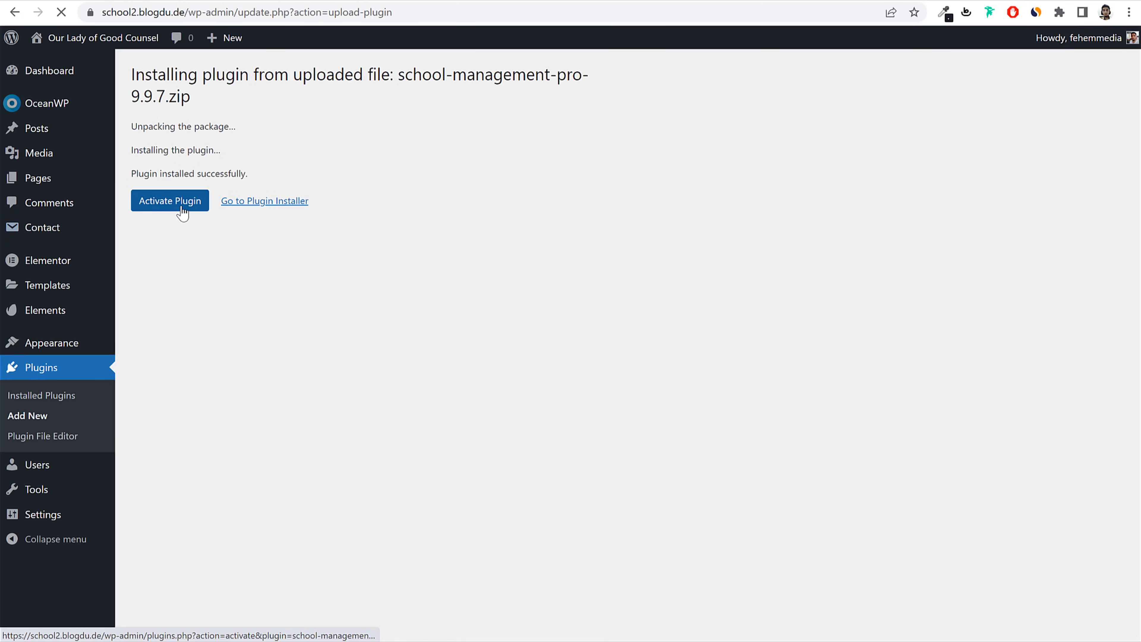
Step: Activate the School Management plugin and open its purchase-code licence page
click(179, 210)
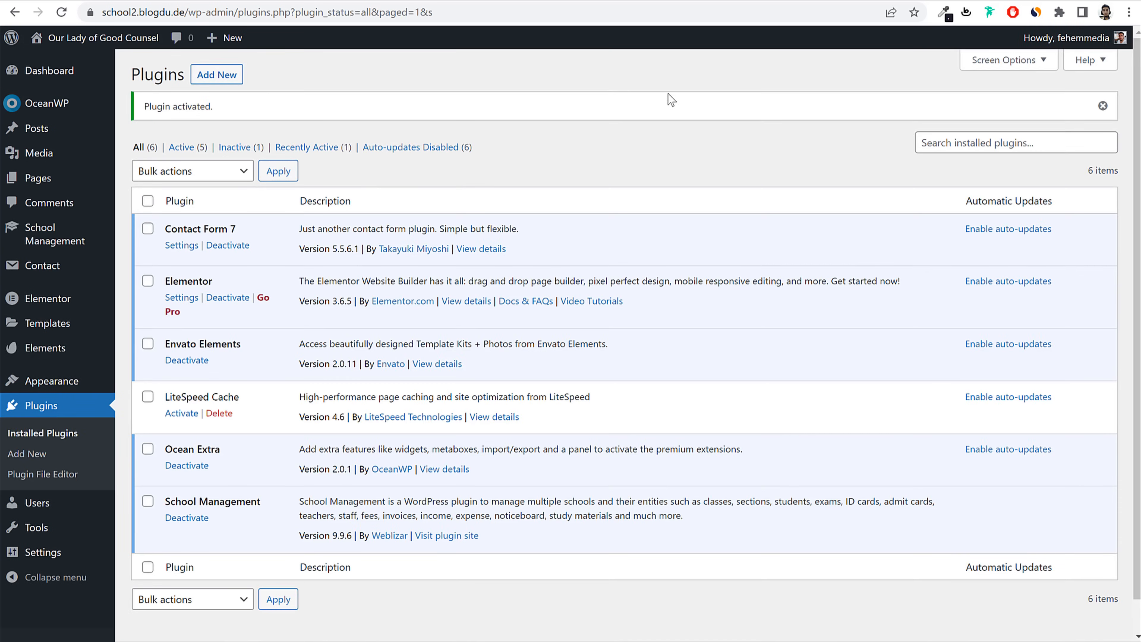
click(52, 238)
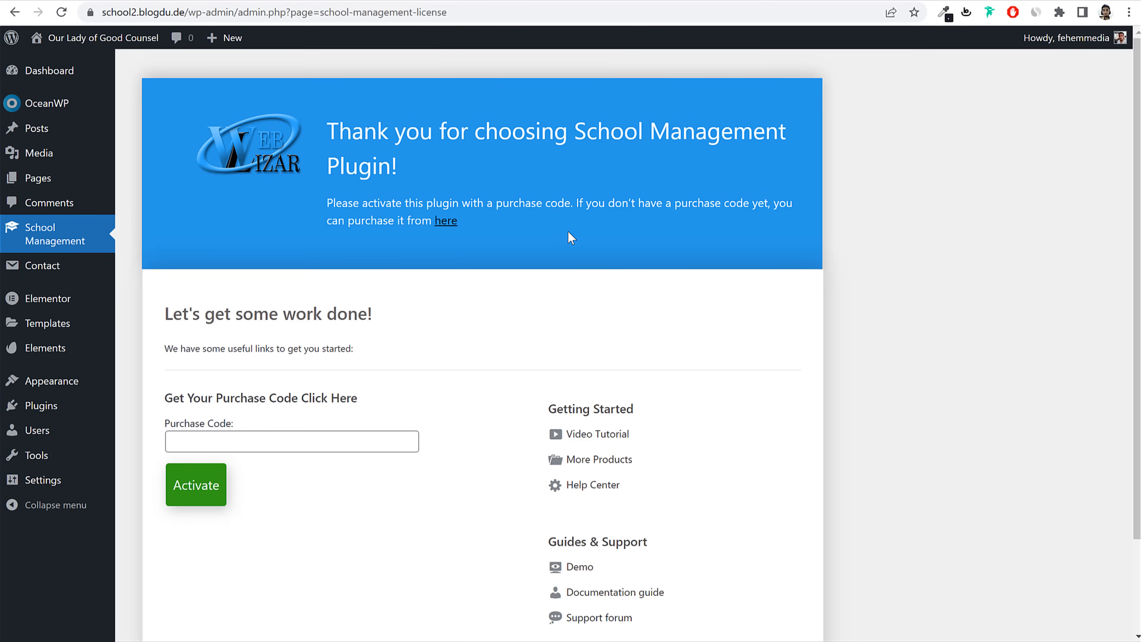
scroll(569, 238, down, 2)
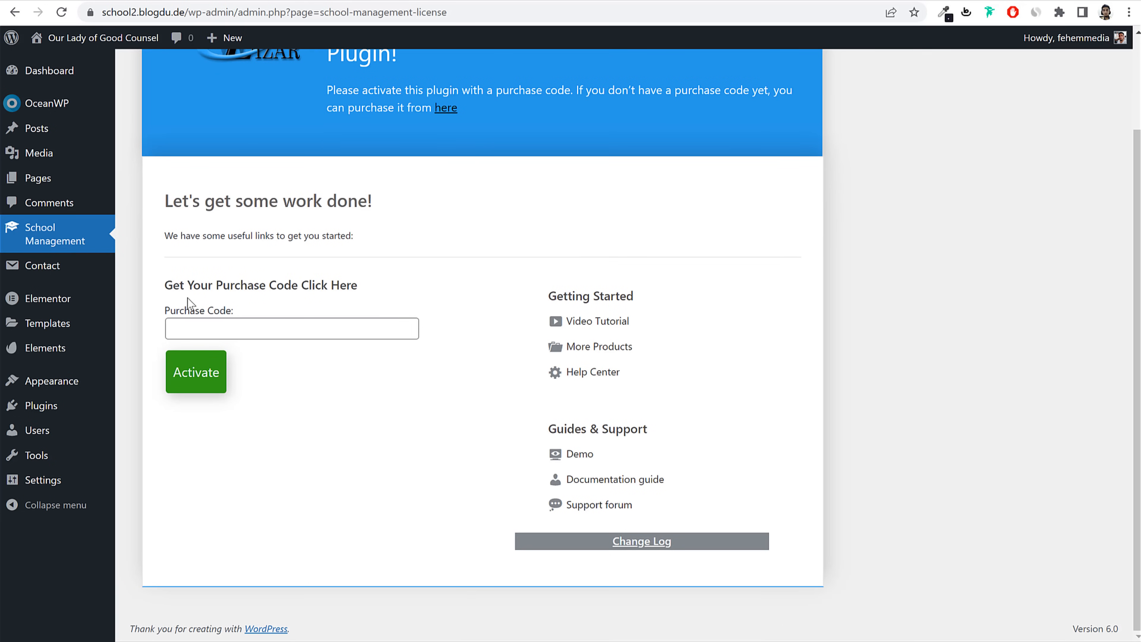
drag(166, 316, 237, 312)
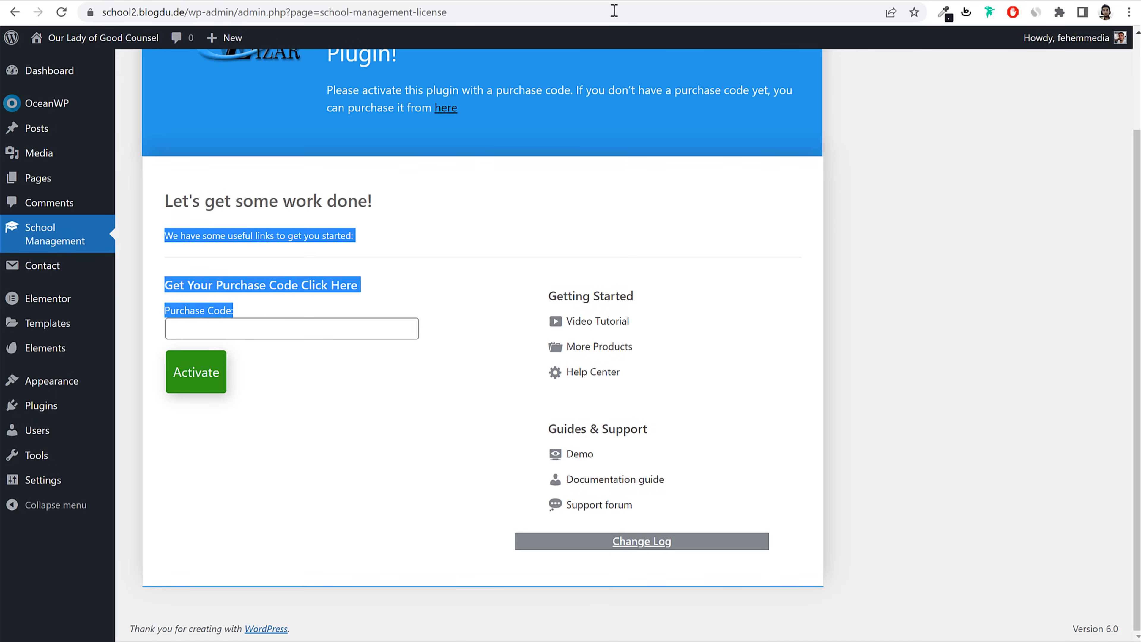
Step: Switch back to the CodeCanyon downloads tab and focus its address bar
click(620, 0)
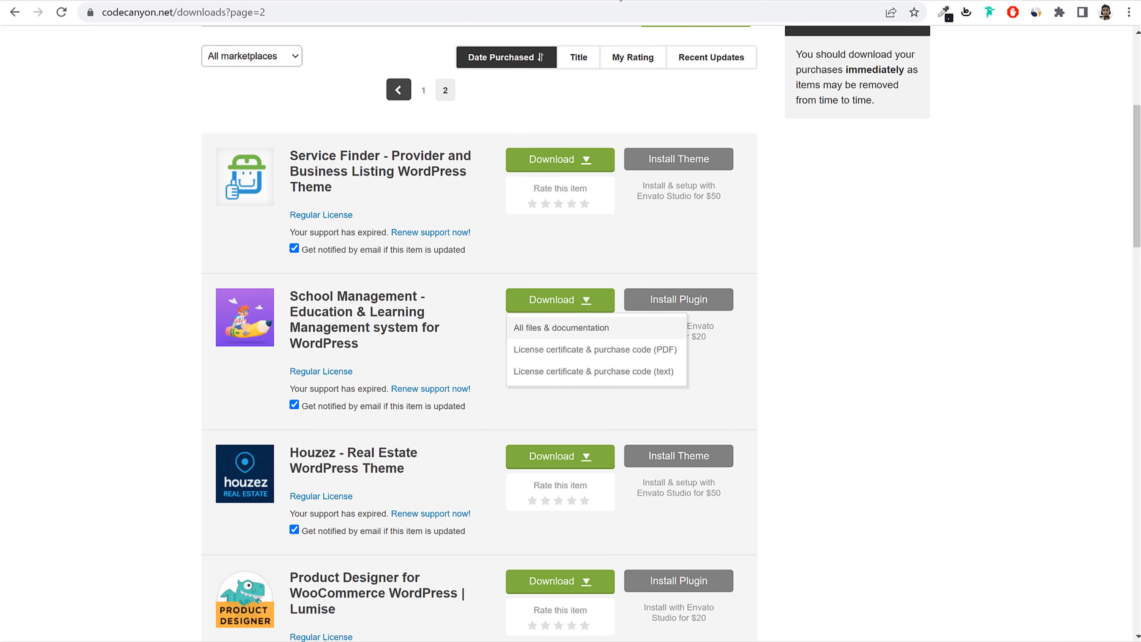
click(365, 3)
click(604, 4)
click(537, 20)
Step: Go to bloggdude.com/s, open the item's Support page and select the 14 Jul 2020 purchase code
text(bloggdude.com/s)
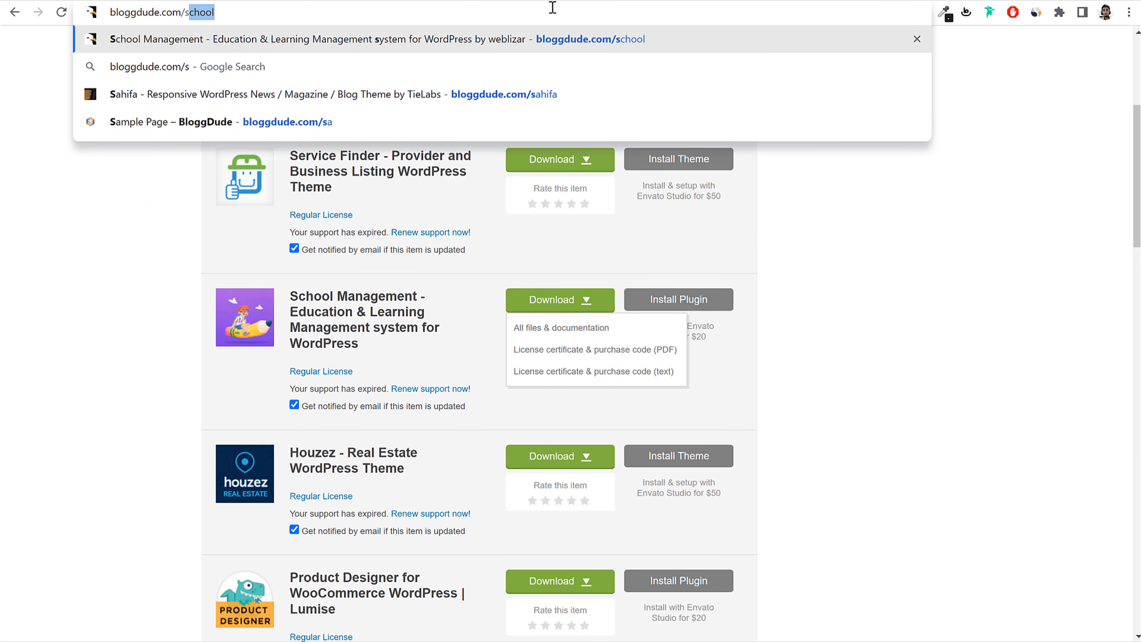
key(Return)
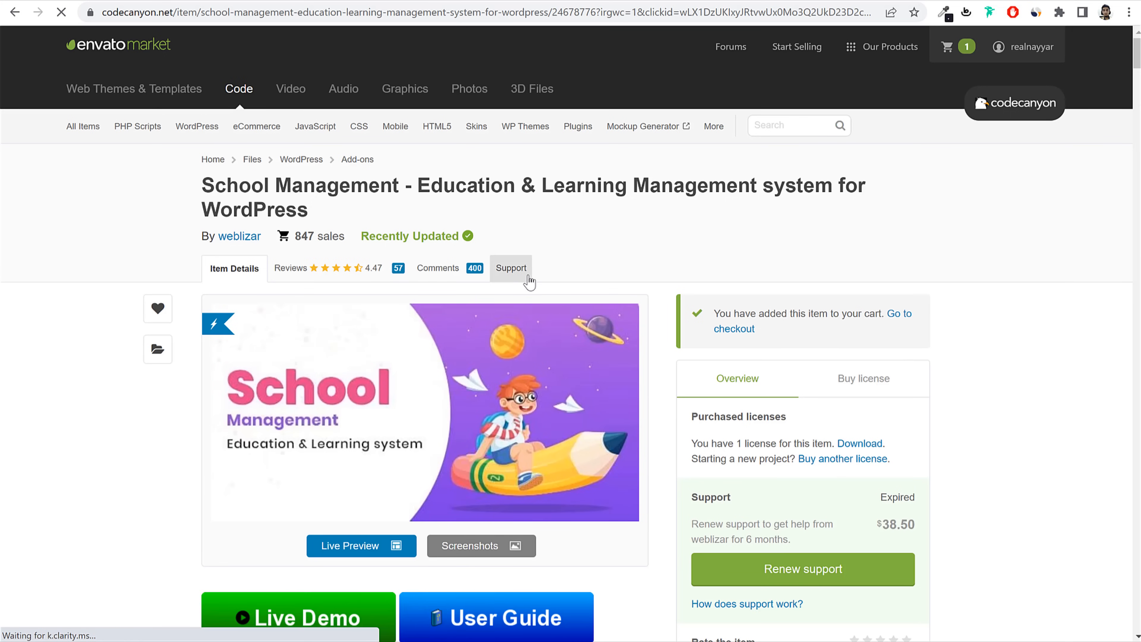
click(528, 269)
scroll(256, 398, down, 7)
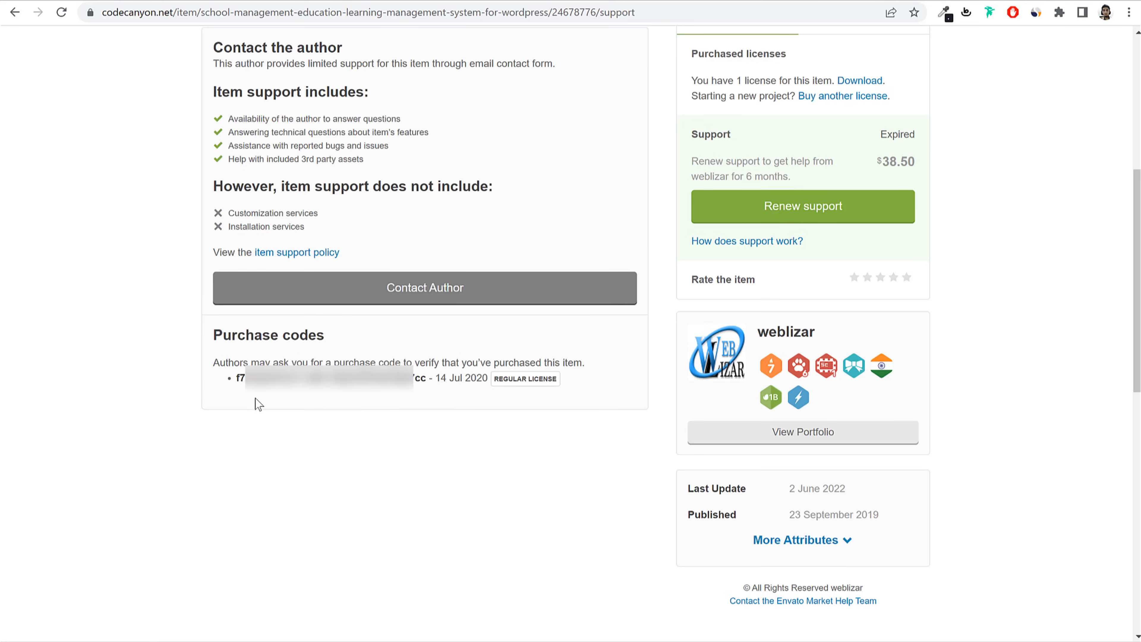
drag(239, 380, 427, 394)
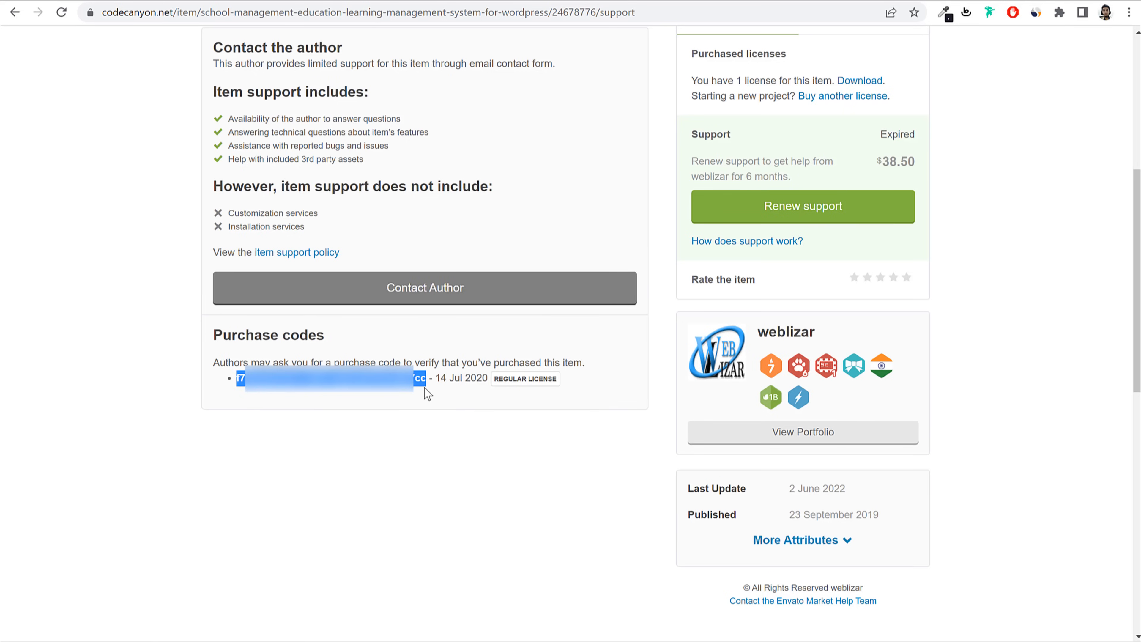
Step: Paste the purchase code into the WordPress licence page and activate the plugin
click(248, 0)
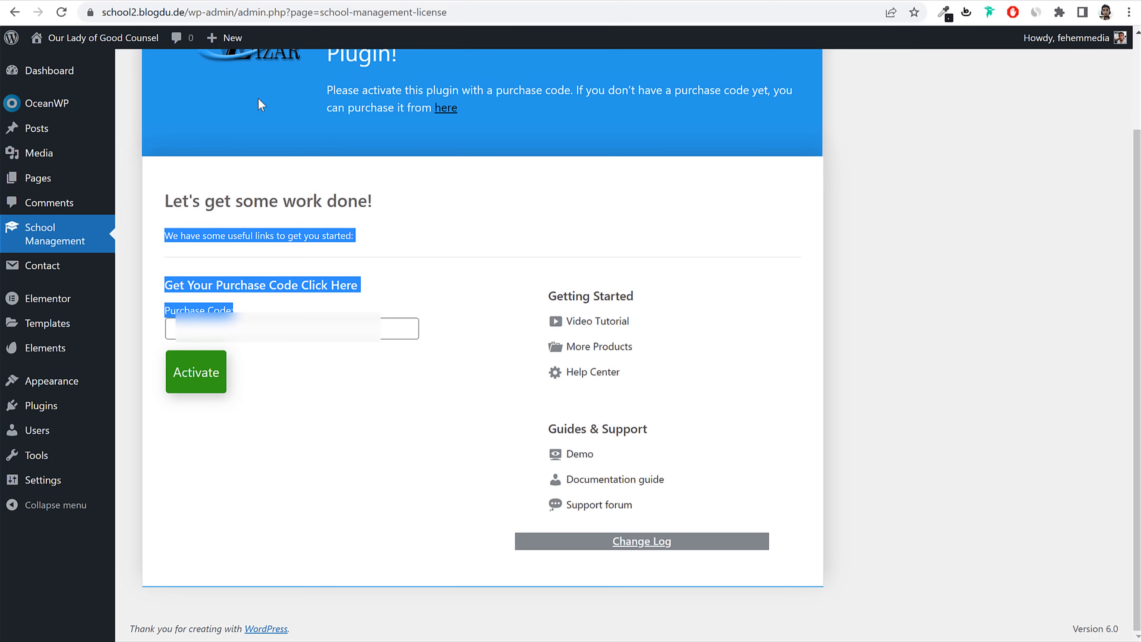
click(249, 330)
key(ctrl+v)
click(191, 380)
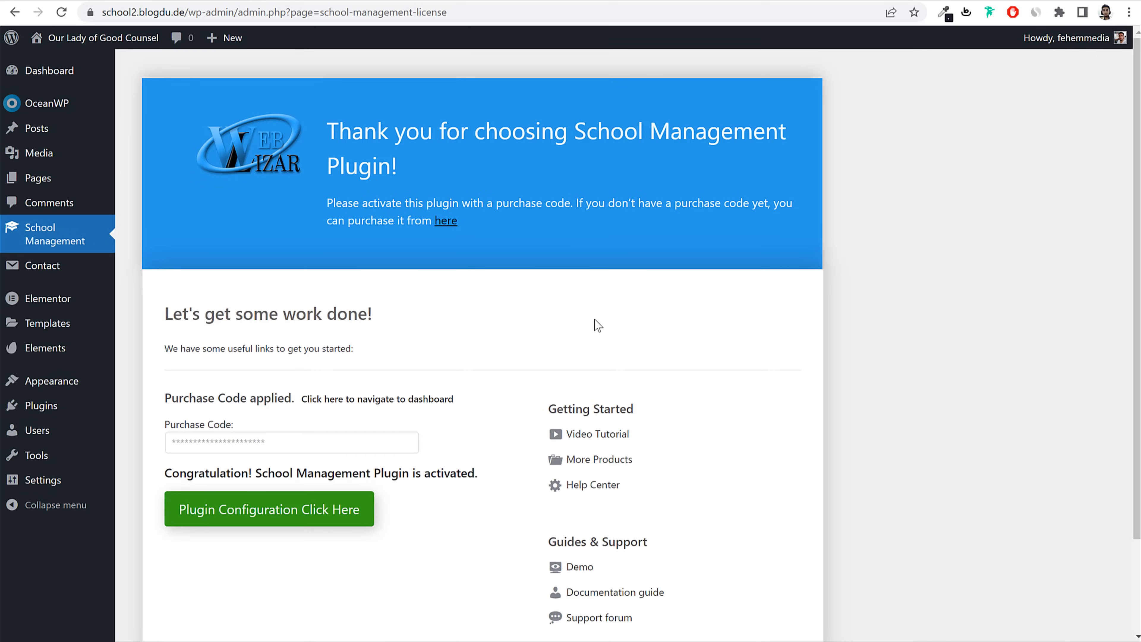
drag(165, 473, 453, 474)
click(453, 474)
Step: Expand the School Management menu in the sidebar to review its entries
click(60, 240)
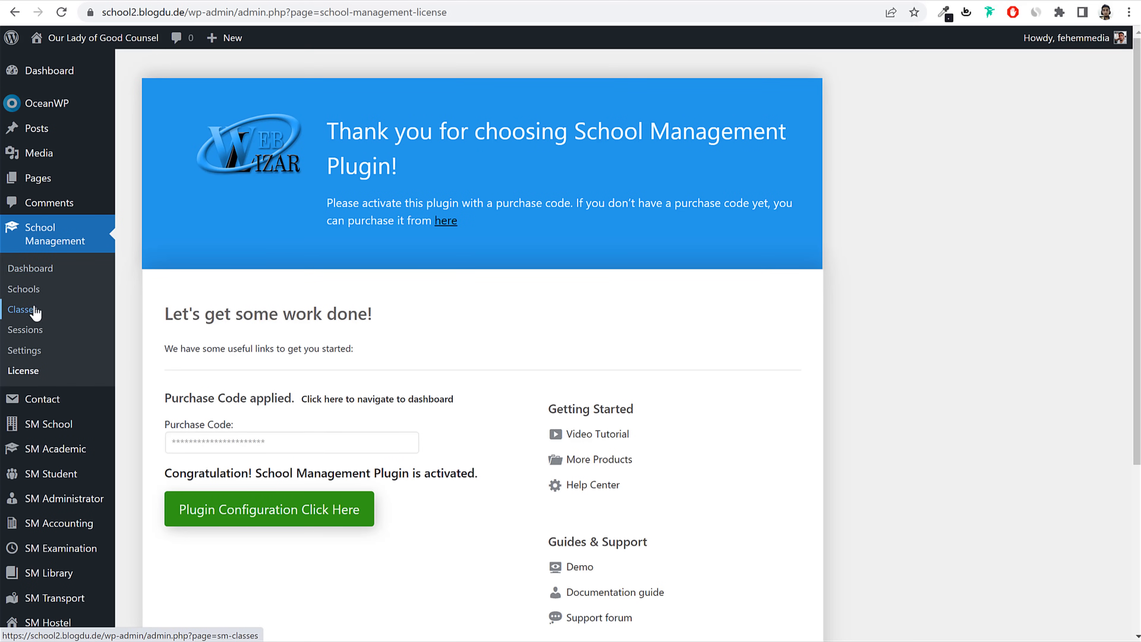
scroll(135, 377, down, 5)
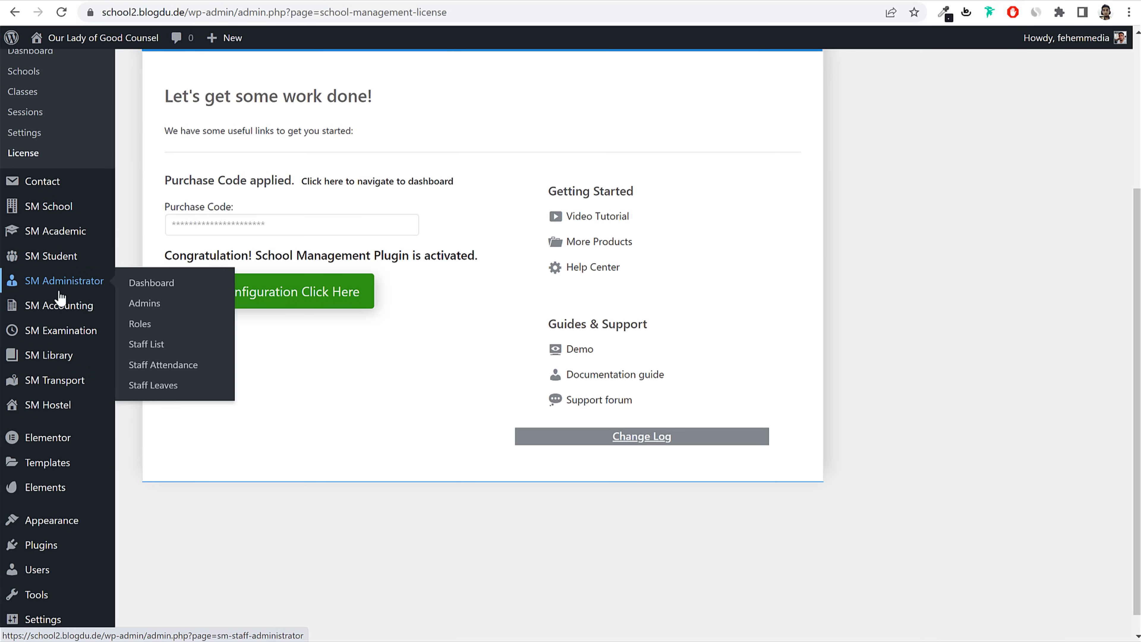
mouse_move(84, 316)
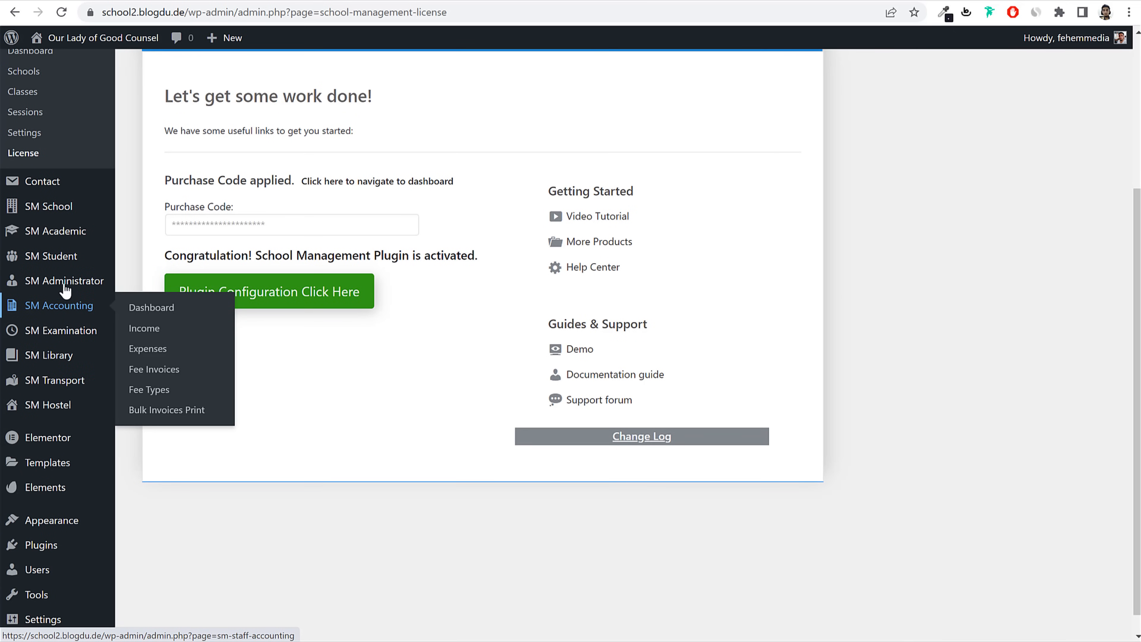
scroll(76, 292, up, 1)
scroll(75, 292, up, 5)
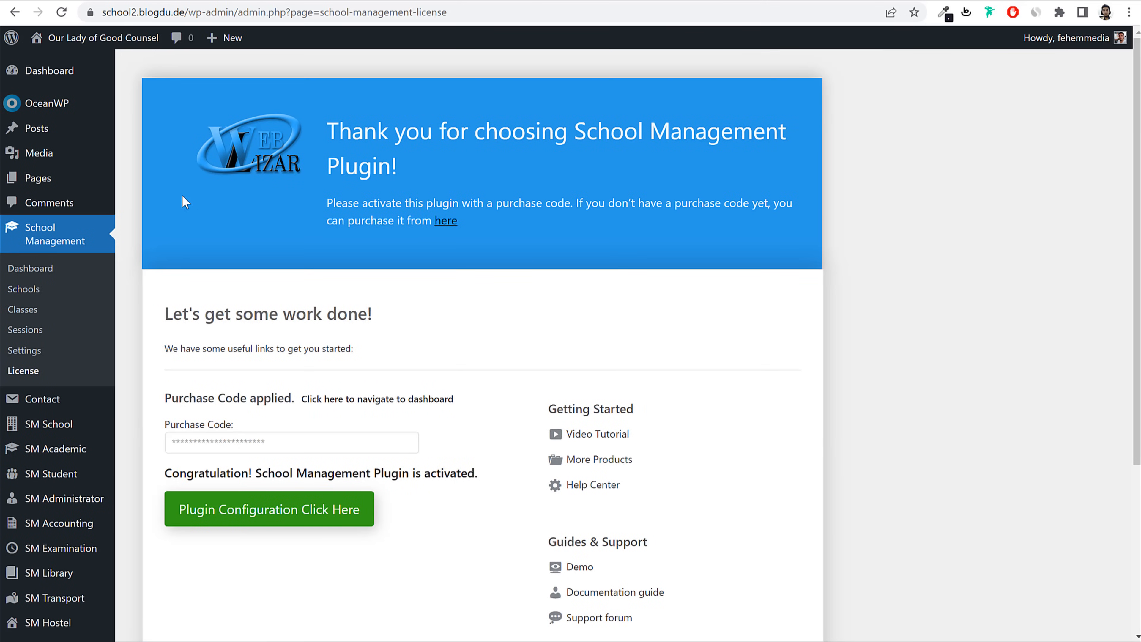
Step: Open the Schools list, expand the Default School row, and glance at Add New School
click(27, 292)
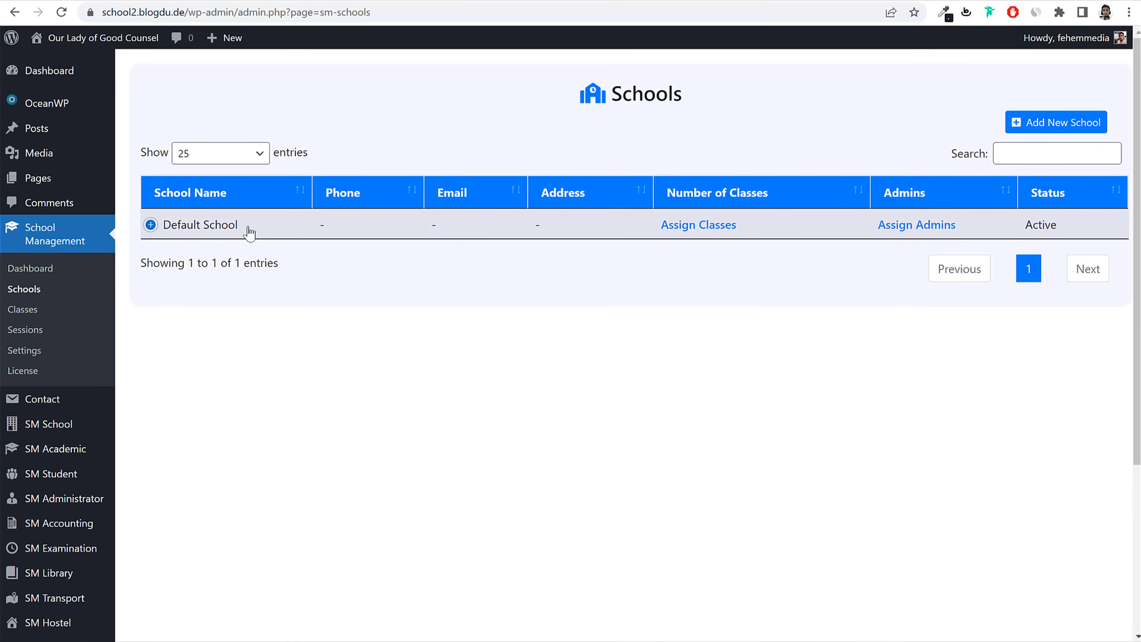
mouse_move(250, 232)
mouse_down()
mouse_move(164, 229)
mouse_move(173, 238)
mouse_up()
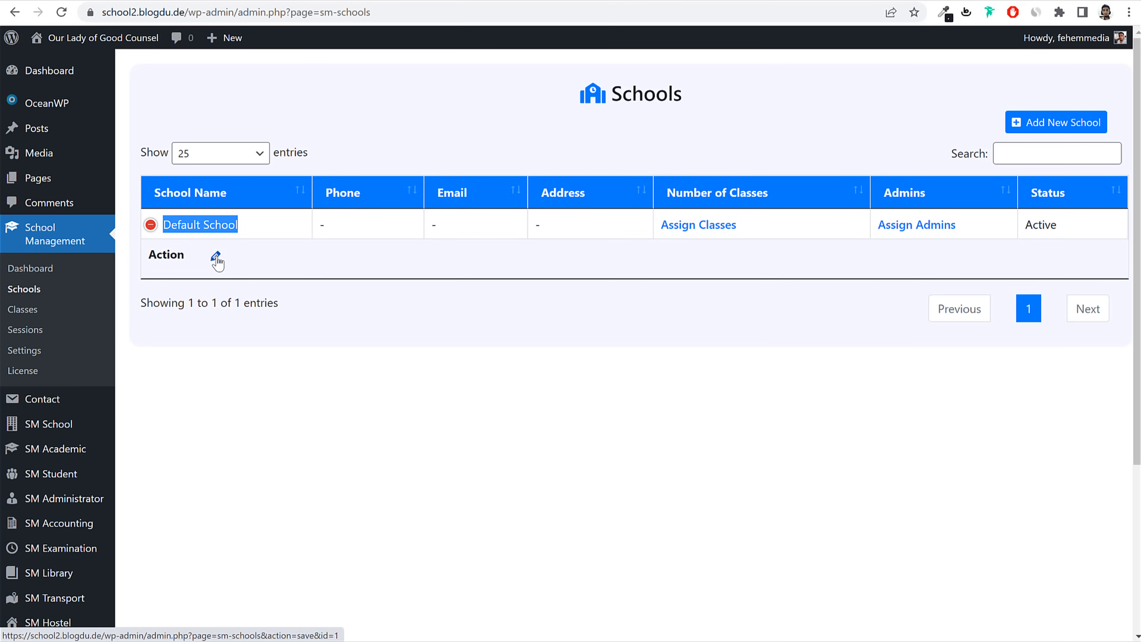
click(584, 316)
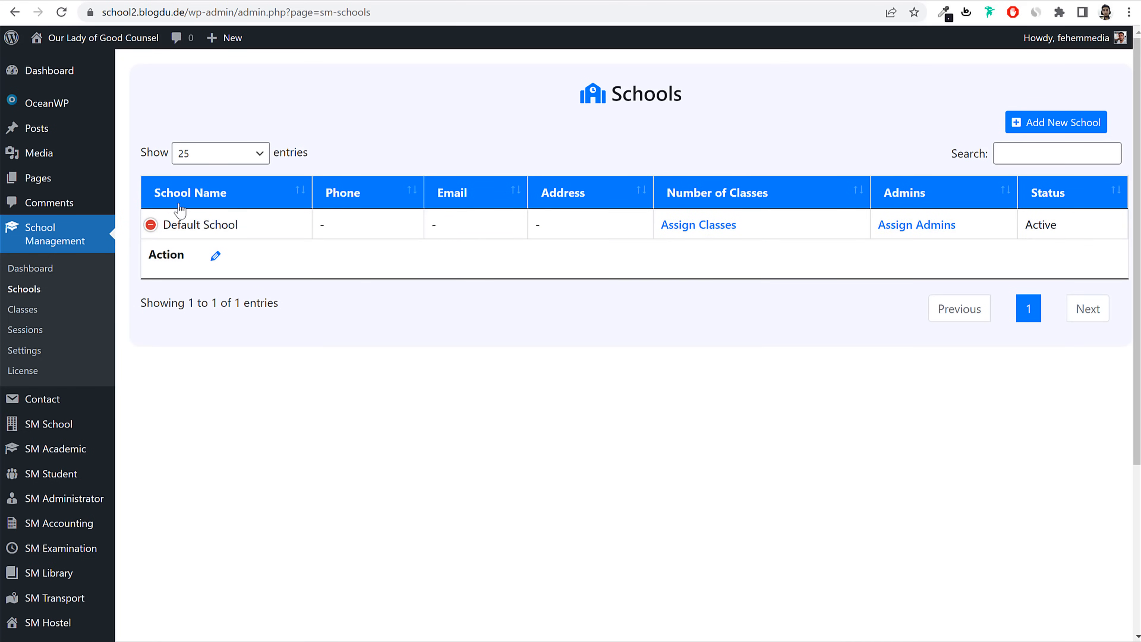
click(239, 222)
click(1033, 122)
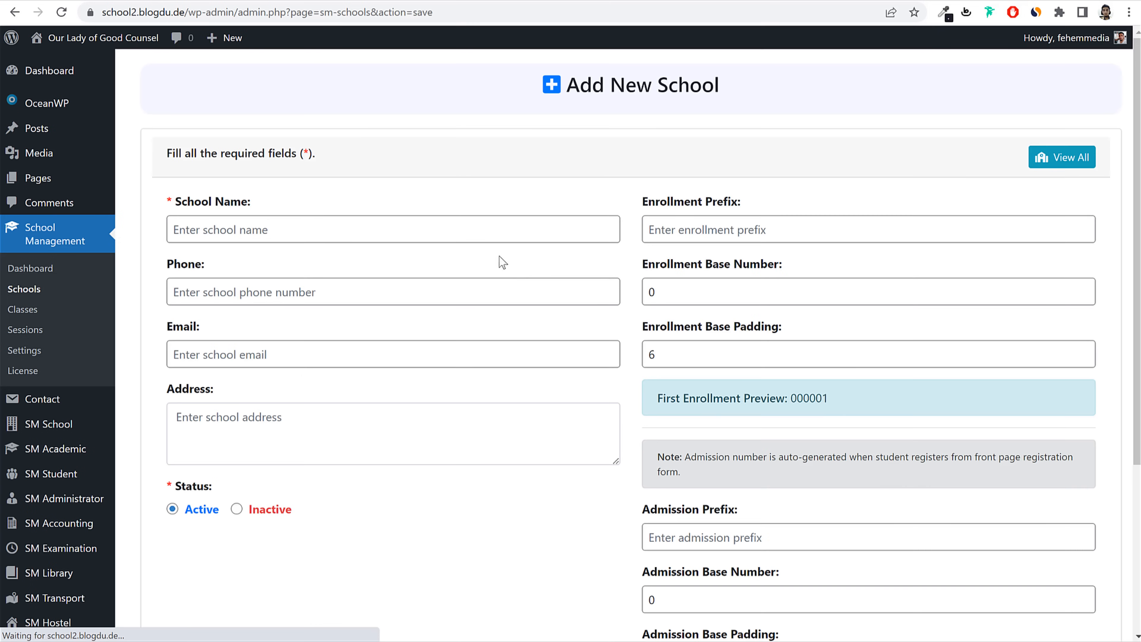
click(28, 290)
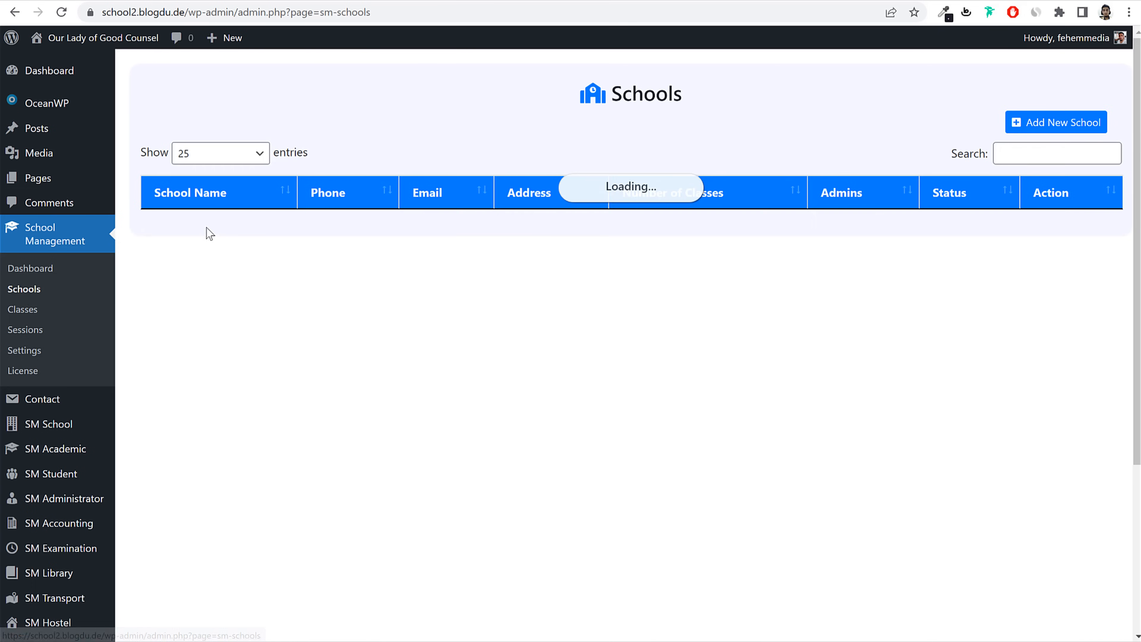
drag(235, 226, 163, 236)
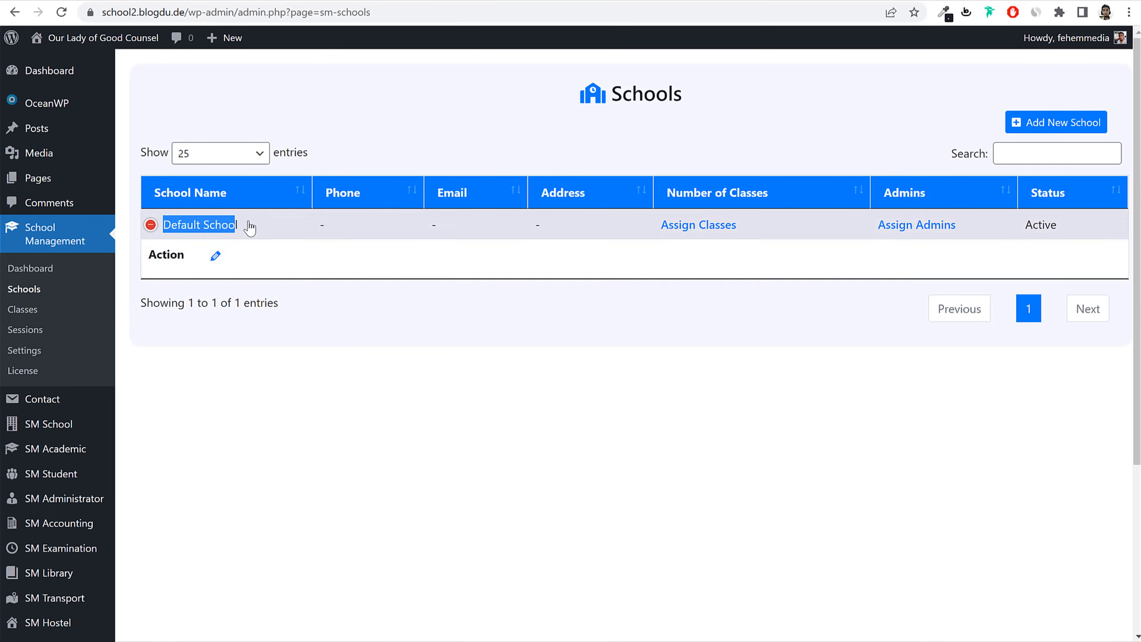
Step: Edit Default School and rename it 'Our Lady of Good Counsel - Sion Mumbai'
click(215, 256)
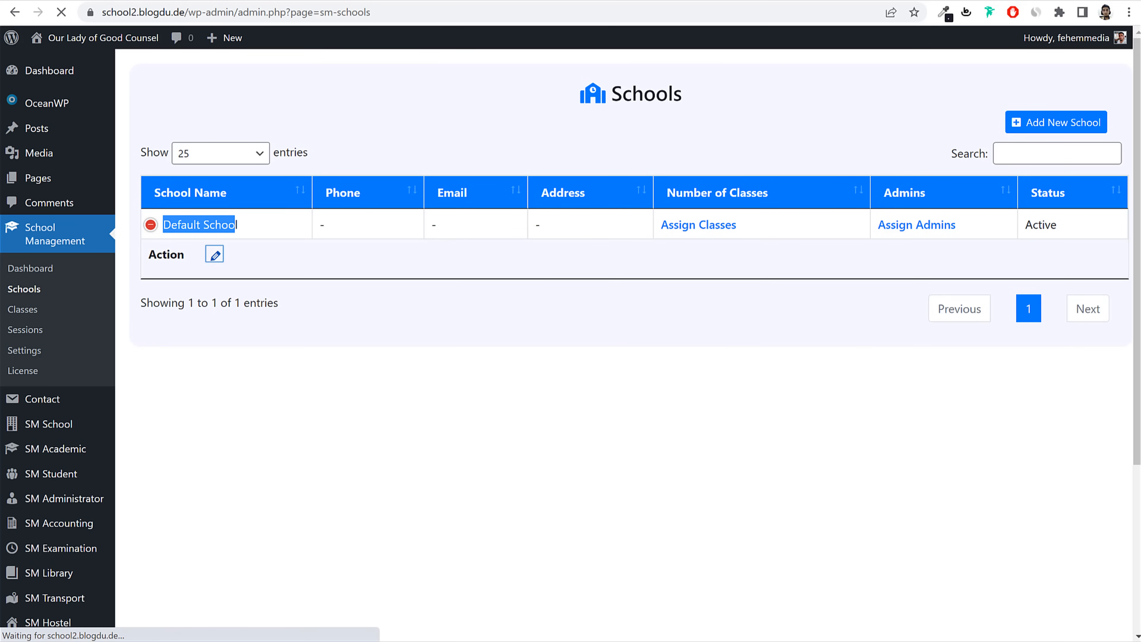
triple_click(378, 220)
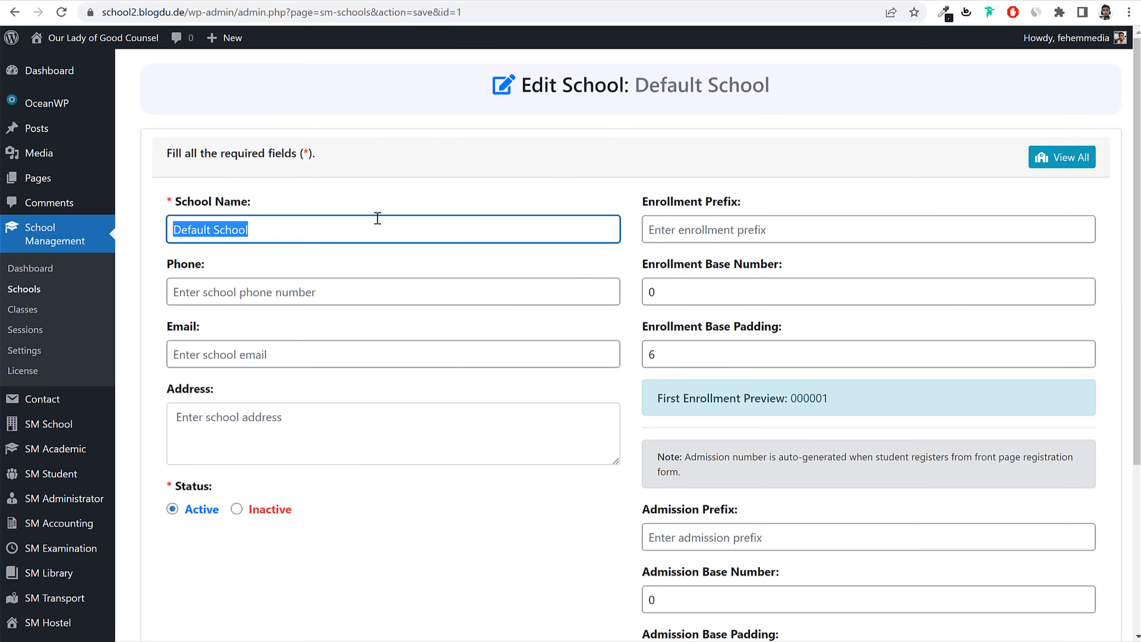
text(Our Lady)
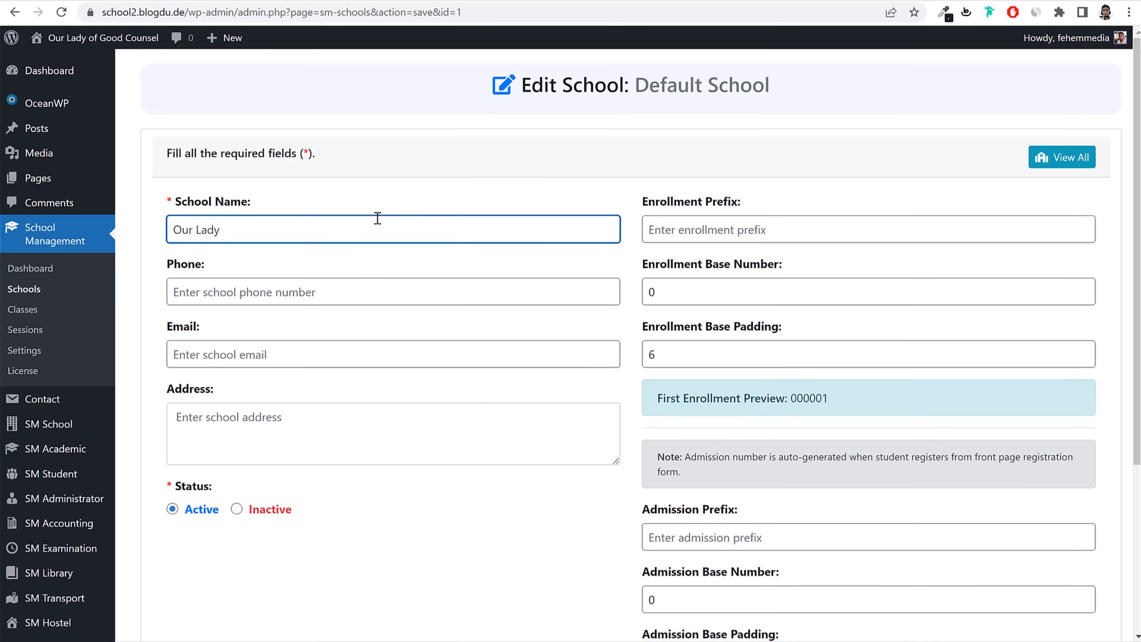
text(of Good Counsel - Sion)
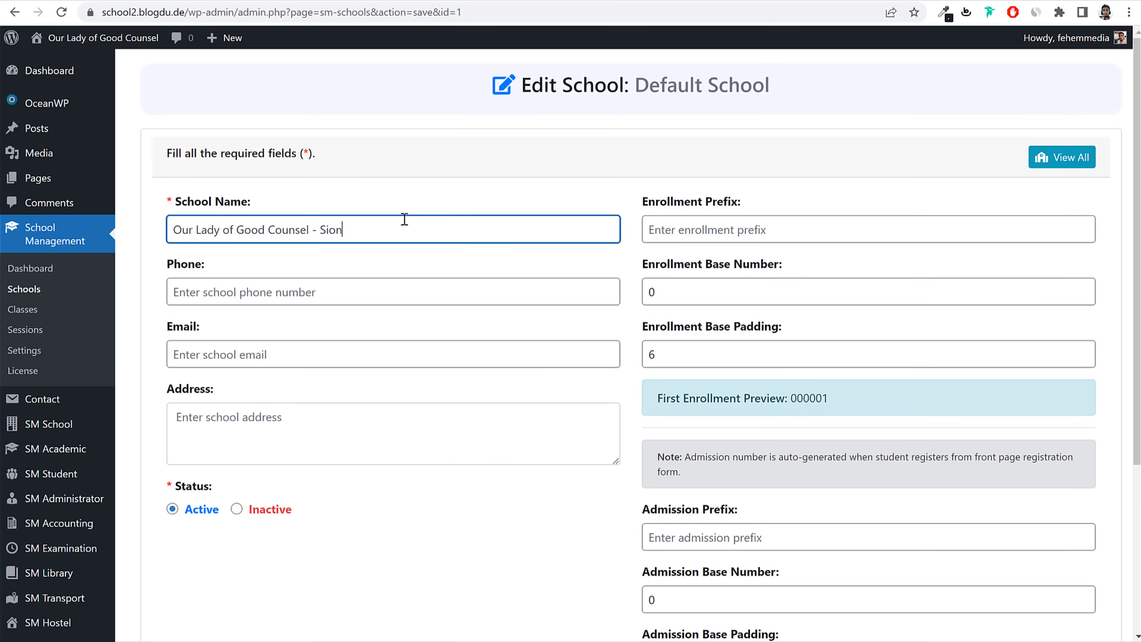
double_click(342, 238)
click(377, 233)
Step: Enter GR as the Enrollment Prefix and check the first enrollment preview
drag(736, 205, 647, 206)
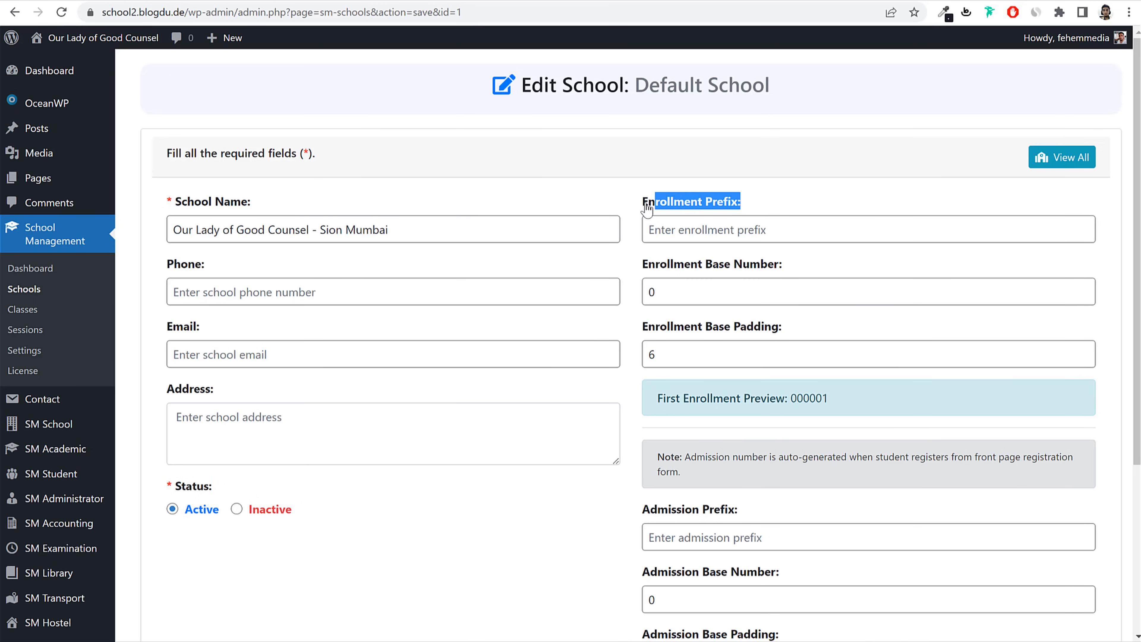
click(782, 235)
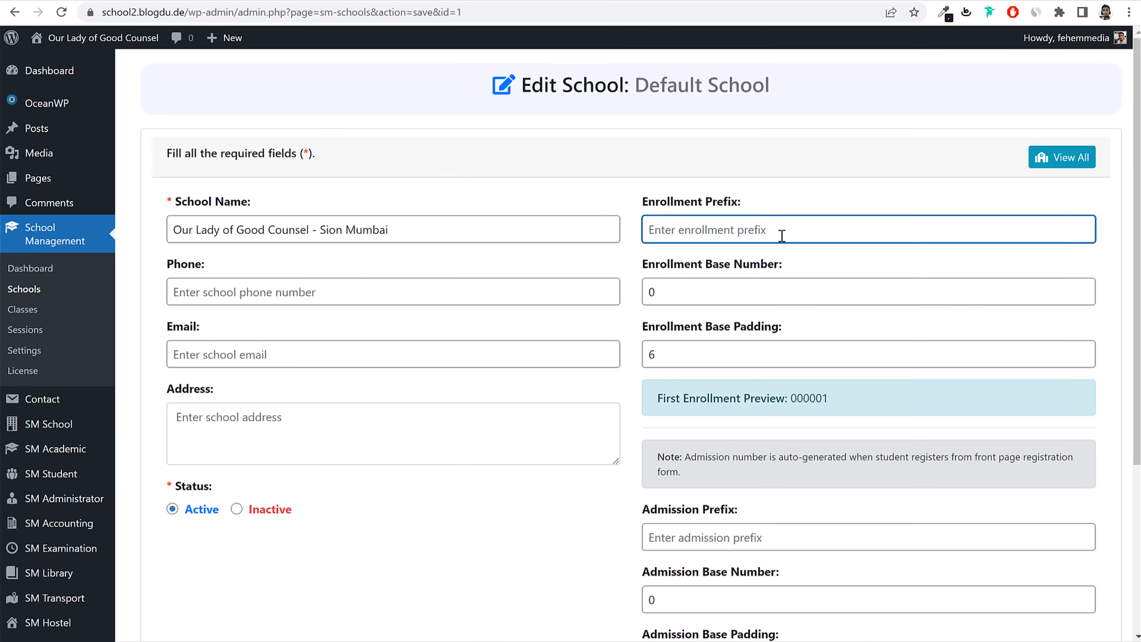
text(A)
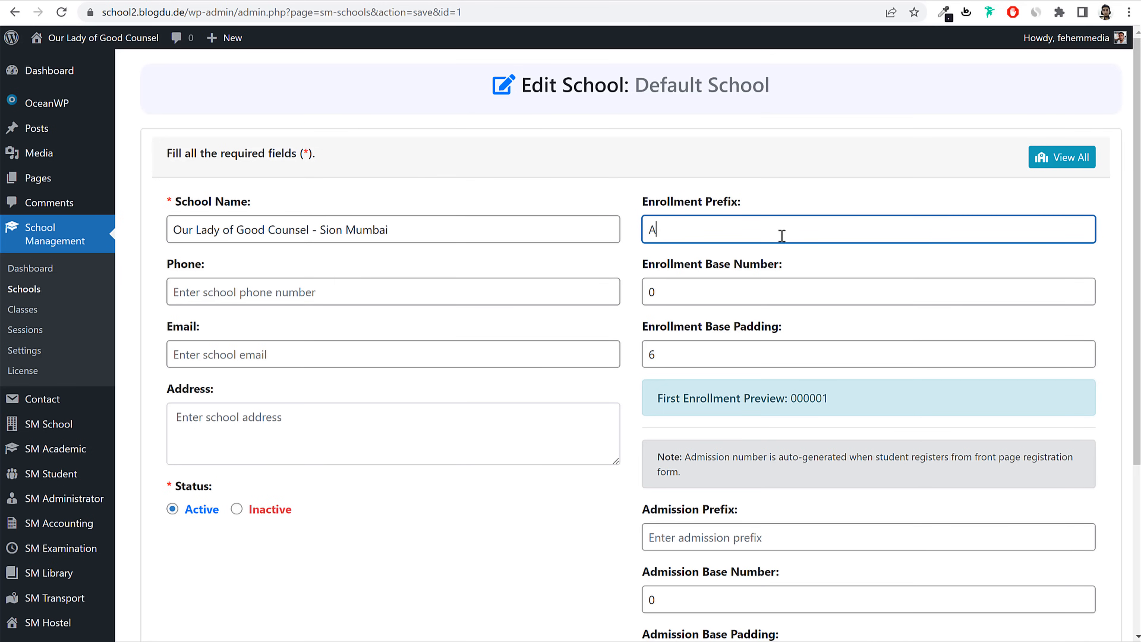
key(BackSpace)
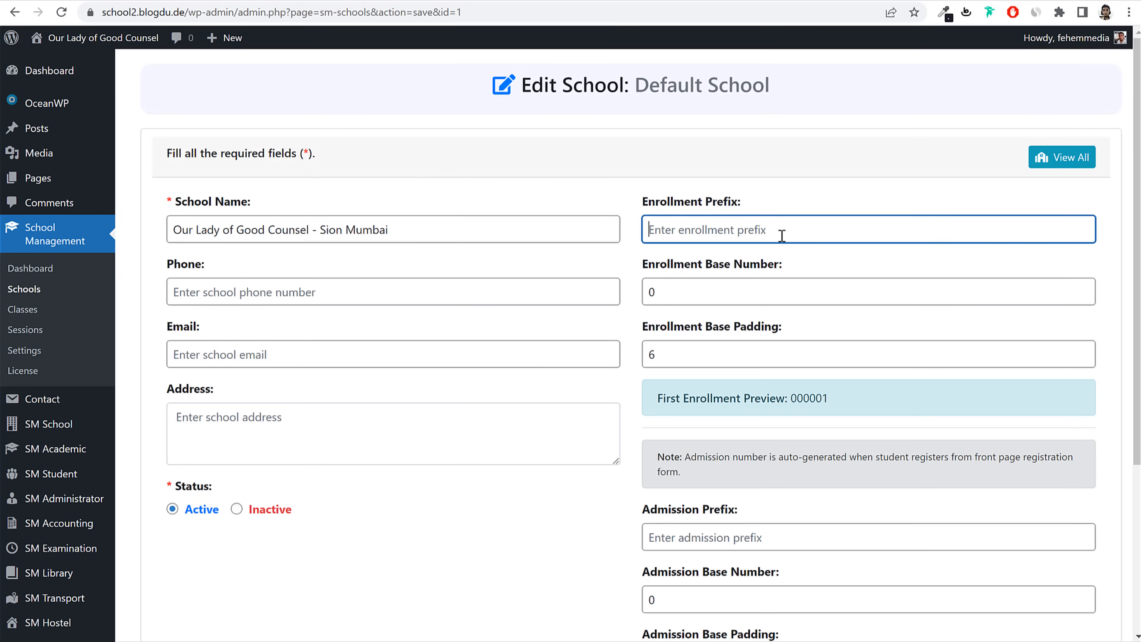
text(GR)
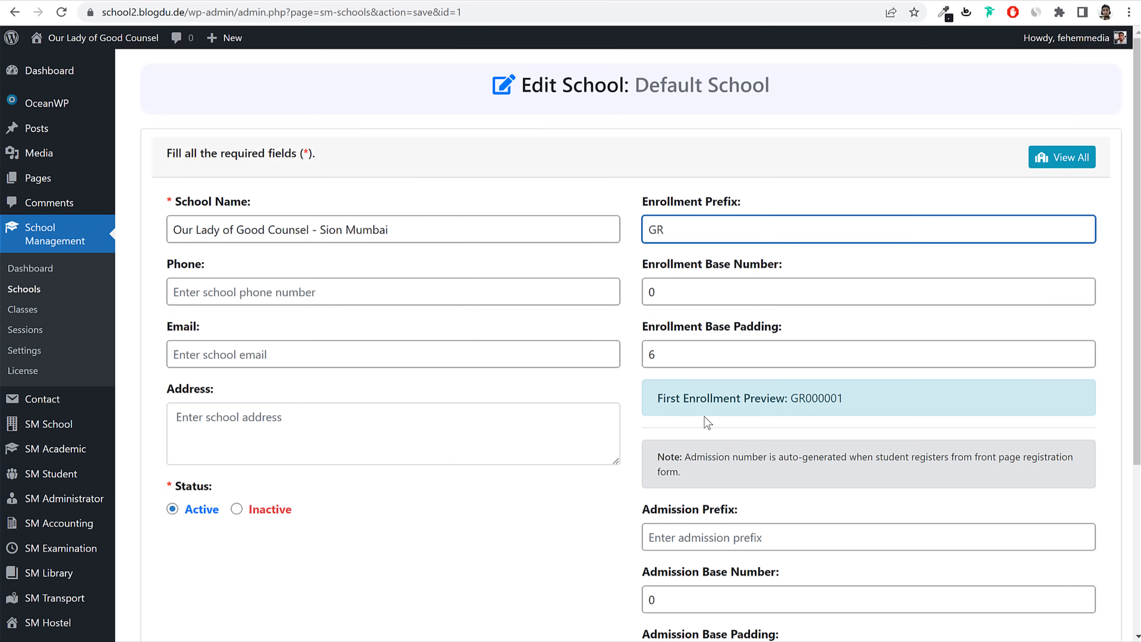
drag(653, 399, 878, 398)
click(878, 398)
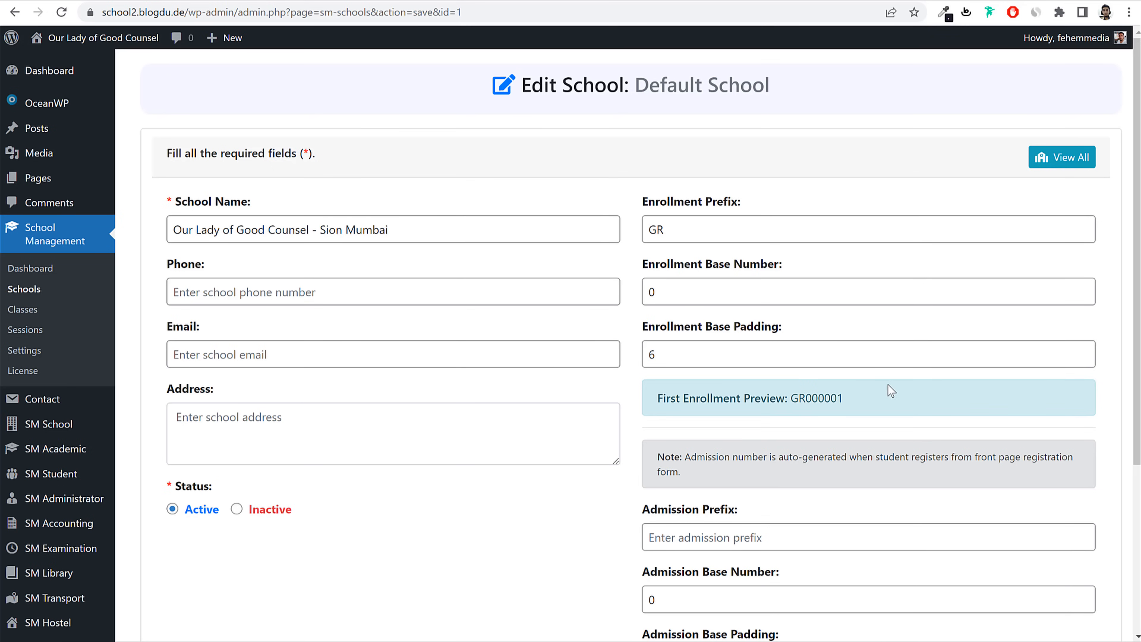
Step: Show how prefix GR, base number 0 and padding 6 produce the GR000001 preview
drag(688, 398, 806, 398)
click(816, 403)
double_click(655, 230)
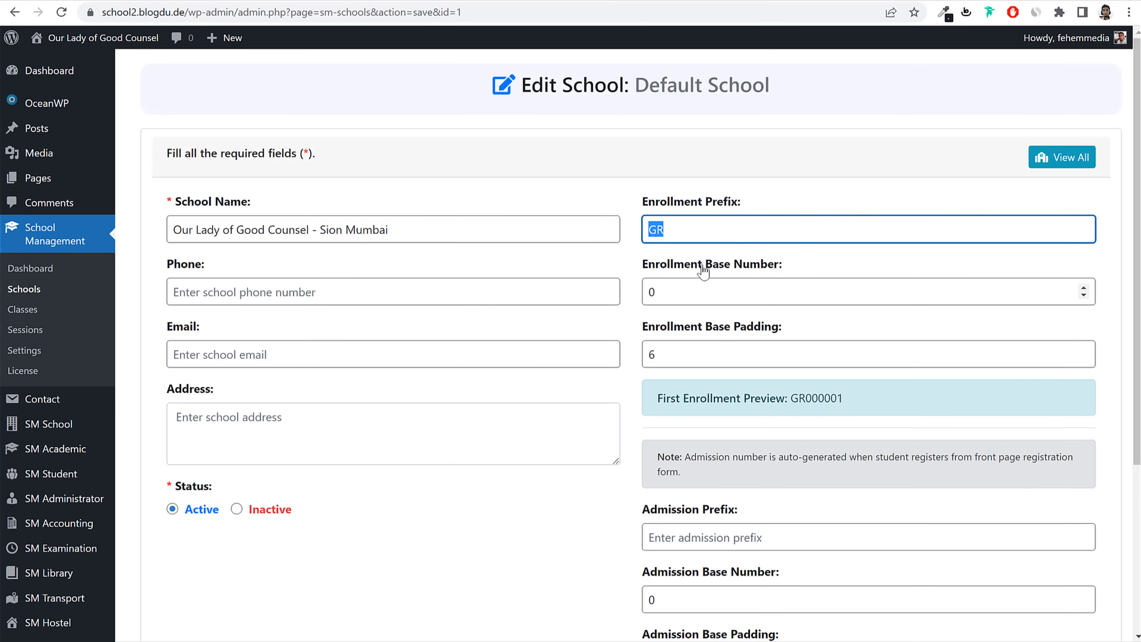
drag(706, 266, 782, 265)
drag(800, 398, 838, 398)
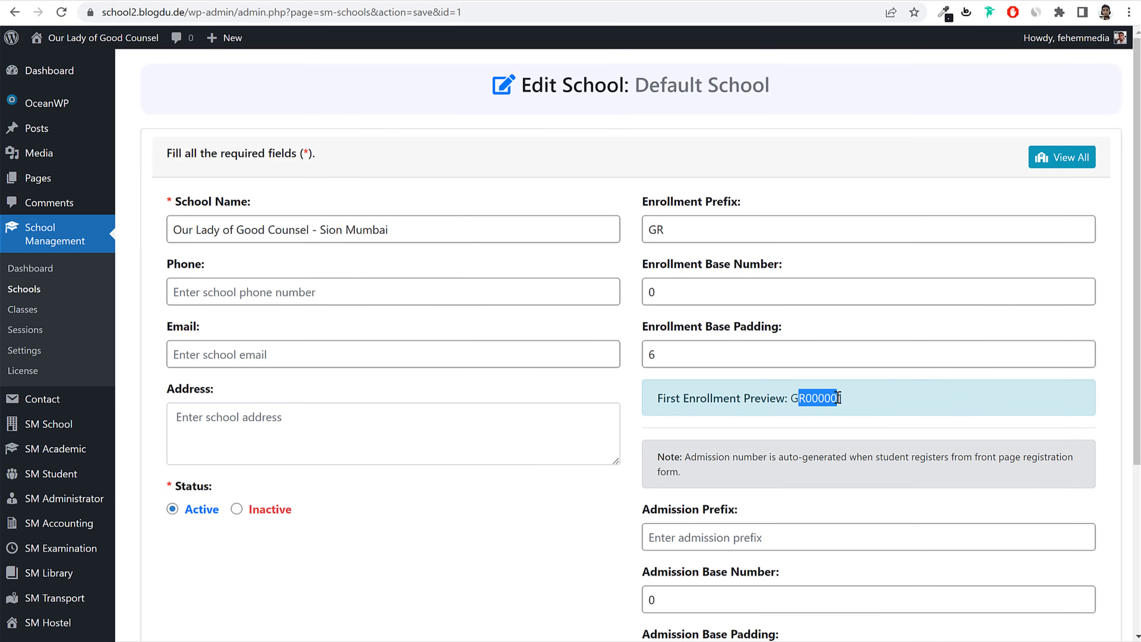
click(839, 398)
double_click(656, 354)
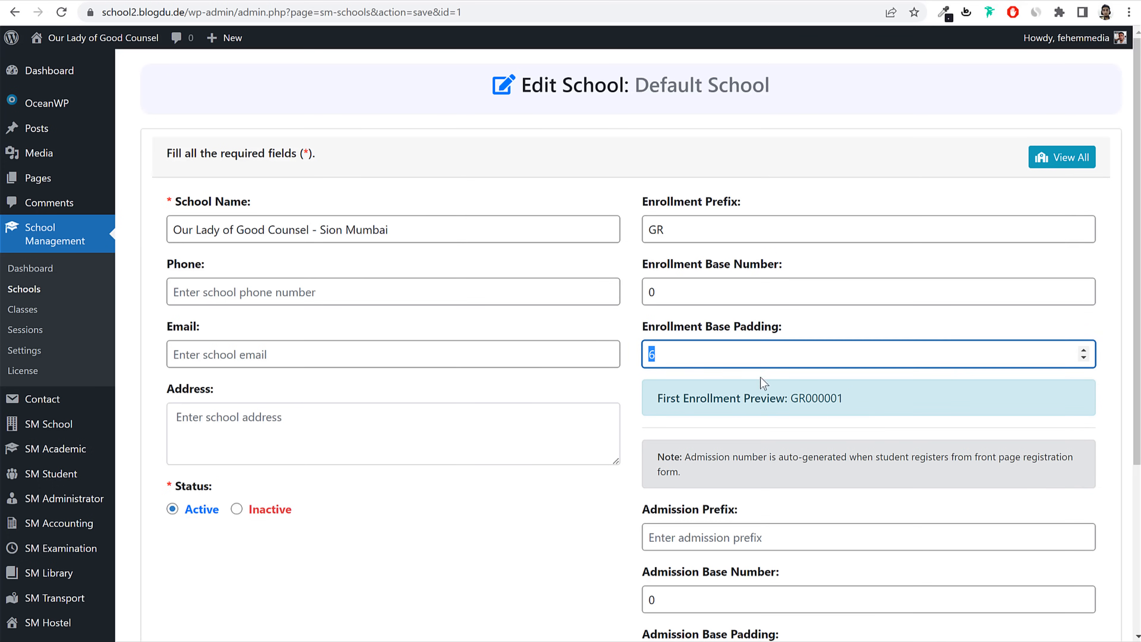
click(834, 397)
drag(810, 399, 855, 403)
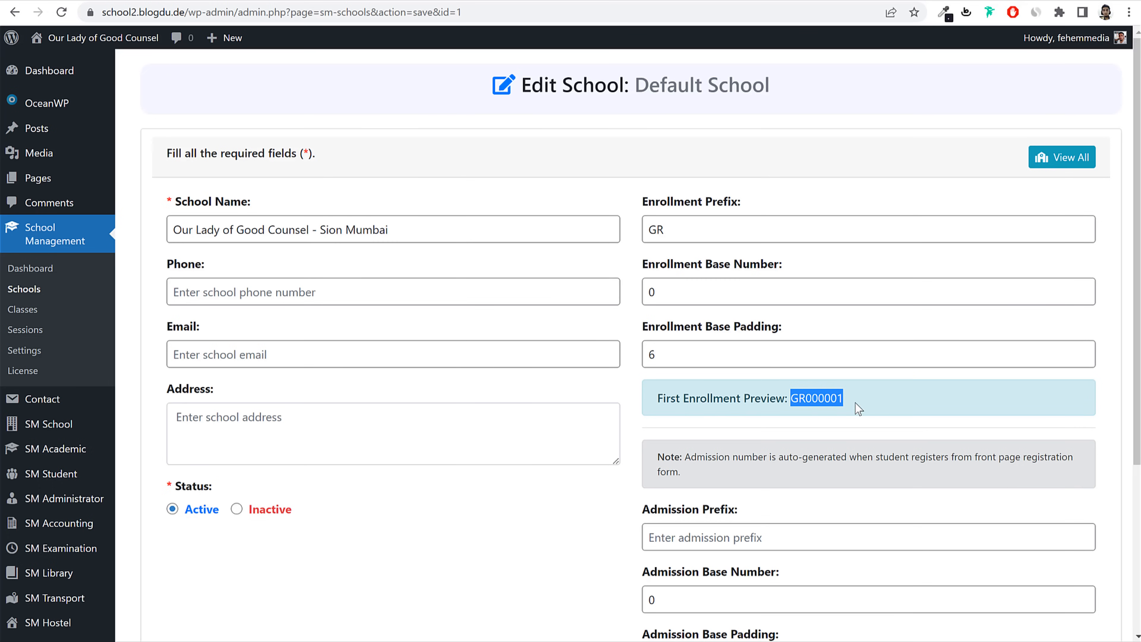
click(847, 399)
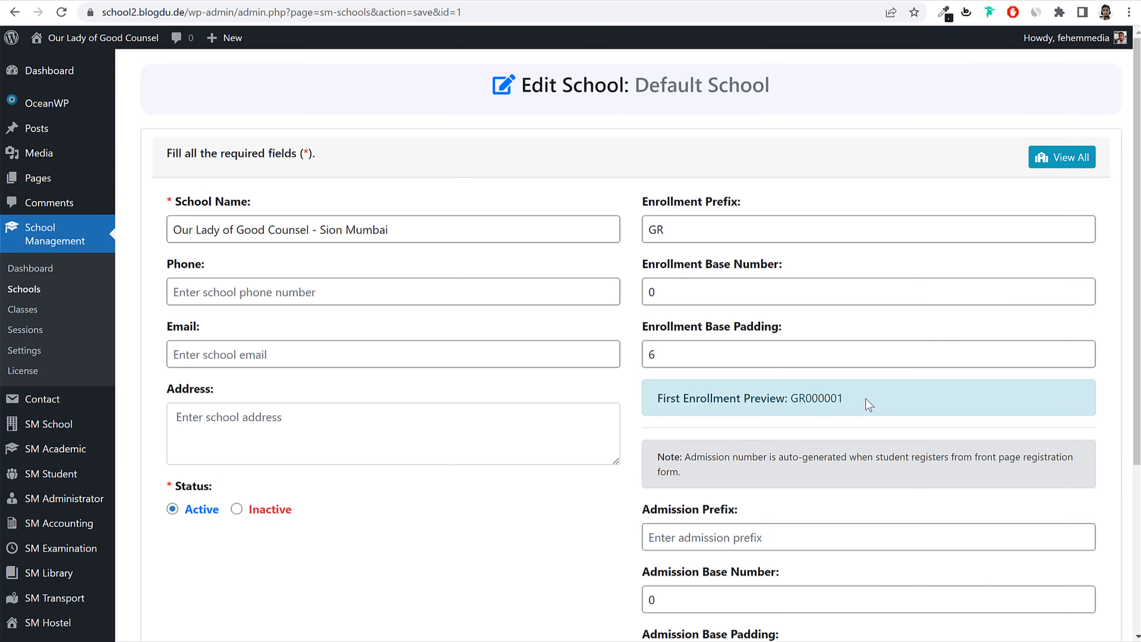
Step: Set the school's admission prefix to 'Ad', correcting a mistyped letter
scroll(868, 404, down, 5)
click(739, 297)
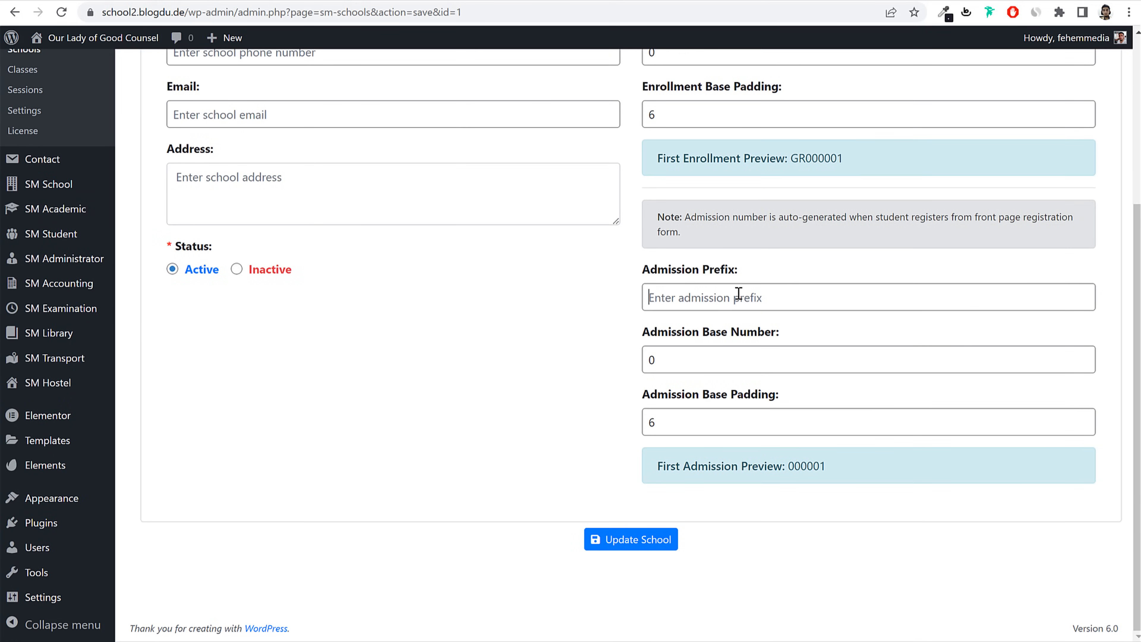
text(S)
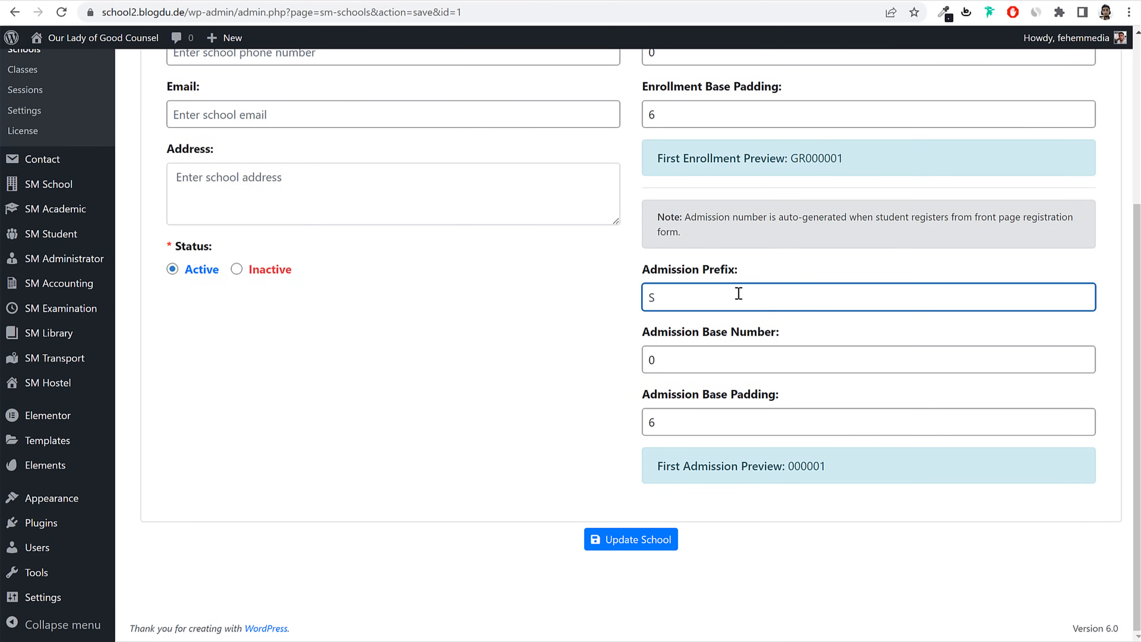
key(BackSpace)
text(Ad)
drag(802, 466, 887, 471)
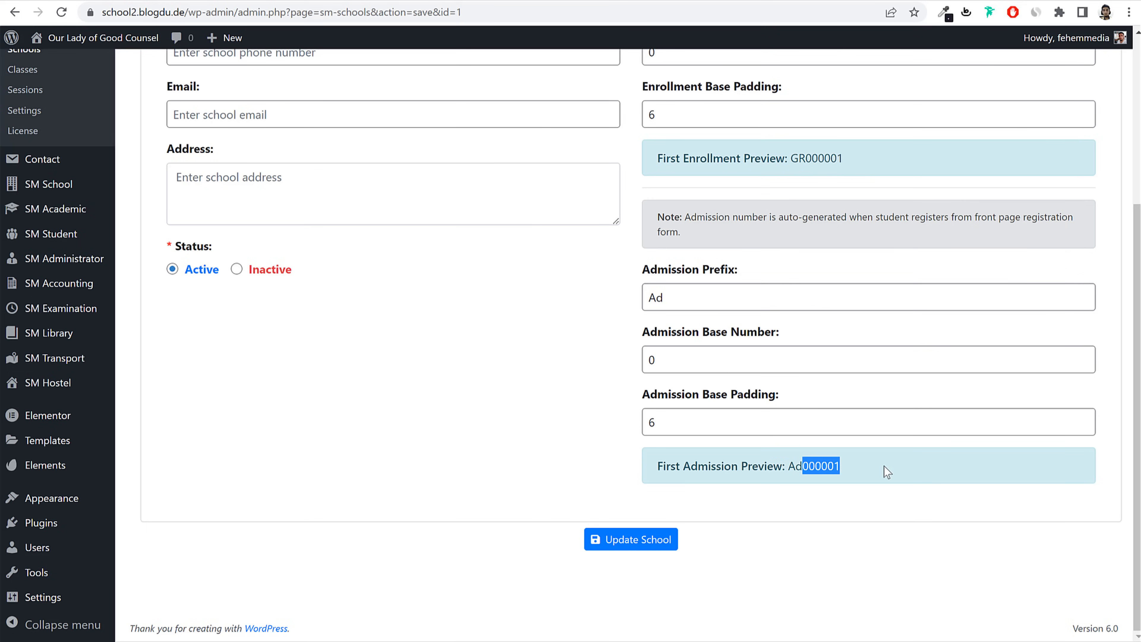
Step: Fill in the school's phone number and e-mail address
scroll(829, 476, up, 5)
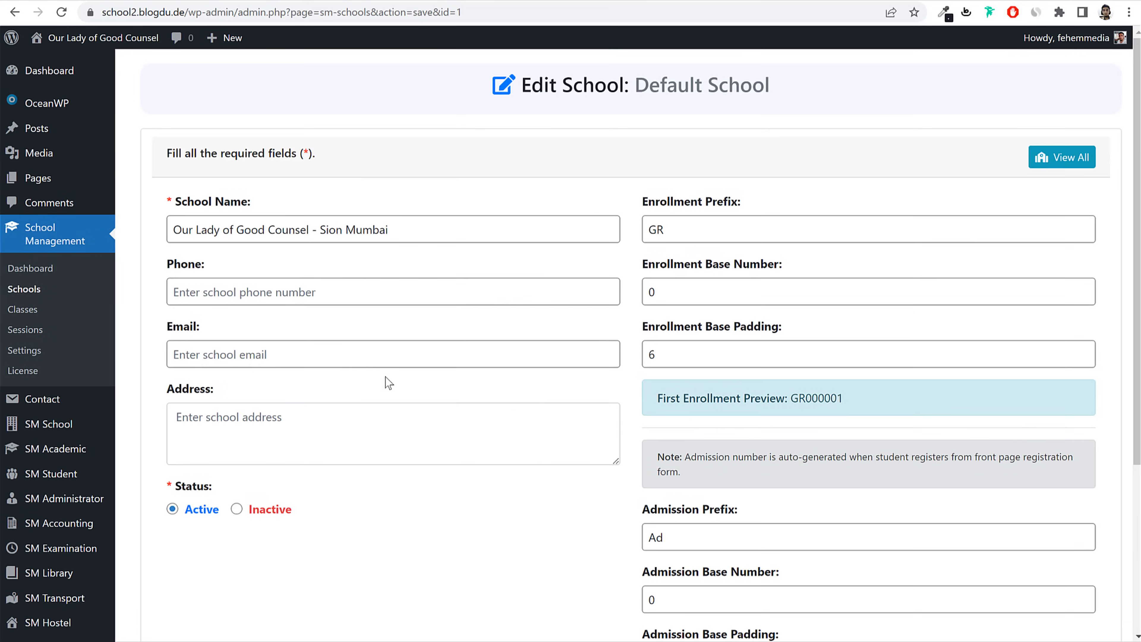
click(337, 304)
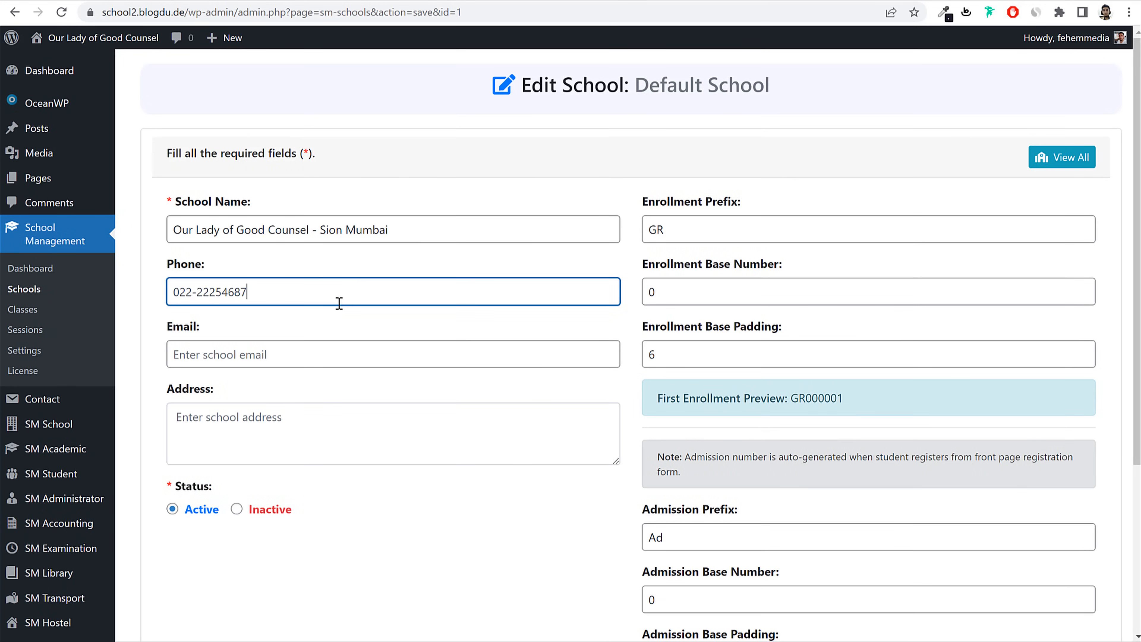
click(286, 356)
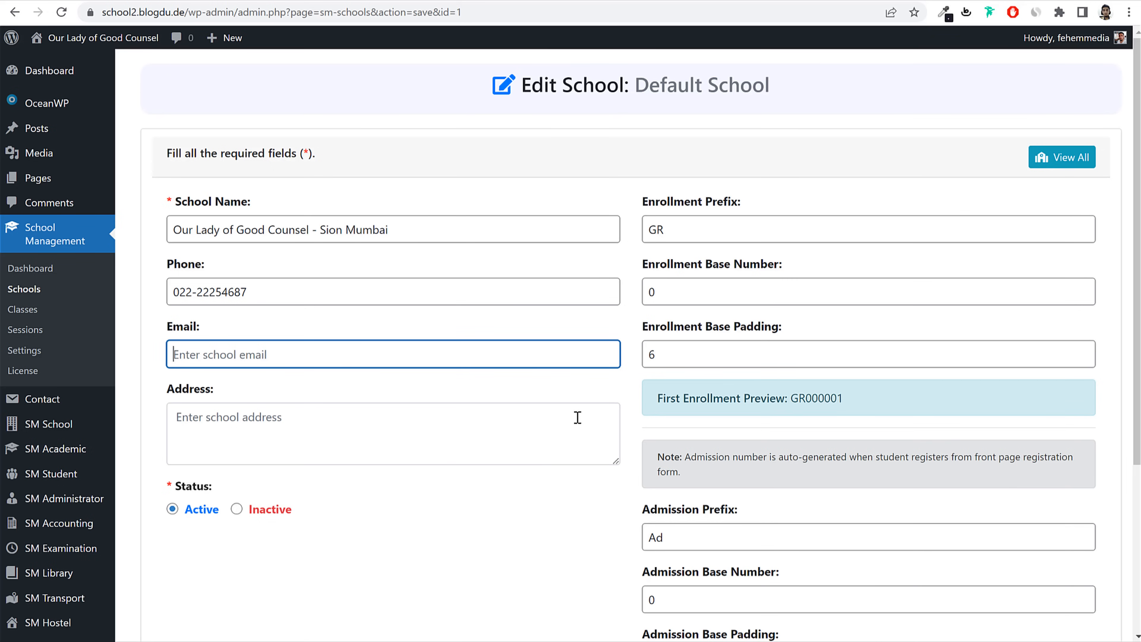
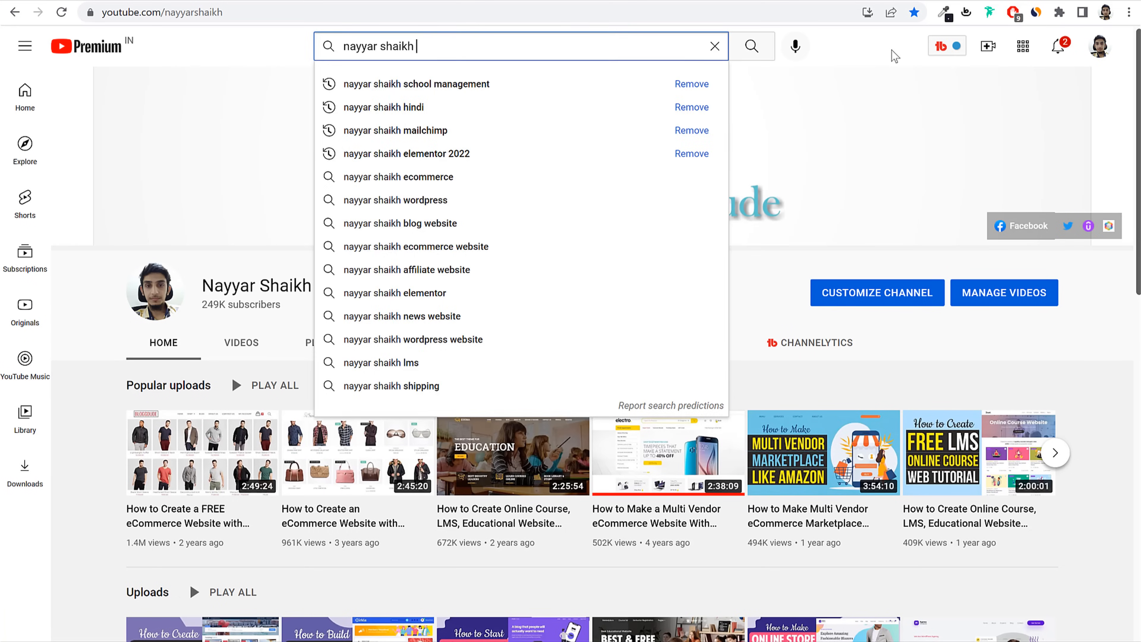
click(891, 50)
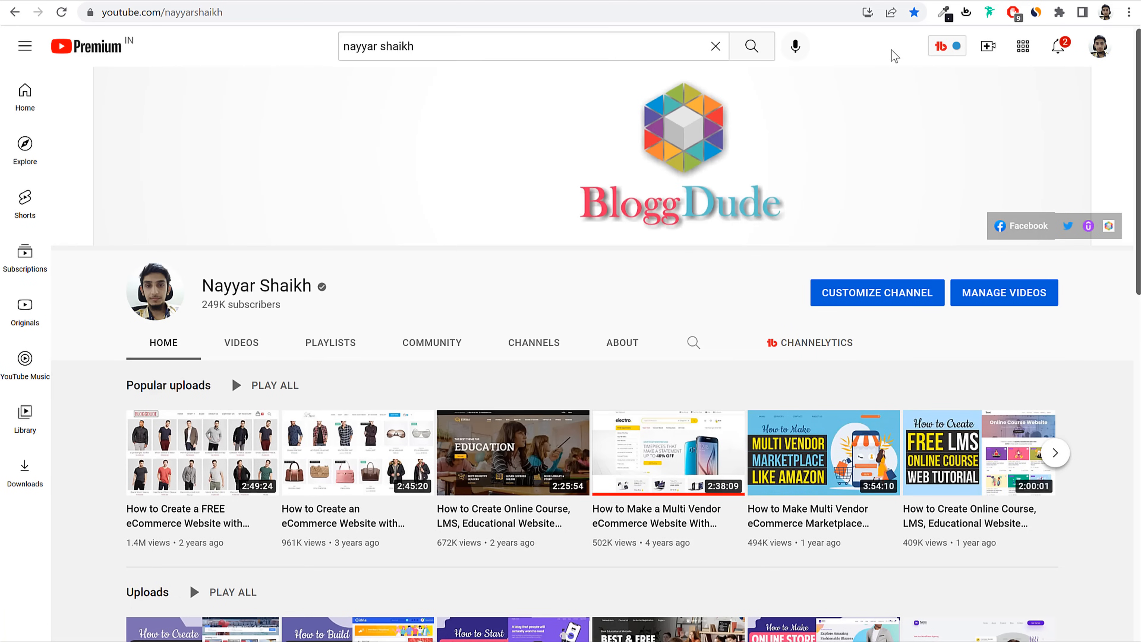
click(471, 42)
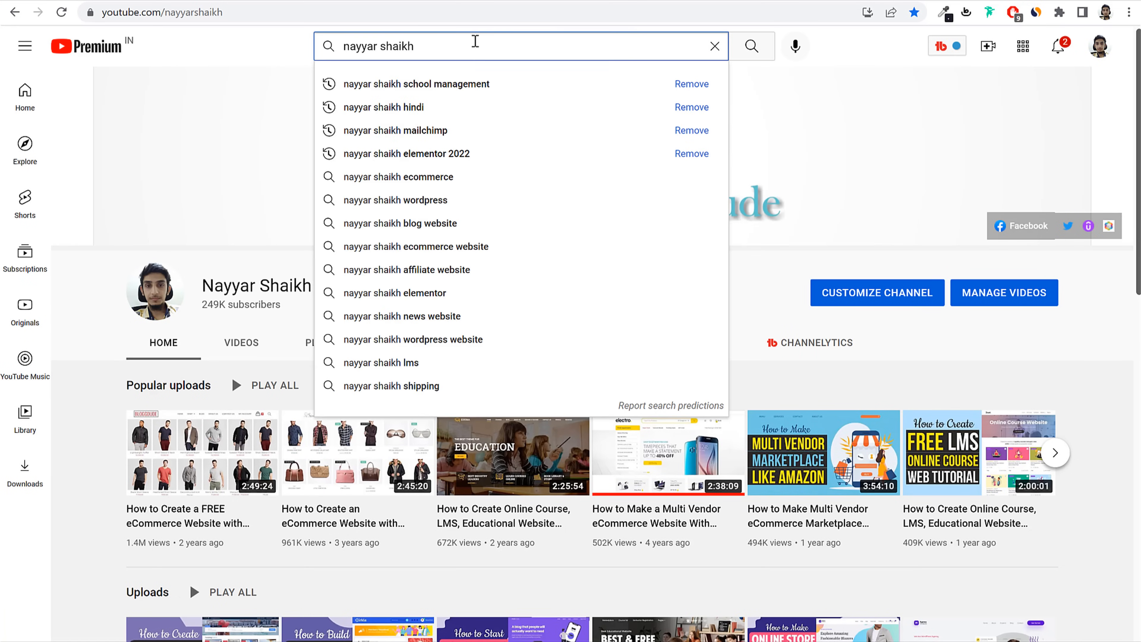
text(bus)
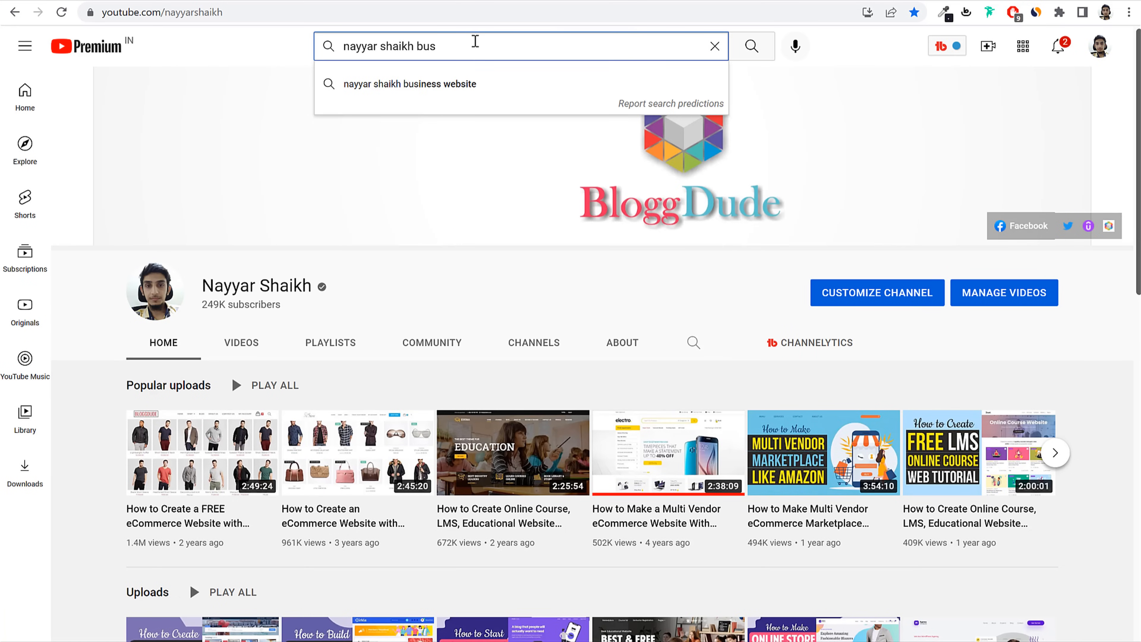
text(niess email)
key(Return)
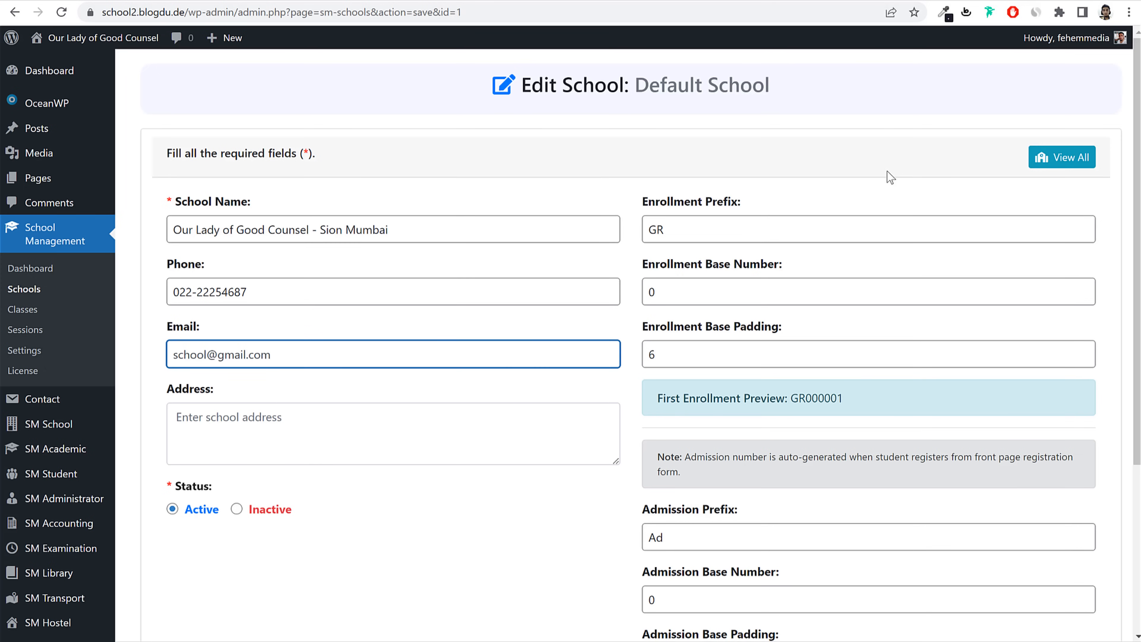
Step: Enter the school's address, save with Update School, and open the Schools list
click(647, 123)
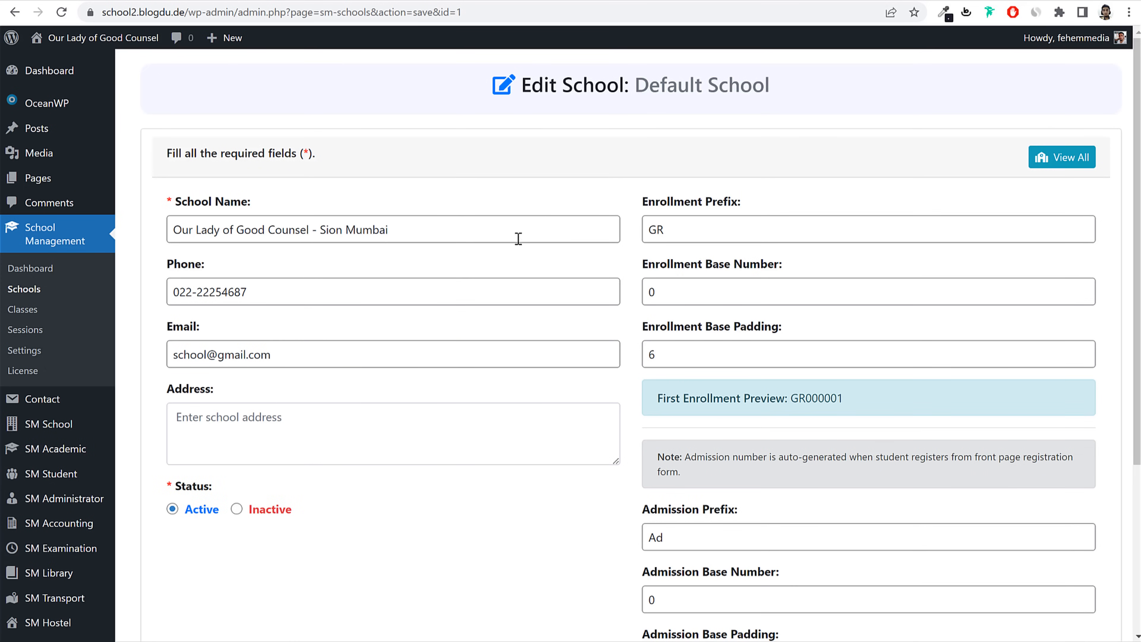
triple_click(318, 359)
scroll(344, 292, down, 3)
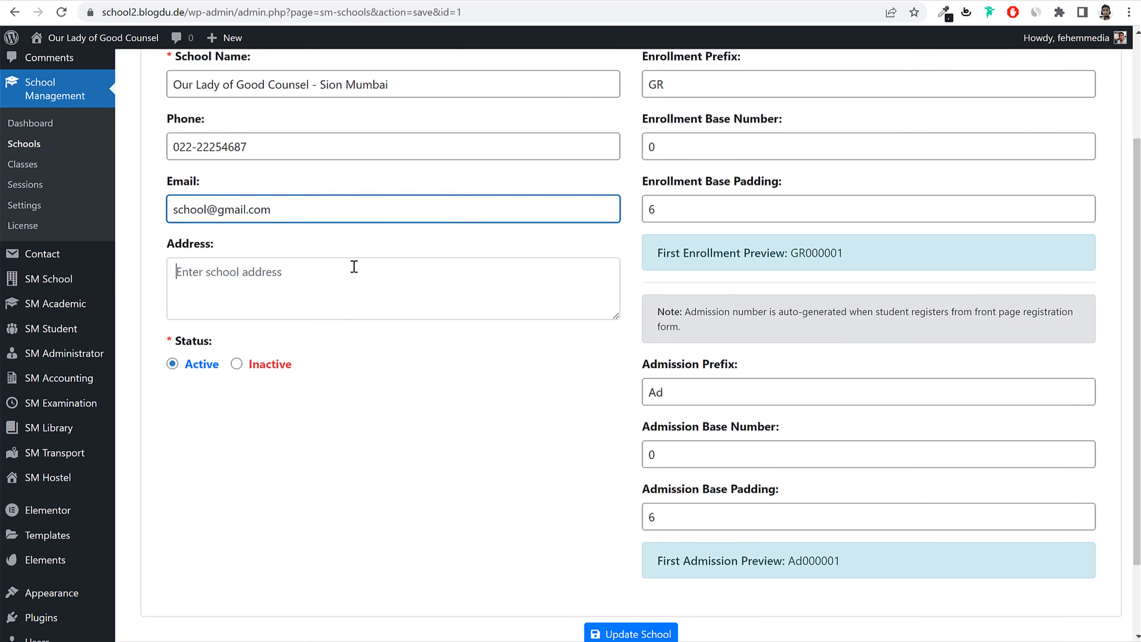
click(355, 265)
scroll(396, 264, up, 2)
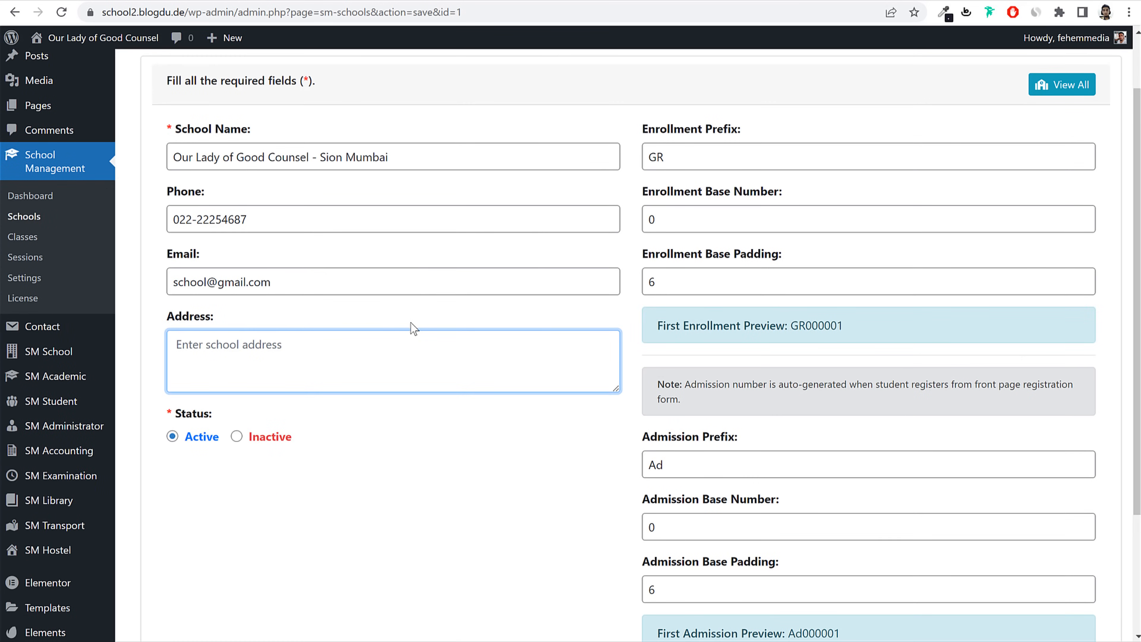
text(Sion,)
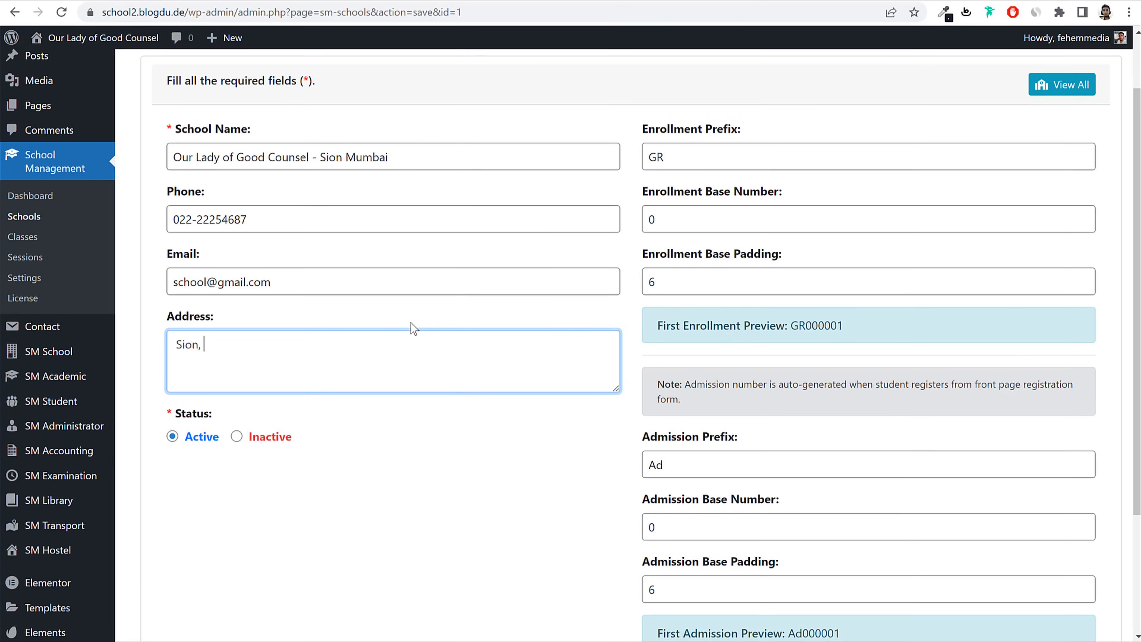
text( Mumbai 400022)
scroll(420, 385, down, 3)
click(643, 543)
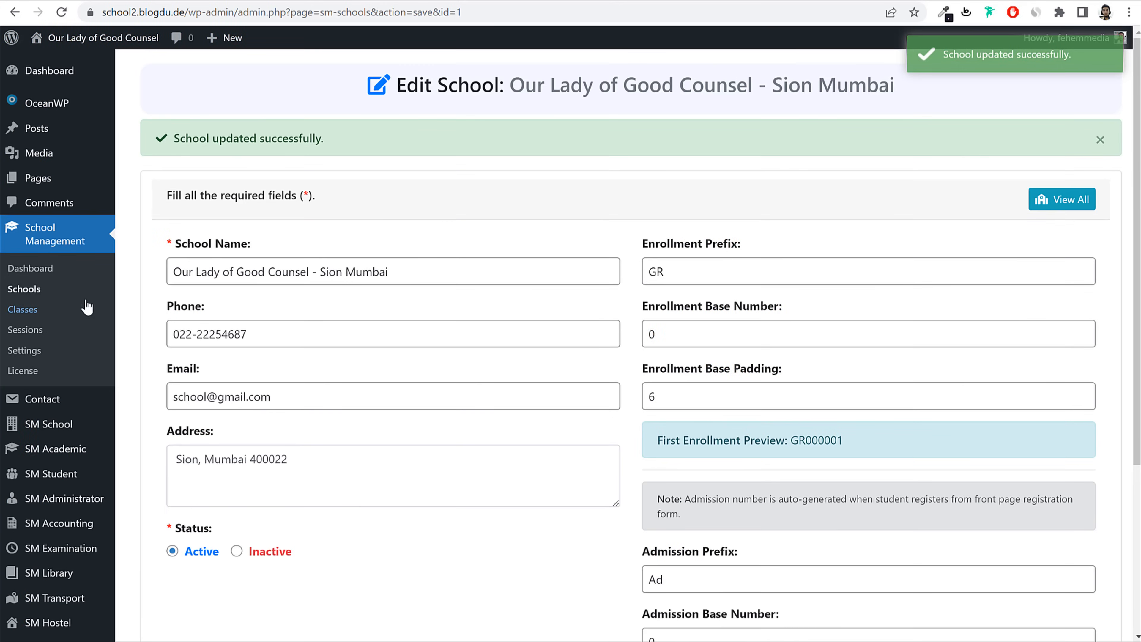
click(27, 289)
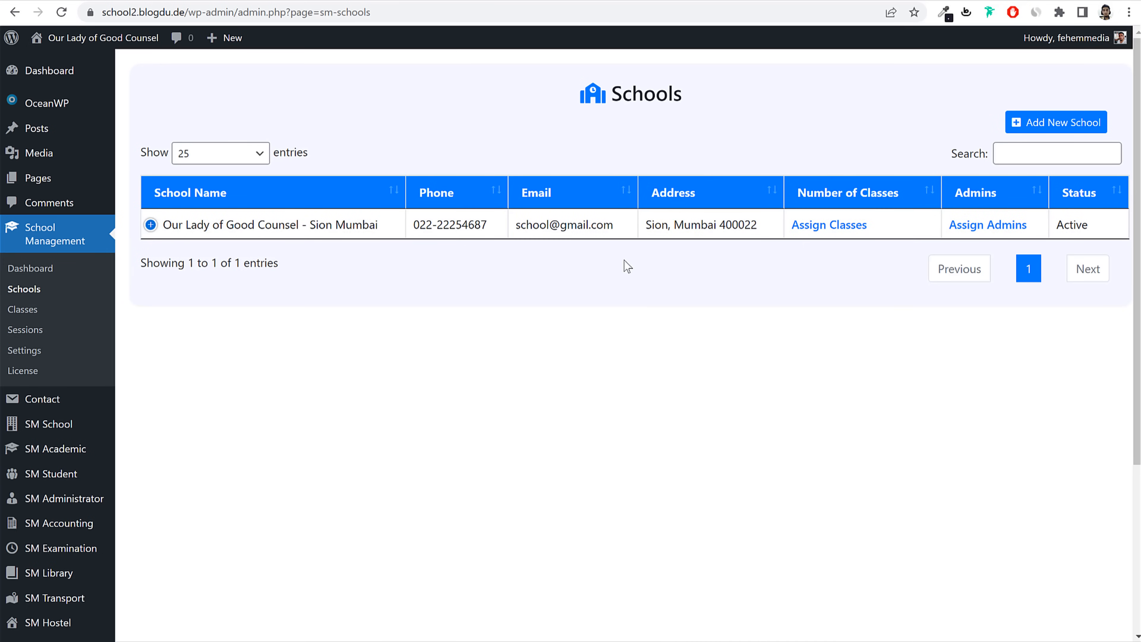
click(1042, 133)
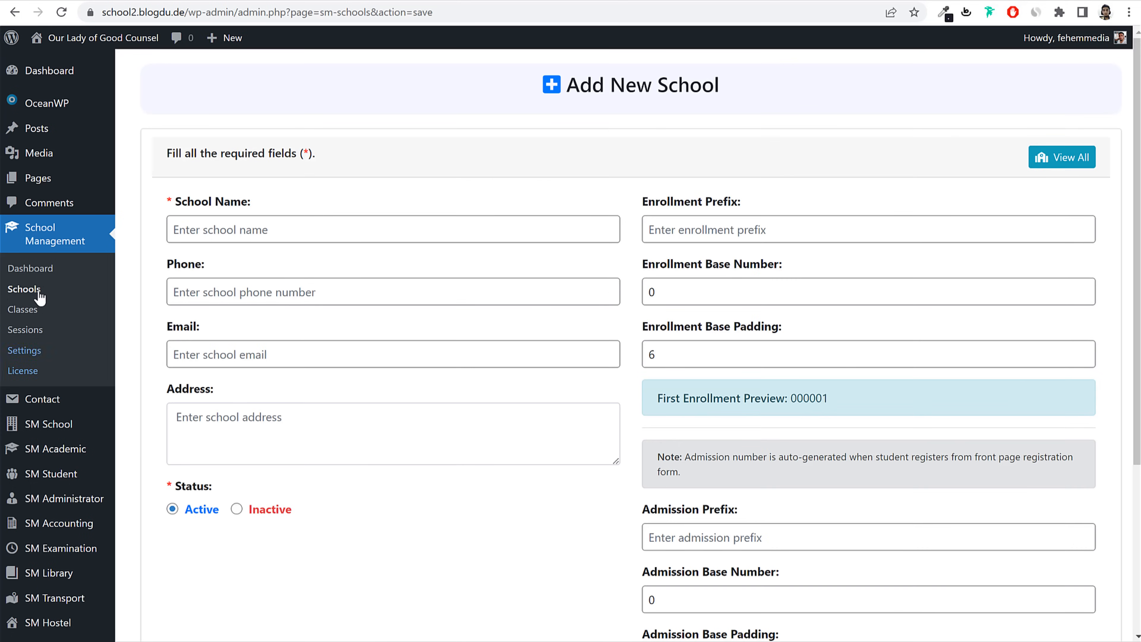
click(38, 294)
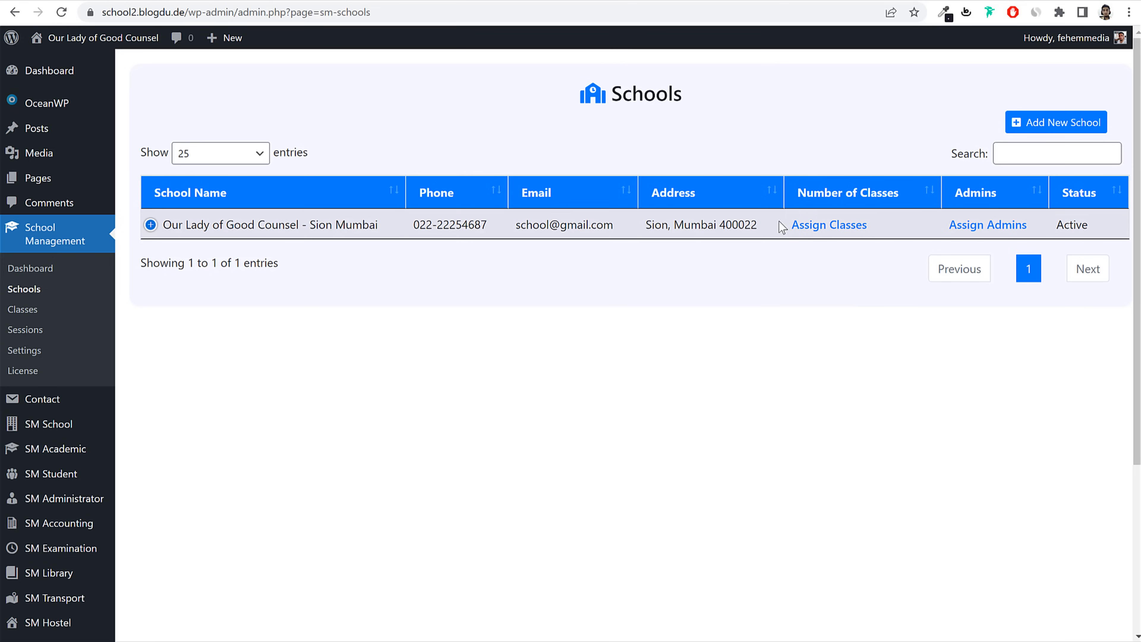
drag(785, 224, 859, 229)
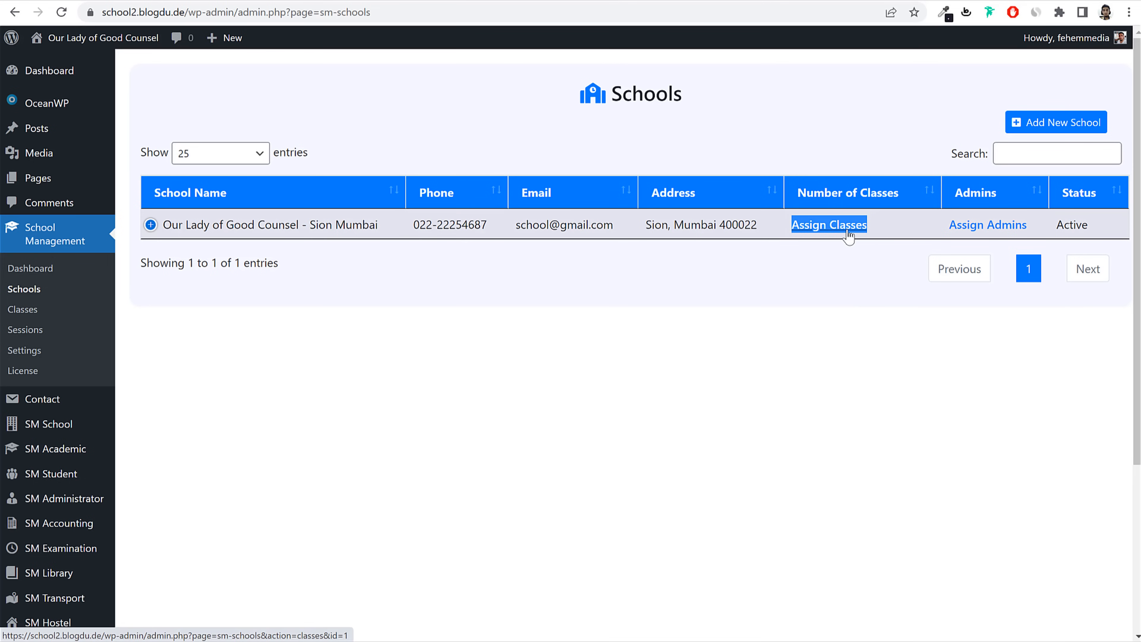
click(29, 310)
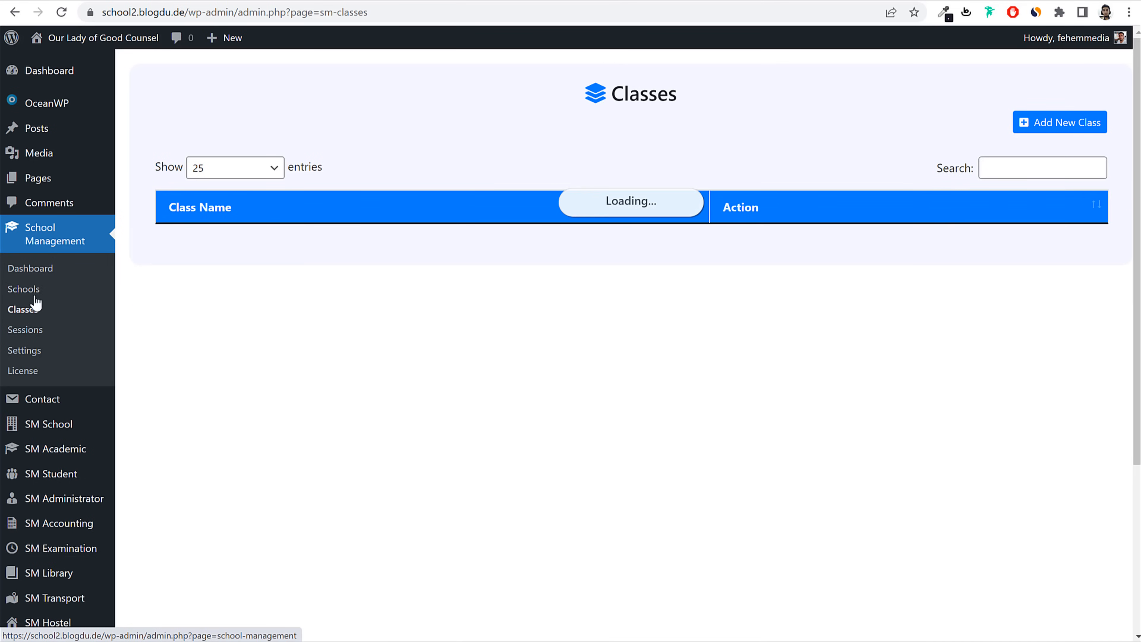
scroll(489, 429, down, 4)
scroll(128, 403, up, 1)
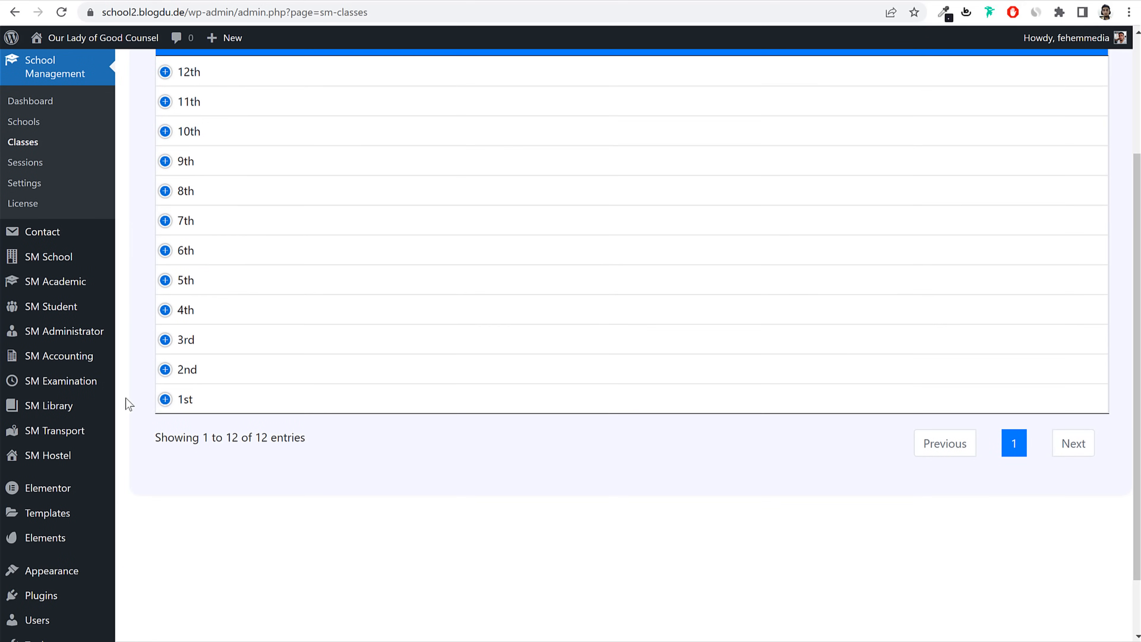
click(165, 399)
scroll(510, 419, up, 1)
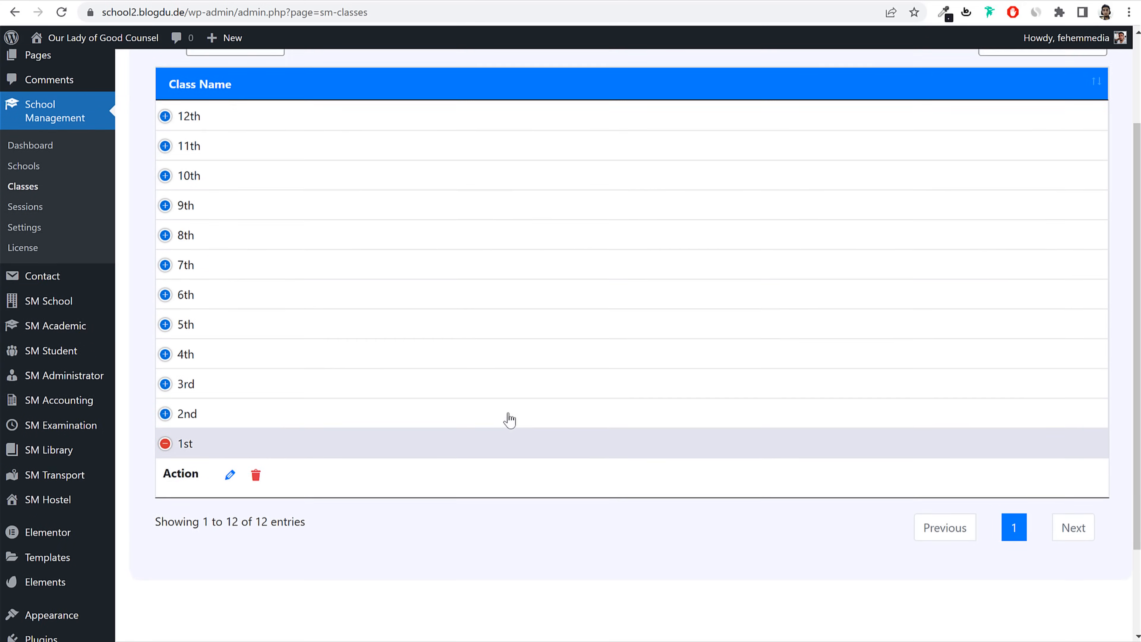
scroll(510, 419, up, 3)
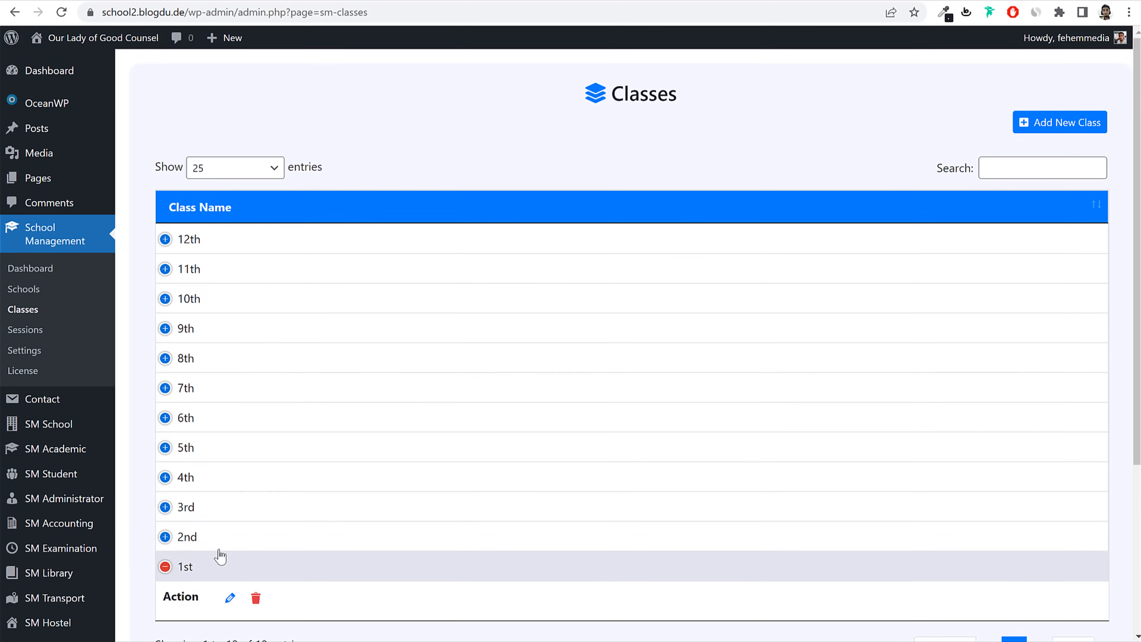
click(34, 292)
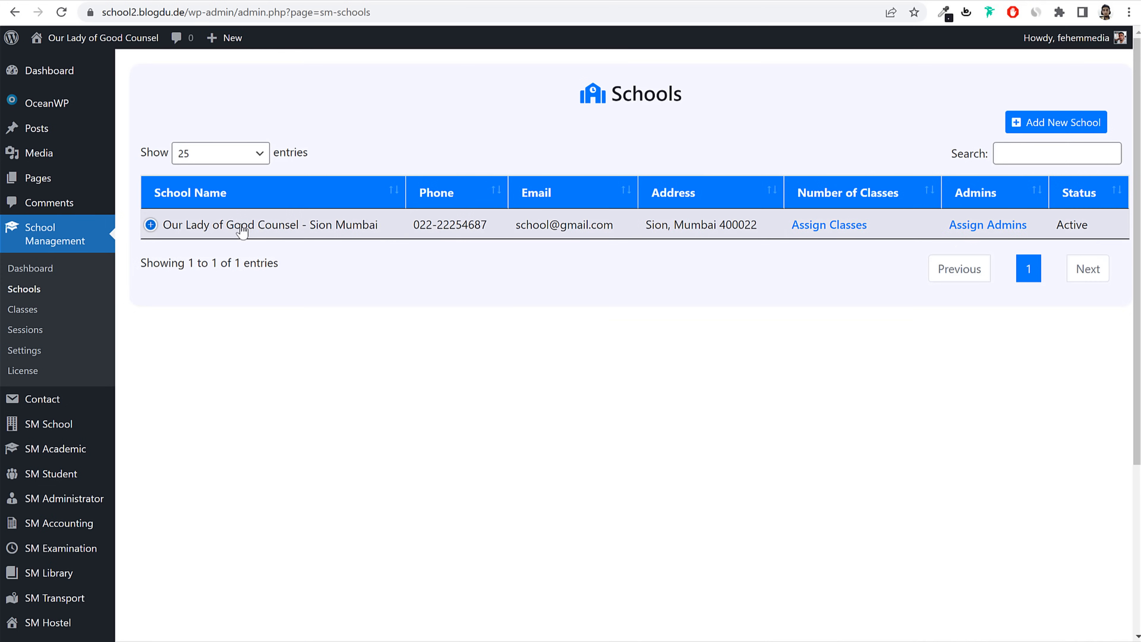
click(813, 225)
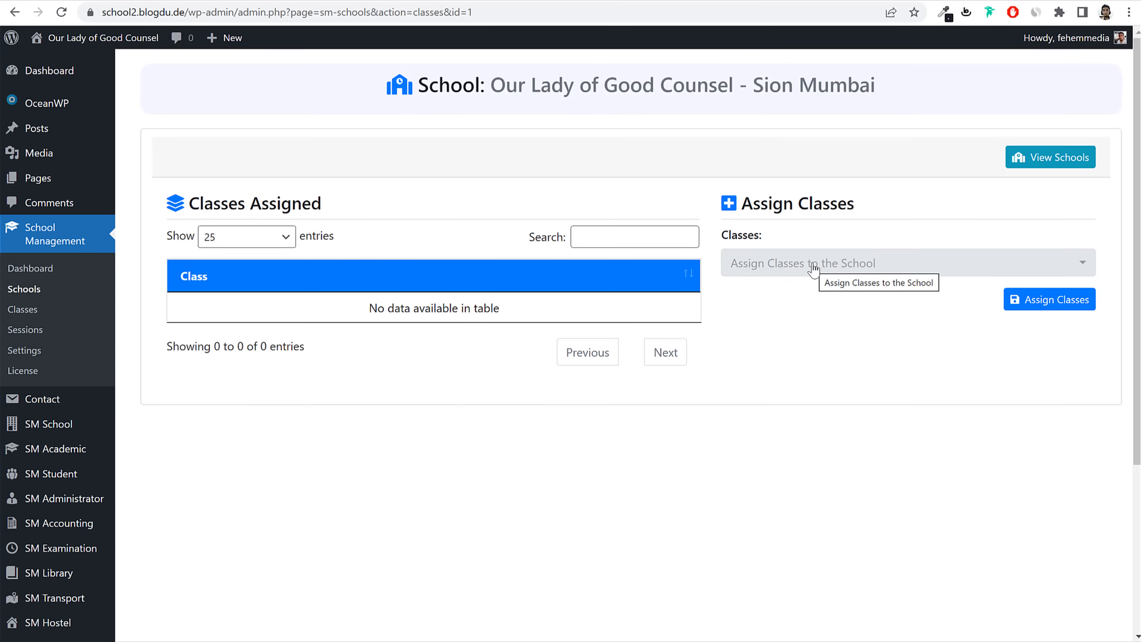
Step: Tick classes 1st, 2nd, 3rd and 4th in the Classes list and assign them to the school
click(813, 268)
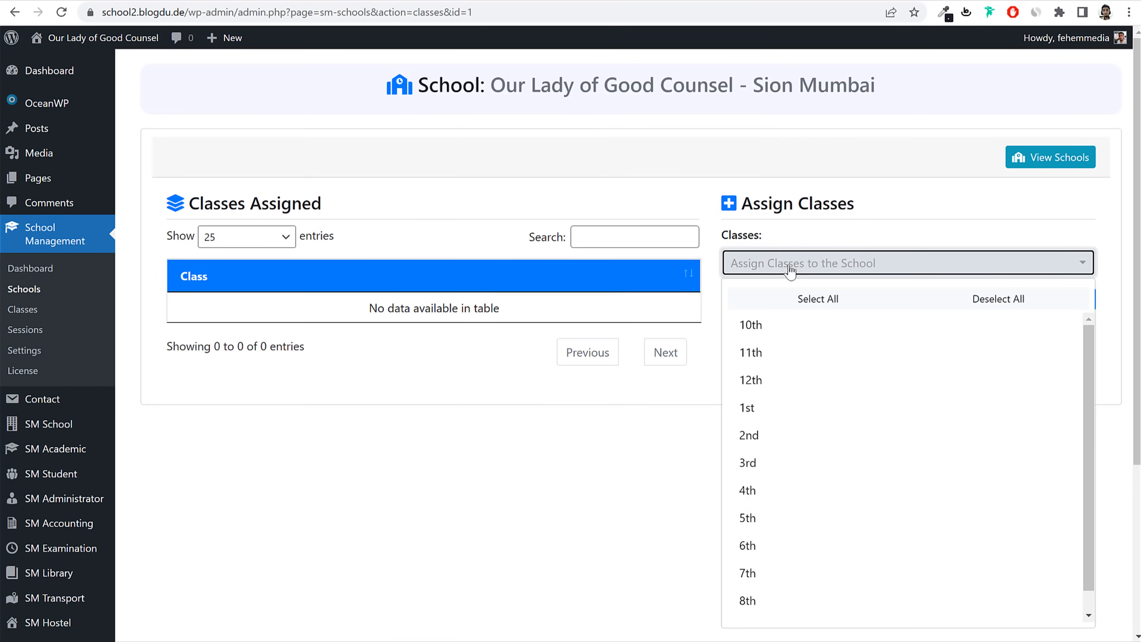
scroll(811, 455, down, 1)
scroll(811, 454, down, 2)
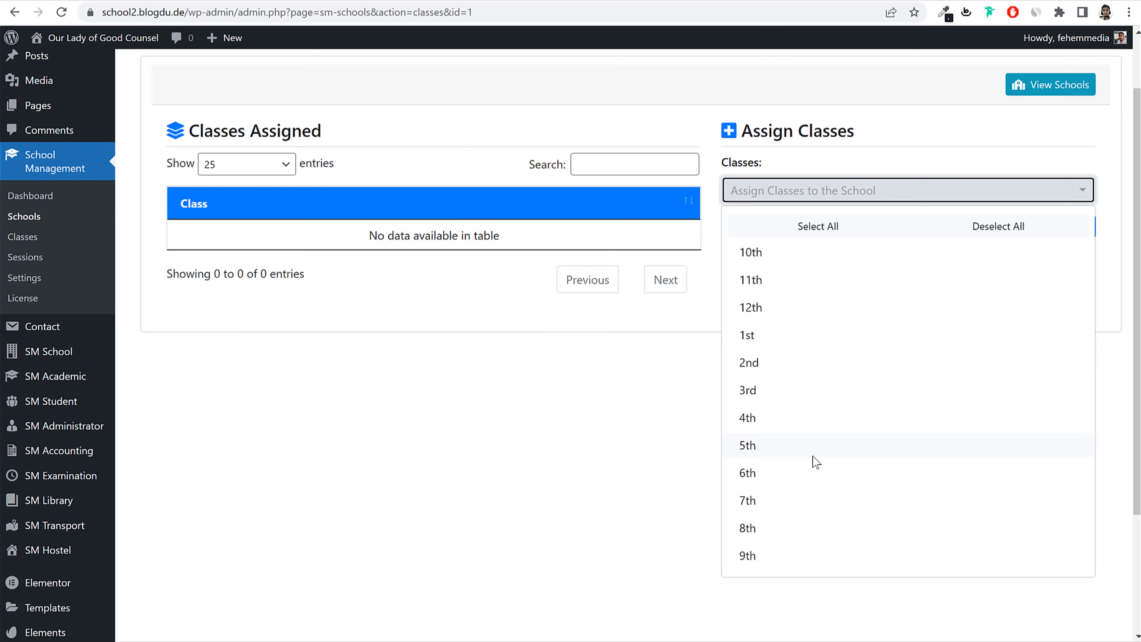
click(792, 337)
click(782, 365)
click(780, 395)
click(768, 417)
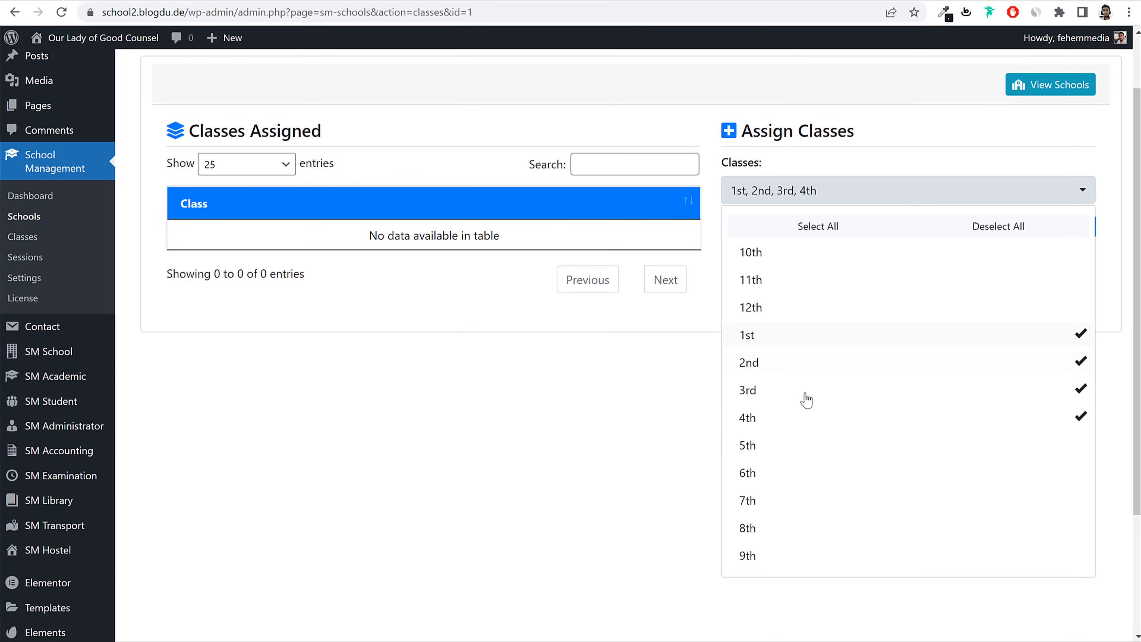
scroll(624, 484, up, 2)
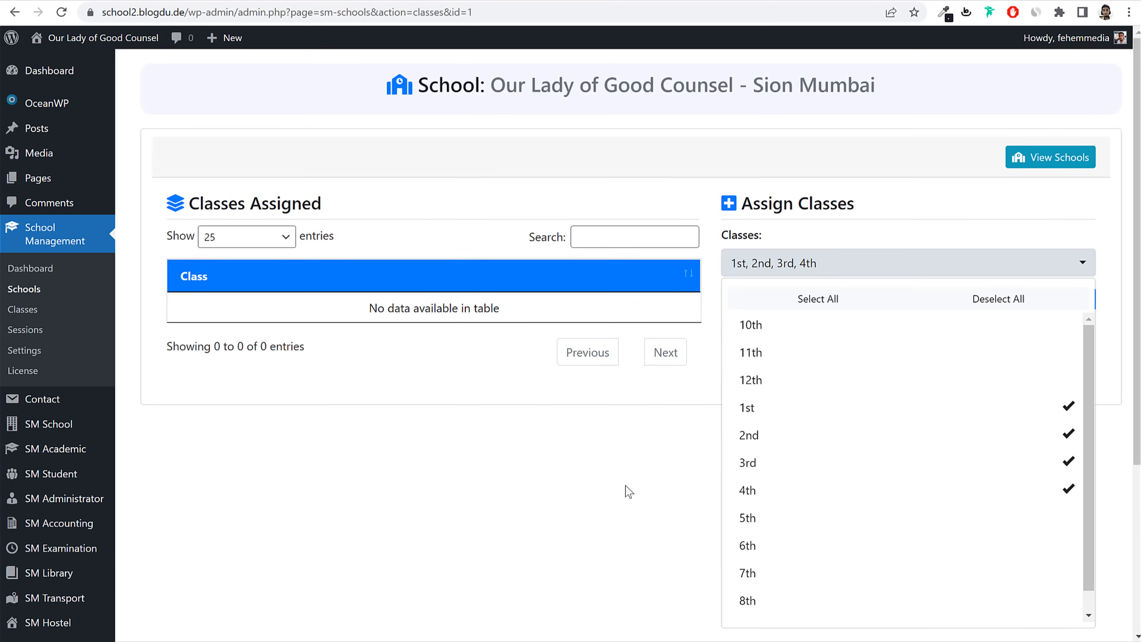
click(625, 484)
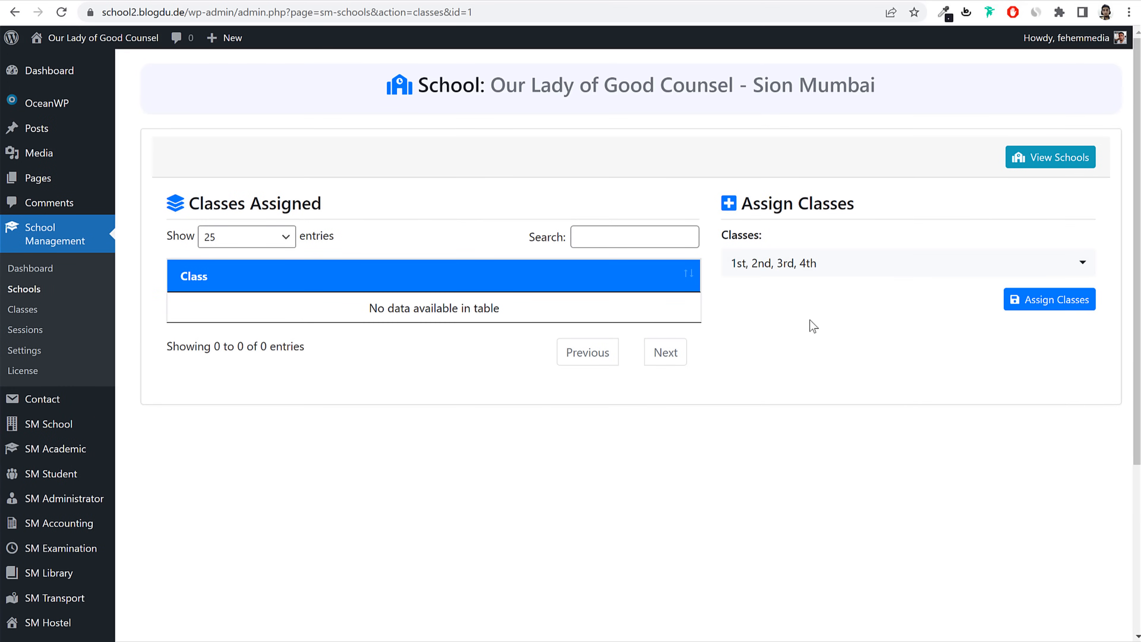
click(1063, 310)
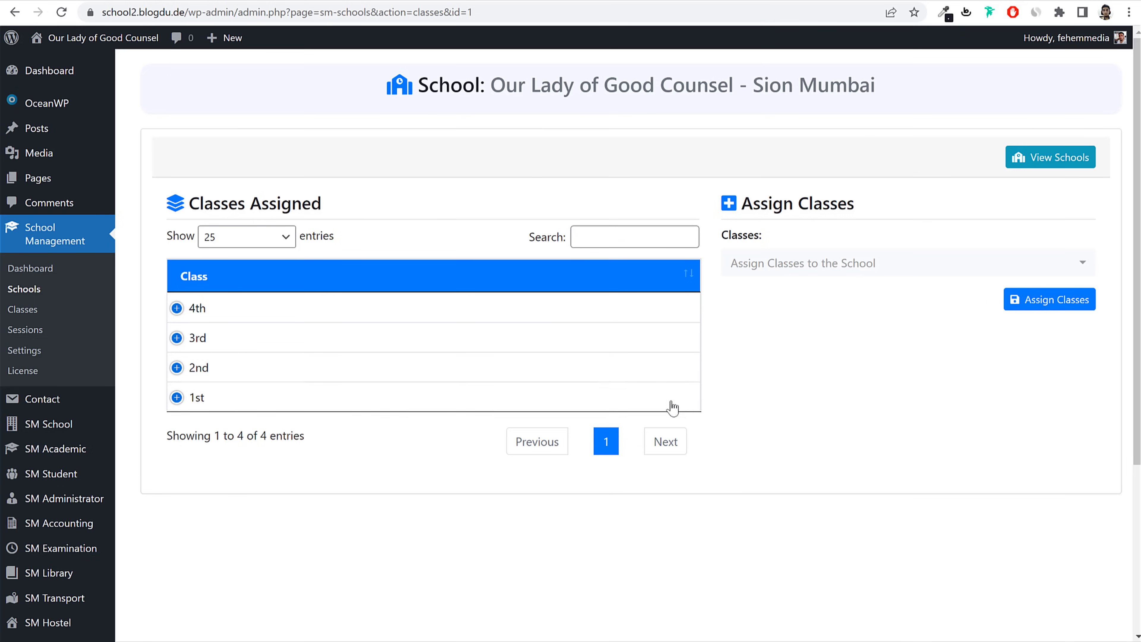
Step: Expand and collapse the 1st class row to check its actions
click(365, 405)
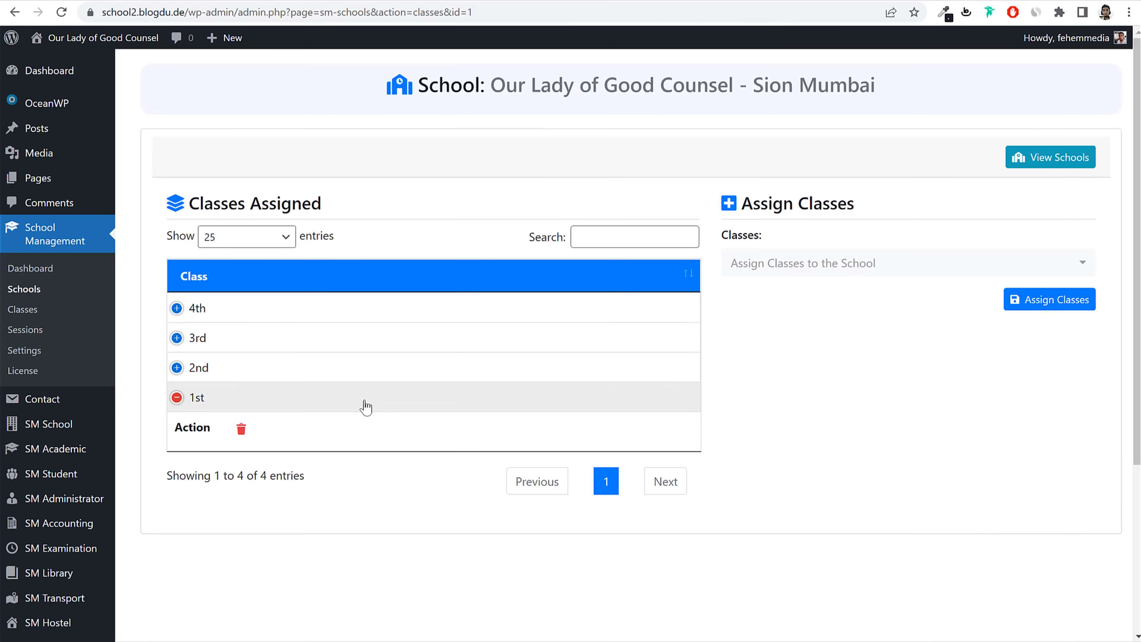
click(366, 405)
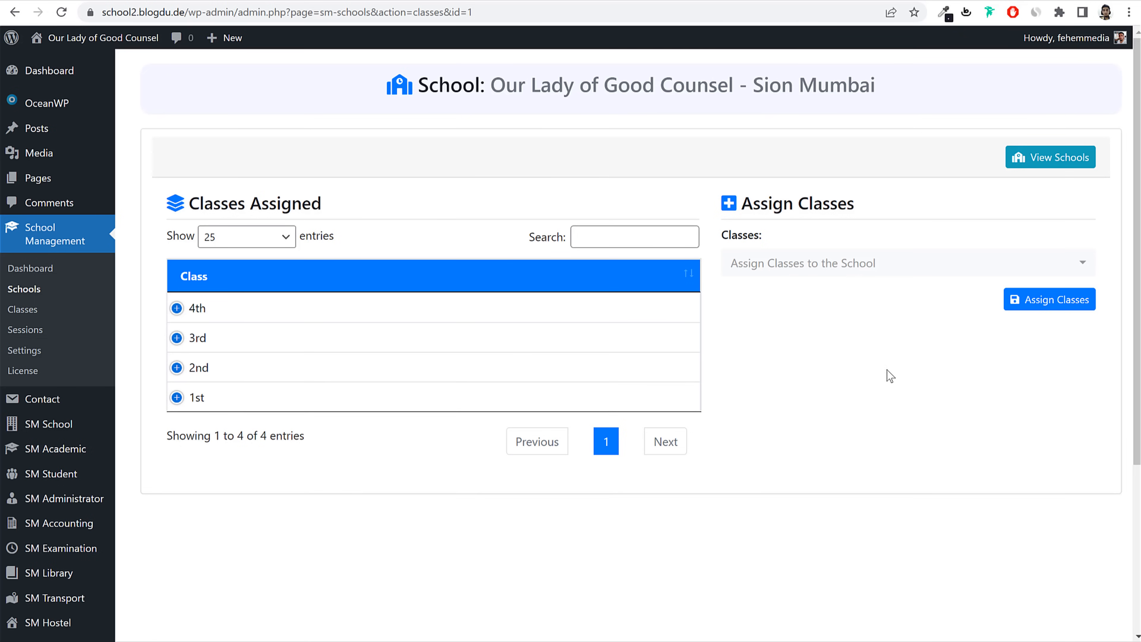
scroll(413, 395, down, 3)
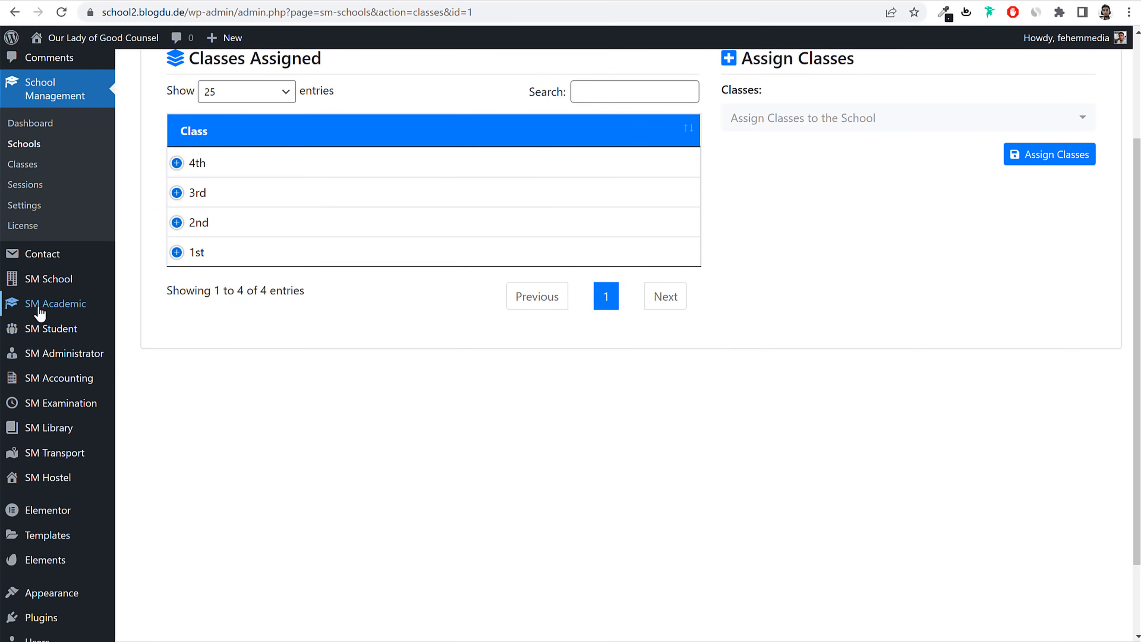
Step: Open Class Sections, sort classes by Number of Sections, and open class 1st's sections
mouse_move(40, 313)
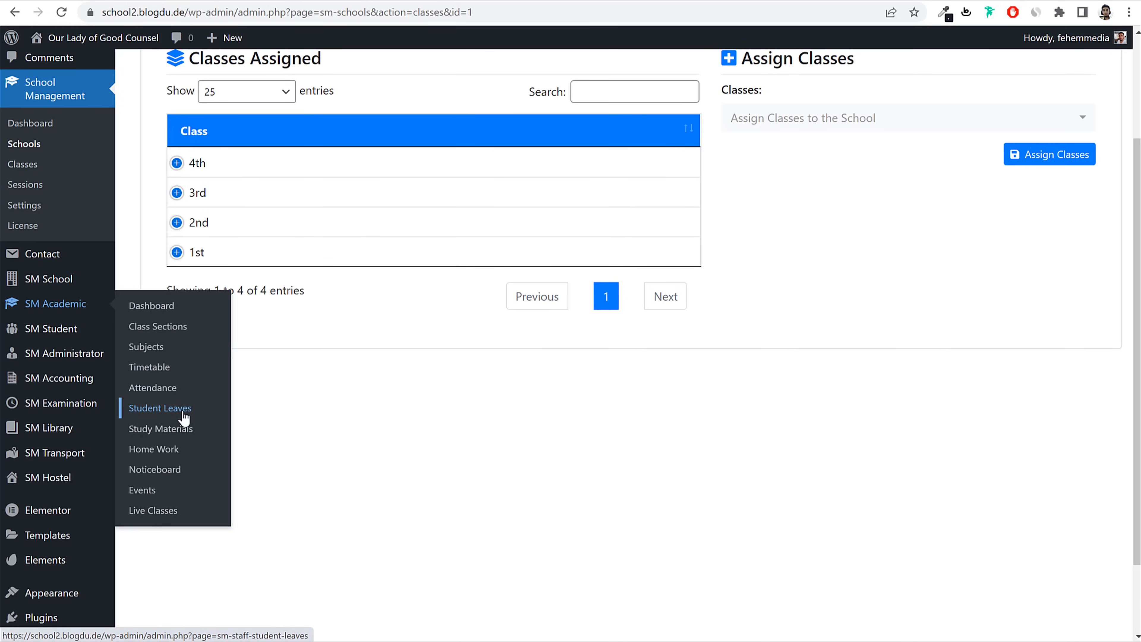
click(153, 327)
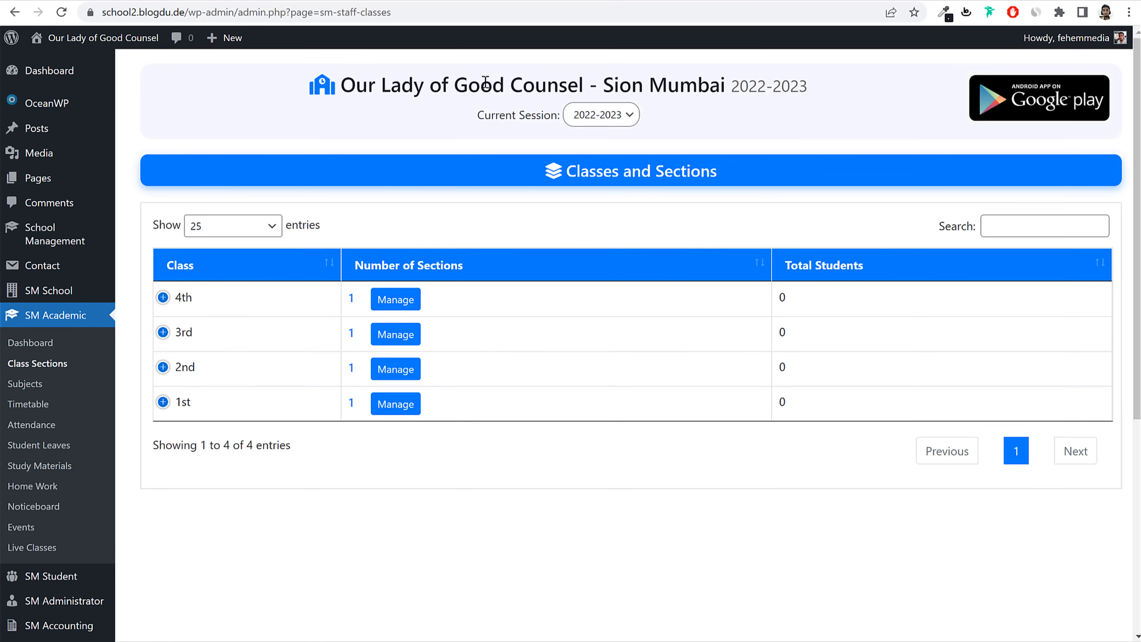
drag(355, 85, 720, 86)
click(732, 86)
drag(350, 73, 820, 87)
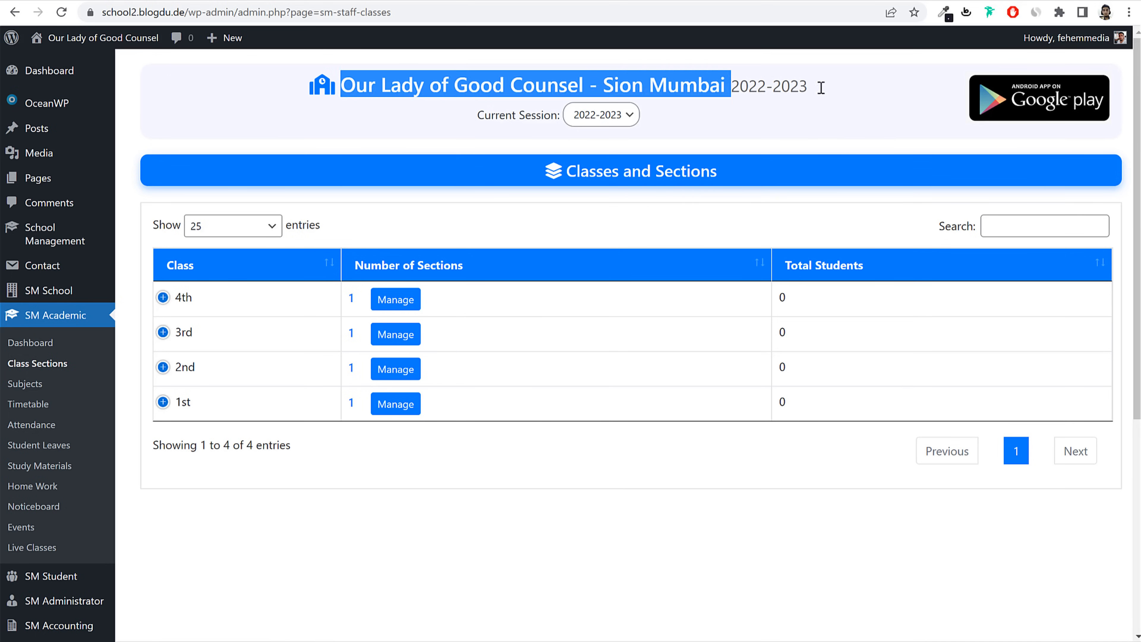
click(785, 73)
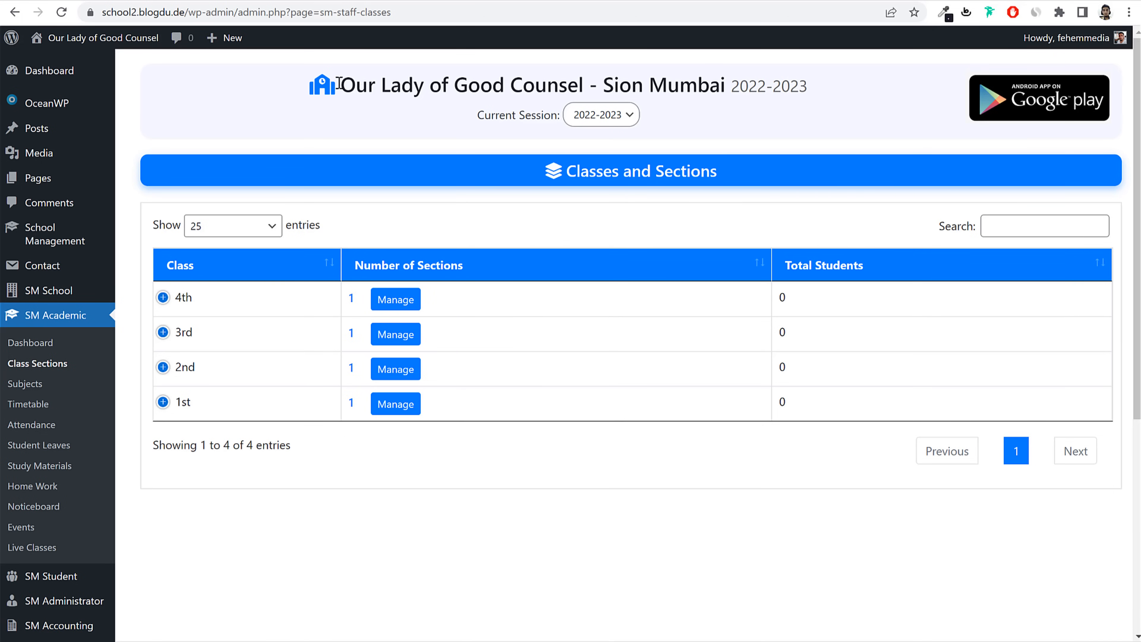
drag(339, 84, 845, 81)
click(845, 81)
click(478, 266)
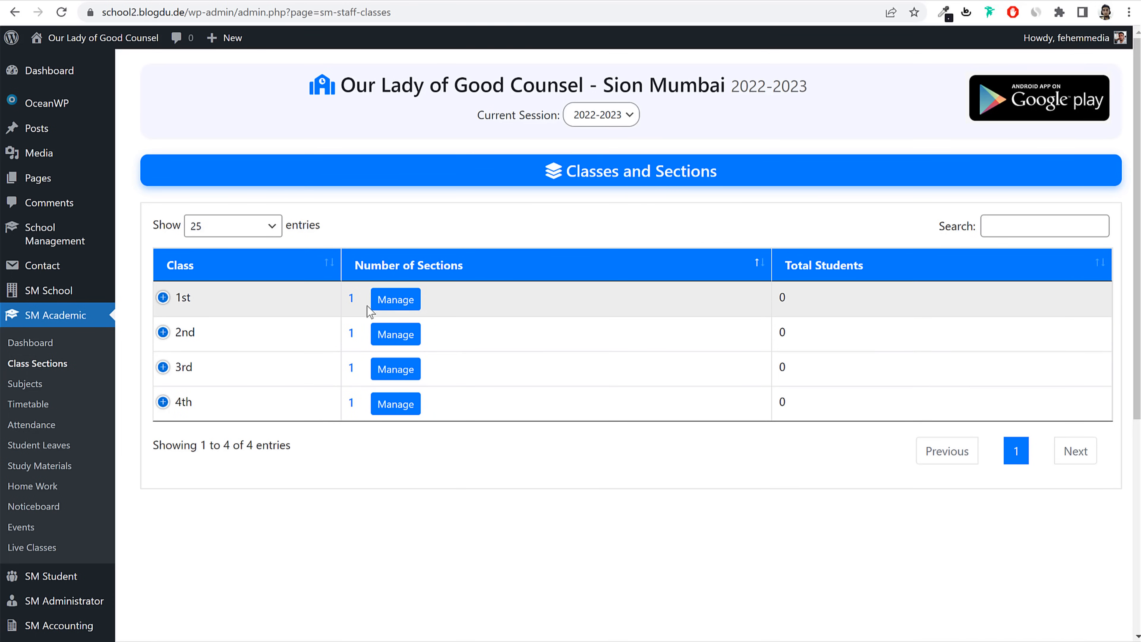
click(401, 300)
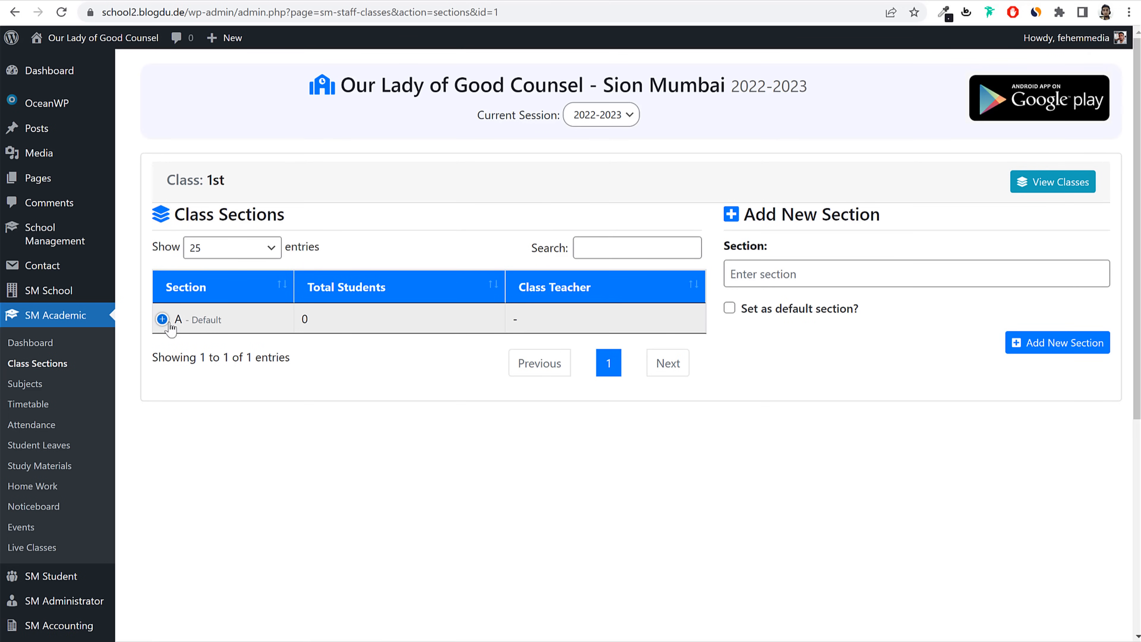
Step: Edit section A's name in class 1st and save the change
click(162, 319)
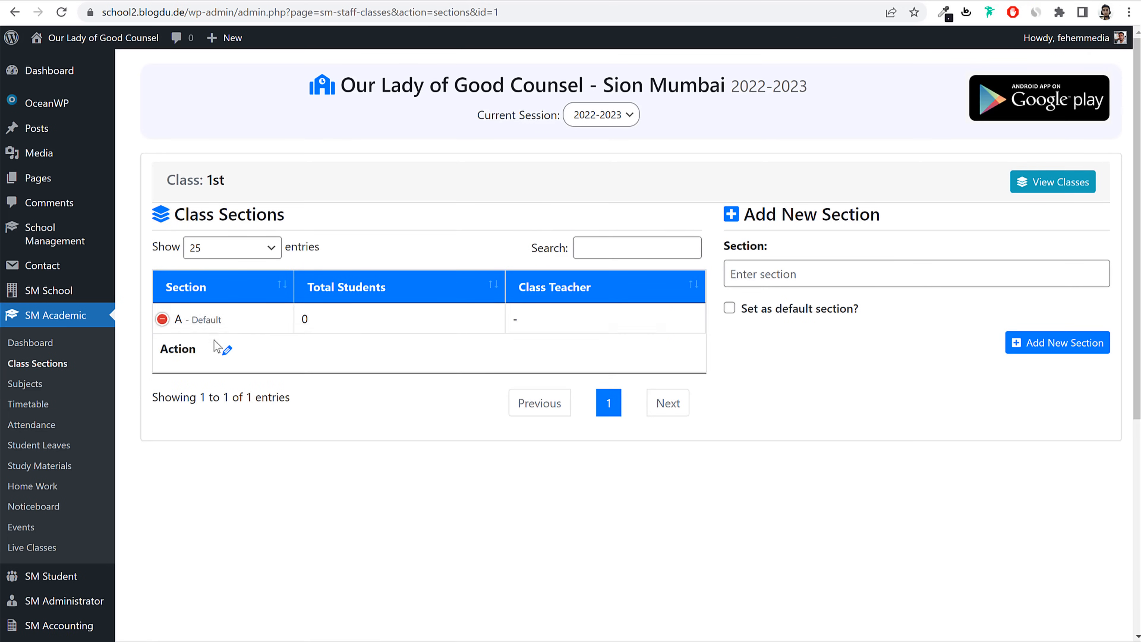
click(228, 353)
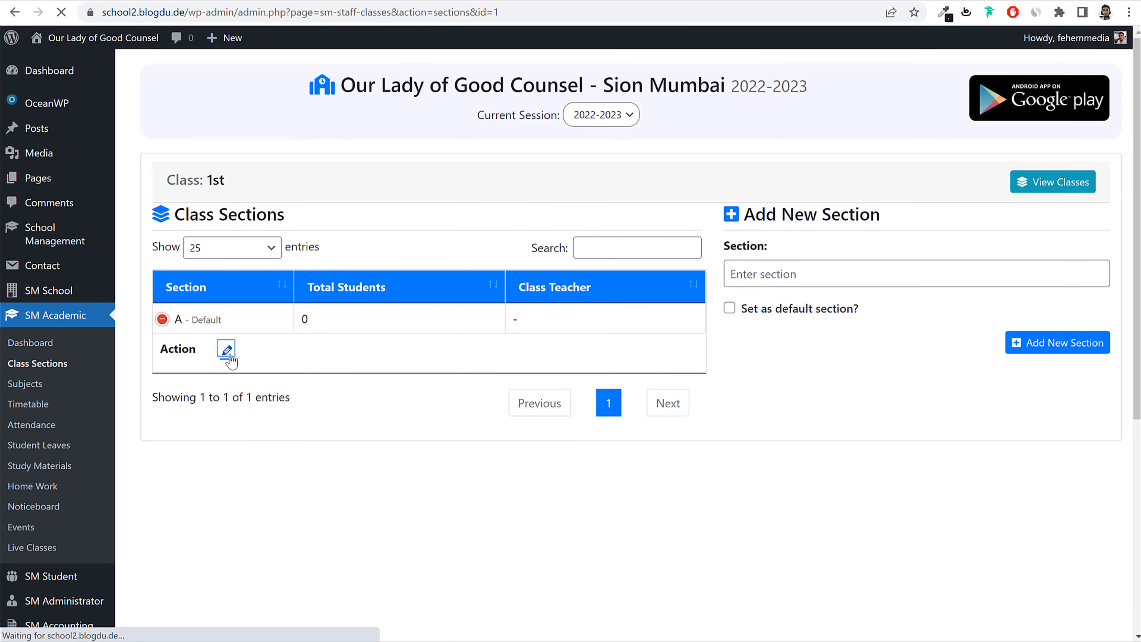
drag(502, 271, 403, 283)
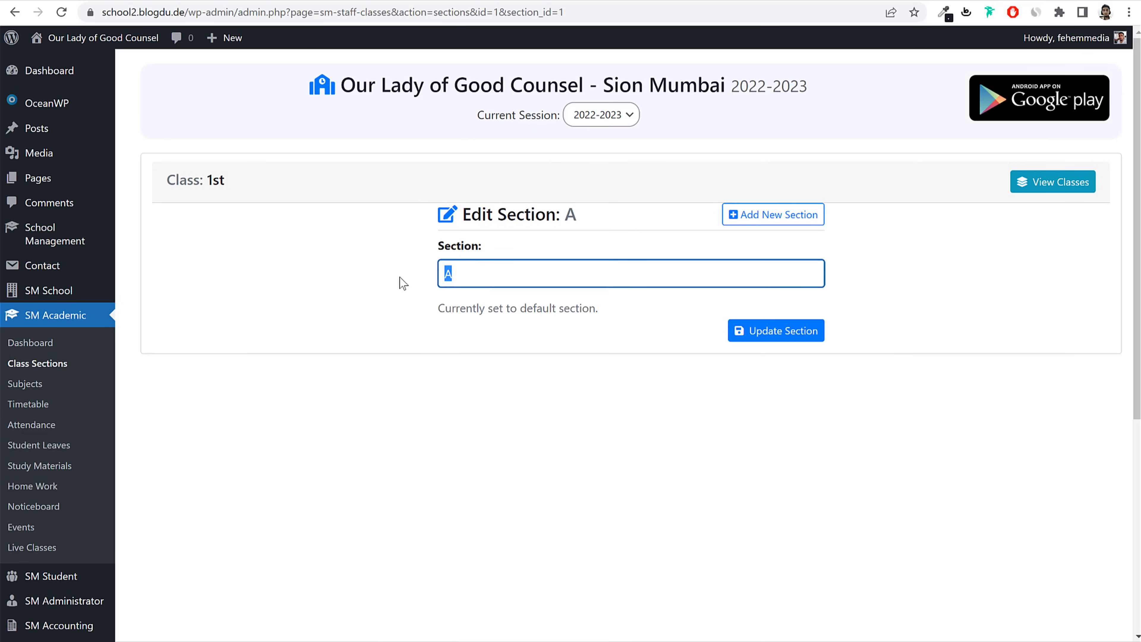
key(BackSpace)
click(737, 330)
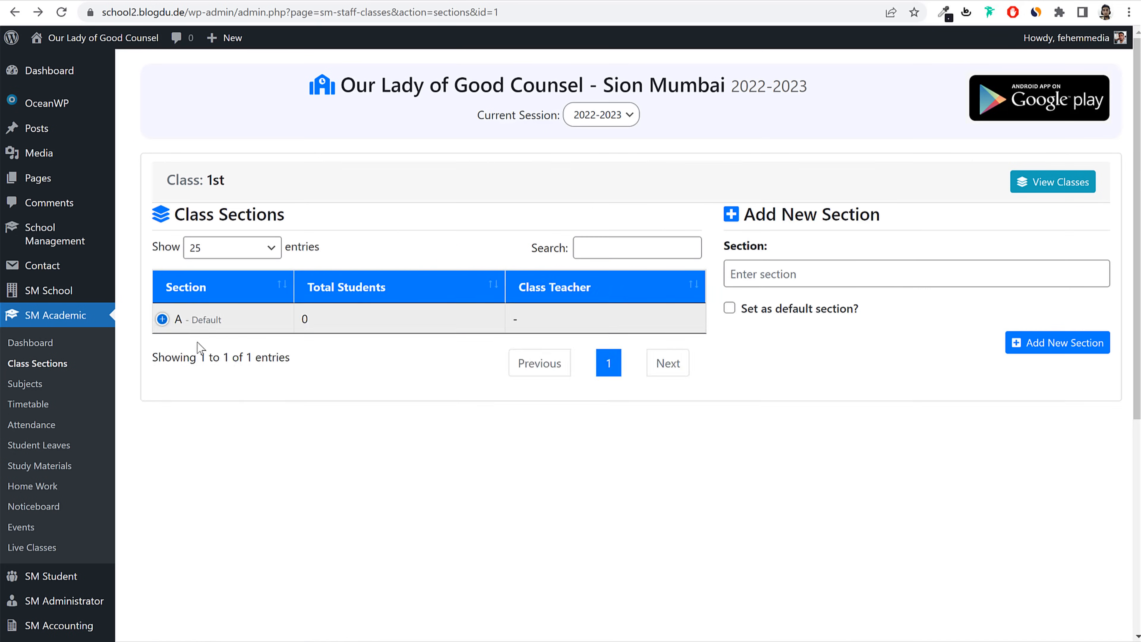
Step: Add sections B, C and D to class 1st, then go back to View Classes
click(886, 276)
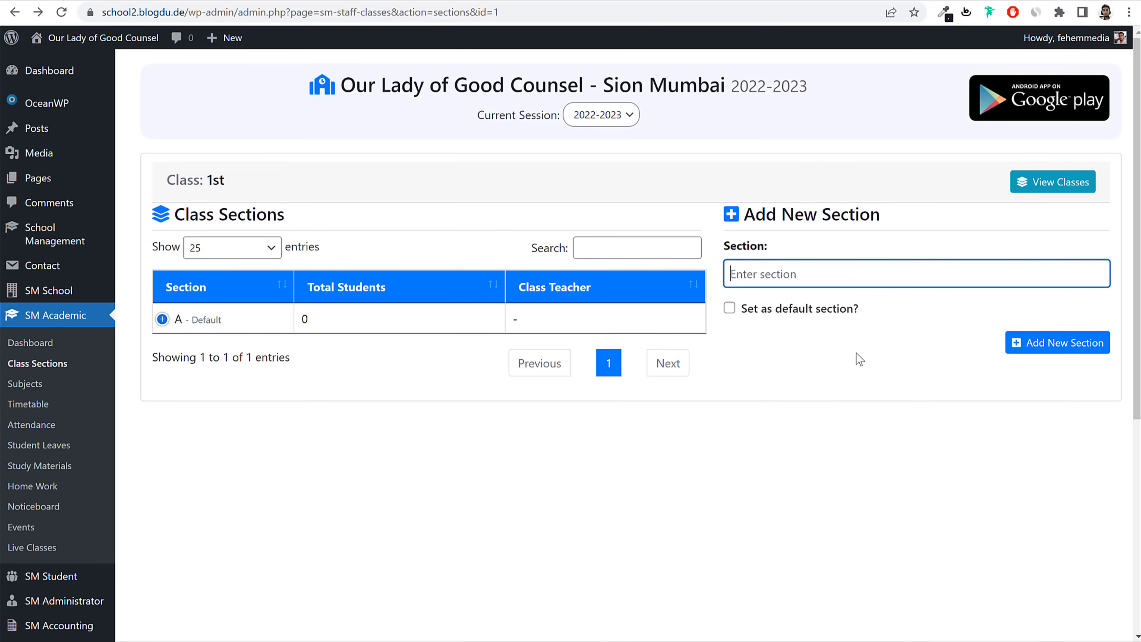
text(B)
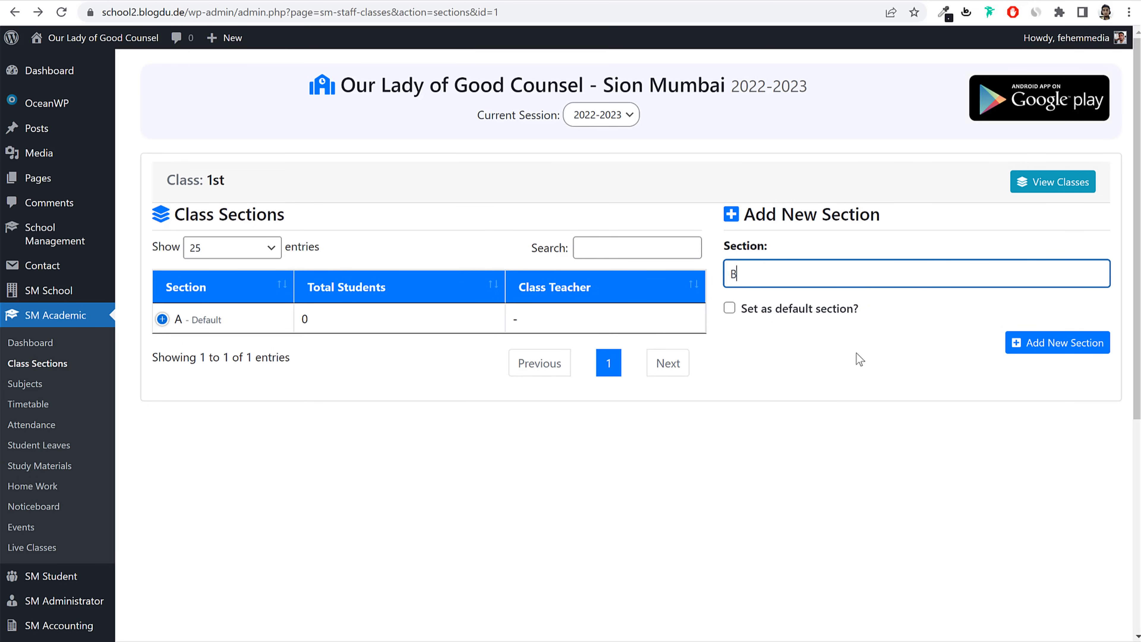
click(1046, 344)
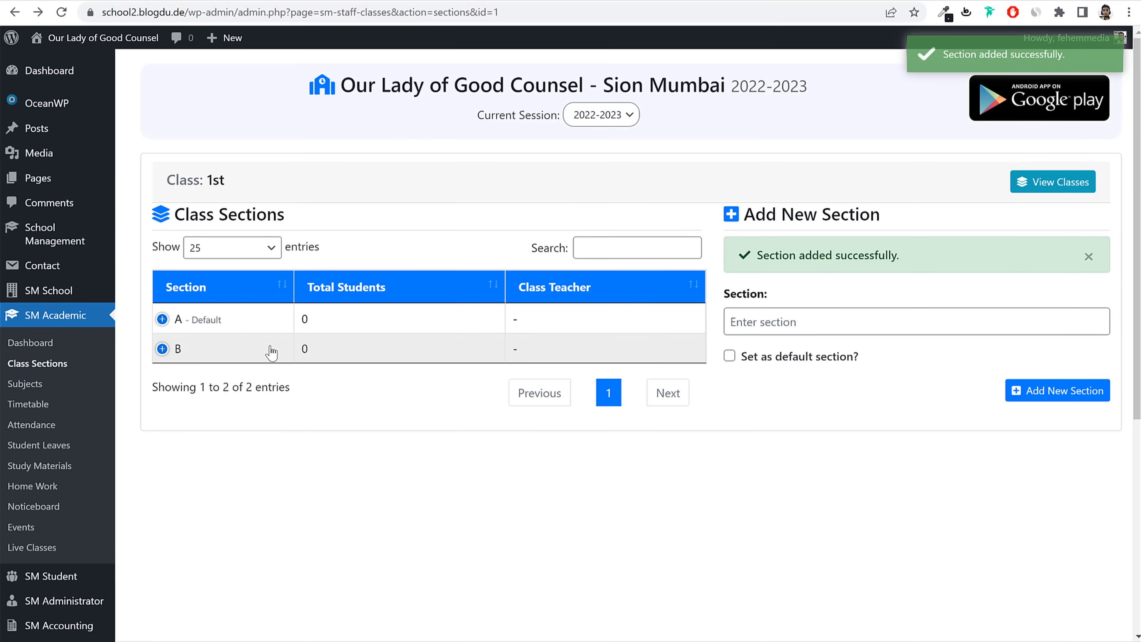
click(846, 316)
text(C)
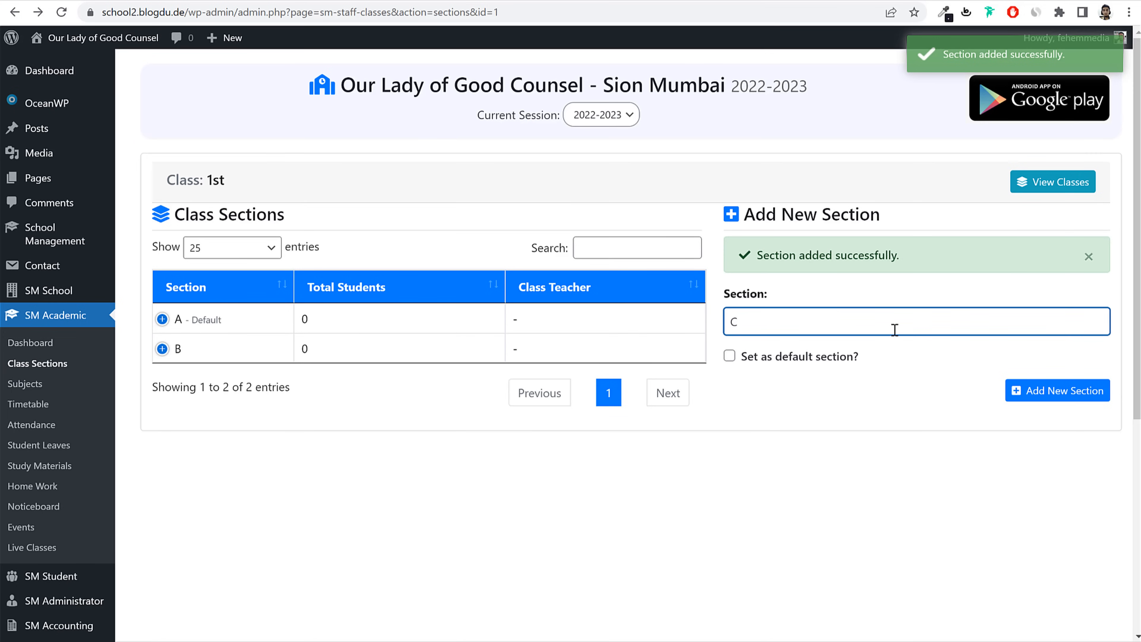
click(1033, 392)
click(845, 324)
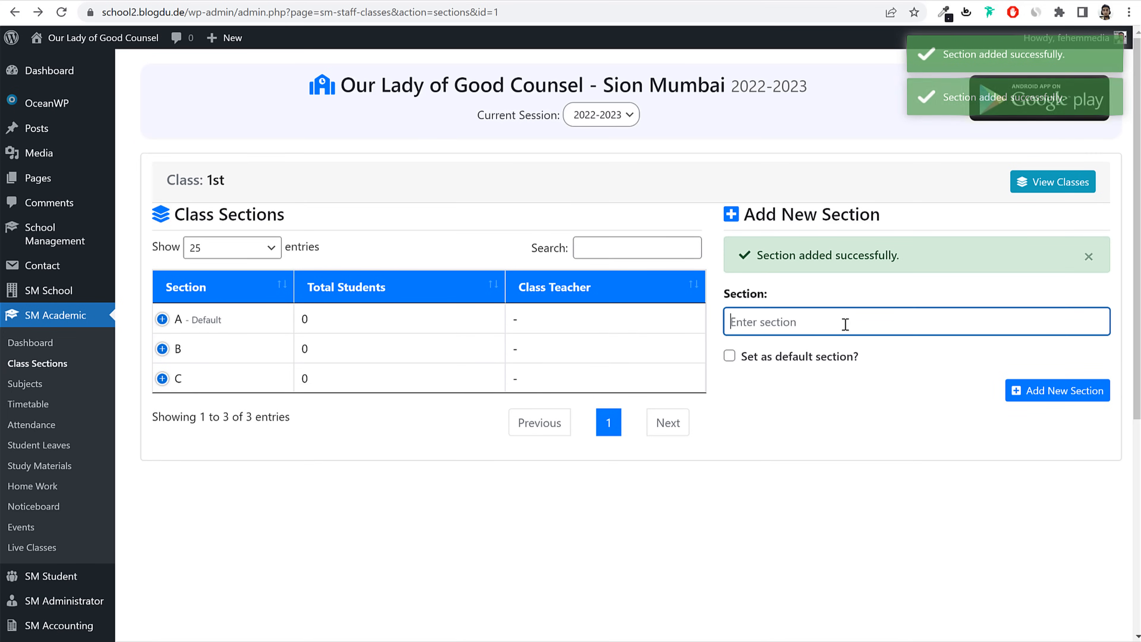
text(D)
click(1056, 391)
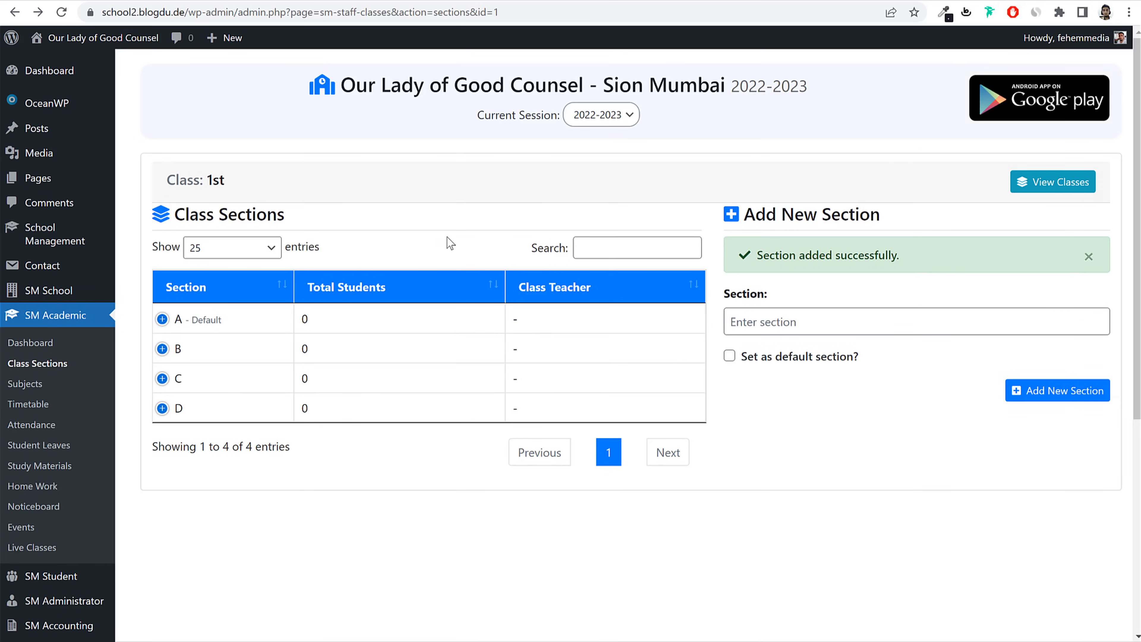
click(1046, 187)
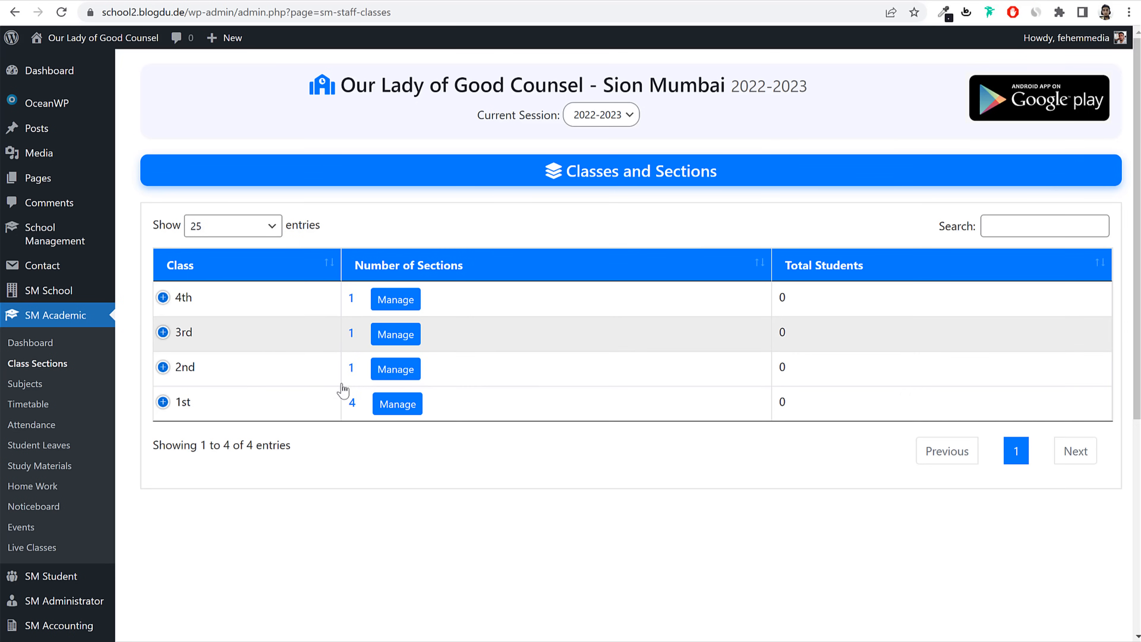
Step: Add sections B, C and D to class 2nd
click(396, 370)
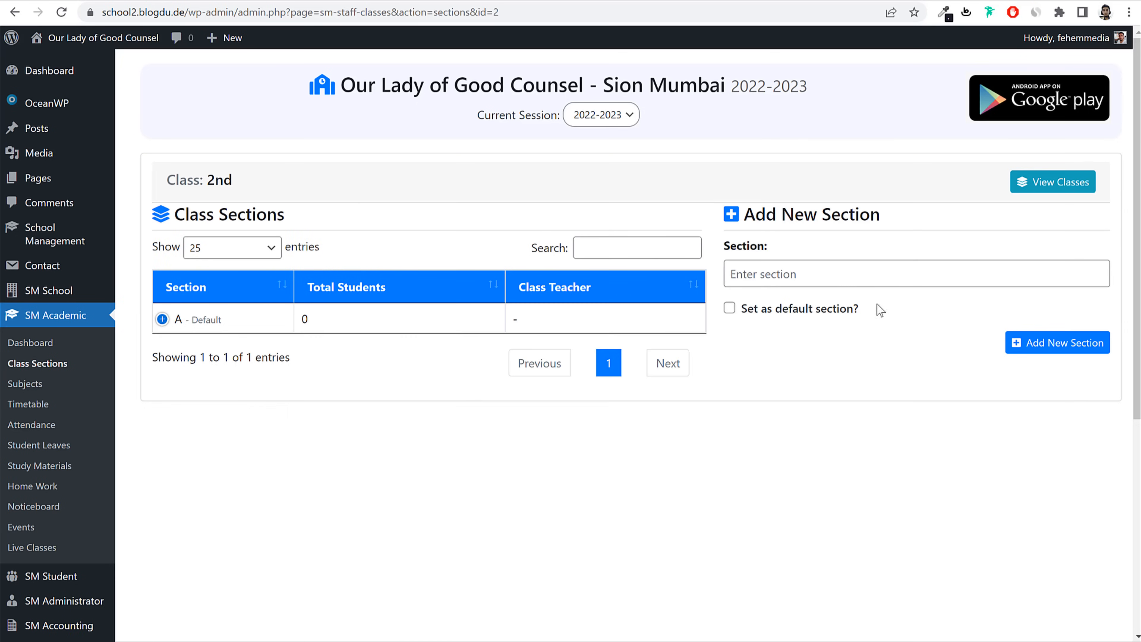
click(859, 284)
text(B)
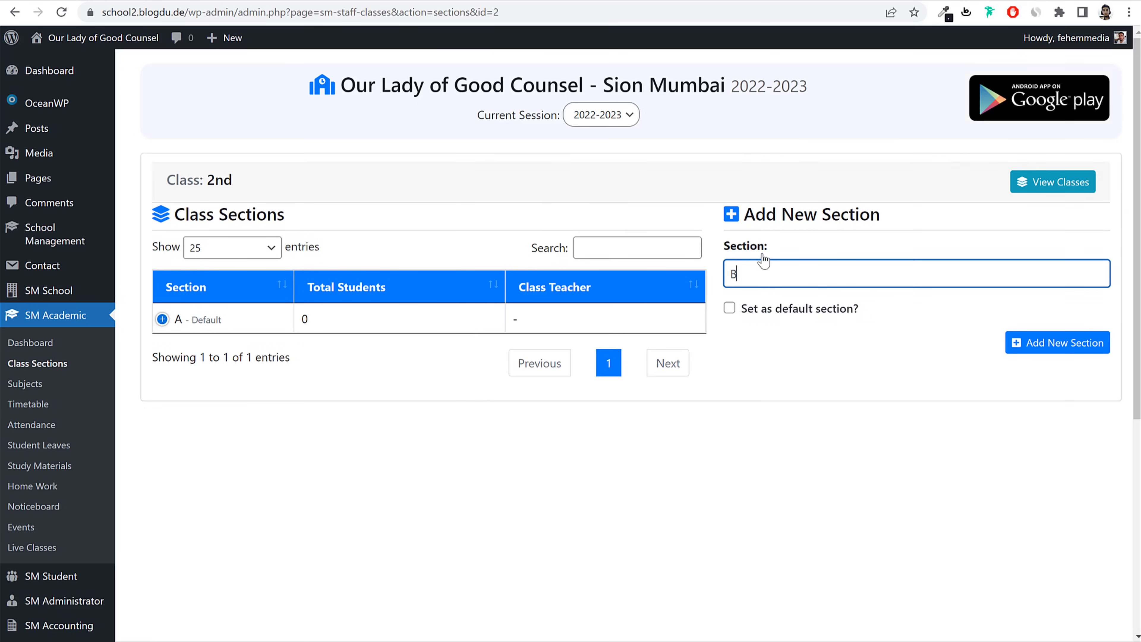
click(1096, 344)
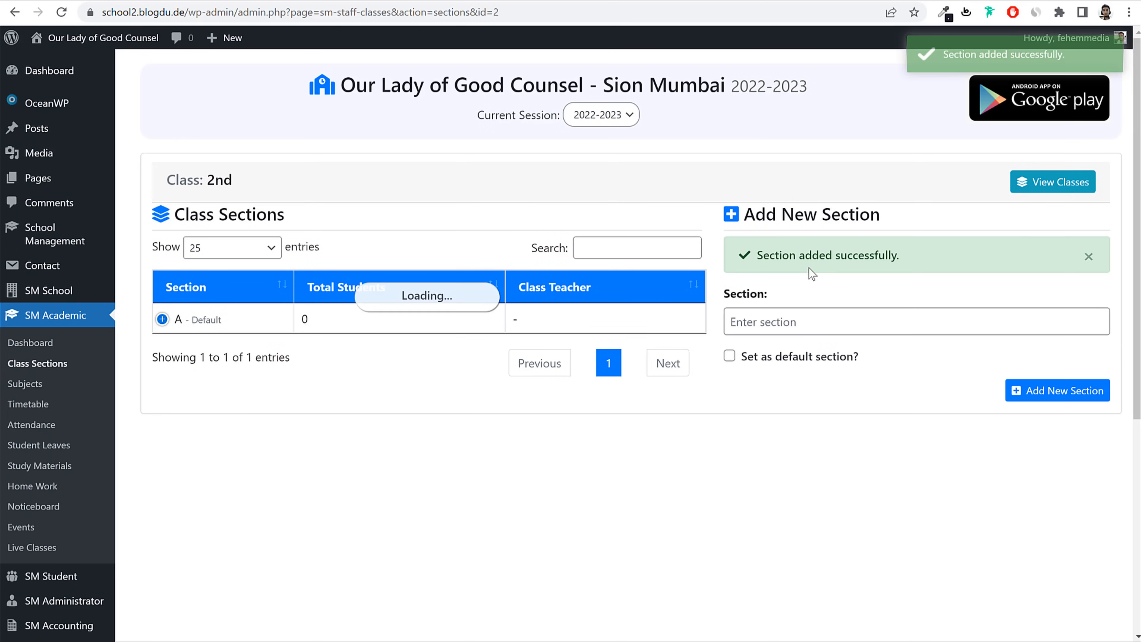
text(C)
key(Return)
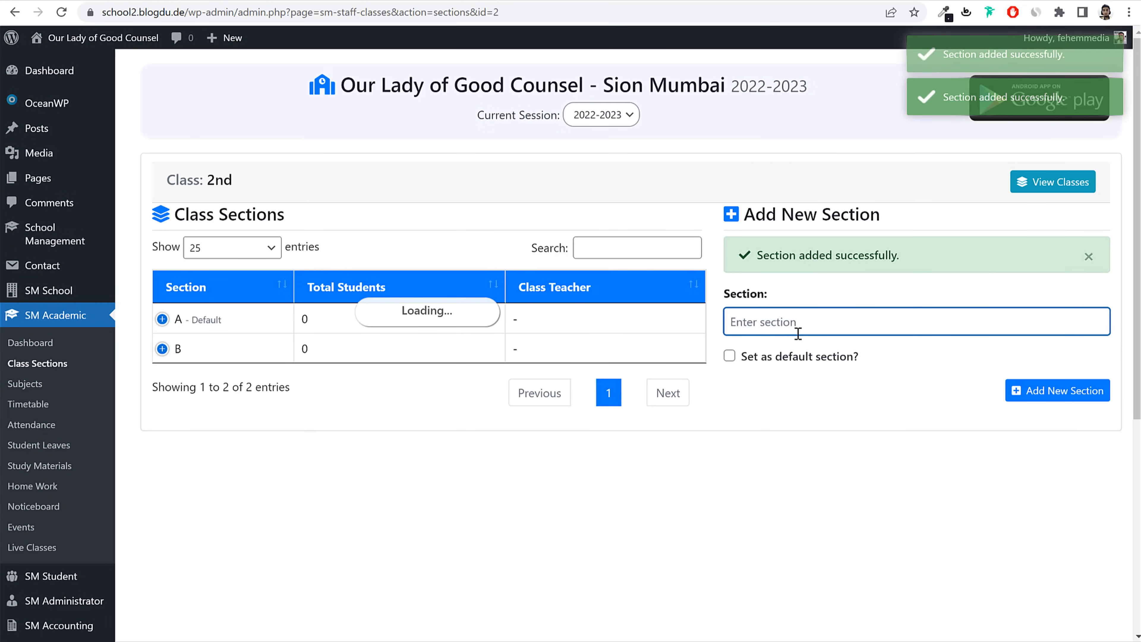
text(D)
key(Return)
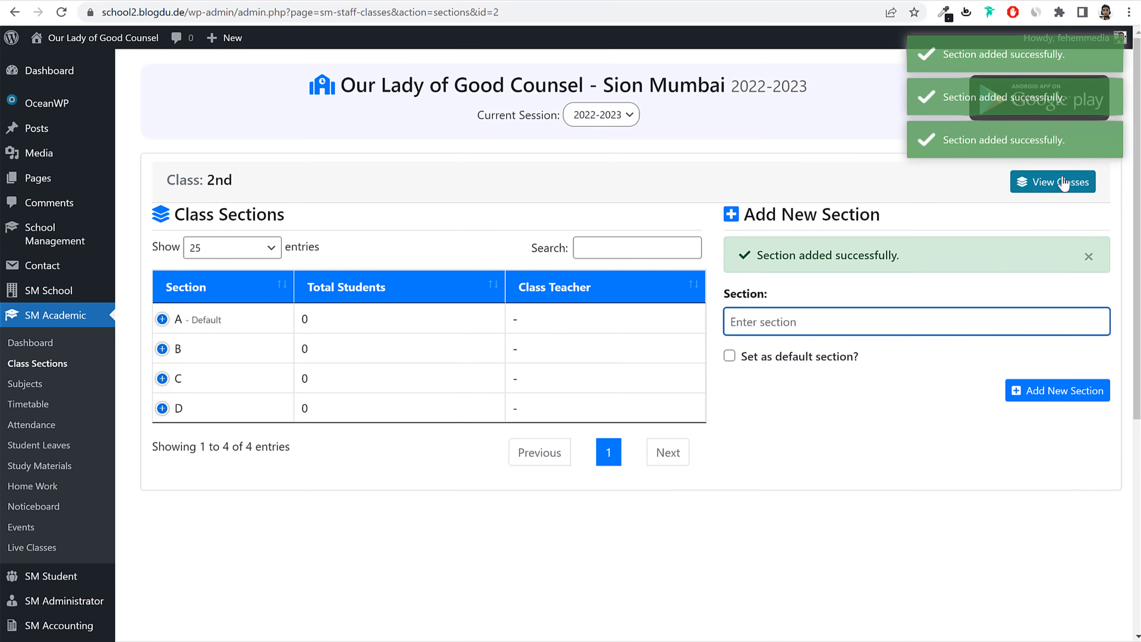
click(1062, 182)
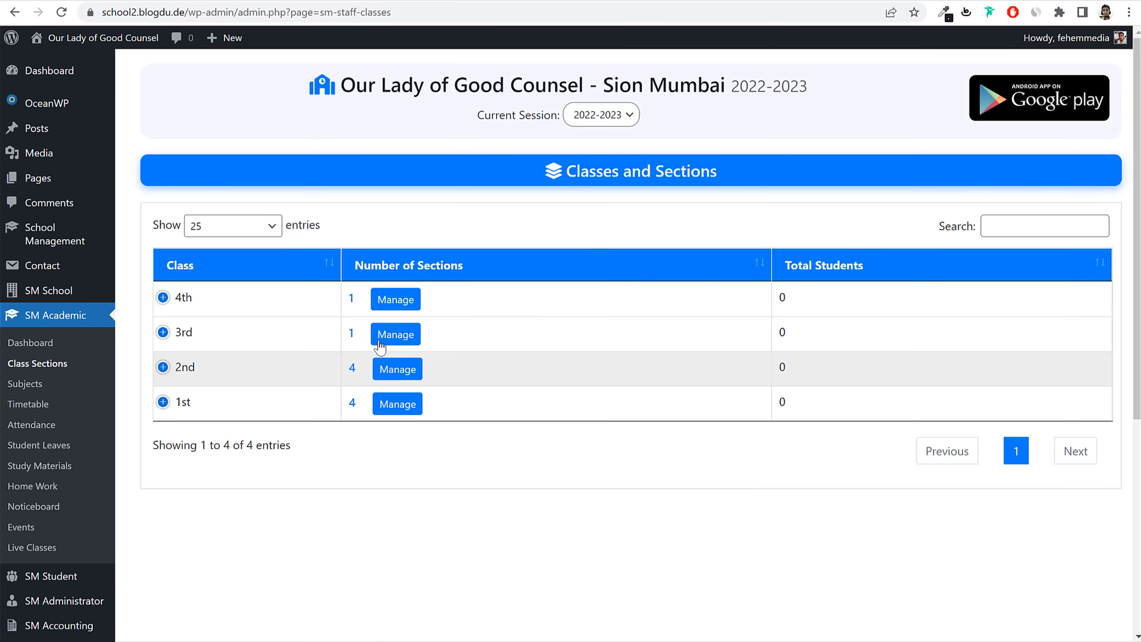
Step: Add sections B and C to class 3rd
click(389, 343)
click(884, 278)
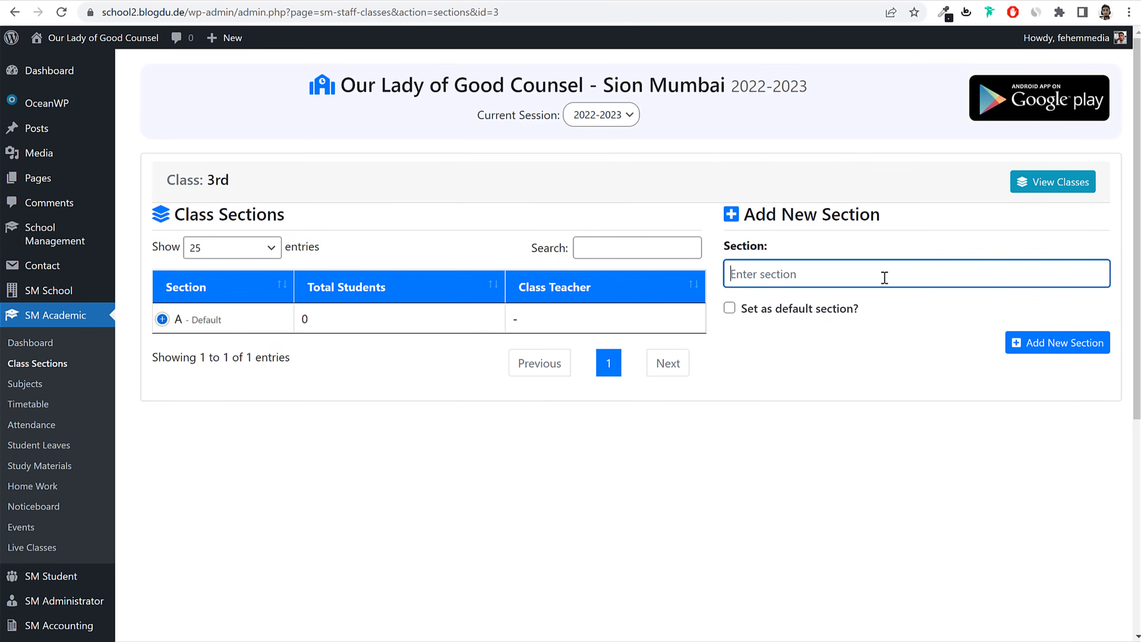
text(B)
key(Return)
text(C)
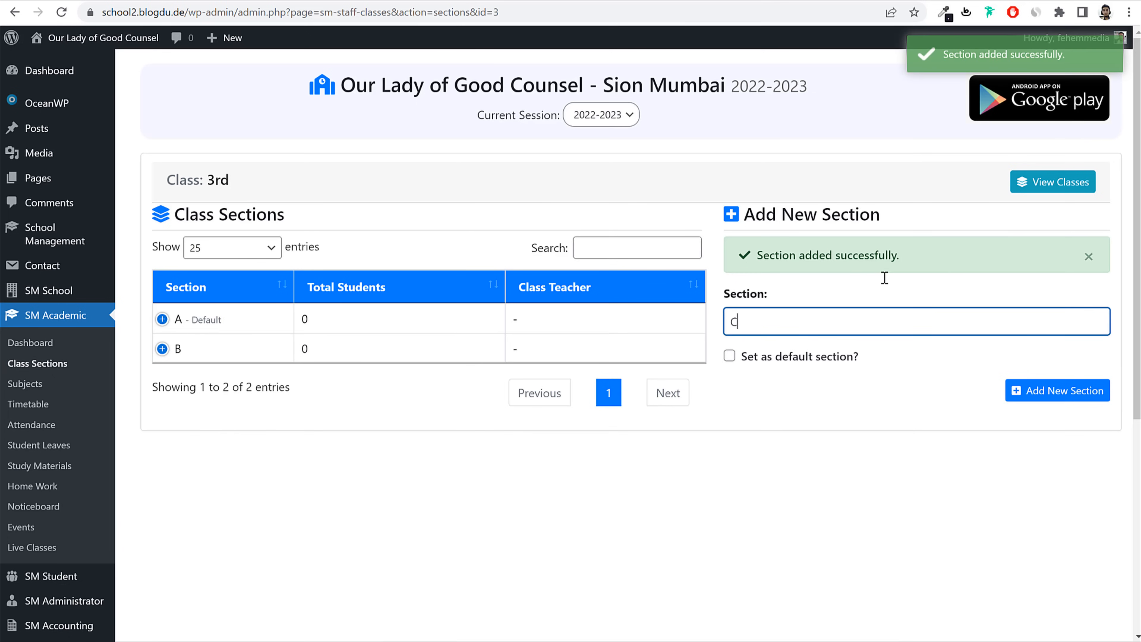
key(Return)
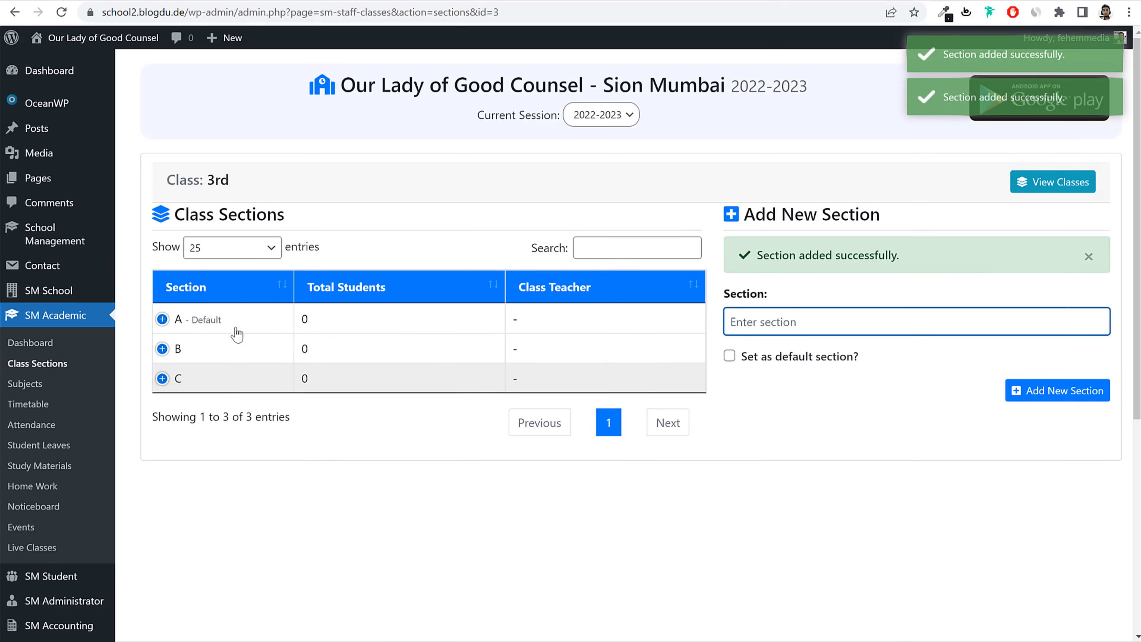
click(1051, 181)
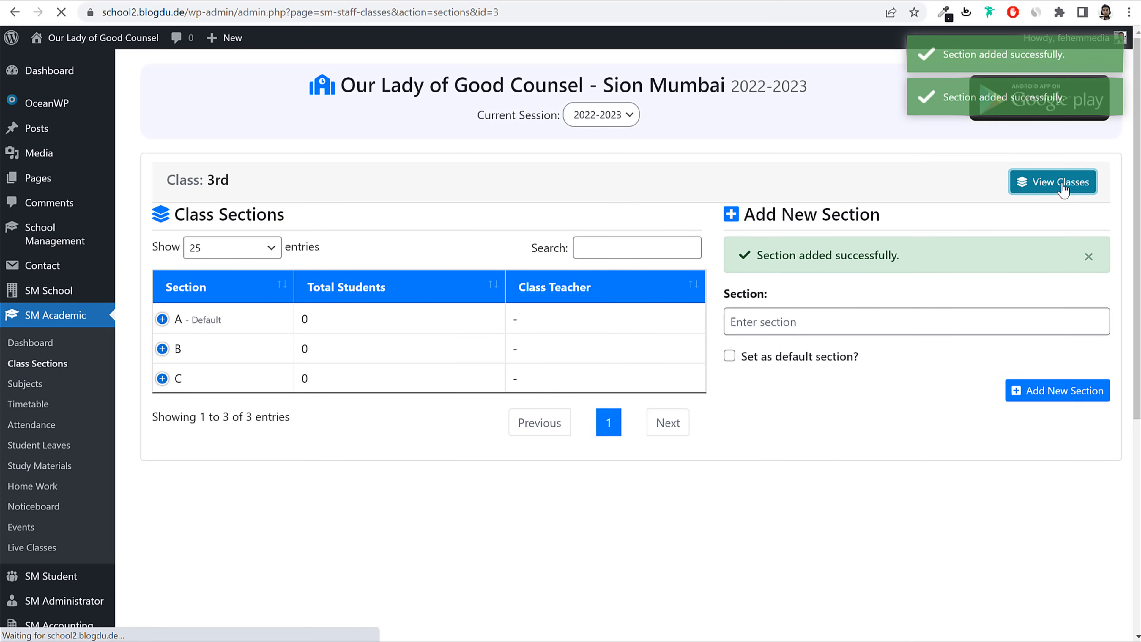
Step: Add sections B, C and D to class 4th
click(406, 299)
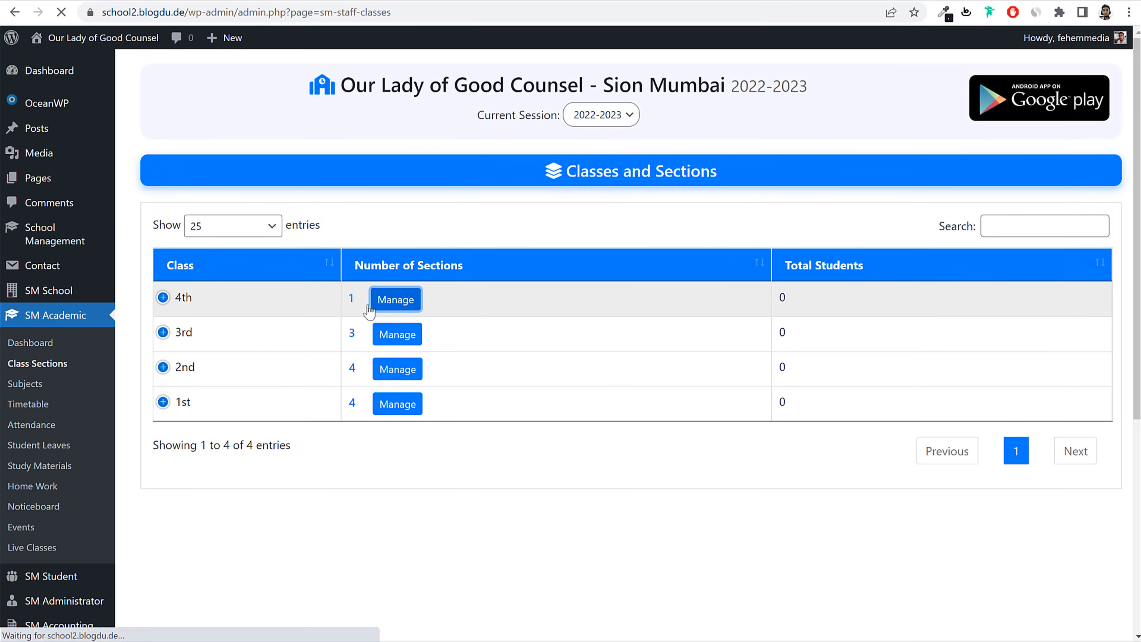
click(896, 274)
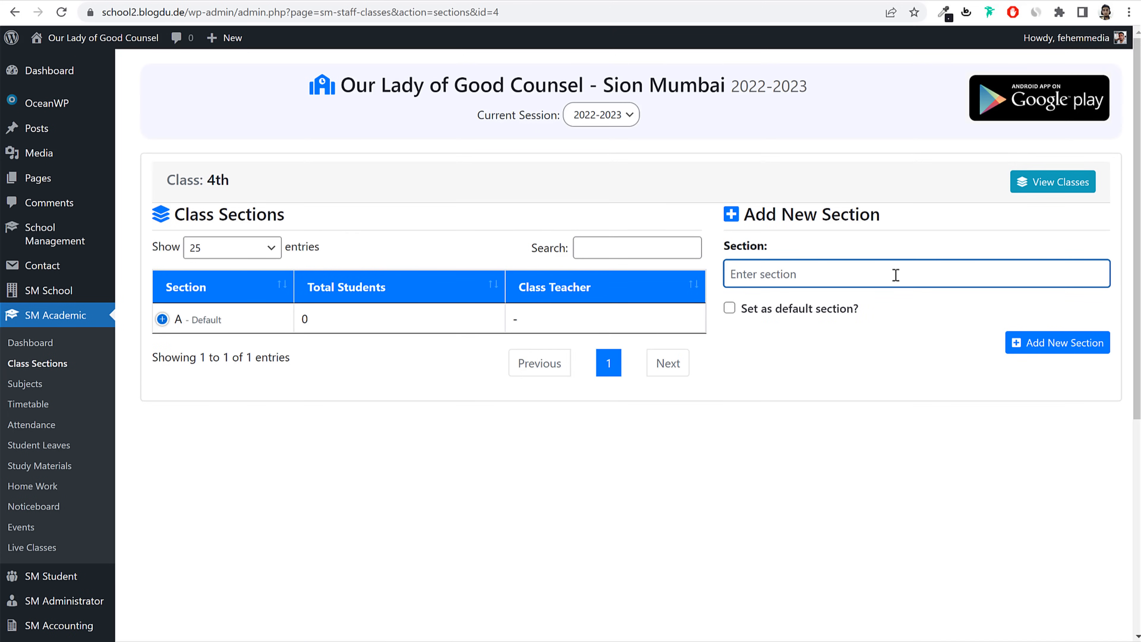
text(B)
key(Return)
text(C)
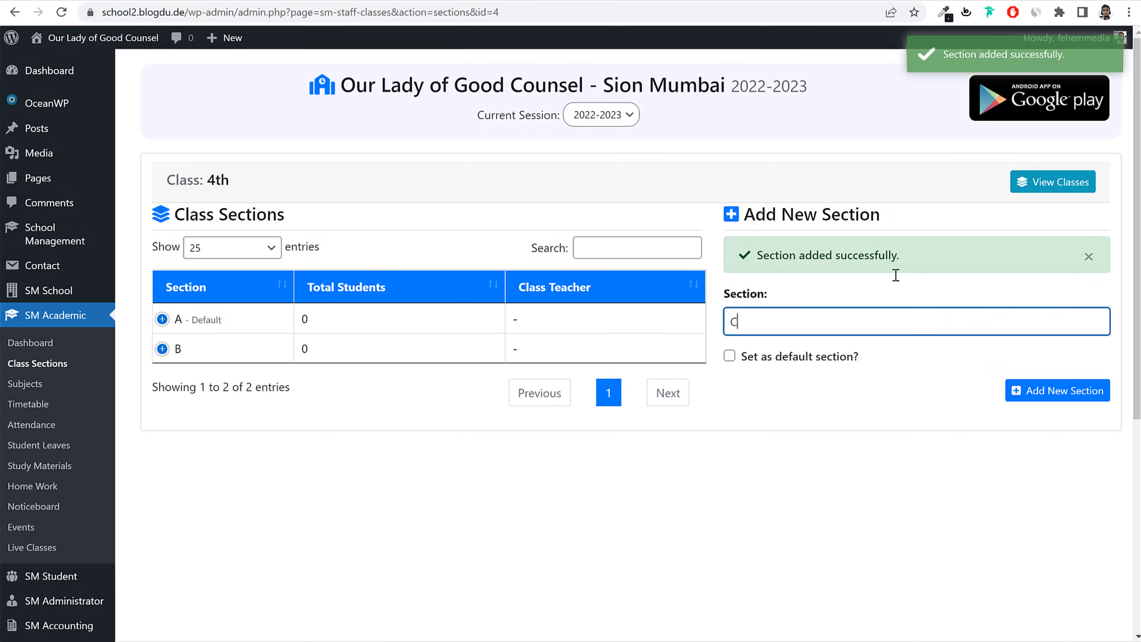
key(Return)
text(D)
key(Return)
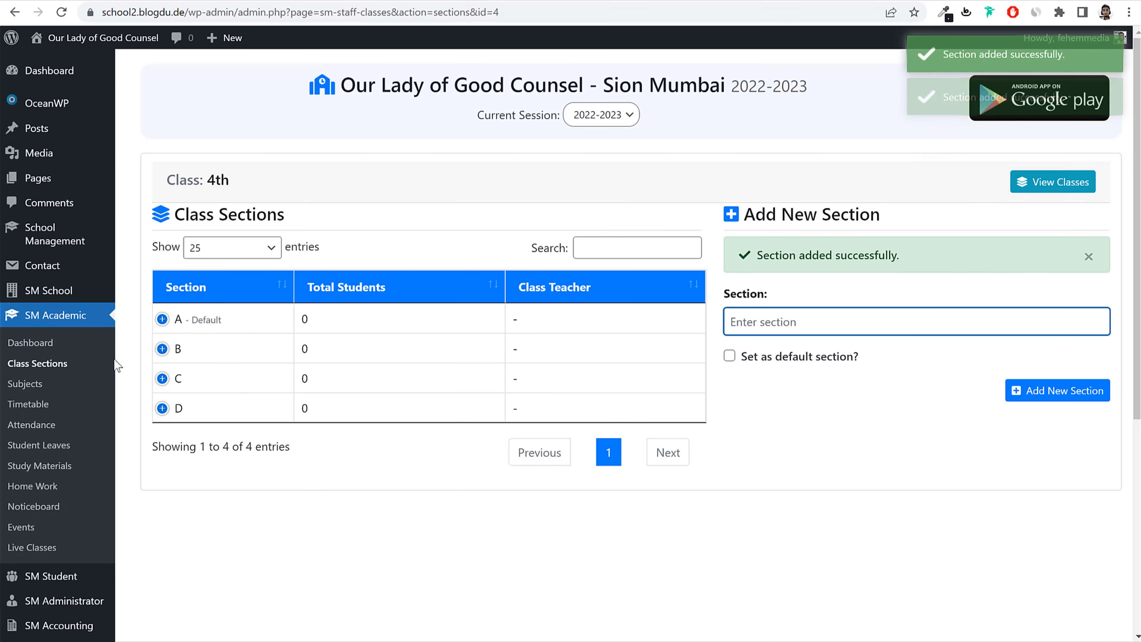
Step: Reopen the Class Sections overview and check class 1st's four-section count
click(49, 369)
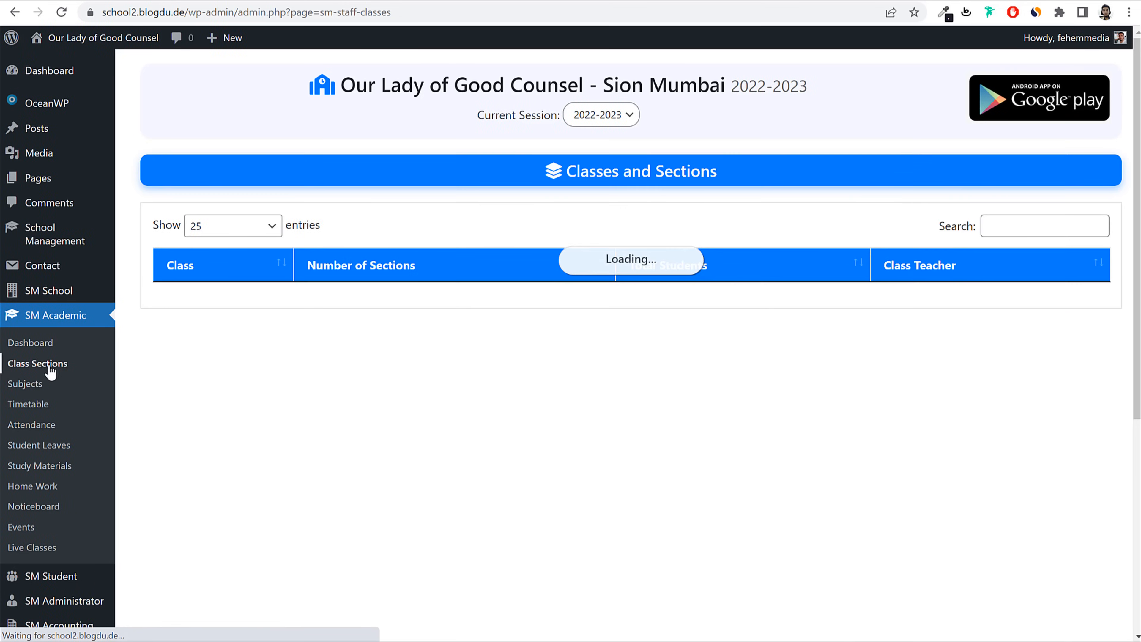
double_click(181, 402)
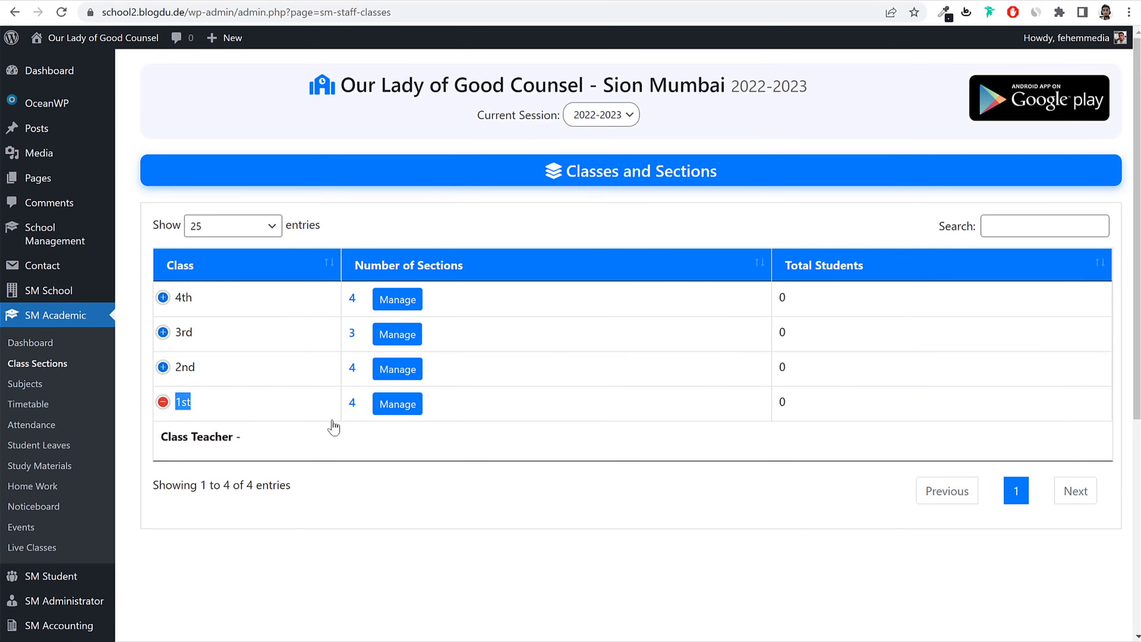
drag(350, 416, 352, 402)
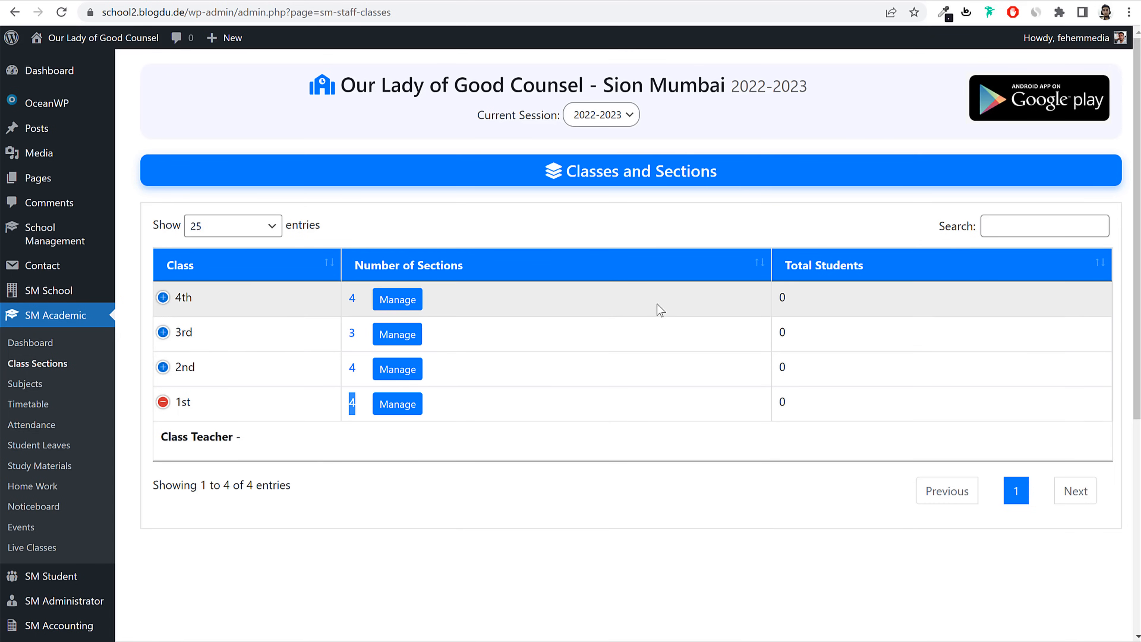
scroll(700, 387, down, 5)
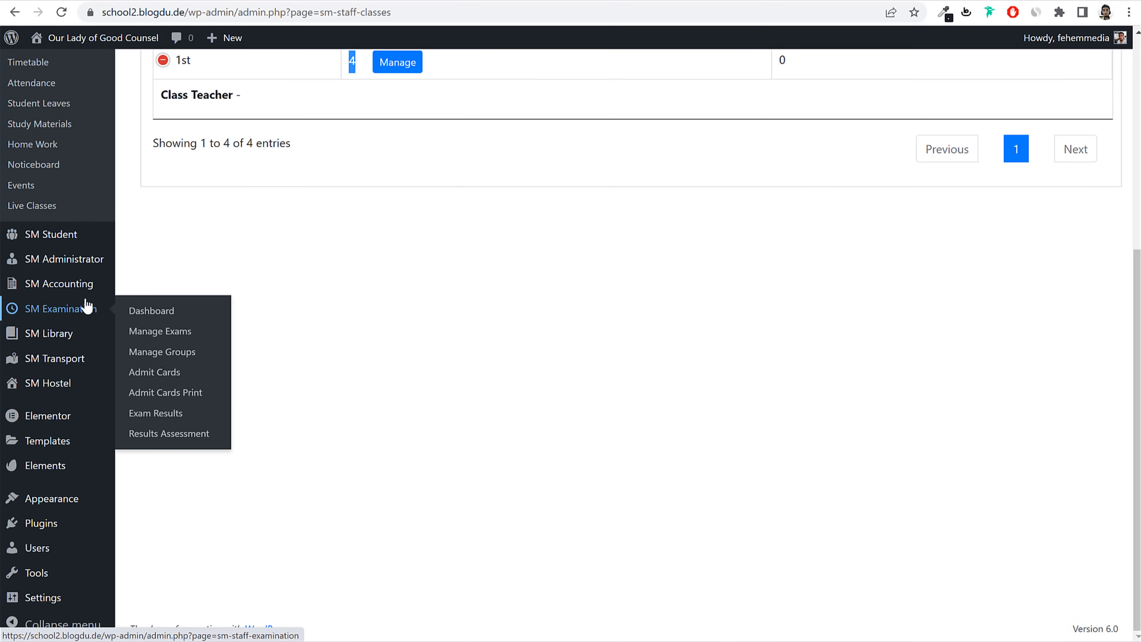
mouse_move(11, 263)
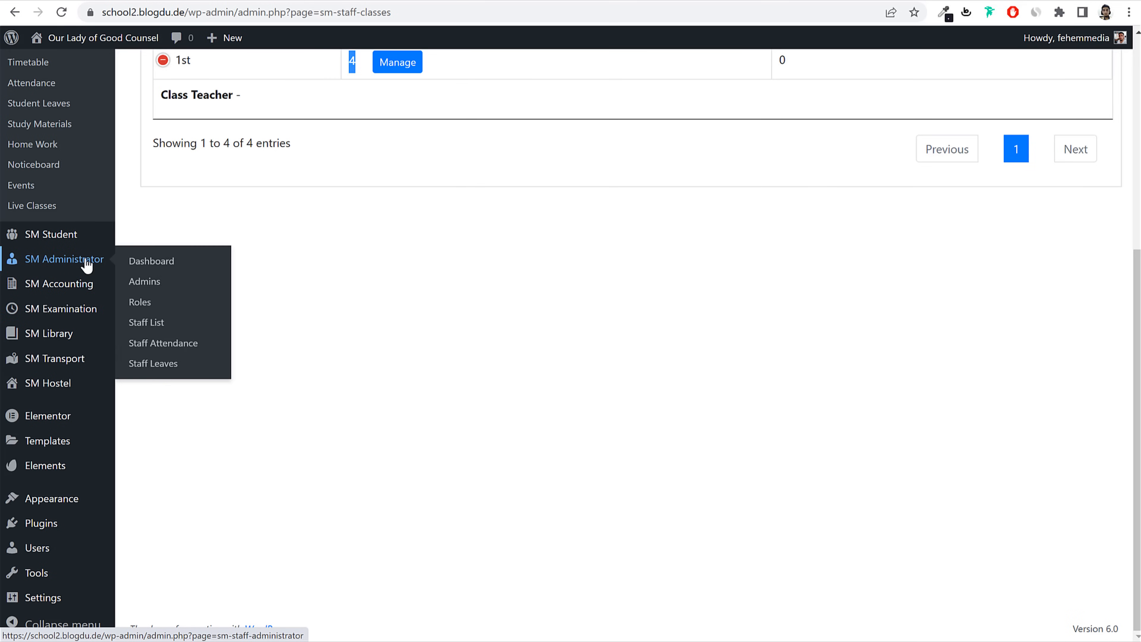
click(141, 304)
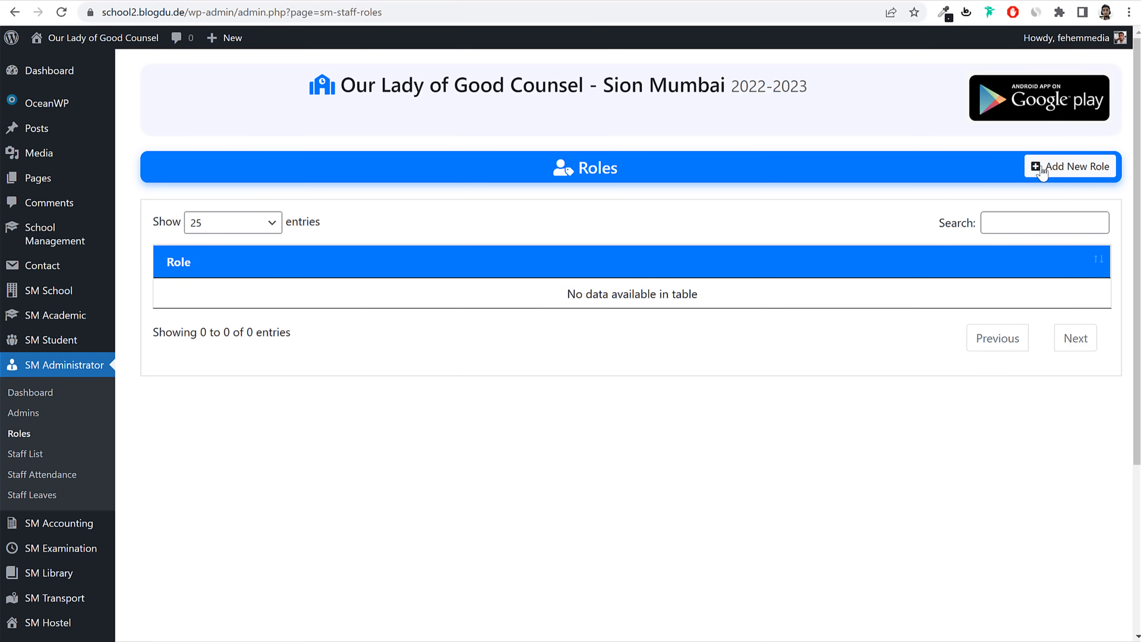
click(1065, 173)
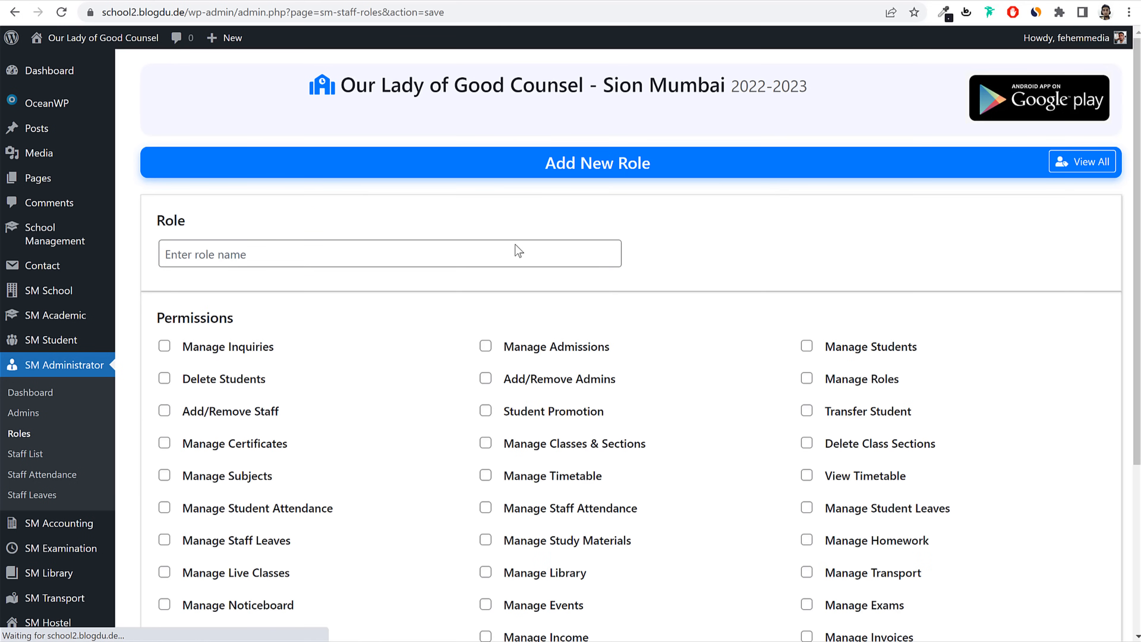
click(364, 246)
text(Te)
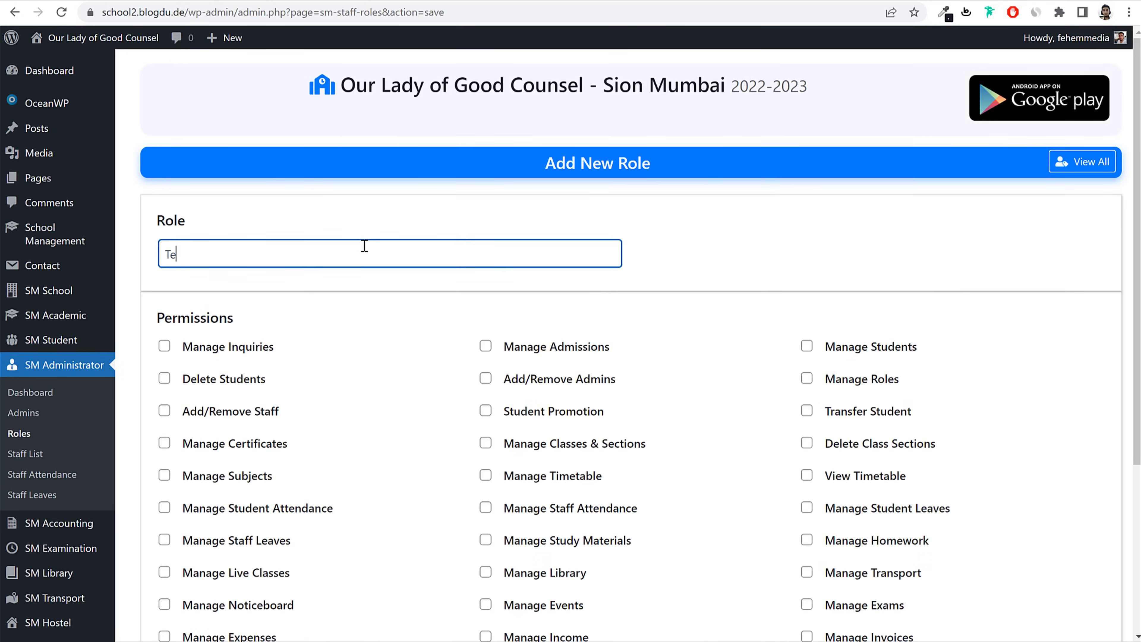
text(acher)
click(829, 235)
scroll(948, 263, down, 3)
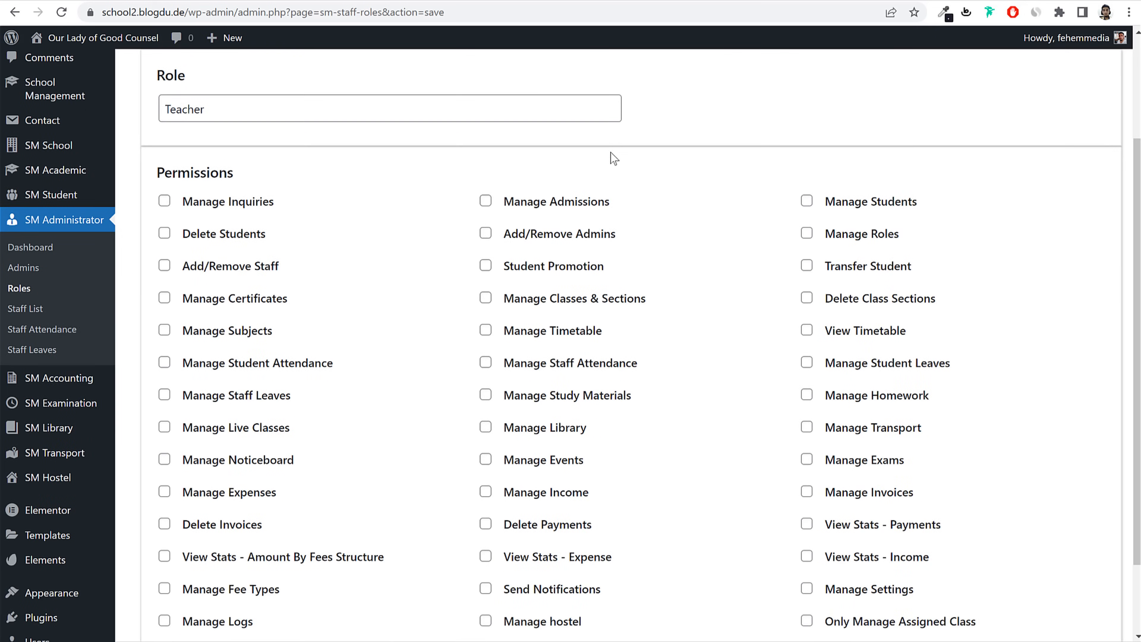
scroll(614, 158, up, 2)
drag(277, 187, 131, 184)
click(842, 179)
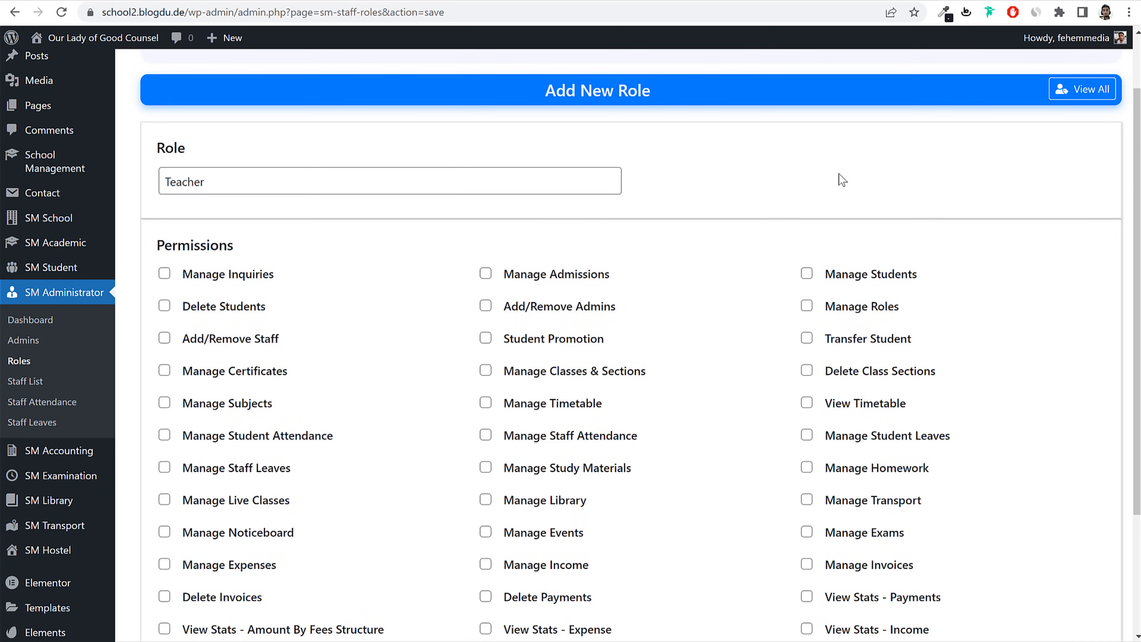
scroll(1042, 243, down, 3)
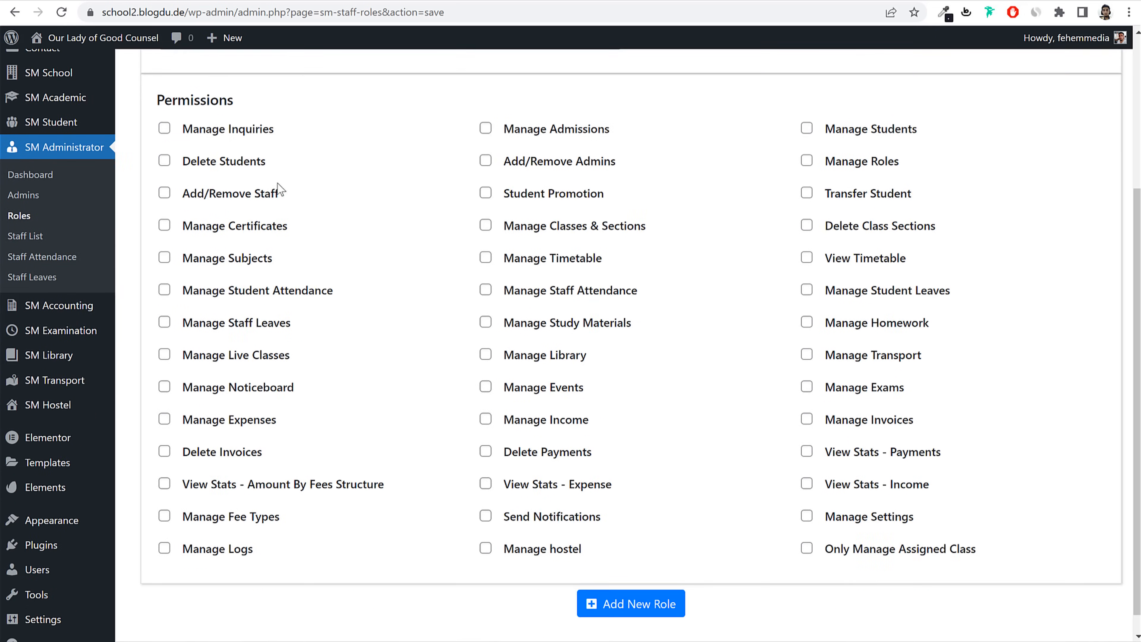
drag(292, 127, 175, 131)
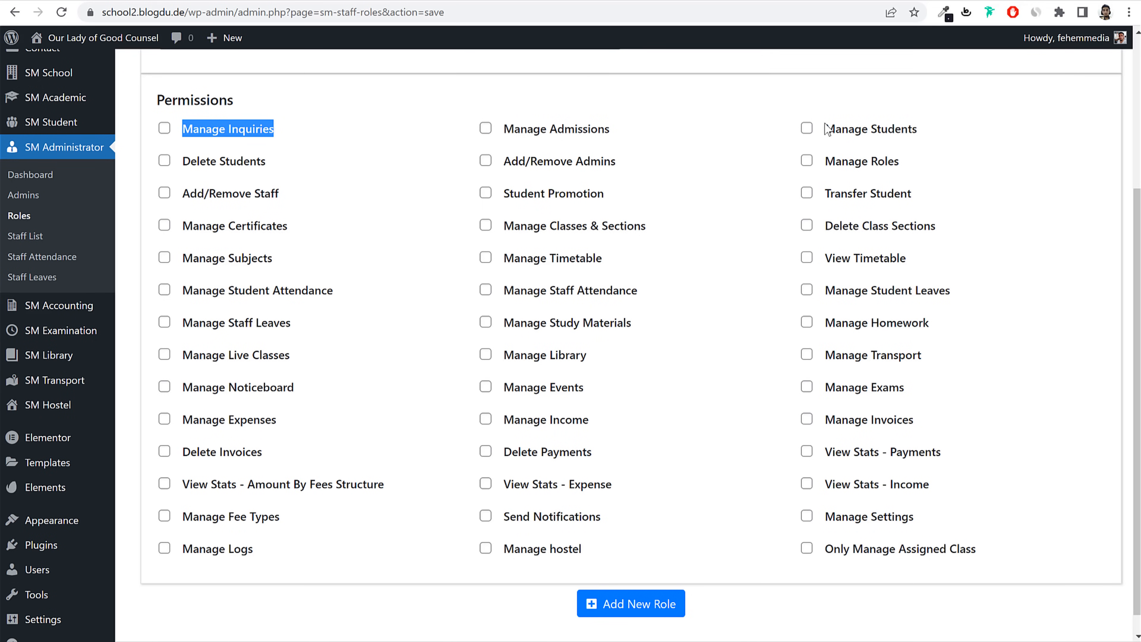
Step: Tick Manage Students, Student Promotion, Transfer Student, Manage Certificates, Manage/View Timetable and Manage Subjects
click(840, 135)
click(840, 135)
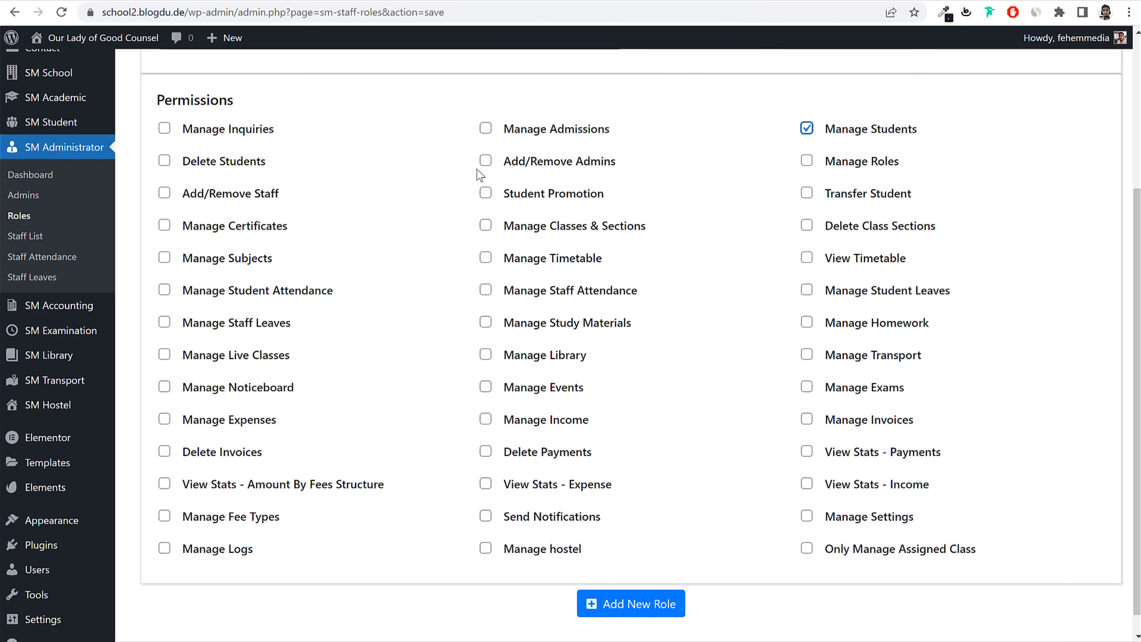
triple_click(216, 168)
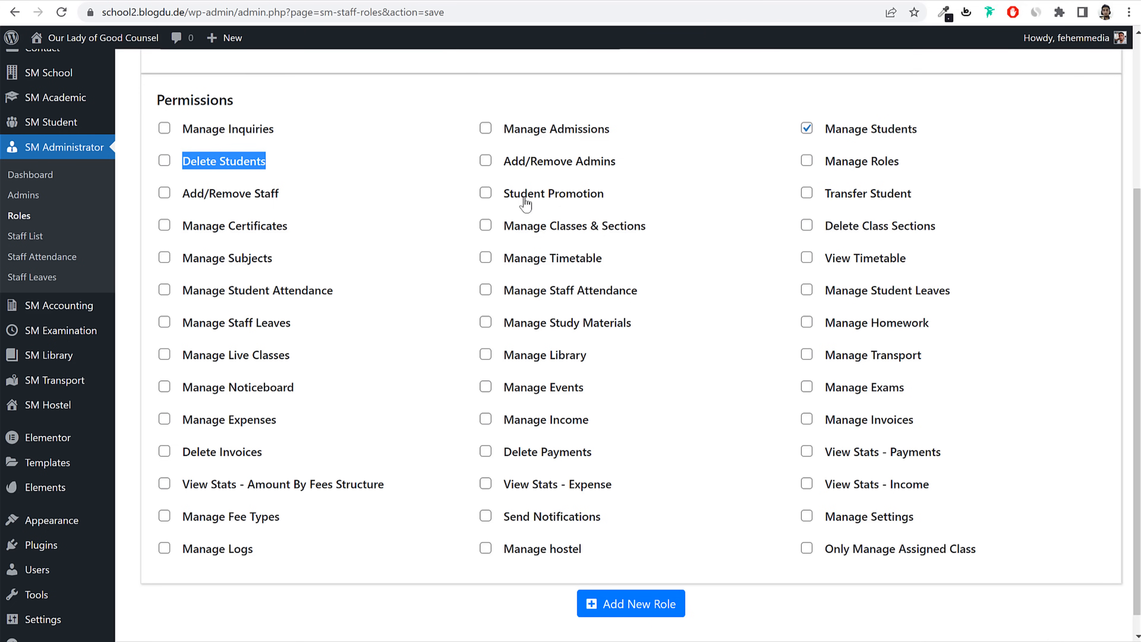
click(575, 200)
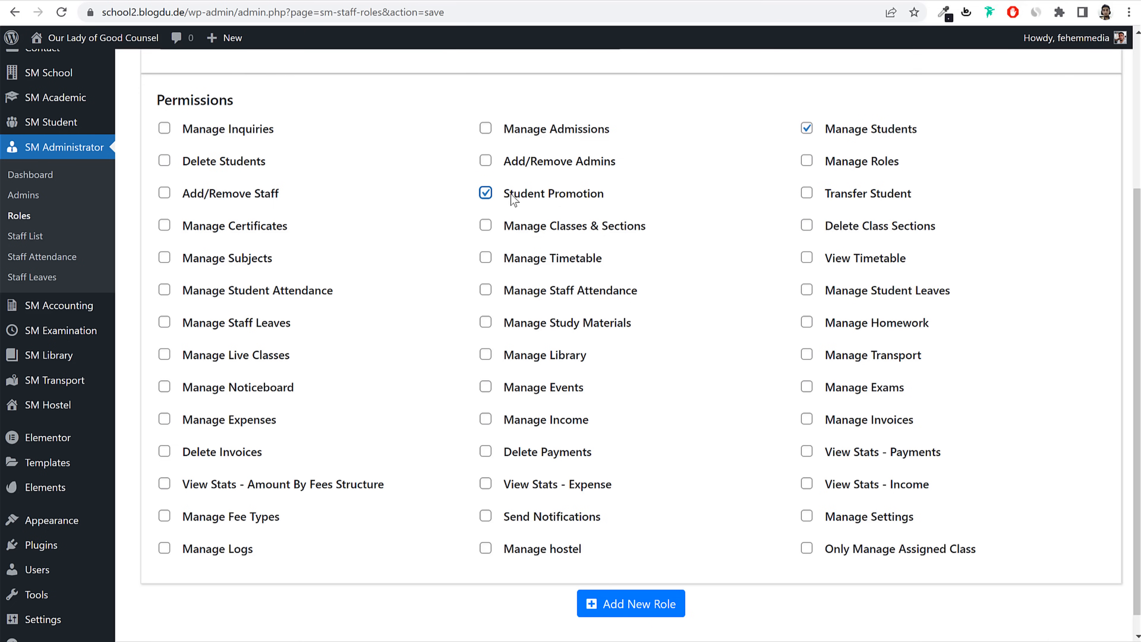
click(881, 198)
click(246, 230)
drag(646, 226, 515, 228)
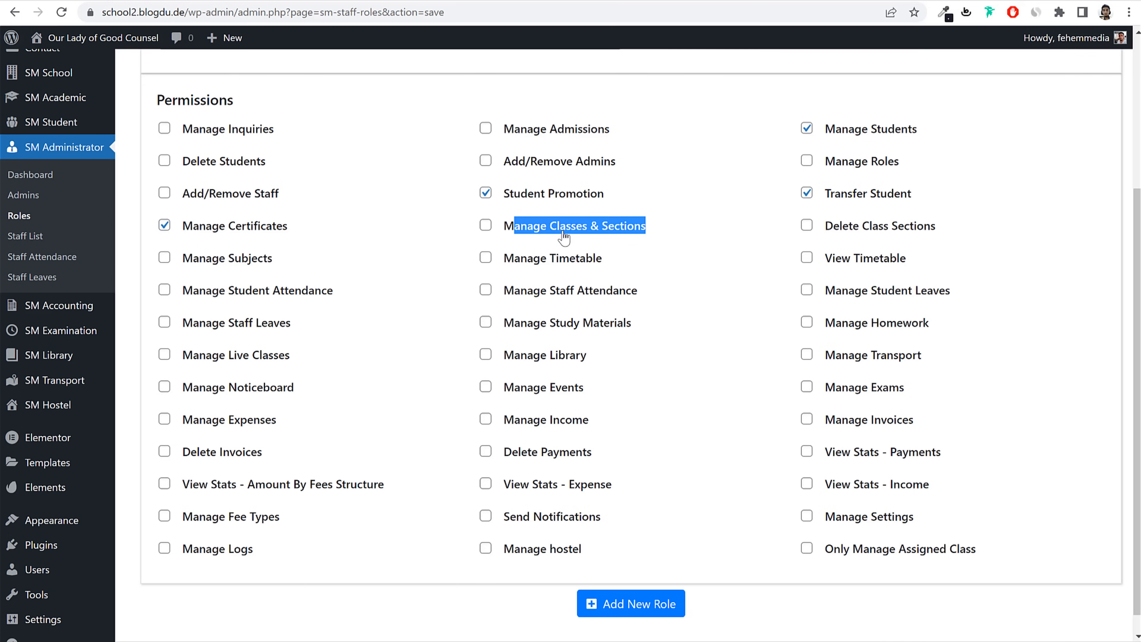
click(1000, 236)
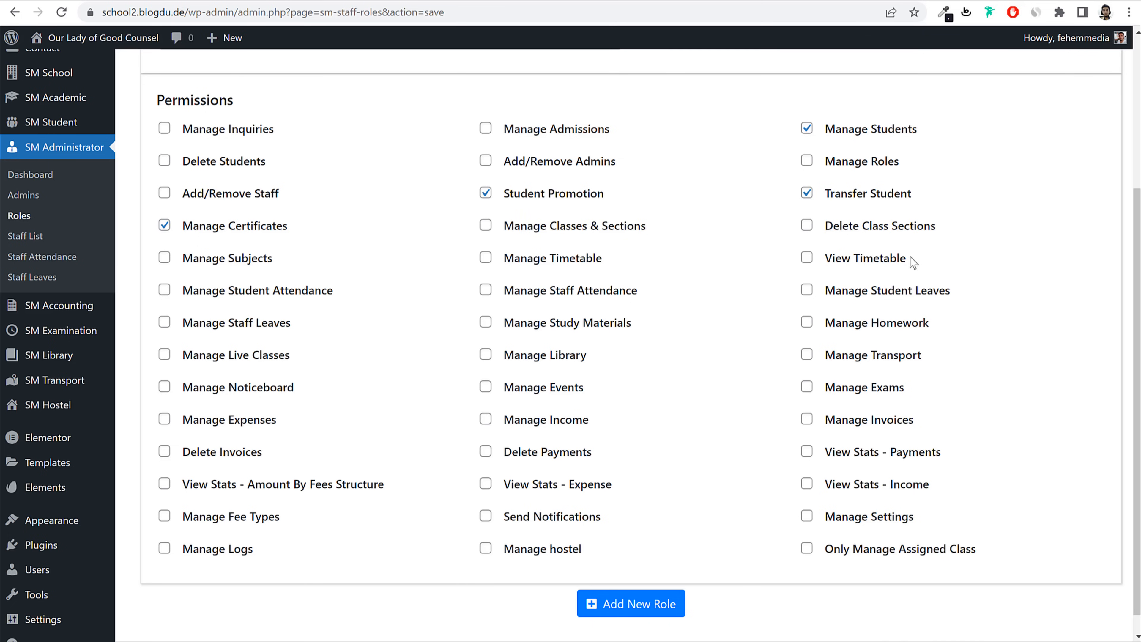
click(547, 261)
click(850, 263)
click(215, 263)
Step: Tick Student Attendance, Student Leaves, Homework, Study Materials, Live Classes, Exams and Events
drag(333, 290, 207, 296)
click(926, 300)
click(895, 328)
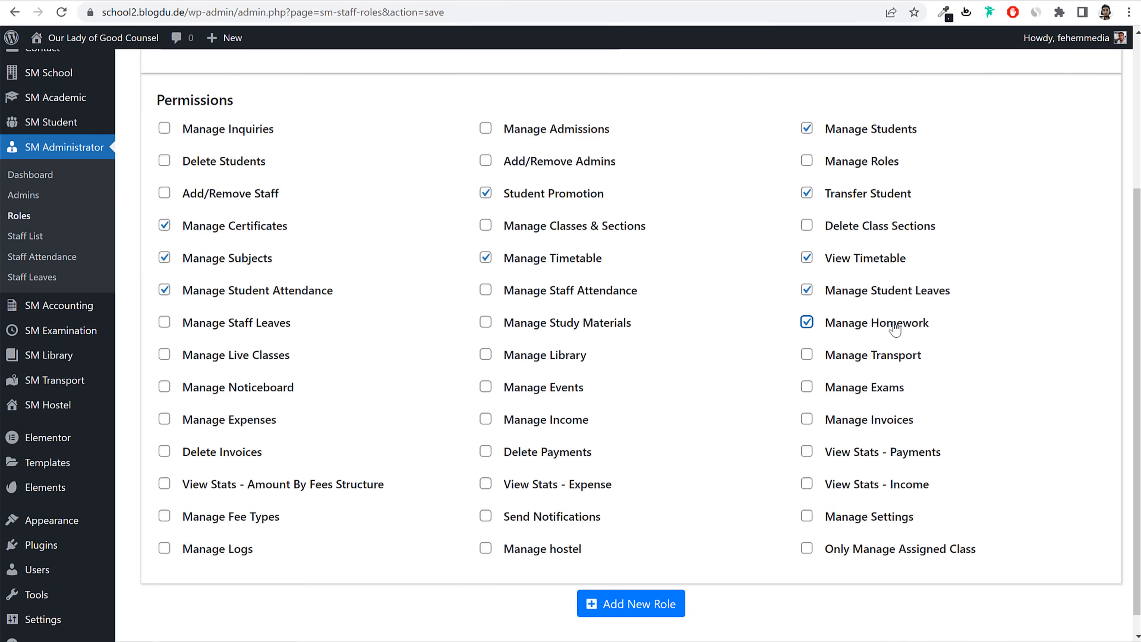
click(558, 326)
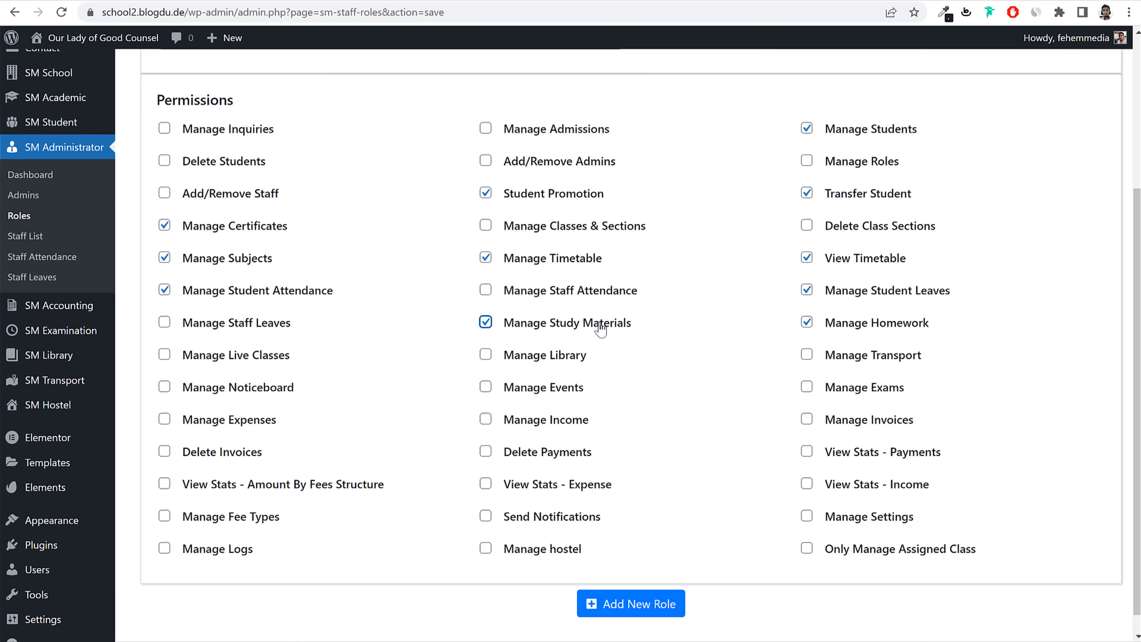
click(275, 356)
click(869, 395)
click(562, 391)
triple_click(533, 391)
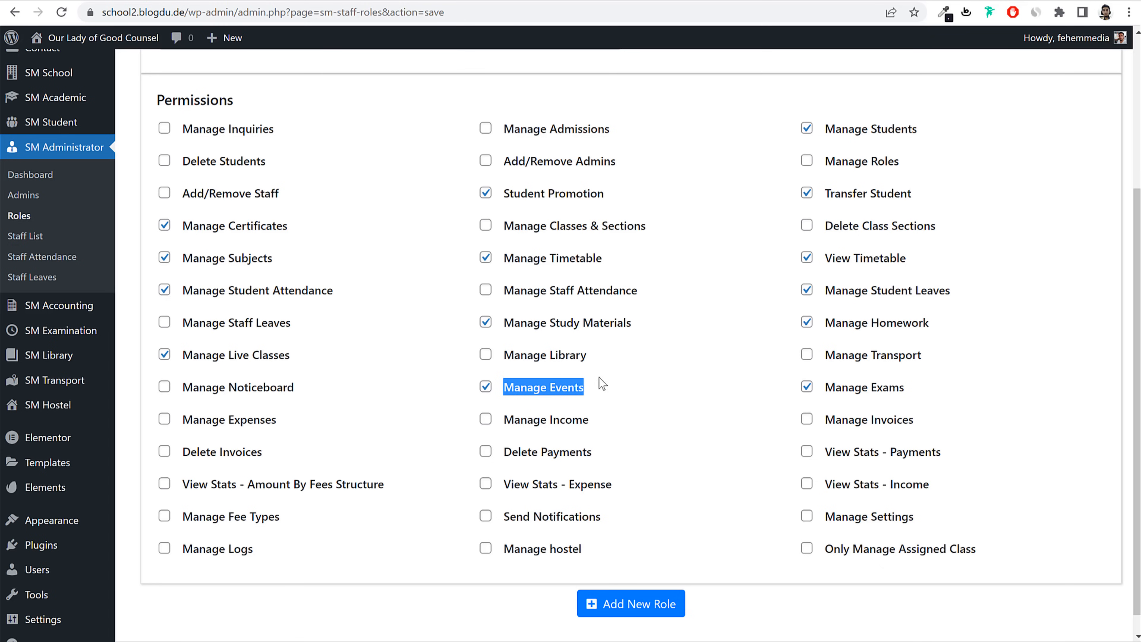
Step: Tick Manage Noticeboard and highlight the finance-related permissions
click(281, 391)
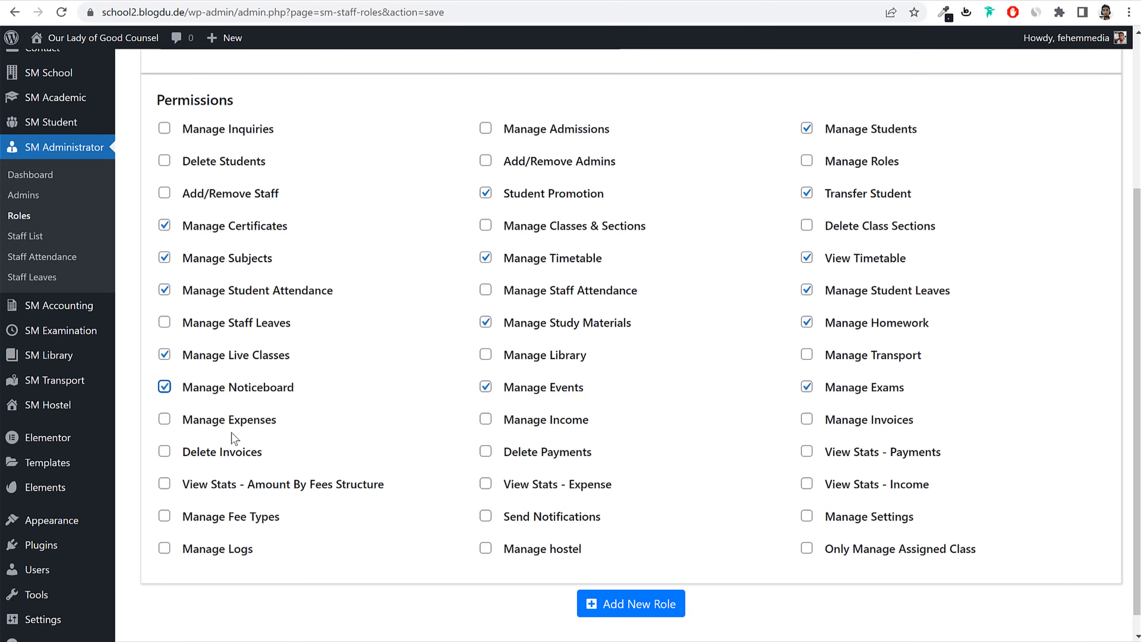
drag(180, 418, 1001, 457)
click(1000, 457)
drag(188, 421, 990, 449)
click(990, 449)
Step: Tick Manage Fee Types, Manage Income, Manage Invoices and Only Manage Assigned Class
click(252, 517)
click(558, 427)
click(890, 422)
click(846, 554)
drag(1001, 547, 827, 557)
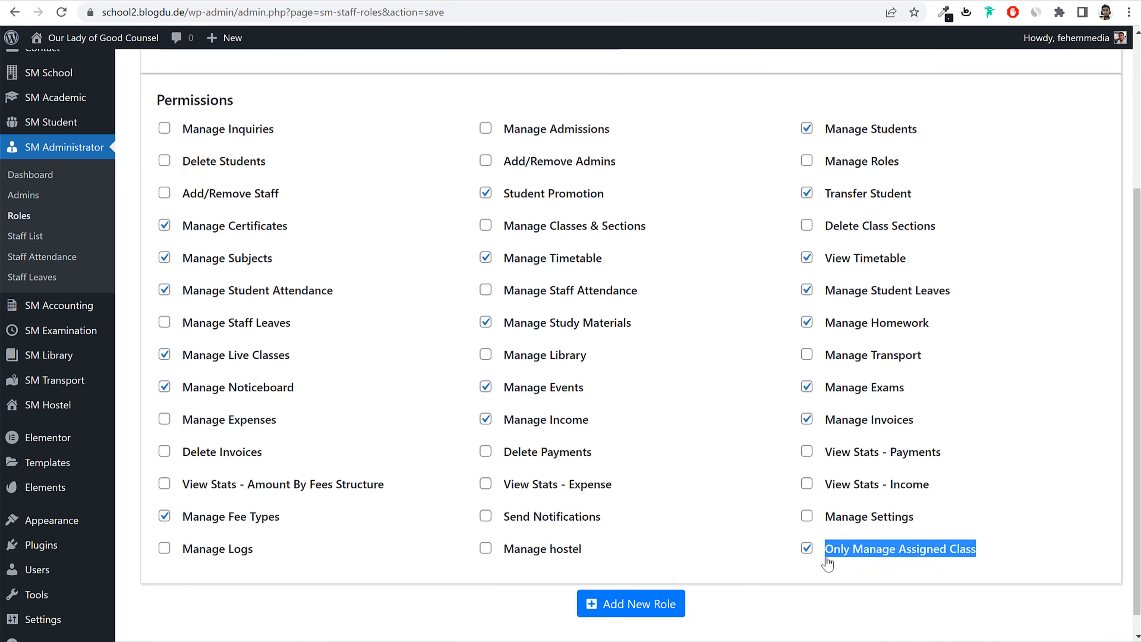
click(1032, 535)
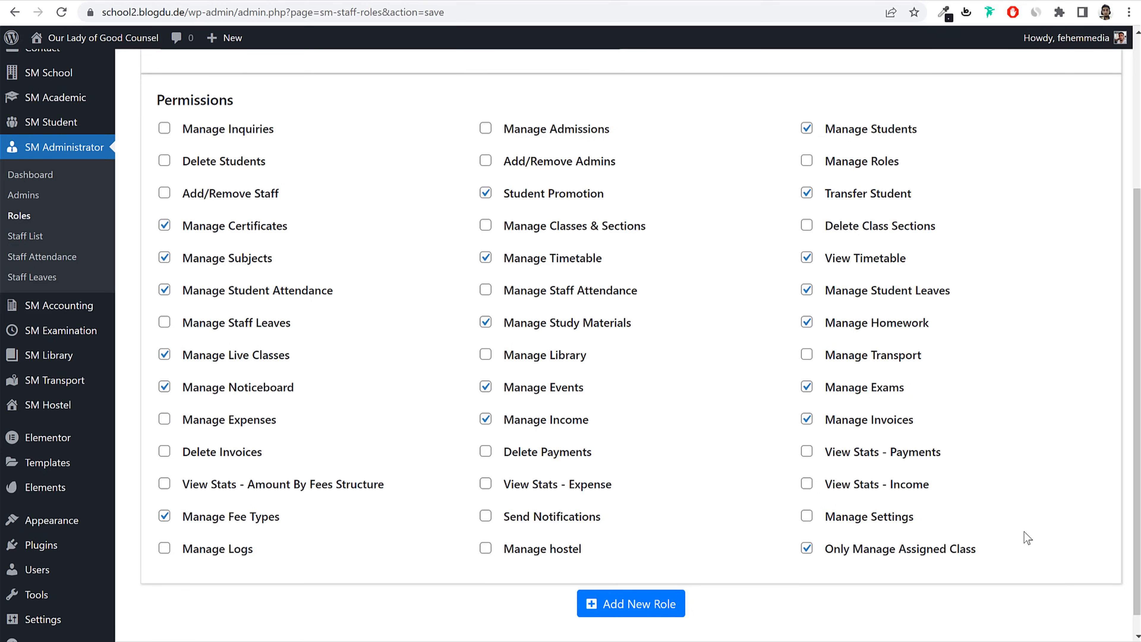
Step: Untick Only Manage Assigned Class, save the Teacher role, and open the Roles list
click(926, 552)
click(597, 611)
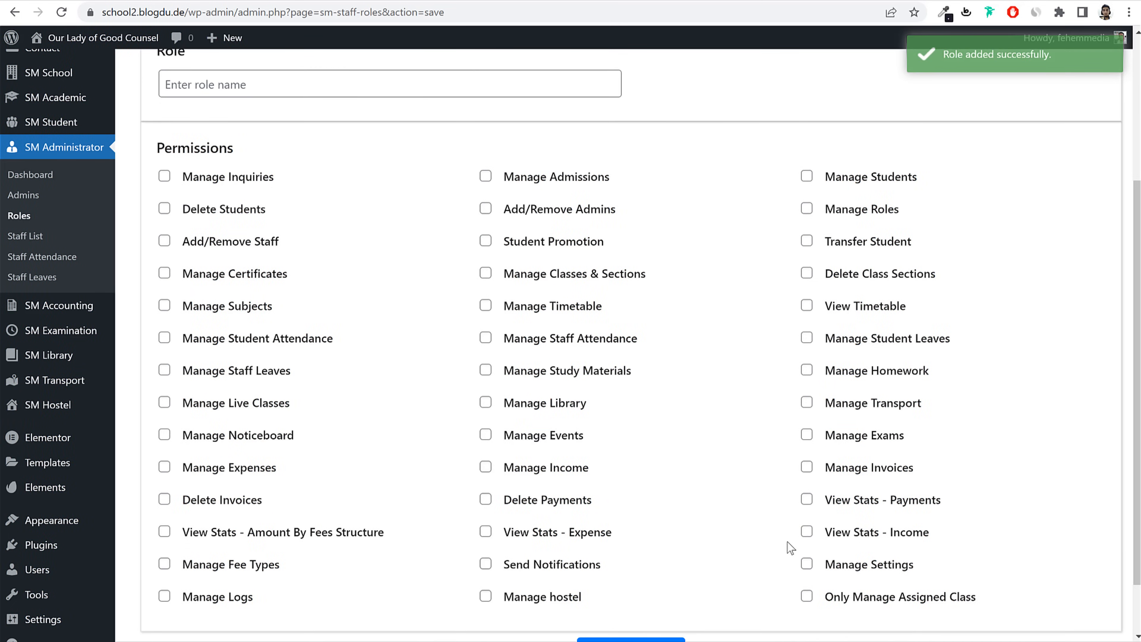
scroll(789, 541, up, 4)
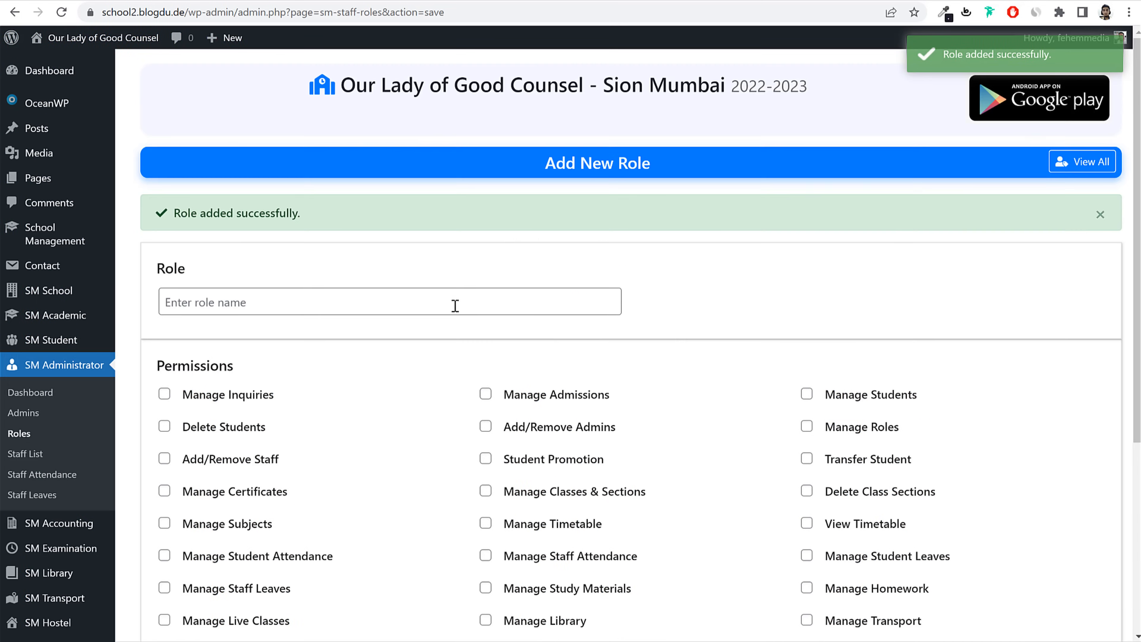
click(313, 301)
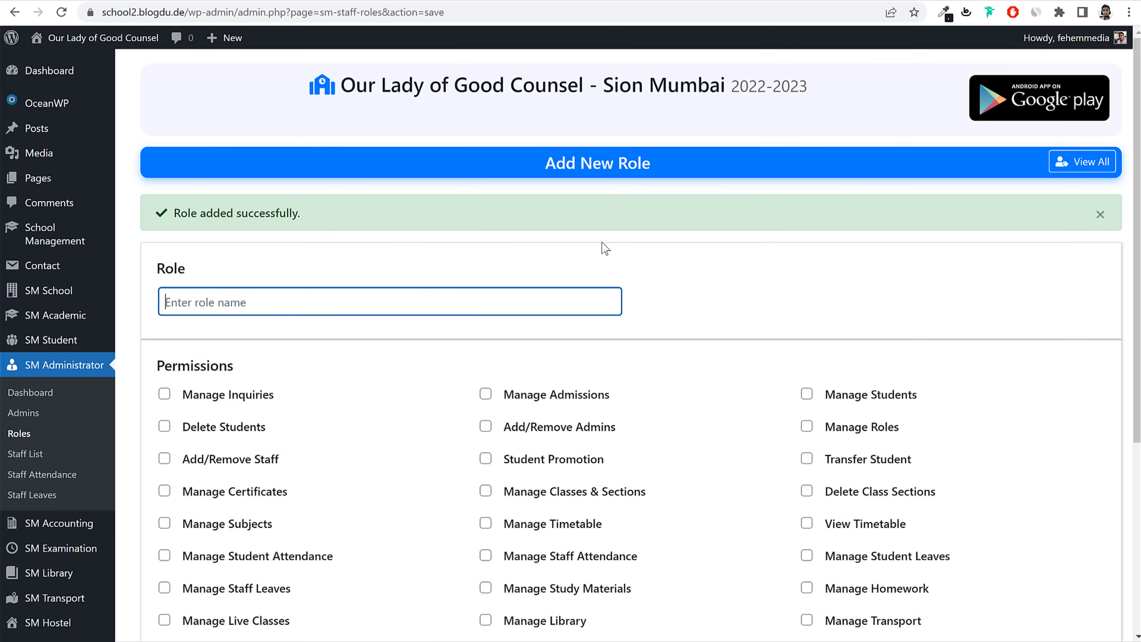
click(23, 435)
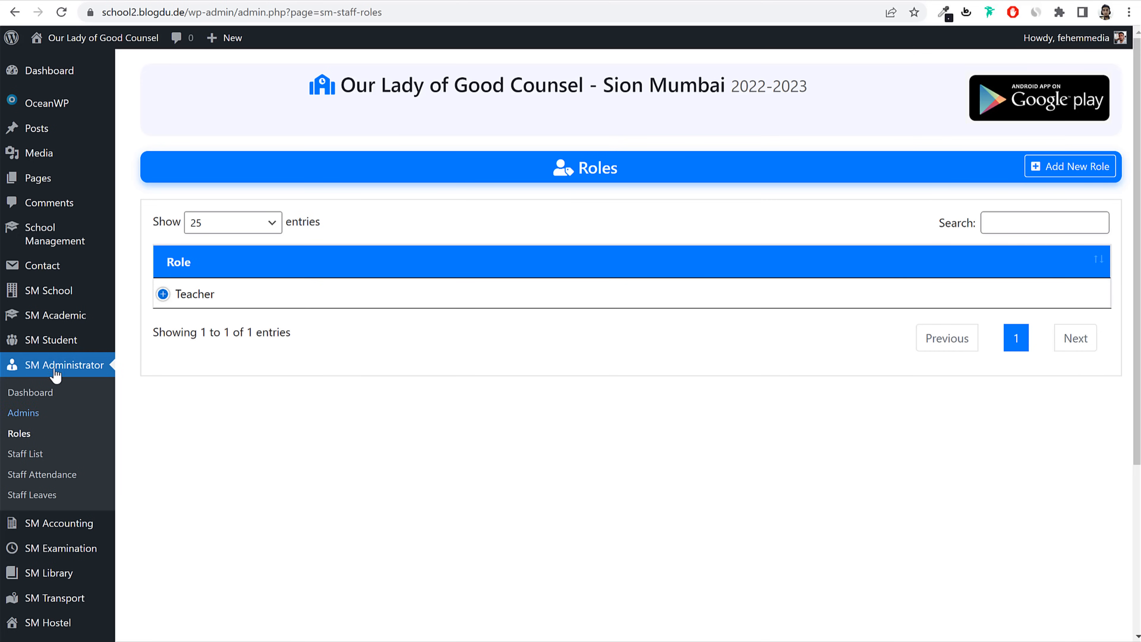
Step: Start a new staff entry named Teacher1 with gender Female
click(32, 457)
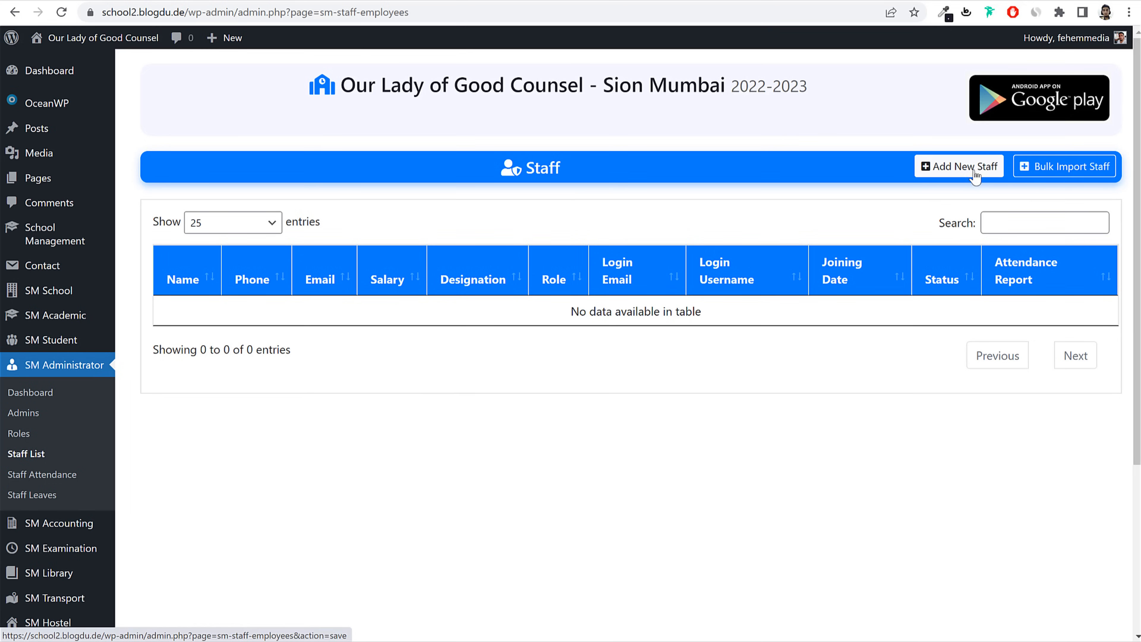
click(945, 170)
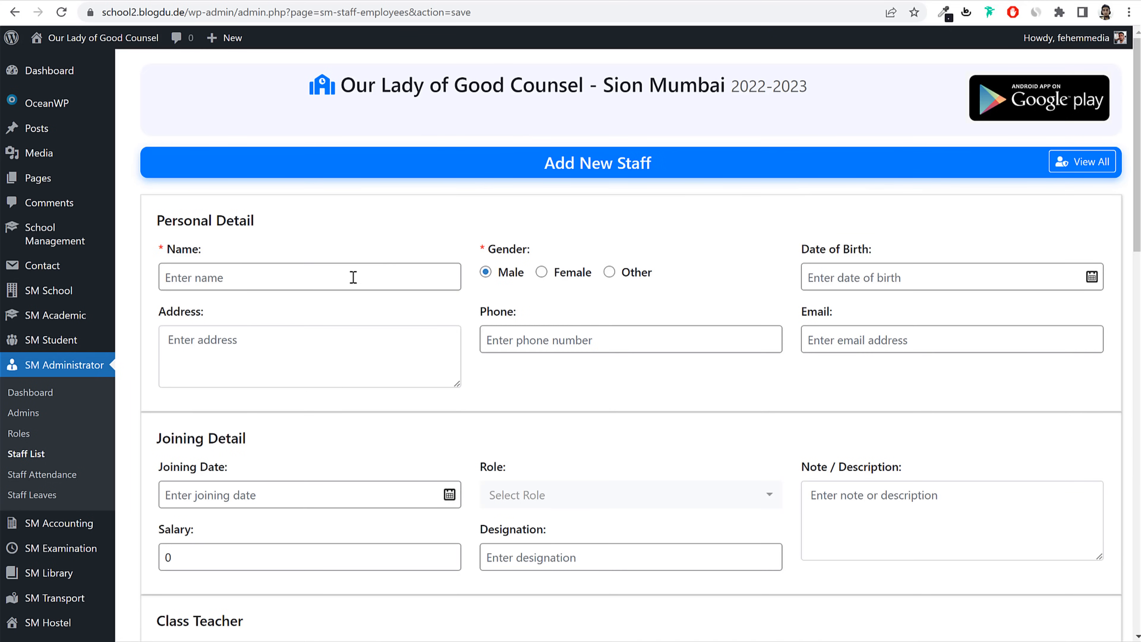
click(352, 279)
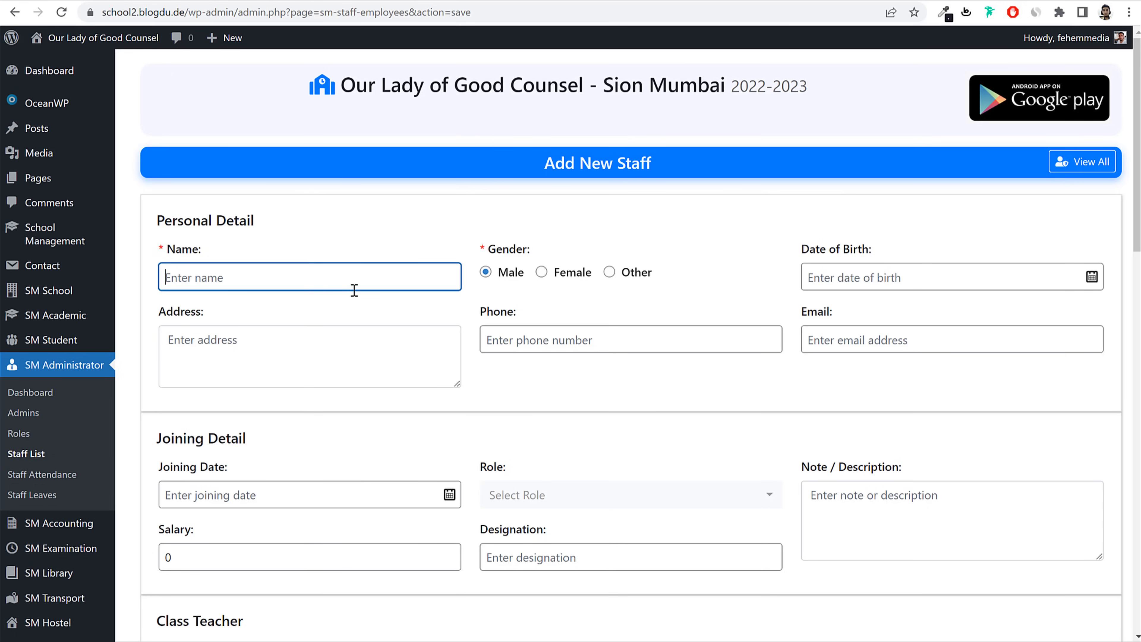
text(Teacher1)
key(ctrl+a)
click(557, 281)
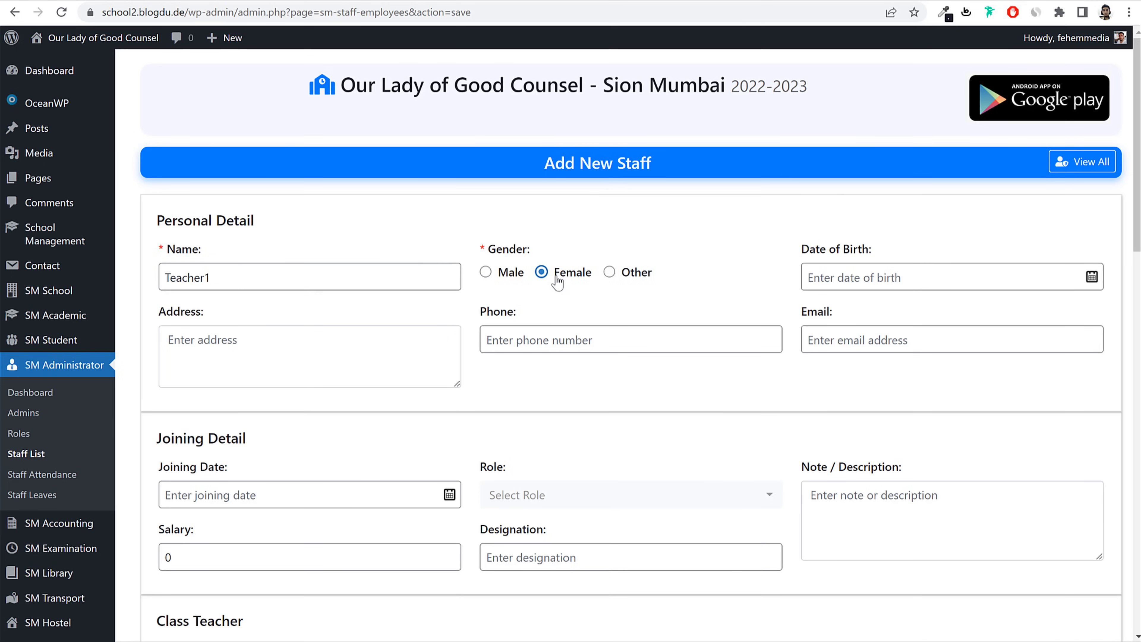
Step: Set the date of birth to 15 August 1979
click(899, 279)
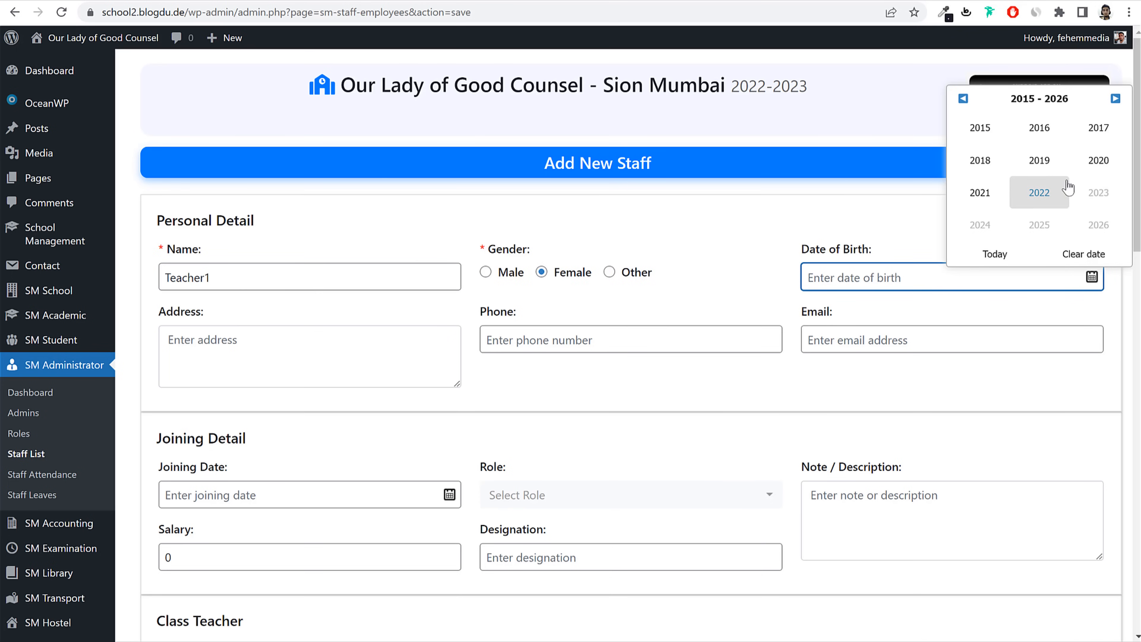
click(962, 98)
click(962, 98)
click(963, 98)
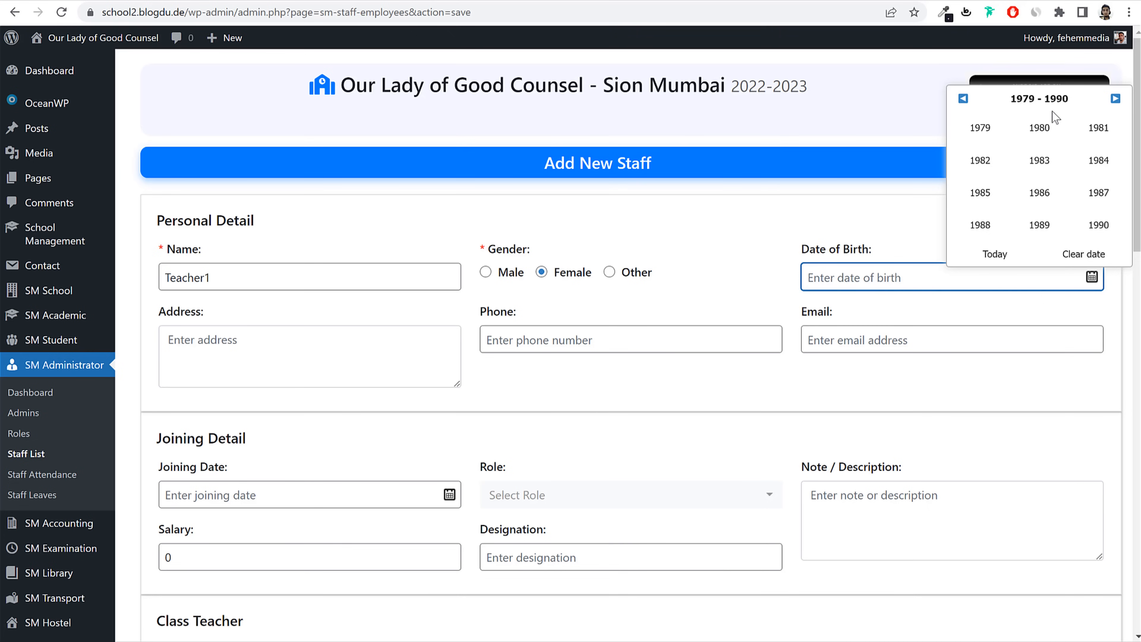
click(979, 128)
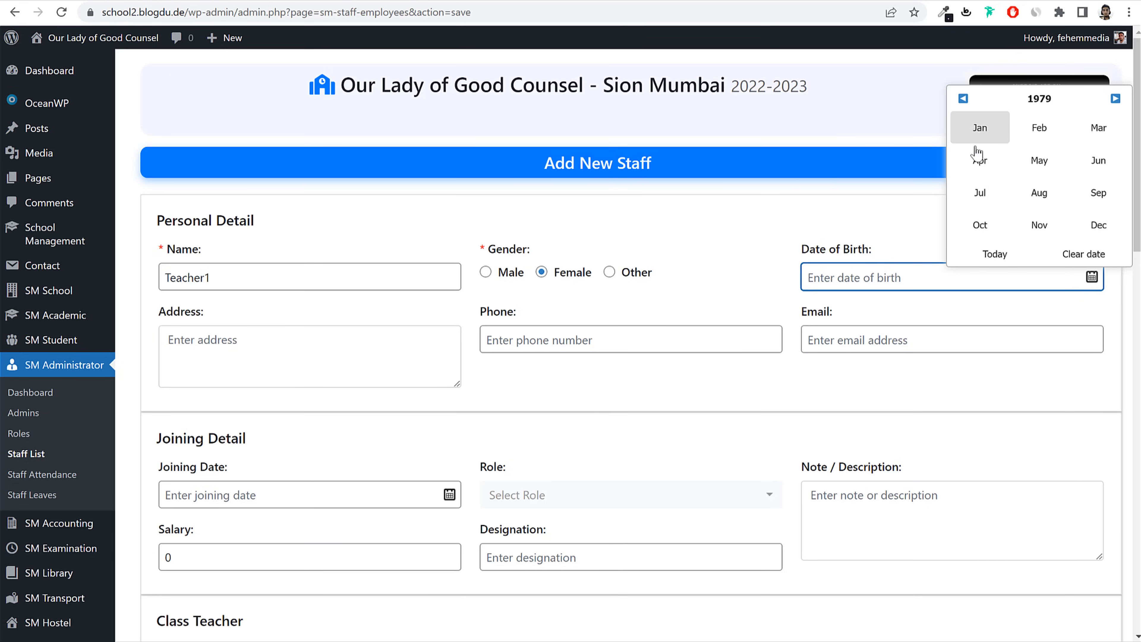
click(1037, 194)
click(1014, 179)
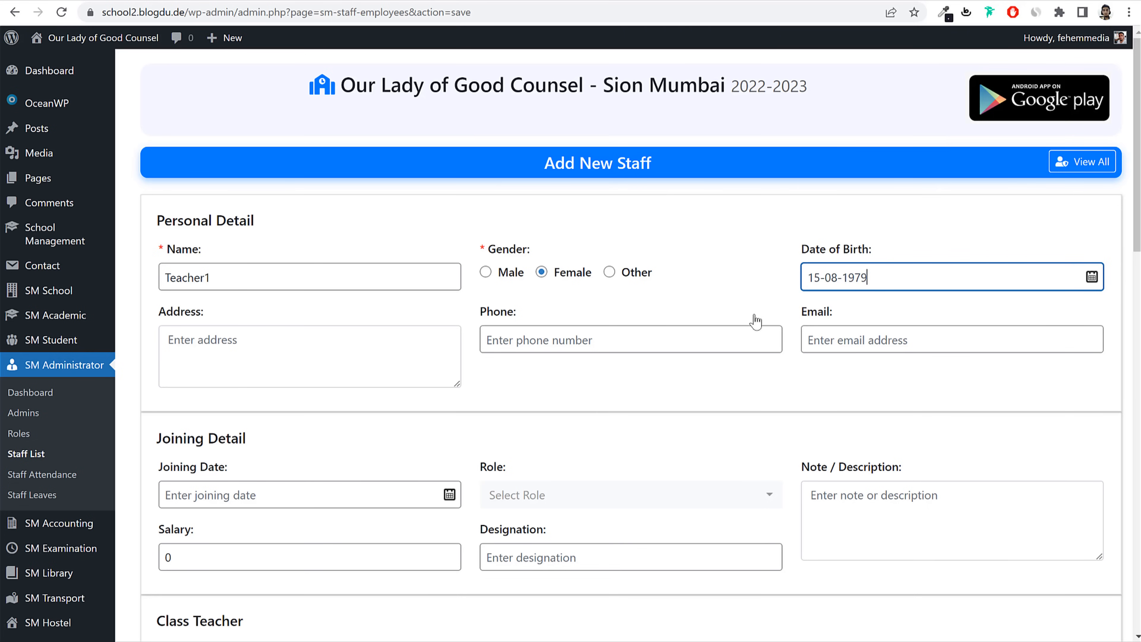
Step: Fill in the staff member's address and phone number
click(341, 342)
text(Sion,)
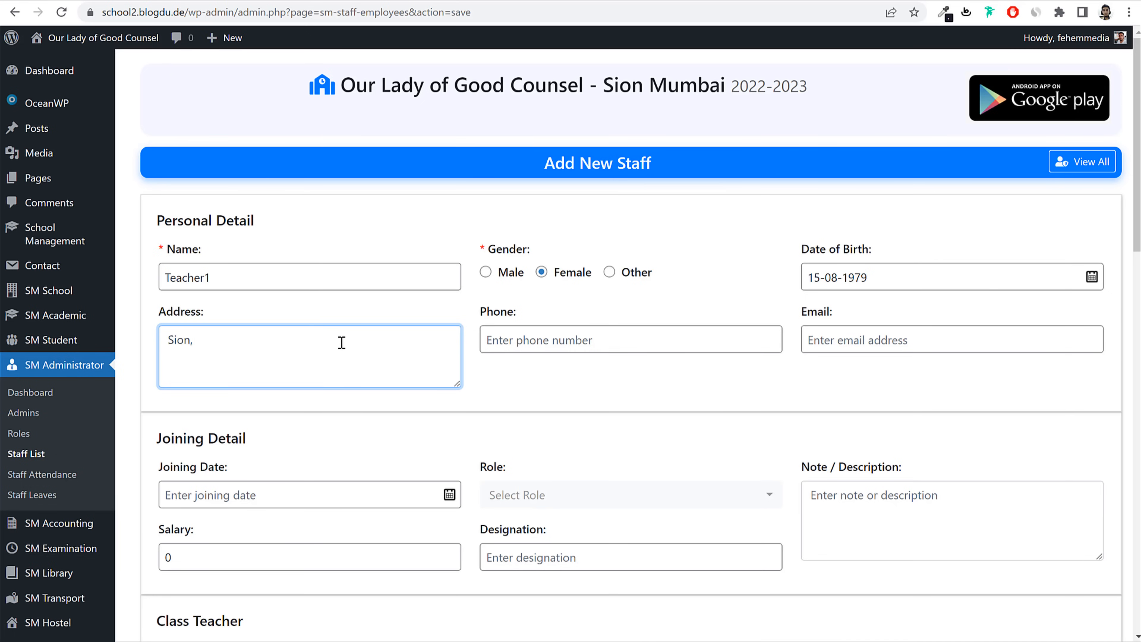
text( Mumbai 400022)
click(581, 335)
text(7896541230)
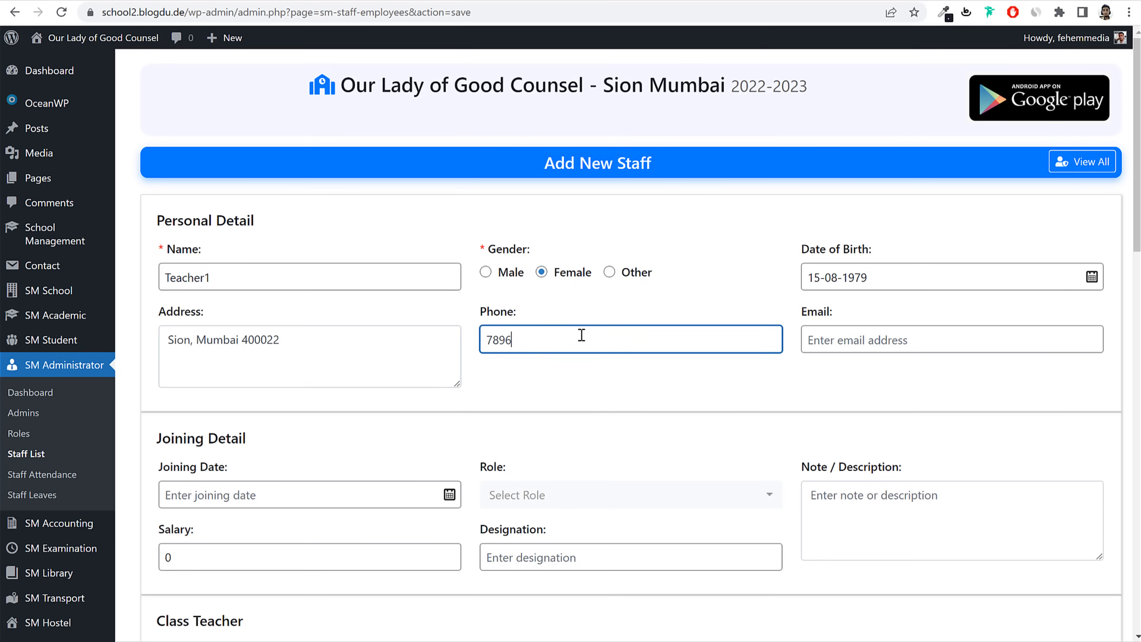
Step: Fill in the staff member's e-mail address
click(651, 399)
double_click(273, 283)
key(ctrl+c)
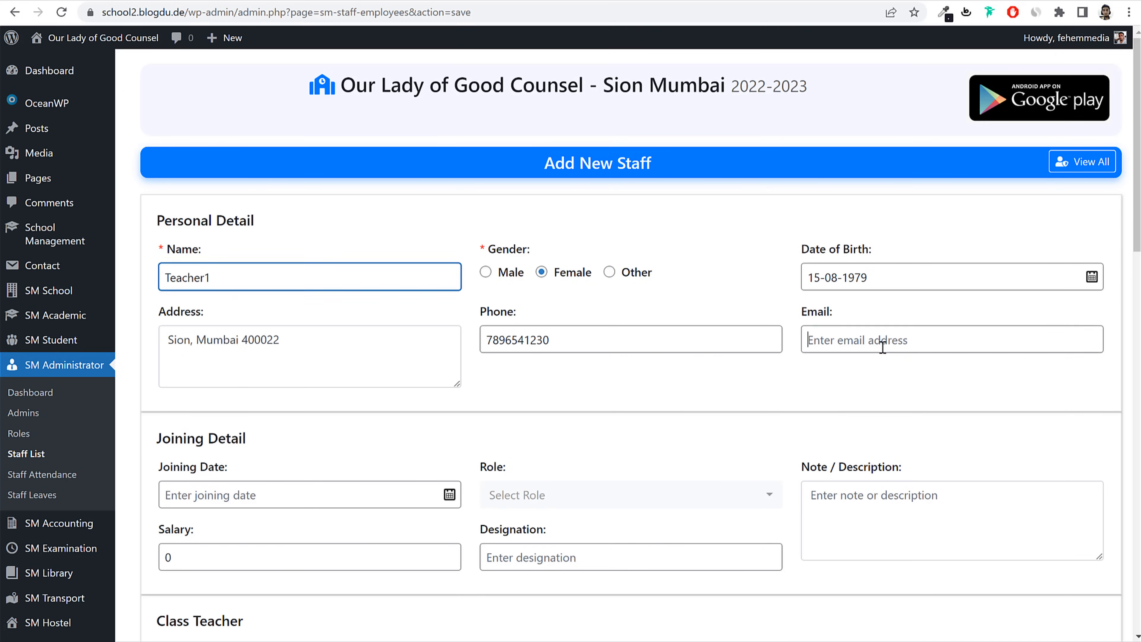
click(881, 340)
key(ctrl+v)
click(810, 340)
text(t)
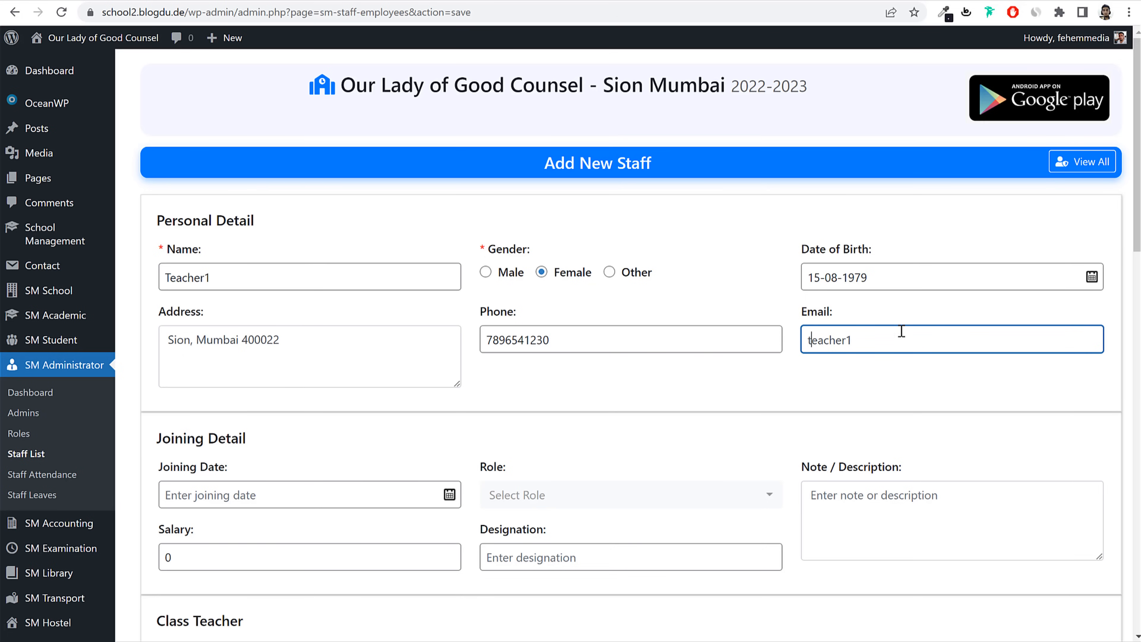
click(906, 338)
text(@gmail.com)
drag(926, 339, 738, 341)
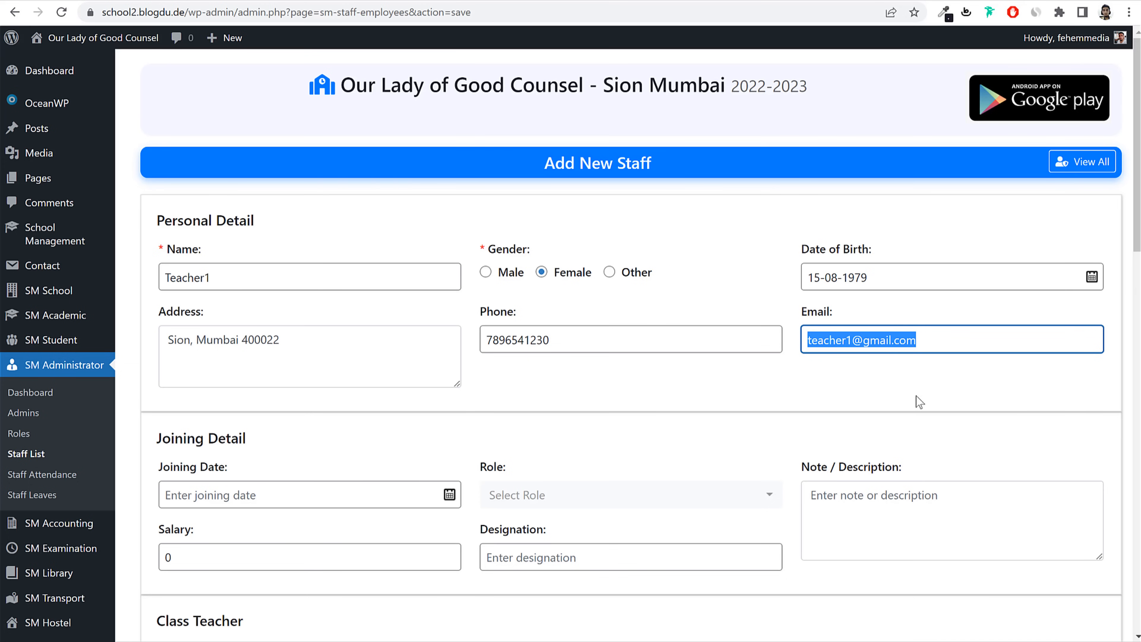
Step: Set the joining date to 1 May 2019
scroll(918, 406, down, 5)
scroll(344, 203, down, 2)
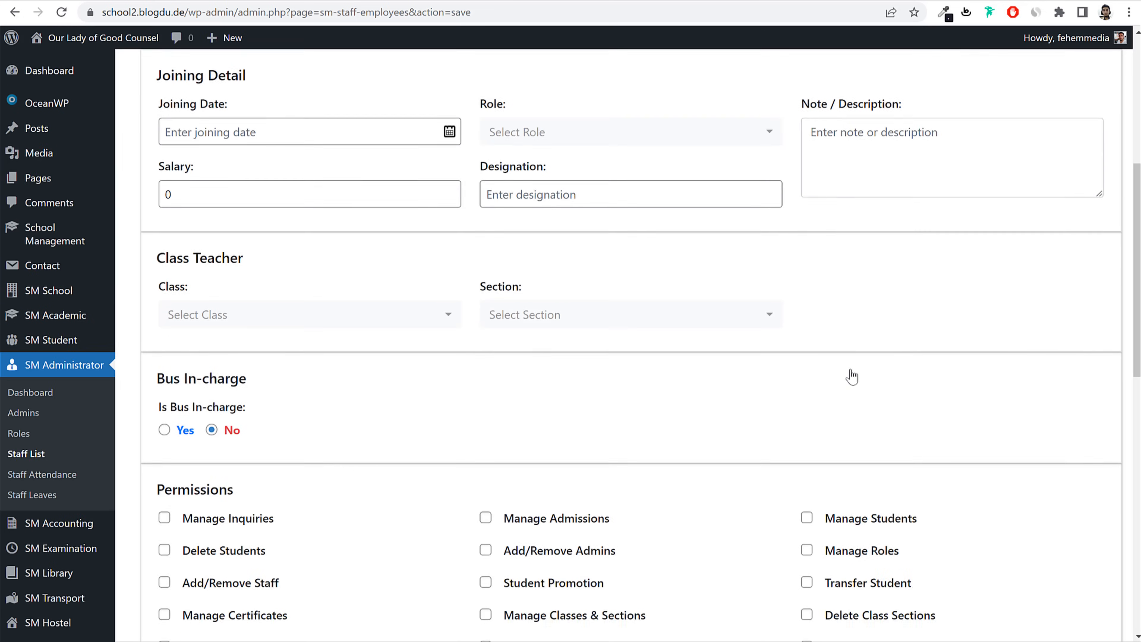
scroll(851, 369, up, 2)
scroll(850, 369, down, 8)
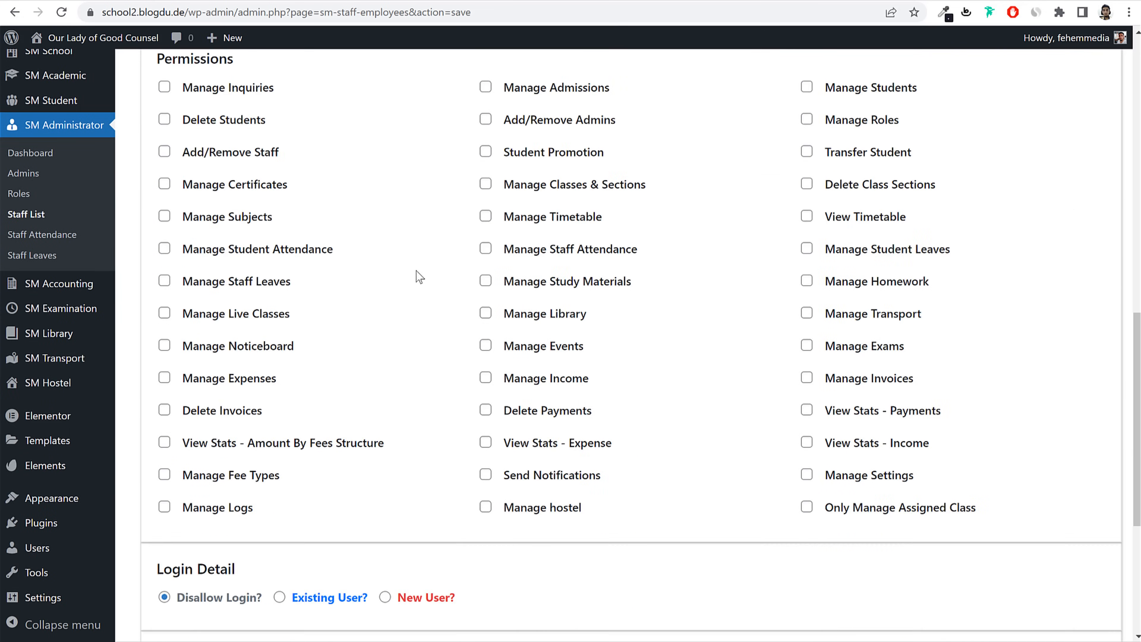
scroll(509, 306, up, 8)
scroll(486, 339, down, 11)
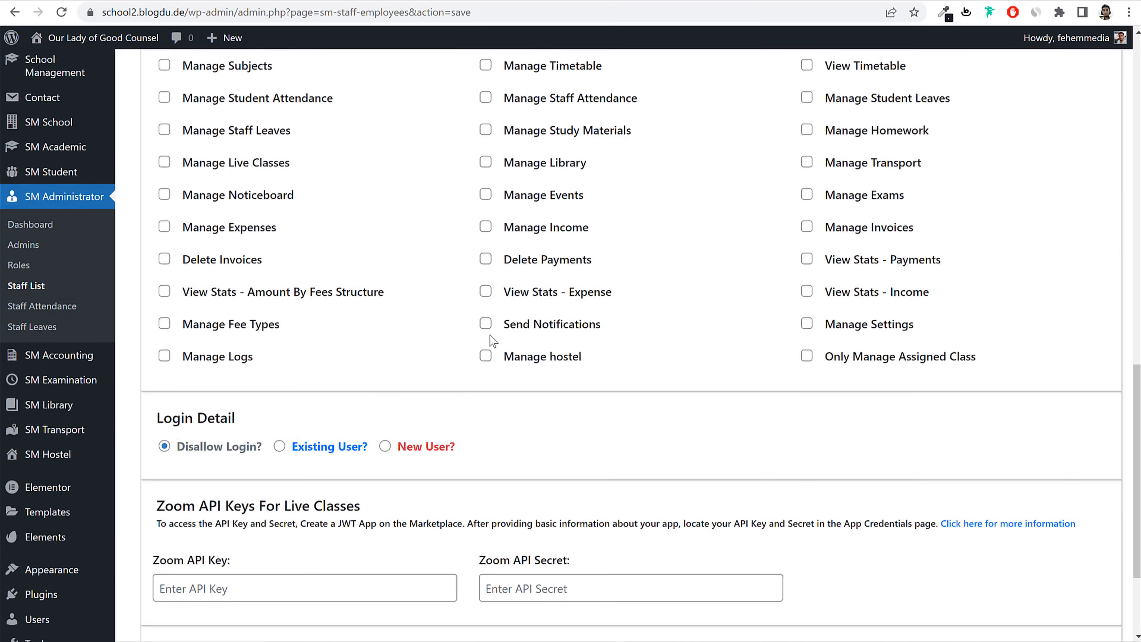
scroll(492, 340, up, 10)
click(273, 349)
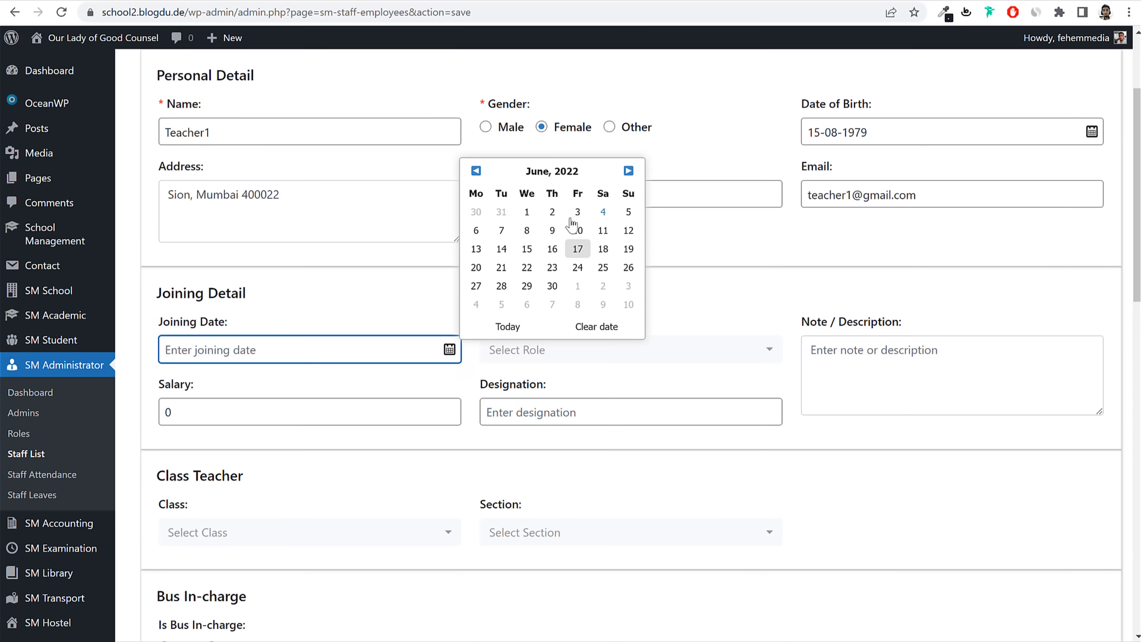
click(577, 173)
click(567, 175)
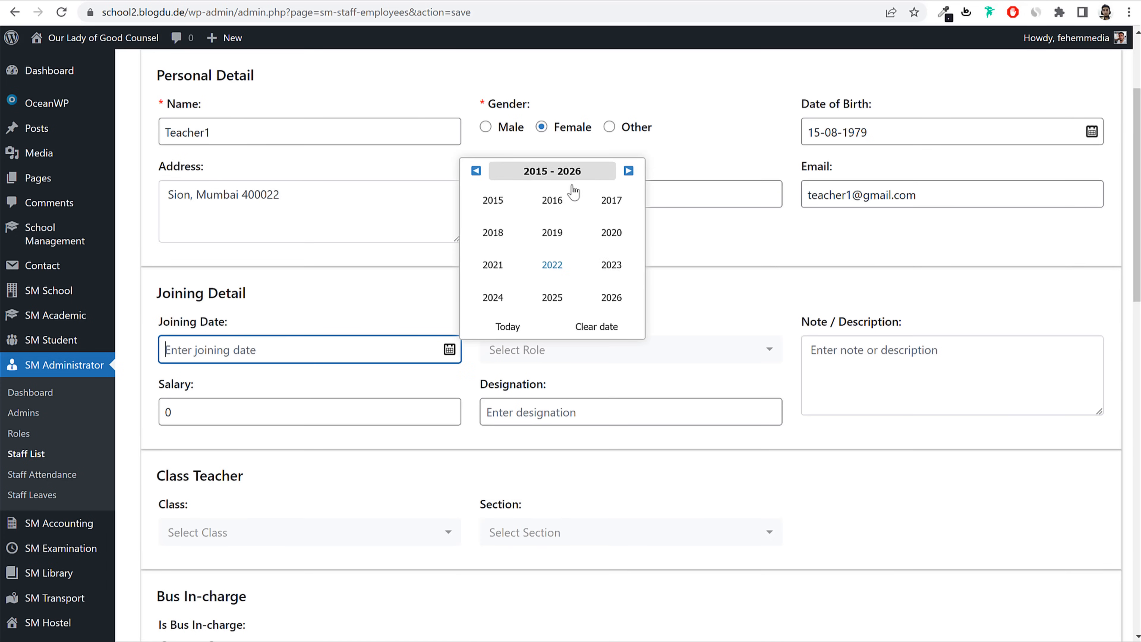
click(557, 238)
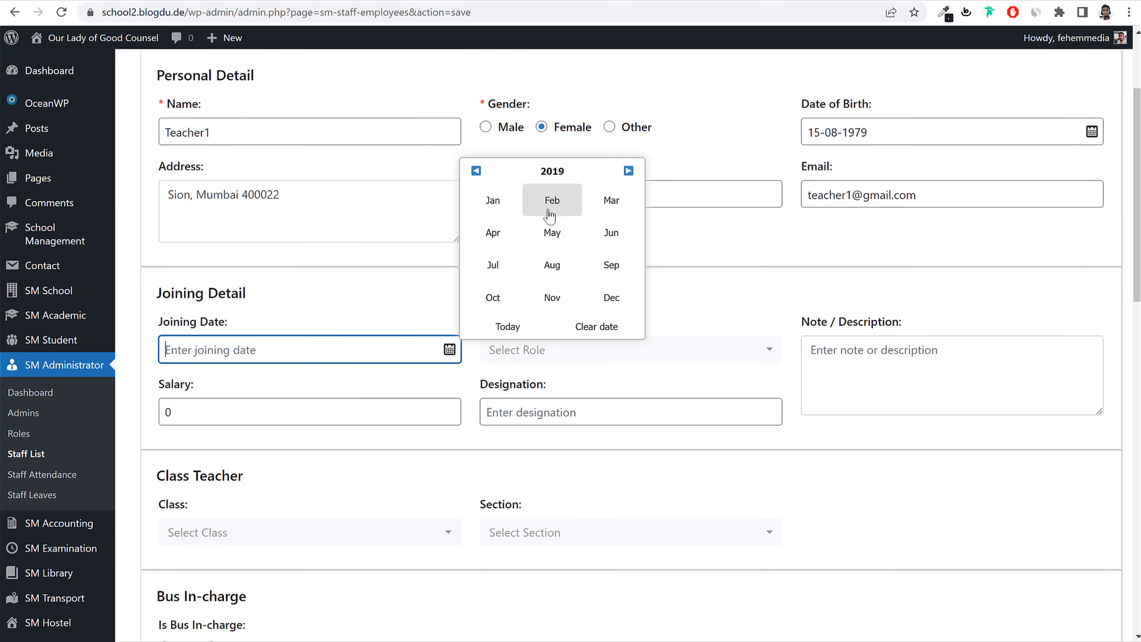
click(552, 230)
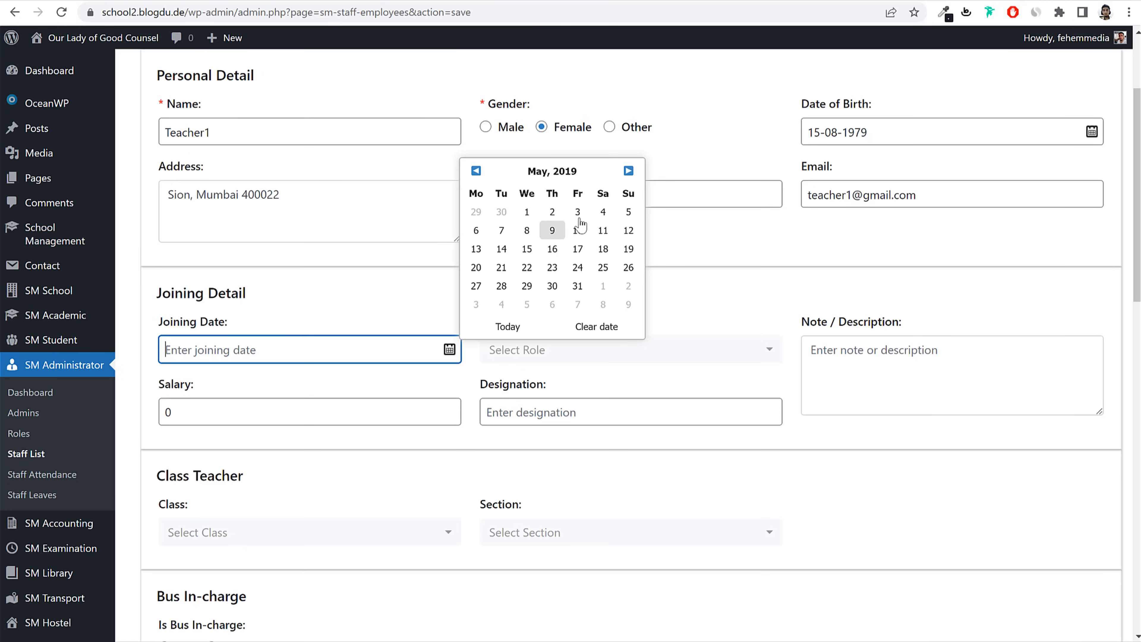
click(526, 212)
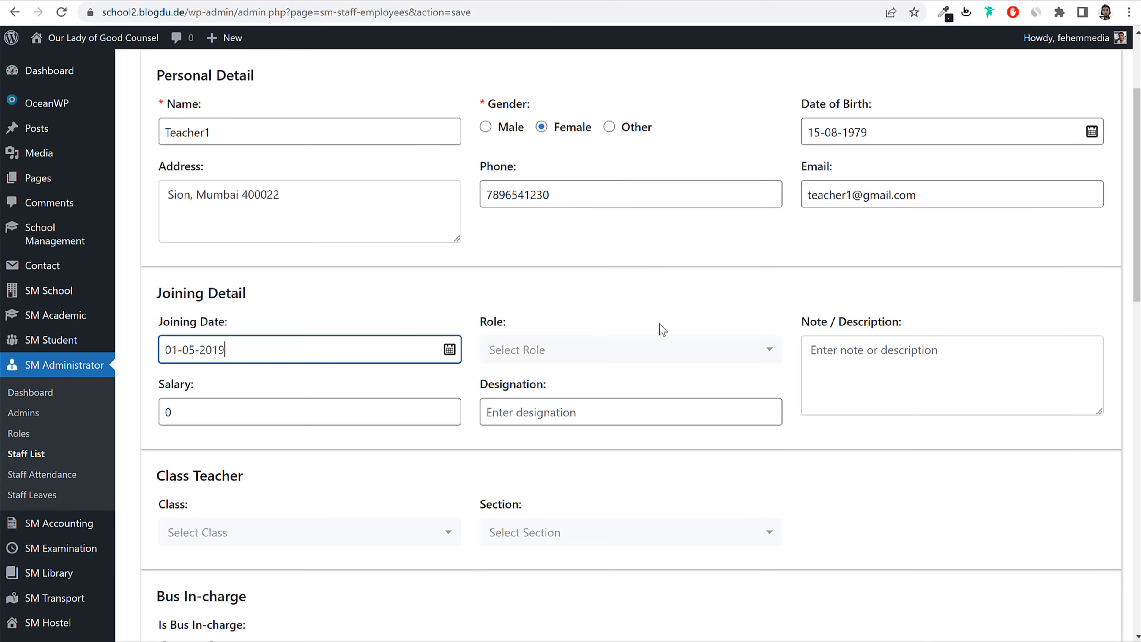
Step: Choose Teacher as the staff member's role
scroll(658, 323, down, 2)
drag(505, 179, 478, 179)
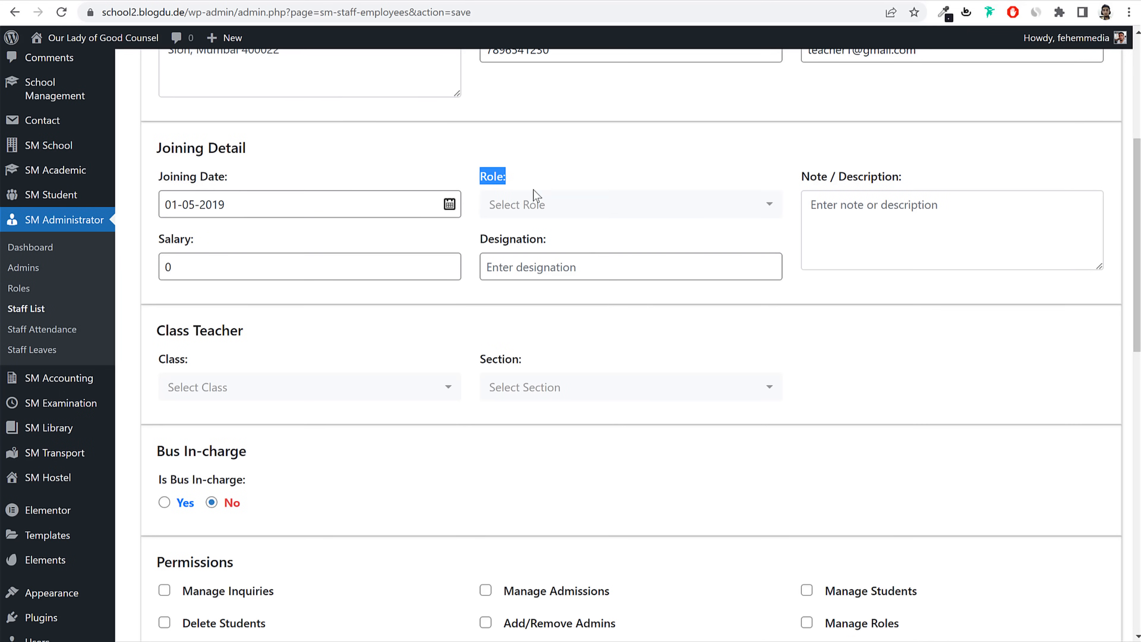
click(544, 205)
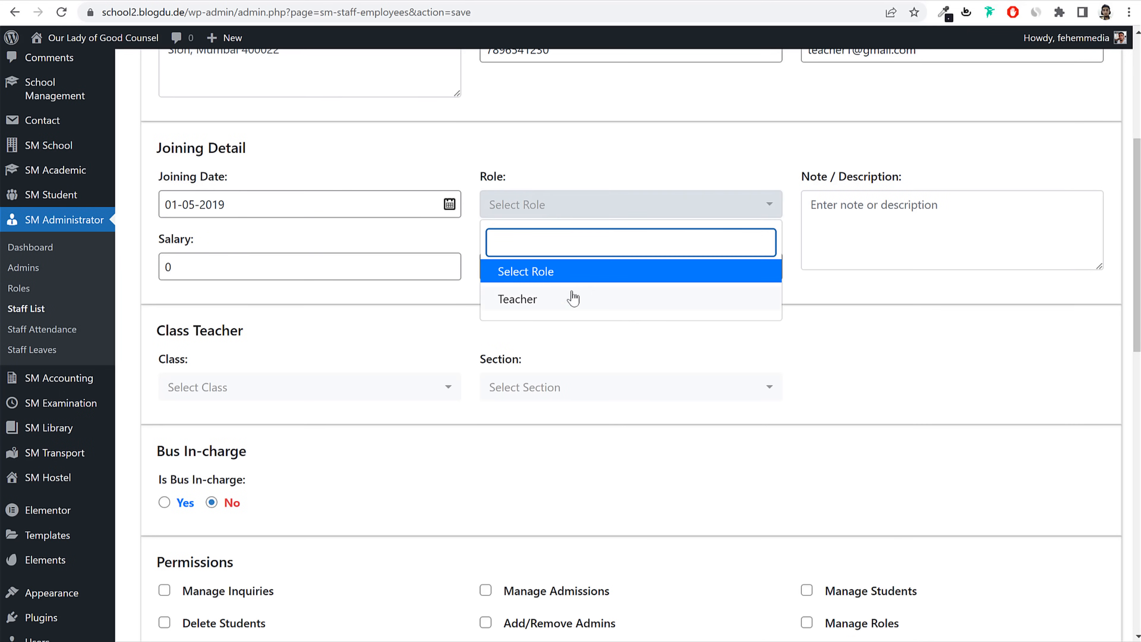
click(542, 308)
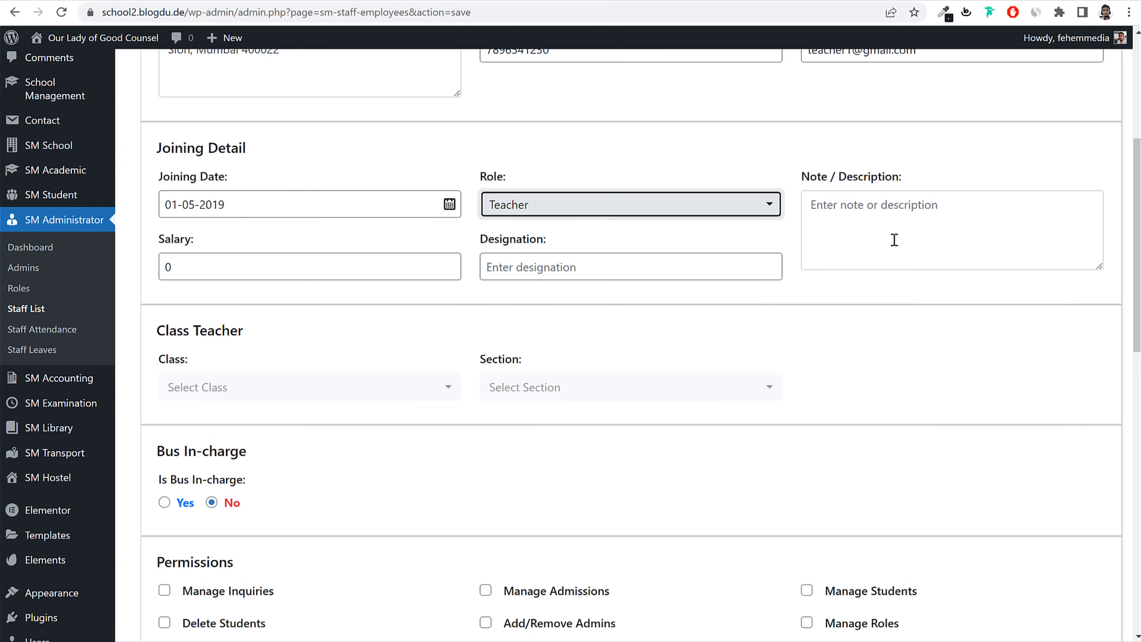
Step: Add the note 'Class Teacher For Std 1A', salary 100000 and designation Class Teacher
click(938, 236)
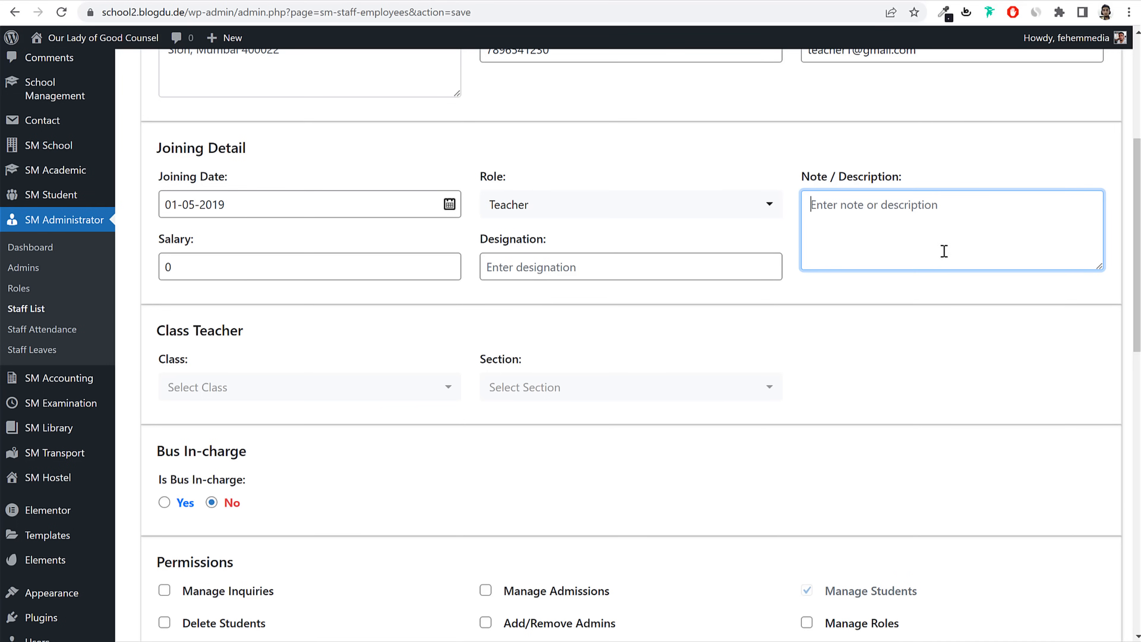
text(Class)
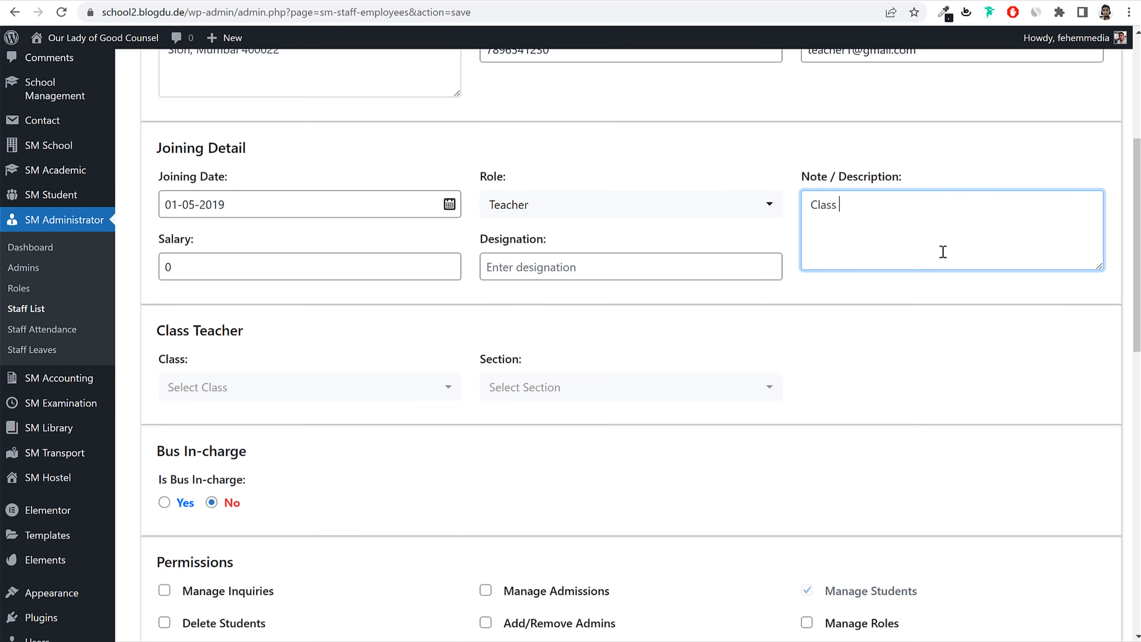
text( Teaache r)
text(her)
text( For Std 1A)
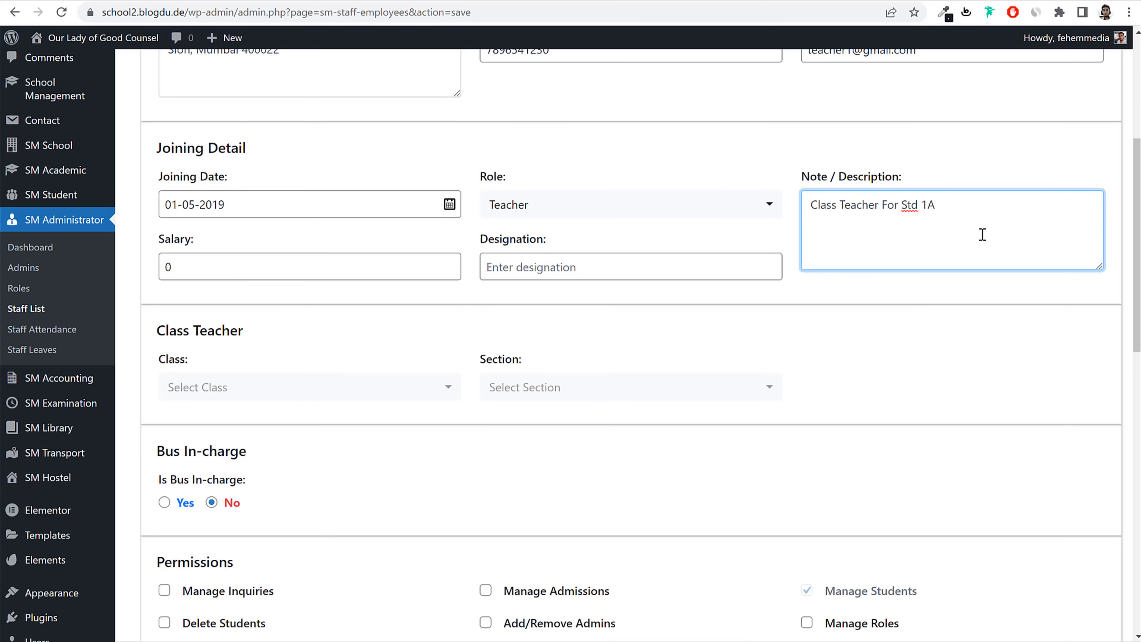
double_click(284, 264)
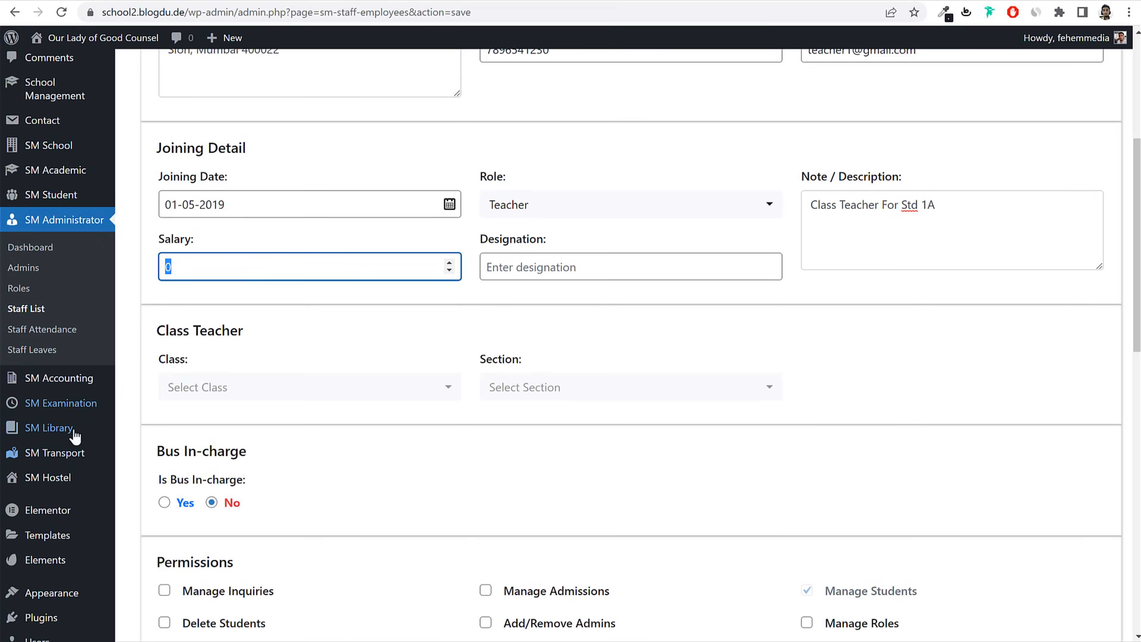
text(10000)
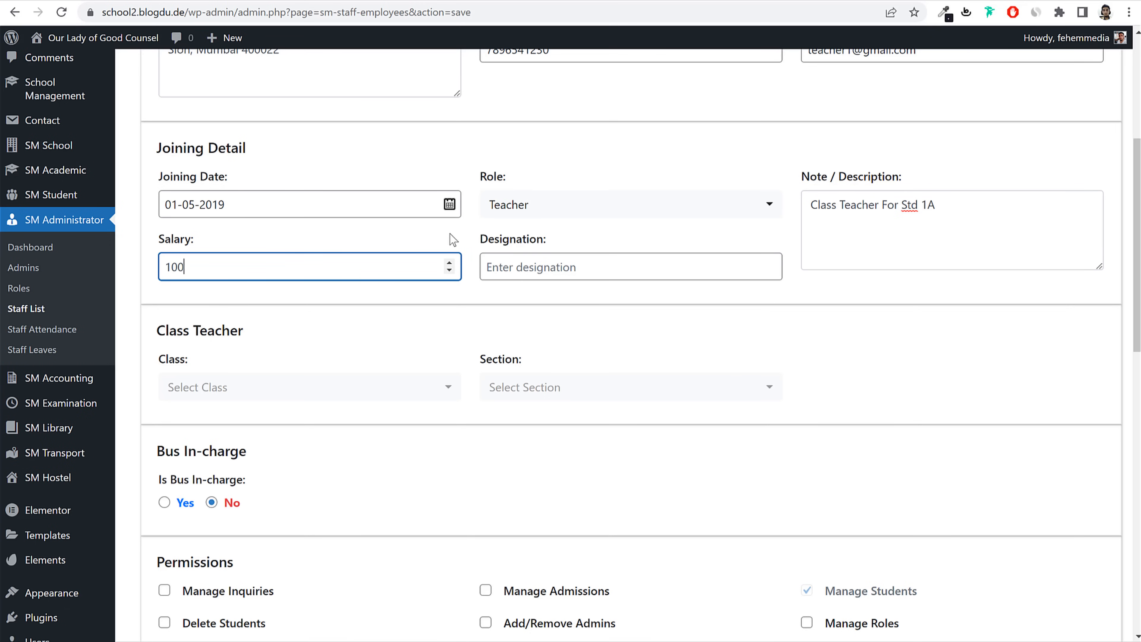
text(0)
click(584, 269)
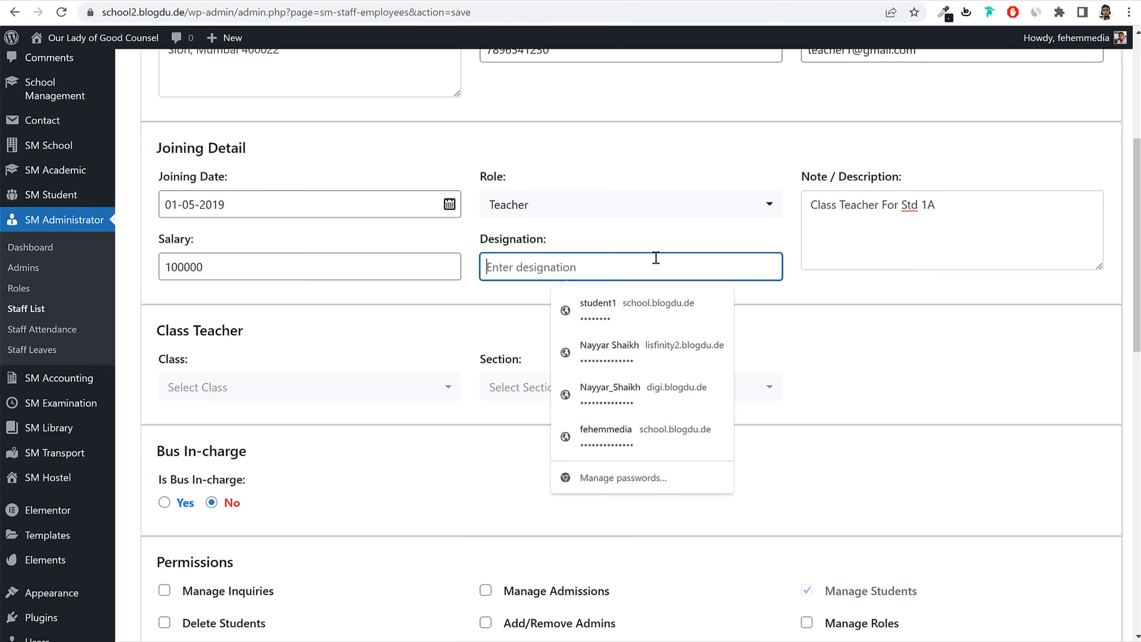
text(Class)
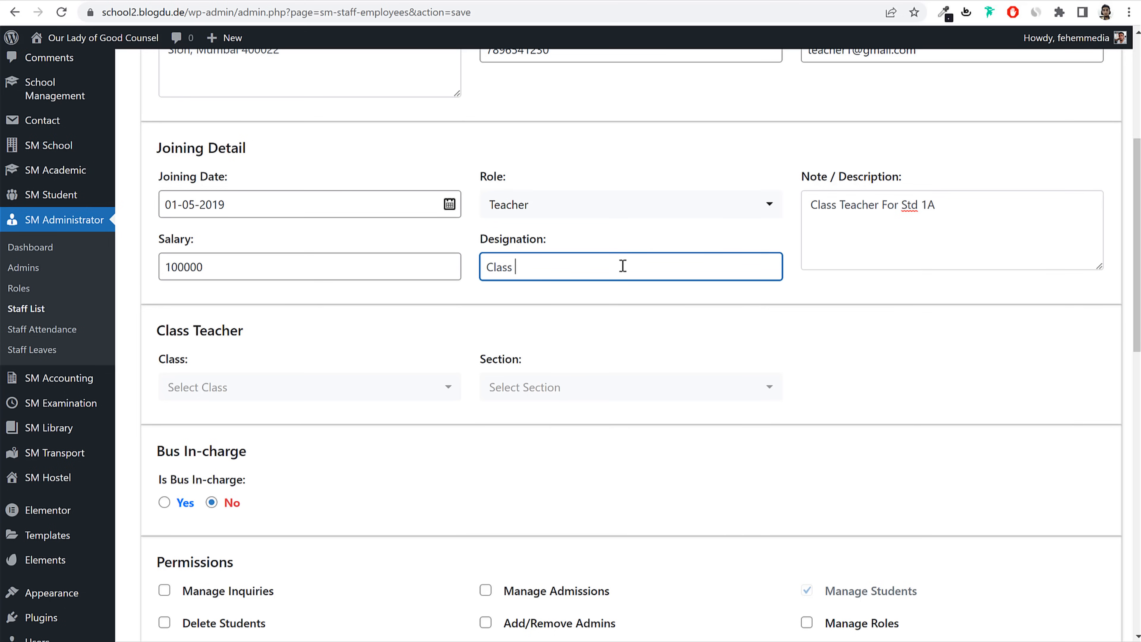
text( Teacher)
scroll(674, 290, down, 3)
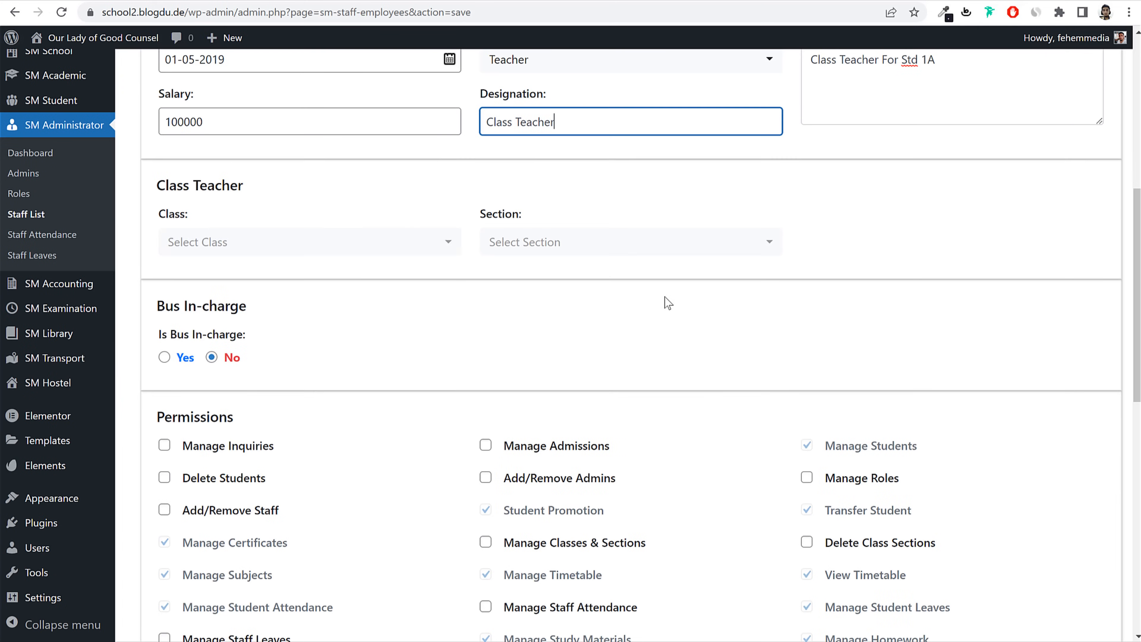
scroll(300, 204, up, 2)
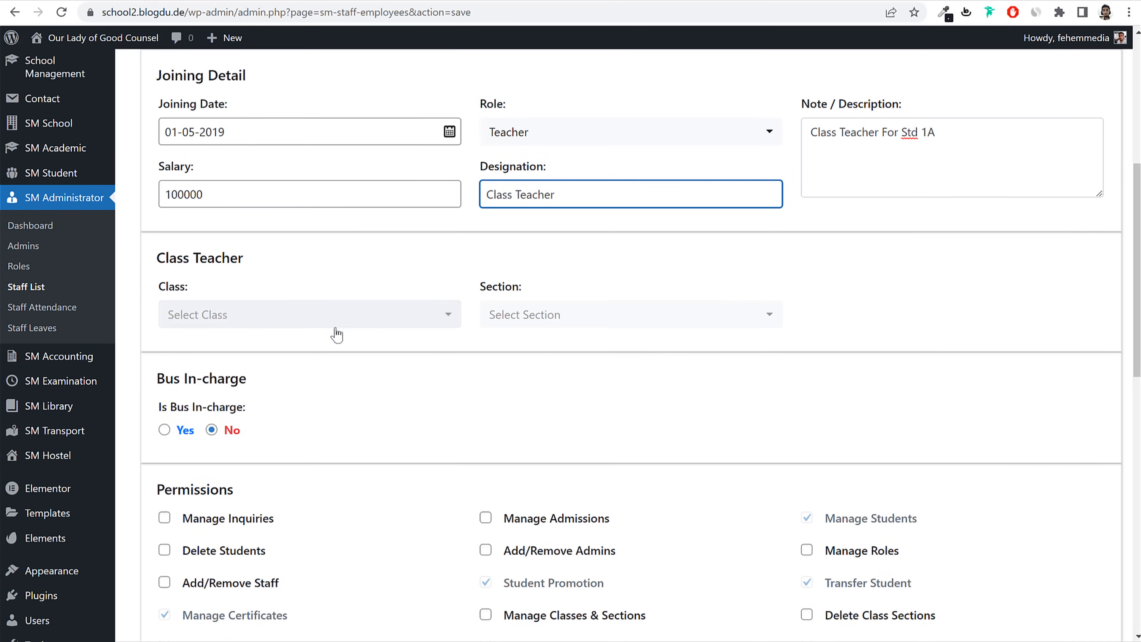
Step: Make Teacher1 class teacher of class 1st, section A
click(280, 325)
click(235, 411)
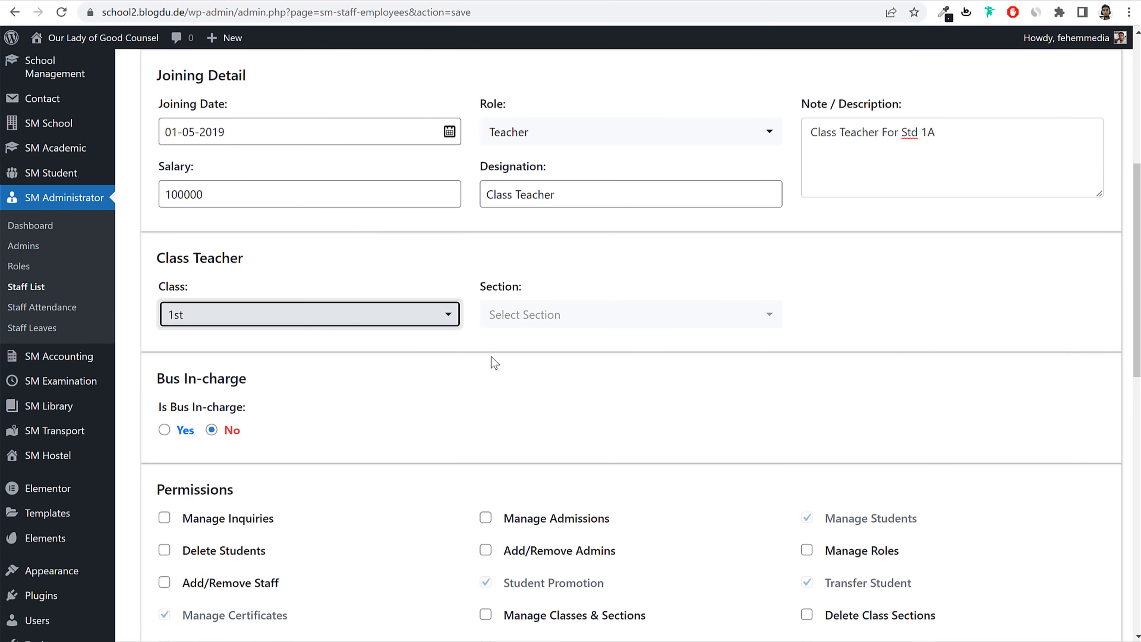
click(575, 321)
click(526, 393)
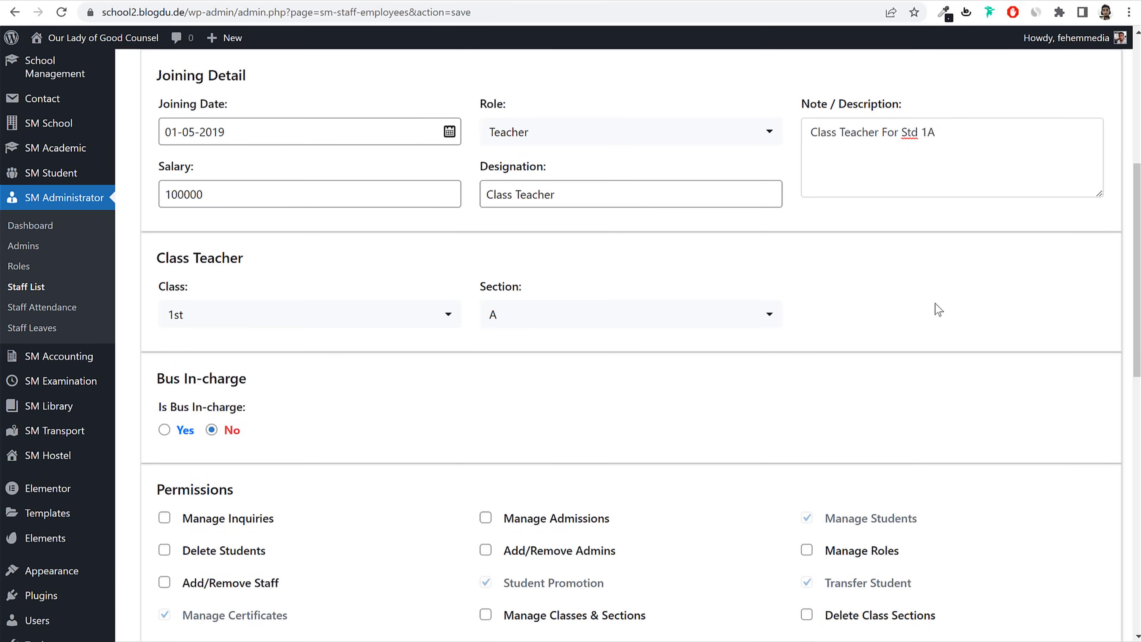
Step: Set Is Bus In-charge to Yes and check the vehicle list
scroll(935, 308, down, 5)
click(165, 212)
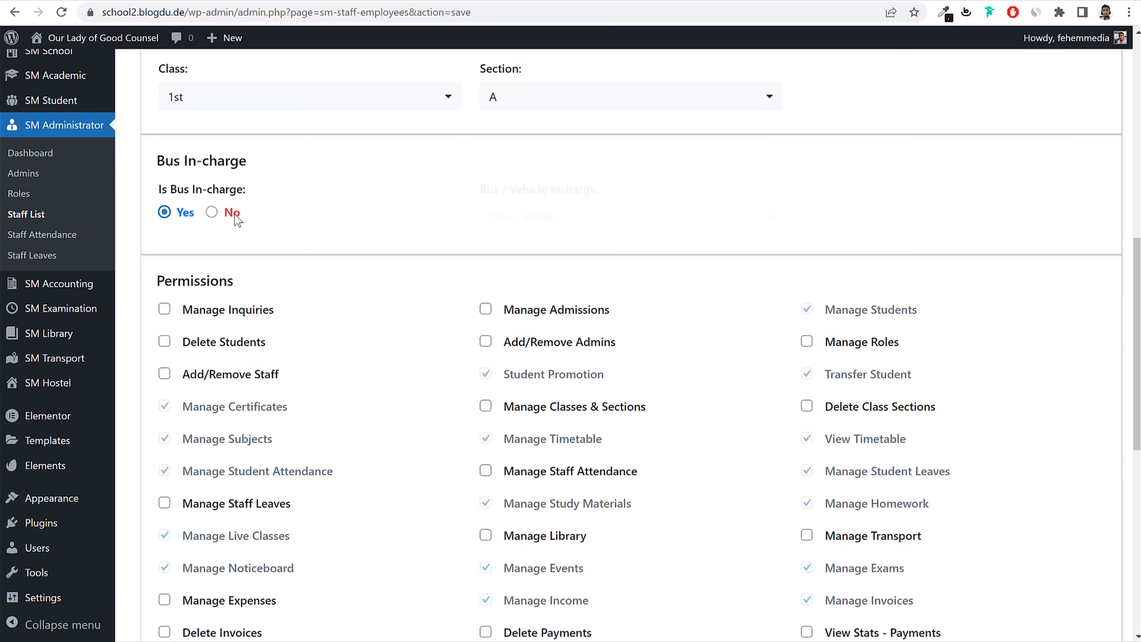
click(567, 226)
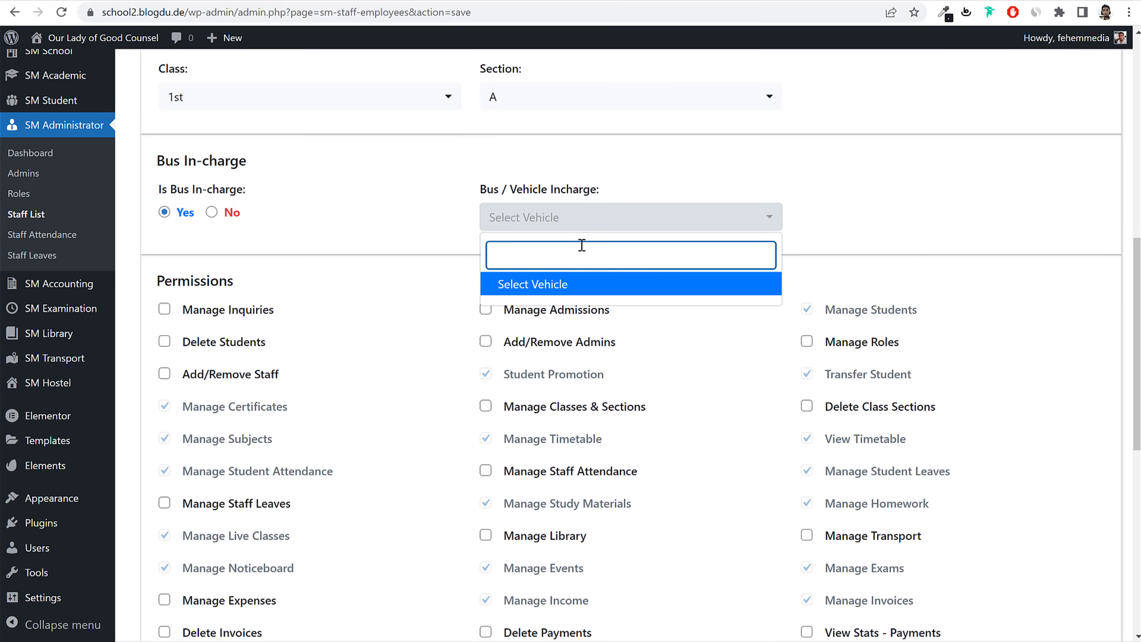
scroll(418, 261, up, 3)
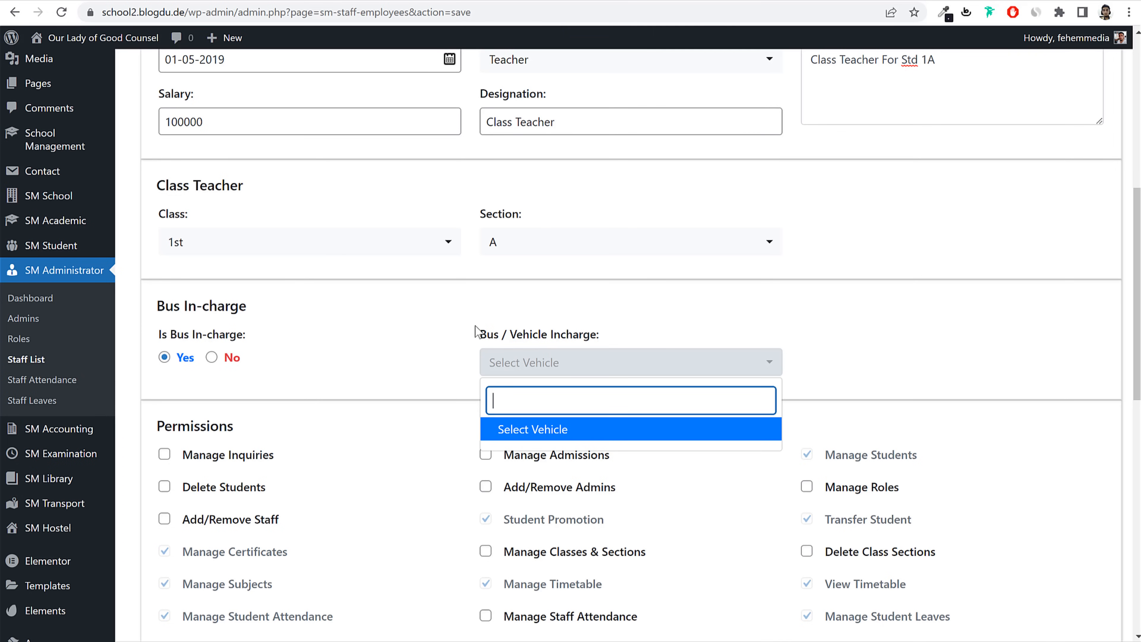
Step: Close the vehicle list and switch Bus In-charge back to No, leaving no vehicle assigned
click(450, 330)
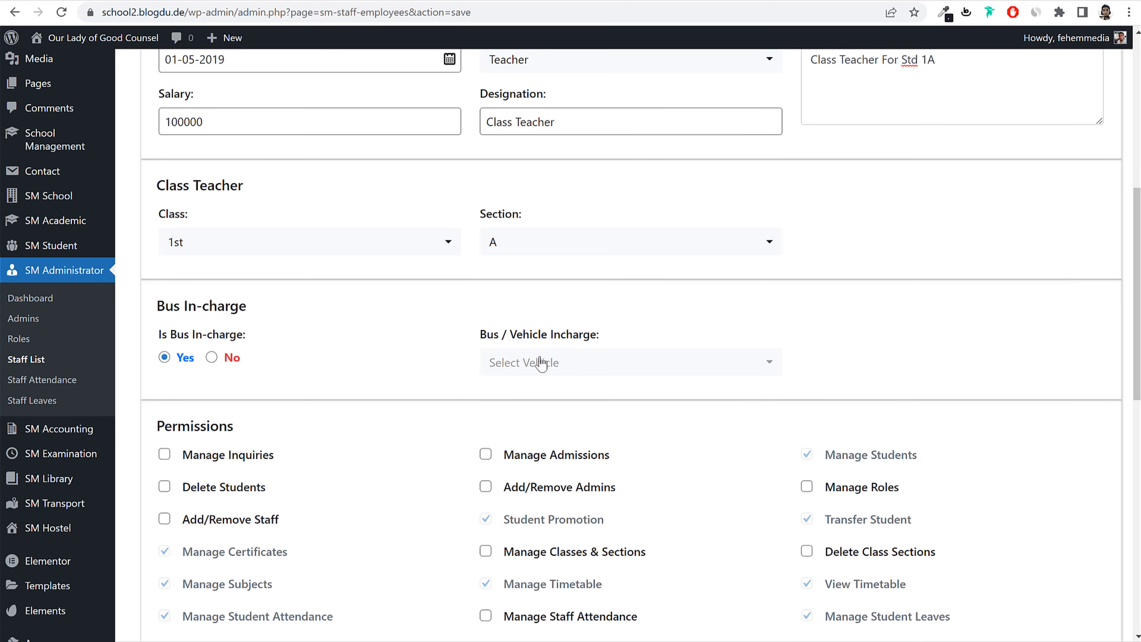
click(543, 371)
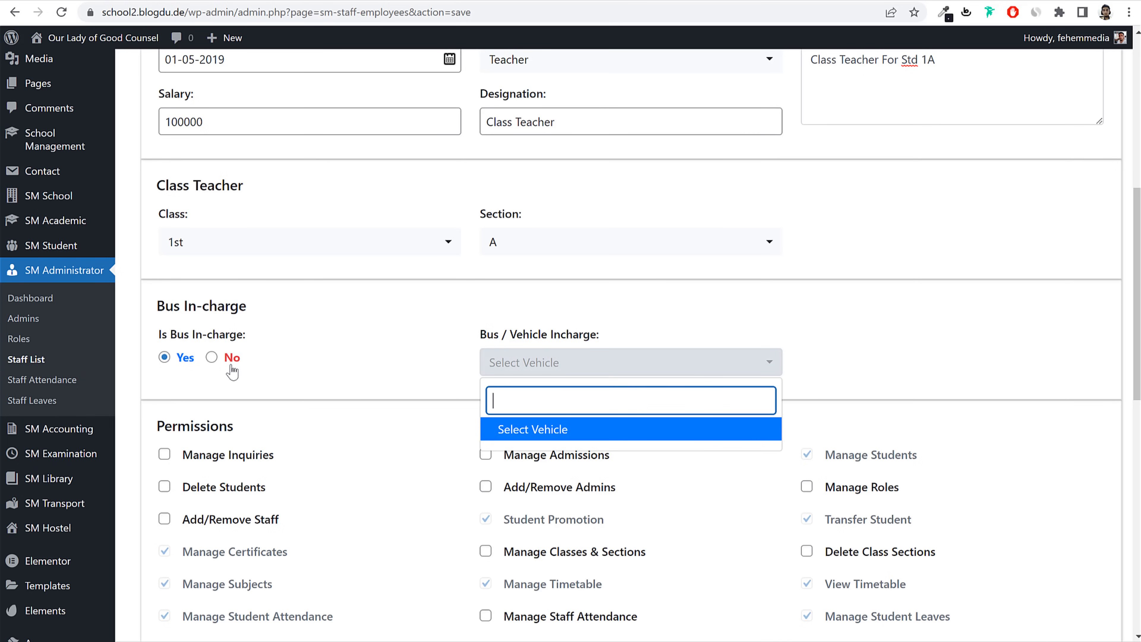
click(213, 358)
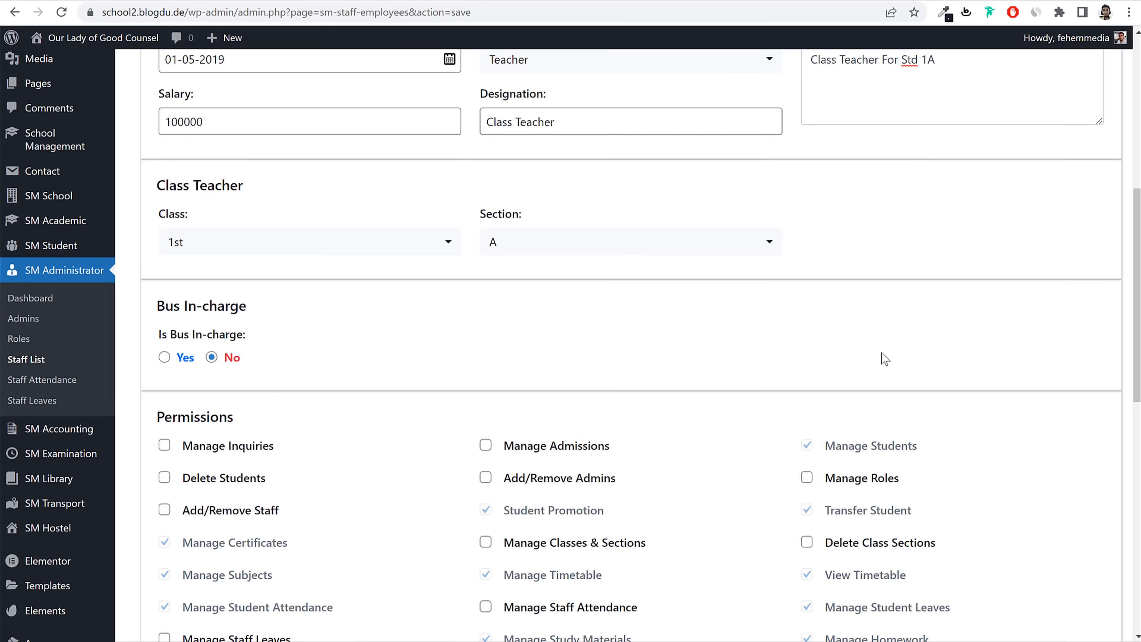
scroll(1028, 373, down, 5)
scroll(1030, 378, up, 10)
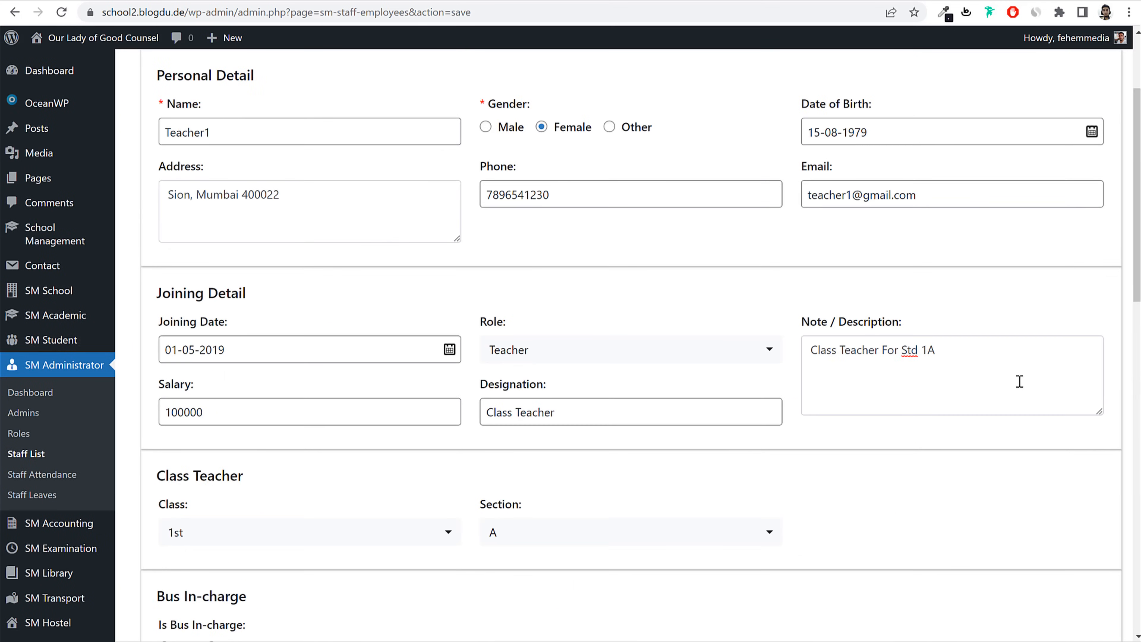
scroll(708, 413, down, 8)
scroll(708, 418, down, 2)
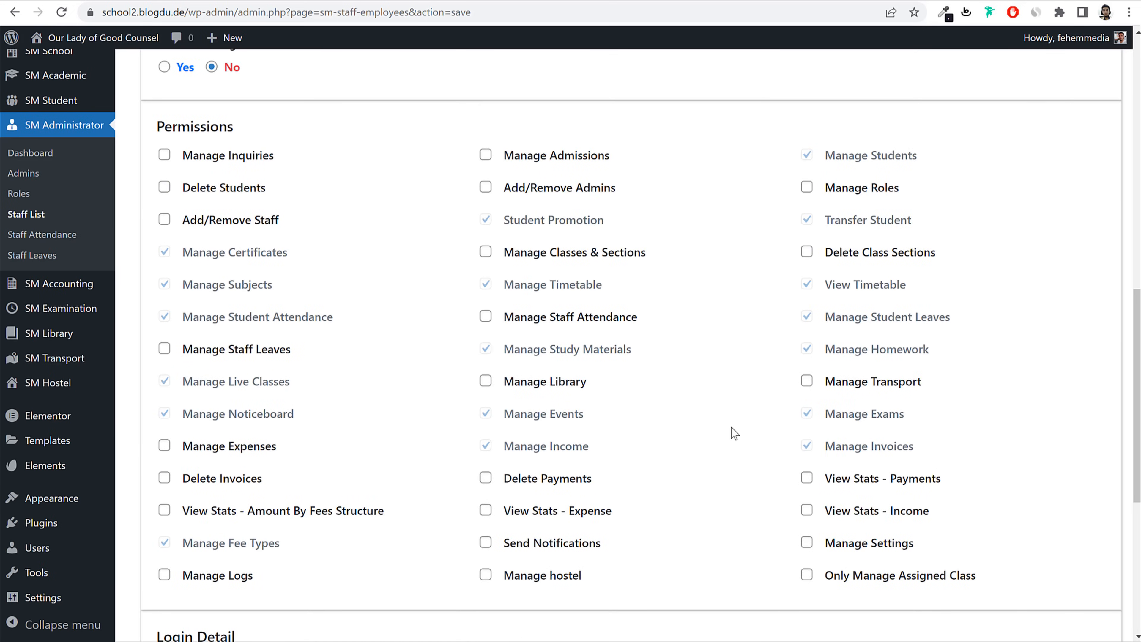
scroll(733, 432, up, 4)
scroll(732, 433, up, 8)
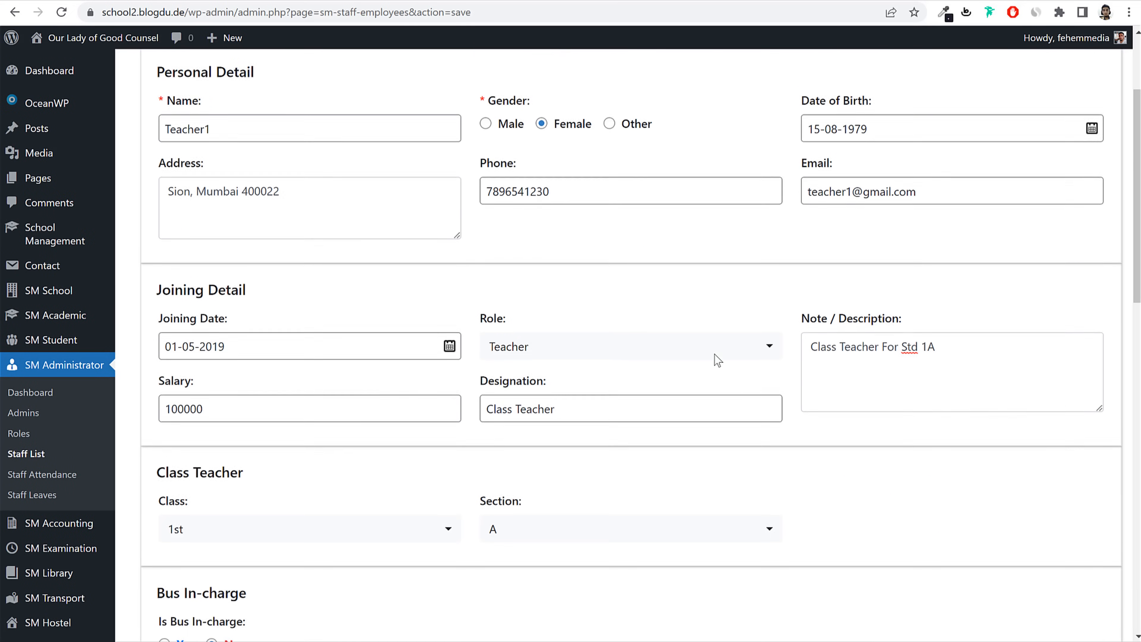
scroll(719, 359, down, 3)
scroll(1014, 408, down, 3)
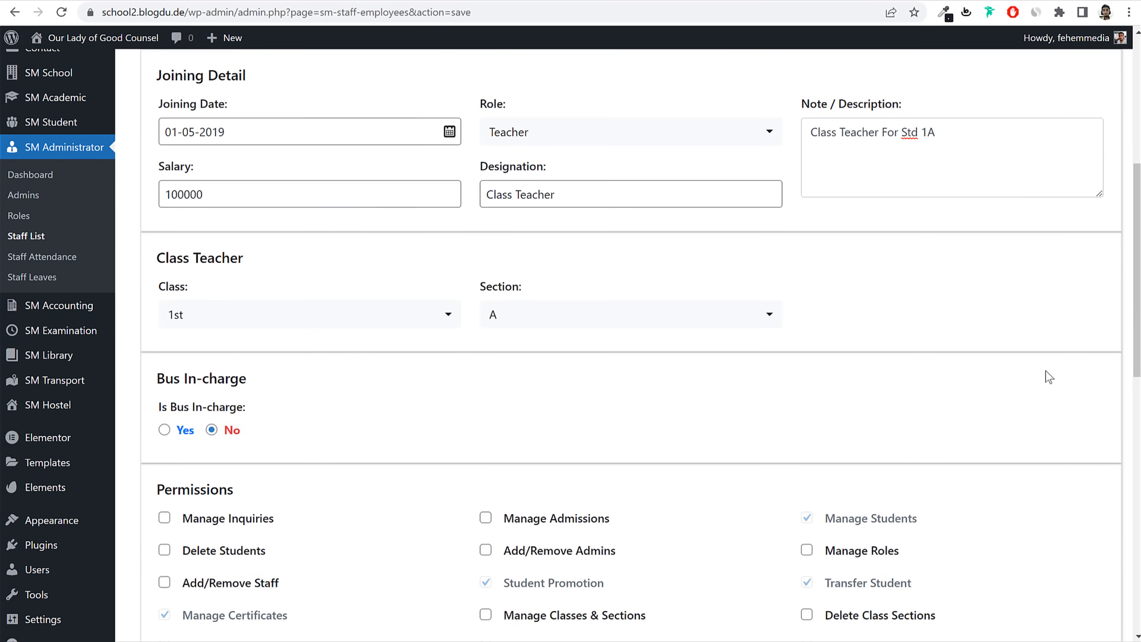
scroll(1038, 380, down, 8)
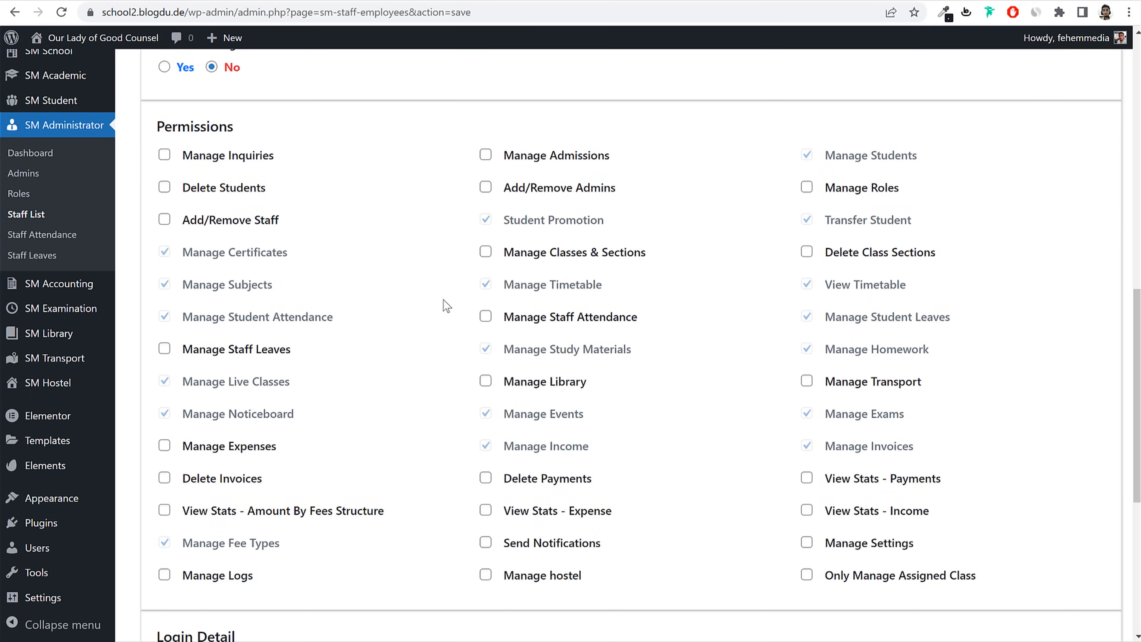
scroll(1083, 319, up, 2)
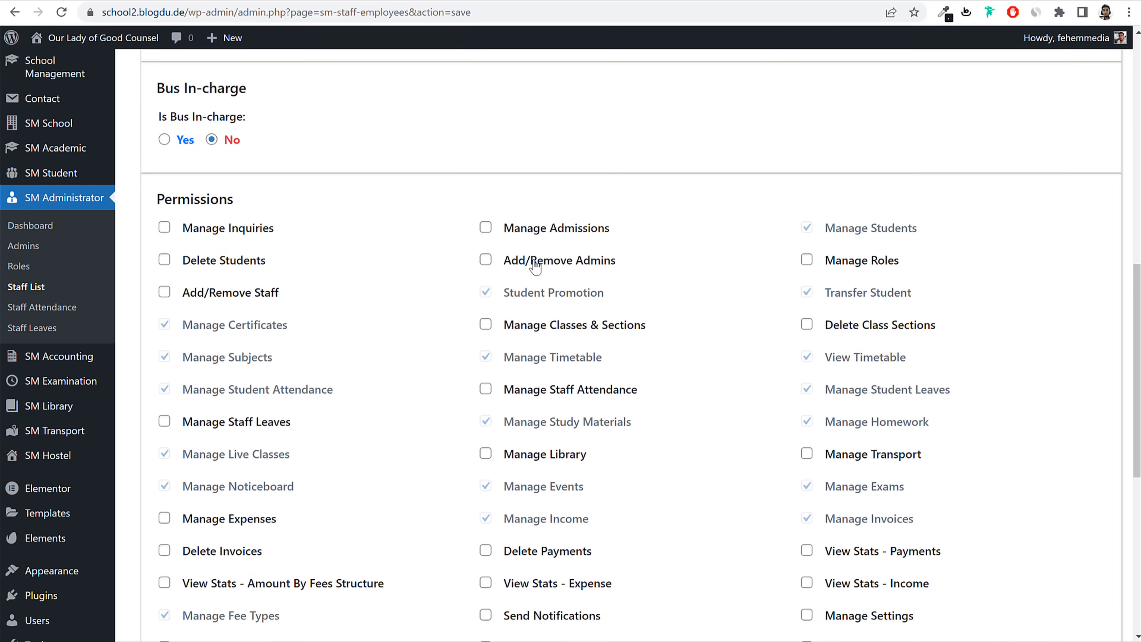
click(485, 227)
drag(650, 234, 502, 238)
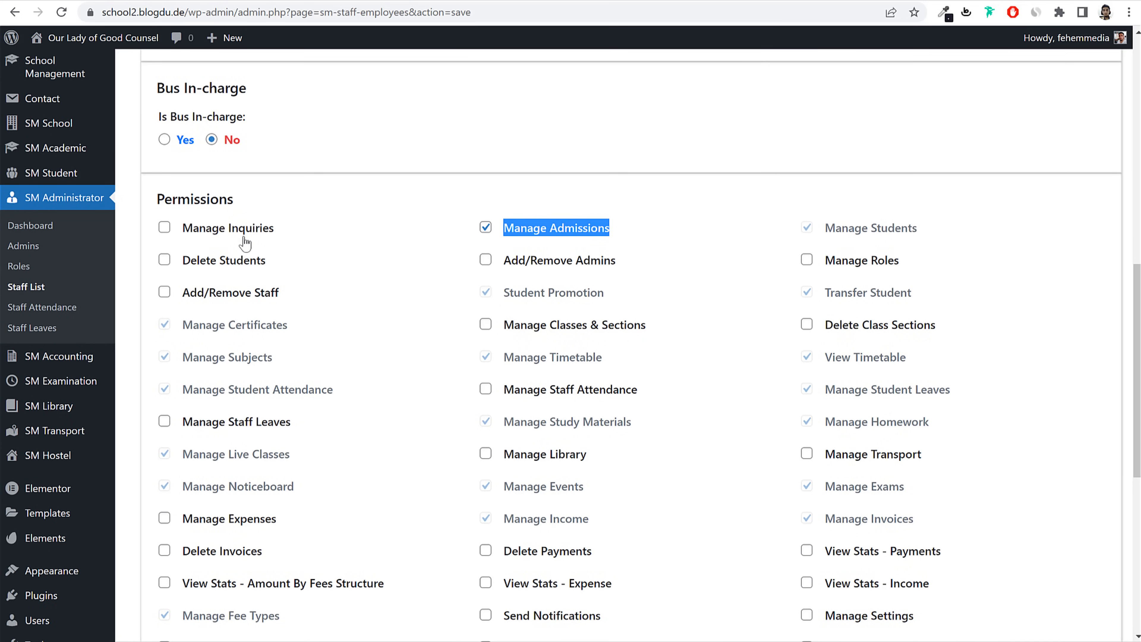
click(260, 237)
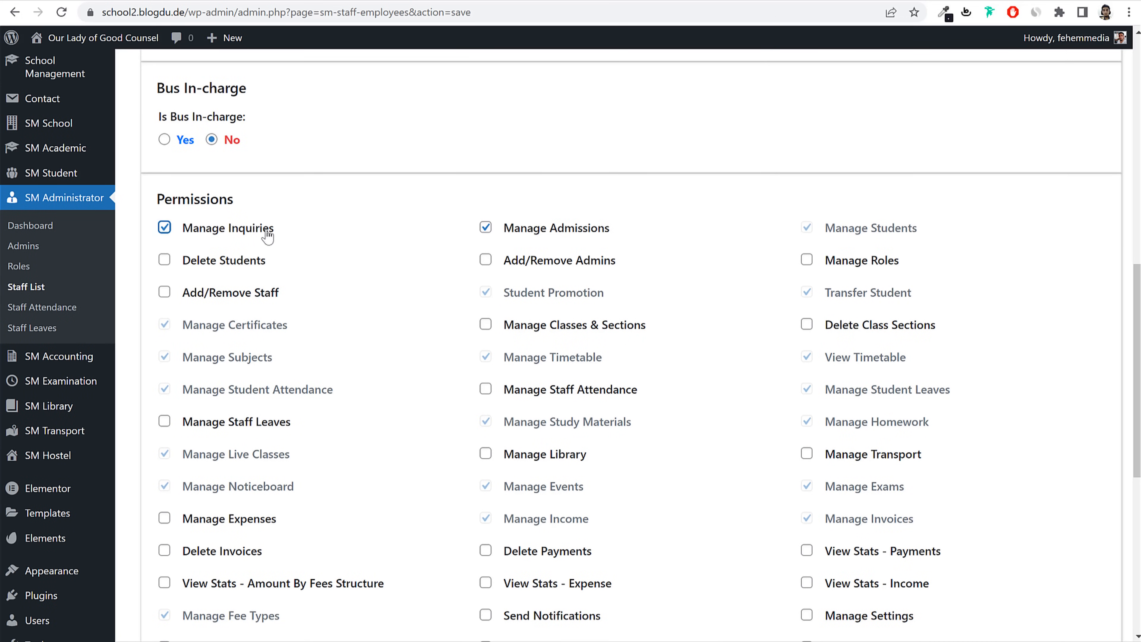
triple_click(183, 245)
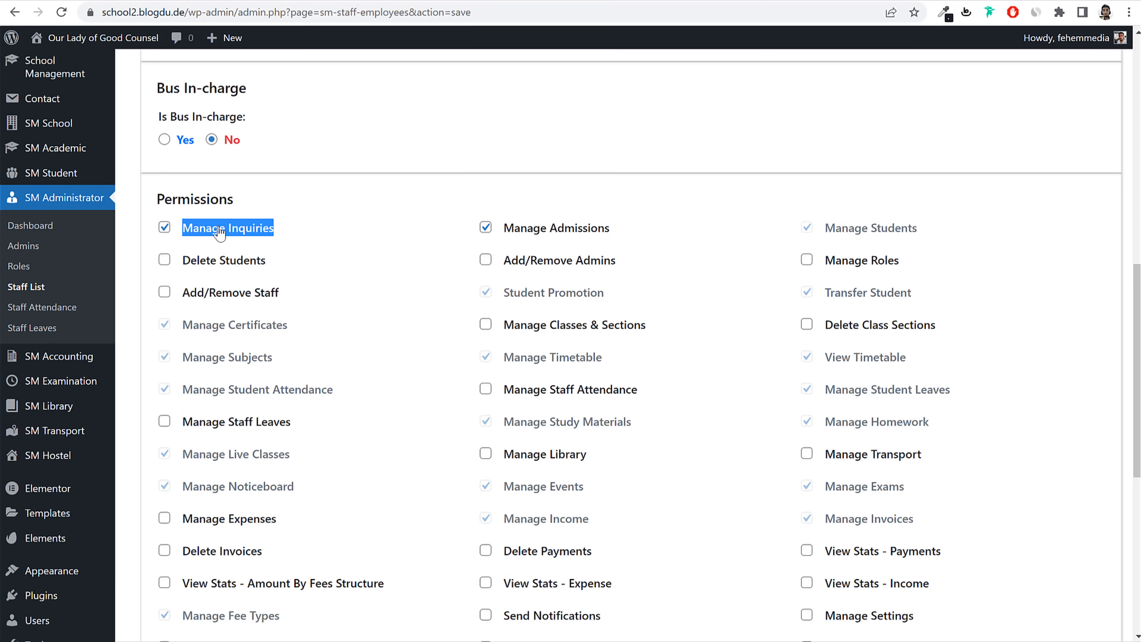
scroll(872, 418, down, 3)
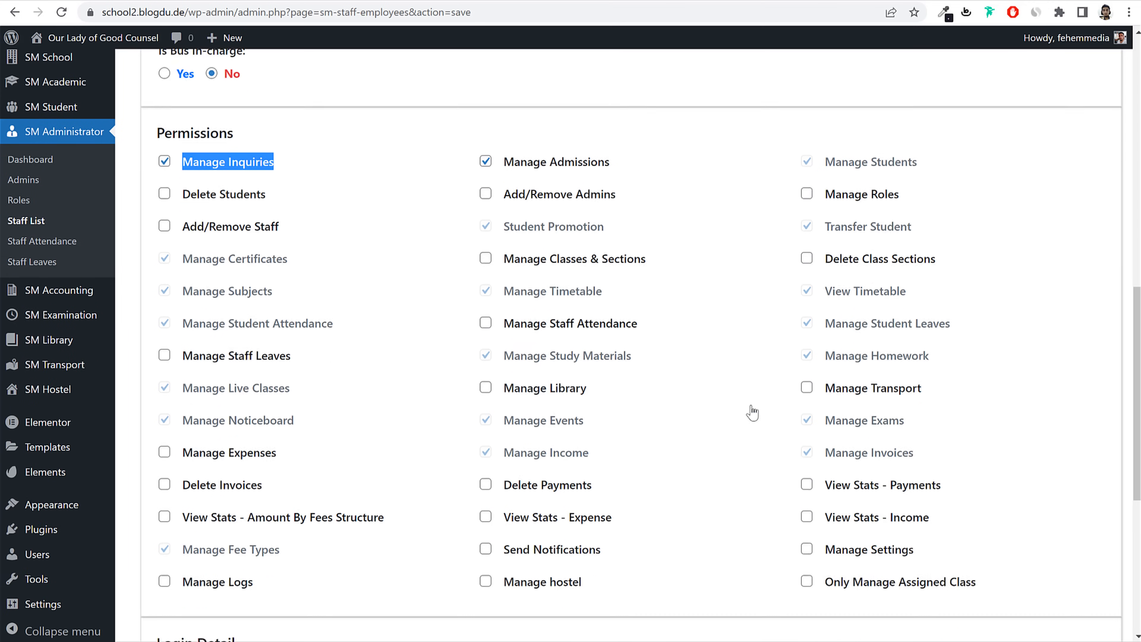
scroll(495, 350, up, 1)
scroll(498, 353, up, 6)
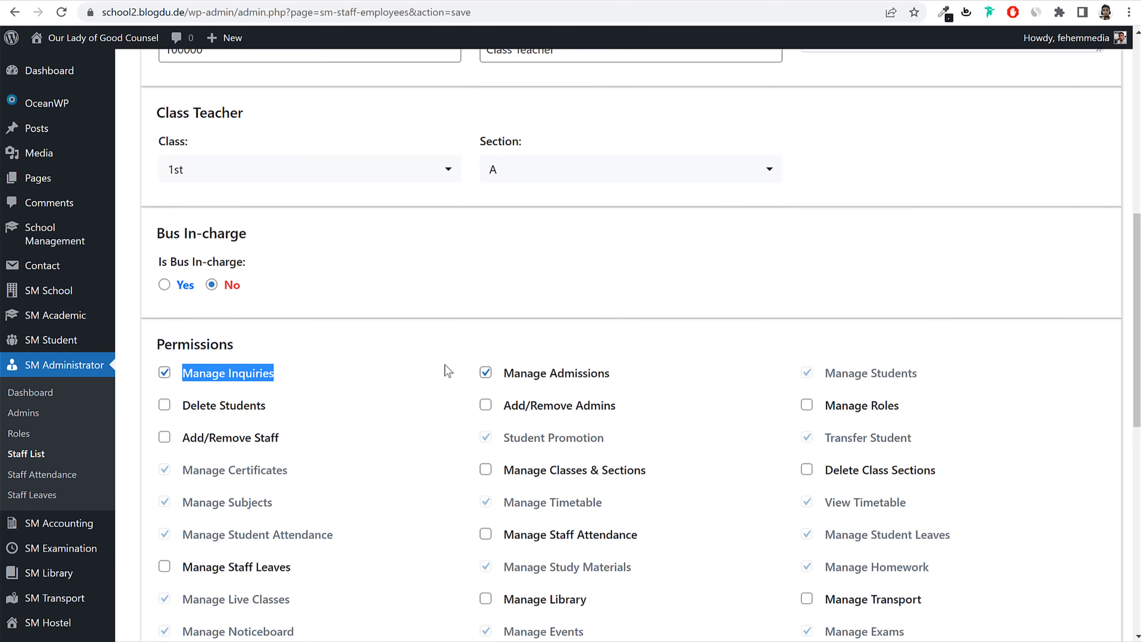
click(485, 372)
click(184, 379)
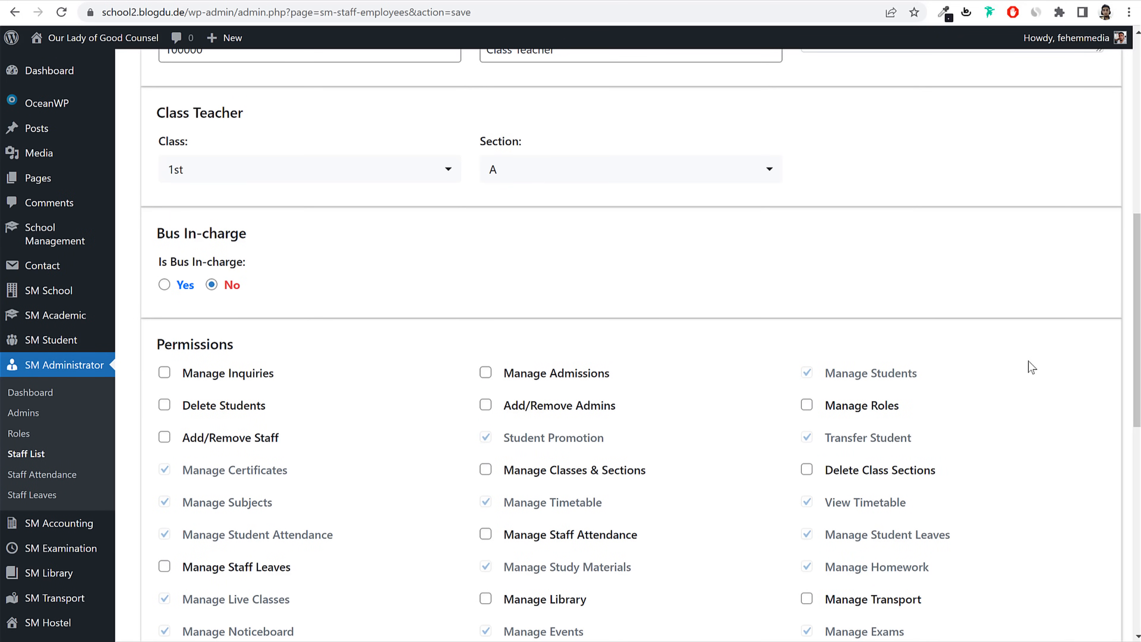
scroll(878, 429, down, 10)
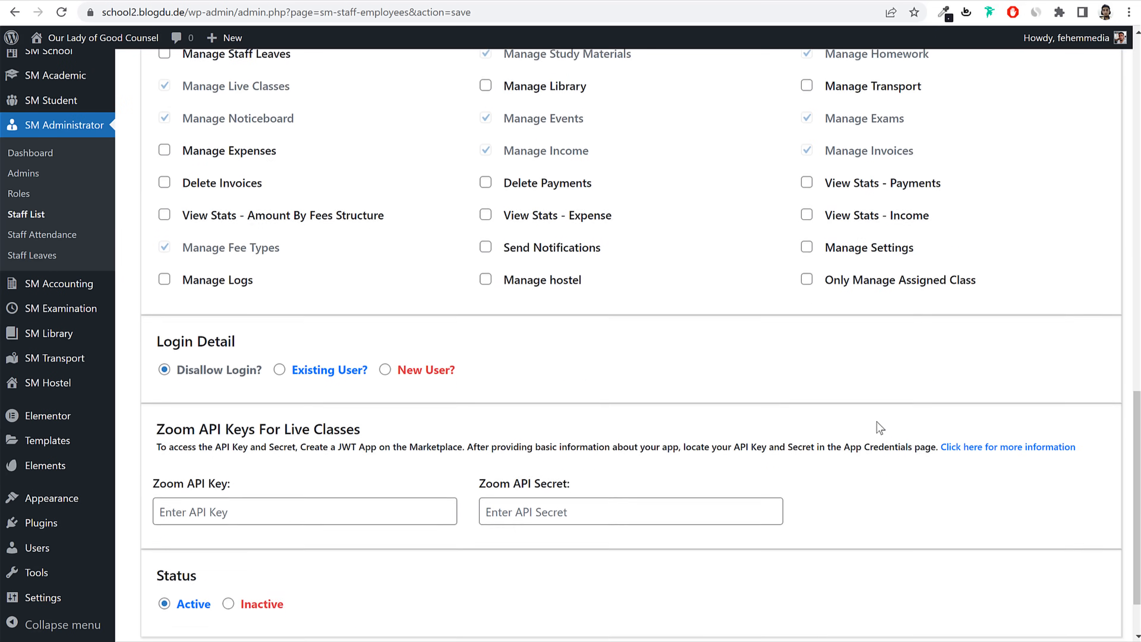
Step: Choose New User login and set the username to the staff name, lowercased
drag(247, 271, 163, 271)
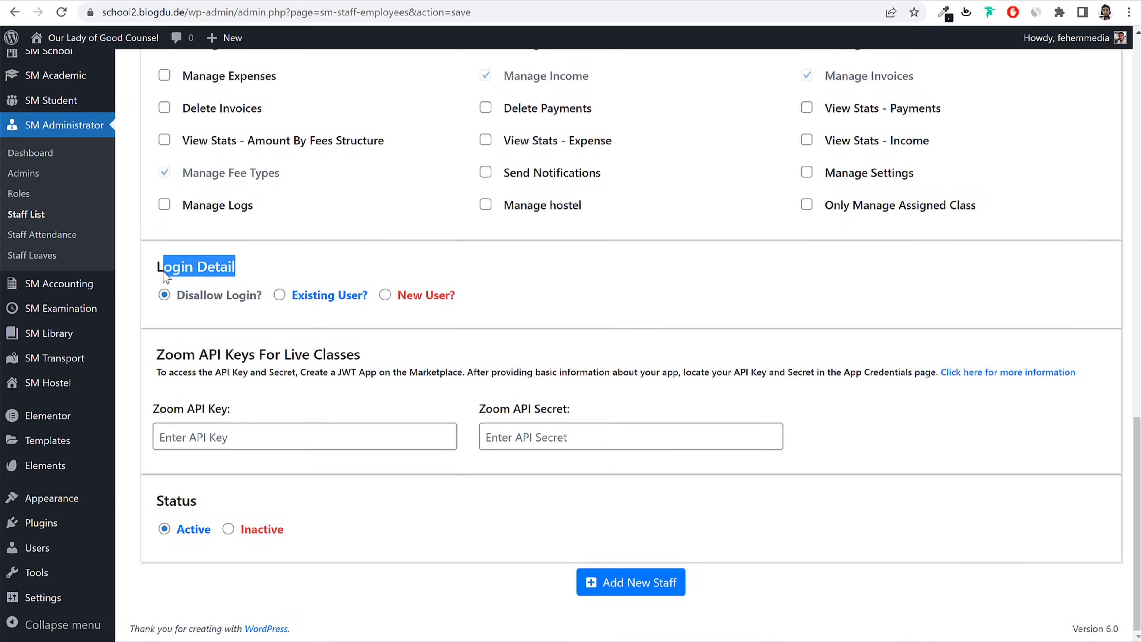
click(279, 295)
click(385, 295)
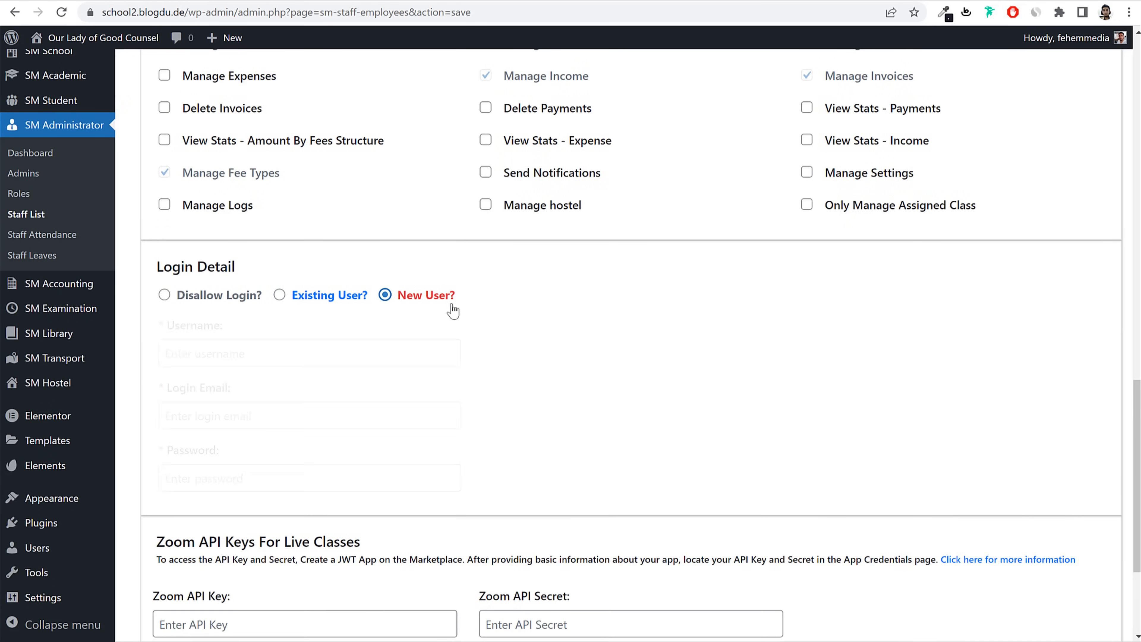
scroll(536, 376, up, 8)
scroll(537, 375, up, 10)
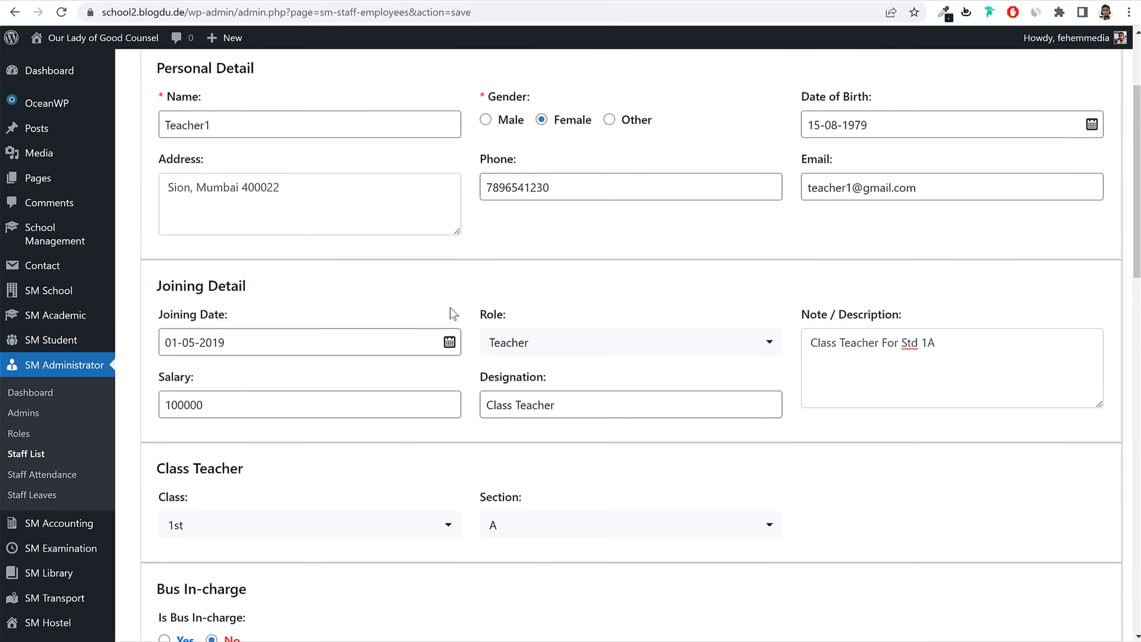
double_click(279, 134)
key(ctrl+c)
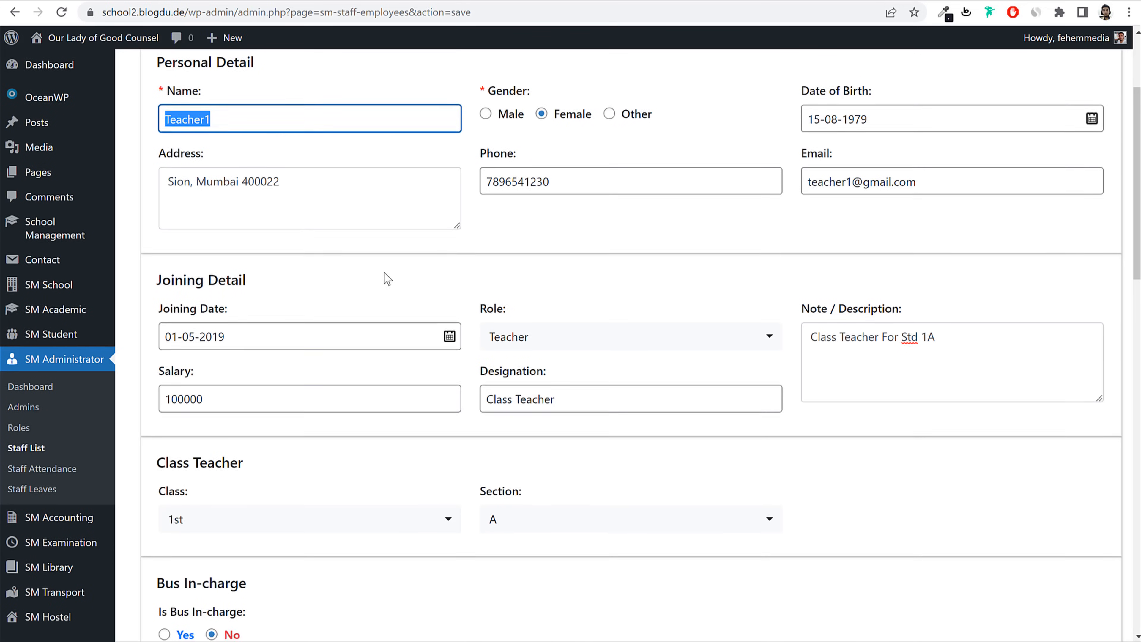
scroll(385, 275, down, 15)
scroll(384, 272, down, 5)
click(294, 281)
key(ctrl+v)
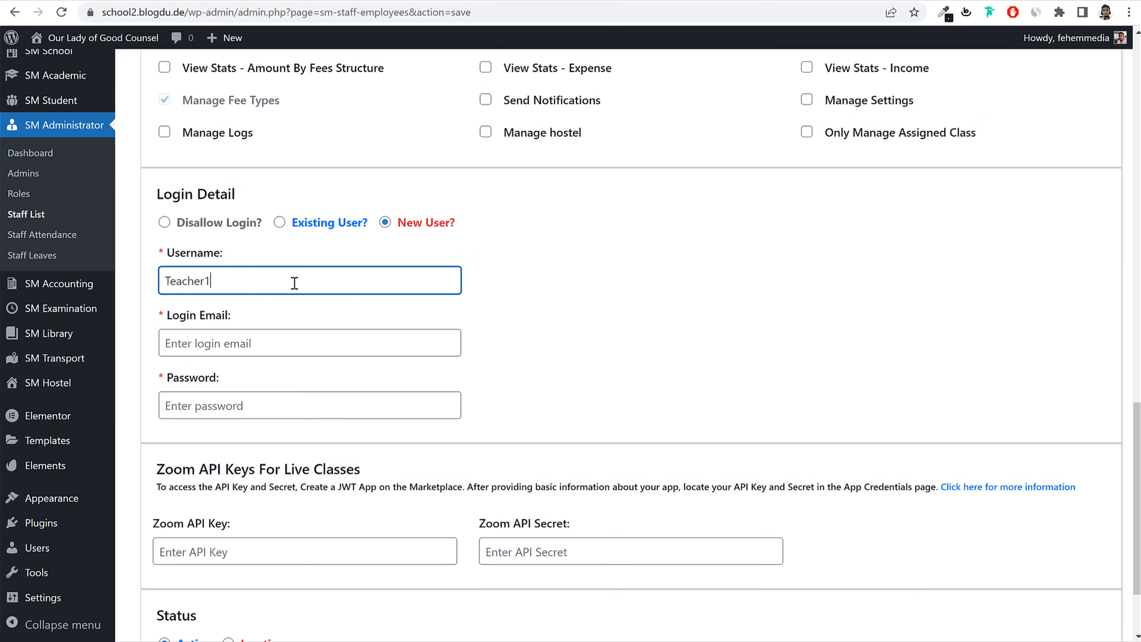
drag(170, 280, 162, 281)
text(t)
key(ctrl+a)
key(ctrl+c)
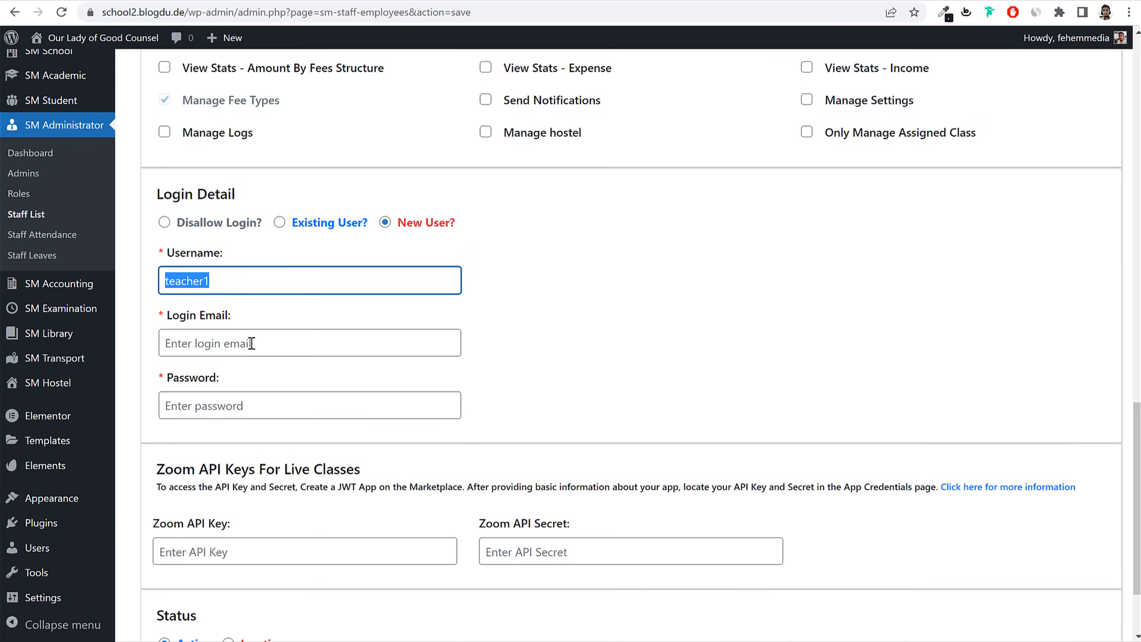
click(258, 353)
key(ctrl+v)
text(@g)
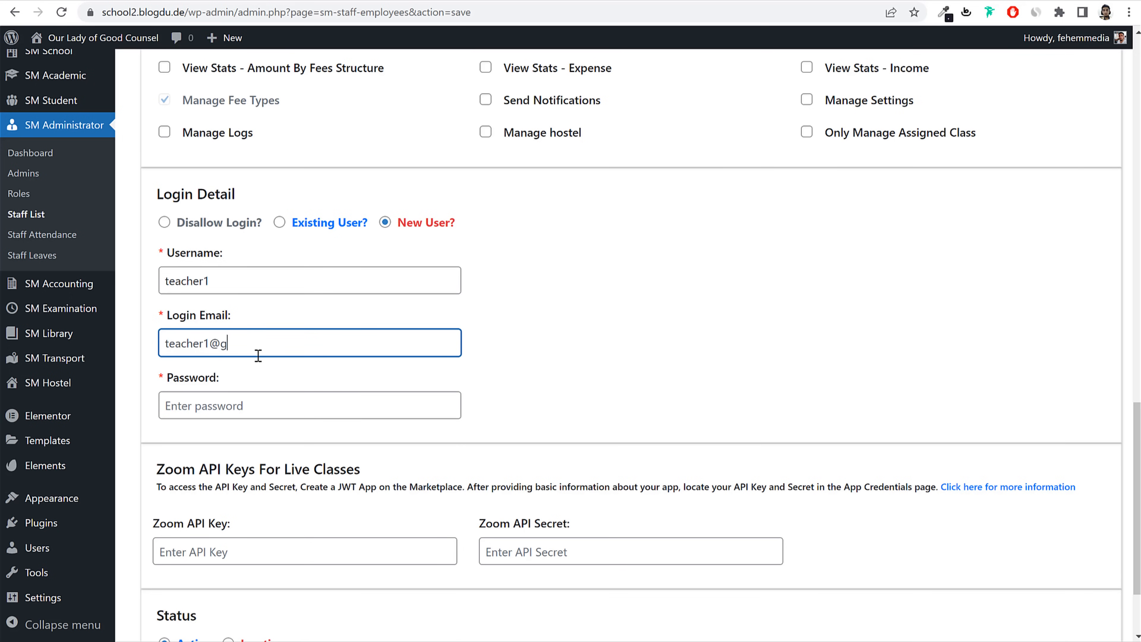
text(mail.com)
click(255, 396)
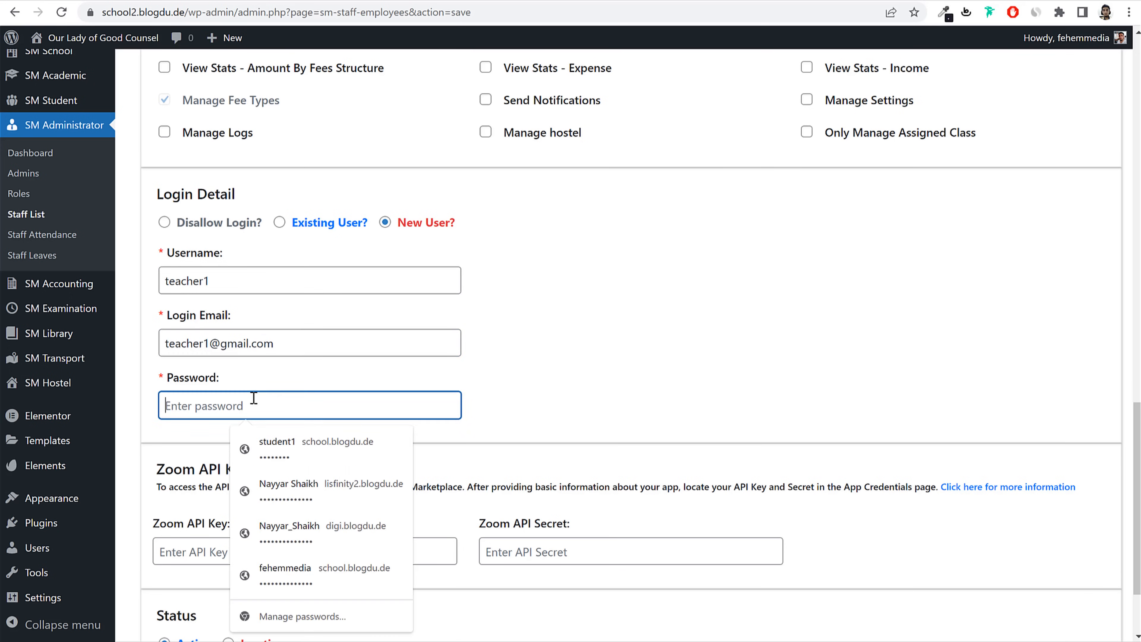
key(ctrl+v)
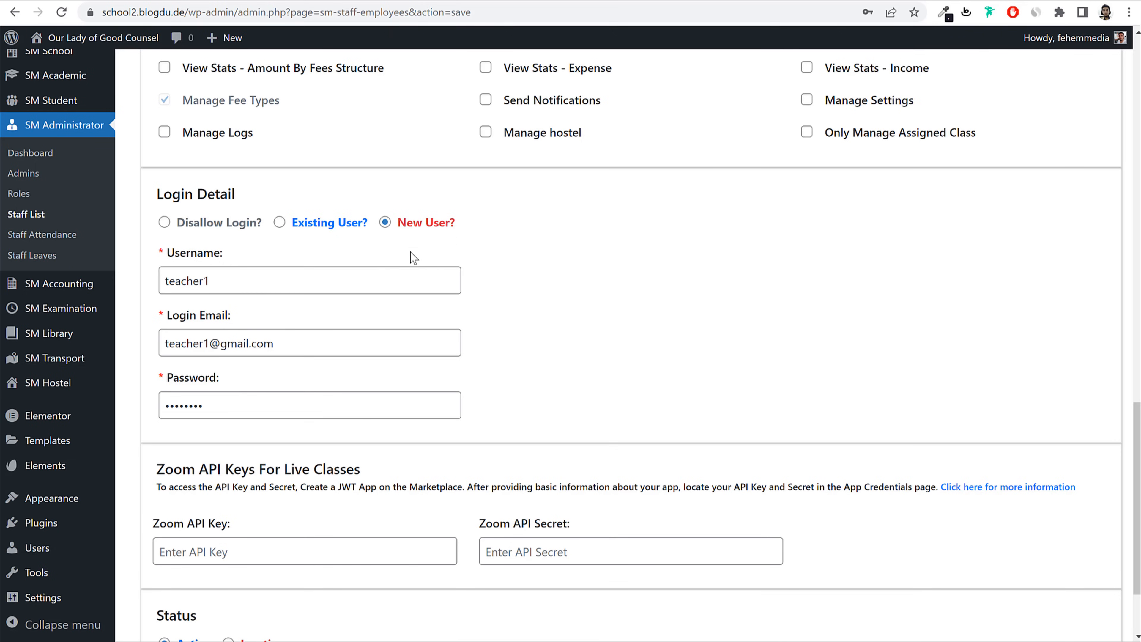
drag(454, 227, 397, 224)
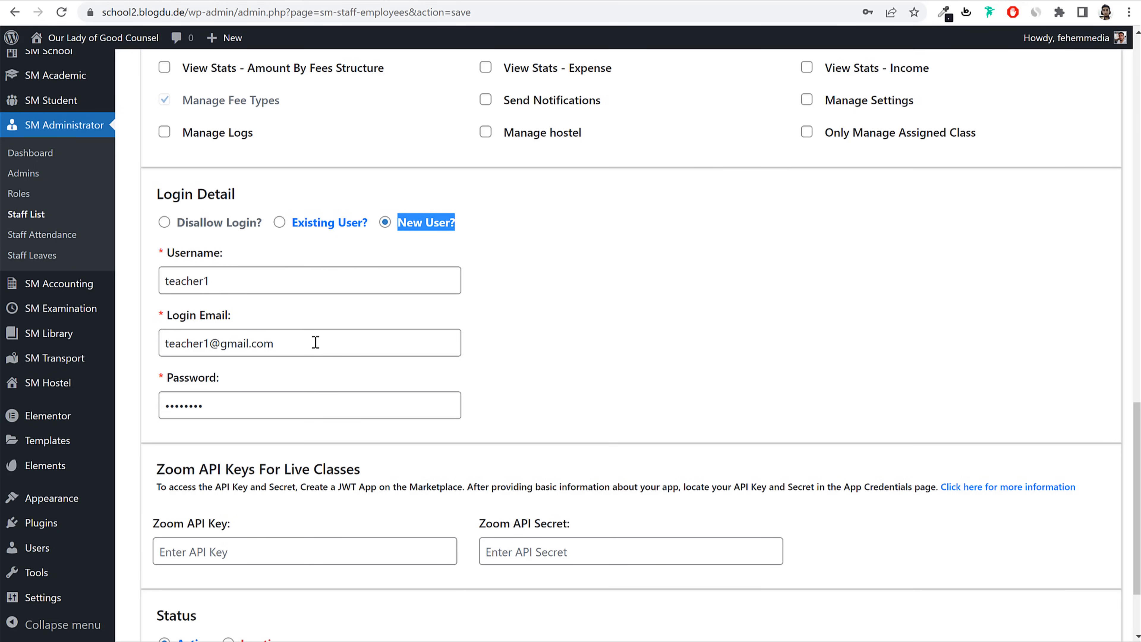
drag(295, 341, 166, 343)
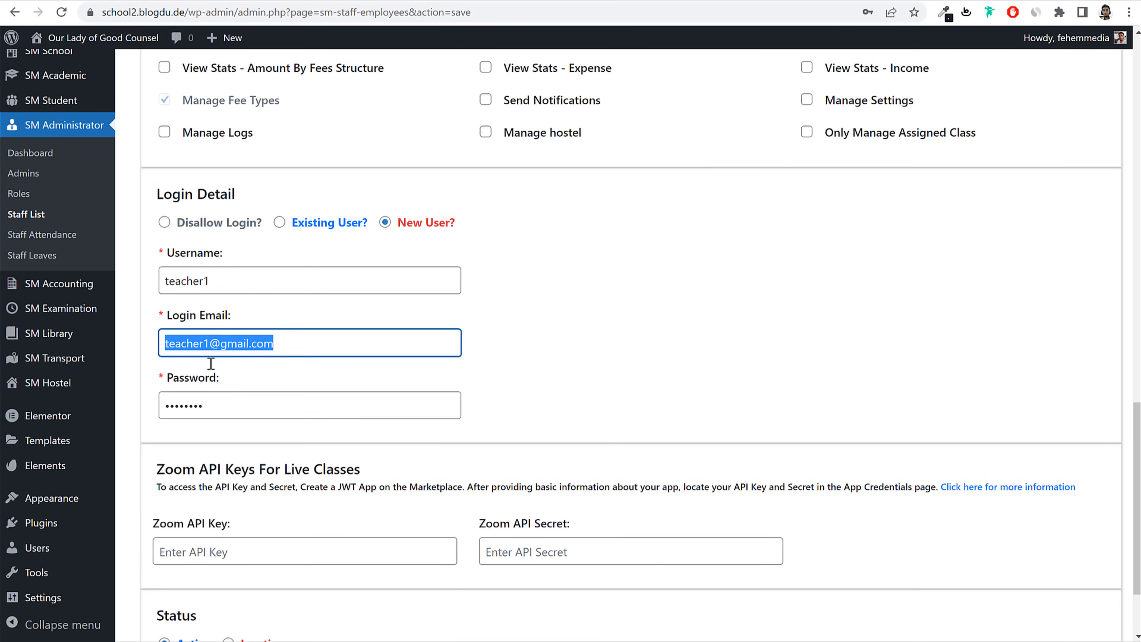
drag(276, 400, 152, 410)
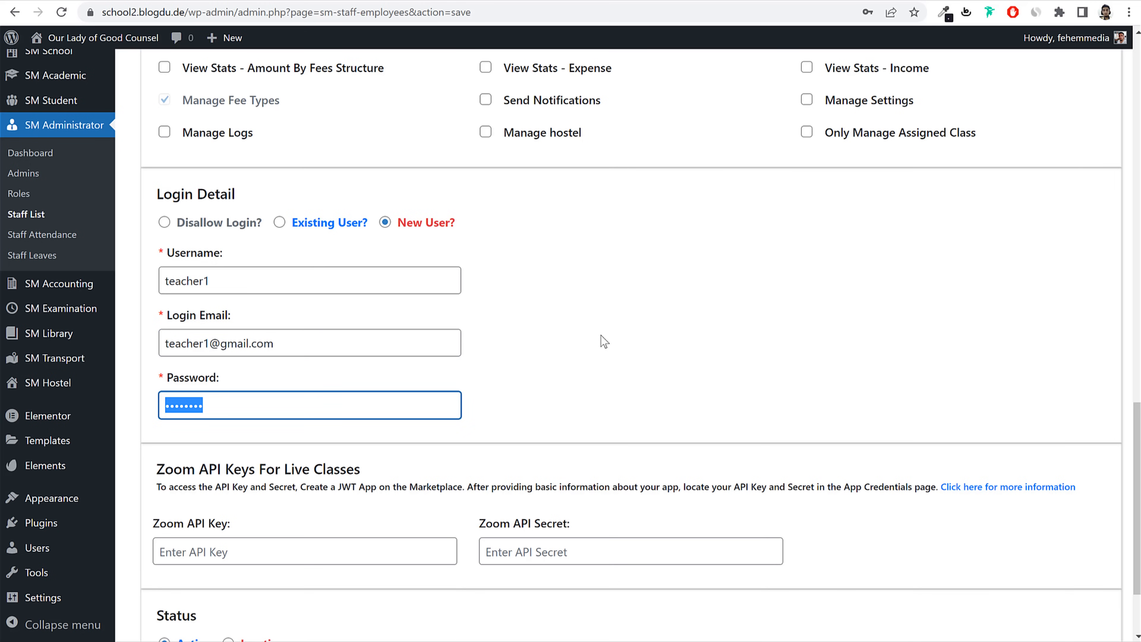
scroll(697, 349, down, 3)
Step: Review the Active status and Zoom API fields, then save staff member Teacher1
click(690, 270)
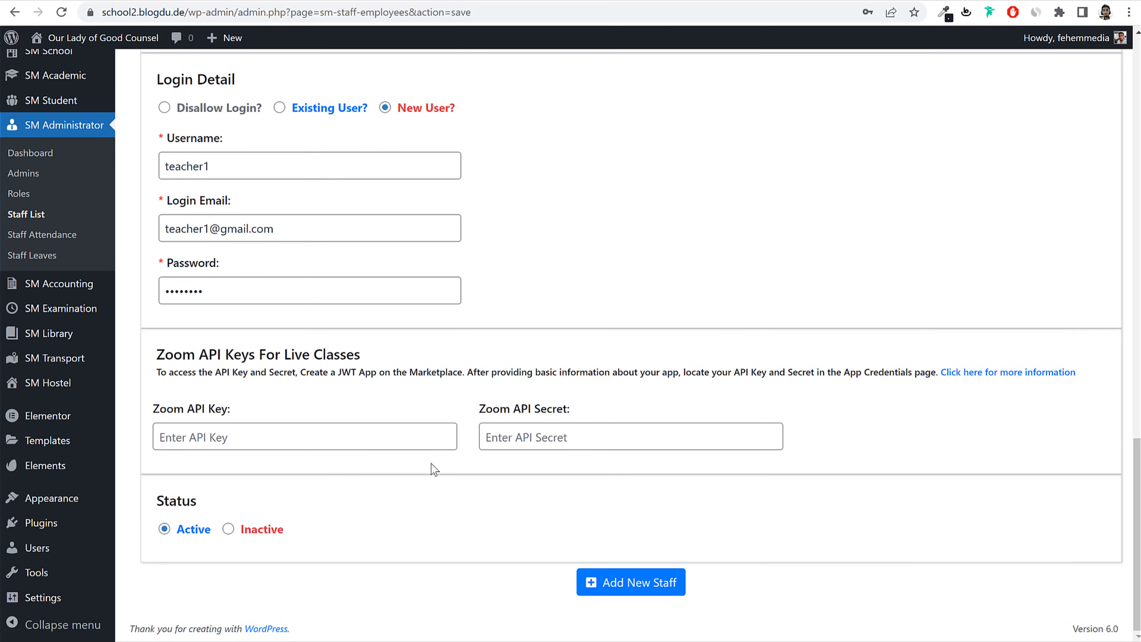
double_click(193, 537)
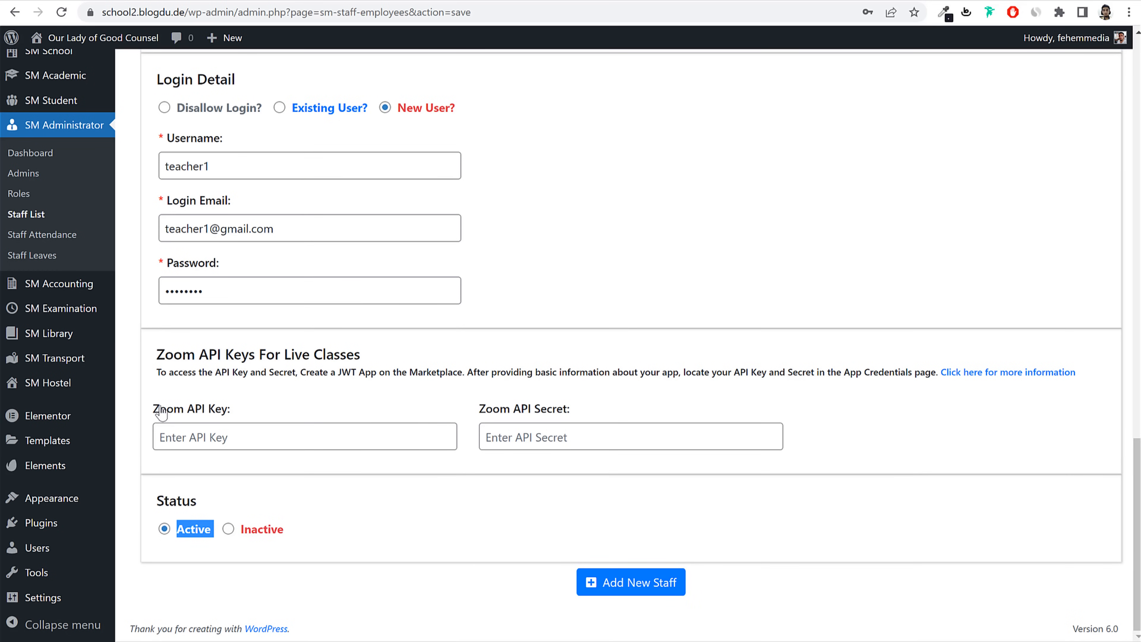
drag(155, 411, 241, 418)
drag(479, 409, 581, 415)
click(595, 418)
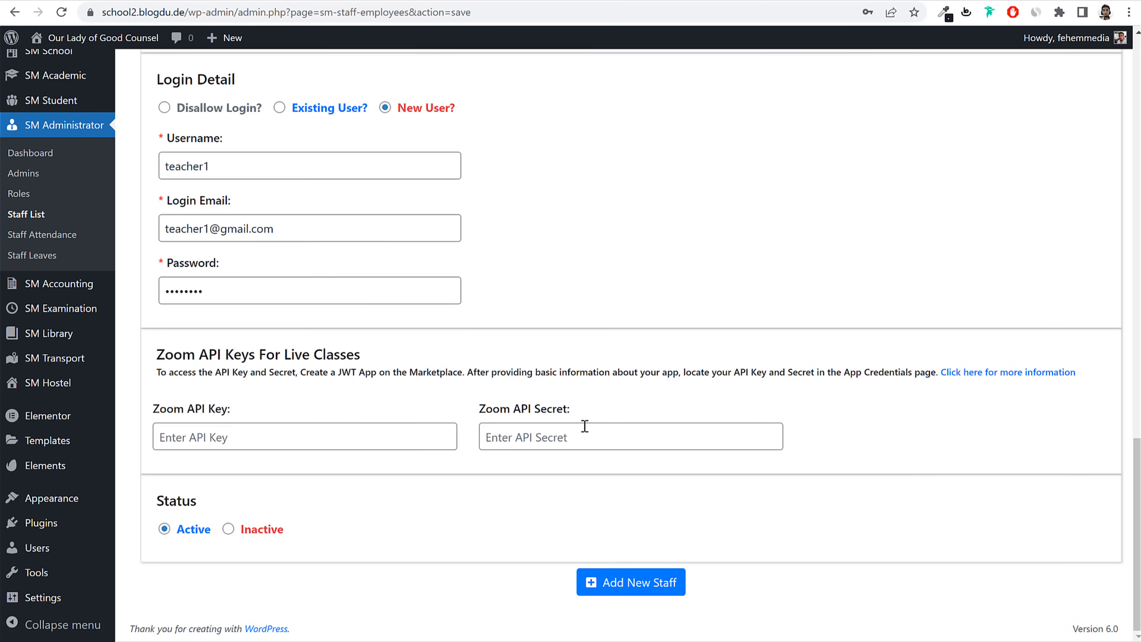
drag(184, 409, 235, 410)
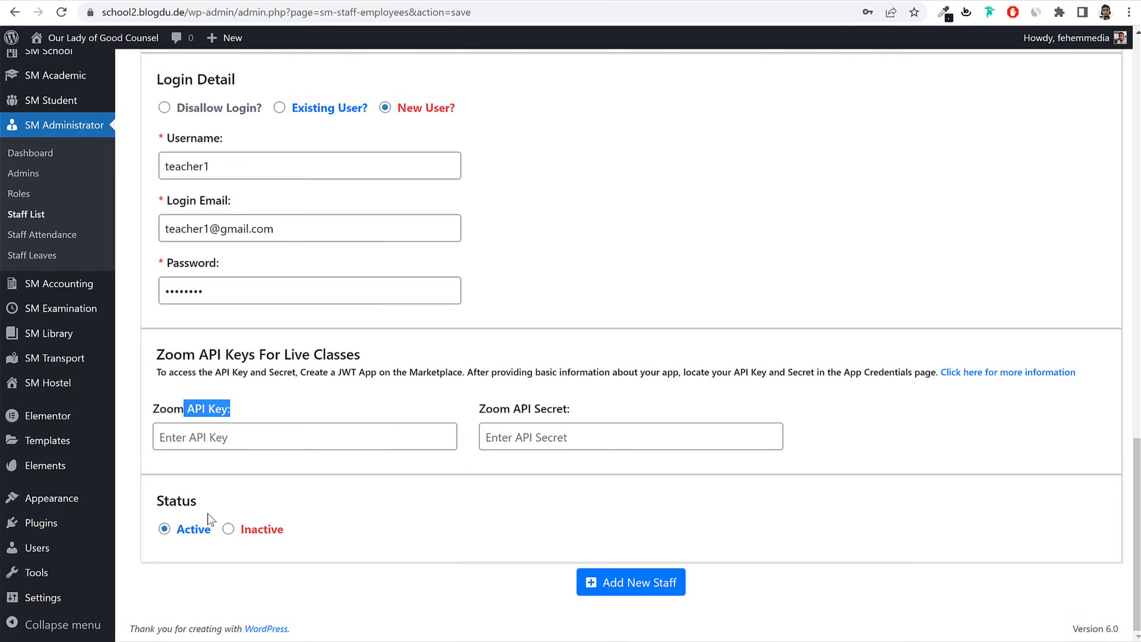
click(676, 583)
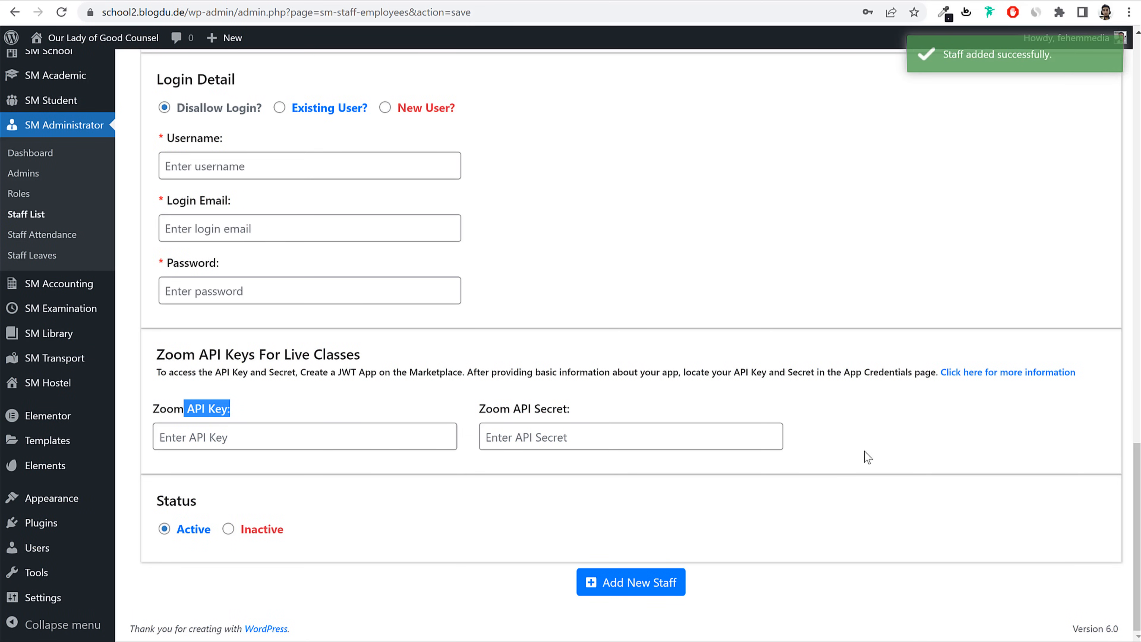
Step: Open the Staff List to confirm Teacher1 appears as a Class Teacher
click(73, 215)
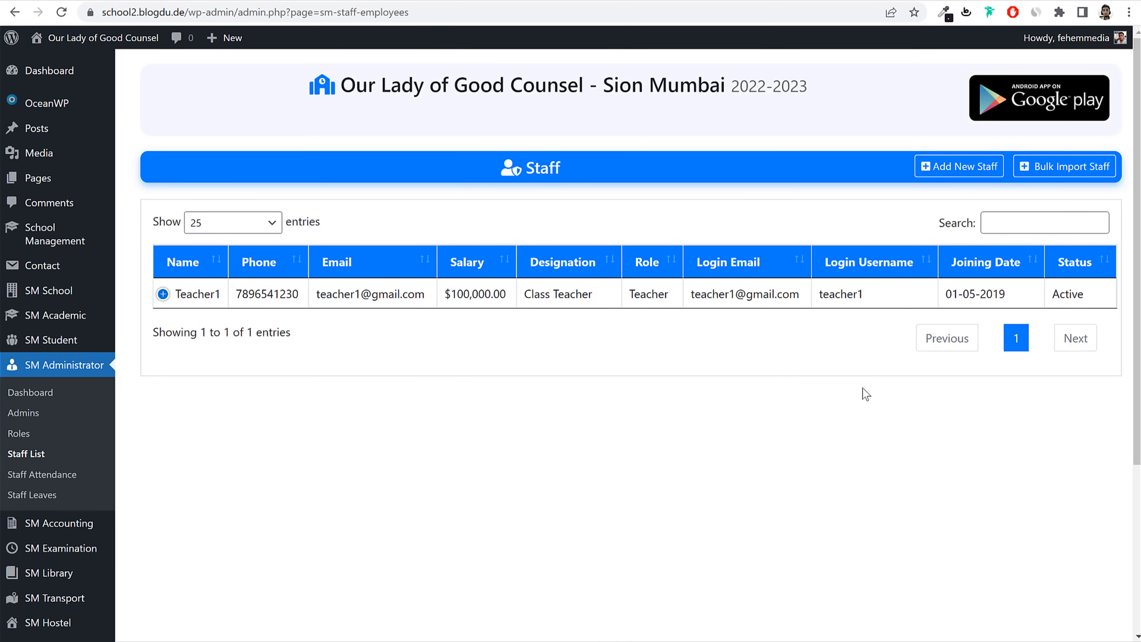
drag(445, 295, 454, 298)
scroll(623, 379, down, 4)
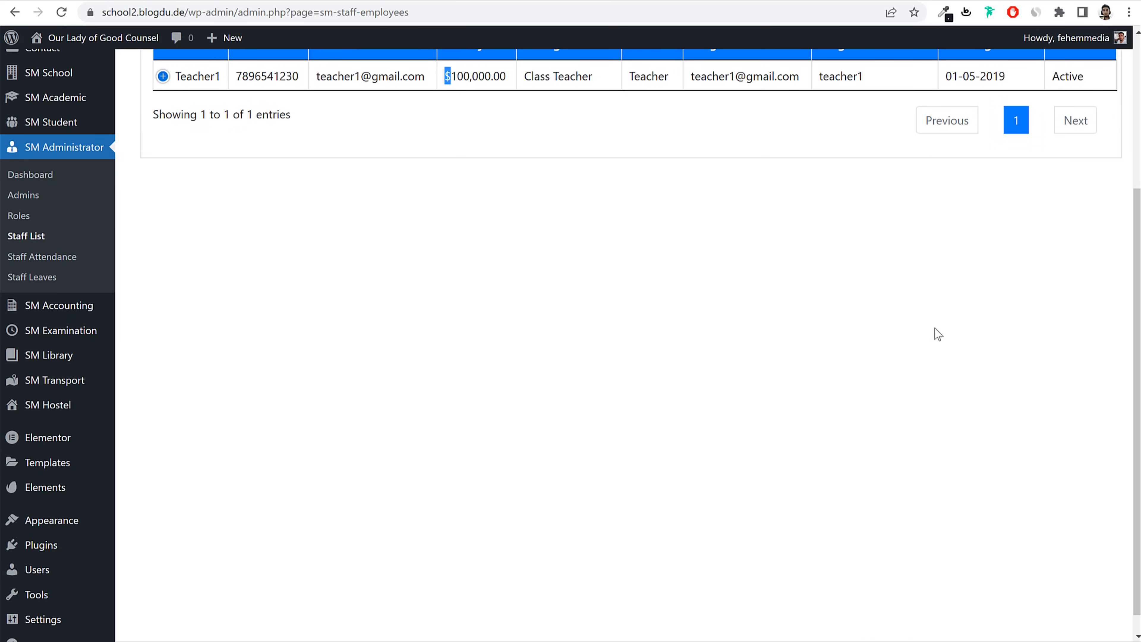
mouse_move(58, 315)
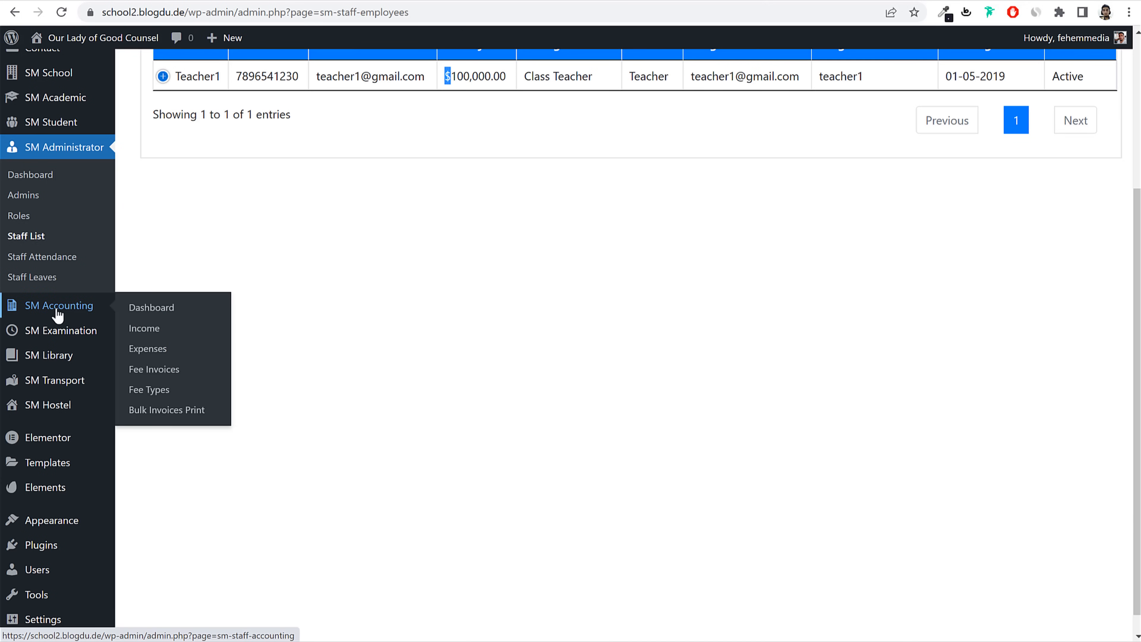
Step: Start a new fee type named Admission Fee for classes 1st and 2nd
click(153, 395)
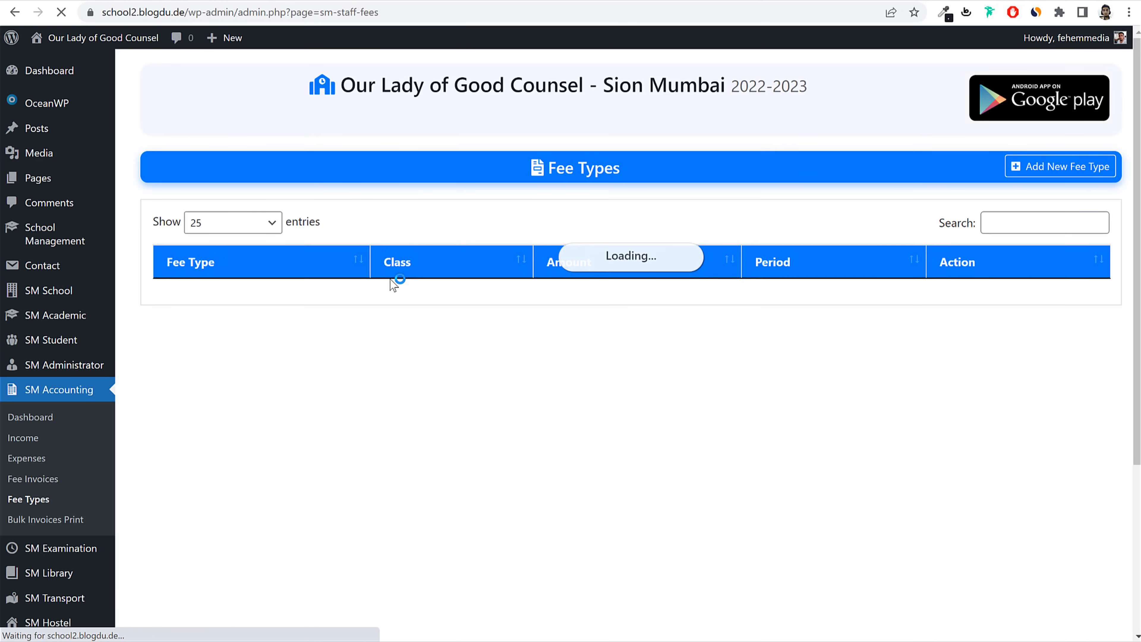
click(1049, 168)
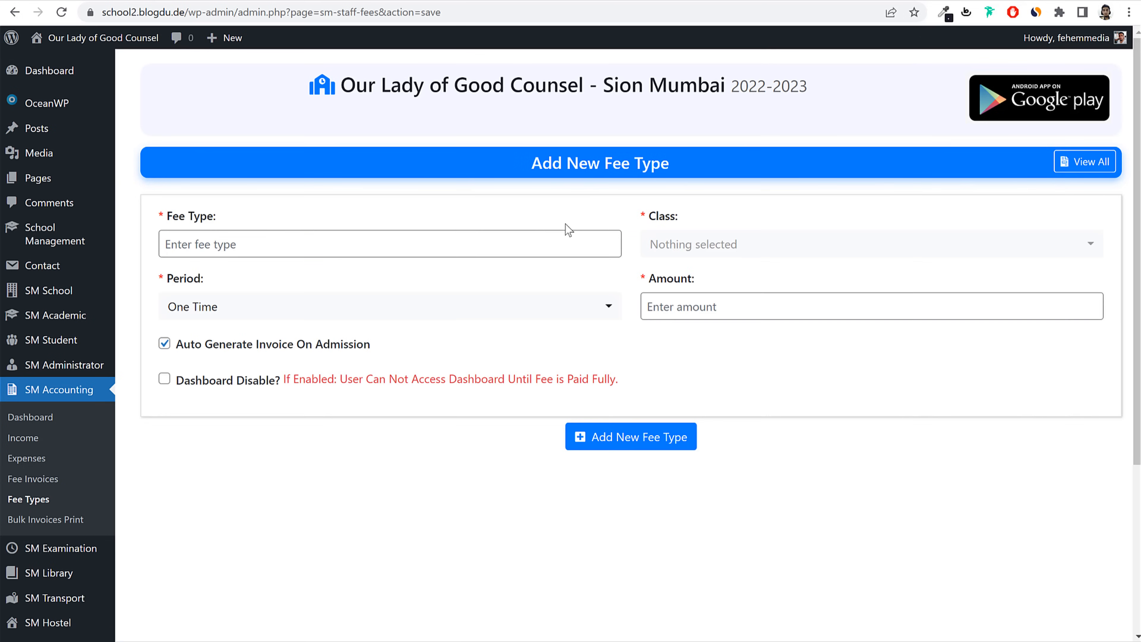
click(290, 245)
text(Adm)
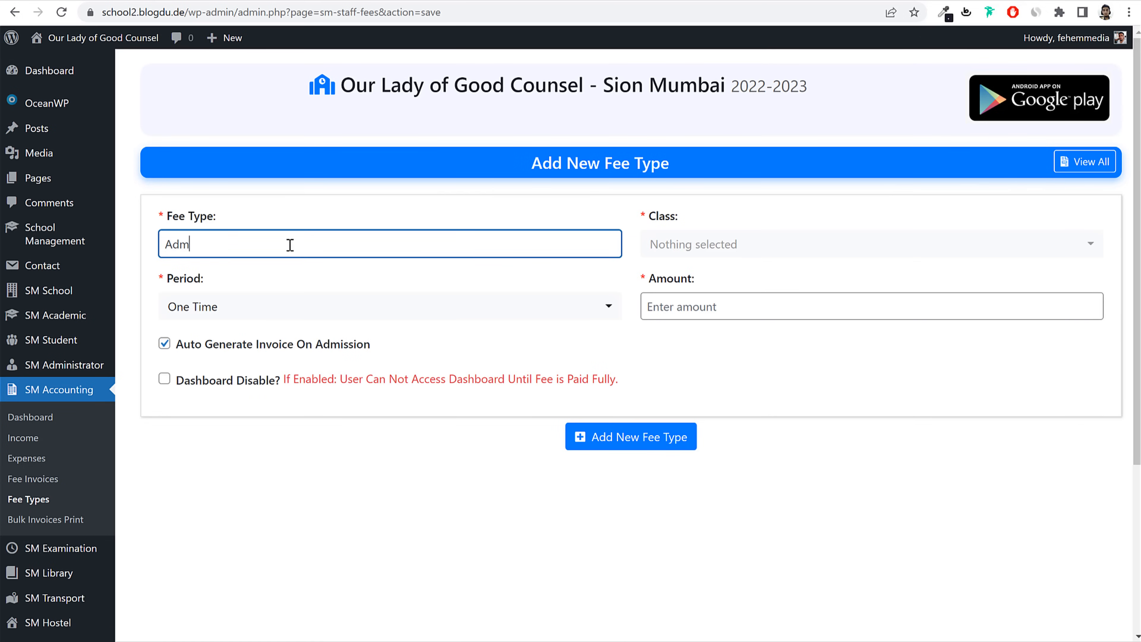
text(ission Fee)
click(717, 244)
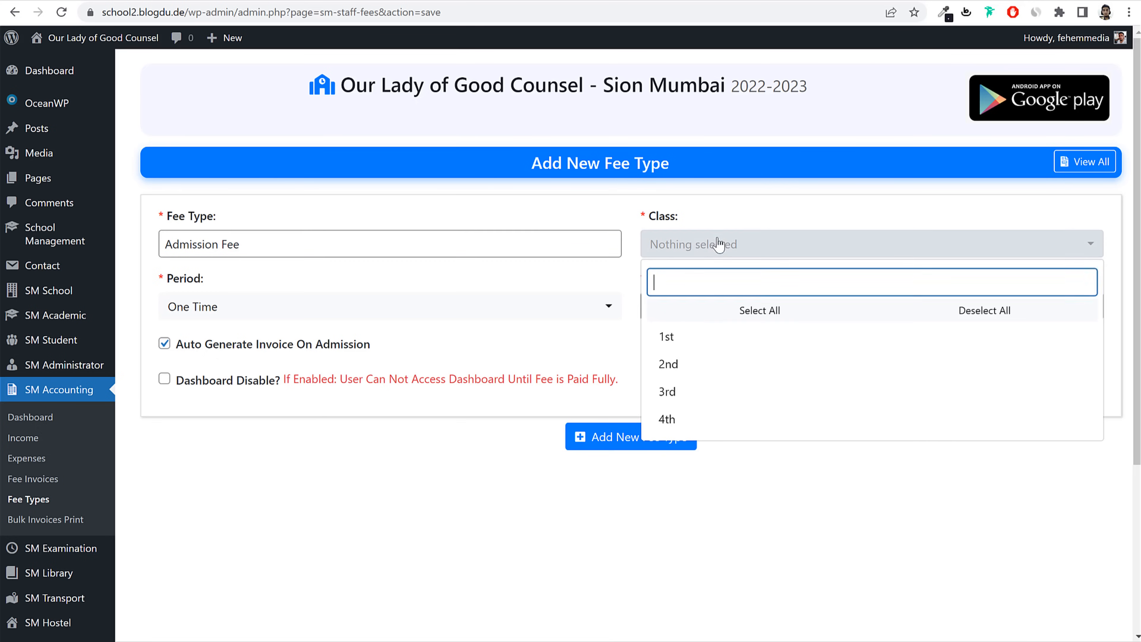
click(688, 340)
click(683, 364)
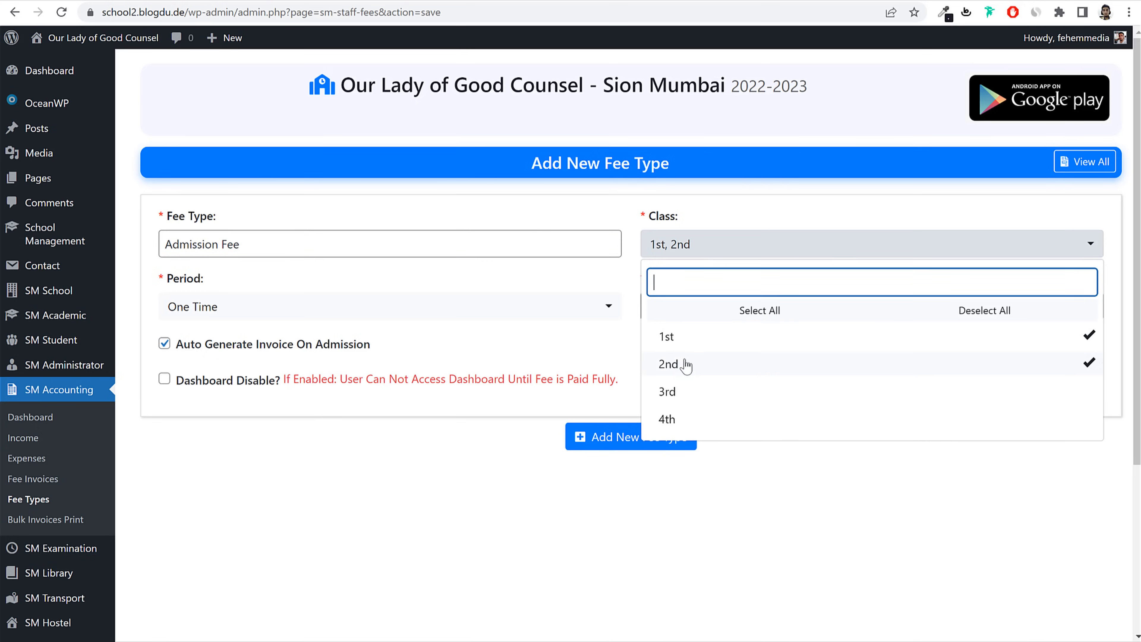
Step: Keep the period One Time, set the amount to 100000, and save
click(603, 306)
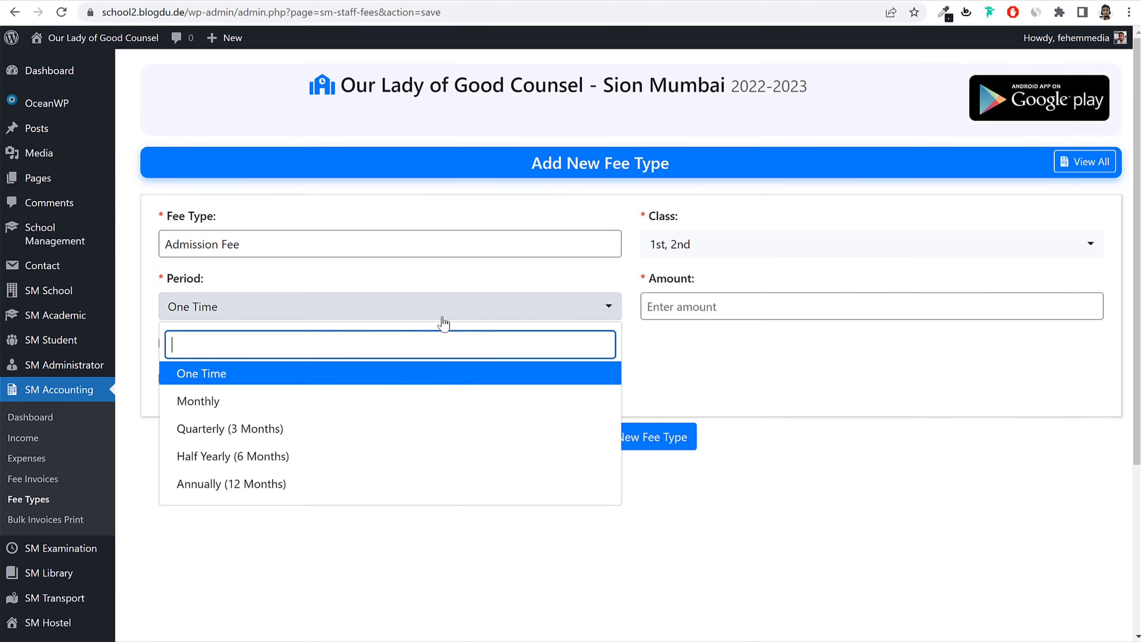
click(212, 382)
click(772, 305)
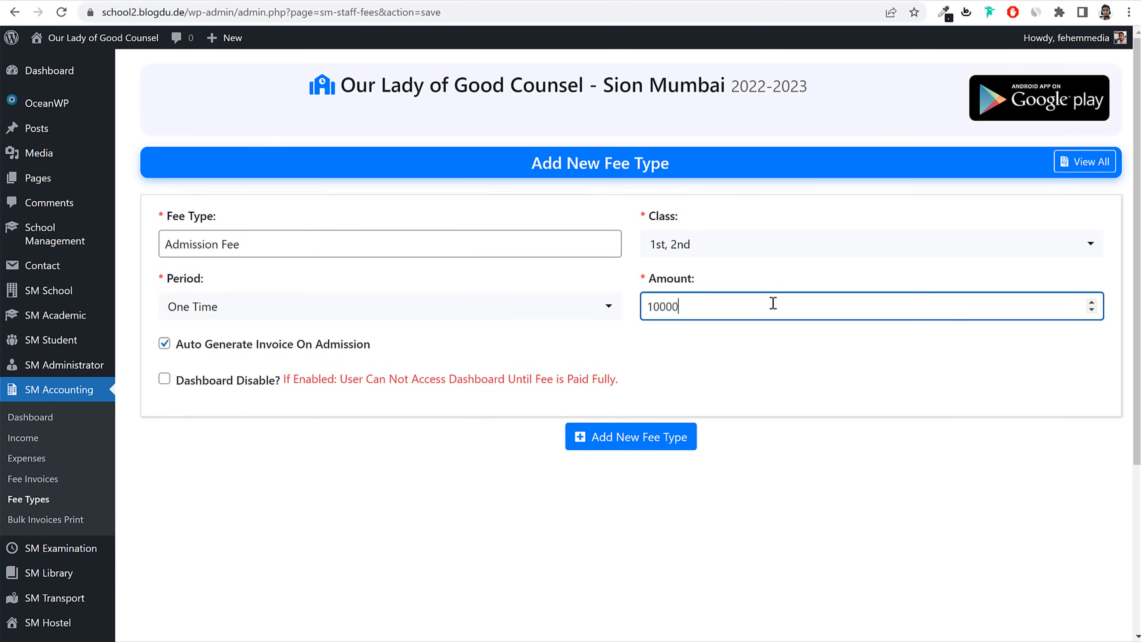
drag(741, 306, 662, 324)
click(736, 326)
click(735, 312)
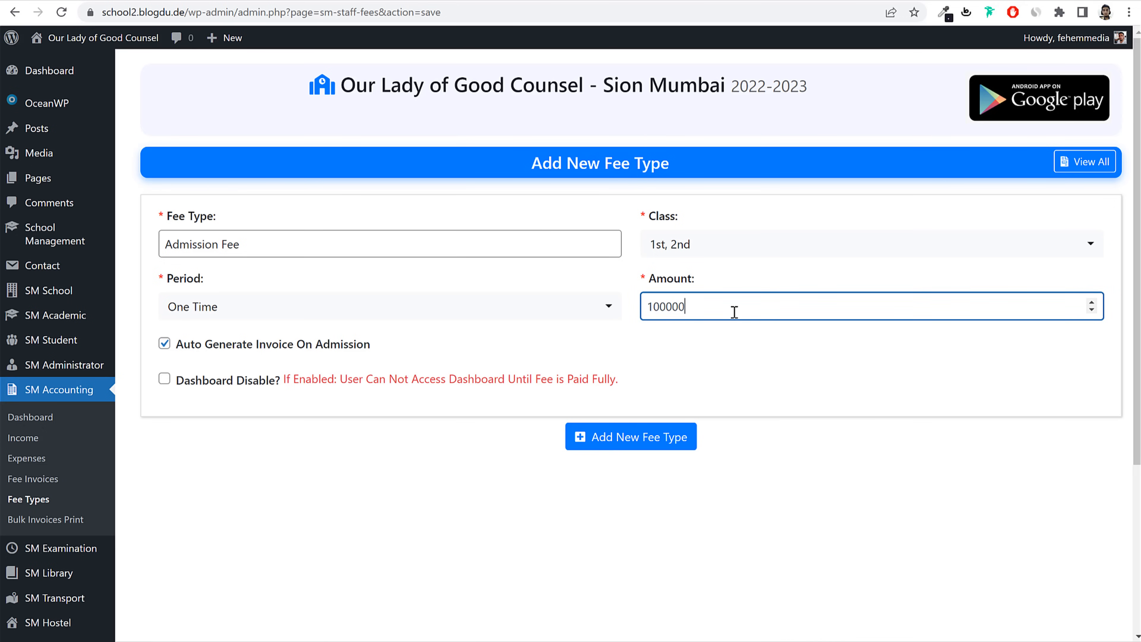
click(659, 444)
Step: Add a Monthly Fee fee type for class 1st, charged Monthly at 2500
click(359, 285)
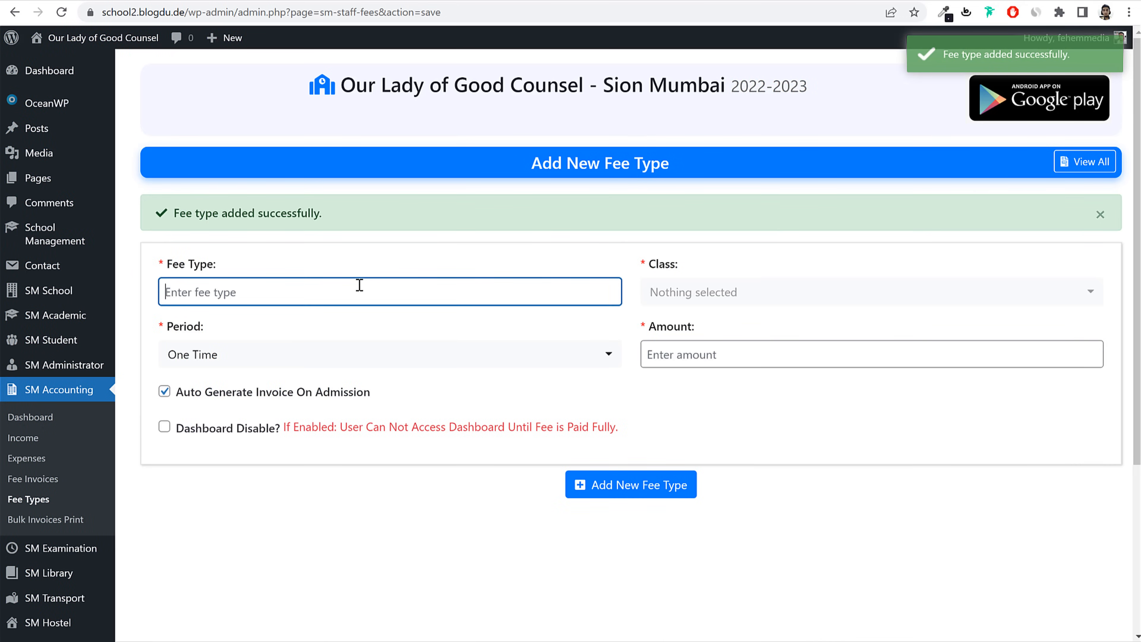
text(Montyh)
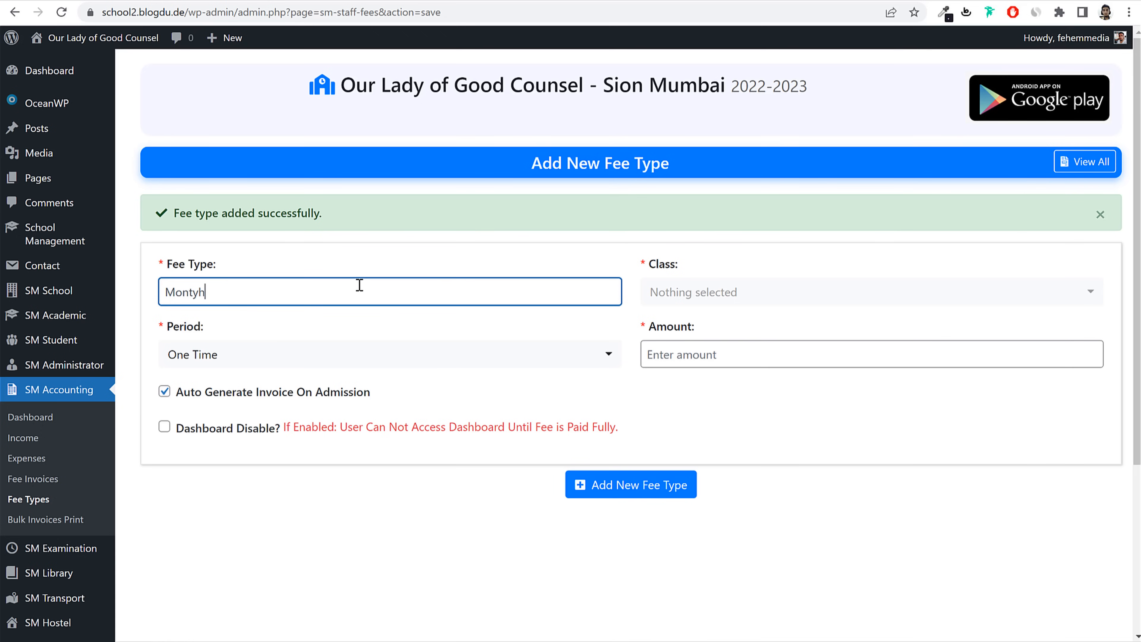
text(l)
key(BackSpace)
key(BackSpace)
key(BackSpace)
text(hly Fe)
click(727, 301)
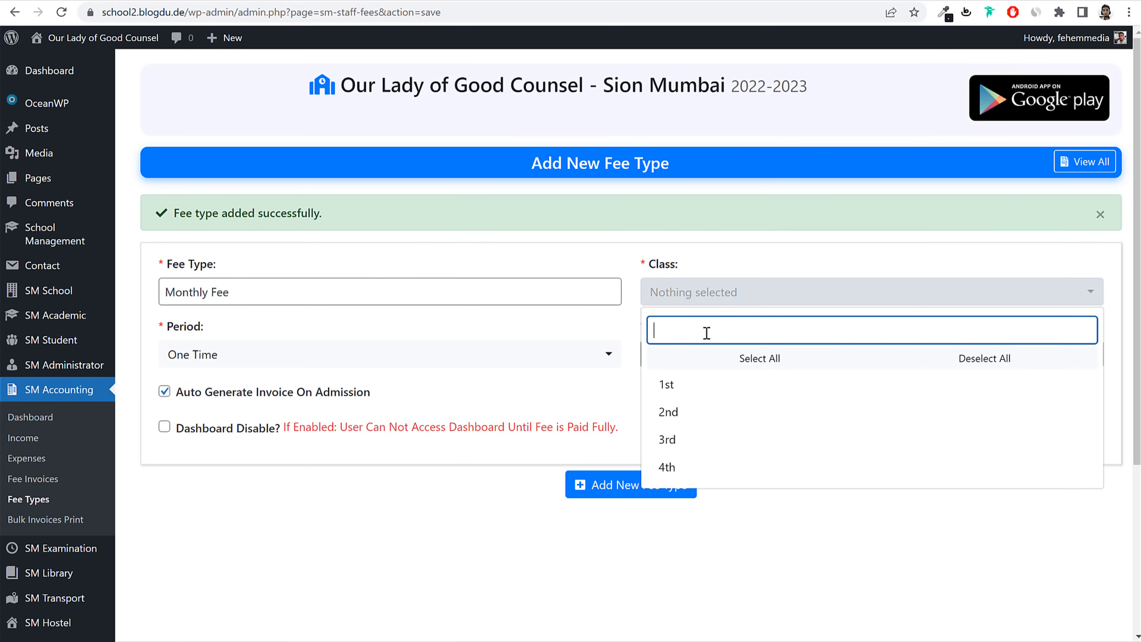
click(692, 387)
click(580, 355)
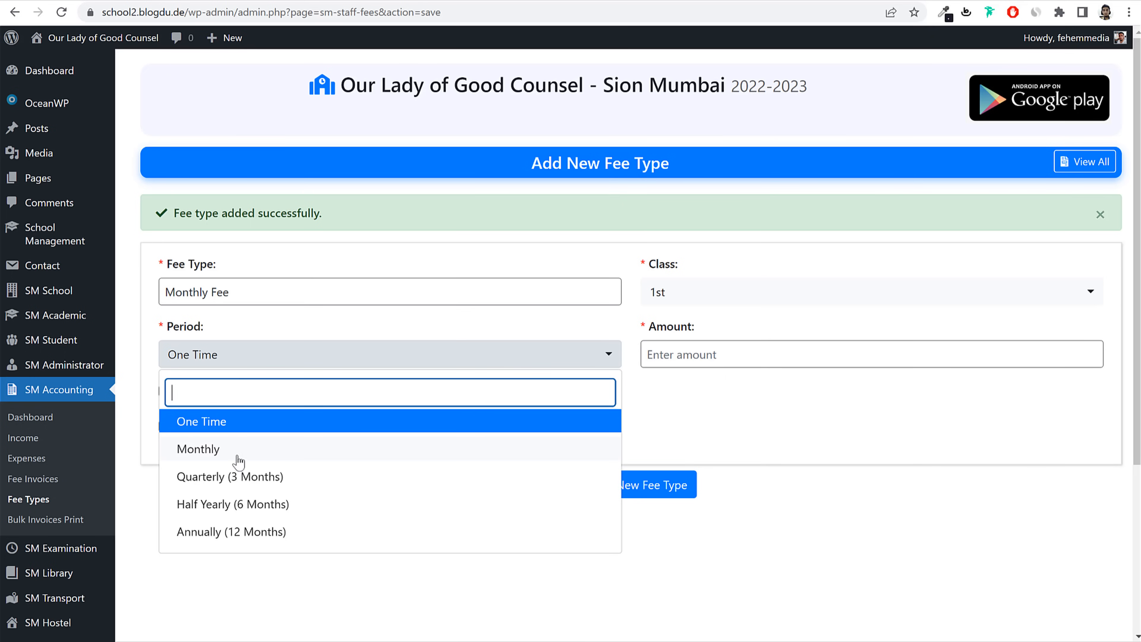
click(198, 451)
click(754, 346)
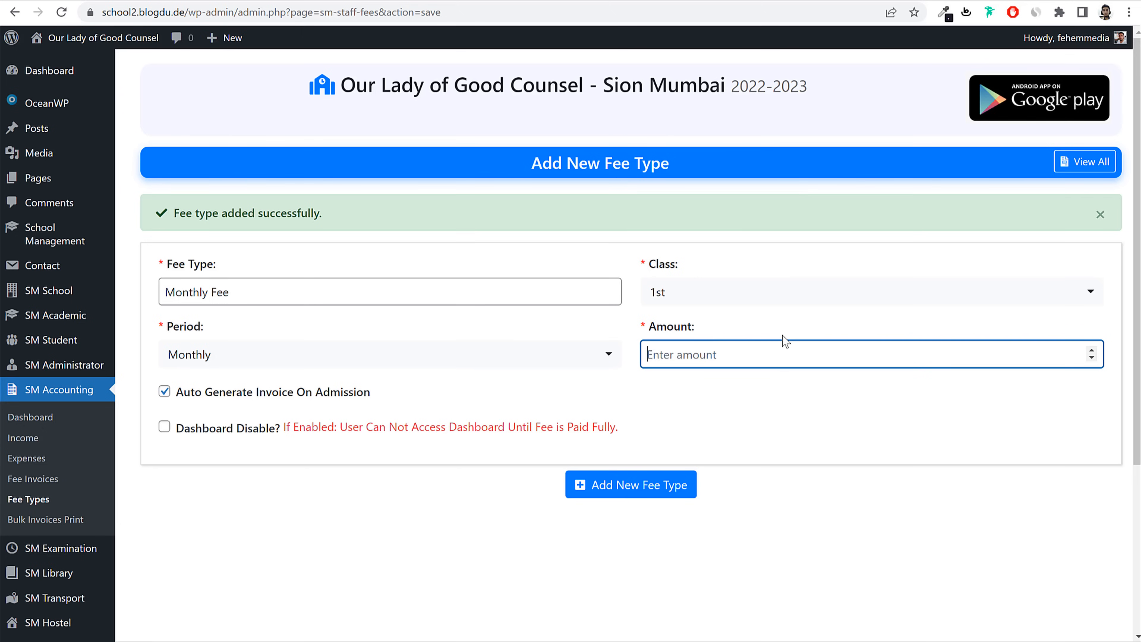
text(2500)
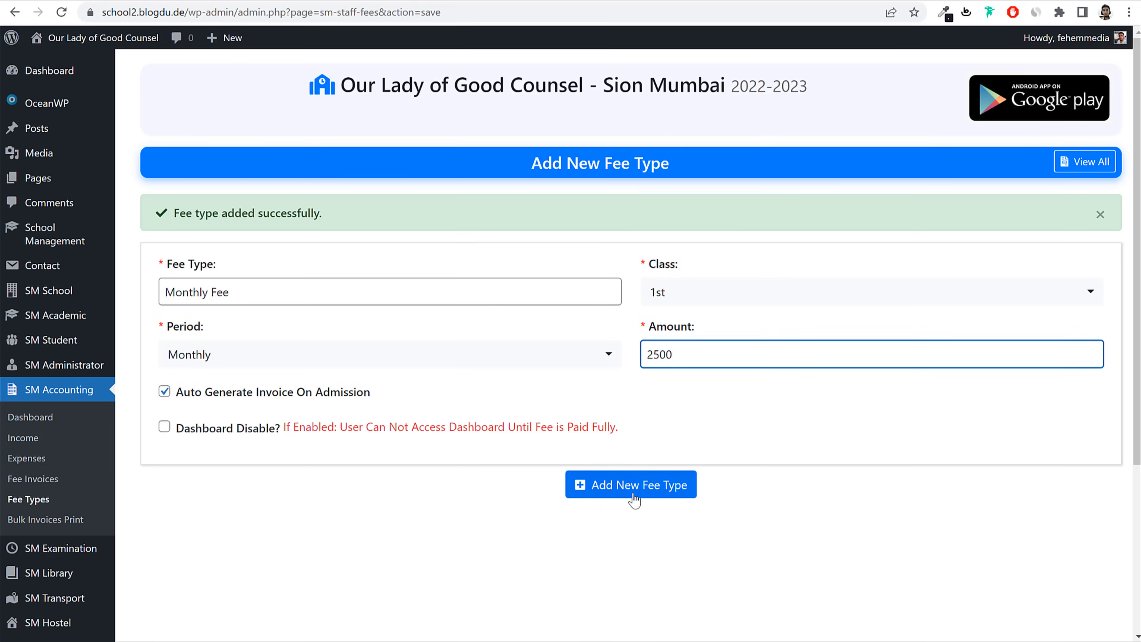
click(634, 497)
Step: Start a Computer Fee fee type for classes 1st, 2nd, 3rd and 4th
click(336, 285)
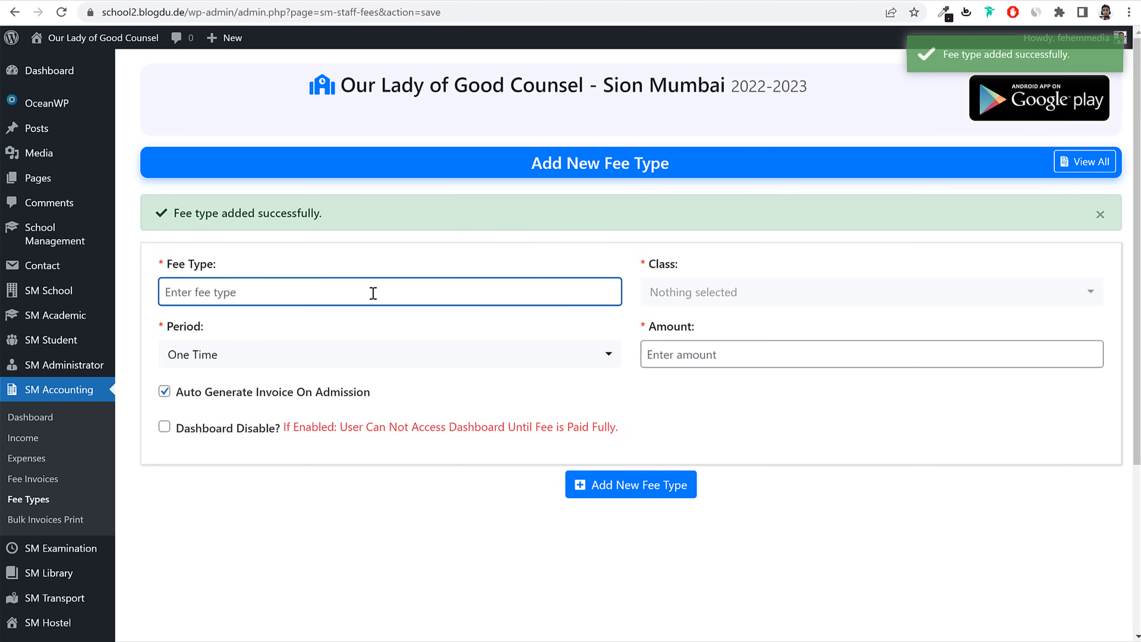
text(Computer Fee)
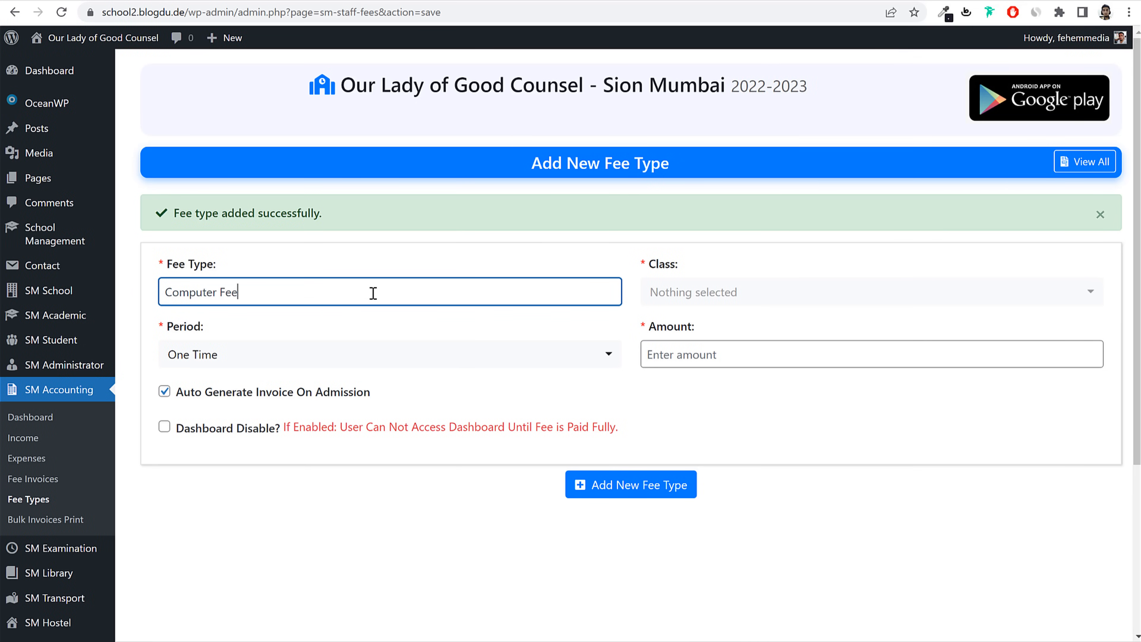
click(714, 302)
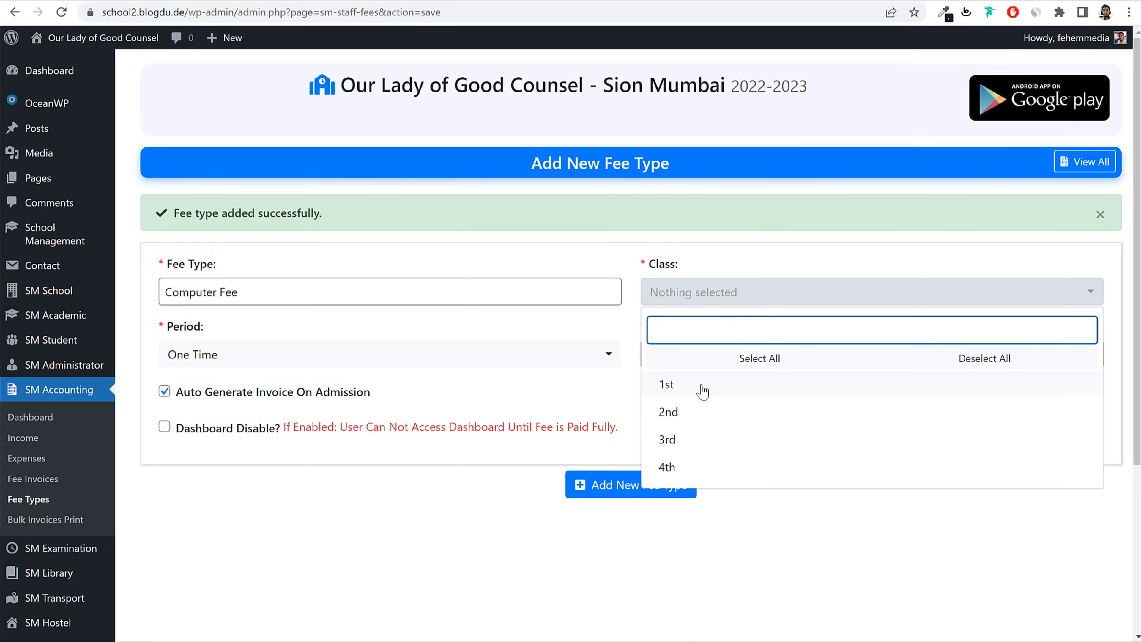
click(703, 388)
click(703, 412)
click(701, 440)
key(Escape)
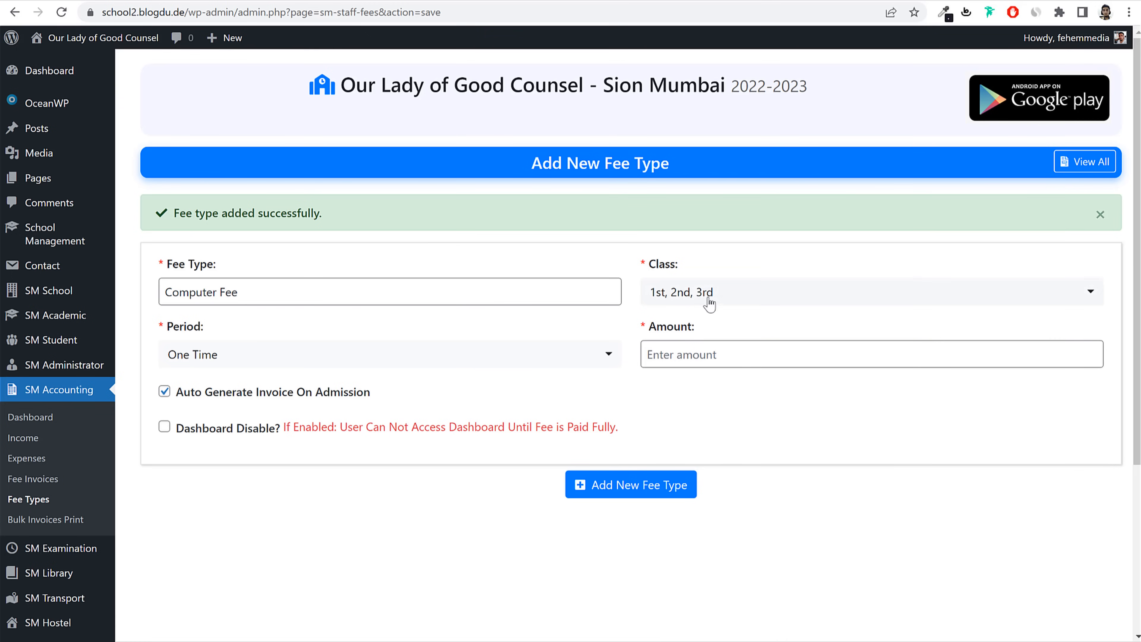
click(709, 304)
click(692, 470)
Step: Charge the Computer Fee Annually (12 Months) at 10000 and save it
click(391, 362)
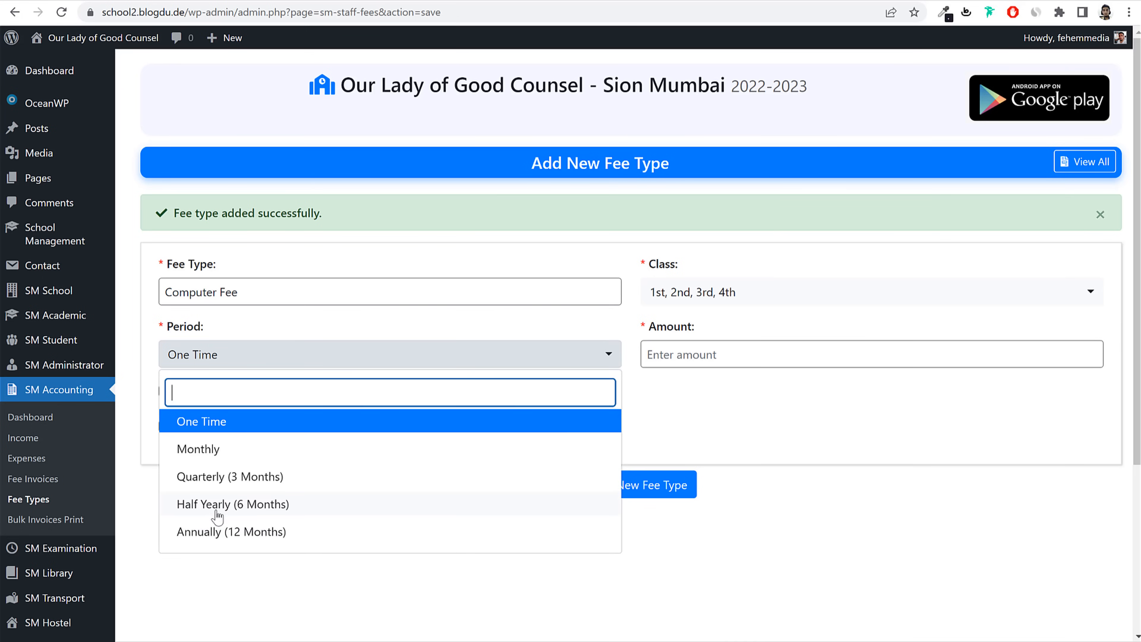
click(238, 535)
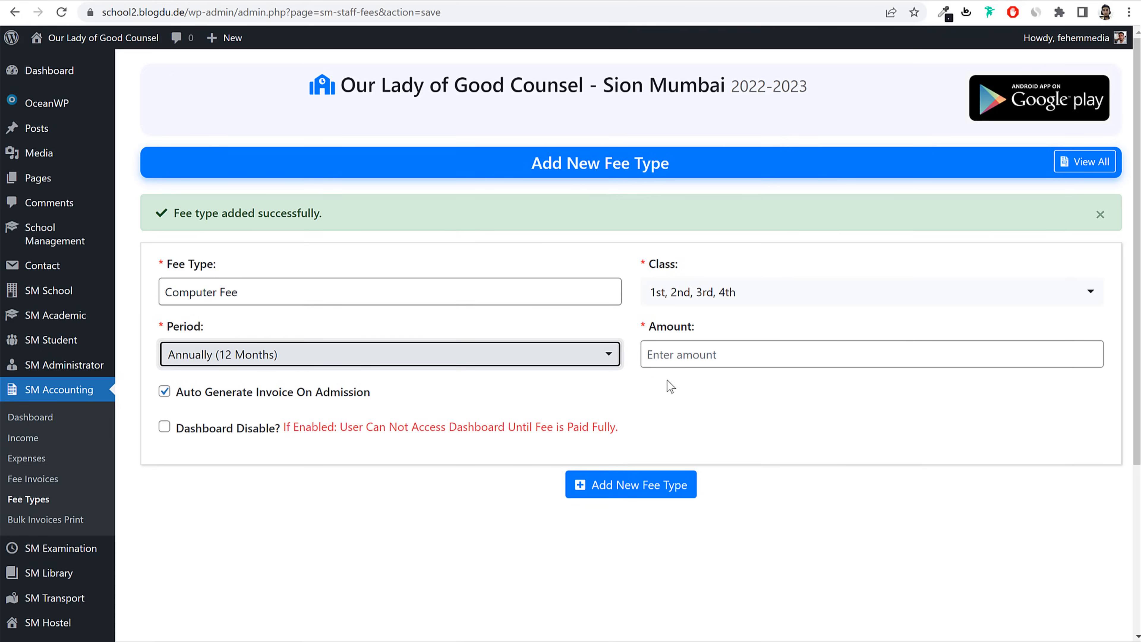
click(743, 349)
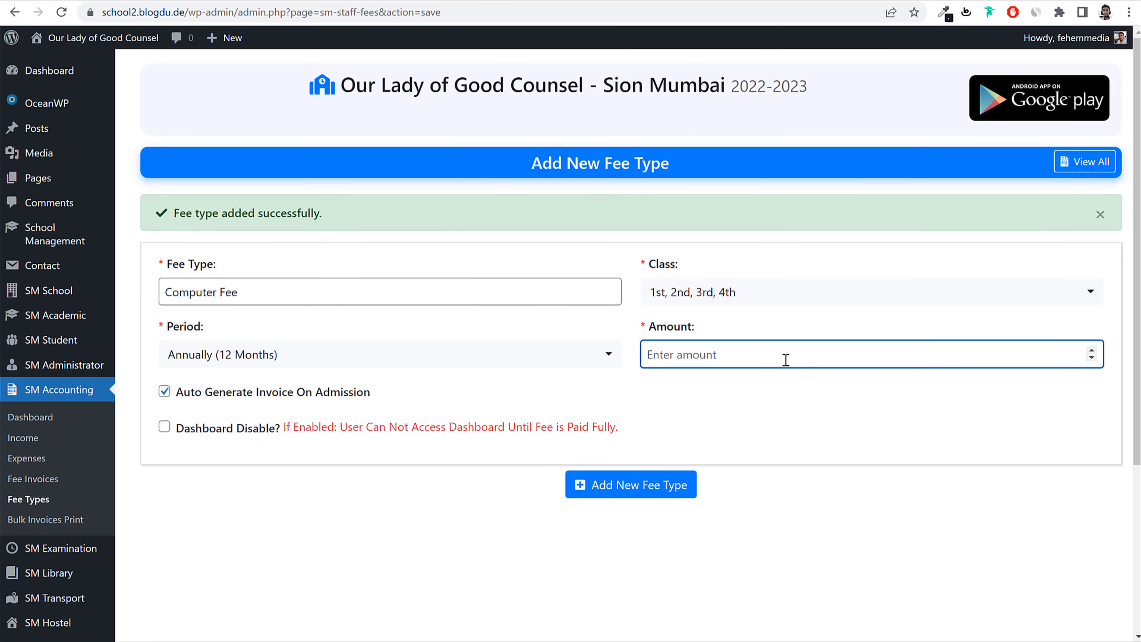
text(10000)
drag(689, 359, 640, 362)
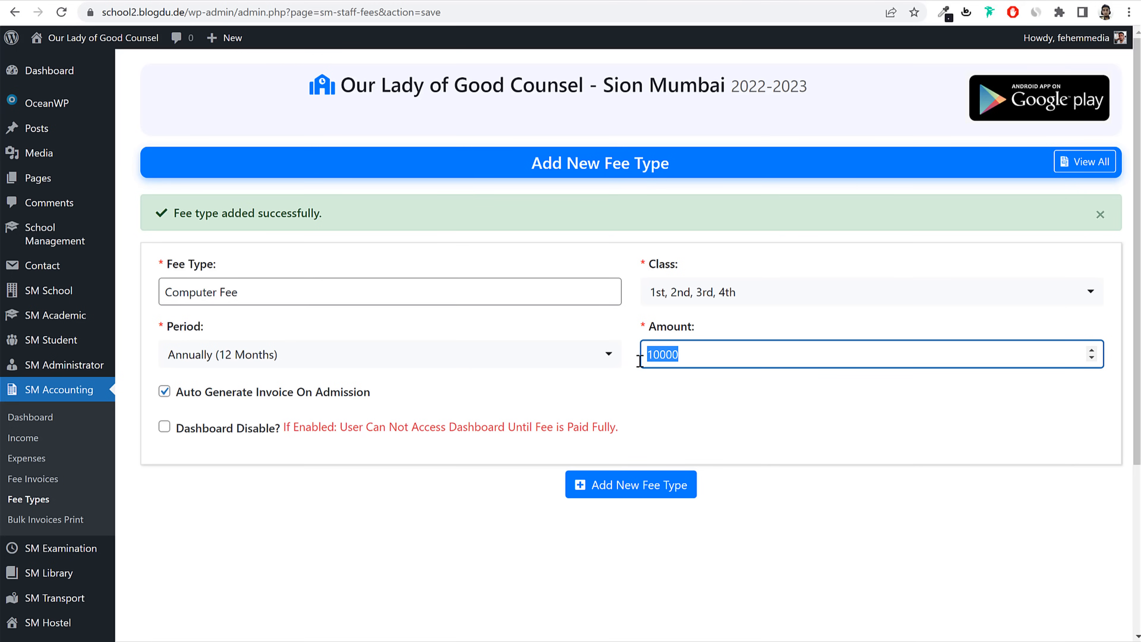
click(651, 487)
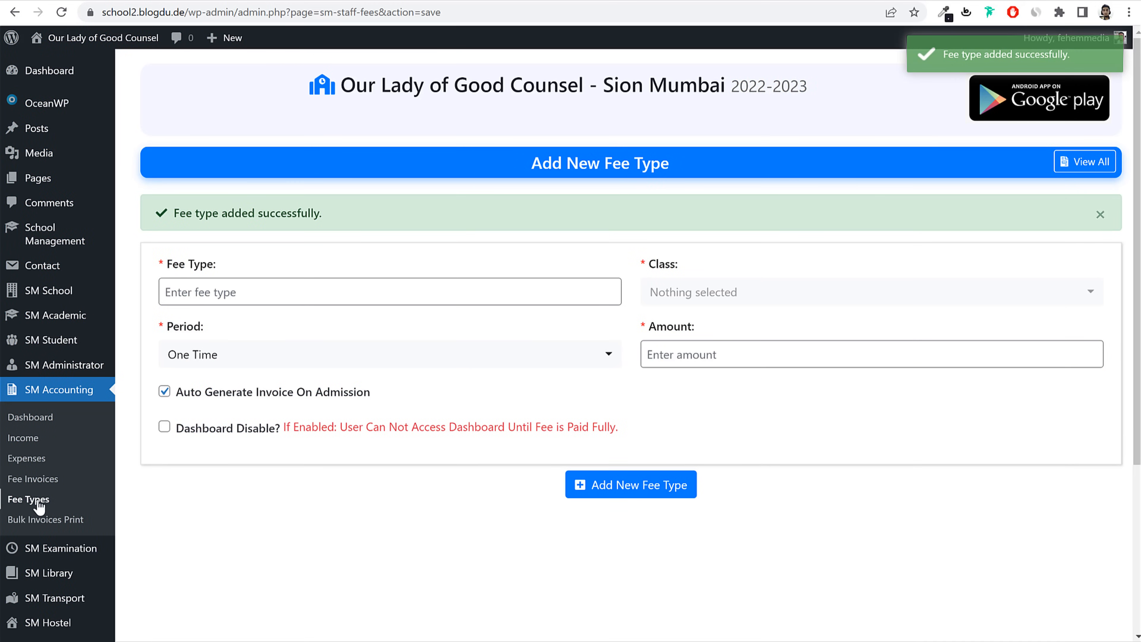
Step: Review the Fee Types list showing all seven fee entries
click(29, 501)
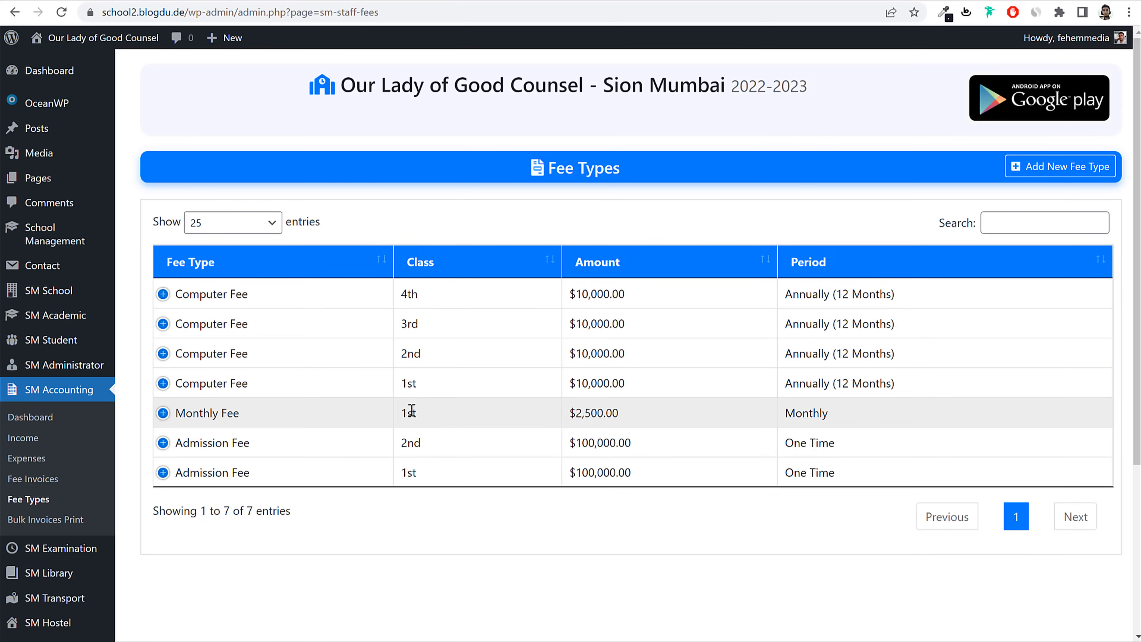
drag(425, 412, 396, 387)
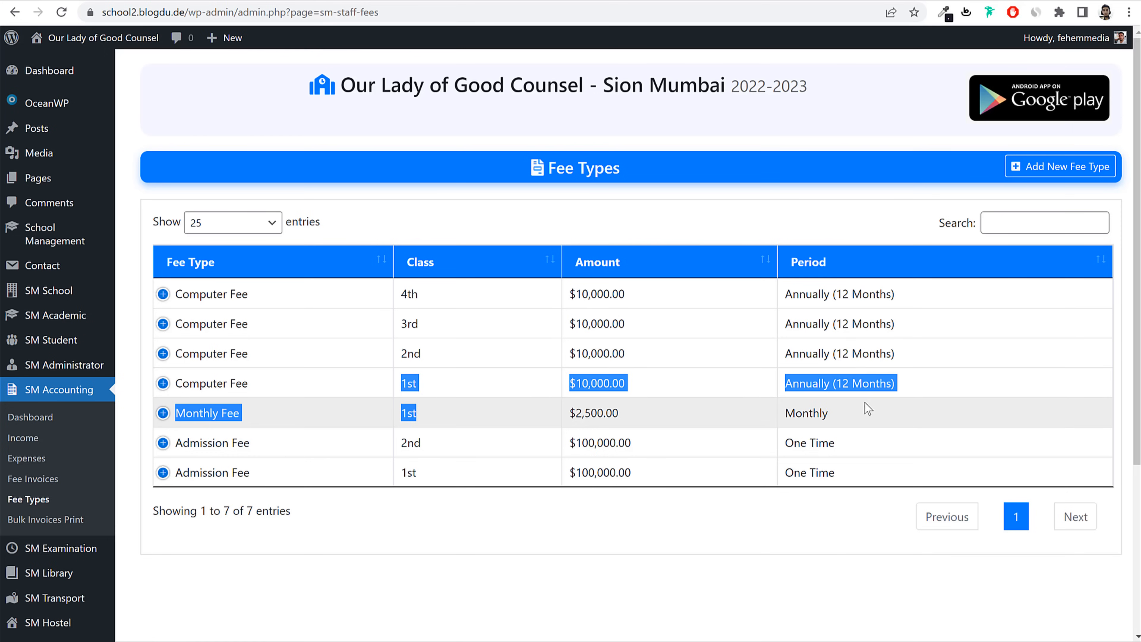
click(660, 541)
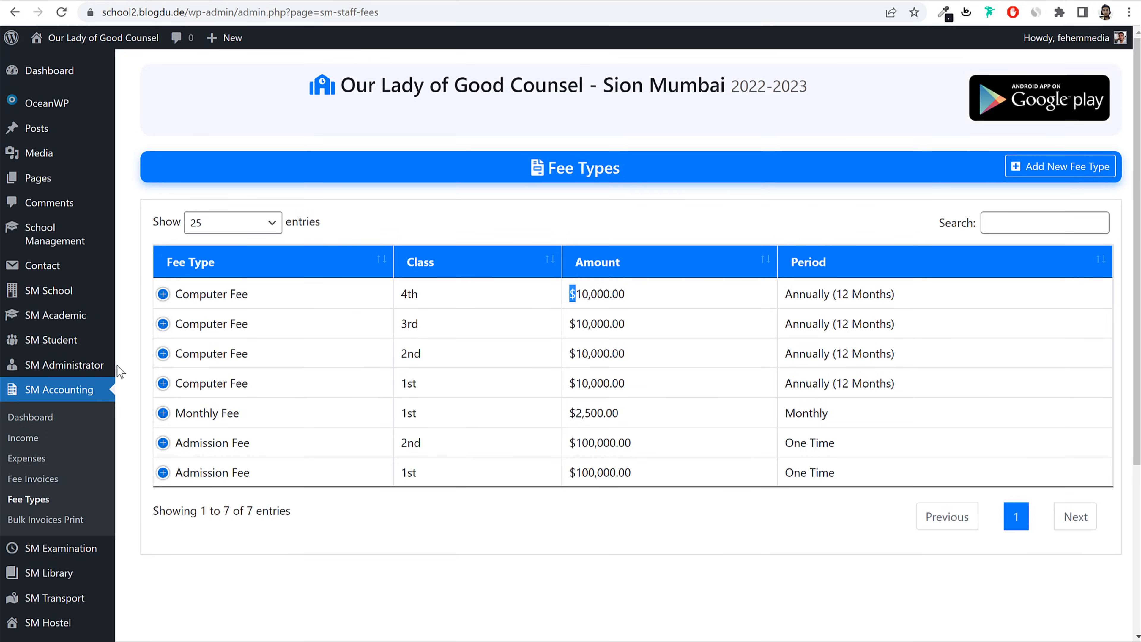
Step: Open SM Student's Students list and then the New Admission form
mouse_move(47, 352)
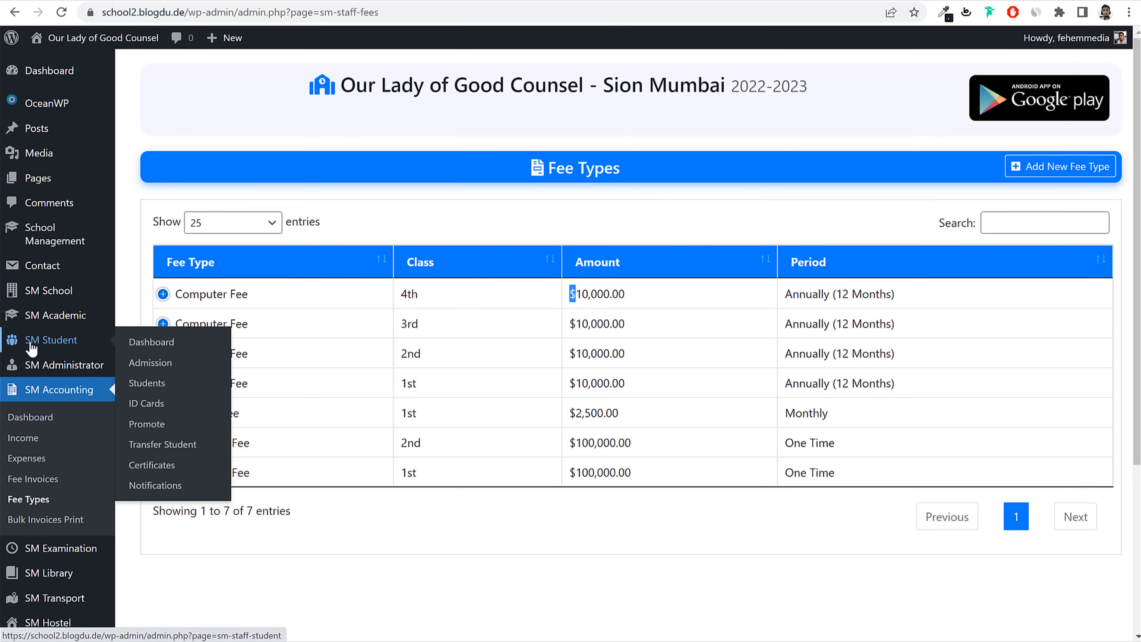
click(153, 389)
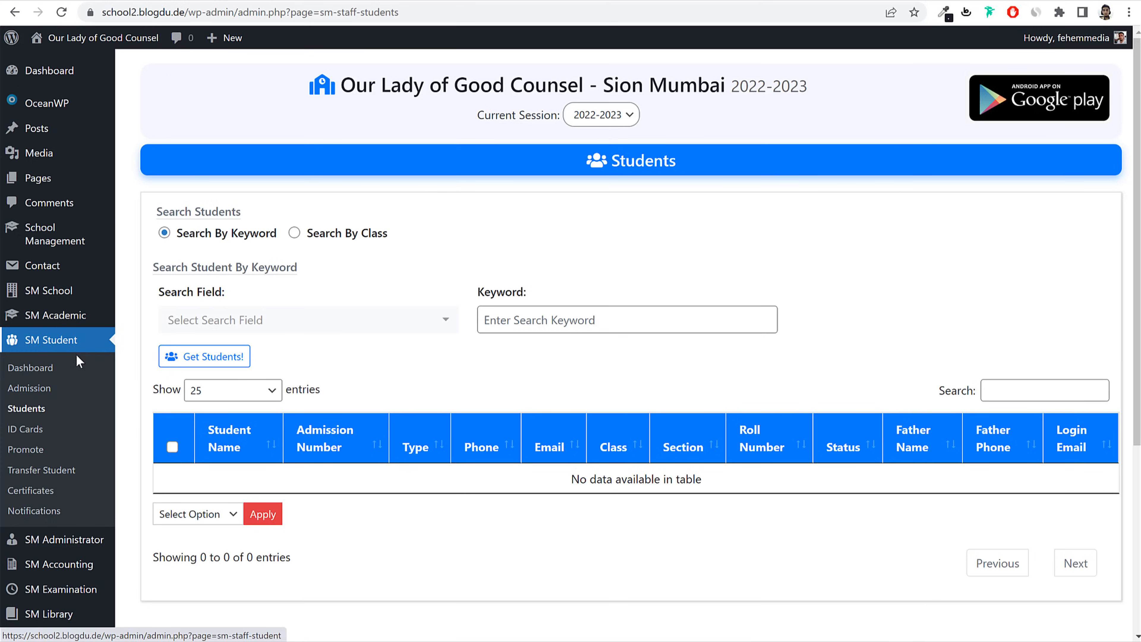
click(43, 397)
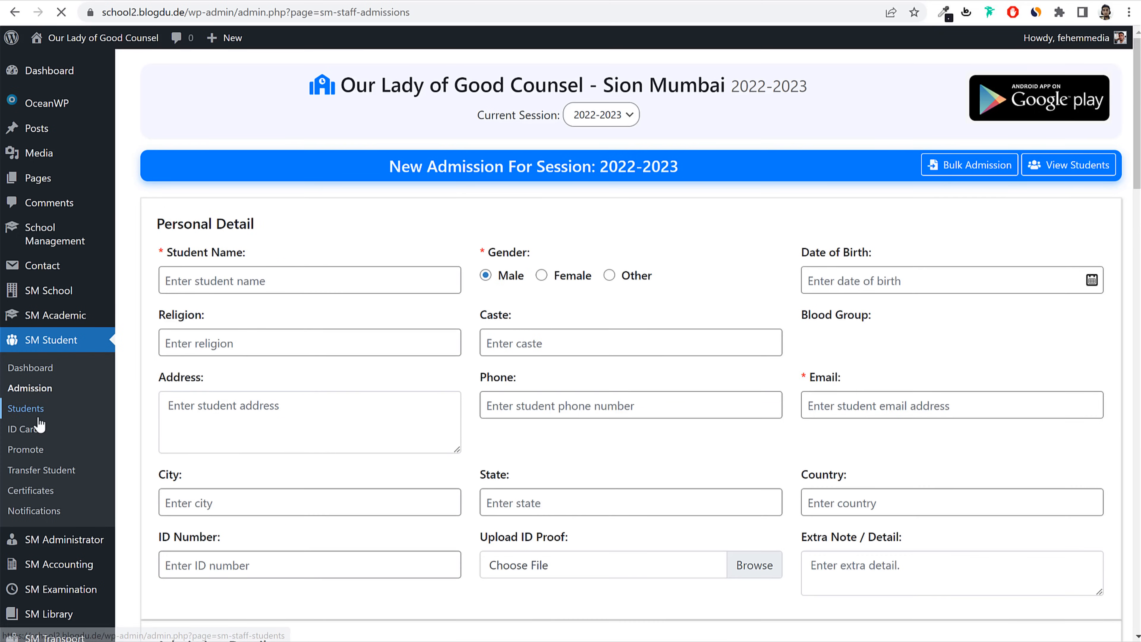
click(43, 420)
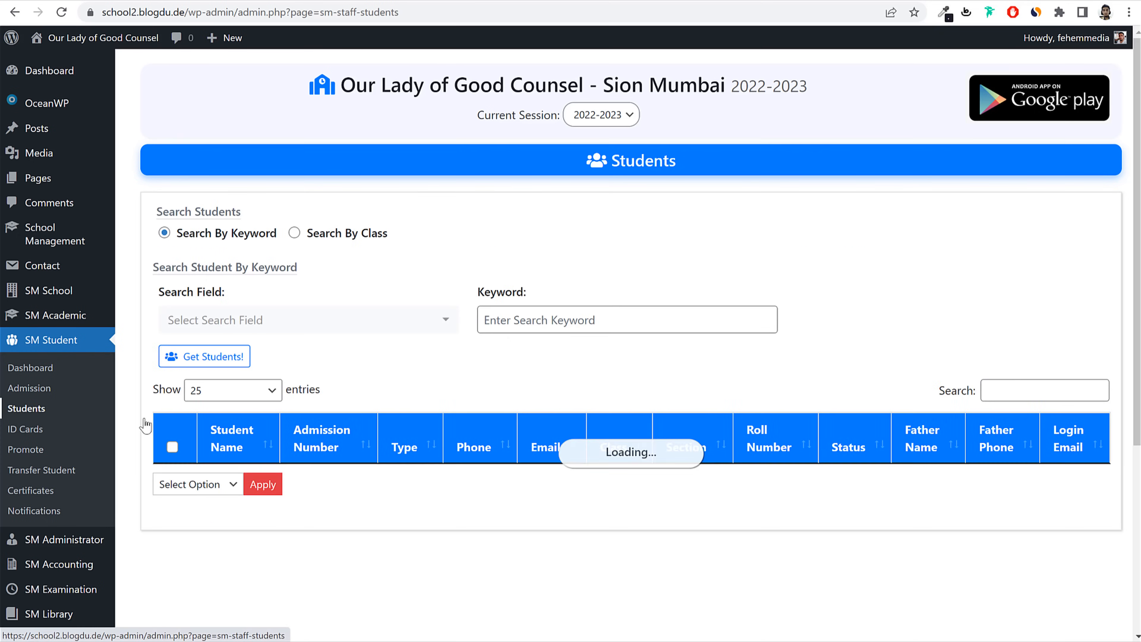
click(44, 389)
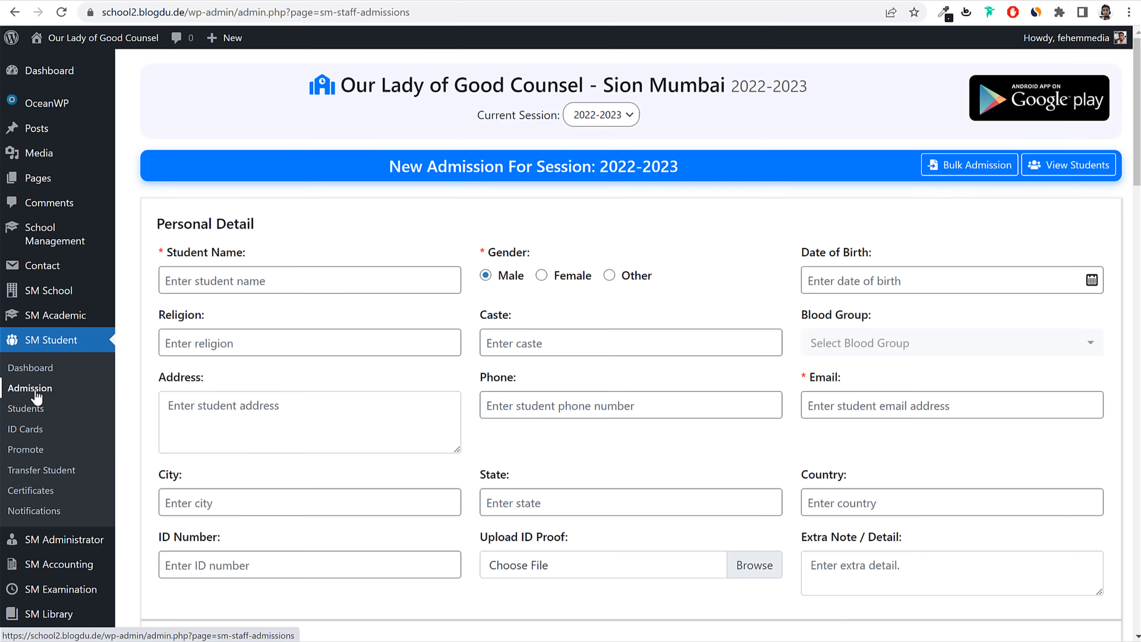
scroll(650, 376, down, 5)
scroll(650, 376, down, 10)
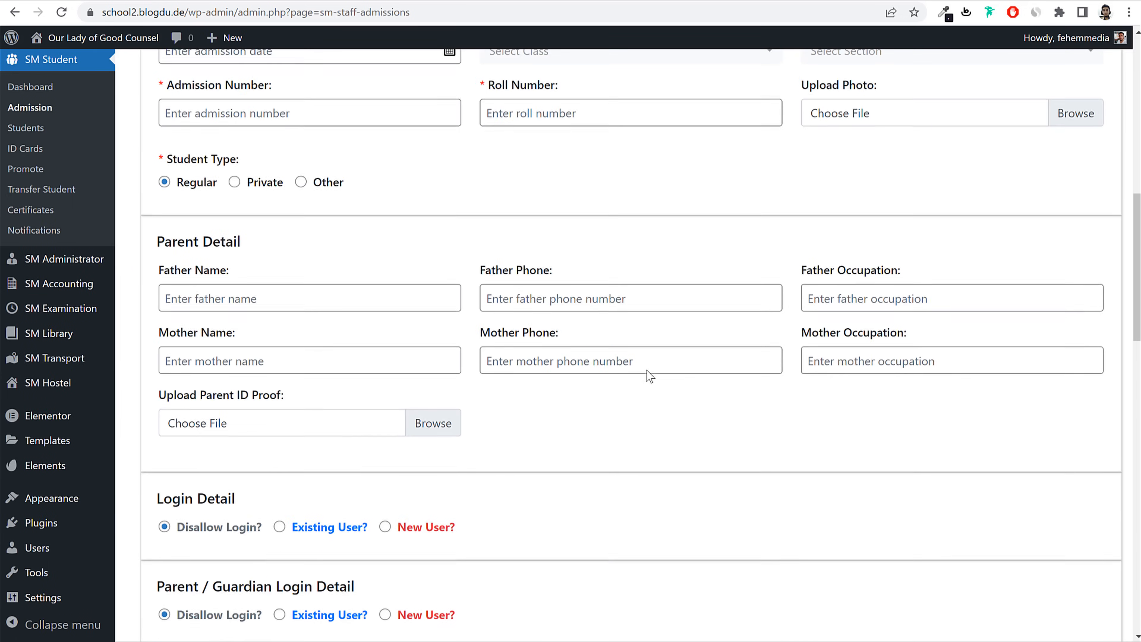
scroll(647, 381, up, 12)
scroll(649, 387, up, 3)
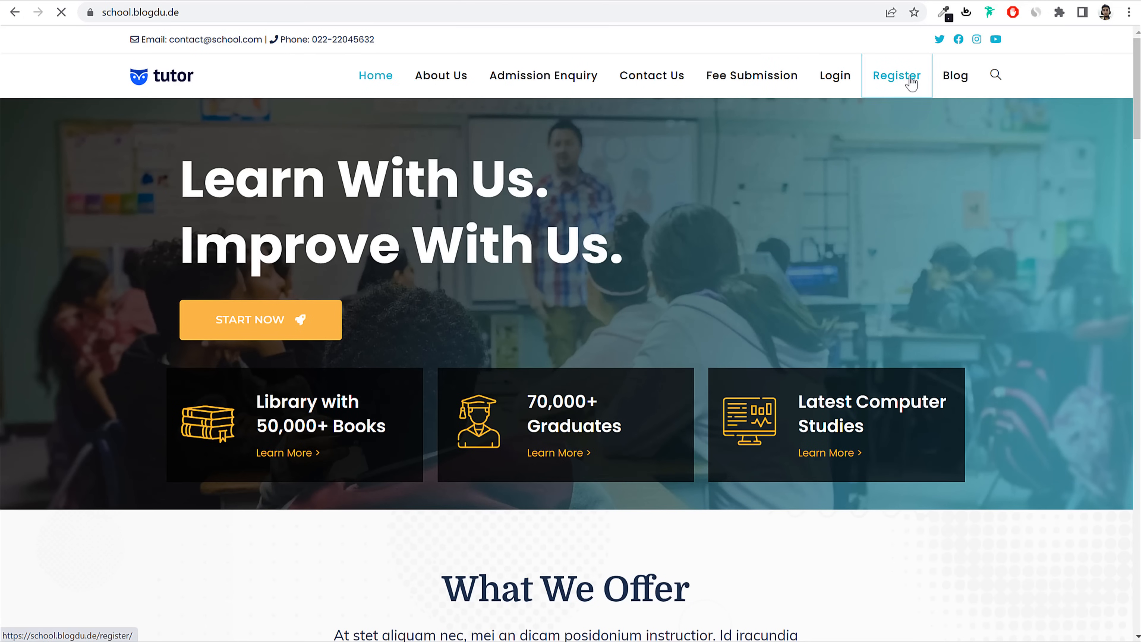
Step: View the public site's Register page, then return to the 2022-2023 New Admission form
click(910, 80)
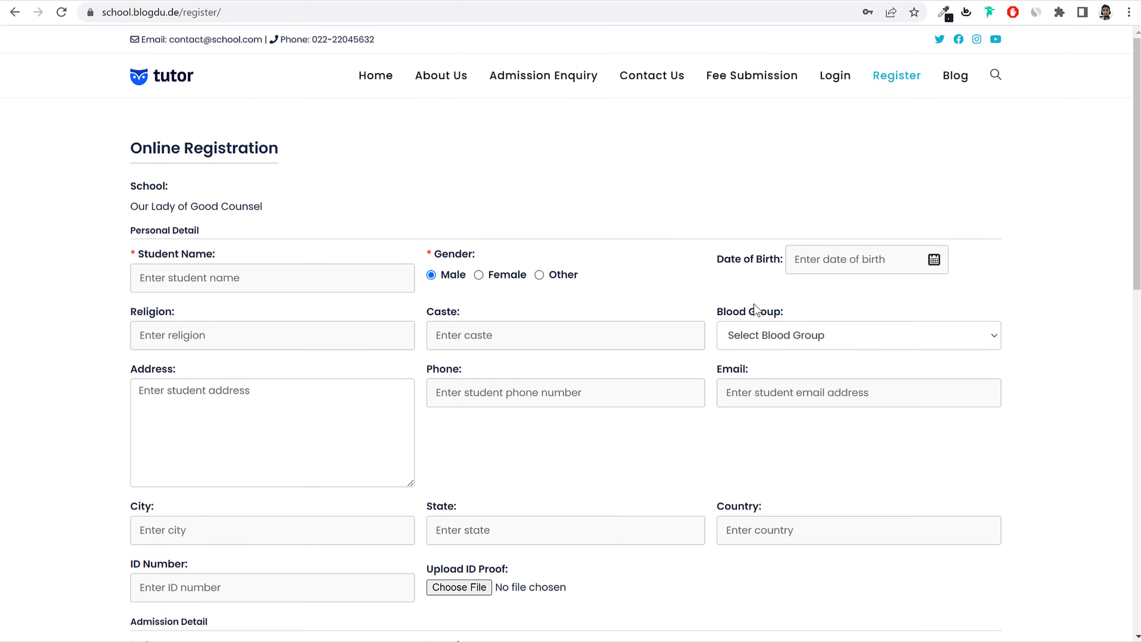
scroll(750, 311, down, 10)
scroll(746, 315, up, 10)
scroll(613, 320, down, 10)
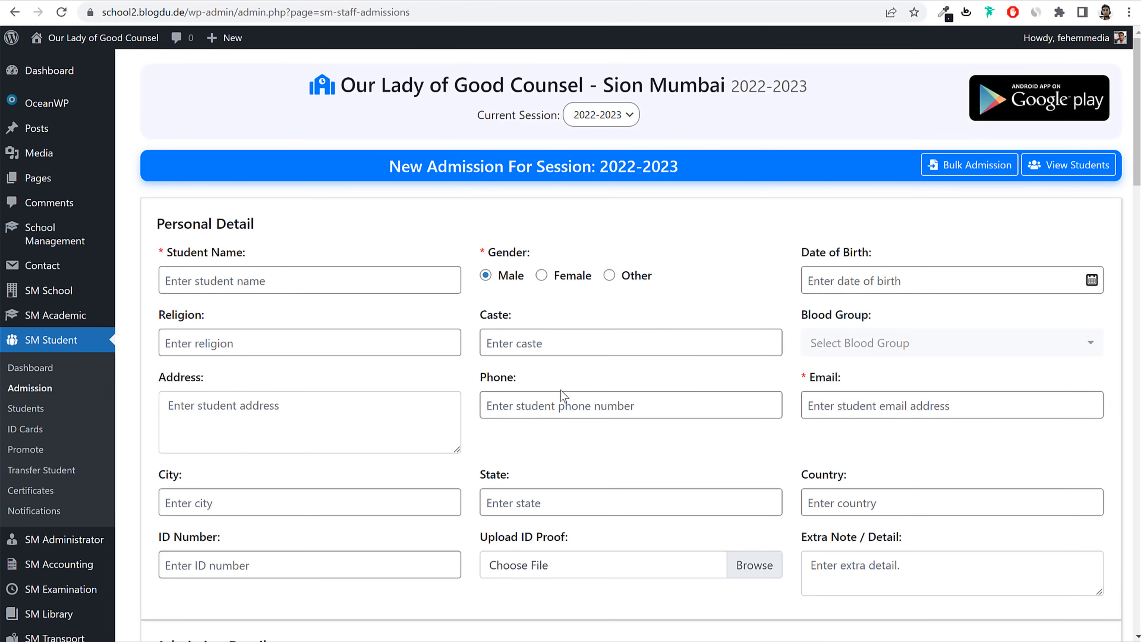
click(43, 410)
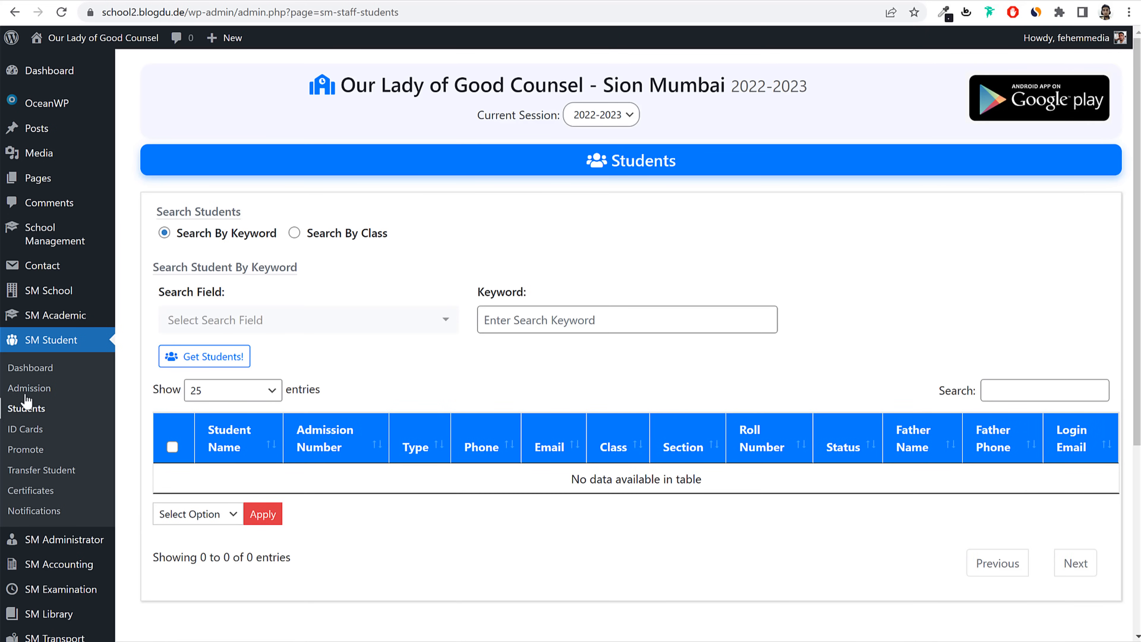
click(26, 395)
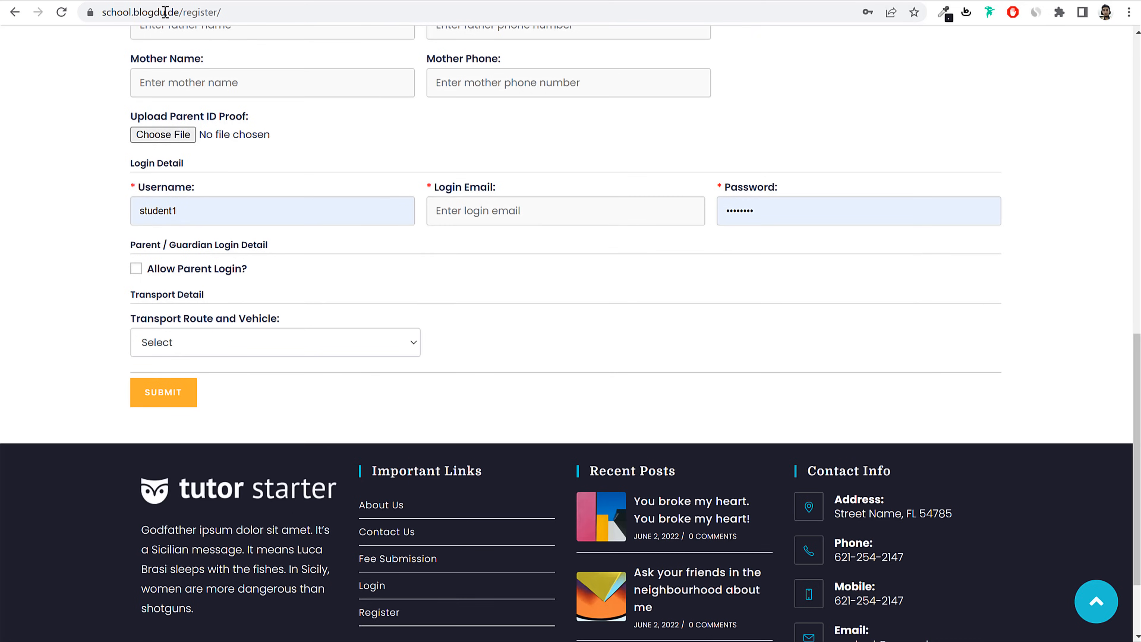
scroll(431, 283, up, 20)
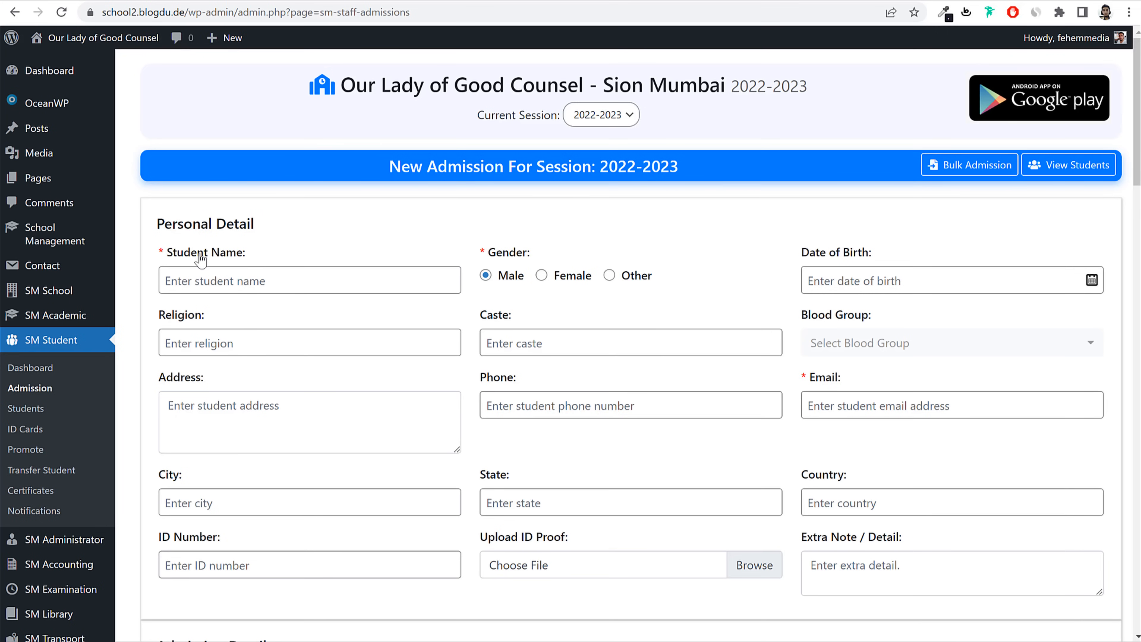
Step: Enter the student's name, keep gender Male, and set date of birth 28-07-2003
drag(255, 253, 173, 253)
click(318, 275)
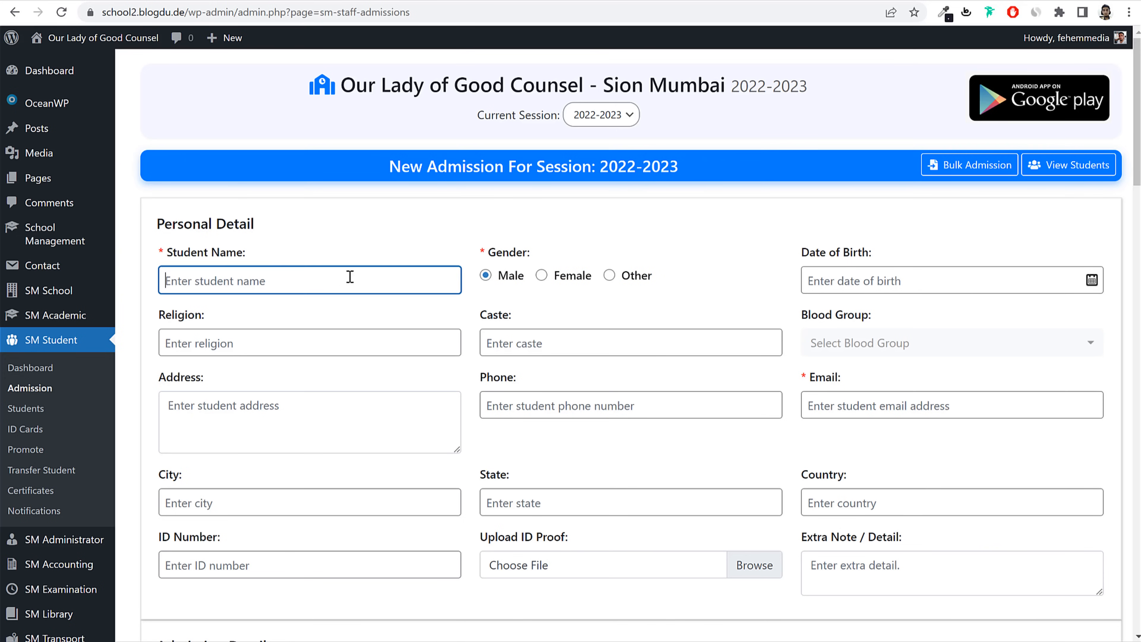
text(St)
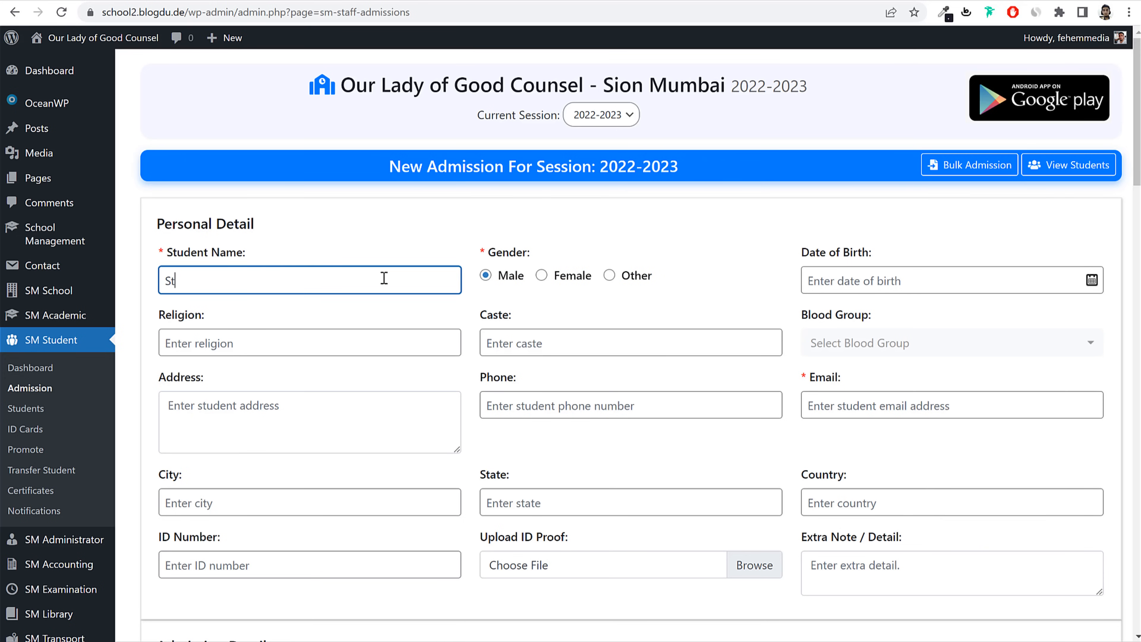
text(udnety)
click(509, 285)
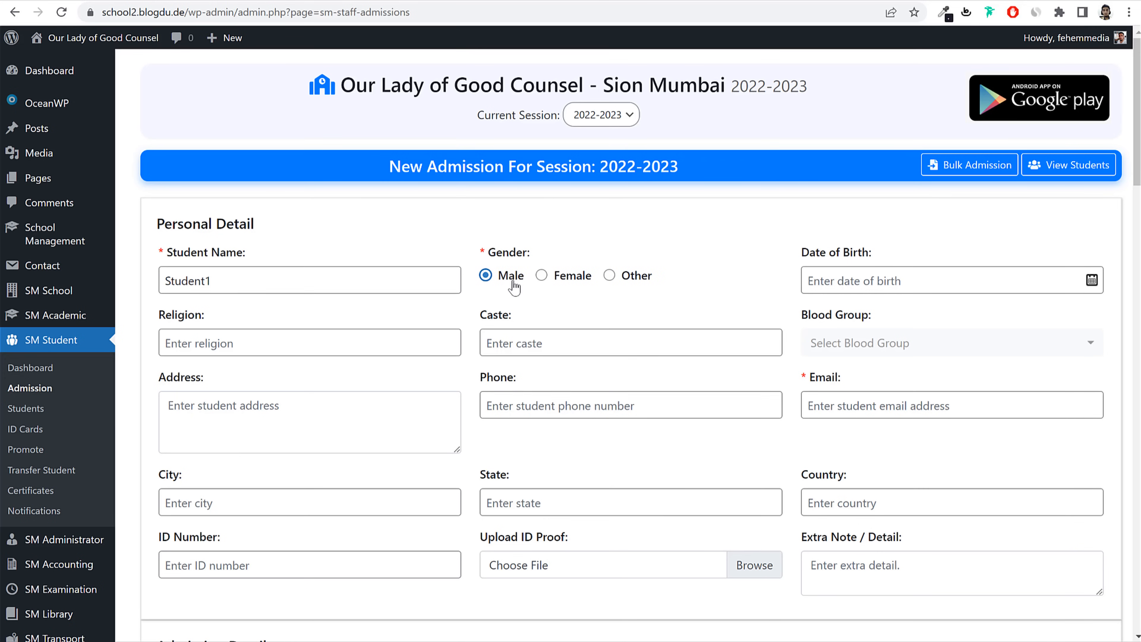
click(903, 281)
click(963, 101)
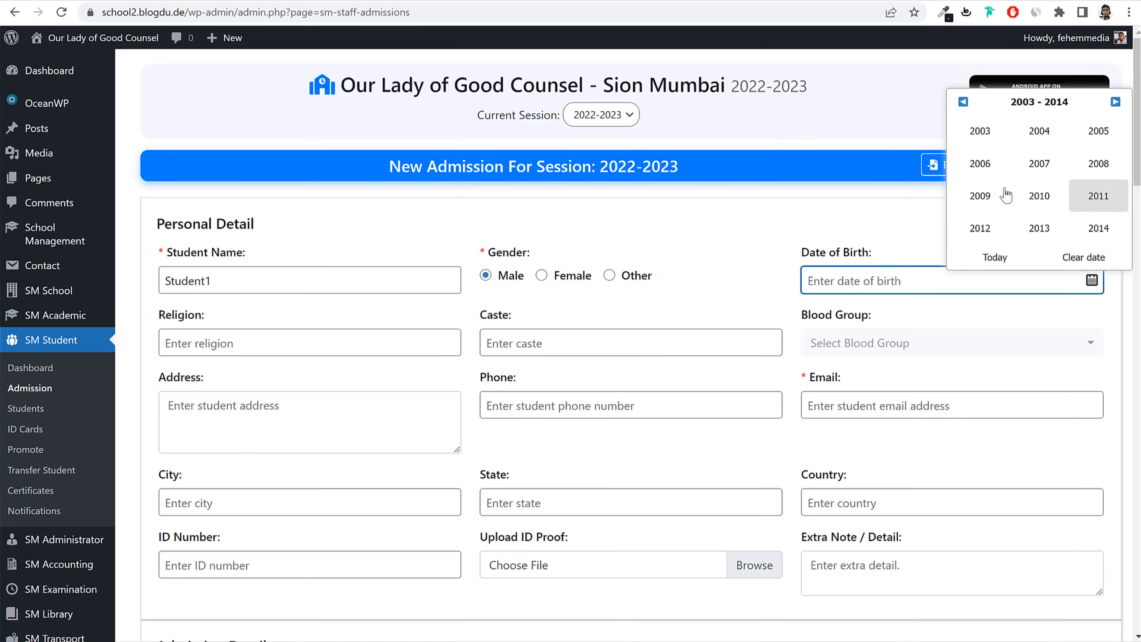
click(979, 131)
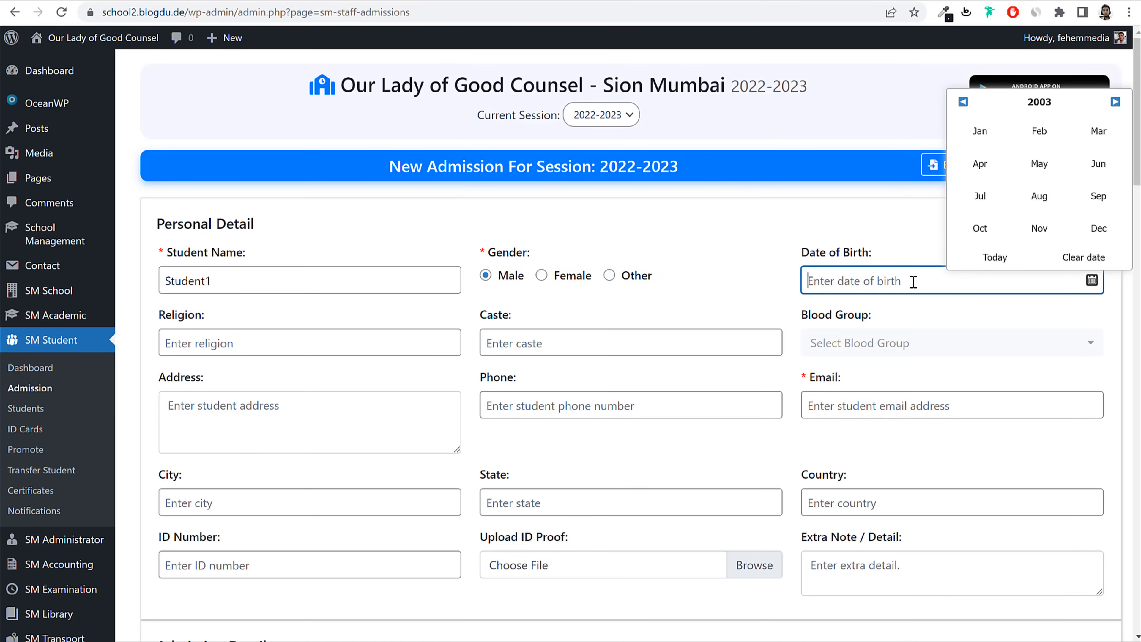
click(980, 197)
click(963, 221)
Step: Set religion Islam, caste Open and blood group O+
click(385, 344)
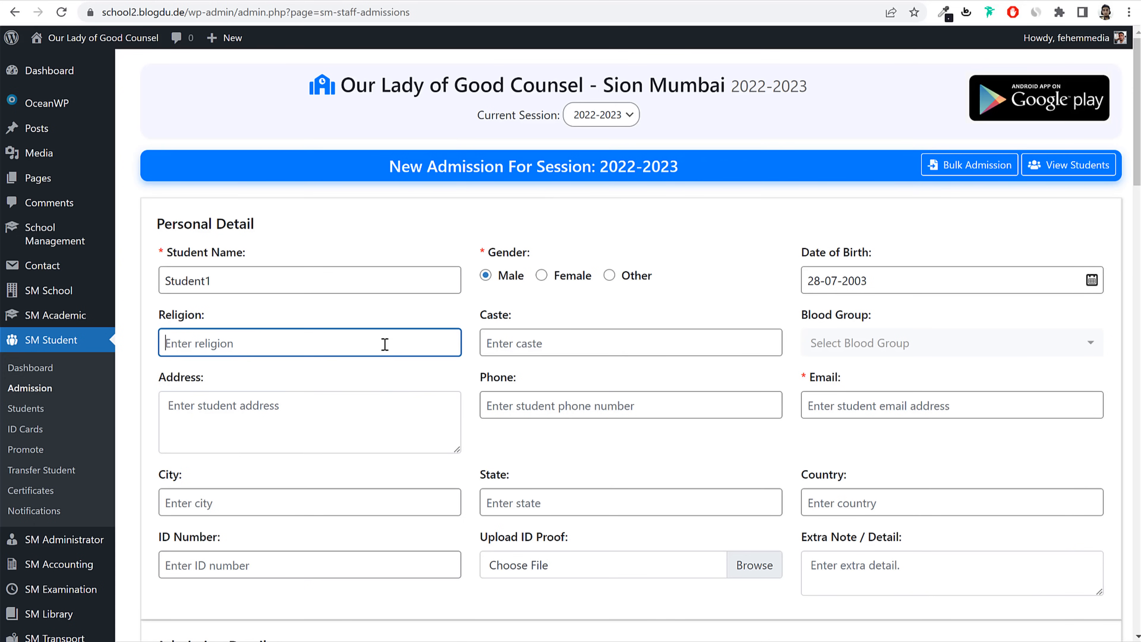
text(Islam)
drag(196, 344, 159, 344)
click(581, 339)
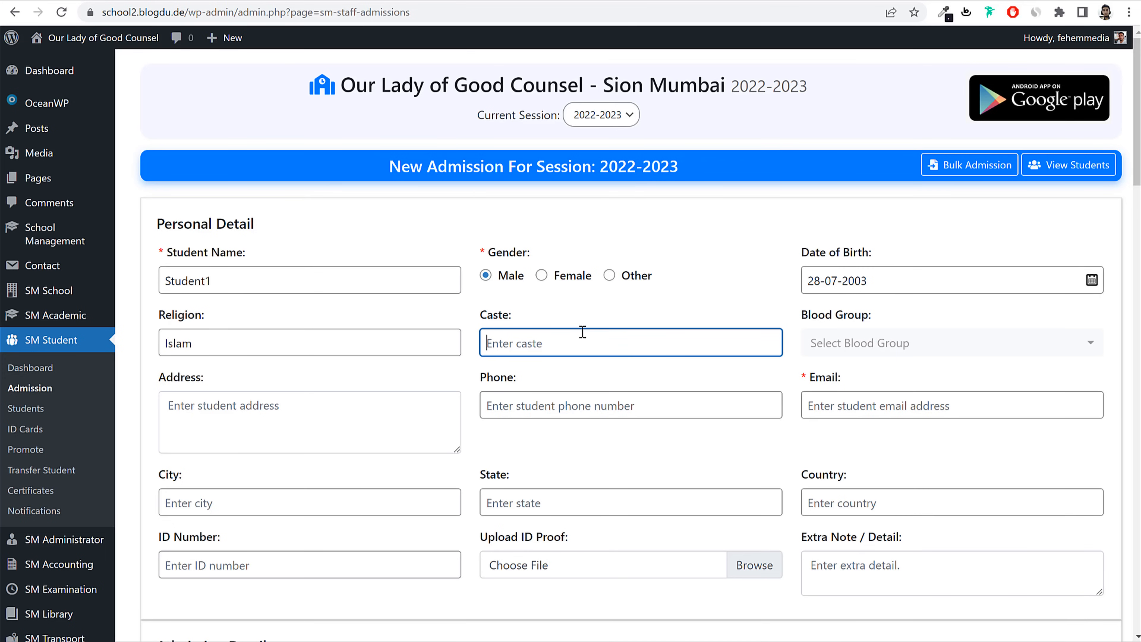
text(Open)
double_click(502, 343)
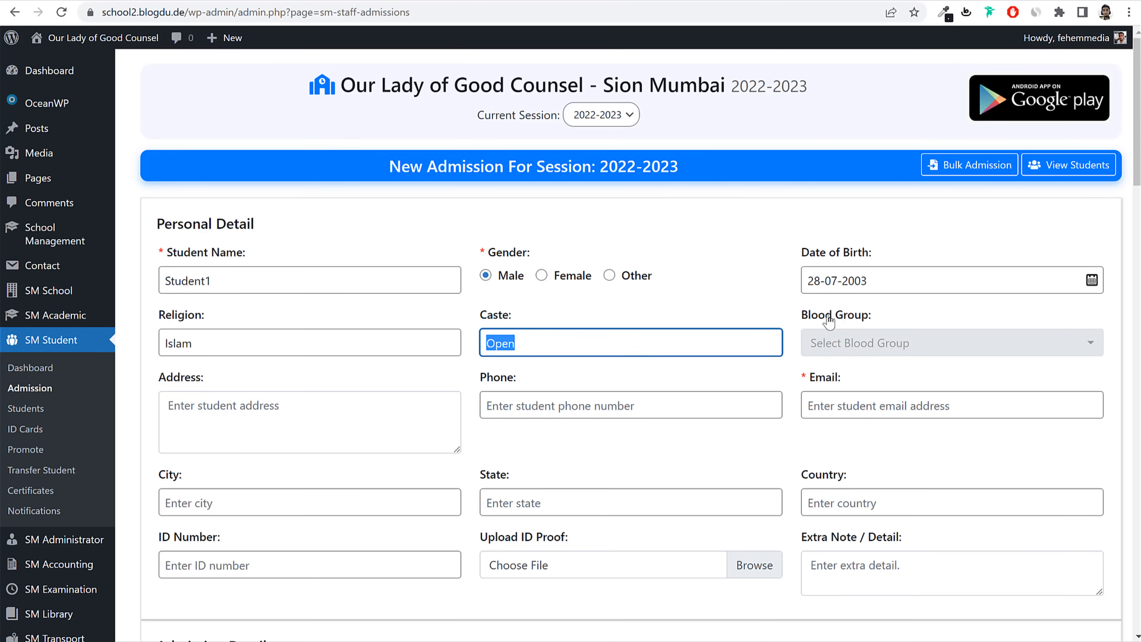
click(893, 351)
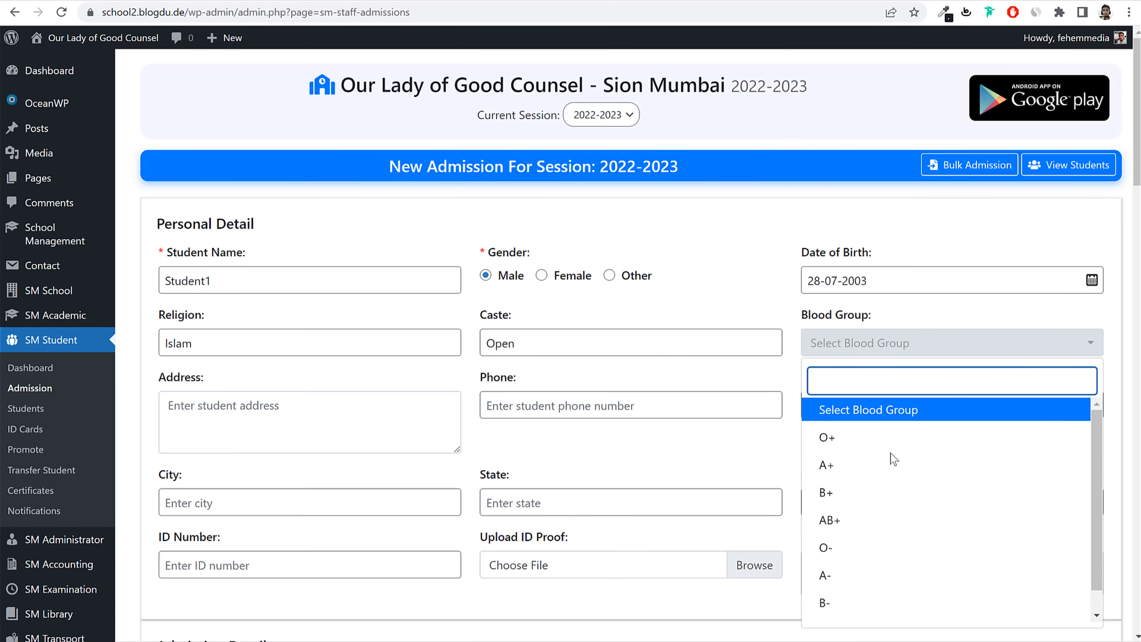
click(874, 444)
click(414, 431)
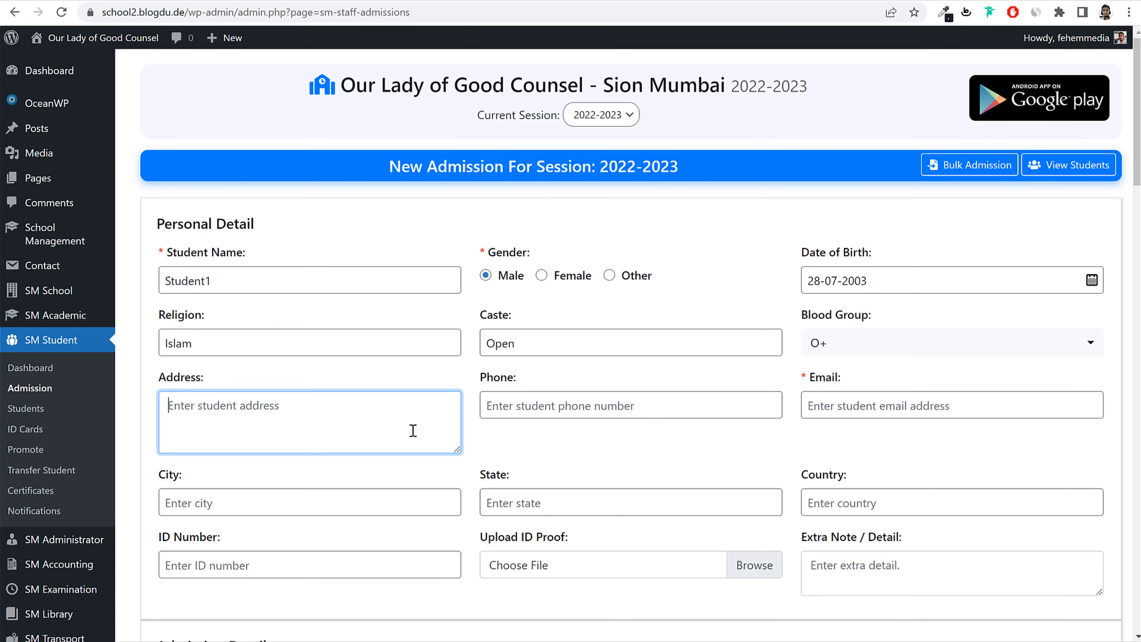
text(Room 123)
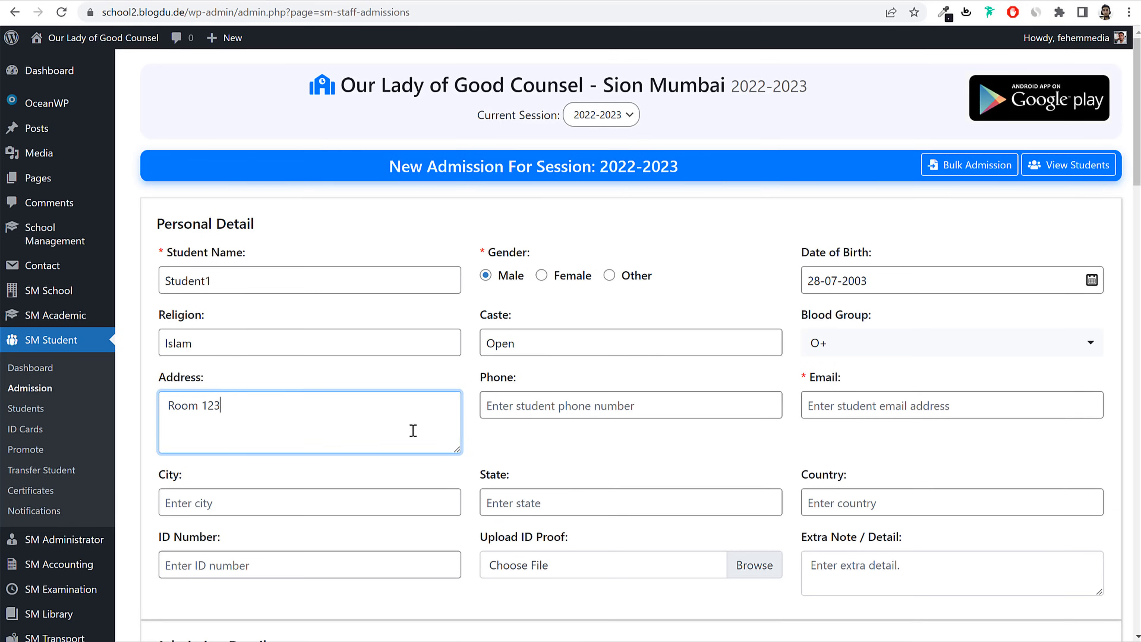
text(, Some Street, Sion)
click(576, 406)
text(7896541230)
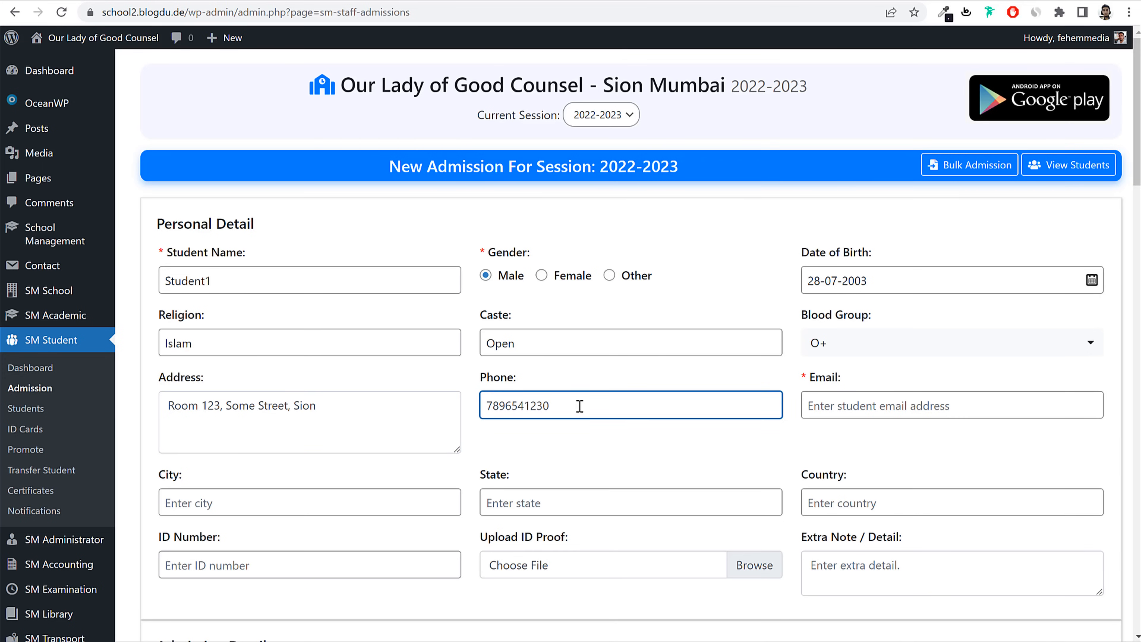
click(945, 412)
double_click(302, 281)
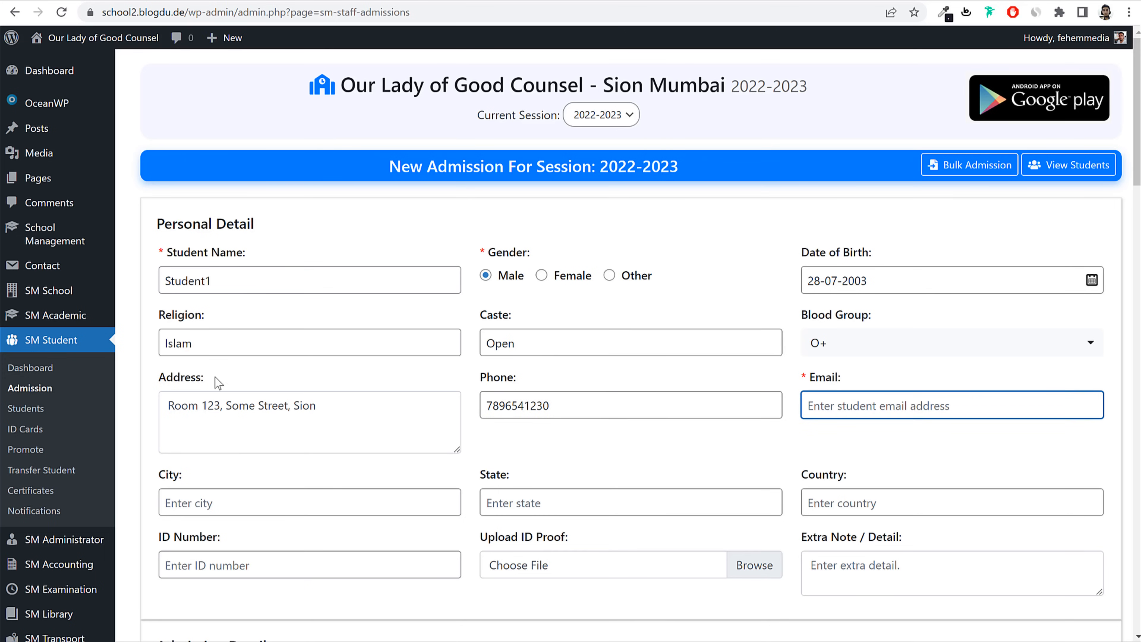
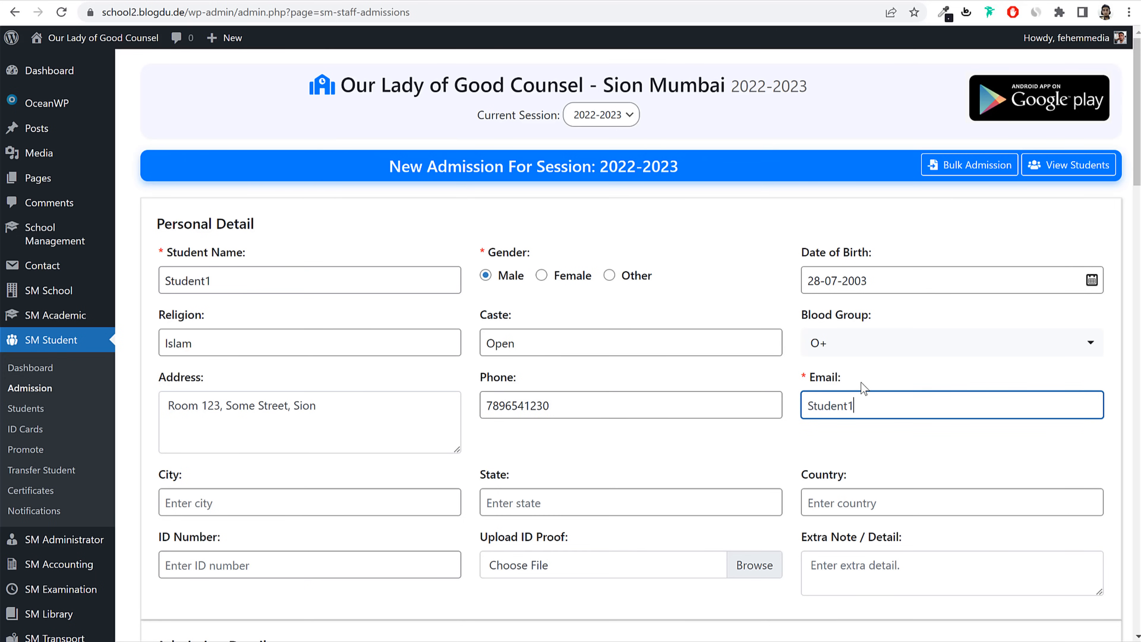
click(817, 406)
key(BackSpace)
key(BackSpace)
text(s)
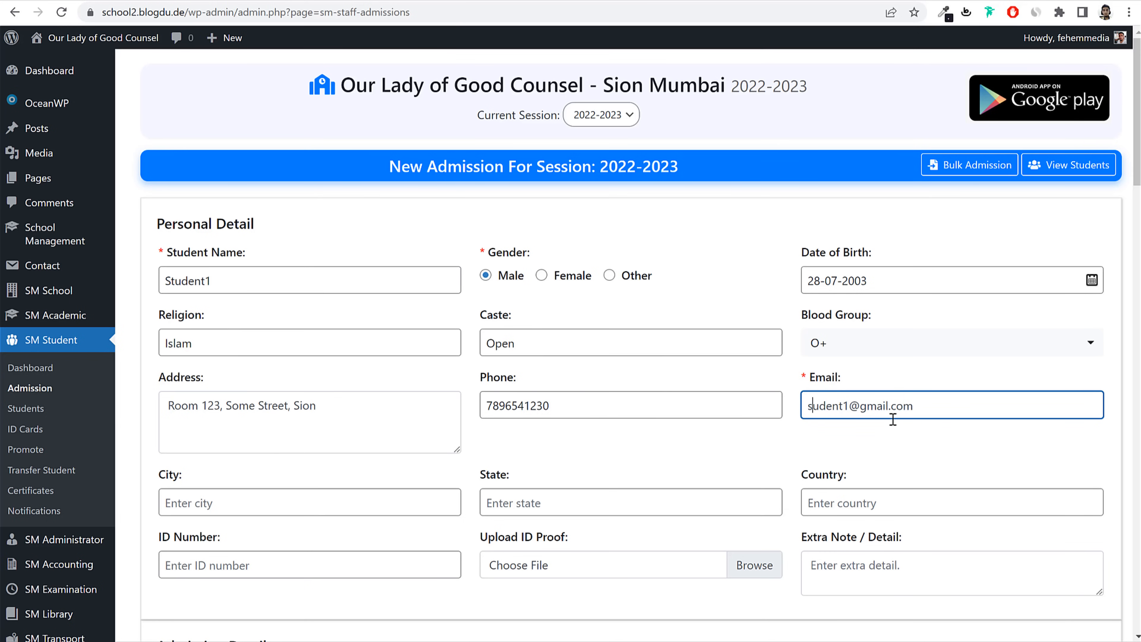
text(t)
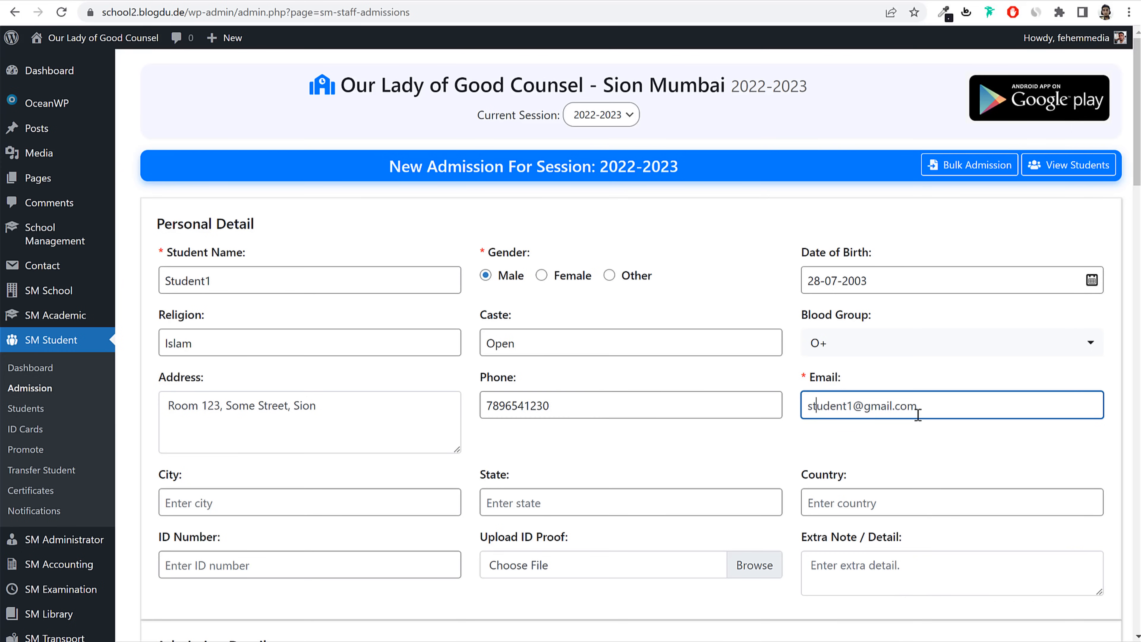
Step: Fill City Mumbai, State Maharashtra and Country India in the student's address details
scroll(303, 411, down, 2)
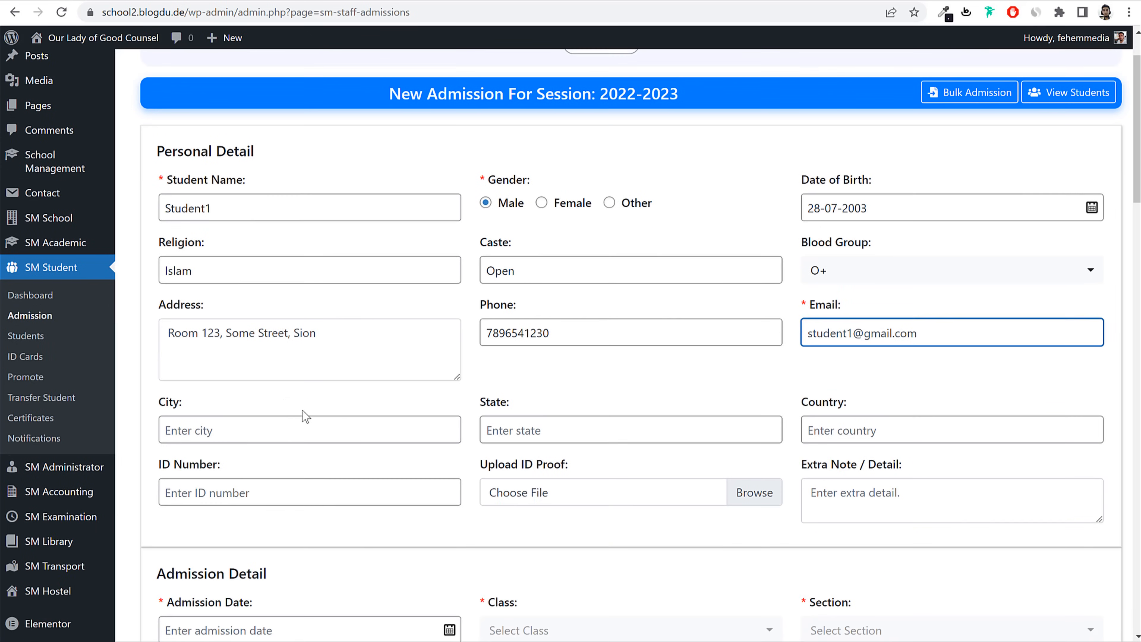
click(294, 420)
text(Mumbai)
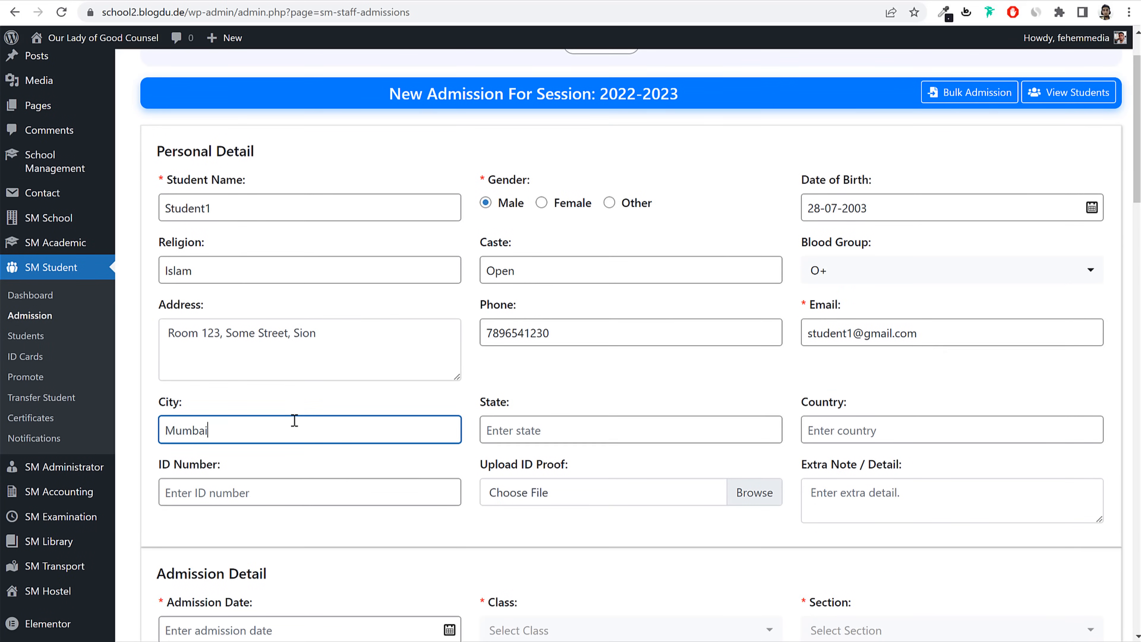
key(Tab)
text(Maharashj)
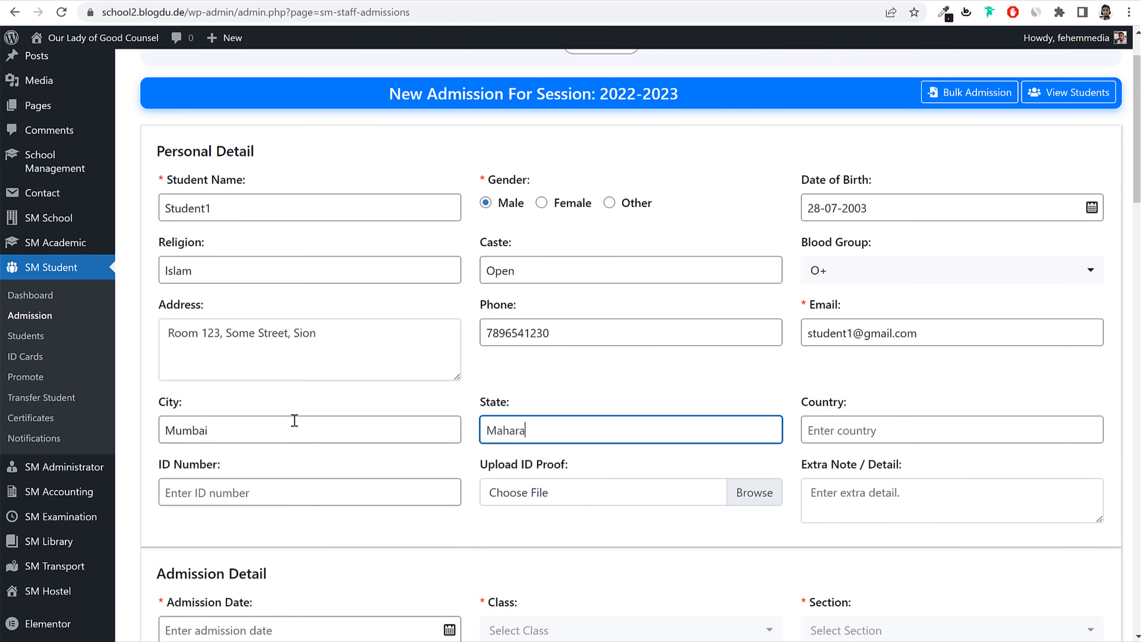
key(Tab)
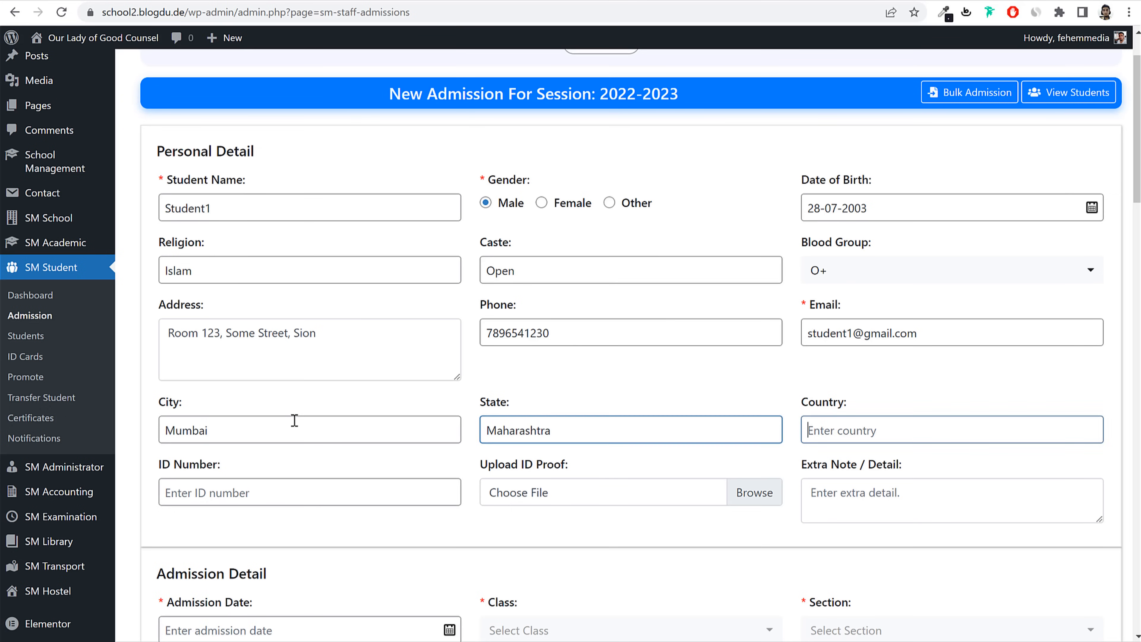
text(India)
key(Tab)
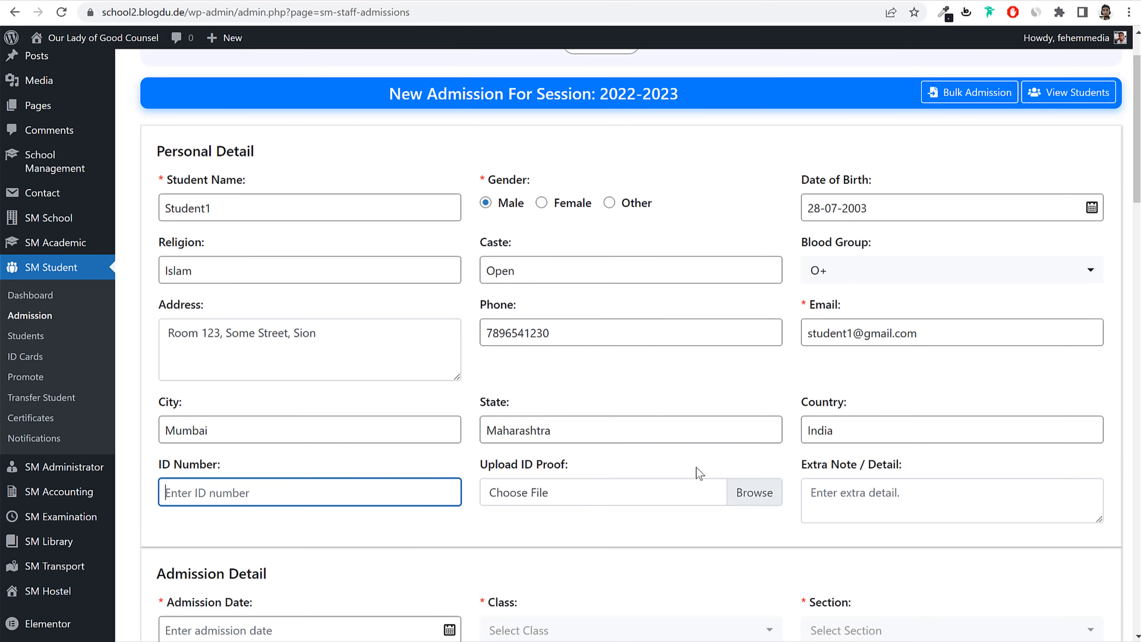
scroll(699, 472, down, 1)
drag(477, 392, 567, 395)
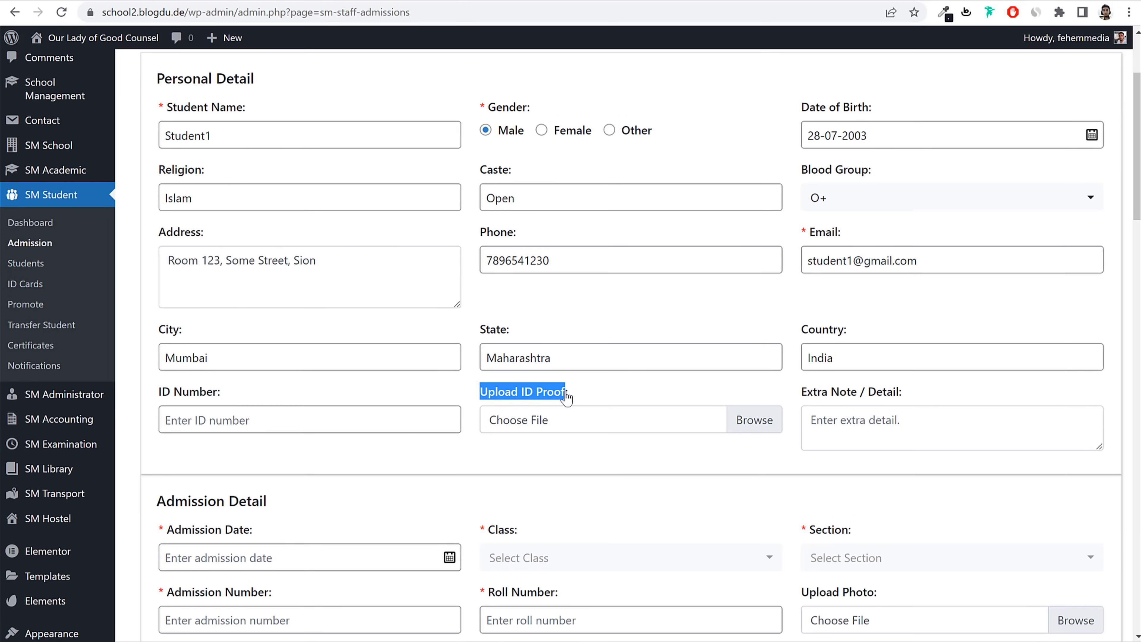
click(616, 396)
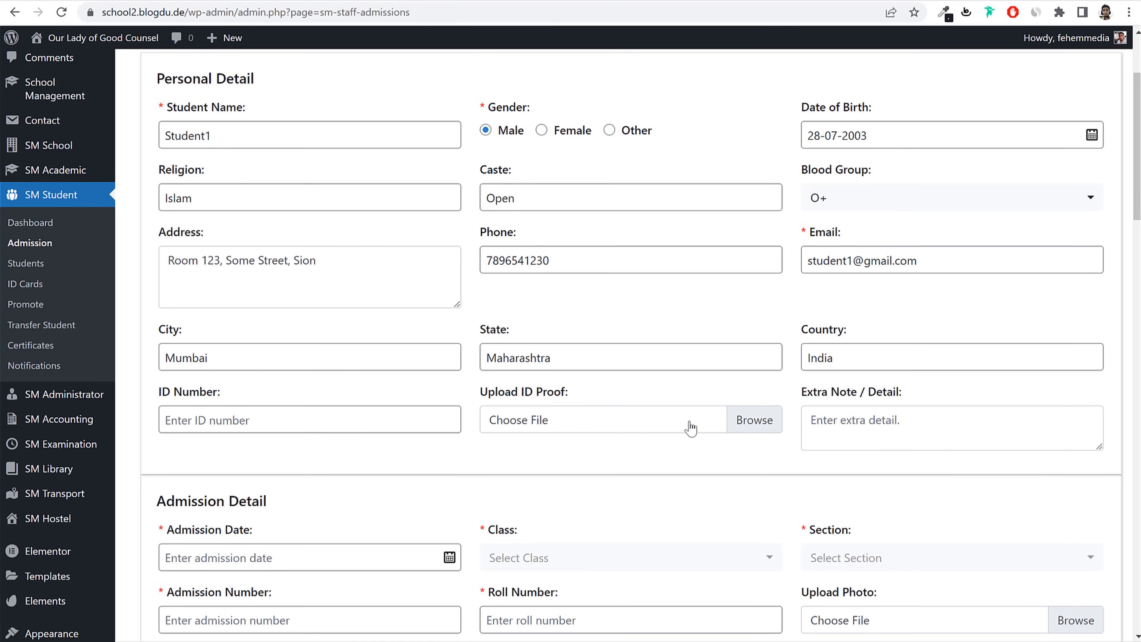
Step: Attach slider-6.jpg from the School Management Media folder as the student's ID proof
click(562, 422)
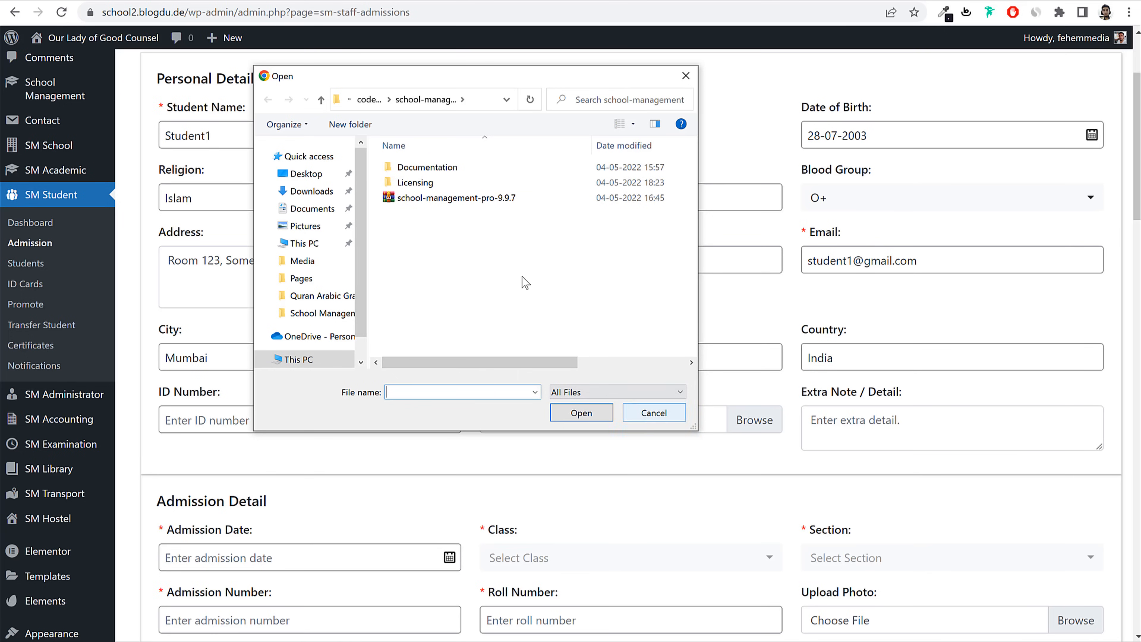
click(368, 99)
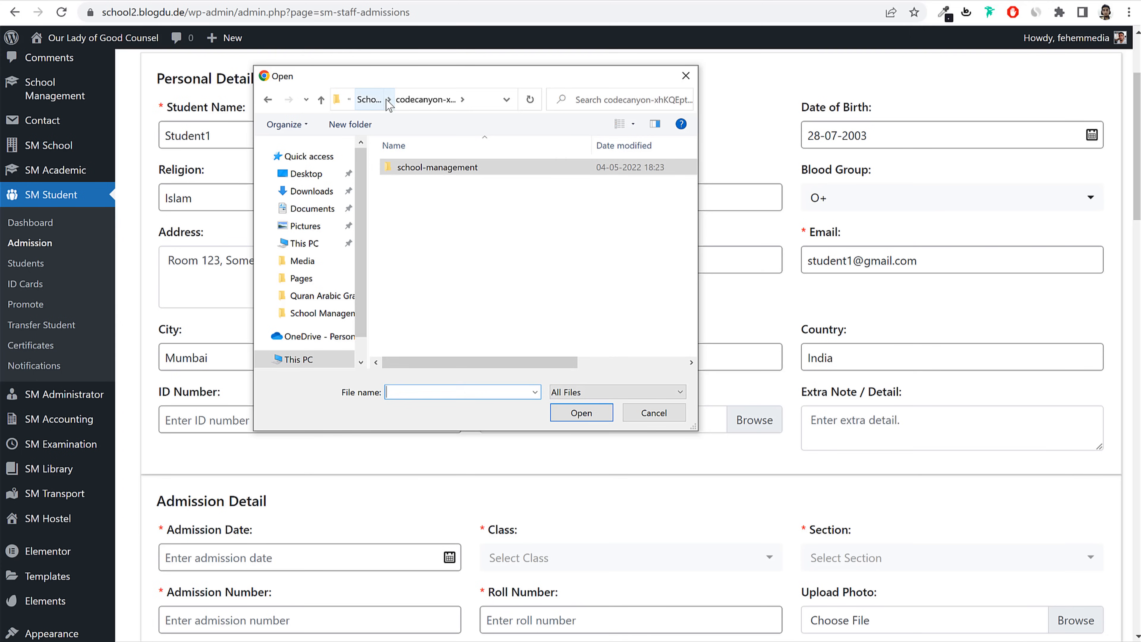
click(389, 99)
click(371, 104)
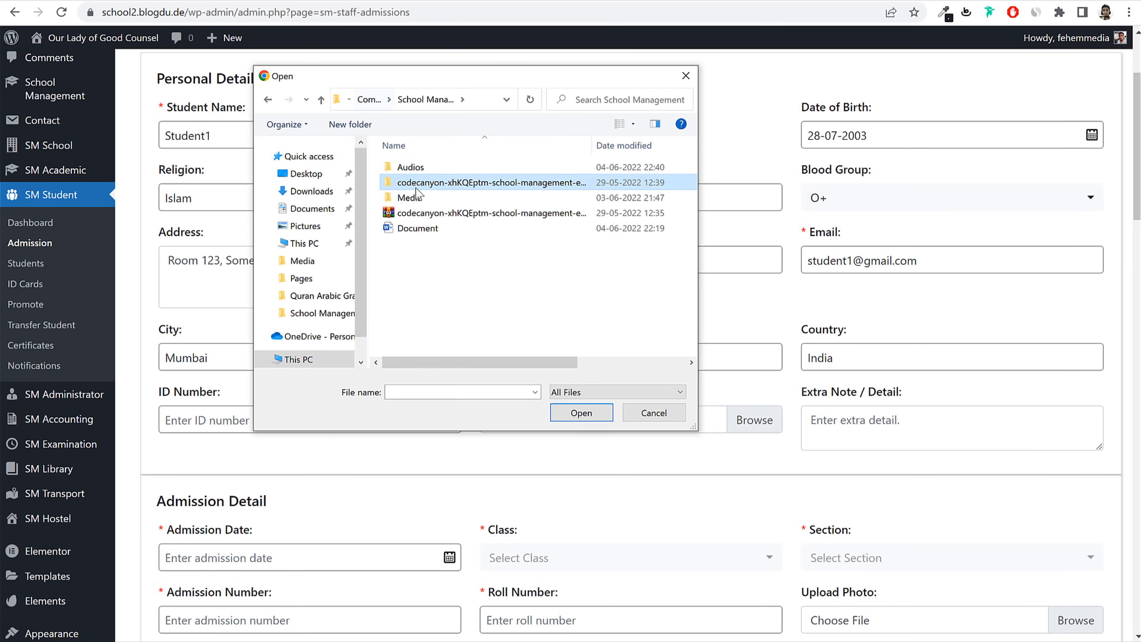
click(421, 213)
click(418, 197)
double_click(419, 198)
scroll(556, 324, down, 5)
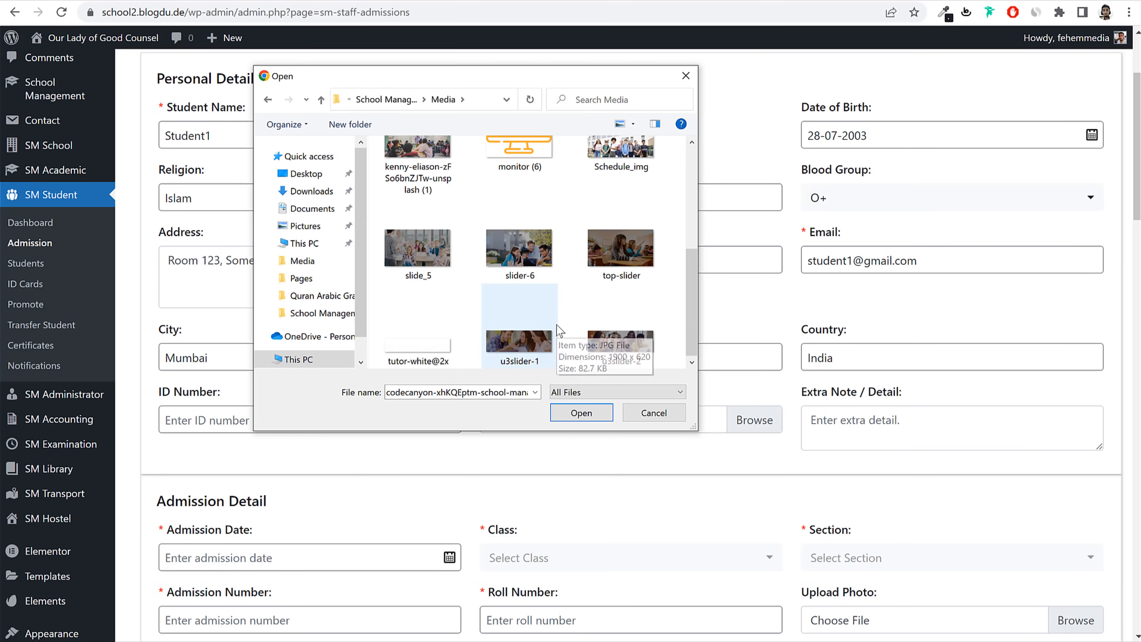
click(507, 270)
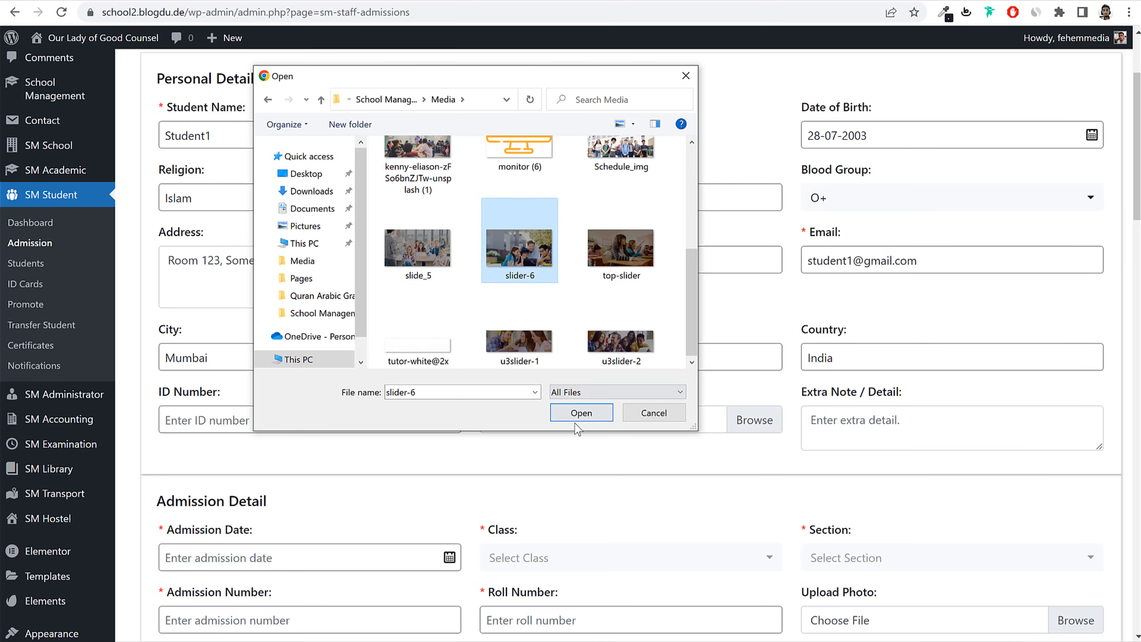
click(577, 413)
Step: Enter the student's ID number in the ID Number field
click(281, 420)
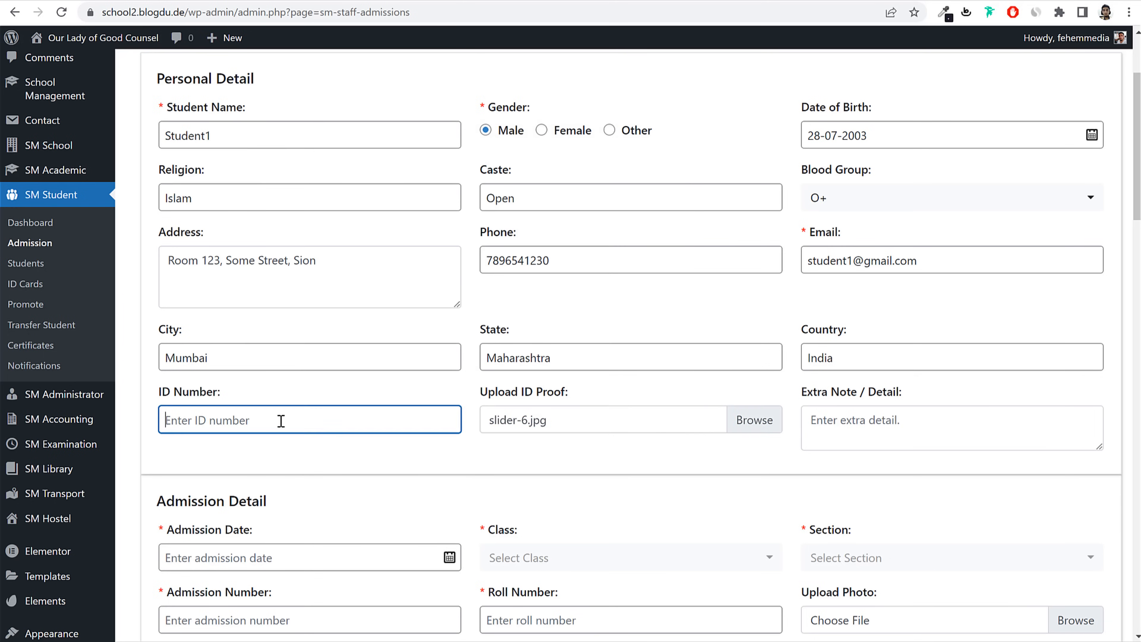
text(5615165161651)
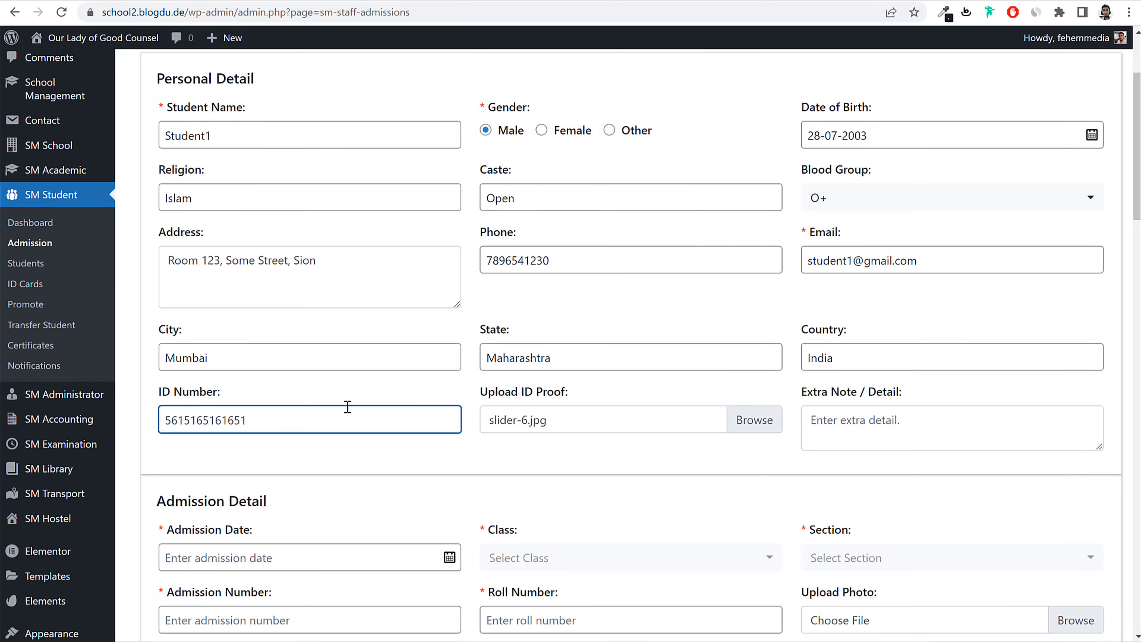
click(912, 409)
Step: Set admission date to 4 June 2022, class 1st and section A
scroll(898, 407, down, 6)
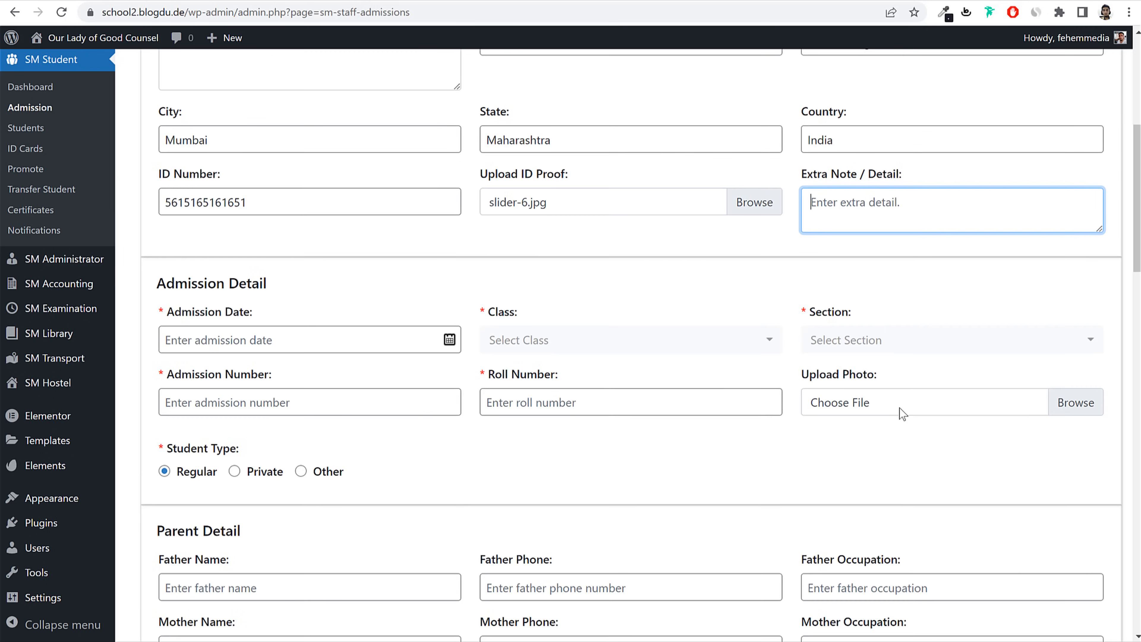
click(272, 260)
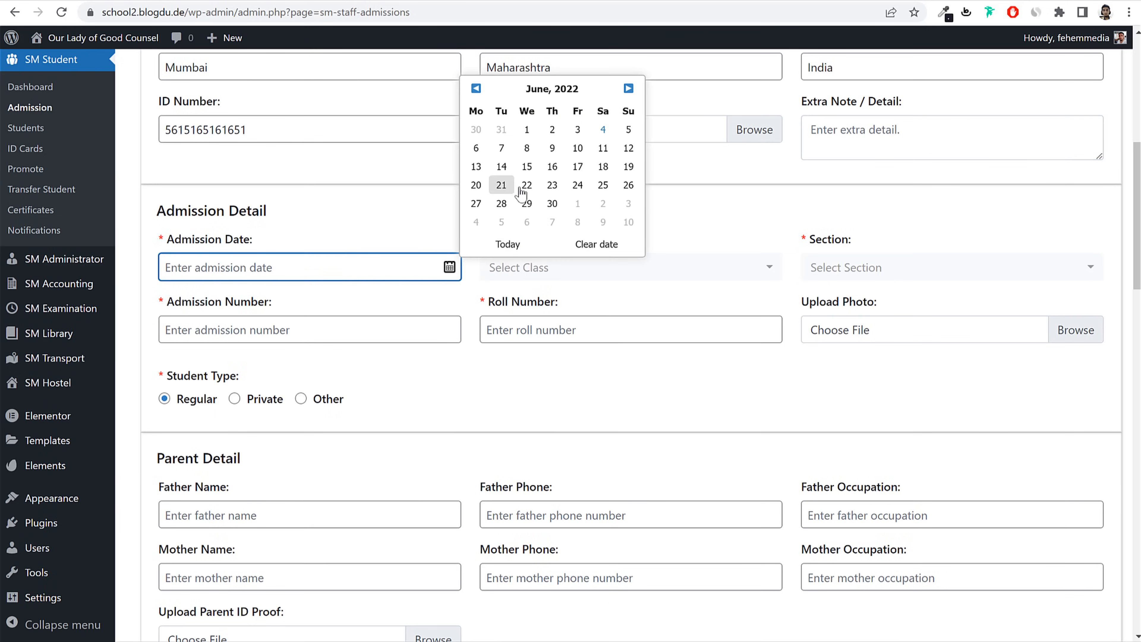
scroll(627, 214, up, 2)
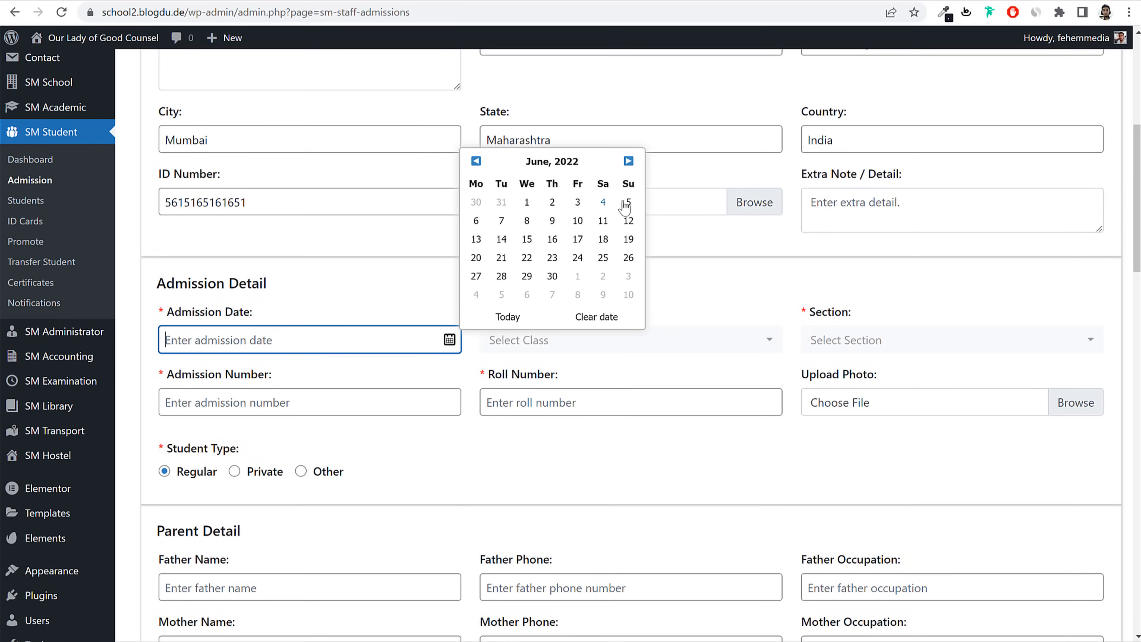
click(605, 208)
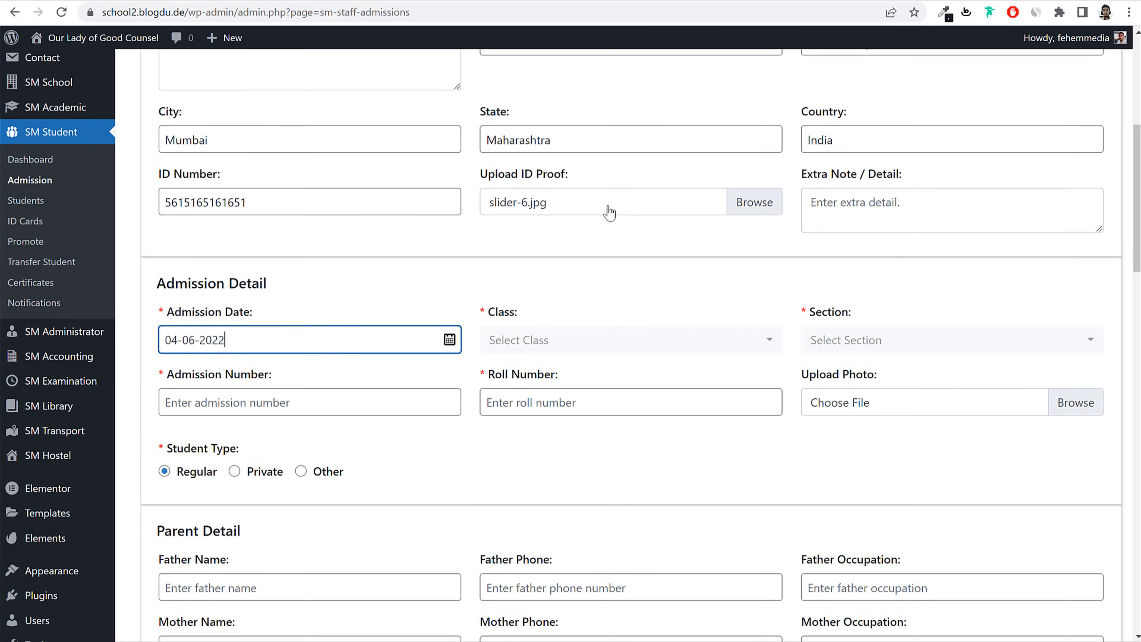
click(591, 353)
click(545, 440)
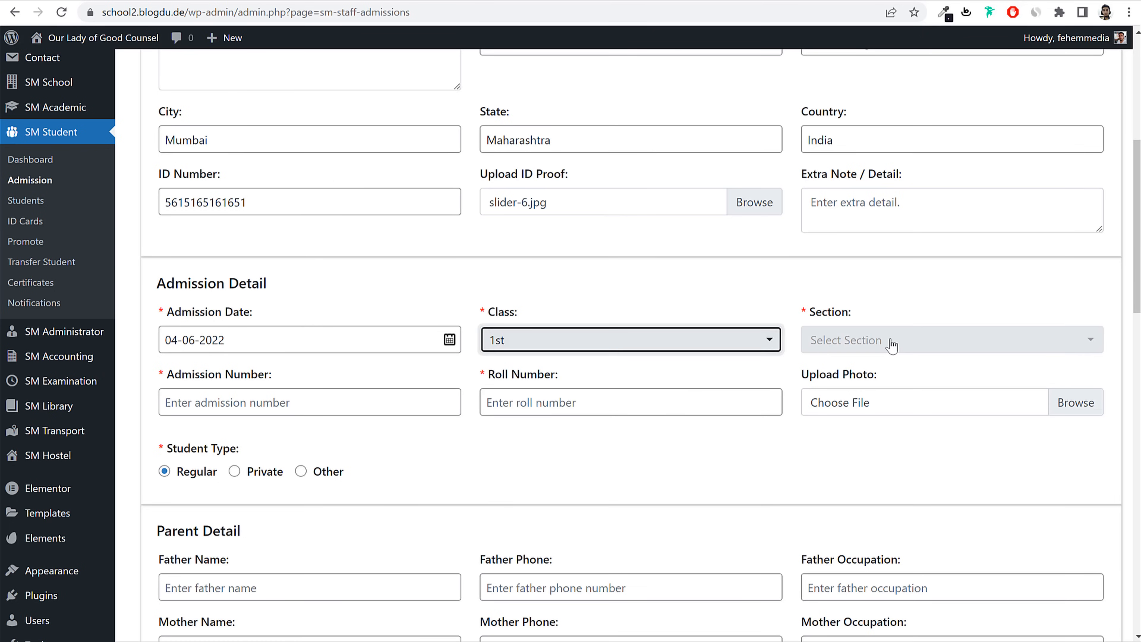
click(891, 340)
click(860, 405)
Step: Enter the admission number with an 'Ad' prefix
click(274, 407)
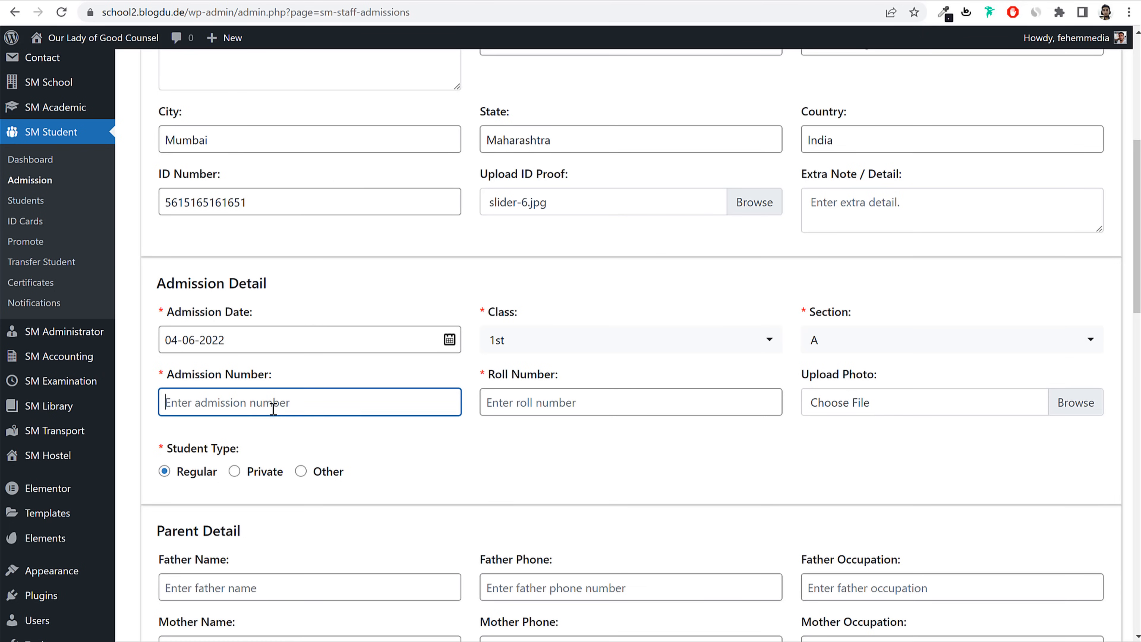
text(000001)
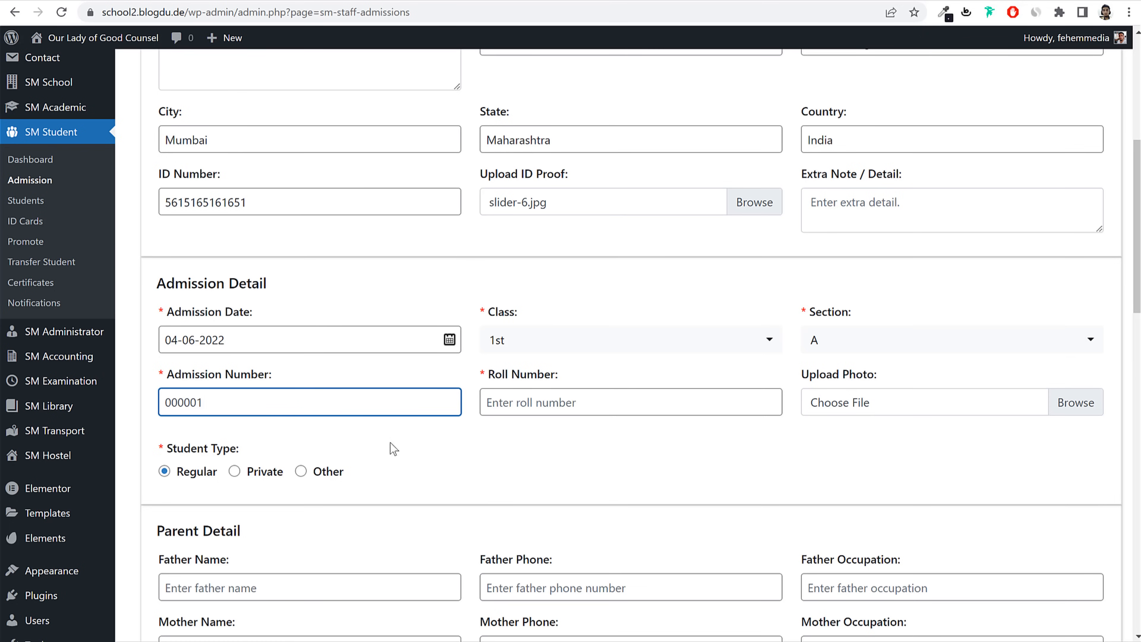
click(163, 402)
text(Ad)
click(608, 402)
Step: Enter roll number 1 and attach team-2.jpg from Media > Images as the student photo
text(1)
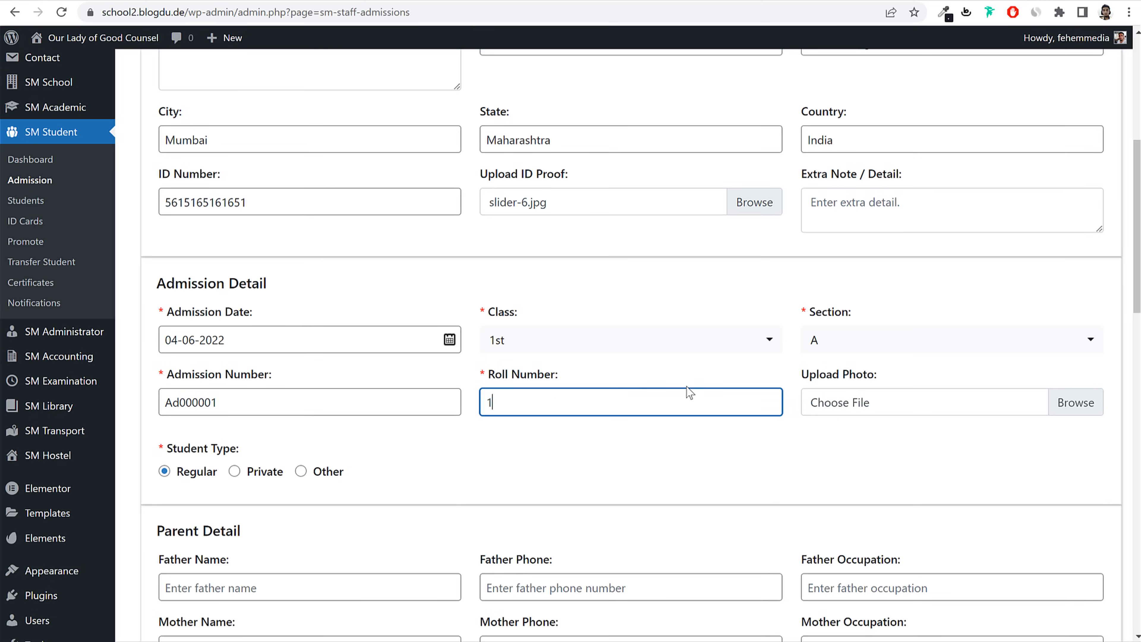
click(902, 403)
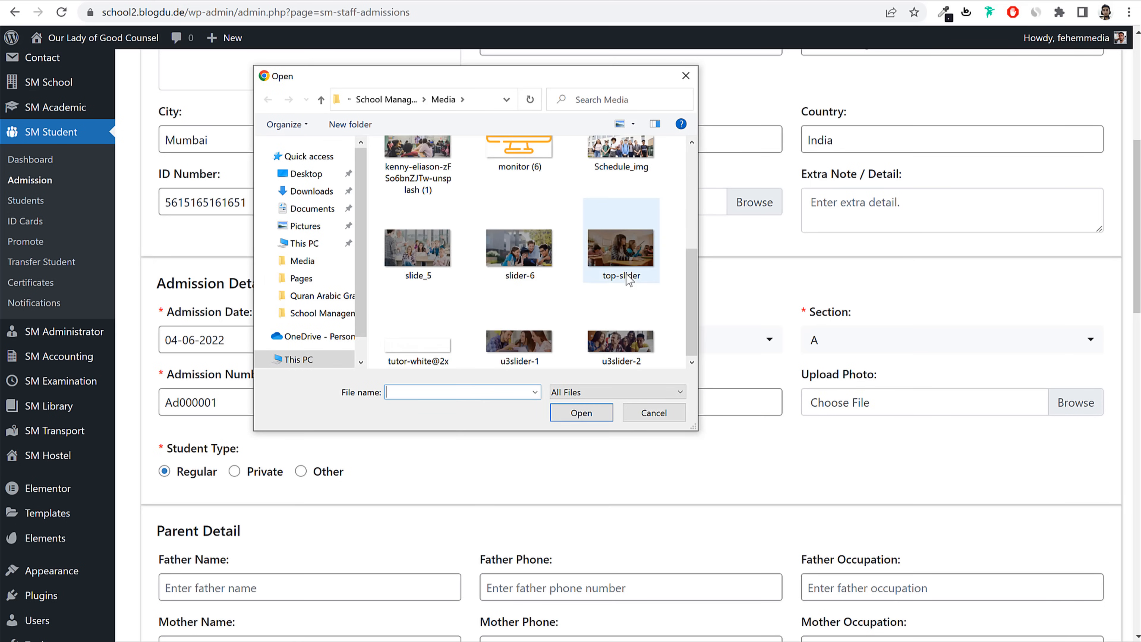
scroll(626, 273, up, 3)
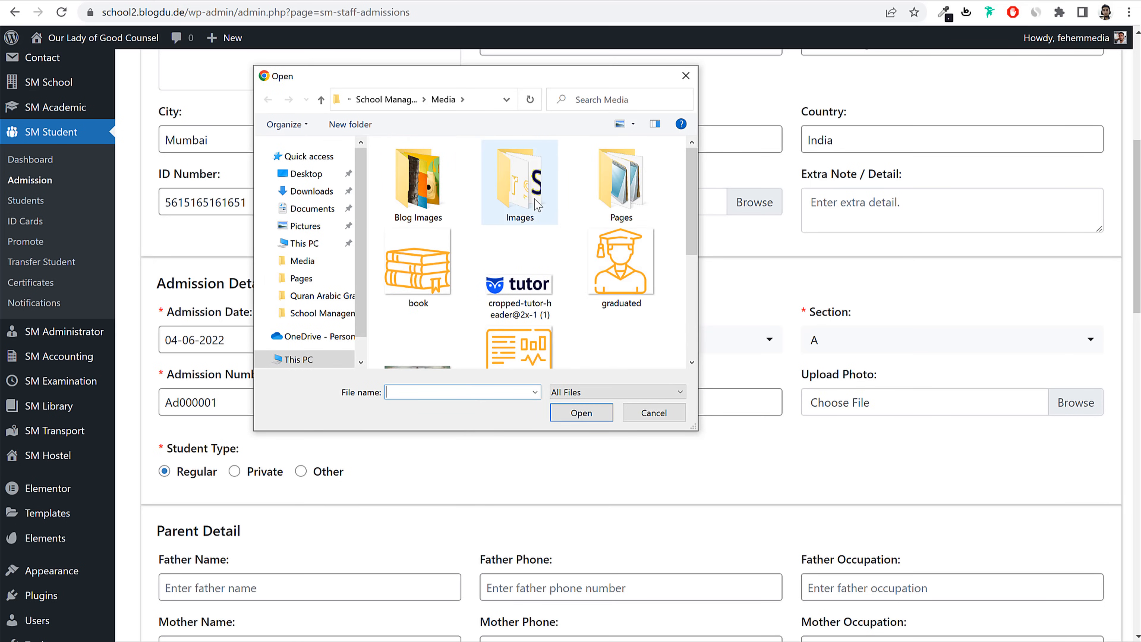
double_click(520, 184)
scroll(555, 241, down, 5)
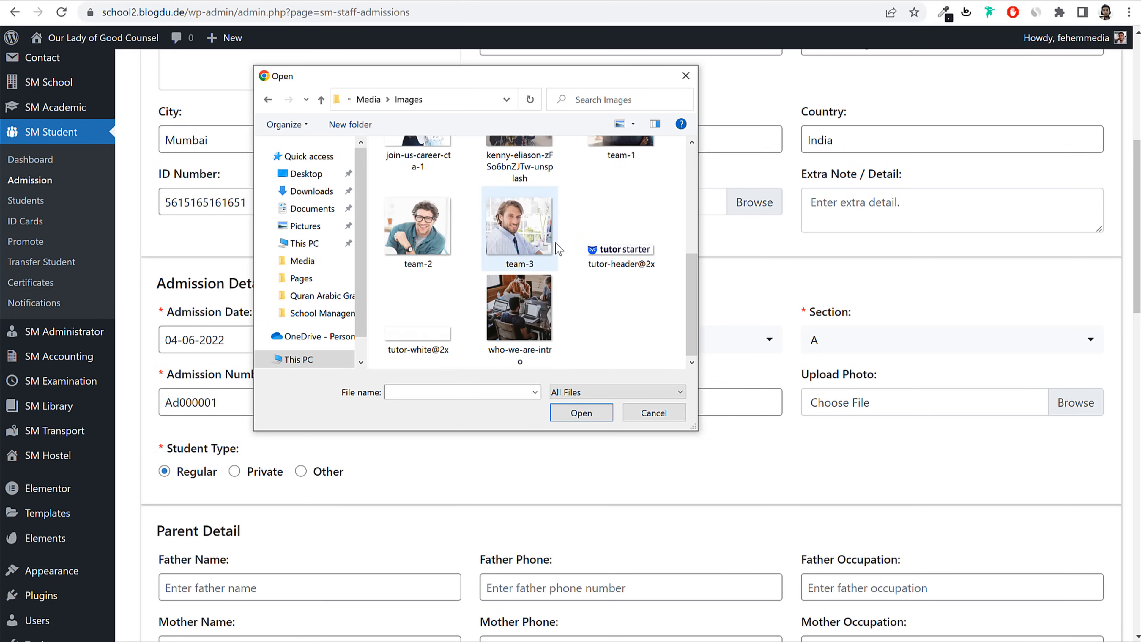
click(417, 227)
click(579, 415)
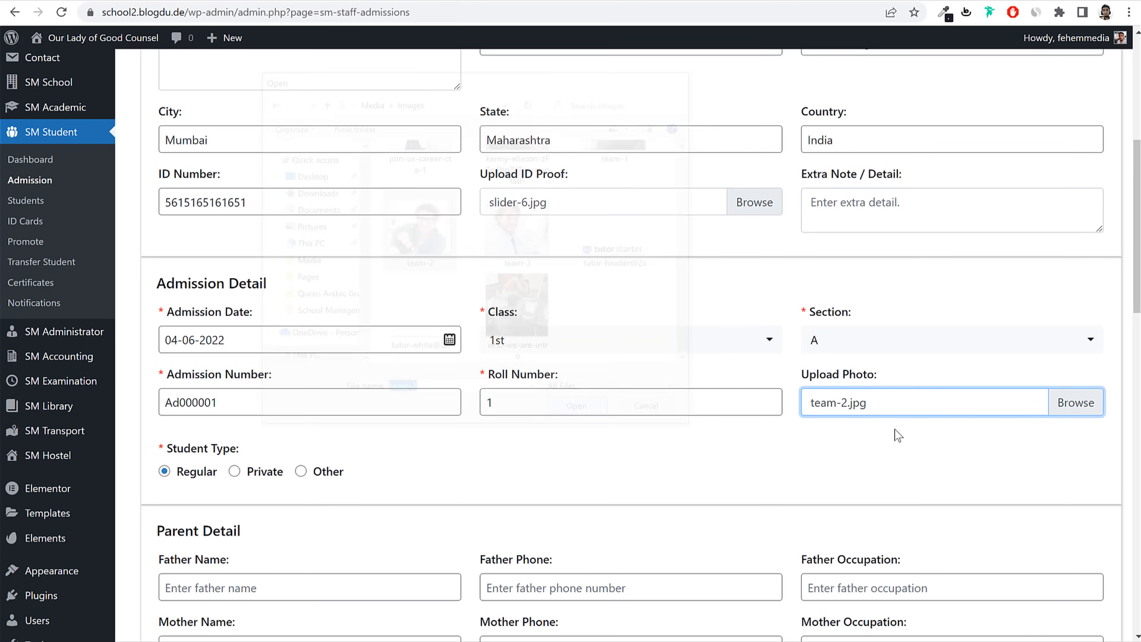
scroll(892, 449, down, 4)
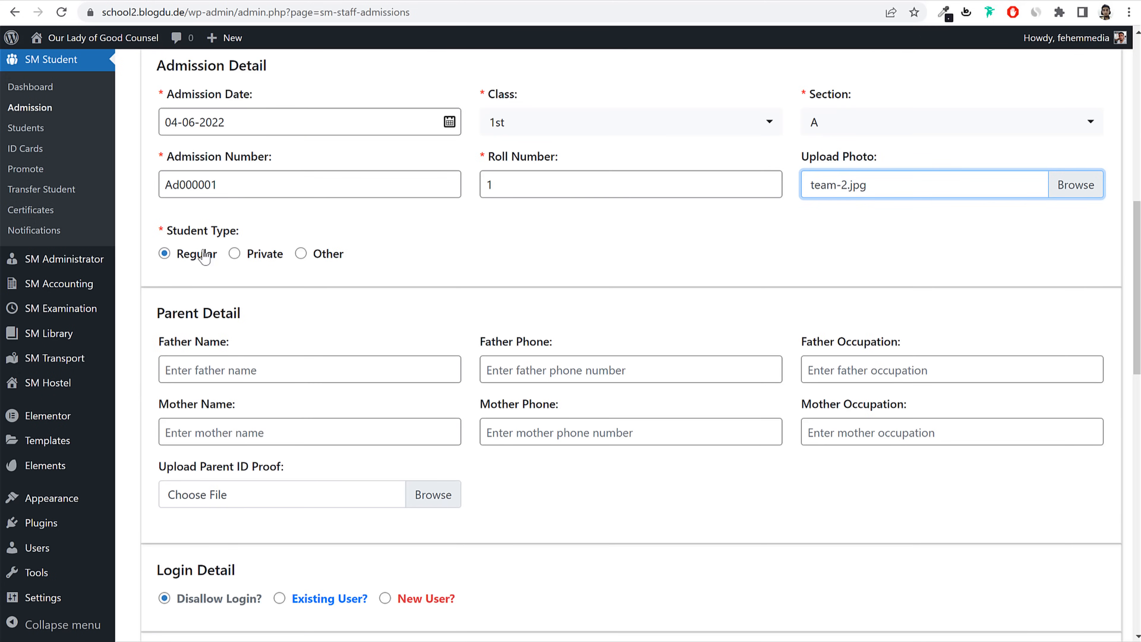
Step: Fill in the father's name, phone and occupation Business, and begin the mother's name
scroll(324, 287, down, 2)
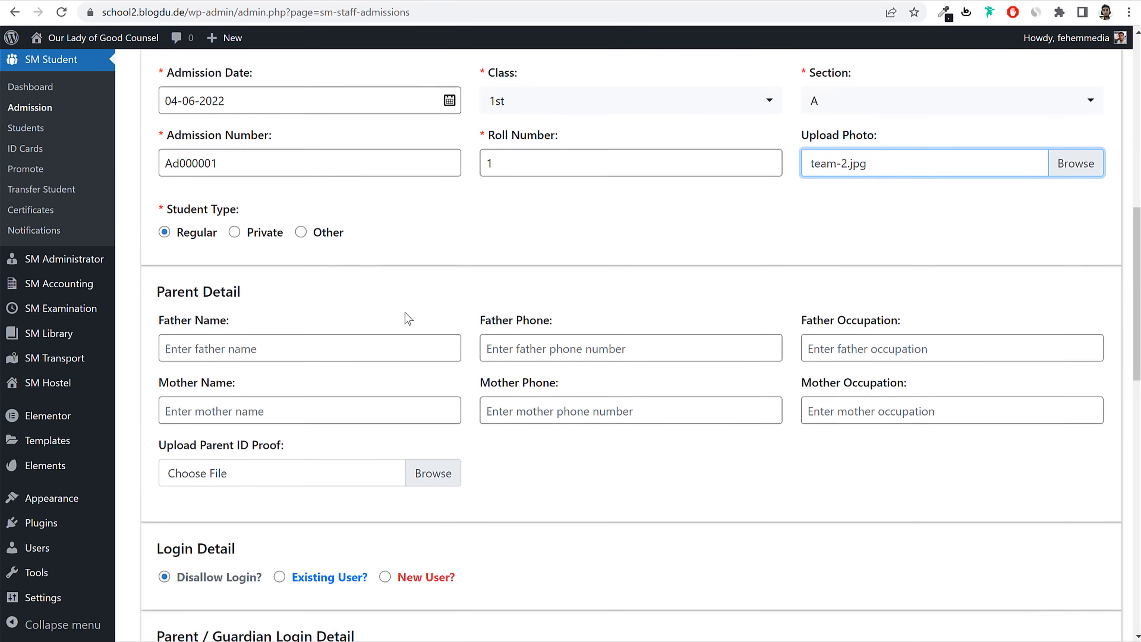
click(288, 294)
text(Fa)
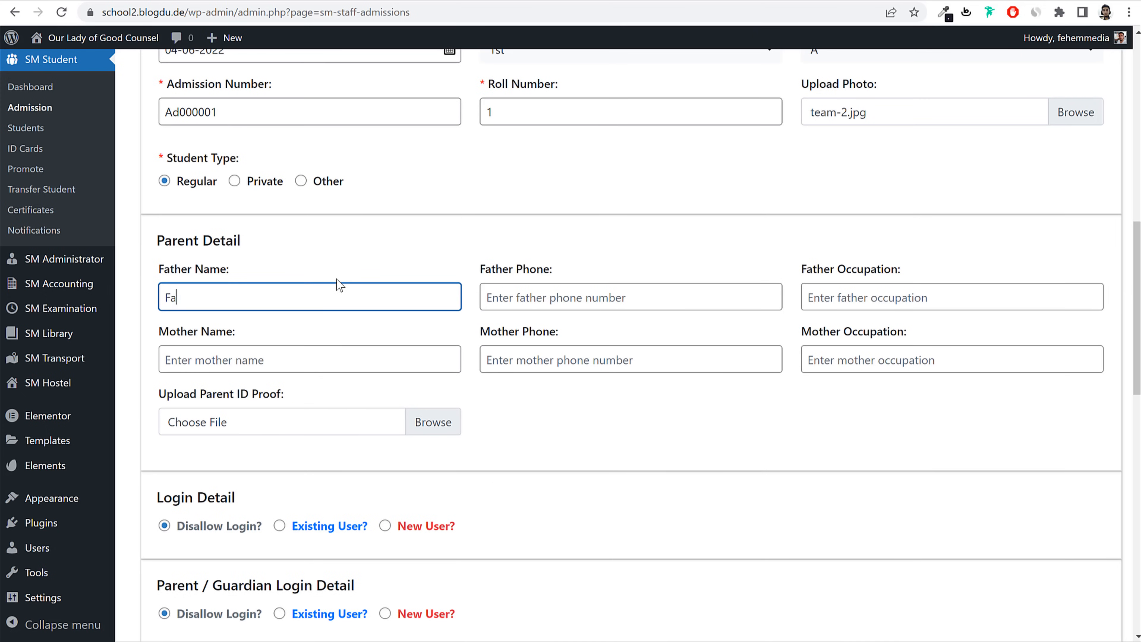
text(ther1)
key(Tab)
key(Tab)
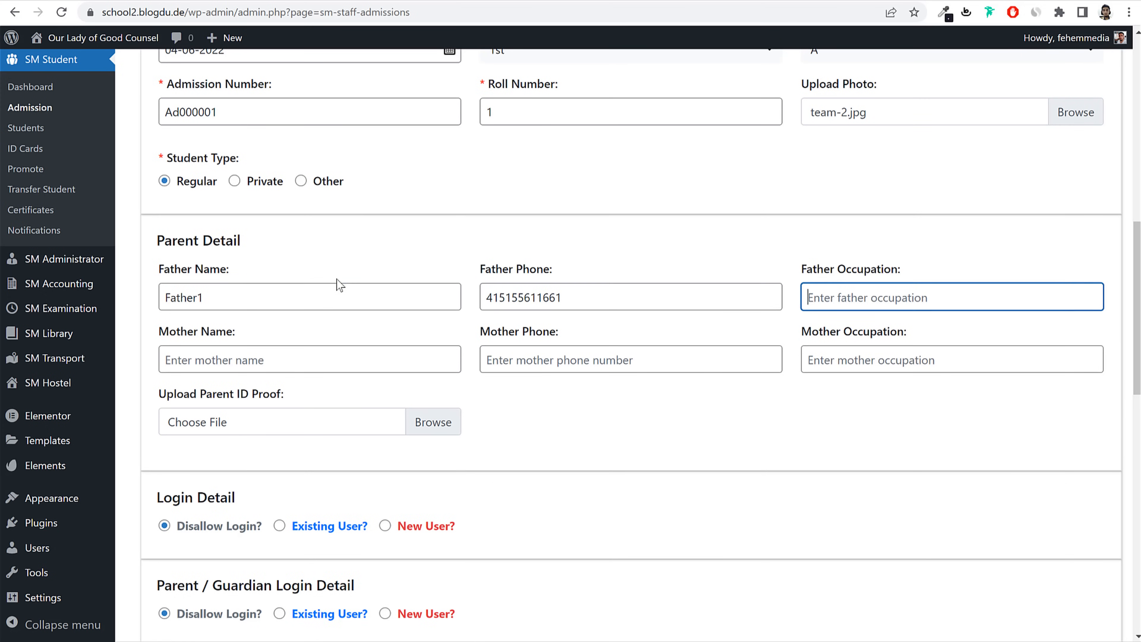
text(Business)
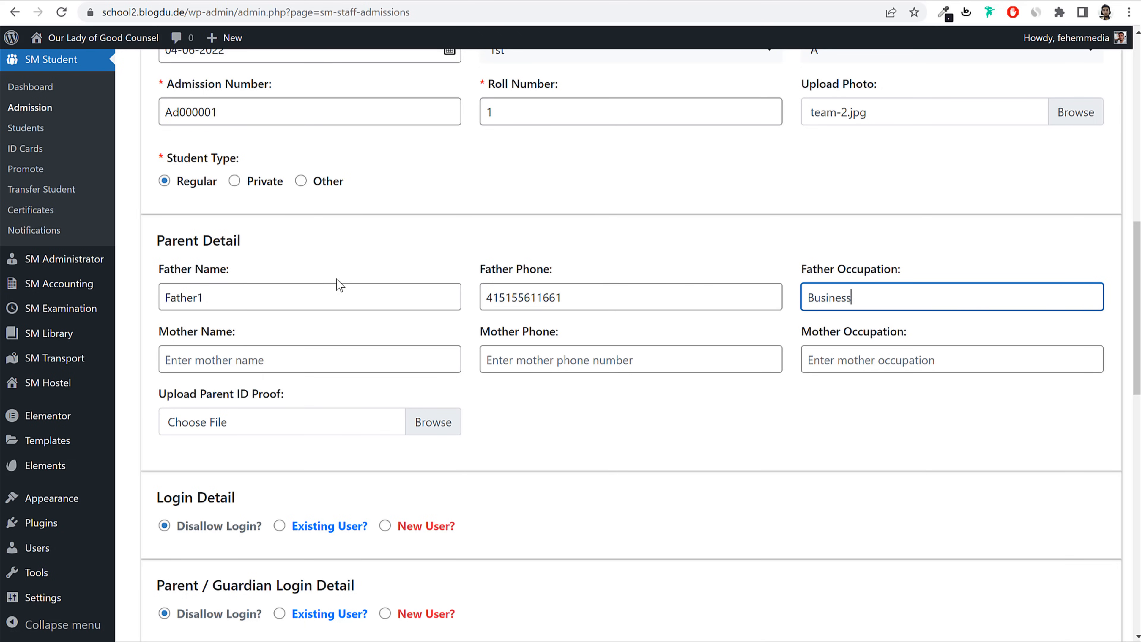
key(Tab)
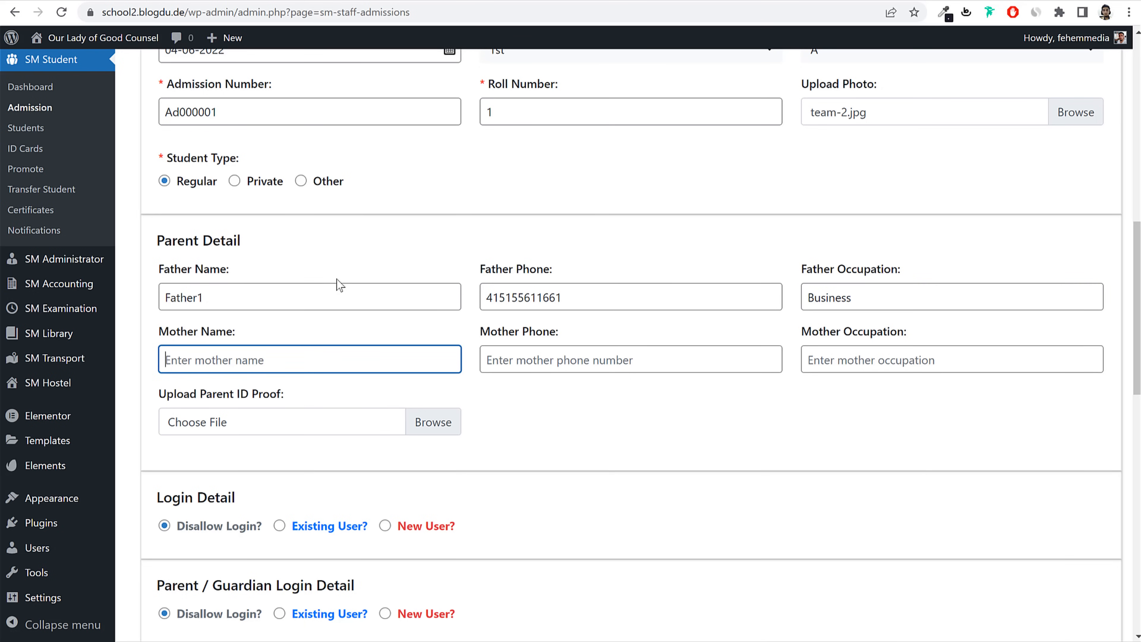
text(Mother1)
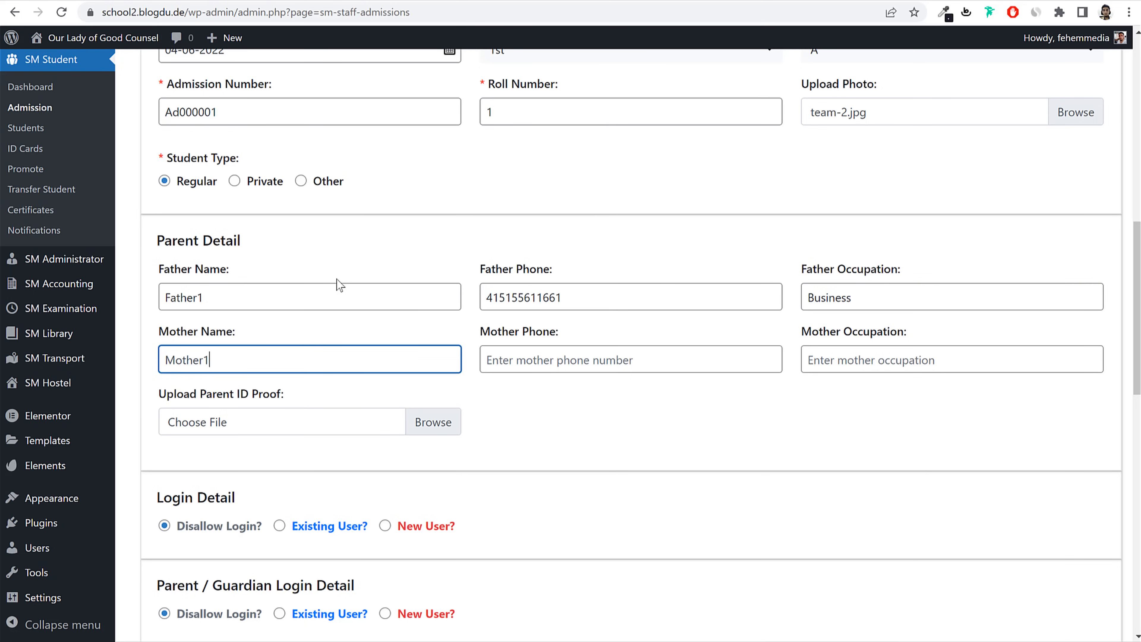
Step: Enter the mother's phone number and occupation Home Maker
key(Tab)
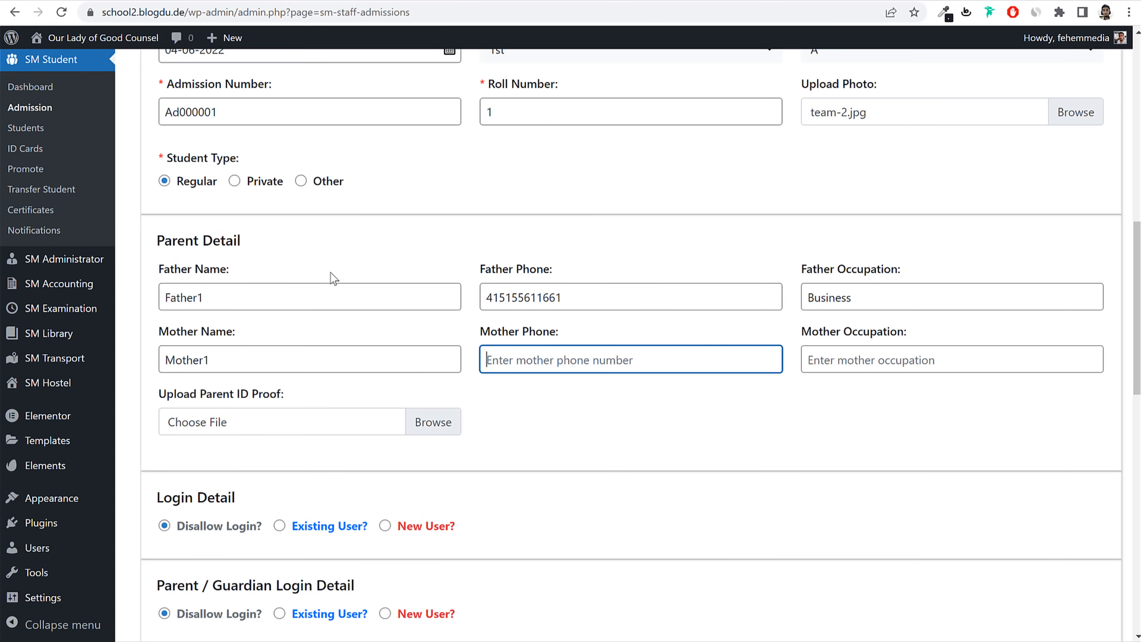
text(55165156165516)
key(Tab)
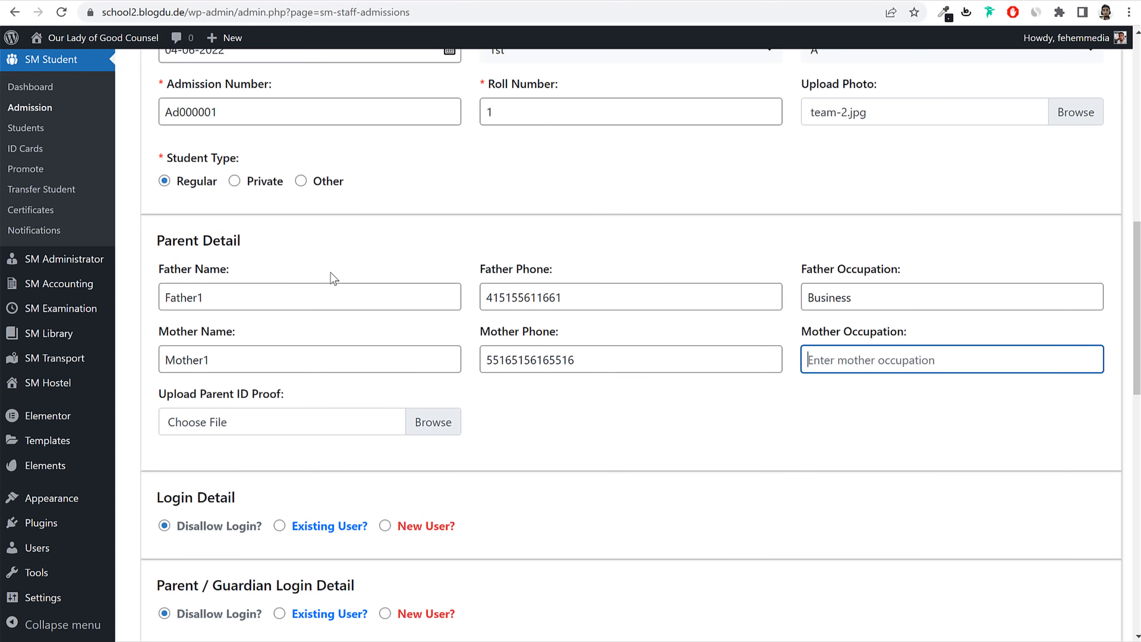
text(Home Mak)
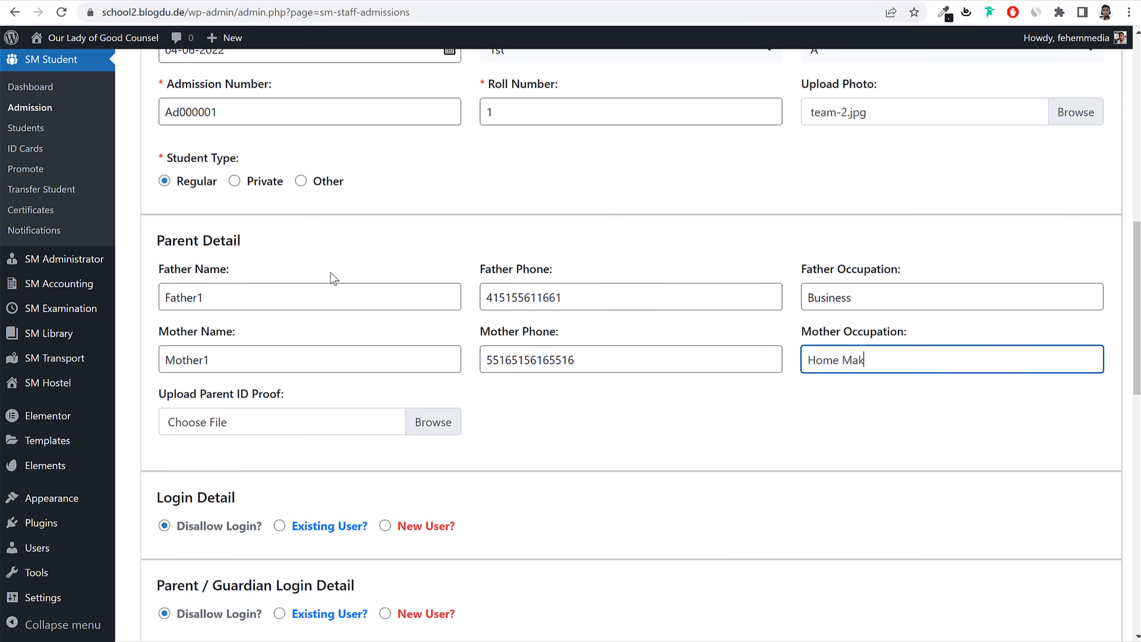
text(er)
scroll(314, 323, down, 2)
Step: Attach hero_slider_4.jpg as the parent ID proof
click(305, 355)
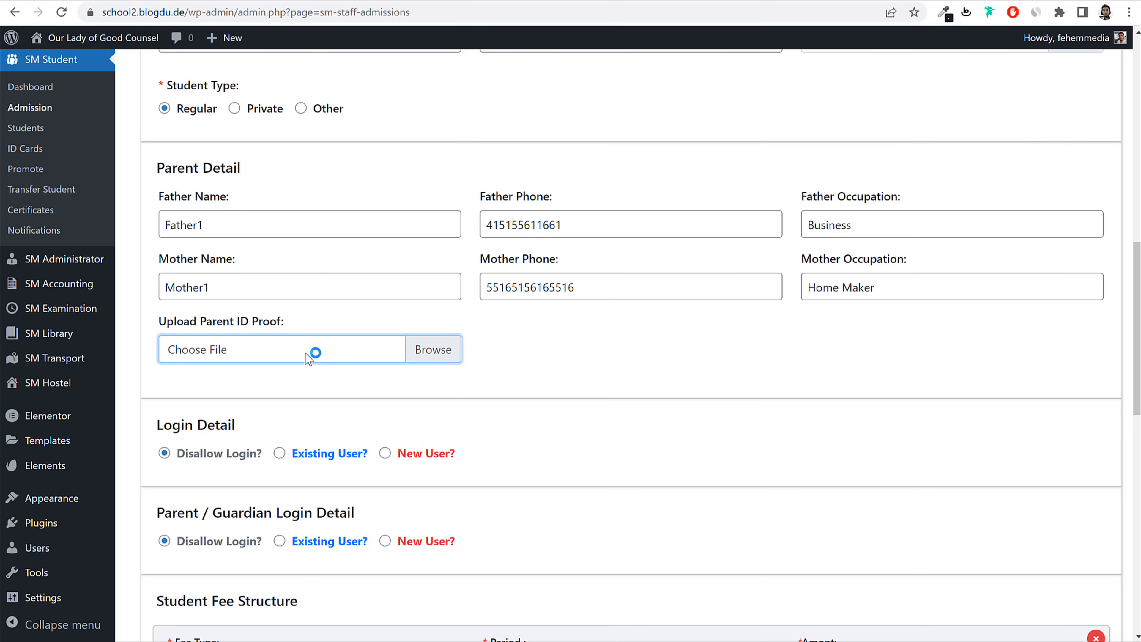
click(517, 260)
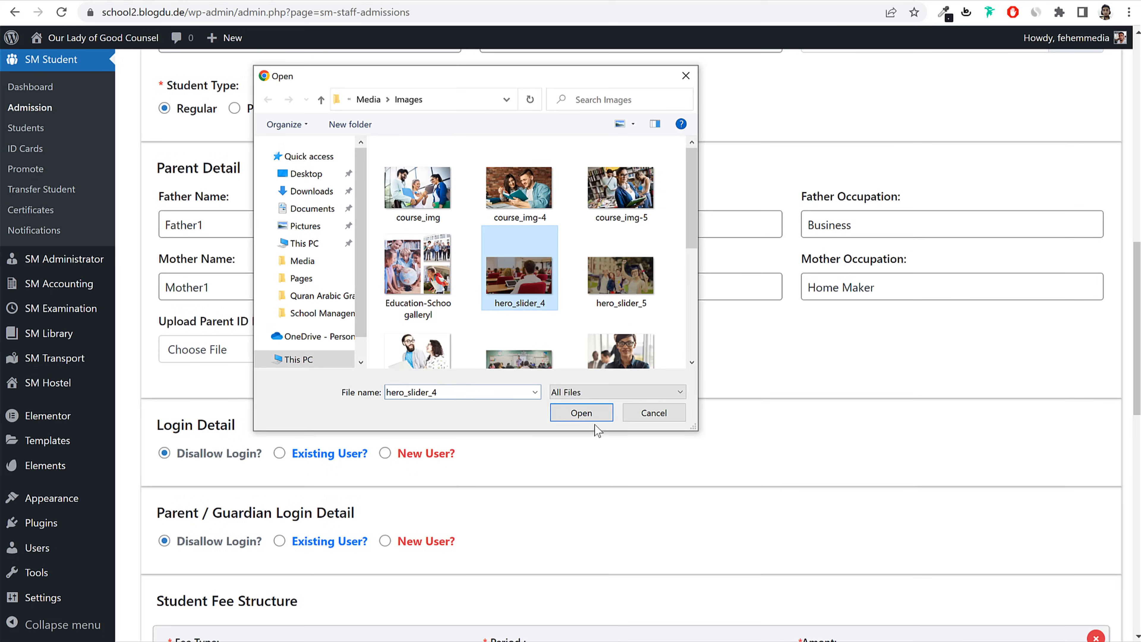
click(586, 418)
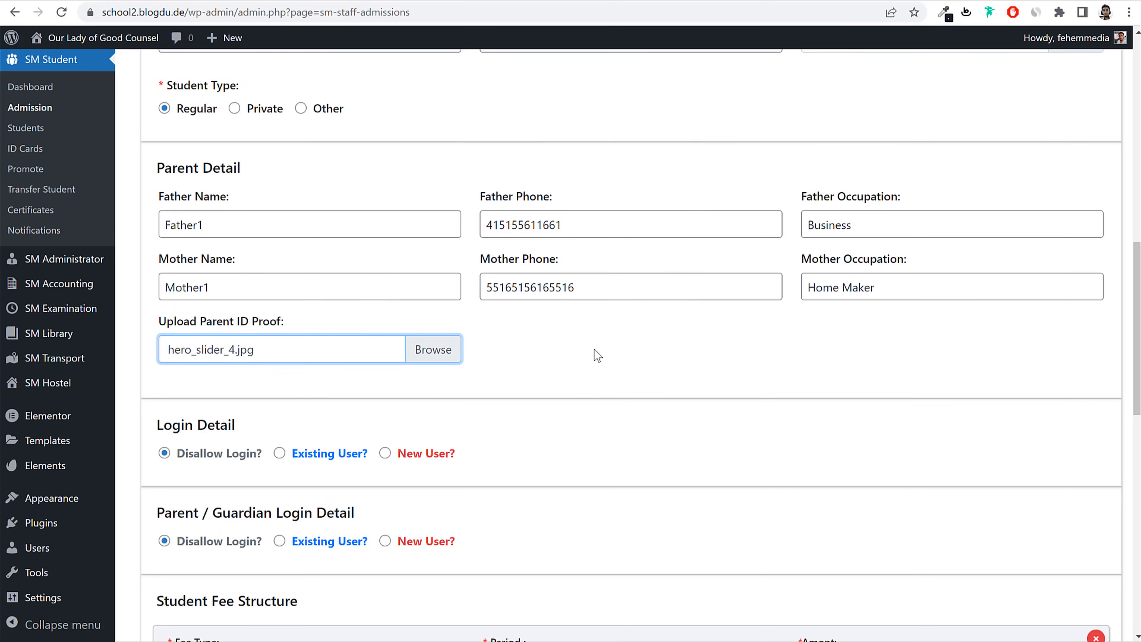
click(636, 339)
scroll(639, 340, down, 3)
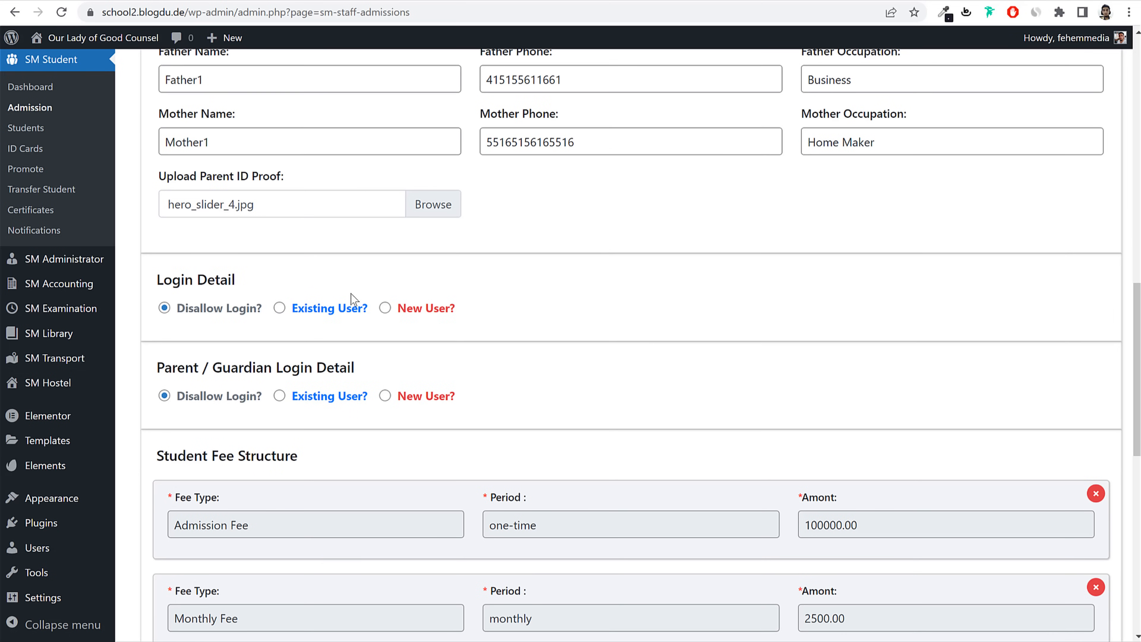
Step: Choose New User? and set the login username to student1, copied from the student name
click(398, 309)
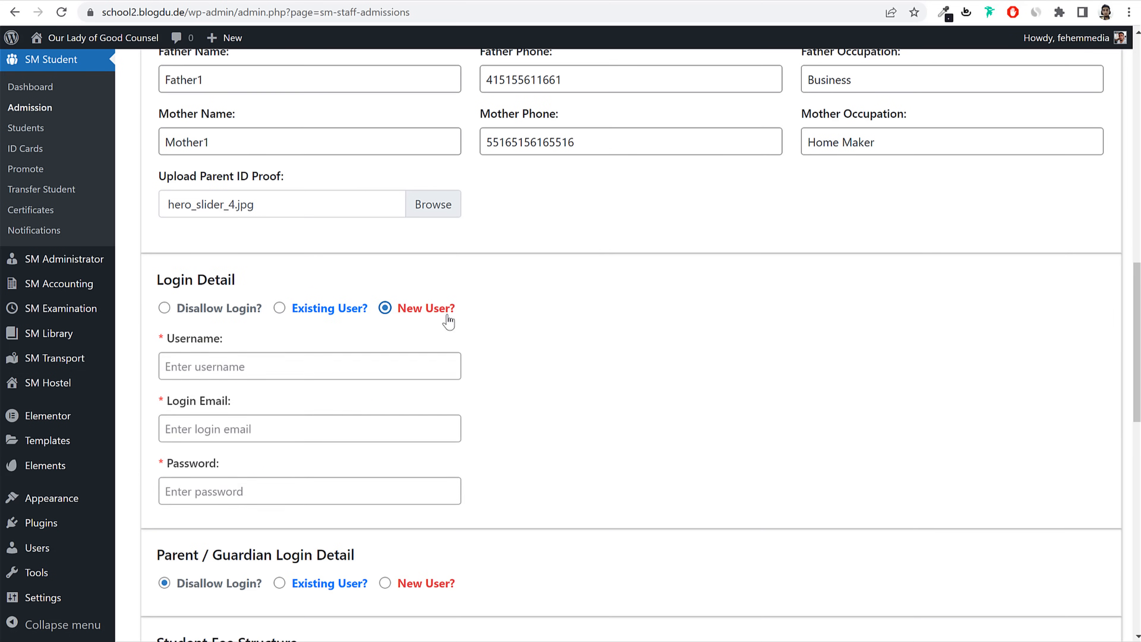
triple_click(398, 309)
scroll(400, 318, up, 15)
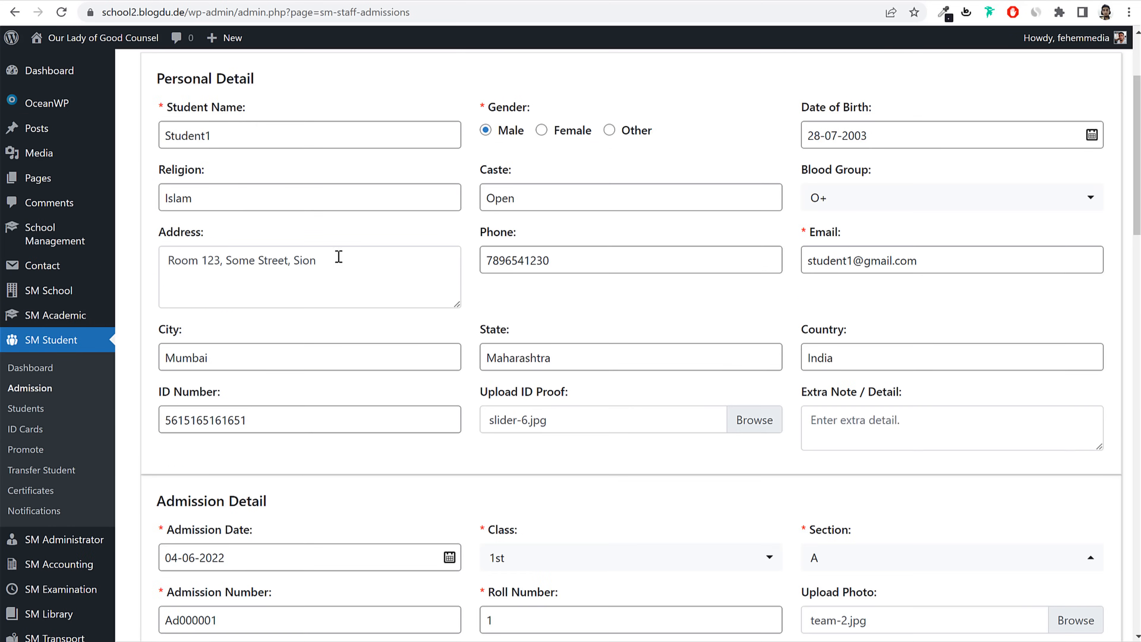
click(299, 131)
double_click(300, 129)
key(ctrl+c)
scroll(402, 371, down, 15)
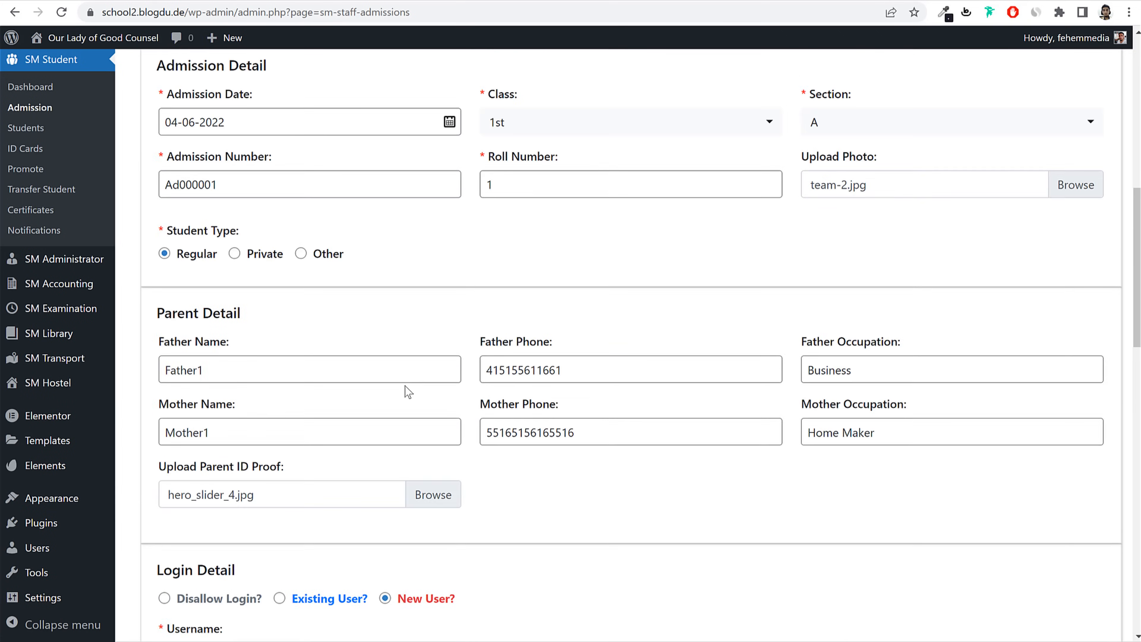
click(359, 364)
key(ctrl+v)
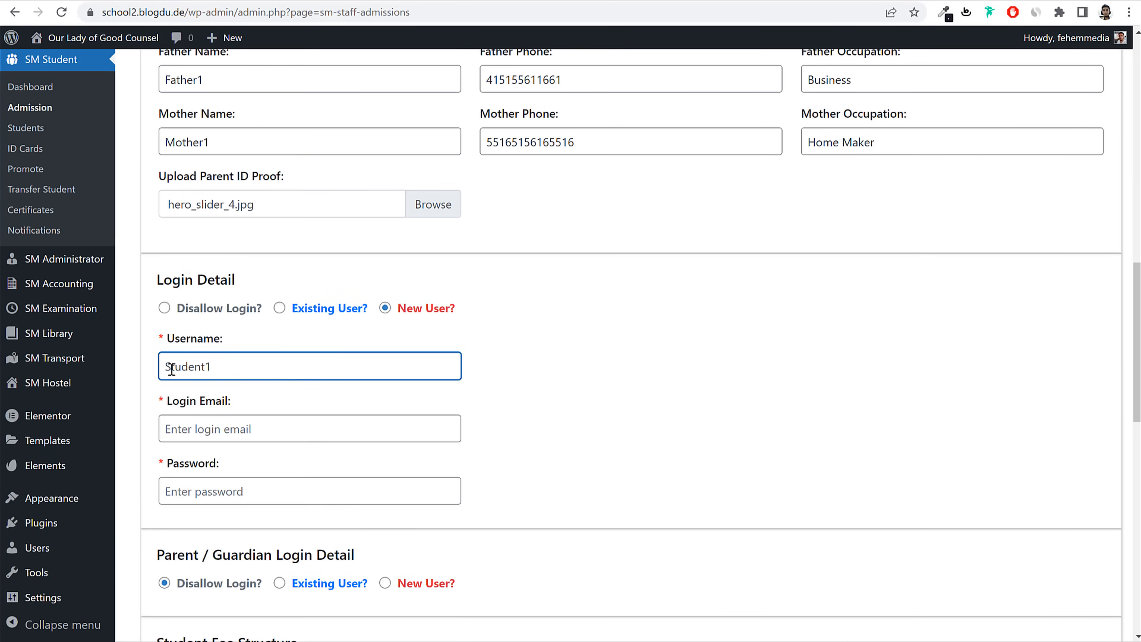
drag(171, 369, 158, 369)
text(s)
click(238, 434)
Step: Enter the login email built from the username at gmail.com, plus the password
double_click(239, 379)
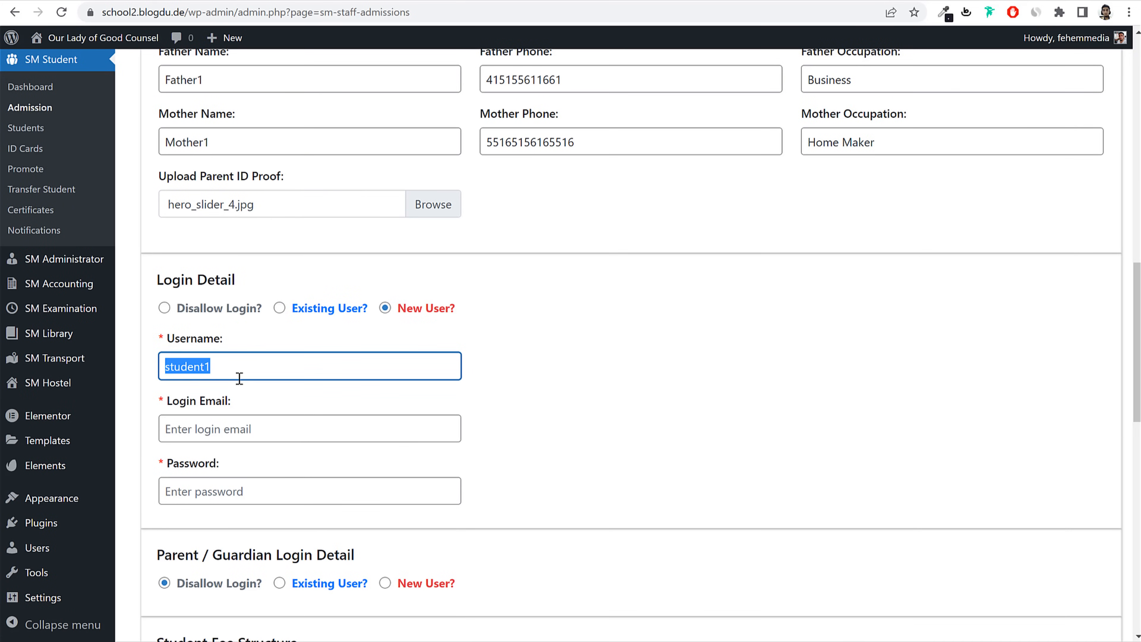
click(253, 420)
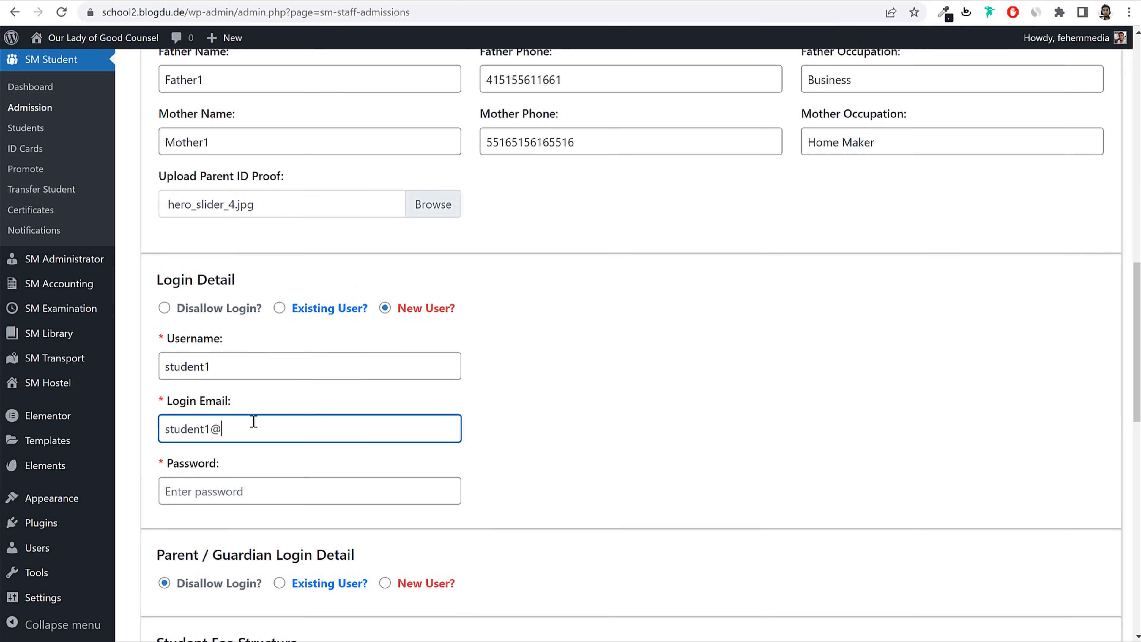
key(Tab)
key(ctrl+v)
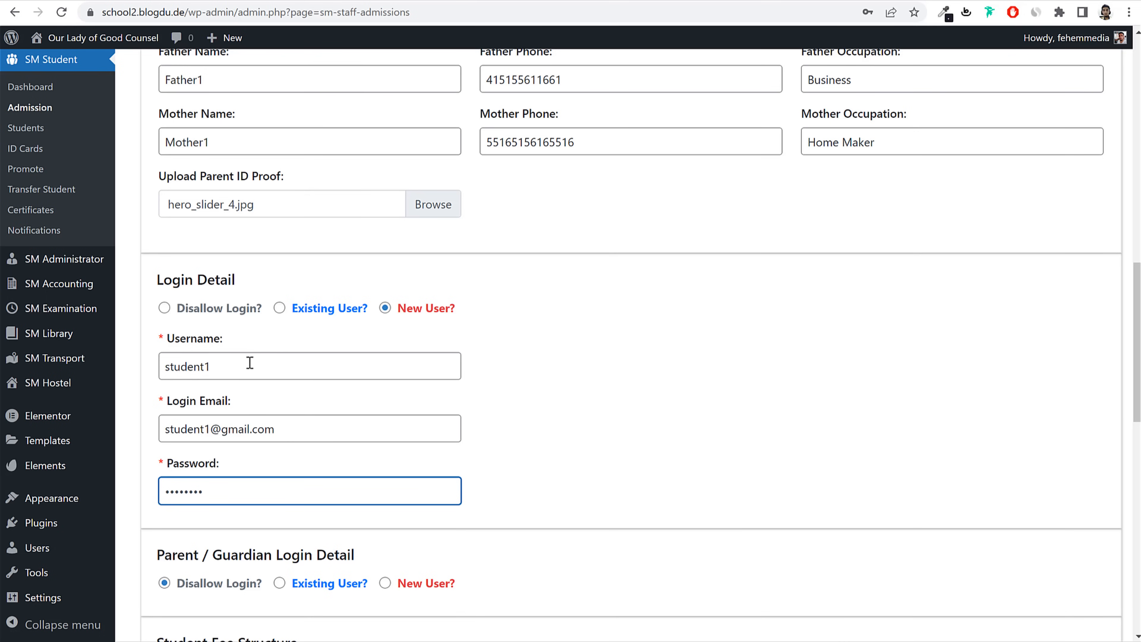
drag(224, 366, 156, 371)
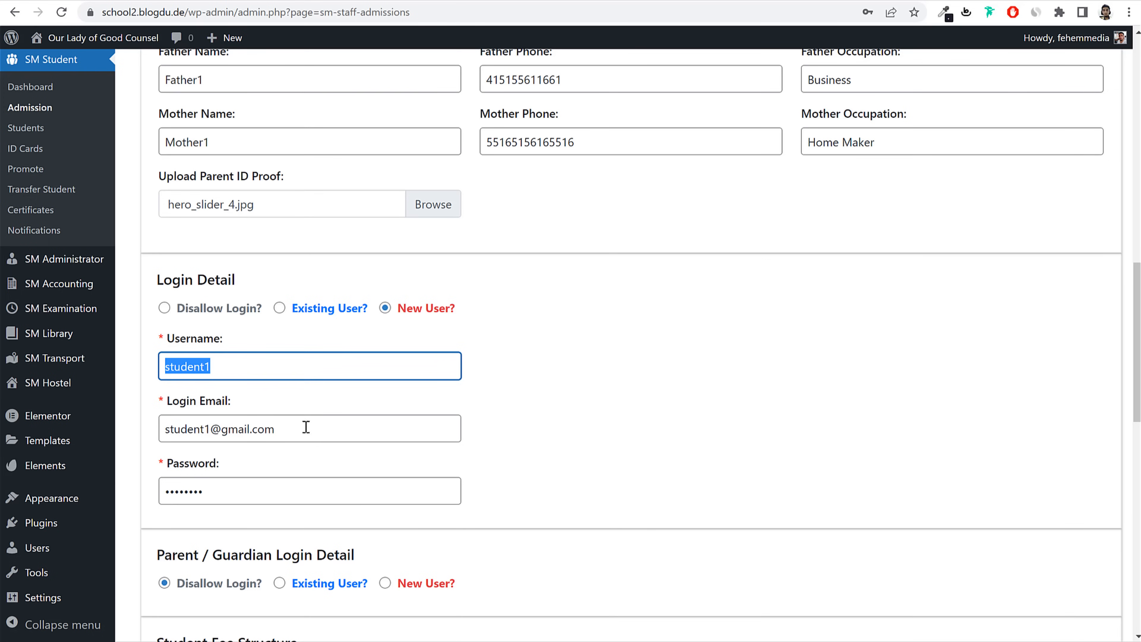
drag(303, 428, 155, 430)
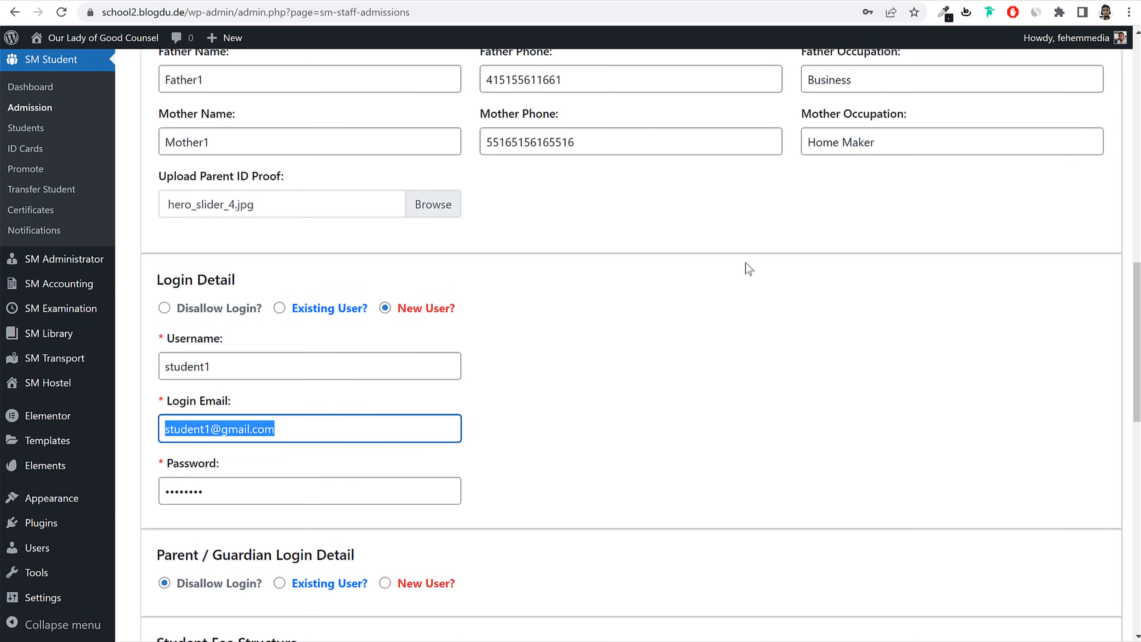
scroll(790, 431, down, 10)
Step: Remove the Computer Fee row from the fee structure
scroll(793, 405, down, 1)
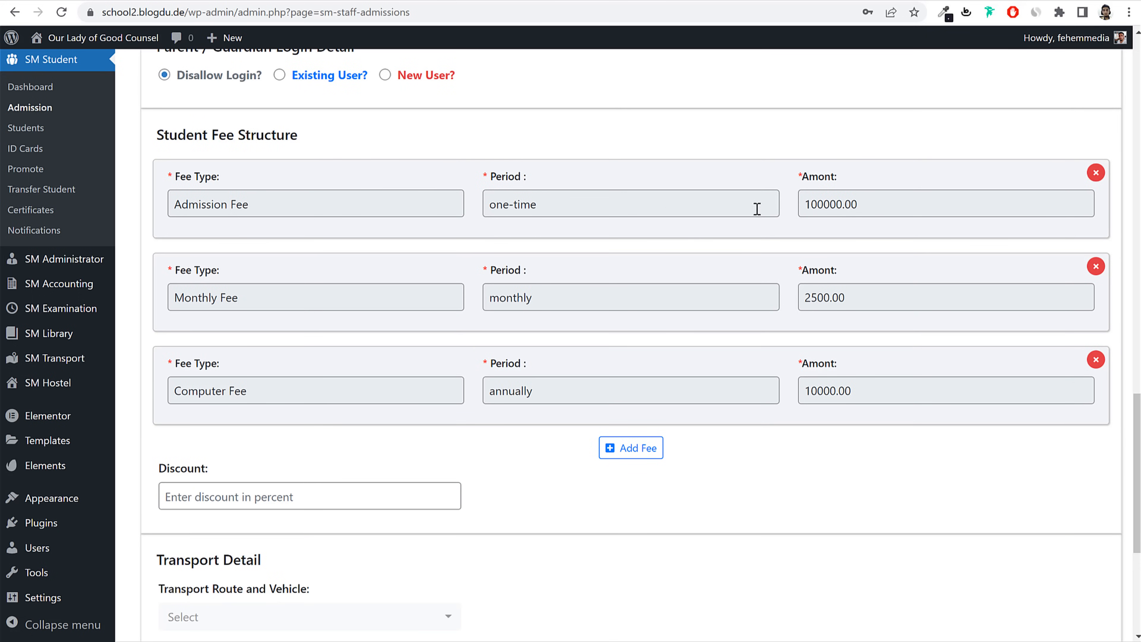
click(867, 207)
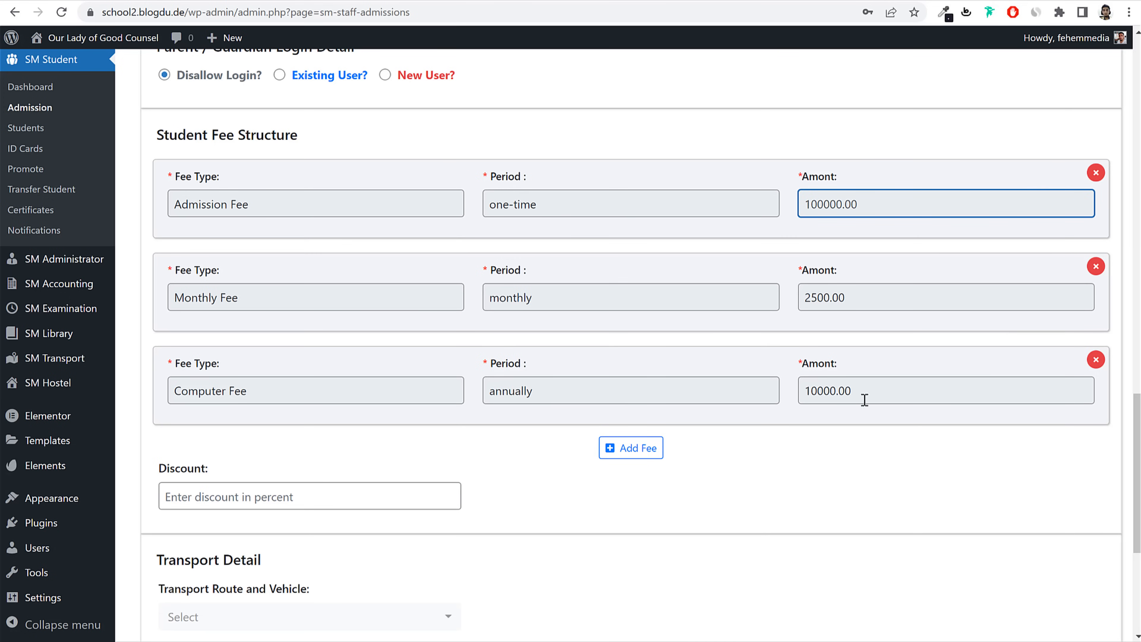
click(1096, 359)
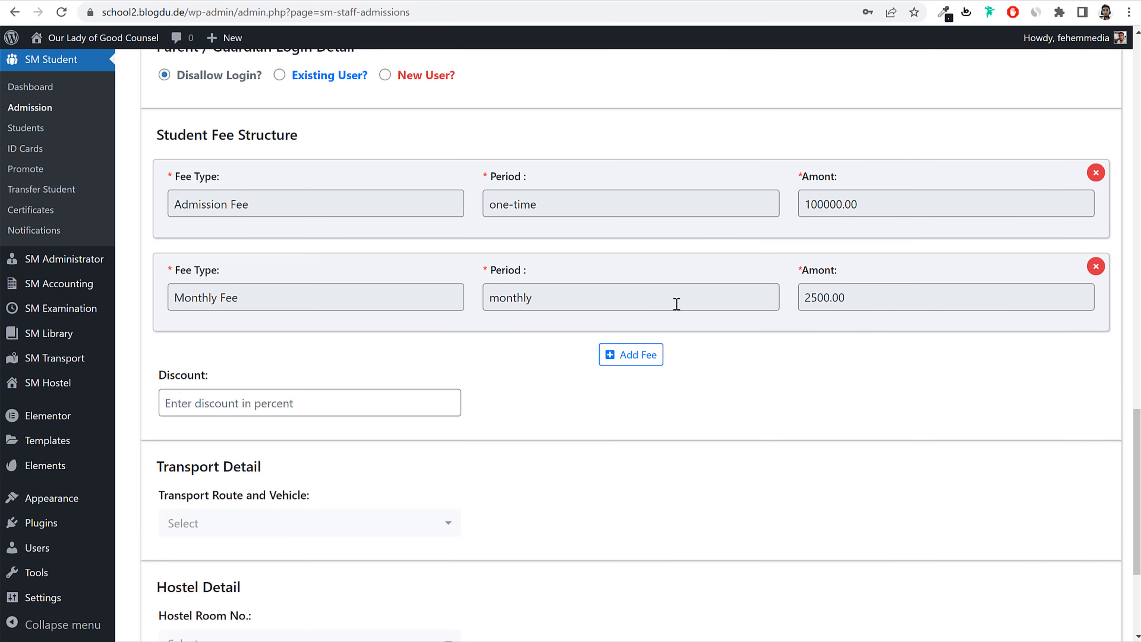
click(651, 303)
Step: Add a Monthly Fee row with period Monthly and amount 250000
click(638, 355)
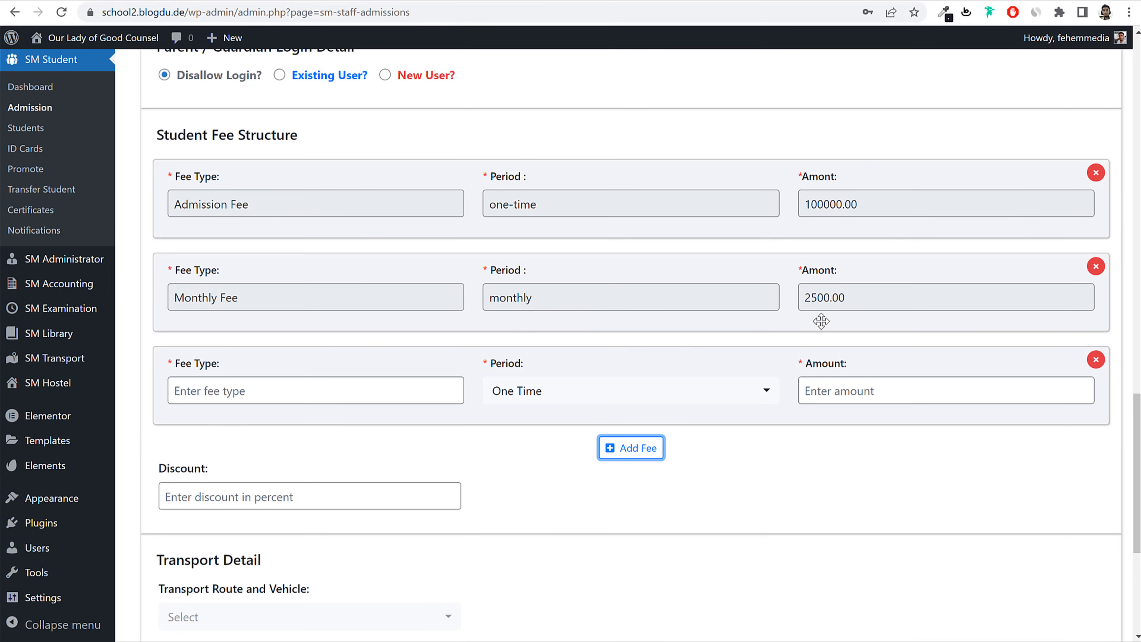
click(369, 392)
text(Monthly Fee)
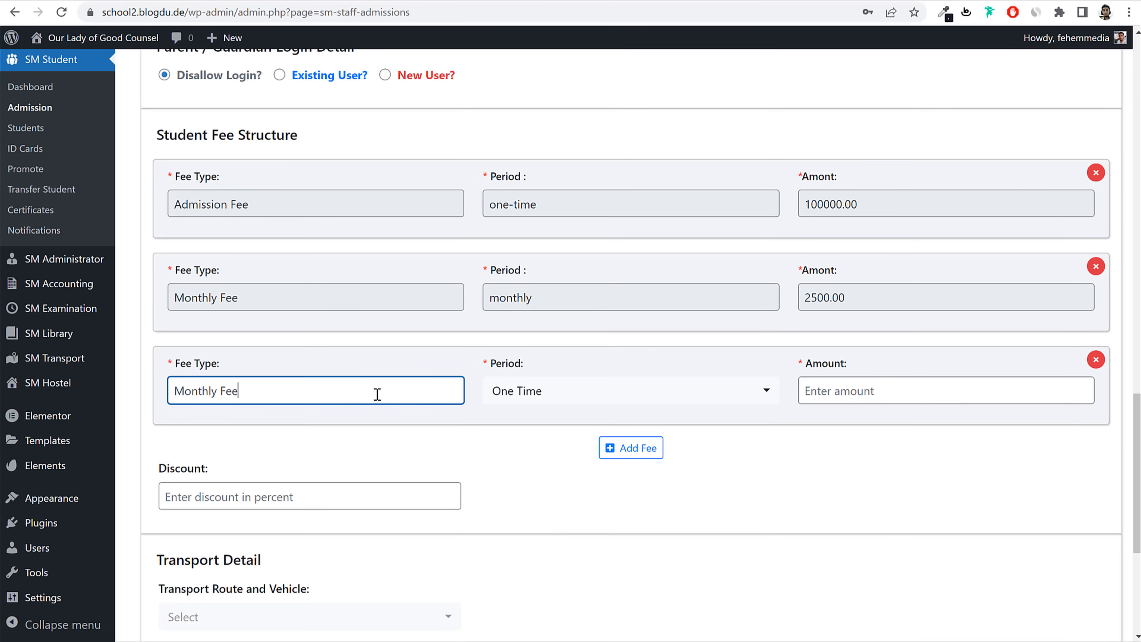
click(553, 387)
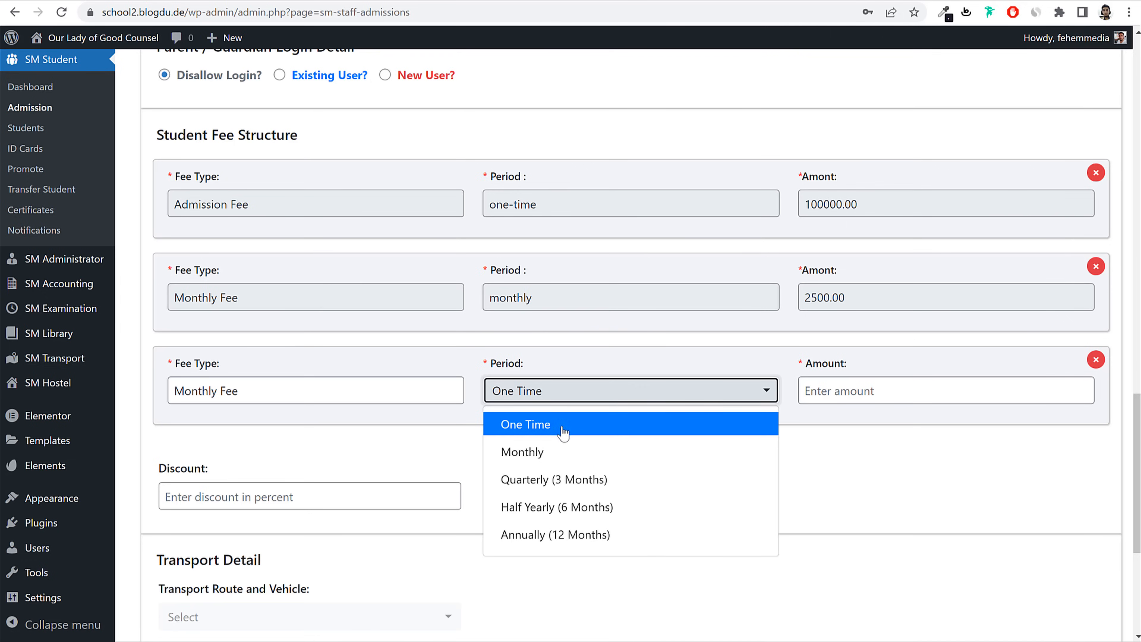
click(562, 453)
click(822, 387)
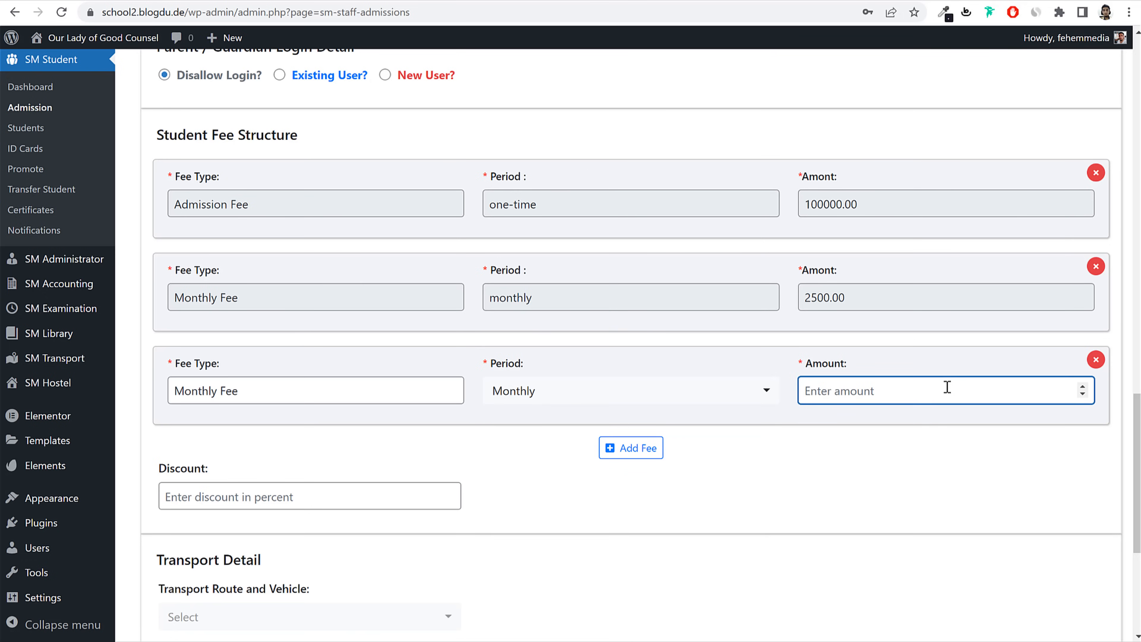
text(250000)
scroll(855, 447, down, 5)
Step: Check the empty transport route and hostel room lists, then submit the admission form
click(317, 316)
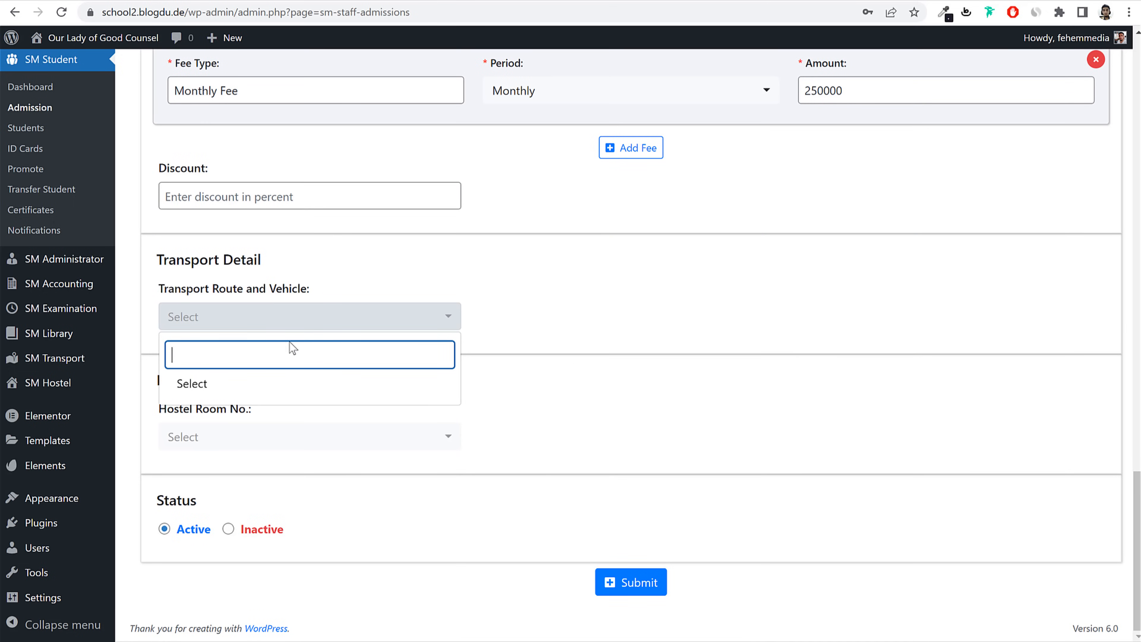
drag(194, 289, 218, 288)
drag(288, 297, 306, 296)
click(258, 321)
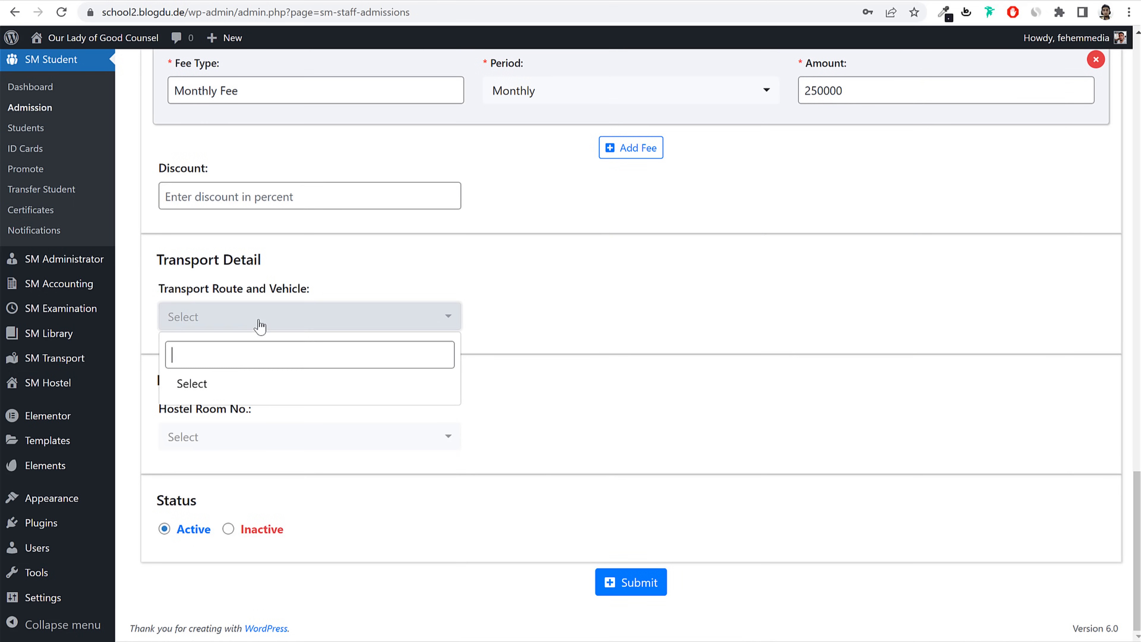
click(596, 293)
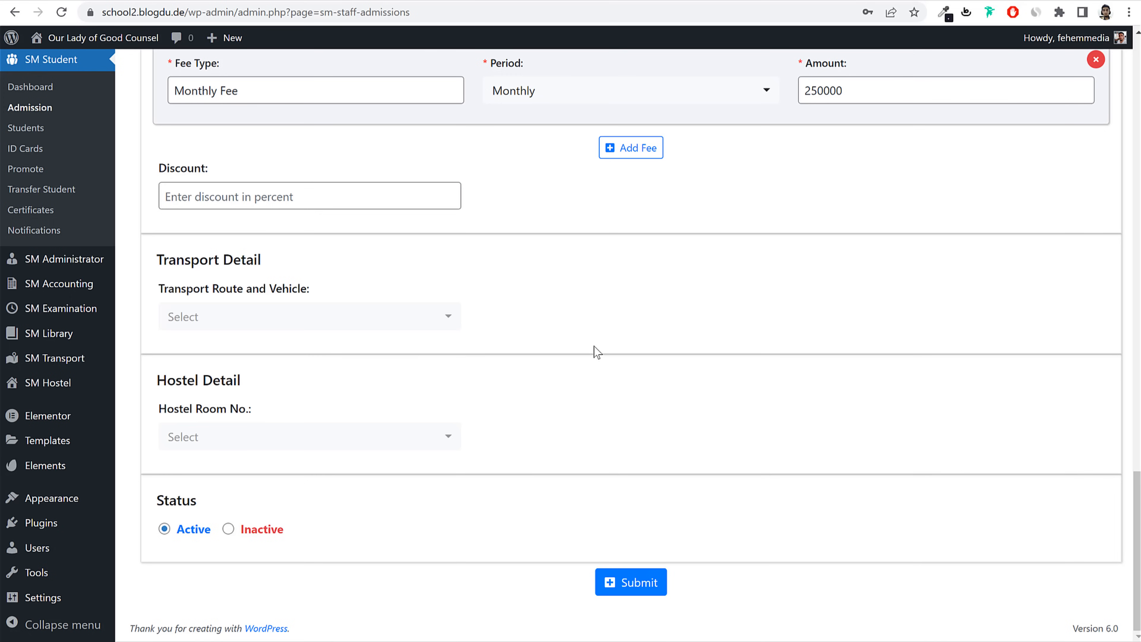
triple_click(186, 410)
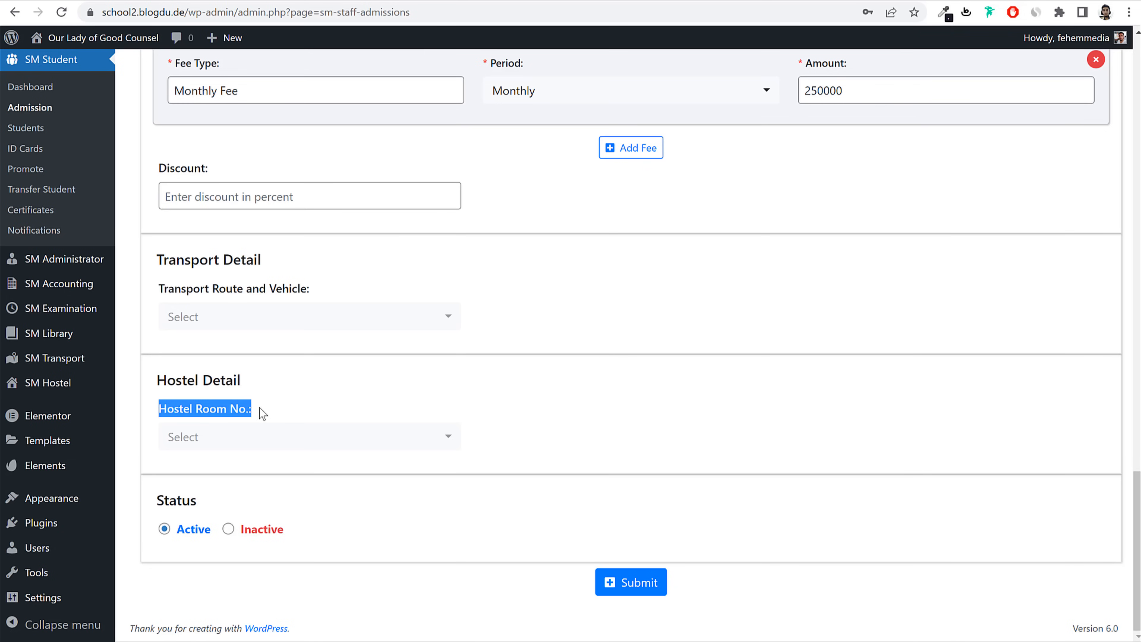
click(271, 411)
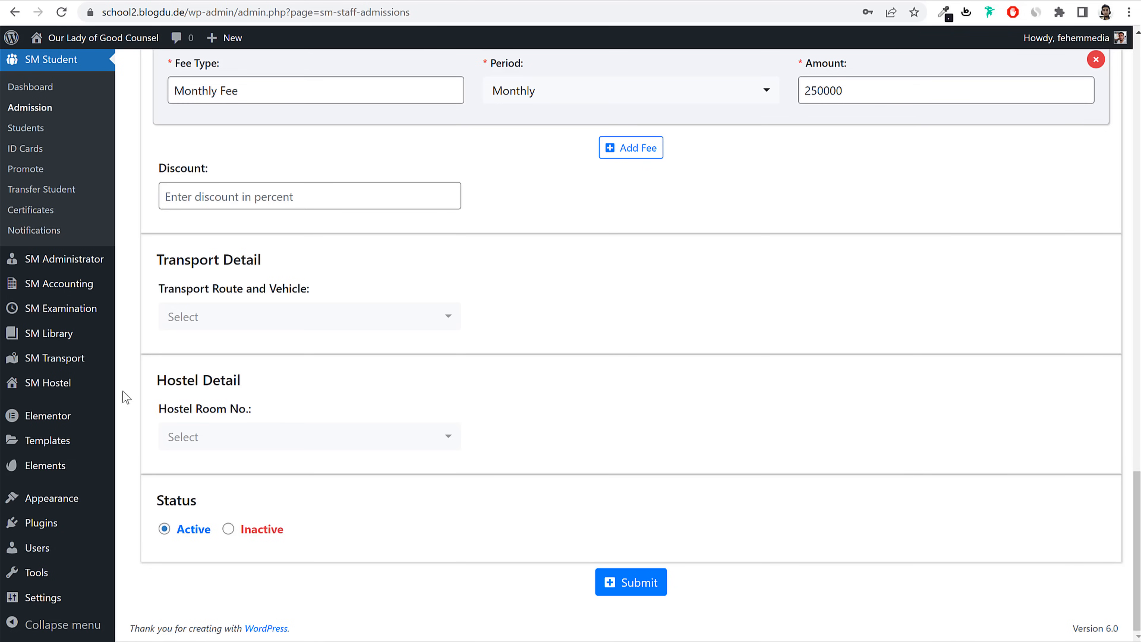
drag(156, 410, 270, 413)
click(257, 446)
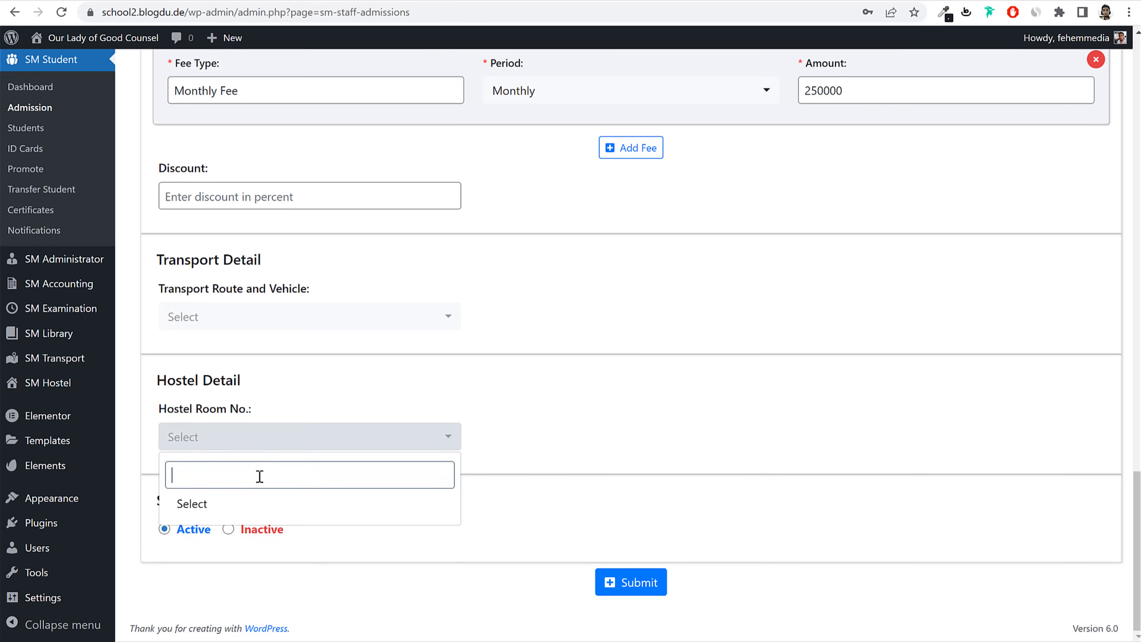
click(654, 396)
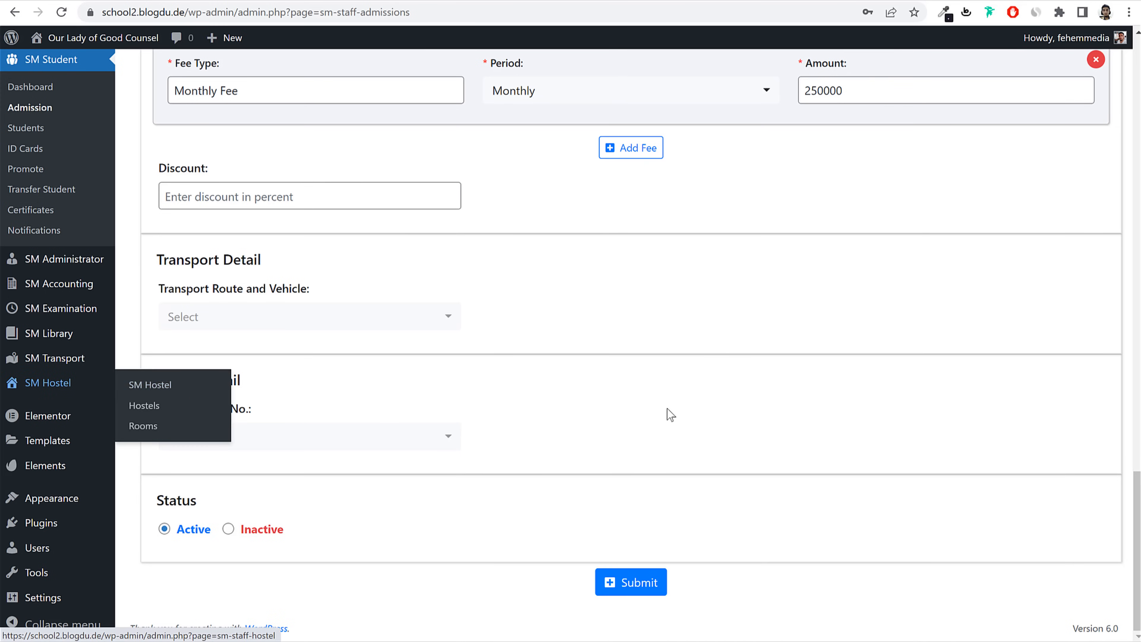
click(629, 582)
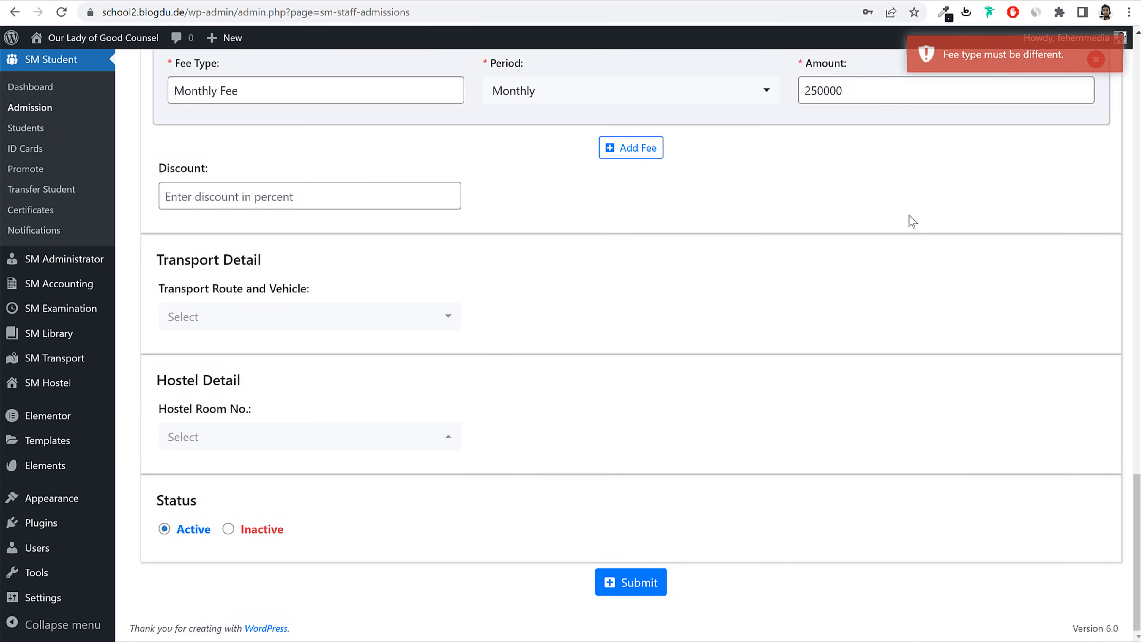
Step: Rename the third fee to Advance Monthly Fee and resubmit the admission
scroll(298, 304, up, 4)
click(204, 310)
key(Home)
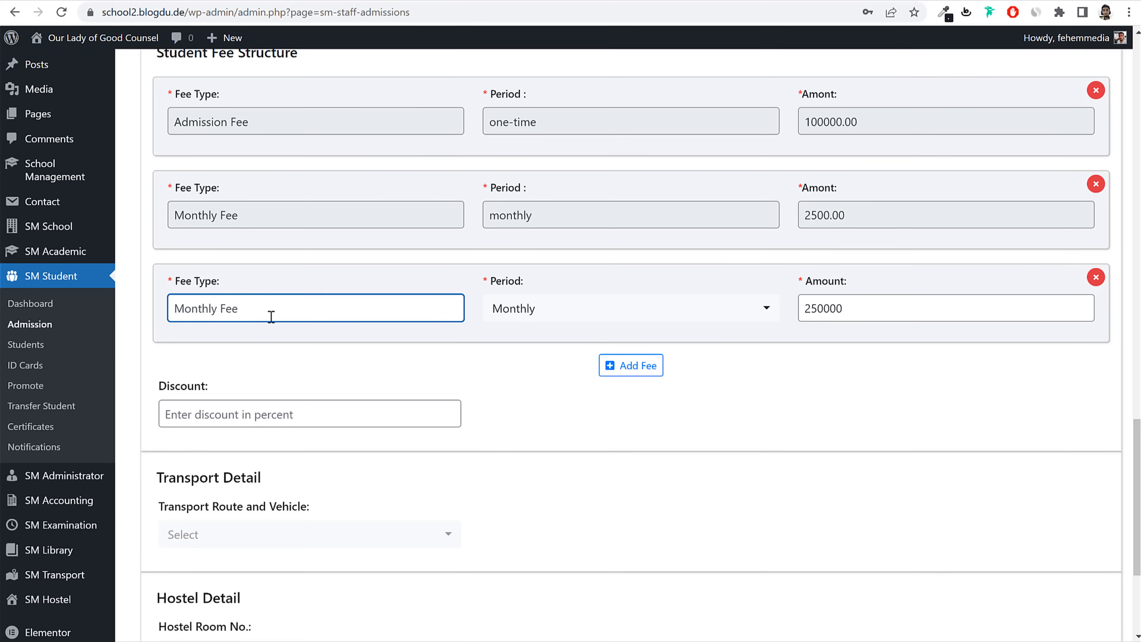
text(Advance)
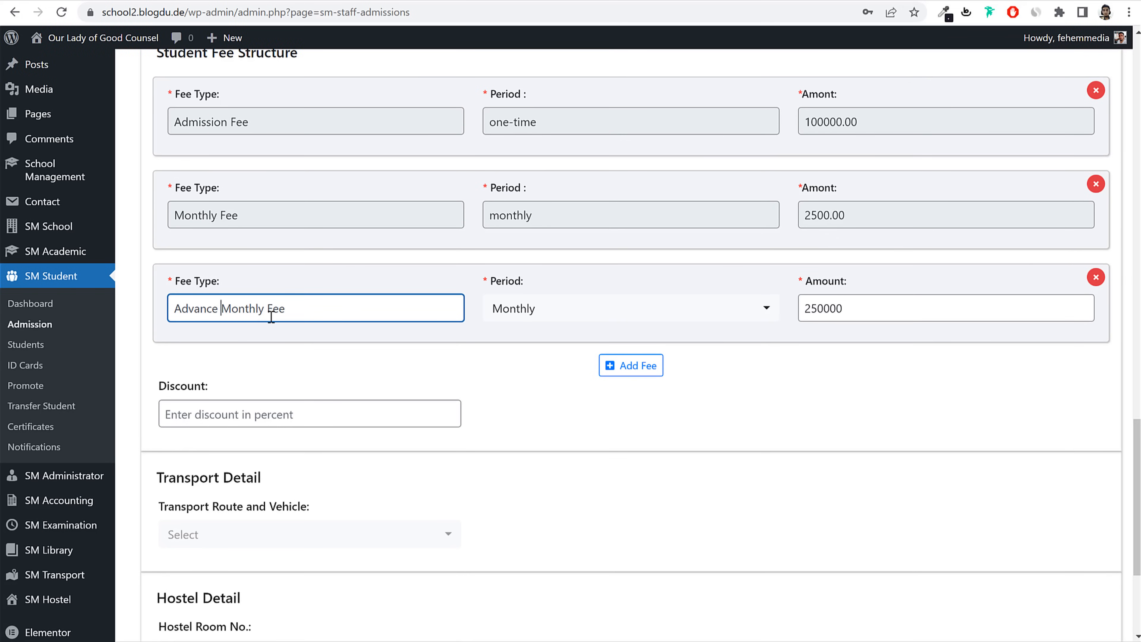
scroll(509, 449, down, 5)
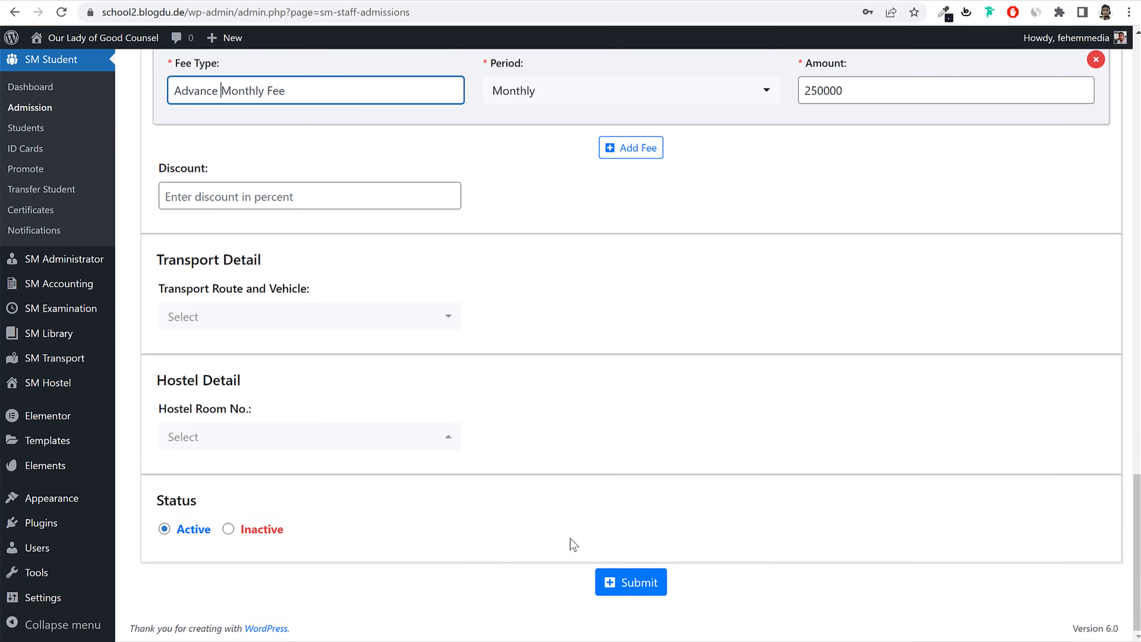
click(631, 584)
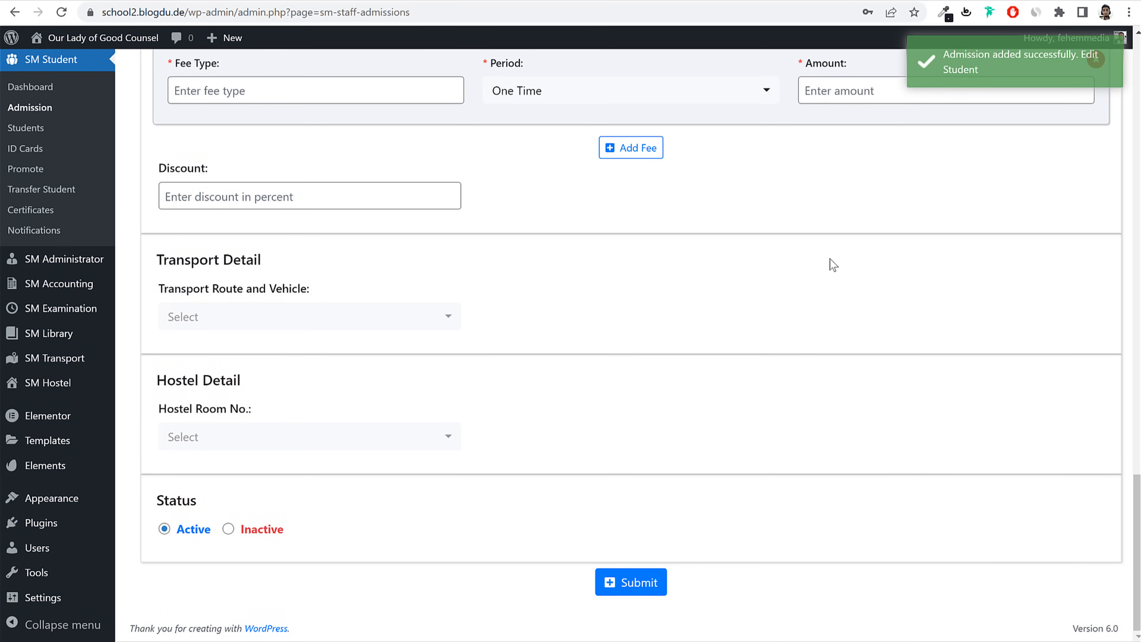
Step: Open the Students list and review Student1's row: class 1st, section A, Active
click(27, 129)
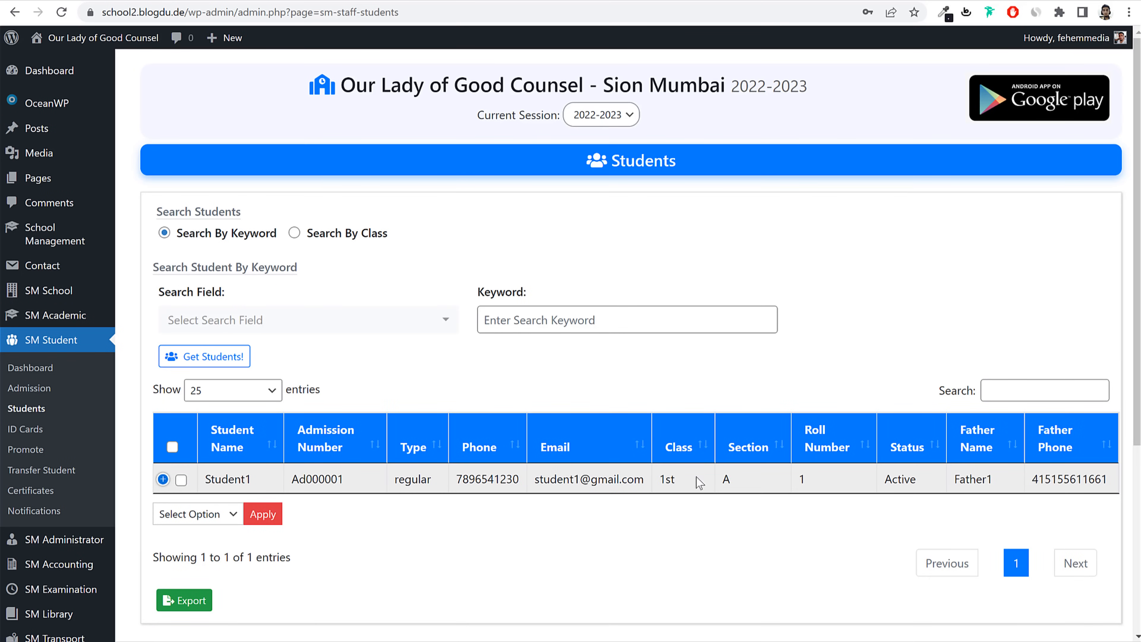
scroll(996, 475, down, 2)
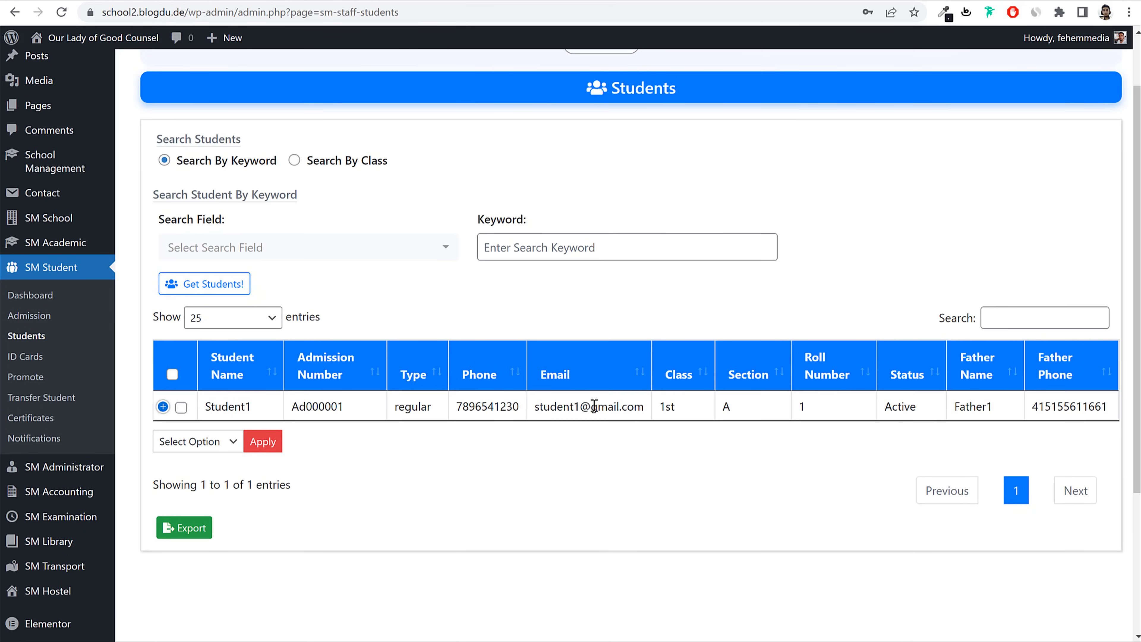
scroll(671, 406, up, 2)
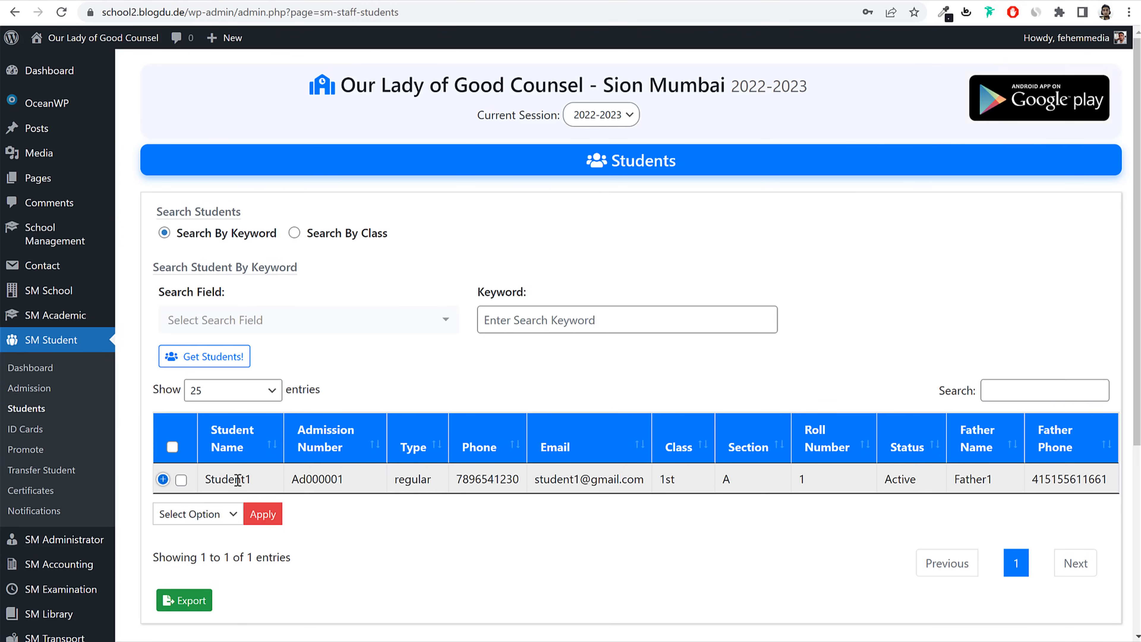
click(163, 478)
click(163, 479)
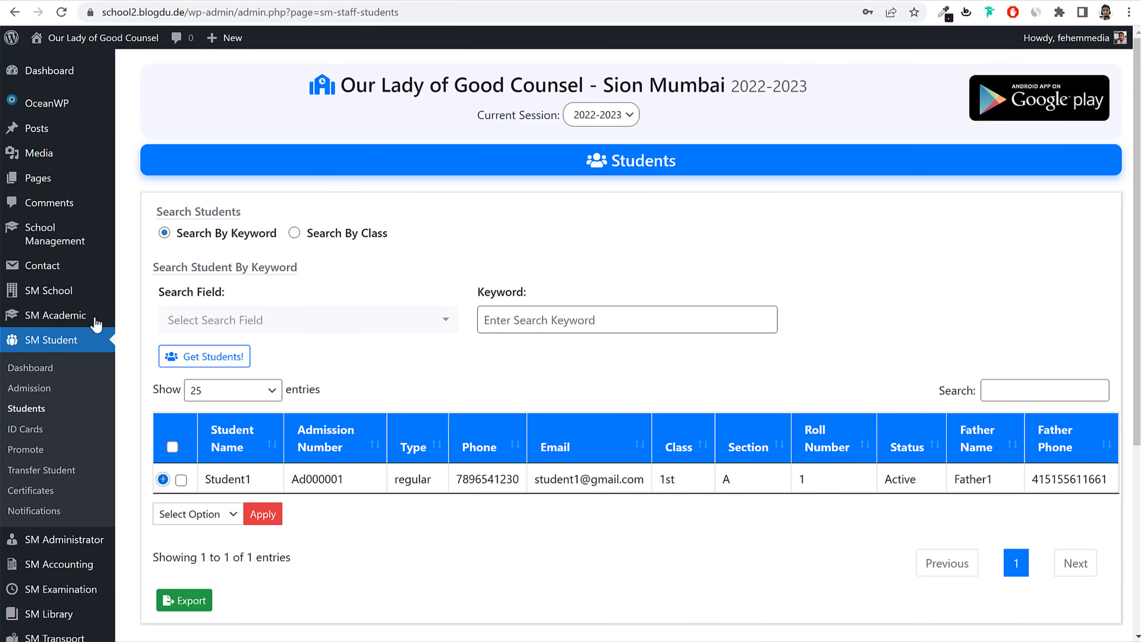
scroll(85, 341, down, 3)
mouse_move(91, 420)
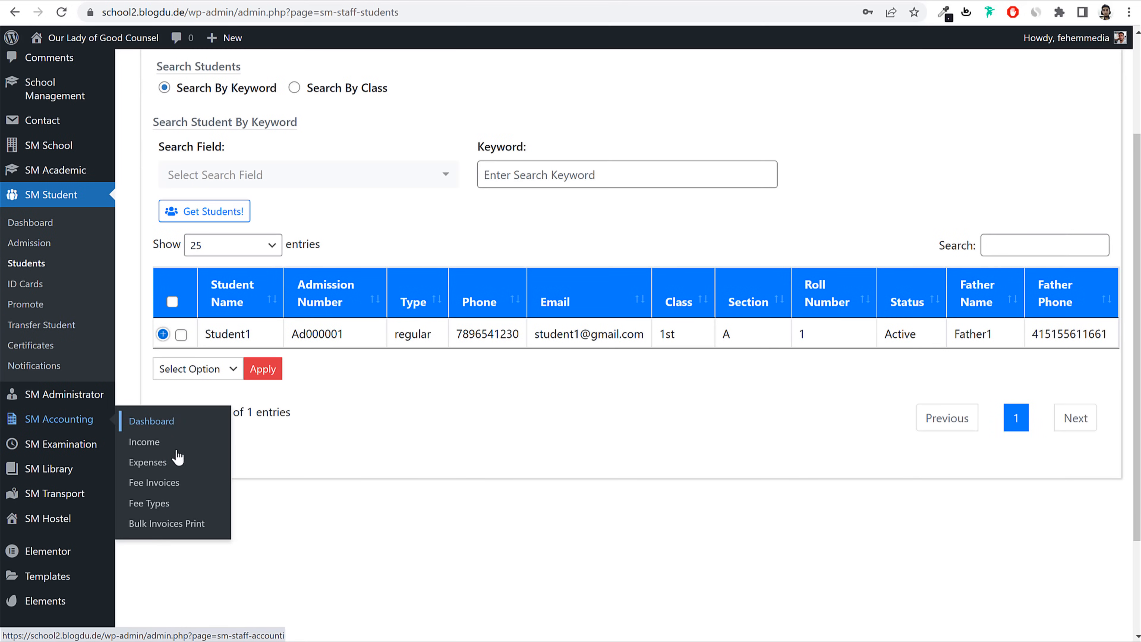
Step: Open Fee Invoices and highlight Student1's $352,500.00 due amount and Unpaid status
click(174, 485)
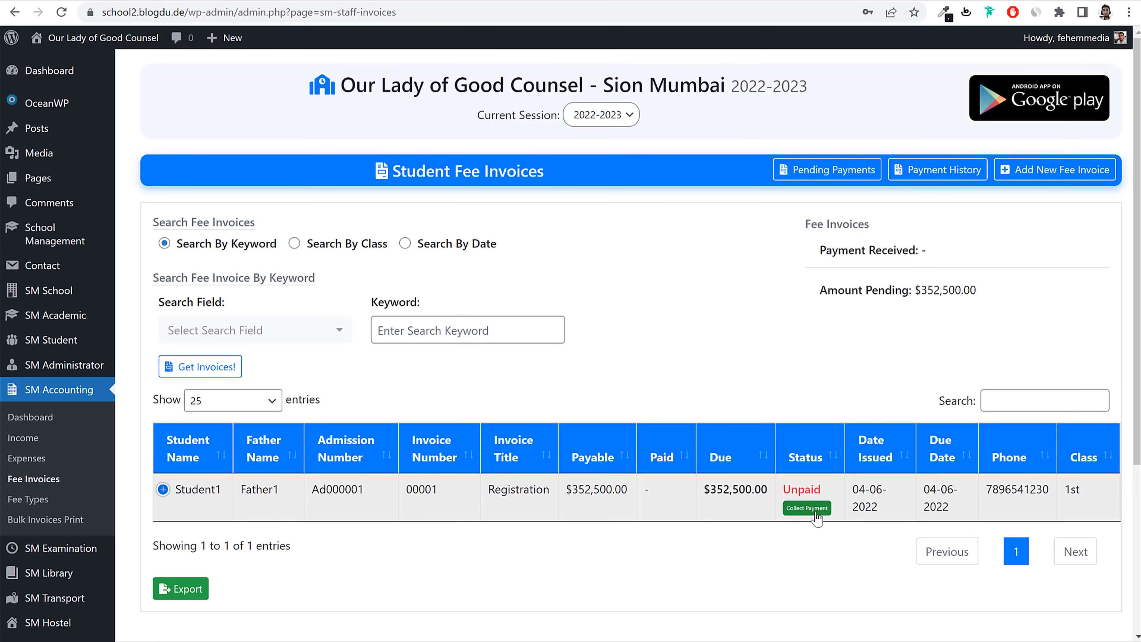
drag(763, 488, 692, 494)
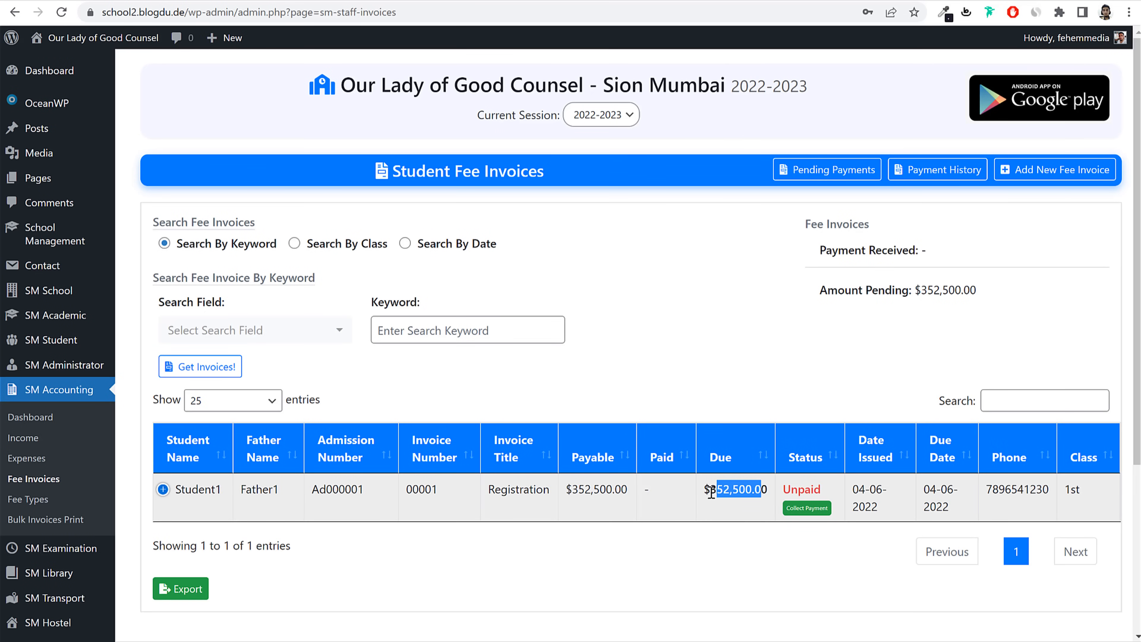
drag(824, 491, 786, 493)
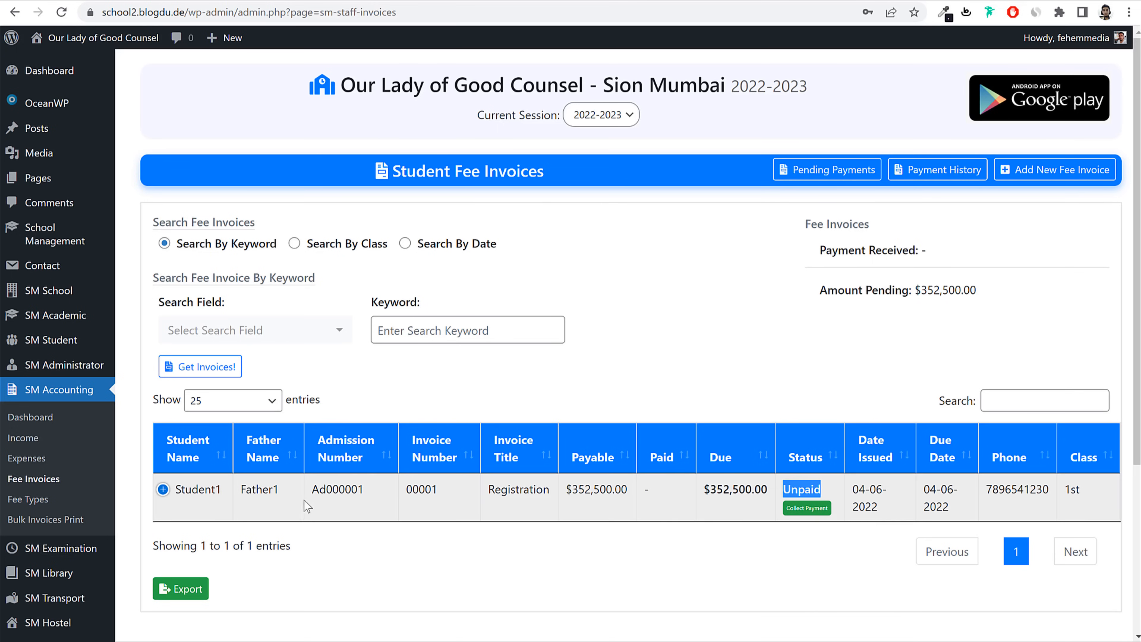
Step: Open Collect Payment for the Registration invoice and review its Monthly and Advance Monthly fees
click(805, 511)
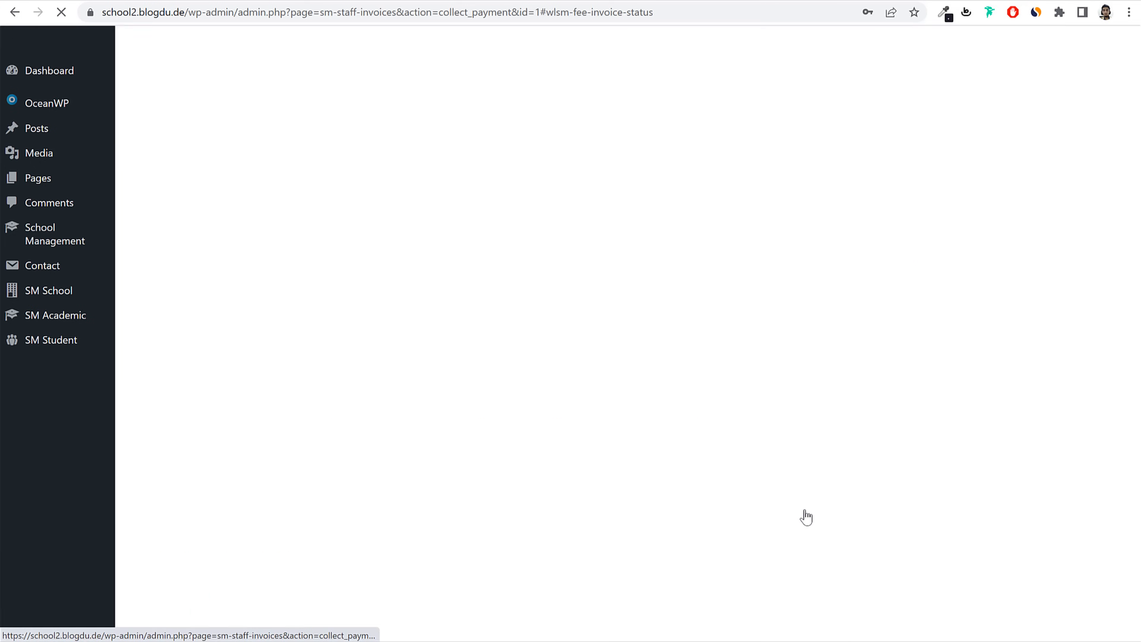
scroll(795, 517, down, 3)
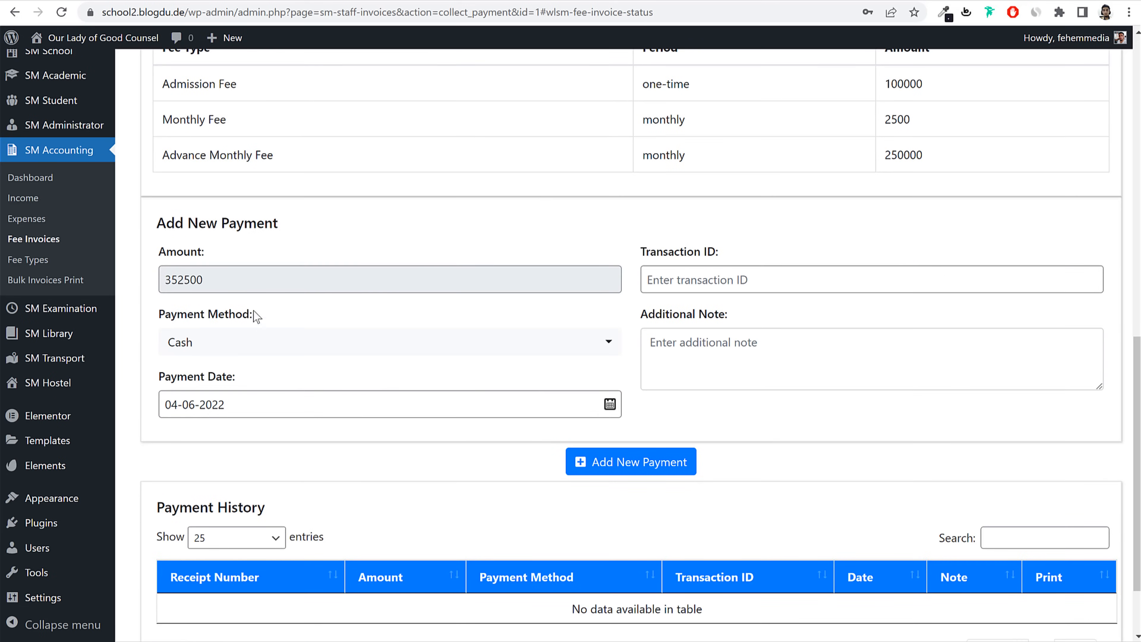
scroll(324, 335, up, 5)
drag(177, 373, 272, 373)
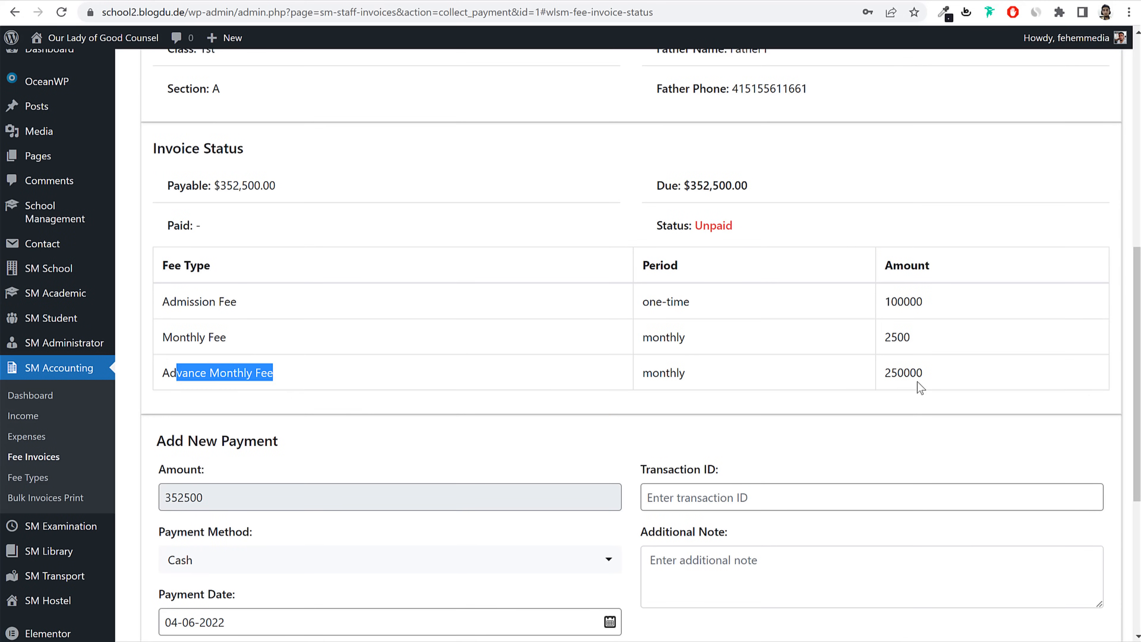
drag(946, 379, 813, 380)
drag(247, 344, 162, 341)
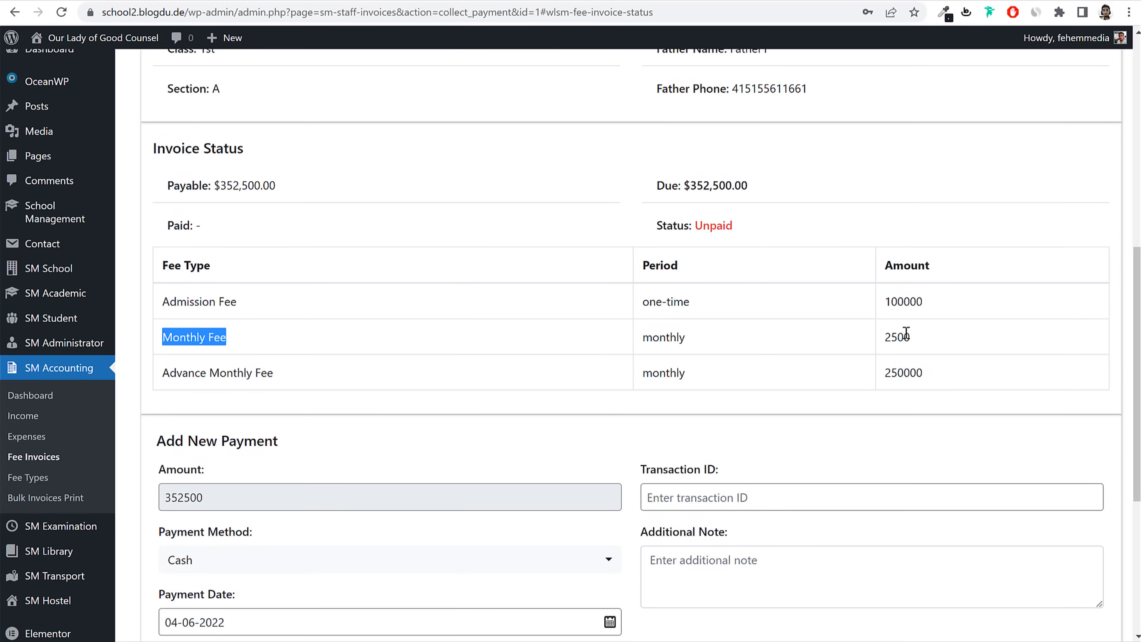
scroll(911, 343, up, 7)
scroll(899, 346, down, 12)
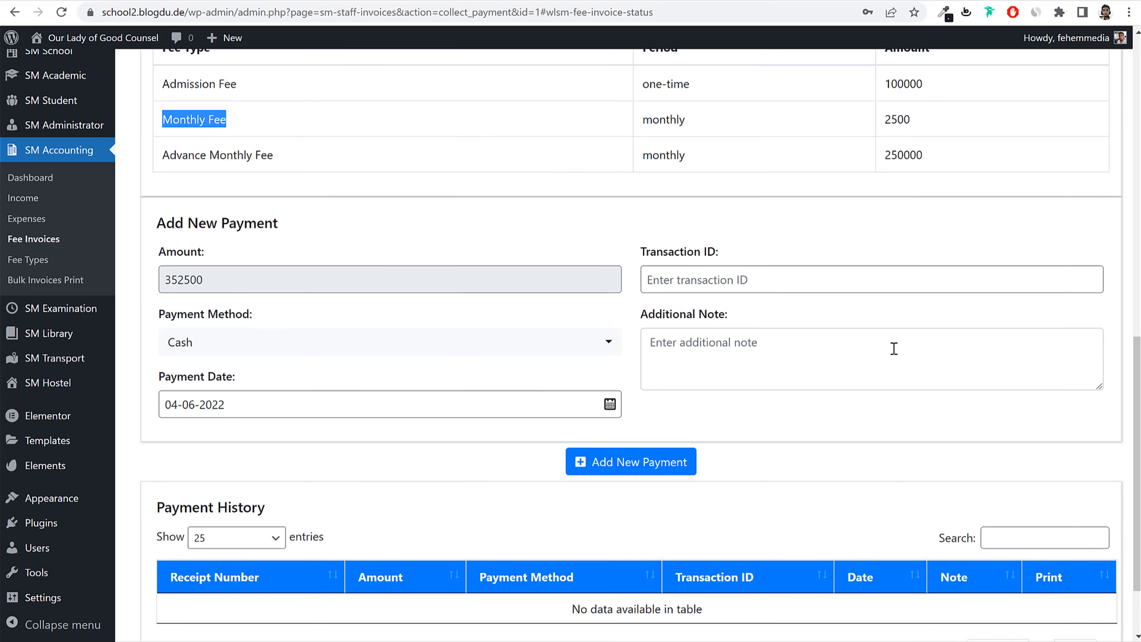
Step: Record a Cheque payment with a cheque-number note and confirm it
click(771, 274)
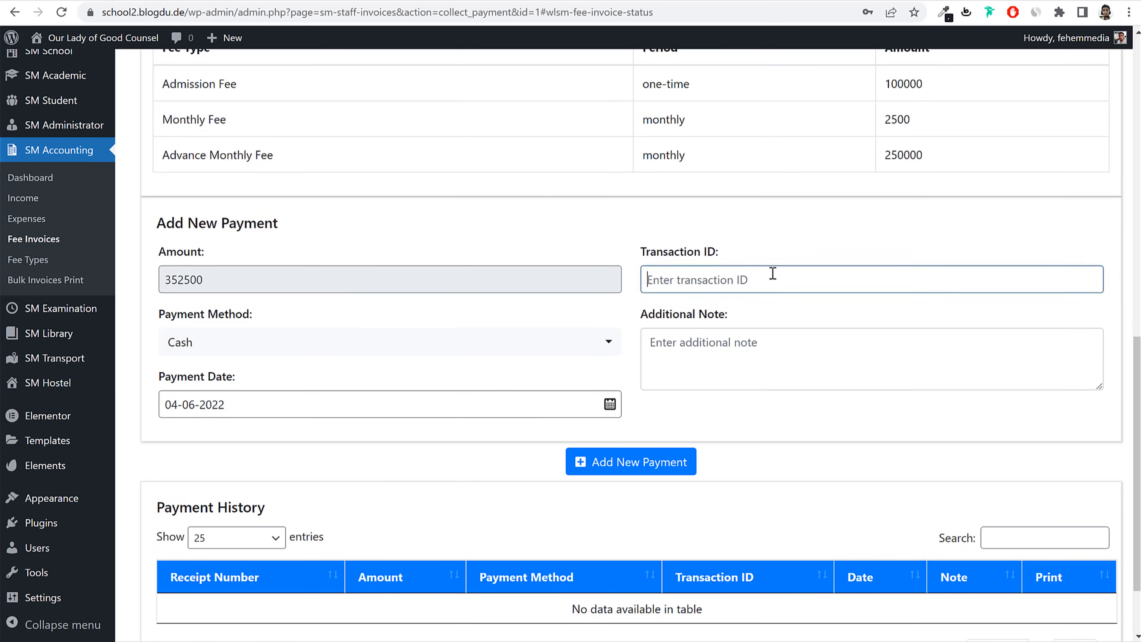
click(272, 350)
click(250, 404)
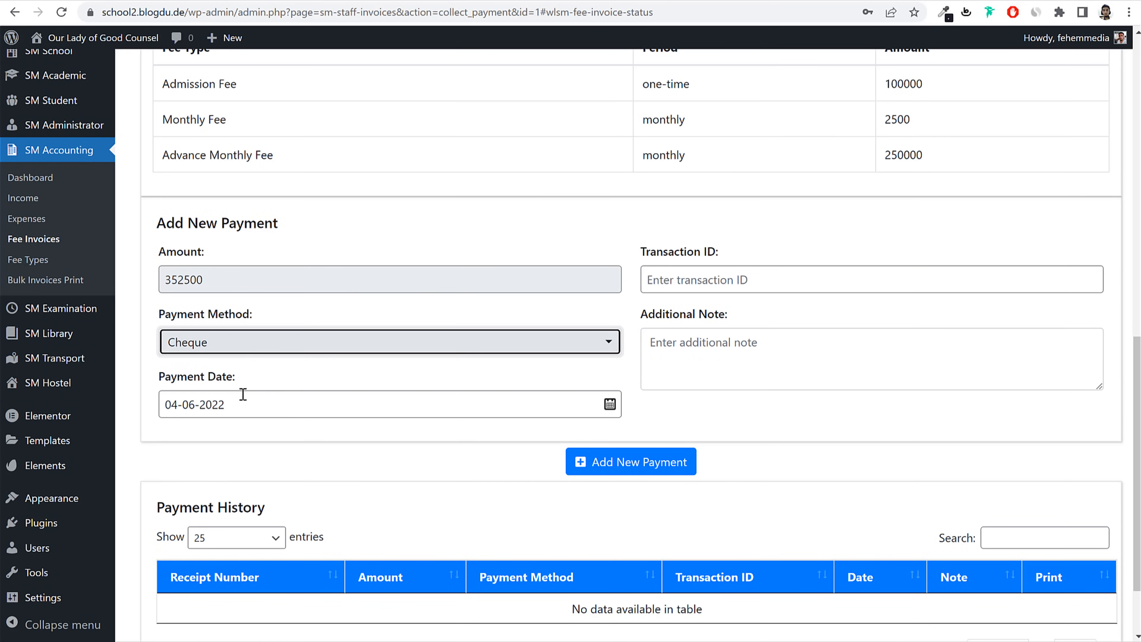
click(242, 344)
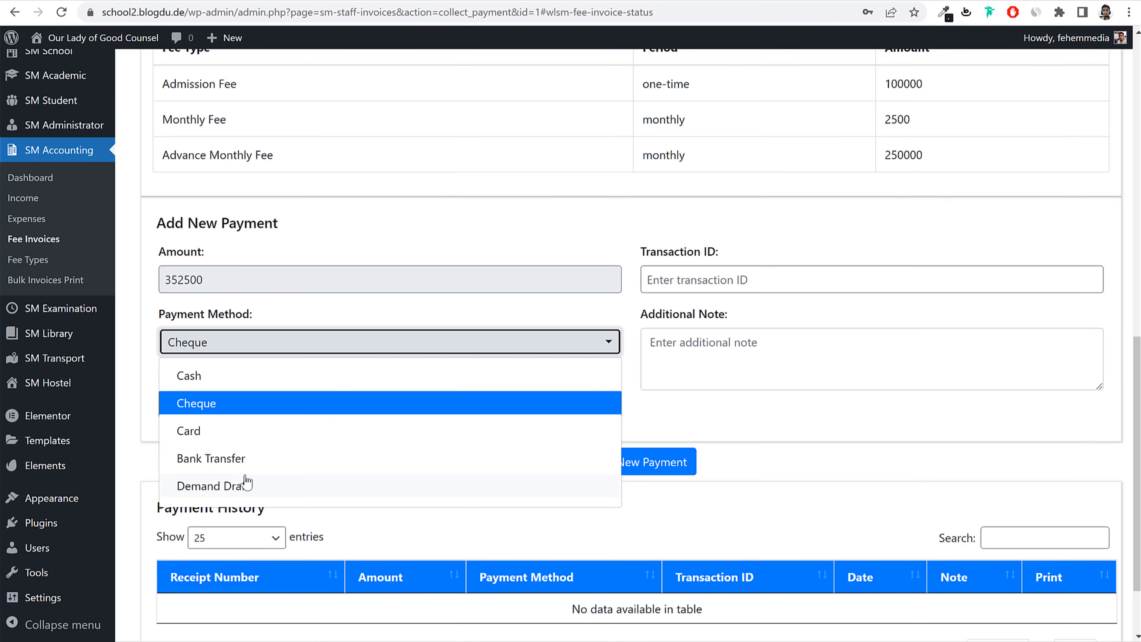
click(230, 402)
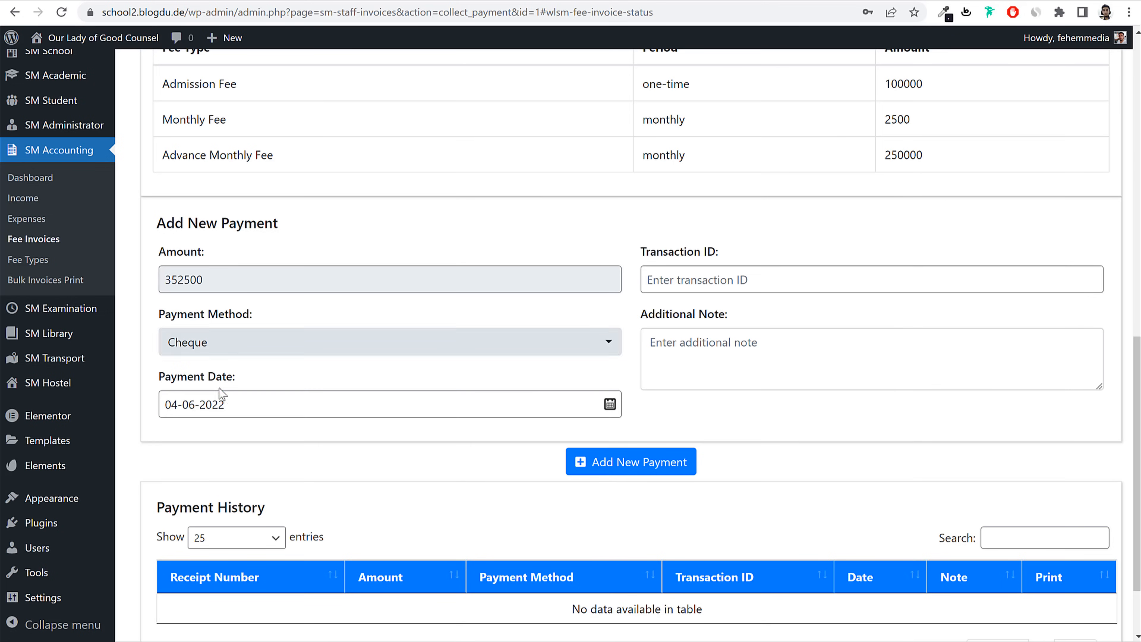
click(244, 339)
click(229, 414)
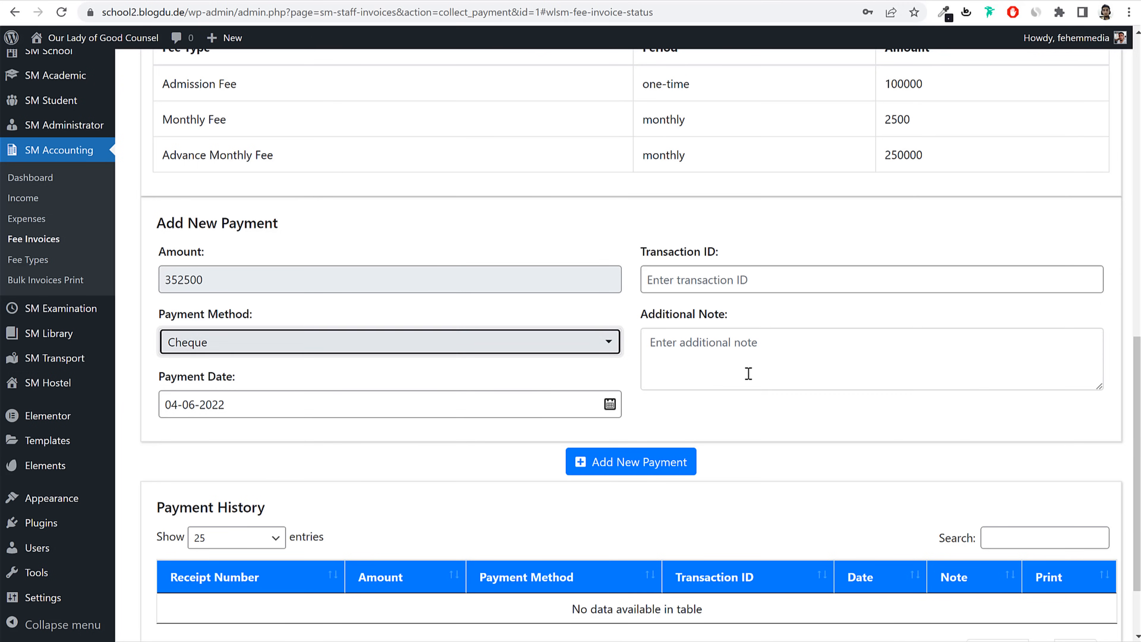
click(763, 367)
text(Ch)
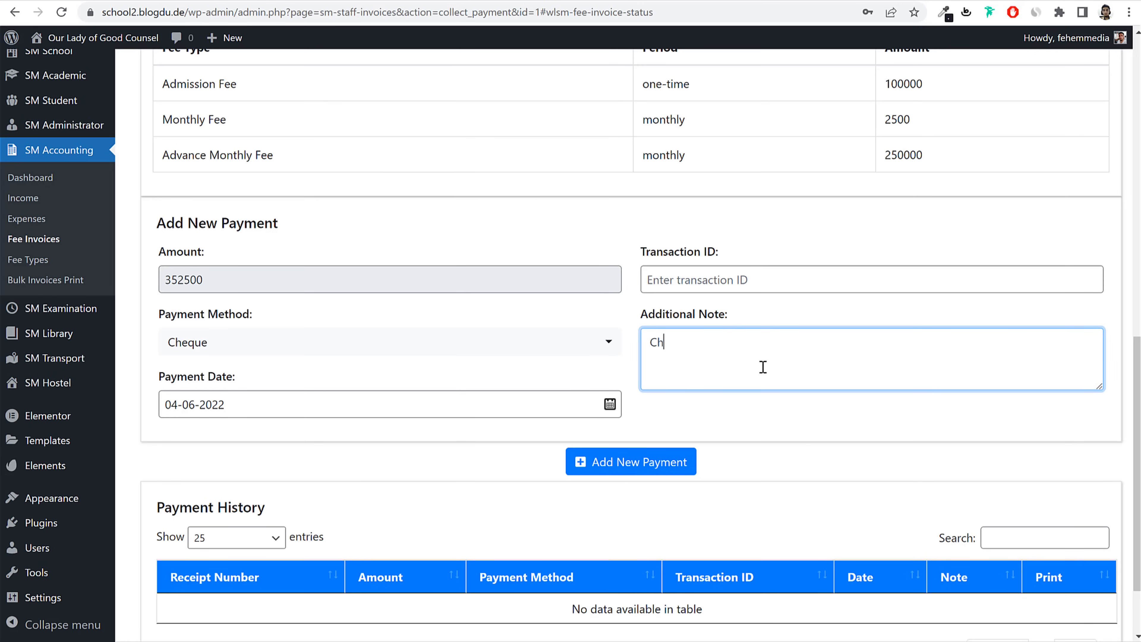
text(q No. 152615621)
scroll(755, 385, down, 3)
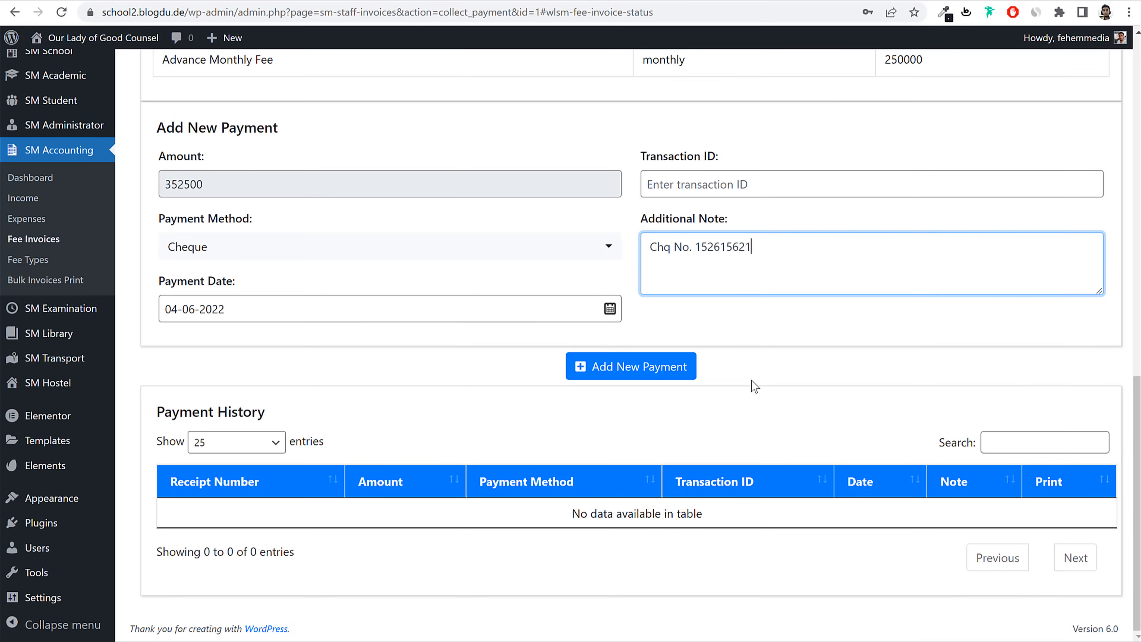
click(660, 372)
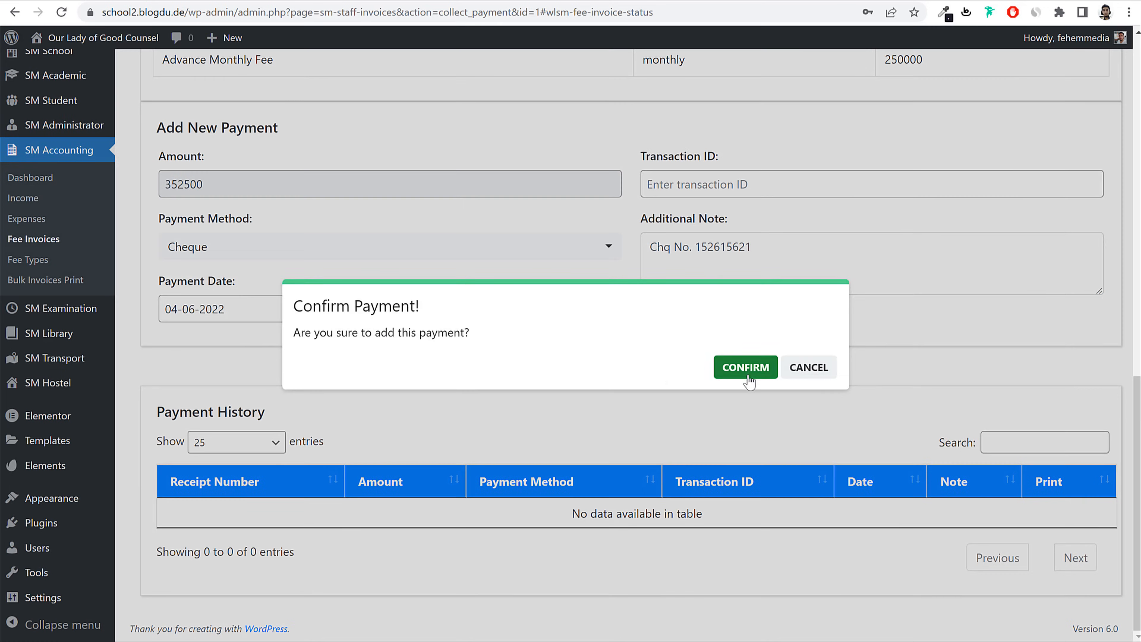
click(745, 368)
Step: Inspect the cheque payment's note and its printable receipt 000001
scroll(583, 385, down, 2)
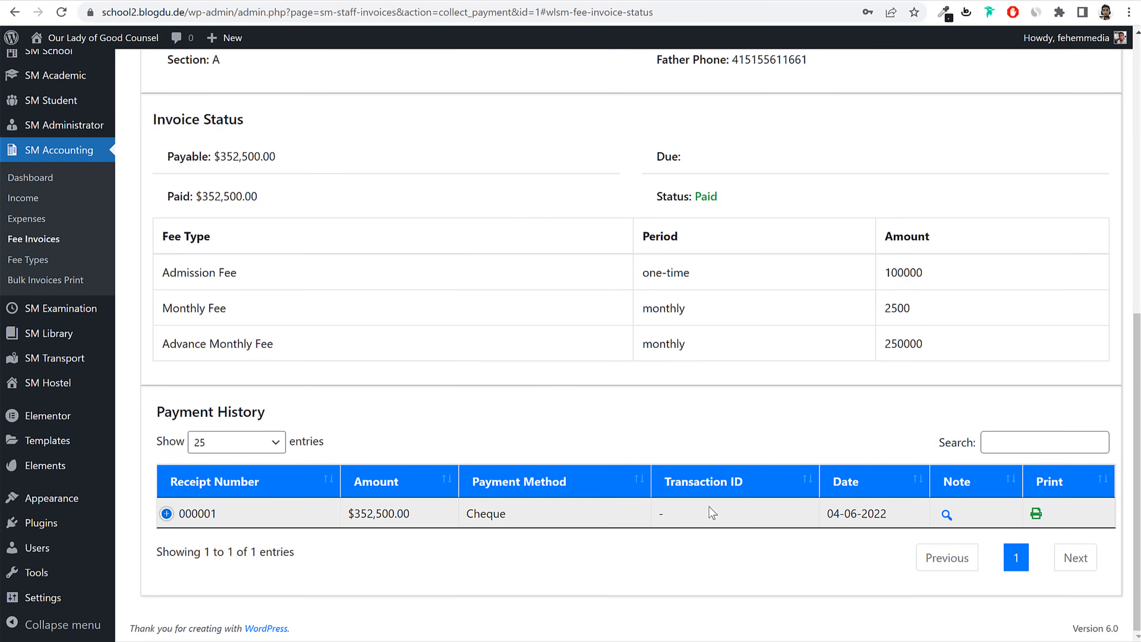
click(948, 515)
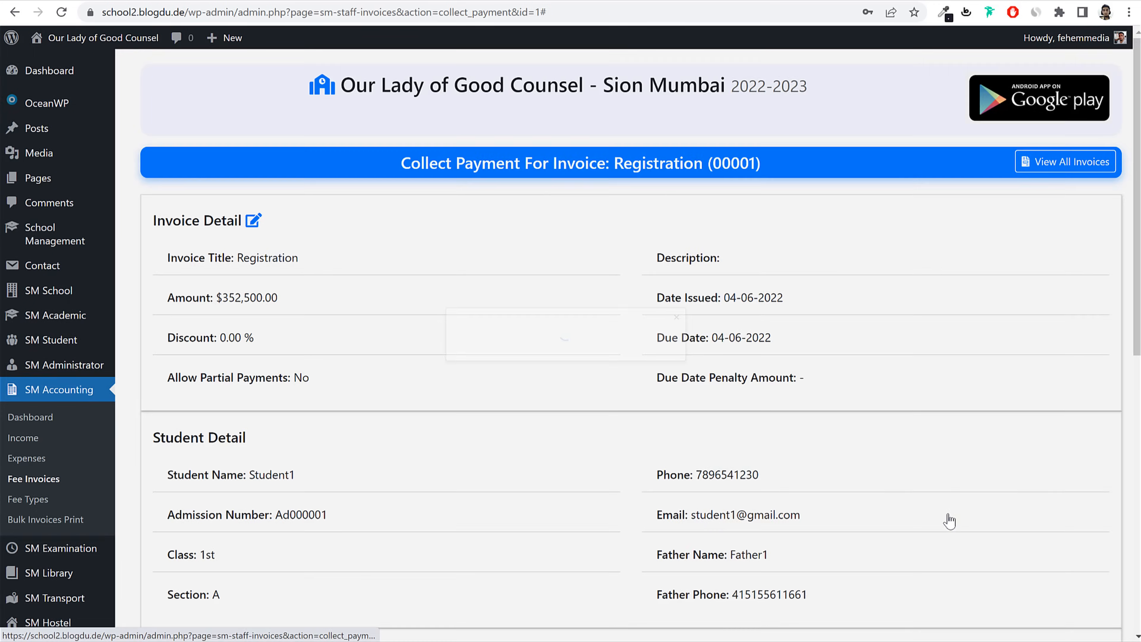
click(747, 317)
scroll(802, 387, down, 10)
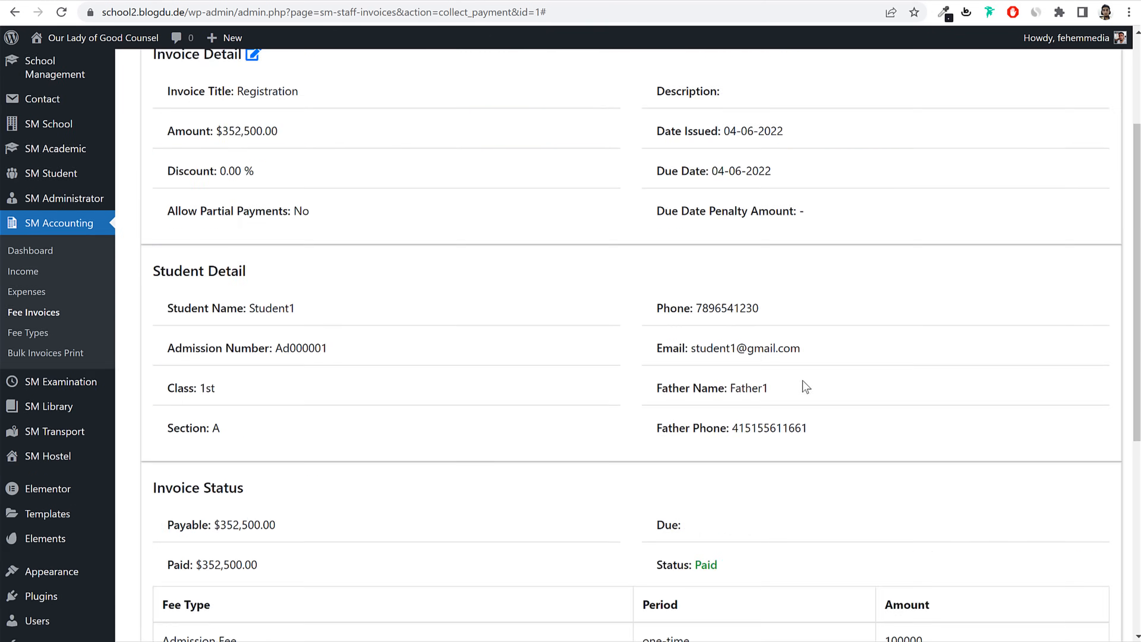
click(1038, 516)
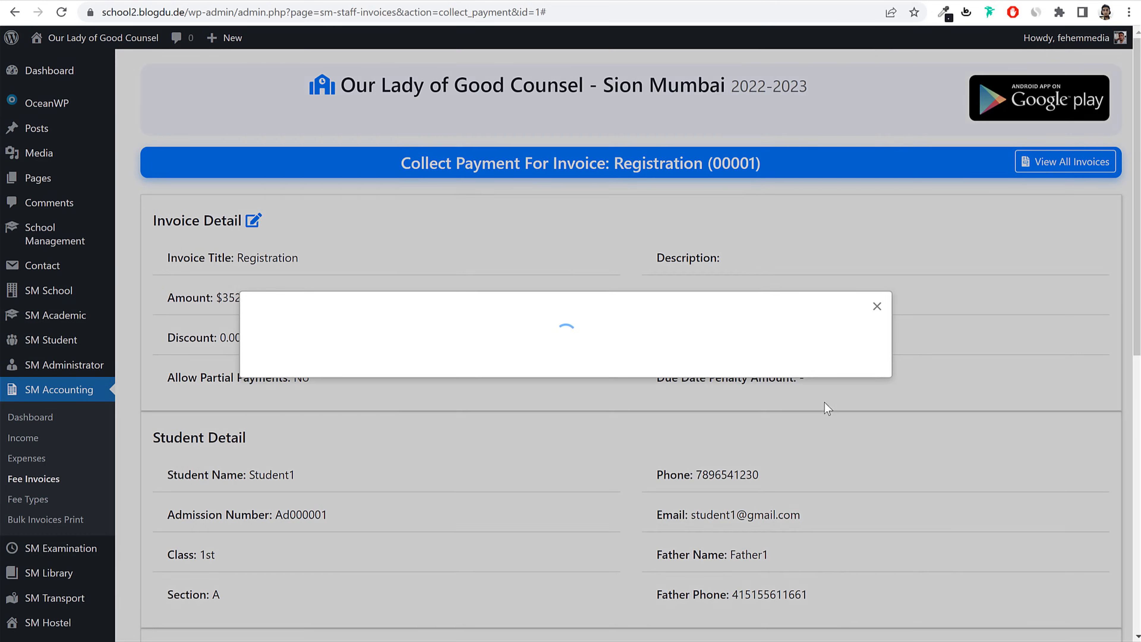
scroll(673, 410, down, 3)
scroll(680, 441, up, 3)
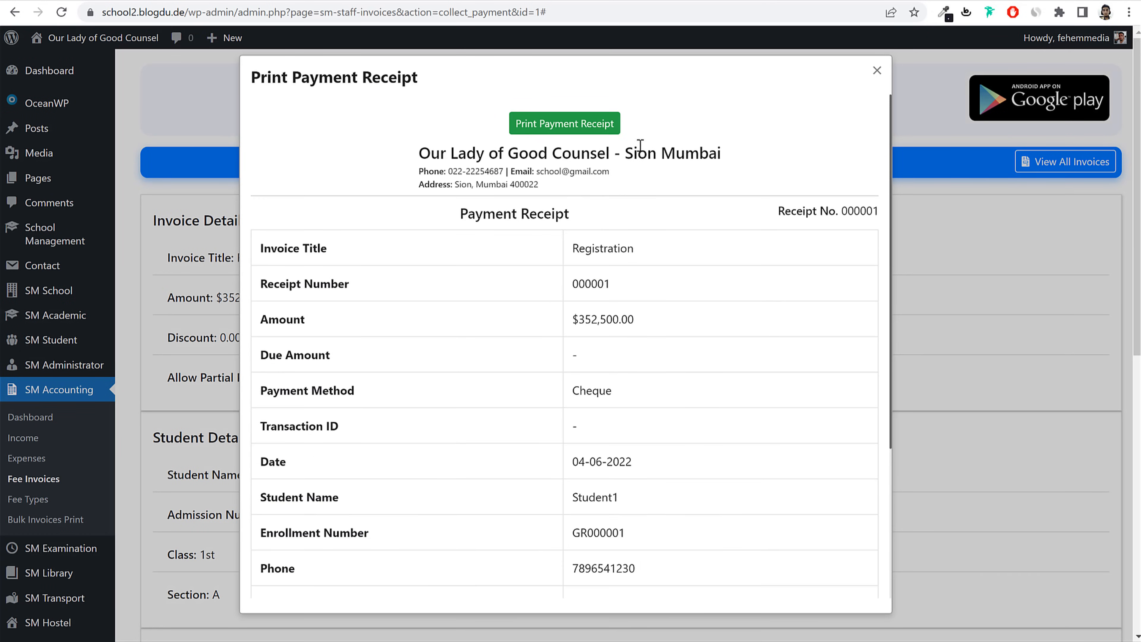
click(877, 72)
Step: Review the invoice status and payment history showing $352,500.00 paid, status Paid
scroll(793, 170, down, 10)
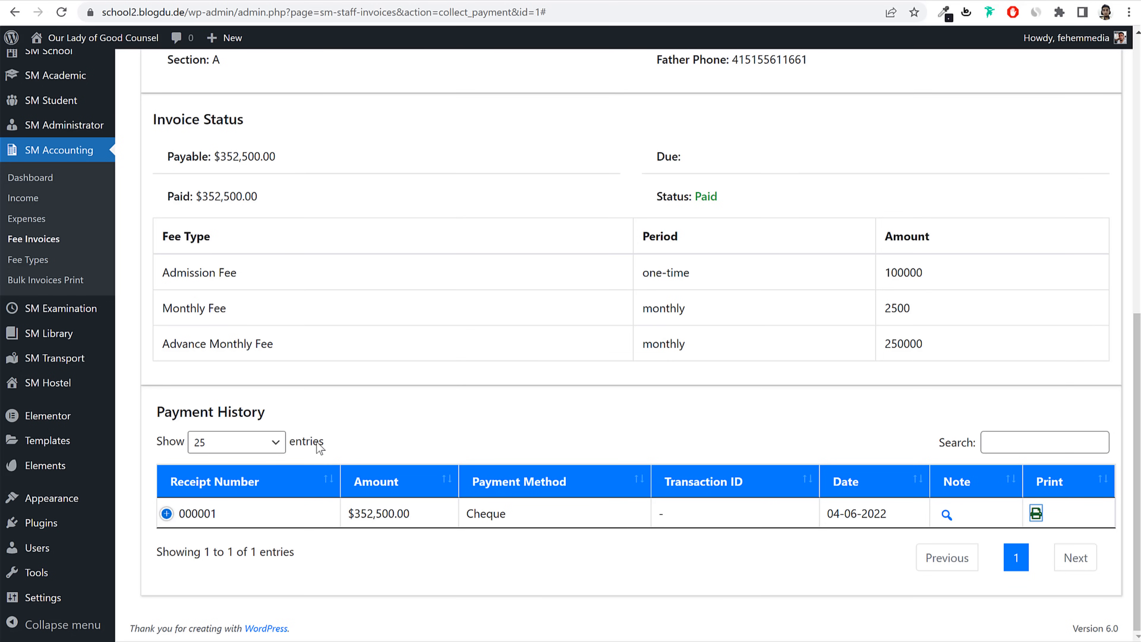
scroll(727, 371, up, 4)
scroll(828, 439, down, 4)
scroll(890, 380, up, 5)
scroll(890, 381, down, 5)
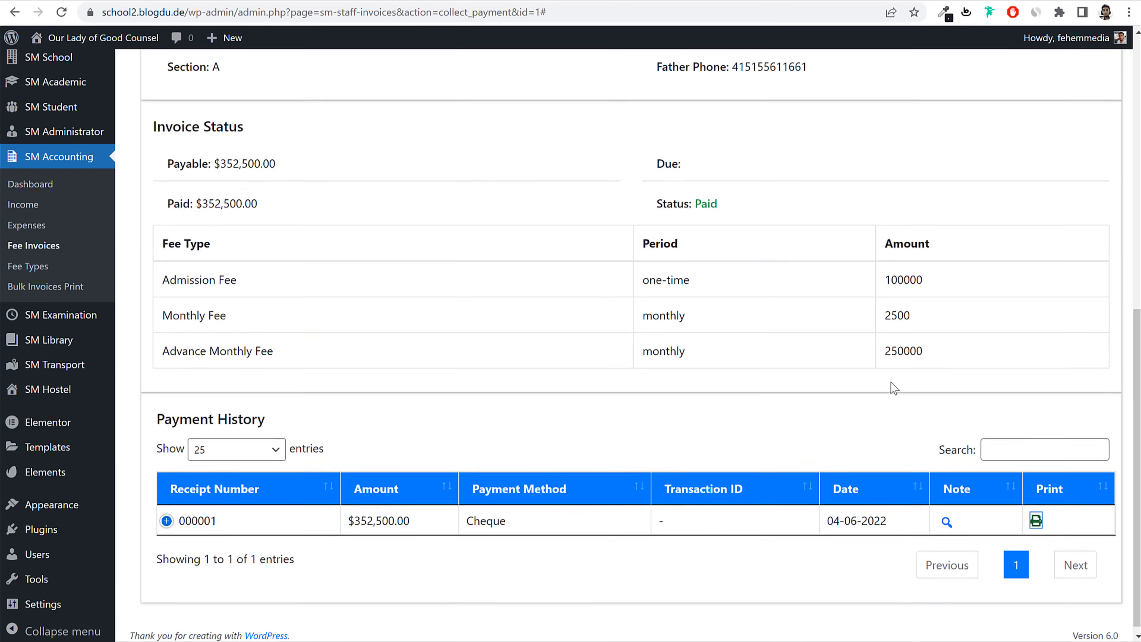
scroll(890, 382, down, 1)
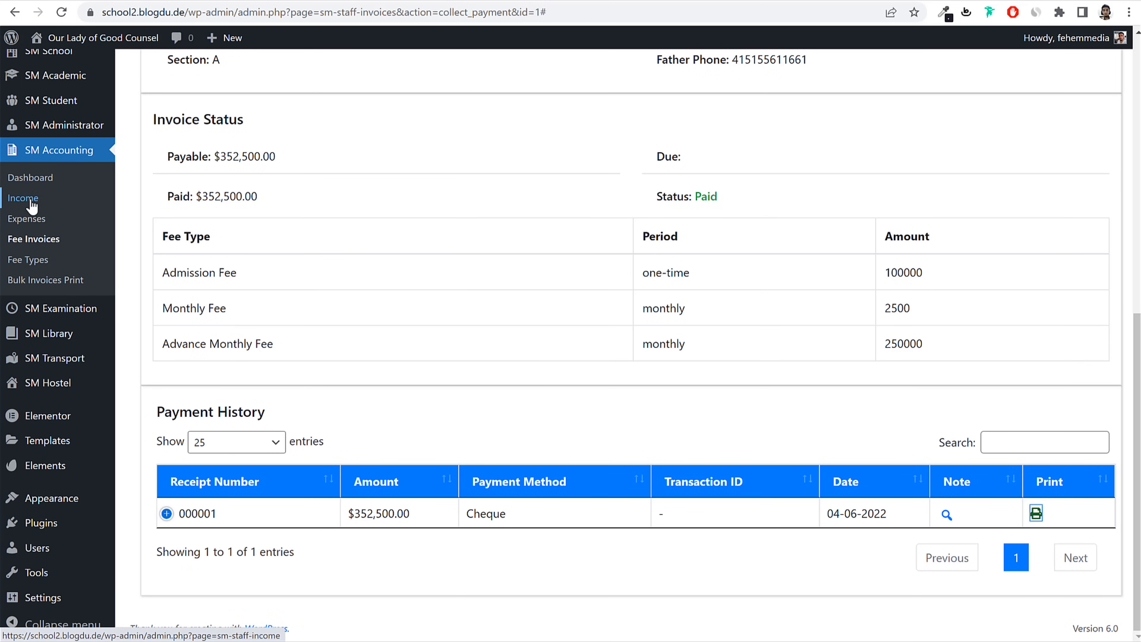
Step: Start a new staff role named Accountant from the Roles list
mouse_move(84, 125)
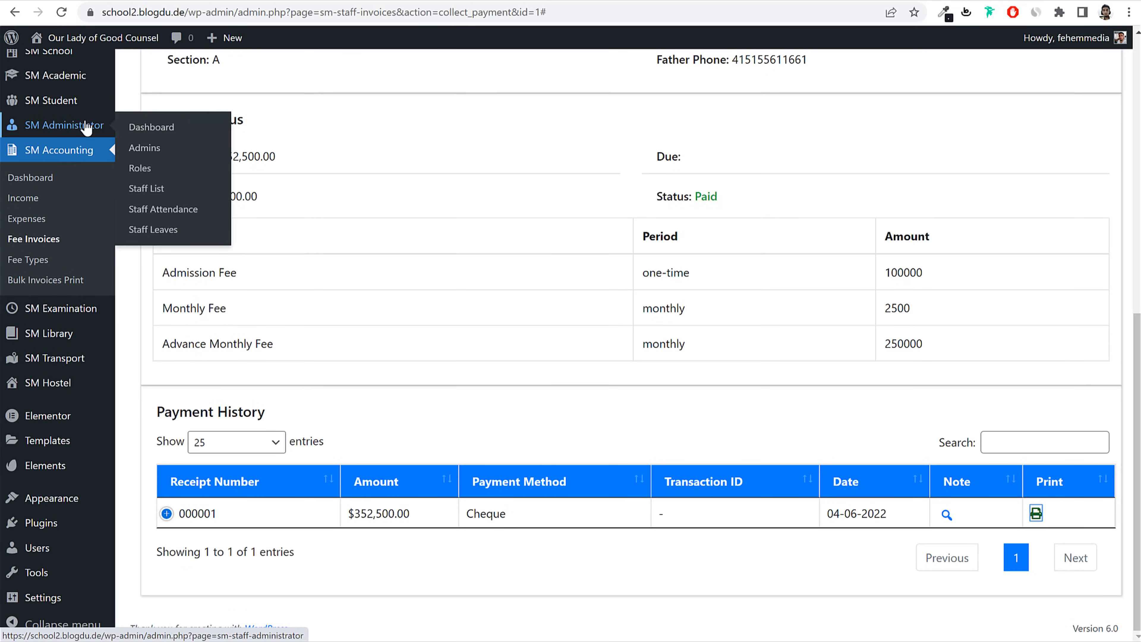
click(161, 171)
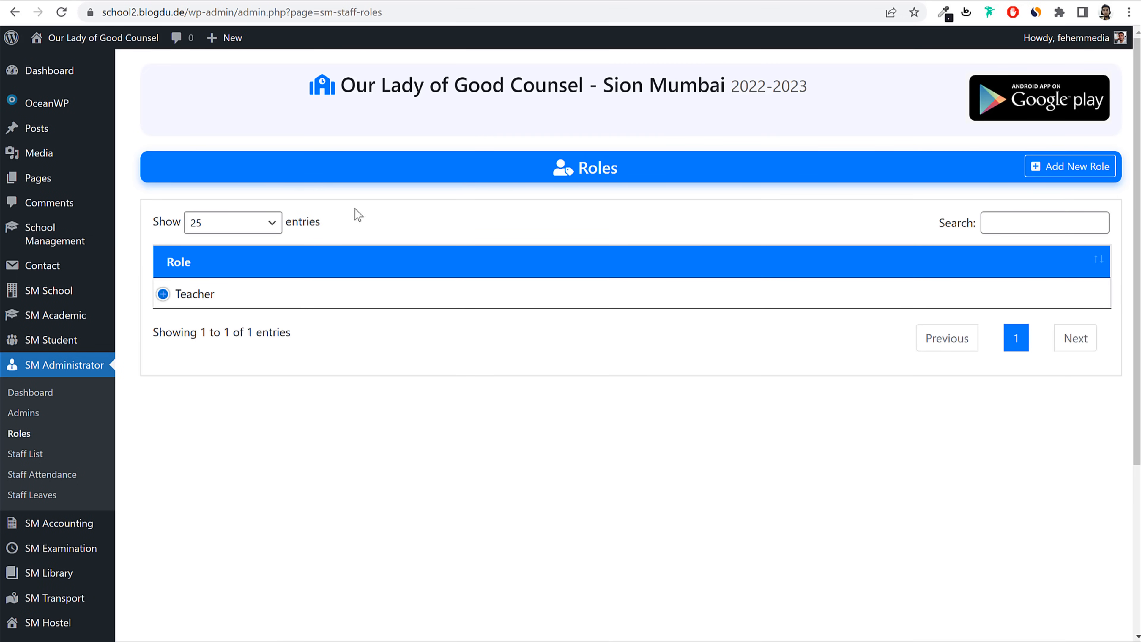
click(1067, 168)
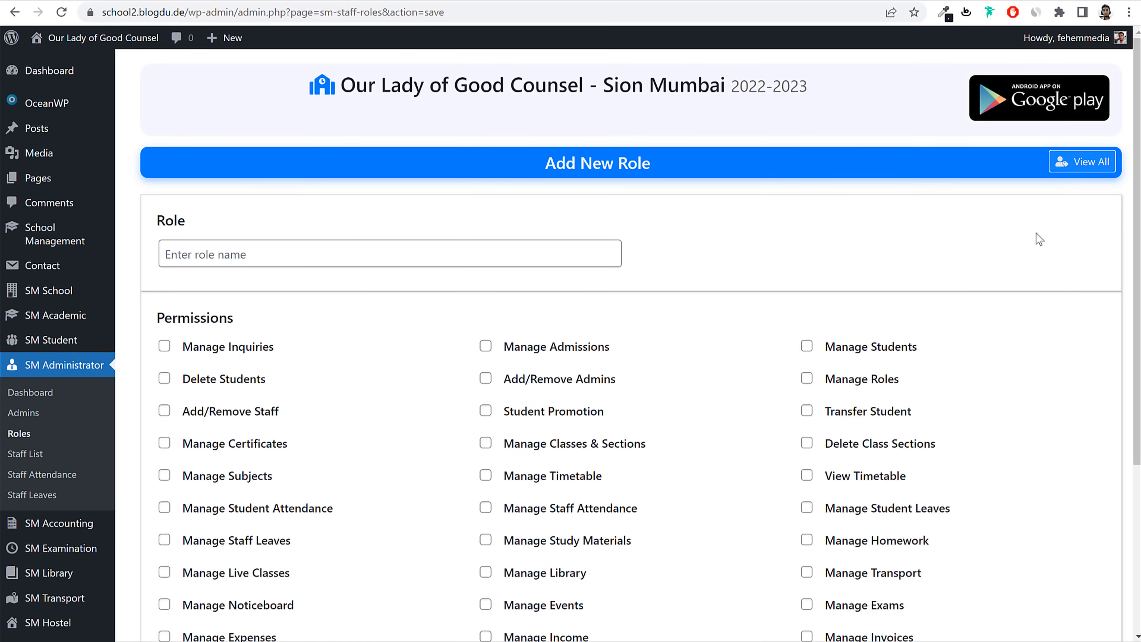
click(388, 263)
text(Accountant)
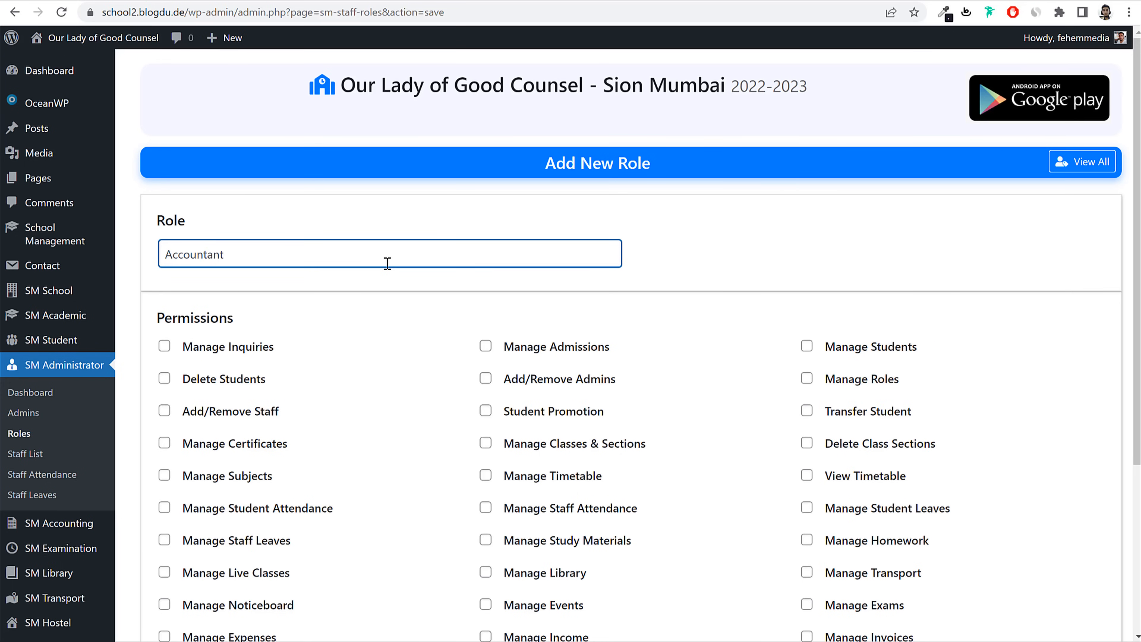
Step: Grant expense, income, invoice, payment, fee-structure stats and fee type permissions
scroll(605, 204, down, 5)
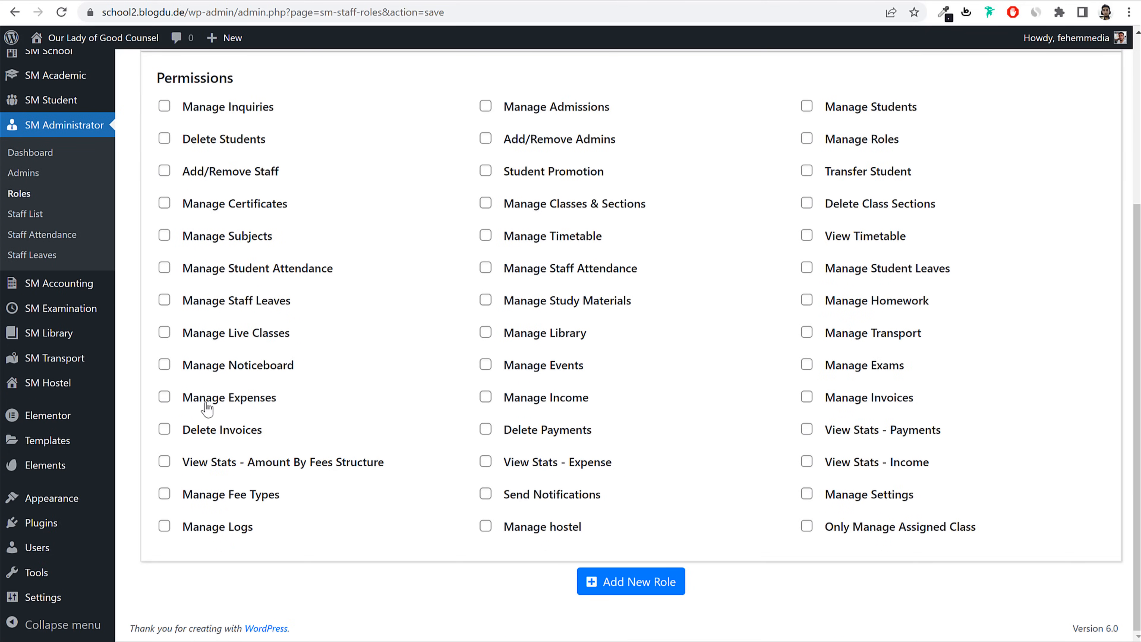
click(206, 406)
click(518, 407)
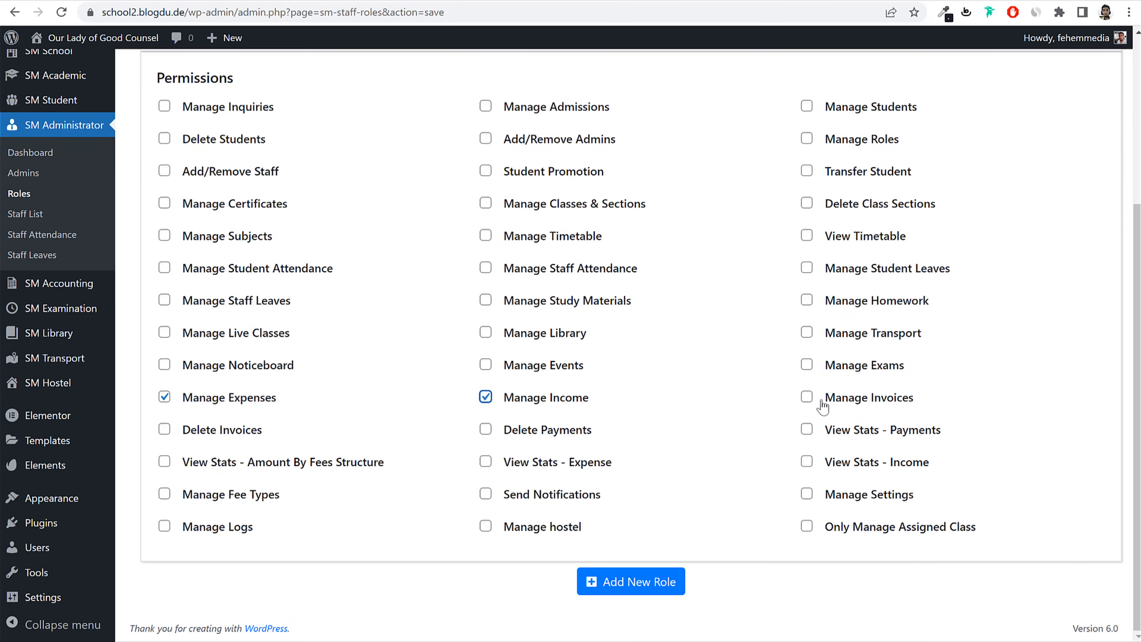
click(867, 404)
click(872, 432)
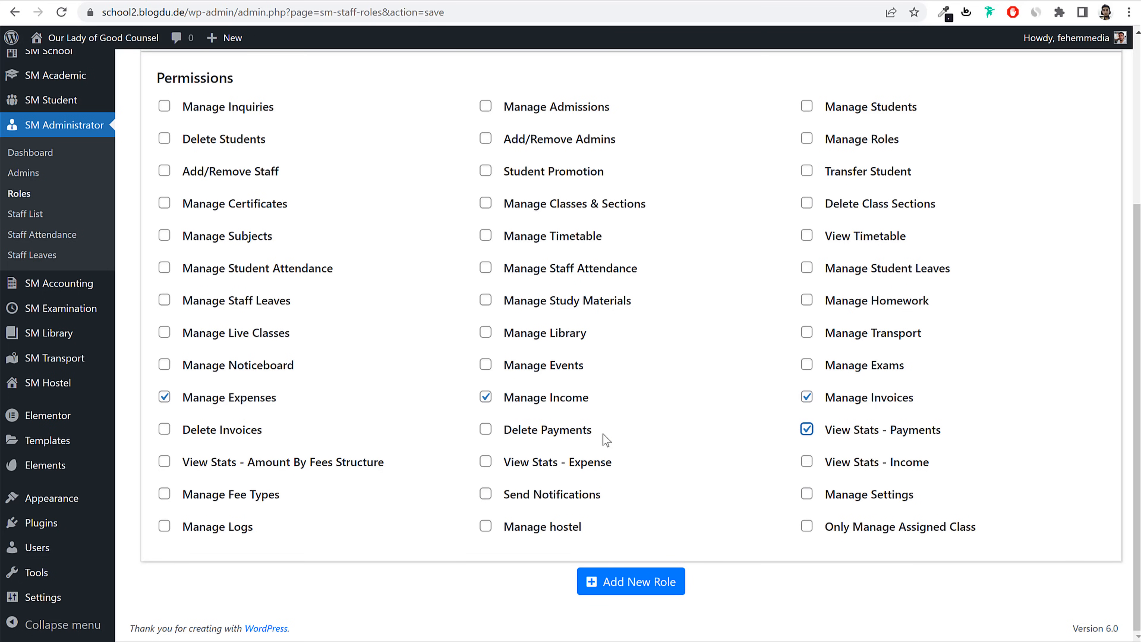
click(574, 438)
click(238, 432)
click(382, 463)
click(506, 466)
click(887, 463)
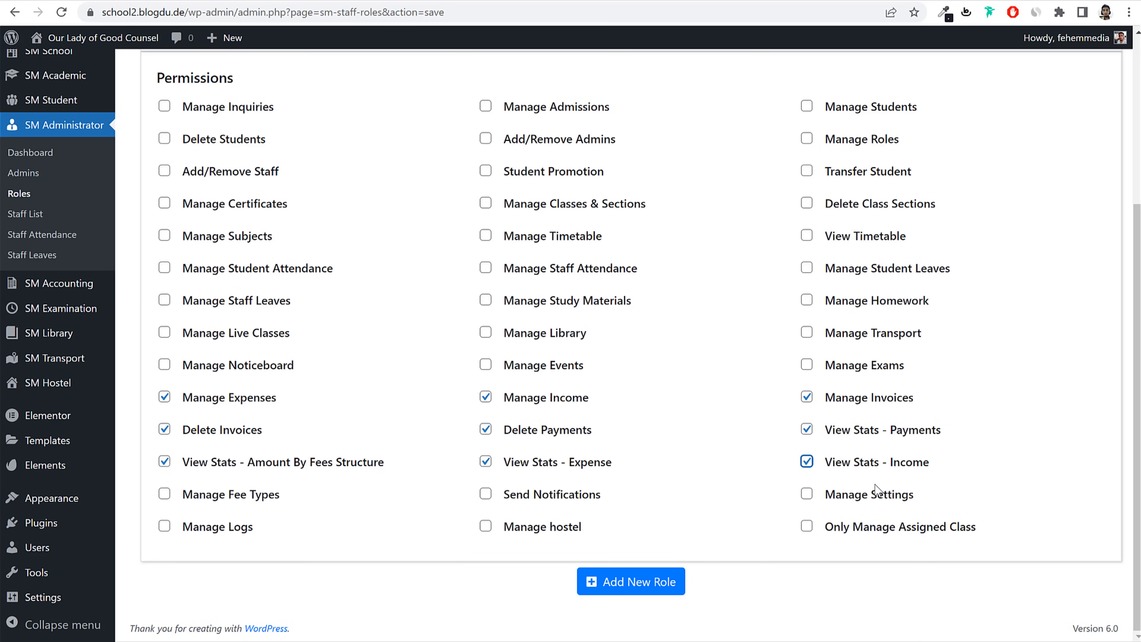
click(238, 501)
Step: Save the Accountant role and return to the Roles list
scroll(390, 420, up, 5)
scroll(331, 270, down, 5)
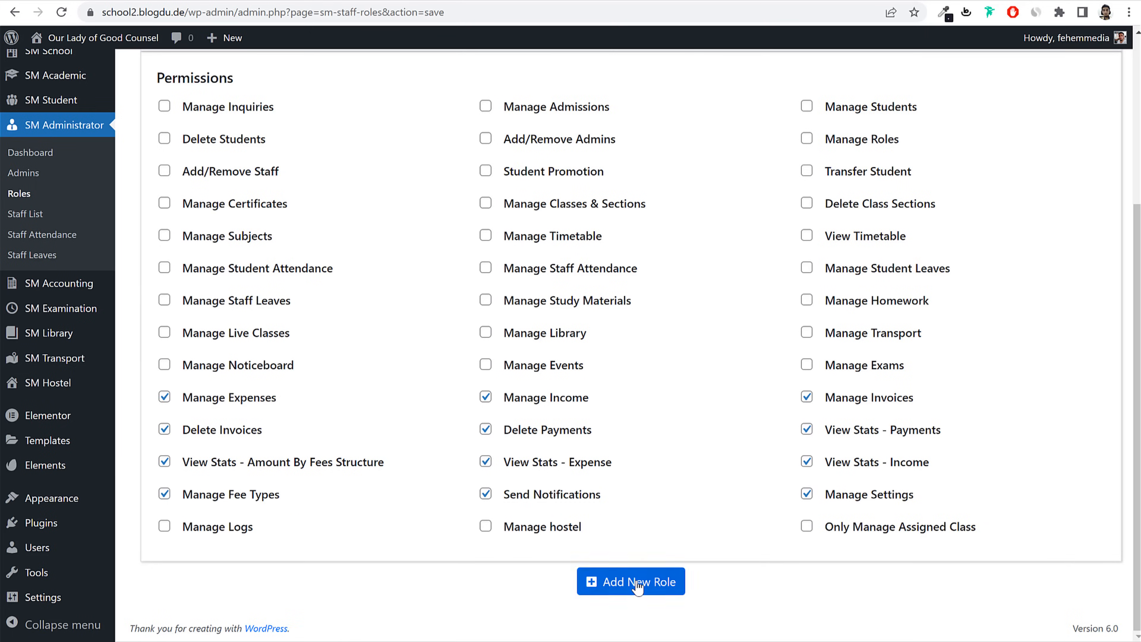
click(638, 584)
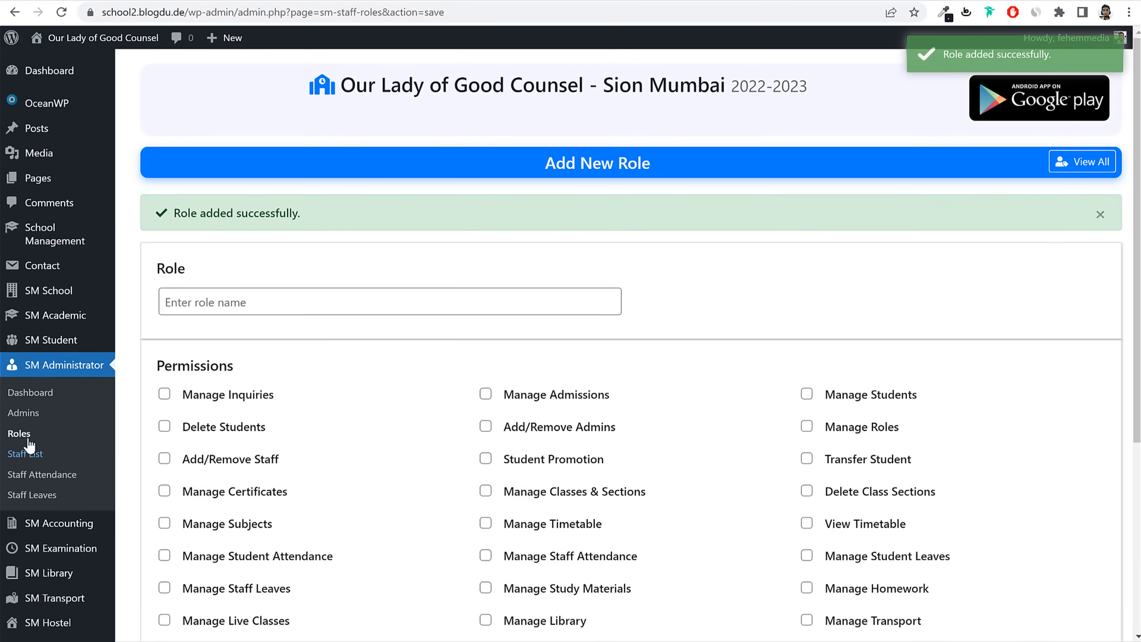
click(20, 434)
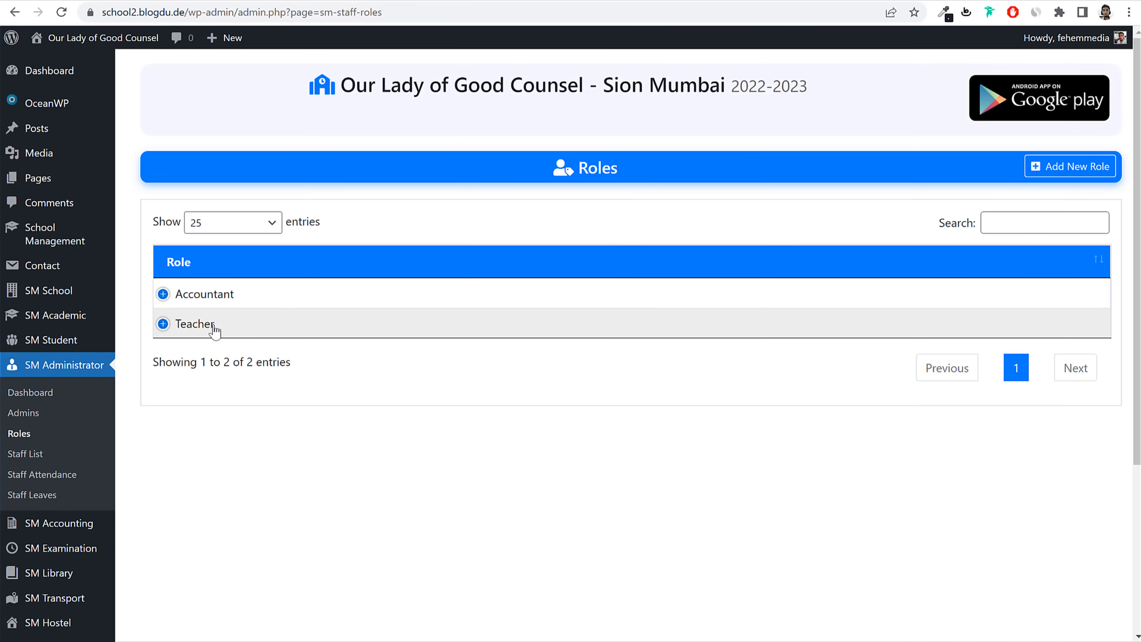
click(39, 458)
click(958, 166)
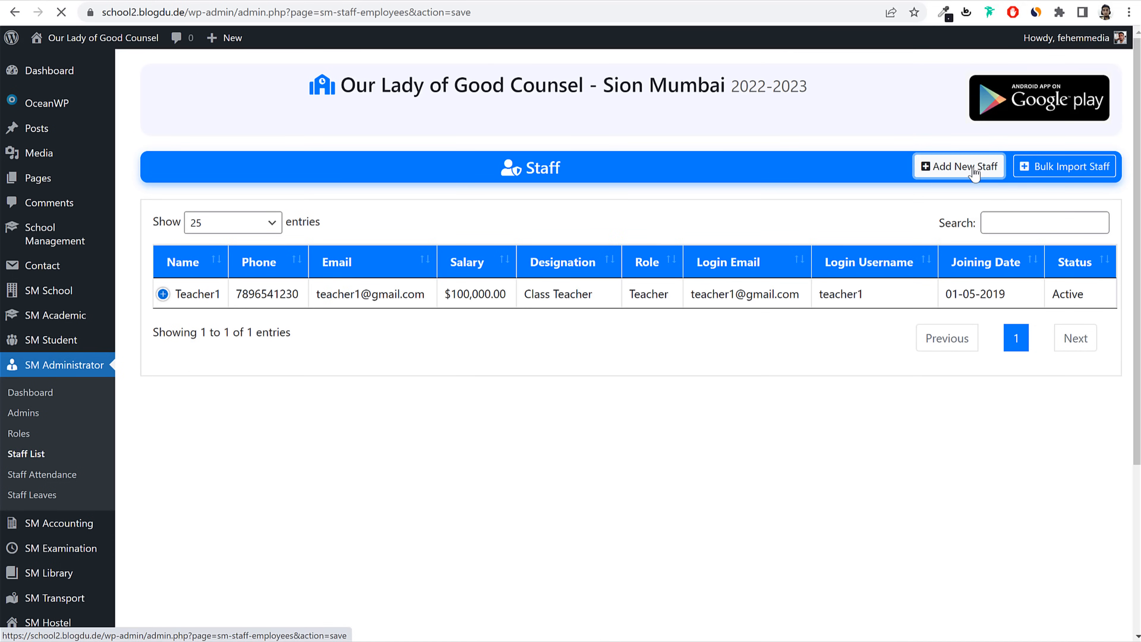
click(313, 284)
text(Ad)
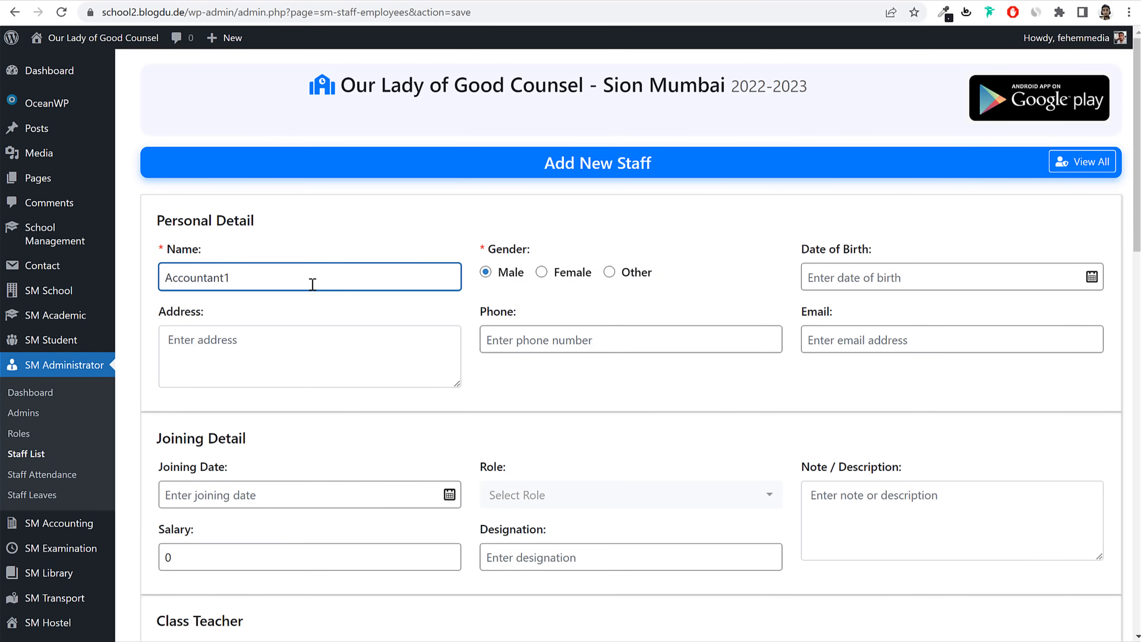
double_click(313, 284)
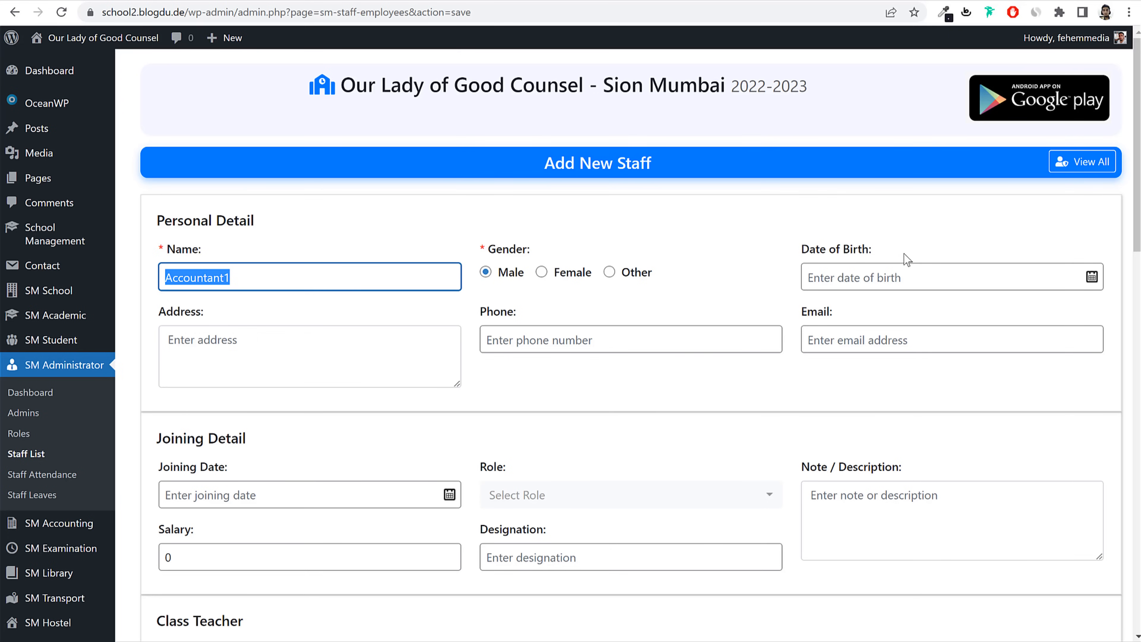
click(889, 275)
click(963, 98)
click(962, 98)
click(962, 98)
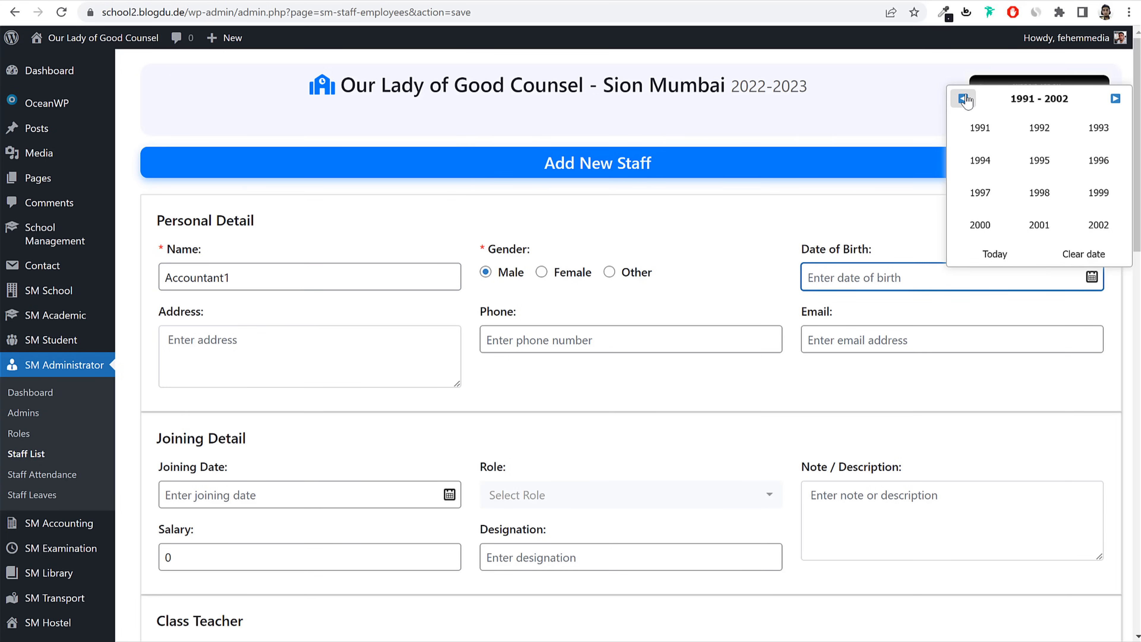
click(1016, 171)
click(986, 223)
click(989, 215)
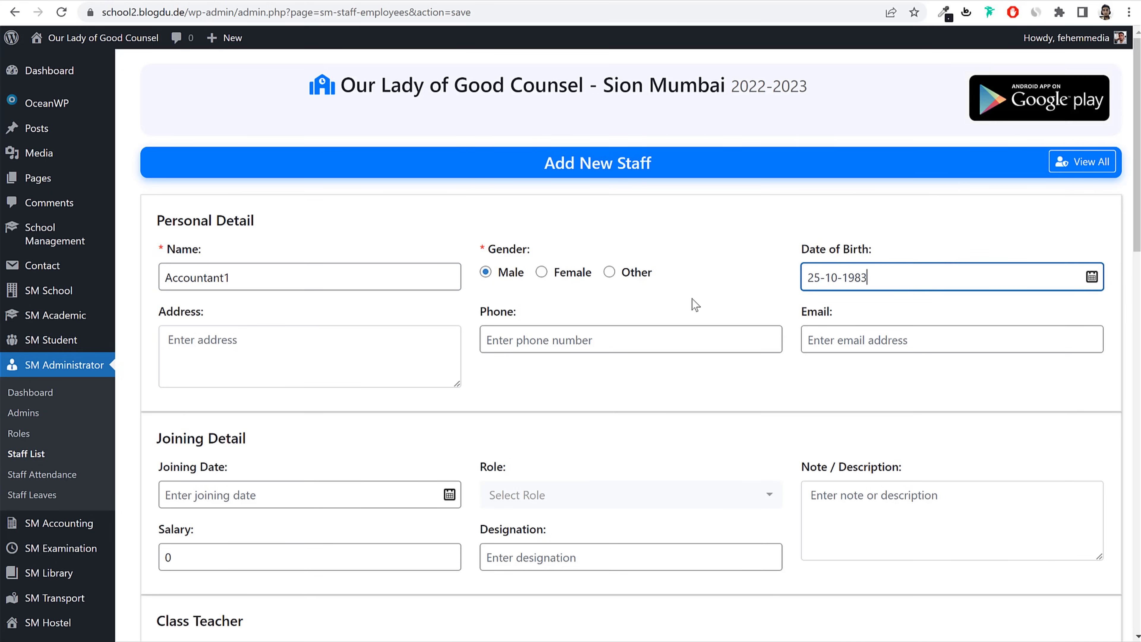
Step: Fill in the address, phone number and a lowercase gmail.com e-mail based on the name
click(270, 360)
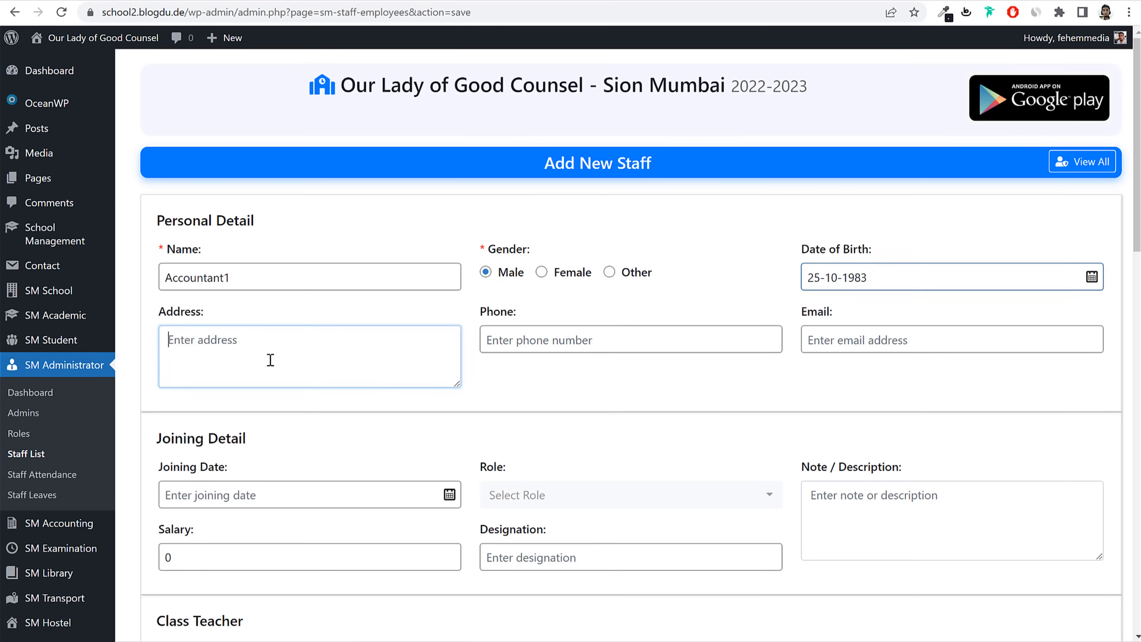
text(Mumbai)
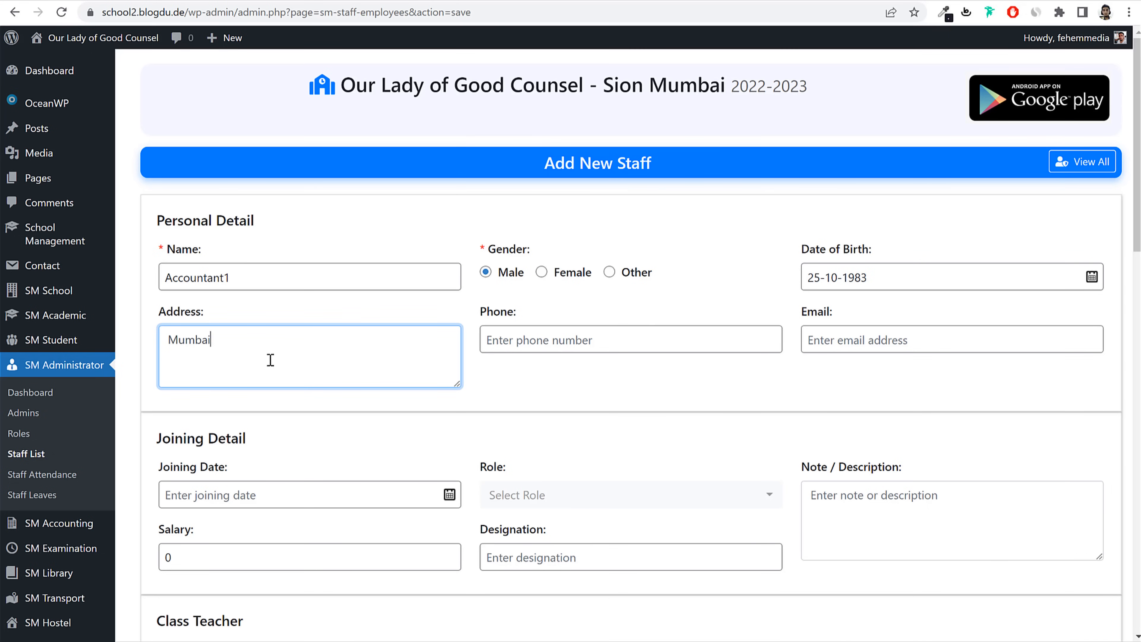
key(Tab)
text(45616165)
key(Tab)
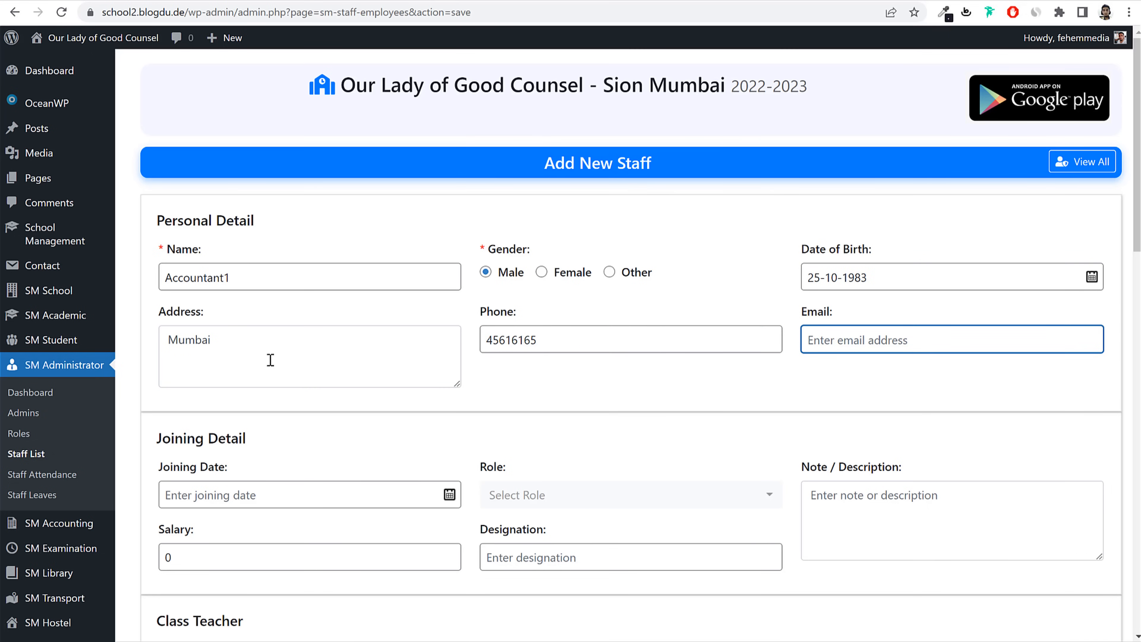
double_click(295, 276)
key(ctrl+c)
click(910, 351)
key(ctrl+v)
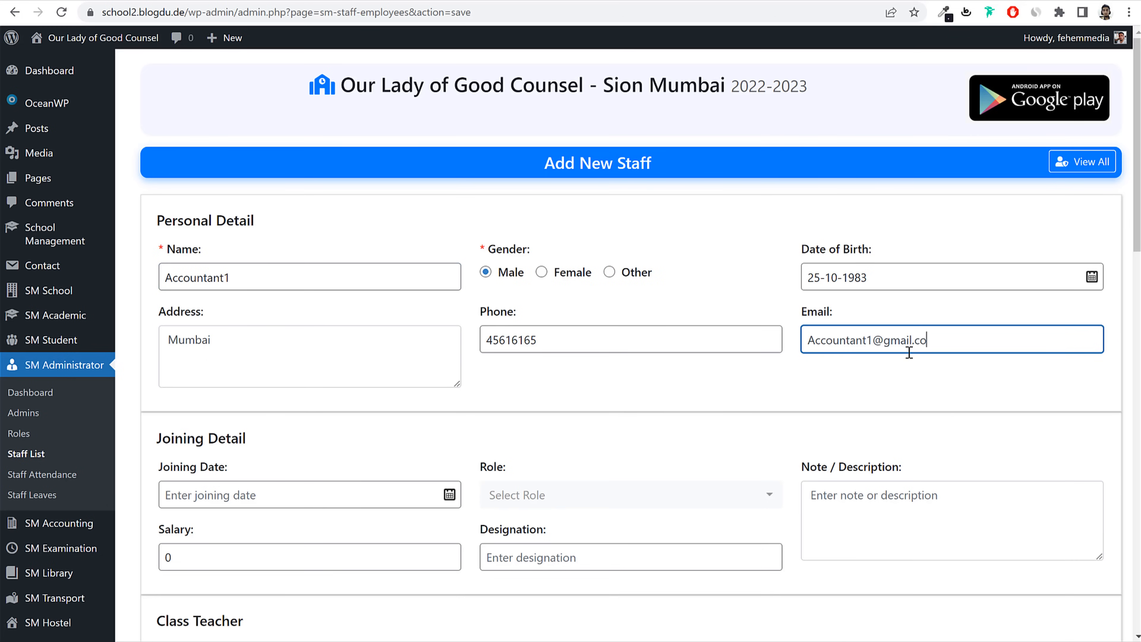
text(@gmail.com)
drag(815, 342, 807, 342)
text(a)
double_click(822, 343)
Step: Assign the Accountant role and set the joining date to 22-06-2022
scroll(529, 338, down, 5)
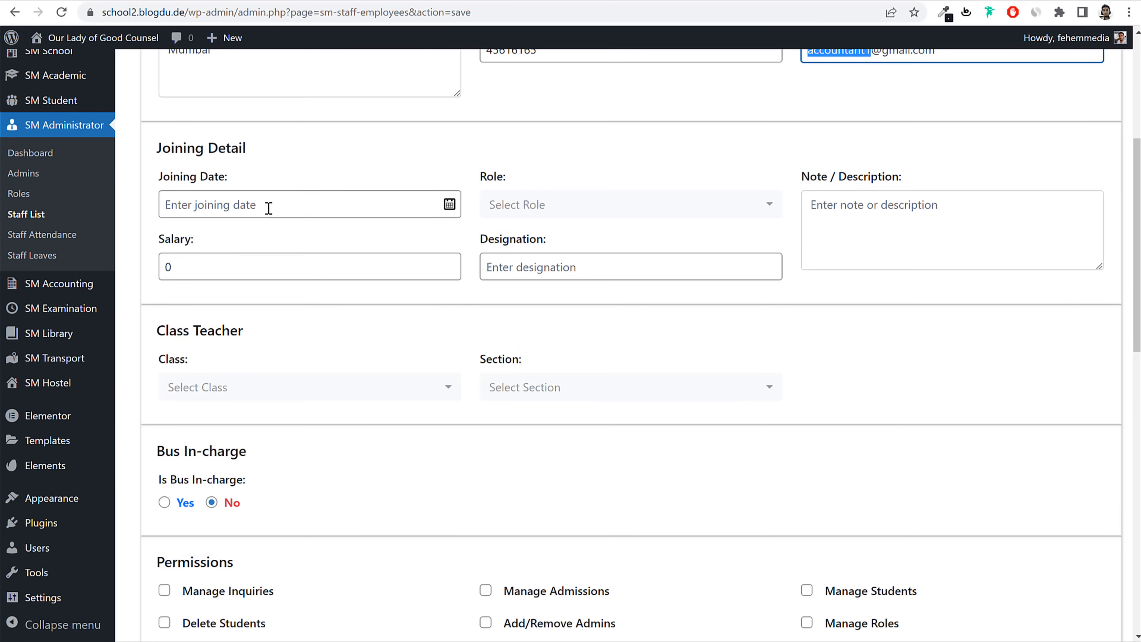
click(578, 211)
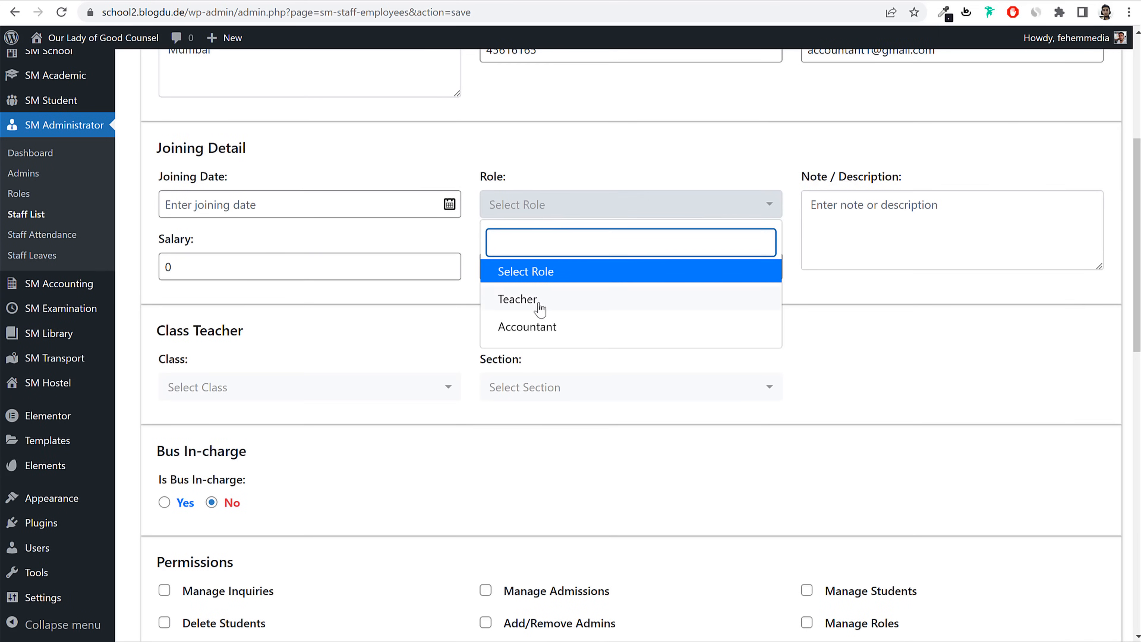
click(544, 328)
click(864, 242)
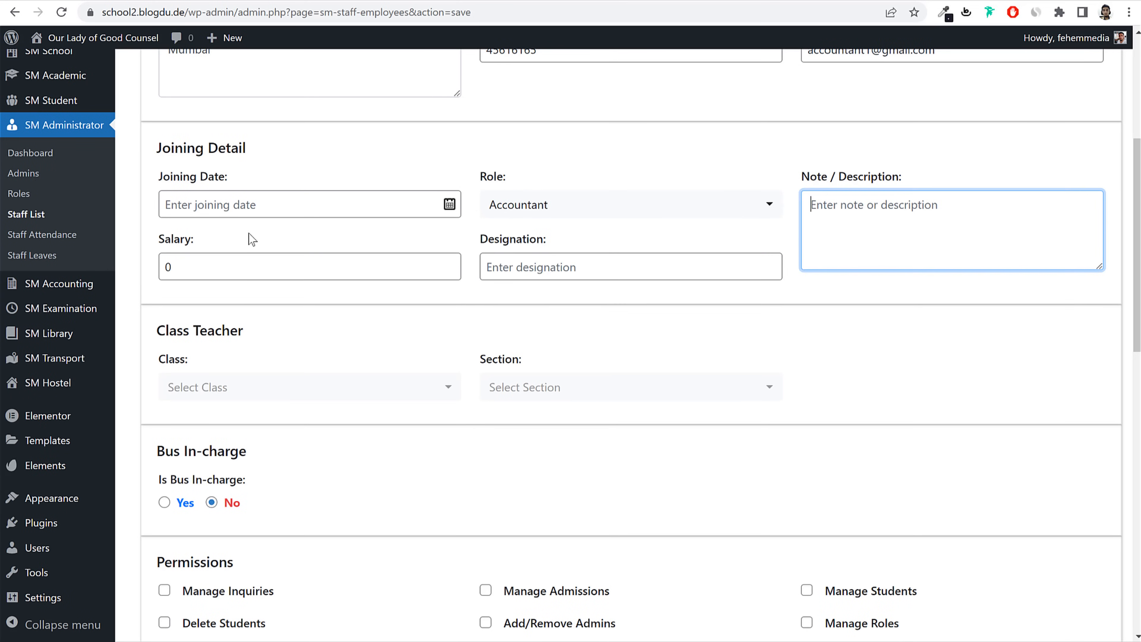
click(247, 204)
click(517, 134)
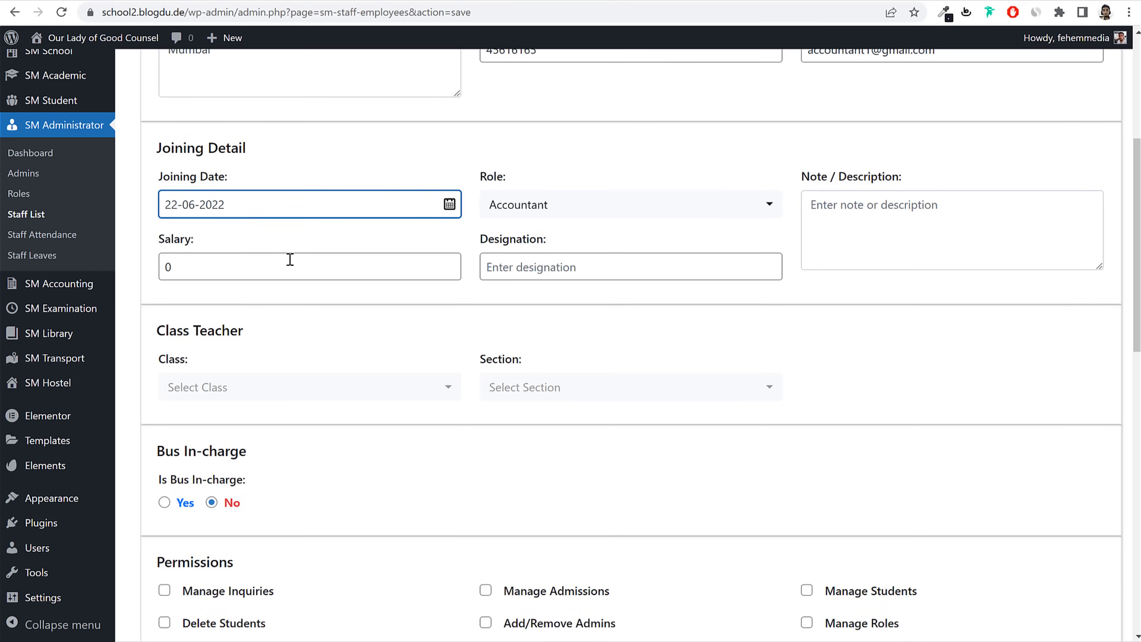
Step: Set salary to 25000 and designation to Senior Accountant
double_click(167, 267)
text(25000)
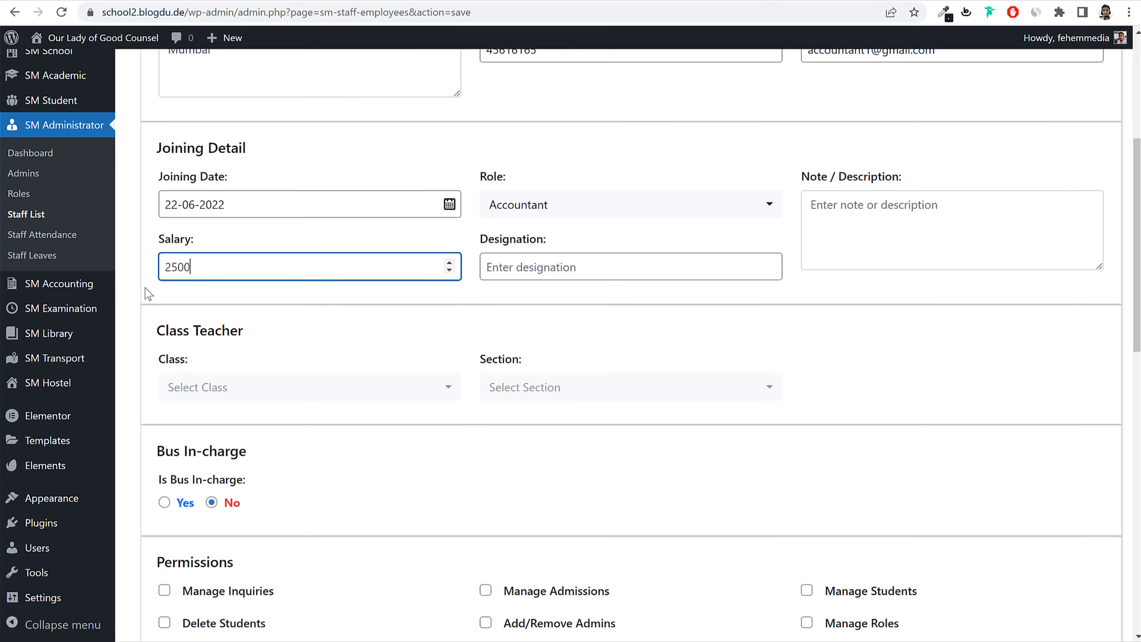
click(583, 266)
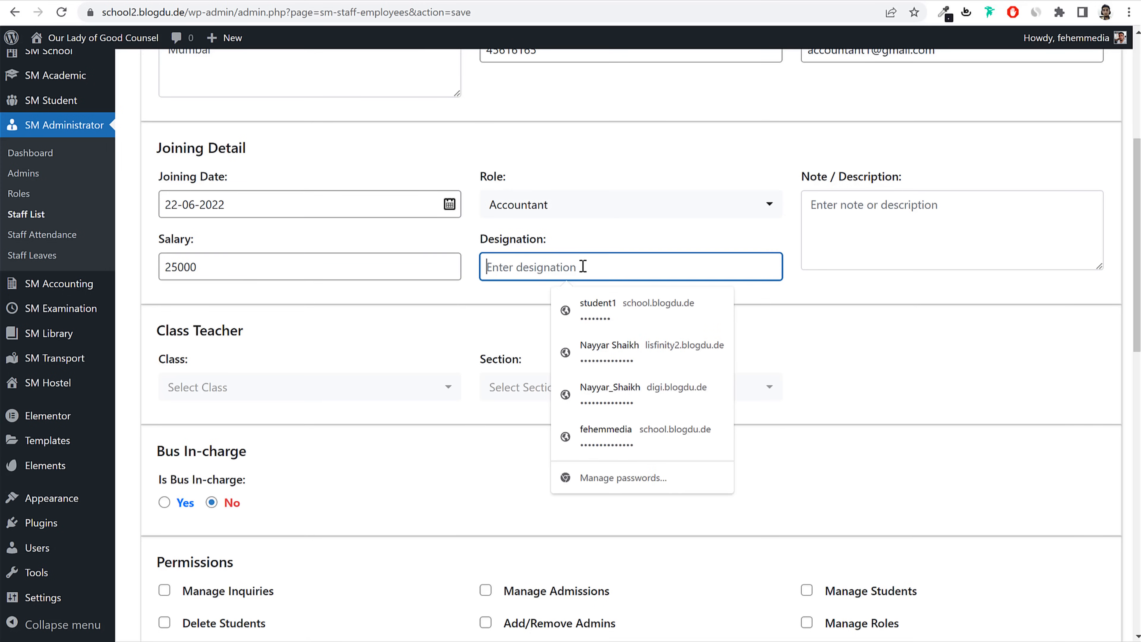
text(Acco)
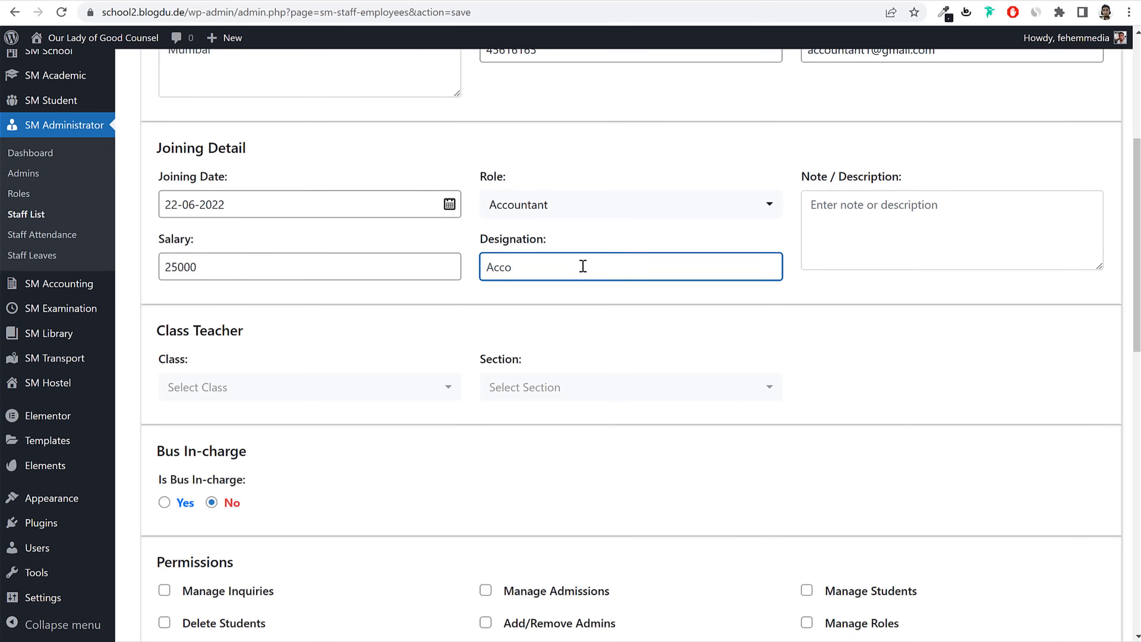
key(BackSpace)
key(BackSpace)
text(Senior Accountant)
Step: Leave class teacher unassigned and save the new accountant staff member
scroll(574, 287, down, 3)
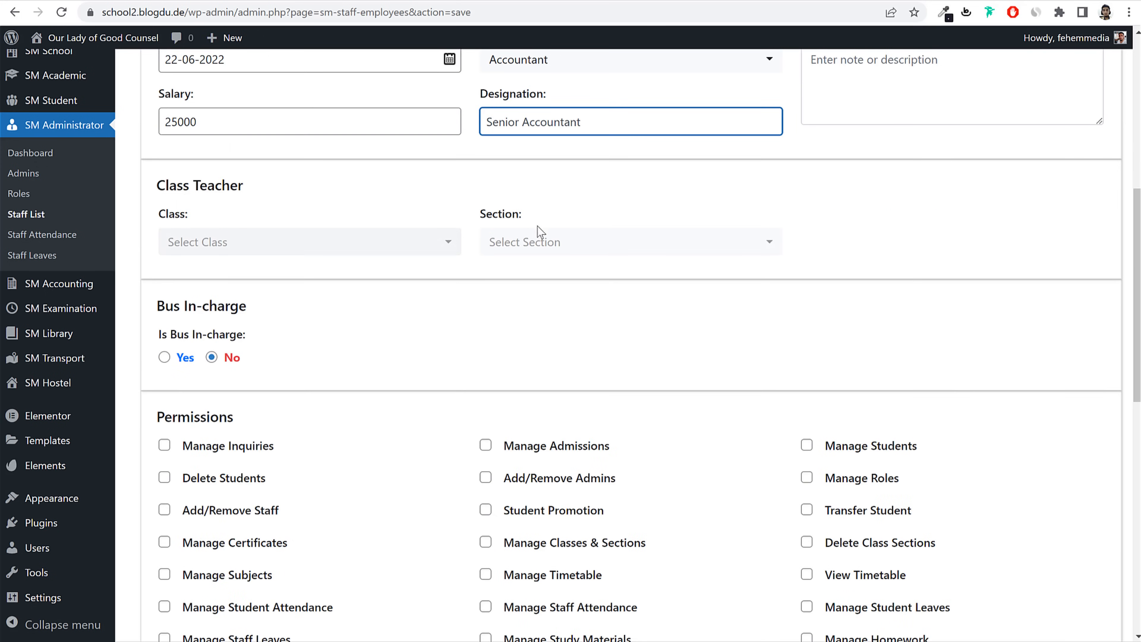
scroll(986, 245, up, 2)
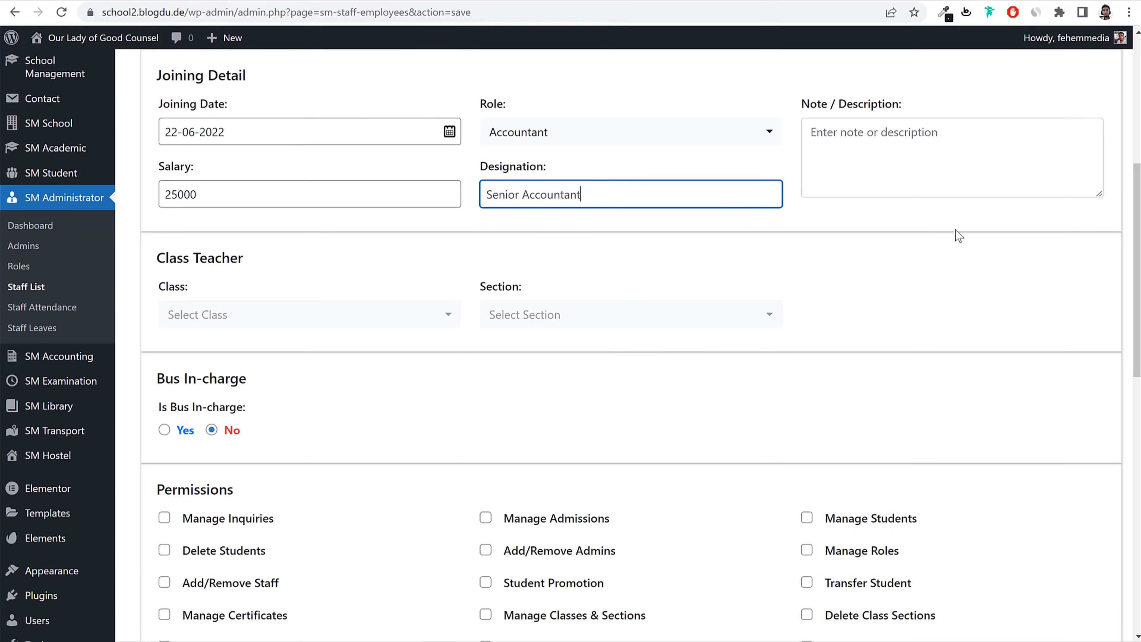
click(272, 322)
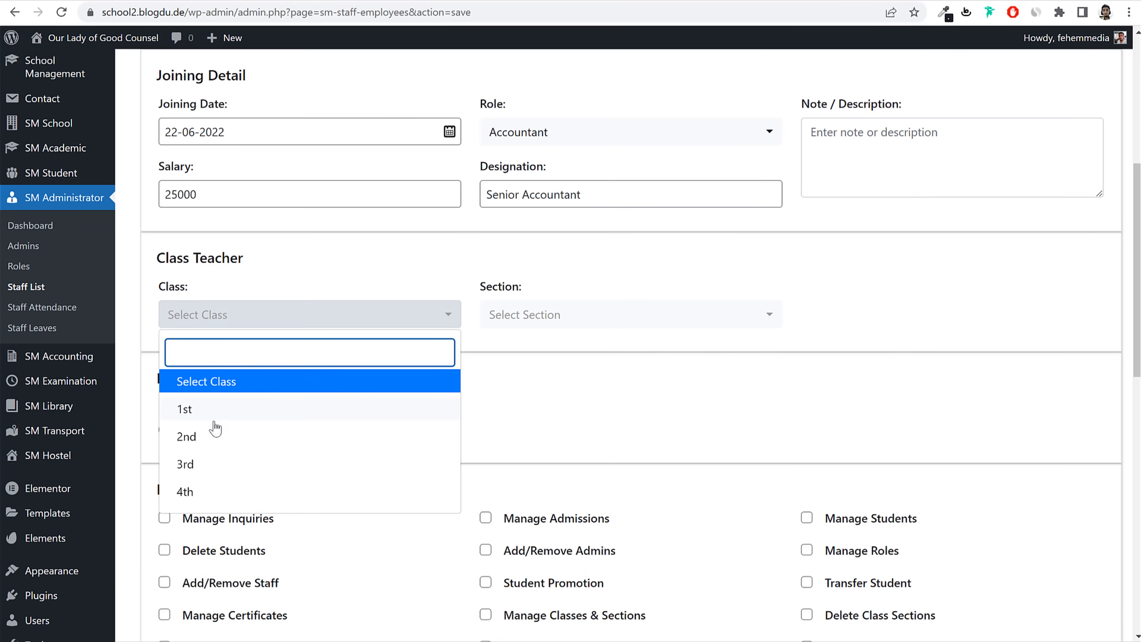
click(929, 273)
scroll(925, 339, up, 2)
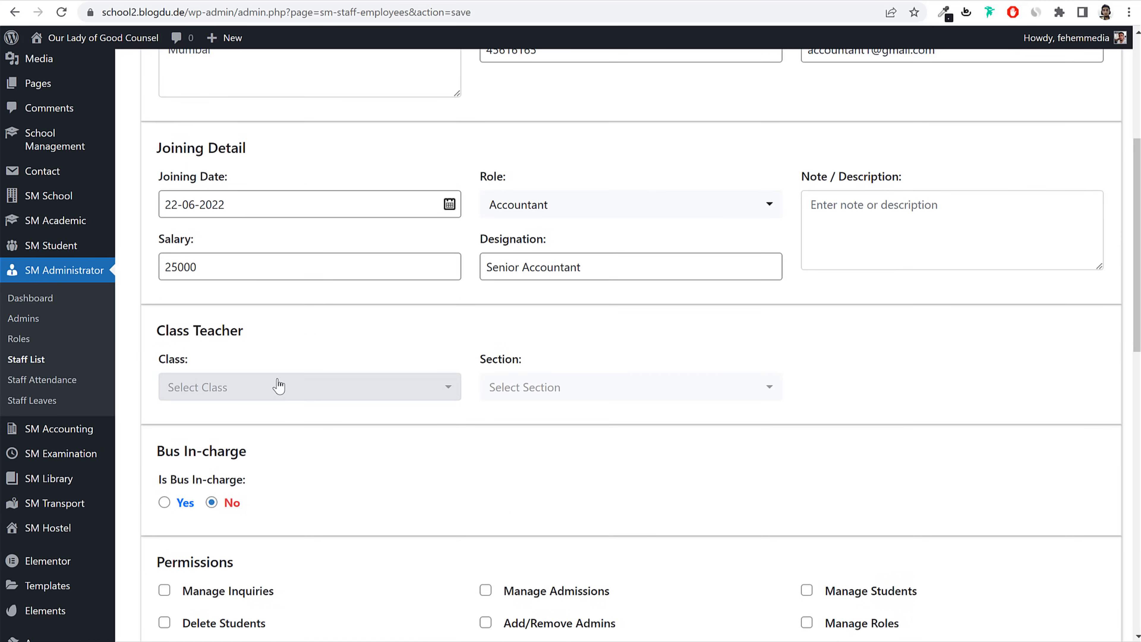
scroll(799, 404, down, 3)
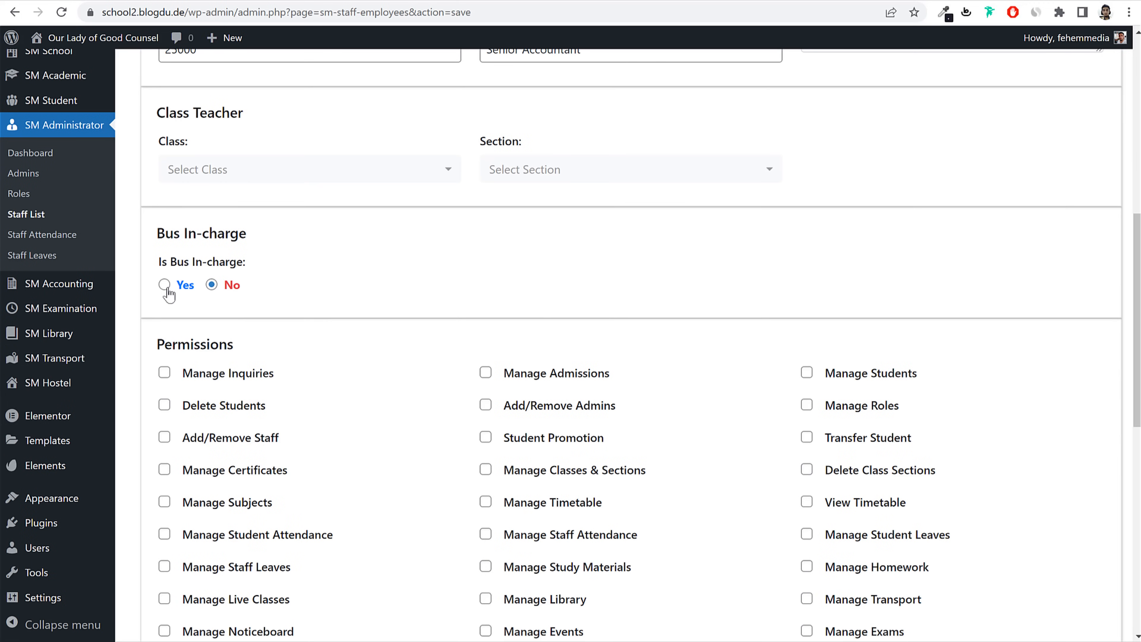
scroll(292, 303, down, 5)
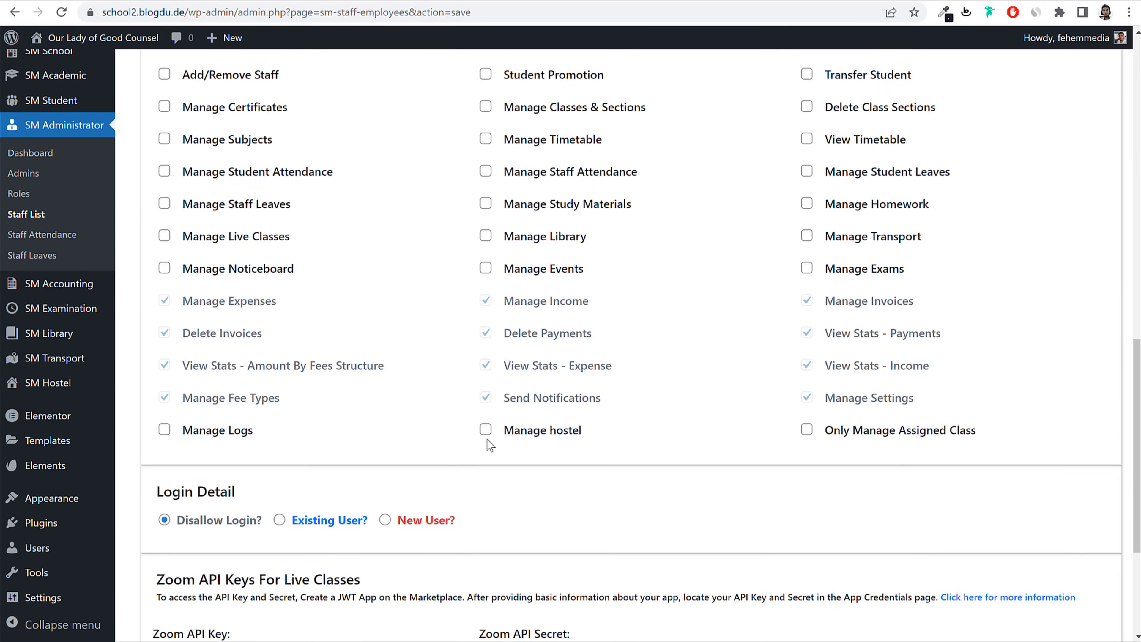
scroll(606, 415, down, 3)
scroll(606, 414, up, 10)
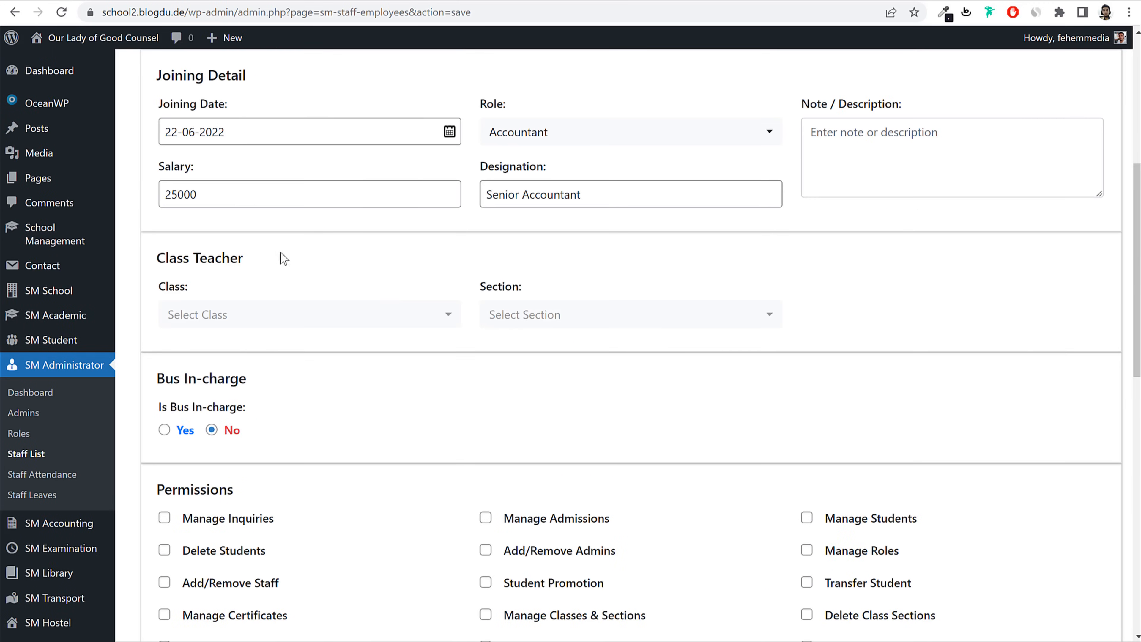
scroll(589, 409, down, 5)
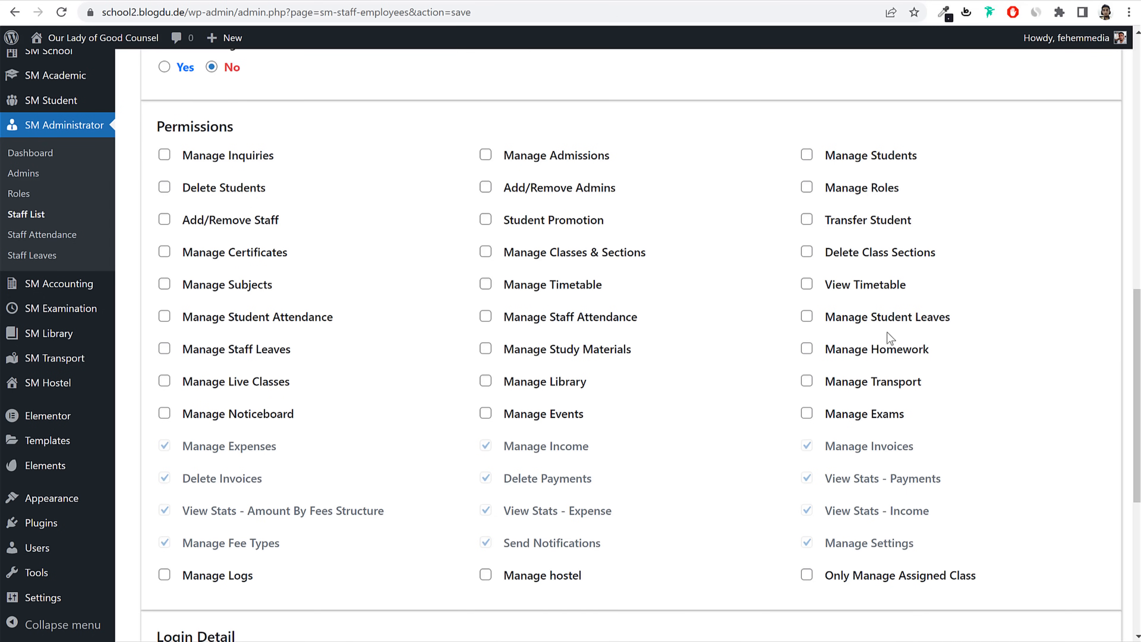
scroll(816, 329, down, 8)
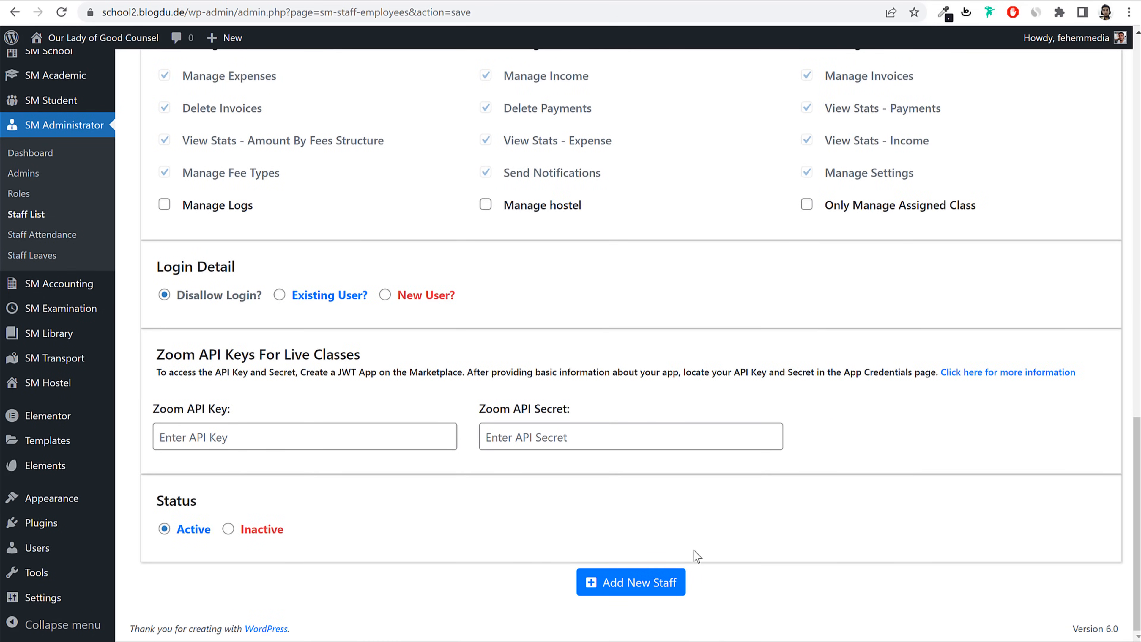
click(681, 581)
scroll(825, 368, up, 2)
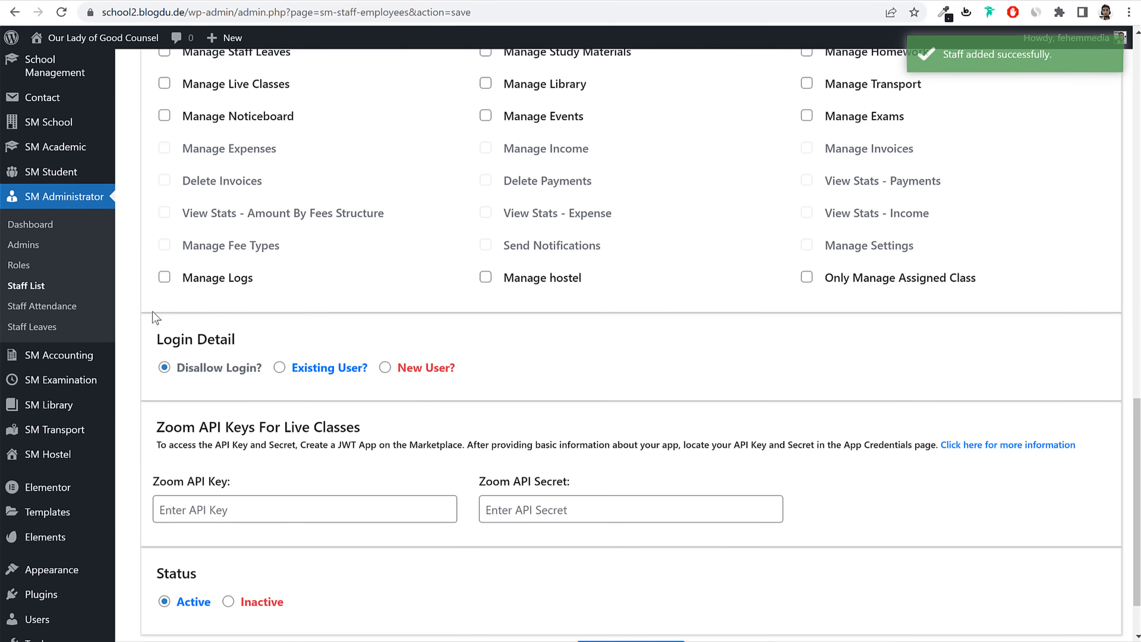
mouse_move(79, 395)
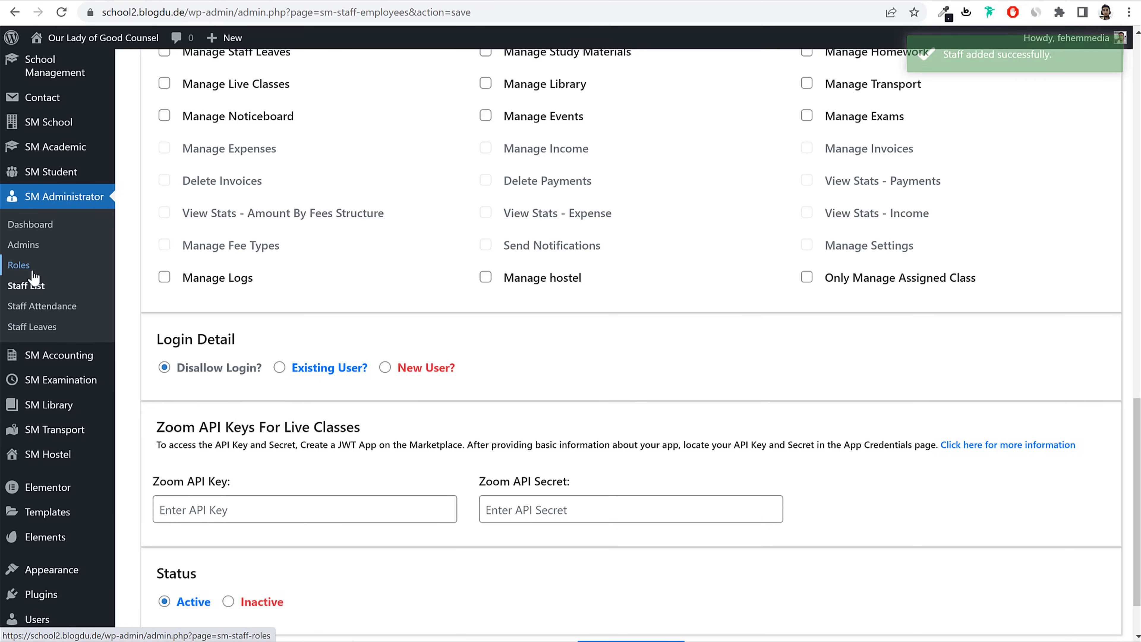
Step: Create a Librarian role with only the Manage Library permission ticked
click(21, 265)
click(1064, 173)
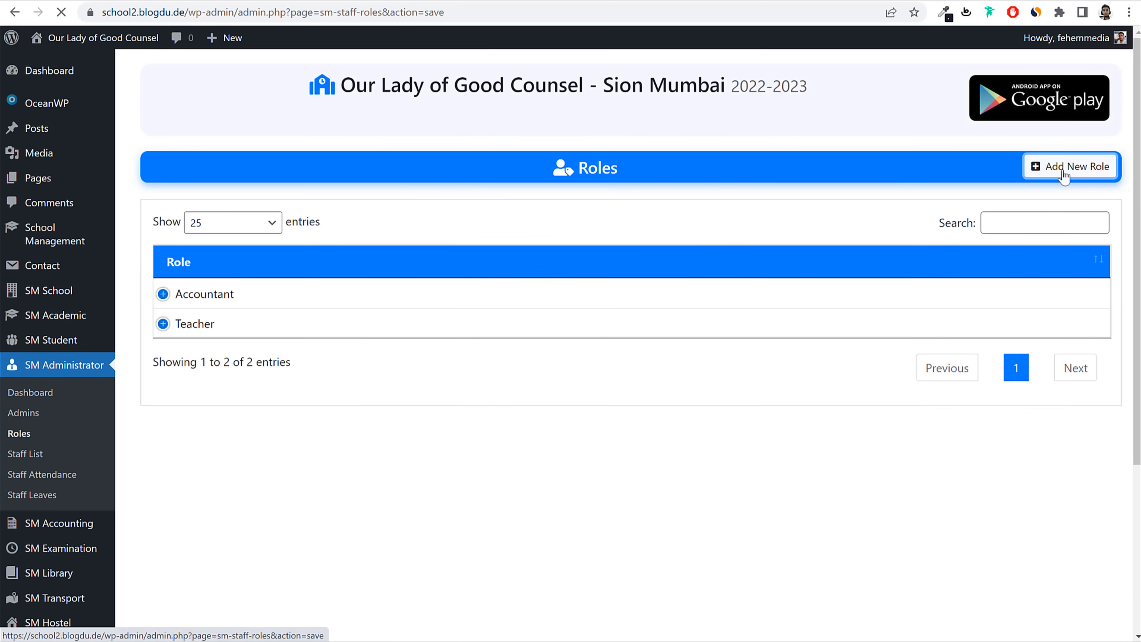
click(341, 254)
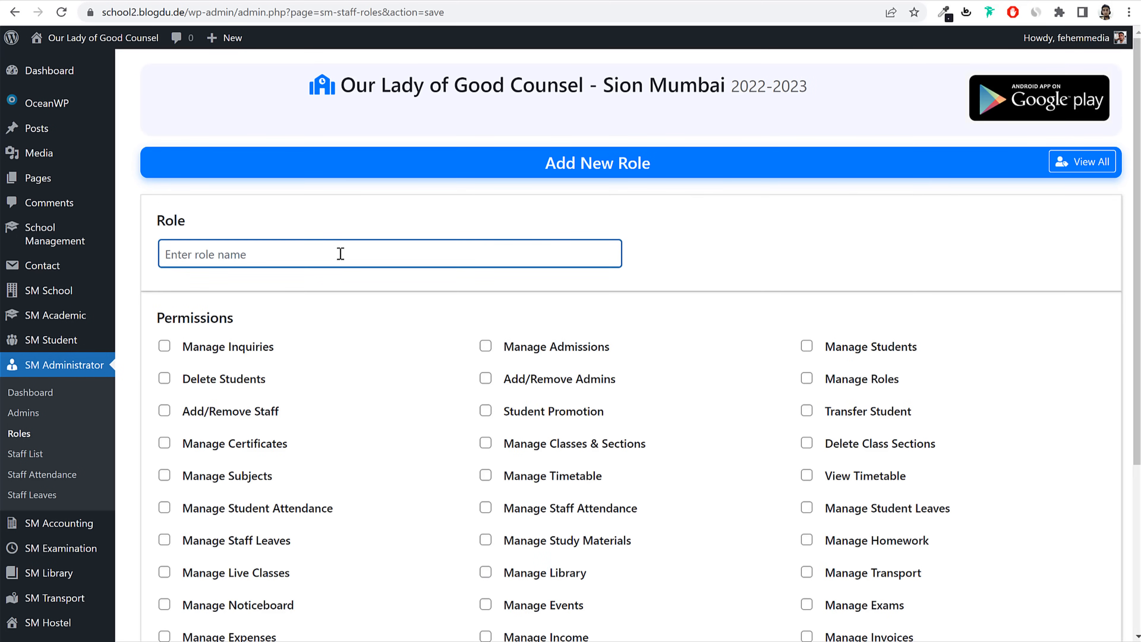
text(LK)
scroll(653, 376, down, 5)
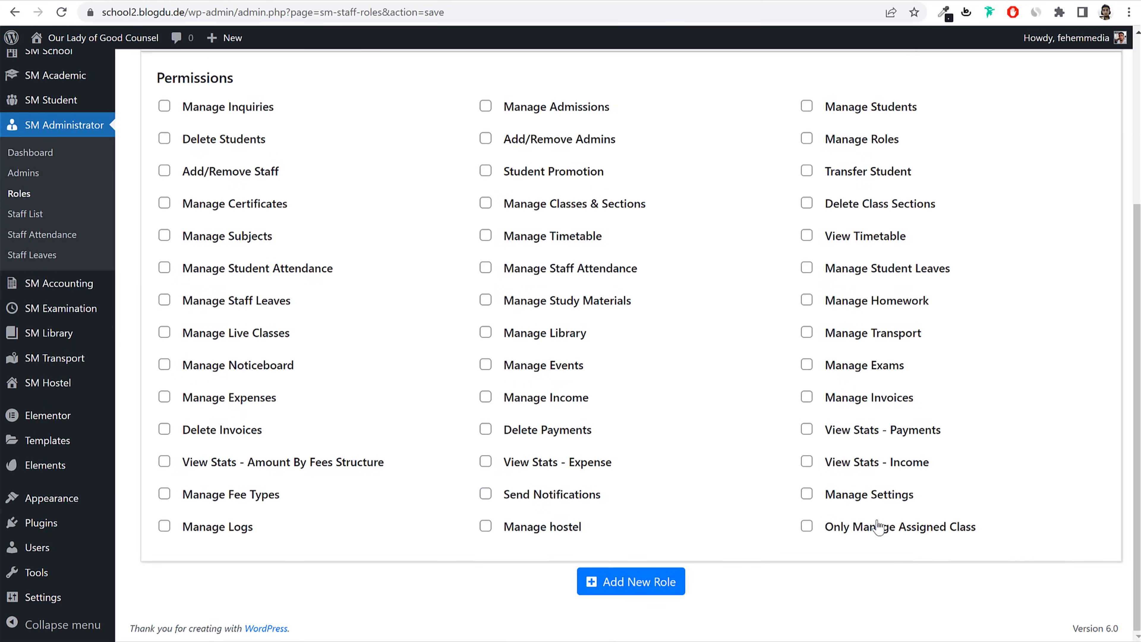
click(514, 340)
click(662, 589)
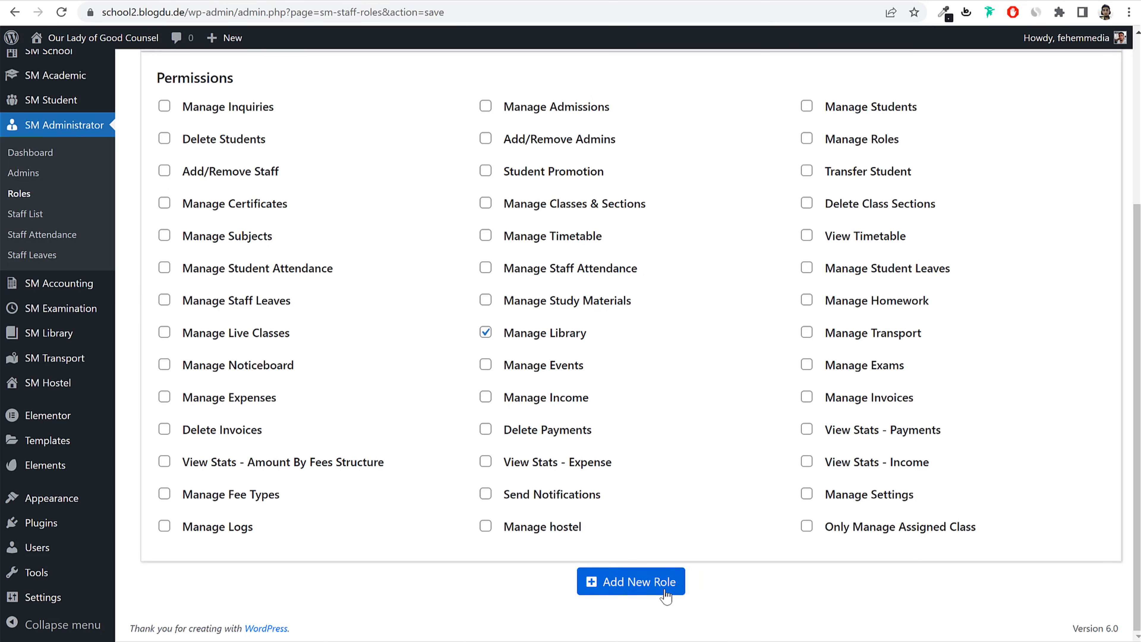
Step: Start a new staff member, entering the librarian's name and a matching gmail.com e-mail
click(38, 225)
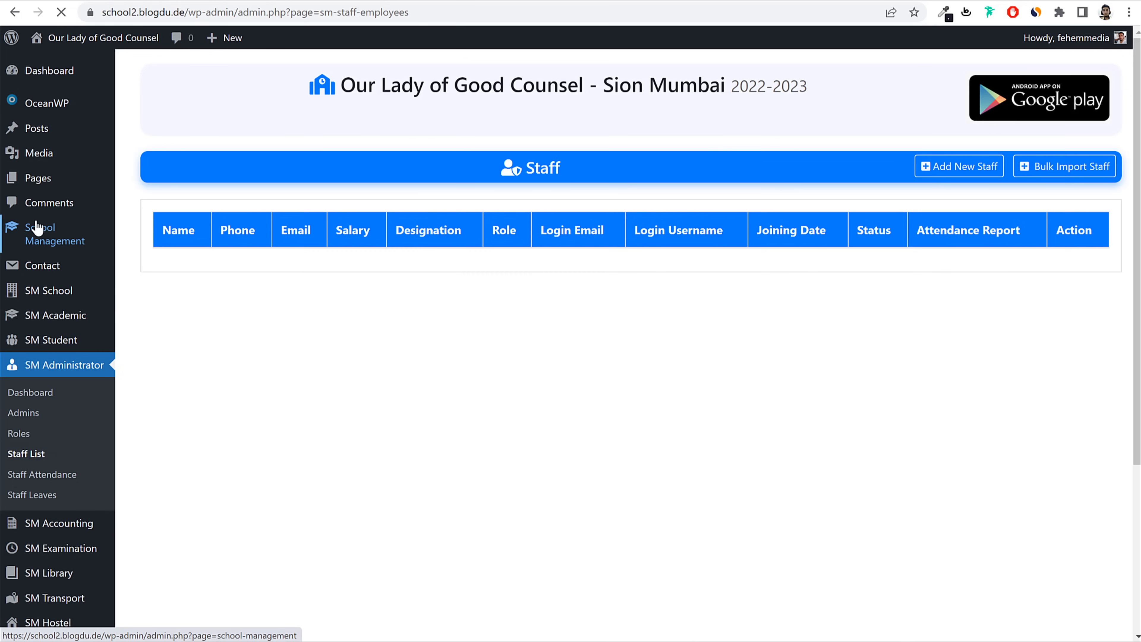
click(981, 174)
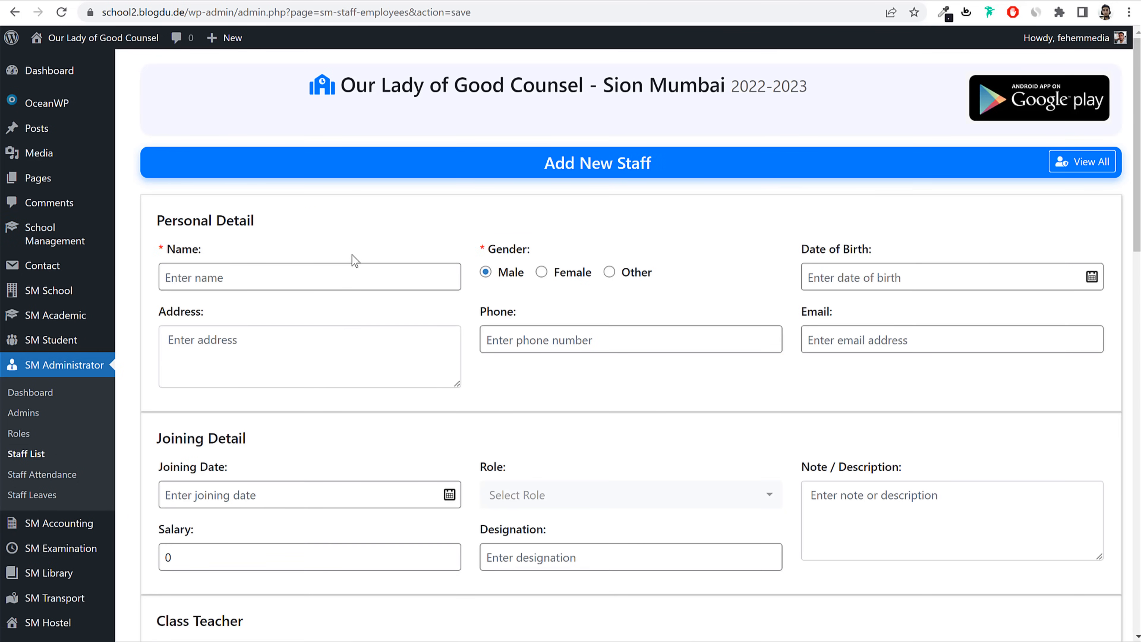
click(353, 281)
text(Li)
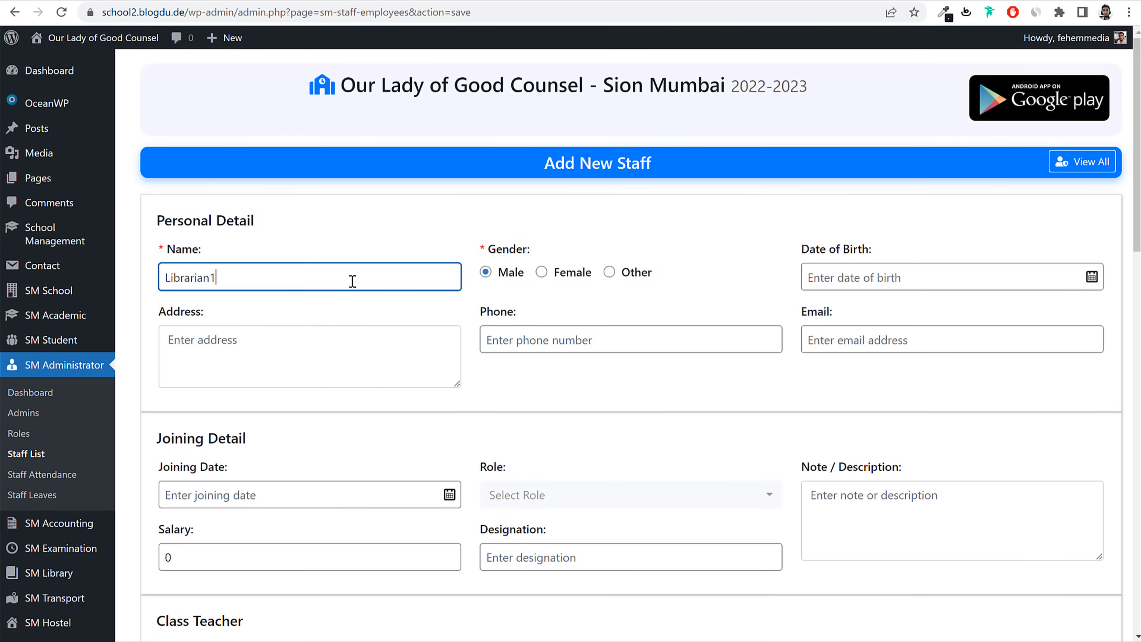
text(brarian1)
key(ctrl+a)
key(ctrl+c)
click(846, 342)
key(ctrl+v)
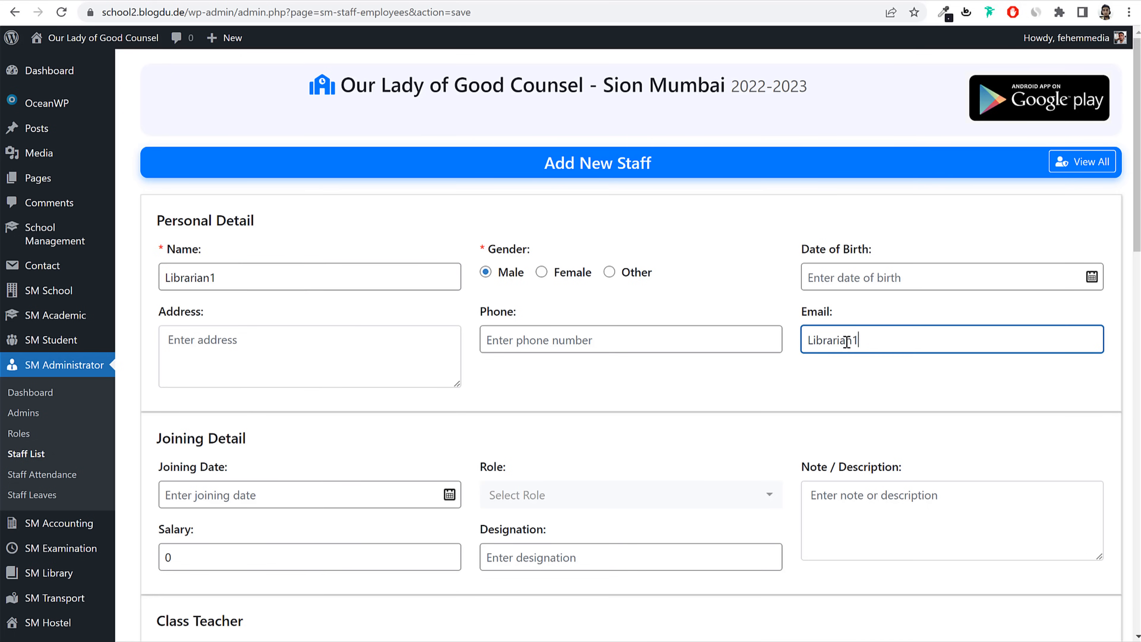
text(li)
click(869, 346)
text(@gmail.com)
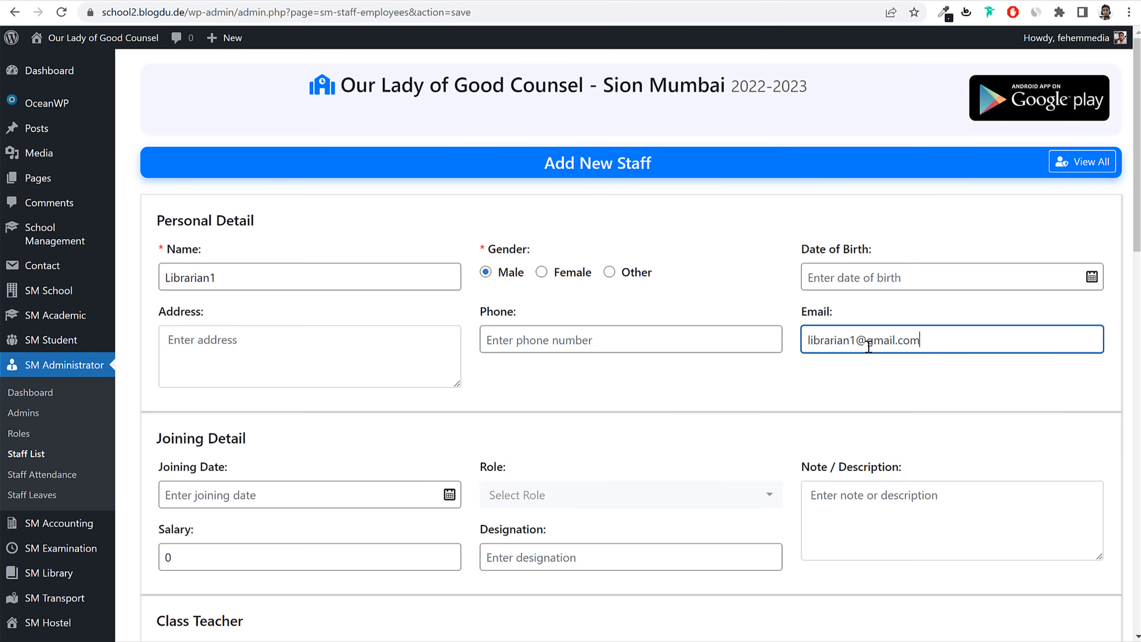
Step: Assign the Librarian role and set the salary to 30000
scroll(387, 359, down, 4)
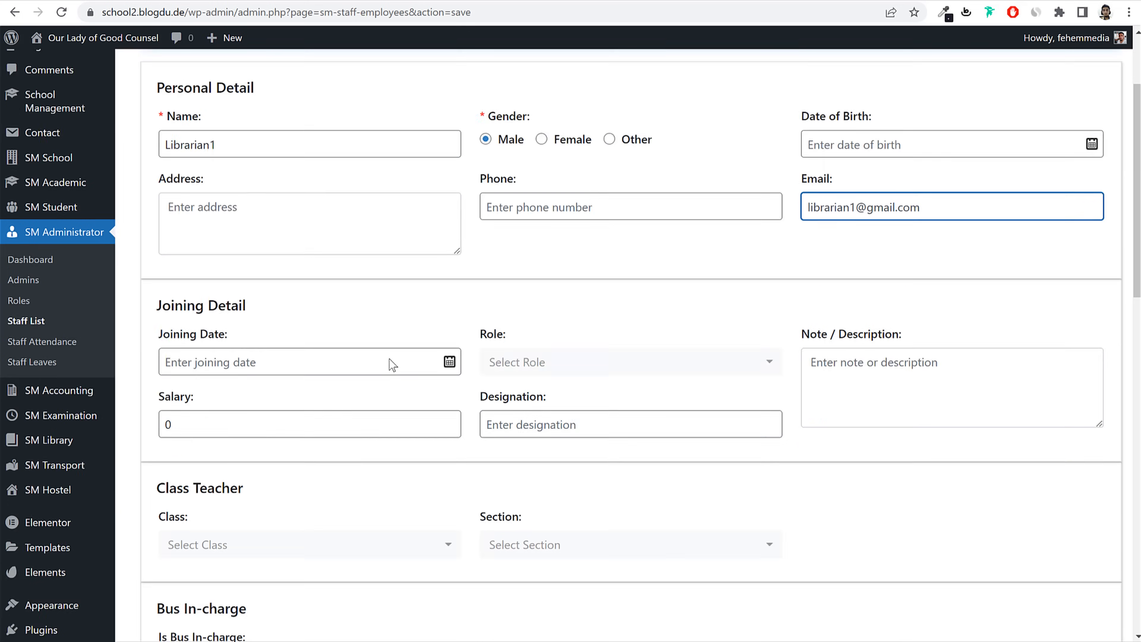
click(592, 286)
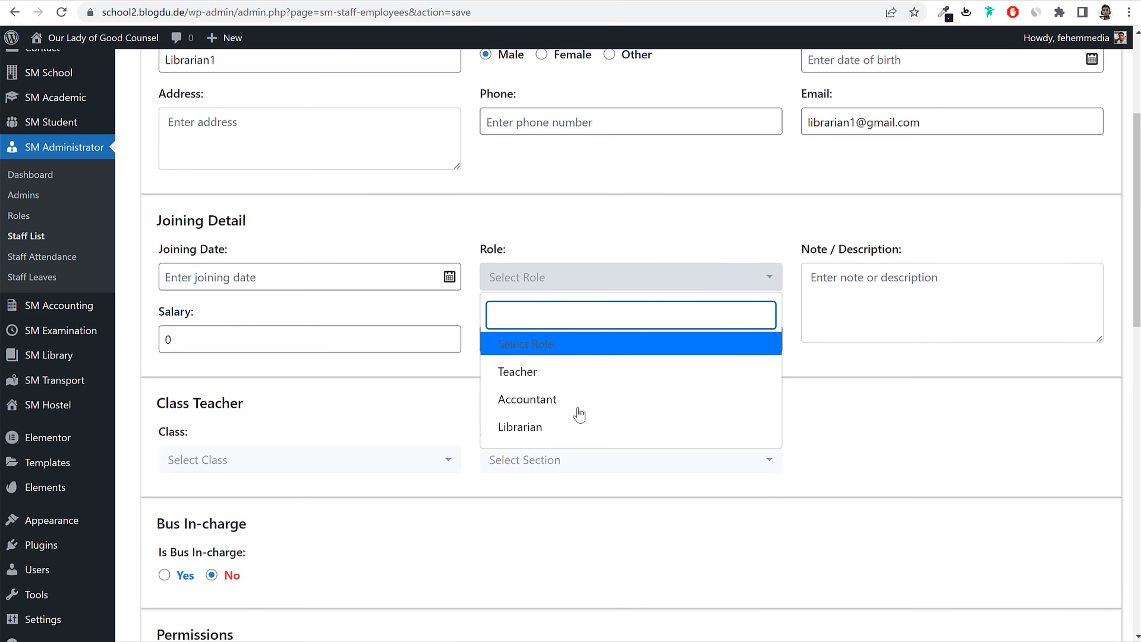
click(561, 427)
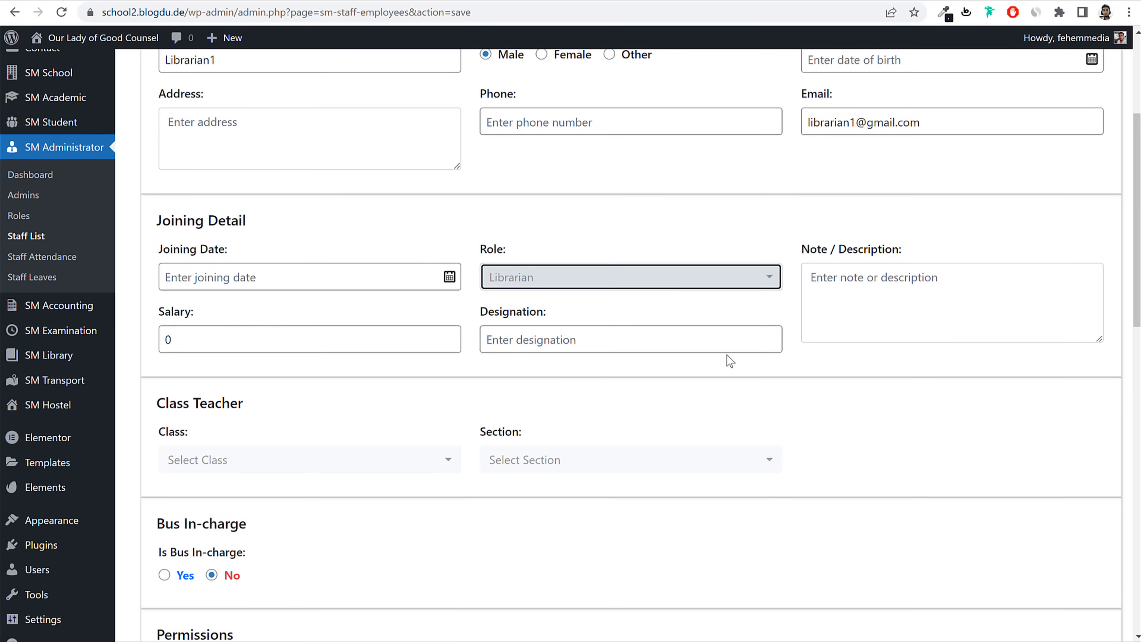
double_click(272, 350)
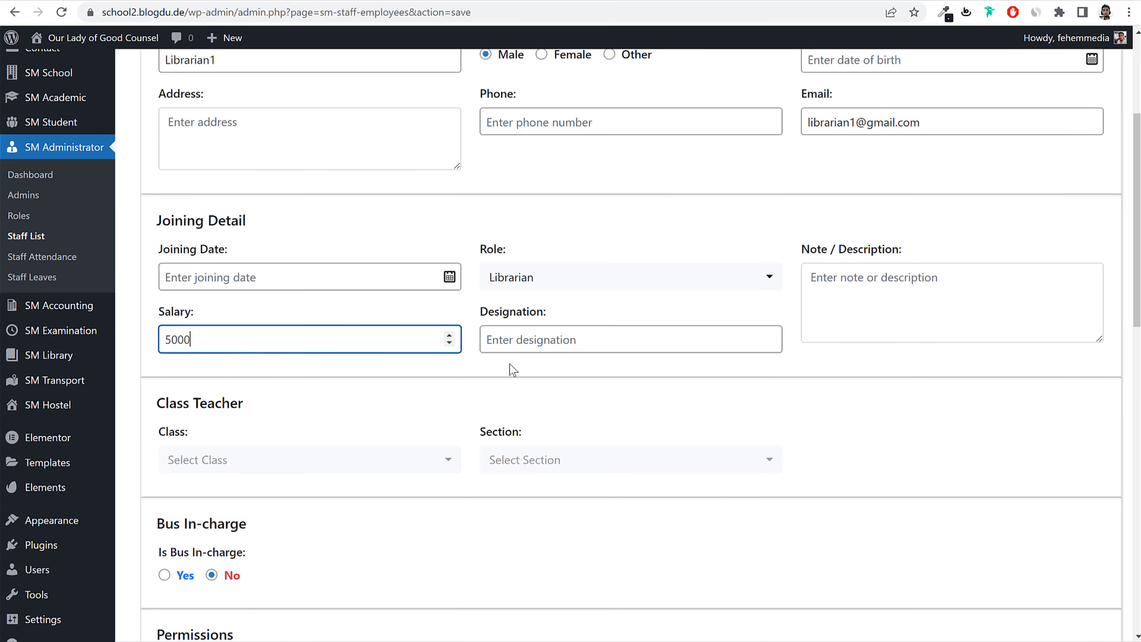
key(ctrl+a)
text(30000)
click(531, 343)
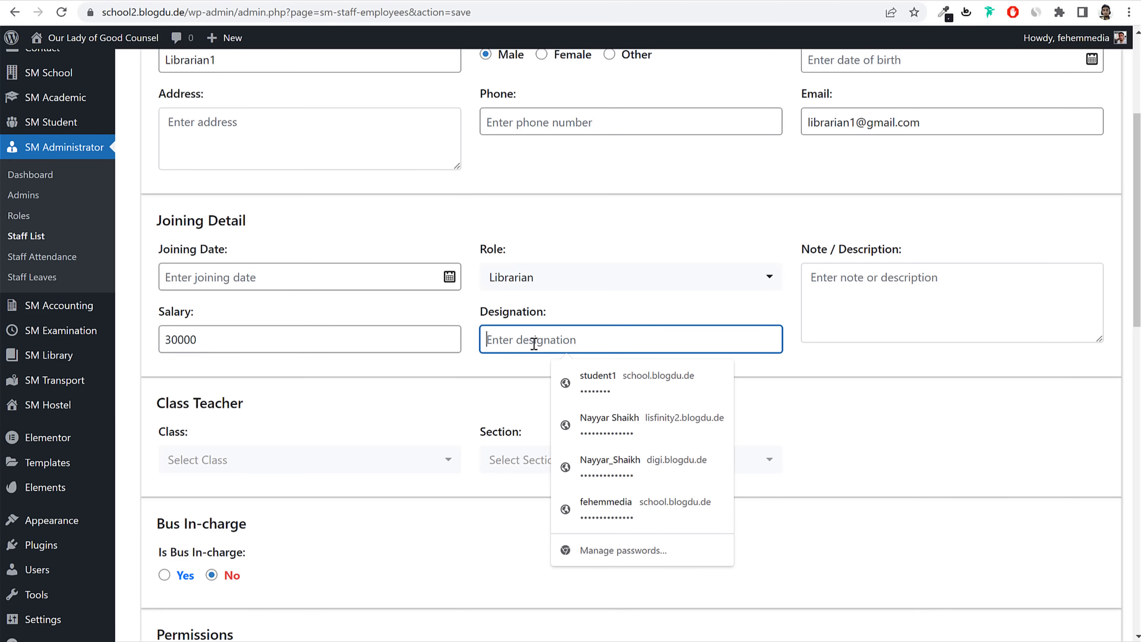
click(992, 367)
Step: Save the librarian staff member and check the Roles list
scroll(427, 372, down, 5)
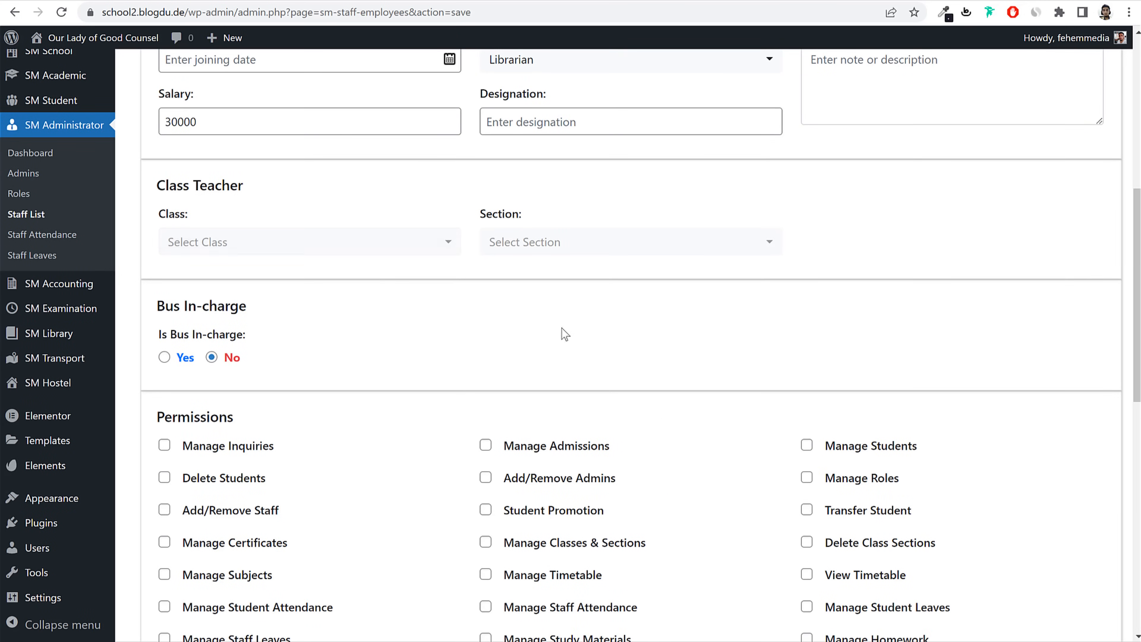
scroll(565, 335, down, 15)
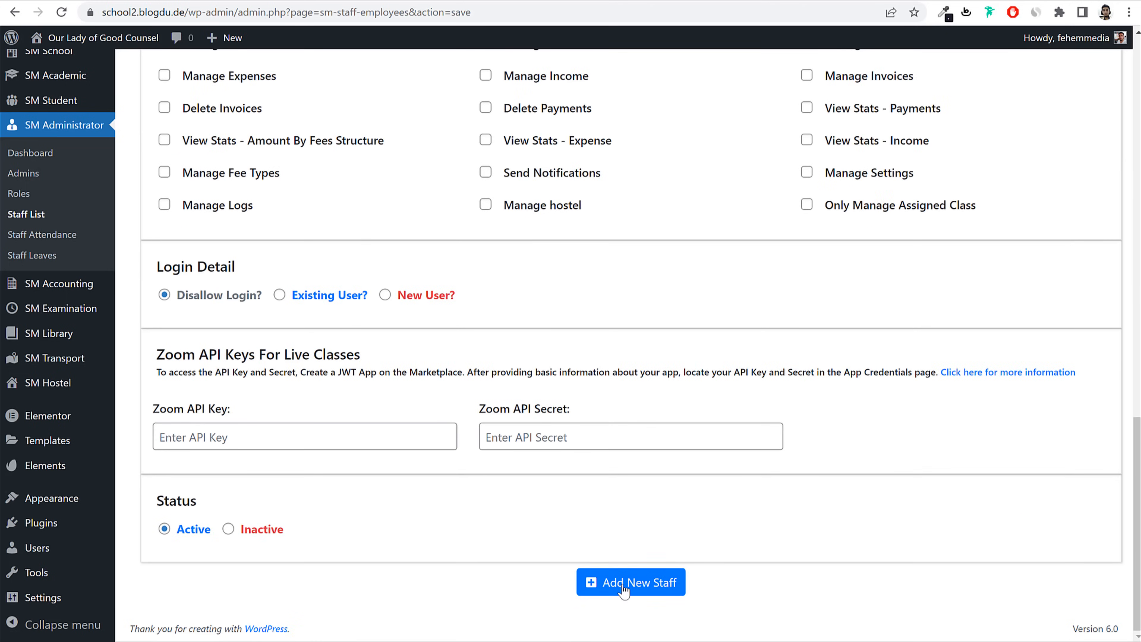
click(624, 585)
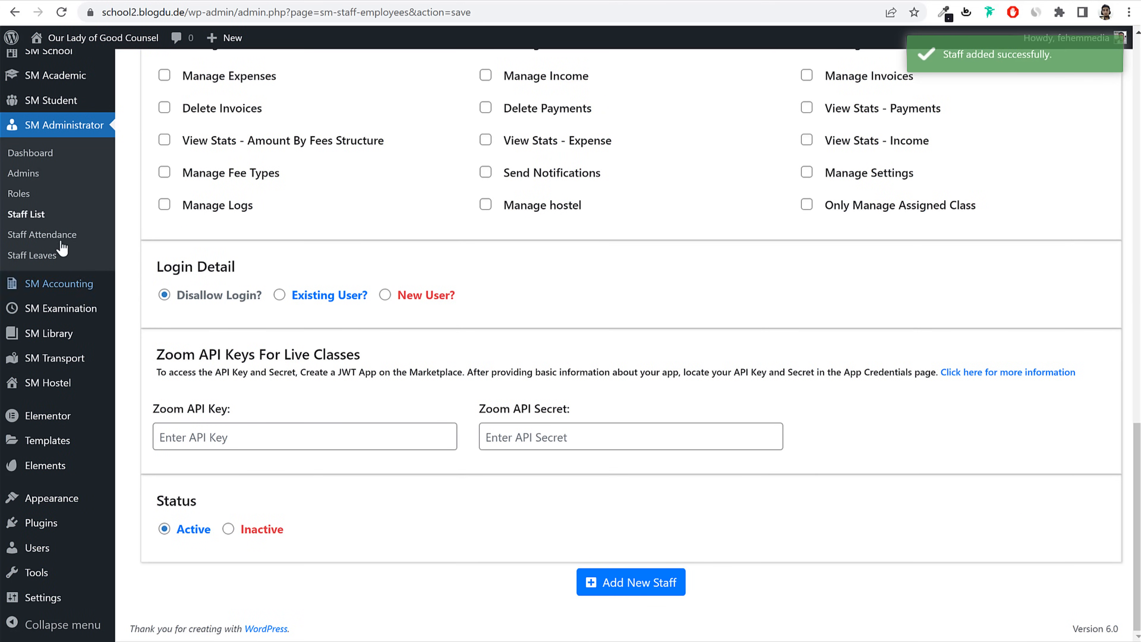
click(19, 193)
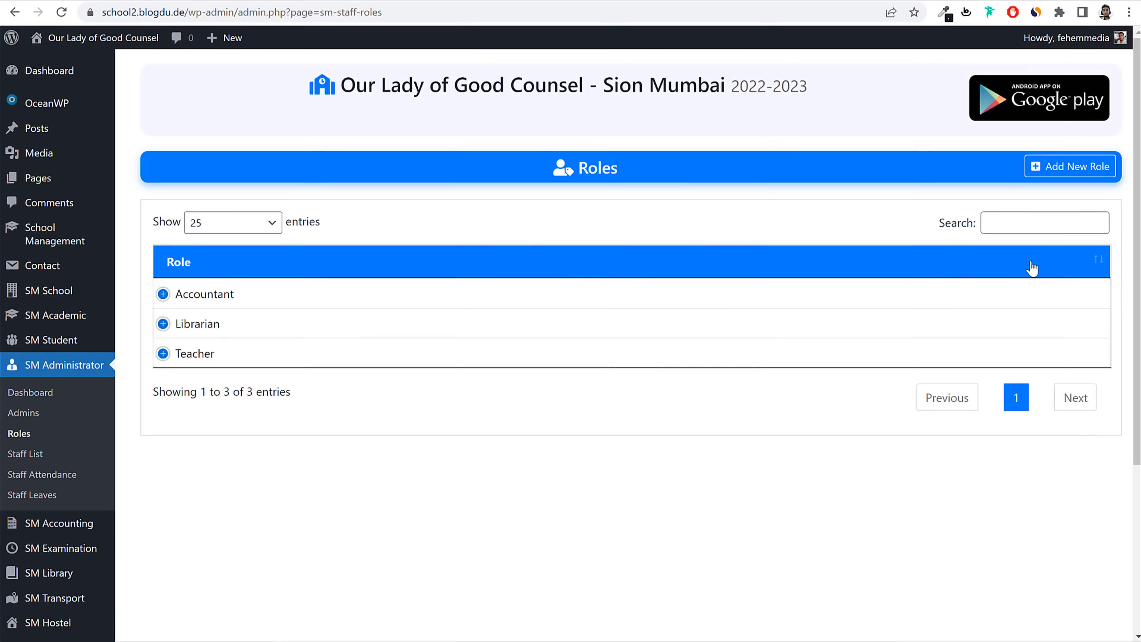
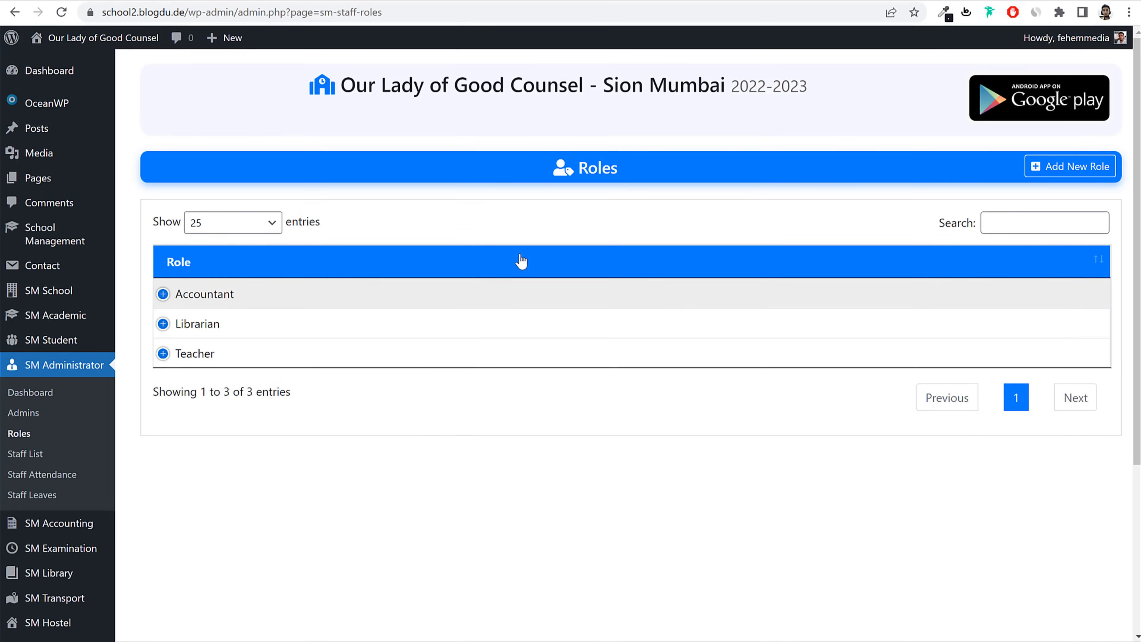
Step: Create a 'Transport' staff role with the Manage Transport permission
click(1089, 175)
click(359, 262)
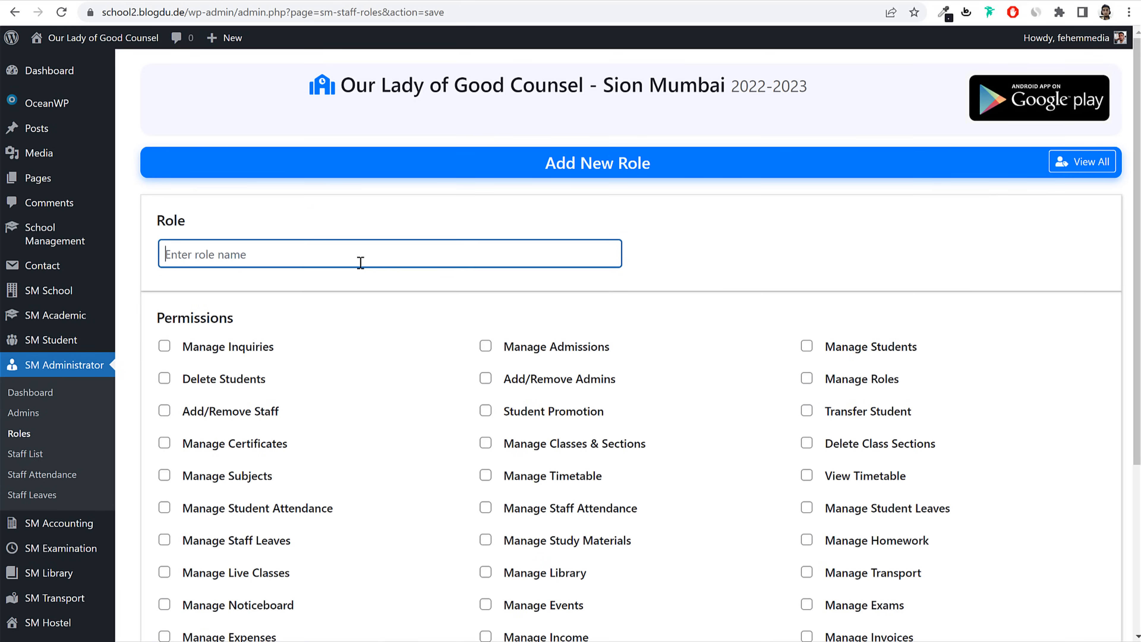
text(Transport)
scroll(822, 286, down, 5)
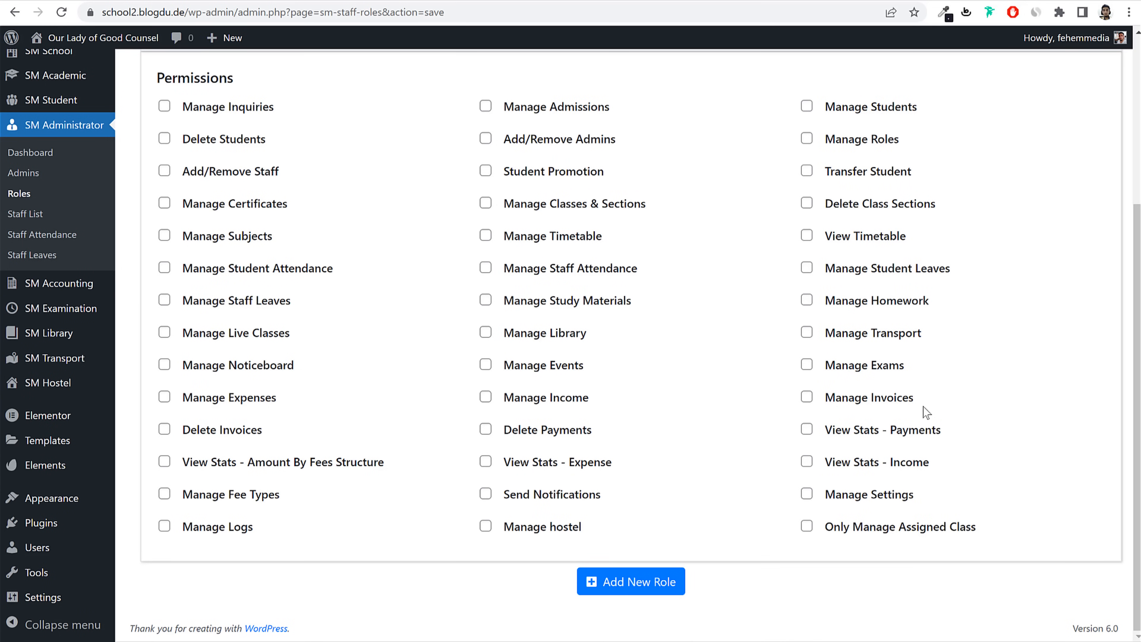
click(883, 336)
click(614, 597)
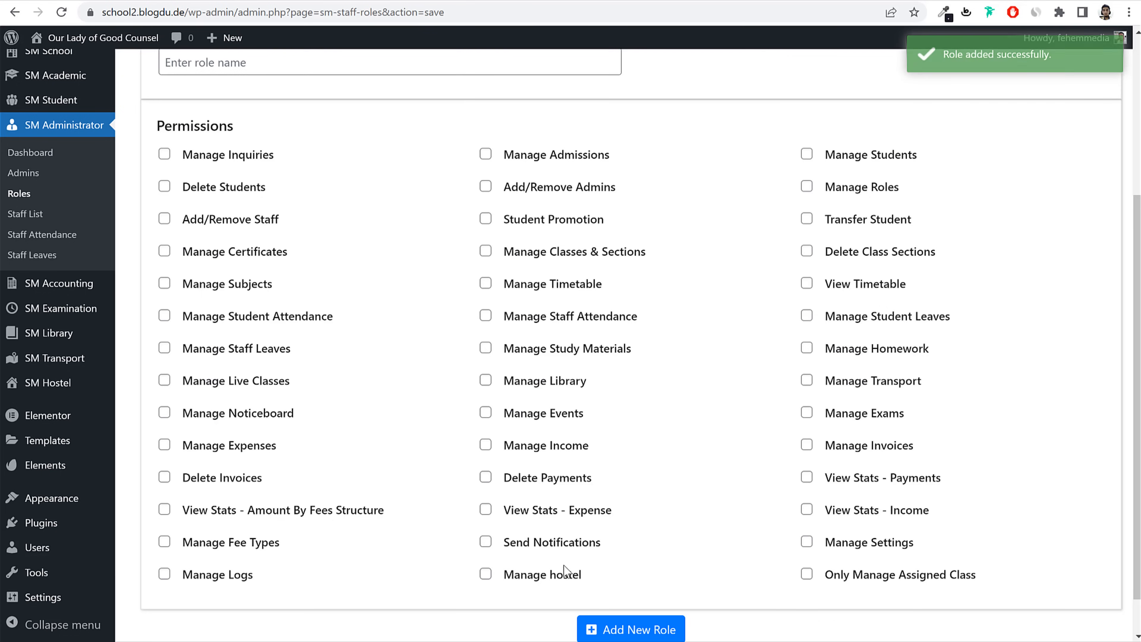
click(36, 216)
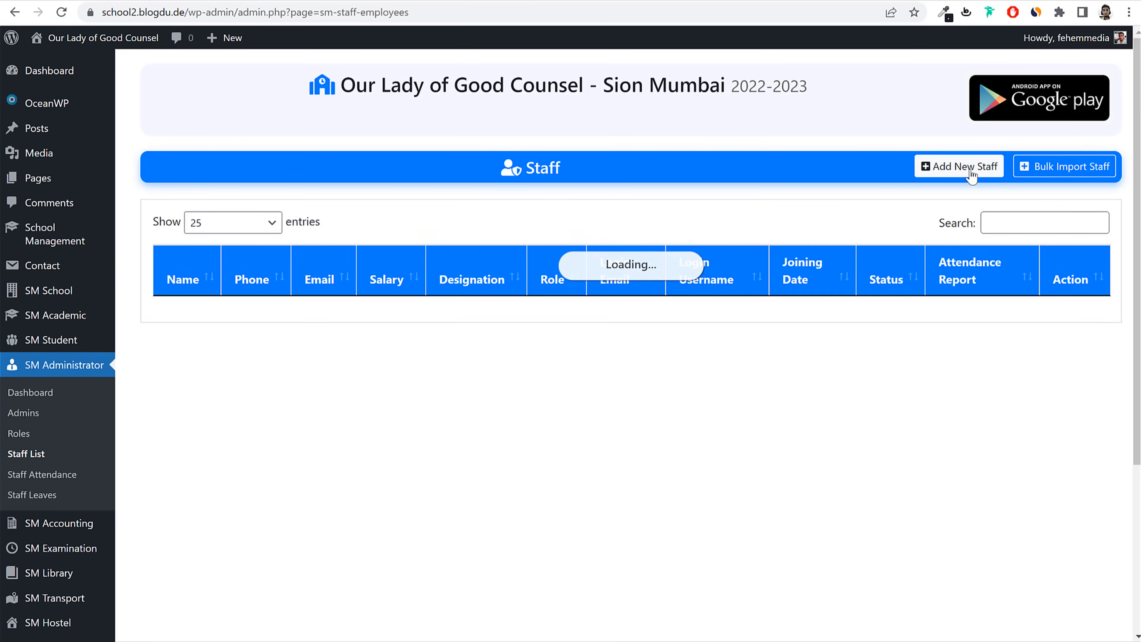
Step: Start a new staff member named Transport1 with a matching gmail.com e-mail
click(968, 166)
click(235, 270)
text(Transport1)
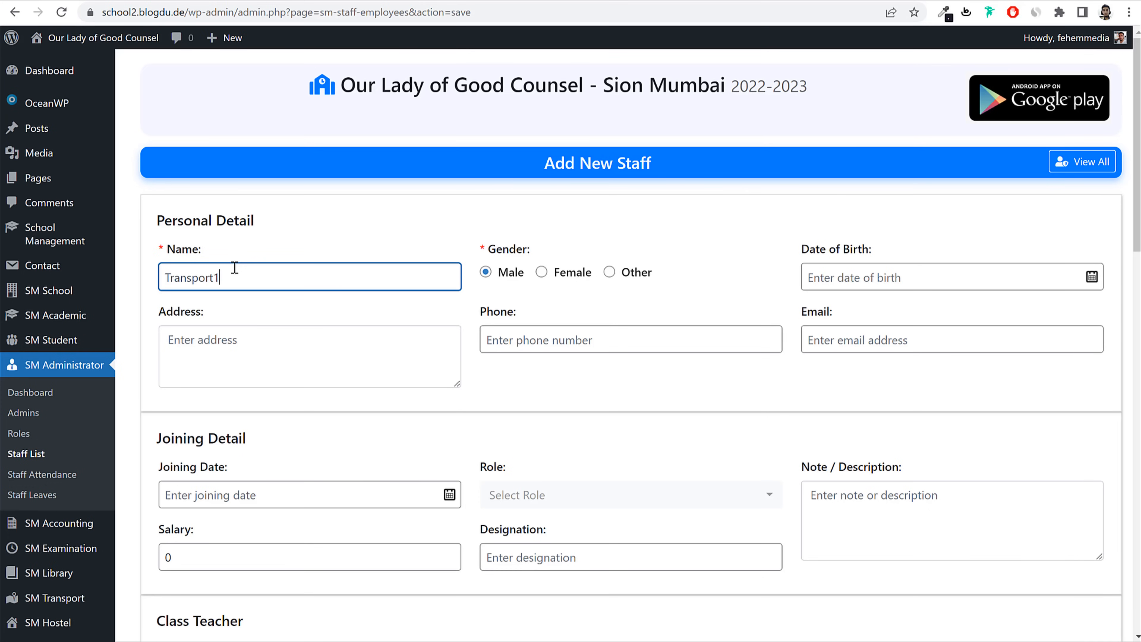
double_click(217, 265)
key(ctrl+c)
click(815, 331)
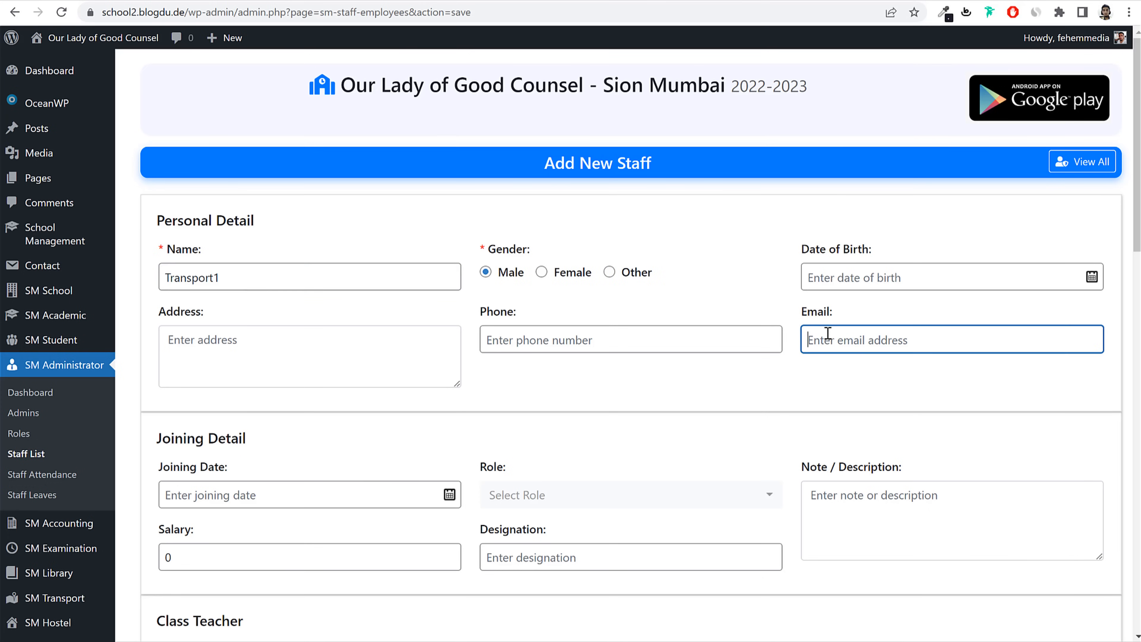
key(ctrl+v)
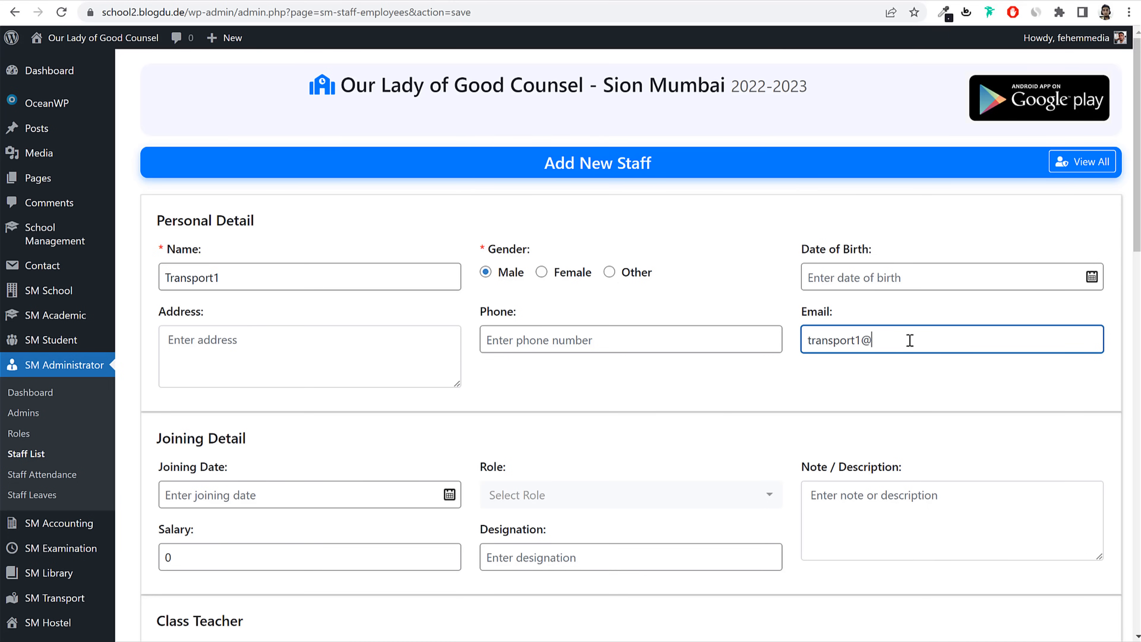
key(ctrl+a)
key(ctrl+c)
scroll(961, 387, down, 5)
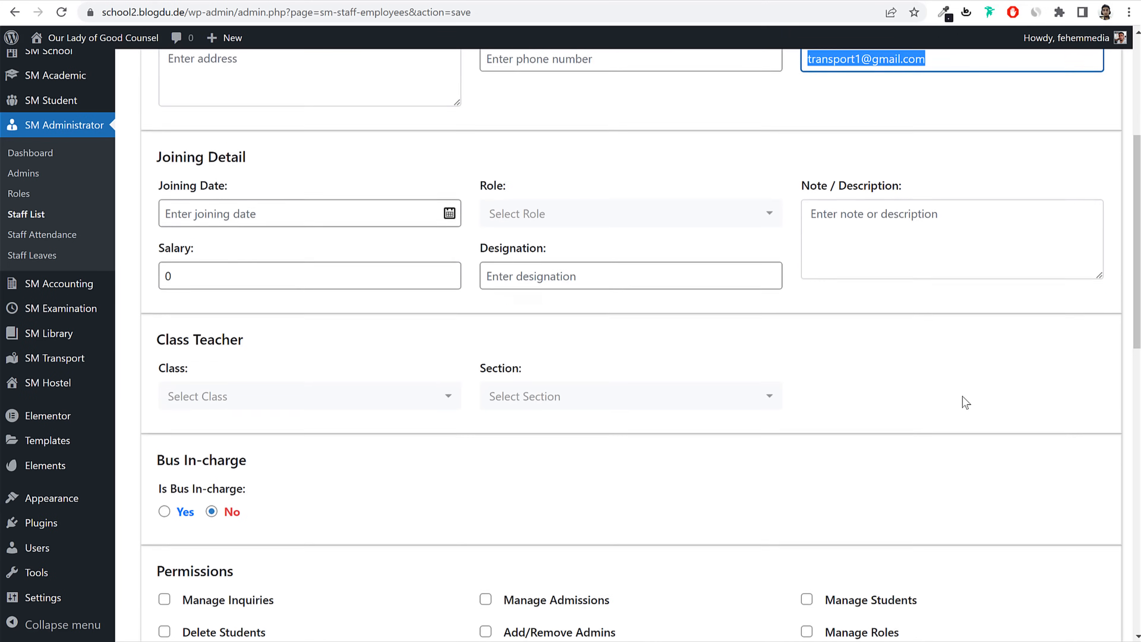
click(383, 386)
click(517, 387)
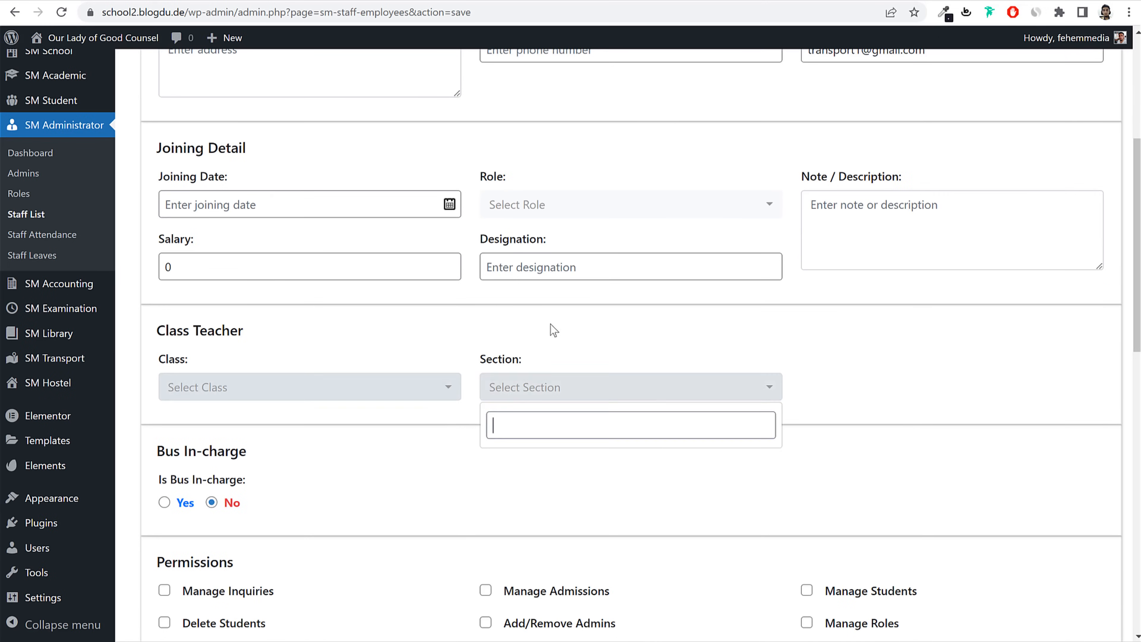
Step: Assign the Transport role to the new staff member
click(581, 218)
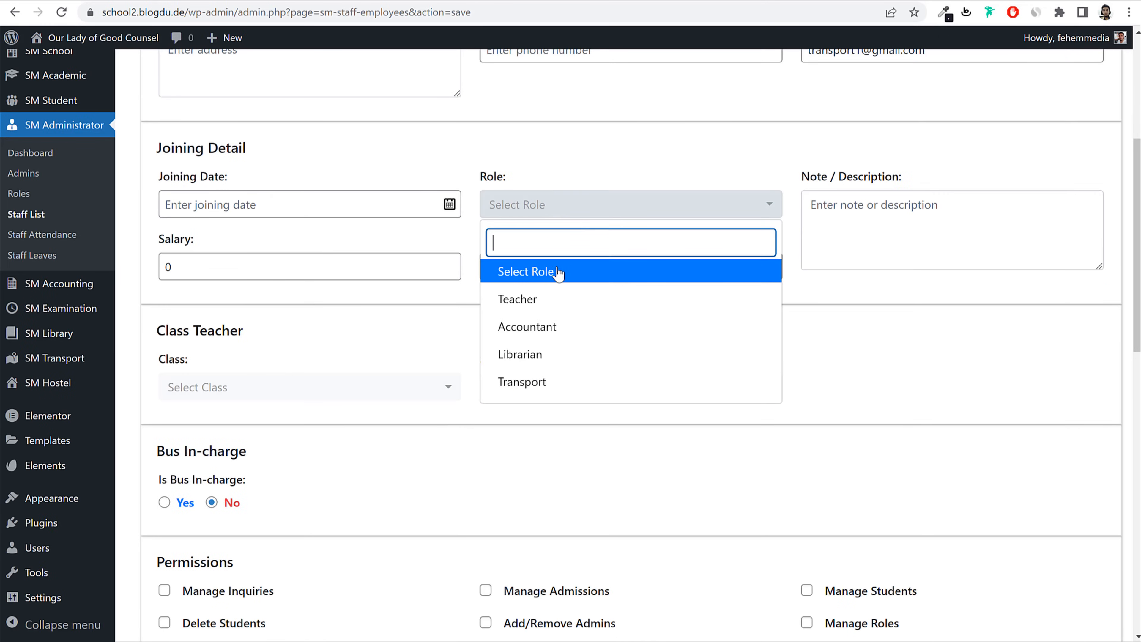
click(555, 383)
click(341, 274)
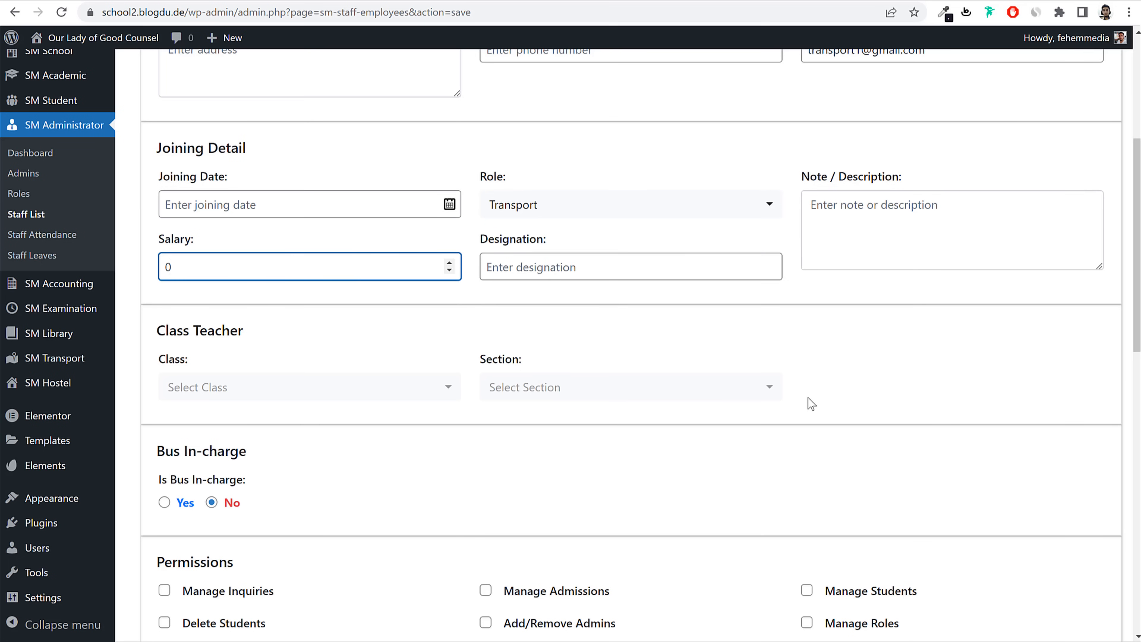
scroll(806, 403, down, 12)
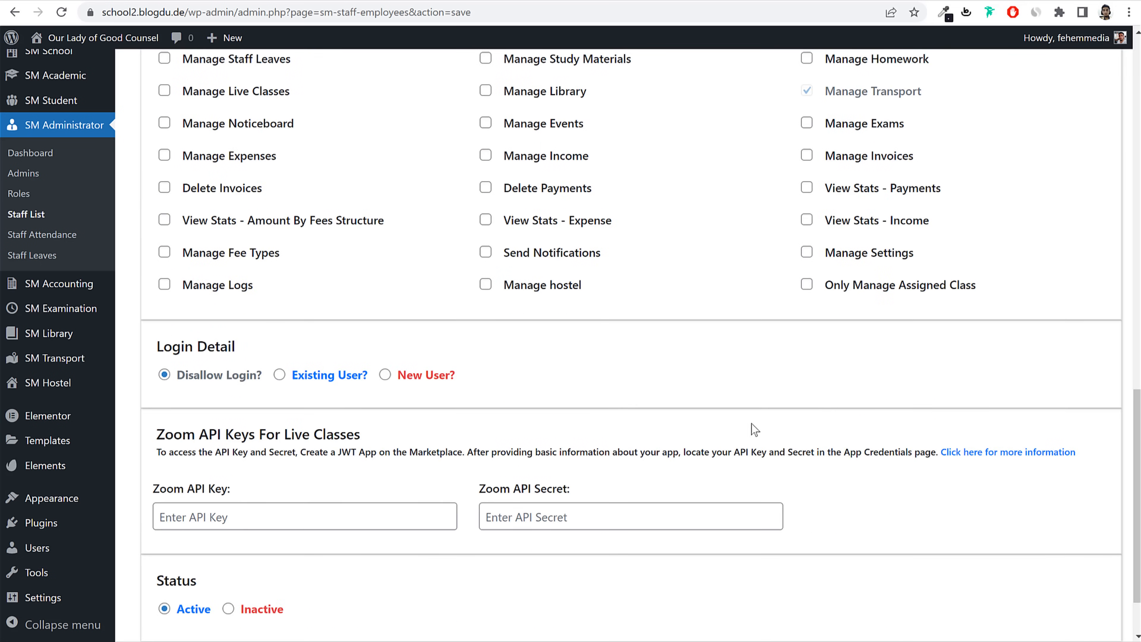
Step: Give Transport1 a new login, with the e-mail minus domain as username, plus login e-mail and password
click(385, 375)
scroll(540, 411, up, 3)
scroll(552, 413, down, 8)
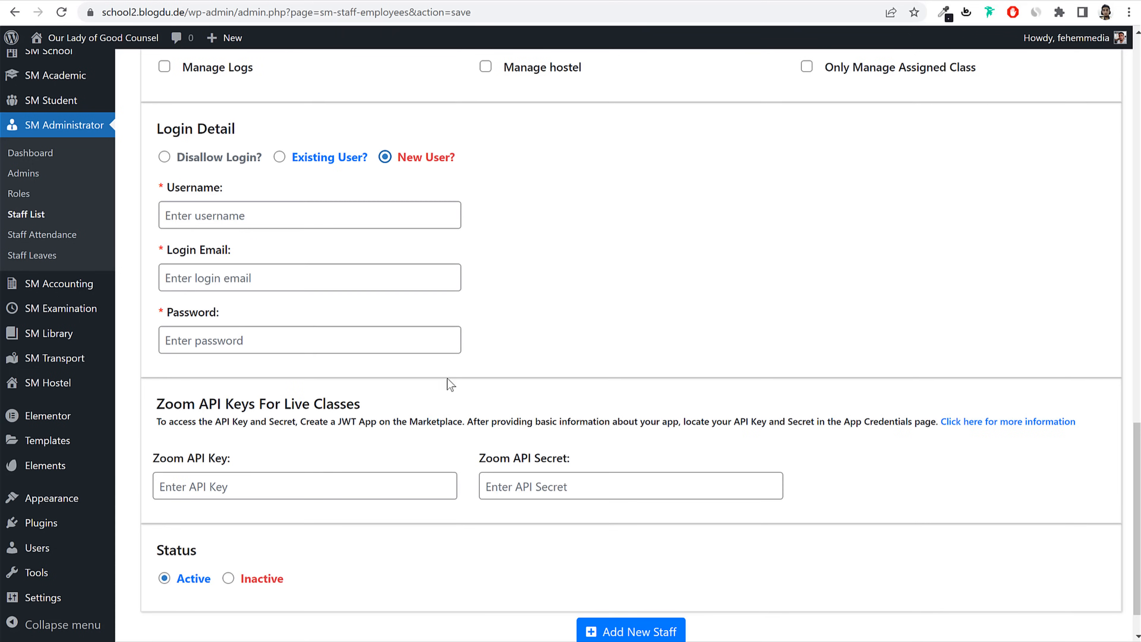
click(305, 216)
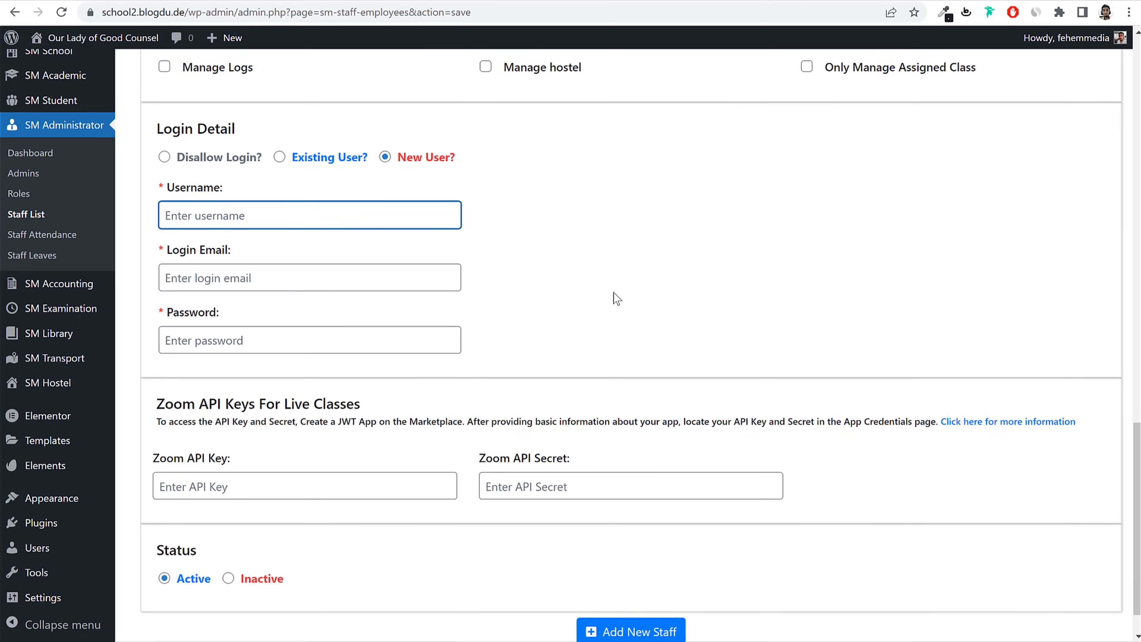
key(ctrl+v)
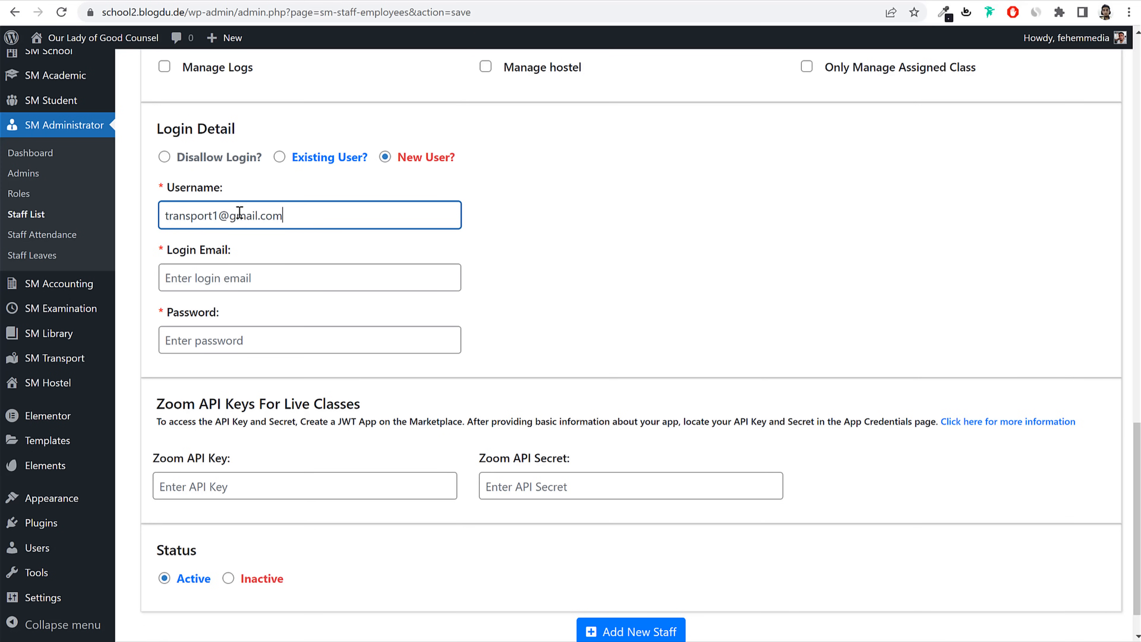
drag(224, 214, 393, 213)
key(BackSpace)
key(Tab)
key(ctrl+v)
click(282, 343)
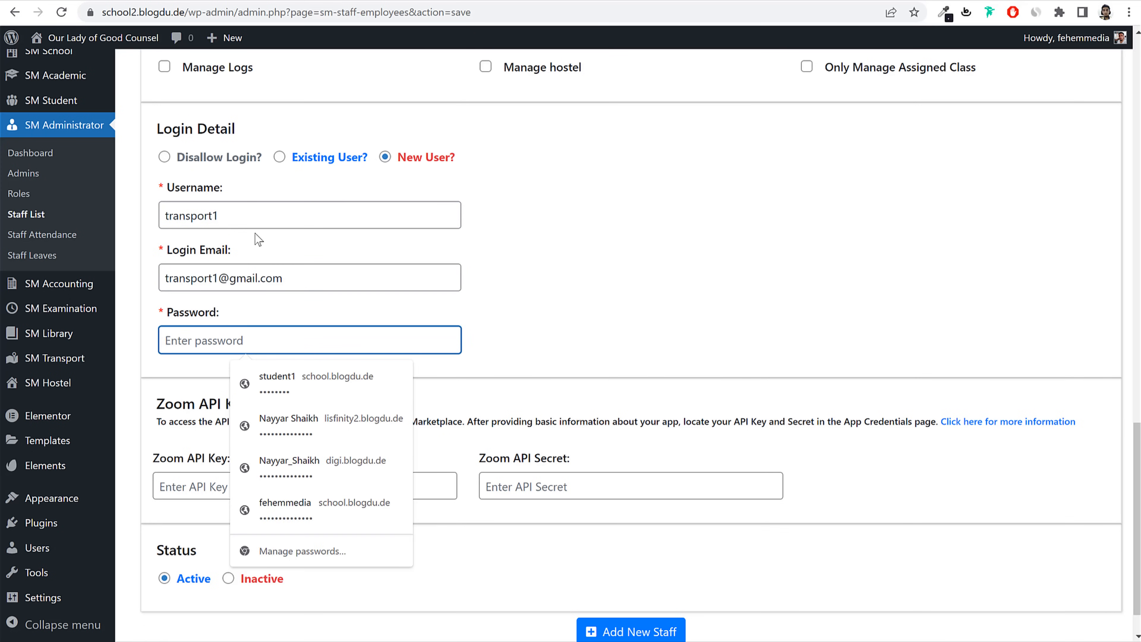
key(ctrl+v)
Step: Replace the password with the username, then save Transport1 and return to the Staff list
double_click(259, 223)
key(ctrl+c)
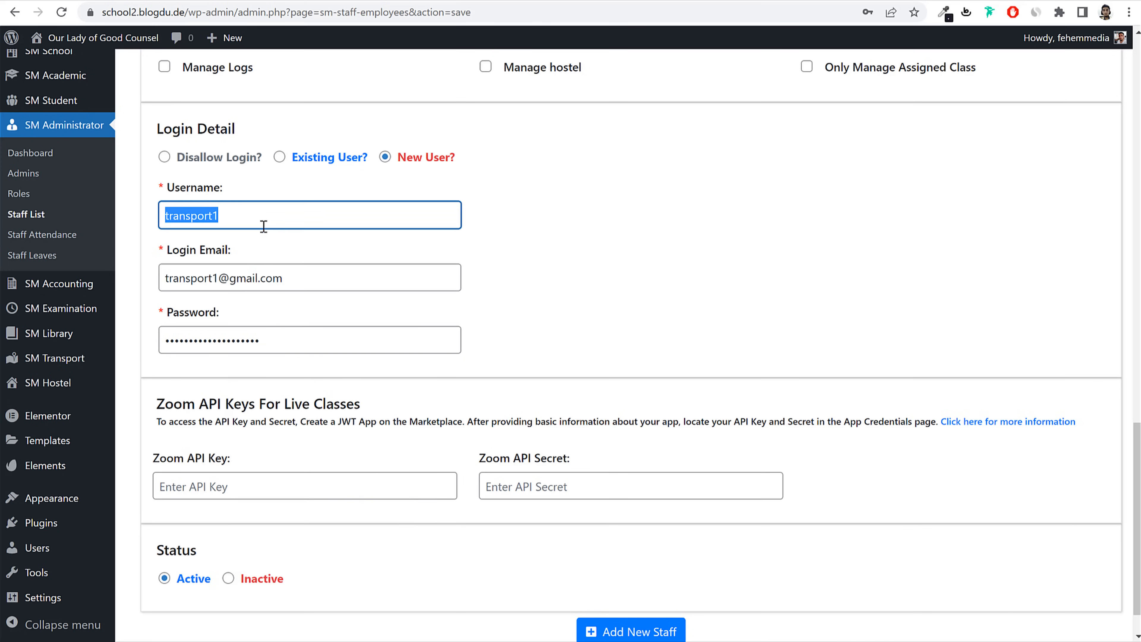
click(286, 336)
key(ctrl+a)
key(ctrl+v)
click(545, 323)
scroll(584, 404, down, 2)
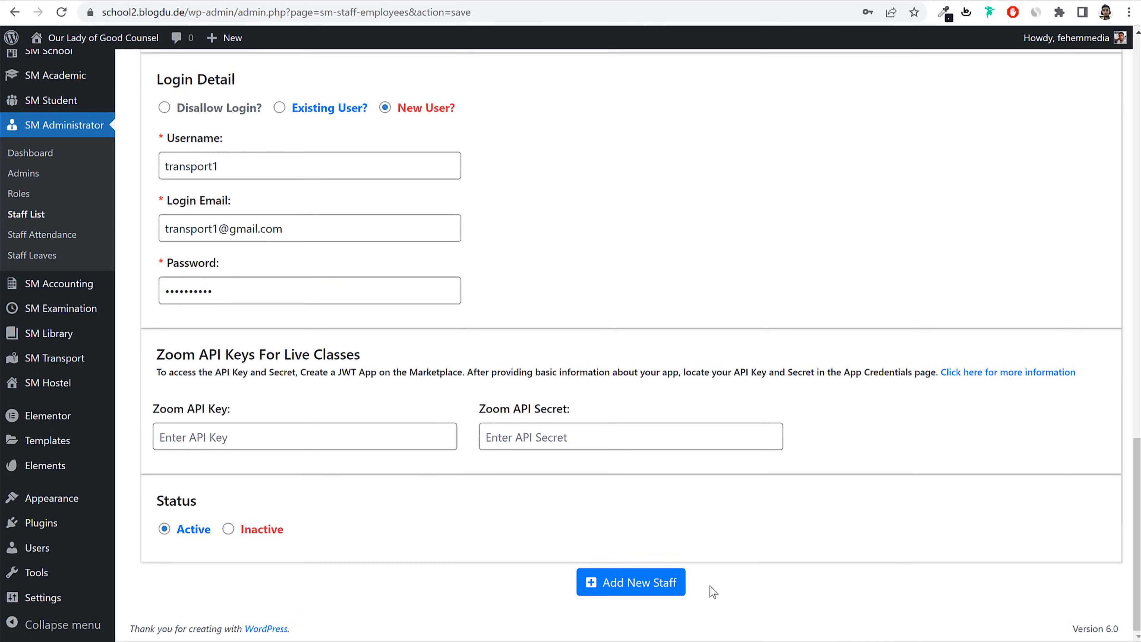
click(678, 582)
click(41, 217)
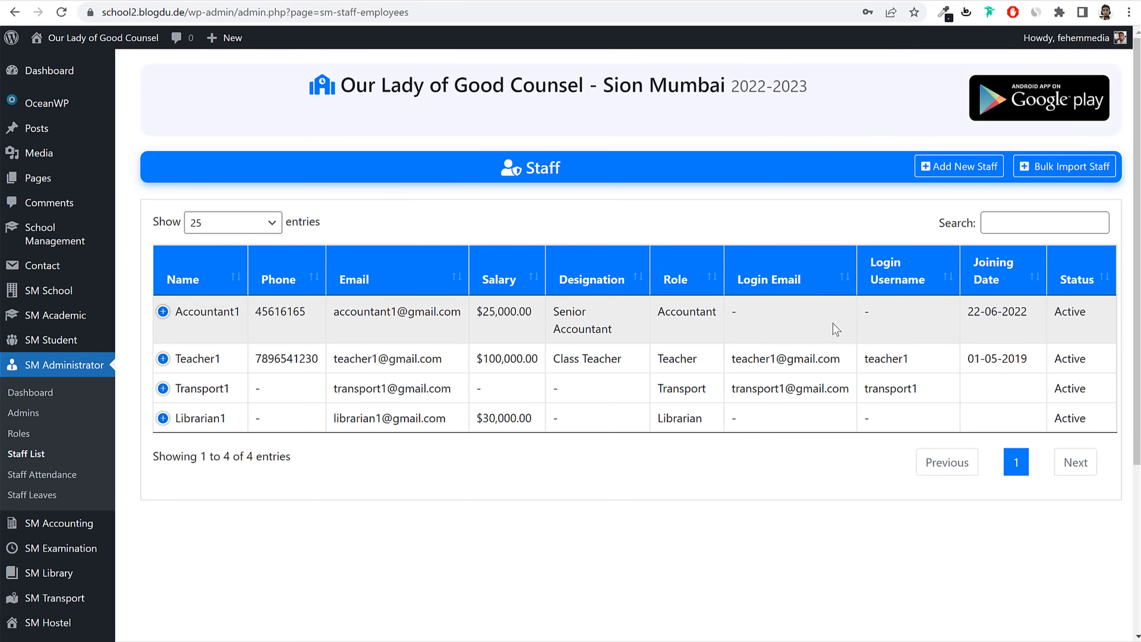
Step: Edit Accountant1's record and choose to create a new login user
click(163, 311)
click(229, 395)
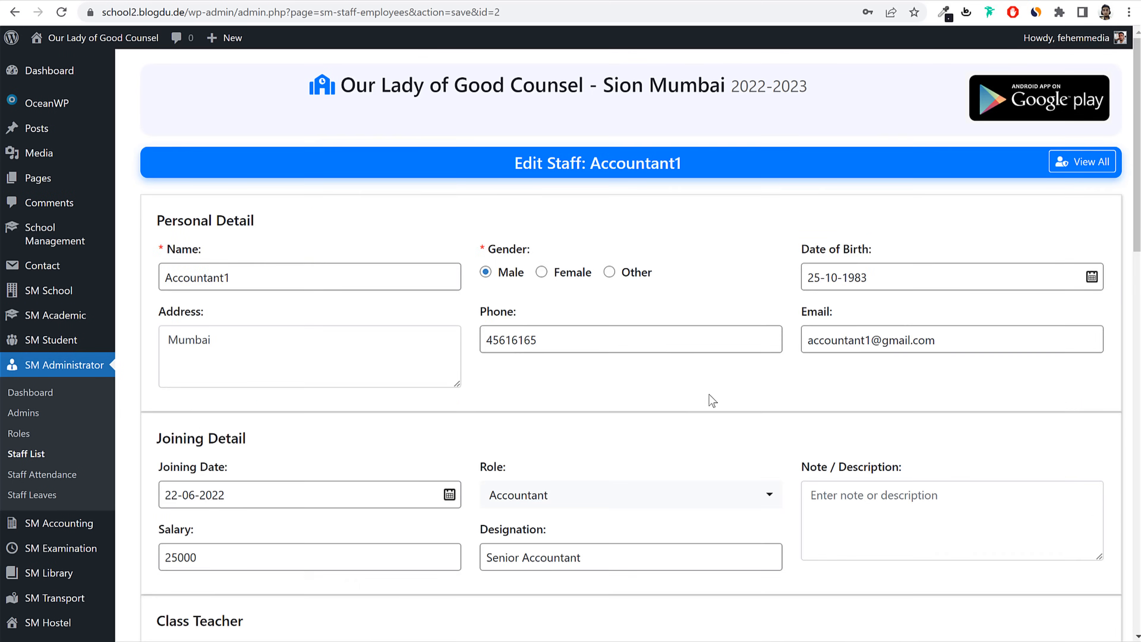
scroll(709, 394, down, 15)
scroll(717, 409, down, 5)
scroll(314, 293, up, 5)
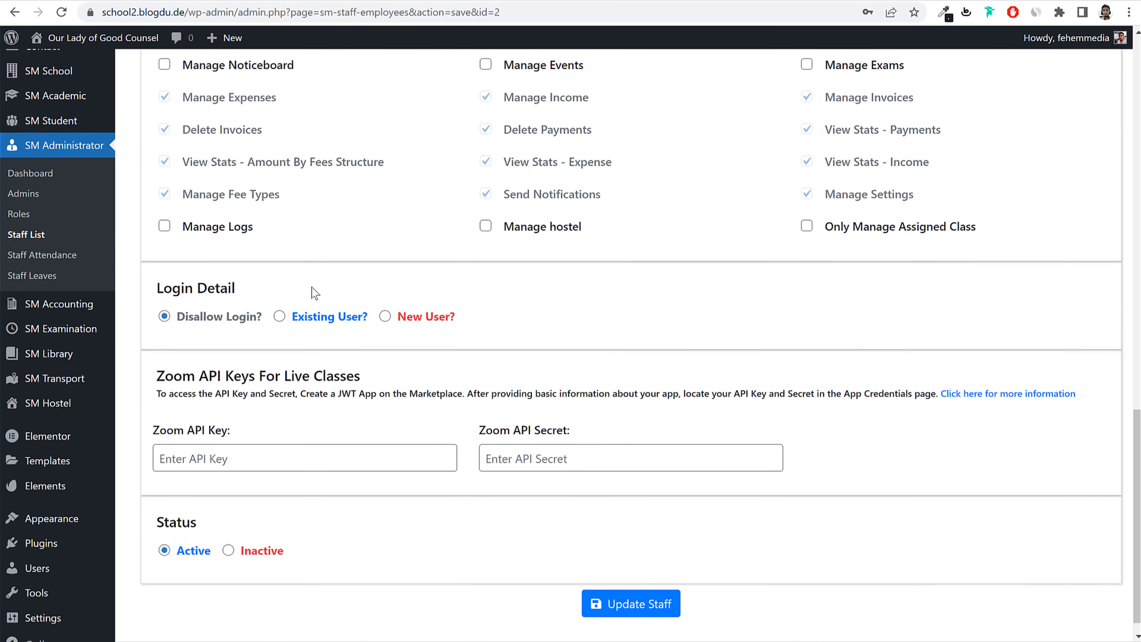
click(385, 441)
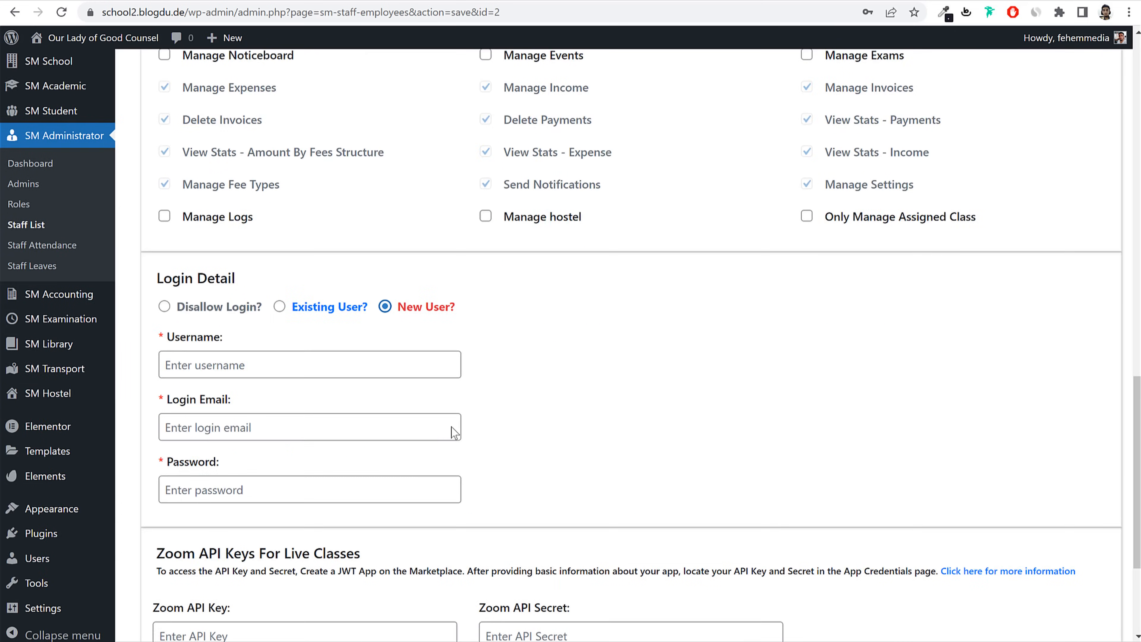
scroll(316, 229, up, 15)
click(302, 282)
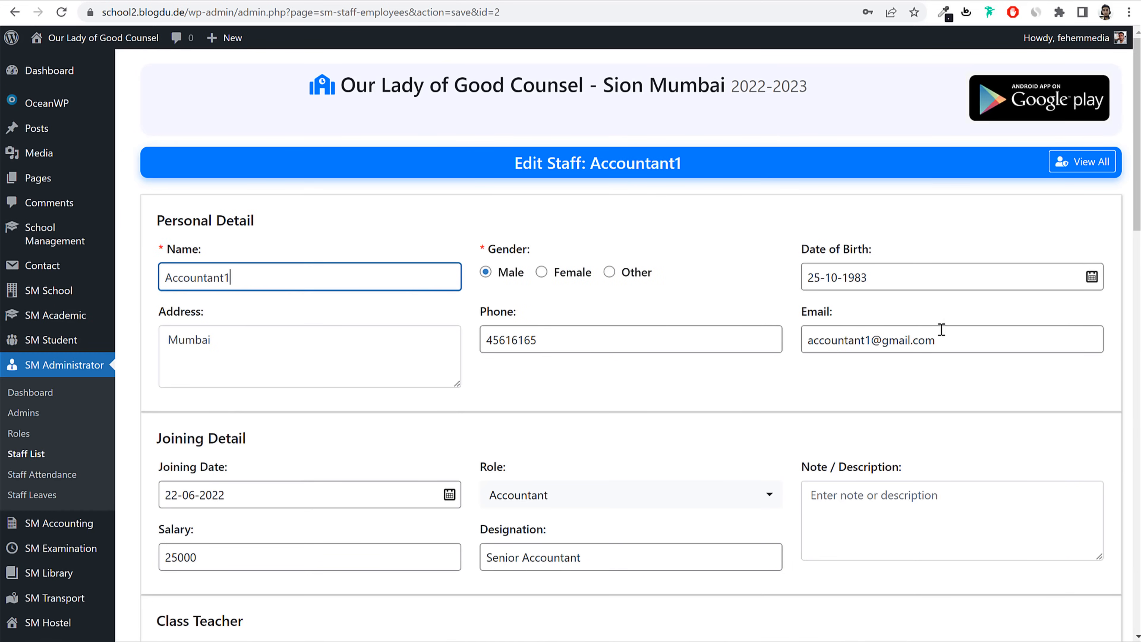
drag(871, 341, 672, 351)
scroll(662, 435, down, 15)
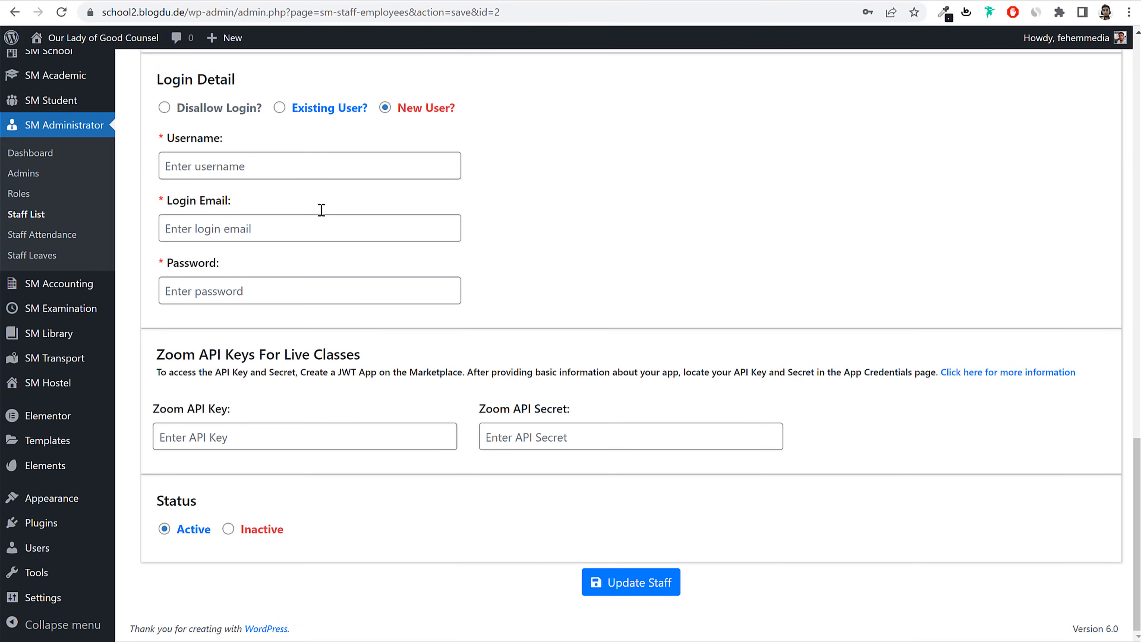
Step: Fill in Accountant1's login username, login e-mail and password, and update the staff record
click(313, 174)
key(ctrl+v)
click(294, 225)
key(ctrl+v)
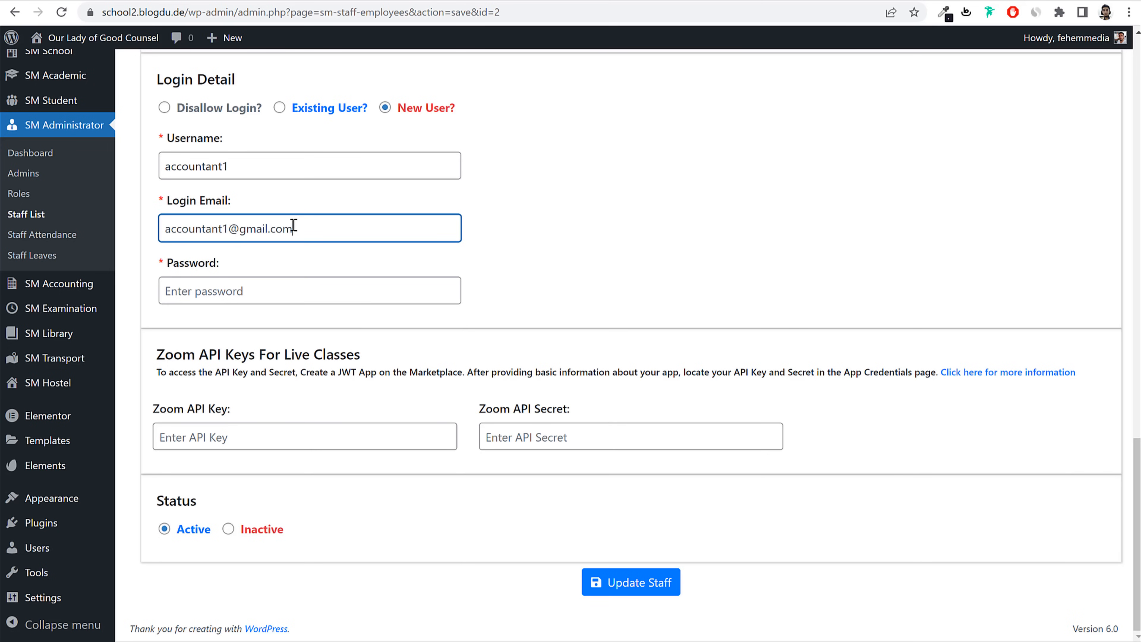
key(Tab)
key(ctrl+v)
click(624, 584)
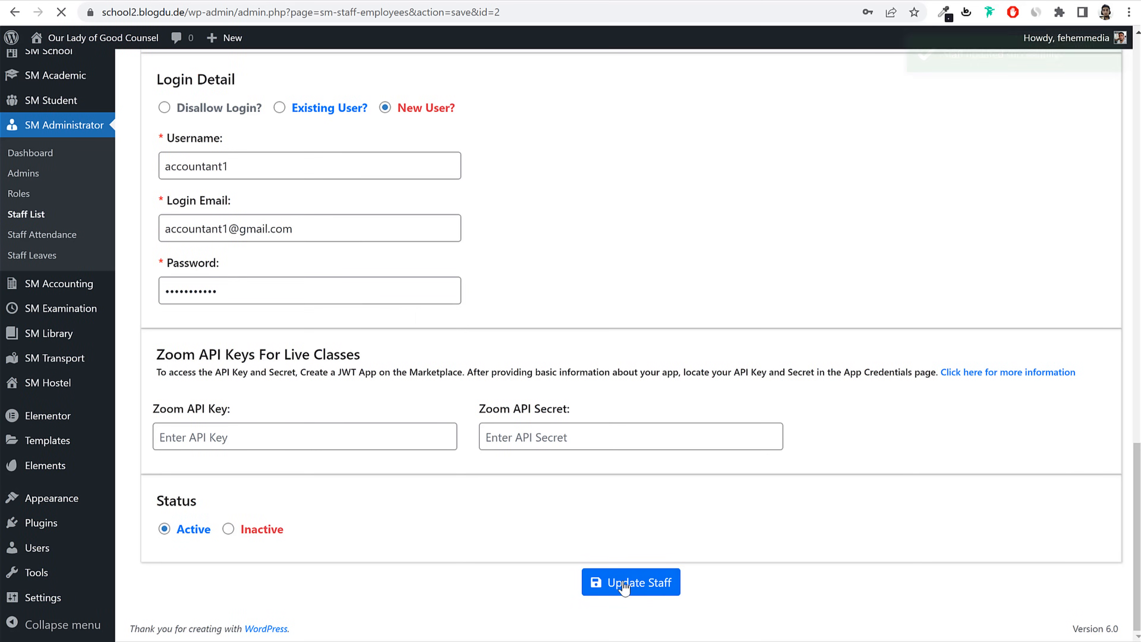
scroll(119, 247, down, 10)
click(26, 213)
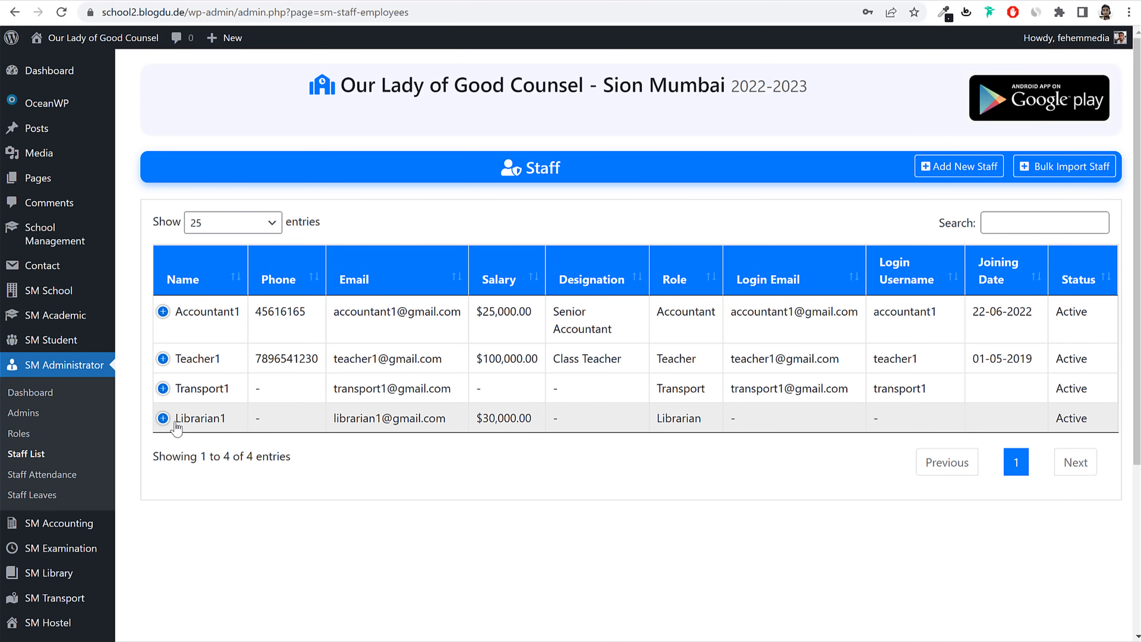
Step: Edit Librarian1's record and choose to create a new login user
click(164, 418)
click(229, 484)
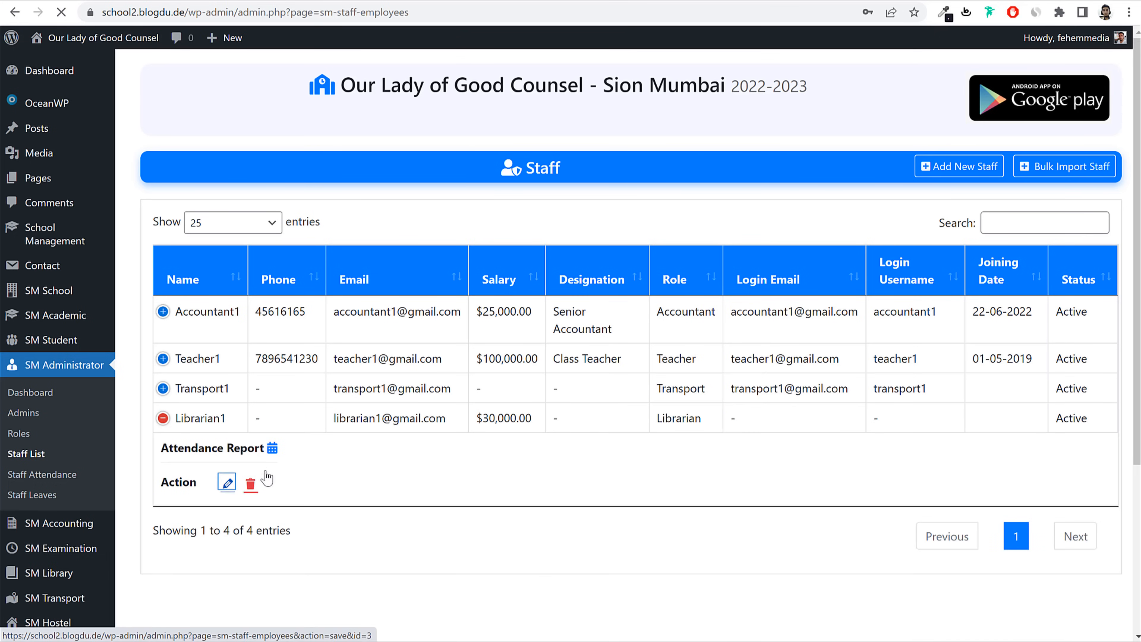
scroll(504, 377, down, 15)
scroll(504, 378, down, 5)
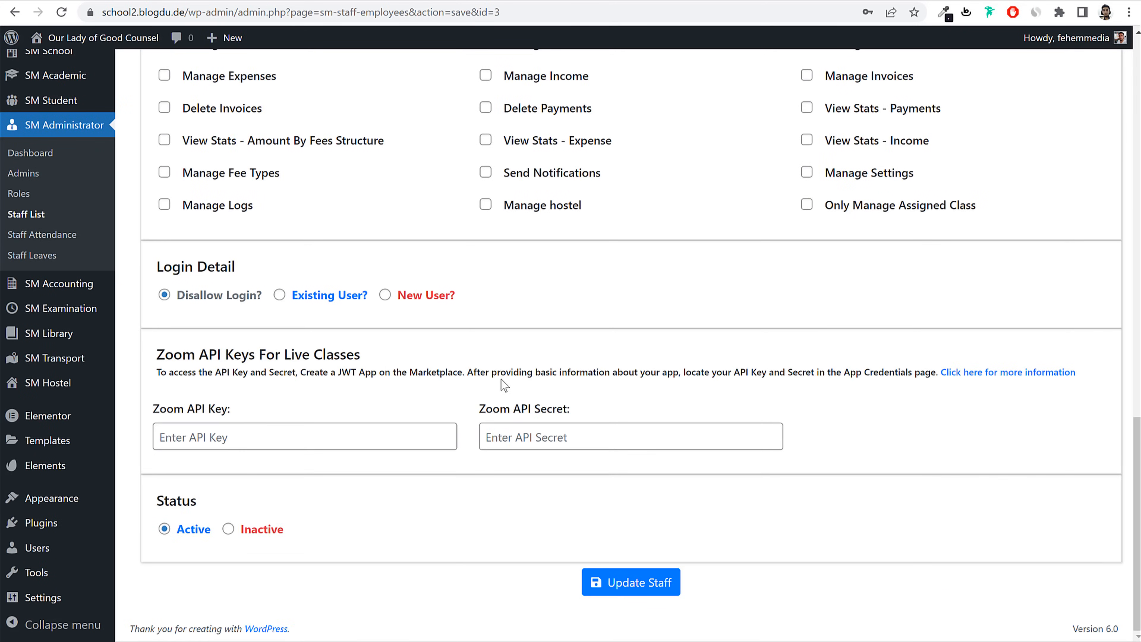
click(385, 295)
click(375, 352)
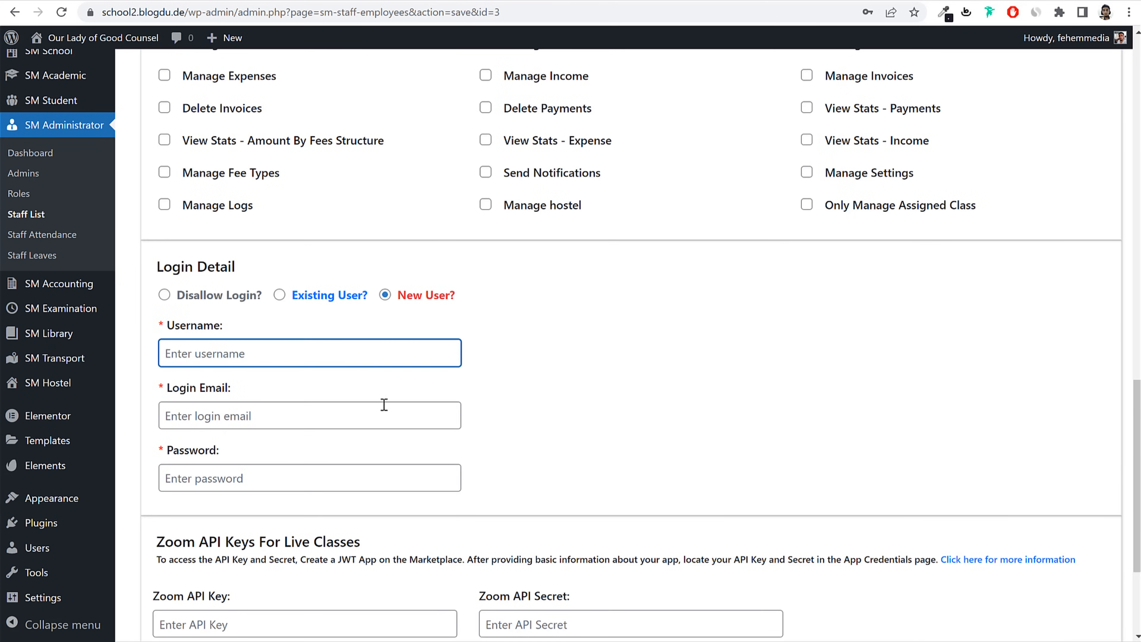
scroll(337, 248, up, 20)
Step: Use Librarian1's e-mail as login e-mail and, minus its domain, as username, and add a password
click(884, 341)
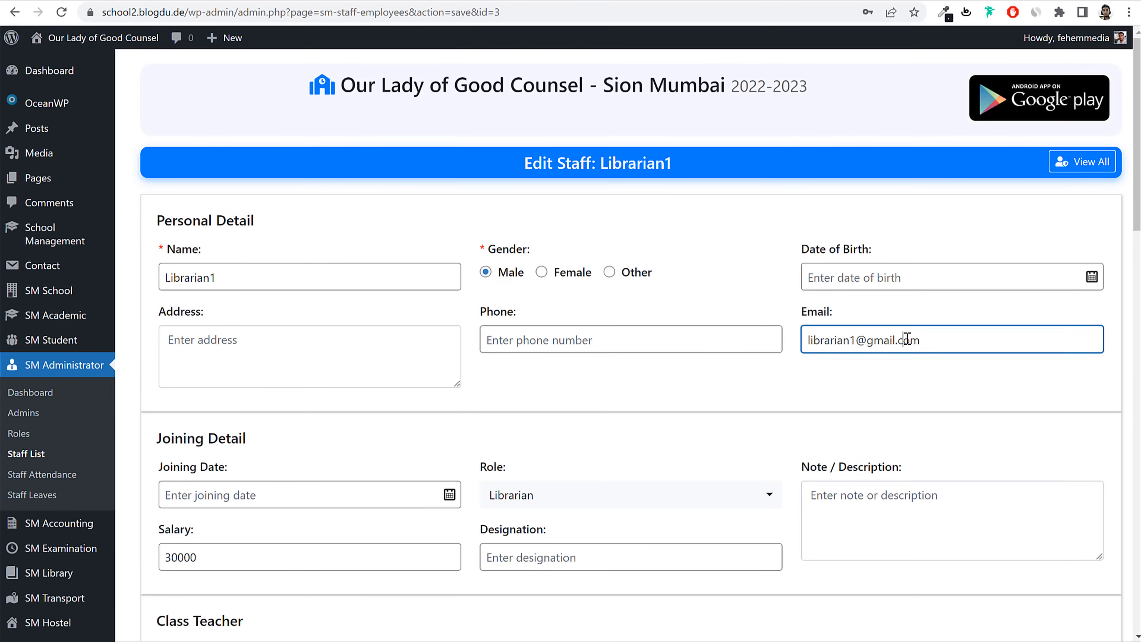
key(ctrl+a)
scroll(874, 365, down, 15)
scroll(875, 363, down, 3)
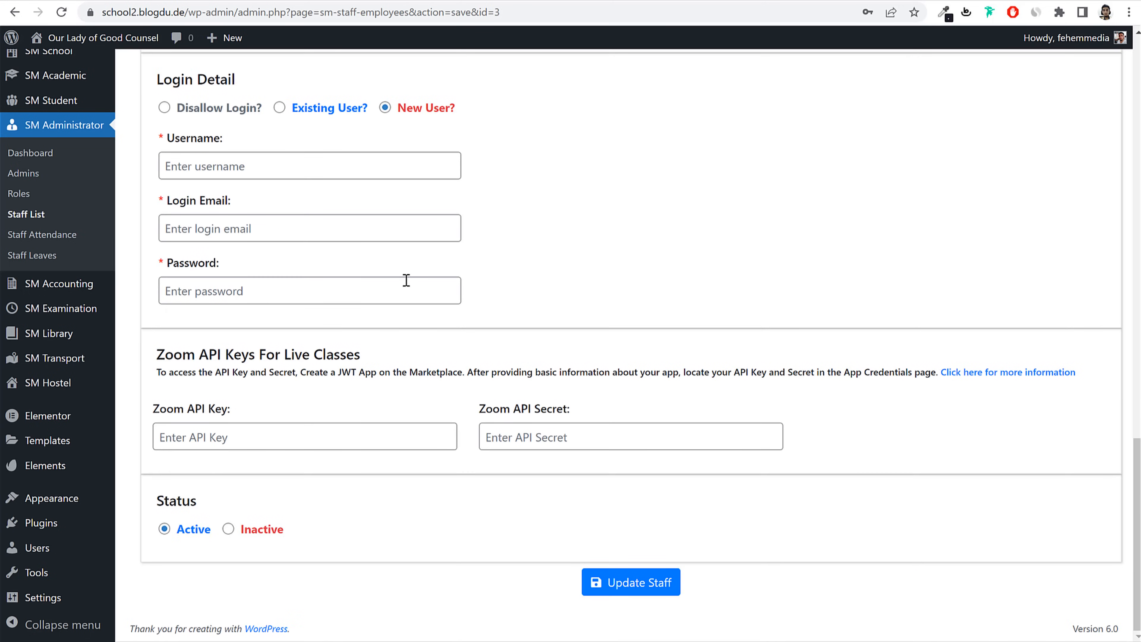
click(359, 230)
key(ctrl+v)
click(247, 166)
key(ctrl+v)
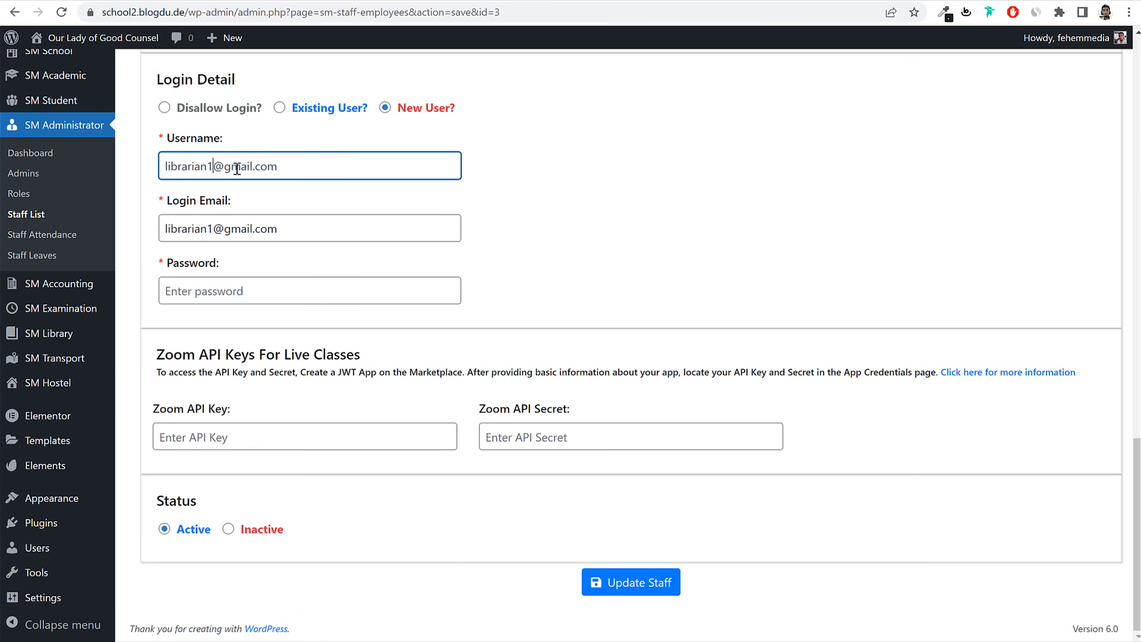
key(shift+End)
key(BackSpace)
click(331, 288)
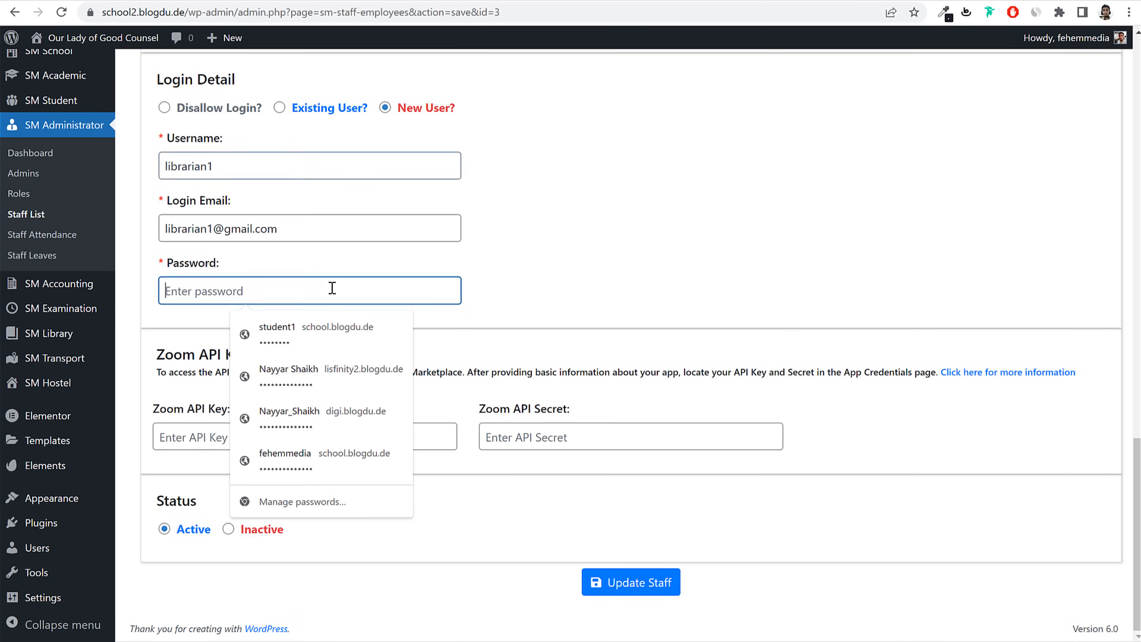
key(ctrl+v)
Step: Update Librarian1's staff record and review the saved form
click(638, 595)
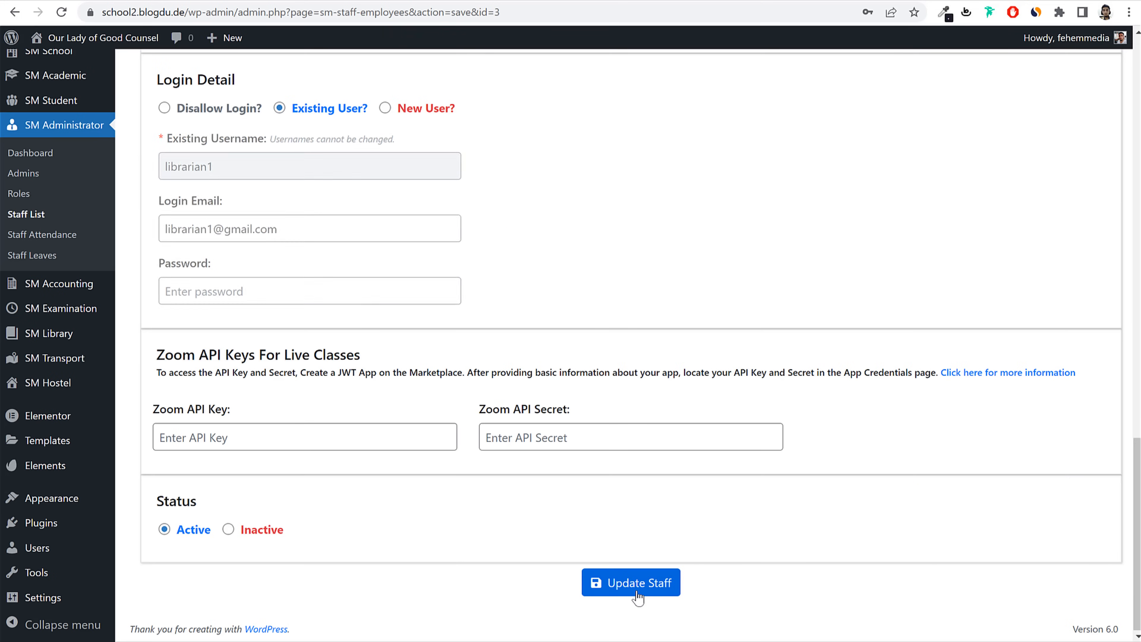
scroll(764, 424, up, 8)
scroll(763, 425, up, 12)
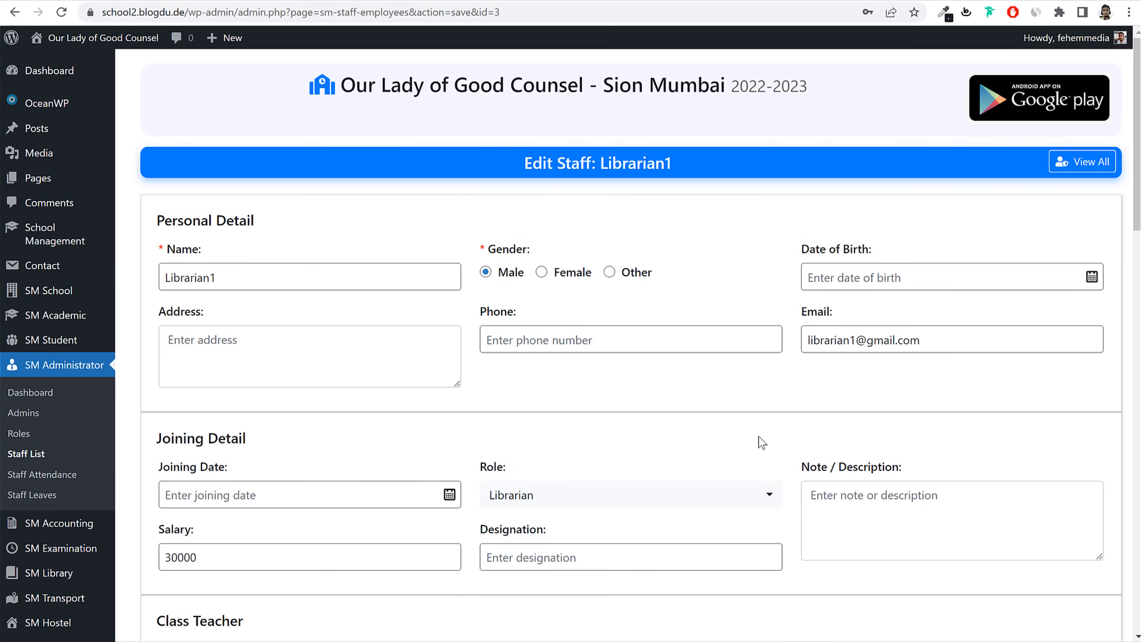
scroll(714, 417, down, 8)
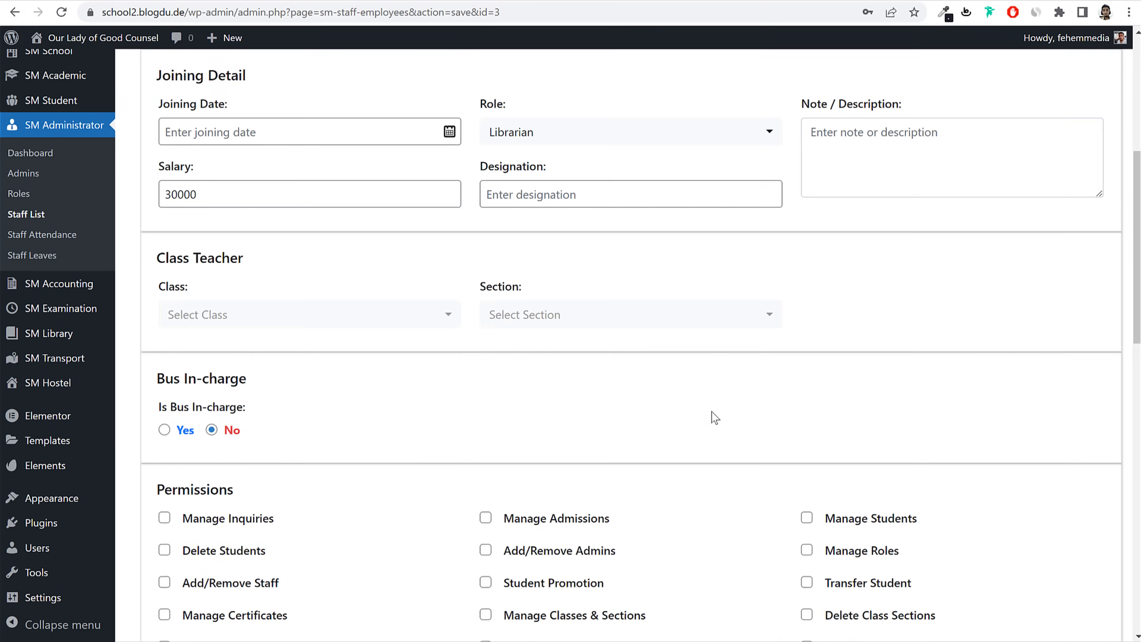
scroll(715, 417, down, 10)
scroll(710, 420, up, 11)
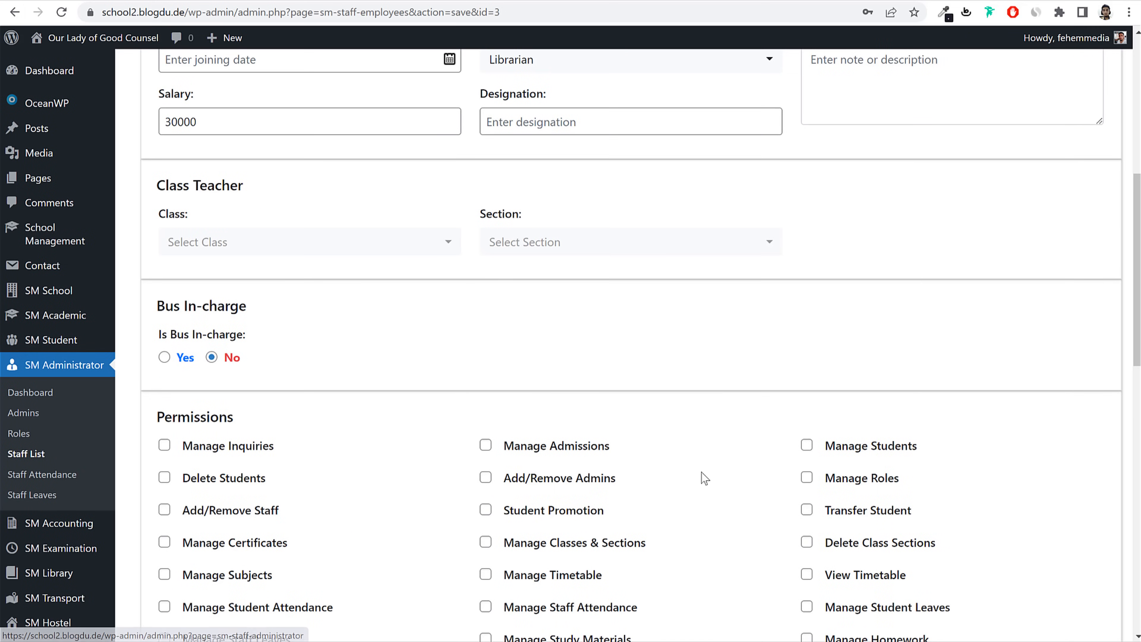
scroll(699, 469, up, 2)
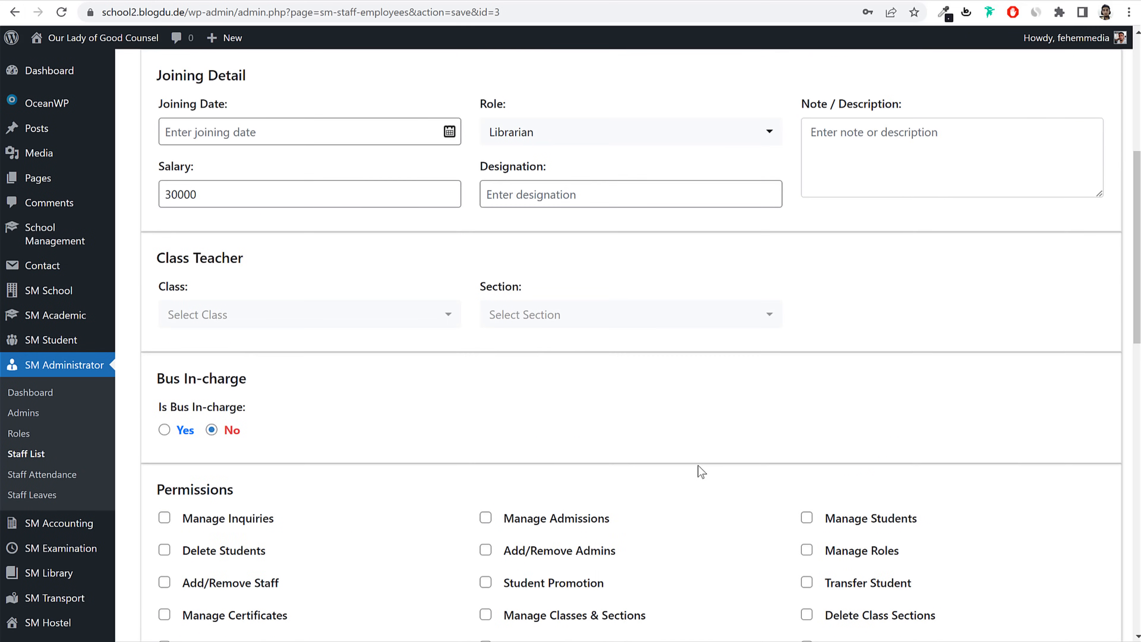
scroll(701, 474, up, 10)
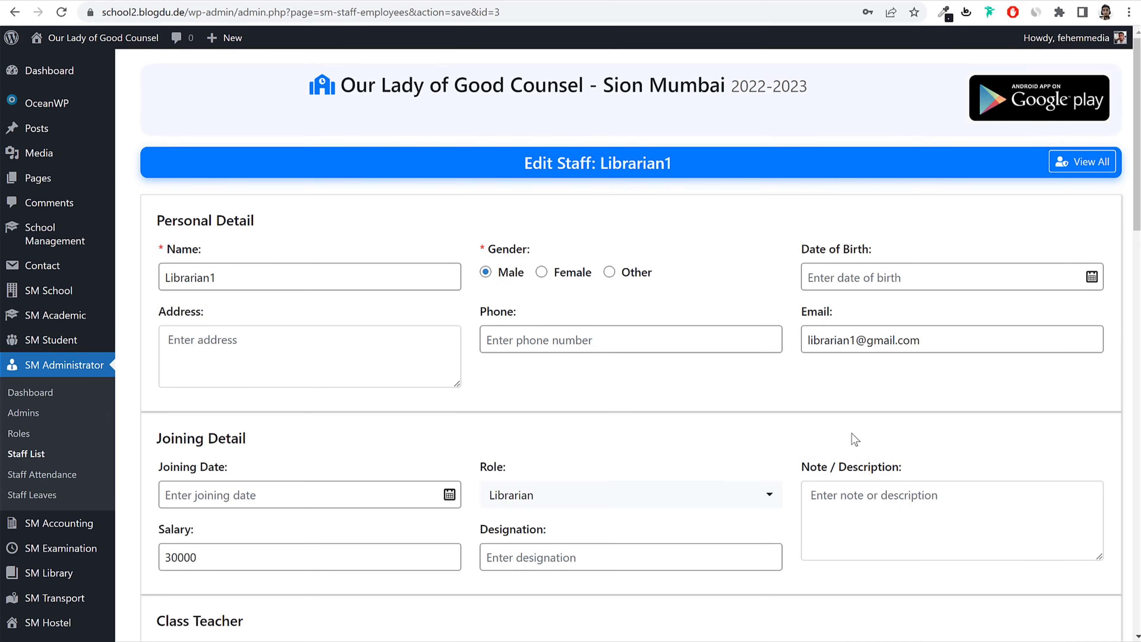
Step: Start a new admin named Admin1 from the Admins list
click(30, 417)
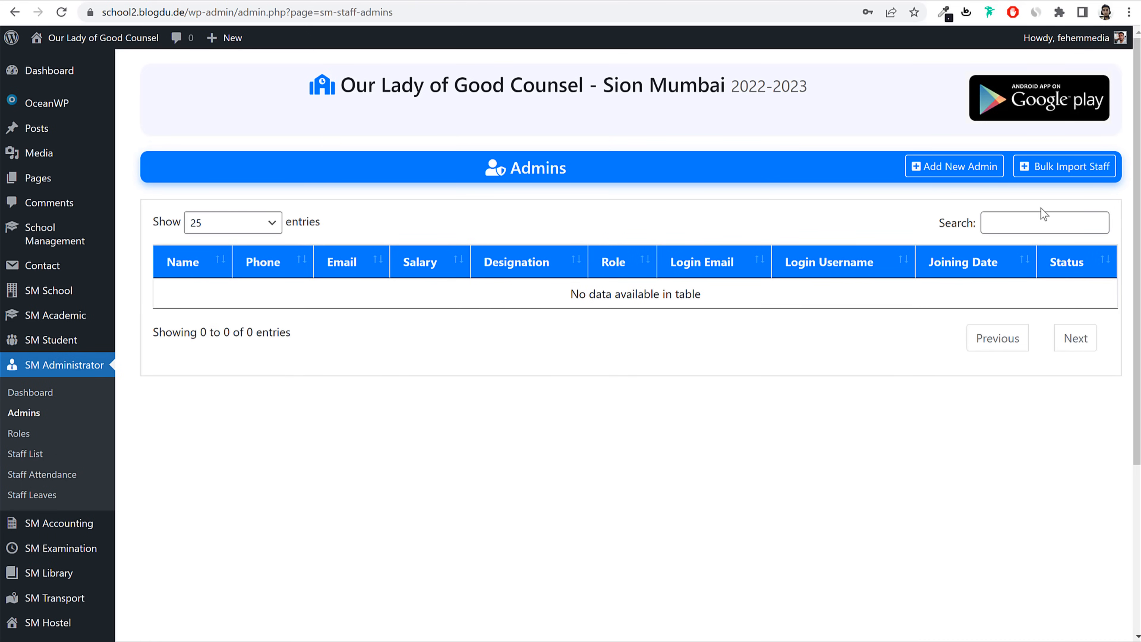
click(977, 179)
click(269, 267)
text(A)
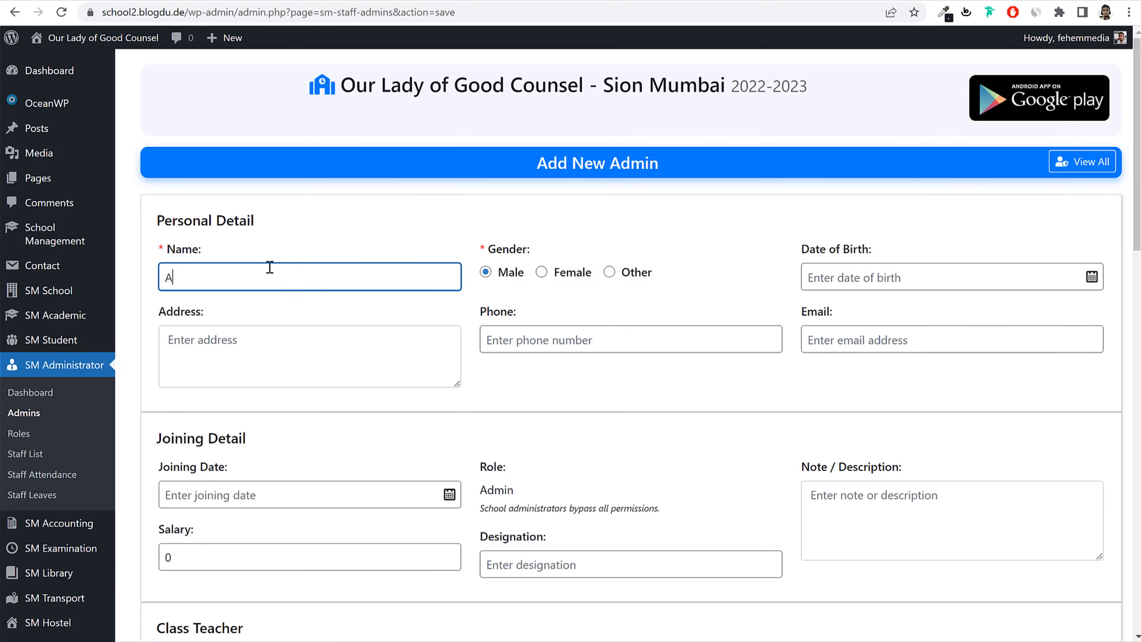
text(dmin1)
Step: Replace the default salary with 50000
scroll(952, 377, down, 5)
double_click(285, 269)
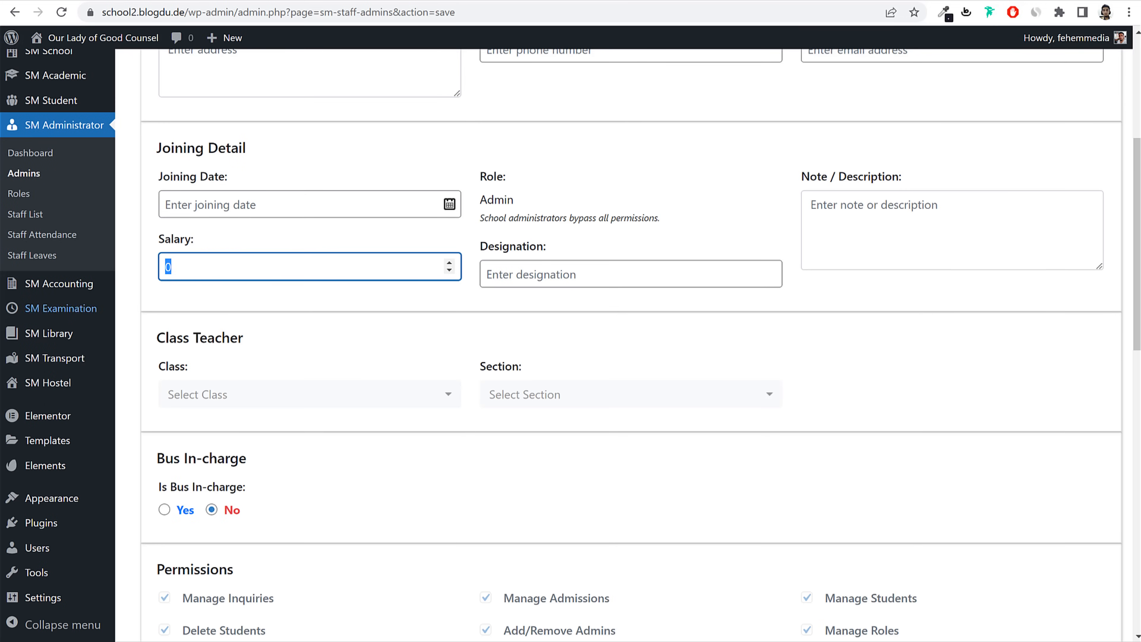
text(50000)
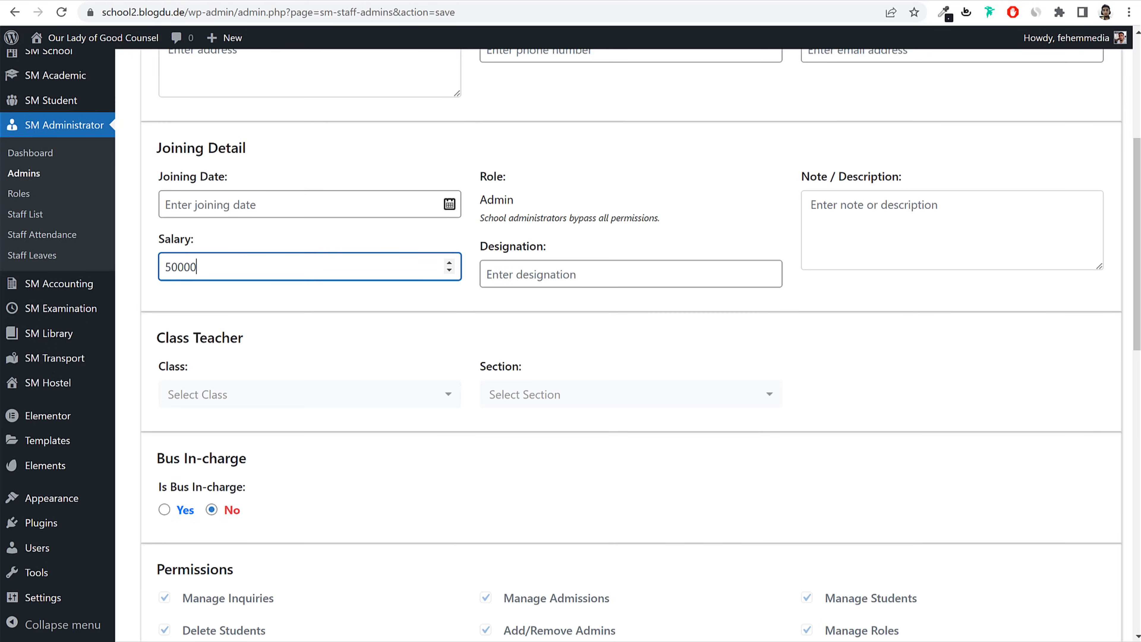
click(594, 270)
click(956, 298)
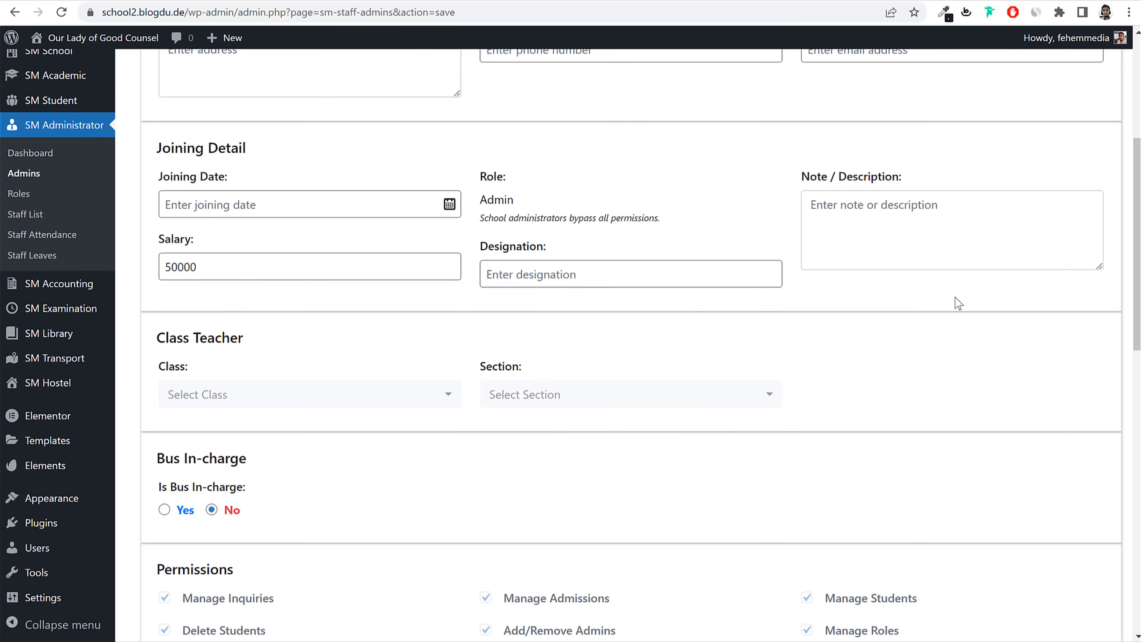
Step: Point out the Admin role and its note that admins bypass permissions
scroll(945, 310, down, 5)
scroll(946, 310, up, 6)
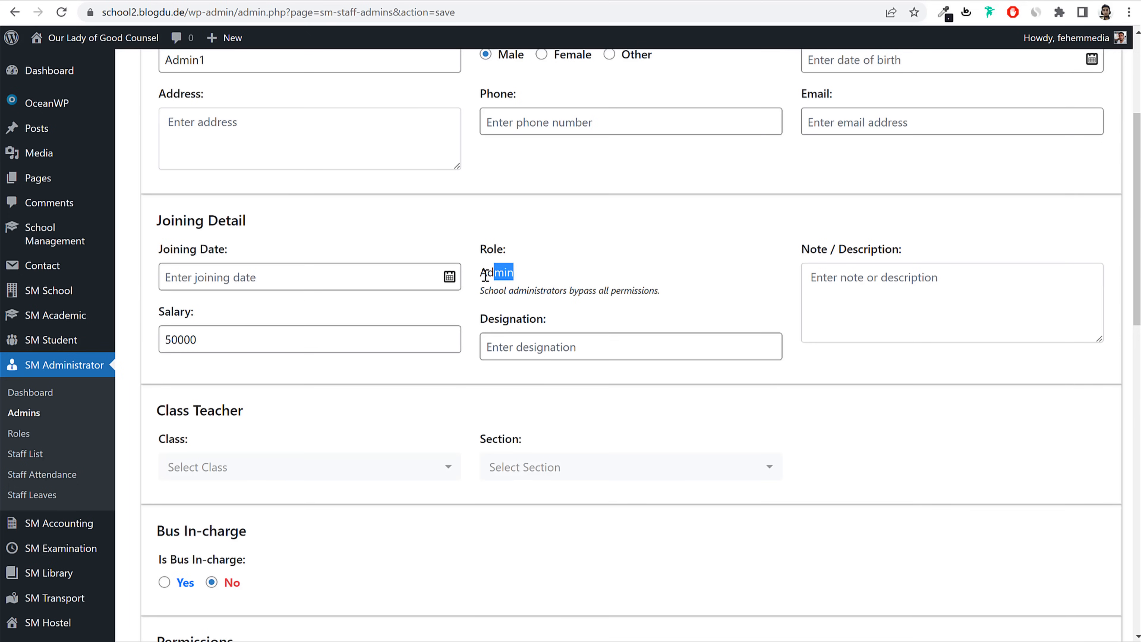
drag(485, 276, 479, 273)
drag(545, 290, 661, 291)
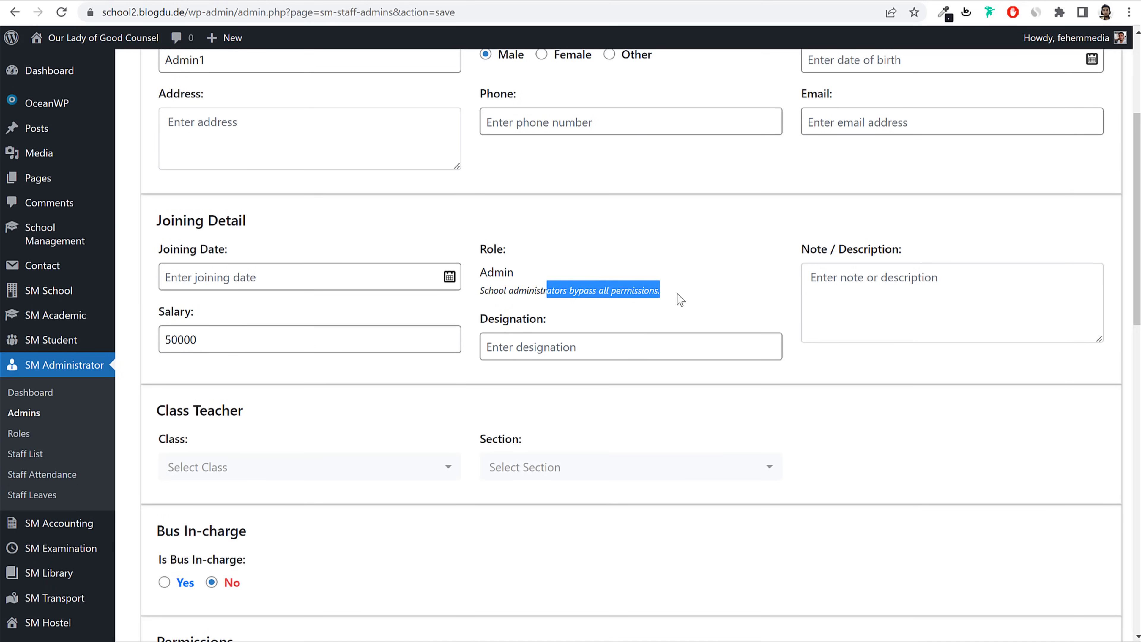
click(610, 294)
scroll(865, 383, down, 6)
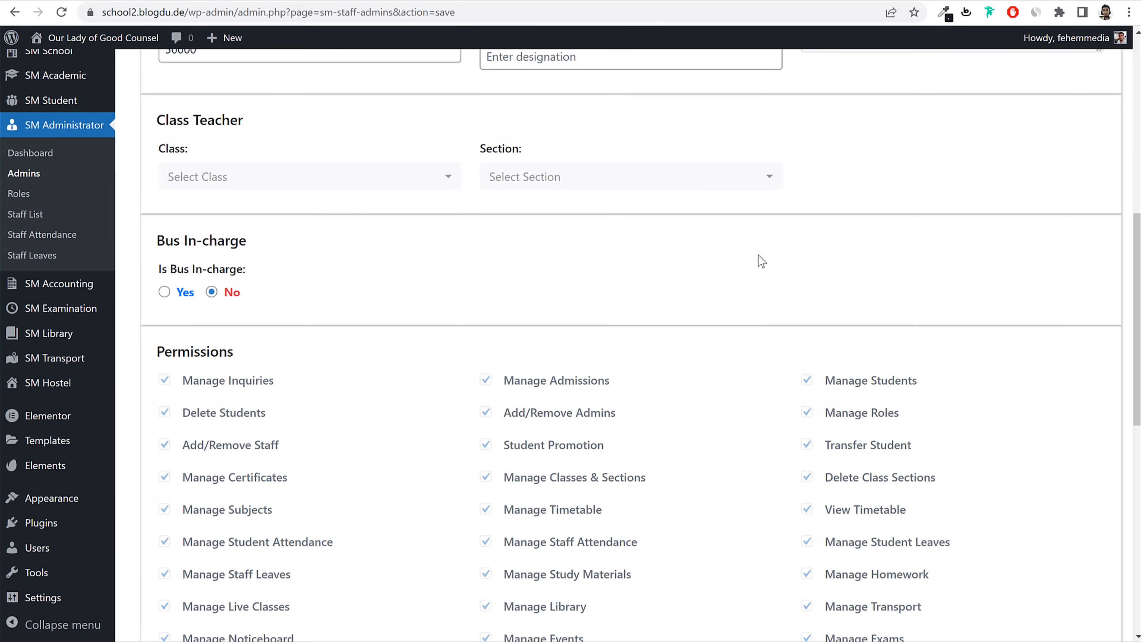
scroll(771, 252, down, 12)
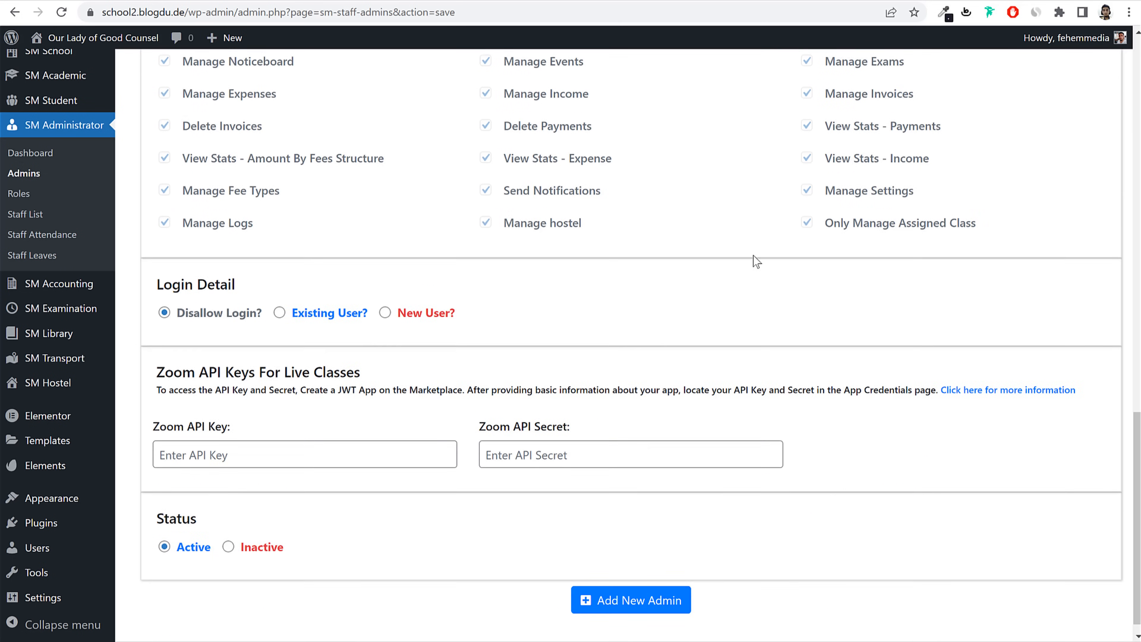
Step: Choose a new login user and enter the admin's login username
click(403, 300)
click(357, 359)
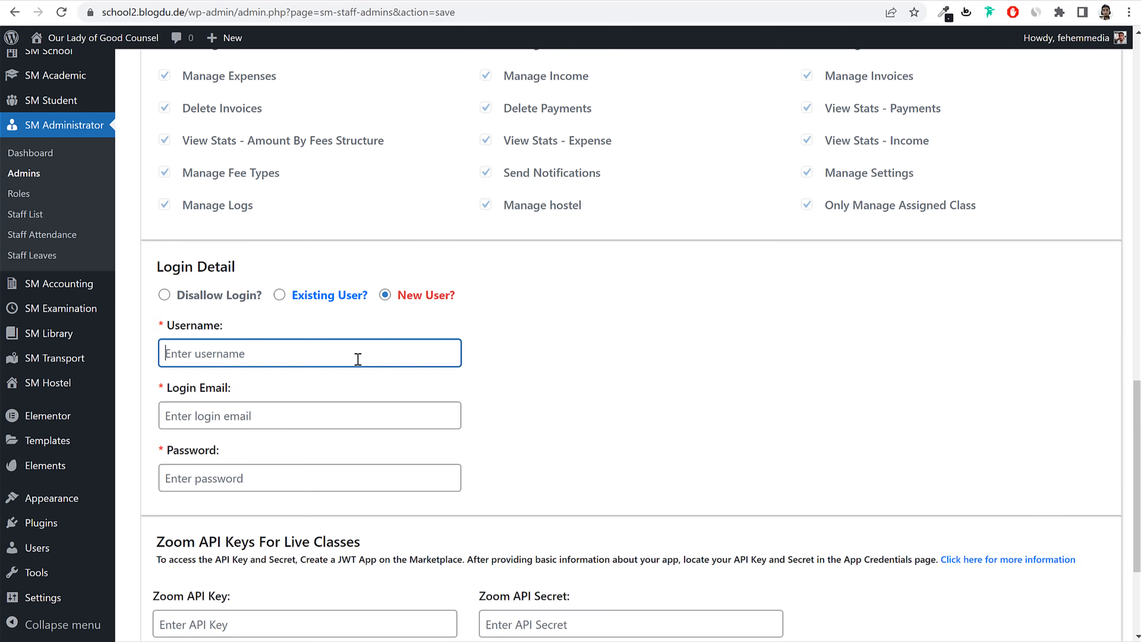
text(librarian1)
key(ctrl+a)
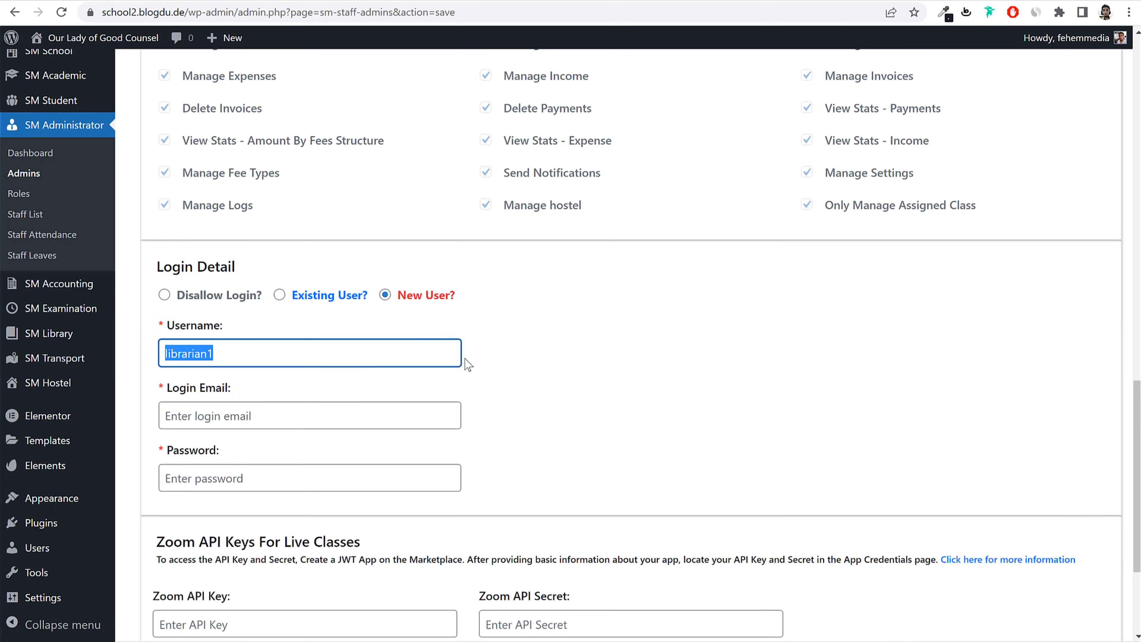
text(admin1)
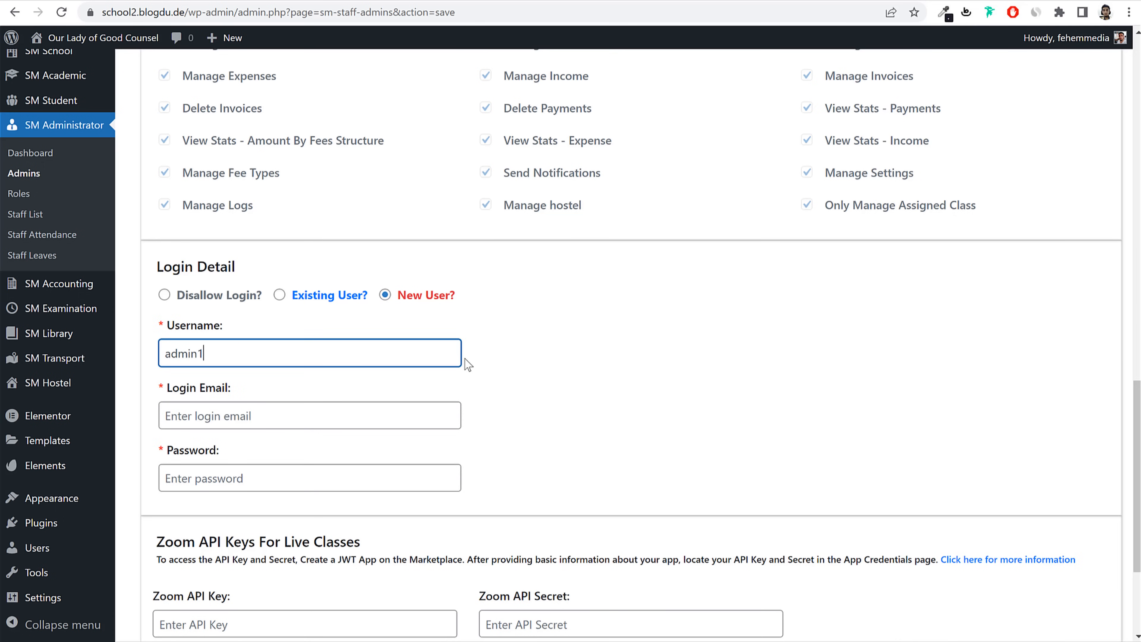
key(ctrl+a)
key(ctrl+c)
Step: Set the login e-mail to the username at gmail.com, add a password, and save the admin
click(316, 420)
key(ctrl+v)
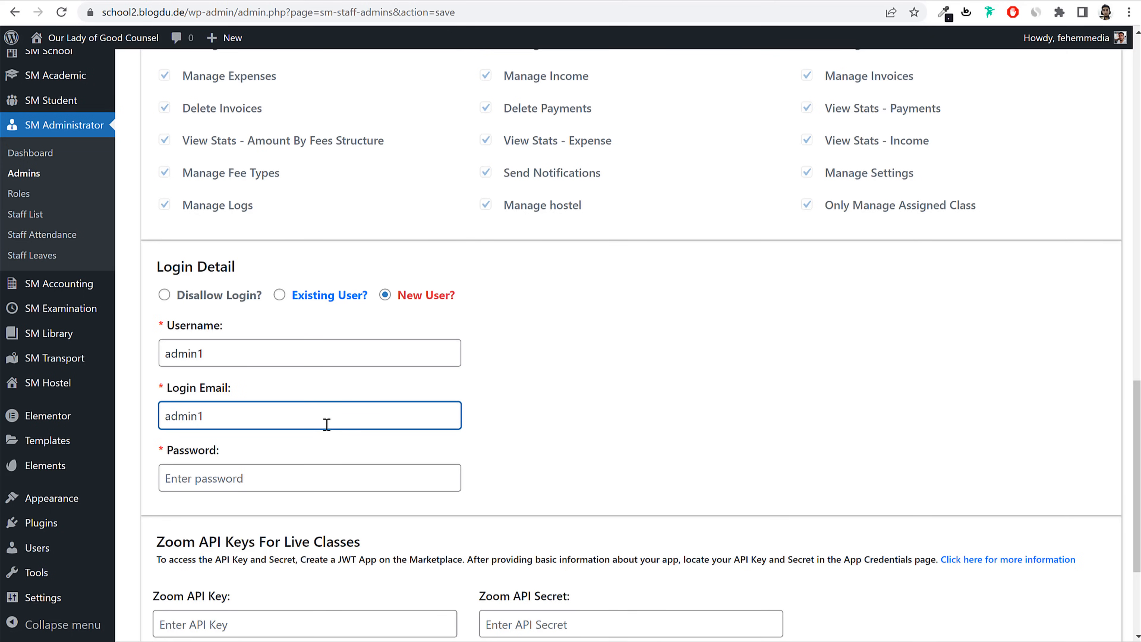
text(@gmail.com)
key(Tab)
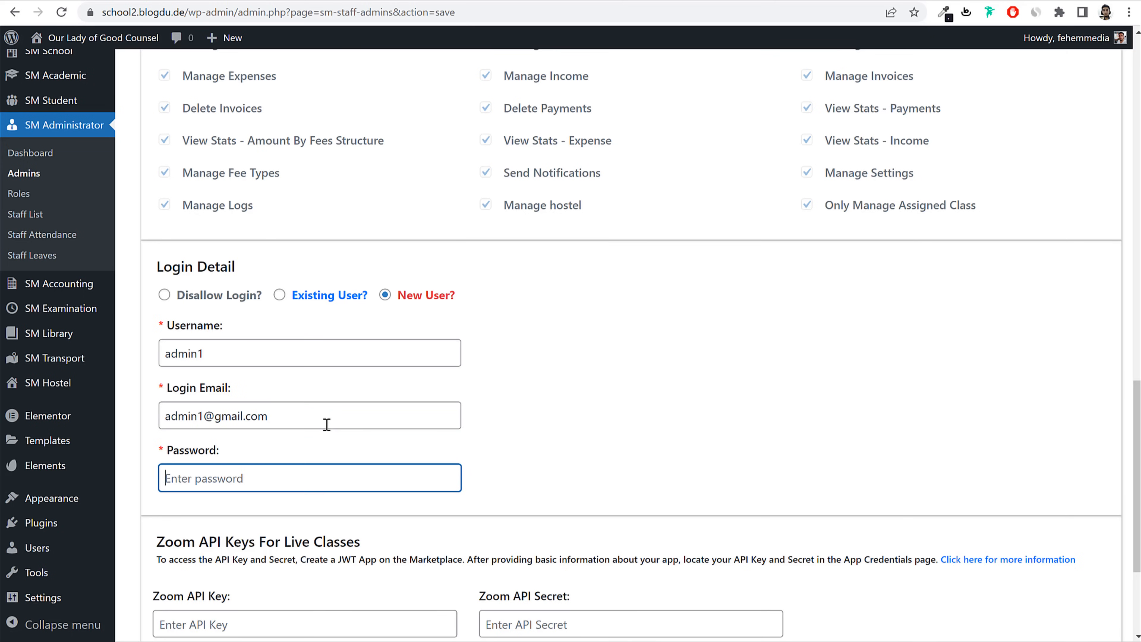
key(ctrl+v)
scroll(591, 458, down, 5)
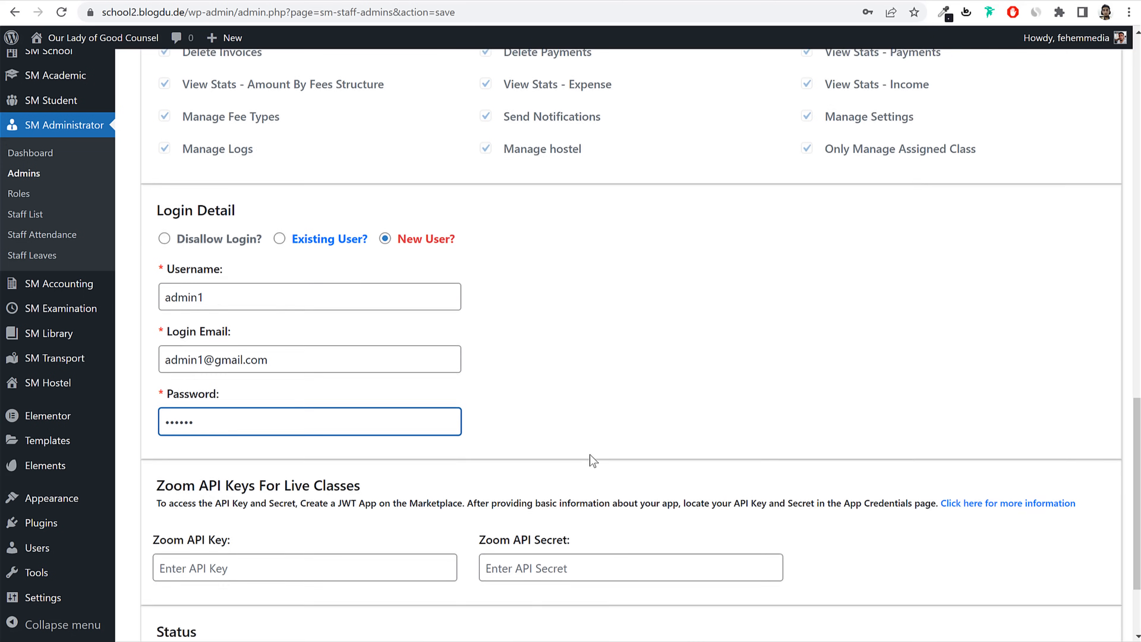
click(588, 582)
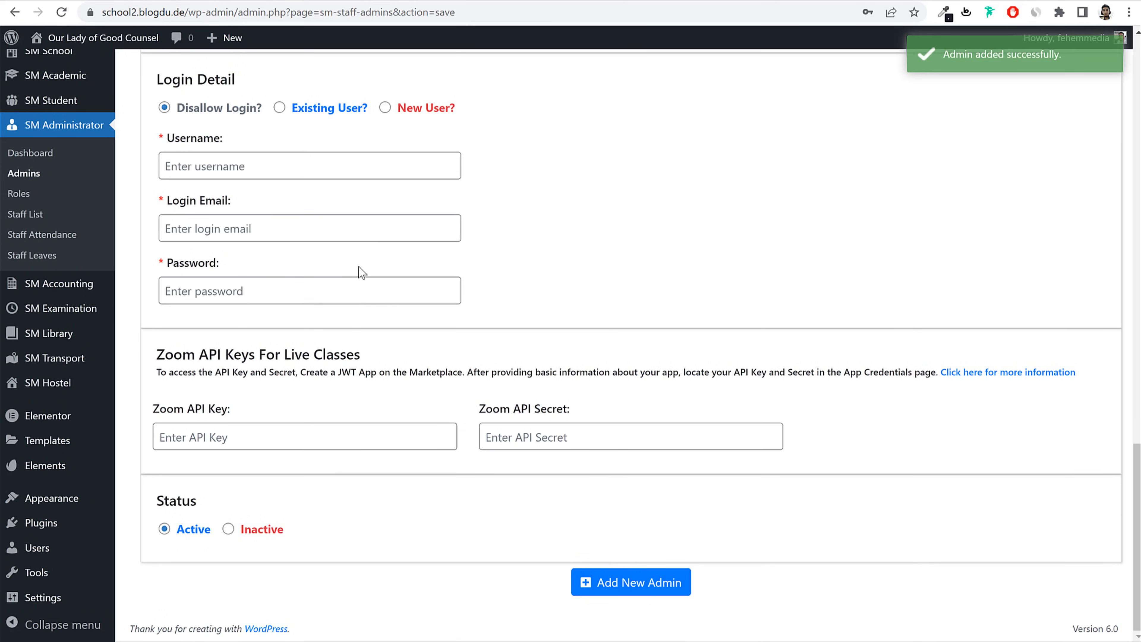
scroll(359, 273, up, 10)
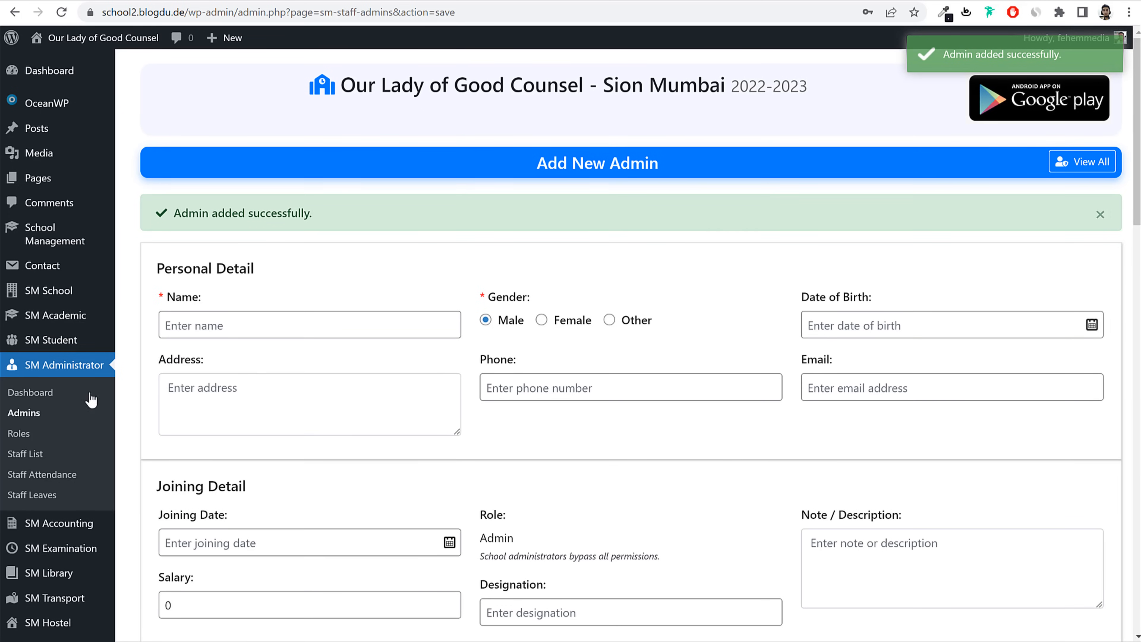
Step: Browse the Admins list, School Management dashboard and Classes list, ending on Schools
click(25, 412)
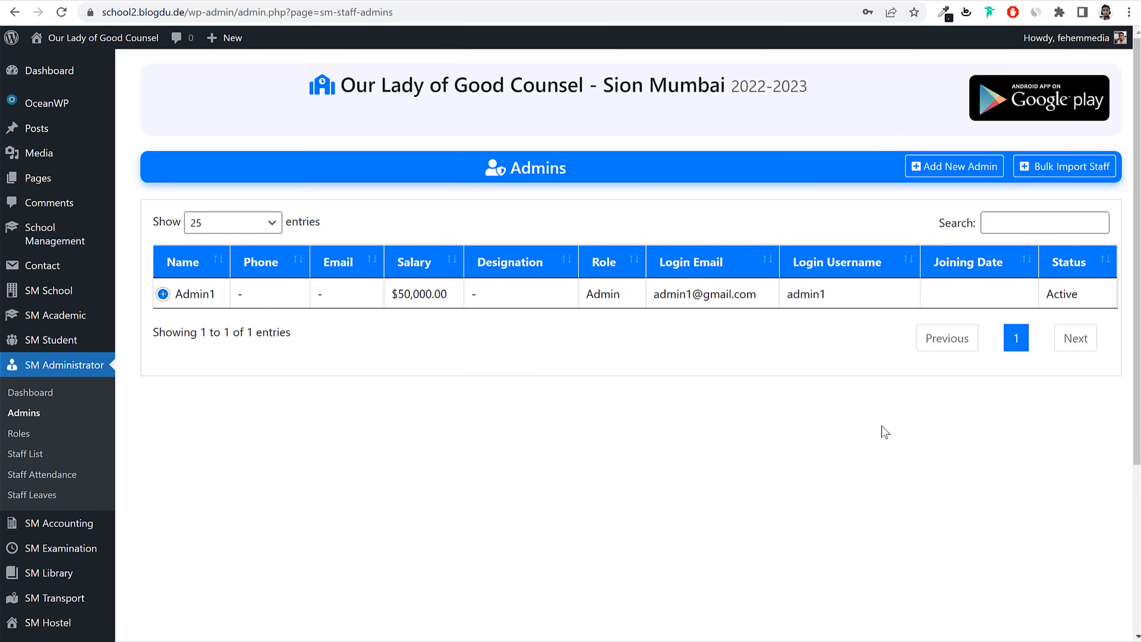
click(52, 239)
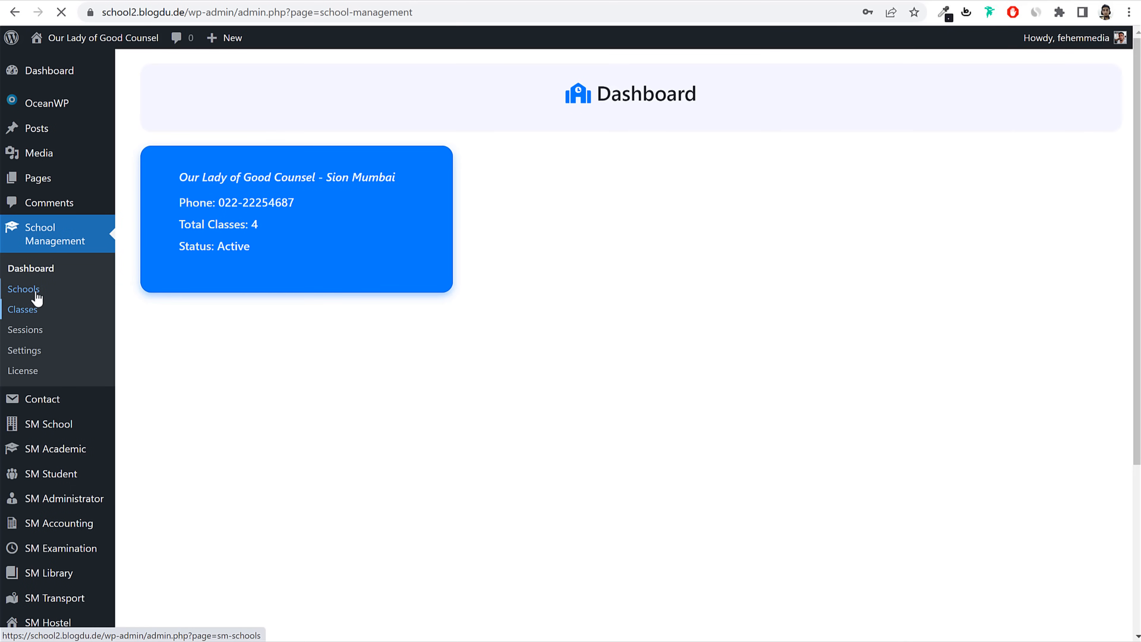
click(33, 309)
click(36, 292)
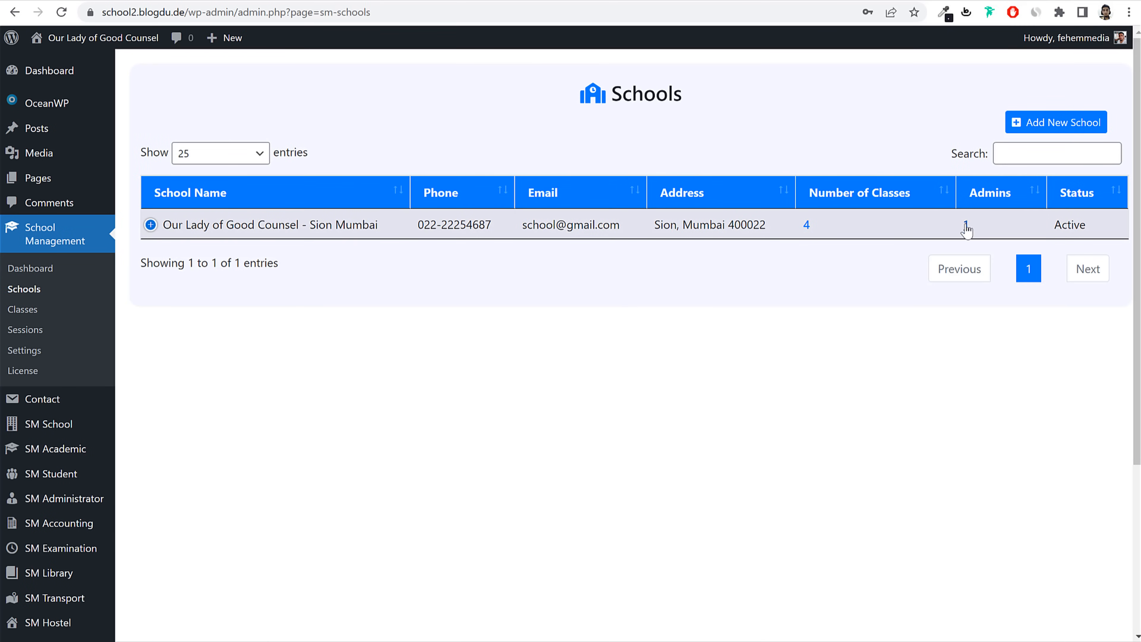
Step: Check the school's assigned admin, then confirm its Admins count of 1 in the Schools list
click(965, 227)
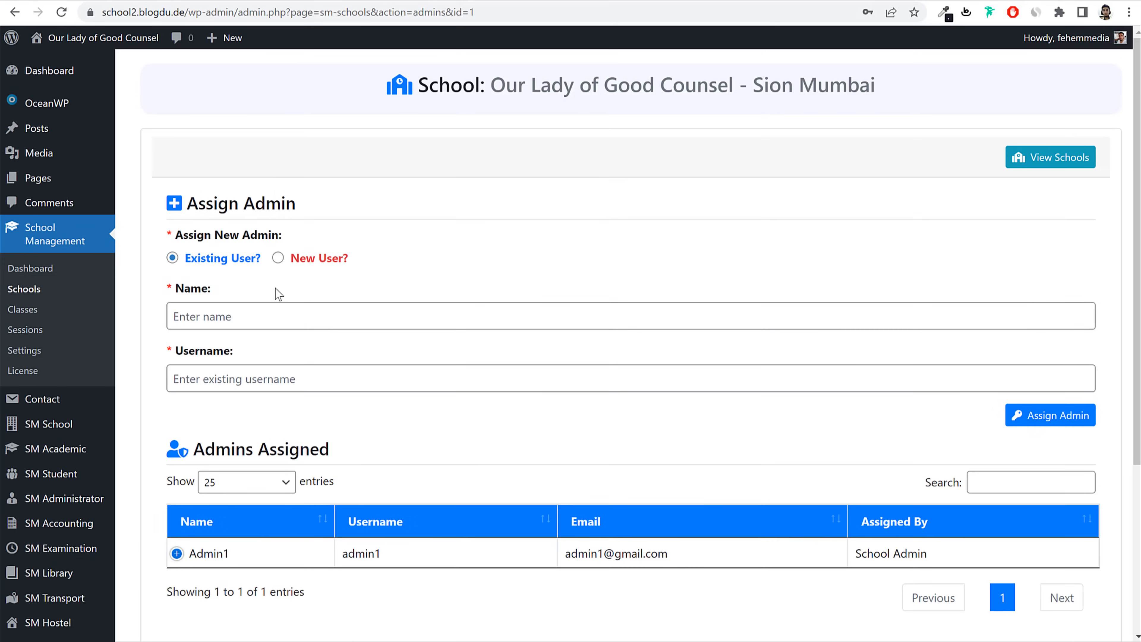
drag(230, 553, 186, 554)
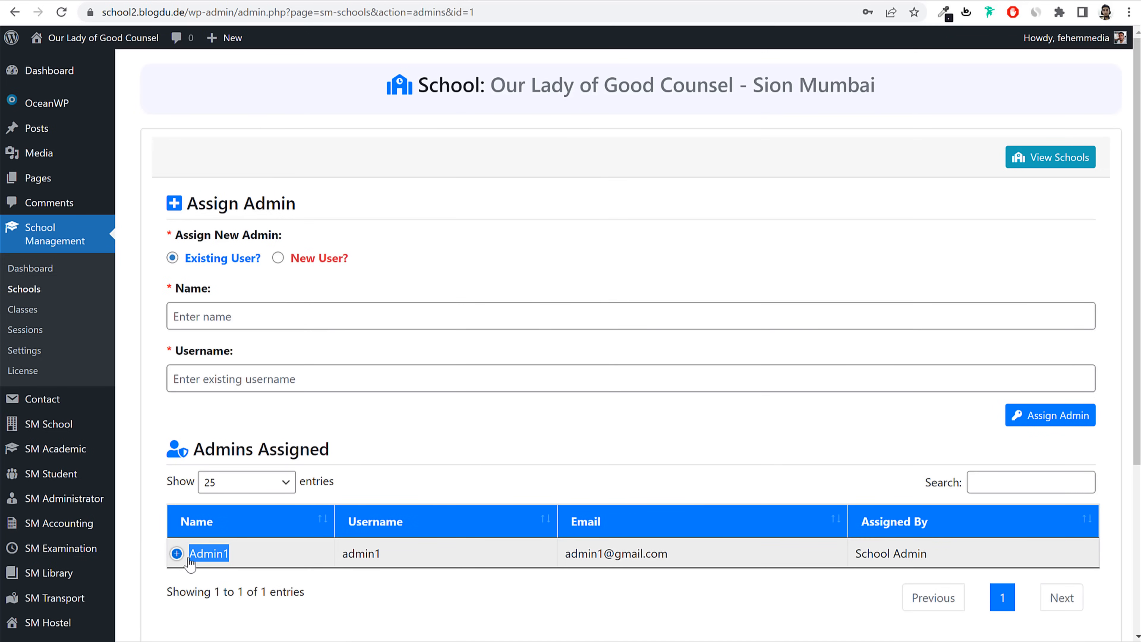
click(303, 550)
key(alt+Left)
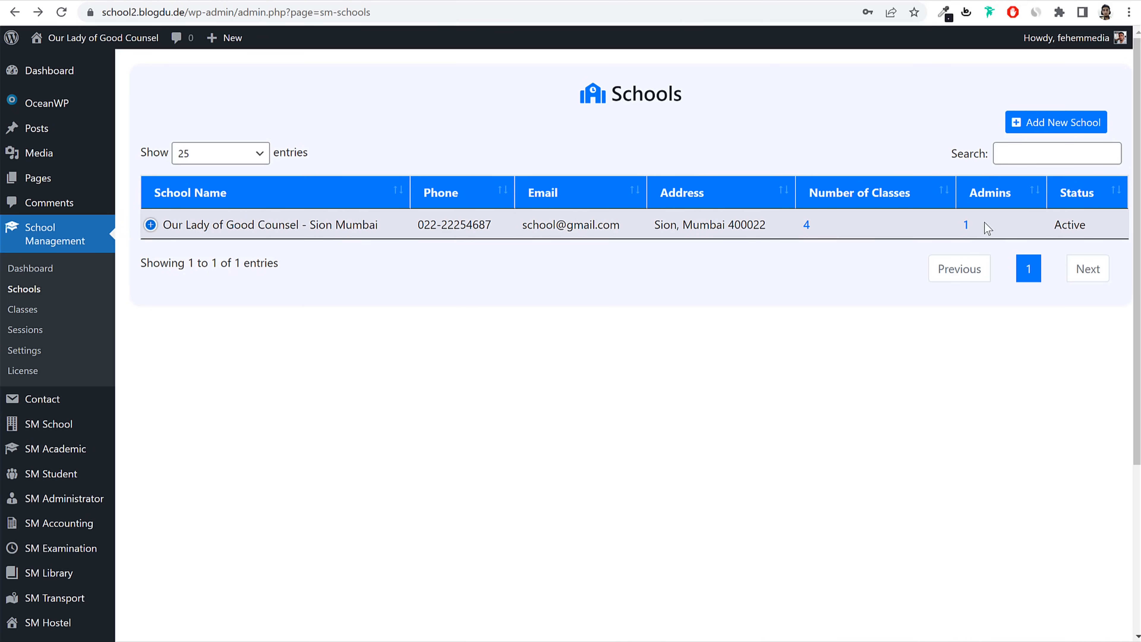
double_click(965, 224)
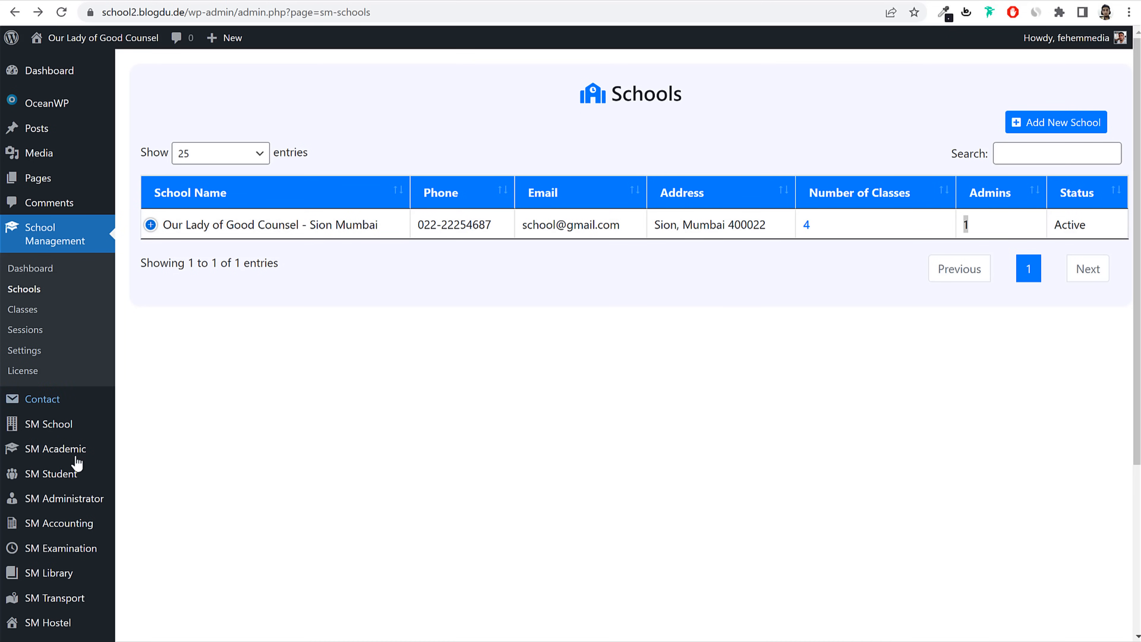
Step: Start a new subject named English with code Eng on the Subjects page
mouse_move(80, 447)
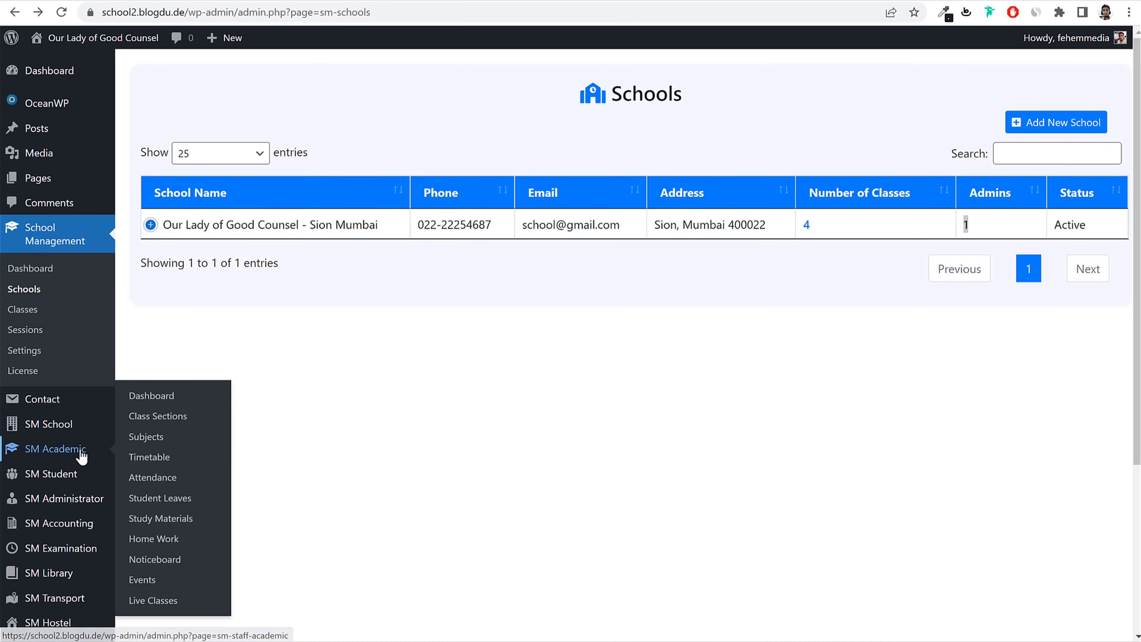
click(153, 442)
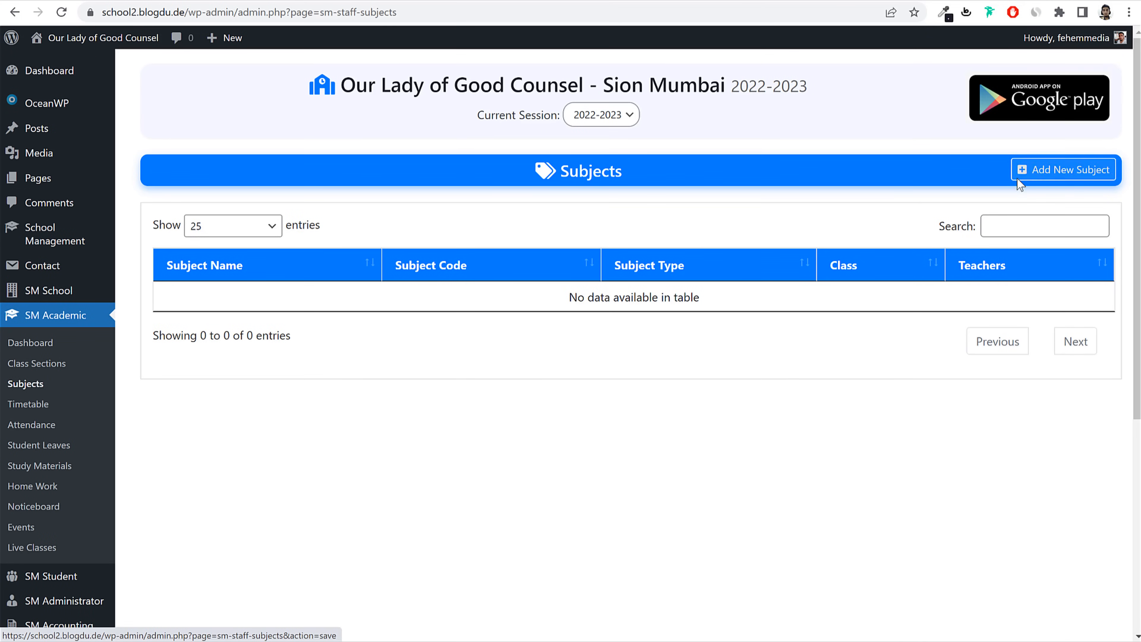
click(1048, 173)
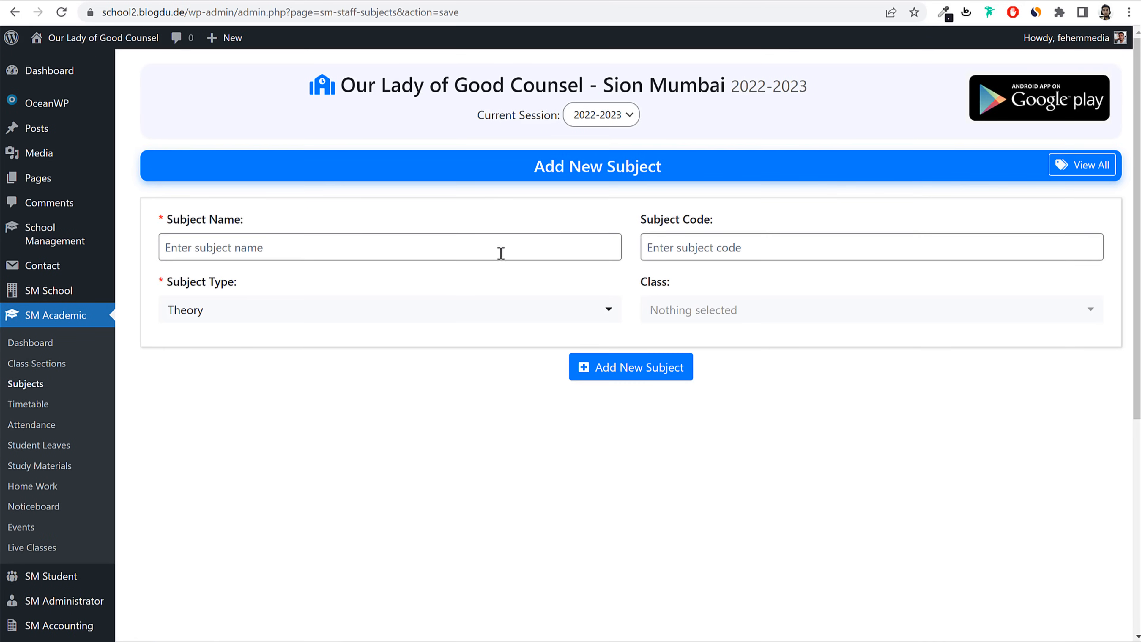
click(420, 248)
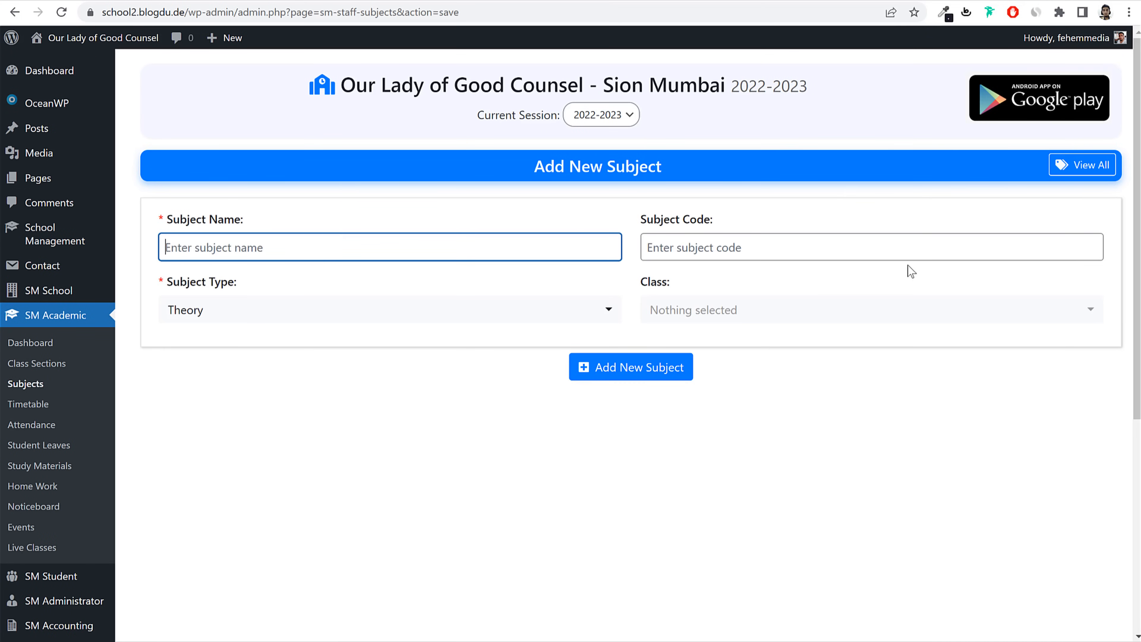
text(Eng)
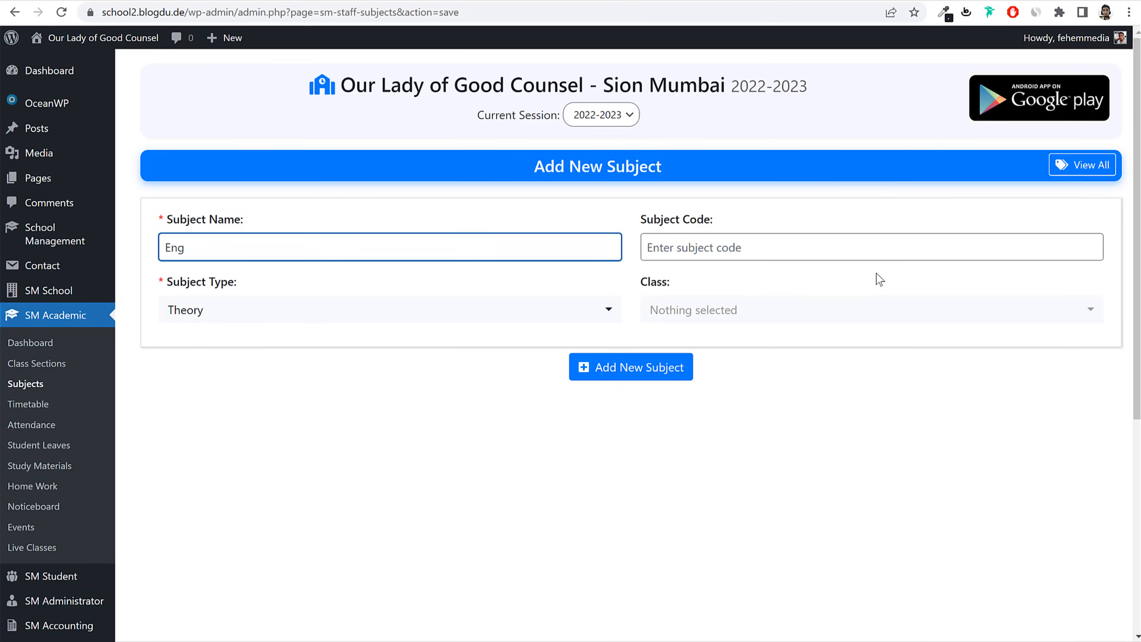
text(lish)
key(Tab)
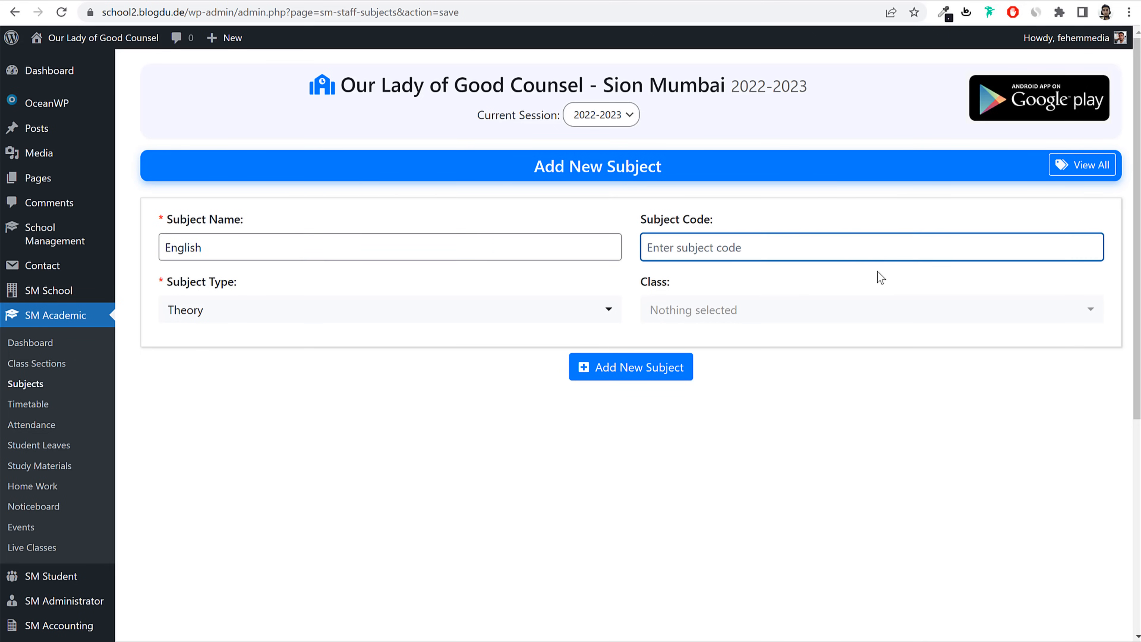
text(Eng)
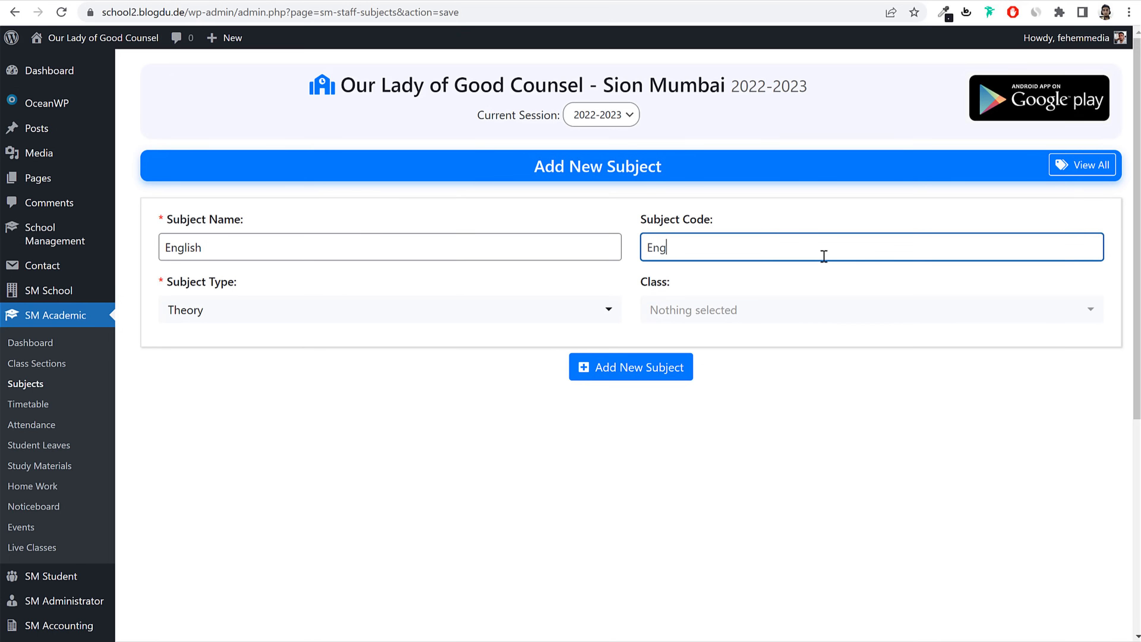
Step: Make English a Subjective subject for classes 1st, 2nd, 3rd and 4th and save it
click(303, 317)
click(263, 399)
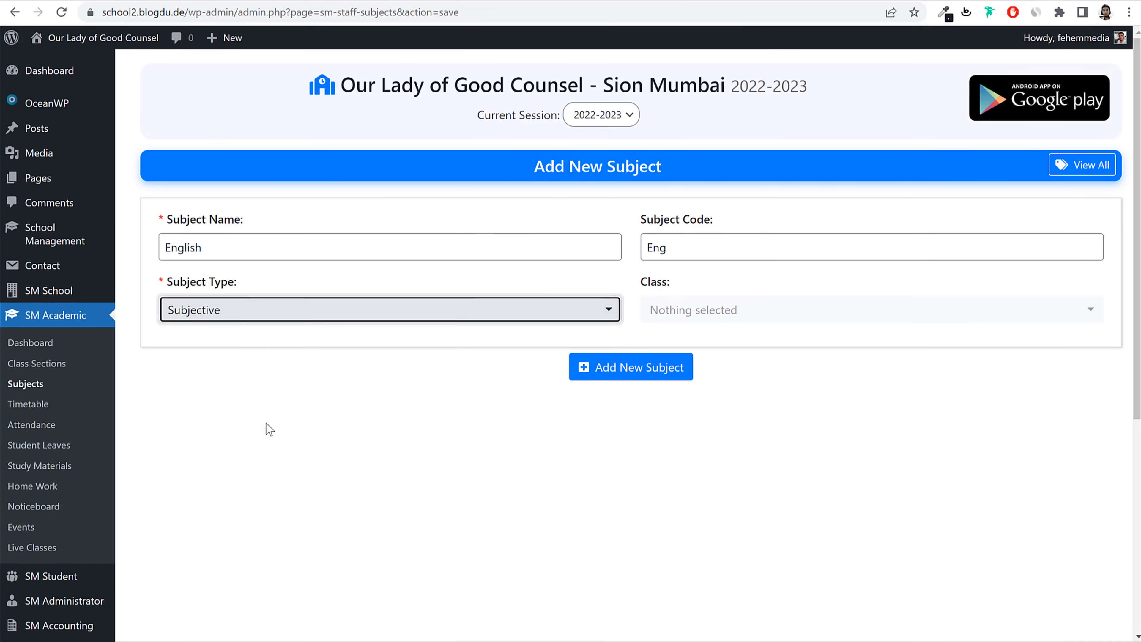
click(753, 311)
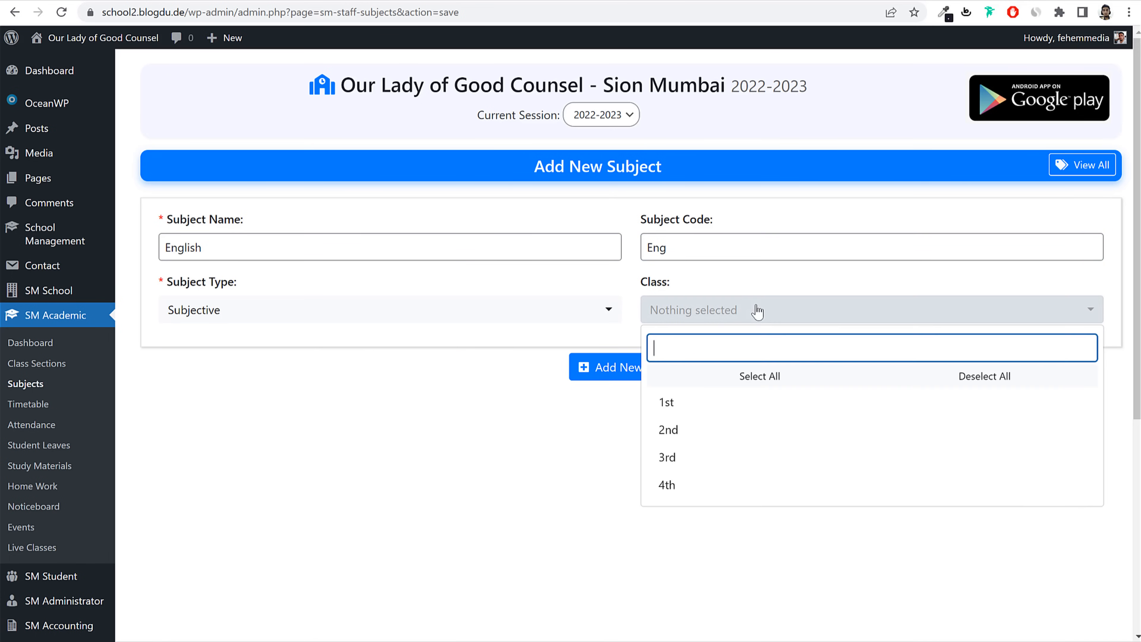
click(730, 403)
click(787, 430)
click(756, 463)
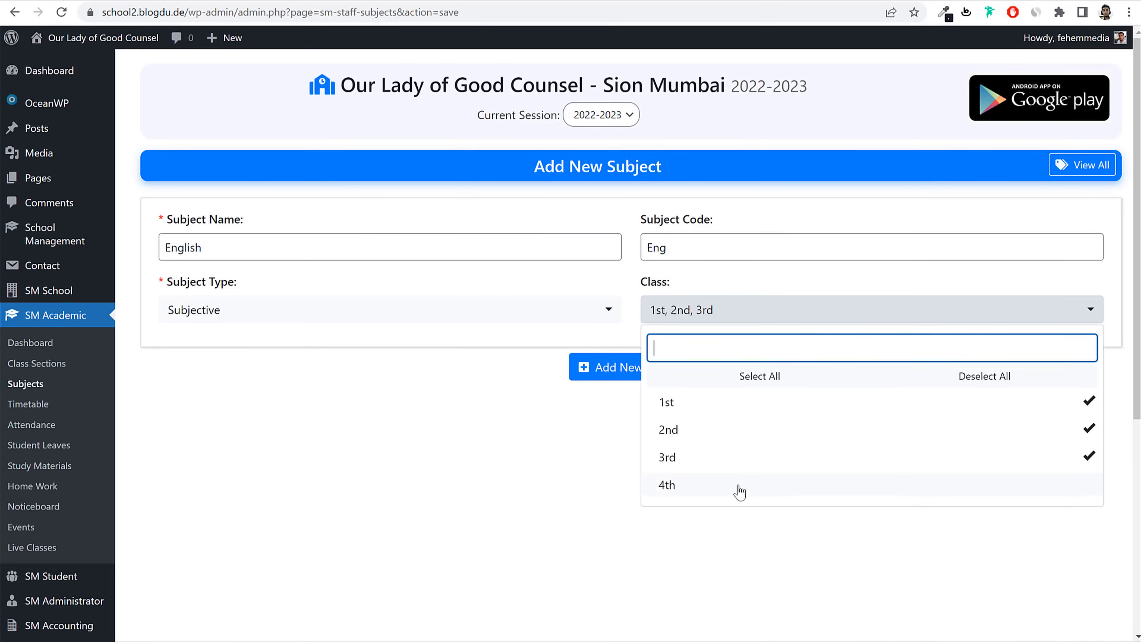
click(738, 491)
click(551, 517)
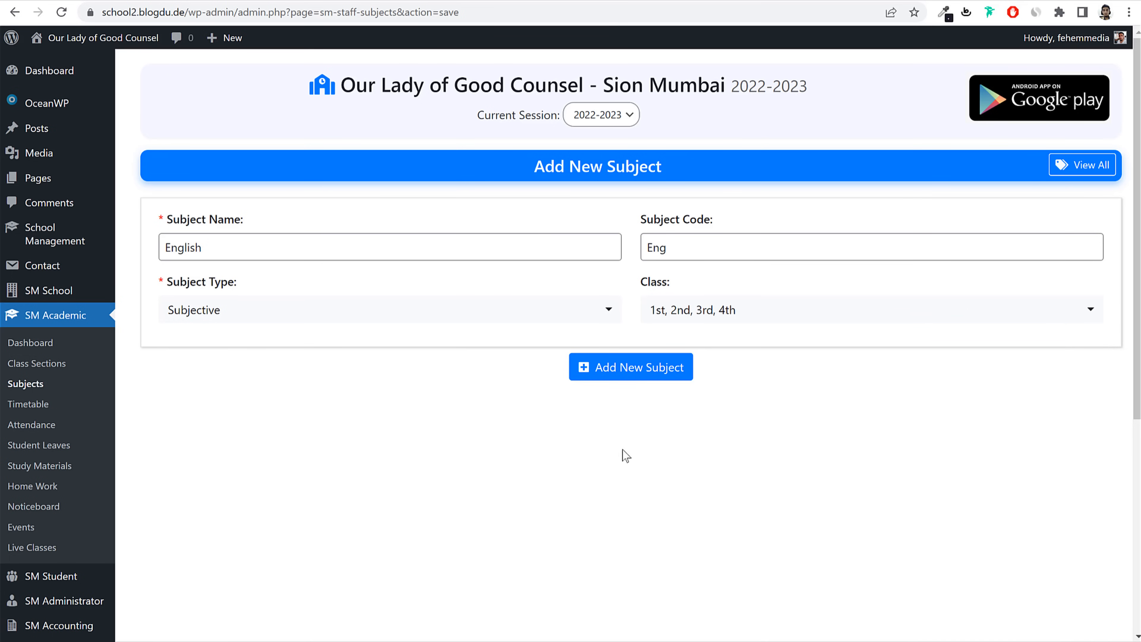
click(631, 373)
Step: Add Mathematics, code Maths, as a Practical subject for classes 1st–4th
click(322, 295)
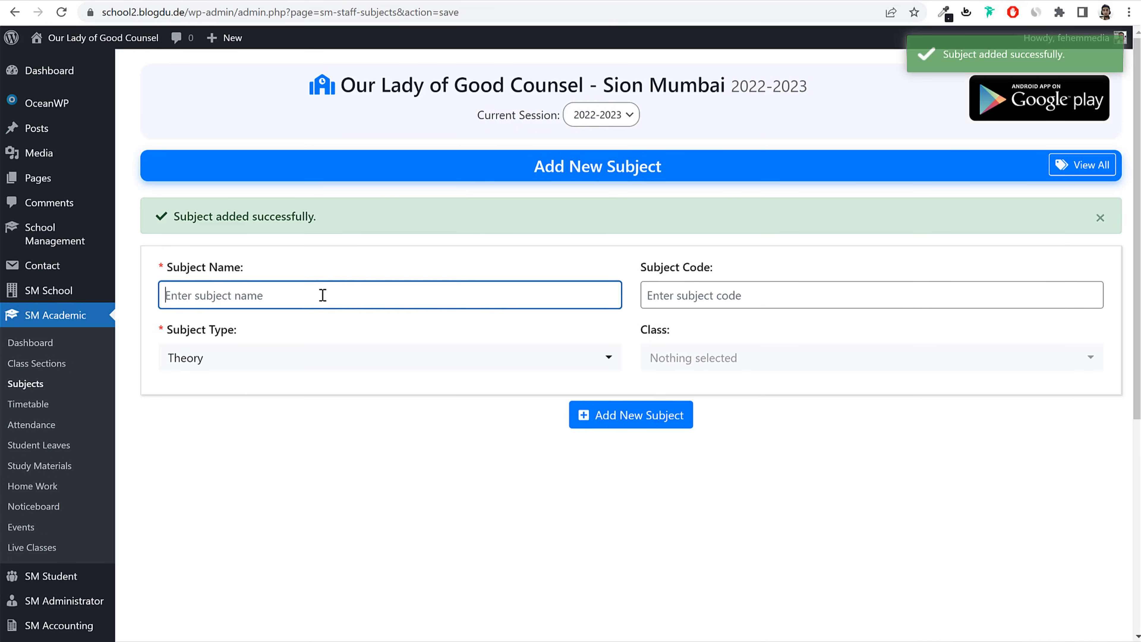
text(M)
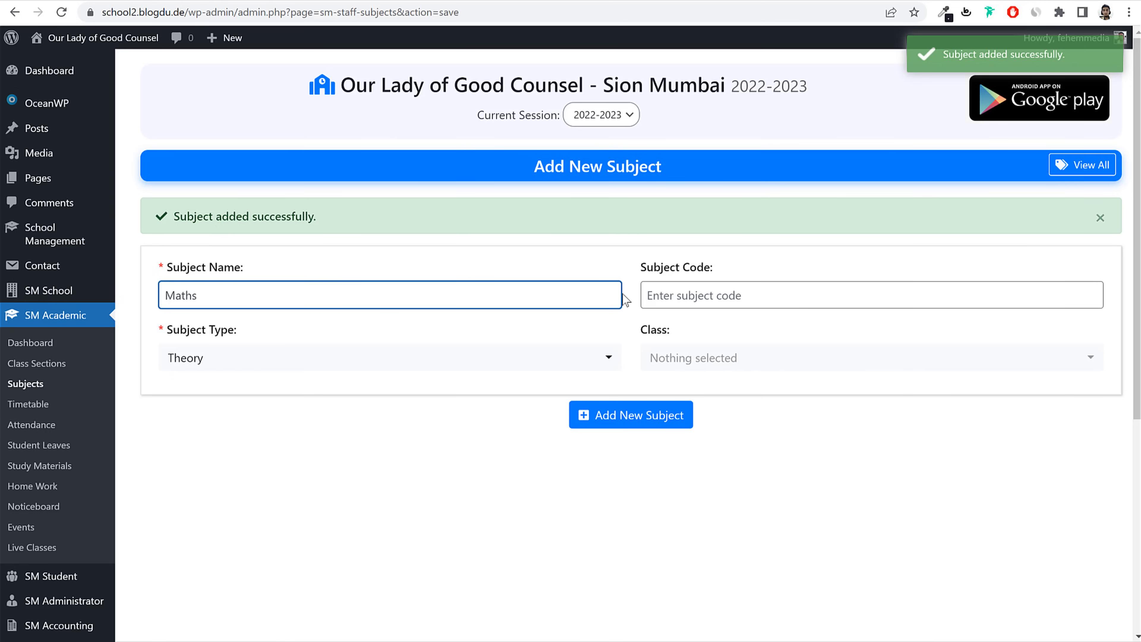
text(athematics)
key(Tab)
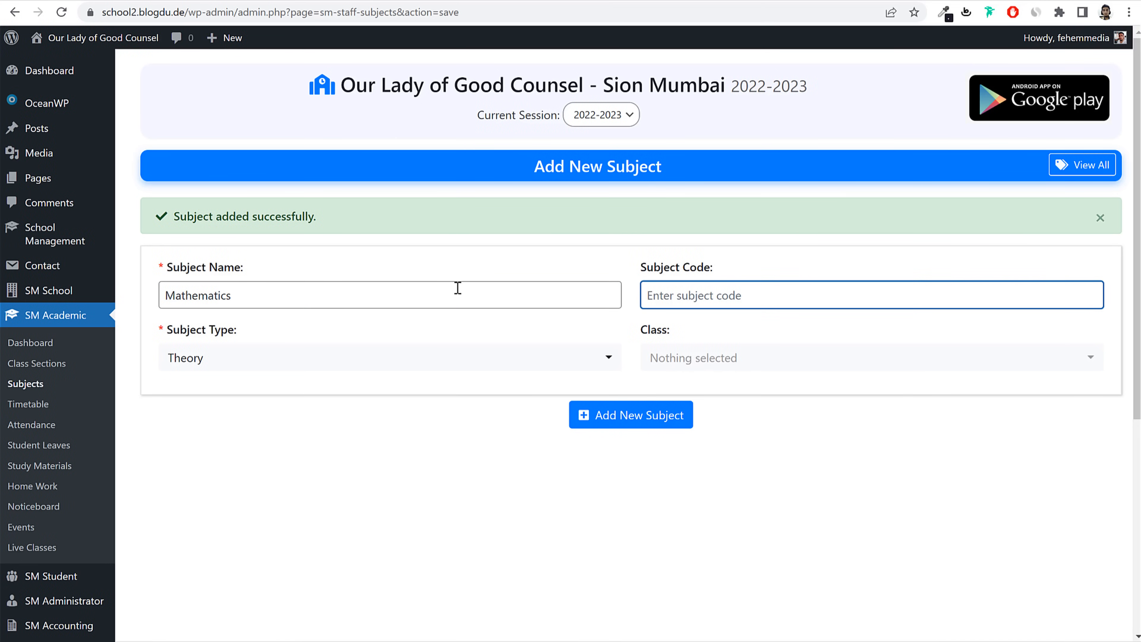
text(Maths)
click(384, 356)
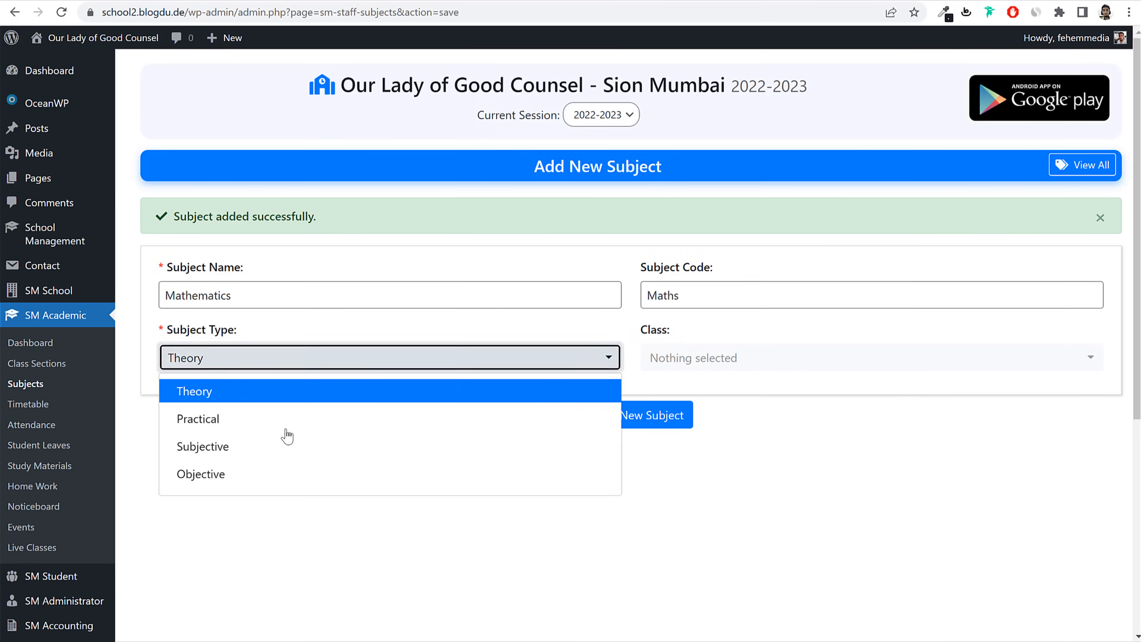
click(285, 424)
click(760, 375)
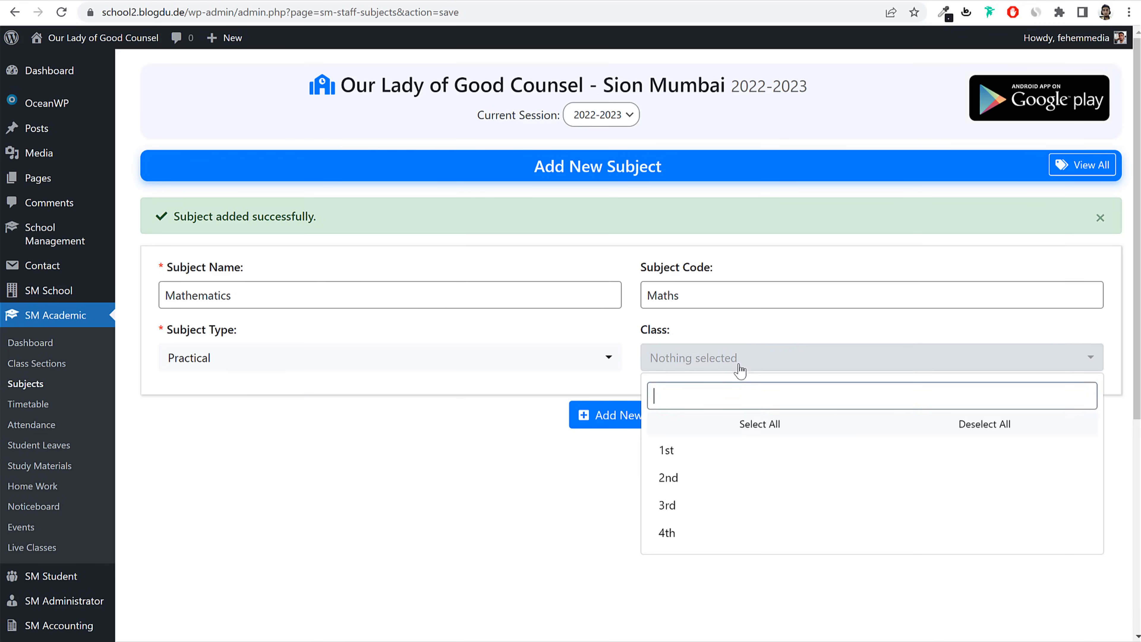
click(664, 450)
click(719, 368)
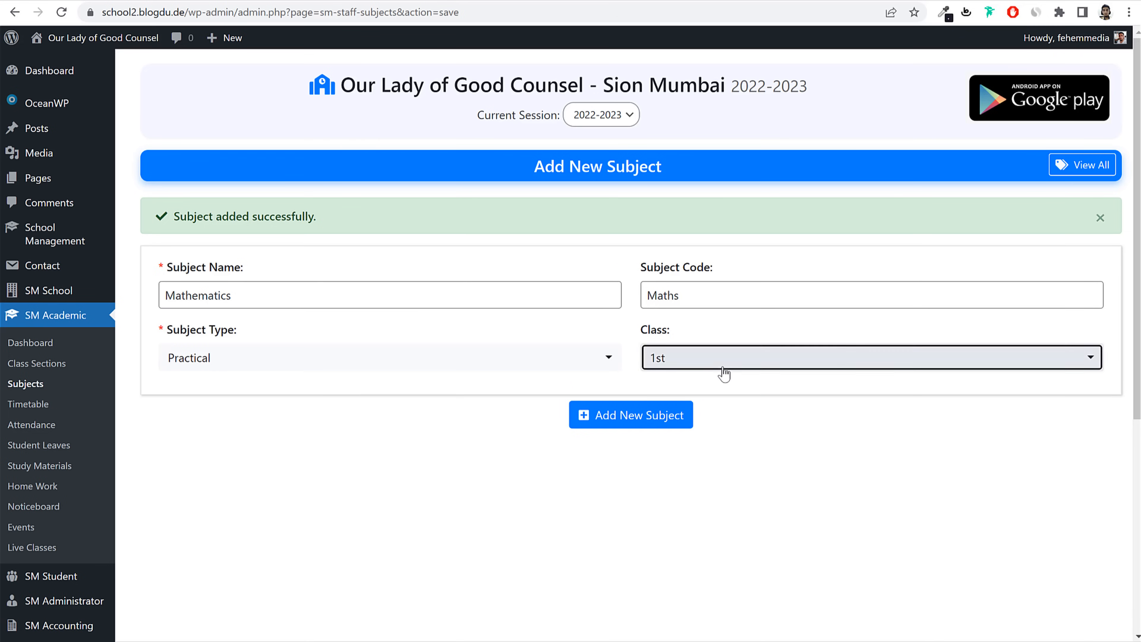
click(708, 478)
click(697, 505)
click(696, 533)
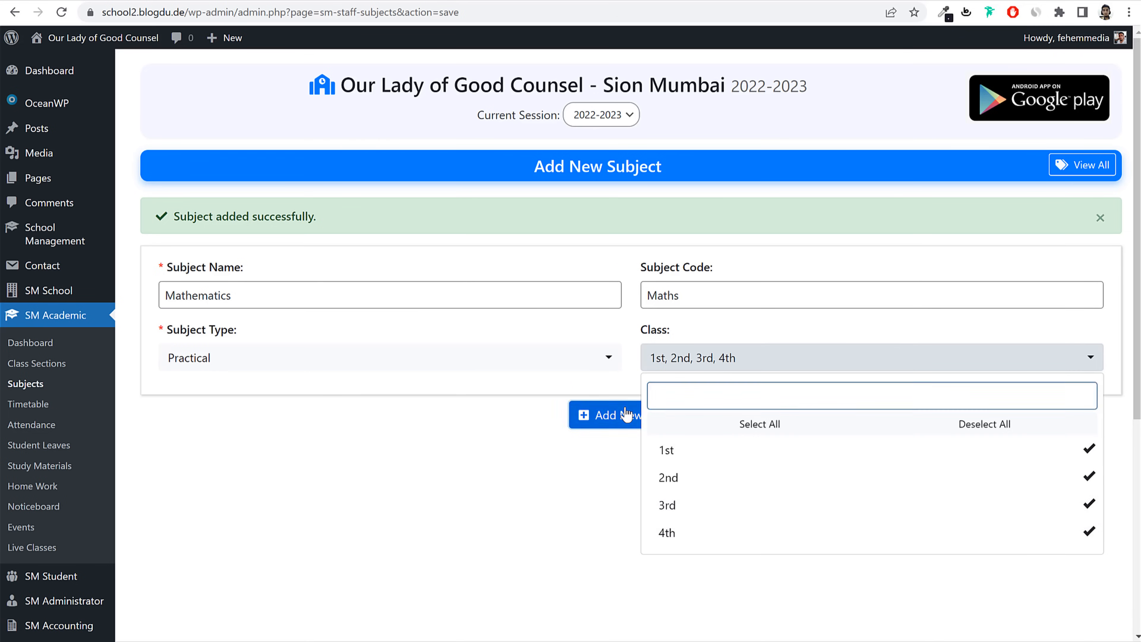
click(622, 414)
Step: Add Art & Craft as a Practical subject for classes 1st–4th
click(406, 300)
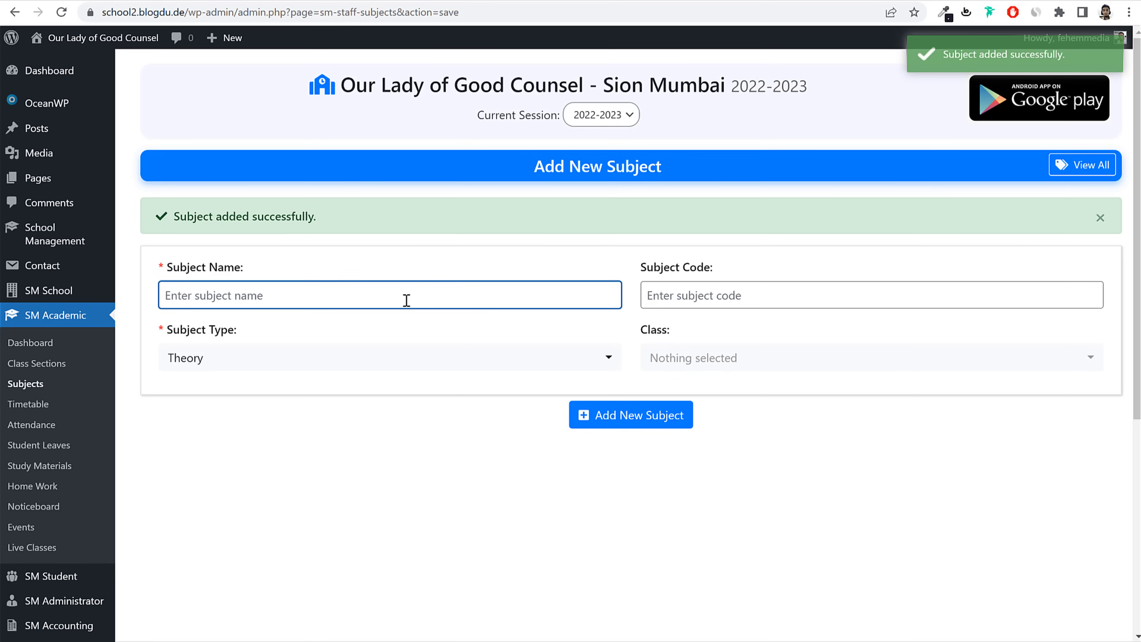
text(Art & Craft)
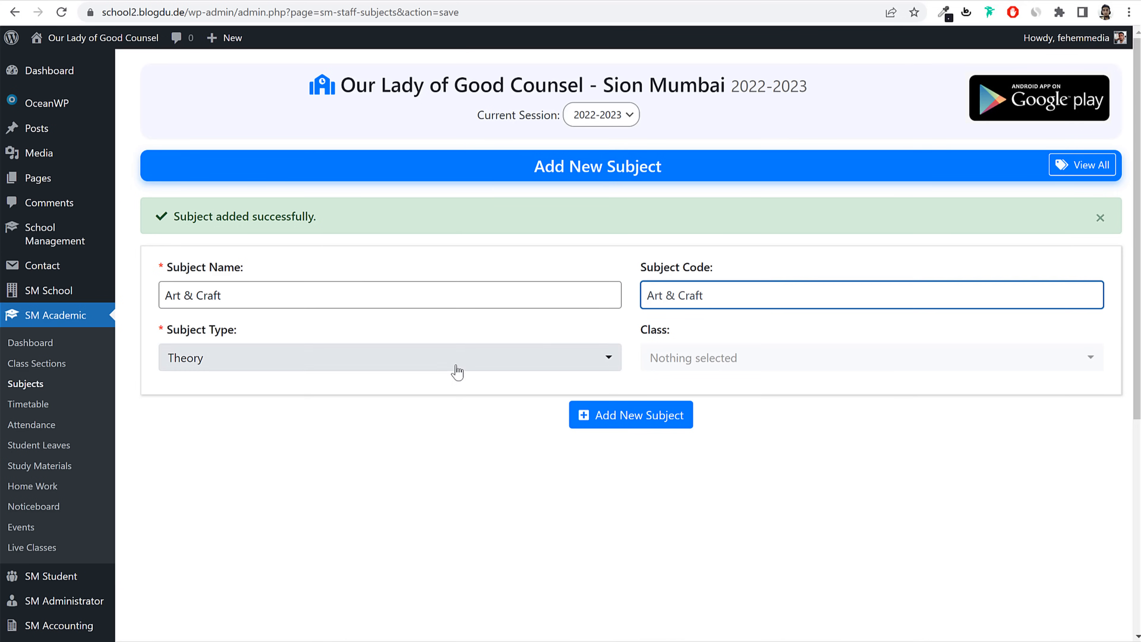
click(454, 365)
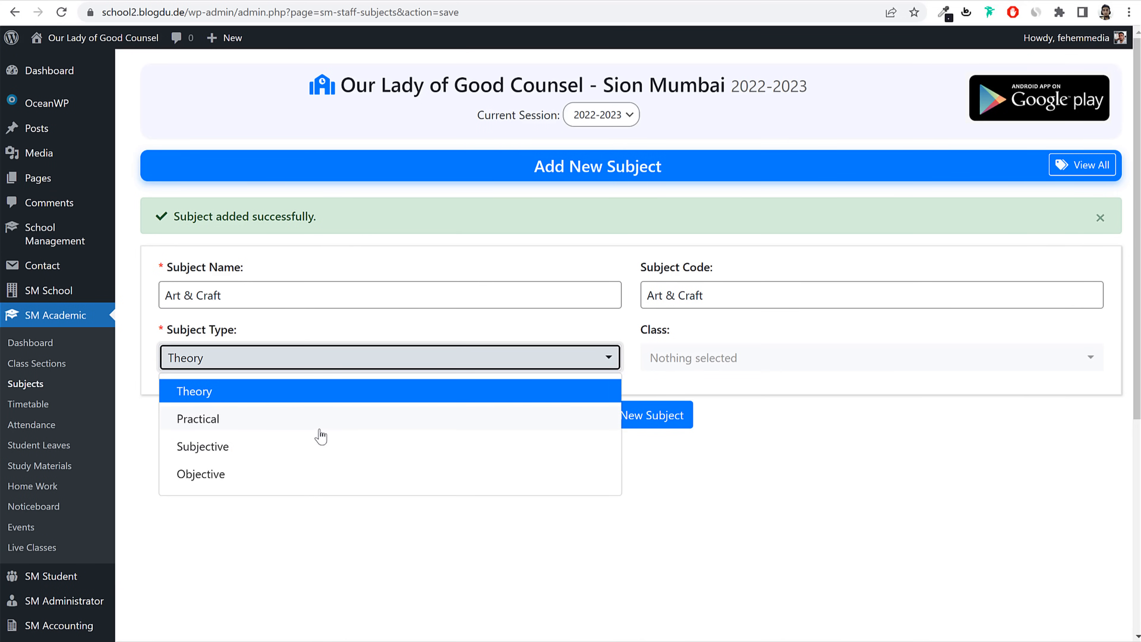
click(314, 420)
click(700, 358)
click(683, 450)
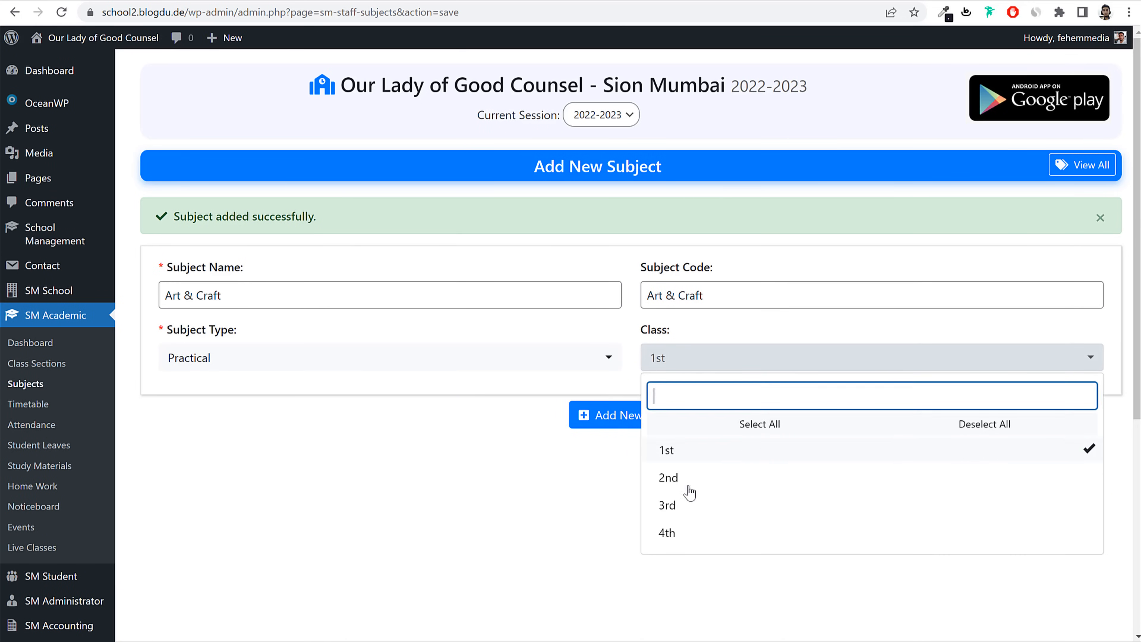
click(674, 477)
click(669, 505)
click(672, 531)
click(602, 415)
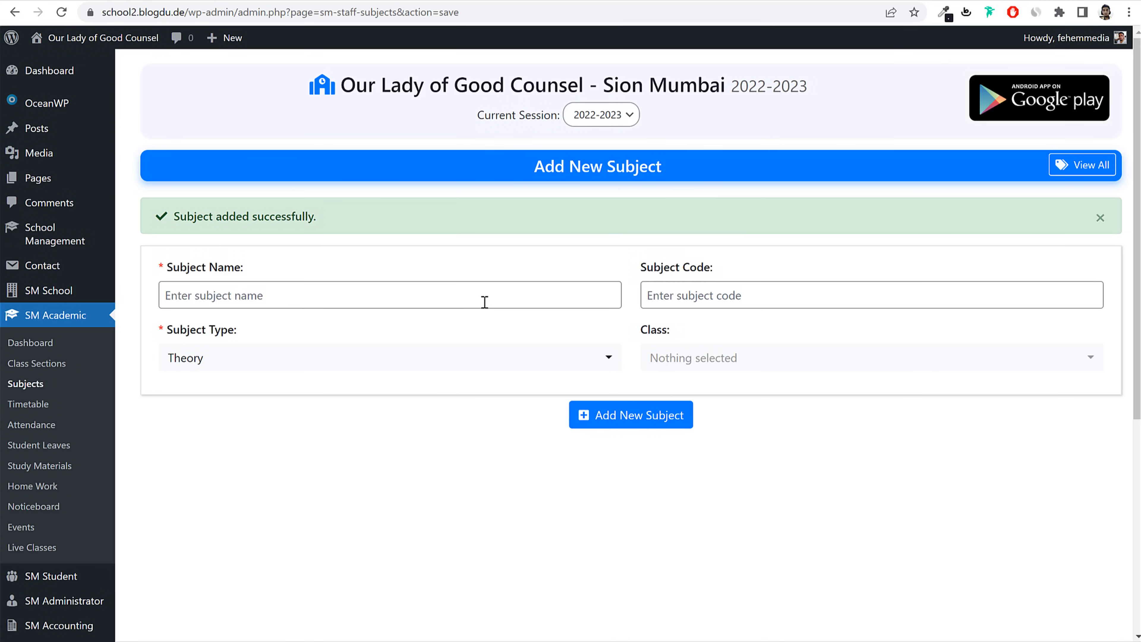
Step: Assign Teacher1 to English for class 1st
click(27, 383)
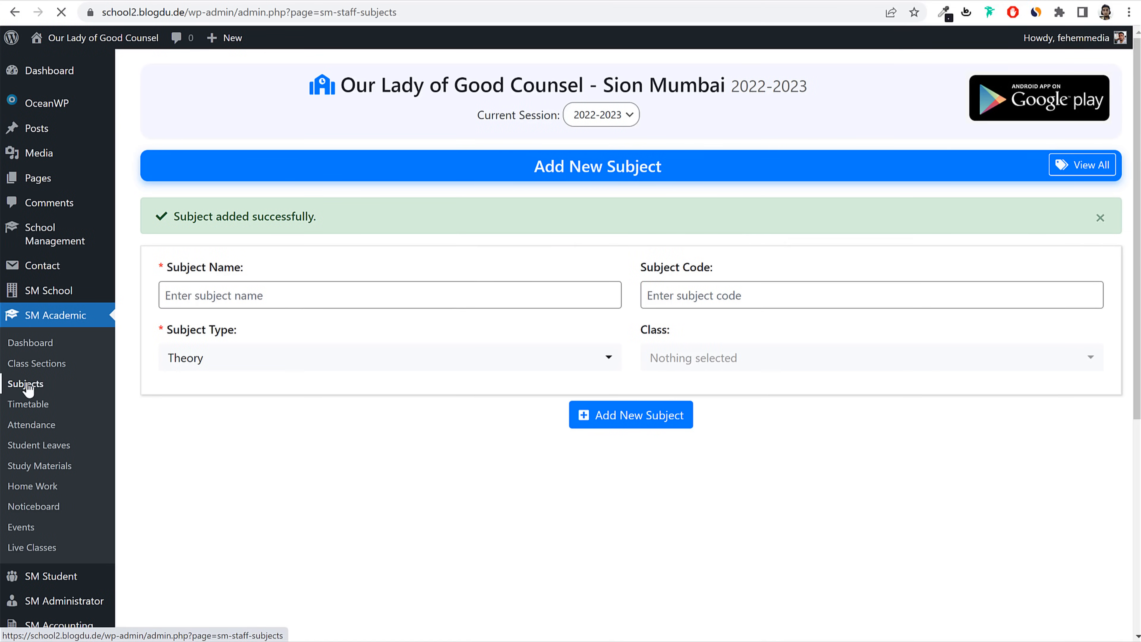
scroll(246, 370, down, 5)
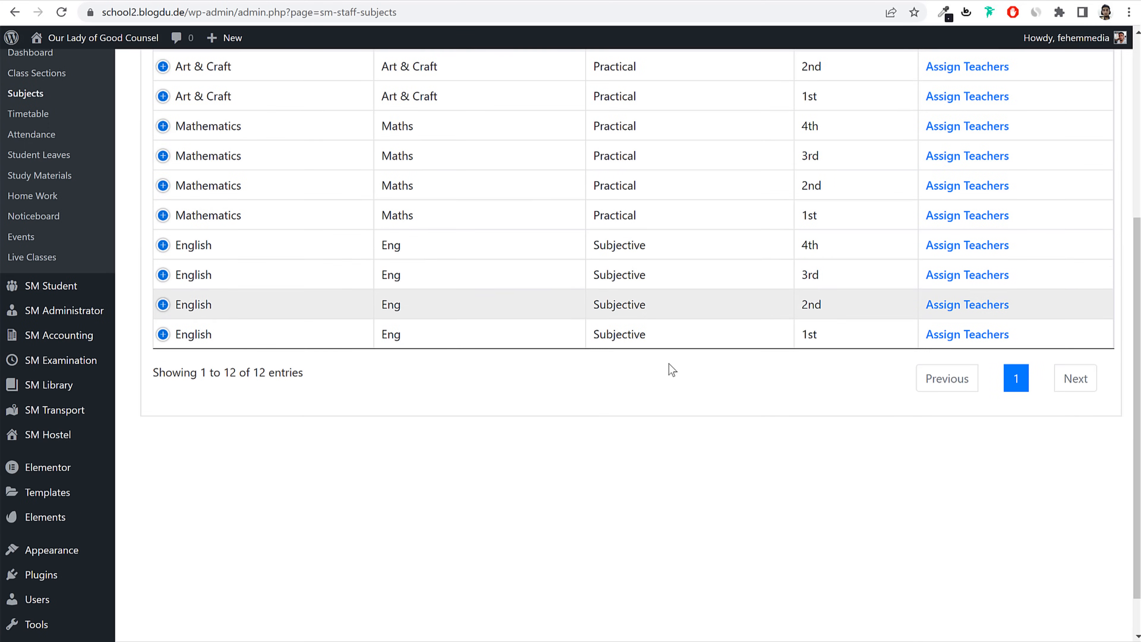
scroll(669, 369, up, 4)
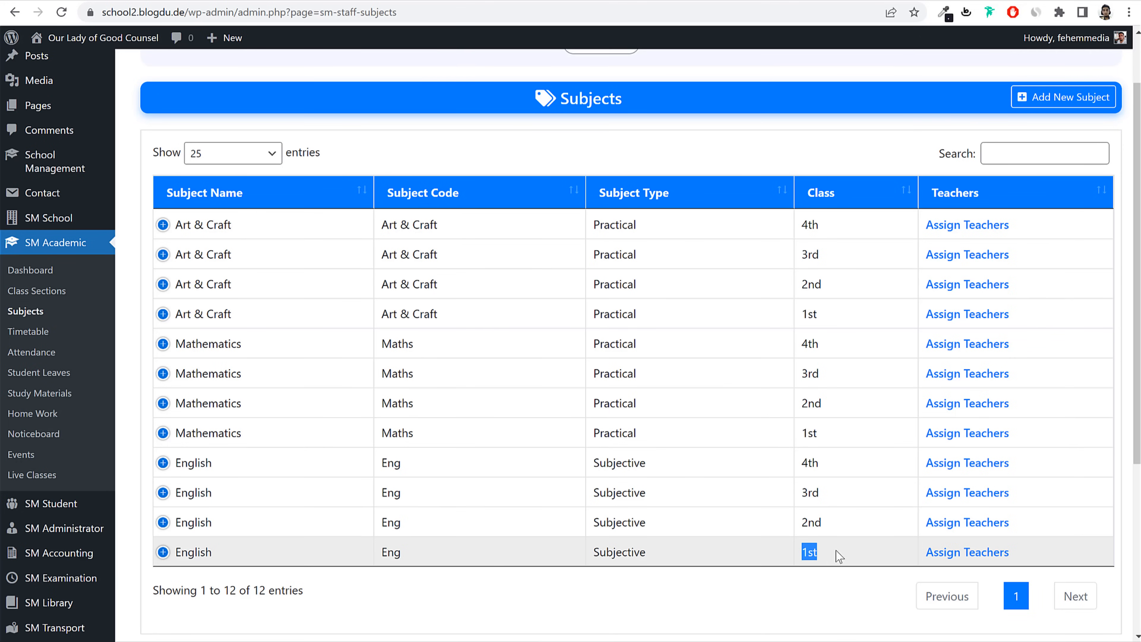
click(984, 552)
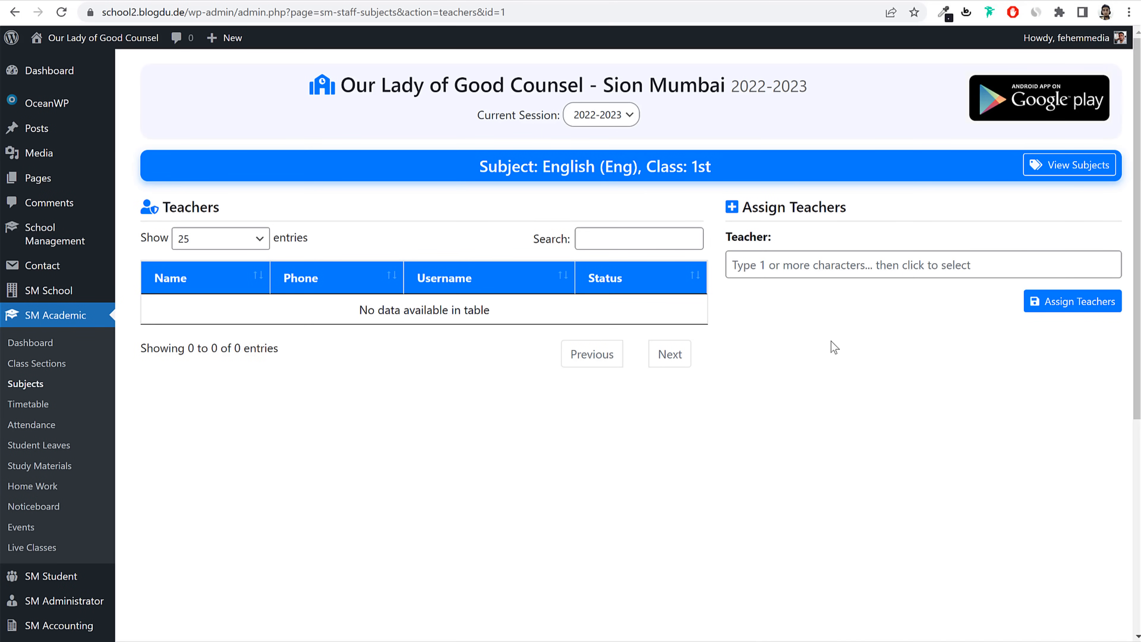
click(809, 269)
text(tea)
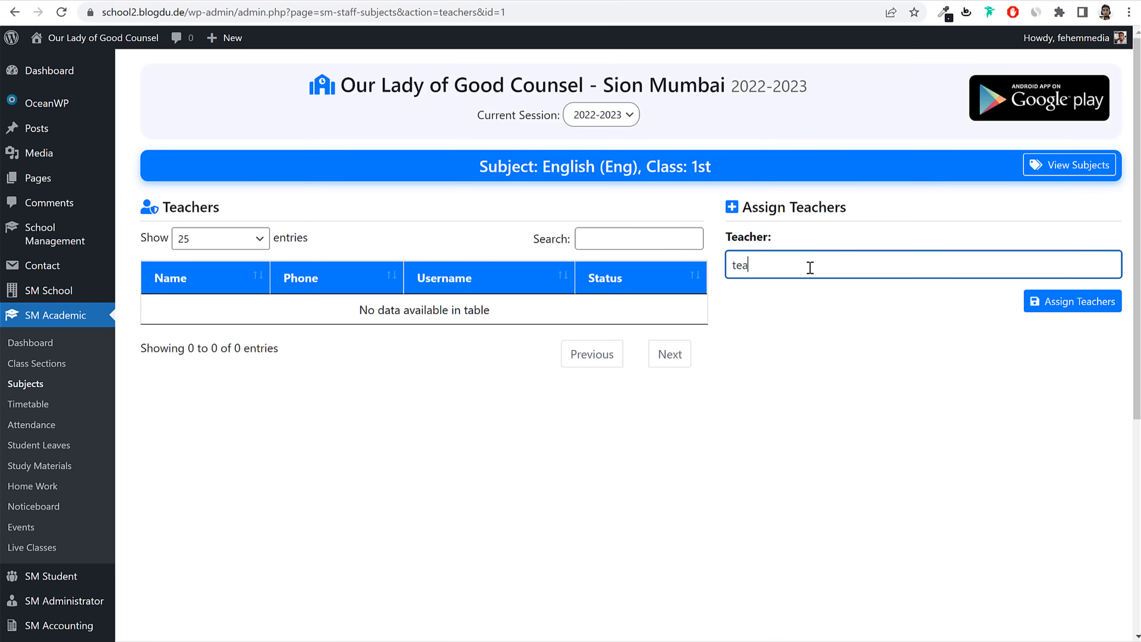
click(833, 297)
click(1082, 322)
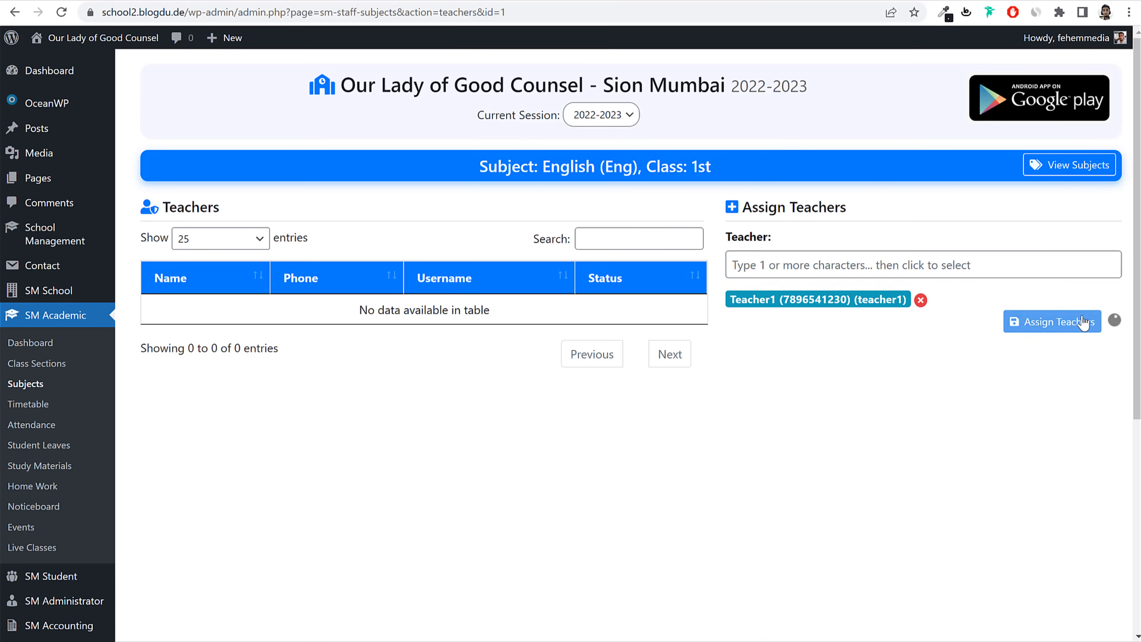
Step: Assign Teacher1 to English for class 2nd
click(25, 383)
scroll(1090, 481, down, 3)
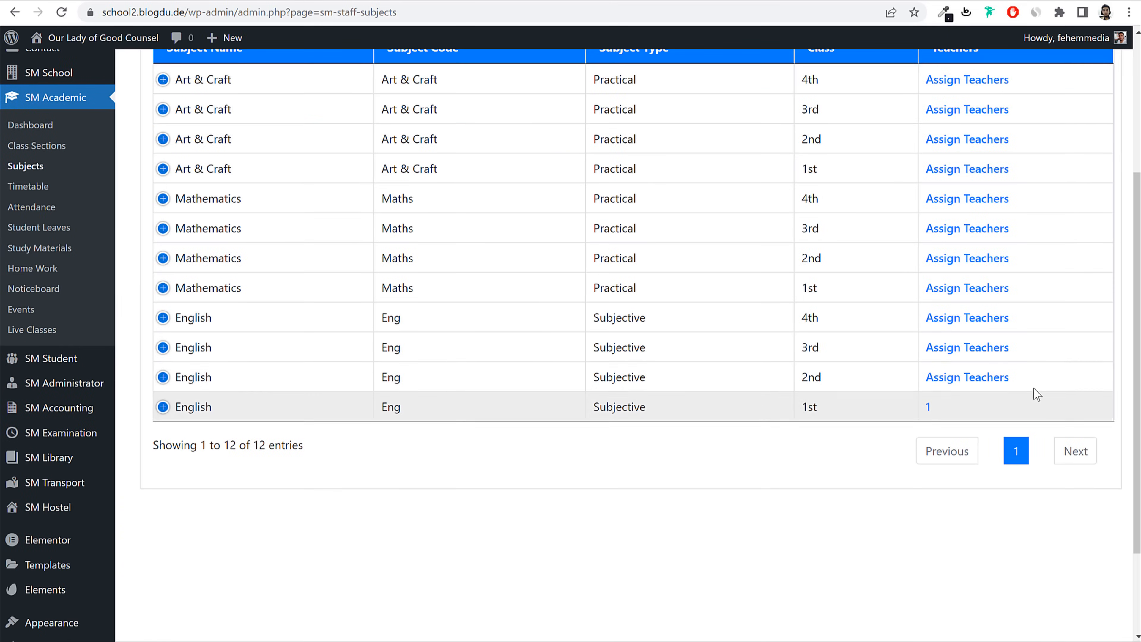
scroll(1008, 175, up, 3)
scroll(982, 348, down, 3)
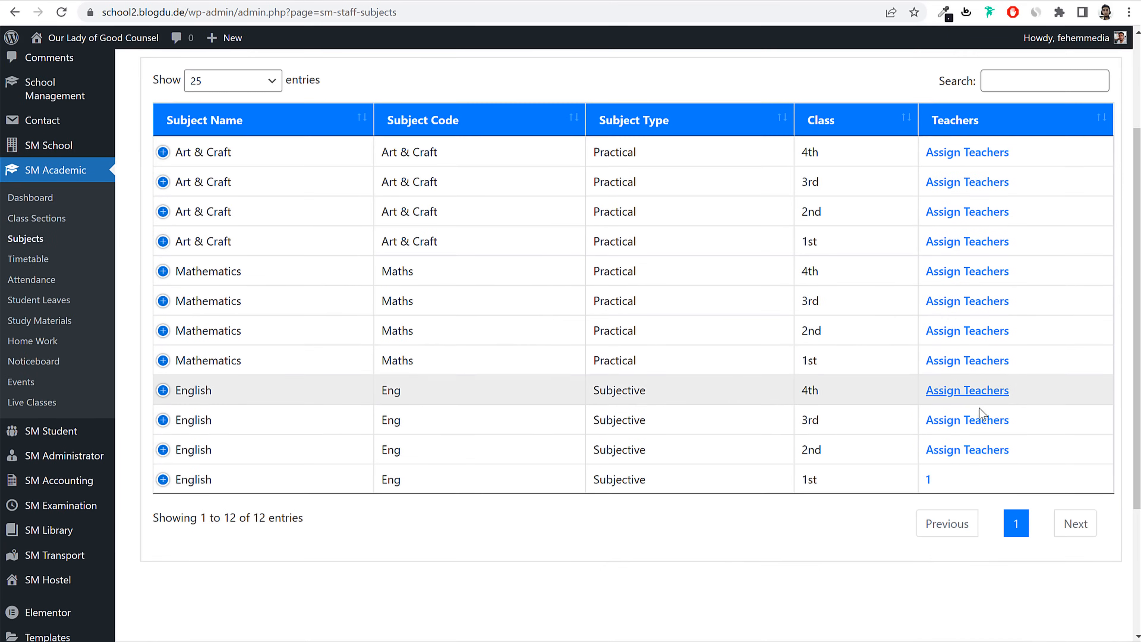
click(965, 449)
click(830, 269)
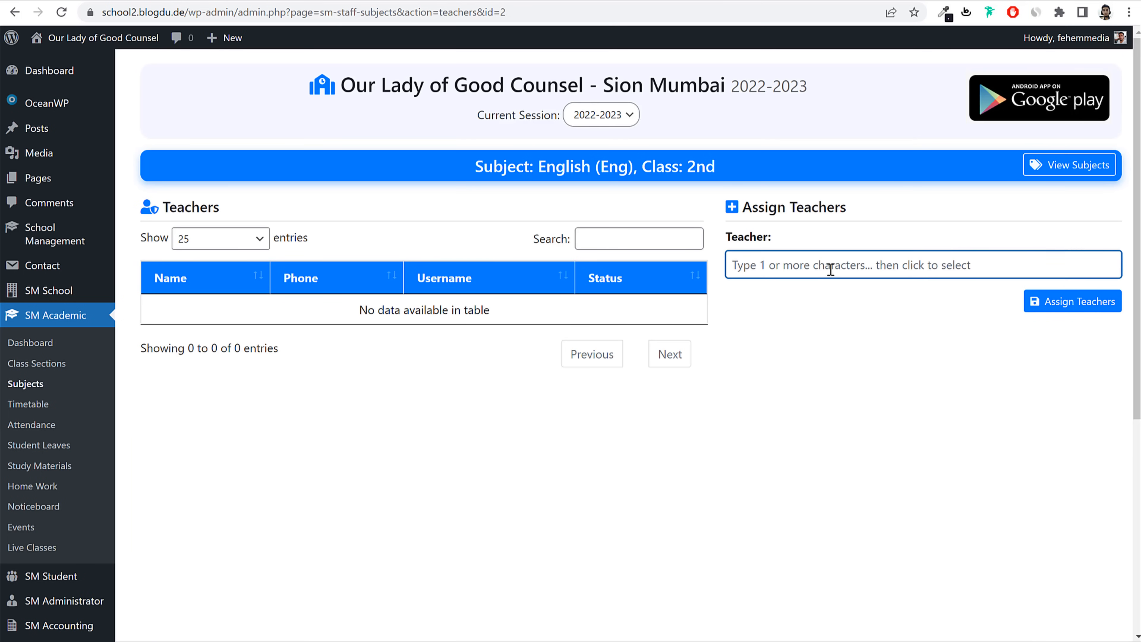
text(teac)
click(872, 284)
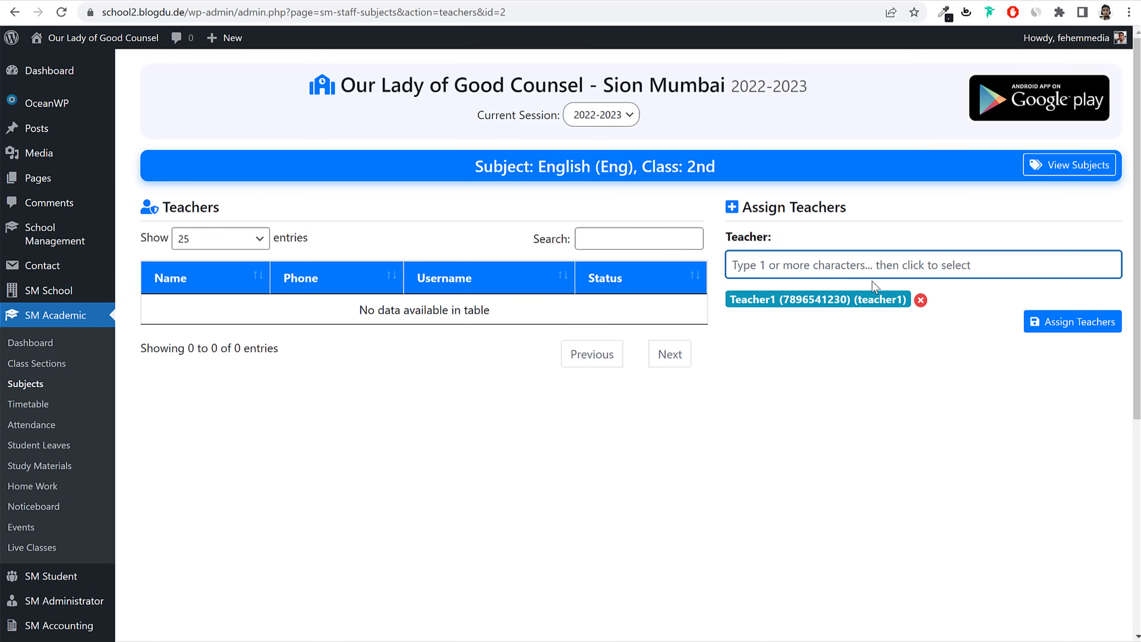
click(1044, 322)
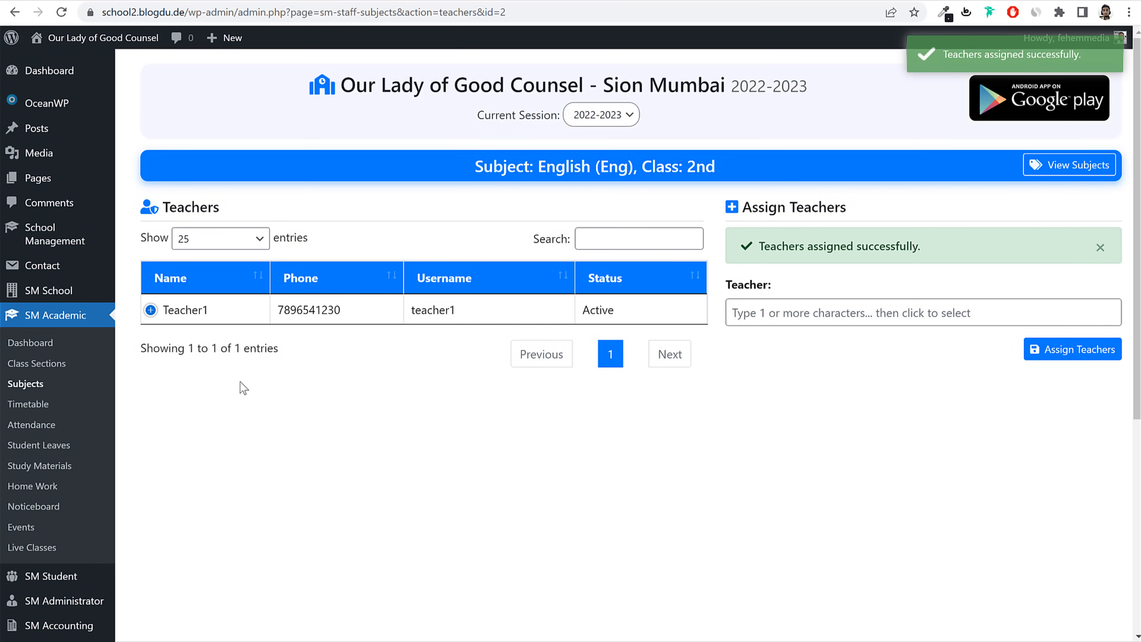
Step: Go from the subjects list to the Class Timetables page
click(32, 384)
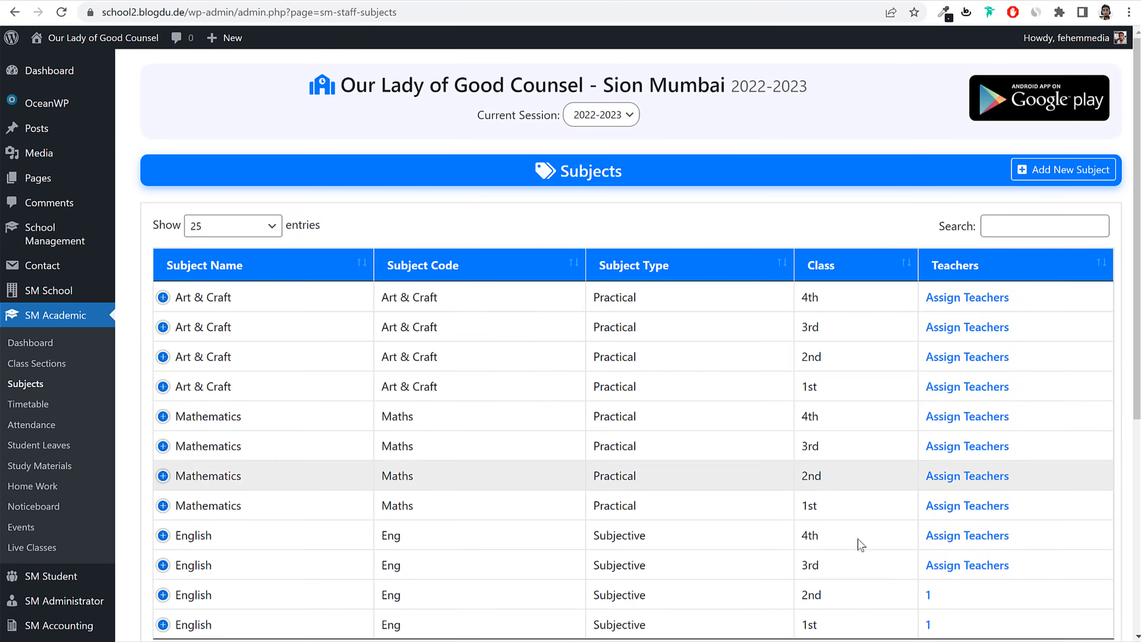
scroll(860, 544, down, 3)
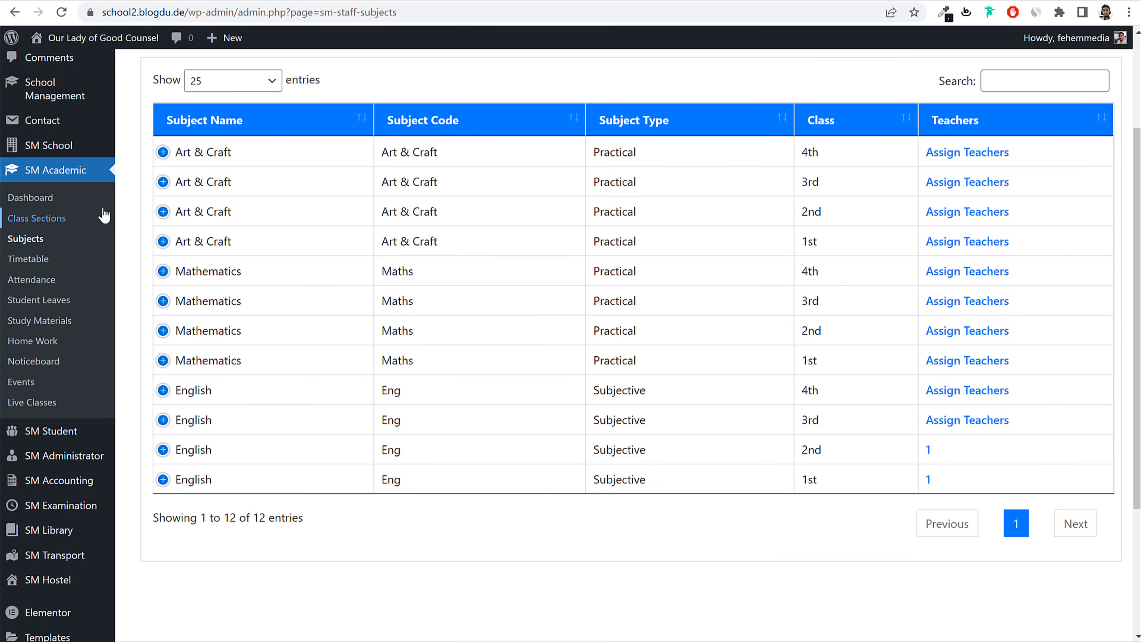
click(27, 260)
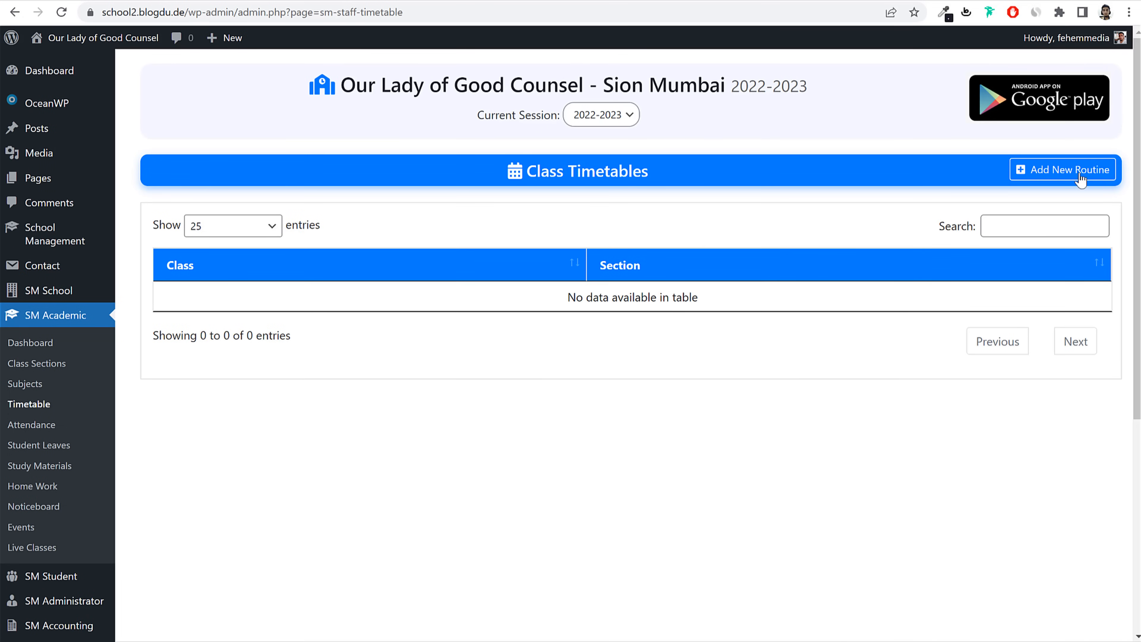
Step: Start a new class routine for class 1st, section A
click(1048, 180)
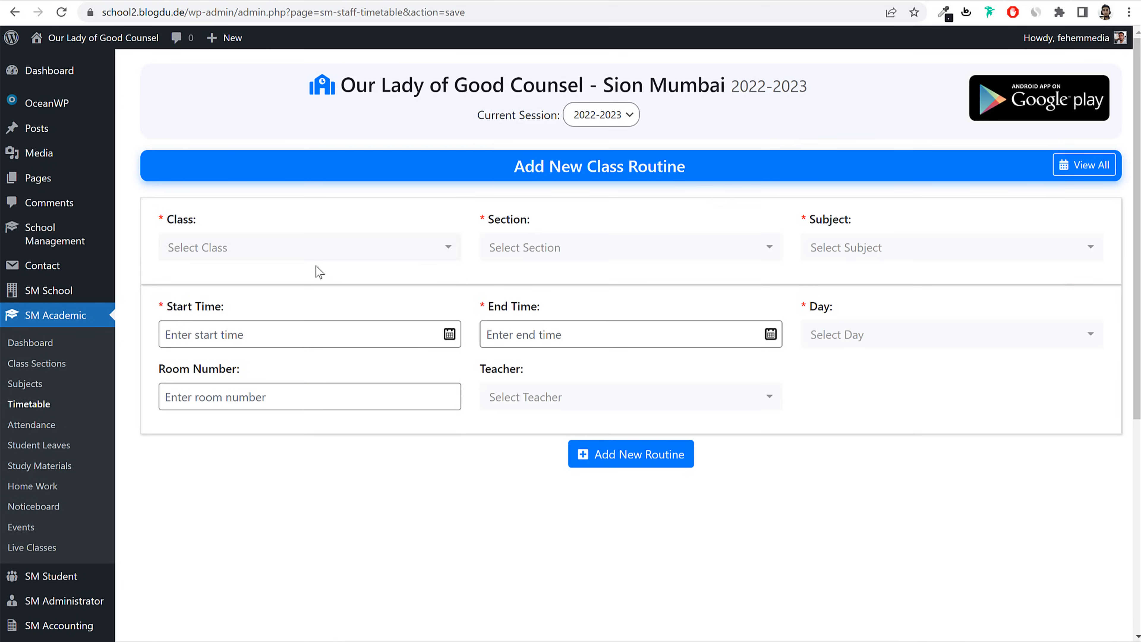
click(252, 255)
click(223, 342)
click(583, 254)
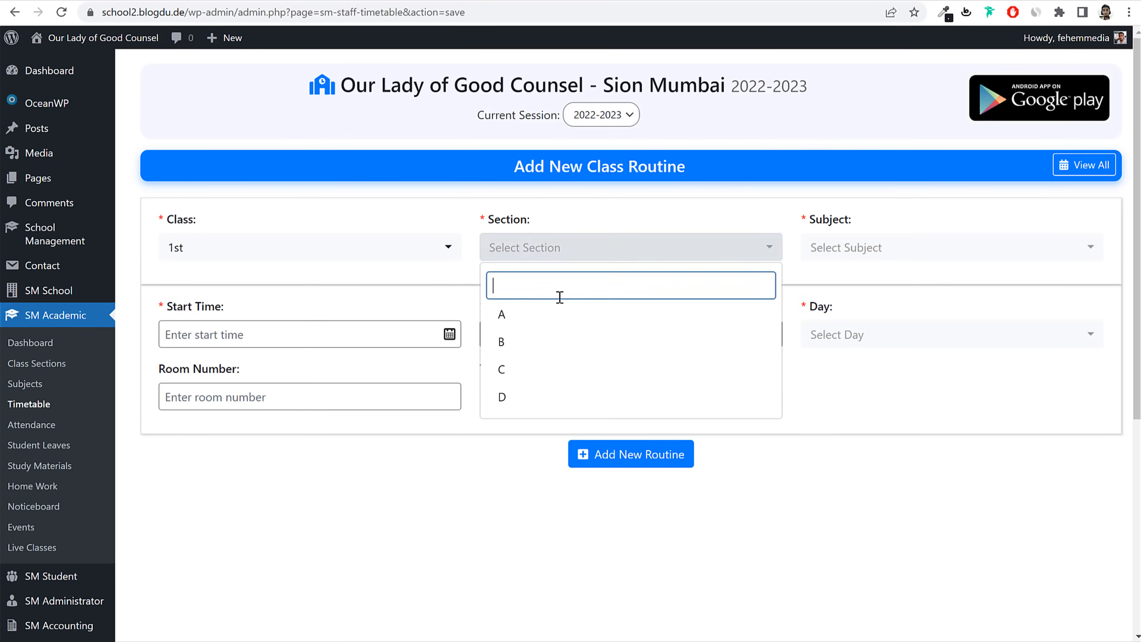
click(525, 324)
click(903, 252)
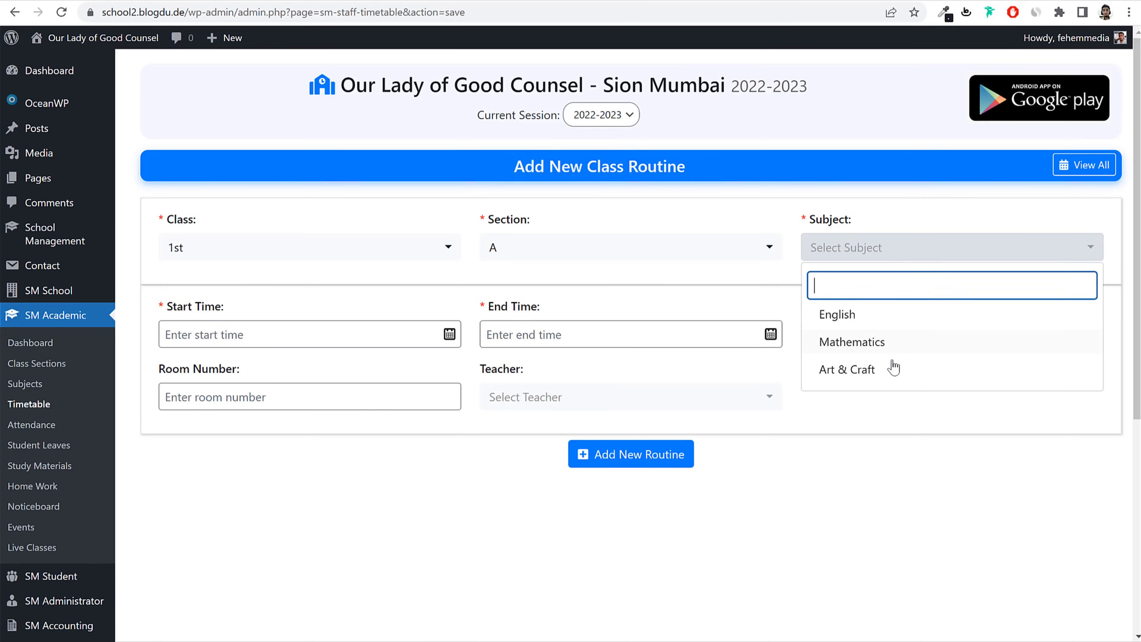
click(887, 375)
Step: Set the routine's time to 07:30–08:30 am
click(324, 334)
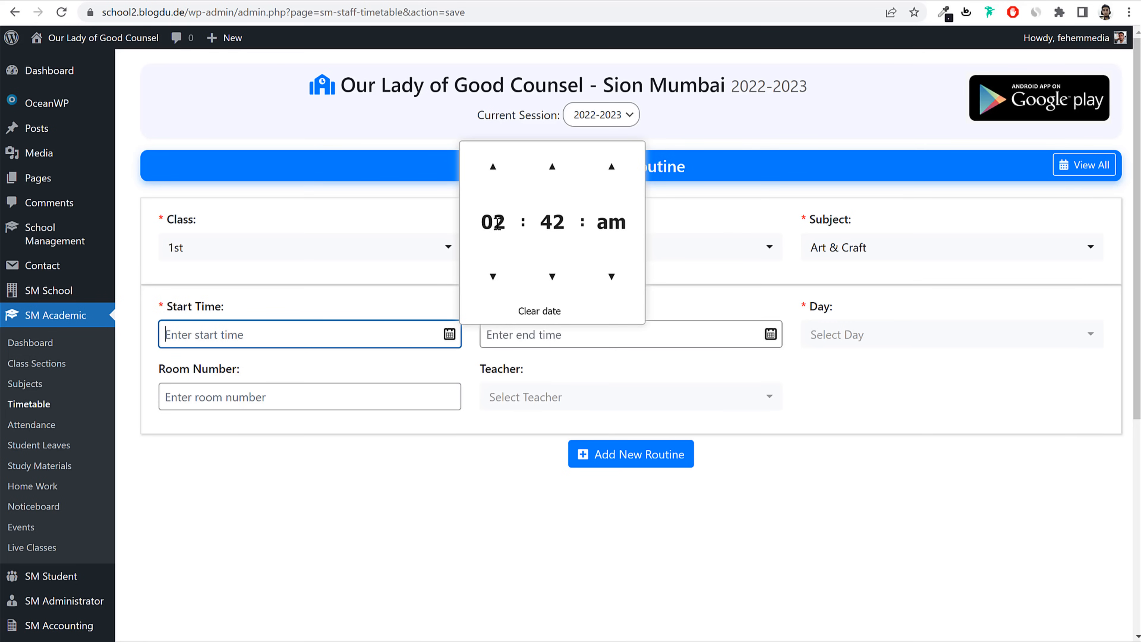
click(491, 165)
click(491, 165)
click(490, 164)
click(490, 165)
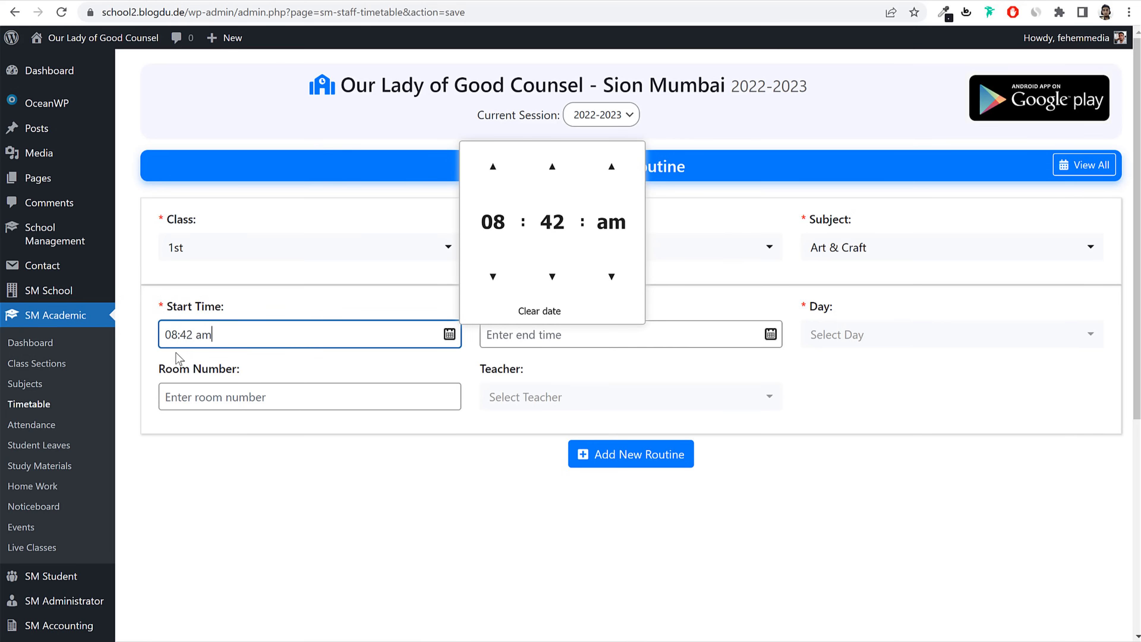
drag(224, 334, 164, 333)
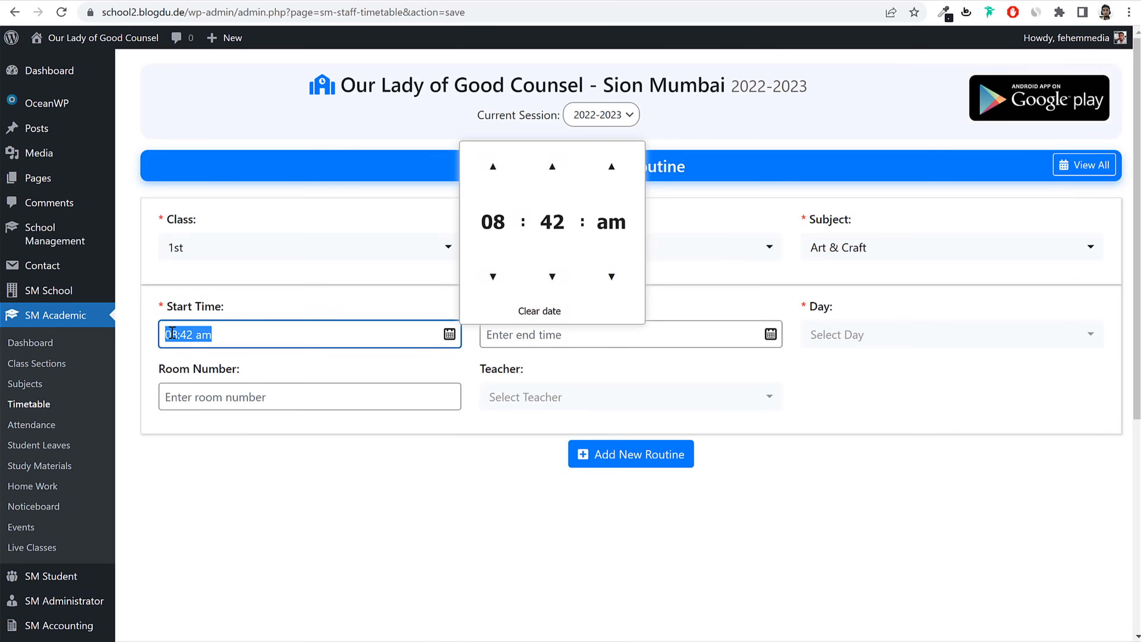
click(175, 334)
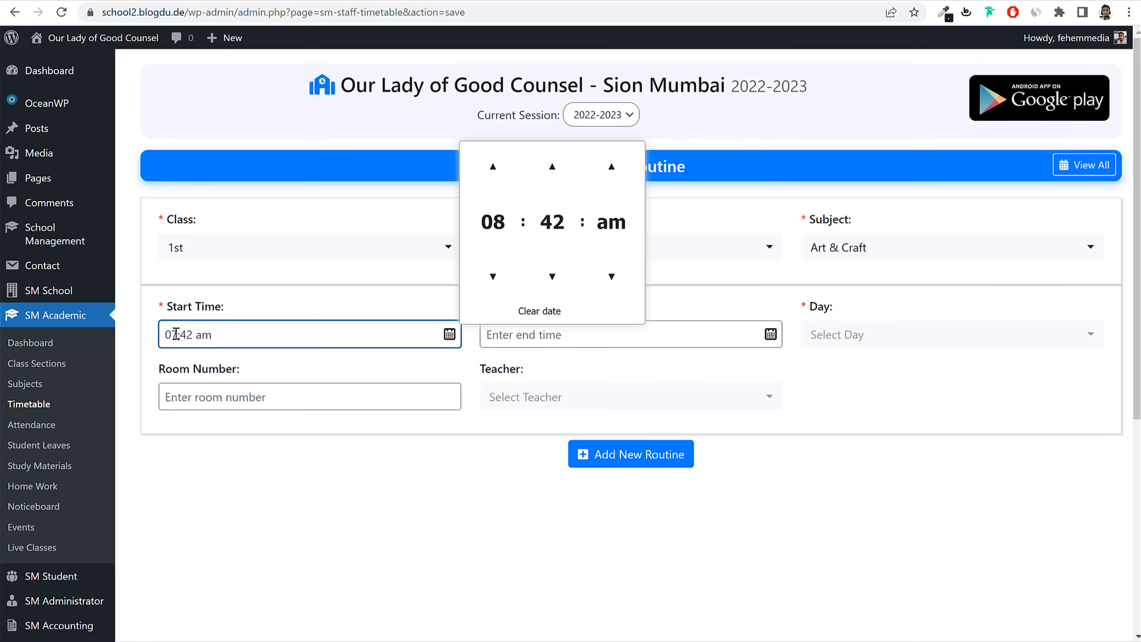
text(30)
click(522, 333)
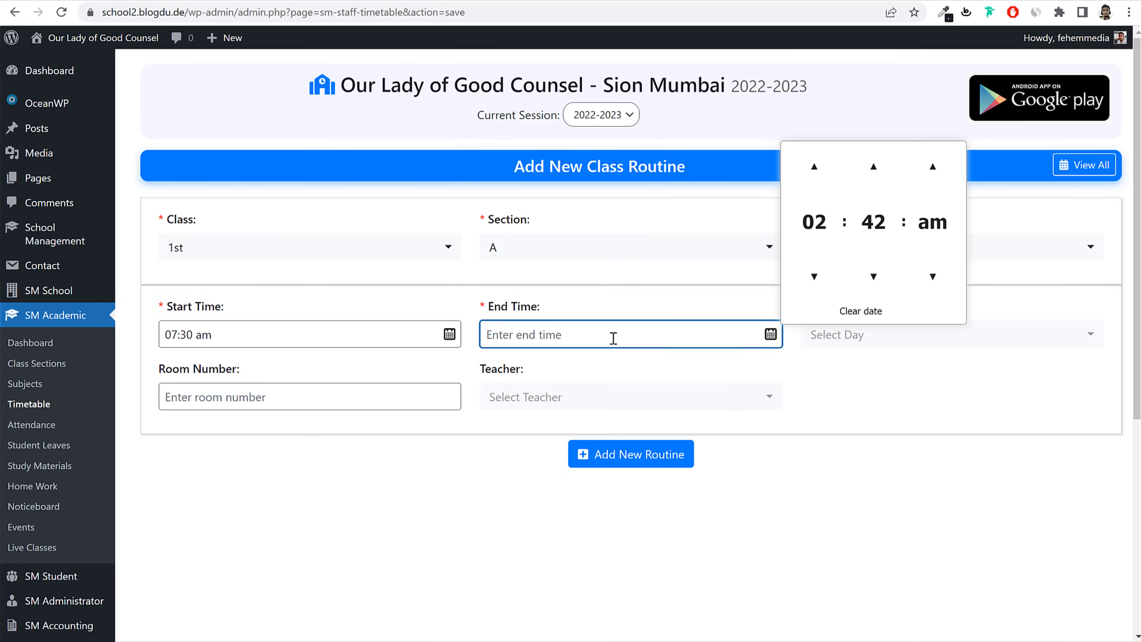
text(08:30 am)
Step: Set the routine's day to Monday and room to 5
click(853, 341)
click(873, 430)
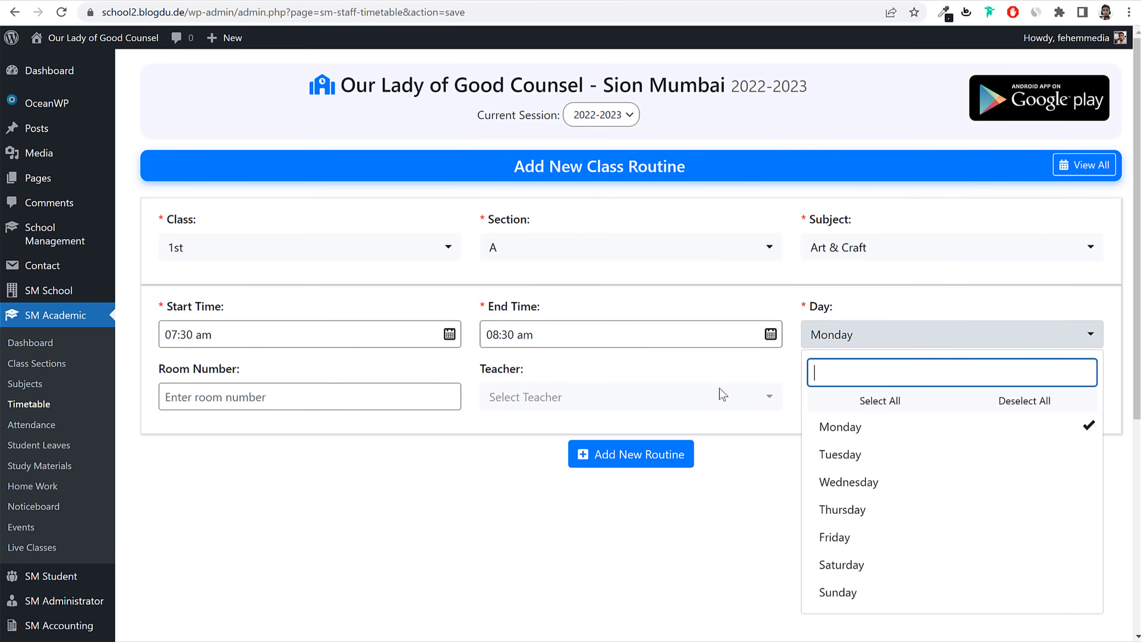
click(359, 397)
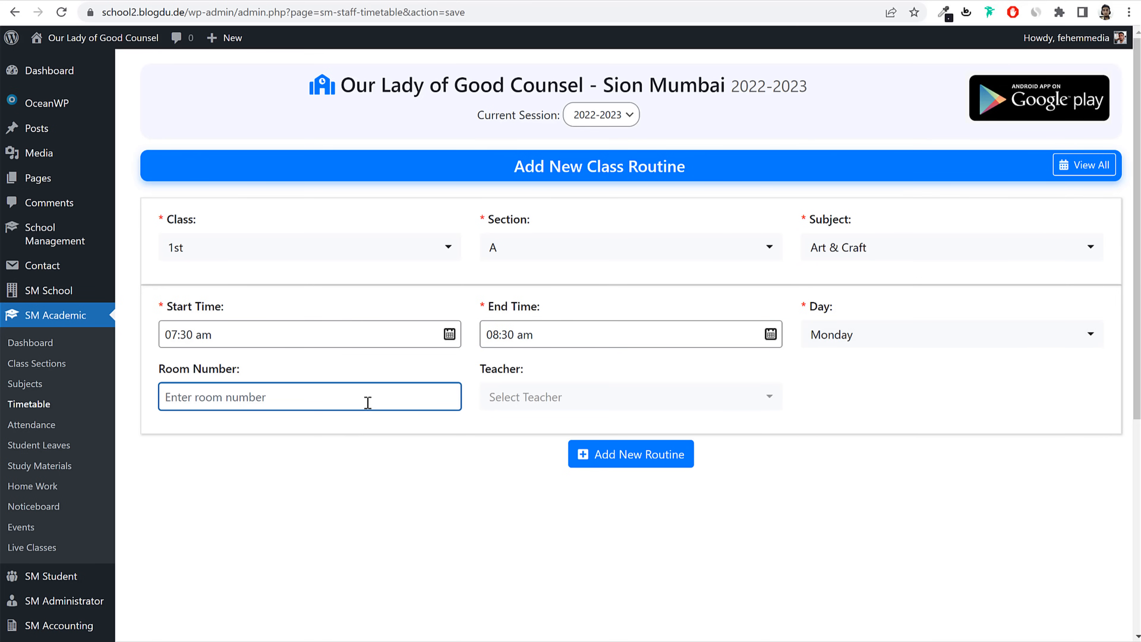
text(5)
click(586, 407)
text(te)
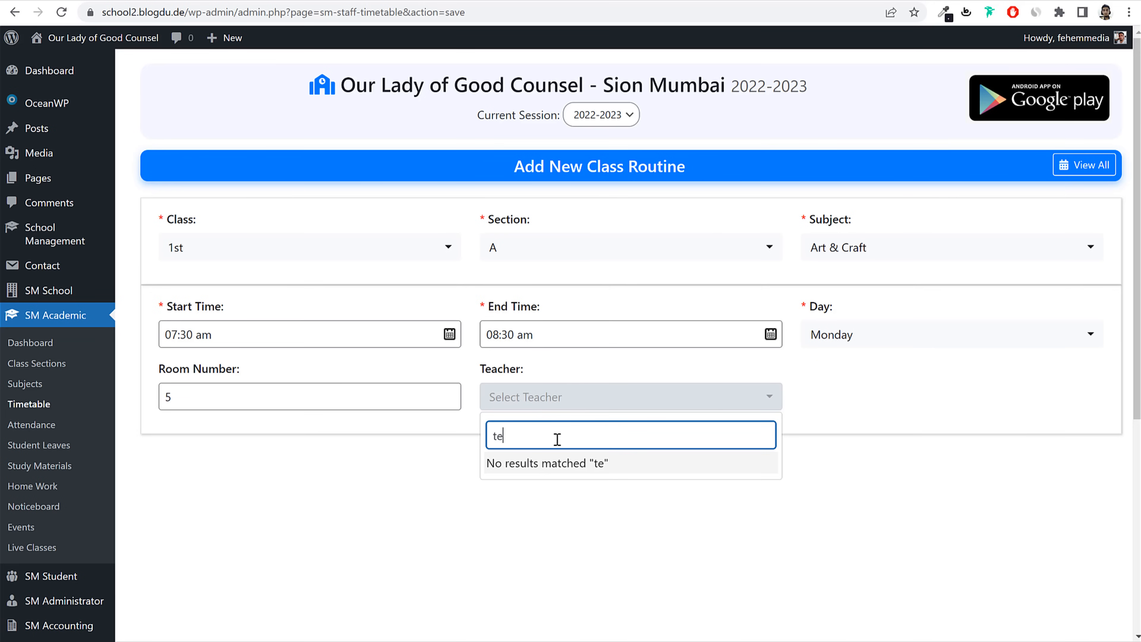
text(ac)
double_click(578, 436)
key(BackSpace)
Step: Switch the subject to English, assign Teacher1, and save the routine
click(874, 247)
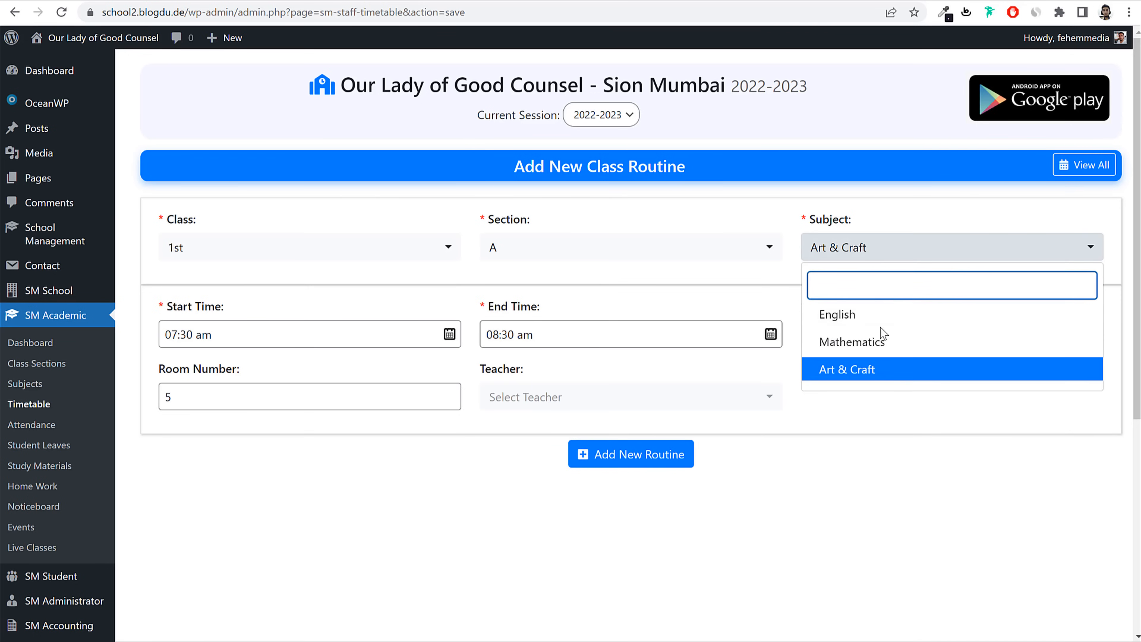
click(877, 315)
click(631, 398)
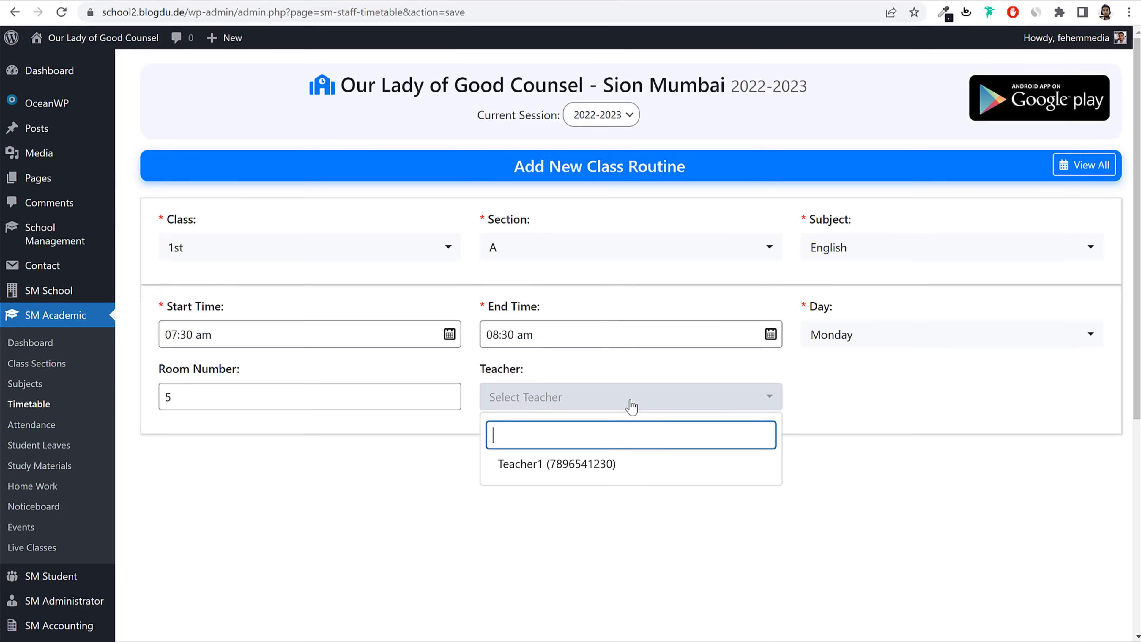
click(556, 470)
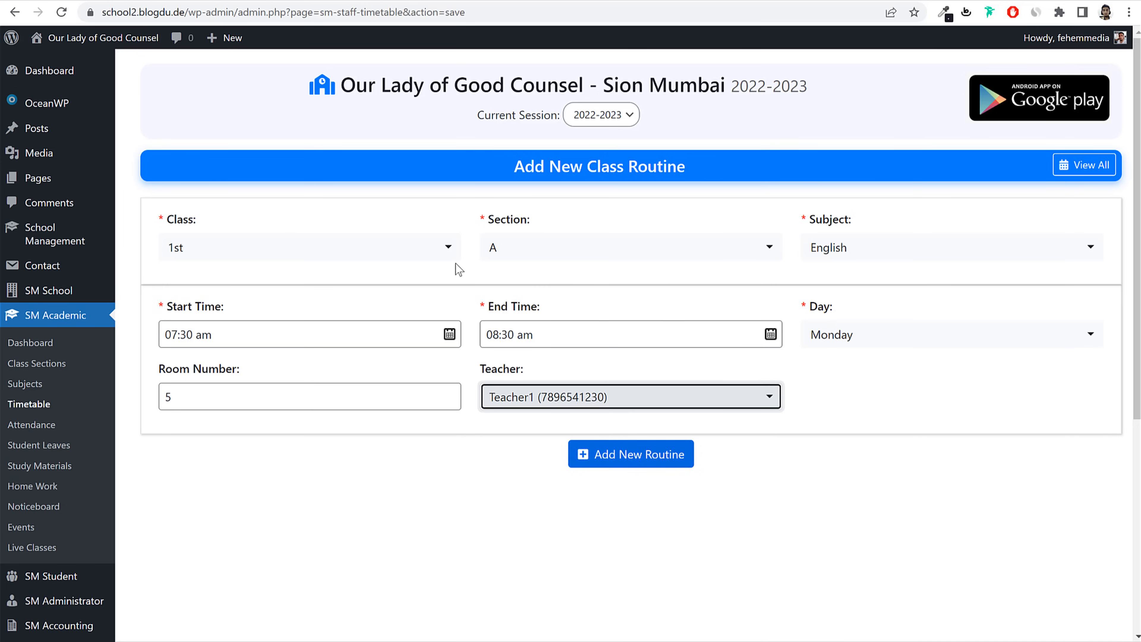
click(642, 461)
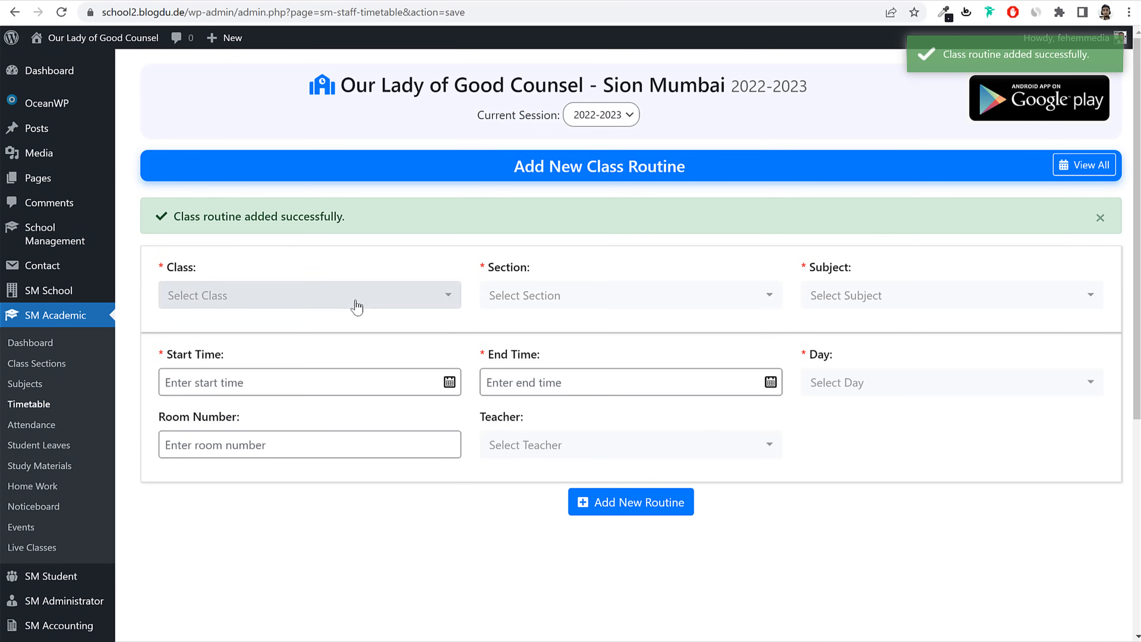
Step: Begin a new routine starting at 08:30 am for class 1st, section A
click(331, 383)
text(08:)
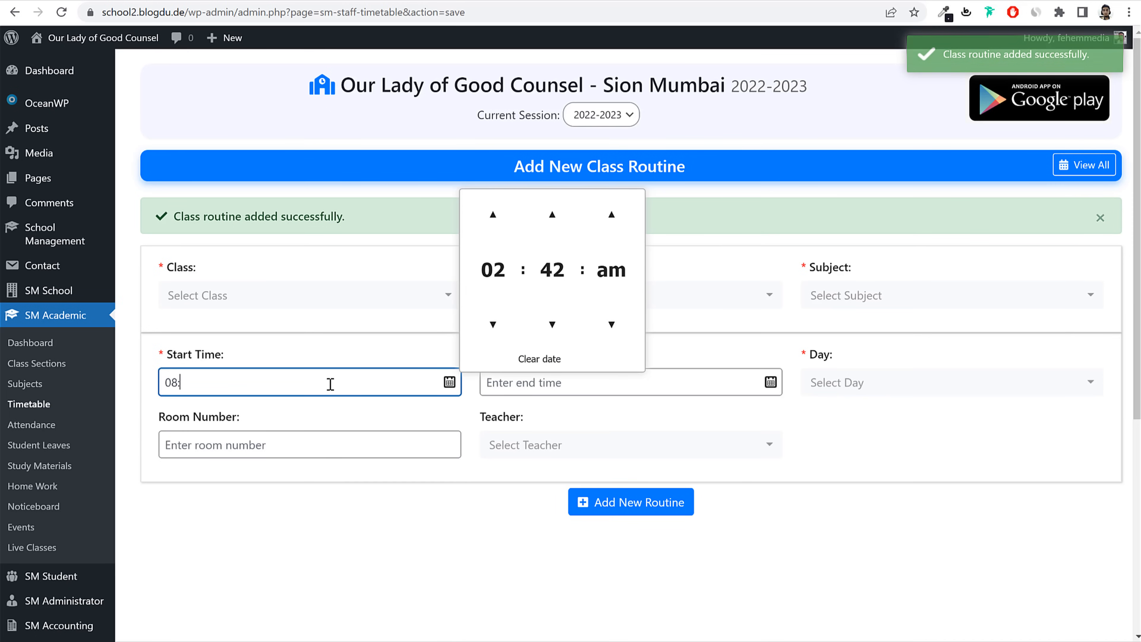
text(30 am)
key(Tab)
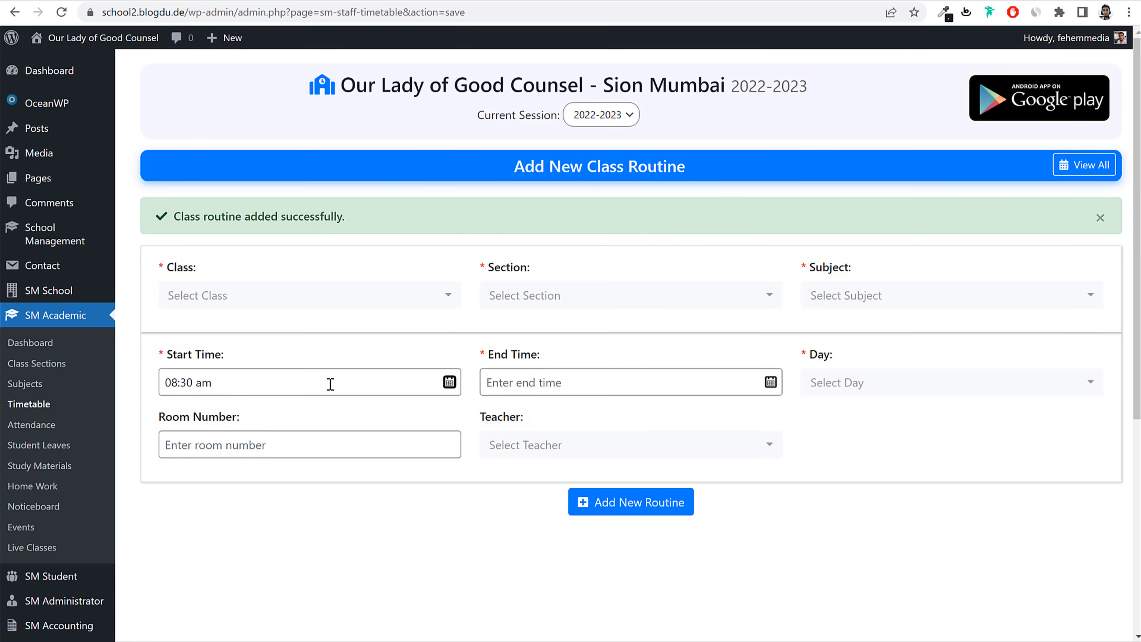
click(548, 377)
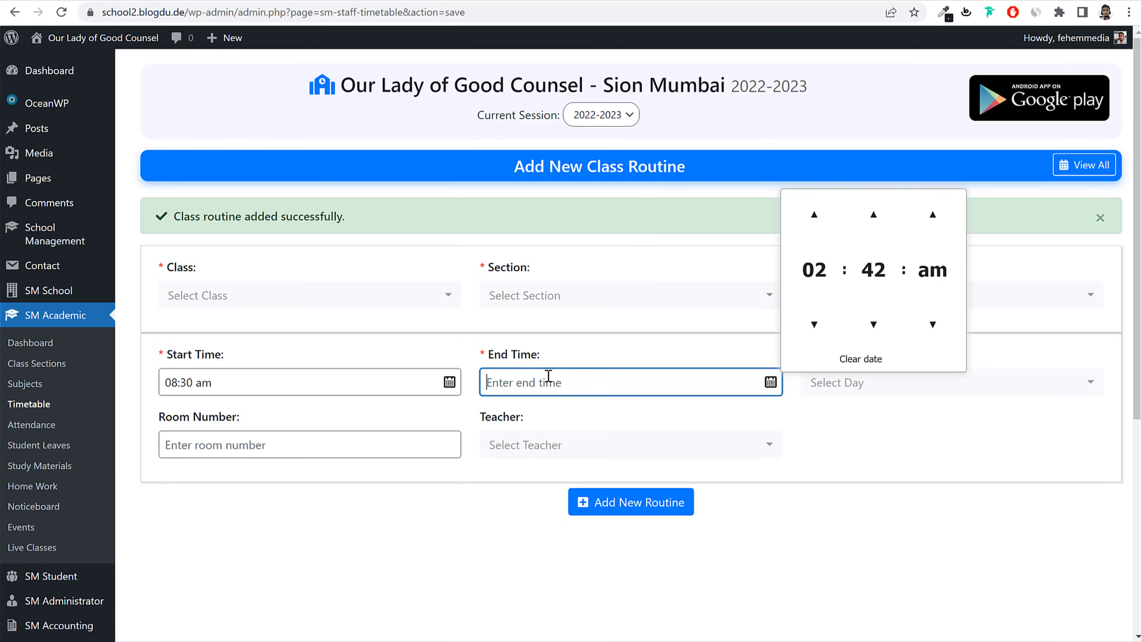
text(09:00 am)
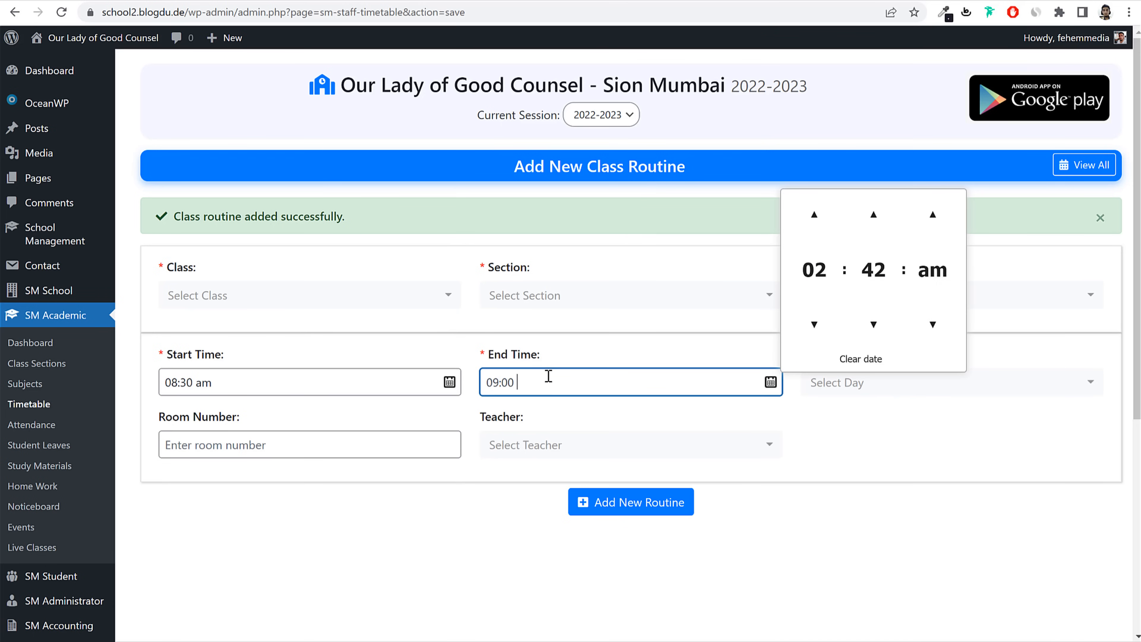
click(364, 296)
click(254, 392)
click(672, 306)
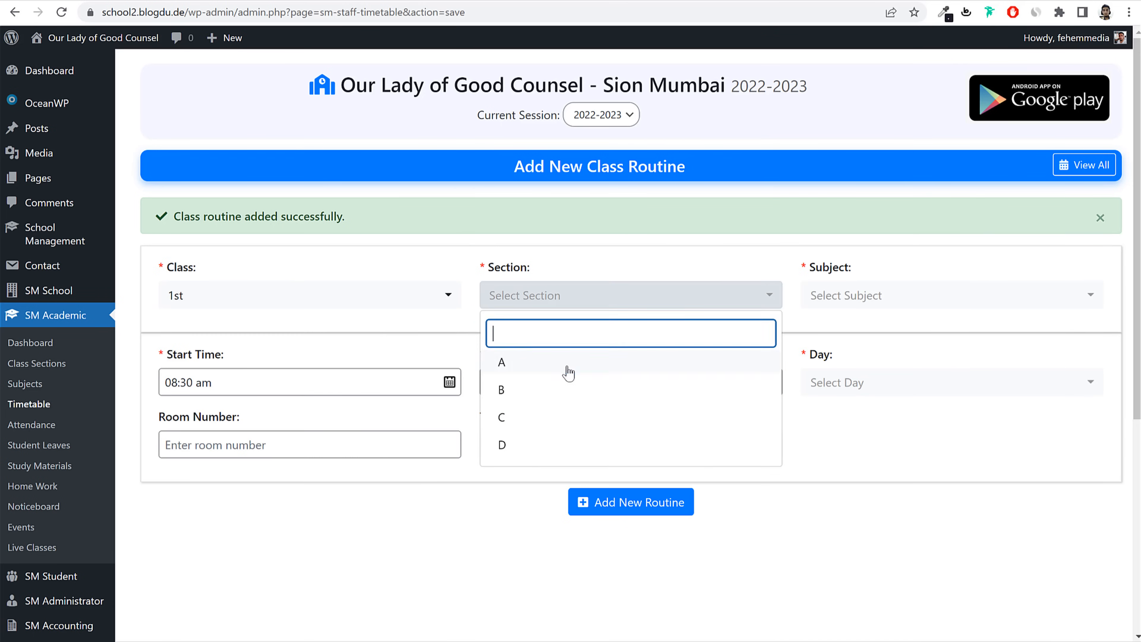
click(567, 363)
Step: Make it a Monday Mathematics routine in room 5 and save it
click(922, 295)
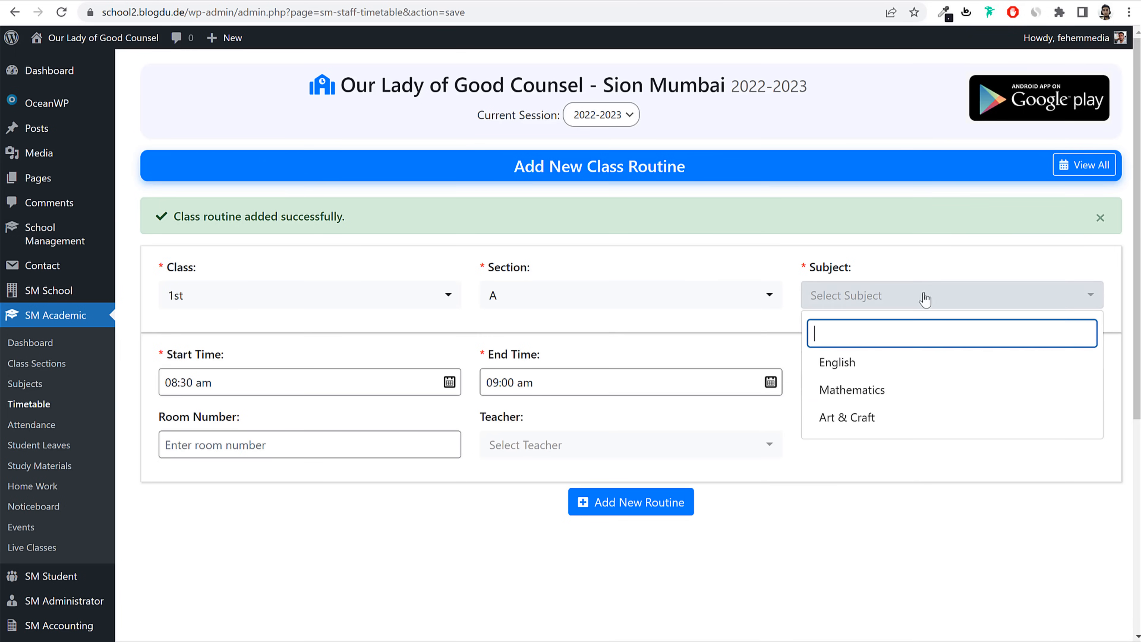
click(873, 392)
click(880, 386)
click(858, 475)
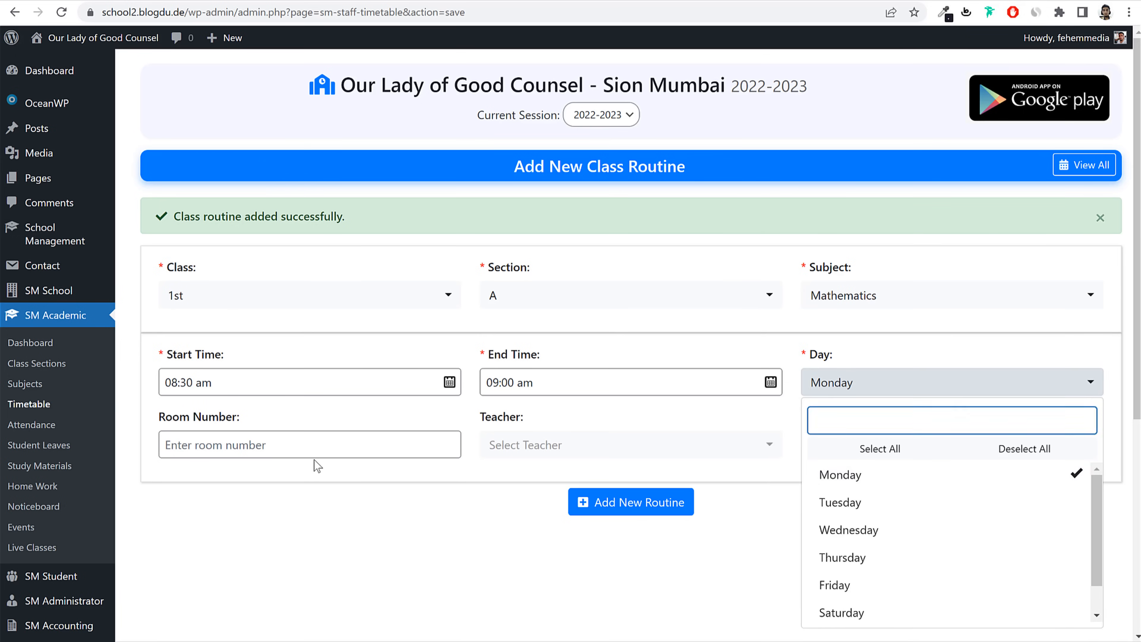
click(321, 447)
text(5)
click(498, 440)
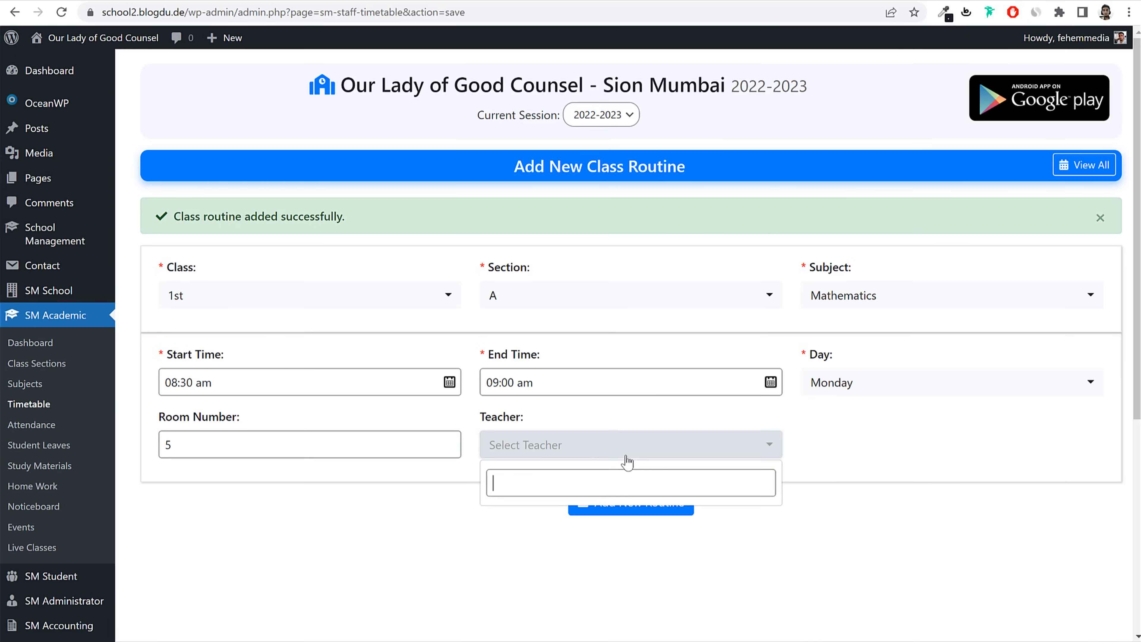
click(877, 498)
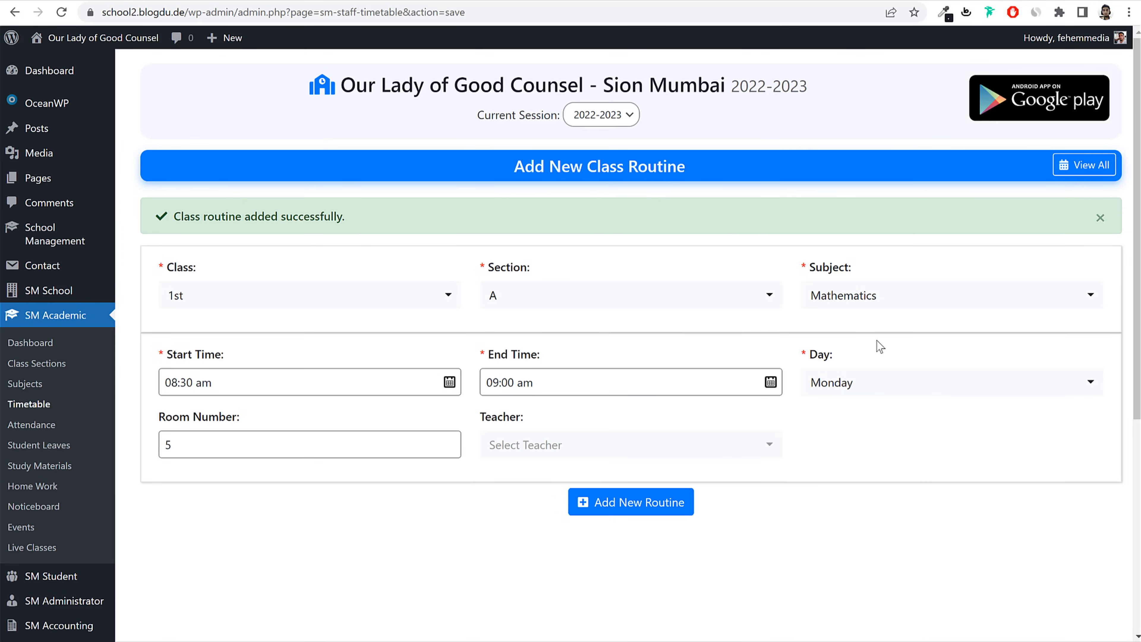
click(647, 512)
Step: Choose class 1st, section A and subject Art & Craft for another routine
click(340, 310)
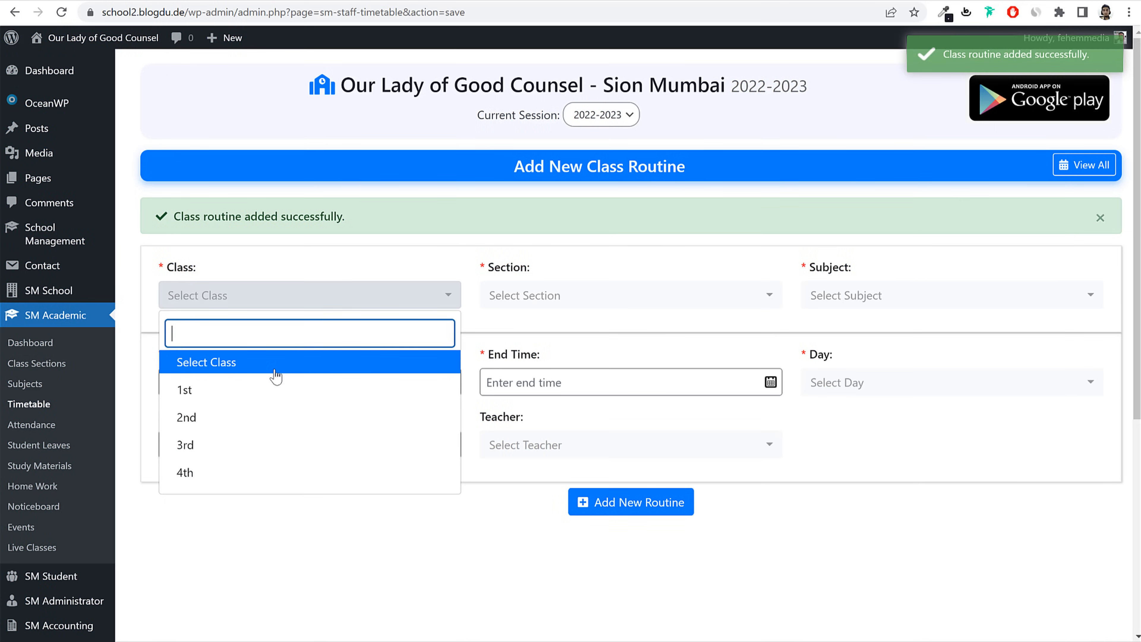
click(242, 390)
click(608, 301)
click(571, 363)
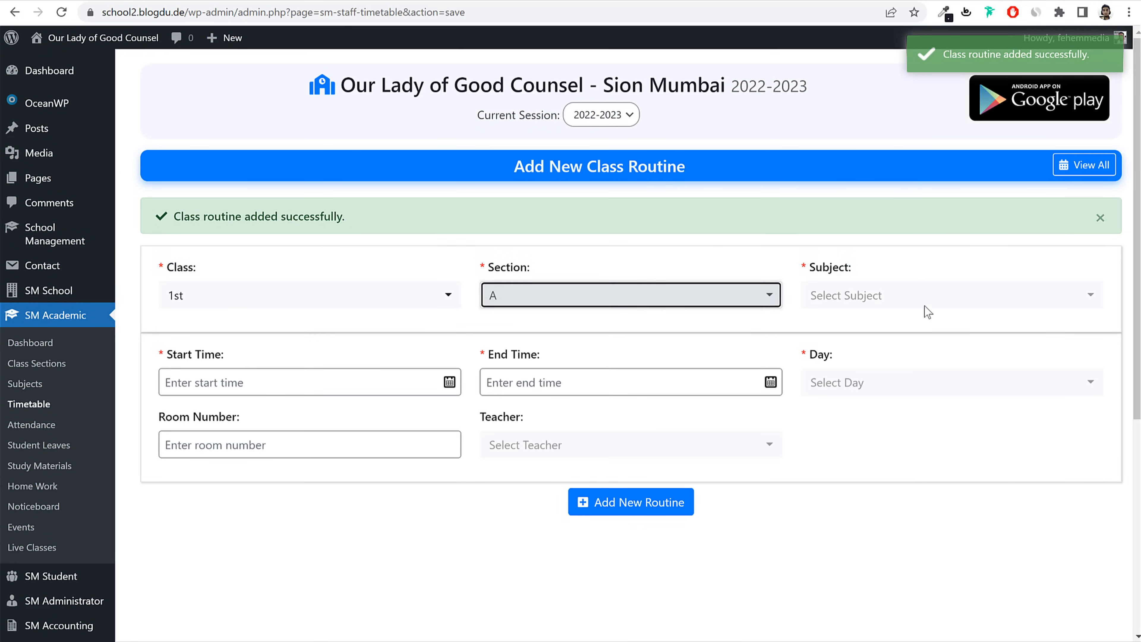
click(856, 299)
click(887, 423)
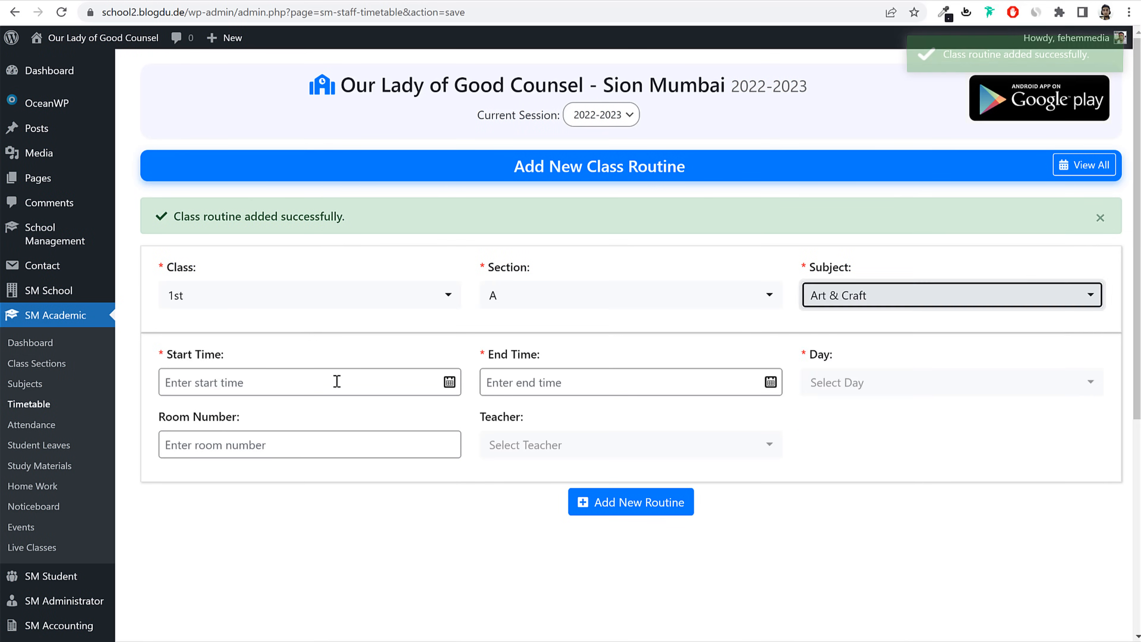
Step: Schedule it Monday 09:00–10:00 am in room 1 and save the routine
click(337, 381)
text(09:00 am)
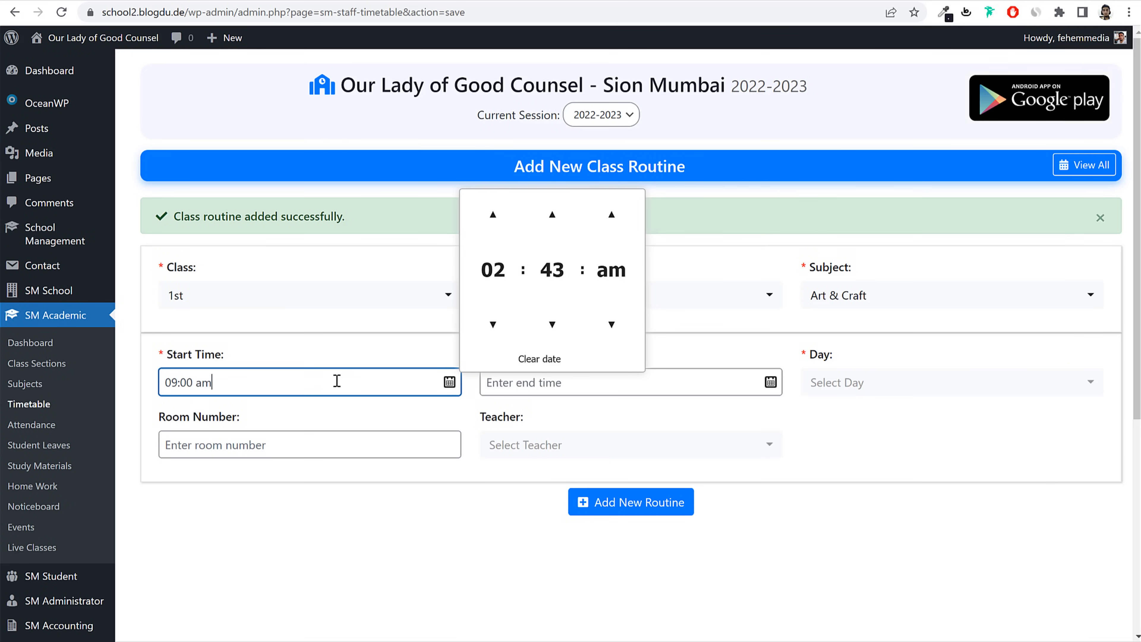
key(Tab)
text(1)
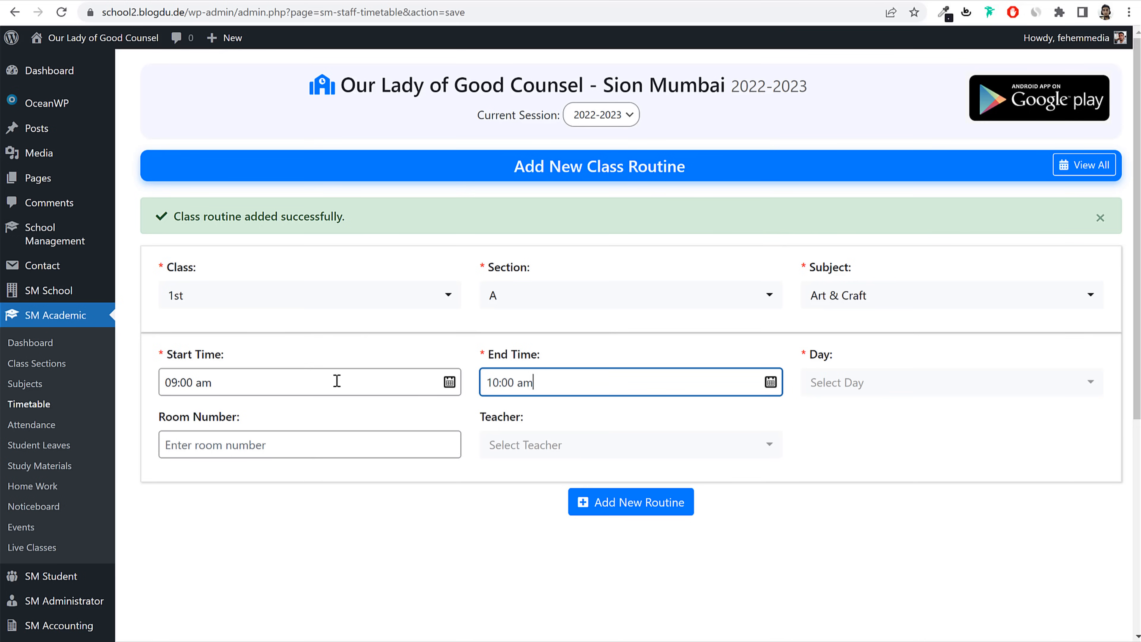
click(854, 382)
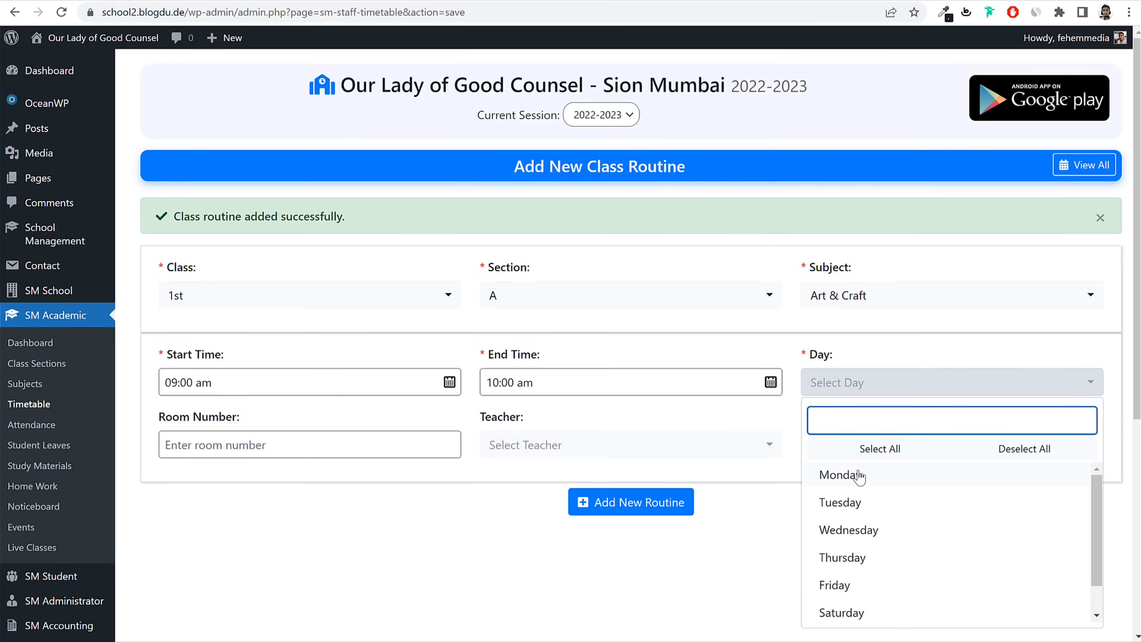
click(849, 474)
click(283, 441)
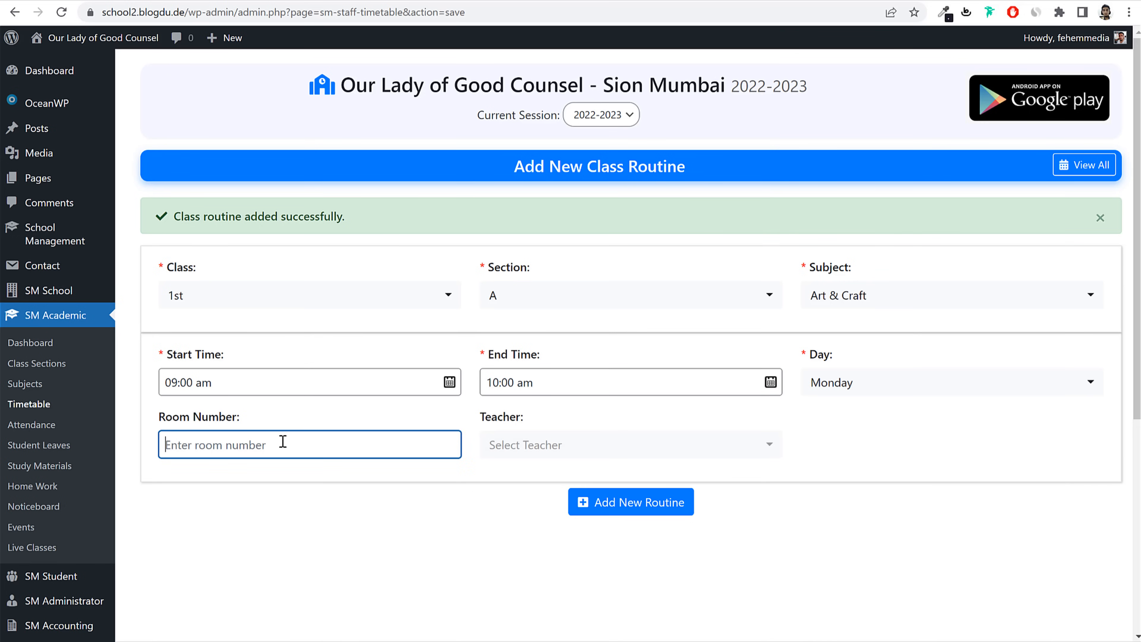
text(1)
click(629, 506)
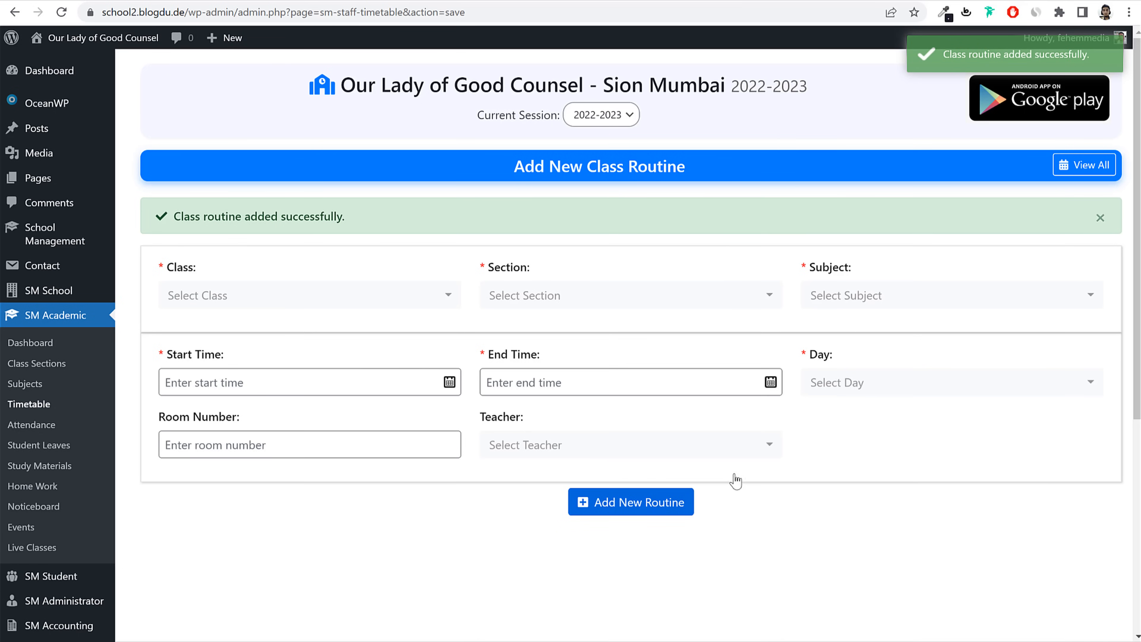
Step: Open the 1st - A timetable from View All to review Monday's English, Mathematics and Art & Craft periods
click(1080, 173)
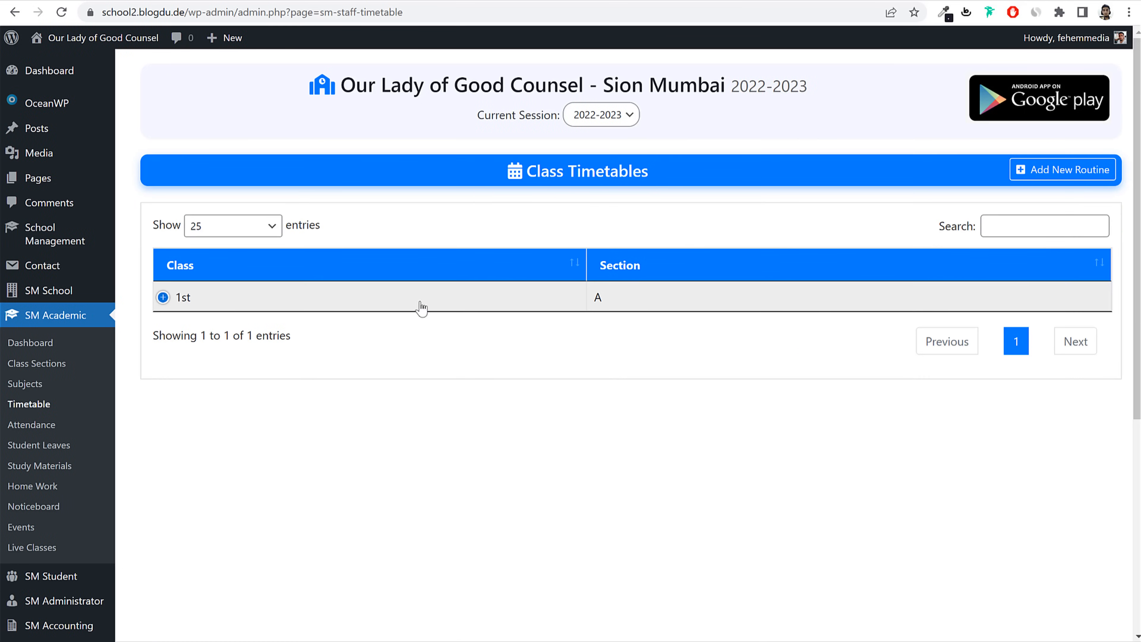
click(163, 297)
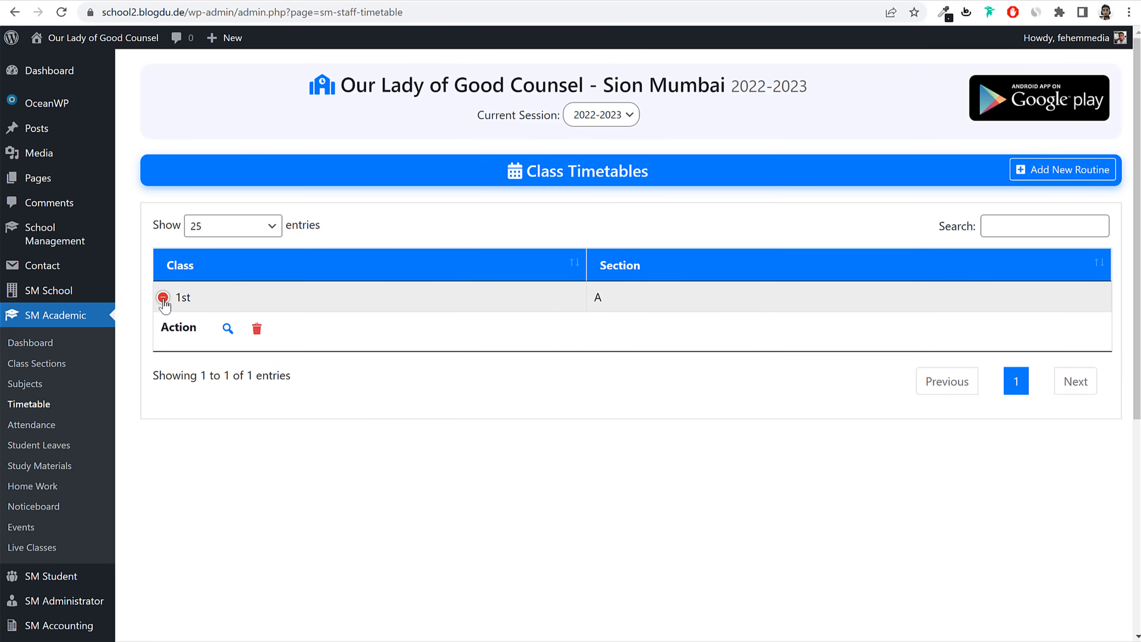
click(228, 330)
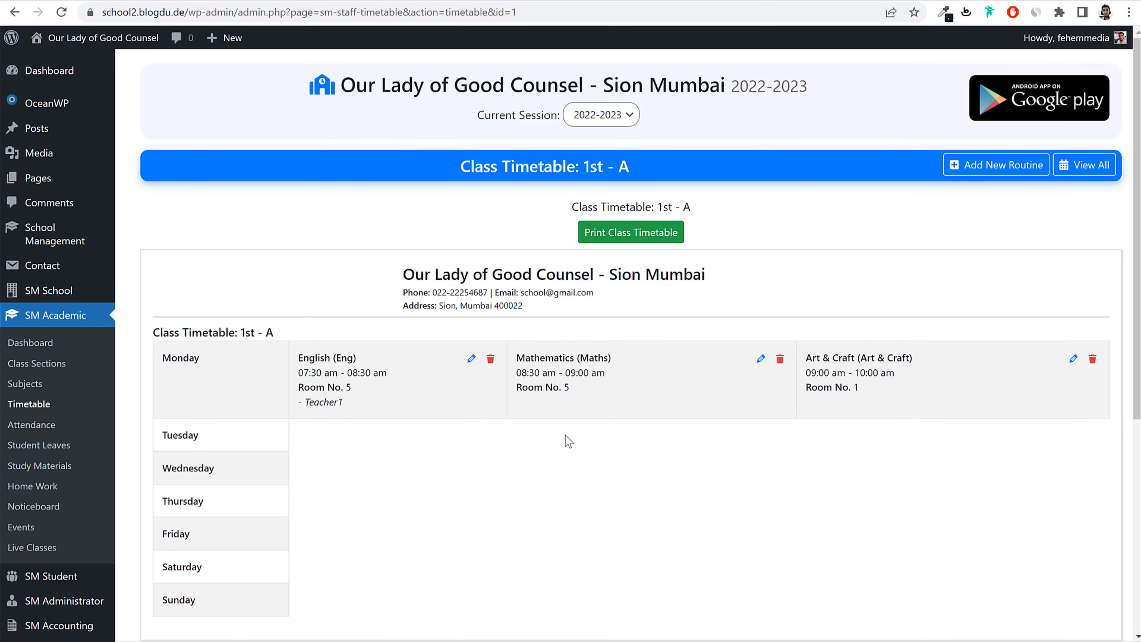
scroll(539, 445, down, 5)
scroll(472, 386, up, 3)
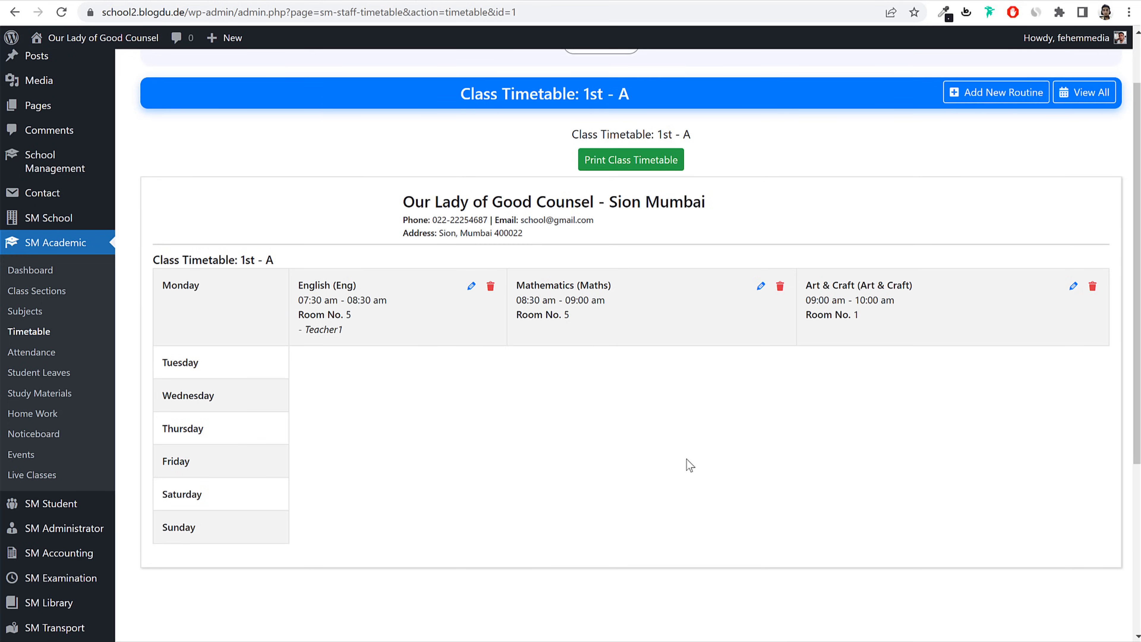
scroll(689, 466, up, 2)
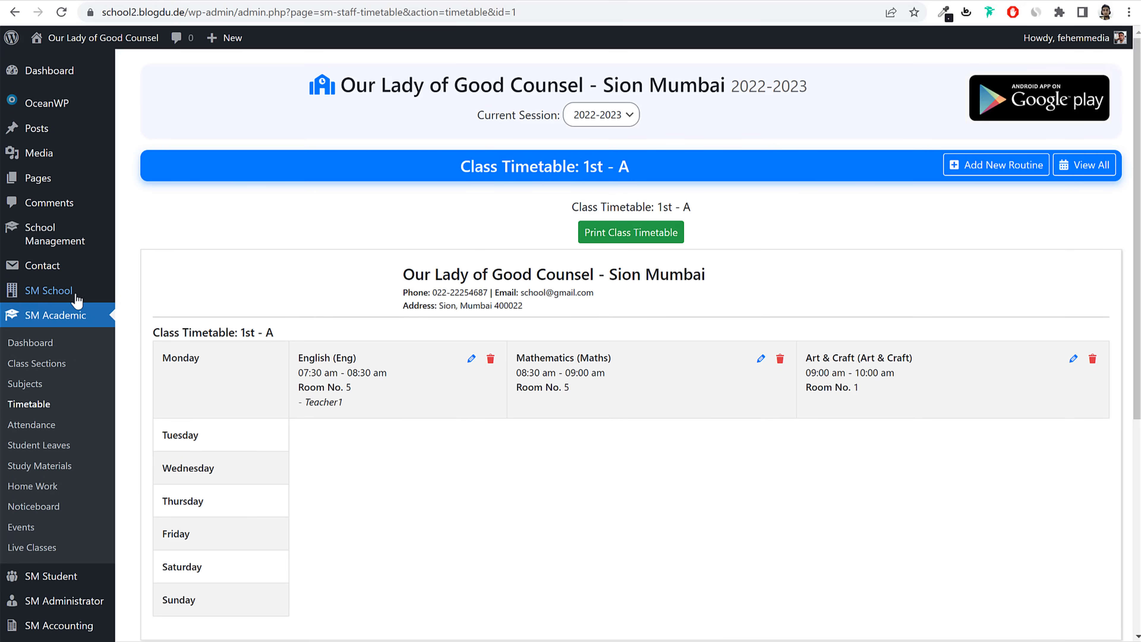
Step: Show the School Management settings' Shortcodes list, with the fees shortcode in view
mouse_move(45, 294)
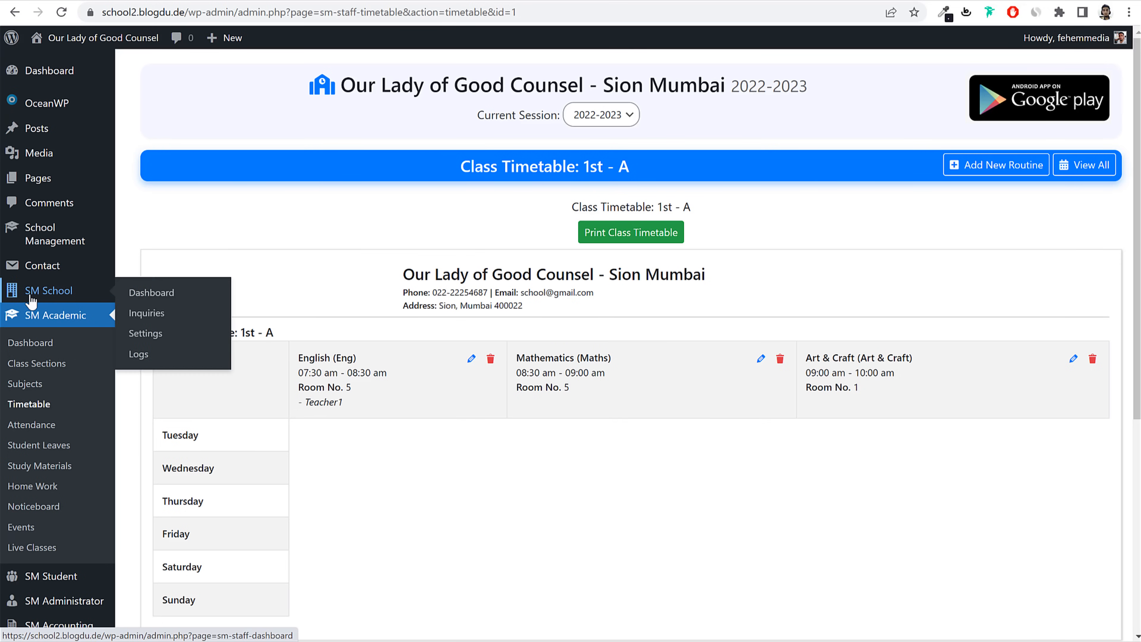
click(155, 344)
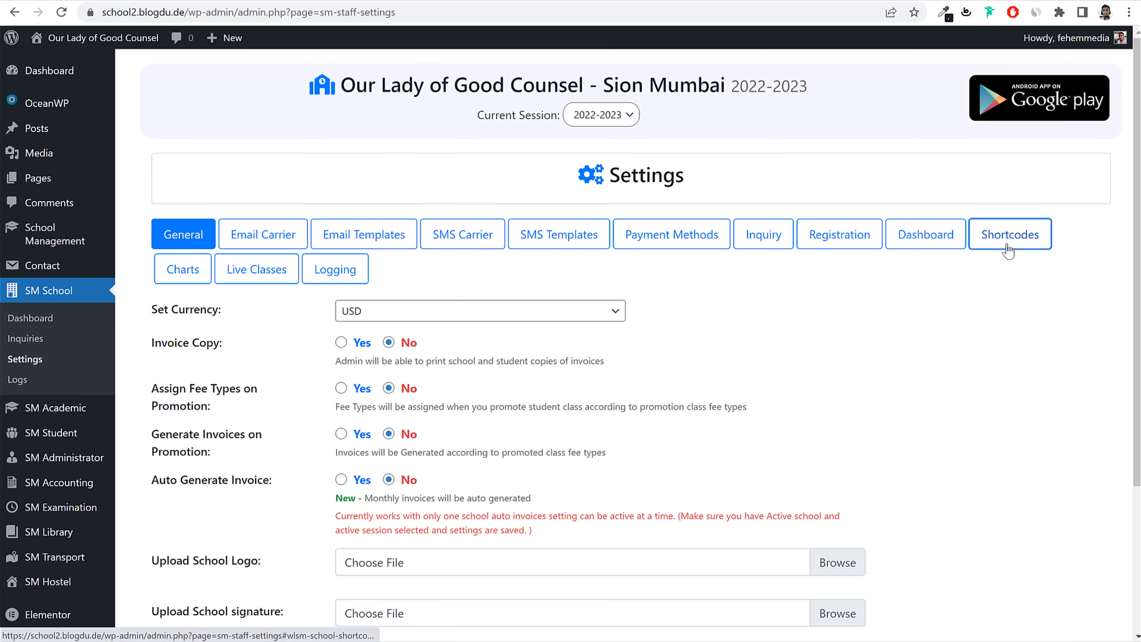
click(1024, 231)
drag(150, 337, 387, 339)
click(571, 352)
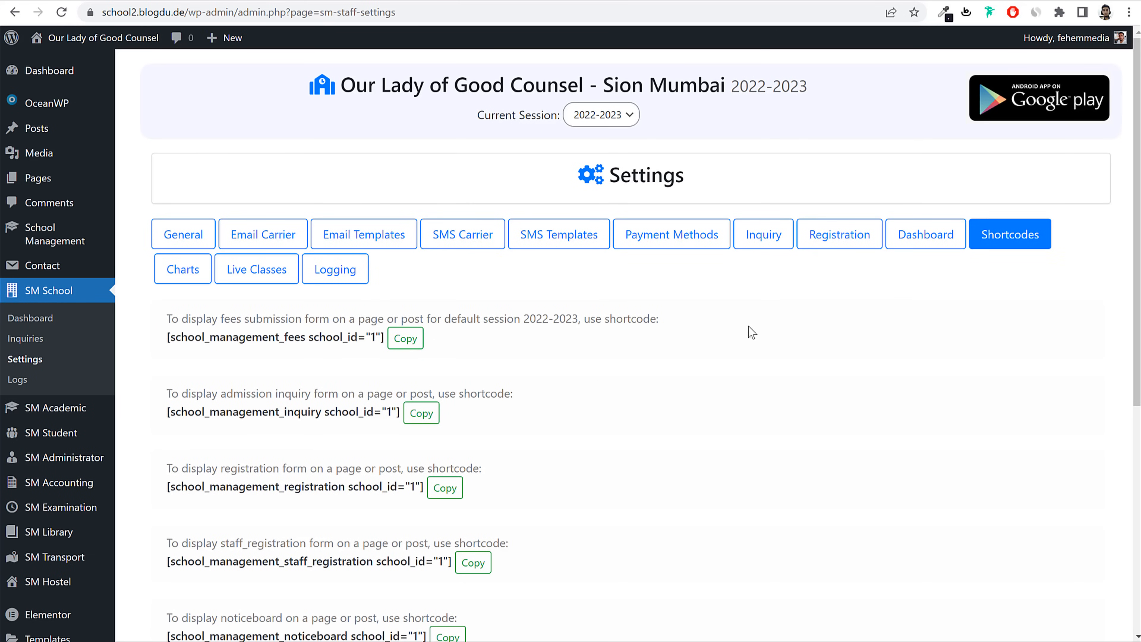
drag(221, 318, 296, 318)
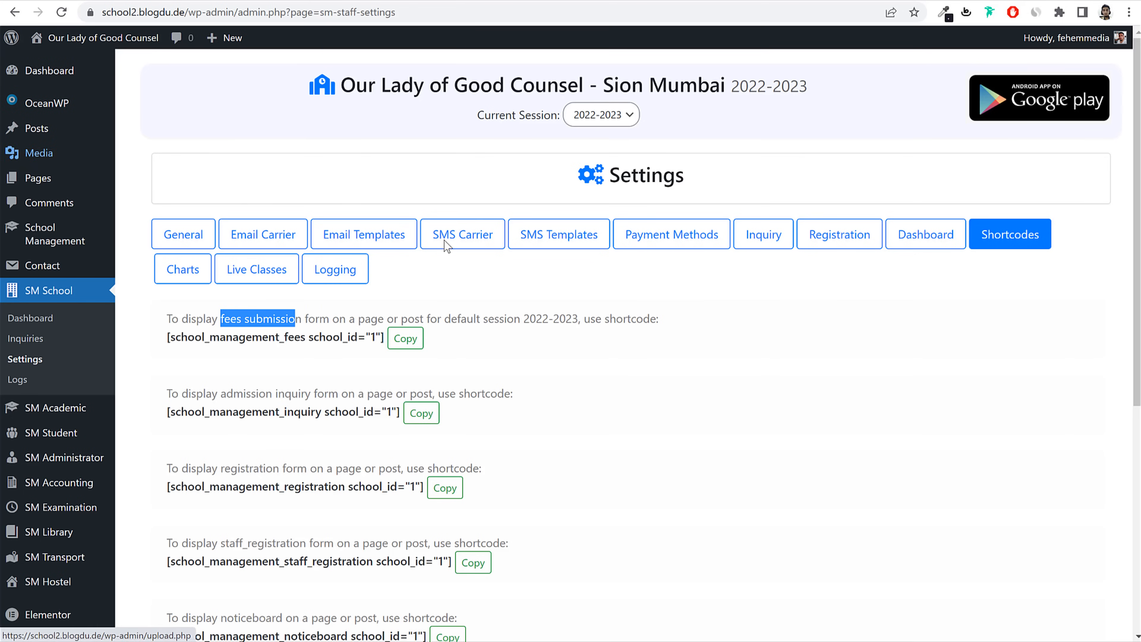
Step: Open the Pages list in a new tab and move Sample Page to the Trash
right_click(38, 177)
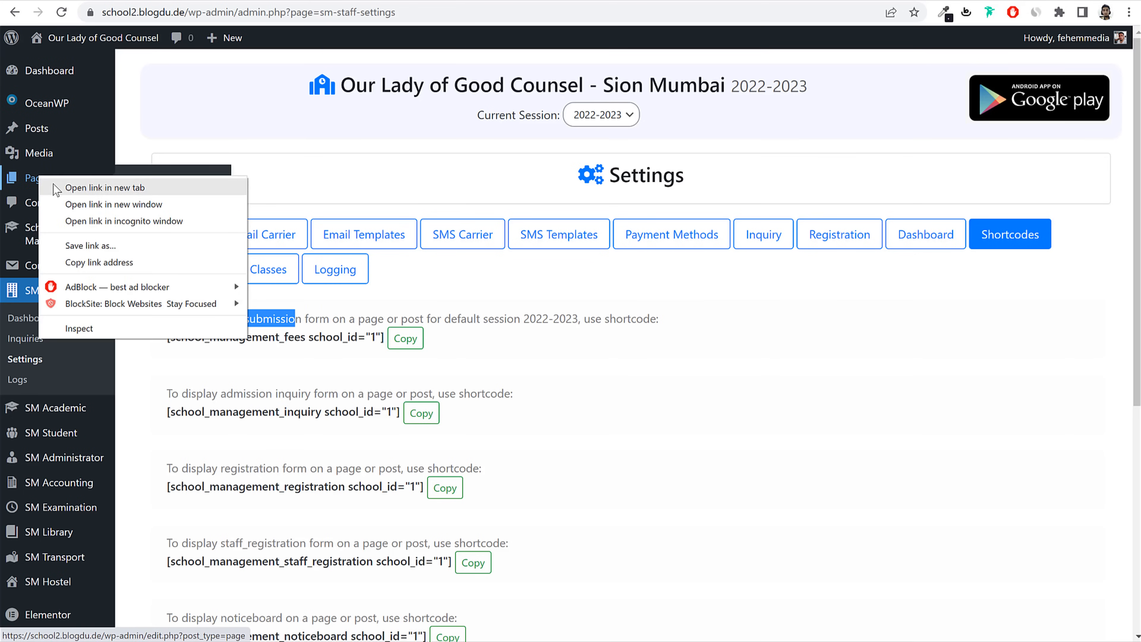
click(53, 185)
click(405, 1)
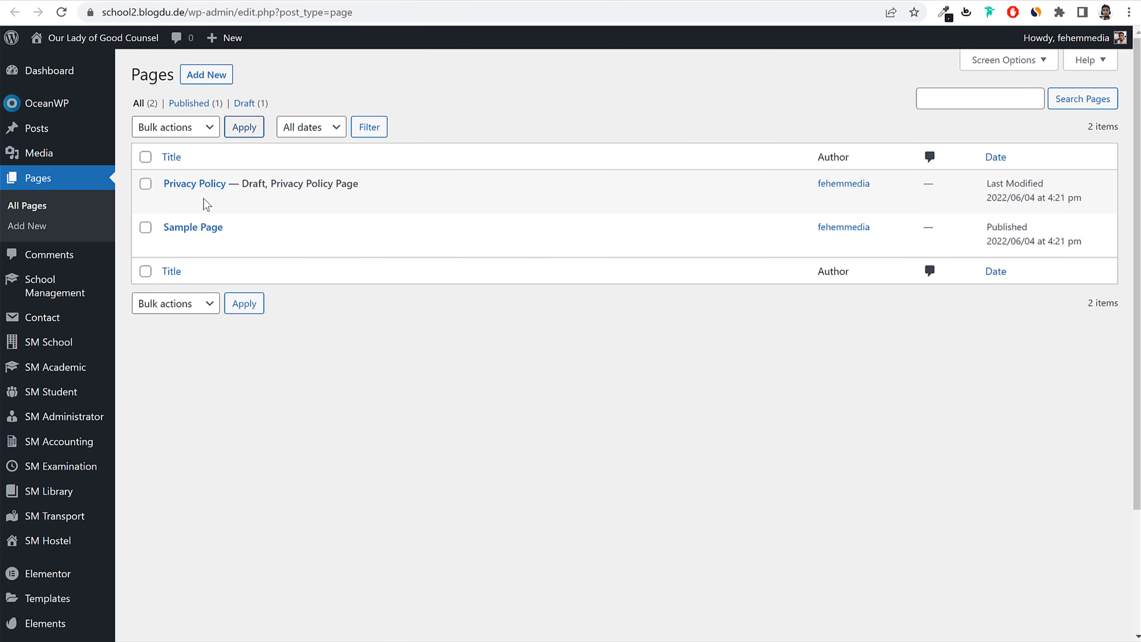
drag(242, 227, 166, 230)
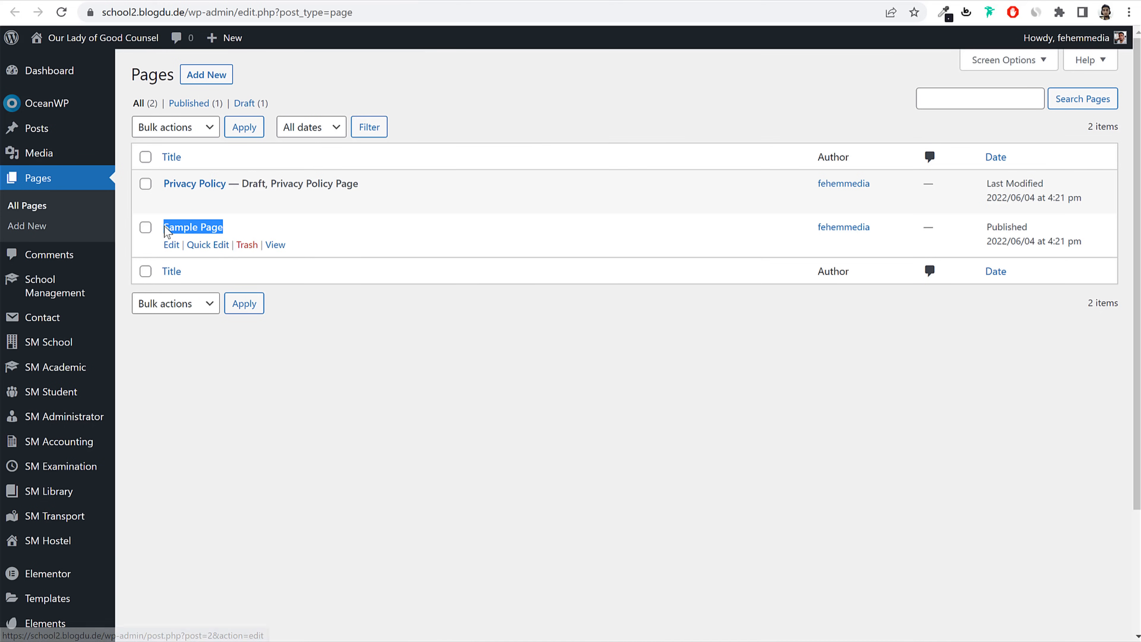
click(247, 245)
Step: Start a new blank page in the block editor, keeping the shortcode list in another tab
click(227, 77)
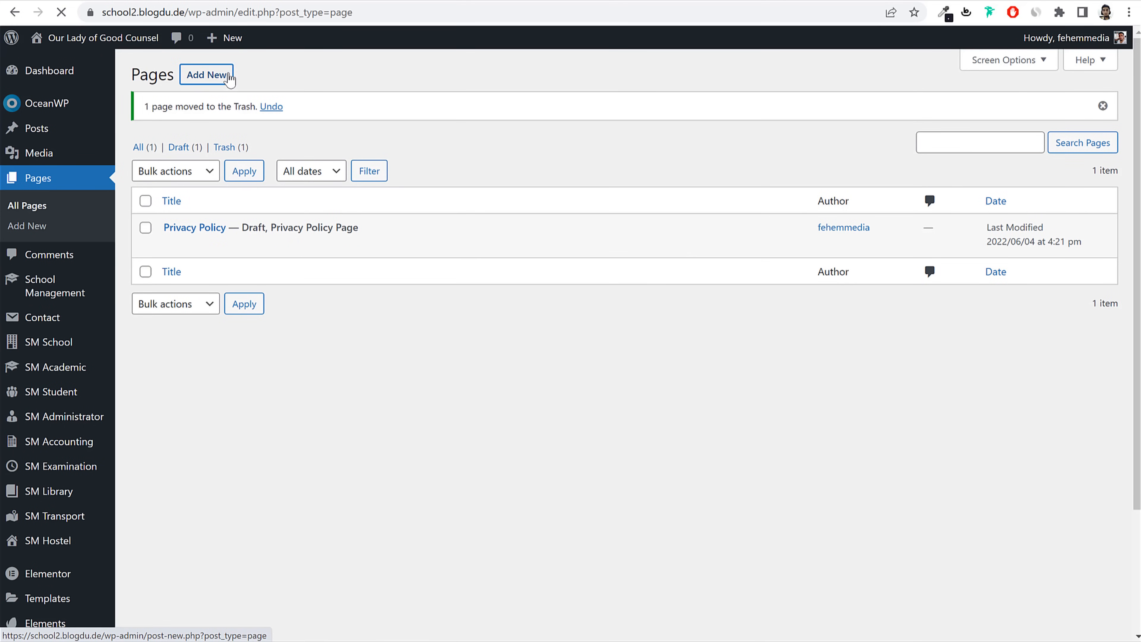
click(269, 1)
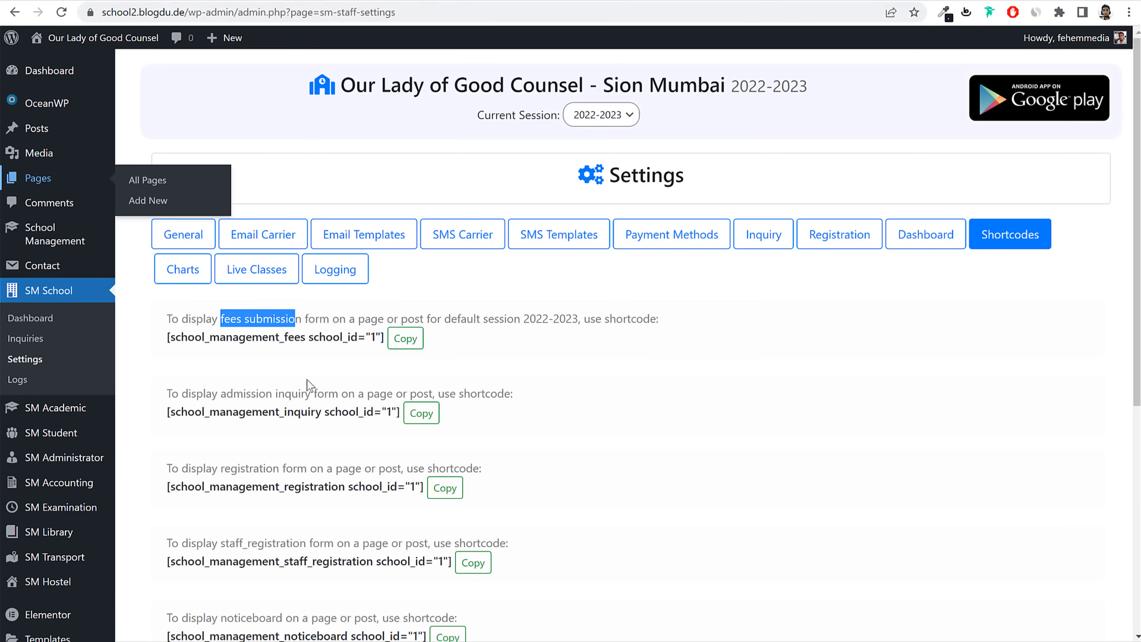
click(261, 323)
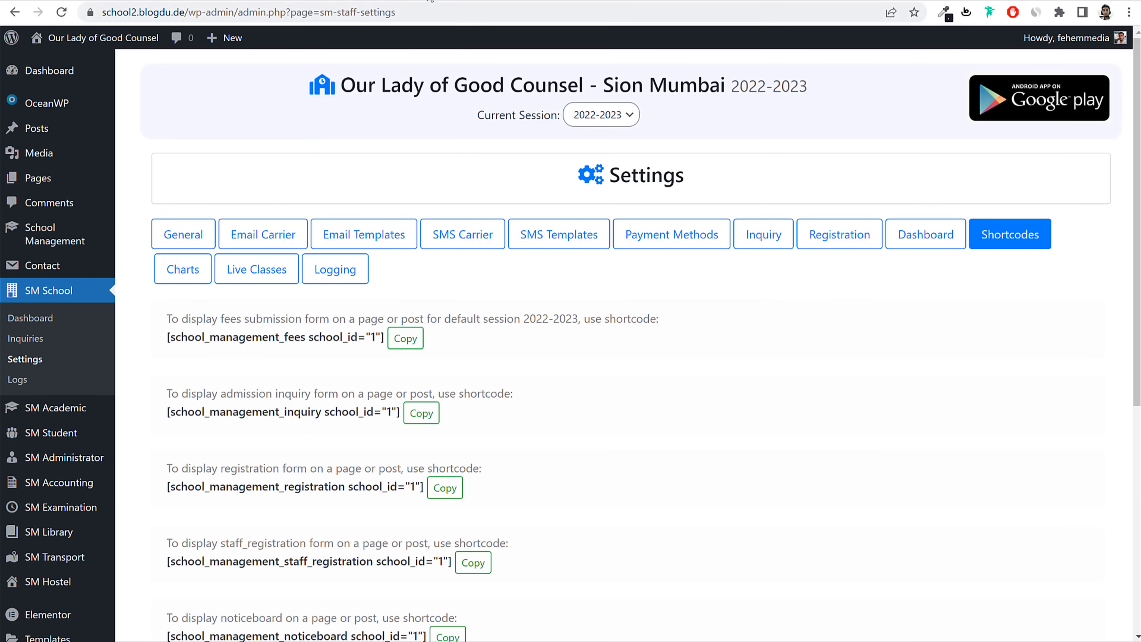
double_click(269, 319)
click(415, 2)
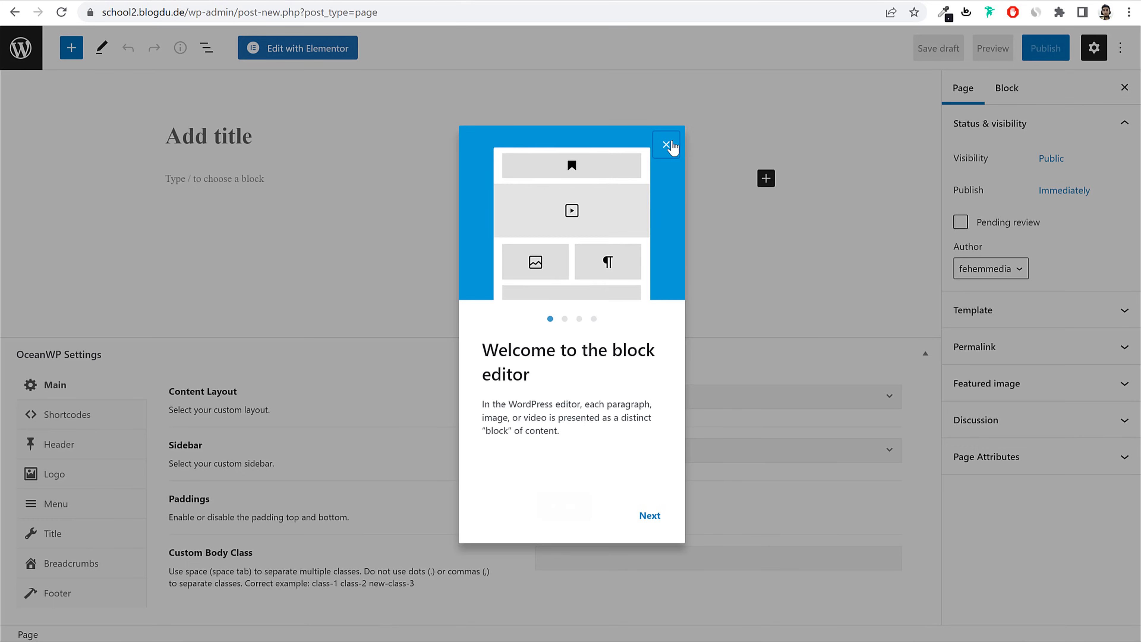
Step: Title the new page 'Fee Submission' and copy the fees submission shortcode
click(666, 145)
click(289, 133)
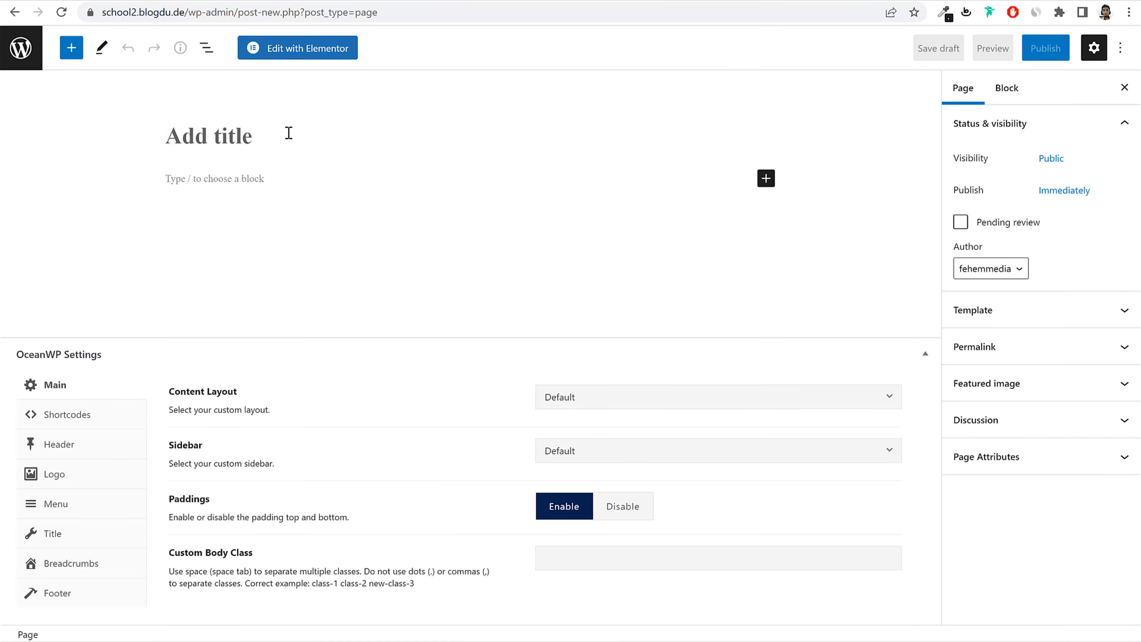
text(Fee Submission)
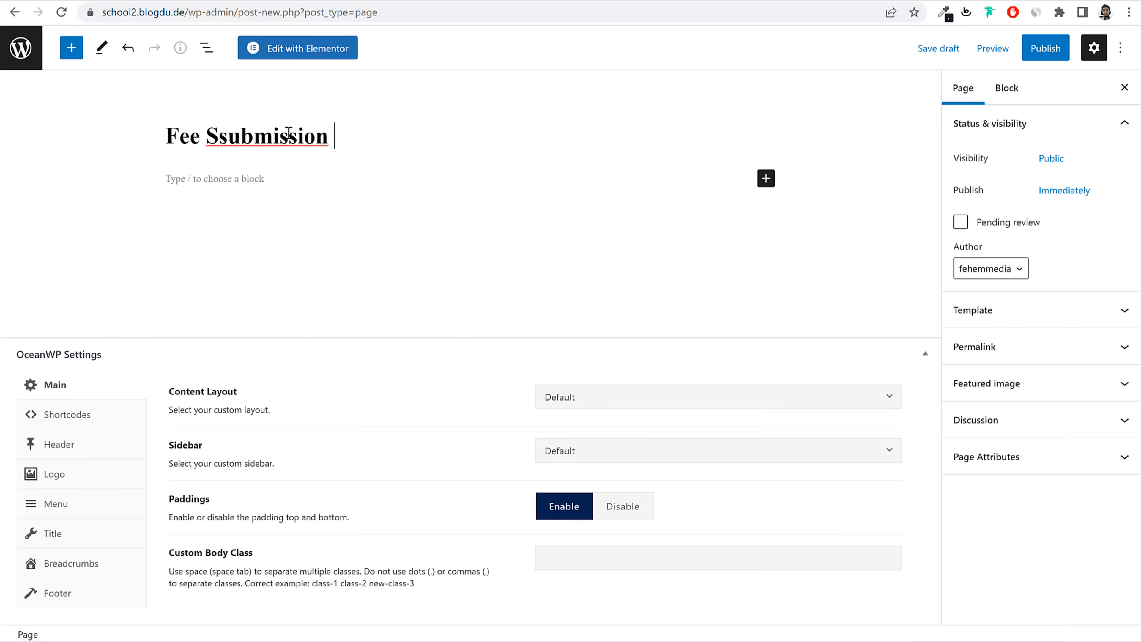
key(ctrl+Tab)
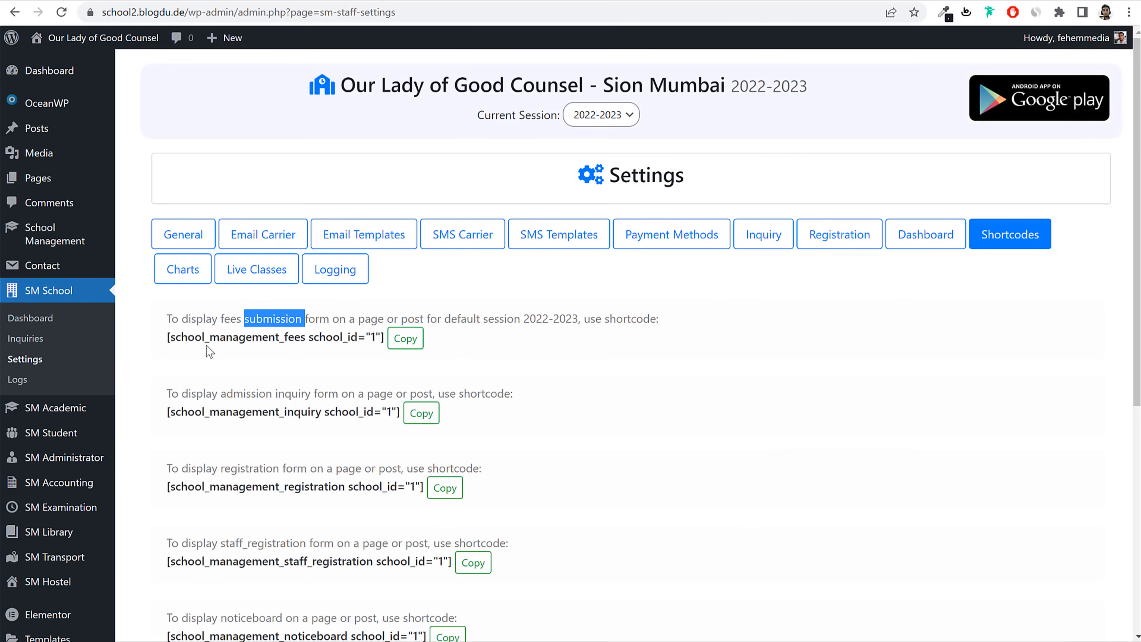
click(409, 343)
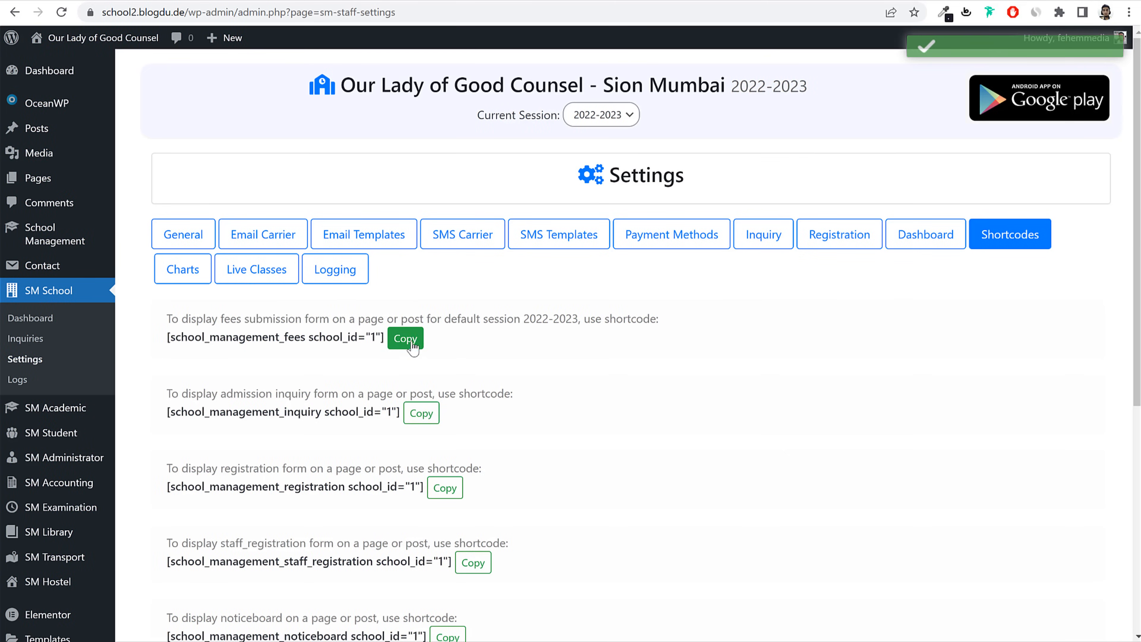
drag(230, 320, 339, 320)
key(ctrl+shift+Tab)
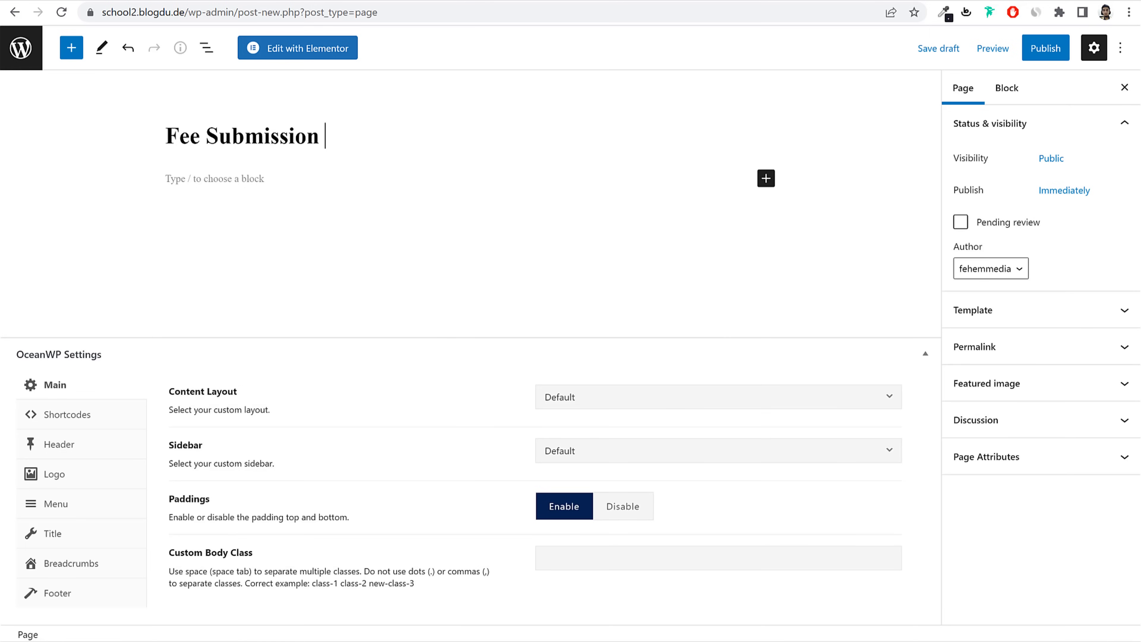
Step: Add a Shortcode block containing the pasted fees shortcode
click(766, 179)
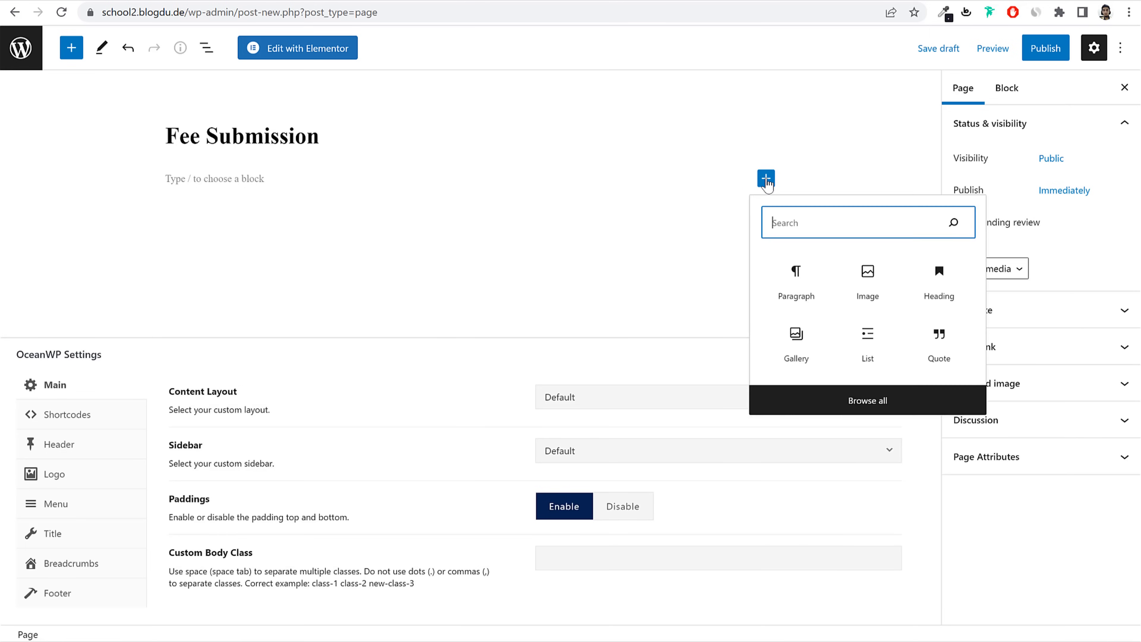
text(sh)
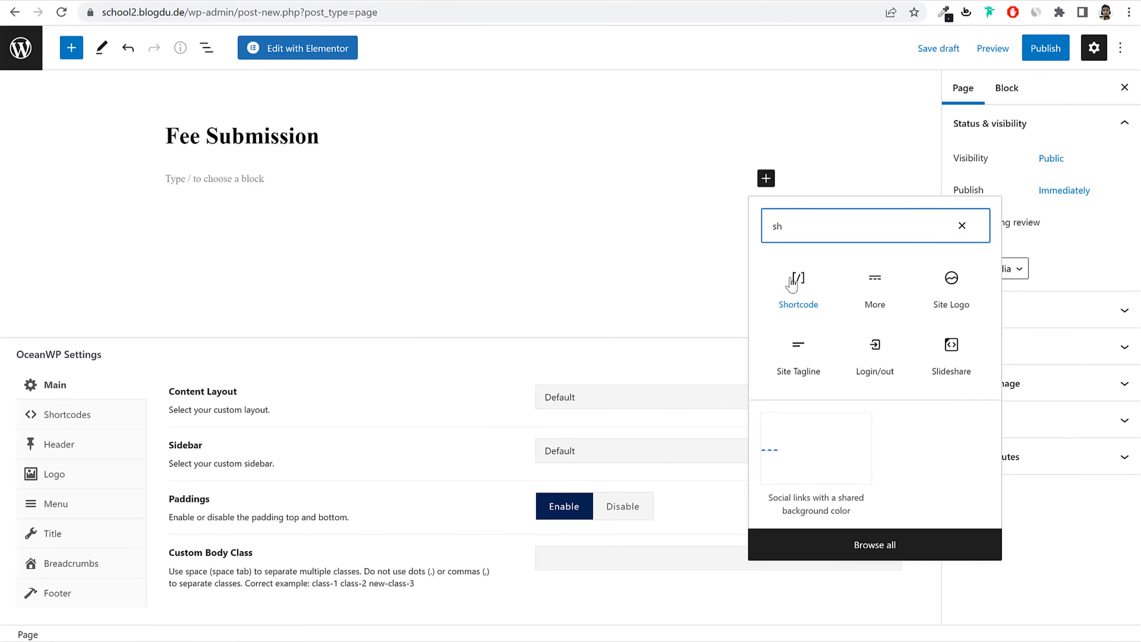
click(796, 292)
key(ctrl+v)
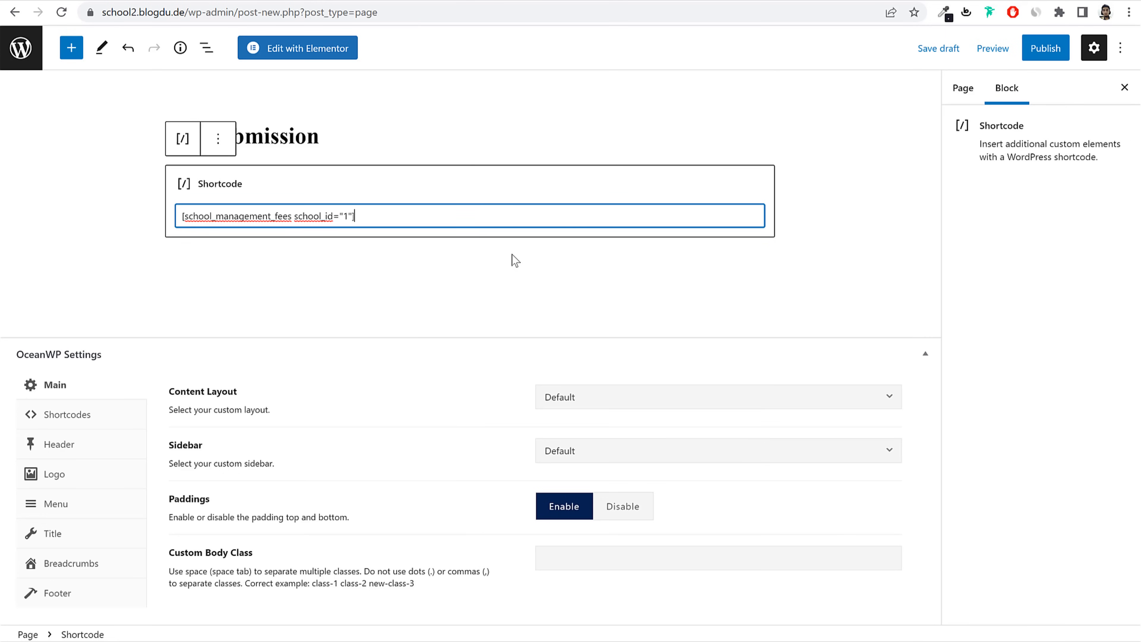
Step: Publish the Fee Submission page and open the live page in a new tab
click(1033, 49)
click(997, 49)
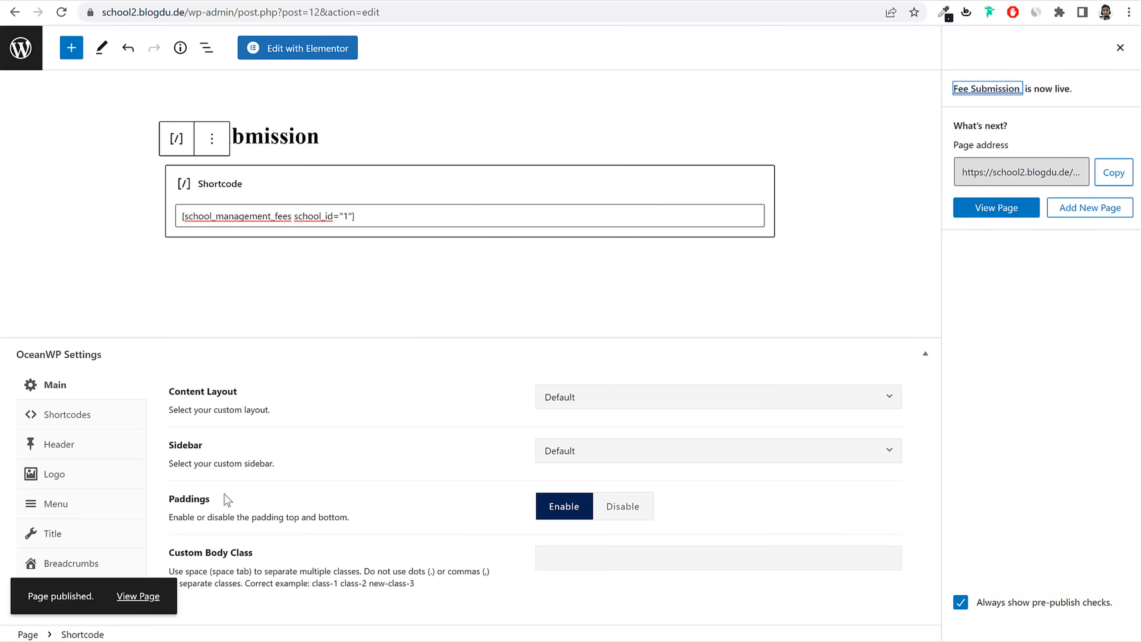
right_click(130, 609)
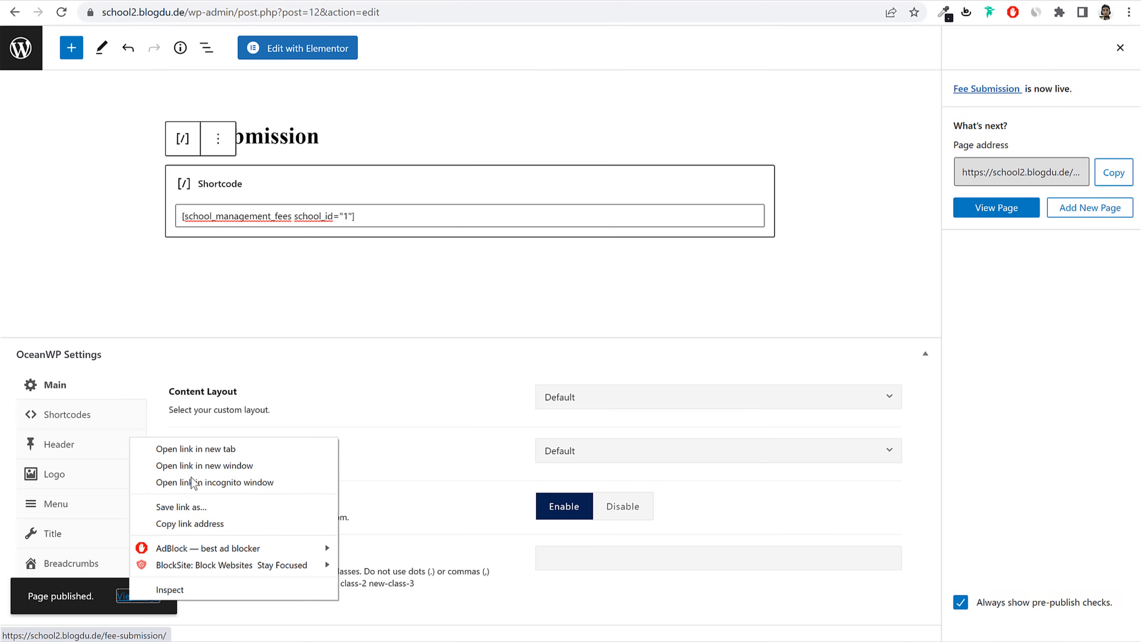
click(195, 448)
Step: On the live fee form, search class 1st for students matching 'stu'
click(523, 2)
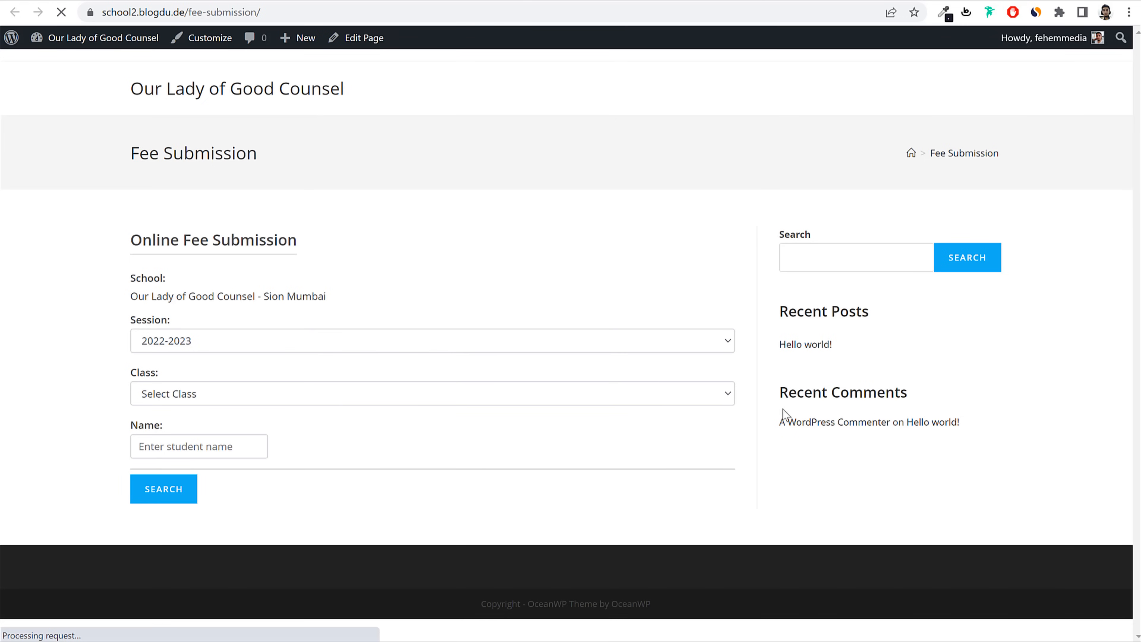
click(331, 324)
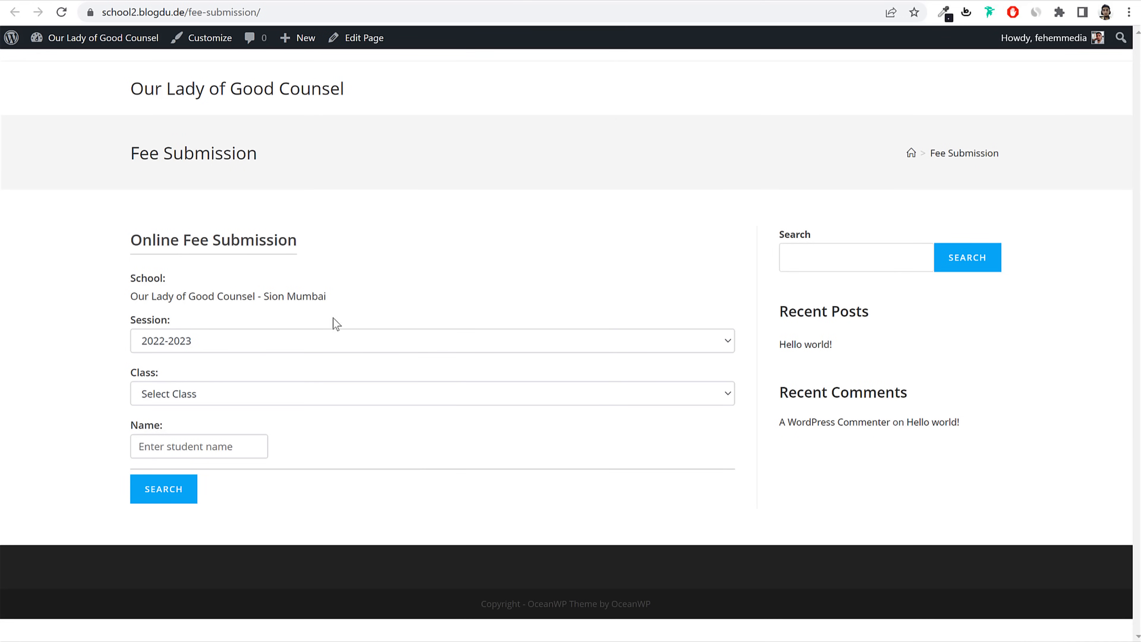
click(206, 395)
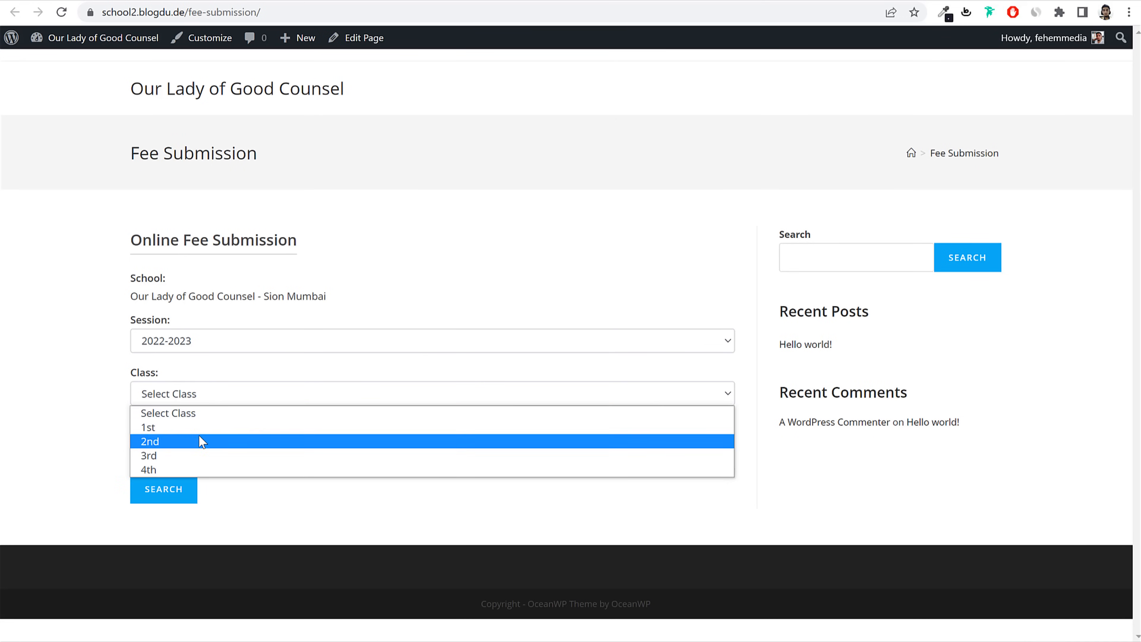
click(188, 427)
click(198, 449)
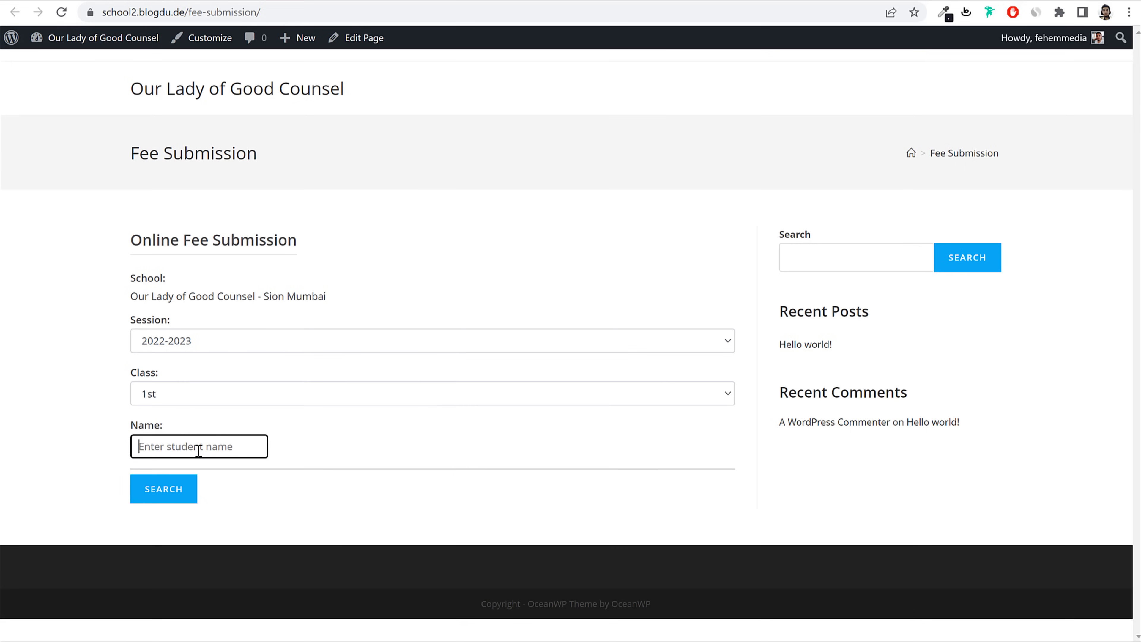
text(stud)
click(181, 491)
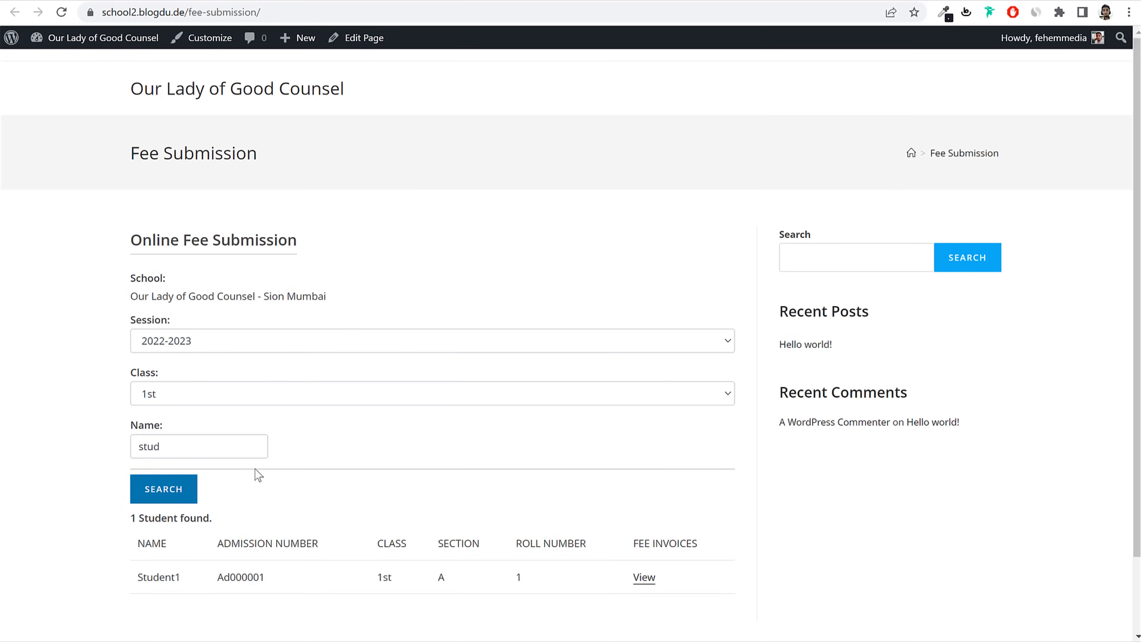
Step: View Student1's fee invoices, confirm no pending fee, and return to the editor tab
scroll(288, 474, down, 2)
click(643, 490)
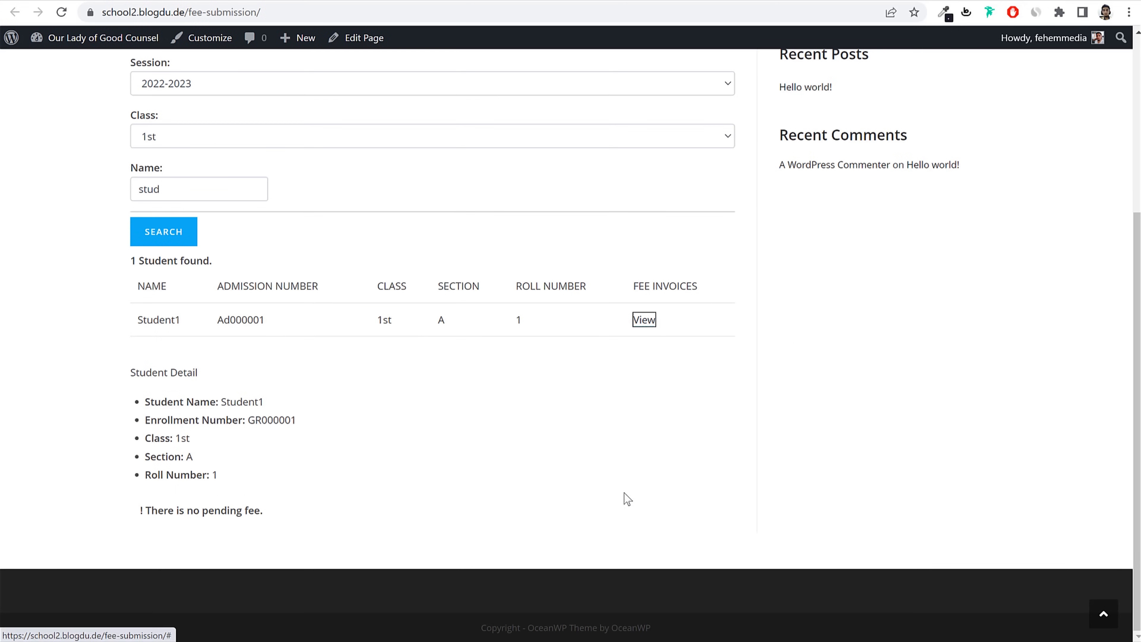
drag(146, 514, 293, 520)
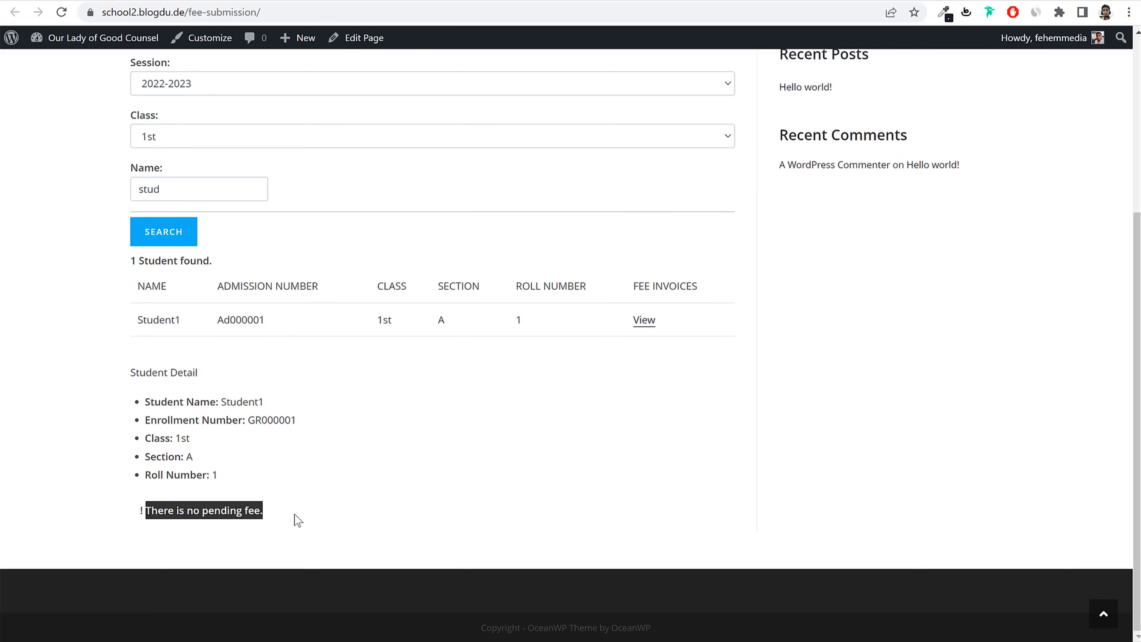
click(178, 517)
drag(157, 512, 288, 523)
click(285, 517)
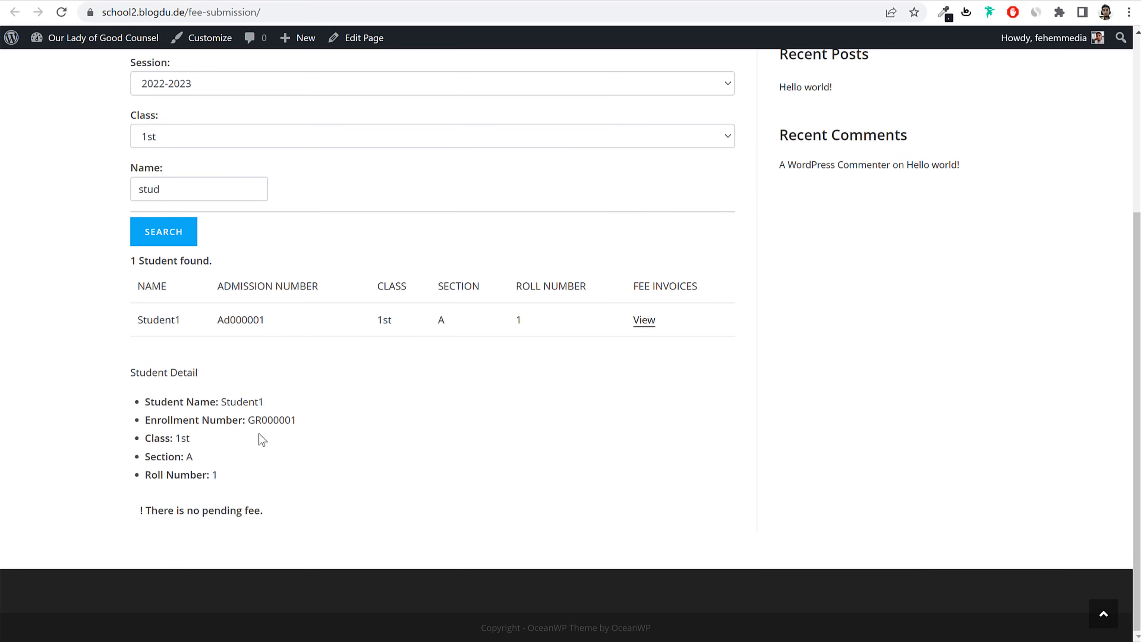
drag(184, 514, 300, 512)
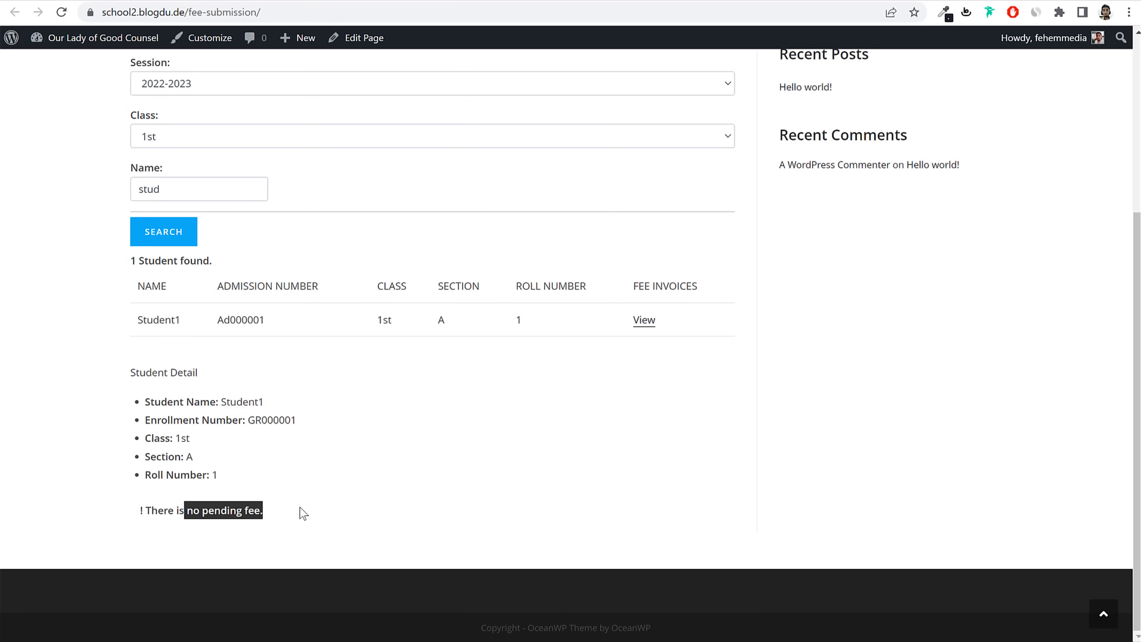
click(303, 513)
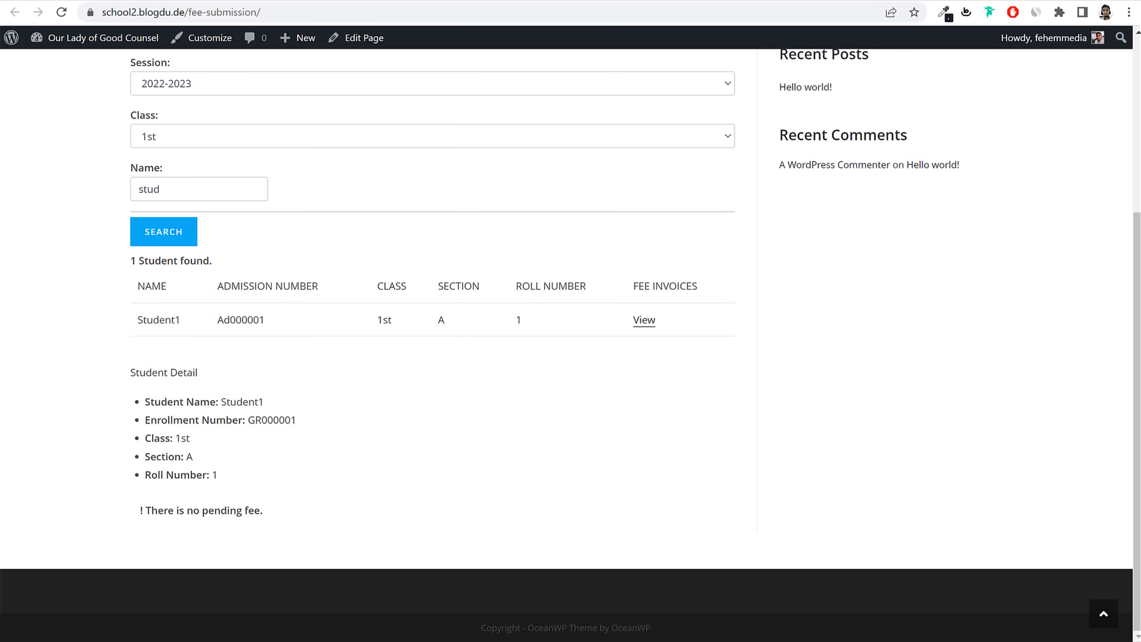
click(378, 0)
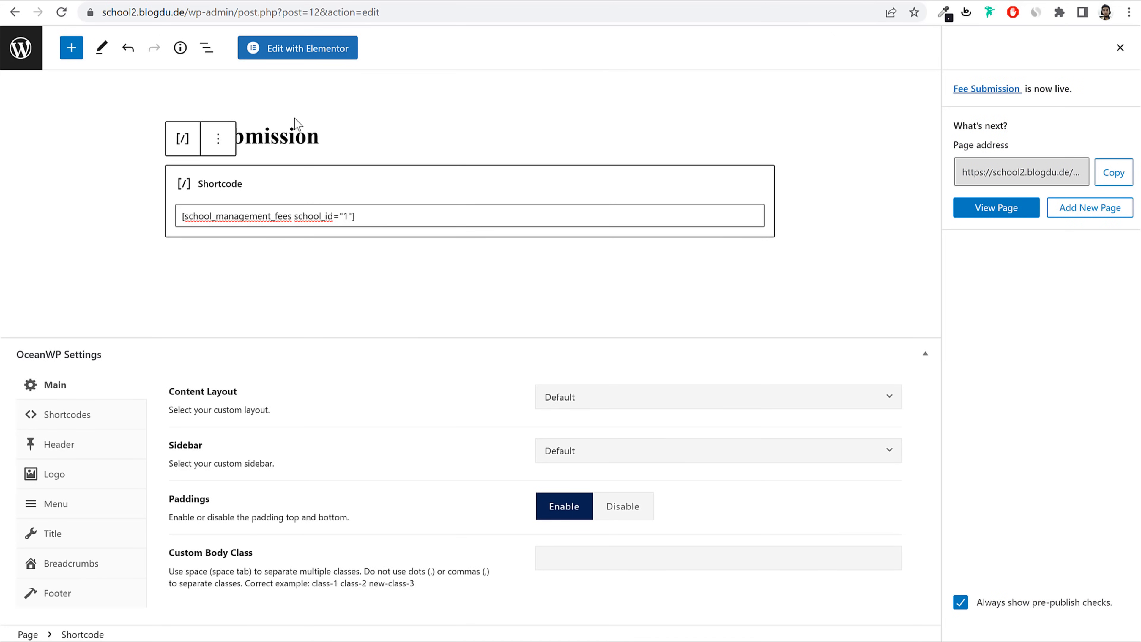
Step: Start a new page titled 'Admission Inquiry' with capital A and I
click(26, 66)
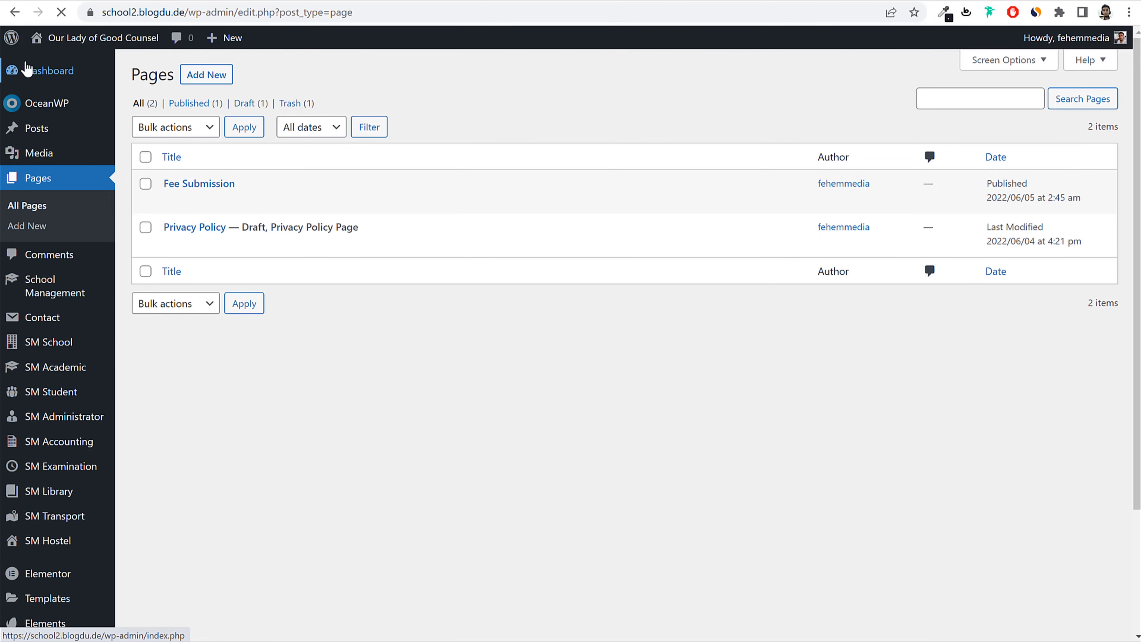
click(212, 75)
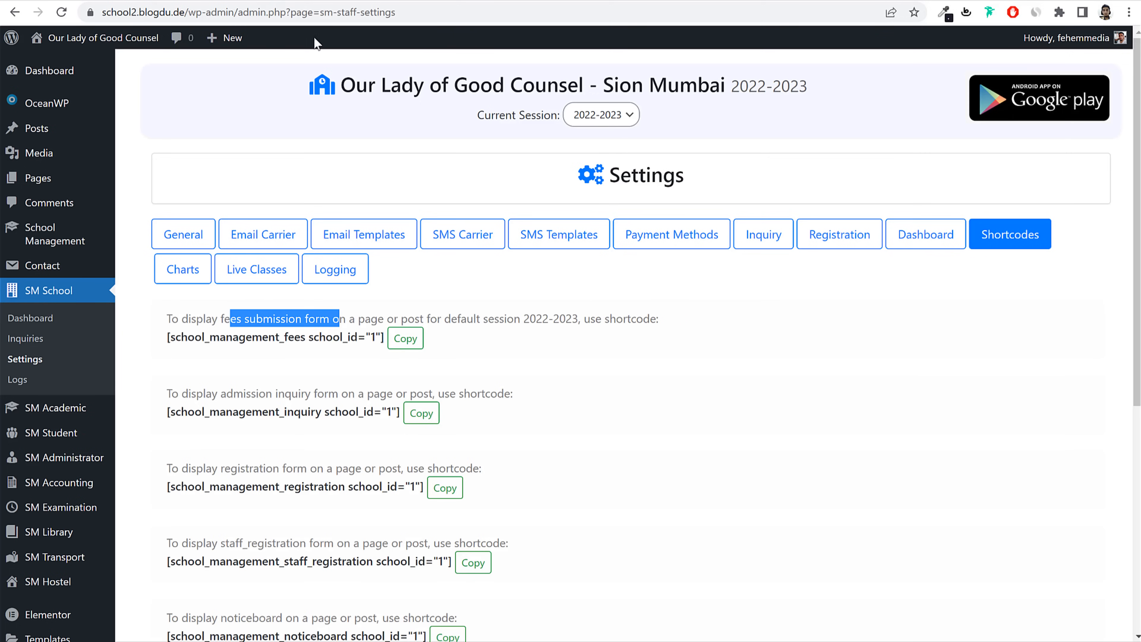
drag(223, 395, 315, 398)
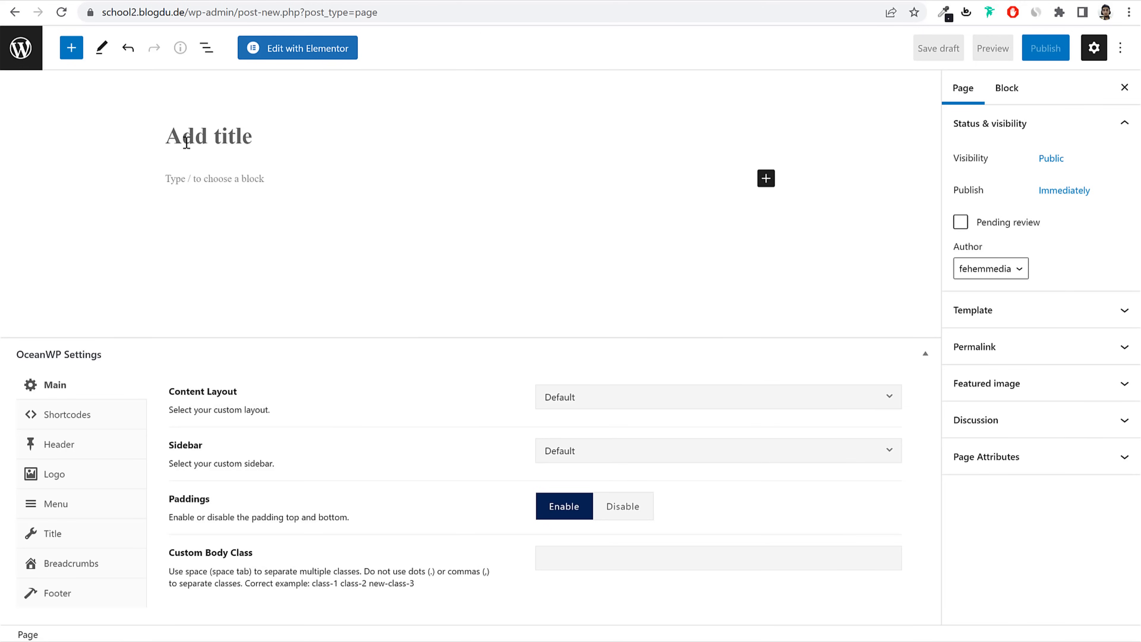
key(ctrl+v)
drag(173, 134, 176, 136)
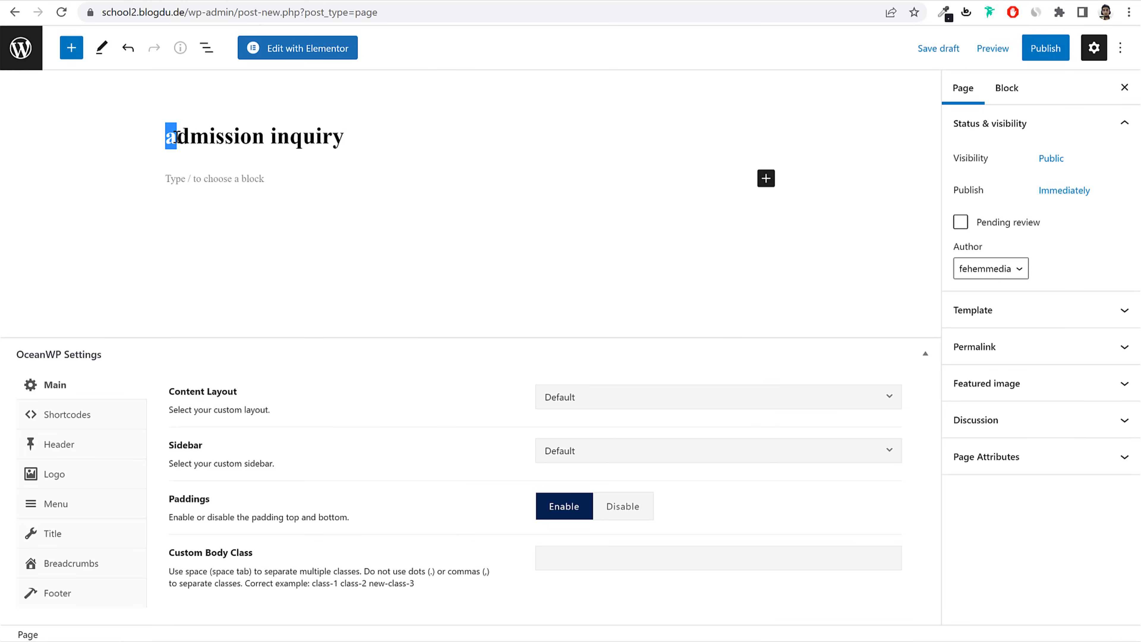
text(A)
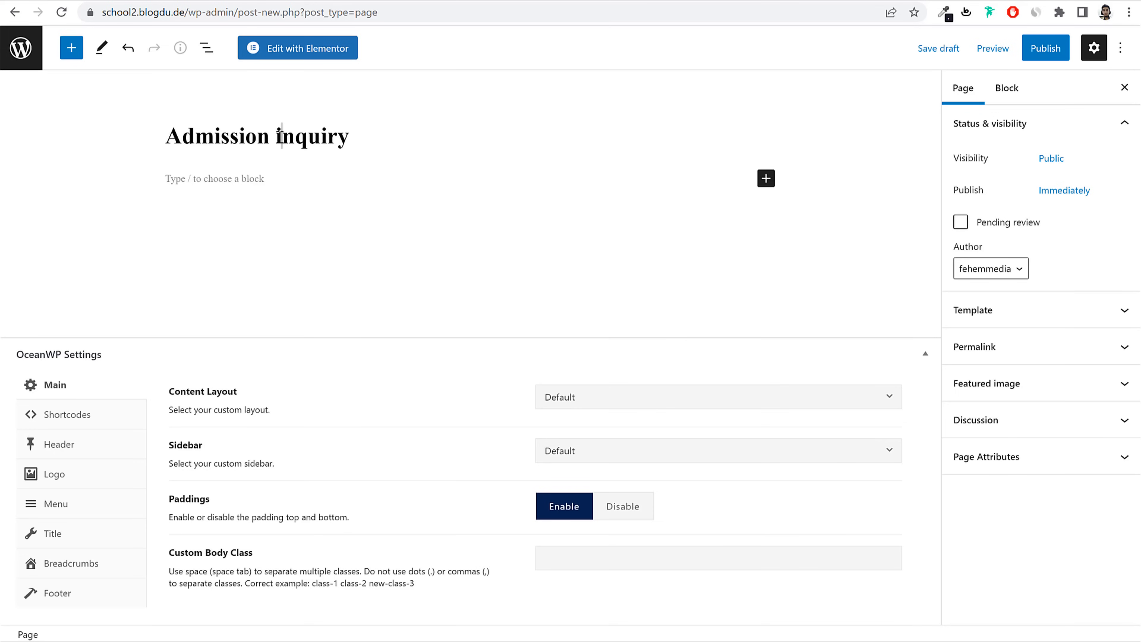
drag(281, 135, 276, 135)
text(I)
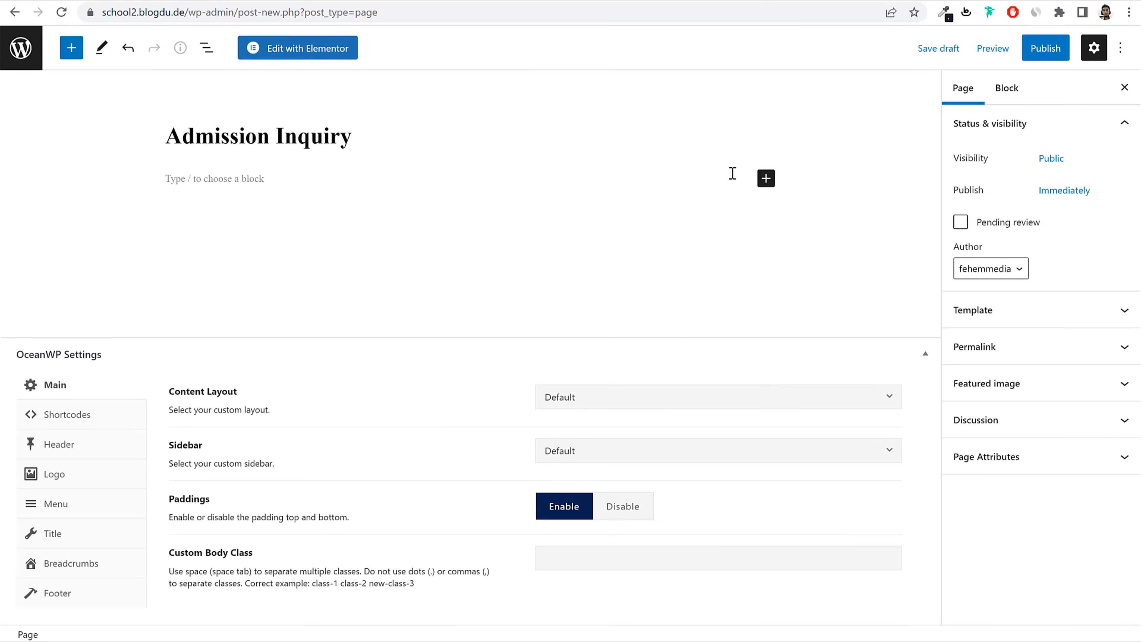
Step: Add a Shortcode block with the school_management_inquiry shortcode and publish the page
click(766, 178)
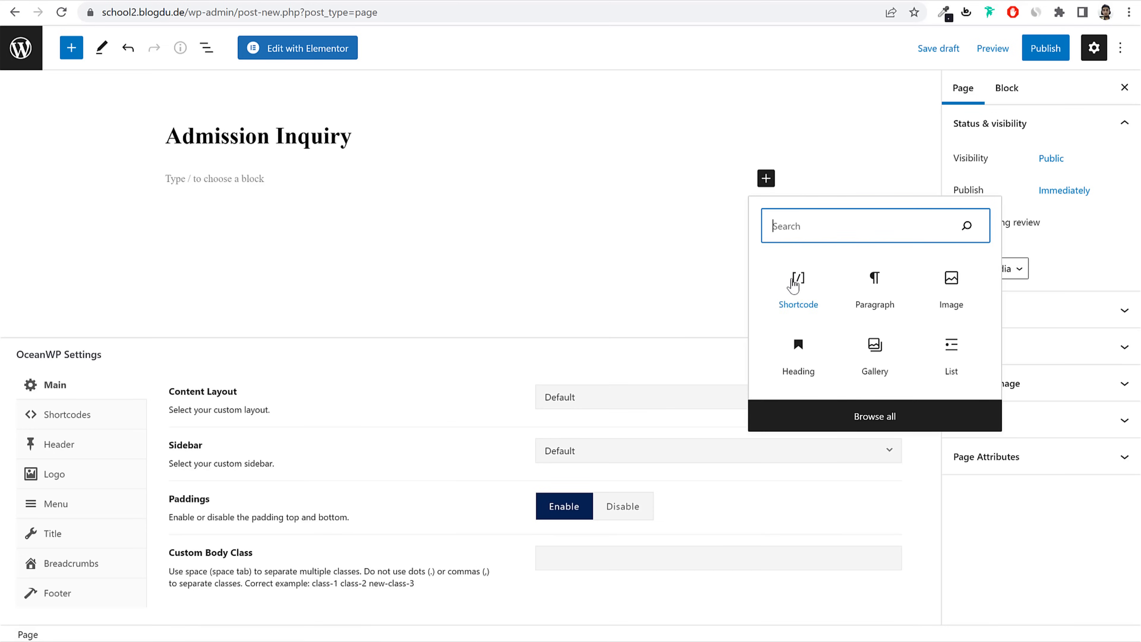
click(794, 286)
key(ctrl+Tab)
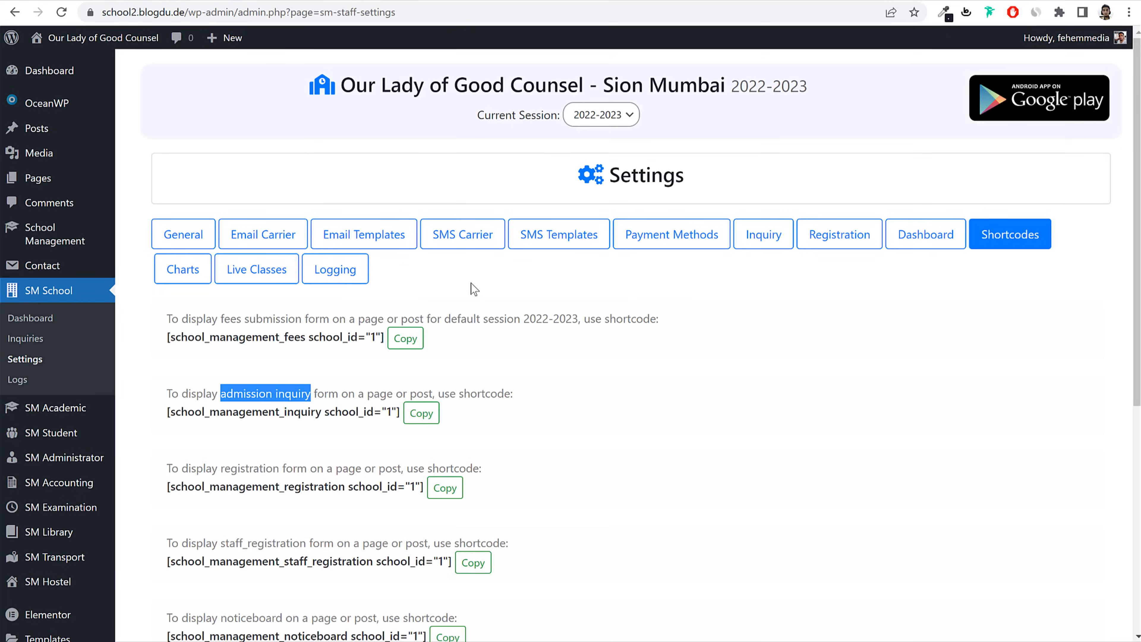
click(422, 417)
key(ctrl+Tab)
click(438, 214)
key(ctrl+v)
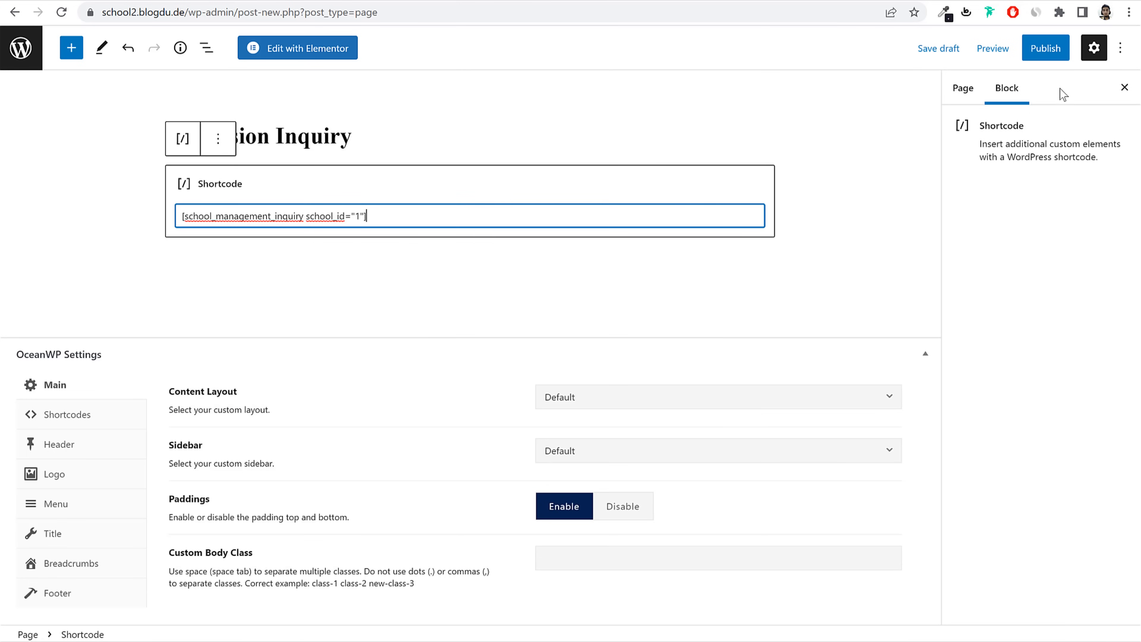
click(1045, 48)
click(1025, 55)
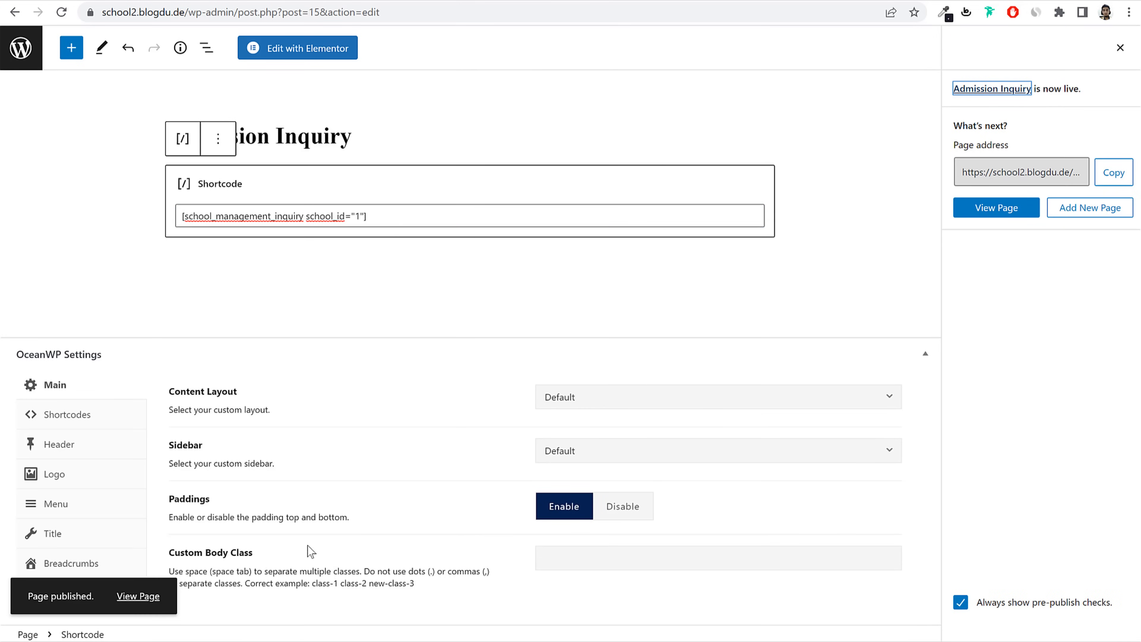
Step: On the live Admission Inquiry form, choose class 1st and section B
click(138, 596)
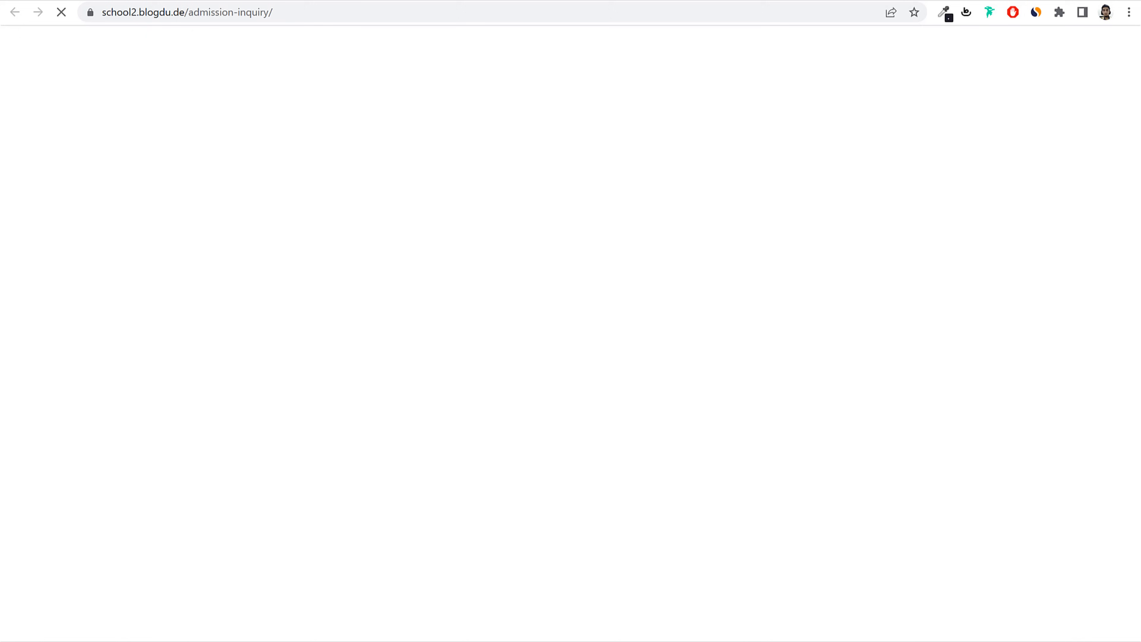
scroll(494, 189, down, 8)
click(276, 128)
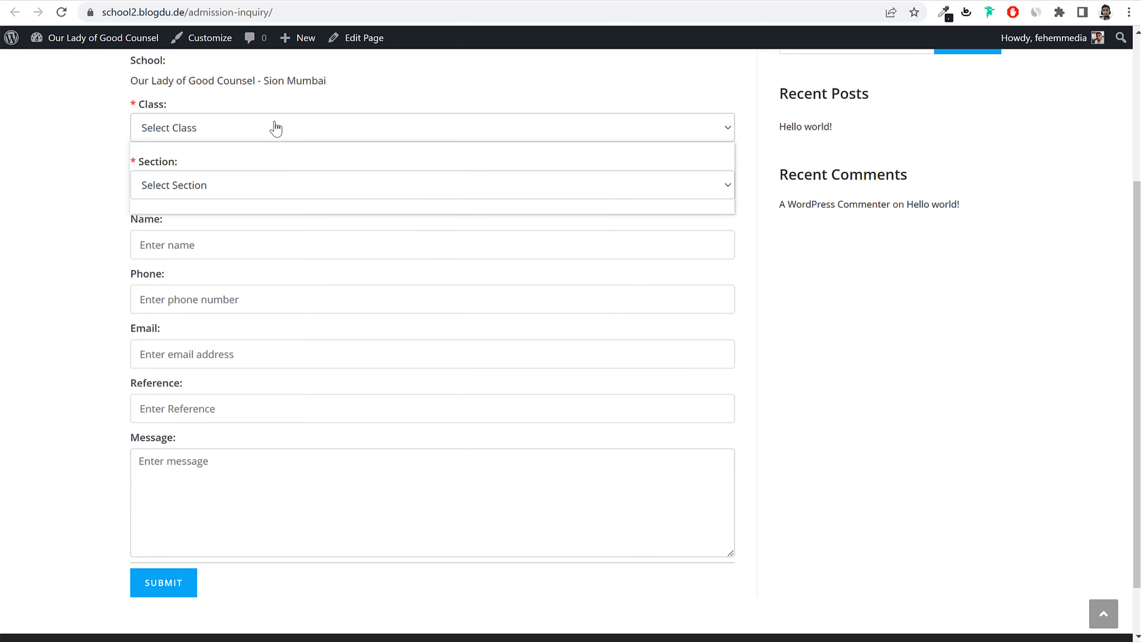
click(253, 161)
click(225, 190)
click(211, 232)
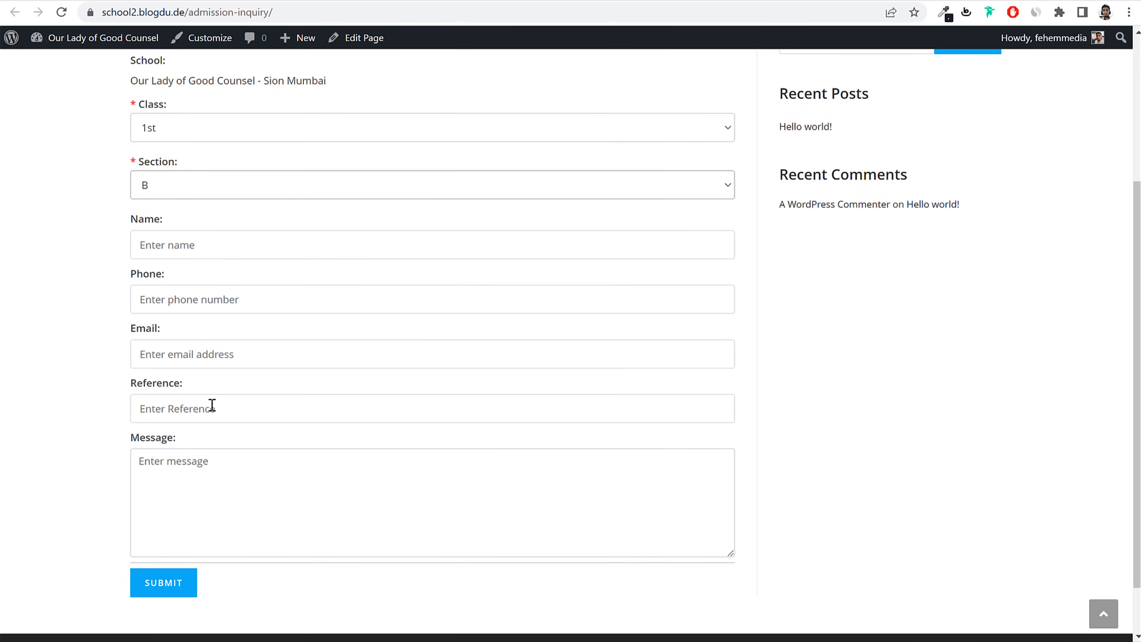
Step: Start a new page titled 'Registration' and copy the registration form shortcode
click(535, 0)
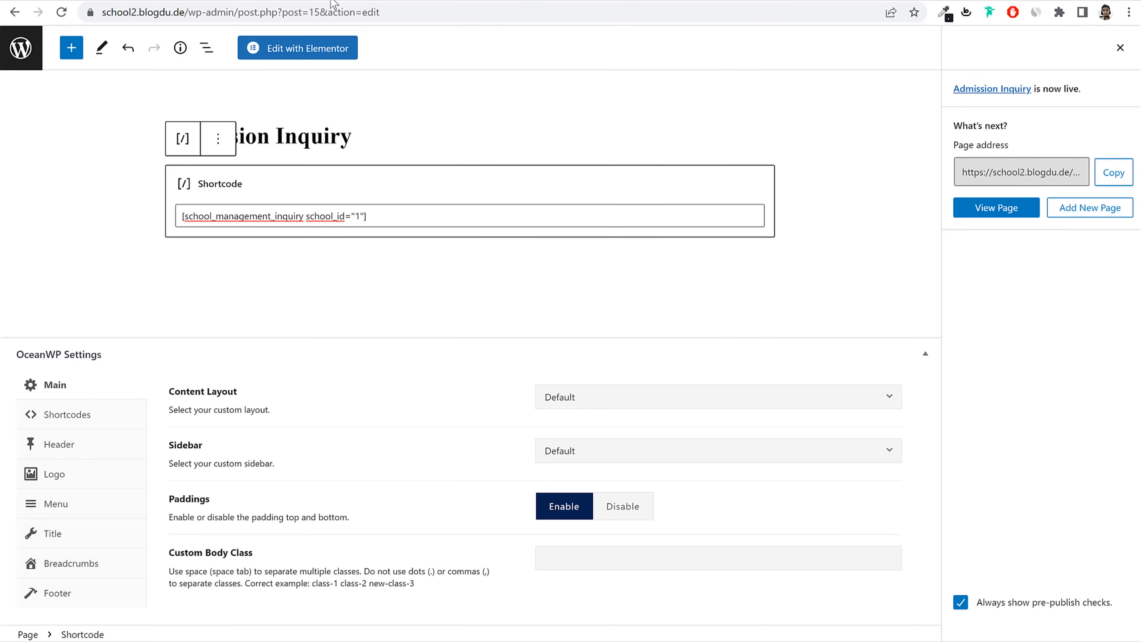
click(21, 47)
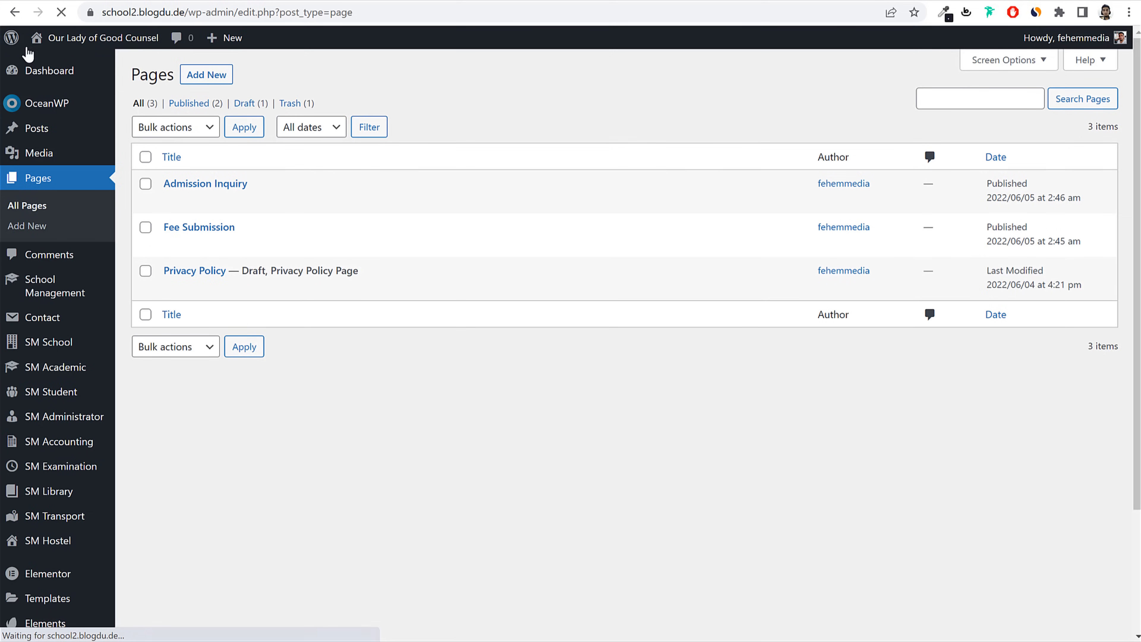
click(207, 75)
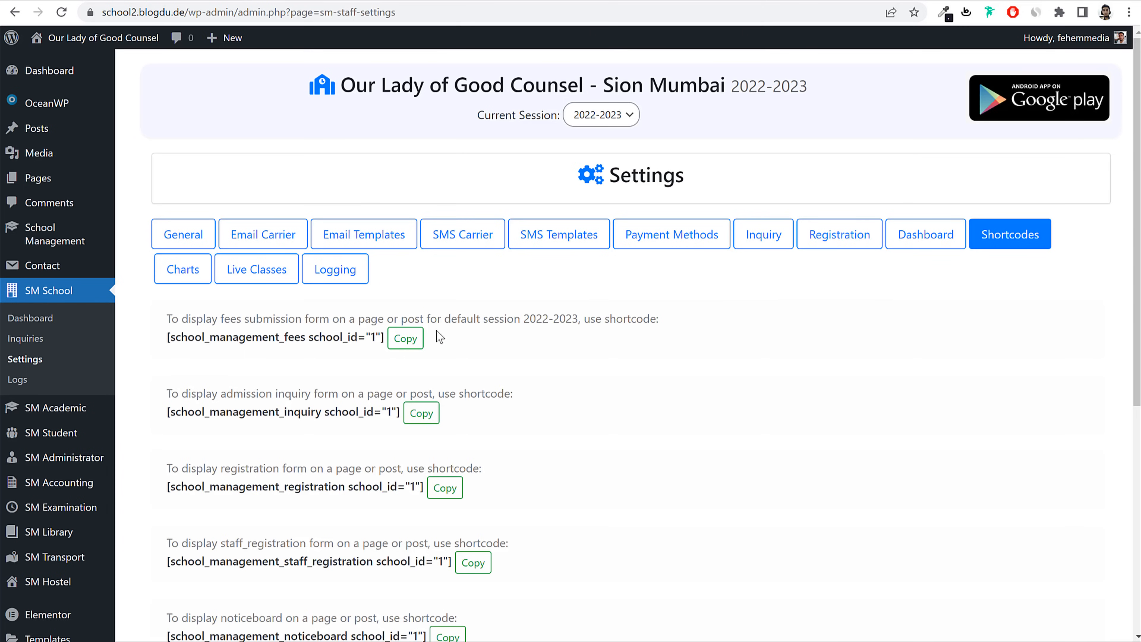
scroll(489, 343, down, 3)
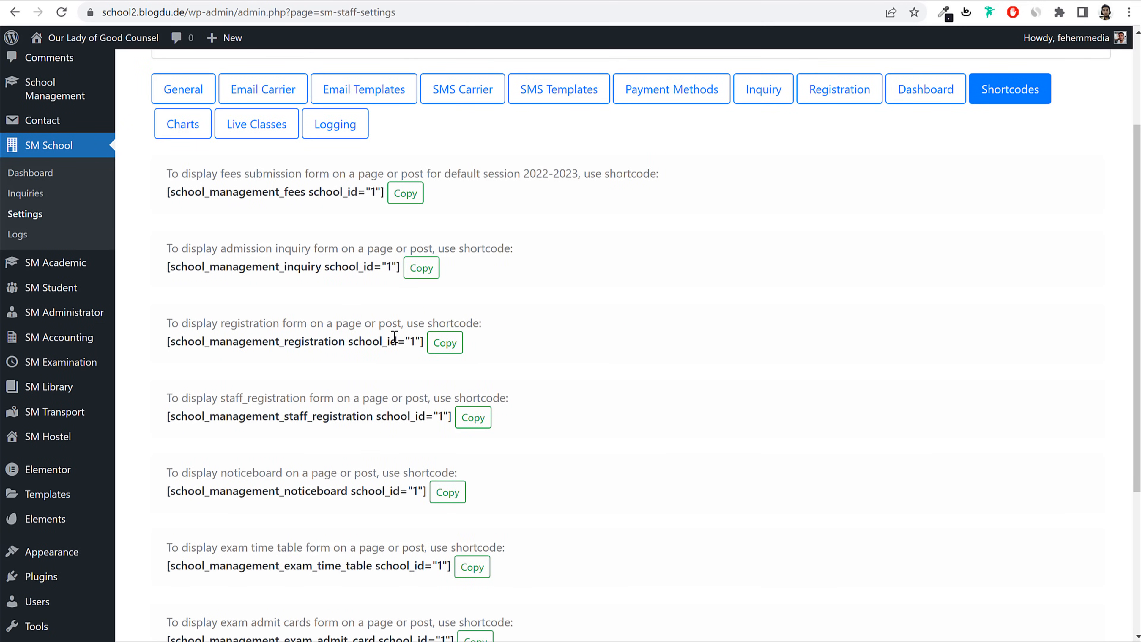
click(445, 343)
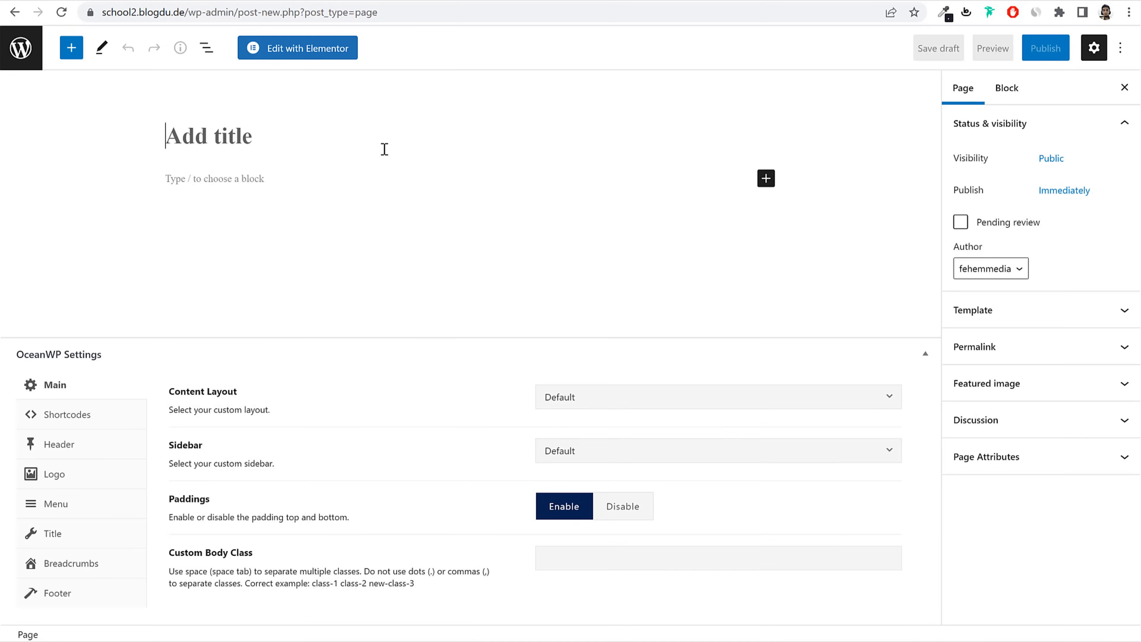
text(Registration)
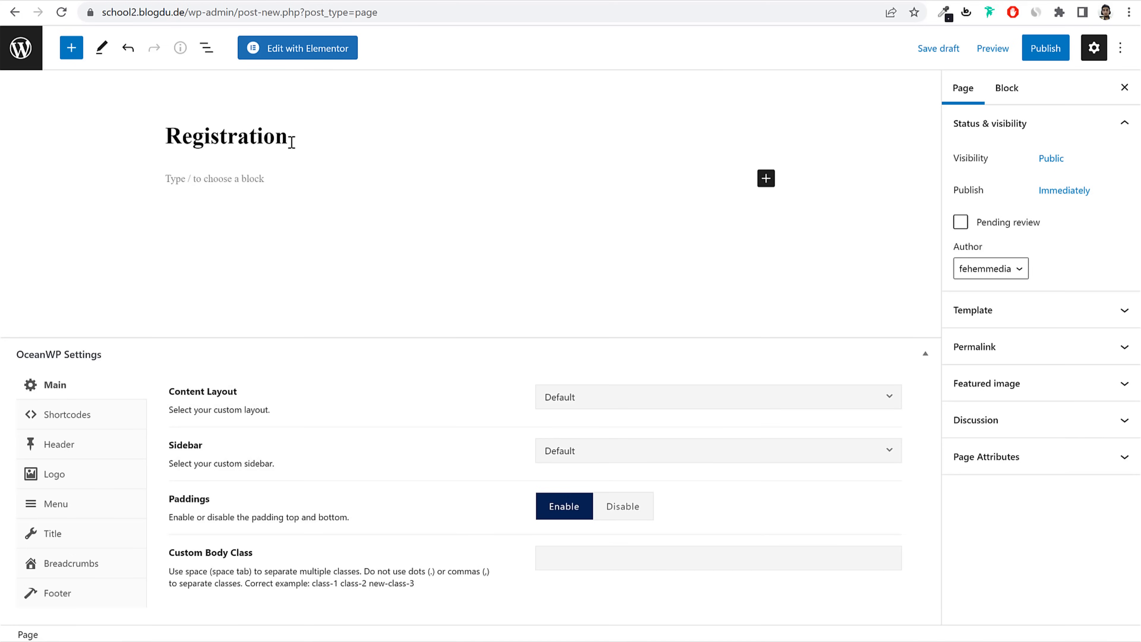
Step: Insert a Shortcode block with the registration shortcode and publish the page
click(766, 179)
click(797, 288)
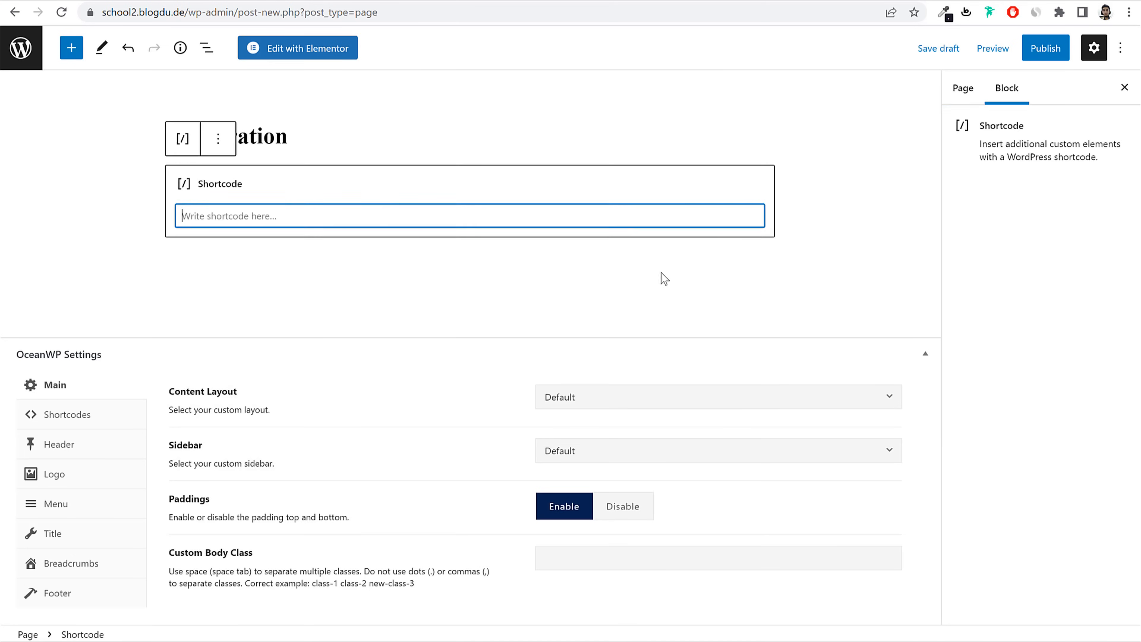
key(ctrl+v)
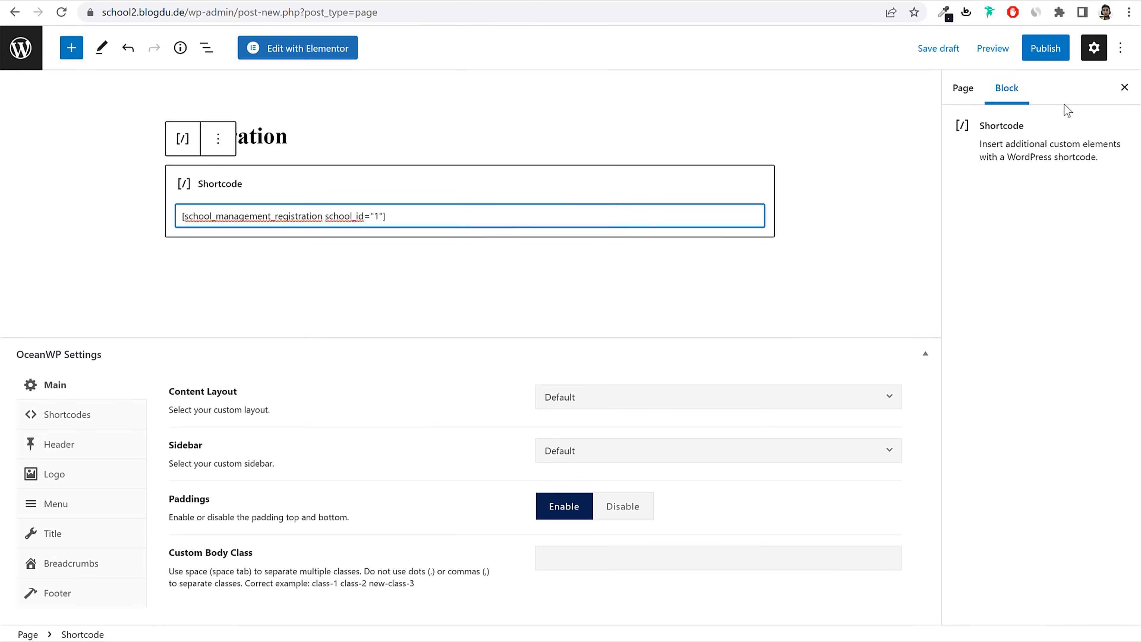
click(1047, 50)
click(1021, 49)
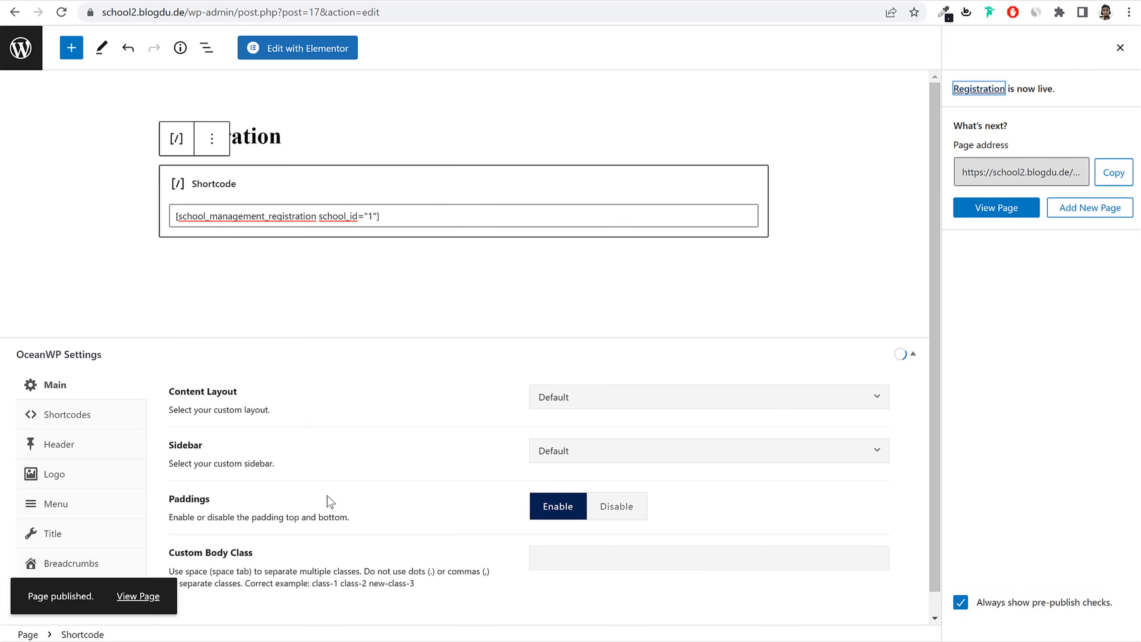
Step: Scroll through the live Online Registration form, then go to the demo site tab
click(583, 1)
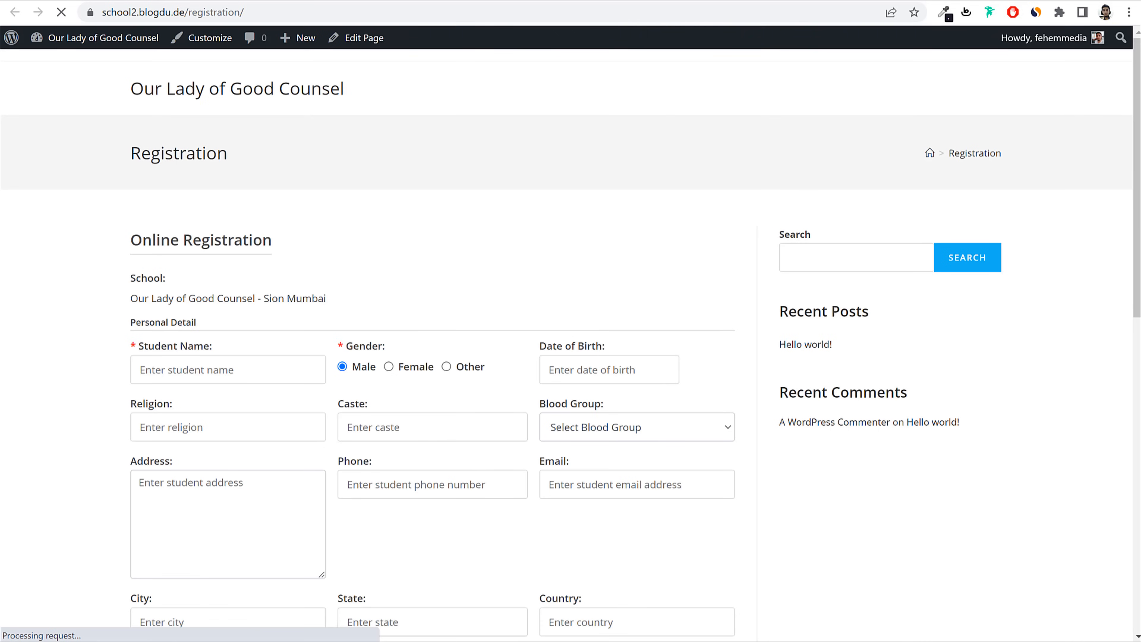
scroll(716, 339, down, 2)
scroll(716, 338, down, 9)
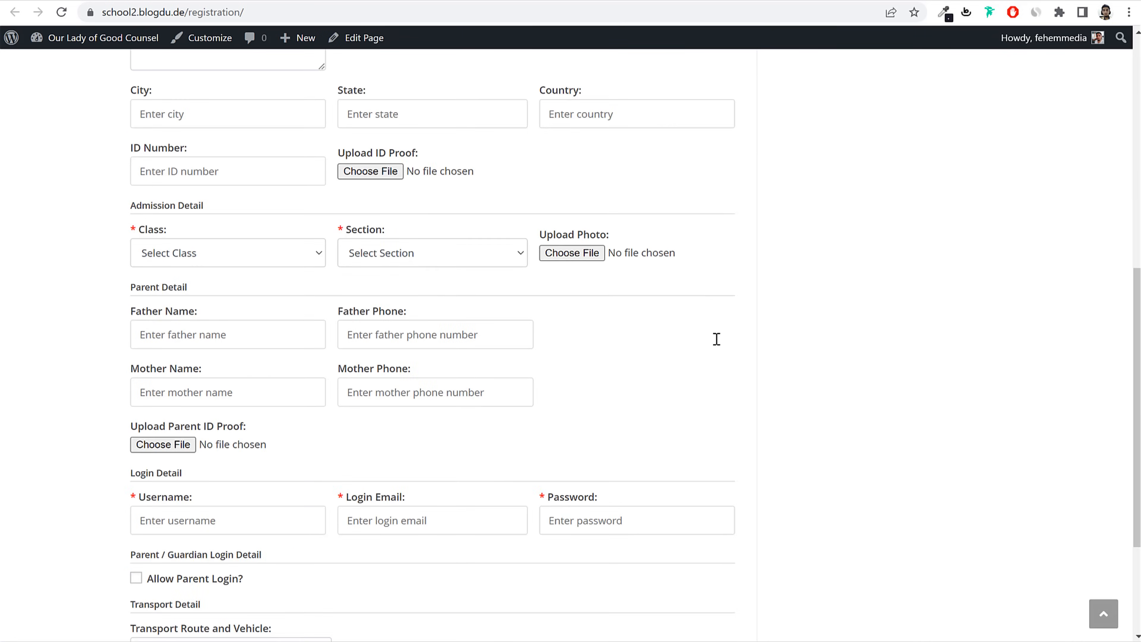
scroll(716, 339, up, 6)
scroll(716, 339, up, 5)
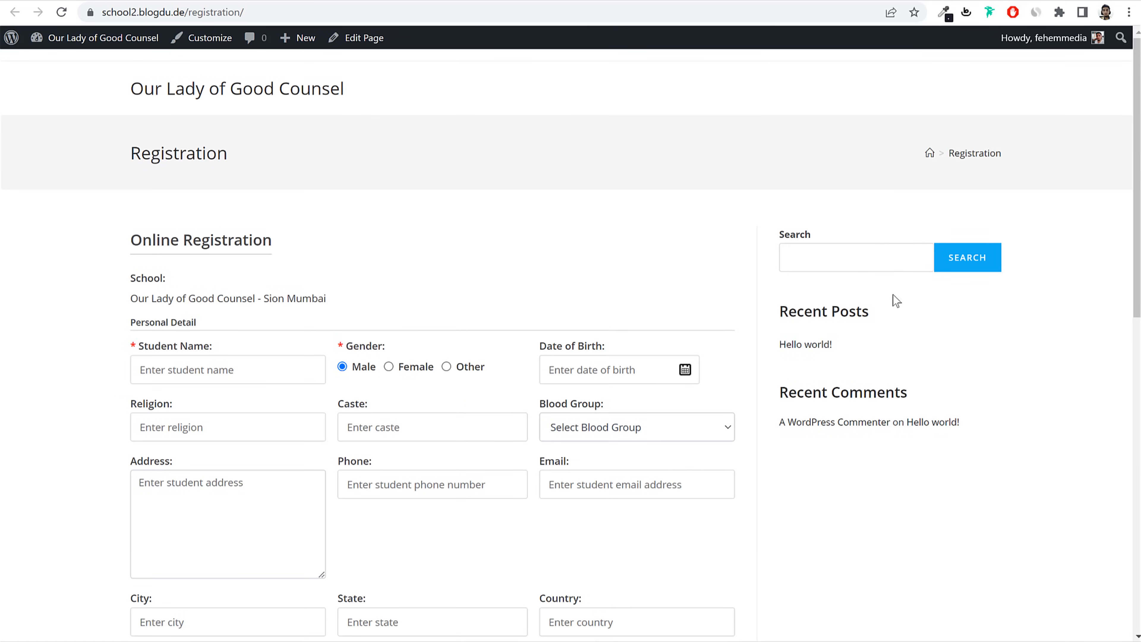
click(45, 2)
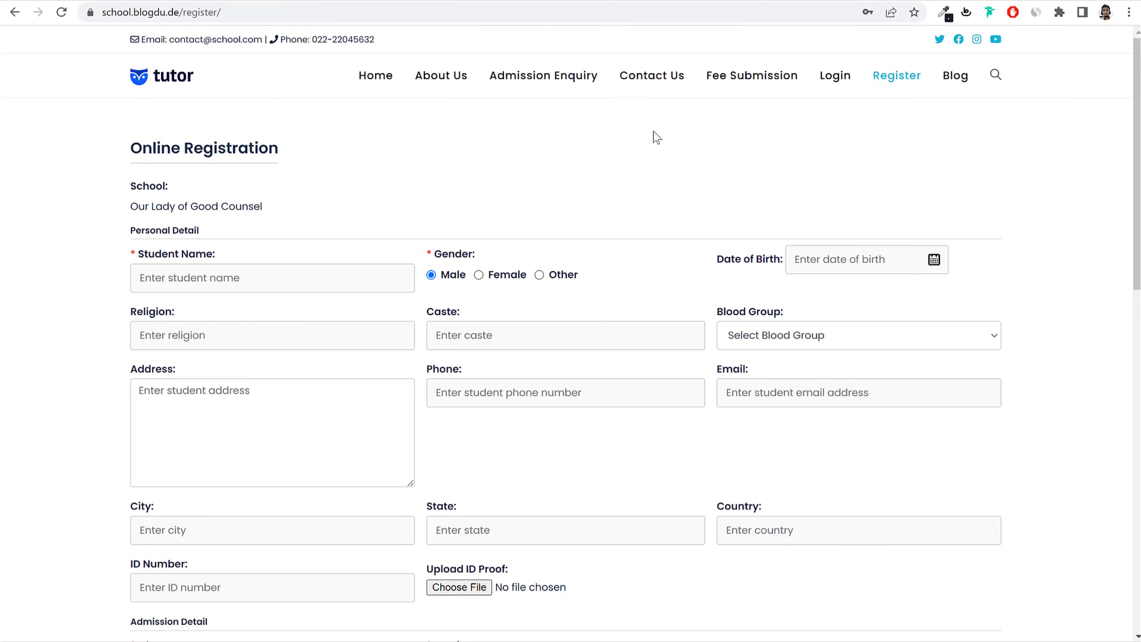
Step: Browse the demo site's Fee Submission and Admission Enquiry pages
click(726, 89)
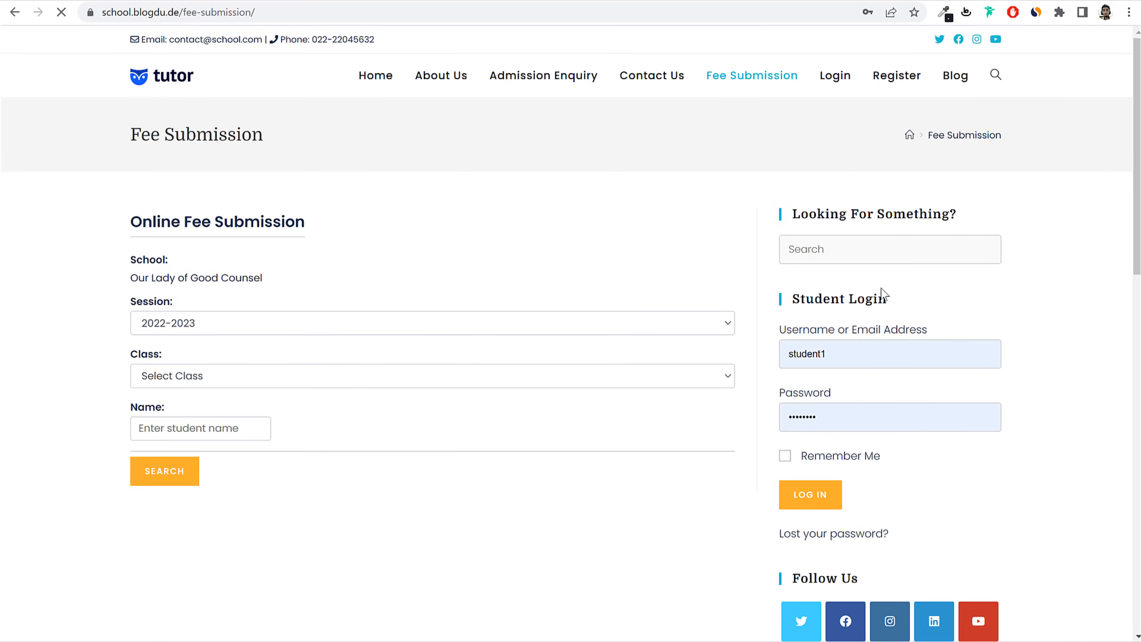
drag(137, 133, 298, 139)
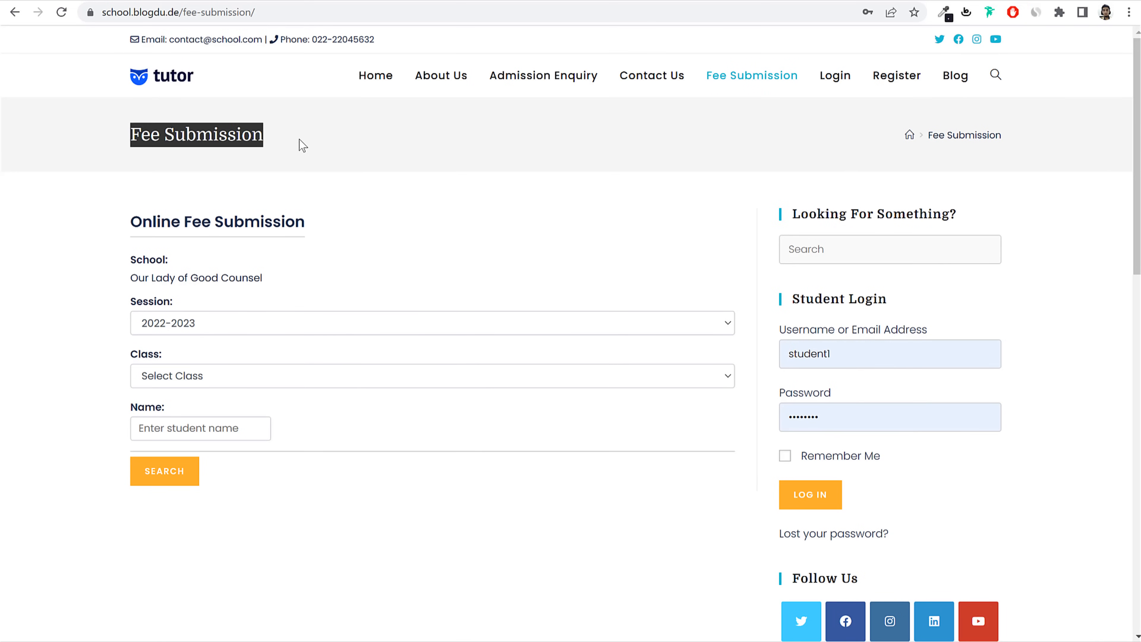
click(299, 140)
click(542, 79)
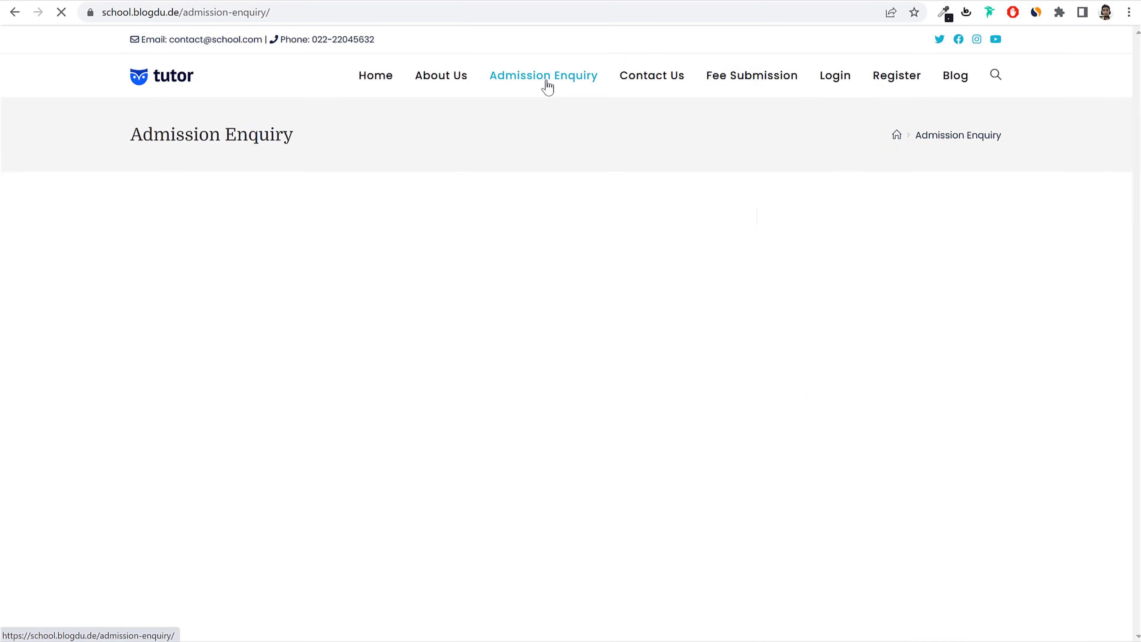
drag(129, 134, 314, 136)
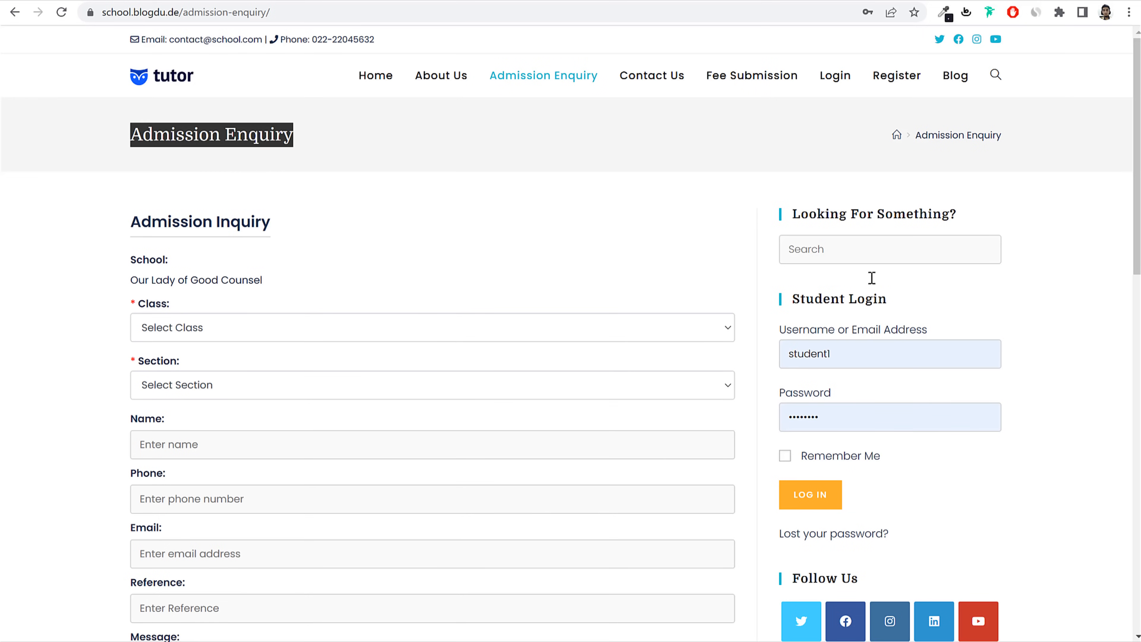
Step: View the demo site's Register page, stepping back and forward between pages
click(890, 81)
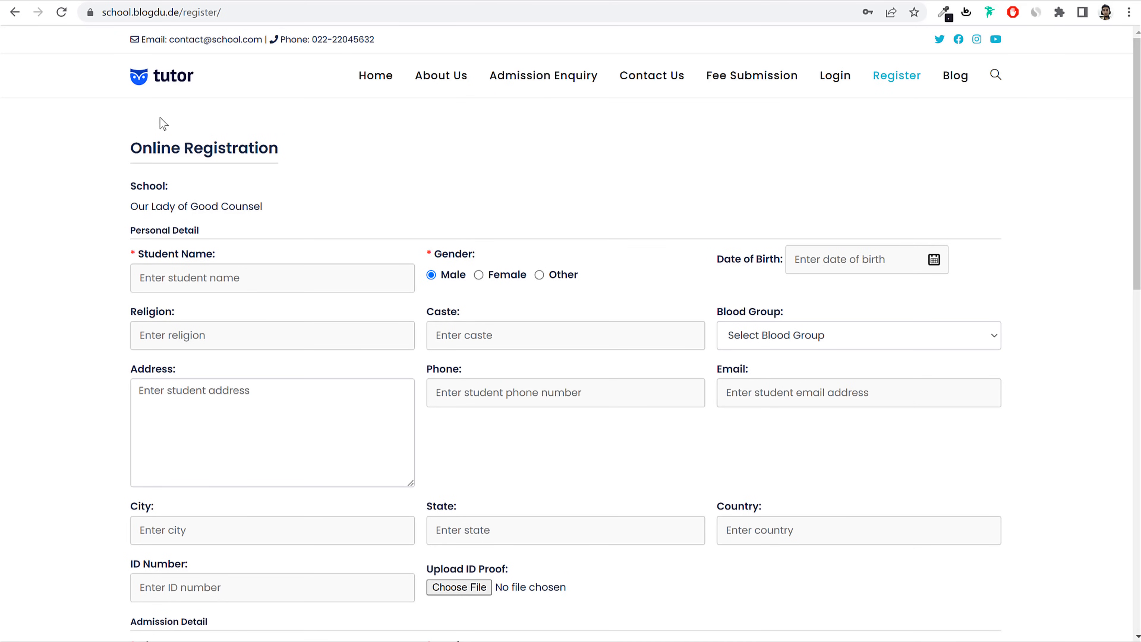
drag(152, 148, 339, 161)
click(247, 152)
key(alt+Left)
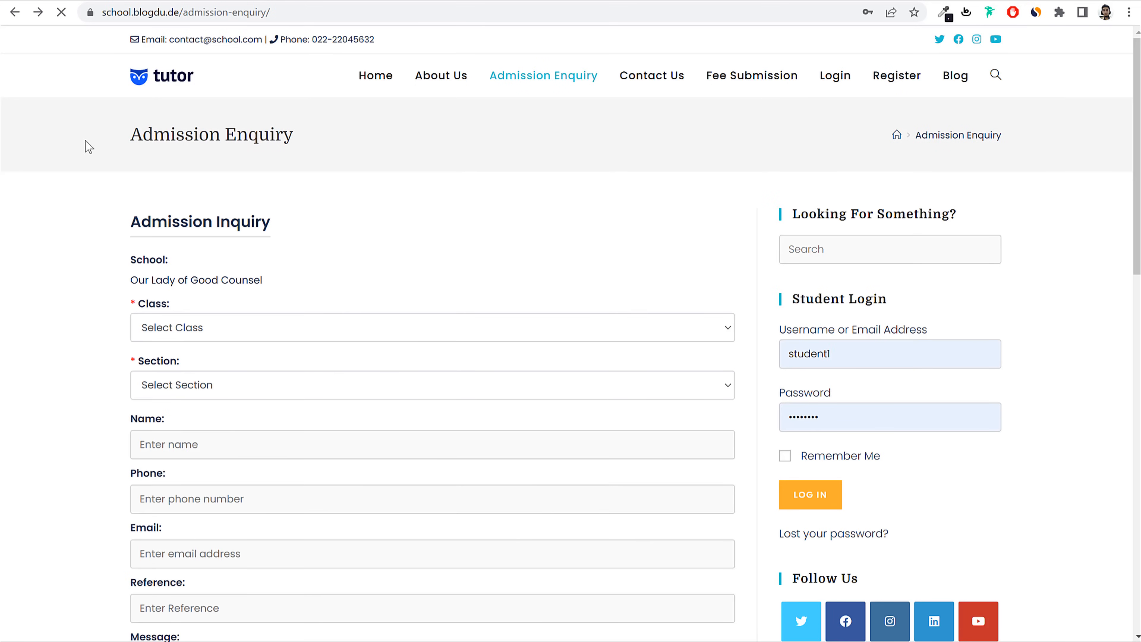
key(alt+Right)
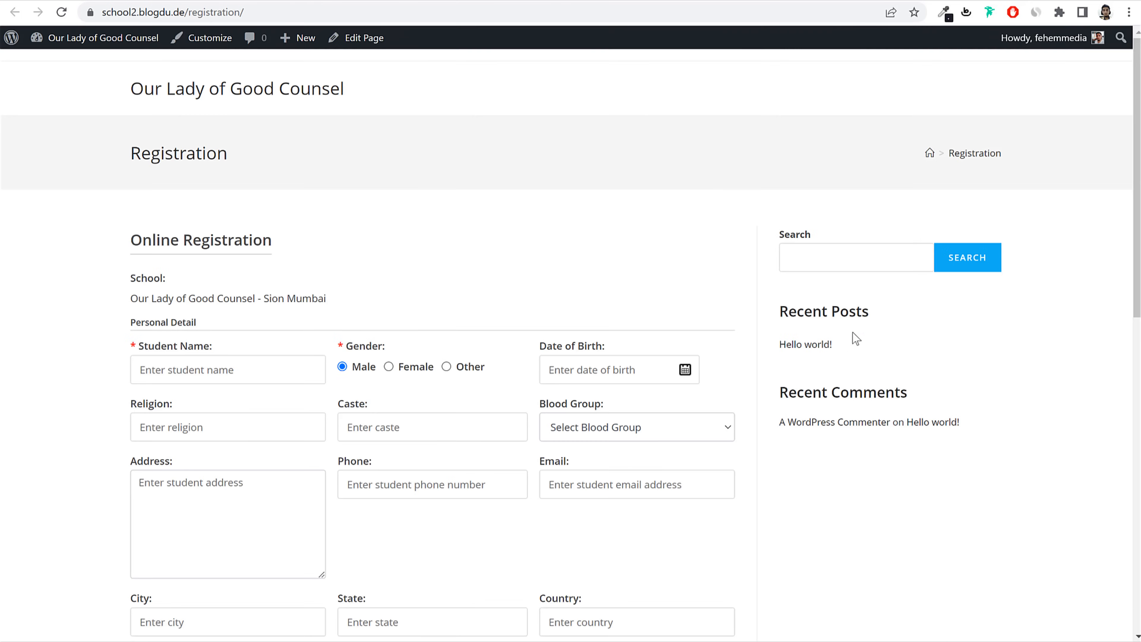
Step: Set the Registration page's Content Layout to Full Width, disable its title, and update
scroll(831, 330, down, 3)
scroll(803, 315, up, 3)
drag(84, 144, 414, 178)
click(415, 178)
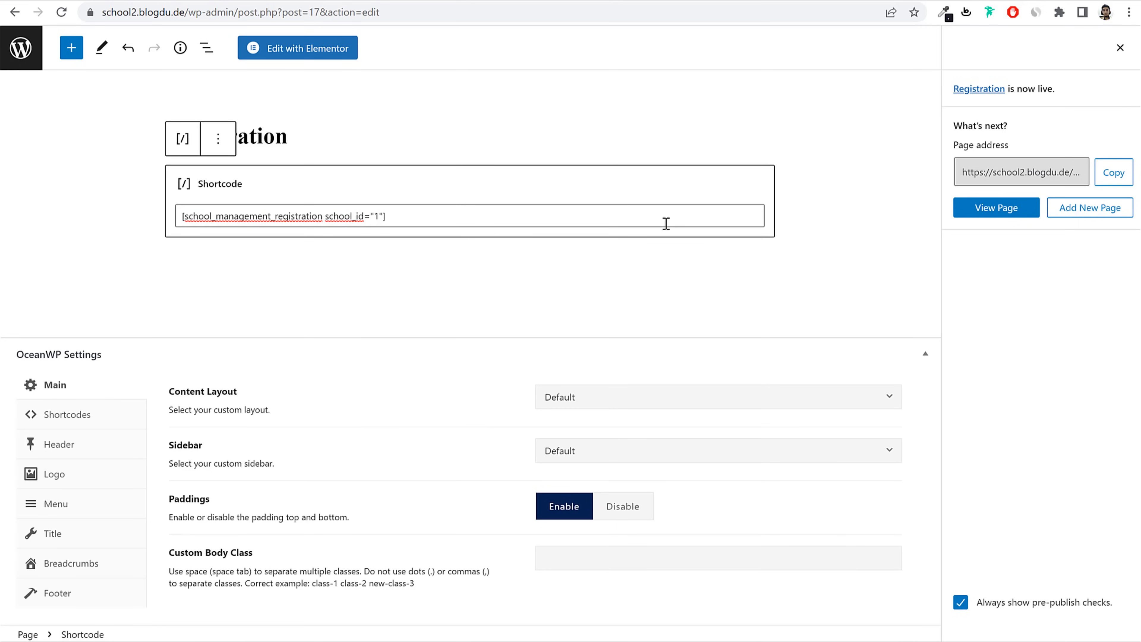
drag(166, 397, 255, 400)
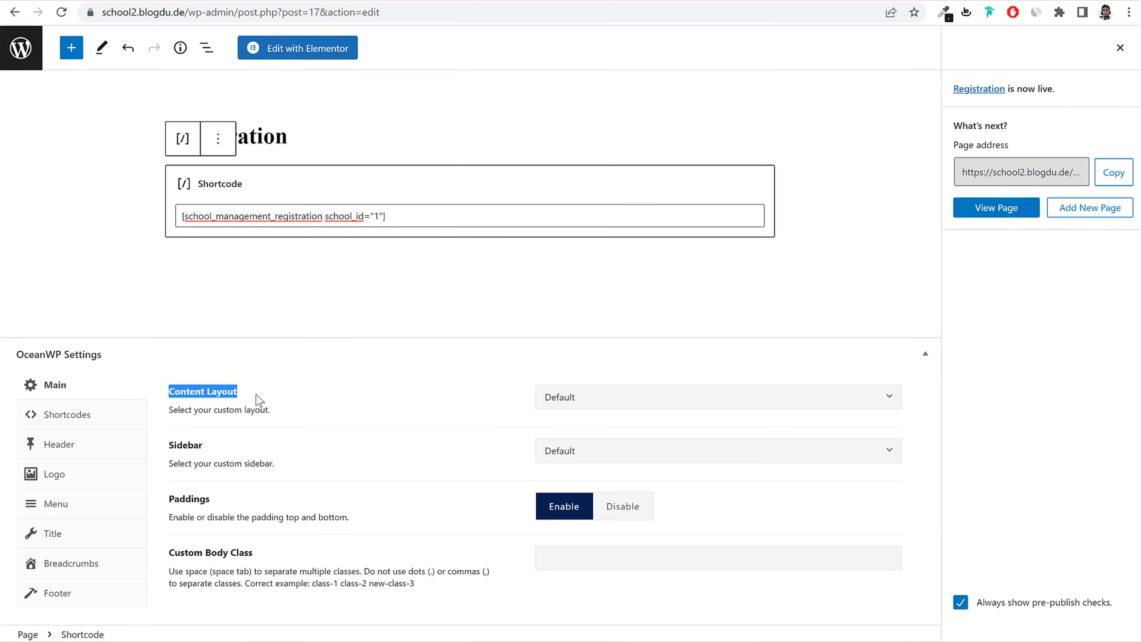
click(670, 407)
click(650, 509)
click(1120, 48)
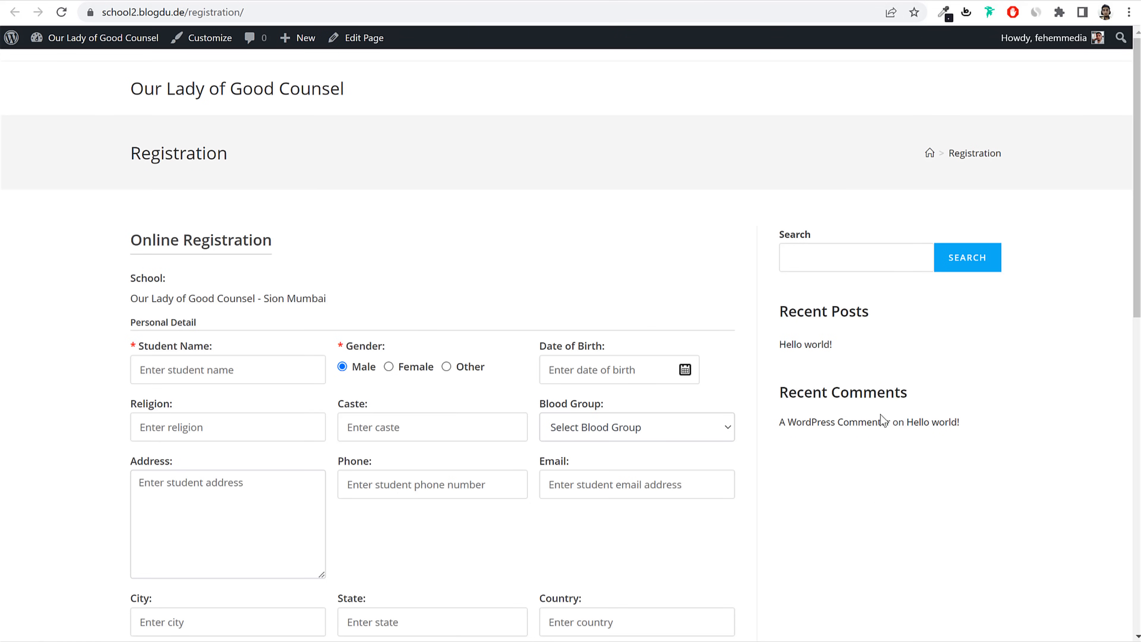
drag(85, 132, 265, 179)
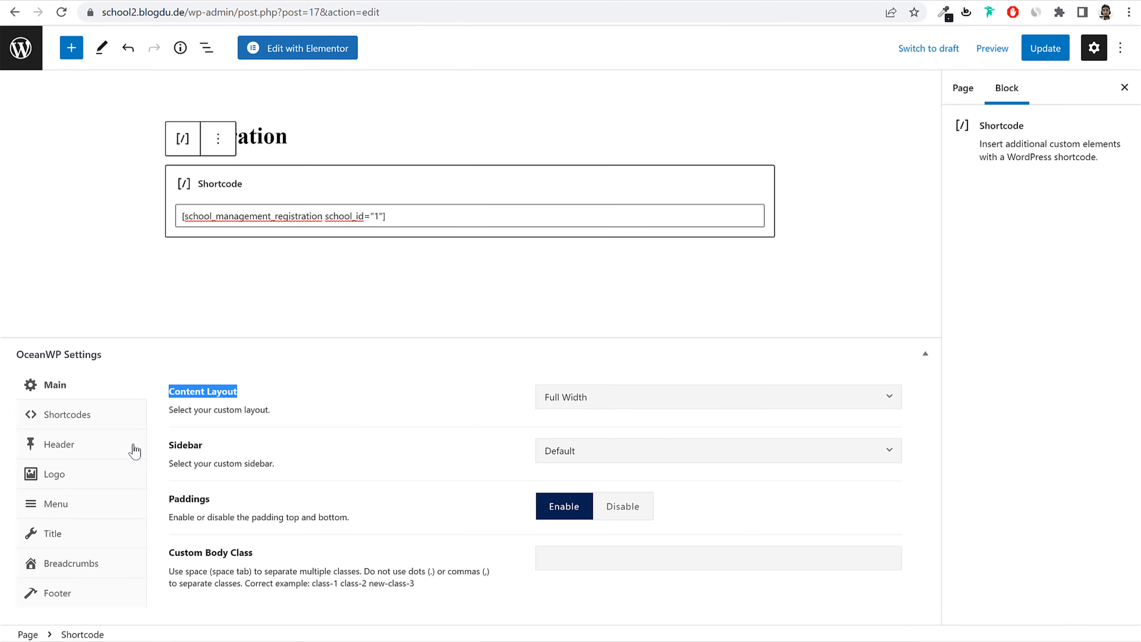
click(69, 541)
click(704, 357)
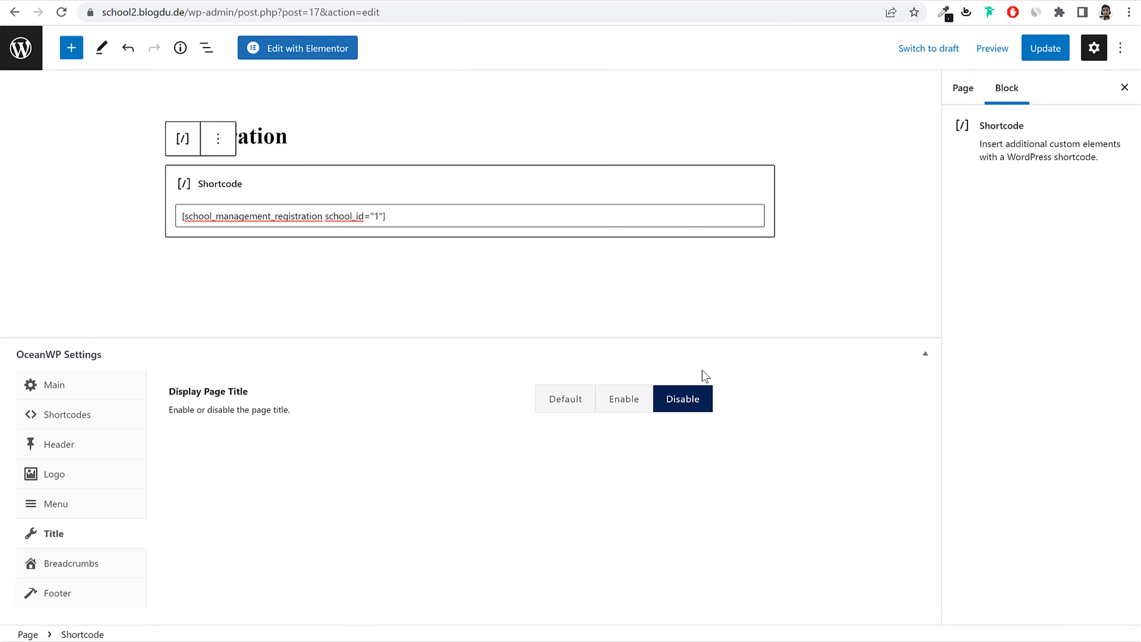
click(1045, 49)
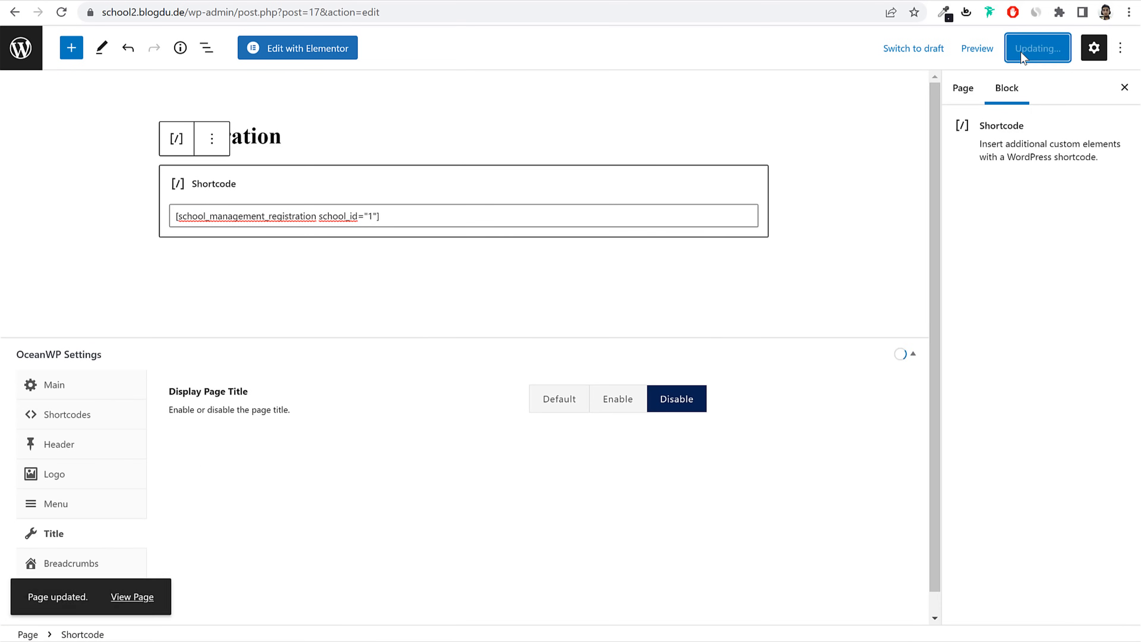
Step: Reload the live Registration page to check the full-width, title-free form
click(590, 4)
text(+)
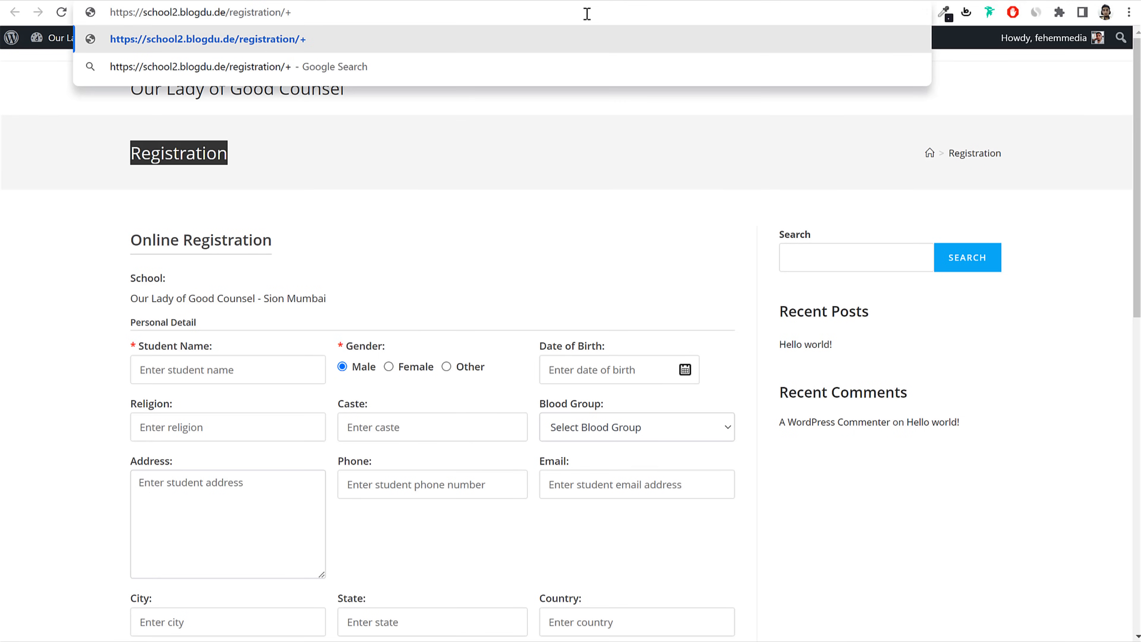
key(BackSpace)
key(Return)
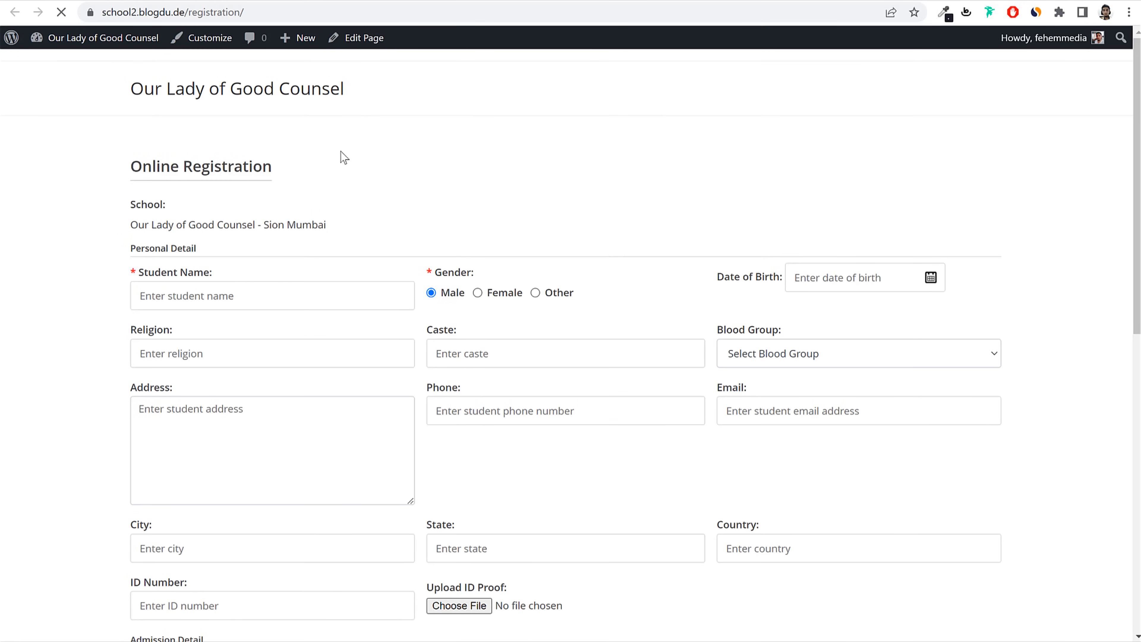
scroll(971, 240, down, 5)
scroll(993, 310, up, 5)
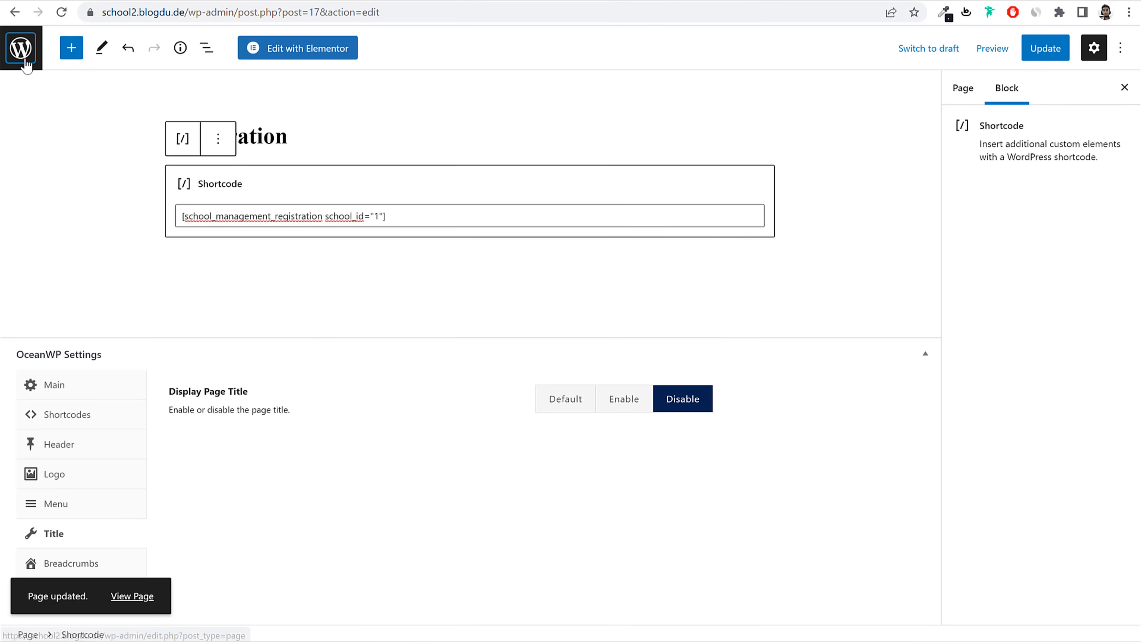
Step: Start a new page, then copy [school_management_account] from School Management Settings > Shortcodes
click(23, 56)
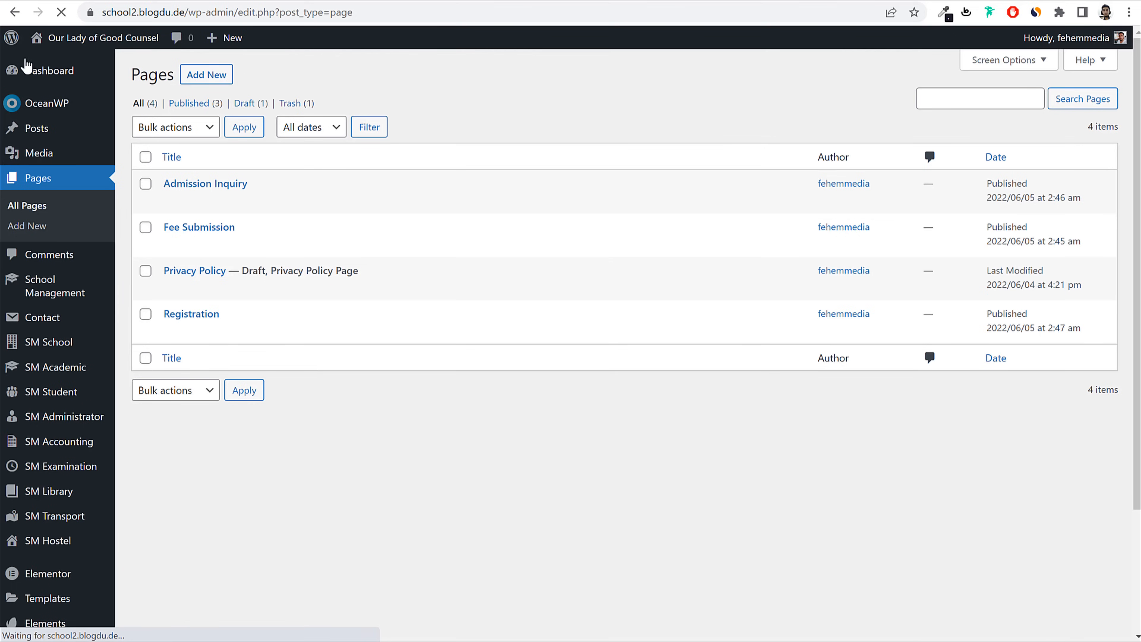
click(212, 76)
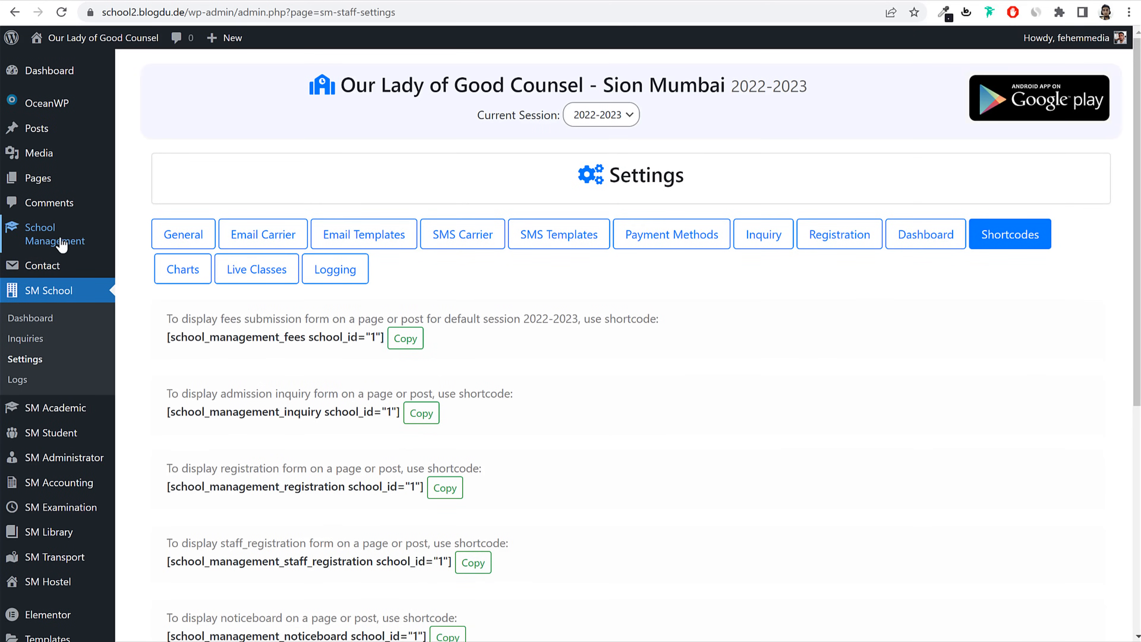
click(60, 242)
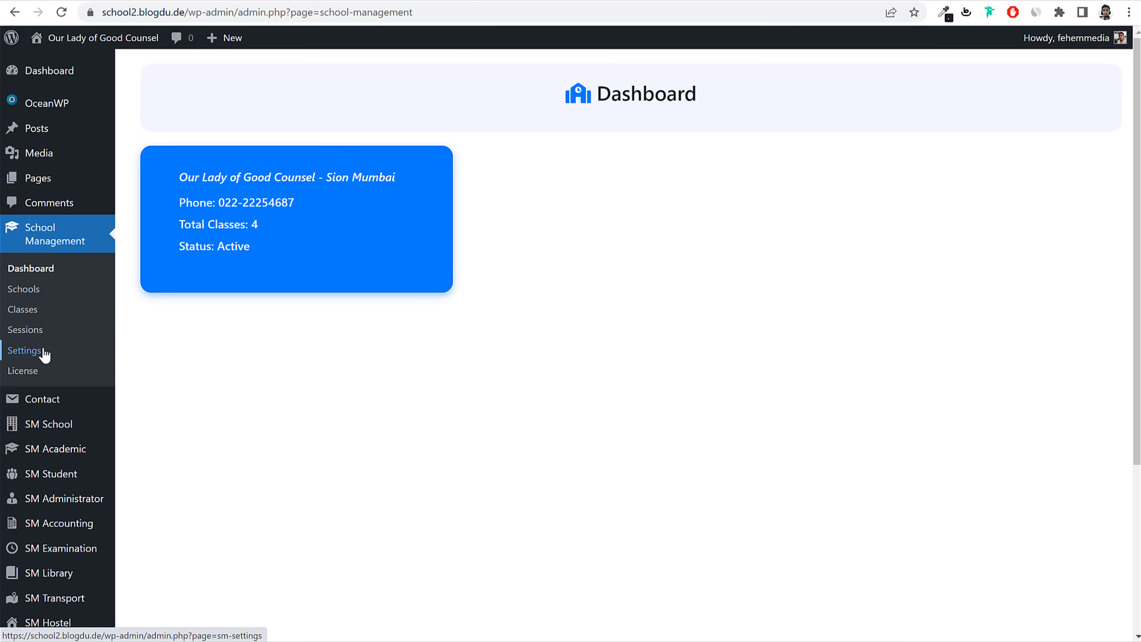
click(43, 355)
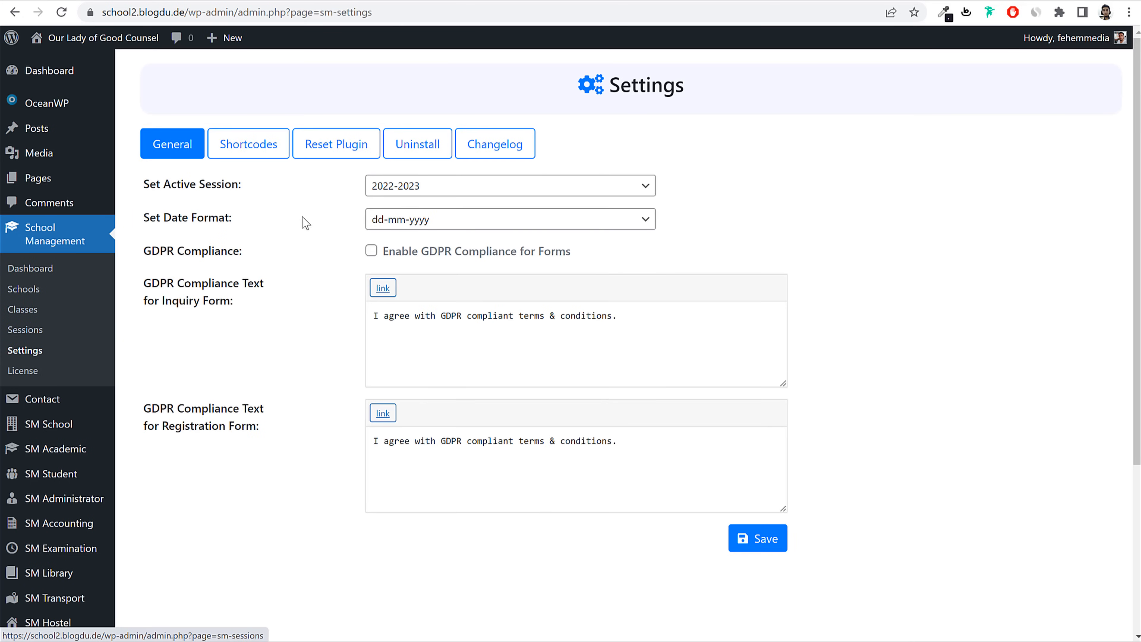
click(242, 152)
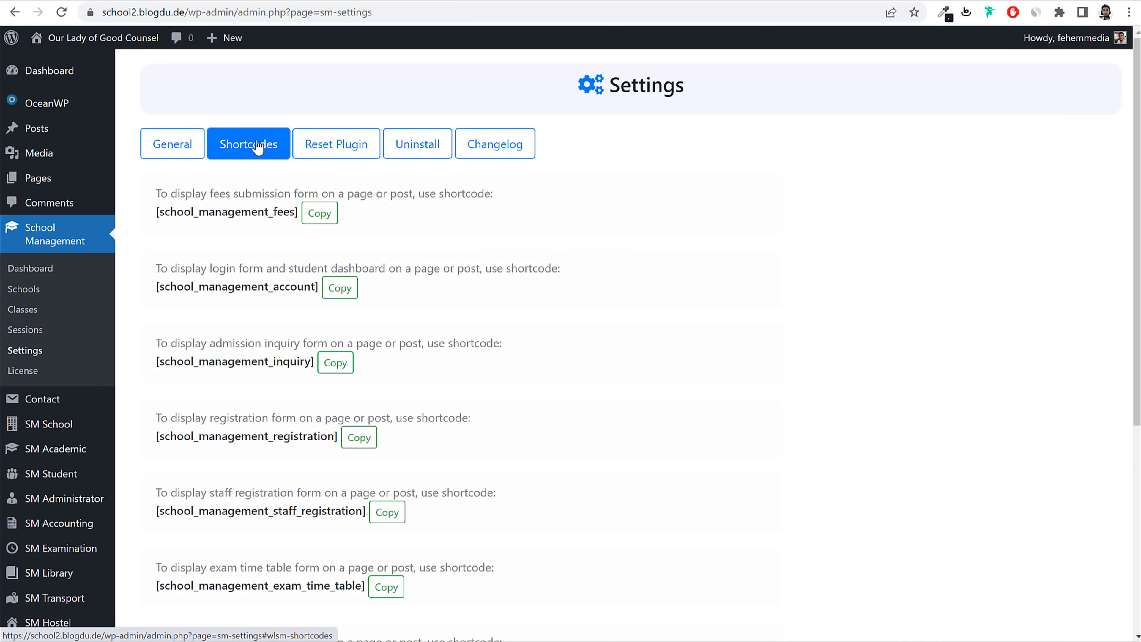
click(353, 291)
drag(167, 268, 263, 269)
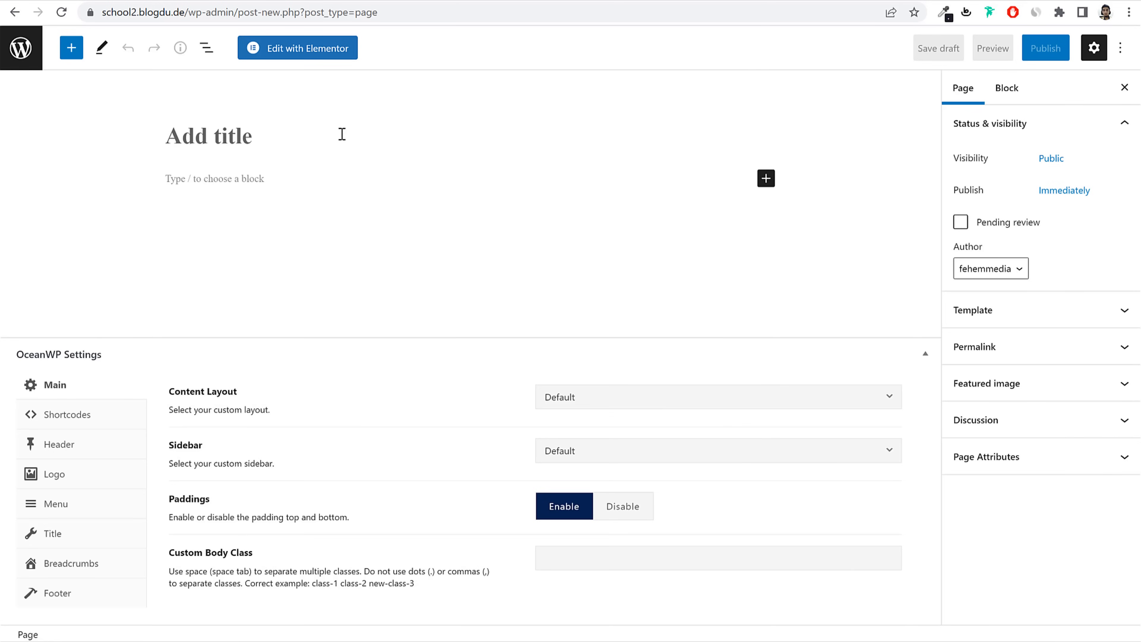
Step: Publish a 'Login' page holding the account shortcode in a Full Width layout
text(Login)
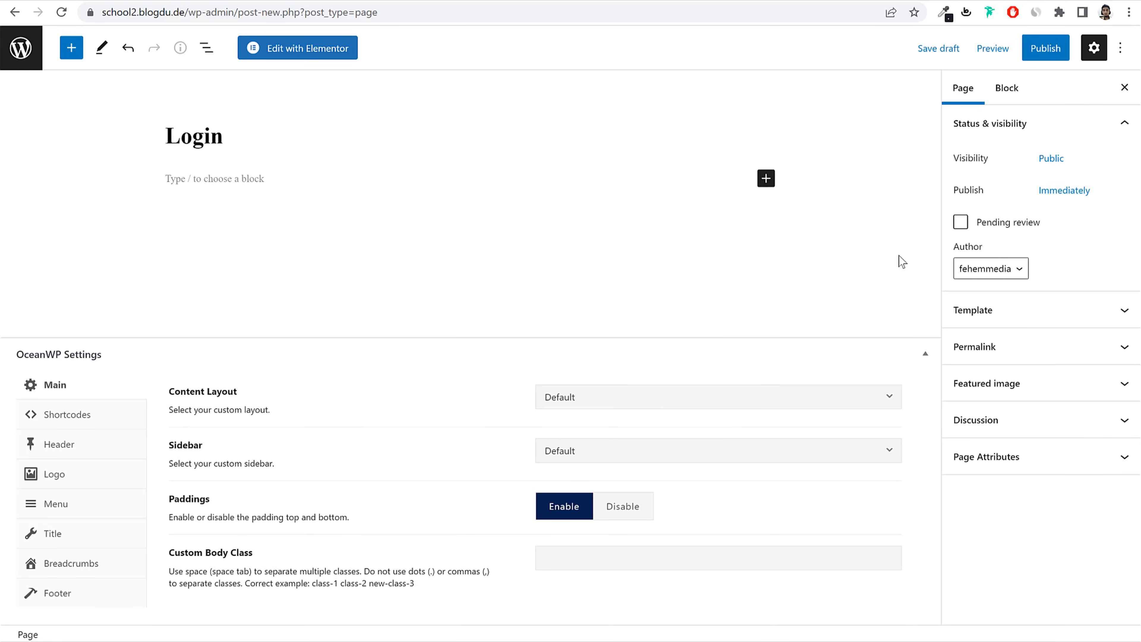
click(766, 178)
click(808, 288)
key(ctrl+v)
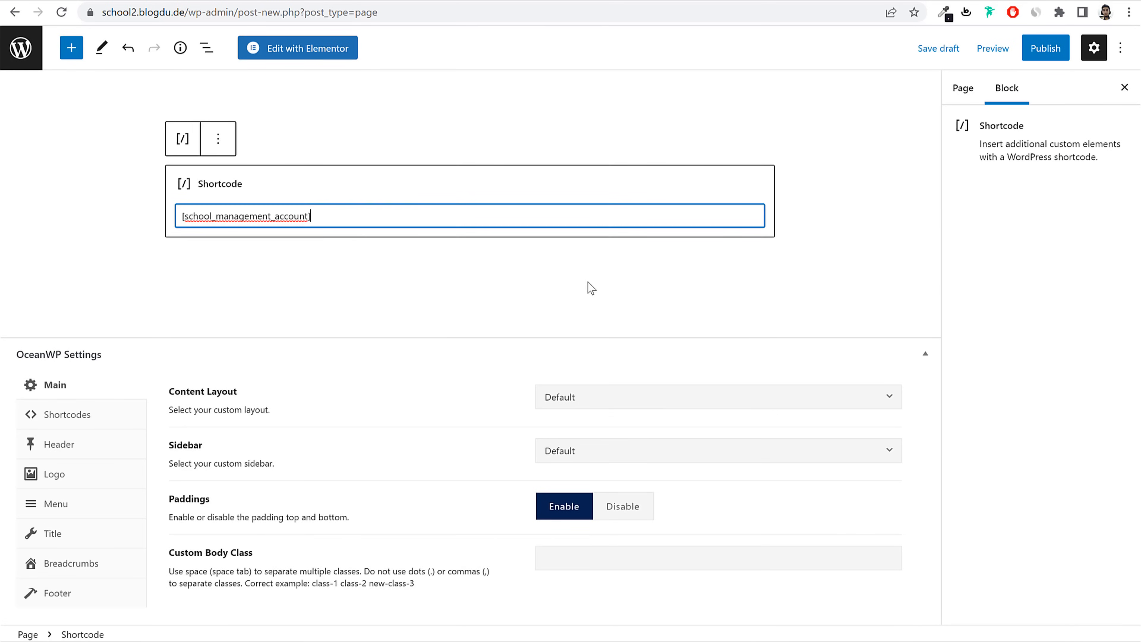
click(669, 399)
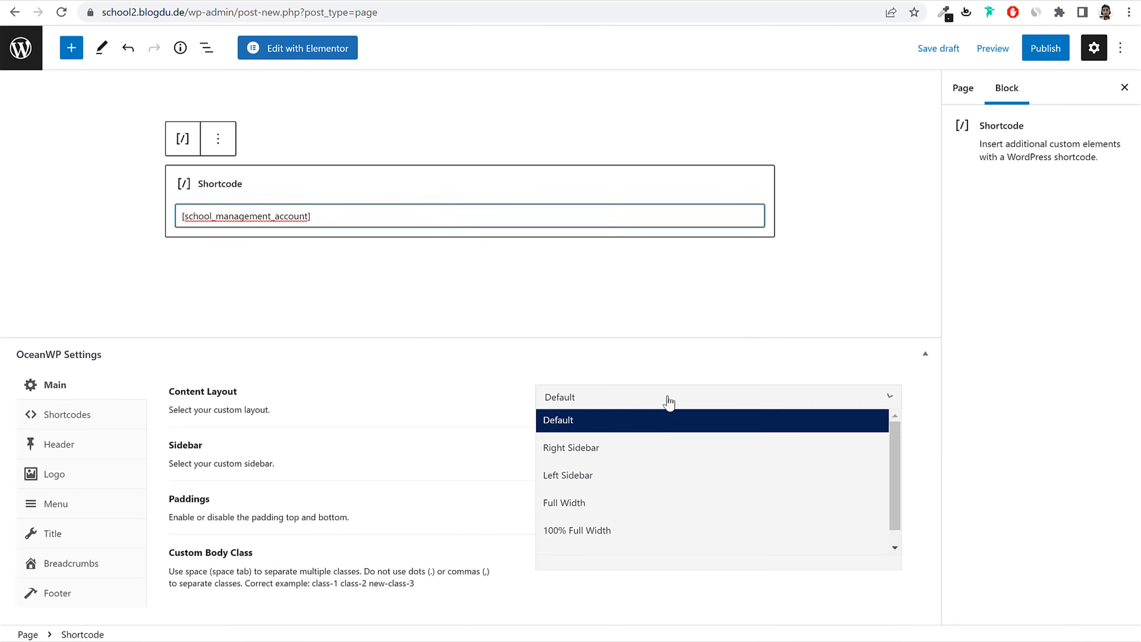
click(624, 512)
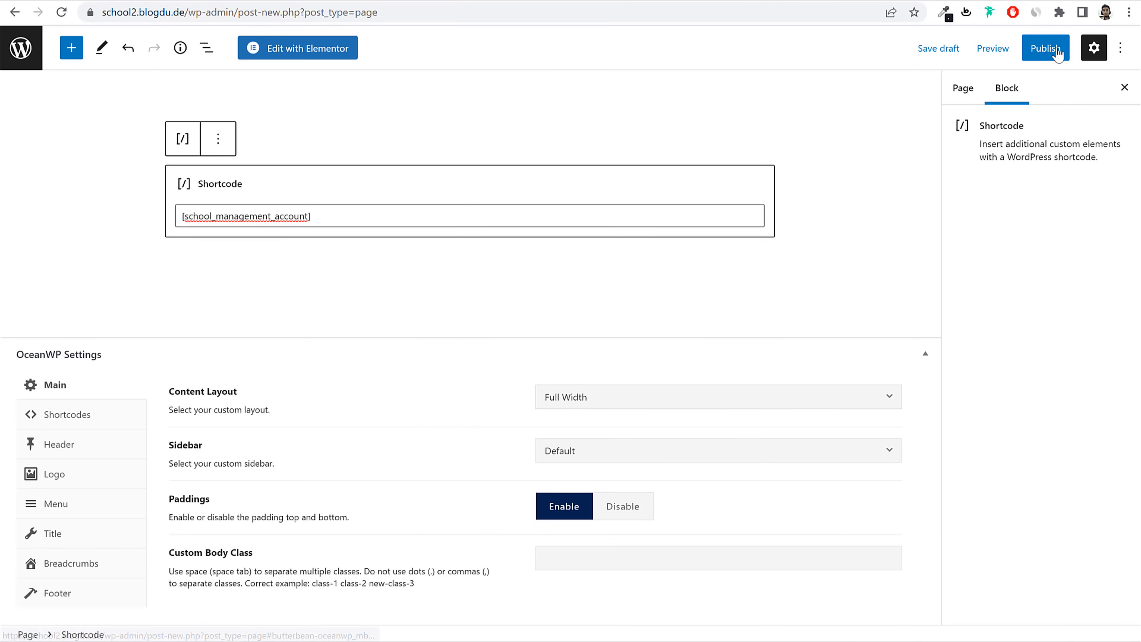
click(1031, 51)
click(1012, 58)
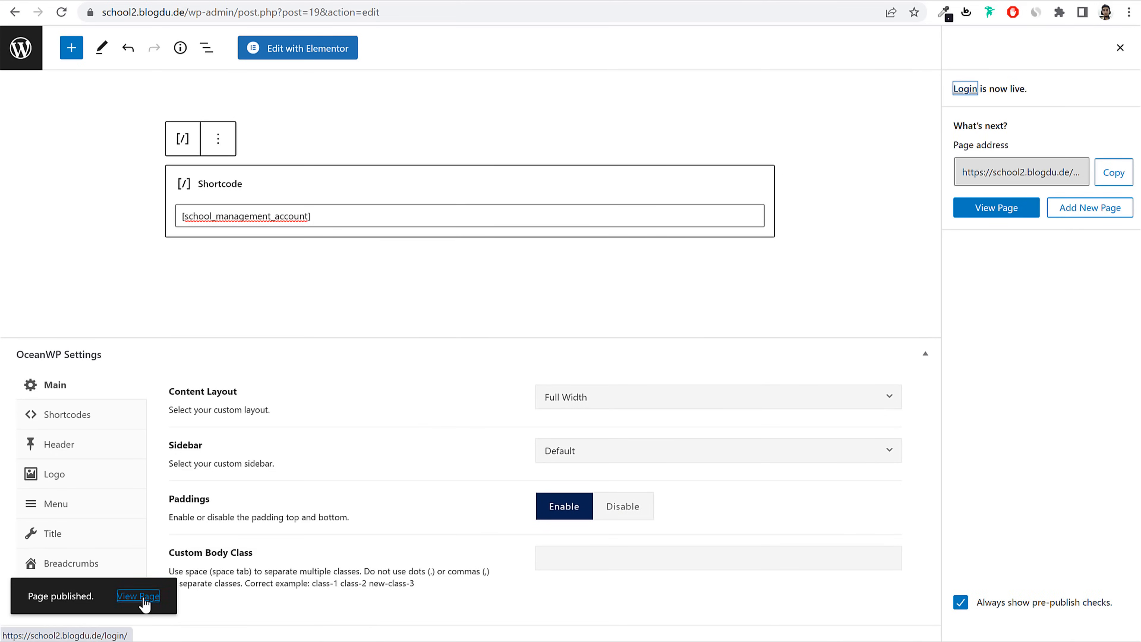
Step: Load the Login page's address in a private window to check it while logged out
click(440, 11)
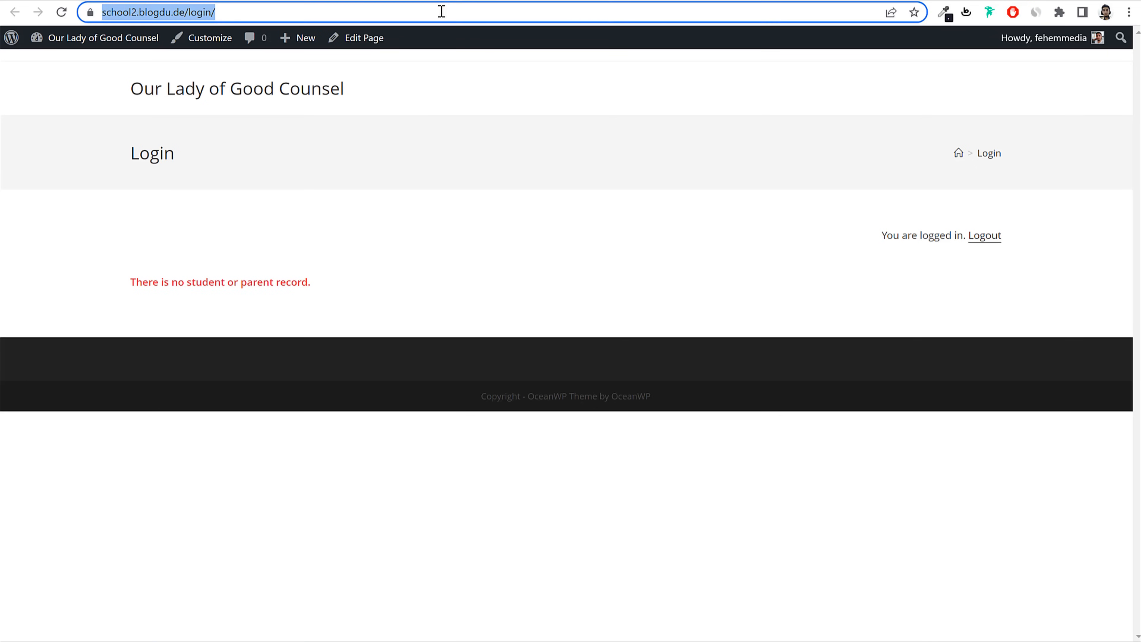
click(1128, 14)
click(1060, 72)
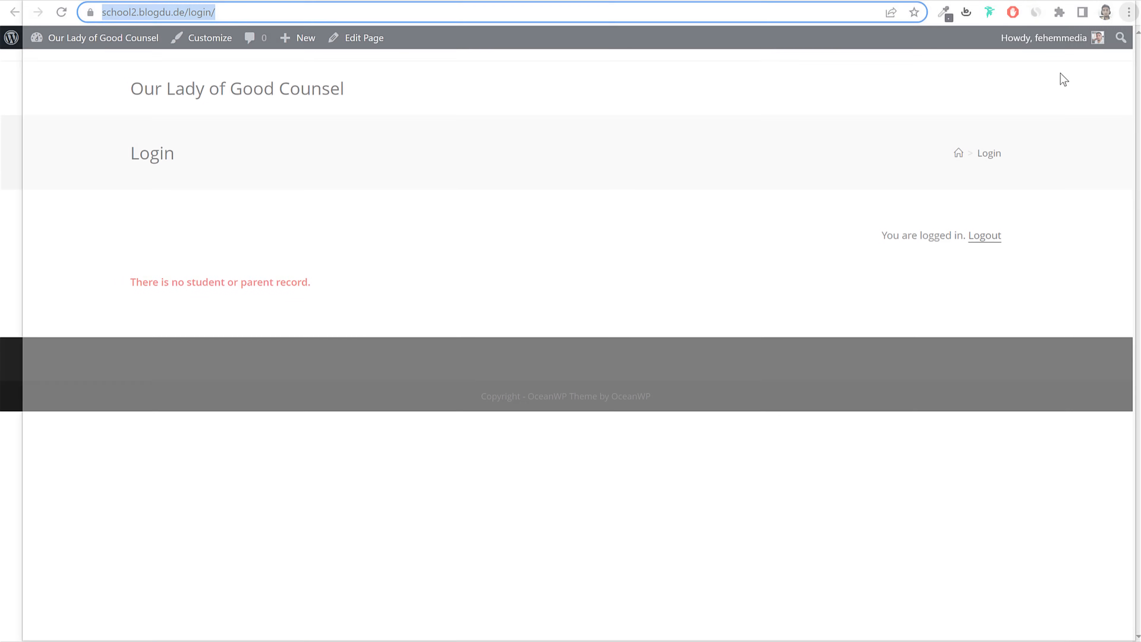
key(ctrl+v)
key(Return)
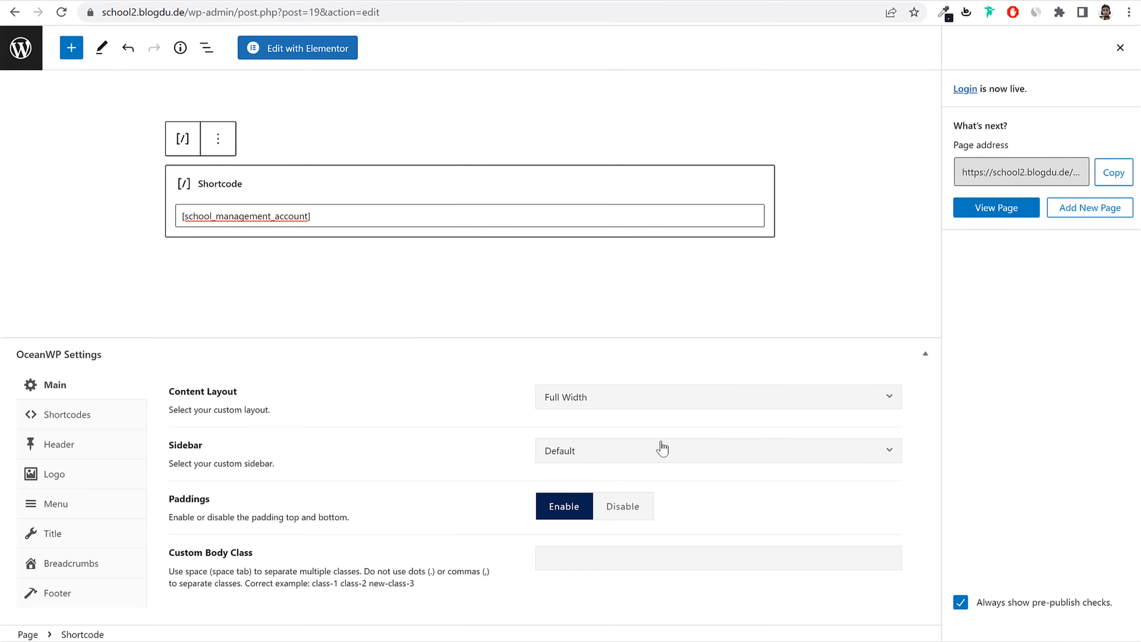
Step: Change the Login page's Content Layout to Default, update it, and return to Pages
click(591, 404)
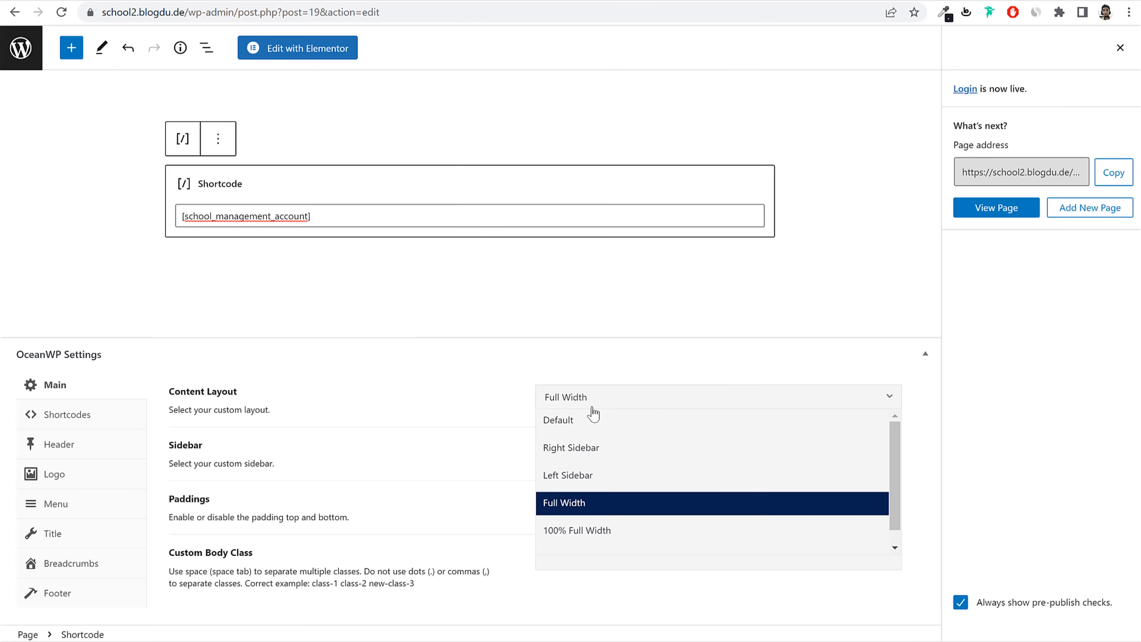
click(601, 423)
click(1118, 49)
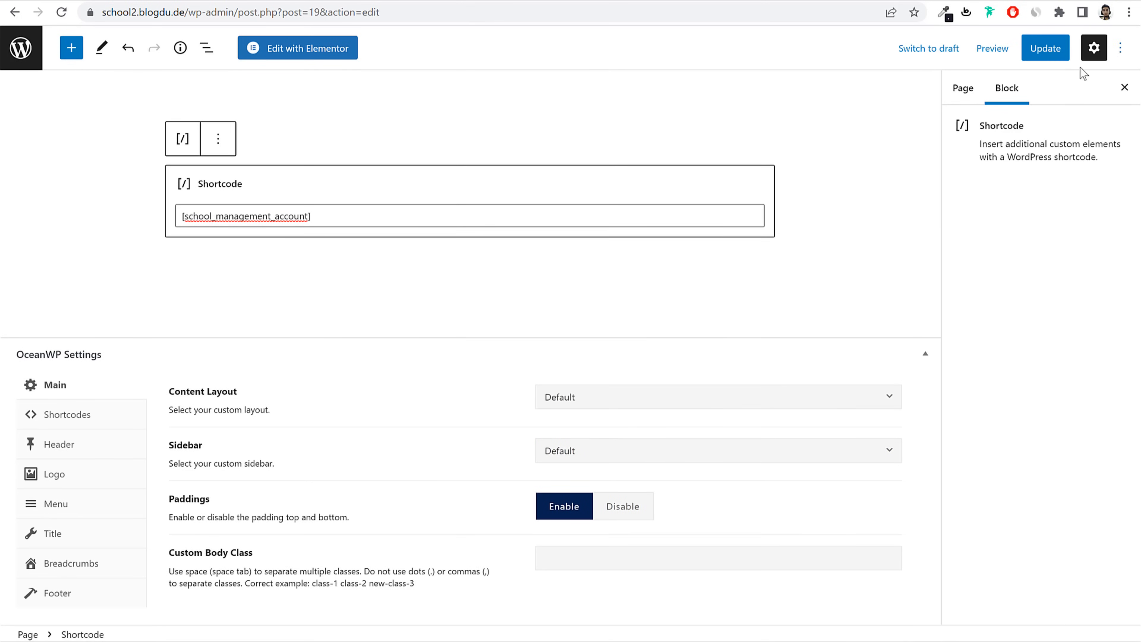
click(1051, 49)
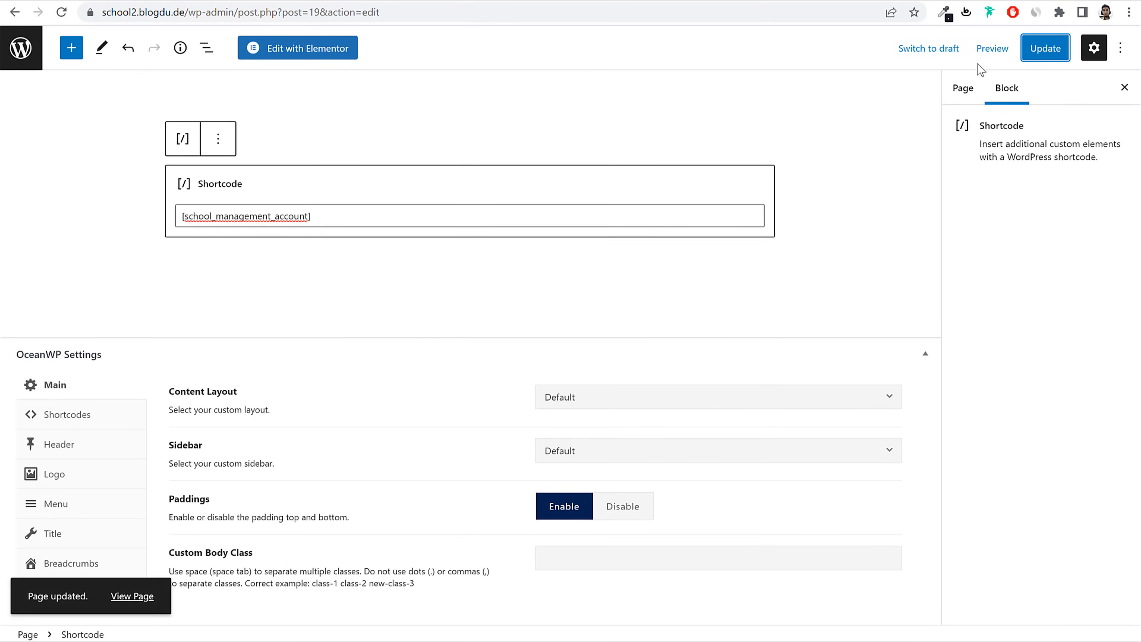
click(31, 57)
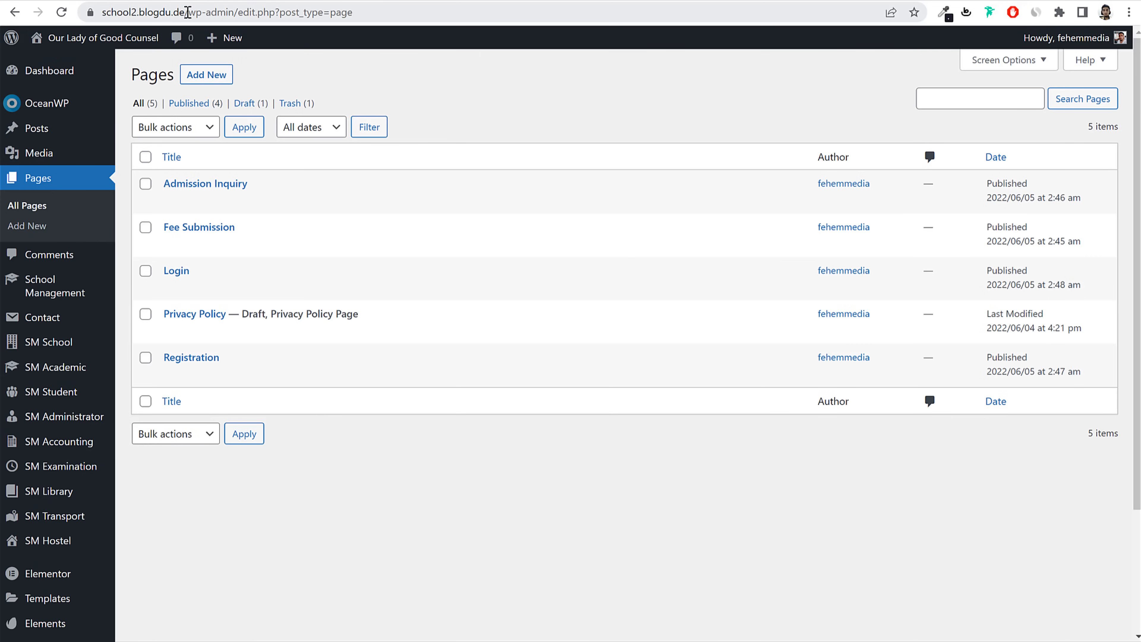
Step: Copy the site address and open its /wp-admin login page in a new private window
drag(187, 12, 101, 12)
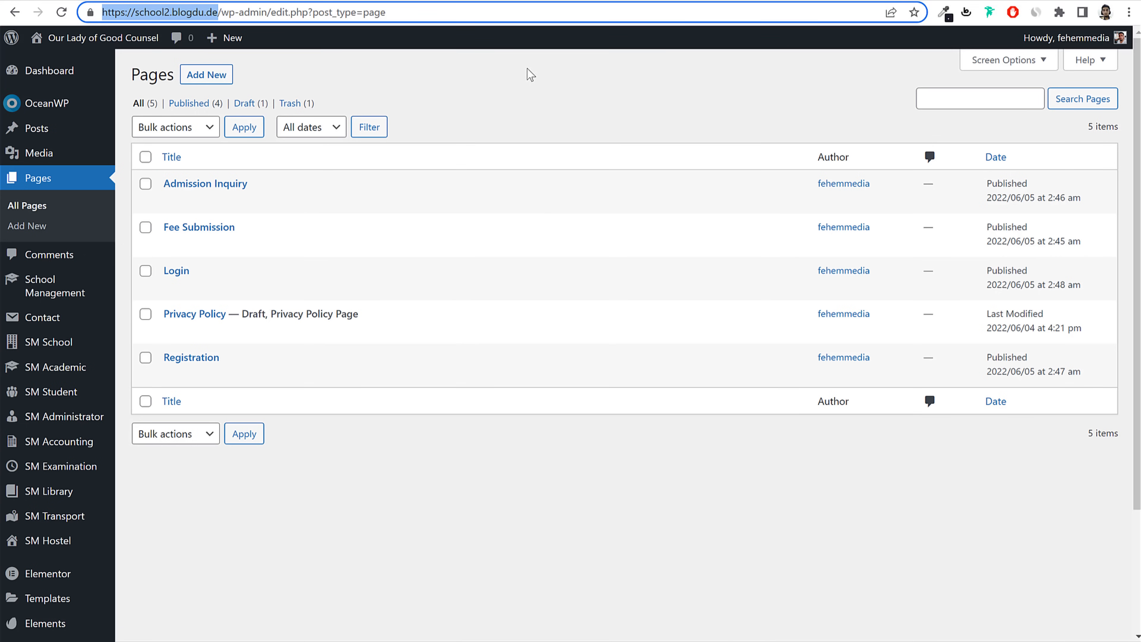
click(1130, 13)
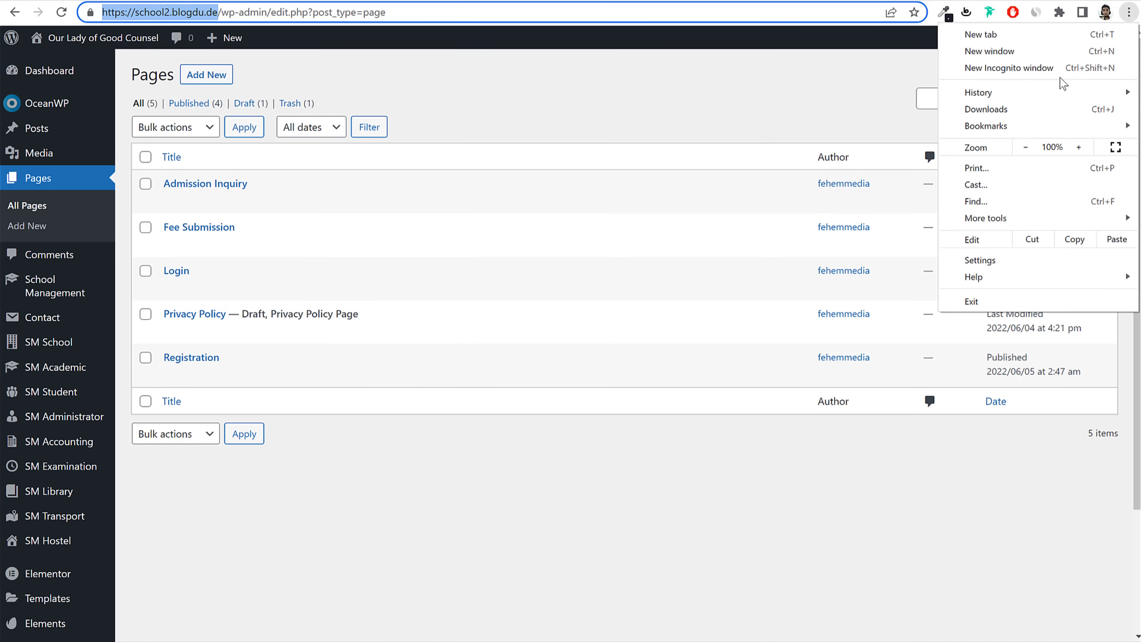
click(1065, 79)
key(ctrl+v)
key(Return)
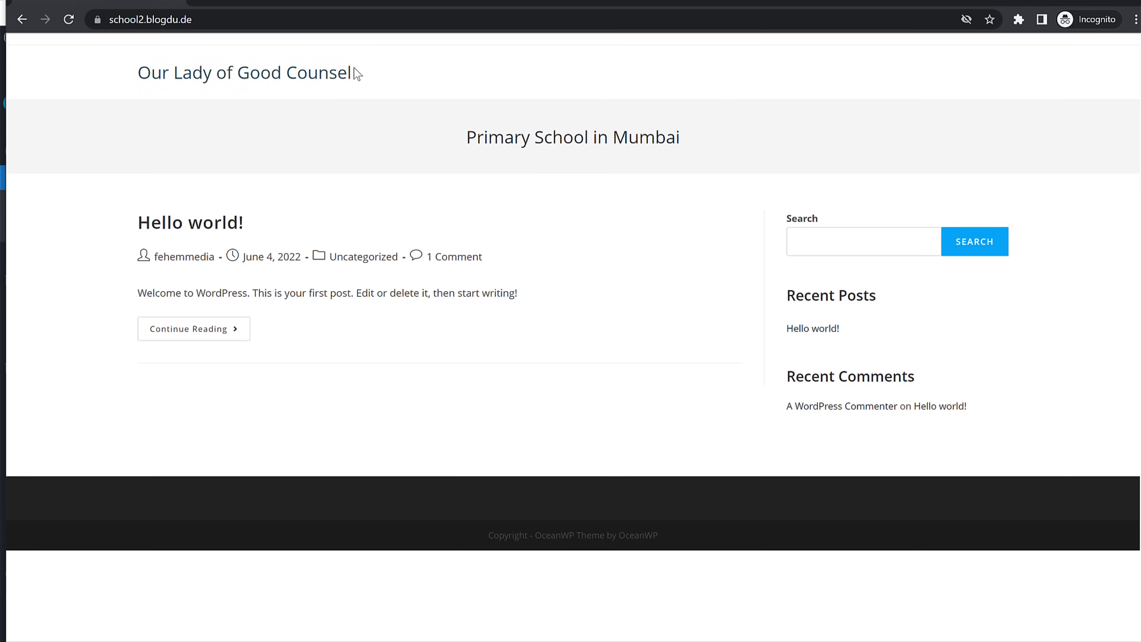
click(322, 19)
click(322, 19)
text(/wp-admin)
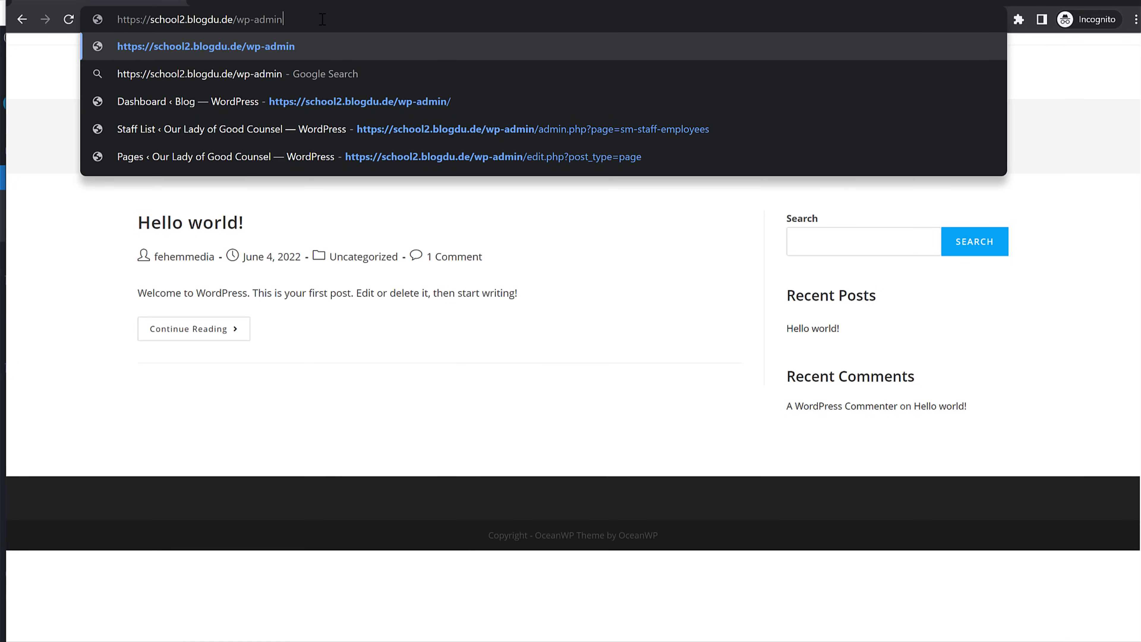
key(Return)
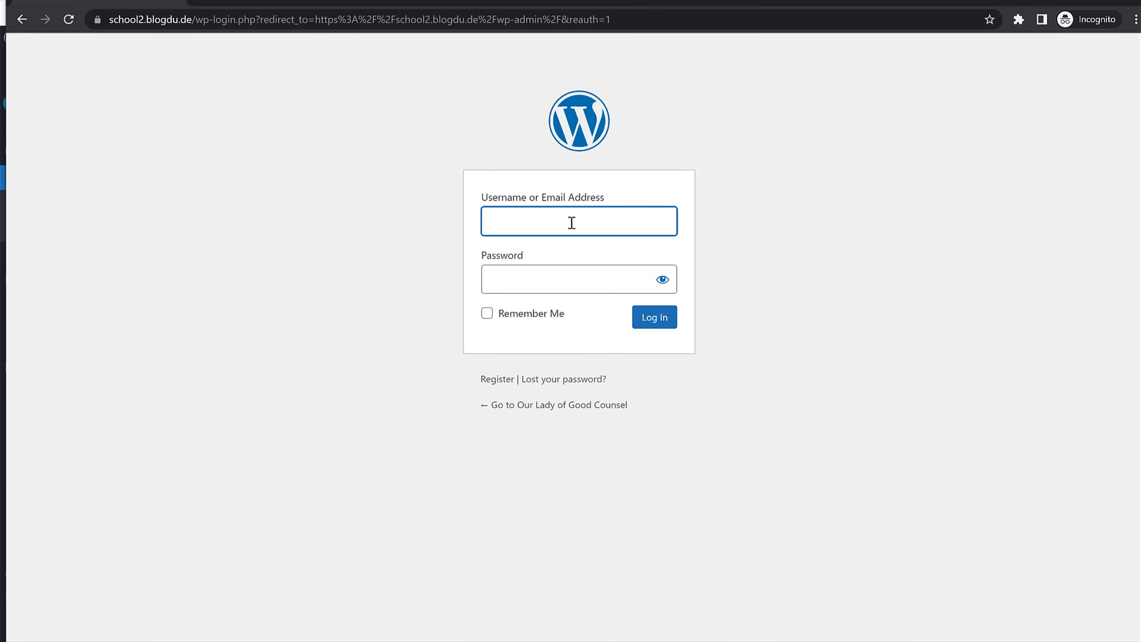
Step: Log in with the teacher account's username and password
text(taev)
key(ctrl+a)
key(ctrl+v)
key(ctrl+a)
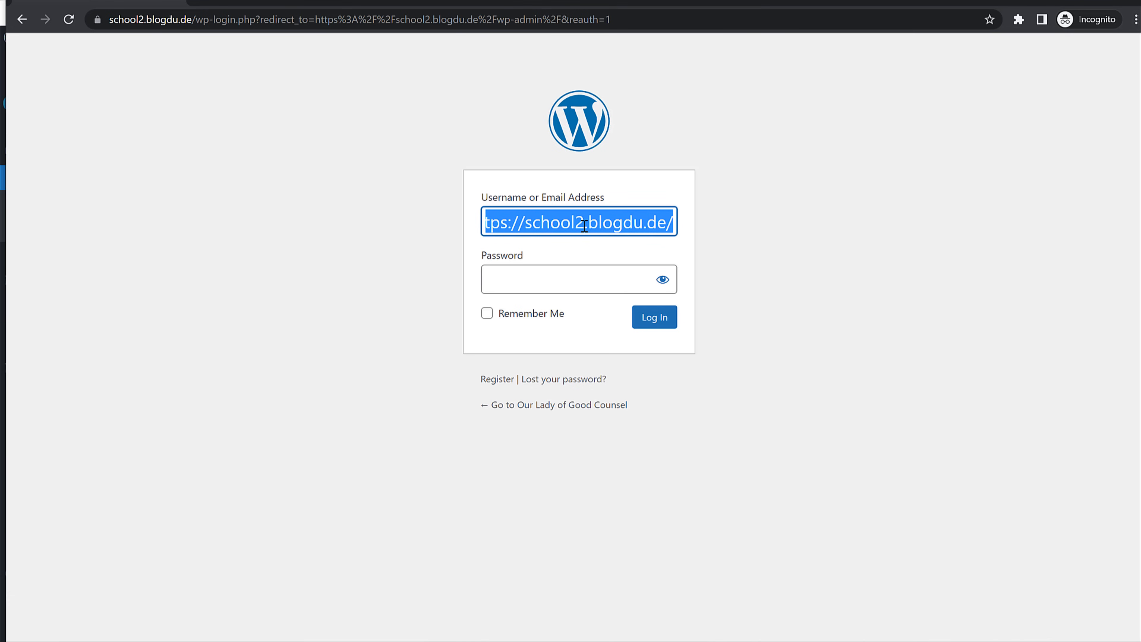
text(teacher1)
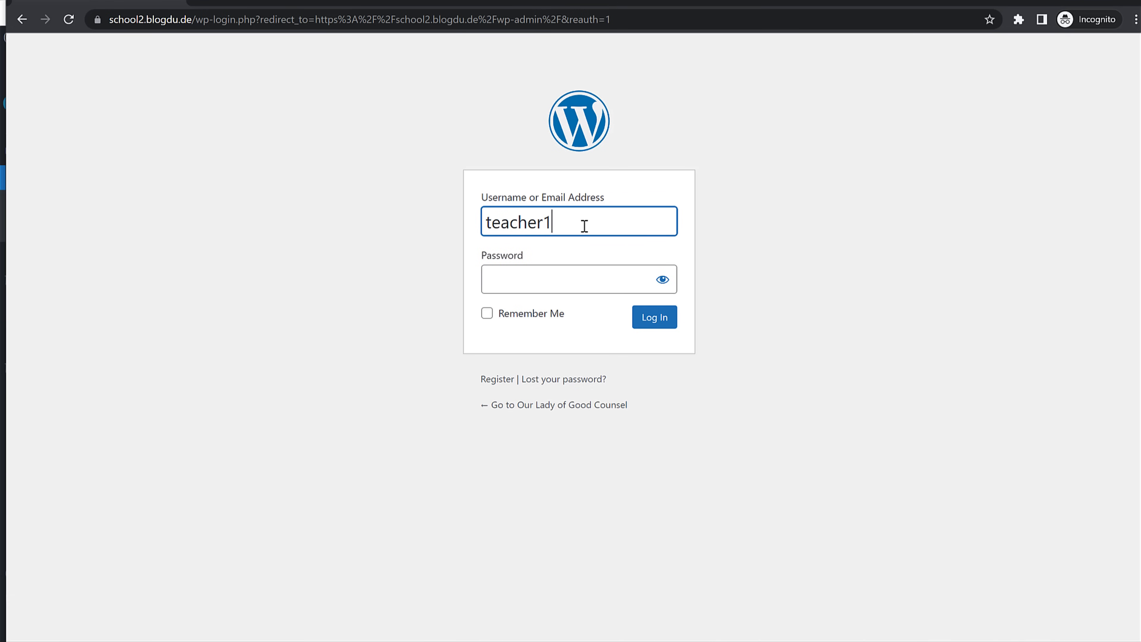
key(ctrl+a)
key(ctrl+c)
click(550, 275)
key(ctrl+v)
click(673, 327)
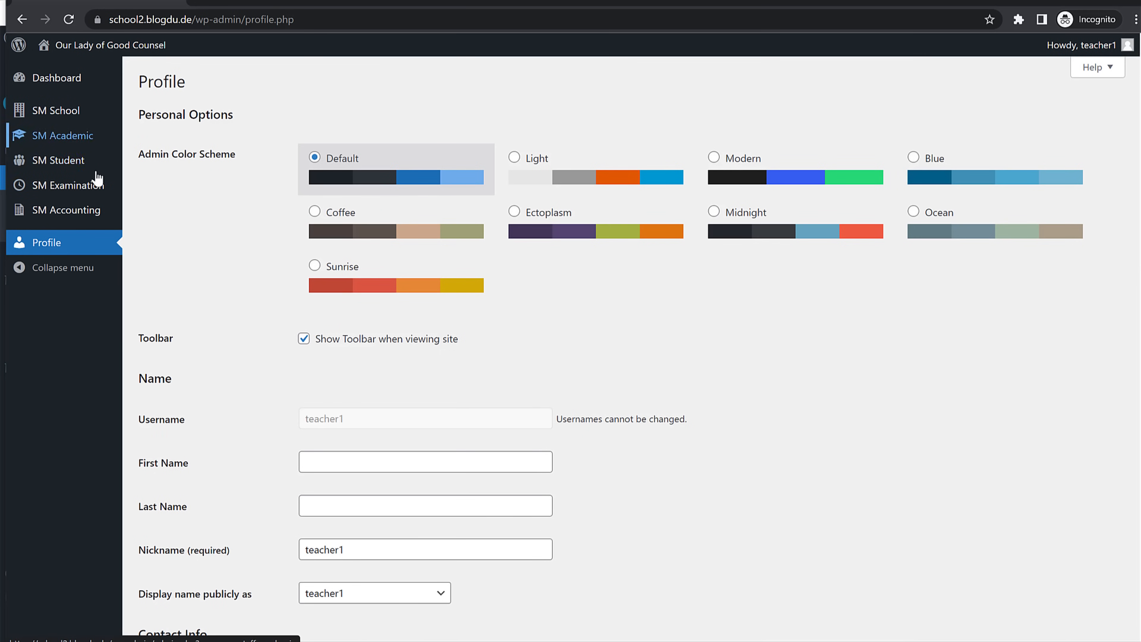
Step: Open the teacher's attendance page and review the class 1st, section A entry
mouse_move(70, 145)
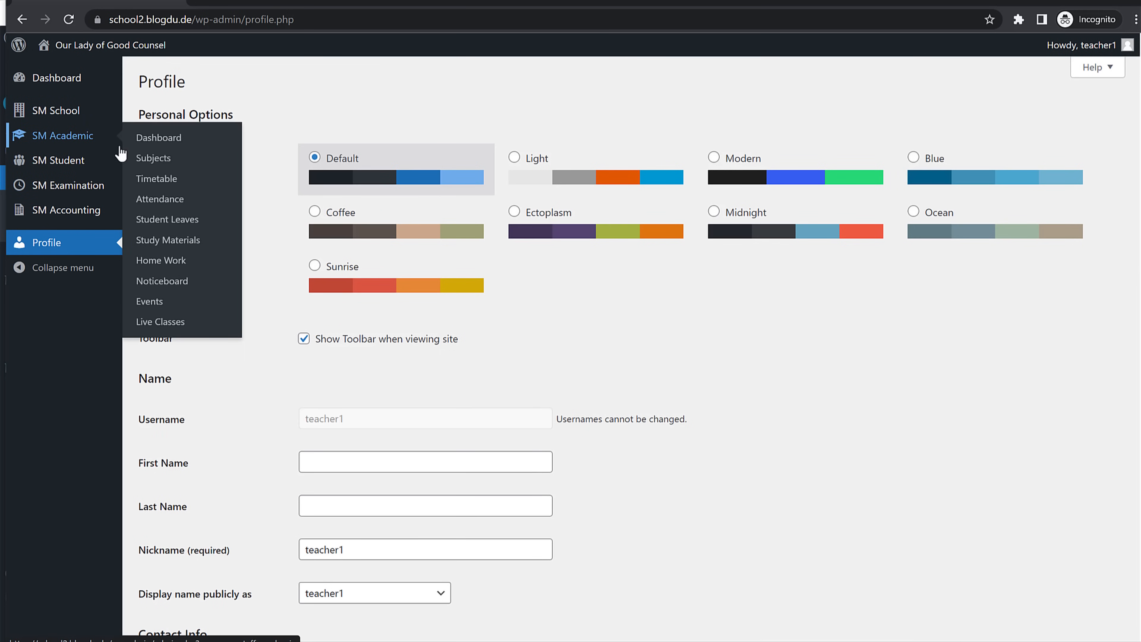
click(171, 199)
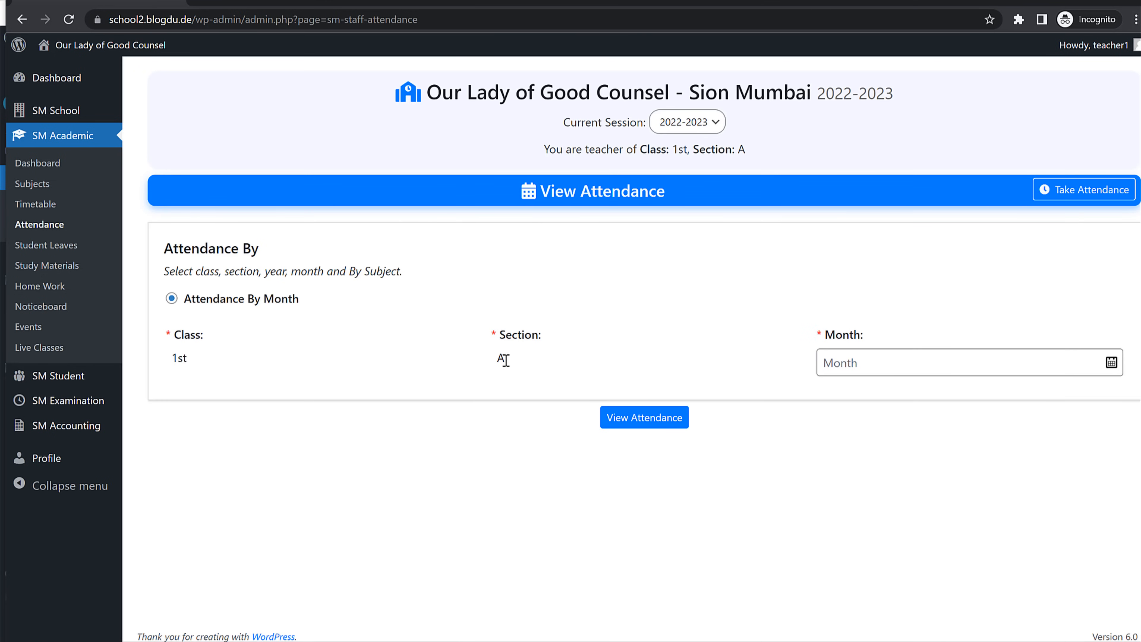
drag(171, 358, 204, 361)
drag(489, 359, 522, 361)
click(604, 351)
drag(171, 358, 200, 359)
drag(492, 359, 540, 363)
click(540, 363)
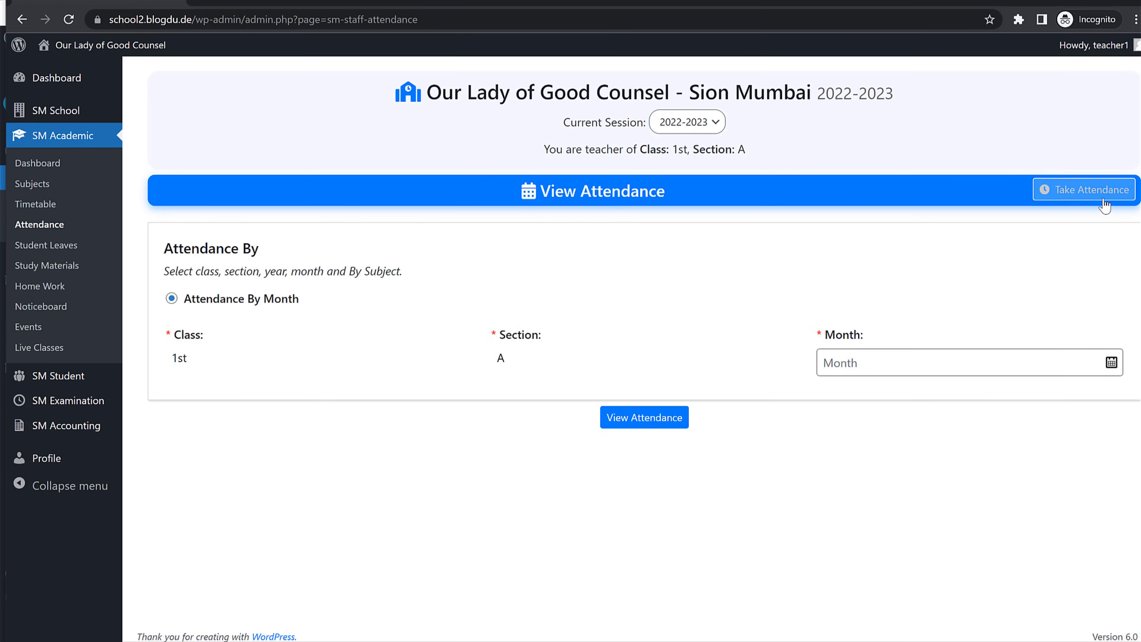
Step: Take attendance for 04-06-2022 and mark the class 1st A student Present
click(1078, 197)
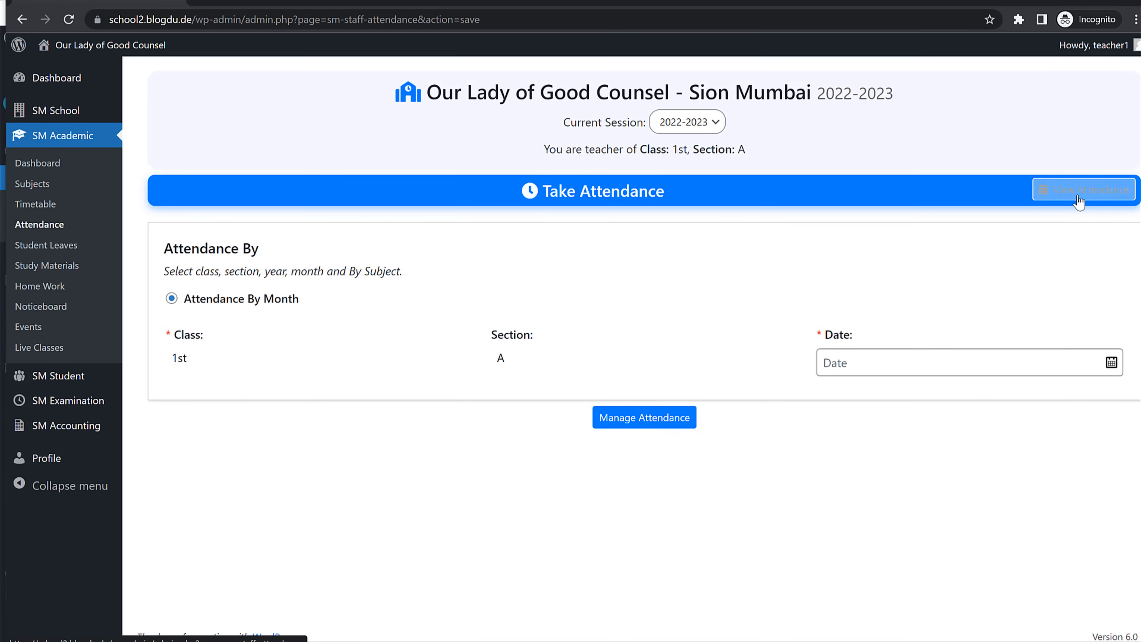
click(961, 363)
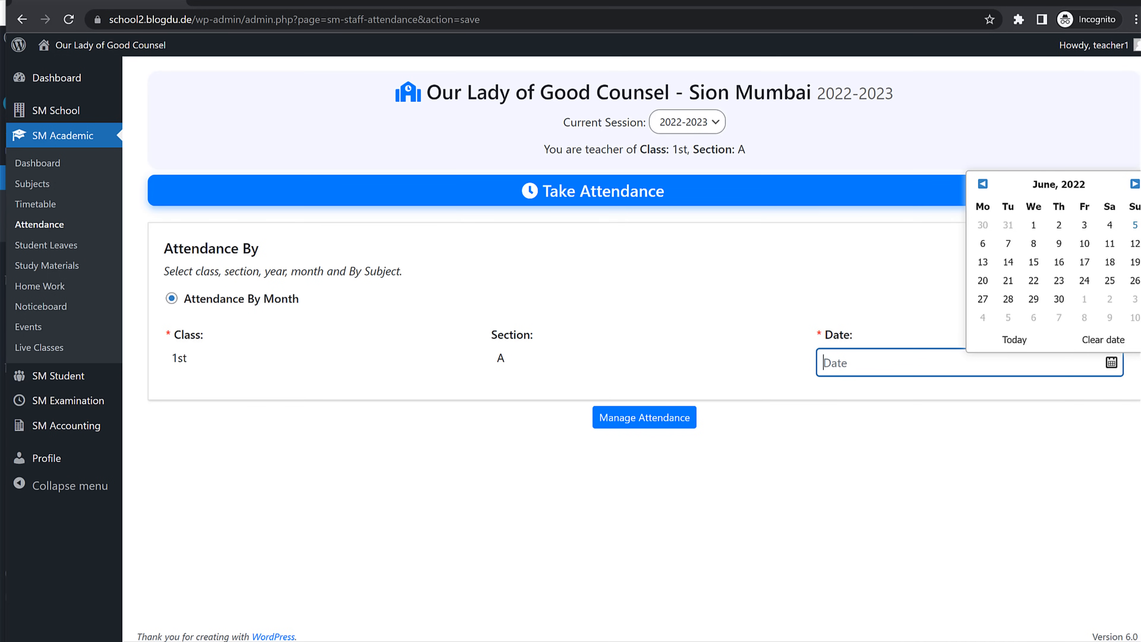
click(1112, 229)
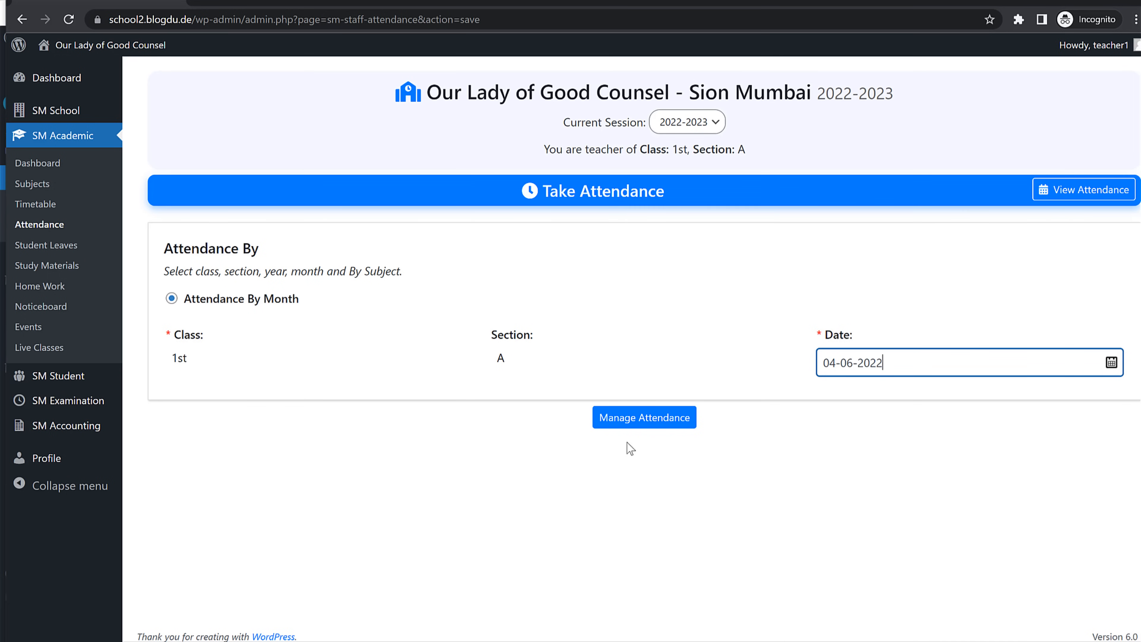
click(650, 421)
scroll(763, 459, down, 1)
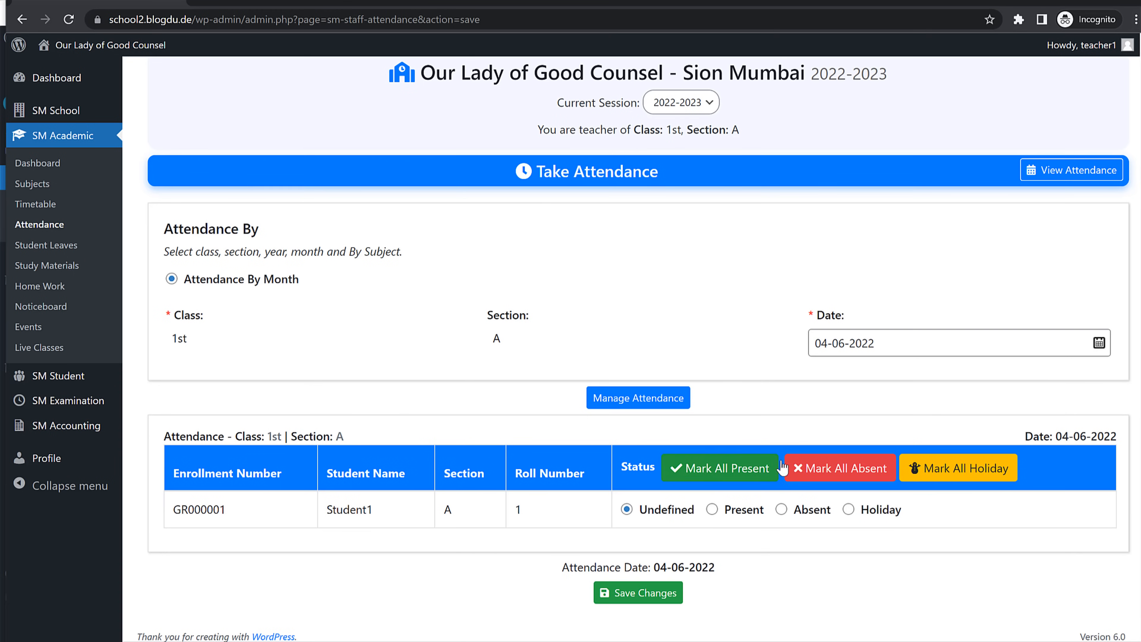
click(712, 510)
Step: Try the Absent and Holiday statuses, keep Present, and save the attendance
double_click(193, 517)
click(511, 521)
double_click(772, 509)
click(782, 510)
click(849, 510)
click(711, 509)
click(651, 594)
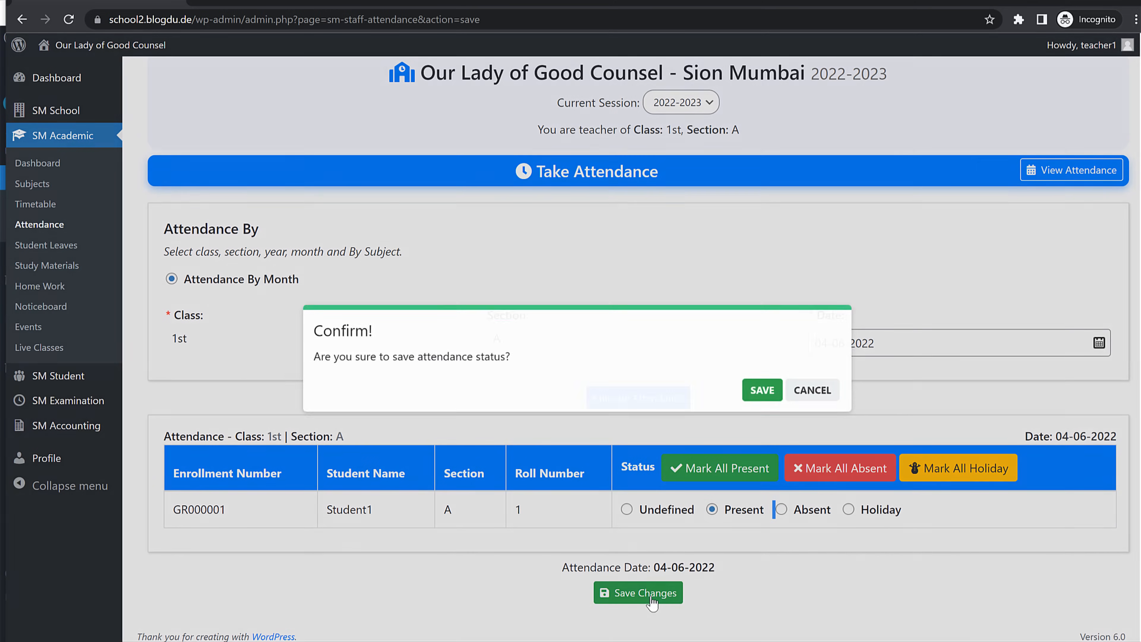
click(762, 388)
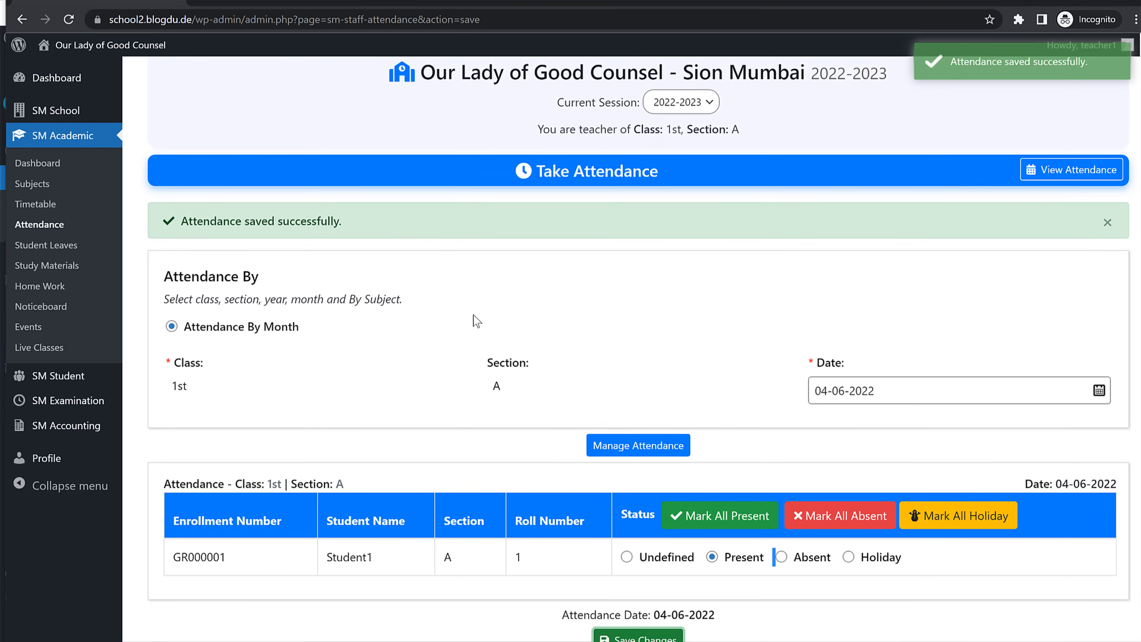
Step: View the 1st - A class timetable, then bring up the Subjects list
click(87, 207)
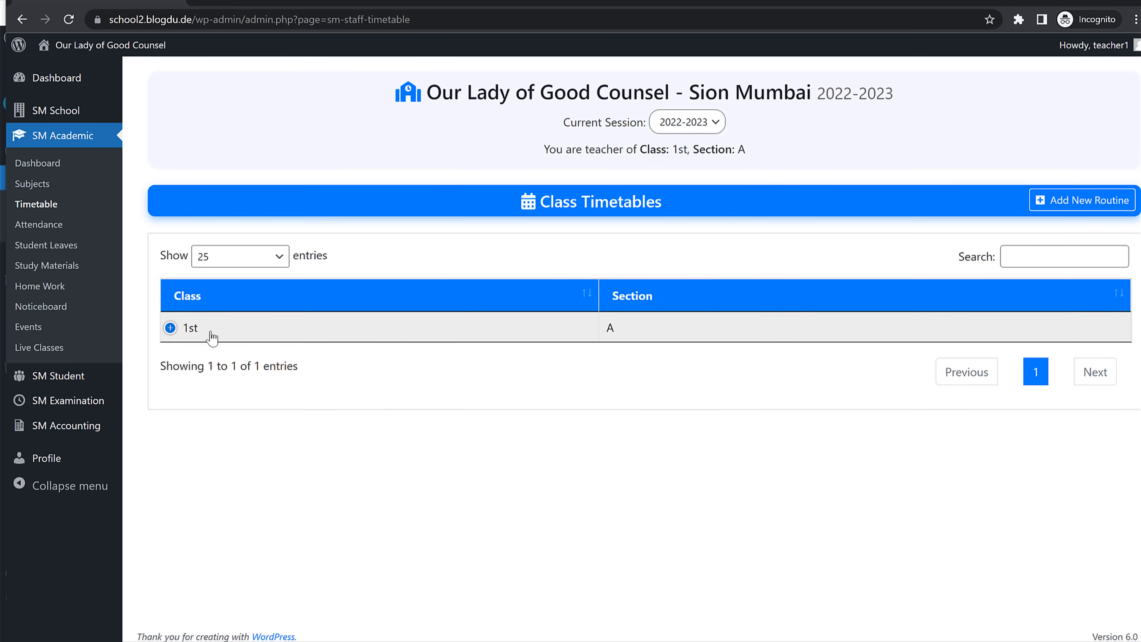
click(212, 337)
click(235, 358)
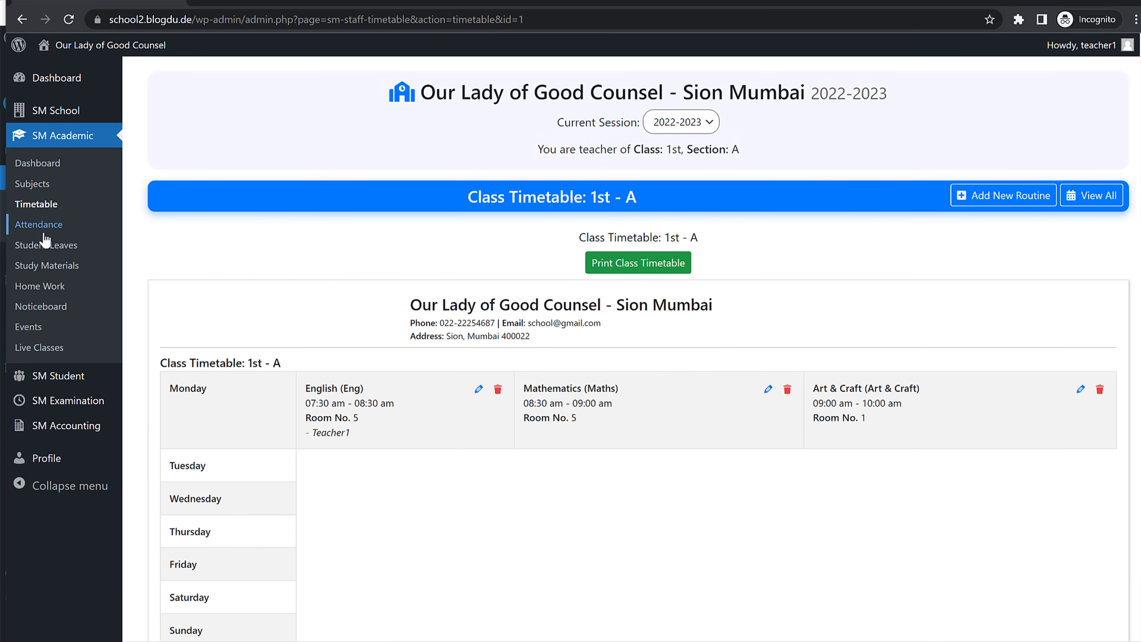
click(51, 185)
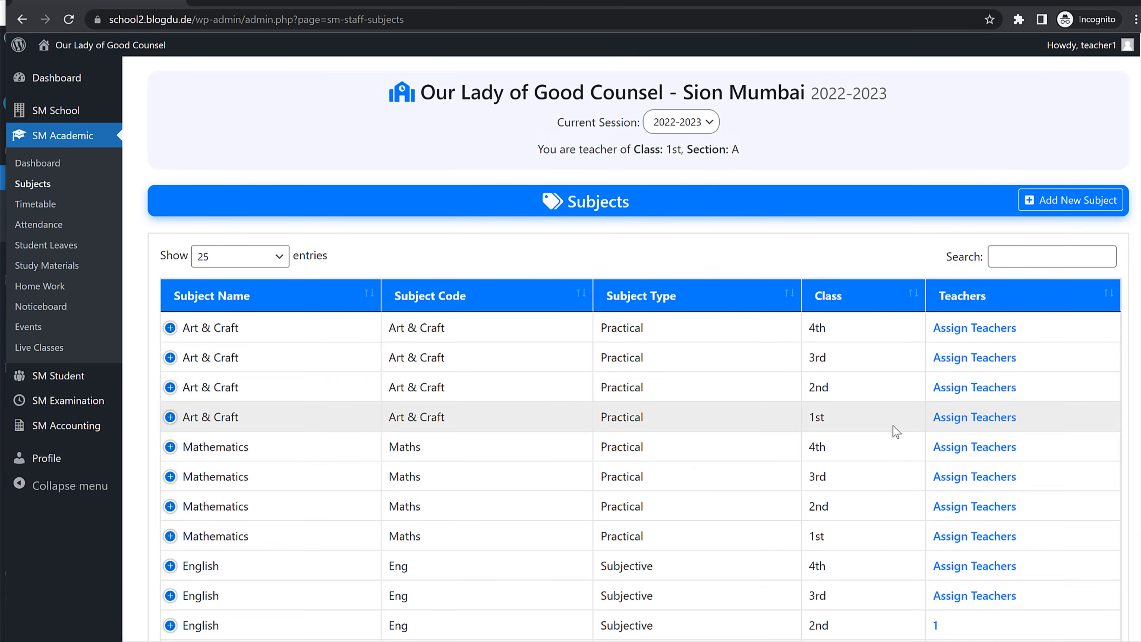
scroll(895, 432, down, 3)
scroll(845, 458, up, 3)
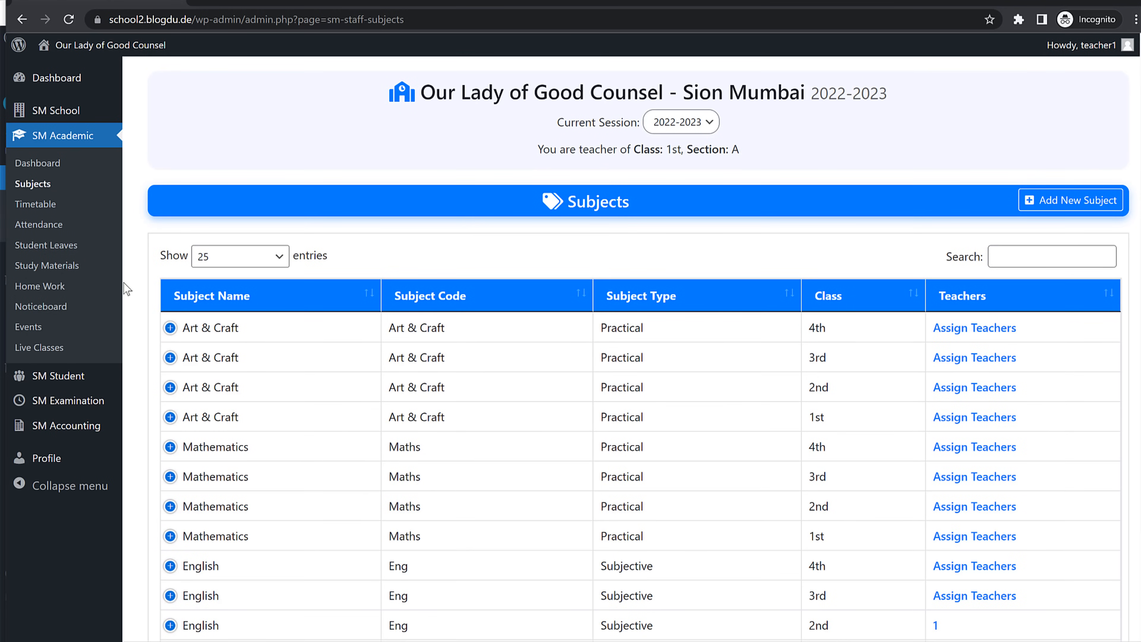
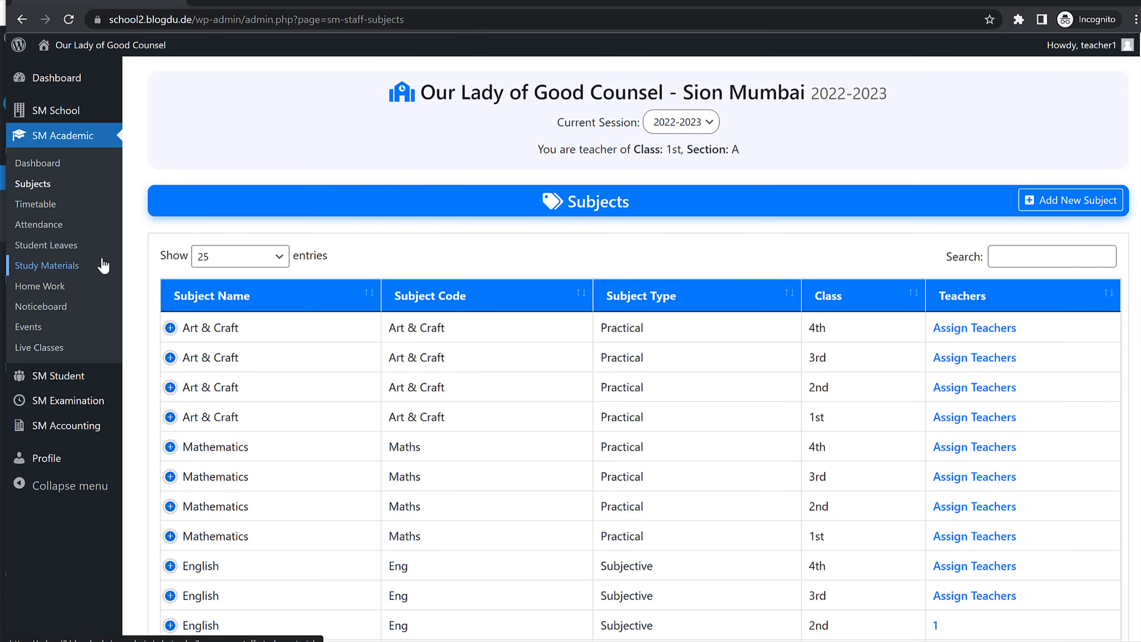
Step: Open the teacher's empty Student Leaves list, then bring up the school homepage in Edge
click(72, 247)
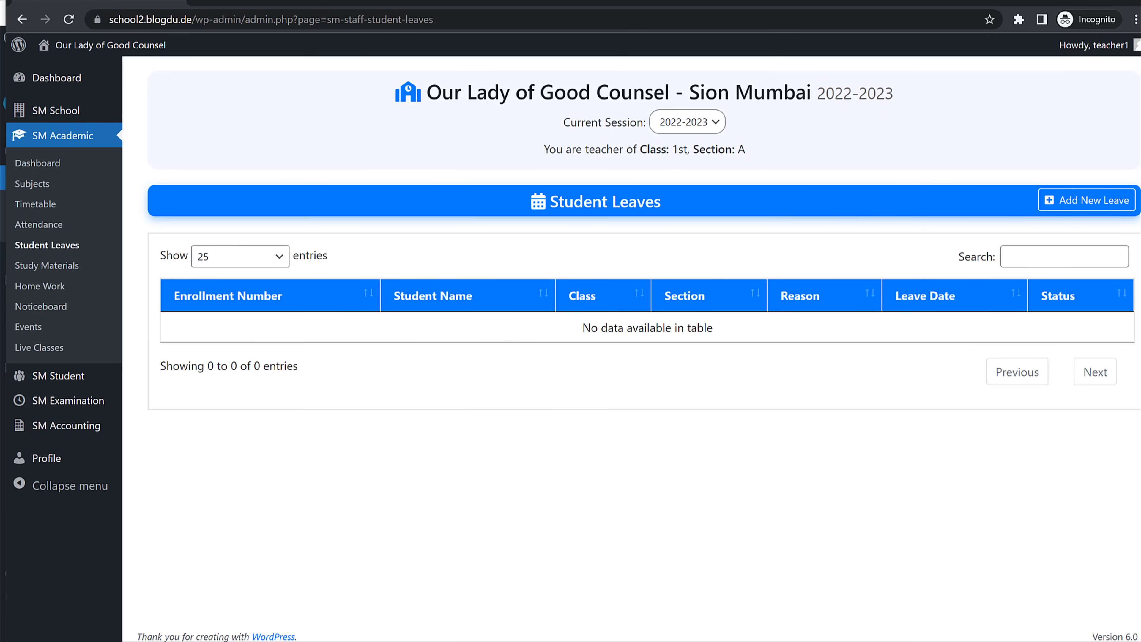
mouse_move(1140, 76)
mouse_down()
mouse_move(1111, 76)
mouse_move(1127, 77)
mouse_up()
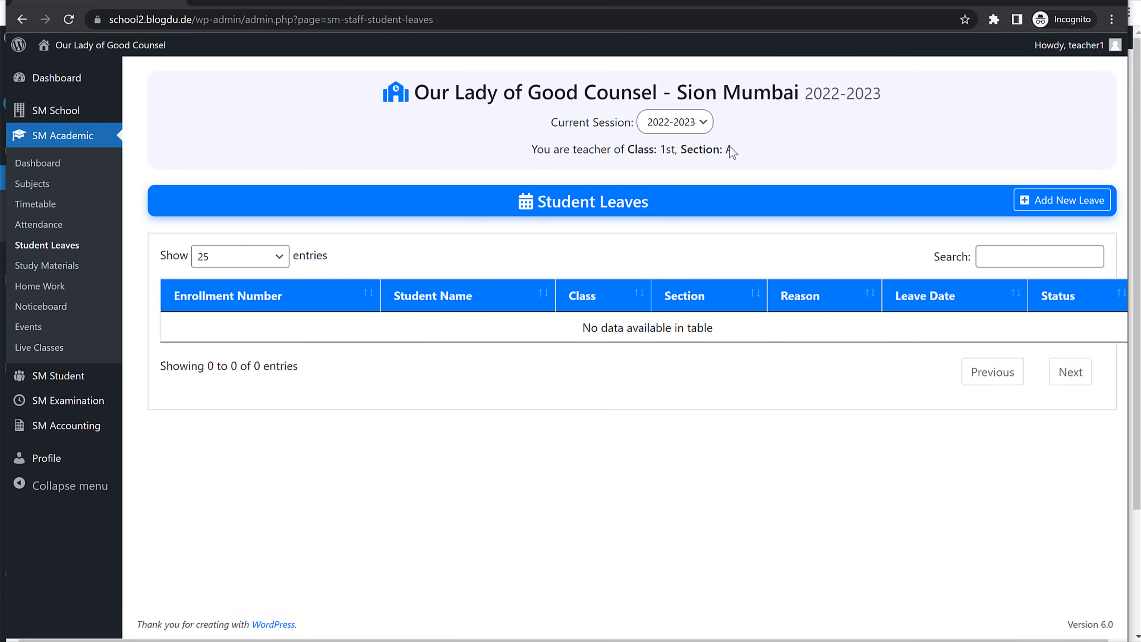
drag(204, 14, 113, 20)
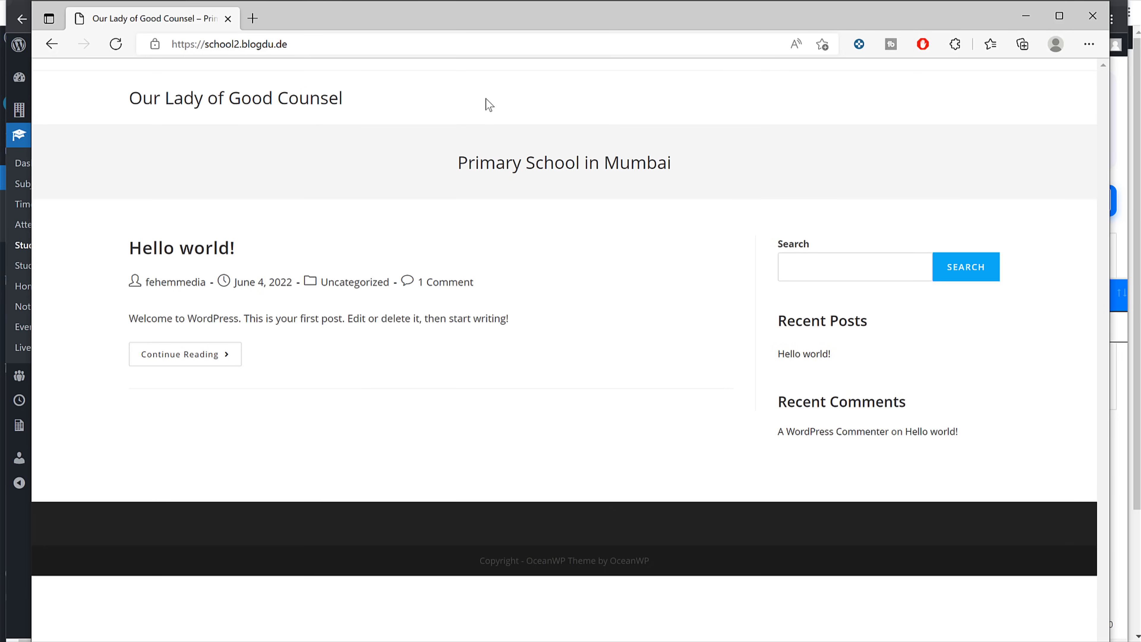
Step: Load the site's /login page in the Edge window
click(466, 47)
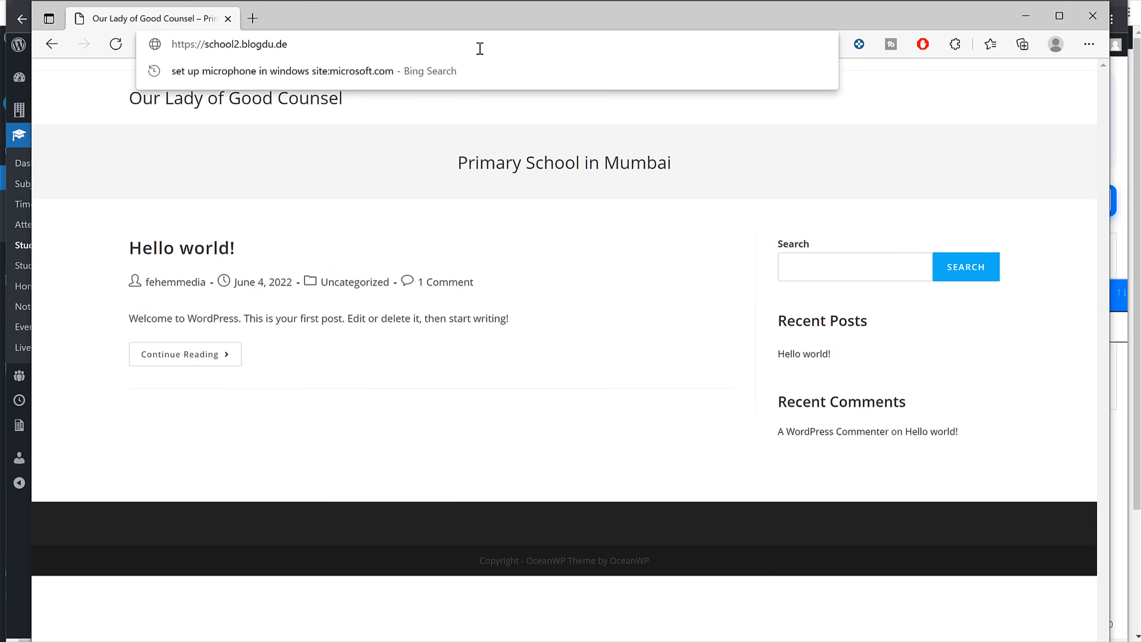
text(/loginmm)
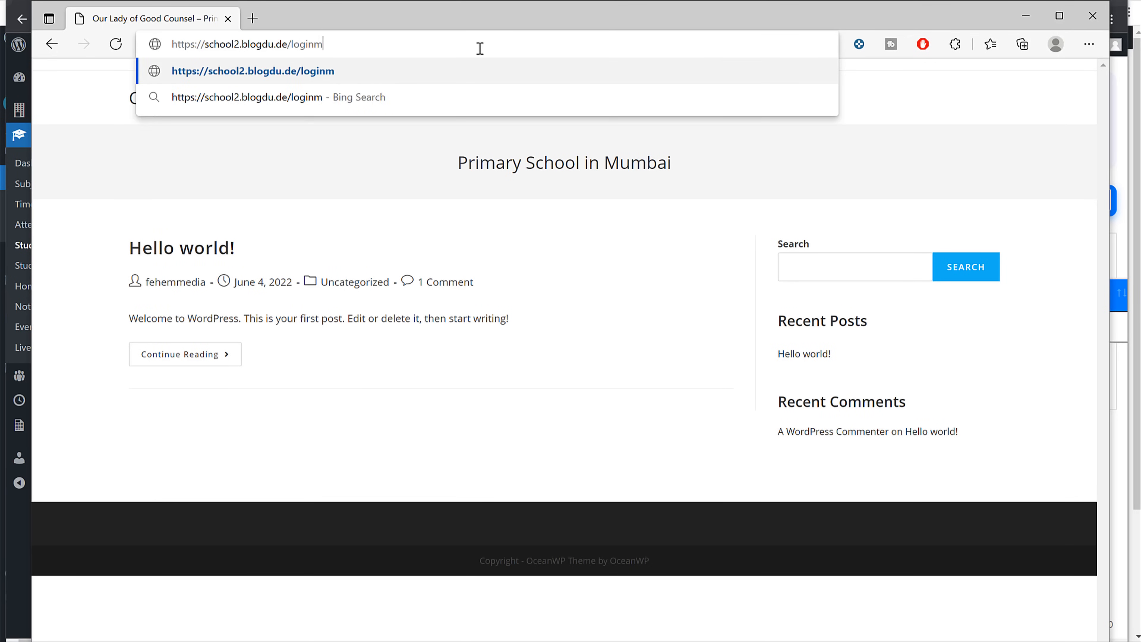
key(BackSpace)
key(BackSpace)
key(Return)
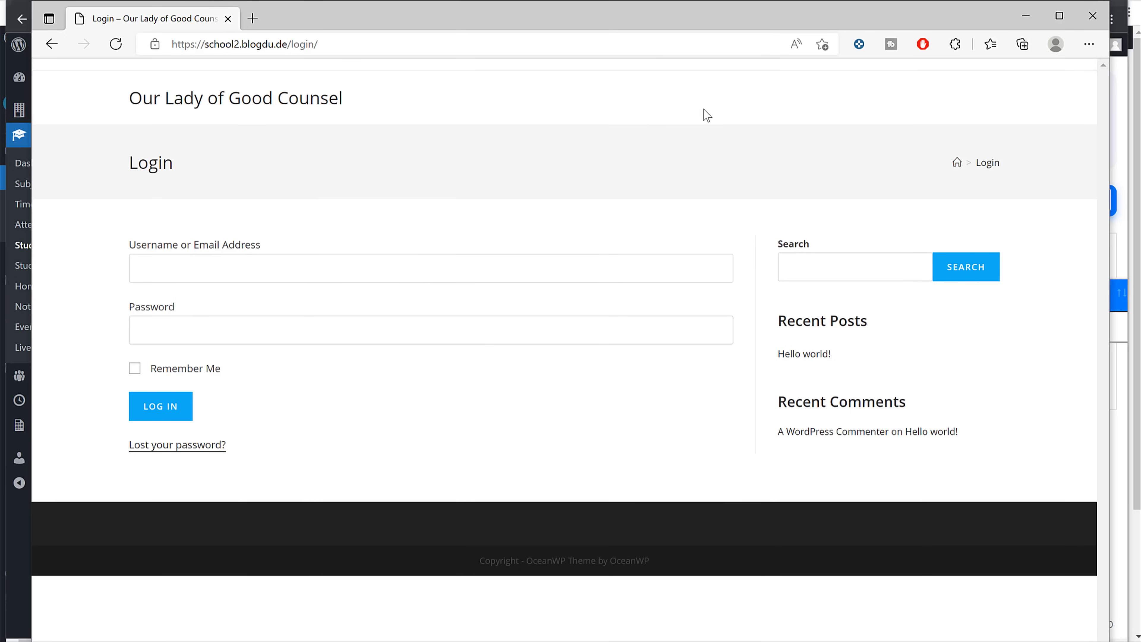
Step: Log in with a saved student account, then return to the admin Pages list
click(236, 263)
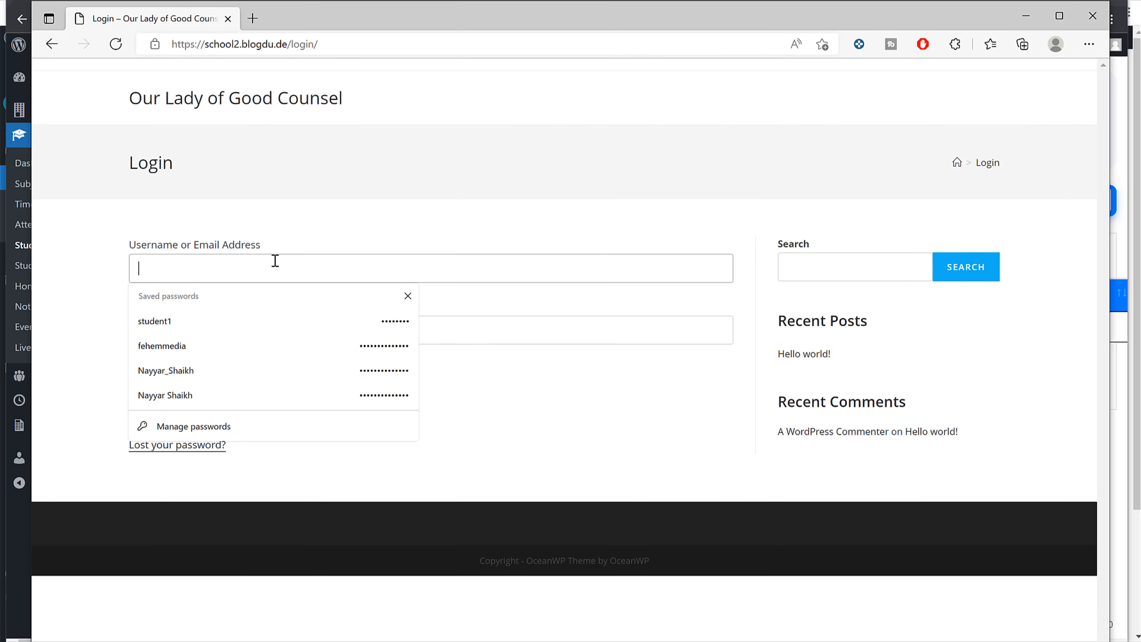
click(204, 323)
click(167, 407)
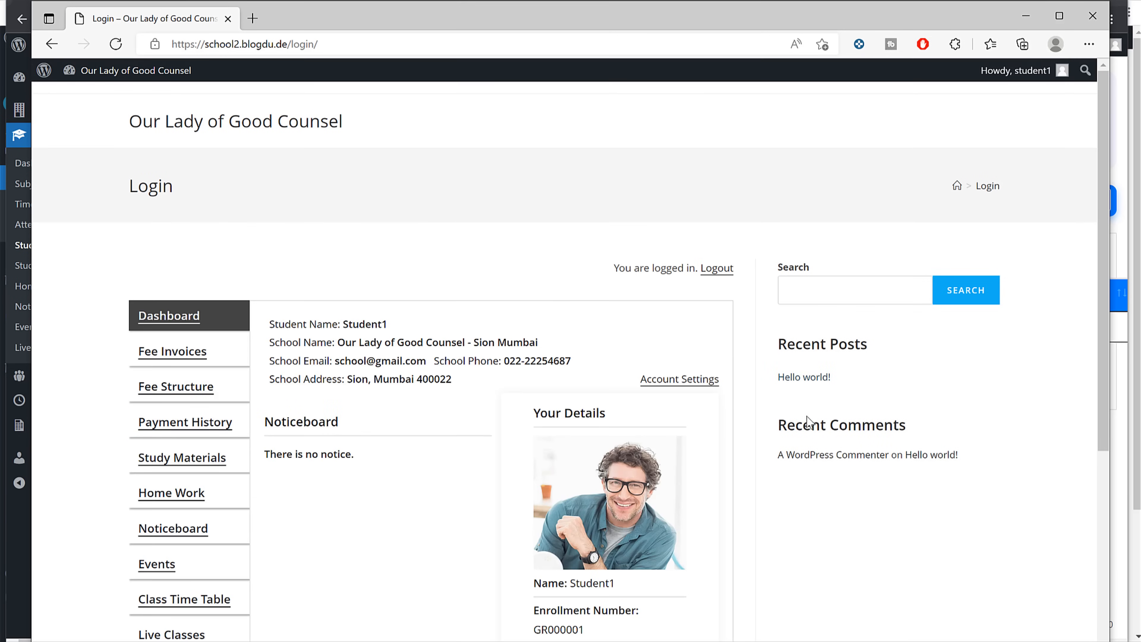
click(1026, 17)
click(1043, 1)
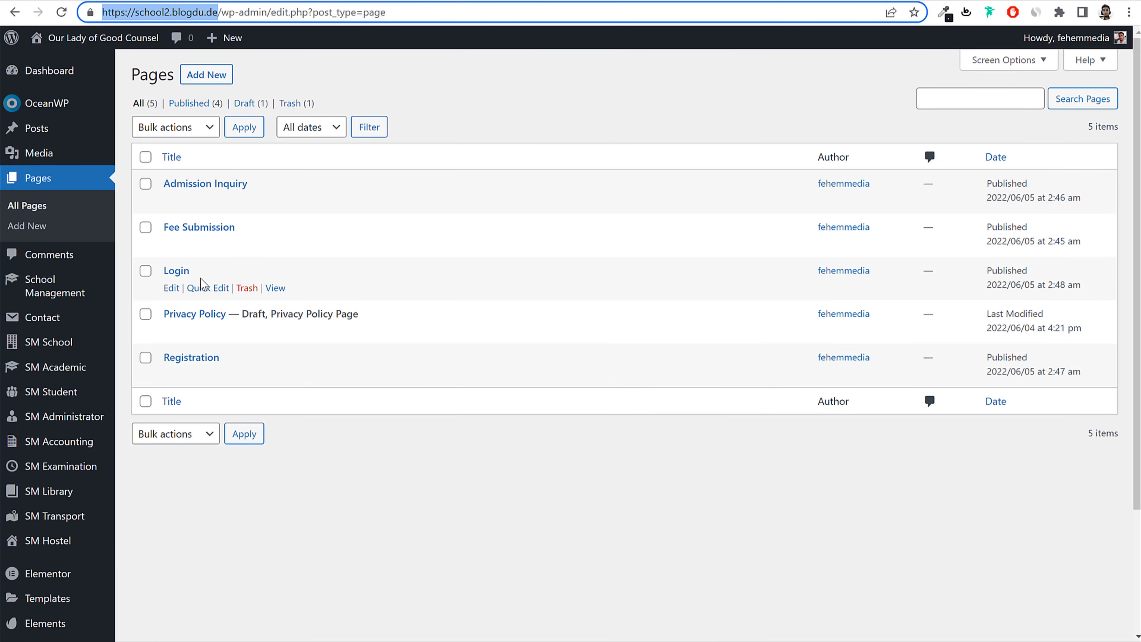
Step: Give the Login page a Full Width layout with page title disabled, update it, and reload the student view
click(170, 288)
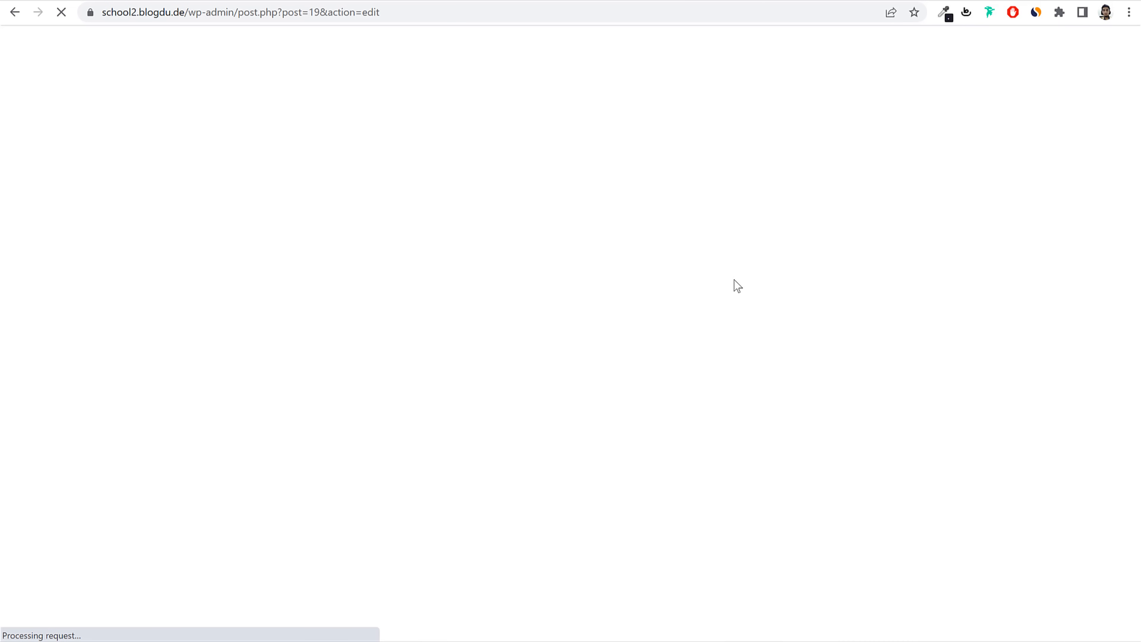
click(650, 397)
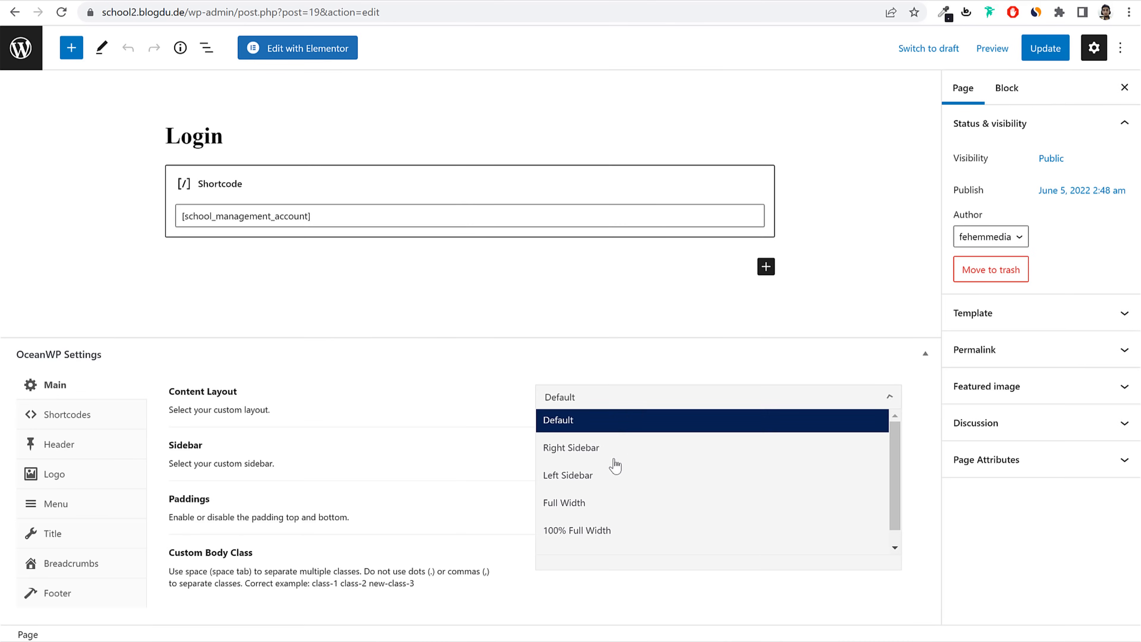
click(602, 502)
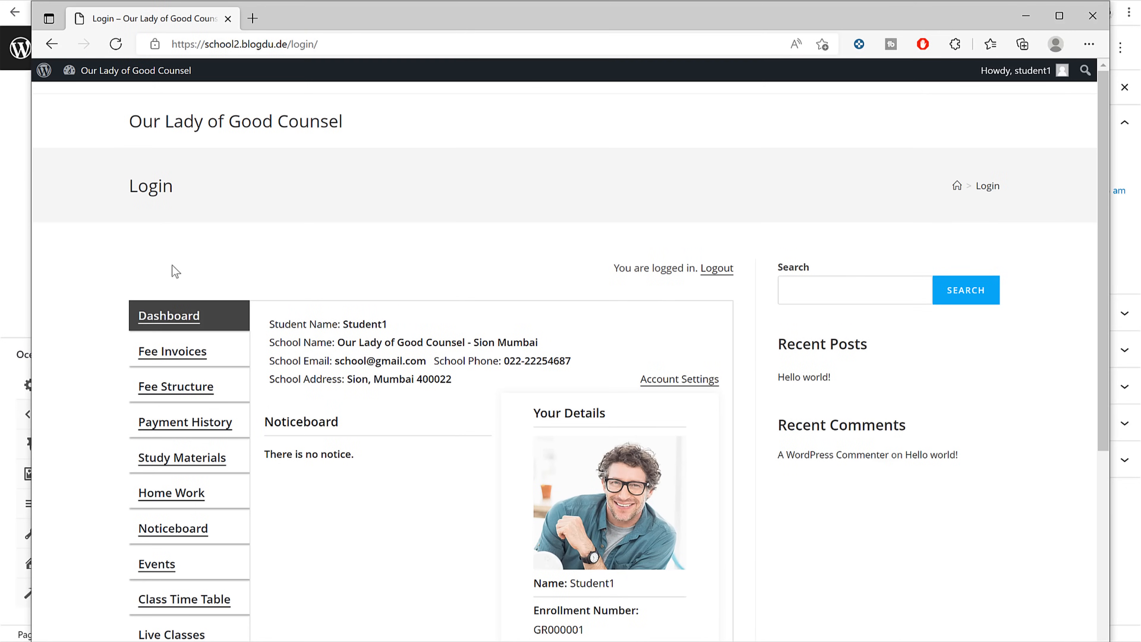
drag(137, 185, 257, 188)
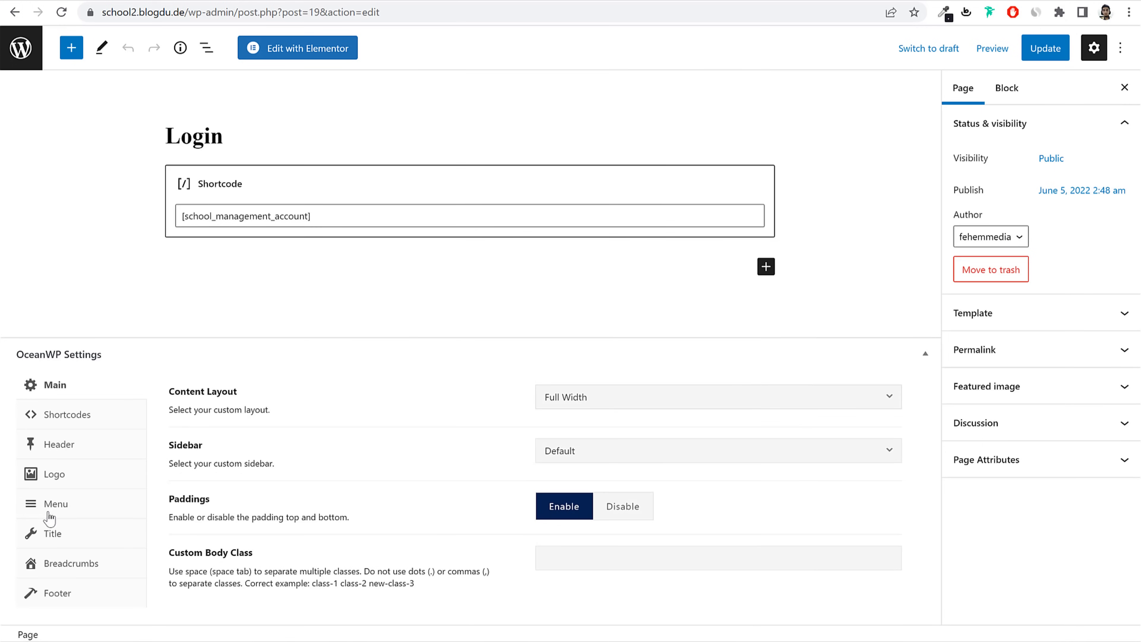
click(52, 537)
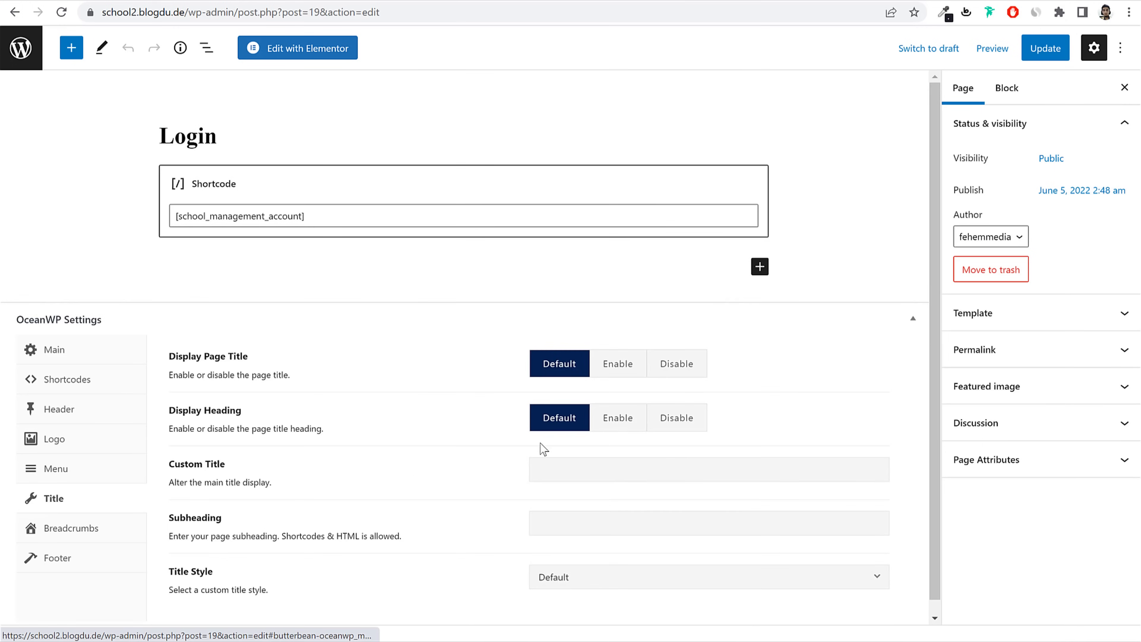
click(680, 366)
click(1033, 48)
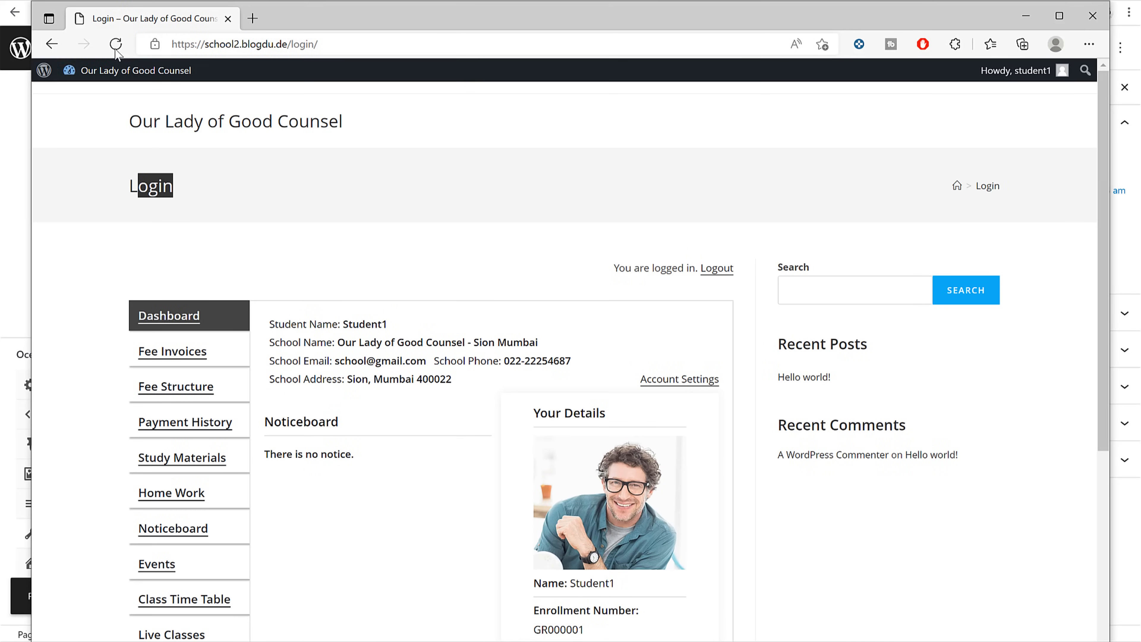
click(116, 49)
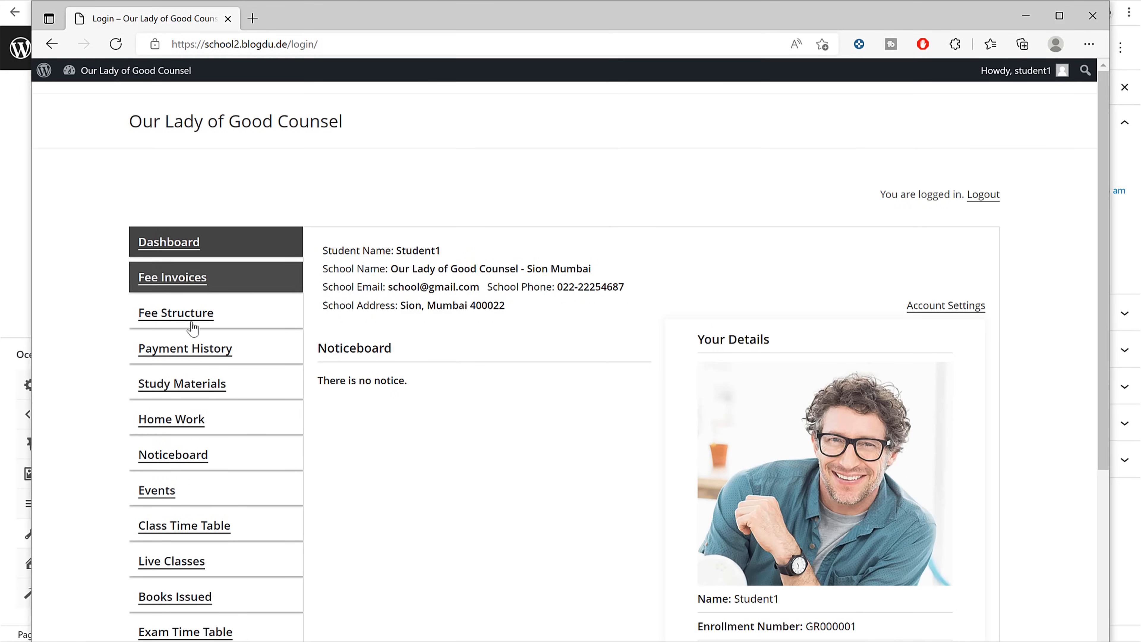
Step: Preview and close the student's printable ID card, then go to the Leave Request form
scroll(850, 360, down, 1)
scroll(850, 359, down, 4)
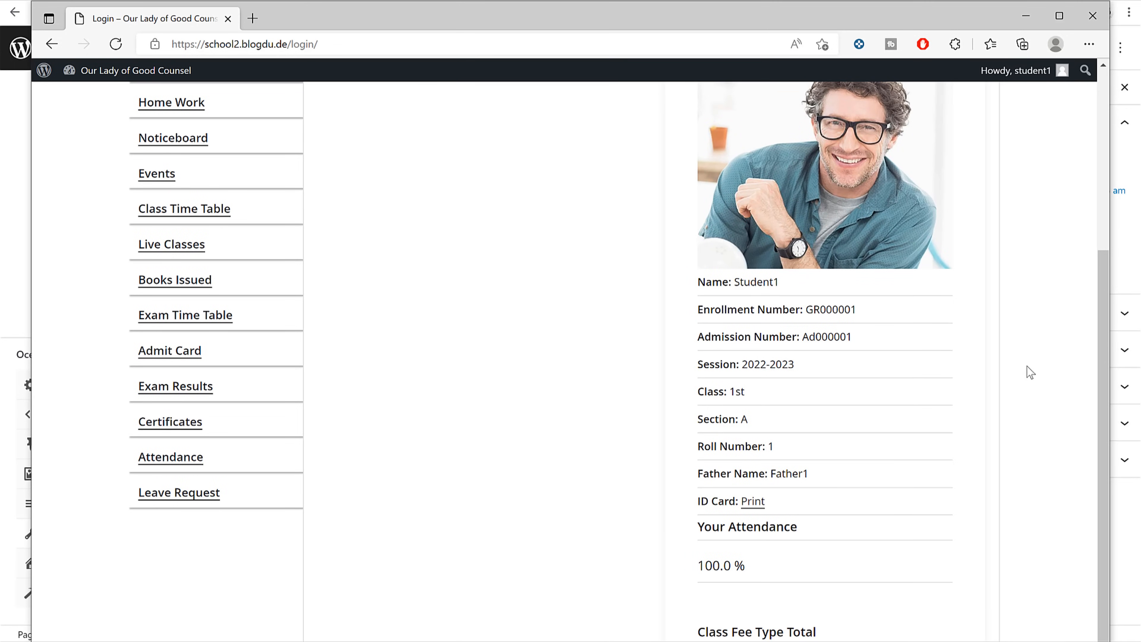
scroll(1026, 374, up, 4)
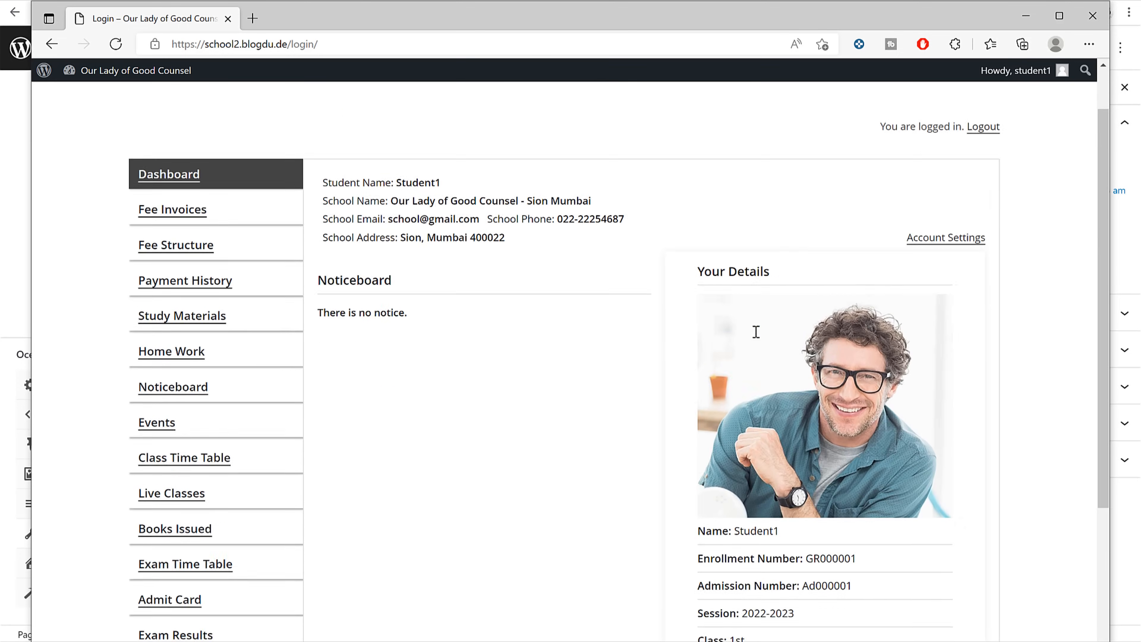
scroll(756, 332, down, 4)
click(756, 504)
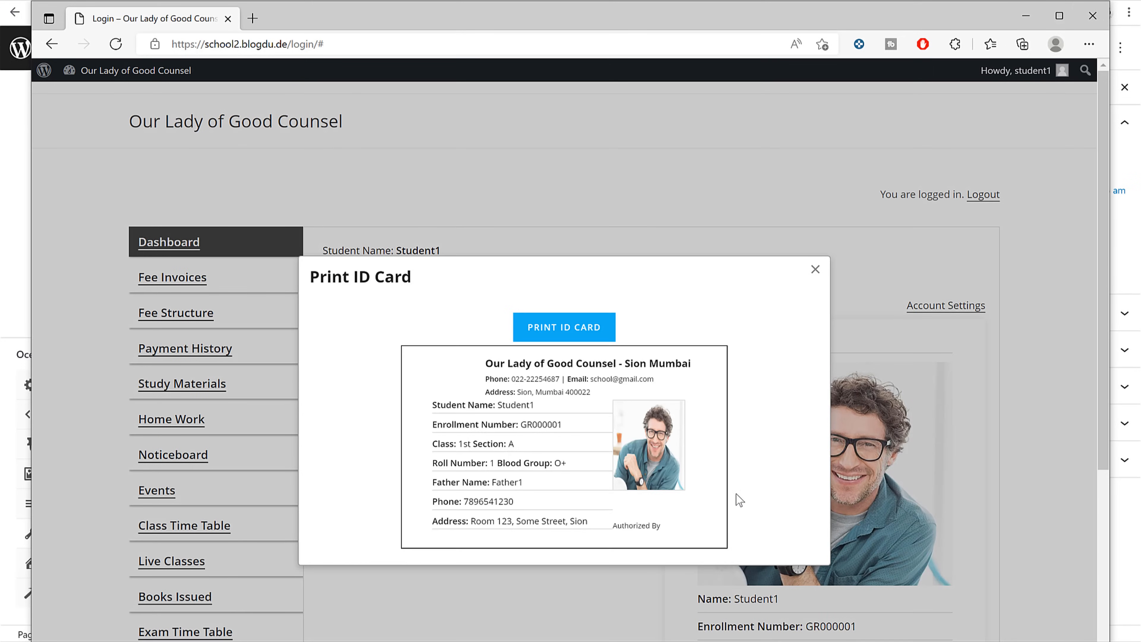
click(814, 270)
click(266, 311)
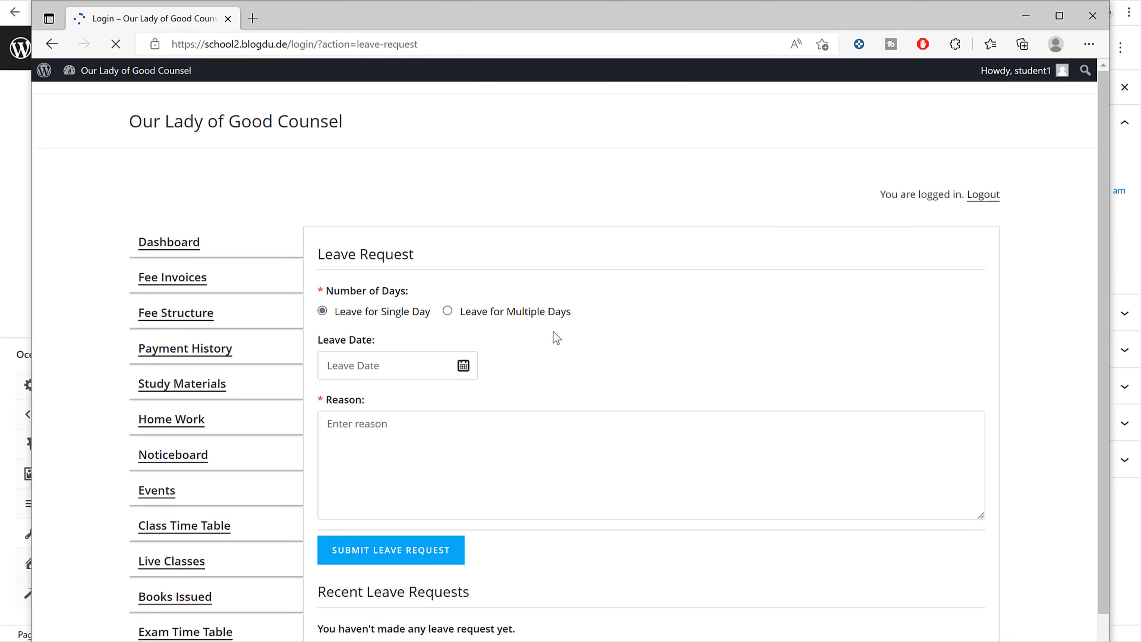
Step: Request leave for multiple days from 05-06-2022 to 09-06-2022
click(447, 311)
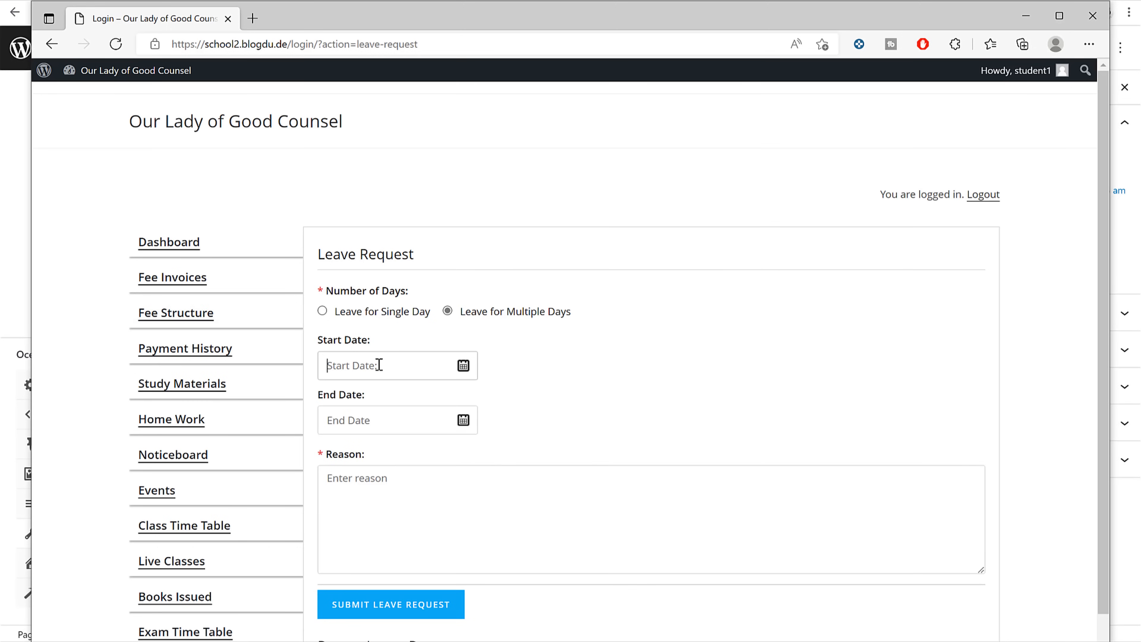
click(395, 366)
click(643, 180)
click(366, 415)
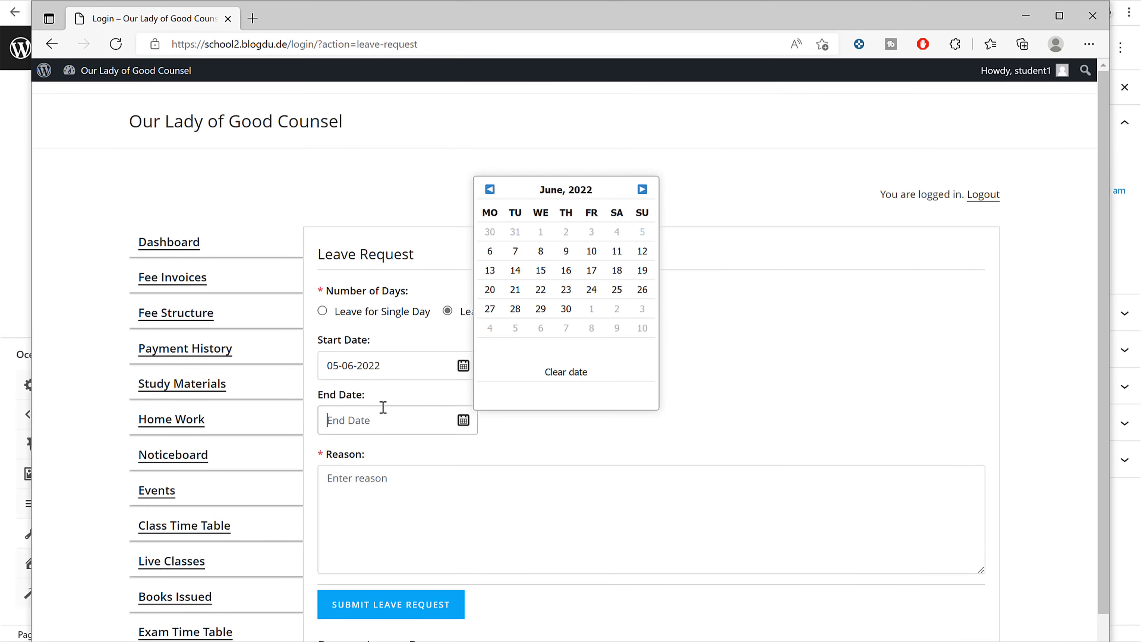
click(566, 252)
Step: Enter the reason 'Coivd' and submit and confirm the leave request
scroll(517, 450, down, 4)
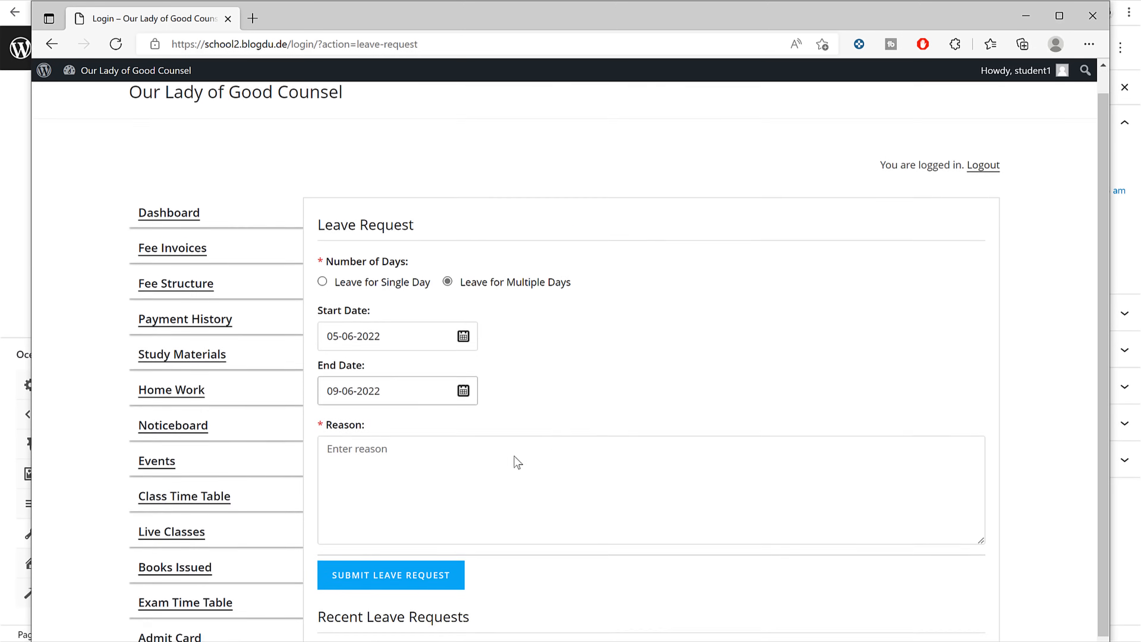
click(493, 355)
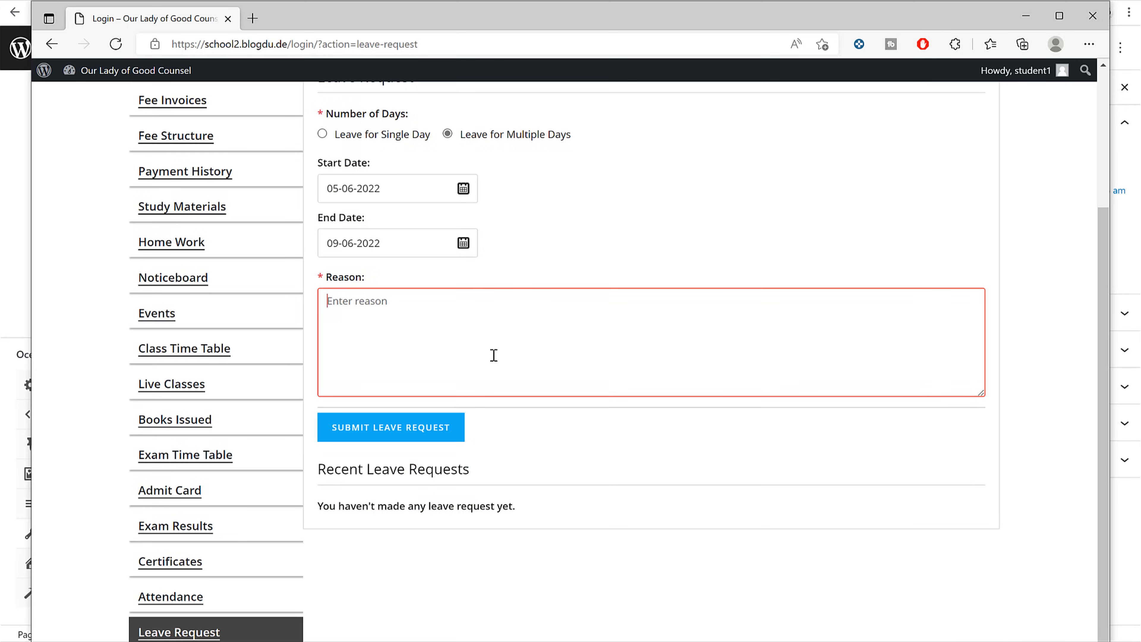
text(c)
key(BackSpace)
text(c)
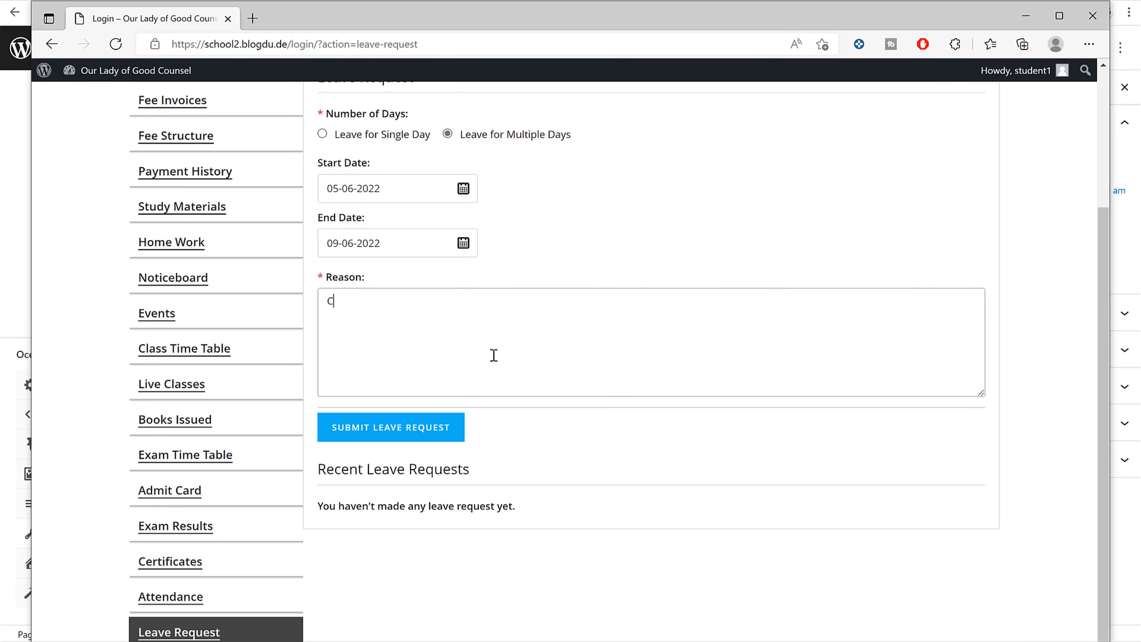
click(404, 439)
click(637, 121)
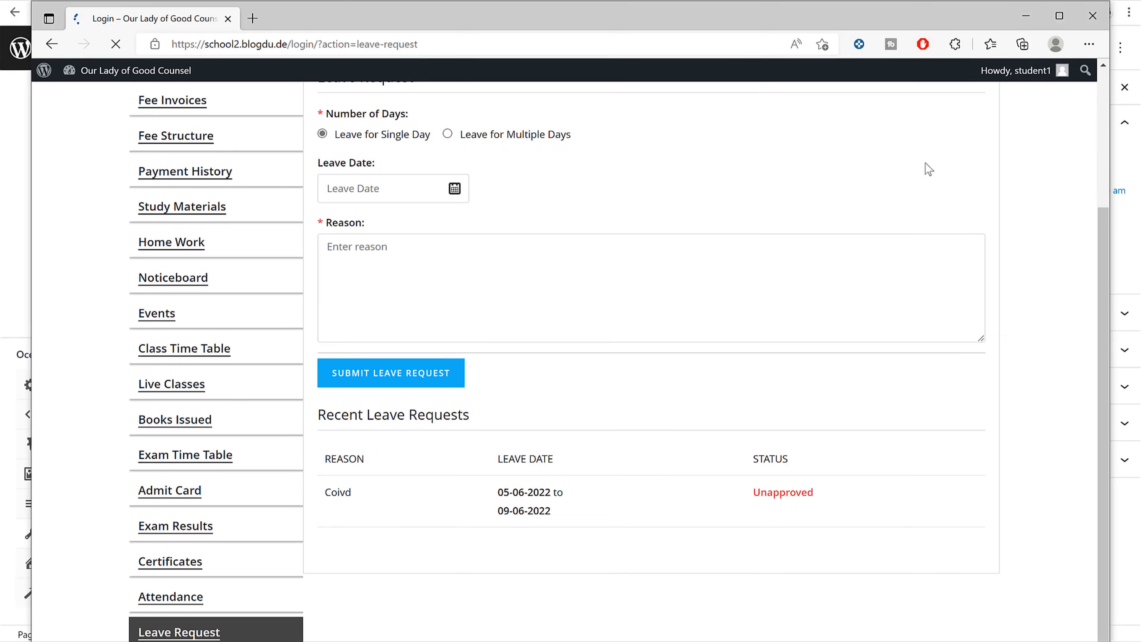
click(1025, 15)
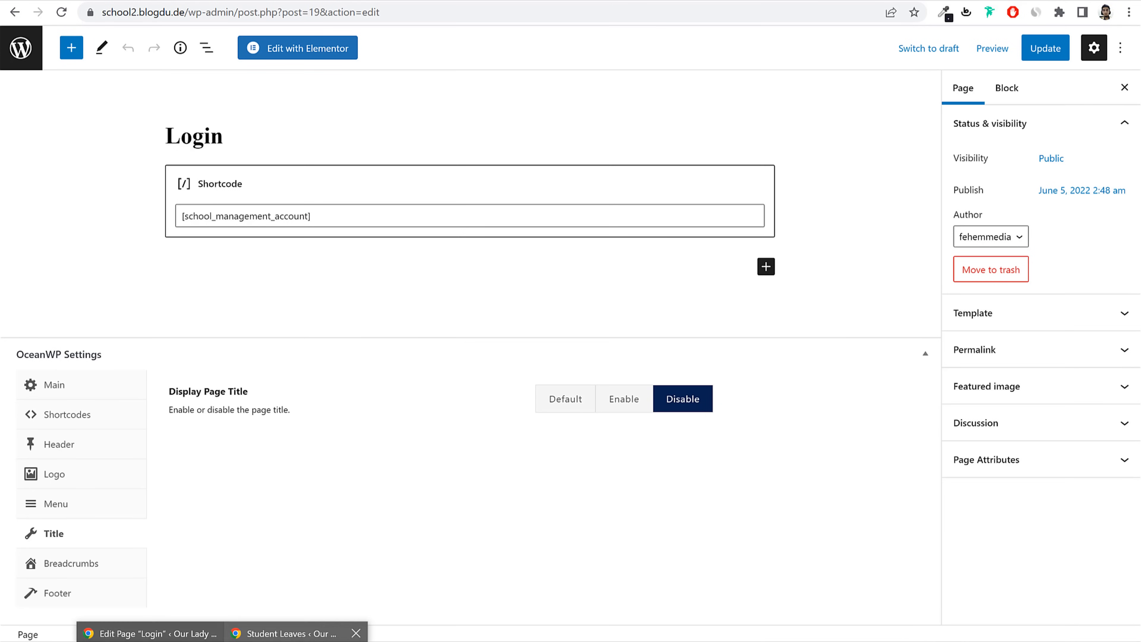
Step: Refresh the teacher's Student Leaves list to show Student1's new leave request
click(297, 630)
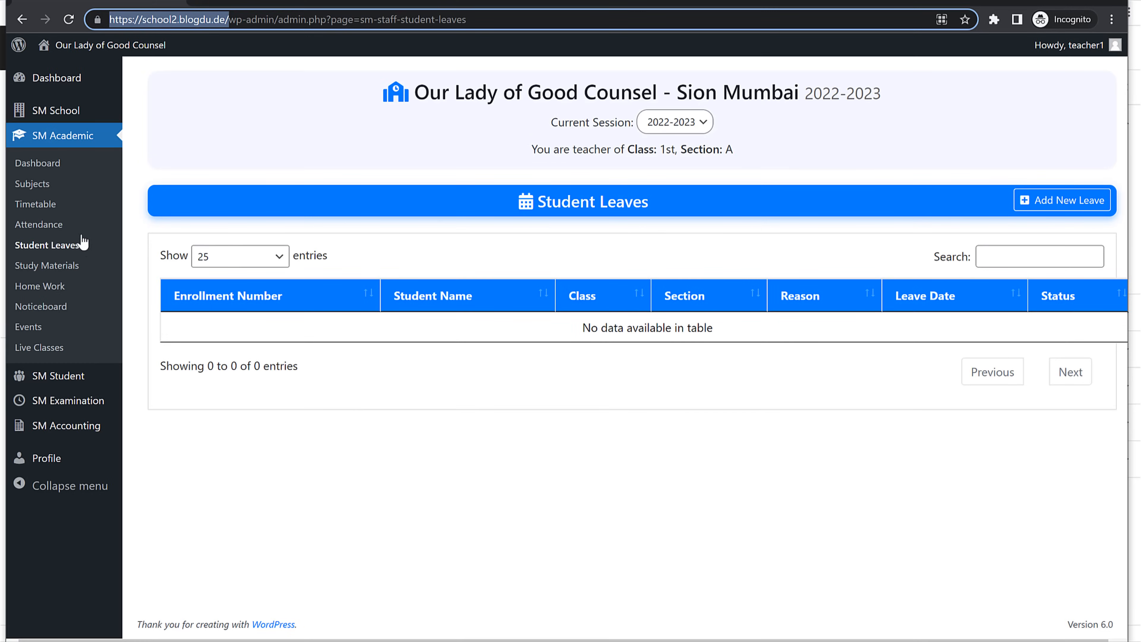
click(53, 248)
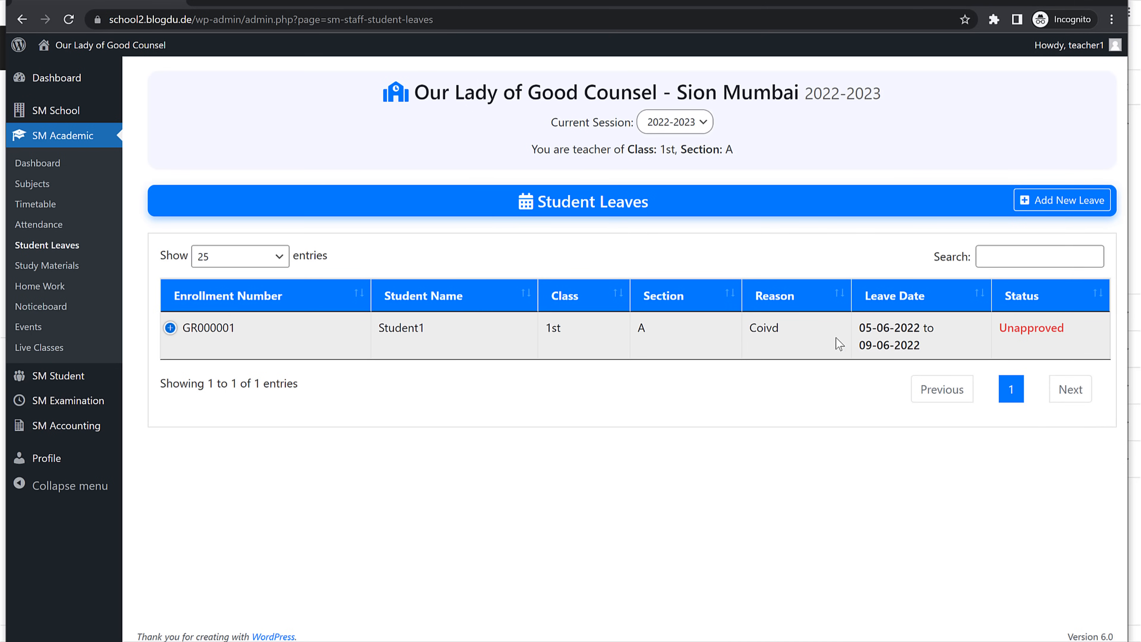
click(170, 328)
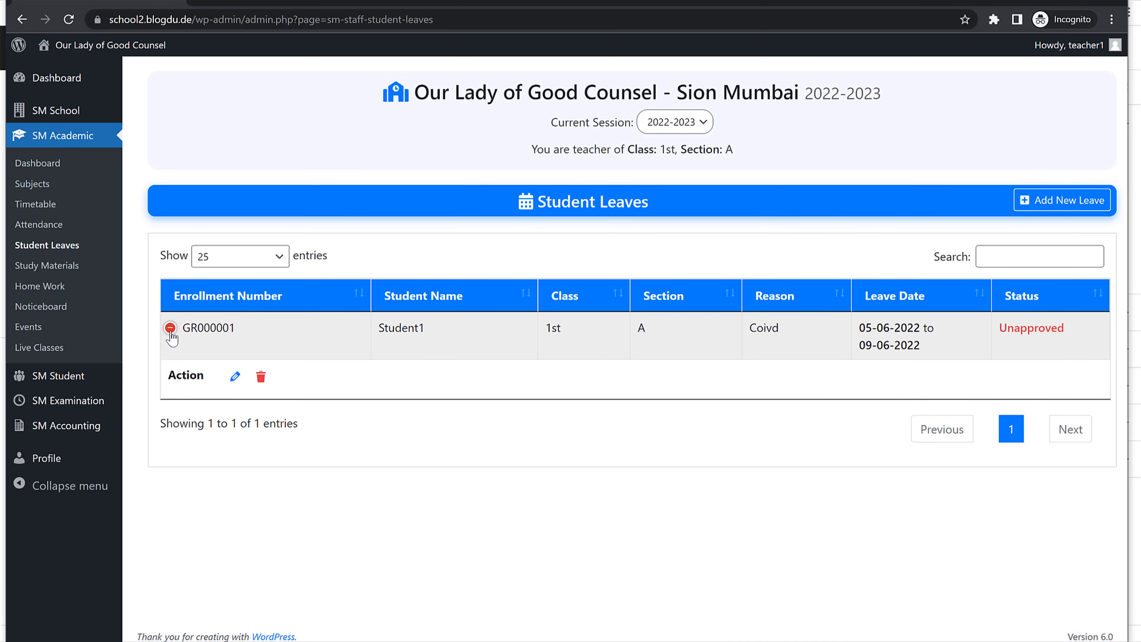
click(170, 328)
drag(435, 338, 366, 337)
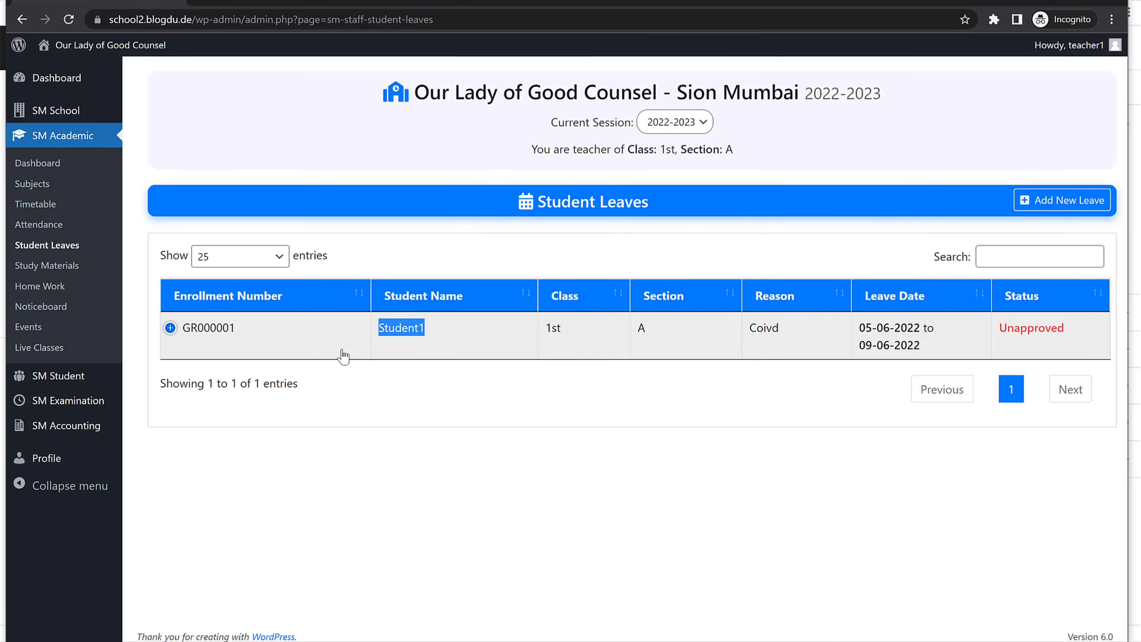
Step: Set Student1's leave status to Approved and save it
click(170, 328)
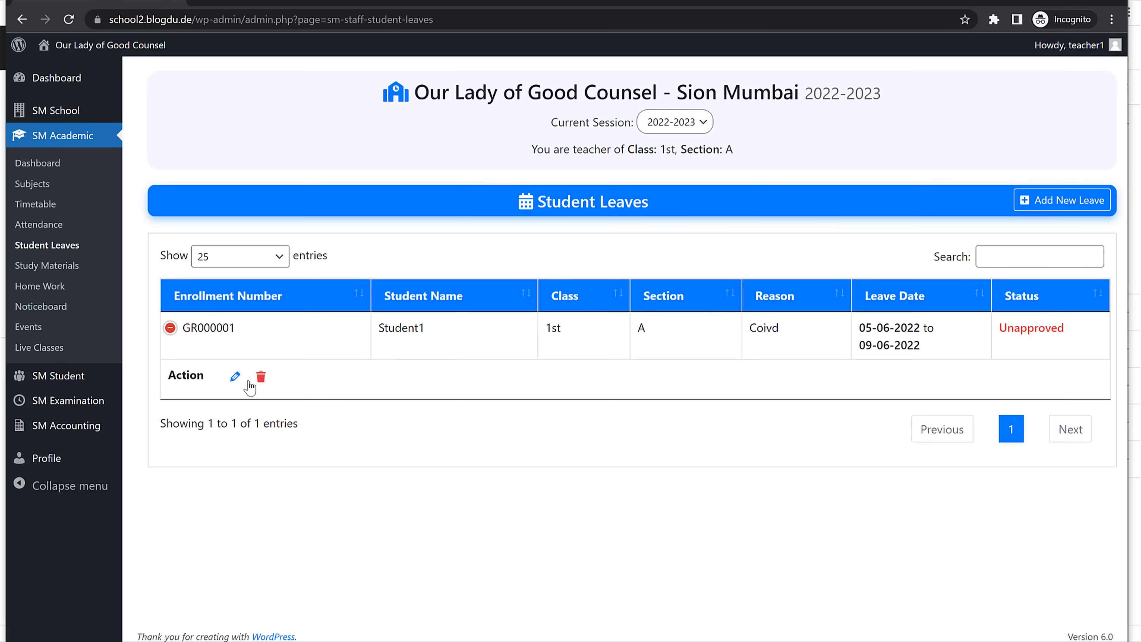
click(235, 376)
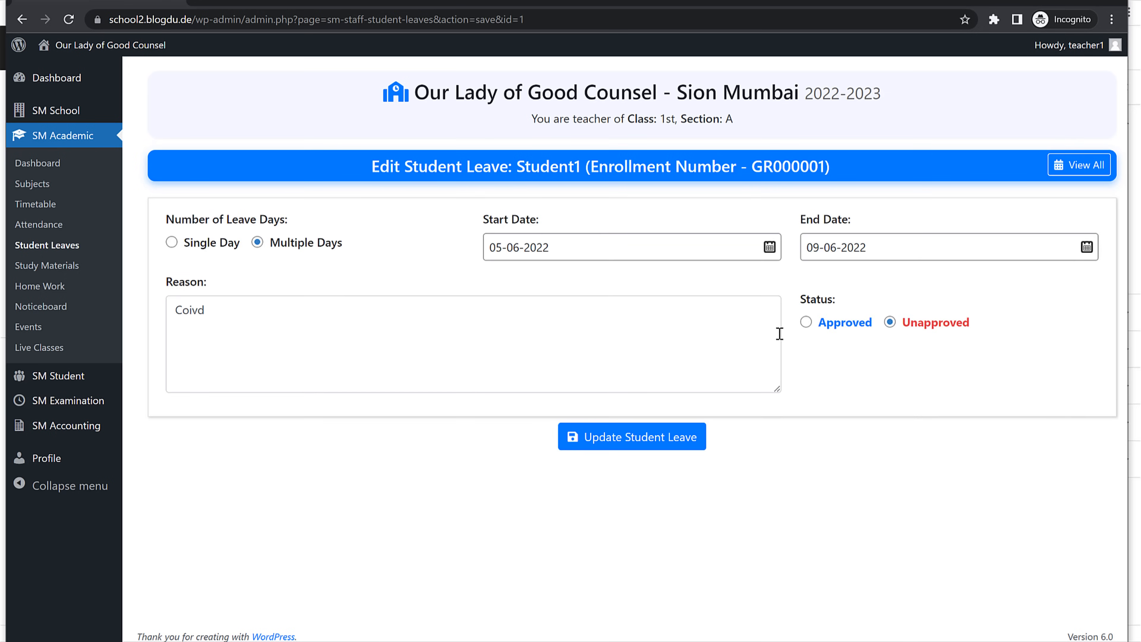
click(807, 323)
click(666, 435)
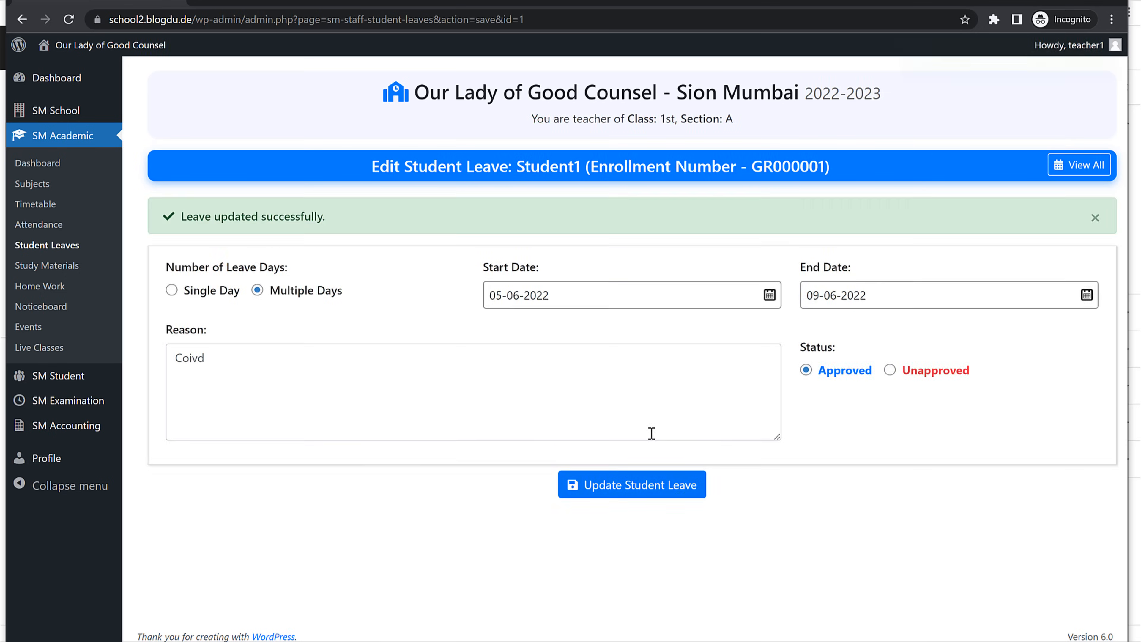
click(55, 253)
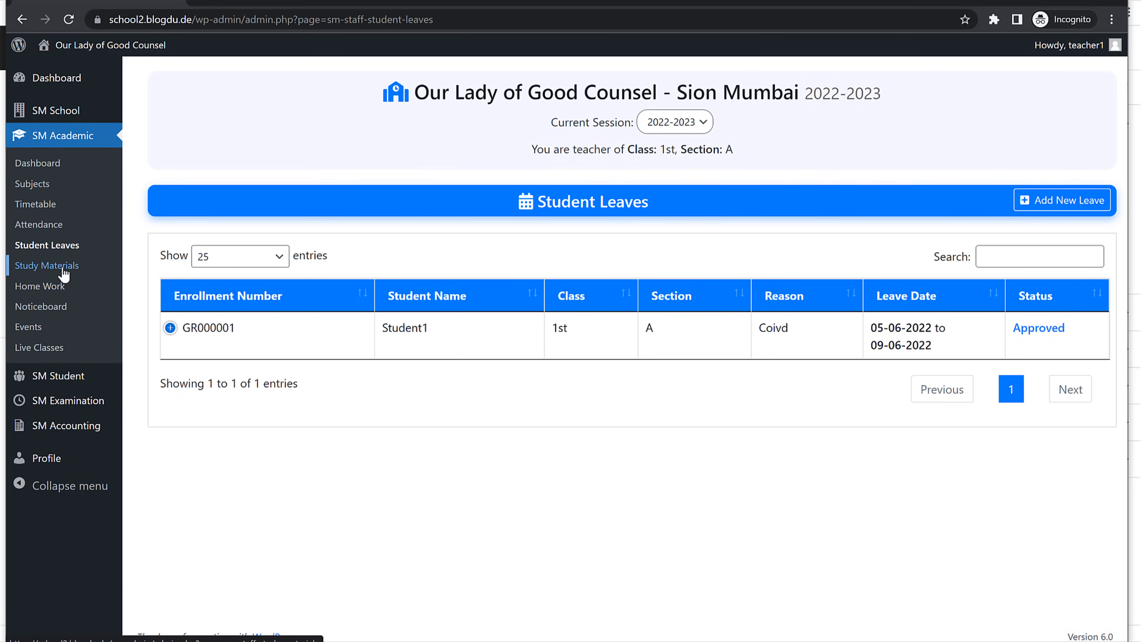
click(36, 268)
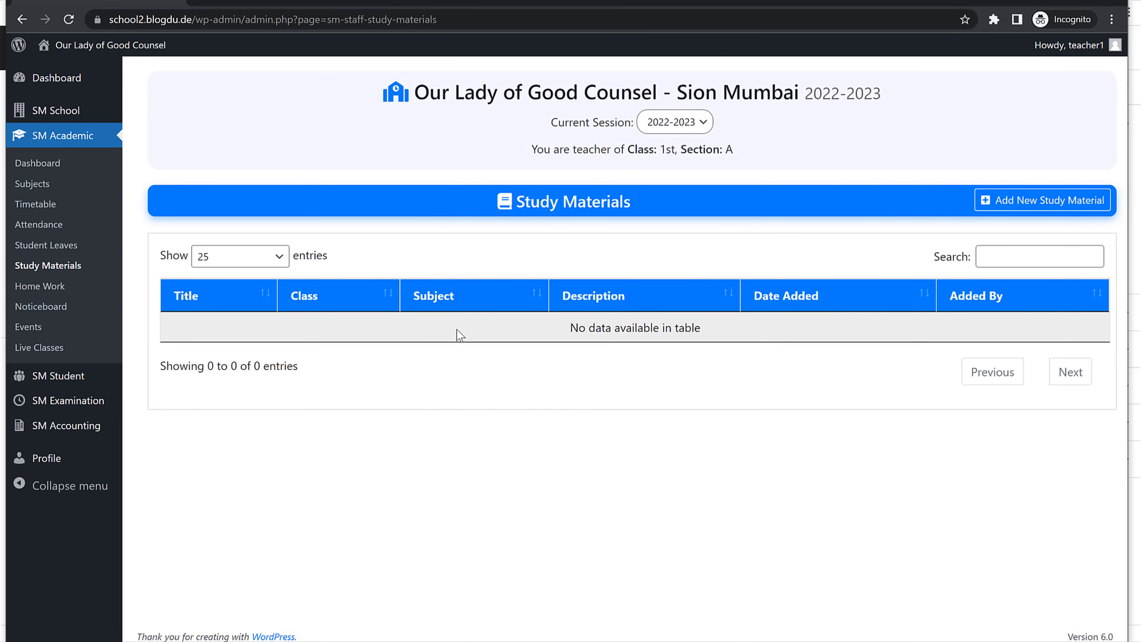
Step: Start a new study material for class 1st, All Sections, subject English
click(980, 199)
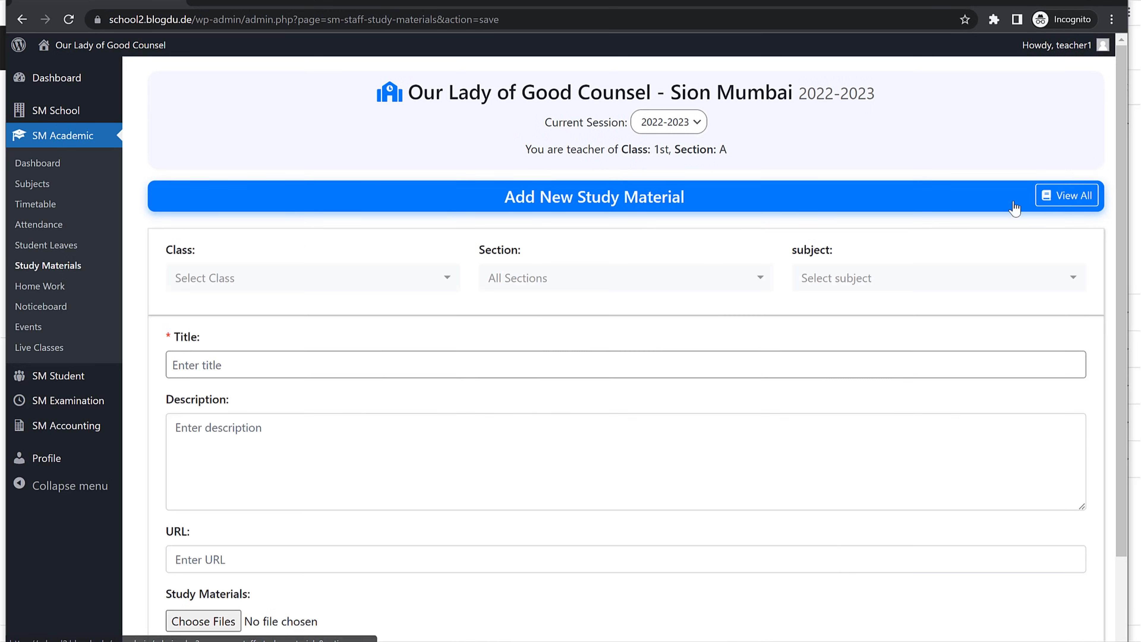
click(308, 279)
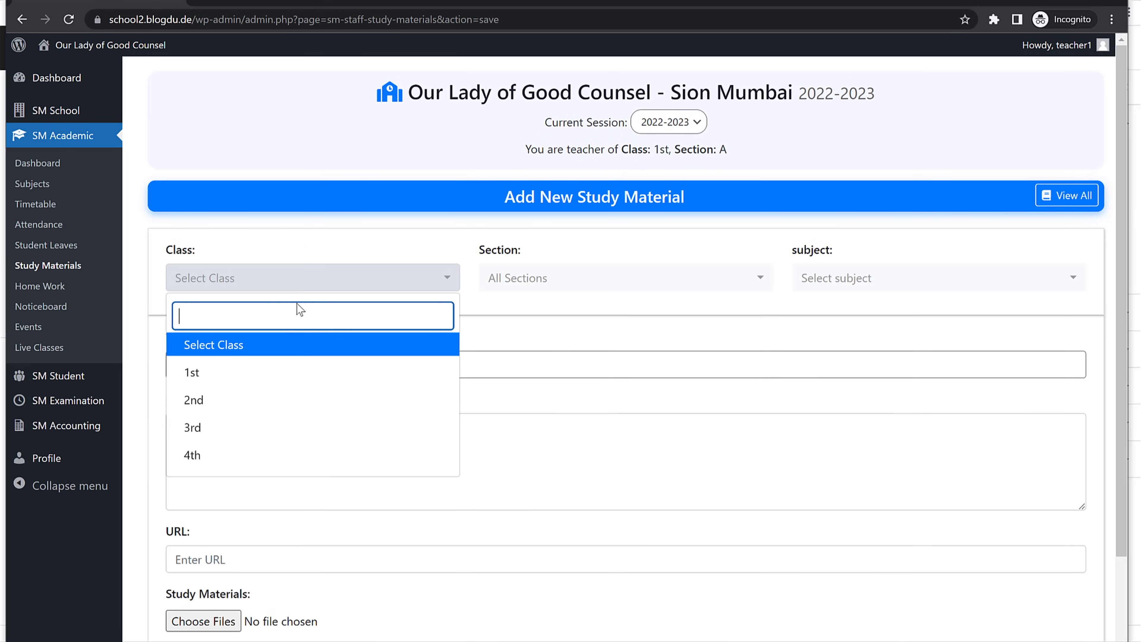
click(258, 375)
click(582, 283)
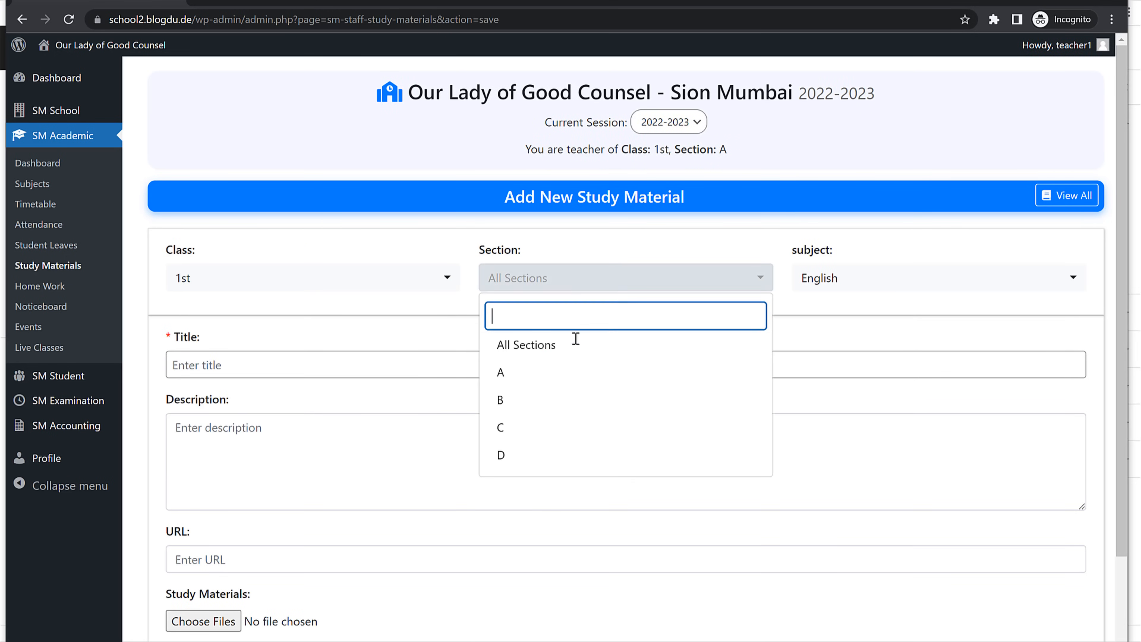
click(555, 373)
click(585, 275)
click(539, 400)
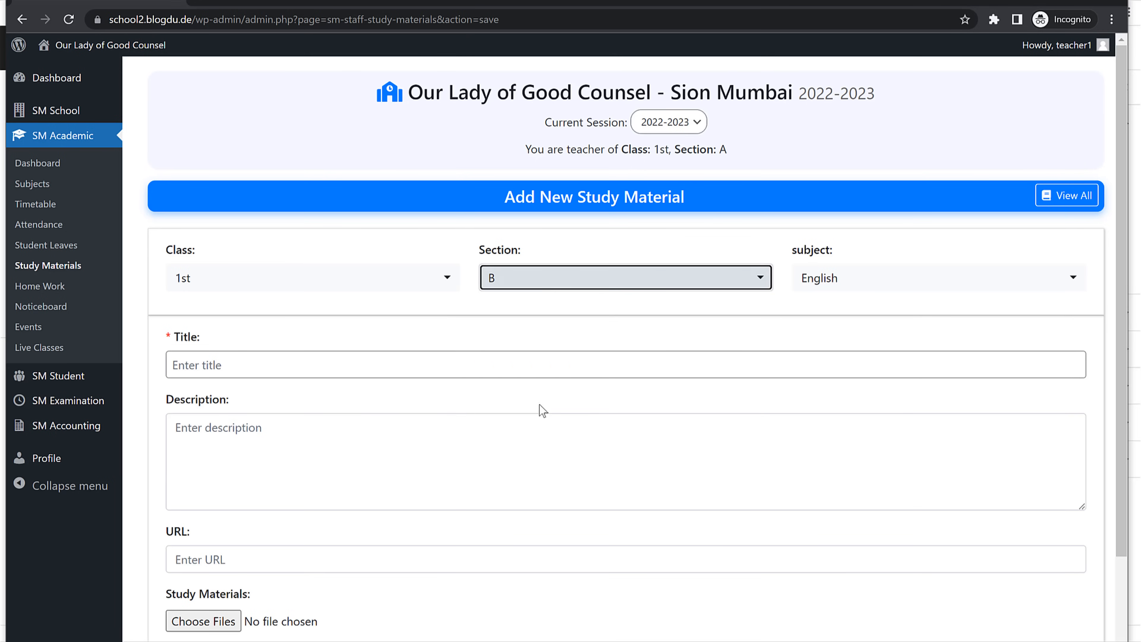
click(568, 287)
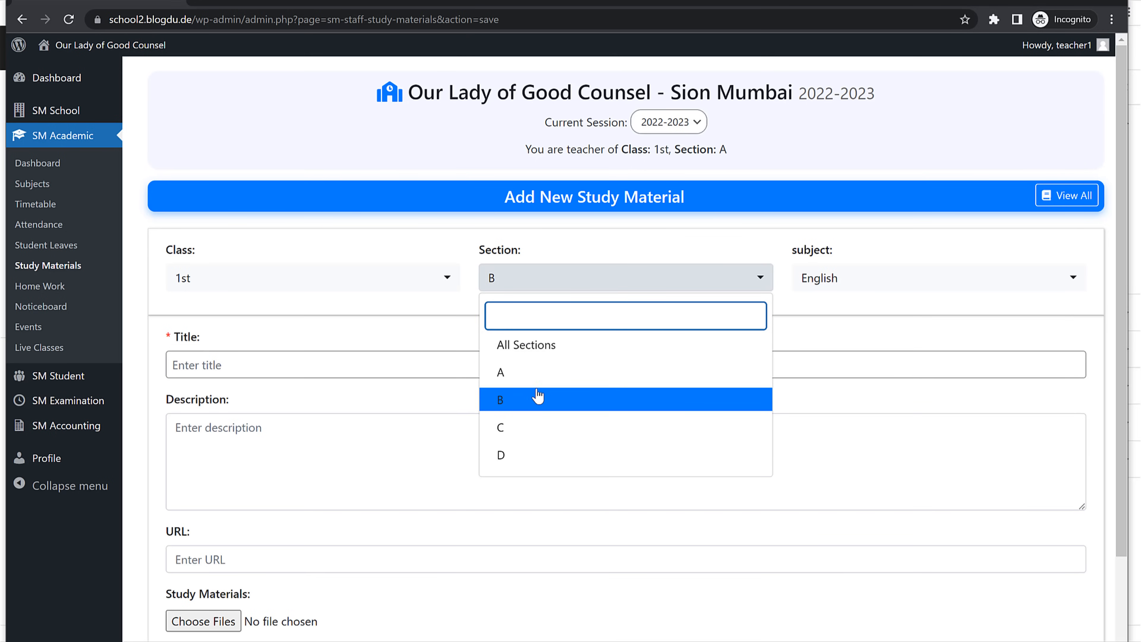
click(540, 346)
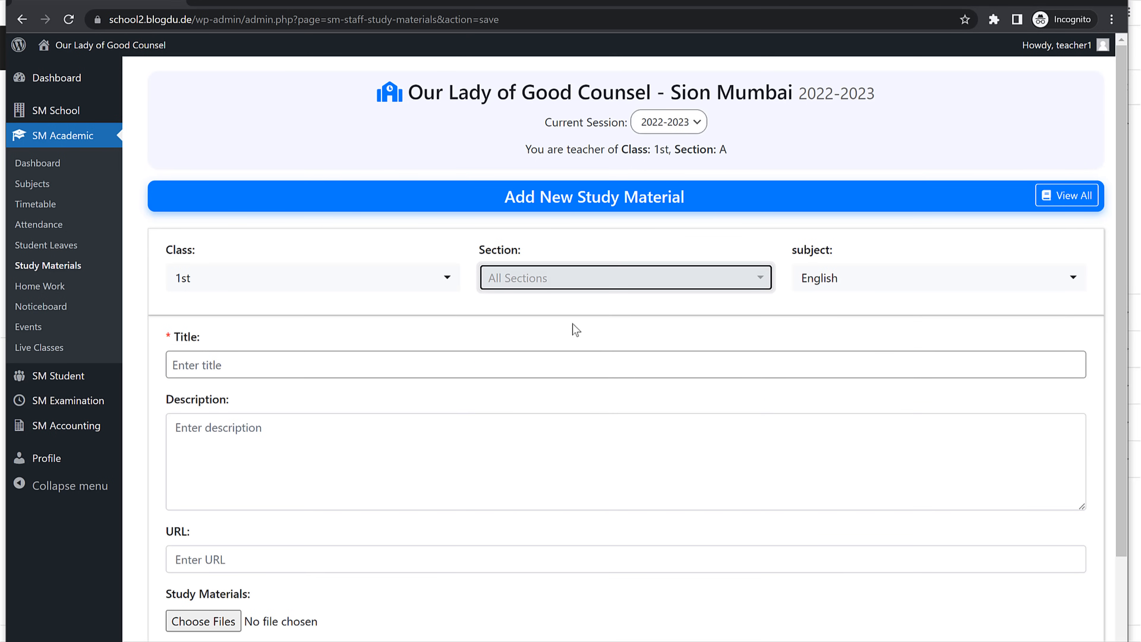
click(876, 287)
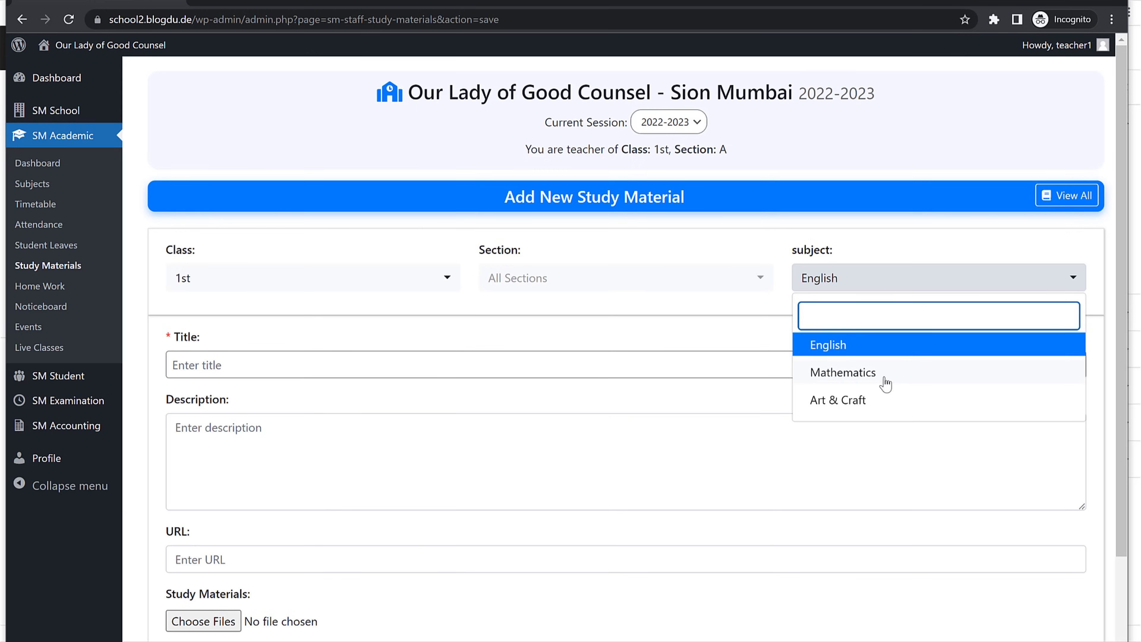
click(877, 355)
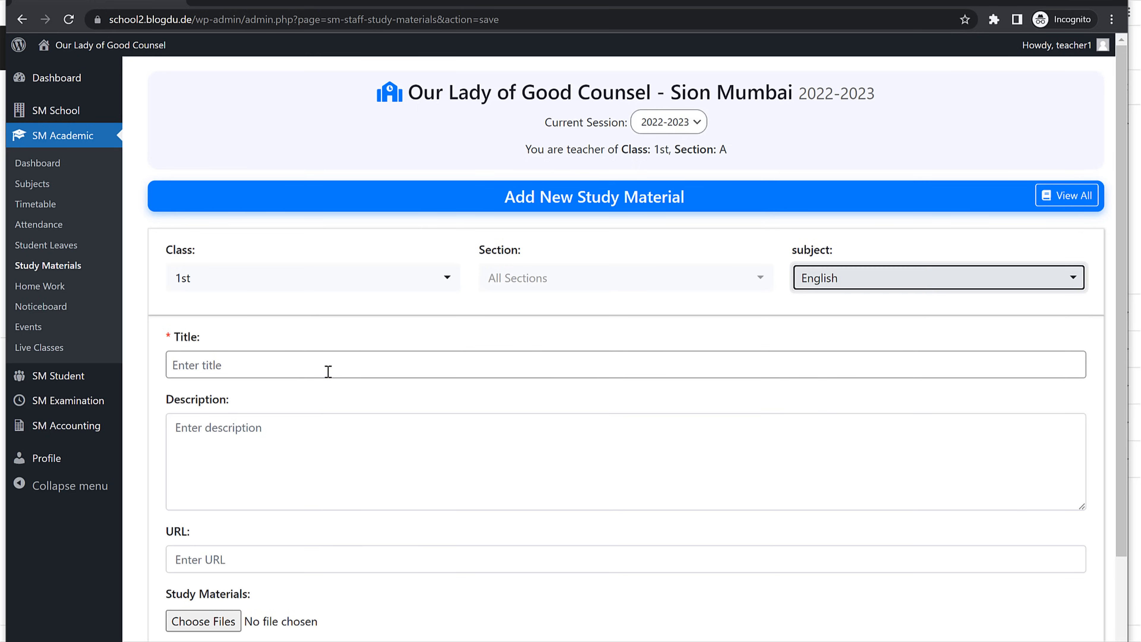
Step: Title it 'Study Material for Chp 1', attach four image files, and submit
click(307, 362)
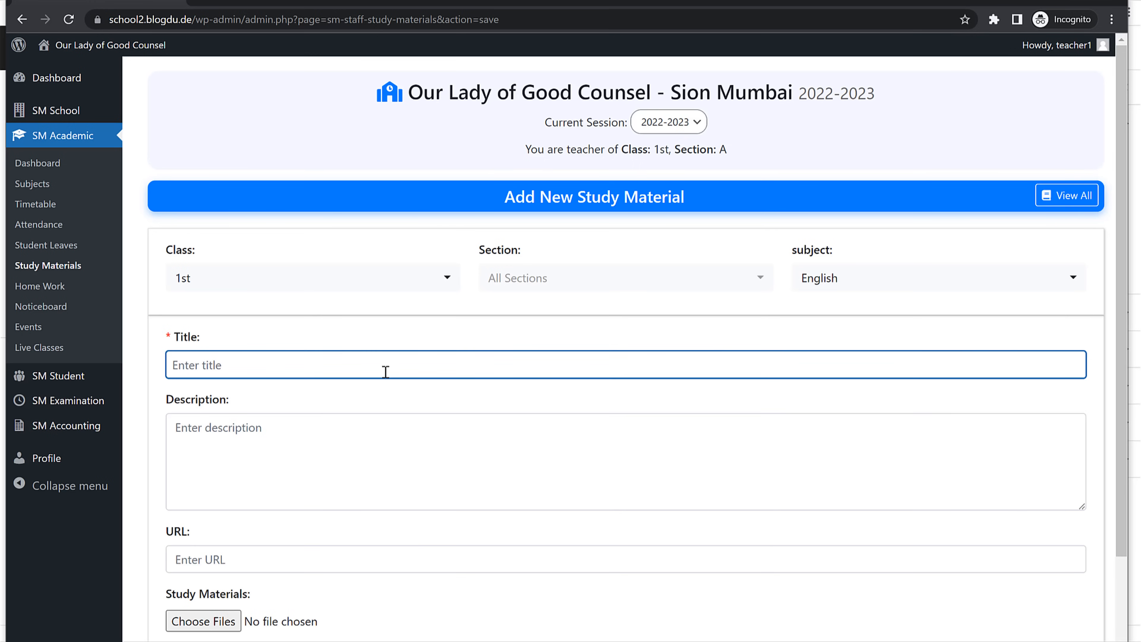
text(Study Material for Chp 1)
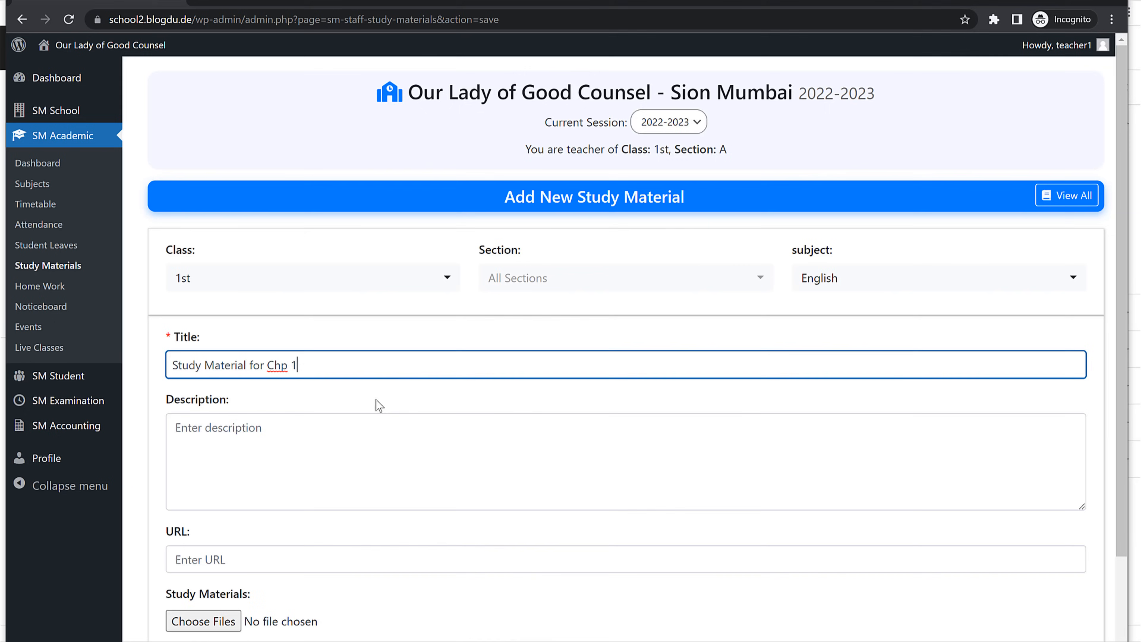
scroll(380, 405, down, 2)
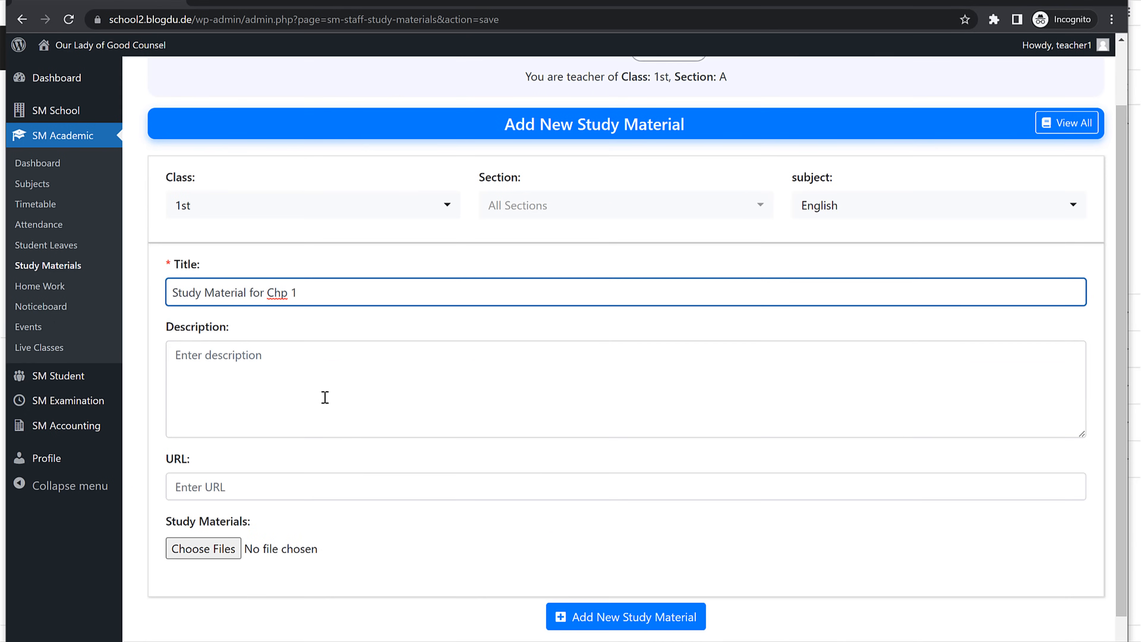
click(240, 396)
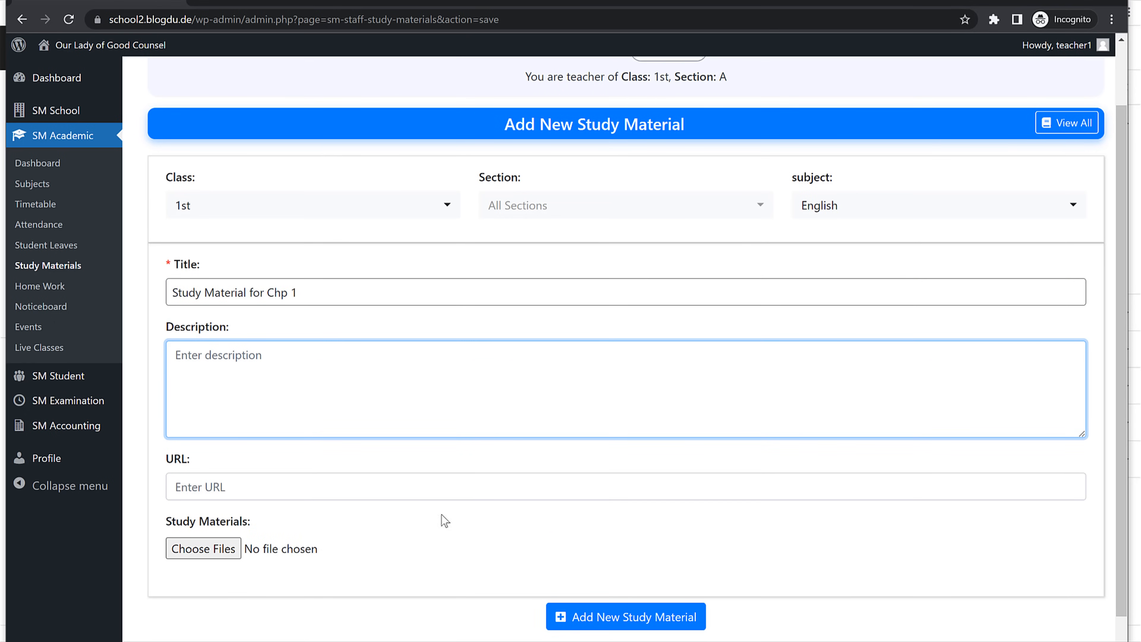
click(310, 490)
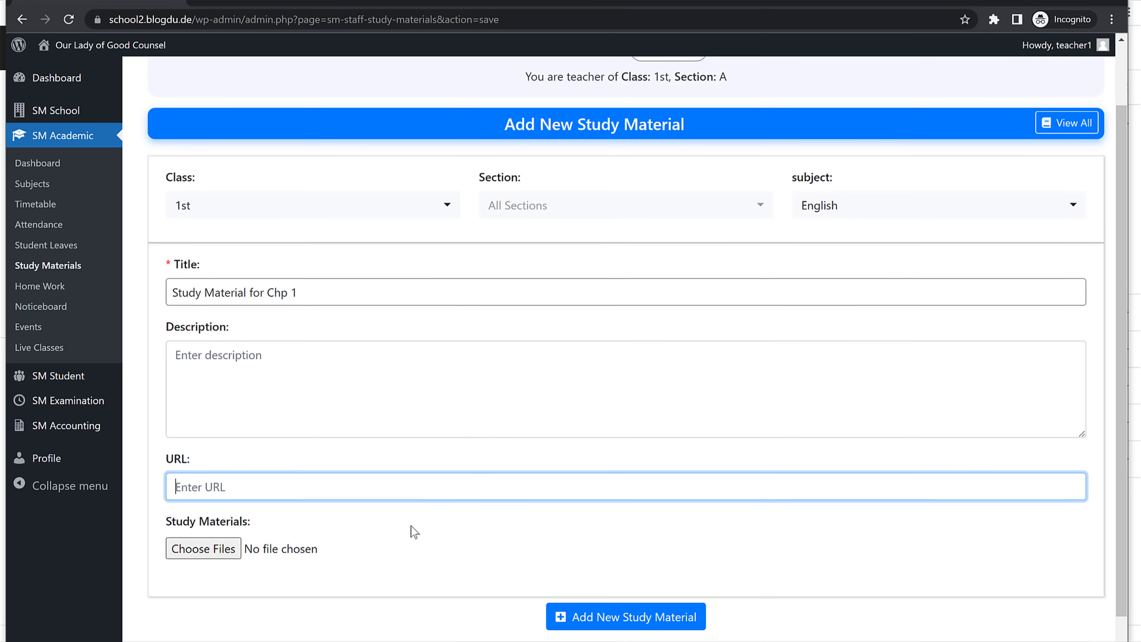
click(207, 553)
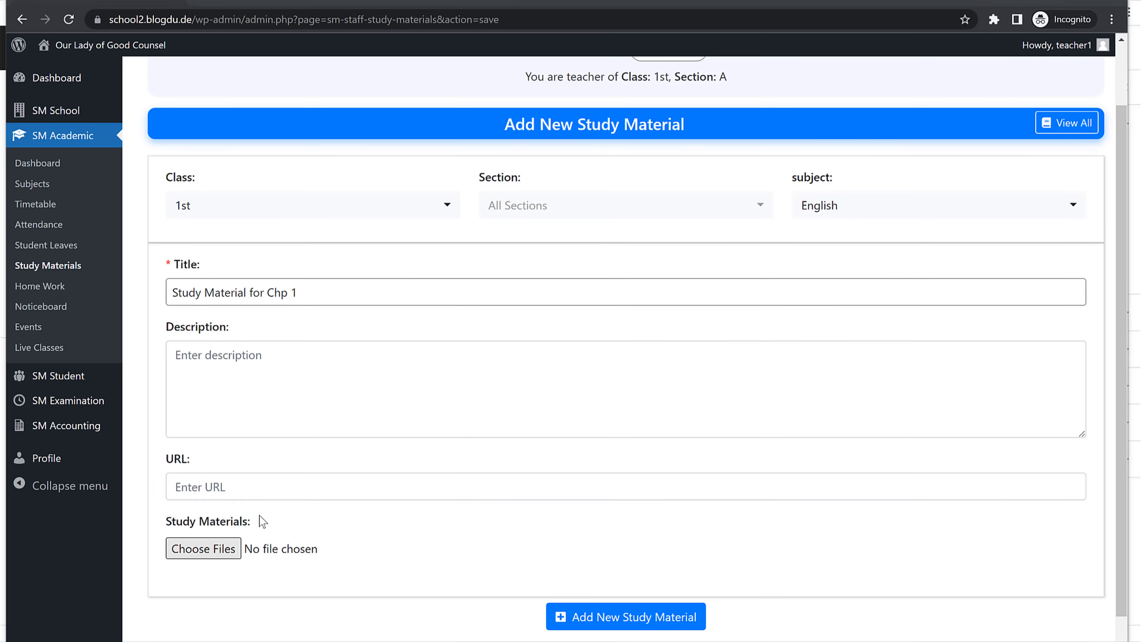
click(338, 323)
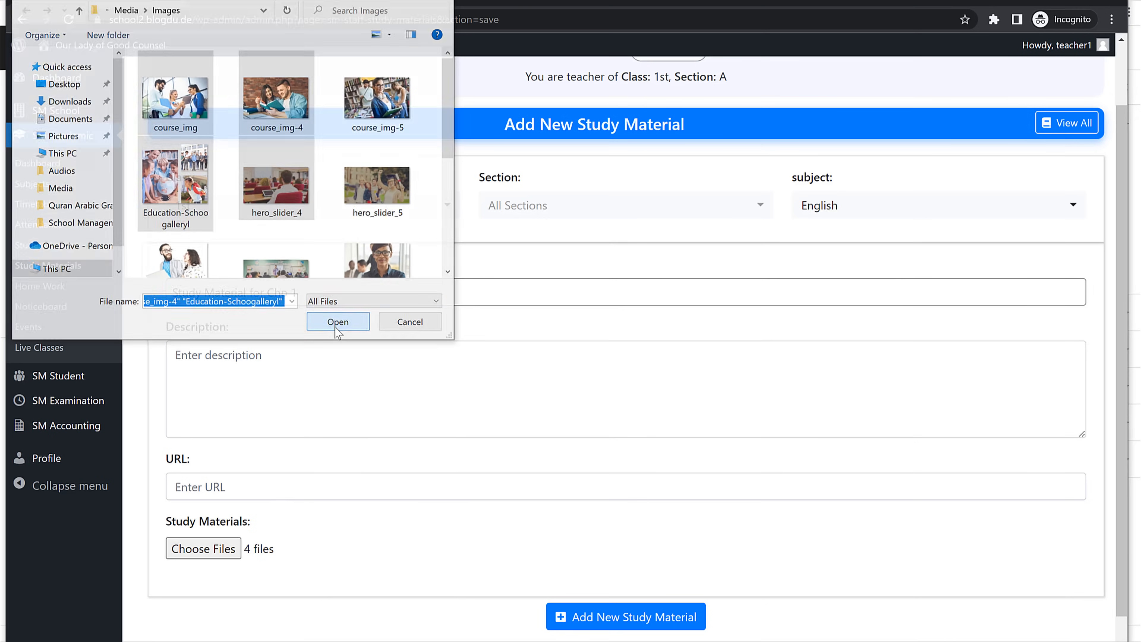
click(634, 619)
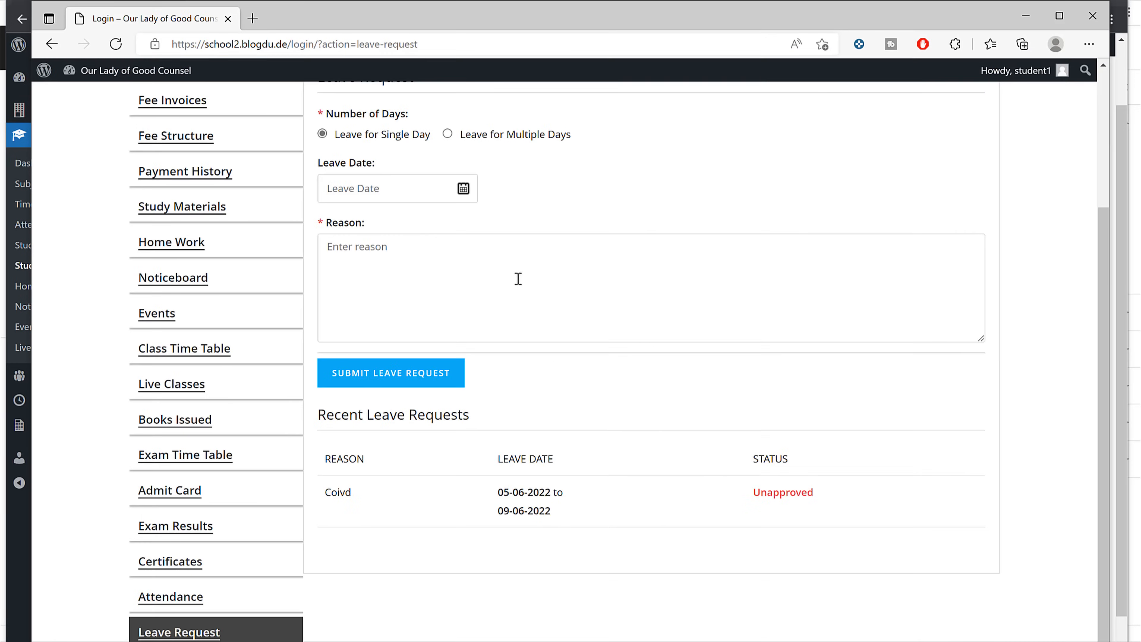
scroll(453, 280, up, 4)
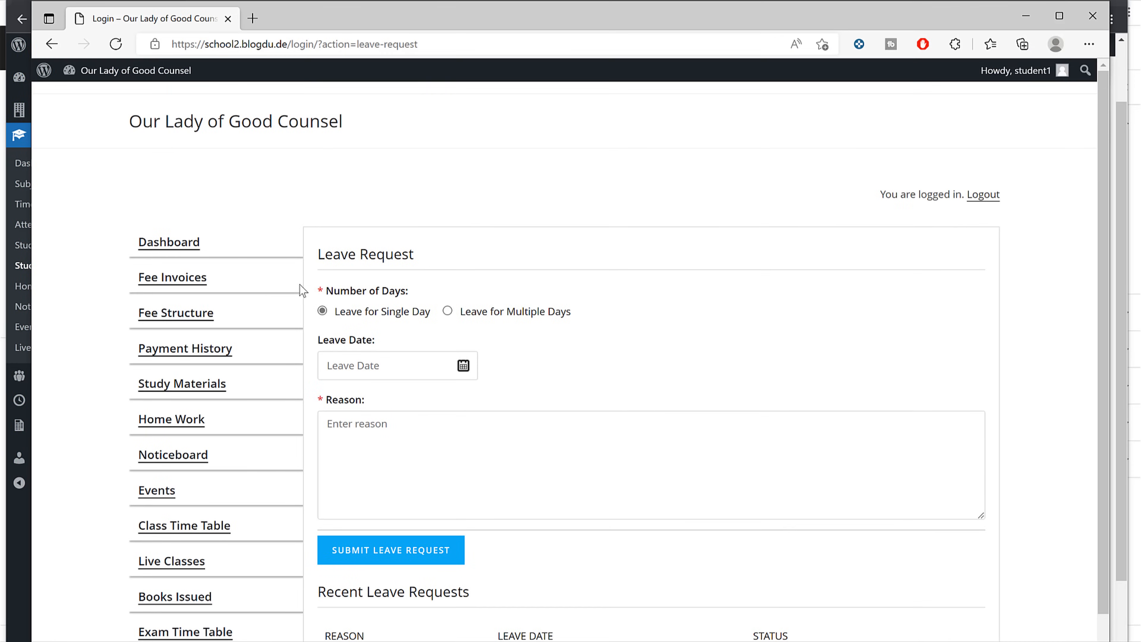
Step: Check 'Study Material for Chp 1' as the student, viewing the course_img.jpeg and course_img-4.jpeg attachments
scroll(245, 314, down, 2)
click(206, 283)
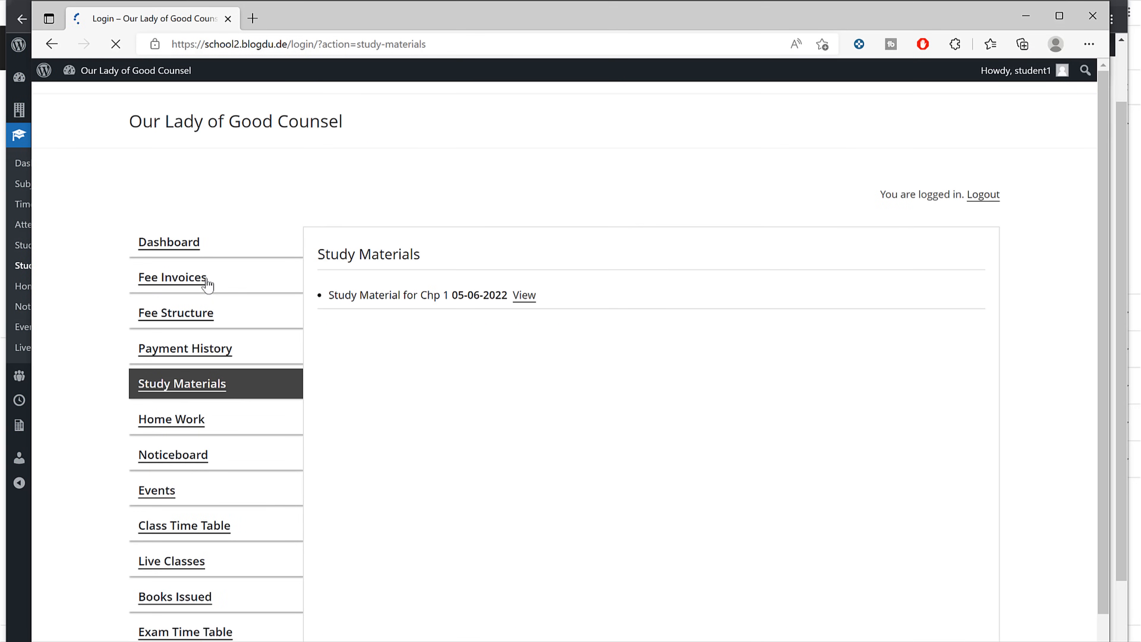
drag(428, 295, 328, 296)
click(522, 297)
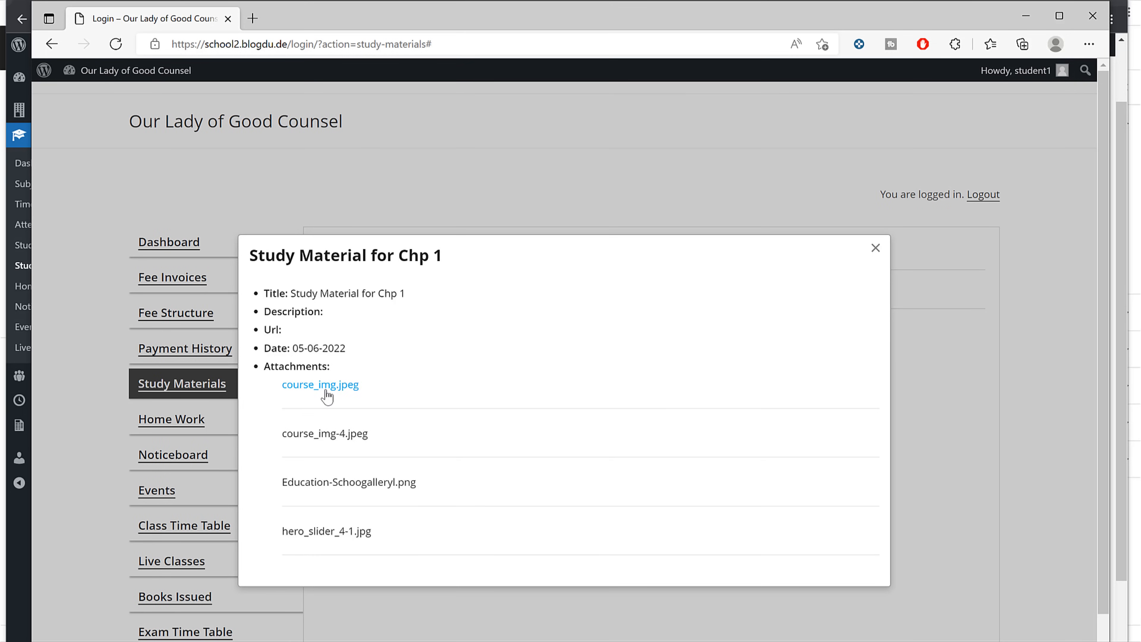
drag(300, 293, 448, 308)
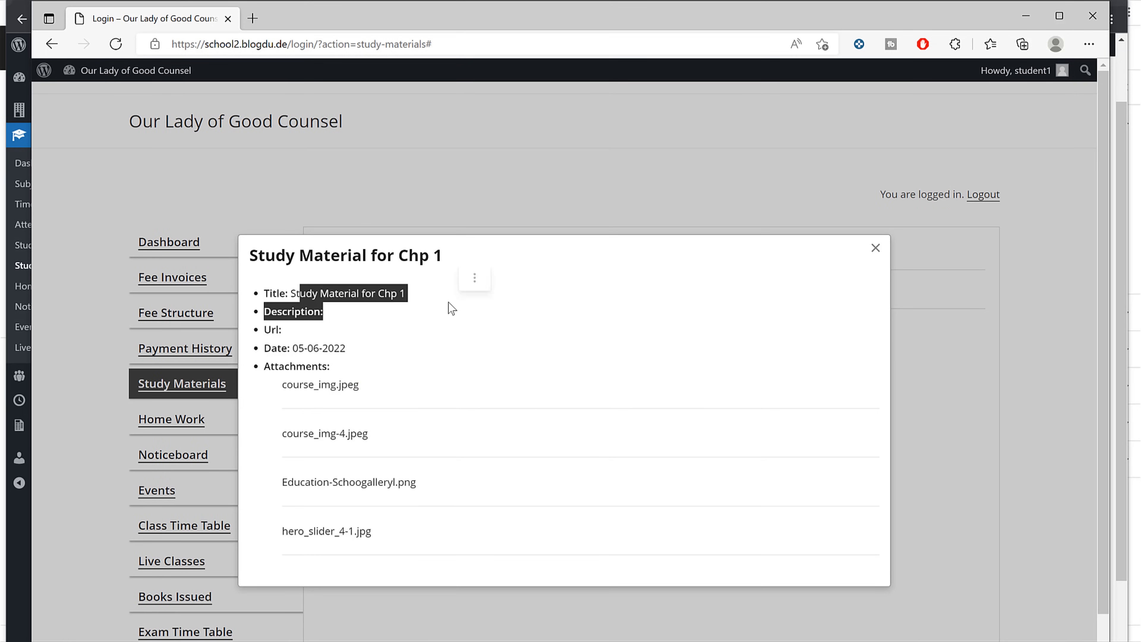
click(344, 392)
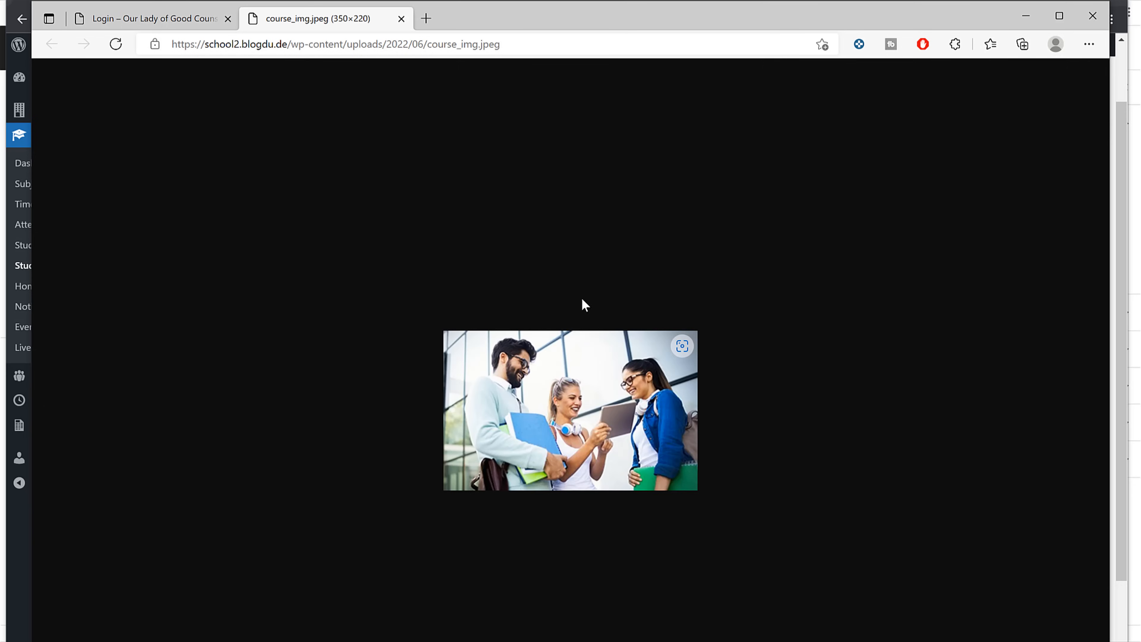
click(150, 18)
click(347, 434)
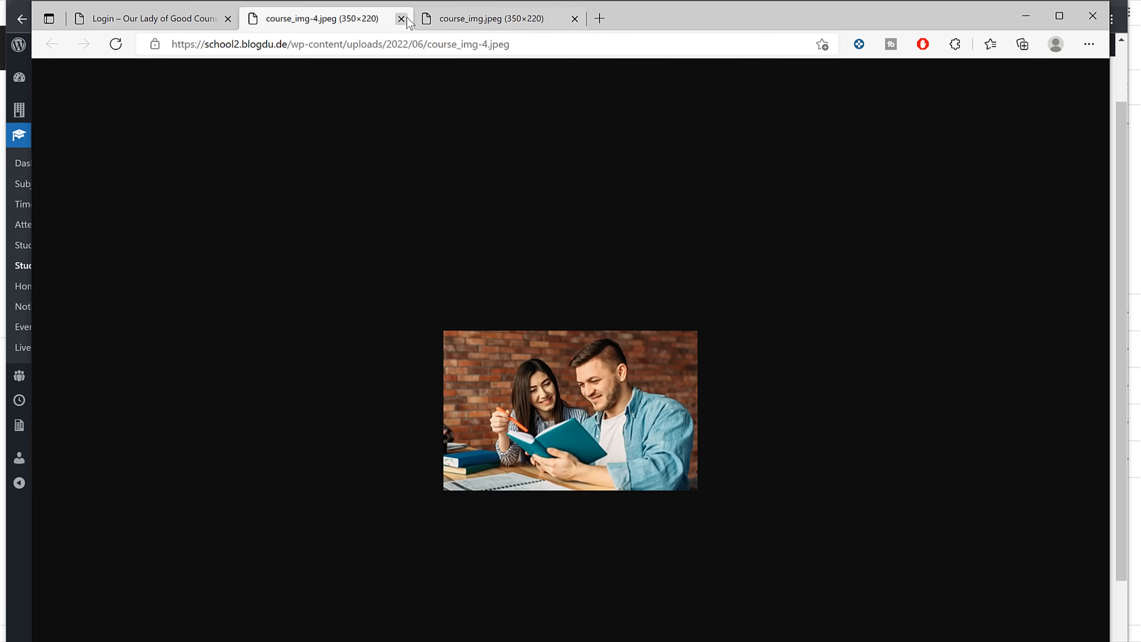
click(401, 18)
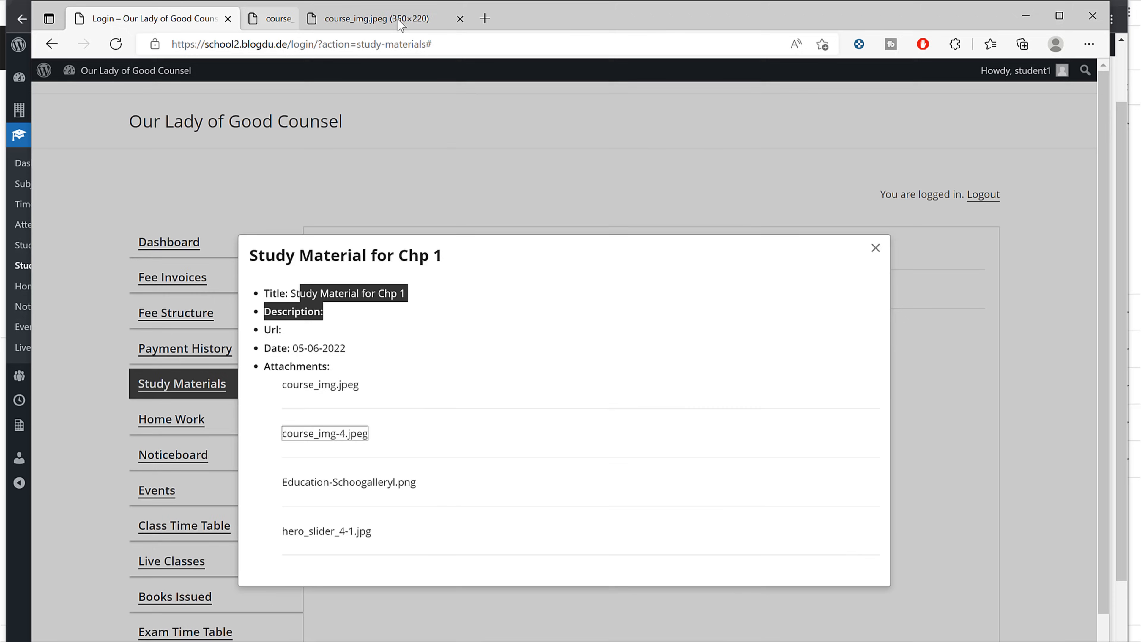
click(399, 20)
click(488, 152)
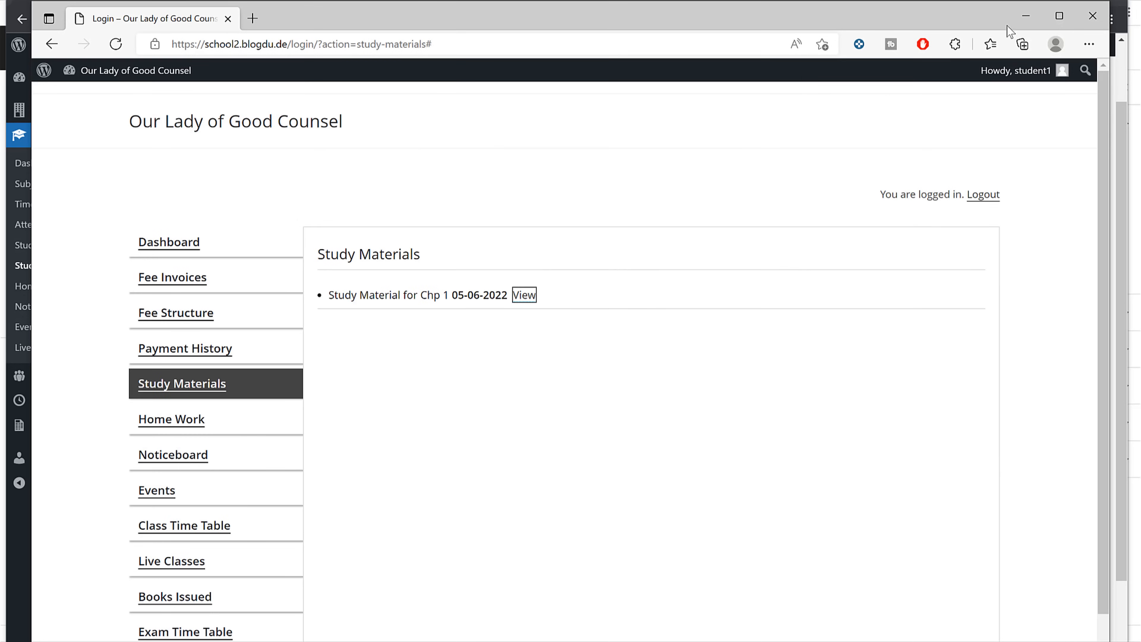
click(1025, 16)
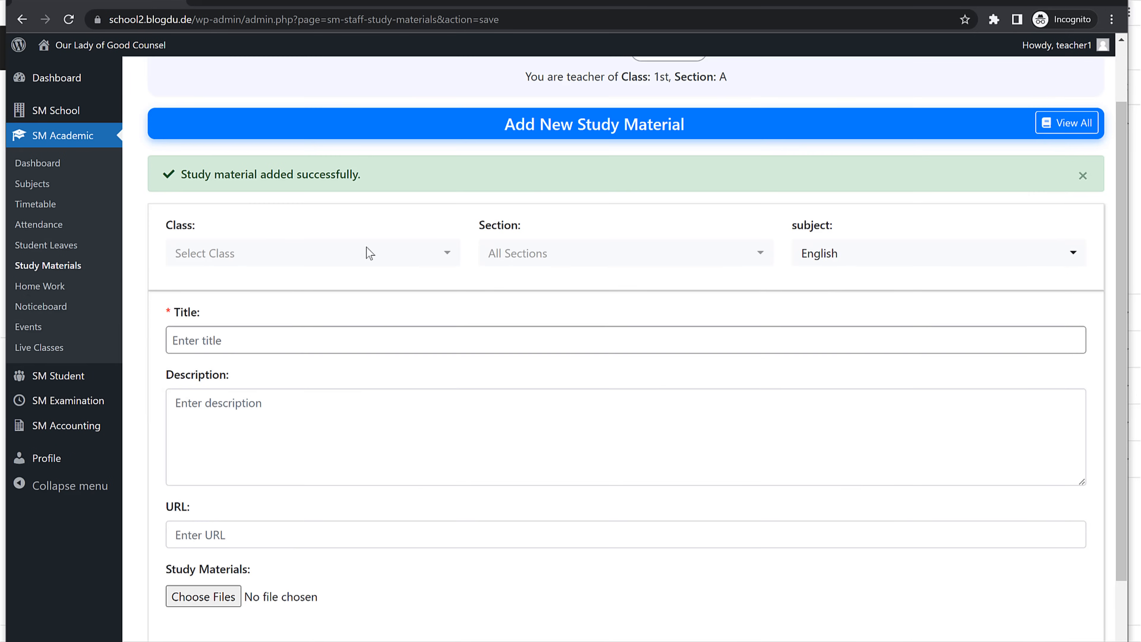
Step: Start a new homework titled 'HW for Chp.1' for class 1st
click(54, 288)
click(1038, 207)
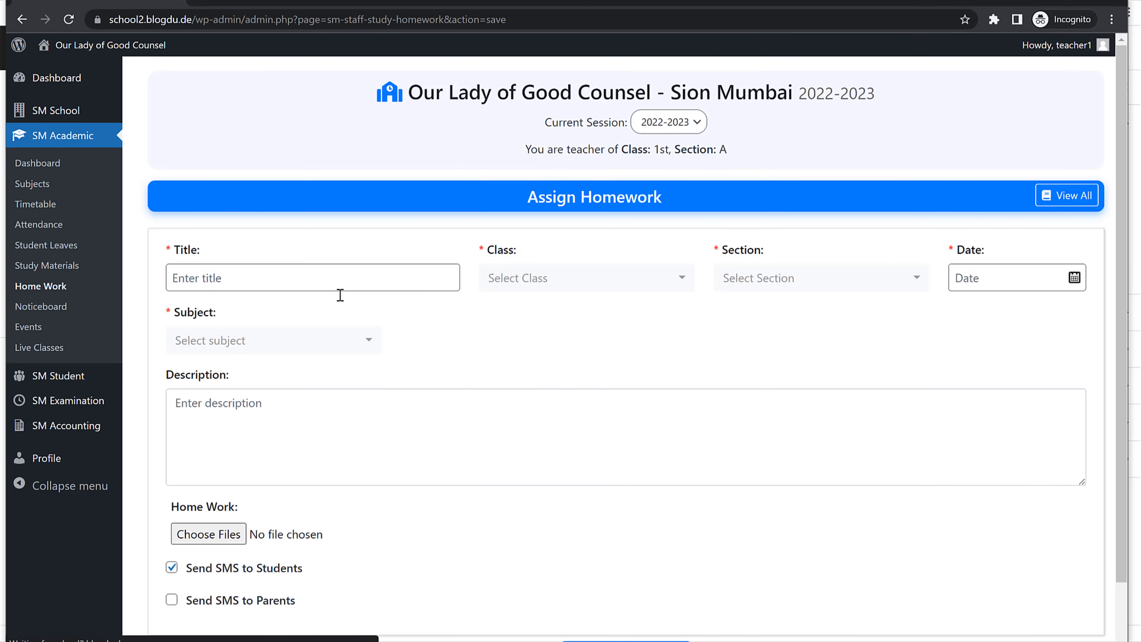
click(227, 278)
text(Ho)
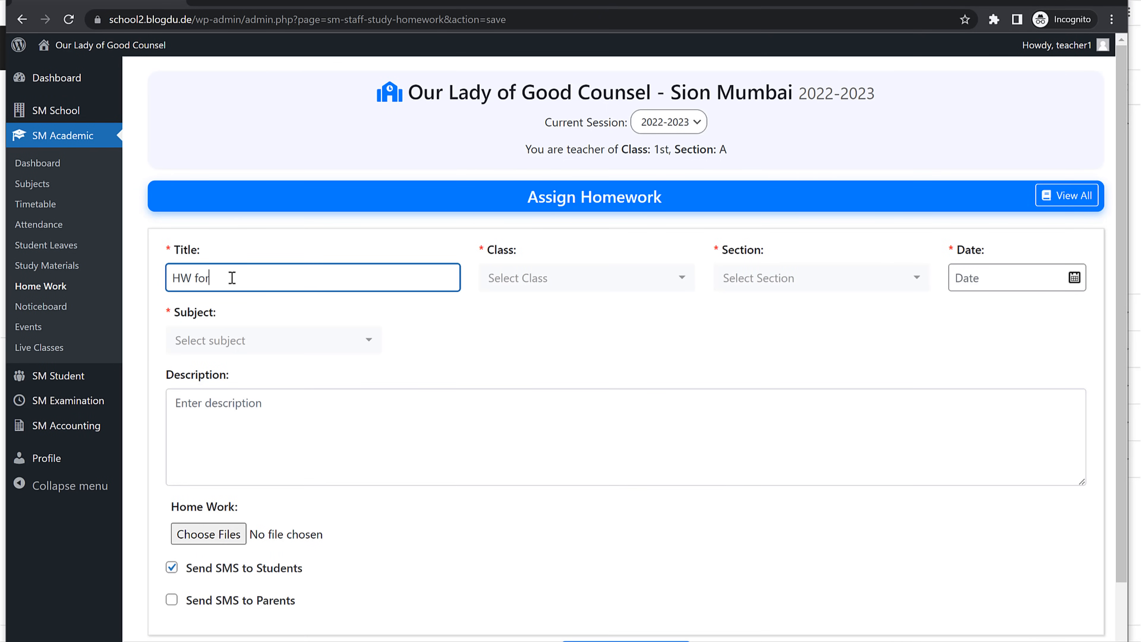
text( for Chp.1)
click(535, 287)
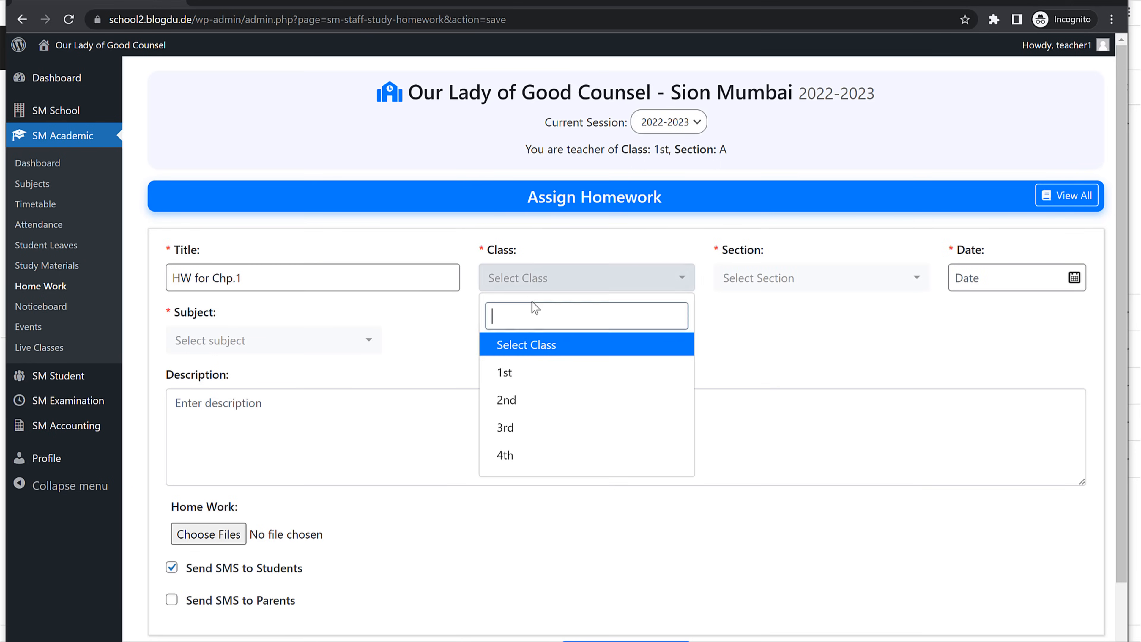
click(517, 387)
Step: Assign it to all sections with the date 06-06-2022
click(827, 287)
click(795, 348)
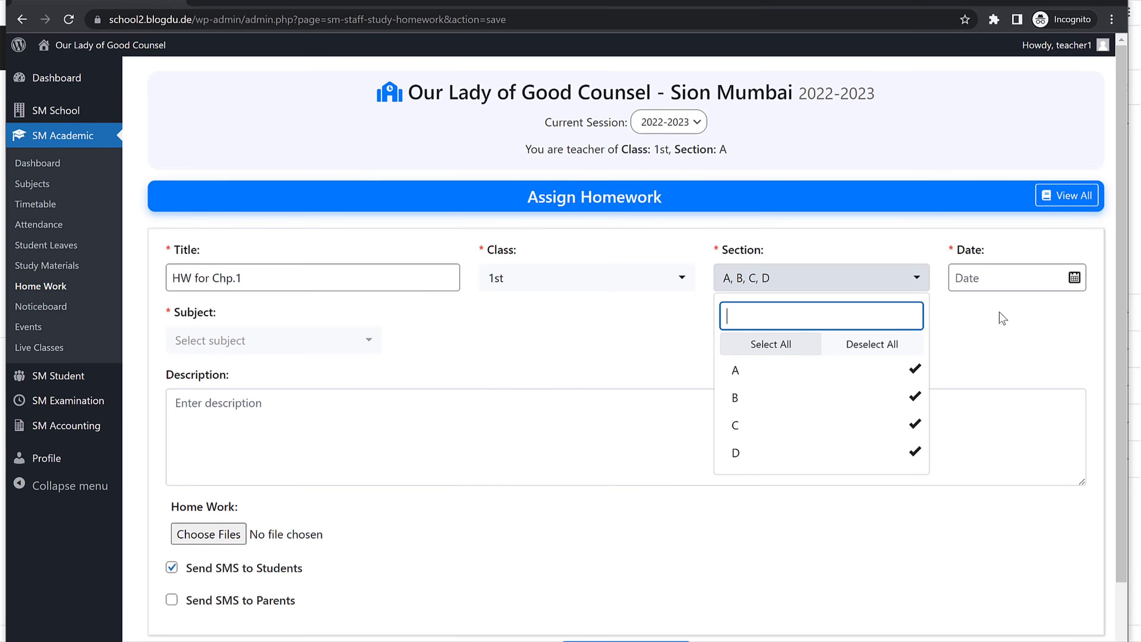
click(912, 373)
click(910, 397)
click(812, 348)
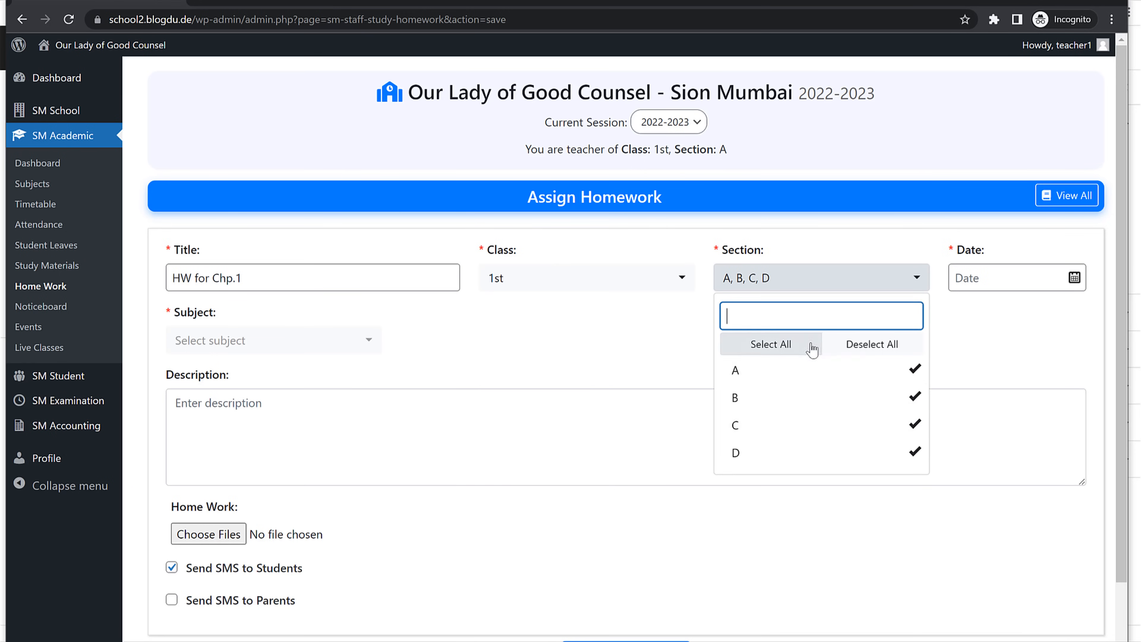
click(1013, 279)
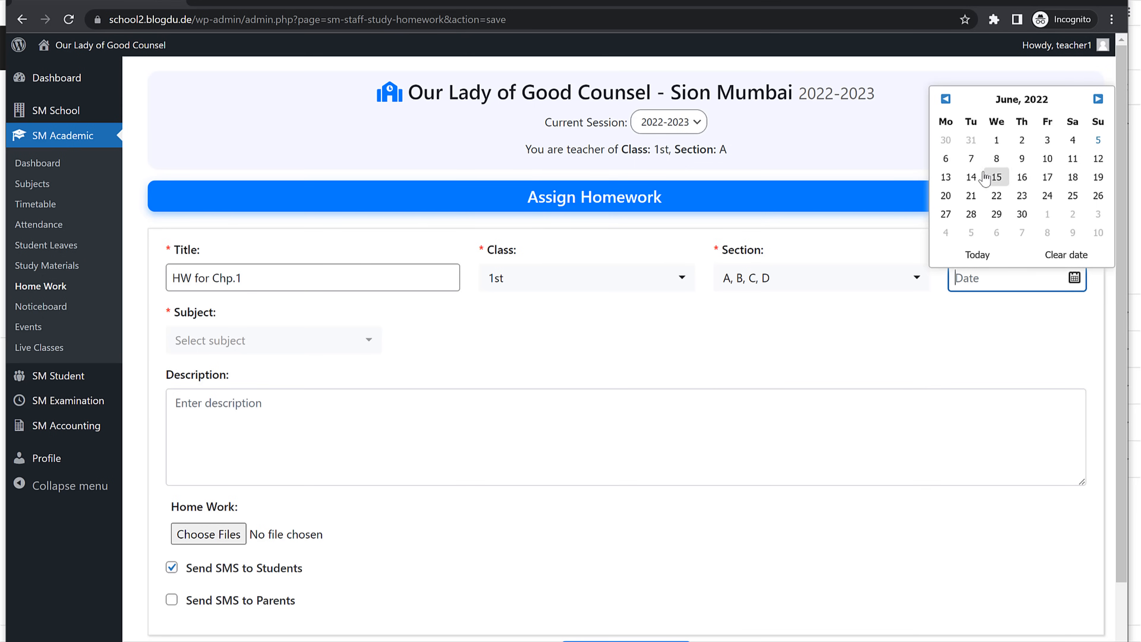
click(945, 158)
Step: Set the subject to English and enable both SMS notification options
click(272, 345)
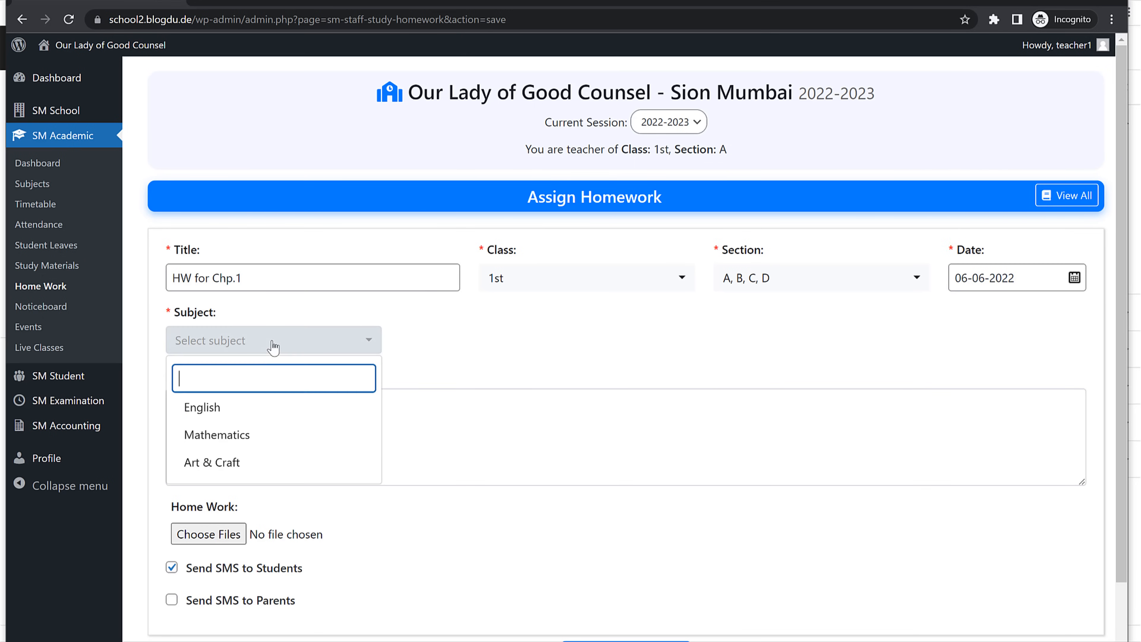
click(242, 411)
click(358, 418)
scroll(427, 410, down, 1)
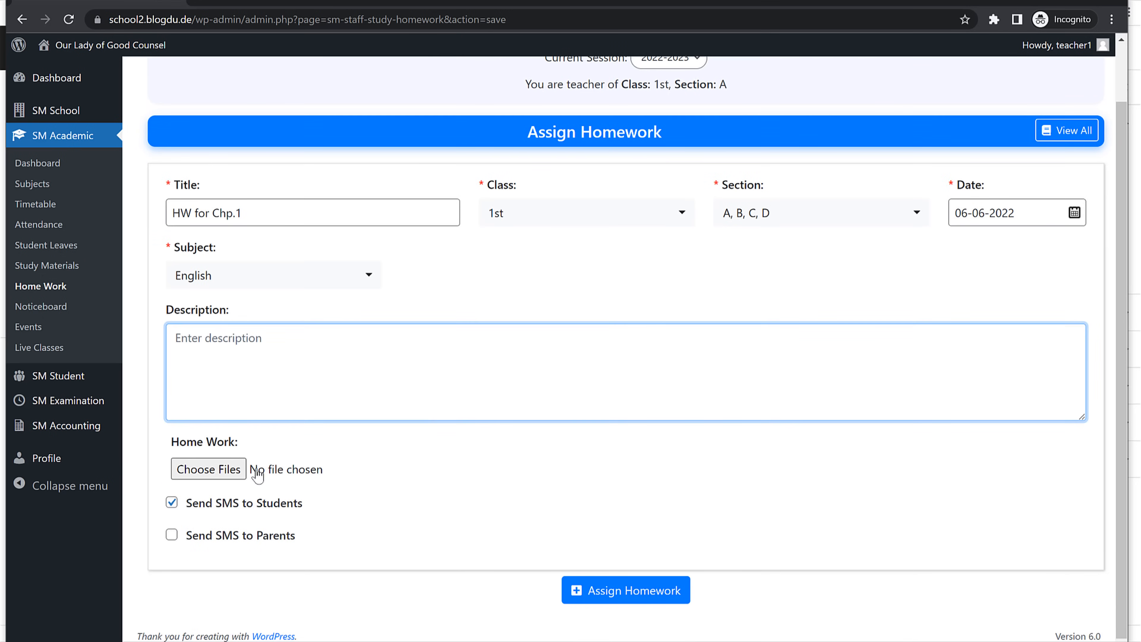
click(172, 535)
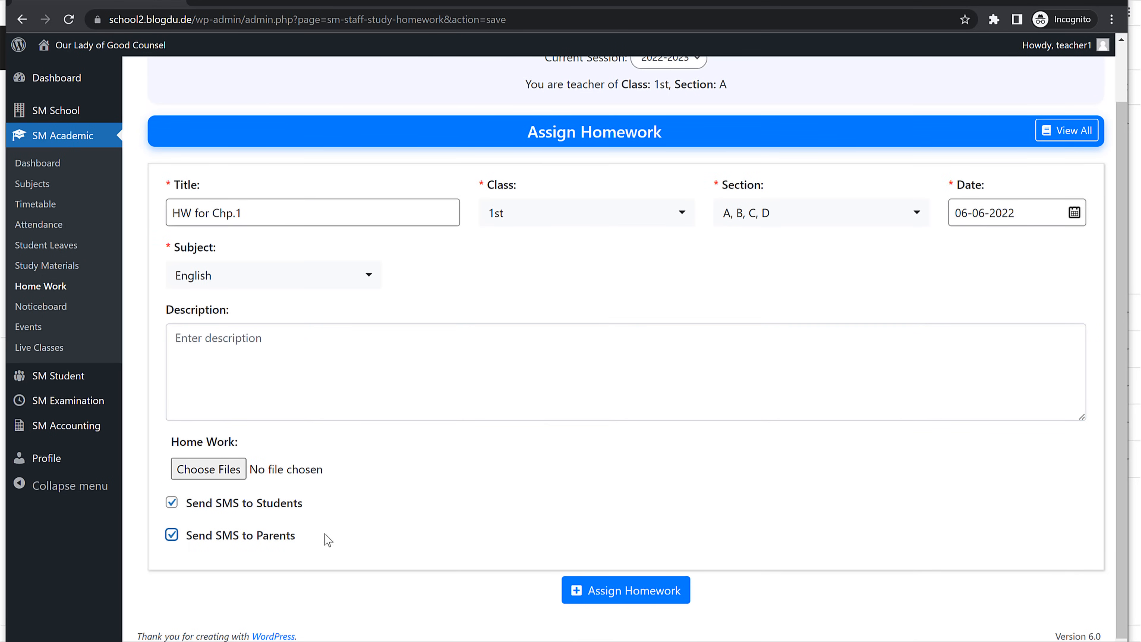
drag(326, 539, 197, 502)
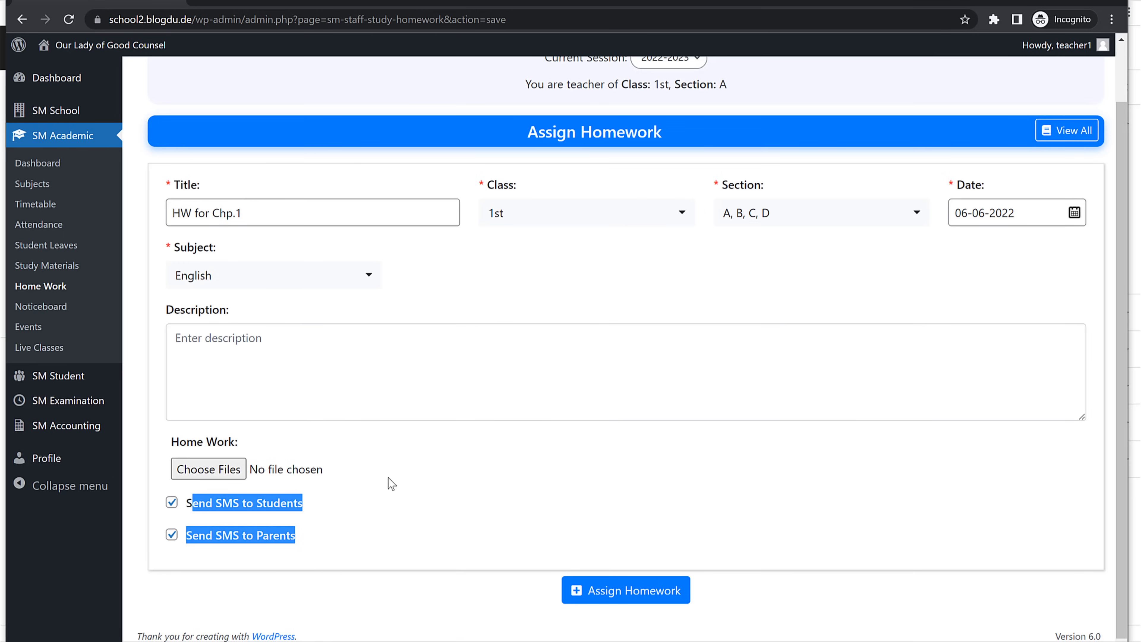
Step: Attach the slider-6 and top-slider images and assign the homework
click(208, 468)
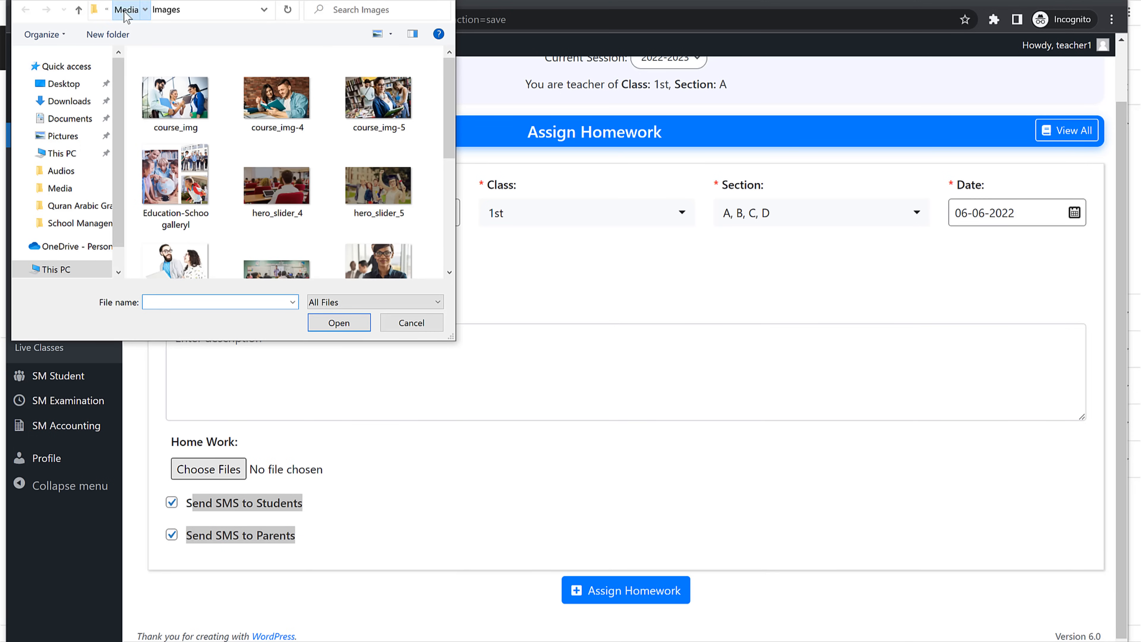
click(194, 10)
scroll(386, 238, down, 5)
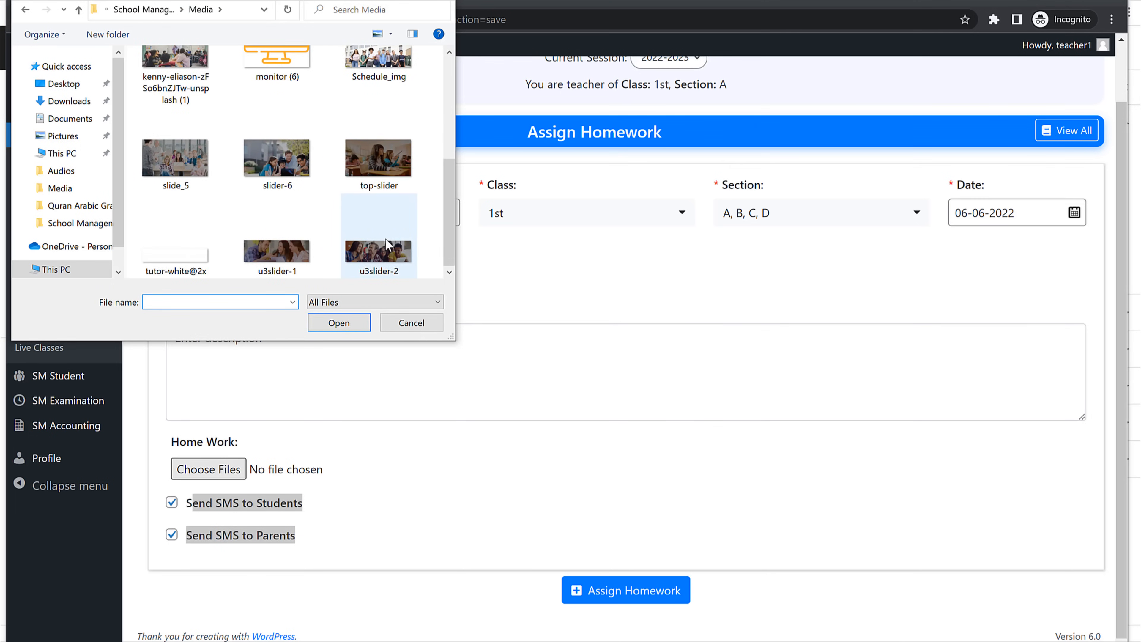
scroll(385, 240, up, 5)
scroll(313, 202, down, 3)
click(288, 223)
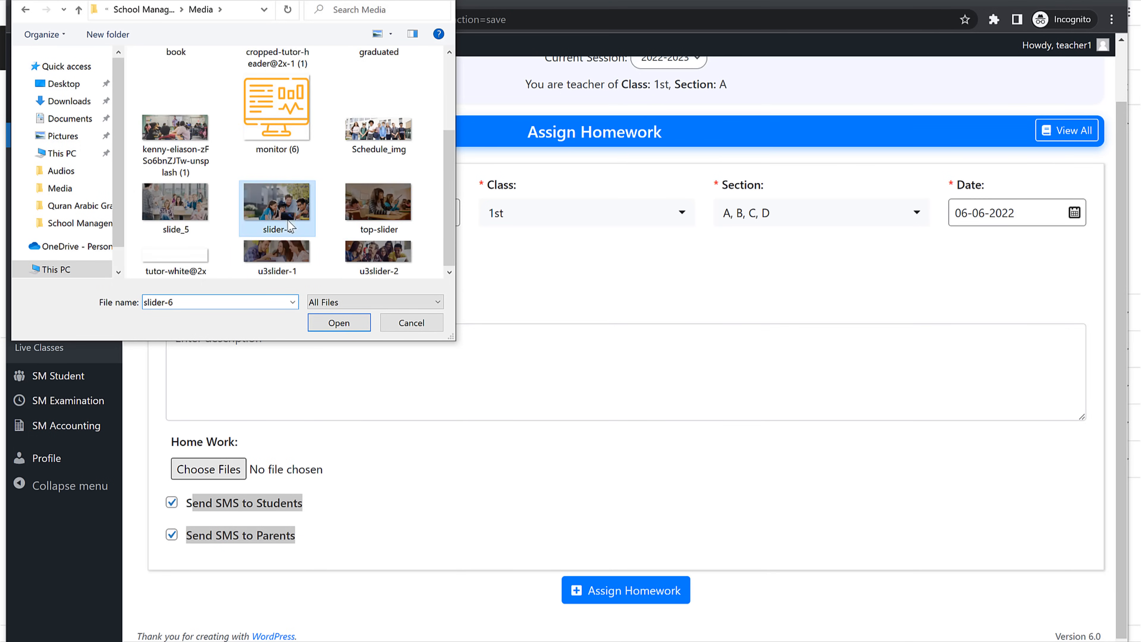
ctrl+click(379, 204)
click(339, 323)
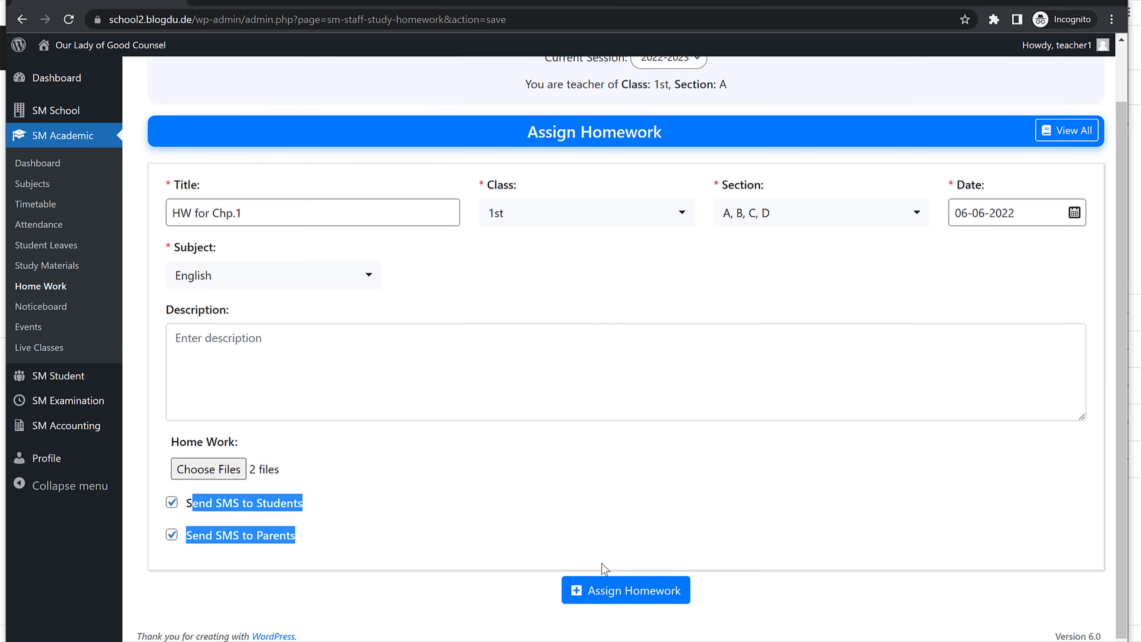
click(604, 584)
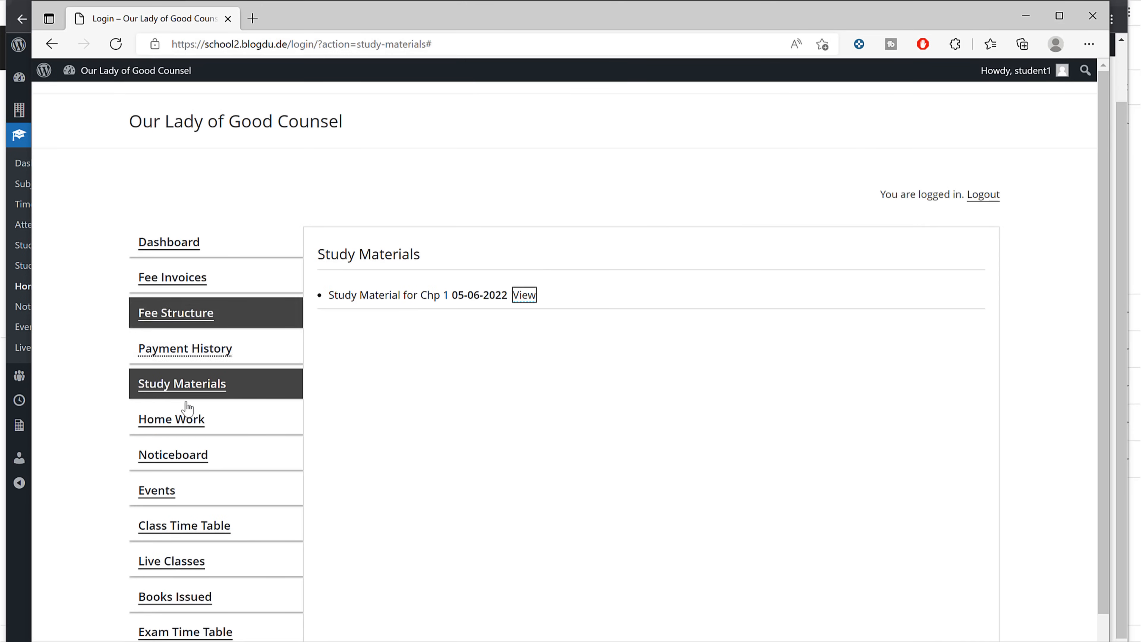
Step: In the student's Home Work page, reload and view 'HW for Chp.1' with its two image attachments
click(198, 425)
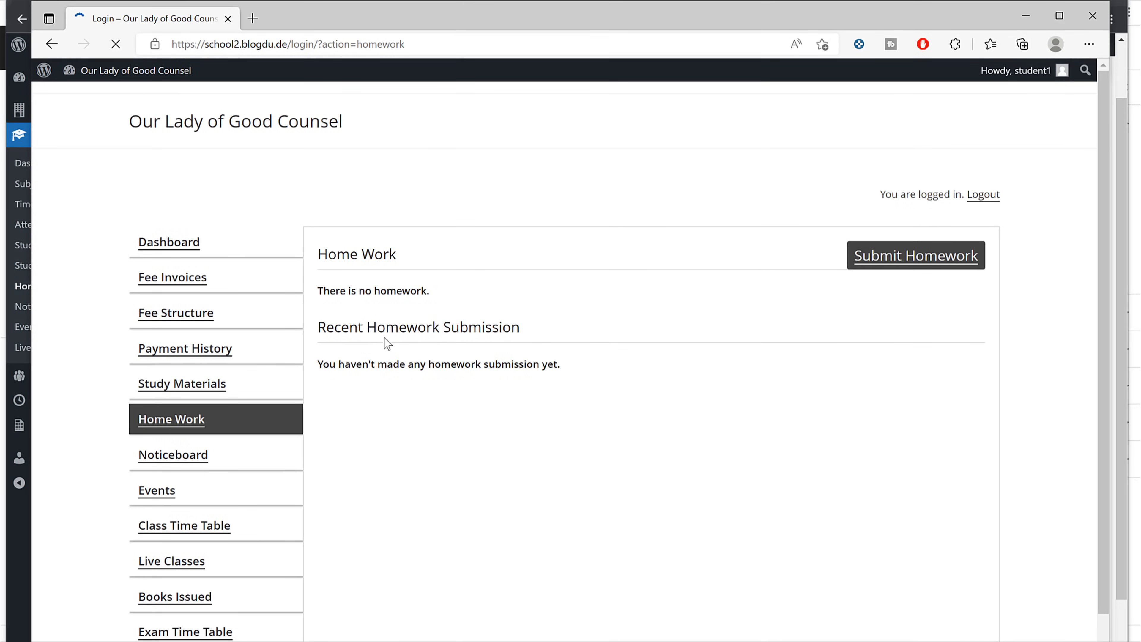
click(123, 42)
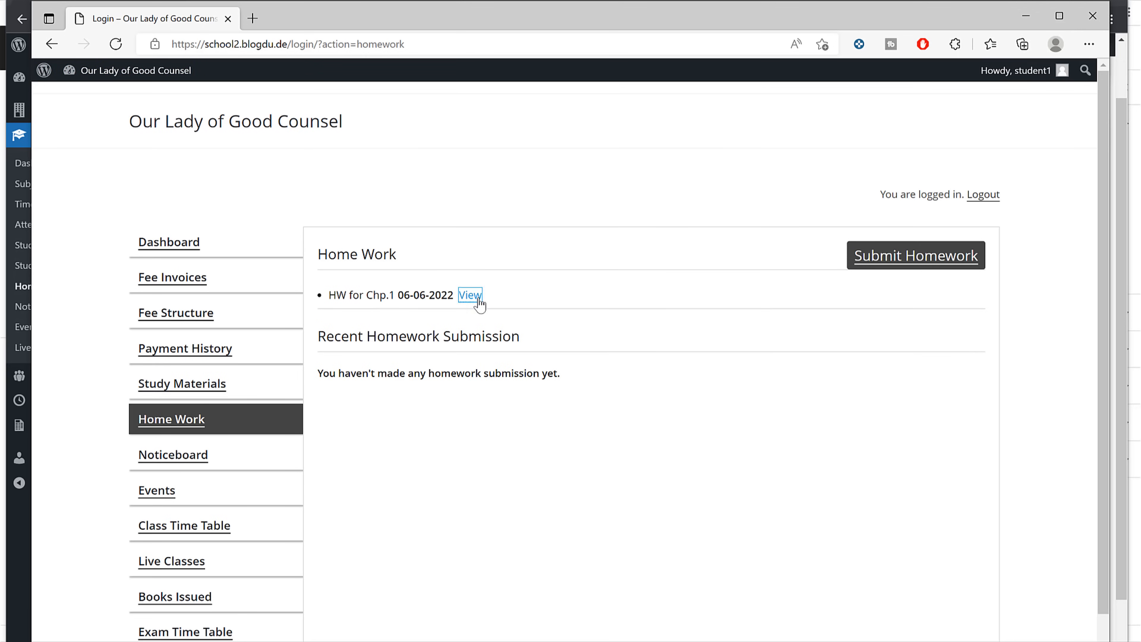
click(470, 295)
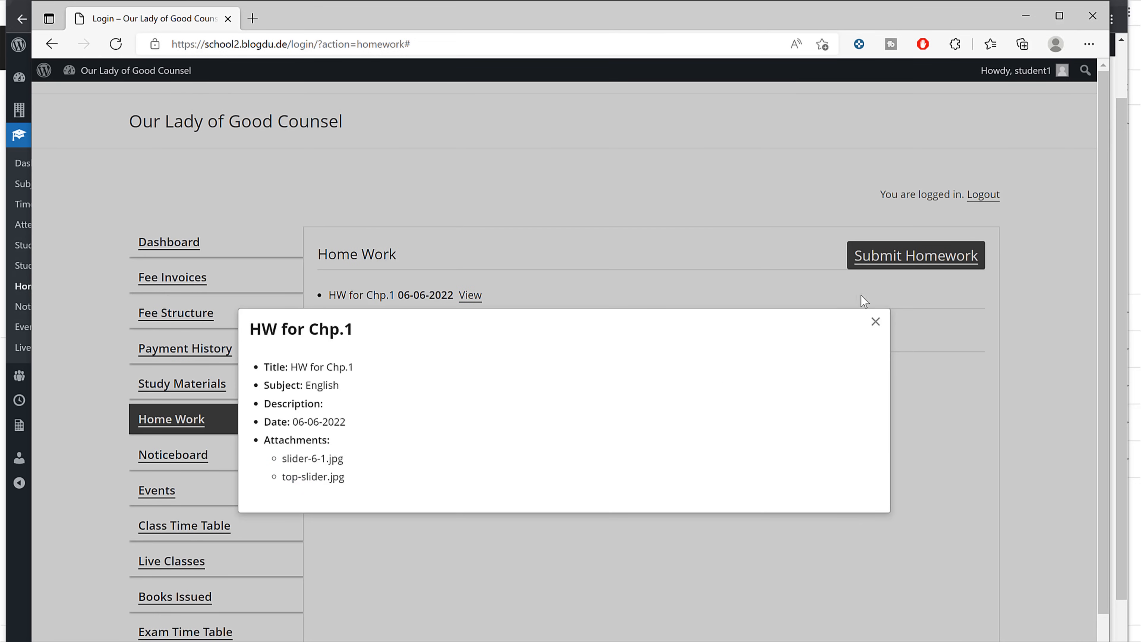
click(945, 280)
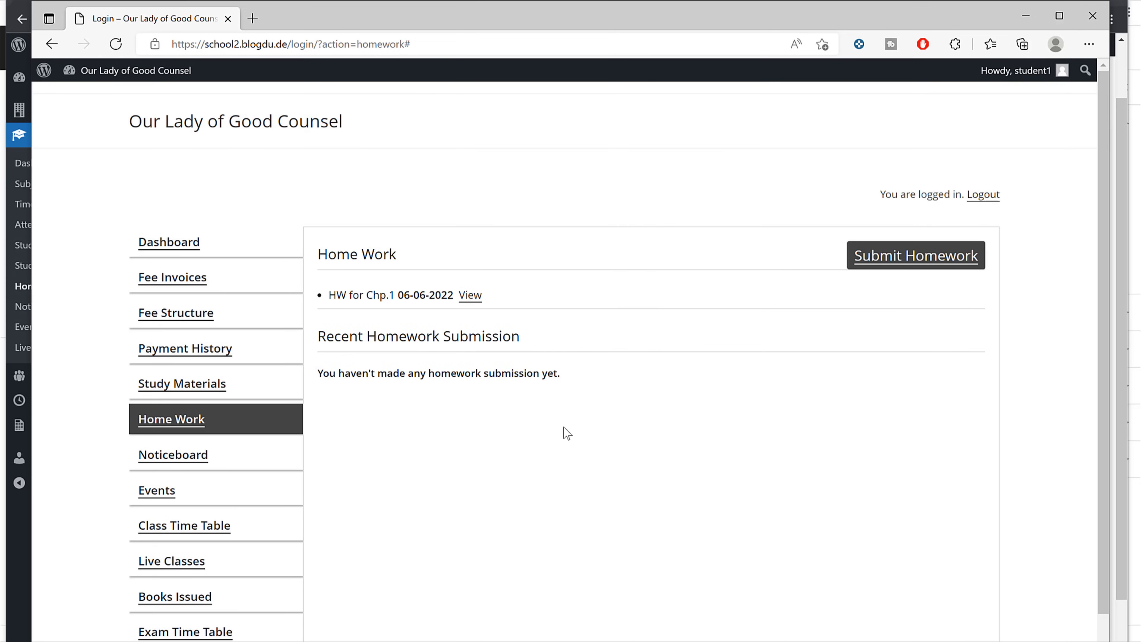
Step: Open the student's Submit Homework form and choose HW for Chp.1 as the submission subject
click(924, 260)
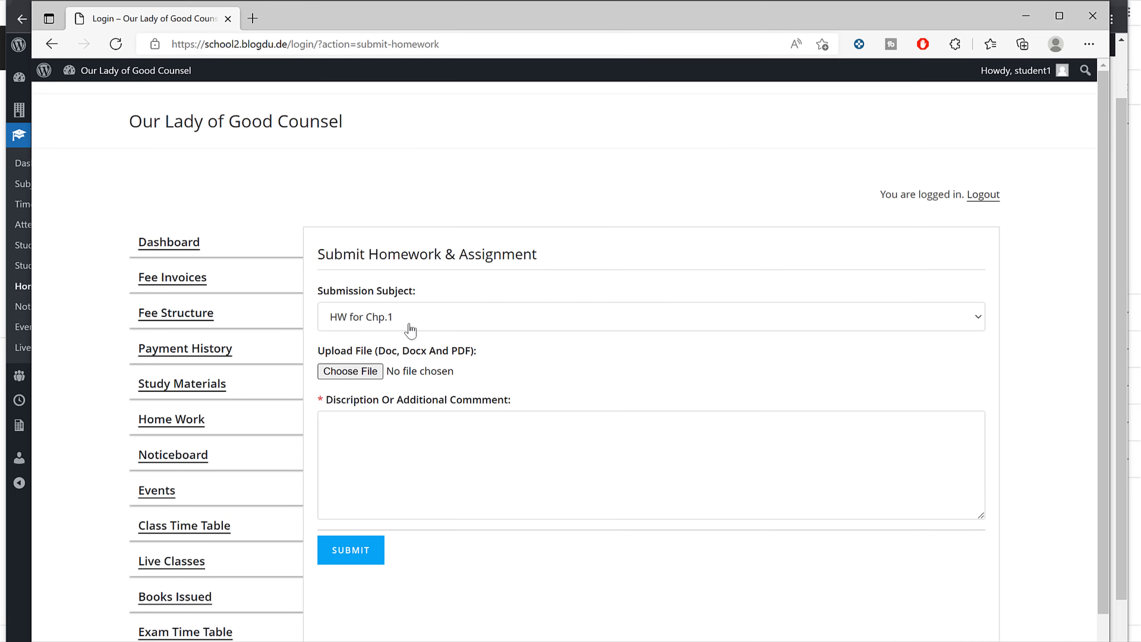
click(407, 324)
click(388, 358)
click(377, 326)
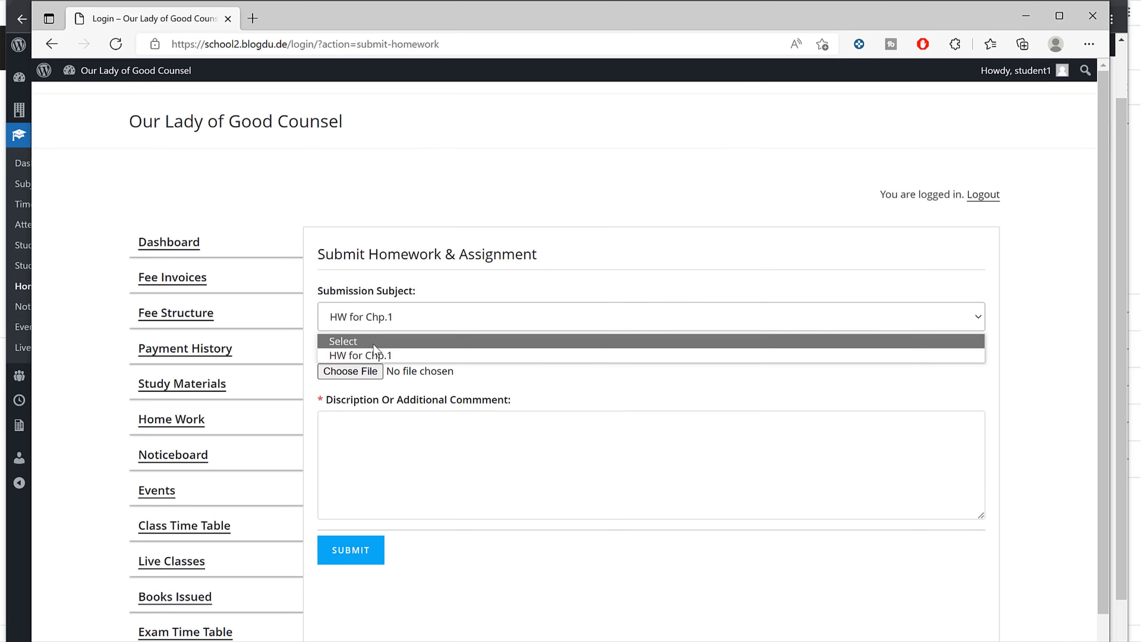
click(377, 359)
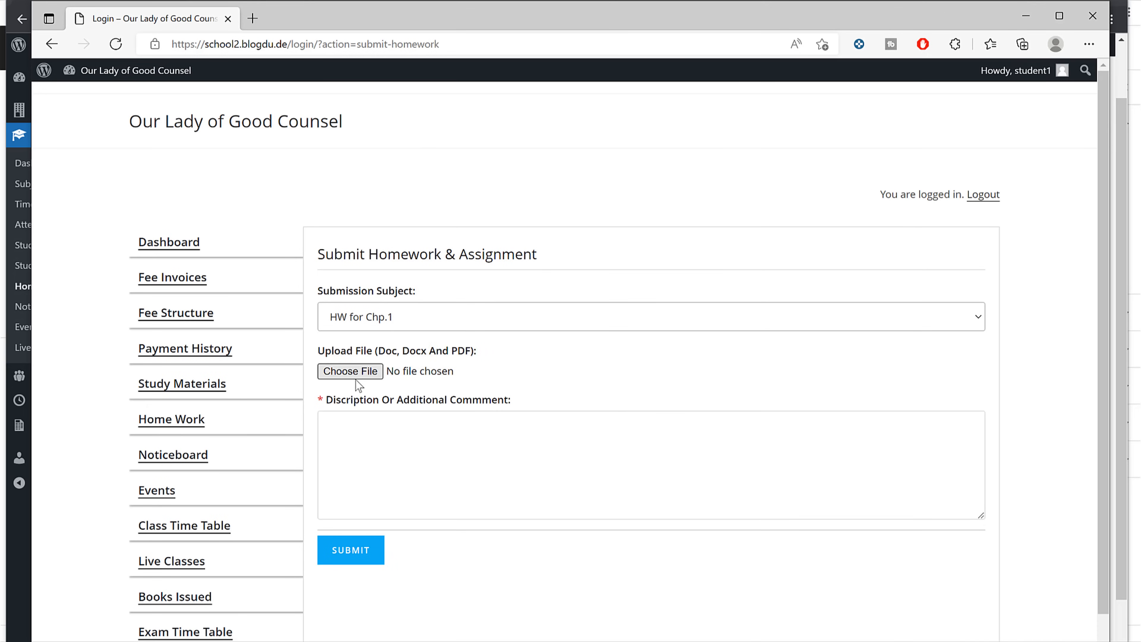
drag(384, 353, 447, 357)
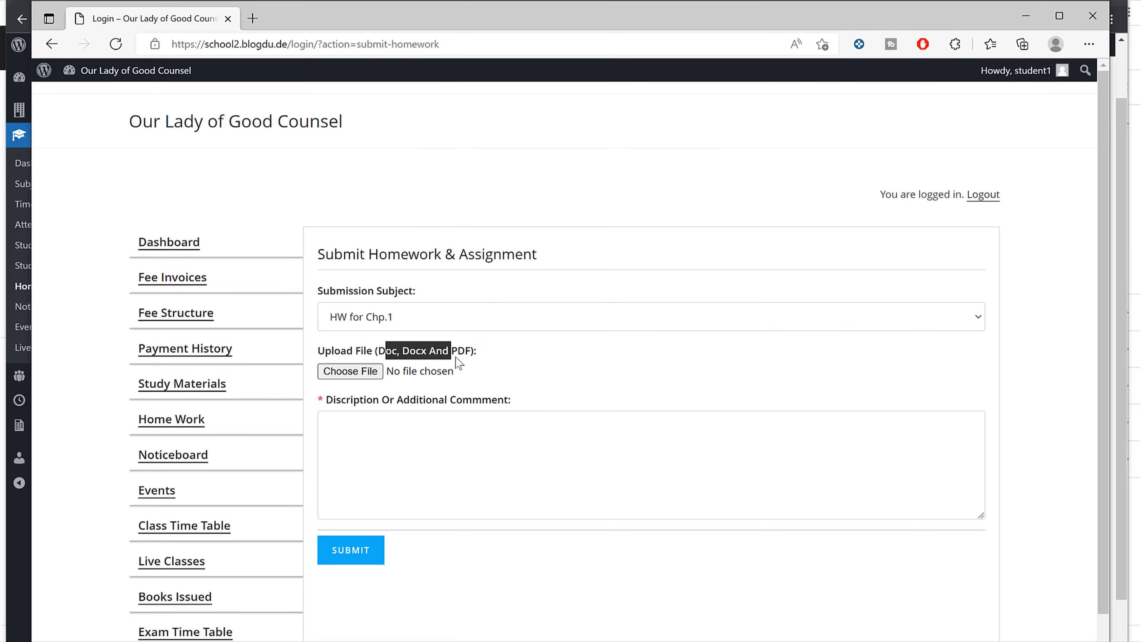
click(395, 439)
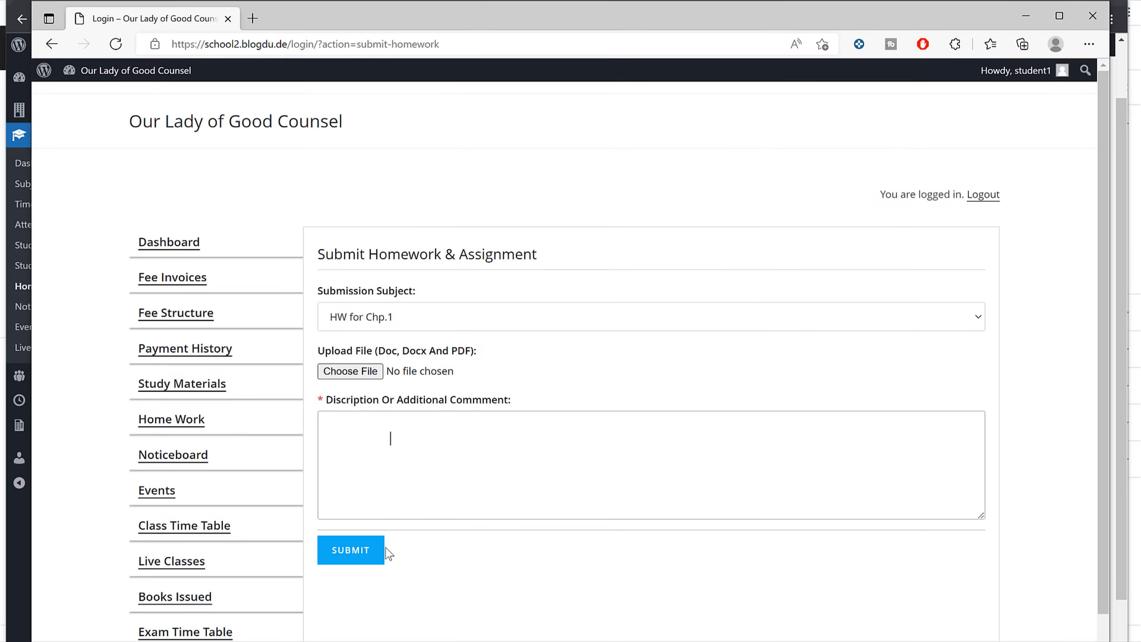
Step: Start a new notice on the teacher's noticeboard and begin typing its text
click(1028, 16)
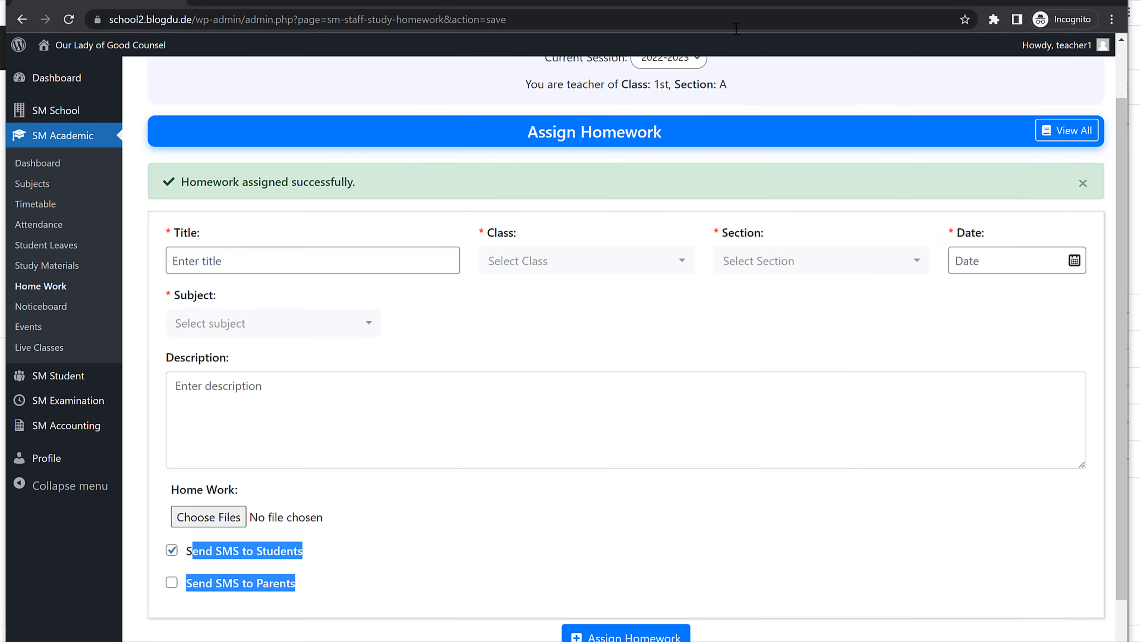
click(48, 310)
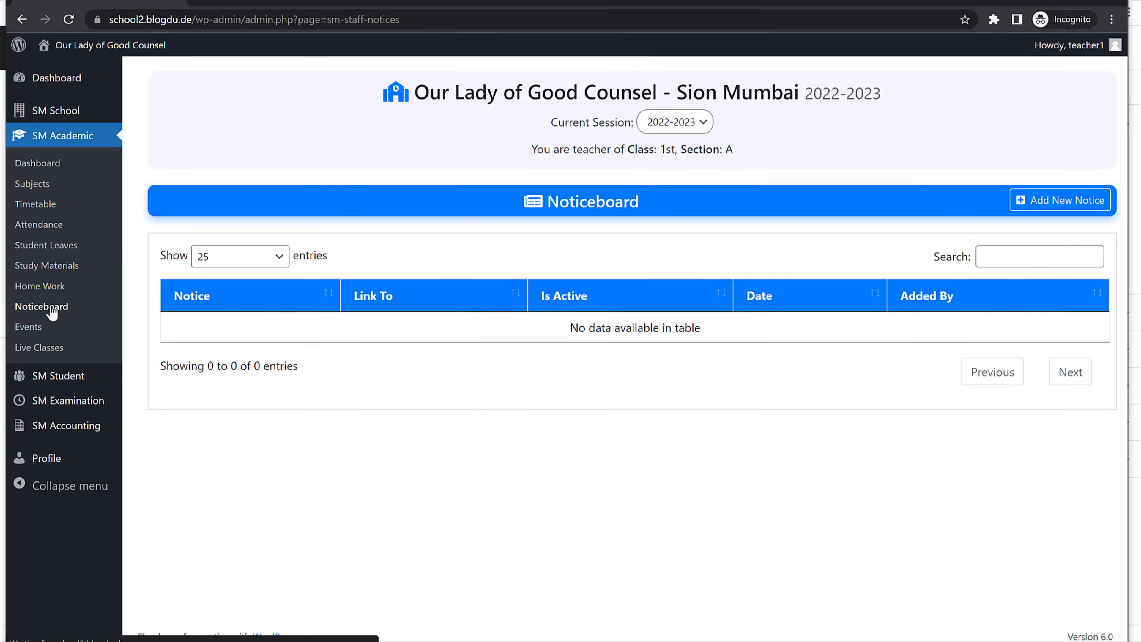
click(1016, 211)
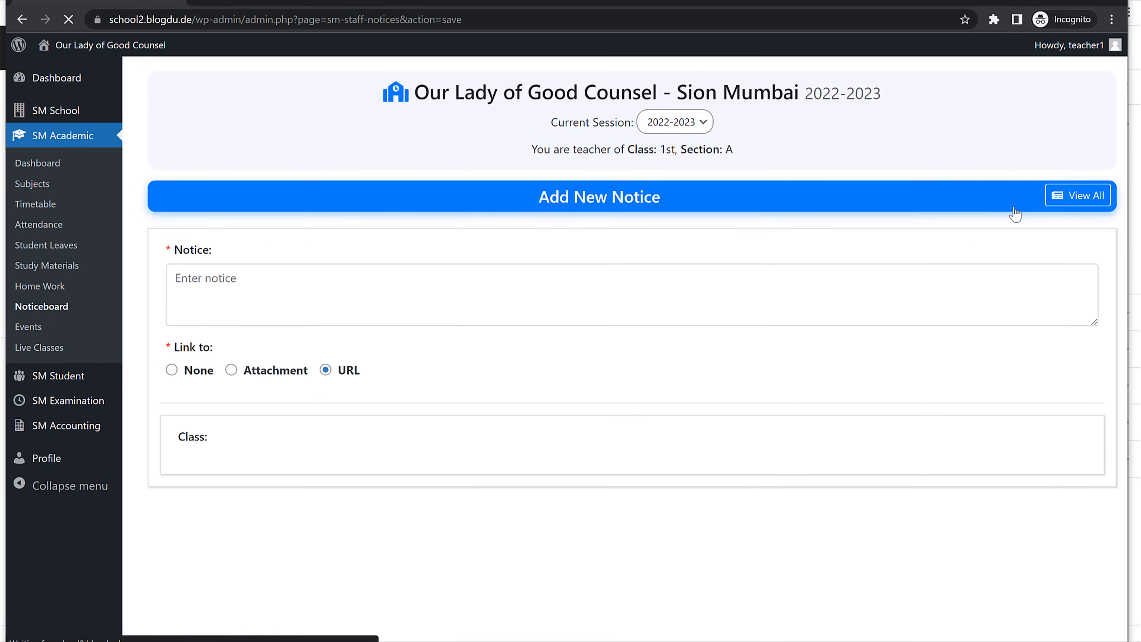
click(291, 285)
text(Some Random Text)
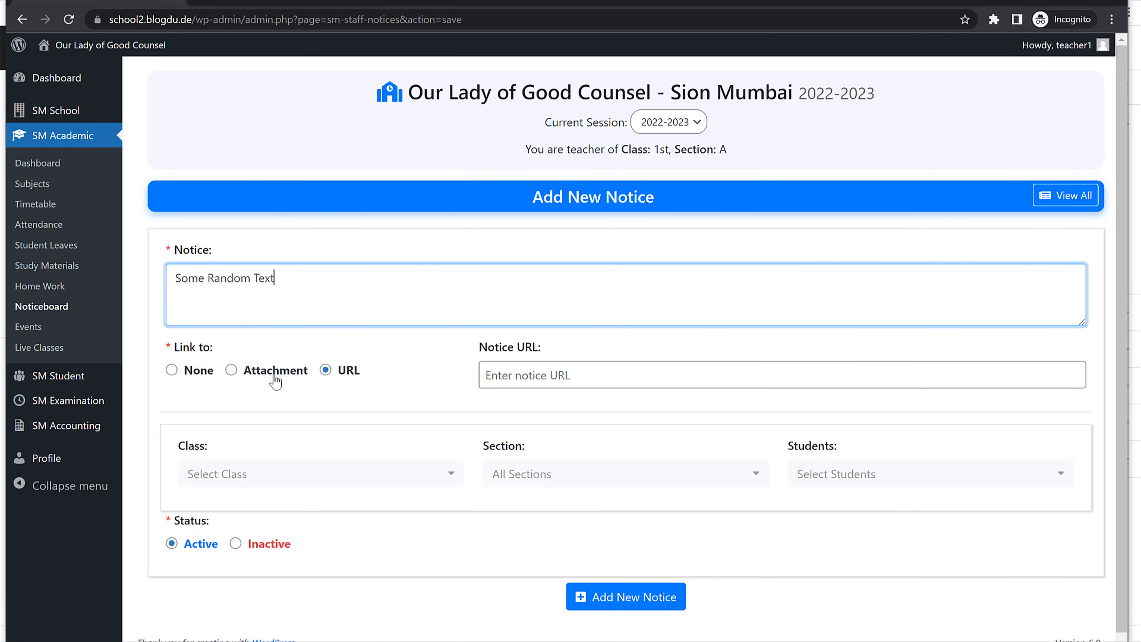
Step: Link the notice to an attachment and attach the slider-6 image
click(249, 380)
click(231, 370)
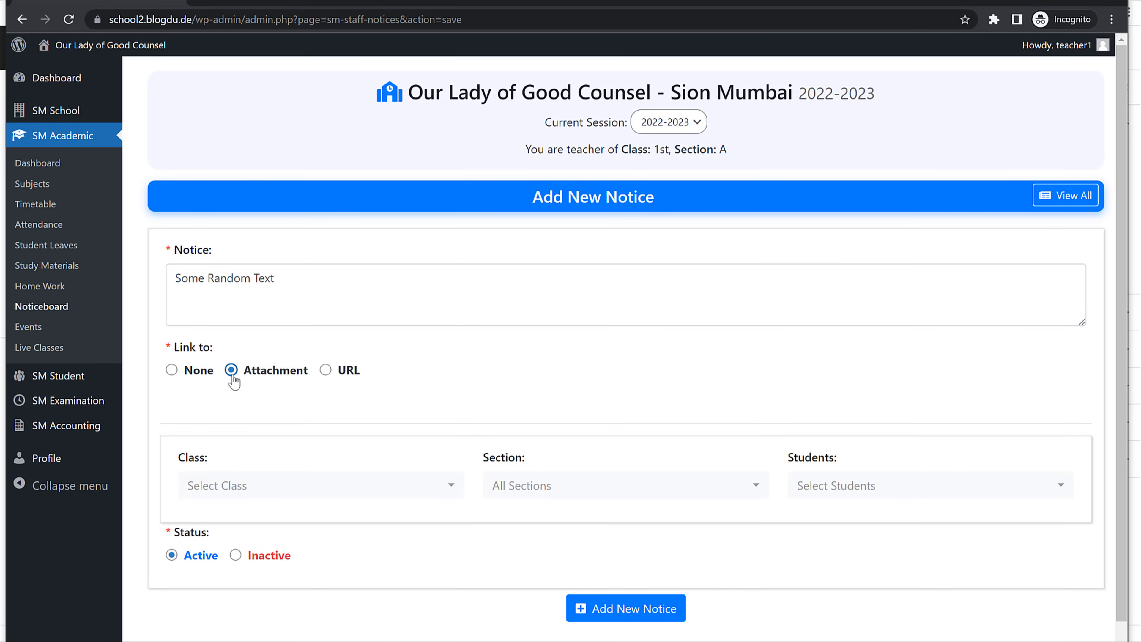
click(611, 374)
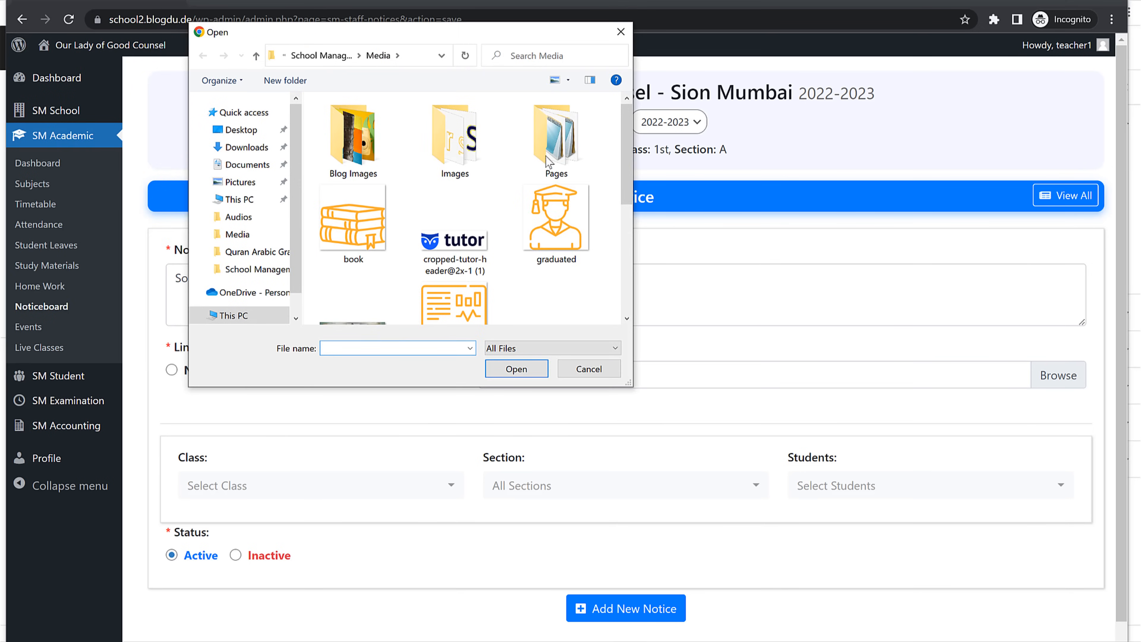
scroll(517, 225, down, 5)
click(454, 212)
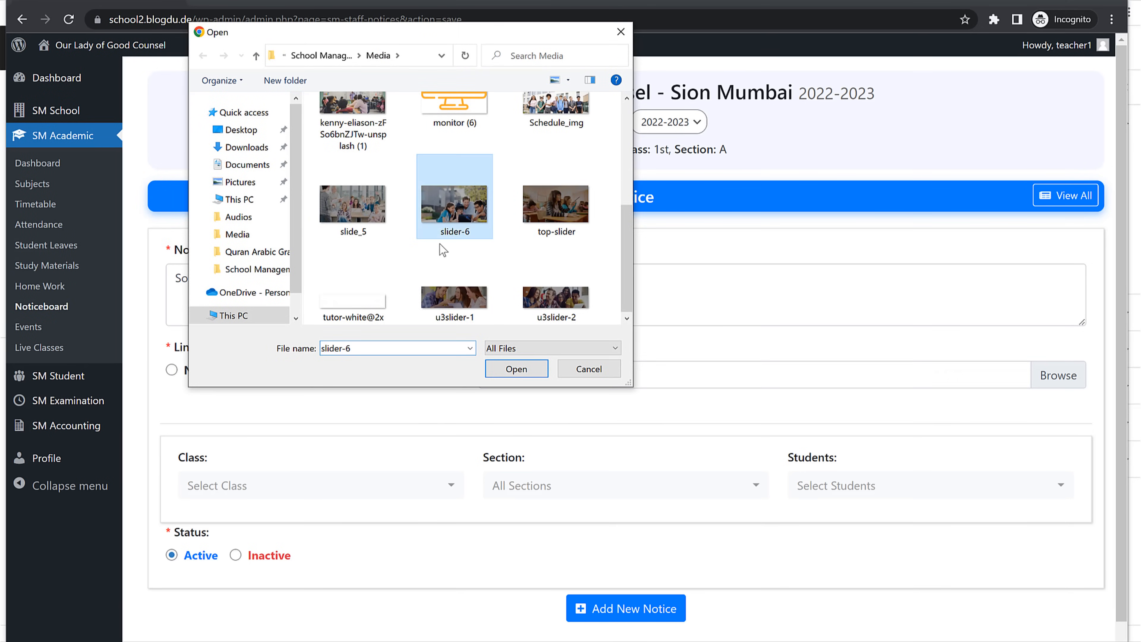
scroll(450, 211, up, 5)
scroll(453, 224, down, 3)
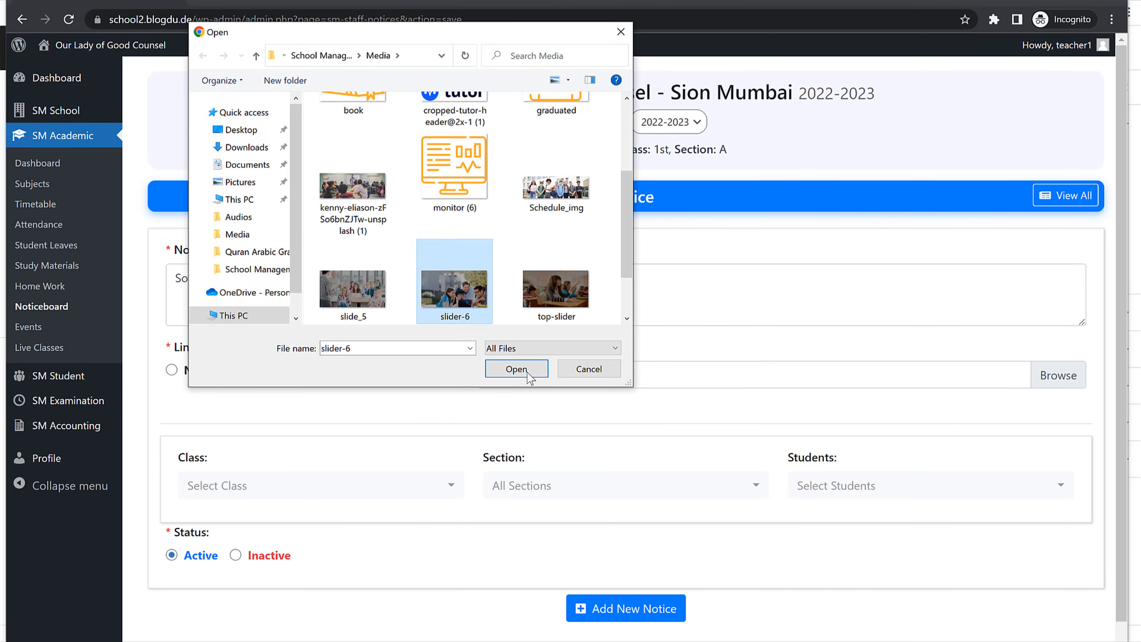
click(527, 371)
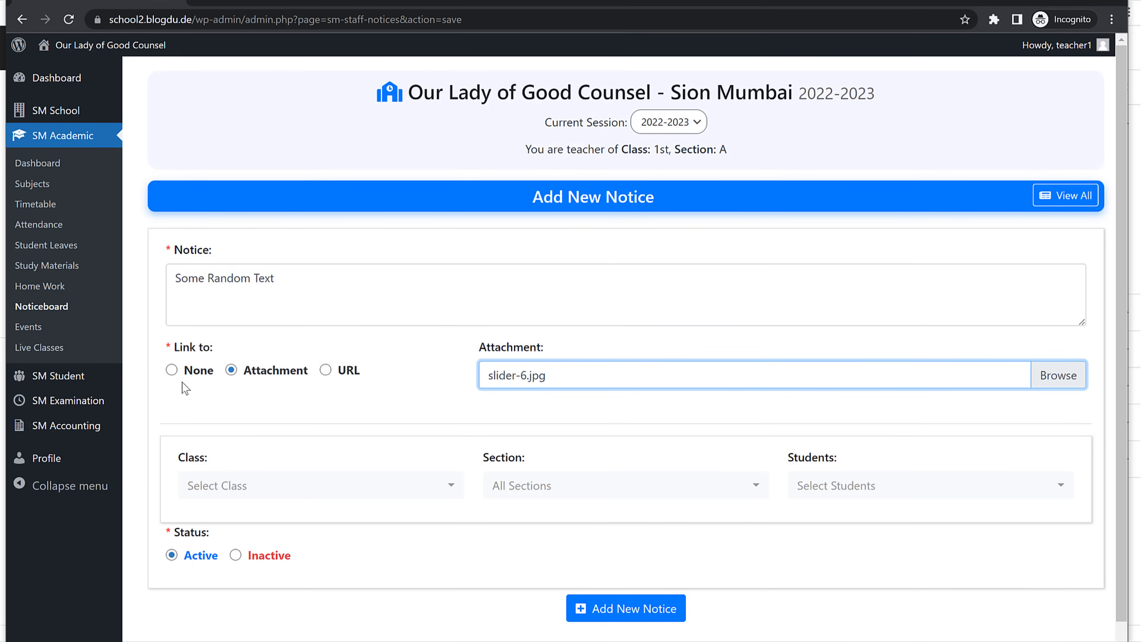
Step: Set the notice link to None and replace the notice text with 'Holiday on Monday'
click(172, 371)
click(329, 291)
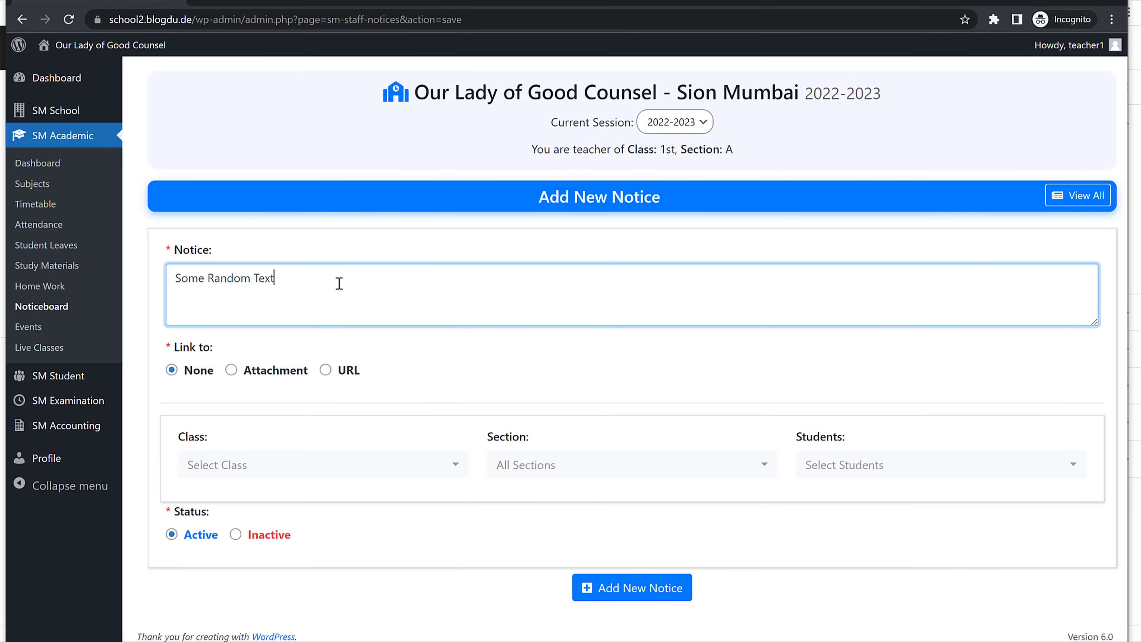
key(ctrl+a)
text(Holiday)
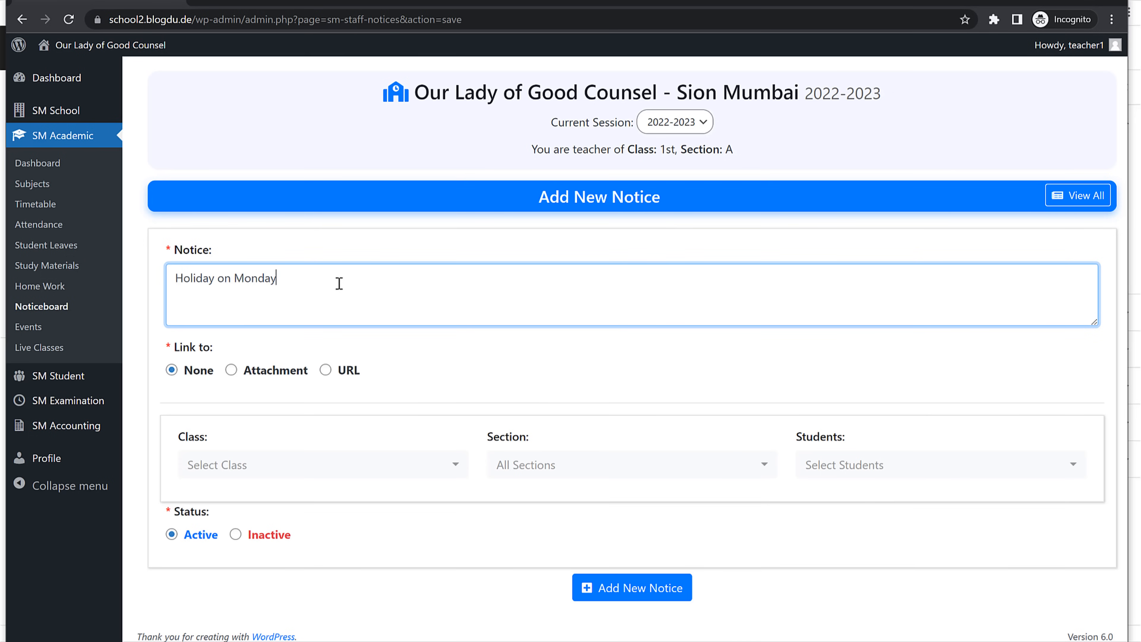
Step: Address the notice to class 1st, All Sections and all students, then publish it
click(348, 470)
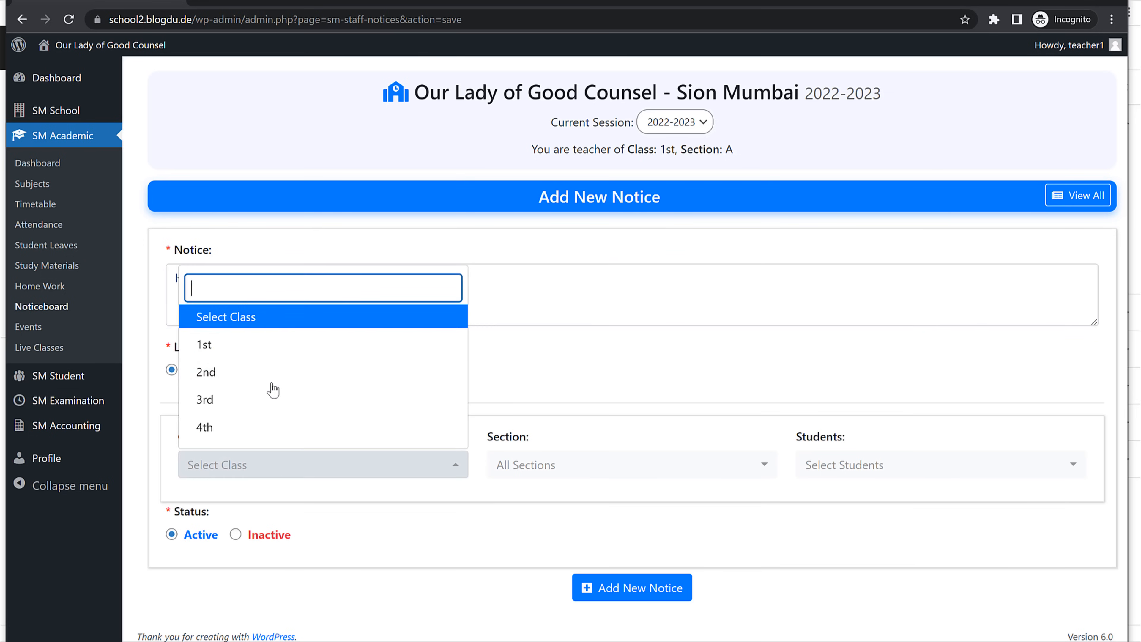
click(244, 344)
click(552, 468)
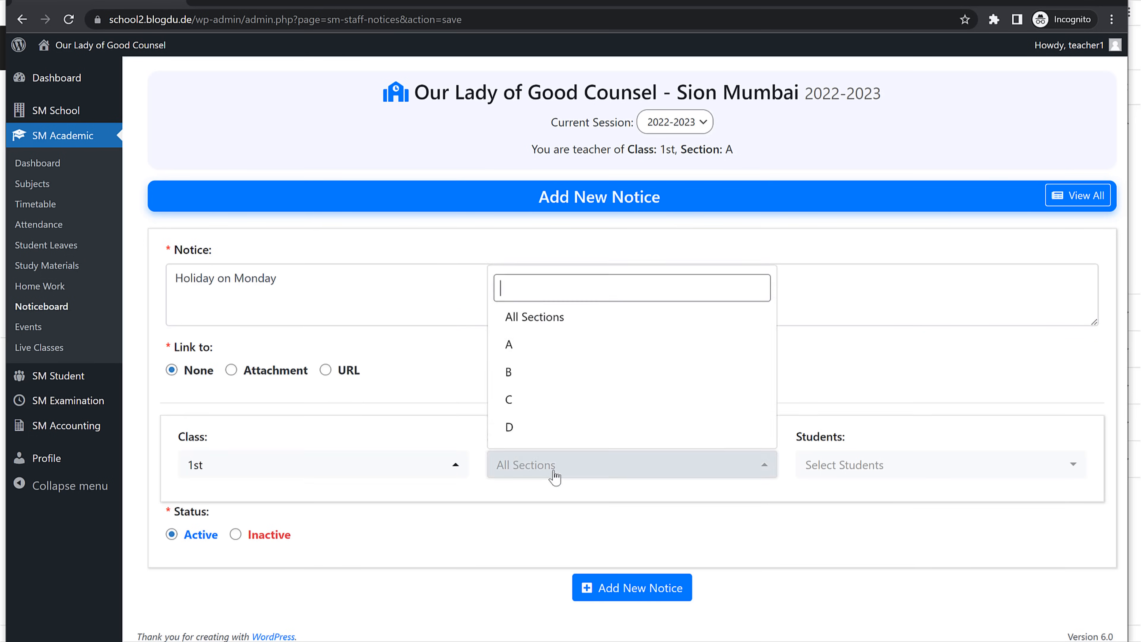
click(557, 320)
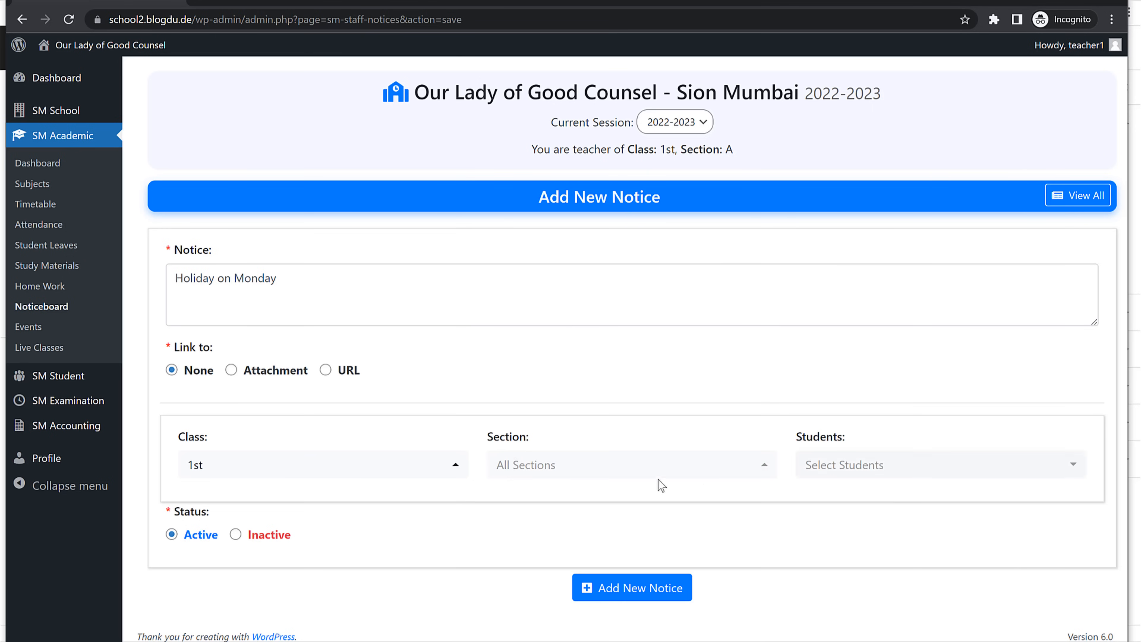
click(907, 477)
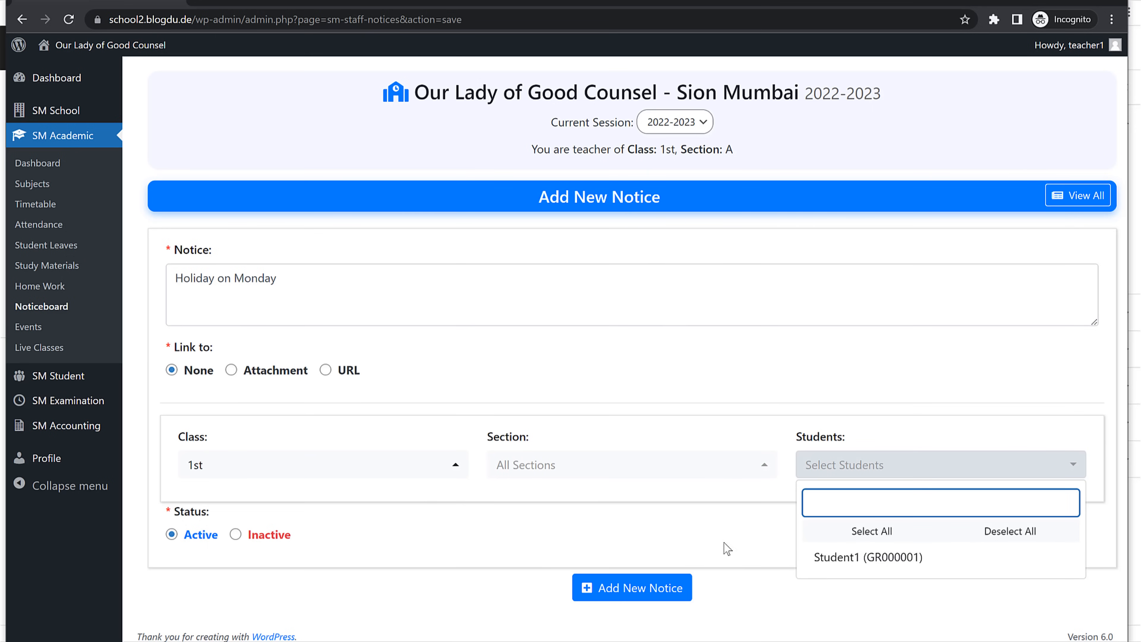
click(518, 520)
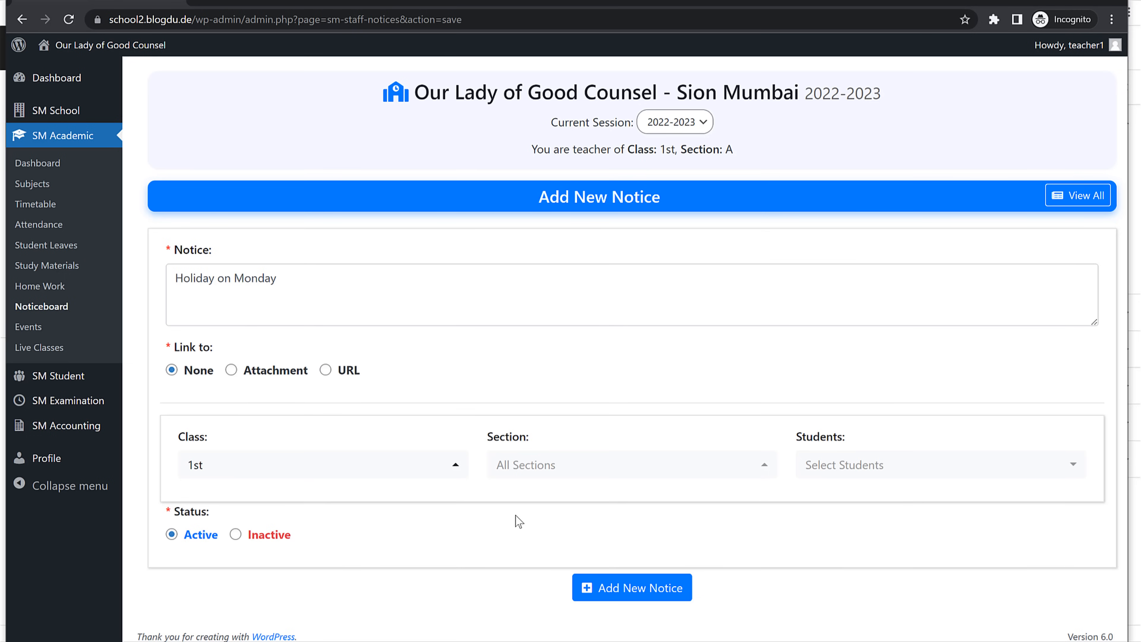
click(891, 464)
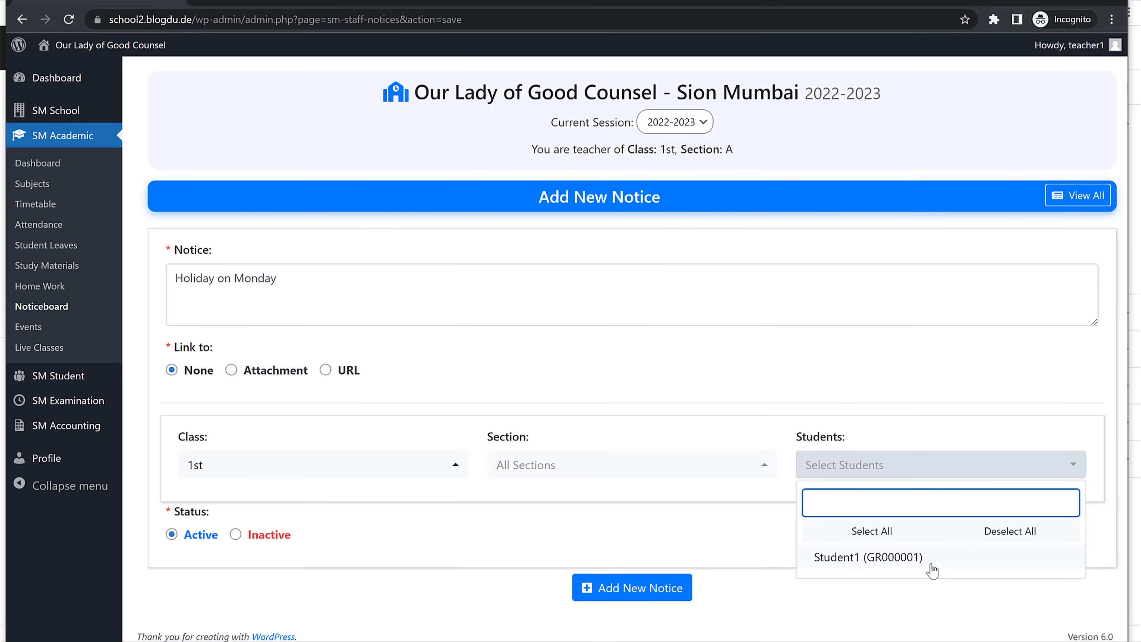
click(656, 529)
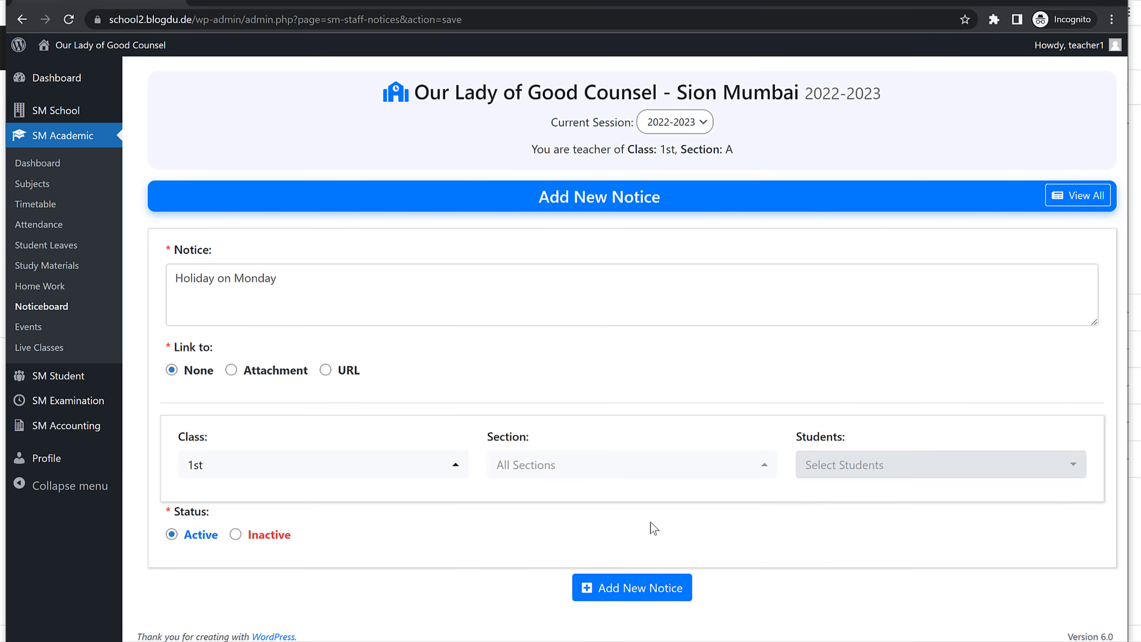
click(628, 589)
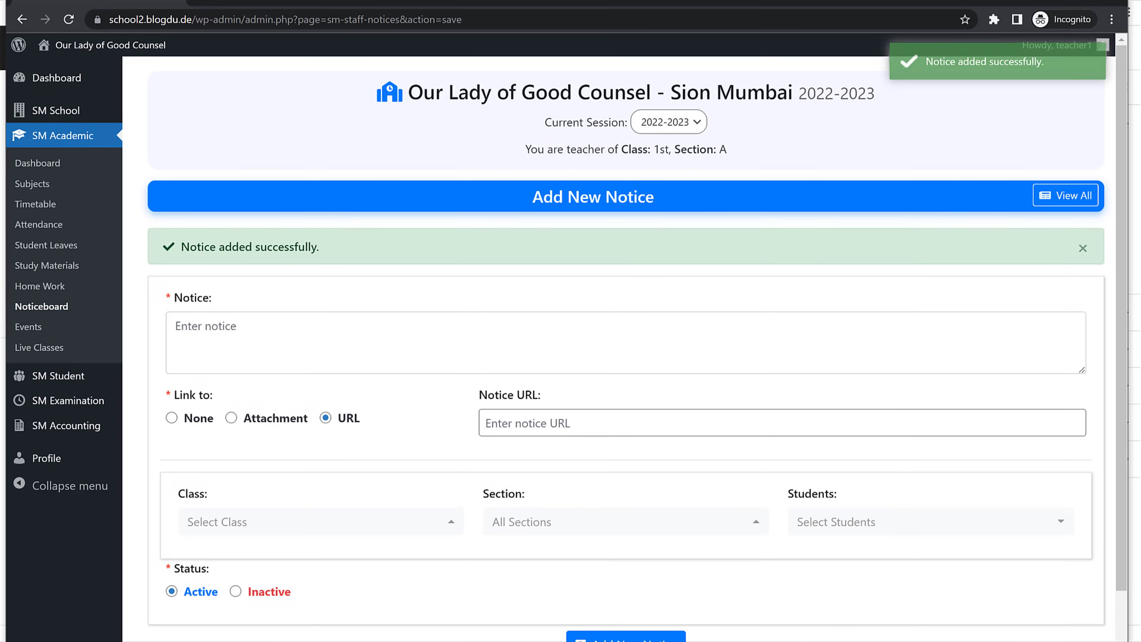
key(alt+Tab)
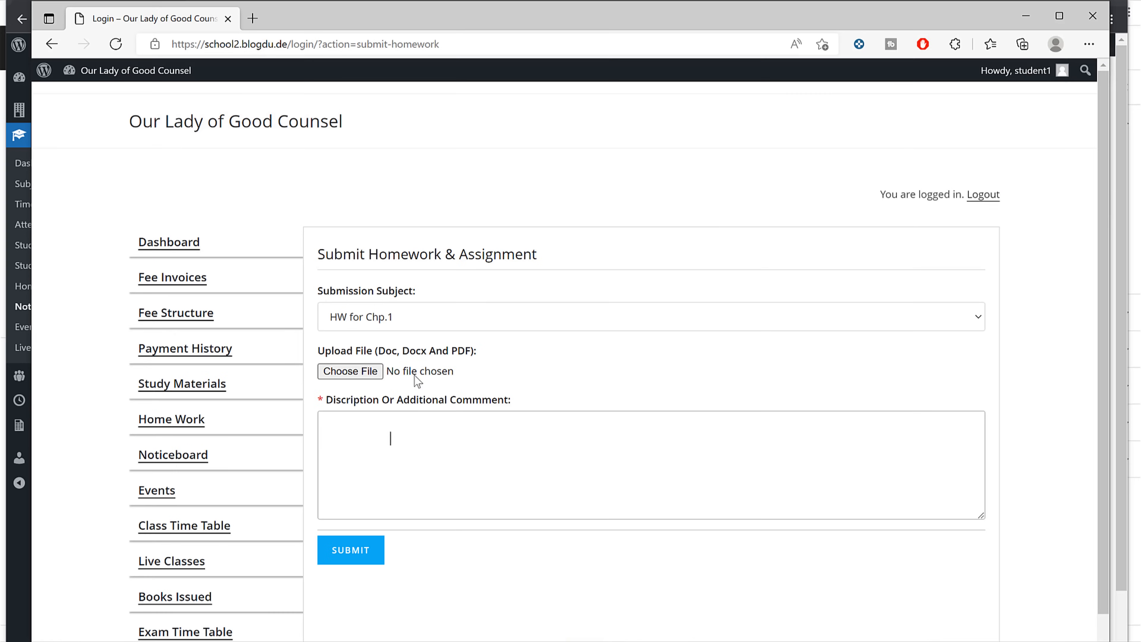
Step: Check the Holiday on Monday notice on the student dashboard, then open the teacher's Events page
click(215, 245)
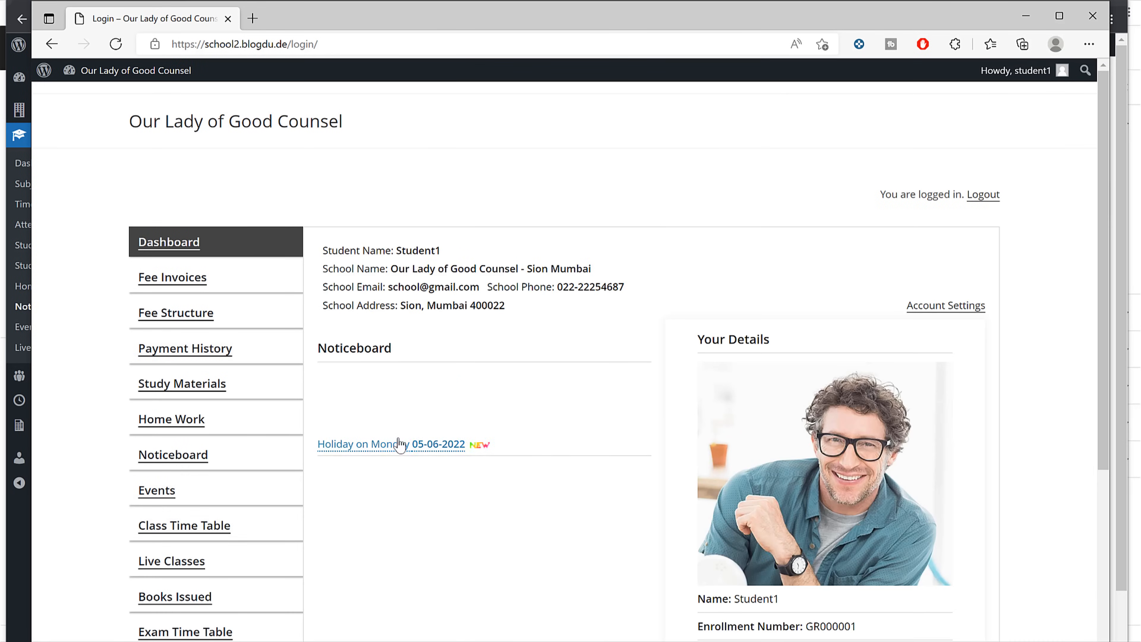
click(399, 445)
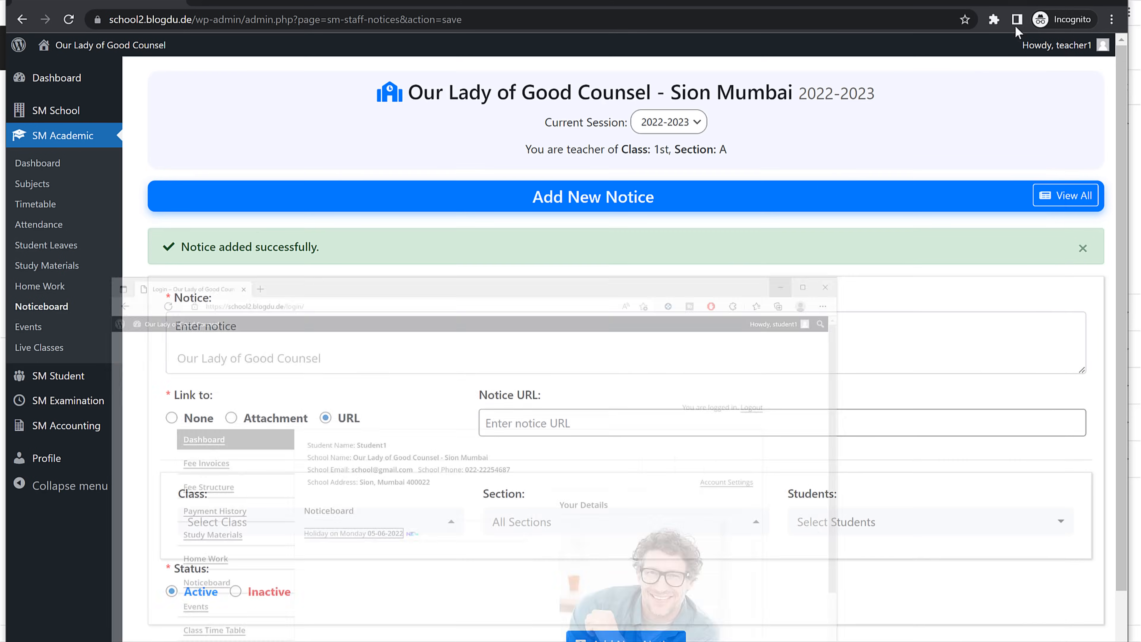
click(47, 331)
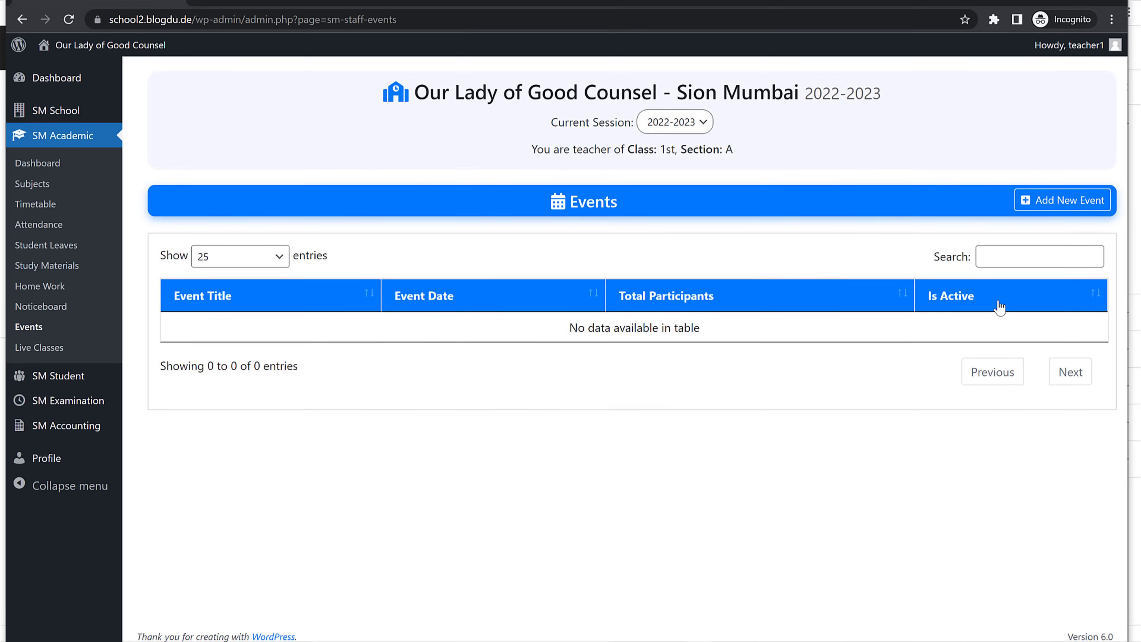
Step: Start a new event titled 'Drawing' dated 09-06-2022
click(1064, 201)
click(447, 270)
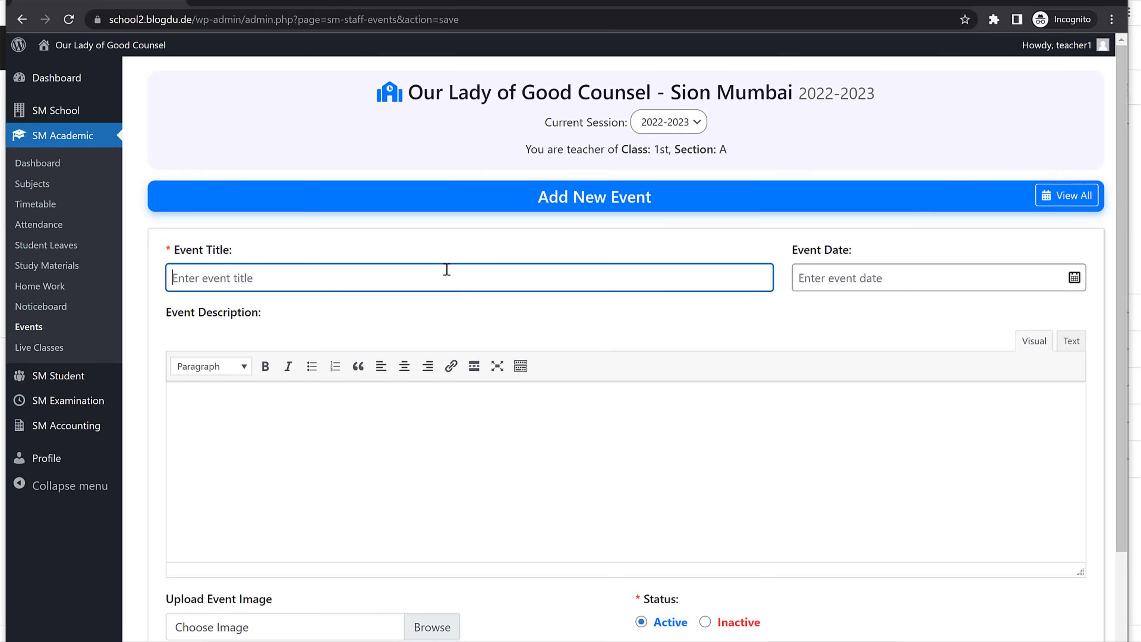
text(Drawing....)
click(875, 275)
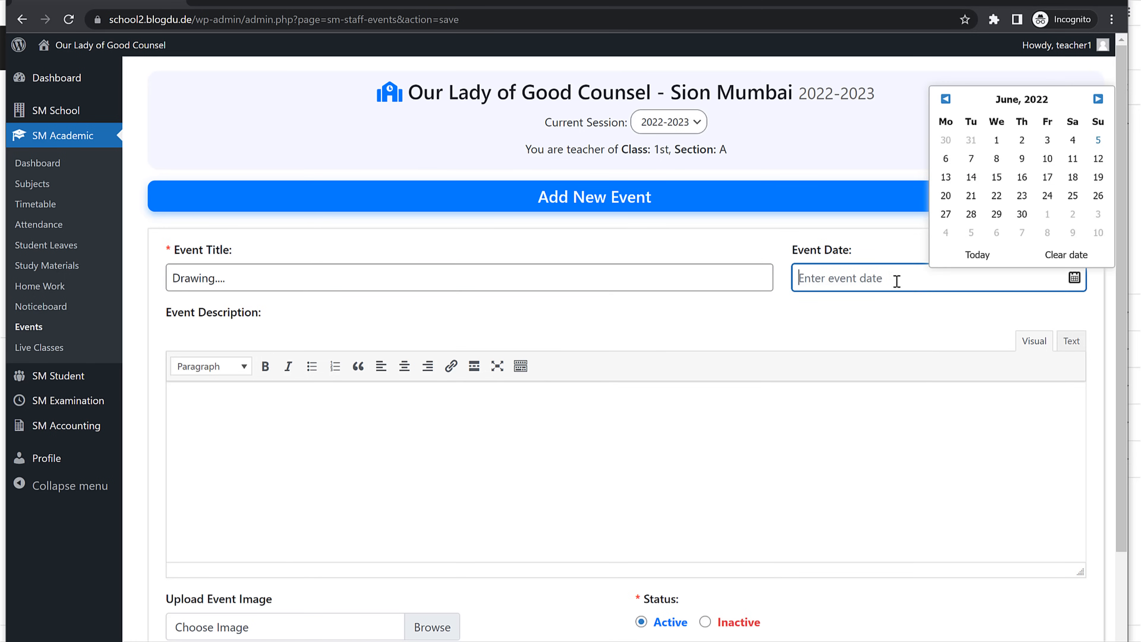
click(1022, 158)
scroll(590, 456, down, 1)
Step: Paste Lorem Ipsum sample text as the event description and save the Drawing event
click(528, 416)
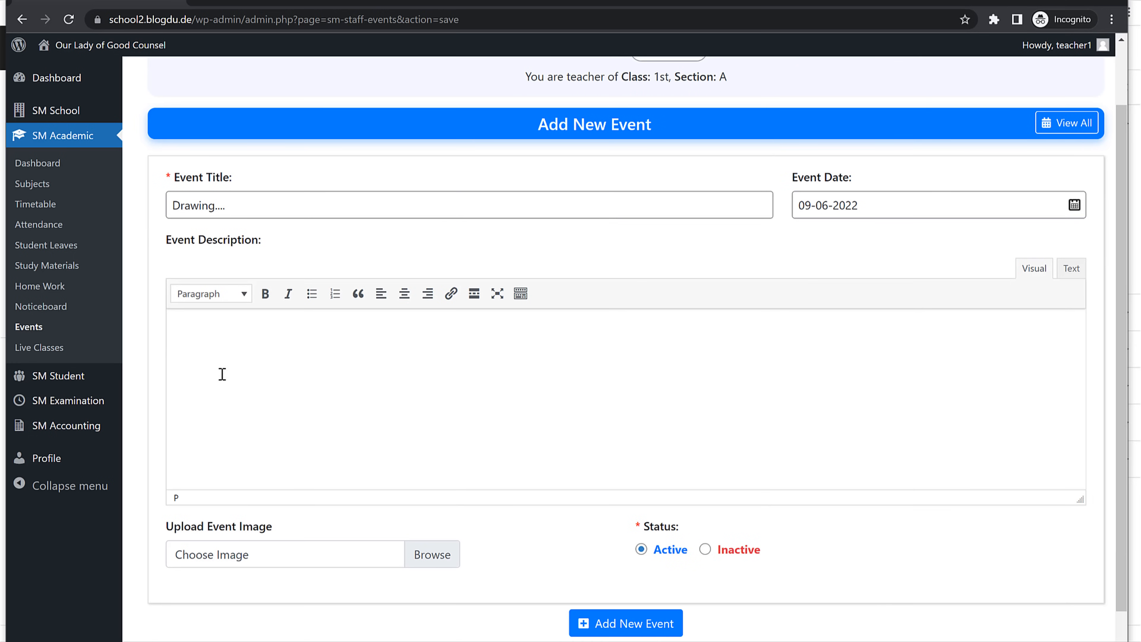
scroll(321, 408, down, 1)
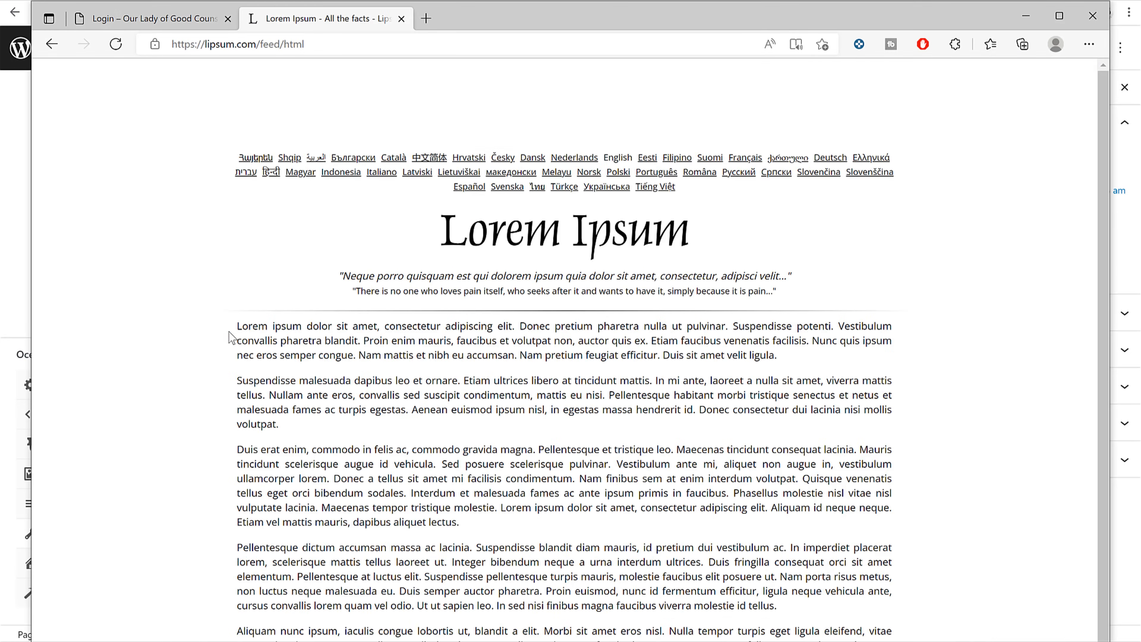
drag(237, 328, 553, 522)
click(152, 18)
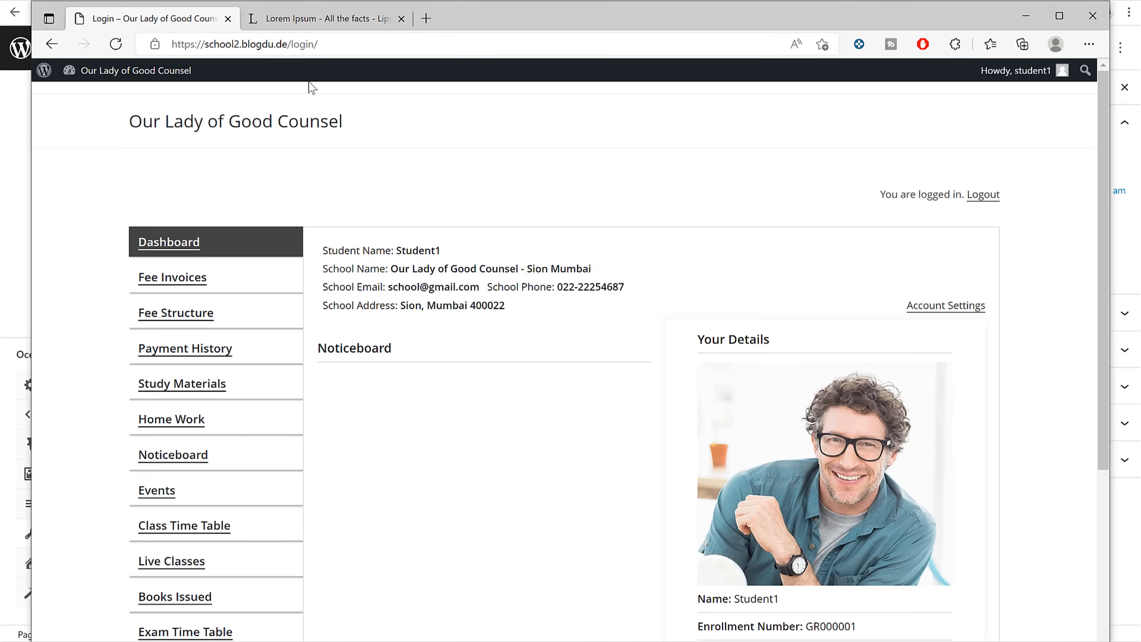
click(464, 0)
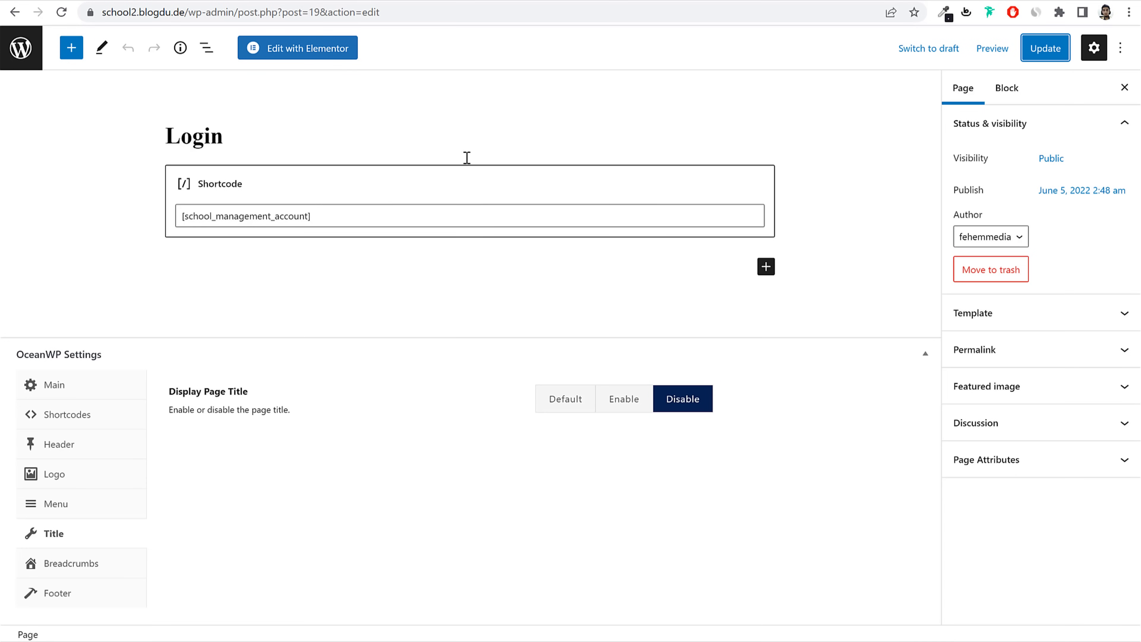
key(alt+Tab)
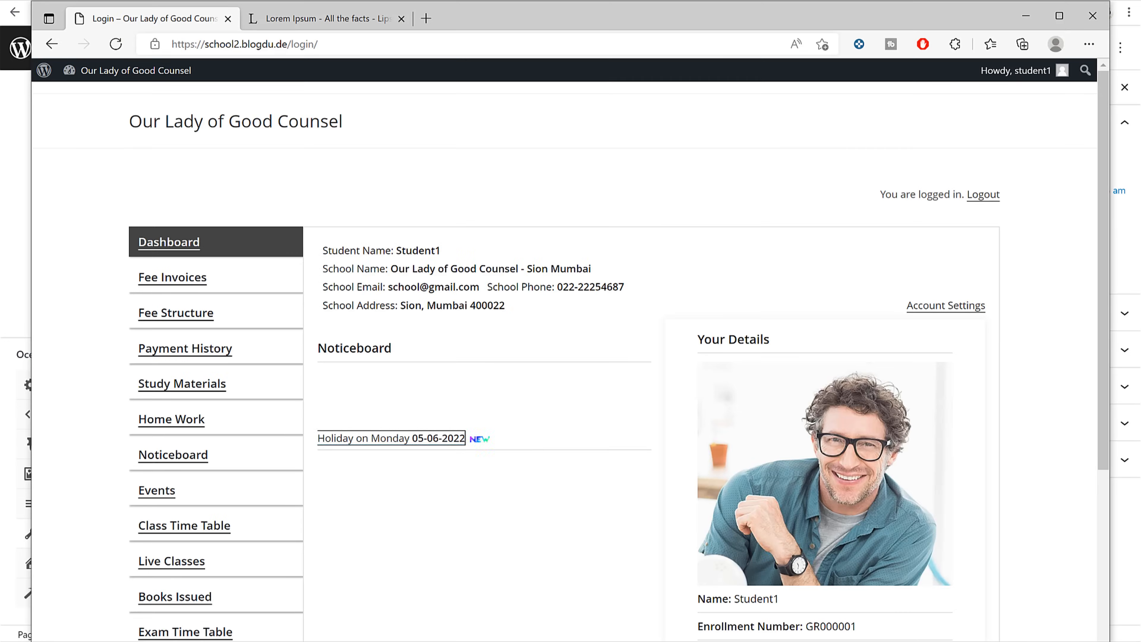
key(alt+Tab)
key(ctrl+v)
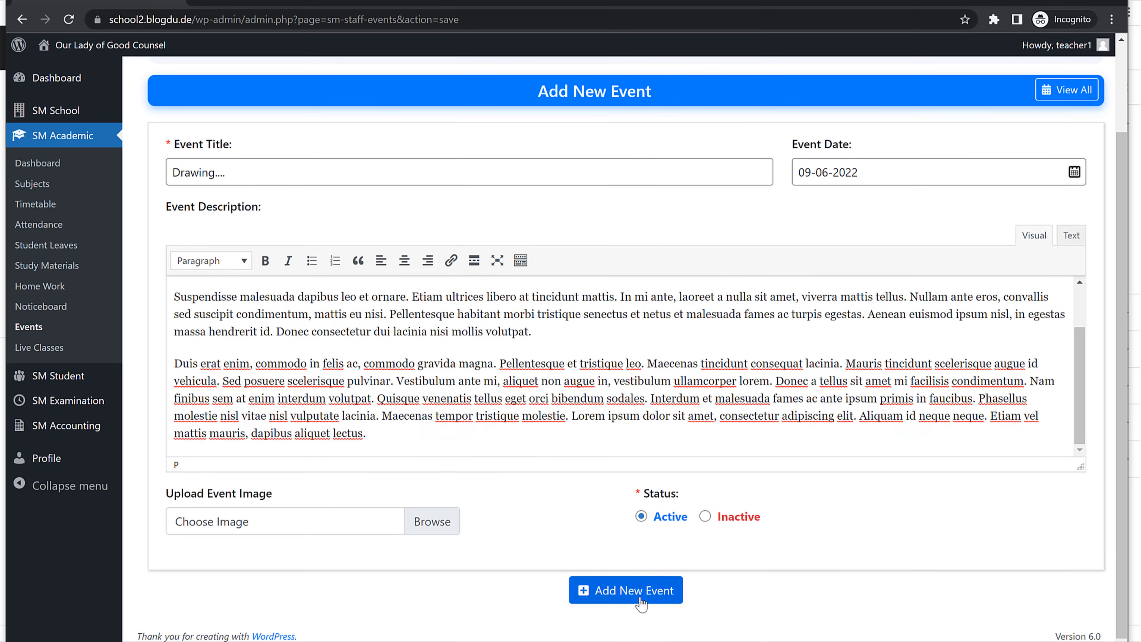
click(626, 590)
Step: Edit the Drawing event to use slider-6 as its image and update it
scroll(550, 311, up, 3)
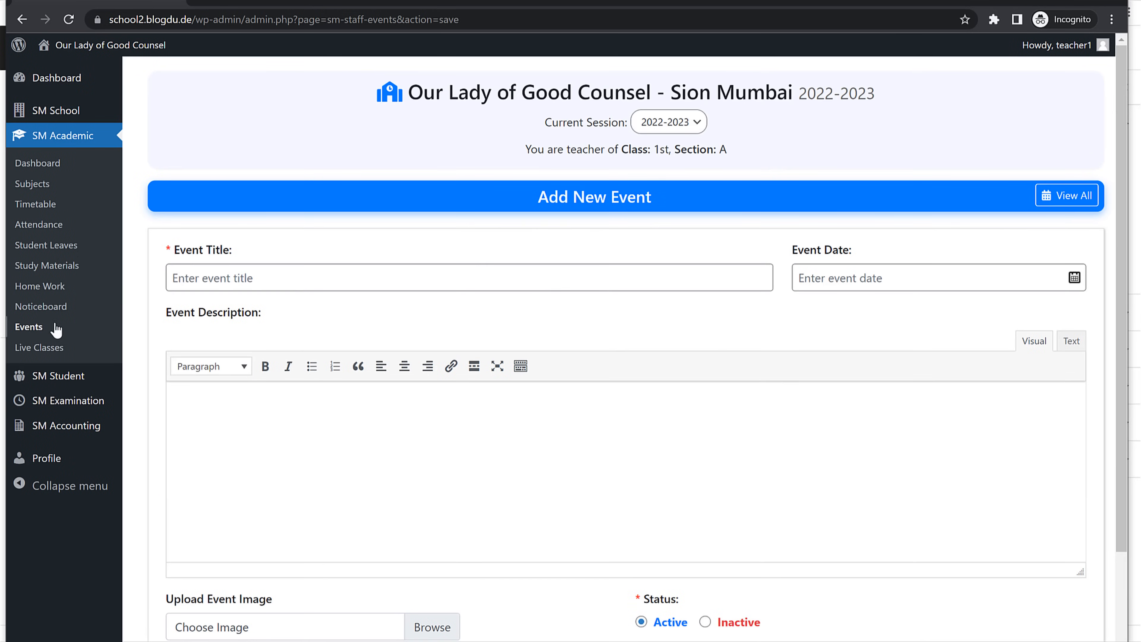
click(30, 326)
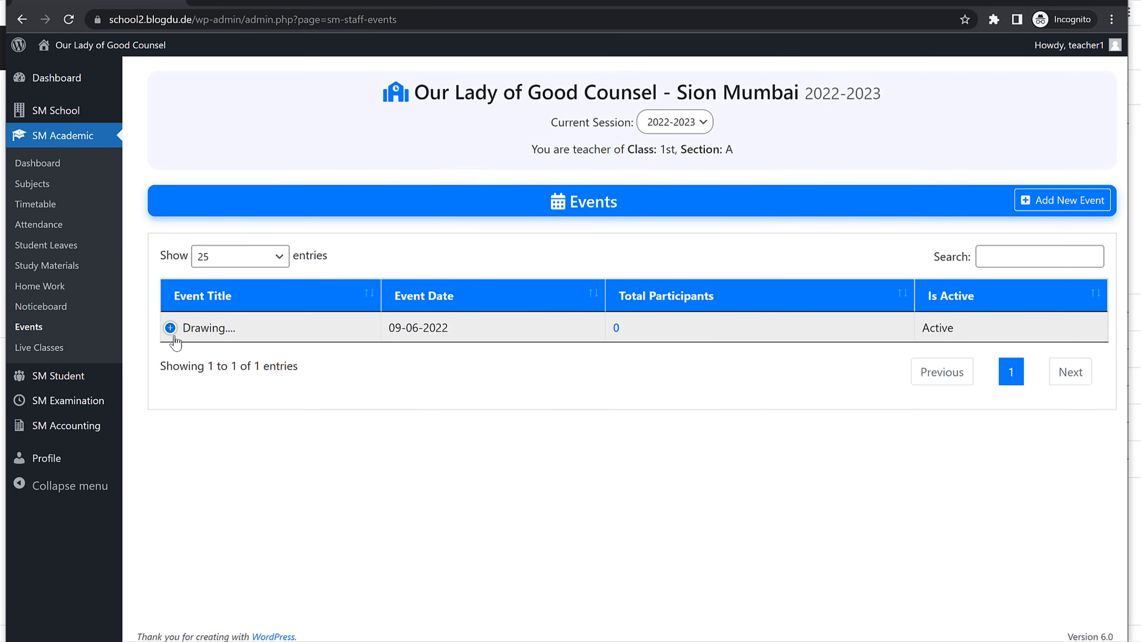
click(171, 328)
click(234, 360)
scroll(422, 367, down, 2)
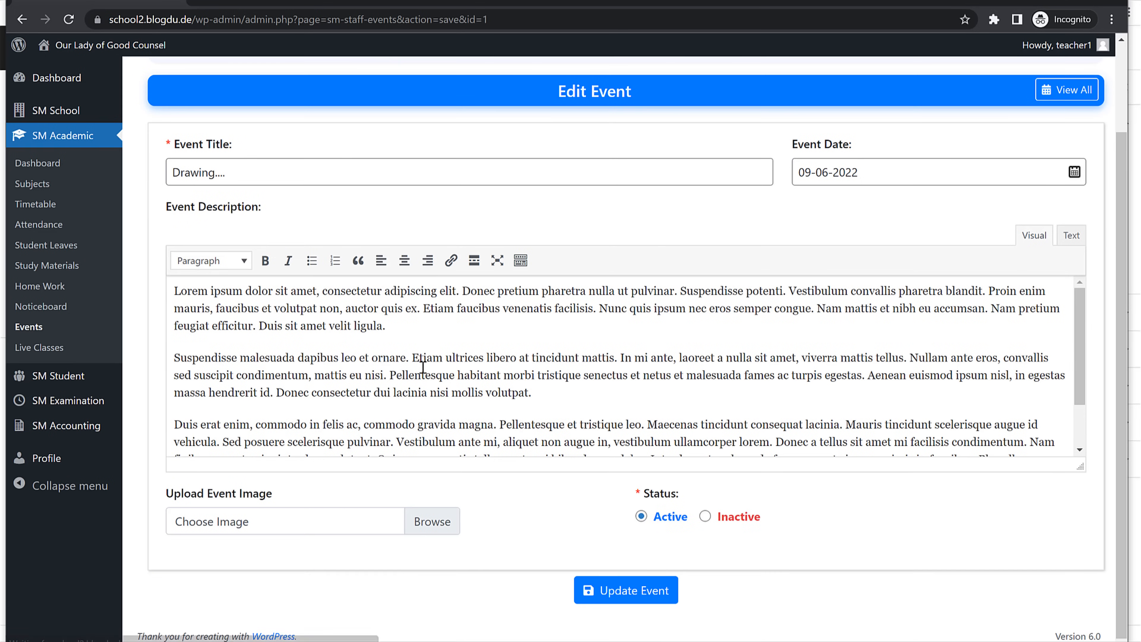
click(307, 525)
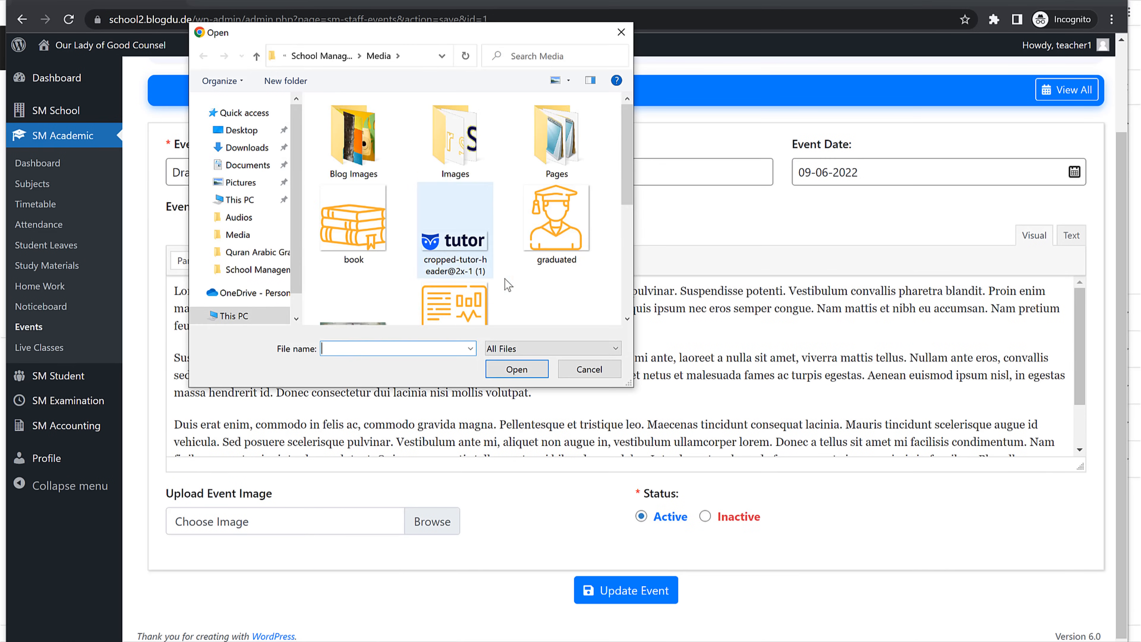
scroll(508, 284, down, 5)
click(464, 220)
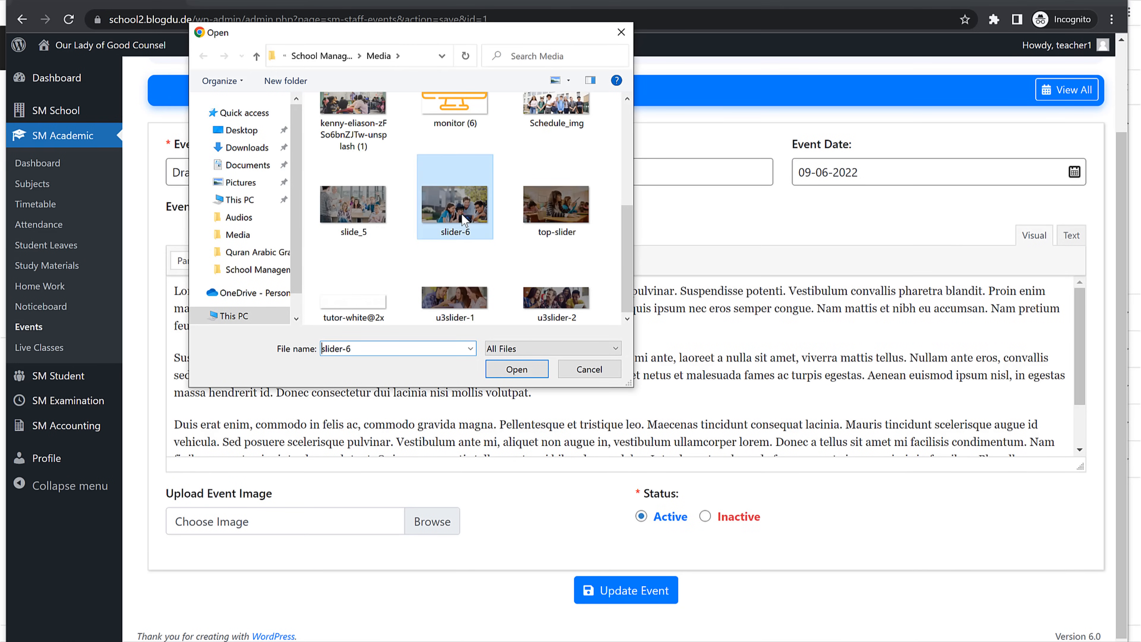
click(517, 369)
click(646, 599)
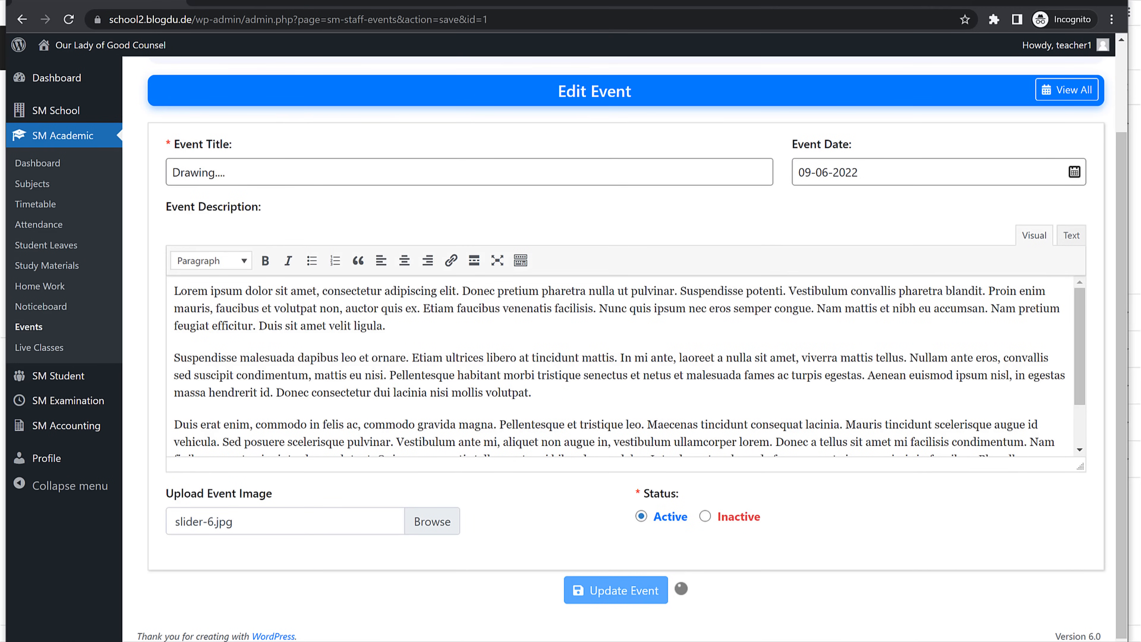
key(alt+Tab)
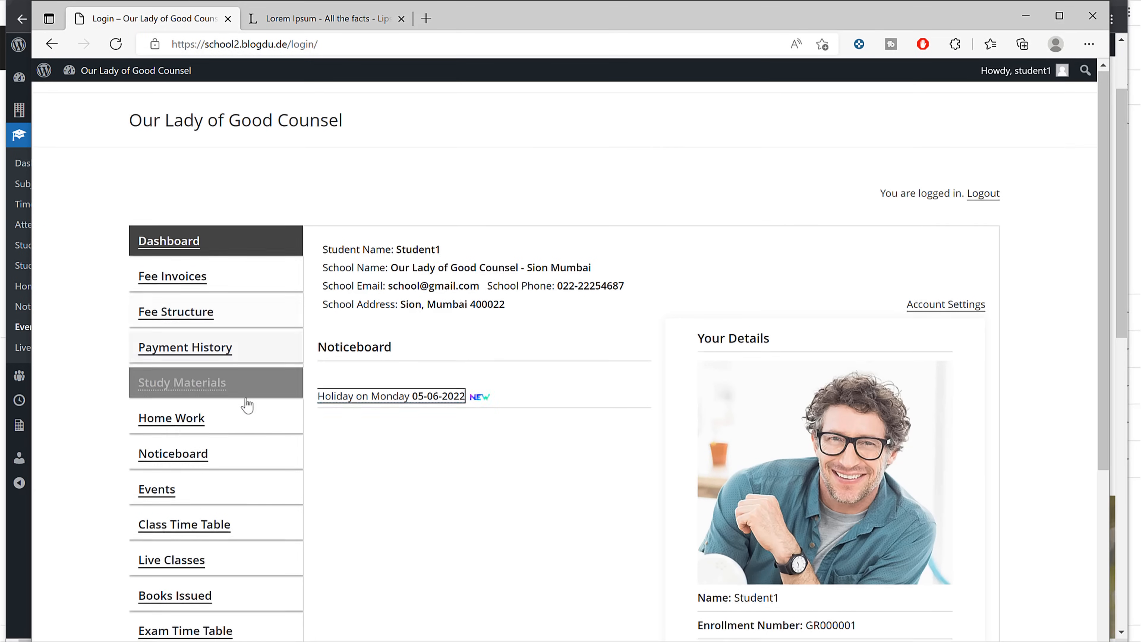
Step: As the student, open the Drawing event's details and join it
scroll(247, 404, down, 5)
click(148, 285)
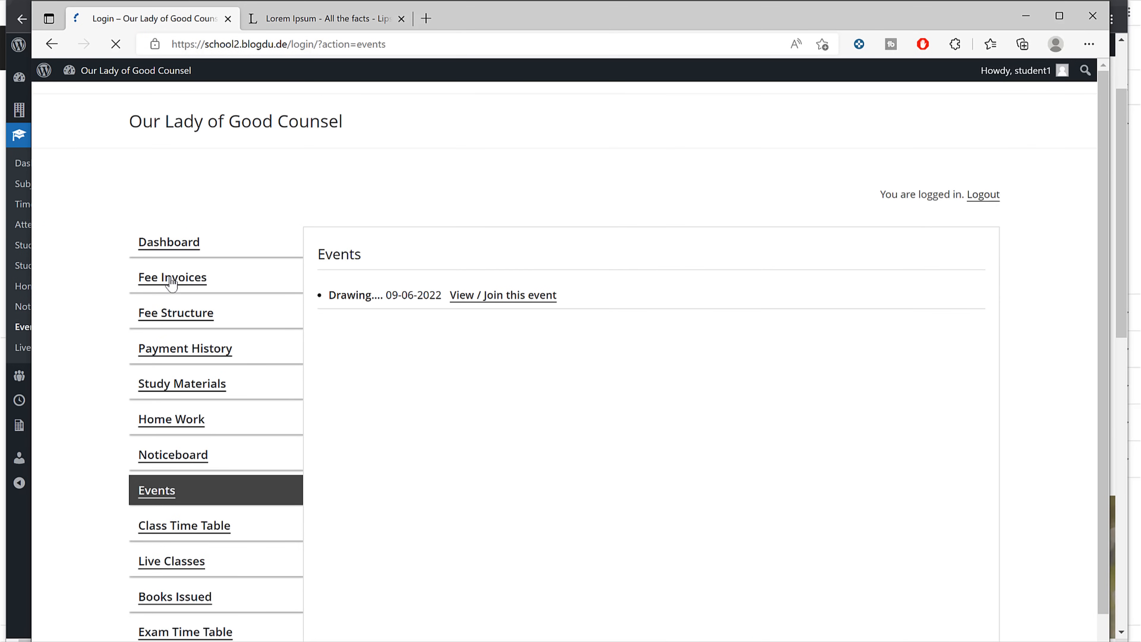
click(464, 306)
scroll(744, 282, down, 8)
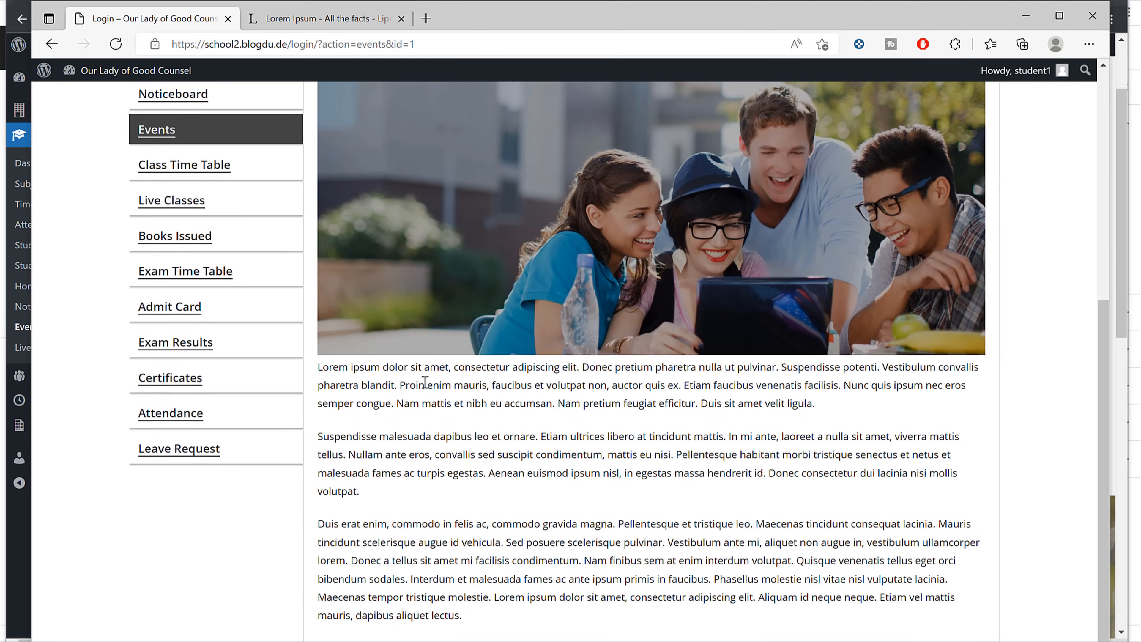
drag(364, 369, 556, 579)
click(557, 578)
scroll(557, 579, up, 8)
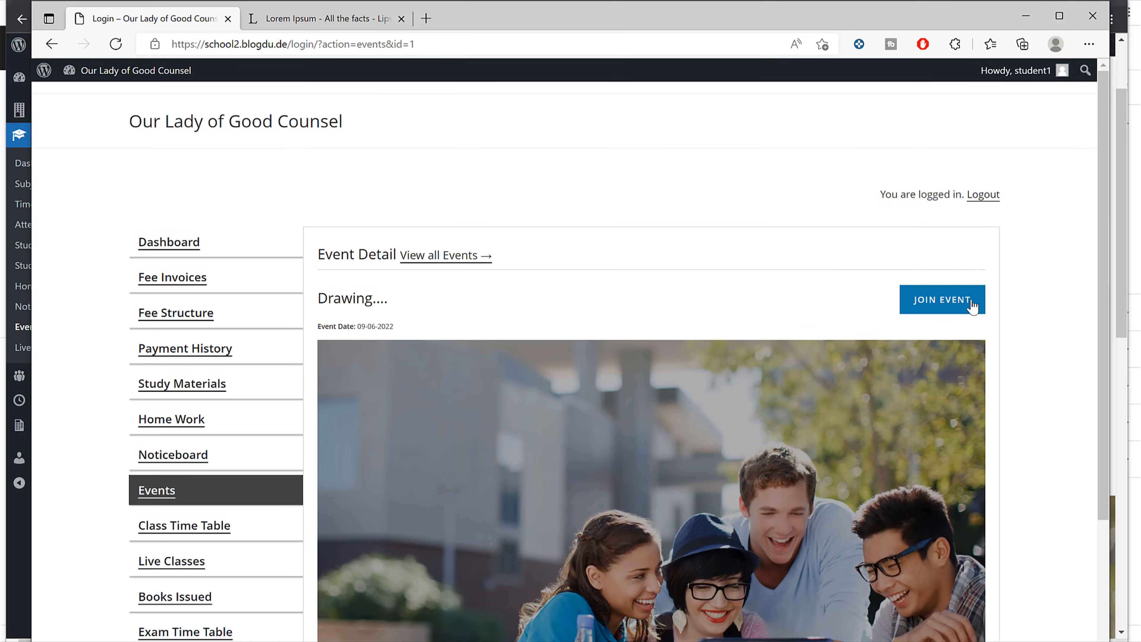
click(949, 306)
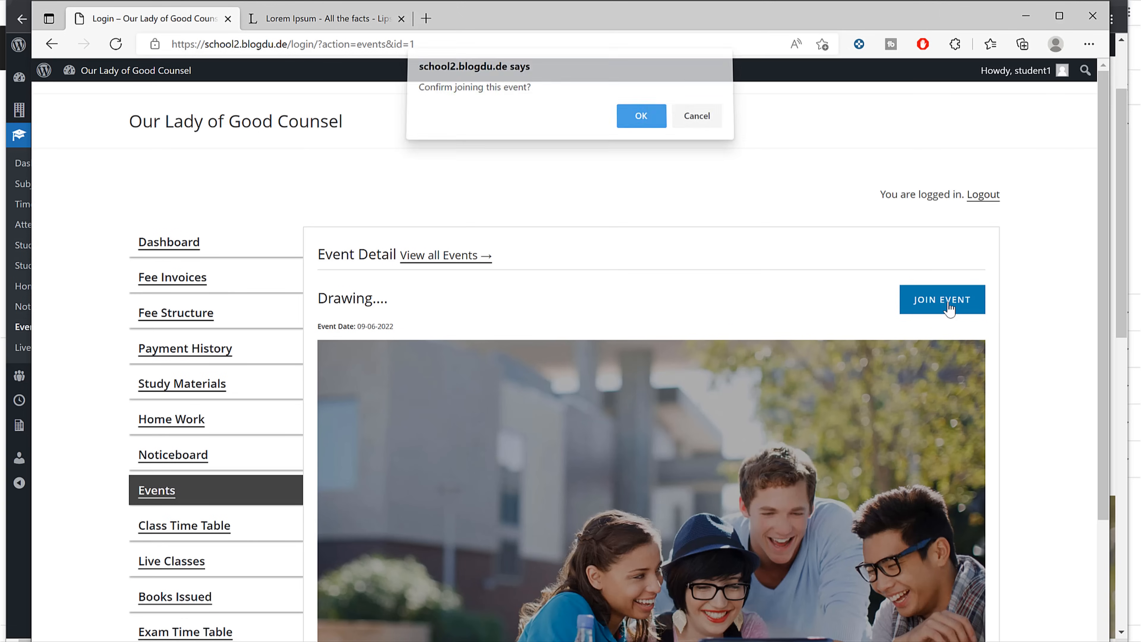
click(660, 129)
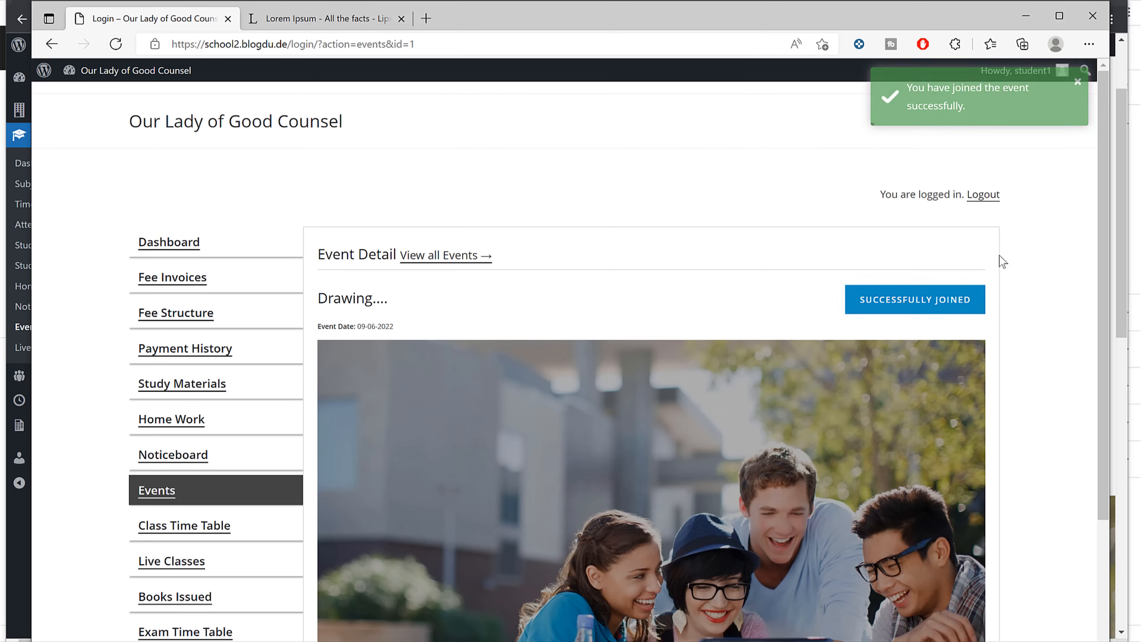
Step: On the teacher's events list, sort by total participants to see the Drawing event's 1 participant
click(1029, 17)
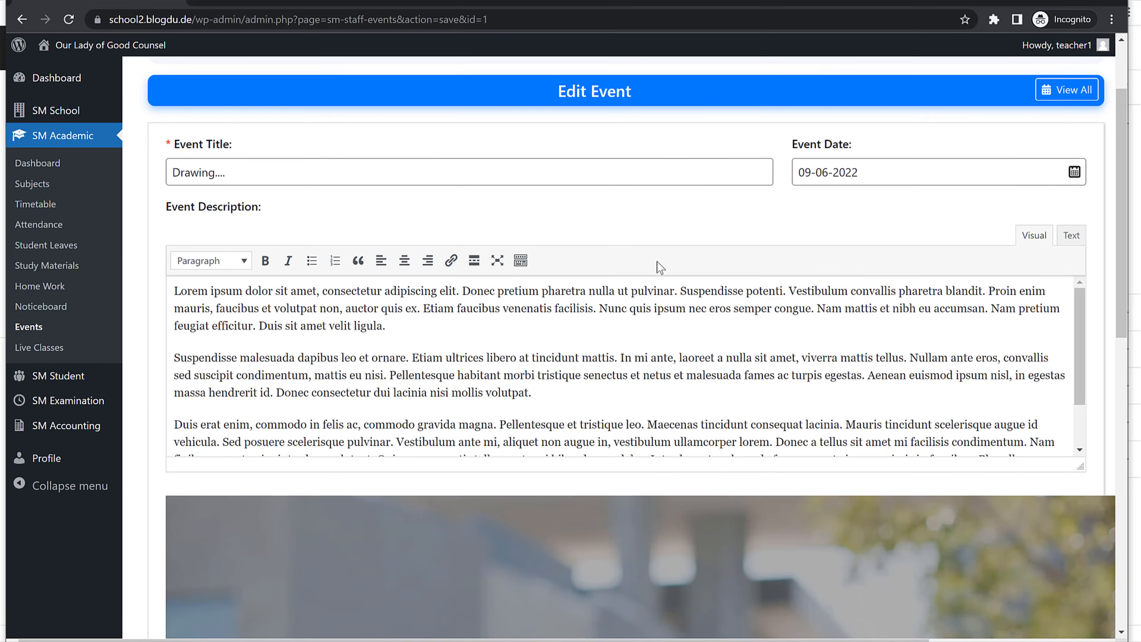
scroll(664, 297, up, 3)
click(29, 326)
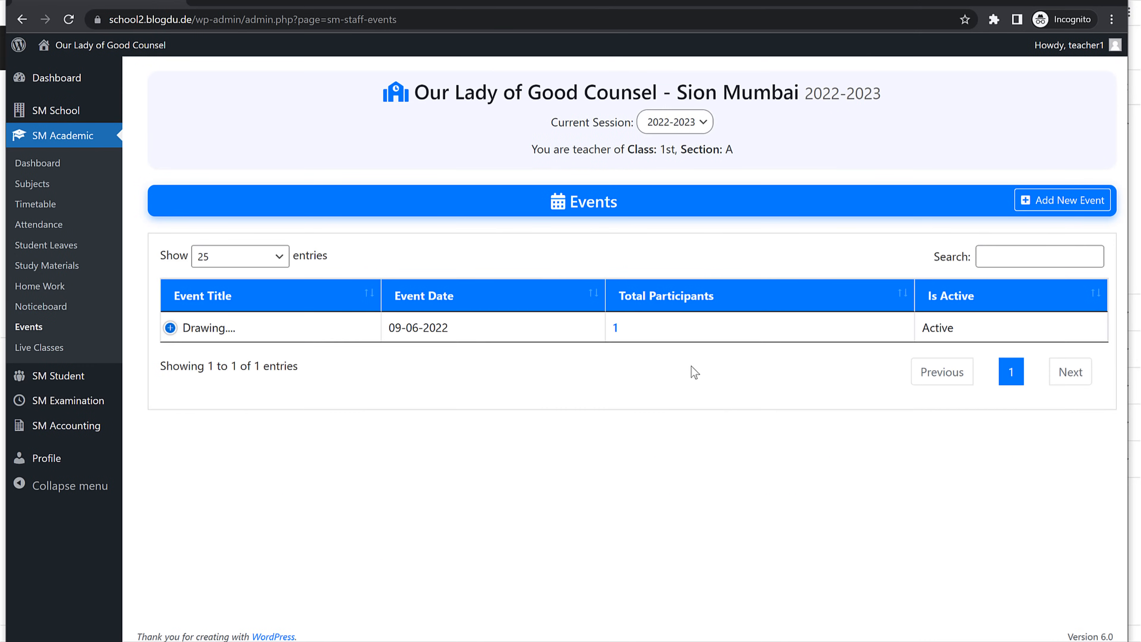
click(678, 300)
click(65, 353)
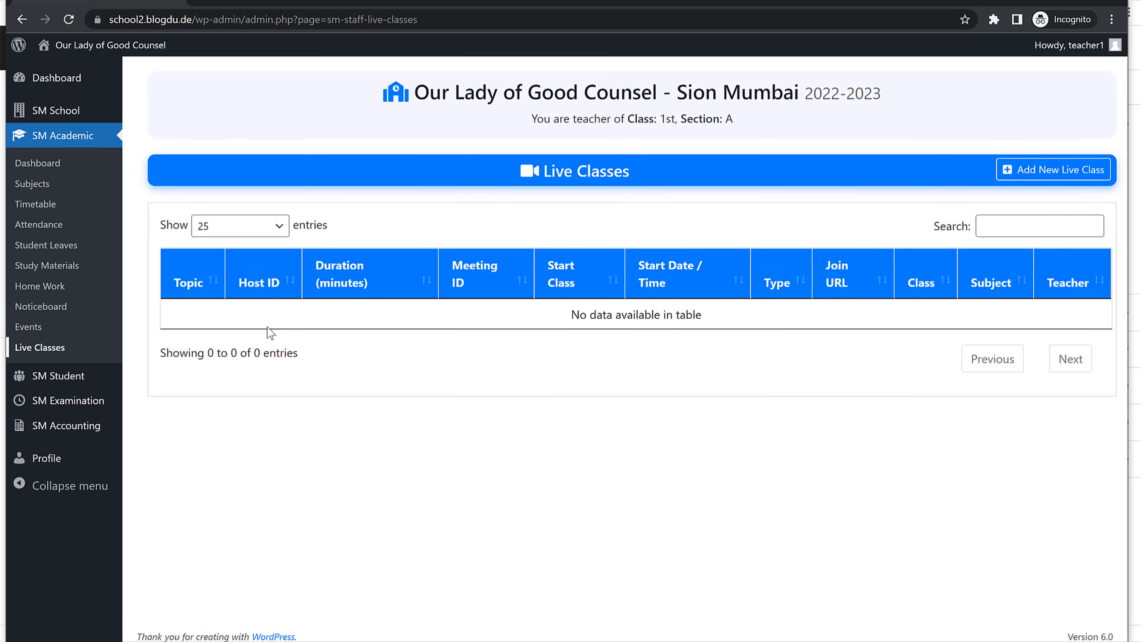
Step: Start a new live class and scroll through the blank Add New Live Class form fields
click(1033, 171)
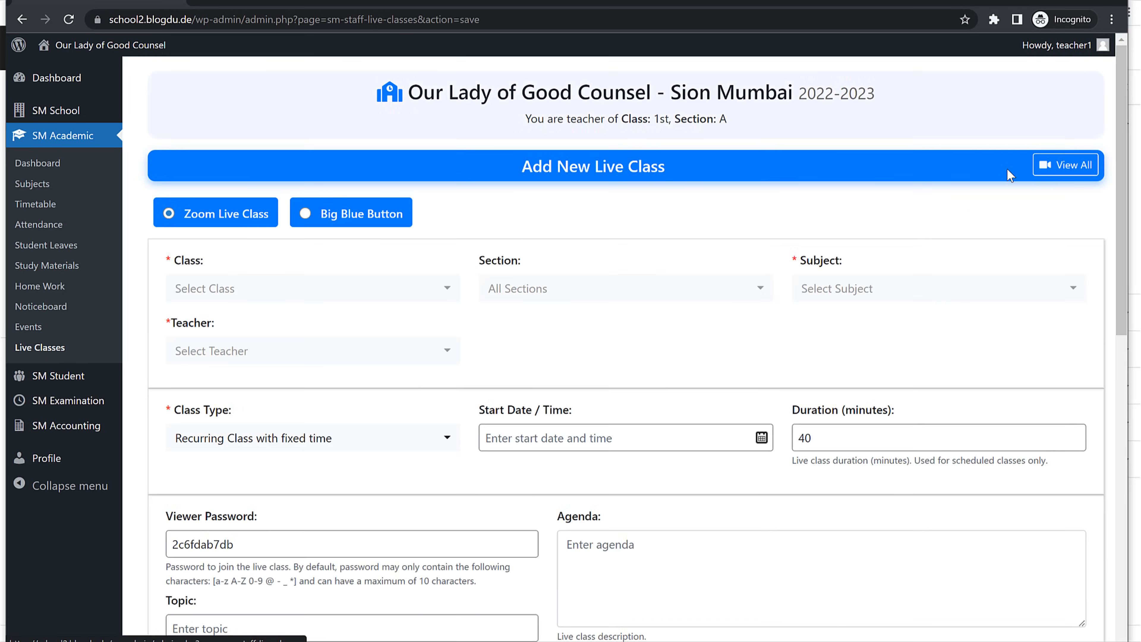
scroll(662, 381, down, 2)
scroll(662, 381, down, 10)
scroll(662, 381, up, 6)
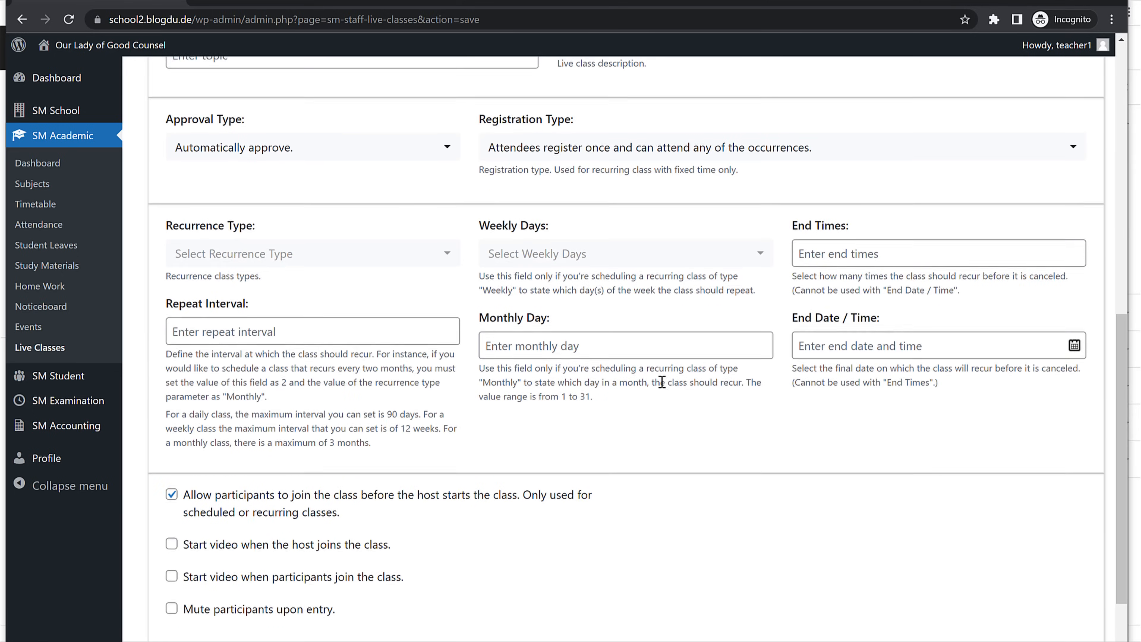
scroll(503, 364, up, 6)
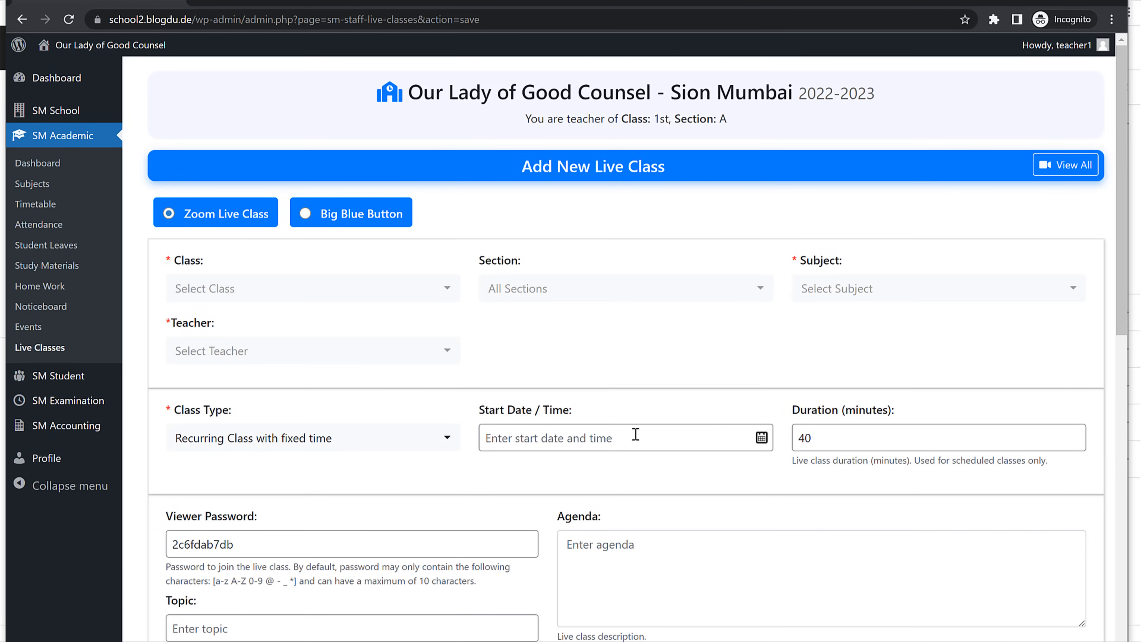
scroll(635, 435, down, 17)
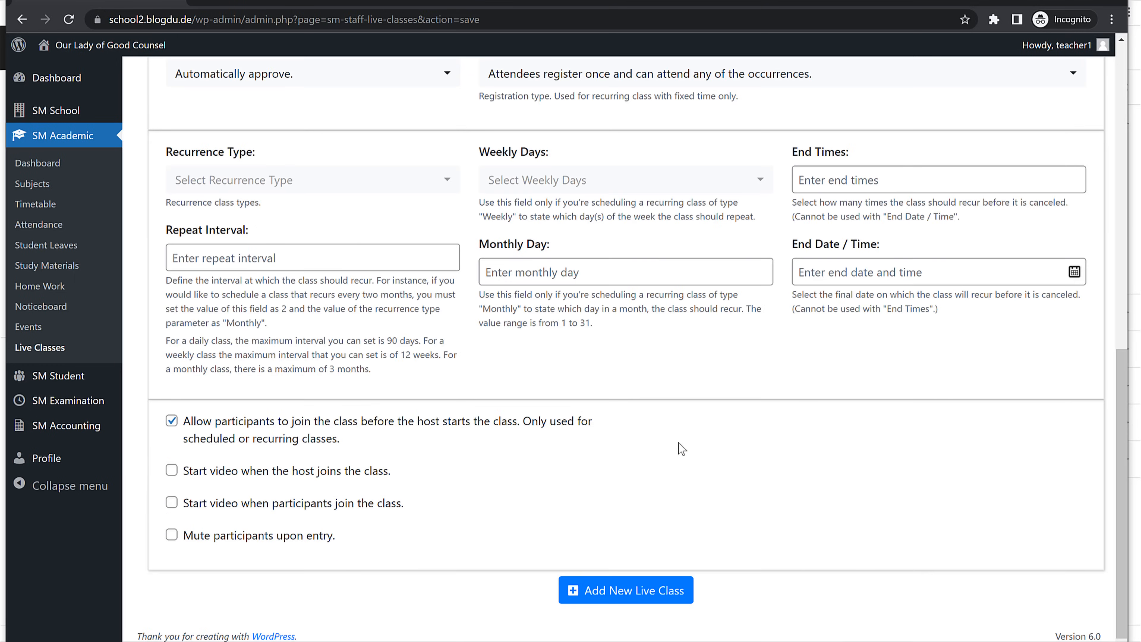
scroll(679, 445, up, 17)
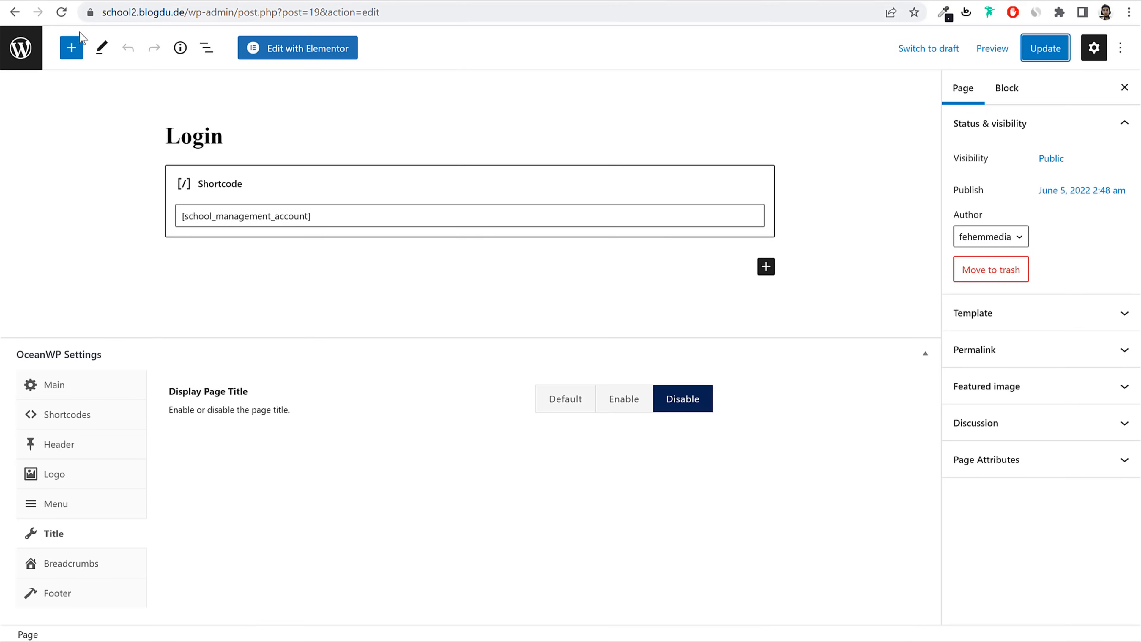
Step: Open Teacher1's staff record for editing at its empty Zoom API Key and Secret fields
click(21, 47)
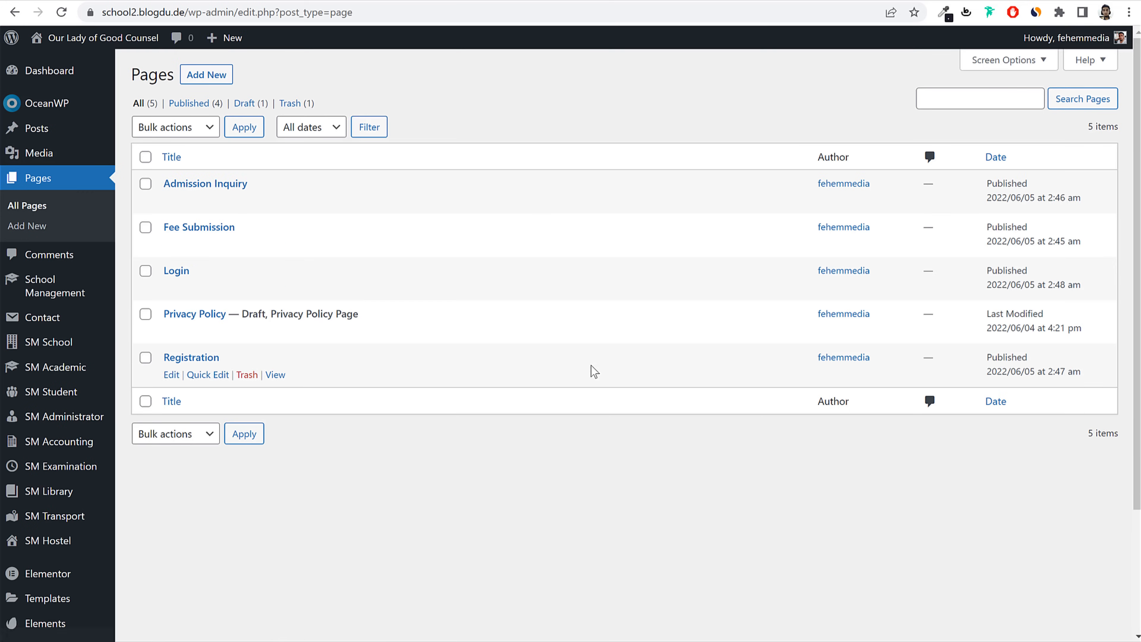
scroll(592, 371, down, 3)
scroll(592, 371, up, 2)
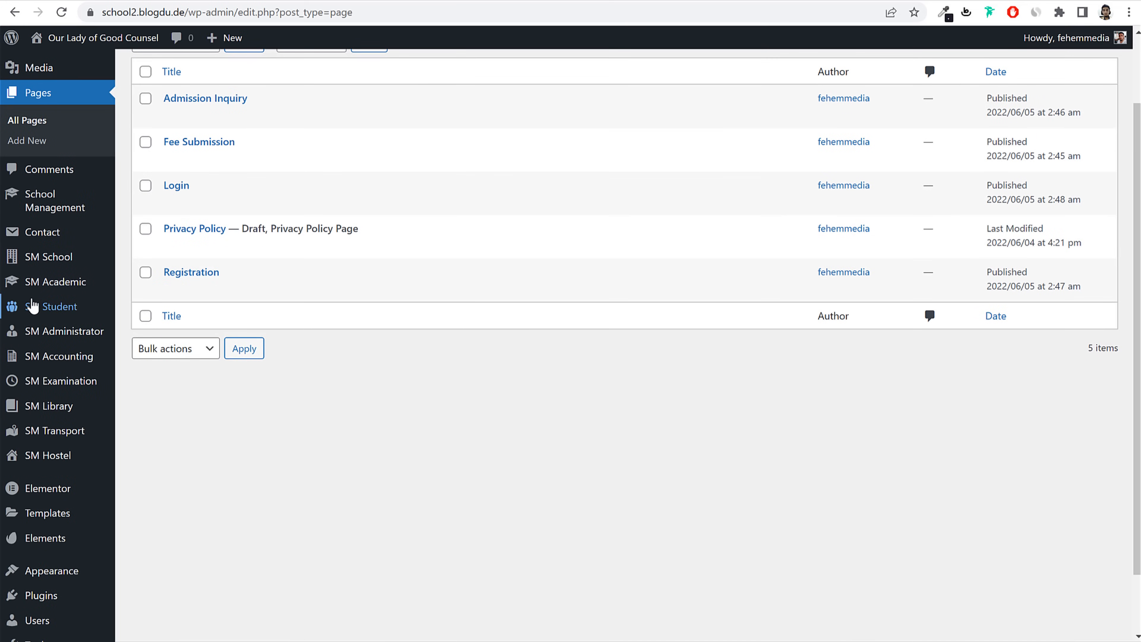
scroll(54, 360, down, 2)
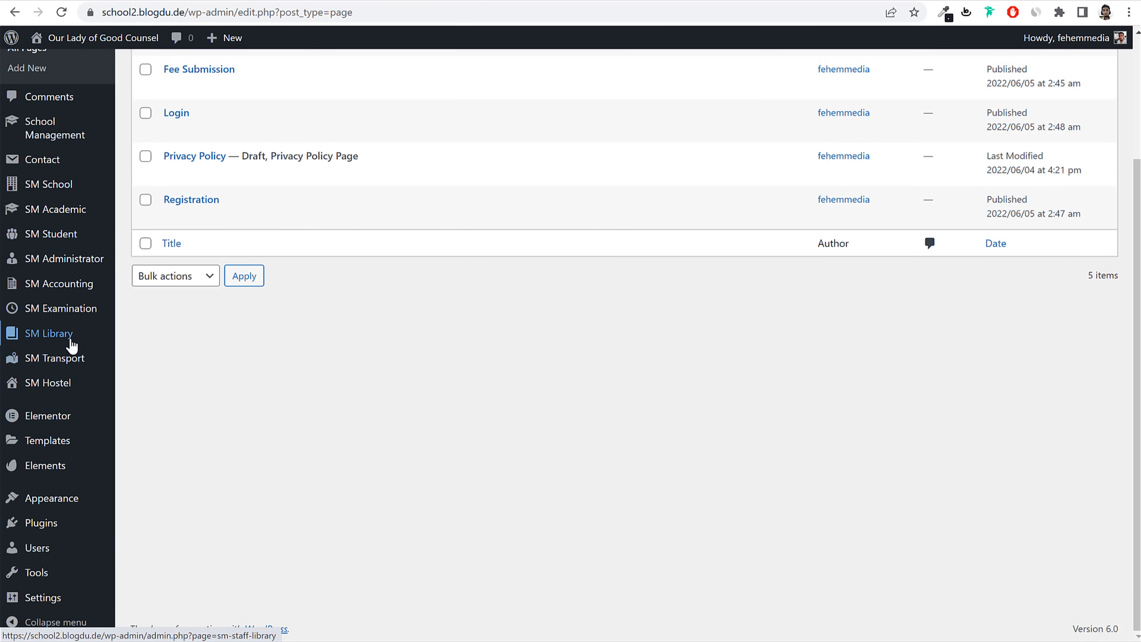
mouse_move(73, 262)
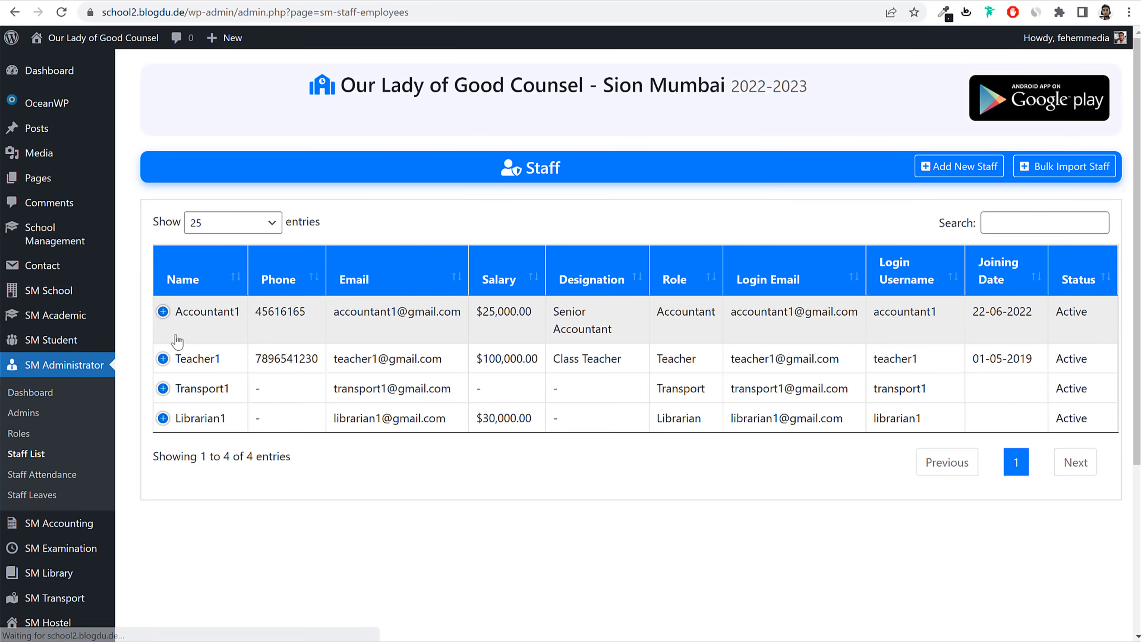
click(162, 359)
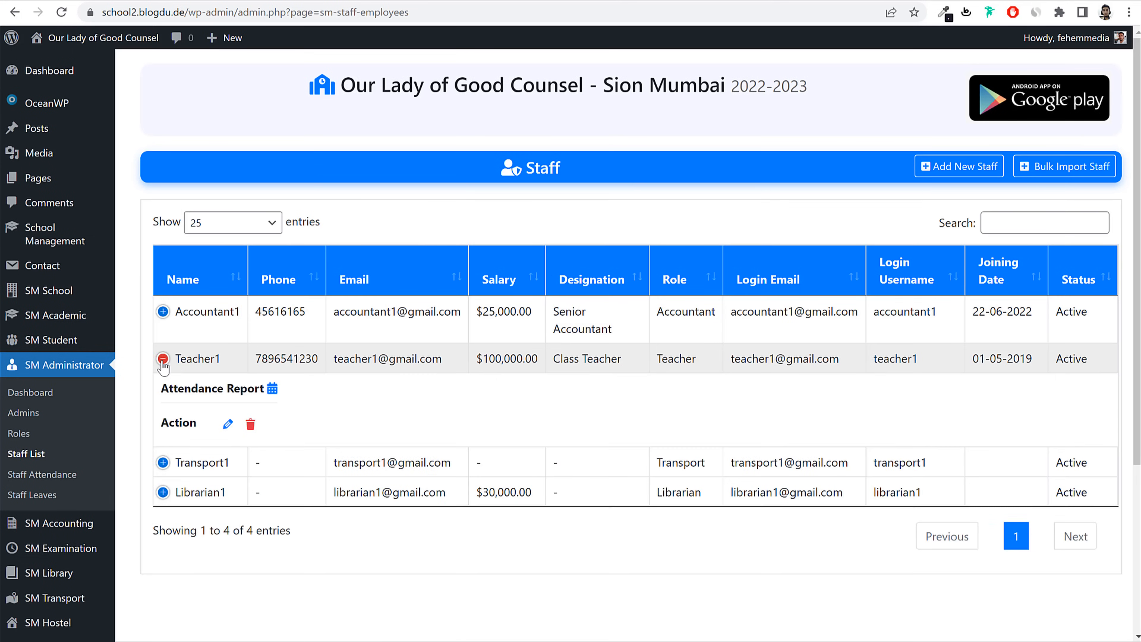
click(228, 423)
scroll(524, 506, down, 5)
scroll(521, 500, down, 10)
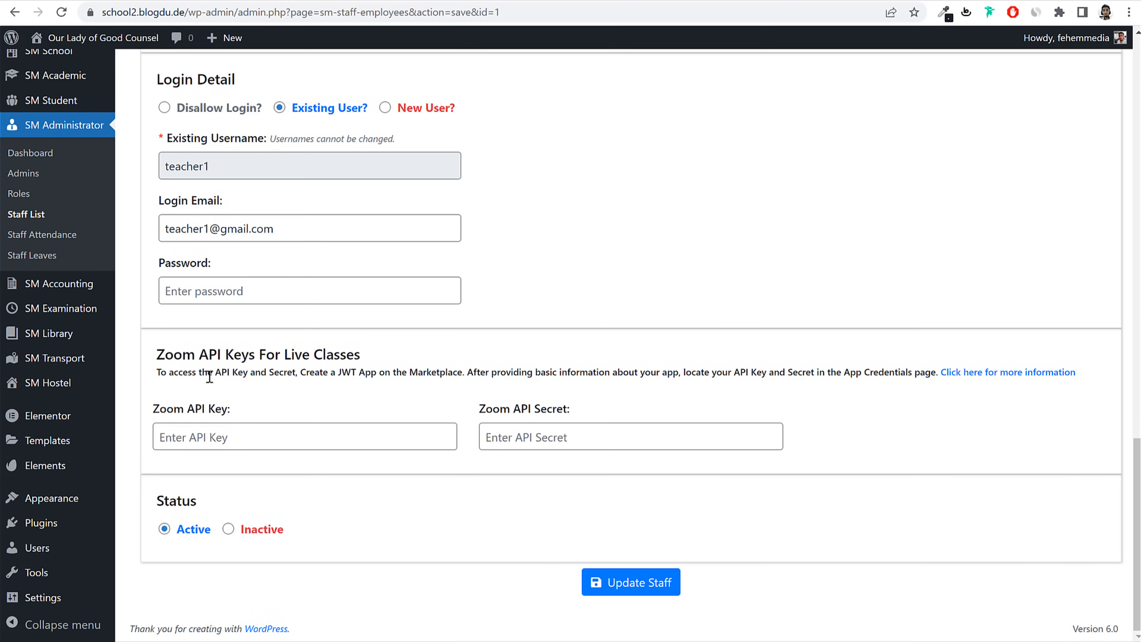
drag(174, 373, 473, 378)
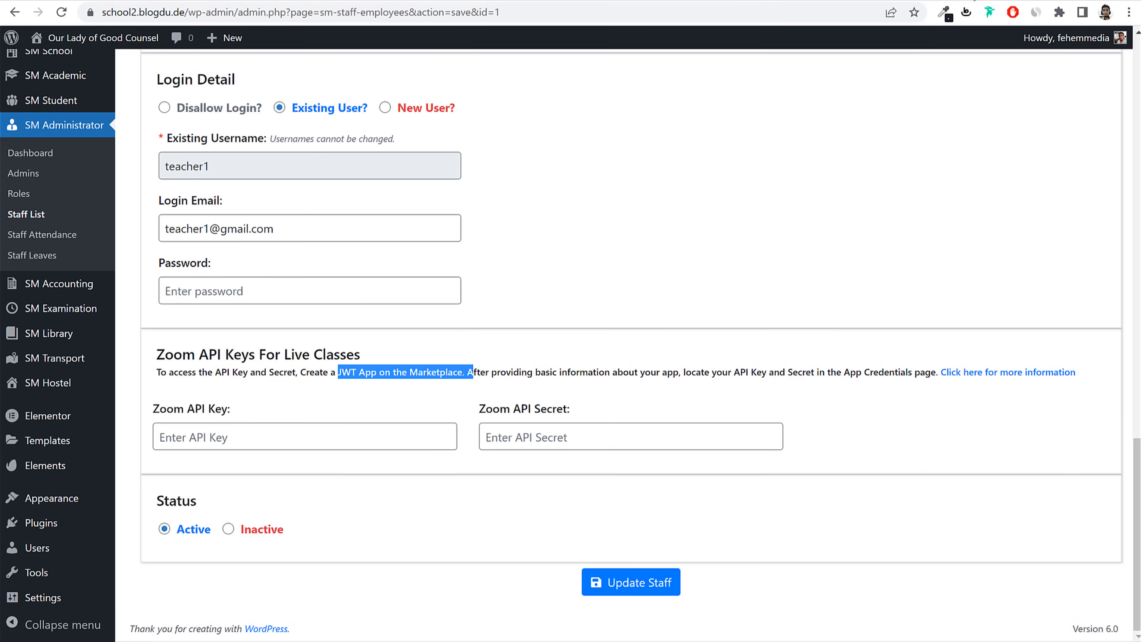
key(ctrl+t)
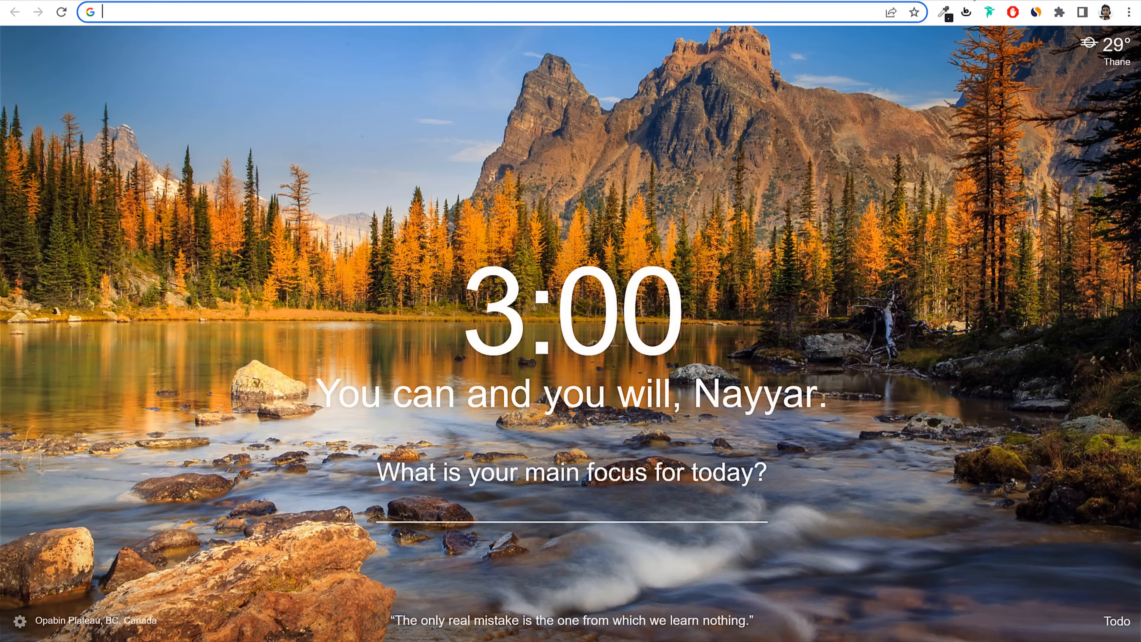
Step: Search Google for 'jwt zoom', follow the JWT With Zoom guide, and sign in to Zoom Marketplace
text(jwt)
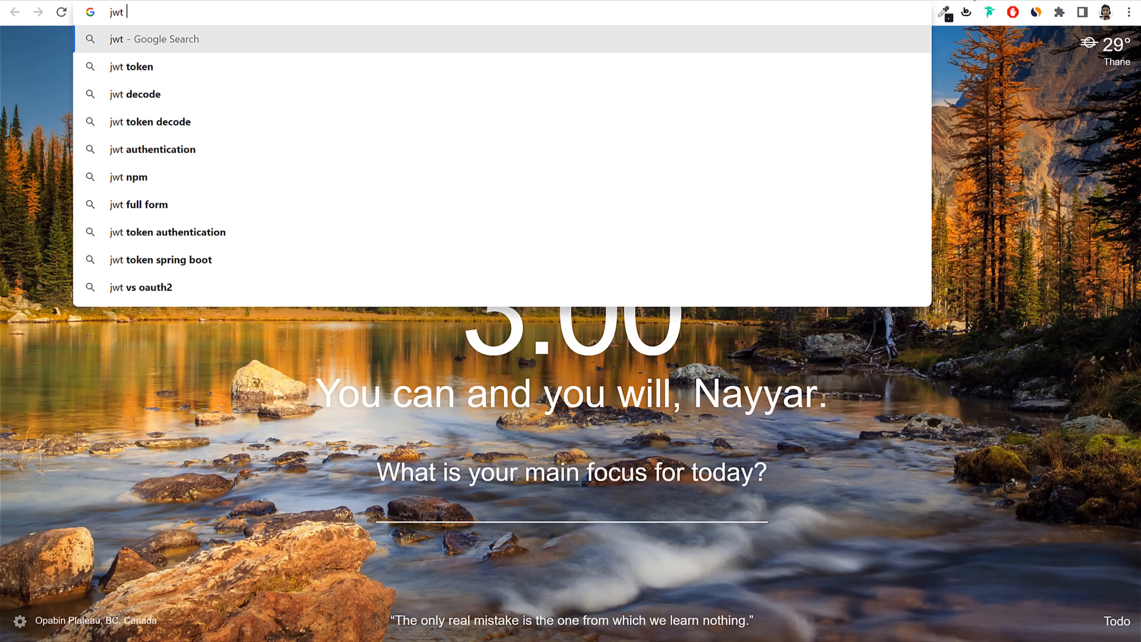
text( zoom)
key(Return)
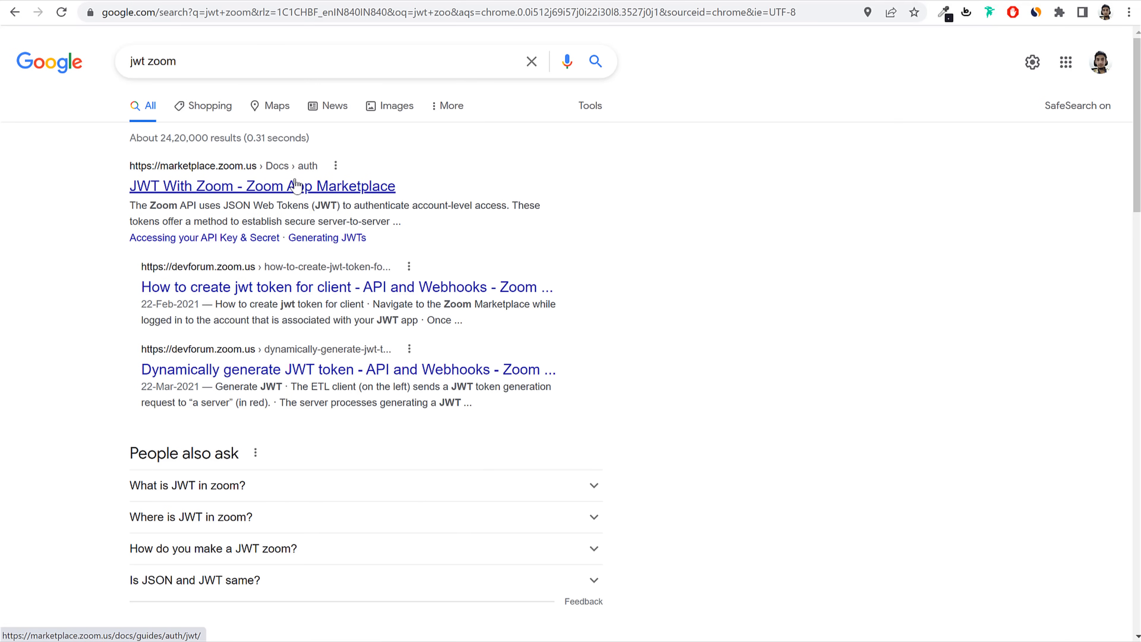
click(287, 186)
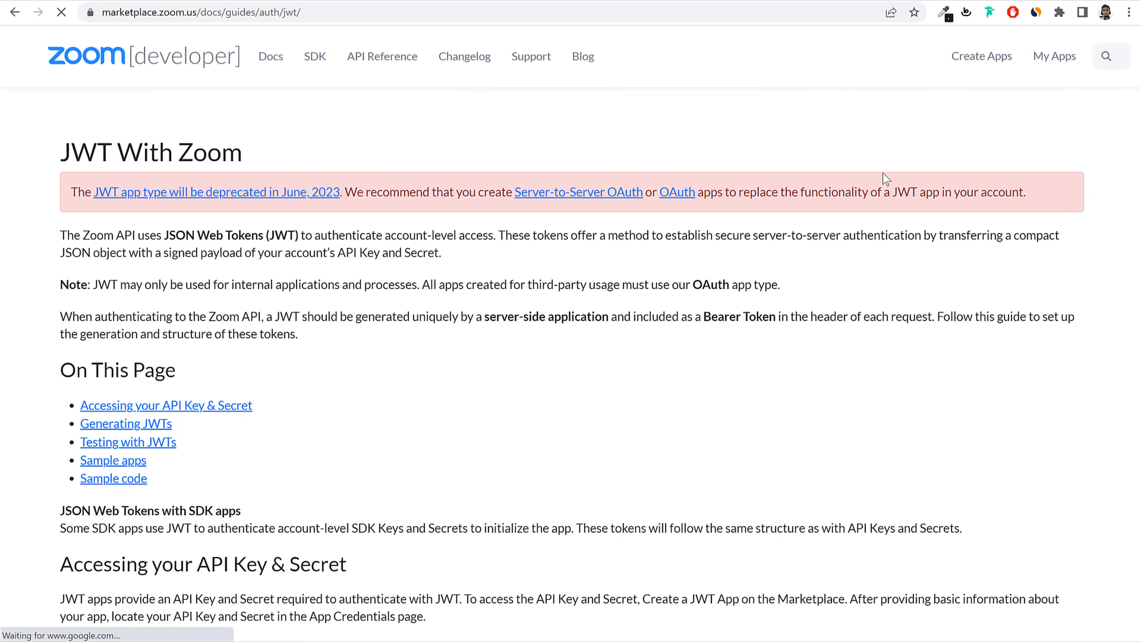
click(1060, 59)
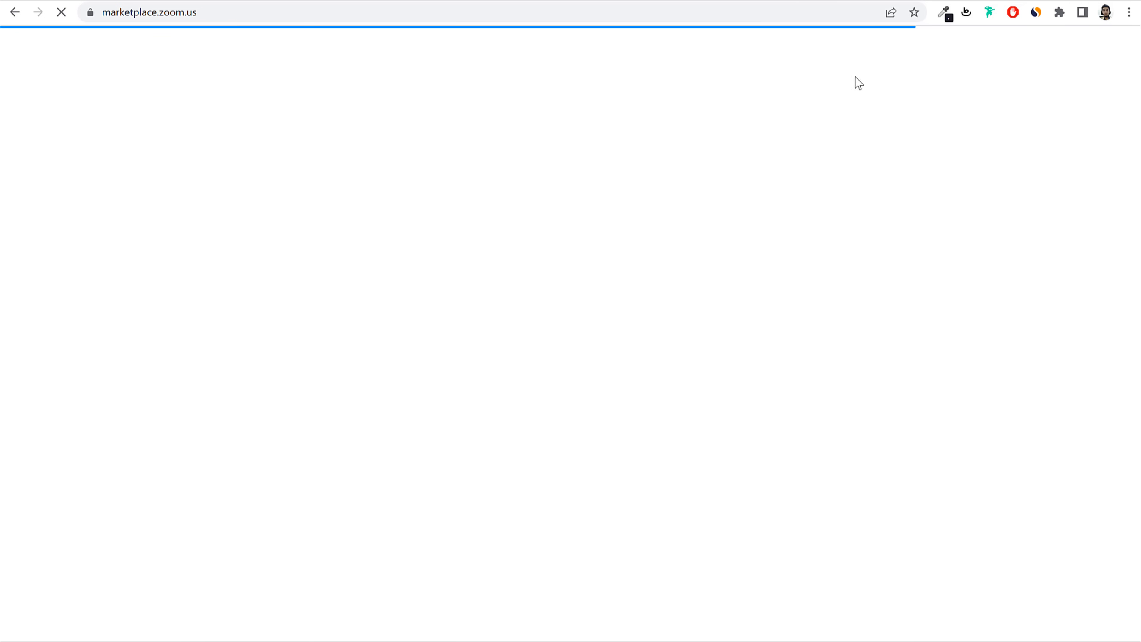
click(1014, 55)
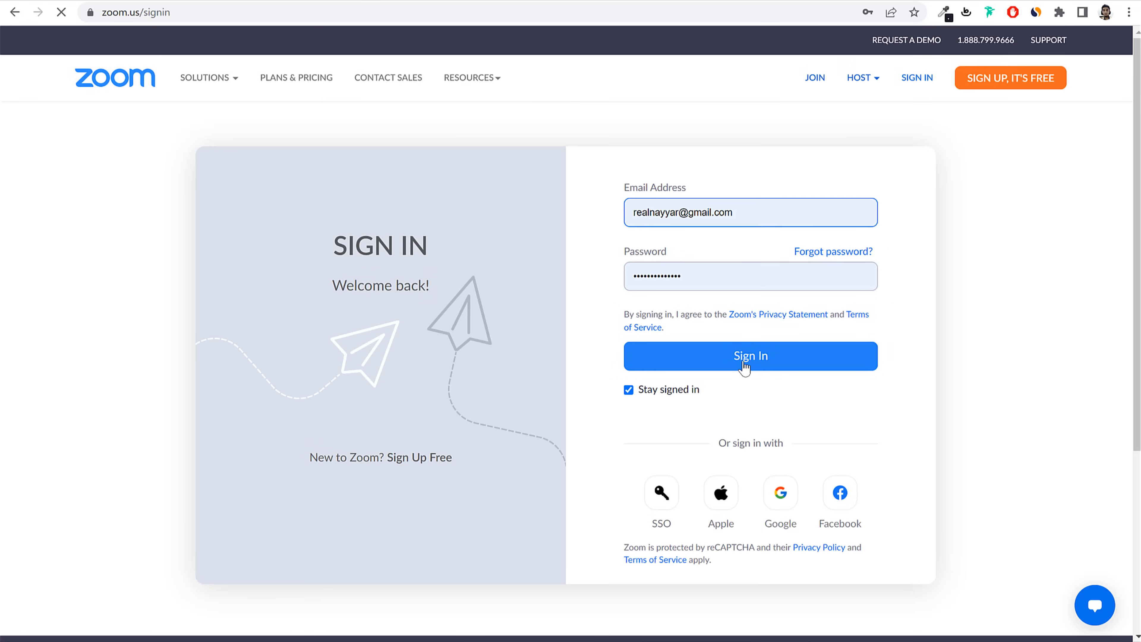
click(744, 360)
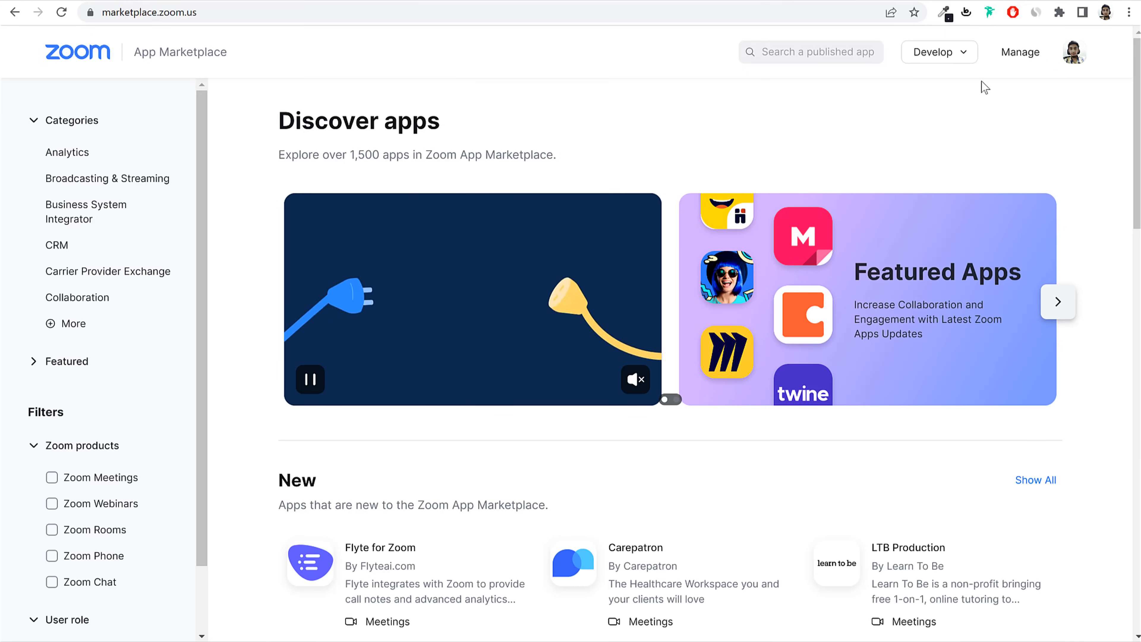
Step: Go to Develop > Build App and open the existing JWT app SchoolDemo2
click(956, 64)
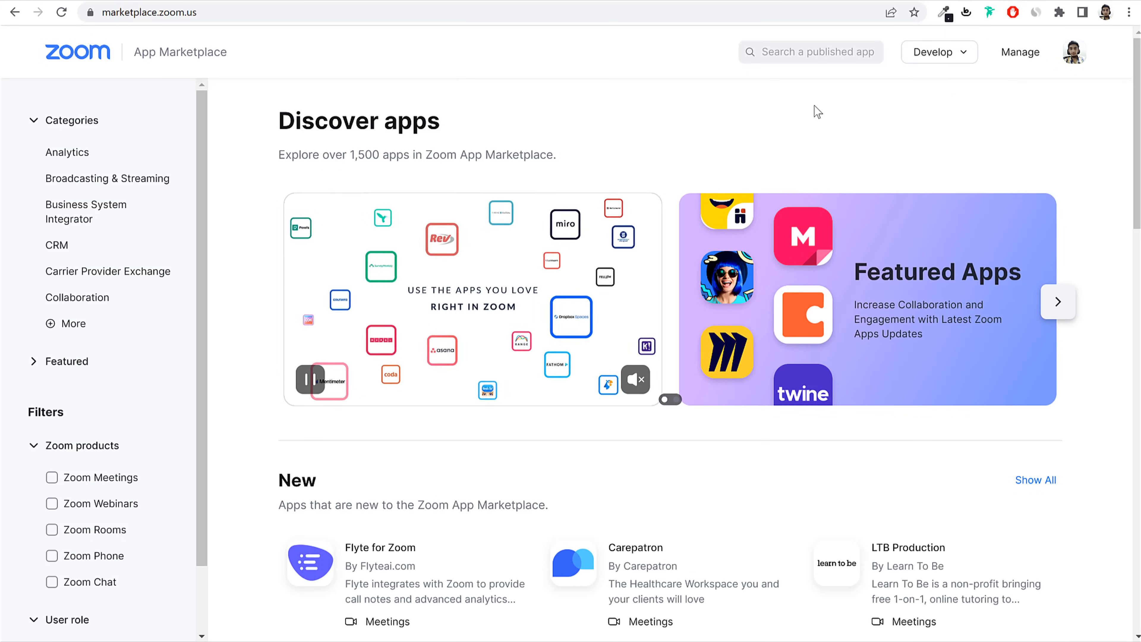
mouse_move(924, 58)
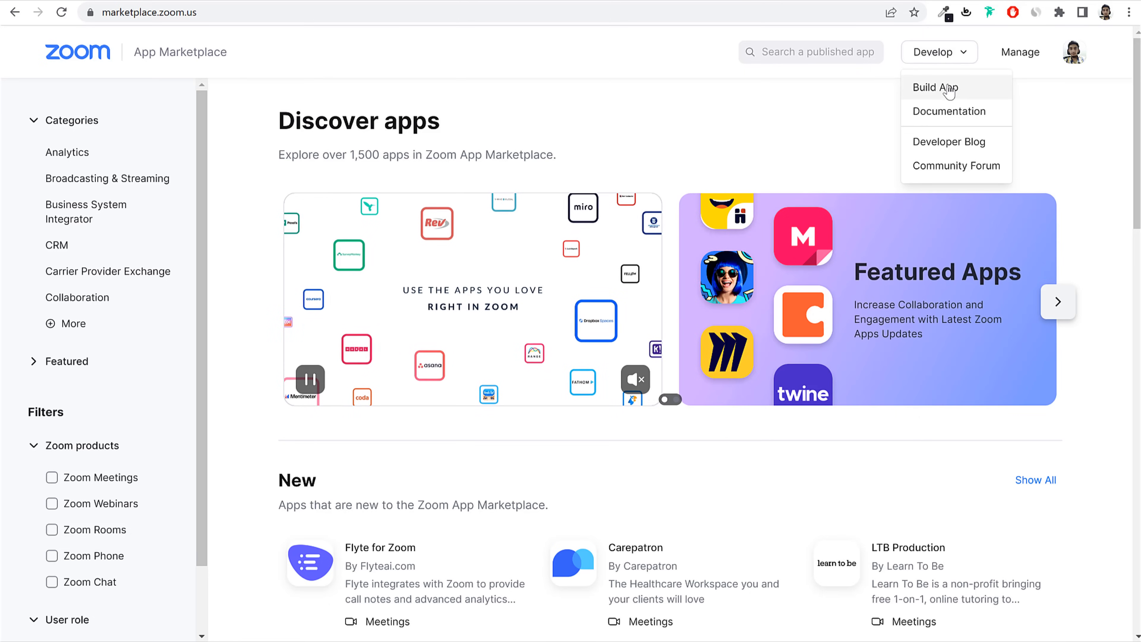
click(934, 94)
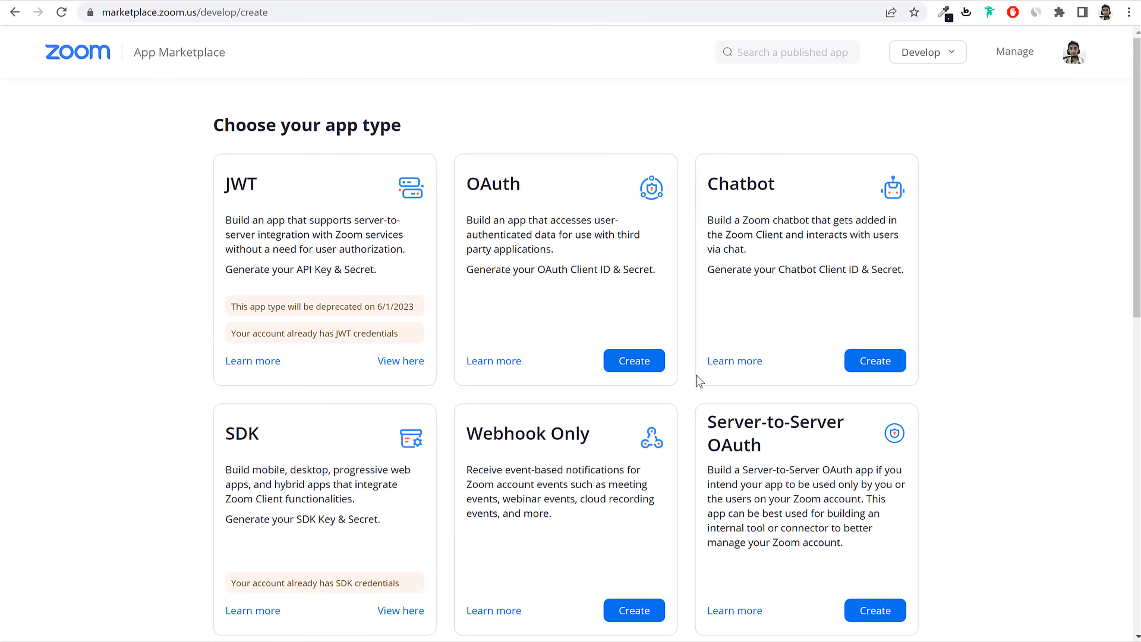
scroll(539, 427, down, 5)
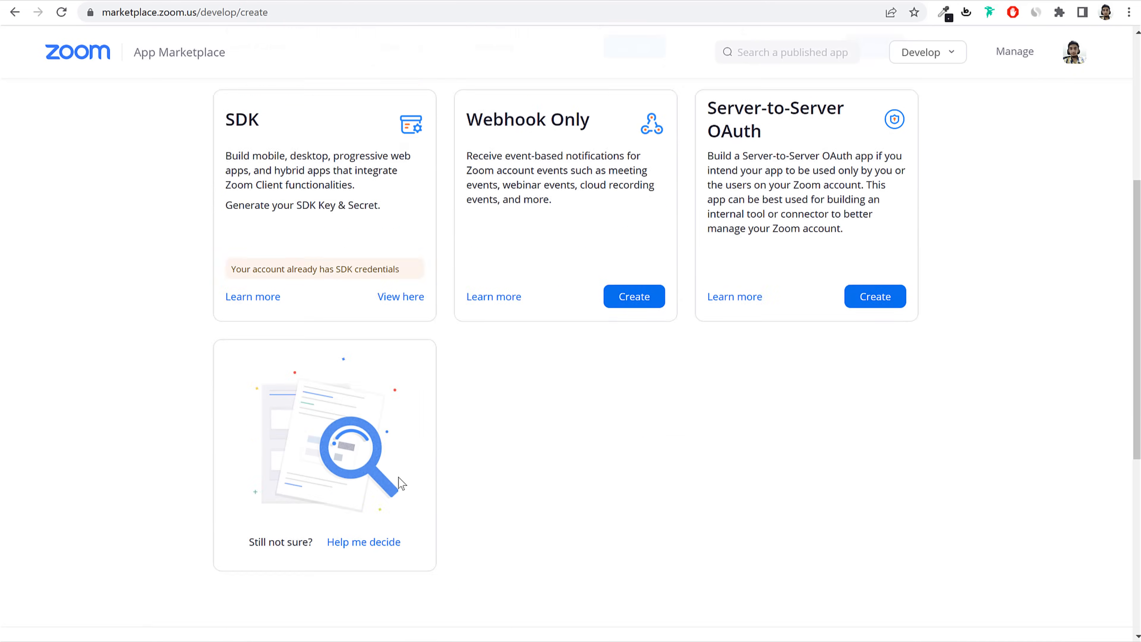
scroll(401, 483, up, 5)
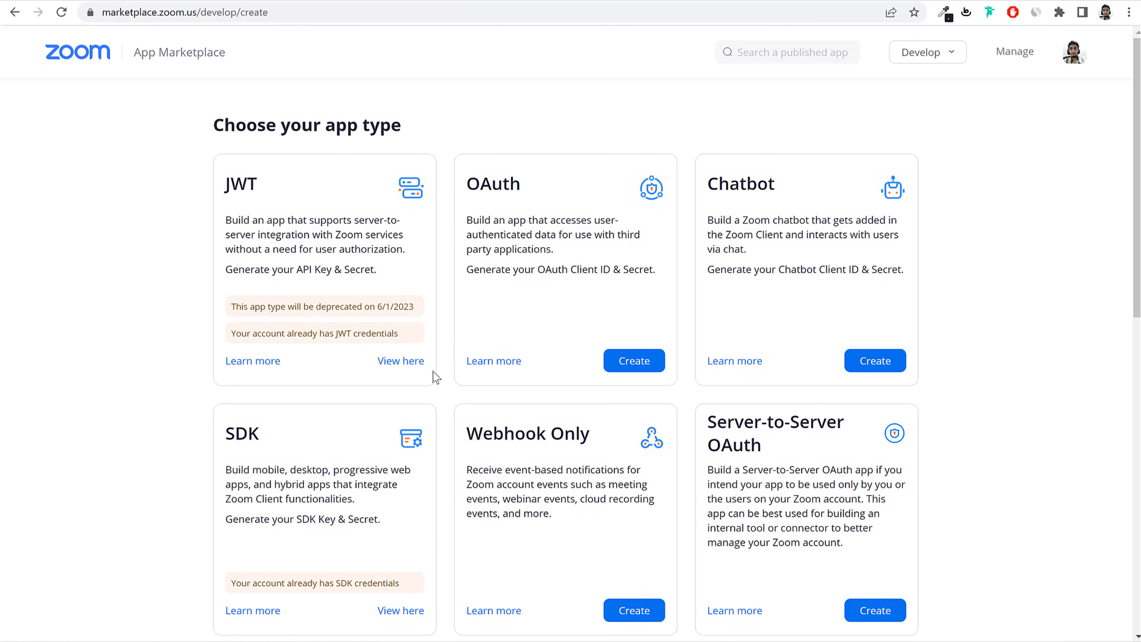
drag(370, 359, 423, 378)
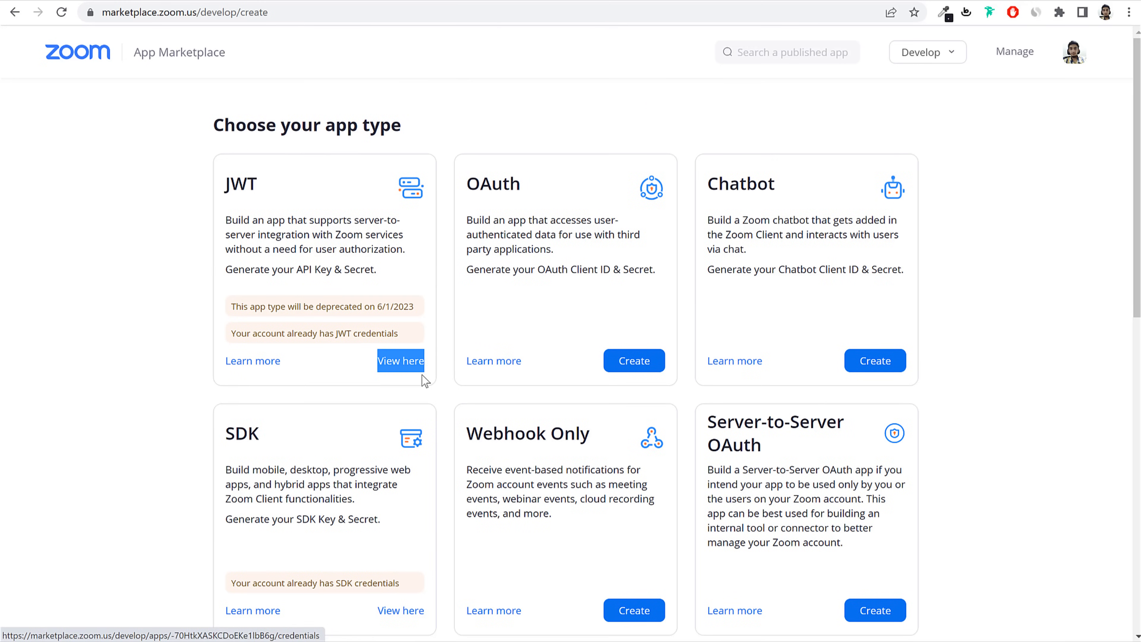
click(565, 382)
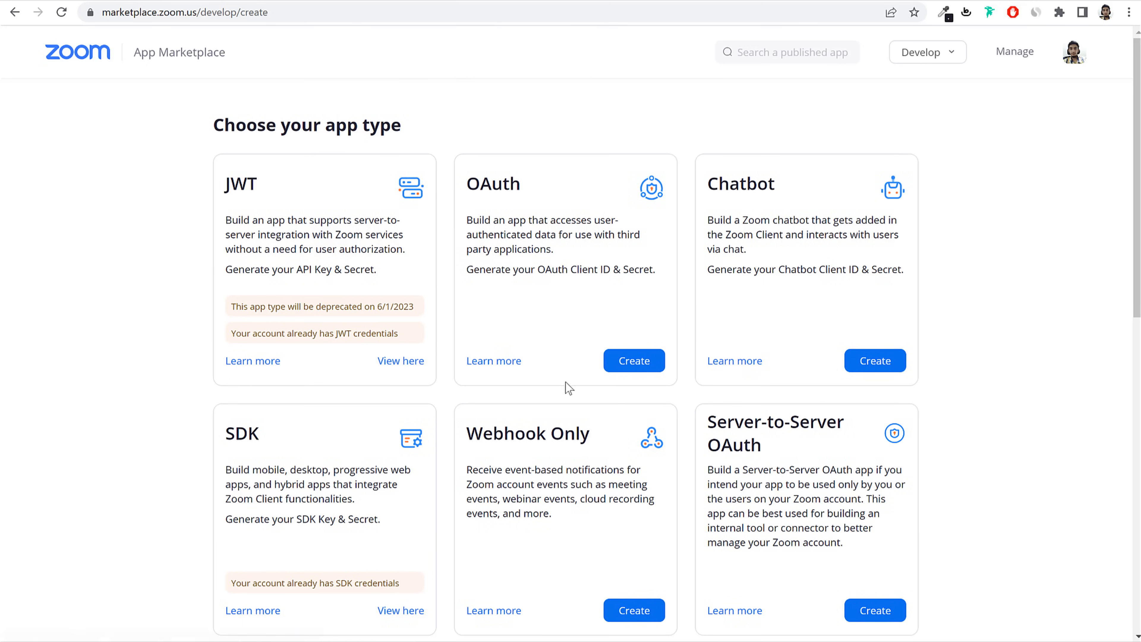
click(401, 359)
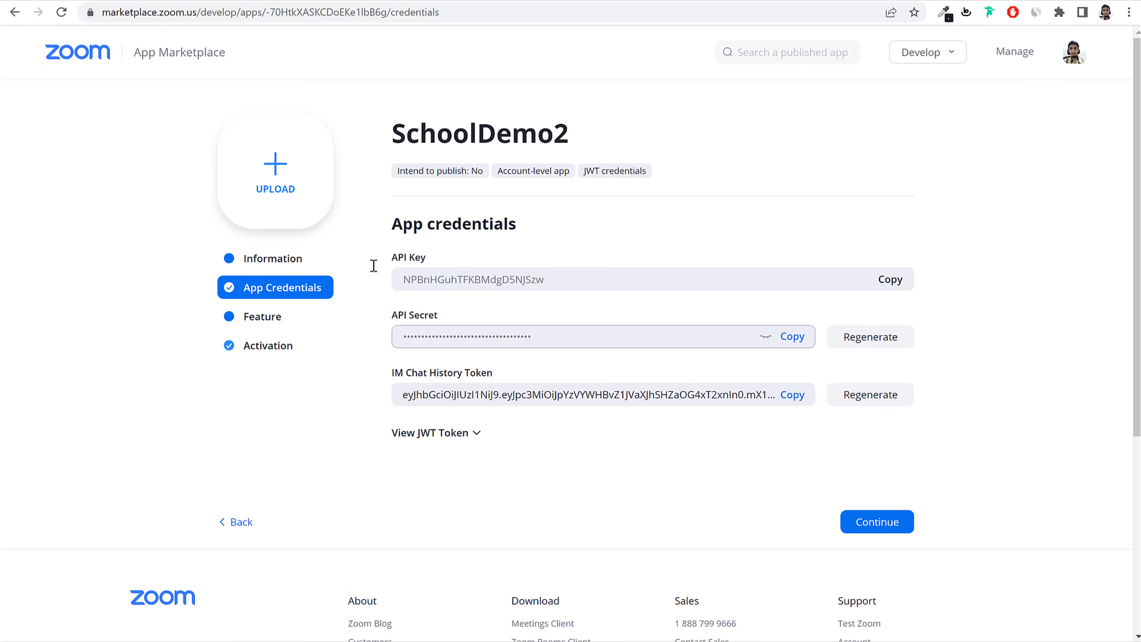
Step: Review SchoolDemo2's Information tab, then return to its App Credentials with the API key and secret
click(298, 261)
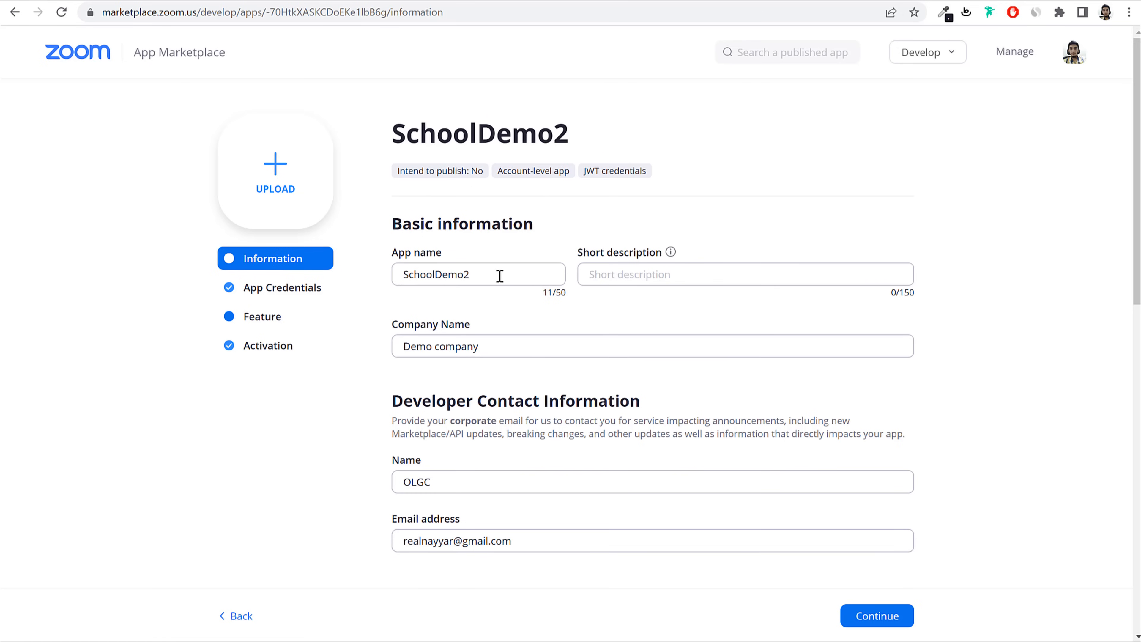
double_click(394, 275)
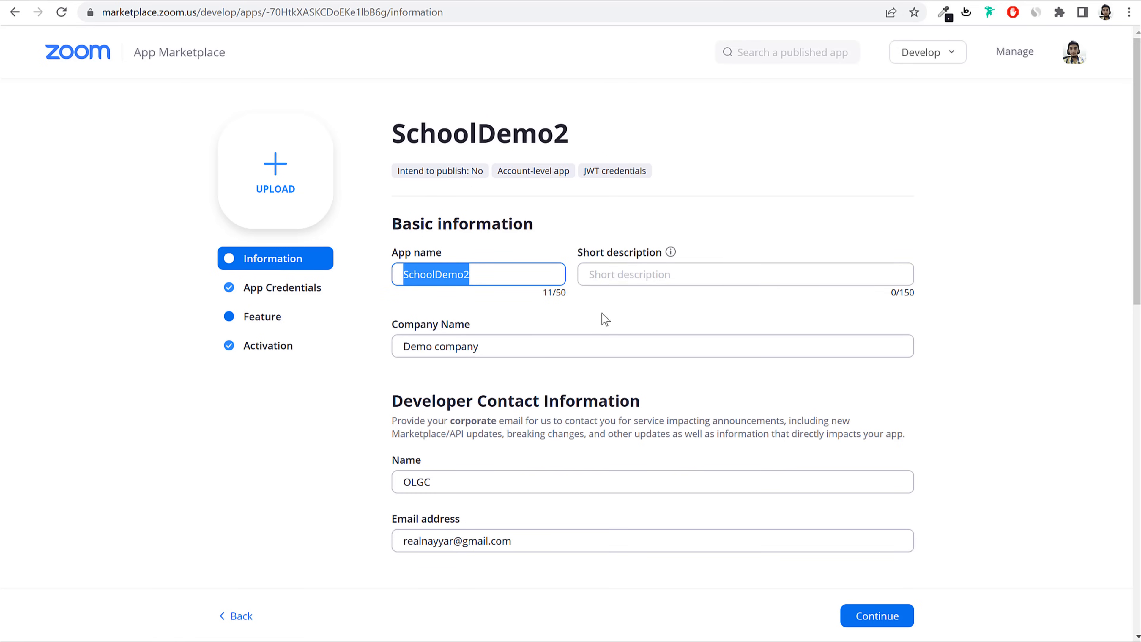
drag(489, 343, 377, 355)
scroll(498, 362, down, 3)
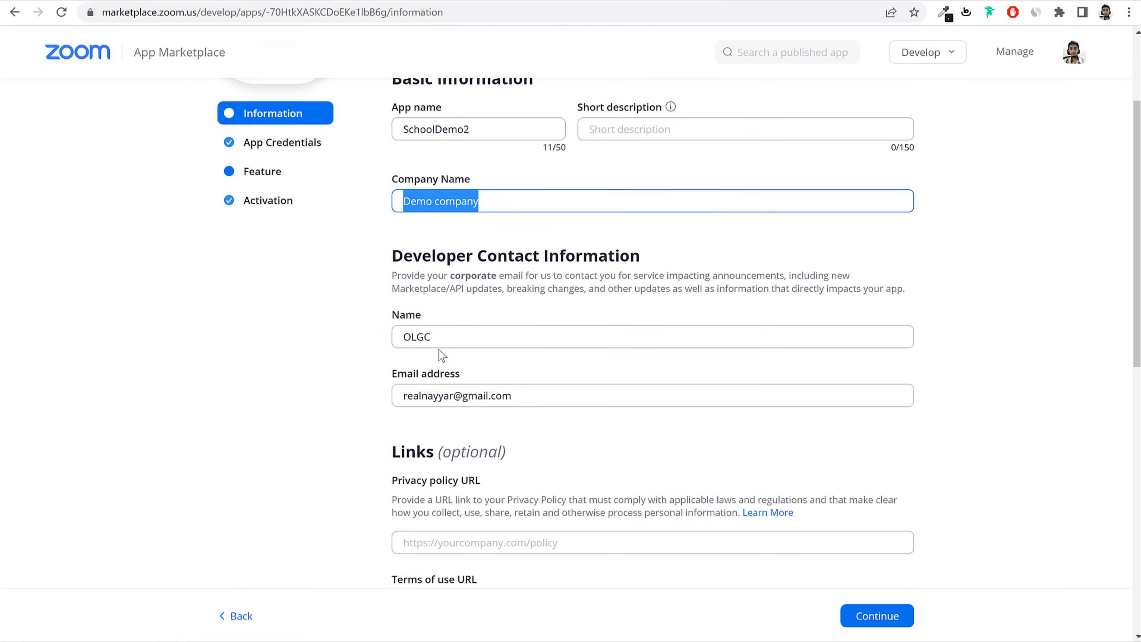
drag(445, 335, 362, 333)
scroll(460, 342, down, 3)
drag(555, 255, 408, 279)
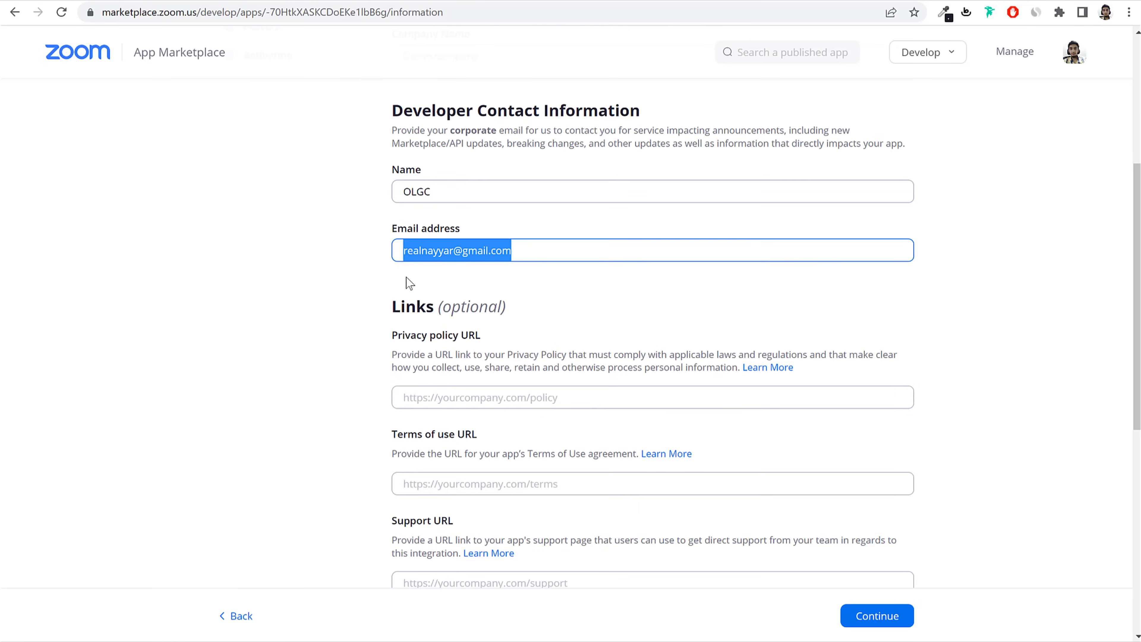
scroll(492, 372, down, 2)
scroll(492, 373, down, 2)
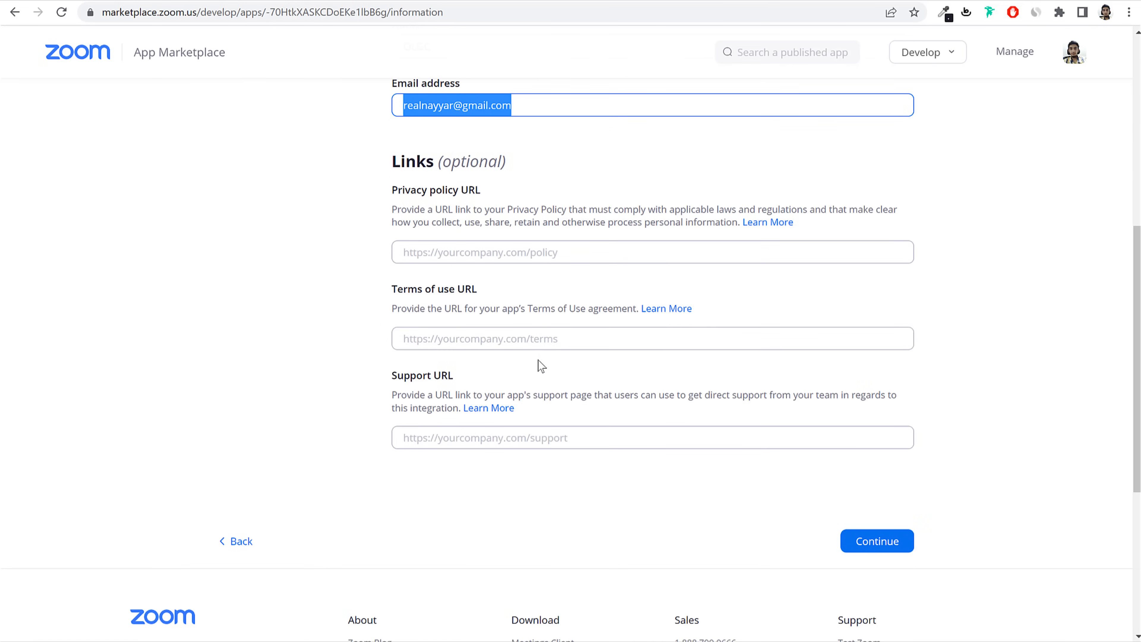
scroll(541, 365, up, 10)
click(279, 214)
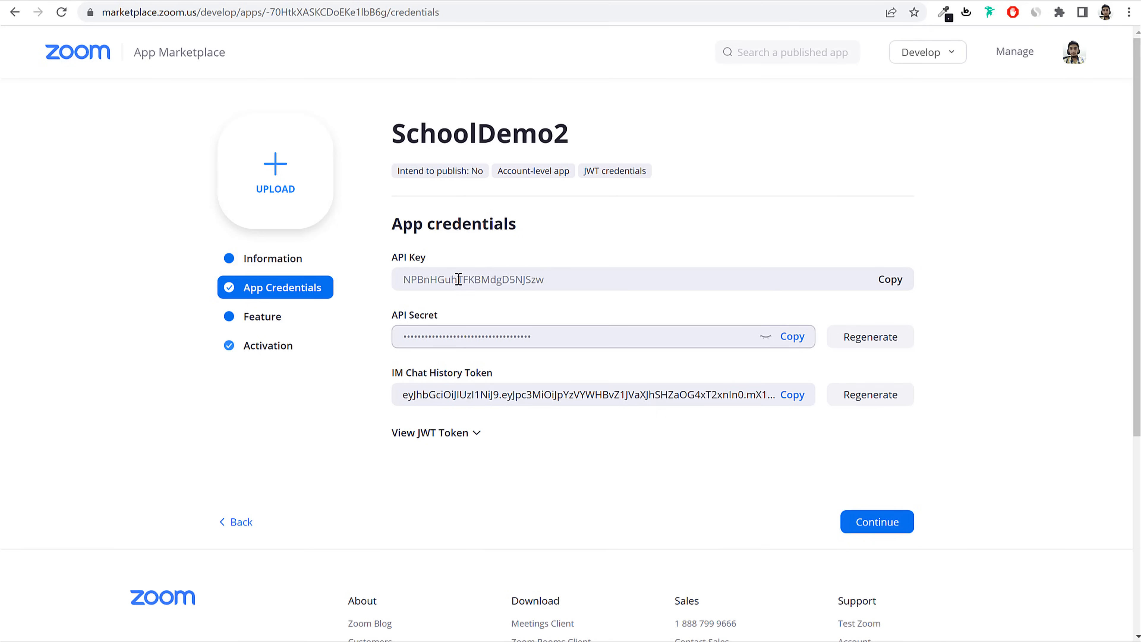
Step: Copy the Zoom API Key into the staff record's Zoom API Key field
click(891, 282)
click(294, 1)
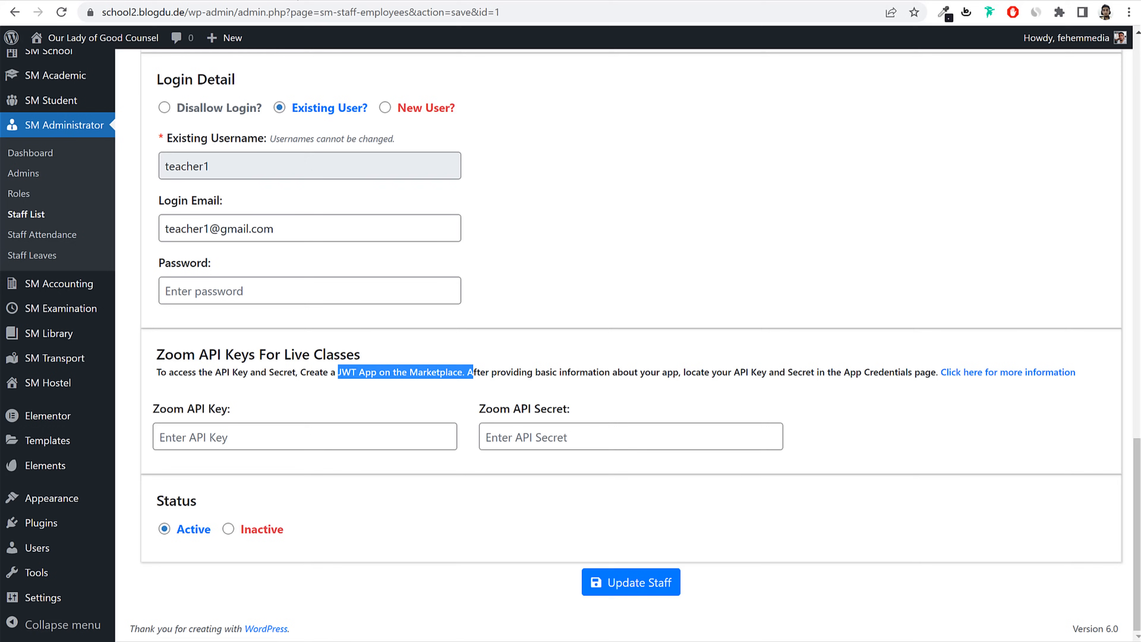
click(347, 427)
key(ctrl+v)
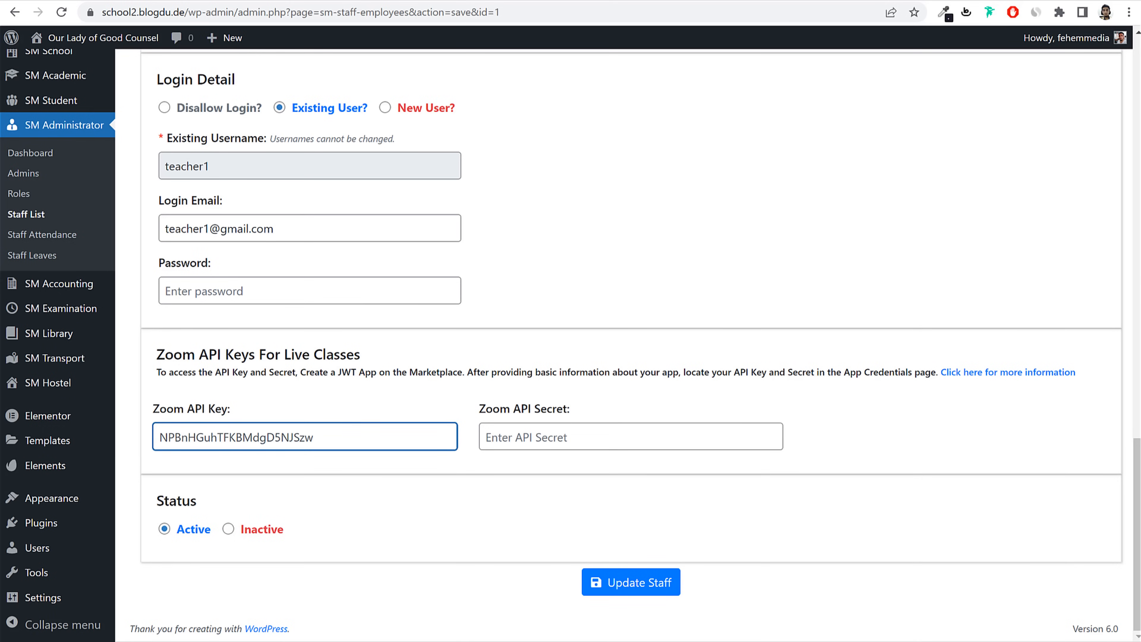
Step: Copy the Zoom API Secret into the Zoom API Secret field and save with Update Staff
click(294, 0)
click(792, 336)
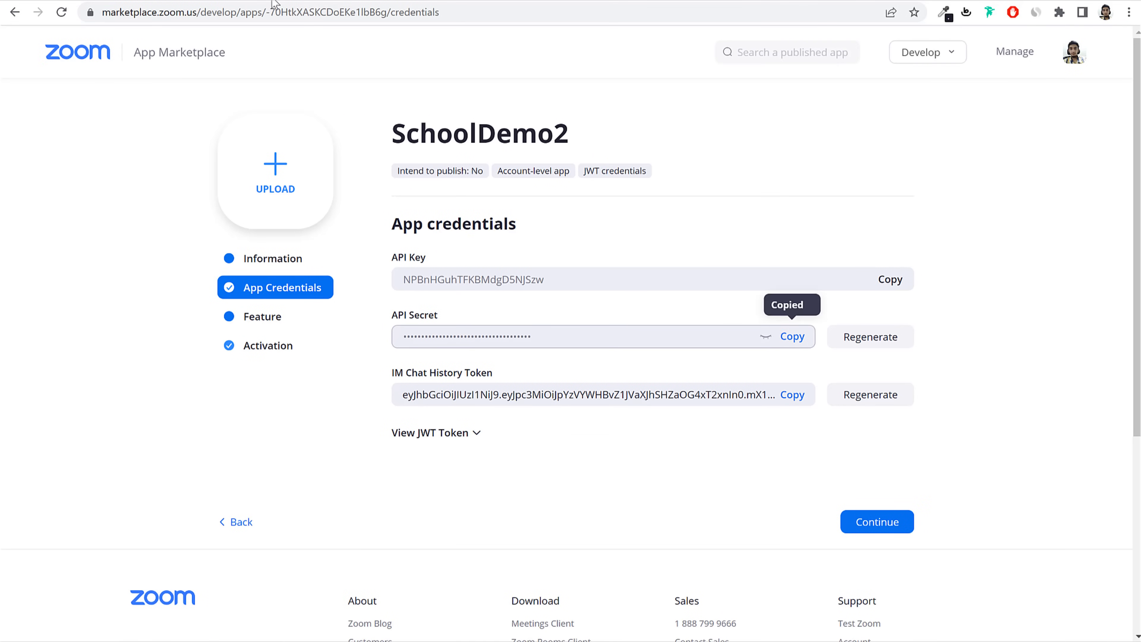
click(275, 4)
key(ctrl+Tab)
click(582, 431)
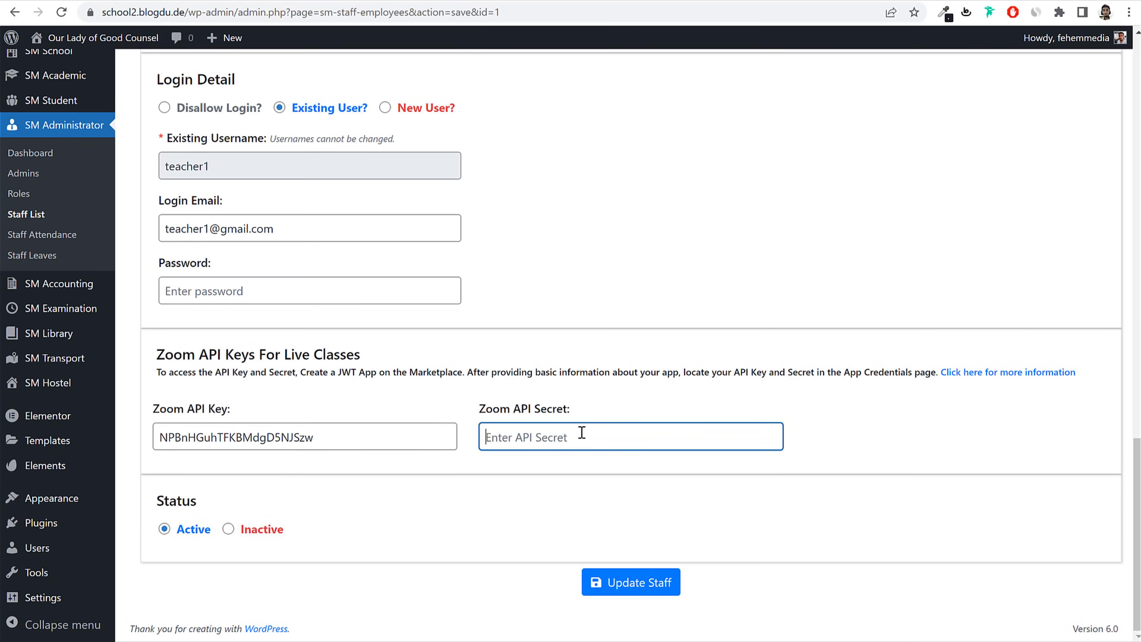
key(ctrl+v)
click(672, 583)
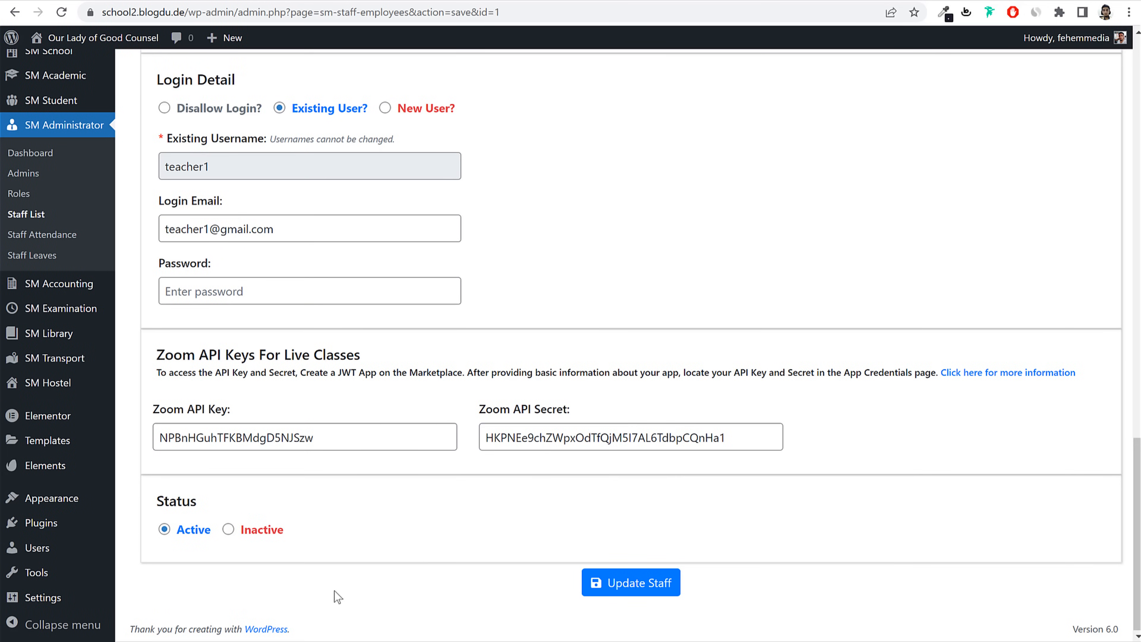
mouse_move(223, 641)
click(298, 640)
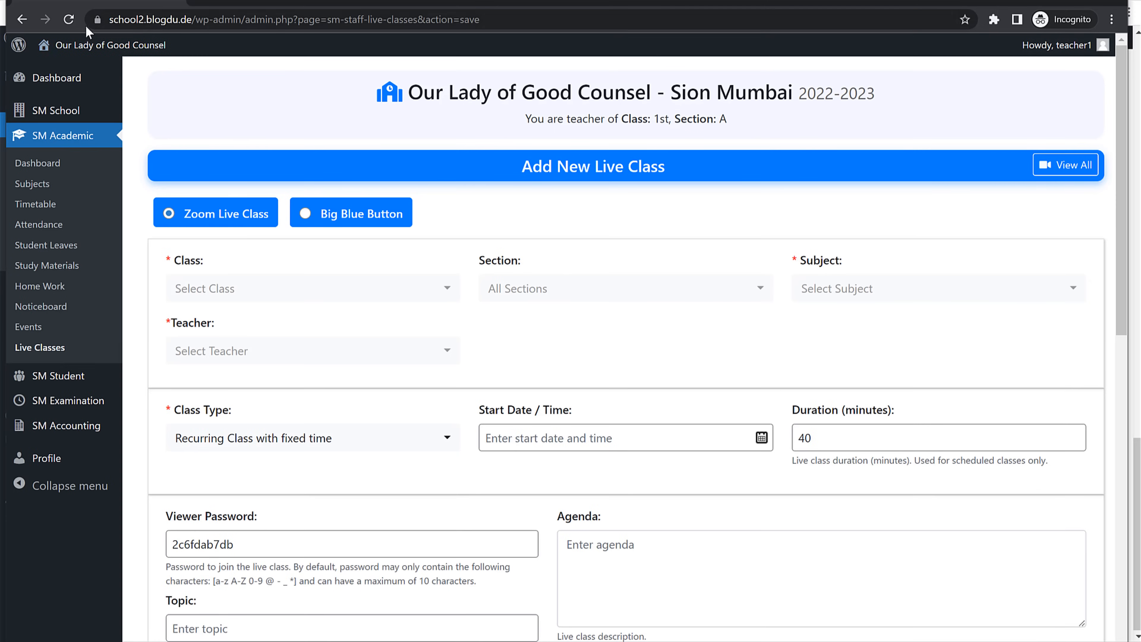
Step: On a fresh live class form, choose class 1st, section A, subject English and the listed teacher
click(74, 22)
click(310, 289)
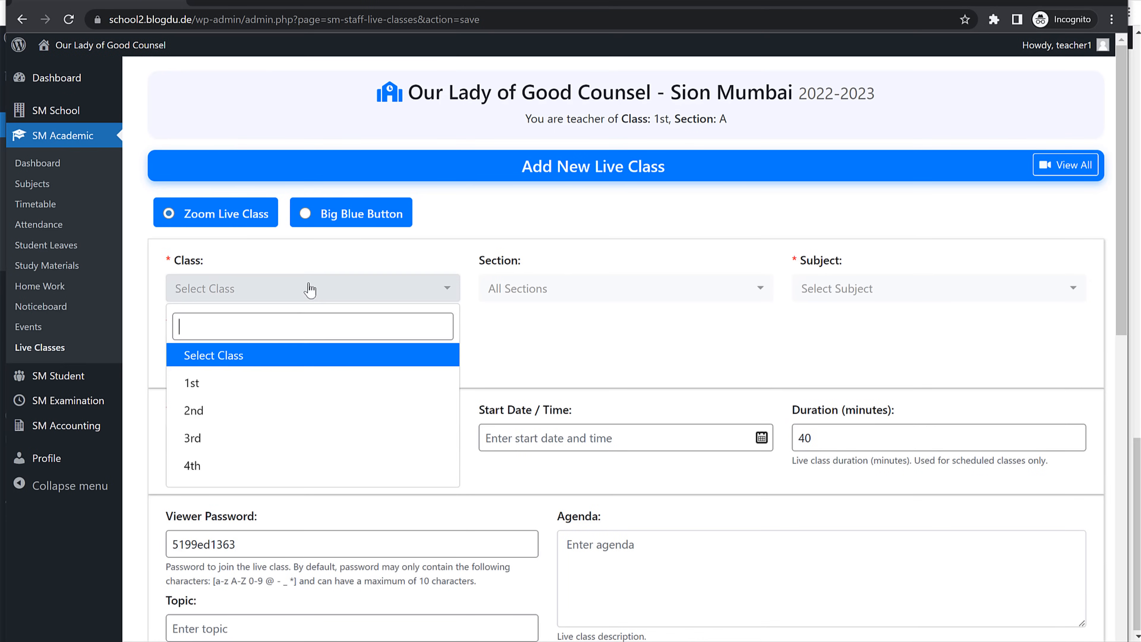
click(250, 382)
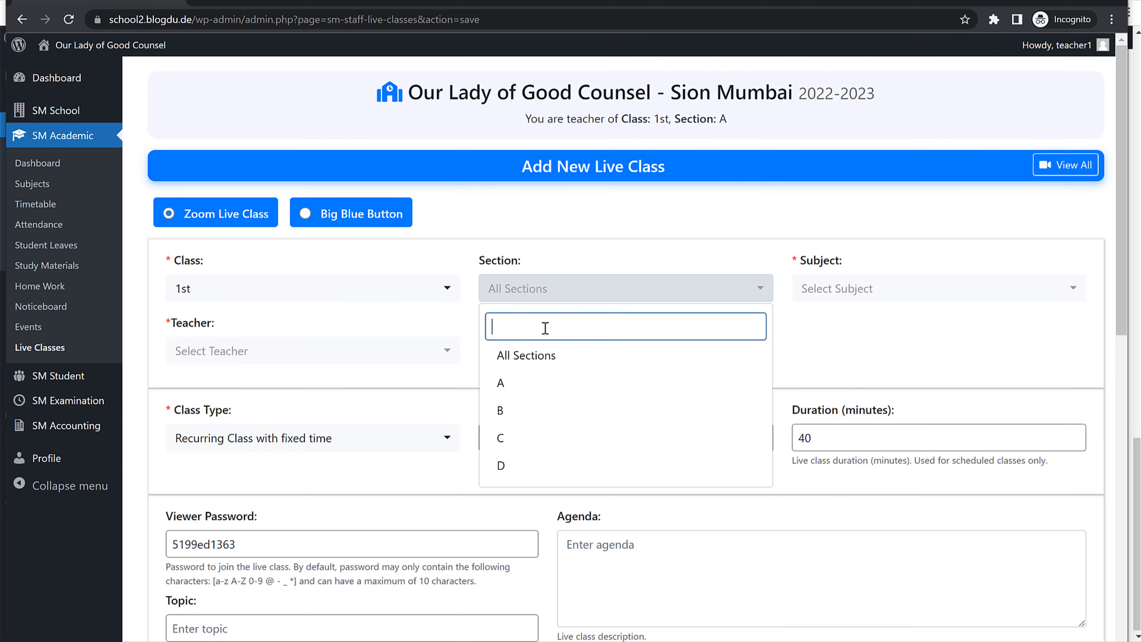
click(534, 384)
click(869, 291)
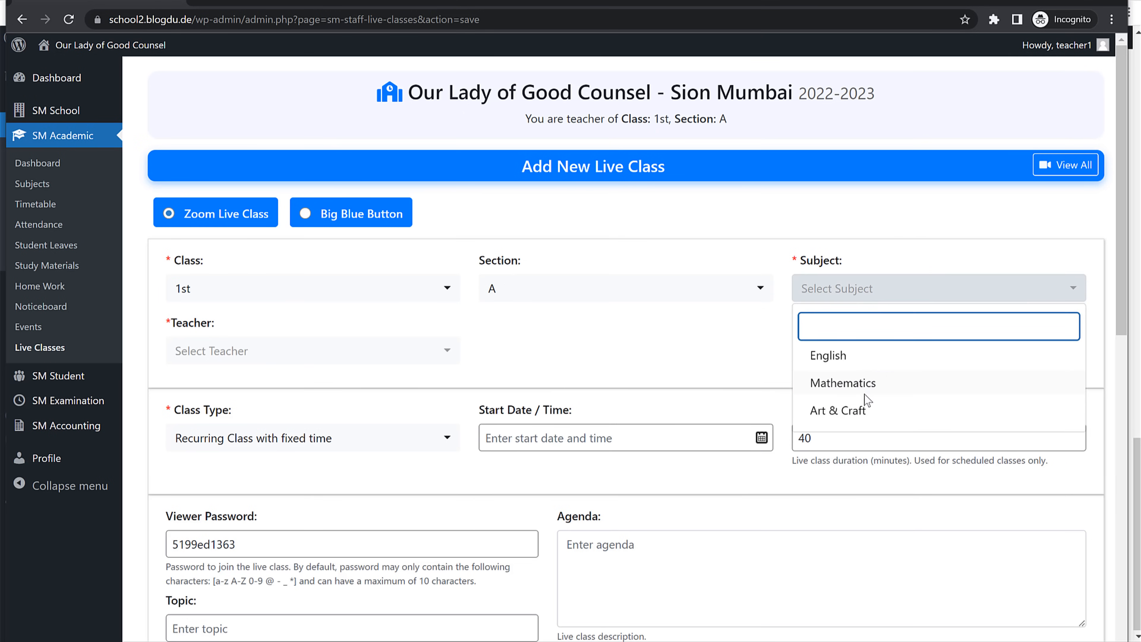
click(846, 356)
click(279, 353)
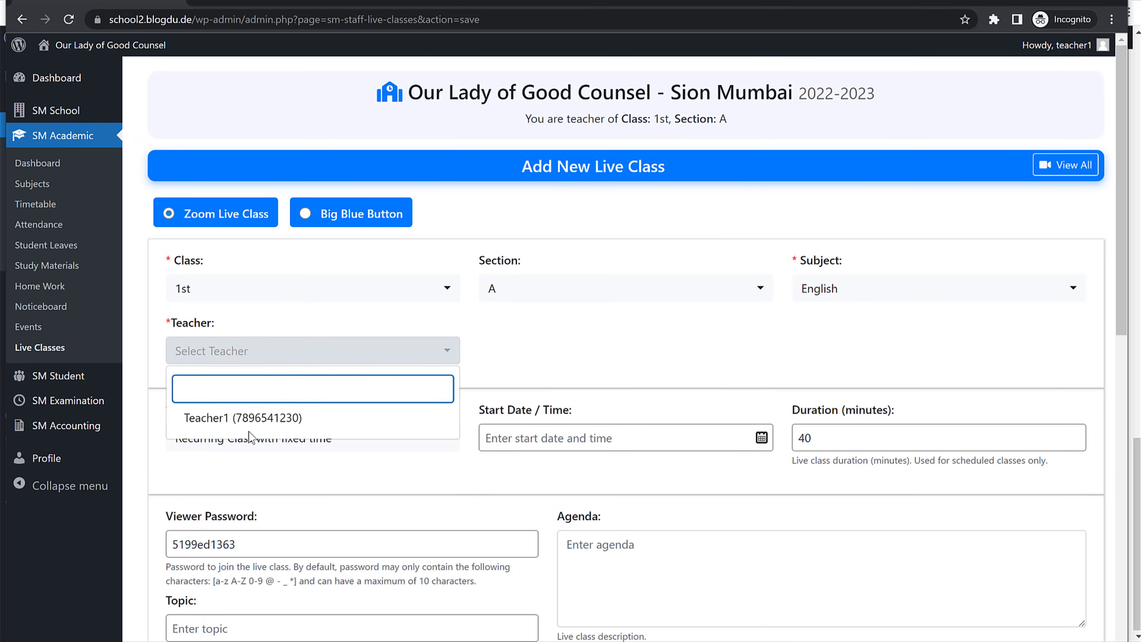
click(270, 359)
click(269, 358)
click(247, 419)
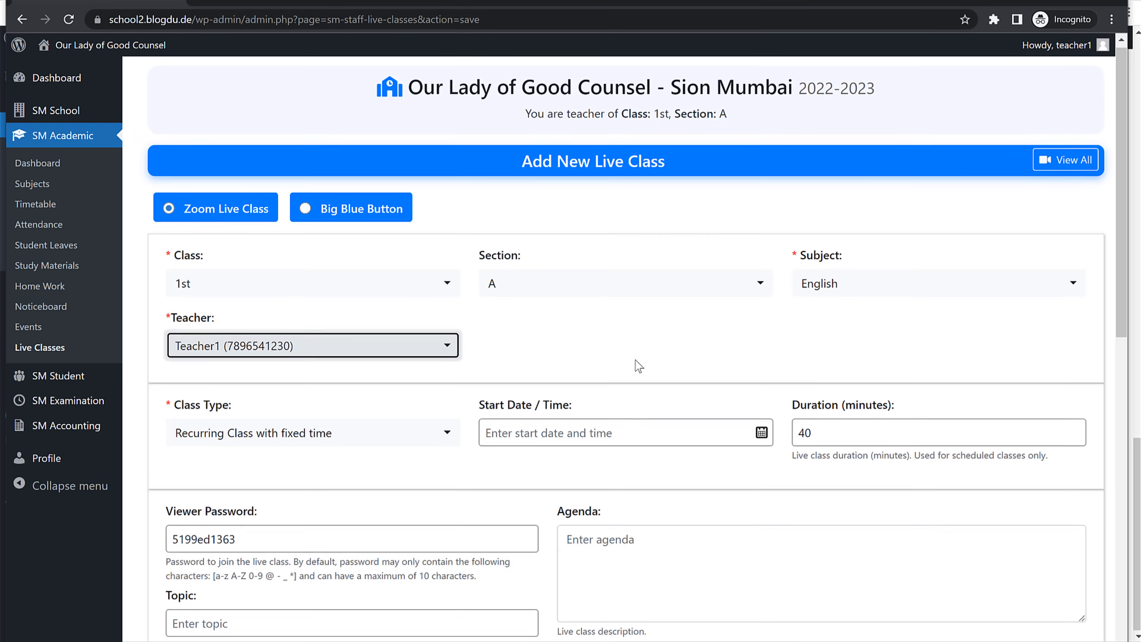
Step: Make it a Scheduled Class starting 07-06-2022 at 09:00 am
scroll(637, 364, down, 3)
click(263, 300)
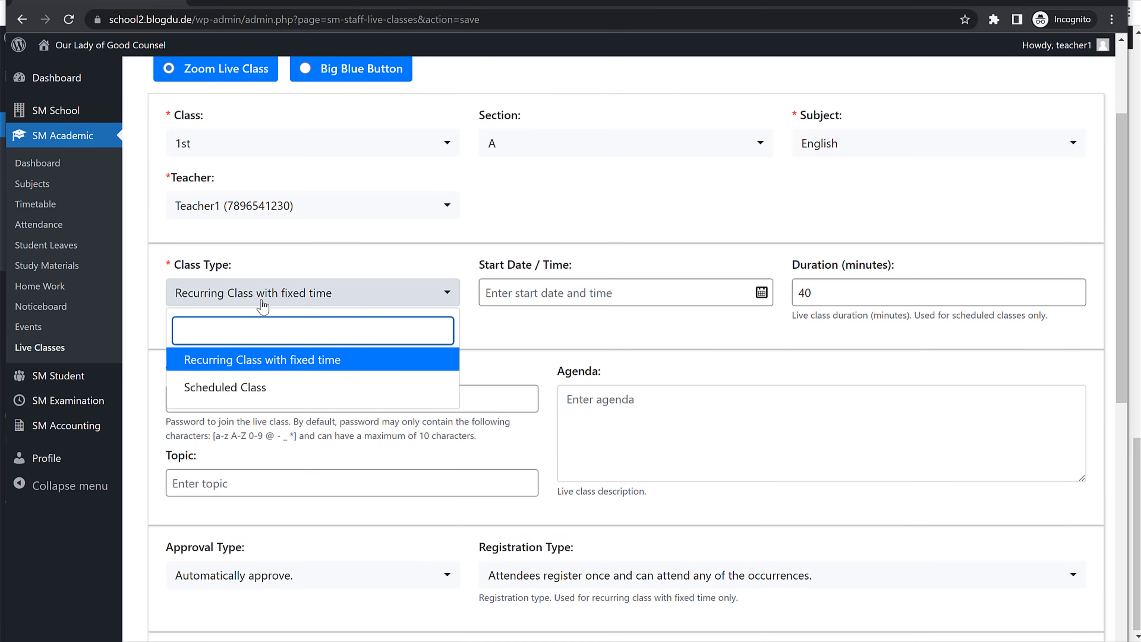
click(267, 387)
click(543, 294)
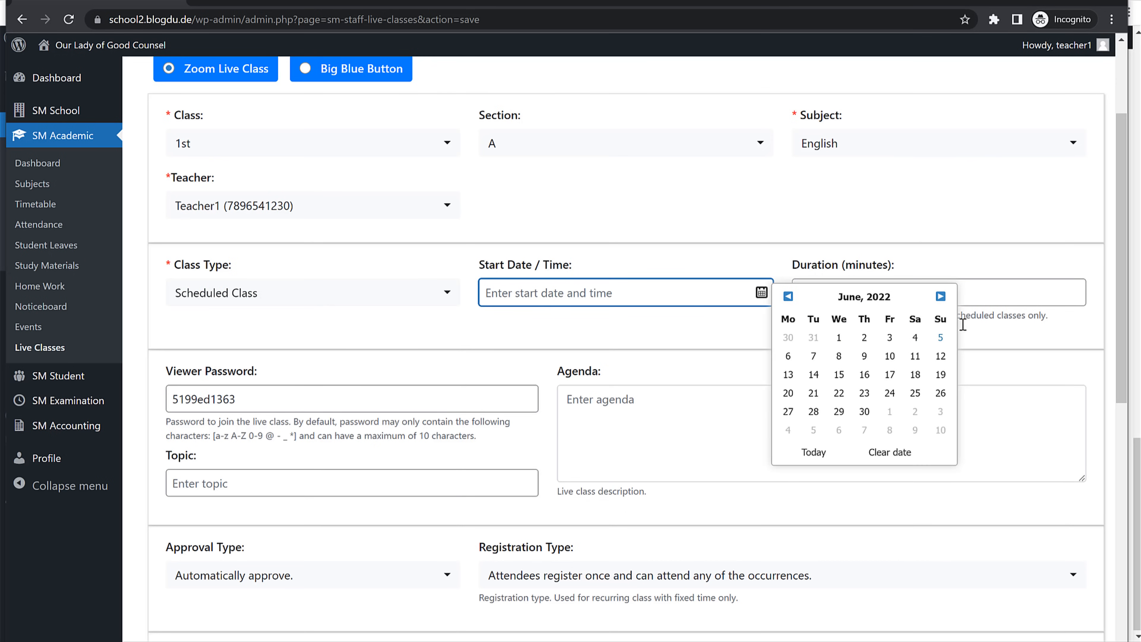
click(813, 356)
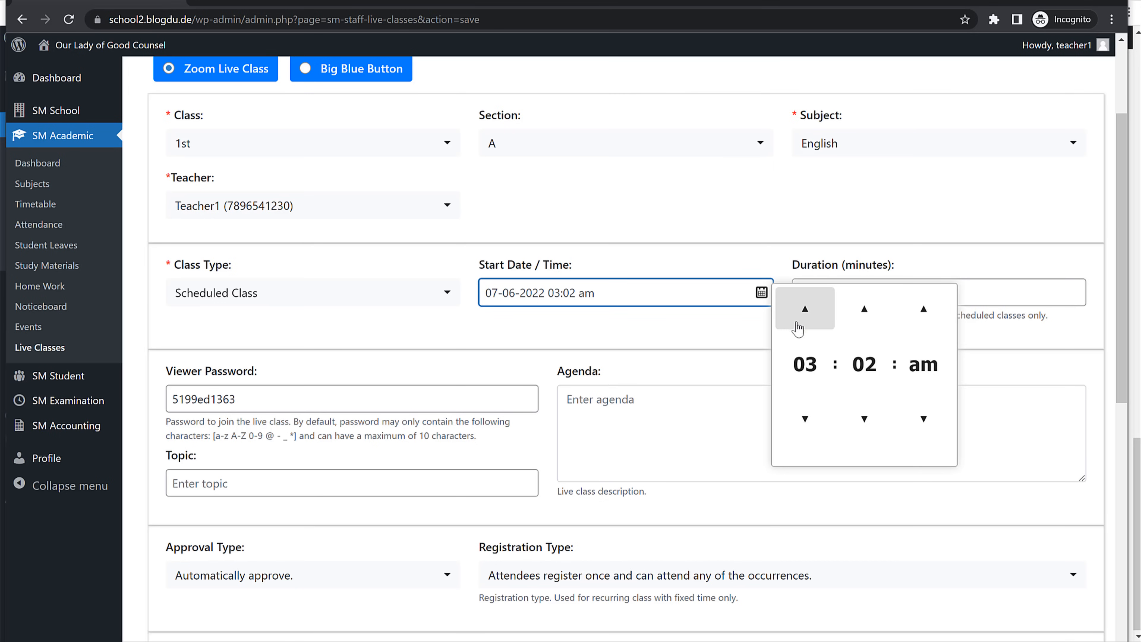
drag(555, 297, 559, 296)
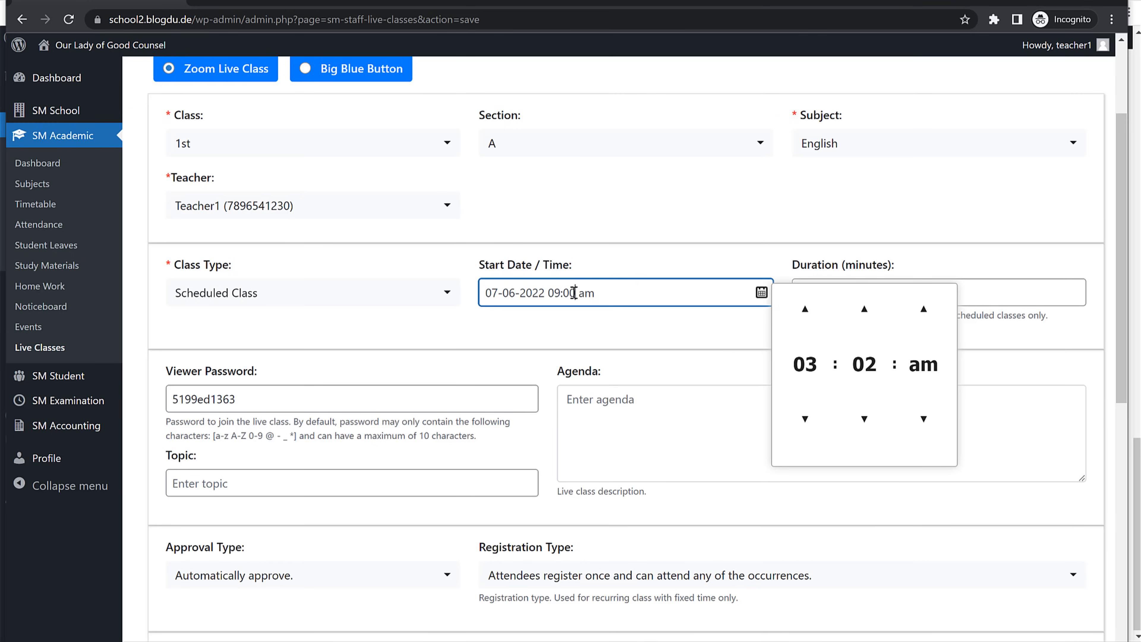
click(1040, 181)
drag(853, 290, 761, 300)
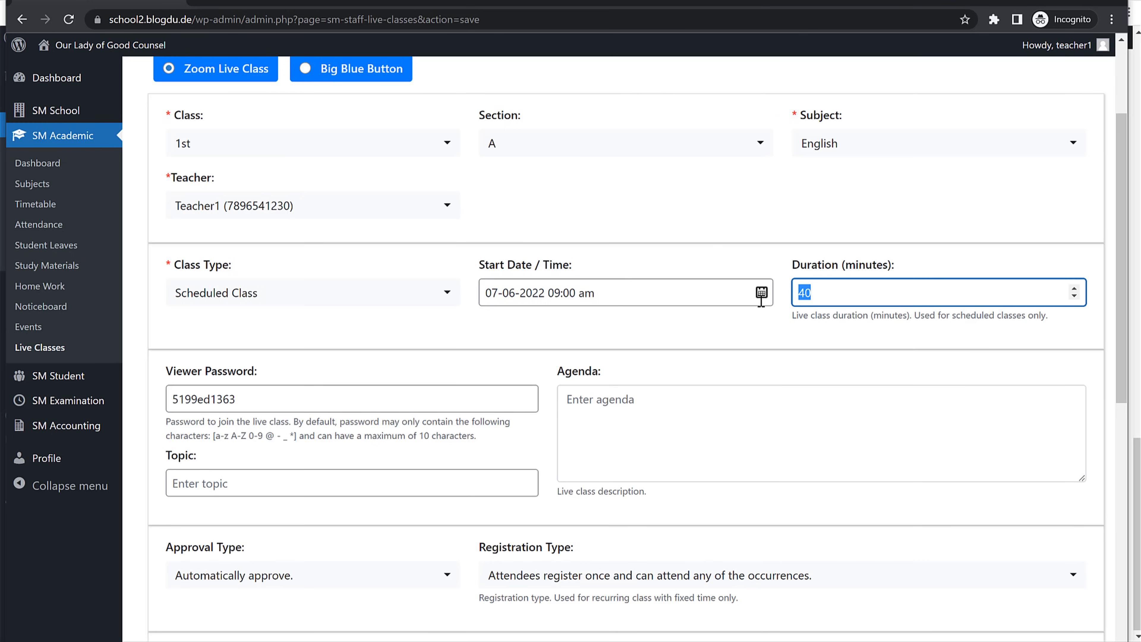
text(30)
double_click(277, 390)
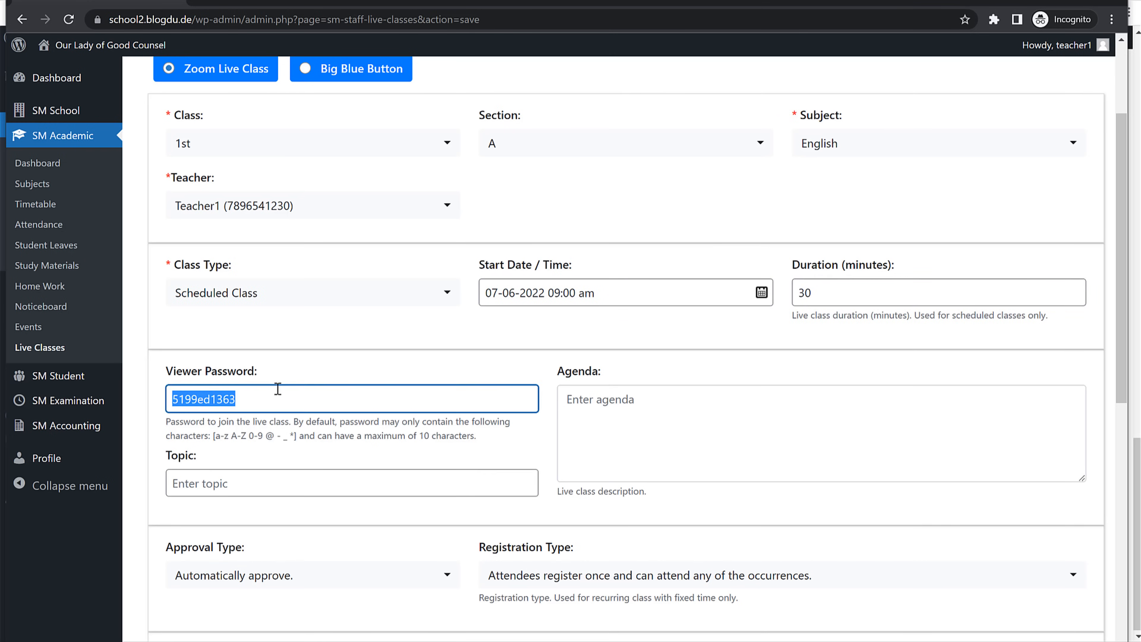
scroll(277, 390, down, 2)
text(123456)
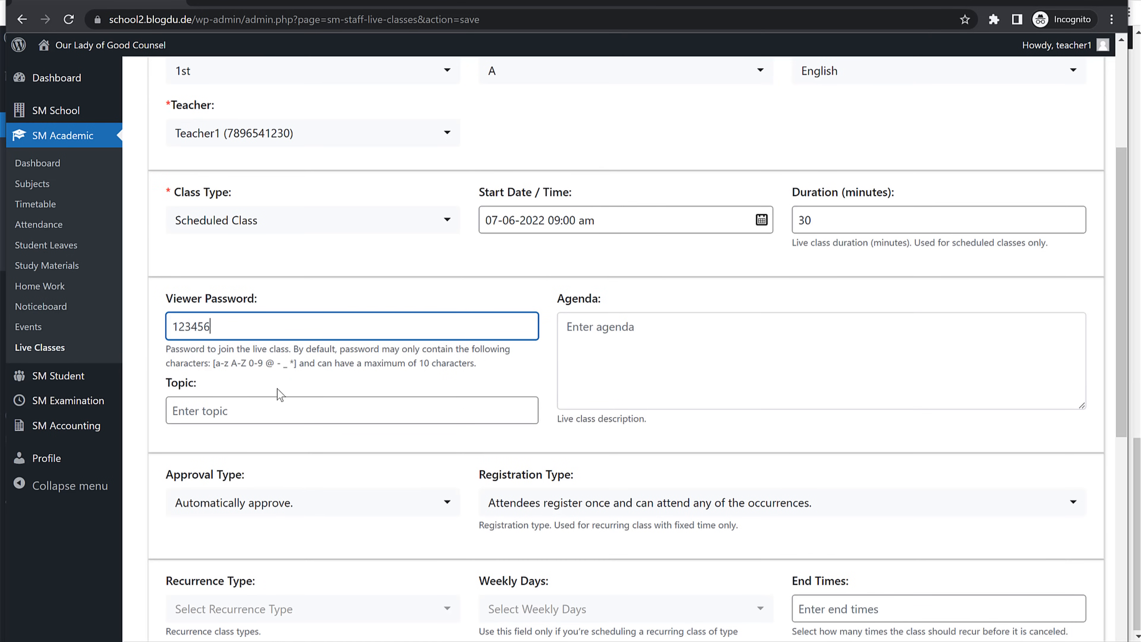
text(789)
scroll(709, 313, down, 2)
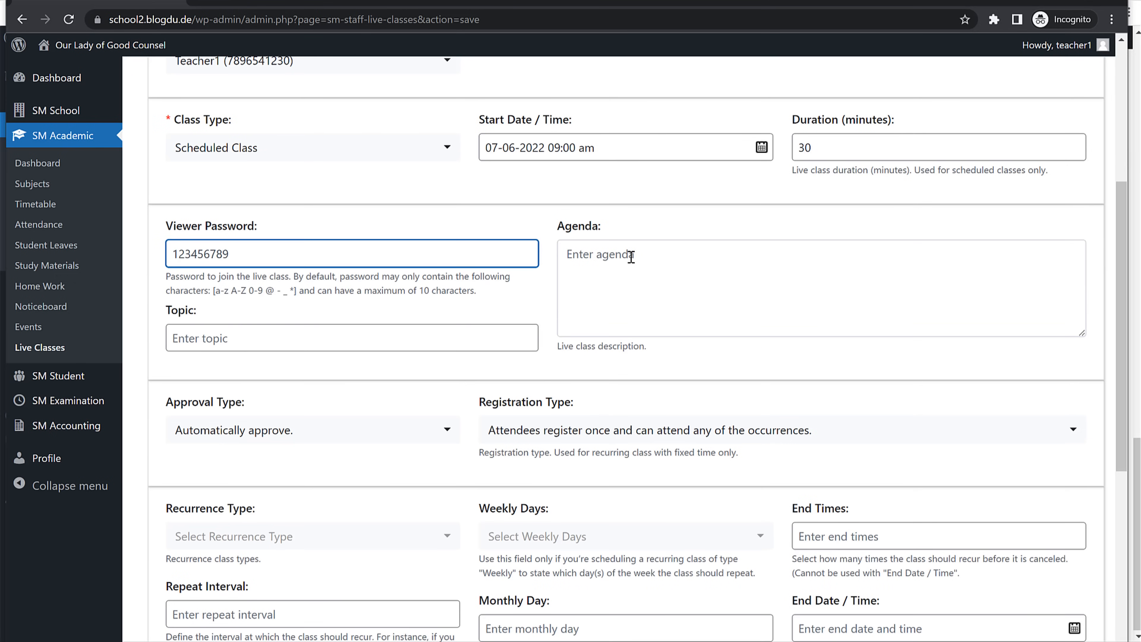
click(631, 258)
click(374, 336)
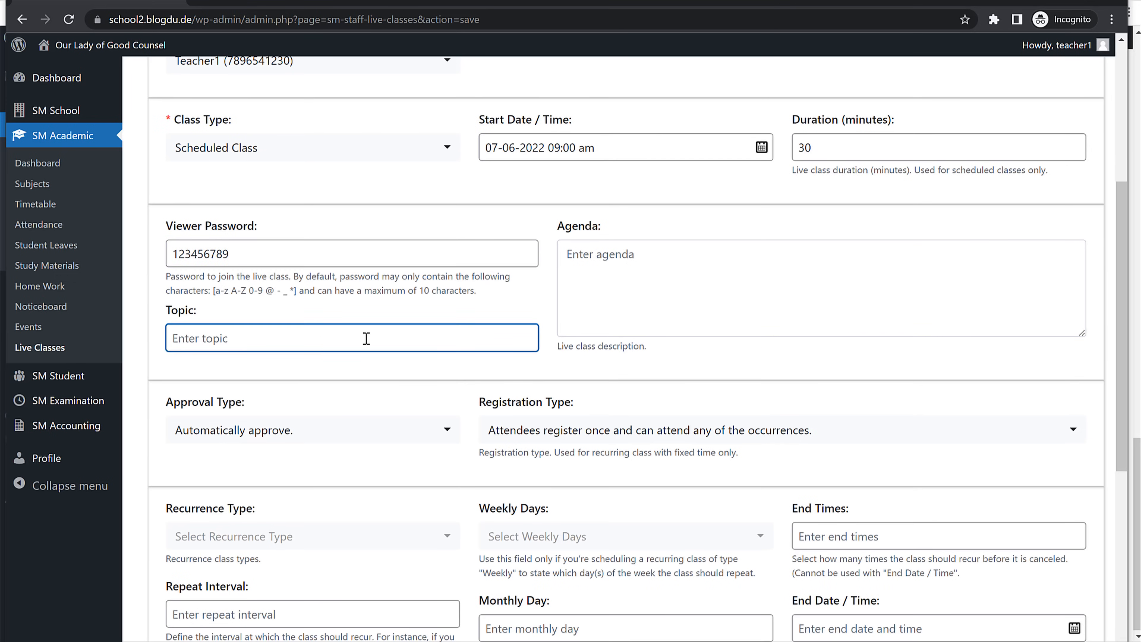
text(Eng Lecture)
scroll(372, 344, down, 4)
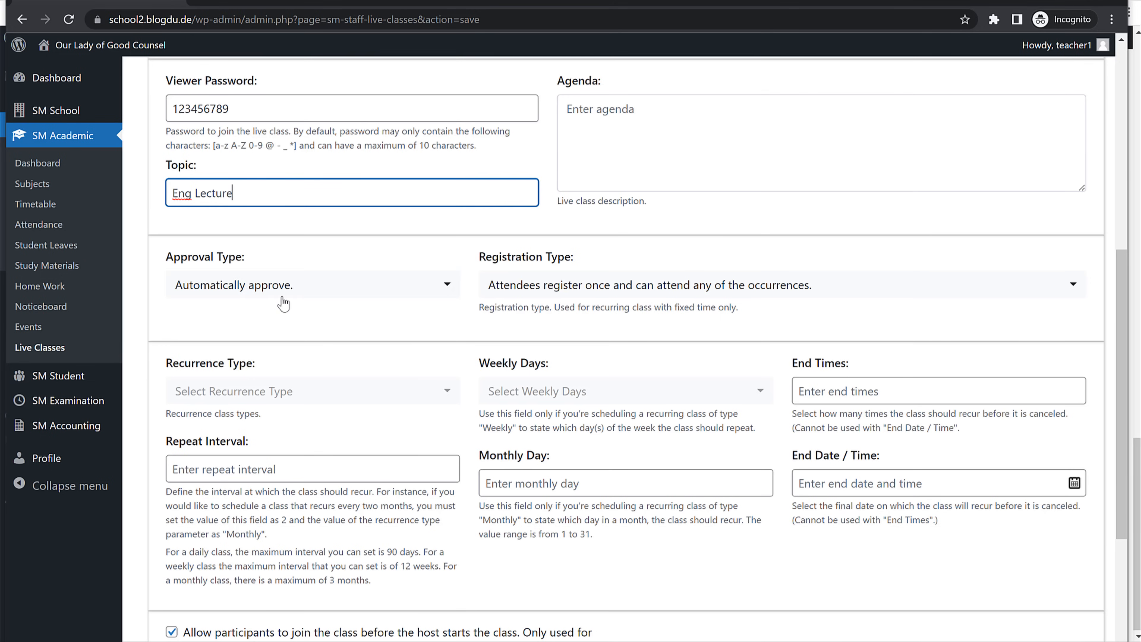
Step: Check the Registration Type and keep its current value
drag(189, 256, 283, 293)
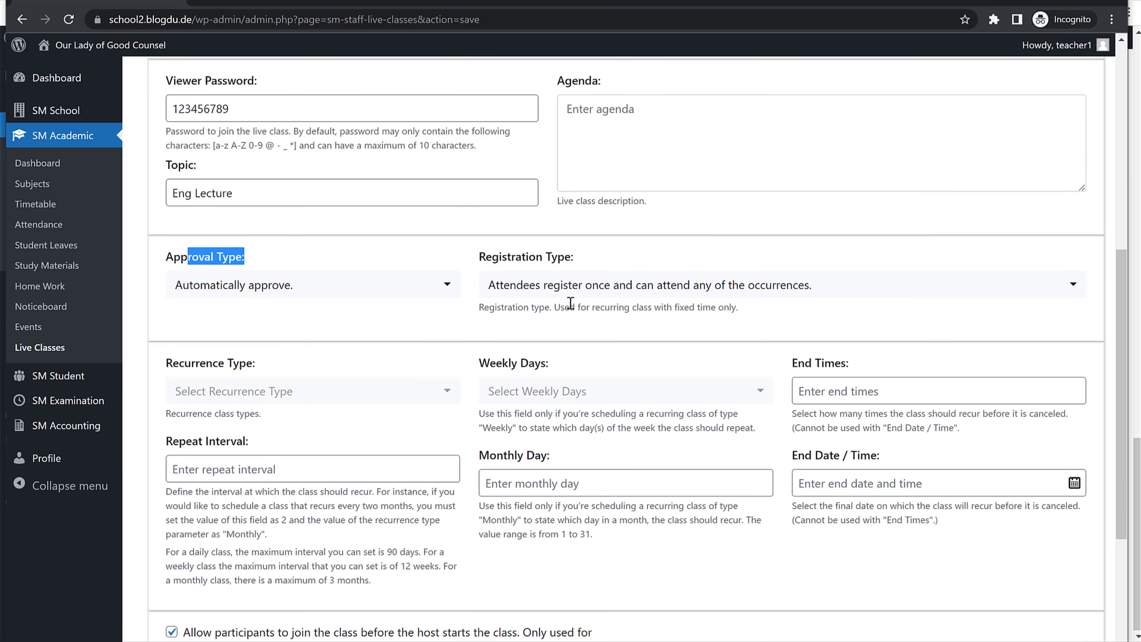
scroll(578, 233, down, 2)
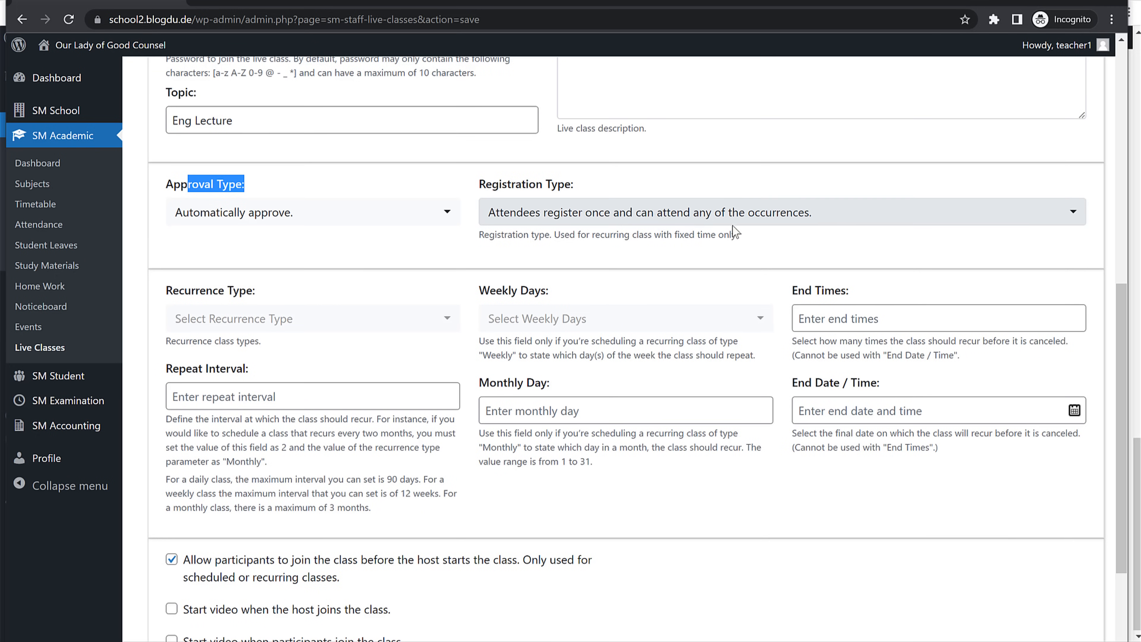
click(773, 219)
click(674, 280)
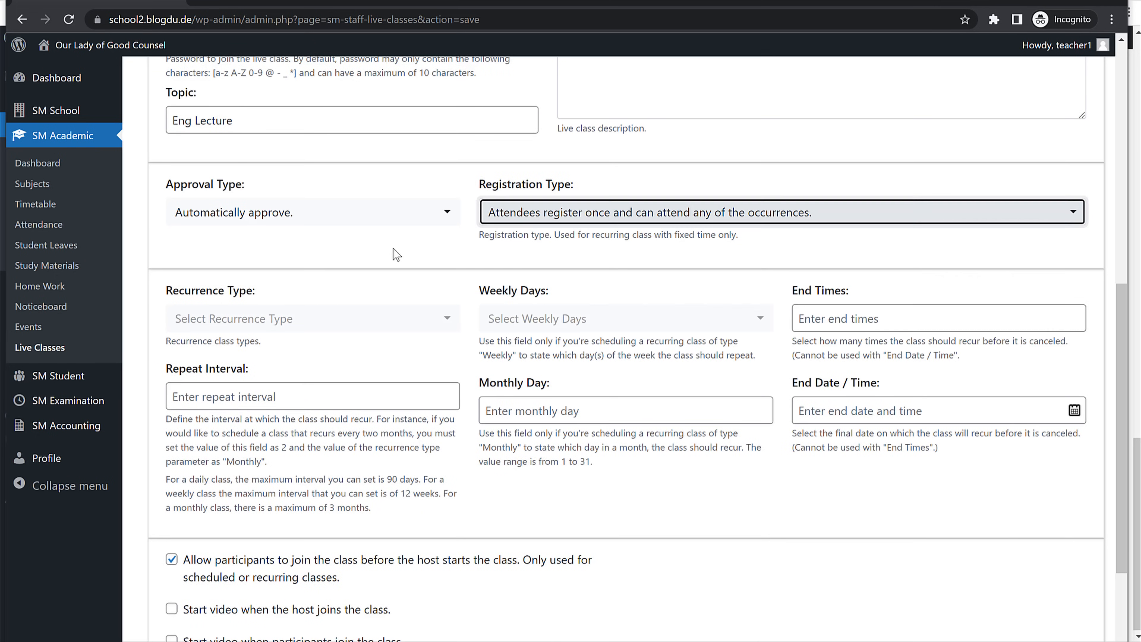
scroll(621, 270, down, 3)
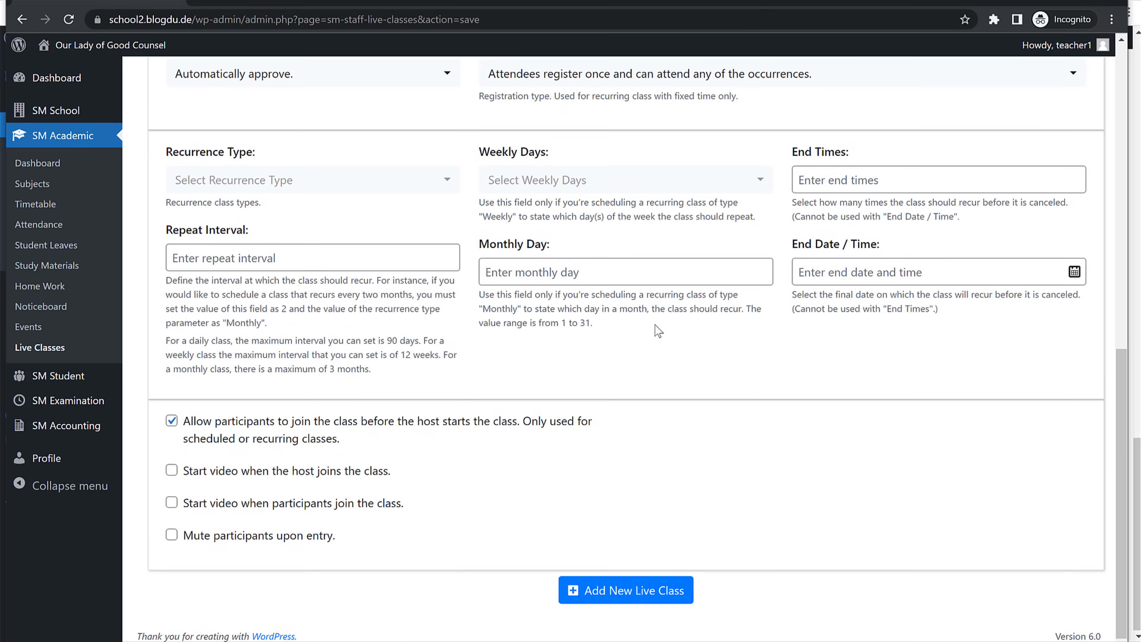
Step: Set the recurrence to Daily and save the Eng Lecture live class
click(309, 190)
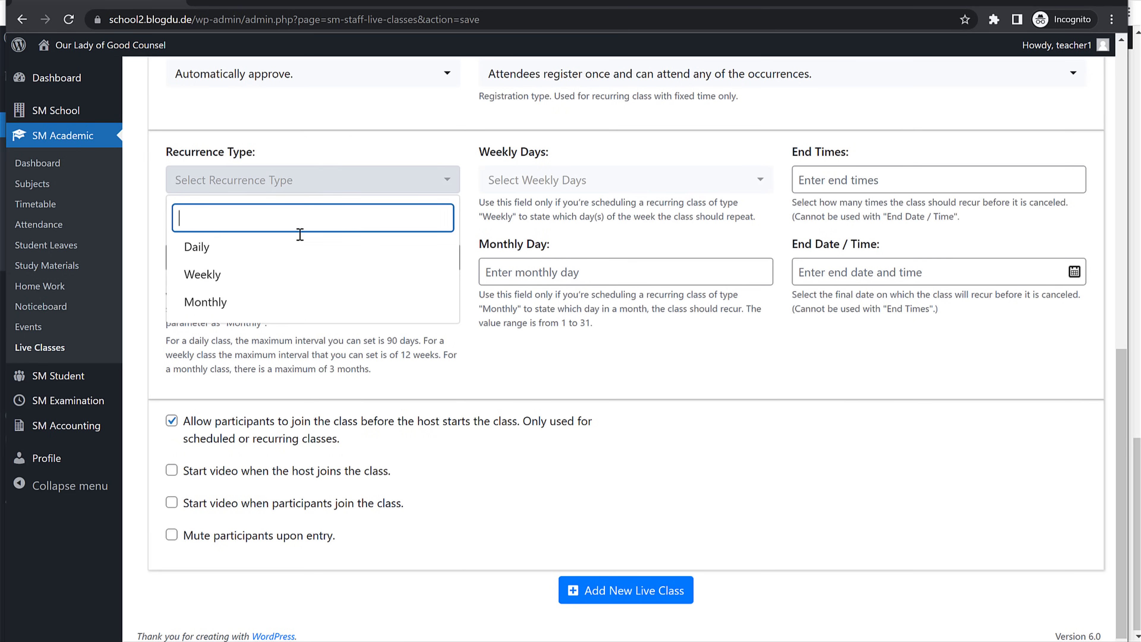
click(282, 248)
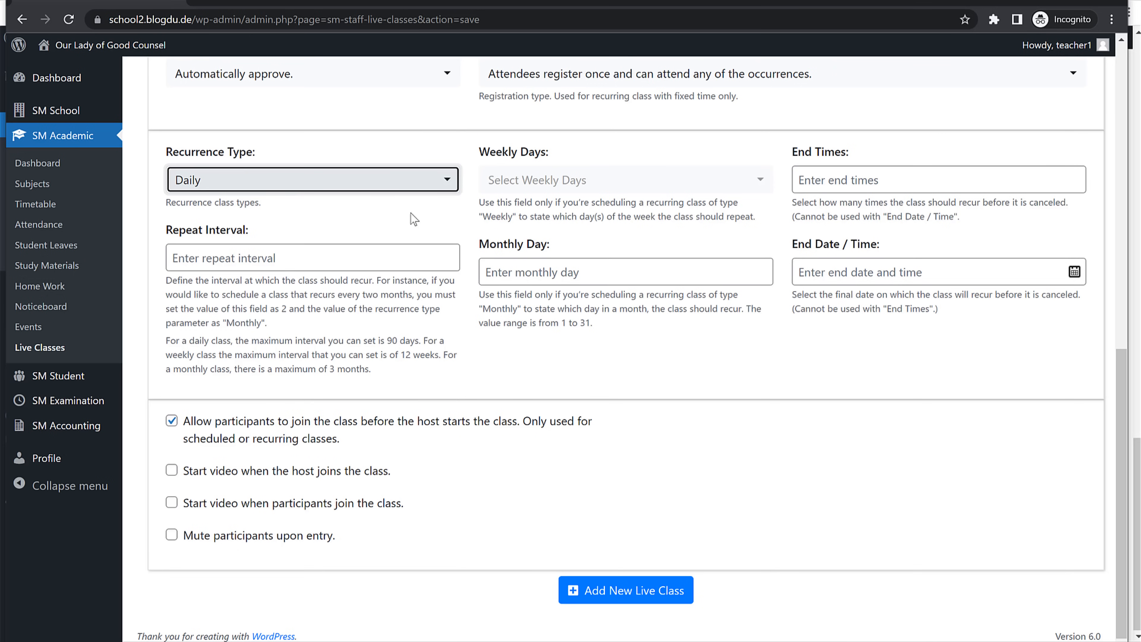
scroll(433, 256, up, 10)
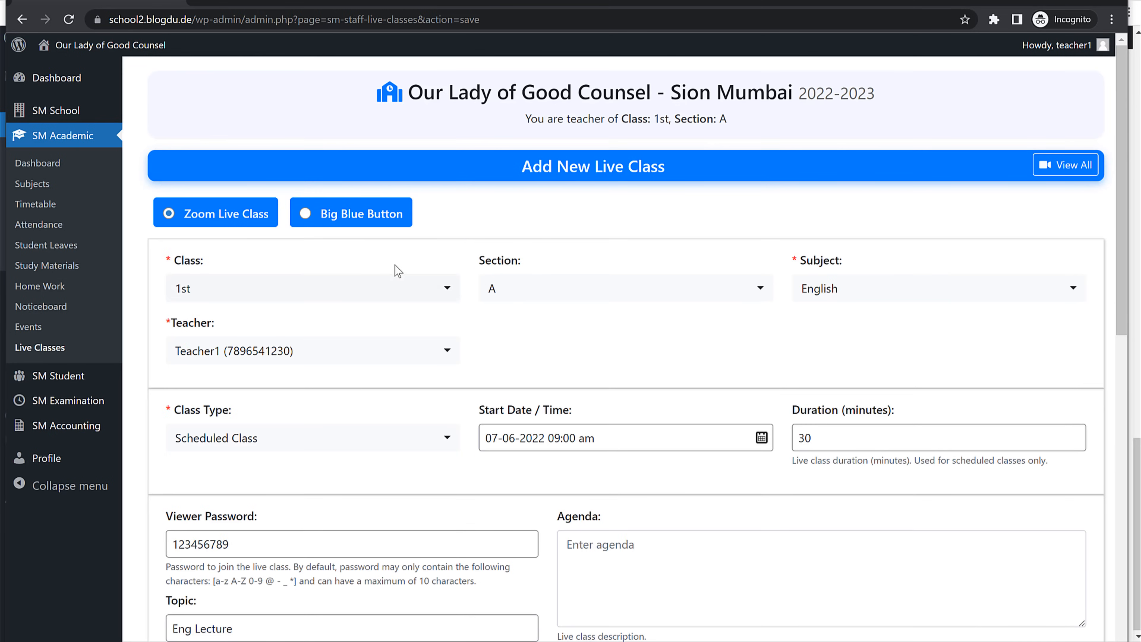
scroll(501, 332, down, 10)
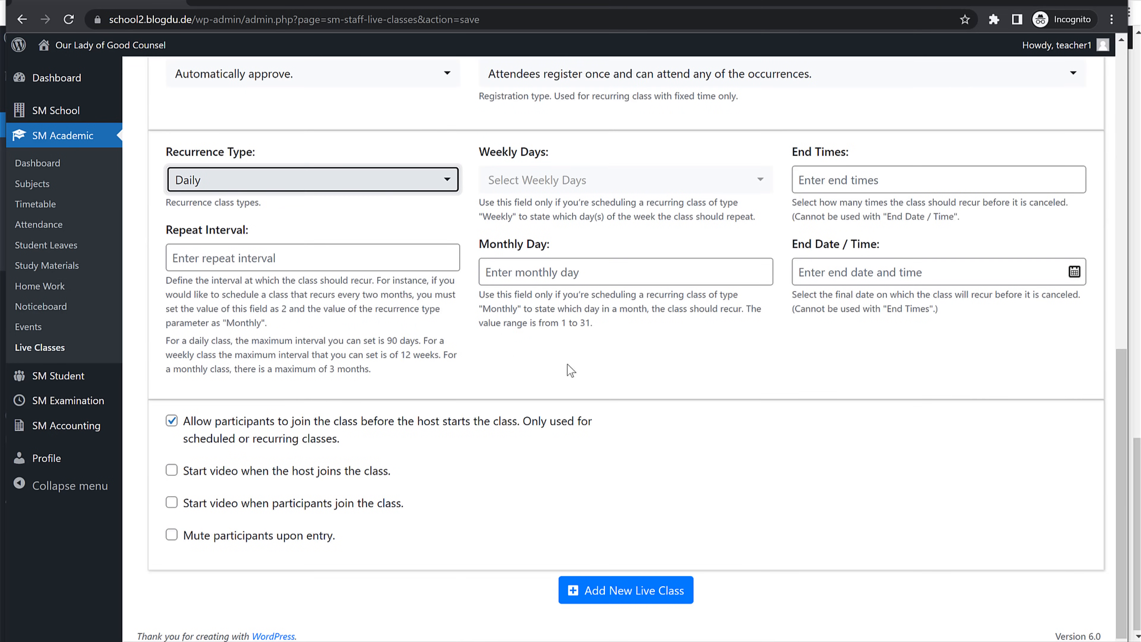
click(335, 185)
click(420, 342)
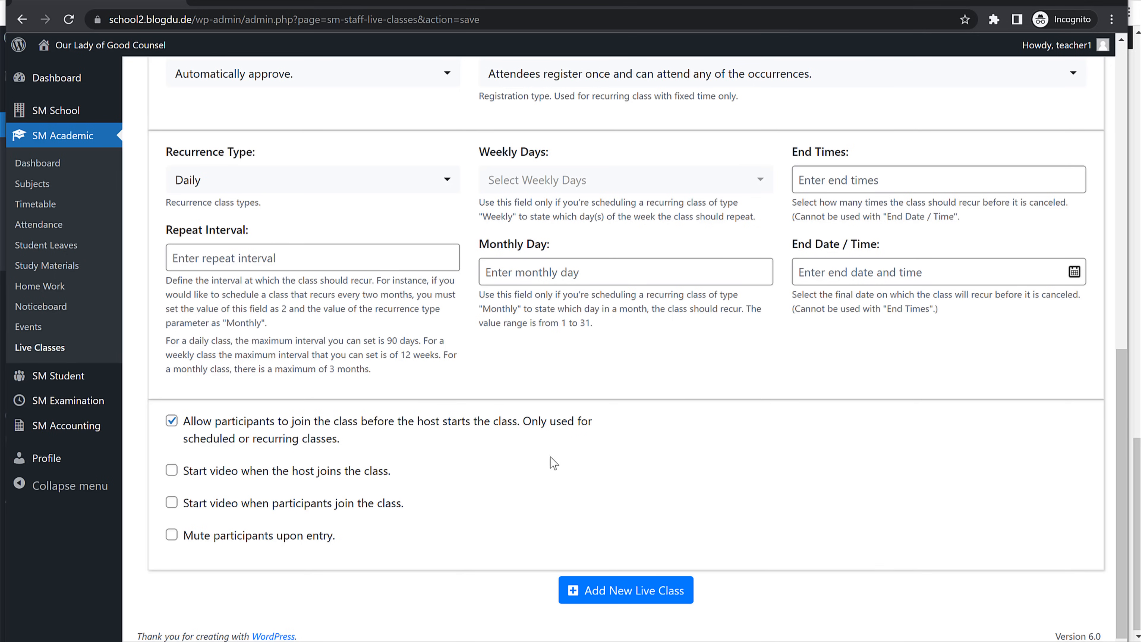
click(630, 595)
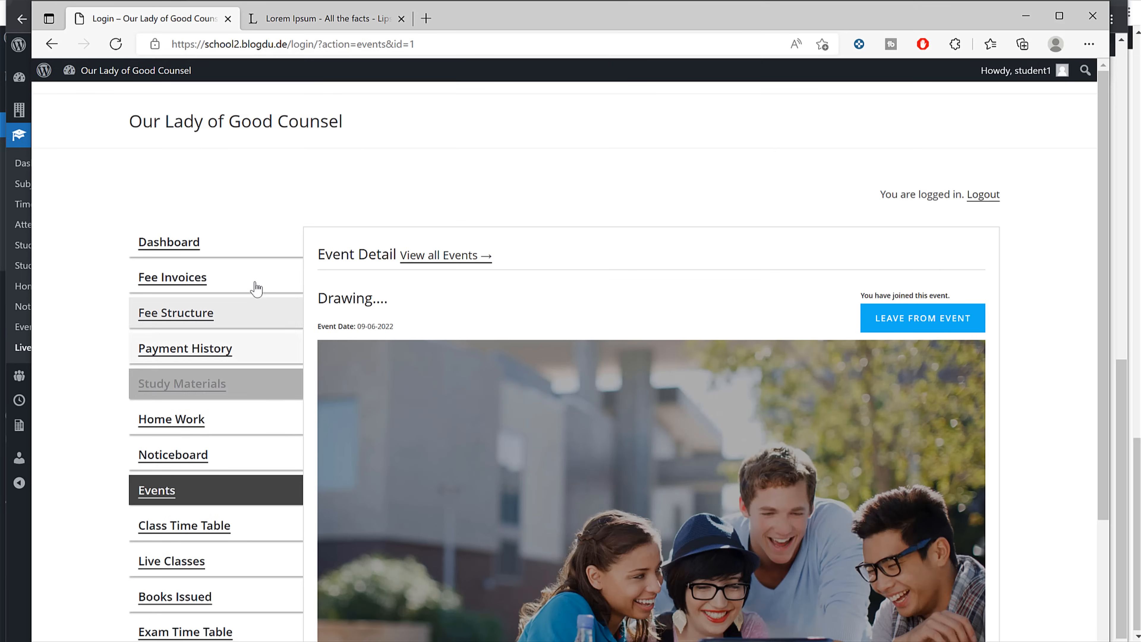
scroll(260, 292, down, 3)
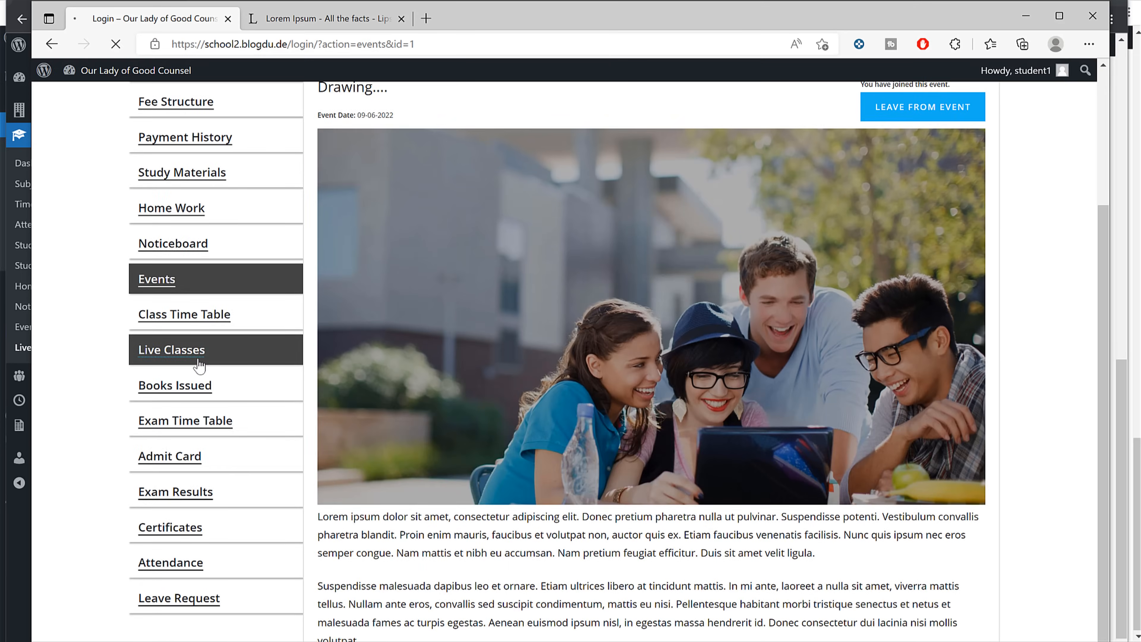
click(145, 357)
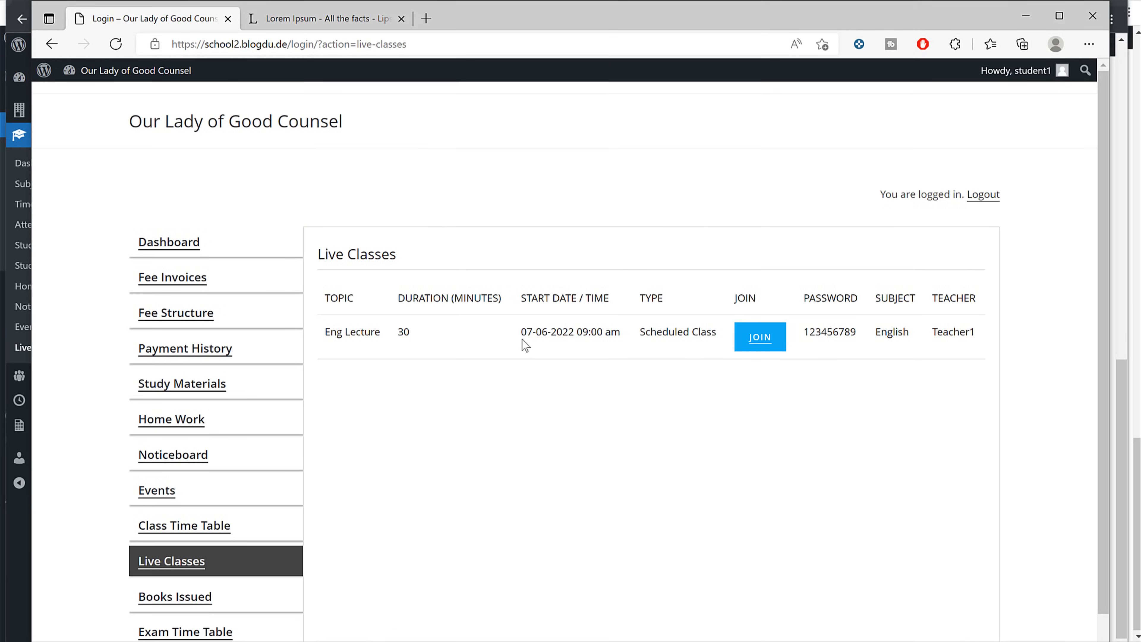
drag(522, 337, 623, 335)
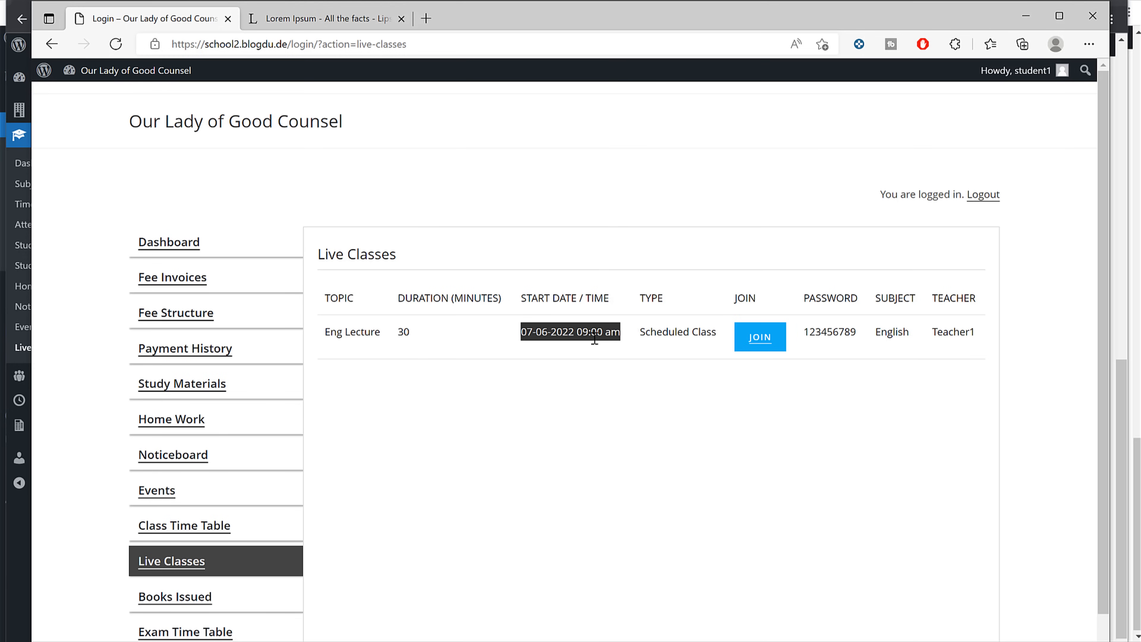
Step: Join Eng Lecture, close the Zoom launch page, and minimize the student's browser
click(764, 340)
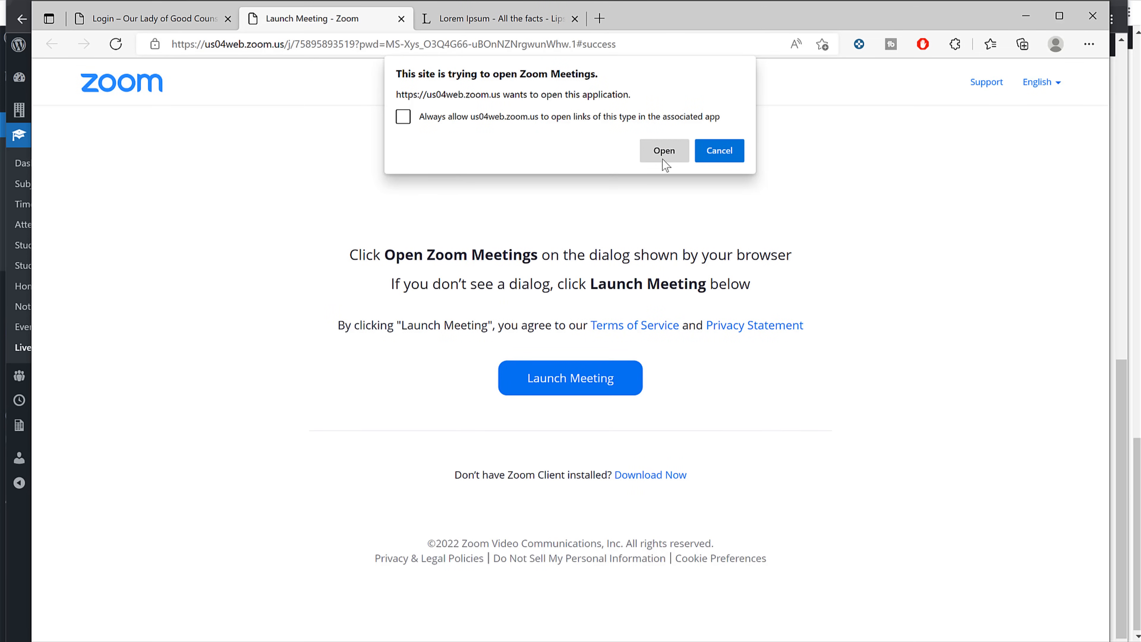
click(401, 20)
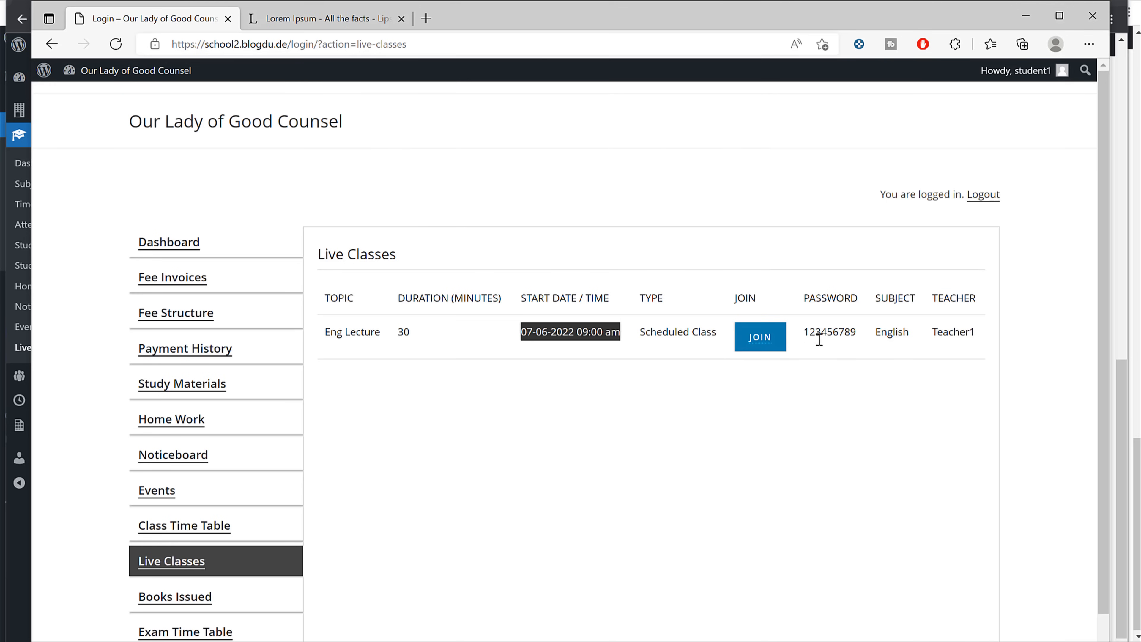
double_click(819, 336)
click(972, 348)
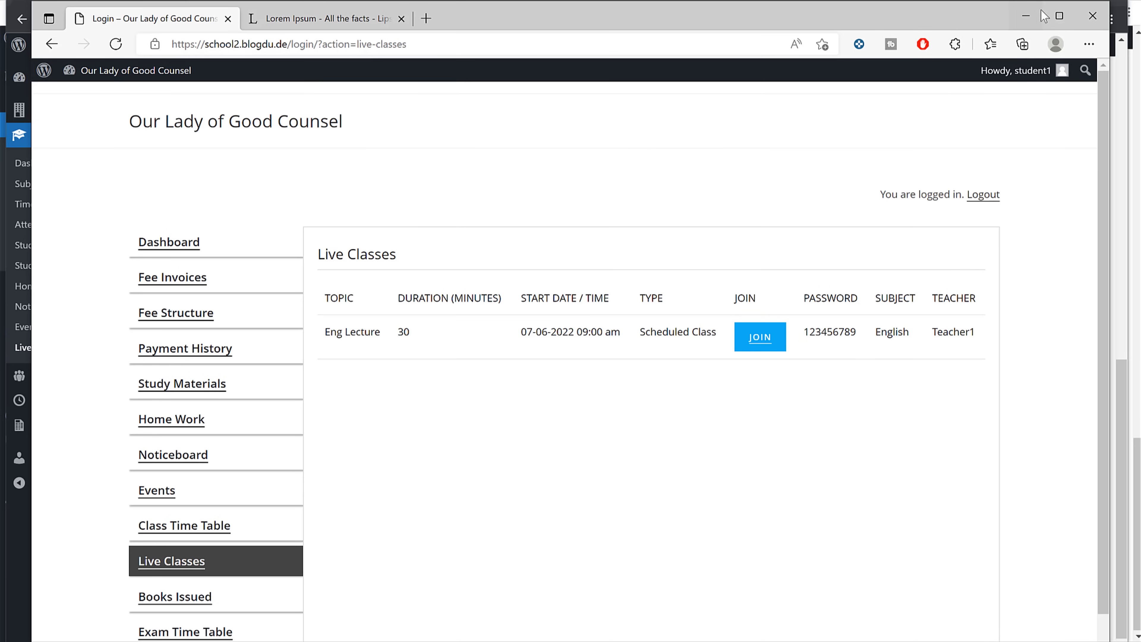
click(1032, 14)
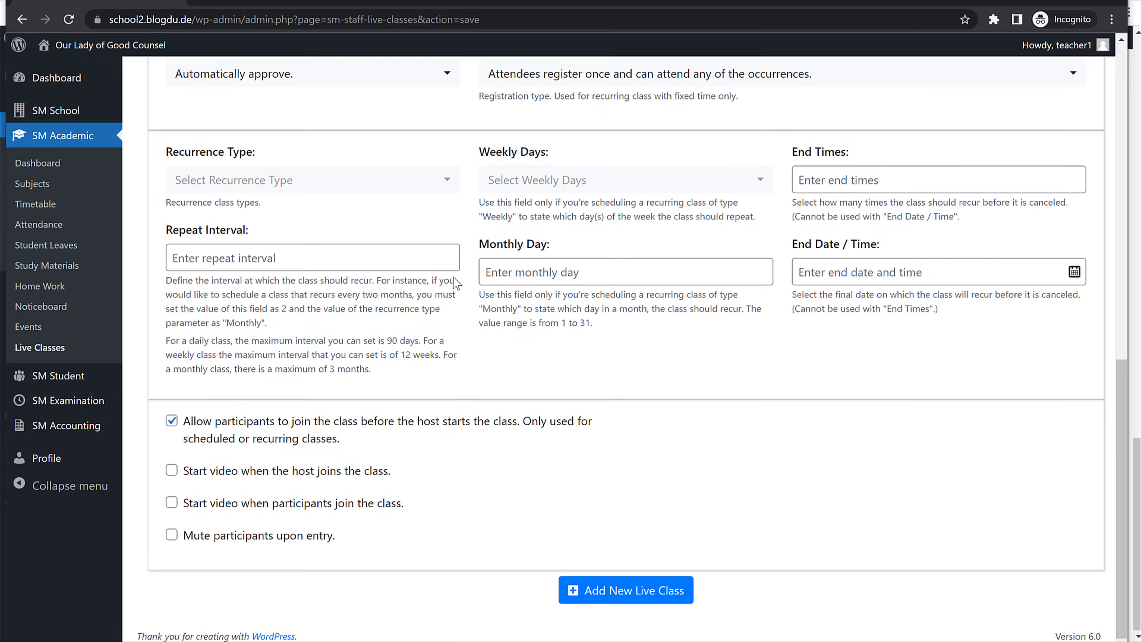
Step: Bring the teacher's window back and show the SM Examination submenu
mouse_move(63, 402)
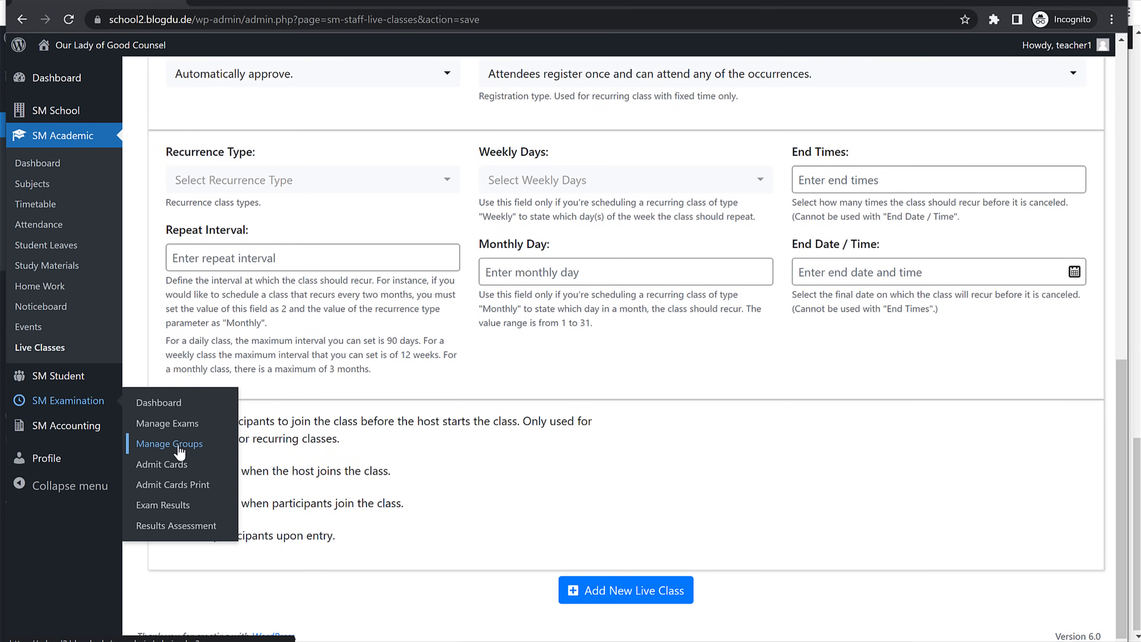
Step: Add three exam groups: Unit Test, Semester and Final Annual Exam
click(168, 444)
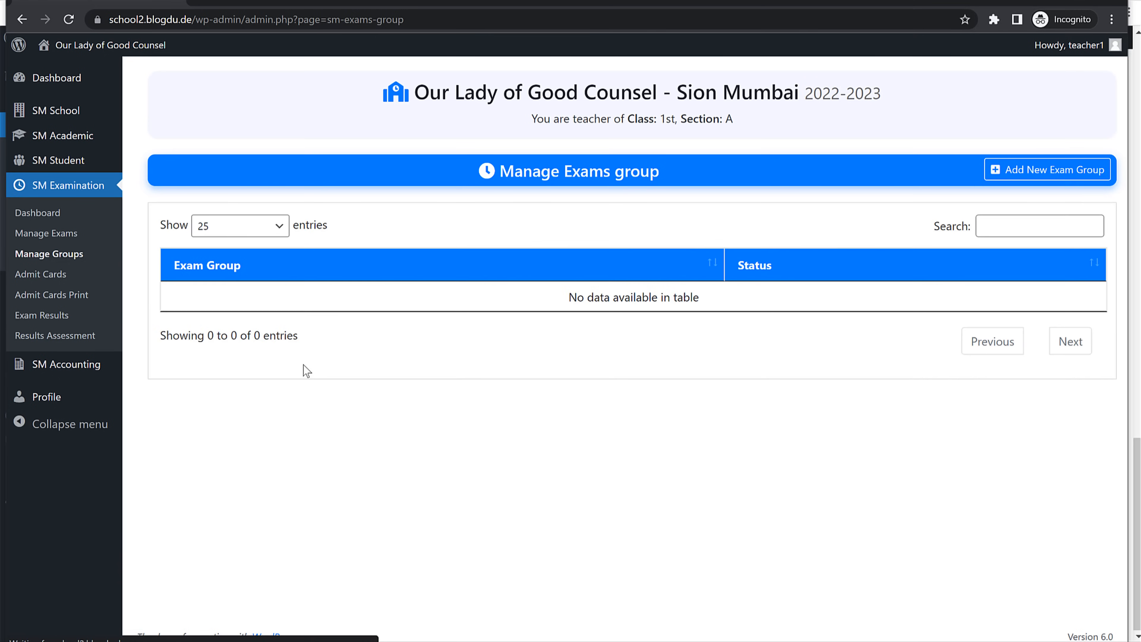
click(990, 176)
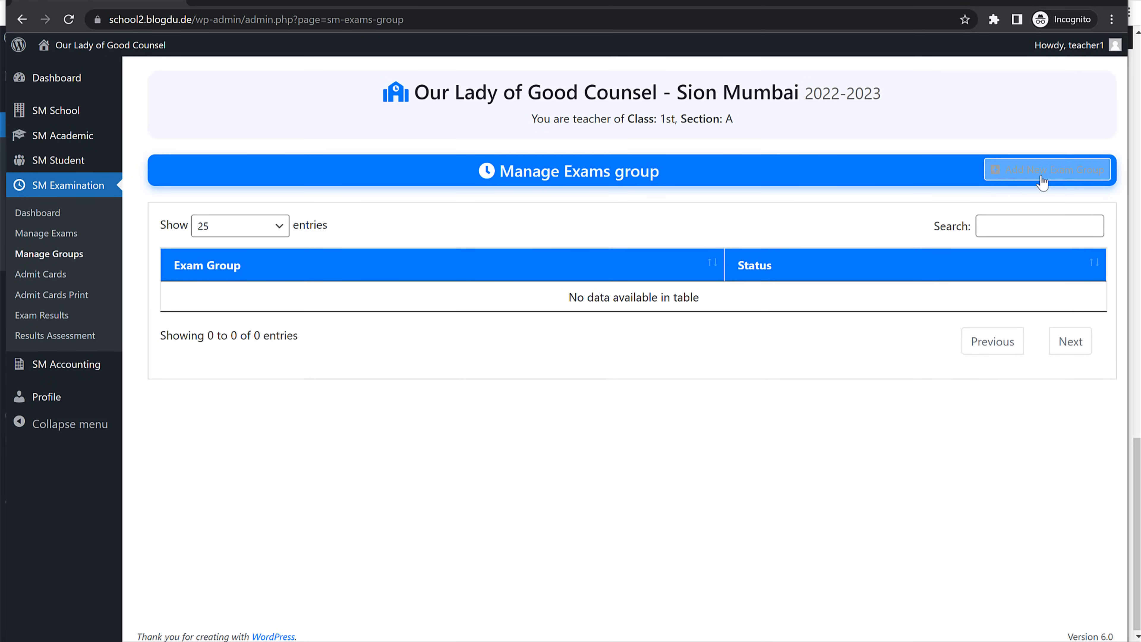
click(377, 257)
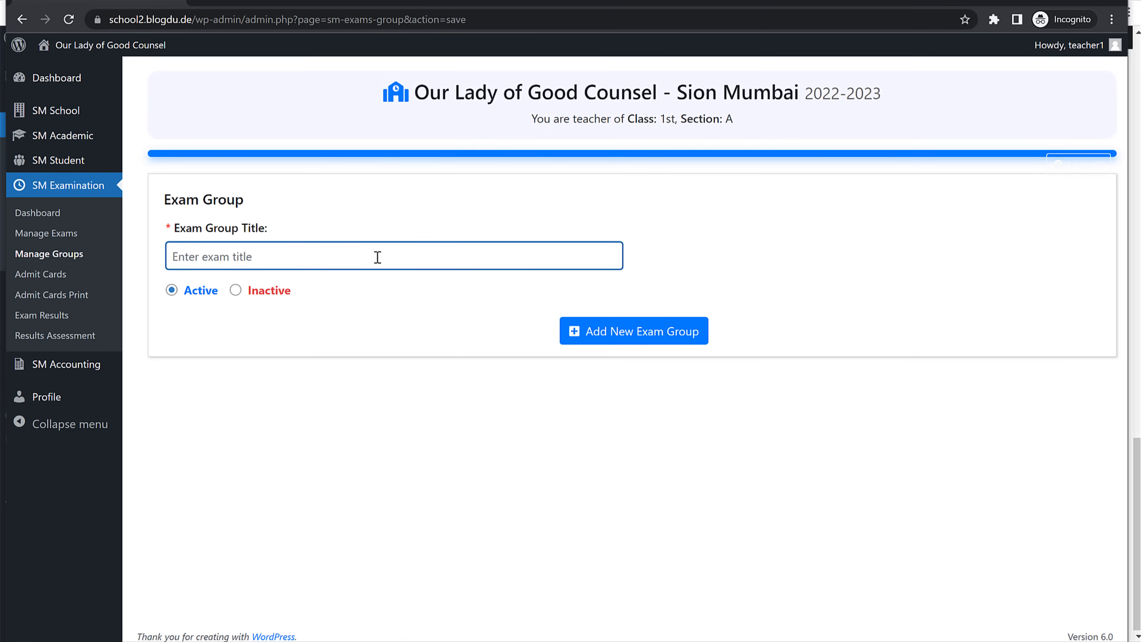
text(Unit Test)
click(611, 343)
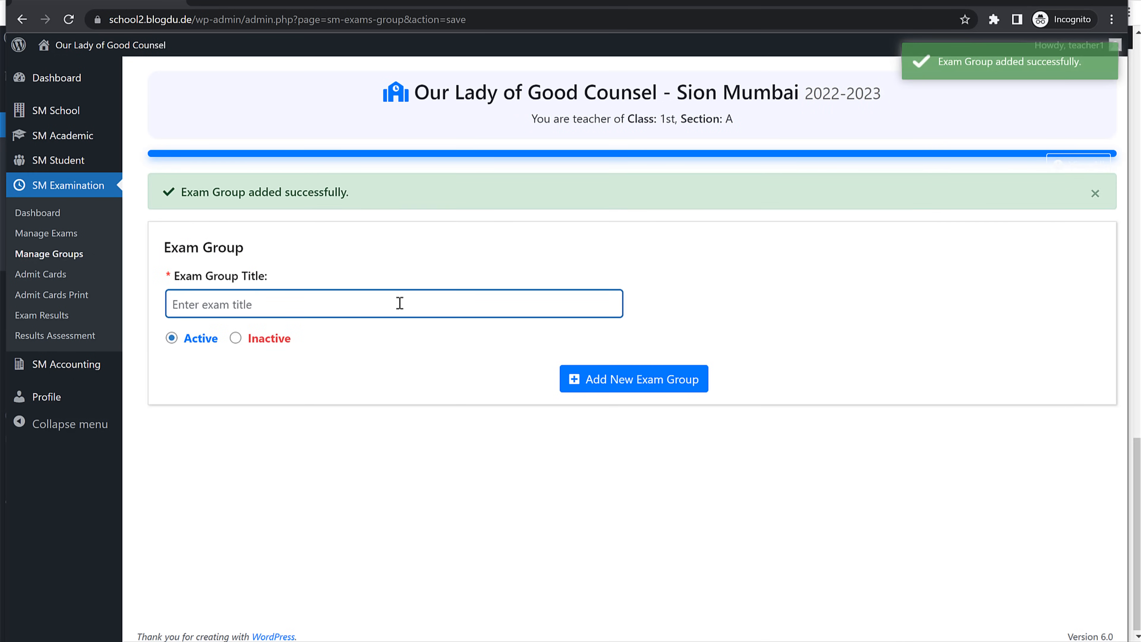
text(Semester)
click(584, 378)
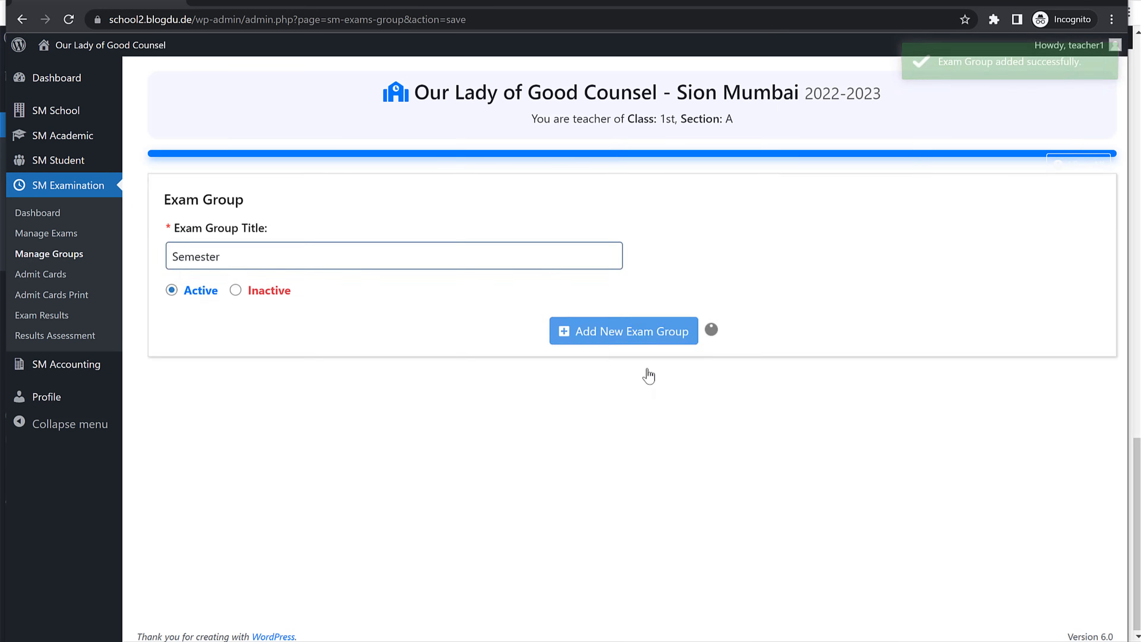
text(Fina)
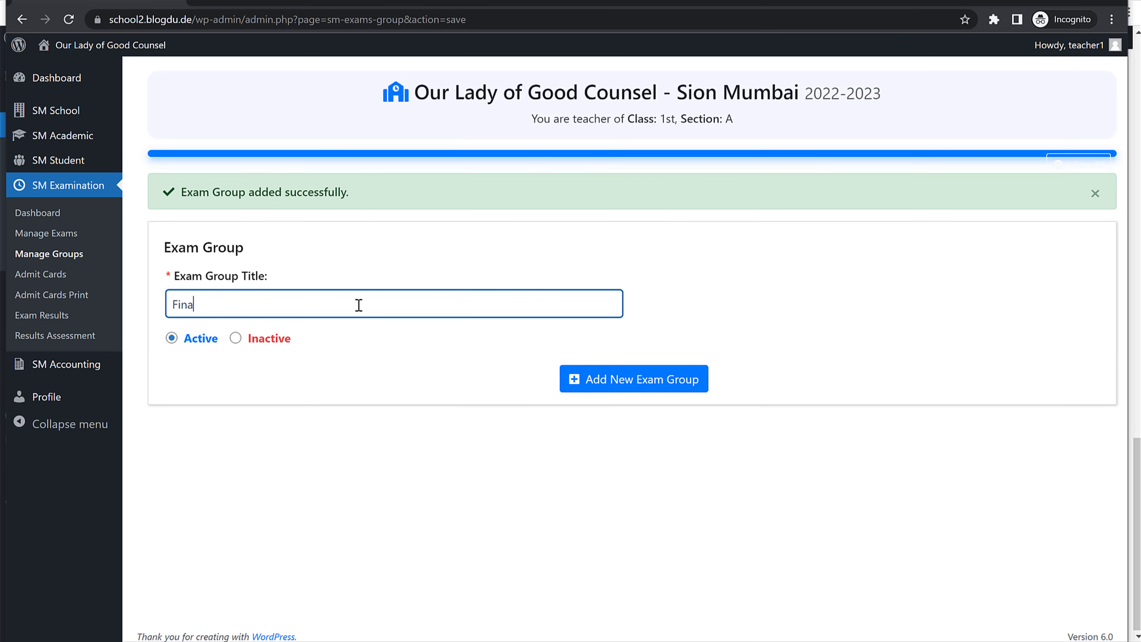
text(l Annual Exam)
click(612, 378)
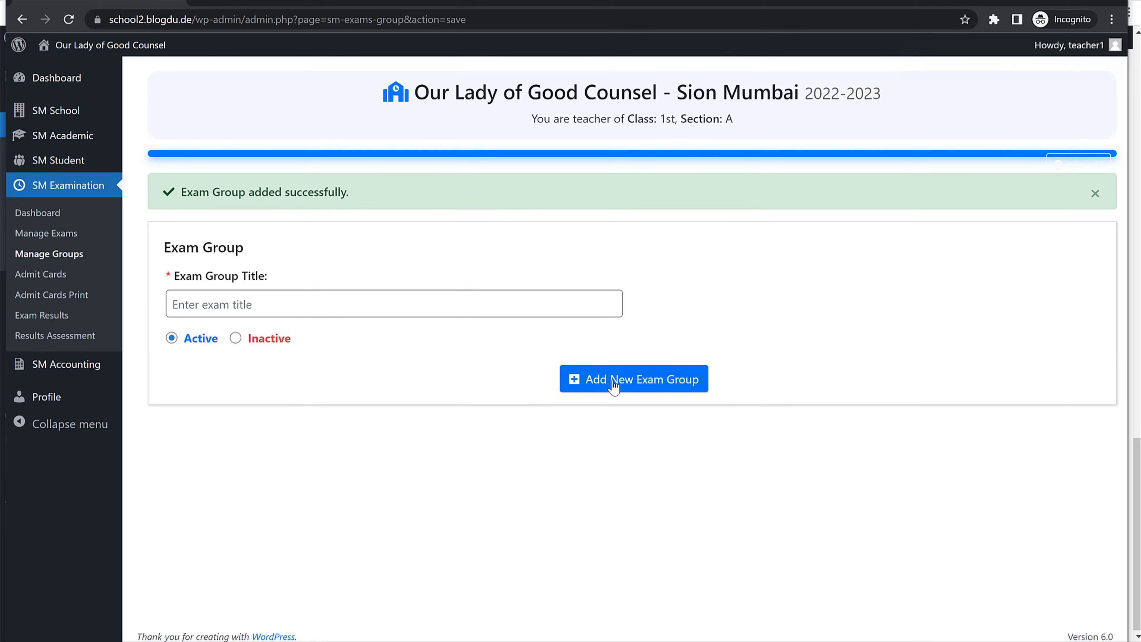
Step: Start a new exam titled 'Unit Test 1' with exam centre 'OLGC Sion'
click(62, 239)
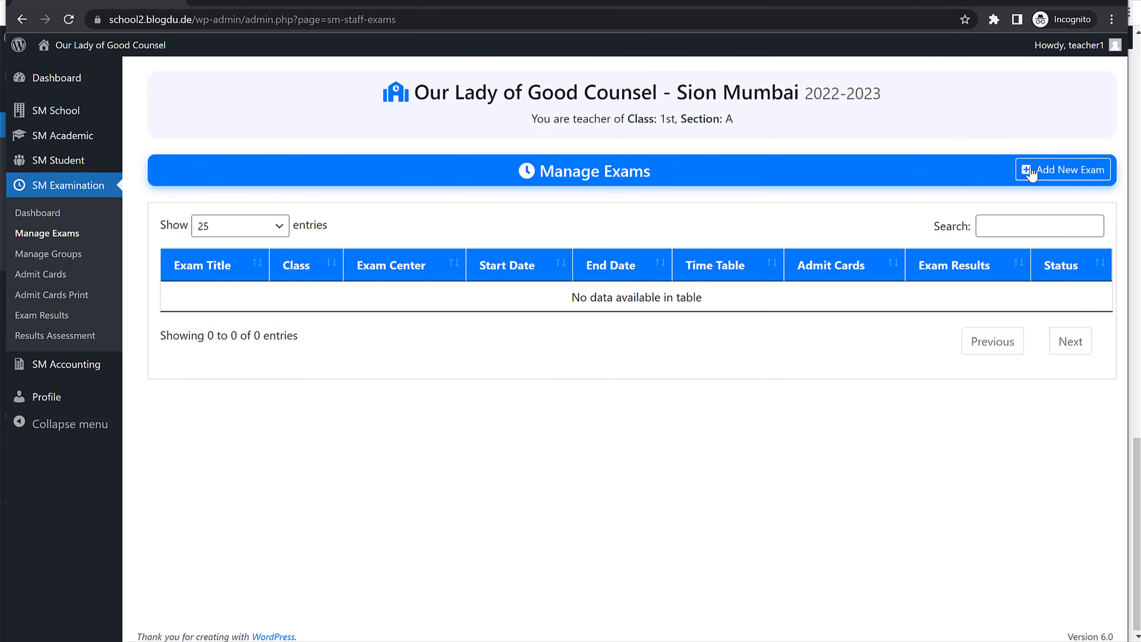
click(1054, 176)
click(369, 282)
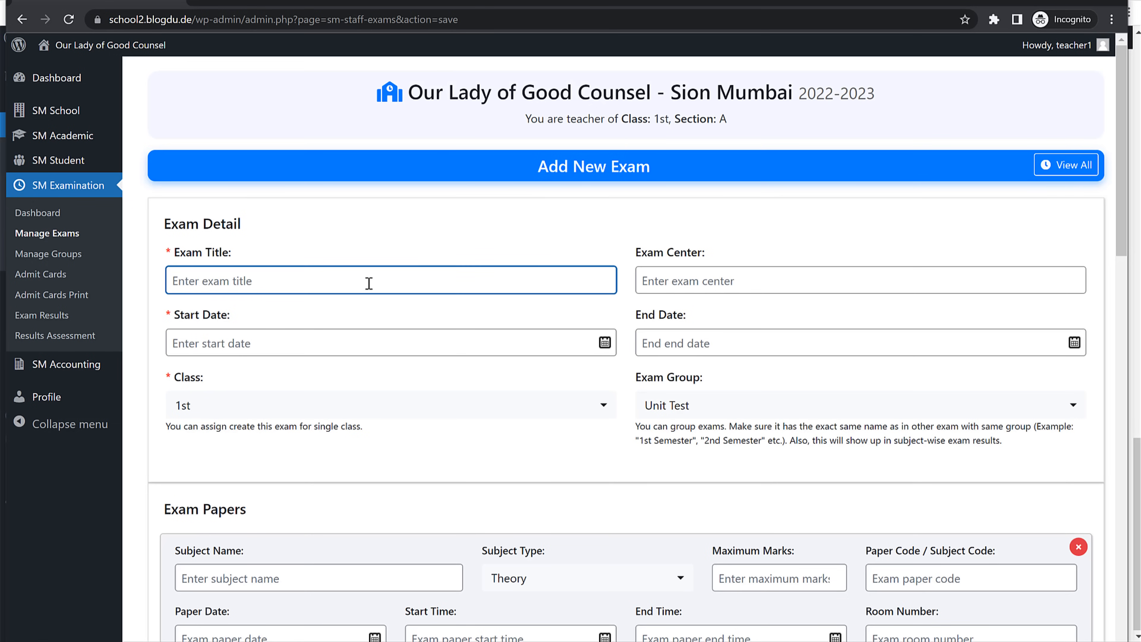
text(Unit Test 1)
click(712, 281)
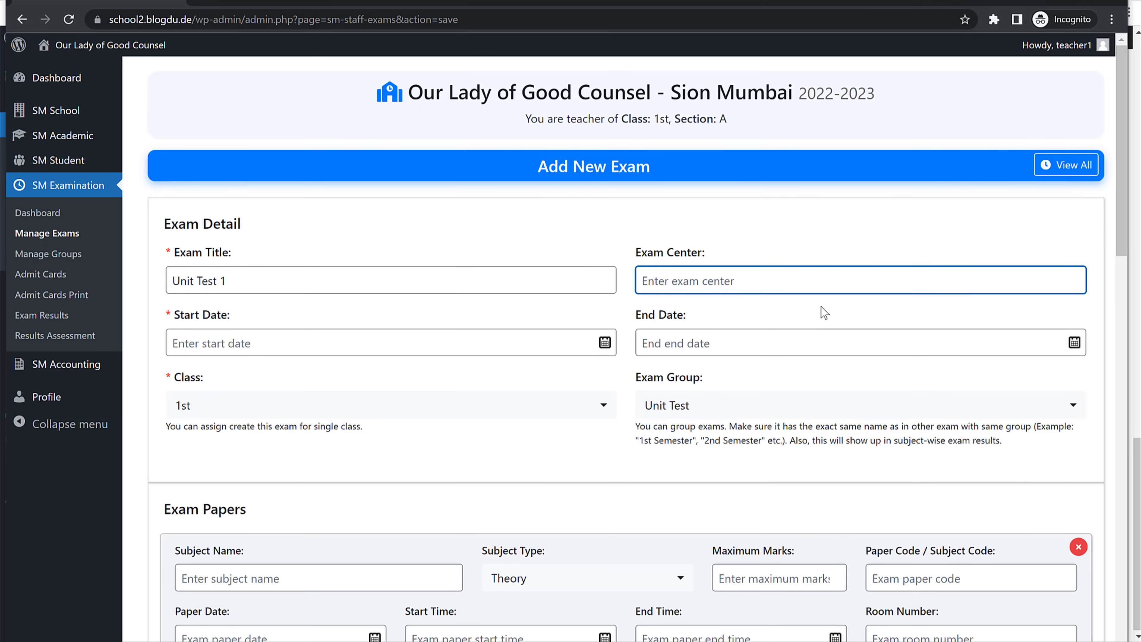
text(Sco)
key(BackSpace)
key(BackSpace)
key(BackSpace)
text(OLGC Sion)
key(ctrl+a)
Step: Set the exam start date to 01-07-2022 and end date to 04-06-2022
click(492, 342)
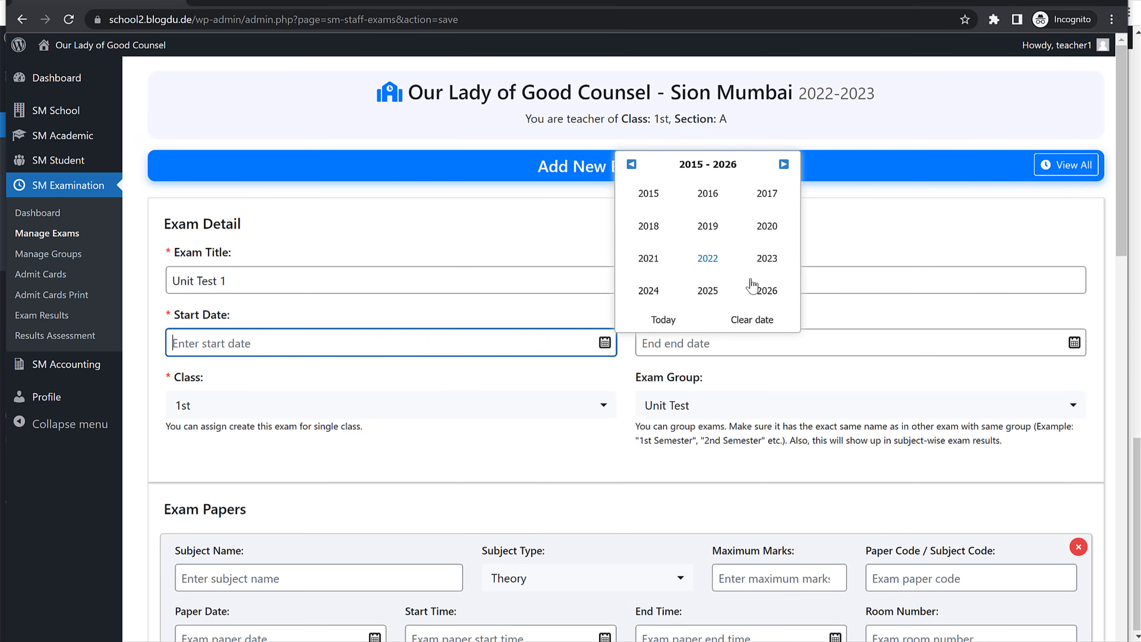
click(707, 258)
click(649, 257)
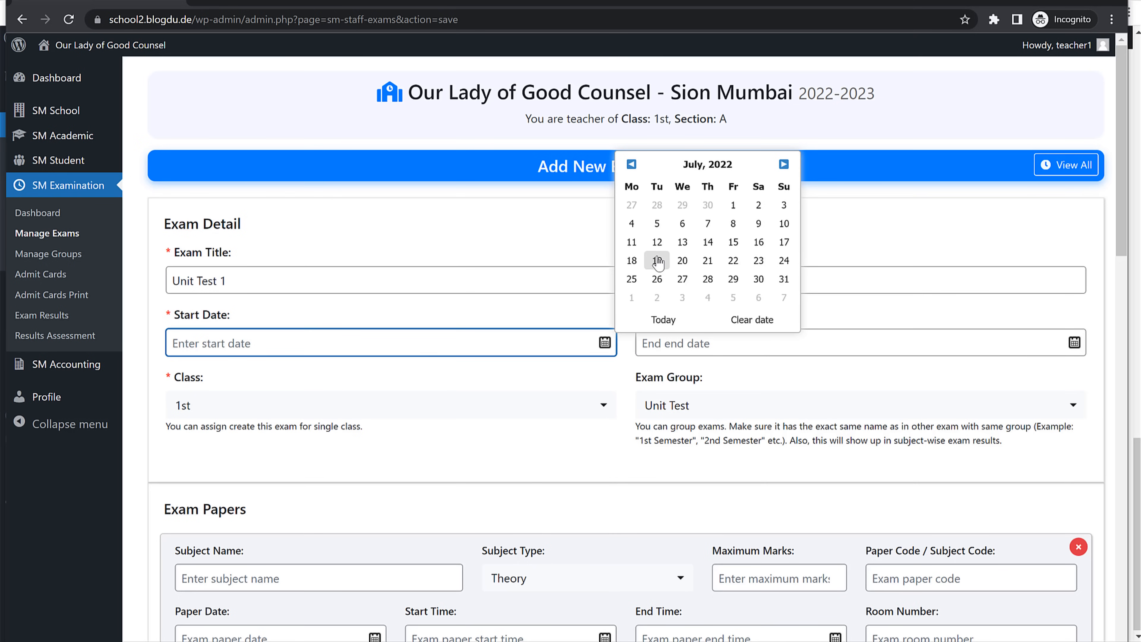
click(733, 205)
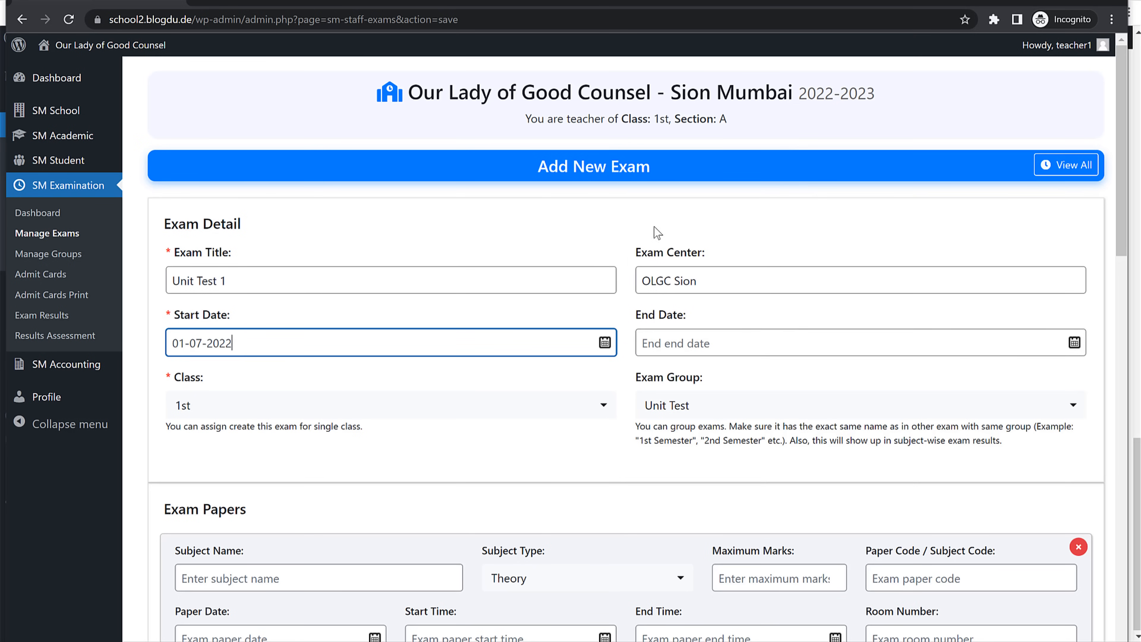
click(751, 342)
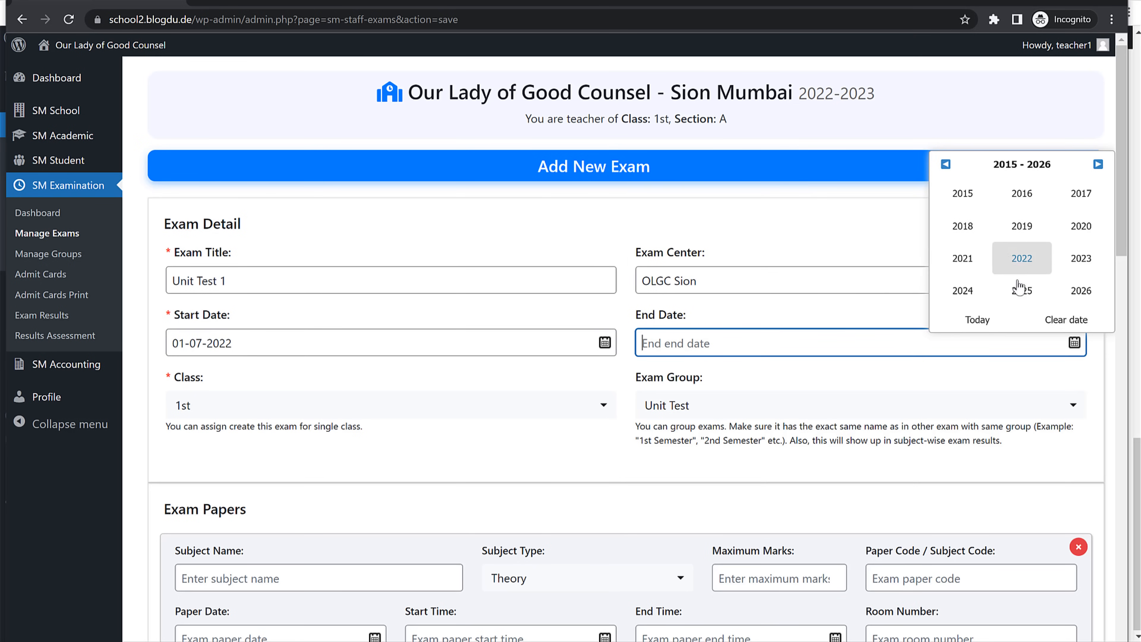
click(1020, 260)
click(1023, 261)
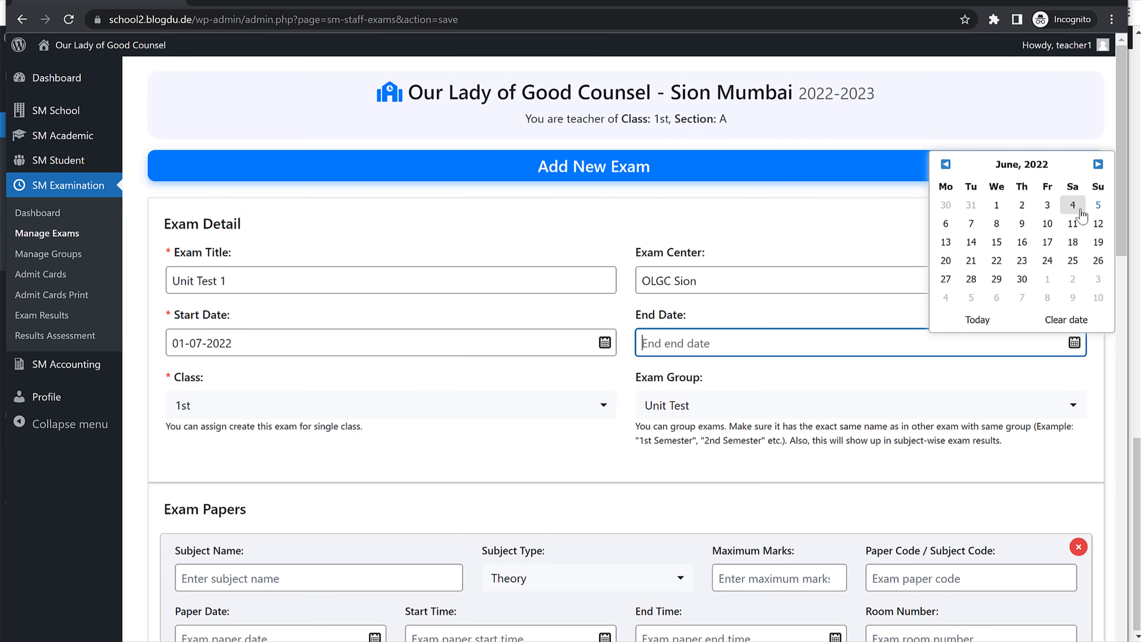
click(1072, 205)
scroll(988, 318, down, 5)
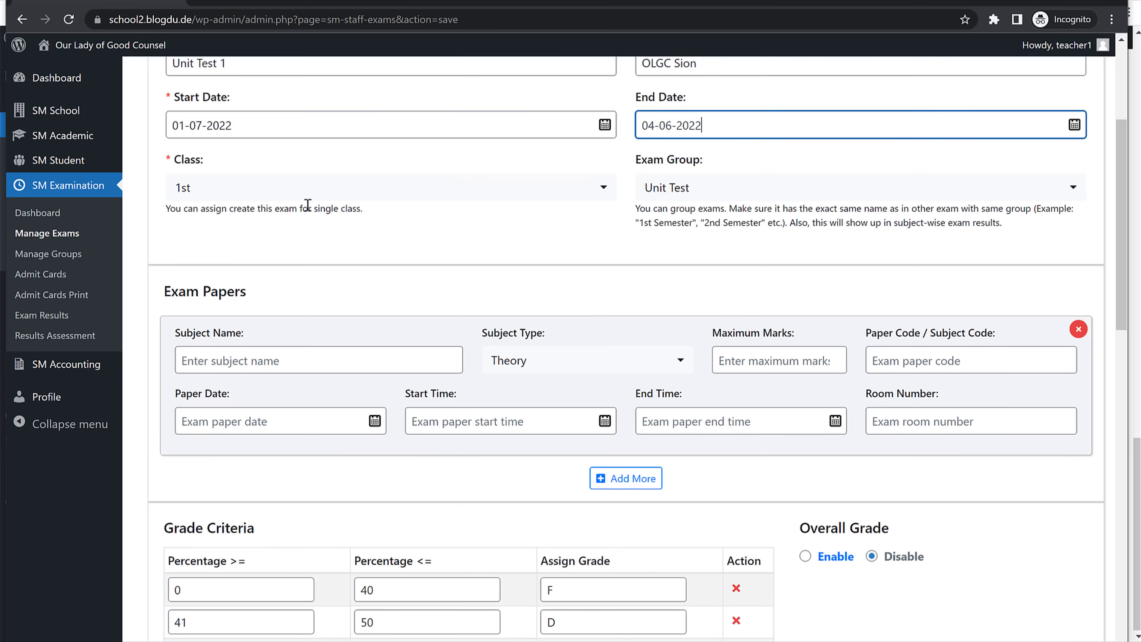
Step: Assign the exam to the Unit Test group and enter an English paper: Subjective, 20 marks, code Eng
click(718, 190)
click(700, 231)
scroll(606, 275, down, 2)
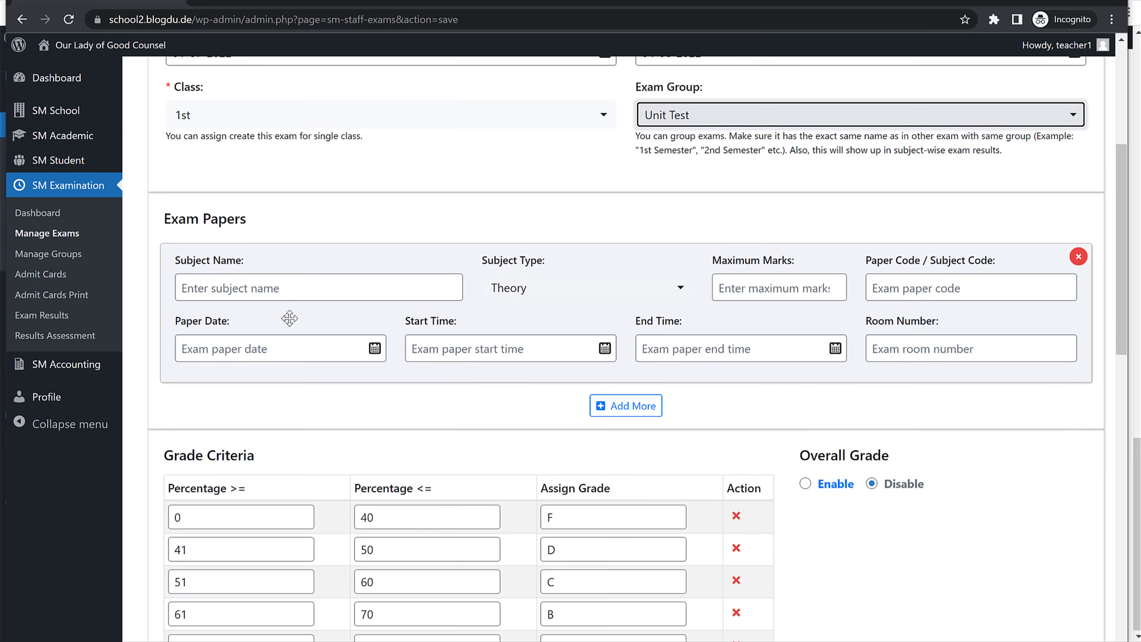
click(273, 304)
text(E)
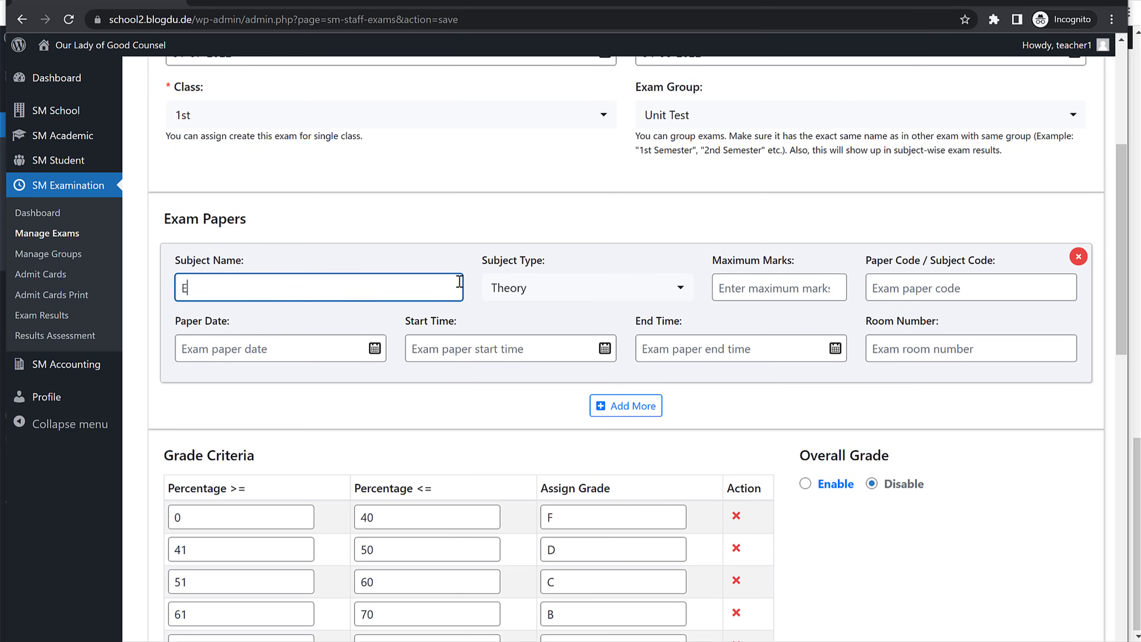
text(nglish)
click(633, 290)
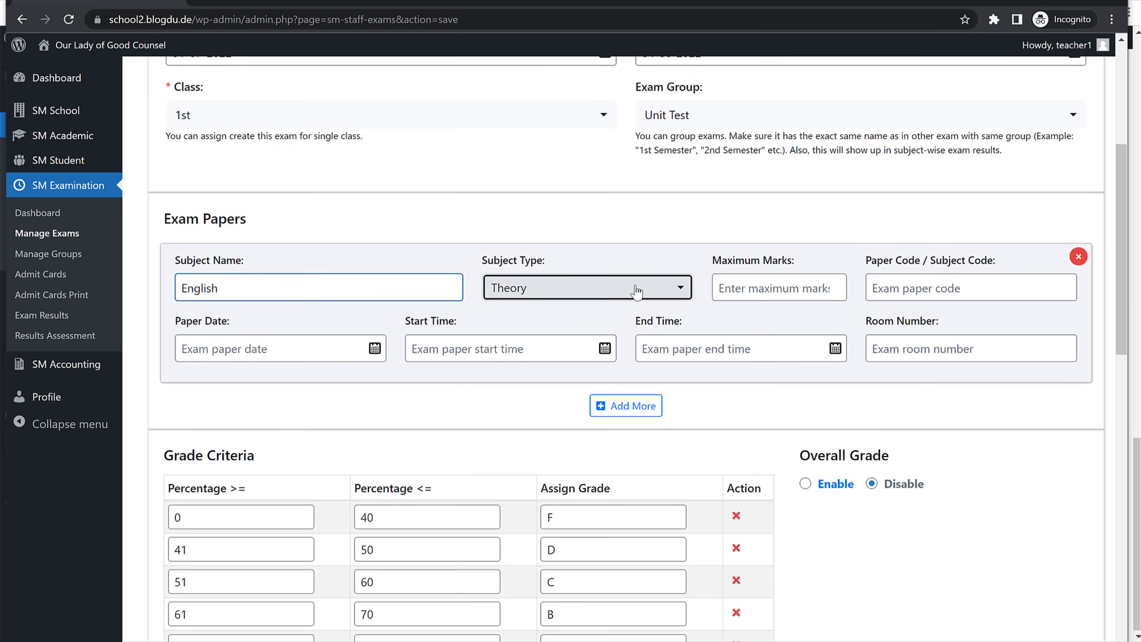
click(551, 381)
click(782, 291)
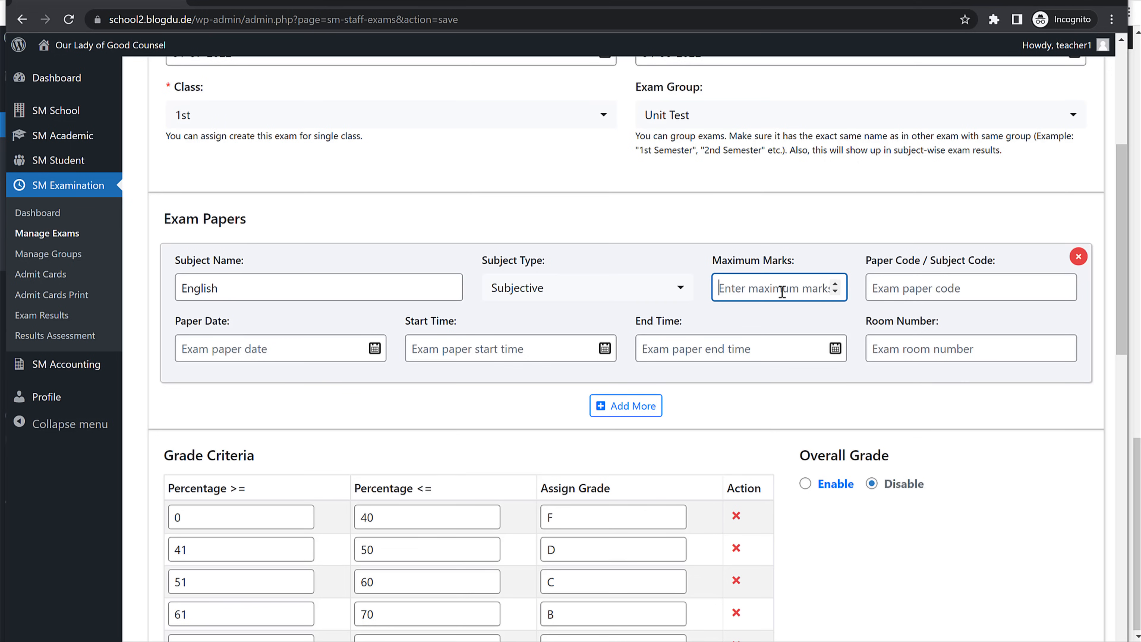
text(20)
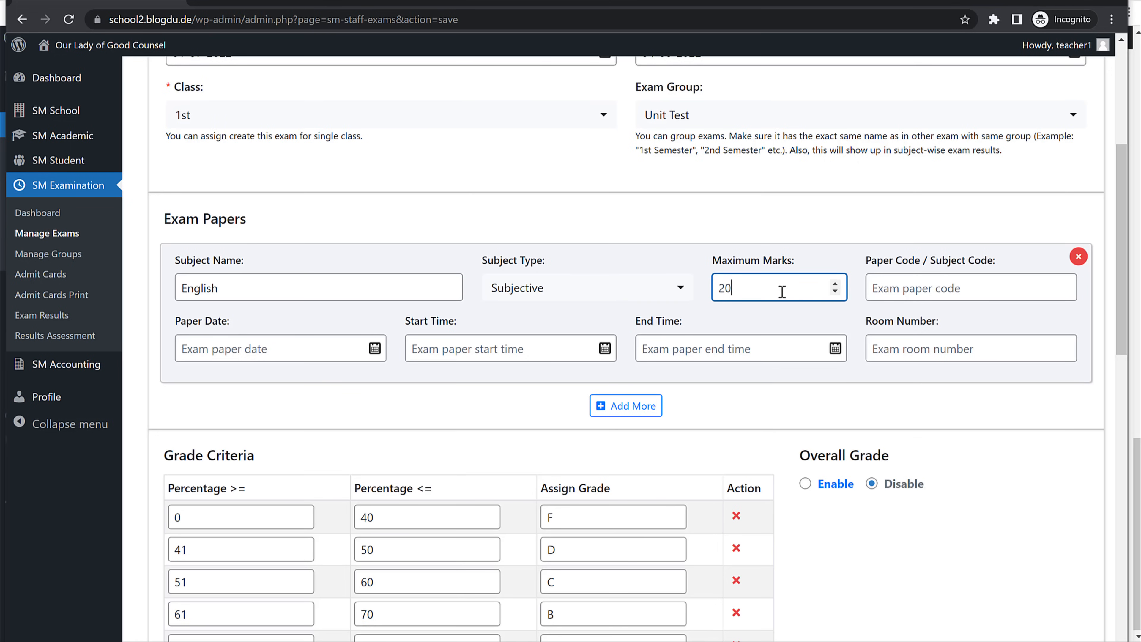
click(897, 294)
text(Eng)
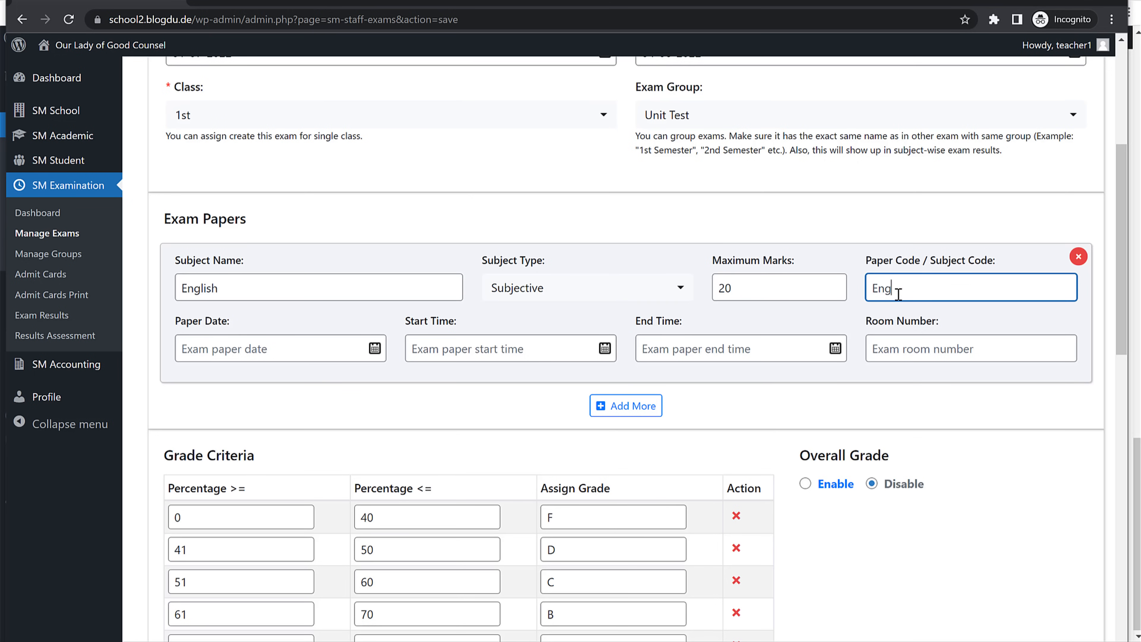
Step: Schedule the English paper on 01-07-2022, 10:00–11:30 am in room 32, and add a second paper row
click(297, 351)
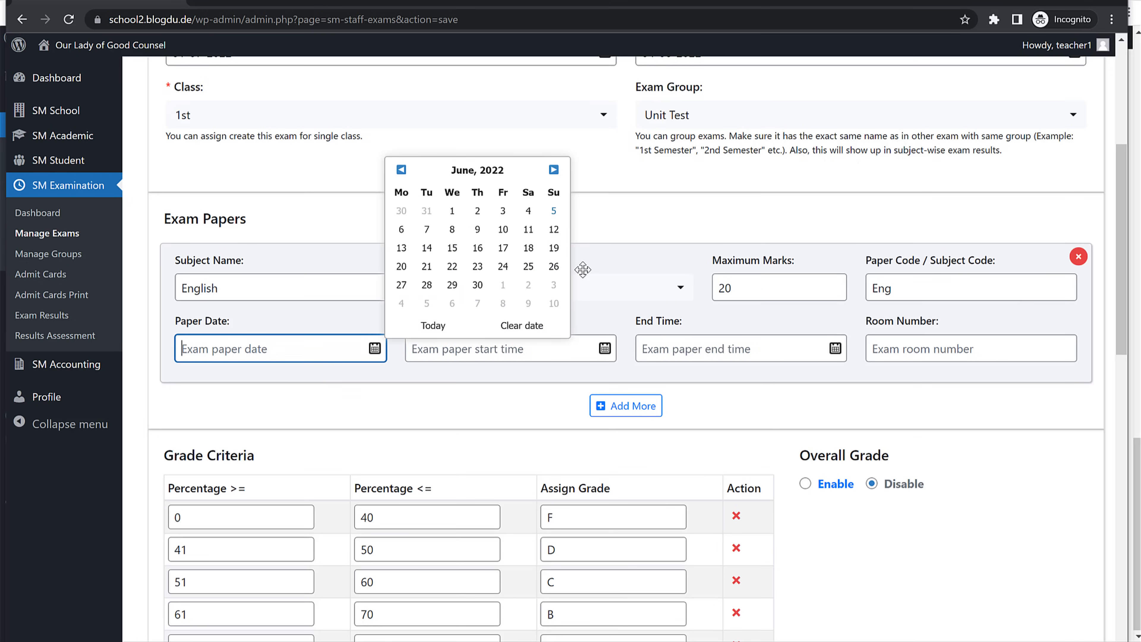
click(553, 169)
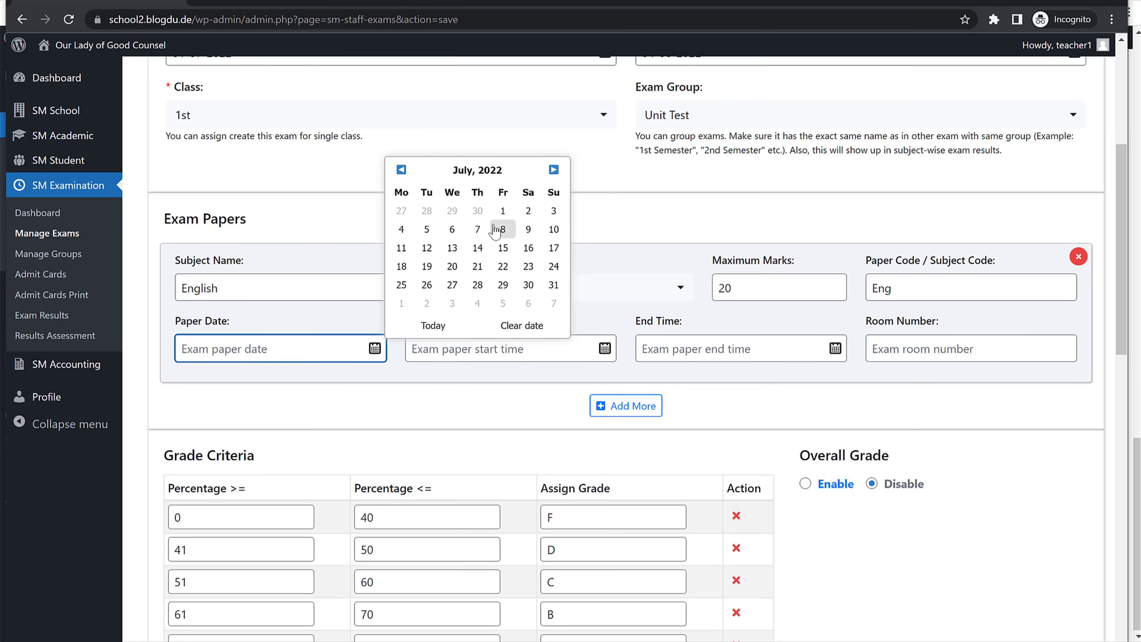
click(509, 219)
click(451, 345)
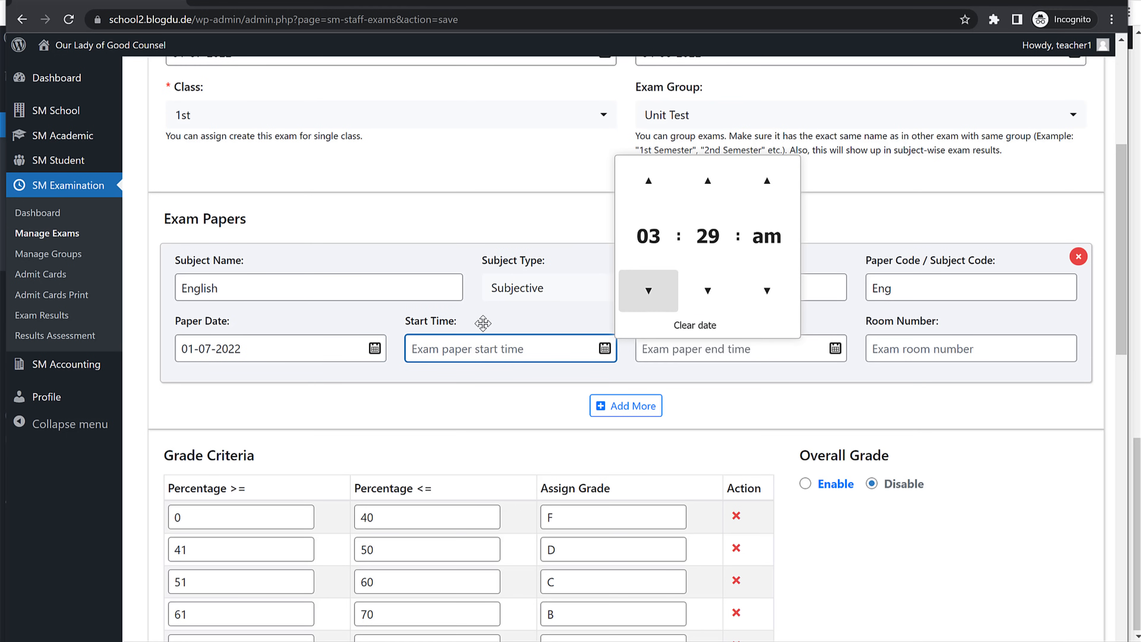
text(1)
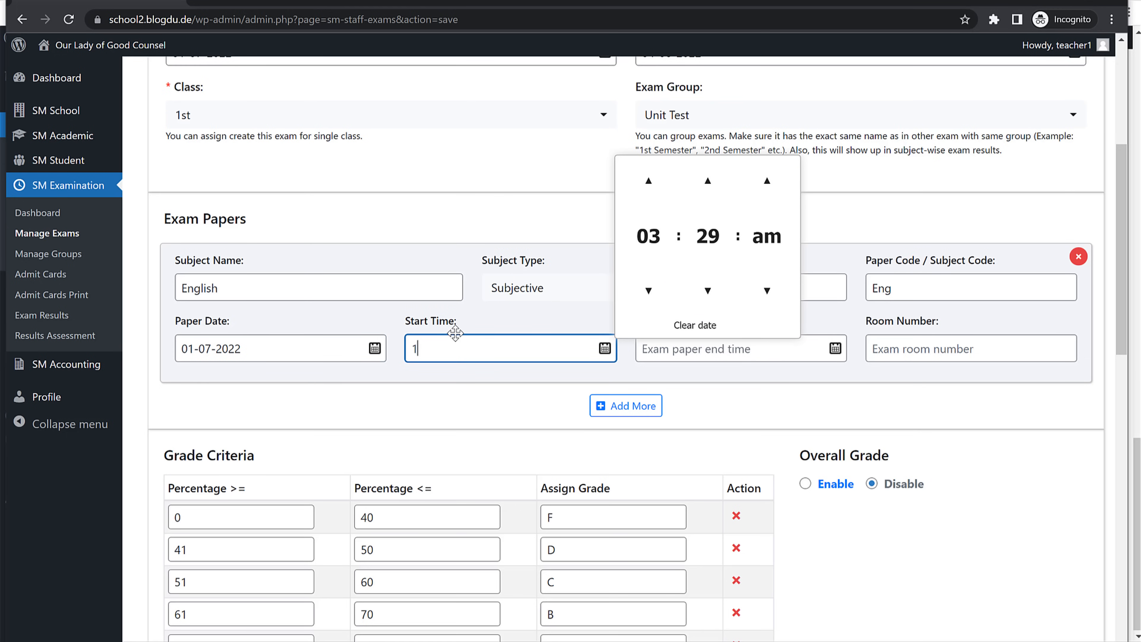
text(0:00 am)
key(Tab)
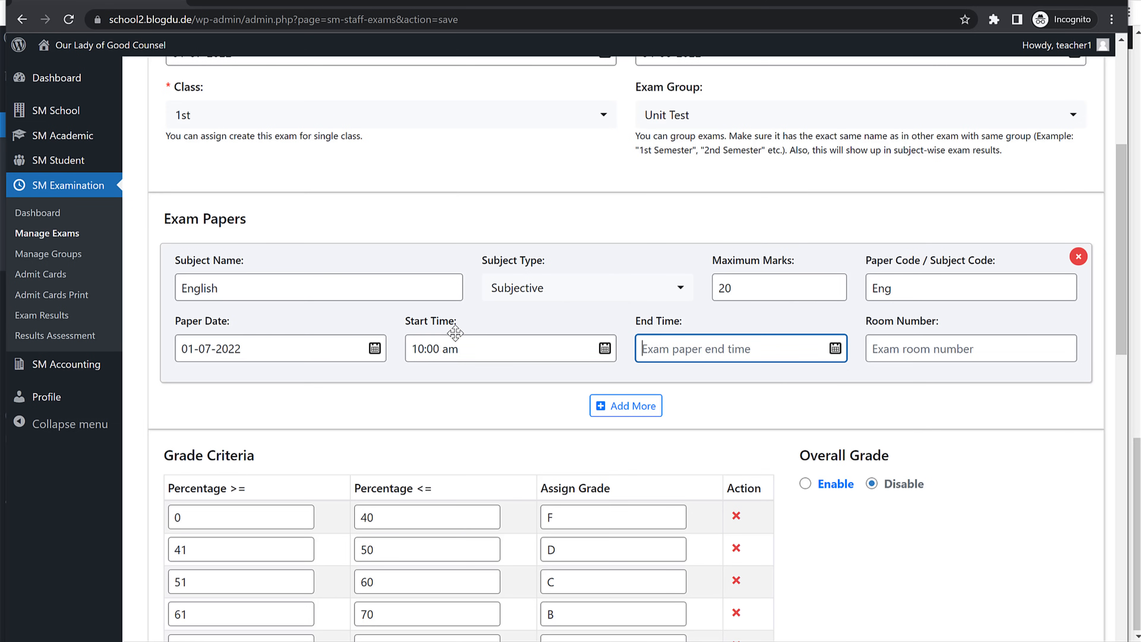
text(11:30 am)
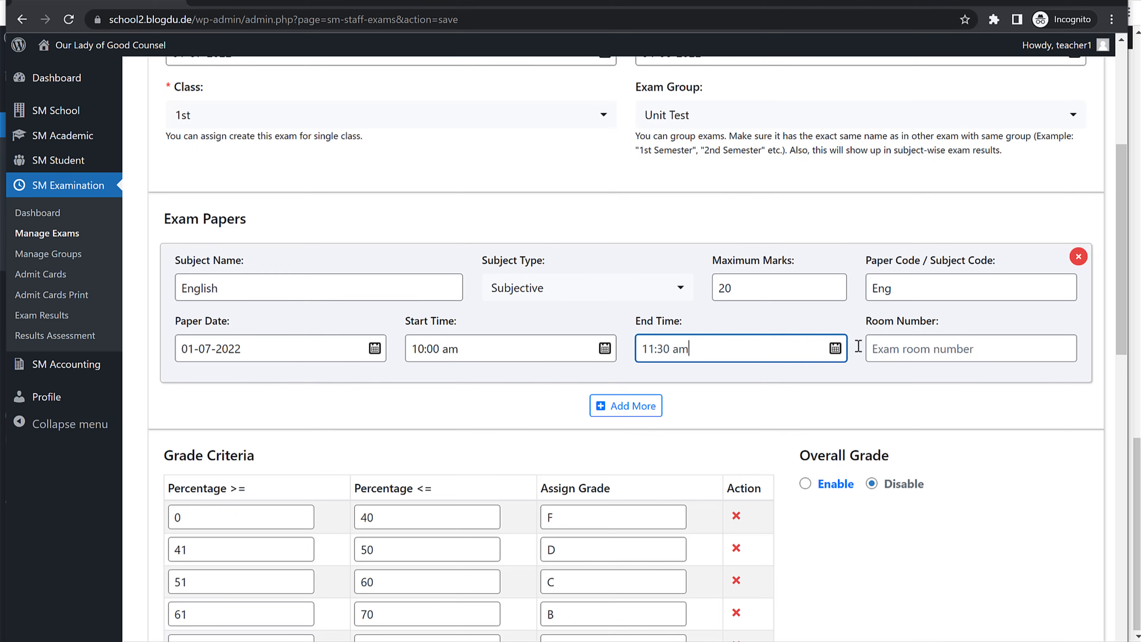
click(887, 348)
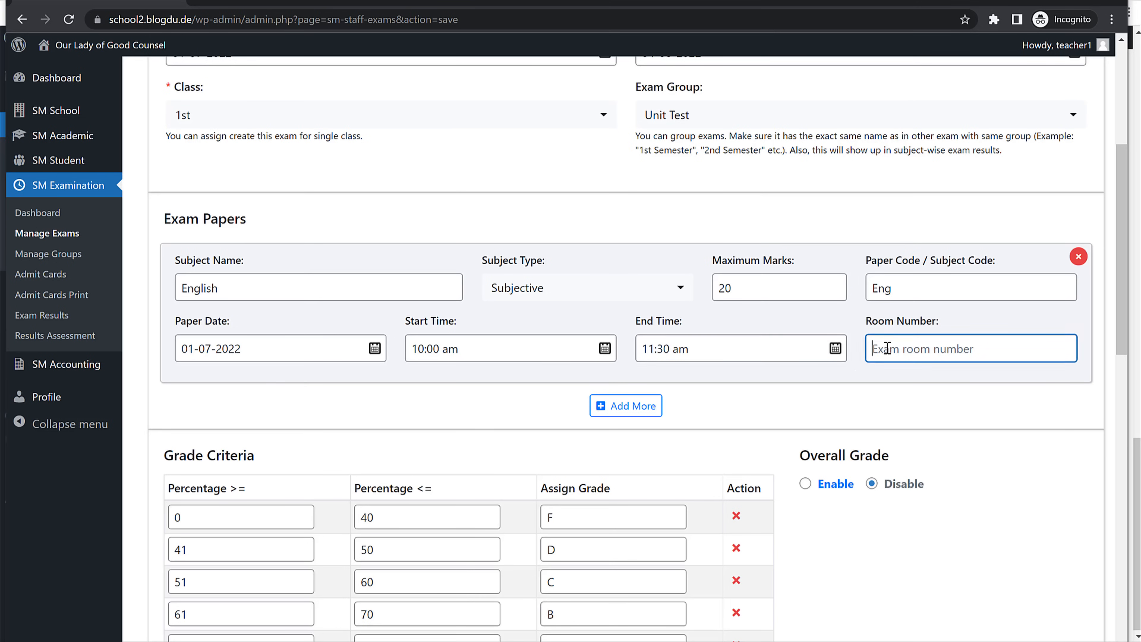
text(32)
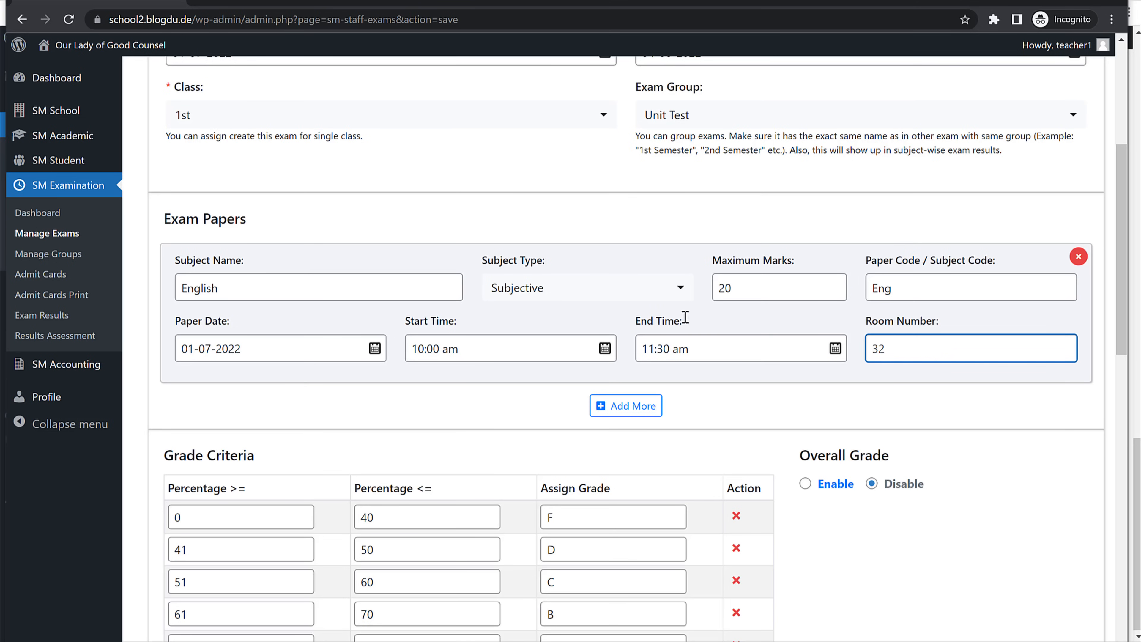
click(647, 407)
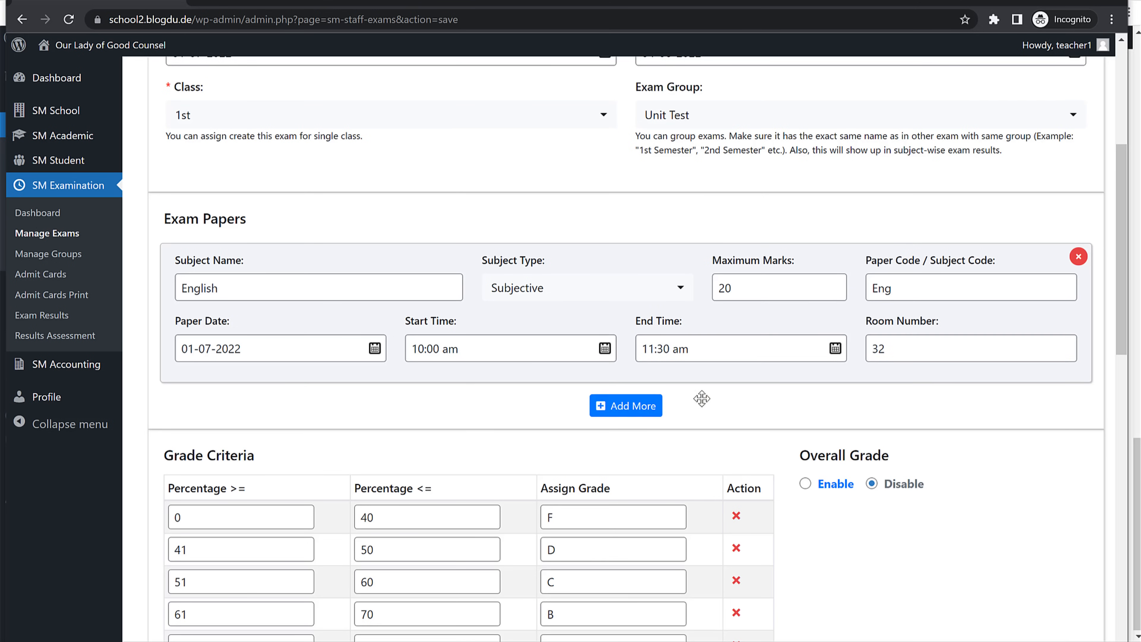
scroll(700, 395, down, 2)
Step: Enter the second paper as Maths: Objective, 25 marks, code Maths
click(256, 376)
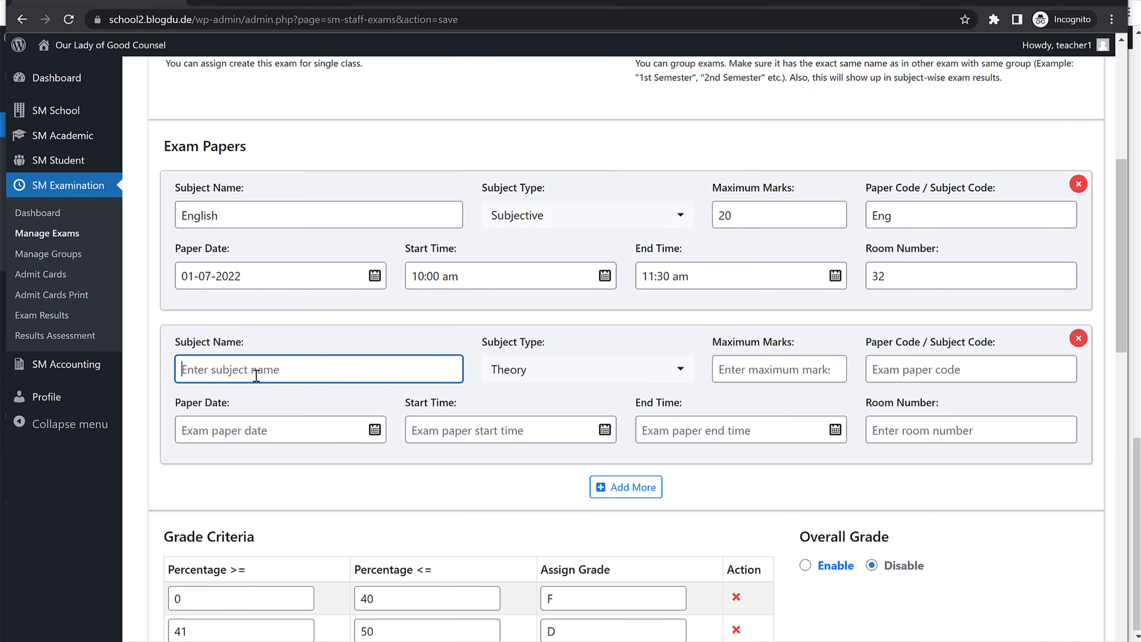
text(Maths)
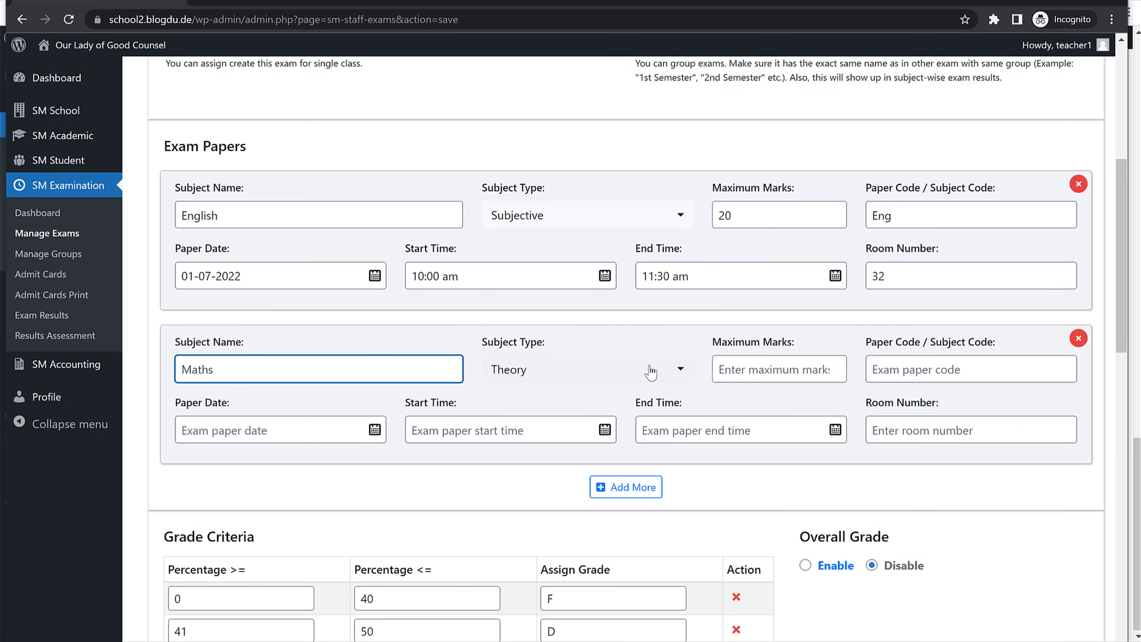
click(620, 373)
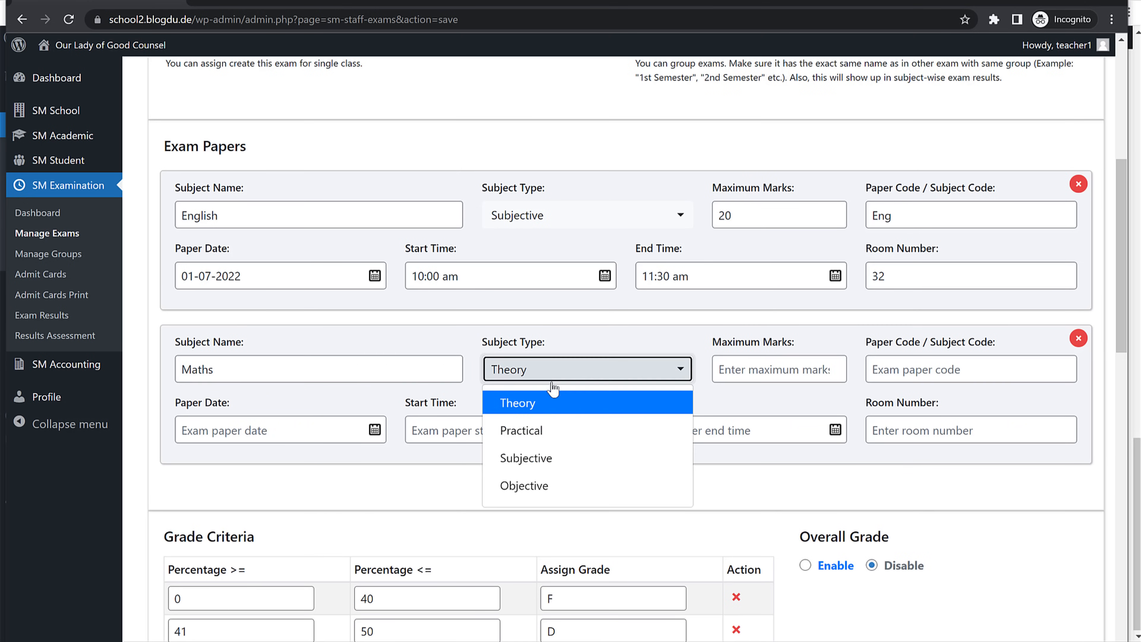
click(542, 431)
click(605, 372)
click(542, 486)
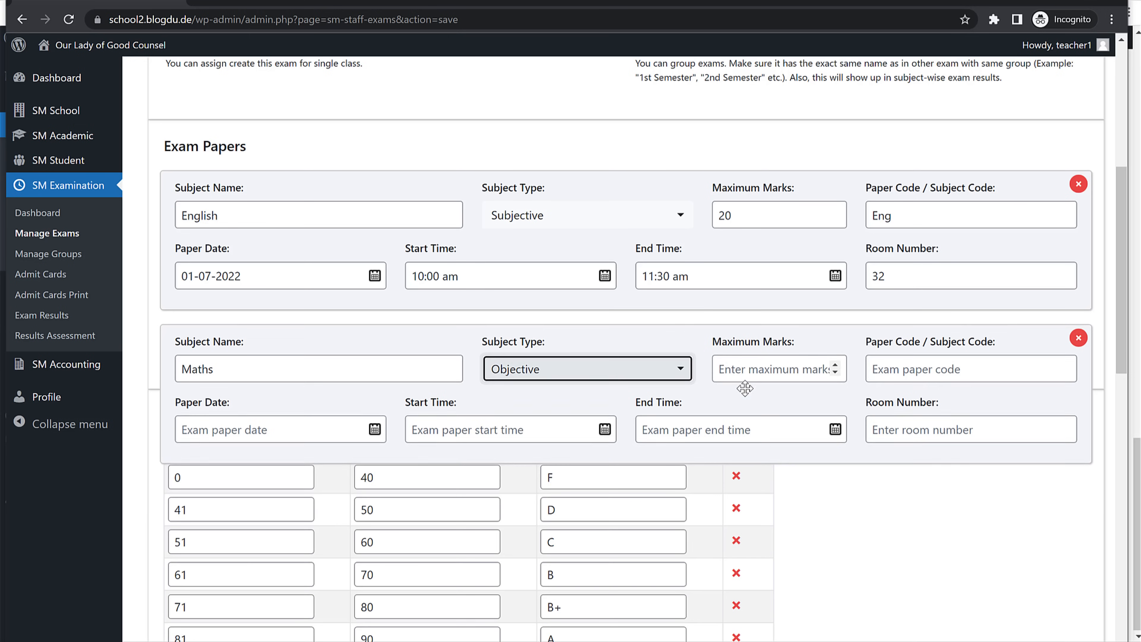
click(750, 370)
text(25)
key(Tab)
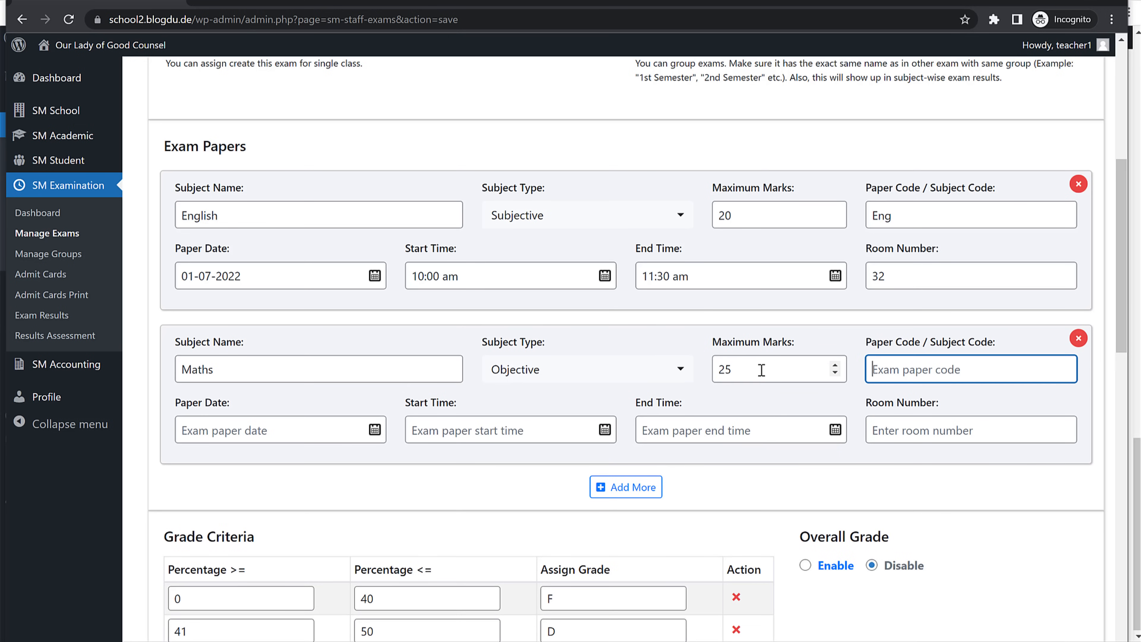
text(M<)
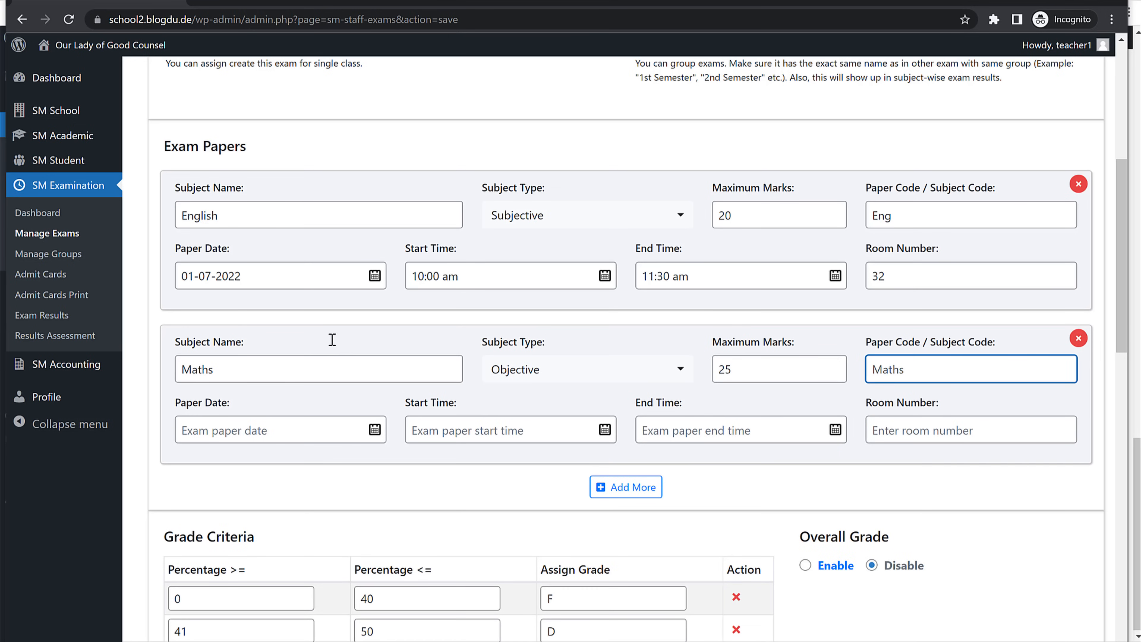
Step: Schedule the Maths paper on 02-07-2022, 10:00–11:30 am in room 32
click(266, 276)
key(ctrl+c)
click(279, 438)
key(ctrl+v)
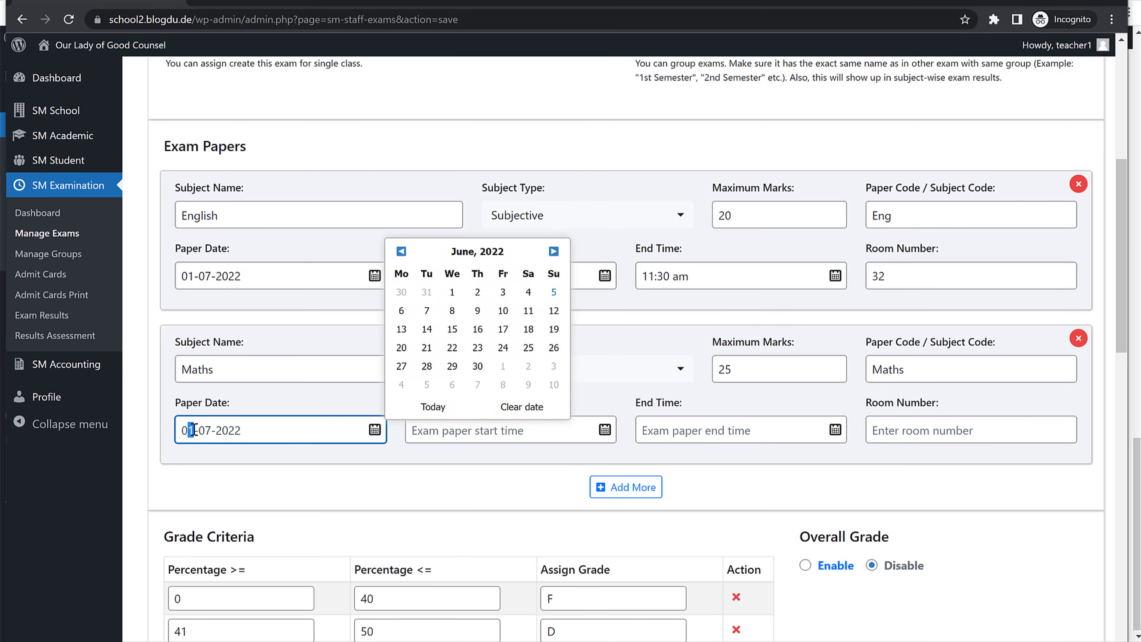
key(ctrl+a)
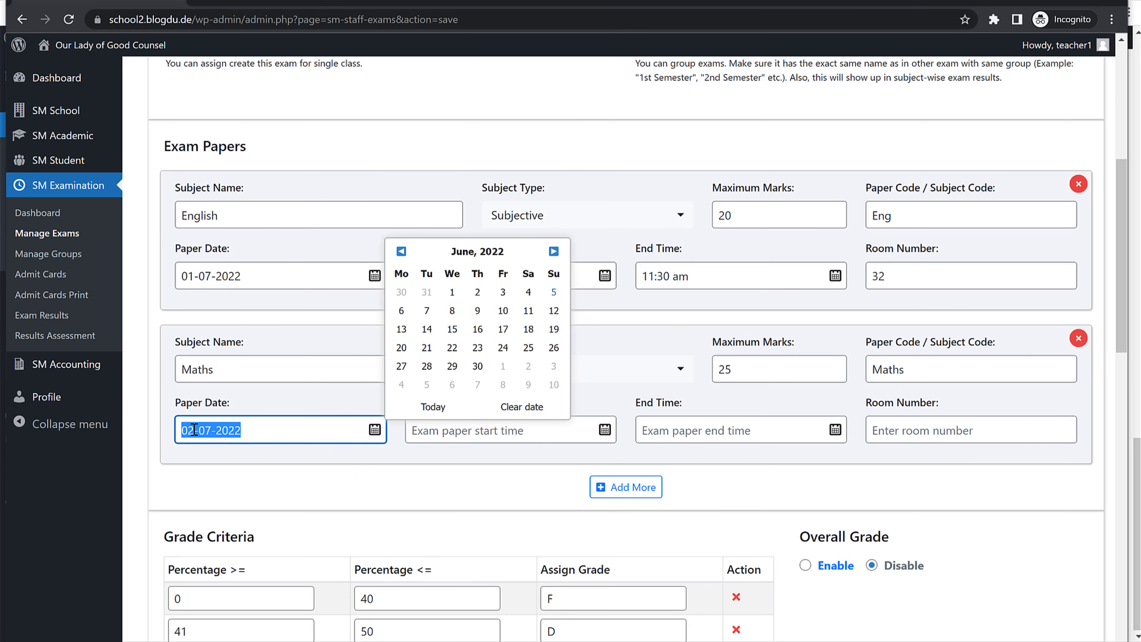
click(308, 429)
click(467, 438)
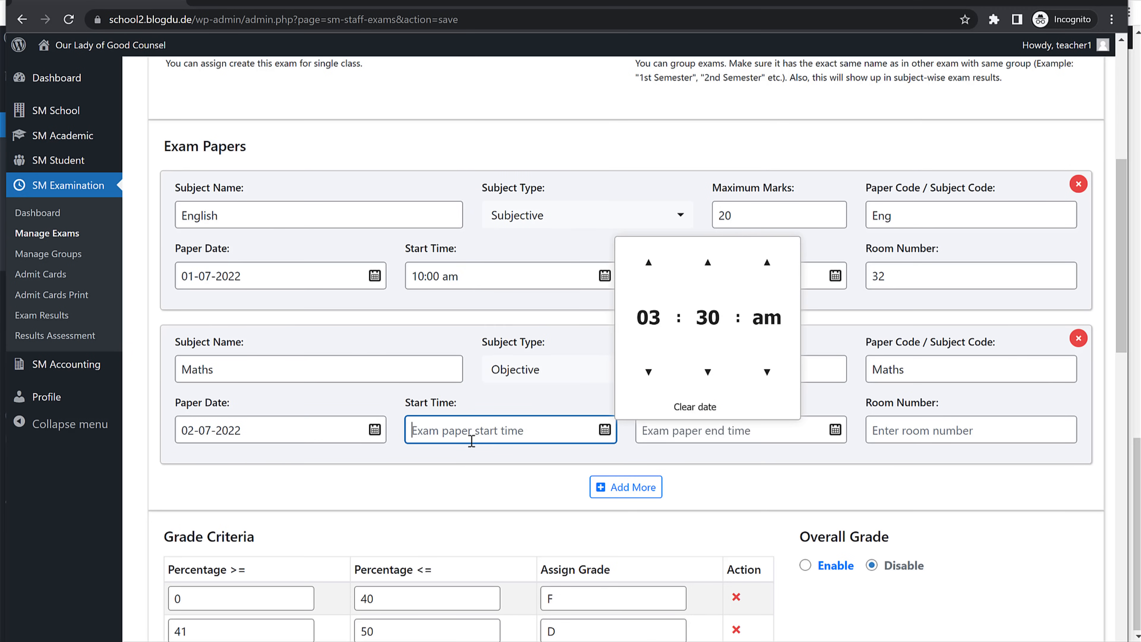
click(490, 271)
key(ctrl+c)
click(480, 430)
key(ctrl+v)
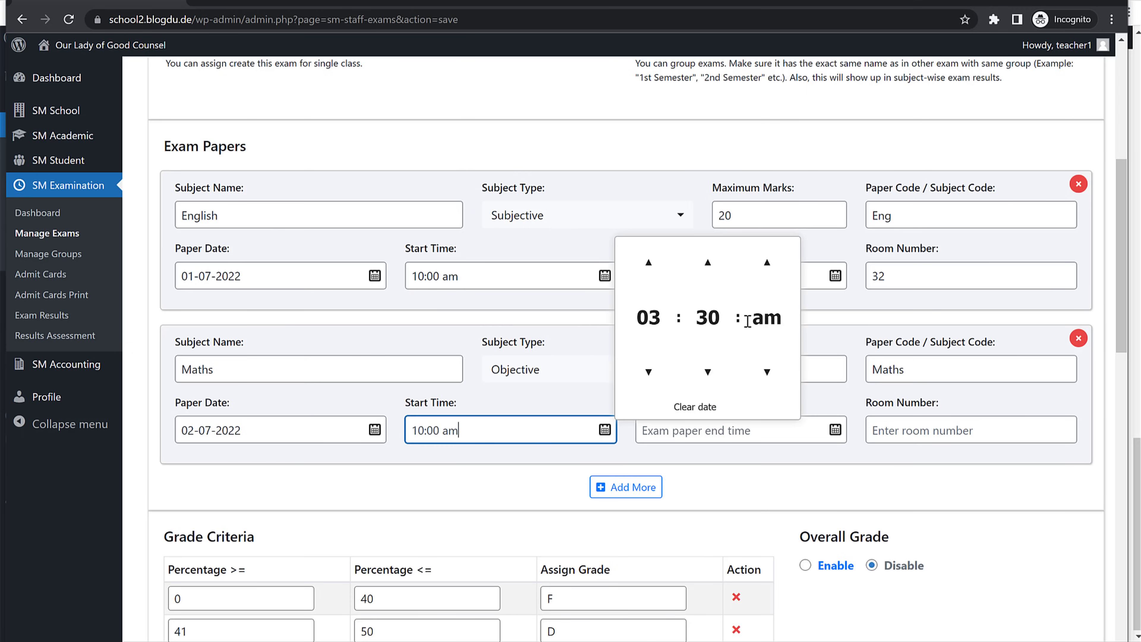
click(539, 317)
click(713, 272)
key(ctrl+c)
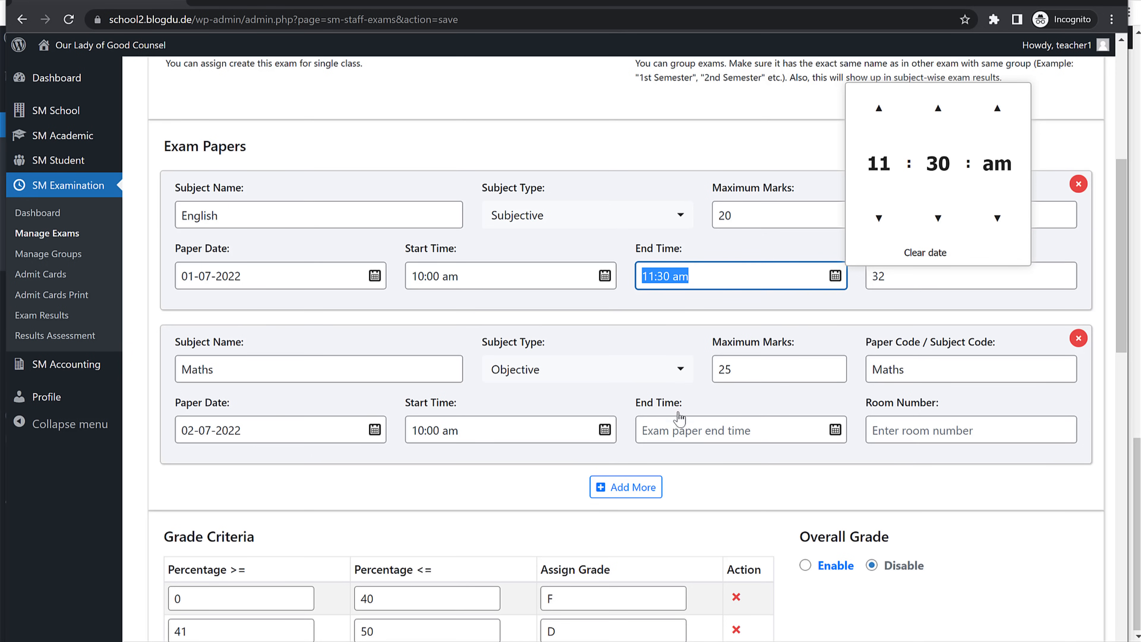
click(698, 425)
key(ctrl+v)
click(923, 435)
text(3)
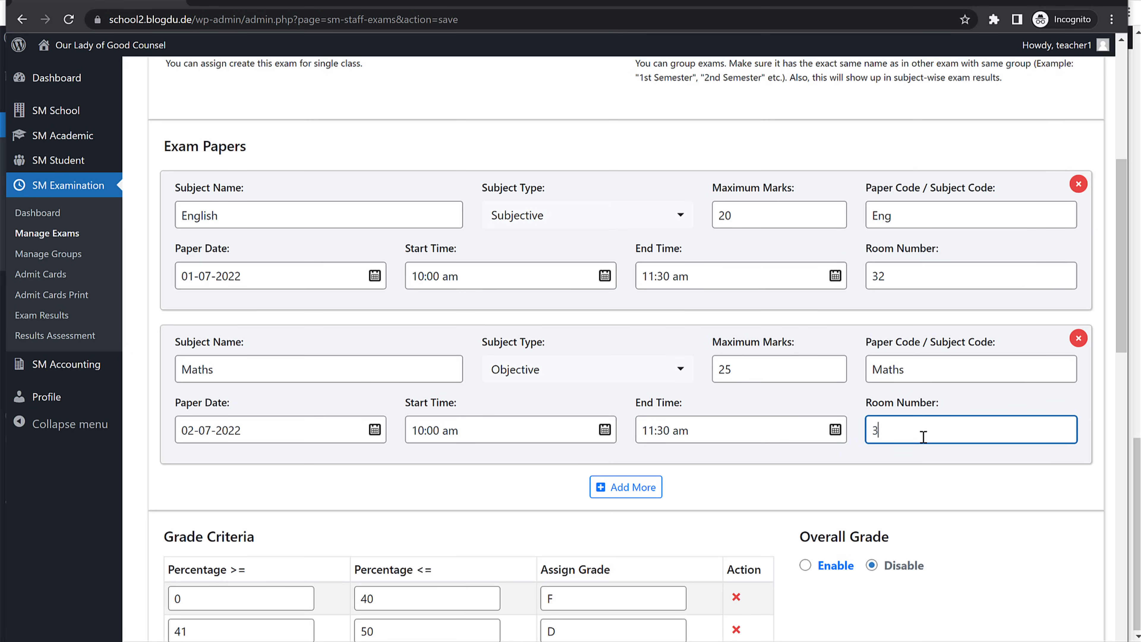
scroll(851, 344, down, 5)
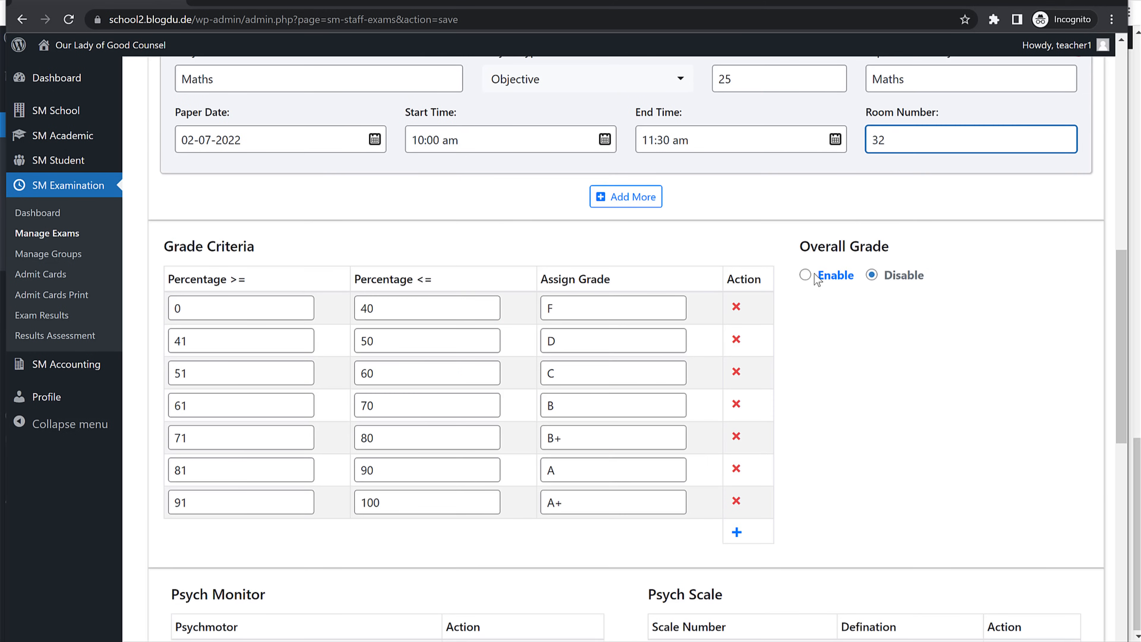
Step: Enable overall grade and room numbers, publish admit cards, time table and results, then submit
click(814, 276)
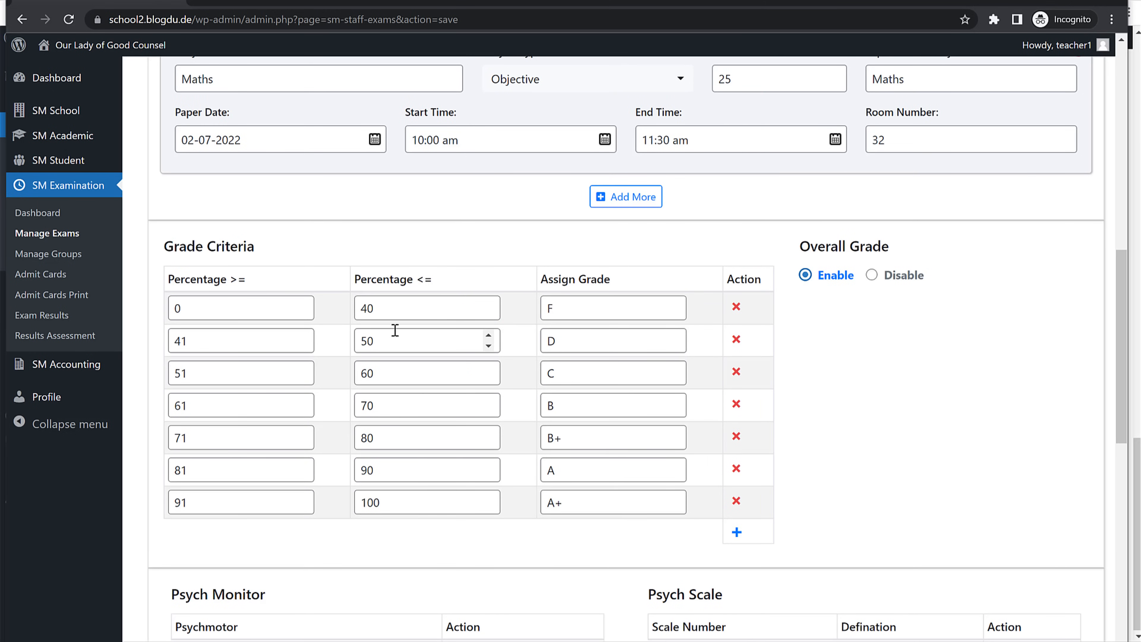
scroll(612, 408, down, 4)
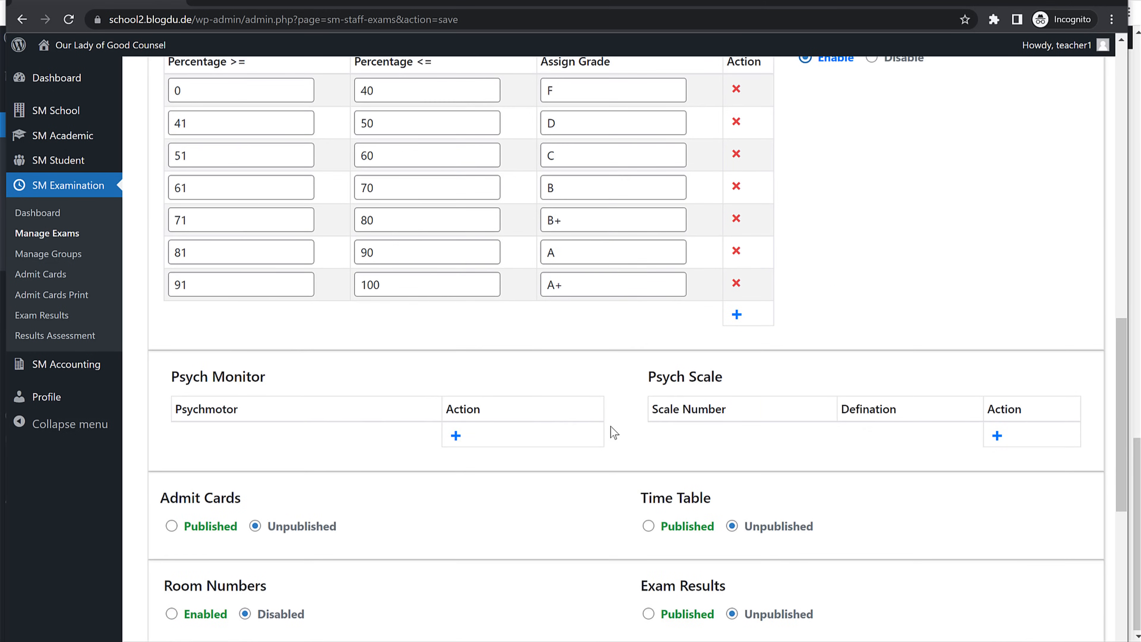
scroll(613, 433, down, 4)
scroll(609, 433, up, 7)
scroll(683, 308, down, 7)
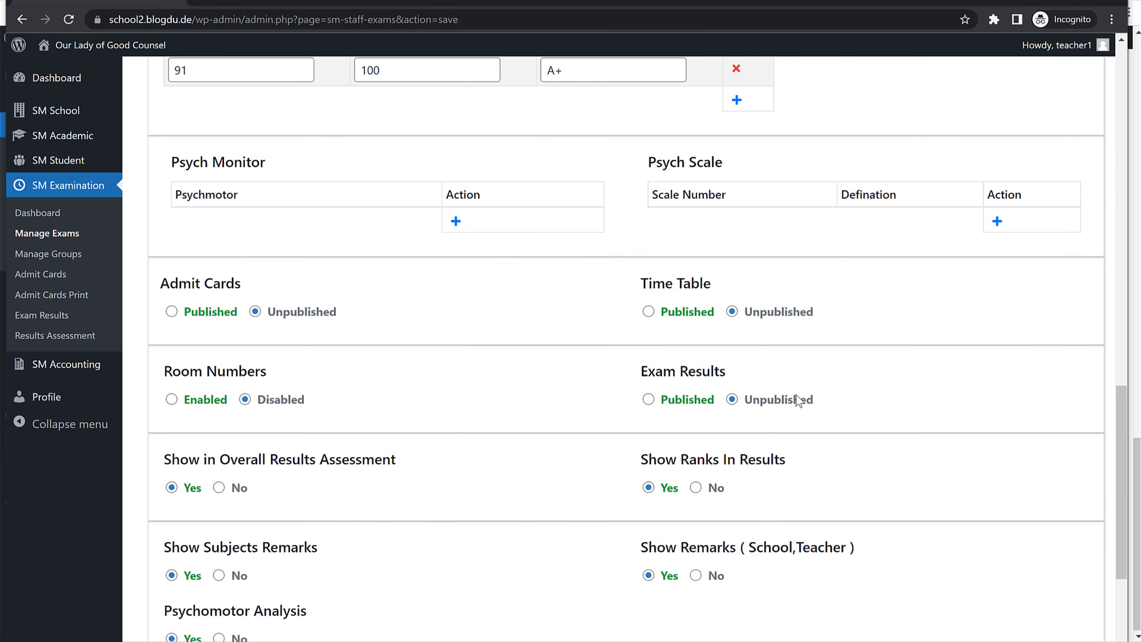
click(171, 308)
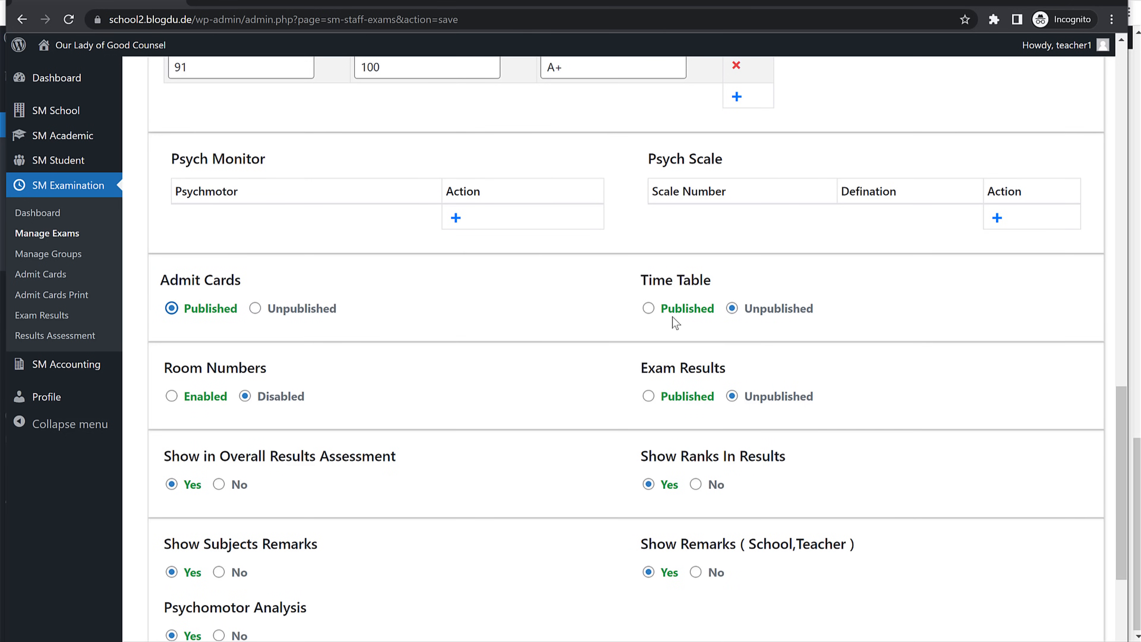
click(648, 309)
scroll(921, 377, down, 2)
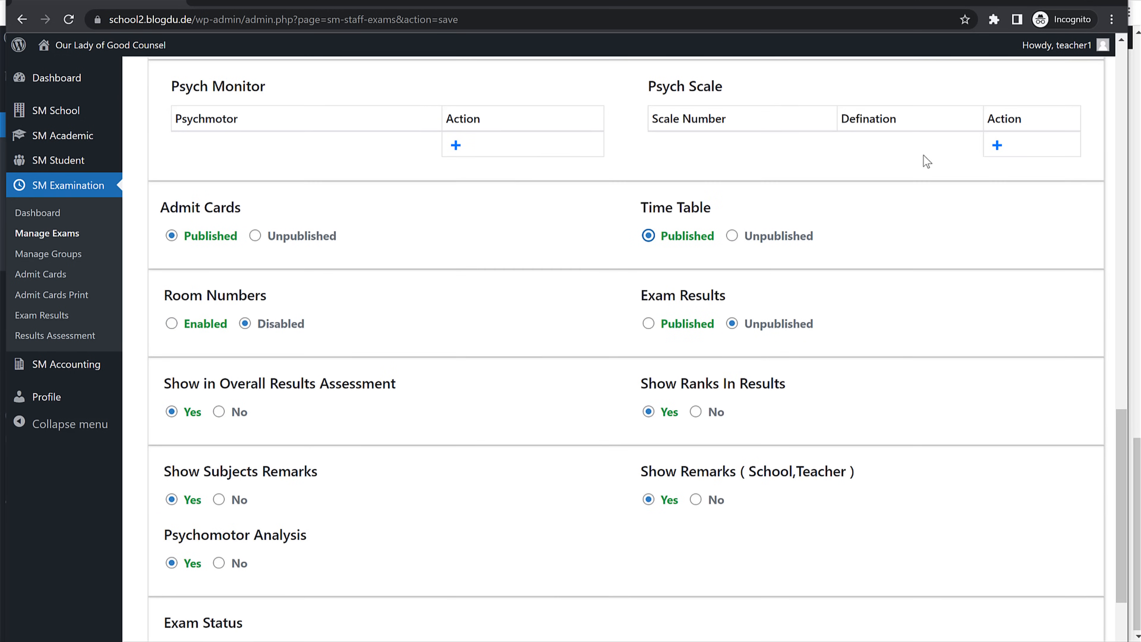
click(171, 324)
click(648, 323)
scroll(875, 356, down, 3)
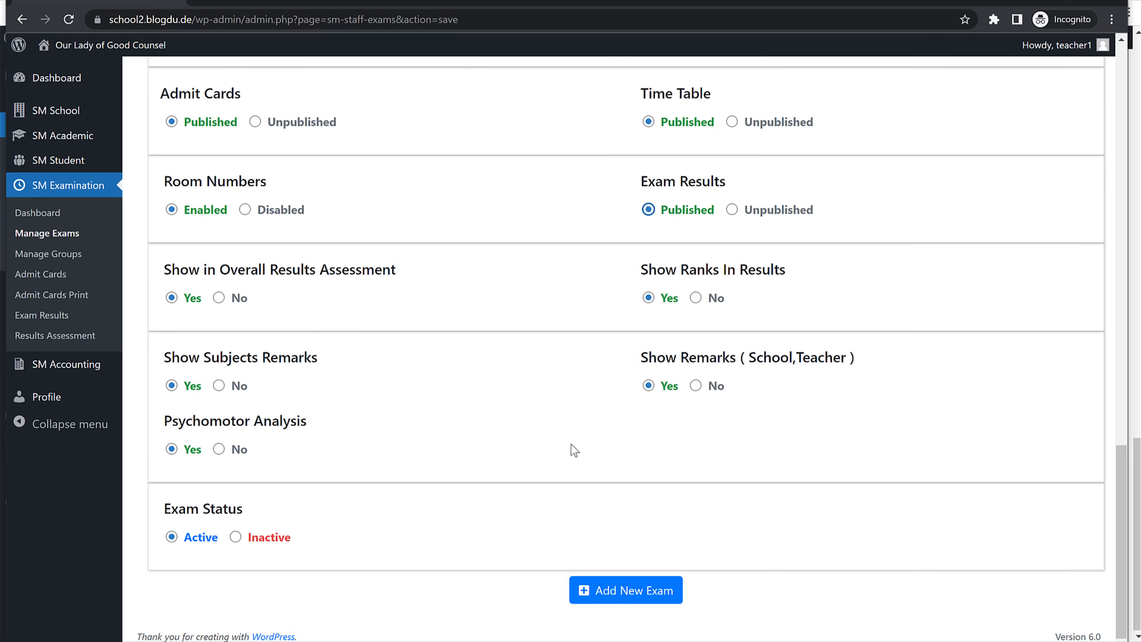
click(613, 601)
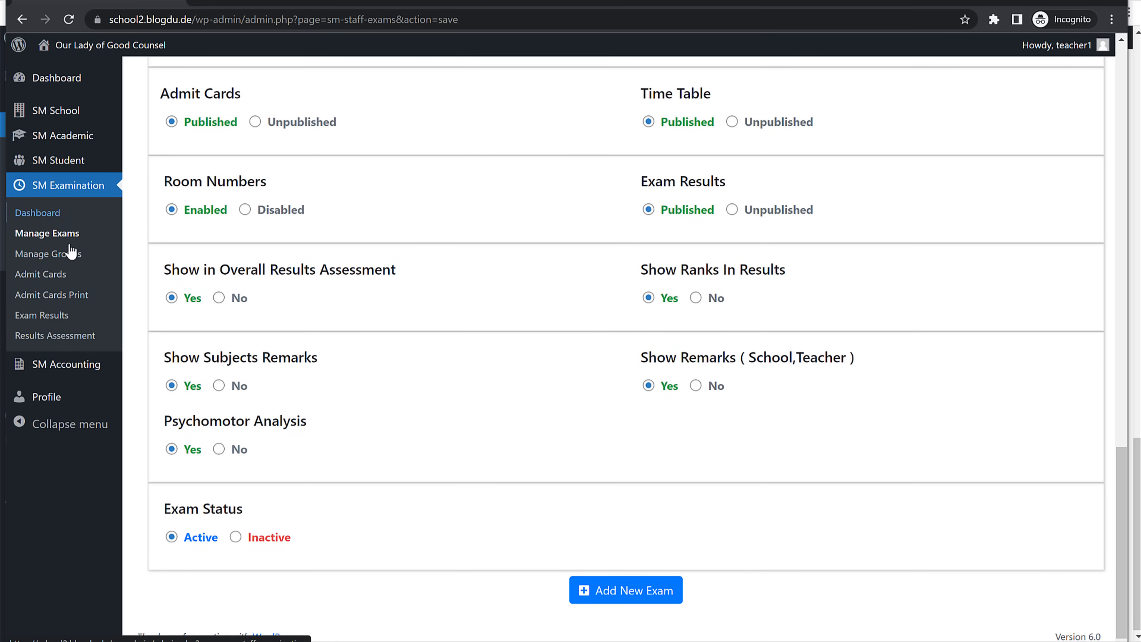
Step: In Admit Cards Print, select class 1st with All Sections and check which exams are available
click(62, 278)
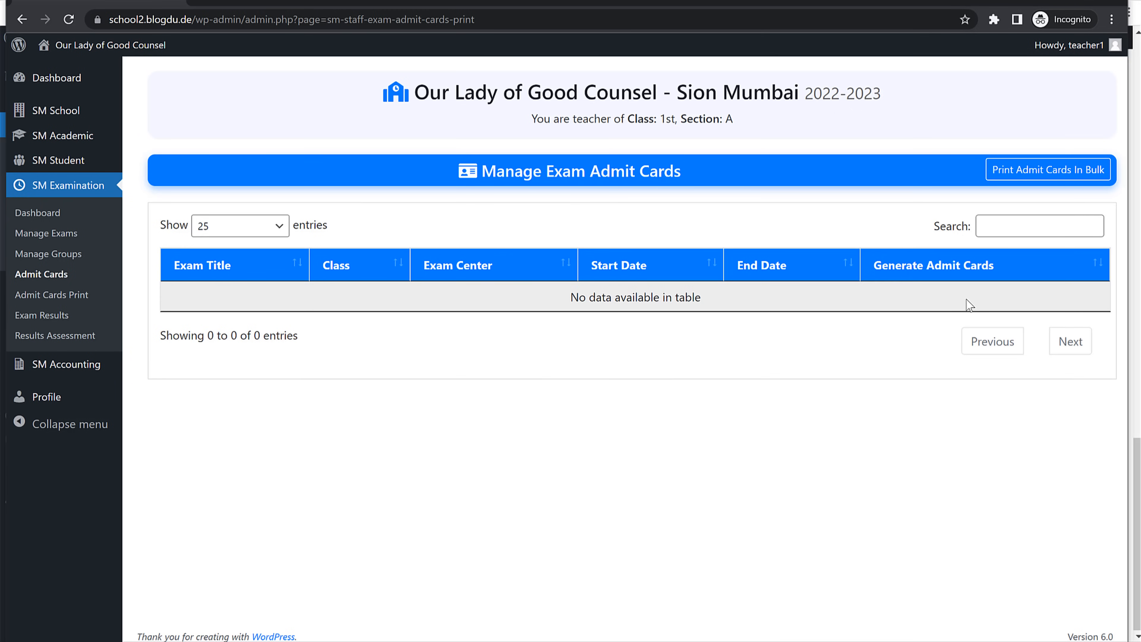
click(1049, 173)
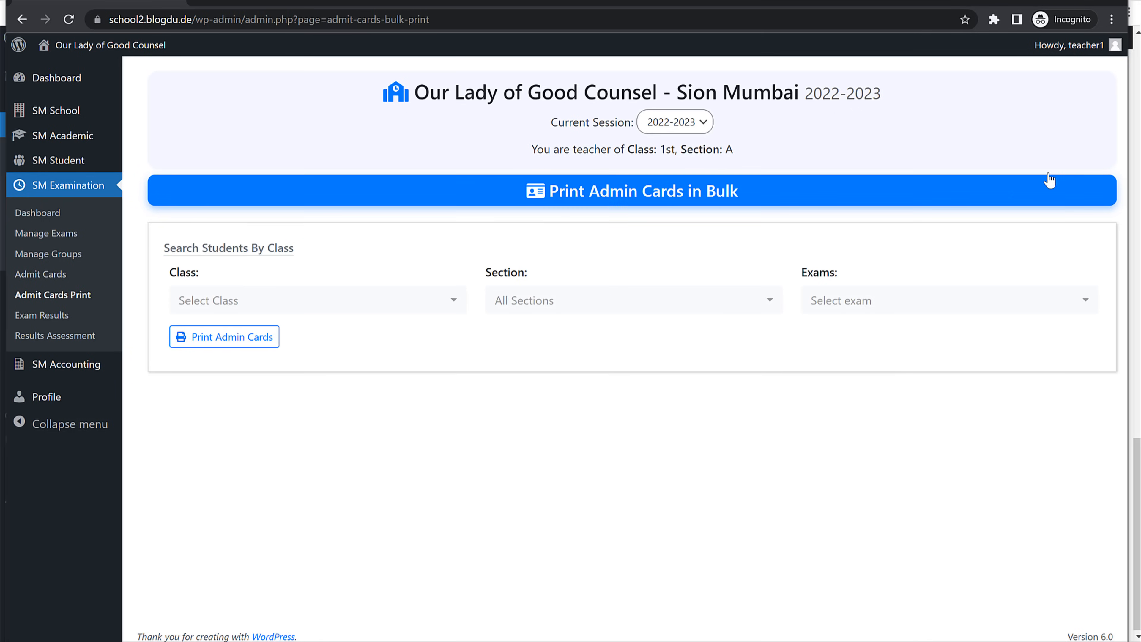
click(275, 304)
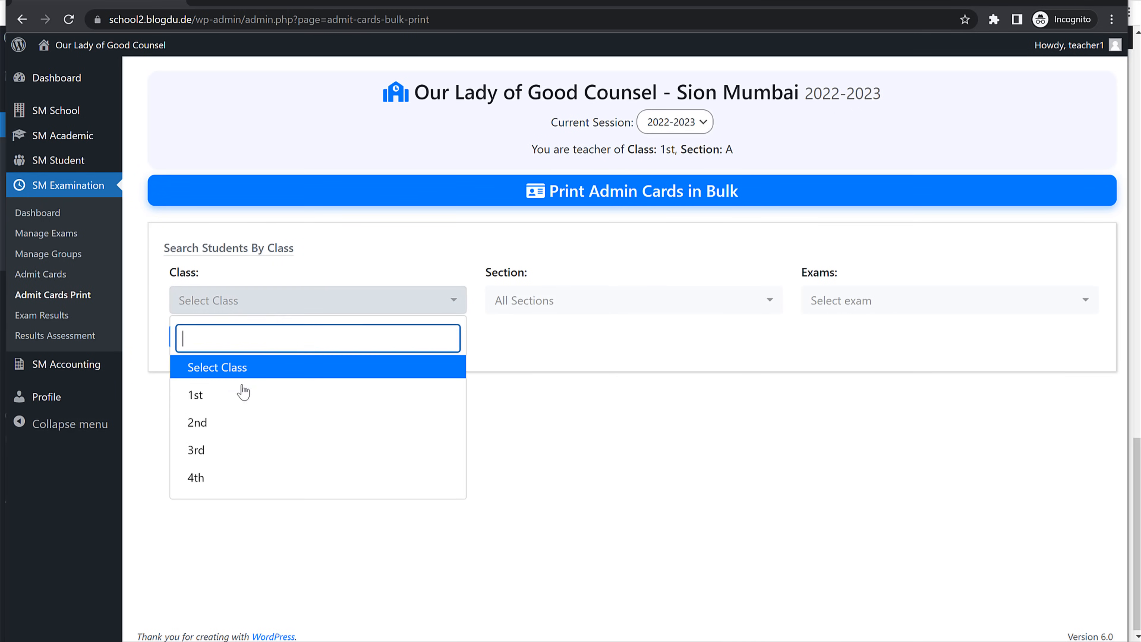
click(238, 402)
click(590, 310)
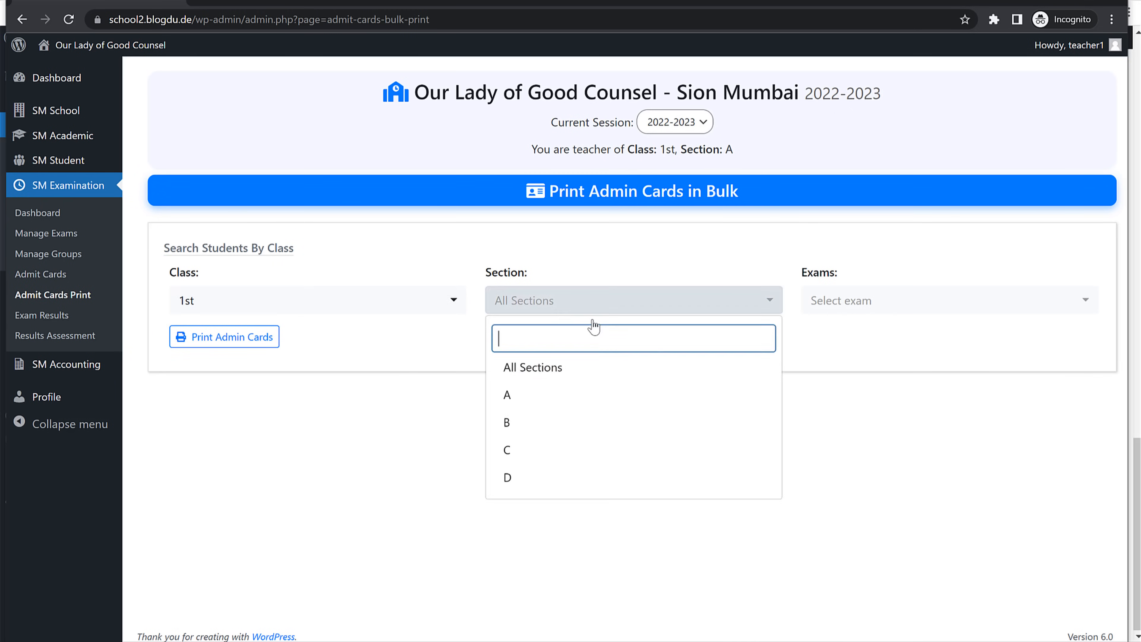
click(569, 376)
click(851, 307)
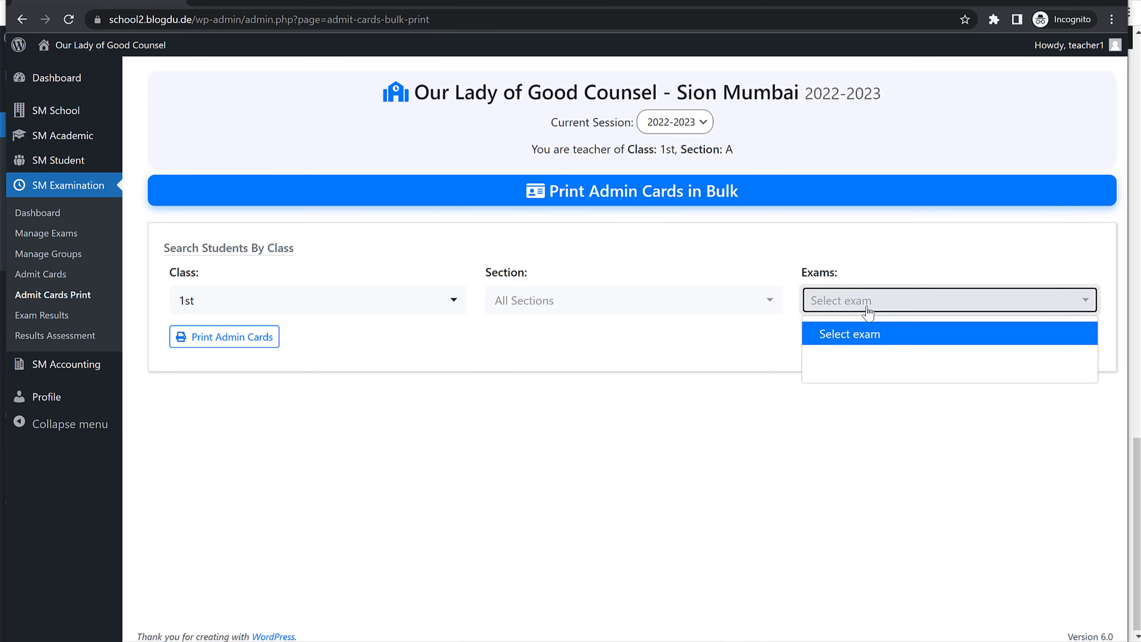
click(871, 350)
click(790, 300)
Step: Review the exam groups list, then return to the Manage Exams list
click(63, 235)
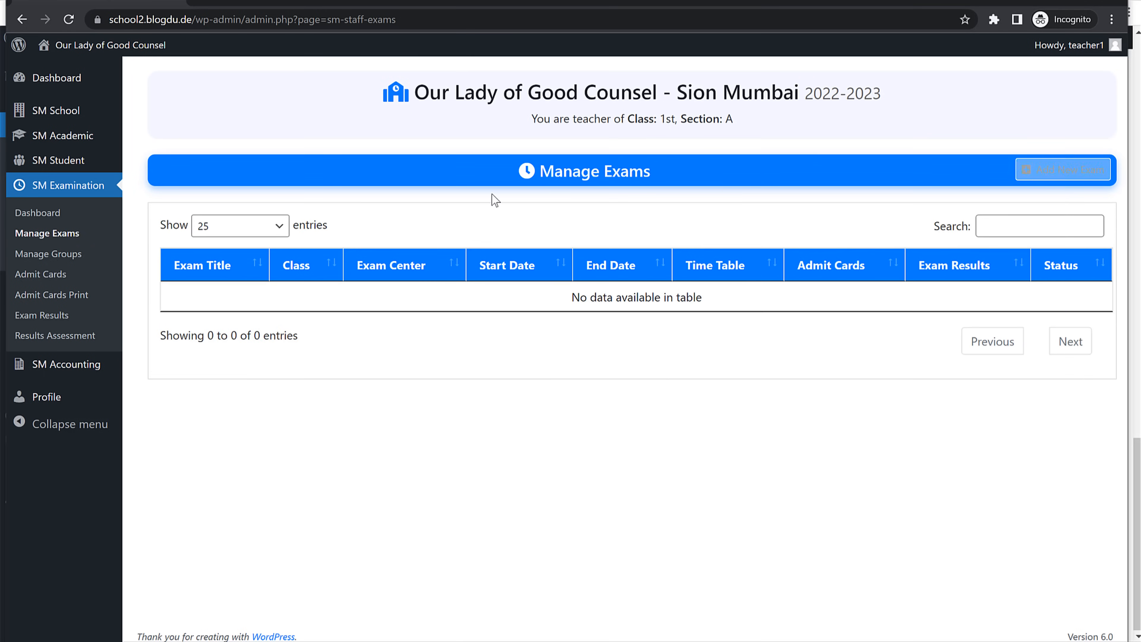
click(67, 254)
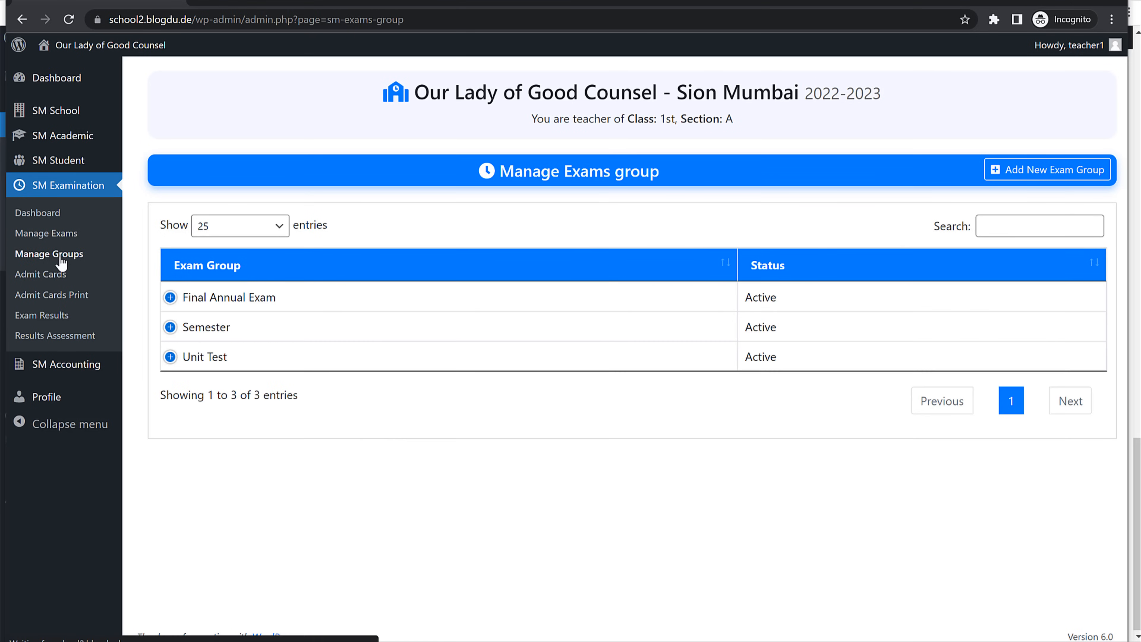
click(70, 239)
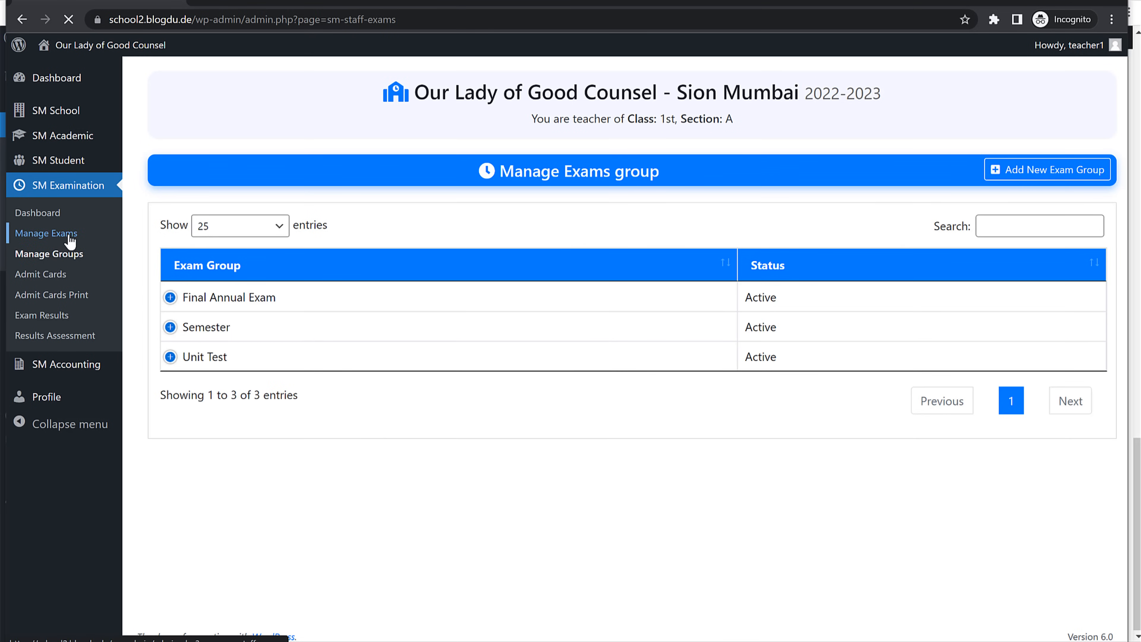
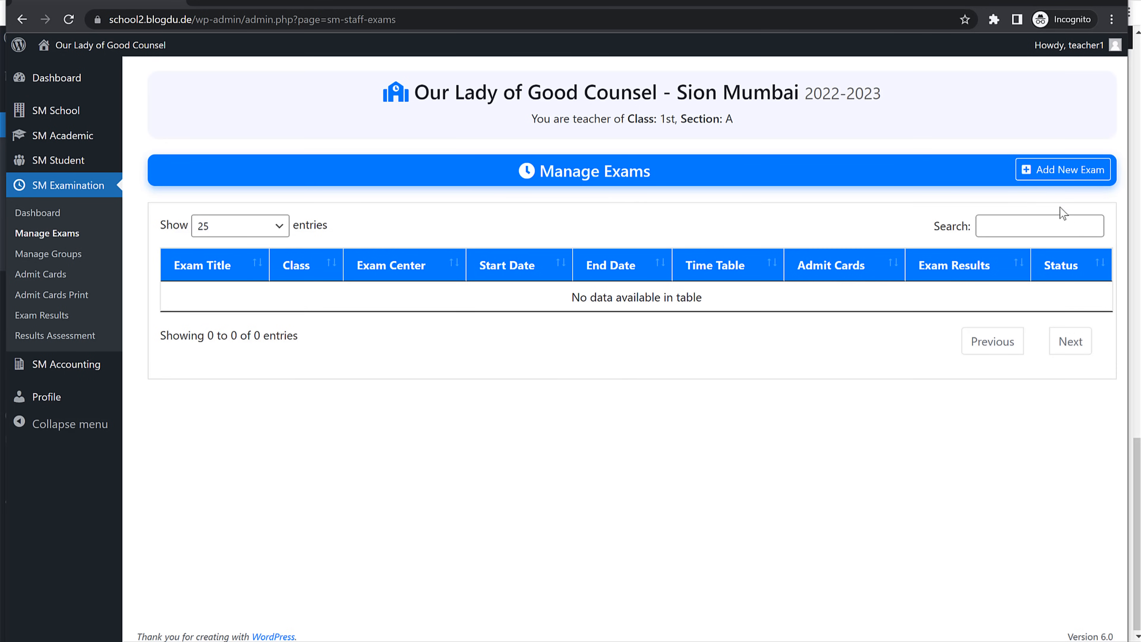
Step: Add exam Unit Test 1 for class 1st at OLGC Sion, 01-07-2022 to 05-07-2022
click(1062, 182)
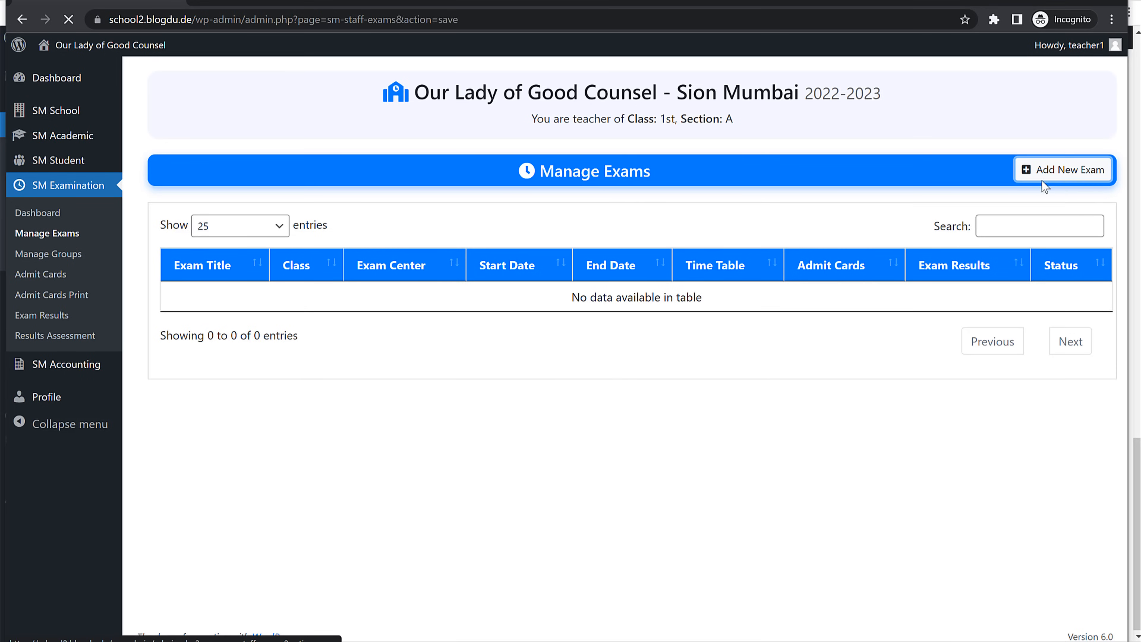
click(322, 288)
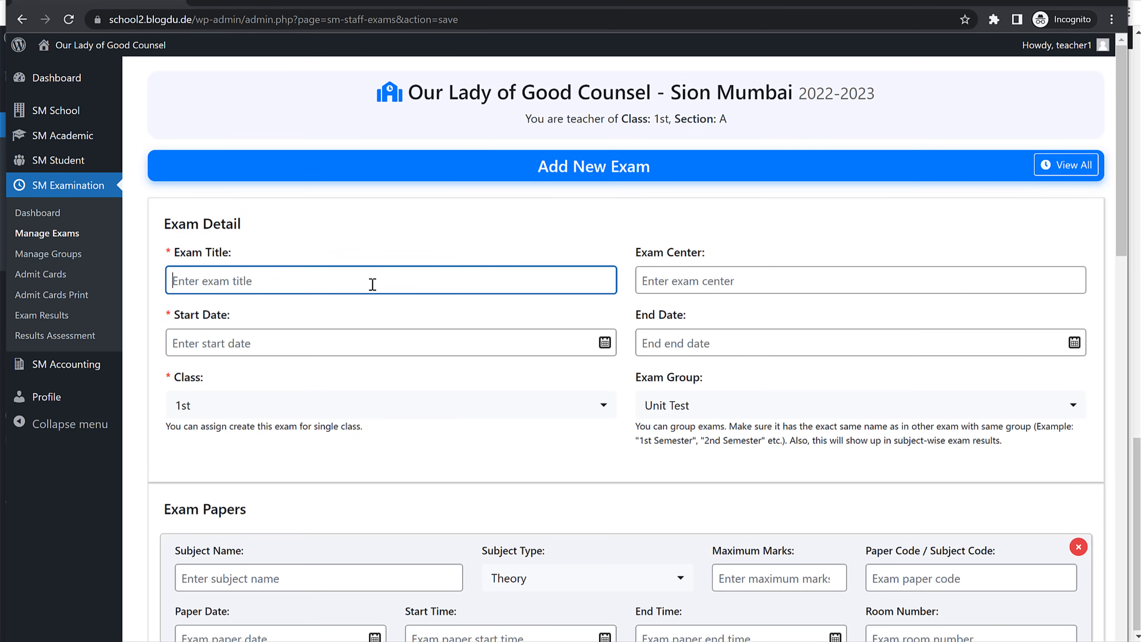
text(Unit Test 1)
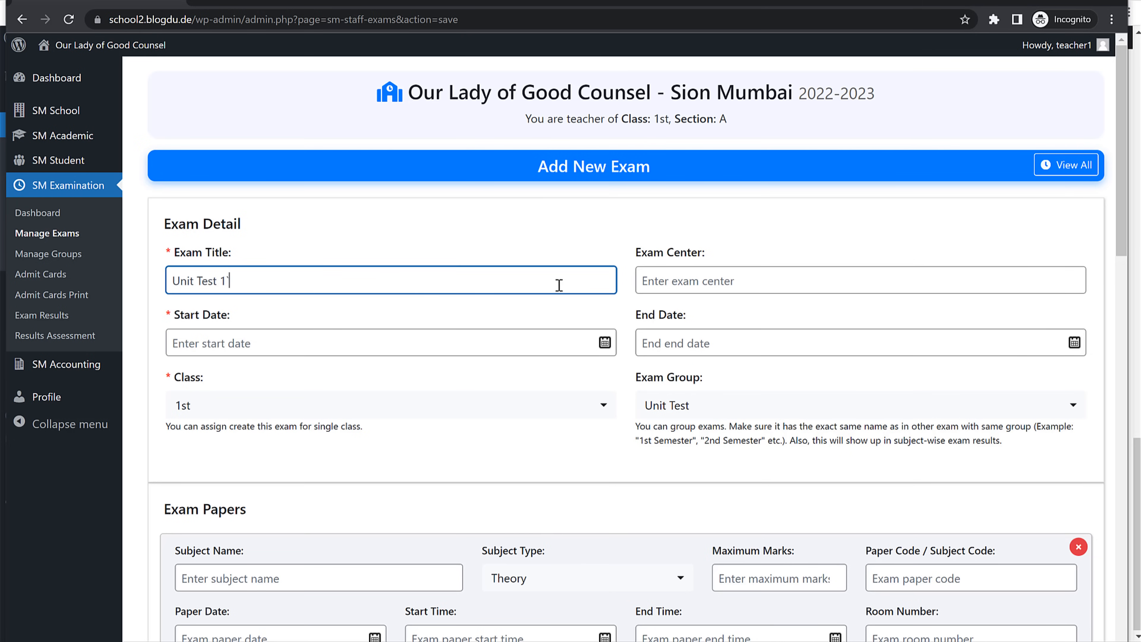
scroll(584, 404, down, 15)
click(624, 592)
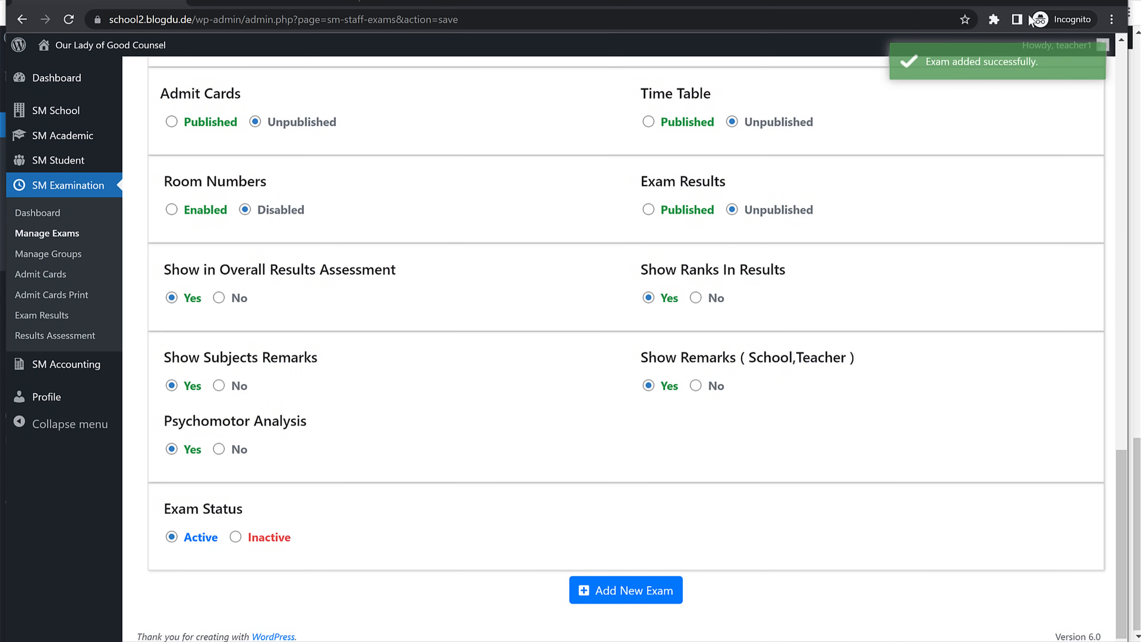
Step: Back in the exam list, preview the Unit Test 1 time table and close it
click(79, 233)
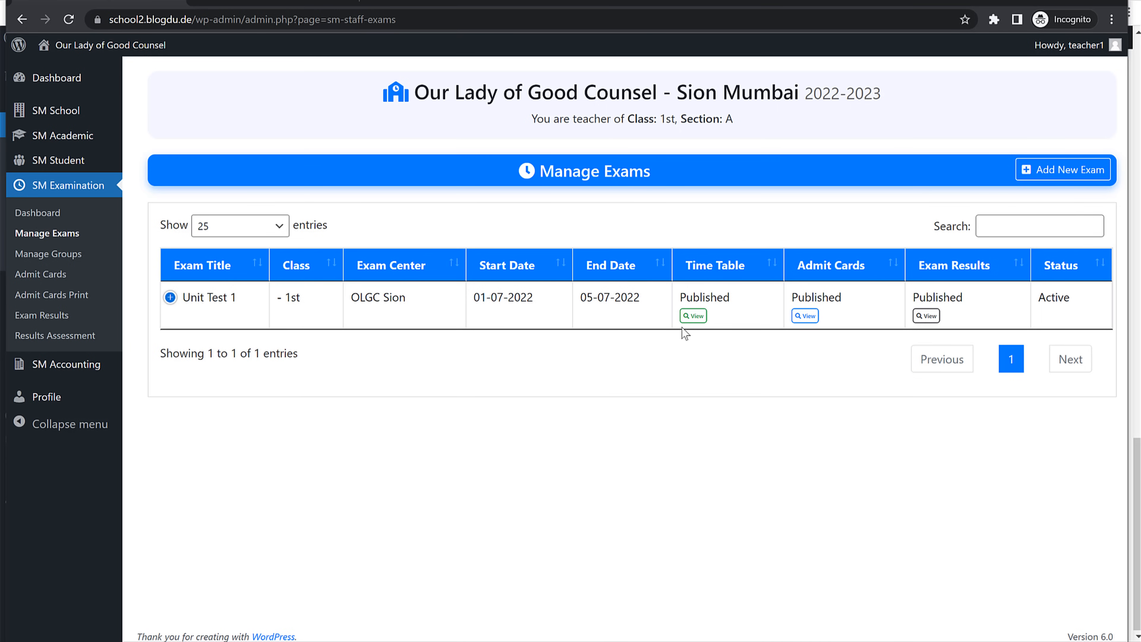
click(694, 316)
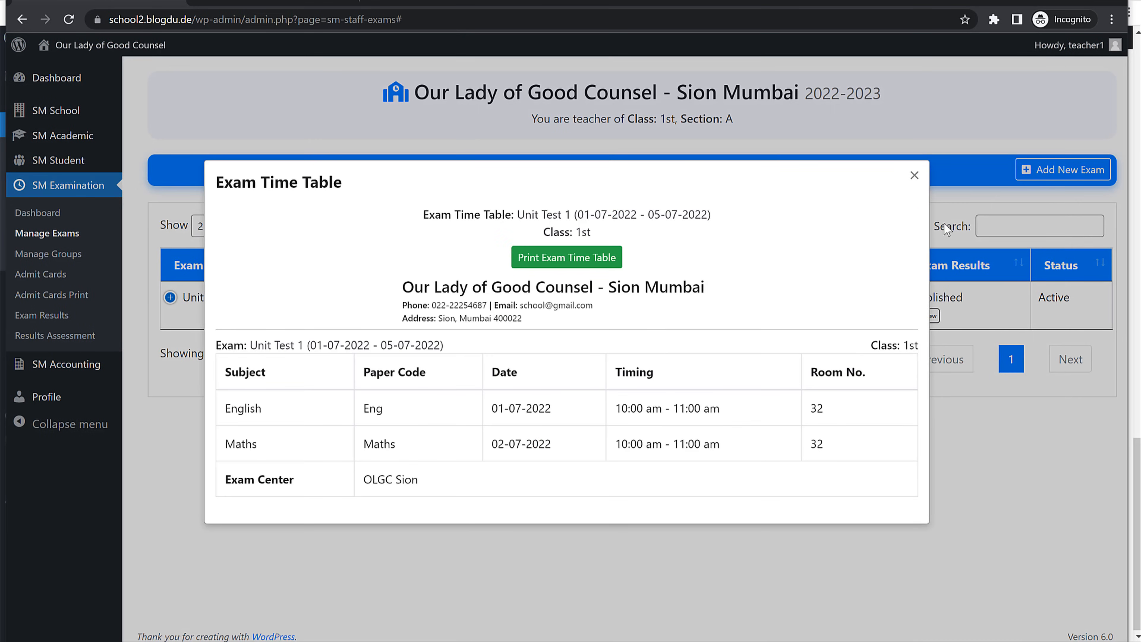
click(915, 174)
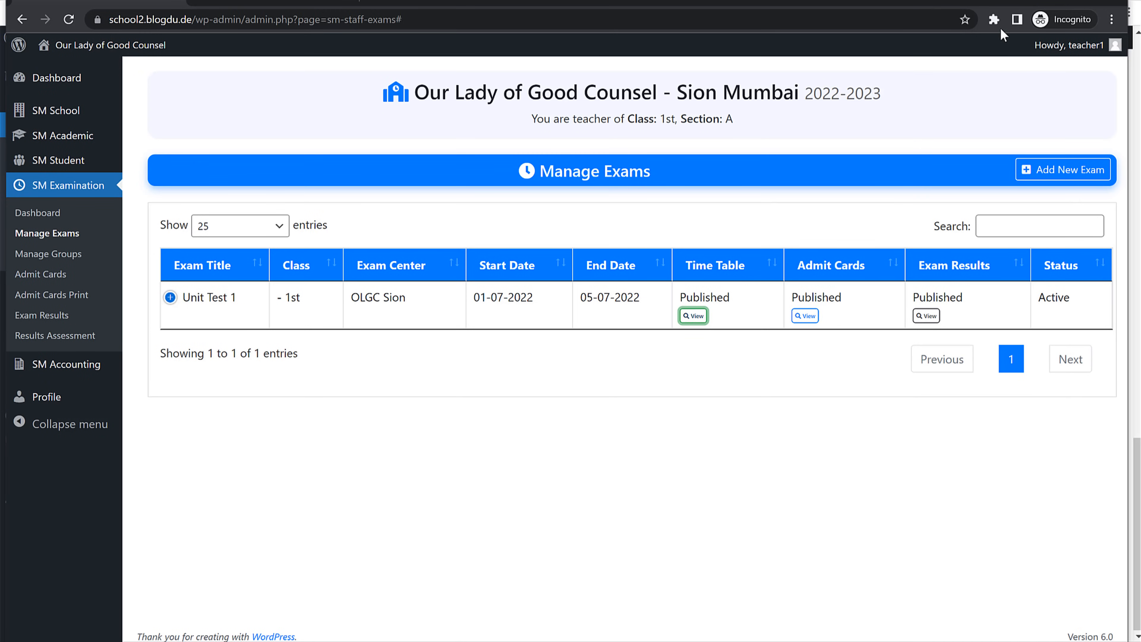
Step: Generate Unit Test 1 admit cards for the student with roll prefix UT1 starting at 000001
click(49, 278)
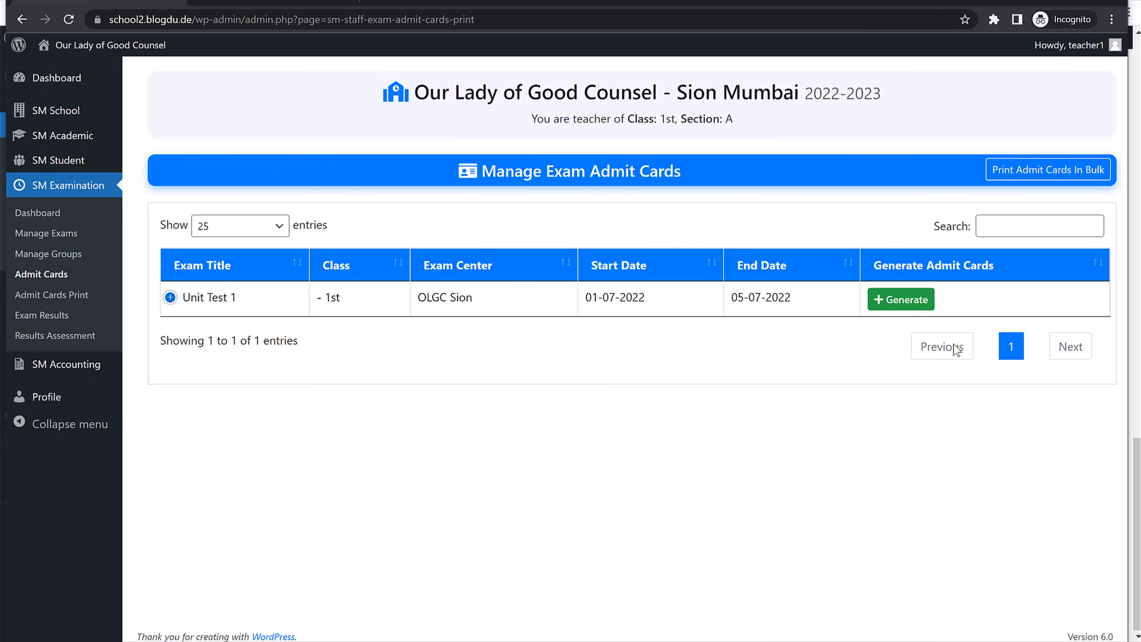
click(894, 303)
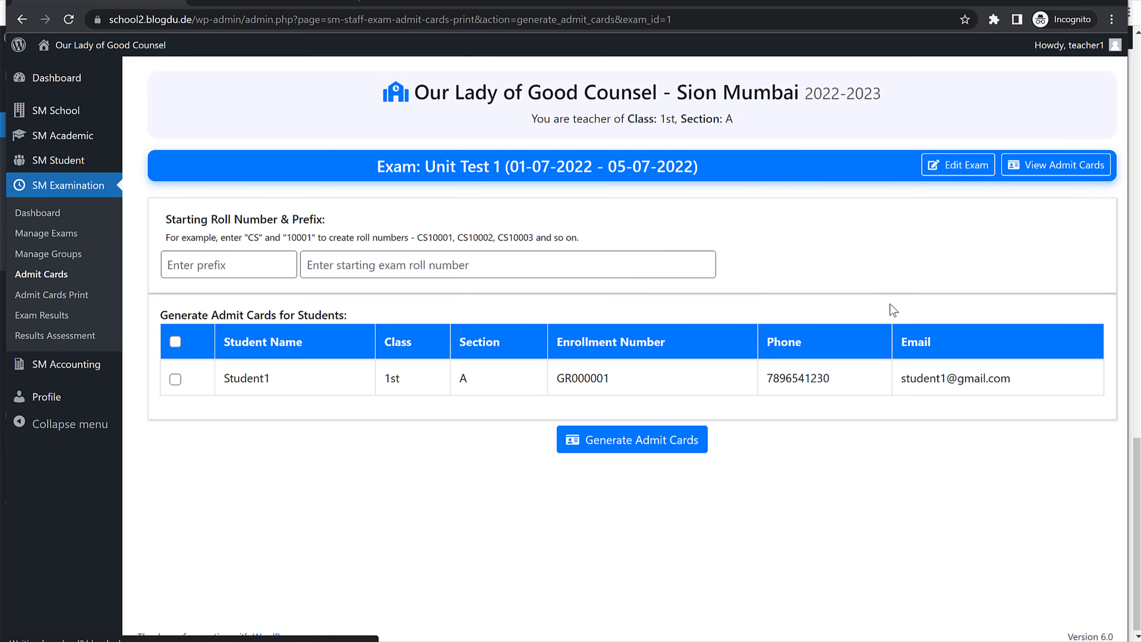
click(175, 378)
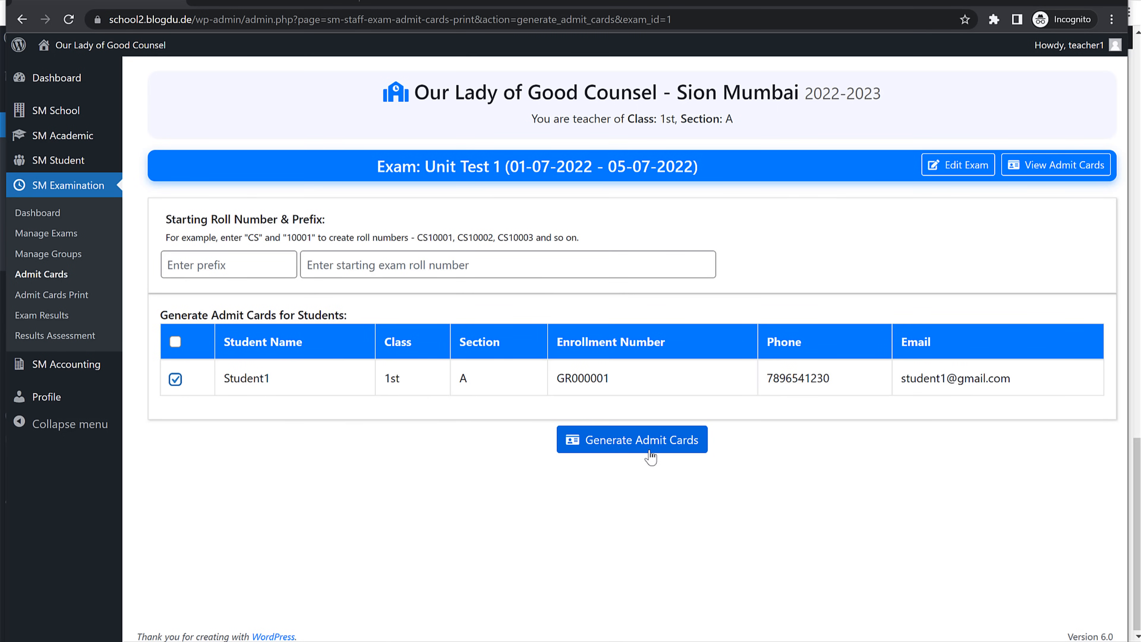
click(672, 453)
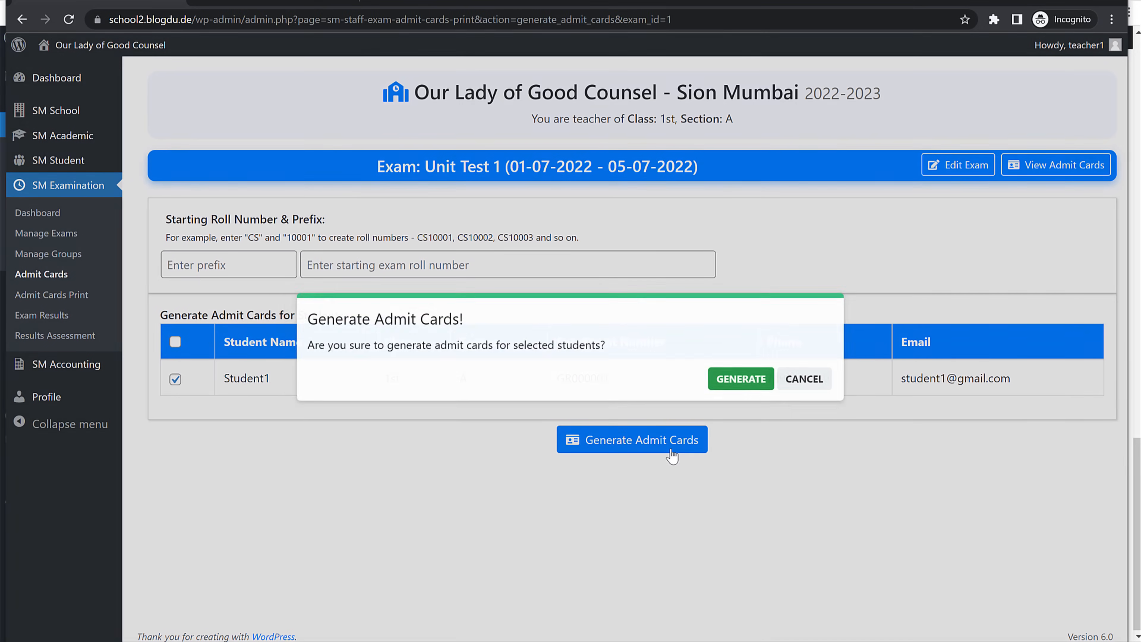
click(742, 375)
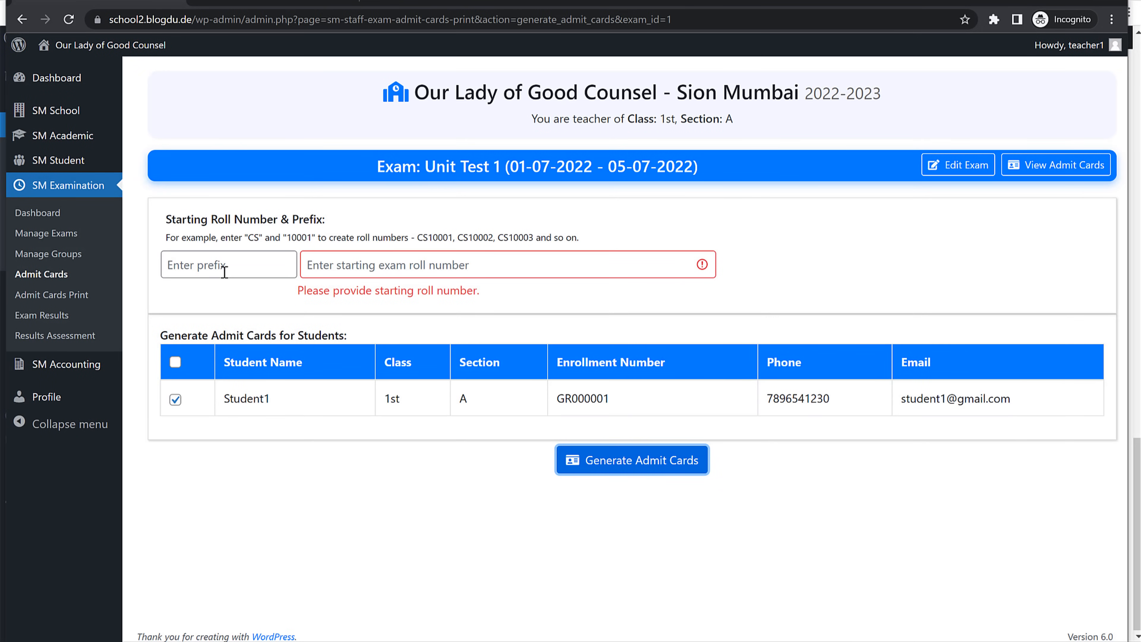
click(191, 265)
text(UT1)
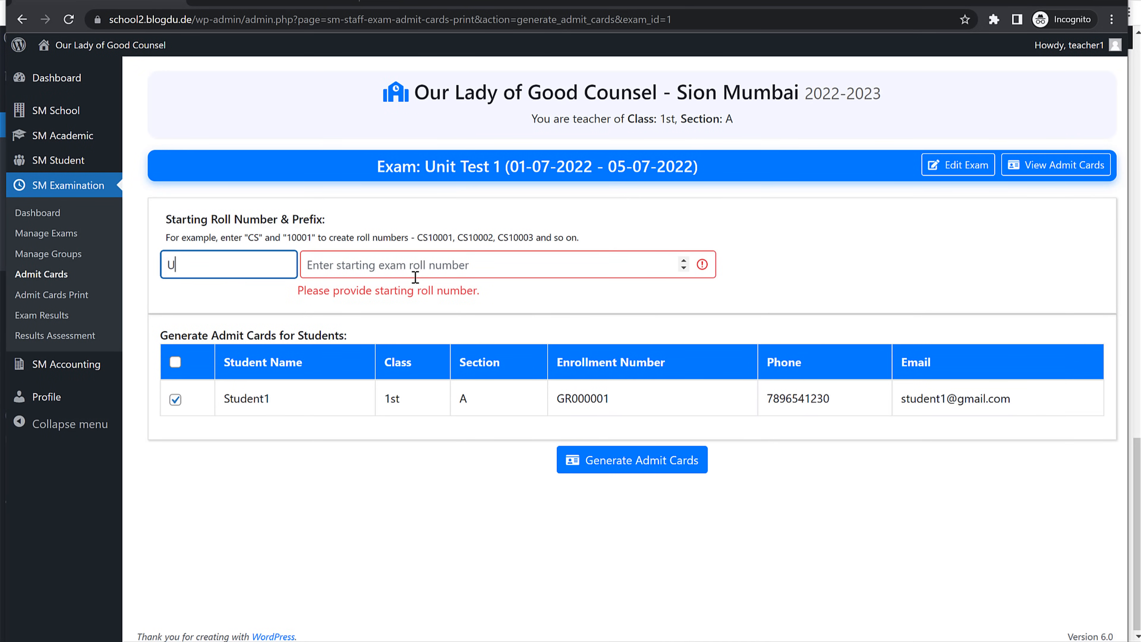
click(404, 266)
text(000001)
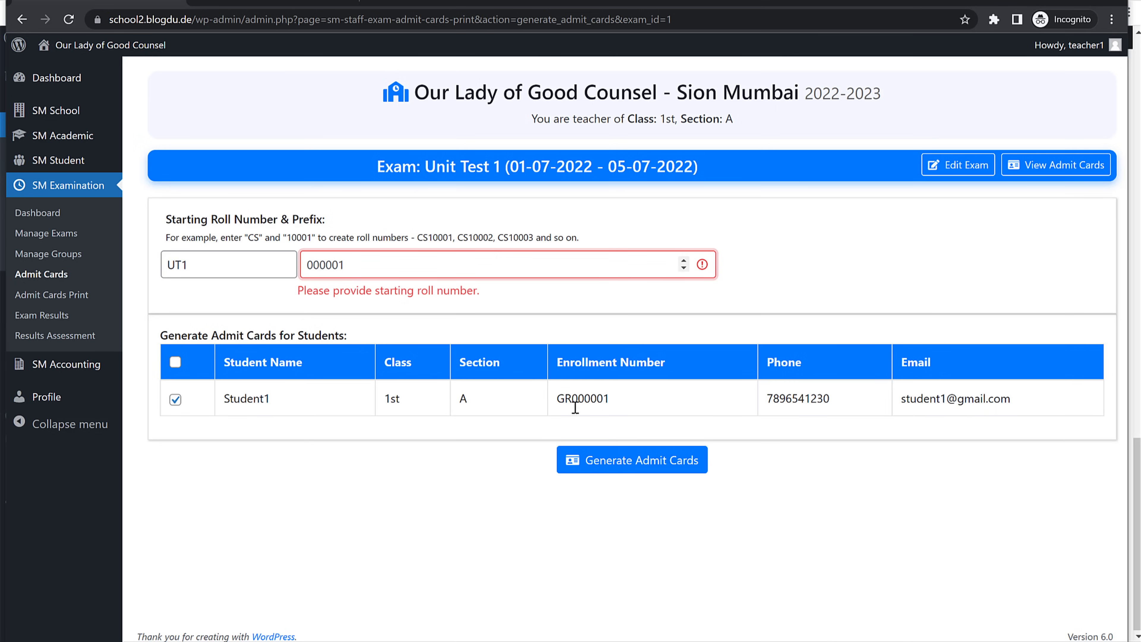
click(618, 461)
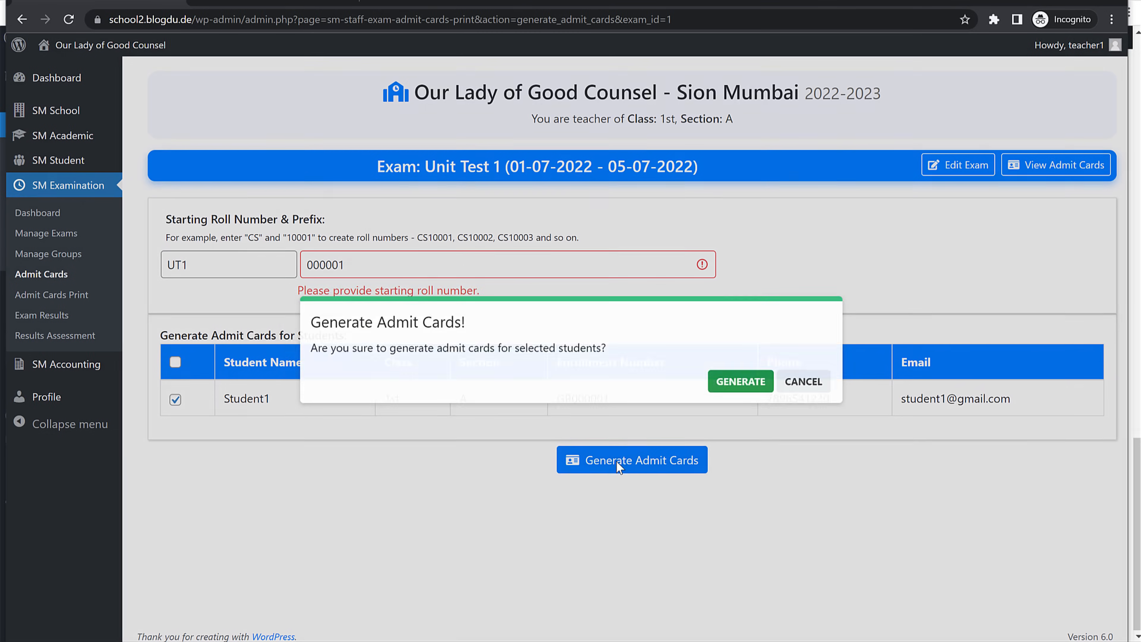
click(741, 374)
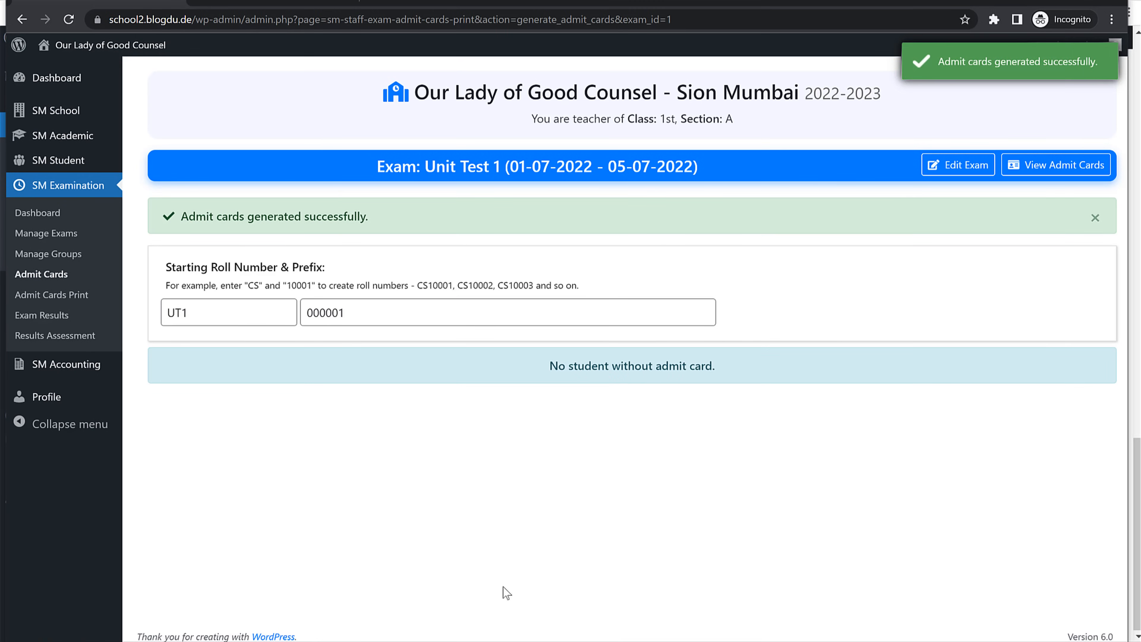
Step: Check the Unit Test 1 admit card in the student's portal, then return to the admin window
key(alt+Tab)
scroll(513, 587, down, 3)
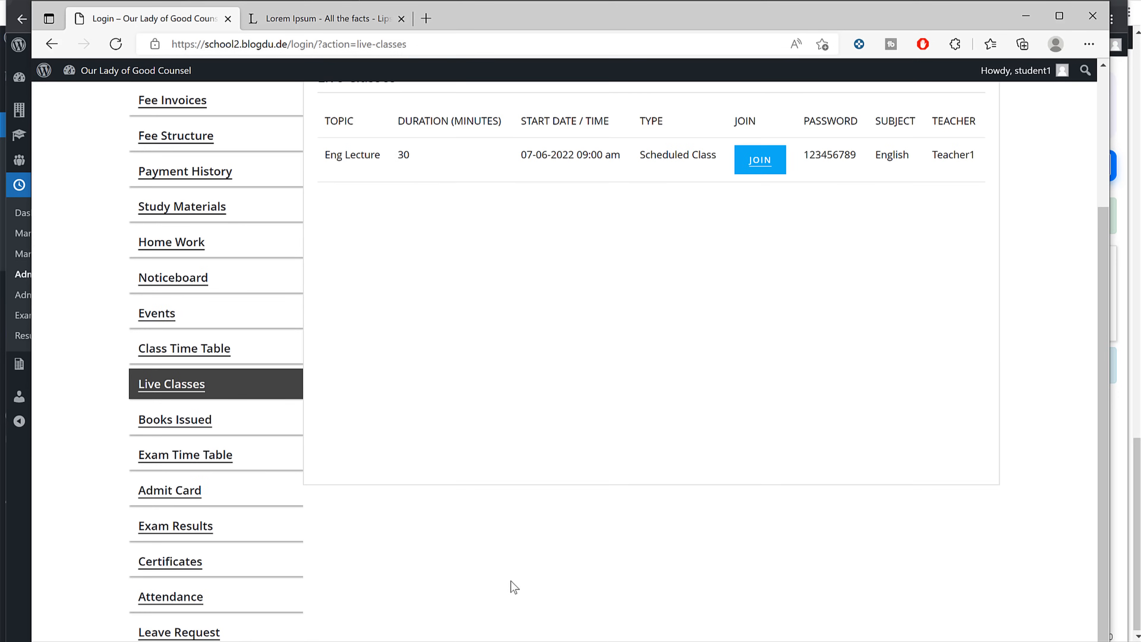
click(225, 489)
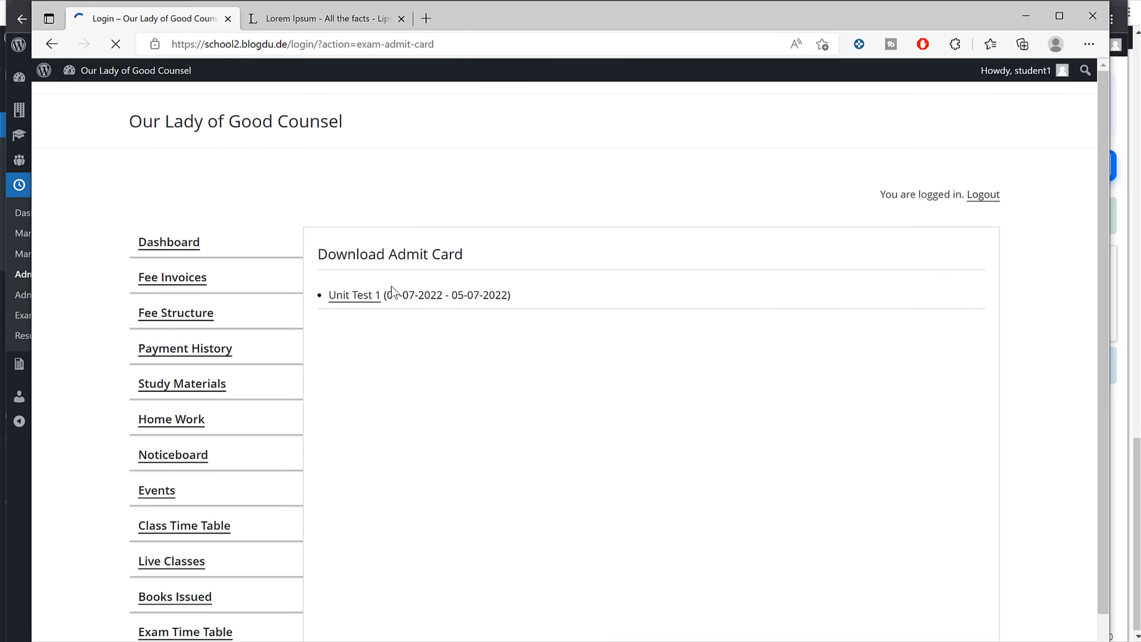
click(365, 296)
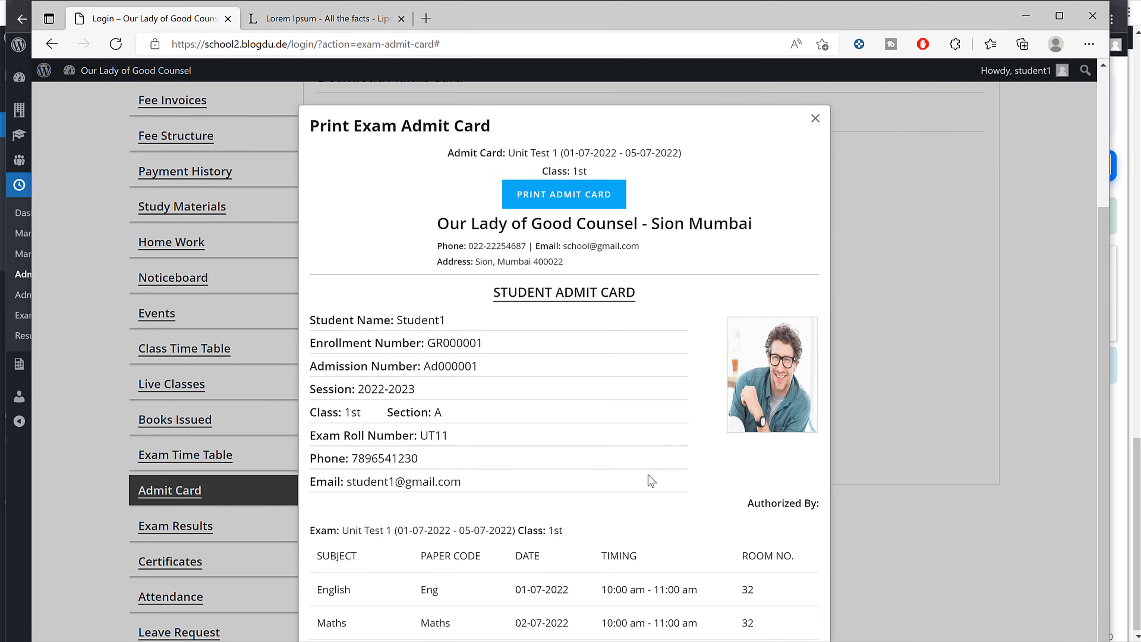
click(815, 119)
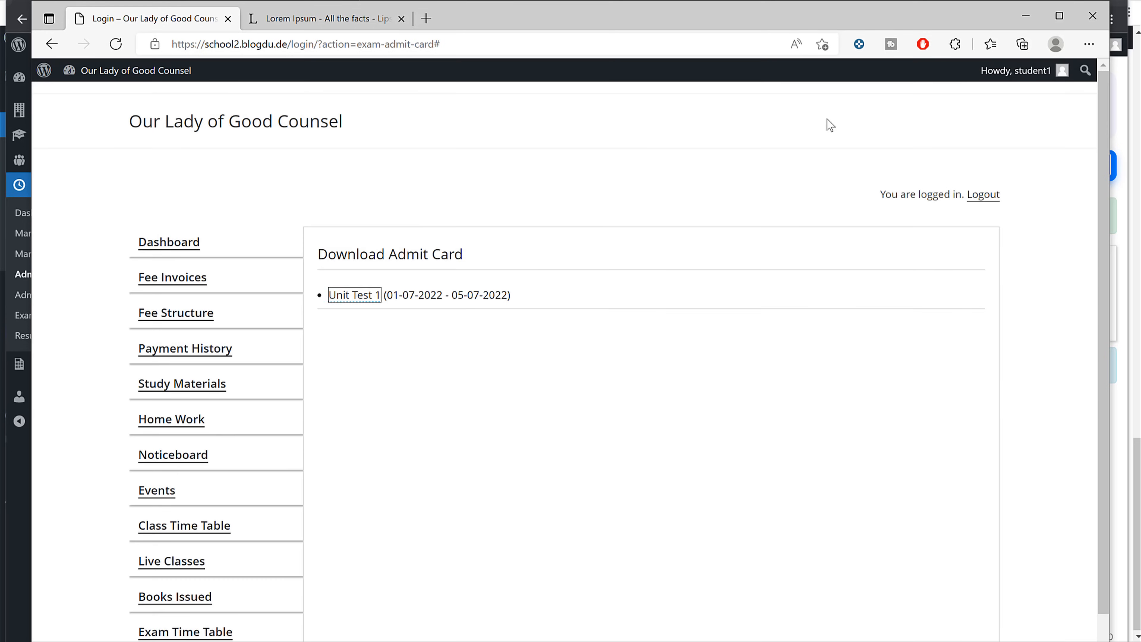
click(915, 0)
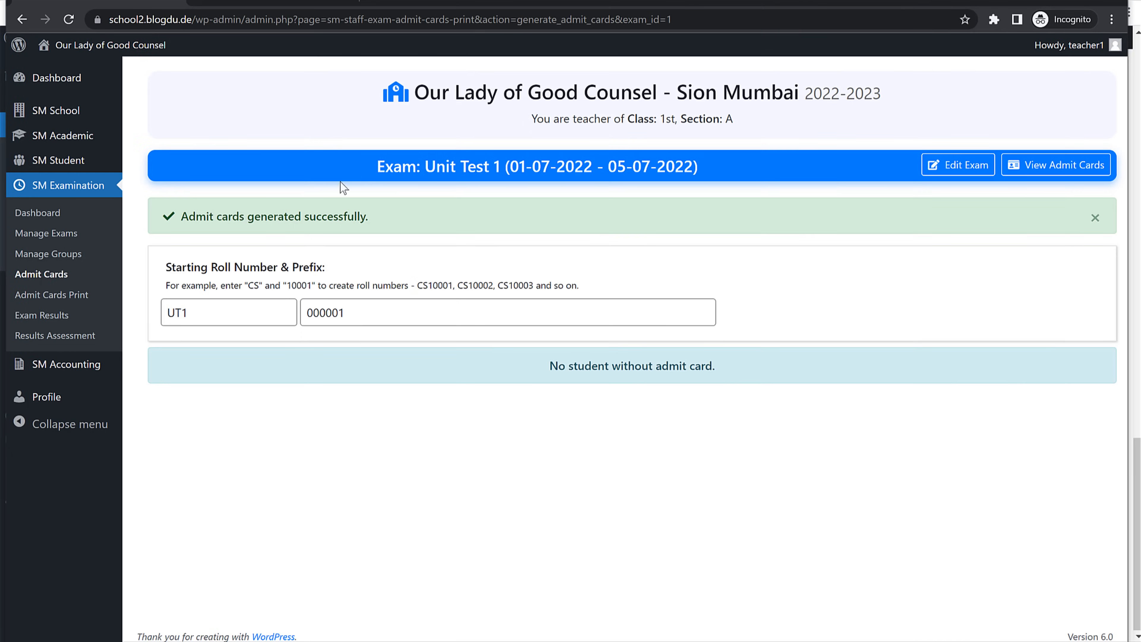
Step: Open Add Exam Results for Unit Test 1 and select the student
click(66, 321)
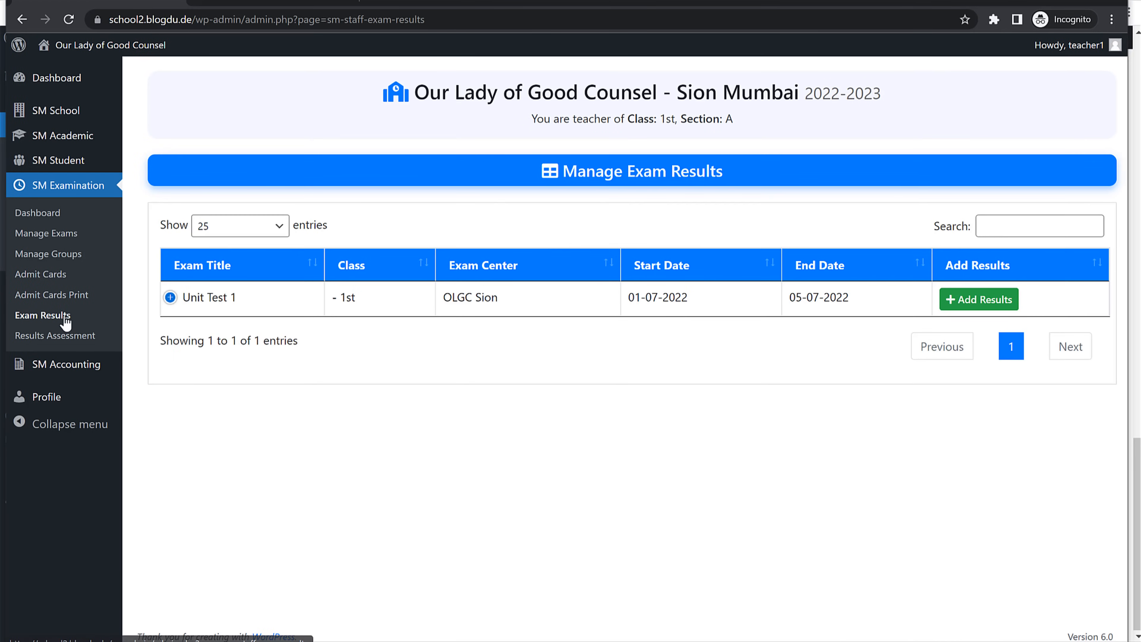
click(972, 299)
scroll(409, 359, down, 3)
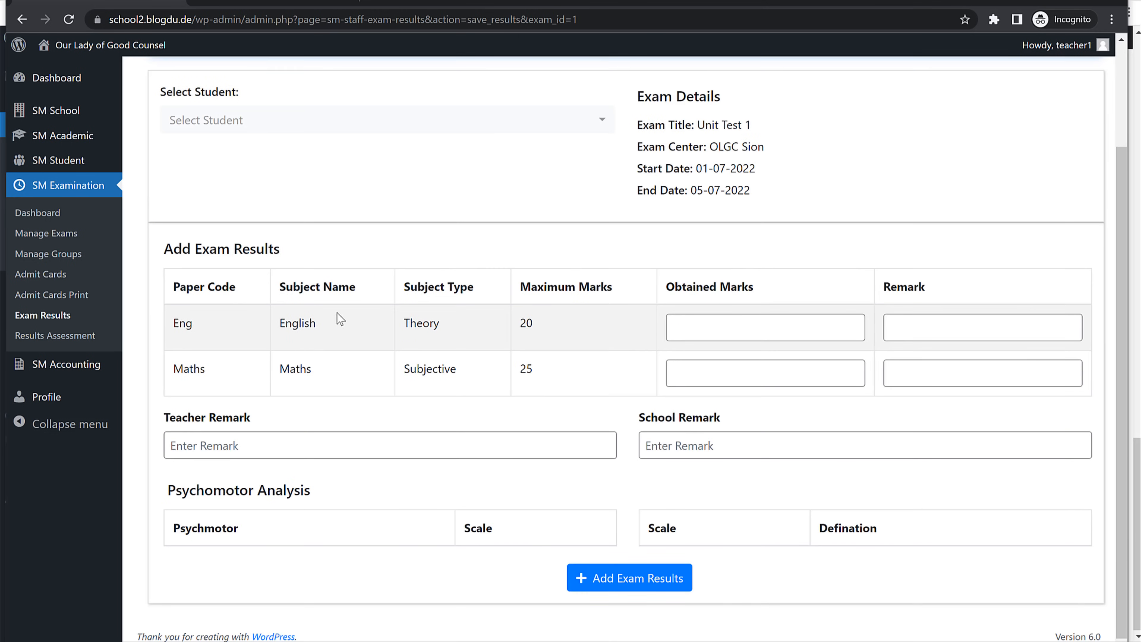
scroll(340, 319, up, 3)
click(270, 247)
click(270, 336)
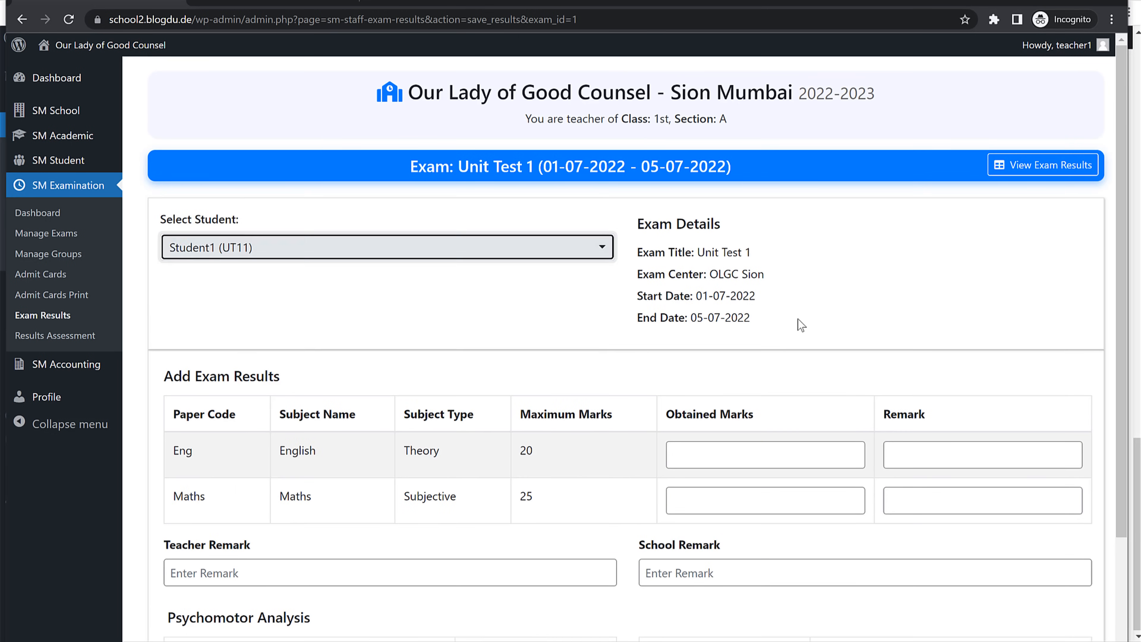
scroll(802, 325, down, 3)
Step: Enter the student's English and Maths (25) marks with remarks and save the results
click(738, 330)
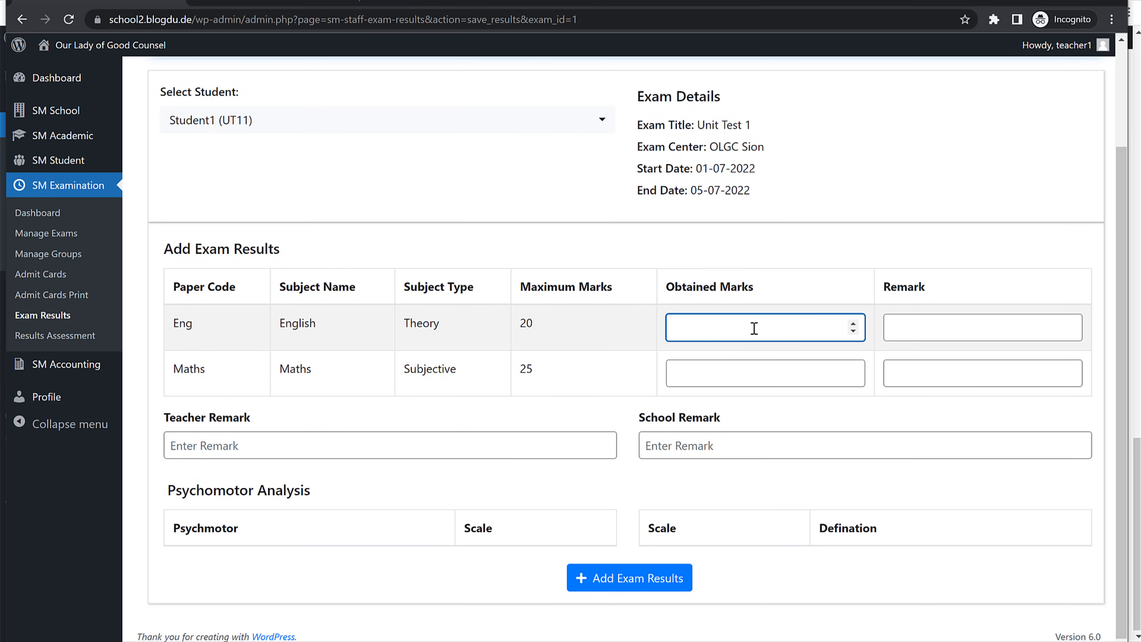
key(Tab)
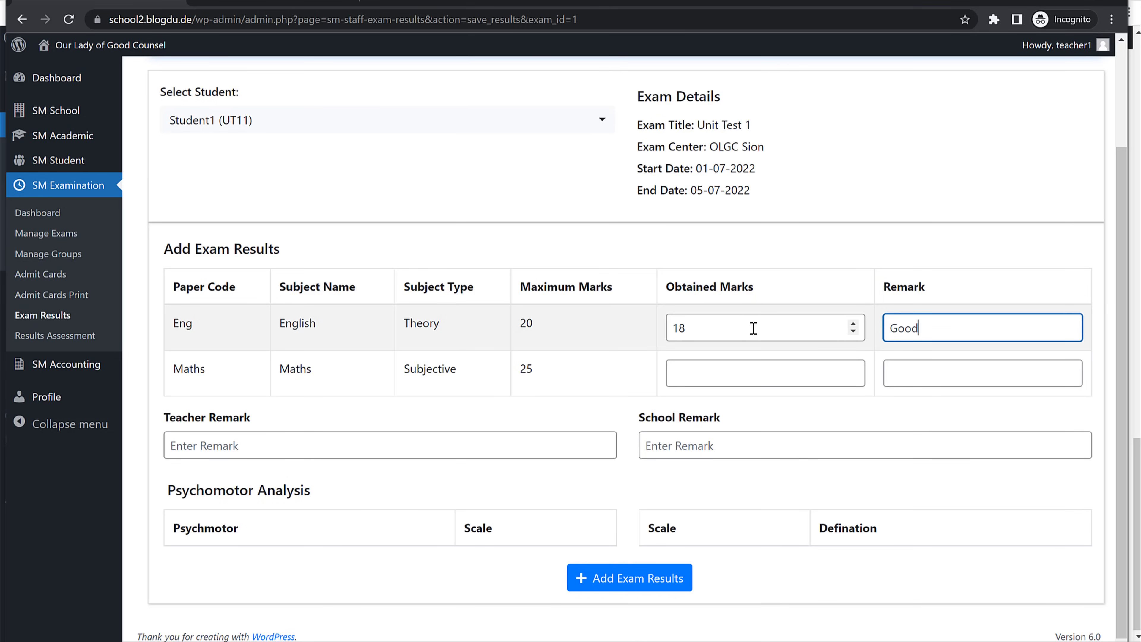
key(Tab)
text(25)
key(Tab)
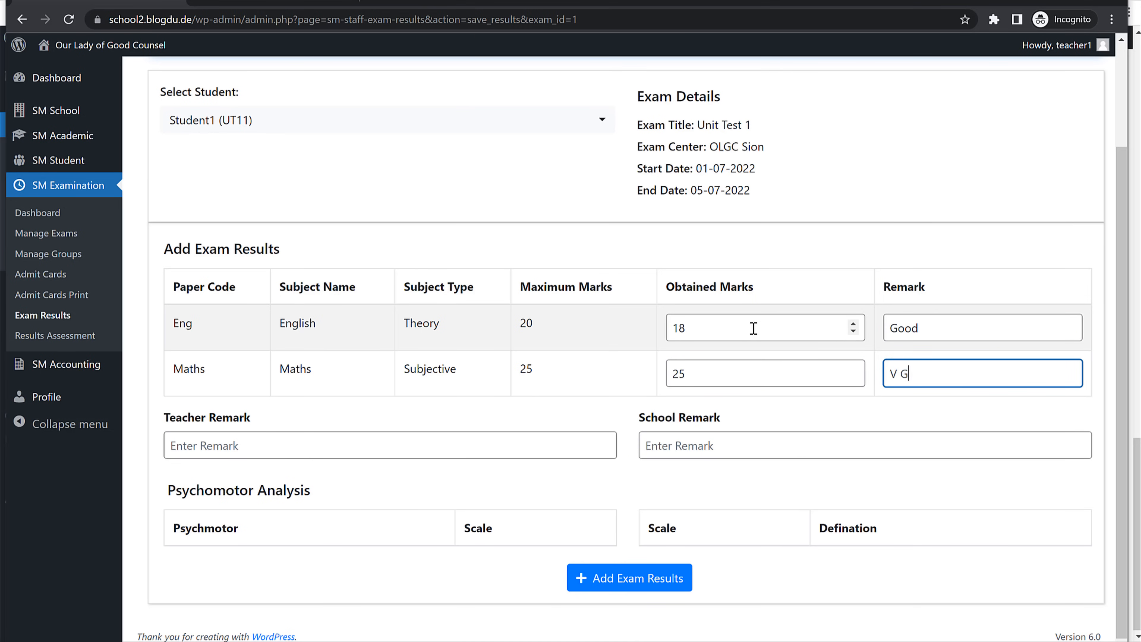
click(349, 450)
click(746, 448)
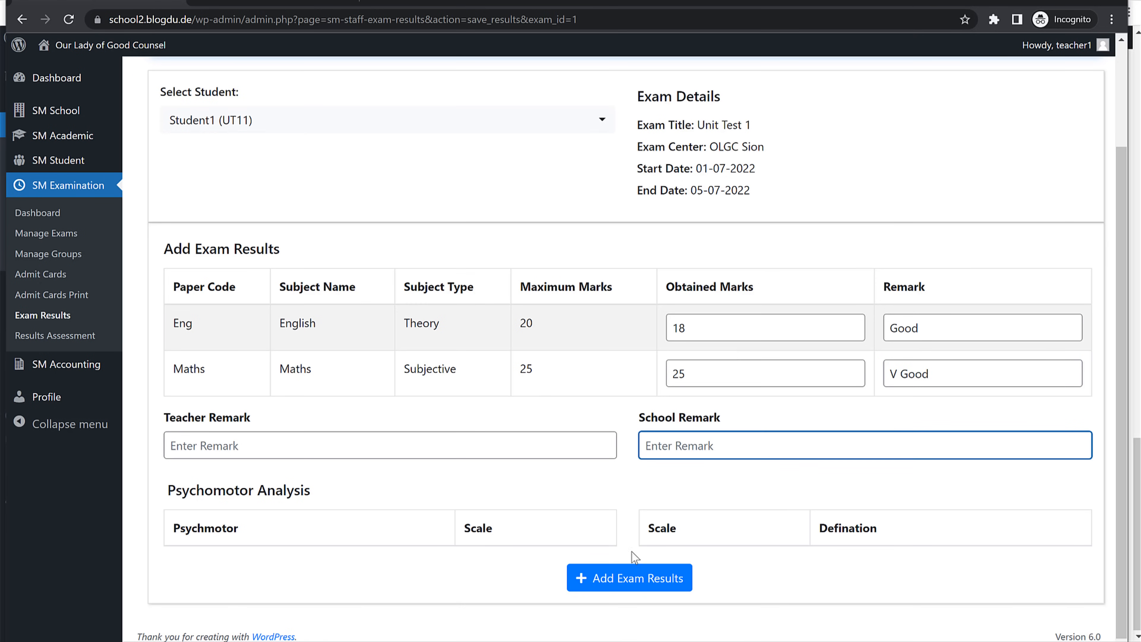
click(652, 584)
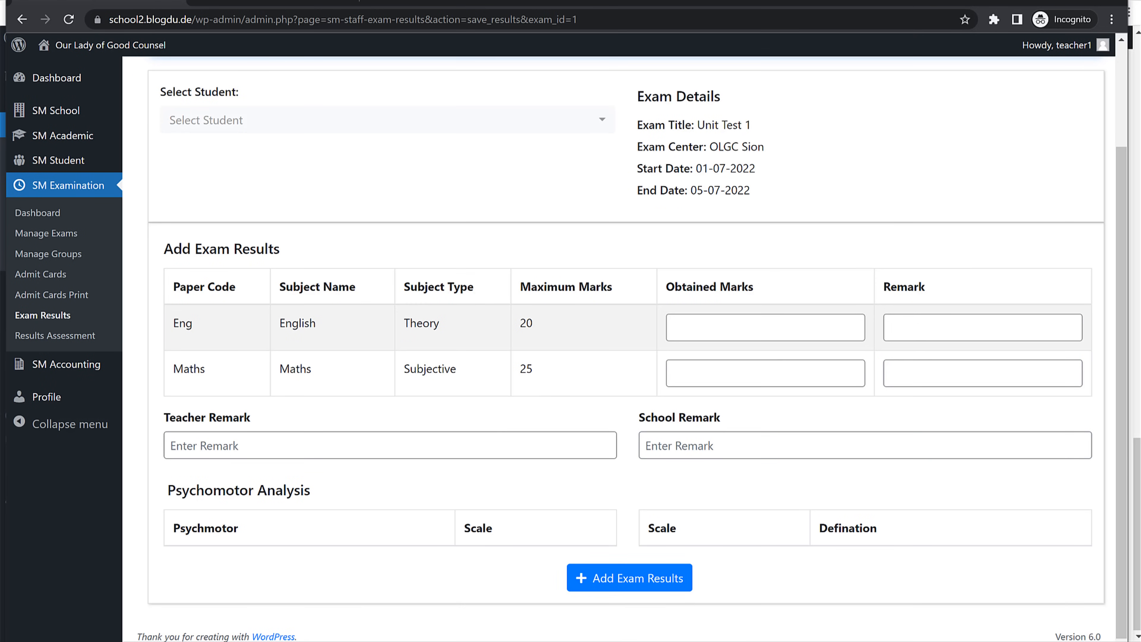
Step: View the Unit Test 1 printable result in the student's portal, then close that browser window
key(alt+Tab)
scroll(189, 623, down, 3)
click(185, 530)
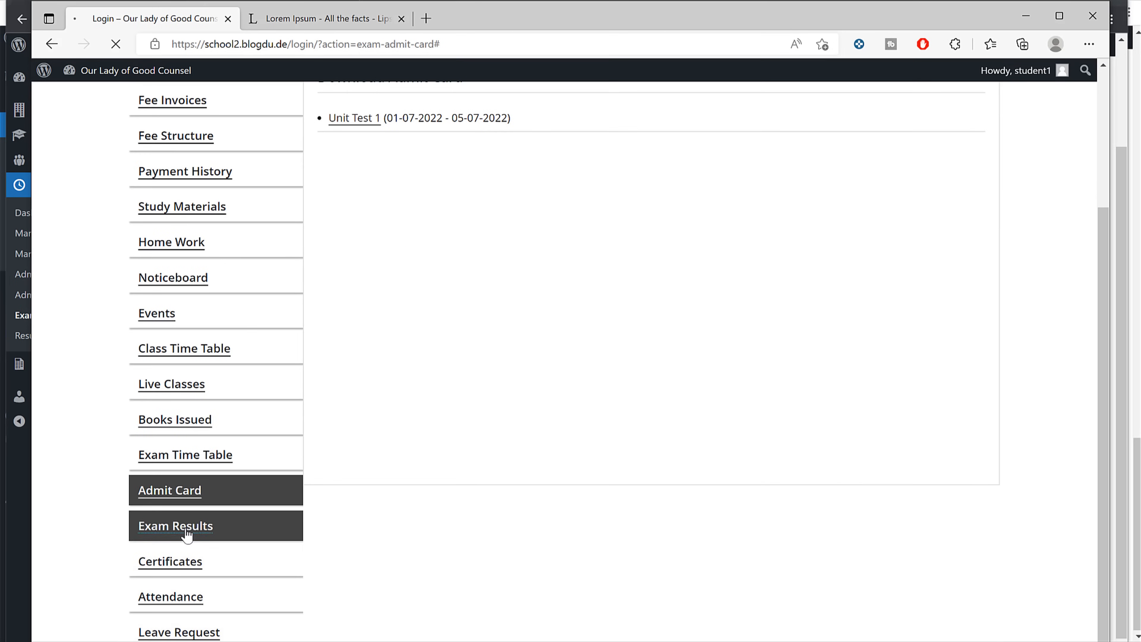
click(532, 296)
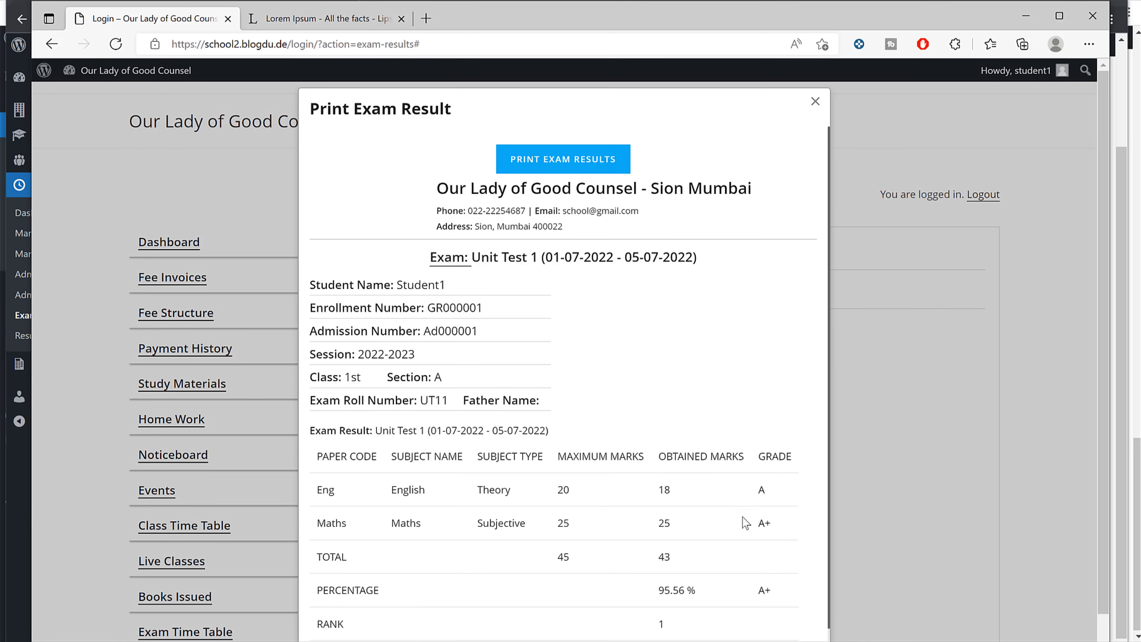
scroll(699, 401, down, 5)
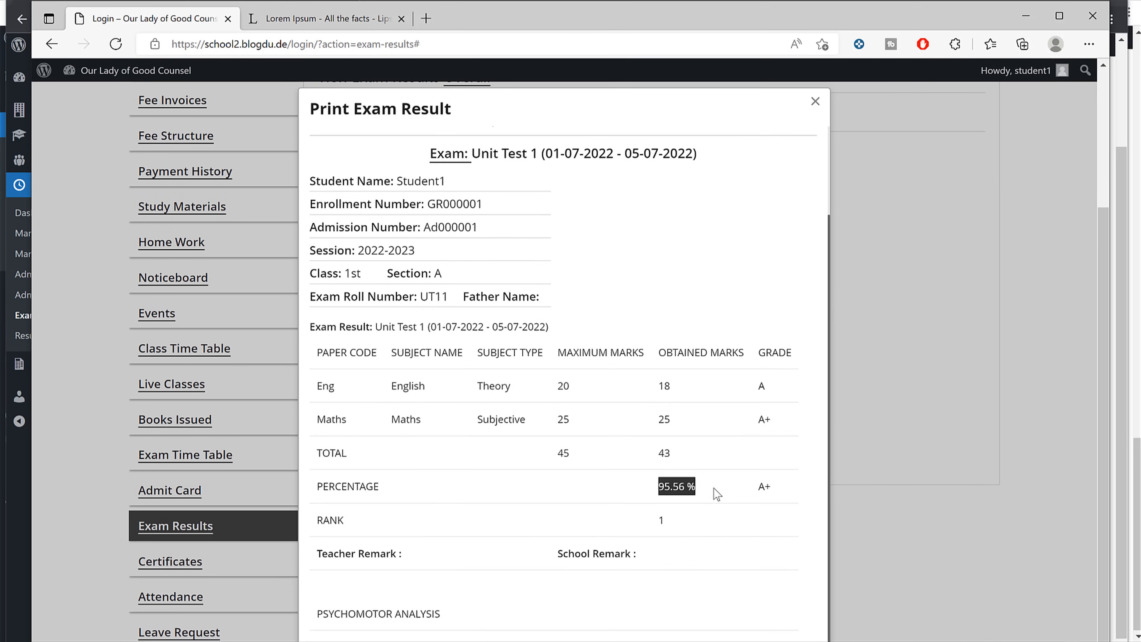
scroll(536, 603, up, 3)
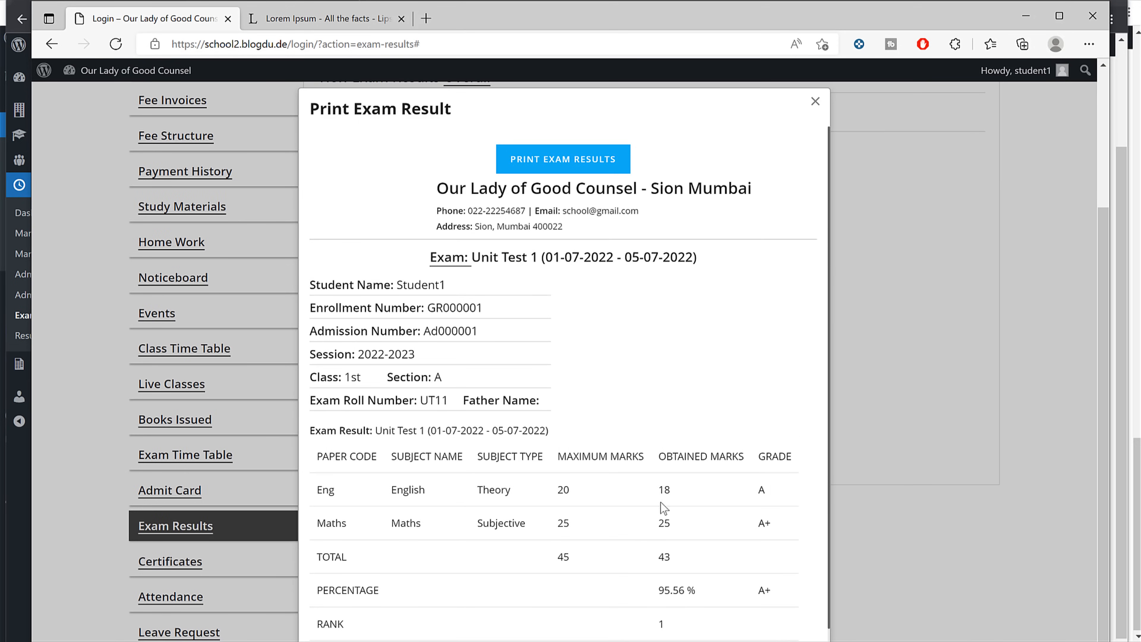
click(947, 304)
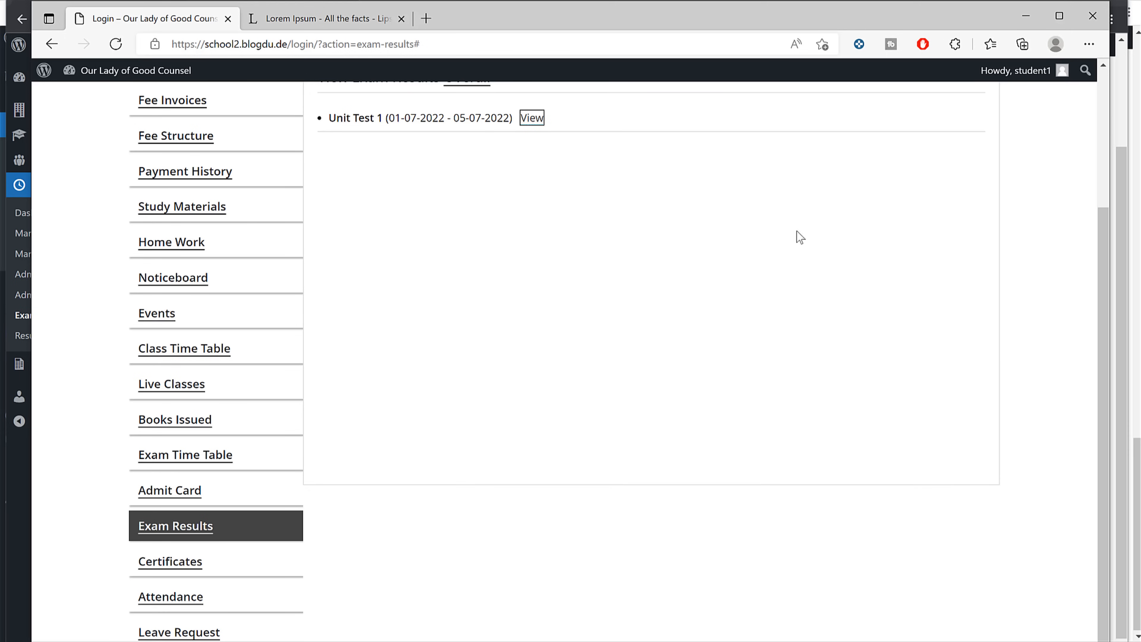
click(1091, 15)
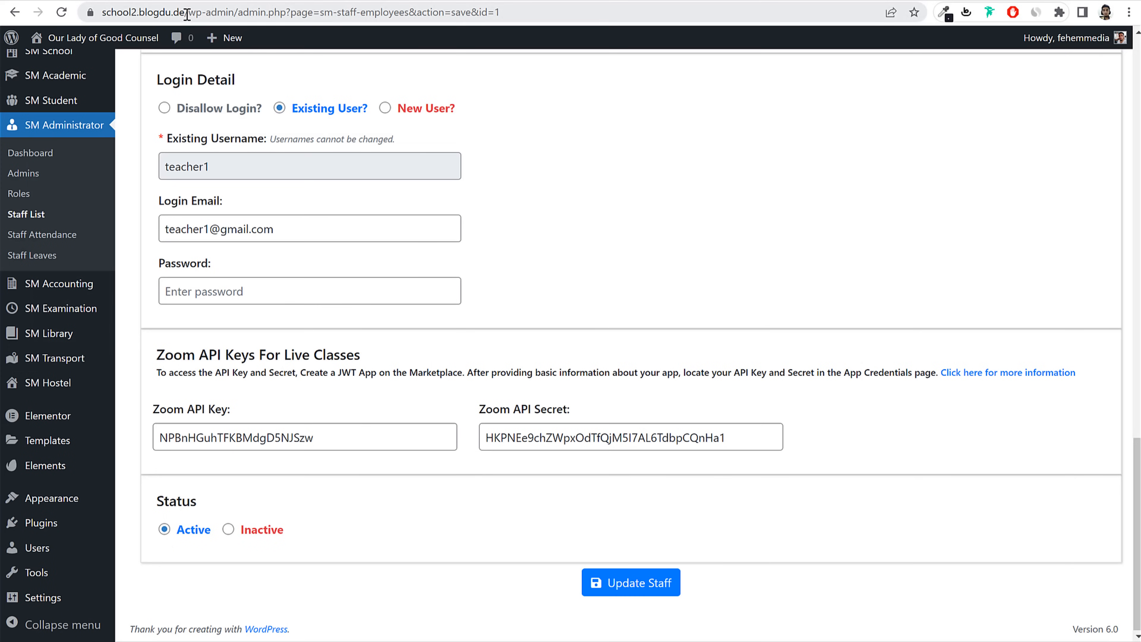
Step: Open a new Incognito window and load the school site's wp-admin login page
click(1105, 12)
click(1129, 12)
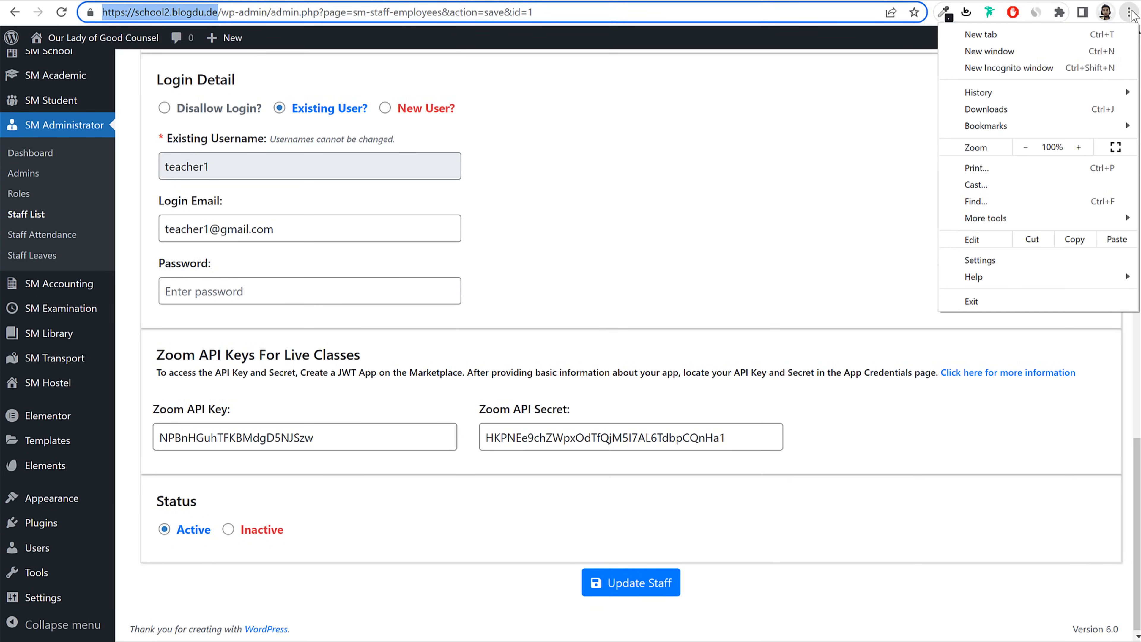
click(1069, 67)
text(https://school2.blogdu.de)
key(Return)
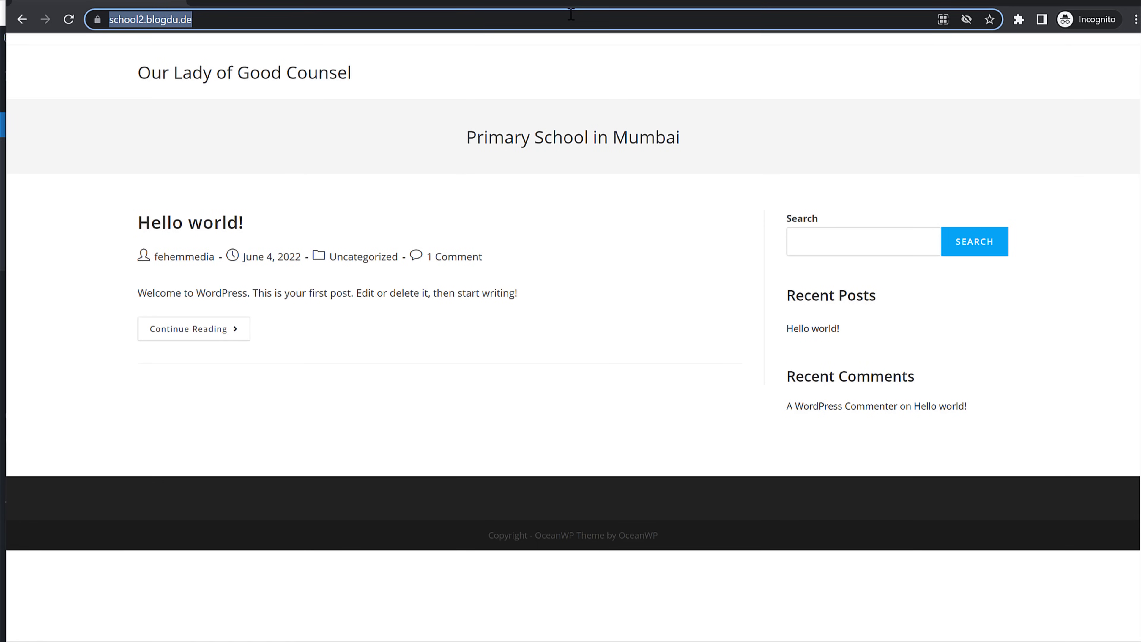
key(End)
text(wp-admin/)
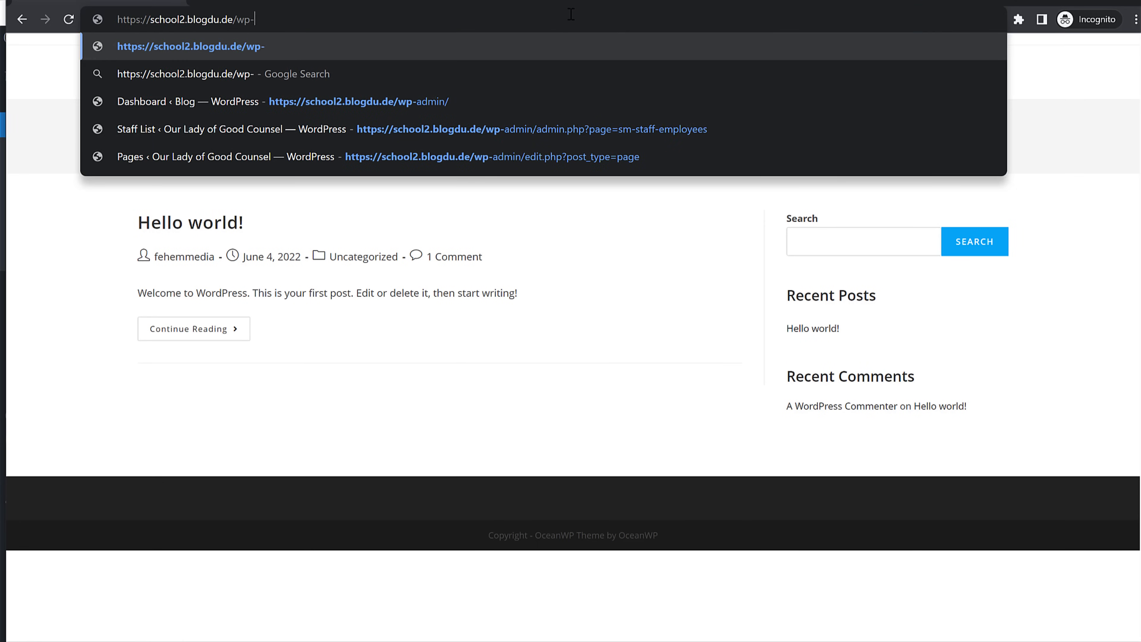
key(Return)
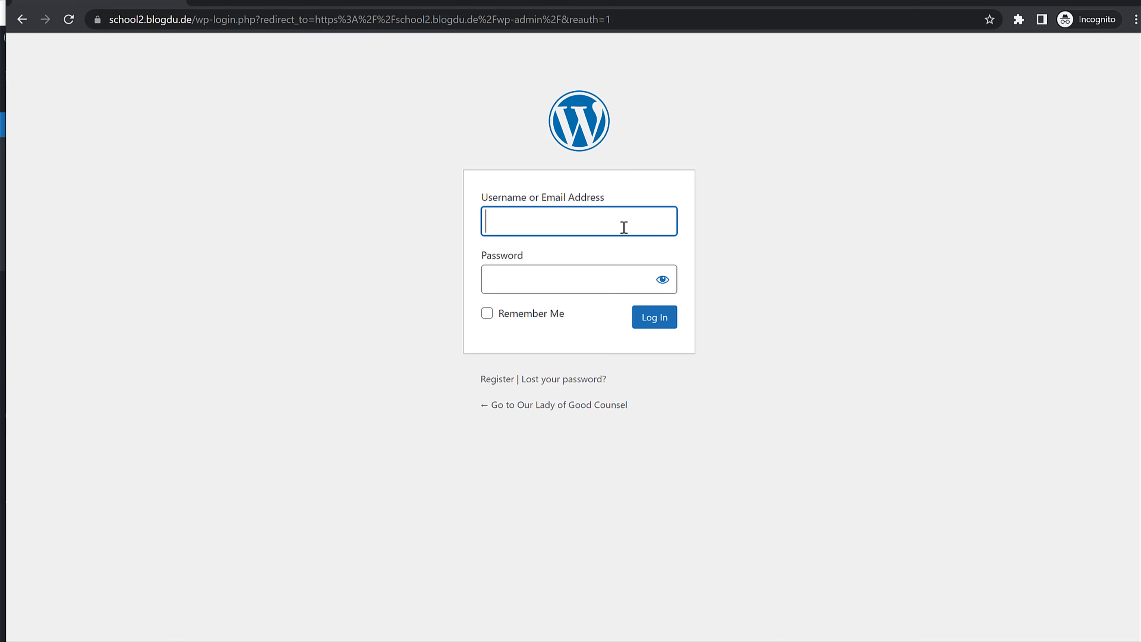
Step: Log in with the accountant username and the account password
text(accountant1)
double_click(587, 224)
click(612, 292)
key(ctrl+v)
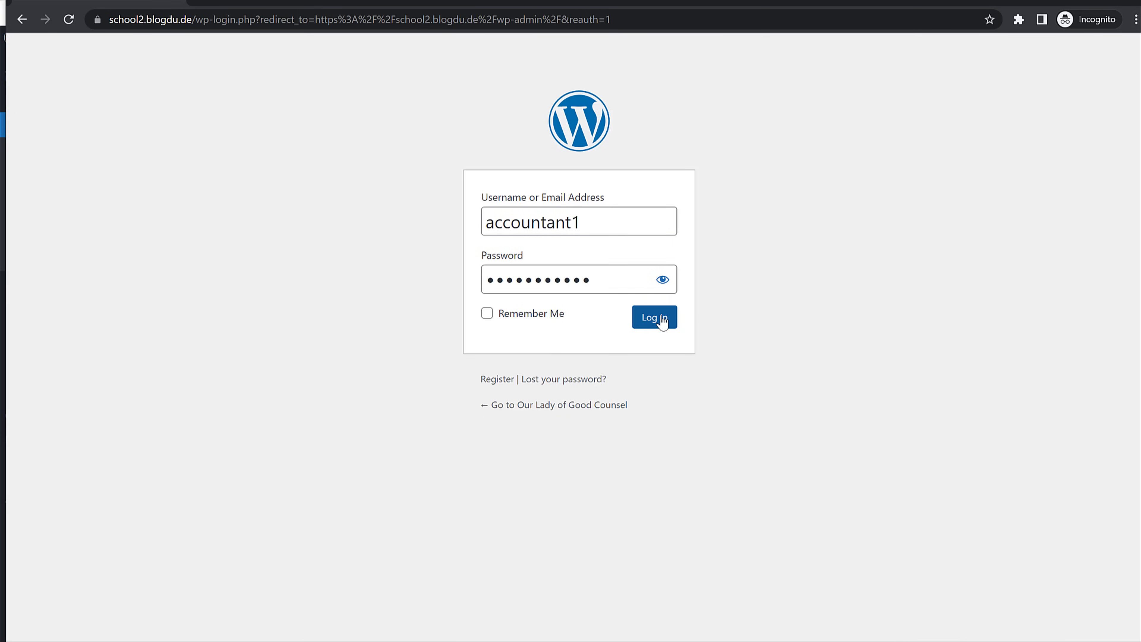
click(661, 320)
mouse_move(55, 163)
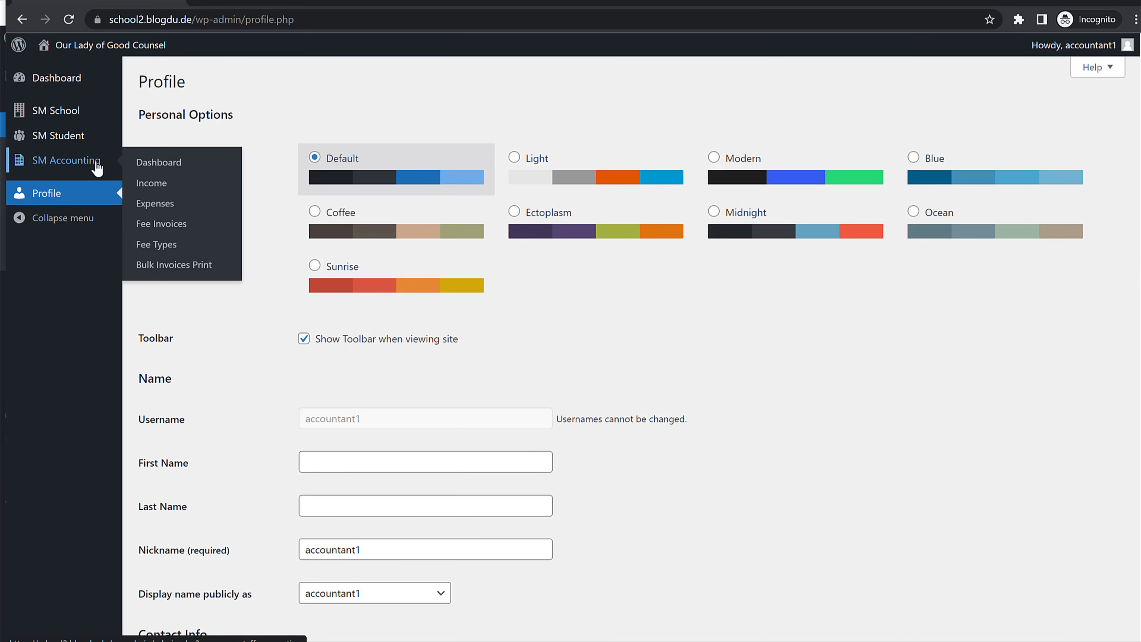
Step: Browse the Income and Expenses pages and look over the Add New Expense form fields
click(165, 191)
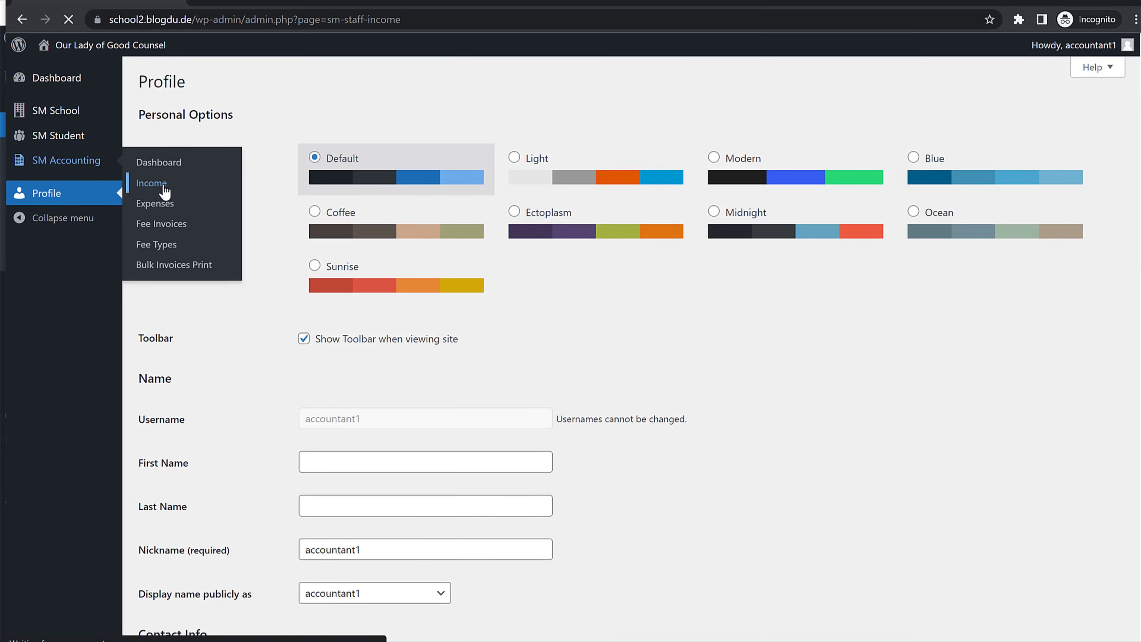
click(45, 233)
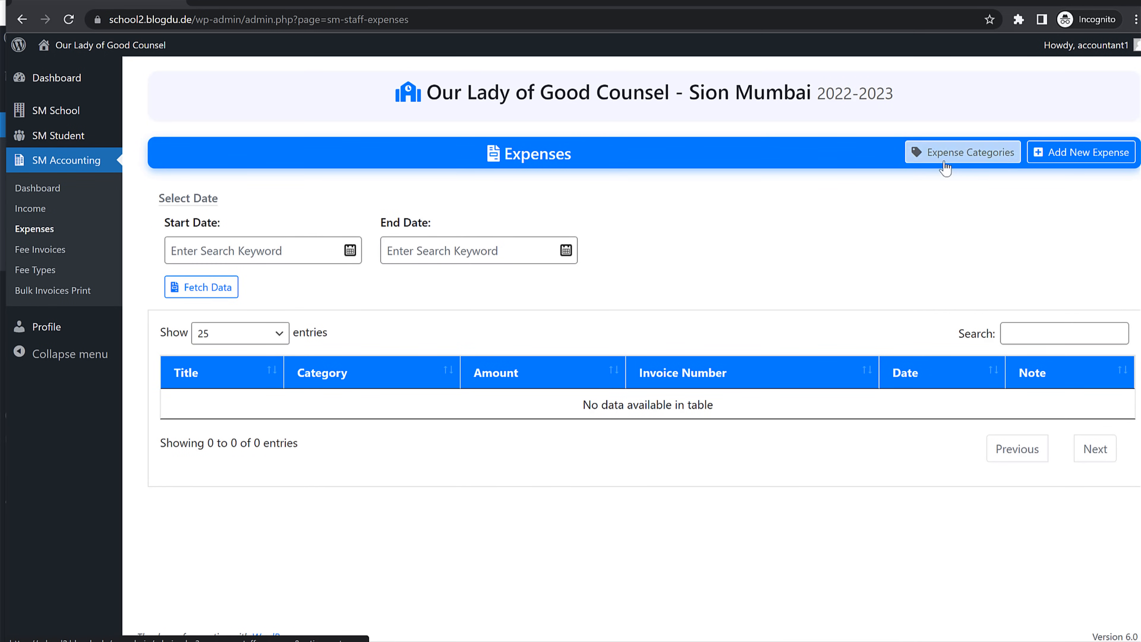
click(1058, 155)
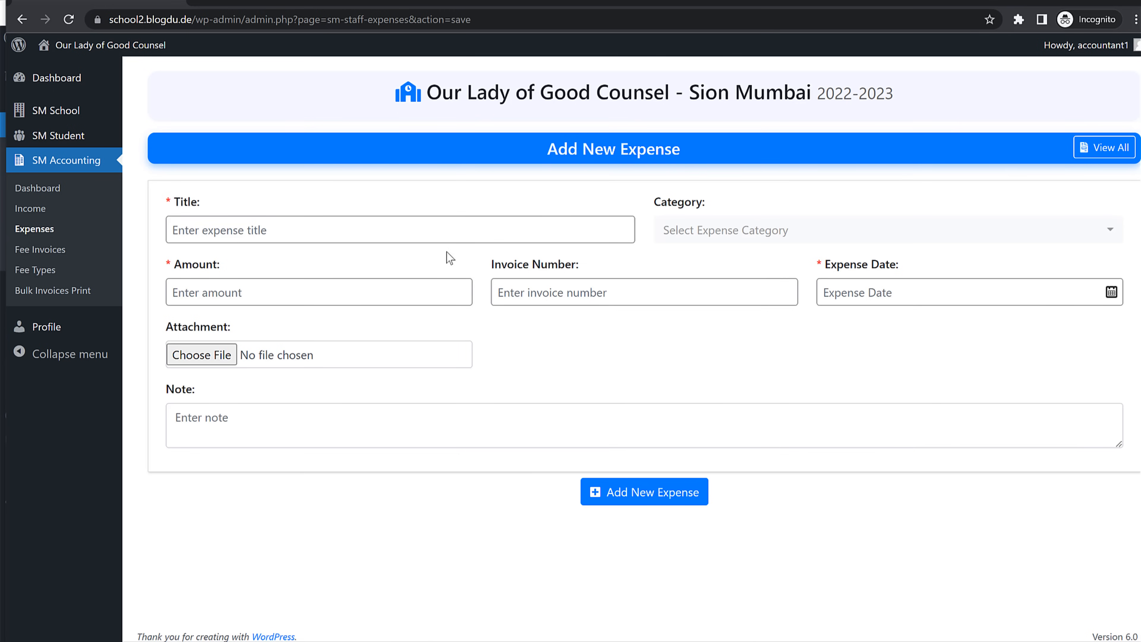
click(746, 230)
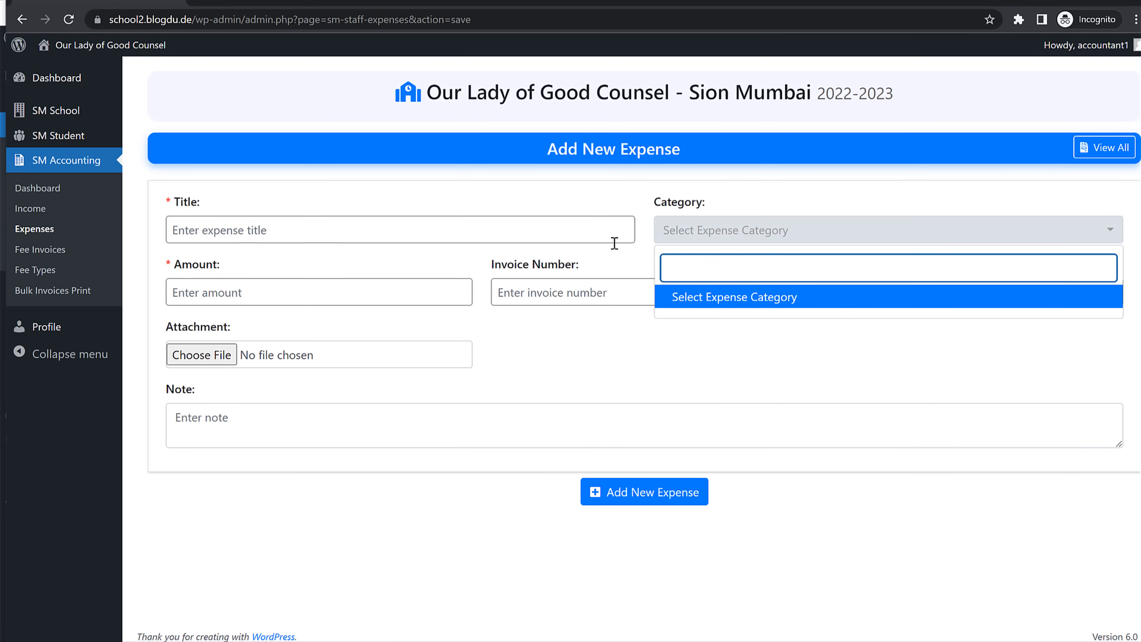
click(351, 224)
click(351, 224)
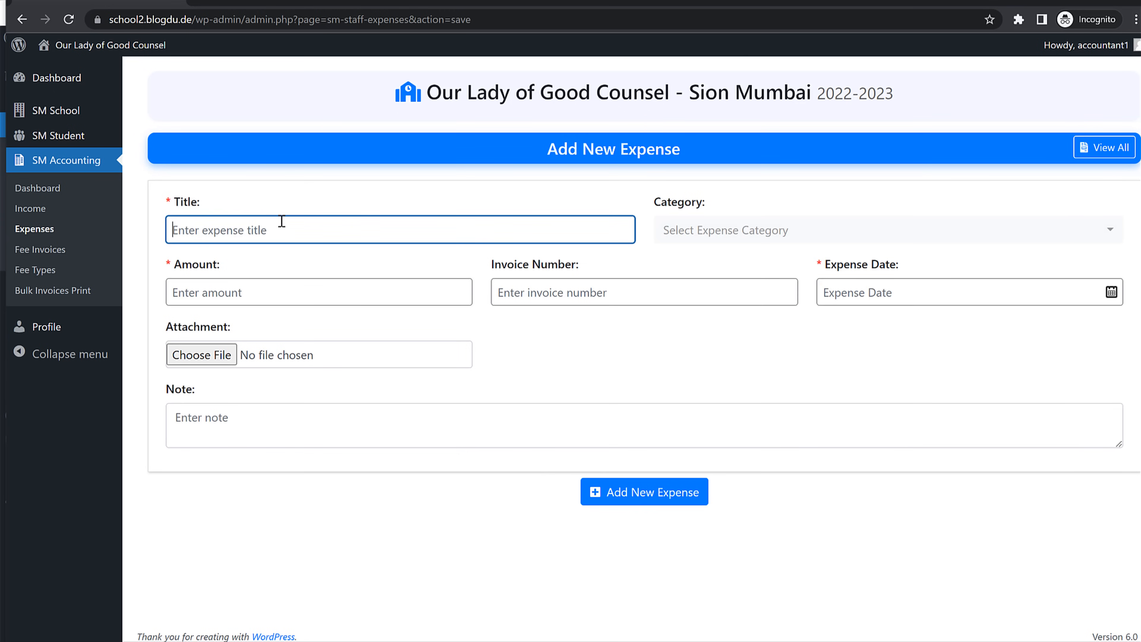
click(604, 294)
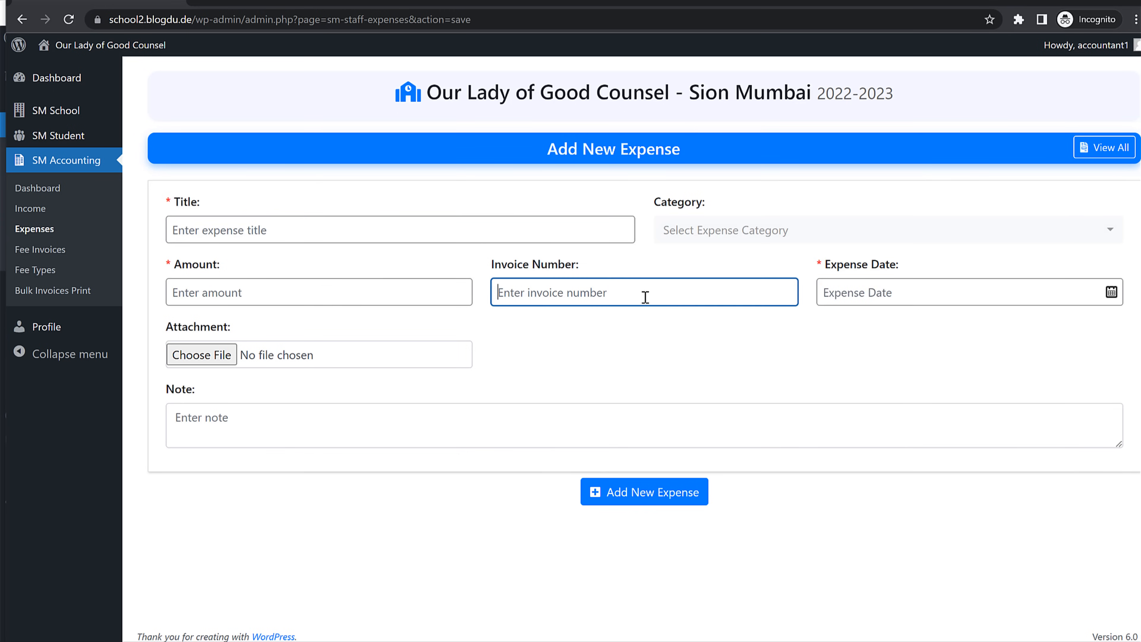
click(305, 291)
click(338, 420)
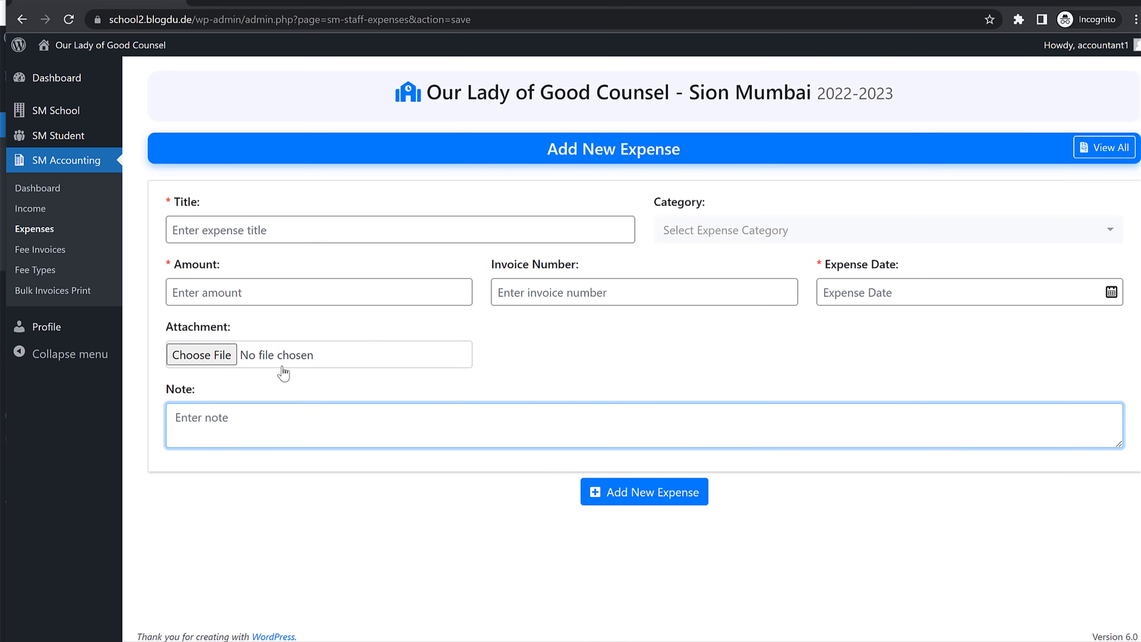
Step: Review the student fee invoices list and expand the student's invoice details
click(27, 250)
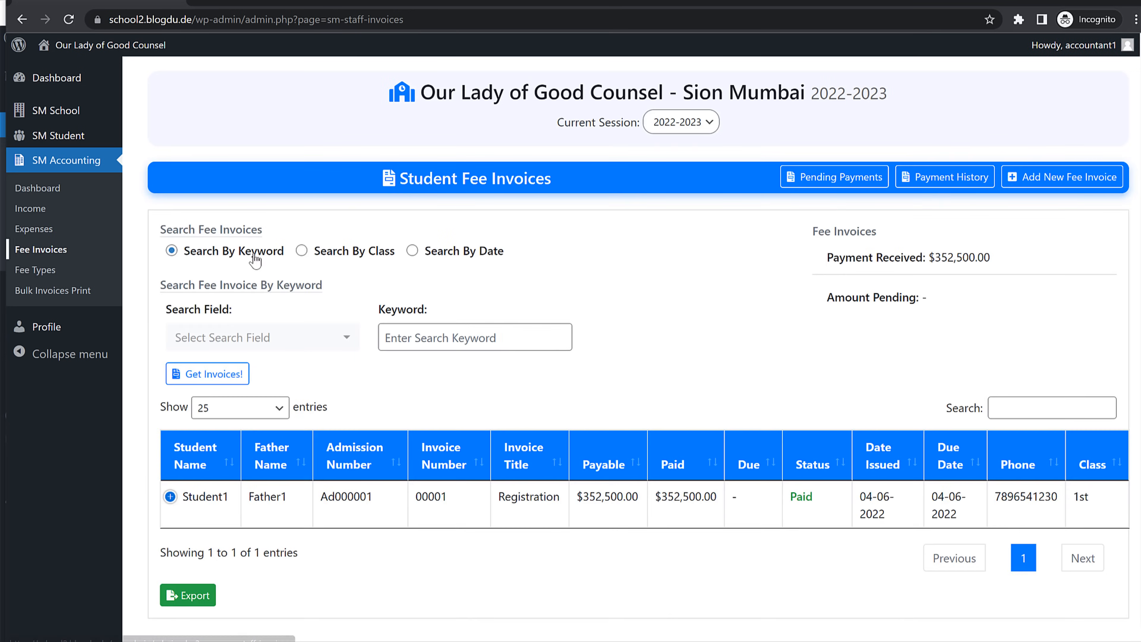
scroll(633, 362, down, 1)
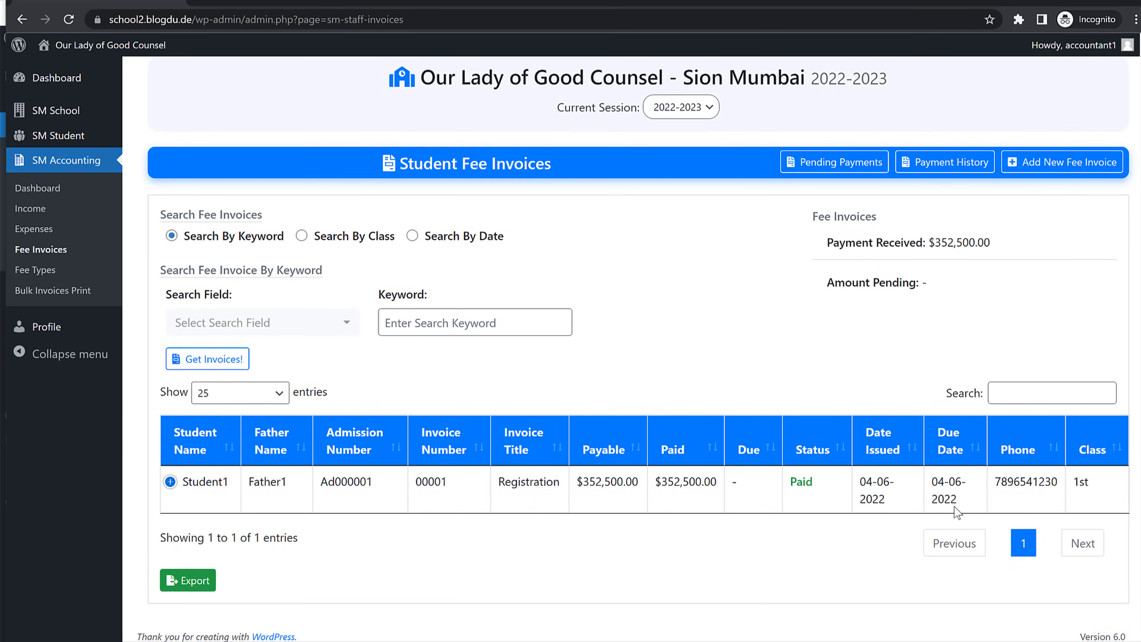
click(189, 489)
scroll(433, 515, down, 2)
drag(668, 373, 736, 371)
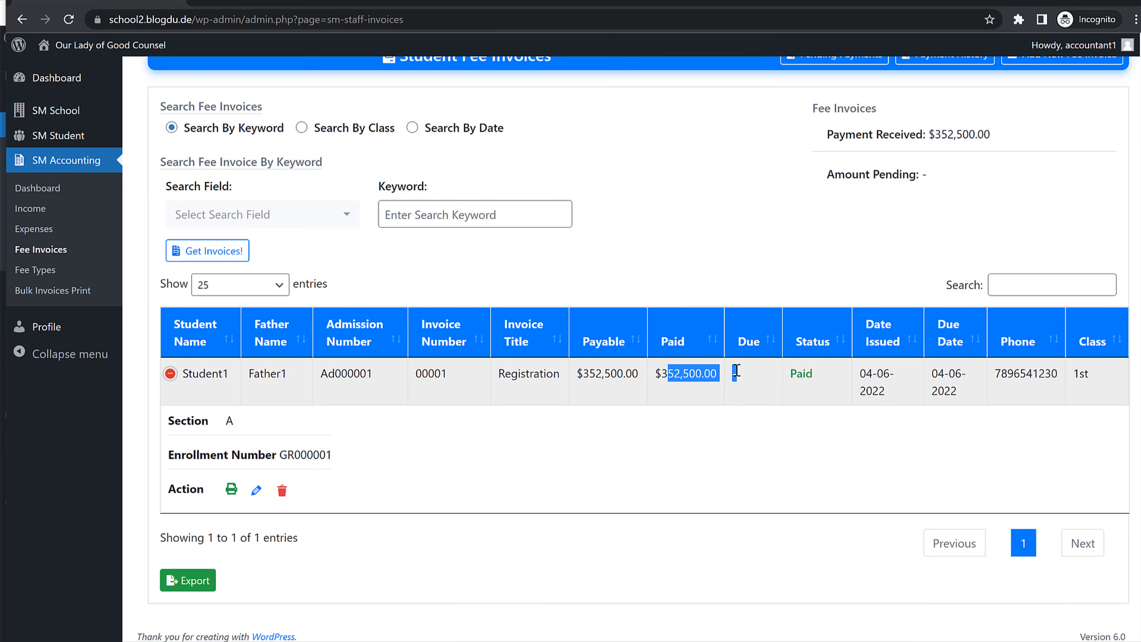
click(808, 424)
scroll(805, 446, up, 3)
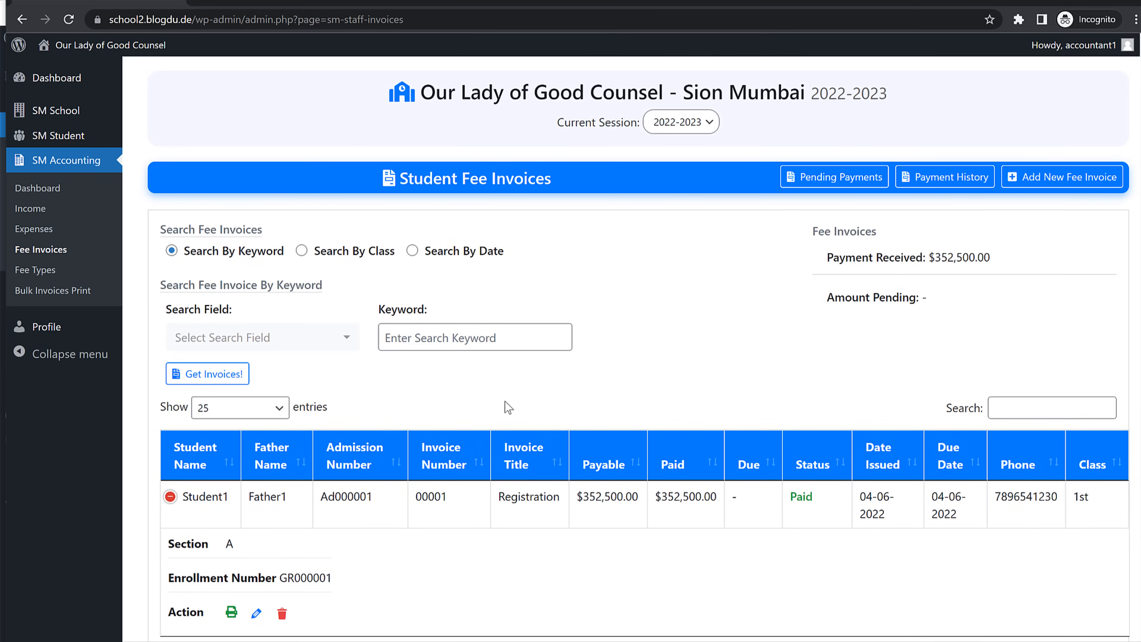
Step: Visit Bulk Invoices Print, then log out of the accountant account
click(65, 300)
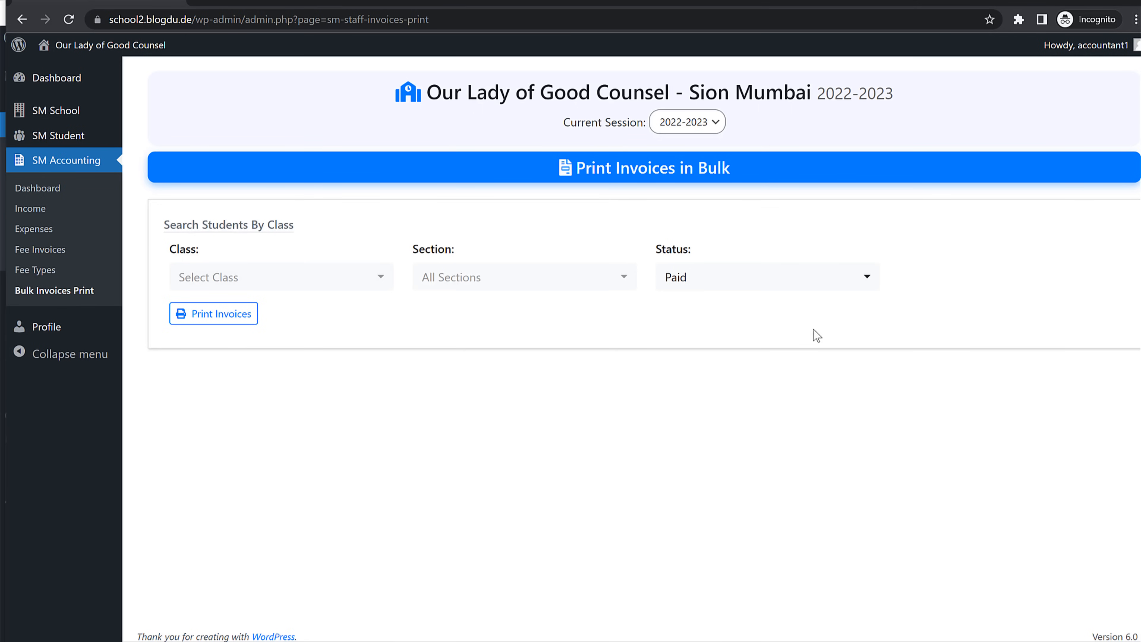
mouse_move(1062, 45)
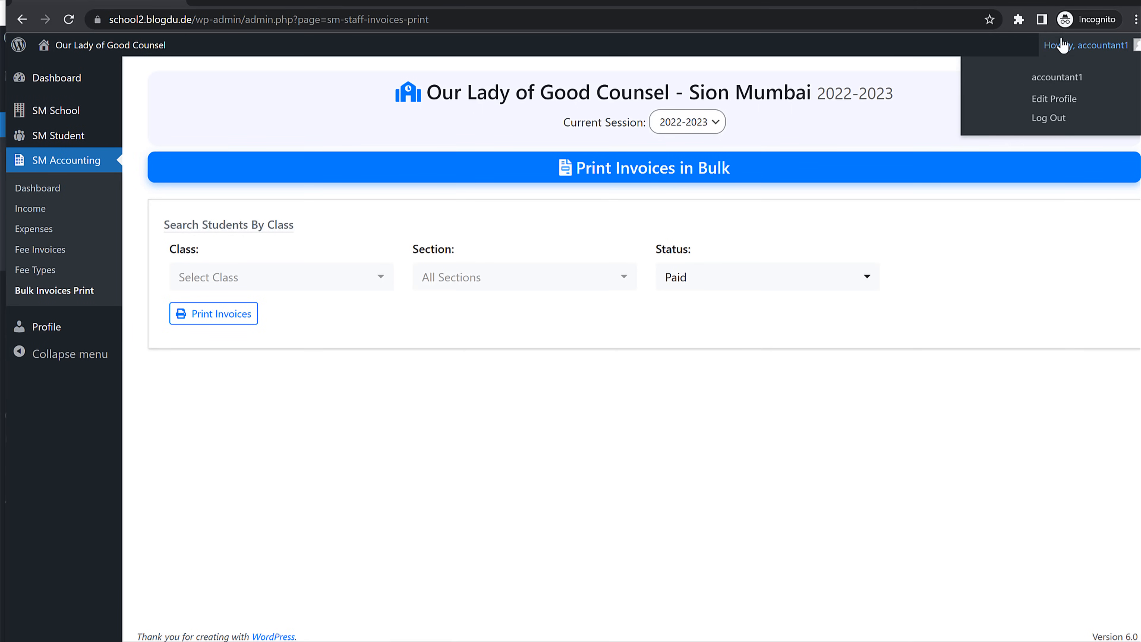
click(1069, 119)
Step: Log in as the librarian and glance at the SM Library books list
click(636, 257)
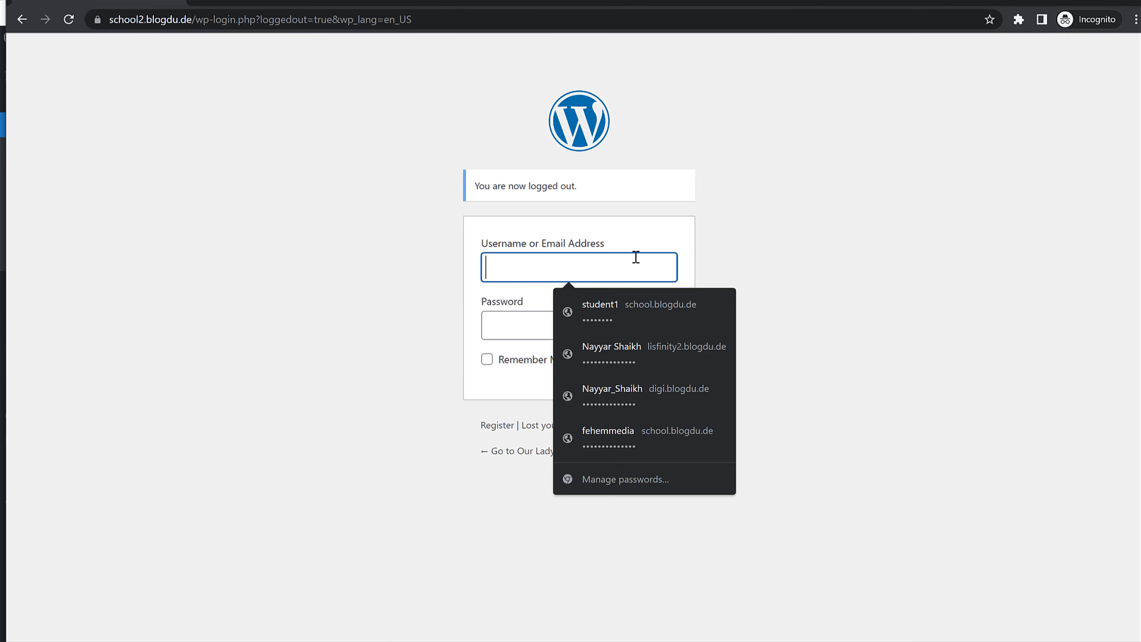
text(libraria)
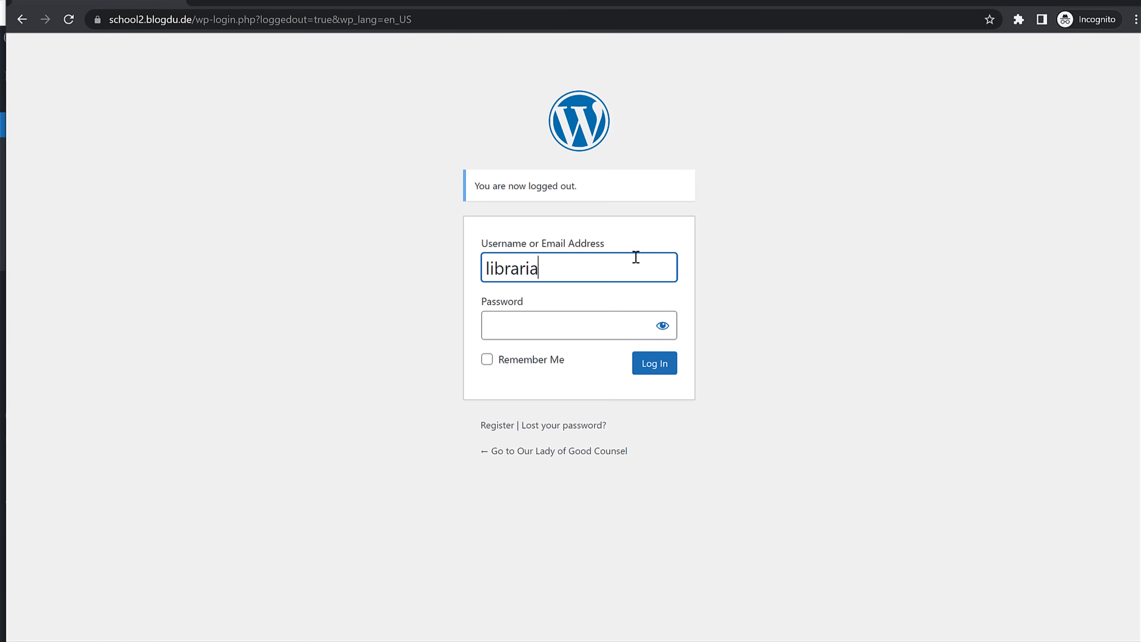
key(ctrl+a)
key(ctrl+c)
click(616, 325)
key(ctrl+v)
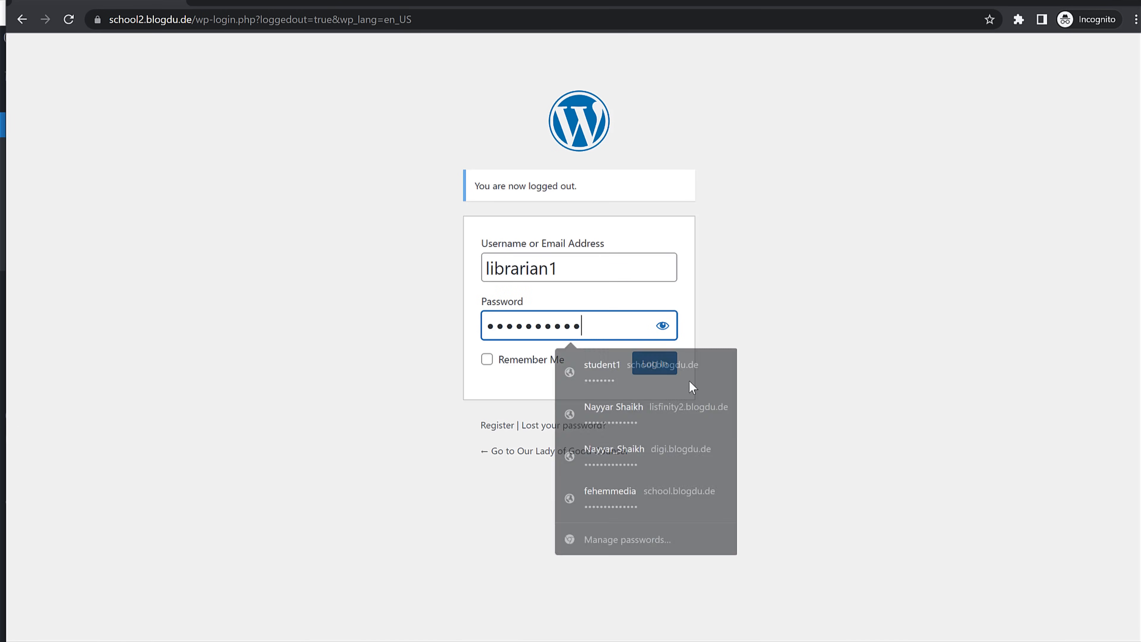
click(660, 365)
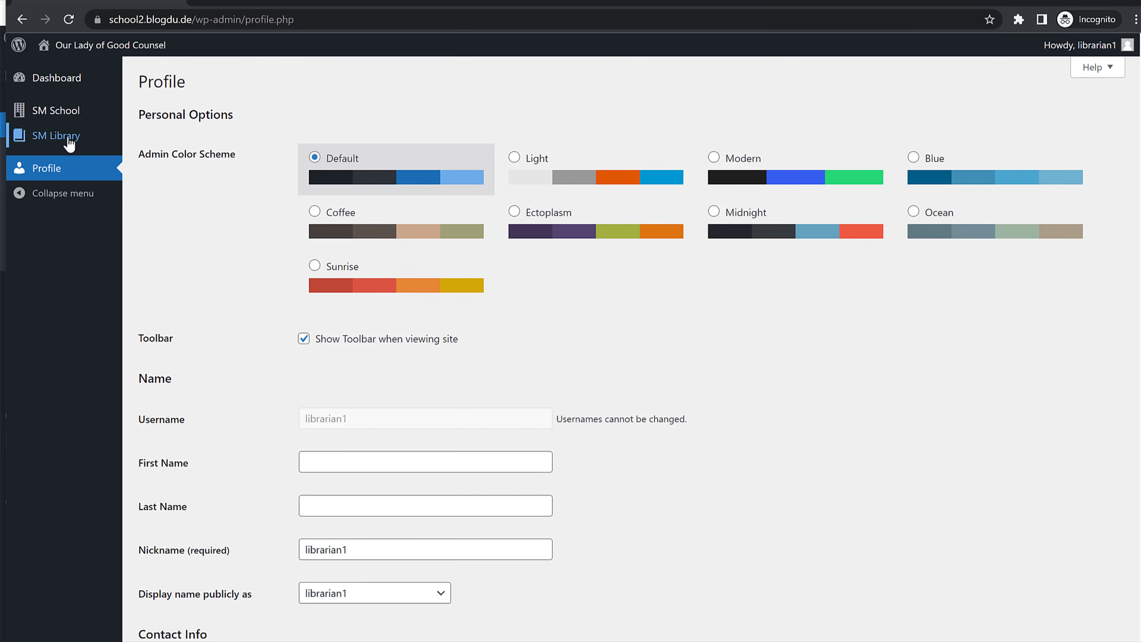
click(56, 135)
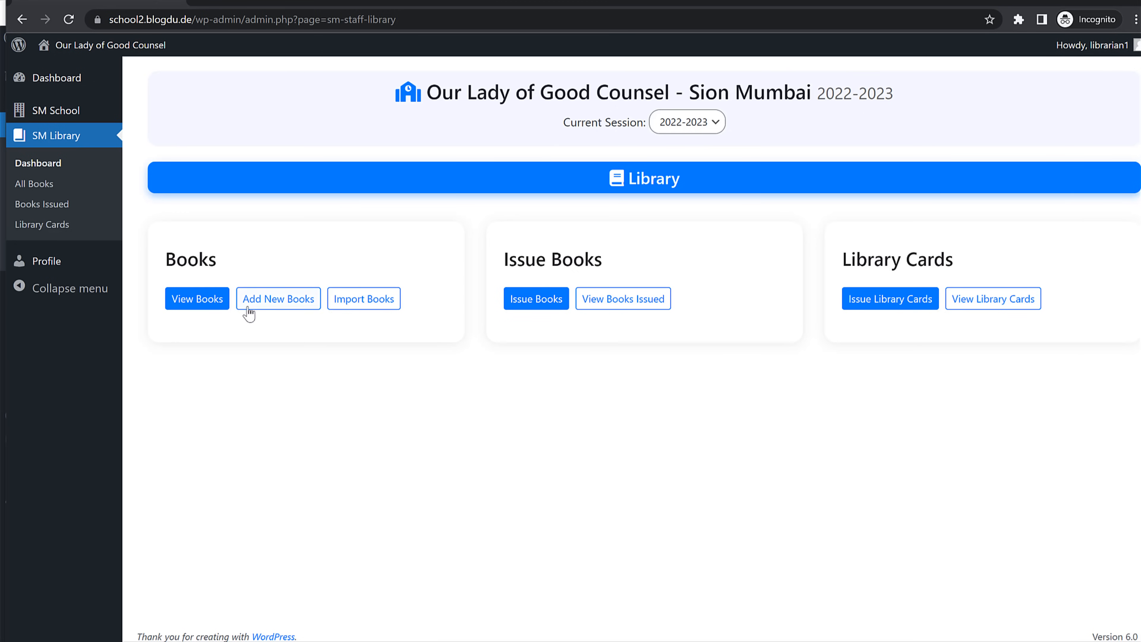
click(196, 300)
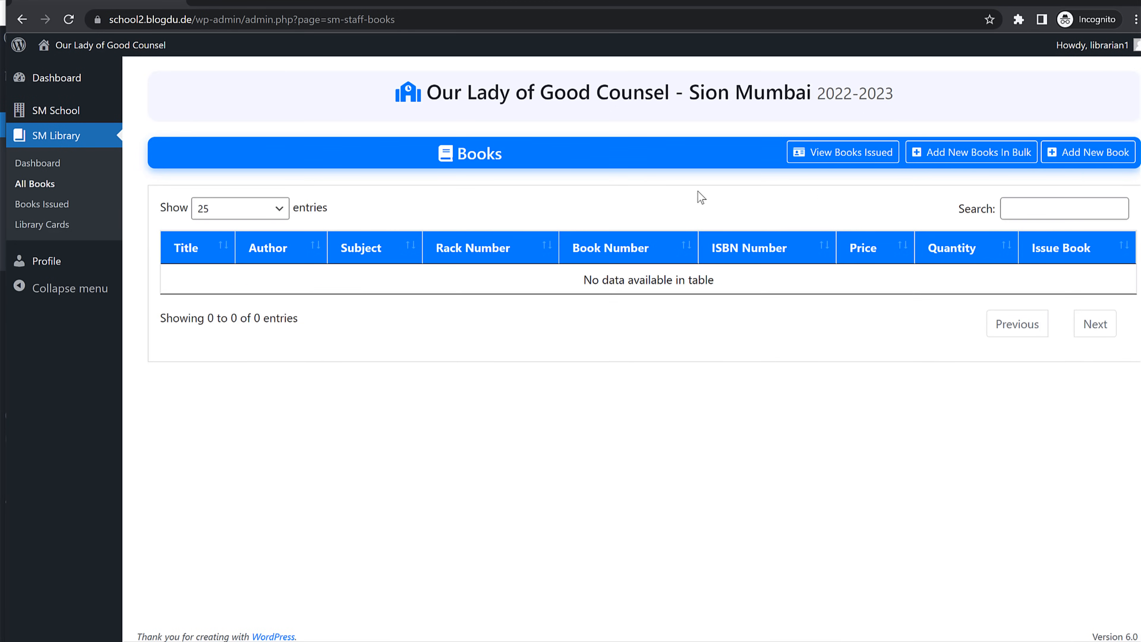
key(alt+Left)
Step: Add the book 'Book Title' by 'Author' with quantity 5 and show All Books
click(283, 298)
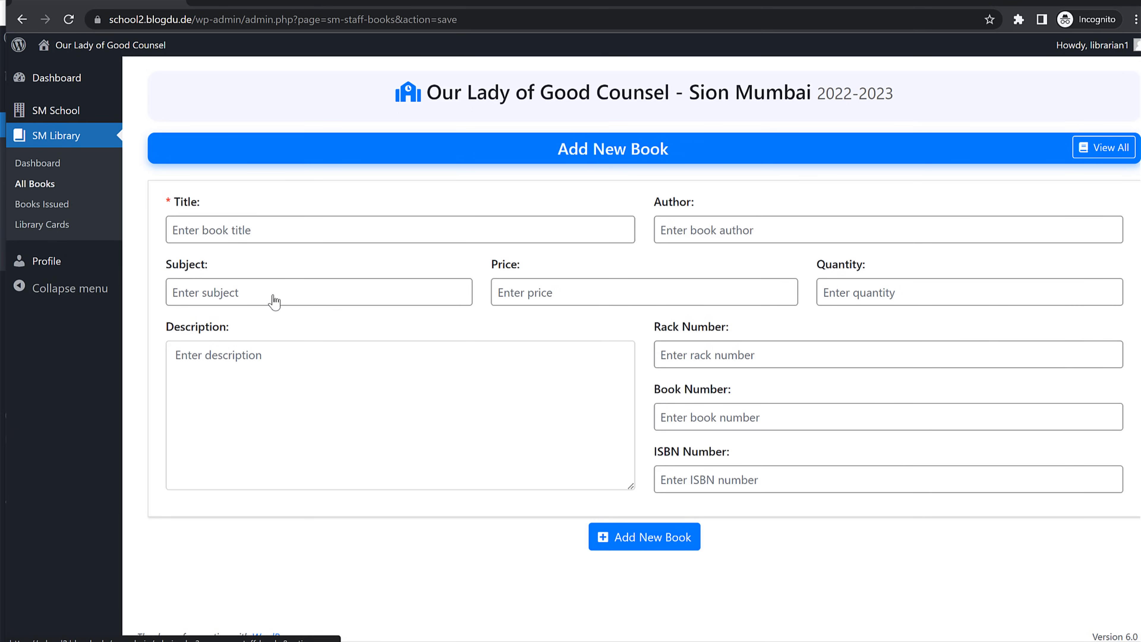
click(294, 231)
text(Book Title)
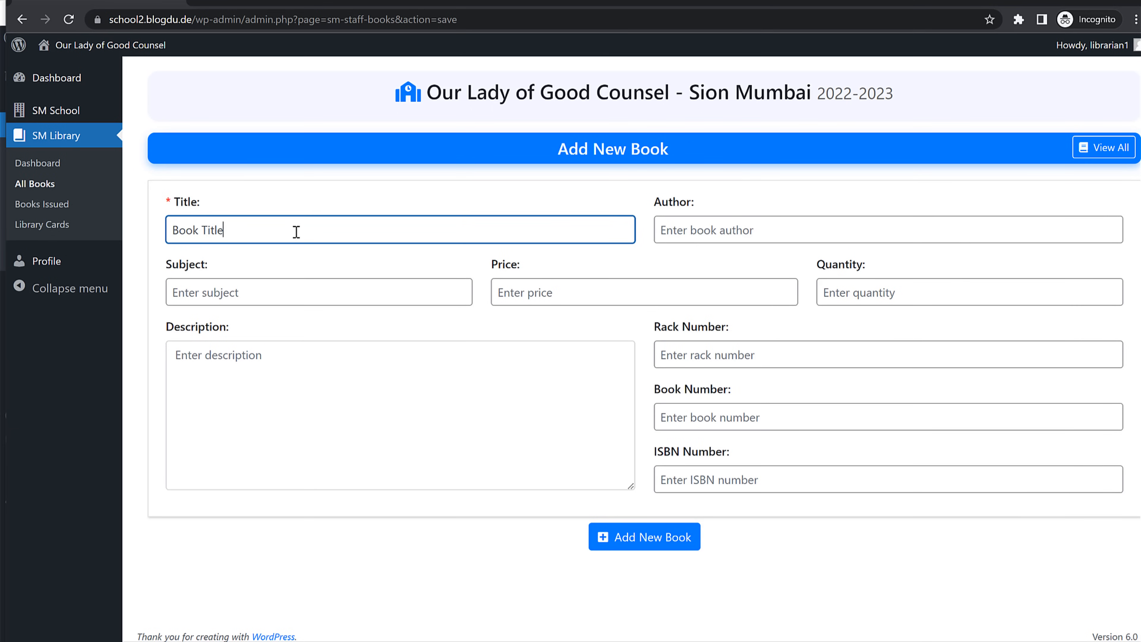
click(718, 234)
text(Author)
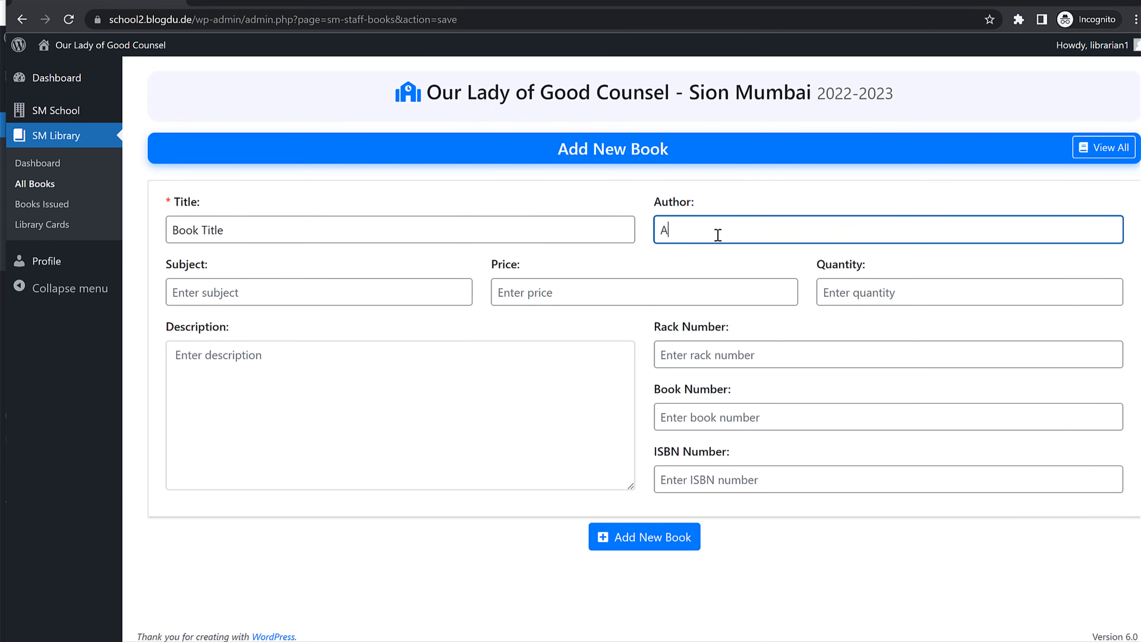
click(366, 285)
click(546, 292)
click(925, 301)
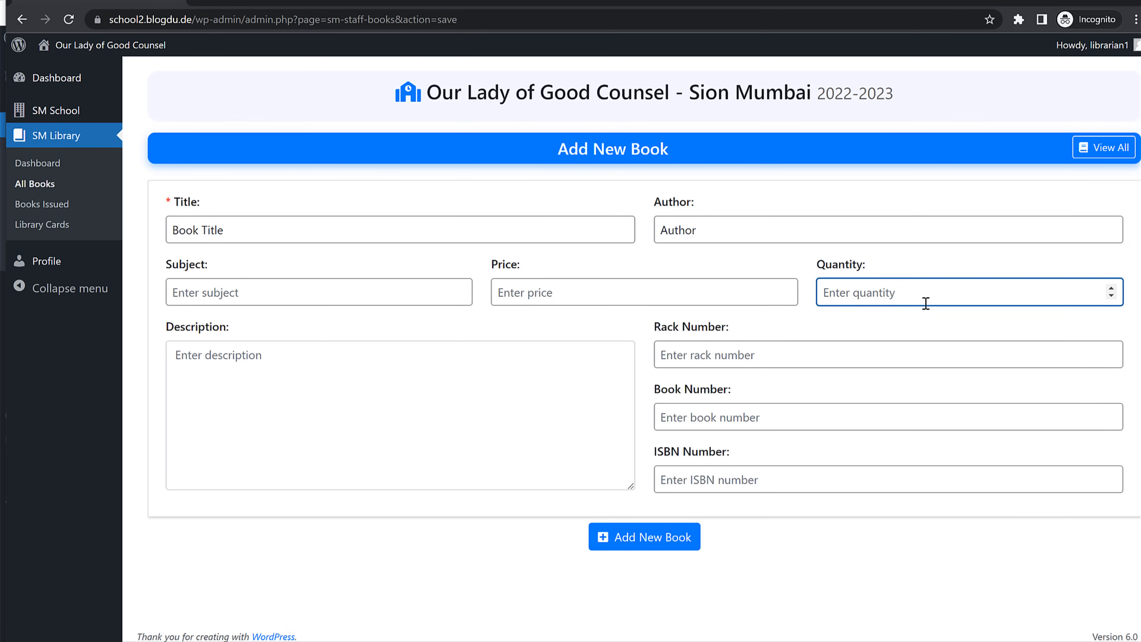
text(5)
click(813, 359)
click(748, 418)
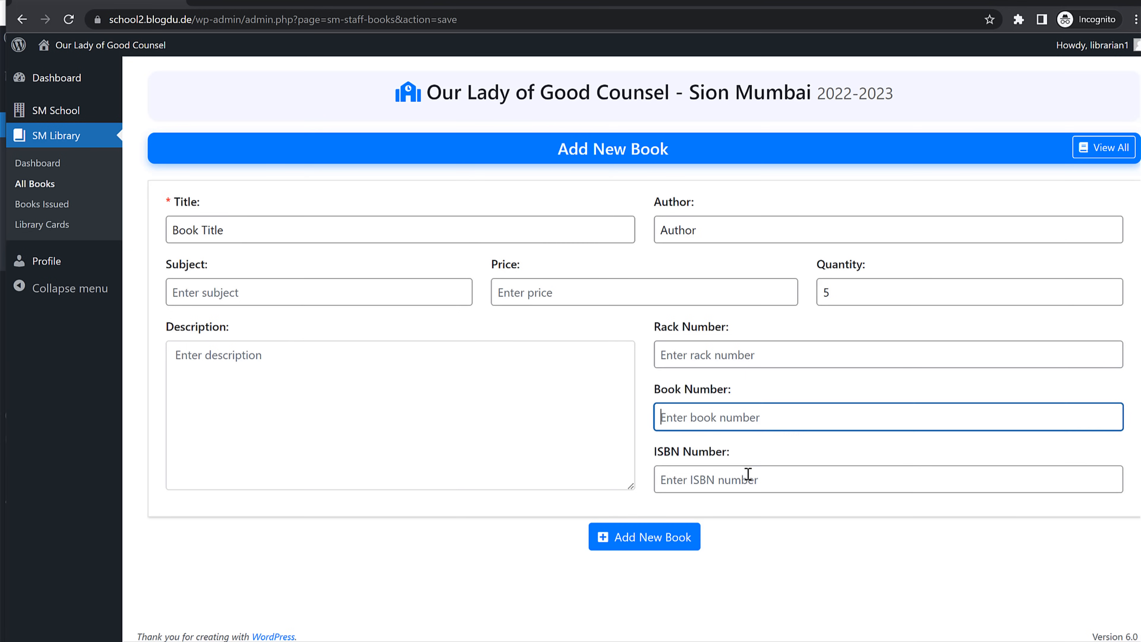
click(700, 481)
click(596, 545)
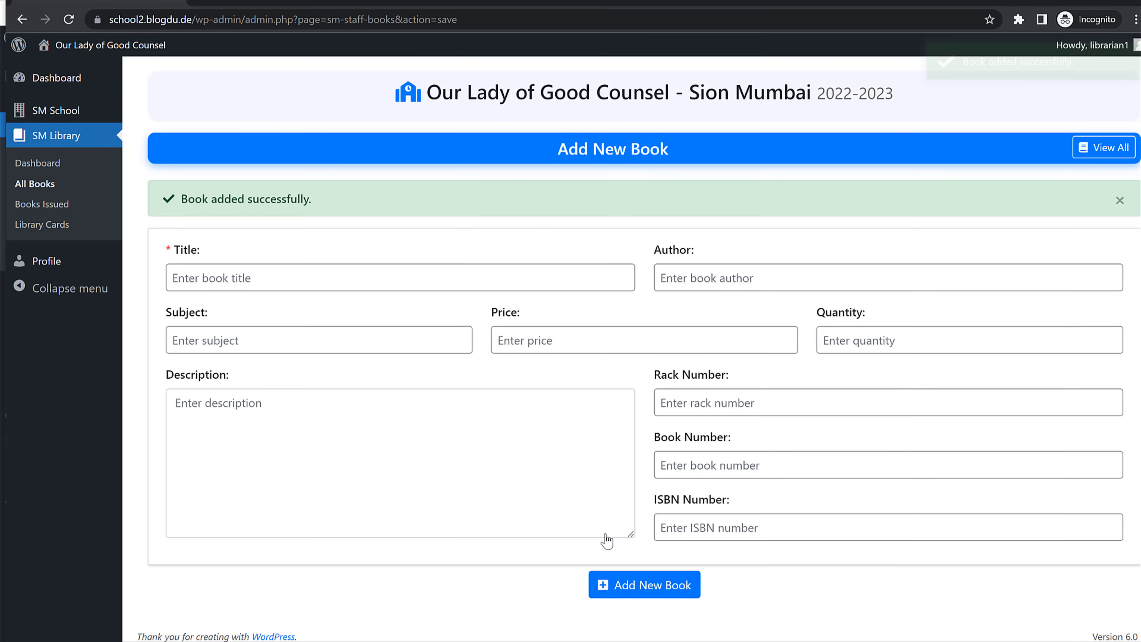
click(50, 184)
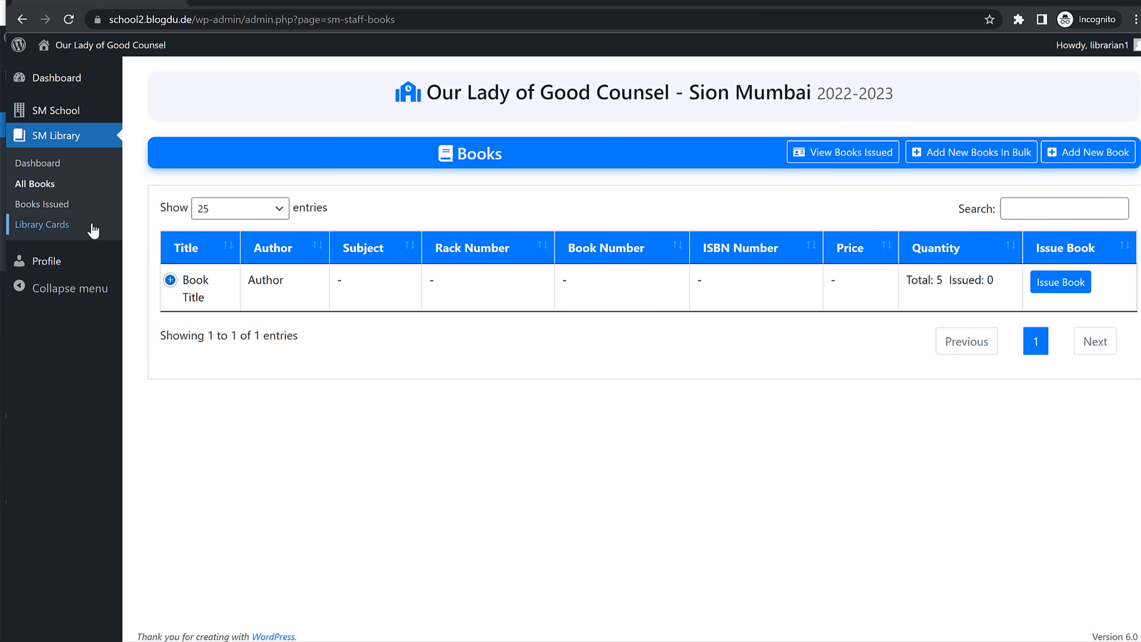
Step: Start issuing library cards with prefix LC1 and starting number 000001
click(59, 230)
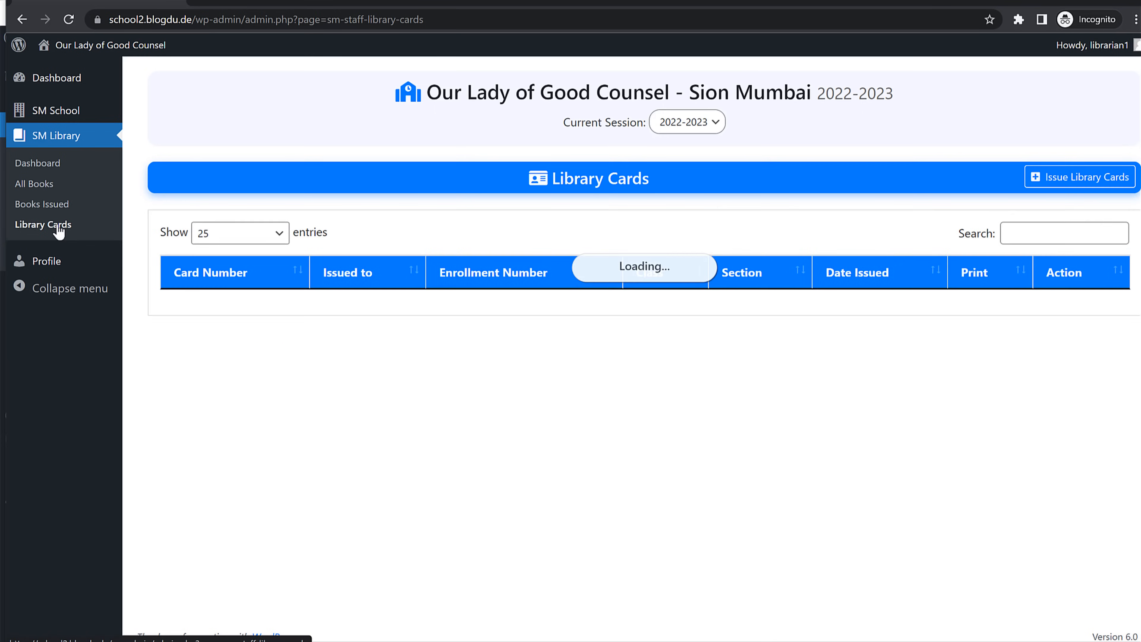
click(1067, 187)
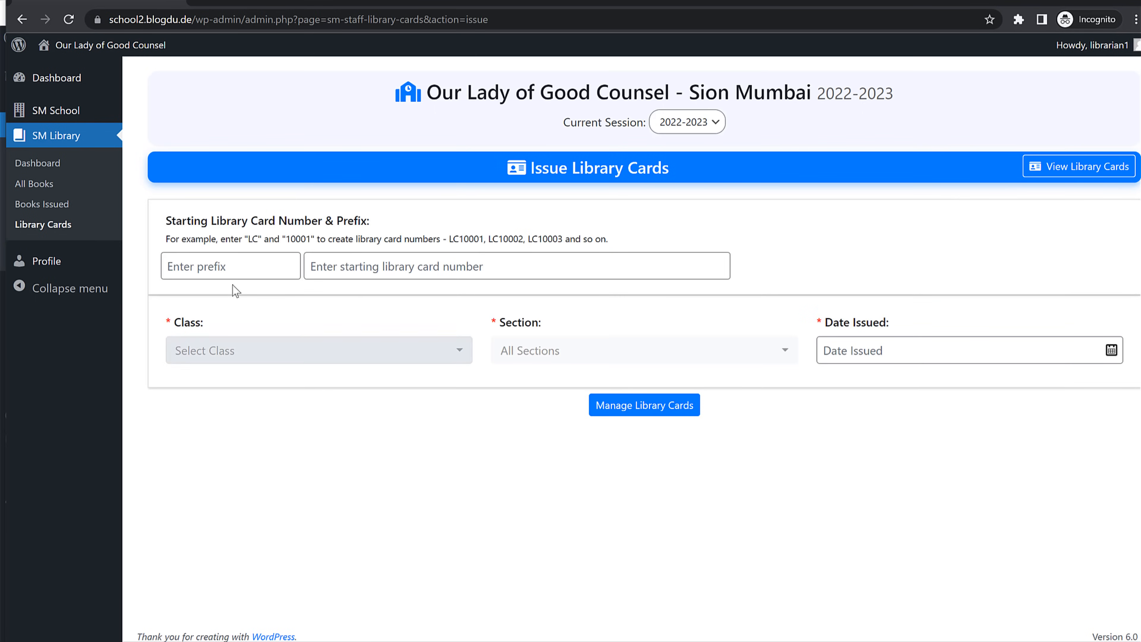
click(238, 272)
text(LC1)
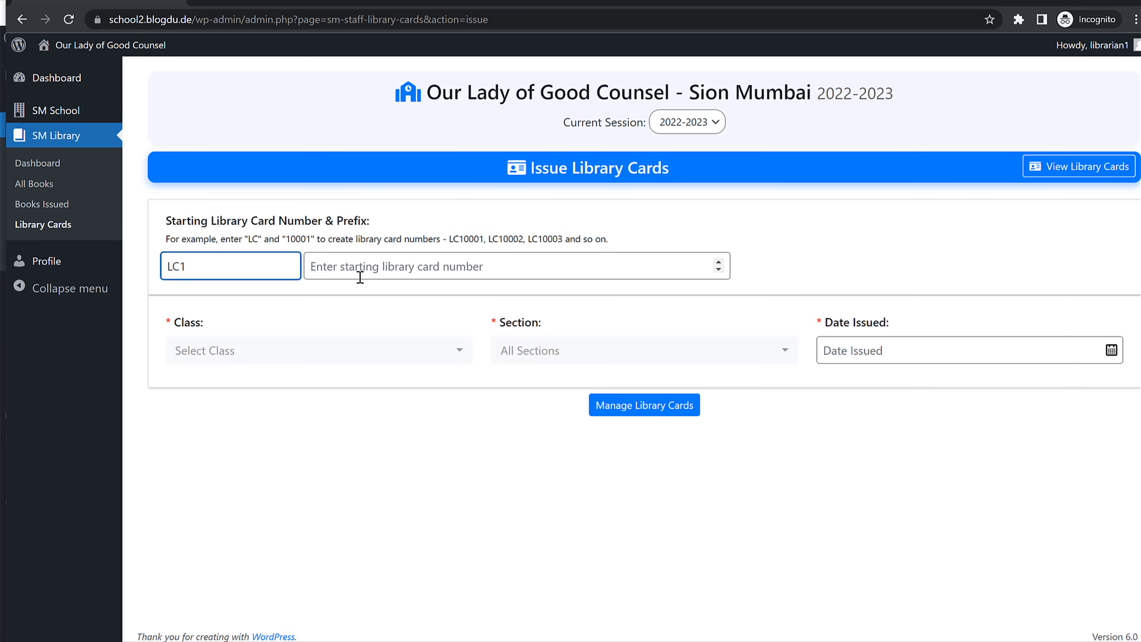
double_click(192, 270)
click(428, 263)
text(000001)
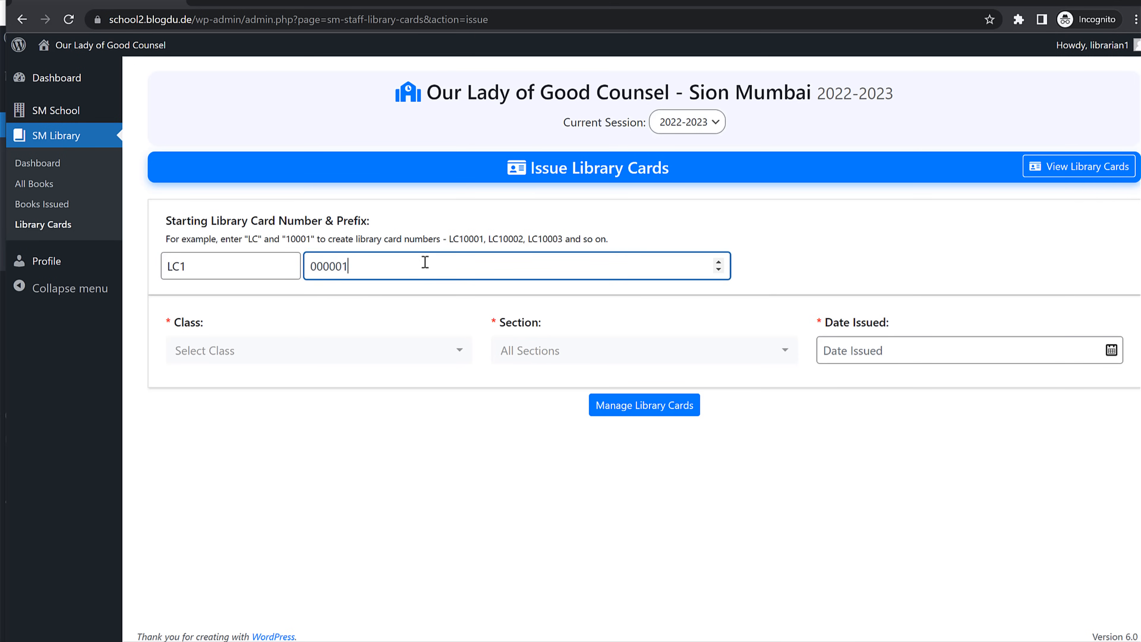
Step: Issue the card to the class 1st, section A student dated 05-06-2022, then return to All Books
click(305, 348)
click(250, 445)
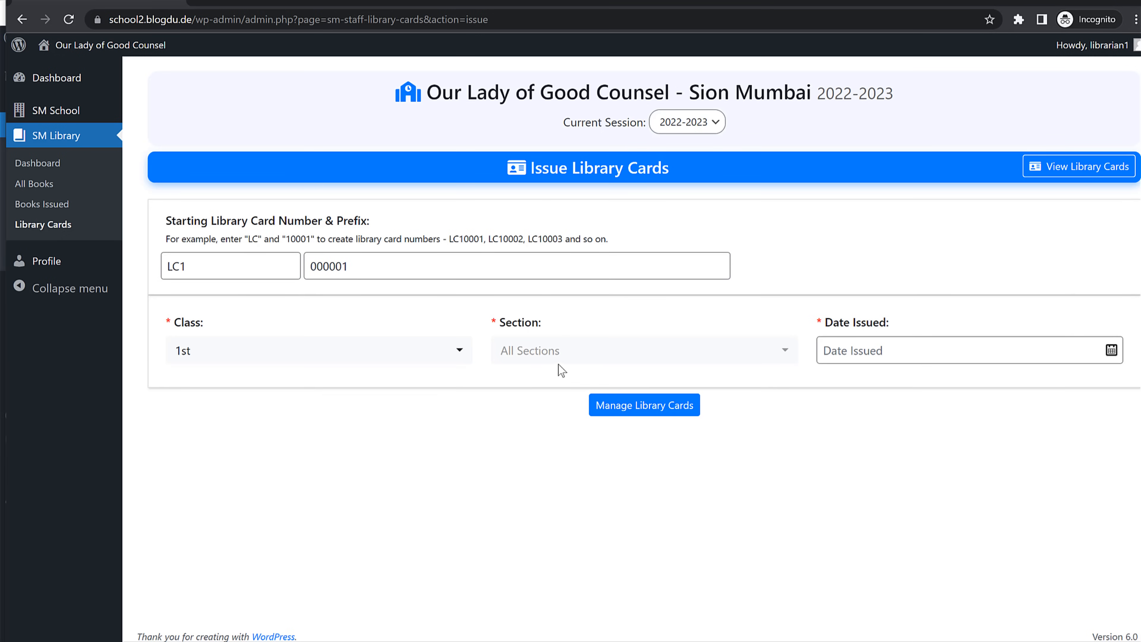
click(562, 358)
click(537, 450)
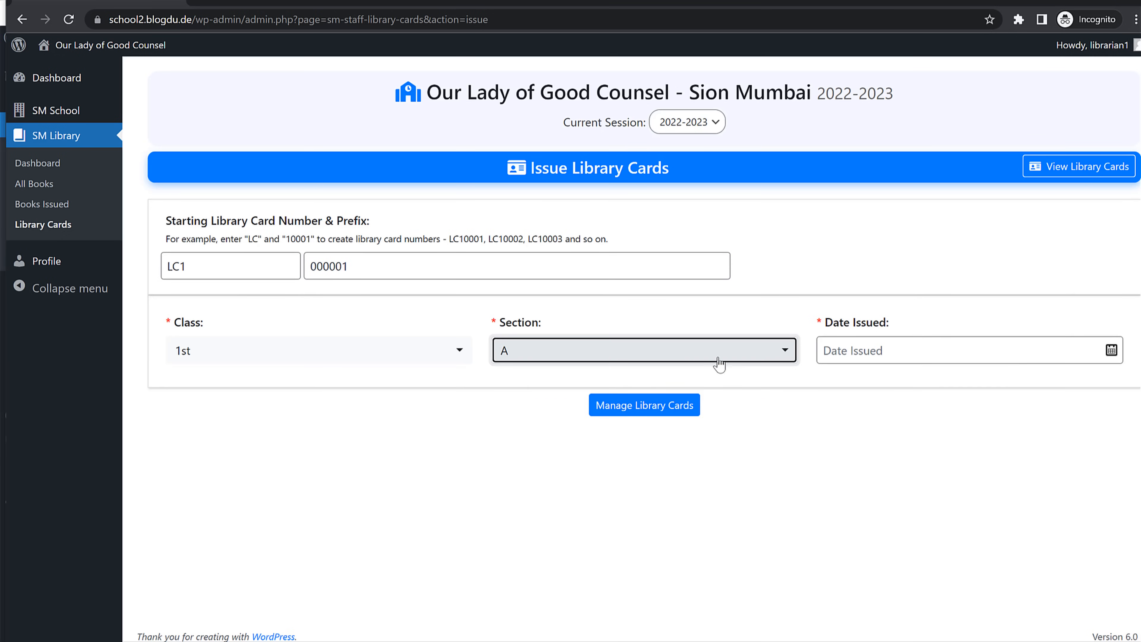
click(961, 355)
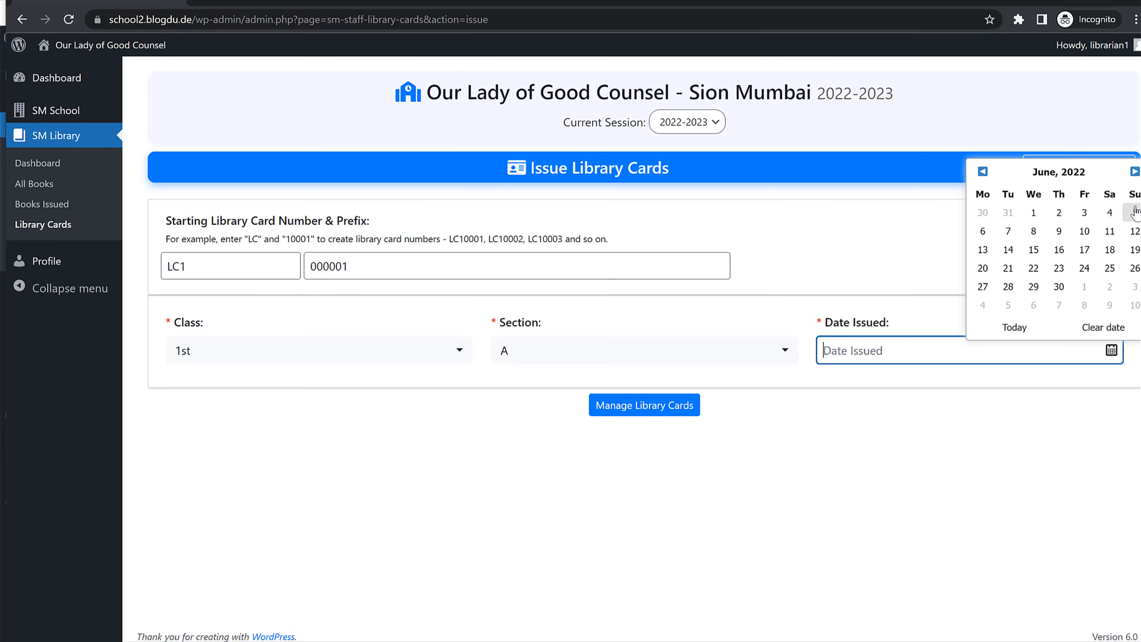
click(1133, 214)
click(662, 415)
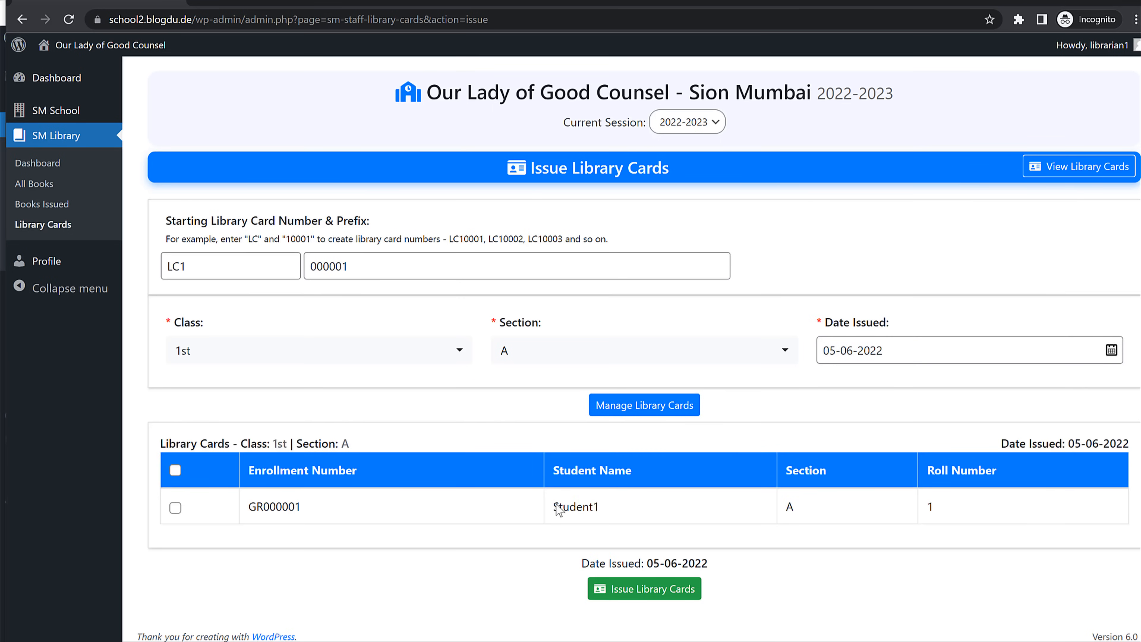
click(176, 508)
click(662, 600)
click(737, 374)
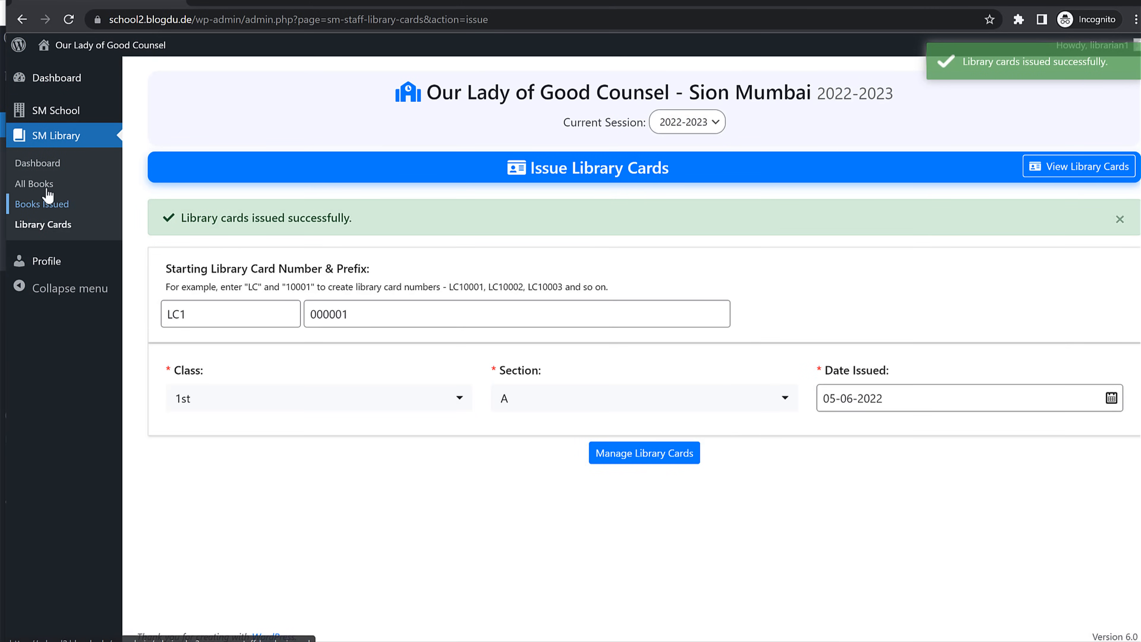
click(40, 184)
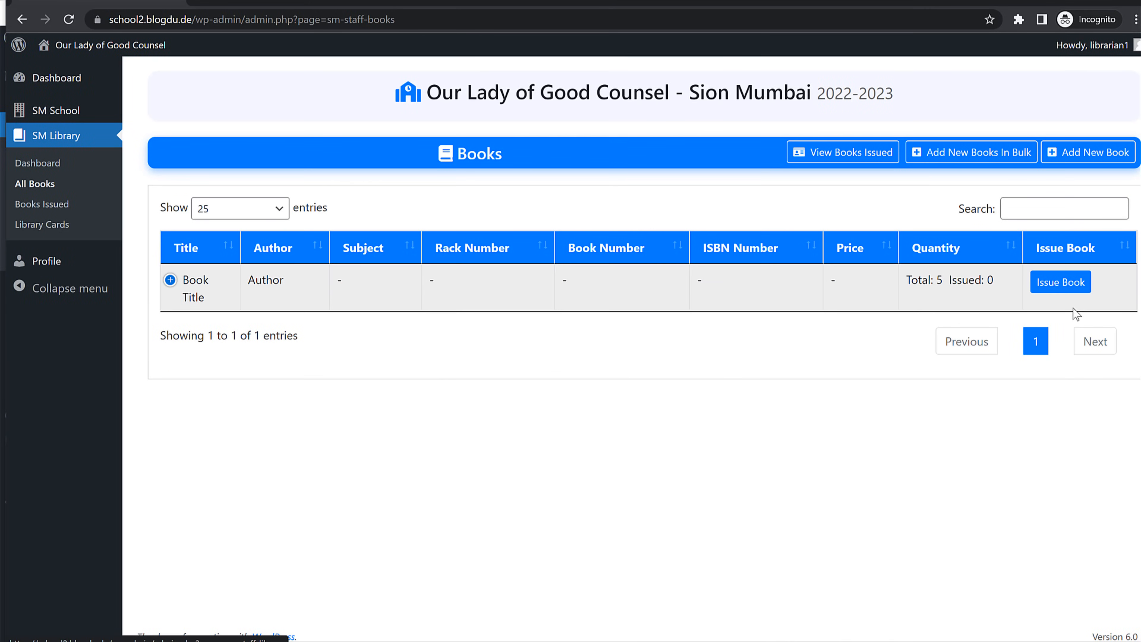
Step: Start issuing Book Title to the class 1st, section A student and preview their library card
click(1060, 287)
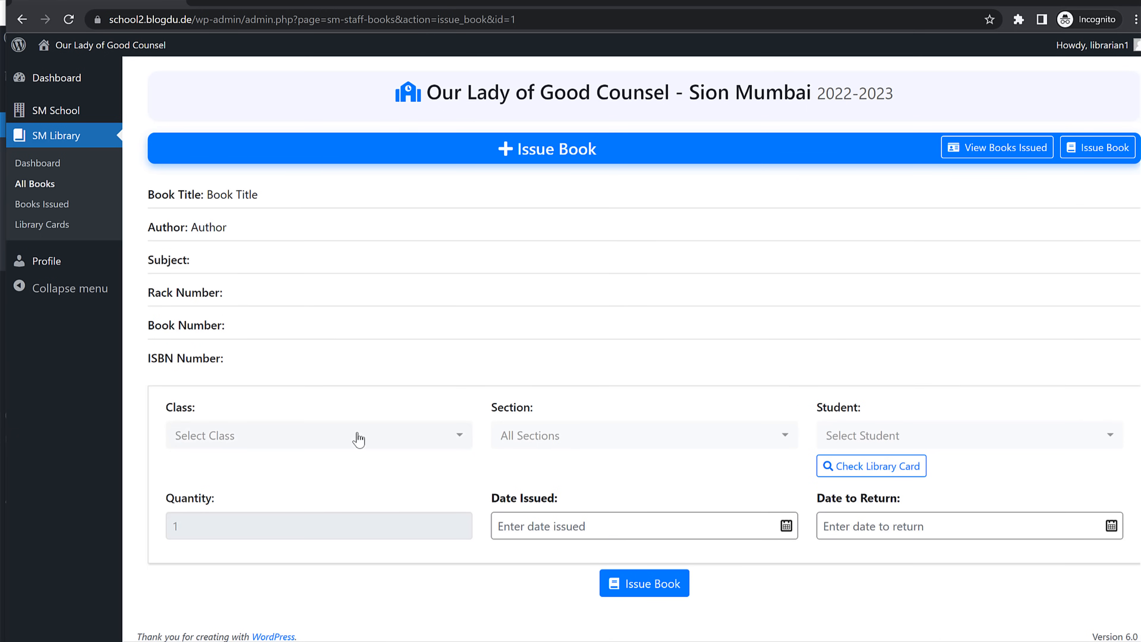
click(359, 438)
click(246, 534)
click(602, 442)
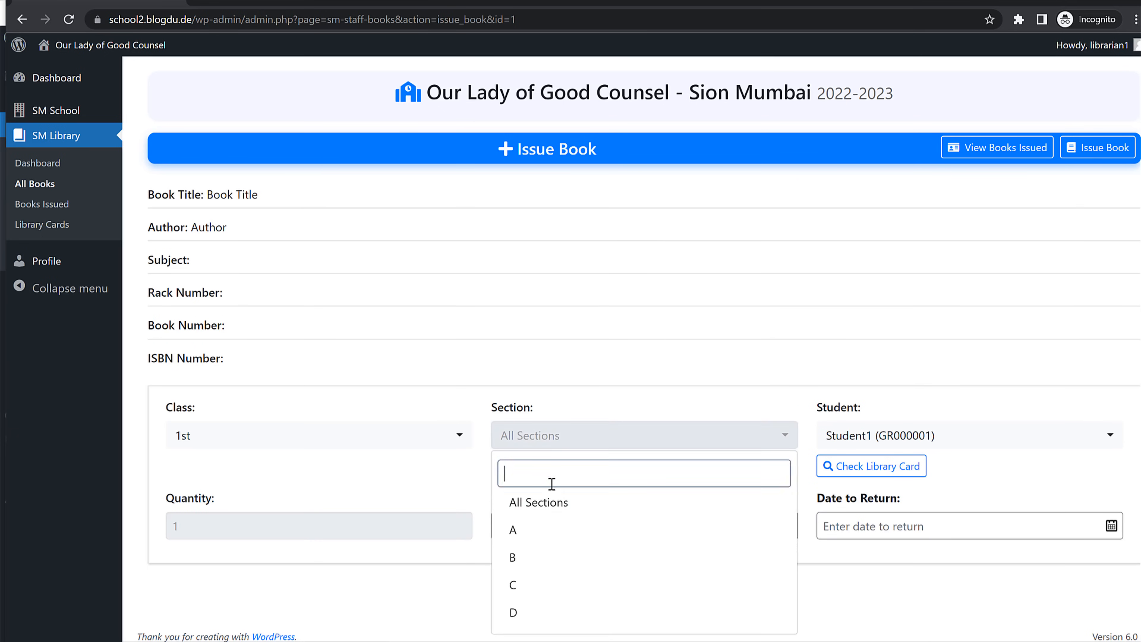
click(536, 529)
click(920, 435)
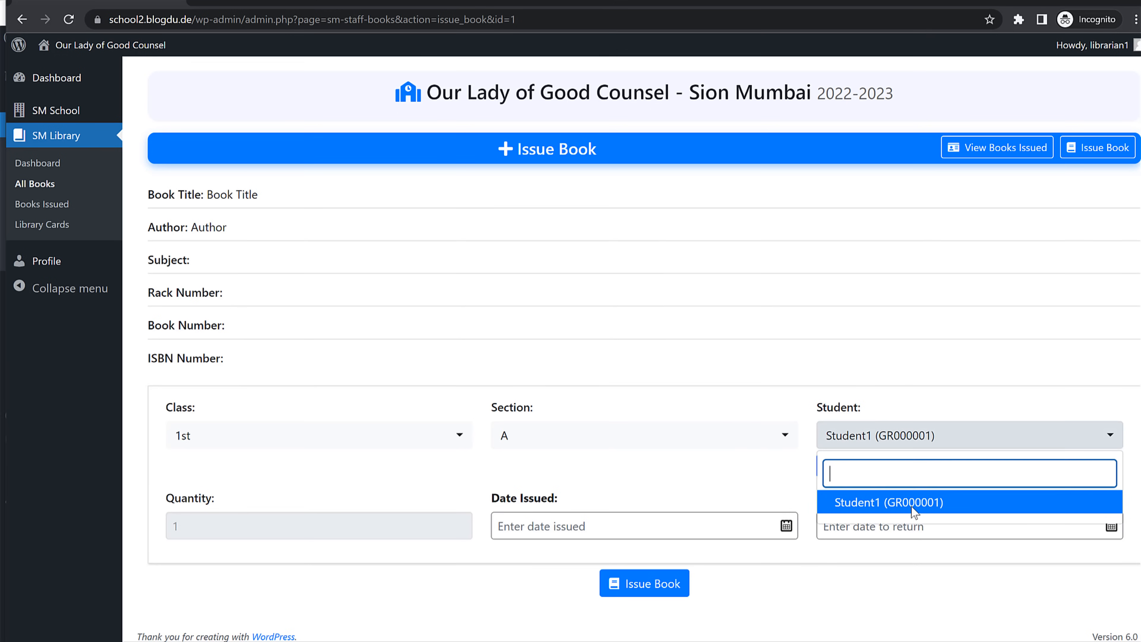
click(920, 501)
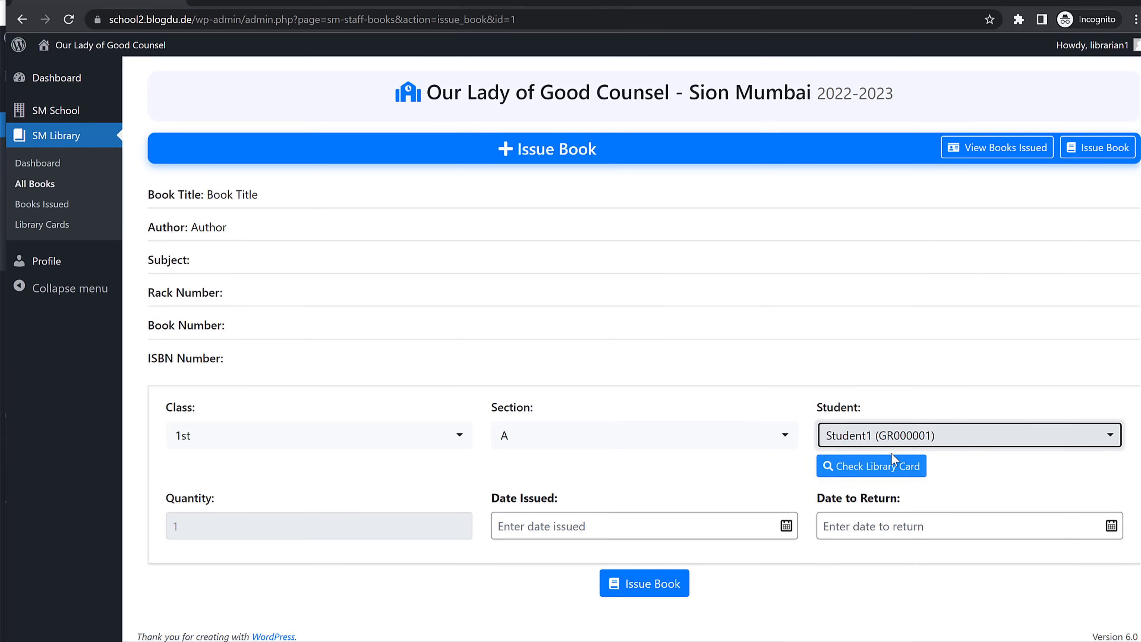
click(890, 469)
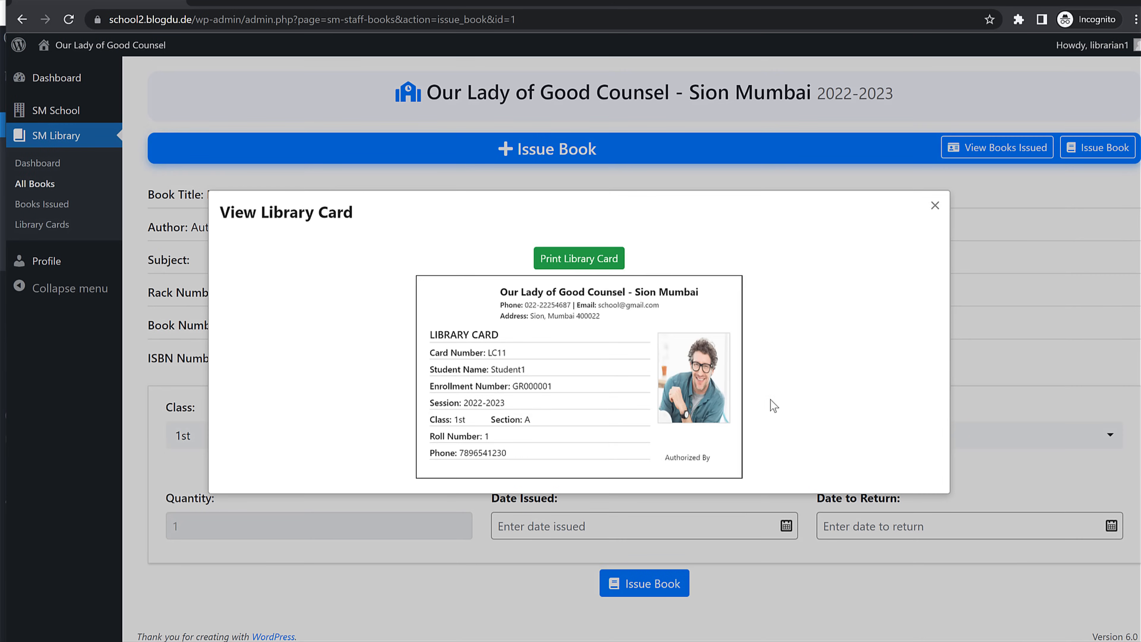
click(935, 206)
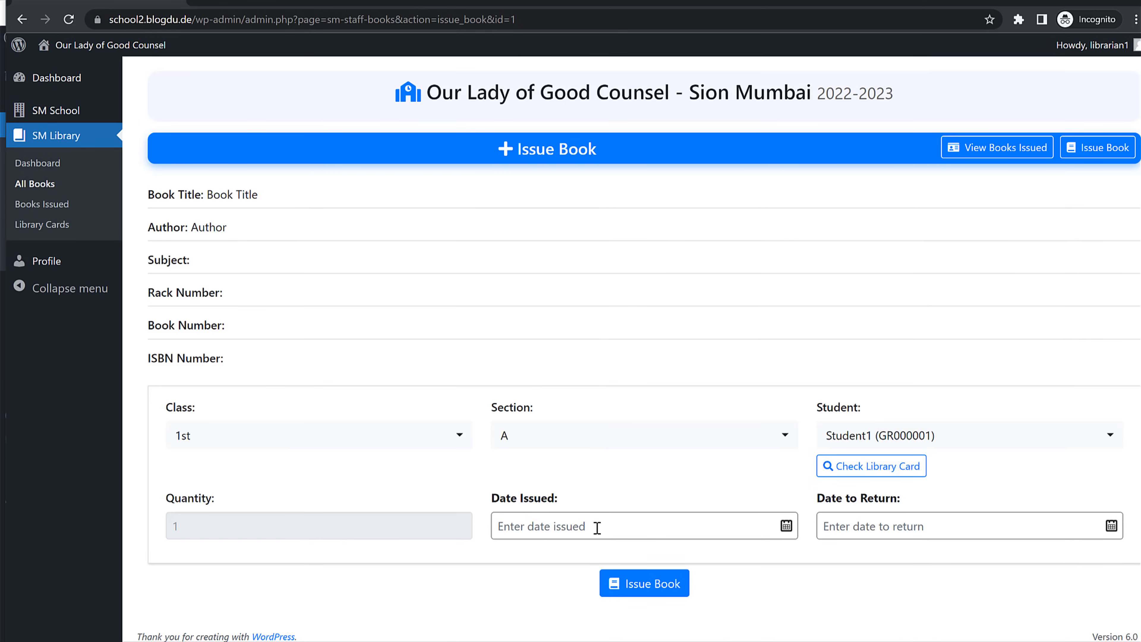
Step: Set Date Issued to 5 June 2022, issue and confirm the book, then return to All Books
click(633, 525)
click(824, 525)
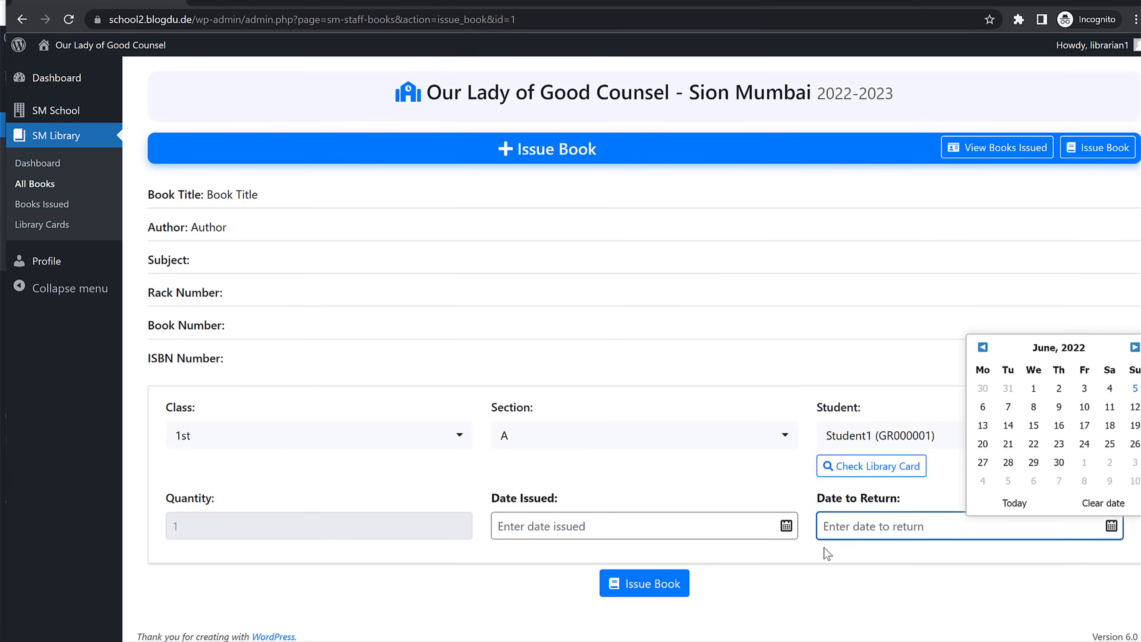
click(648, 587)
click(754, 378)
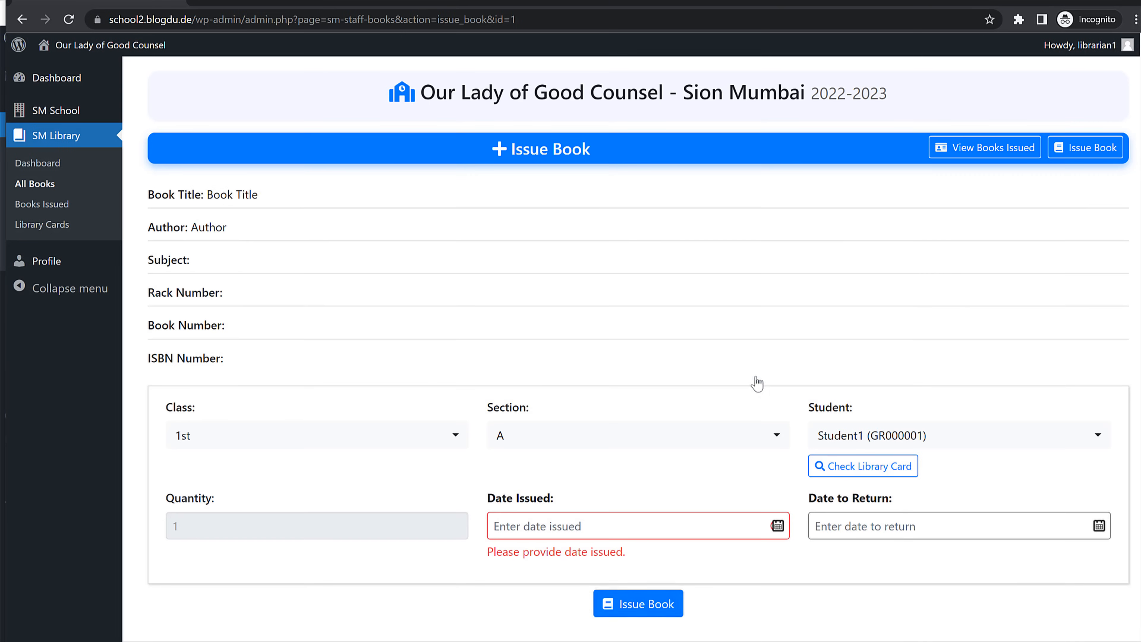
click(651, 521)
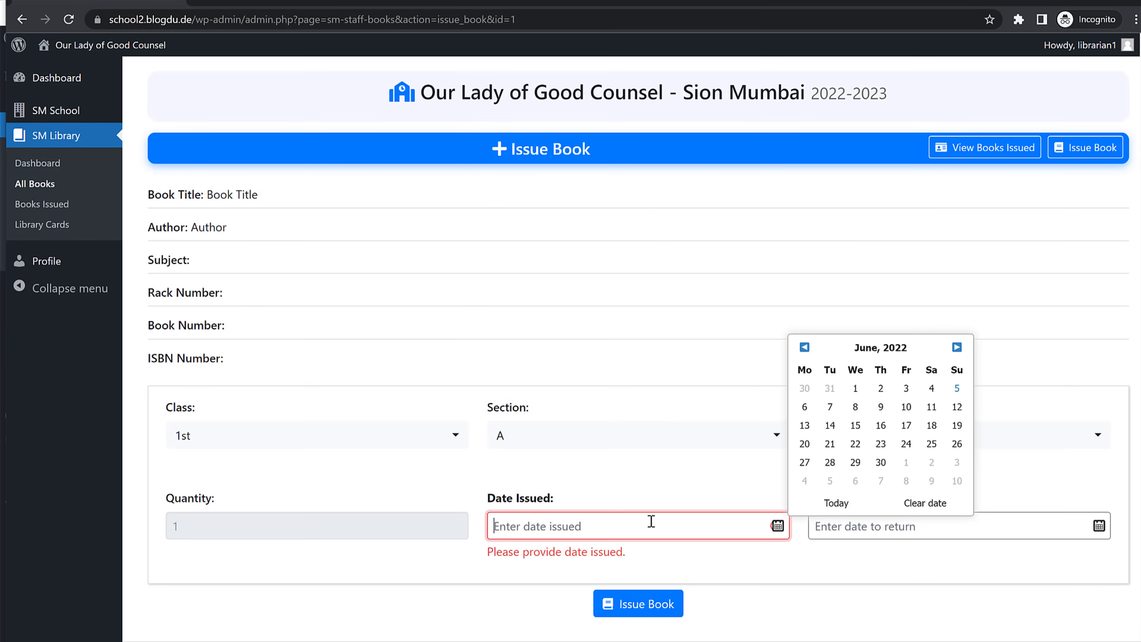
click(952, 390)
click(640, 600)
click(746, 382)
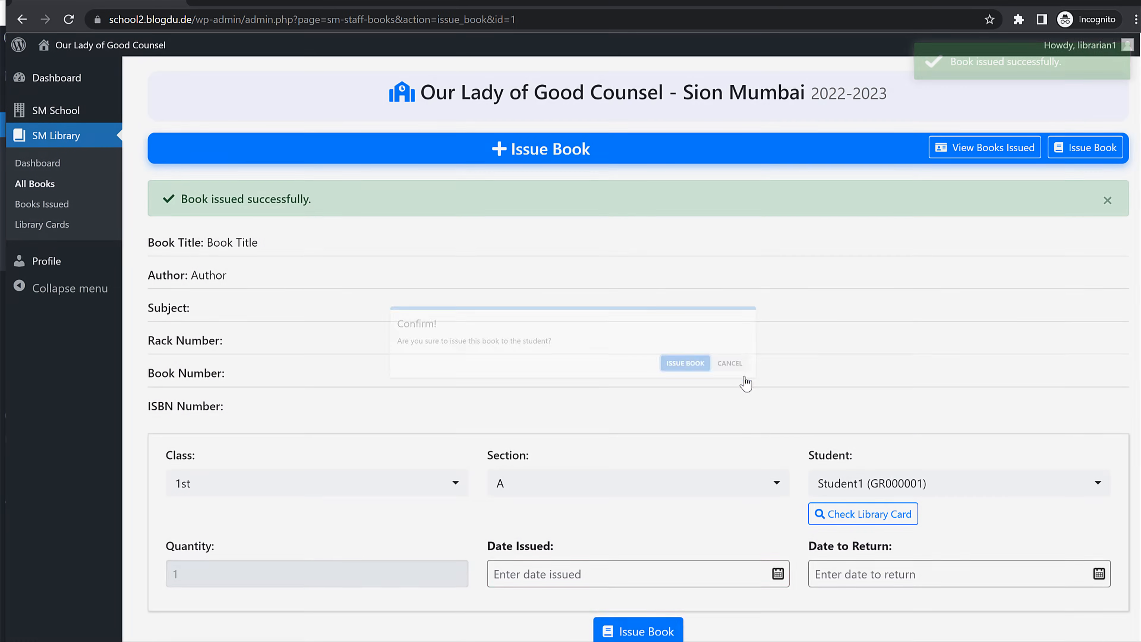
click(37, 185)
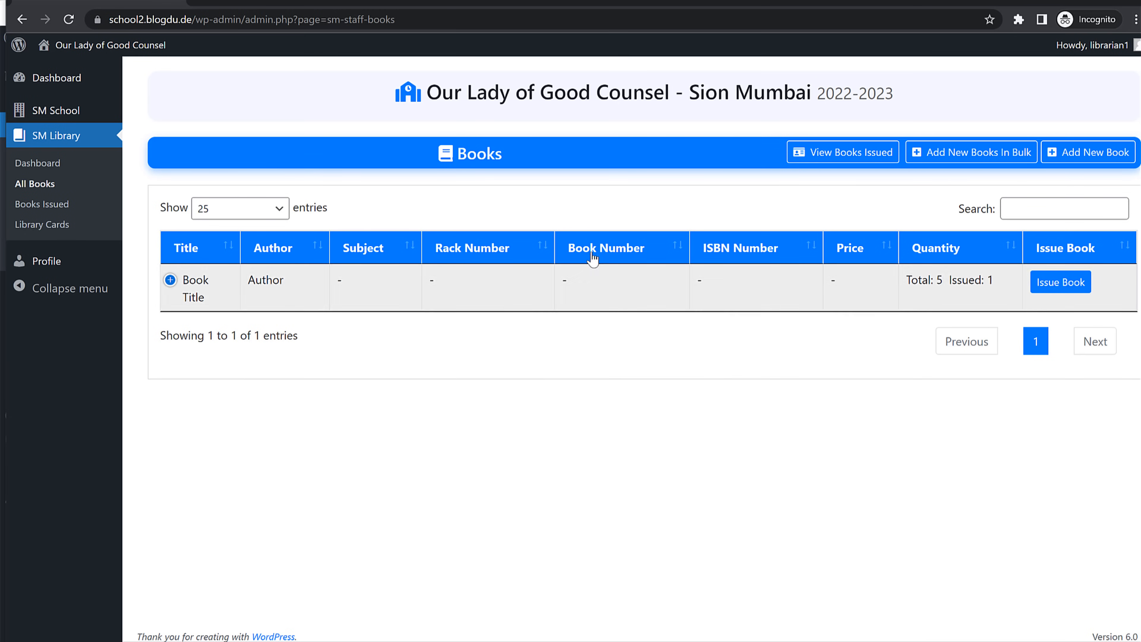
Step: Log out of the librarian account and log in with the transport staff account
mouse_move(1078, 45)
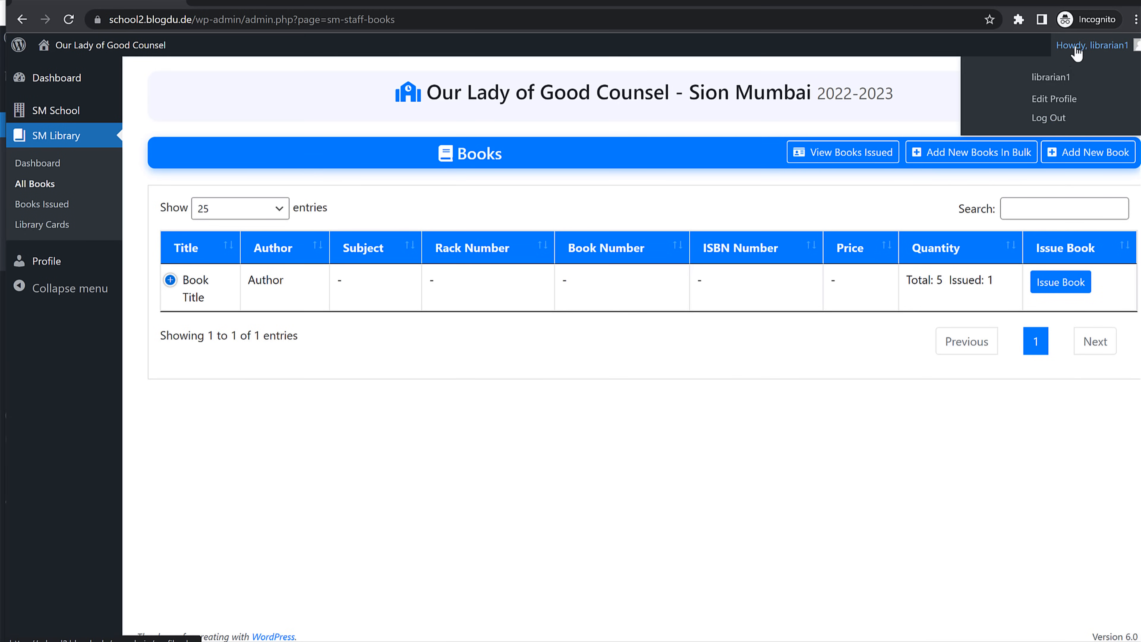
click(1046, 117)
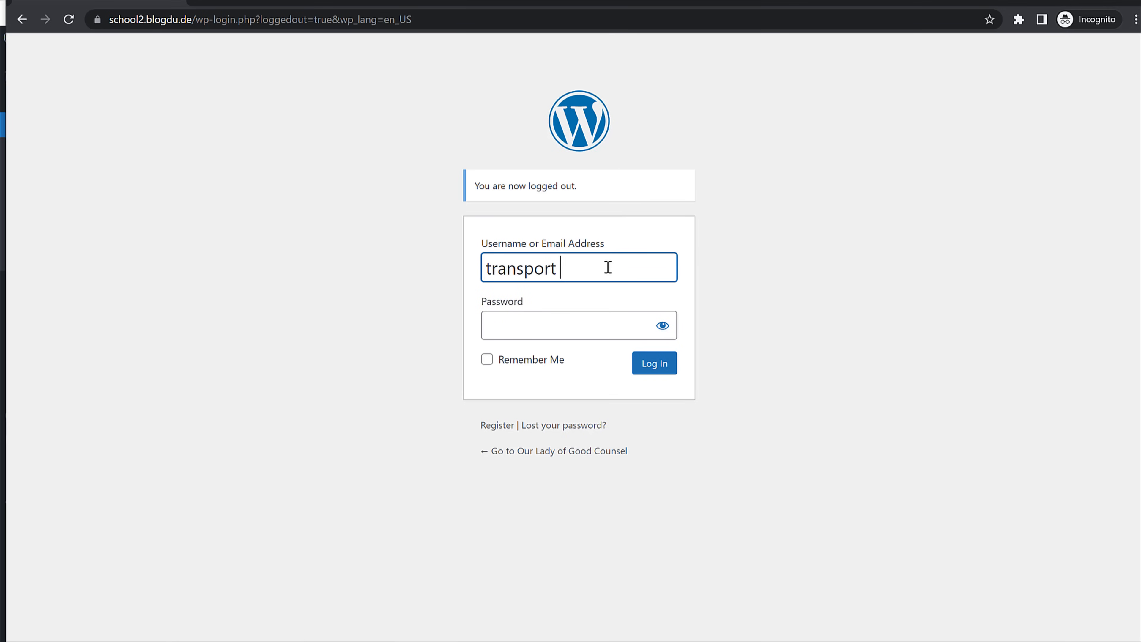
key(ctrl+a)
key(ctrl+c)
click(595, 327)
key(ctrl+v)
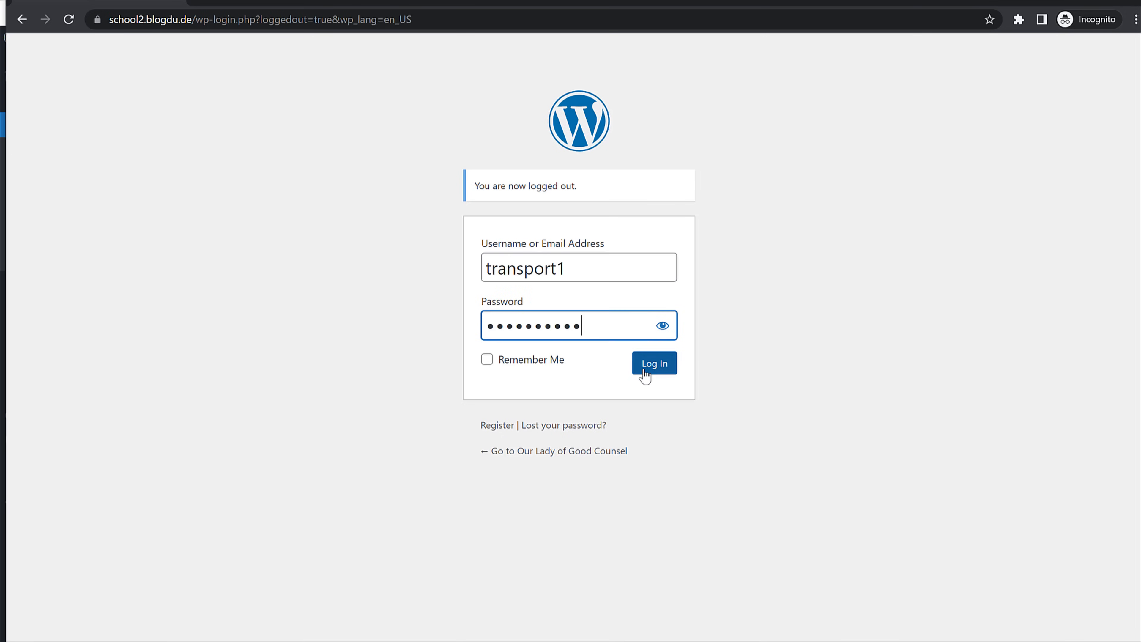
click(644, 371)
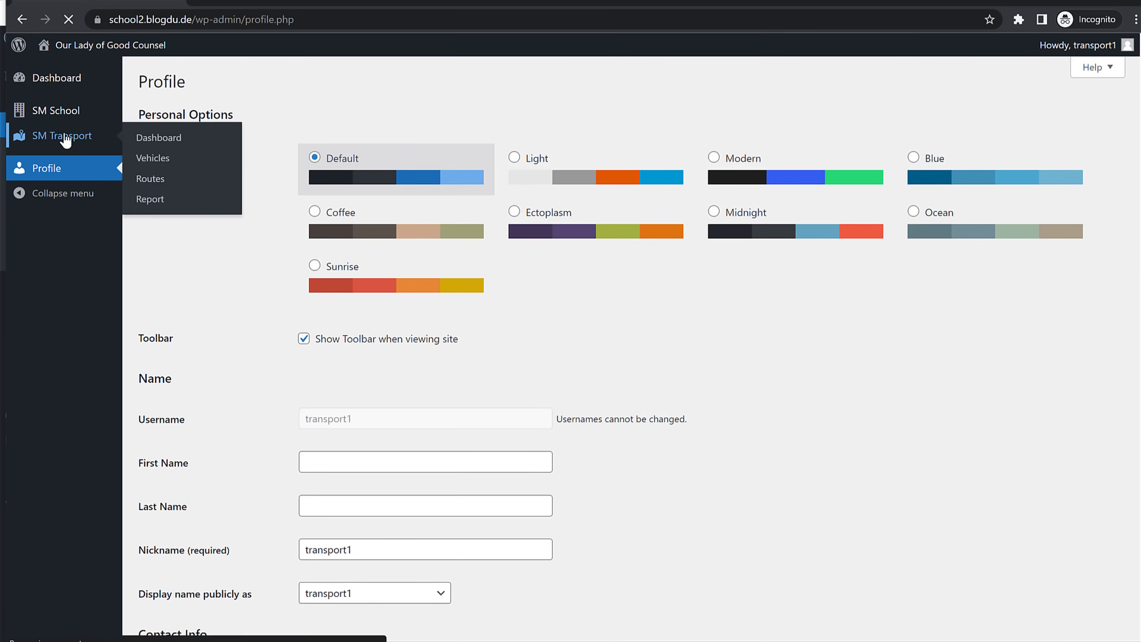
Step: Check the empty SM Transport Vehicles and Routes lists
click(65, 138)
click(44, 184)
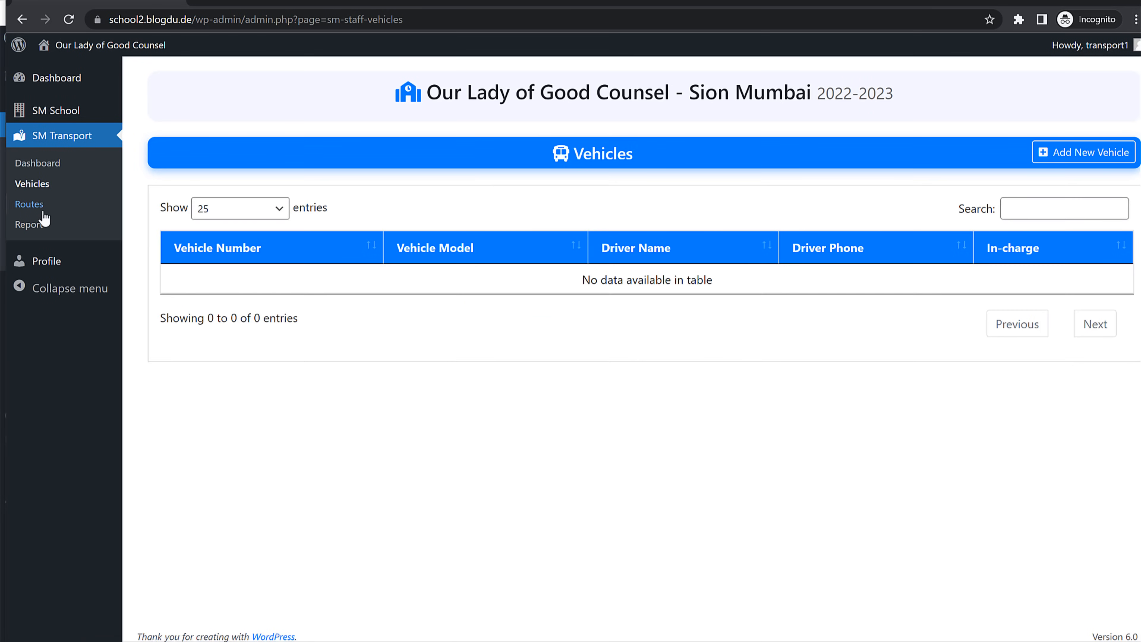
click(42, 205)
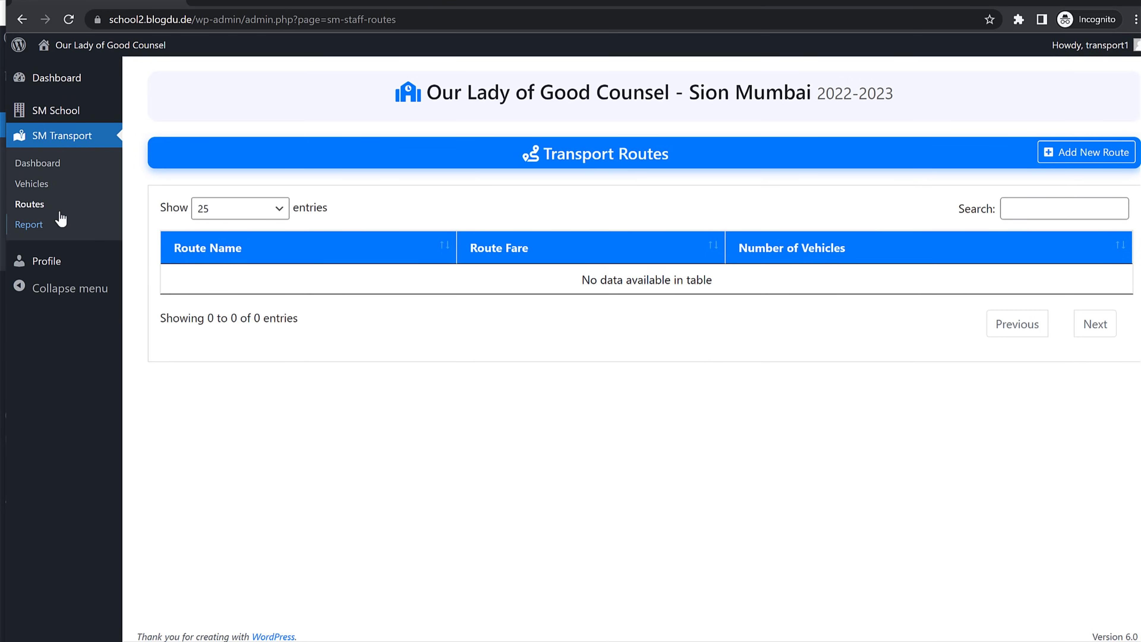
Step: Save a new transport route 'Bandra - Sion' with a route fare of 1000 and no vehicle
click(1090, 152)
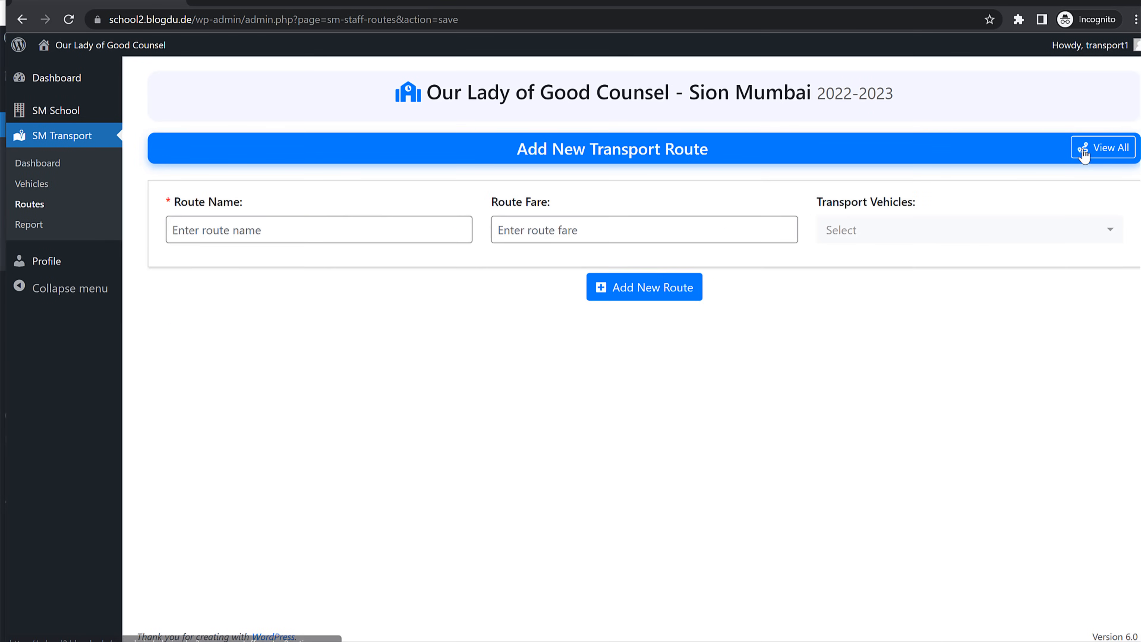
click(293, 228)
text(Bandra - Sion)
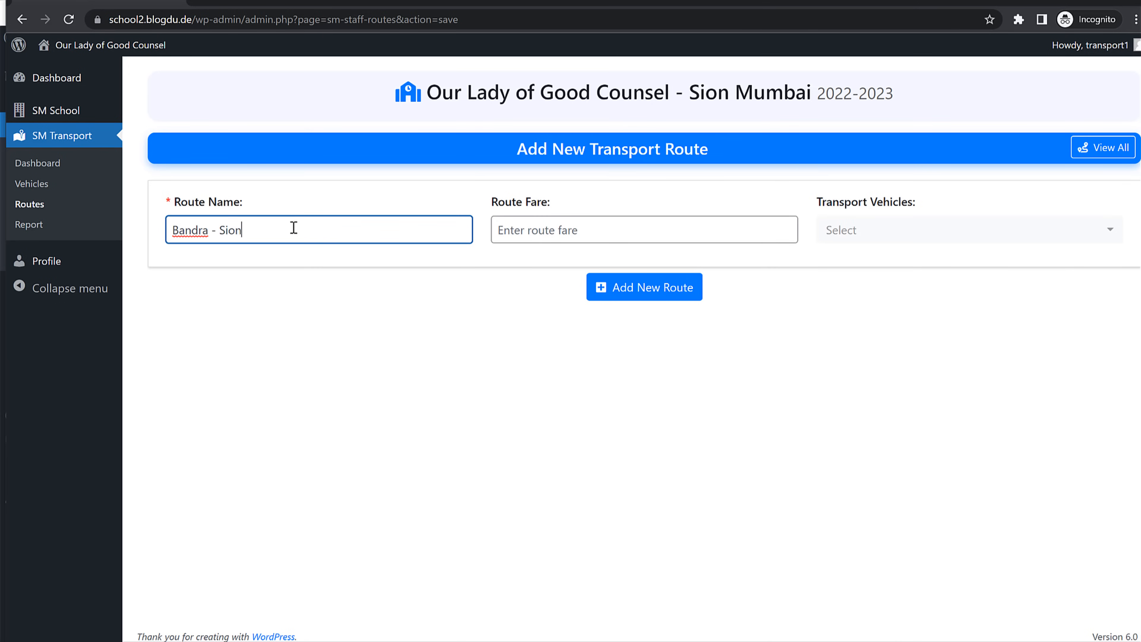
key(Tab)
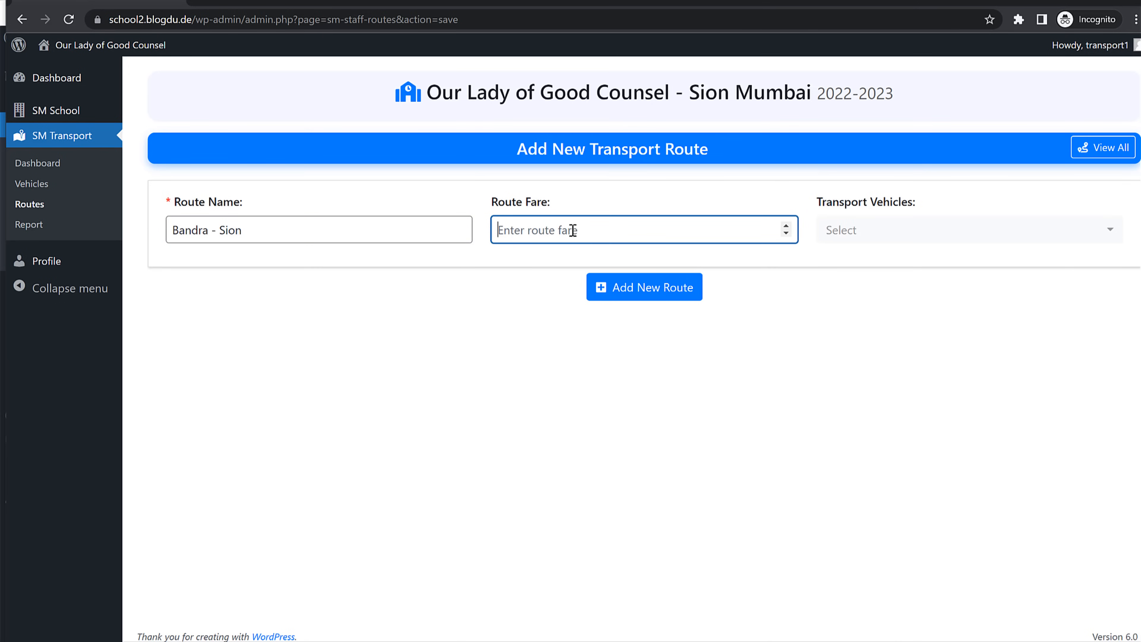
text(1000)
click(888, 236)
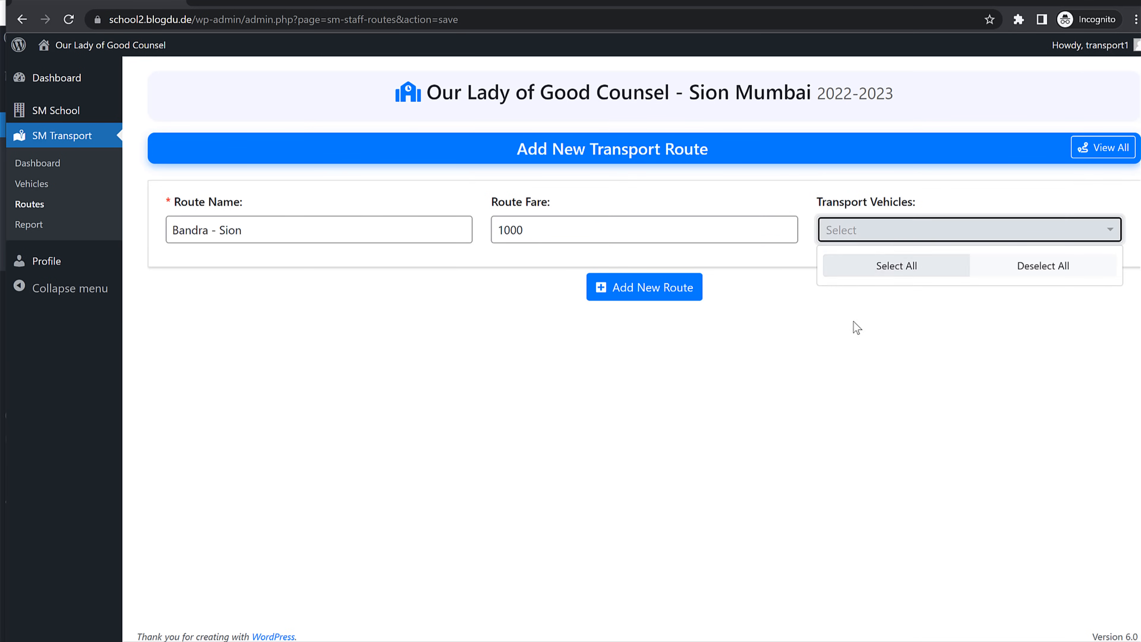
click(705, 319)
click(672, 304)
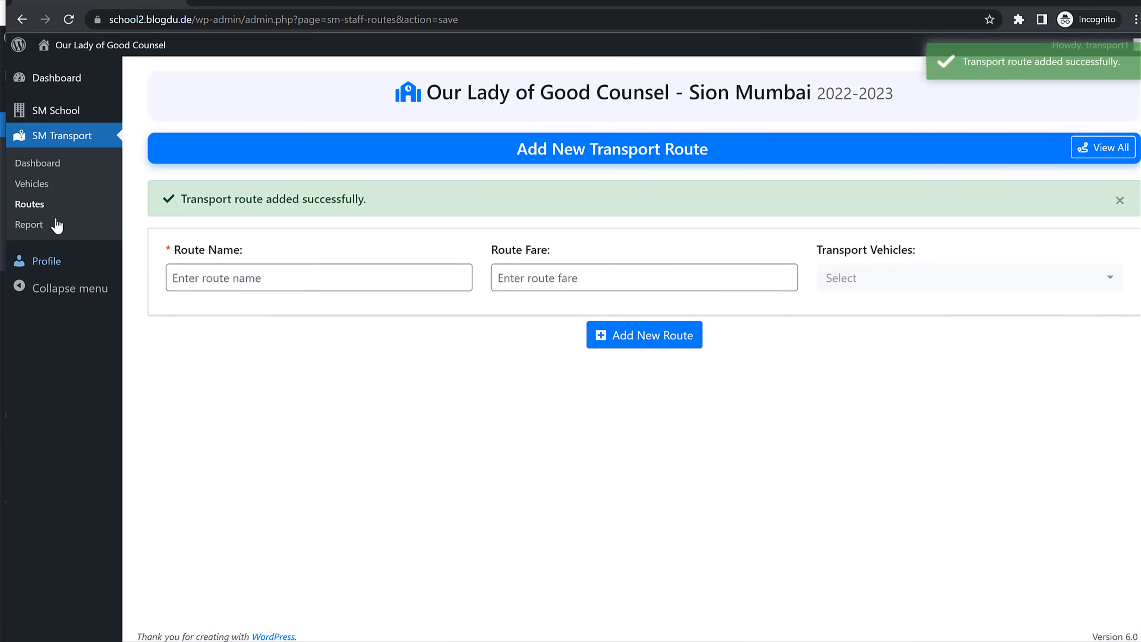
click(54, 185)
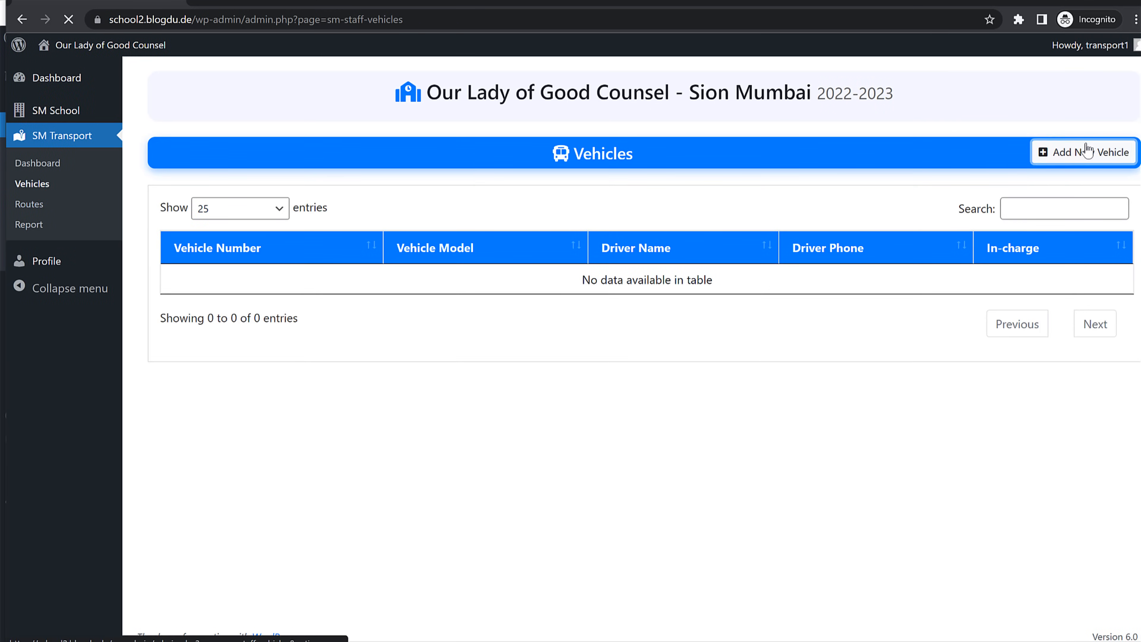
Step: Add vehicle MH00000 with its model, driver name and driver phone number
click(1074, 152)
click(273, 230)
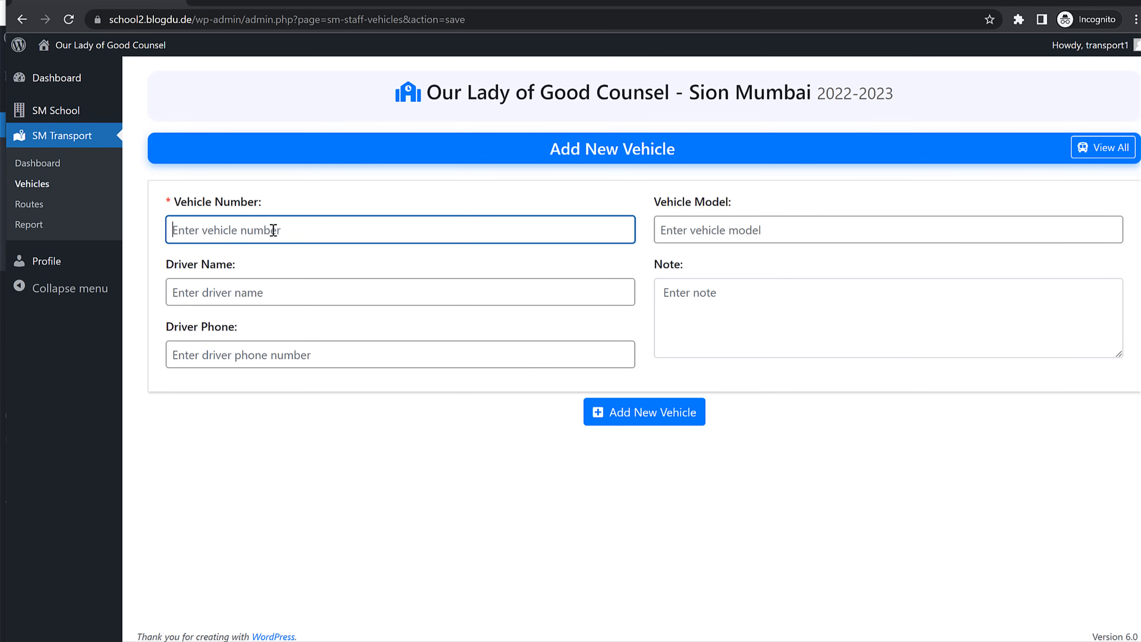
text(MH00000)
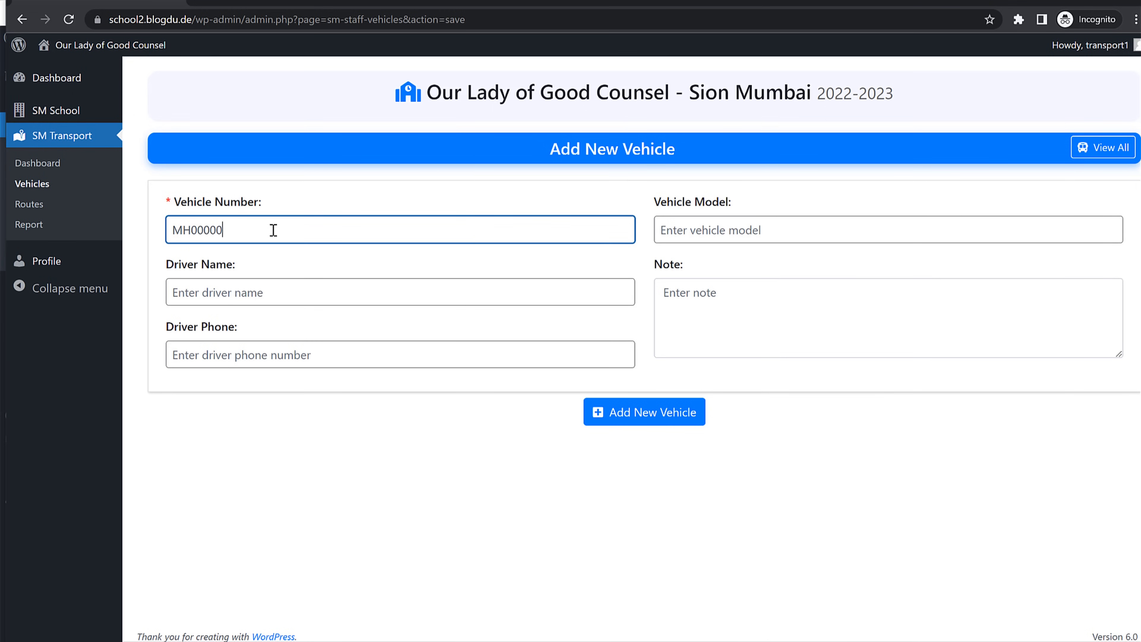
key(Tab)
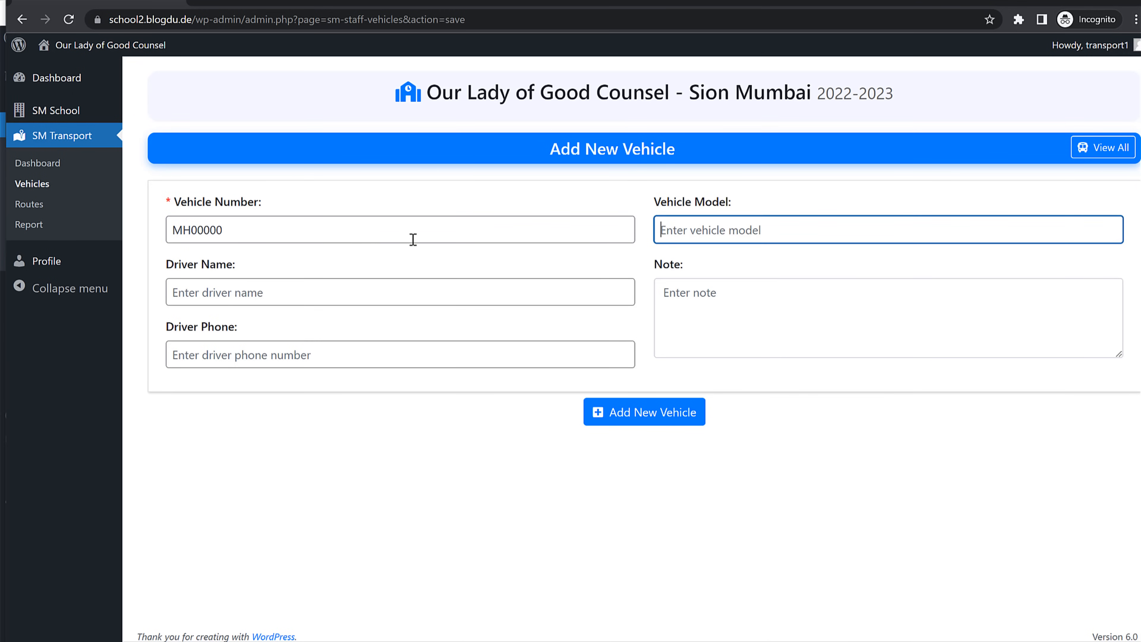
click(323, 287)
text(Driver1)
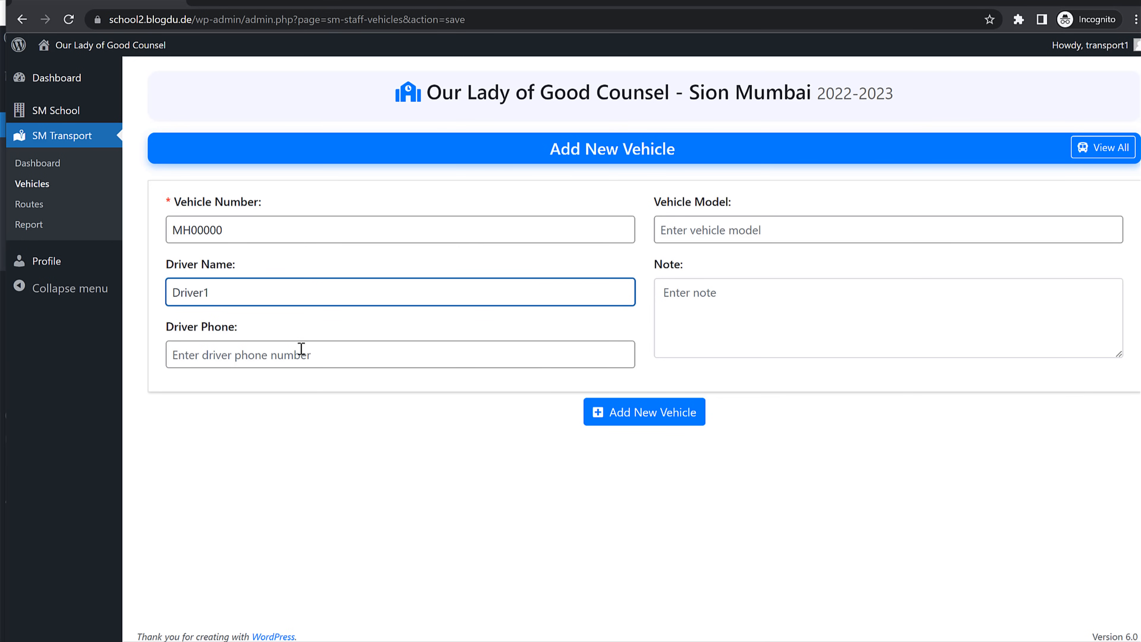
click(301, 348)
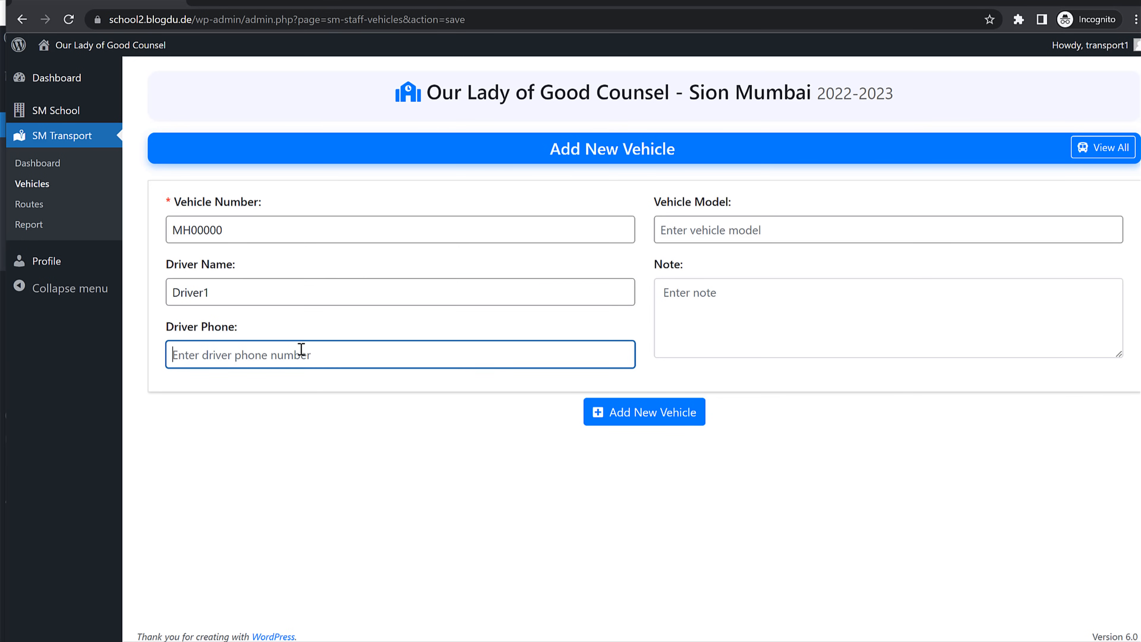
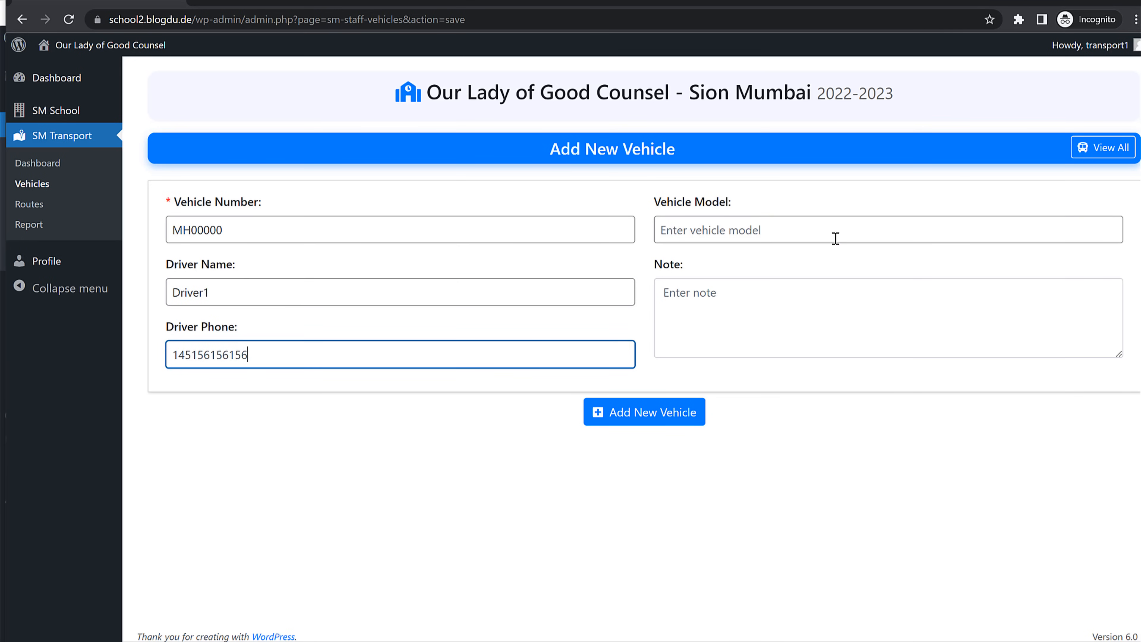
click(835, 238)
text(Some Model)
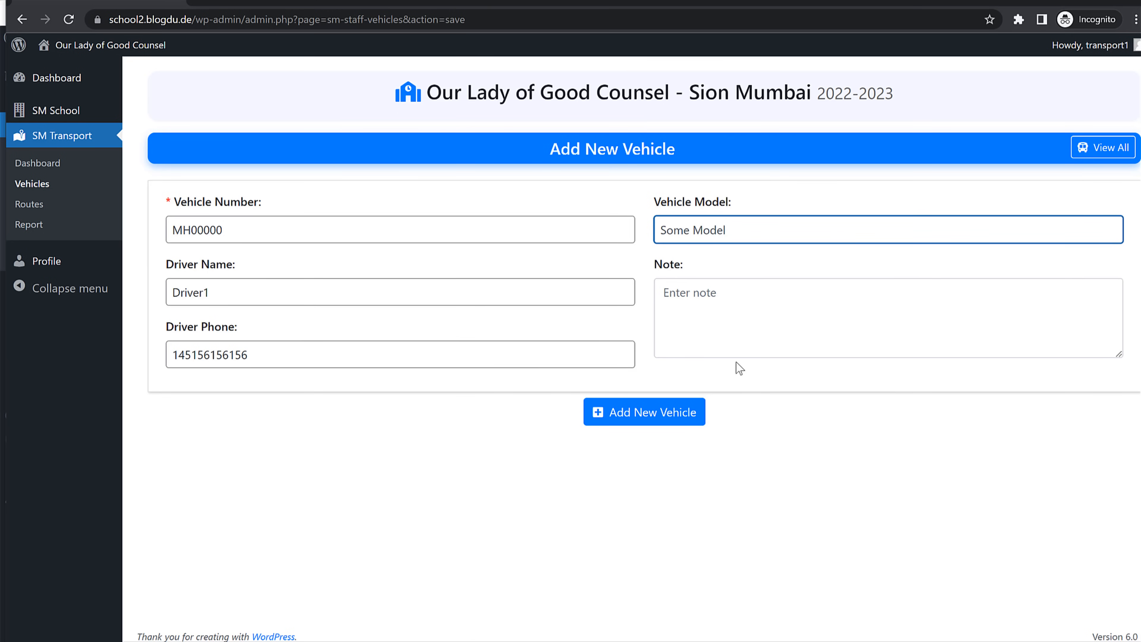
click(650, 413)
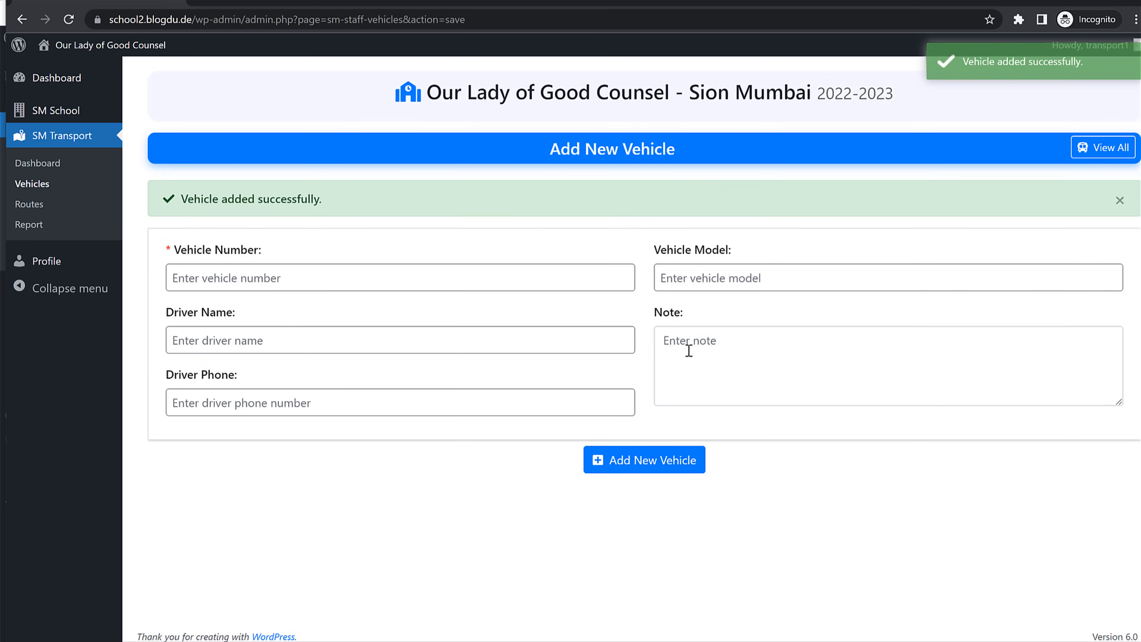
Step: Edit the Bandra - Sion route to assign vehicle MH00000
click(29, 205)
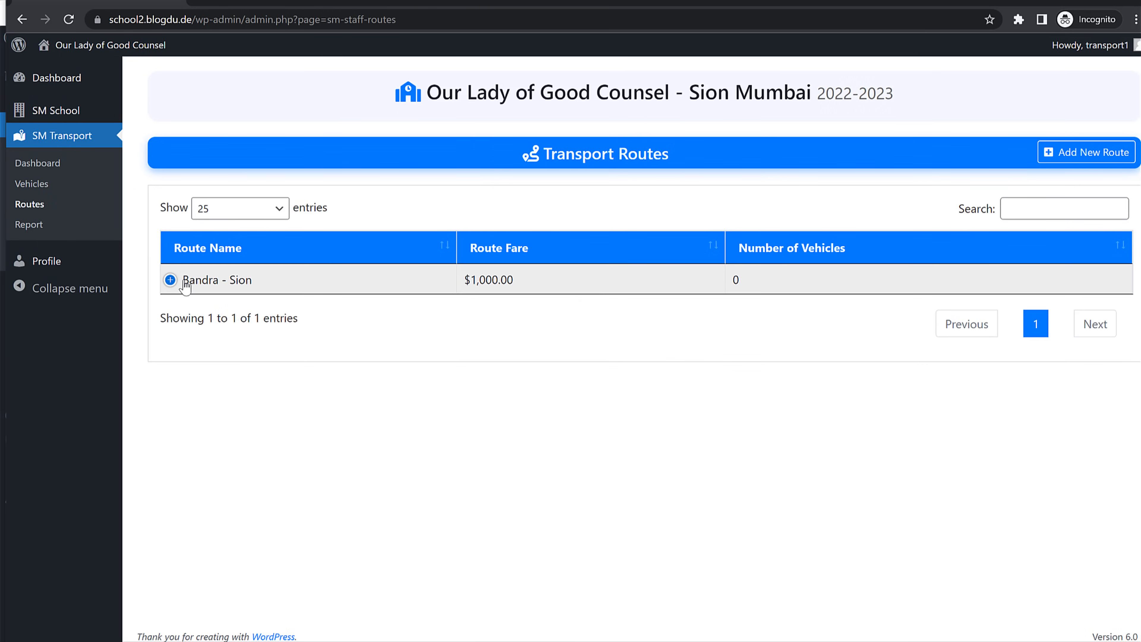
click(176, 282)
click(235, 311)
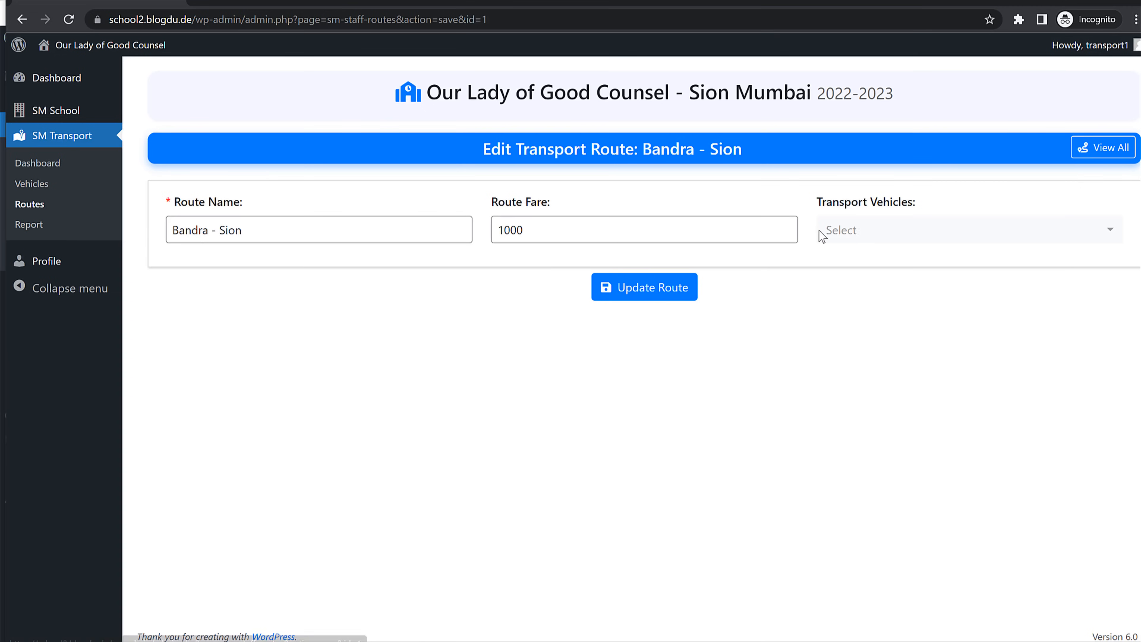
click(831, 231)
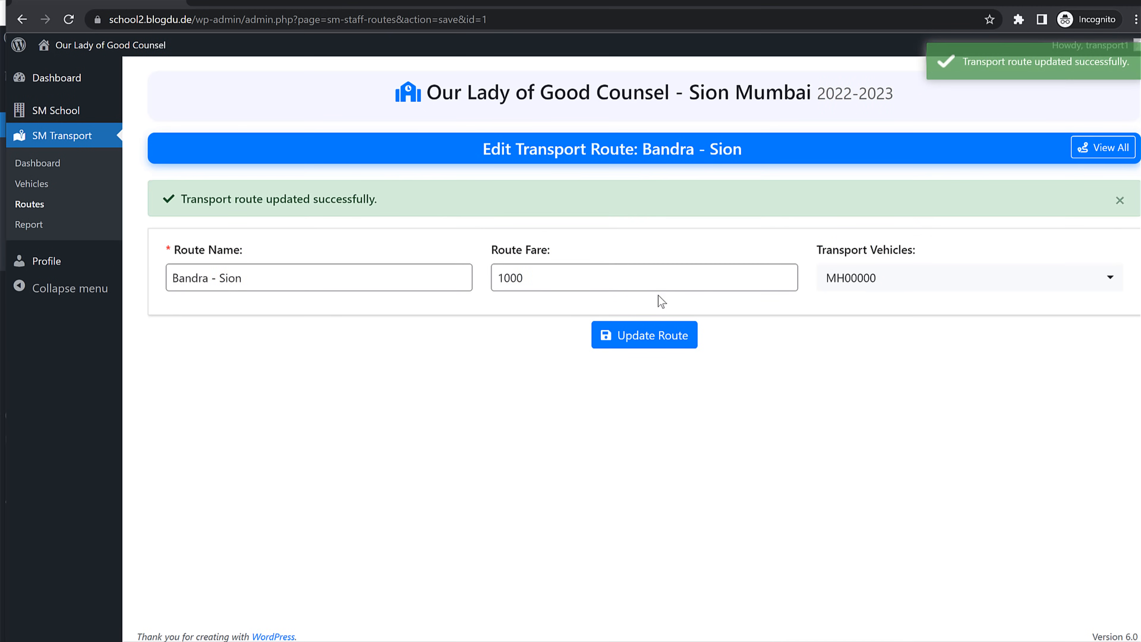
click(32, 204)
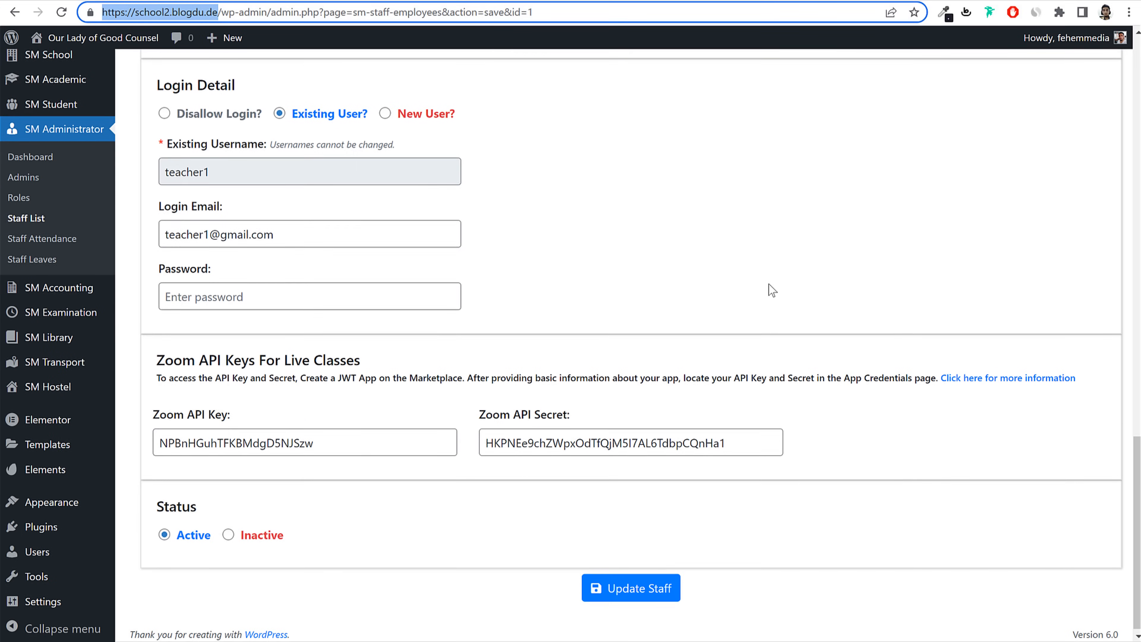
Step: Set the Class Teacher's Is Bus In-charge to Yes with vehicle MH00000 and update the staff record
scroll(768, 287, up, 3)
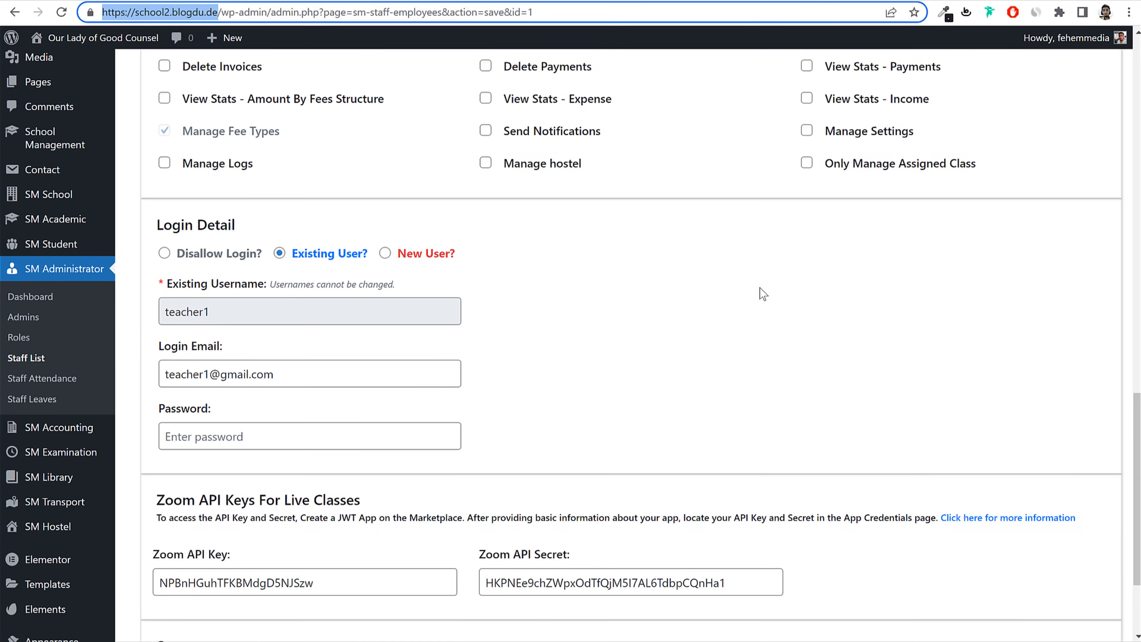
click(27, 358)
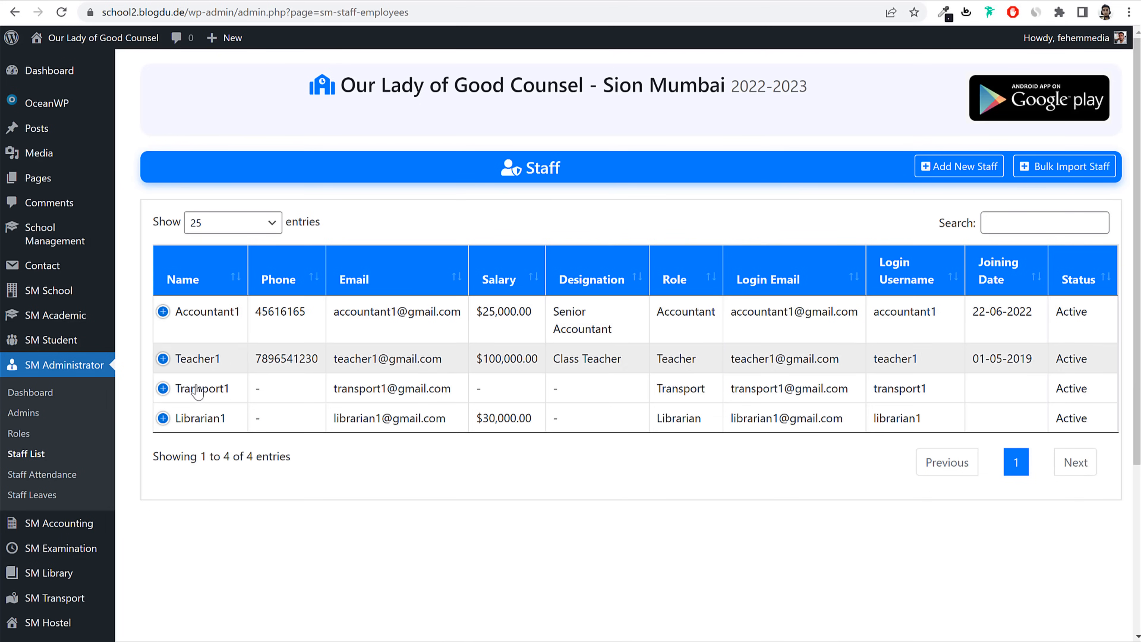
click(169, 358)
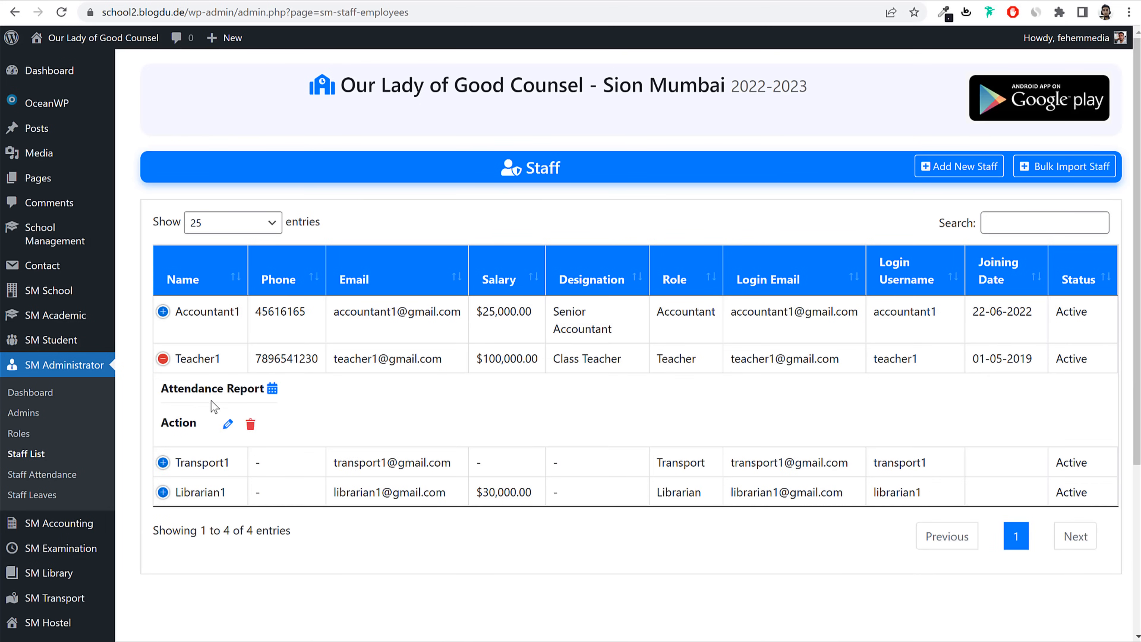
click(223, 423)
scroll(552, 436, down, 10)
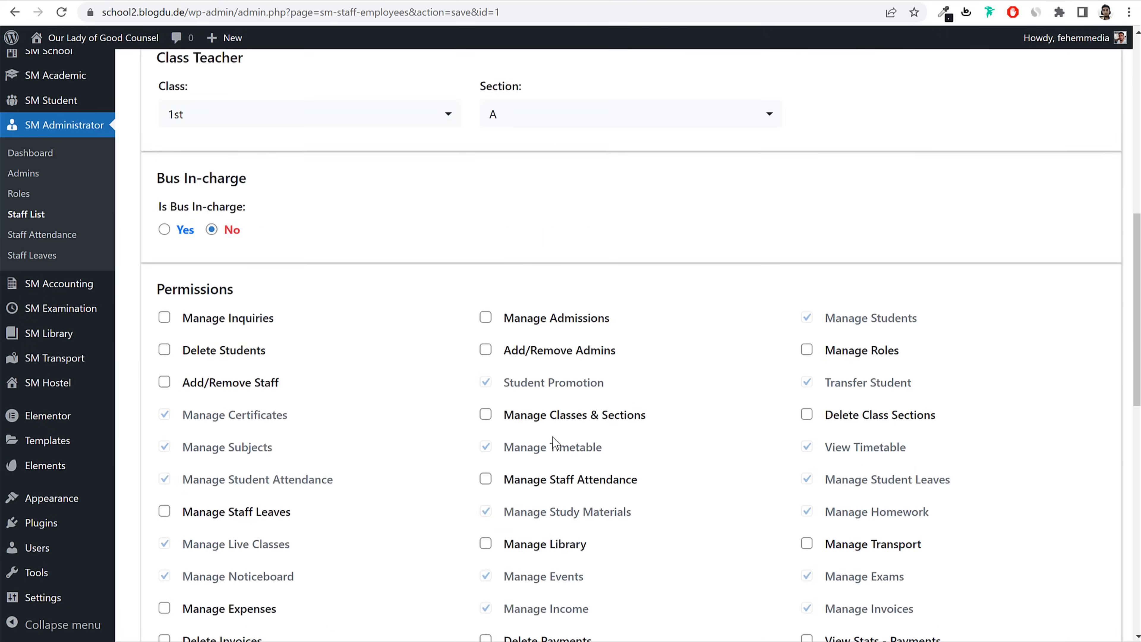
click(165, 212)
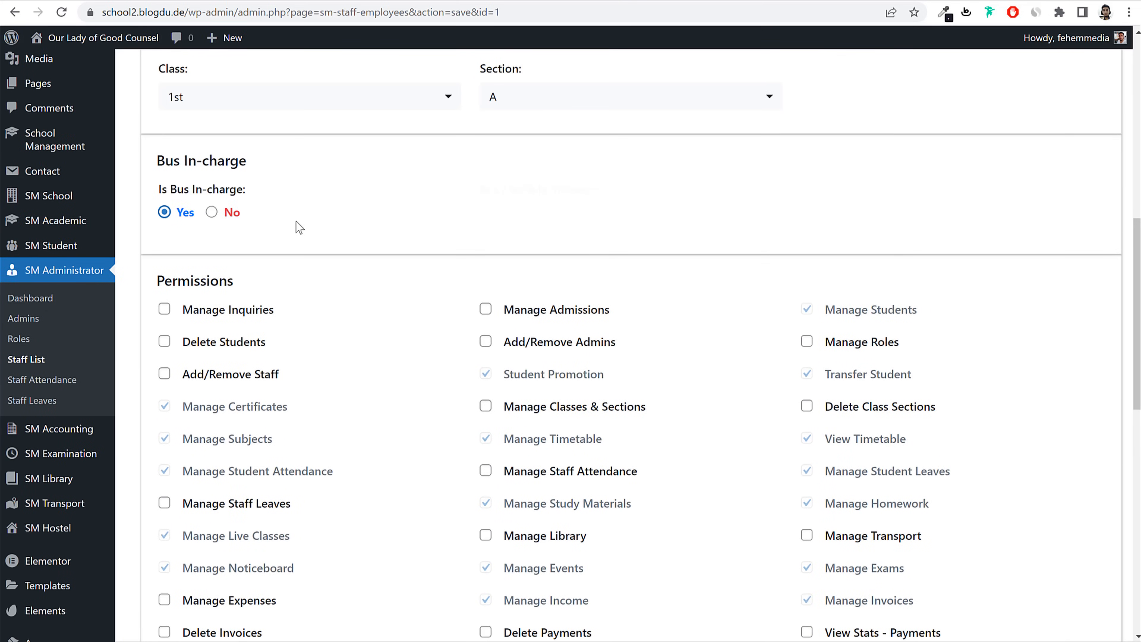
click(581, 218)
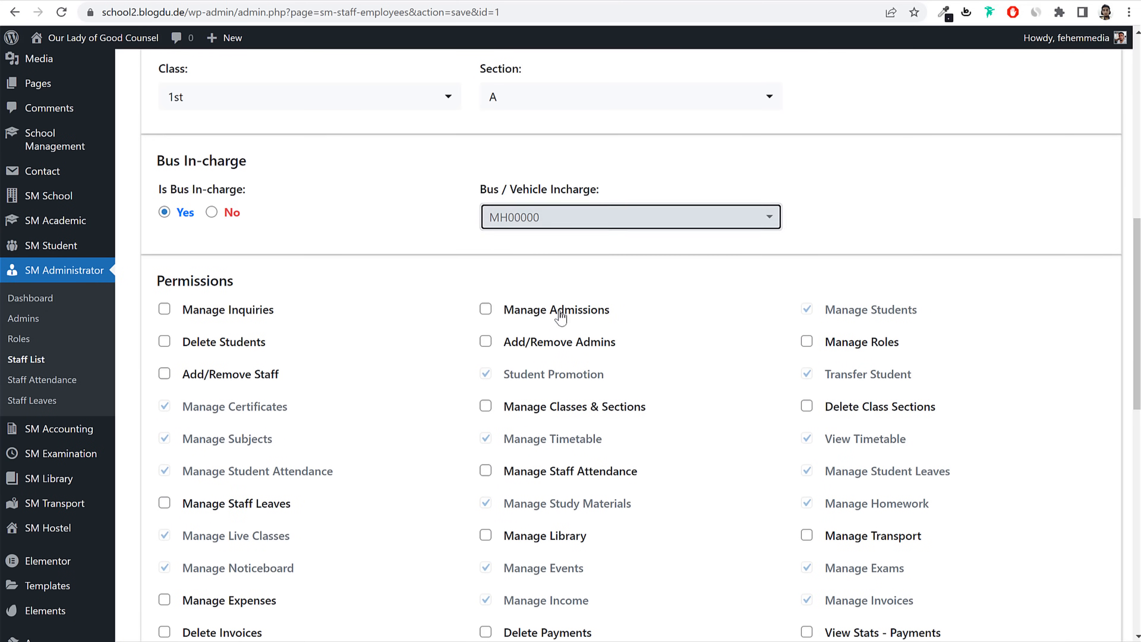
click(539, 311)
scroll(514, 333, down, 12)
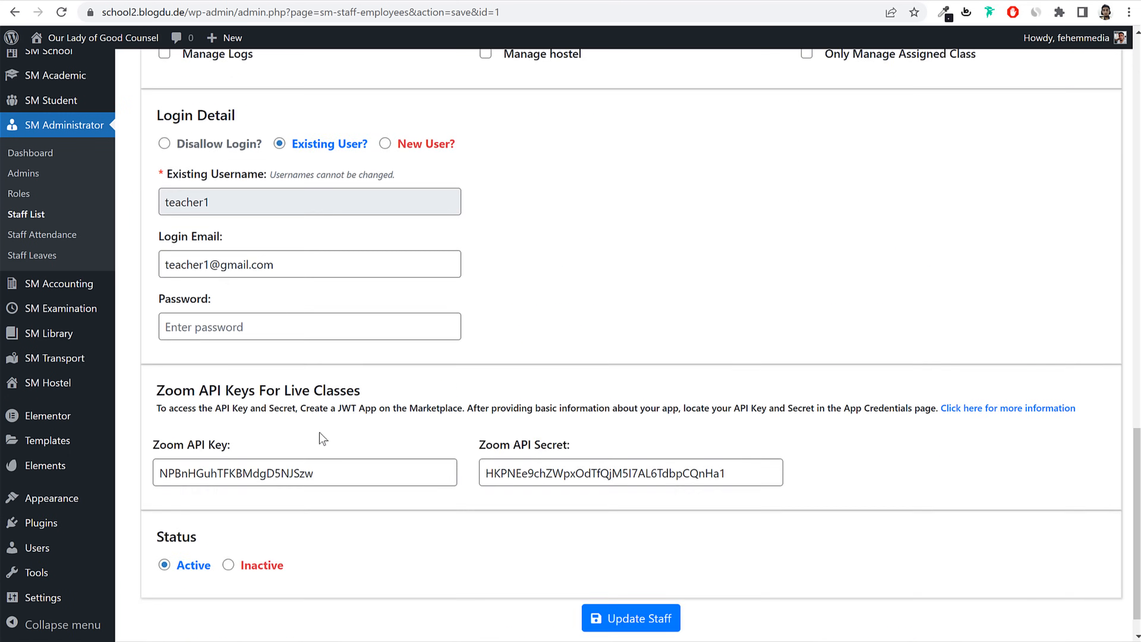
click(651, 591)
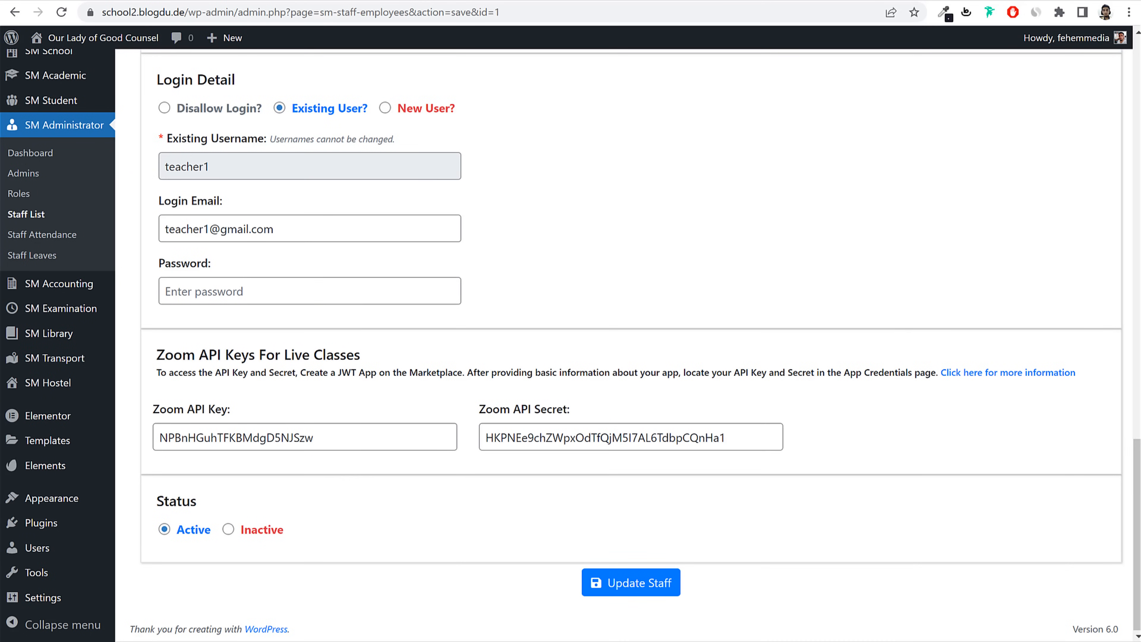
mouse_move(40, 386)
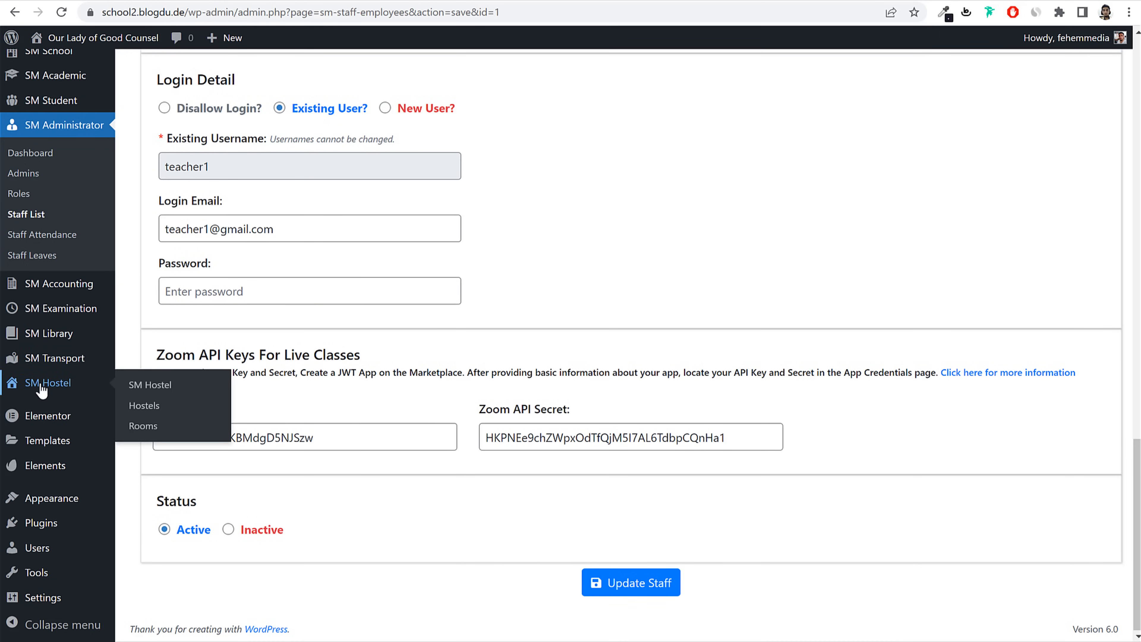
Step: Open the School Management settings from the hostels list, keeping 2022-2023 as active session
click(144, 405)
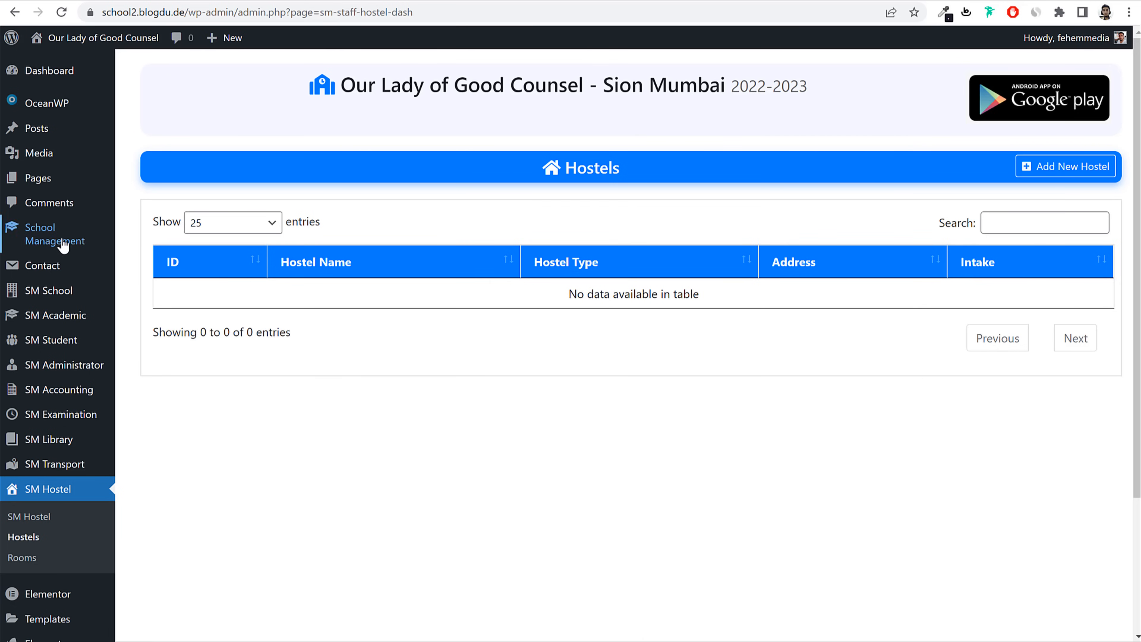
mouse_move(63, 245)
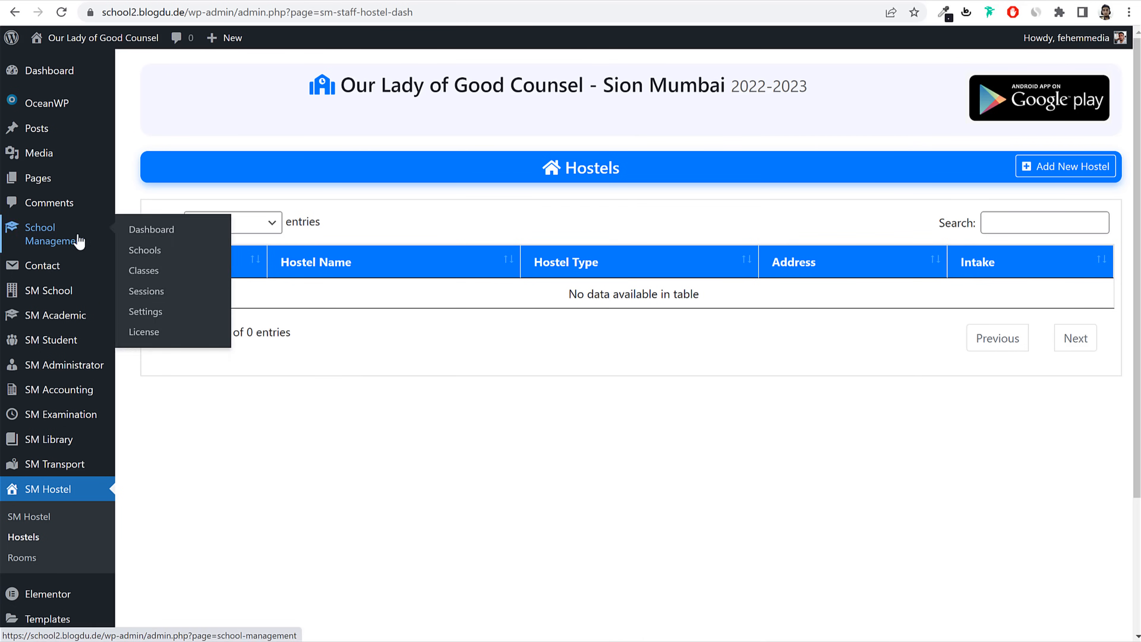
click(153, 317)
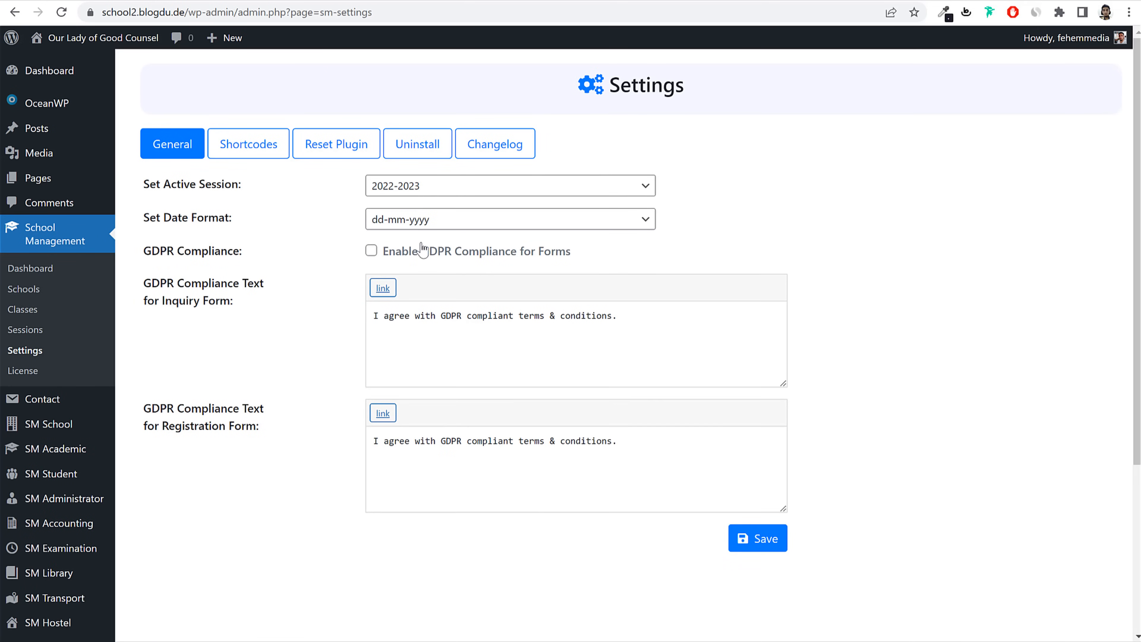
click(439, 186)
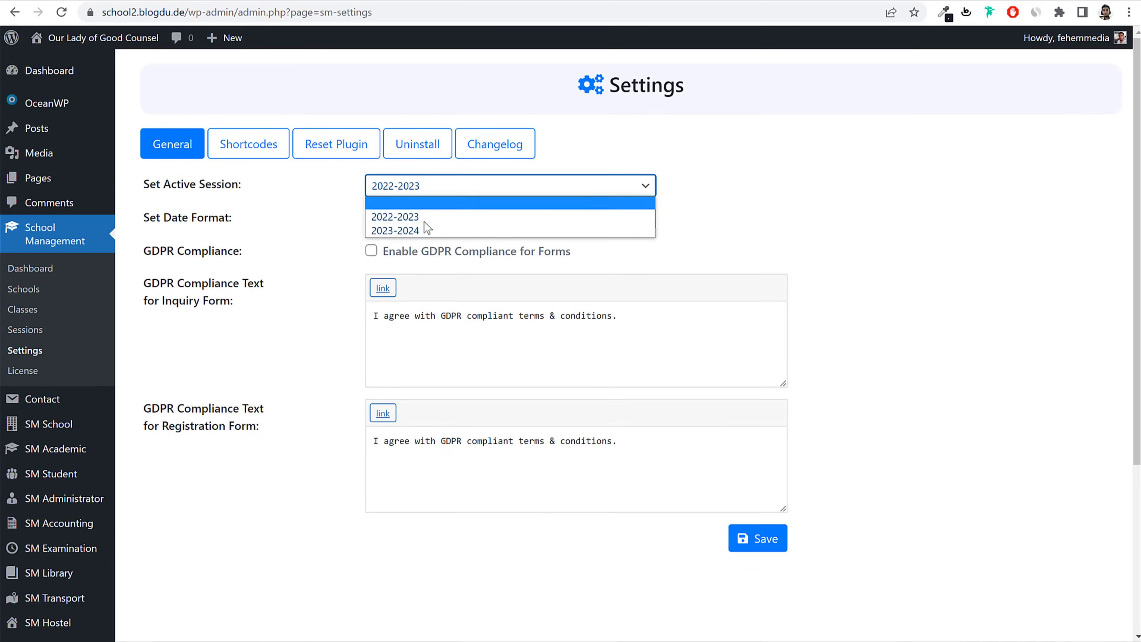
click(458, 217)
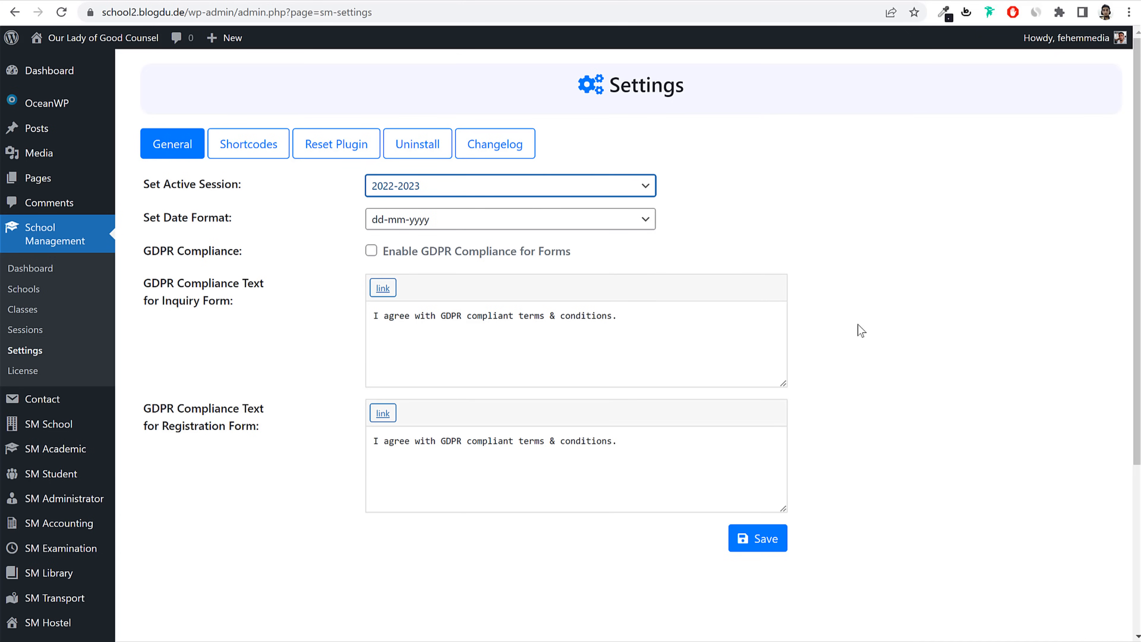
Step: View the Shortcodes and Reset Plugin tabs of the settings
click(231, 146)
click(346, 145)
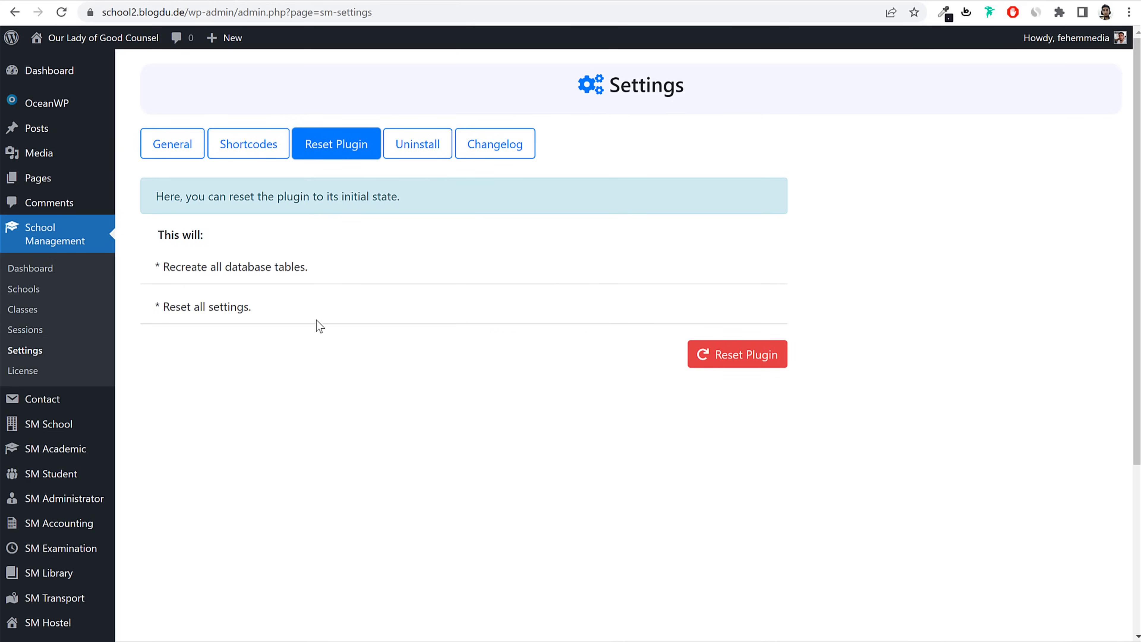
scroll(320, 326, down, 4)
mouse_move(45, 211)
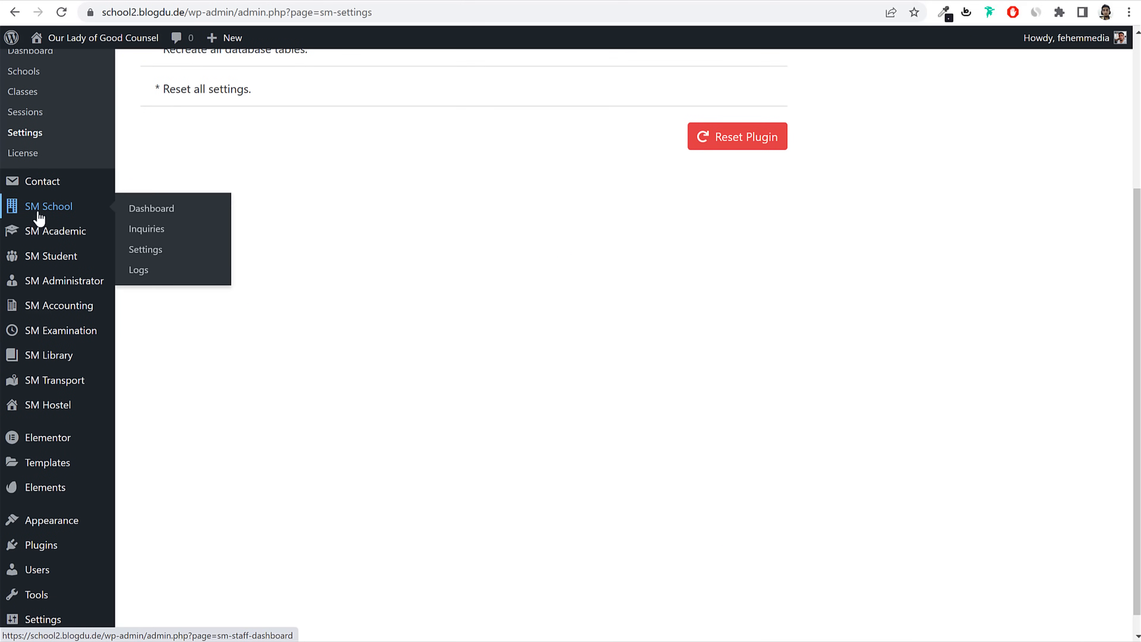
Step: Set the SM School currency to INR
click(154, 251)
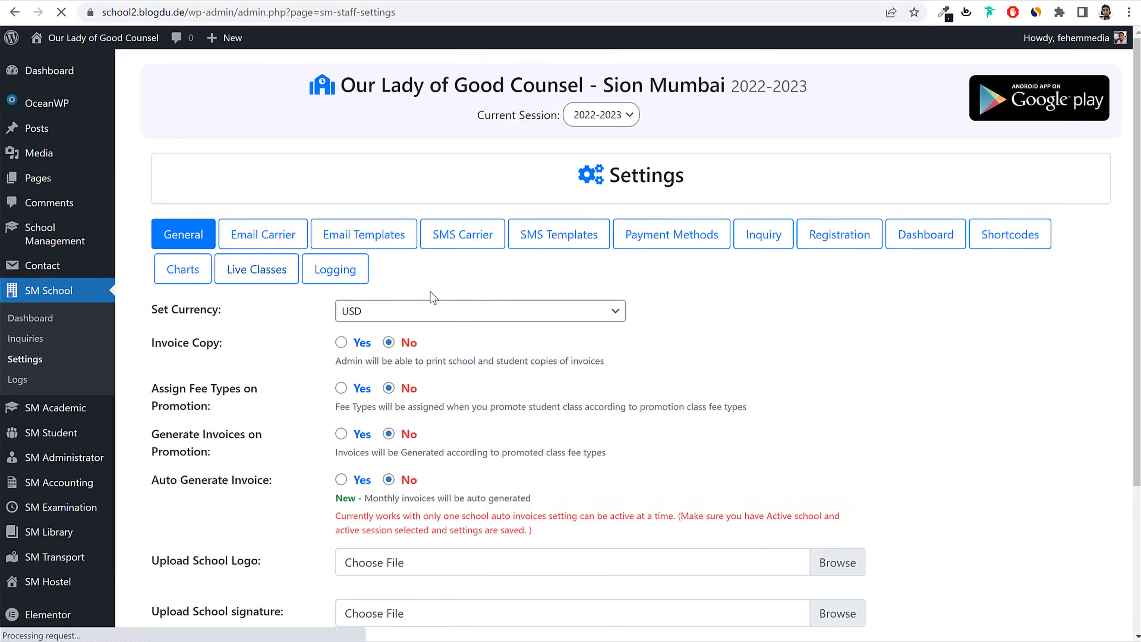
click(374, 312)
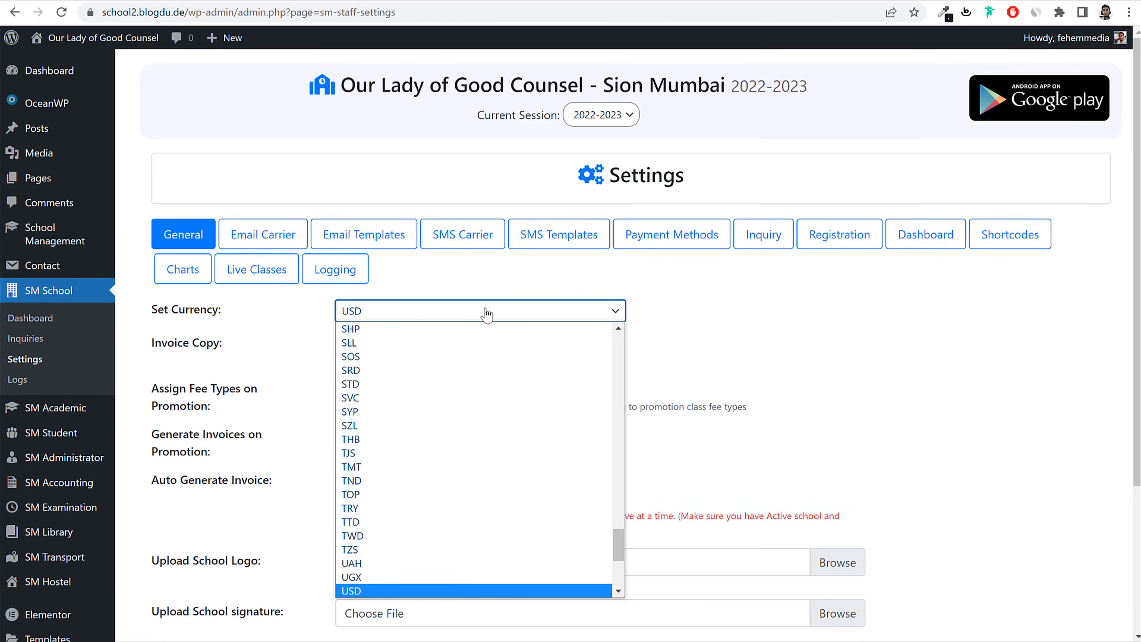
text(in)
key(Return)
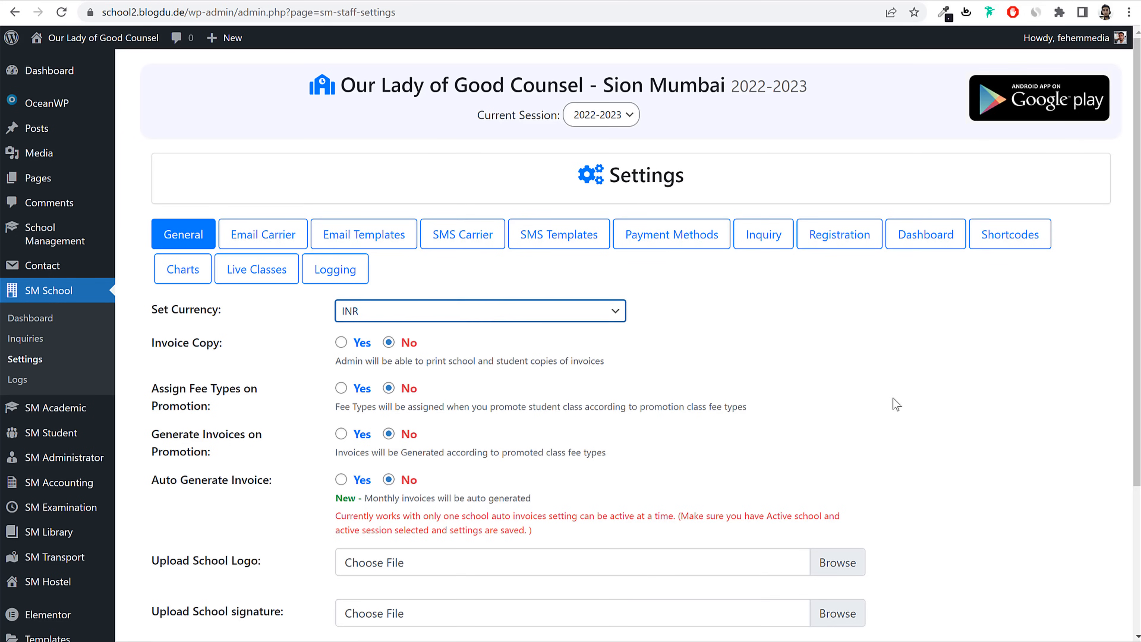
click(892, 398)
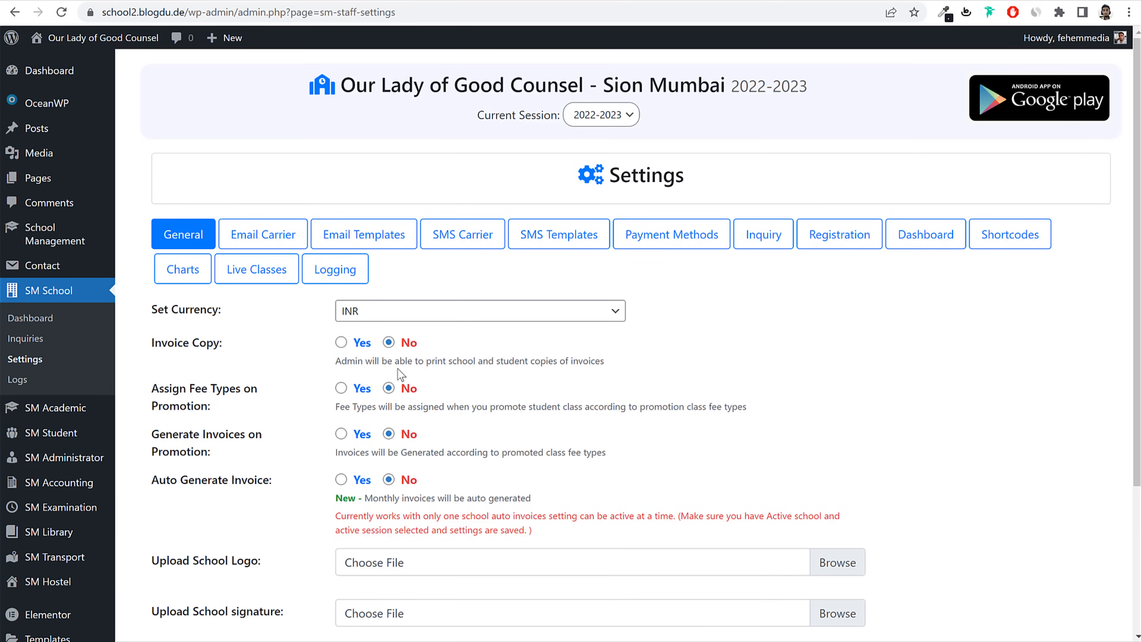
Step: Leave Invoice Copy and Assign Fee Types at No and save the general settings
drag(414, 368, 513, 368)
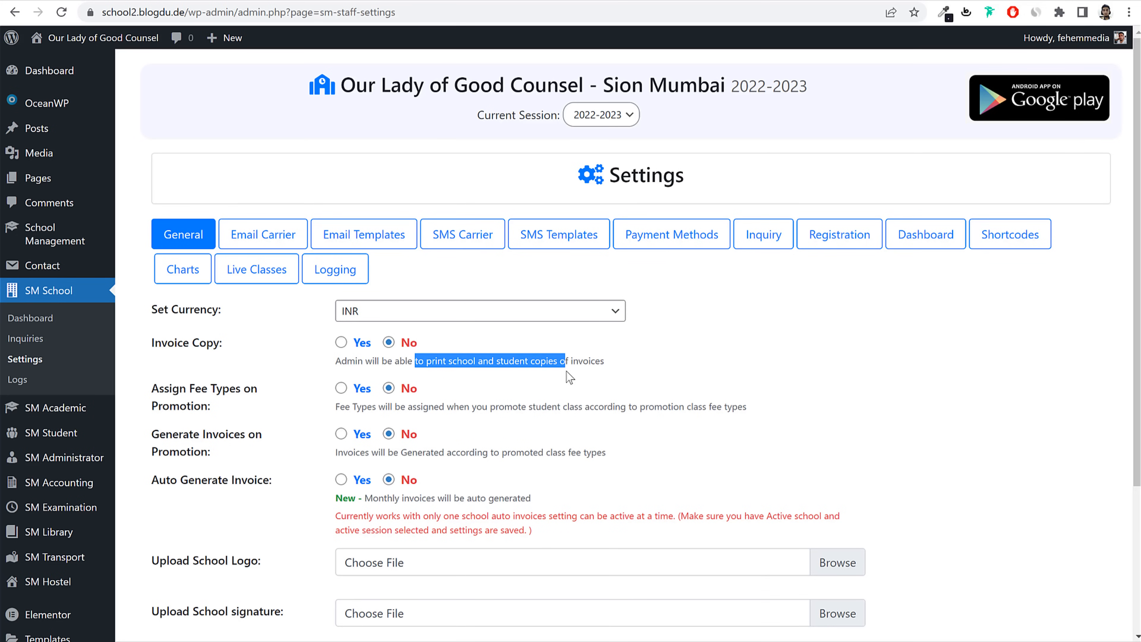
click(604, 370)
click(341, 342)
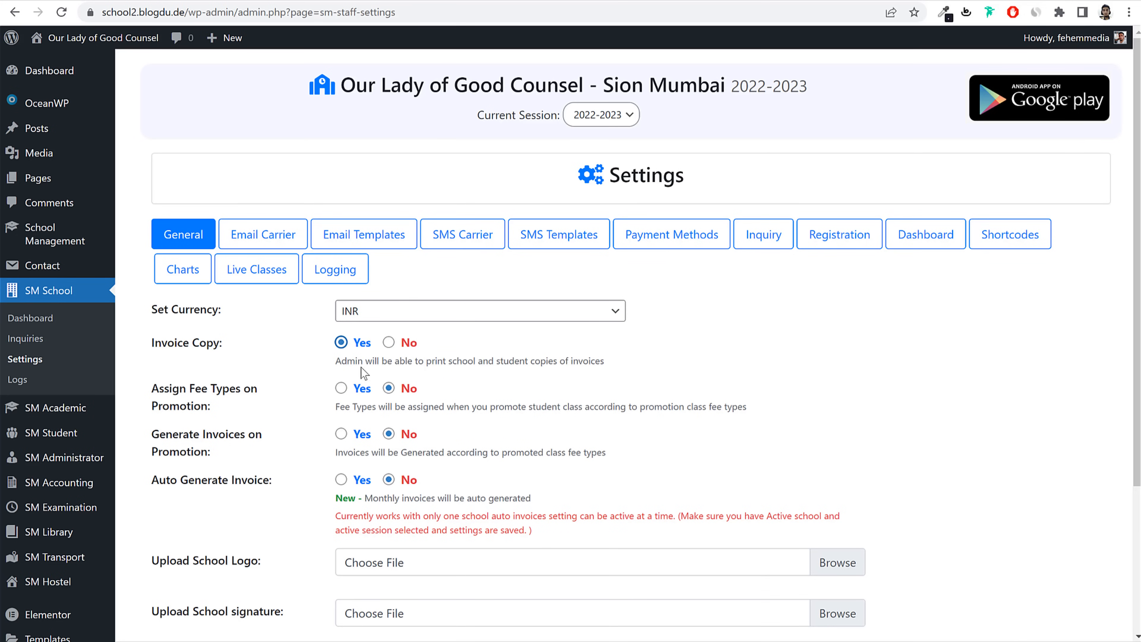
click(341, 388)
click(389, 343)
click(388, 388)
scroll(707, 388, down, 5)
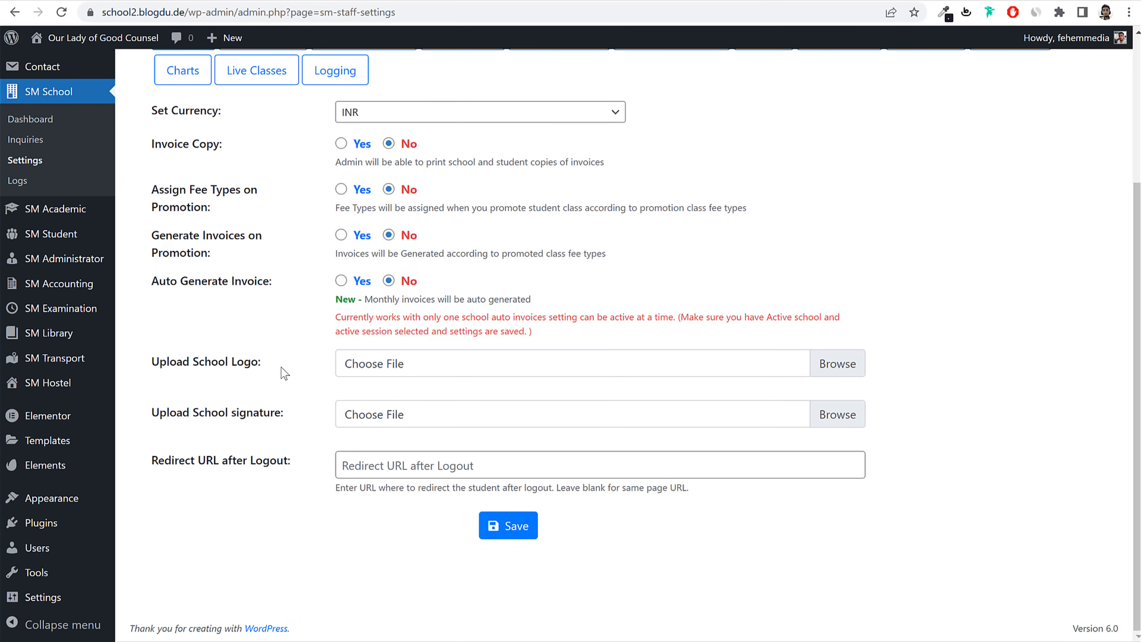
drag(192, 363, 266, 364)
drag(199, 415, 288, 419)
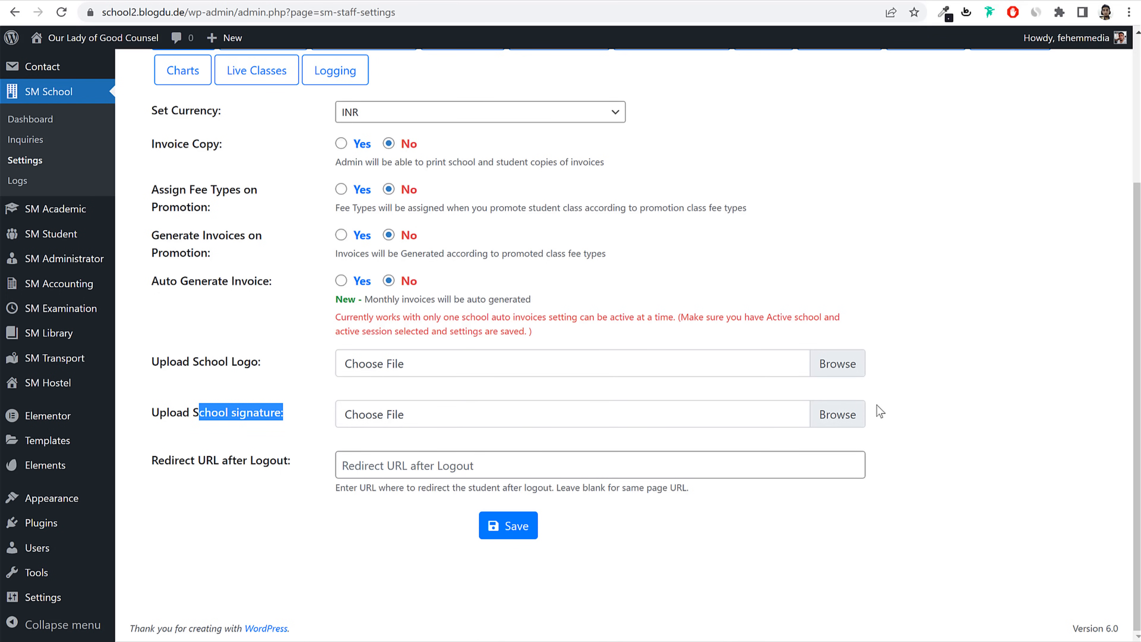
click(521, 528)
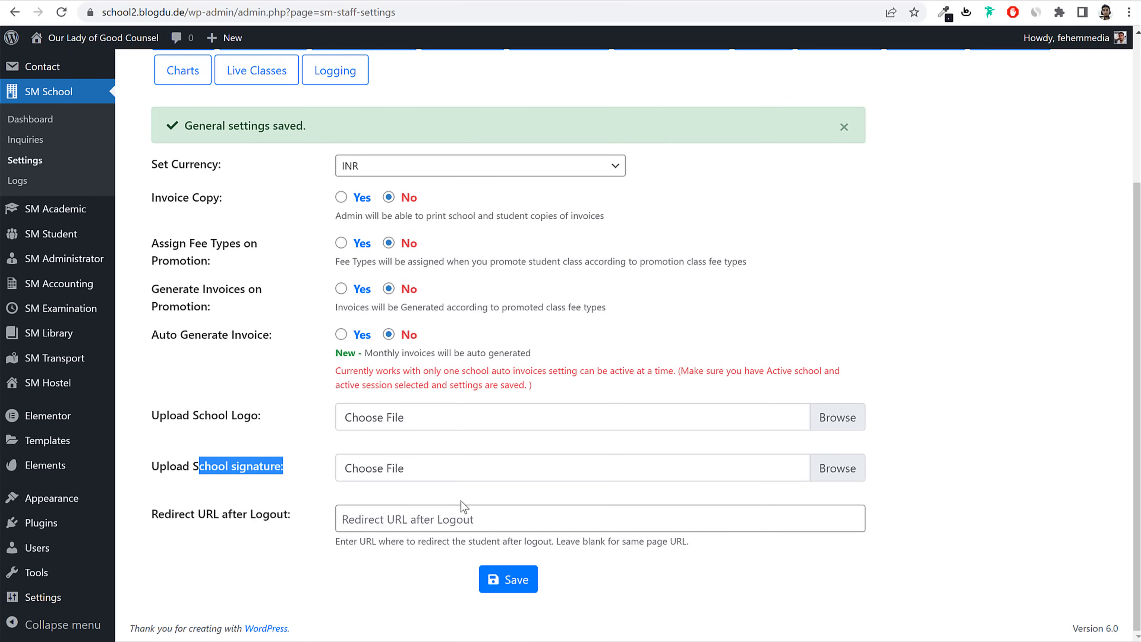
Step: Switch the email carrier to SMTP, then revert it to WP Mail
scroll(461, 500, up, 5)
click(268, 242)
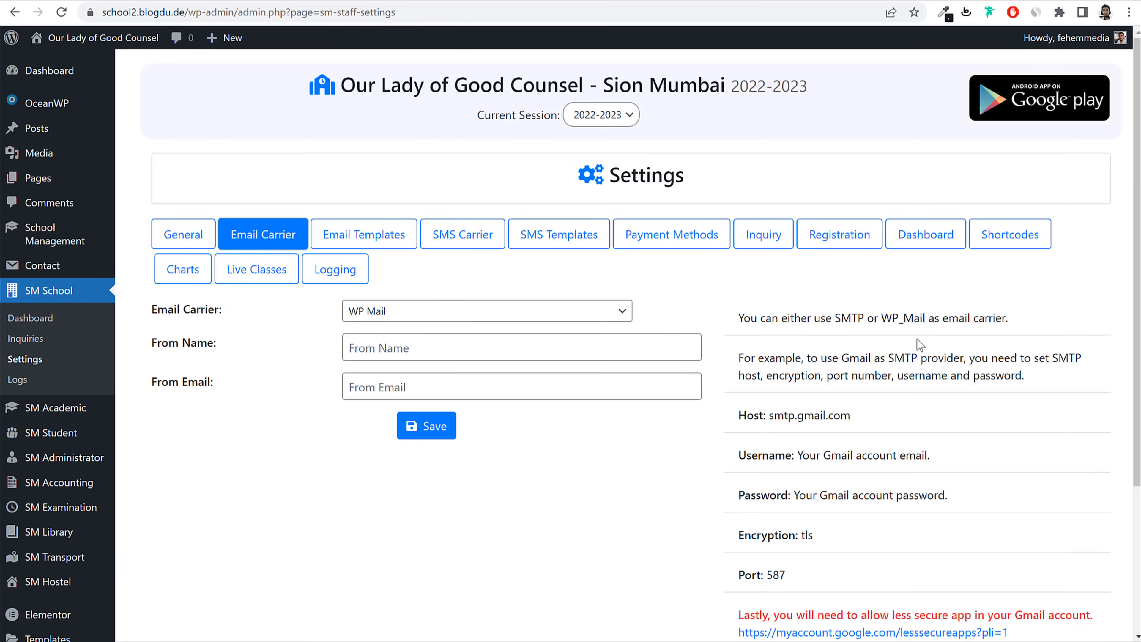
double_click(904, 358)
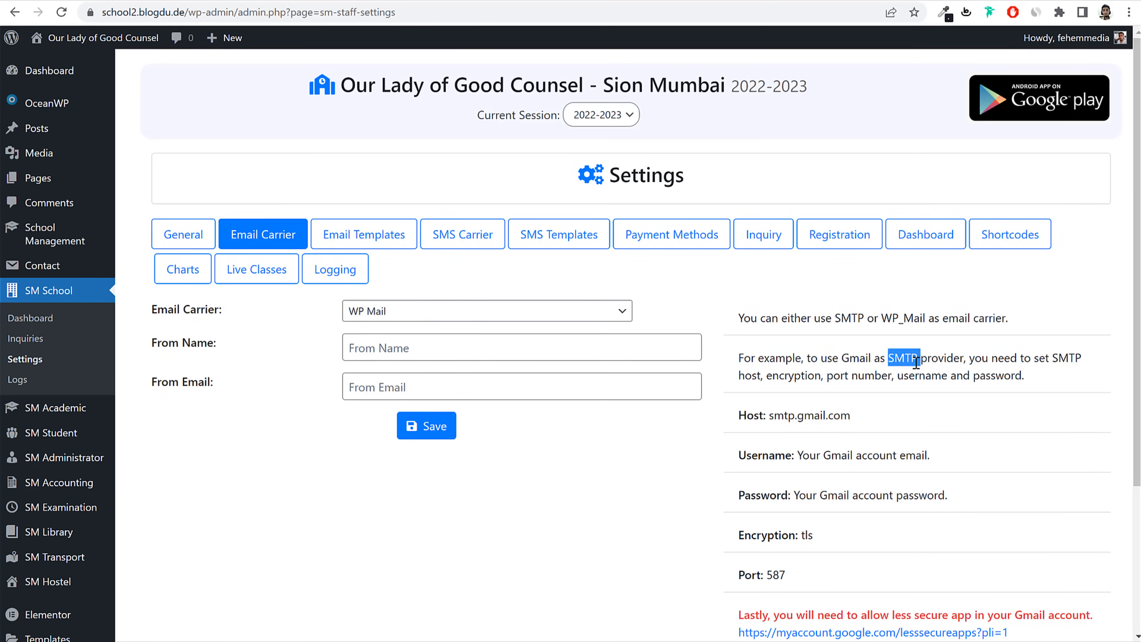
click(458, 314)
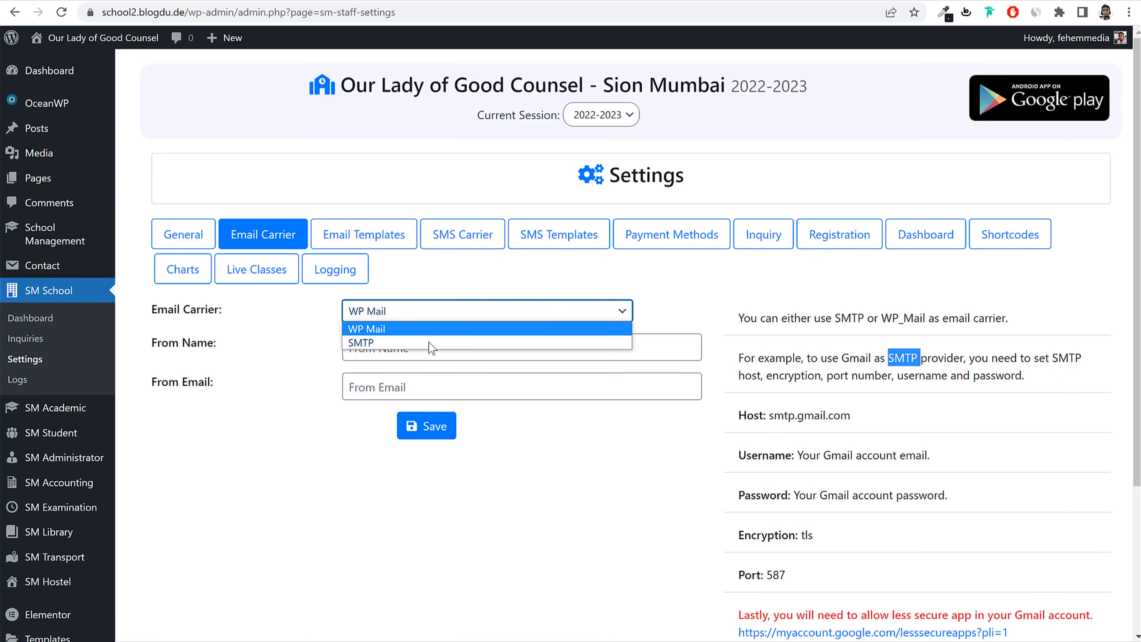
click(427, 341)
click(455, 320)
click(456, 328)
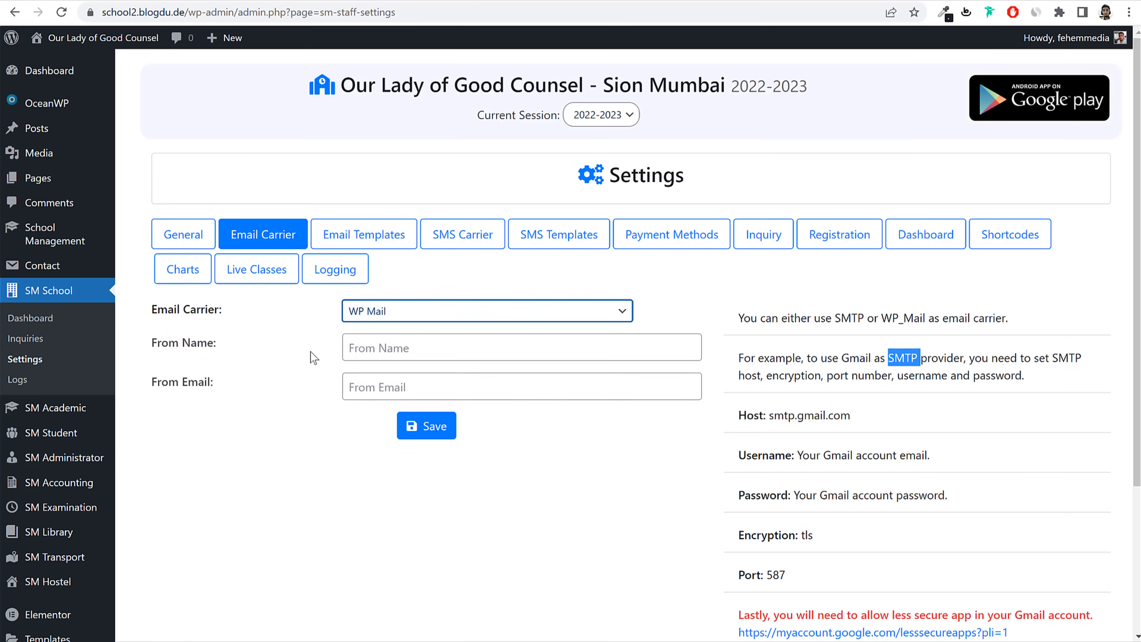
click(311, 351)
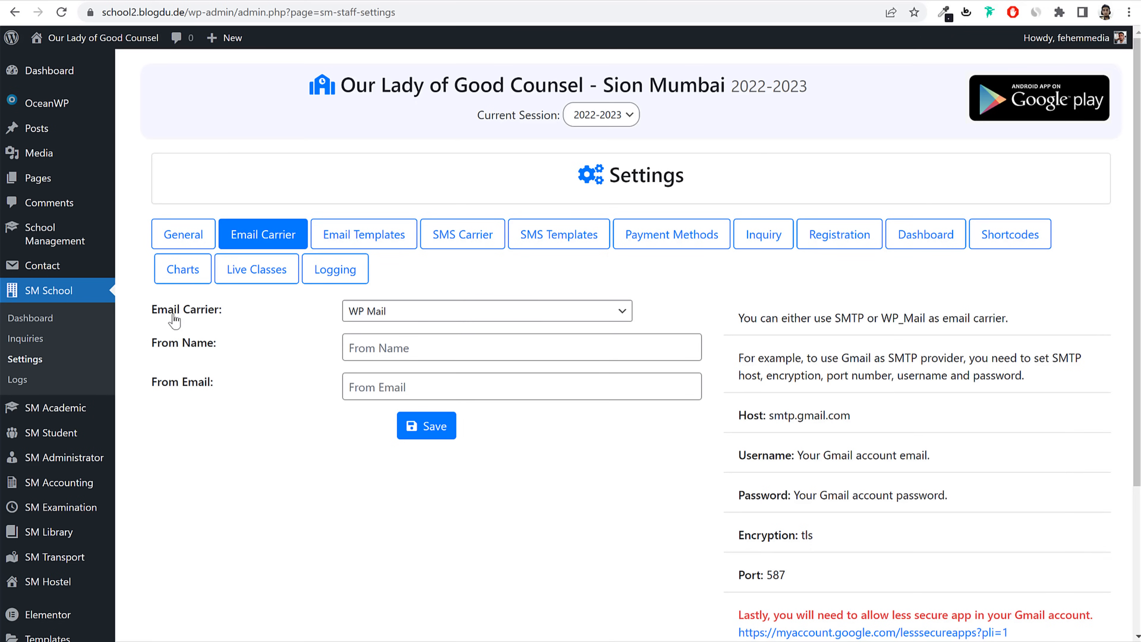
Step: Highlight the Email Carrier label and SMTP help text to review them
drag(153, 309, 224, 312)
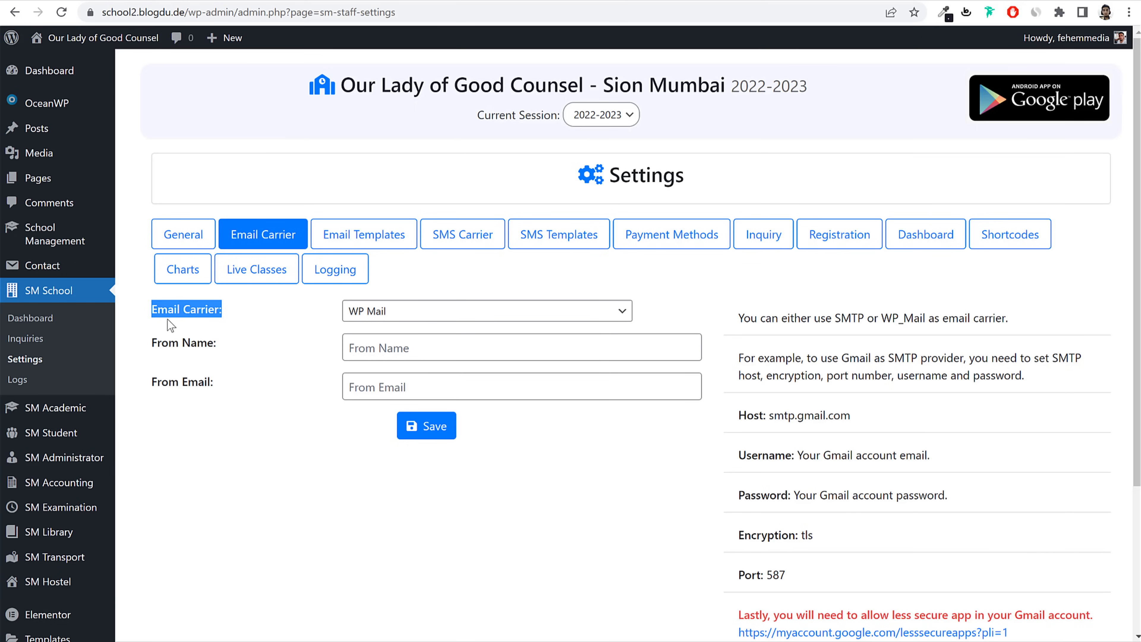
click(159, 316)
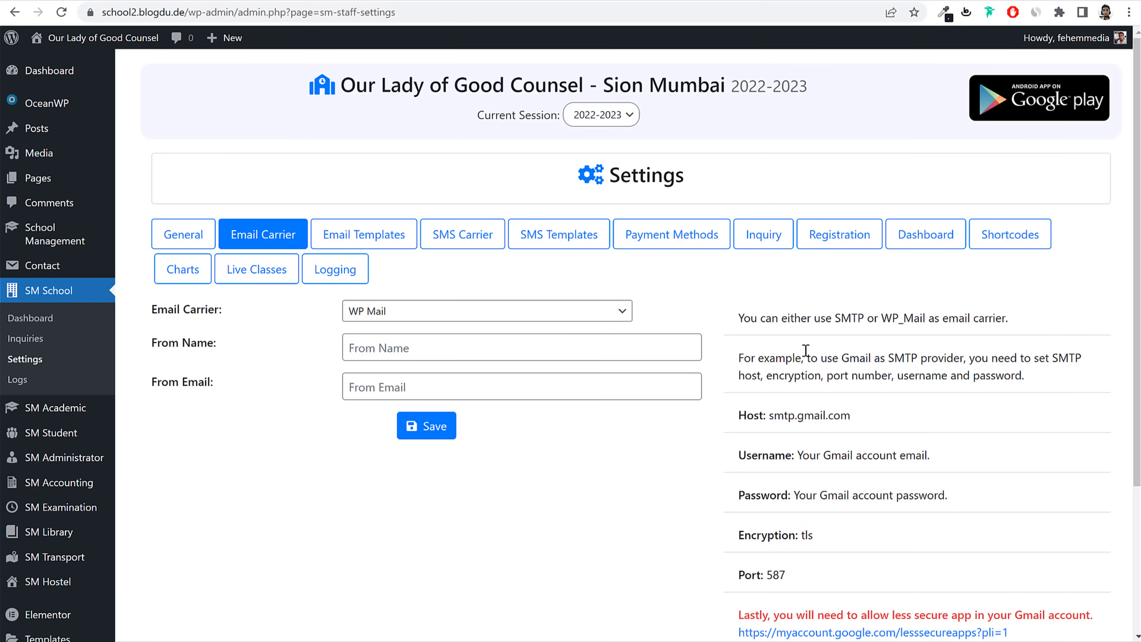
drag(770, 320, 875, 495)
click(875, 494)
Step: Expand and collapse the Student Admission Email Template
click(370, 248)
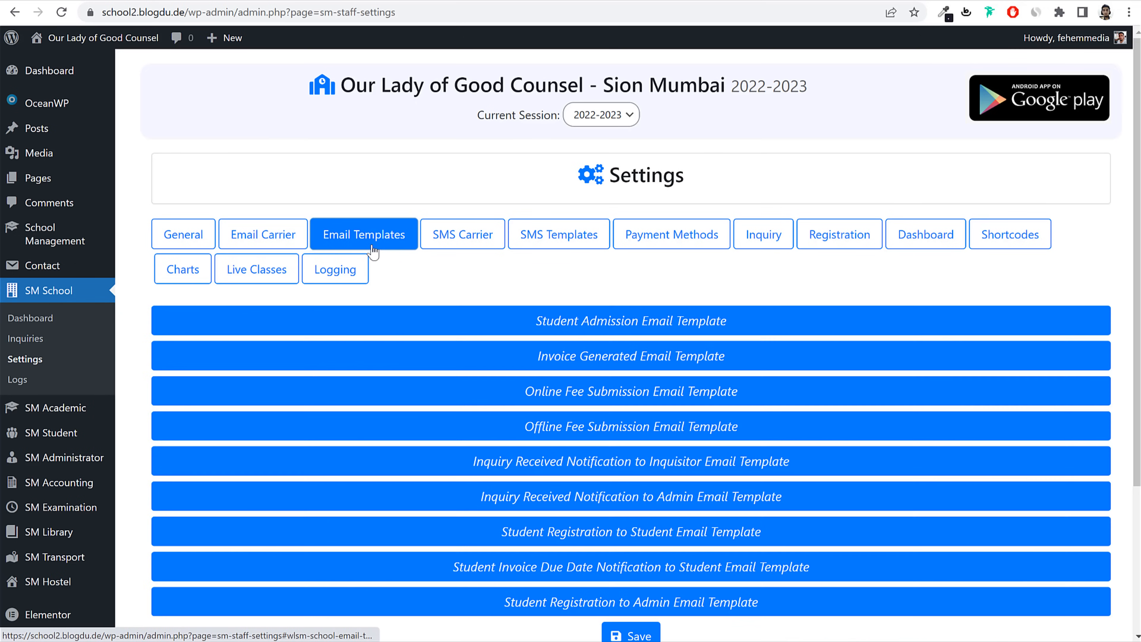
click(607, 323)
scroll(632, 342, down, 8)
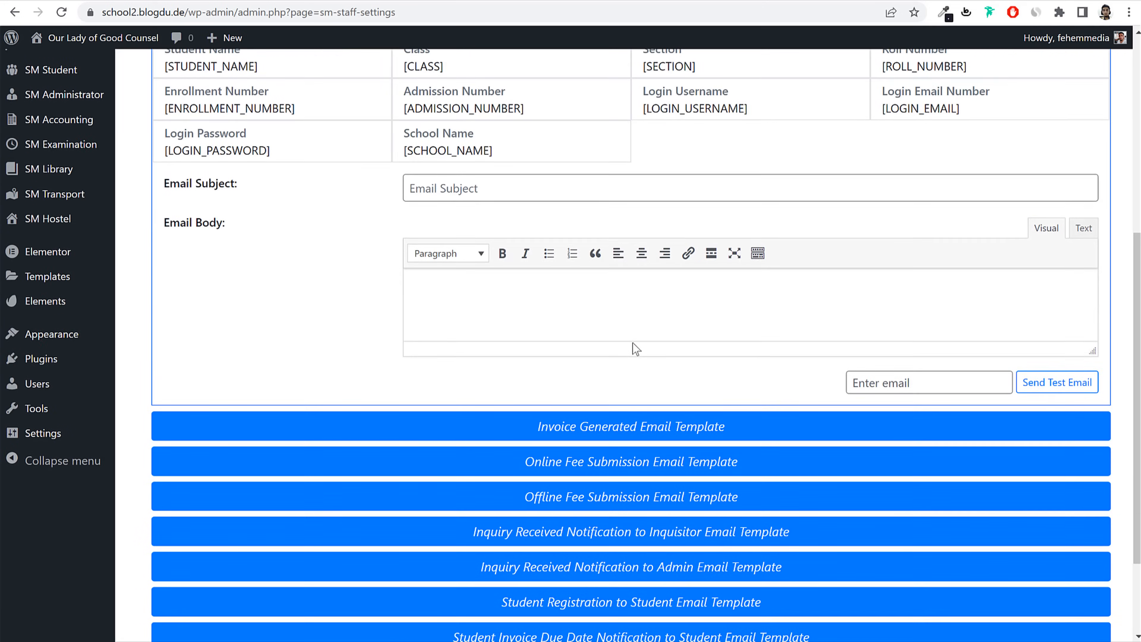
scroll(632, 346, up, 6)
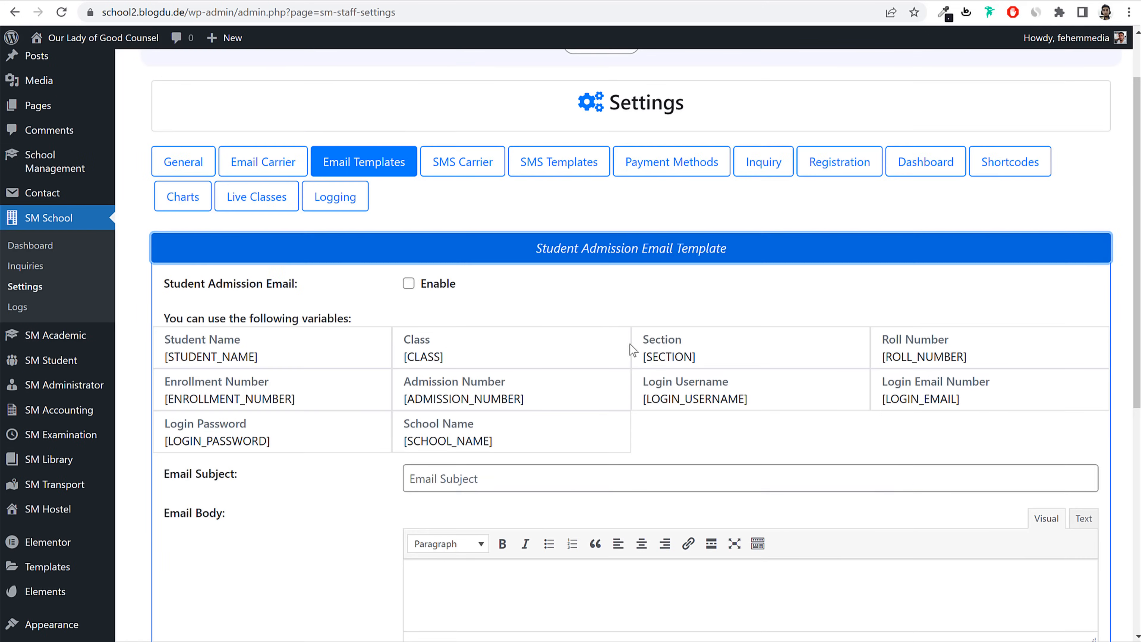
click(654, 262)
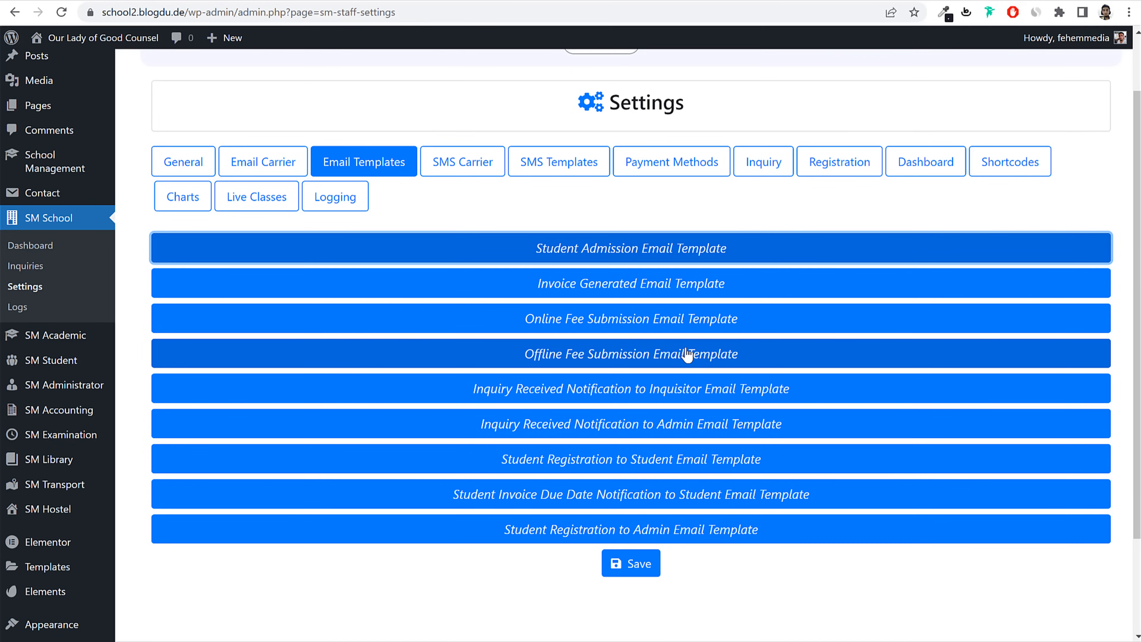
Step: Expand the Student Invoice Due Date Notification to Student template and enlarge its body editor
click(589, 495)
scroll(593, 471, down, 6)
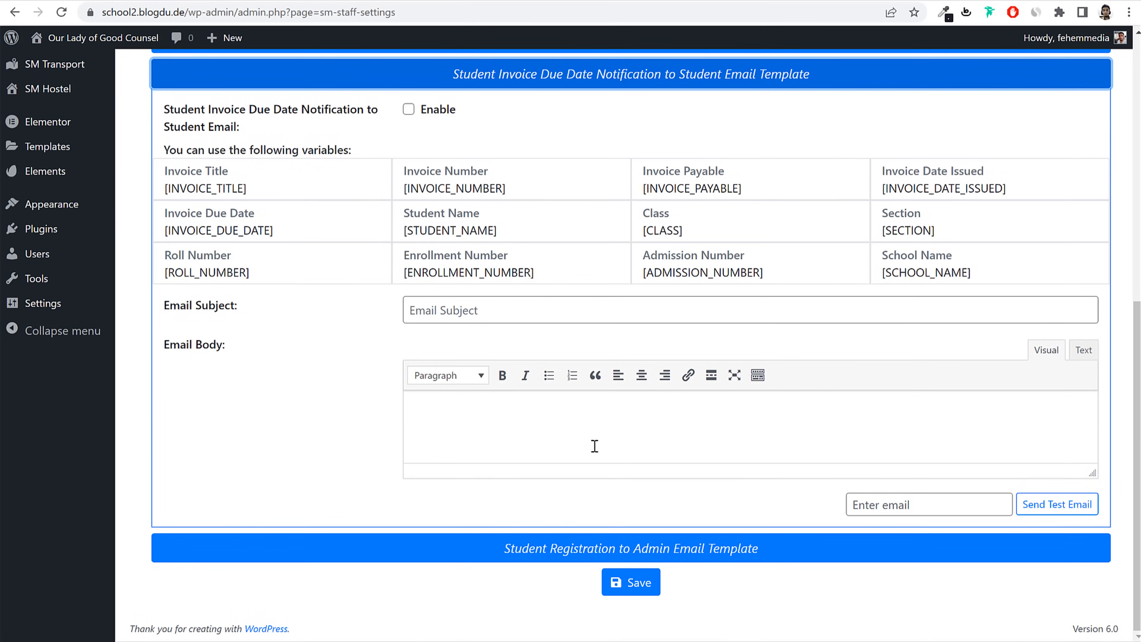
drag(1092, 473, 1075, 551)
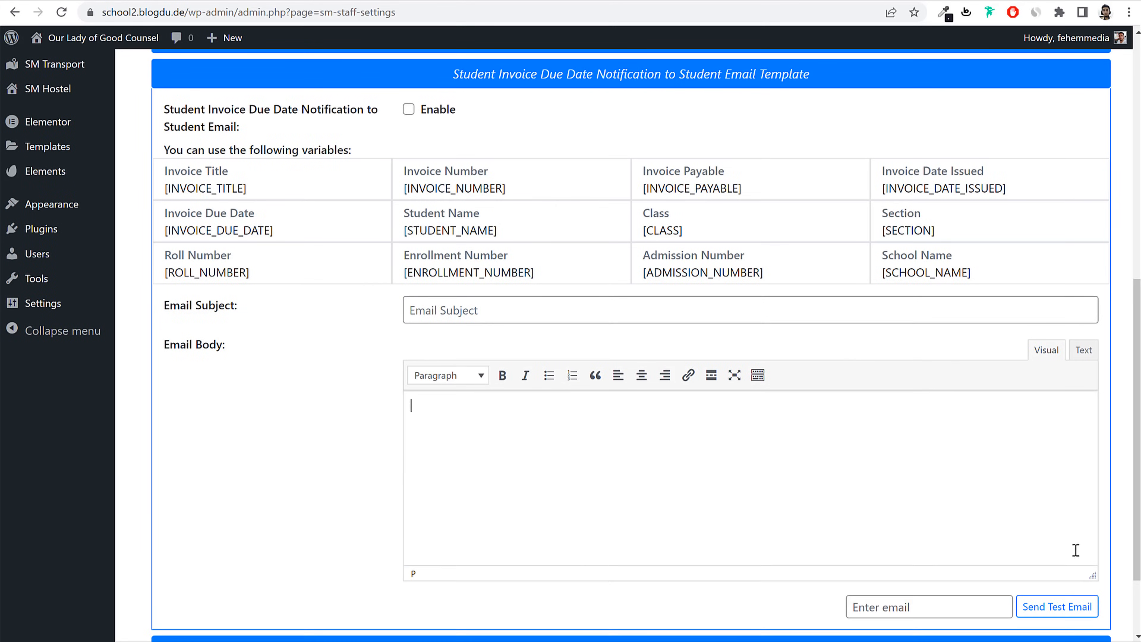
scroll(882, 467, down, 1)
scroll(883, 466, up, 1)
click(502, 316)
scroll(568, 346, up, 3)
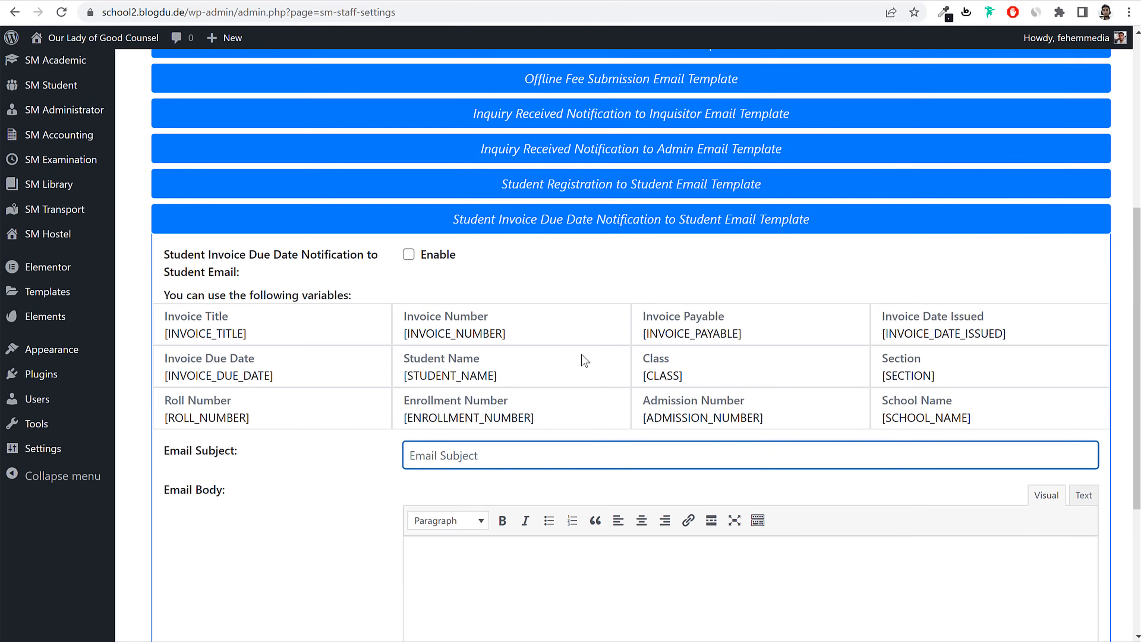
scroll(647, 418, down, 1)
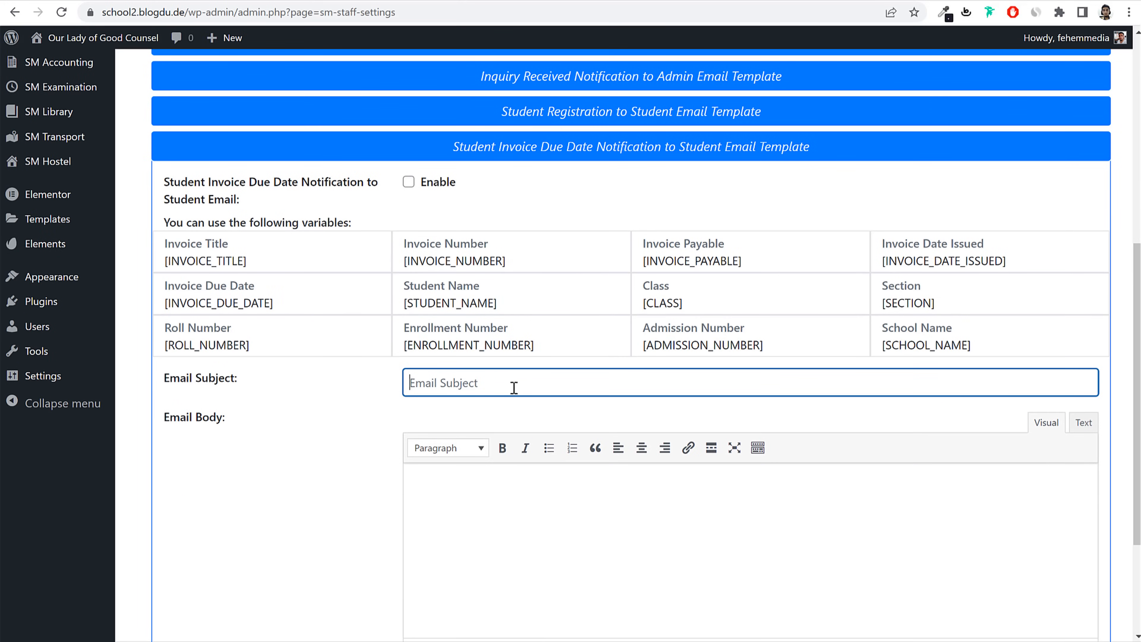
Step: Set the due-date email subject to 'Invoice Due for Student [STUDENT_NAME]'
text(Inv)
text(oice Due for)
drag(498, 304, 405, 307)
key(ctrl+c)
click(521, 389)
text(Student)
key(ctrl+v)
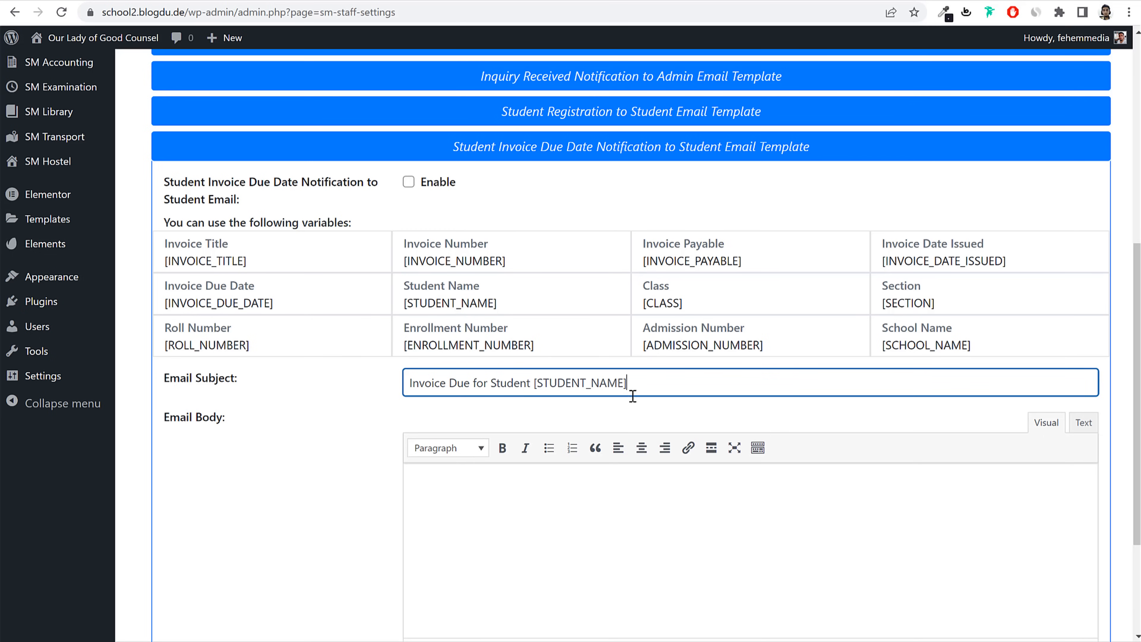
drag(666, 381, 537, 379)
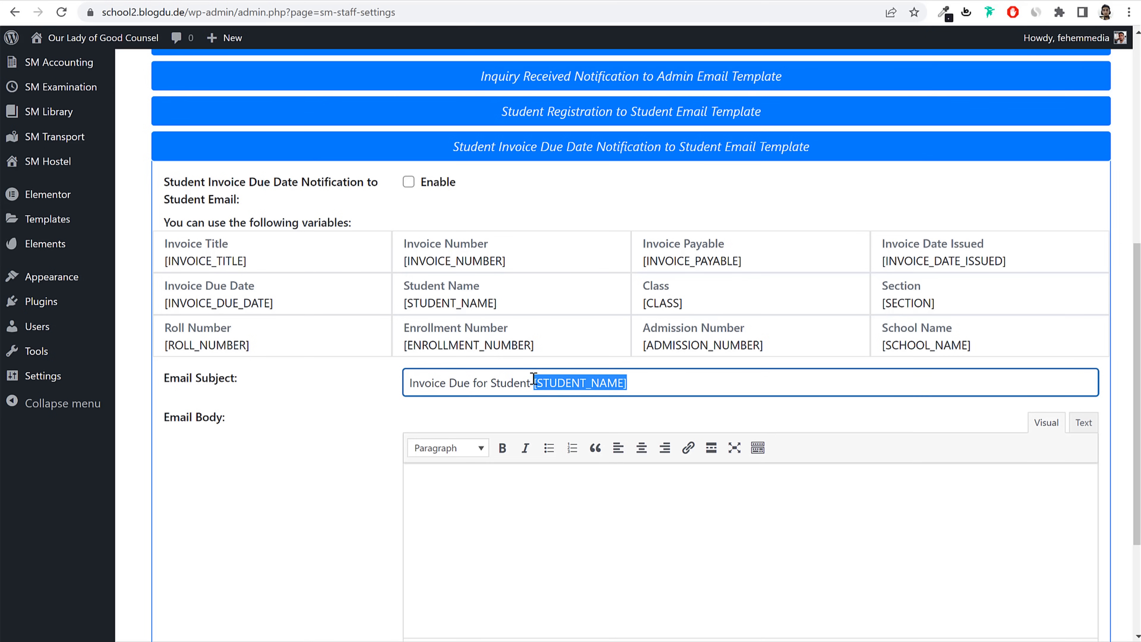
click(647, 381)
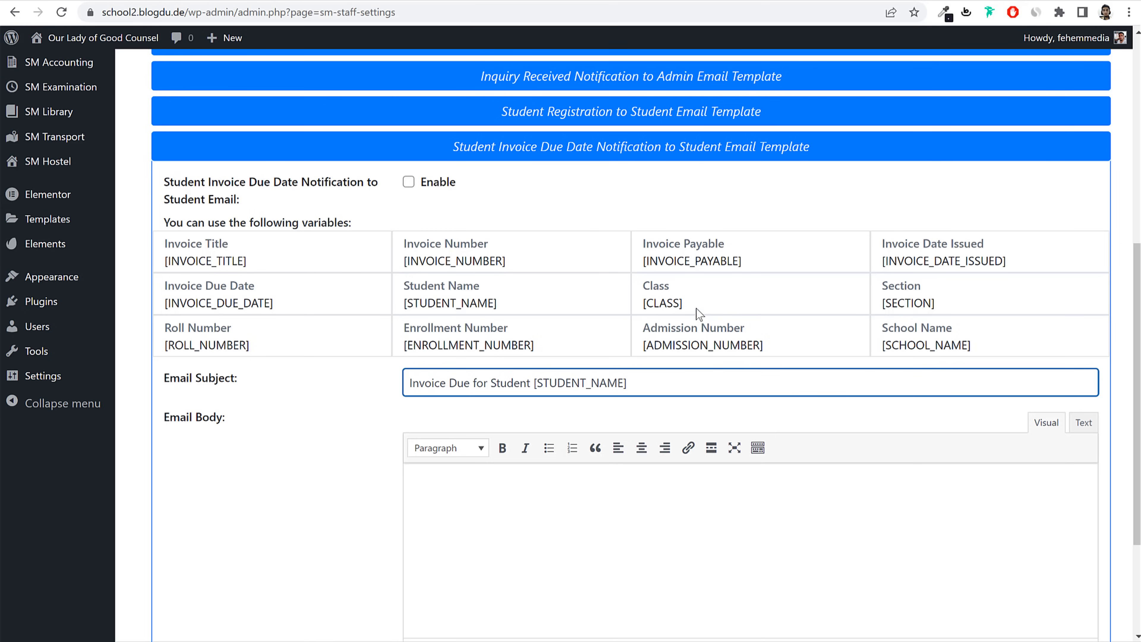
Step: Begin the email body with 'Dear Parent,' and the student name, [CLASS] and [SECTION] variables
click(596, 517)
scroll(599, 517, down, 3)
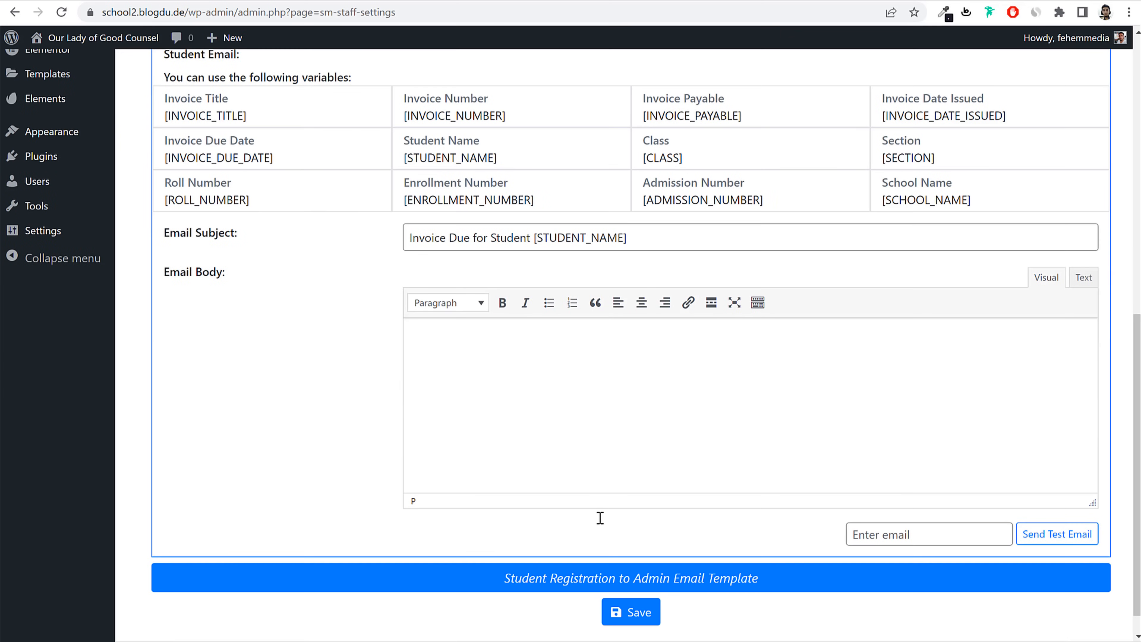
text(Dear Parent,)
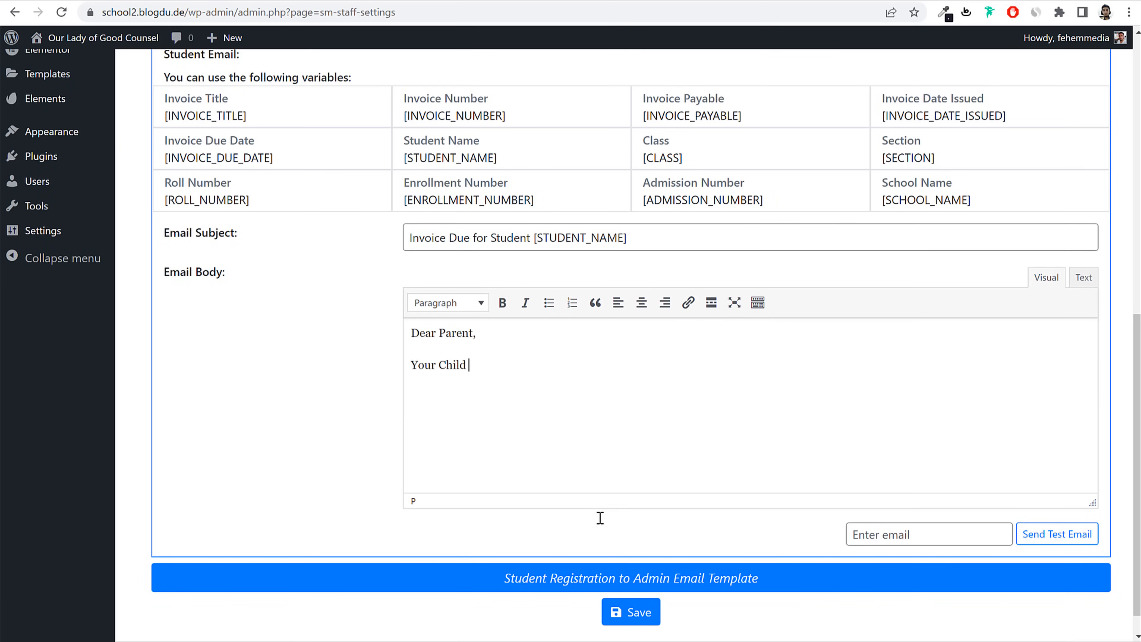
key(ctrl+v)
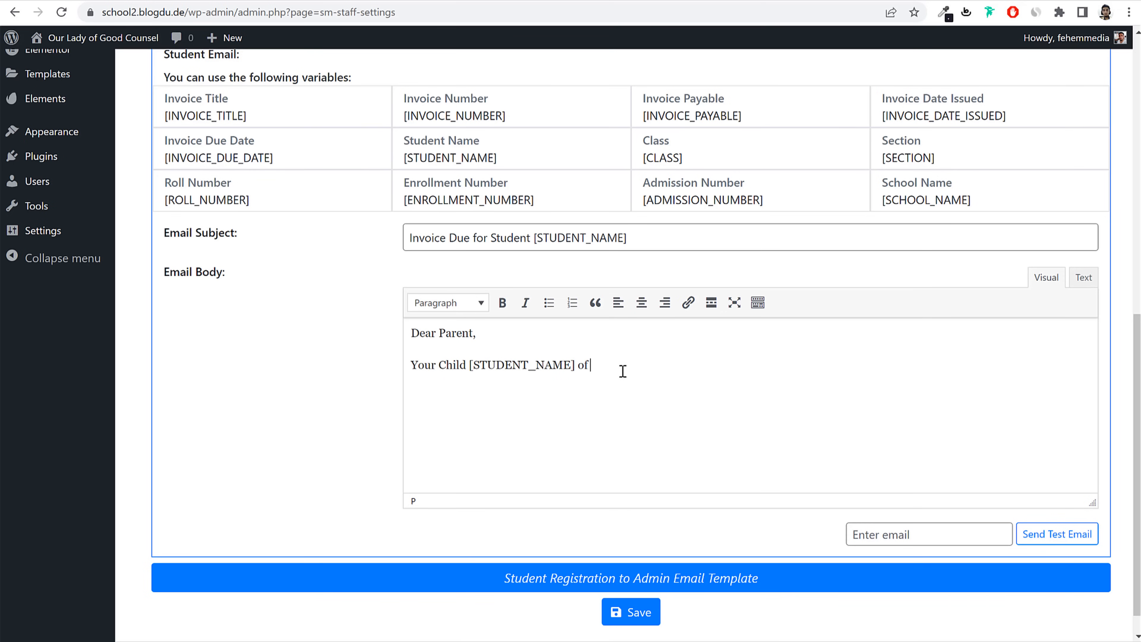
drag(722, 157, 645, 167)
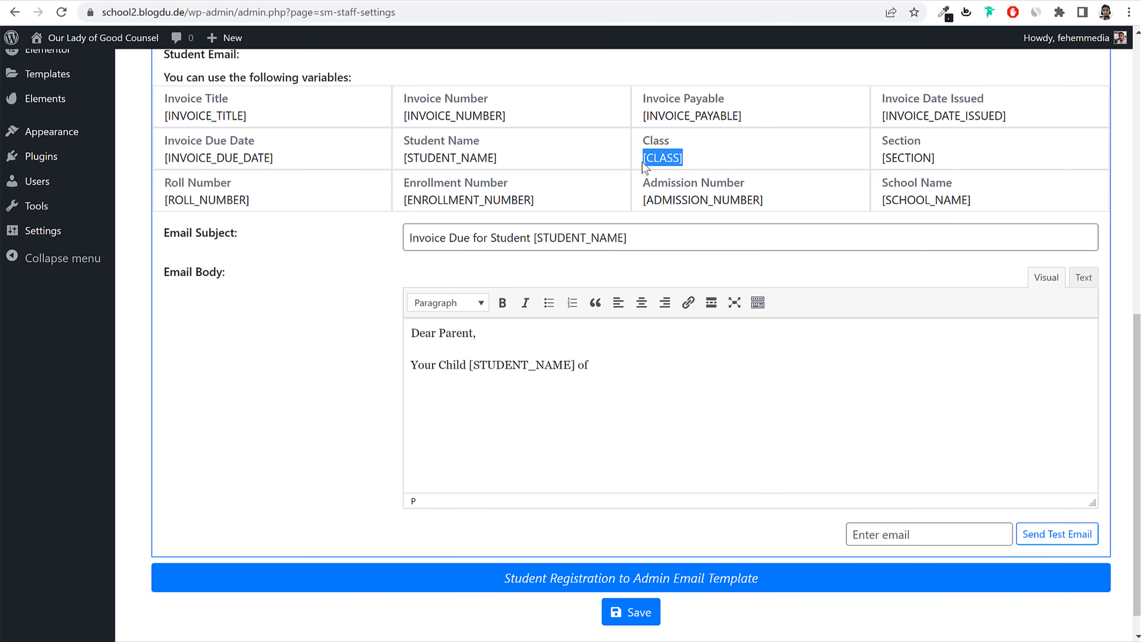
key(ctrl+c)
click(630, 378)
key(ctrl+v)
drag(980, 157, 883, 156)
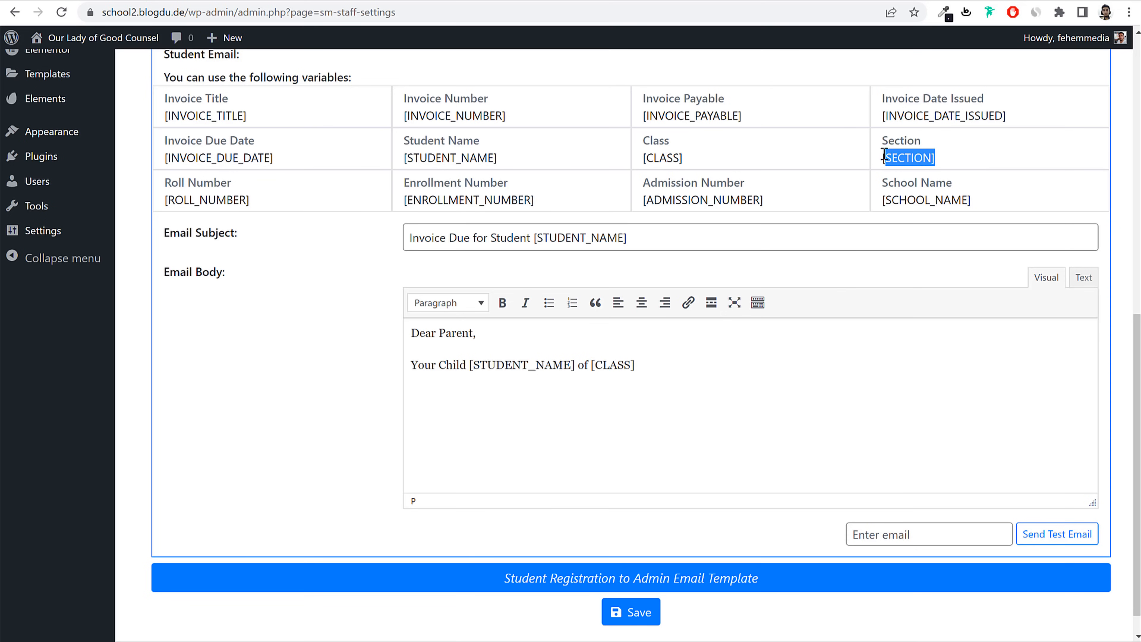
key(ctrl+c)
click(701, 355)
key(ctrl+v)
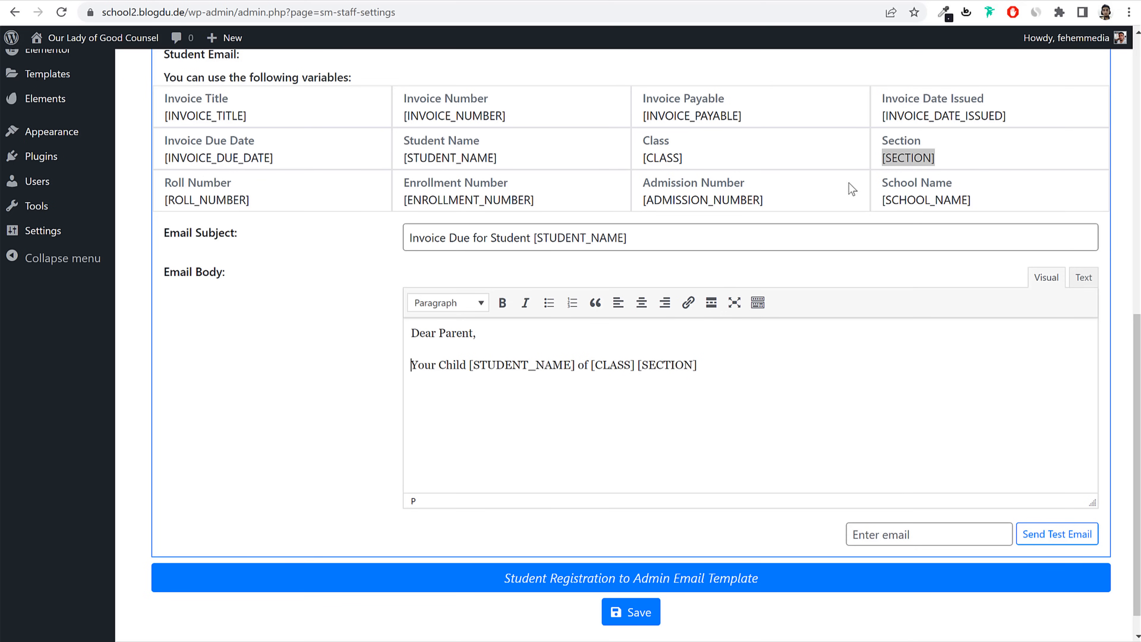
Step: Add [INVOICE_TITLE] and a 'Due Date: [INVOICE_DUE_DATE]' line to the email body
drag(248, 116, 165, 117)
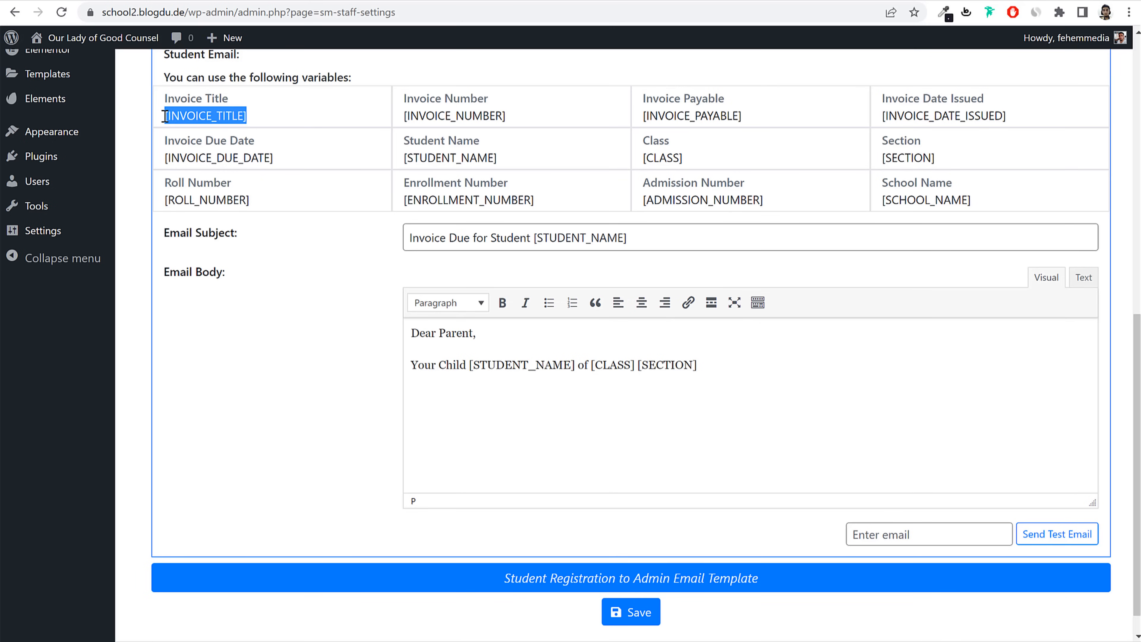
click(717, 375)
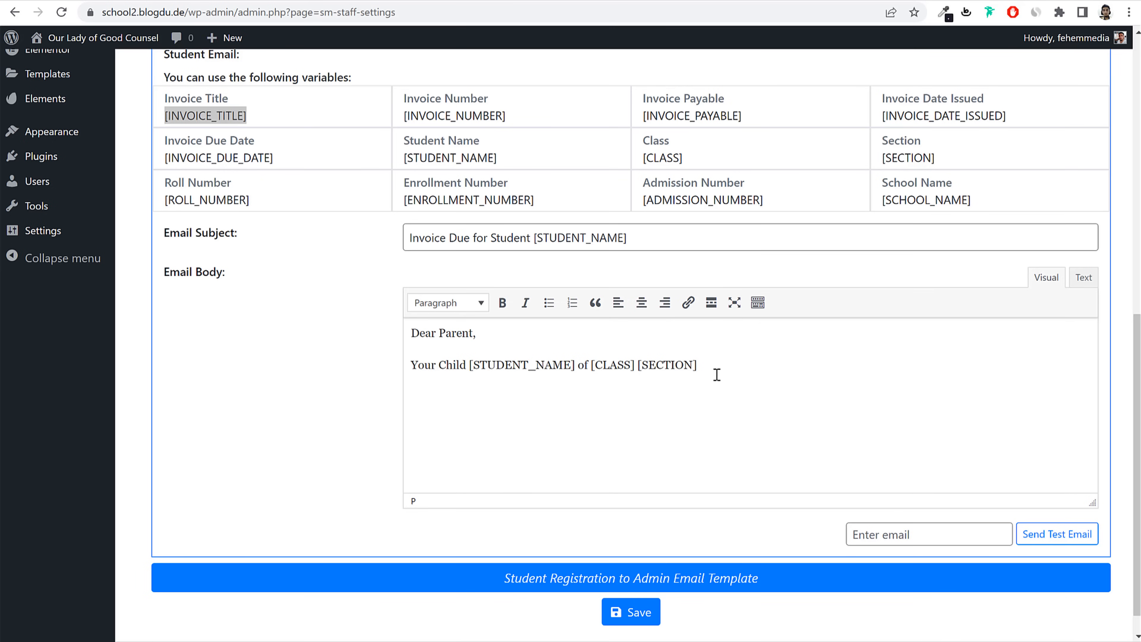
key(Return)
key(ctrl+v)
triple_click(292, 154)
click(258, 161)
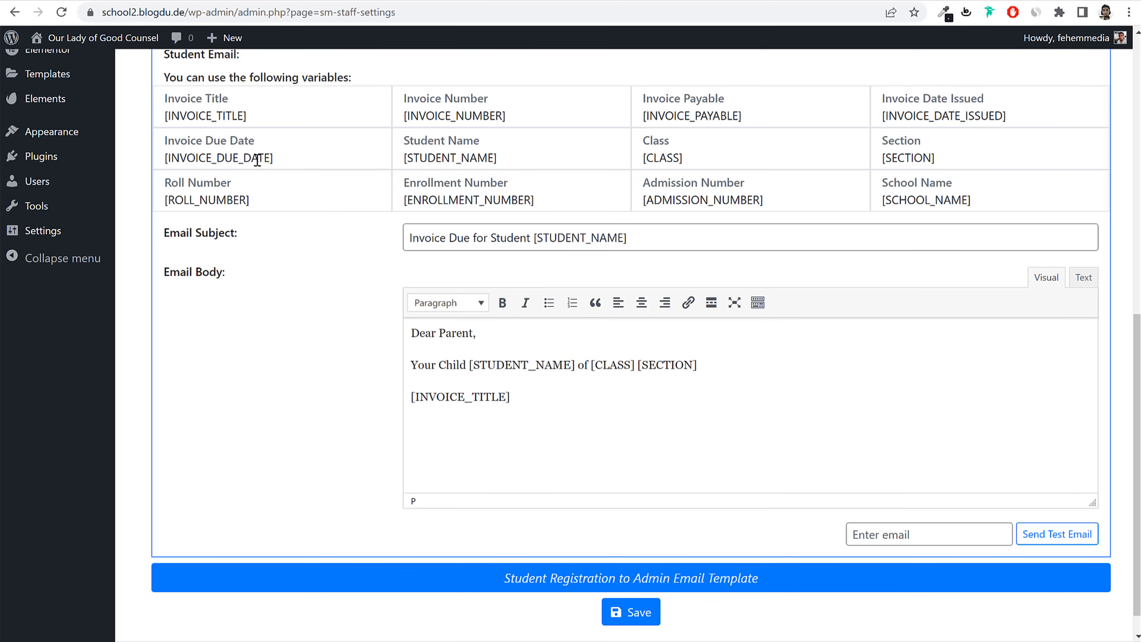
triple_click(257, 160)
click(451, 421)
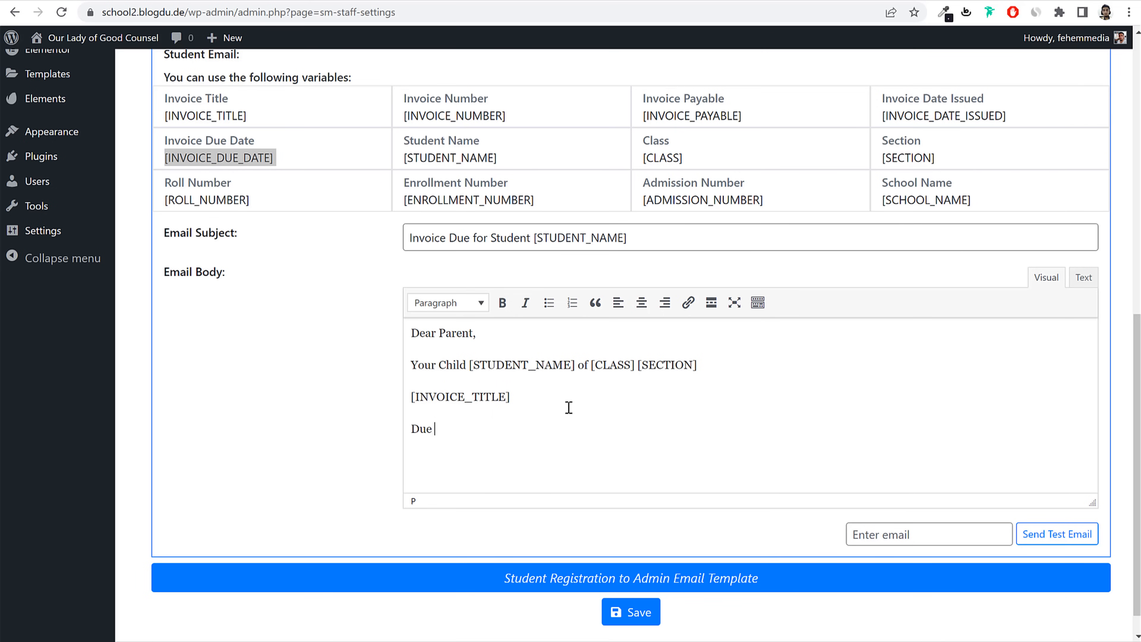
key(Return)
key(ctrl+v)
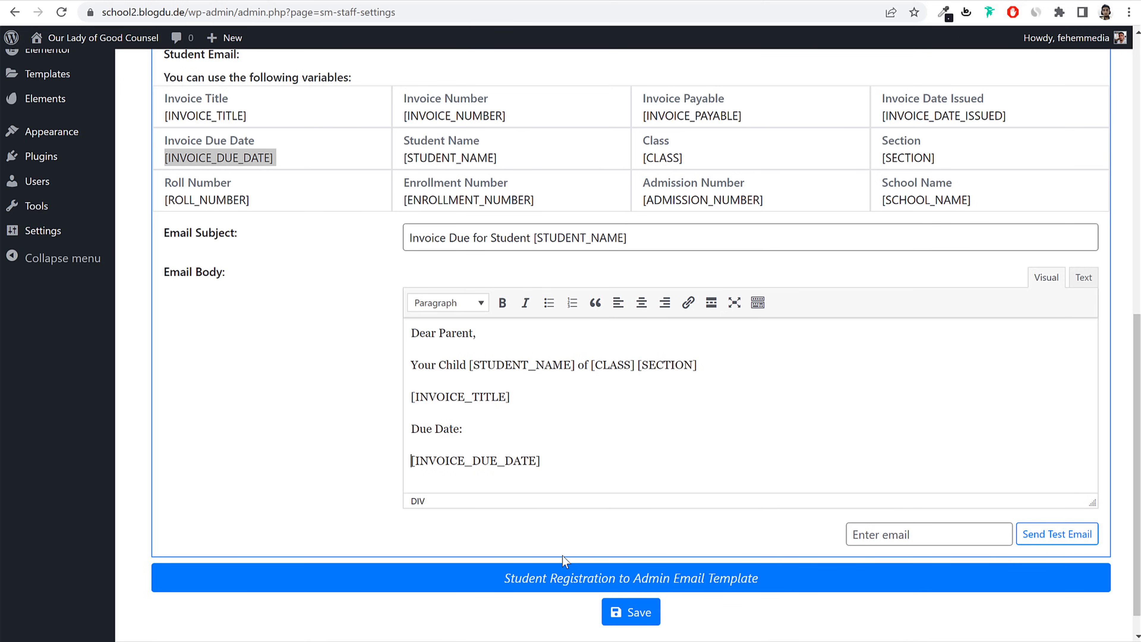
key(BackSpace)
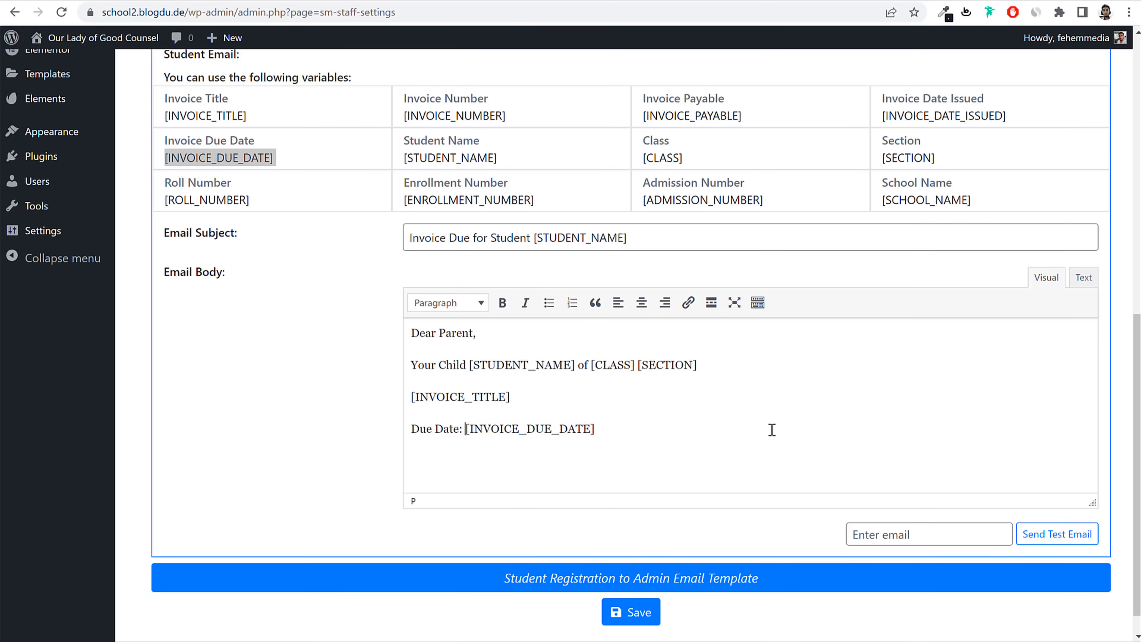
Step: Save the template, enable the invoice due date email, save again, then show SMS Carrier settings
click(646, 613)
scroll(808, 404, up, 3)
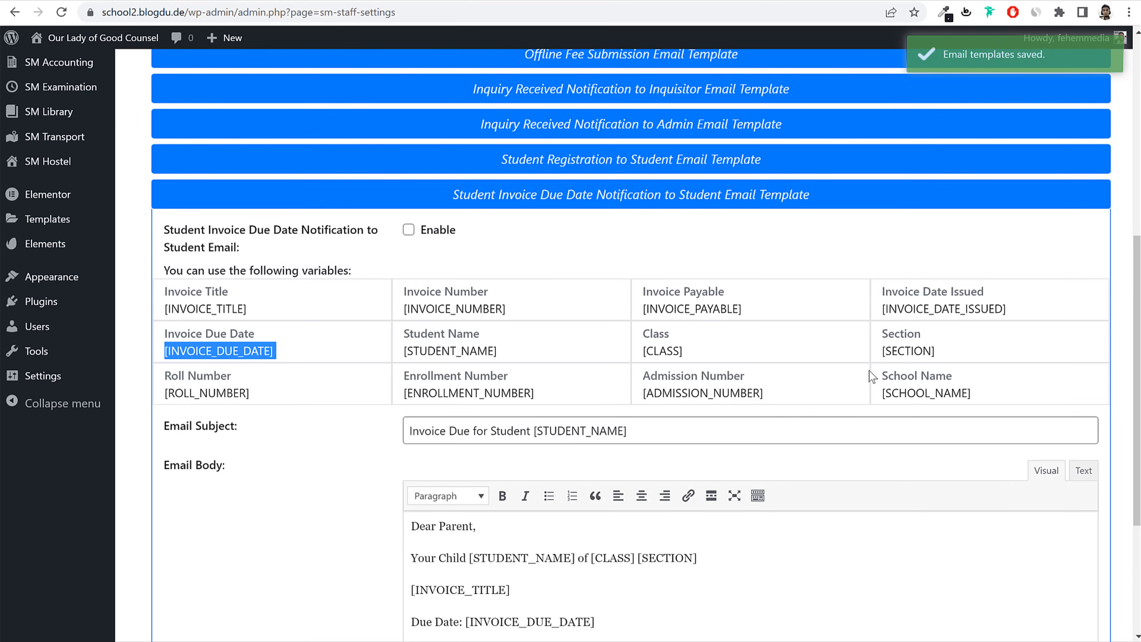
click(705, 198)
click(631, 420)
scroll(629, 425, down, 6)
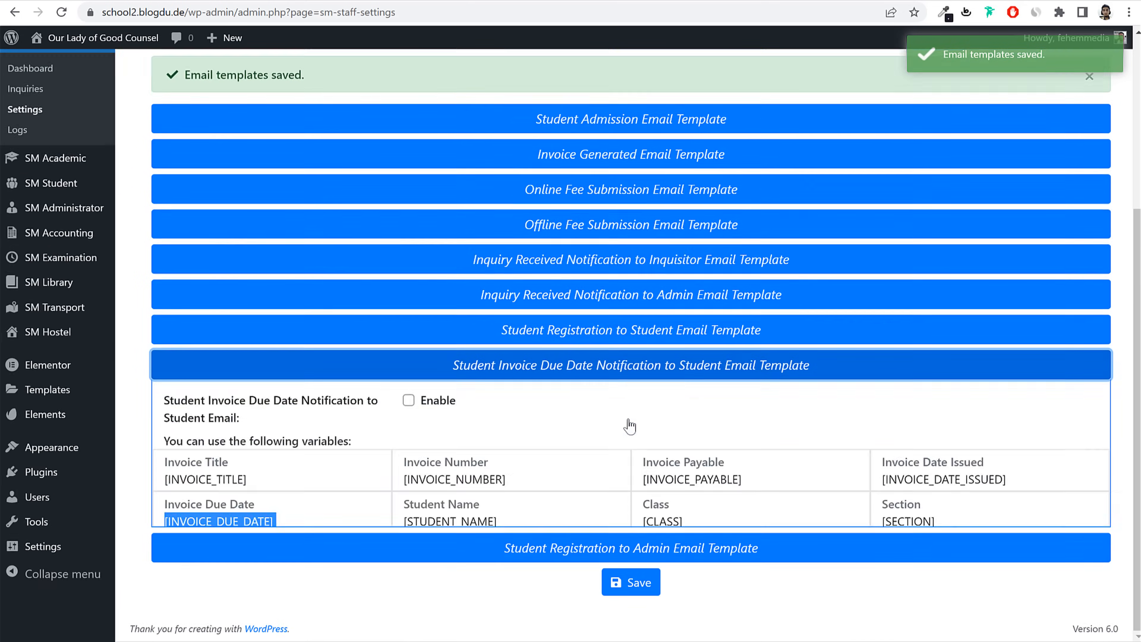
click(409, 157)
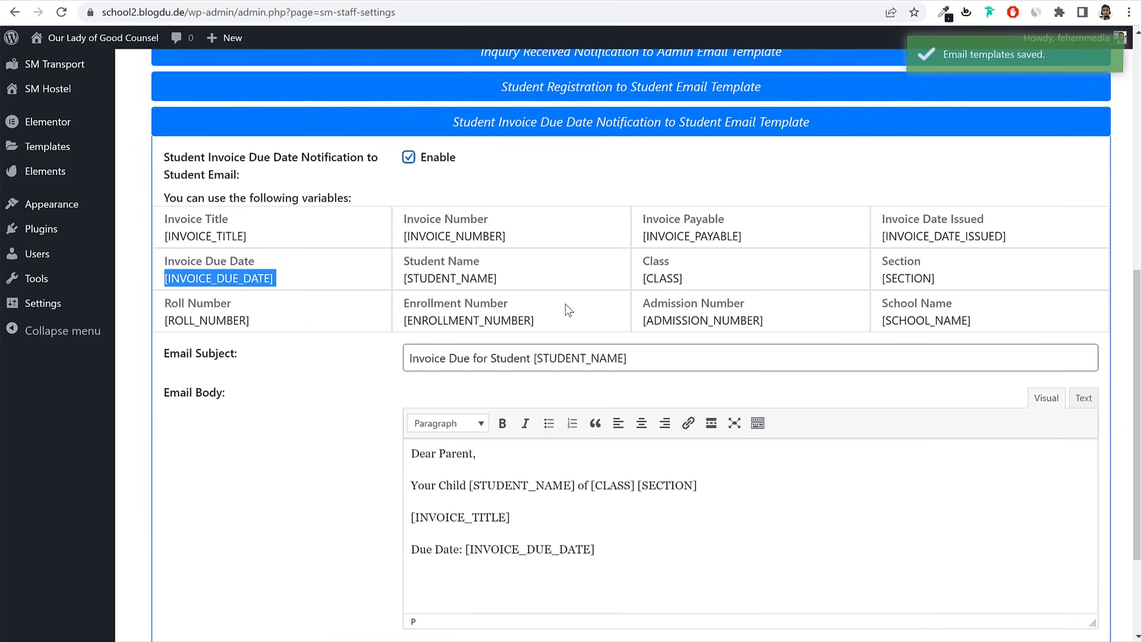
scroll(565, 310, down, 3)
click(630, 582)
scroll(628, 332, up, 8)
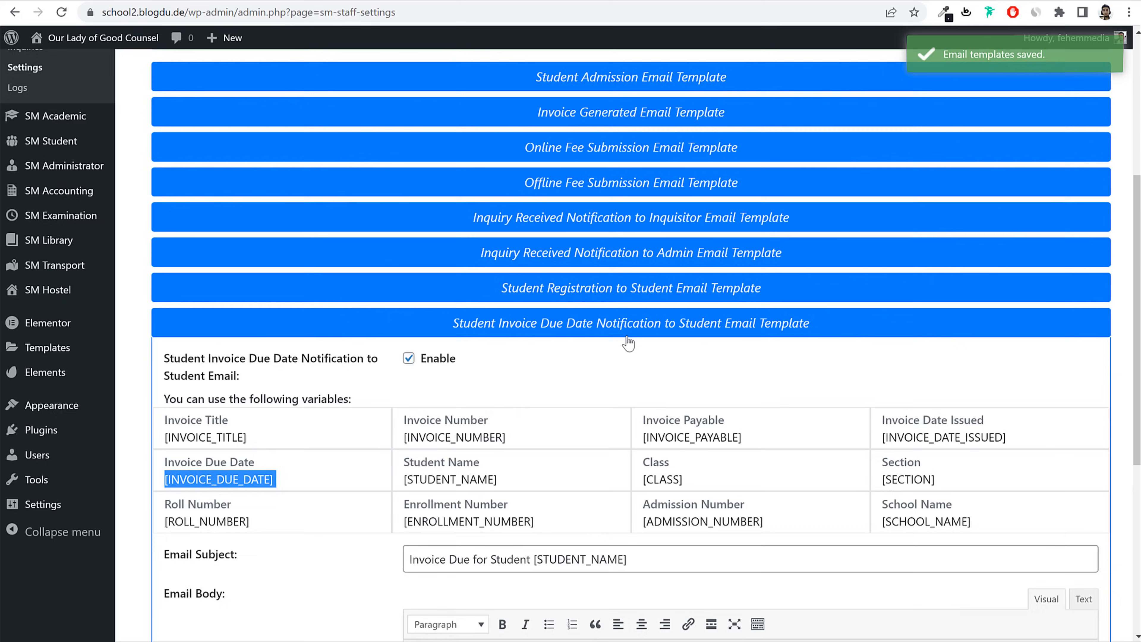
scroll(629, 343, up, 6)
click(492, 239)
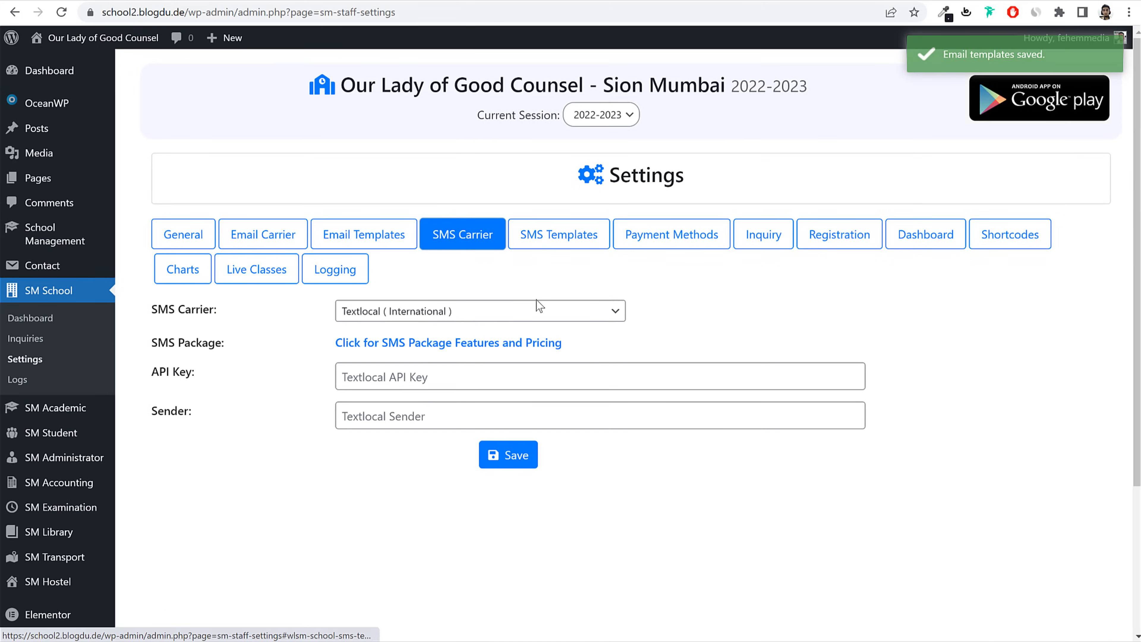
Step: Choose Twilio (International) as the SMS carrier, save it, and show the SMS templates list
click(497, 311)
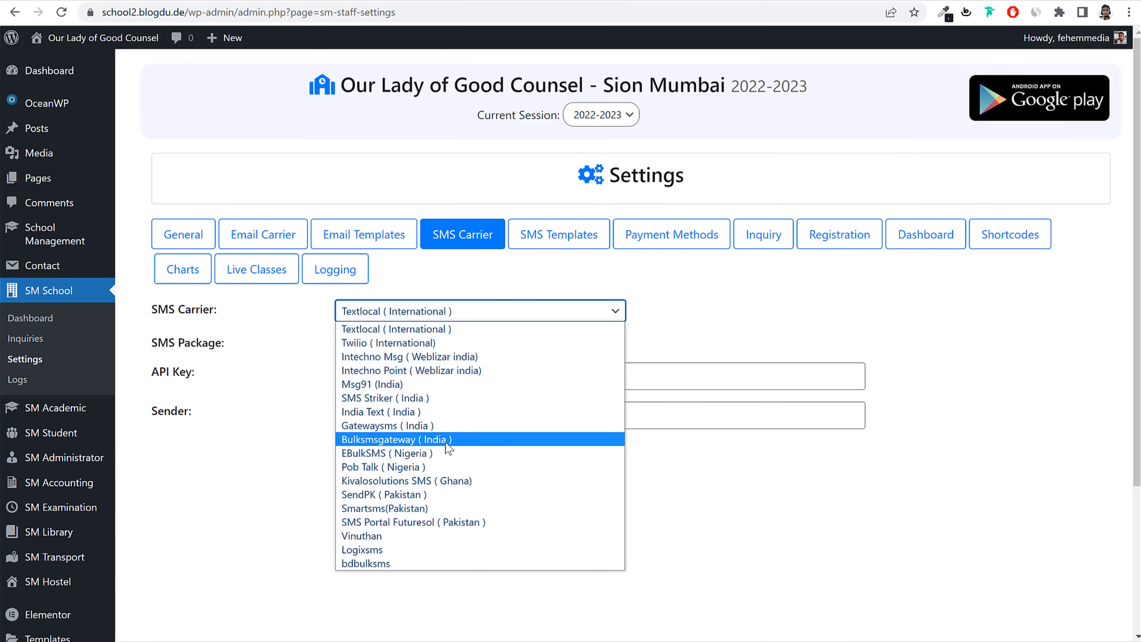
click(767, 335)
click(556, 315)
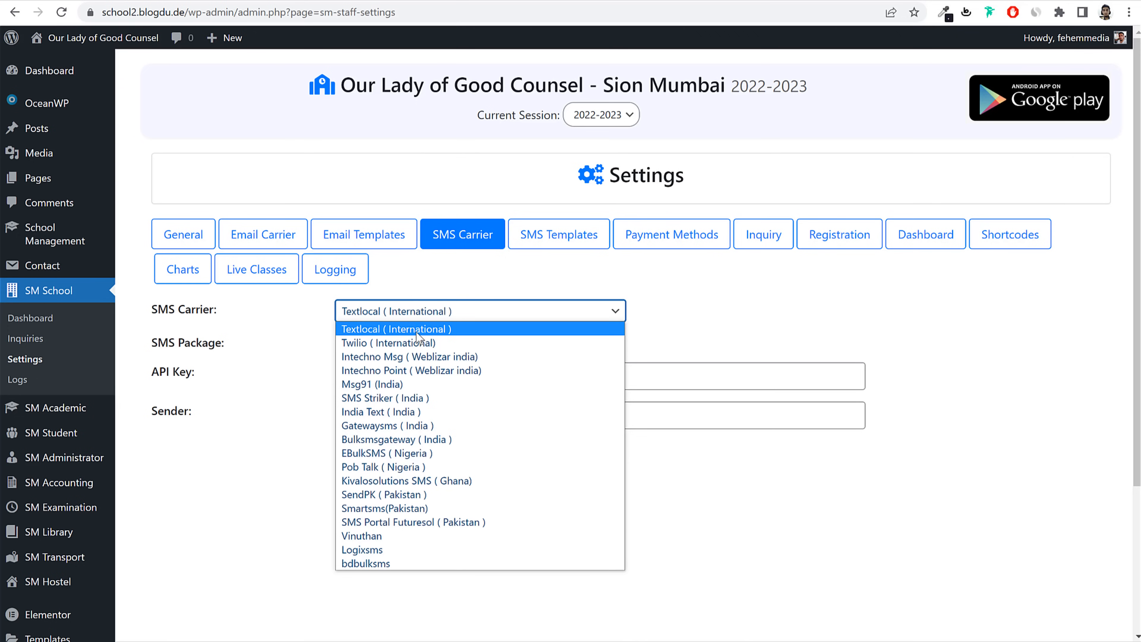
click(441, 341)
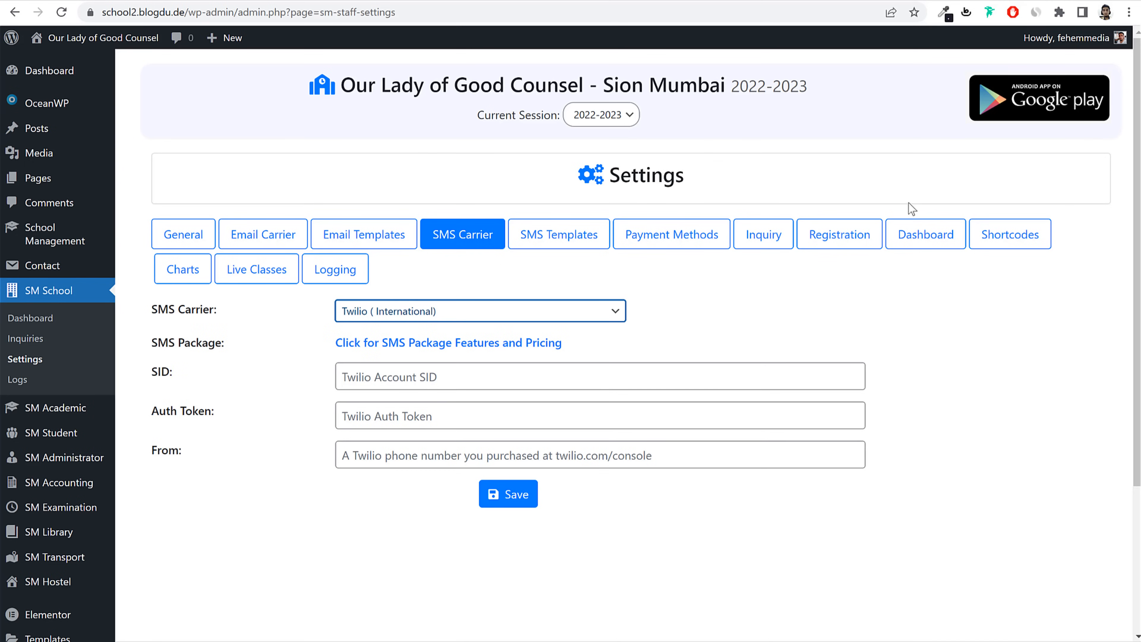
click(916, 317)
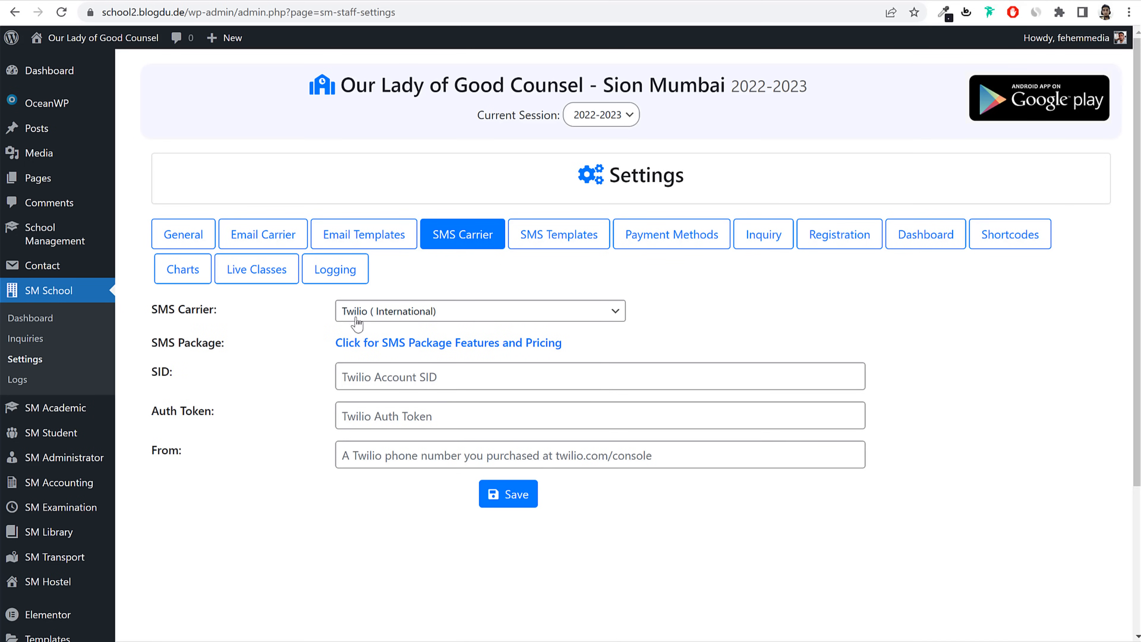
drag(157, 377, 212, 427)
click(216, 442)
click(514, 497)
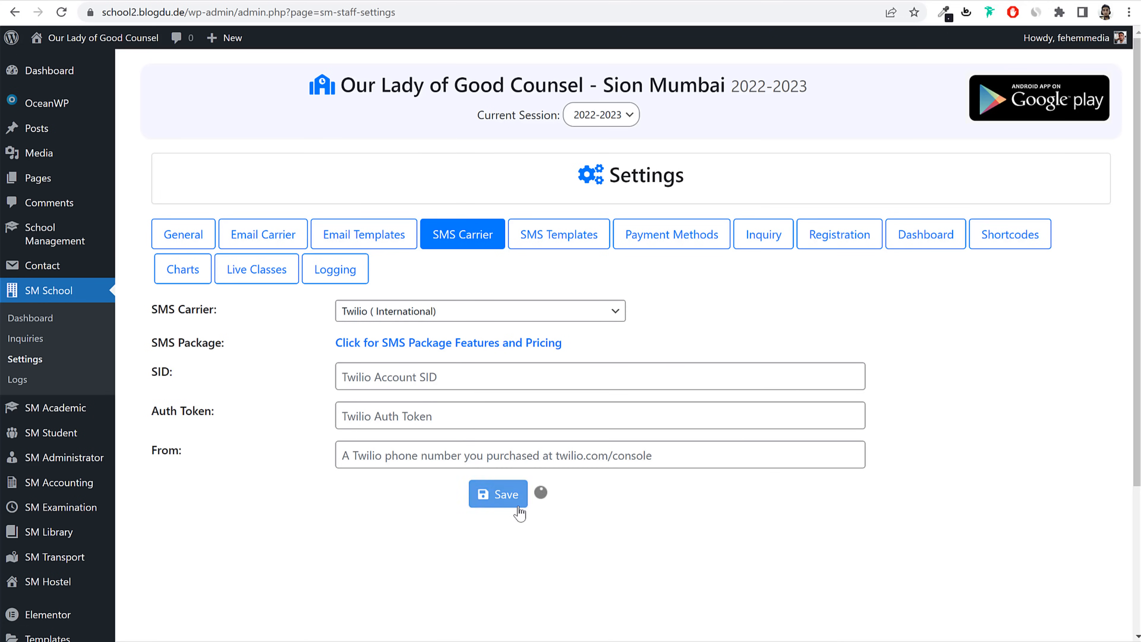
click(569, 243)
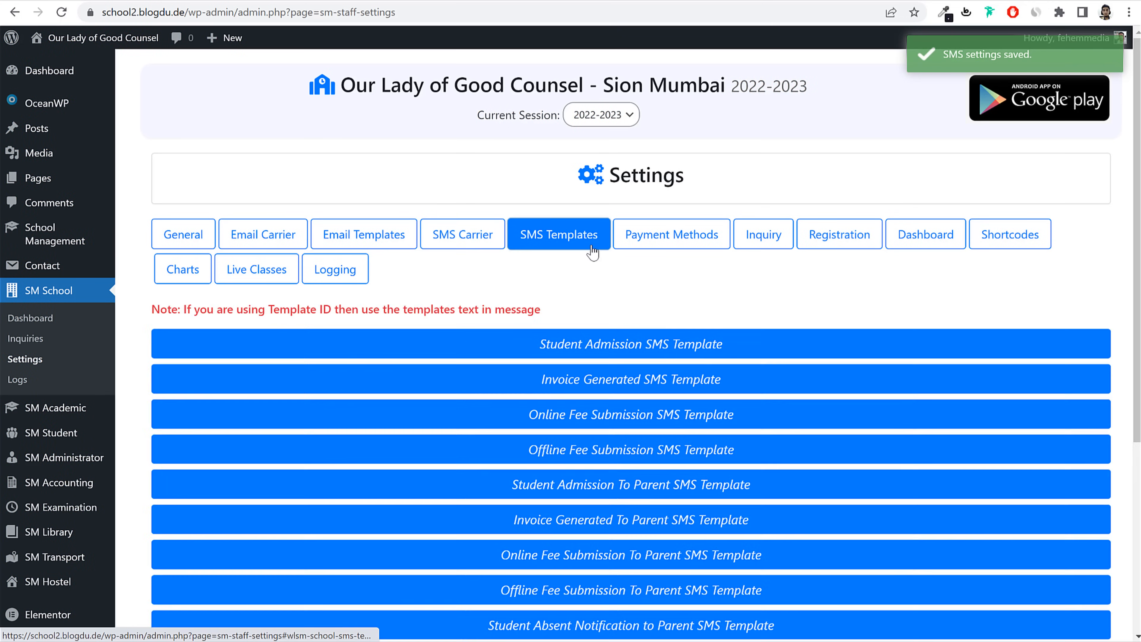
Step: Browse the SMS templates and expand Student Admission SMS Template before opening Payment Methods
scroll(780, 331, down, 3)
scroll(779, 332, up, 3)
scroll(720, 359, down, 5)
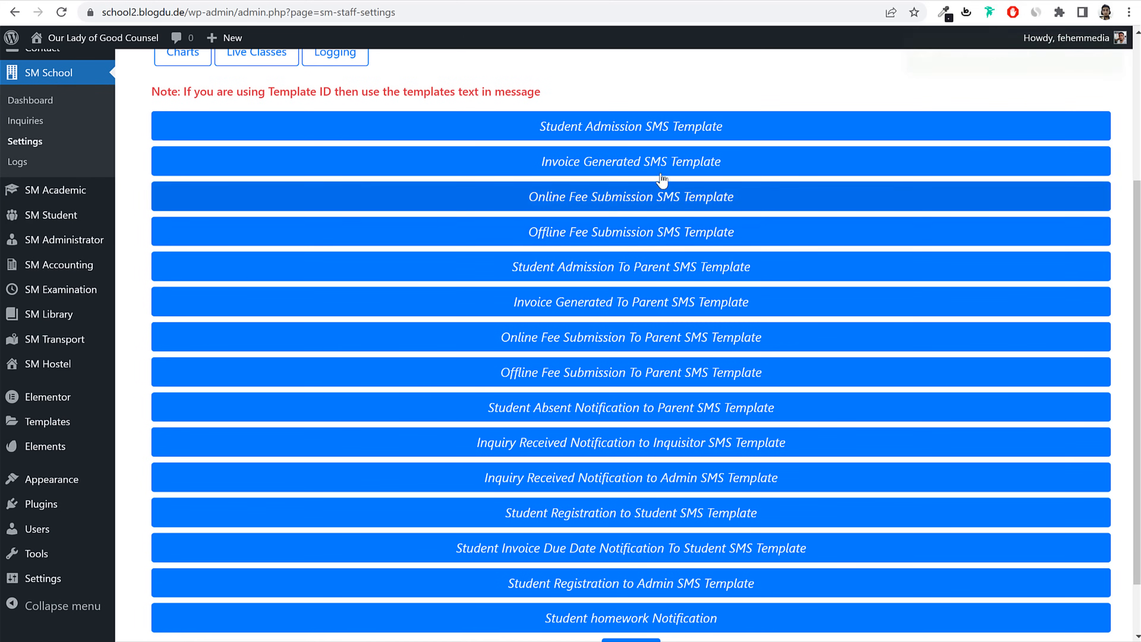
scroll(715, 183, down, 2)
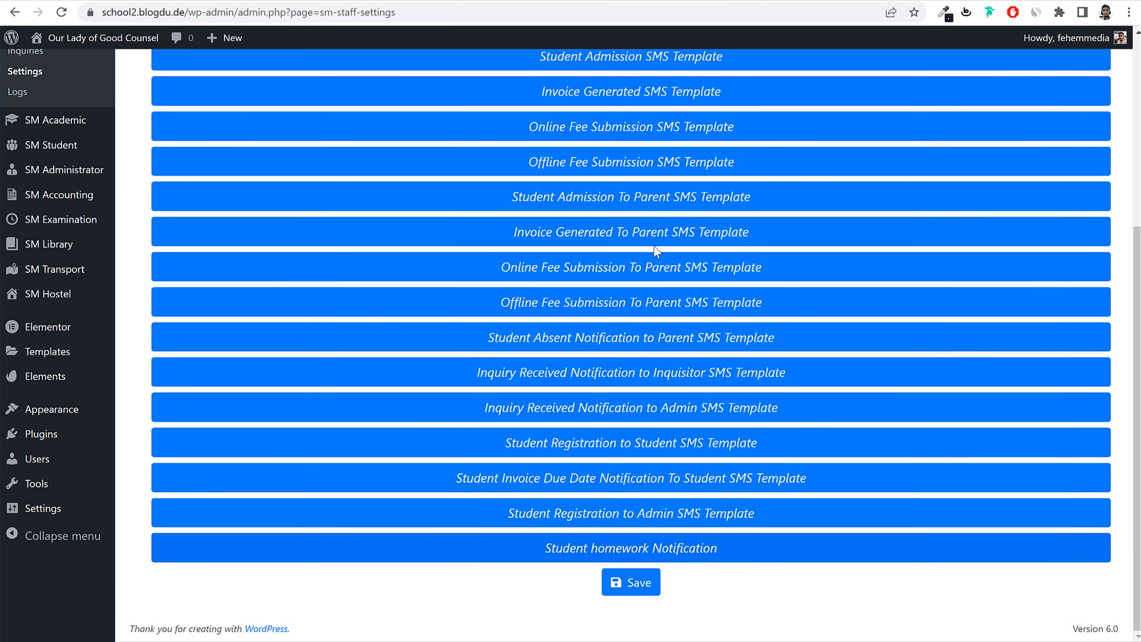
scroll(778, 301, up, 5)
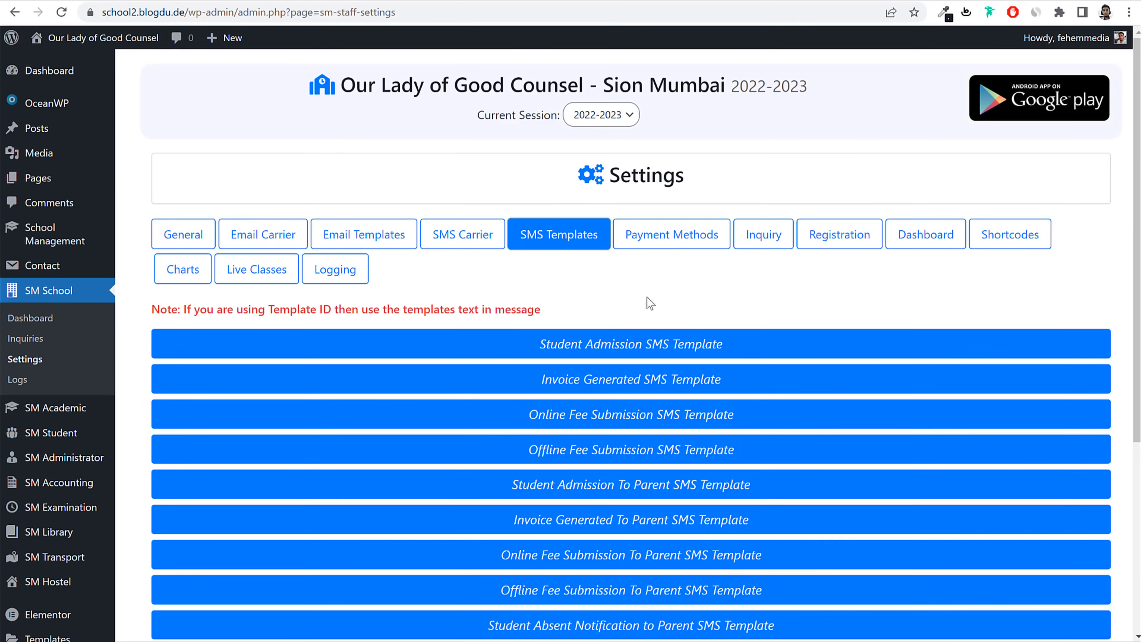
click(680, 342)
scroll(560, 366, down, 3)
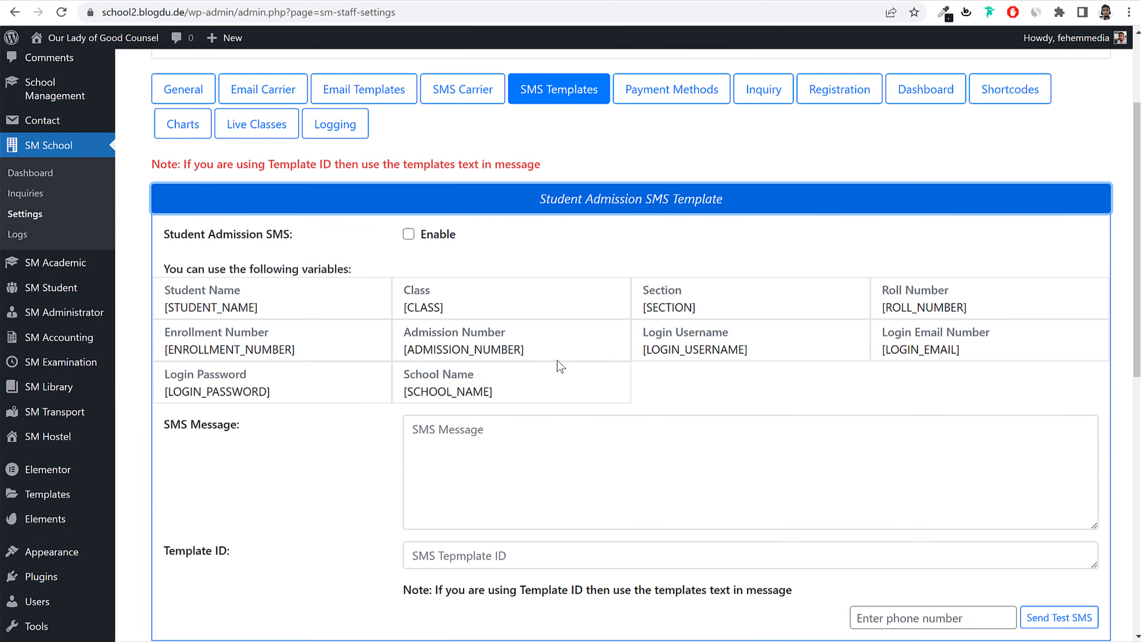
triple_click(503, 349)
click(469, 314)
scroll(603, 318, up, 3)
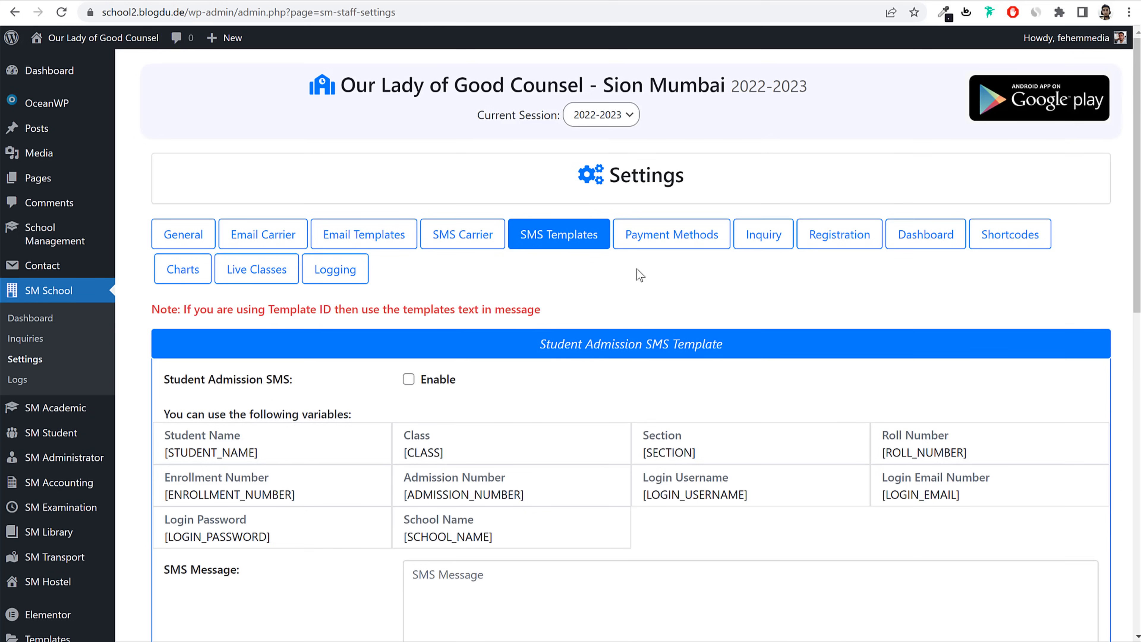
click(661, 234)
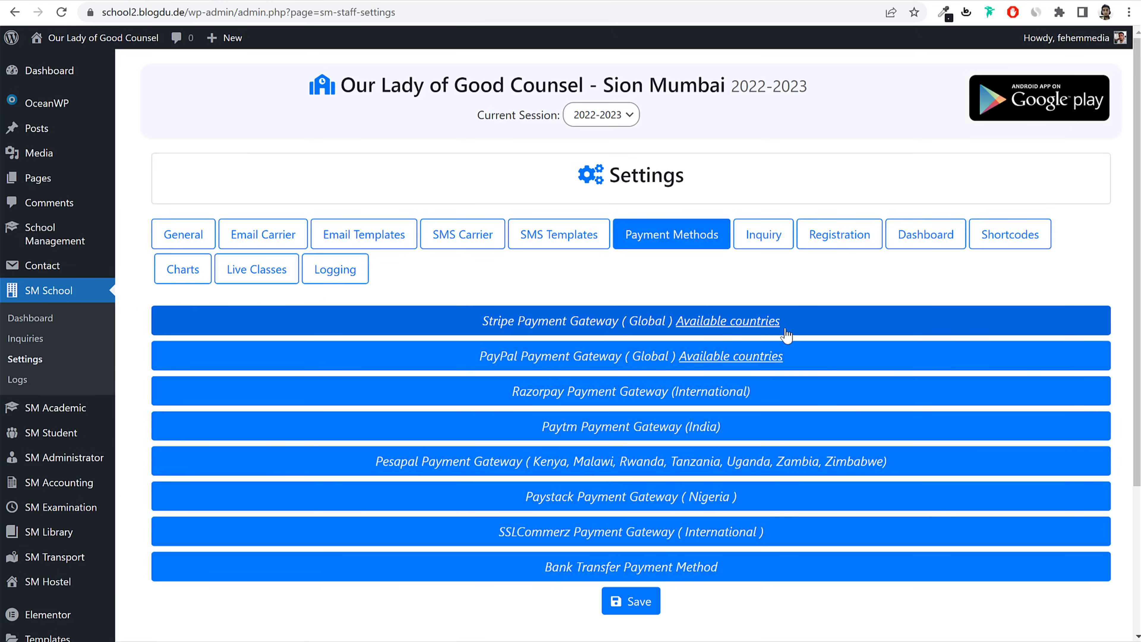
Step: Expand the Stripe Payment Gateway section and tick its Enable checkbox
click(516, 327)
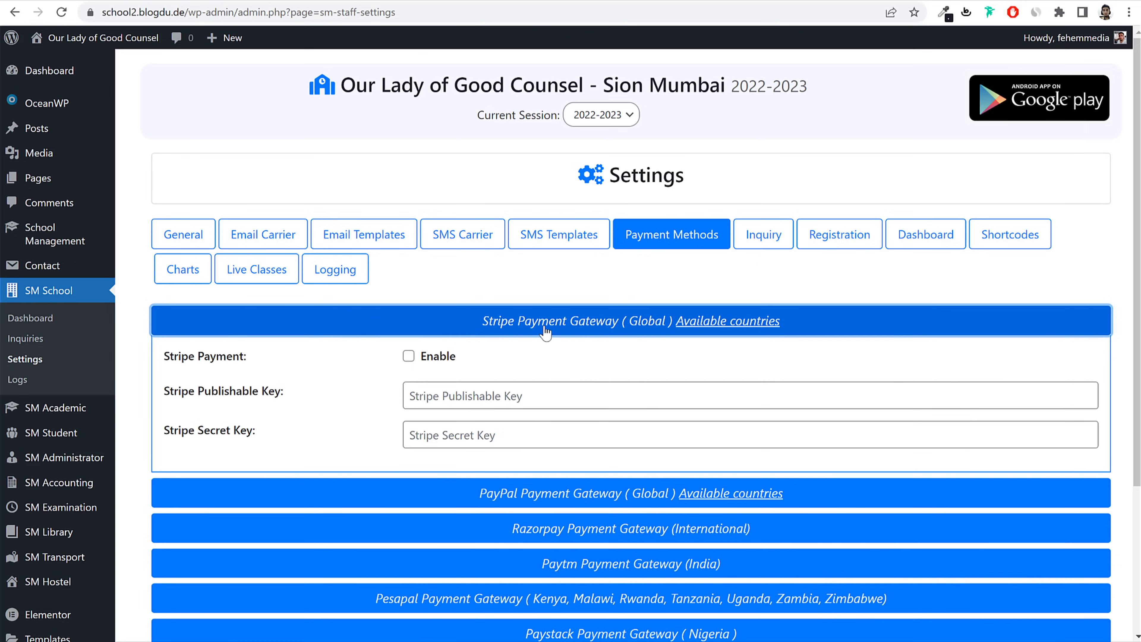
click(409, 356)
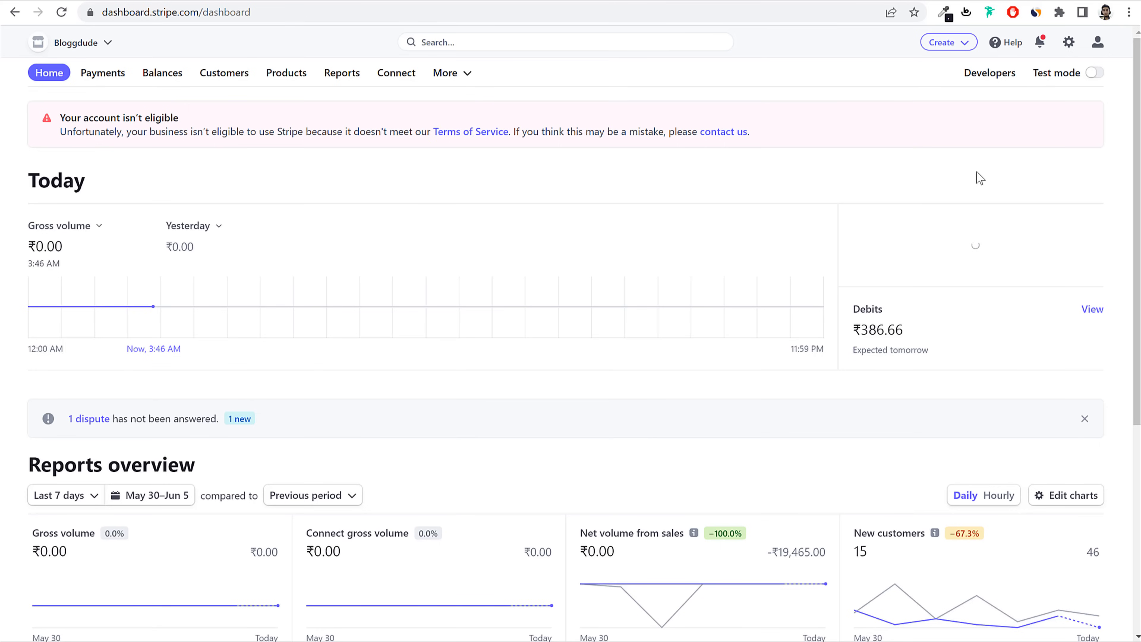
Step: Copy the live publishable key from Stripe's Developers > API keys page
click(990, 75)
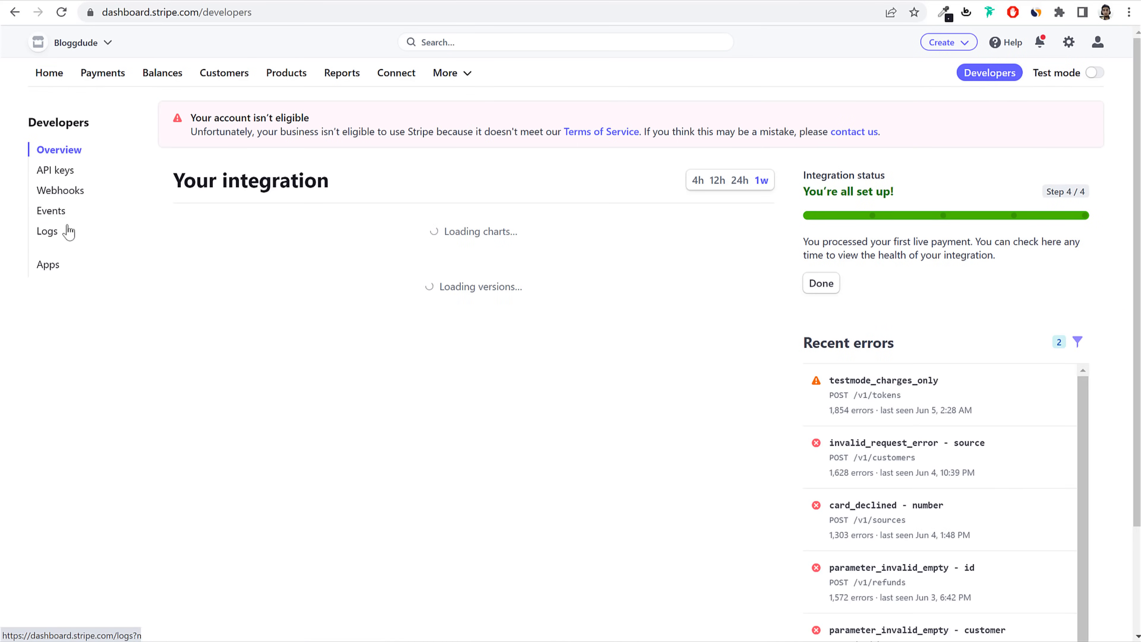
click(58, 174)
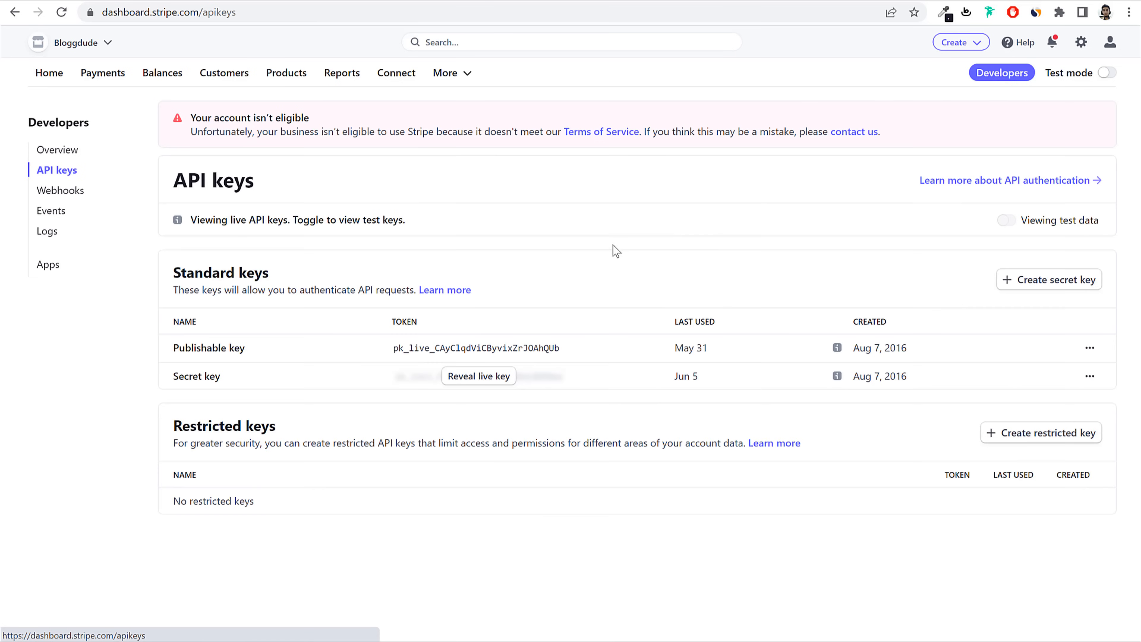
click(477, 348)
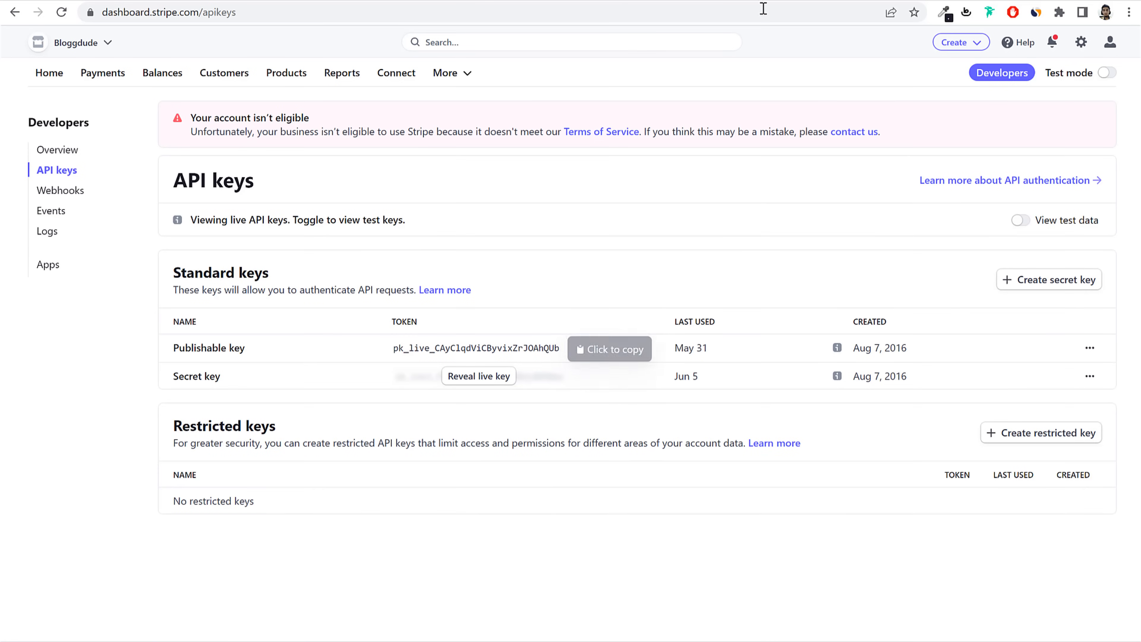
click(328, 2)
Step: Paste Stripe's live publishable and secret keys into the Stripe gateway fields
click(438, 395)
key(ctrl+v)
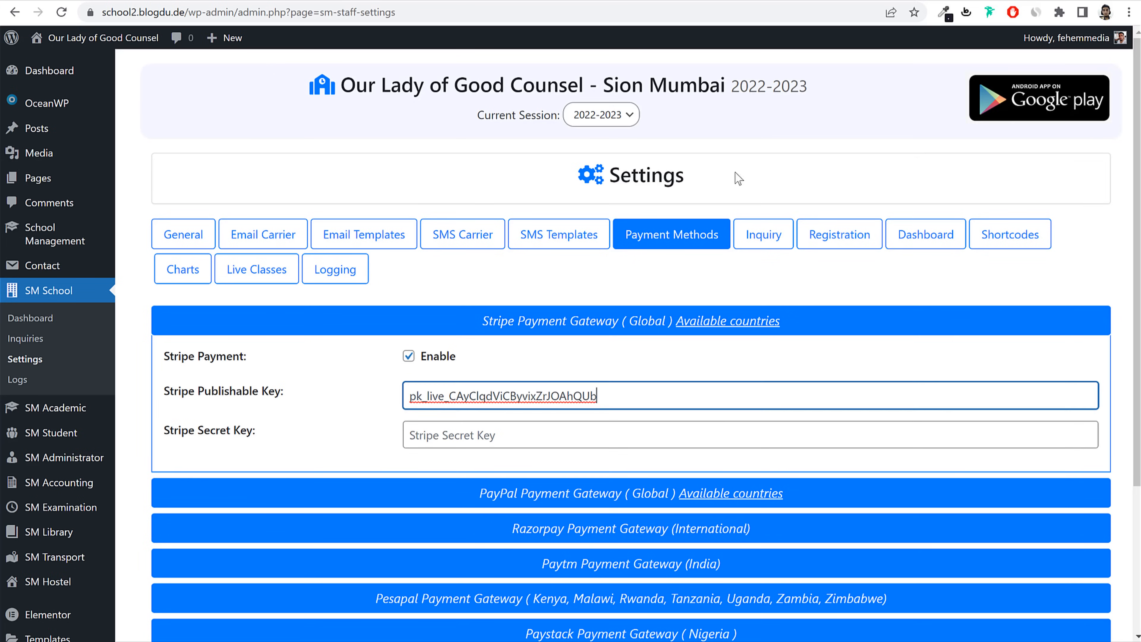
click(862, 4)
click(489, 376)
click(532, 432)
key(ctrl+v)
Step: Enable PayPal with Live payment mode and enter the PayPal business email
click(644, 328)
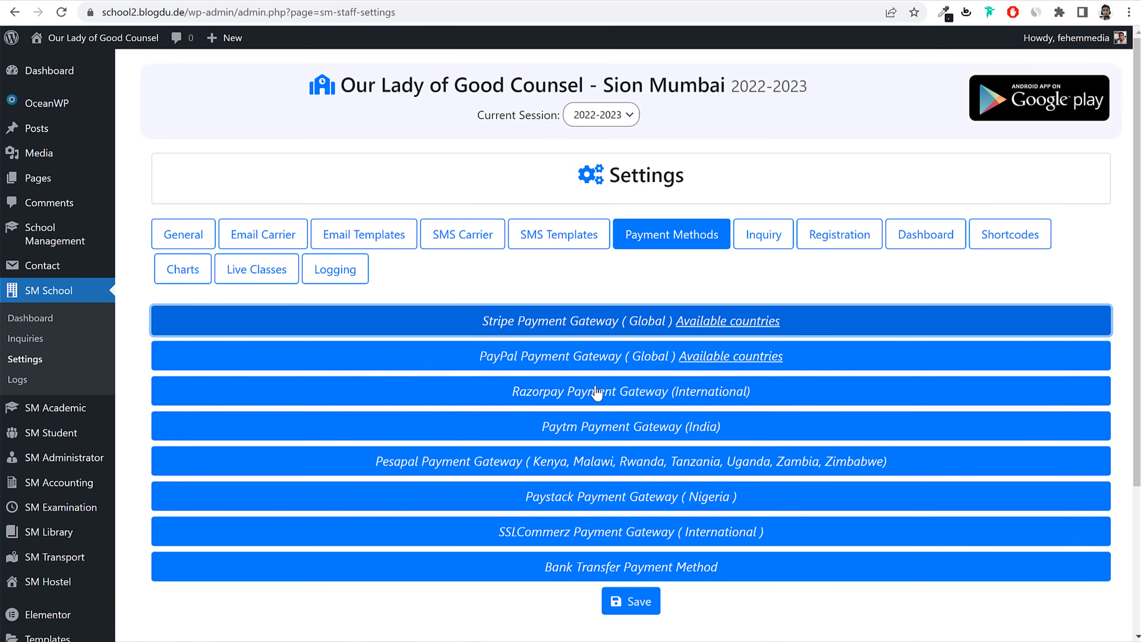
click(664, 365)
scroll(662, 380, down, 3)
click(494, 323)
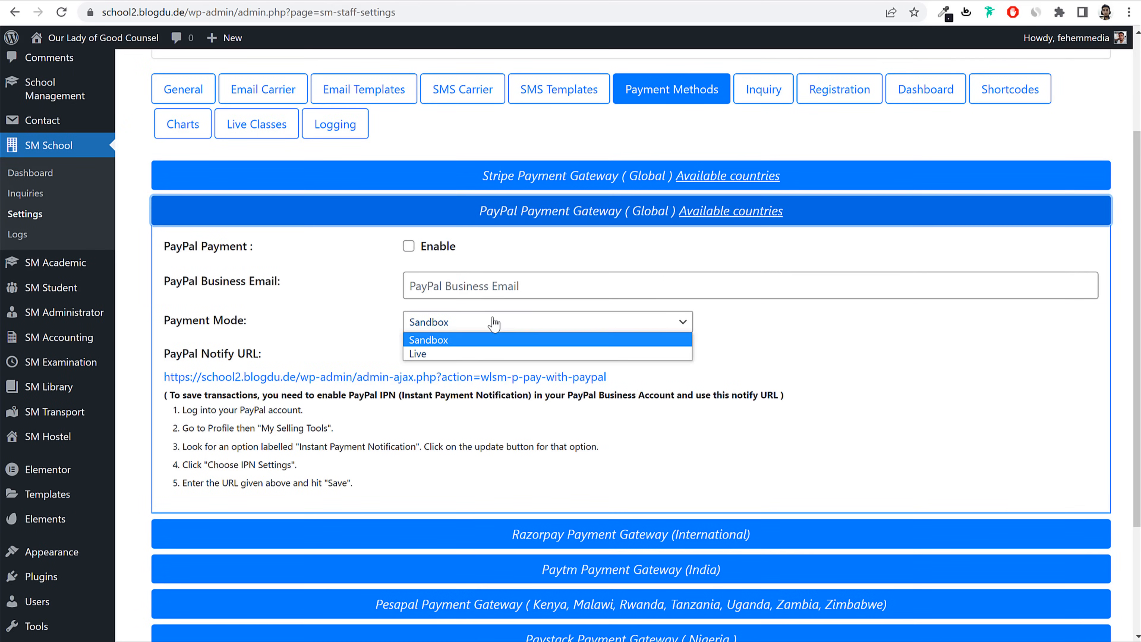
click(431, 350)
click(429, 248)
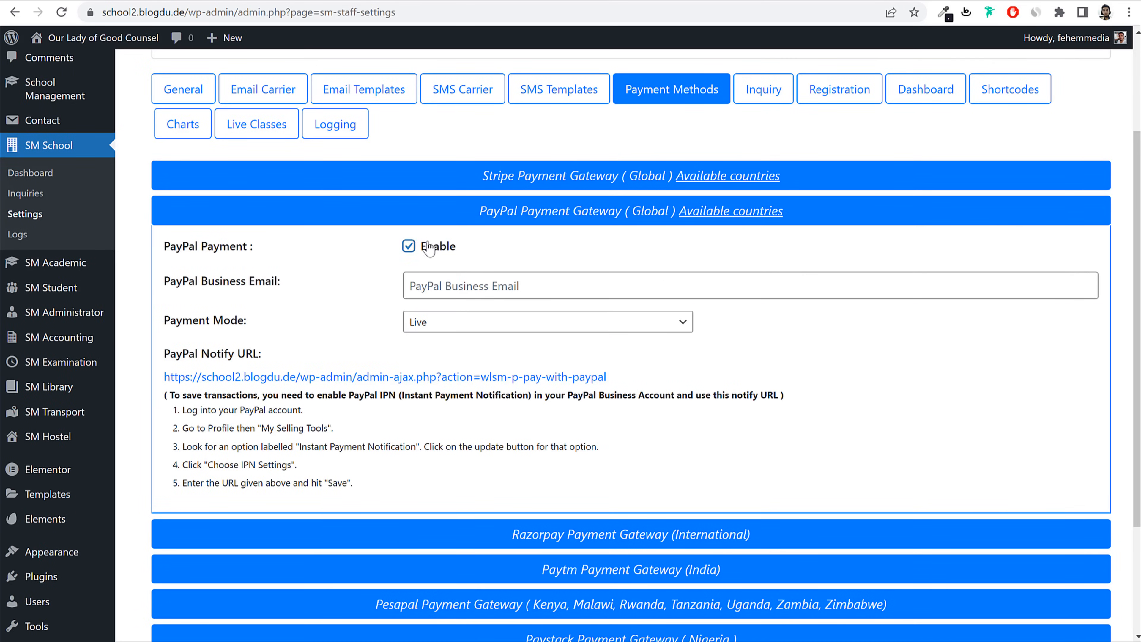
click(460, 280)
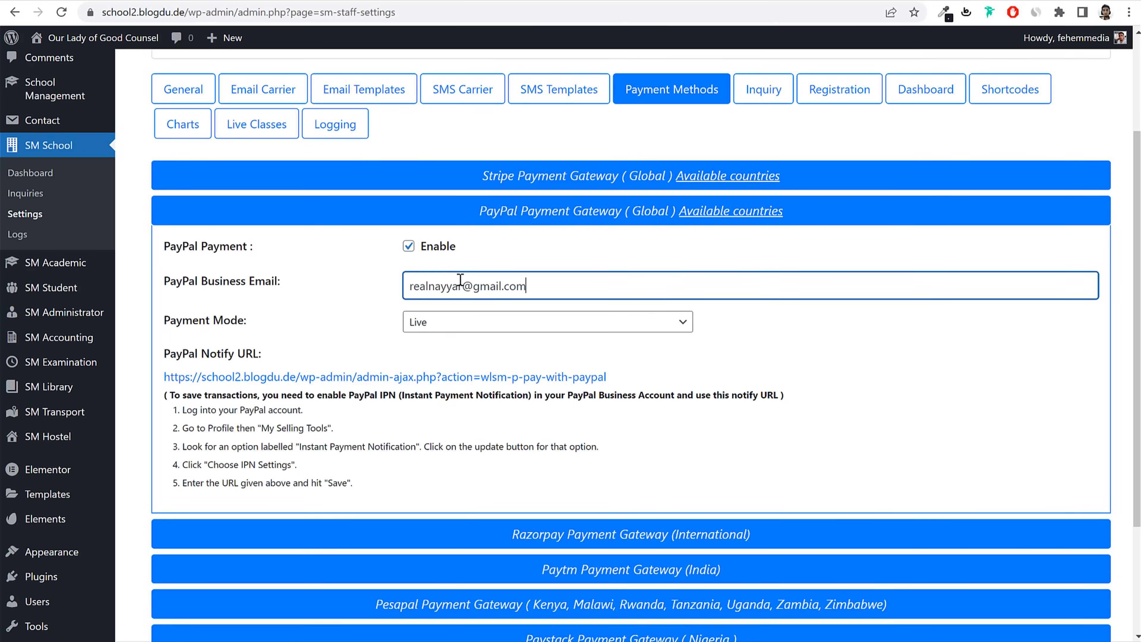
Step: Enable the Razorpay gateway and open a new browser tab
click(528, 213)
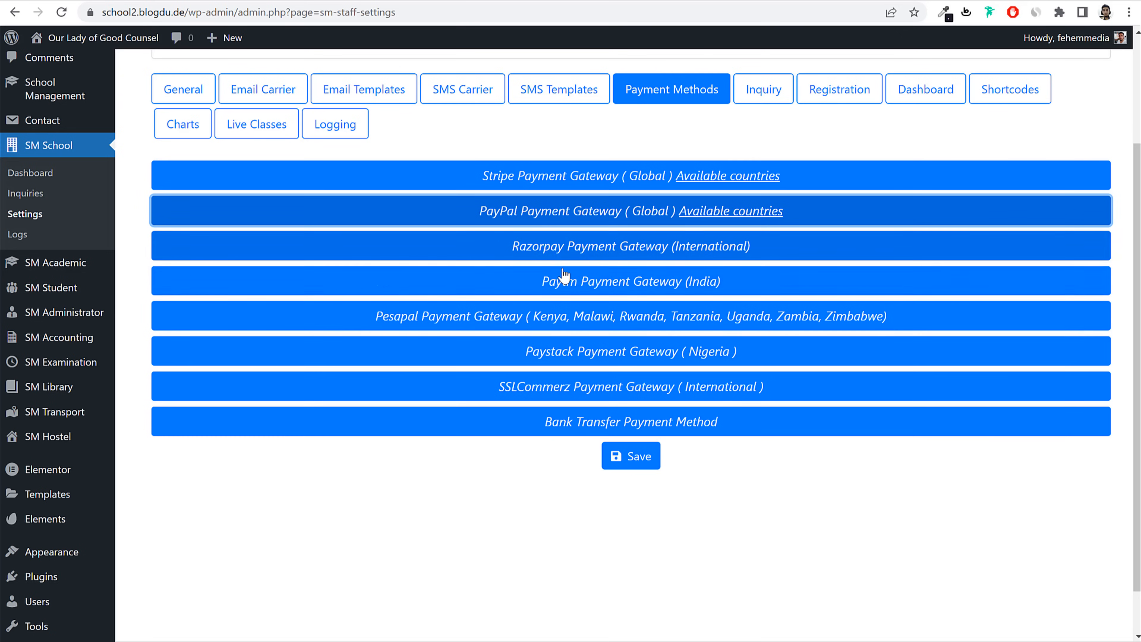
click(573, 247)
click(408, 281)
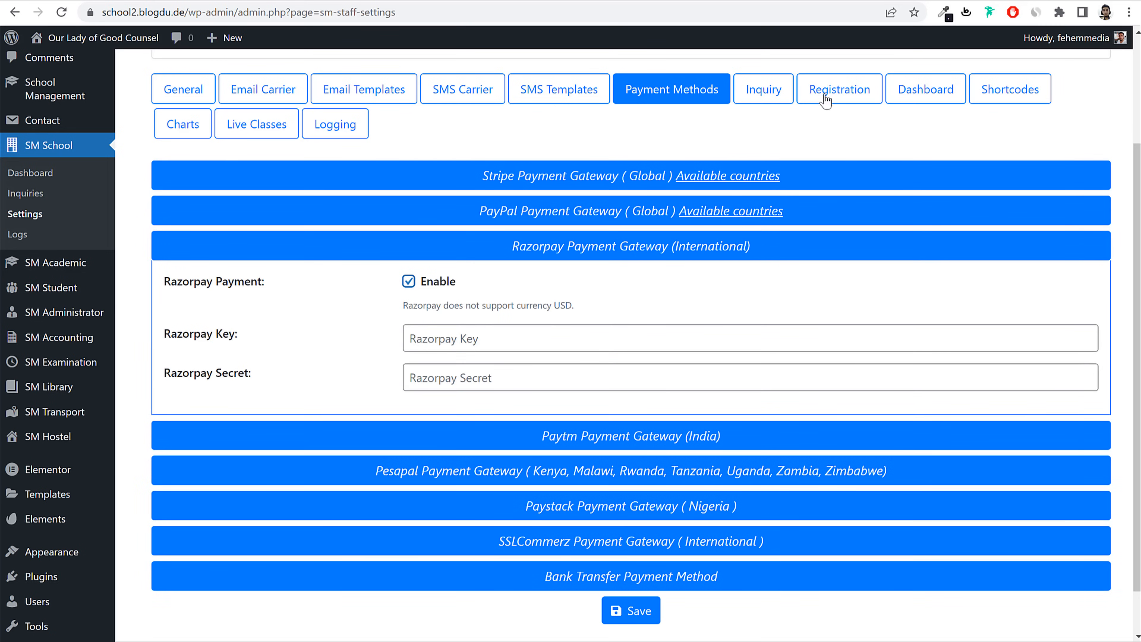
key(ctrl+t)
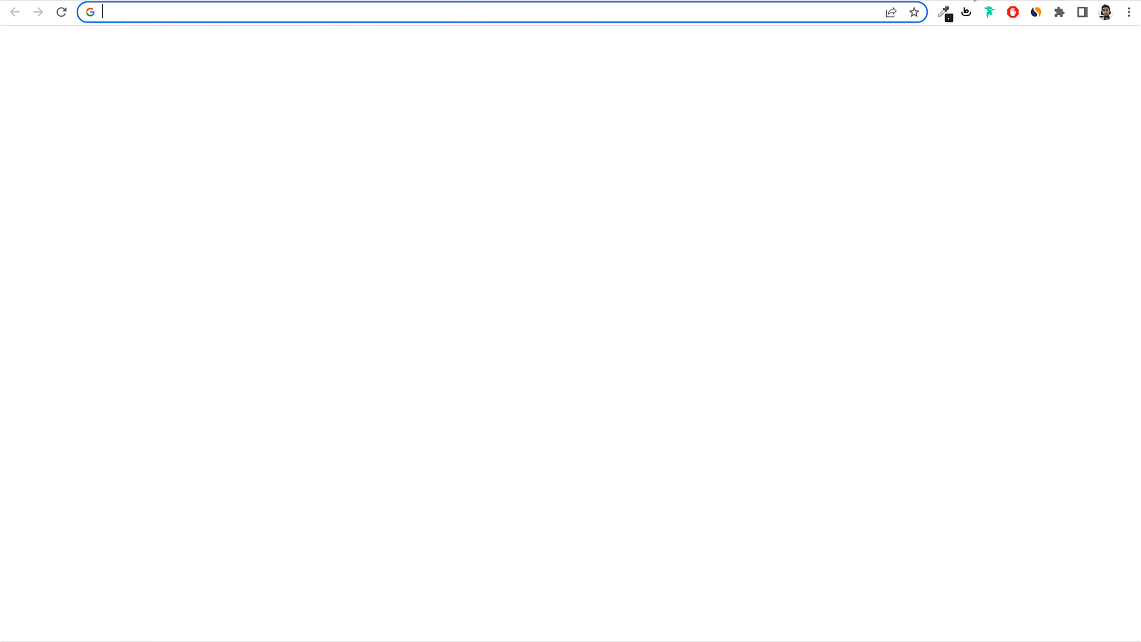
Step: Open dashboard.razorpay.com and log in using the saved account password
text(das)
click(487, 94)
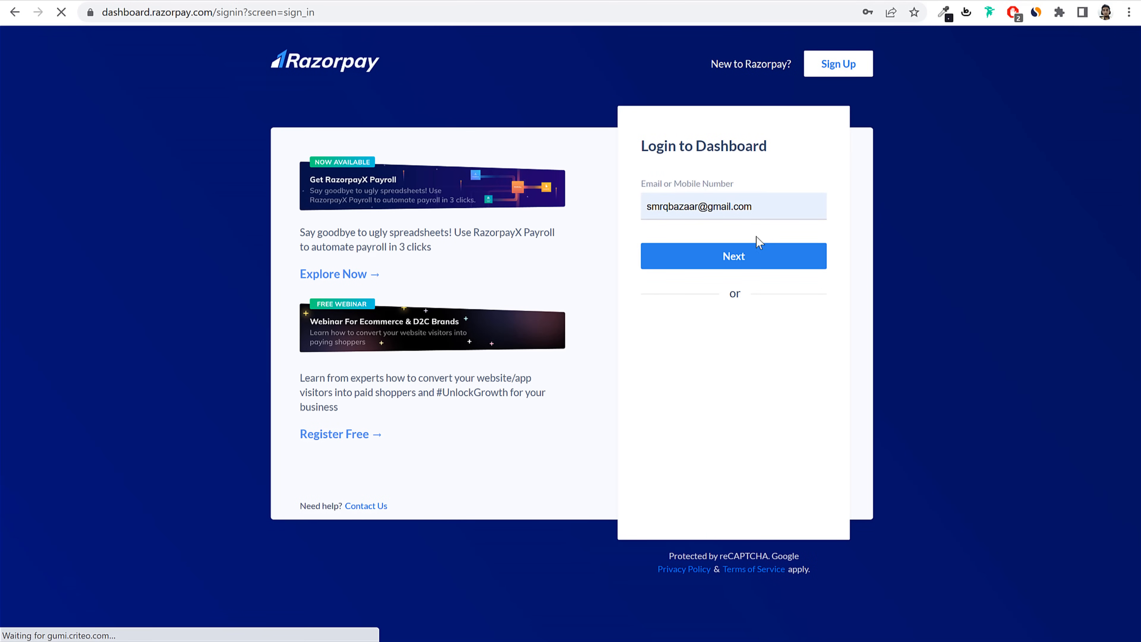
click(756, 246)
click(729, 231)
click(738, 281)
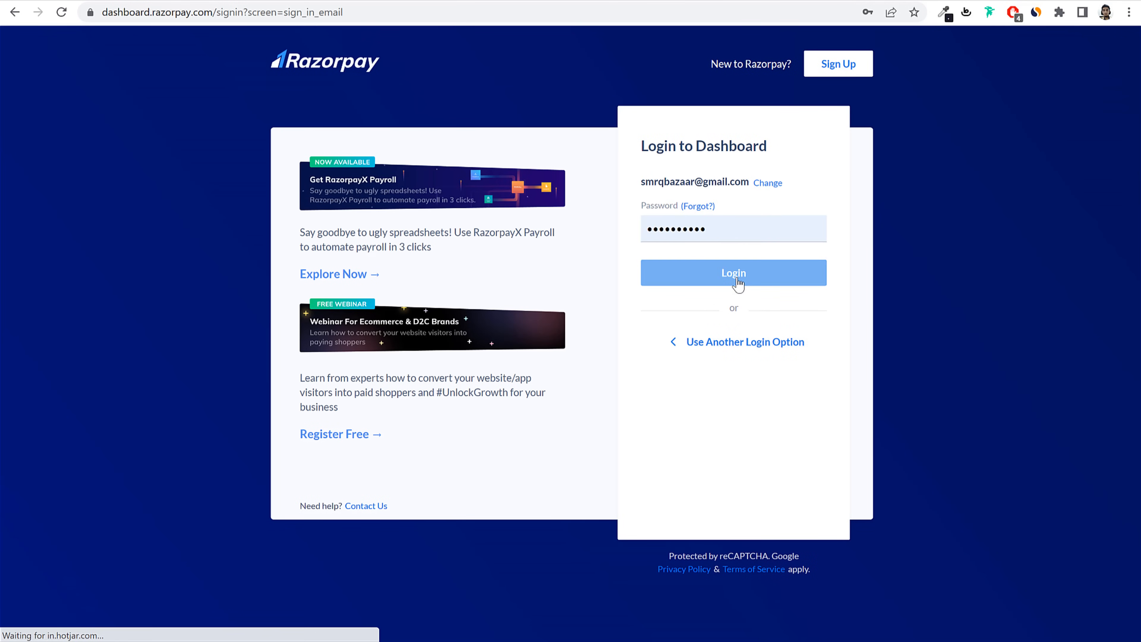
click(738, 280)
scroll(40, 523, down, 2)
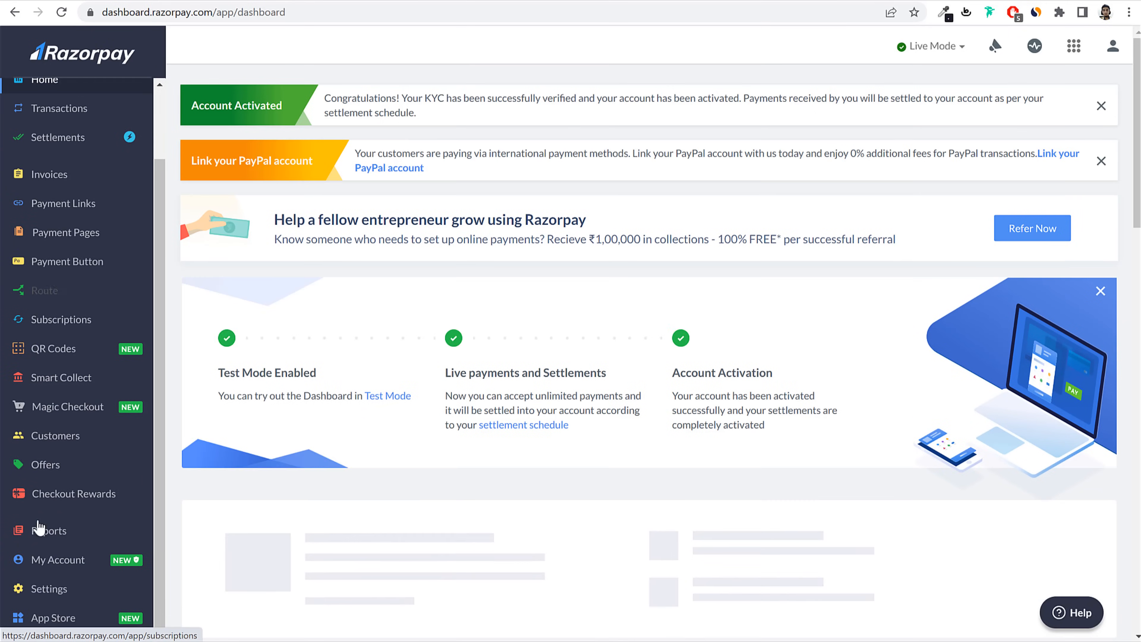
Step: Copy the live Key Id from Razorpay's Settings > API Keys page
click(48, 589)
click(377, 98)
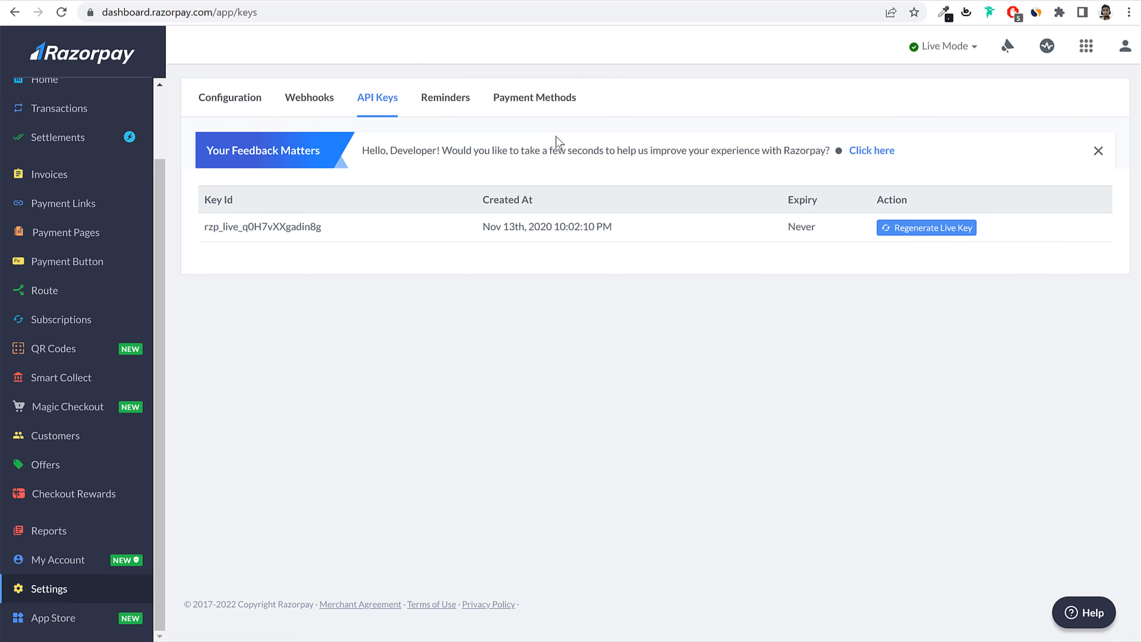
drag(322, 227, 207, 227)
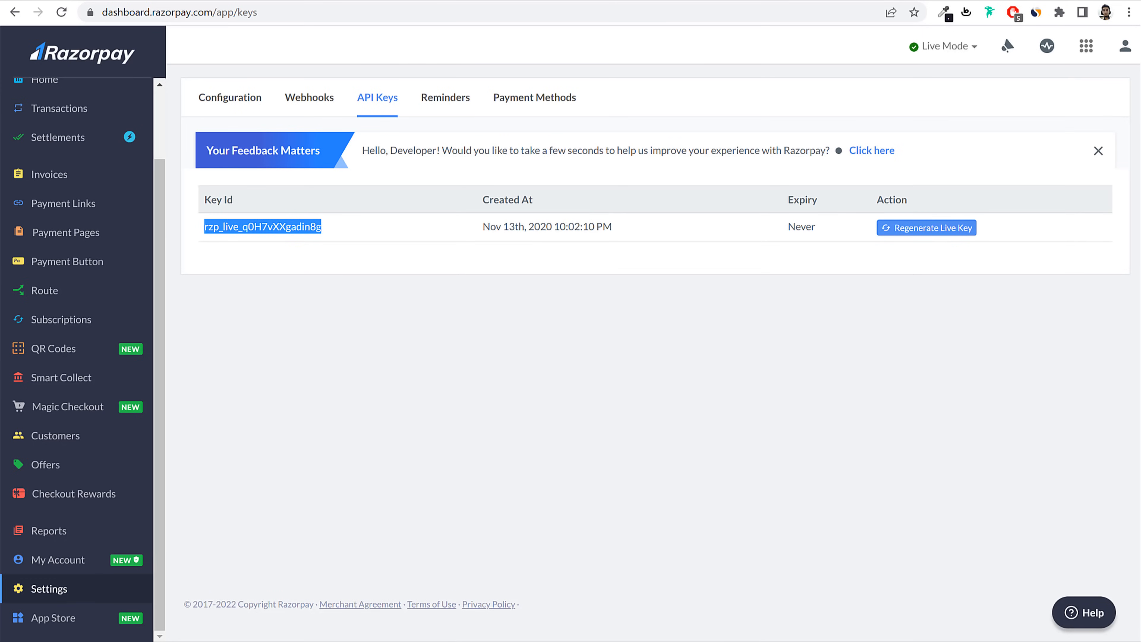
key(ctrl+Tab)
click(511, 338)
Step: Paste the Razorpay key ID into the Razorpay fields and save the payment settings
key(ctrl+v)
click(475, 380)
key(ctrl+v)
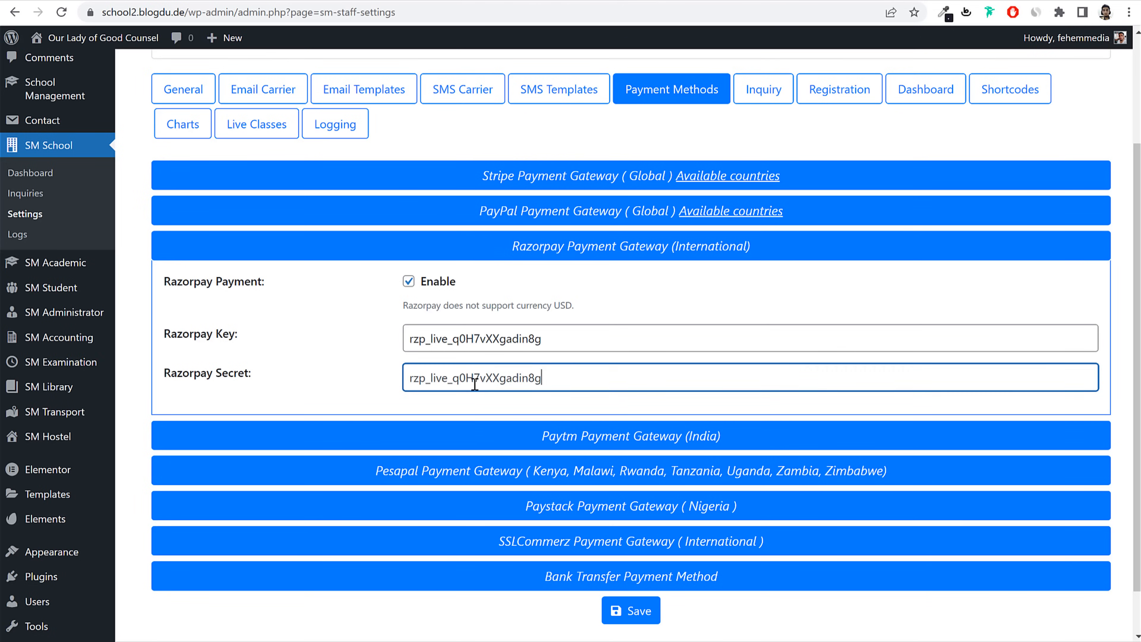
key(ctrl+shift+Tab)
click(633, 611)
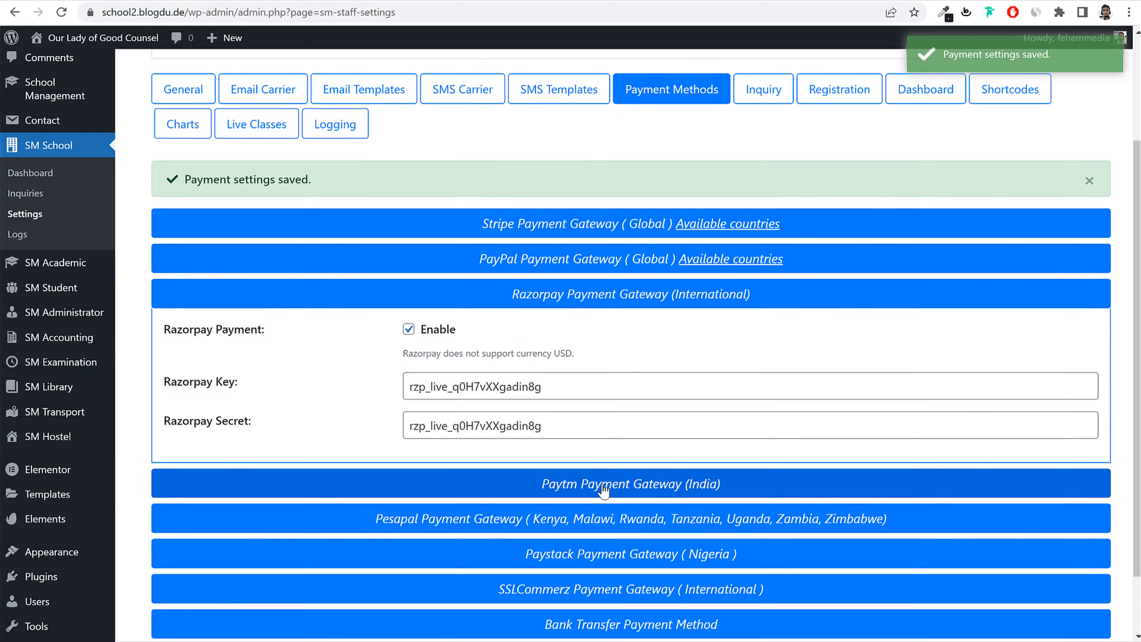
Step: Check the Paytm, Pesapal and Razorpay sections, save again, and show Inquiry settings
click(603, 489)
click(611, 490)
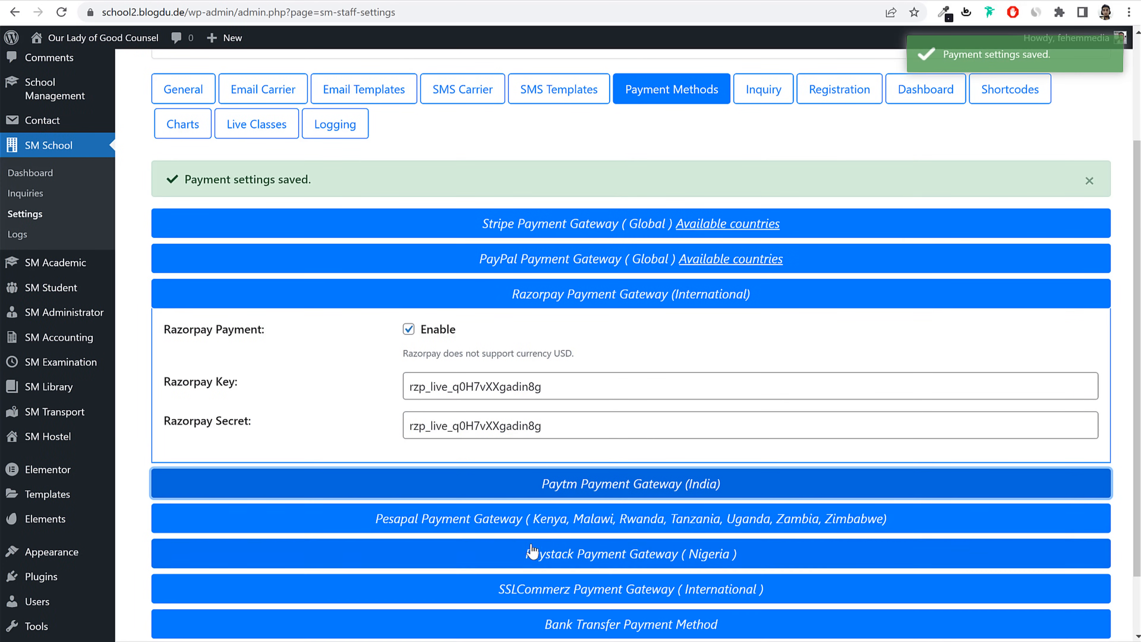
click(514, 526)
scroll(606, 527, down, 2)
click(597, 443)
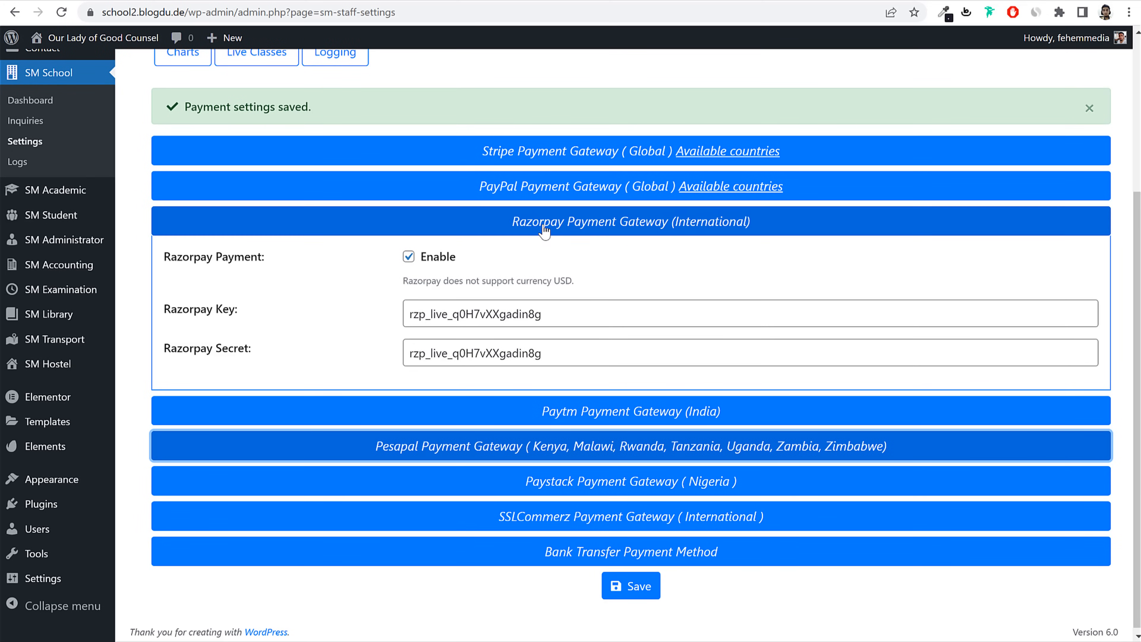
drag(178, 310, 322, 311)
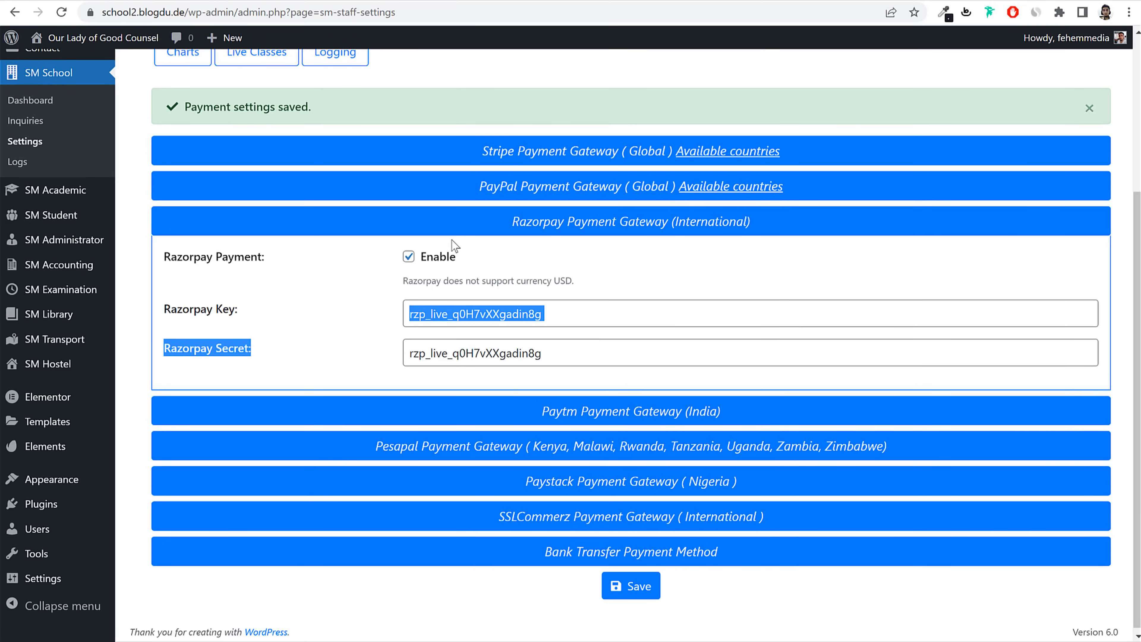
click(461, 229)
click(631, 450)
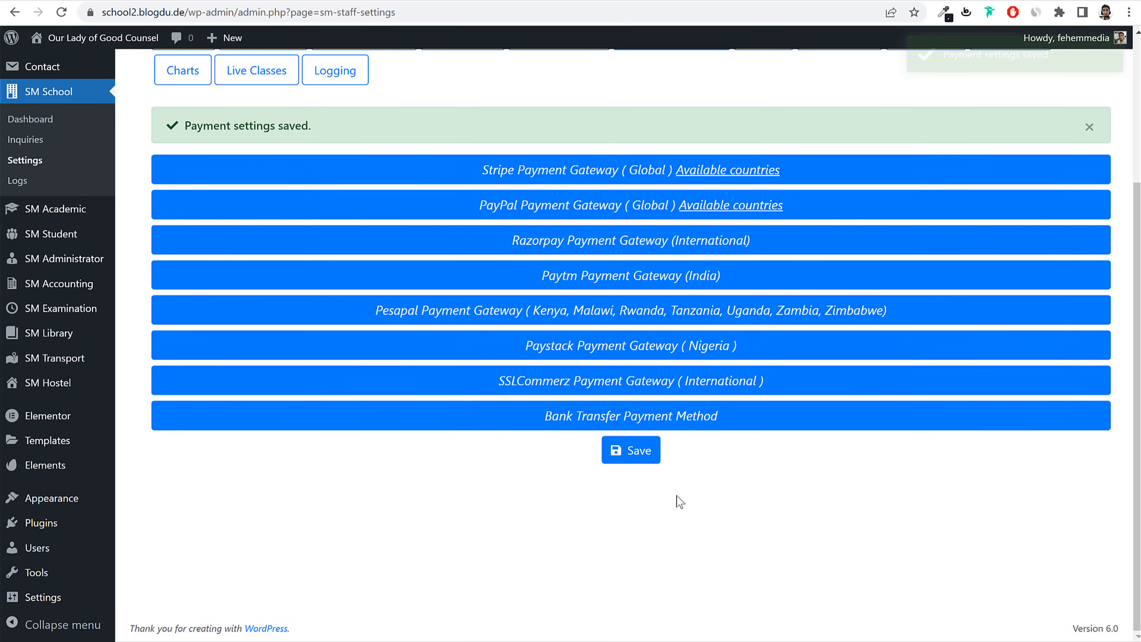
click(762, 245)
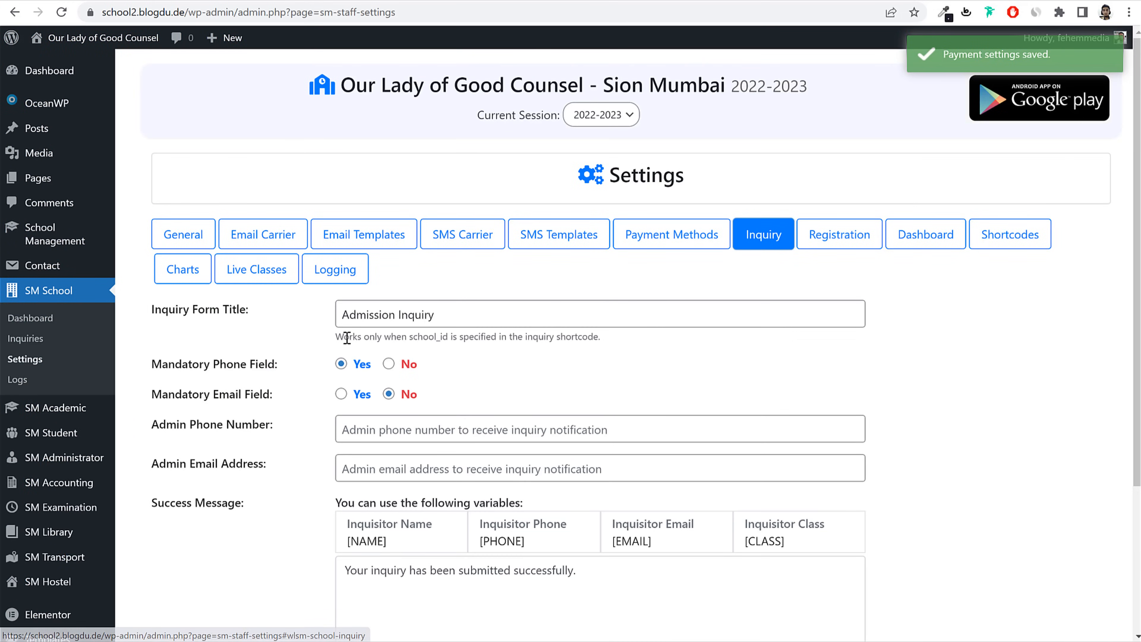
Step: Browse the Registration form, Student Dashboard, shortcodes and chart settings tabs
scroll(497, 371, down, 1)
scroll(496, 371, down, 1)
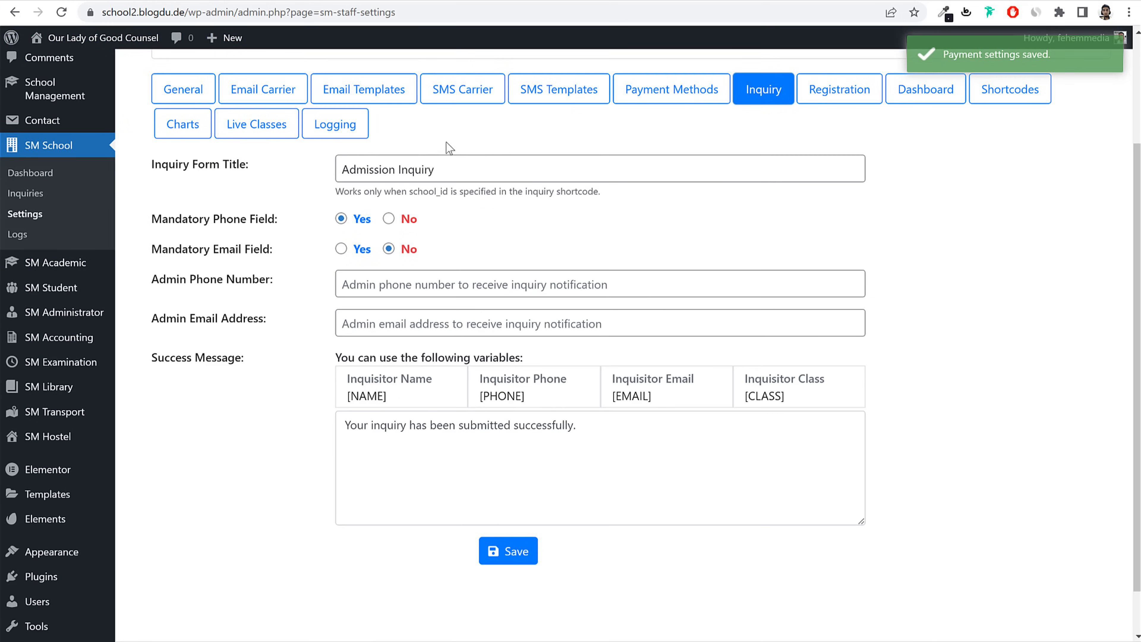
click(865, 101)
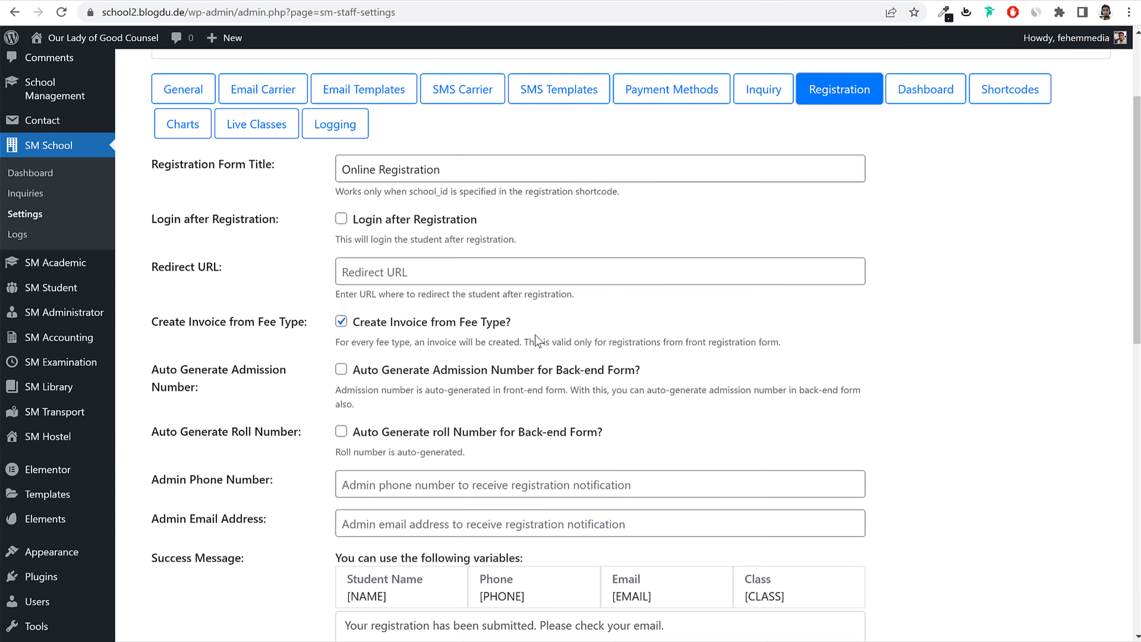
click(959, 93)
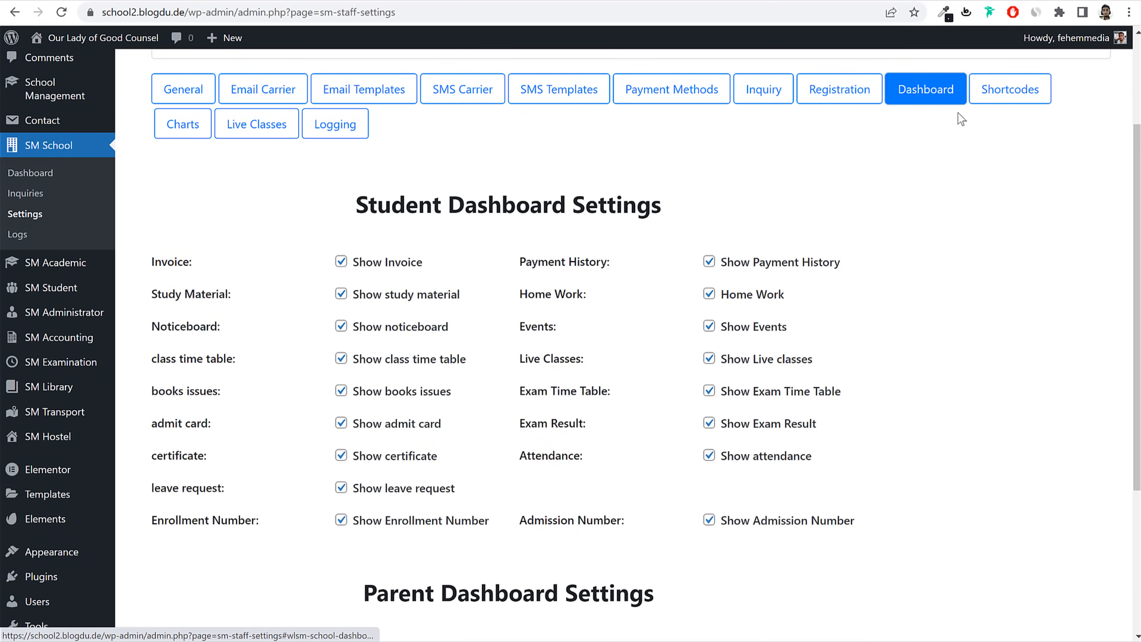
scroll(949, 311, down, 1)
scroll(949, 310, down, 2)
scroll(1024, 196, up, 5)
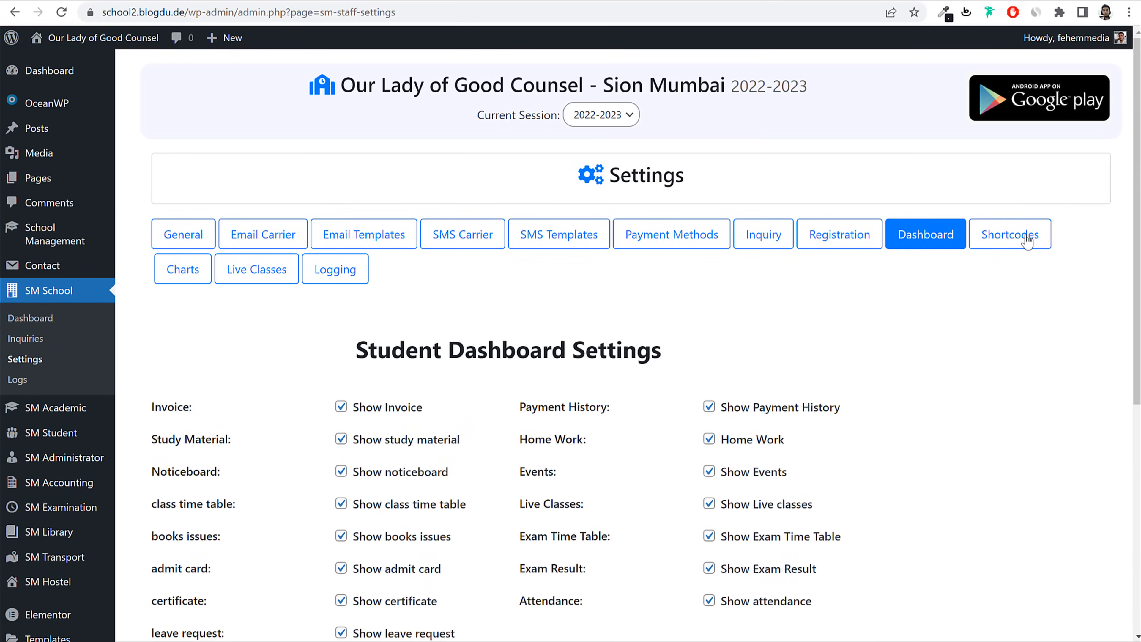
click(1005, 240)
click(191, 271)
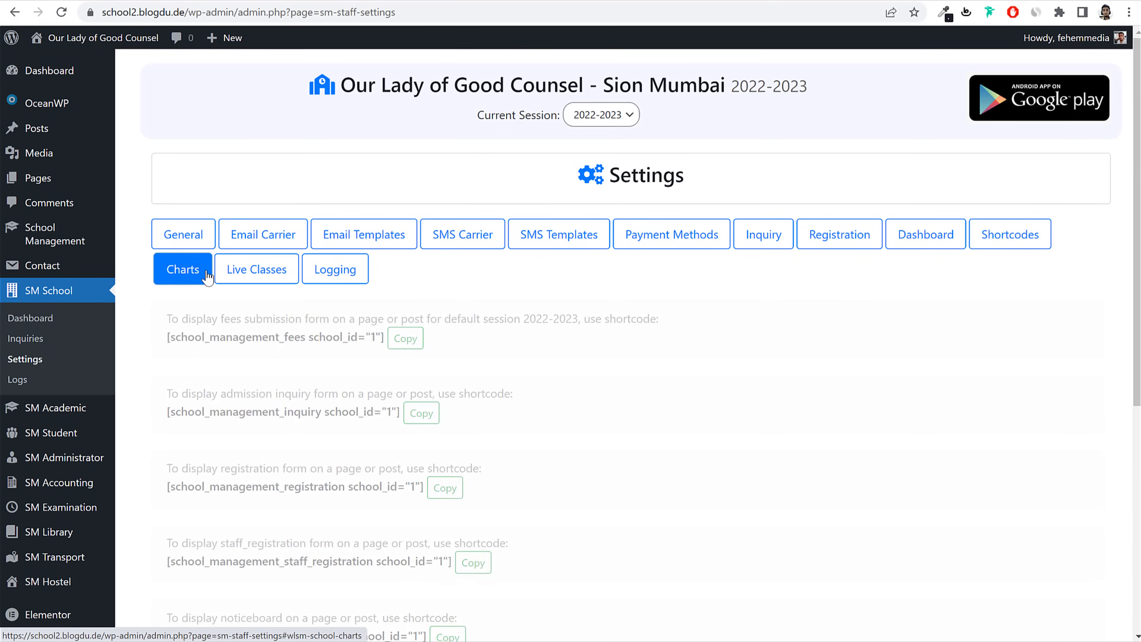
Step: Look through Live Classes, Logging and General settings, then go to the admin Dashboard
click(240, 274)
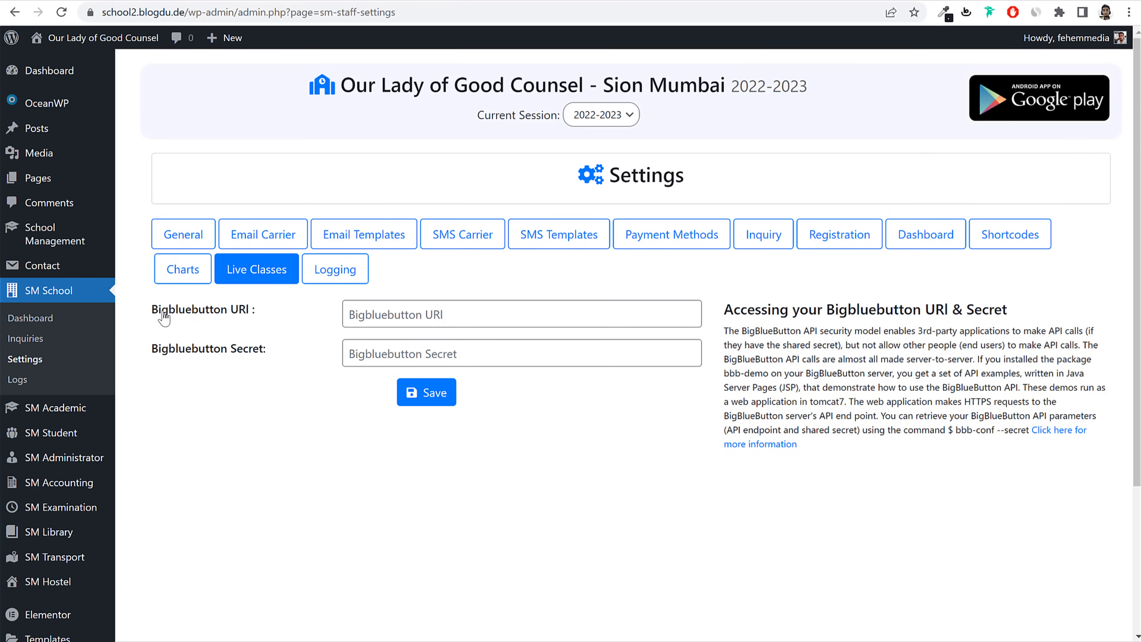
drag(161, 310, 273, 337)
click(264, 333)
double_click(234, 311)
click(234, 310)
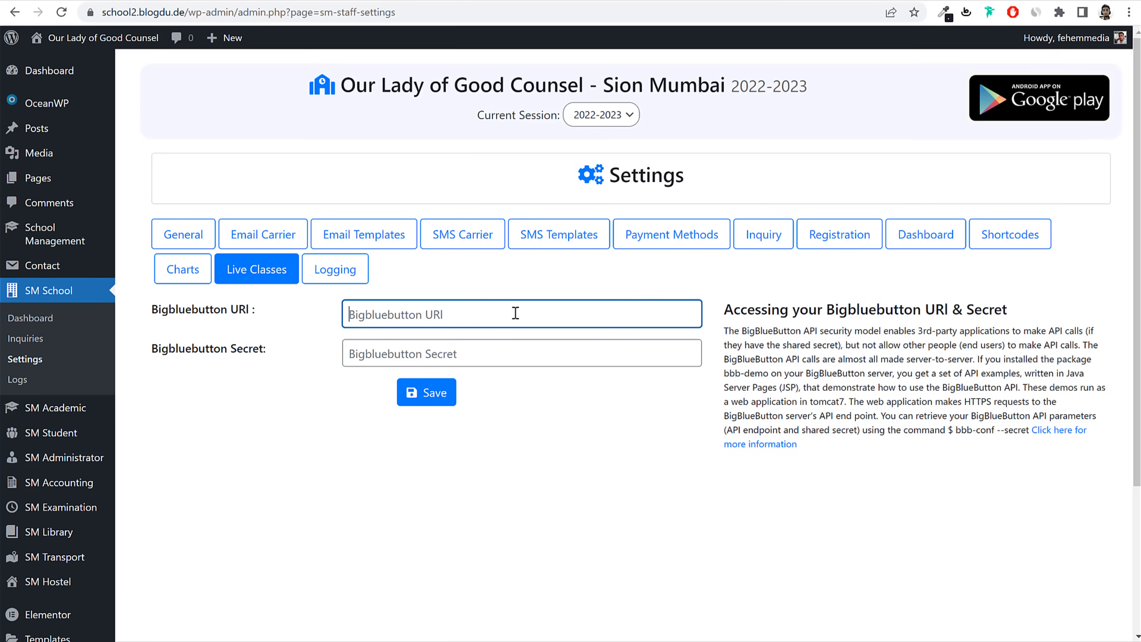
click(335, 269)
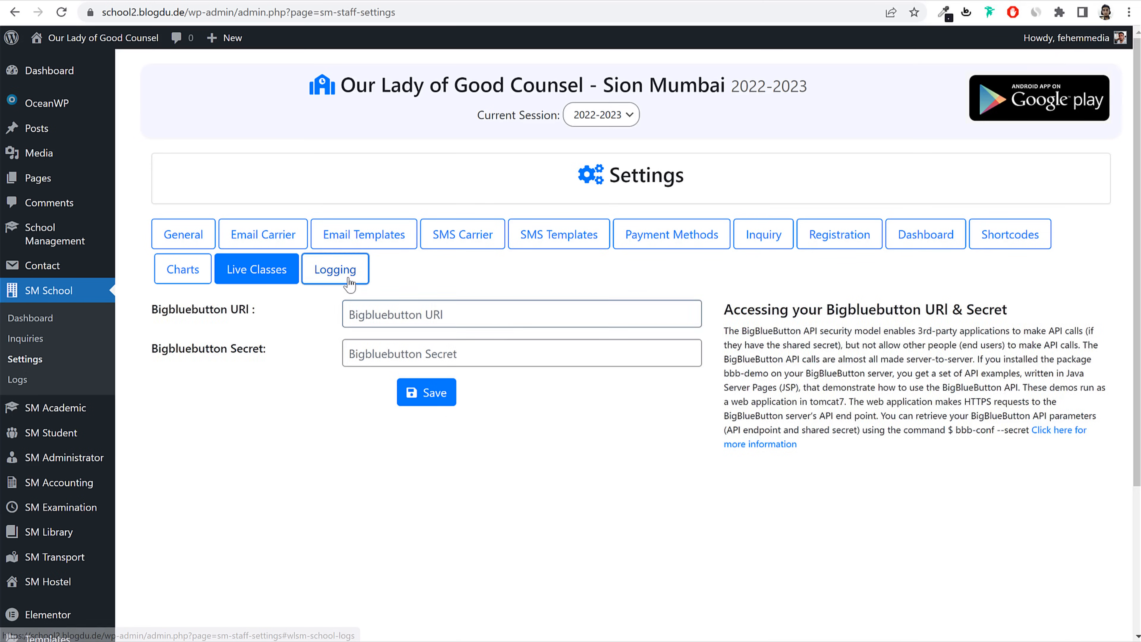
click(276, 274)
click(179, 238)
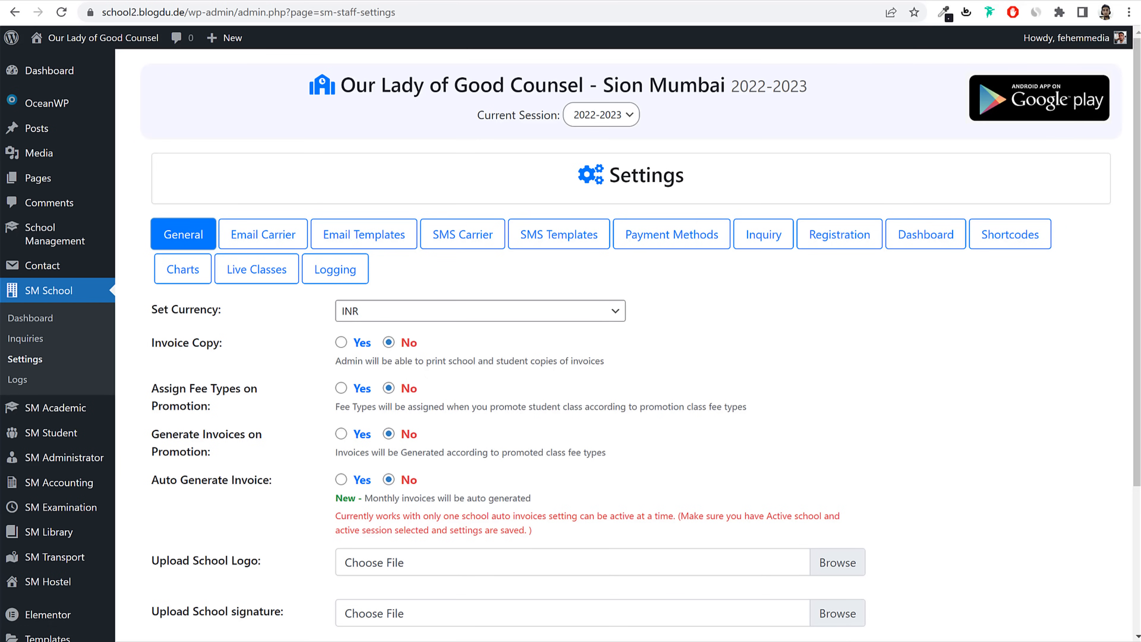
click(42, 80)
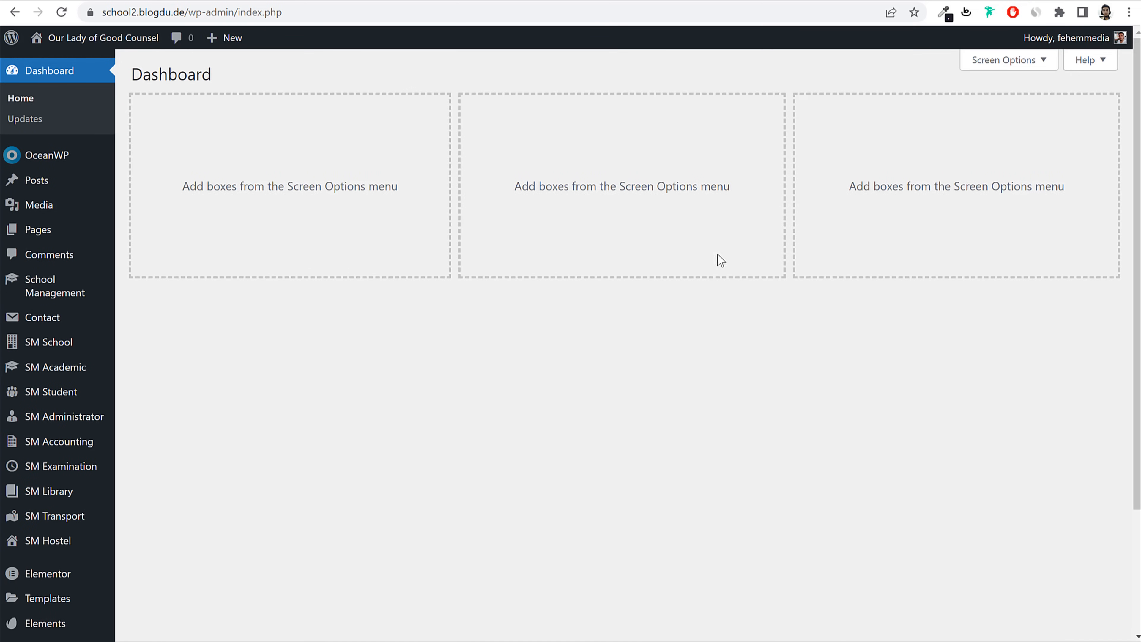
Step: Create a new page titled 'Home' with a 100% Full Width content layout
click(80, 236)
click(232, 86)
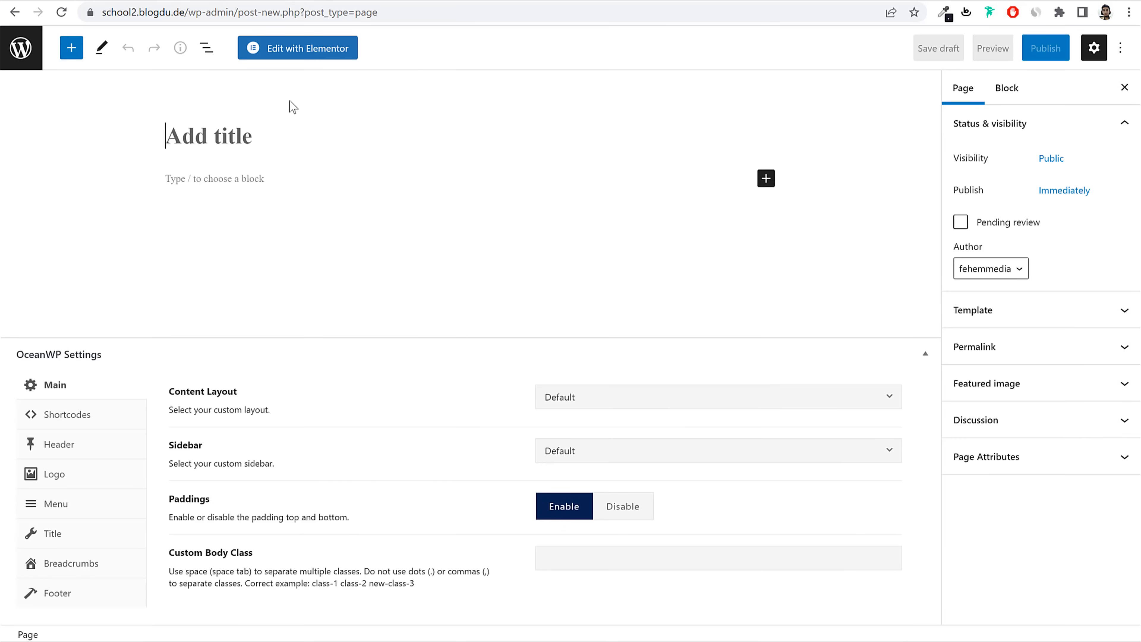
text(Home)
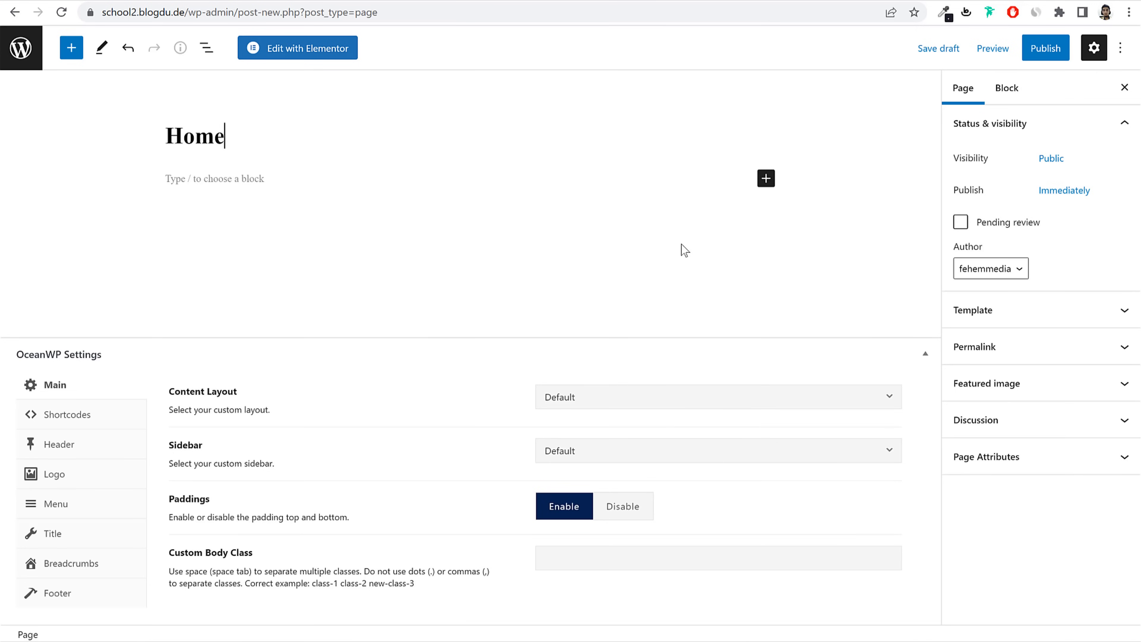
drag(171, 390, 267, 400)
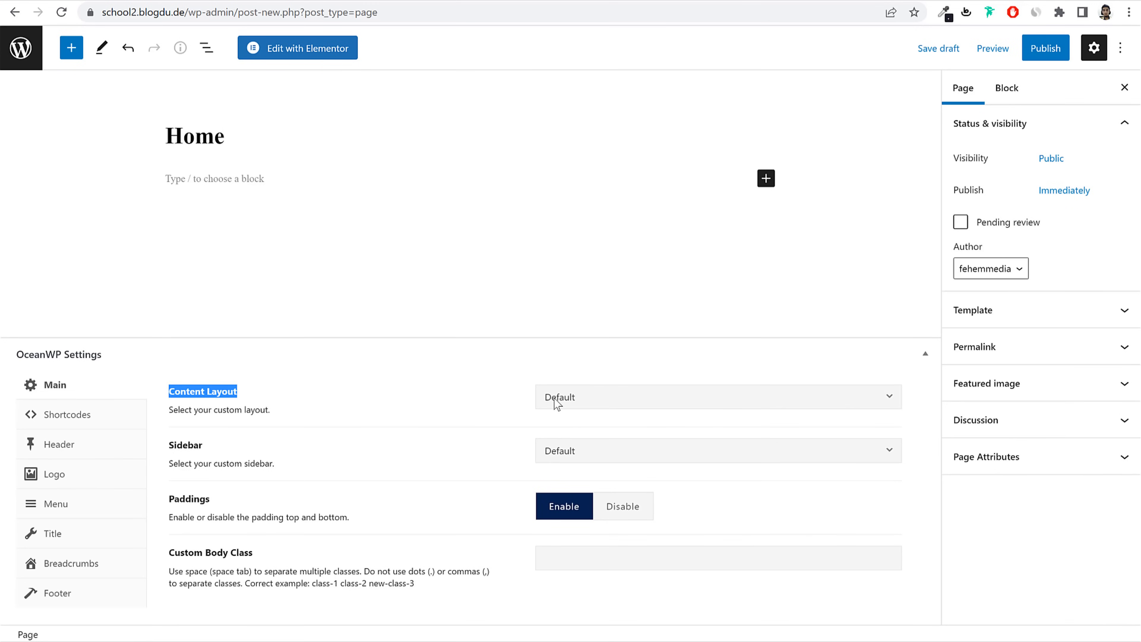
click(557, 400)
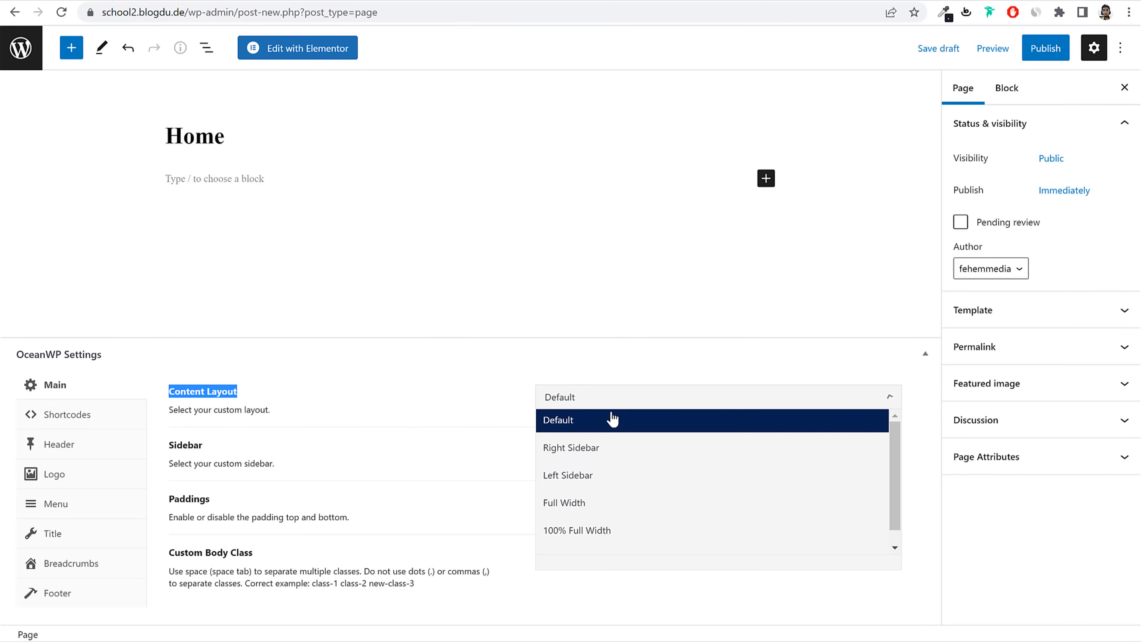
click(622, 534)
Step: Disable the page title display, publish the Home page, and return to Pages
click(85, 530)
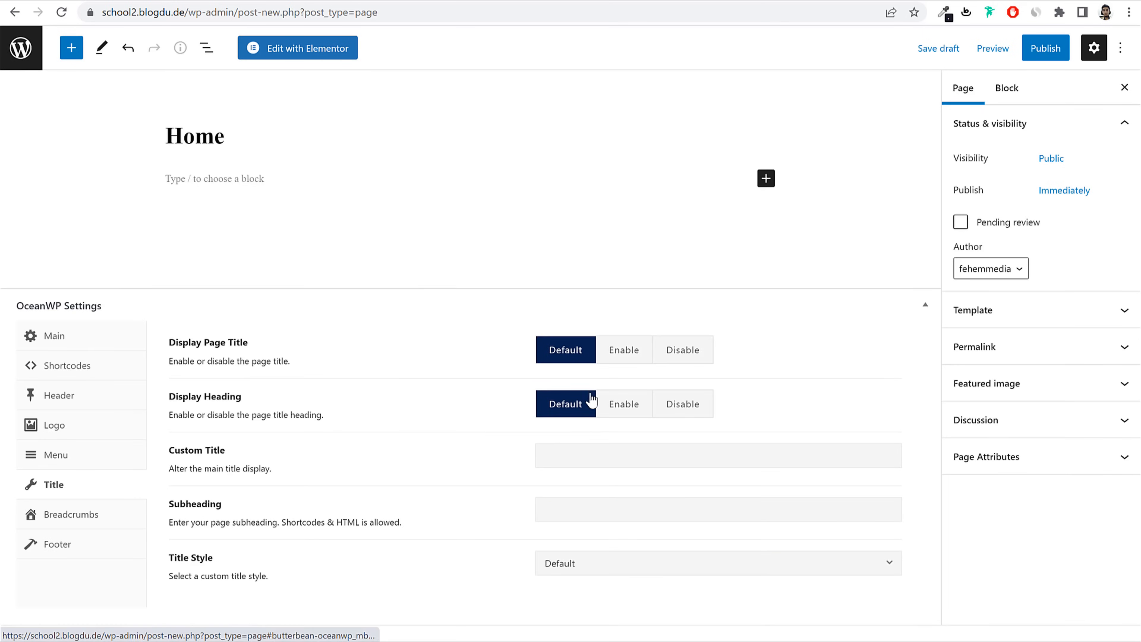
click(682, 399)
click(1045, 48)
click(998, 47)
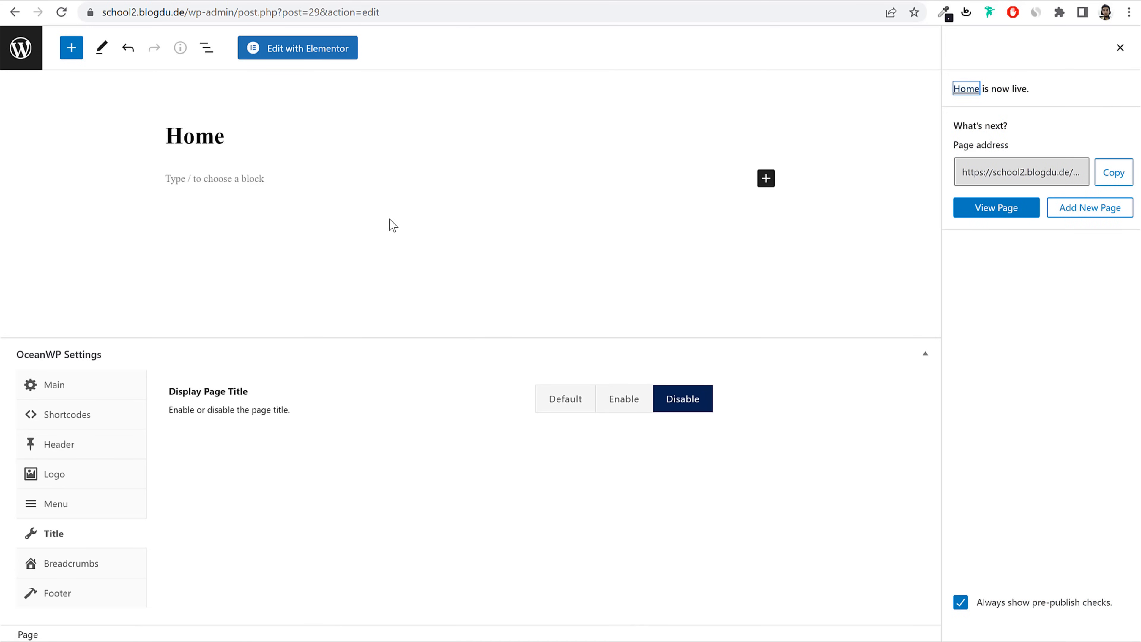
click(20, 48)
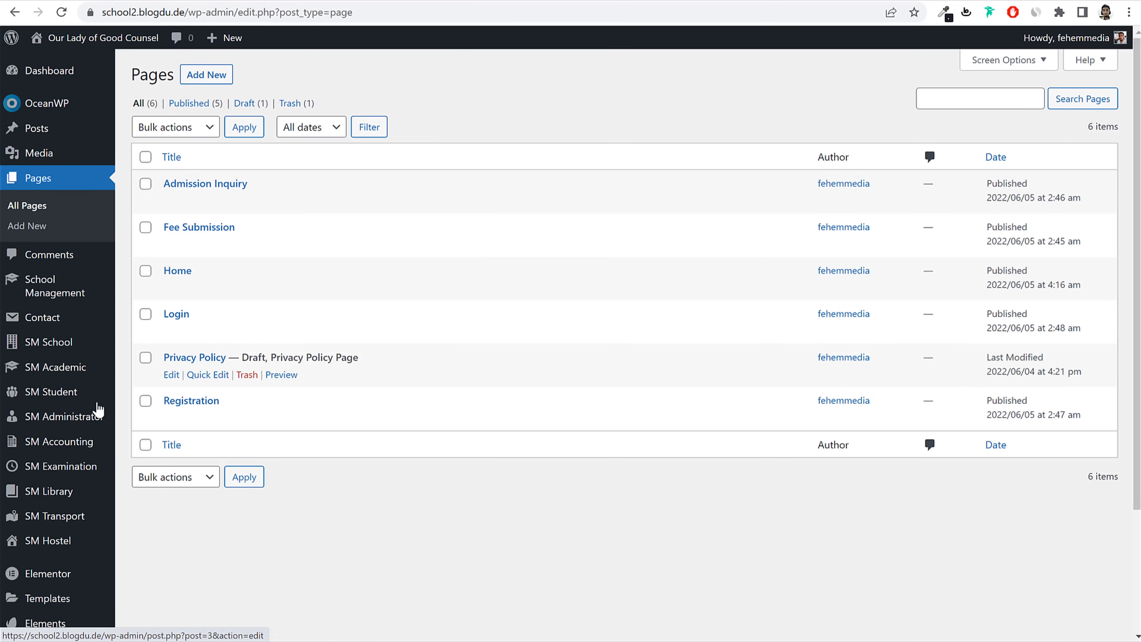
Step: In Reading settings, make the homepage display the static page Home and save
scroll(85, 418, down, 3)
mouse_move(40, 604)
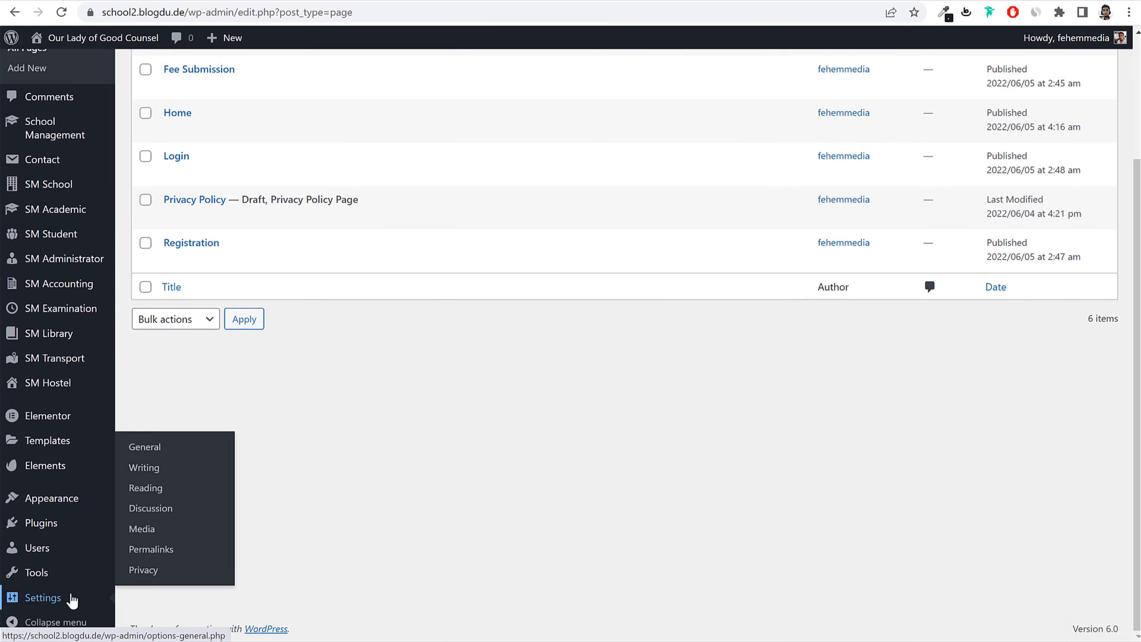
click(148, 495)
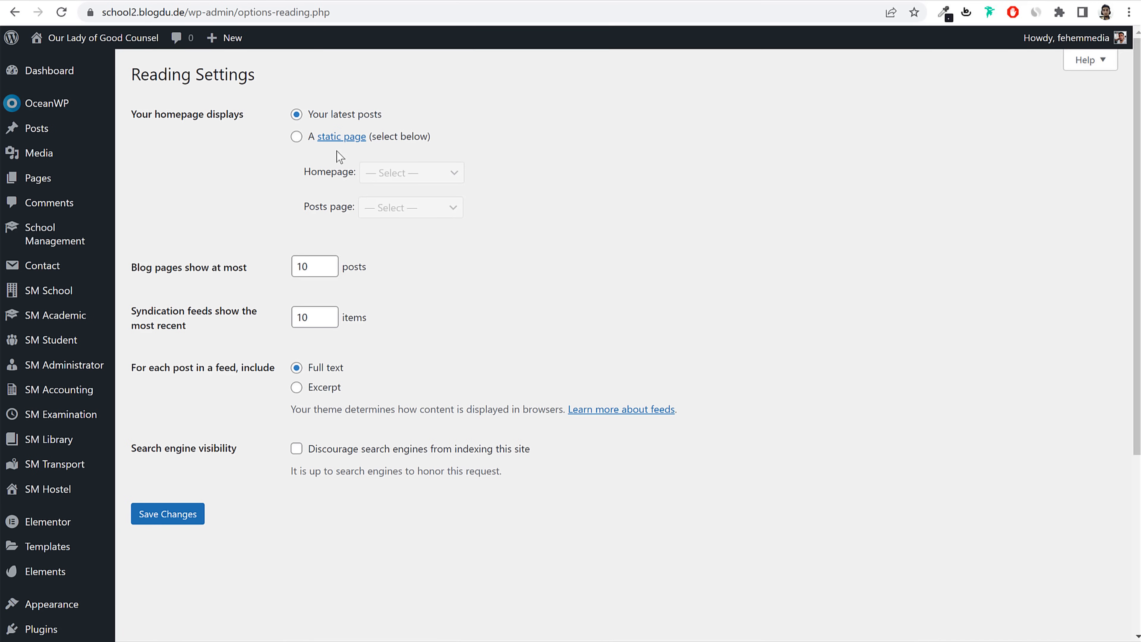
click(296, 137)
drag(146, 115, 246, 118)
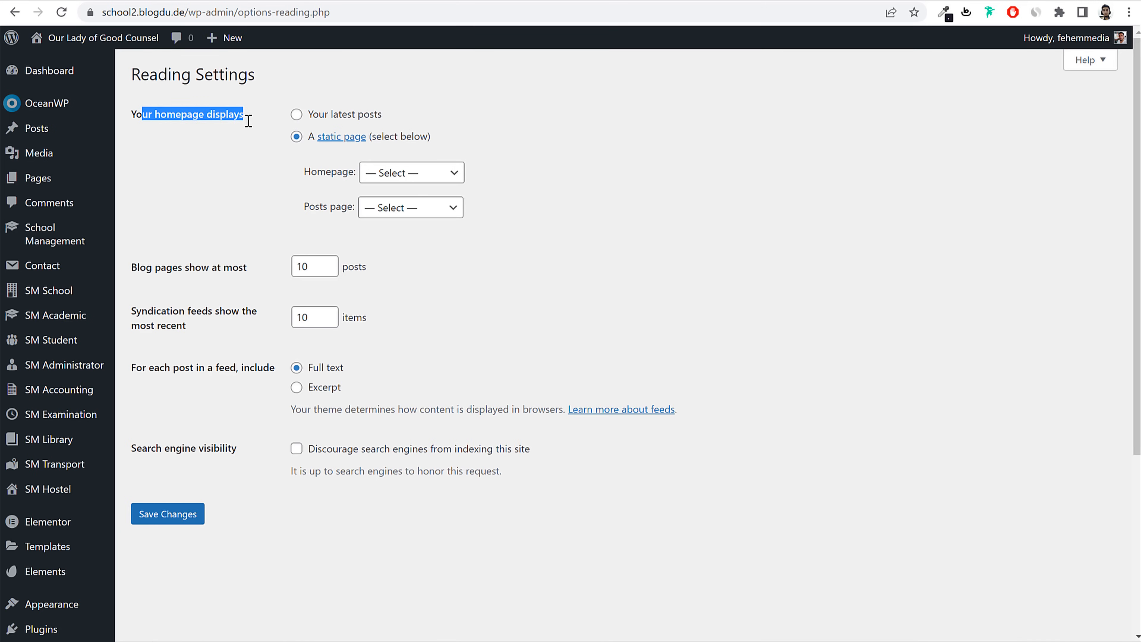
drag(469, 140, 349, 184)
click(406, 179)
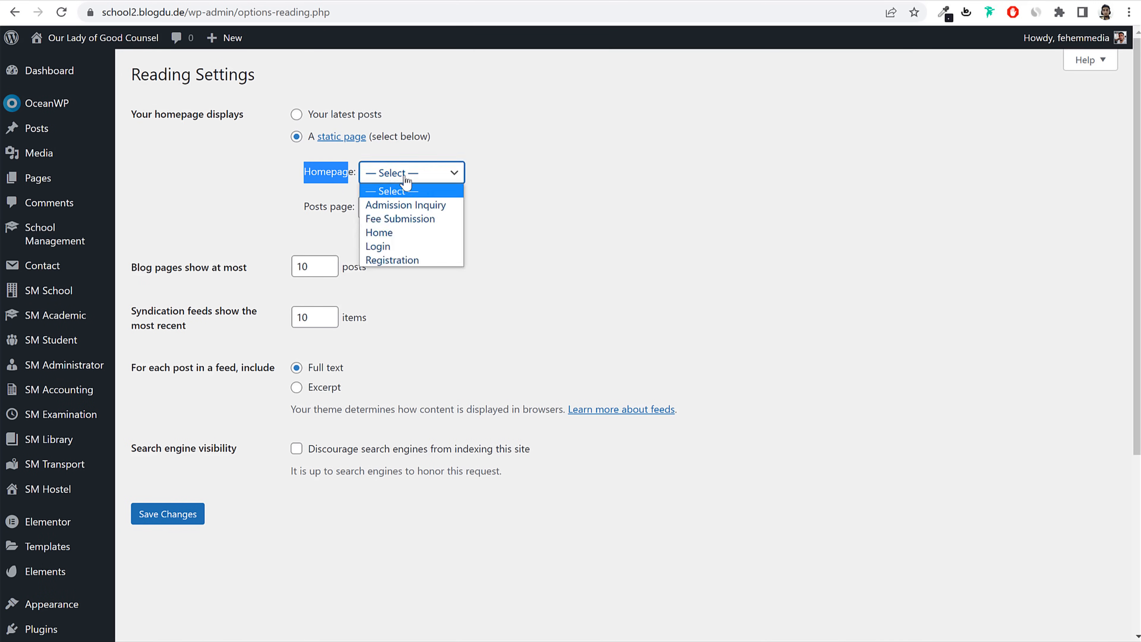
click(413, 233)
click(181, 514)
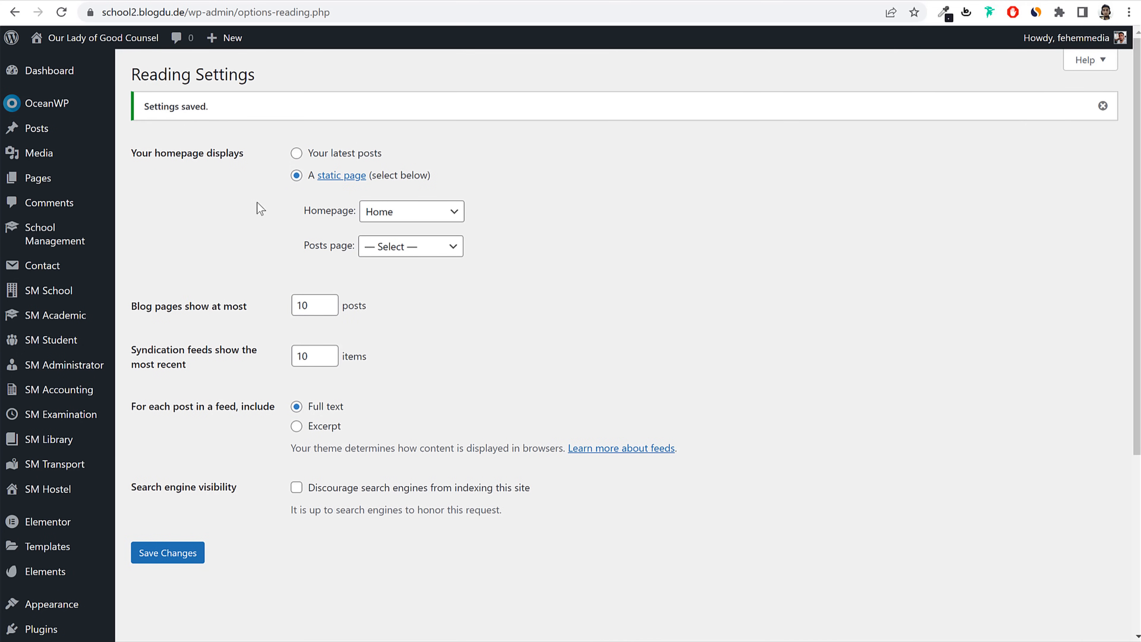
Step: Back in the Pages list, confirm Home is labelled Front Page and open it for editing
click(60, 181)
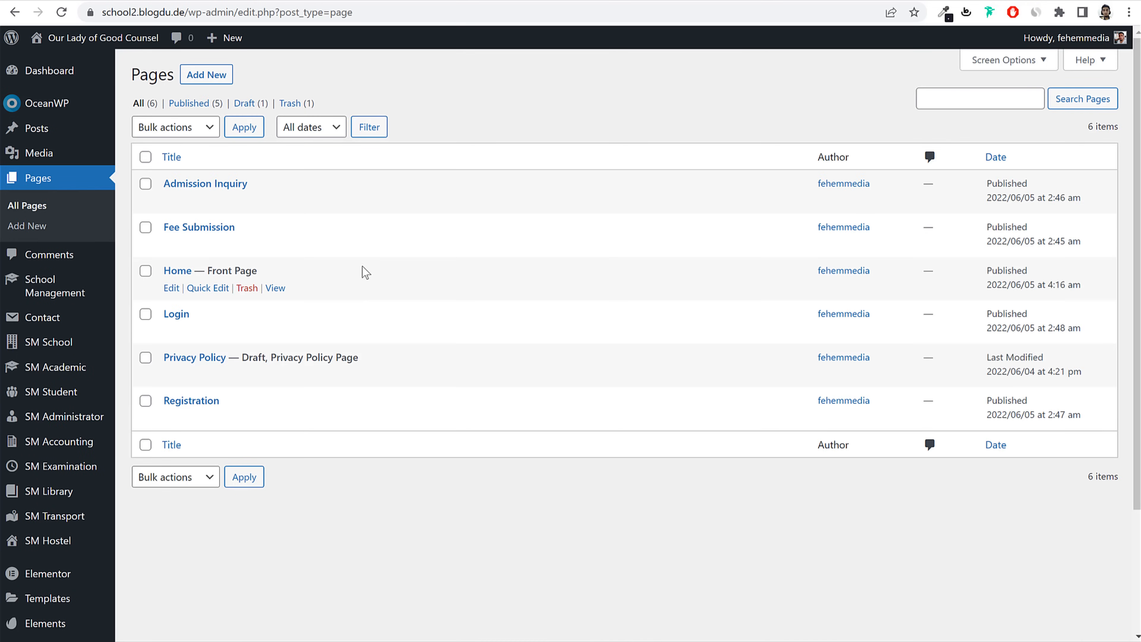
drag(162, 272, 186, 272)
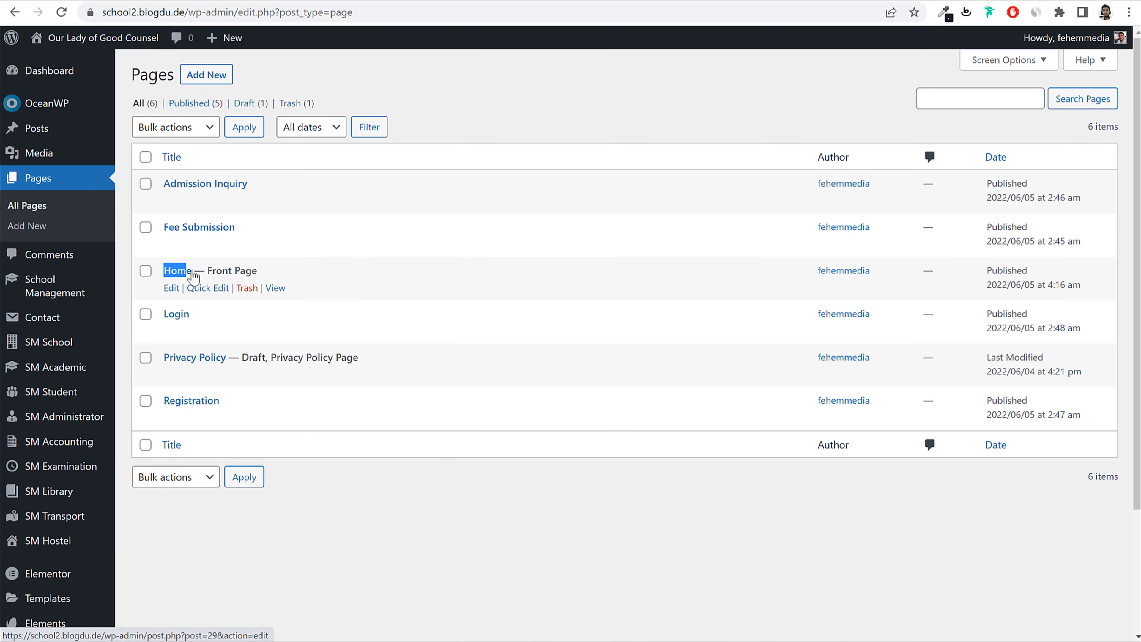
drag(257, 271, 217, 271)
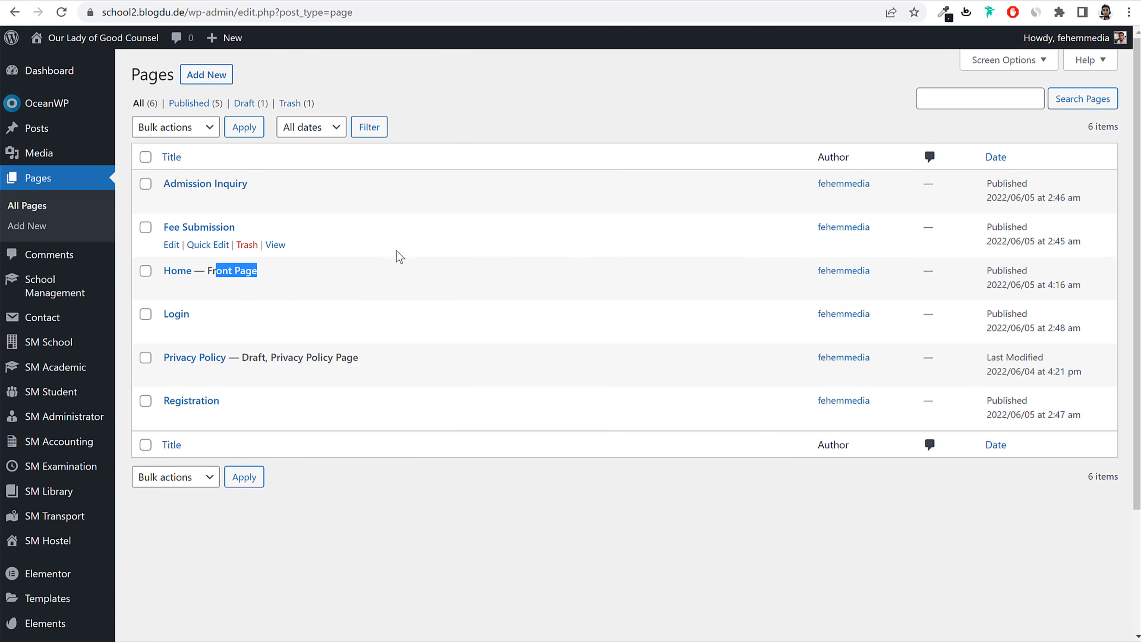
click(170, 288)
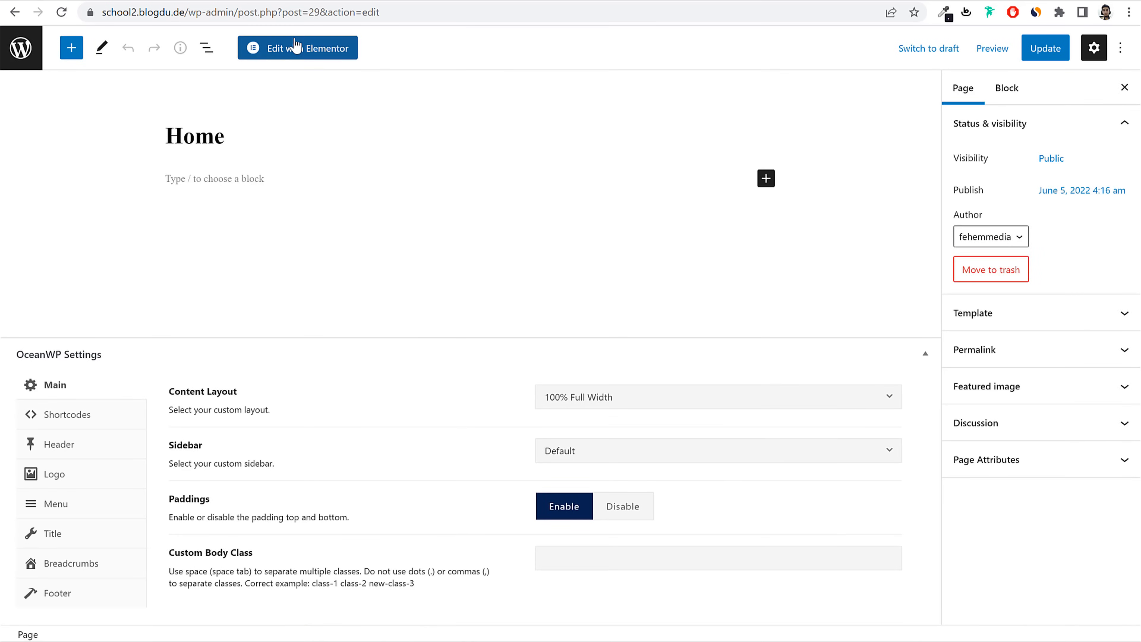
Step: View the live homepage from the 'Learn With Us' hero down to the footer, then return to the top
click(336, 53)
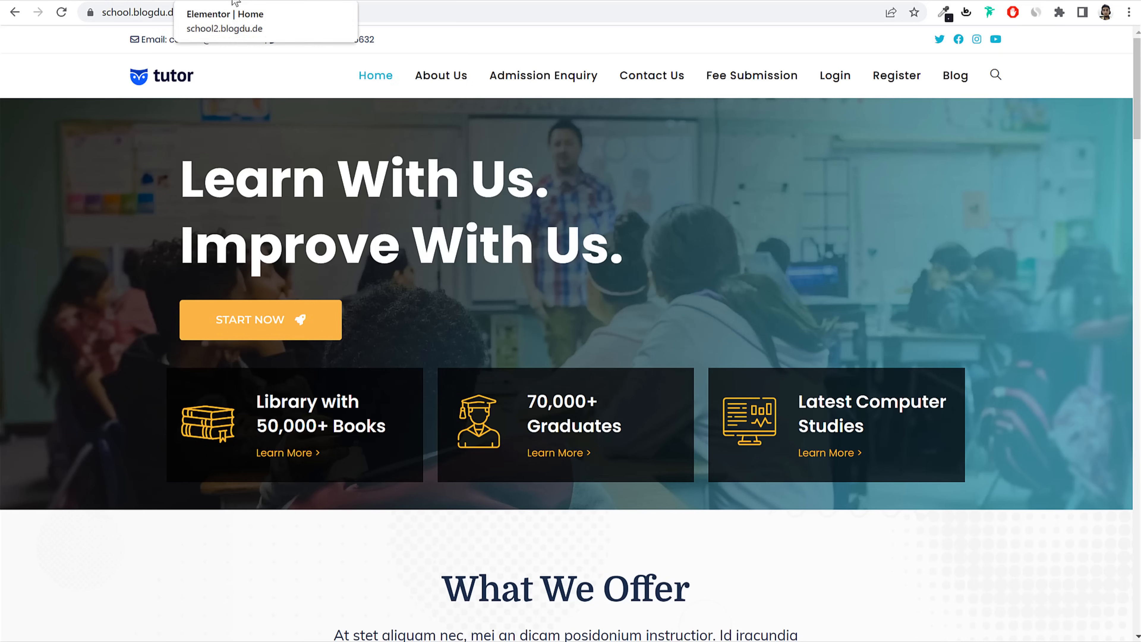
scroll(585, 456, down, 2)
scroll(585, 456, down, 20)
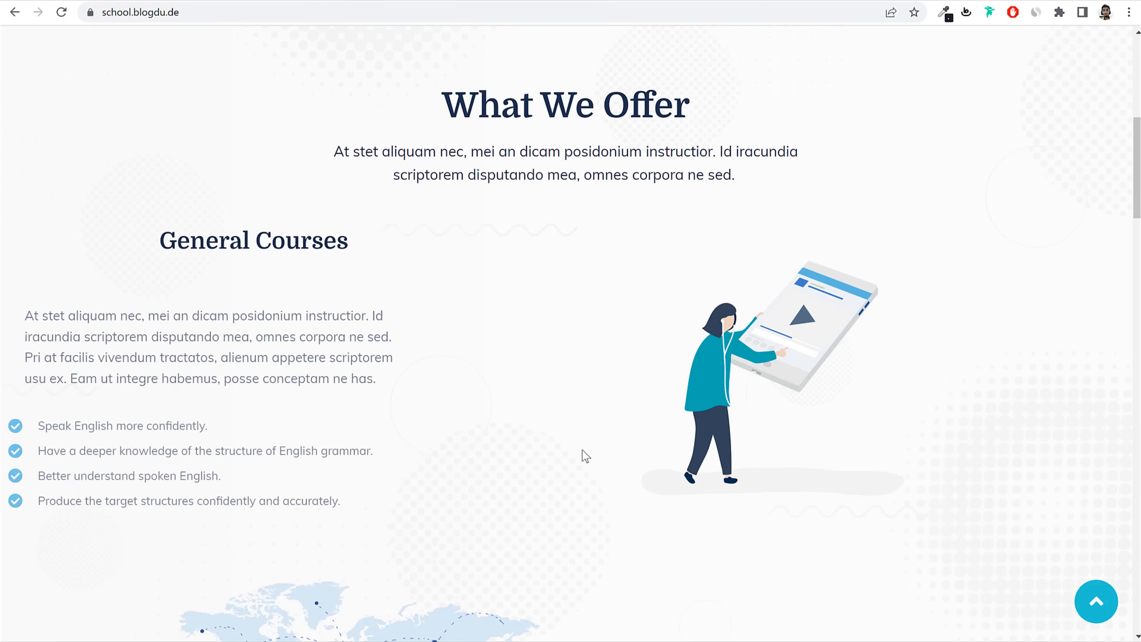
scroll(586, 456, down, 20)
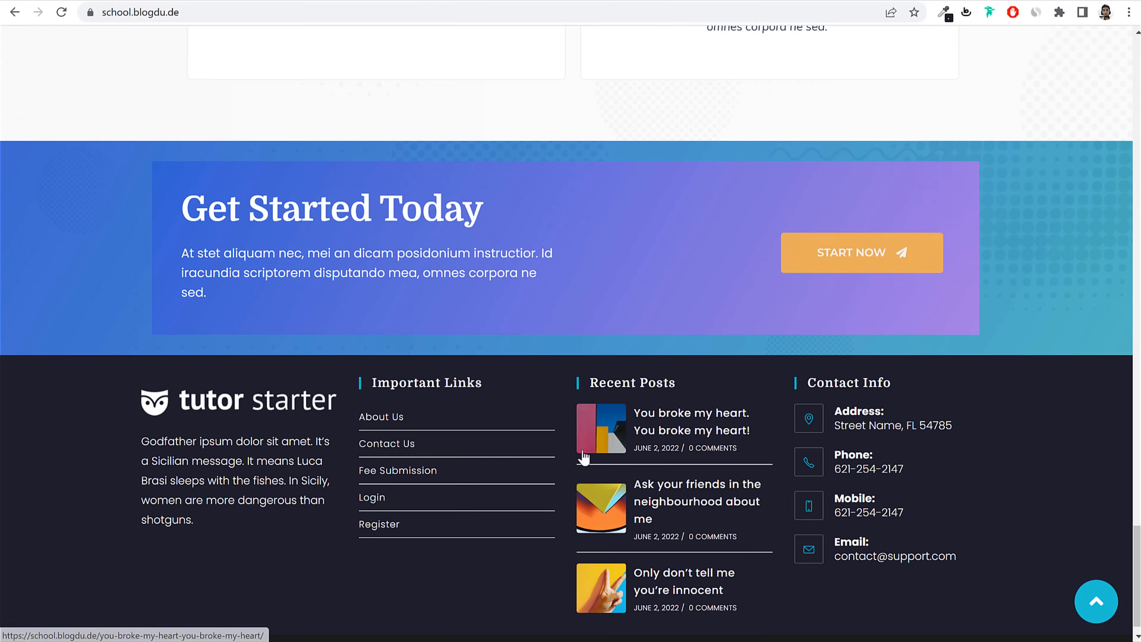
scroll(584, 456, down, 1)
click(1096, 605)
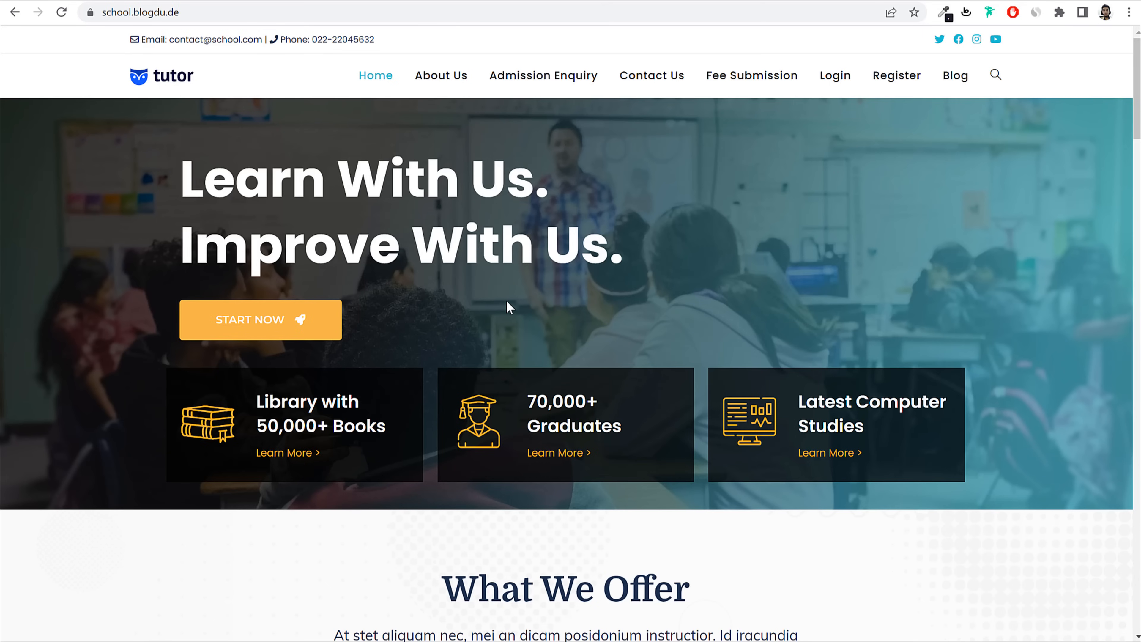
Step: Switch to the YouTube channel page and scroll through its videos
click(323, 0)
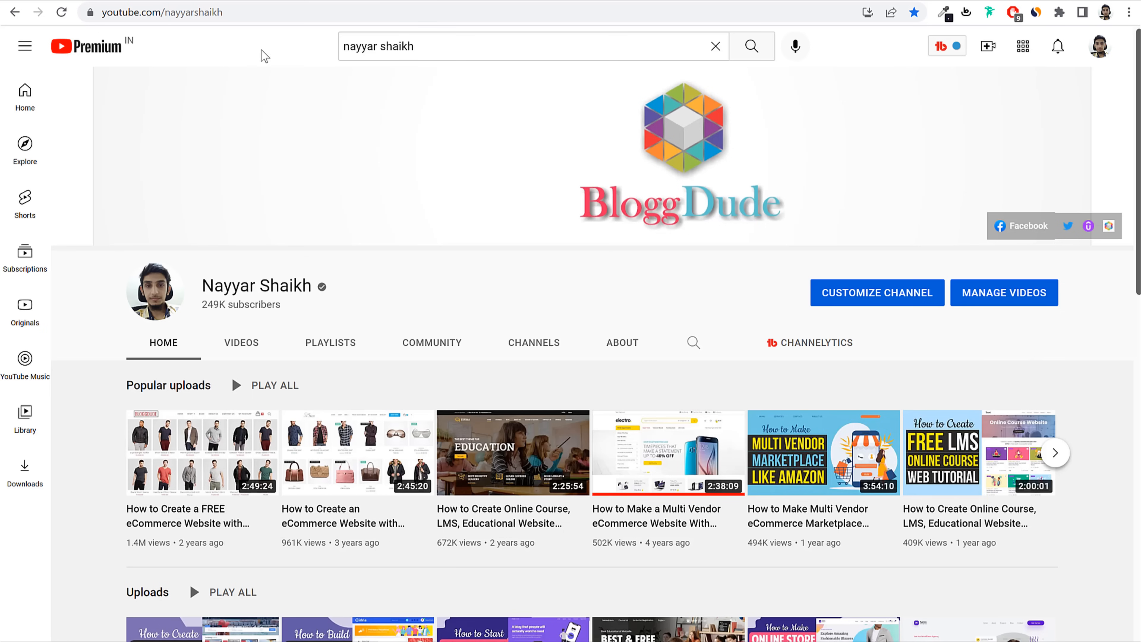
scroll(372, 151, down, 5)
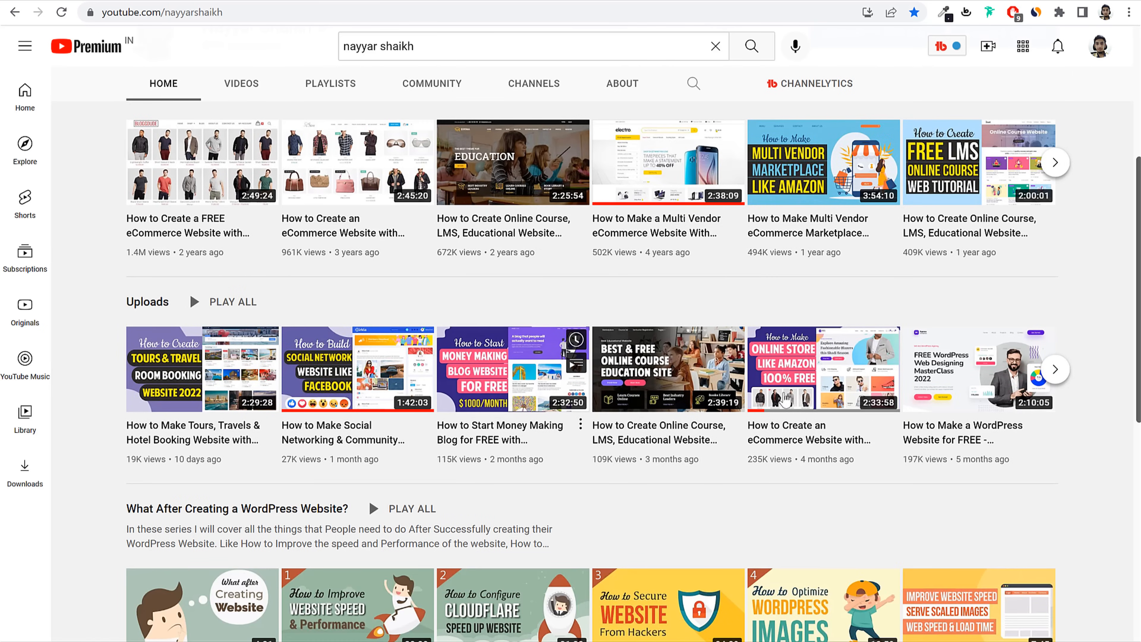
mouse_move(955, 442)
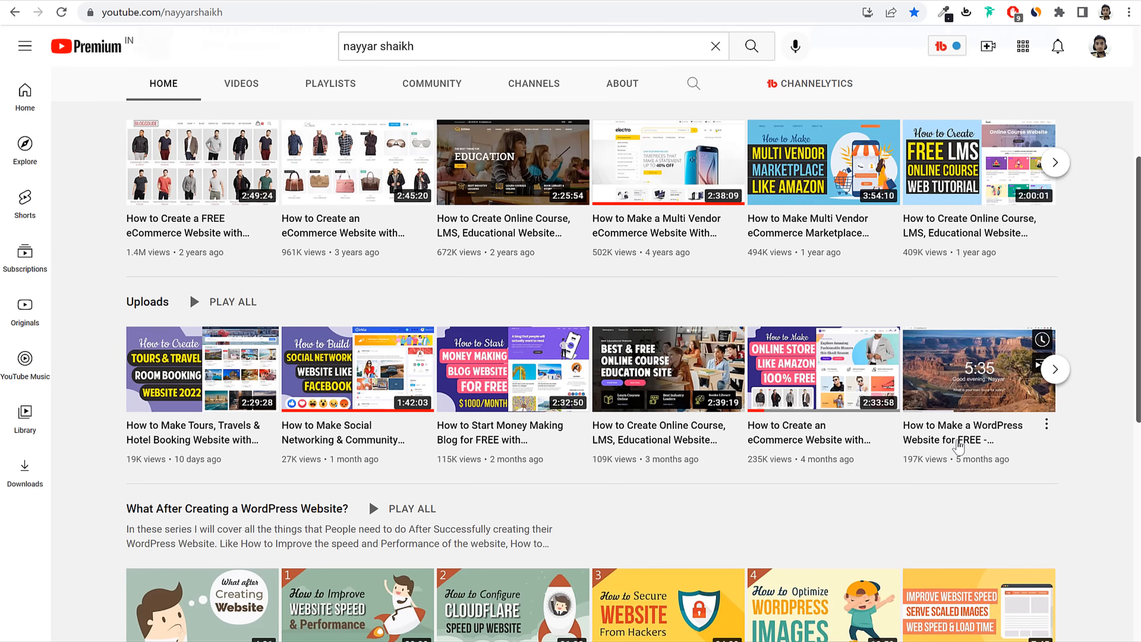
scroll(956, 445, up, 5)
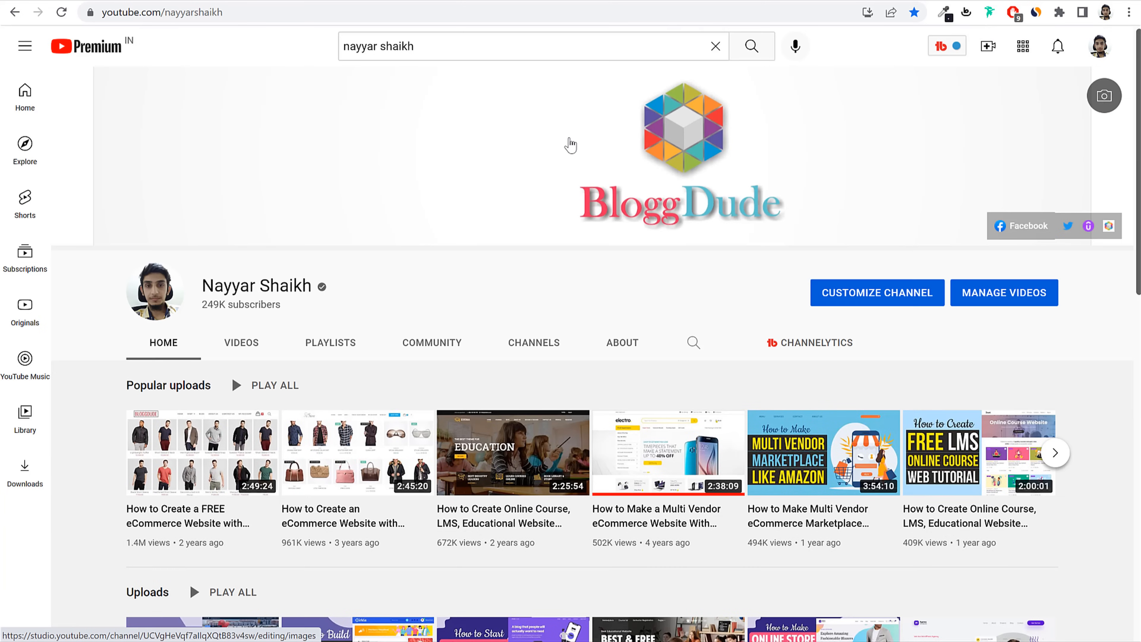
Step: Search YouTube for the creator's 'elementor 2022' videos using the suggested query
click(500, 48)
text(nayyar shaikh )
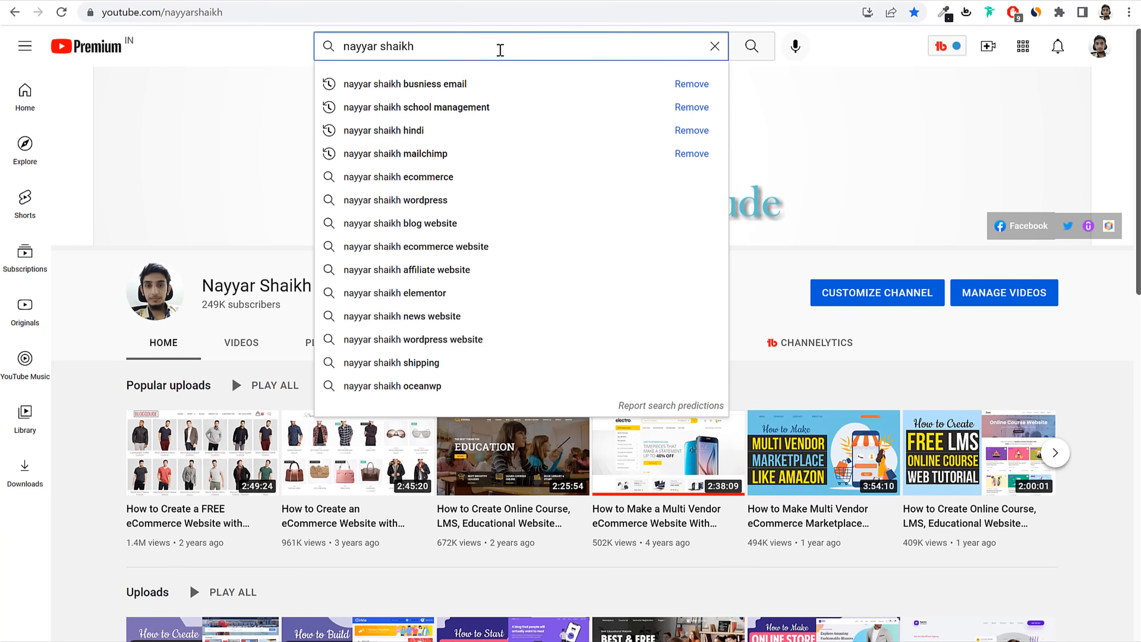
text(ele)
key(Down)
key(Return)
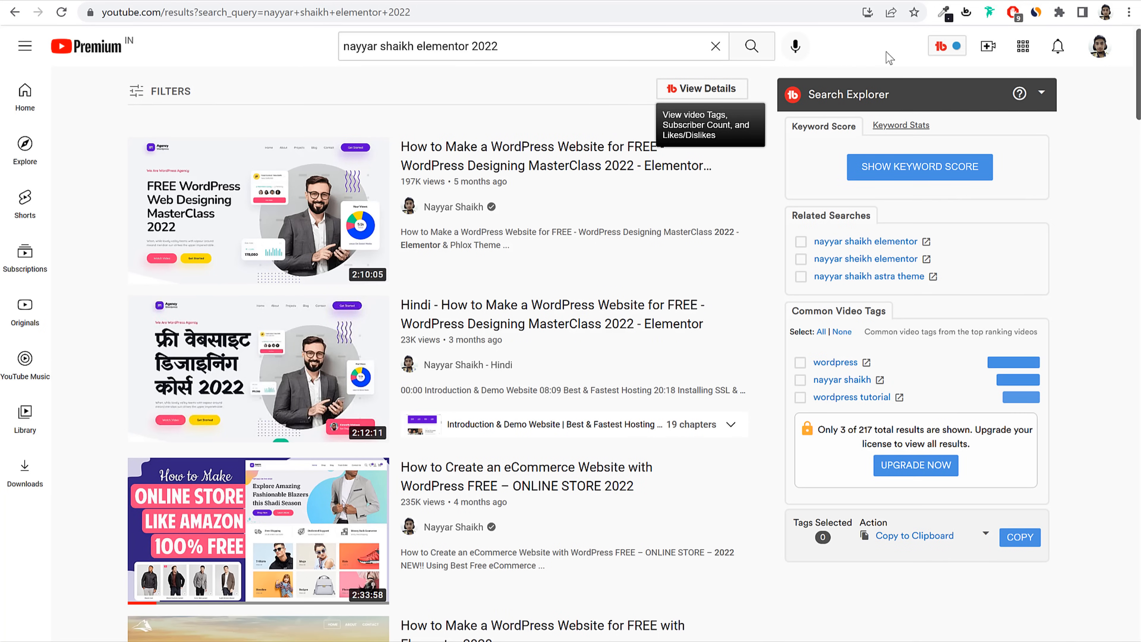
drag(886, 52, 393, 67)
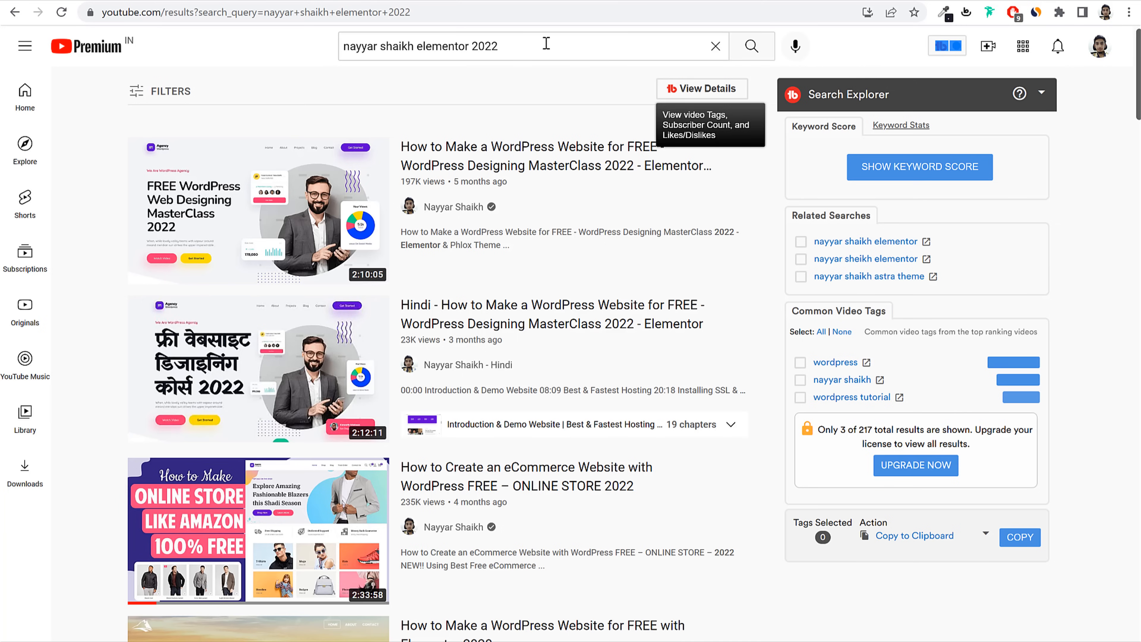
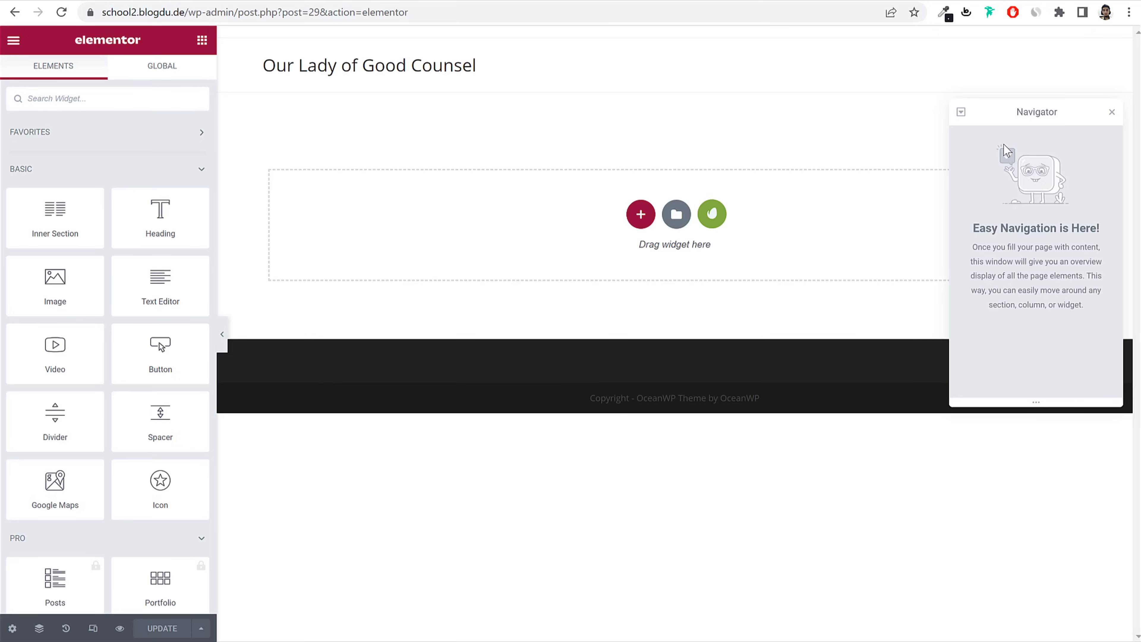
Step: Close the Elementor Navigator panel to reveal the empty page canvas
click(1112, 112)
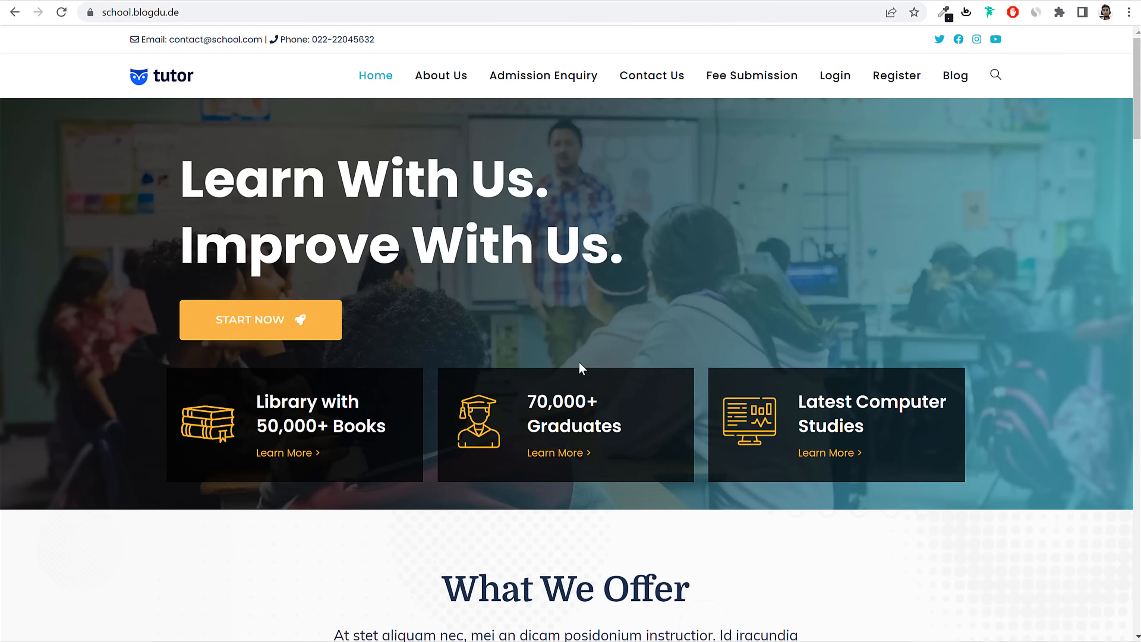
Step: Scroll down and back up through the school demo homepage
scroll(579, 363, down, 15)
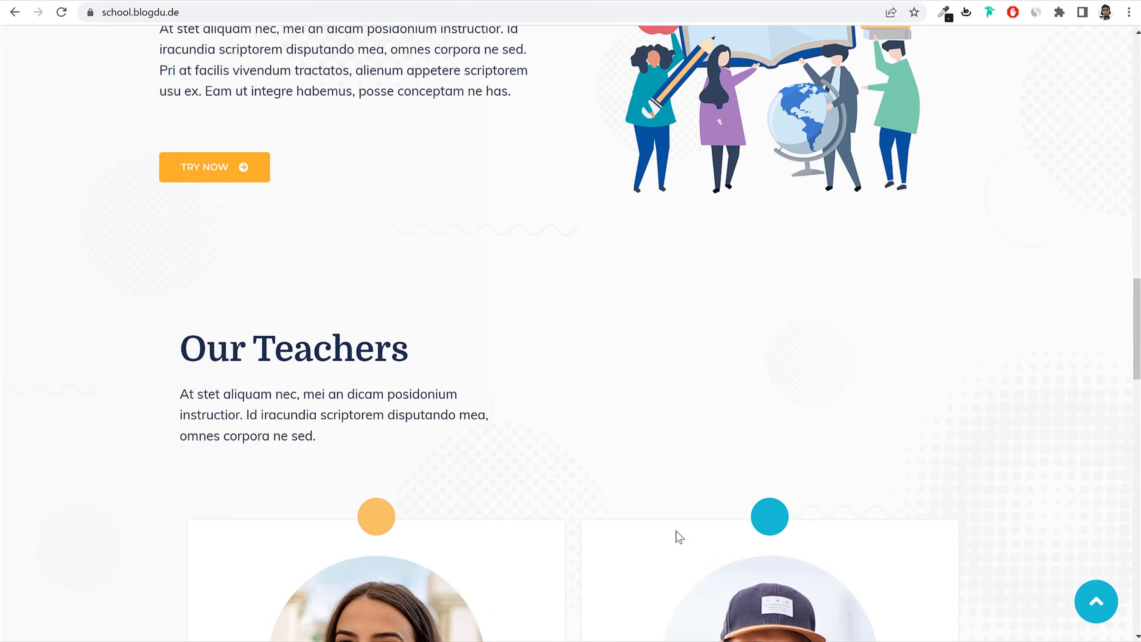
scroll(679, 535, down, 20)
scroll(676, 536, up, 20)
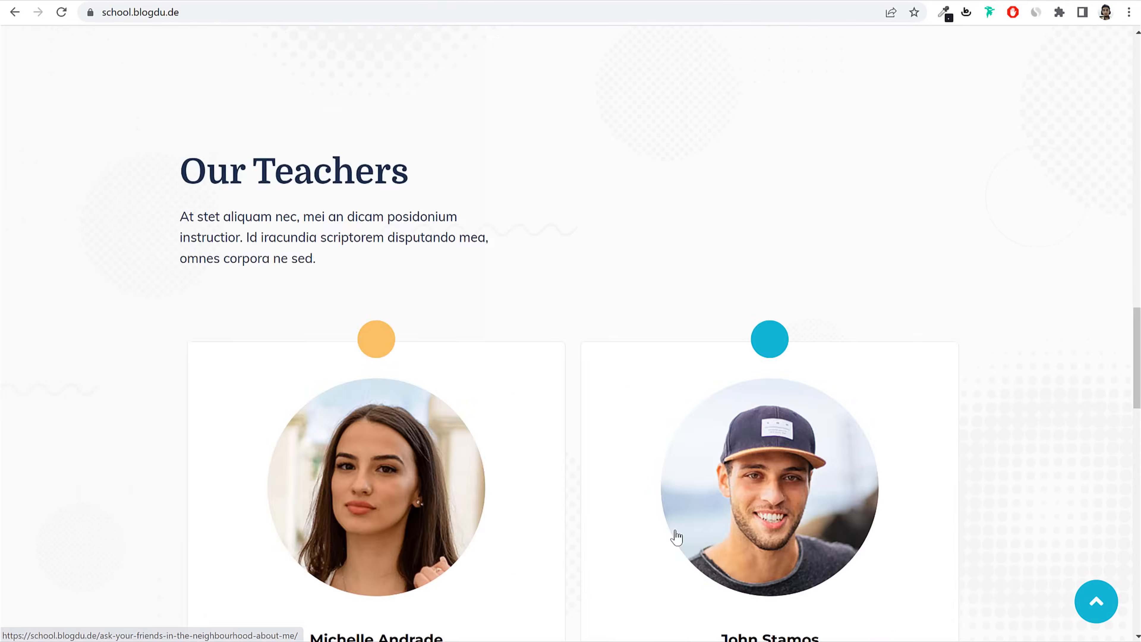
scroll(676, 536, up, 15)
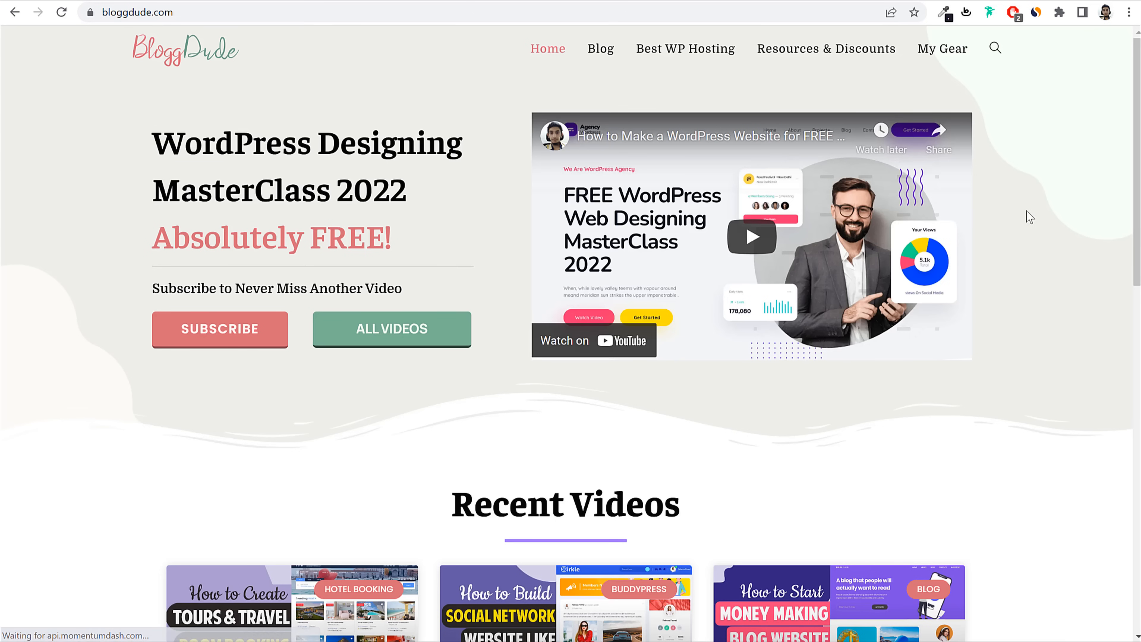
scroll(1026, 217, down, 9)
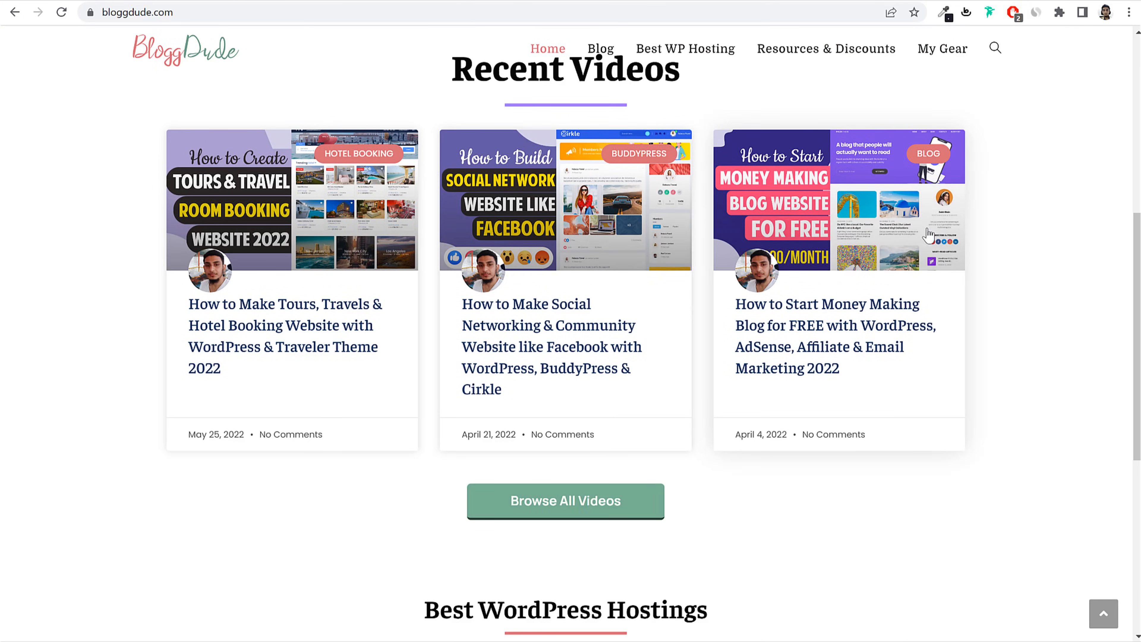
Step: Read through BloggDude's social networking post, then return to BloggDude's home page
click(541, 333)
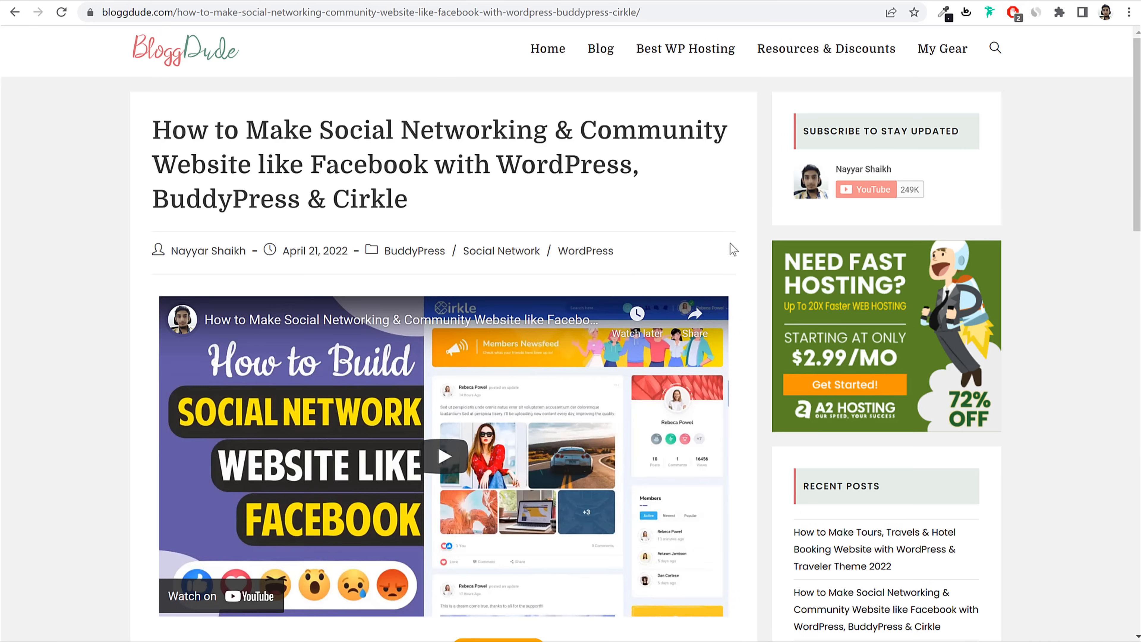
scroll(731, 248, down, 3)
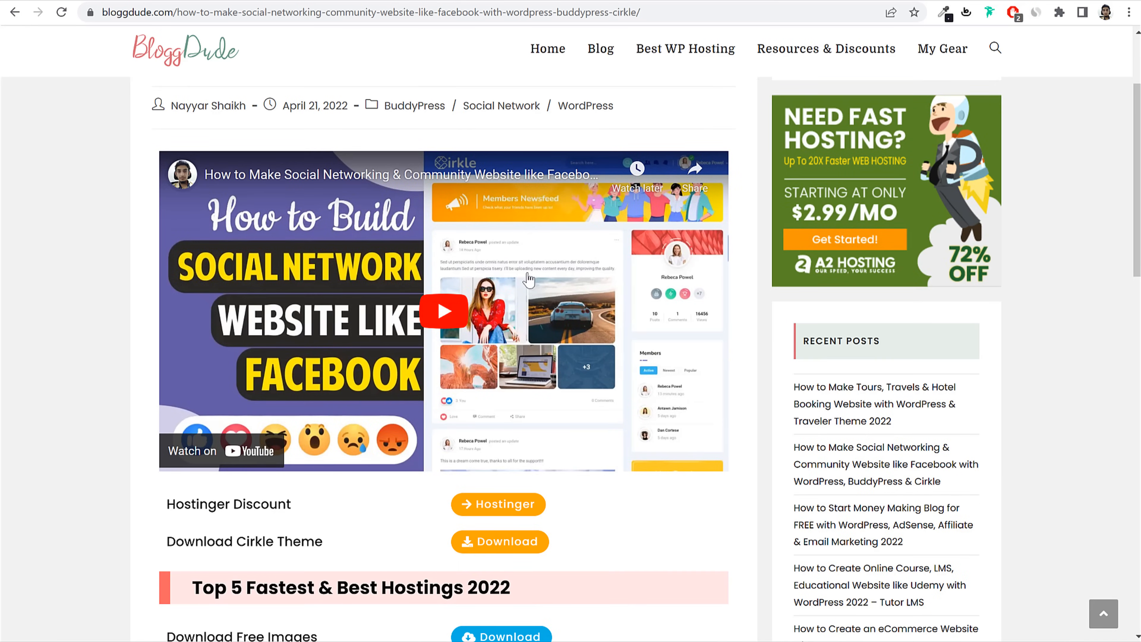
scroll(619, 321, down, 5)
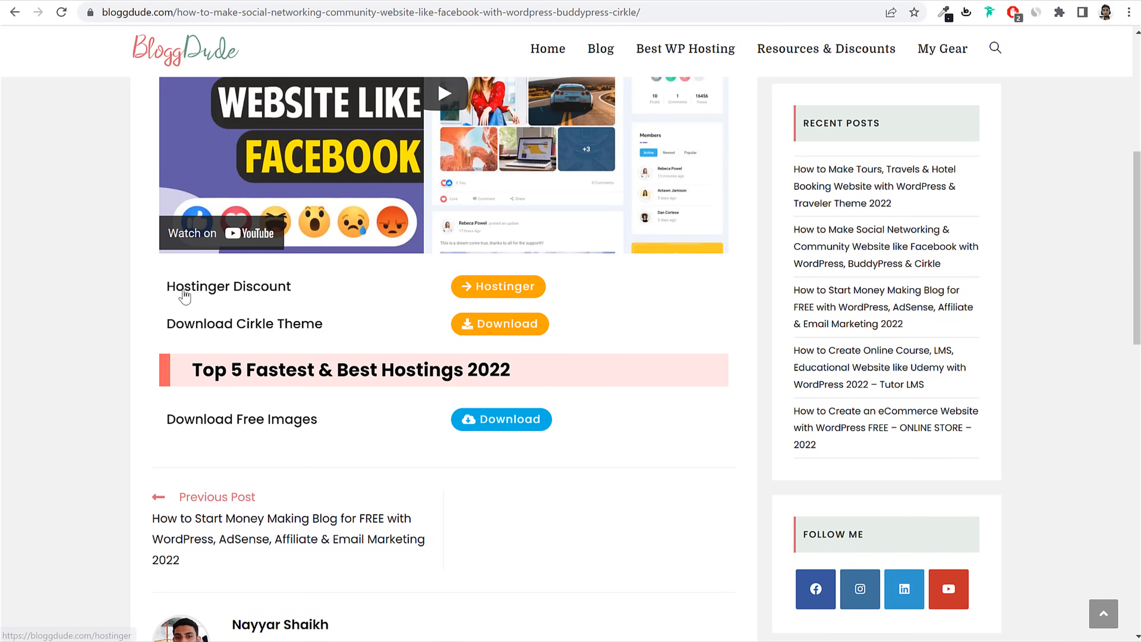
scroll(333, 357, down, 2)
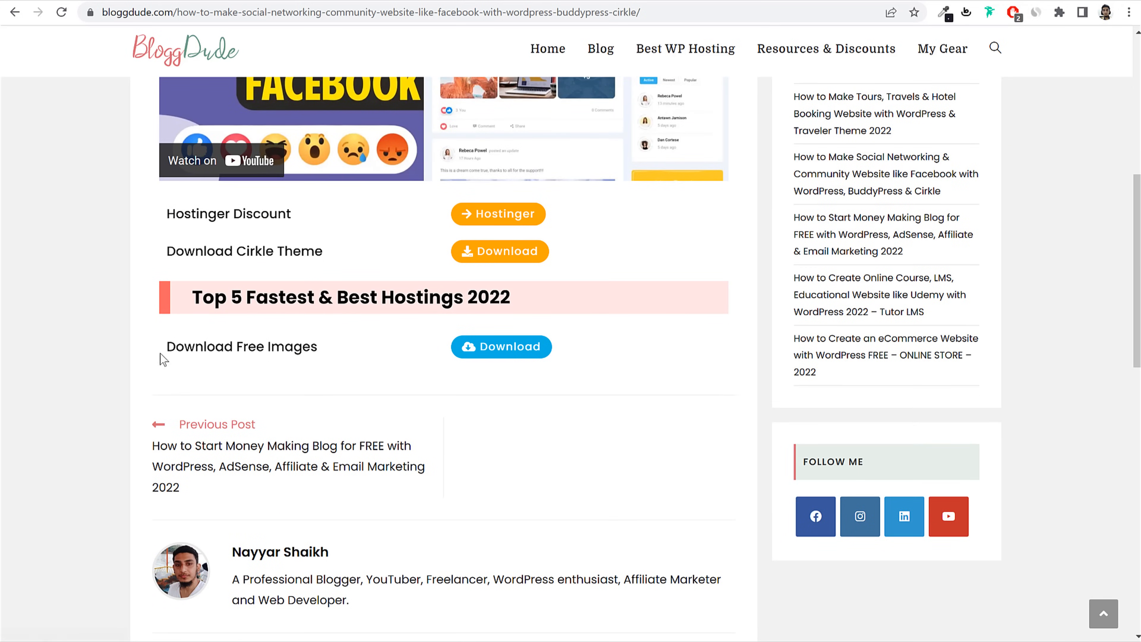
drag(163, 353, 307, 357)
click(318, 352)
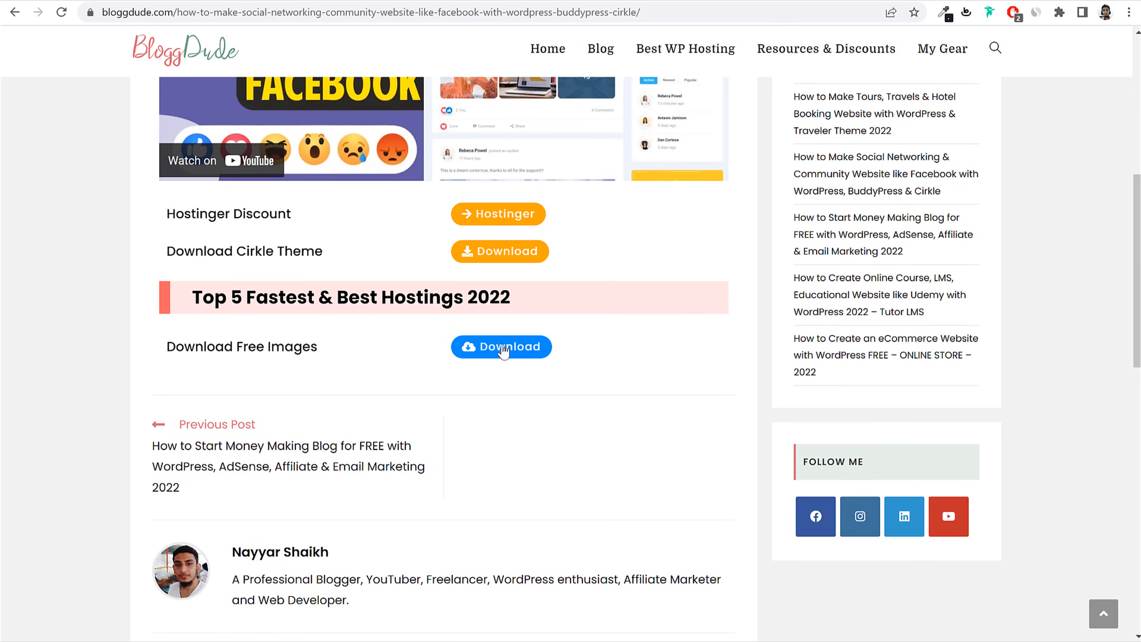
scroll(596, 400, up, 10)
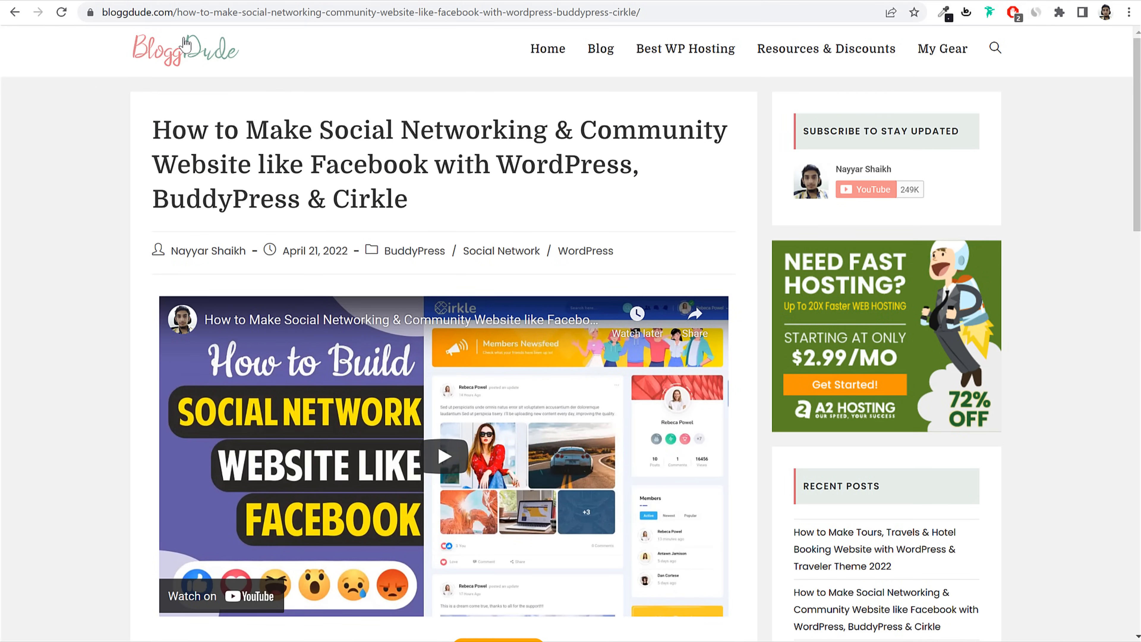
click(181, 38)
Step: In File Explorer, go to the School Management folder and inspect the plugin ZIP without extracting
key(alt+Tab)
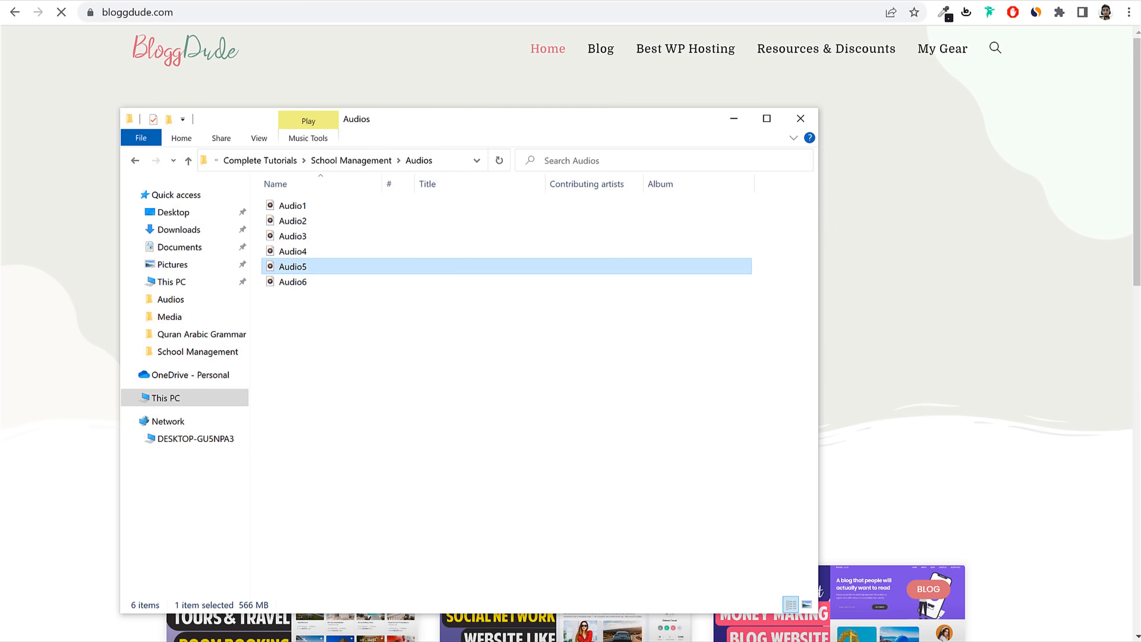
click(351, 161)
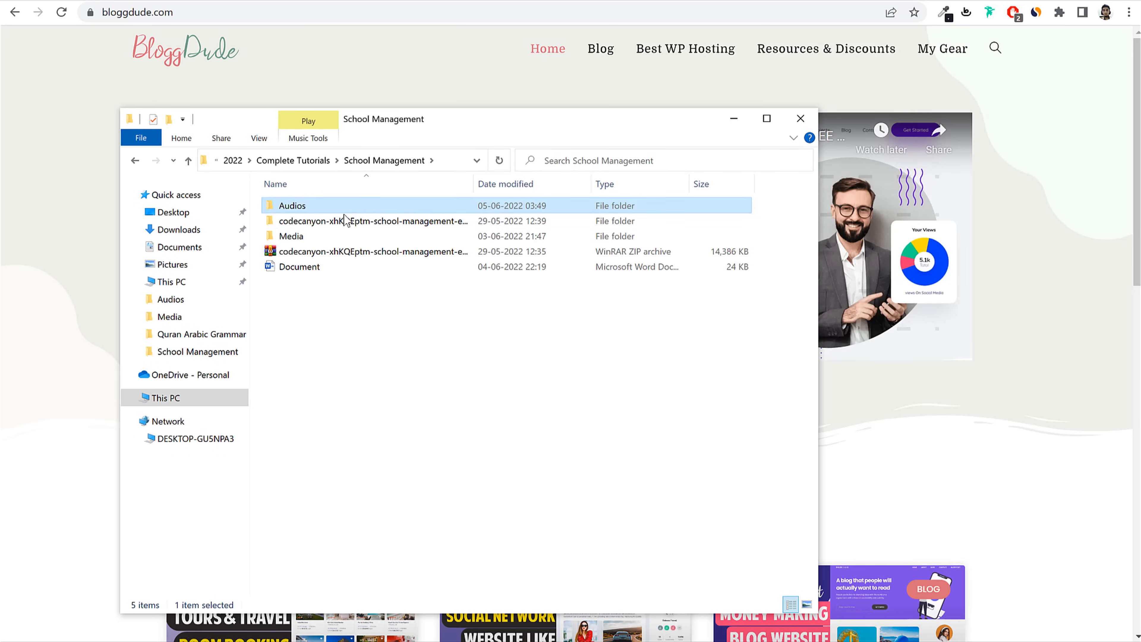
click(331, 241)
click(291, 251)
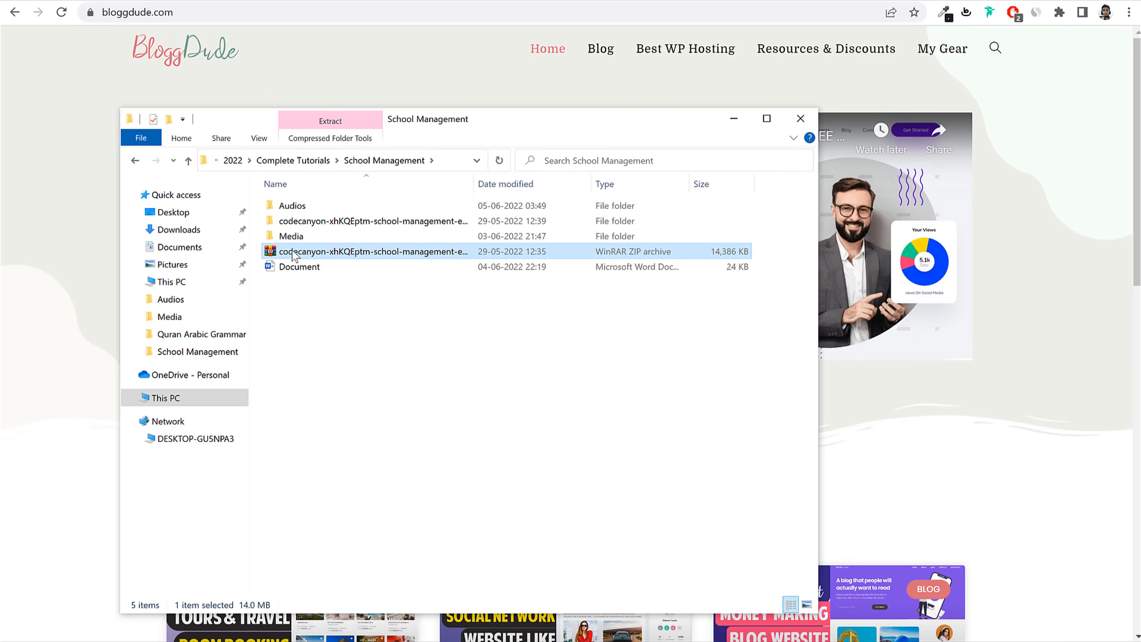
right_click(292, 250)
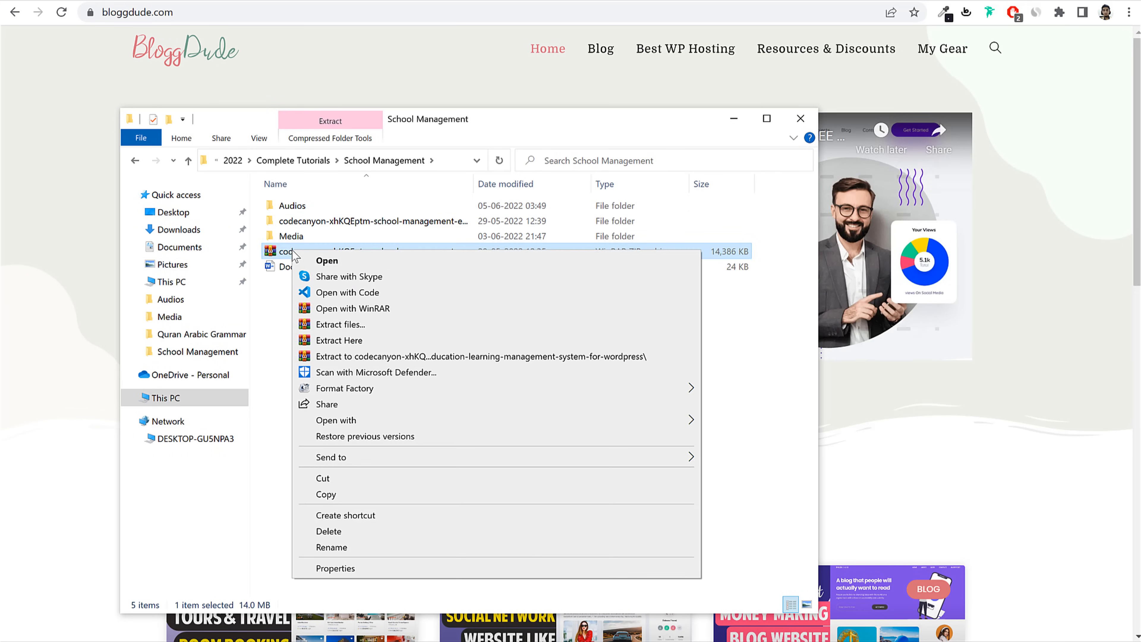
click(274, 316)
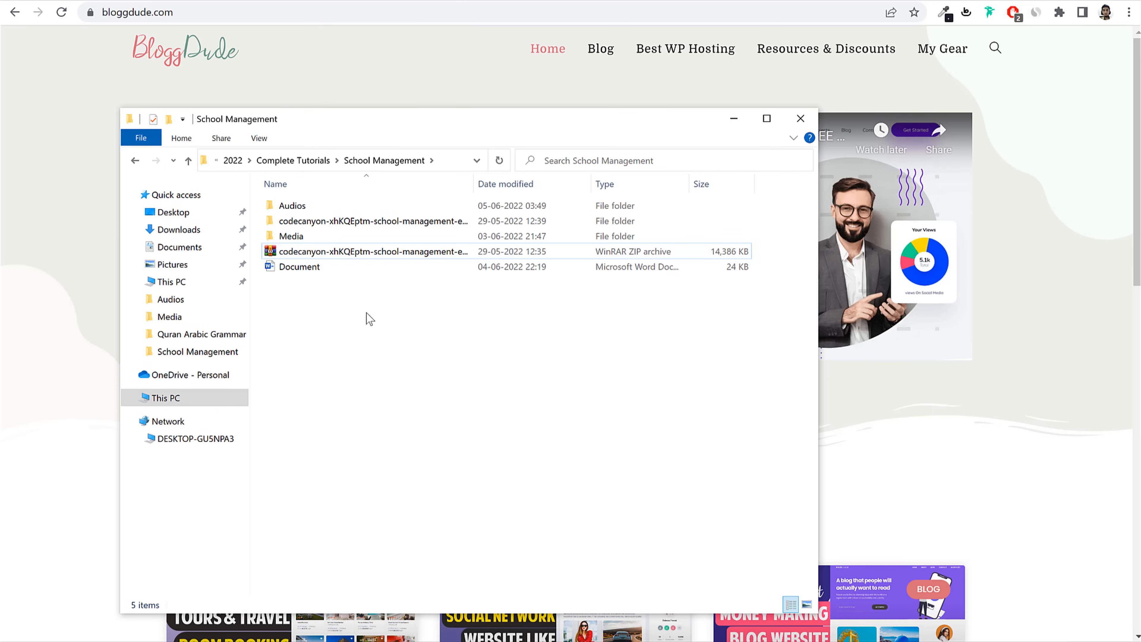
Step: Open Media, check Blog Images and Images, then open Pages and select School - Contact Us
double_click(326, 236)
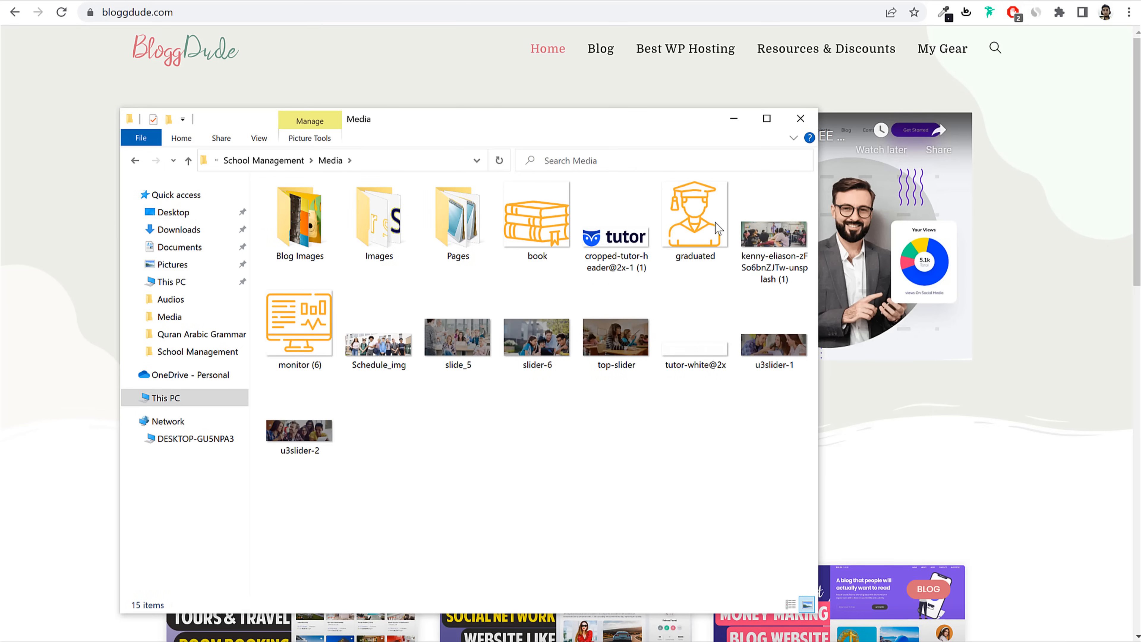
double_click(300, 220)
key(alt+Left)
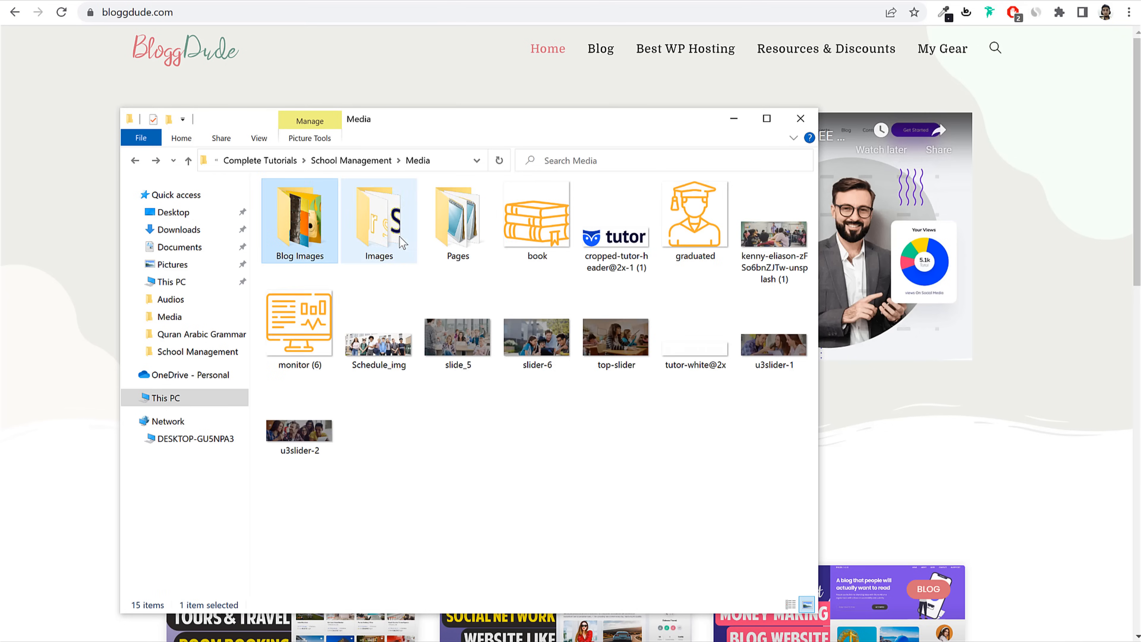
double_click(397, 245)
key(alt+Left)
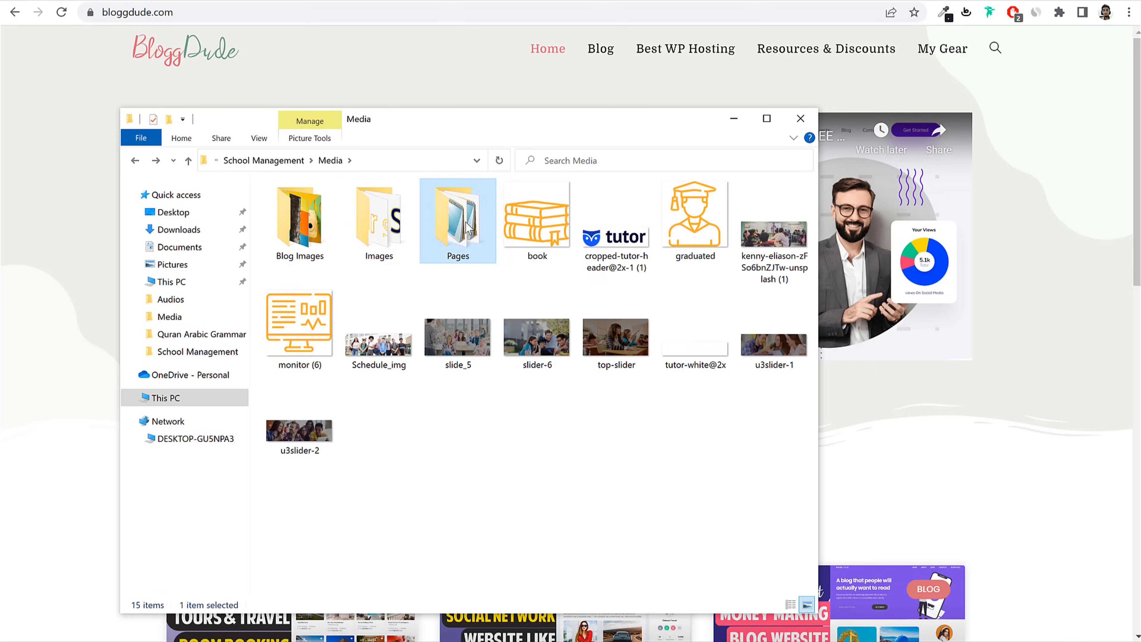
double_click(463, 225)
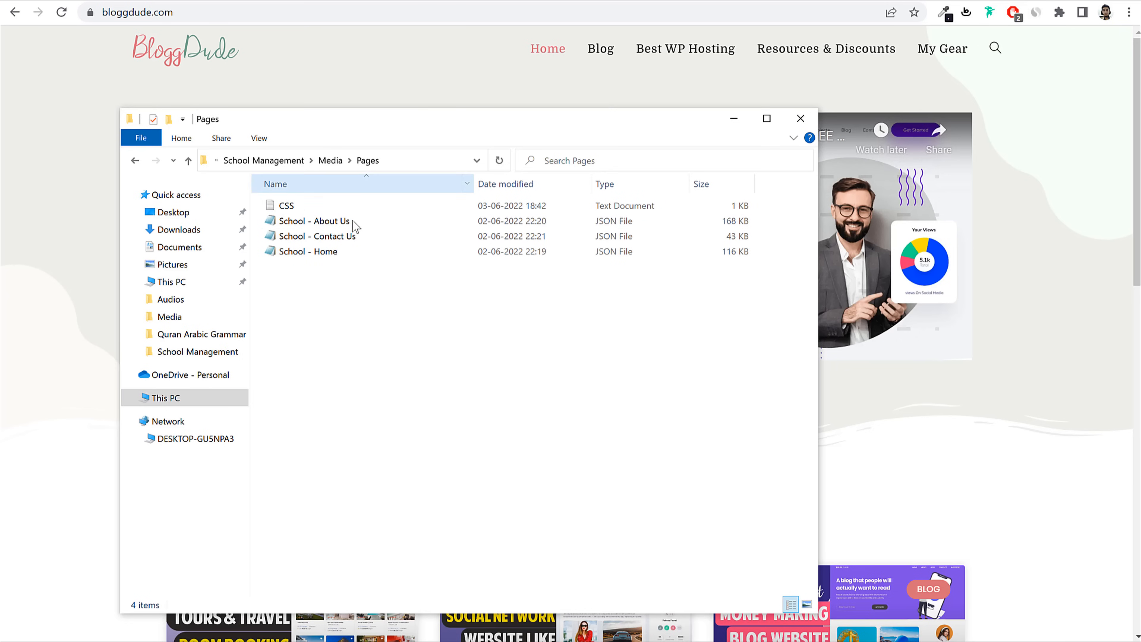
click(338, 252)
click(343, 236)
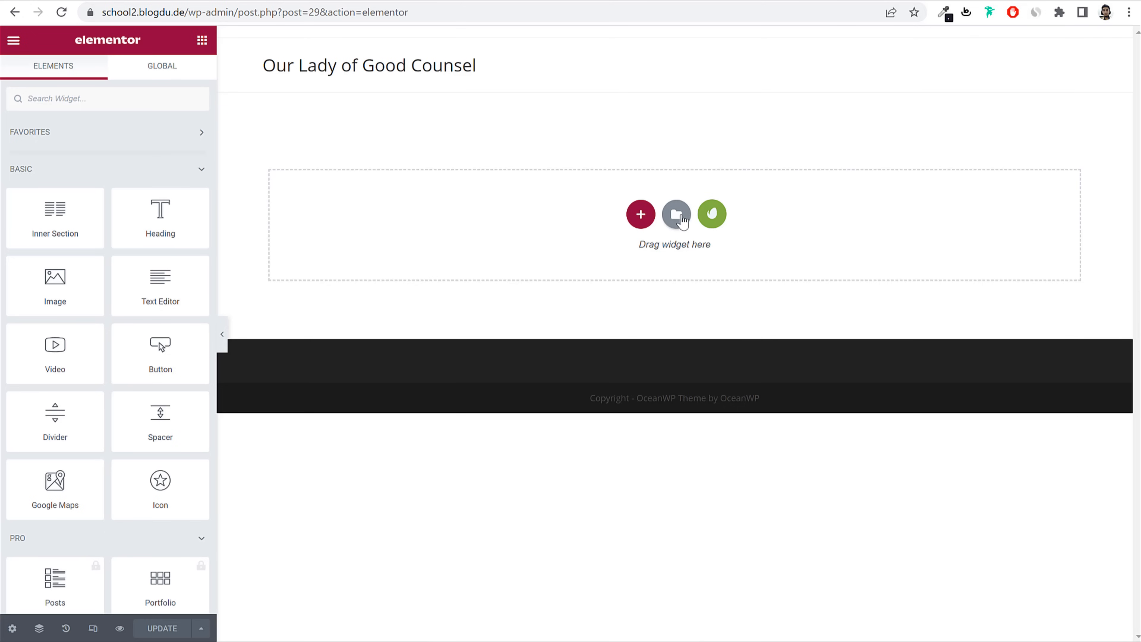
Step: Import the School - Home template file into Elementor's My Templates library
click(681, 217)
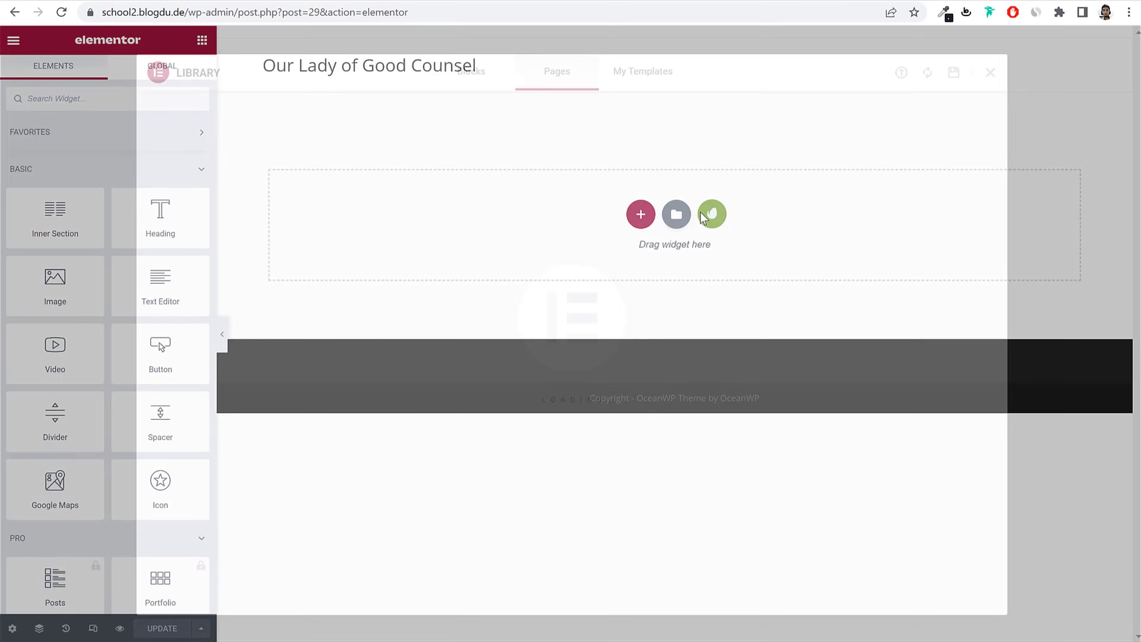
click(660, 68)
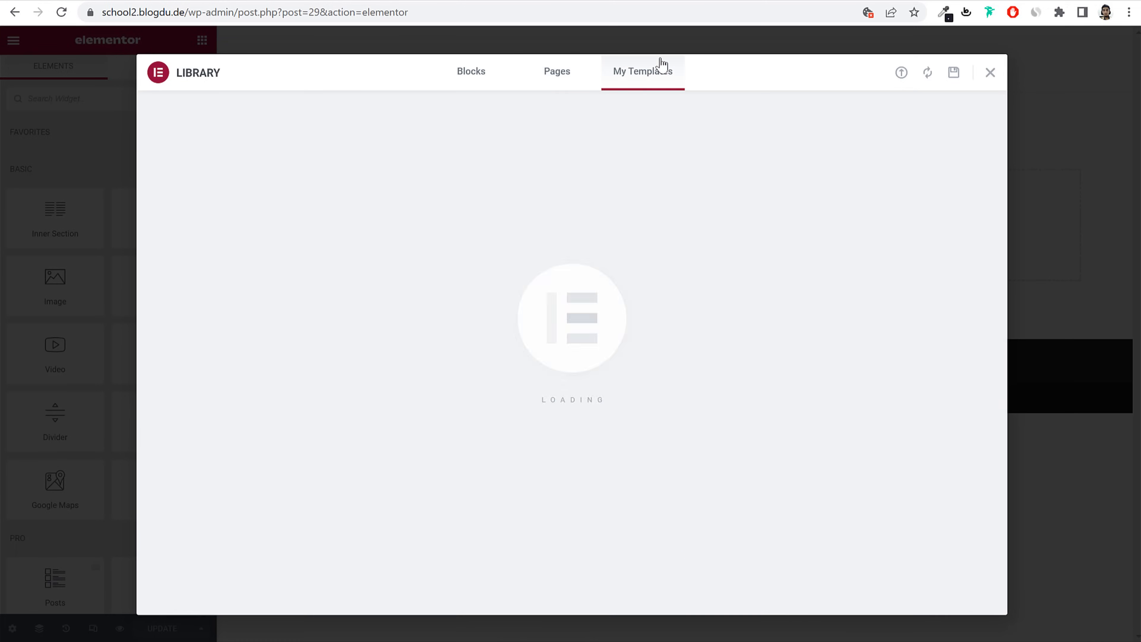
click(901, 73)
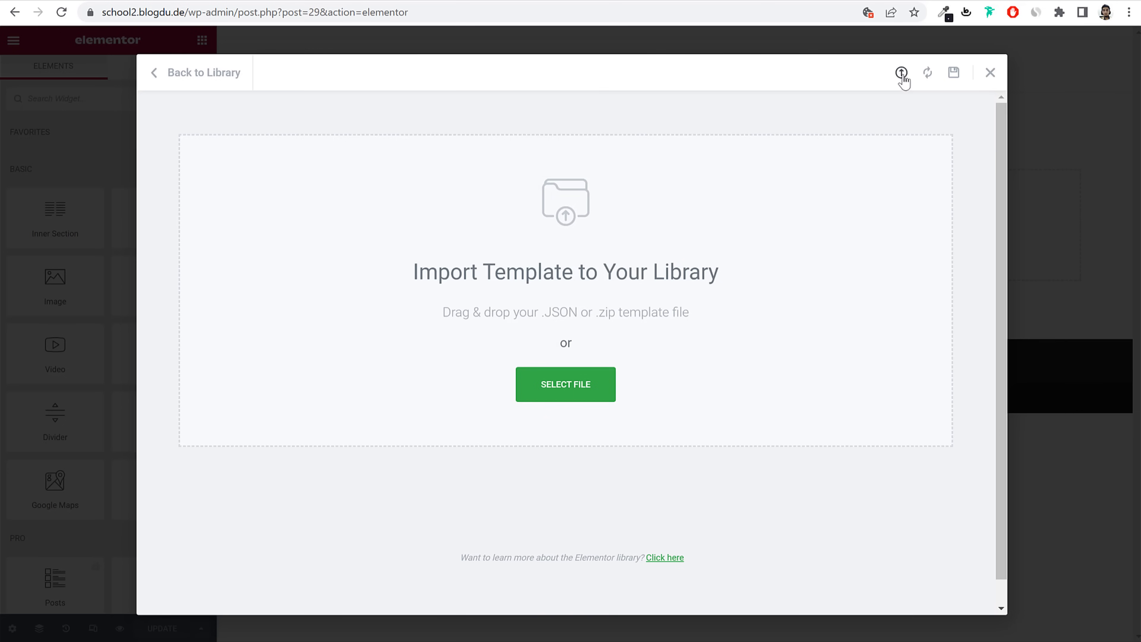
click(588, 395)
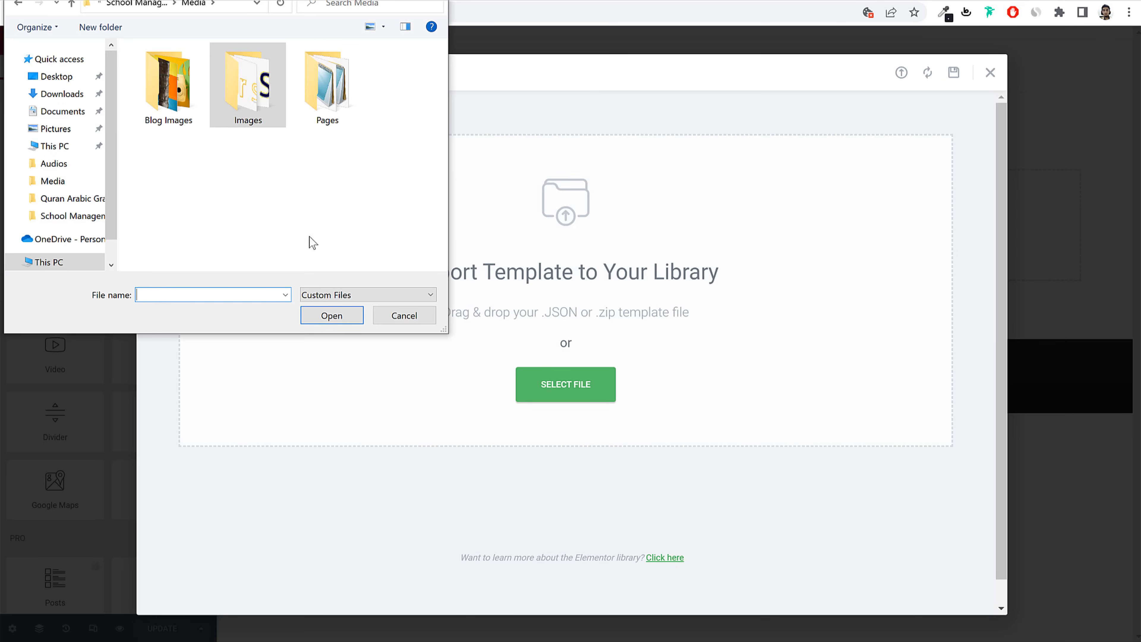
double_click(326, 86)
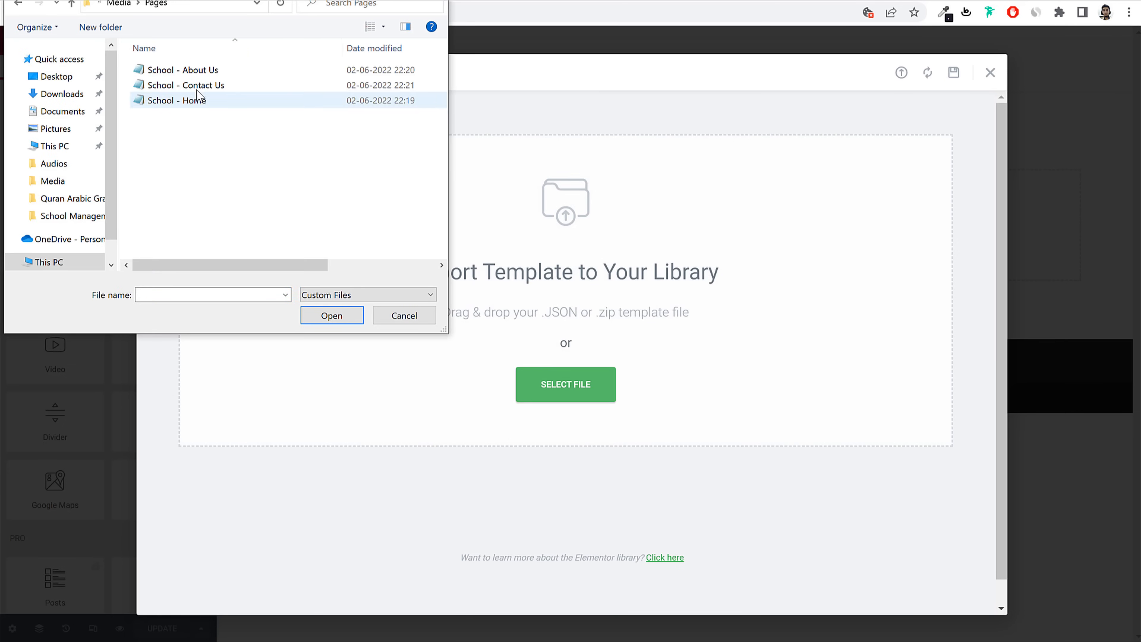
click(200, 100)
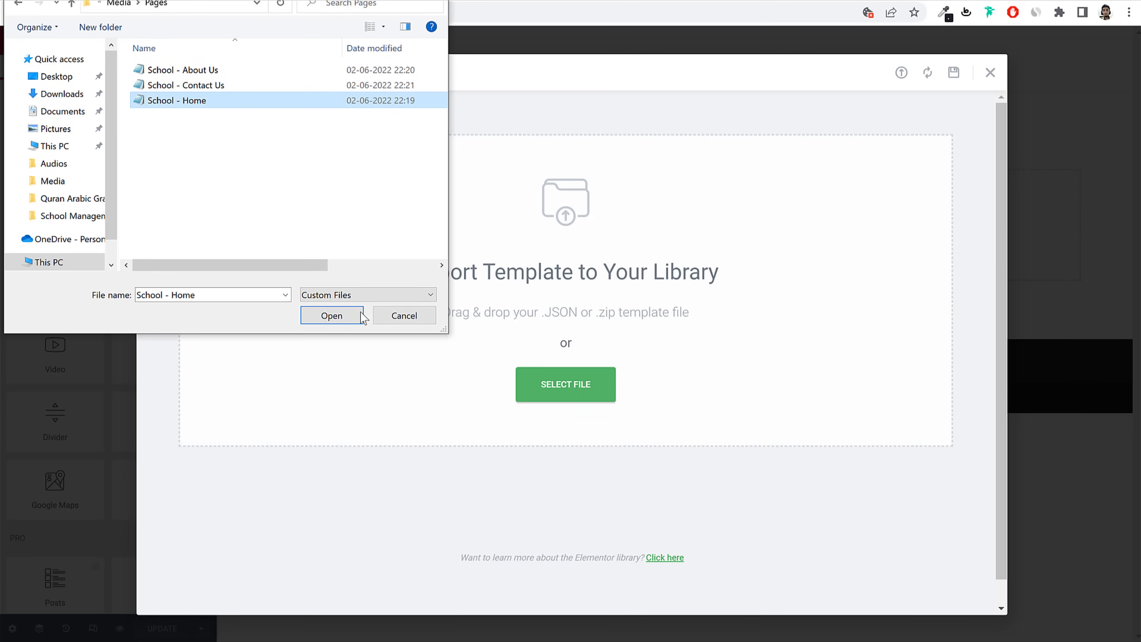
click(343, 314)
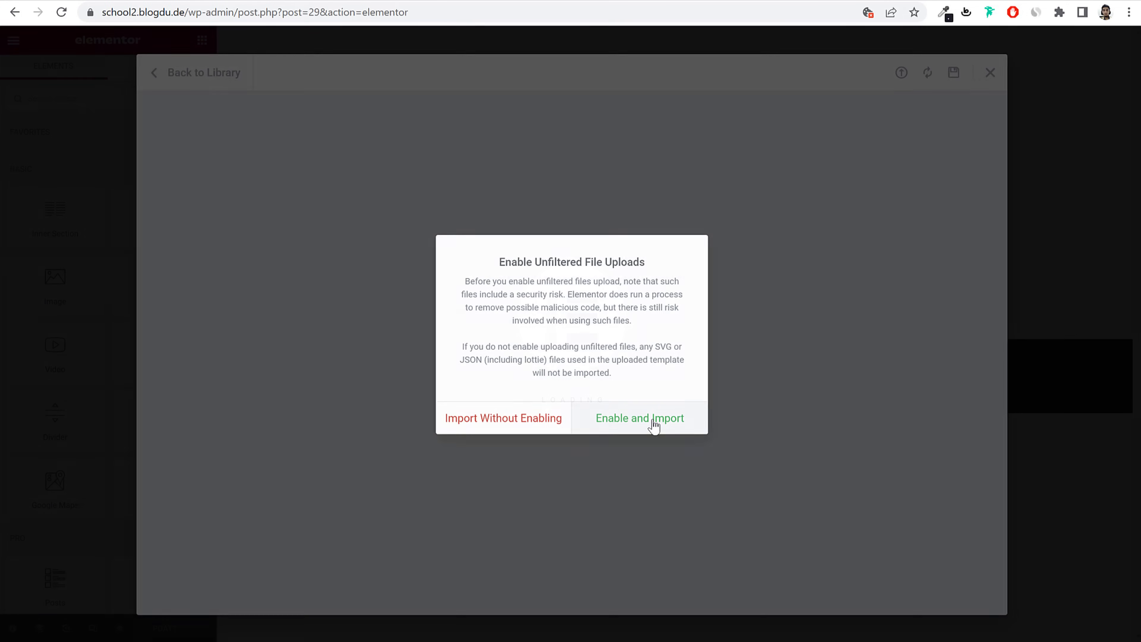
click(650, 422)
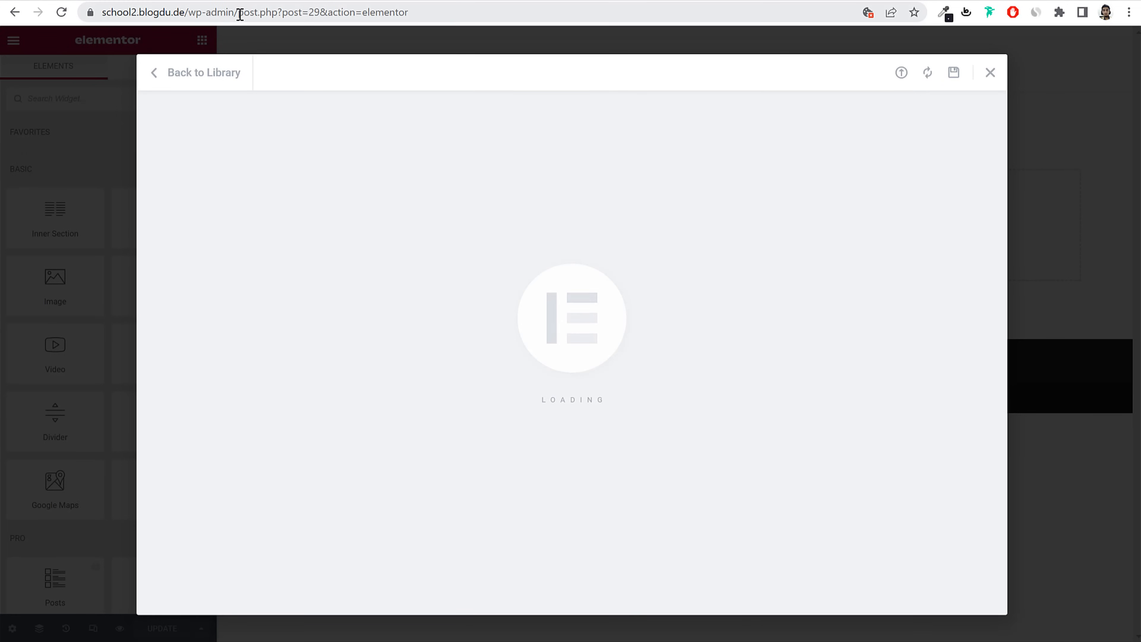
Step: Load the site's /wp-admin/ dashboard in a new tab
drag(241, 13, 103, 12)
key(ctrl+c)
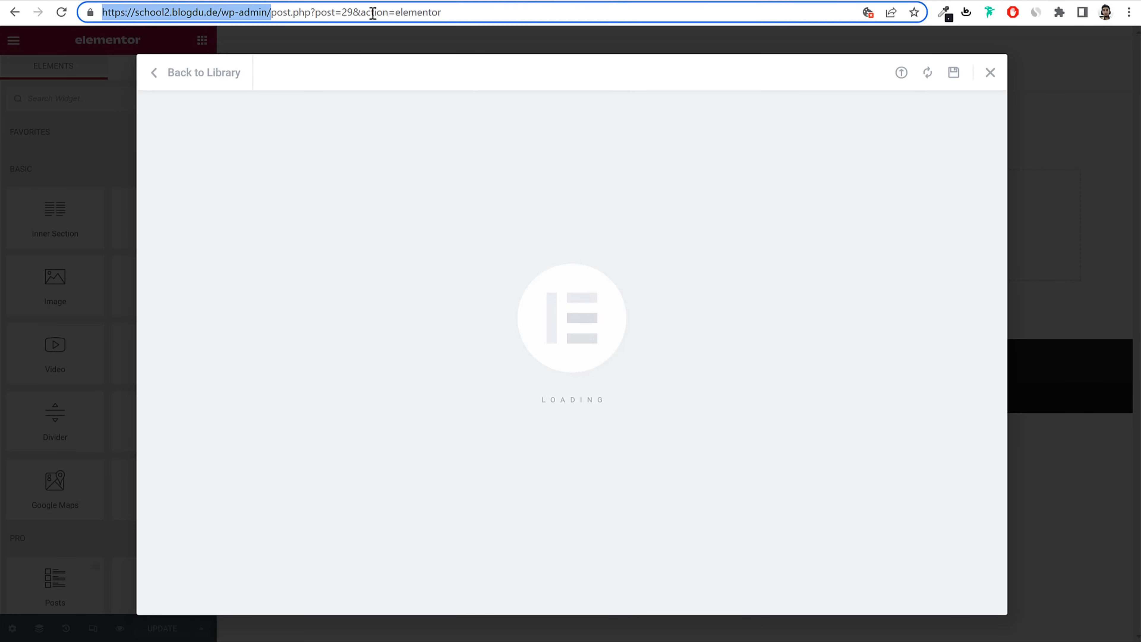
click(716, 0)
key(ctrl+v)
key(Return)
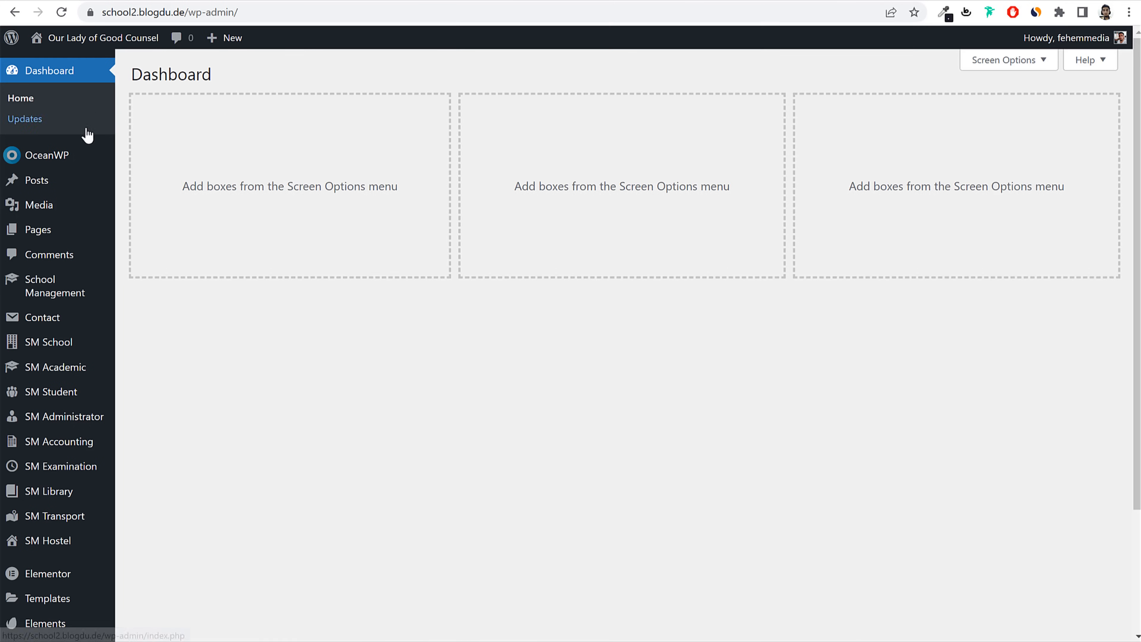
Step: Upload the School - About Us JSON through Saved Templates' Import Templates area
scroll(90, 422, down, 3)
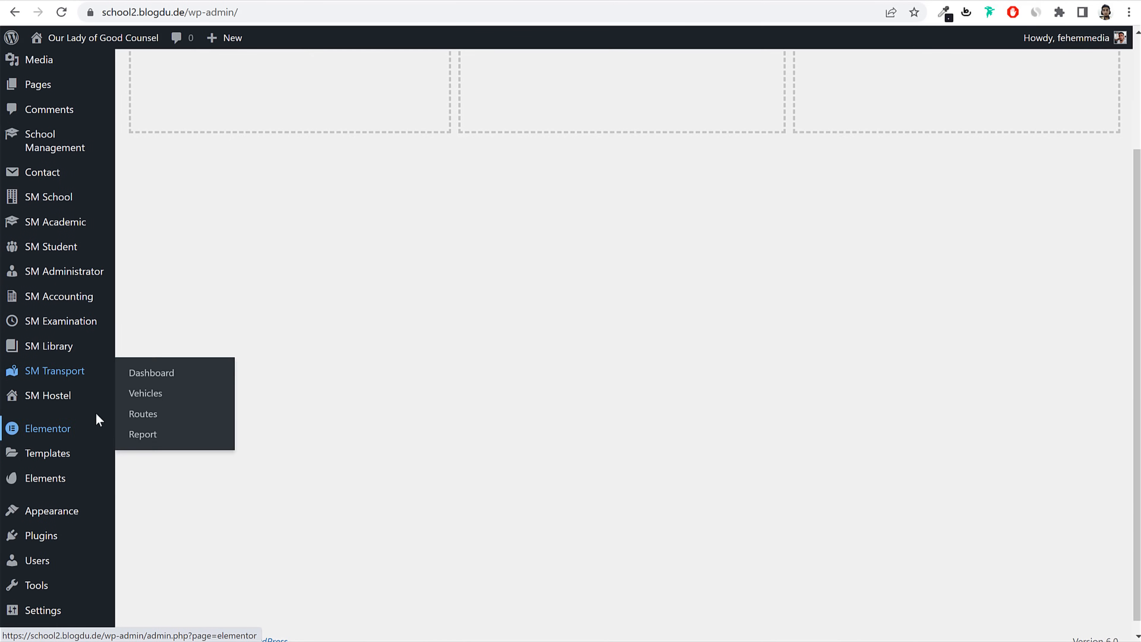
scroll(98, 416, down, 1)
click(49, 444)
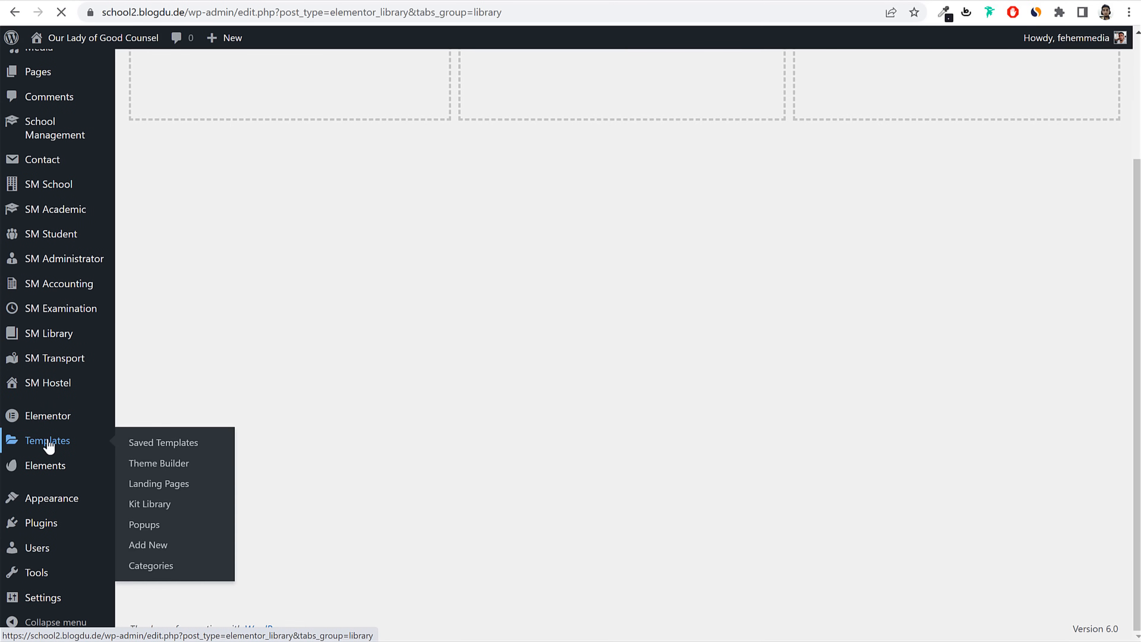
click(410, 77)
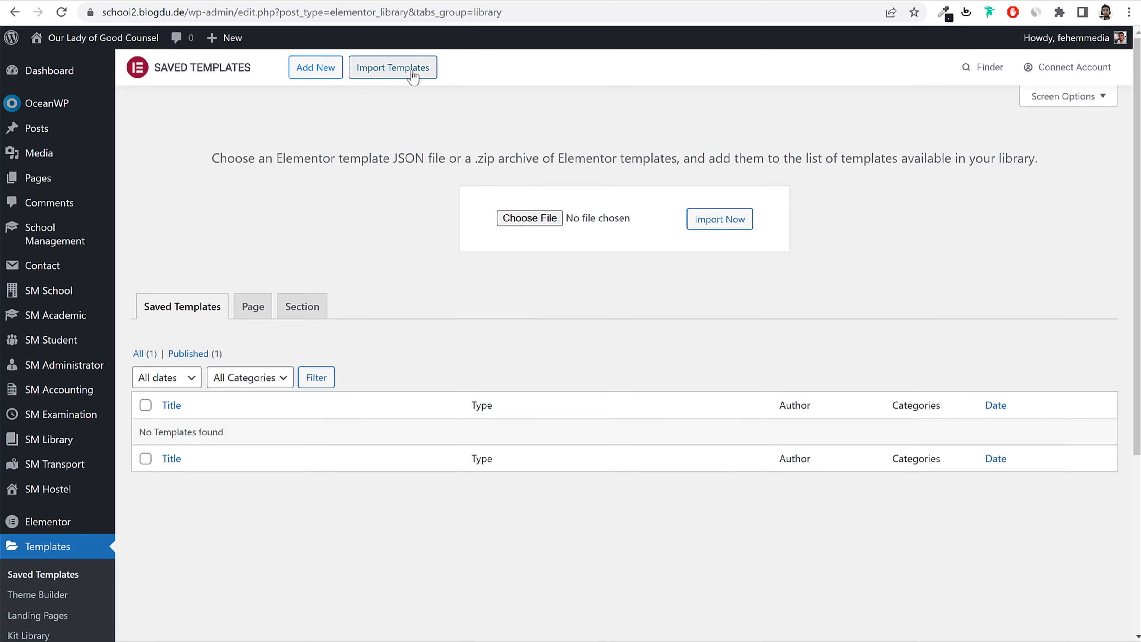
click(561, 209)
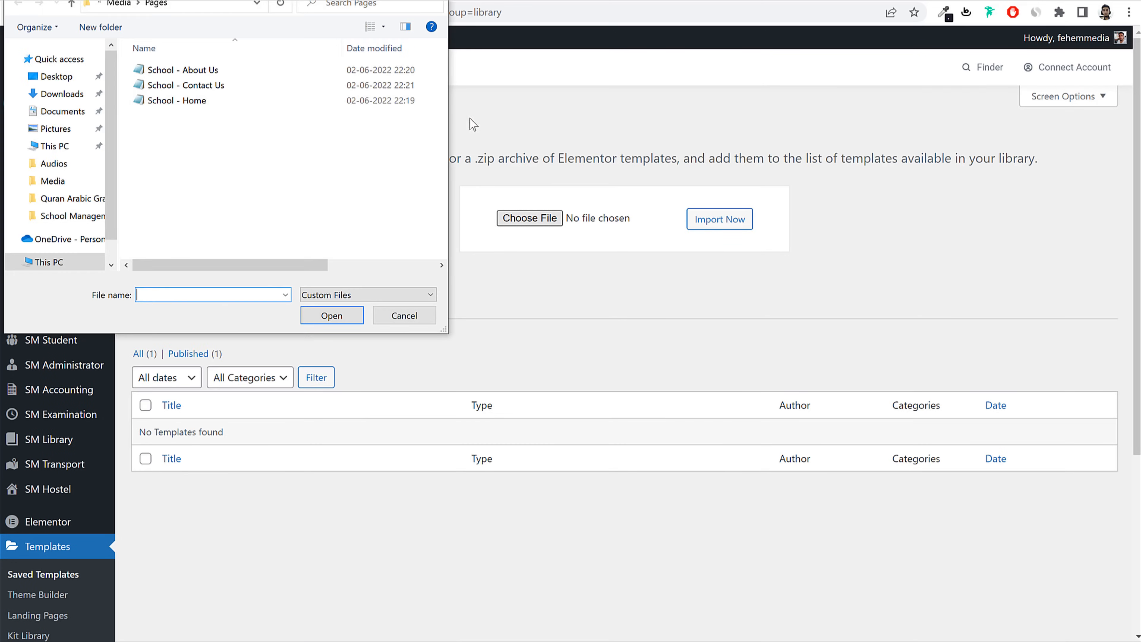
click(216, 70)
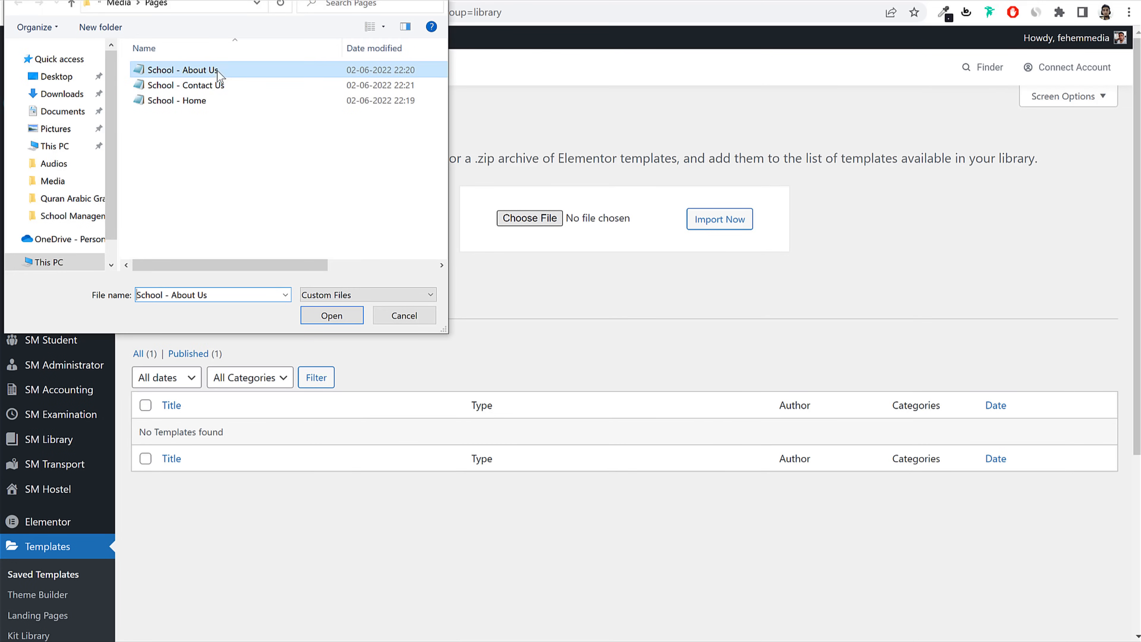
click(335, 316)
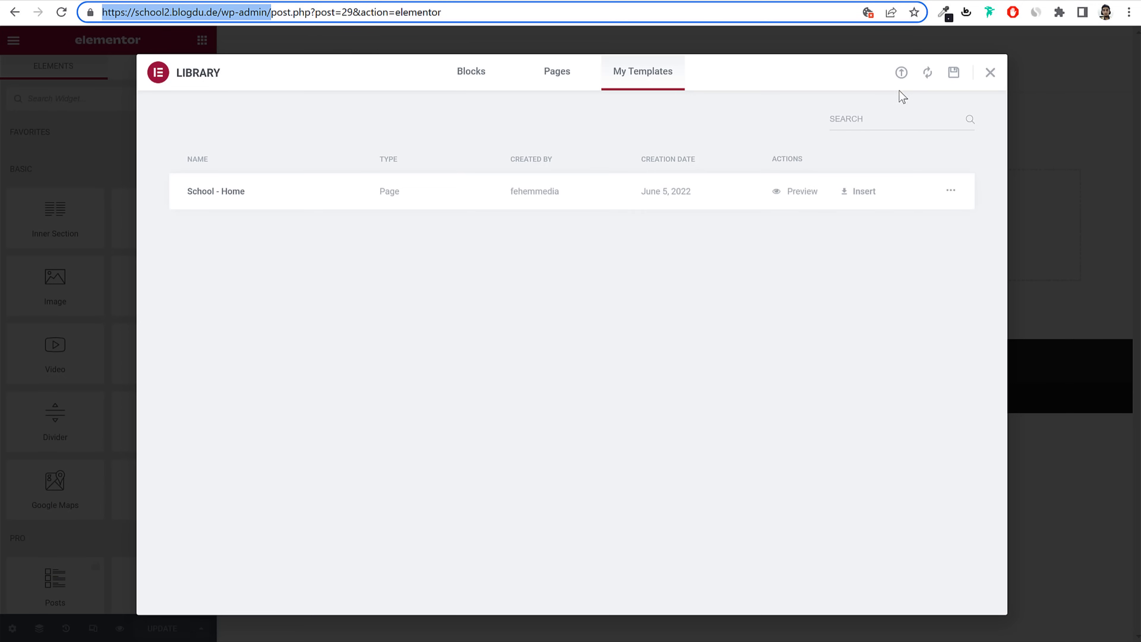
Step: Import the School - Contact Us template file into the Elementor library
click(901, 73)
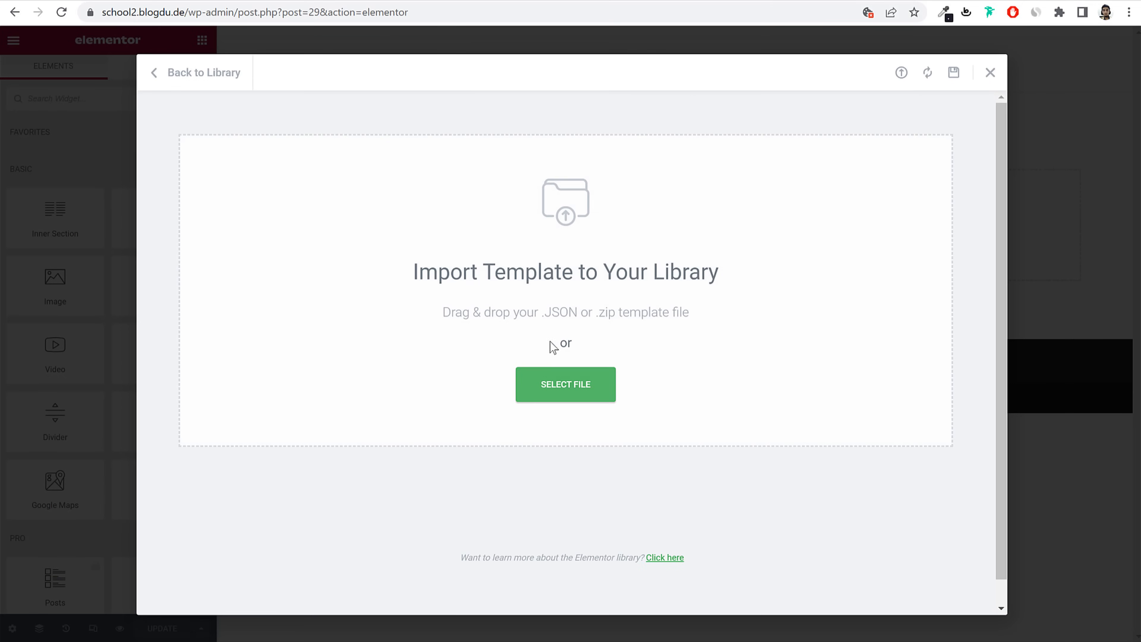
click(565, 384)
click(225, 85)
click(332, 316)
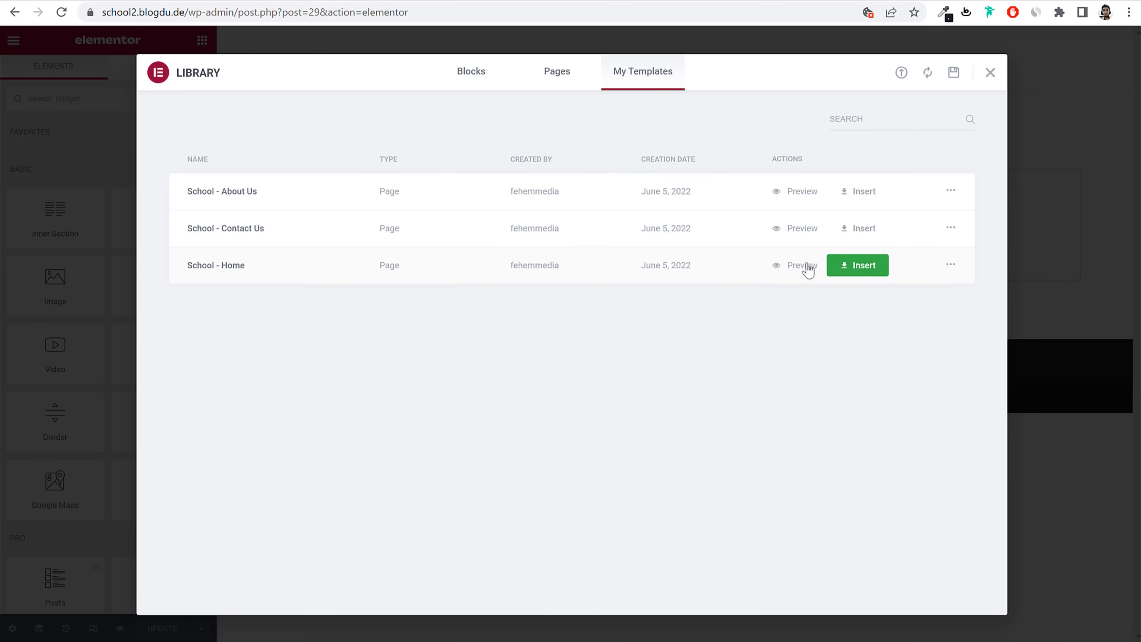
Step: Insert the School - Home template into the page and save it with Update
click(858, 267)
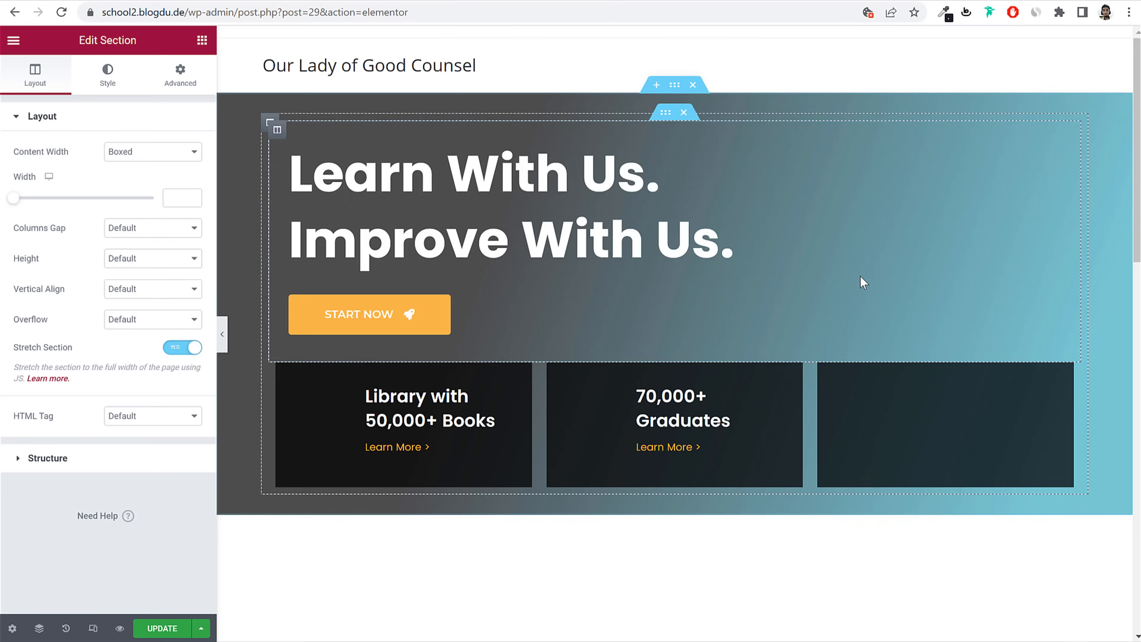
scroll(848, 395, down, 5)
scroll(849, 399, down, 15)
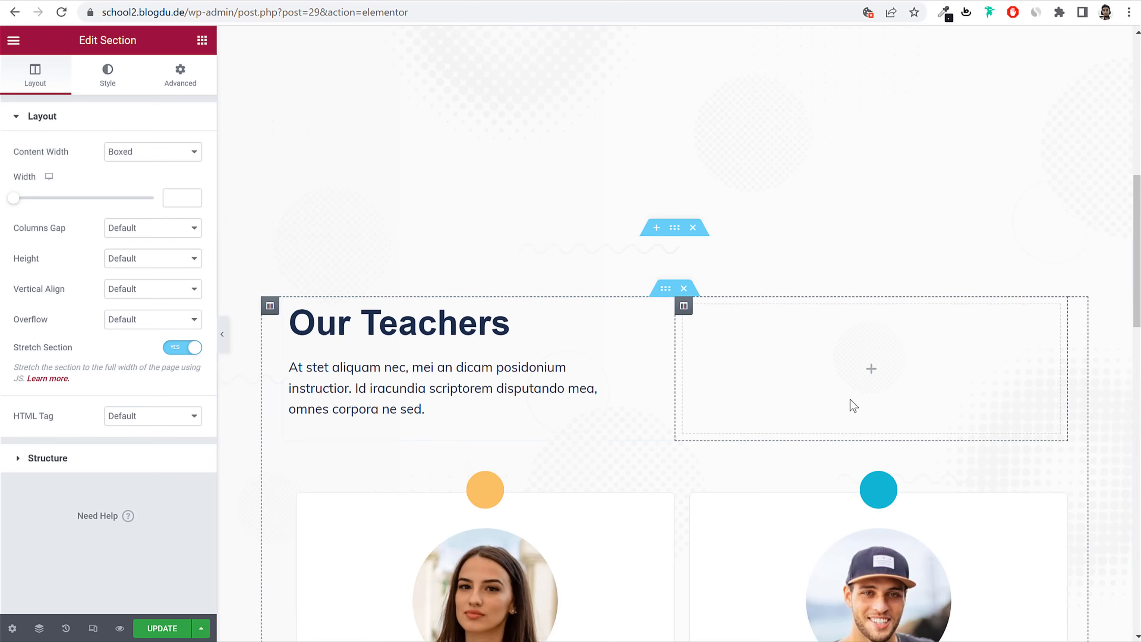
scroll(849, 400, down, 15)
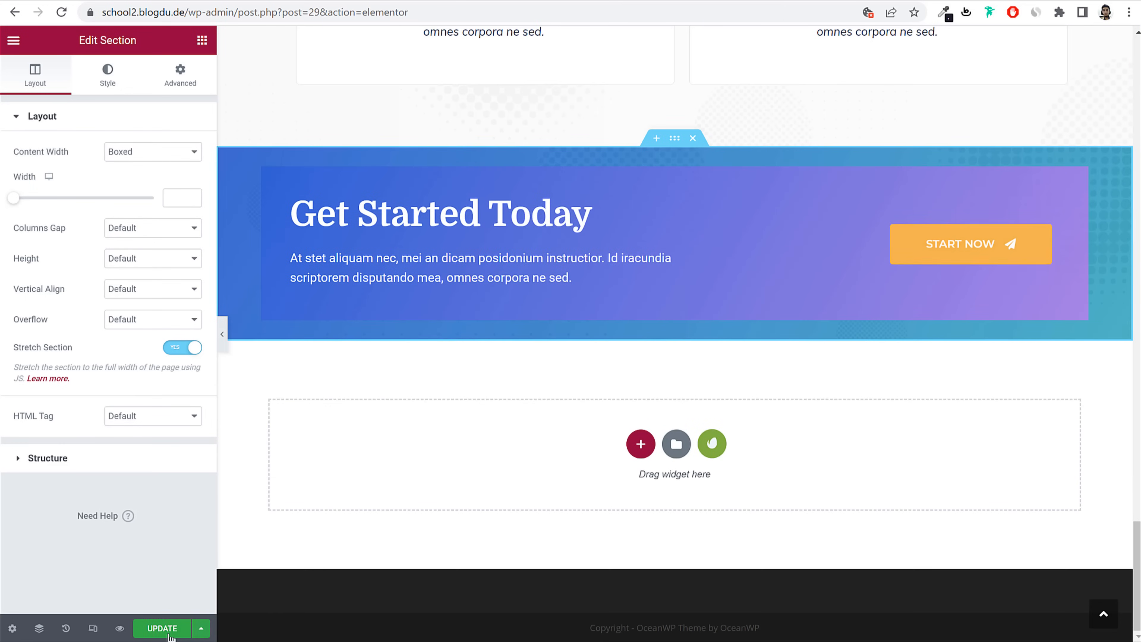
click(167, 632)
scroll(596, 506, up, 20)
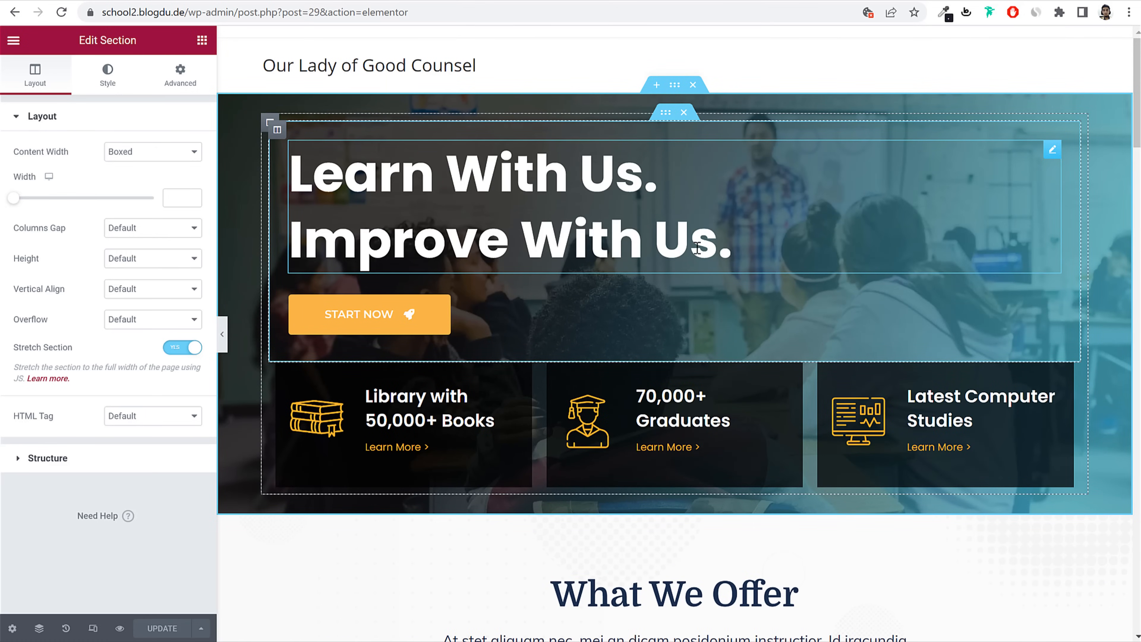
click(406, 188)
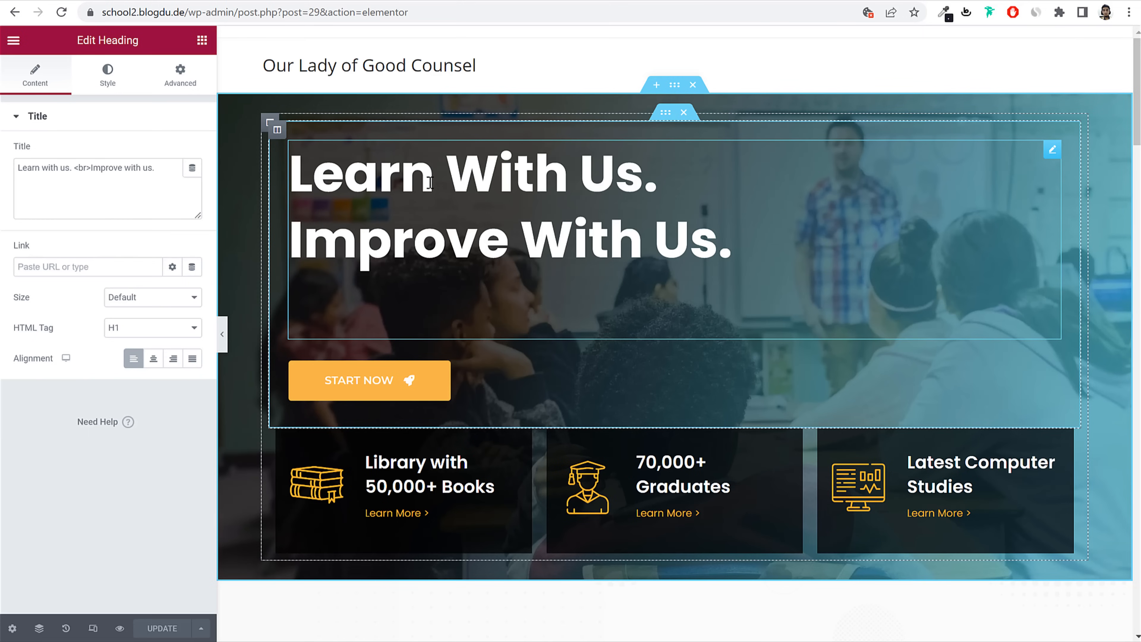
Step: Change the hero heading to 'Our Lady Of Good Counsel School'
drag(294, 176, 617, 182)
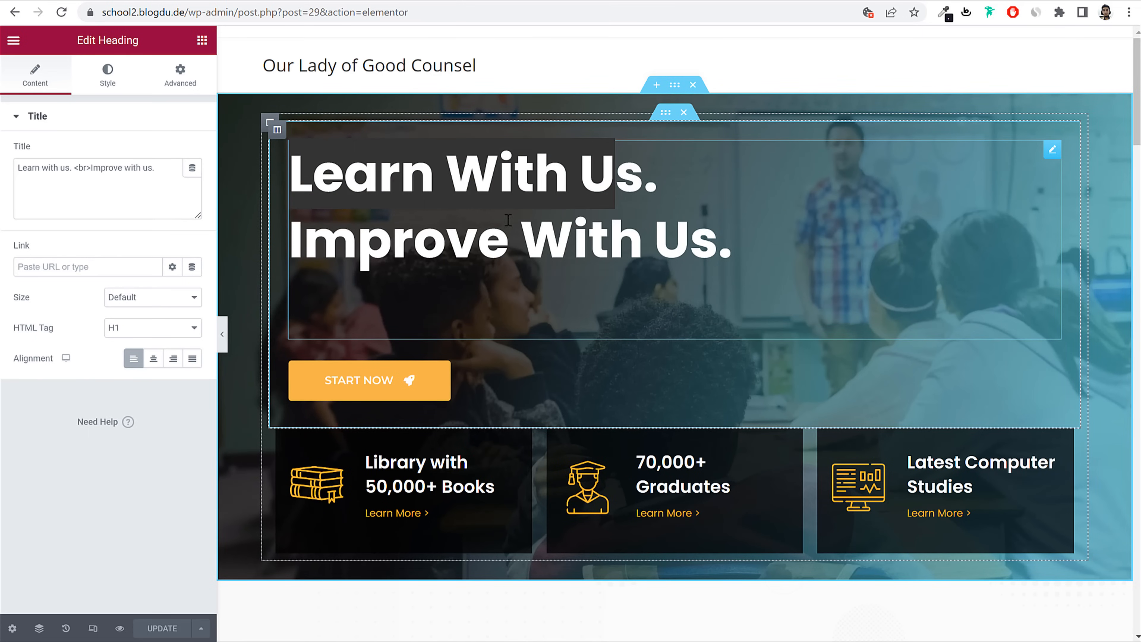
drag(72, 168, 156, 169)
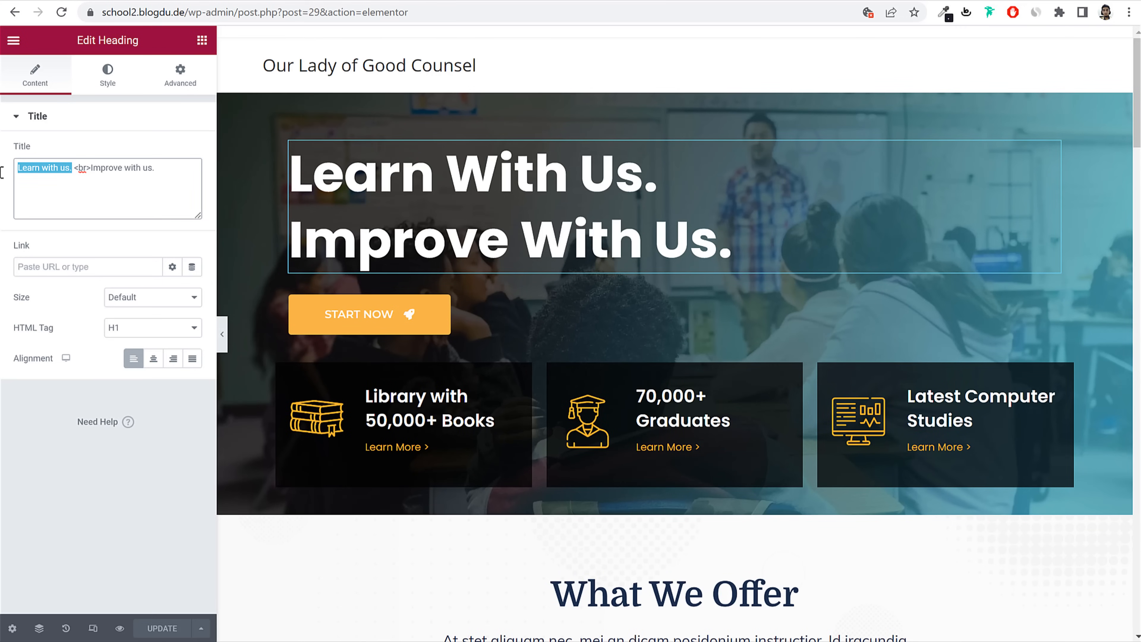
text(Our Lady)
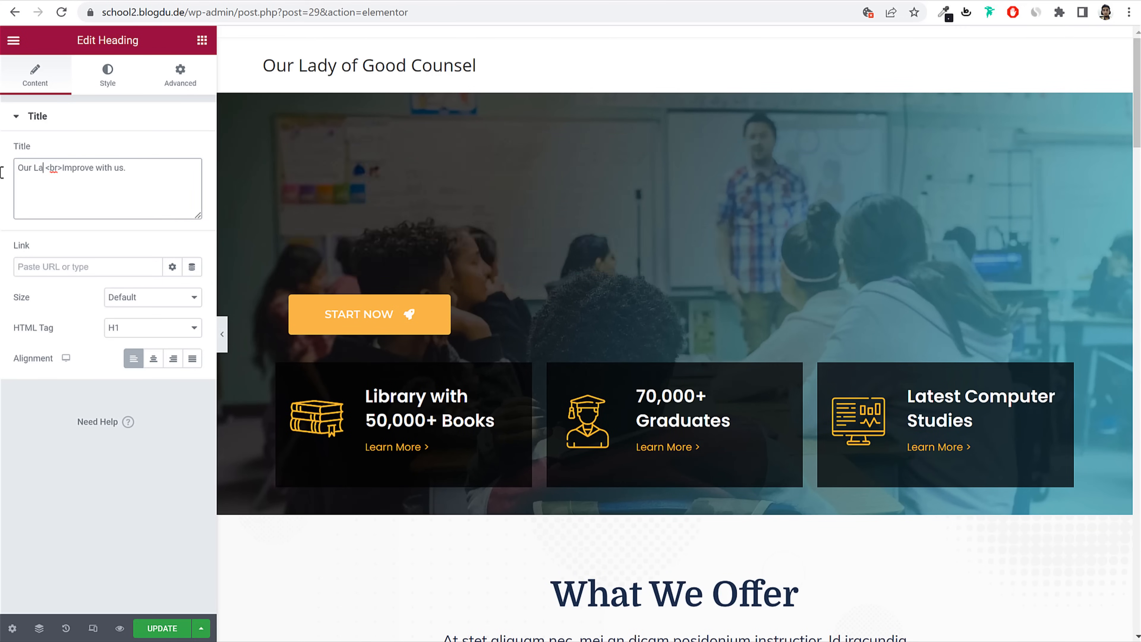
text( of Go)
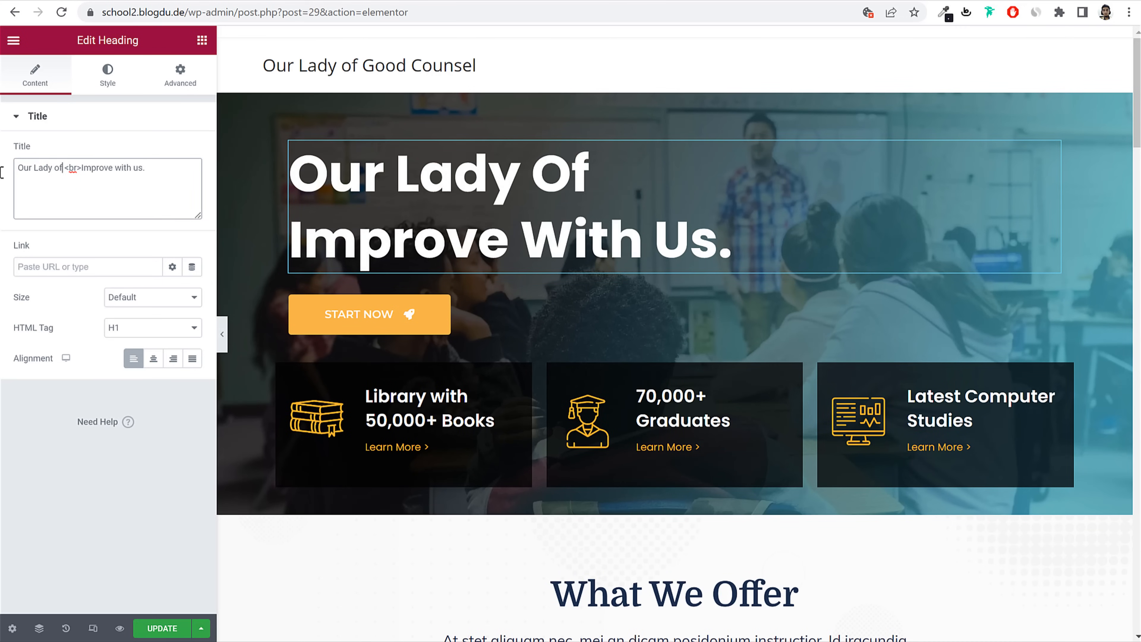
text(od)
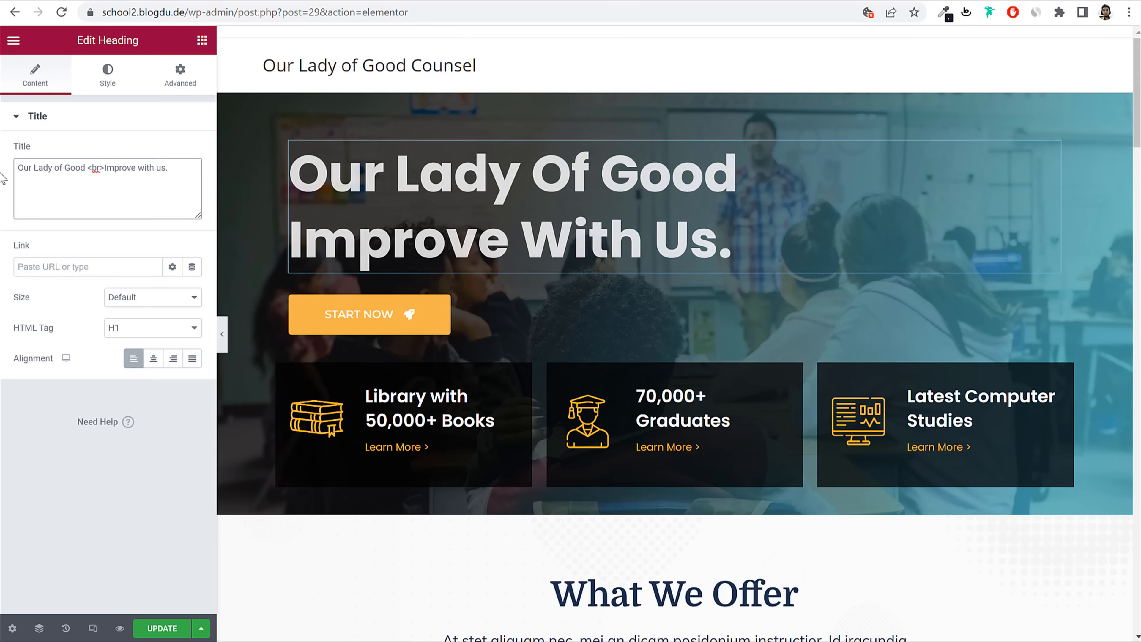
key(shift+End)
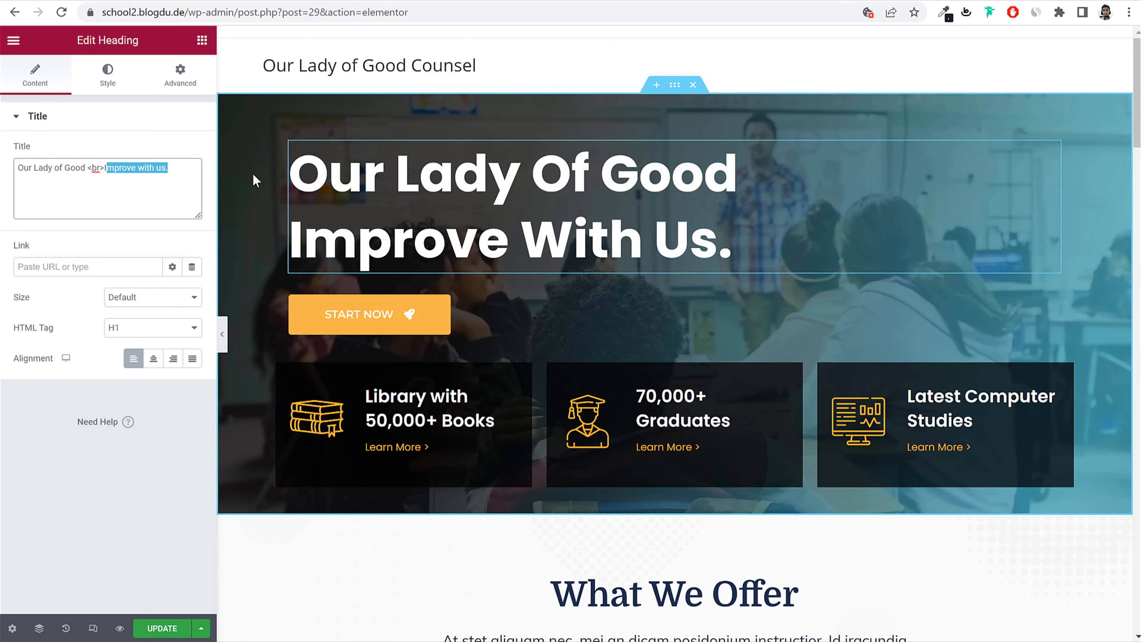
text(ICo)
key(BackSpace)
key(BackSpace)
text(Counselk)
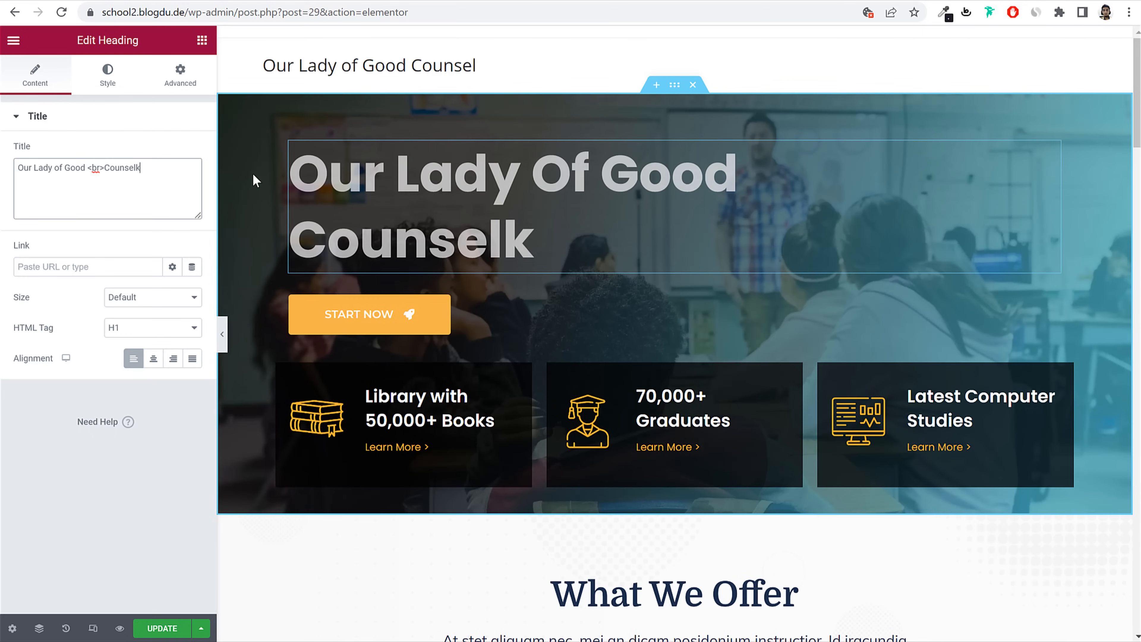
key(BackSpace)
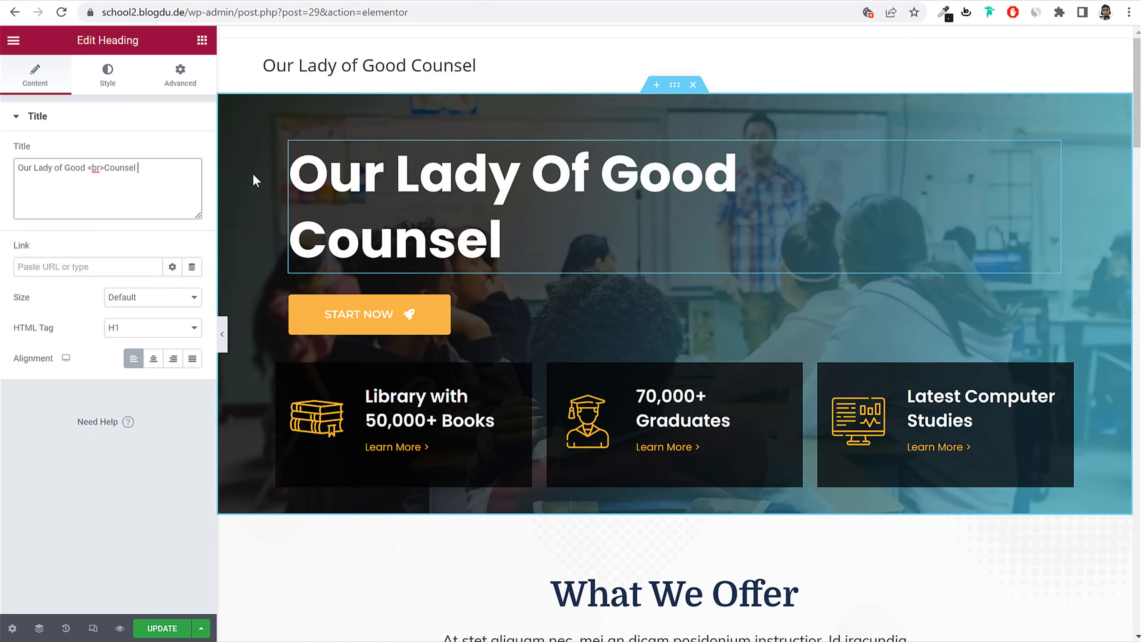
text(H)
key(BackSpace)
text(Scg)
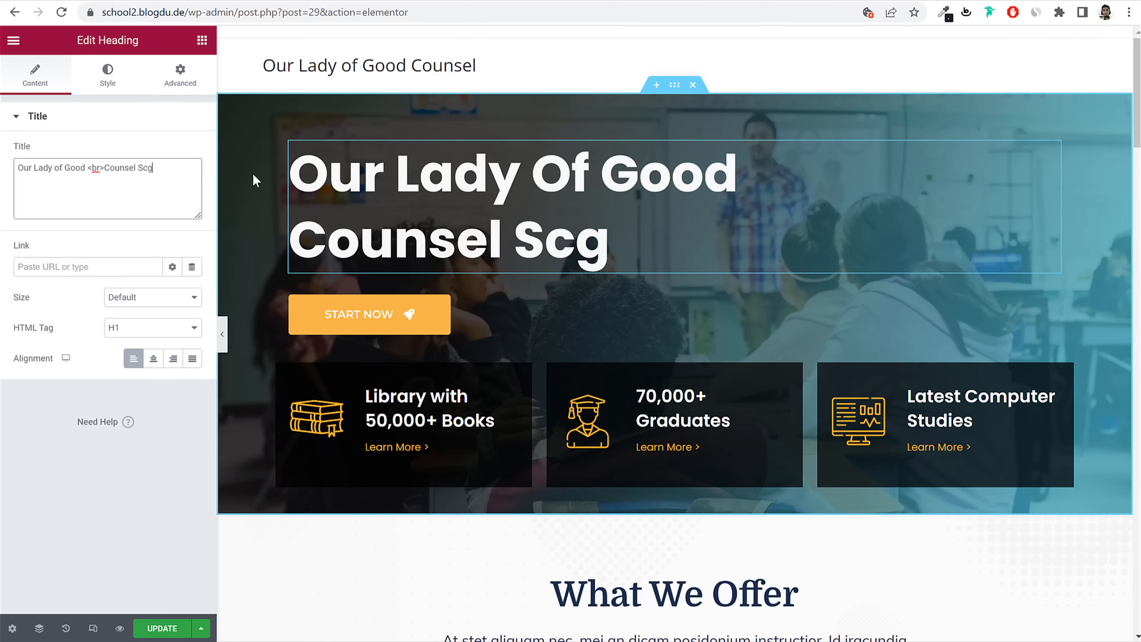
key(BackSpace)
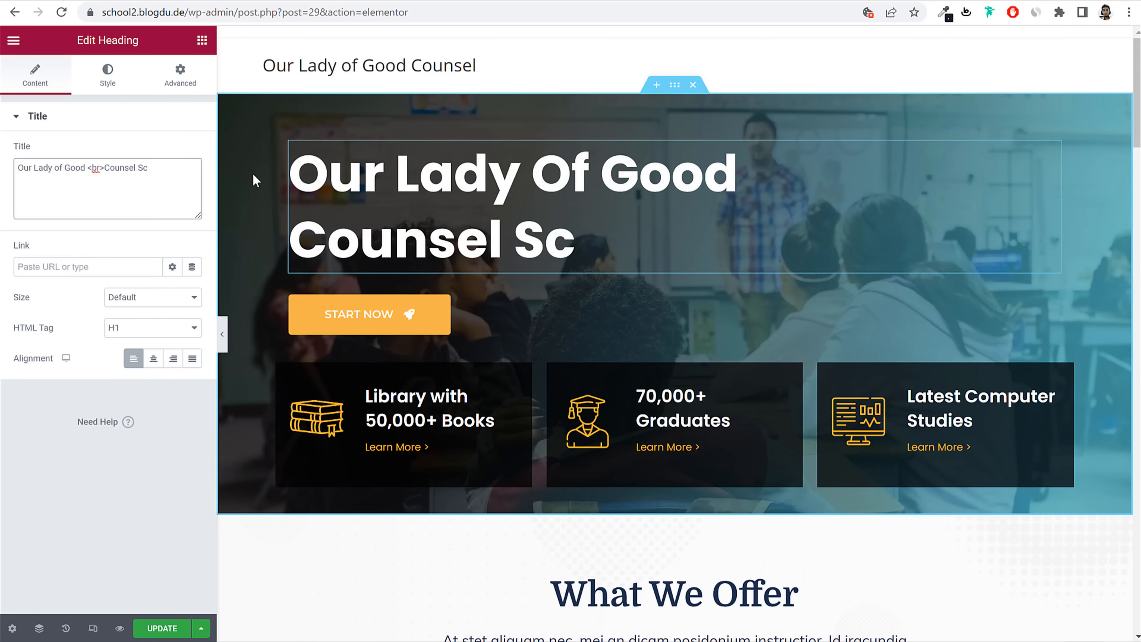
text(hool)
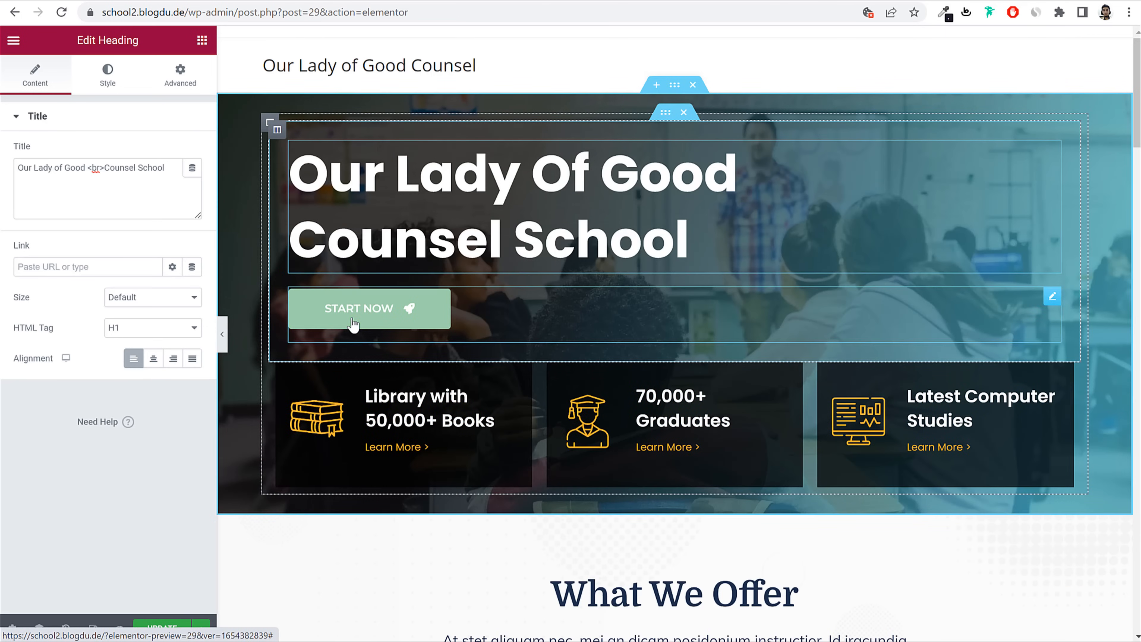
Step: Set the Library image box title to 'Library with 1500+ Books'
click(354, 323)
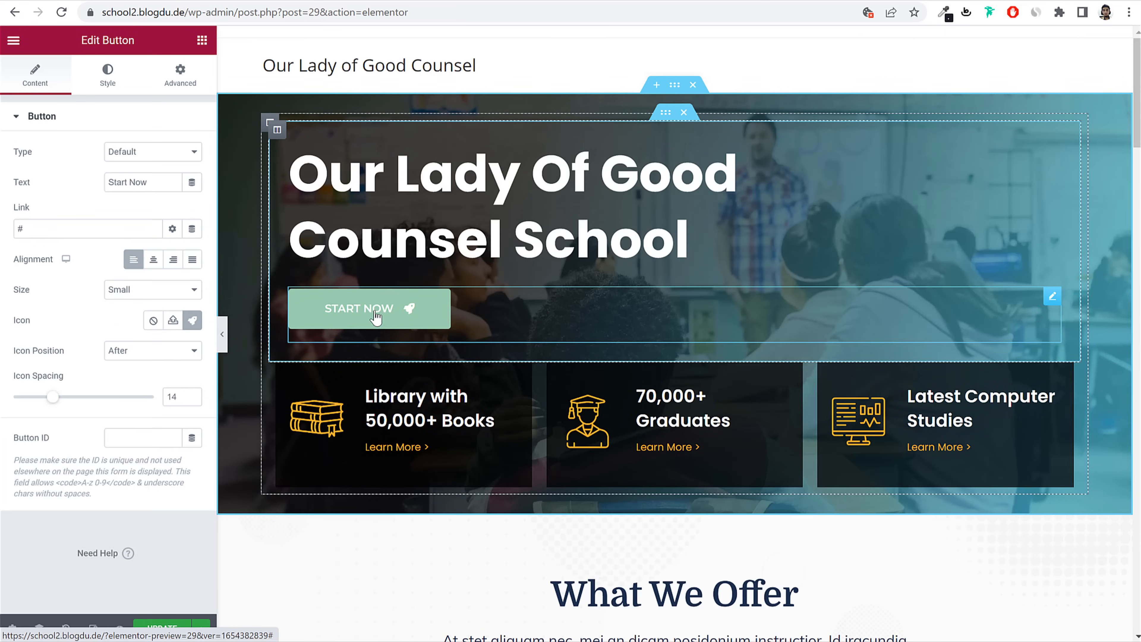
click(494, 420)
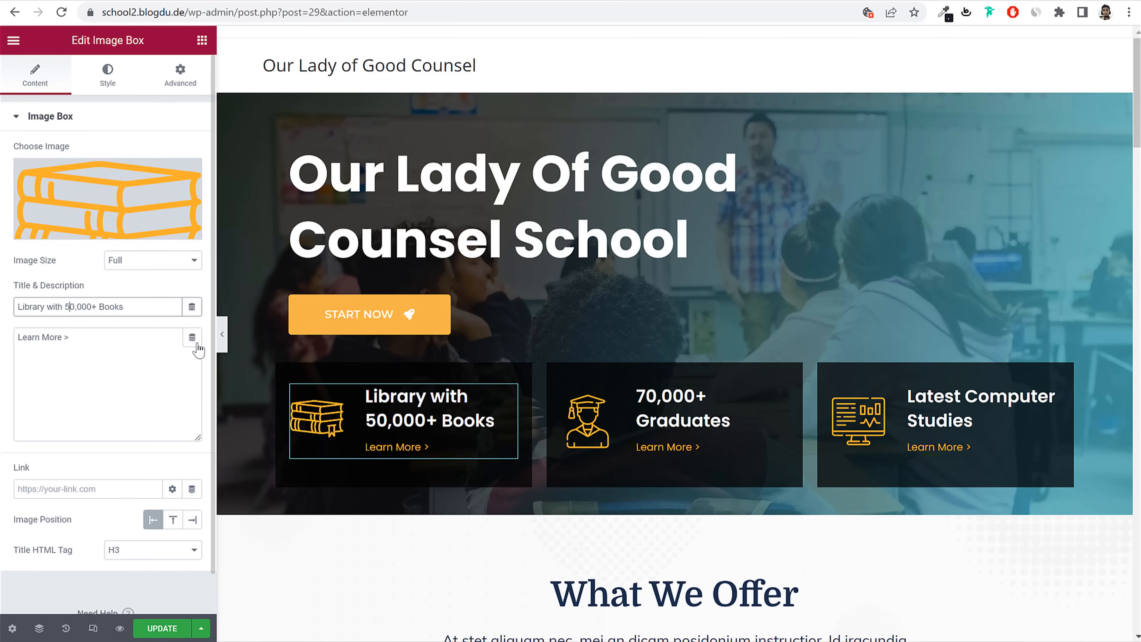
key(BackSpace)
key(Delete)
key(Delete)
key(Delete)
key(Delete)
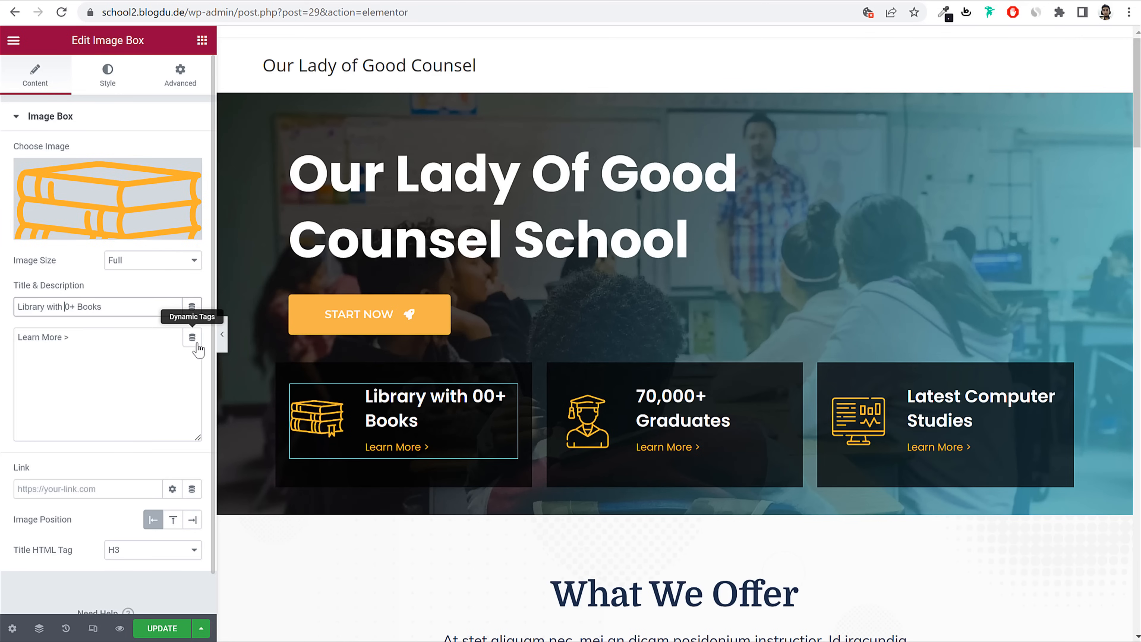
text(1500)
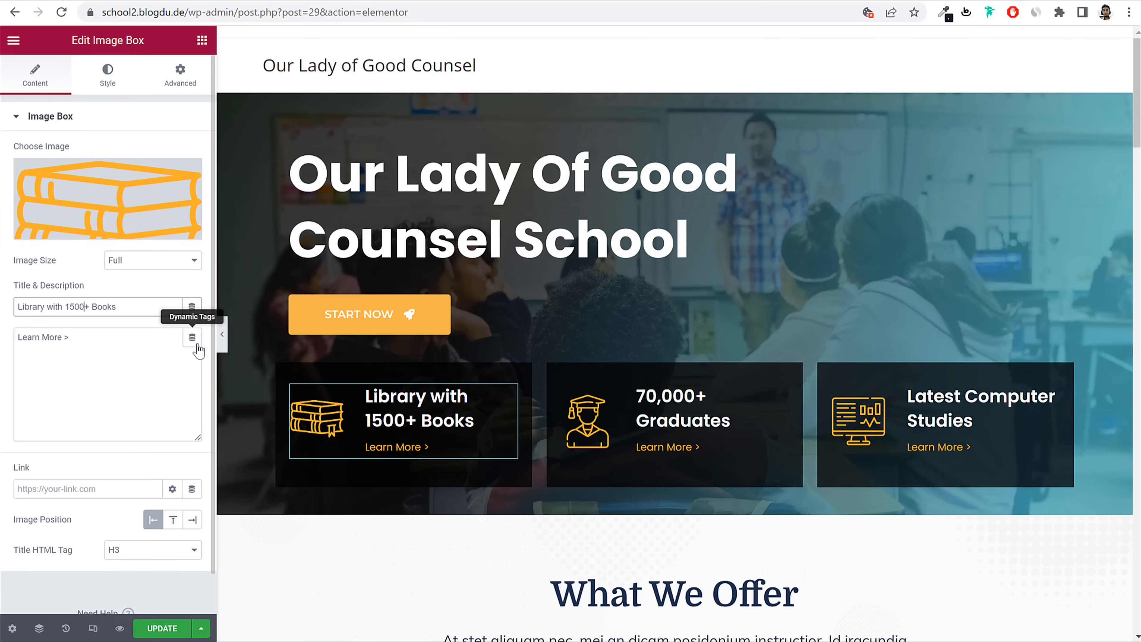
drag(84, 356, 23, 337)
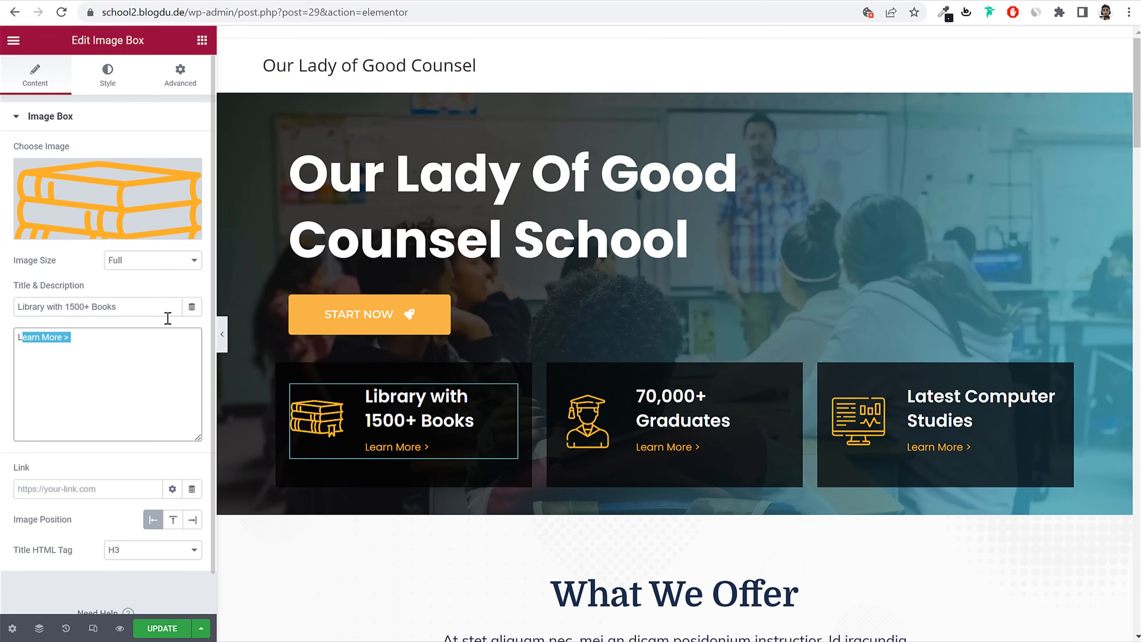
scroll(943, 359, down, 8)
Step: Replace the first teacher card's photo with the curly-haired man's picture from the Media Library
click(705, 160)
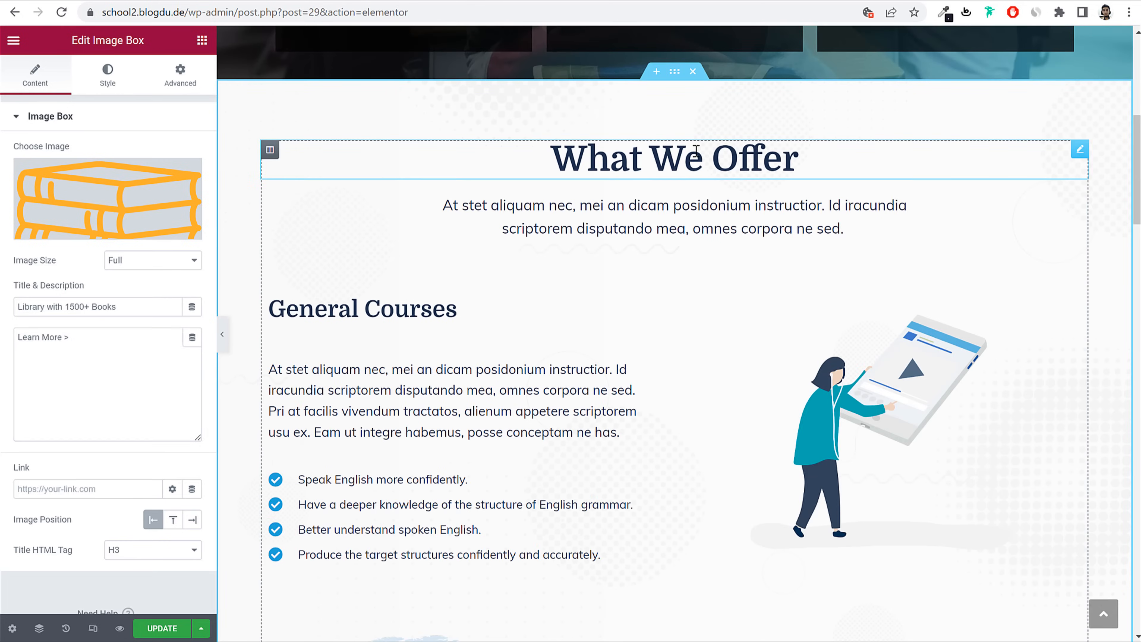
double_click(79, 184)
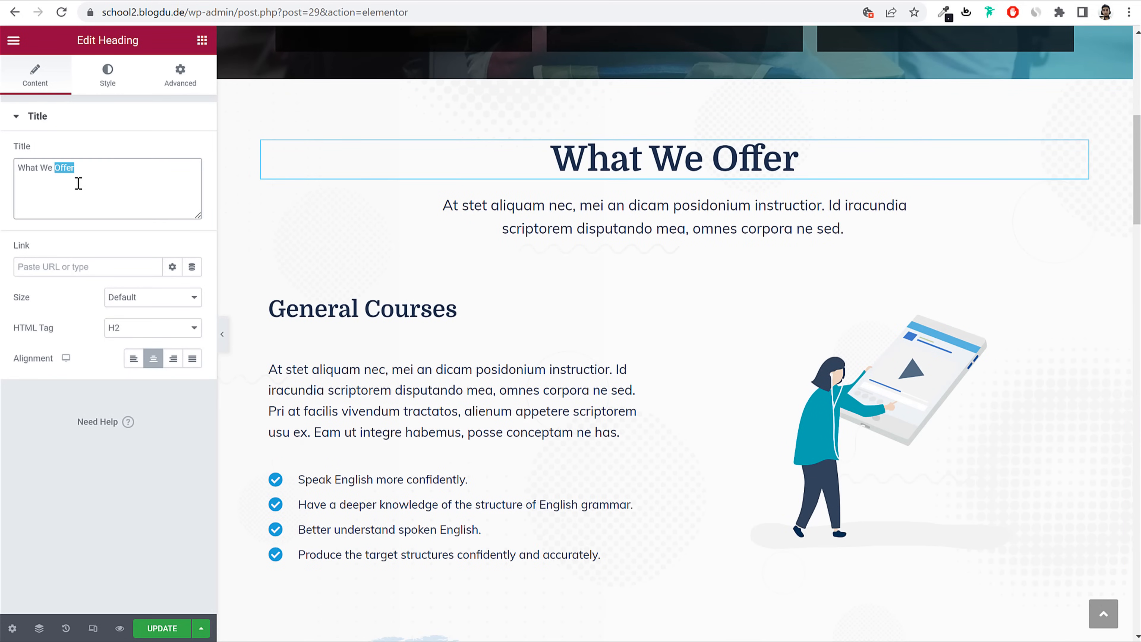
scroll(693, 357, down, 15)
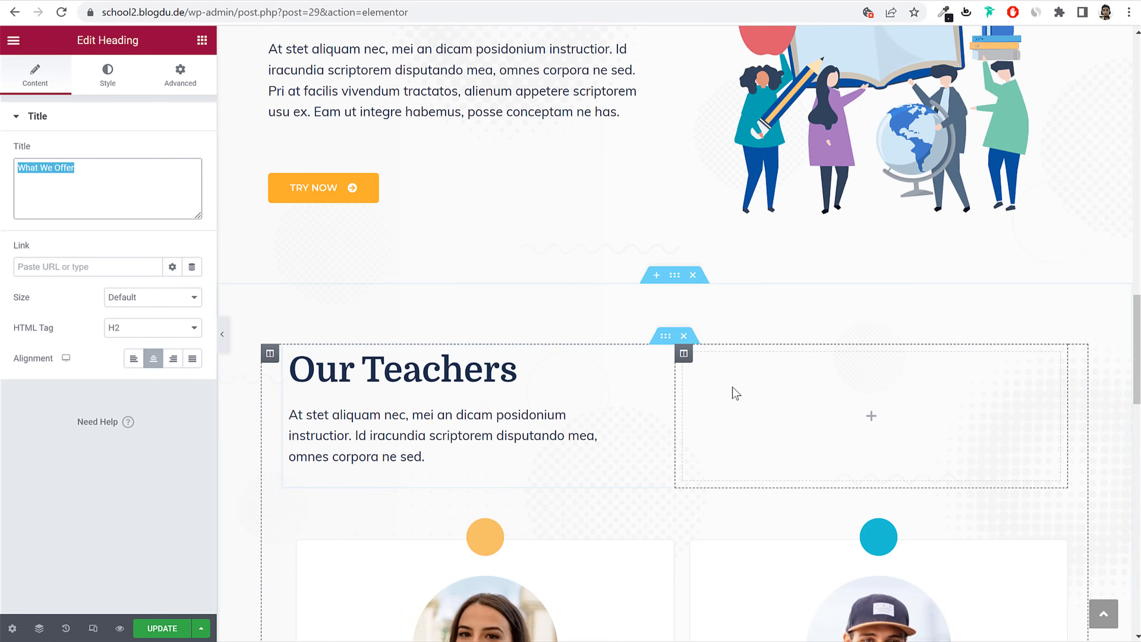
scroll(733, 391, down, 5)
scroll(731, 390, up, 13)
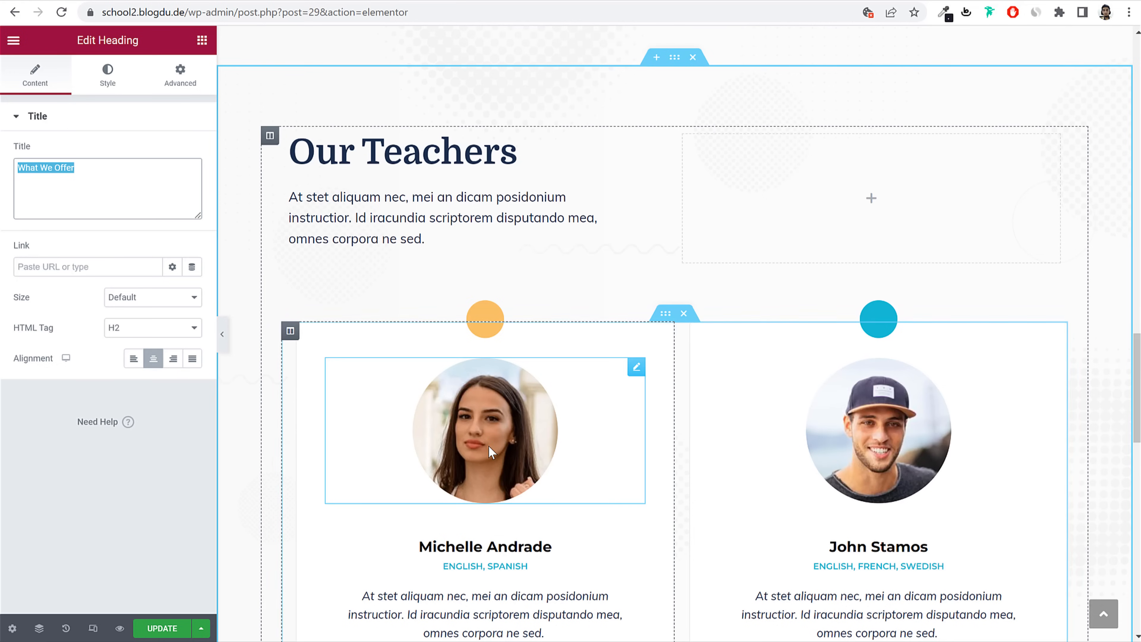
click(489, 445)
click(156, 227)
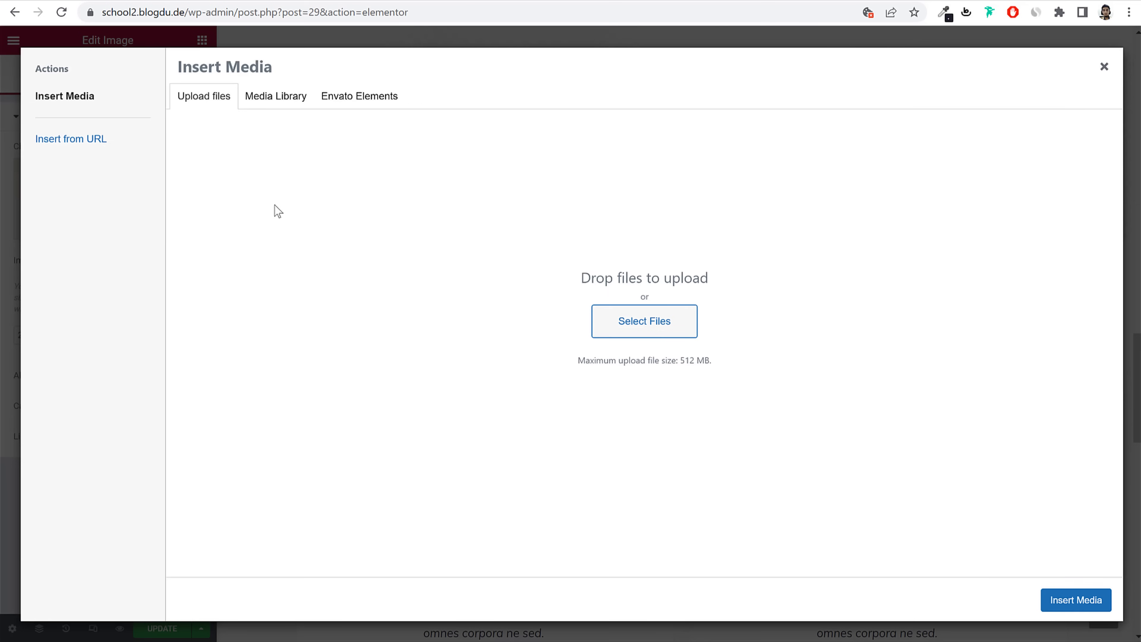
click(277, 96)
scroll(640, 393, down, 1)
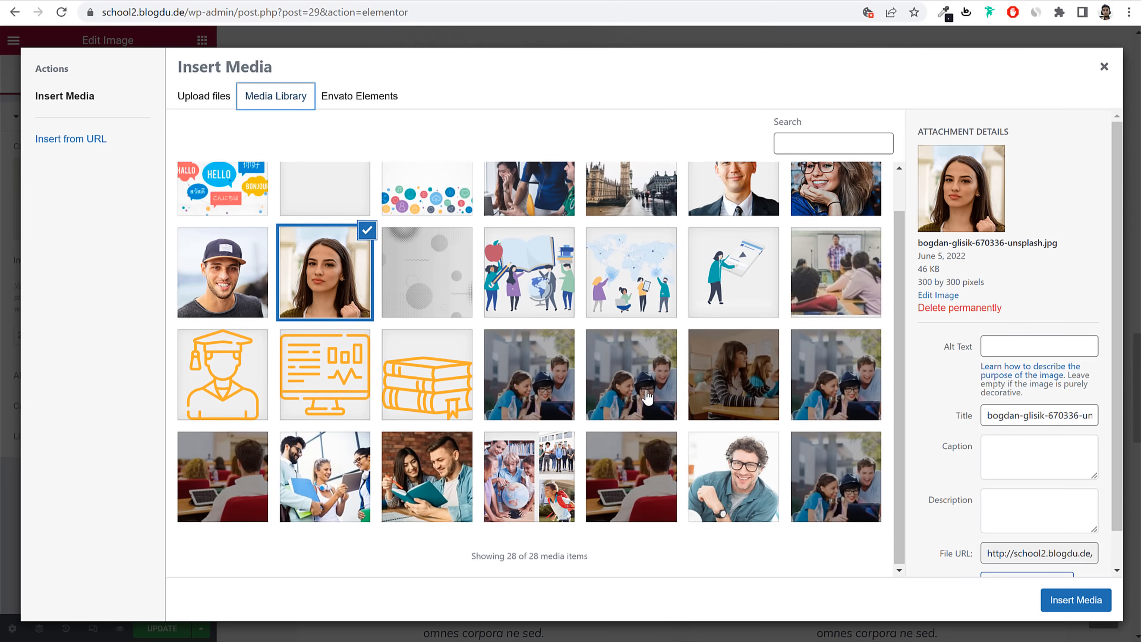
click(732, 470)
click(1069, 600)
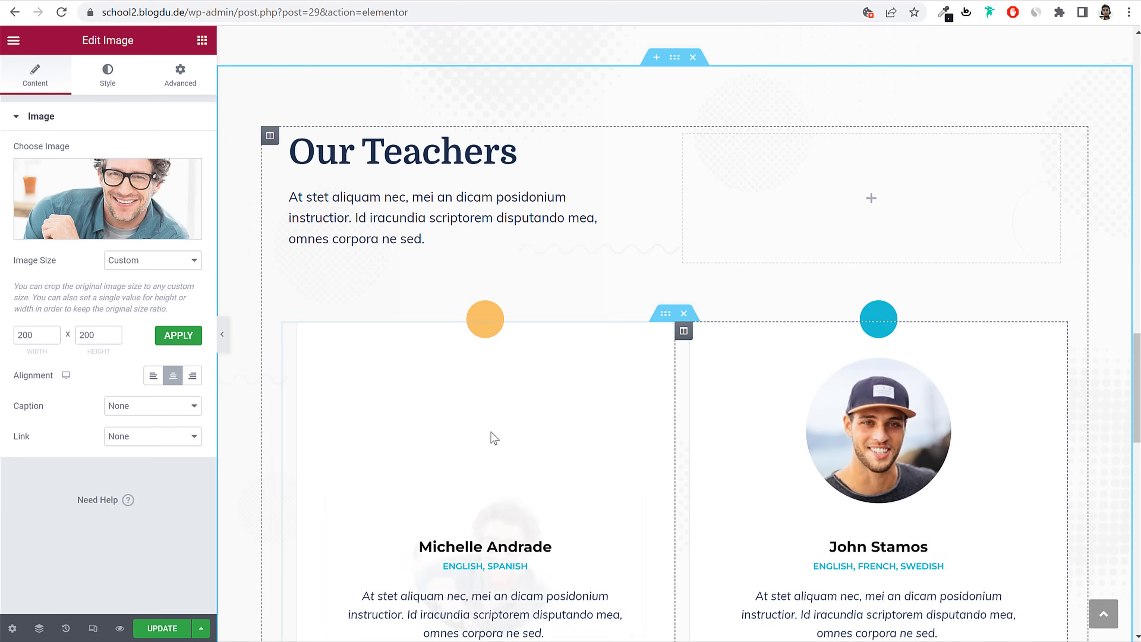
Step: Rename the teacher card's name heading to 'John Doe' and save the page with Update
scroll(494, 438, down, 5)
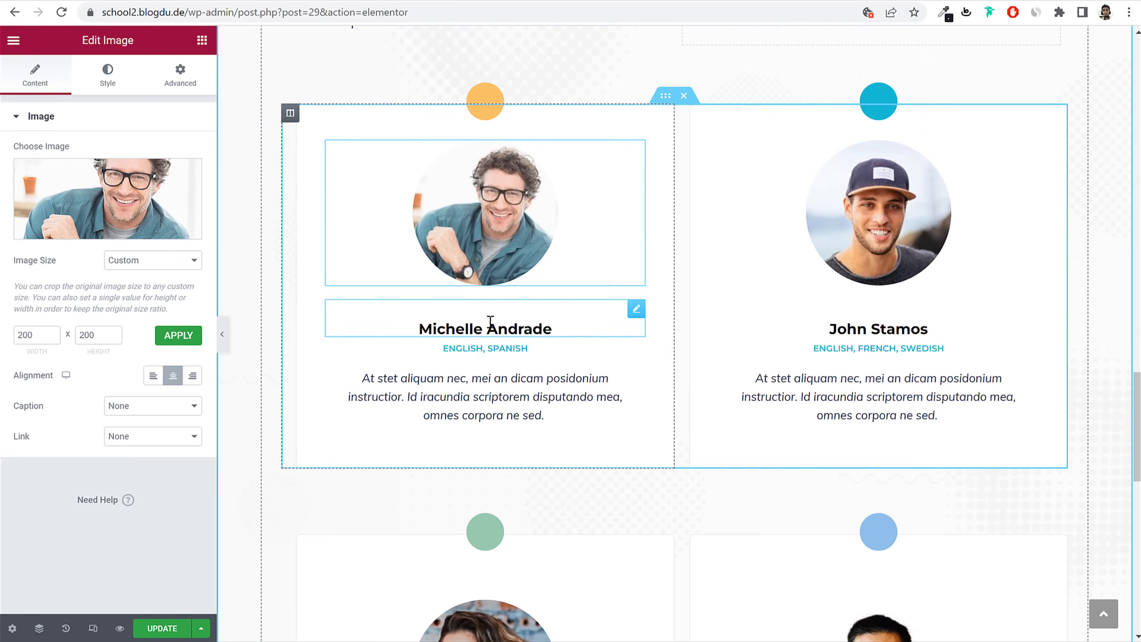
click(490, 321)
triple_click(110, 173)
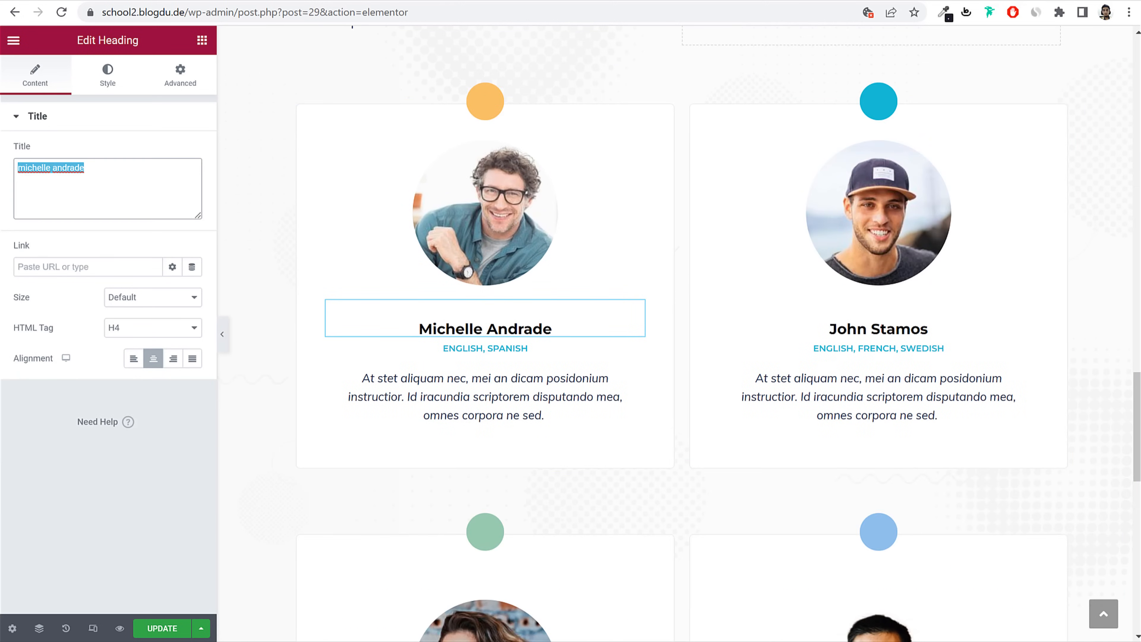
text(J)
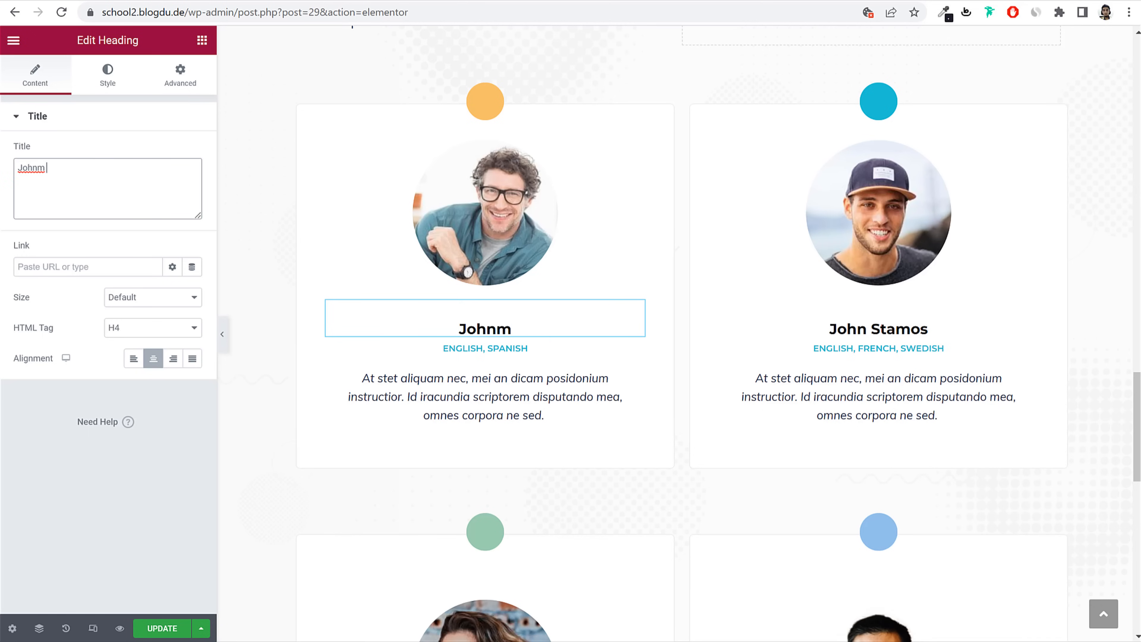
text(ohn Doe)
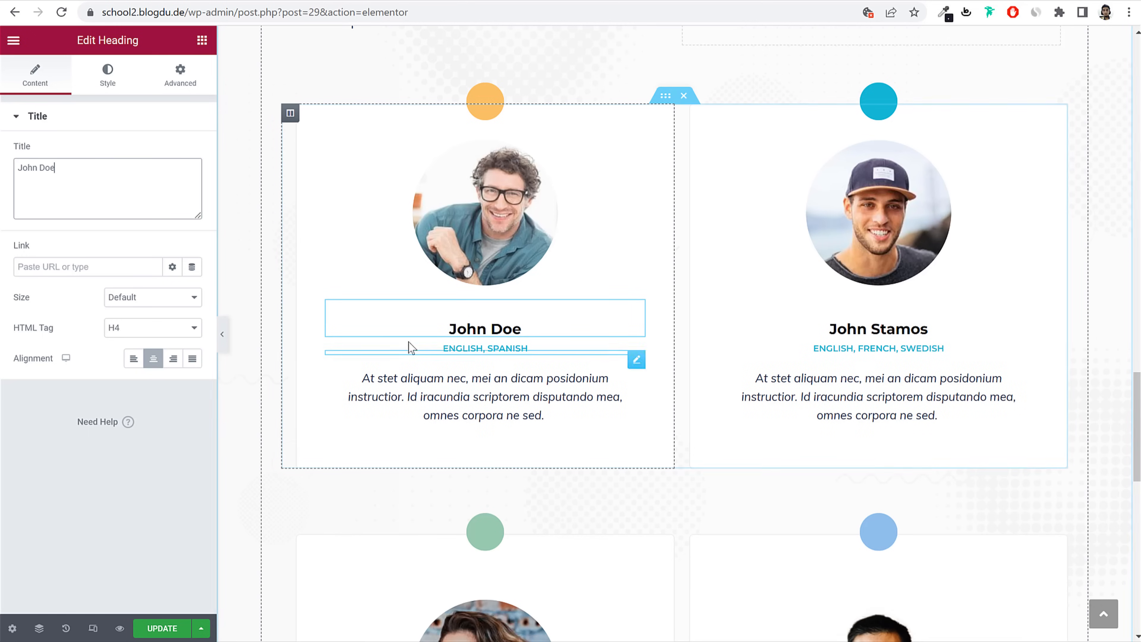
scroll(538, 379, down, 10)
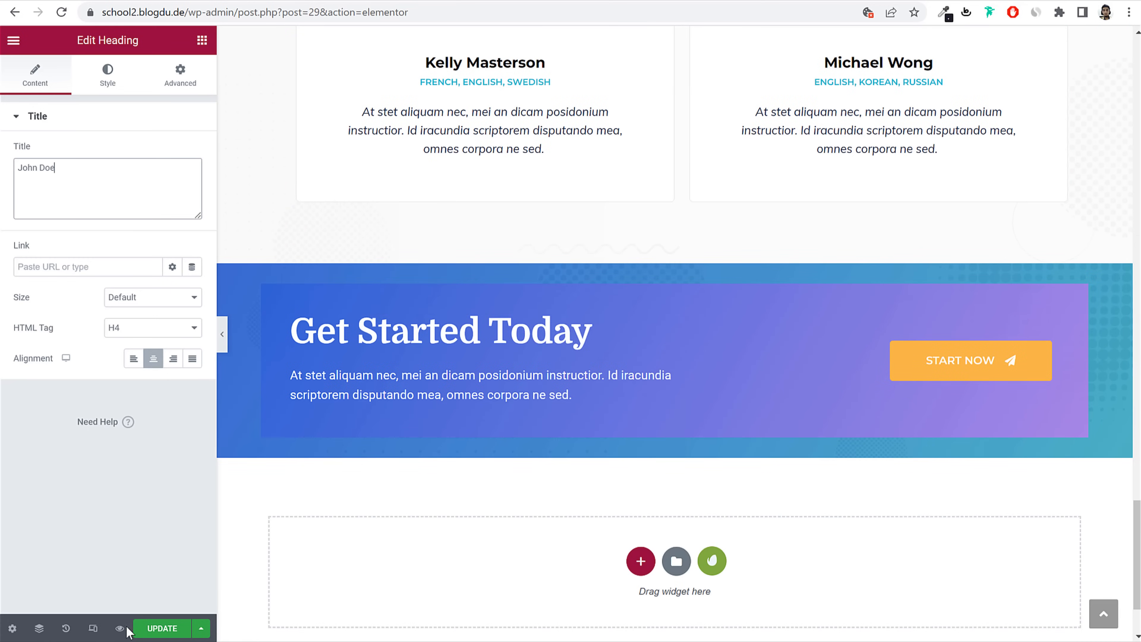
click(162, 628)
scroll(506, 504, up, 1)
scroll(507, 504, up, 20)
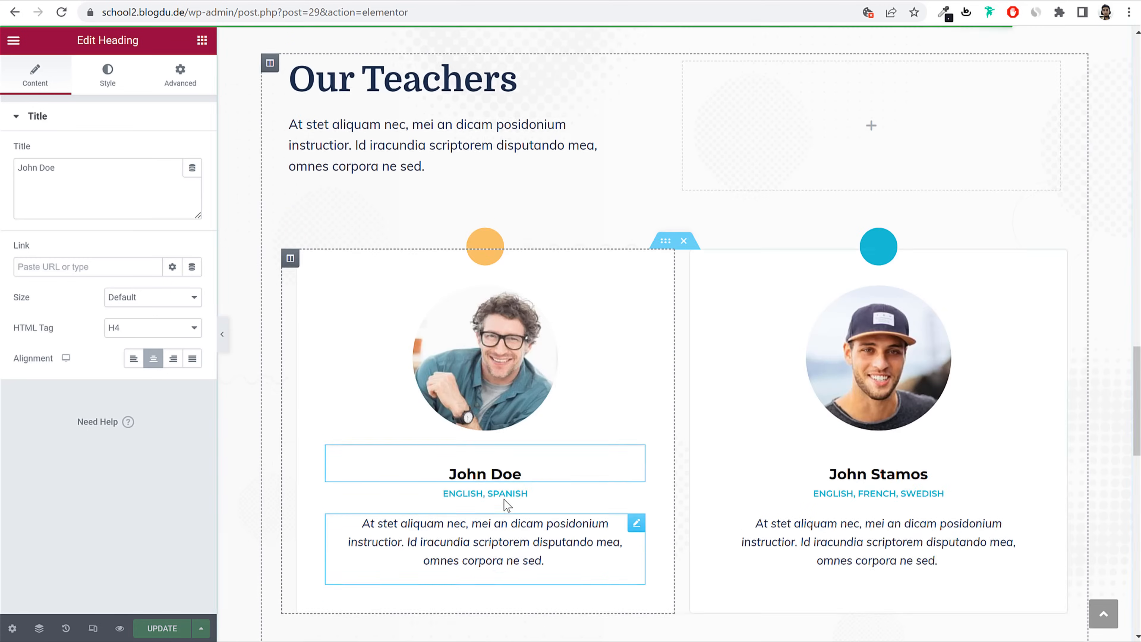
scroll(506, 505, up, 15)
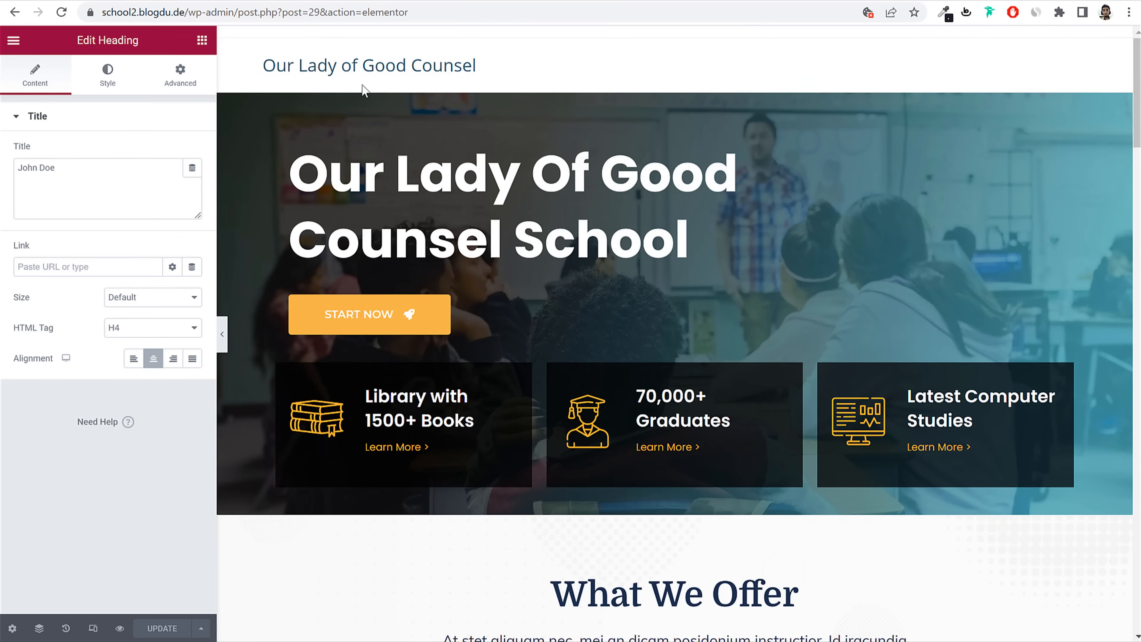
drag(234, 15, 677, 59)
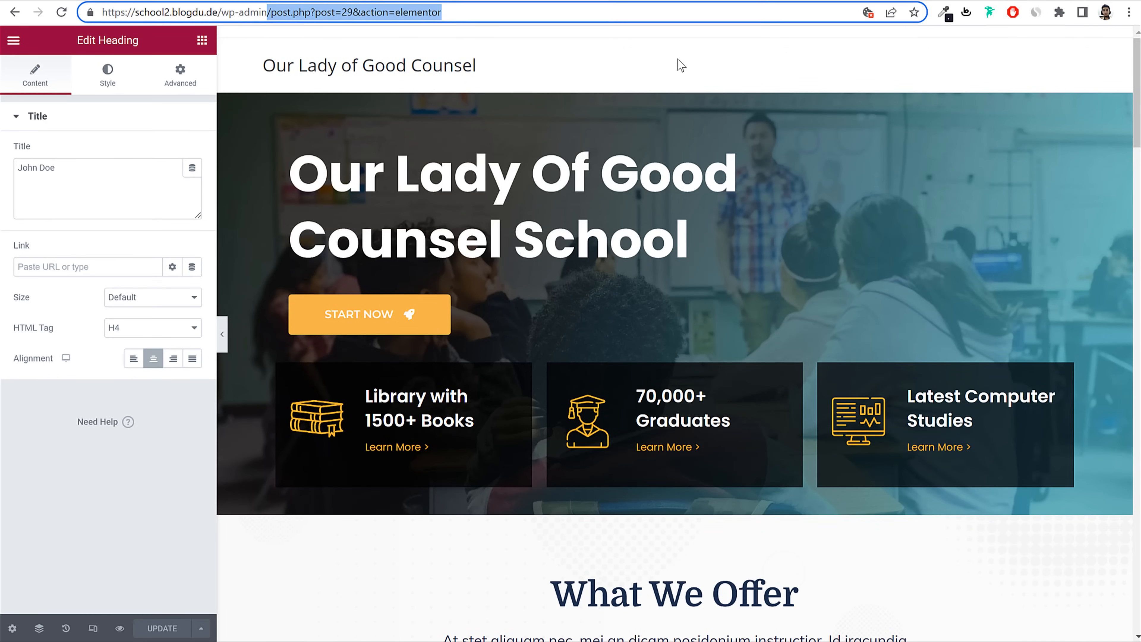
Step: From the dashboard, create a new page titled 'About Us'
key(BackSpace)
key(Return)
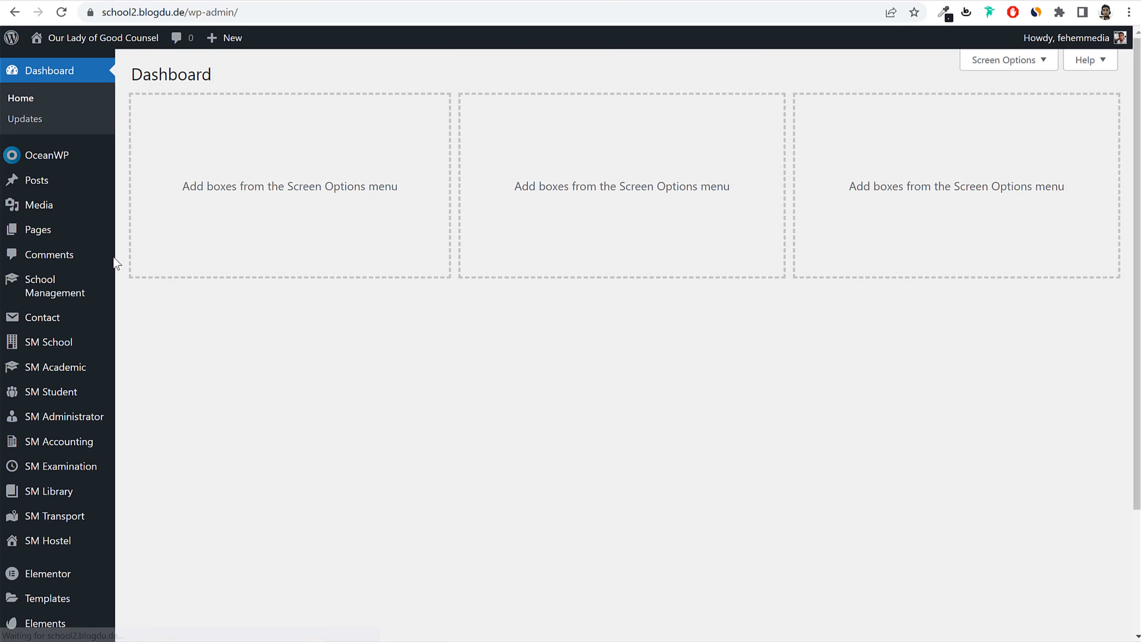
click(67, 232)
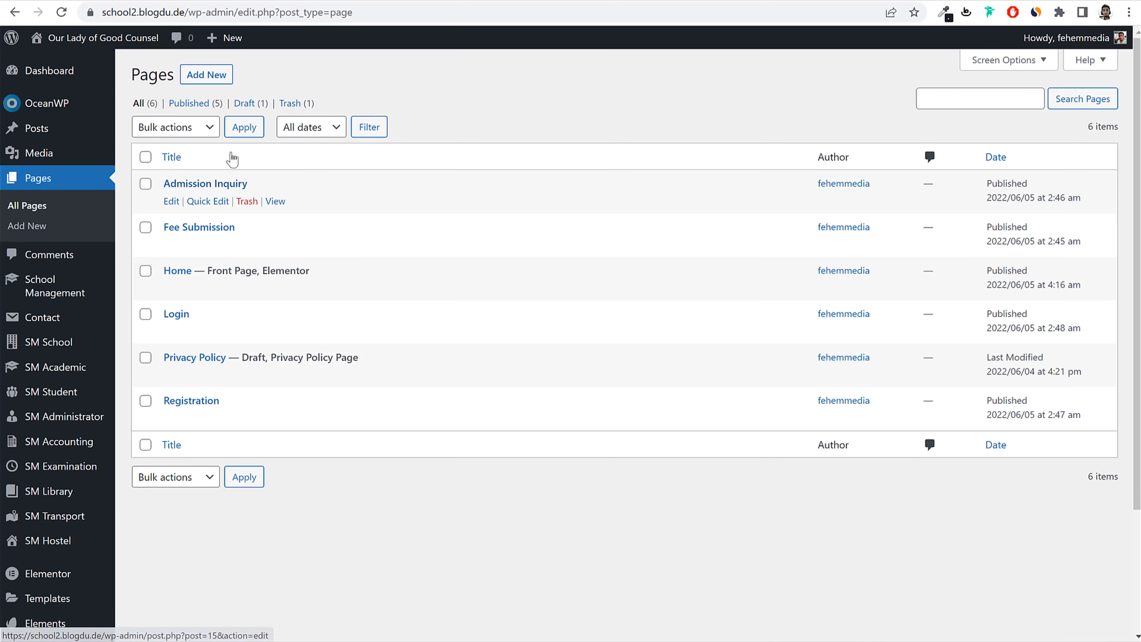
click(220, 75)
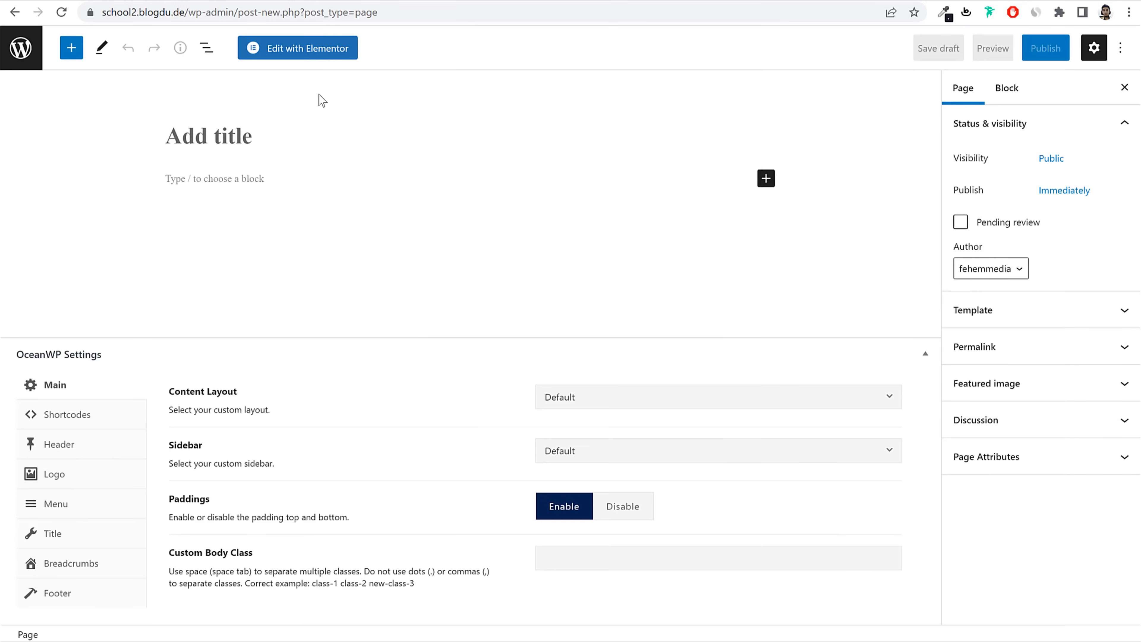
text(About Us)
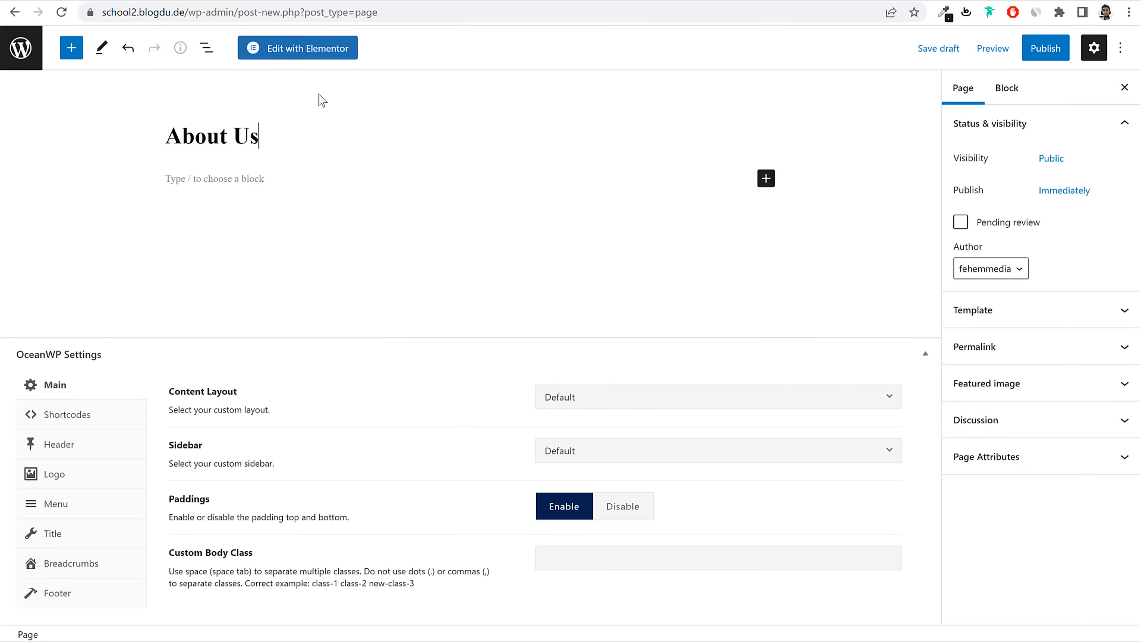
Step: Give the page a 100% Full Width layout with its title disabled, and publish it
click(601, 394)
click(631, 539)
click(97, 538)
click(695, 351)
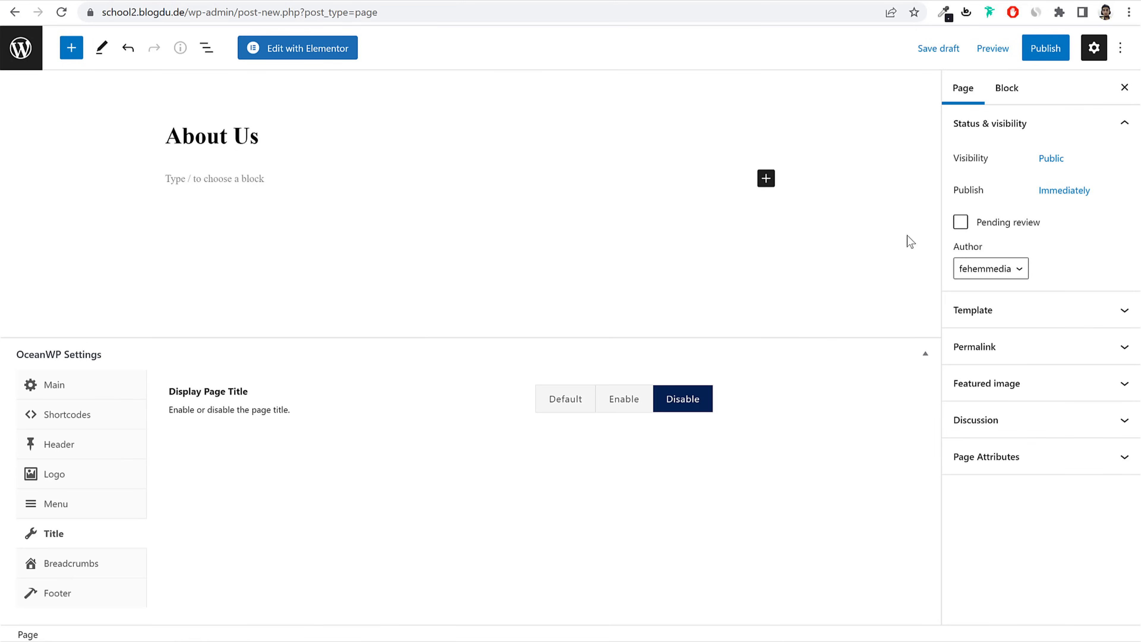
click(1046, 49)
click(1031, 48)
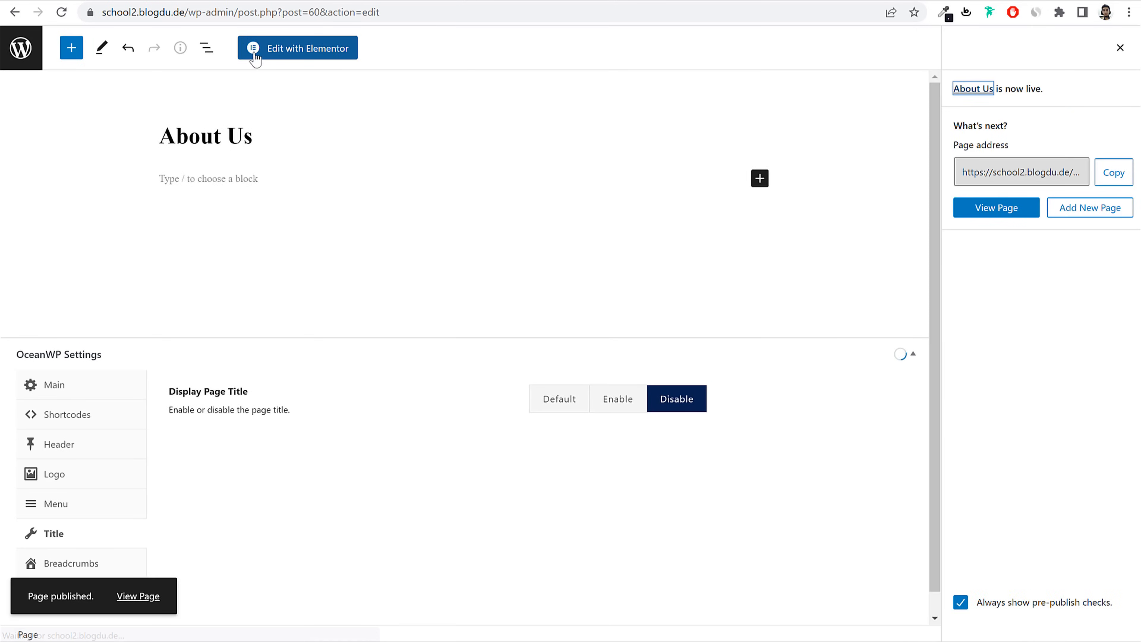
click(283, 48)
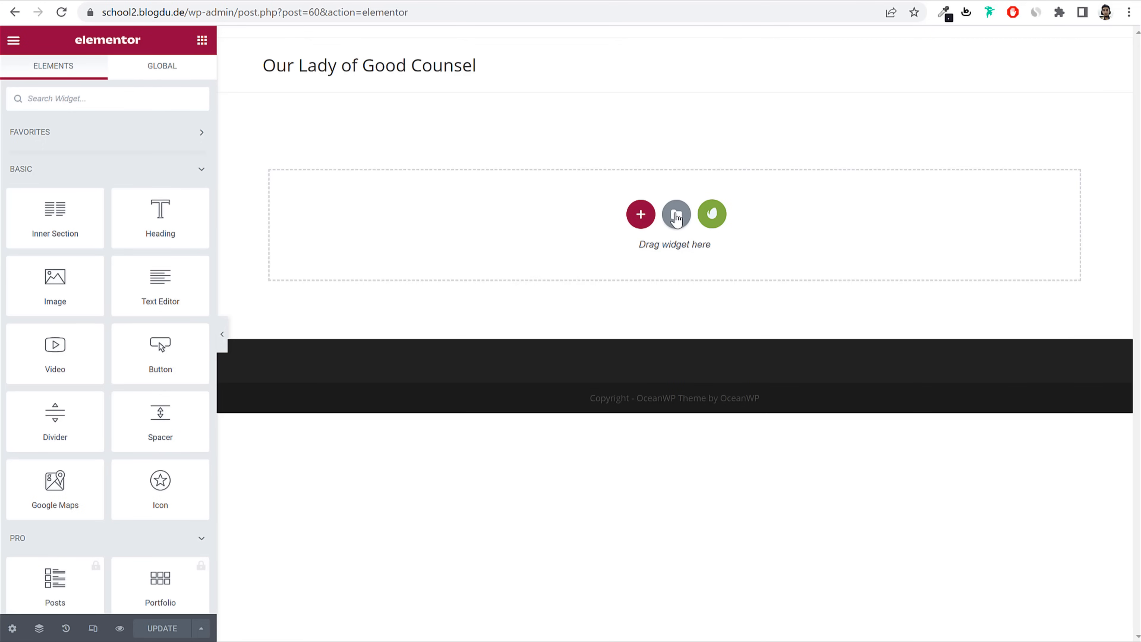
click(676, 215)
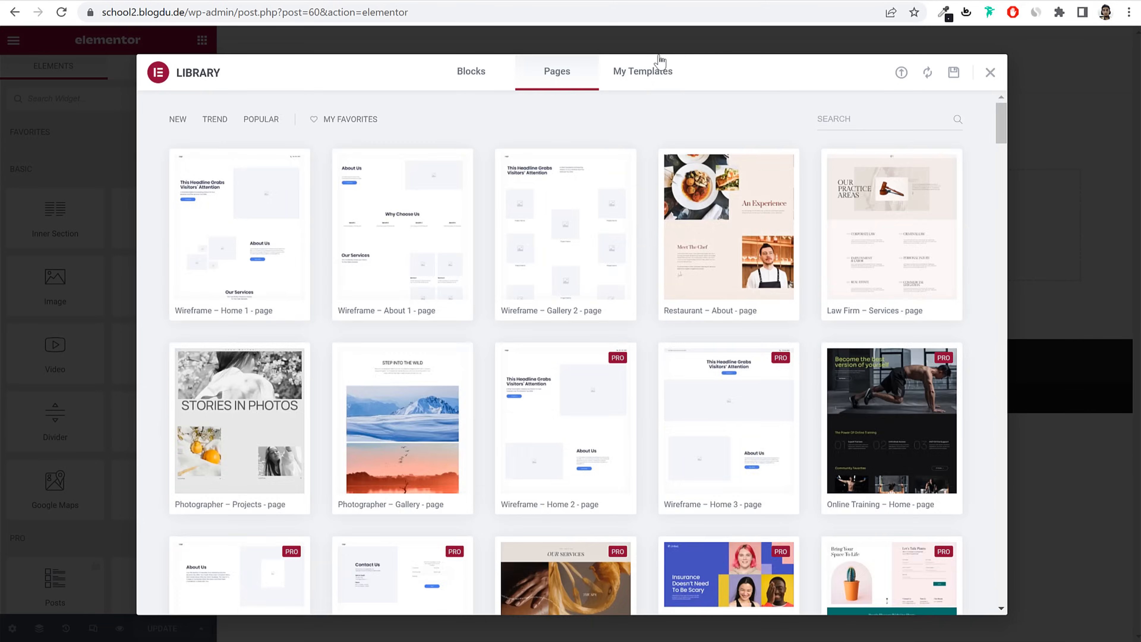
Step: Insert the School - About Us template and swap its header picture for course_img-4 (students reading)
click(656, 71)
click(871, 200)
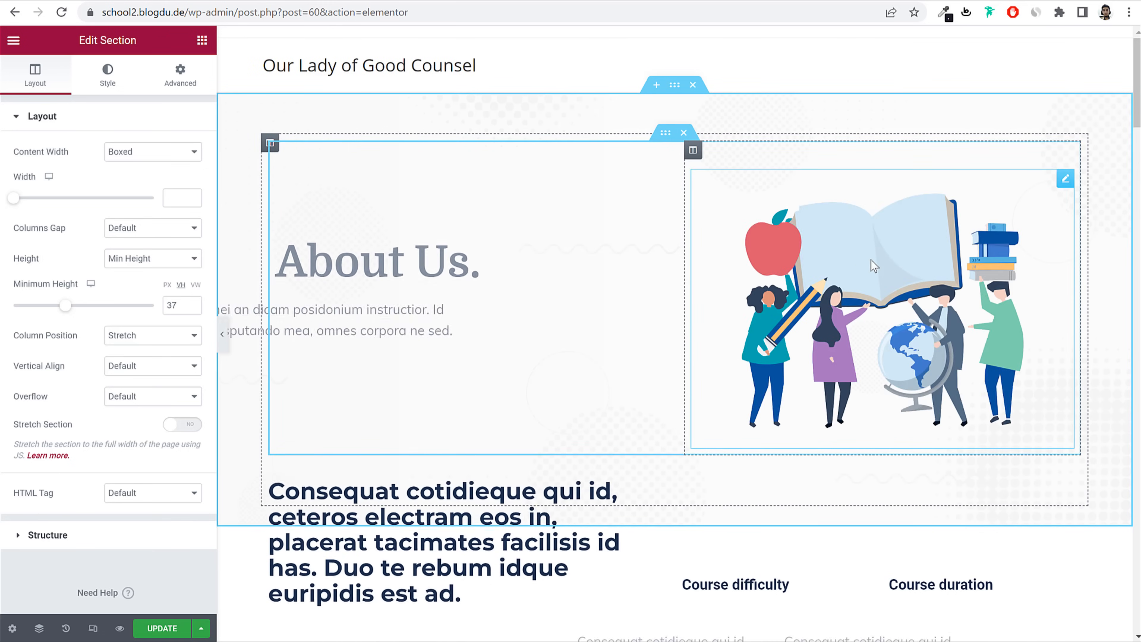
click(891, 264)
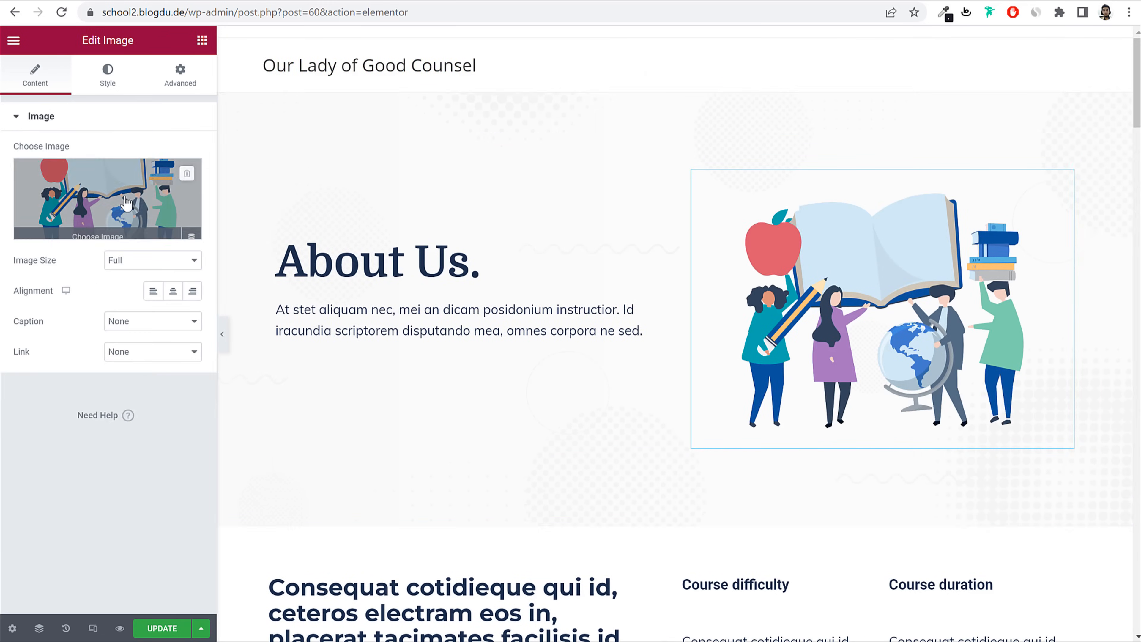
click(144, 206)
scroll(771, 372, down, 1)
click(645, 387)
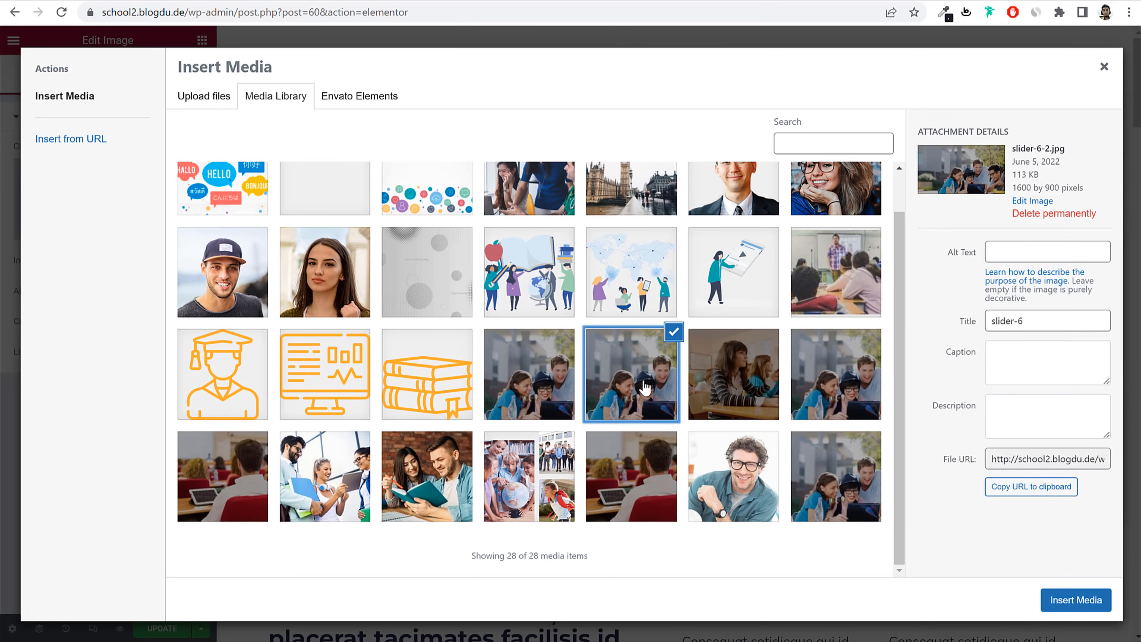
click(461, 485)
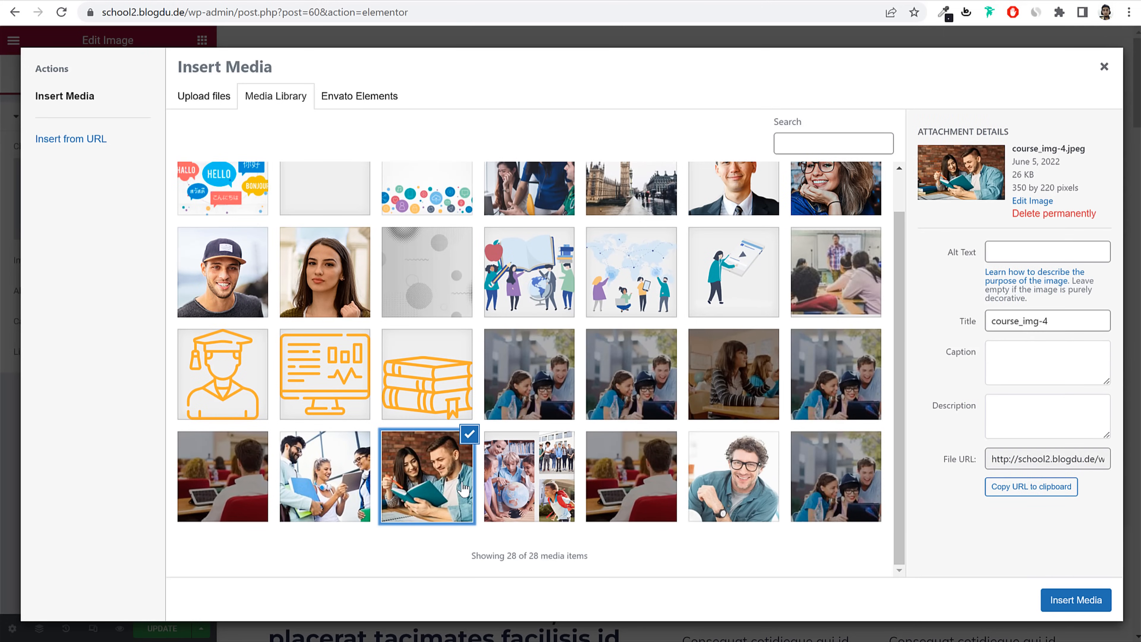
click(1088, 602)
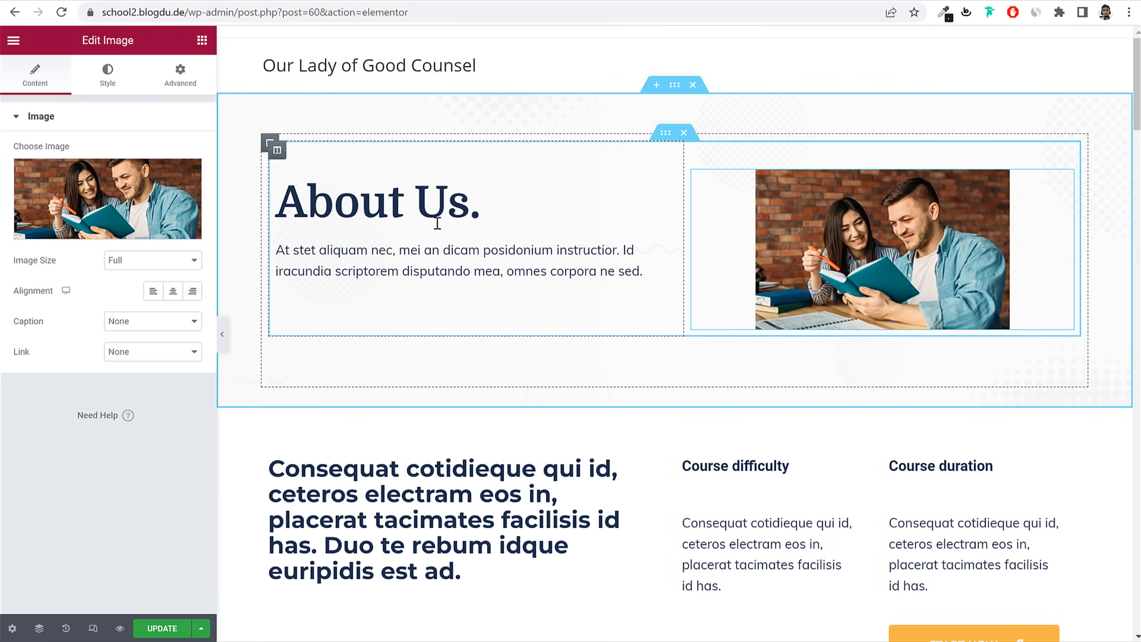
Step: Save the About Us page with Update and trim the address back to /wp-admin
scroll(611, 332, down, 5)
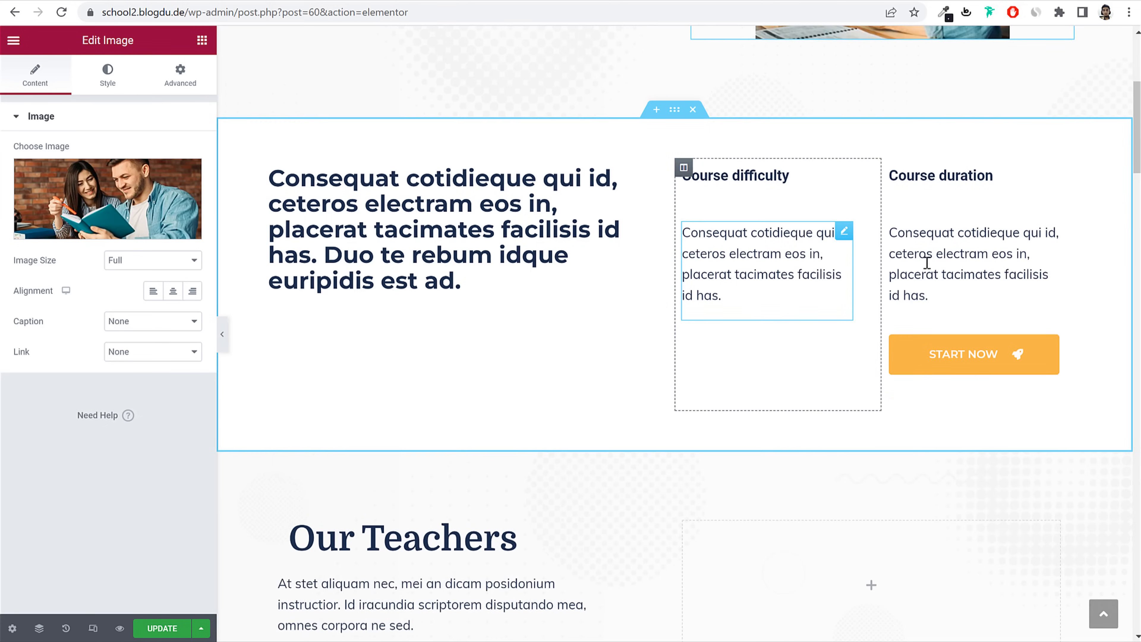
scroll(447, 230, down, 6)
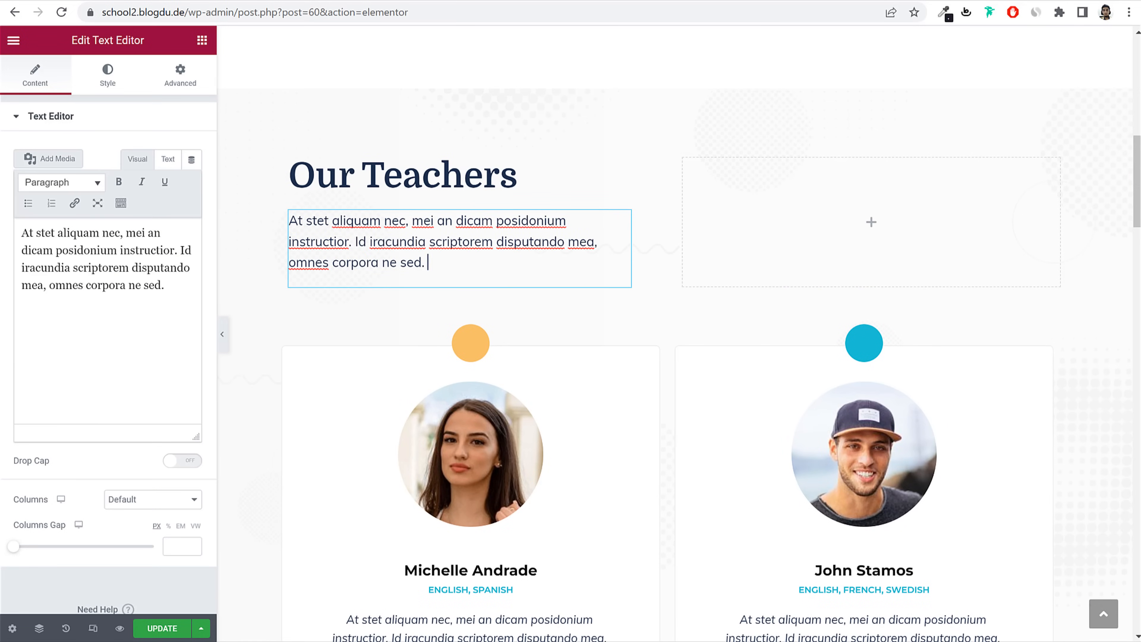
triple_click(46, 252)
scroll(666, 371, down, 4)
scroll(665, 371, down, 10)
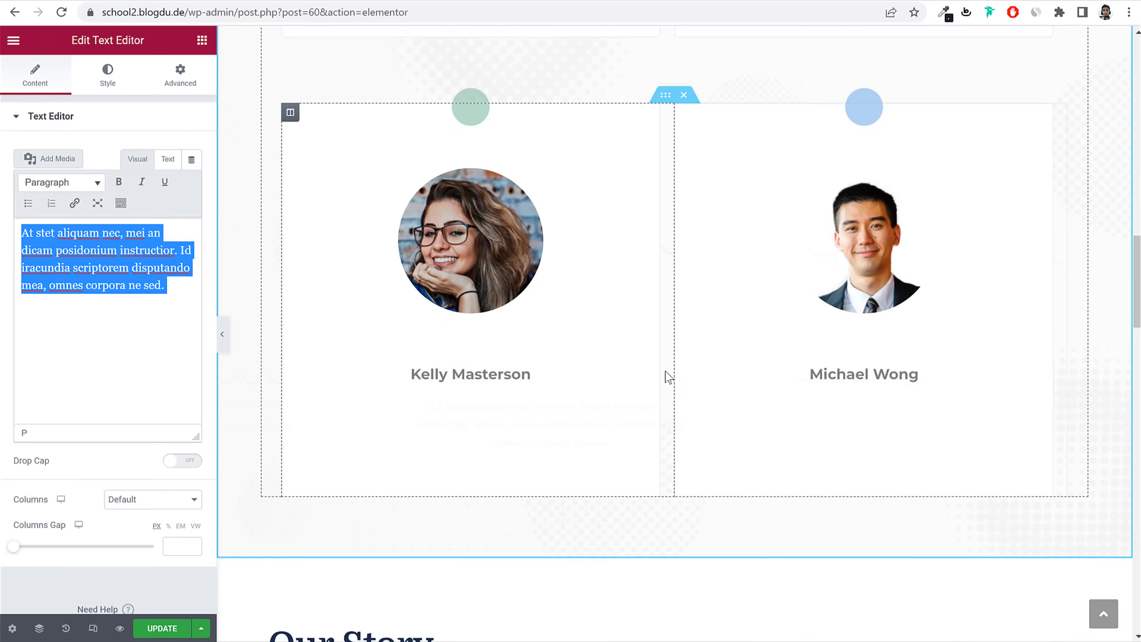
click(164, 628)
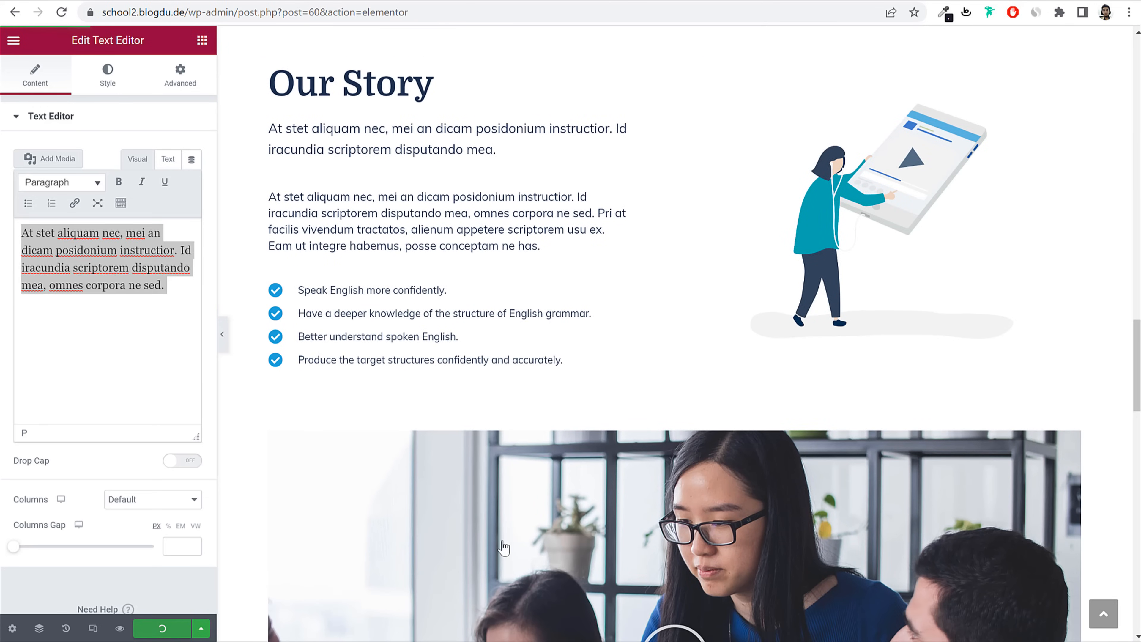
scroll(502, 542, up, 14)
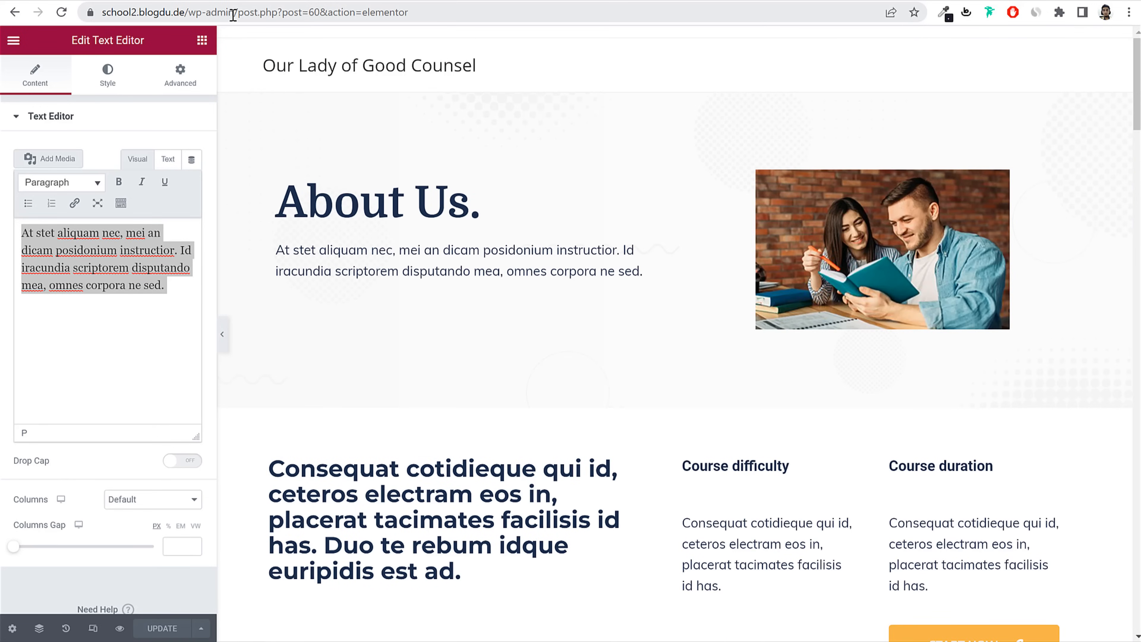
drag(225, 12, 710, 71)
key(BackSpace)
Step: Create a new page titled 'Contact Us'
key(Return)
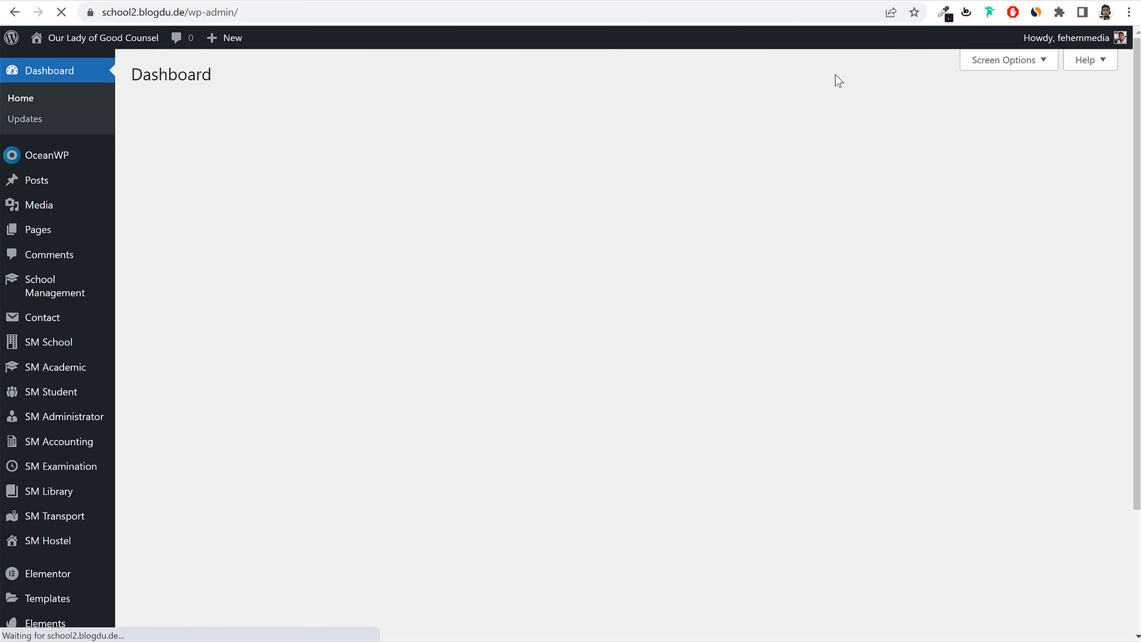
click(84, 226)
click(206, 74)
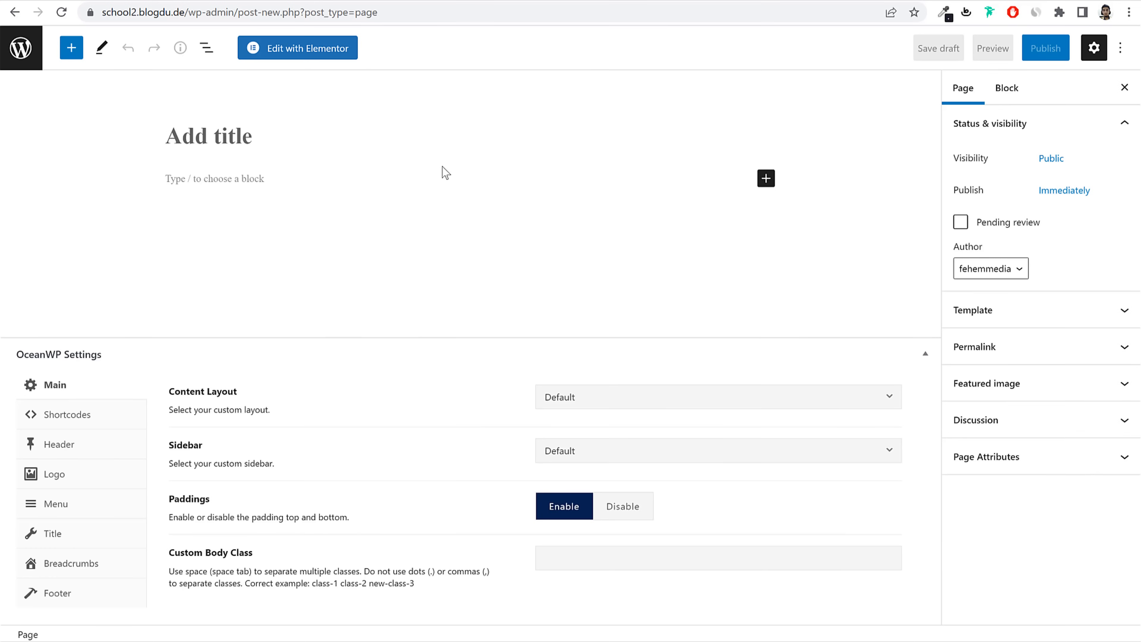
text(Contact Us)
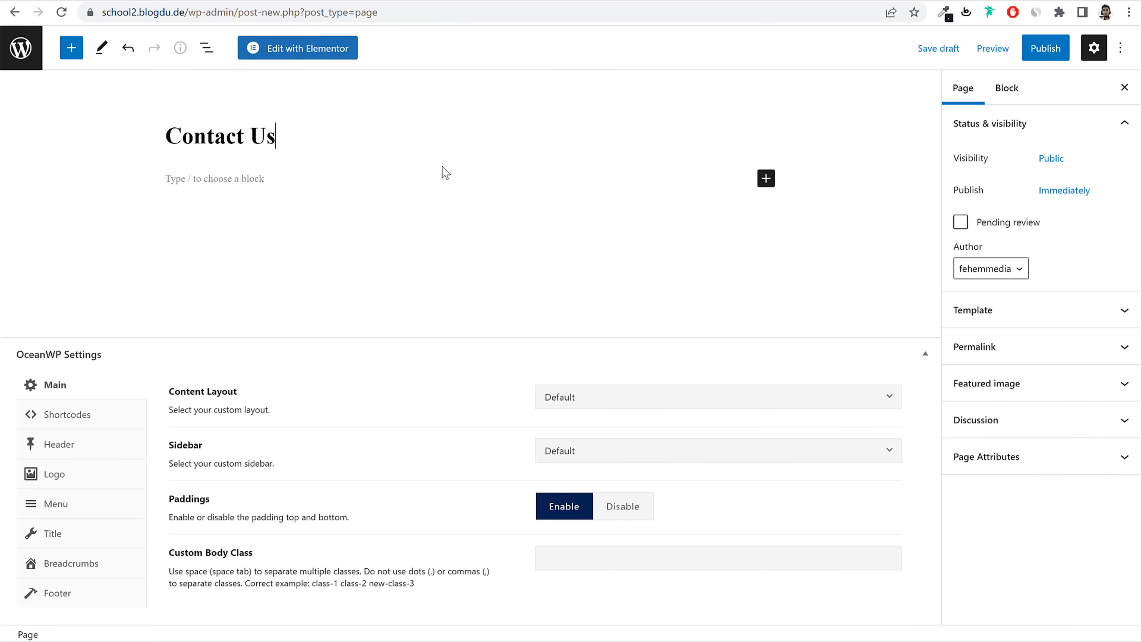
Step: Set the Contact Us page layout to 100% Full Width and disable its title
click(657, 398)
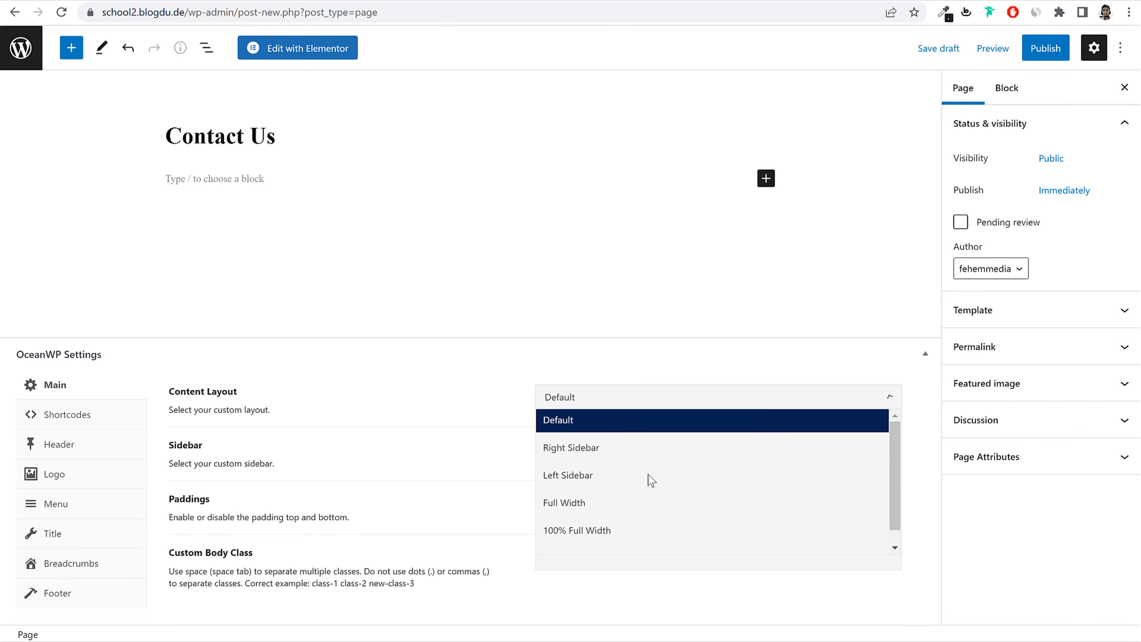
click(634, 538)
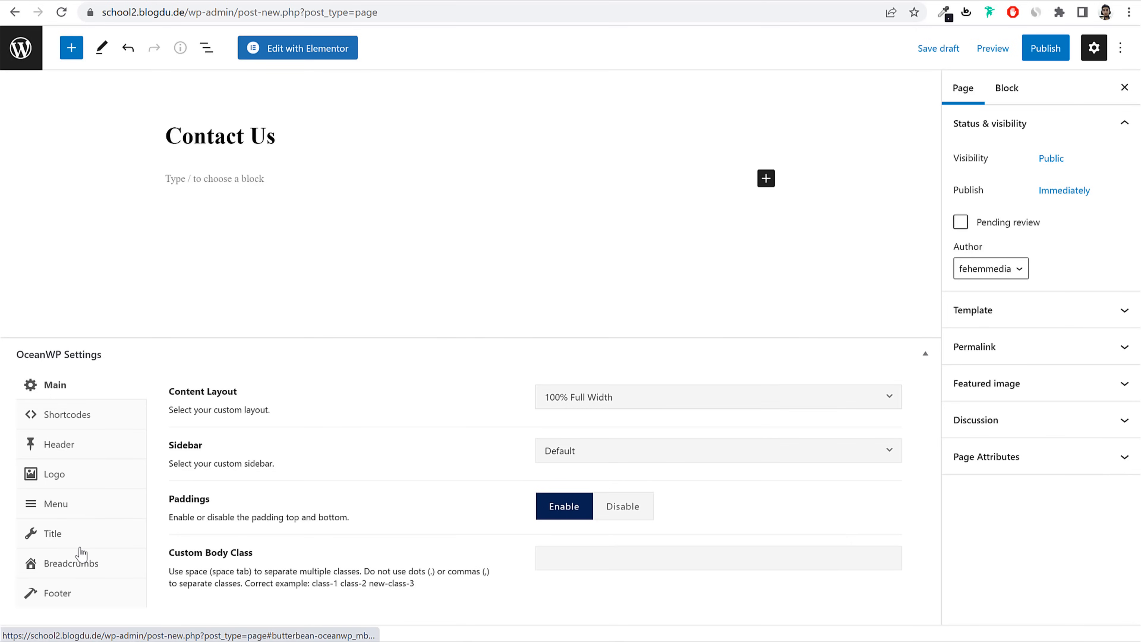
click(84, 535)
click(682, 399)
Step: Publish the Contact Us page and open it in Elementor
click(1045, 48)
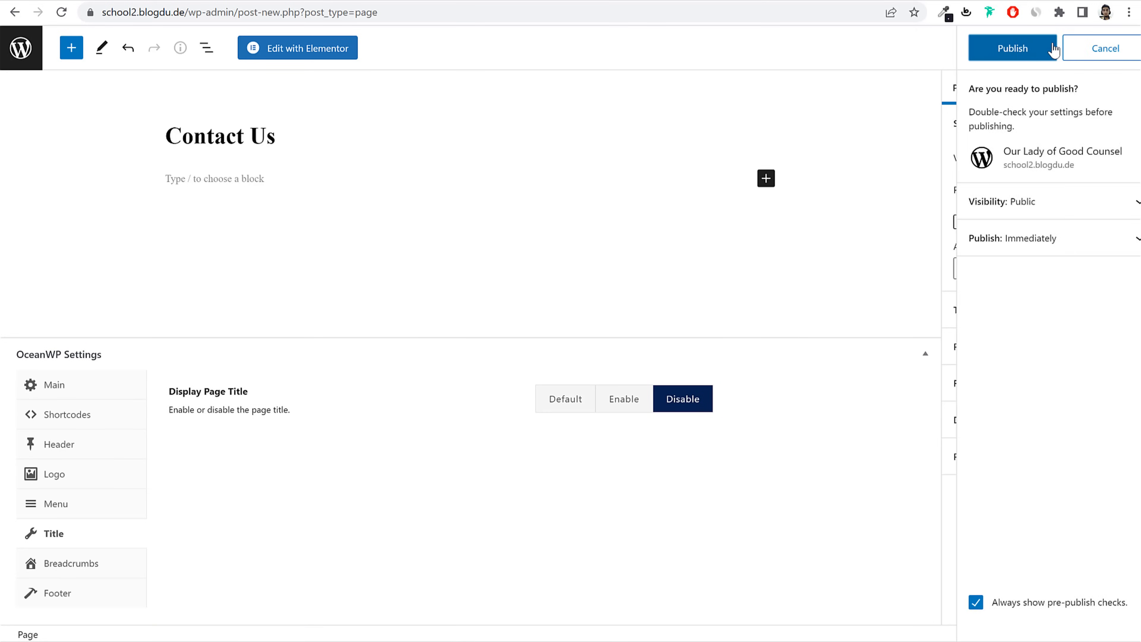
click(1051, 48)
click(1038, 48)
click(991, 49)
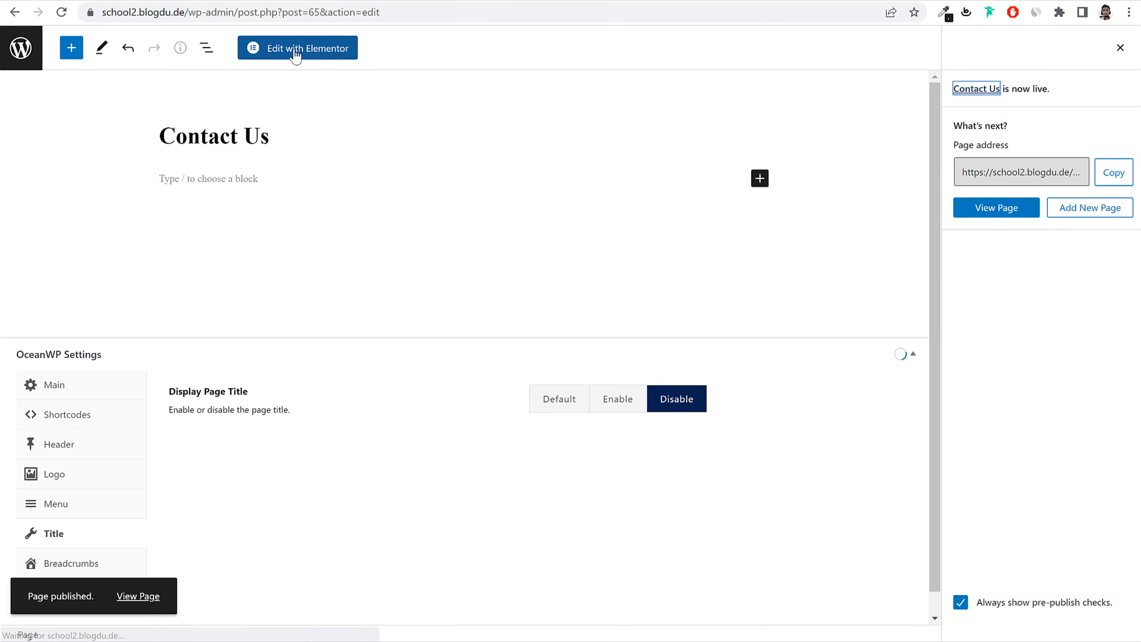
click(294, 48)
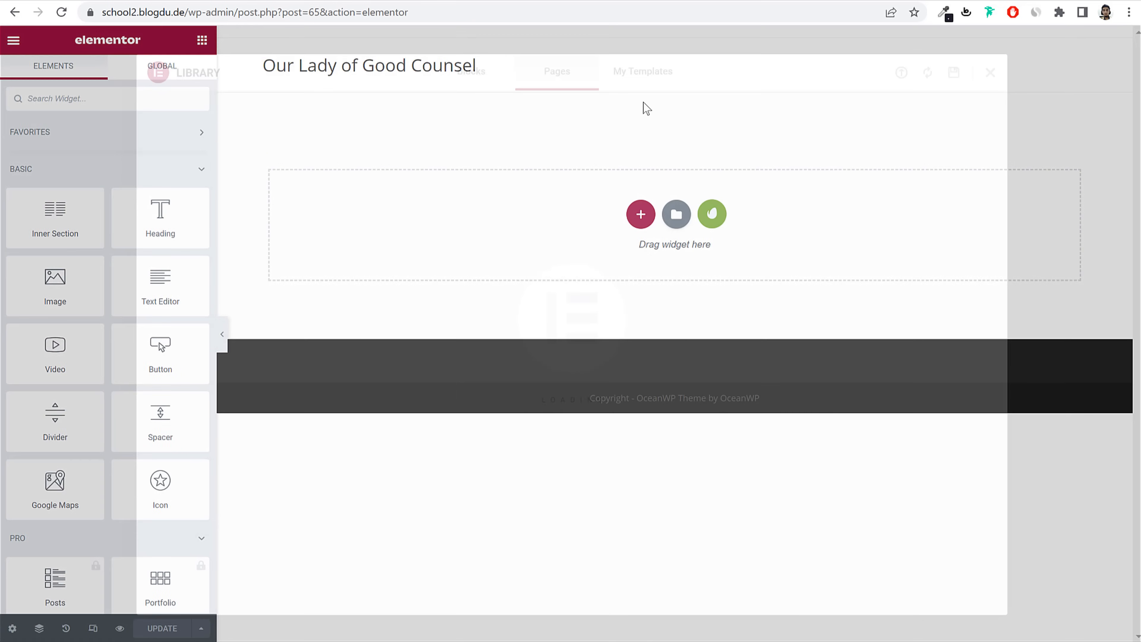
Step: Insert the saved 'School - Contact Us' template into the page
click(642, 73)
key(Escape)
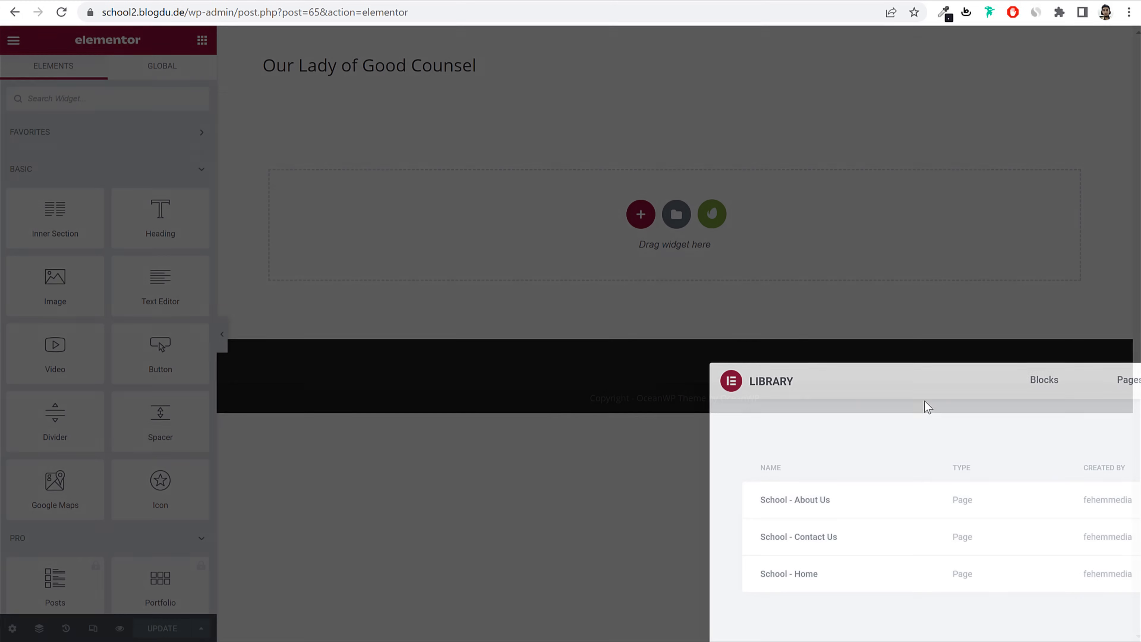
click(678, 220)
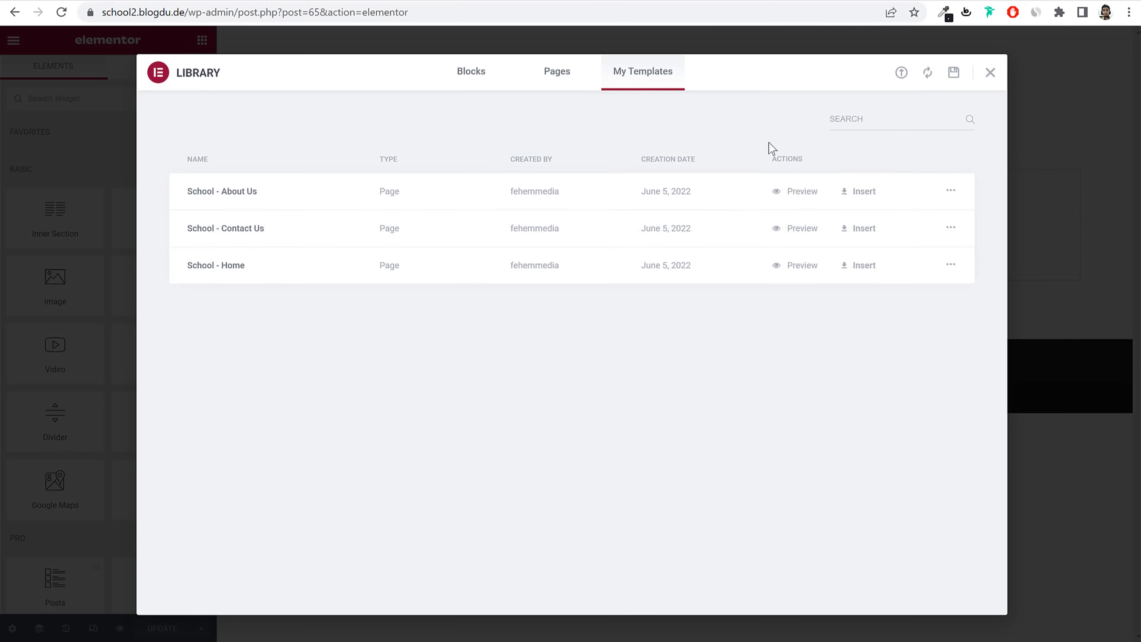
click(869, 239)
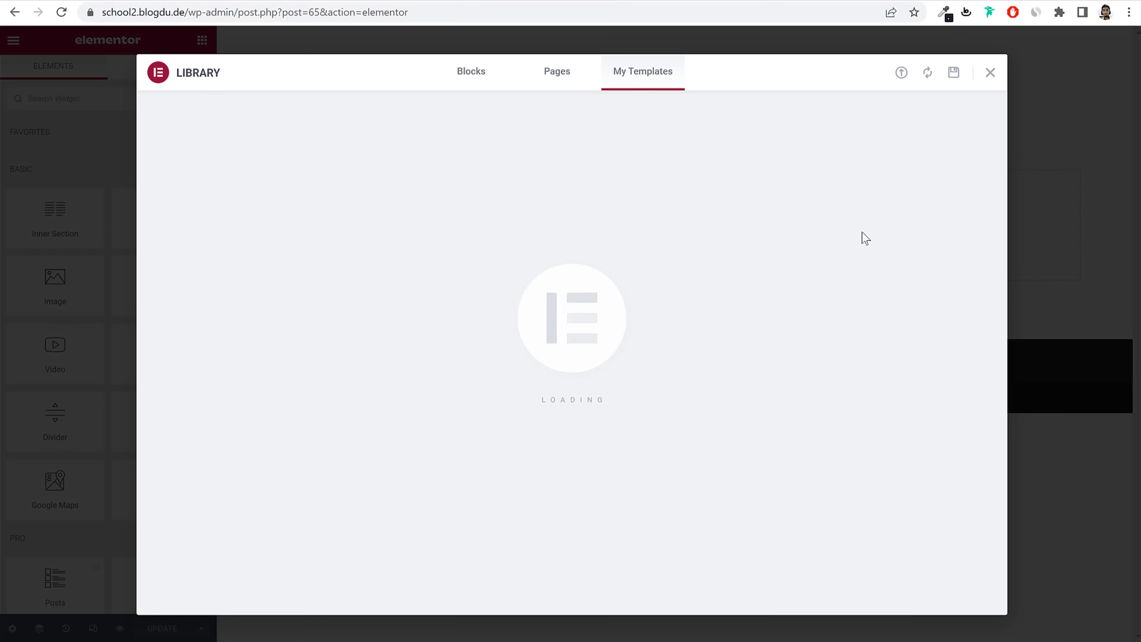
scroll(878, 315, down, 6)
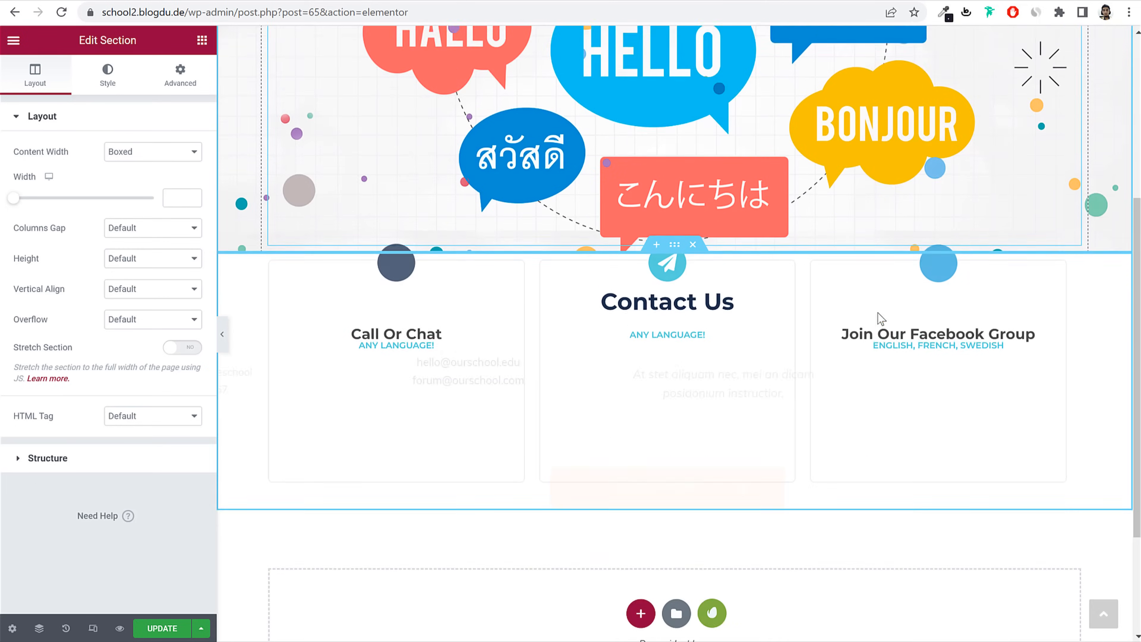
Step: Change the first Call Or Chat item's text to the school's contact e-mail address
click(389, 228)
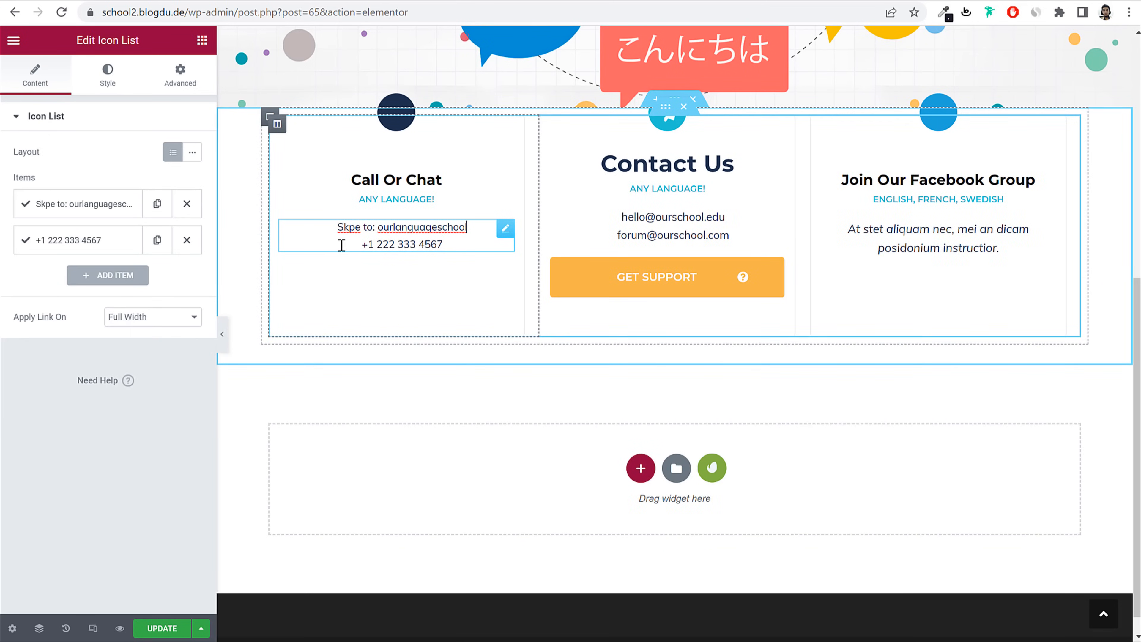
click(102, 207)
click(131, 258)
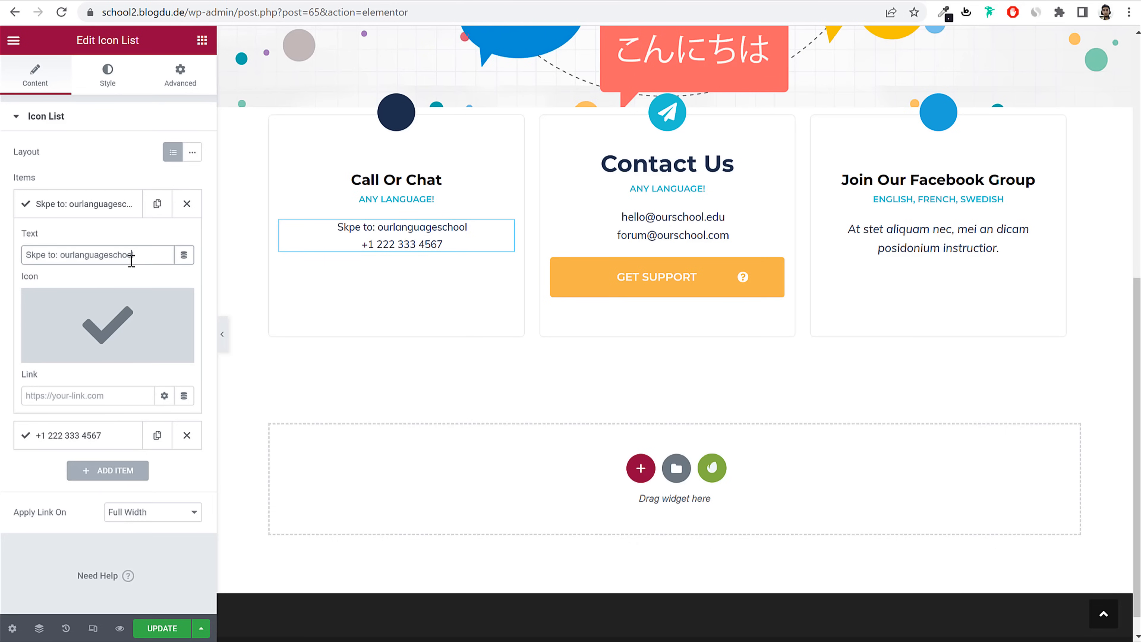
double_click(131, 258)
click(140, 258)
text(email: )
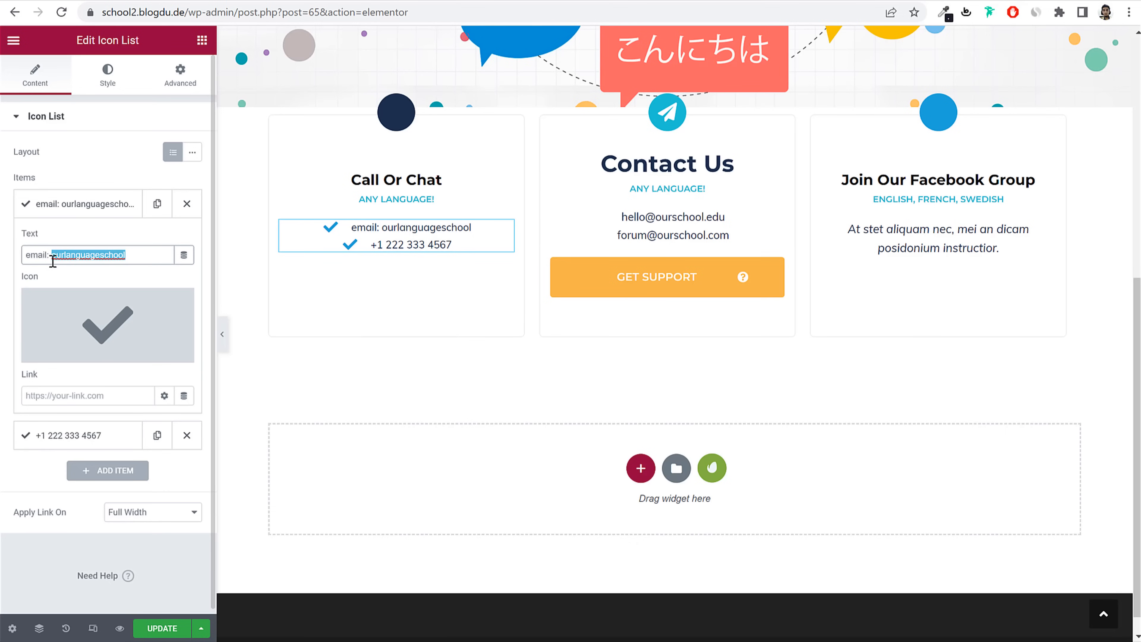
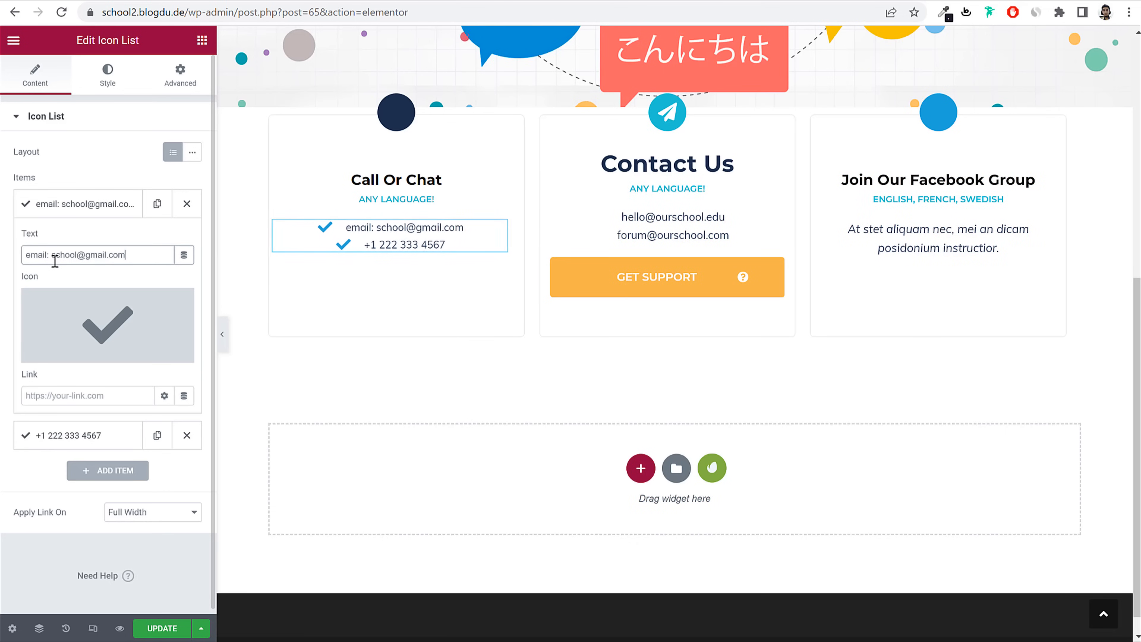
Step: Give the e-mail item the Envelope icon from the Icon Library
click(63, 350)
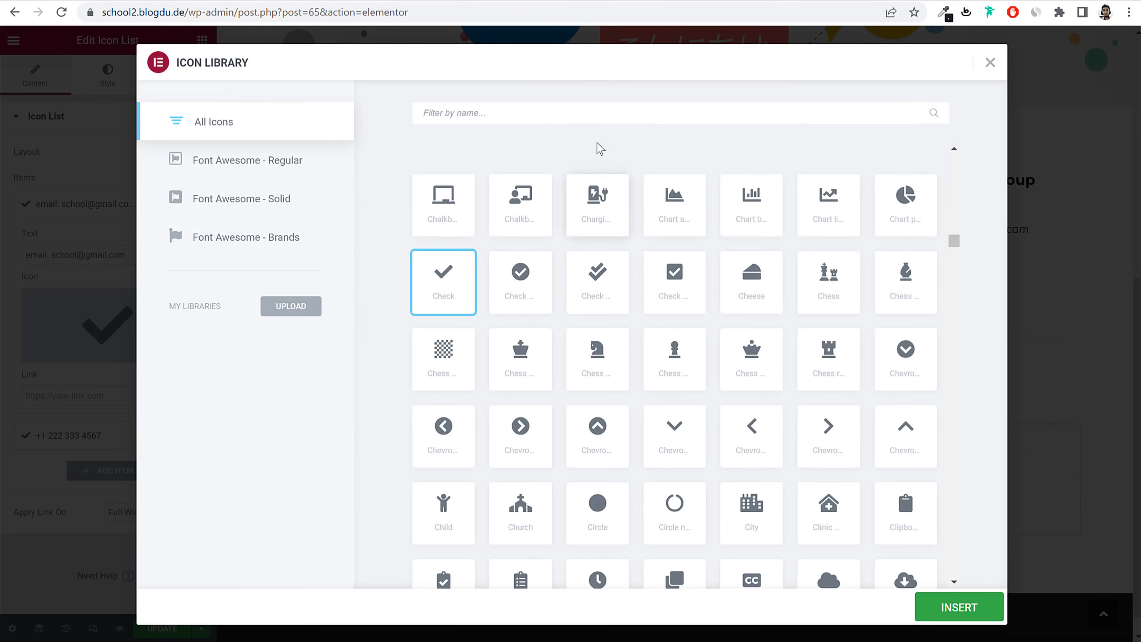
text(enve)
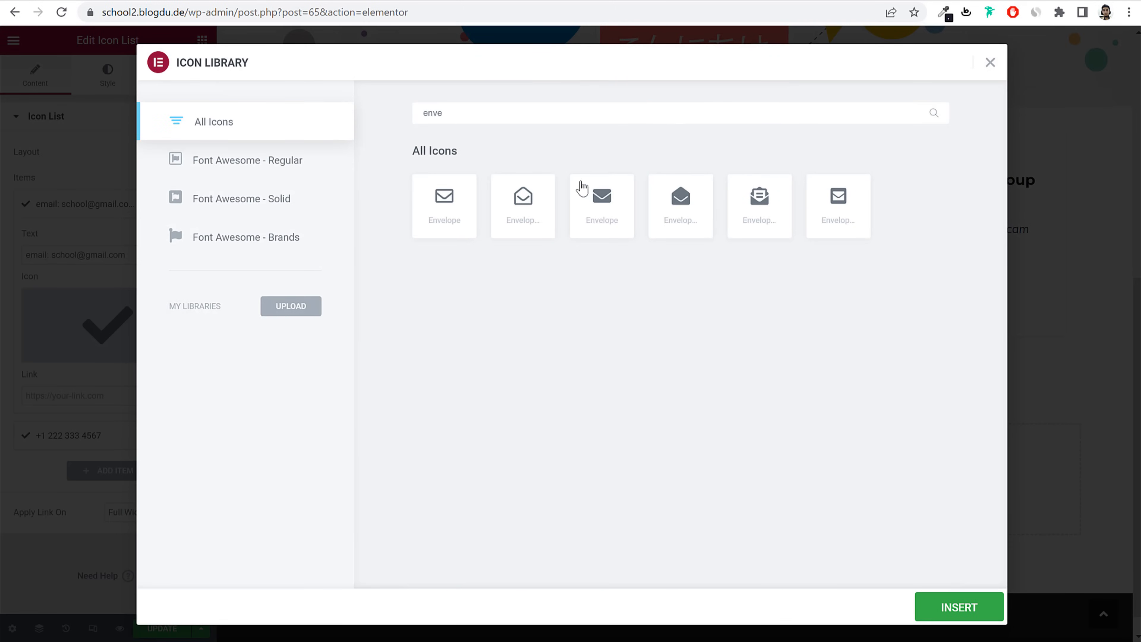
click(443, 220)
click(974, 619)
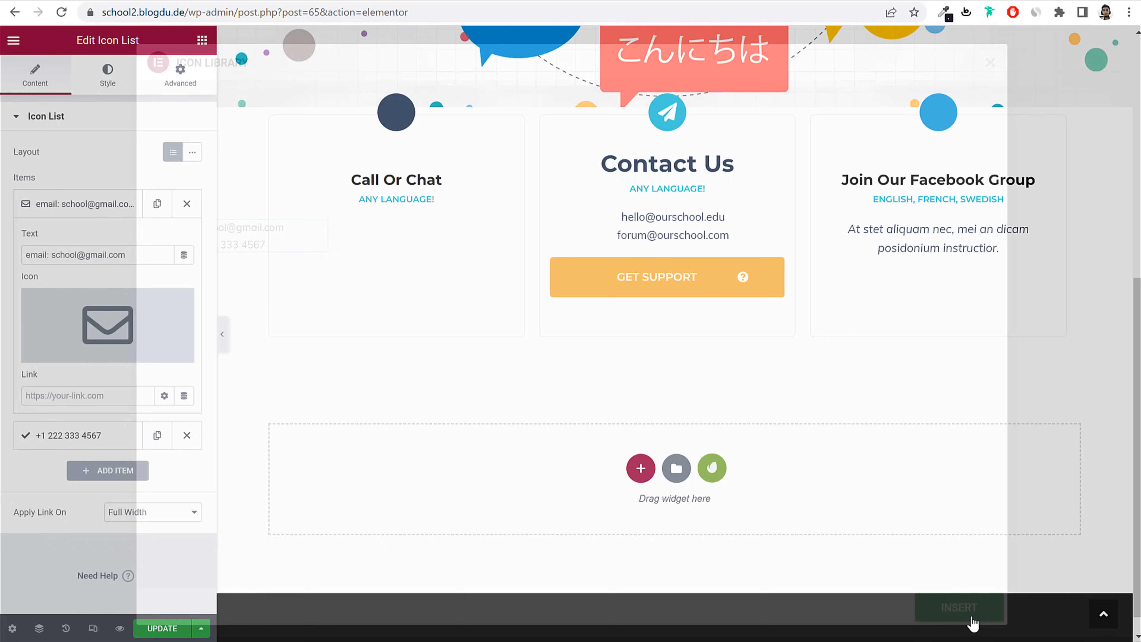
Step: Save the page with Update and clear the editor part of the web address
click(155, 629)
scroll(746, 271, up, 10)
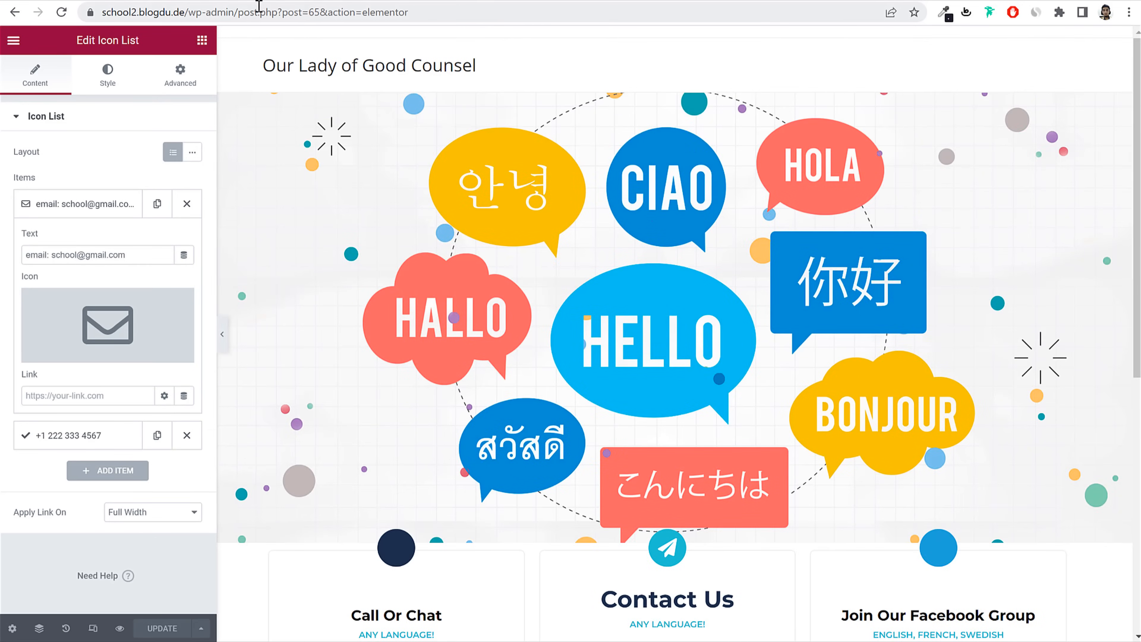
drag(240, 12, 645, 70)
key(BackSpace)
key(Return)
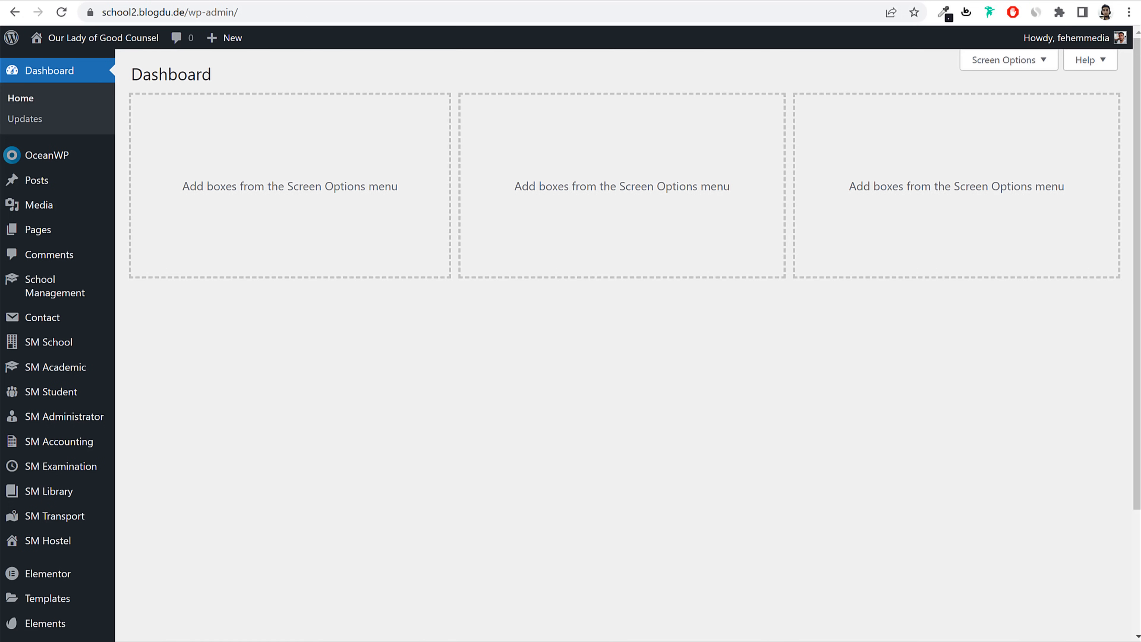
click(134, 1)
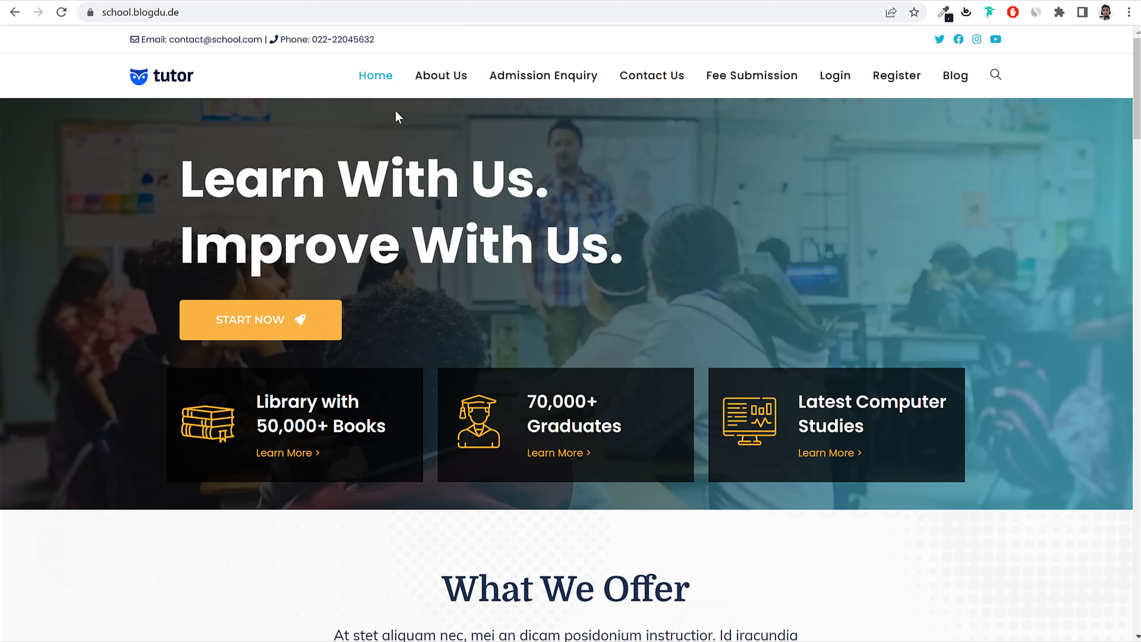
click(971, 90)
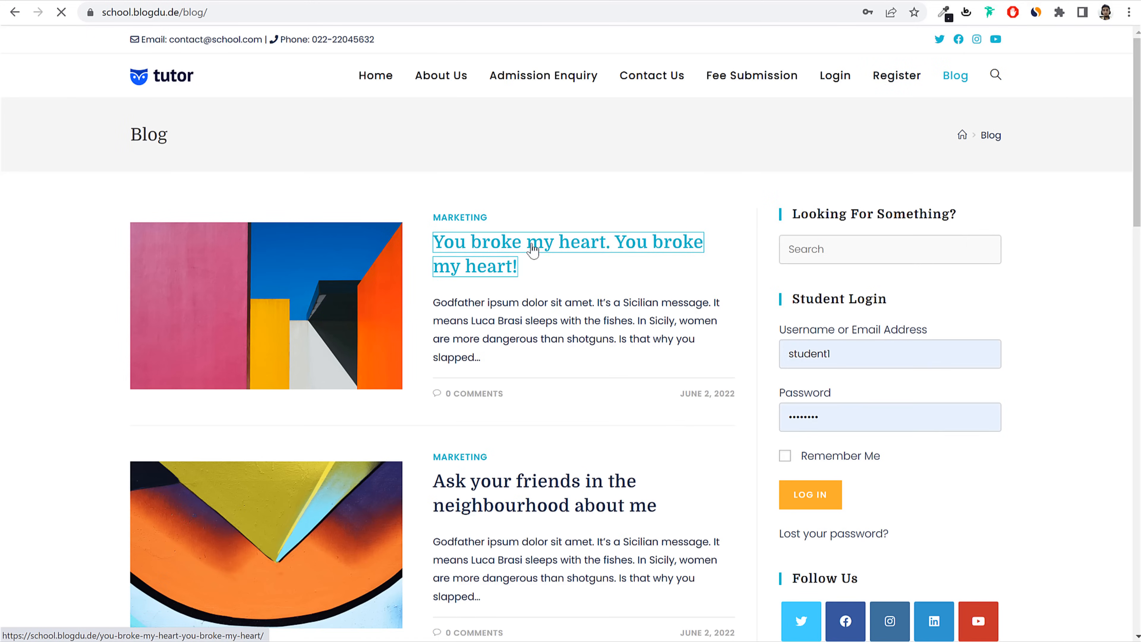
click(576, 263)
scroll(643, 375, down, 5)
scroll(643, 375, down, 6)
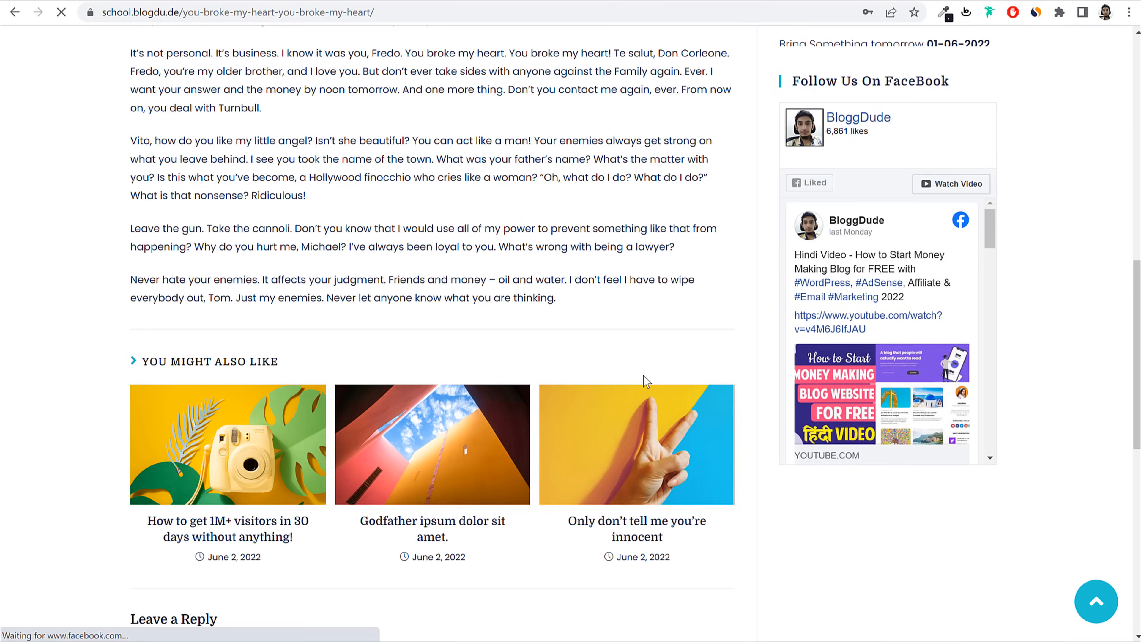
scroll(643, 376, up, 10)
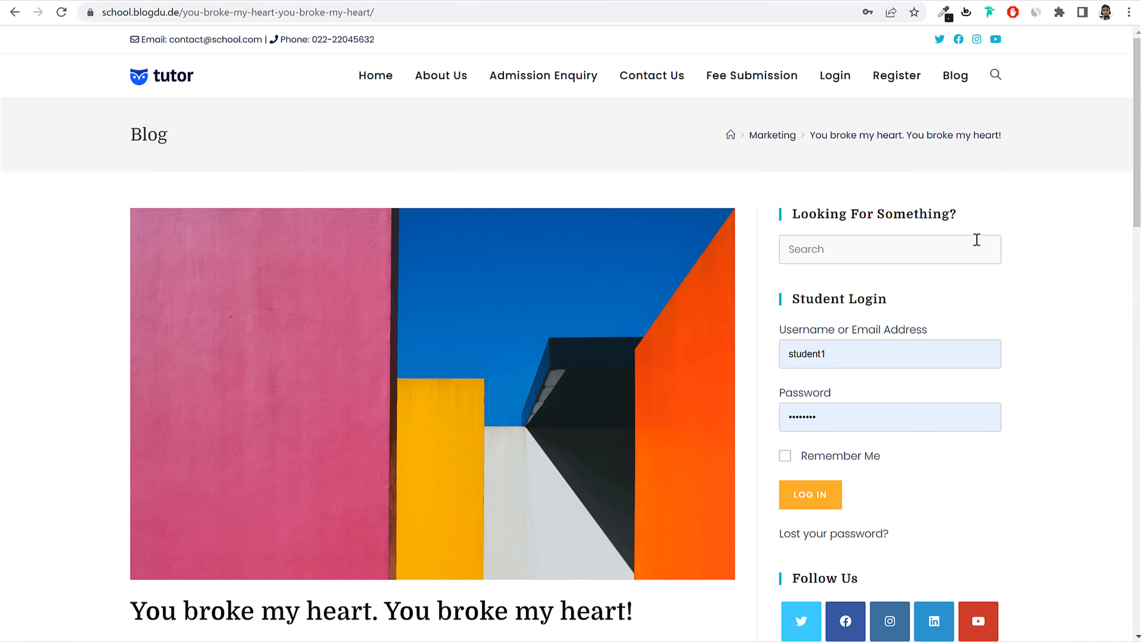
scroll(462, 229, down, 12)
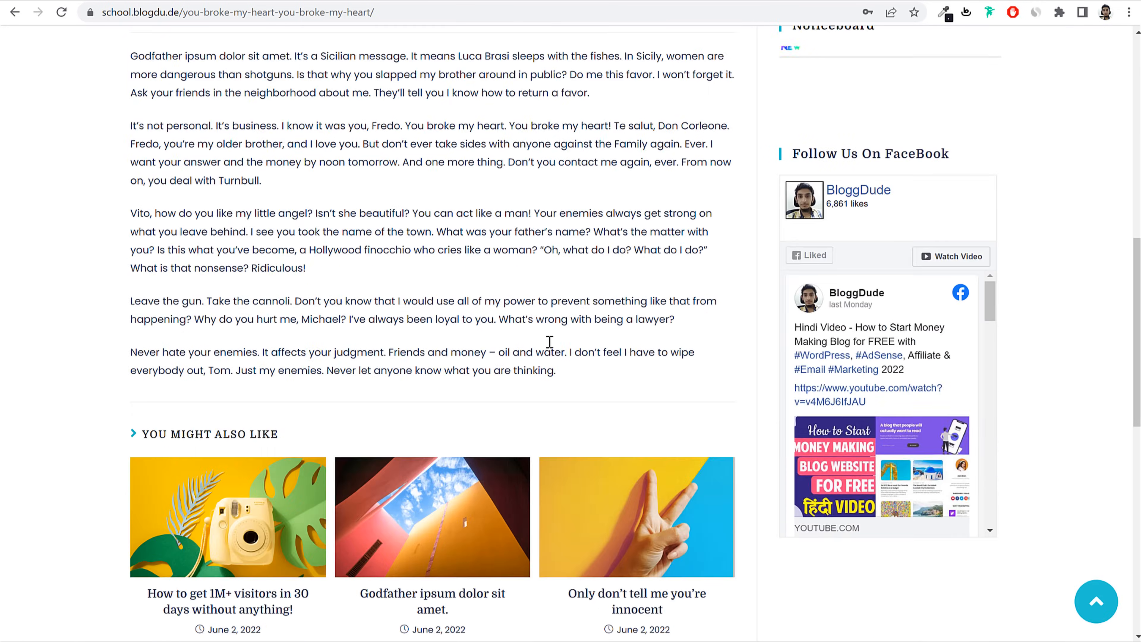
scroll(552, 366, up, 12)
scroll(551, 366, down, 5)
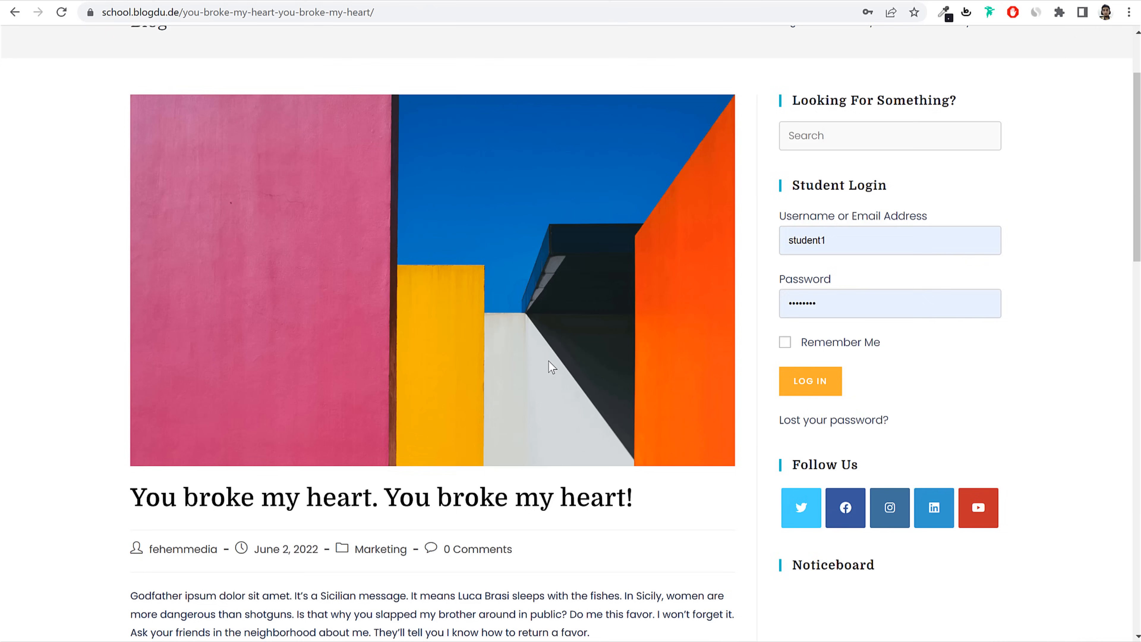
drag(157, 252, 633, 248)
click(692, 250)
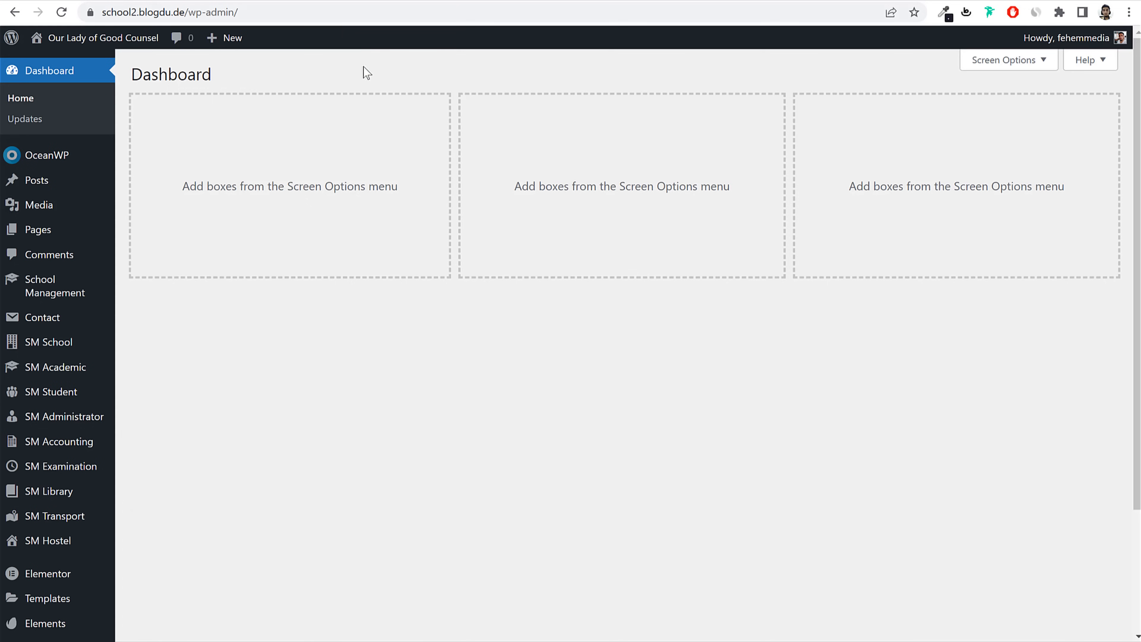
Step: Trash the default 'Hello world' post and start a new post
click(48, 184)
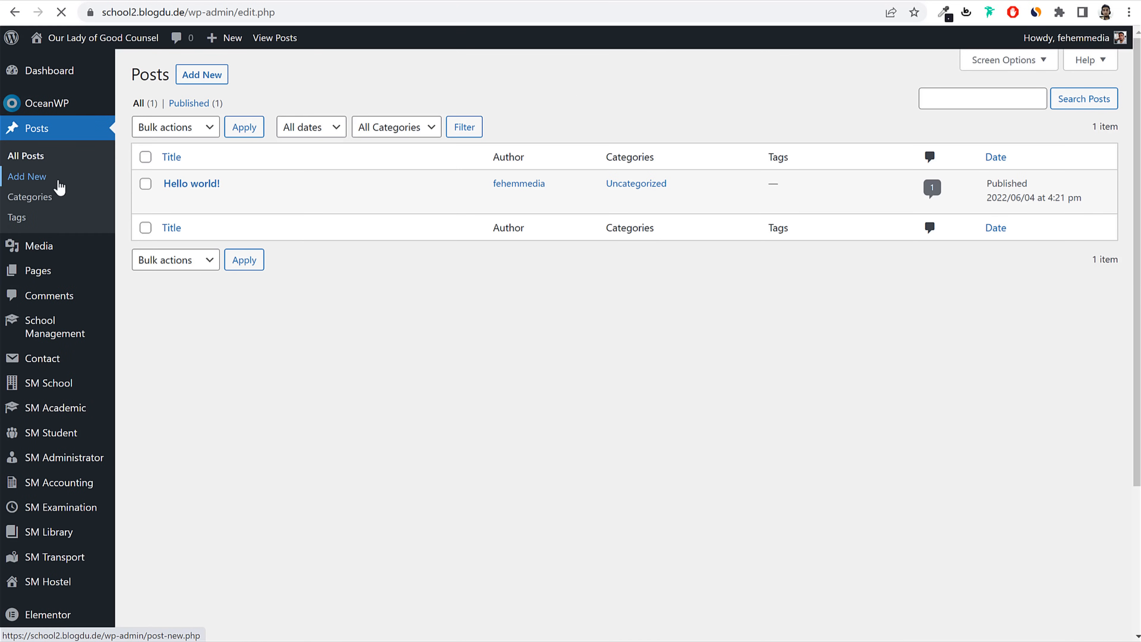
click(240, 201)
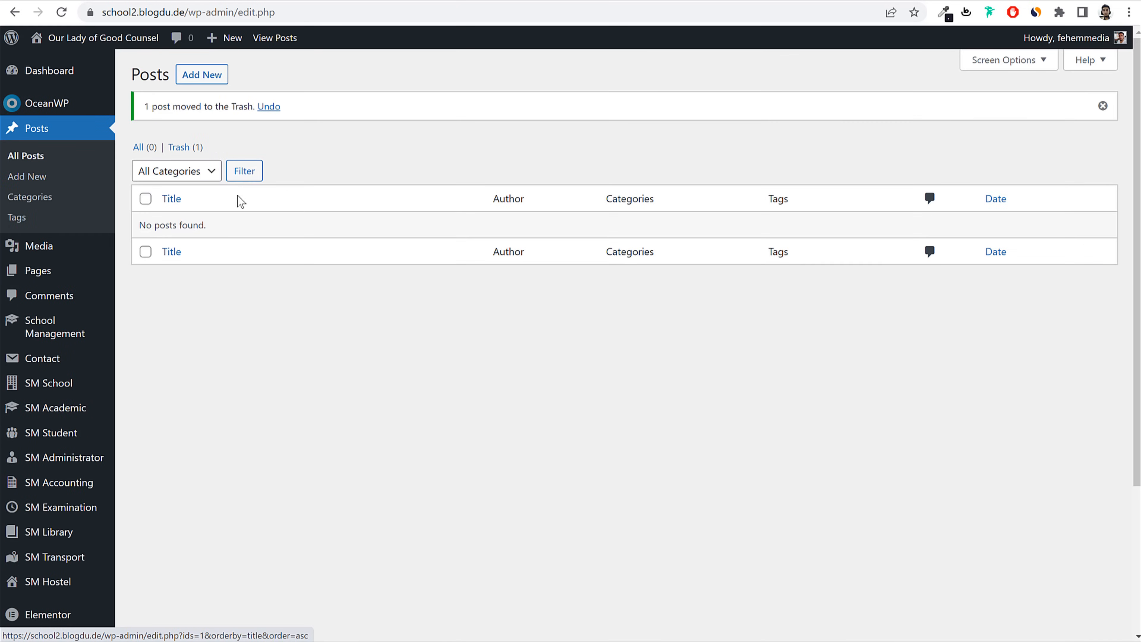
click(200, 74)
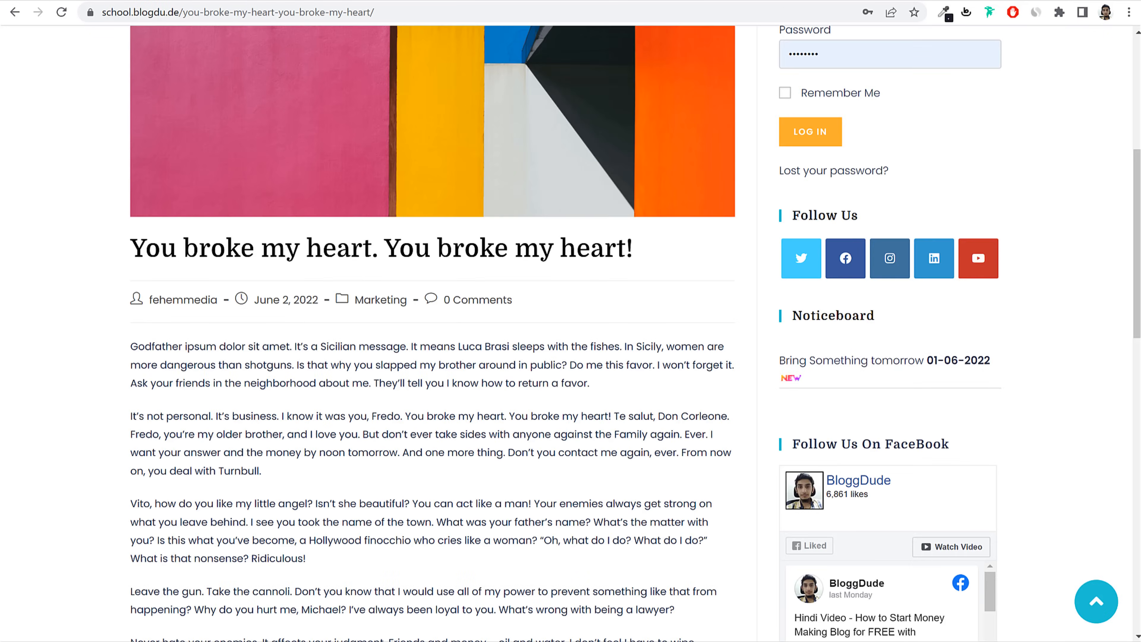
Step: Paste 'You broke my heart. You broke my heart!' as the new post's title
scroll(451, 378, up, 8)
scroll(624, 351, down, 3)
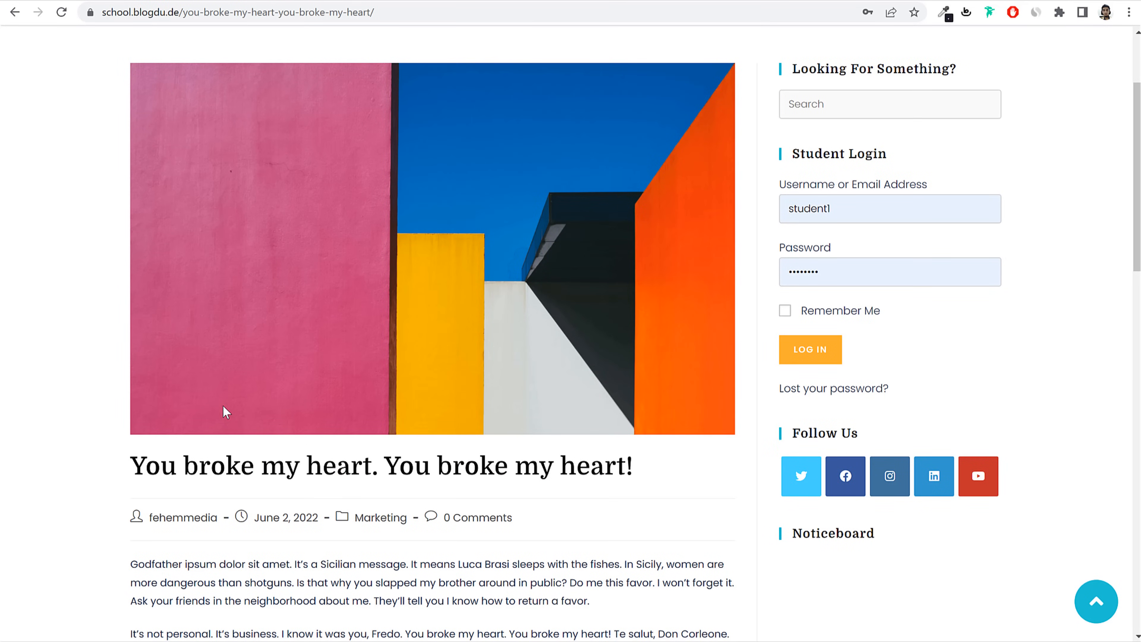
triple_click(222, 452)
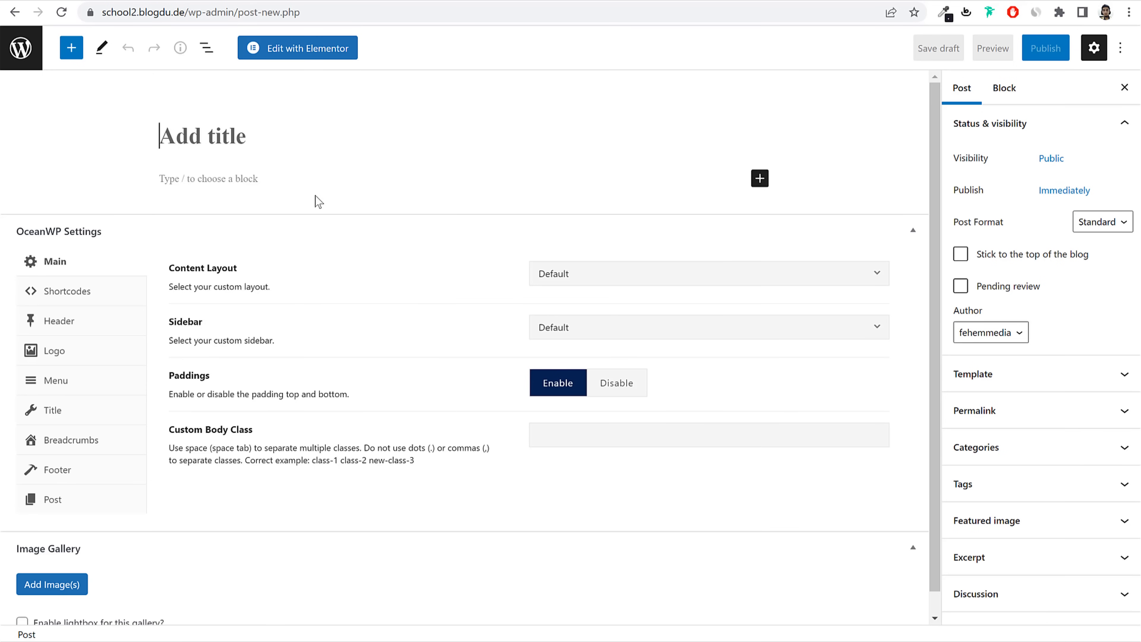
text(You broke my heart. You broke my heart!)
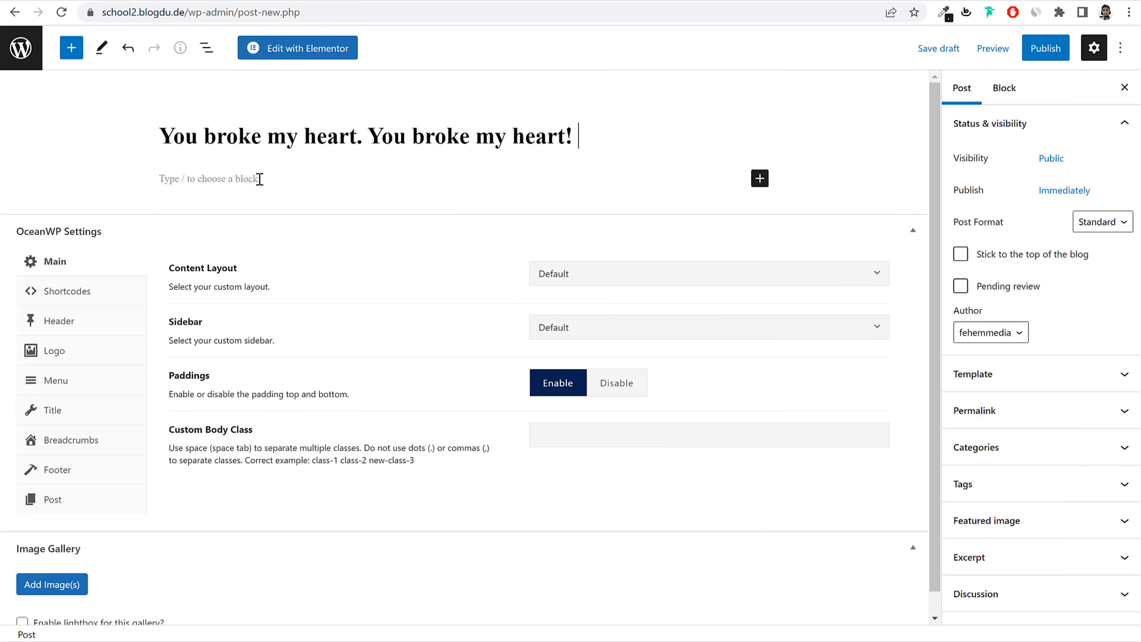
click(298, 178)
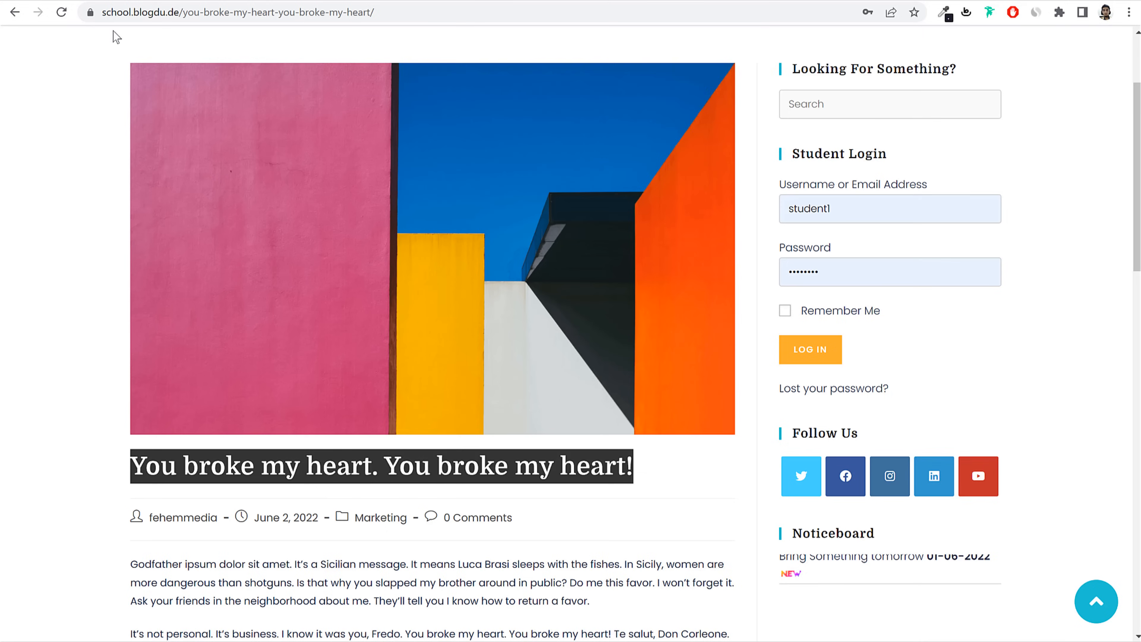
scroll(136, 92, down, 10)
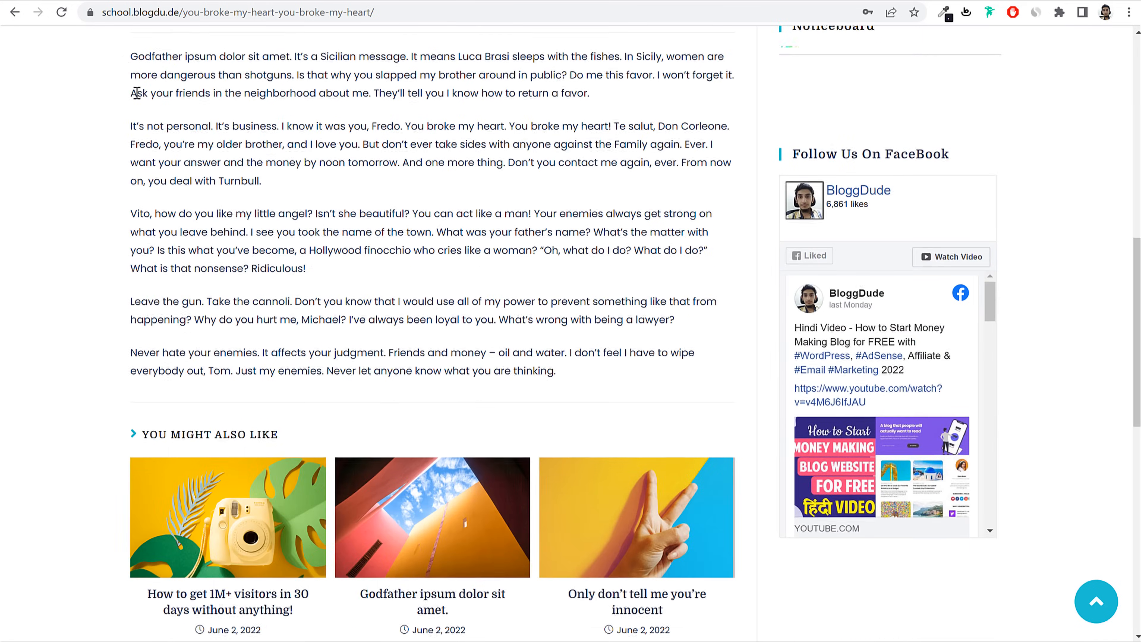
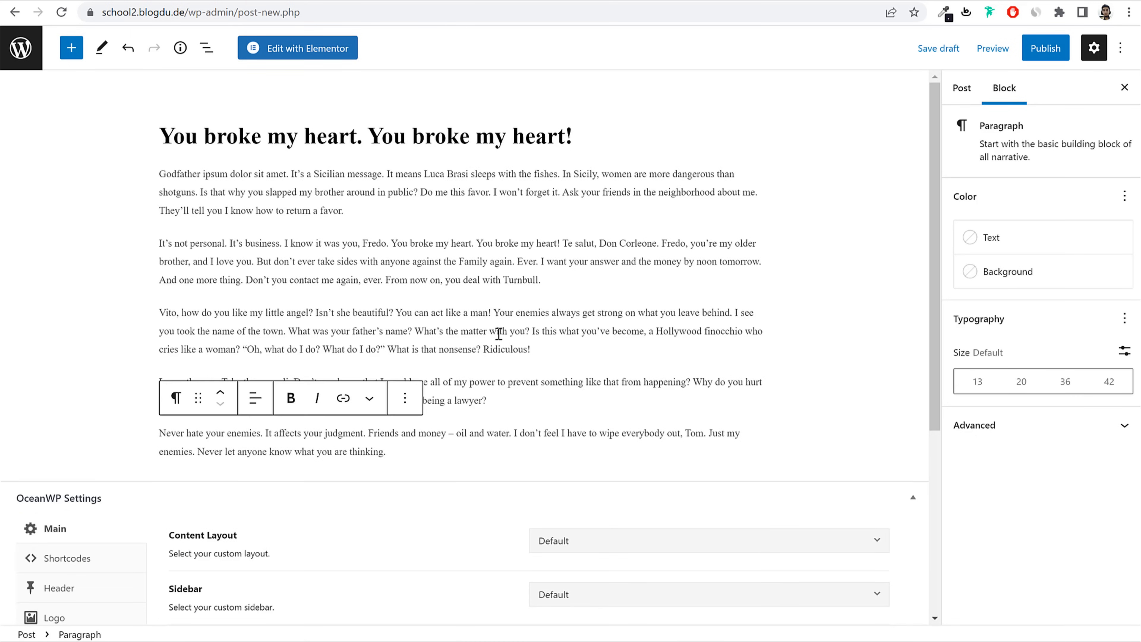
Step: Create a new Events category in the post settings and assign it to the post
click(507, 332)
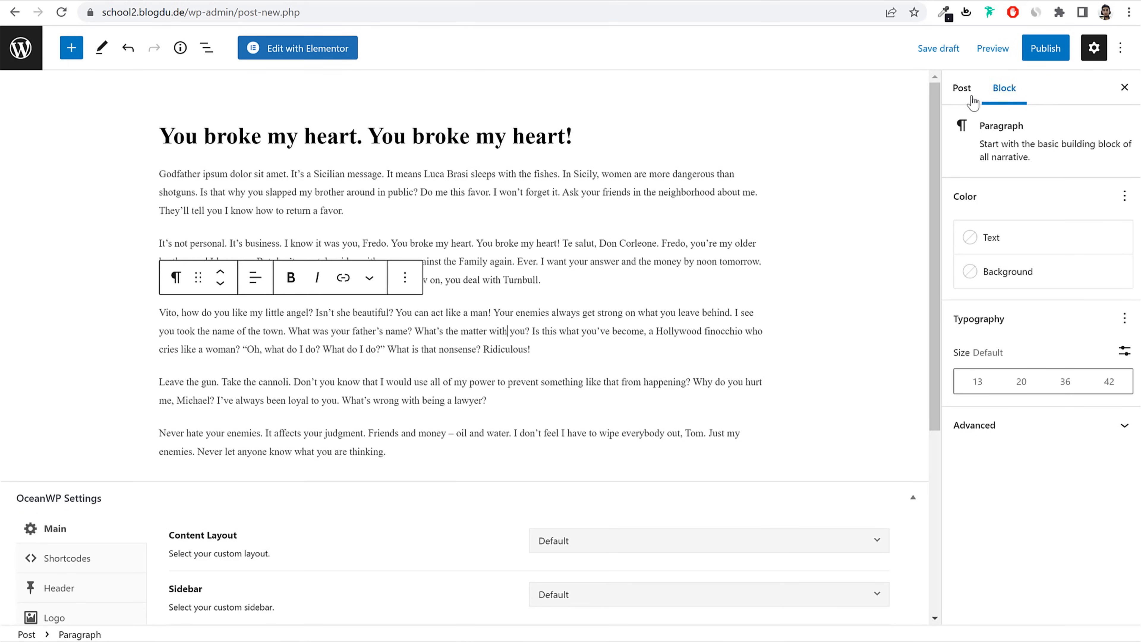
click(962, 89)
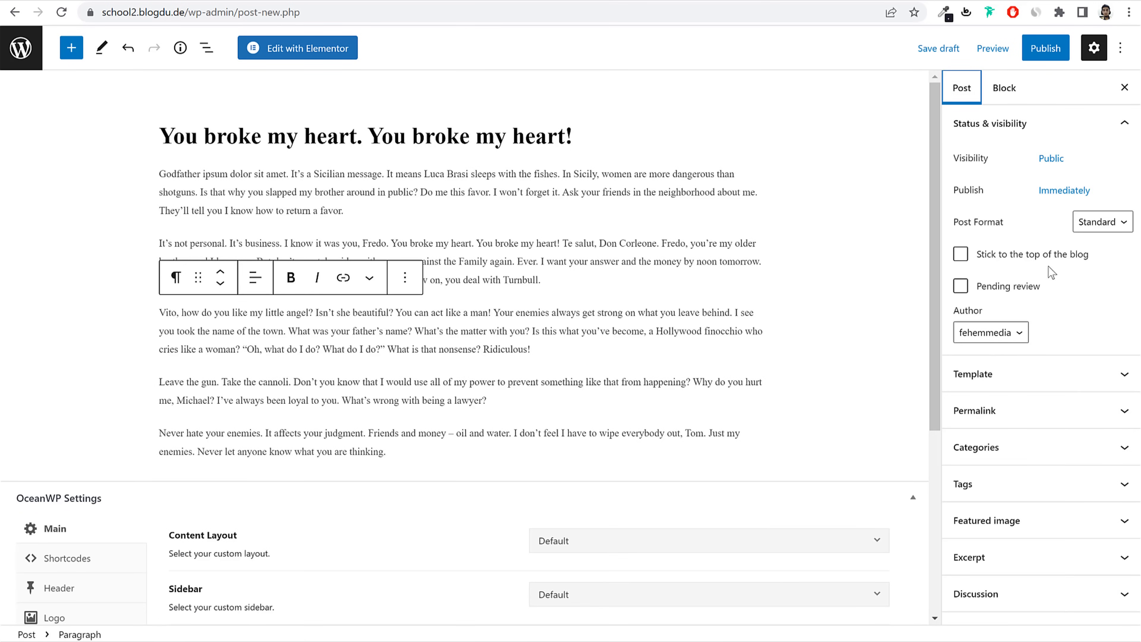
click(1014, 449)
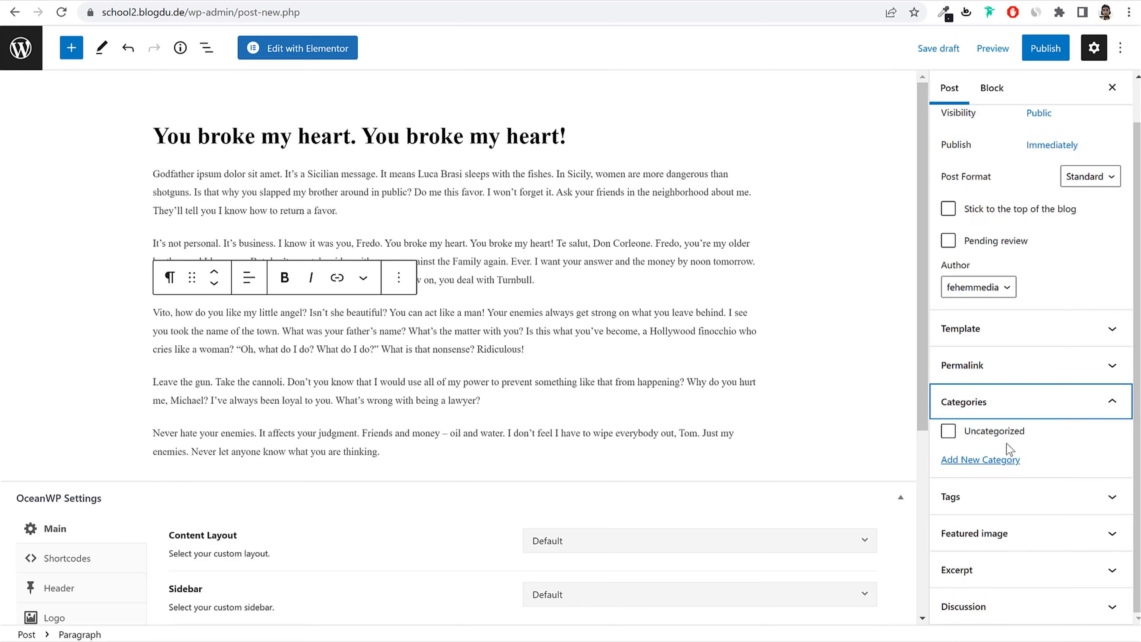
click(988, 460)
scroll(1008, 458, down, 3)
click(1008, 369)
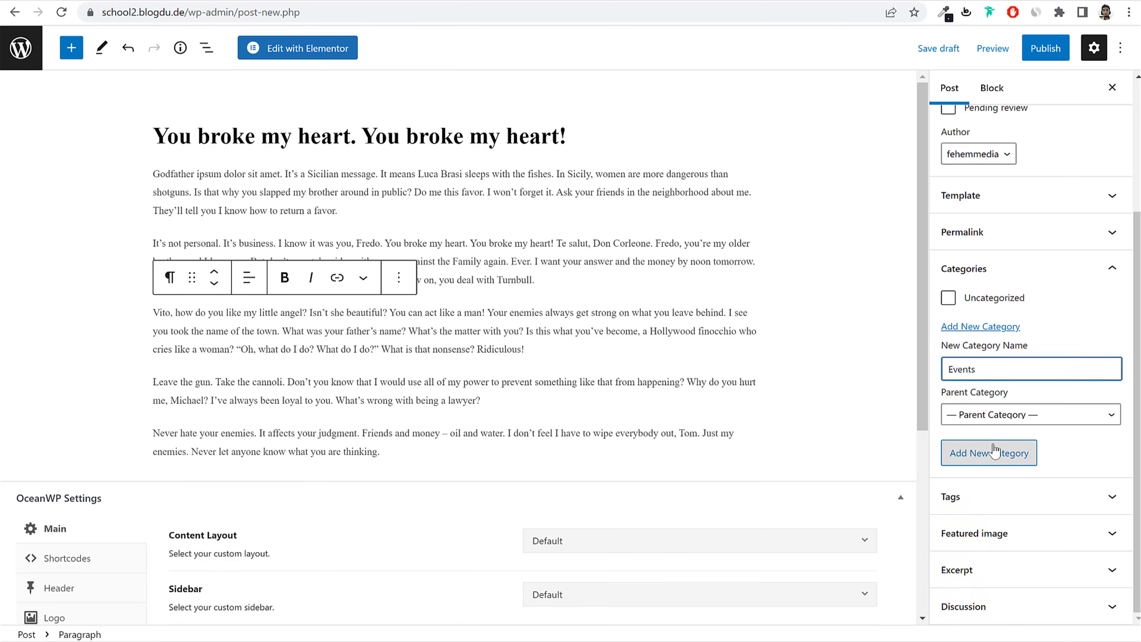
click(991, 452)
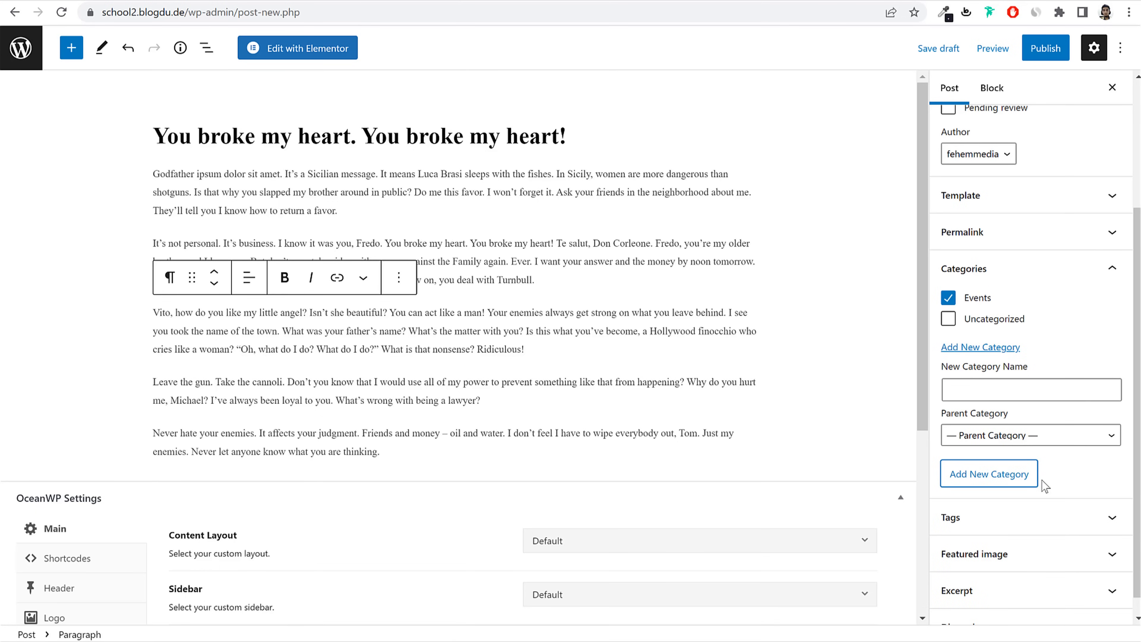
Step: Open the featured image picker, then go back to the reference site's blog listing
scroll(1019, 445, down, 1)
click(1035, 533)
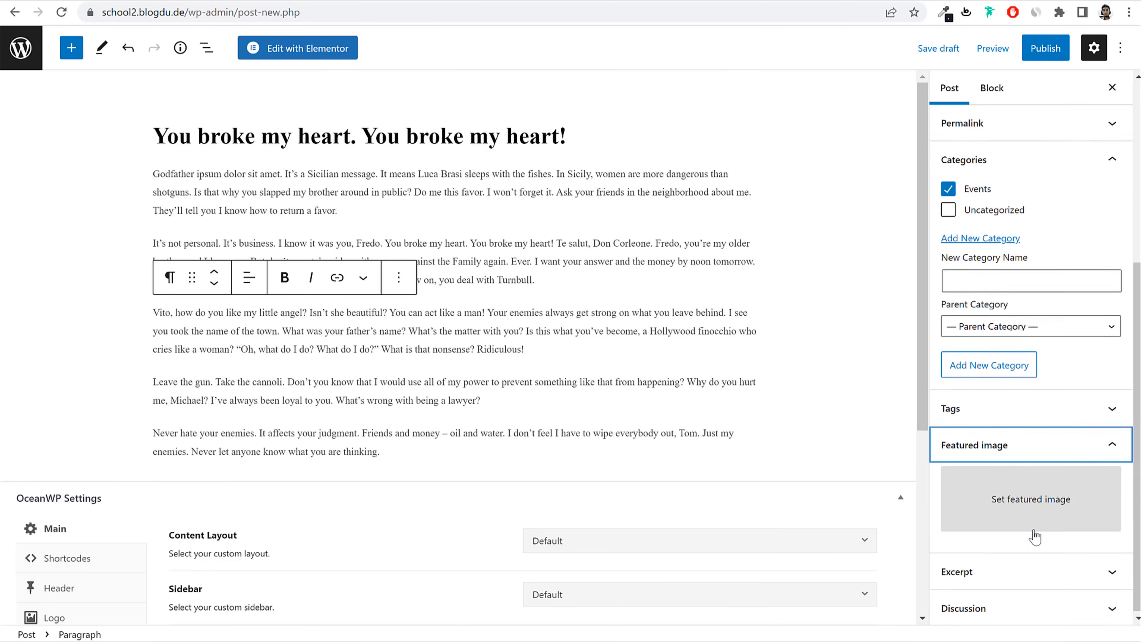
click(1034, 521)
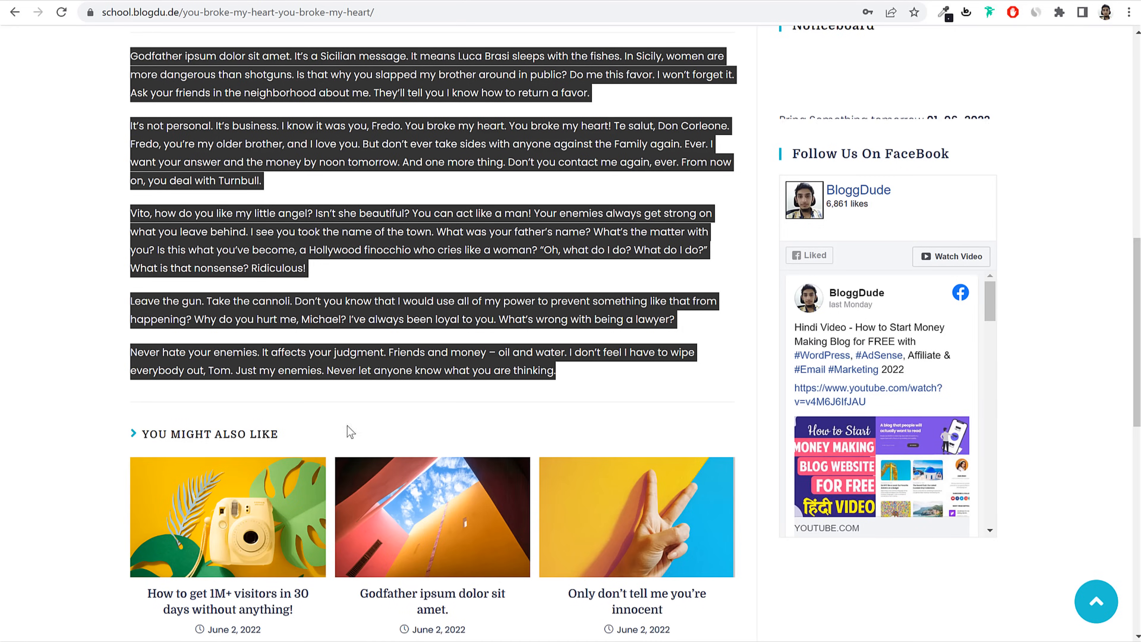
scroll(445, 526, down, 2)
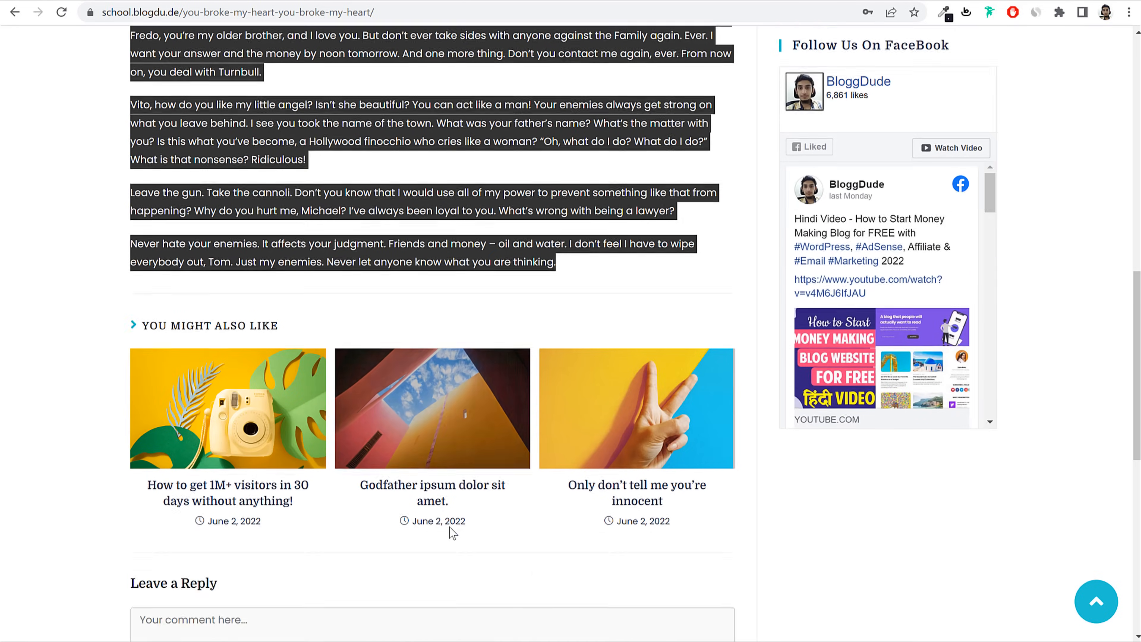
scroll(447, 530, up, 15)
key(alt+Left)
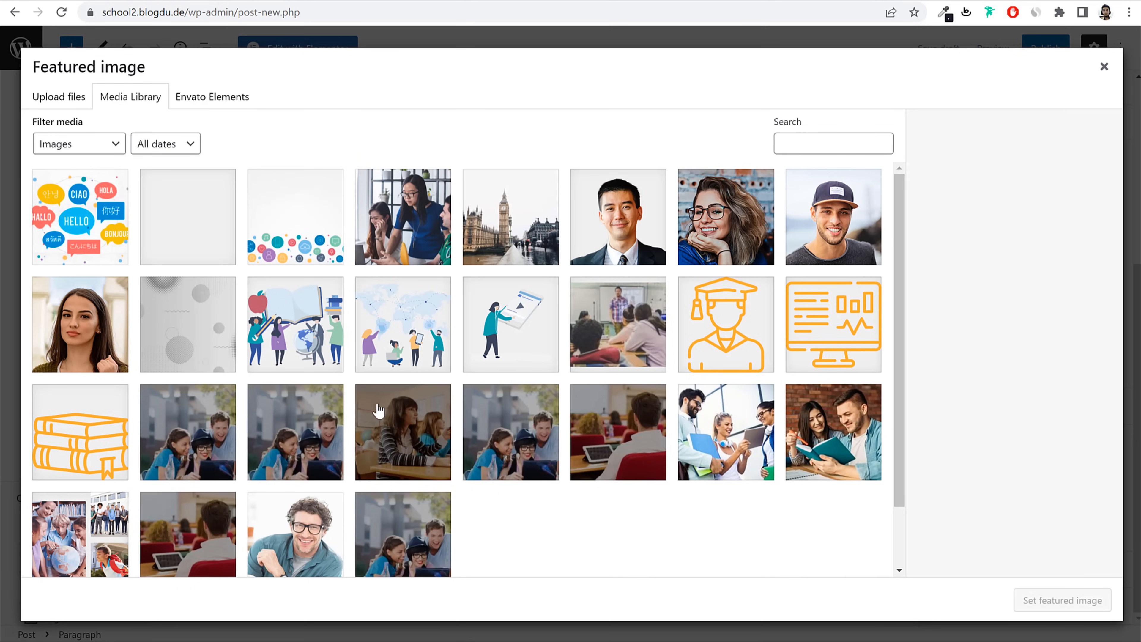
Step: Start a file upload in the media window and browse to the Blog Images folder
scroll(382, 427, down, 2)
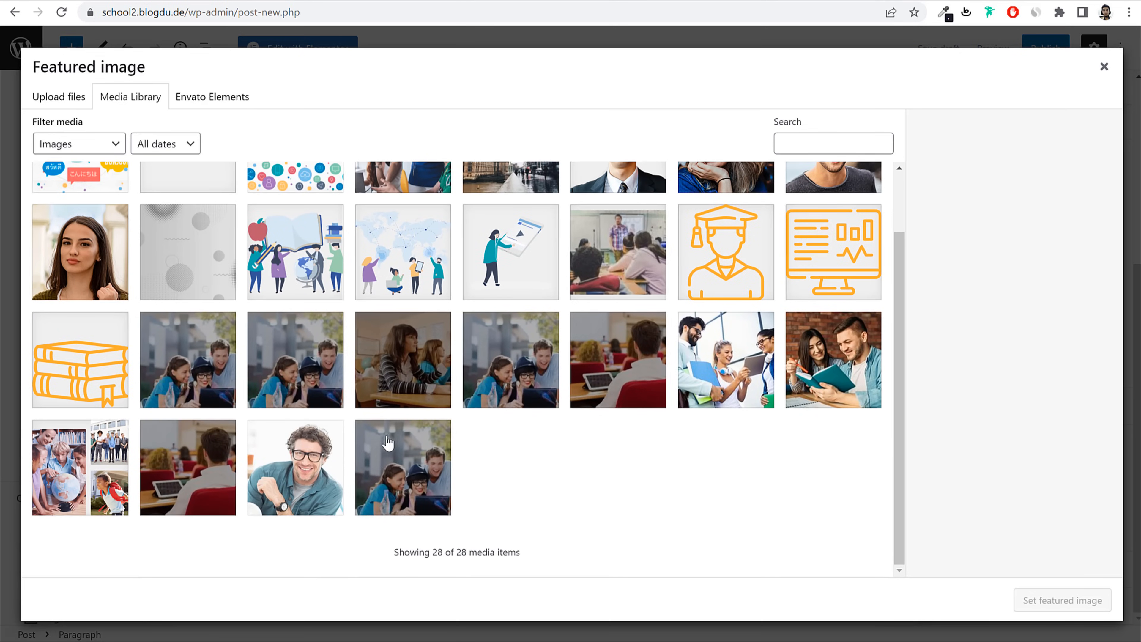
click(57, 96)
click(598, 329)
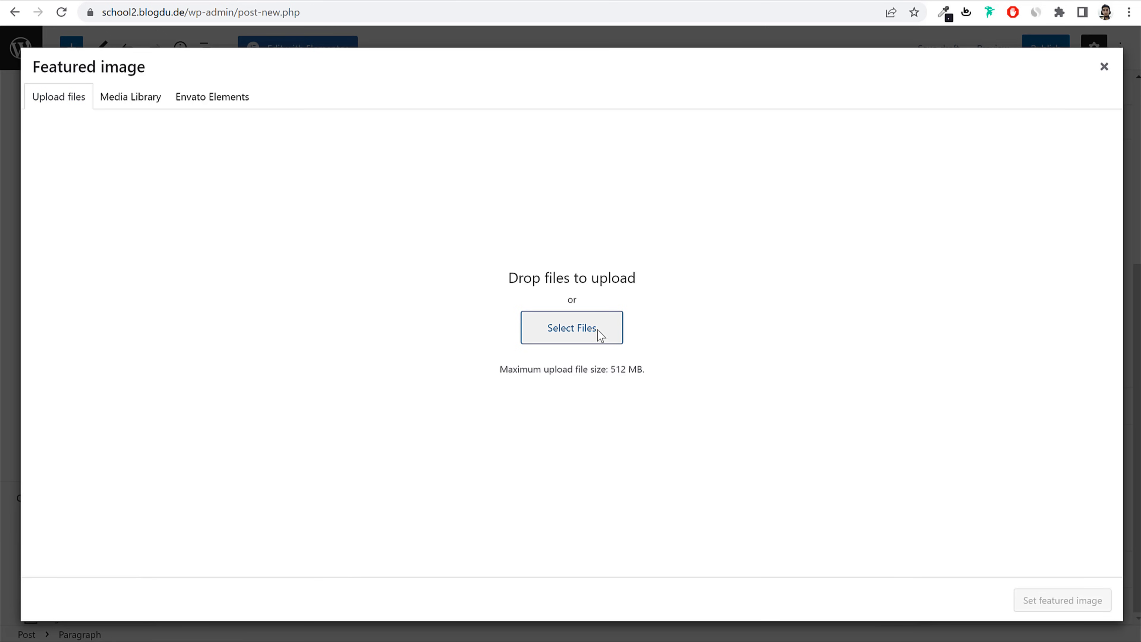
click(119, 3)
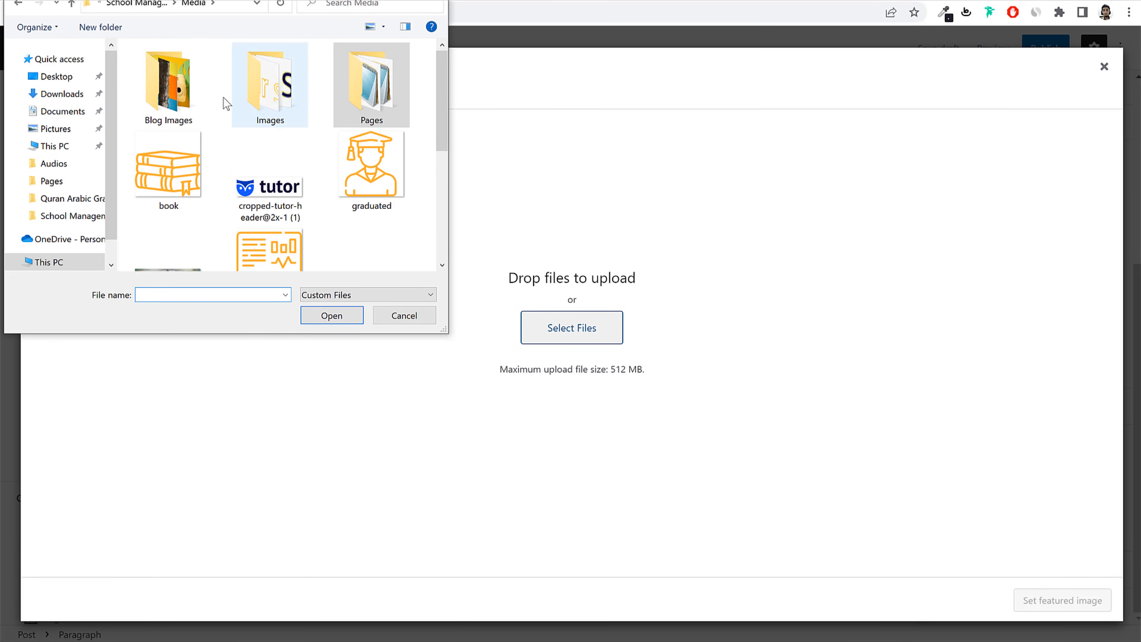
click(188, 99)
double_click(187, 99)
click(188, 99)
Step: Upload marketplace-blog1 as the featured image and publish the post
click(345, 317)
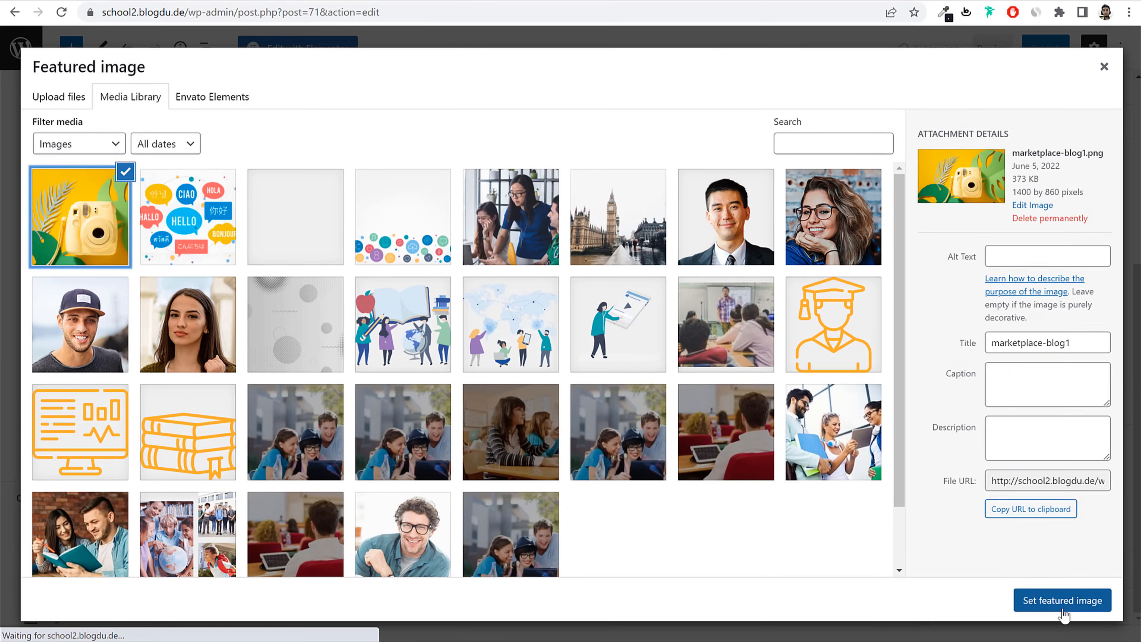
click(1075, 603)
click(1061, 59)
click(1033, 49)
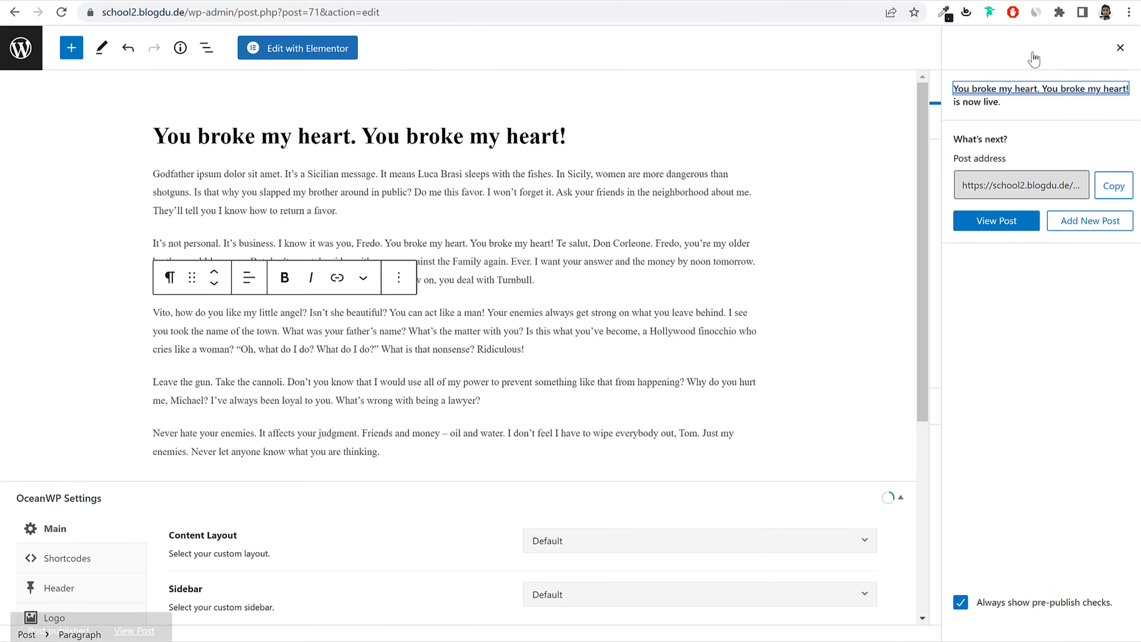
Step: Create and publish an empty page titled 'Blog', then return to the Pages list
click(17, 46)
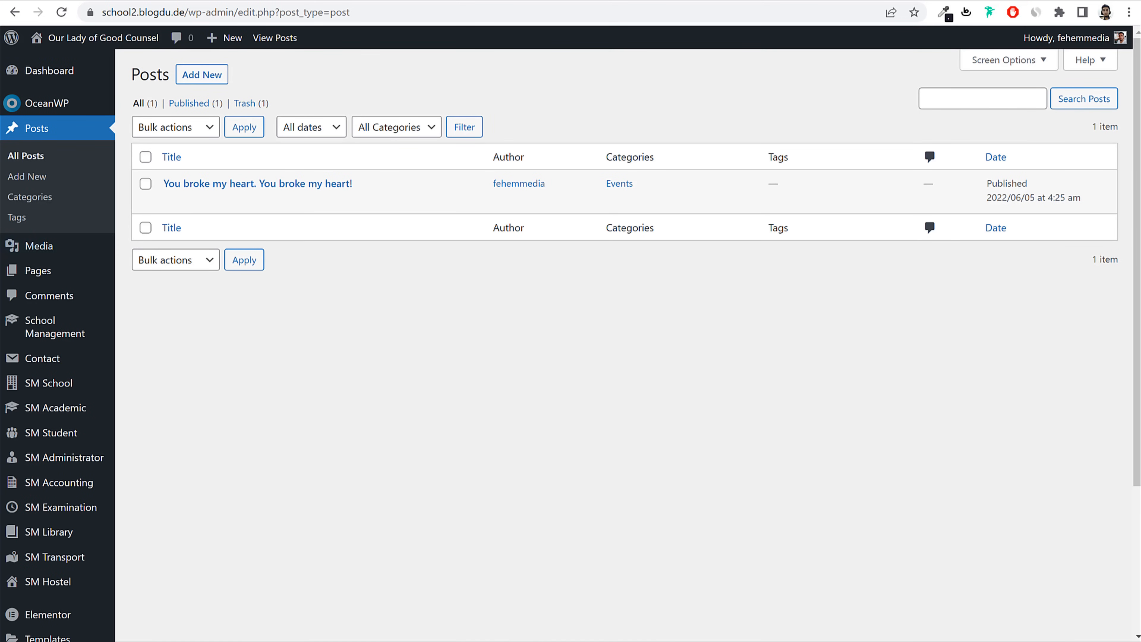
click(38, 270)
click(209, 75)
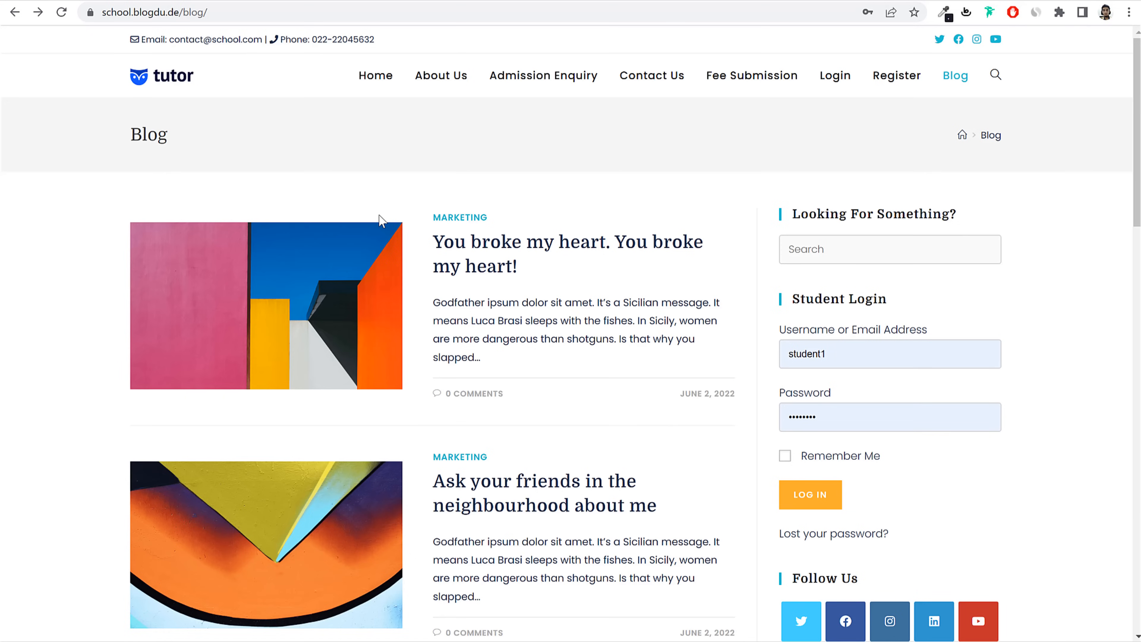
scroll(431, 297, down, 6)
scroll(433, 310, up, 6)
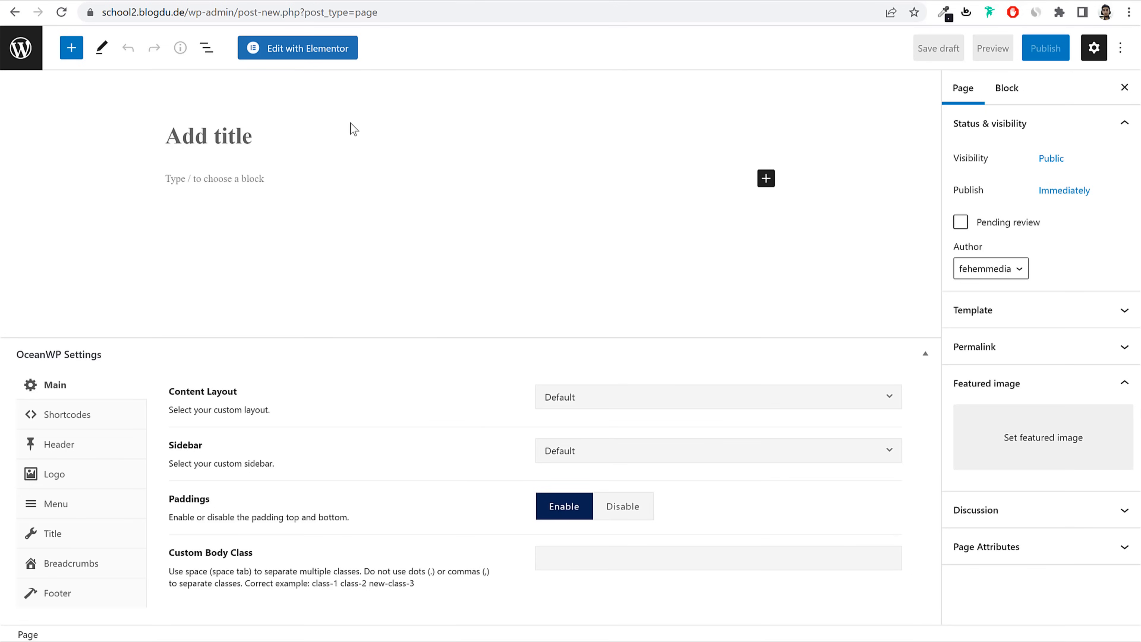
text(Blog)
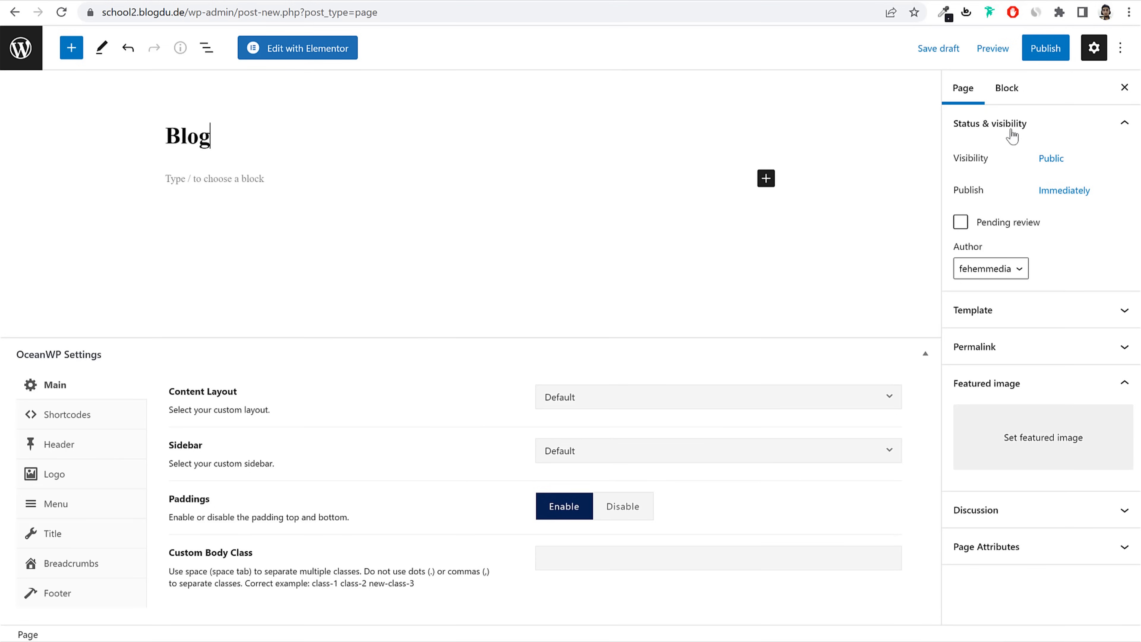
click(1045, 50)
click(1005, 50)
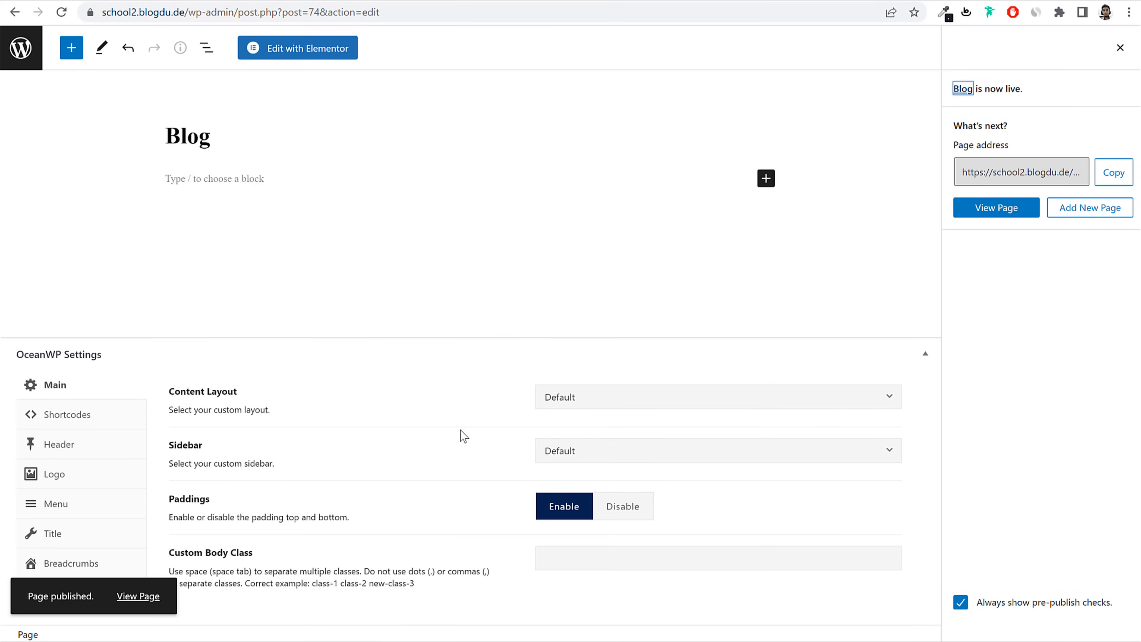
click(38, 58)
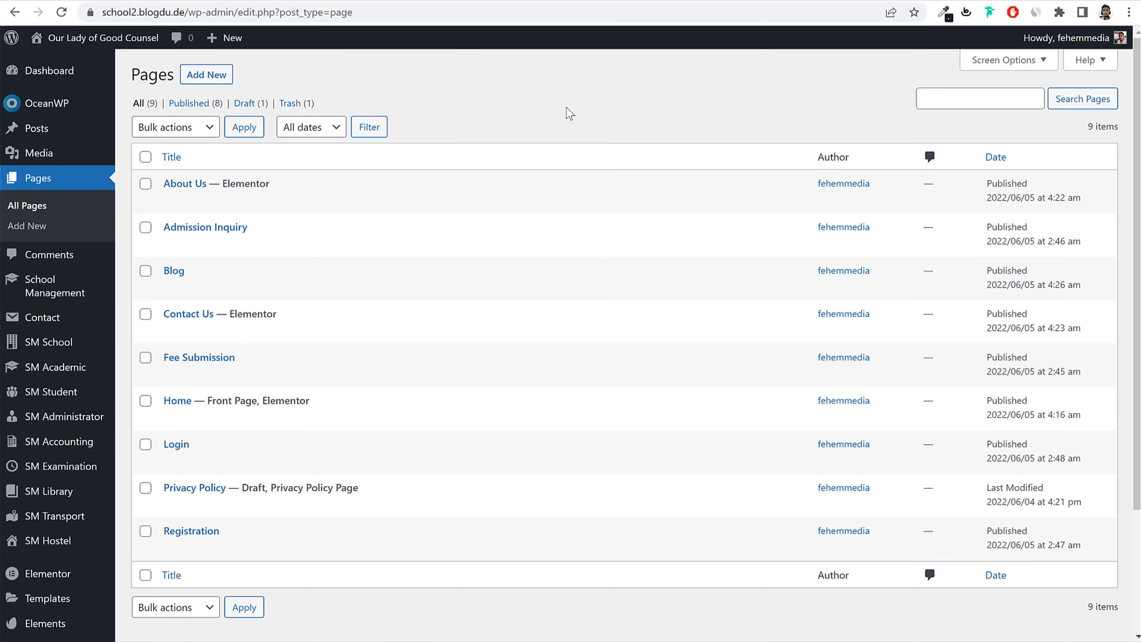
Step: Set Blog as the Posts page in Reading settings and save the changes
mouse_move(204, 279)
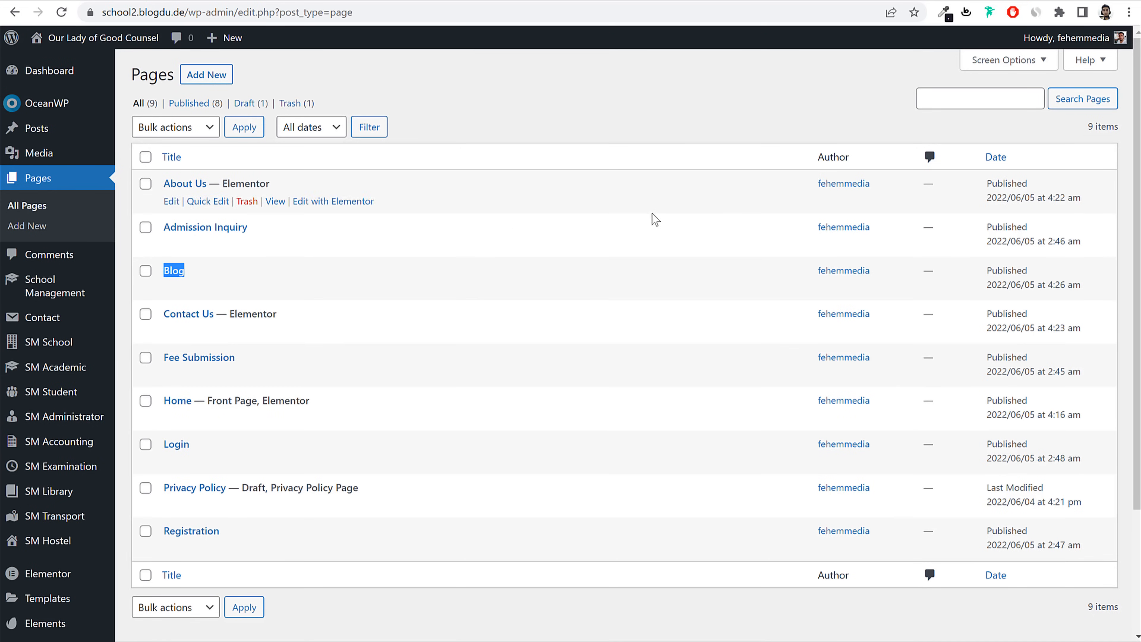
scroll(757, 224, down, 4)
mouse_move(43, 597)
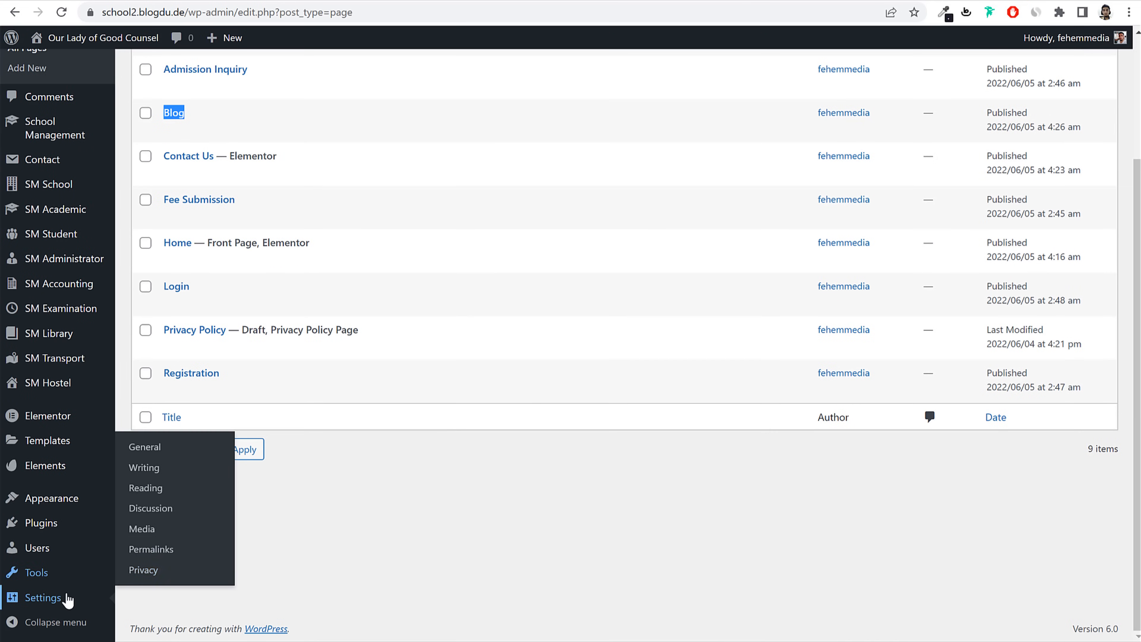
click(152, 489)
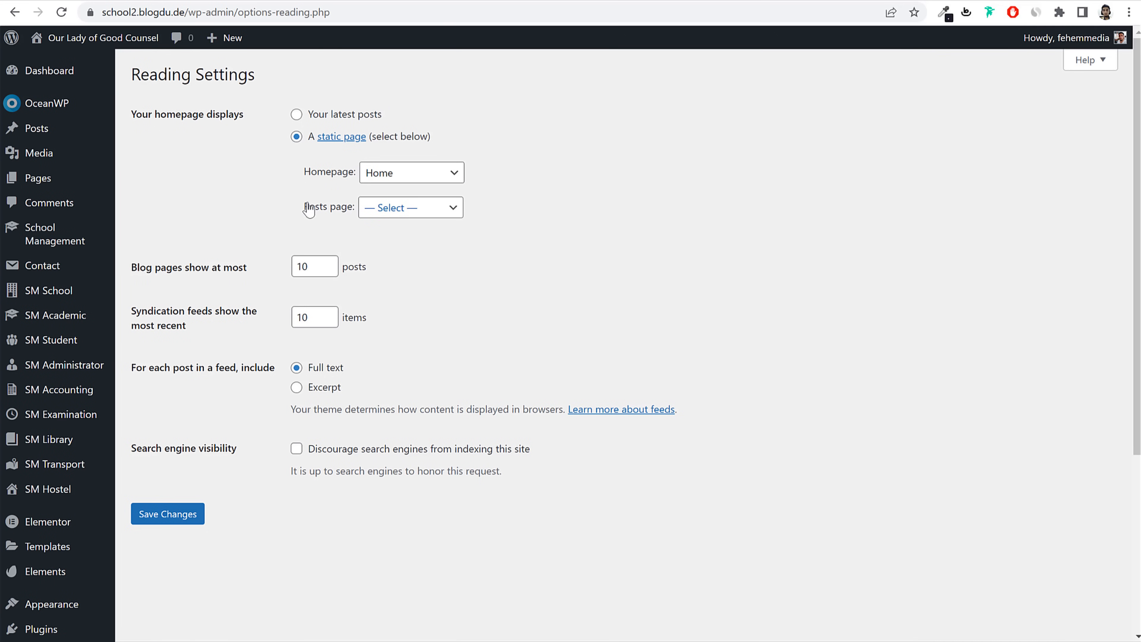
drag(309, 209, 349, 212)
click(399, 211)
click(411, 272)
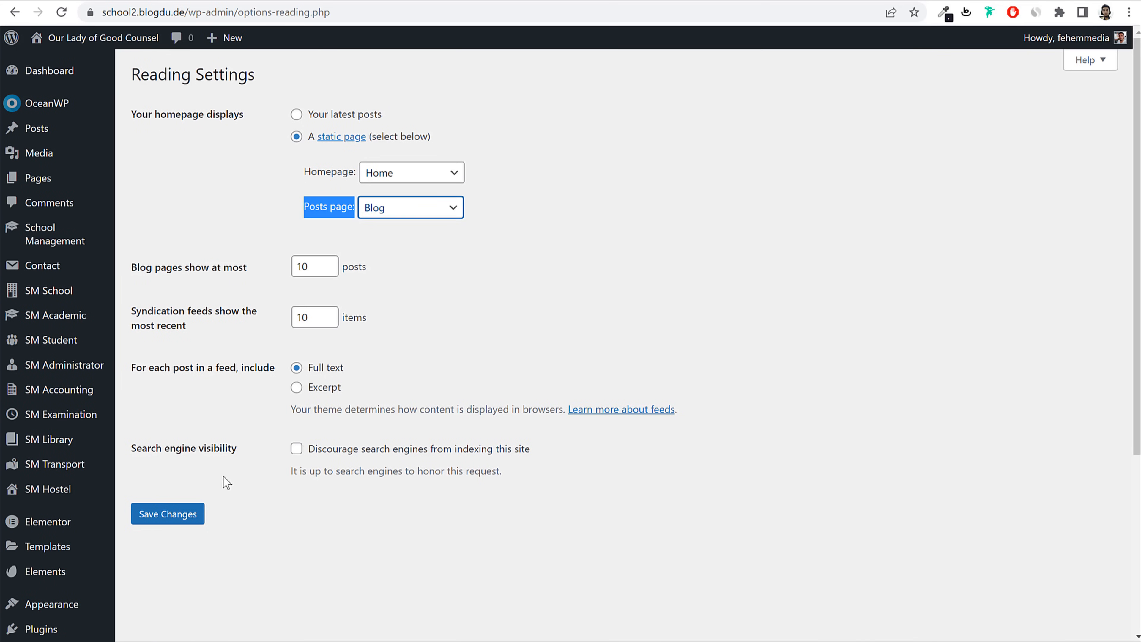
click(179, 515)
Step: Check the Posts Page label beside Blog in Pages and view the live front page
click(38, 178)
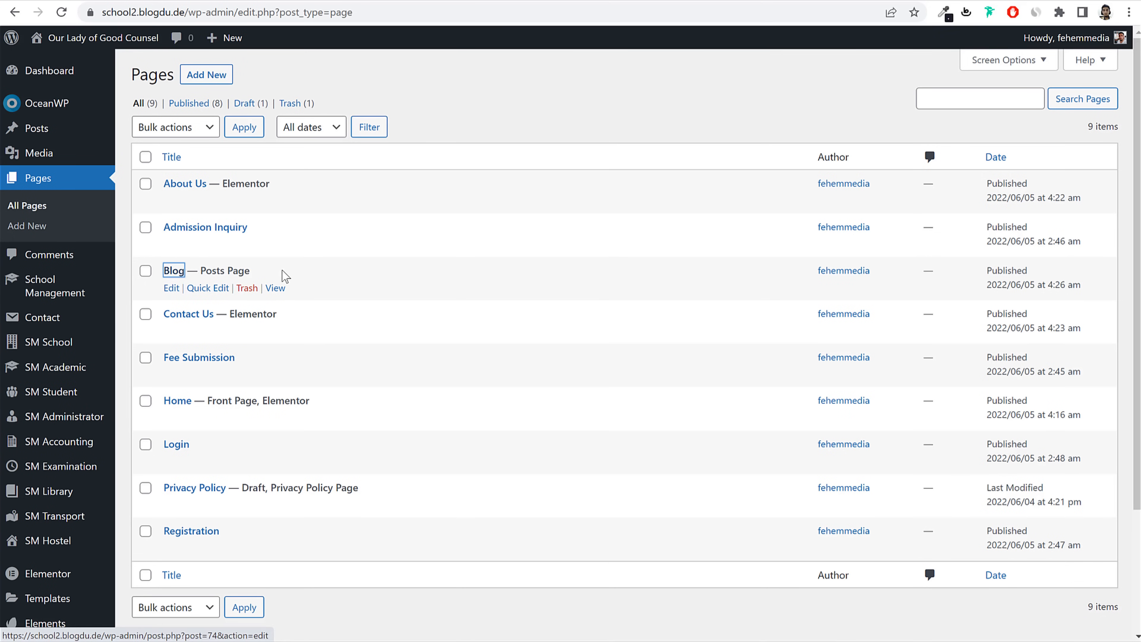
drag(283, 272, 198, 270)
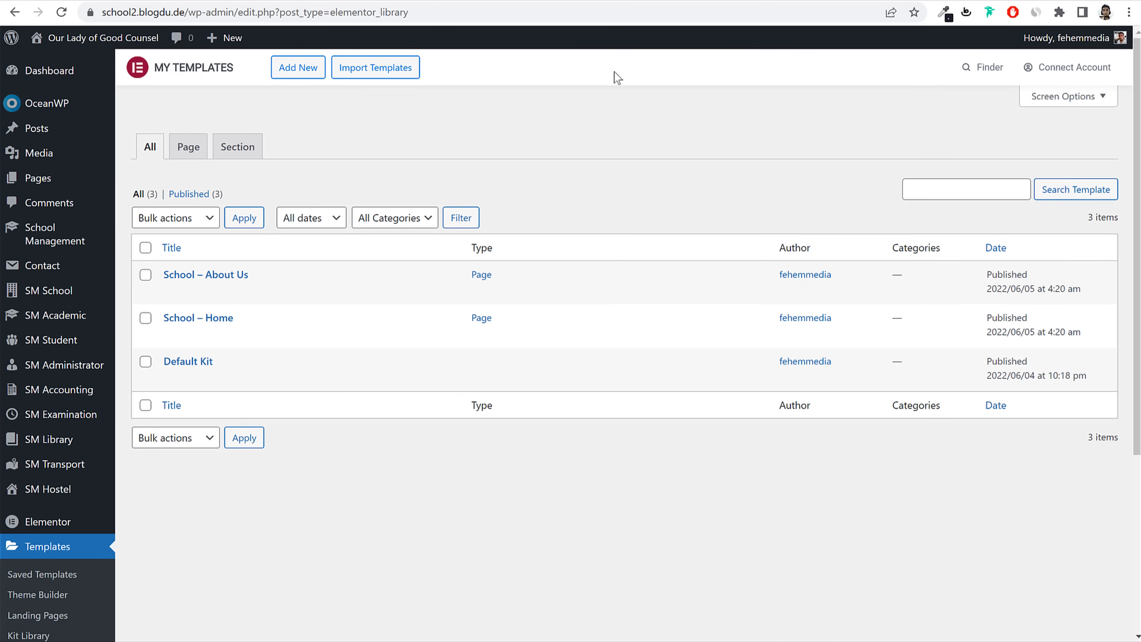
click(68, 38)
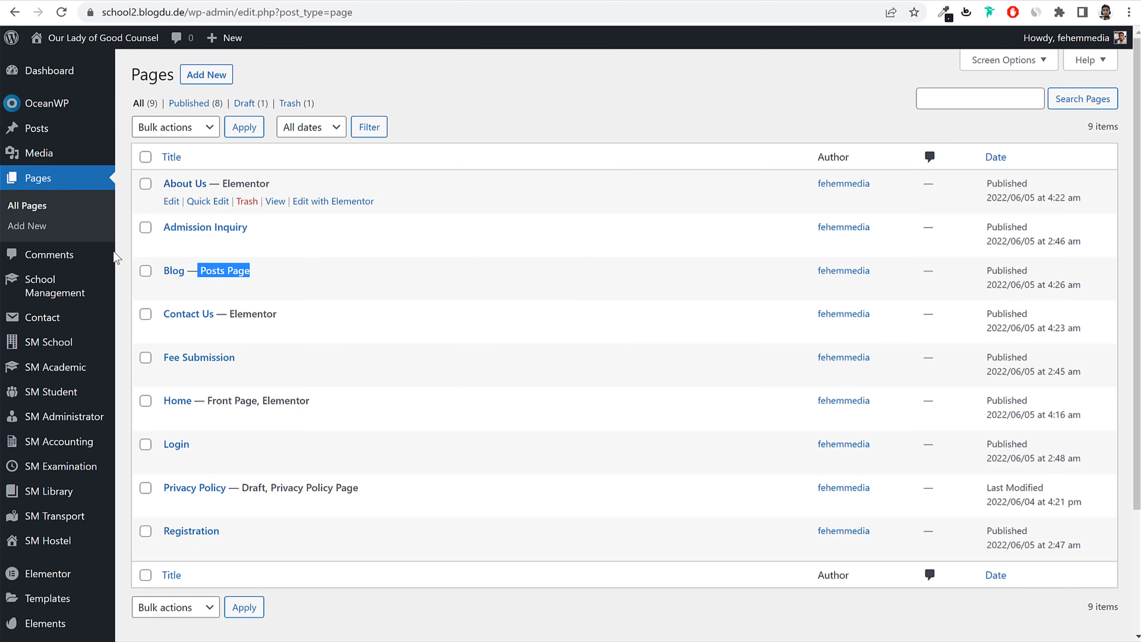
mouse_move(97, 495)
scroll(96, 495, down, 3)
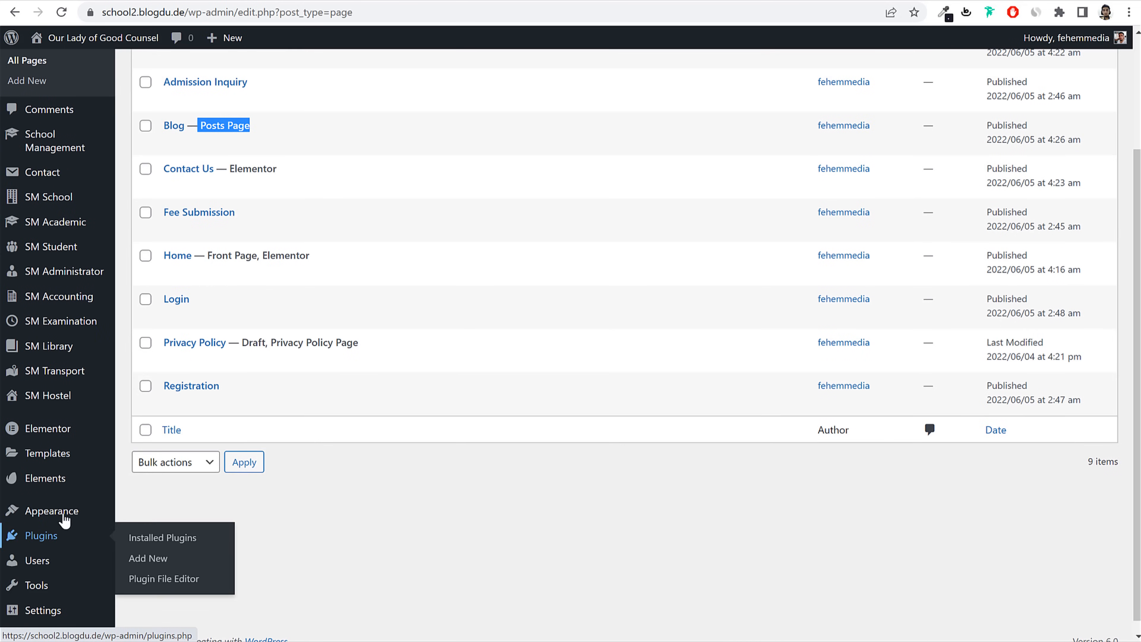
mouse_move(60, 519)
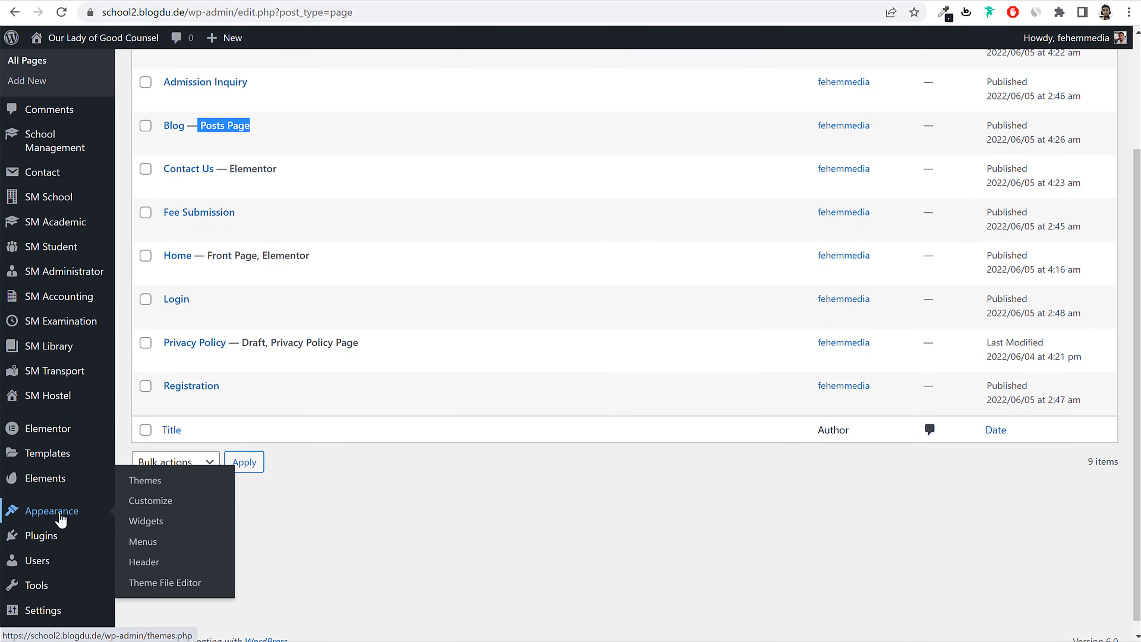
click(142, 541)
Step: Add Home, Blog, About Us, Admission Inquiry, Contact Us, Fee Submission and Login to Main Menu
click(465, 238)
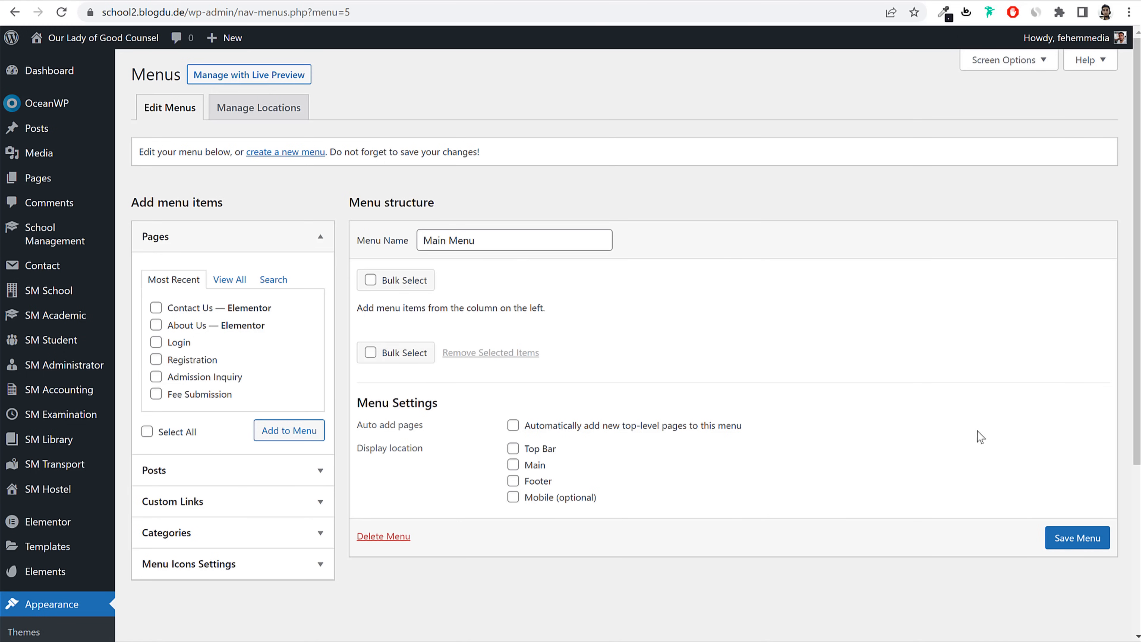
click(230, 280)
click(189, 314)
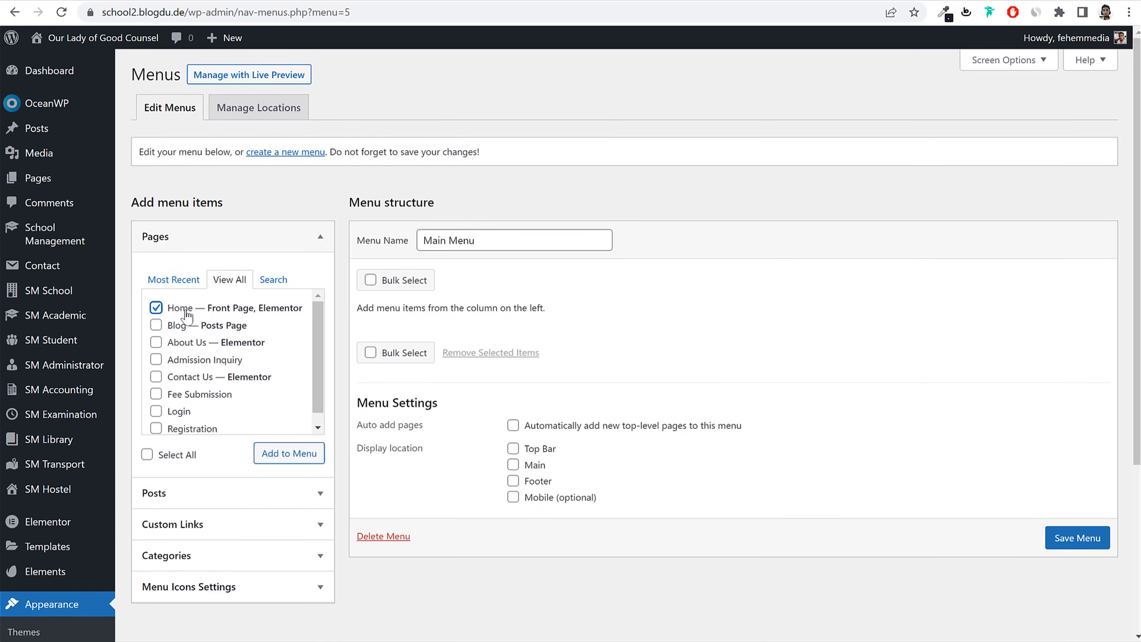
click(182, 328)
click(180, 343)
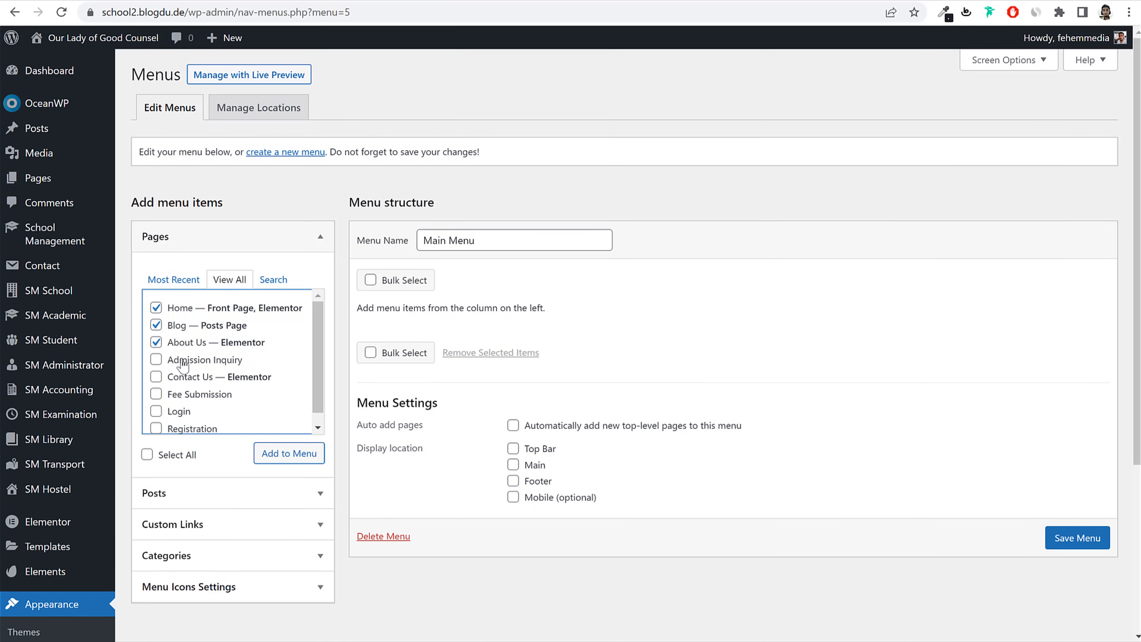
click(185, 360)
click(188, 379)
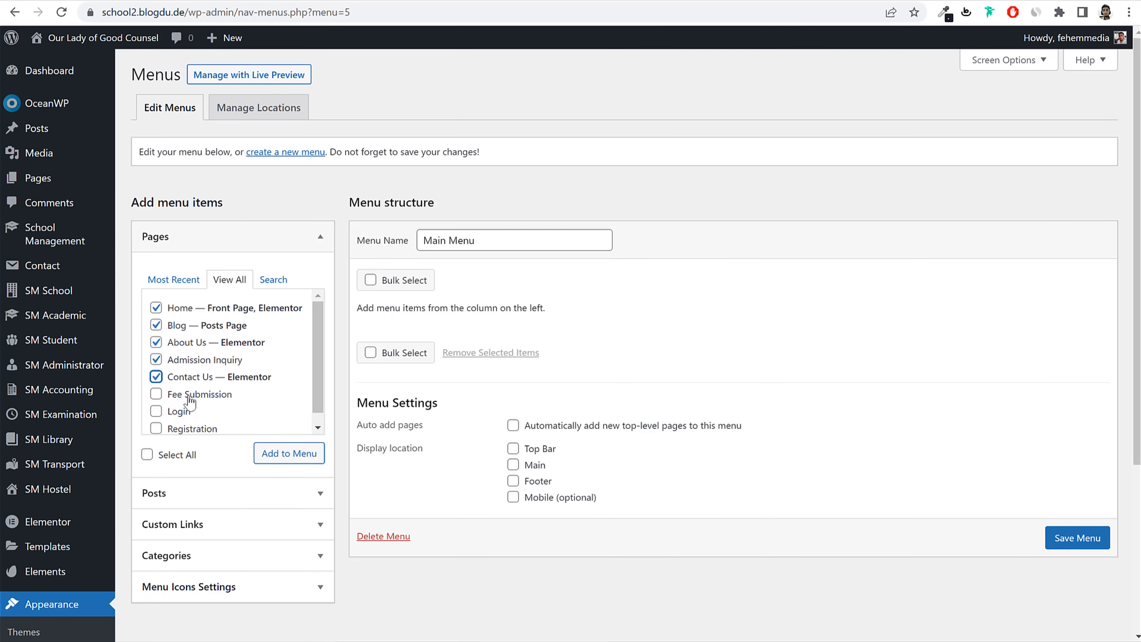
click(204, 395)
click(180, 400)
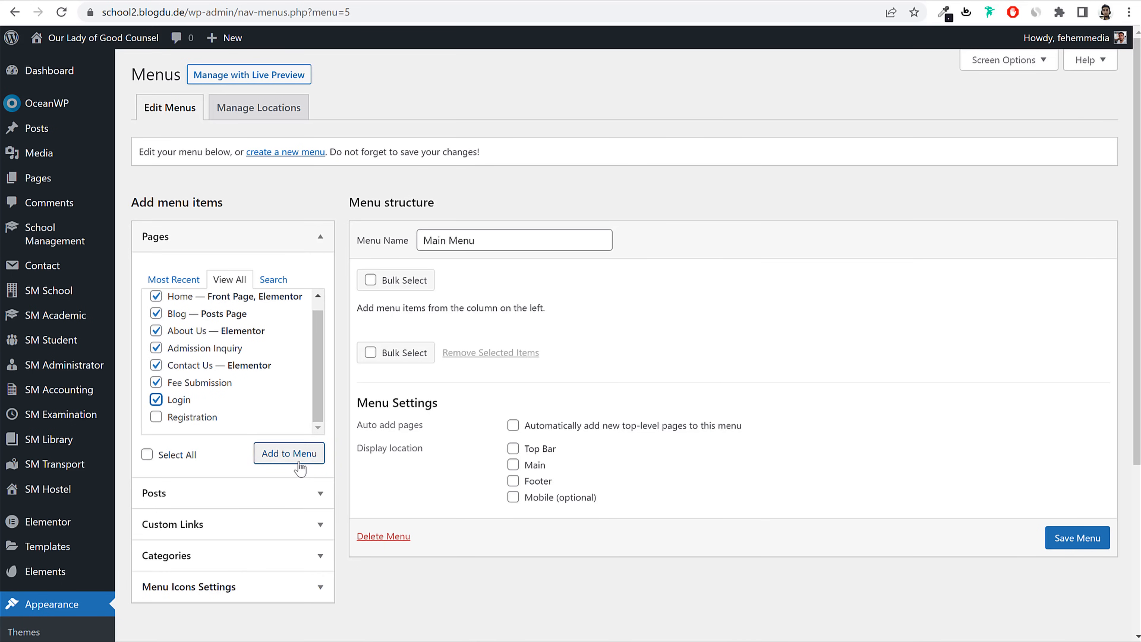
click(290, 454)
Step: Move About Us and Blog to the end, tick the Main location, and save the menu
scroll(584, 383, down, 3)
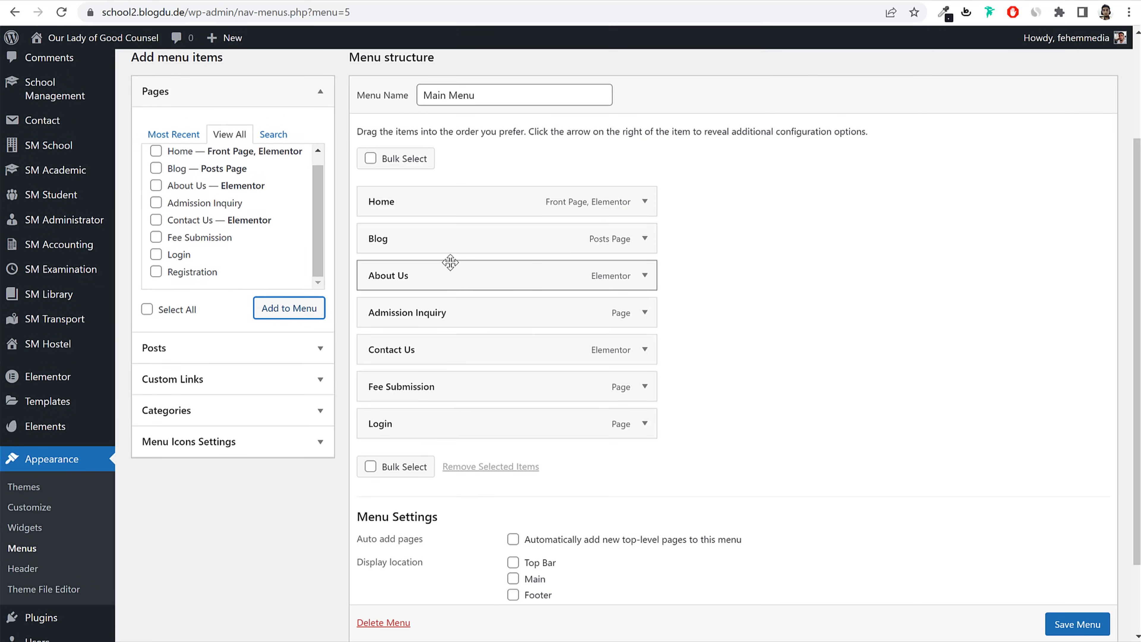
drag(450, 240, 449, 438)
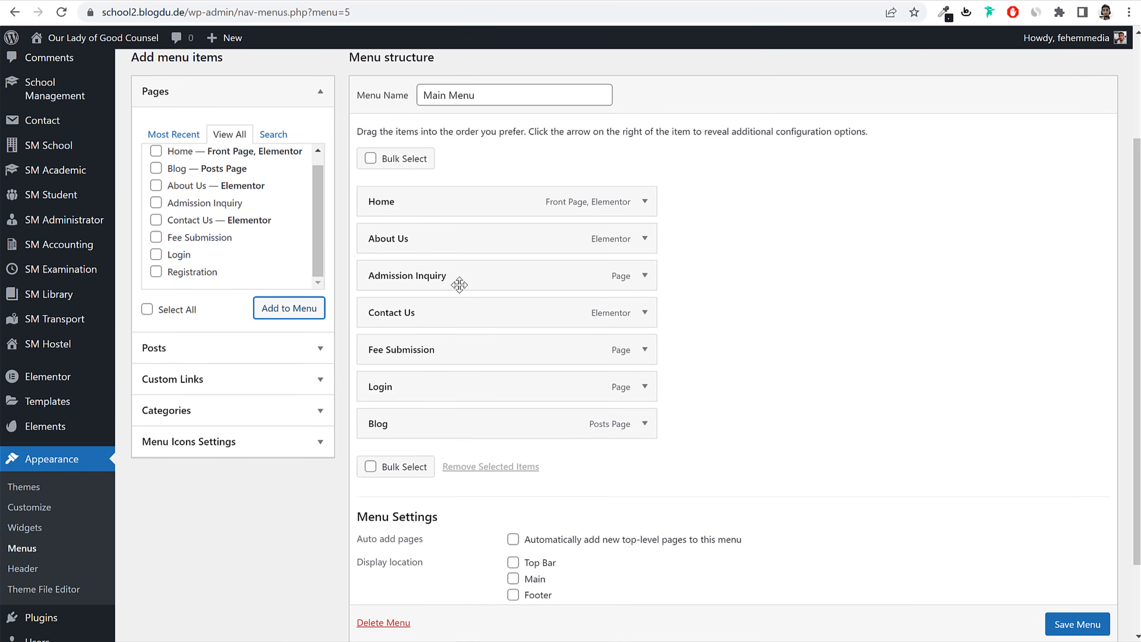
drag(459, 247, 497, 390)
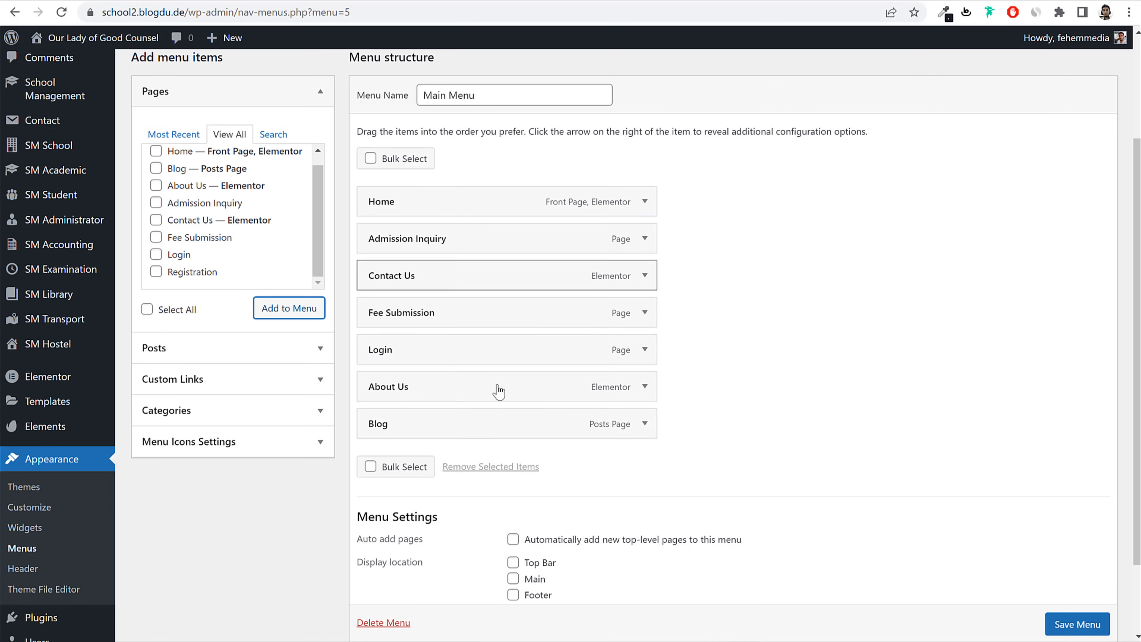
scroll(627, 463, down, 2)
click(513, 484)
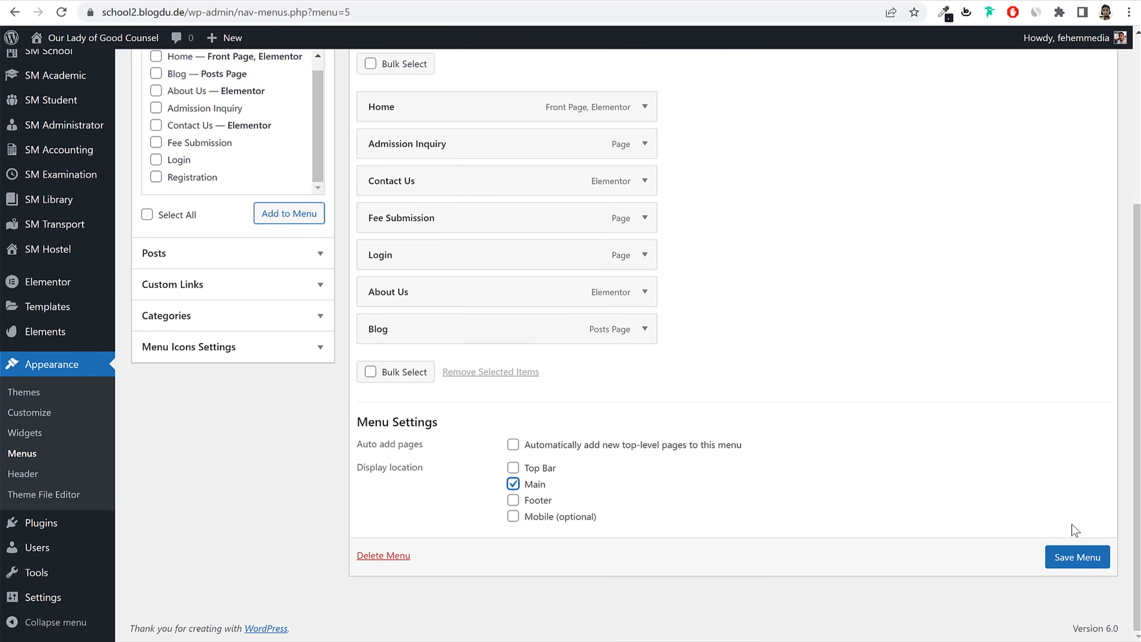
click(1094, 563)
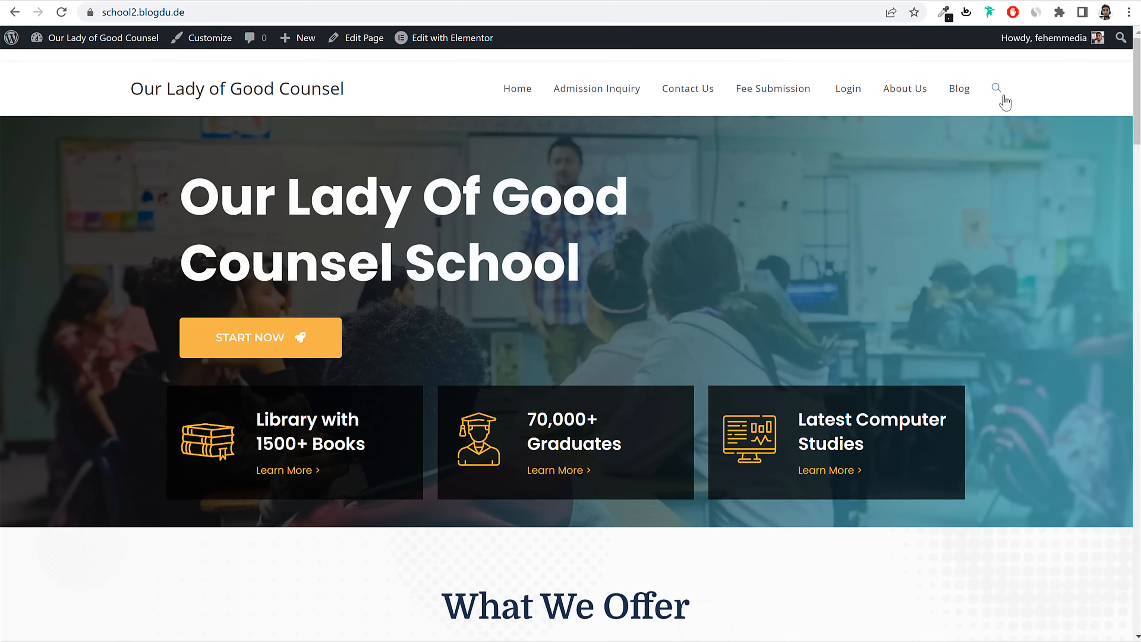
Step: Look over the reference site's footer links, then return to the menu editor
click(959, 87)
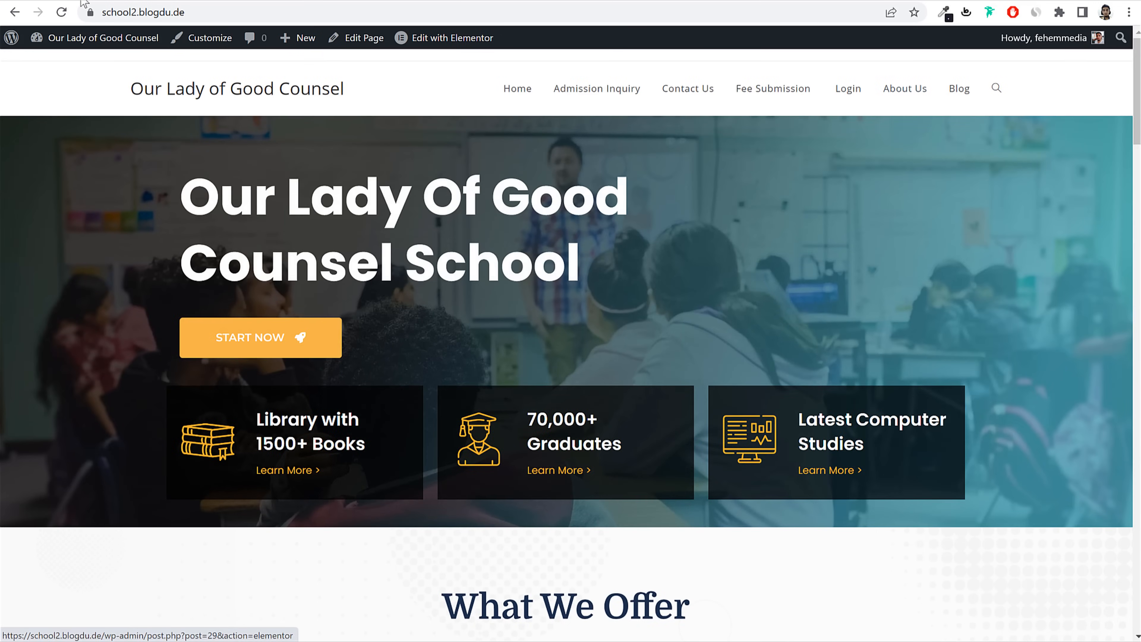
scroll(377, 291, down, 15)
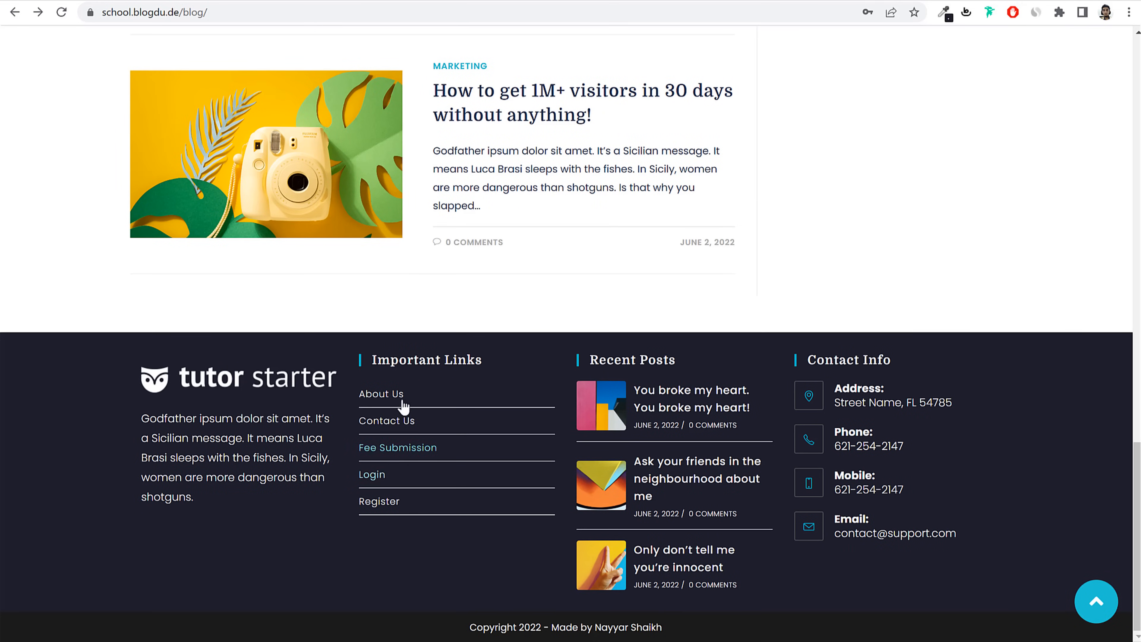
click(293, 1)
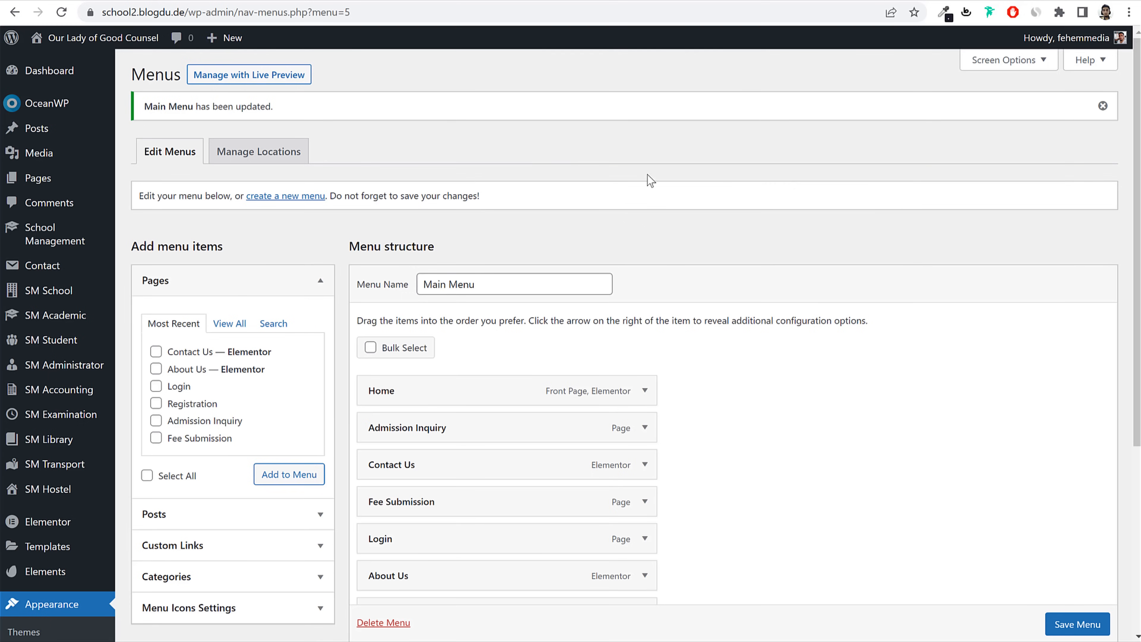
Step: Create 'Footer Menu' with Home, Blog, About Us, Admission Inquiry, Contact Us and Fee Submission
click(282, 201)
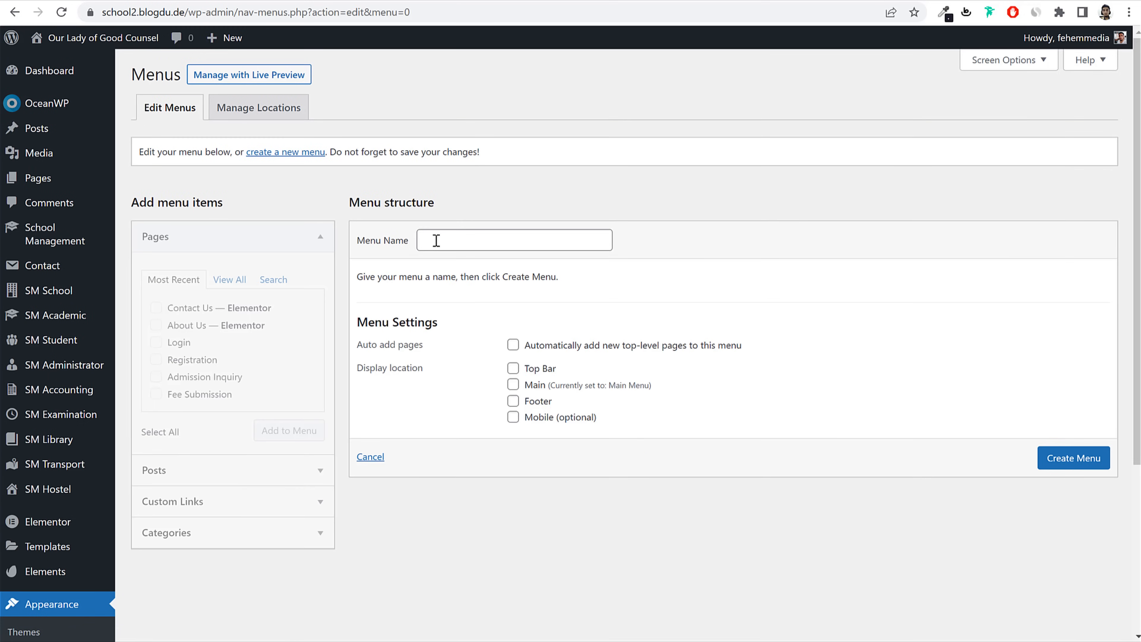
click(436, 241)
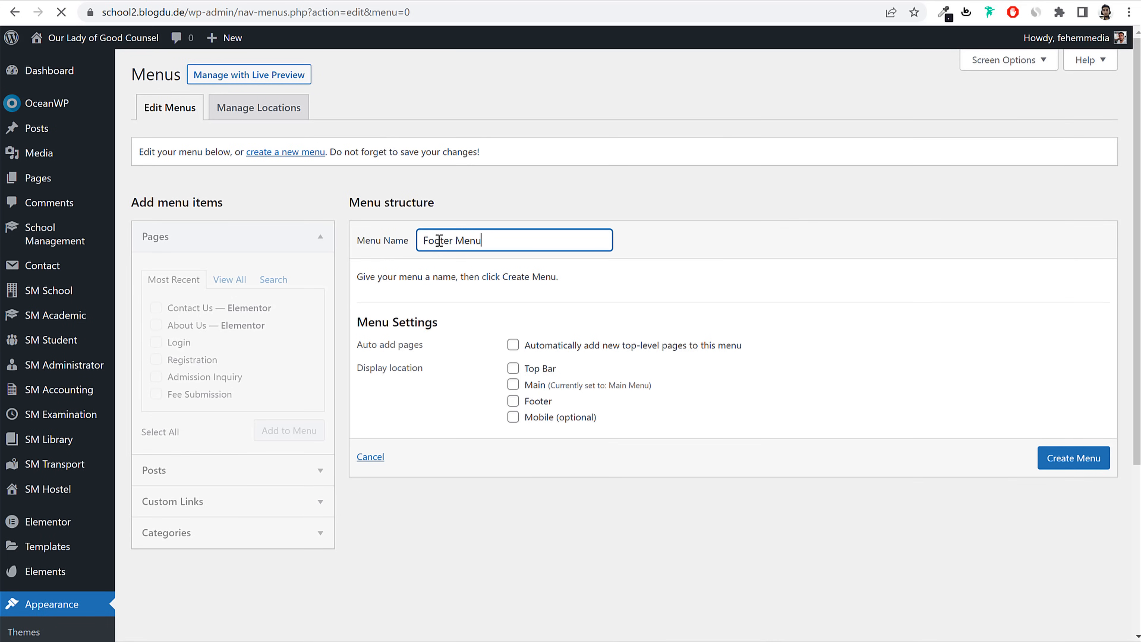
click(229, 288)
click(184, 316)
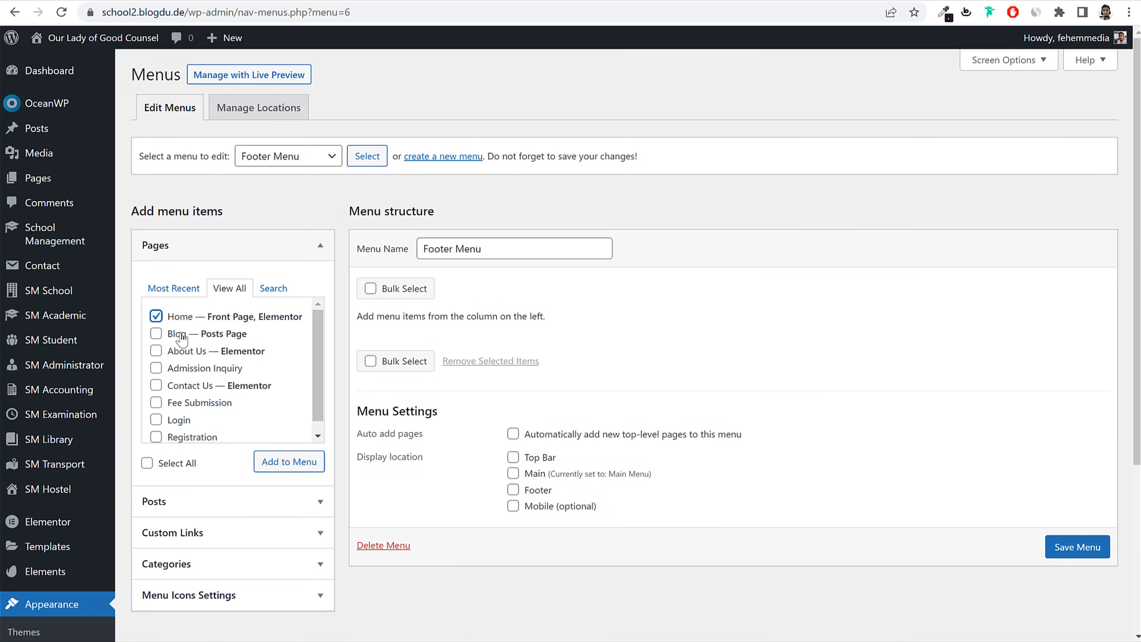
click(184, 333)
click(185, 350)
click(185, 369)
click(185, 385)
click(186, 404)
click(269, 462)
Step: Save the Footer Menu
scroll(603, 400, down, 2)
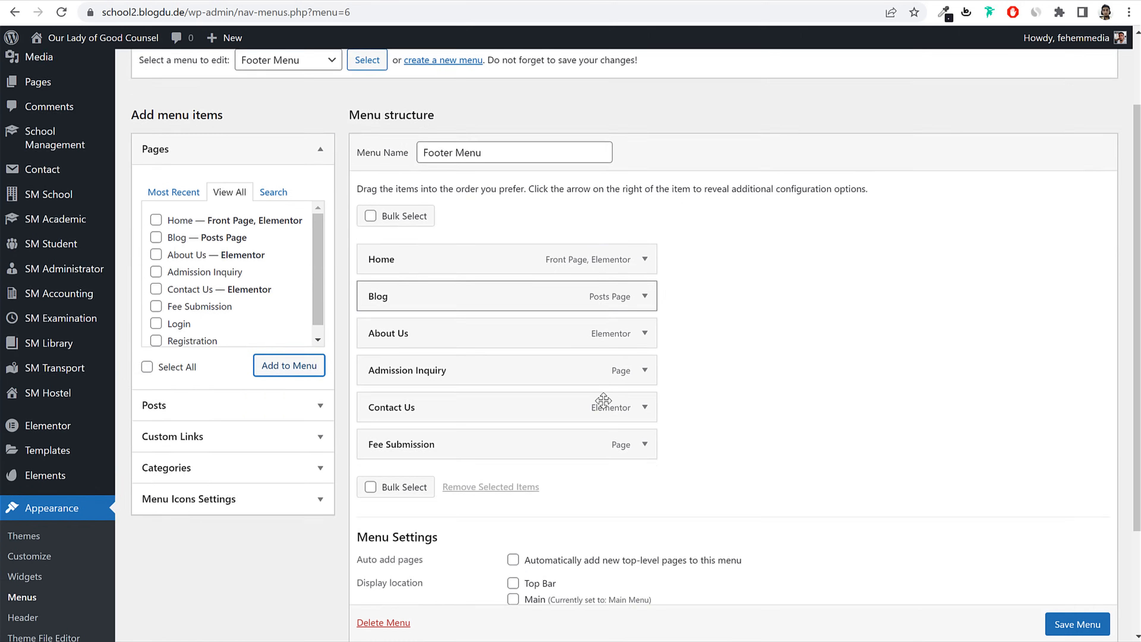
scroll(573, 535, down, 2)
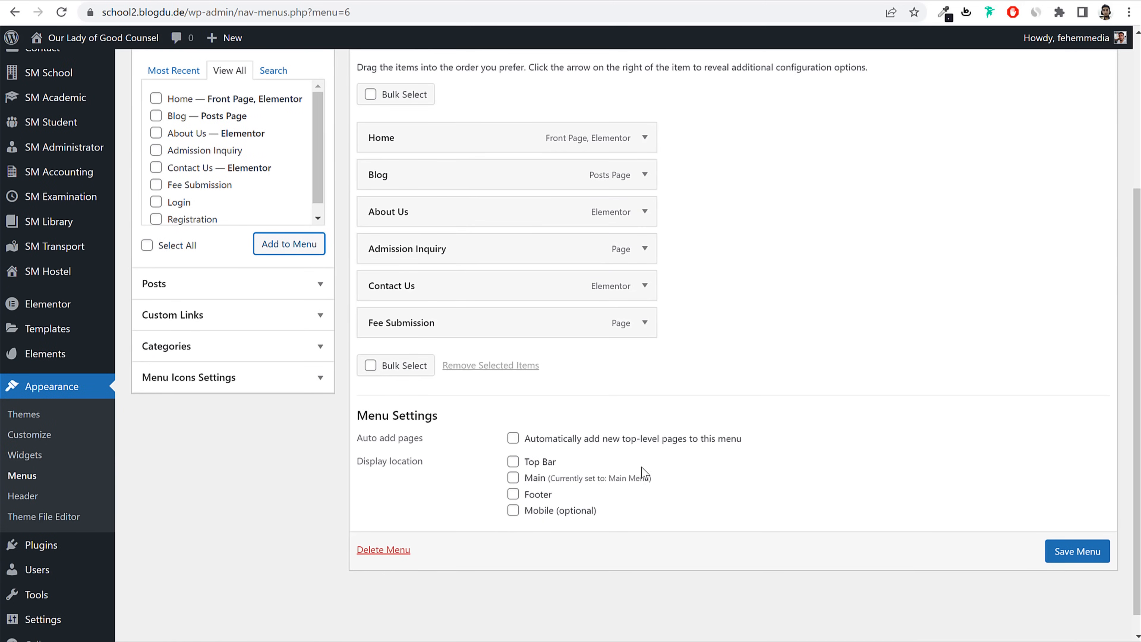
click(1082, 552)
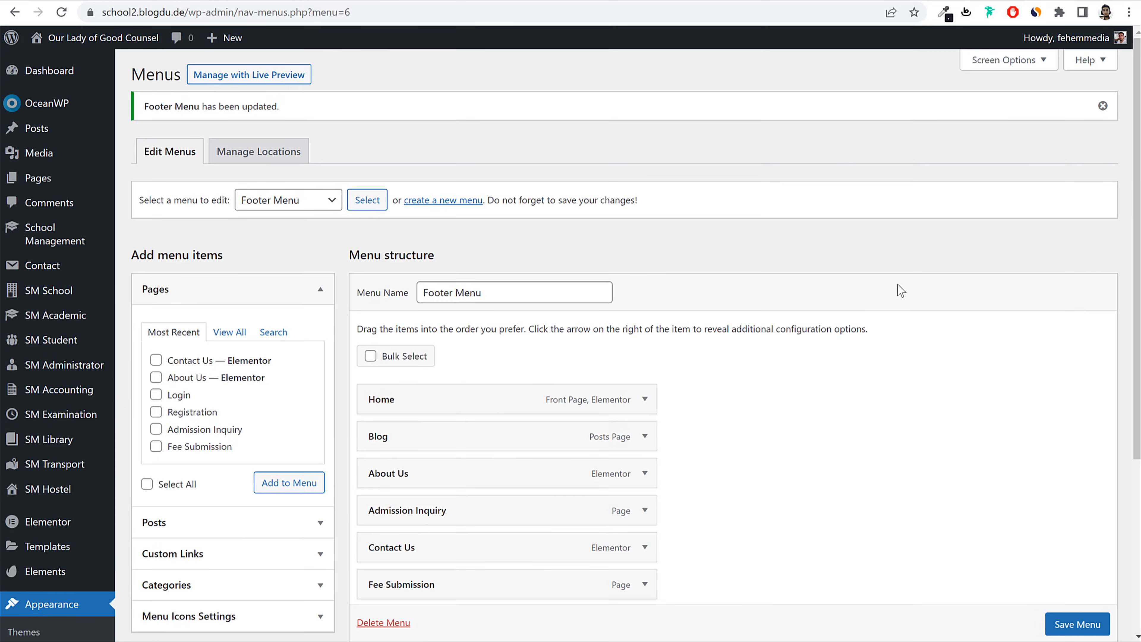
Step: Compare the school site's footer with the reference site's footer
click(409, 1)
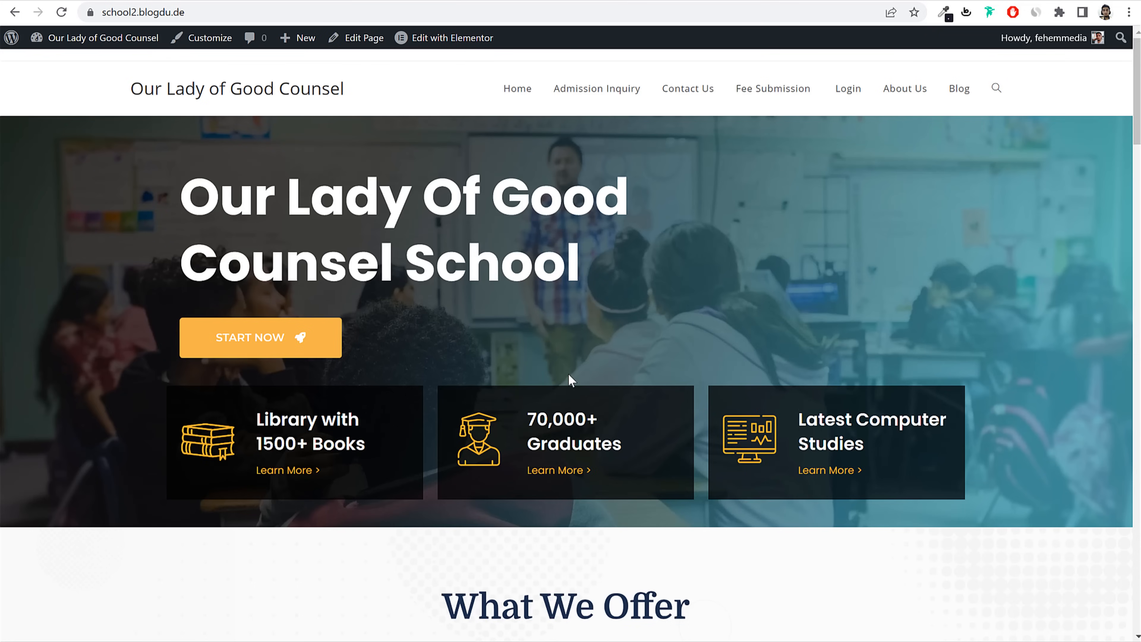
scroll(568, 378, down, 20)
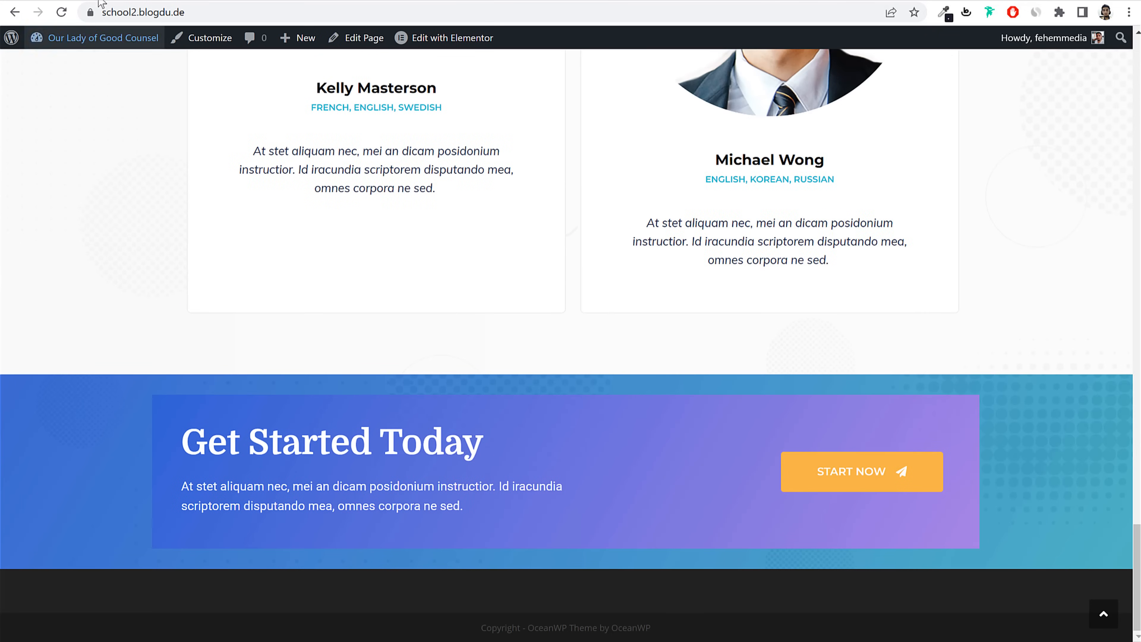
click(101, 2)
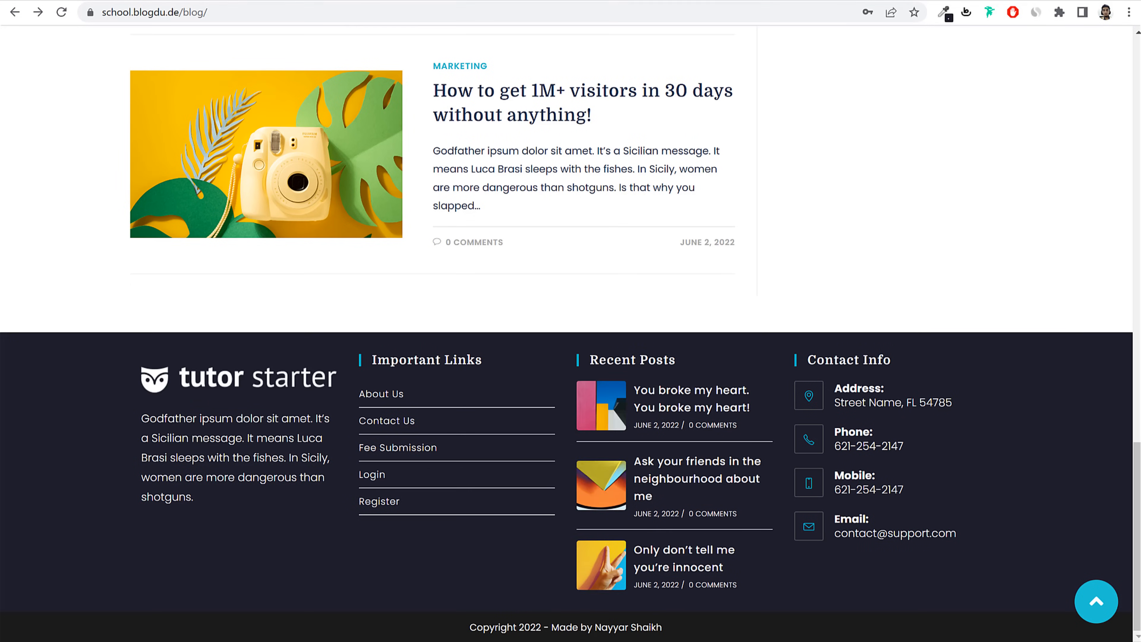
click(584, 1)
scroll(706, 298, down, 4)
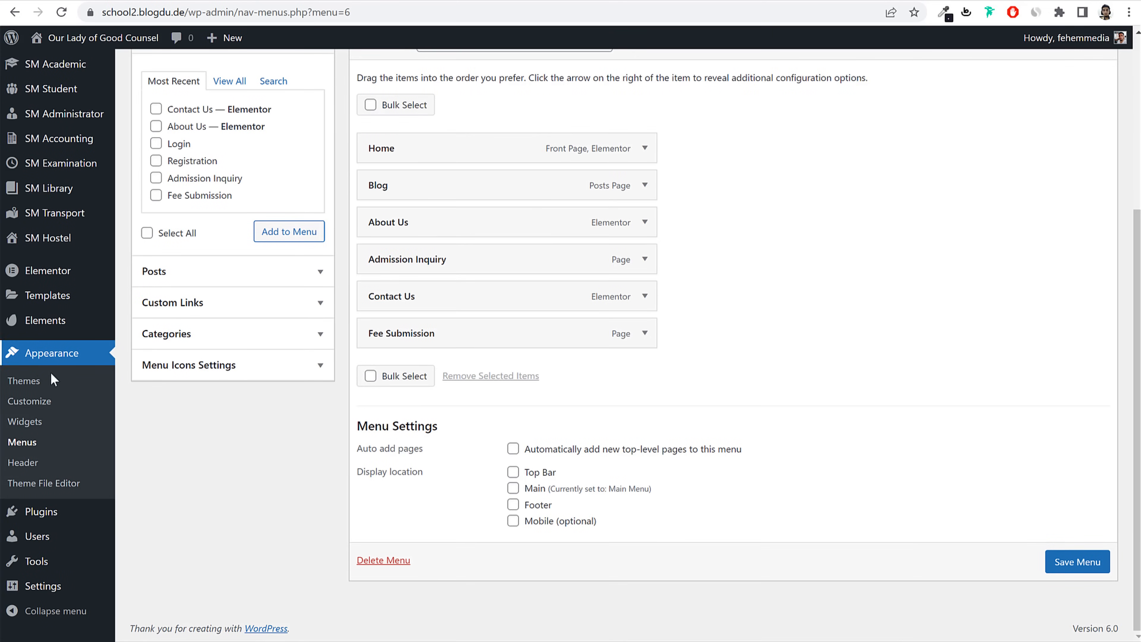
Step: Open the block Widgets screen, dismiss its welcome message, and inspect the Default Sidebar
click(26, 422)
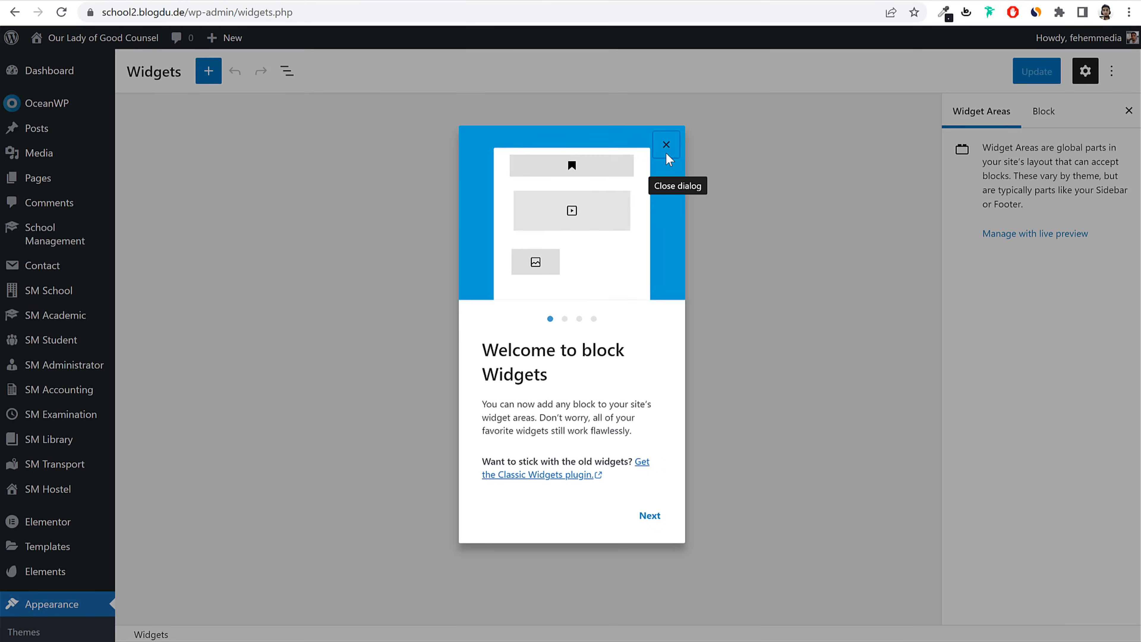
click(664, 143)
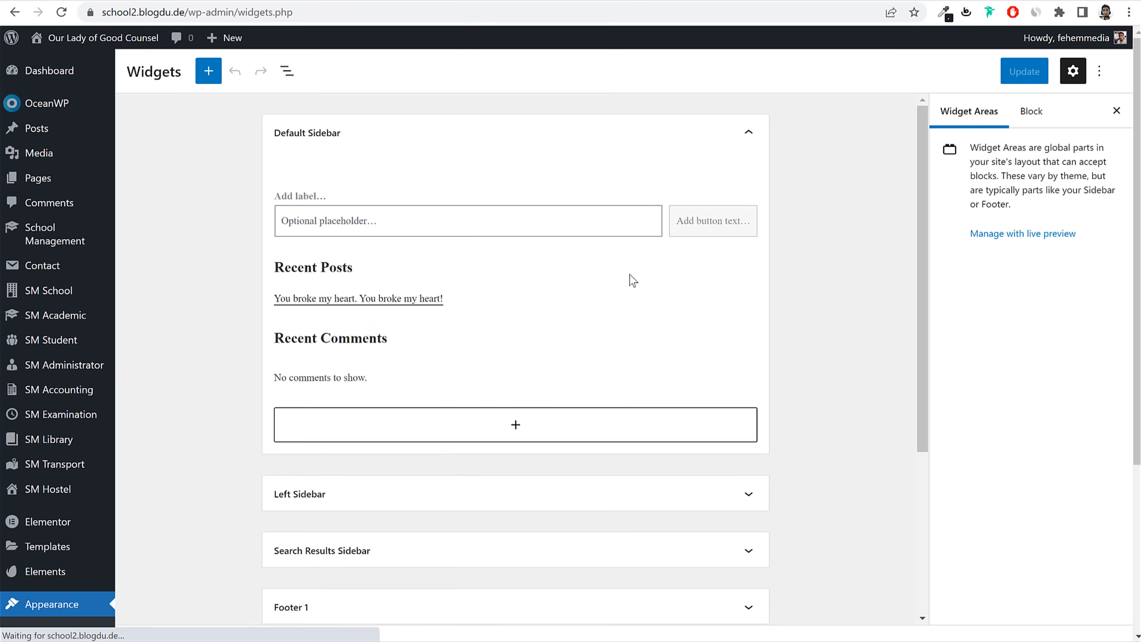
click(552, 148)
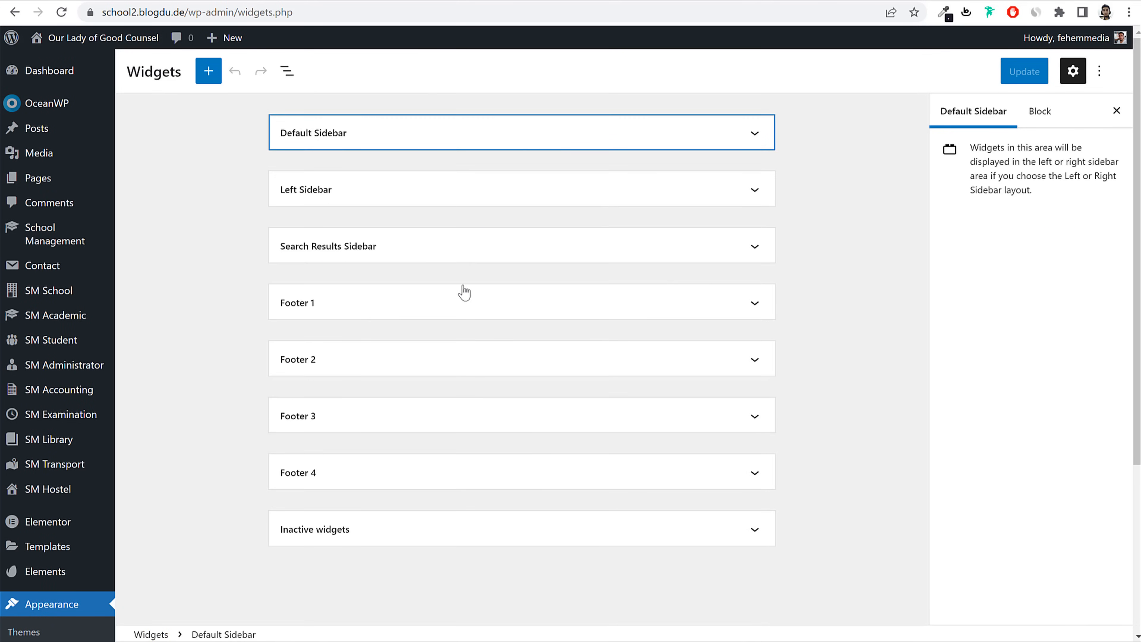
click(464, 130)
click(464, 128)
scroll(714, 269, down, 5)
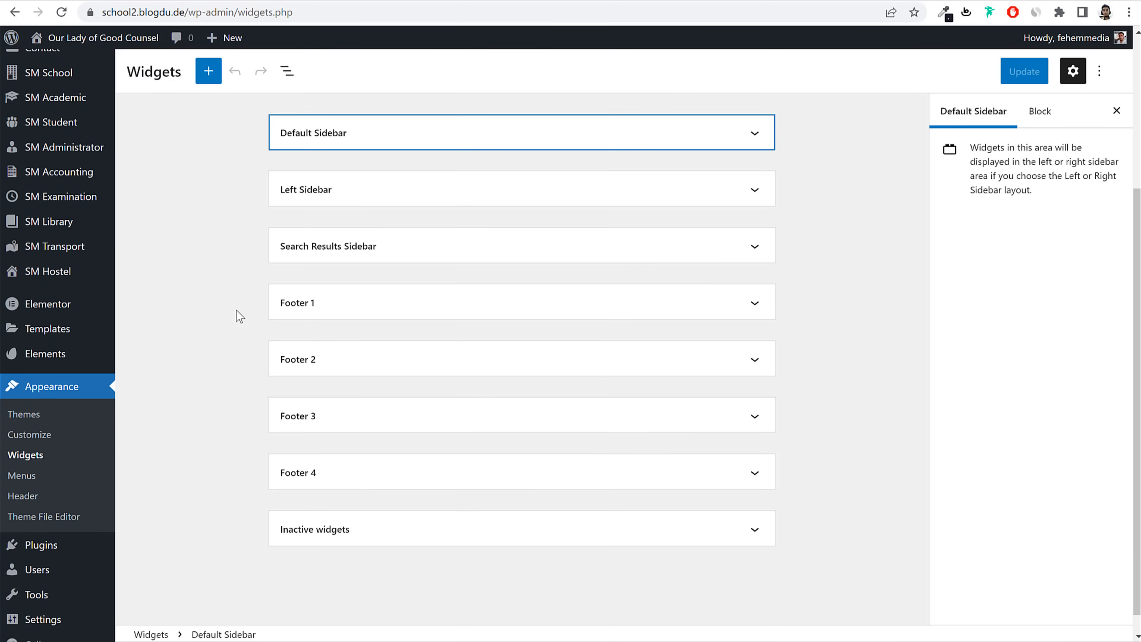
Step: Install the Classic Widgets plugin from Add Plugins
click(58, 534)
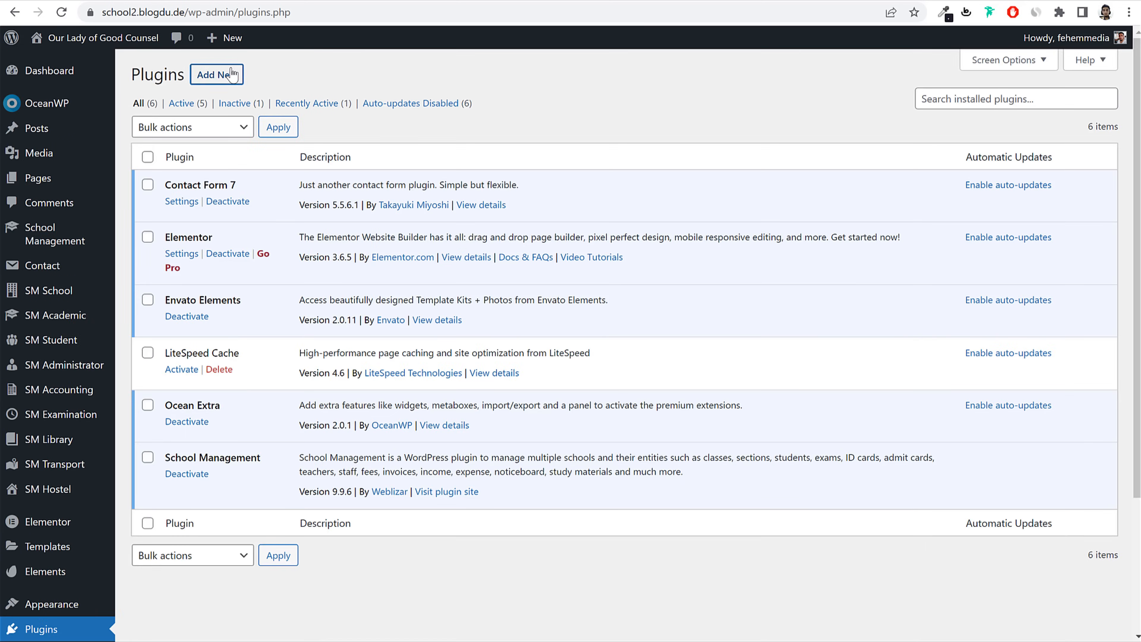
click(224, 76)
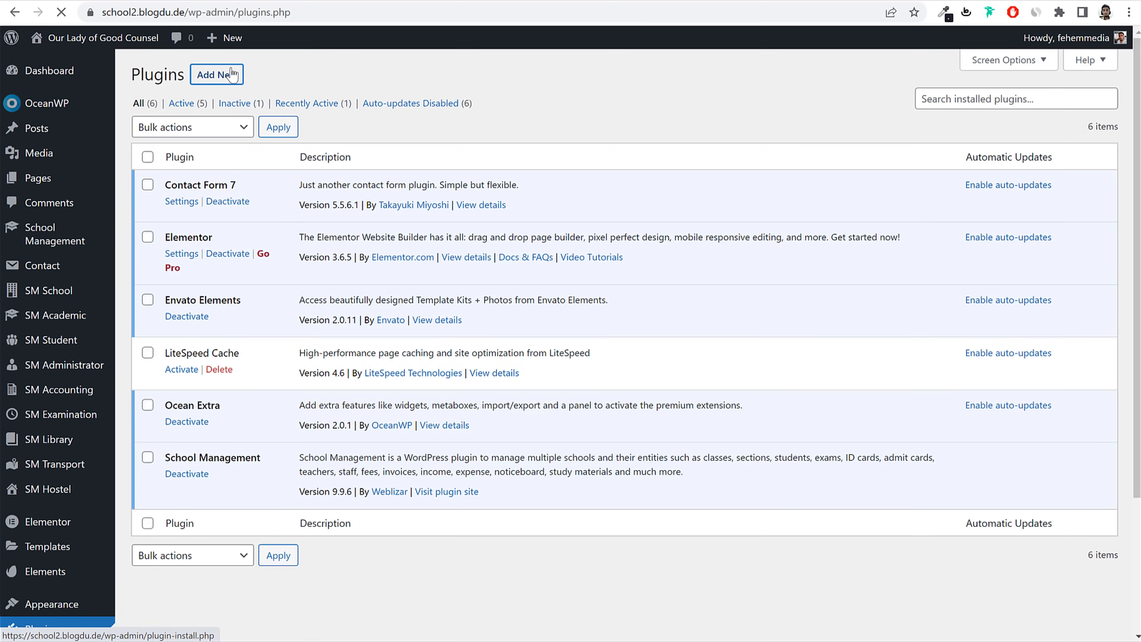
scroll(899, 288, down, 3)
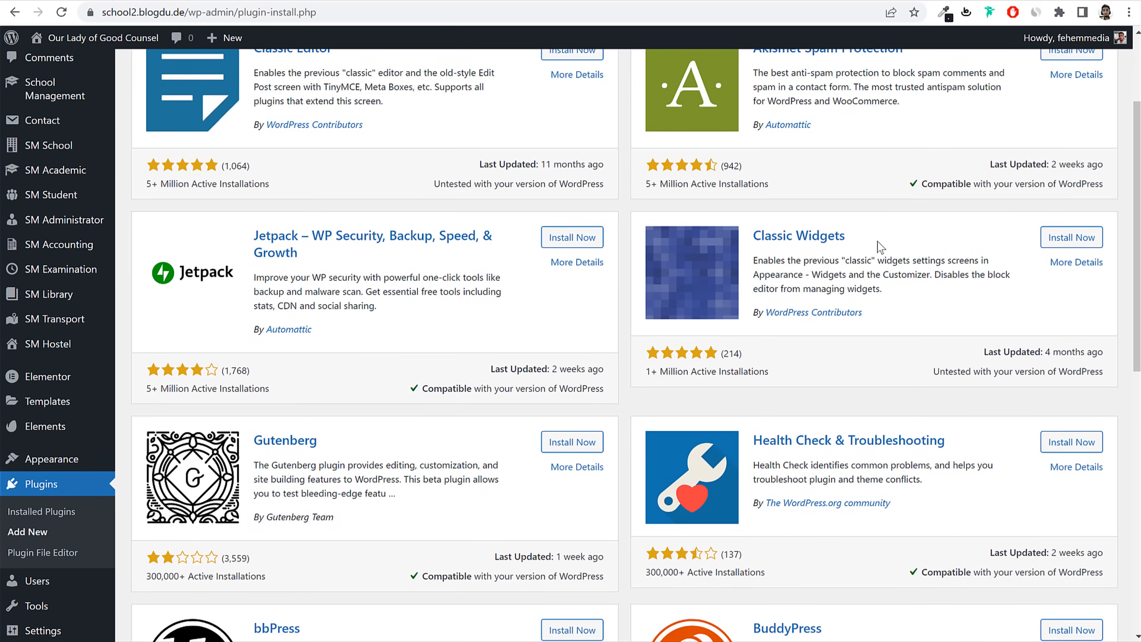
drag(847, 235, 755, 238)
key(ctrl+c)
click(1080, 240)
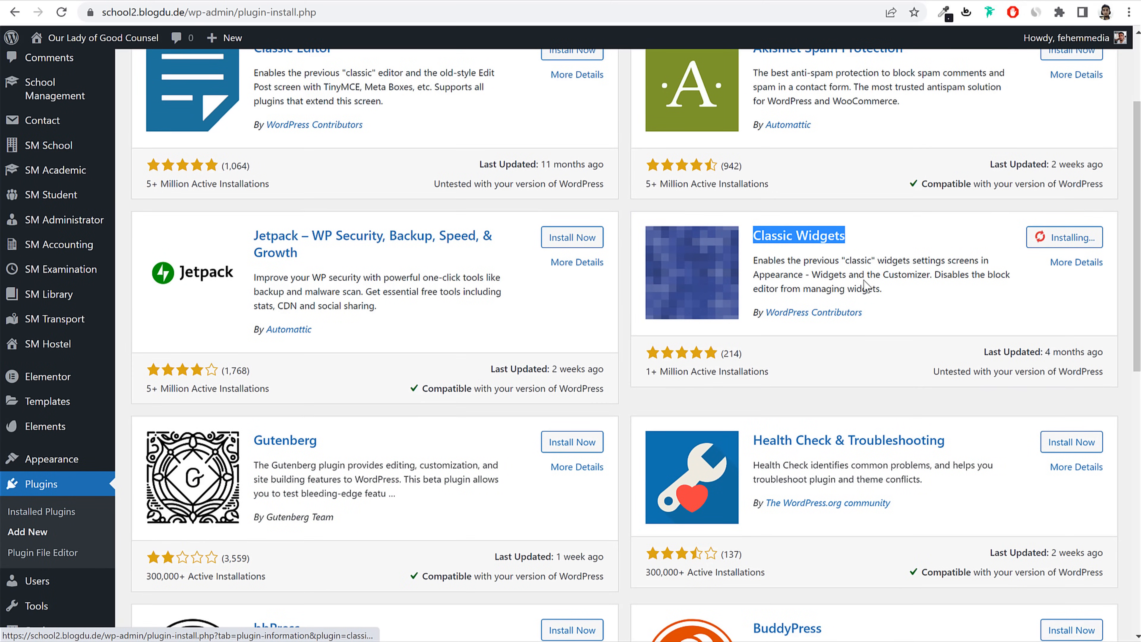
Step: Find Classic Widgets via the plugin search, activate it, and open the Widgets screen
scroll(887, 317, up, 3)
click(965, 116)
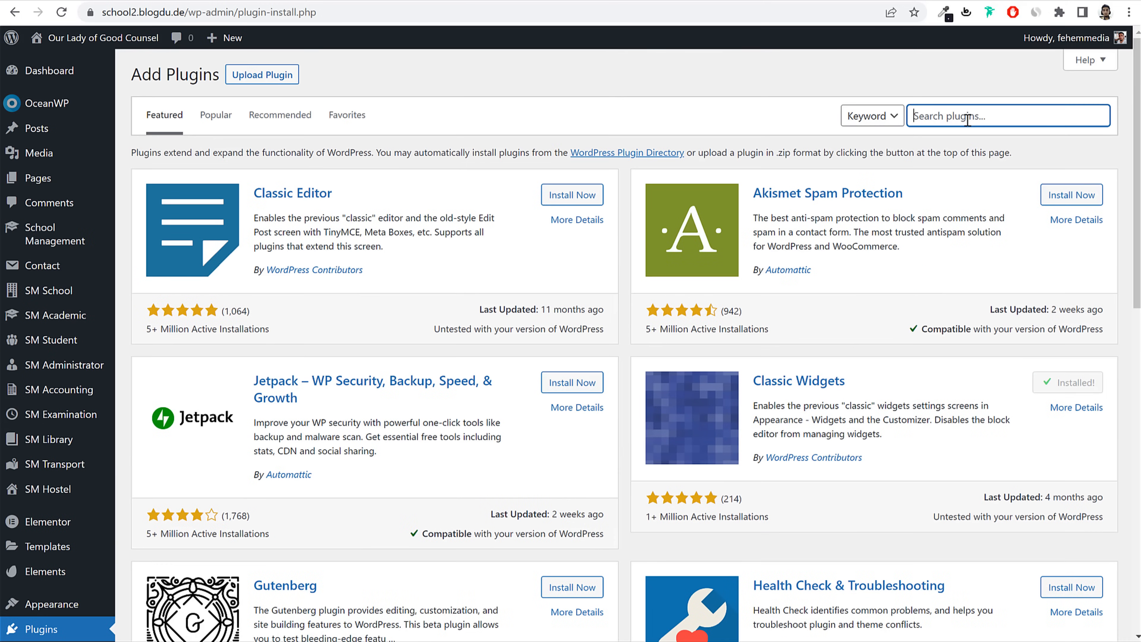
key(ctrl+v)
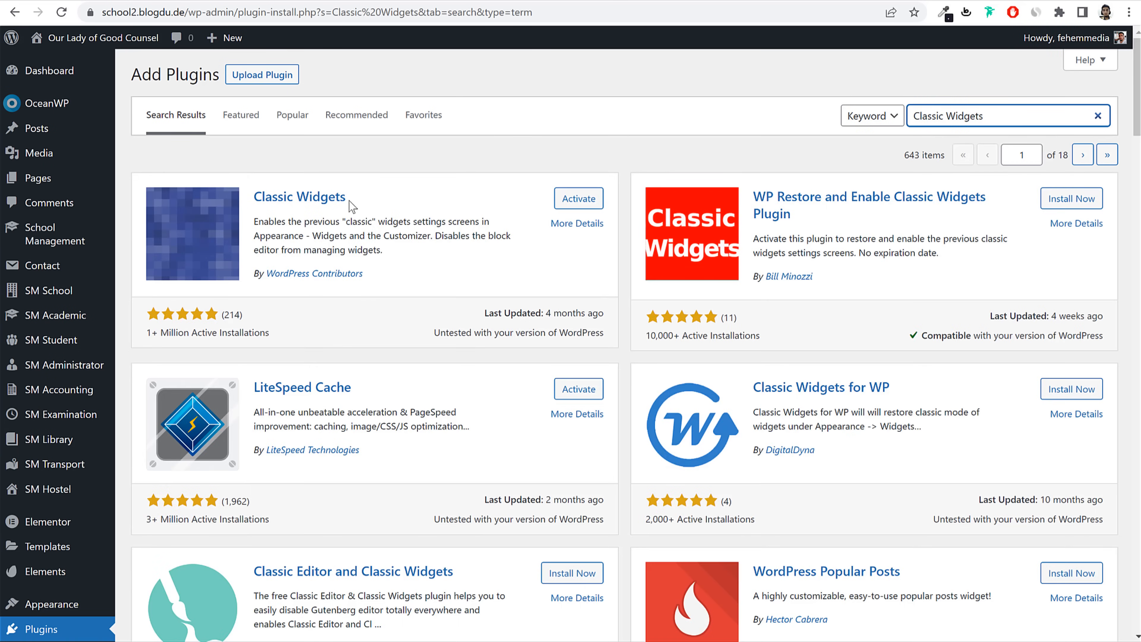
drag(349, 198, 253, 197)
click(584, 208)
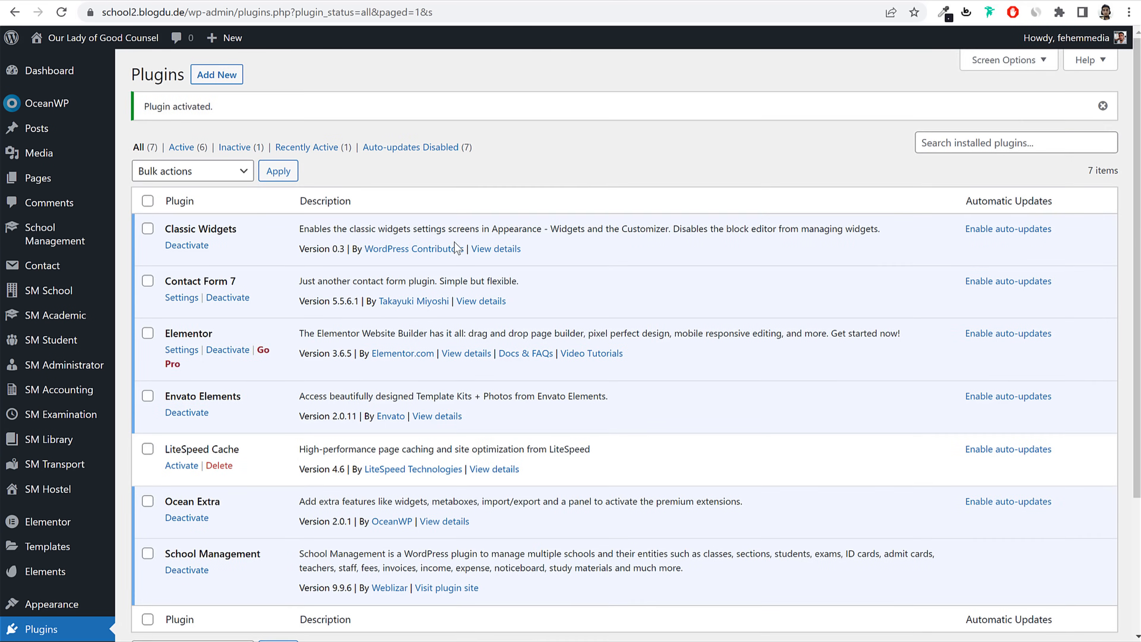
scroll(458, 246, down, 4)
mouse_move(45, 425)
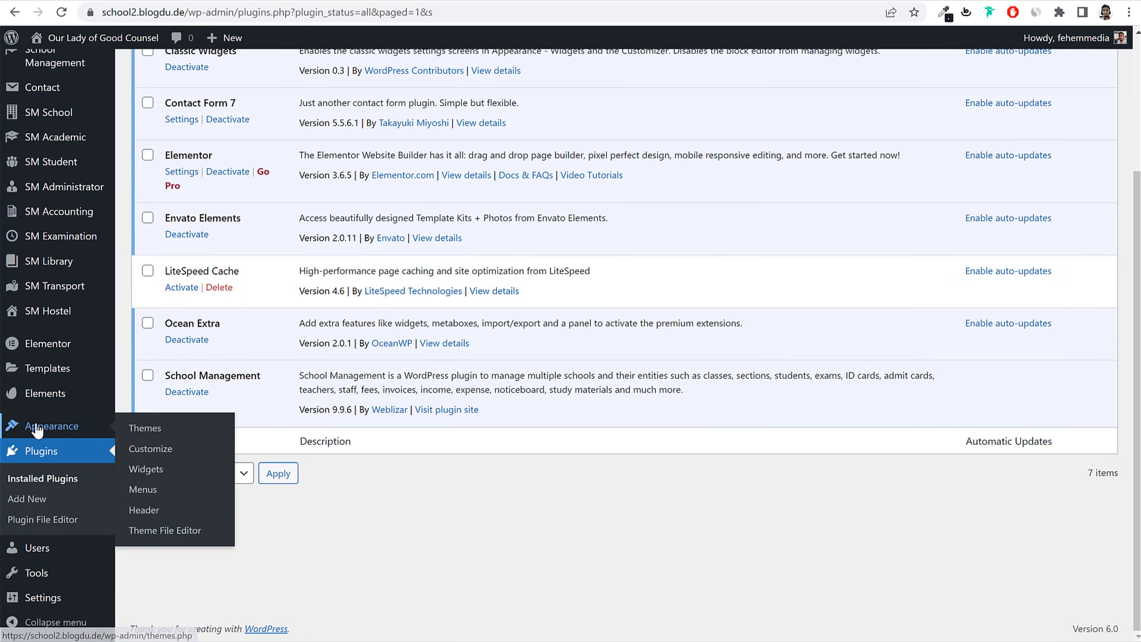
click(161, 467)
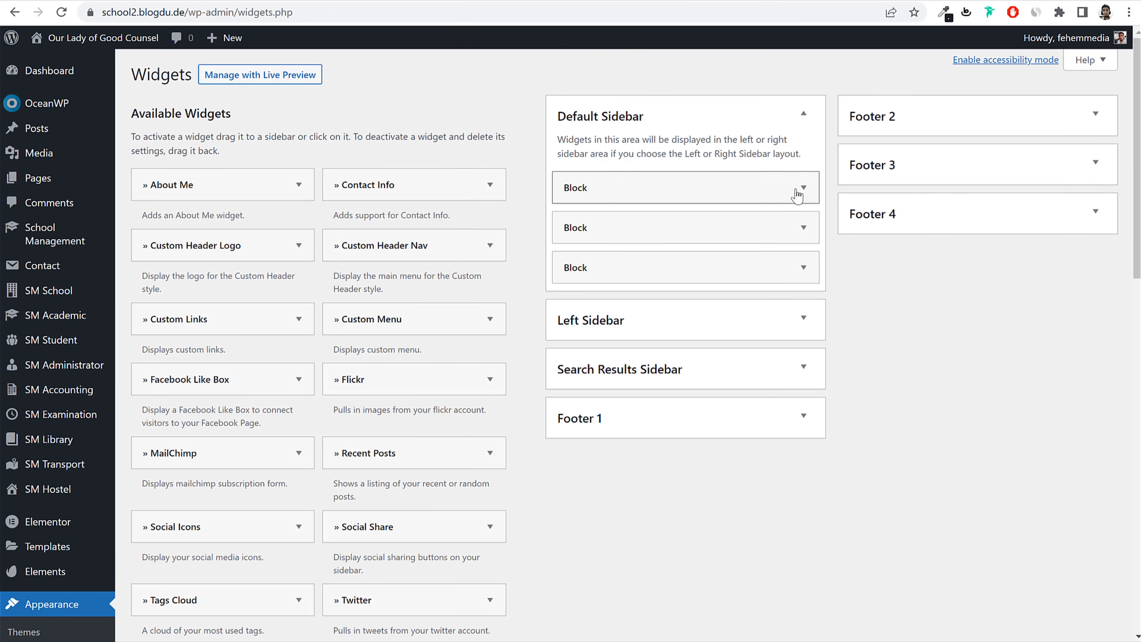
Step: Expand Footer 1 and copy the intro paragraph from the reference site's footer
click(774, 114)
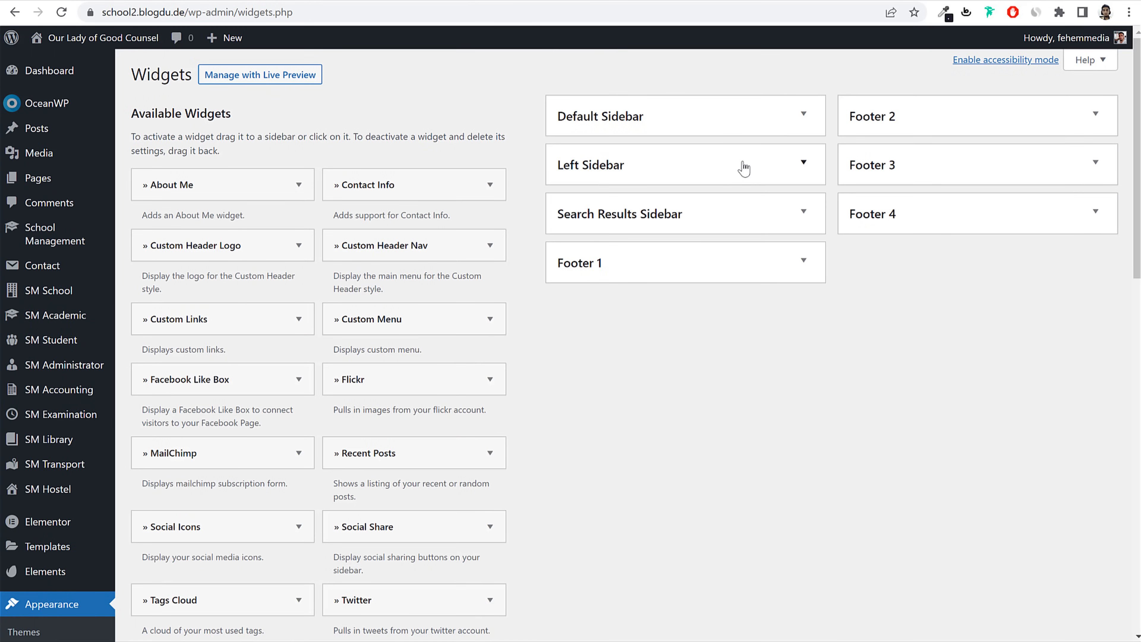
click(678, 264)
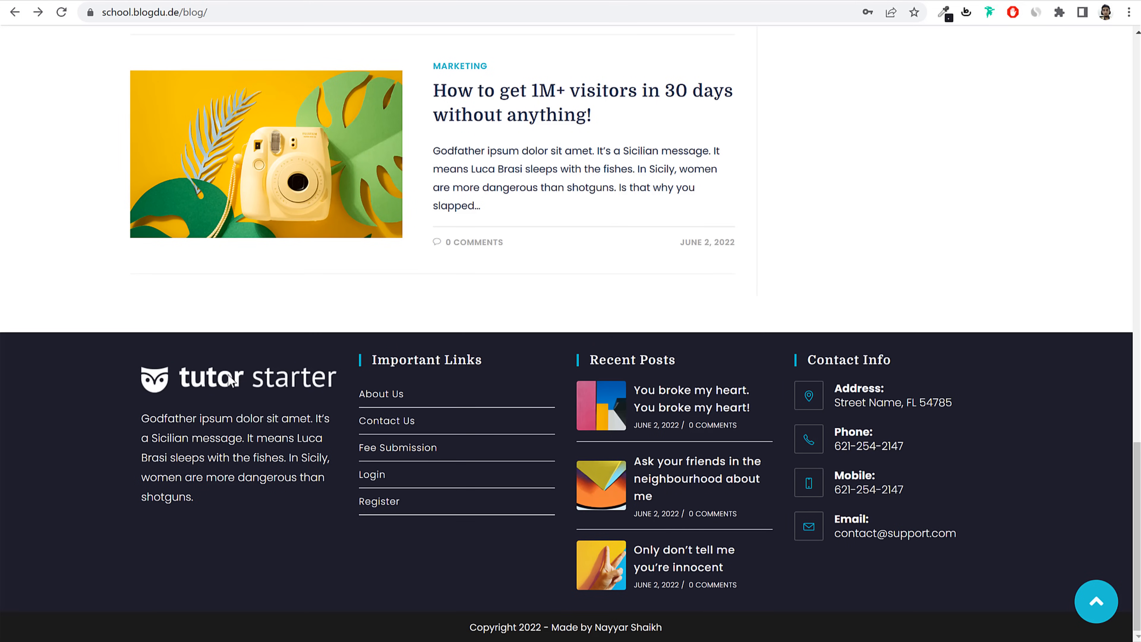
drag(138, 417, 207, 506)
key(ctrl+c)
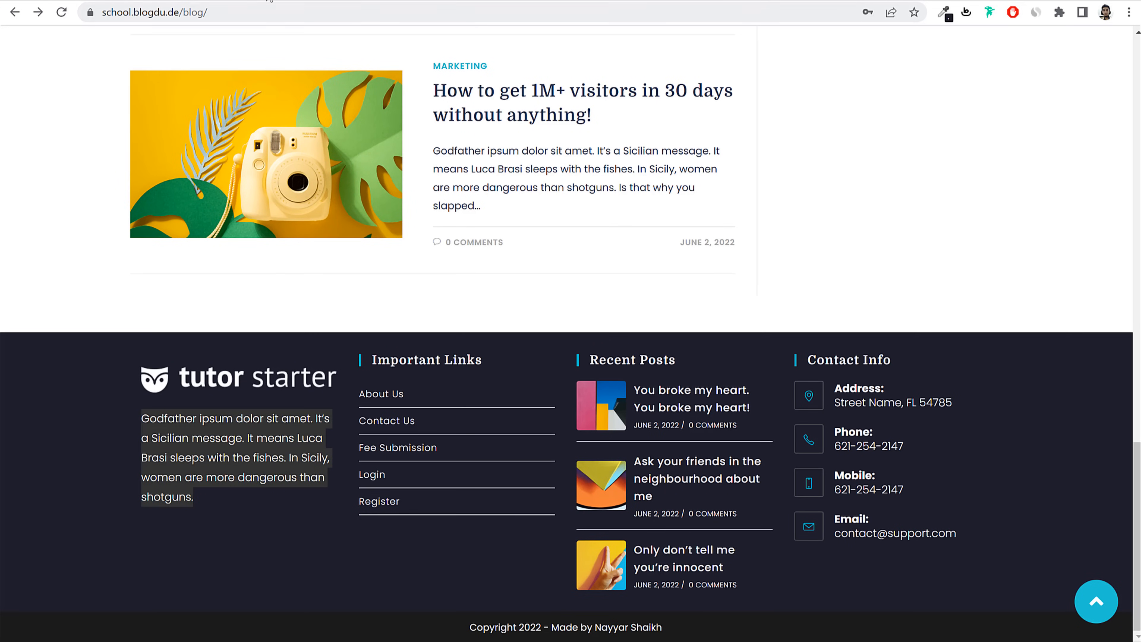
click(322, 0)
scroll(581, 352, down, 15)
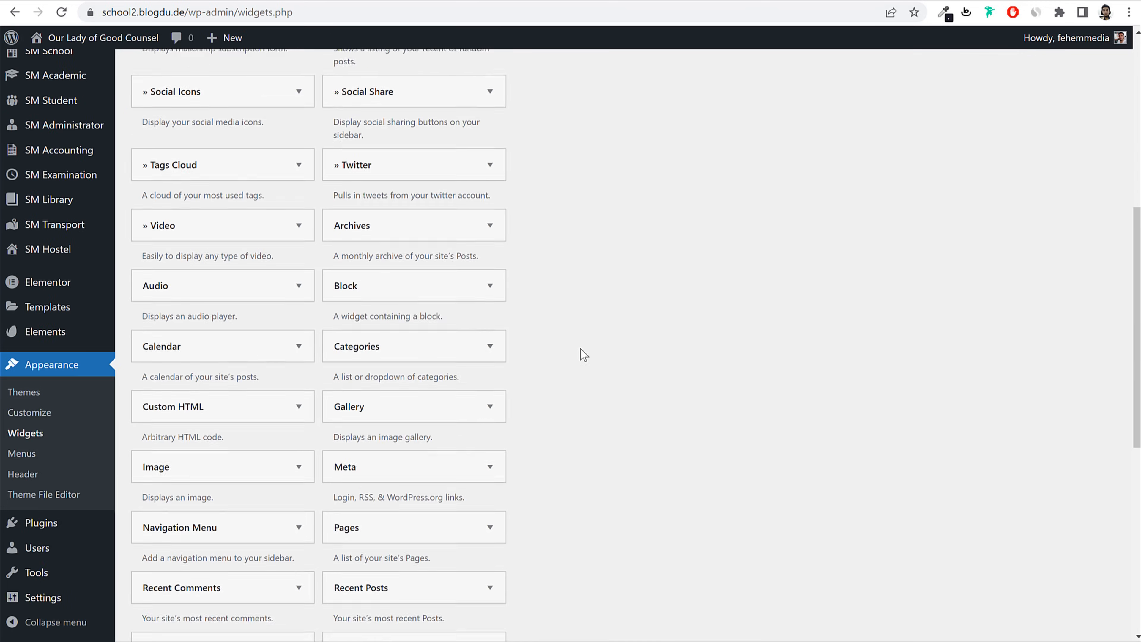
Step: Add a Text widget to the Footer 1 area
click(447, 302)
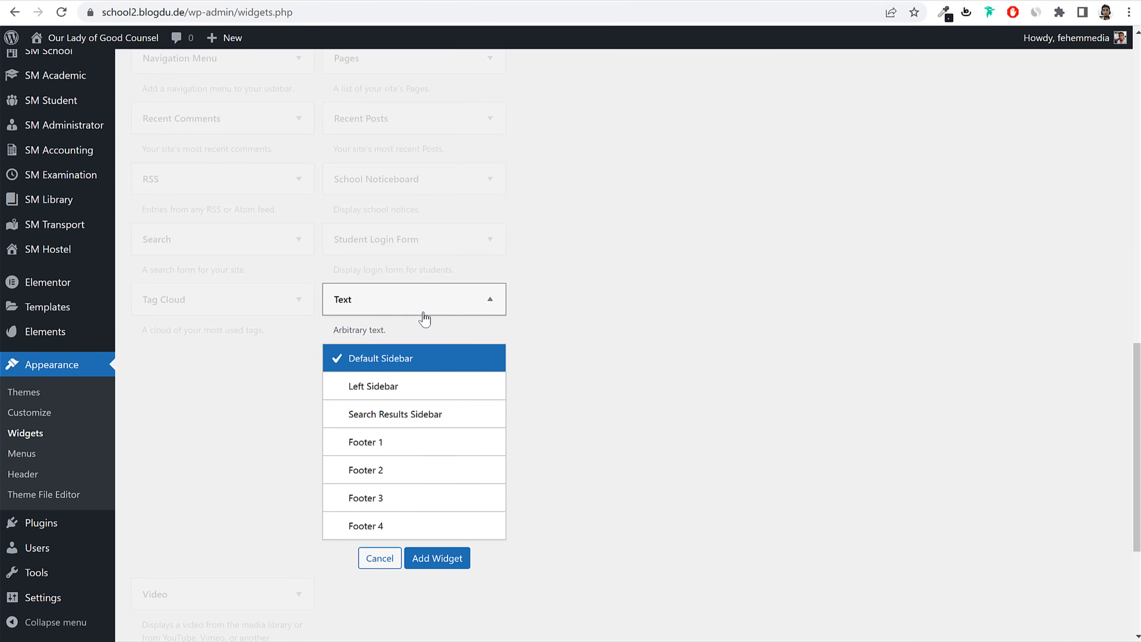
click(416, 446)
click(440, 562)
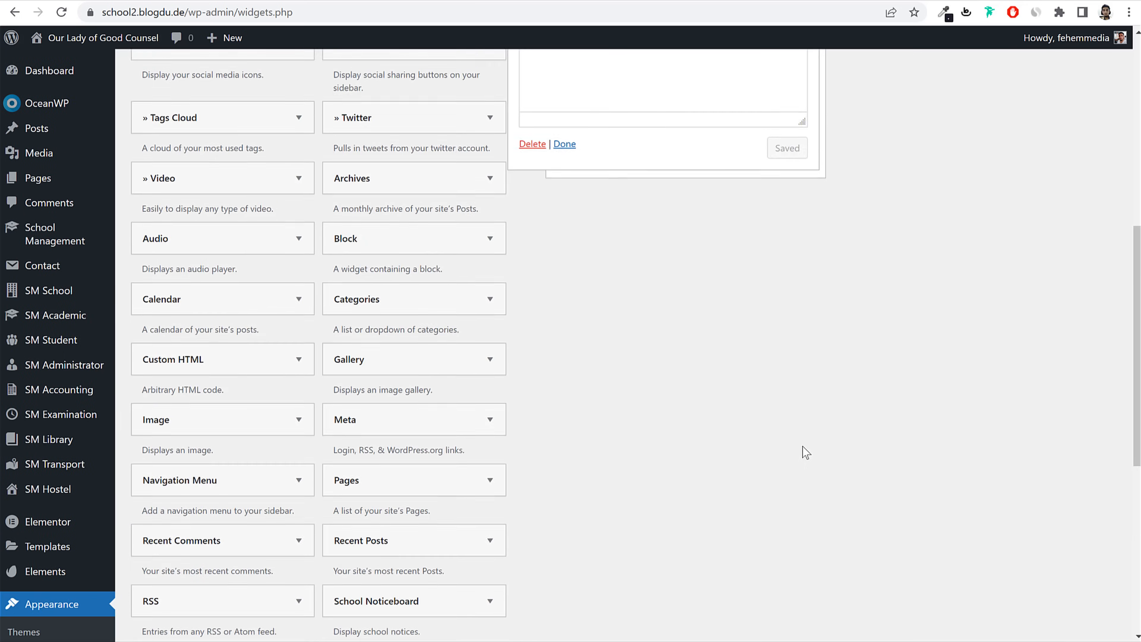
scroll(802, 447, up, 8)
click(706, 436)
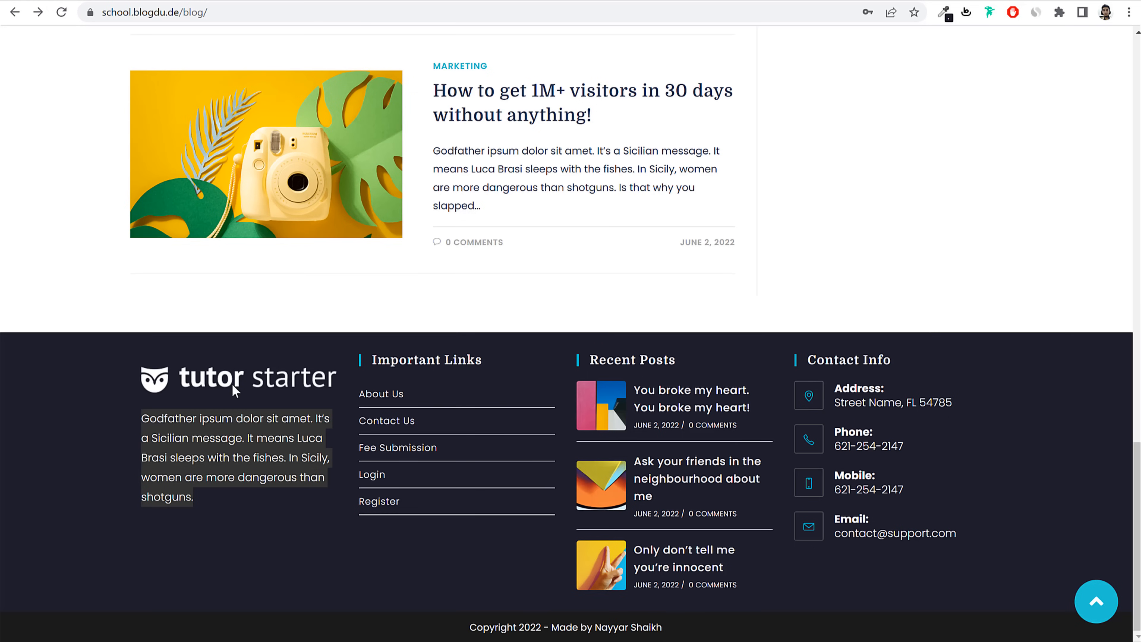
click(194, 458)
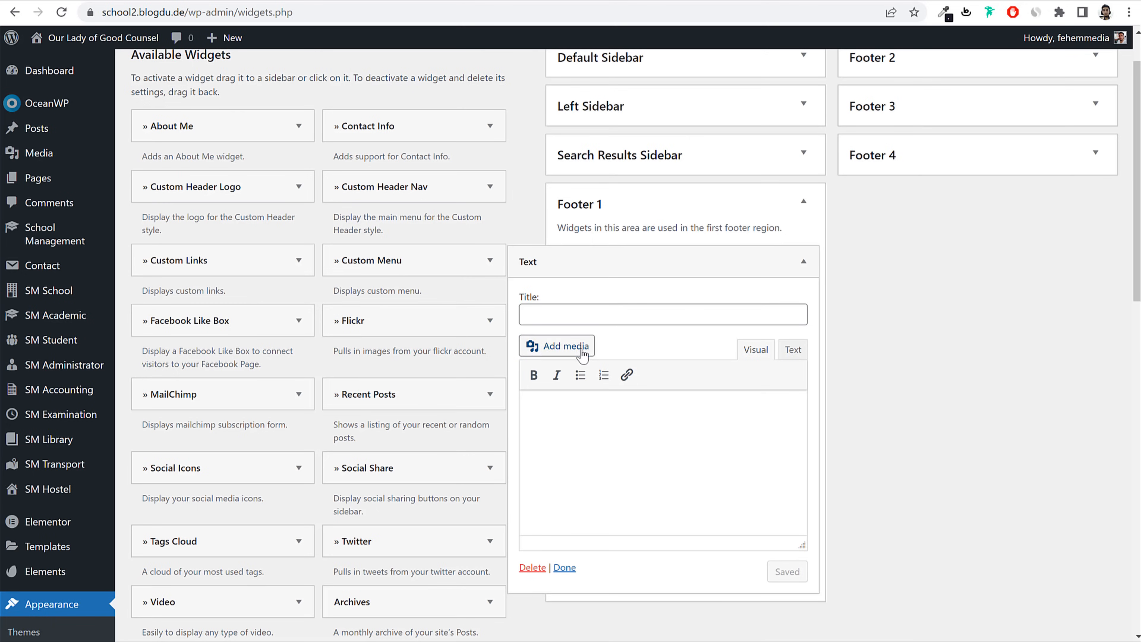
Step: Upload and insert the tutor-white@2x logo into the widget, resized to 223 × 46
click(555, 279)
click(219, 99)
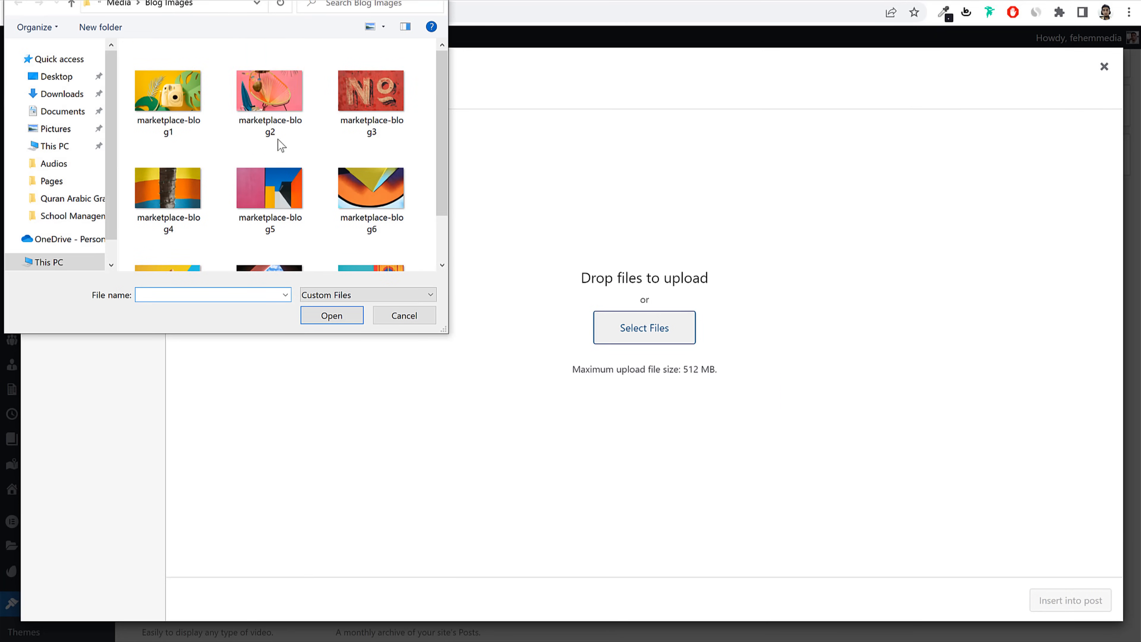
click(119, 3)
scroll(339, 171, down, 5)
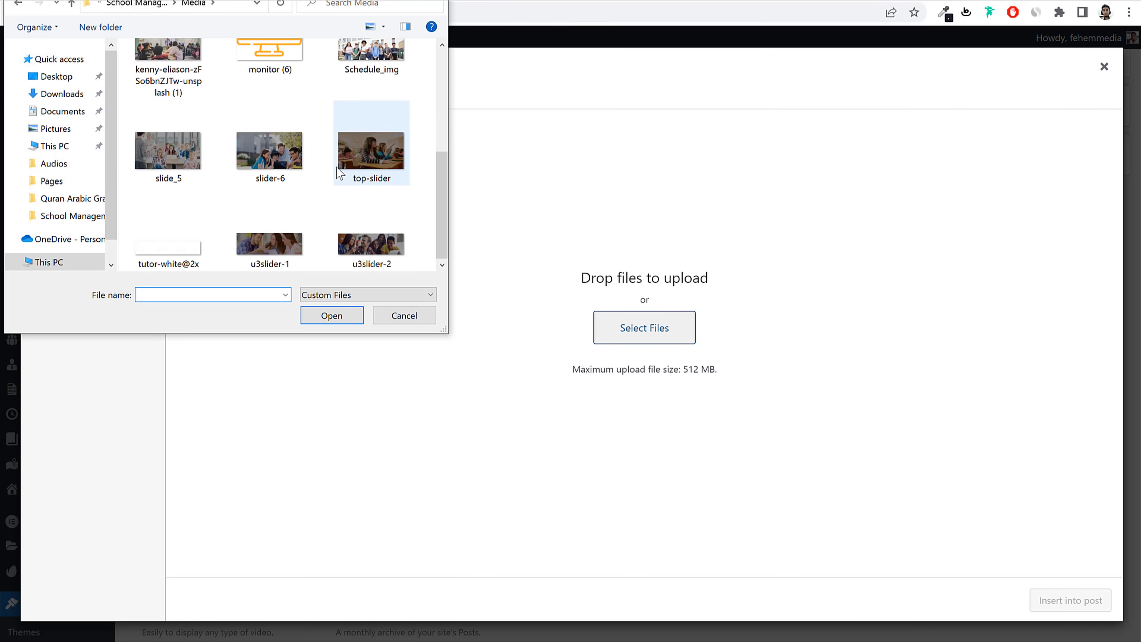
click(188, 245)
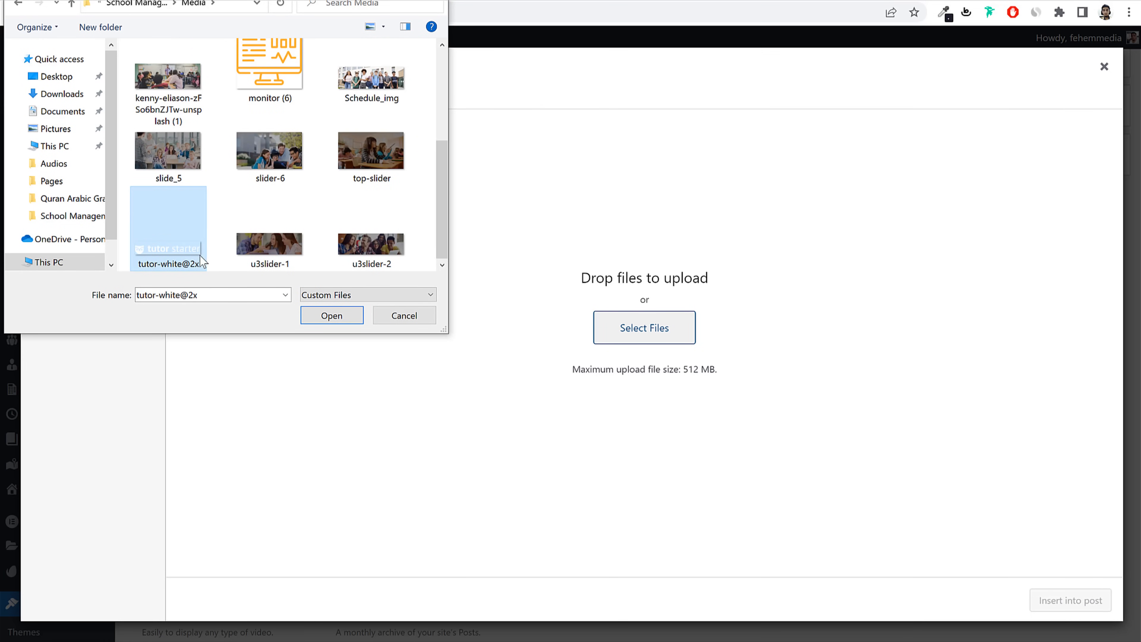
click(332, 315)
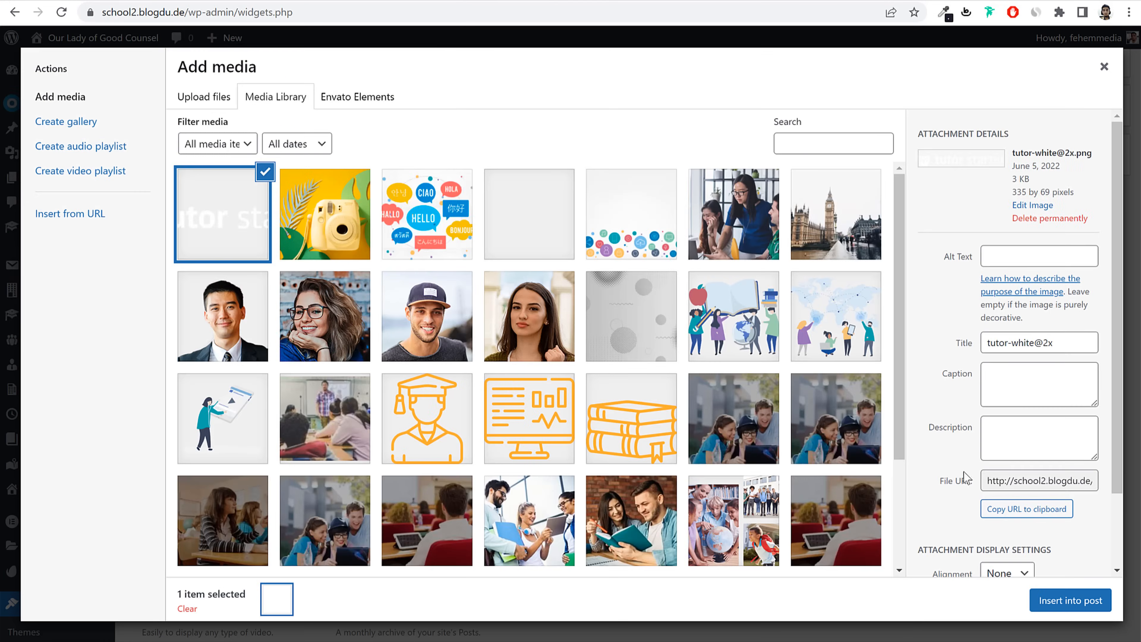
click(1068, 600)
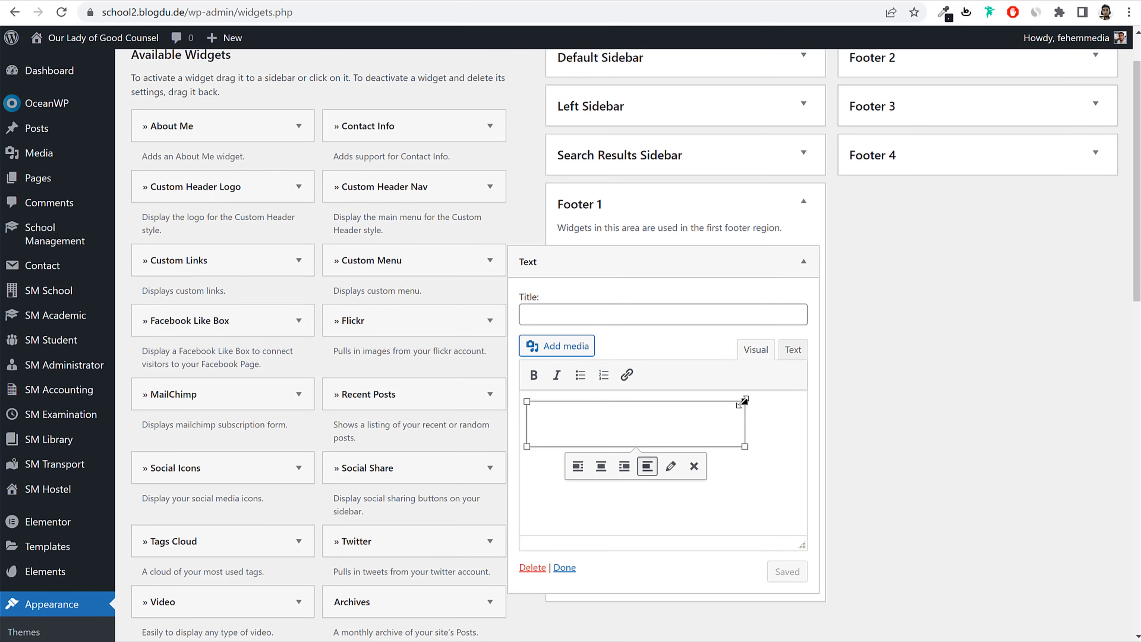
drag(745, 401, 688, 414)
click(748, 425)
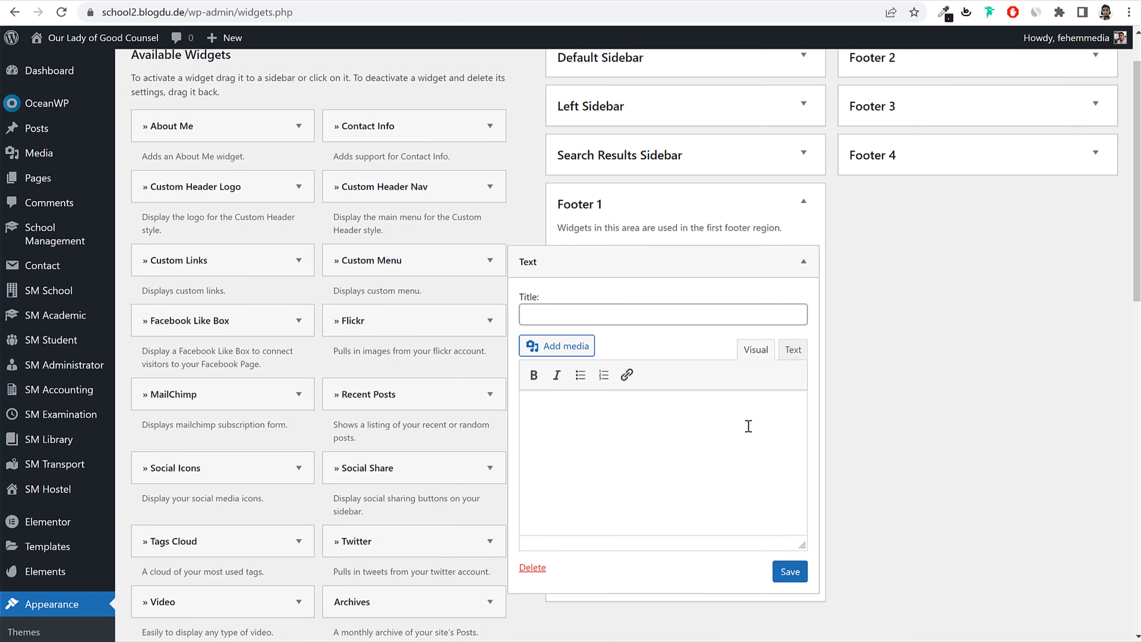
Step: Paste the Godfather ipsum paragraph below the logo and save the Text widget
key(ctrl+v)
click(784, 355)
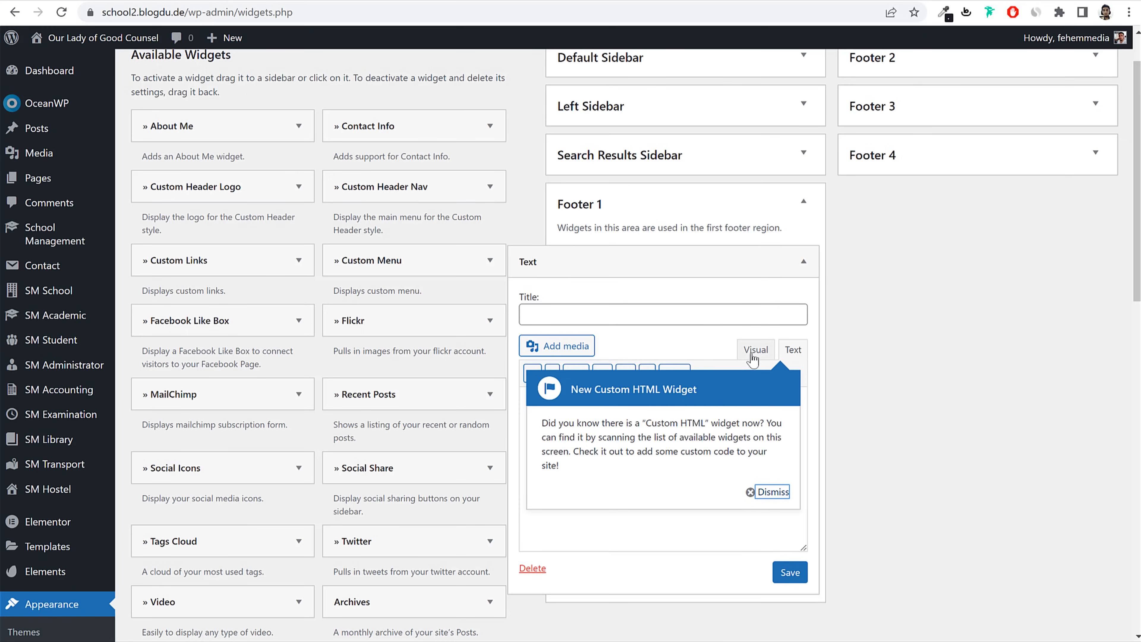
click(772, 491)
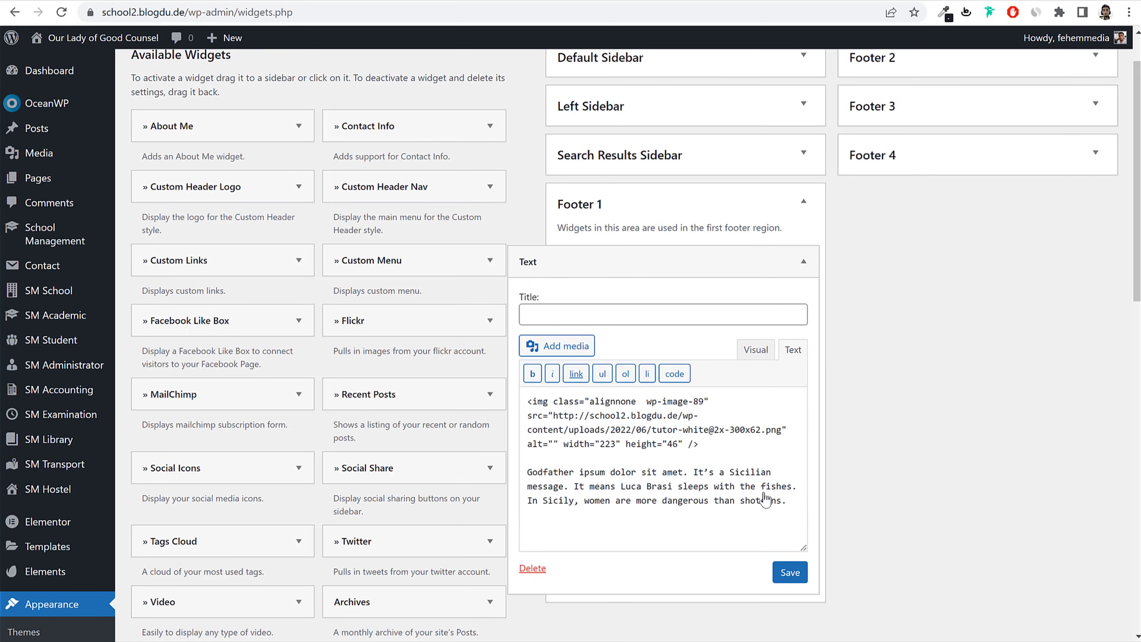
click(755, 350)
click(790, 571)
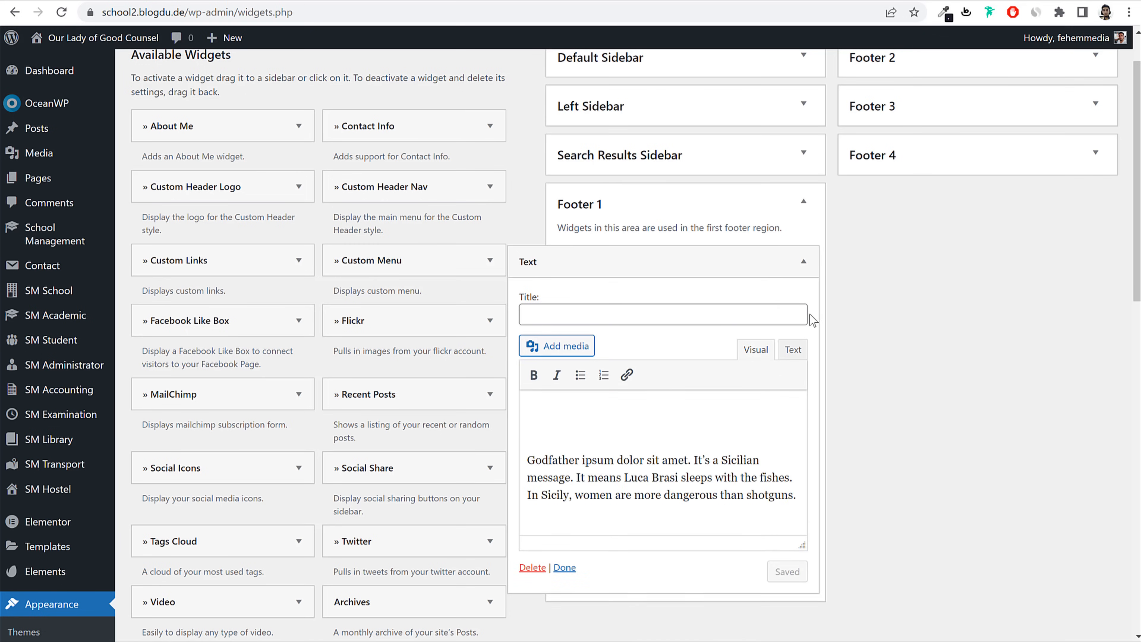
click(803, 261)
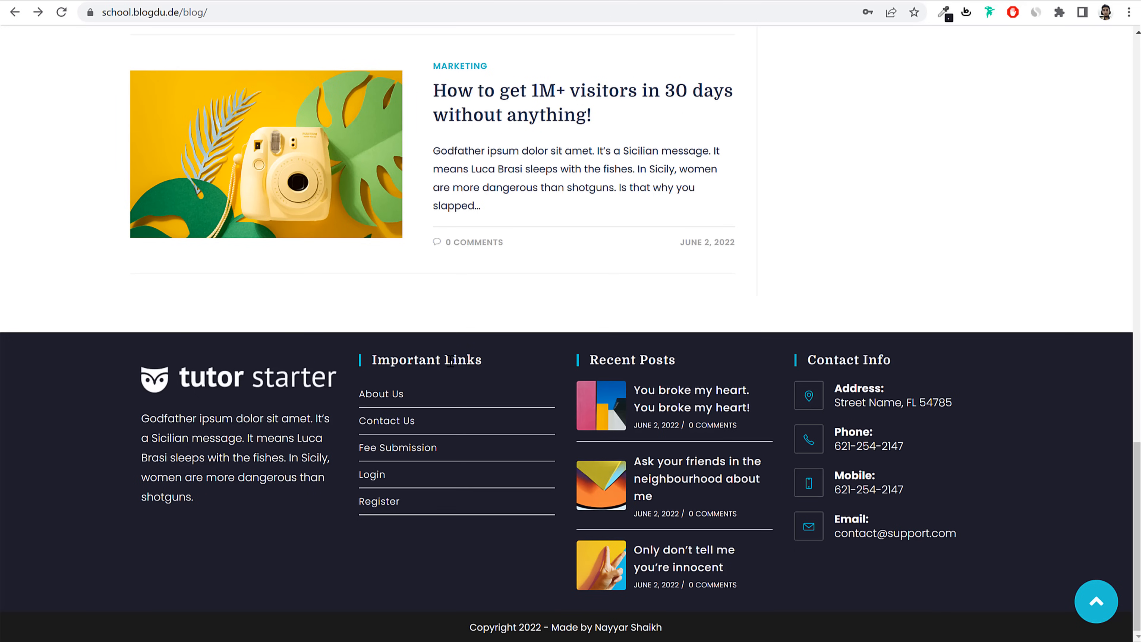
triple_click(451, 361)
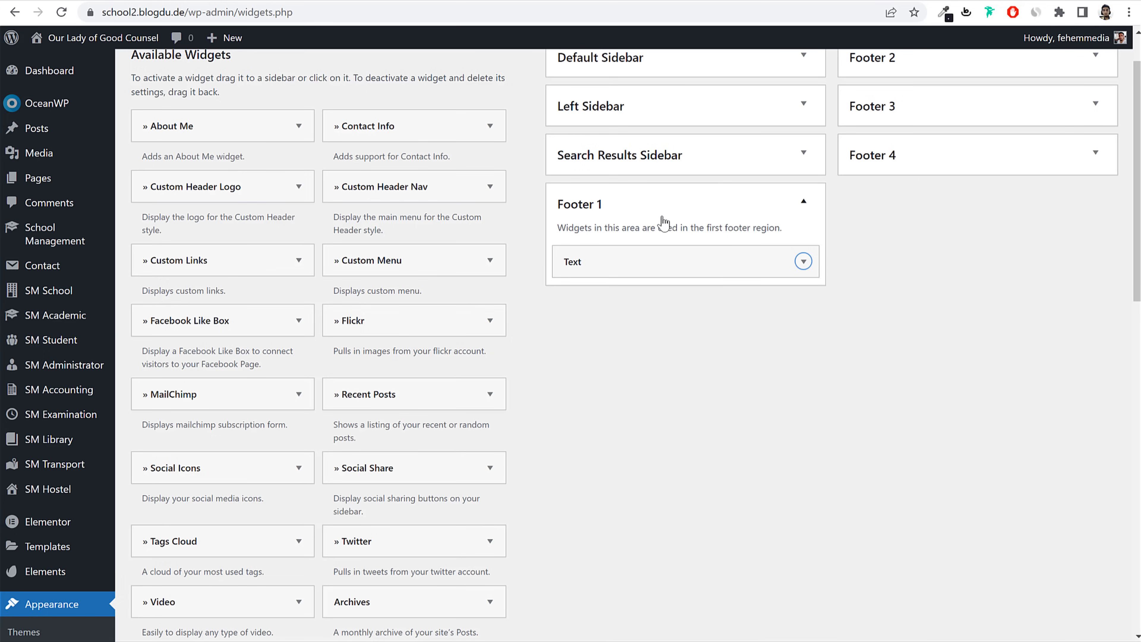
click(663, 209)
Step: Add a Navigation Menu widget to the Footer 2 area
scroll(922, 132, up, 1)
click(927, 121)
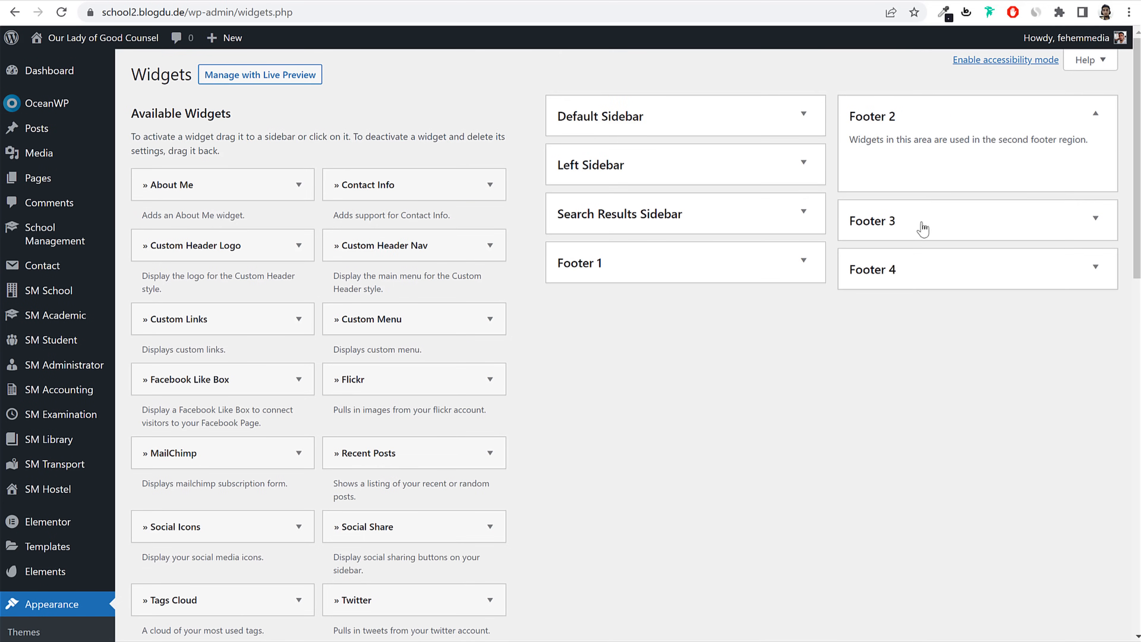
scroll(910, 317, down, 10)
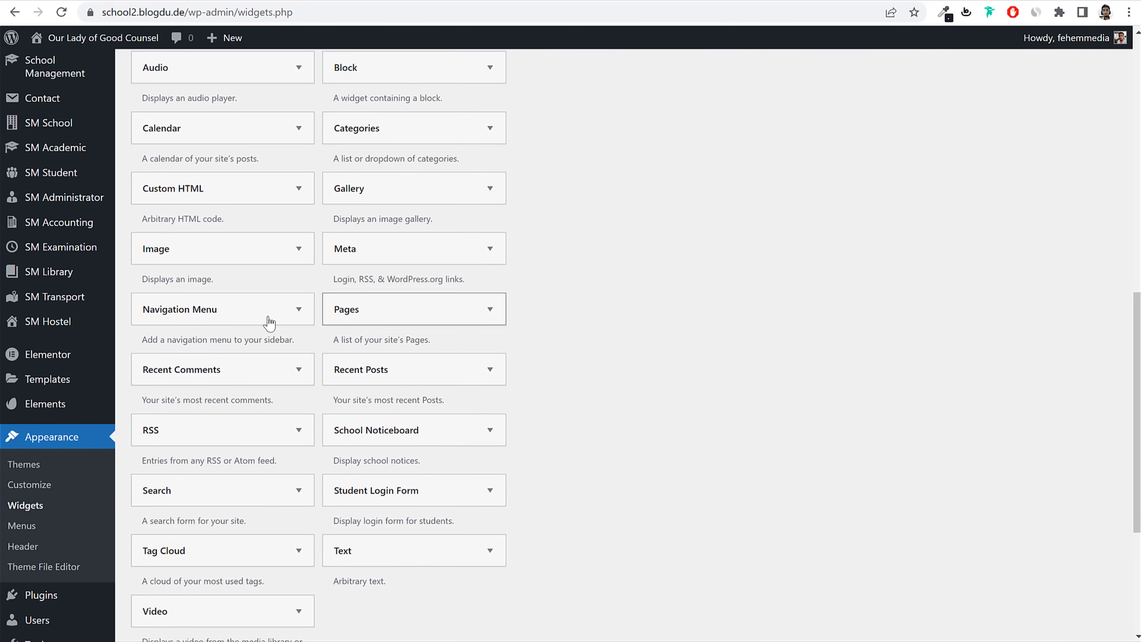
click(189, 316)
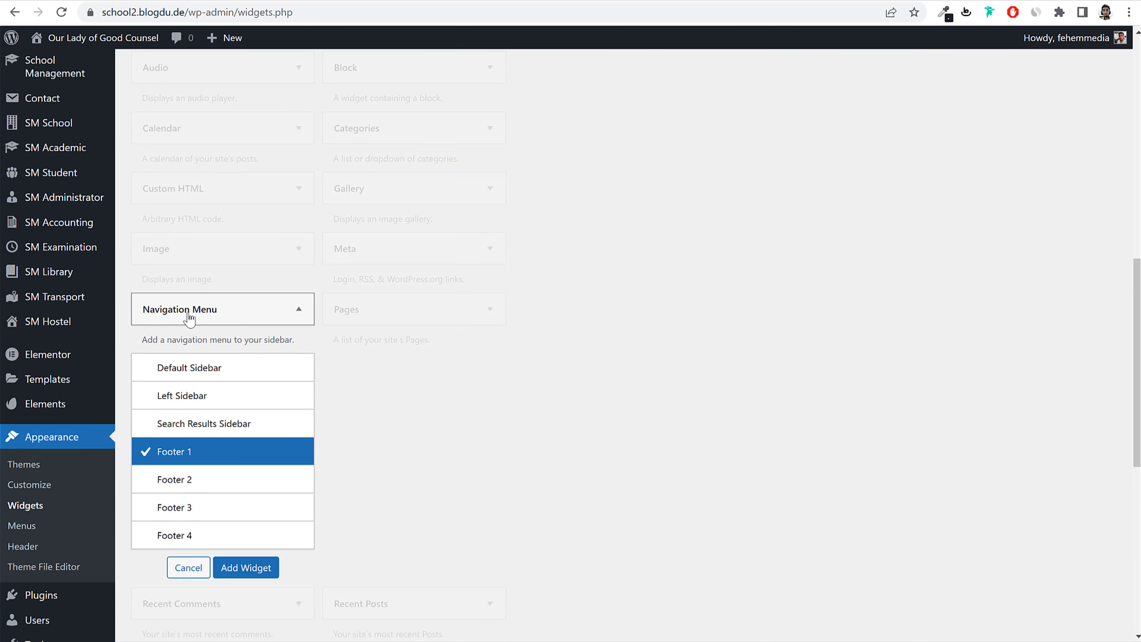
click(207, 484)
click(256, 570)
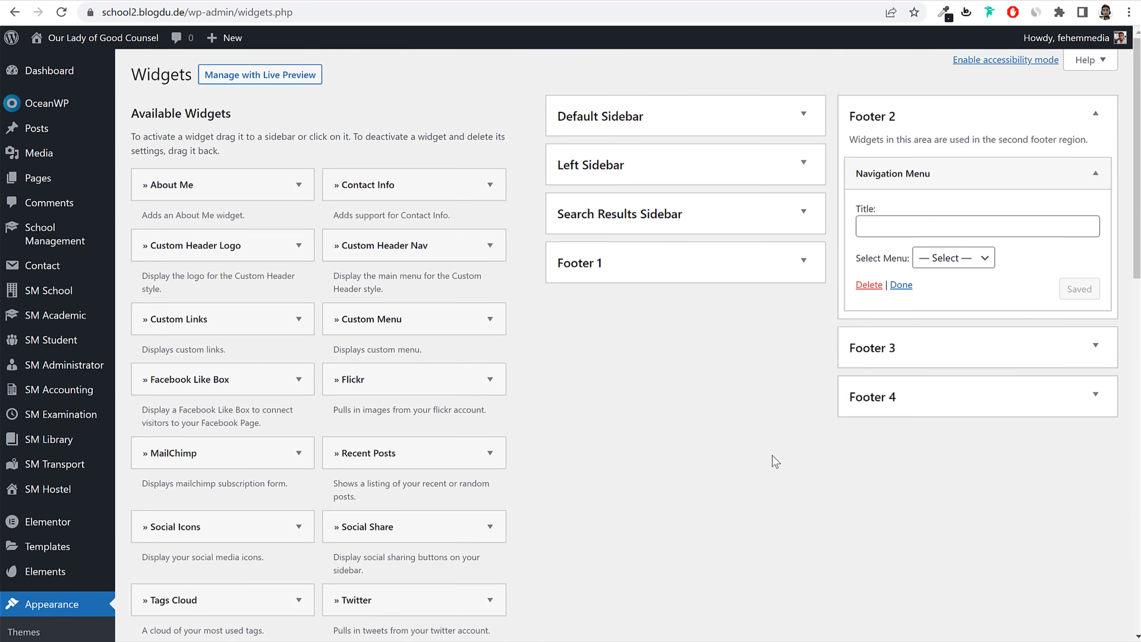
Step: Title the widget 'Important Links', select Footer Menu, and save it
click(875, 222)
text(Important Links)
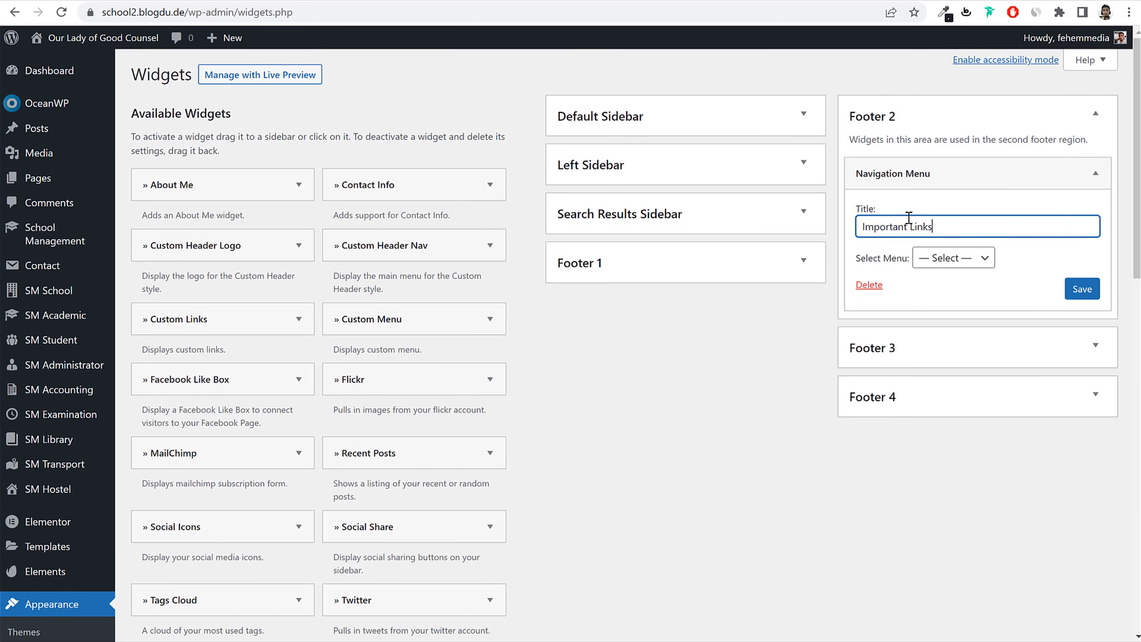
click(969, 263)
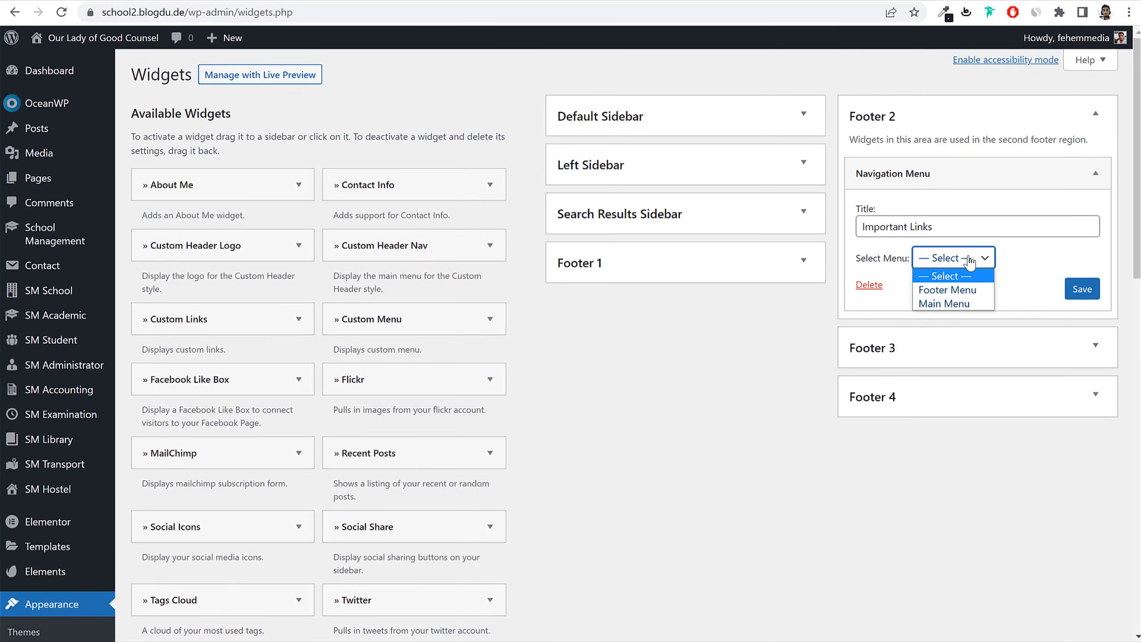
click(947, 290)
click(1080, 289)
click(1089, 173)
Step: Expand Footer 3 and mark the Recent Posts column in the reference footer
click(1077, 117)
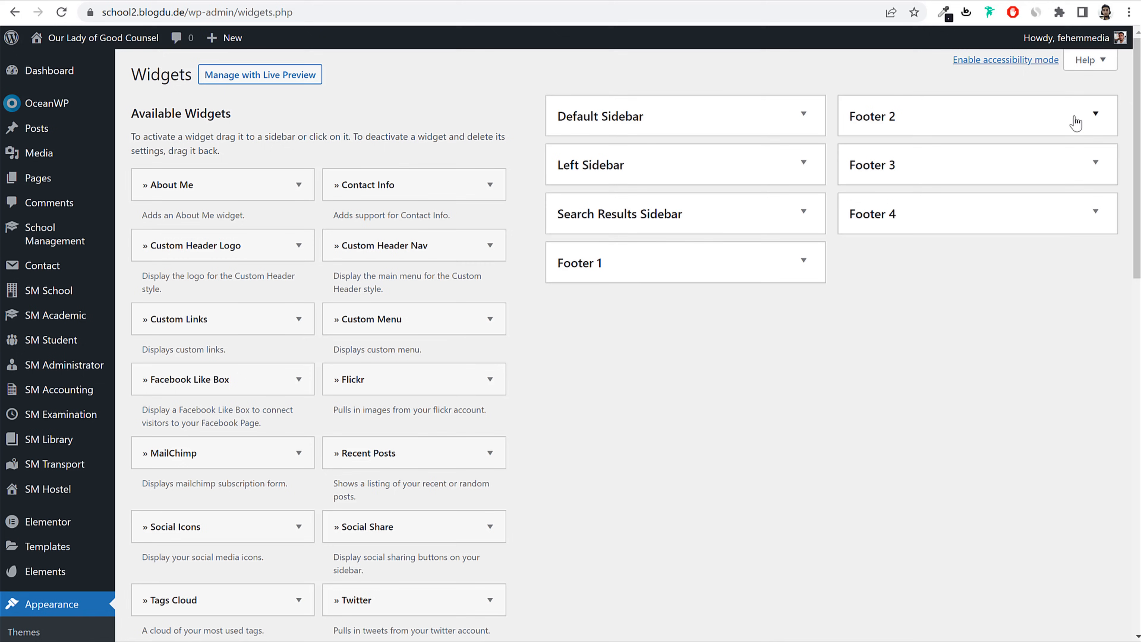
click(962, 173)
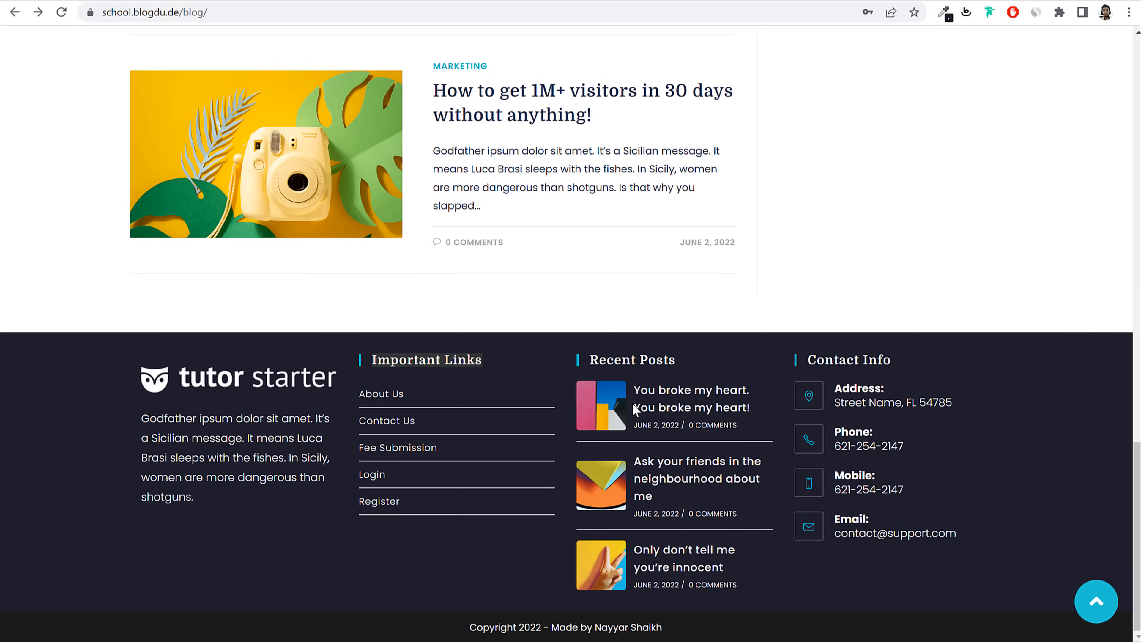
drag(682, 360, 592, 365)
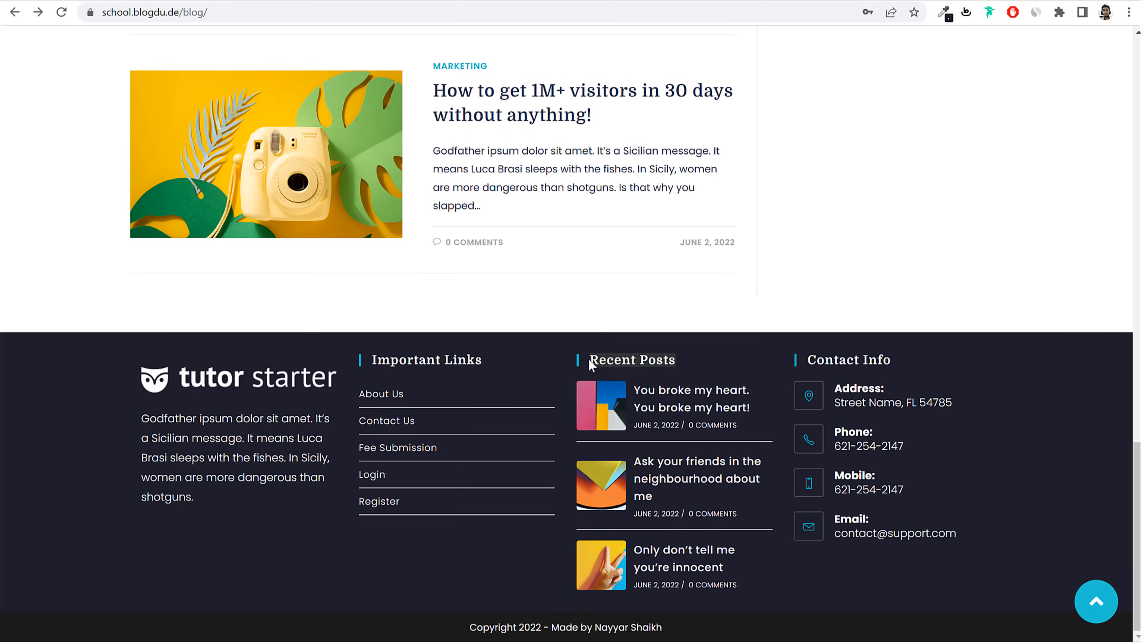
click(223, 0)
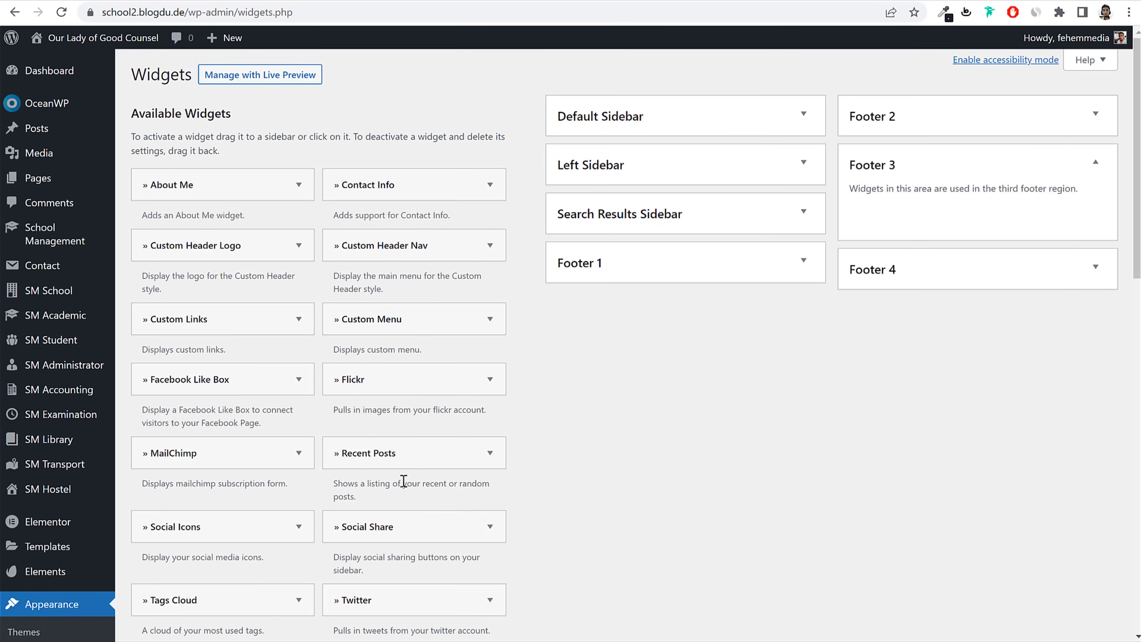
Step: Drag a Recent Posts widget showing 3 posts into Footer 3, then collapse it
scroll(470, 388, down, 3)
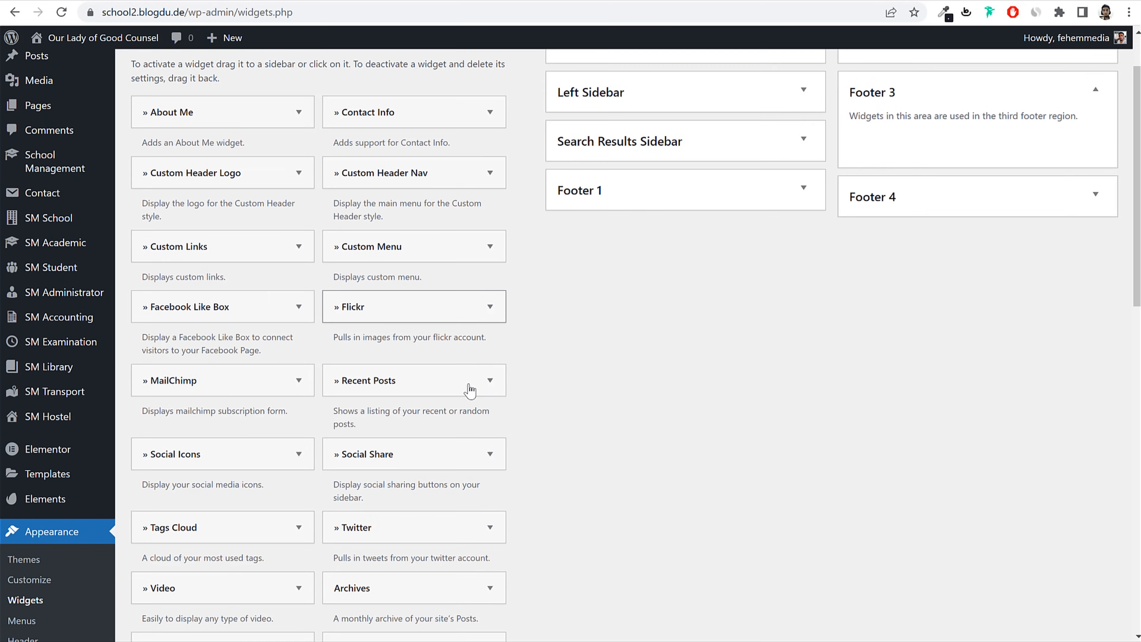
scroll(469, 389, up, 3)
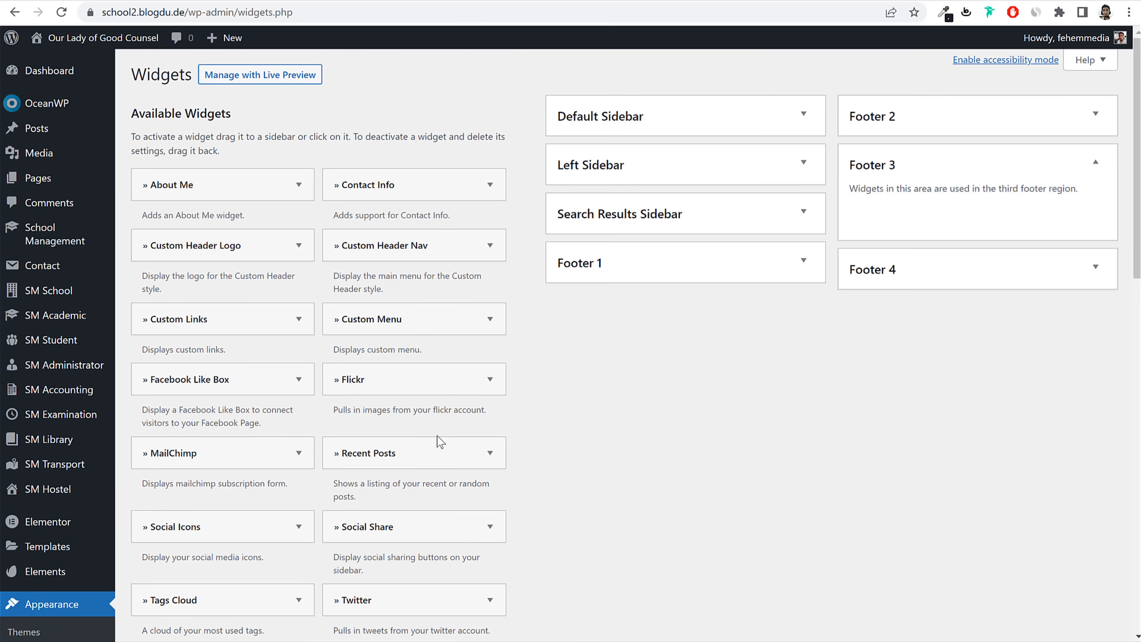
drag(410, 461, 927, 214)
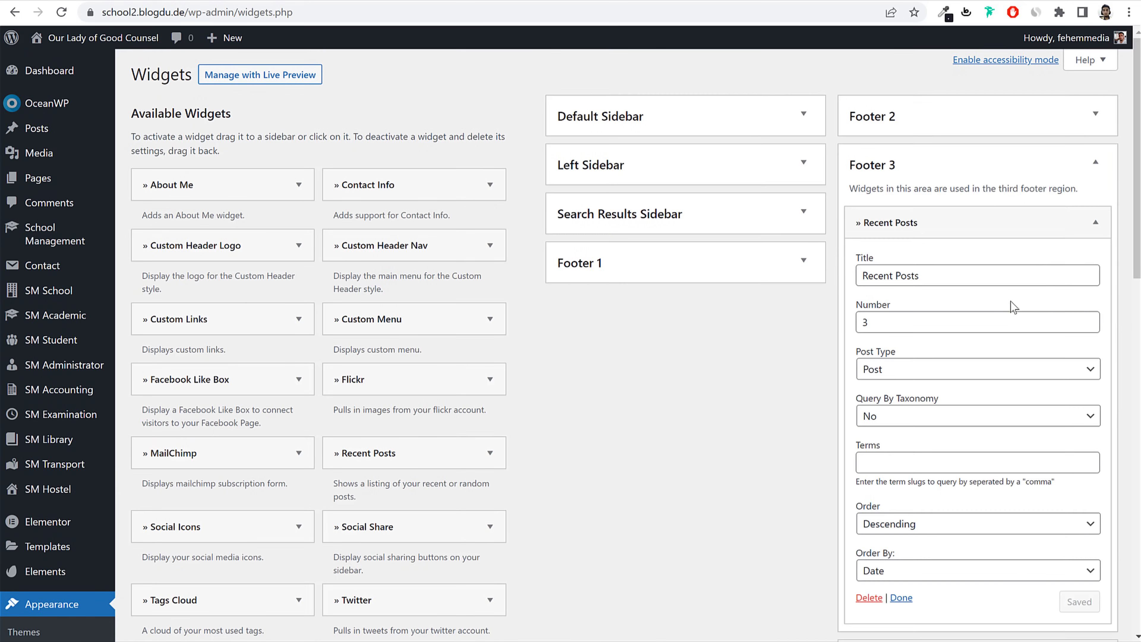
scroll(937, 305, down, 3)
scroll(941, 234, up, 3)
click(1042, 163)
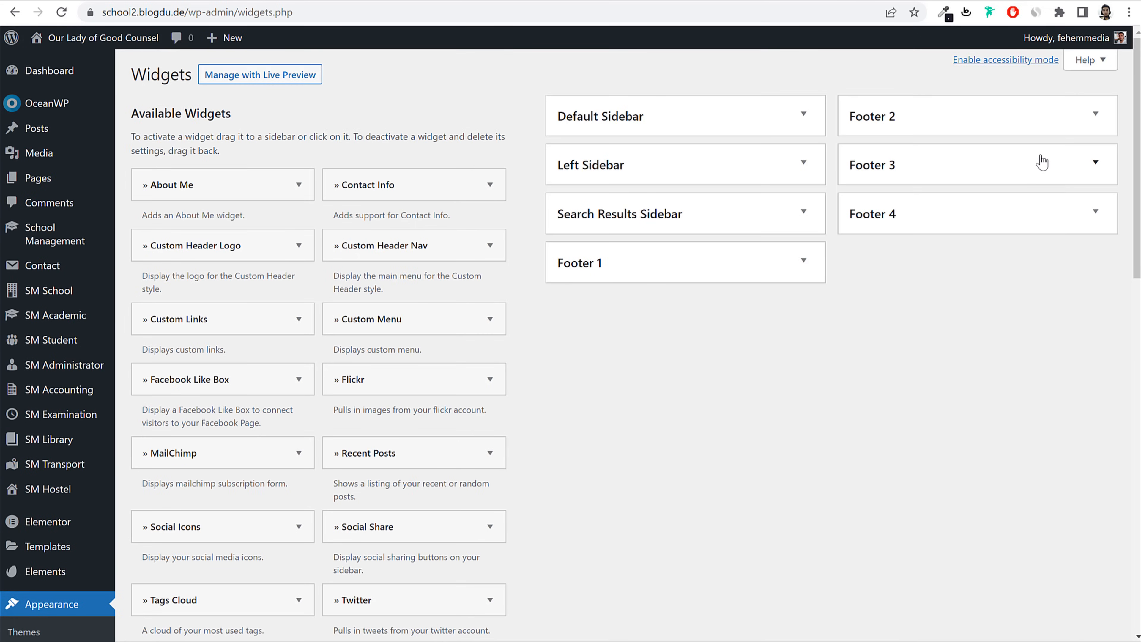
click(140, 1)
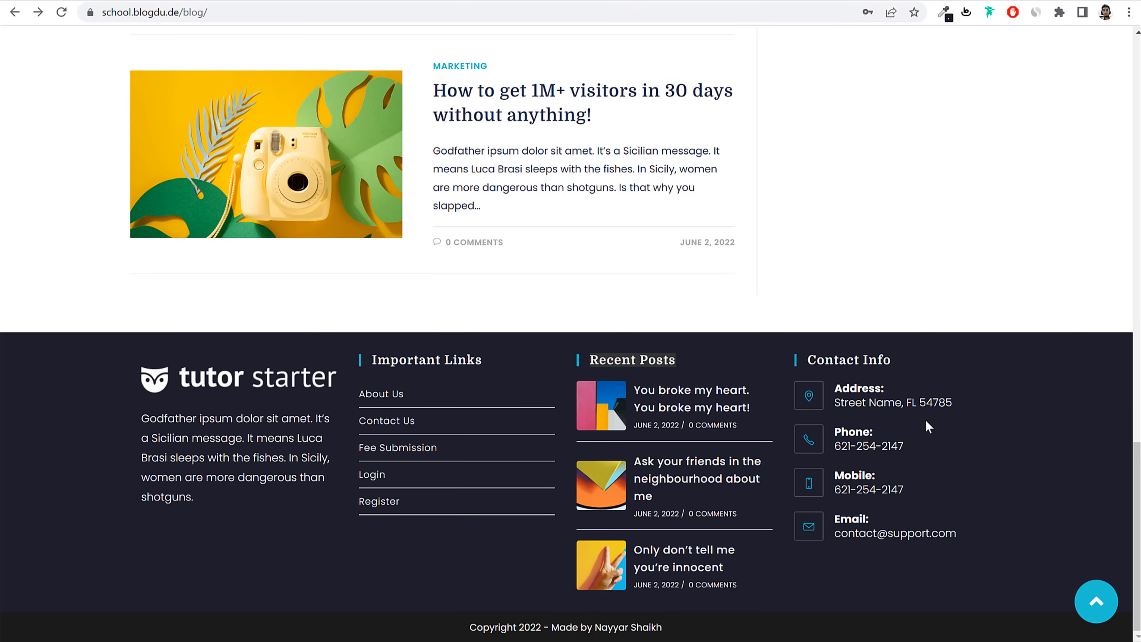
click(303, 1)
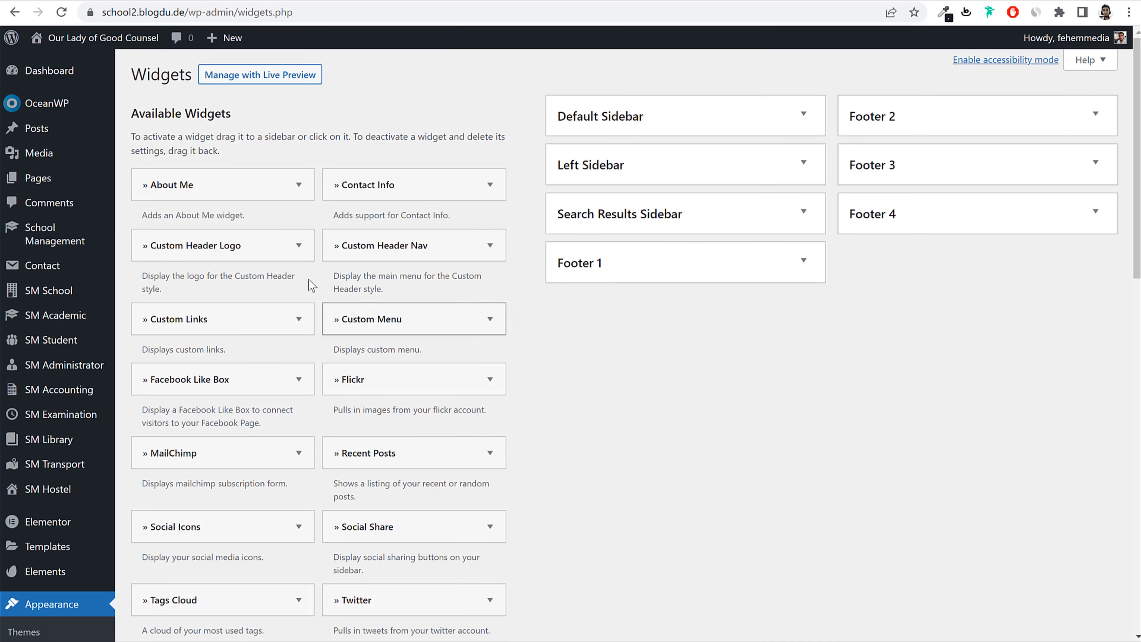
Step: Add a Contact Info widget to Footer 4 and delete its intro text
drag(372, 183, 988, 252)
scroll(1031, 313, down, 3)
triple_click(970, 307)
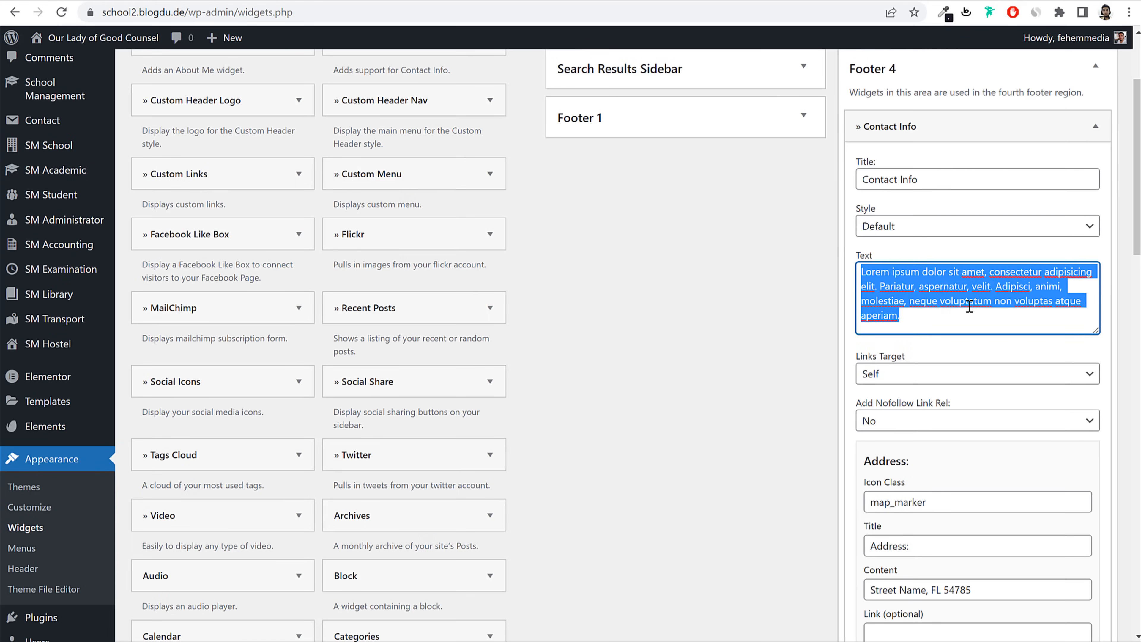
key(BackSpace)
Step: Replace the placeholder Address content with the school's address
scroll(967, 332, down, 5)
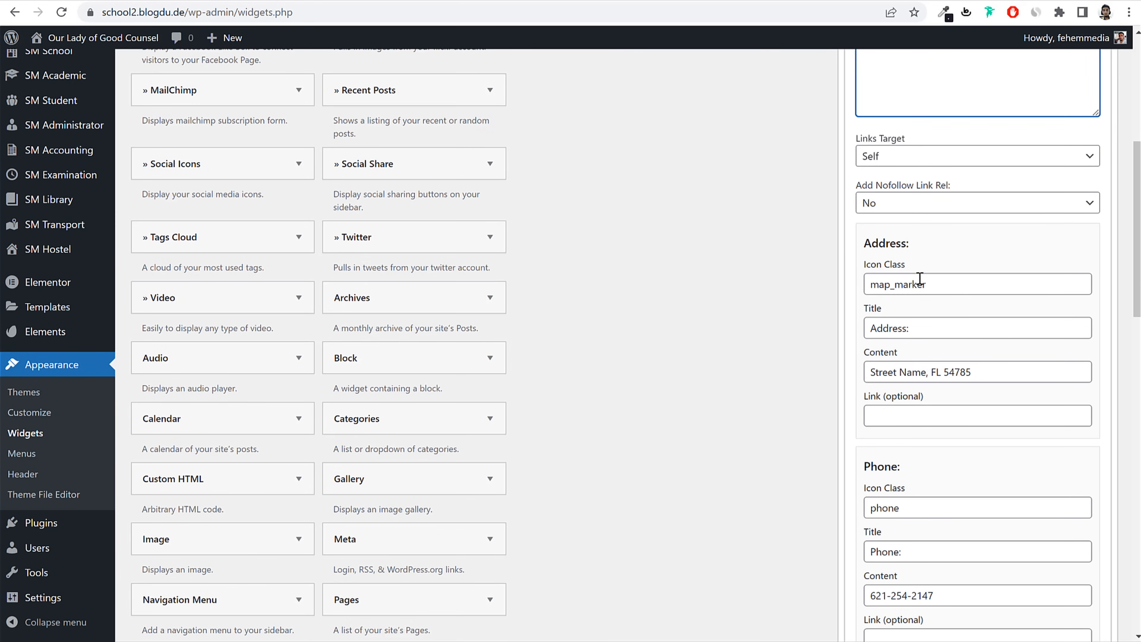
click(901, 284)
drag(926, 285, 866, 288)
drag(937, 330, 866, 332)
drag(997, 372, 853, 384)
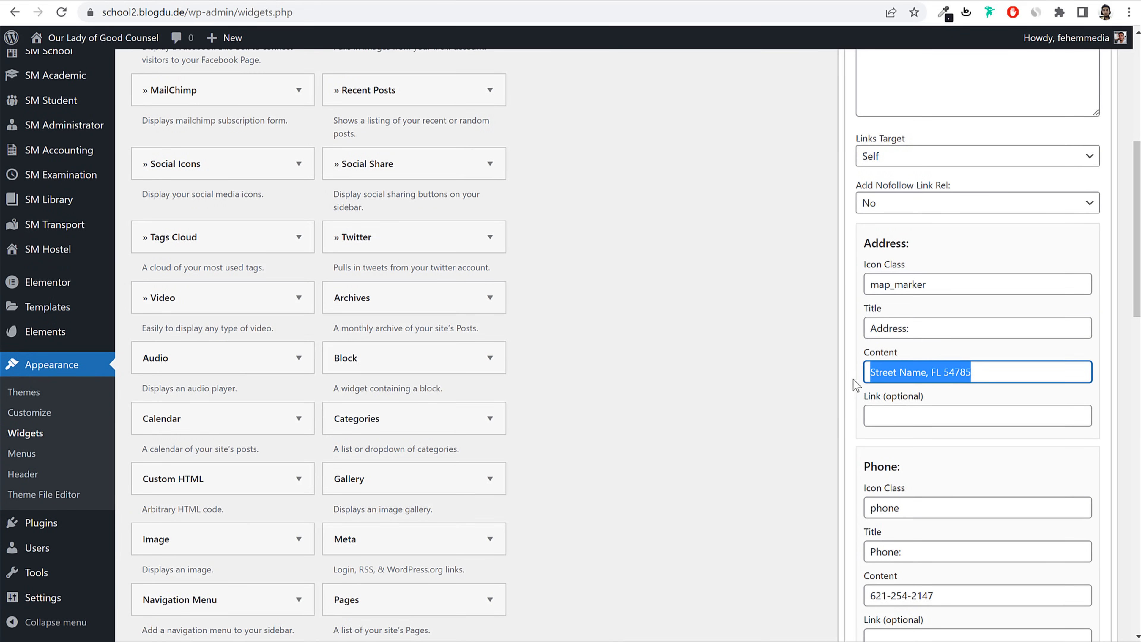
click(897, 372)
drag(1006, 371, 823, 377)
text(123, O)
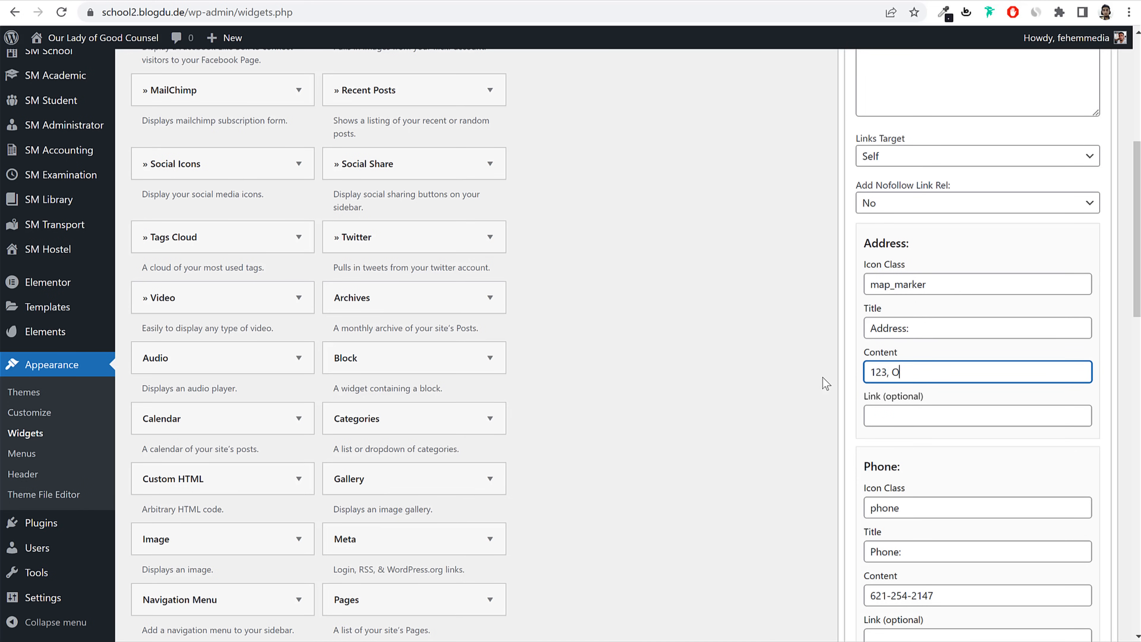
text(LGC, Sion, Mu)
text(mbai)
Step: Check the address and phone entries, then clear the Fax fields
drag(941, 284, 849, 288)
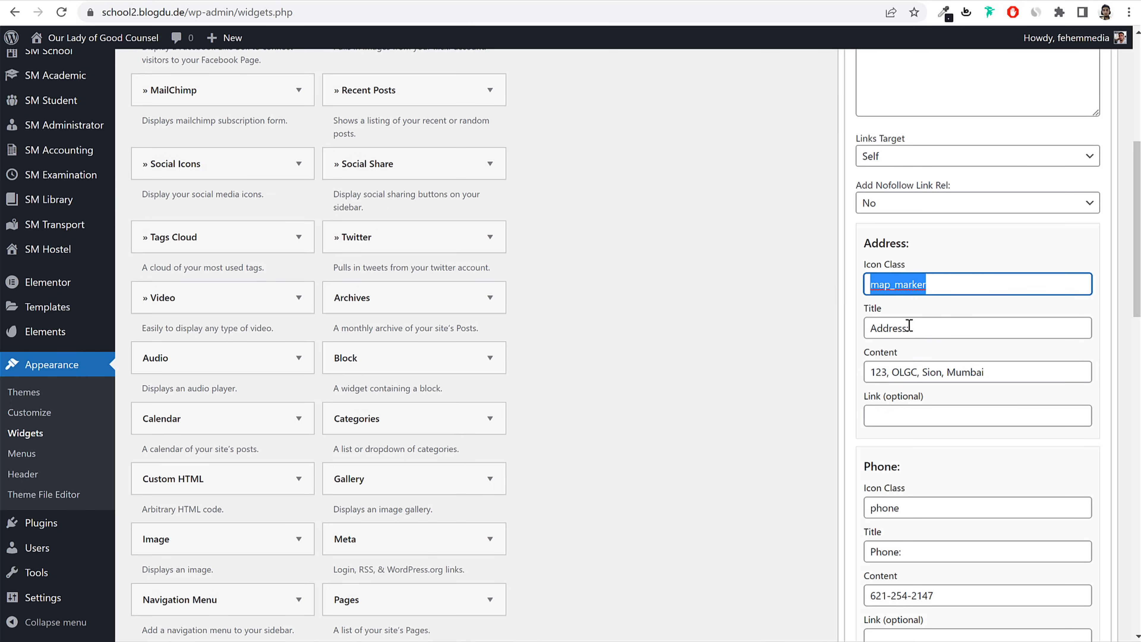
drag(924, 329, 831, 335)
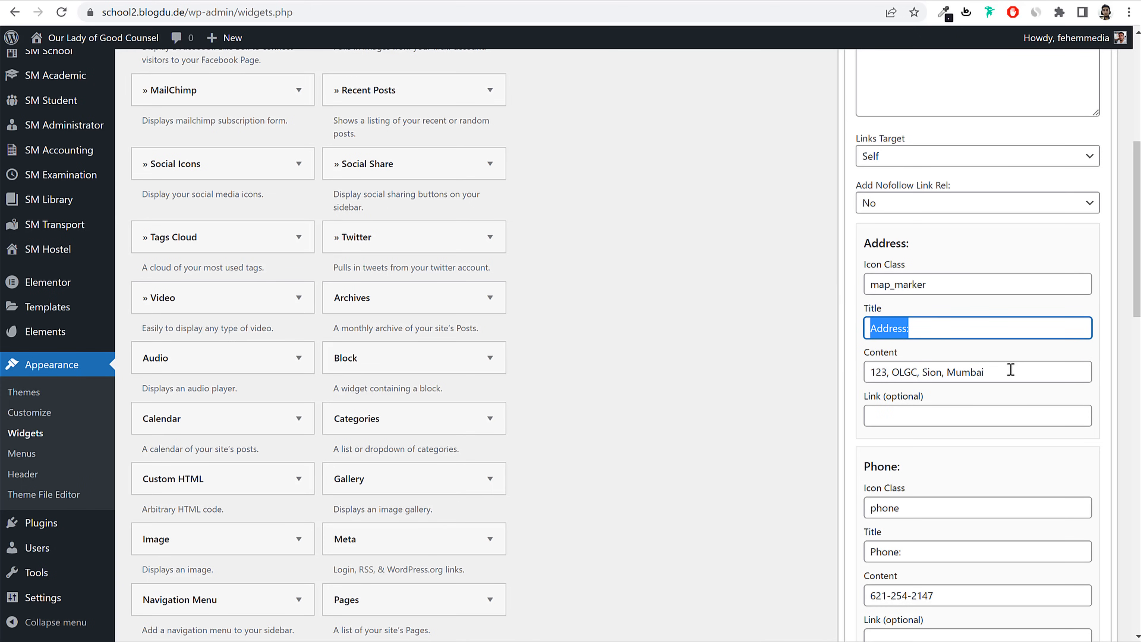
scroll(952, 409, down, 5)
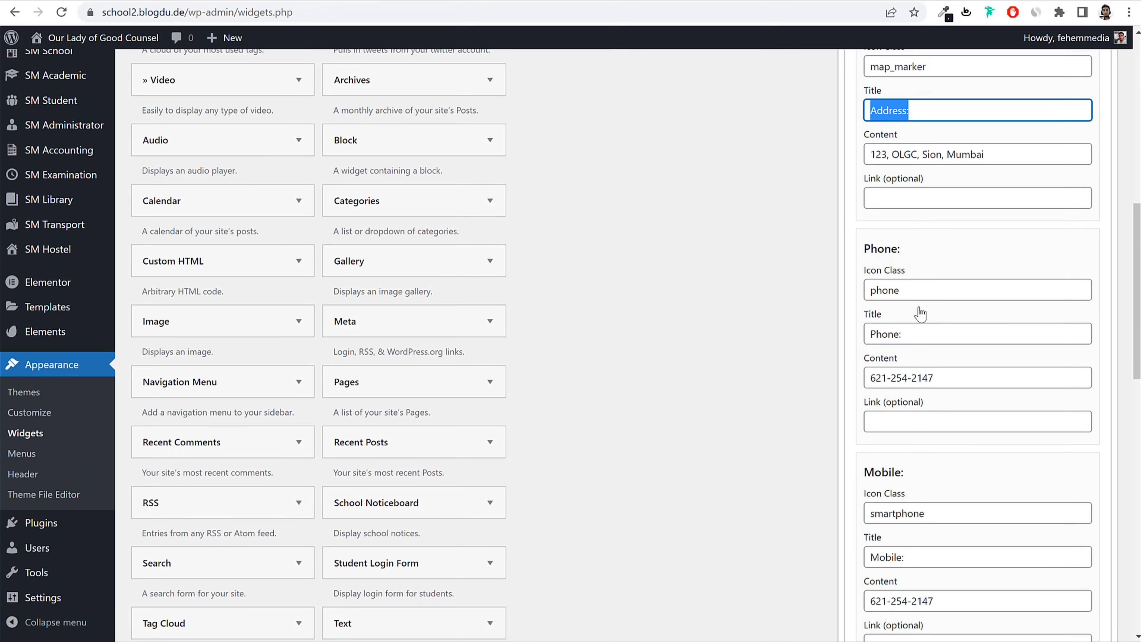
triple_click(971, 380)
scroll(942, 426, down, 10)
drag(916, 301, 843, 299)
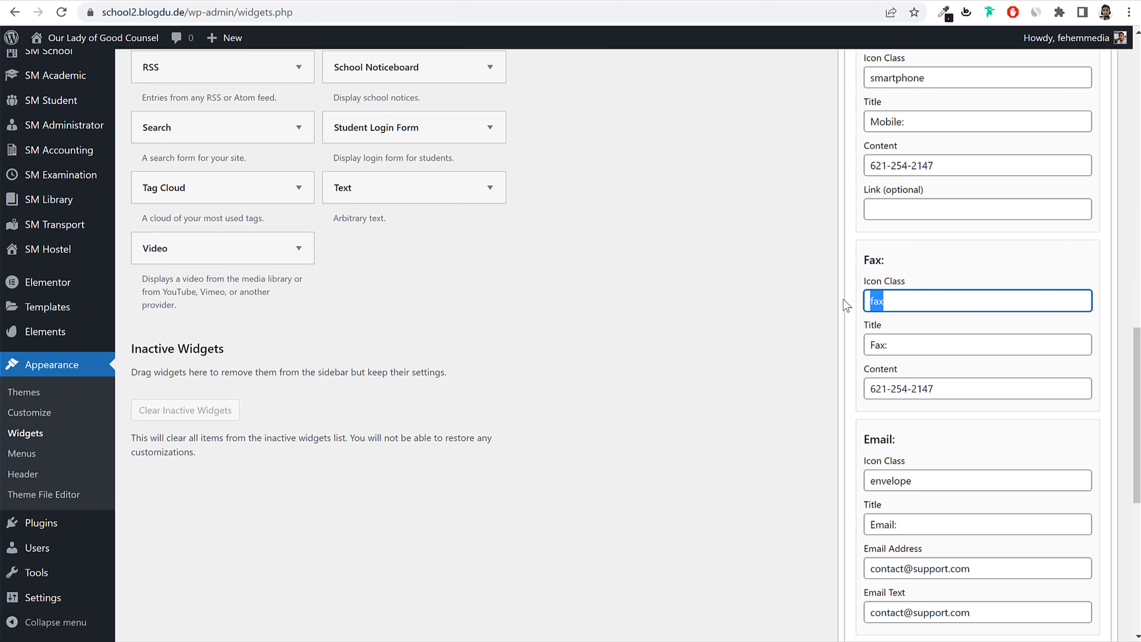
key(Tab)
key(BackSpace)
key(Tab)
key(BackSpace)
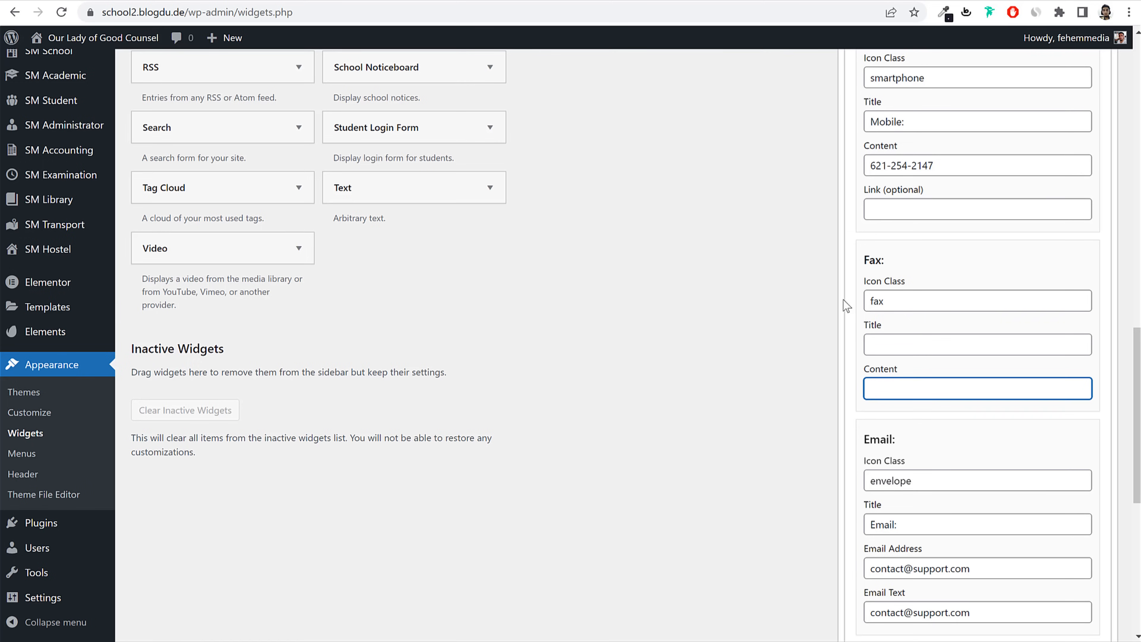
drag(892, 298, 804, 307)
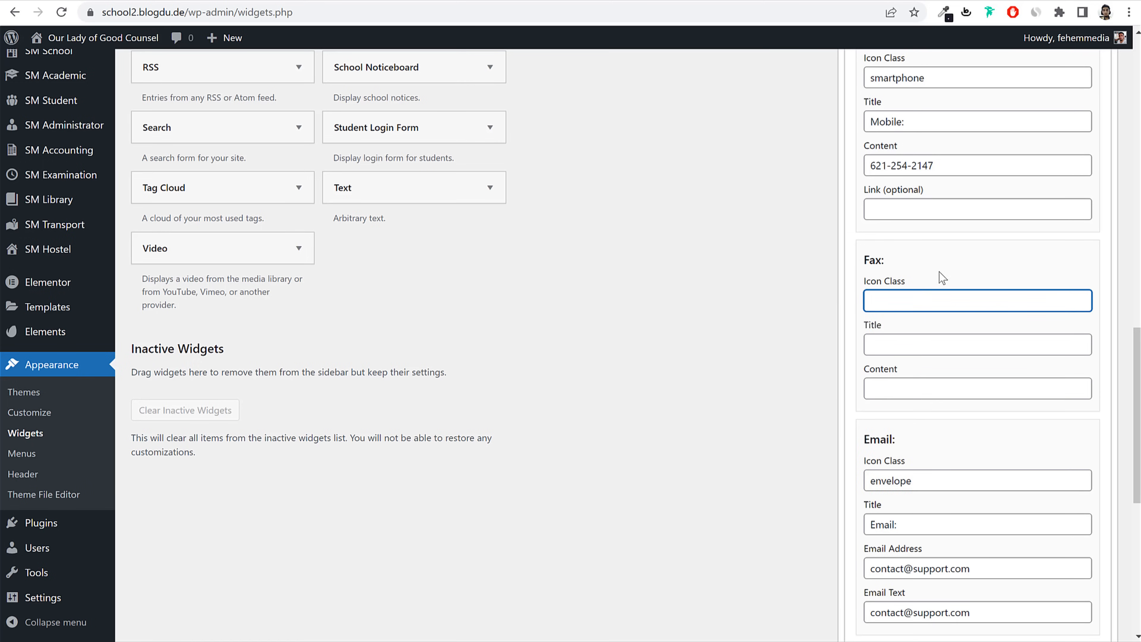
Step: Clear the Website and Skype icon, title, URL and text fields
scroll(939, 271, down, 5)
scroll(945, 271, down, 3)
drag(930, 275, 790, 275)
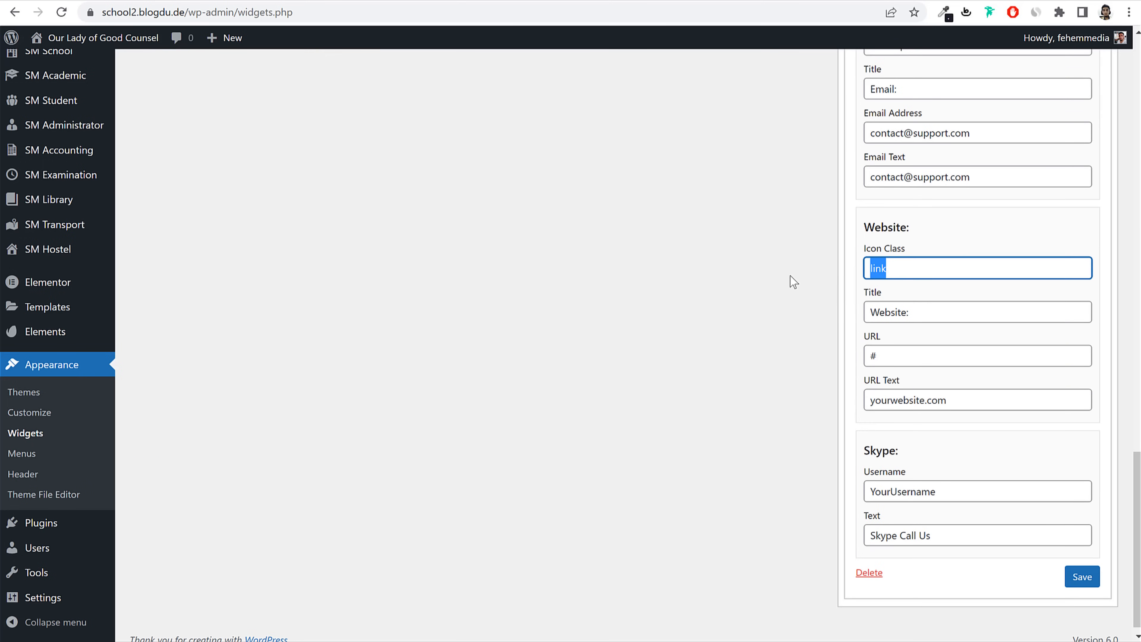
key(BackSpace)
key(Tab)
key(BackSpace)
key(Tab)
key(BackSpace)
key(Tab)
key(BackSpace)
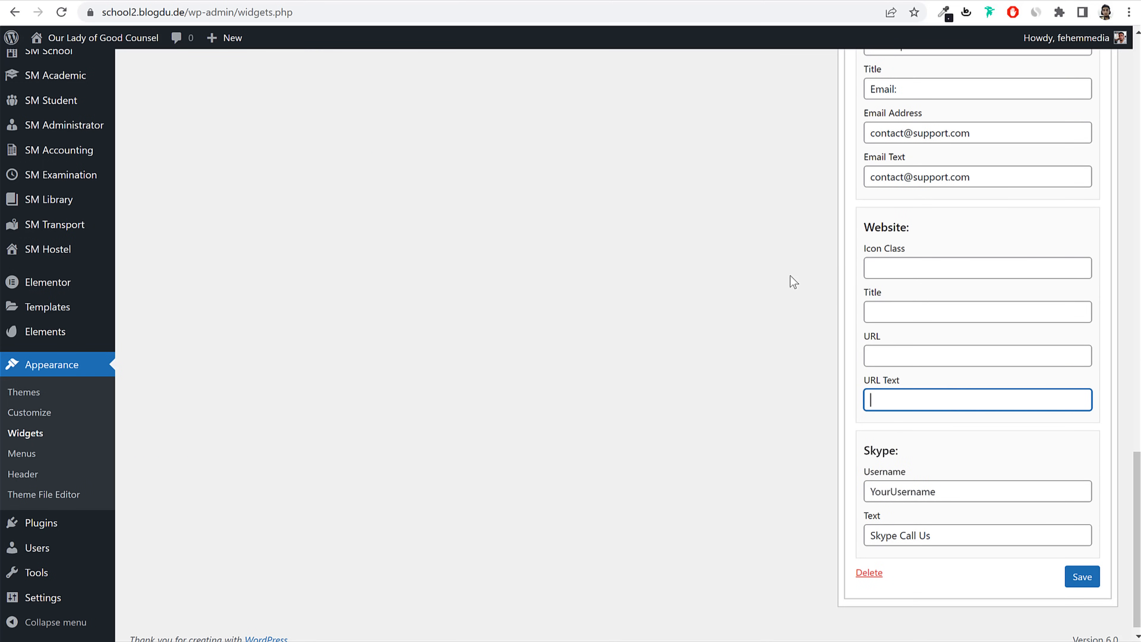
key(Tab)
key(BackSpace)
key(Tab)
key(BackSpace)
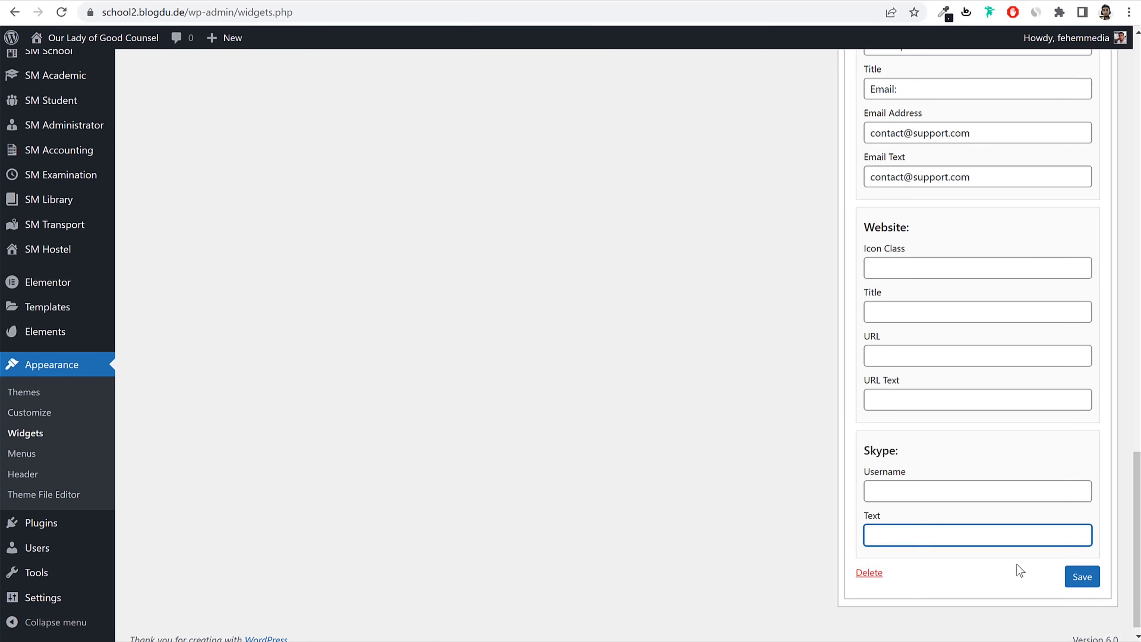
Step: Save the Contact Info widget and reload the homepage to view the new footer
click(1070, 580)
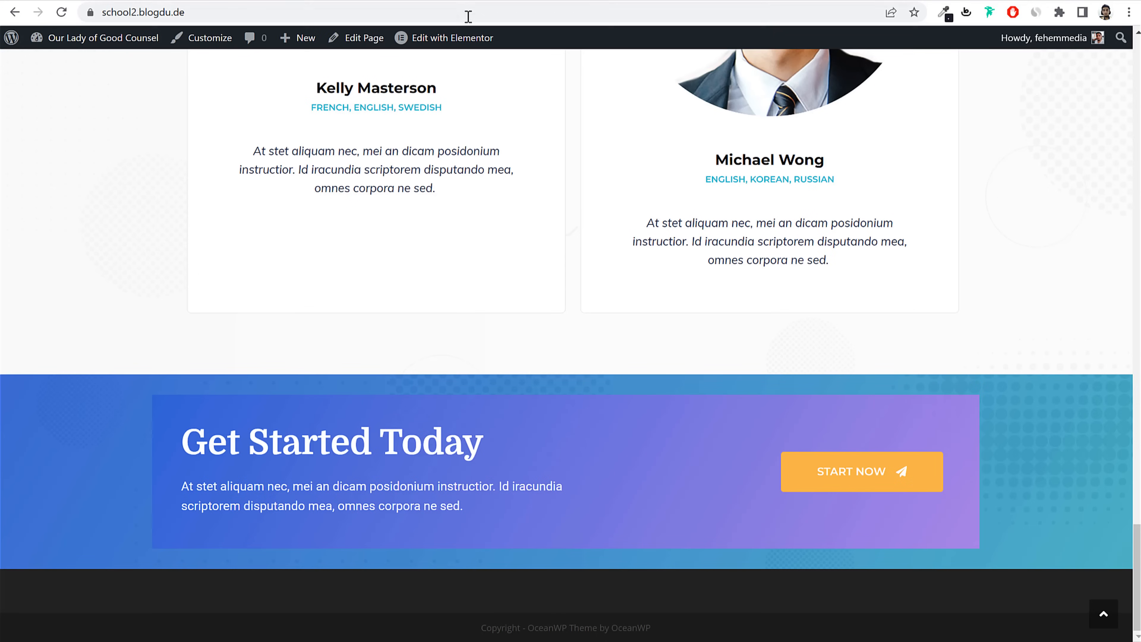
click(462, 13)
key(Return)
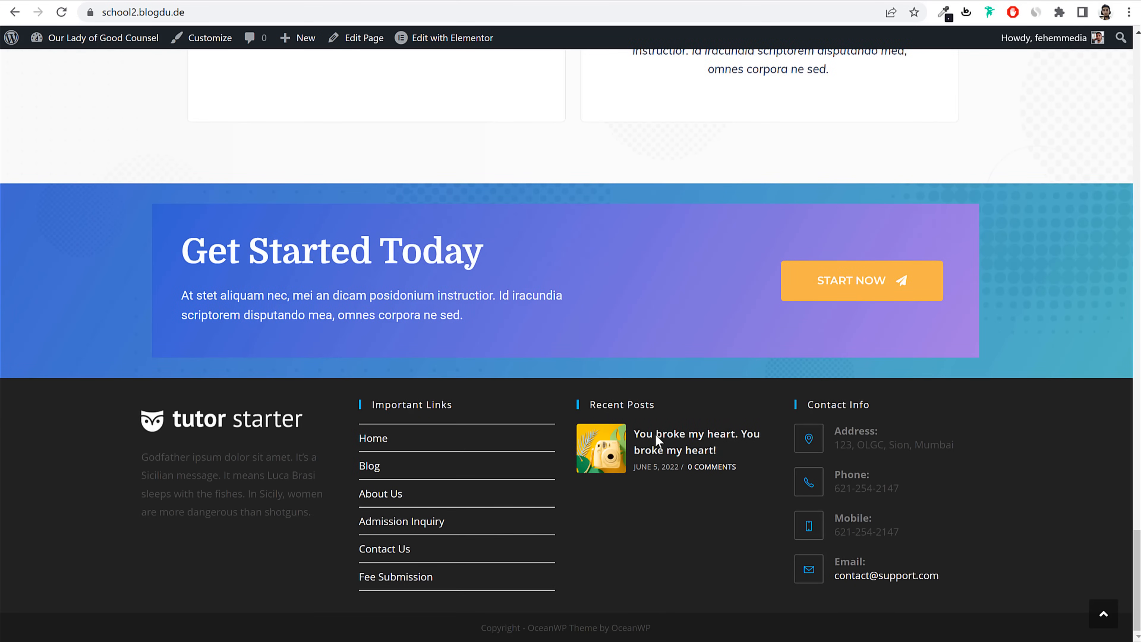
scroll(783, 472, up, 20)
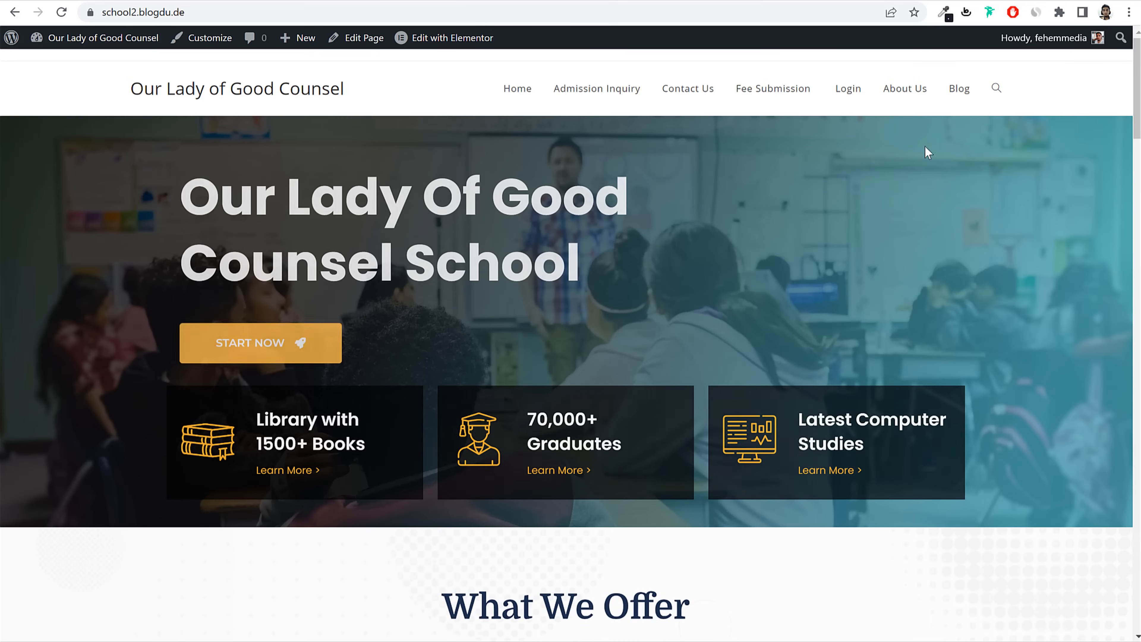
Step: Inspect the reference Blog page sidebar widgets, including the Follow Us section
click(948, 93)
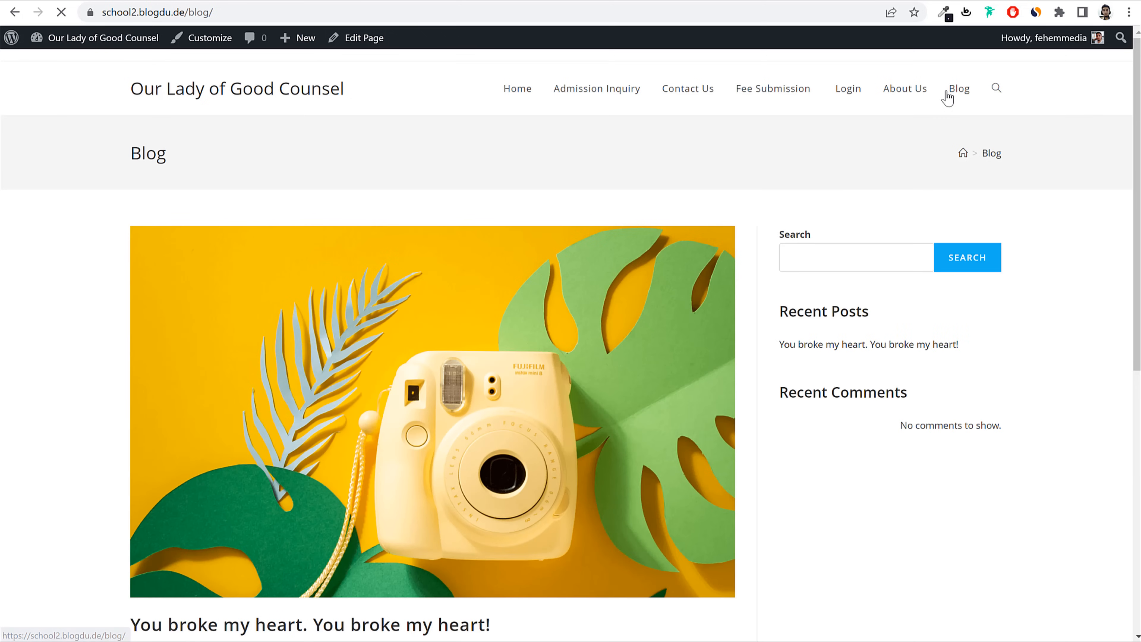
scroll(924, 357, down, 5)
scroll(887, 420, down, 3)
scroll(871, 339, up, 8)
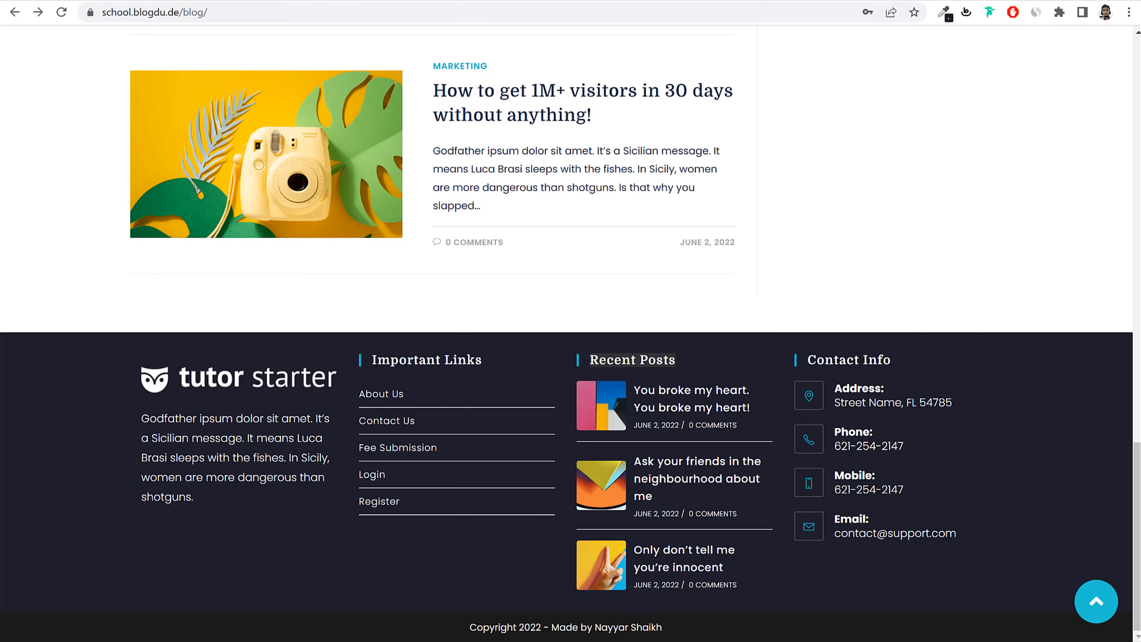
scroll(662, 293, up, 15)
drag(801, 215, 1012, 219)
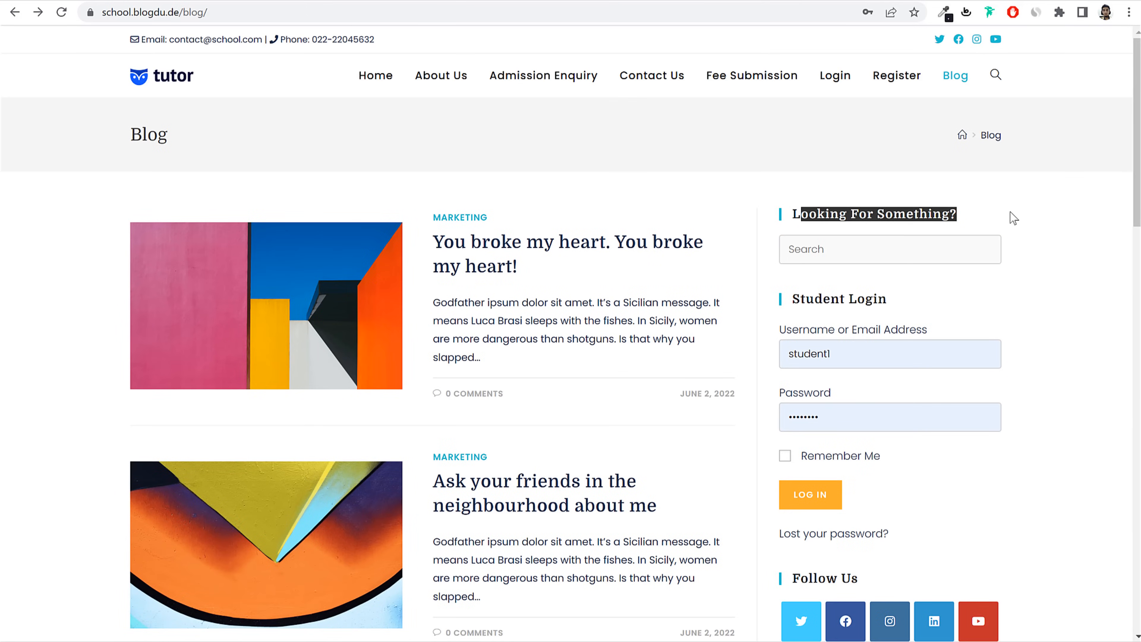
click(1012, 219)
scroll(1011, 219, down, 3)
scroll(963, 210, down, 2)
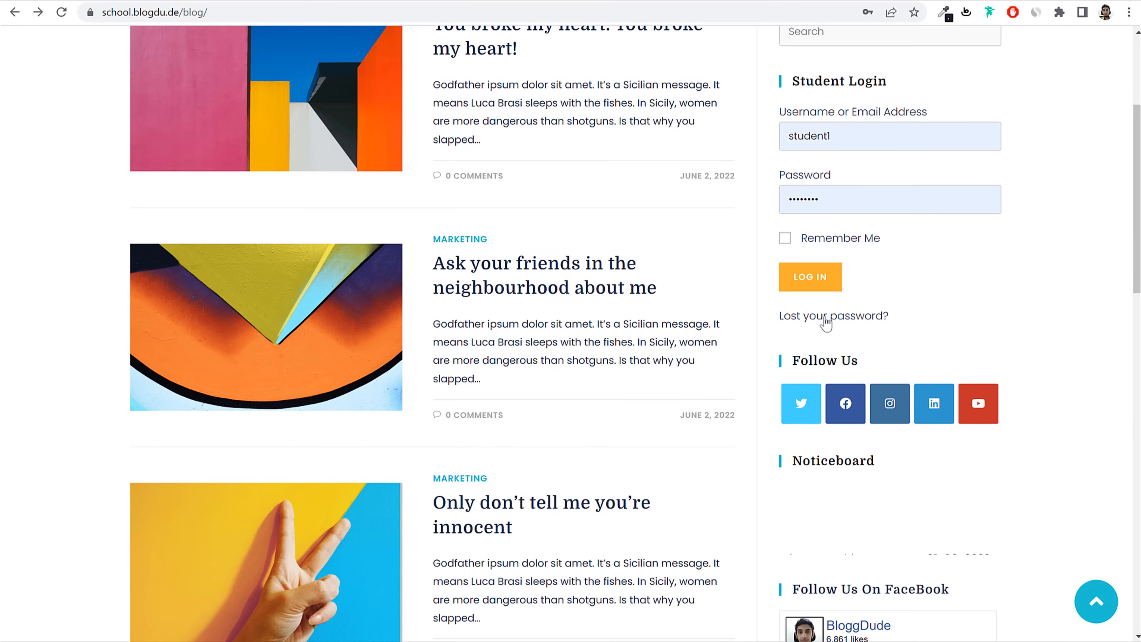
drag(886, 349, 783, 373)
scroll(856, 370, down, 8)
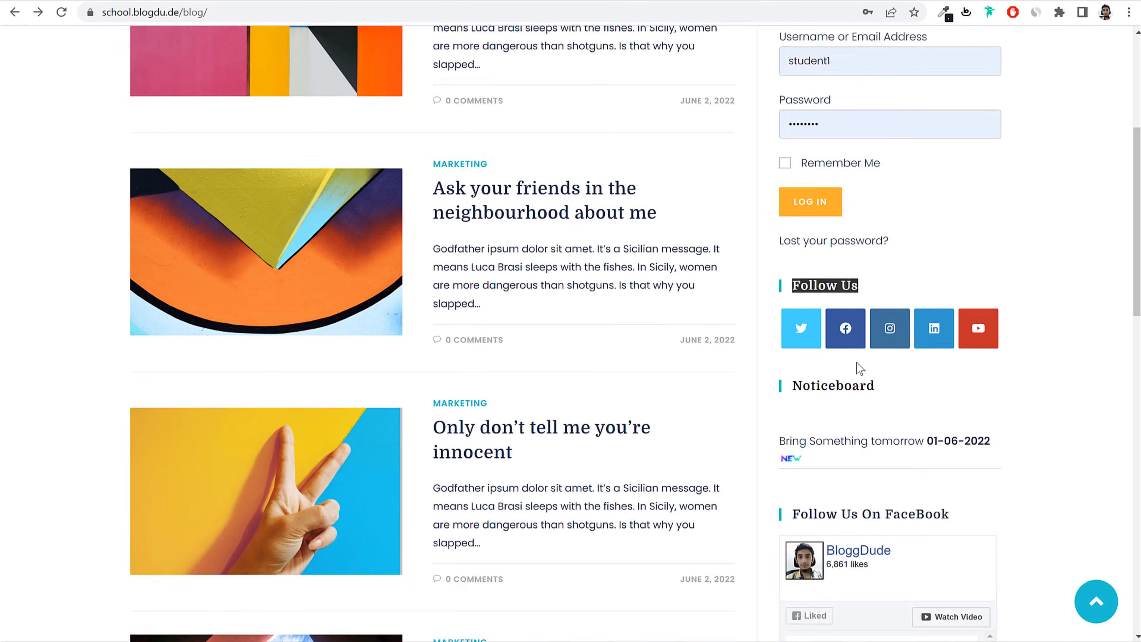
scroll(957, 382, up, 15)
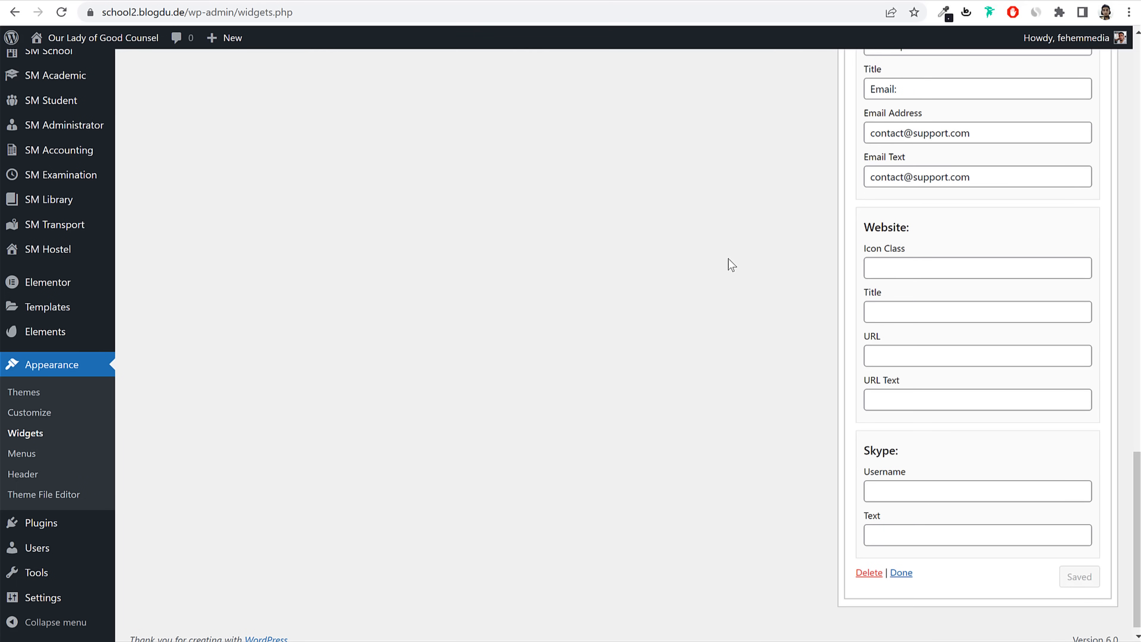
scroll(728, 269, up, 15)
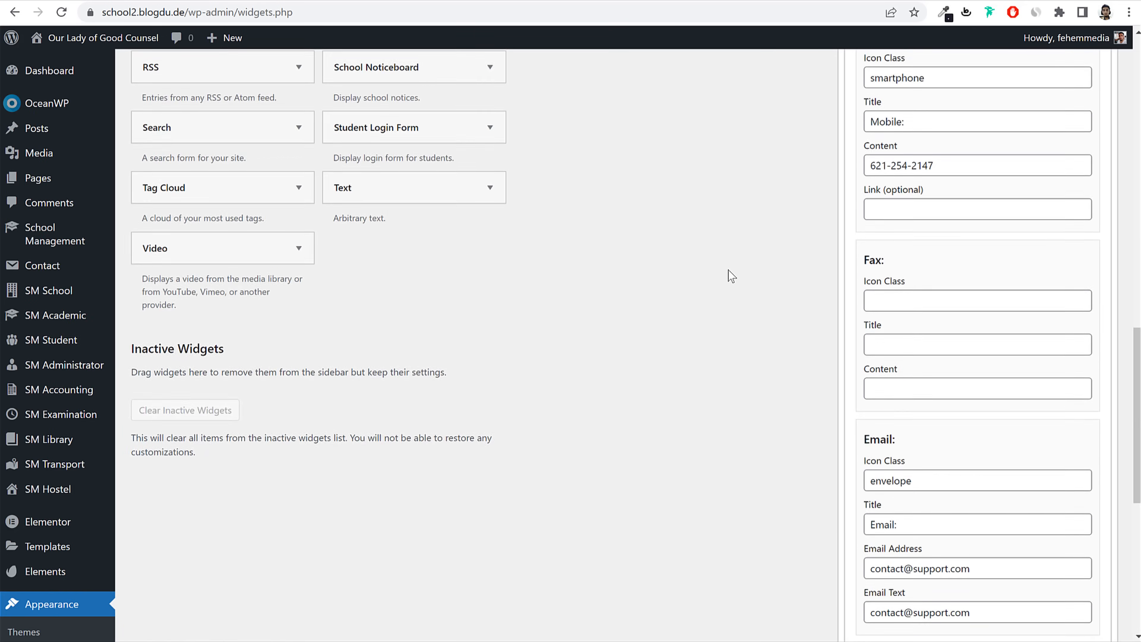
Step: Delete the three Block widgets from the Default Sidebar
click(871, 212)
click(685, 117)
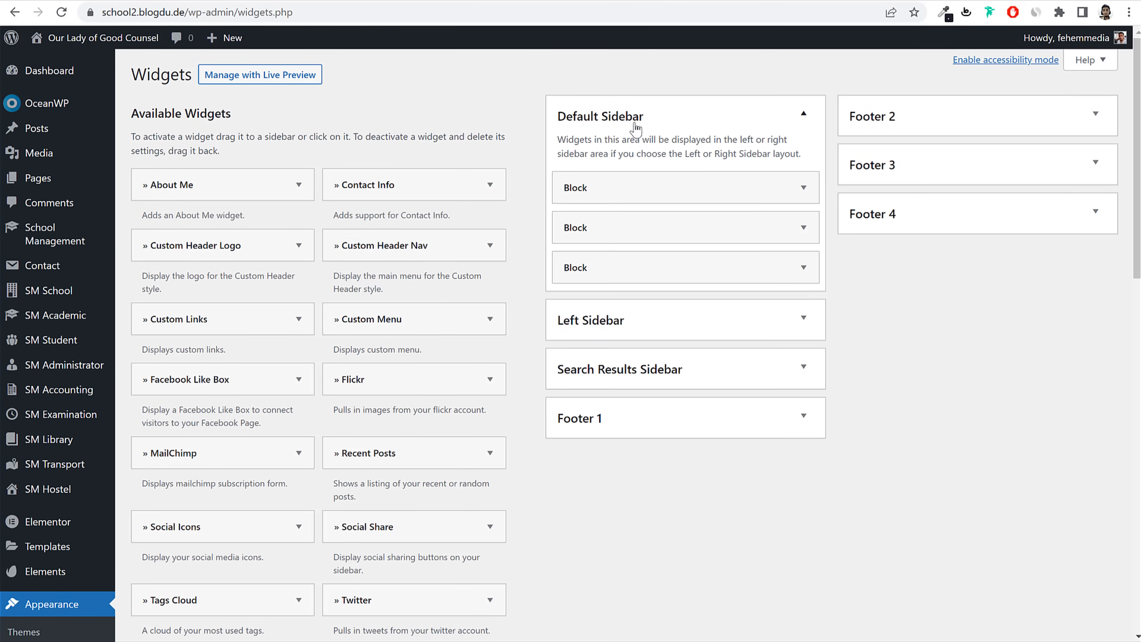
click(804, 187)
click(533, 342)
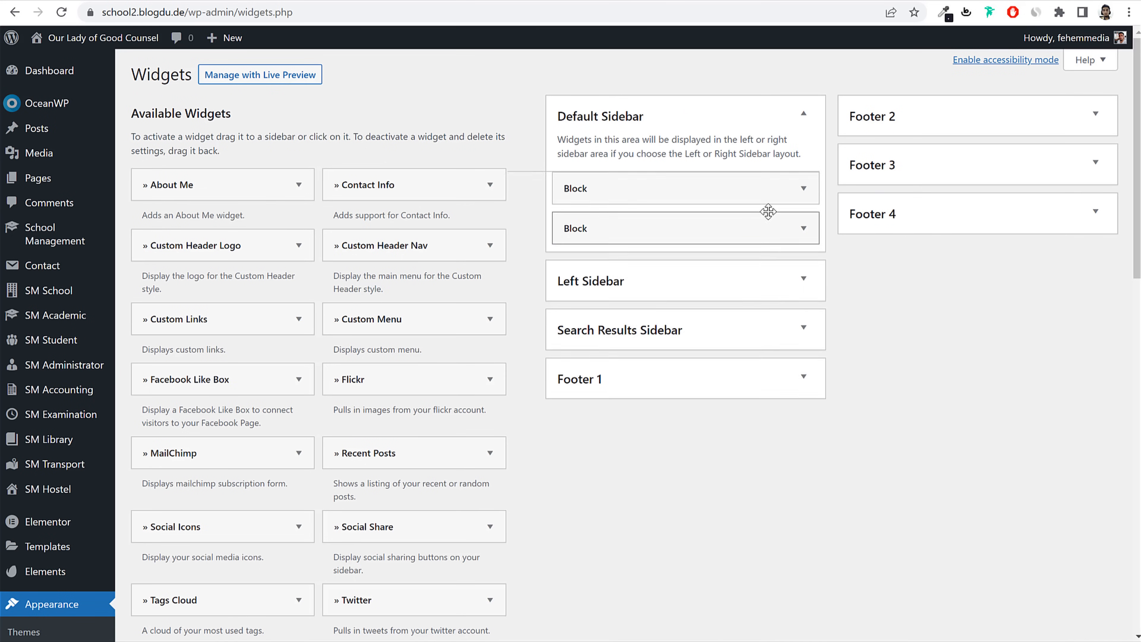
click(764, 198)
click(528, 341)
click(726, 186)
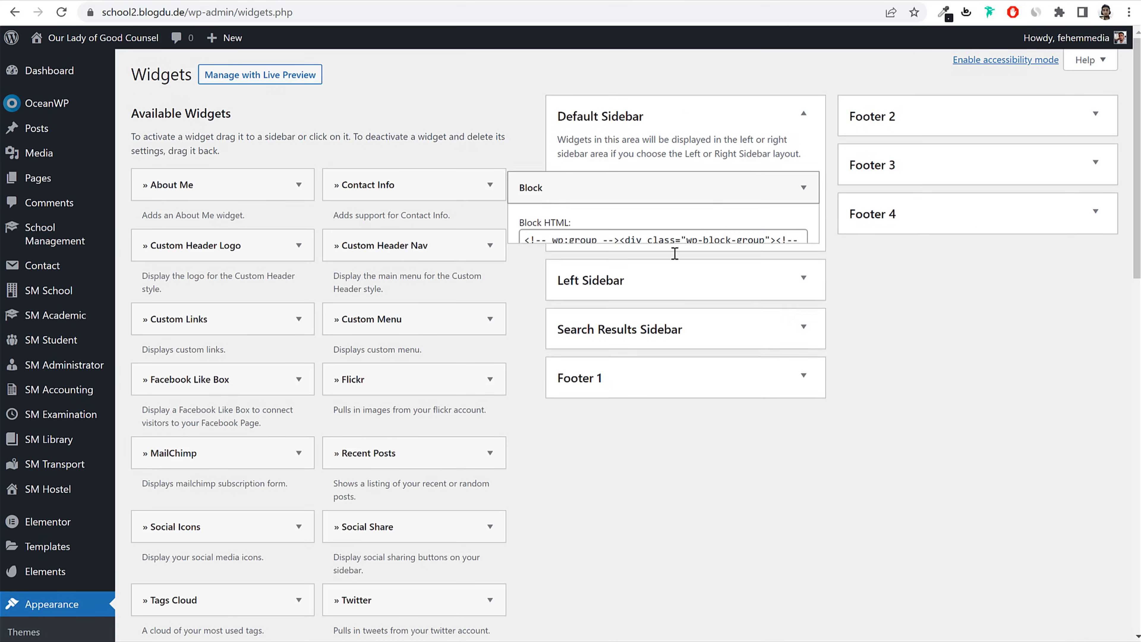
click(525, 347)
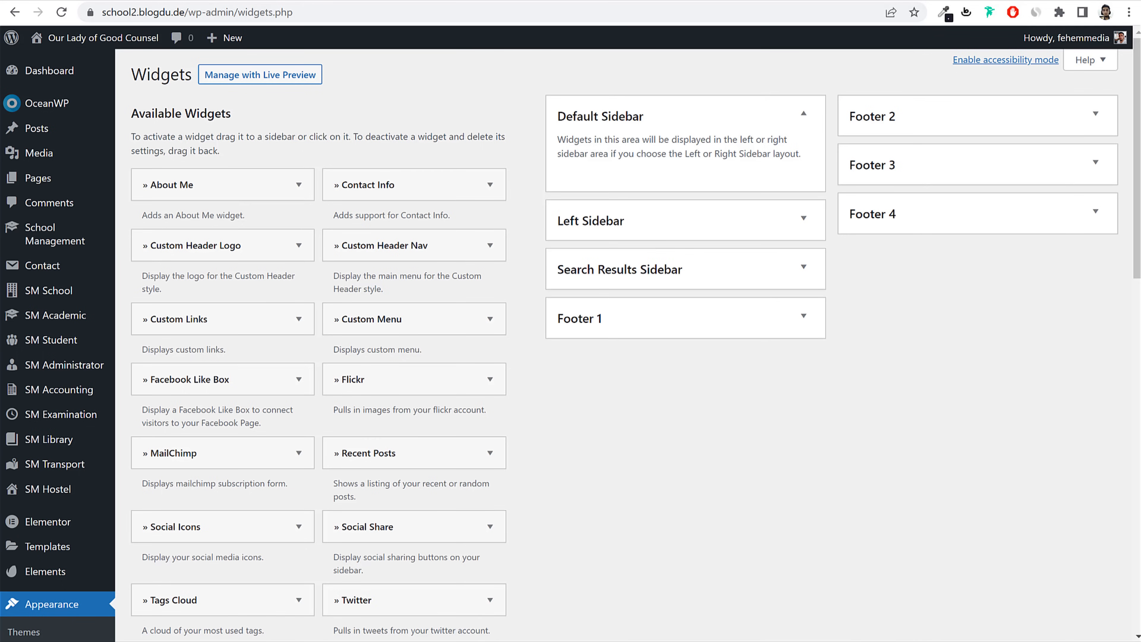
Step: Add a Search widget titled 'Looking For Something?' to Default Sidebar and save it
key(ctrl+Tab)
triple_click(822, 216)
key(ctrl+c)
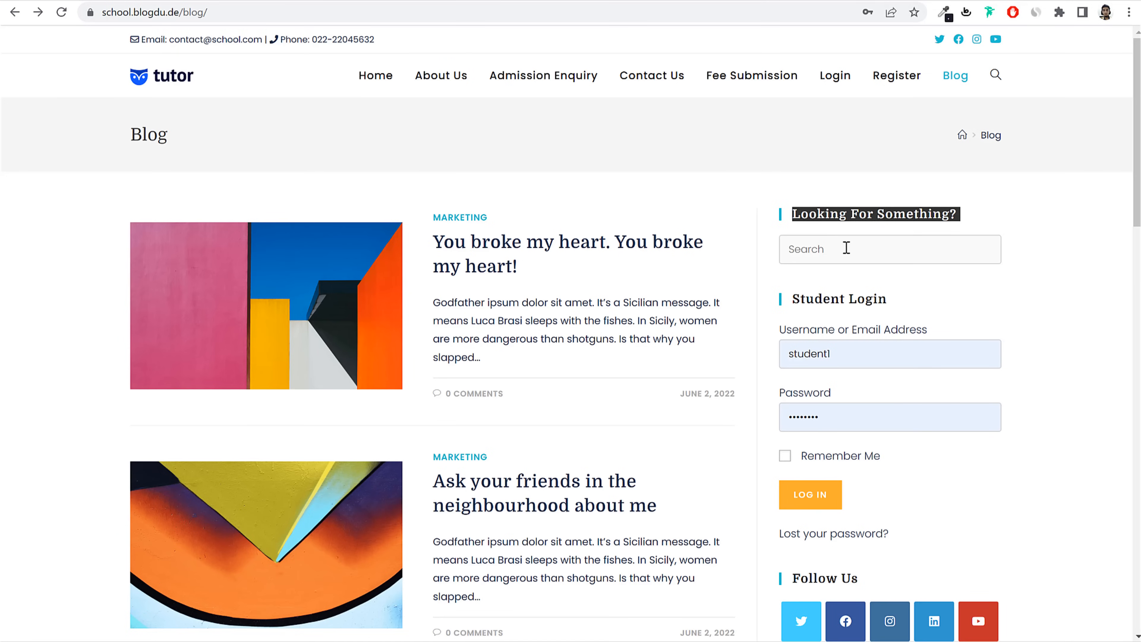
key(ctrl+shift+Tab)
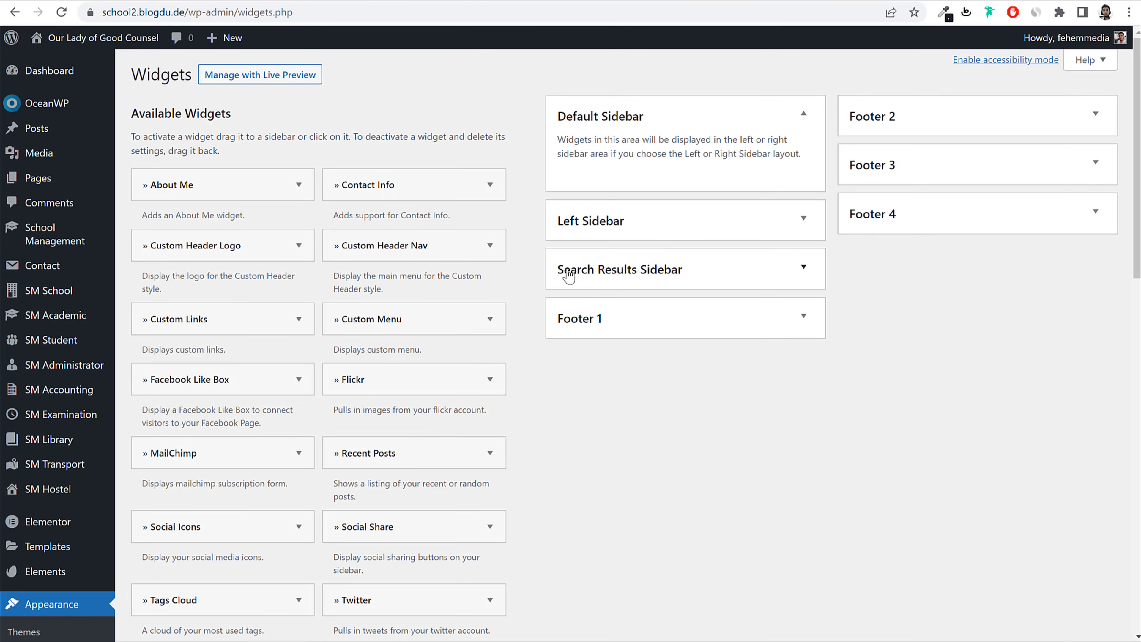
scroll(586, 360, down, 15)
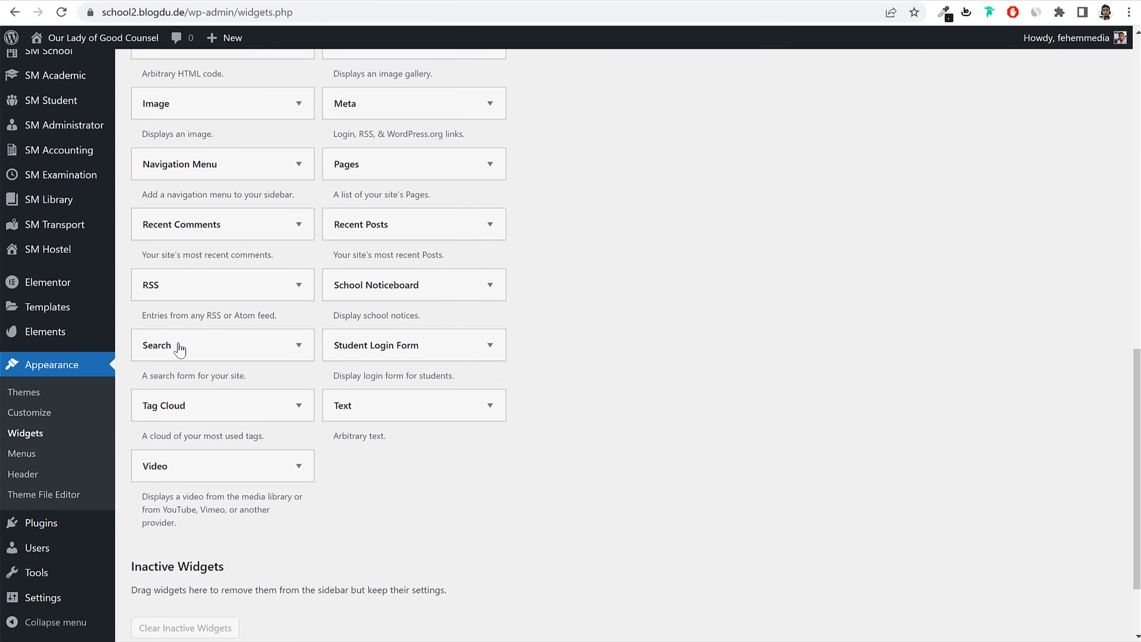
click(189, 353)
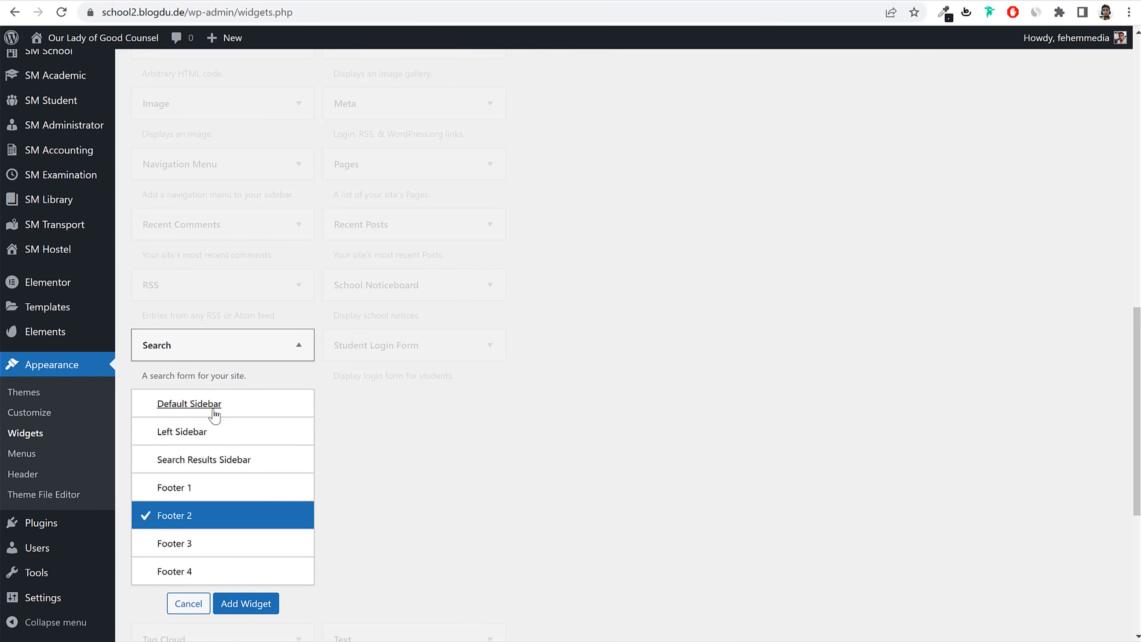
click(215, 416)
click(255, 604)
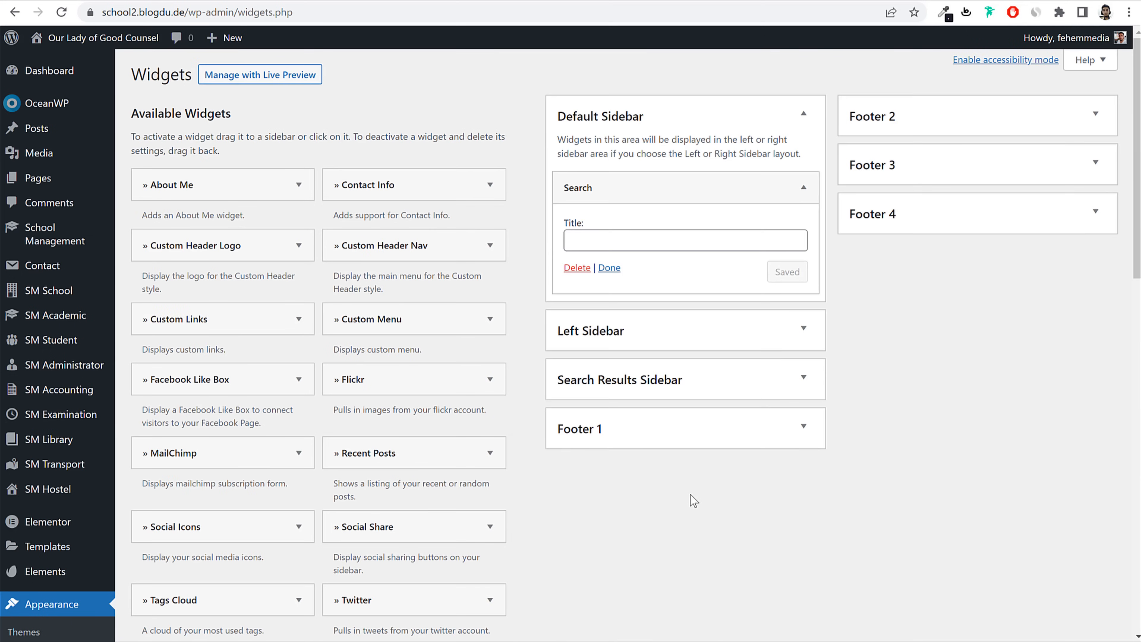
click(668, 242)
key(ctrl+v)
key(ctrl+a)
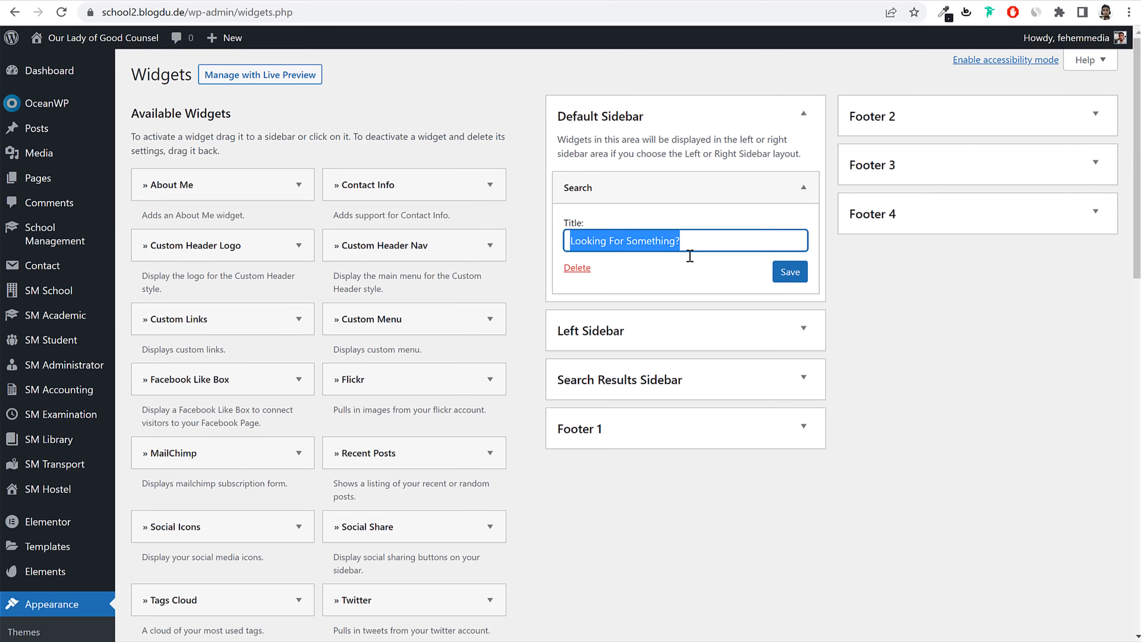
click(786, 273)
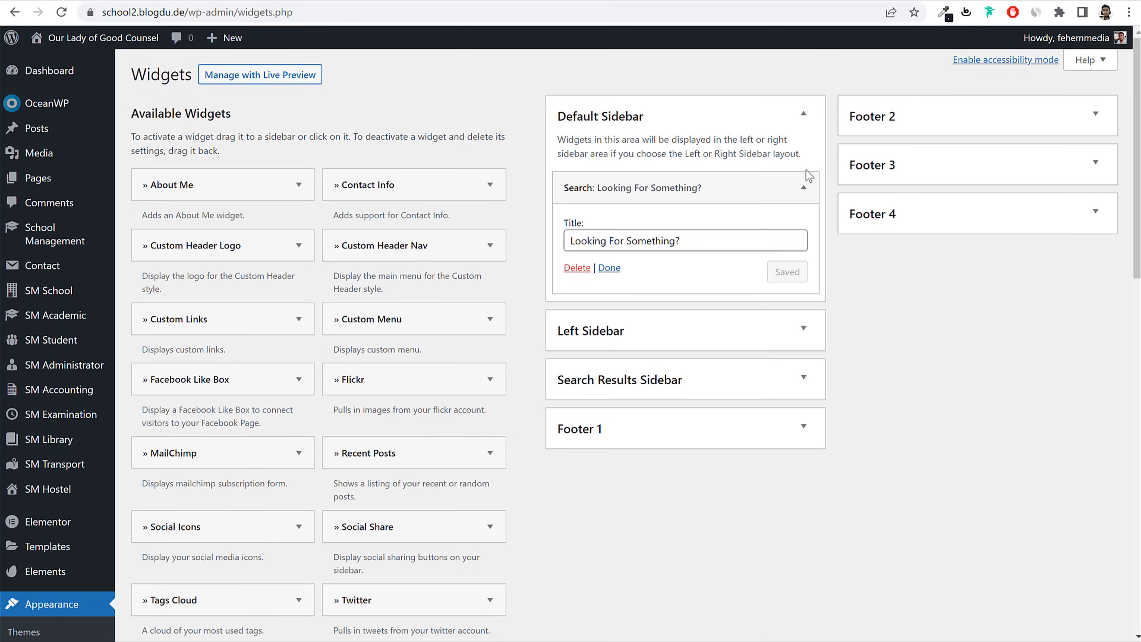
click(803, 187)
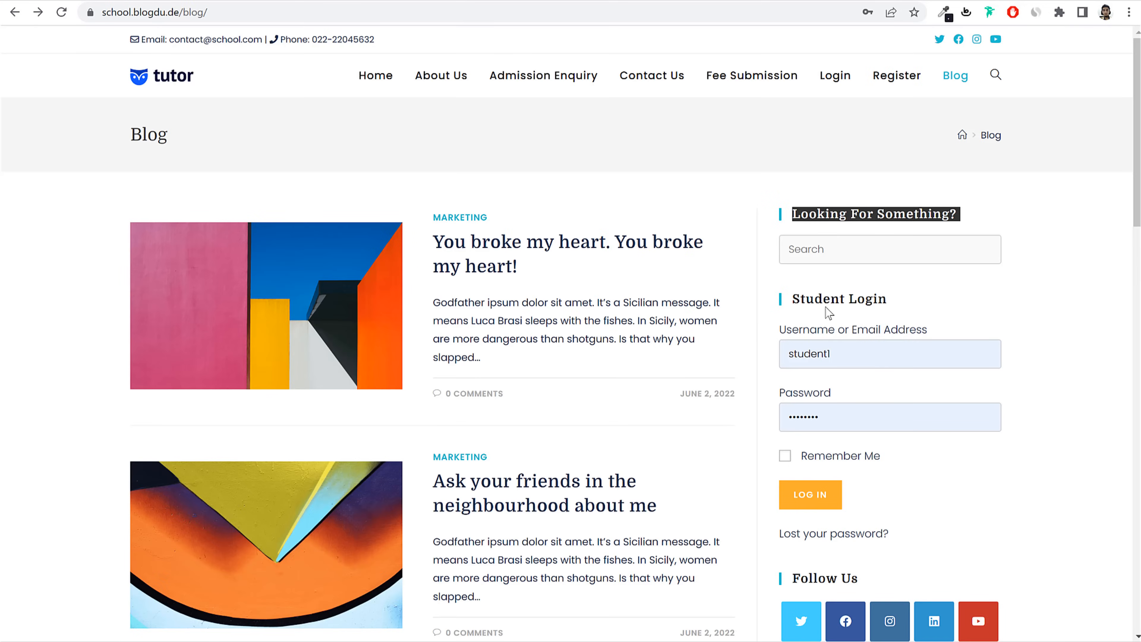
Step: Add a Student Login Form to Default Sidebar, with a Social Icons widget below it
triple_click(826, 308)
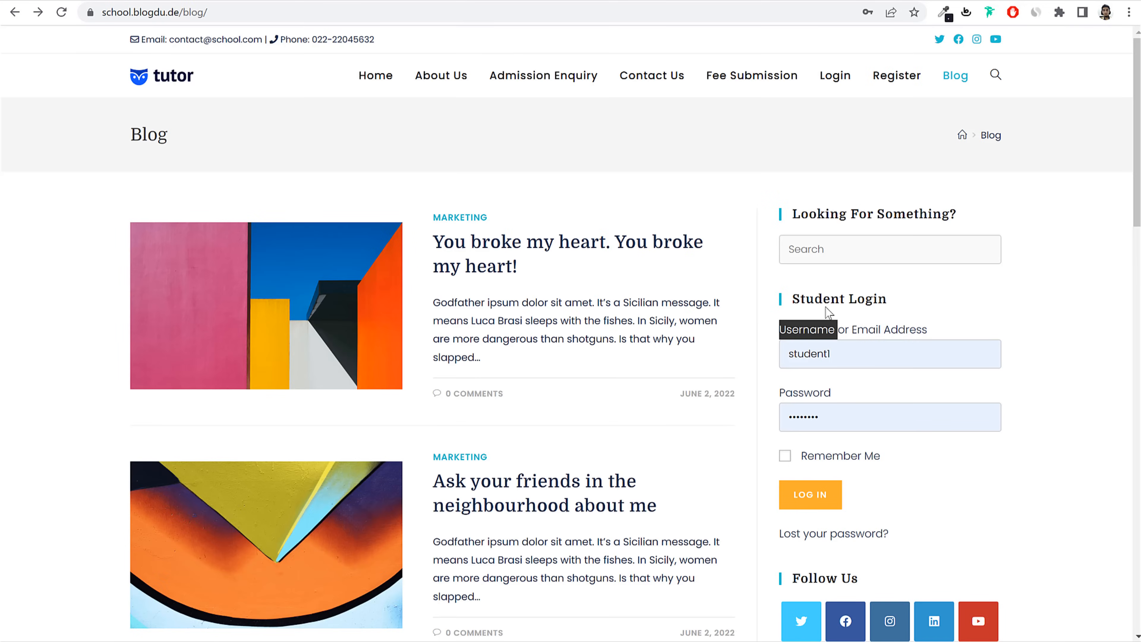
triple_click(833, 299)
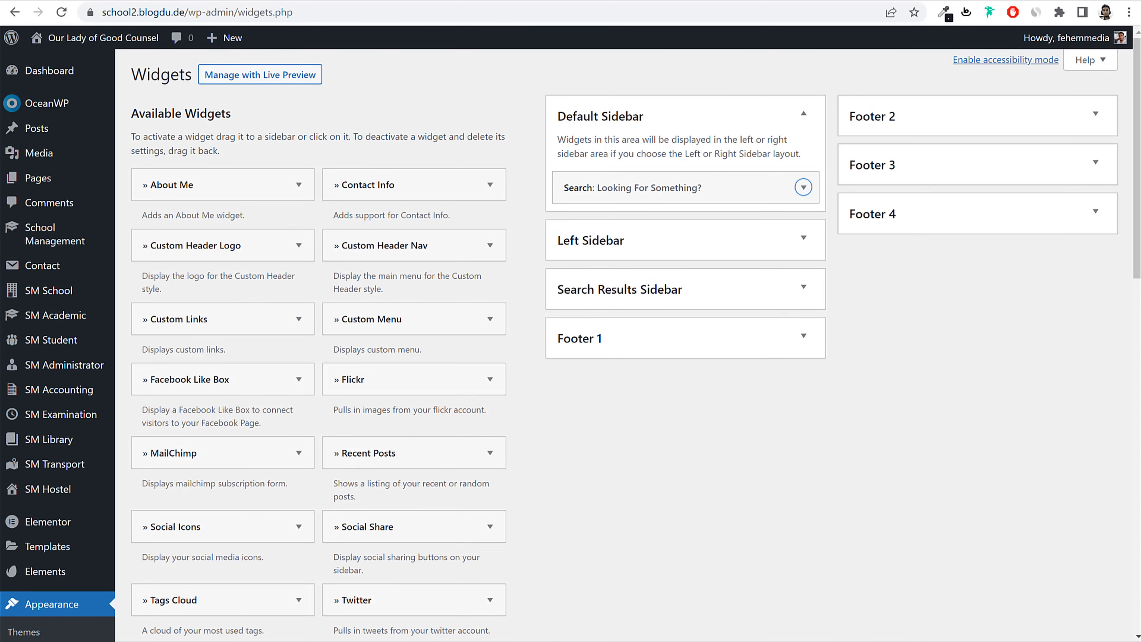
scroll(643, 418, down, 12)
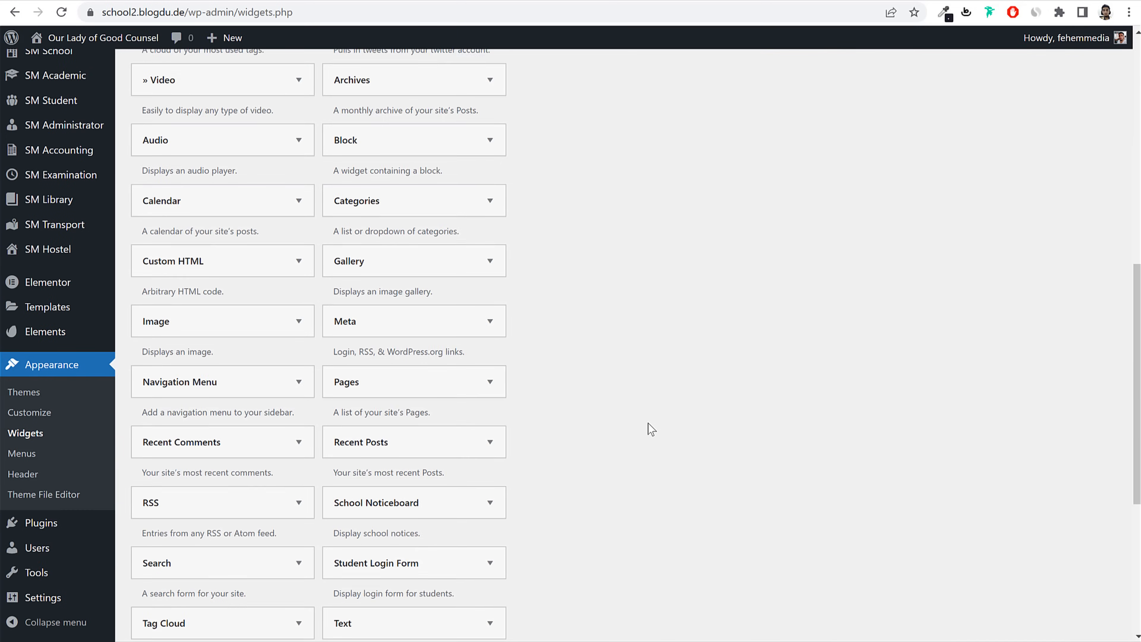
scroll(651, 429, down, 2)
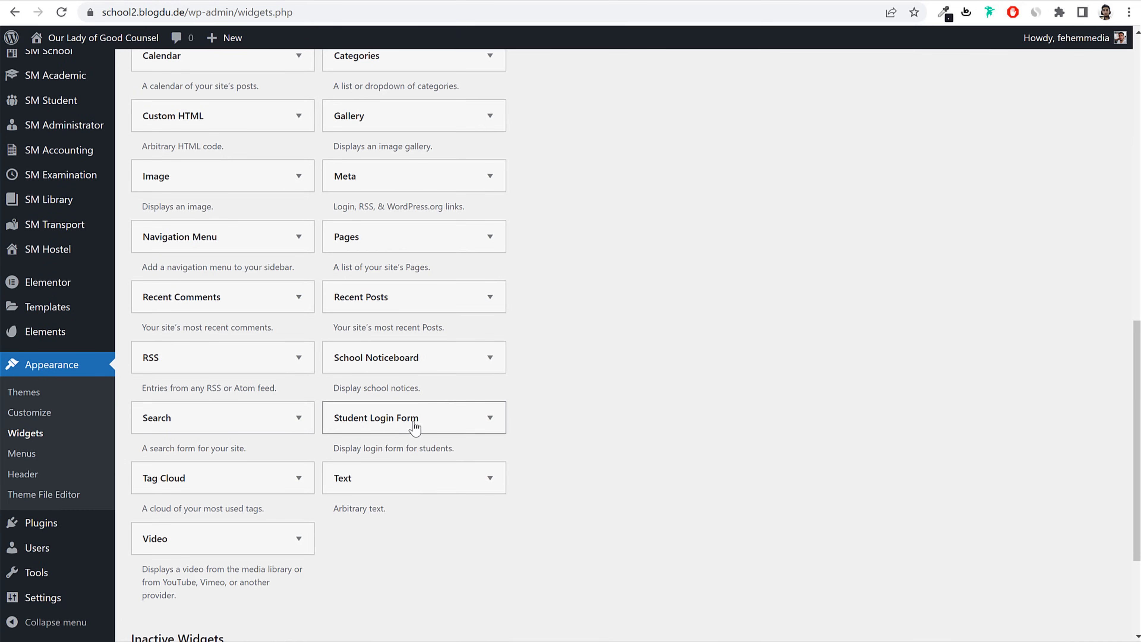
click(414, 428)
click(443, 545)
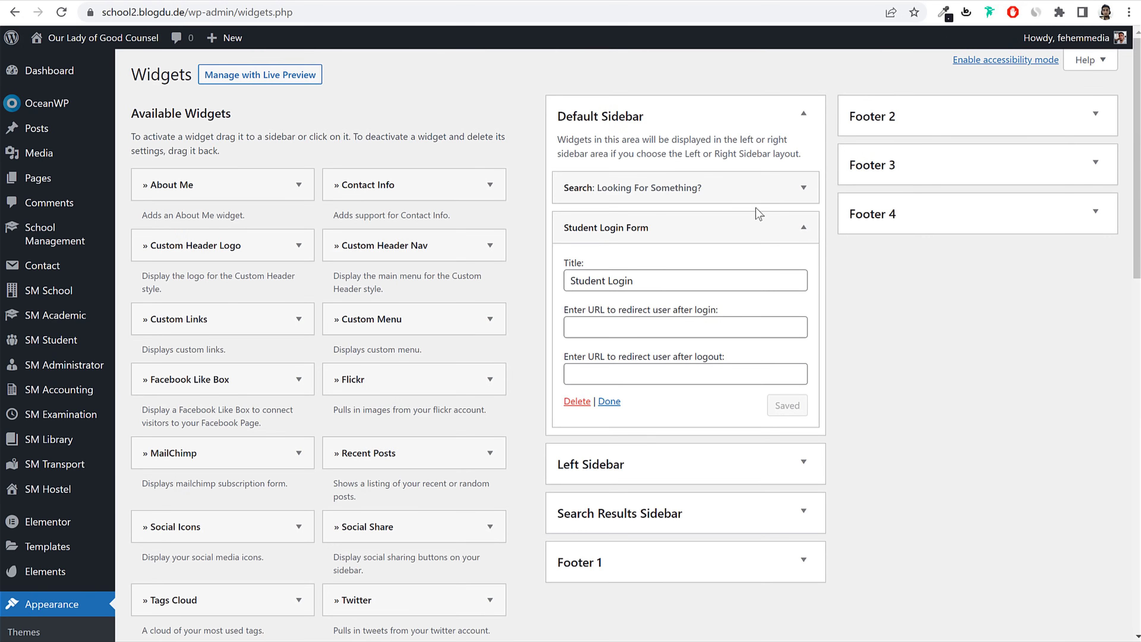
click(758, 220)
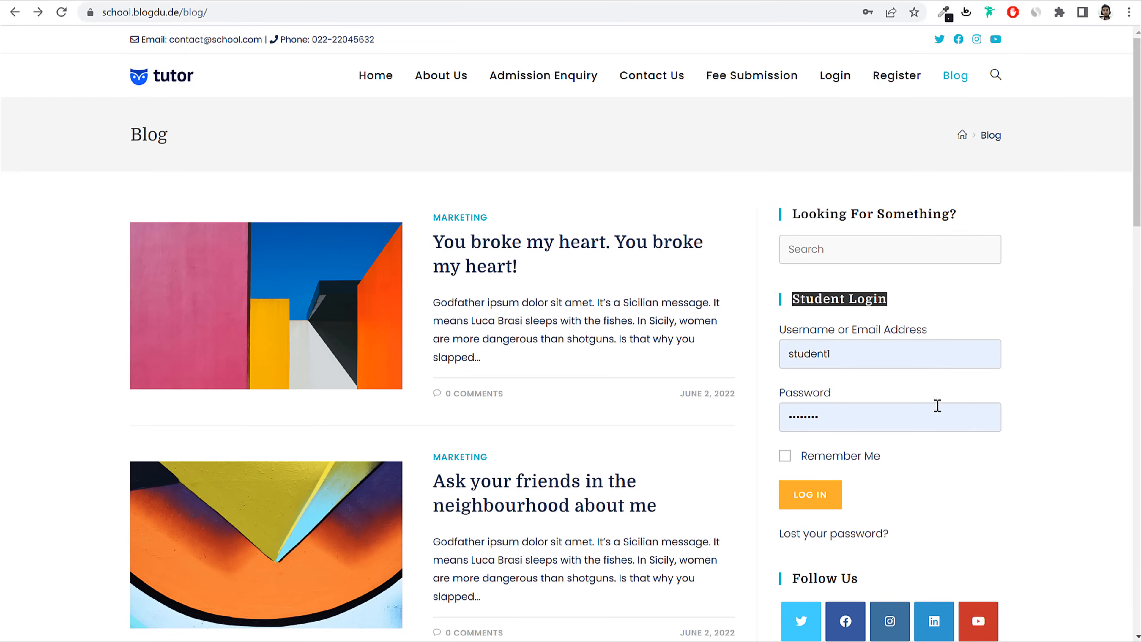
scroll(855, 299, down, 5)
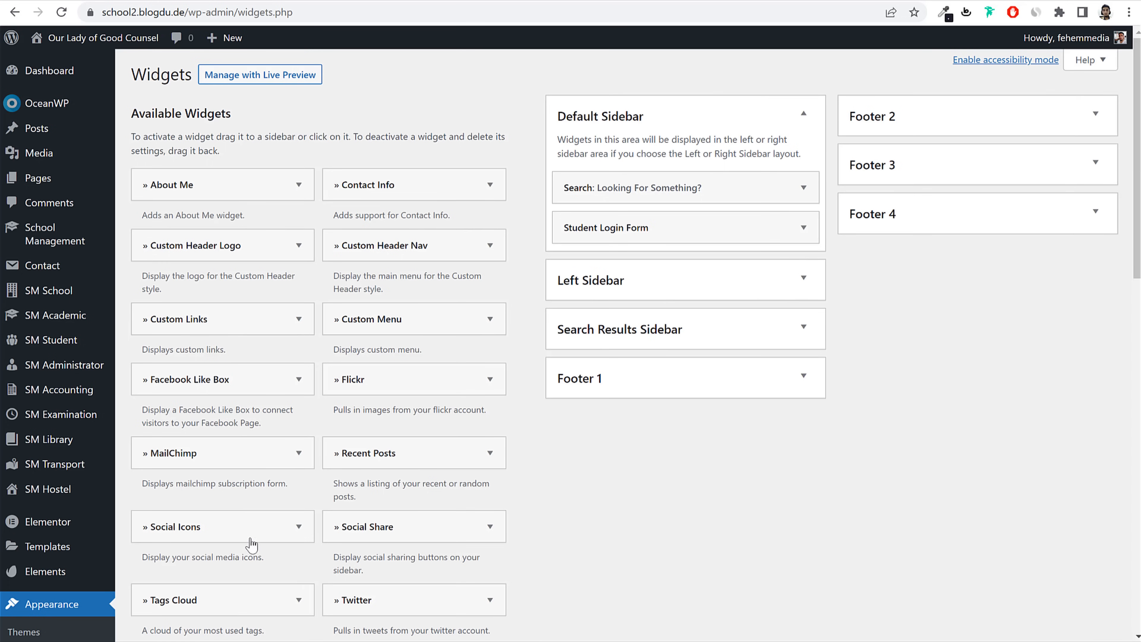
drag(251, 544, 698, 272)
Step: Set the Social Icons widget style to Colored
scroll(318, 36, down, 2)
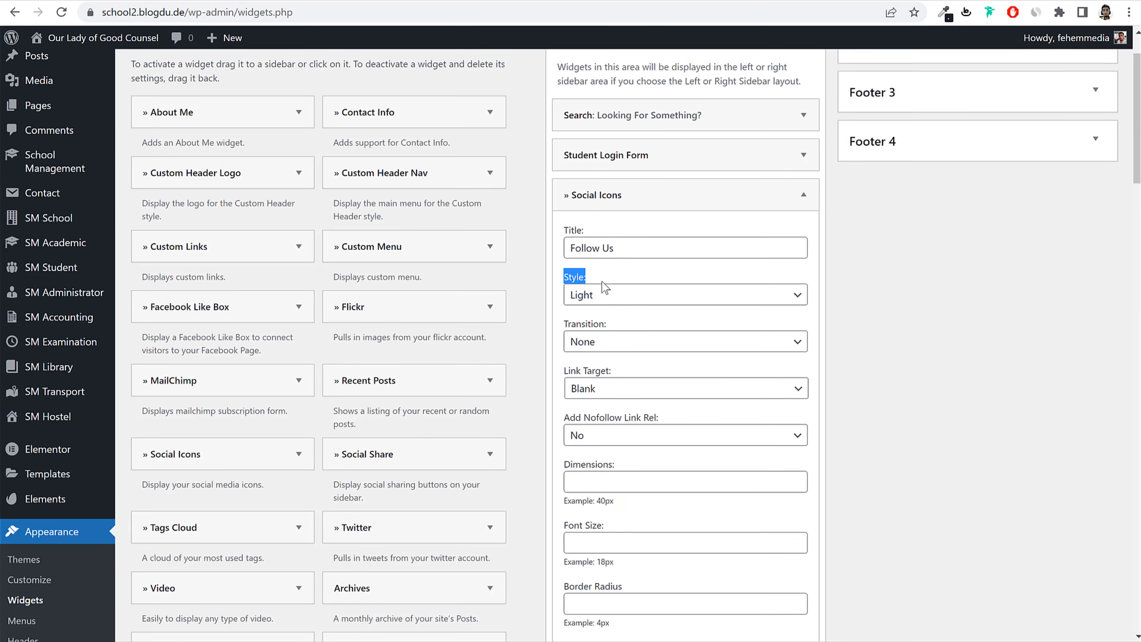
click(591, 297)
click(634, 340)
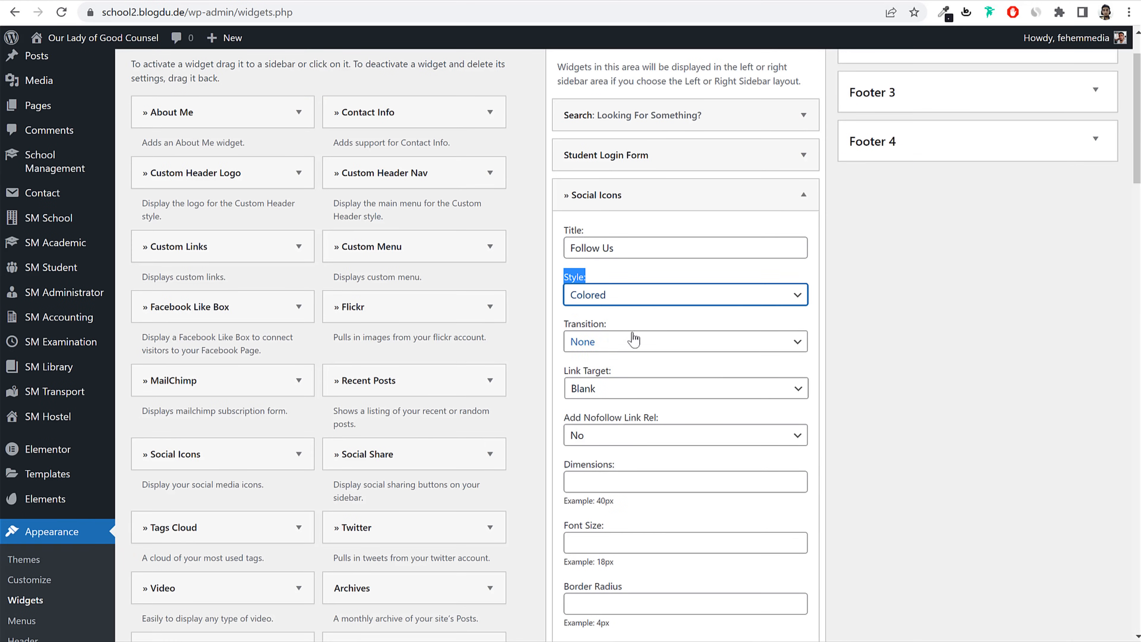
click(898, 300)
scroll(903, 323, down, 5)
click(196, 15)
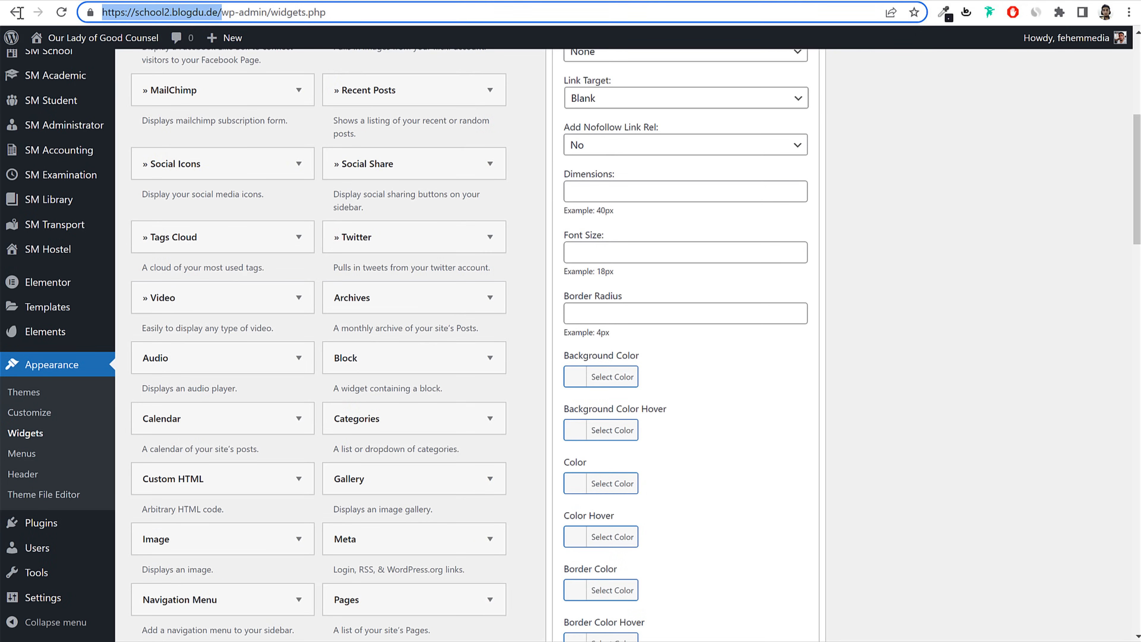
click(897, 282)
scroll(898, 288, down, 5)
scroll(898, 290, down, 3)
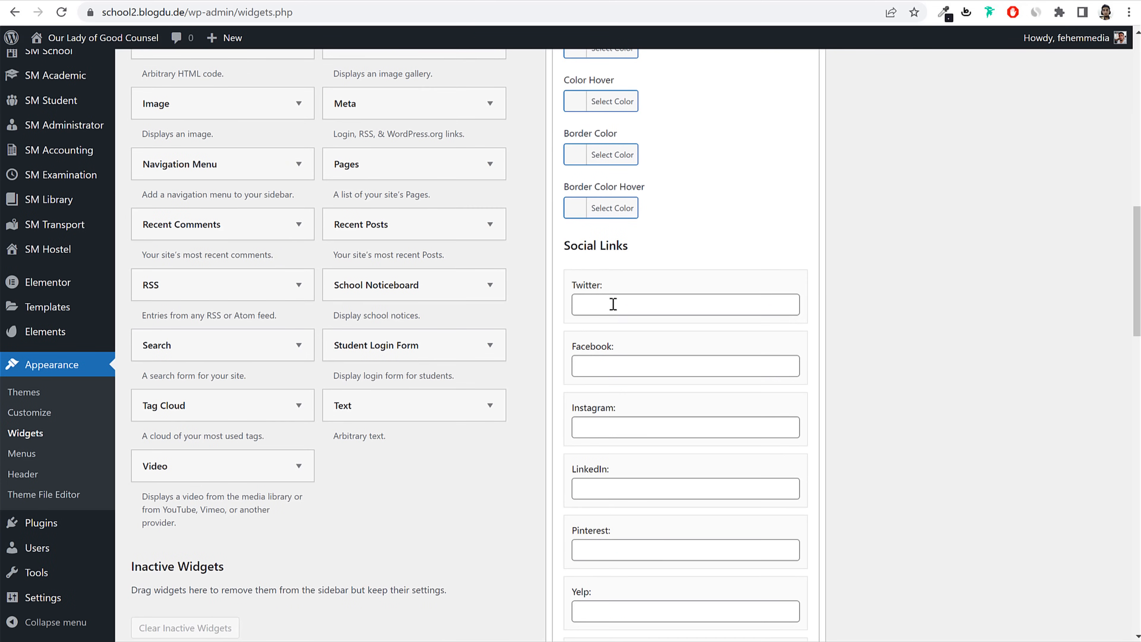
click(613, 305)
key(ctrl+v)
click(602, 366)
key(ctrl+v)
click(624, 432)
Step: Use the same URL for Instagram, LinkedIn and Youtube, then save the widget
text(https://school2.blogdu.de/)
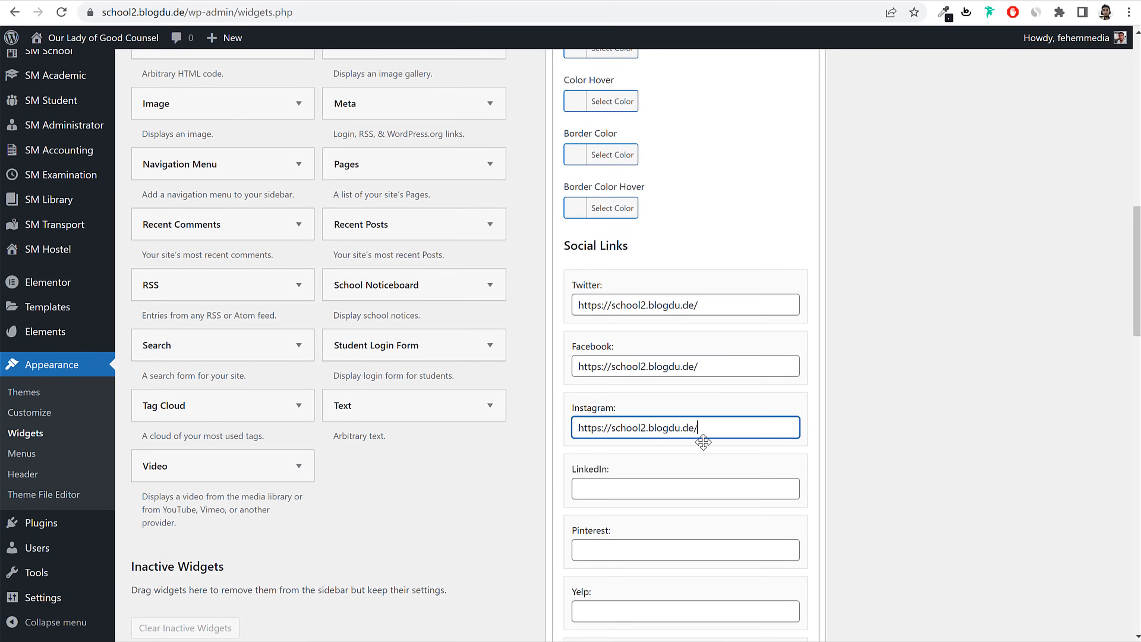
scroll(629, 472, down, 2)
click(613, 415)
text(https://school2.blogdu.de/)
scroll(705, 465, down, 1)
scroll(706, 463, down, 12)
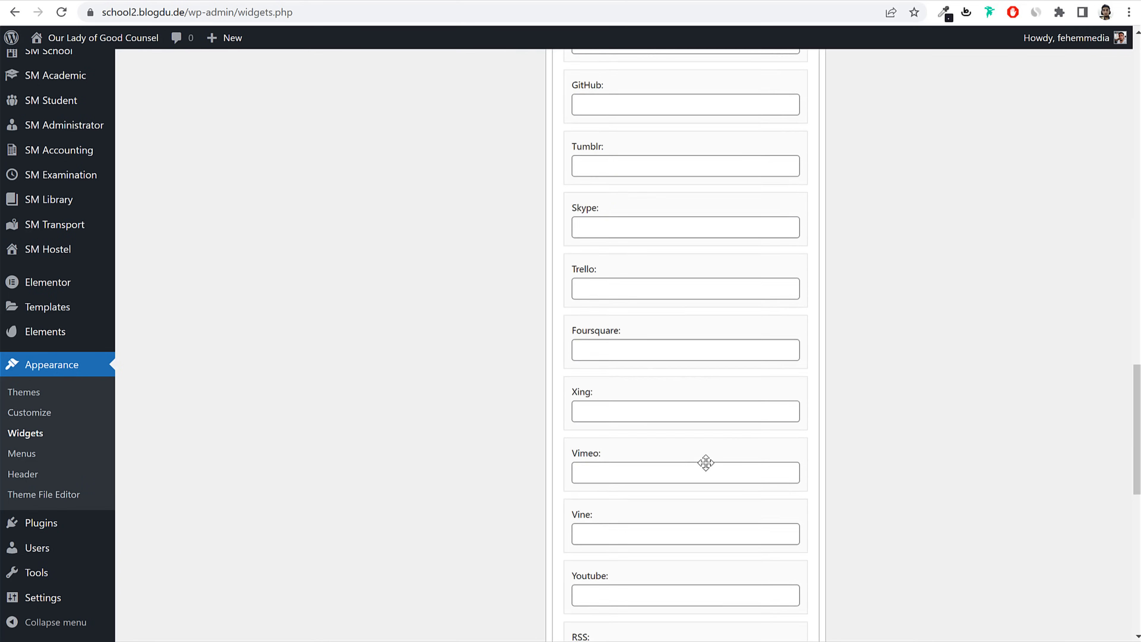
click(644, 474)
text(https://school2.blogdu.de/)
scroll(831, 468, down, 5)
scroll(842, 467, down, 3)
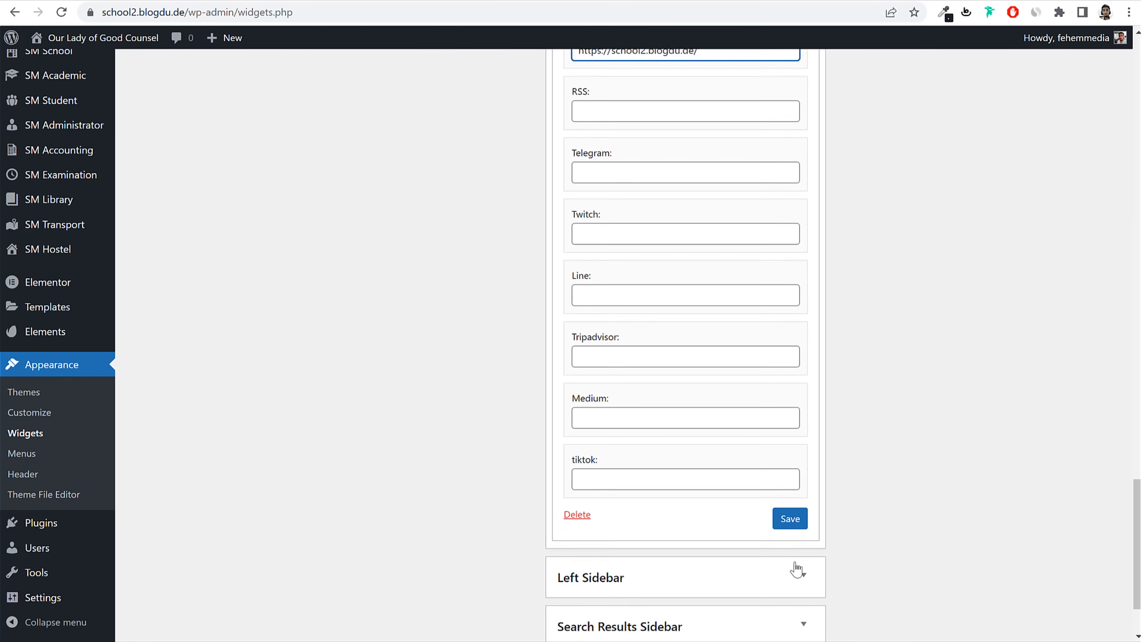
click(791, 512)
scroll(836, 508, up, 15)
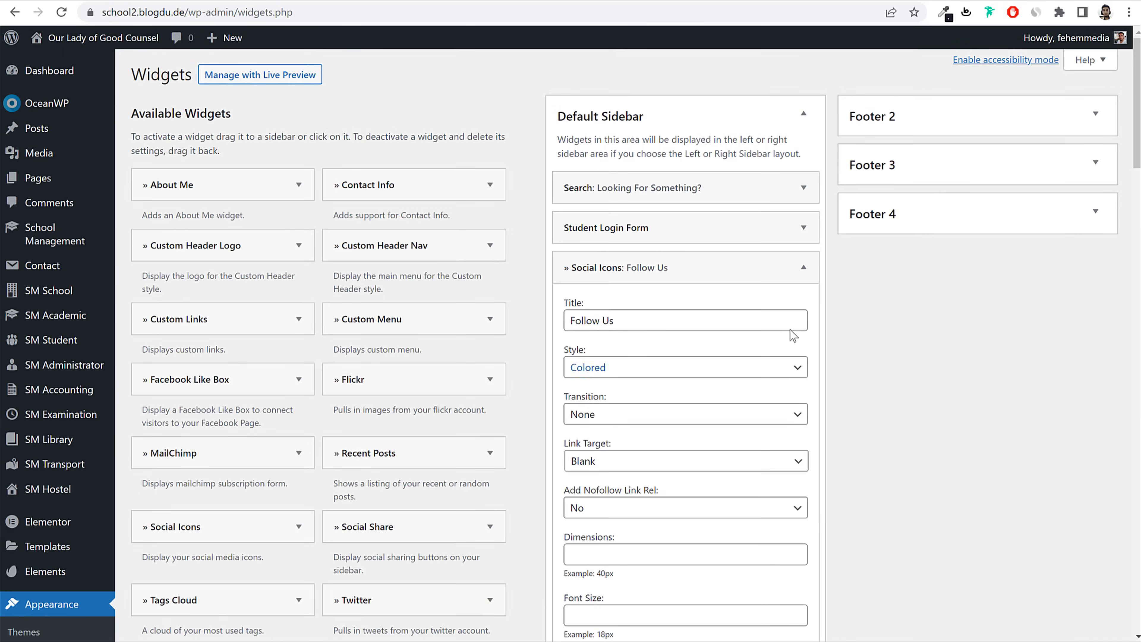
click(803, 267)
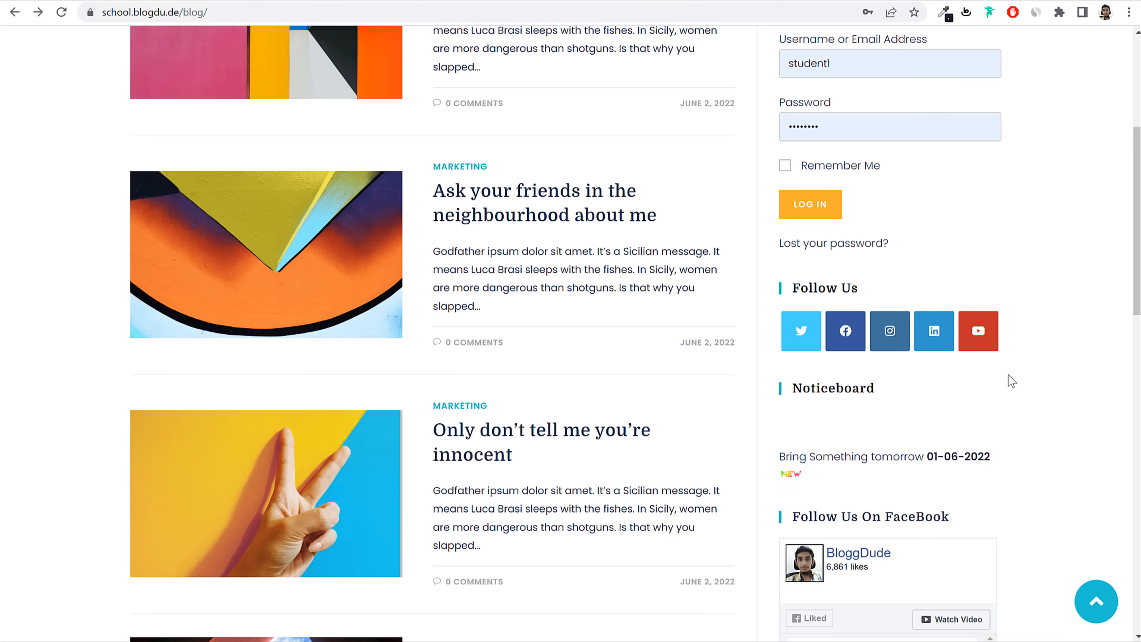
Step: Select the Noticeboard heading text in the reference blog's sidebar
scroll(1012, 381, down, 2)
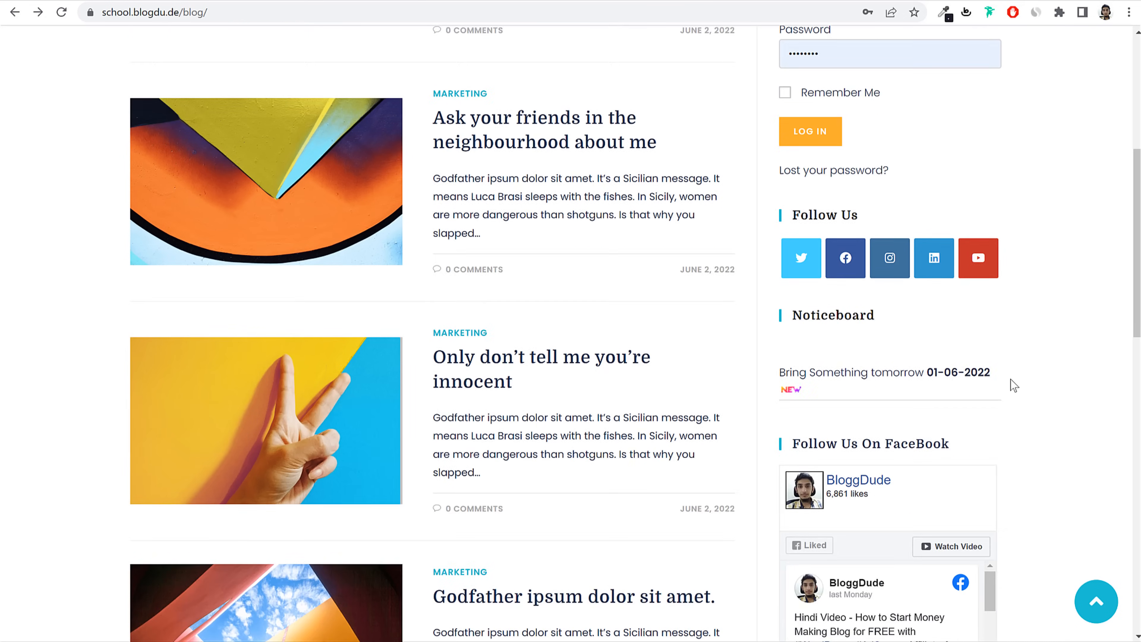
double_click(842, 324)
double_click(842, 320)
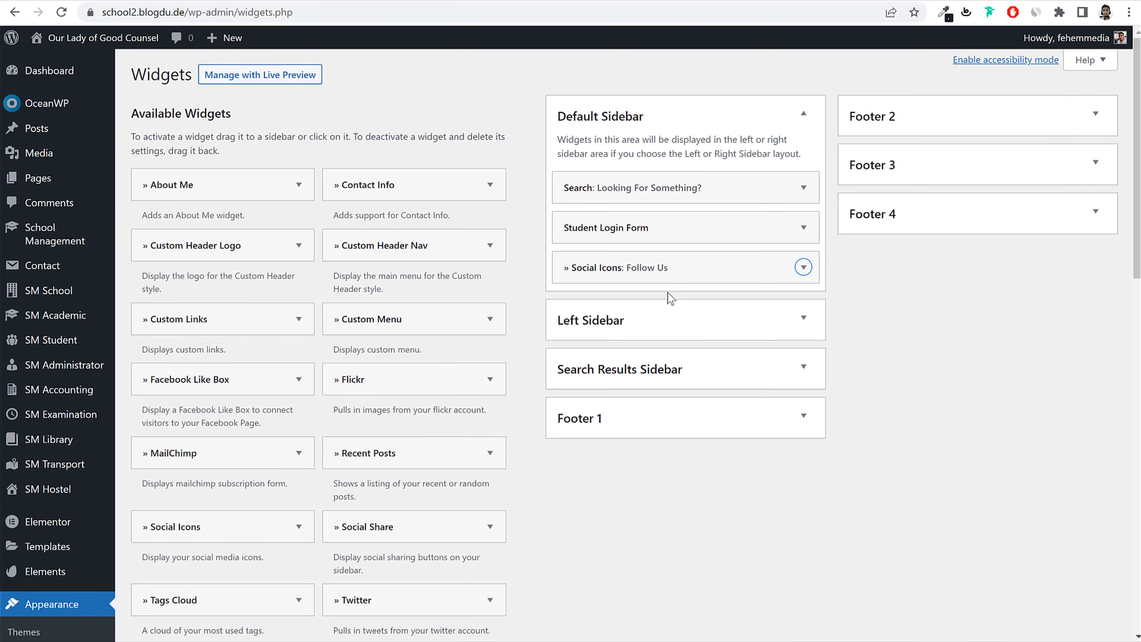
scroll(567, 343, down, 15)
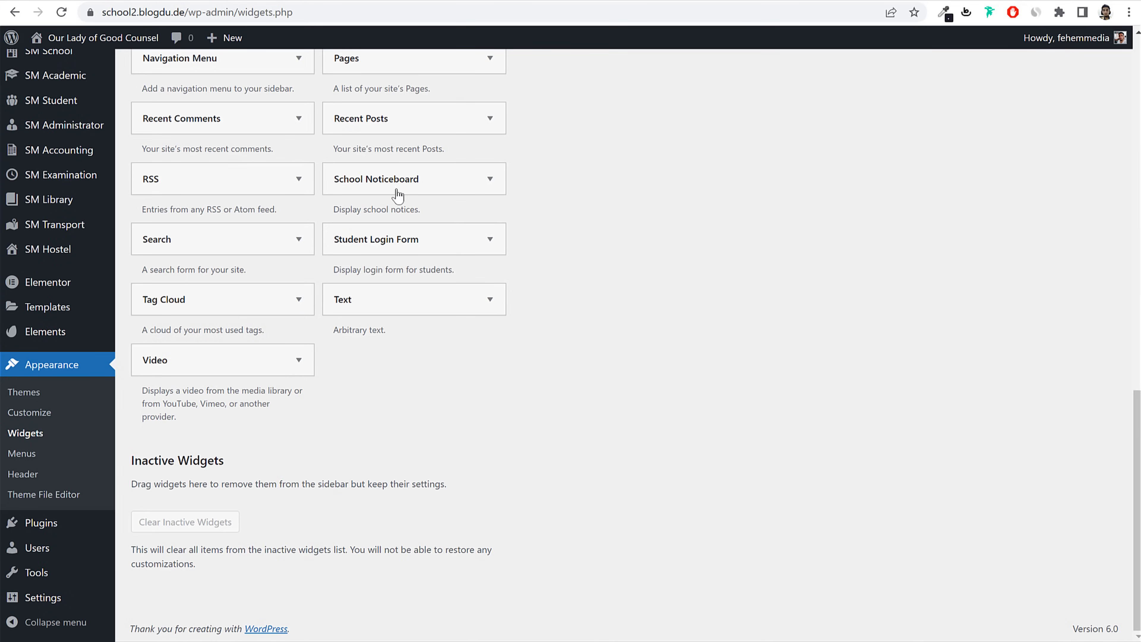
Step: Add the School Noticeboard widget to the Default Sidebar and collapse its settings
click(390, 184)
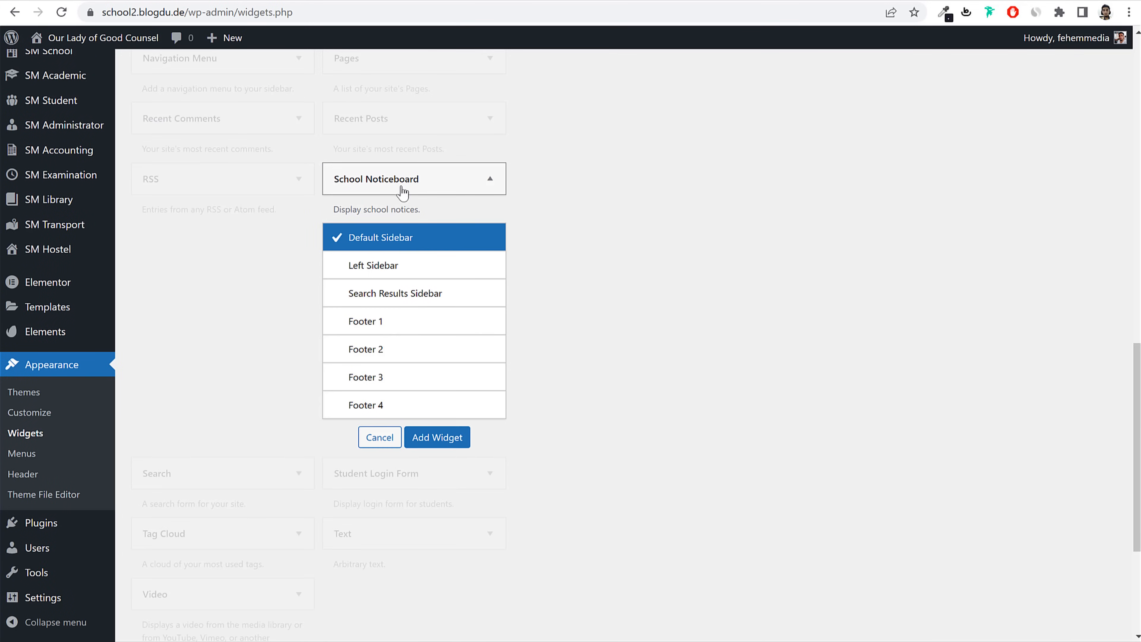
click(431, 437)
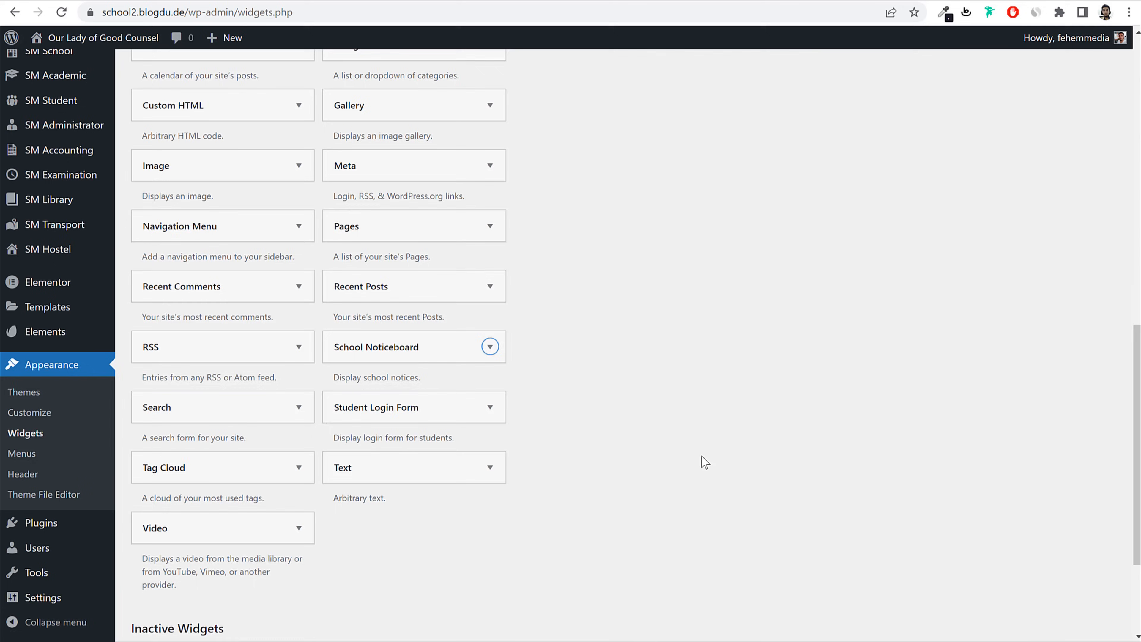
scroll(701, 457, up, 2)
scroll(700, 439, down, 2)
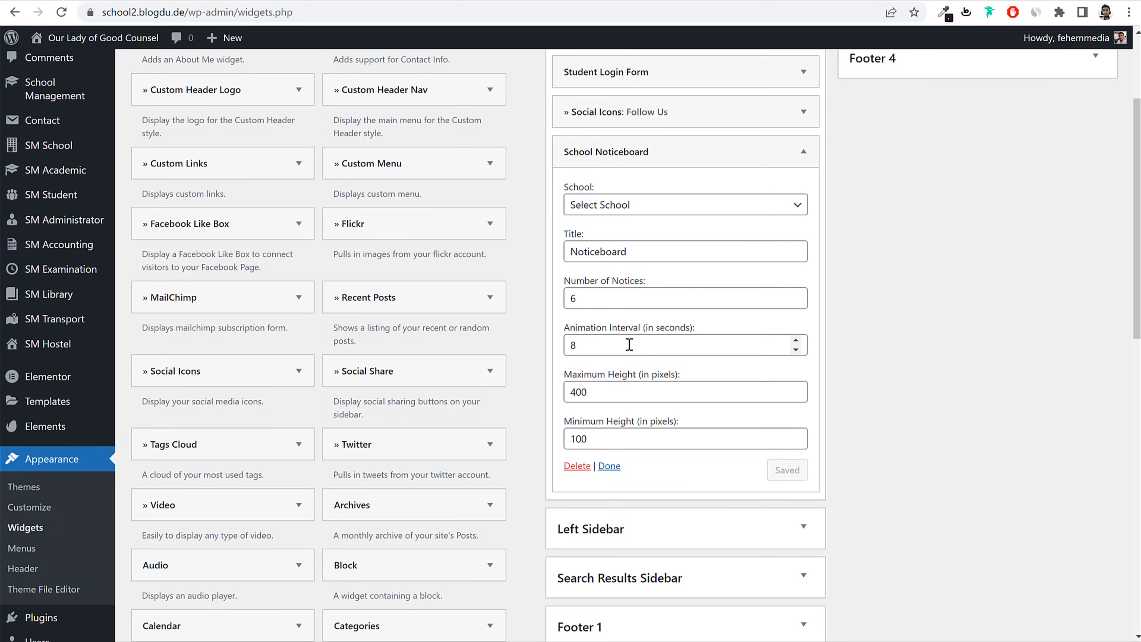
click(793, 165)
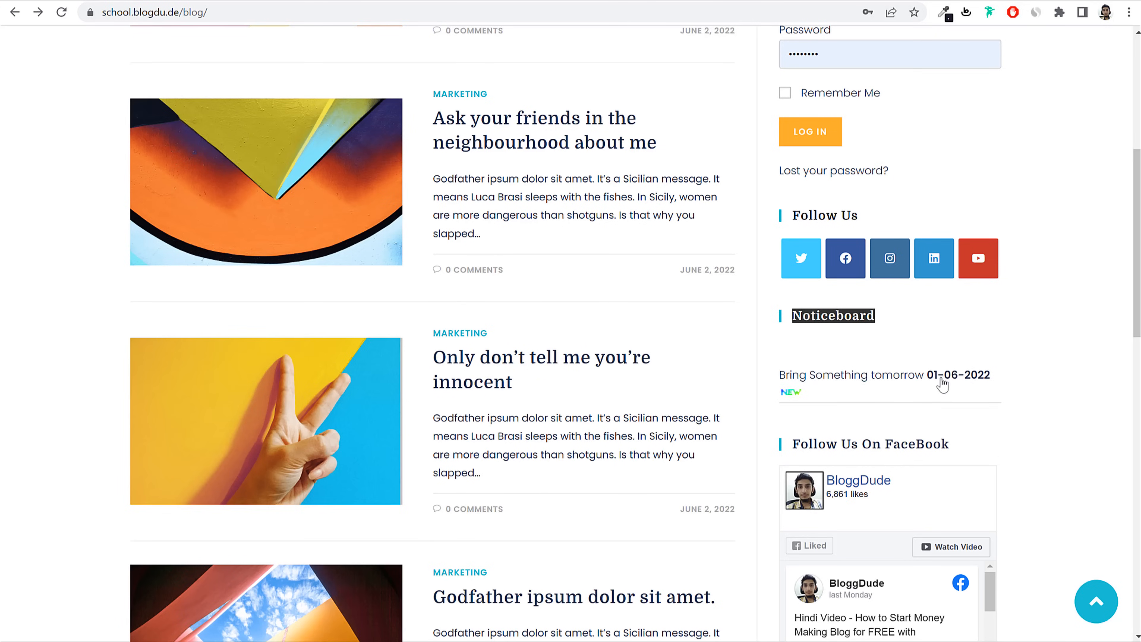
Step: Select the 'Follow Us On FaceBook' heading text on the reference blog
click(938, 445)
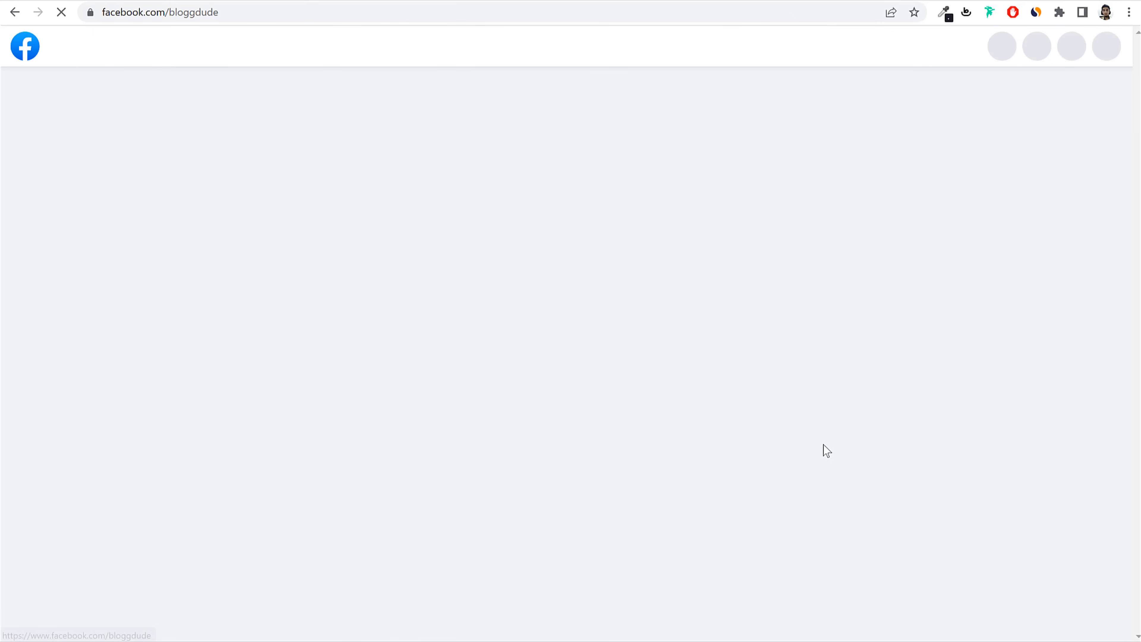
key(alt+Left)
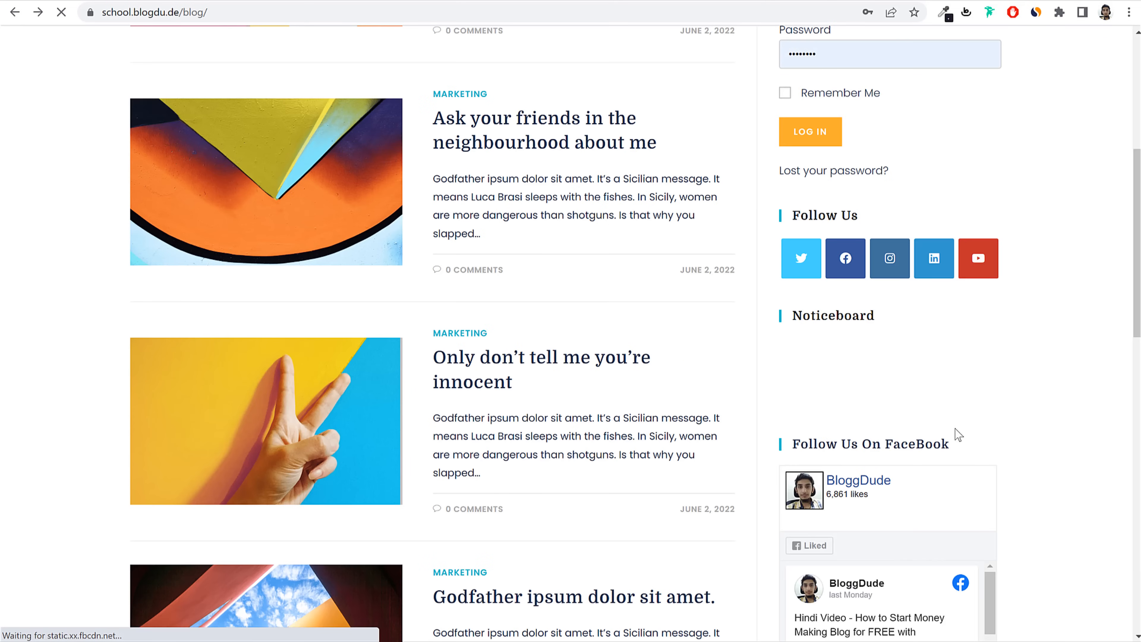
drag(959, 445, 786, 447)
key(ctrl+c)
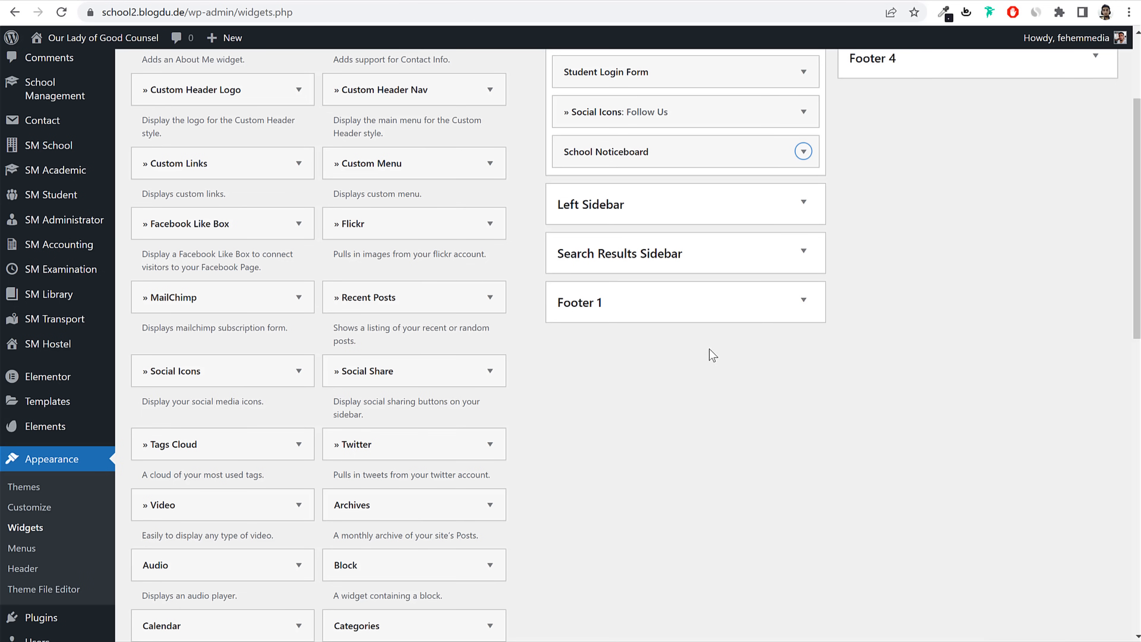
Step: Add a Facebook Like Box titled 'Follow Us On FaceBook' with the page URL and 500 px height, and save it
scroll(774, 396, up, 4)
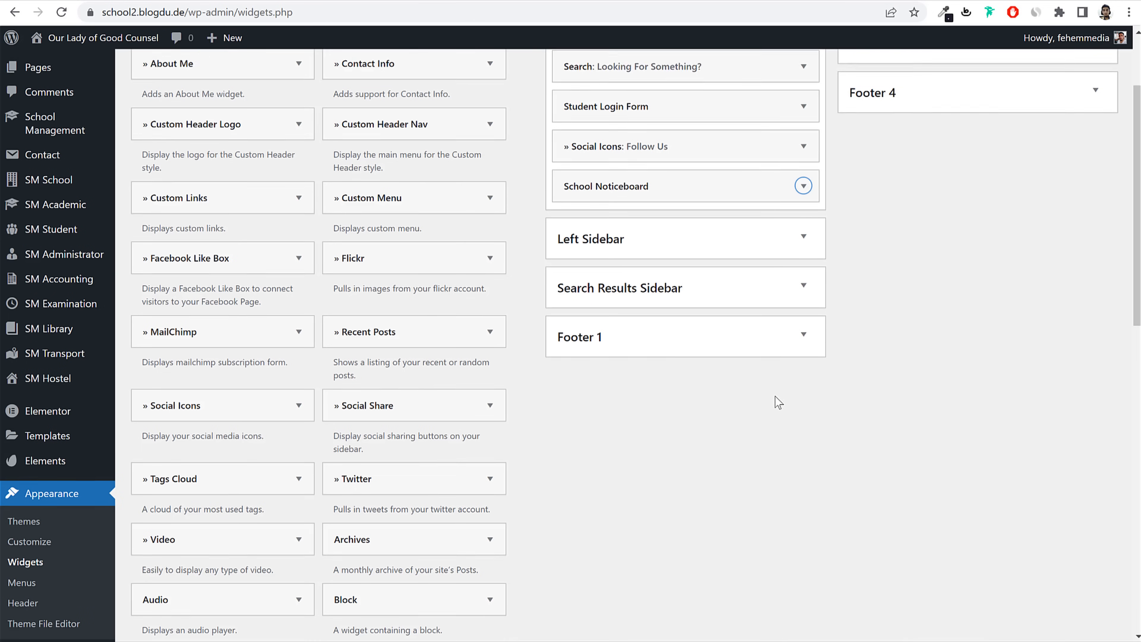
drag(198, 386, 680, 353)
click(695, 400)
key(ctrl+v)
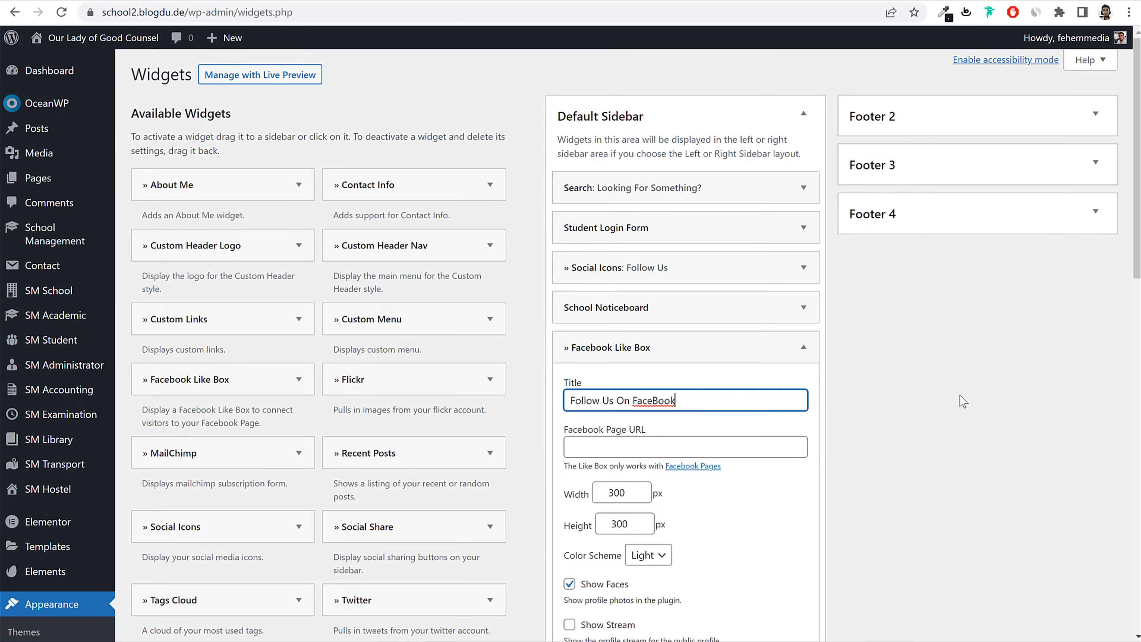
scroll(960, 399, down, 3)
click(689, 300)
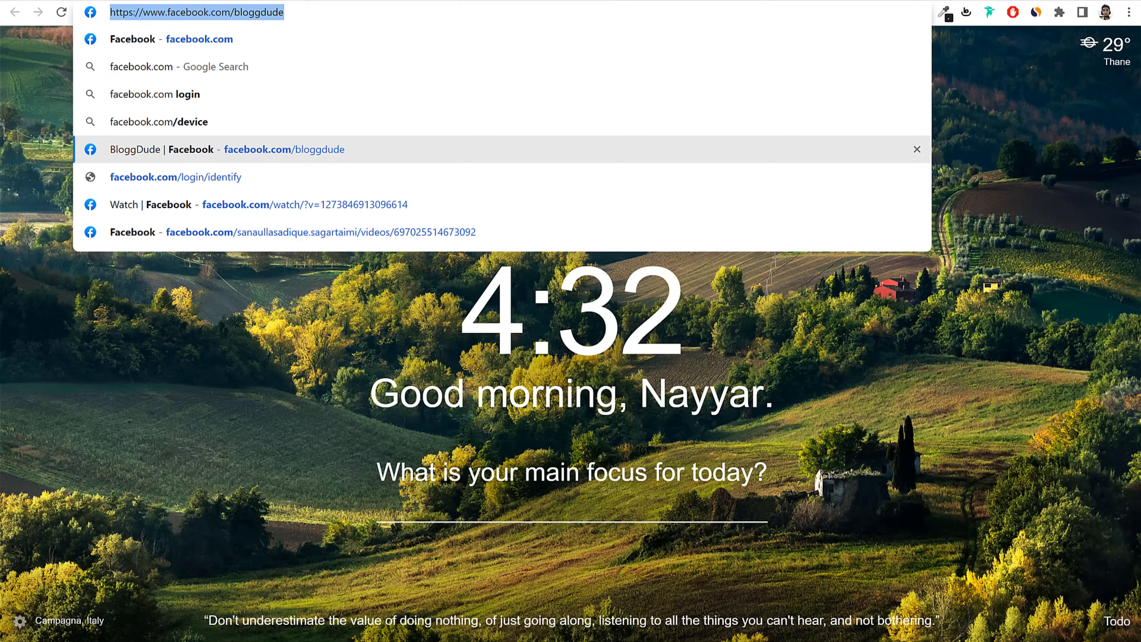
key(ctrl+w)
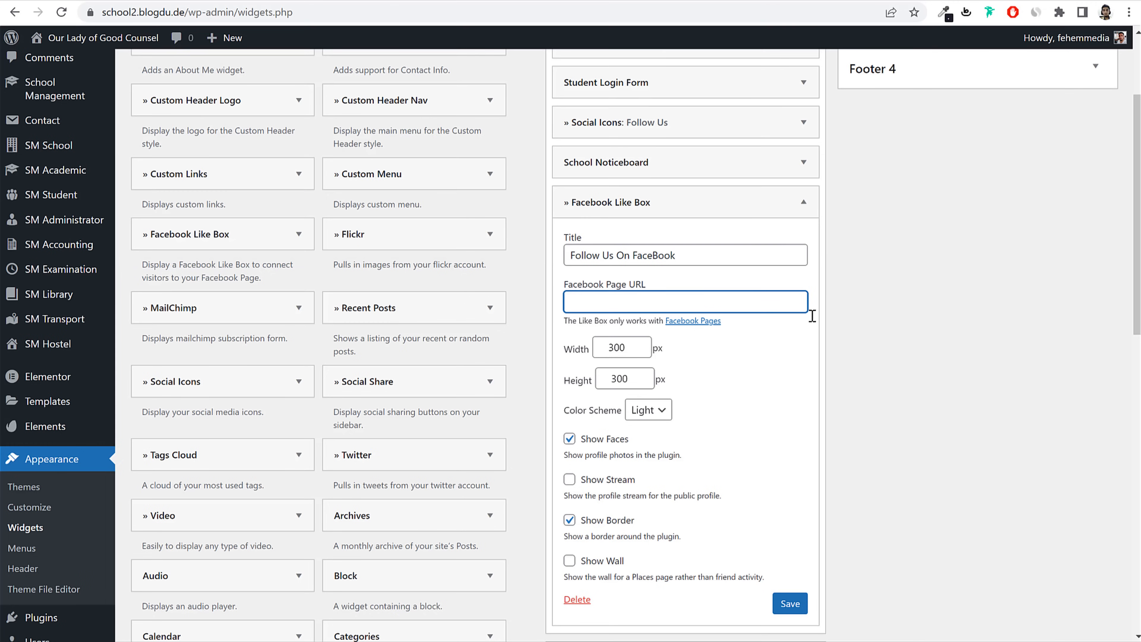
text(https://www.facebook.com/bloggdude)
click(633, 379)
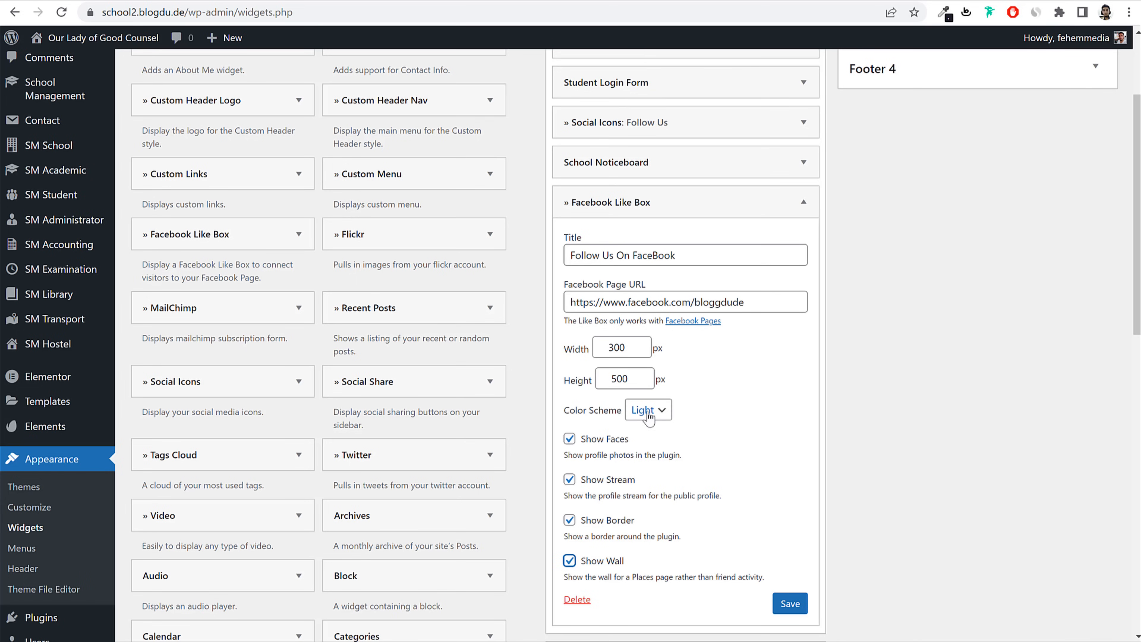
click(782, 609)
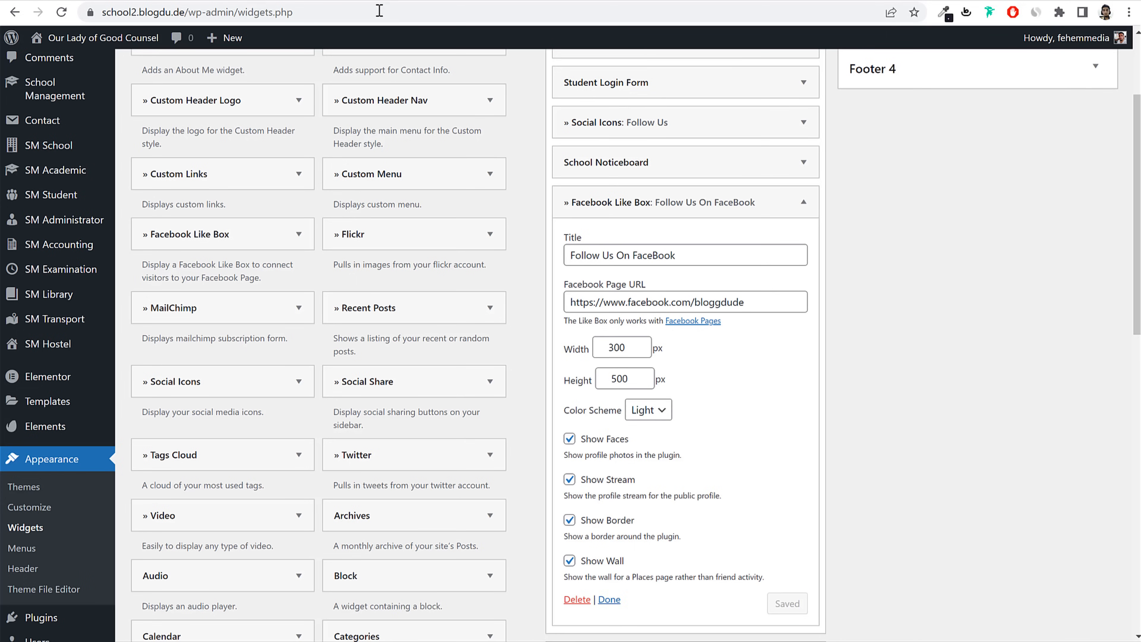
Step: Reload the school site's blog page to see the new sidebar widgets
click(387, 1)
click(399, 9)
key(Return)
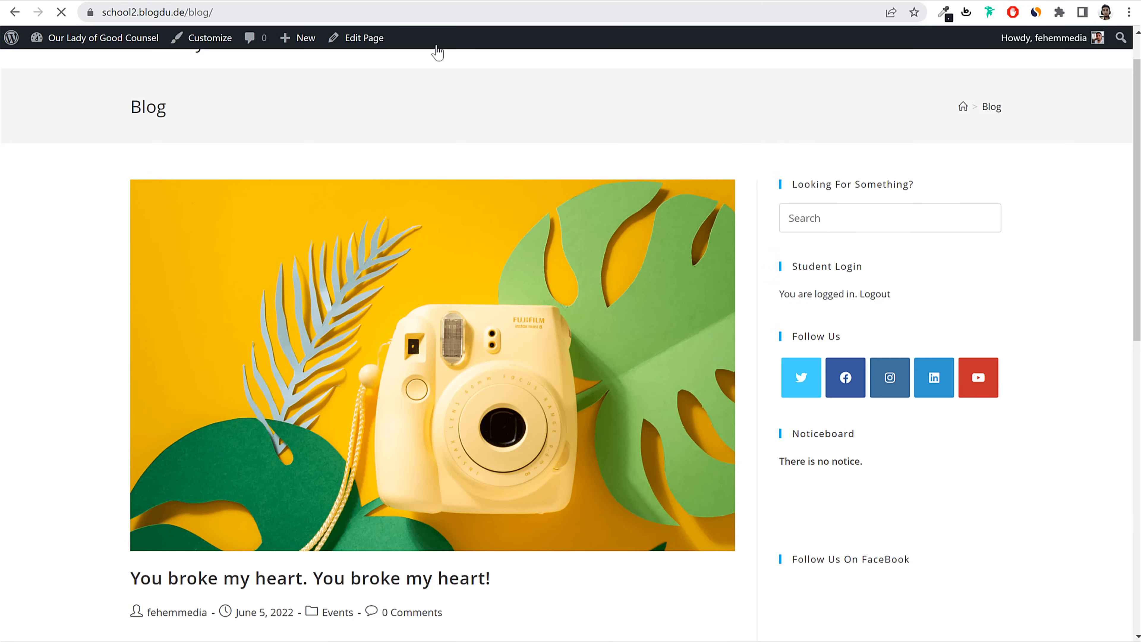
Step: Scroll the blog to check the new Facebook box, then go to the school site's home page
scroll(888, 454, down, 6)
scroll(881, 406, up, 4)
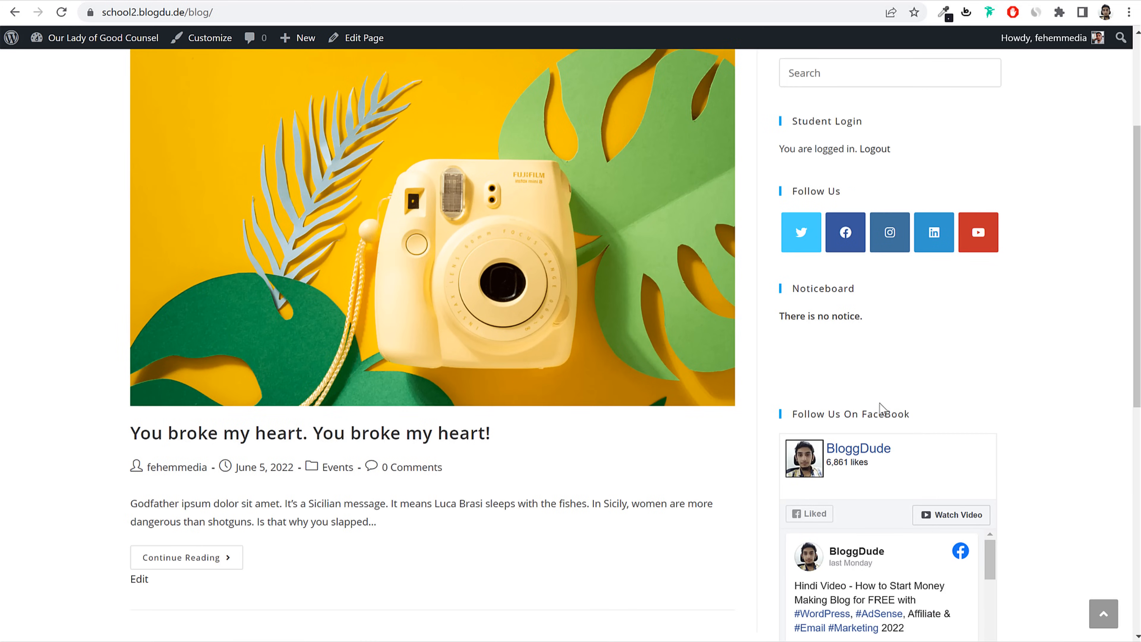
scroll(847, 369, up, 4)
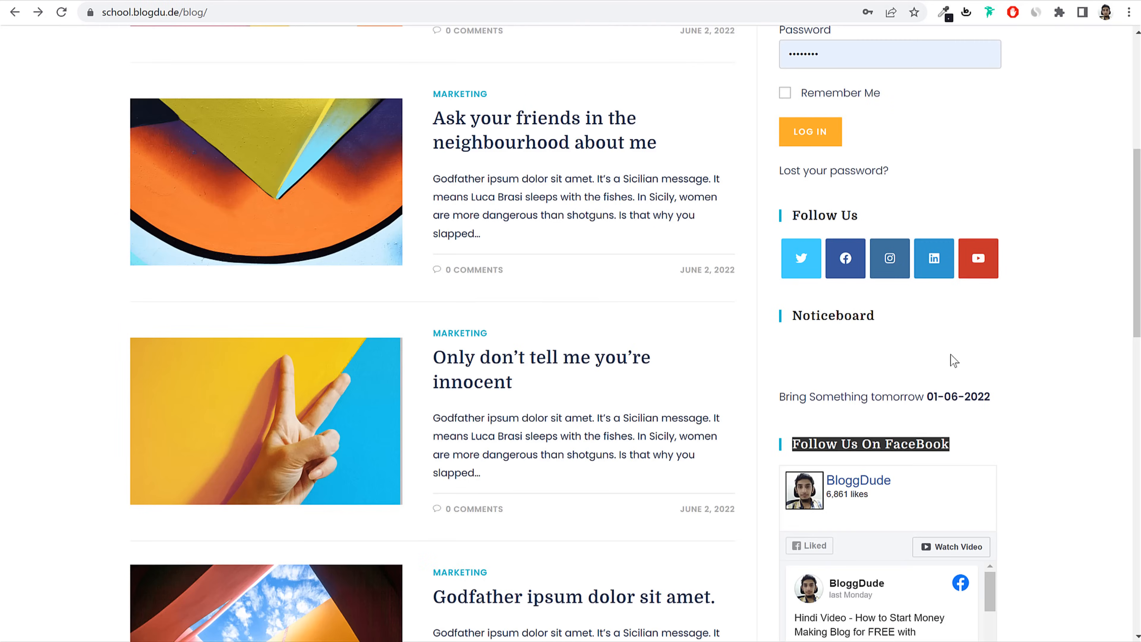
scroll(948, 355, up, 6)
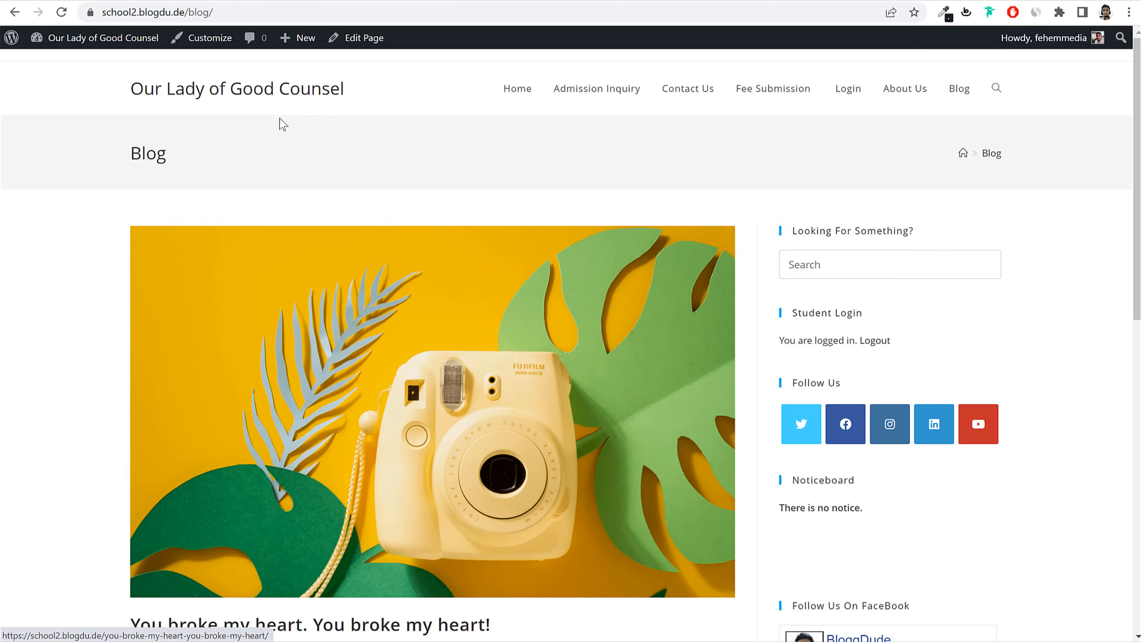
click(265, 95)
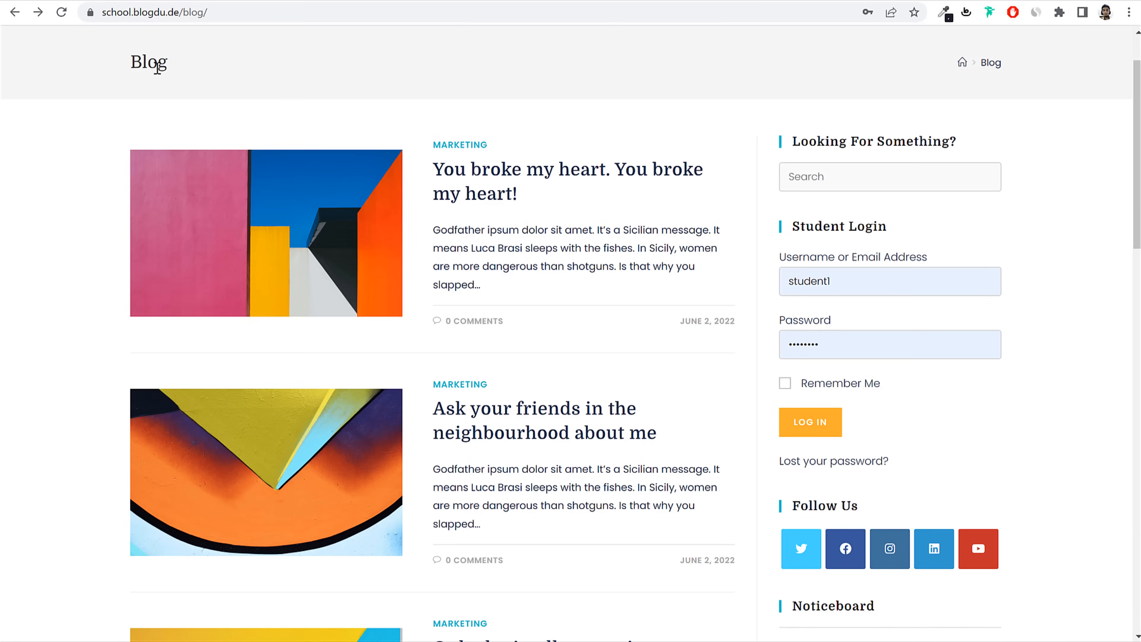
Step: Open the reference site's home page and scroll through it for comparison
scroll(169, 133, up, 2)
click(153, 79)
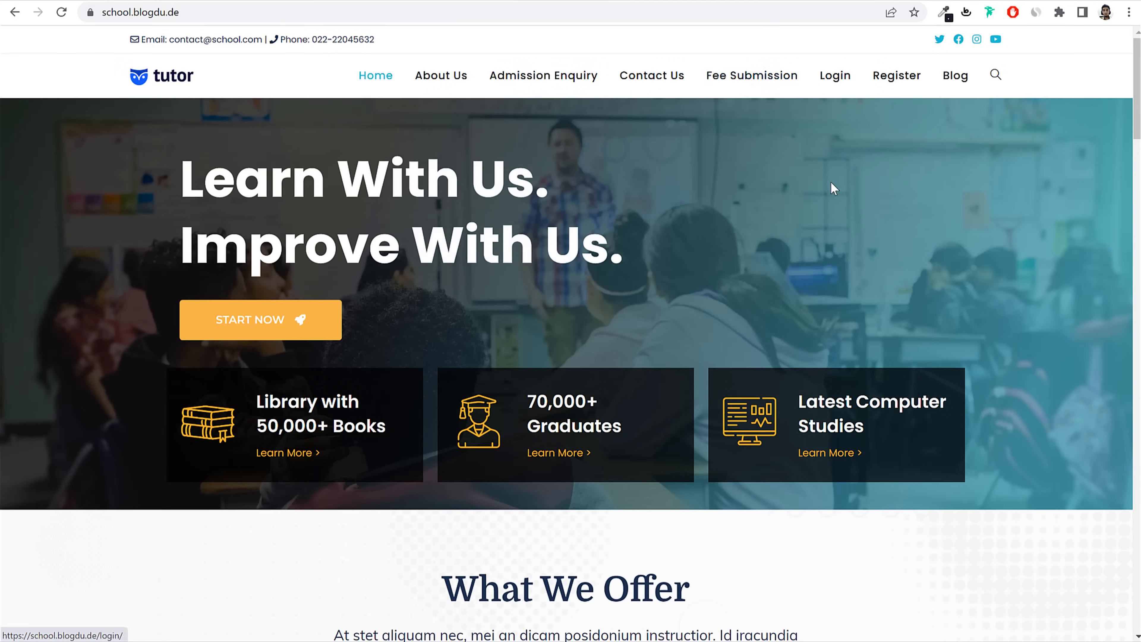
scroll(829, 181, down, 4)
scroll(830, 191, down, 6)
scroll(821, 186, up, 10)
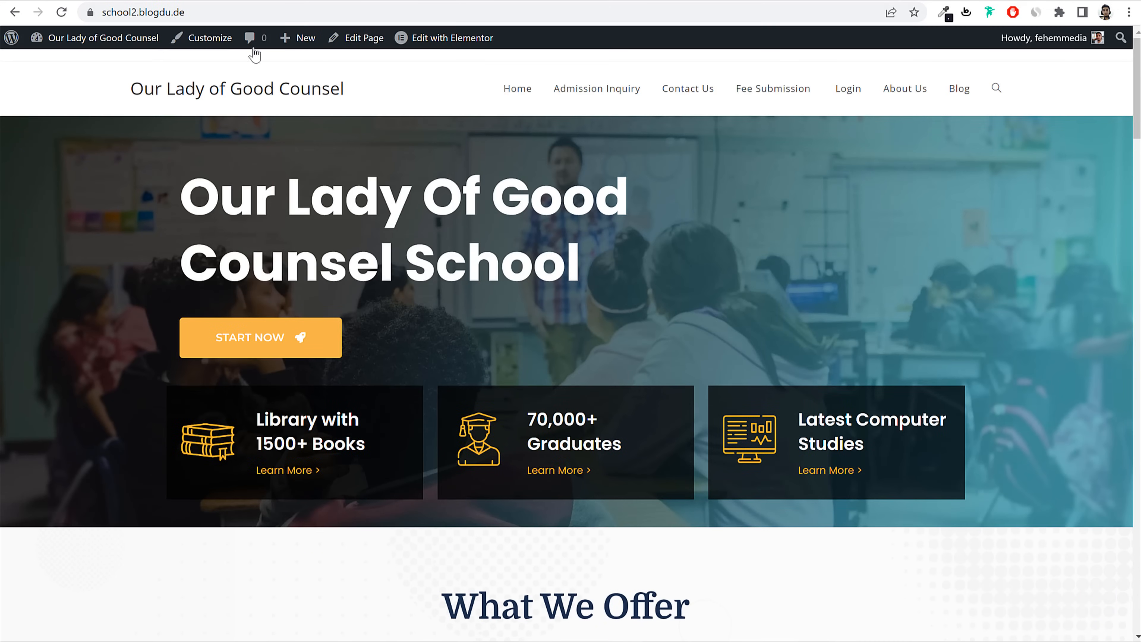
Step: Open the Customizer and select the reference site's top-bar contact line
click(196, 44)
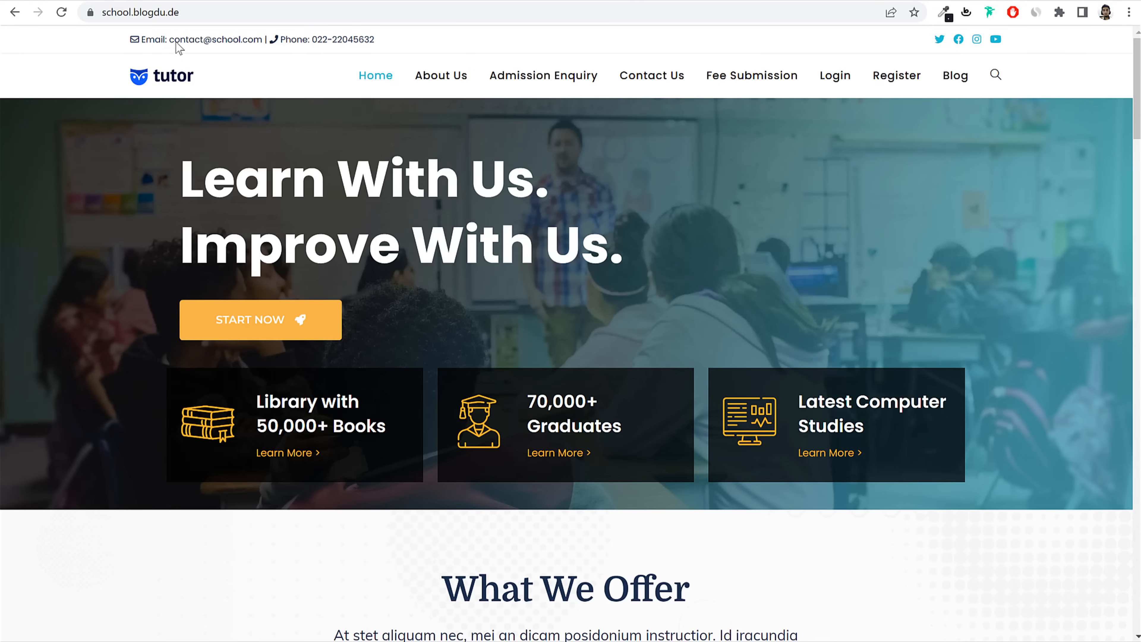
drag(140, 39, 327, 43)
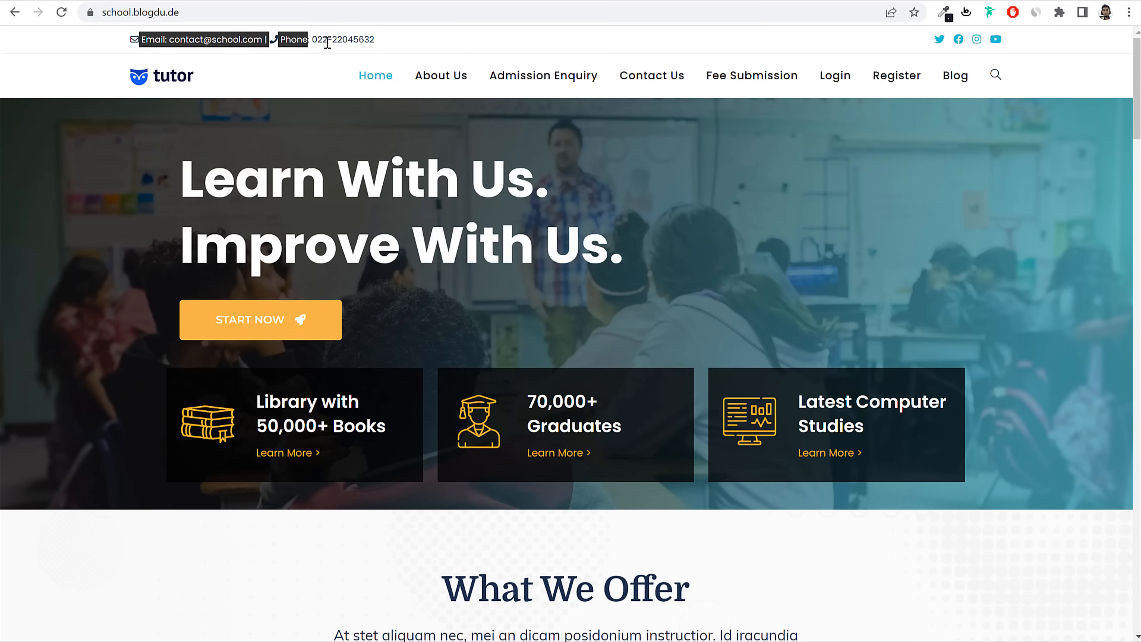
click(375, 39)
triple_click(268, 39)
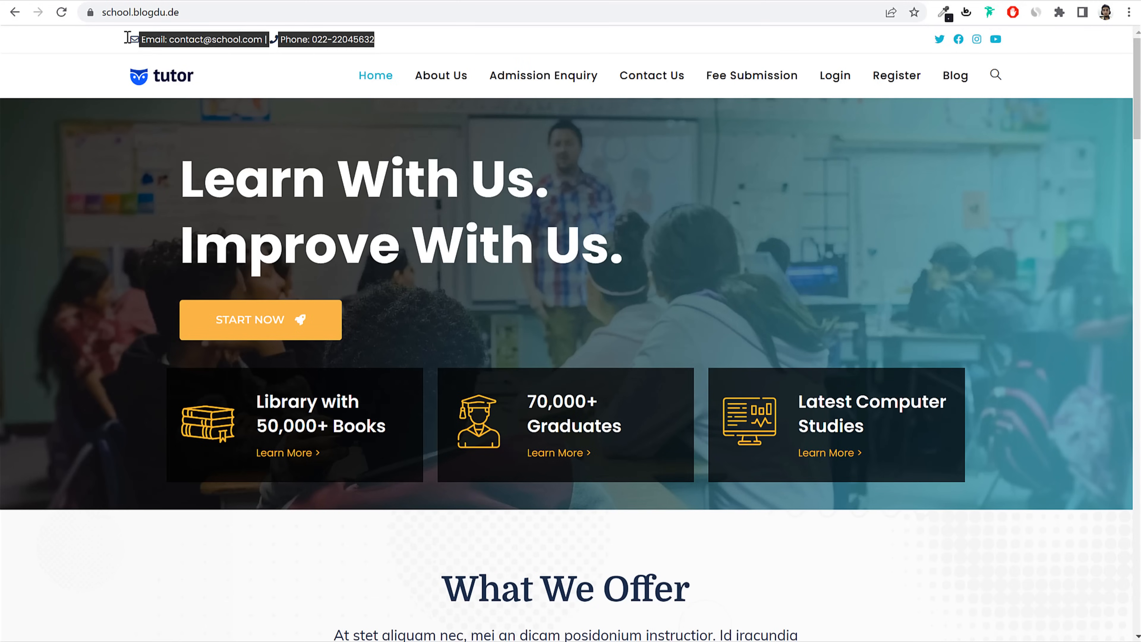
click(127, 37)
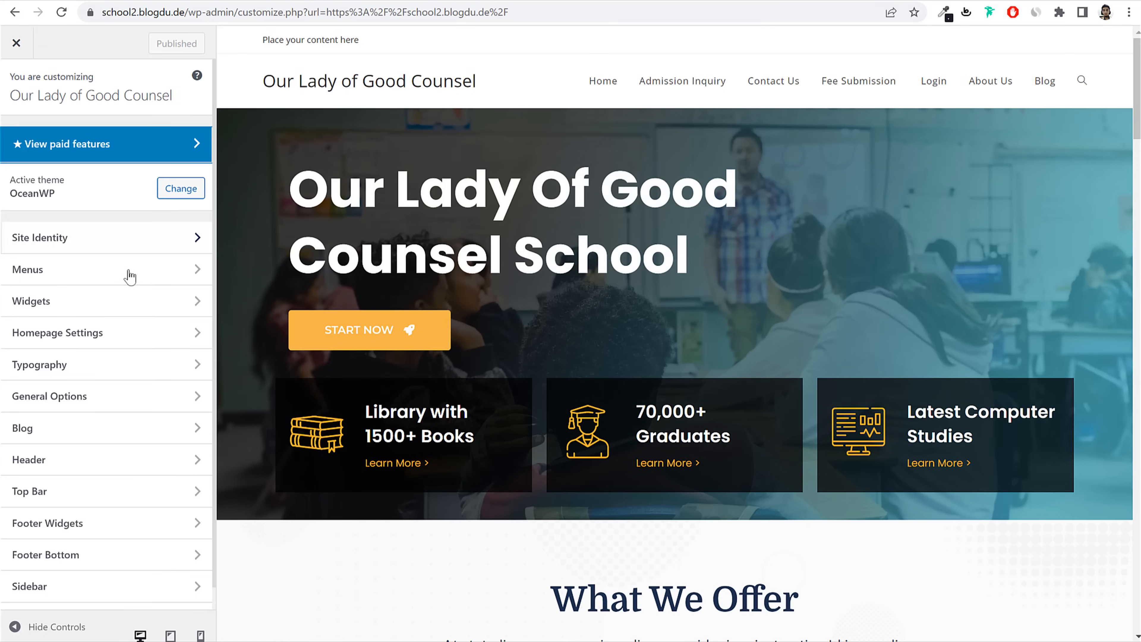
Step: Keep the Top Bar style as Left Content & Right Social
scroll(125, 292, down, 1)
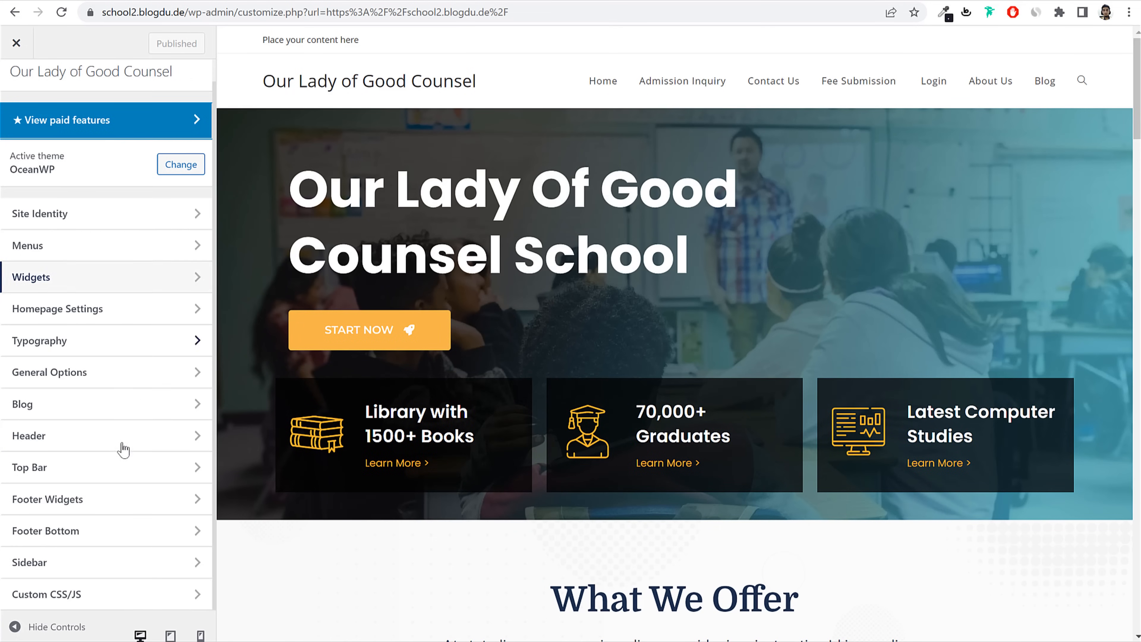
click(41, 469)
click(72, 143)
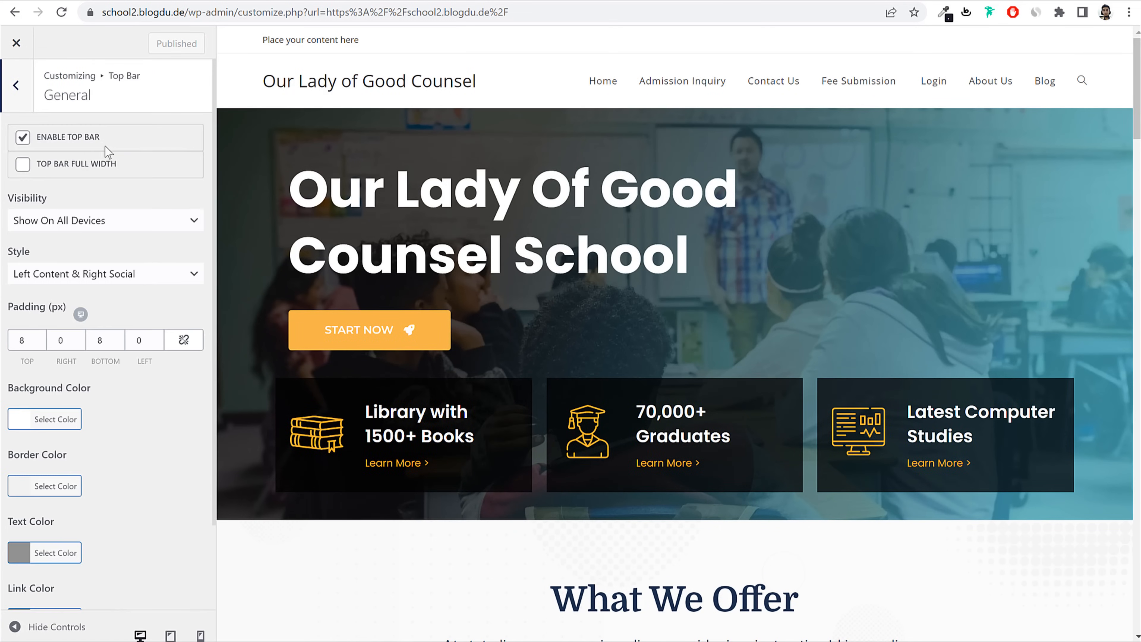
scroll(162, 310, down, 3)
scroll(141, 323, up, 2)
click(53, 274)
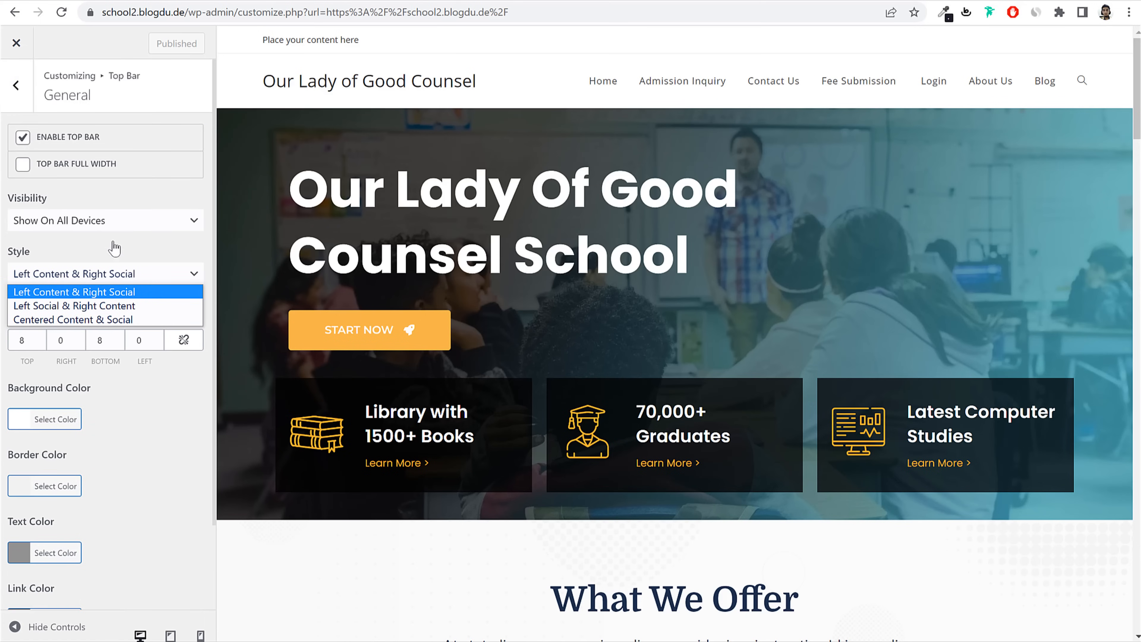
click(132, 238)
Step: Make the top bar text colour black
scroll(76, 419, down, 2)
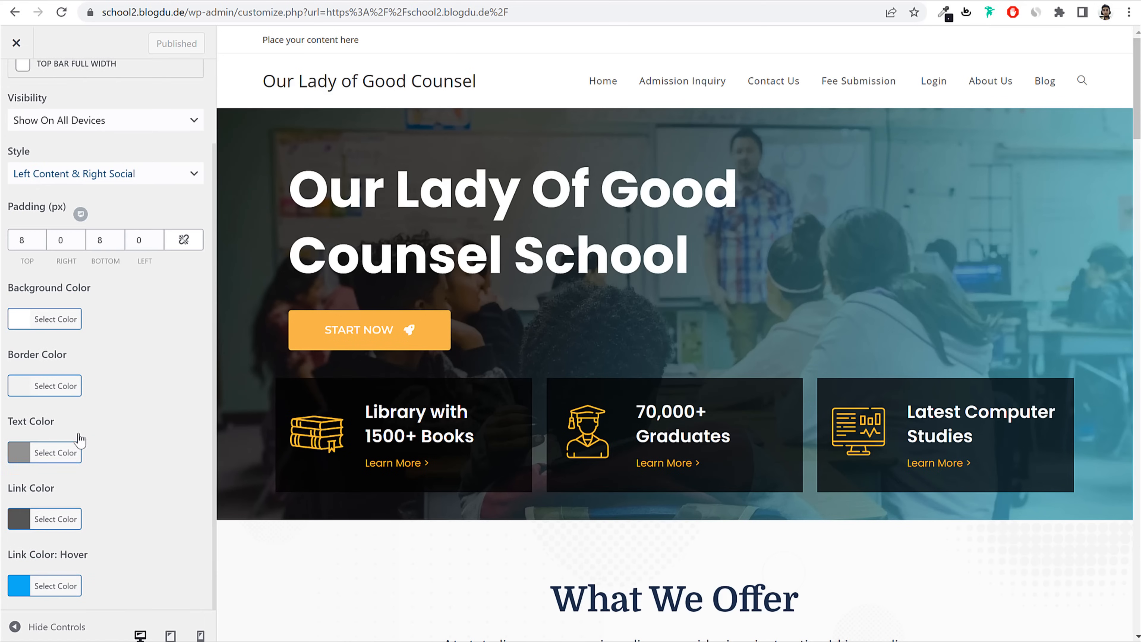
click(70, 454)
scroll(72, 450, down, 4)
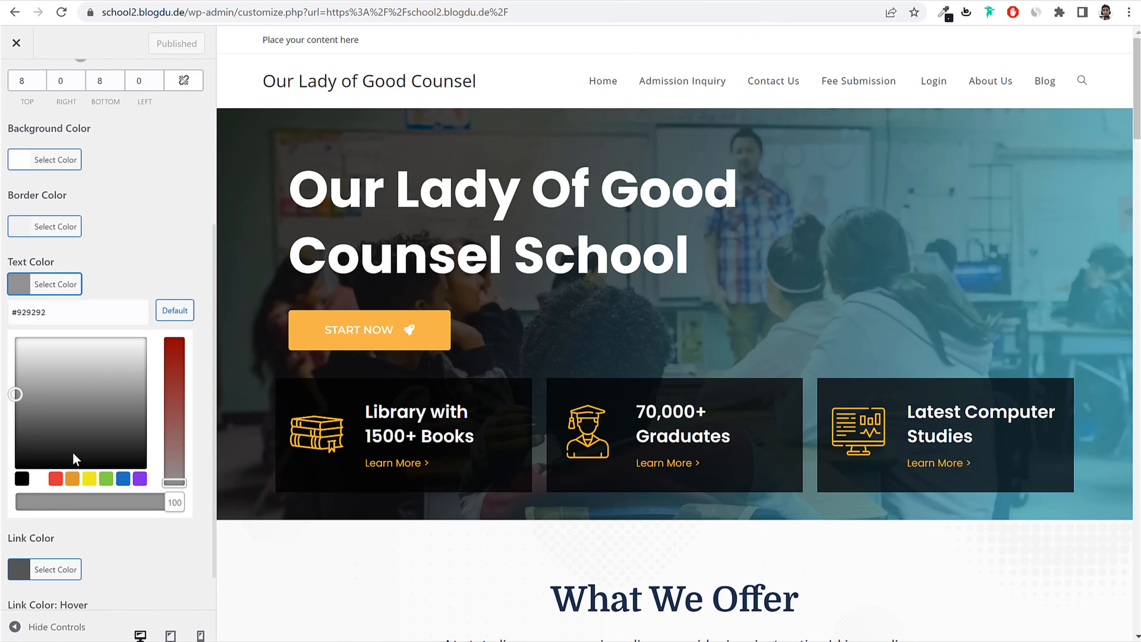
click(21, 428)
click(49, 236)
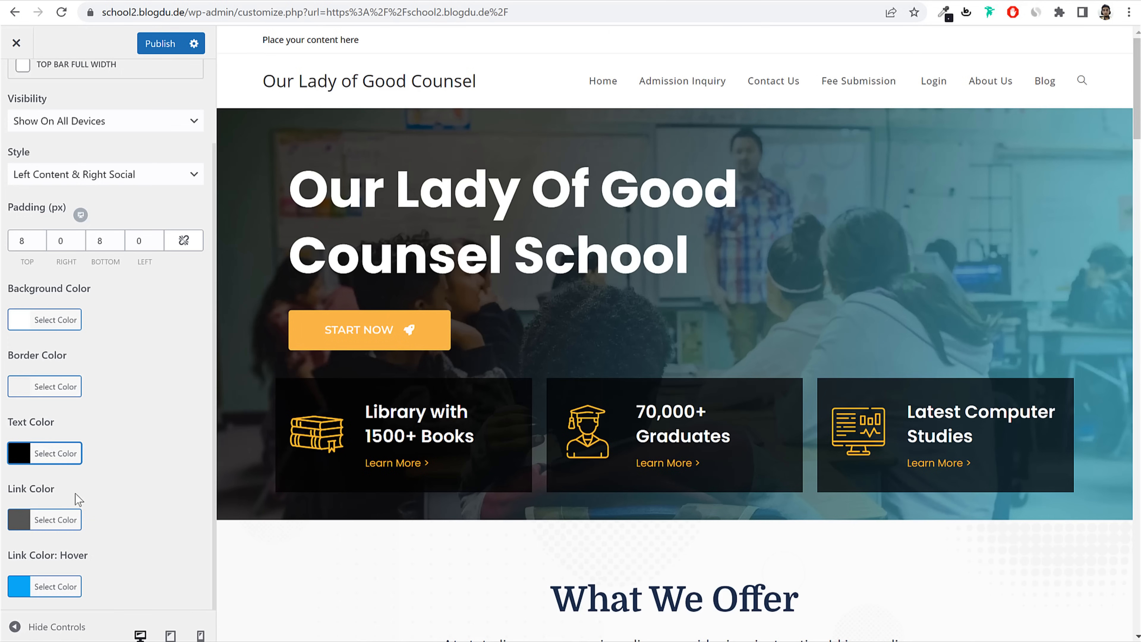
click(150, 352)
scroll(112, 270, up, 2)
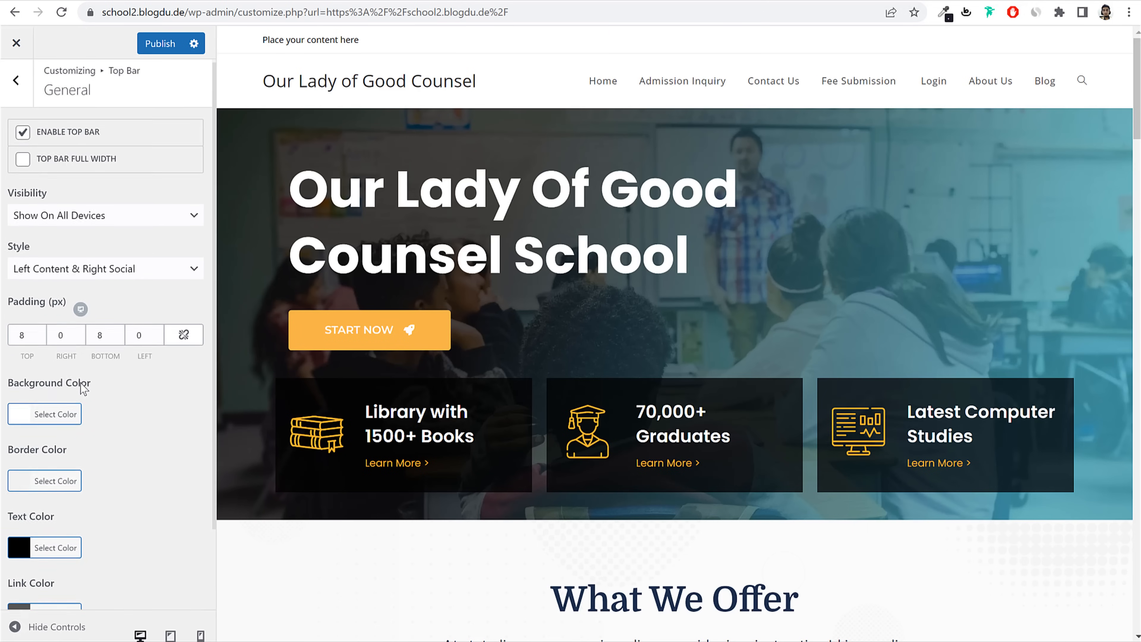
scroll(69, 382, down, 2)
Step: Try orange and red top bar backgrounds, restore default white #ffffff, and publish
click(63, 319)
scroll(89, 382, down, 1)
click(73, 434)
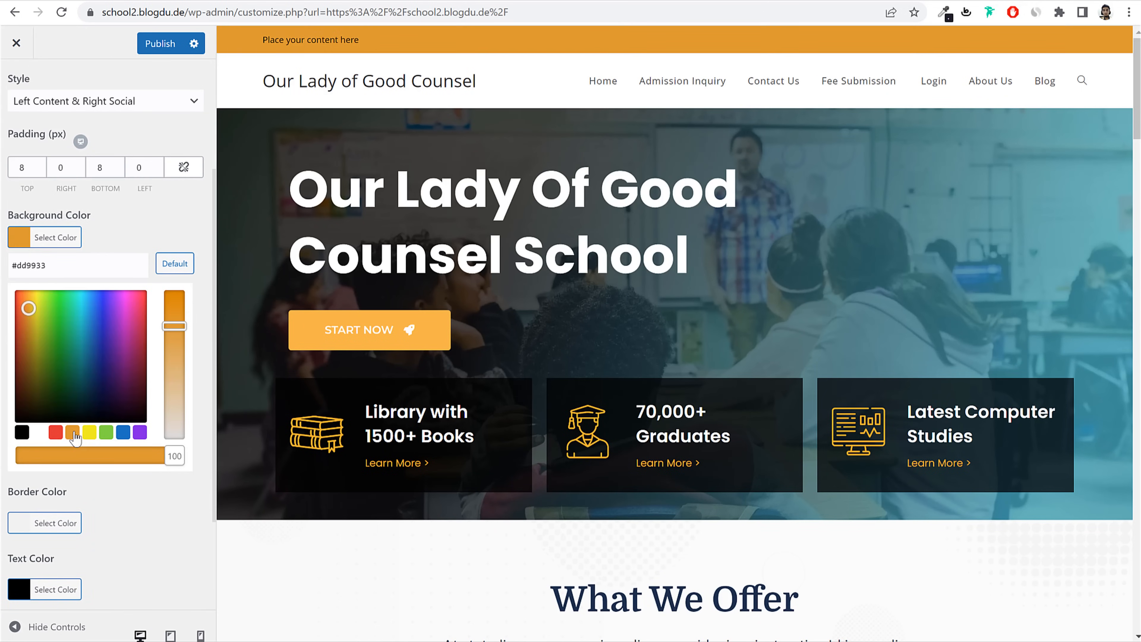
click(38, 433)
click(55, 433)
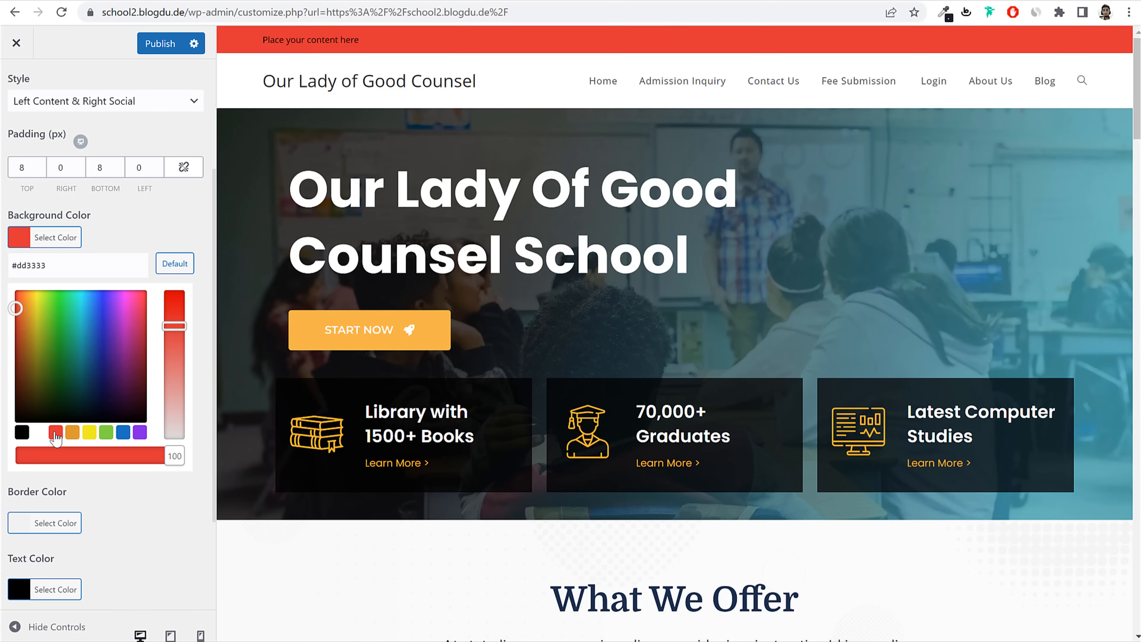
click(174, 263)
scroll(89, 225, up, 4)
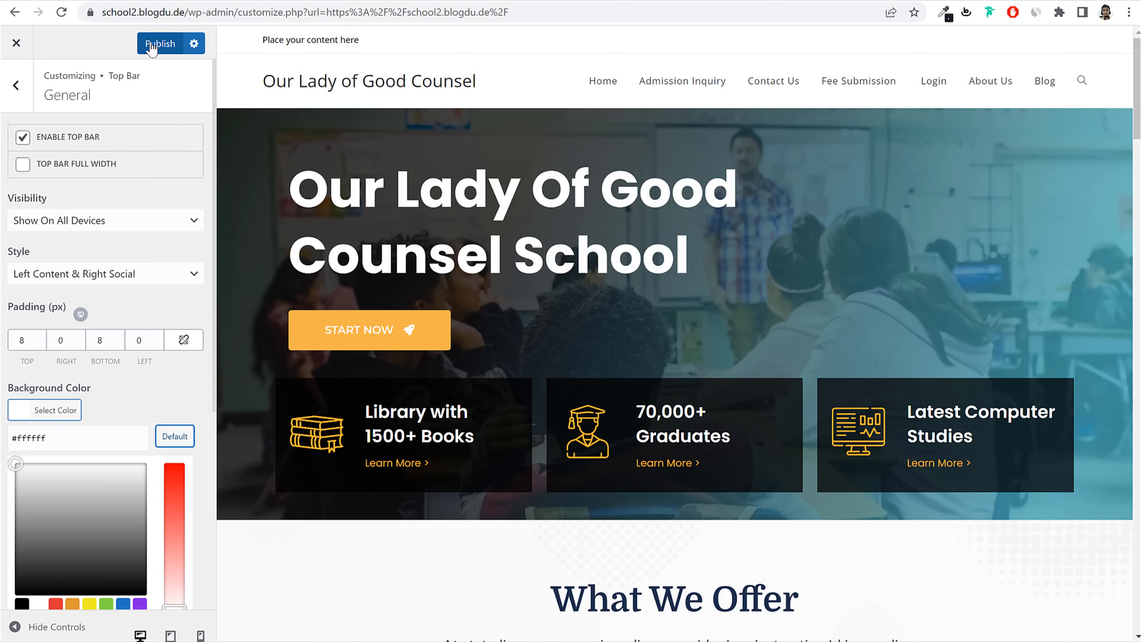
click(43, 99)
Step: Open Top Bar Content and copy the reference site's email and phone line
click(16, 85)
click(87, 173)
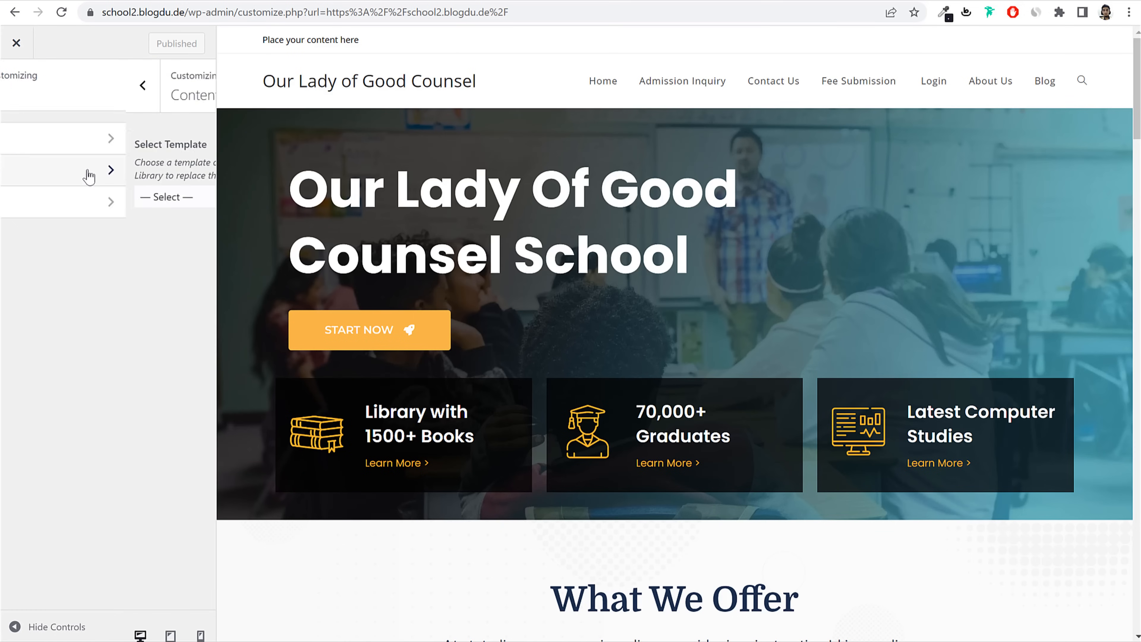
click(76, 1)
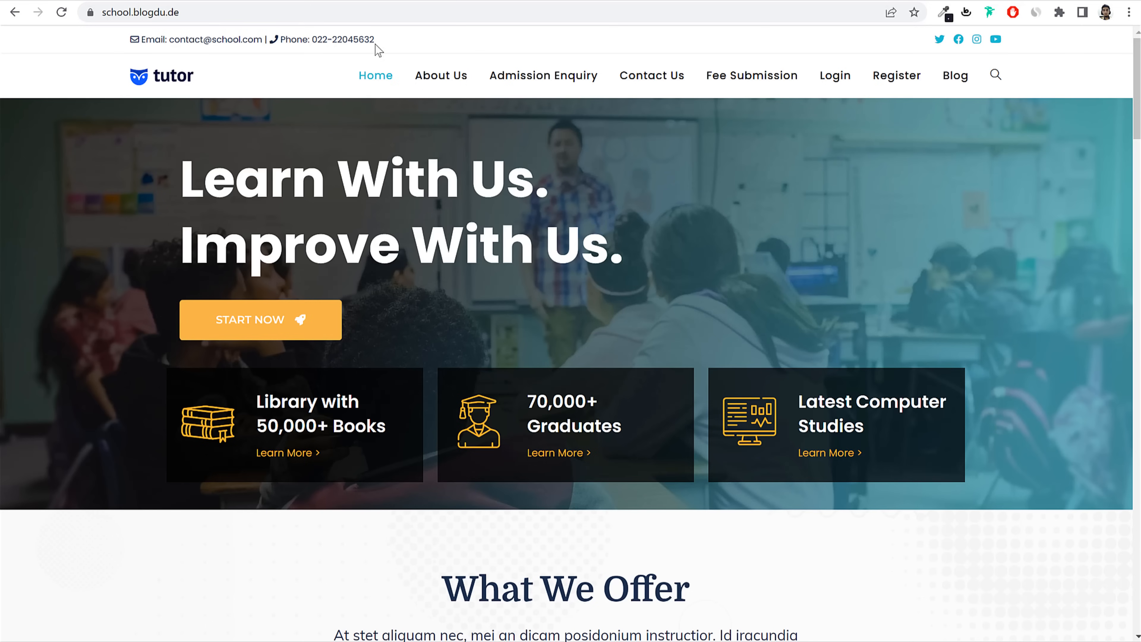
drag(376, 44, 110, 38)
key(ctrl+c)
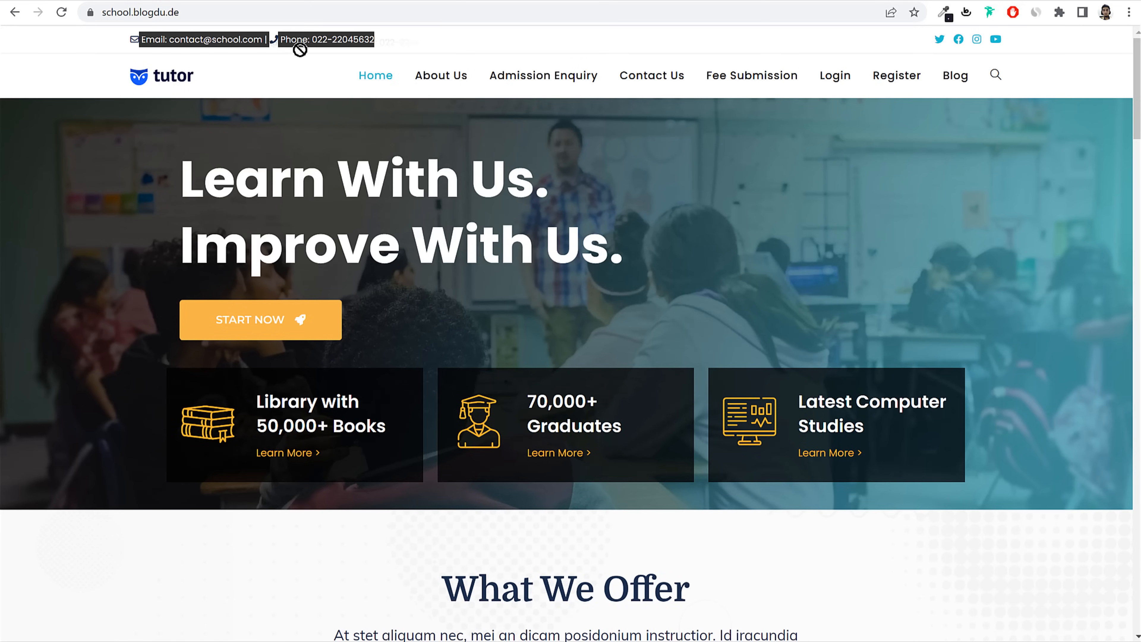
click(315, 1)
Step: Replace the top bar placeholder content with the copied email and phone line
click(119, 291)
key(ctrl+a)
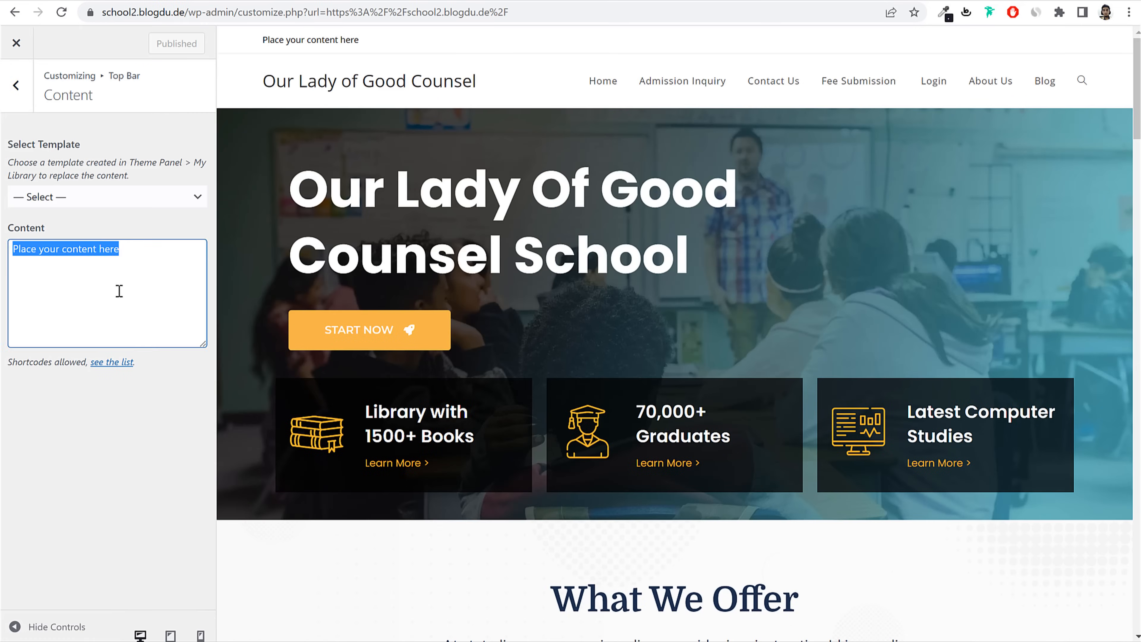
key(ctrl+v)
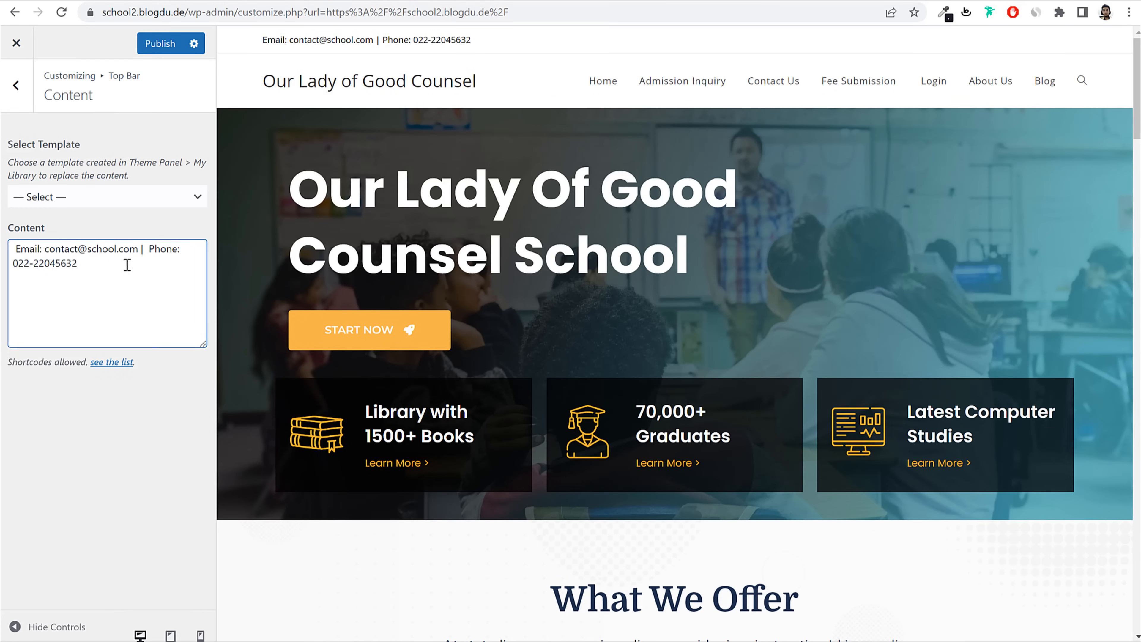
drag(15, 247, 92, 275)
click(160, 260)
click(116, 3)
click(135, 45)
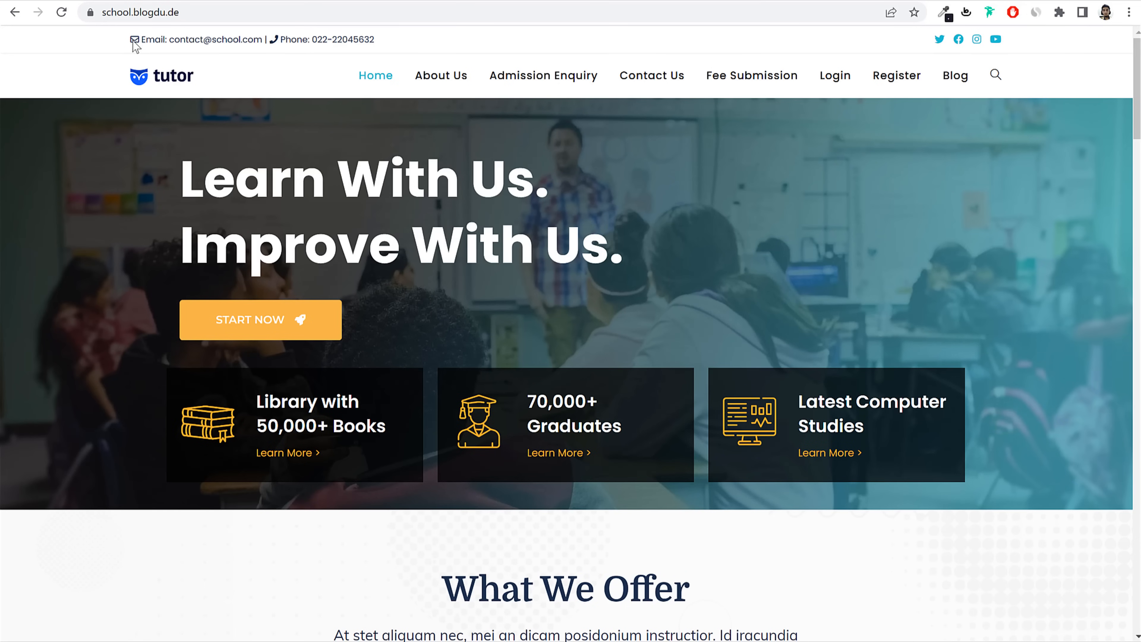
click(773, 1)
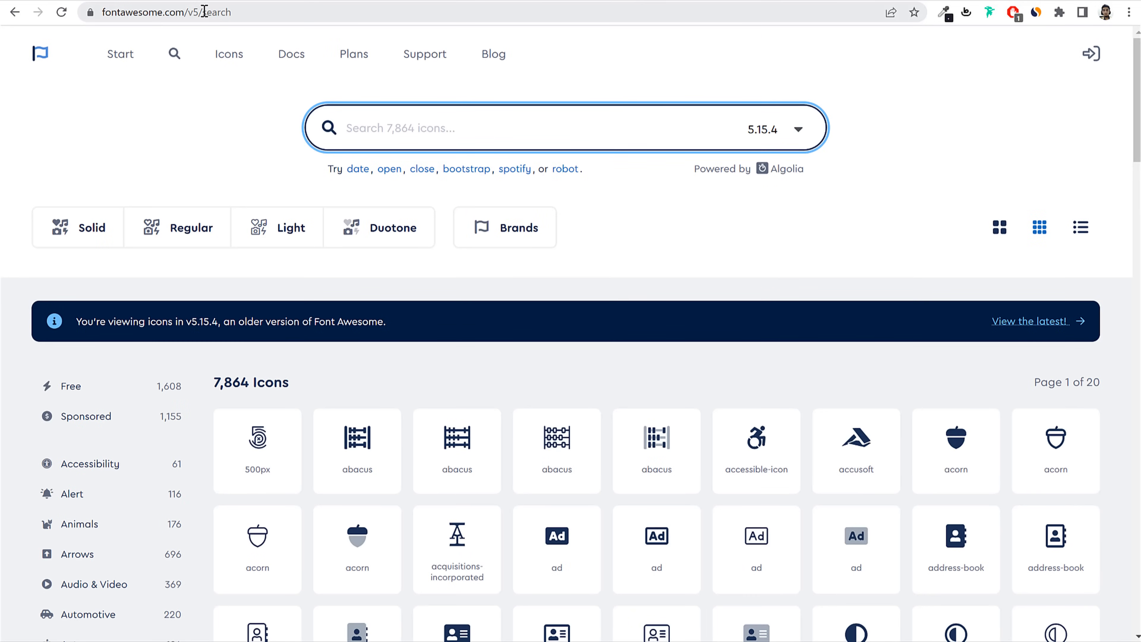
Step: Go to the Font Awesome v5 icon search page at fontawesome.com/v5/search
drag(204, 11, 400, 30)
key(BackSpace)
key(Return)
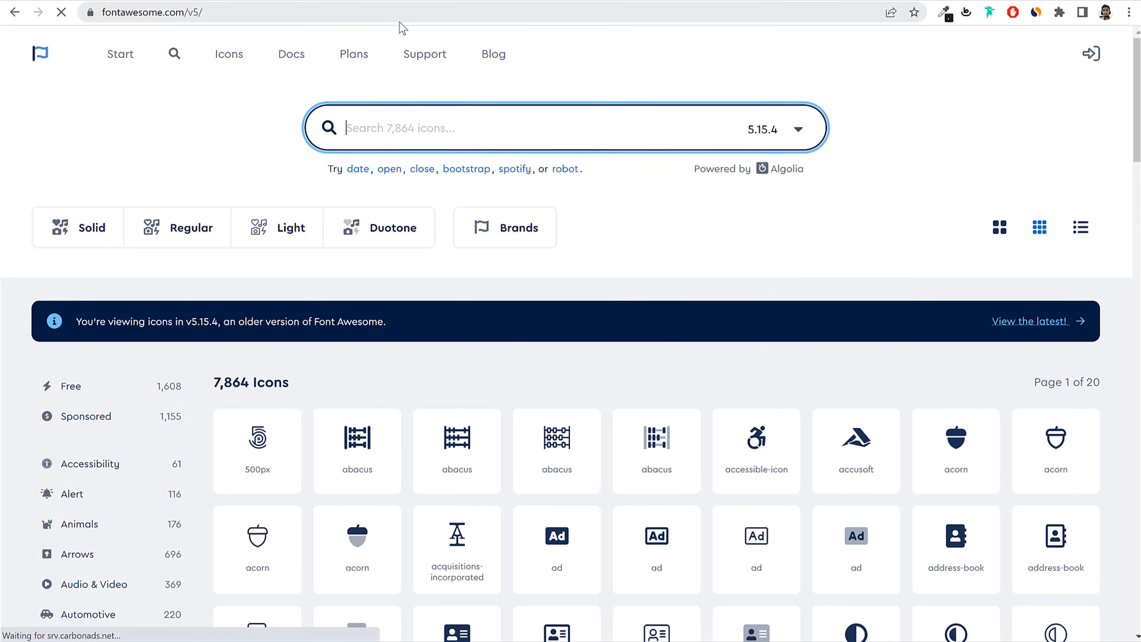
click(282, 15)
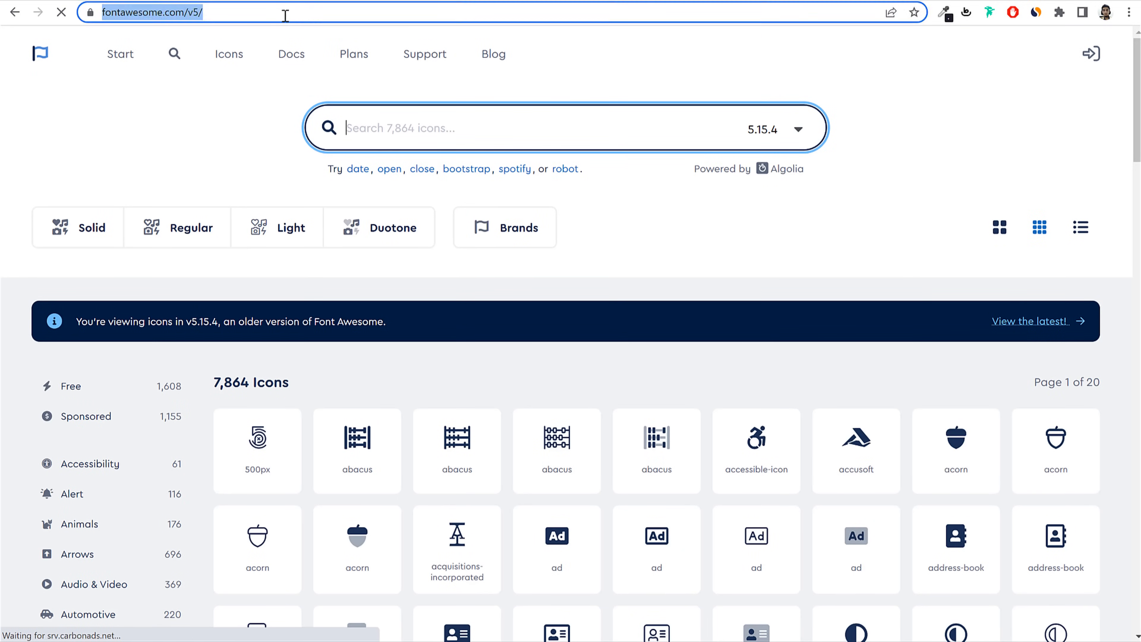
click(296, 15)
text(se)
click(393, 99)
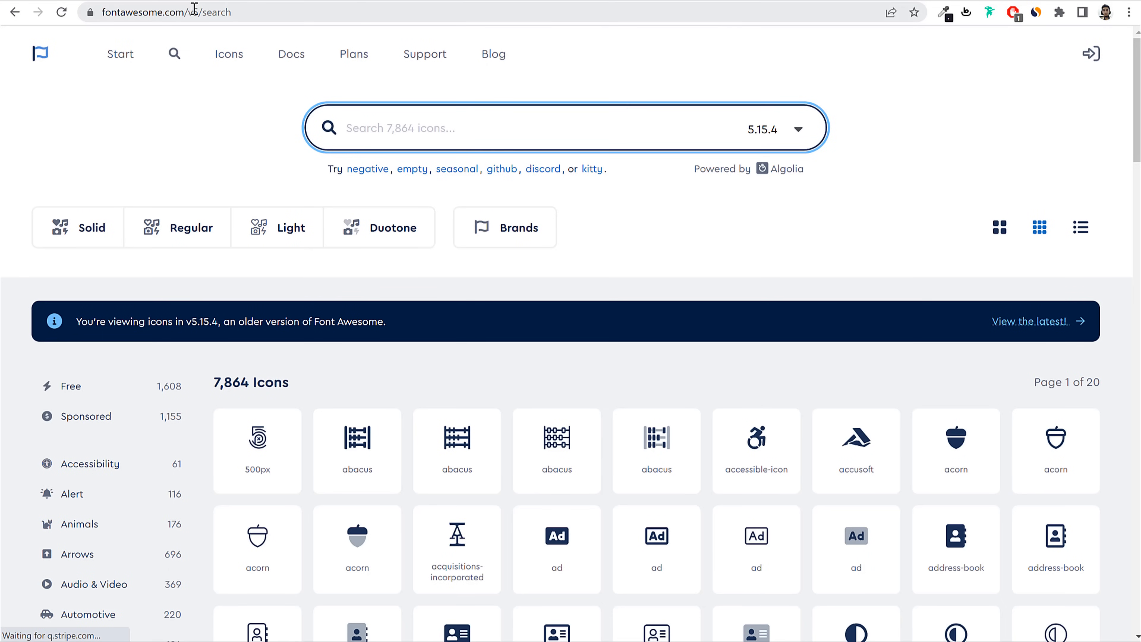
drag(185, 11, 206, 12)
Step: Search 'enve' and copy the solid envelope icon's HTML code (fas fa-envelope)
click(423, 125)
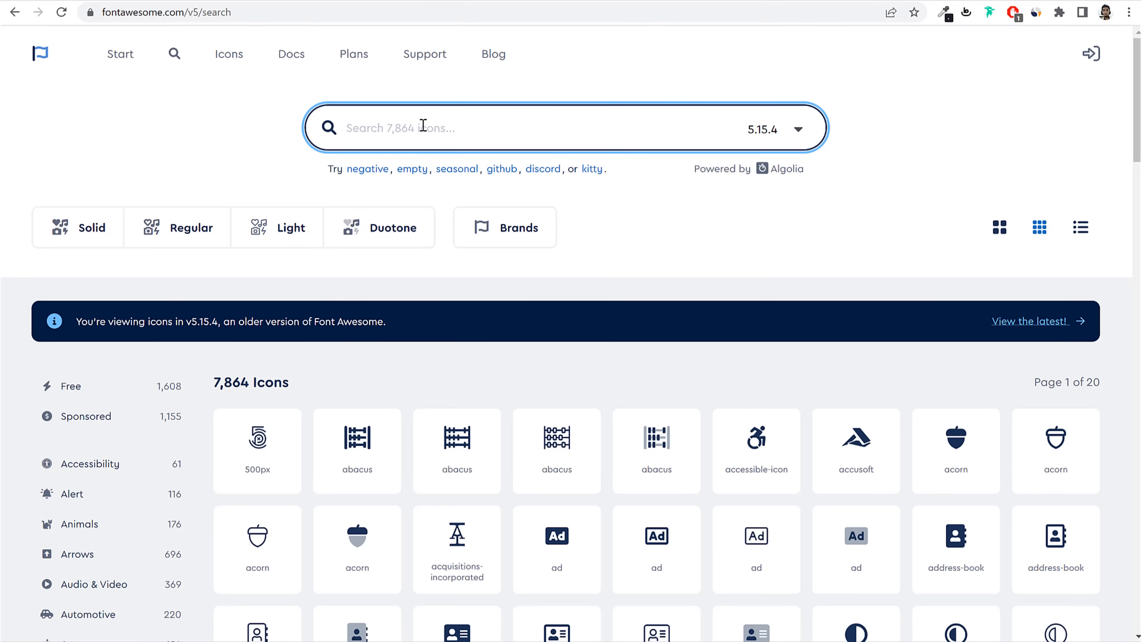
text(enve)
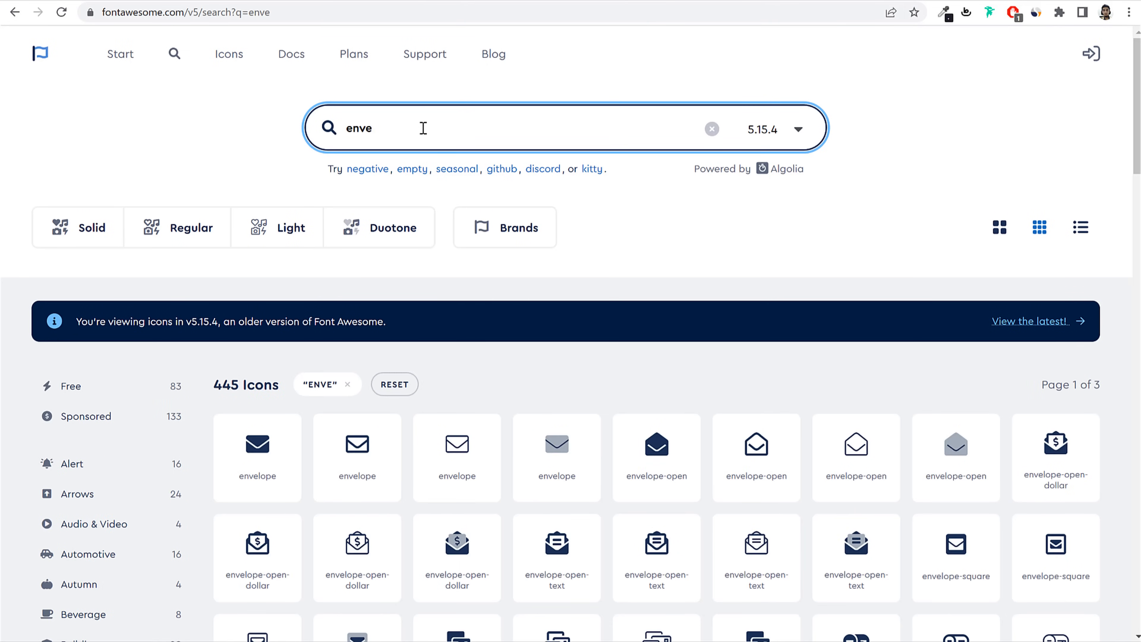
scroll(259, 425, down, 3)
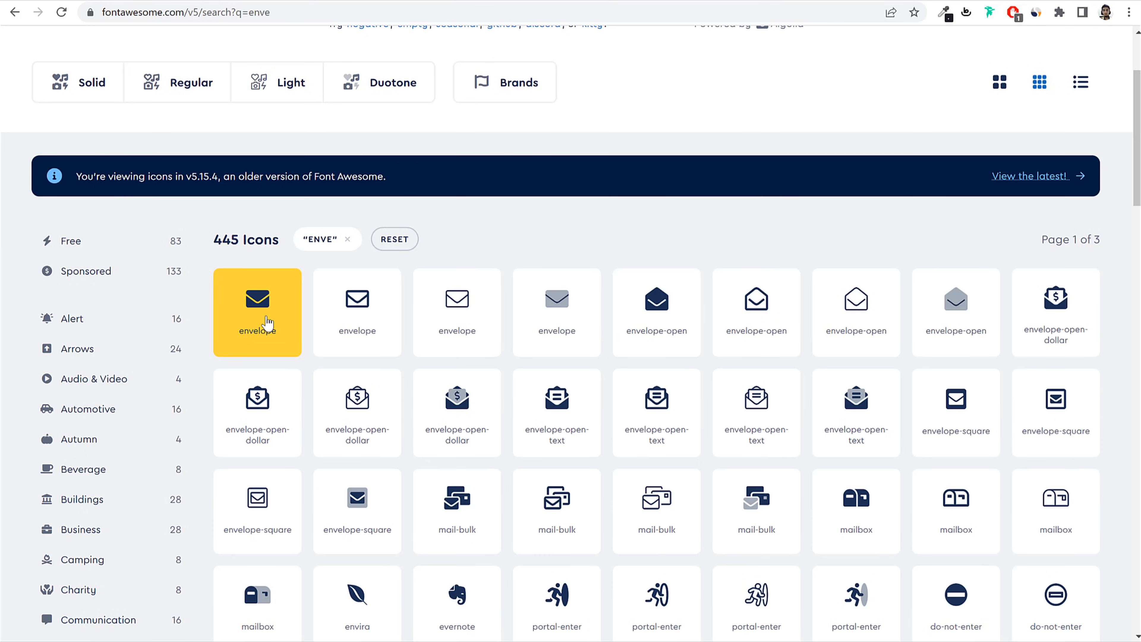
click(284, 321)
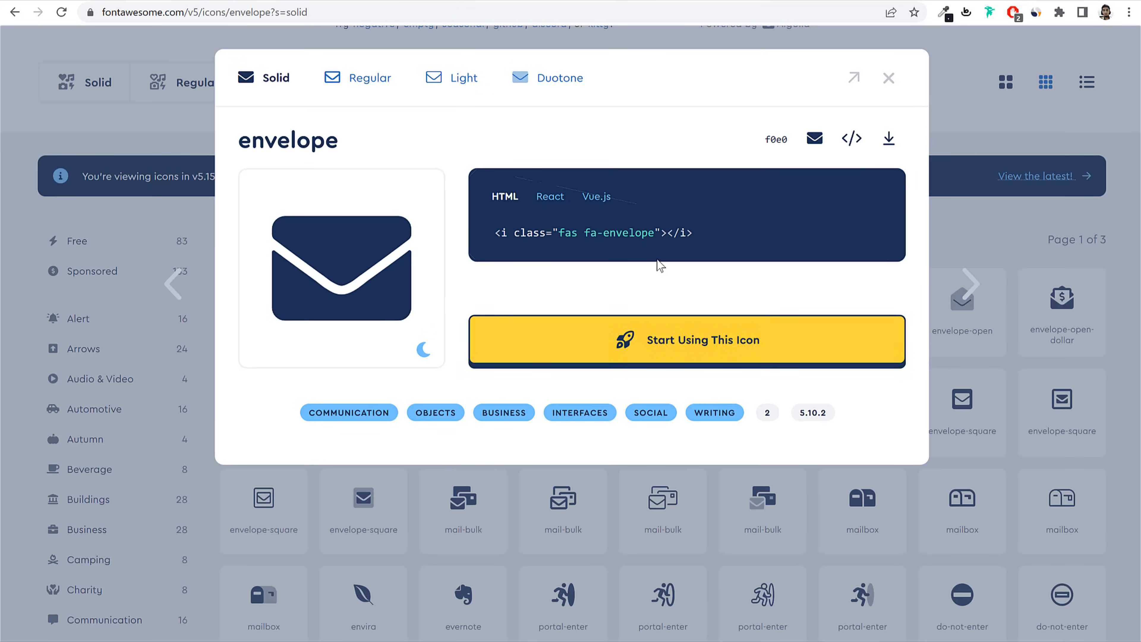
click(528, 241)
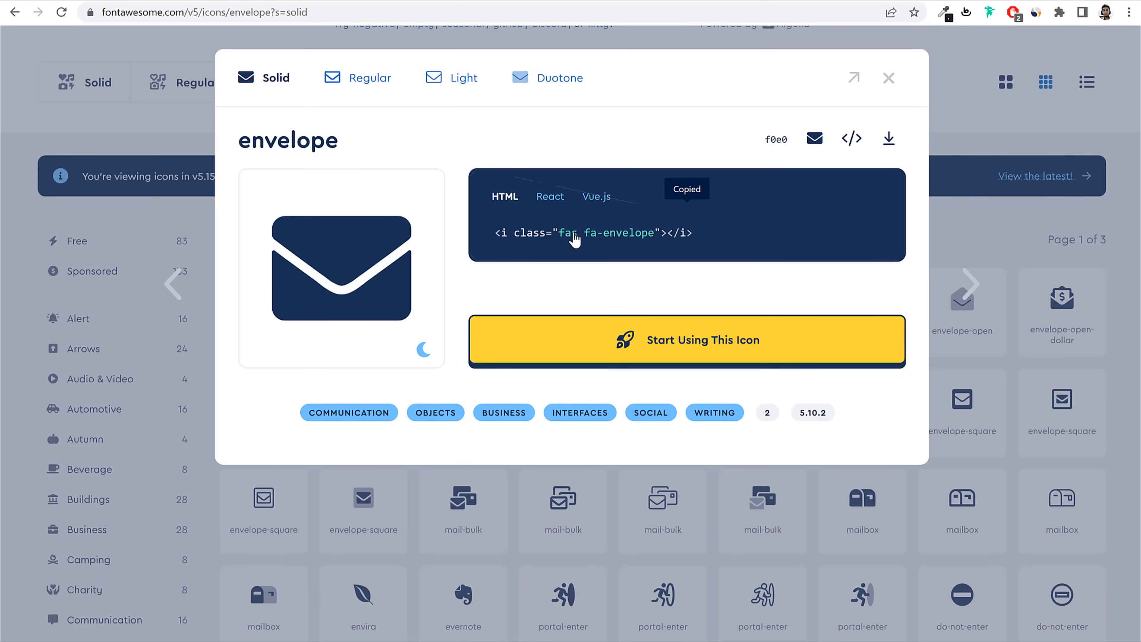
click(246, 1)
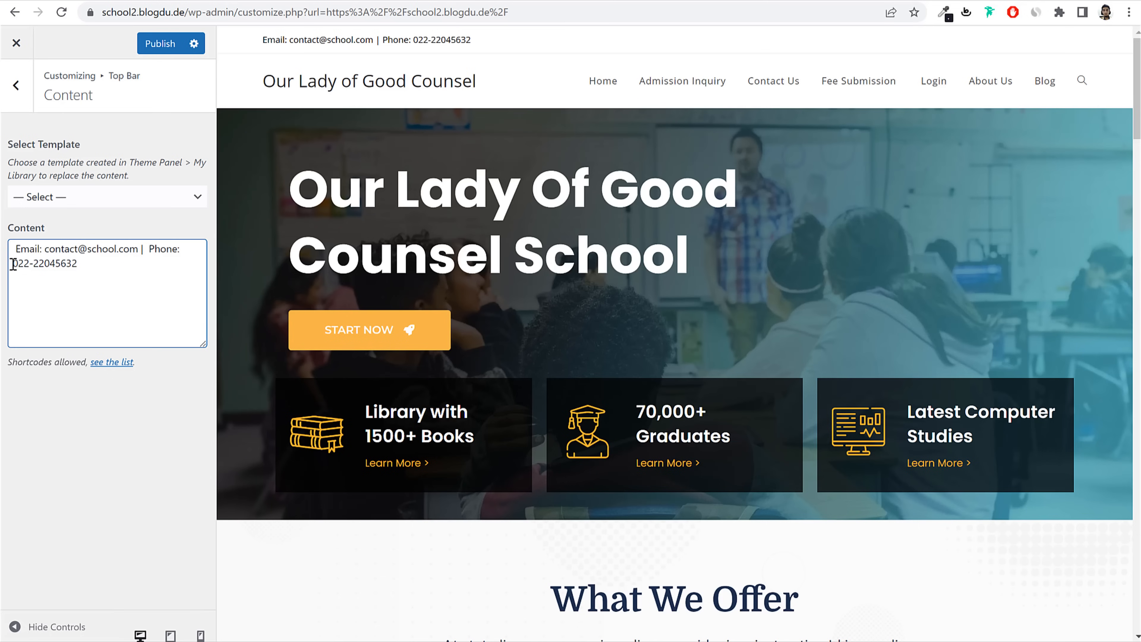
Step: Paste the envelope icon code before the email in the top bar content
text(<i class="fas fa-envelope"></i>)
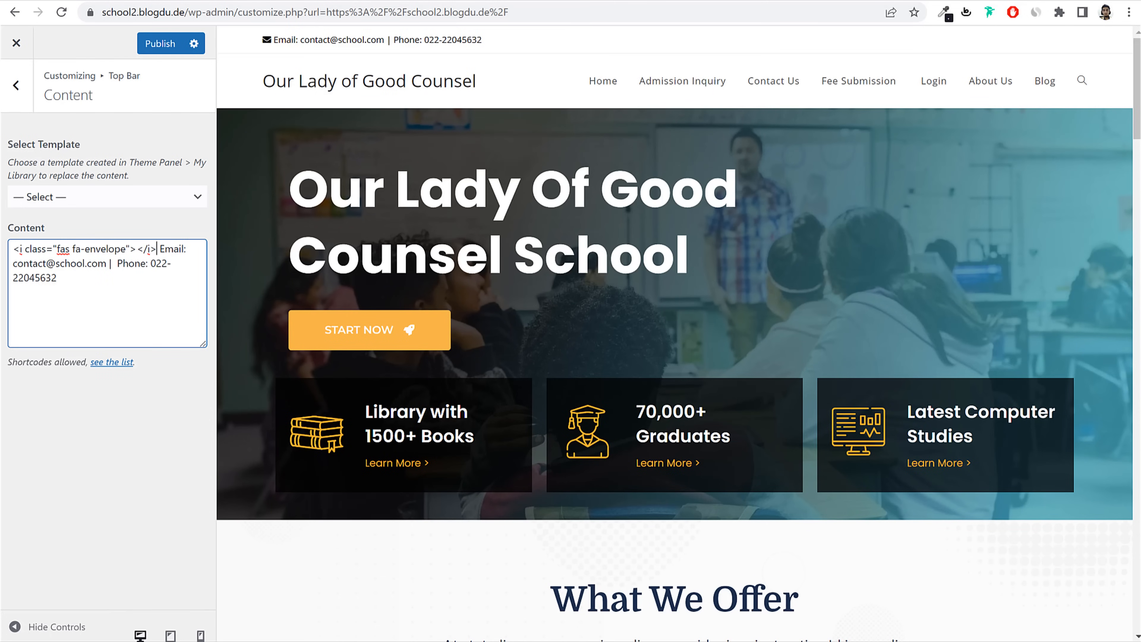
click(485, 1)
click(888, 77)
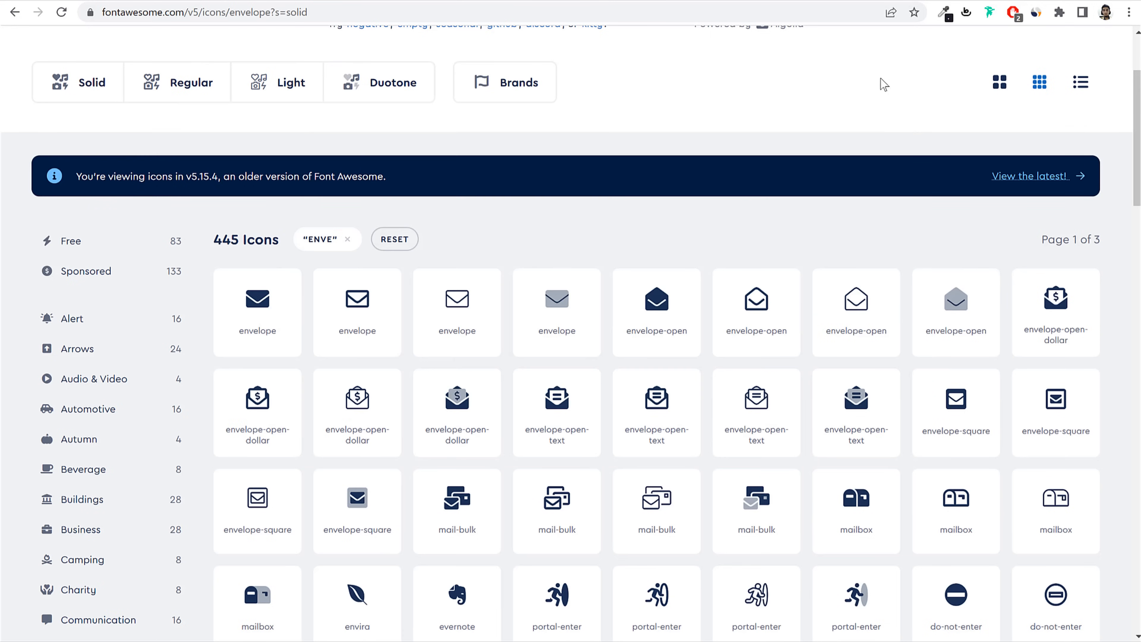
Step: Search Font Awesome for 'phom' and copy the phone icon's HTML code
scroll(505, 140, up, 3)
double_click(467, 123)
text(p)
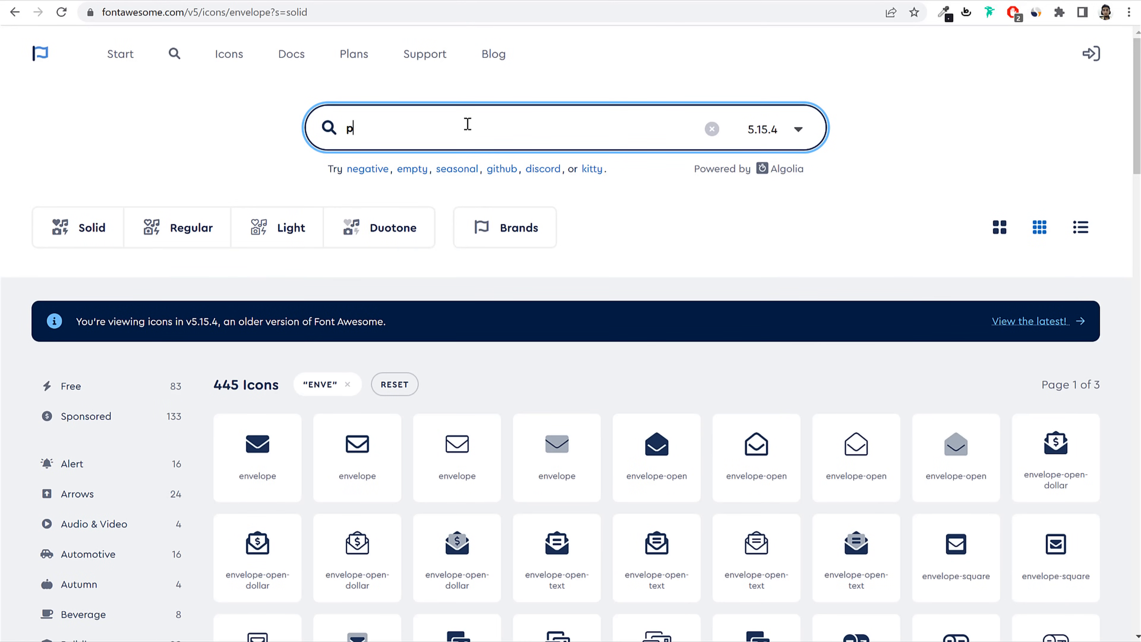
text(hom)
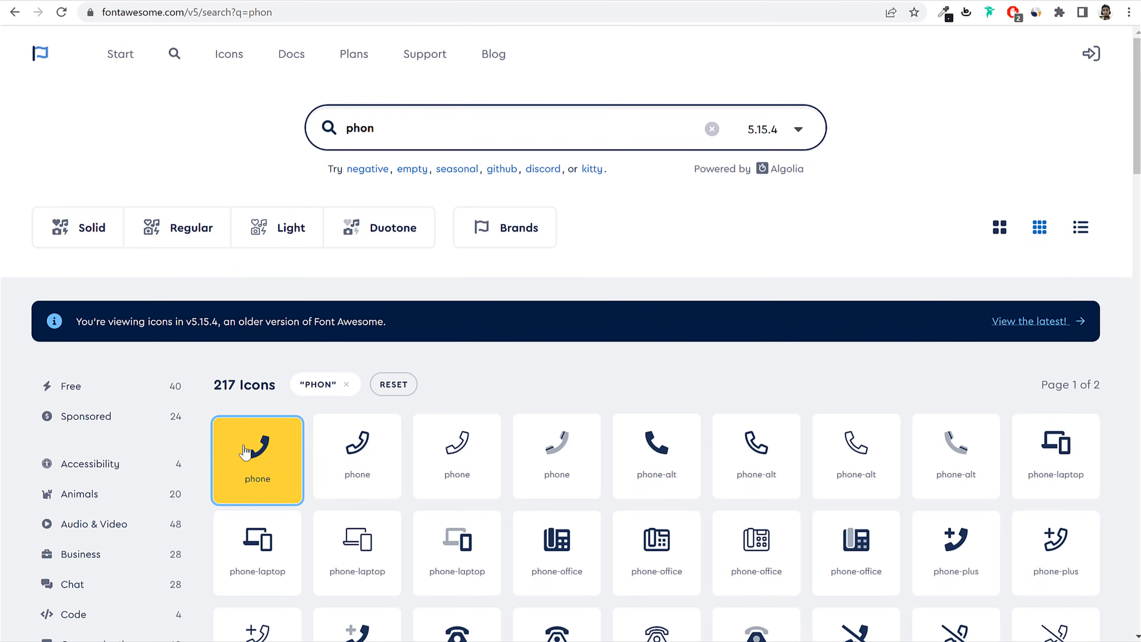
click(248, 451)
click(631, 235)
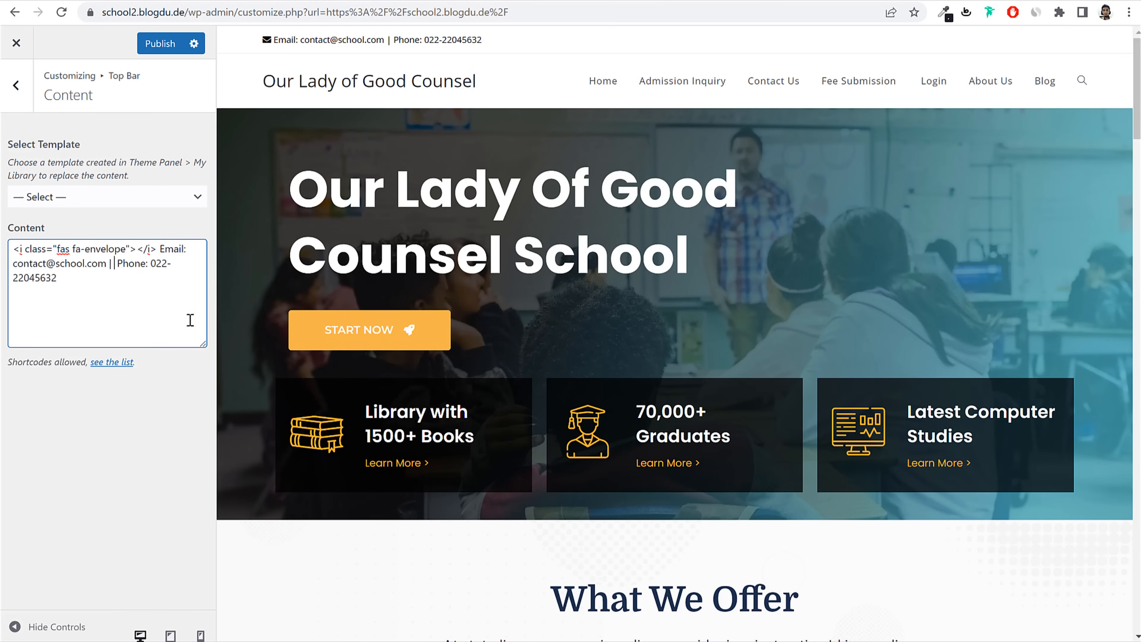
Step: Paste the phone icon code before 'Phone:' and publish the top bar
key(ctrl+v)
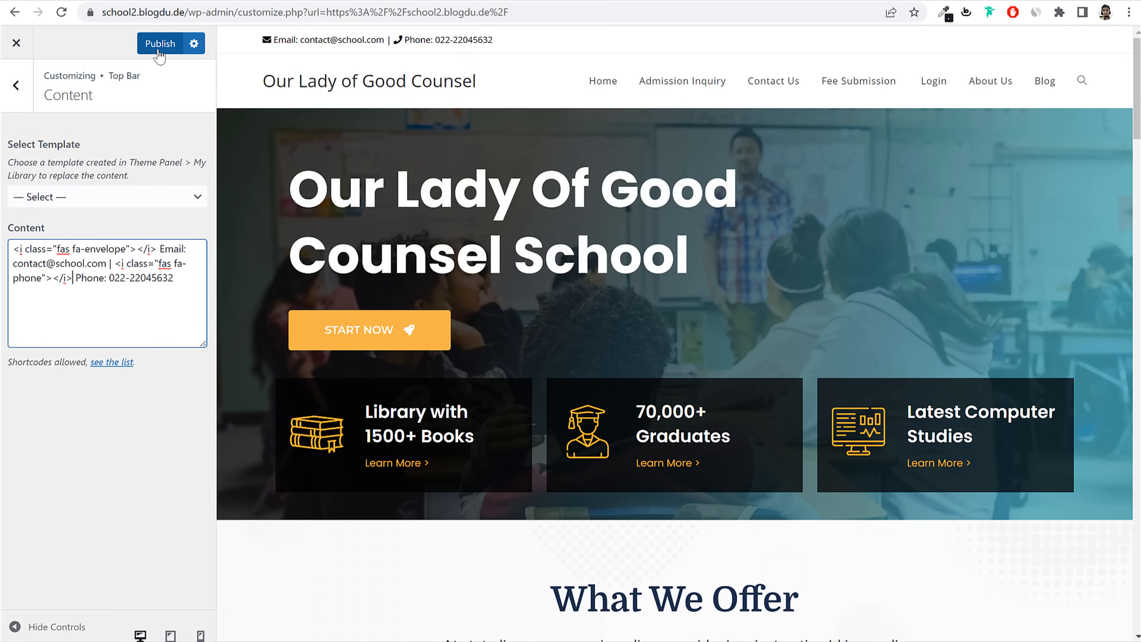
click(160, 43)
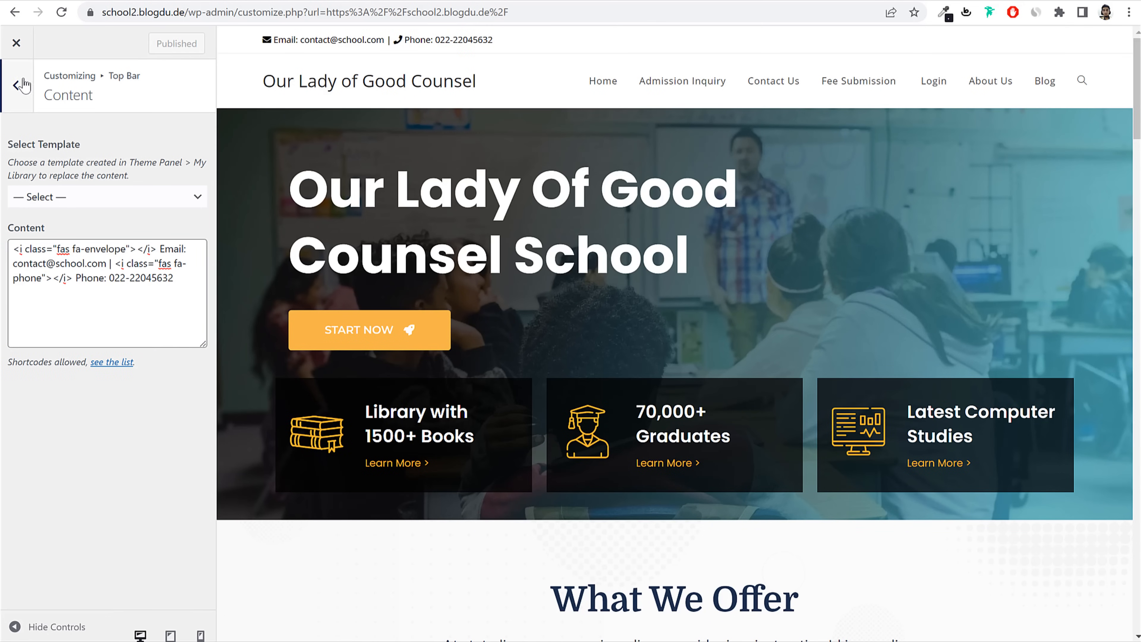
click(16, 85)
Step: Set the Twitter, Facebook, Pinterest and Dribbble social links to the site's URL
click(70, 206)
scroll(108, 243, down, 10)
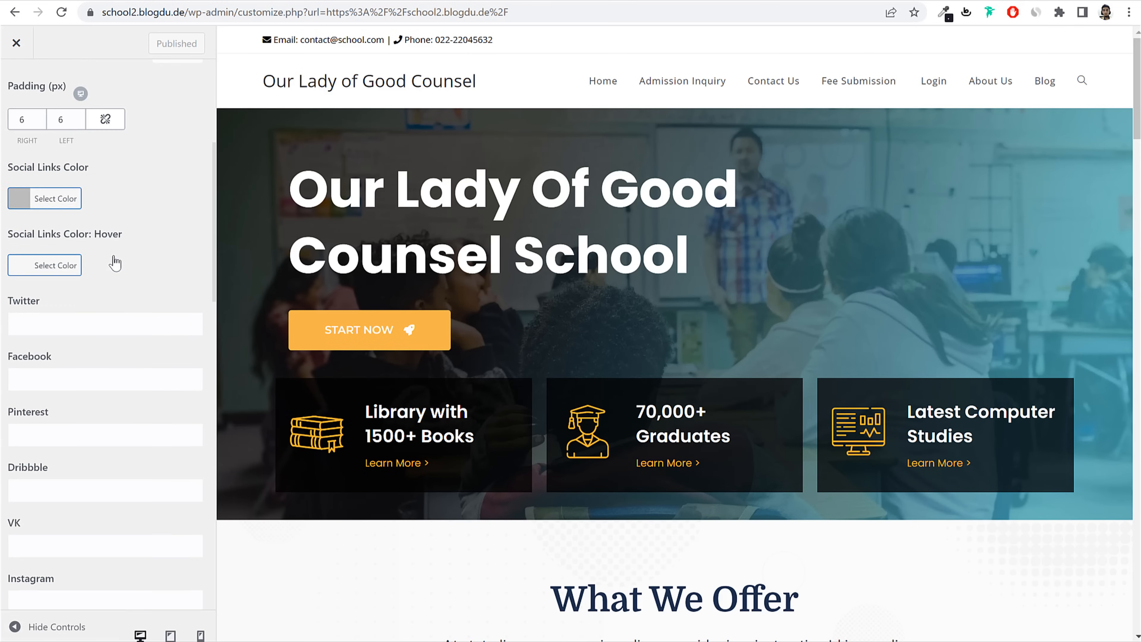
drag(188, 12, 2, 12)
key(ctrl+c)
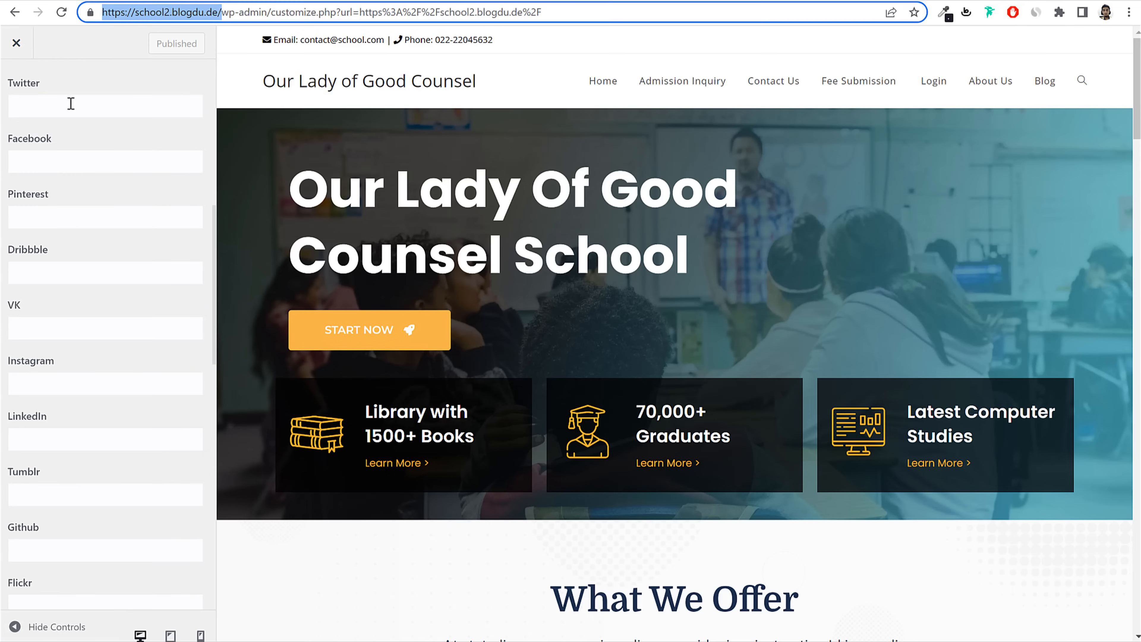
click(70, 106)
key(ctrl+v)
click(69, 162)
key(ctrl+v)
click(64, 217)
key(ctrl+v)
click(62, 268)
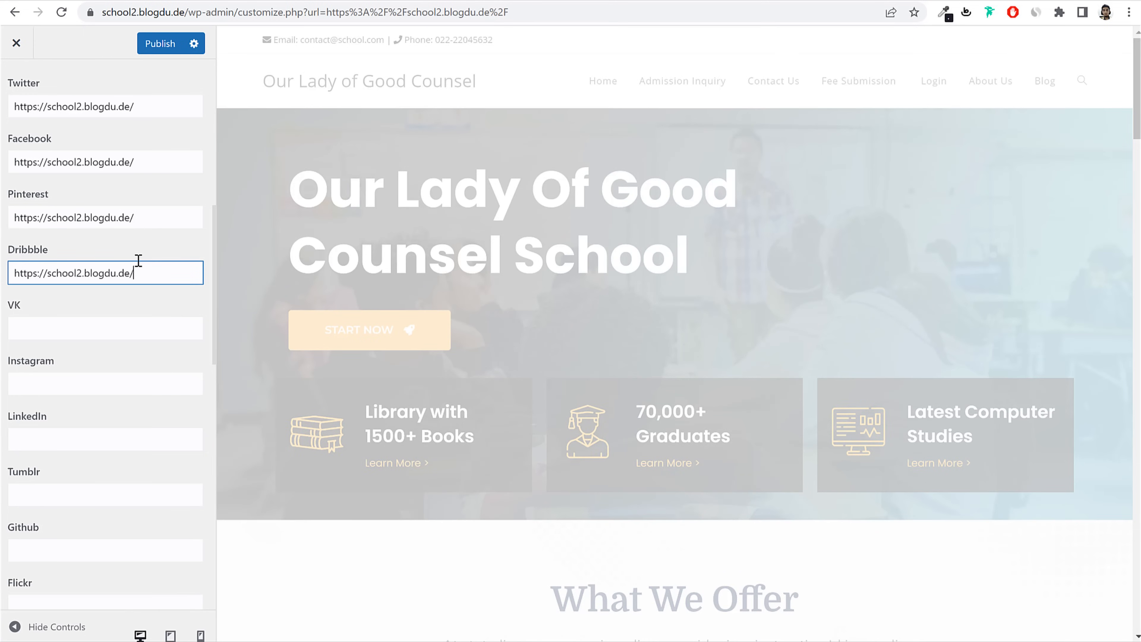
key(ctrl+v)
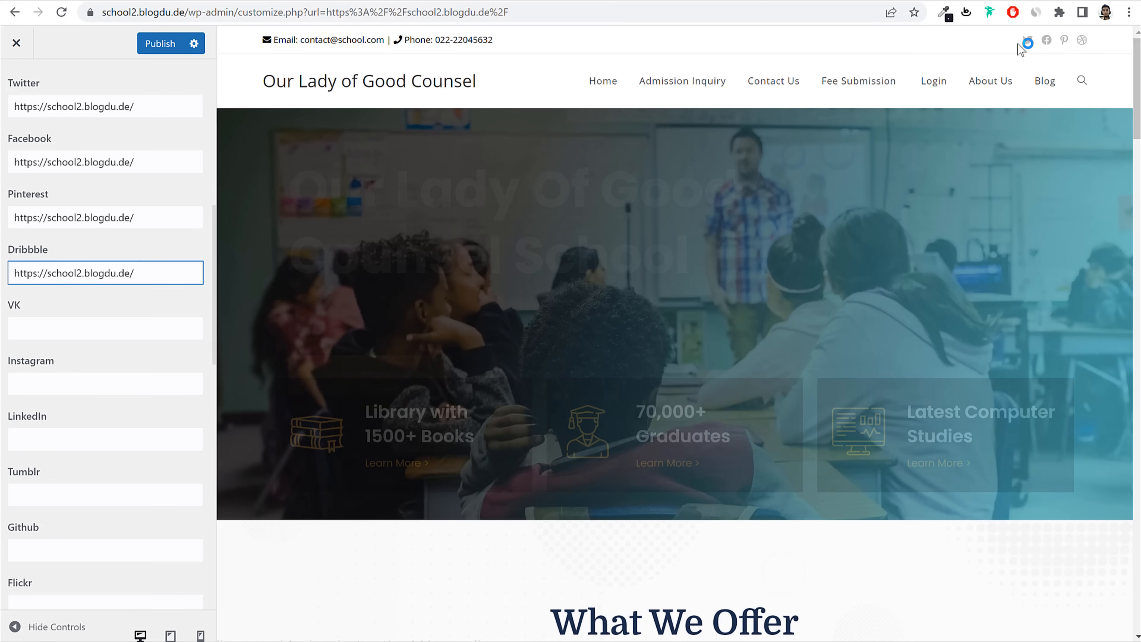
scroll(151, 229, up, 6)
scroll(151, 229, up, 1)
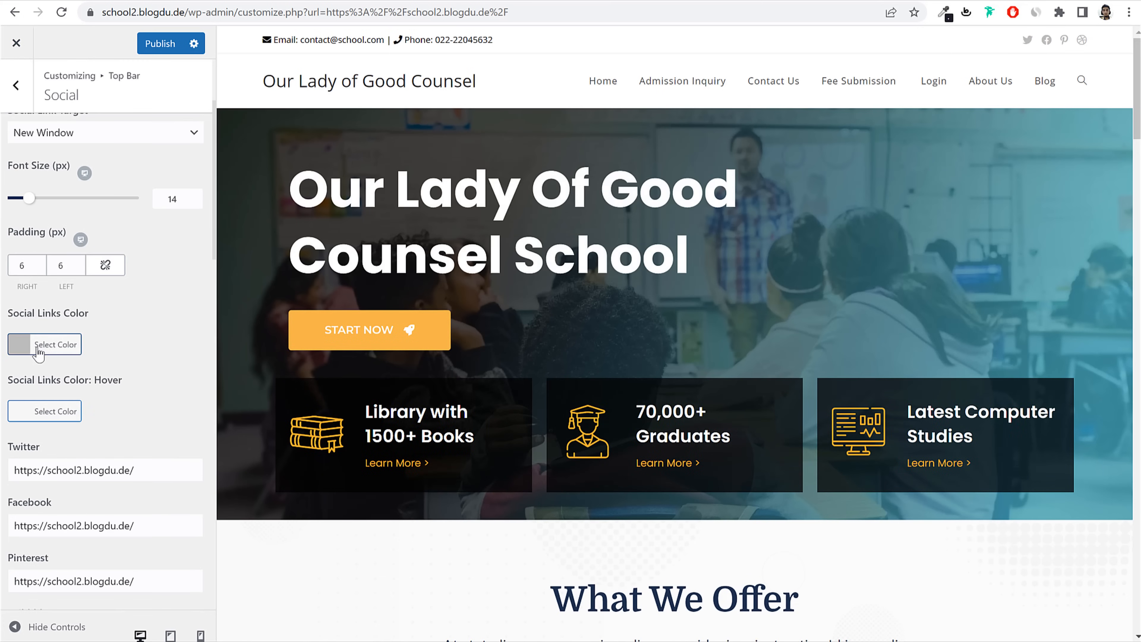
Step: After trying red and blue, set the social icon colour to #24c9e2 and publish
click(49, 348)
scroll(59, 449, down, 2)
click(55, 458)
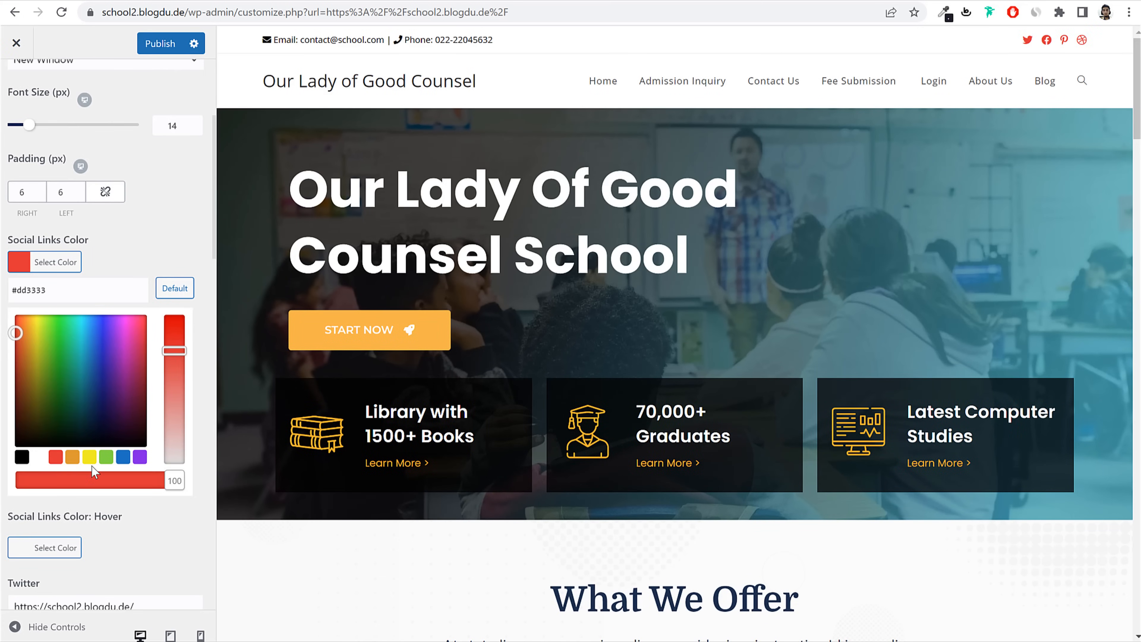
click(121, 459)
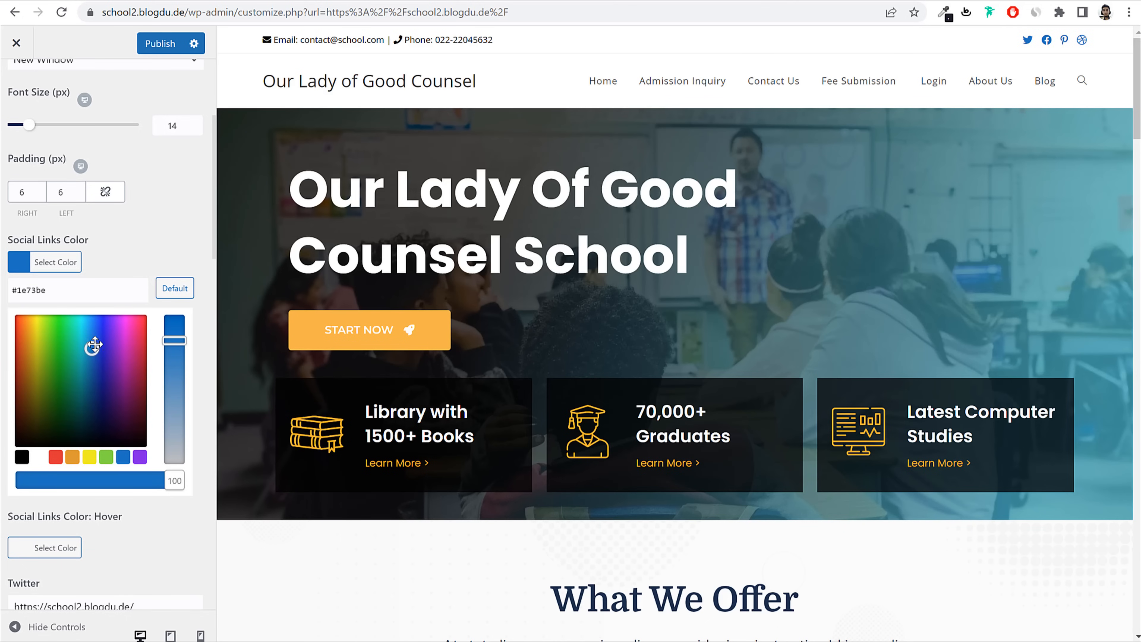
drag(94, 344, 86, 326)
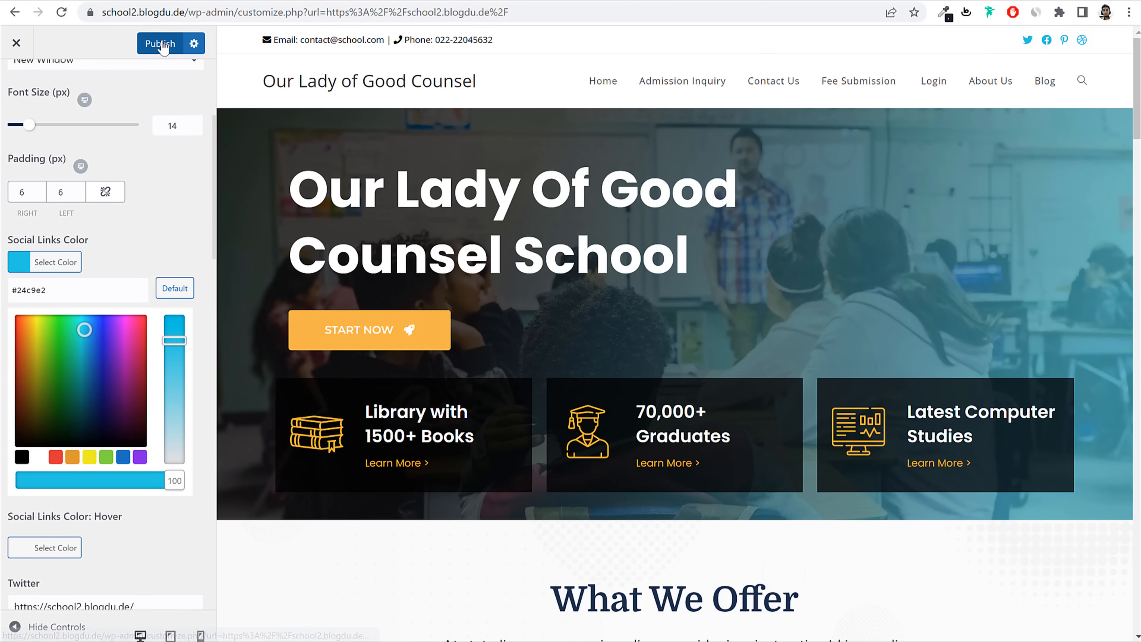
click(160, 43)
scroll(180, 135, up, 5)
click(32, 72)
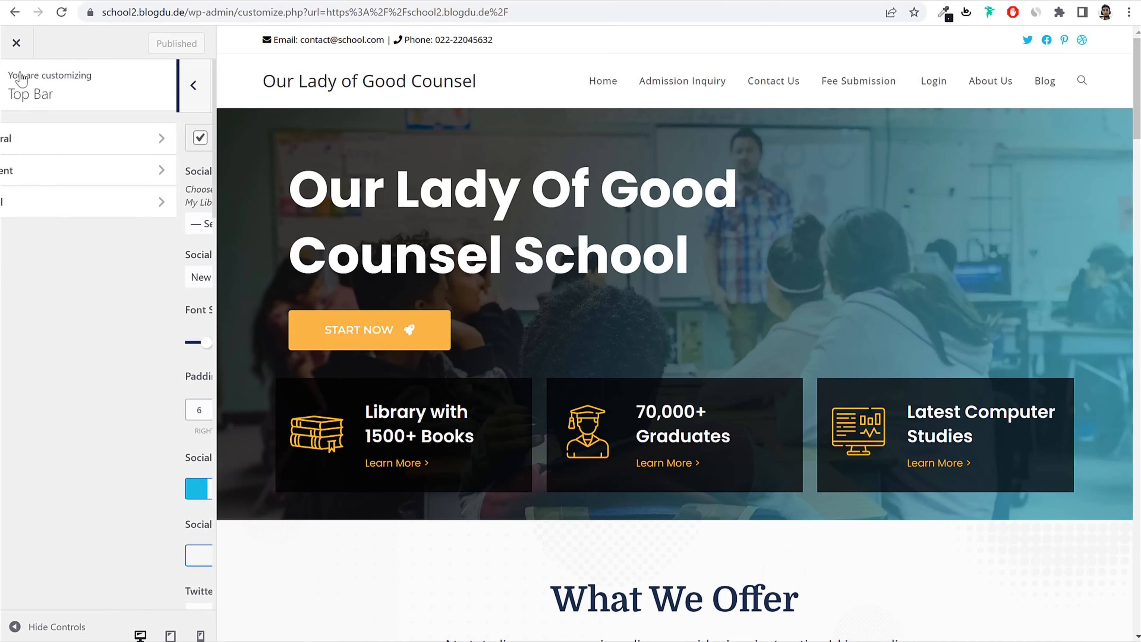
Step: Set the header height to 60 px in Header > General
click(18, 83)
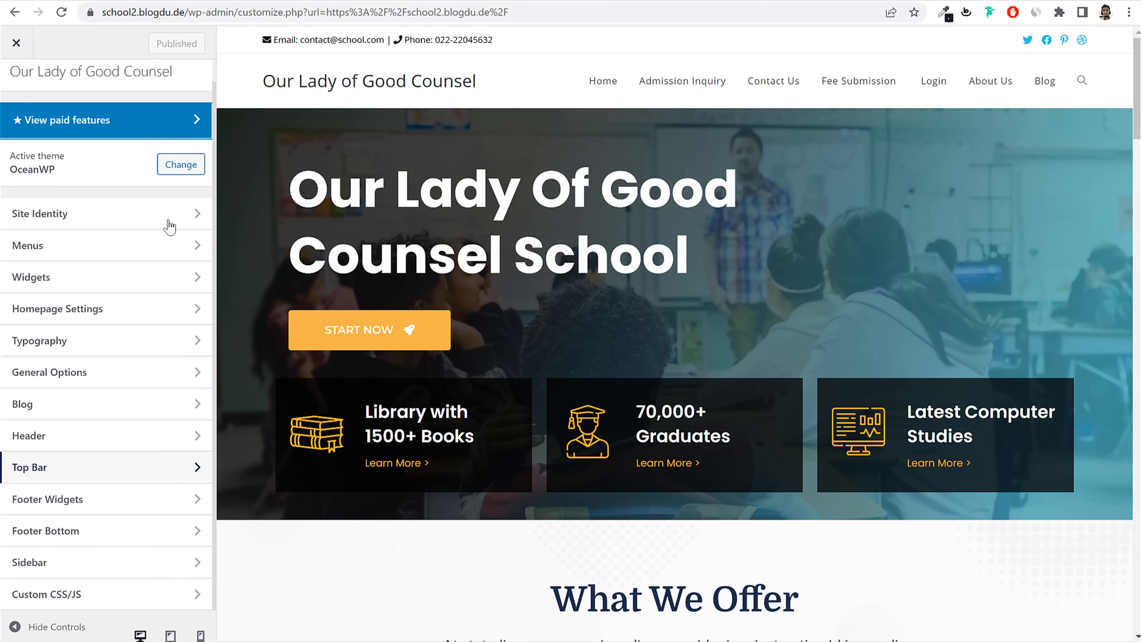
click(100, 443)
click(121, 138)
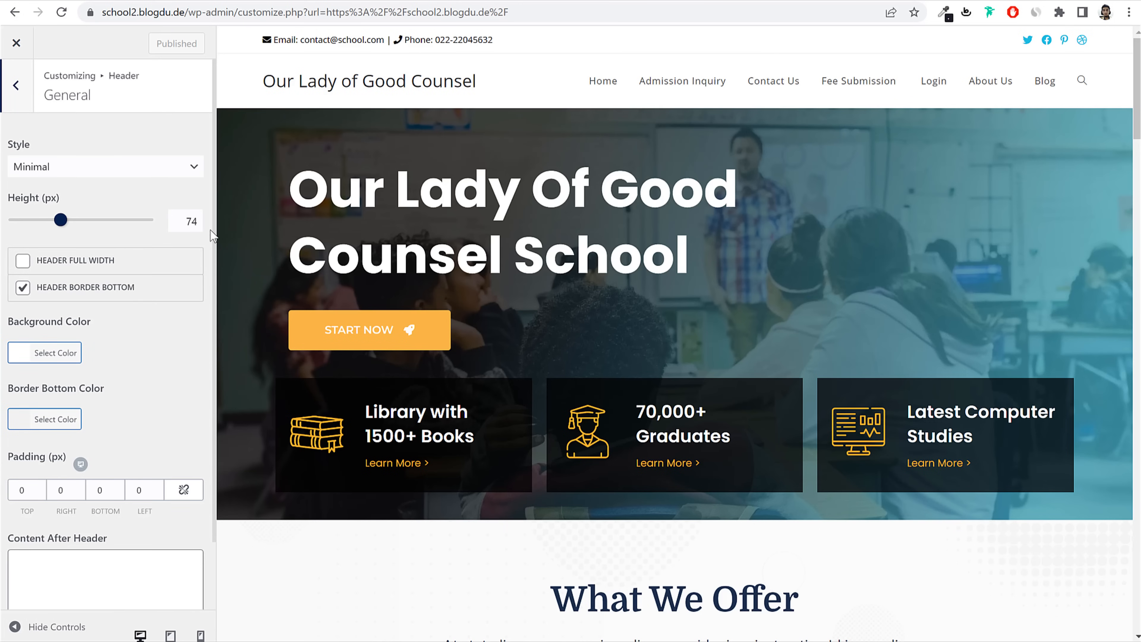
double_click(191, 221)
text(60)
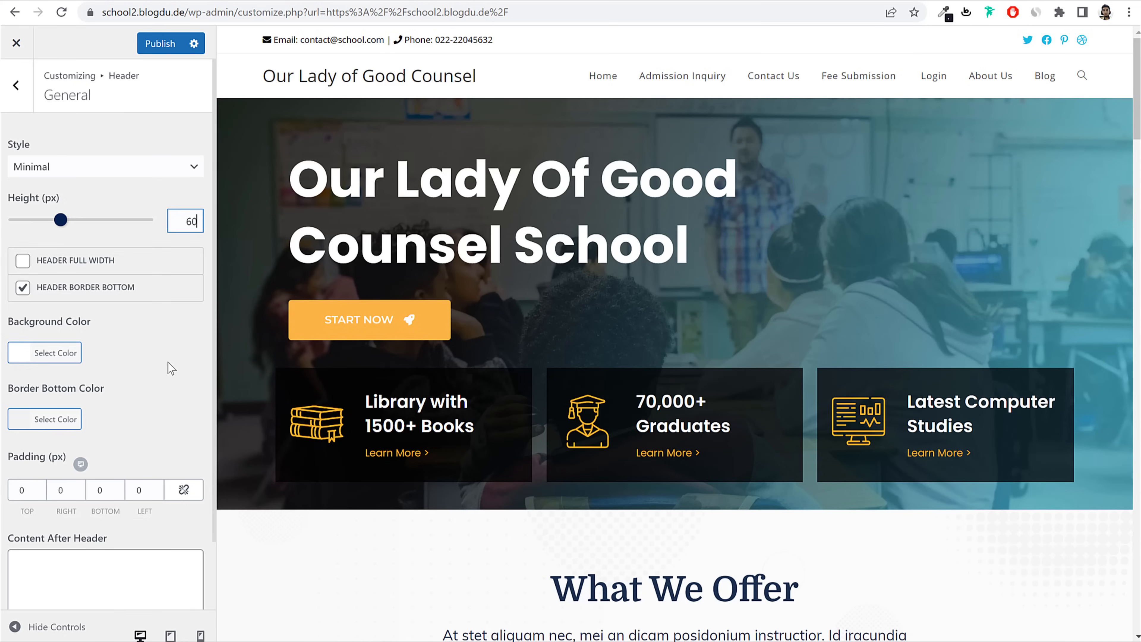
Step: Try green and orange header backgrounds, then reset it to default white
click(56, 347)
click(108, 539)
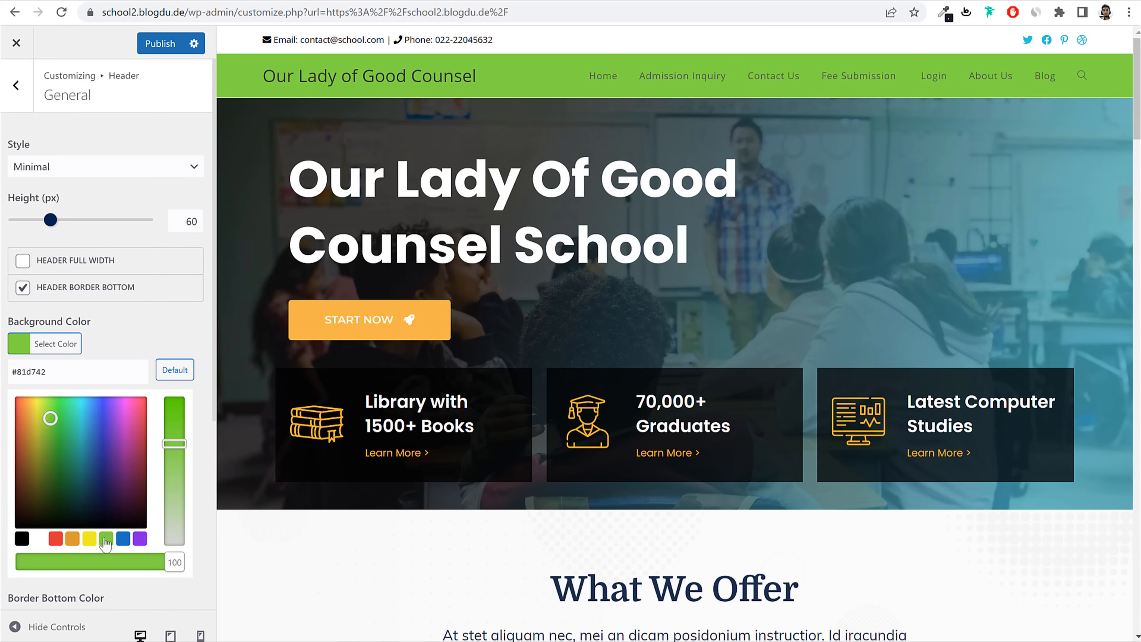
click(72, 540)
click(40, 539)
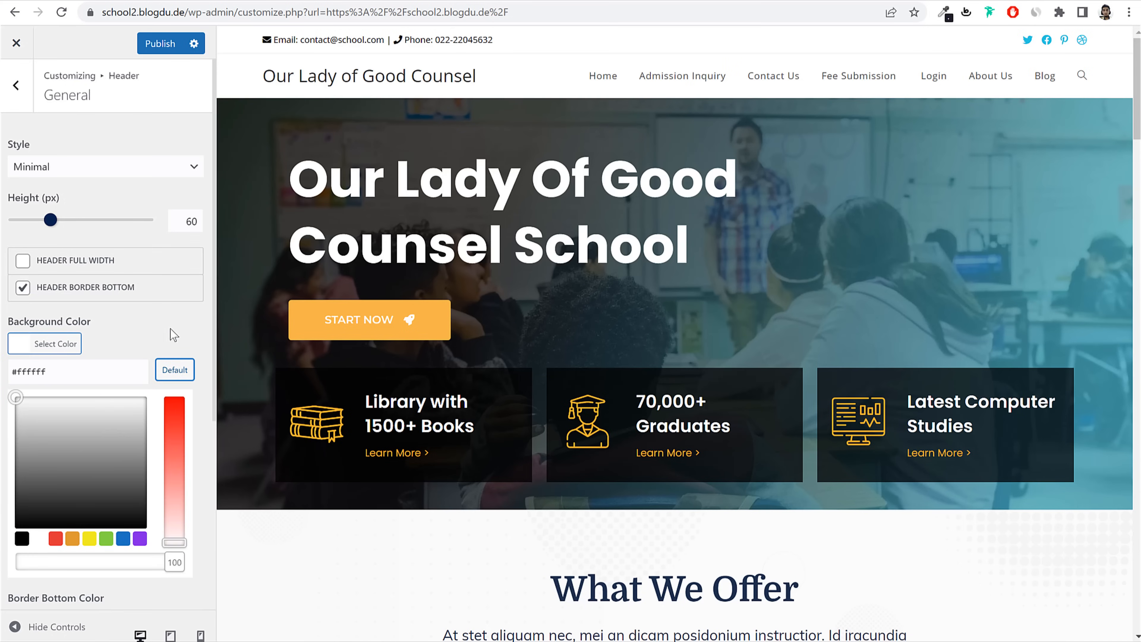
click(173, 335)
scroll(178, 367, down, 2)
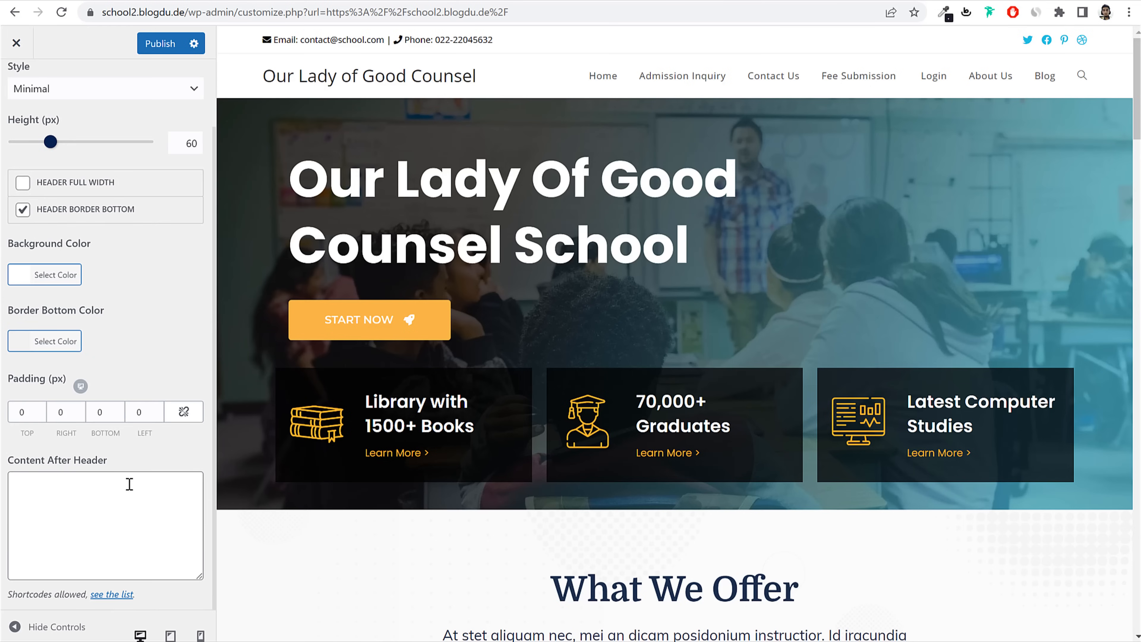
scroll(129, 484, up, 4)
click(16, 85)
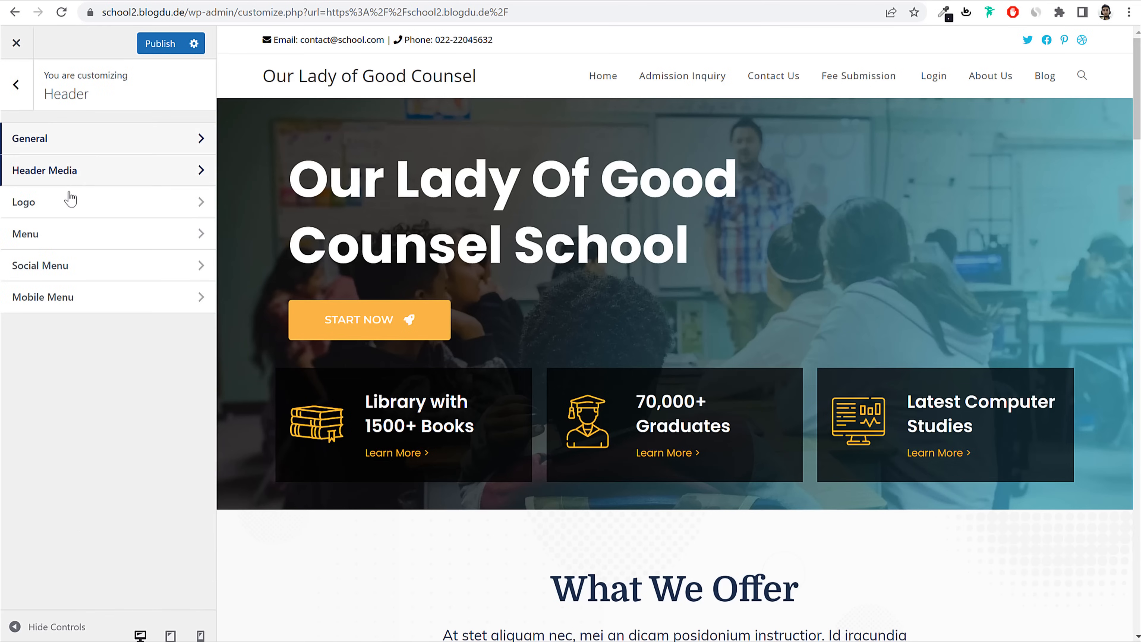
Step: Upload the cropped tutor file and use it uncropped as the header logo
click(79, 209)
click(105, 176)
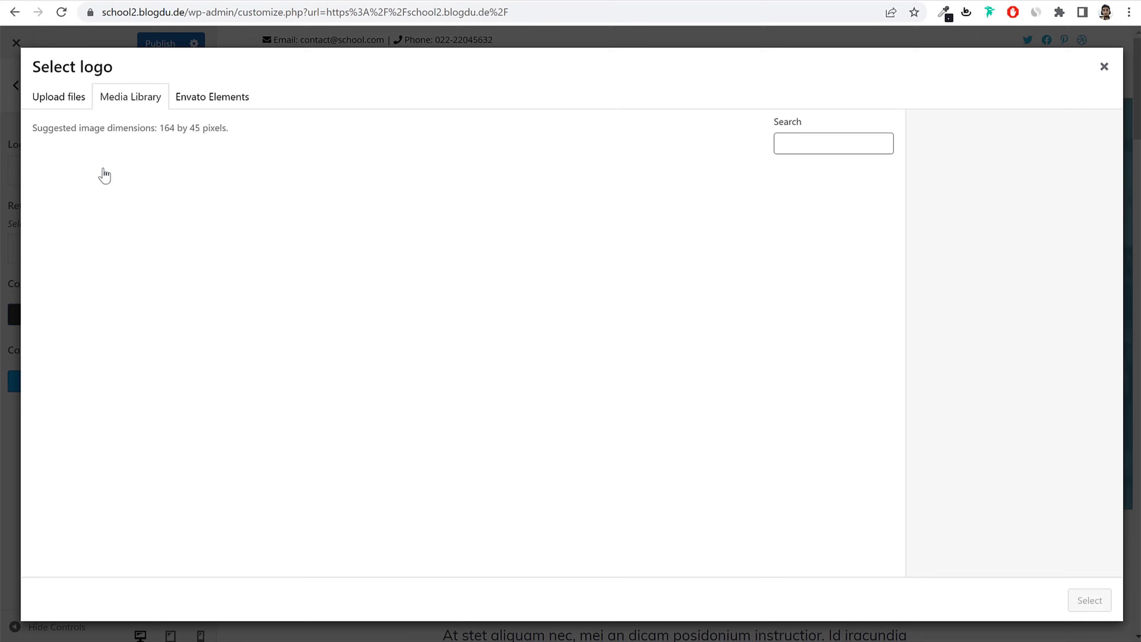
click(67, 97)
click(584, 317)
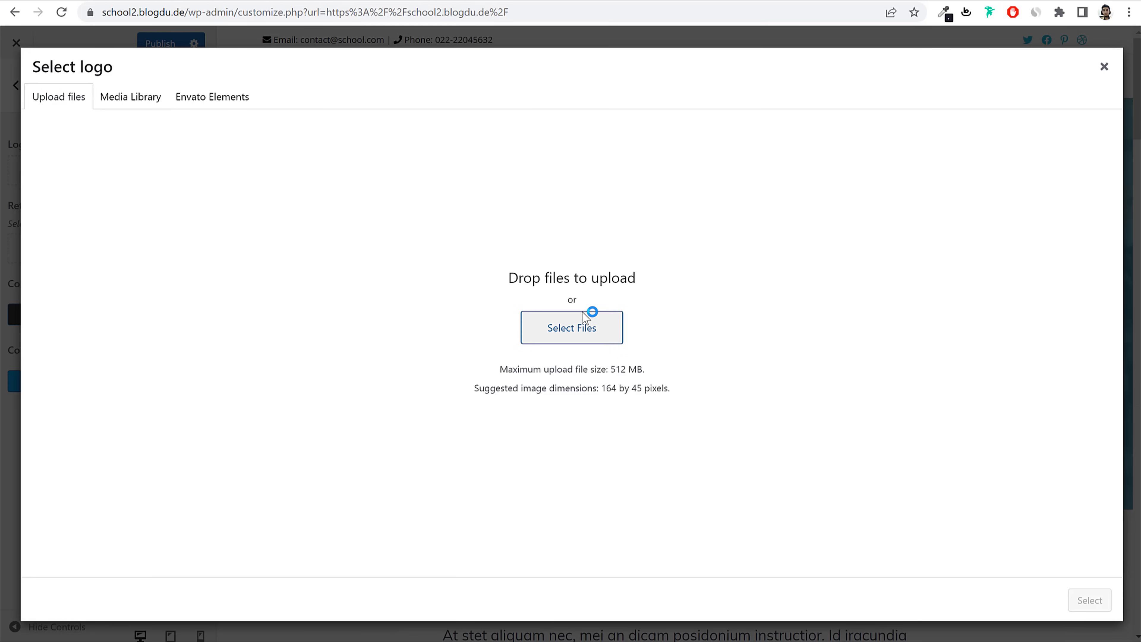
click(268, 180)
click(342, 320)
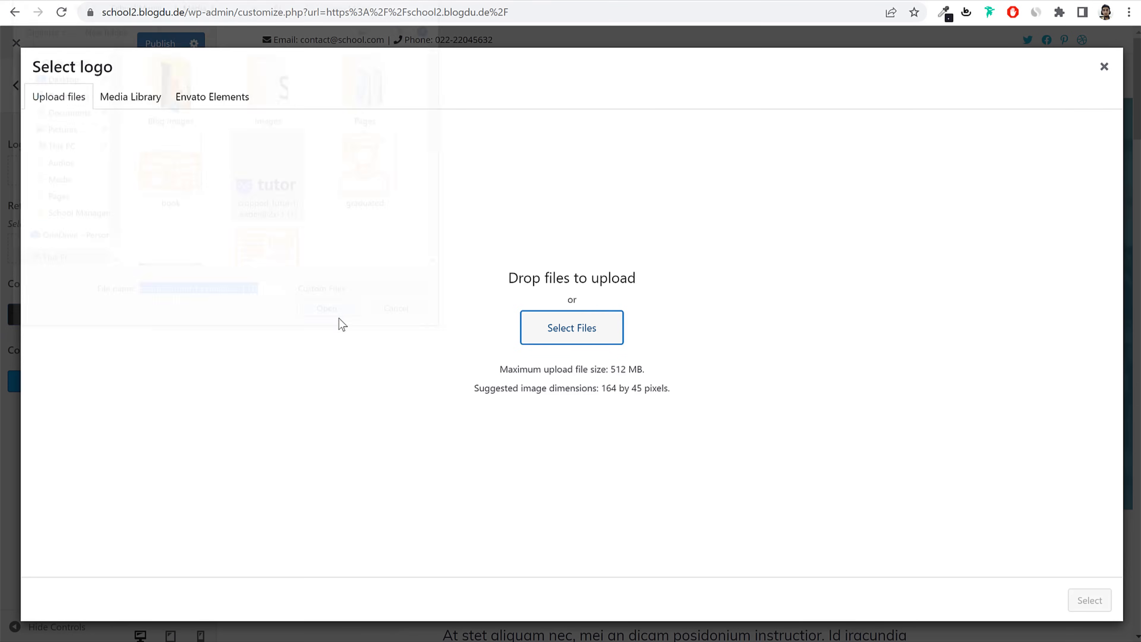
click(1089, 601)
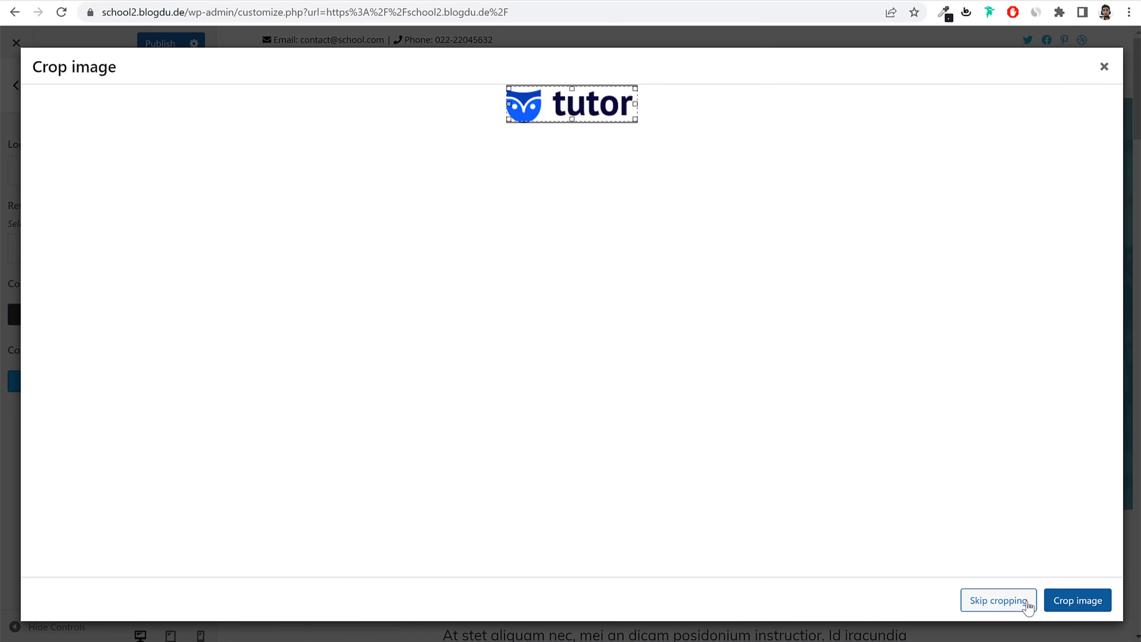
click(1028, 605)
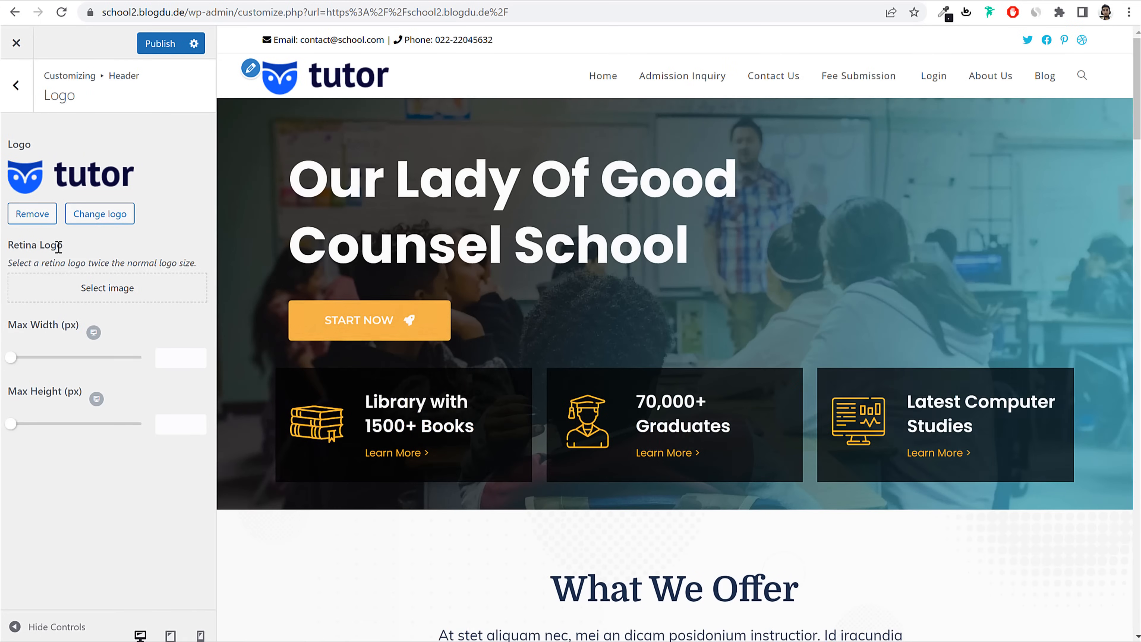
Step: Set the tutor image as the Retina Logo and publish the logo changes
drag(63, 245, 13, 252)
click(64, 284)
click(149, 235)
click(105, 231)
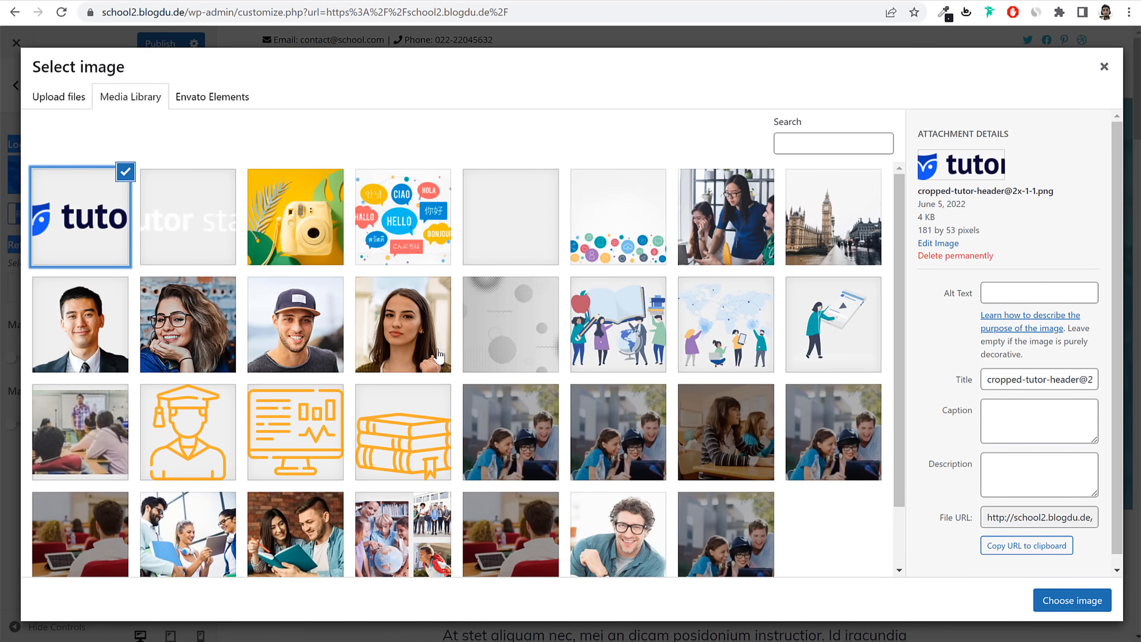
click(1072, 601)
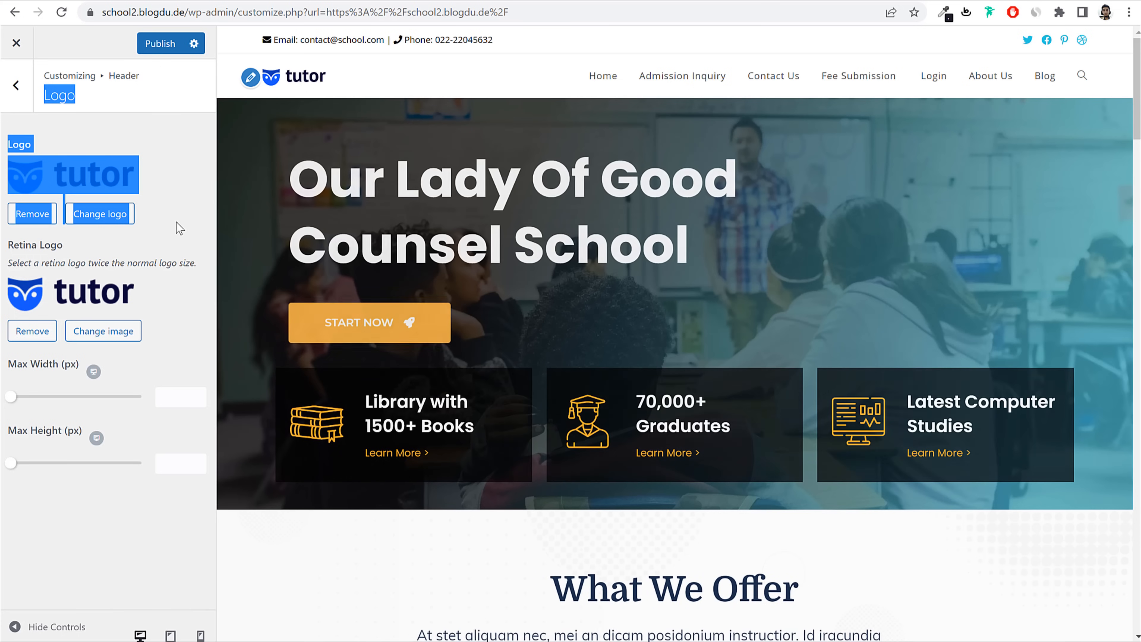
click(177, 226)
click(165, 51)
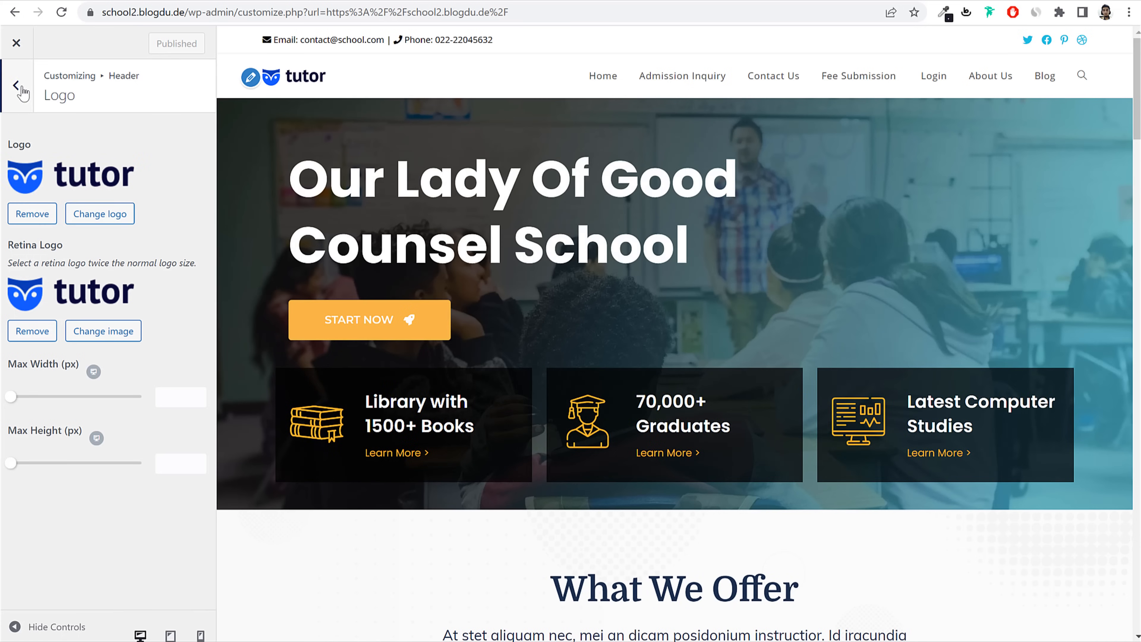
click(16, 85)
Step: In Header > Menu, set the menu link colour to black
click(84, 238)
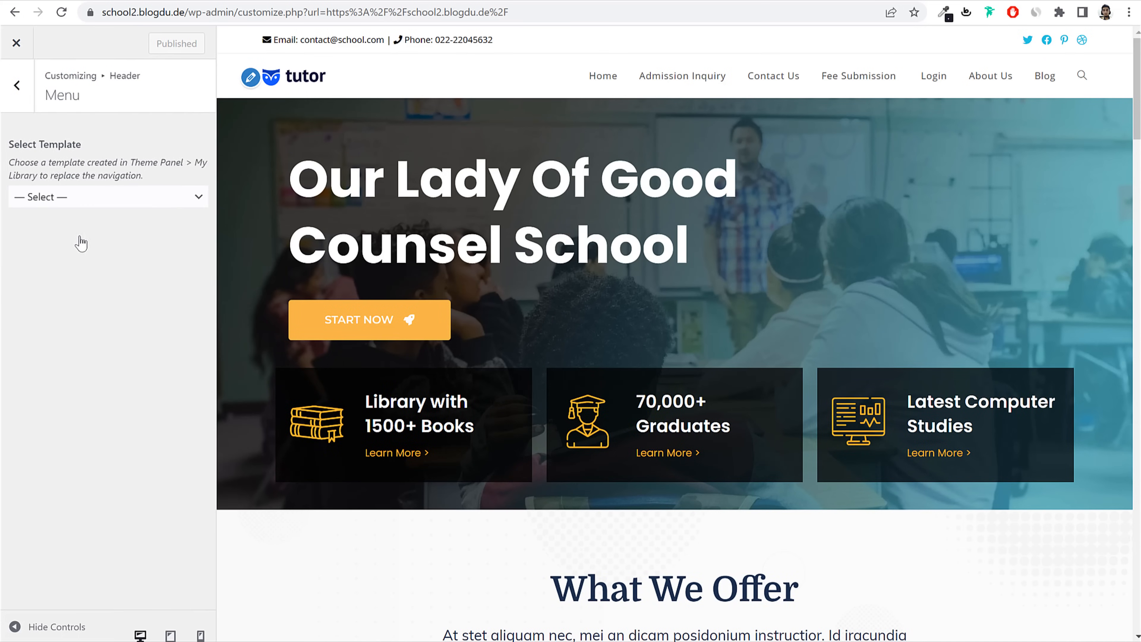
scroll(157, 319, down, 1)
scroll(157, 319, down, 8)
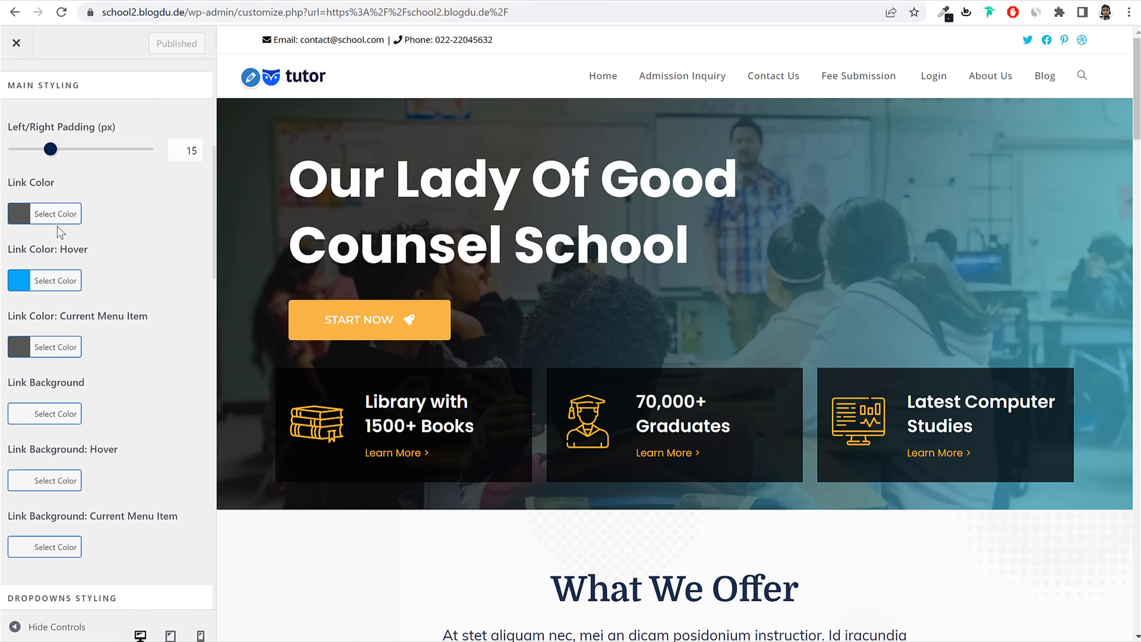
click(53, 209)
click(22, 398)
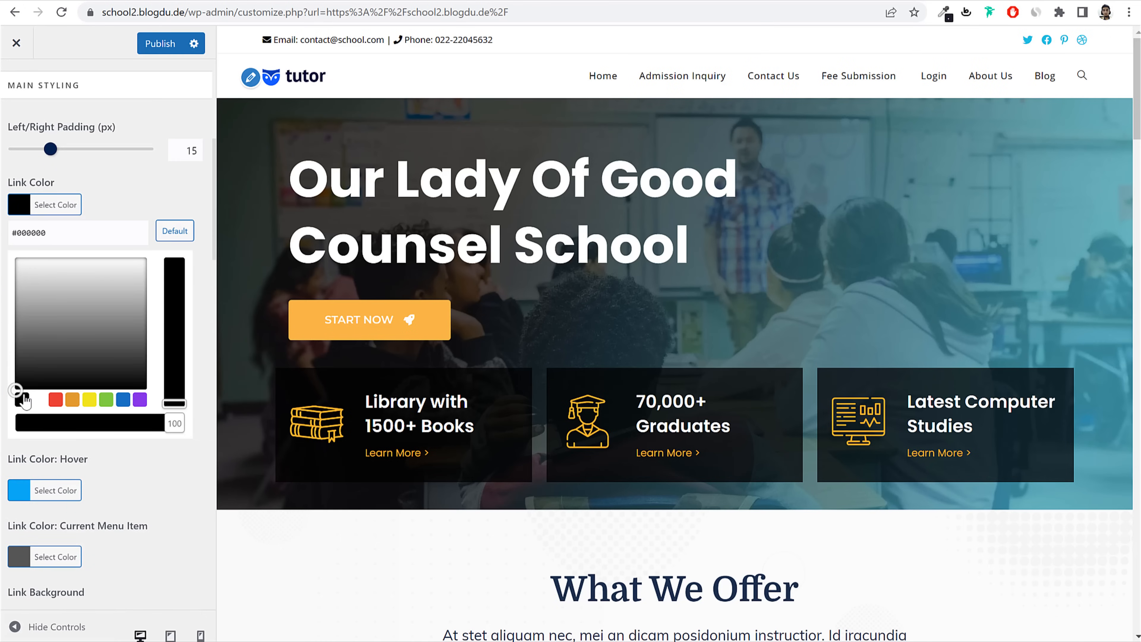
Step: Inspect the reference site's What We Offer heading and copy its colour #1b2f4c
click(106, 1)
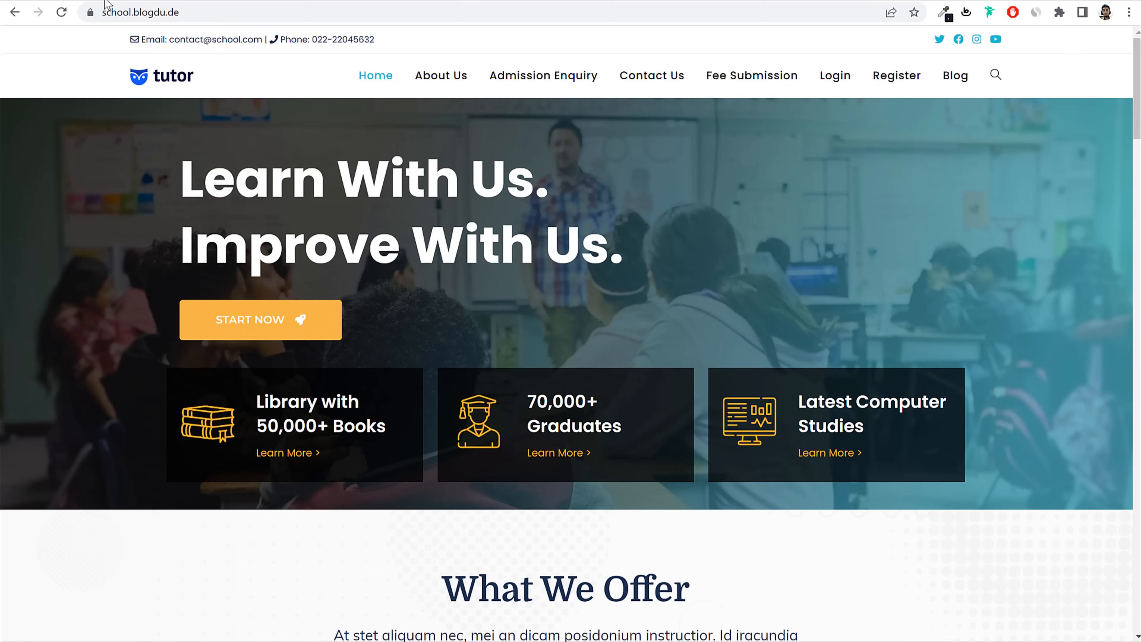
scroll(683, 263, down, 5)
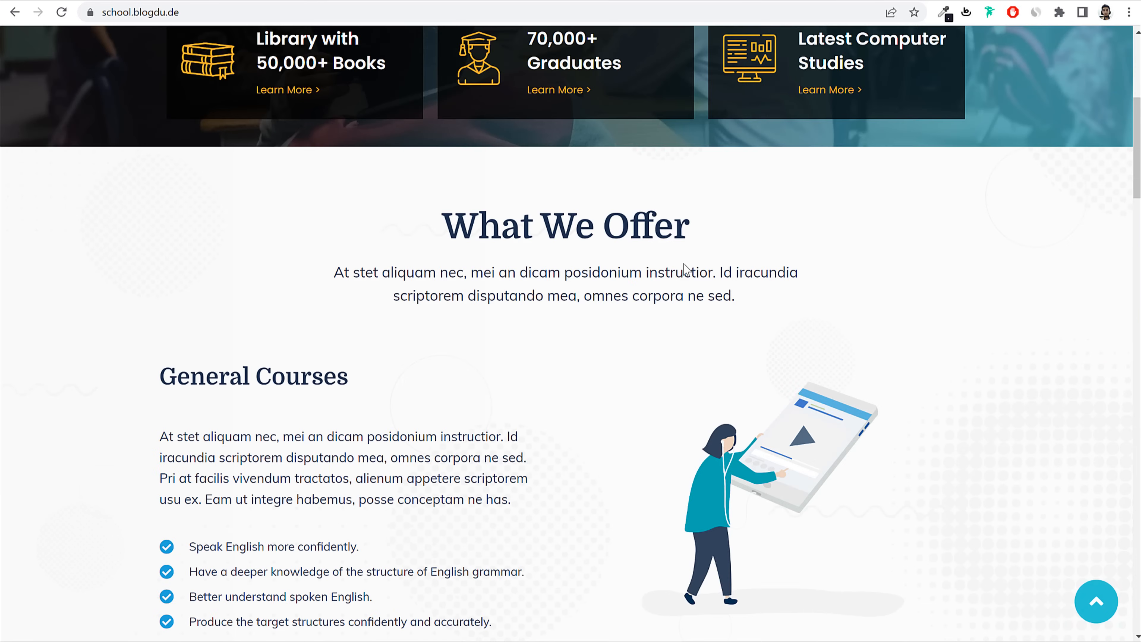
triple_click(536, 214)
right_click(536, 212)
click(618, 323)
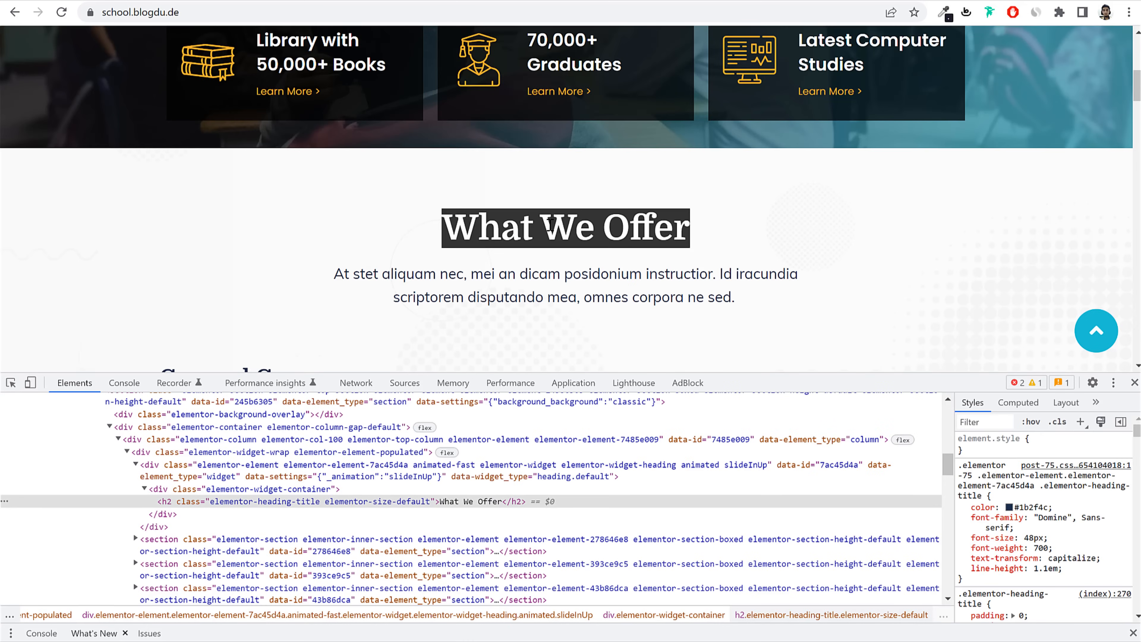
right_click(549, 224)
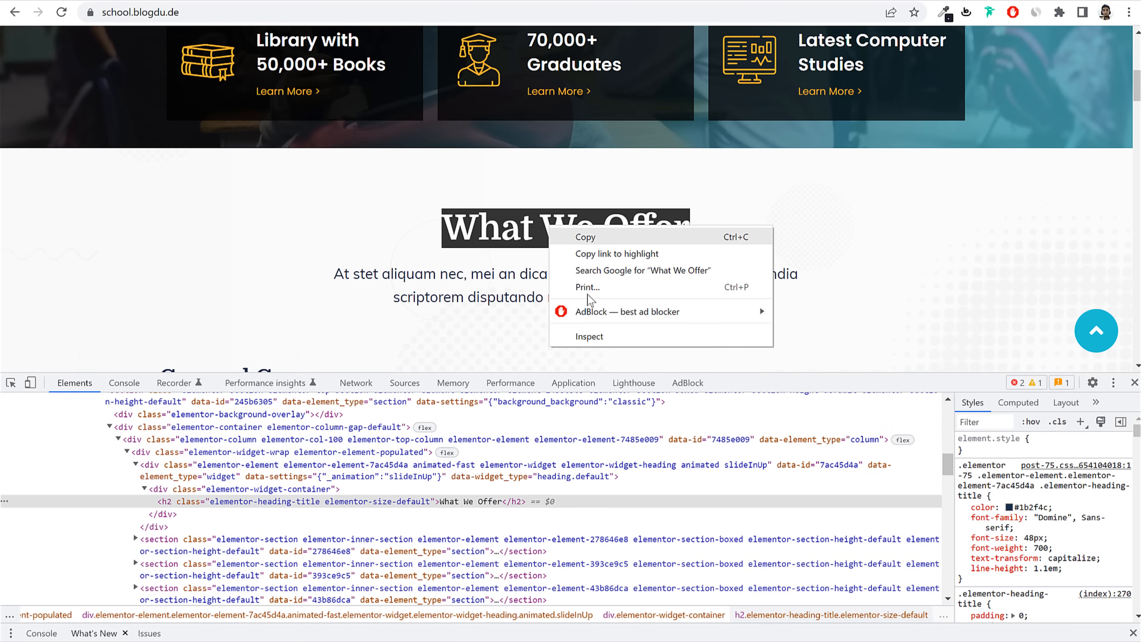
click(602, 331)
click(1028, 507)
key(ctrl+c)
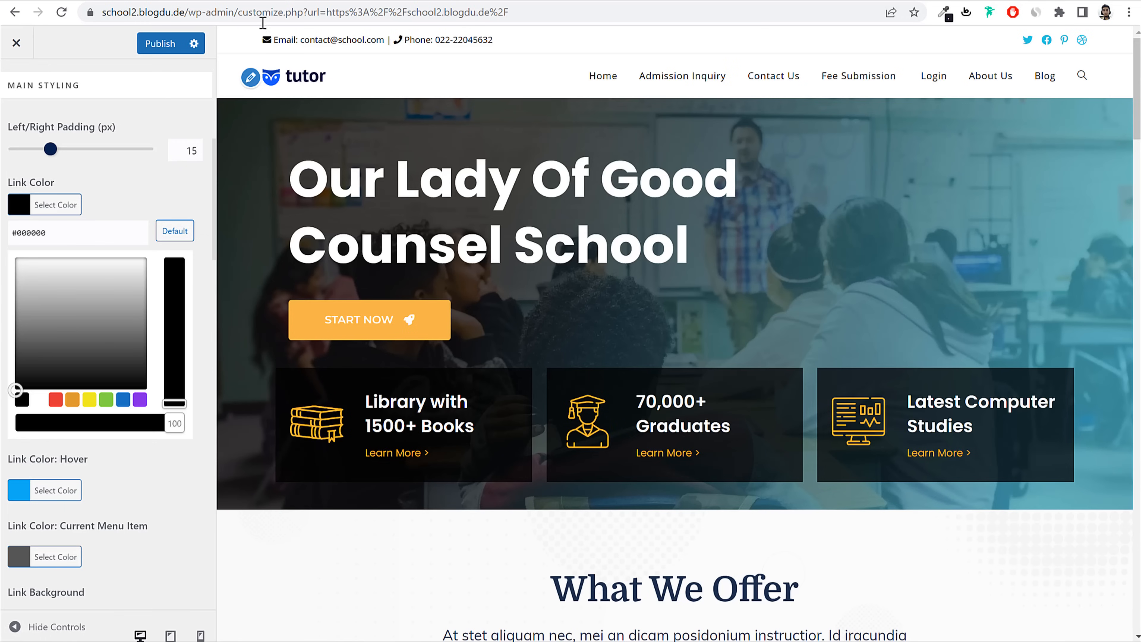
Step: Paste the navy #1b2f4c as the menu link colour
click(47, 224)
key(ctrl+a)
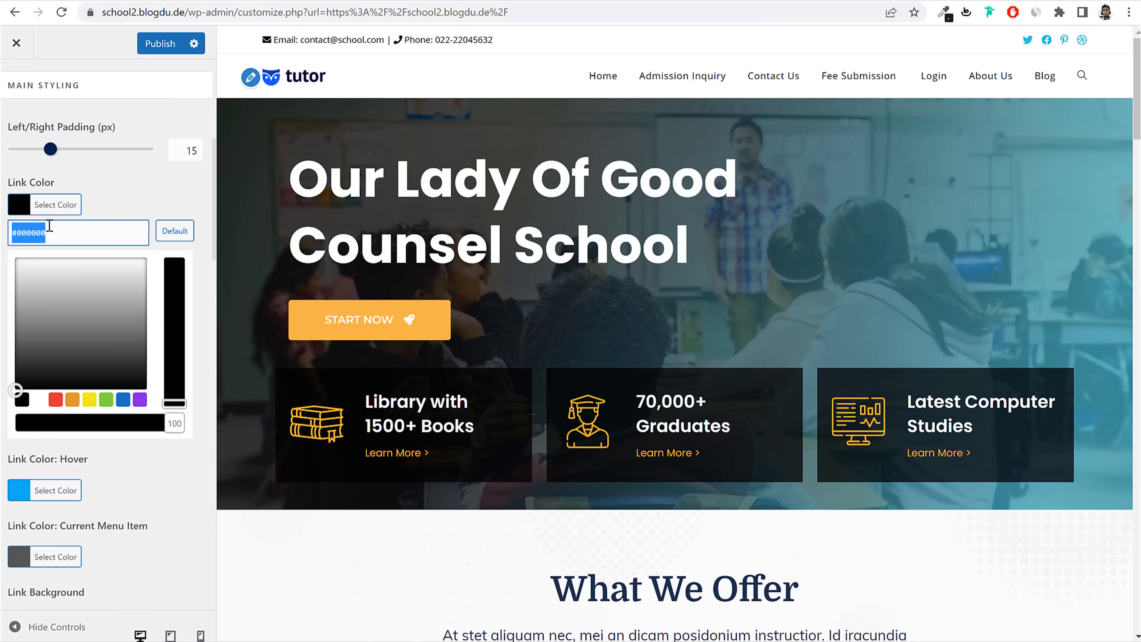
key(ctrl+v)
click(169, 197)
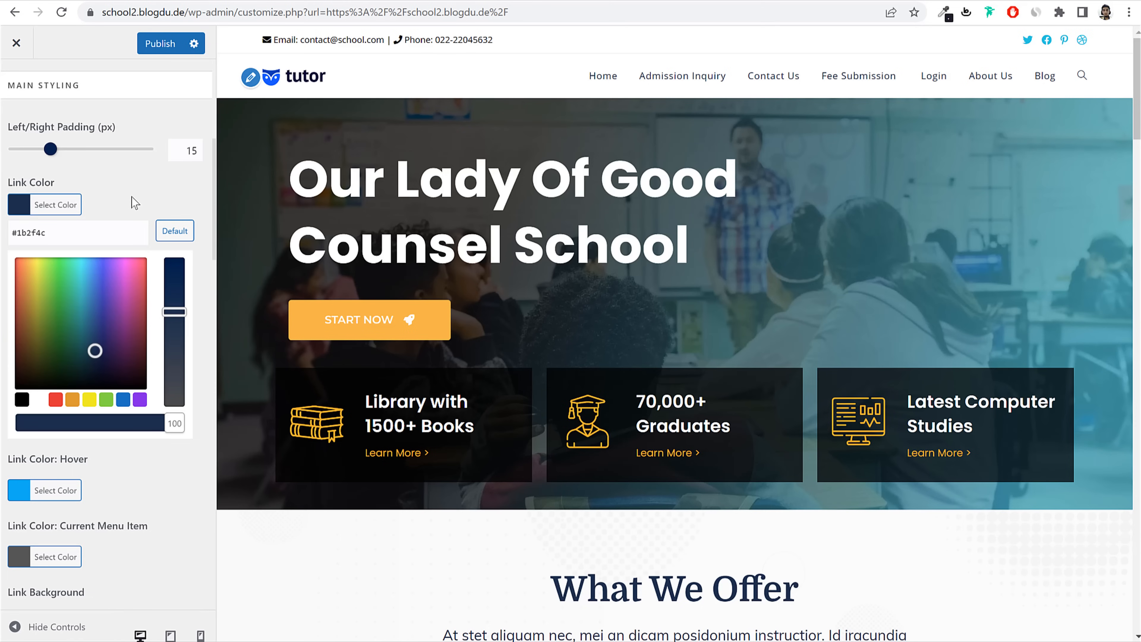
click(144, 196)
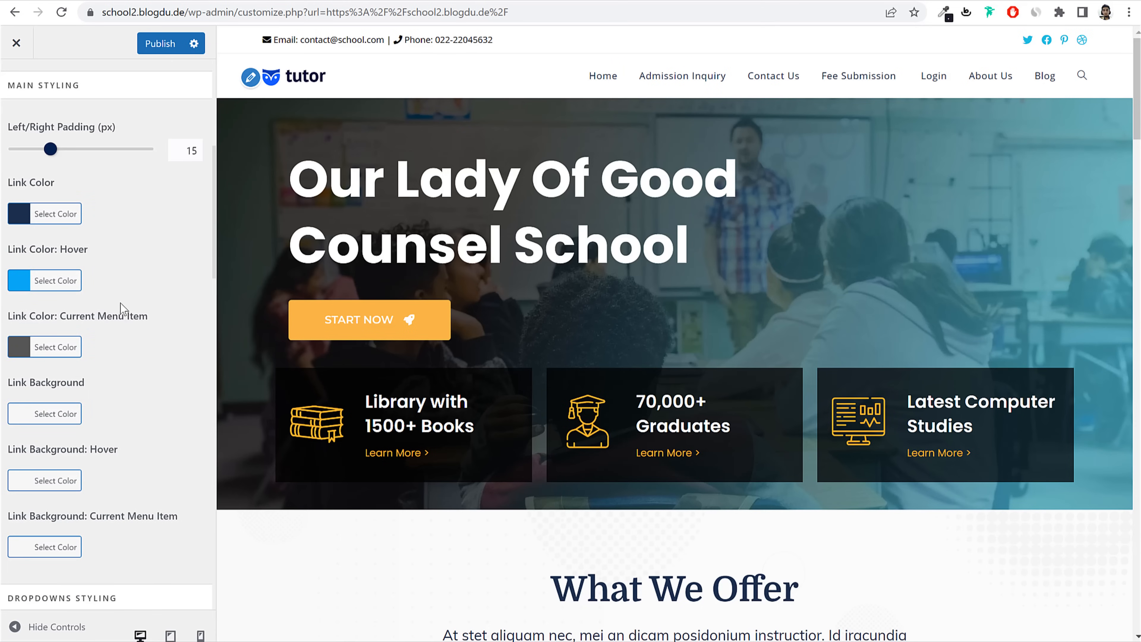
Step: Inspect the reference site's Home link and copy its current-item colour #1fc3d2
scroll(159, 332, down, 2)
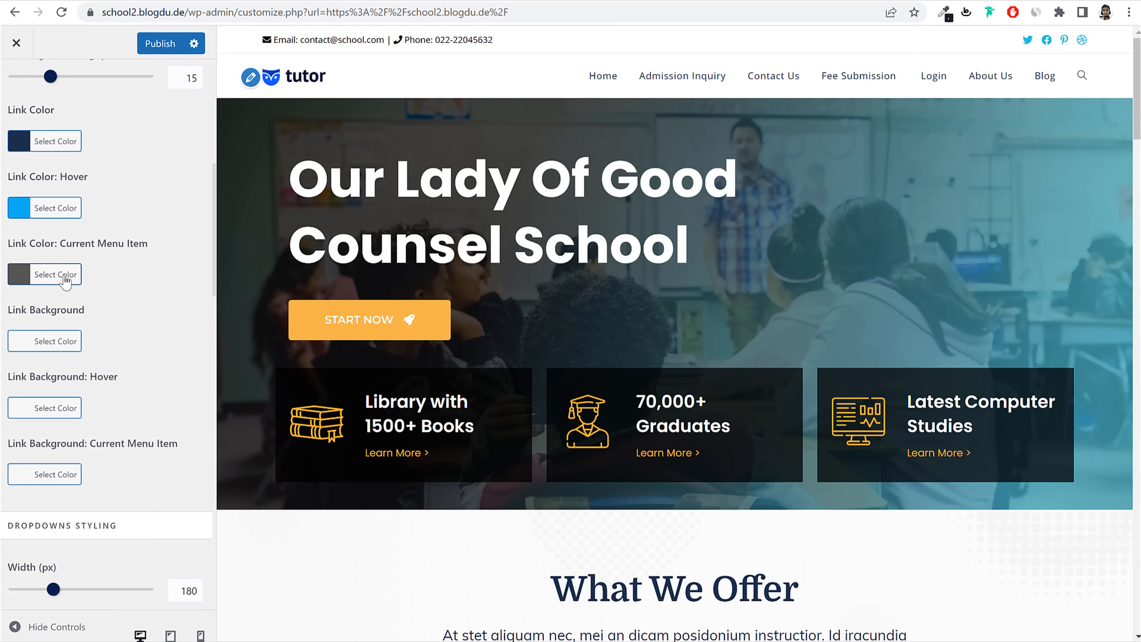
click(59, 274)
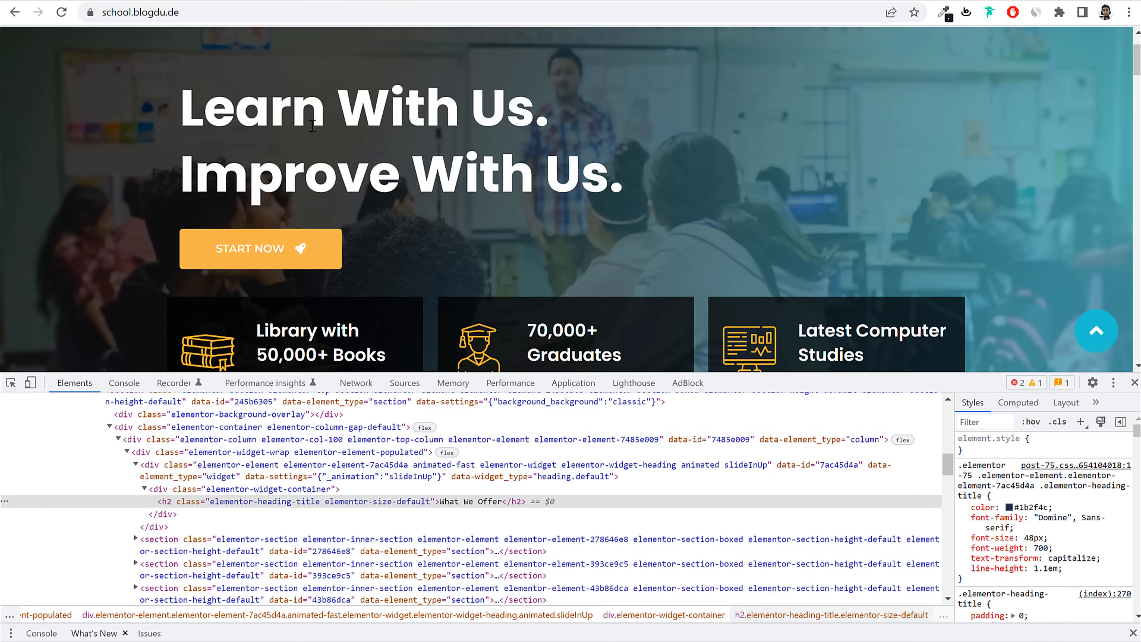
scroll(418, 139, up, 2)
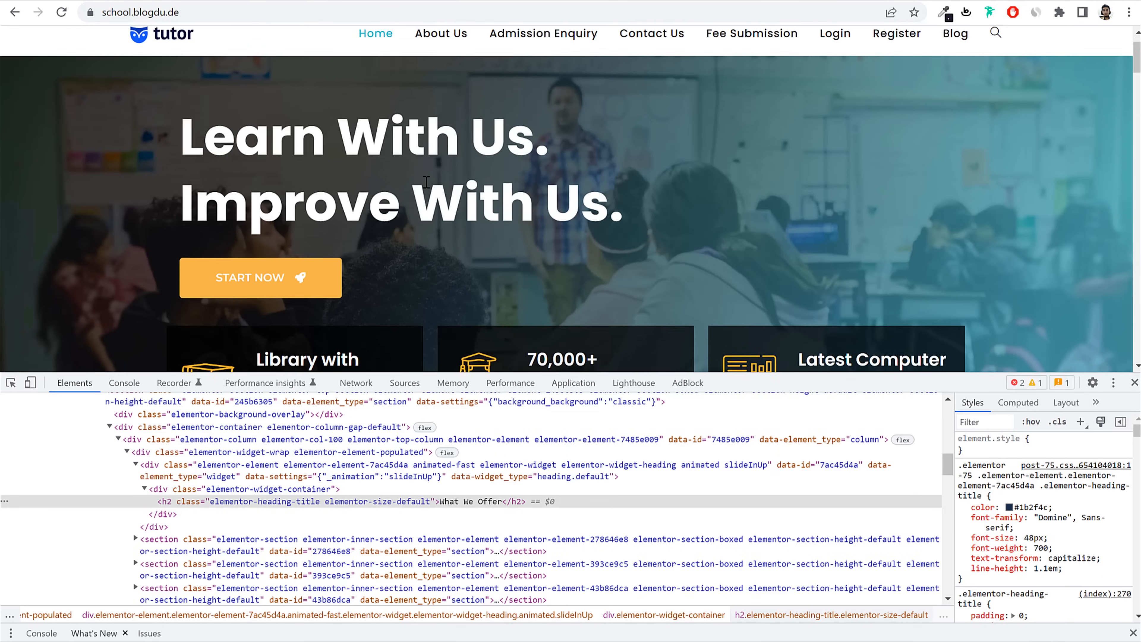
right_click(370, 82)
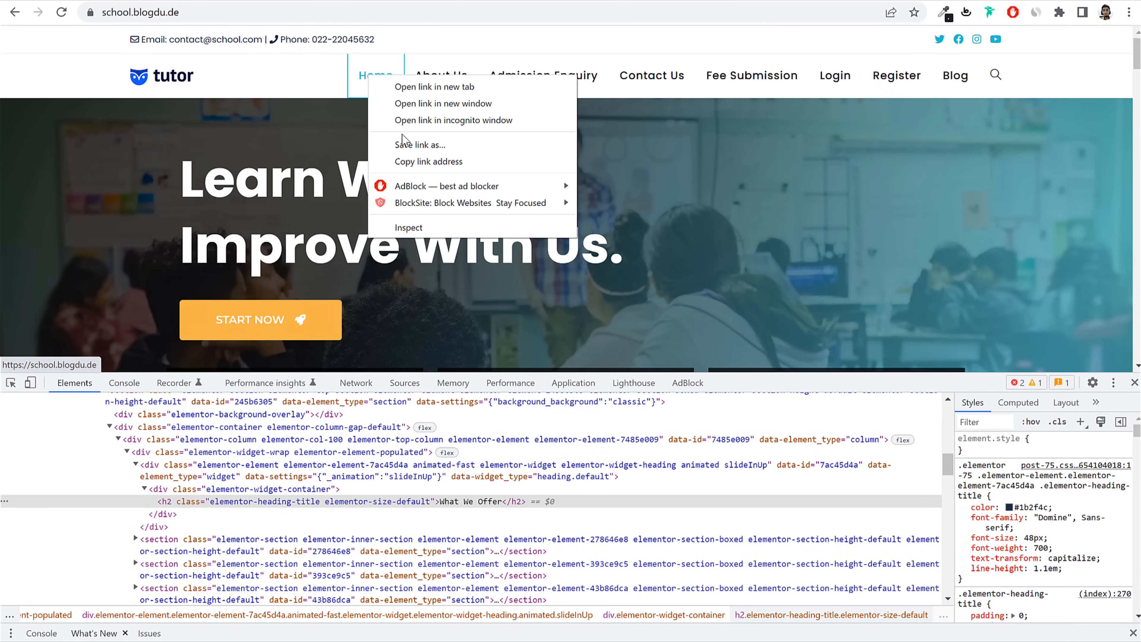
click(430, 229)
scroll(1068, 526, down, 10)
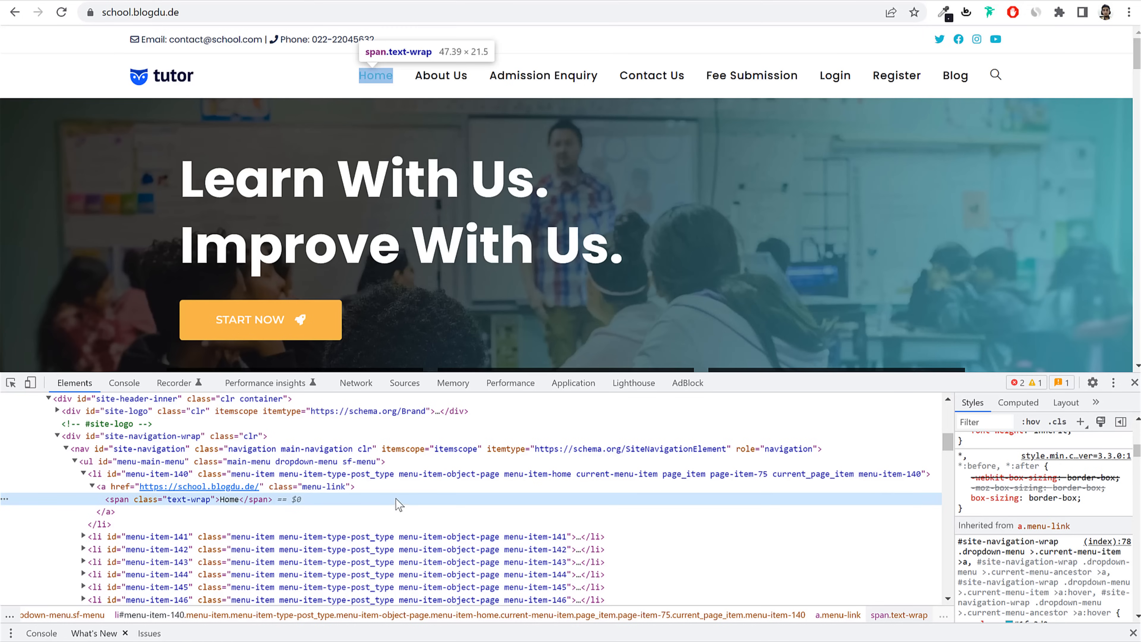
click(397, 487)
scroll(1053, 504, up, 4)
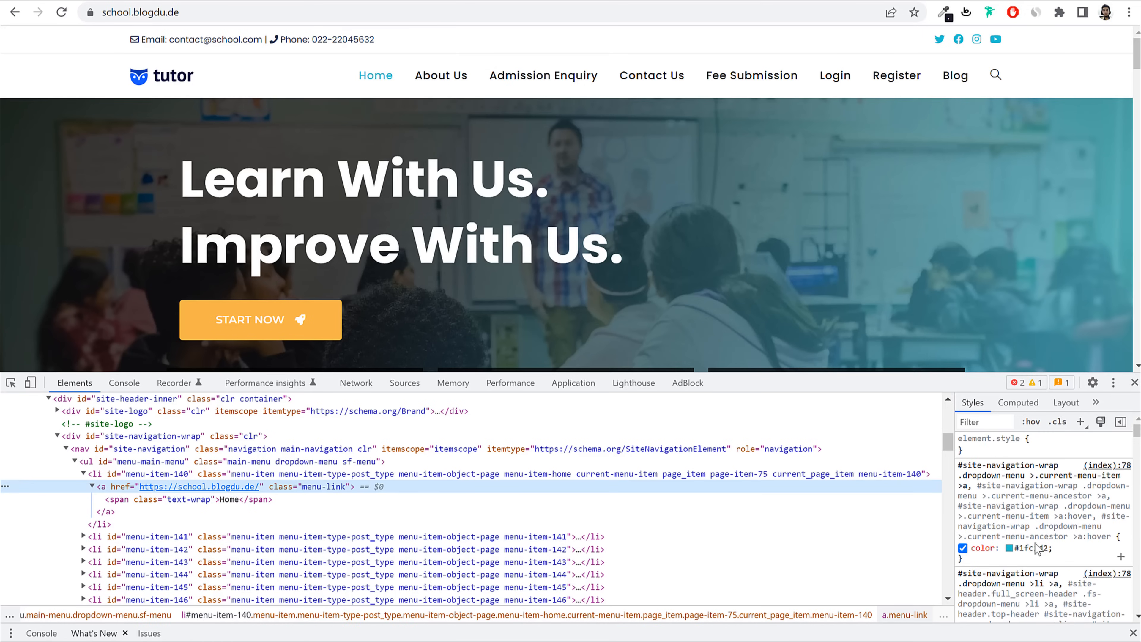
double_click(1021, 547)
key(ctrl+c)
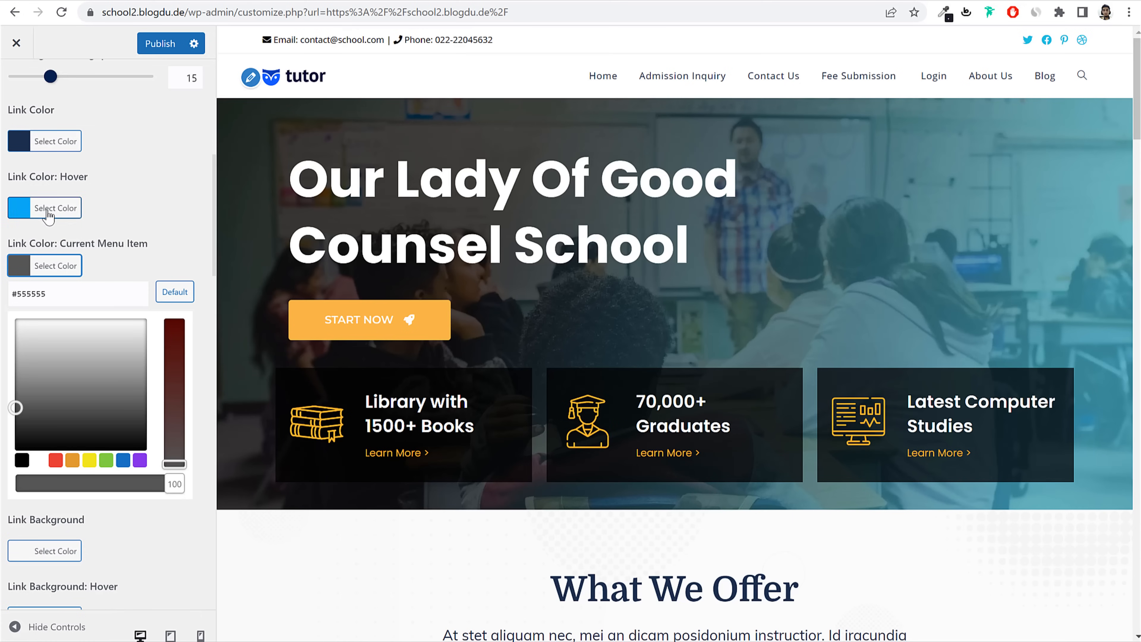
Step: Set Link Color: Hover and Current Menu Item to #1fc3d2 and publish
click(63, 202)
triple_click(65, 233)
key(ctrl+v)
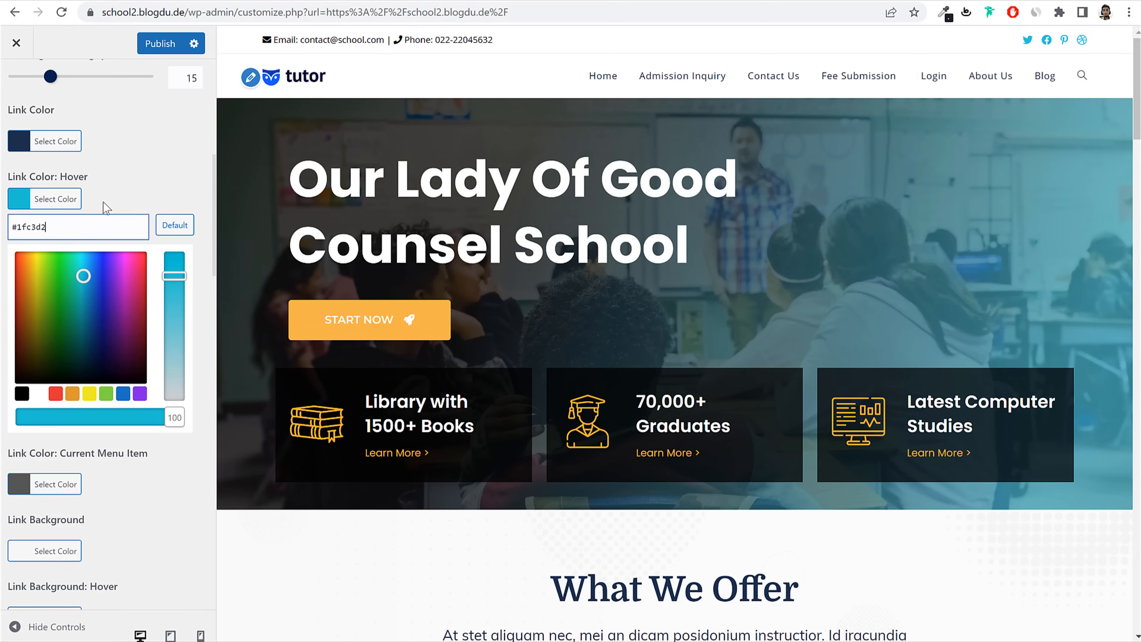
click(74, 198)
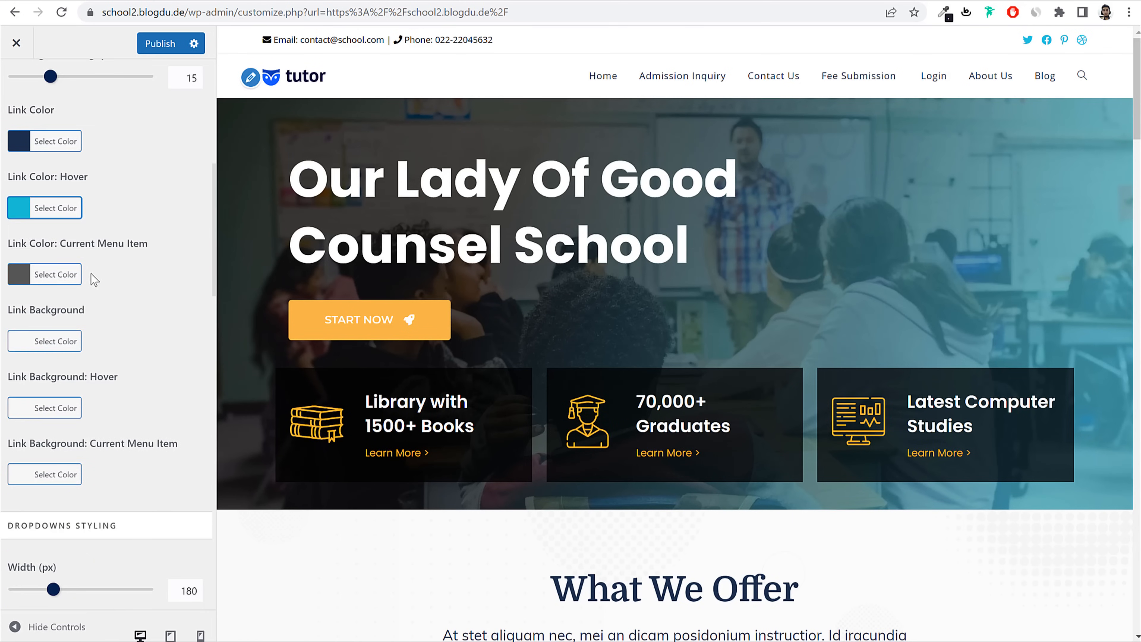
click(69, 275)
key(ctrl+v)
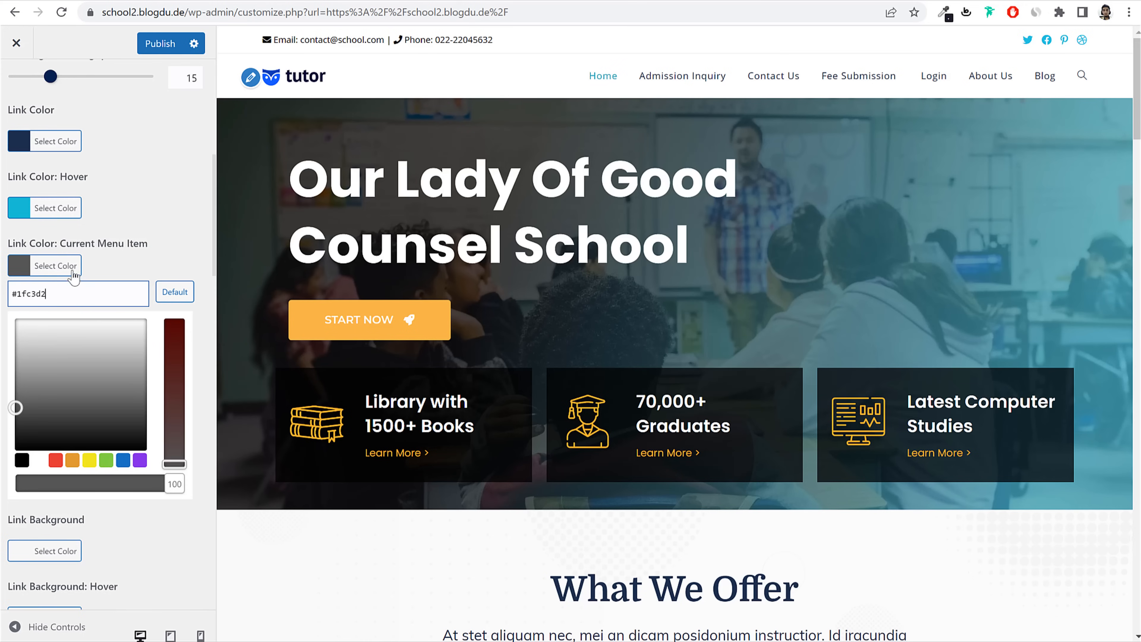
click(432, 148)
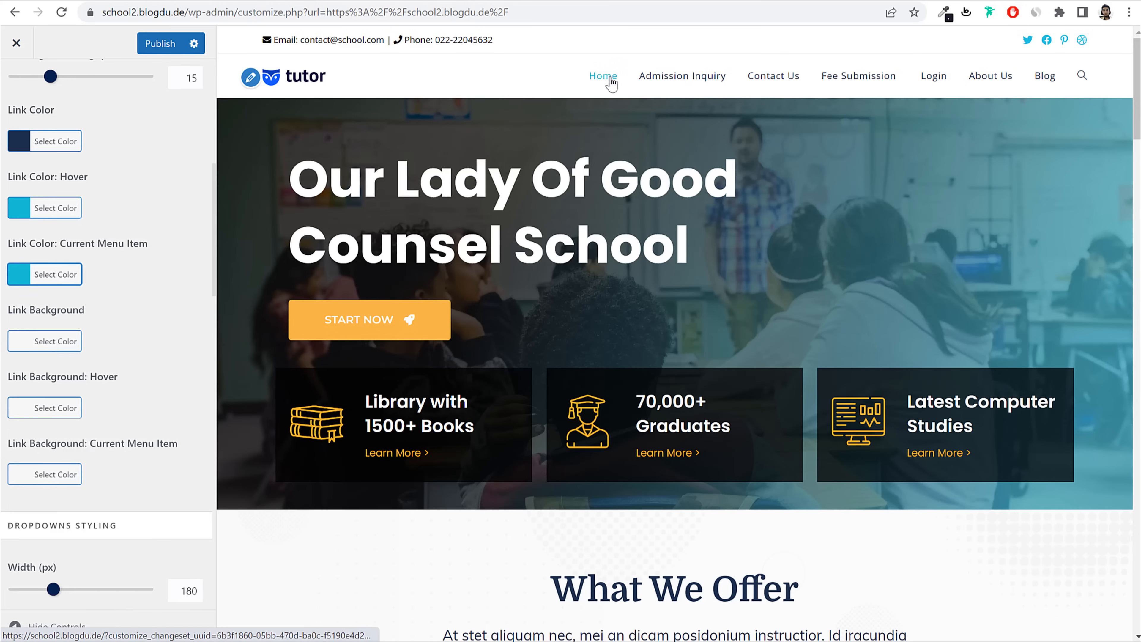
click(155, 43)
scroll(15, 97, up, 5)
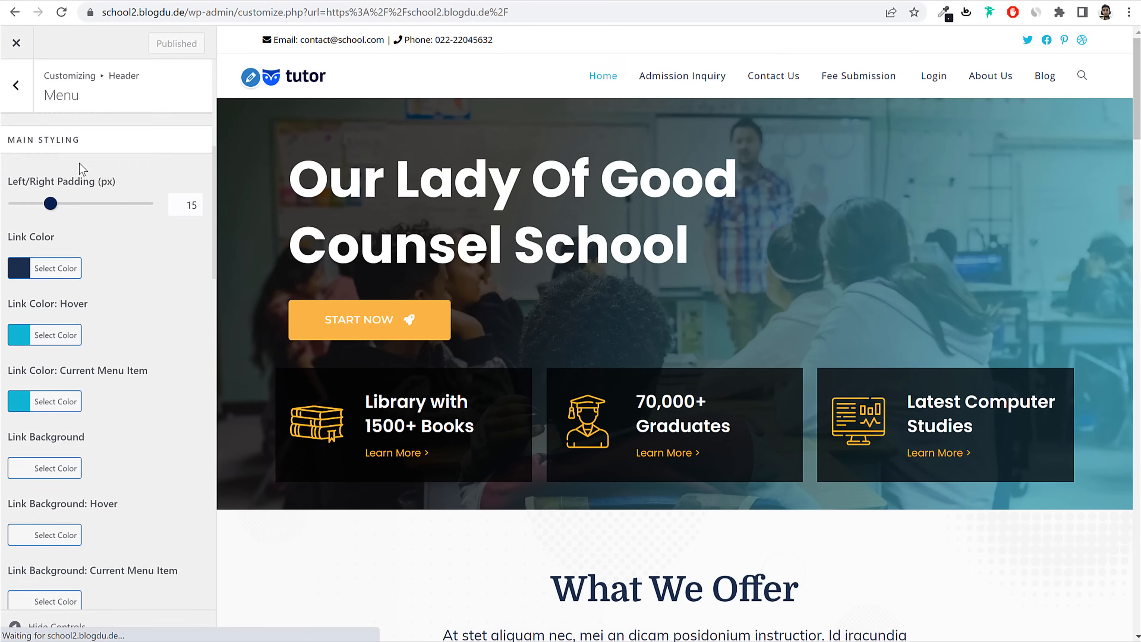
Step: In General Options > General Styling, replace Primary Color #13aff0 with #1fc3d2
click(15, 87)
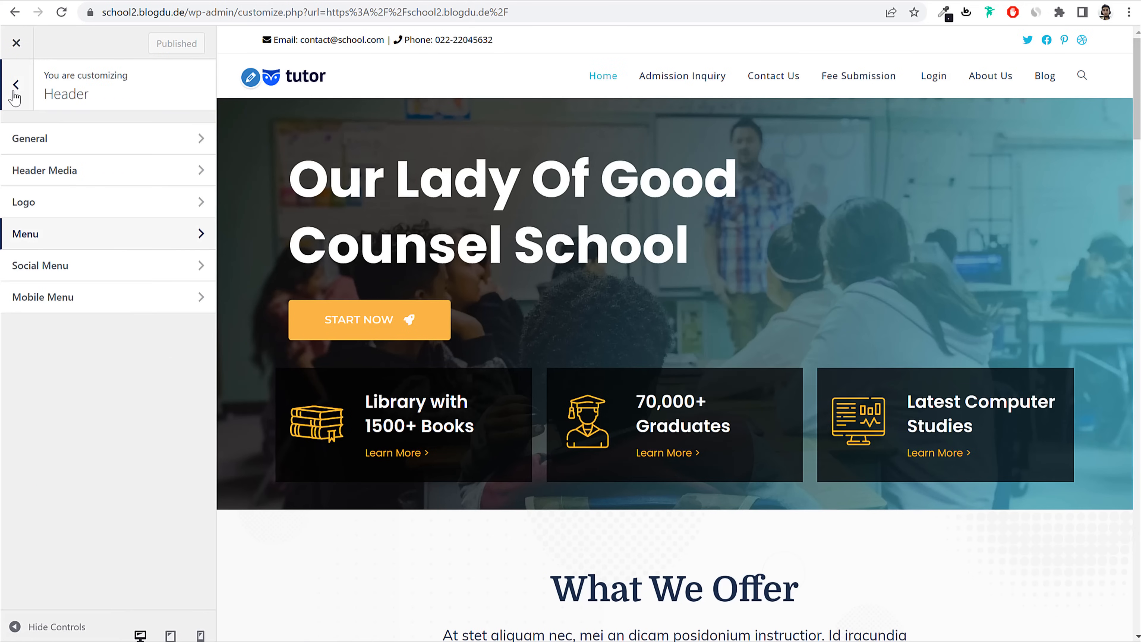
click(15, 87)
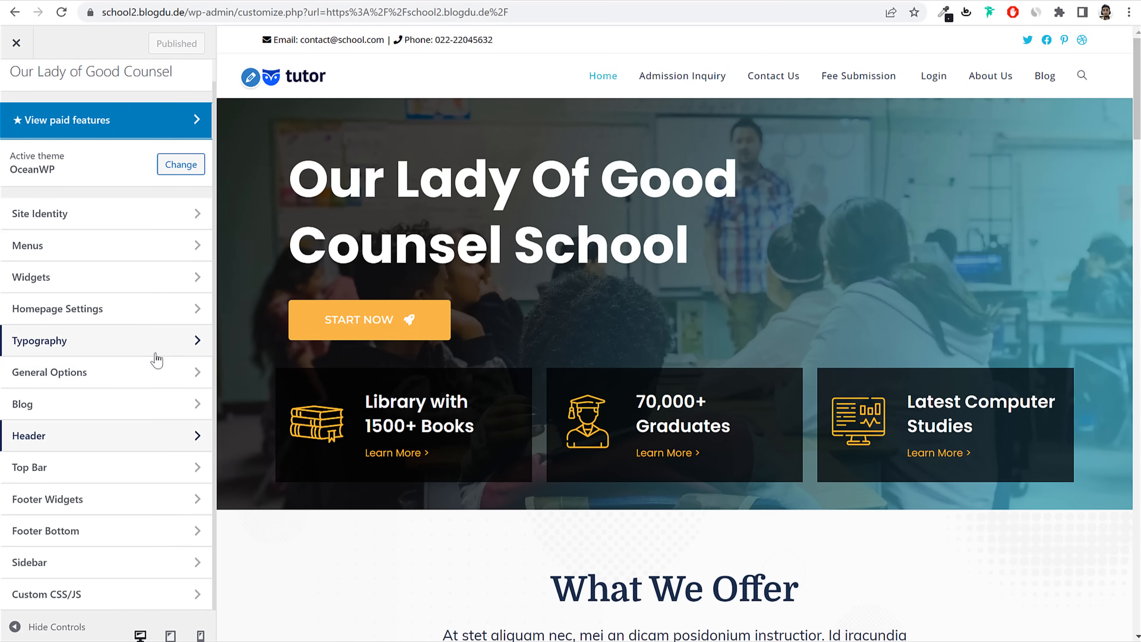
click(104, 372)
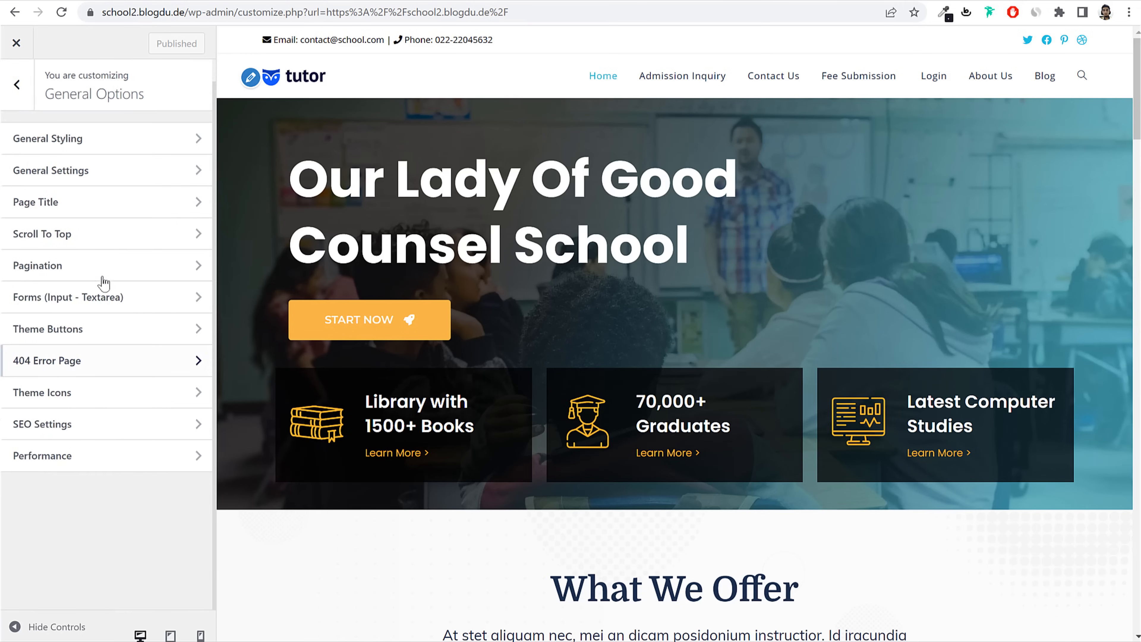
click(104, 140)
click(65, 284)
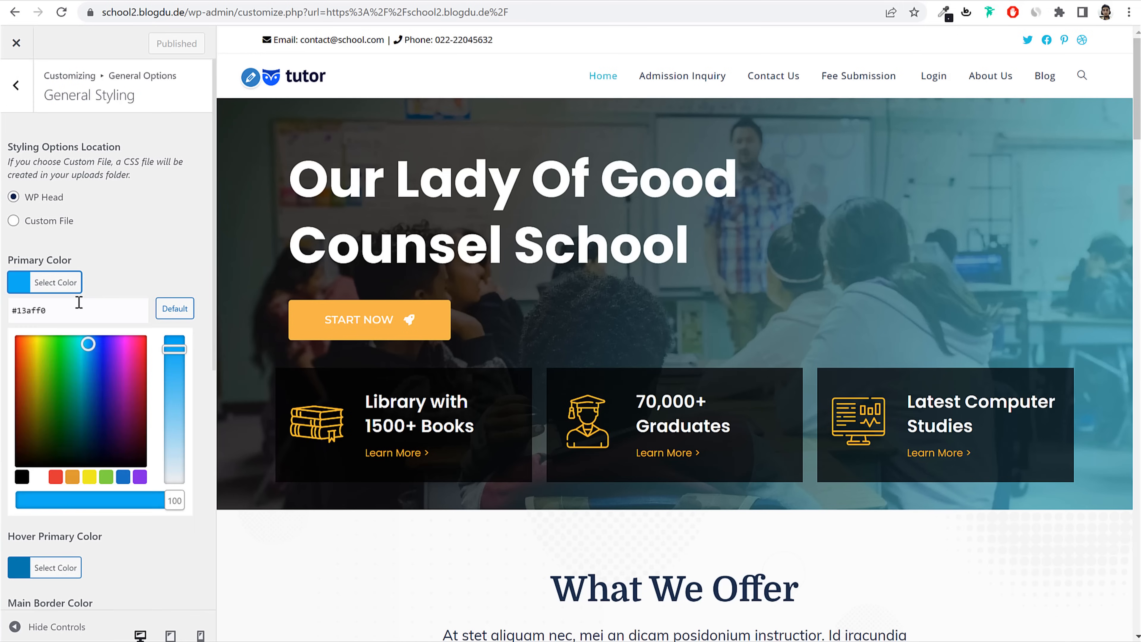
triple_click(89, 300)
key(ctrl+v)
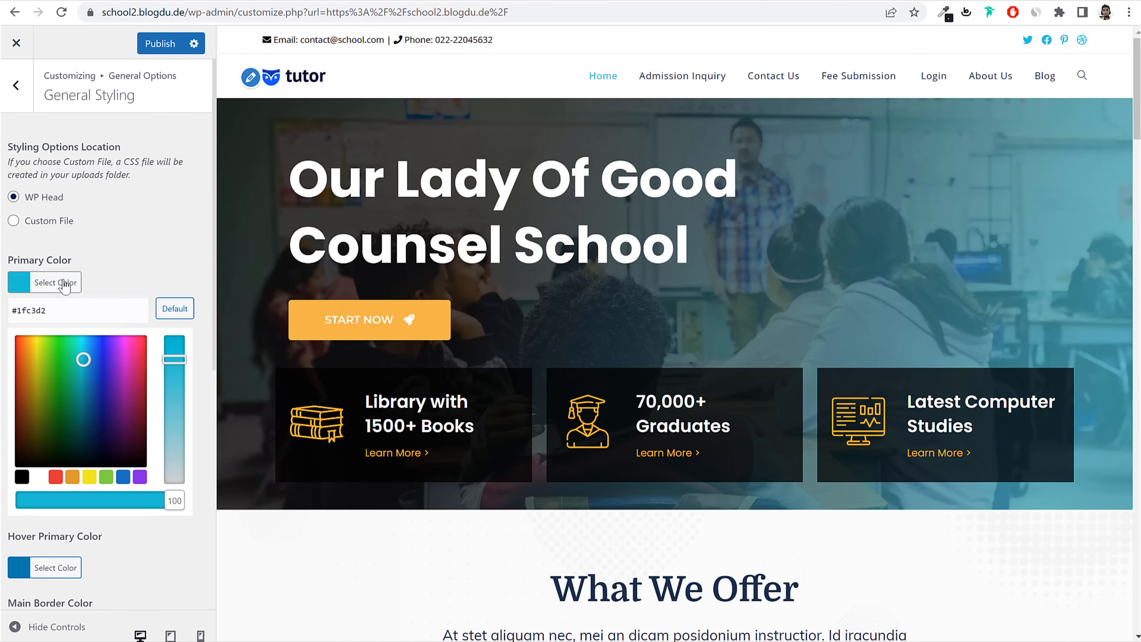
click(65, 284)
Step: Set Hover Primary Color to the slightly different teal #00b3d3 and publish
click(72, 355)
triple_click(89, 375)
key(ctrl+v)
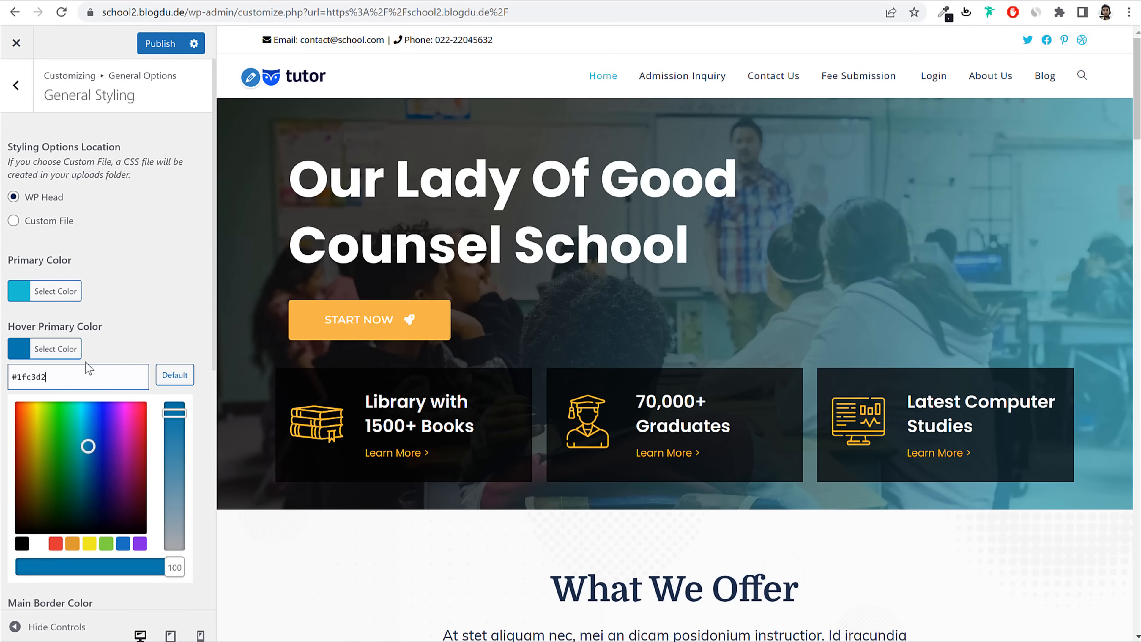
click(174, 375)
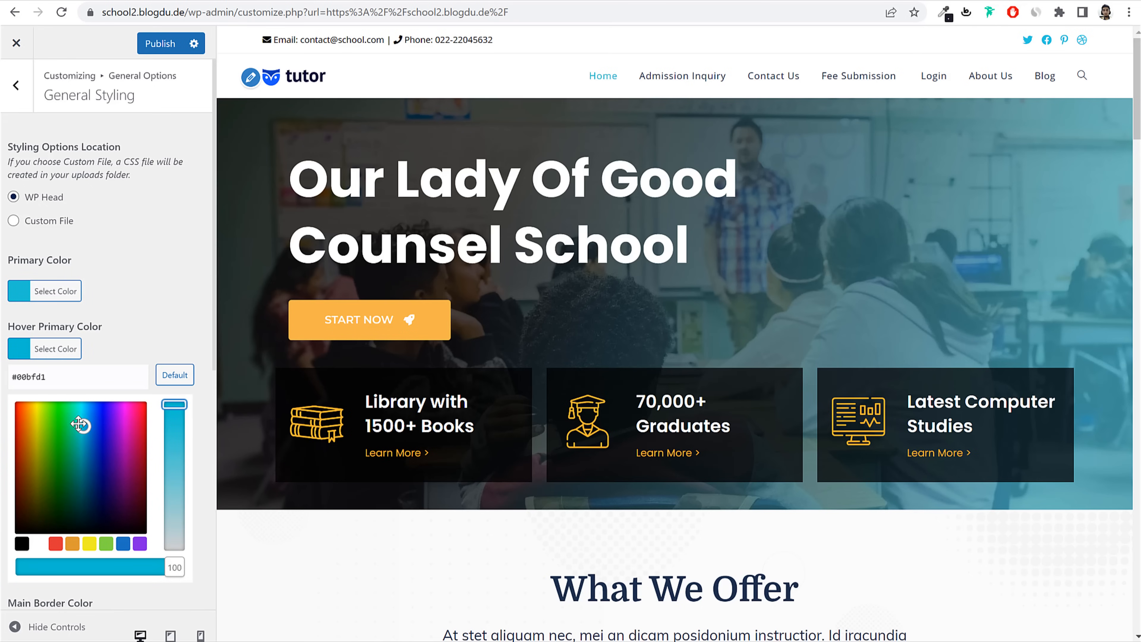
drag(79, 425, 80, 423)
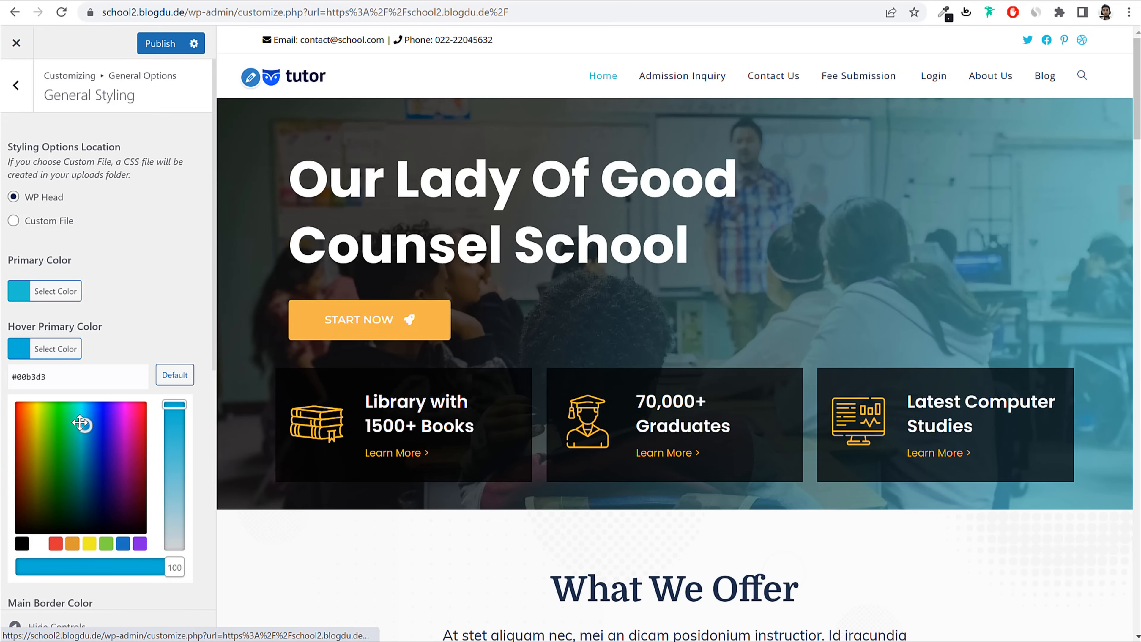
click(106, 304)
click(159, 43)
scroll(643, 322, down, 10)
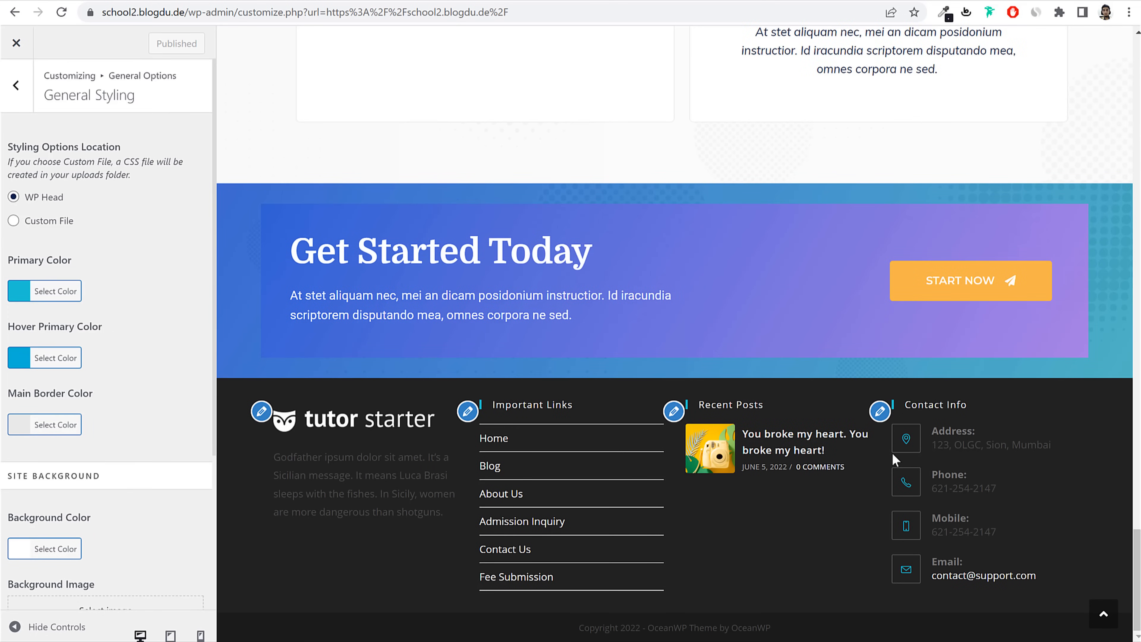
scroll(892, 456, up, 15)
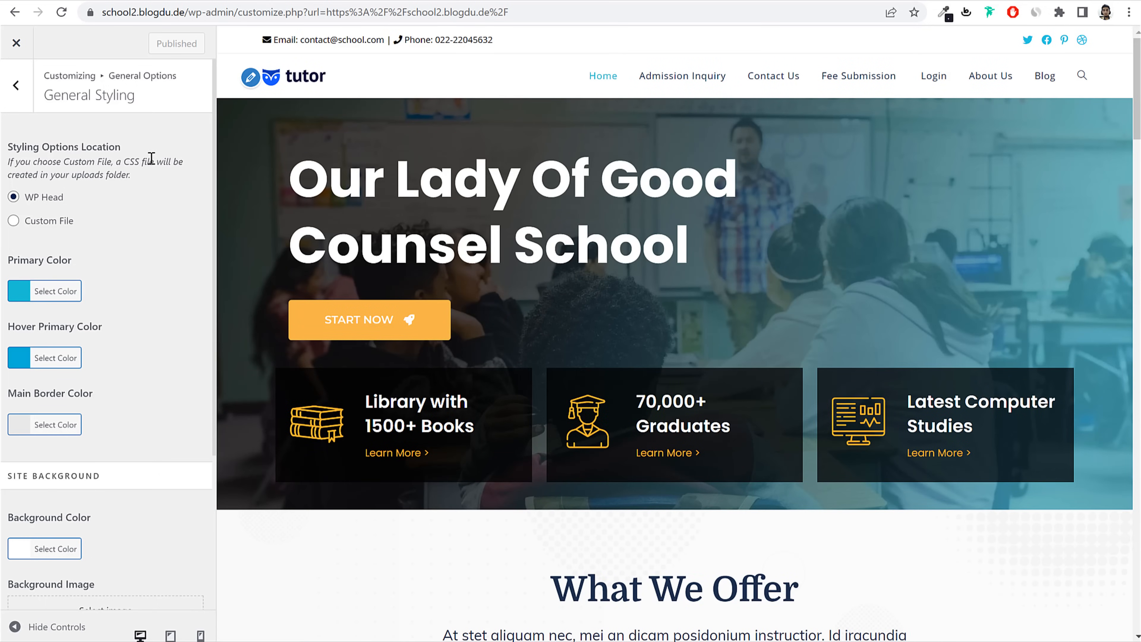
click(17, 86)
click(17, 86)
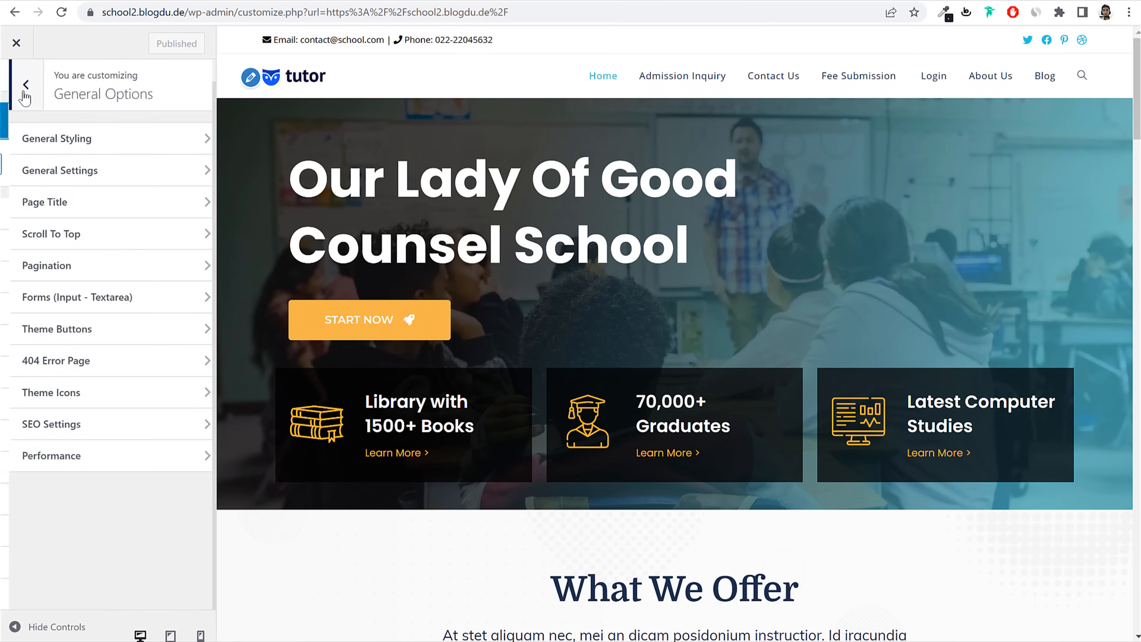
Step: Open Typography > Body settings and browse the Font Family dropdown
click(82, 349)
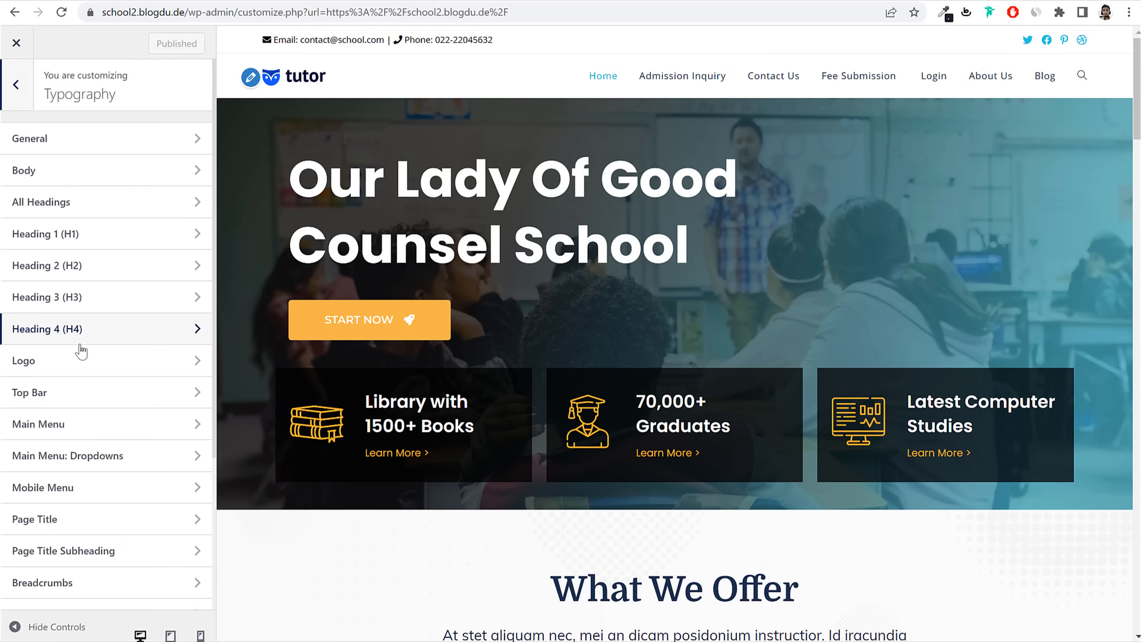
click(94, 176)
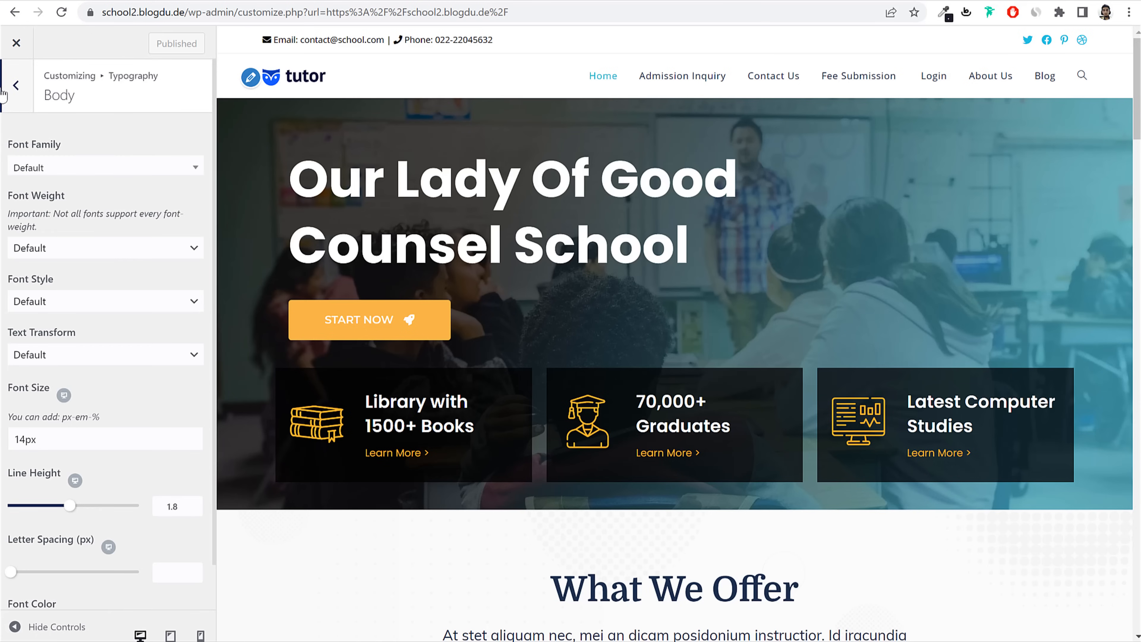
click(5, 90)
click(64, 169)
click(64, 170)
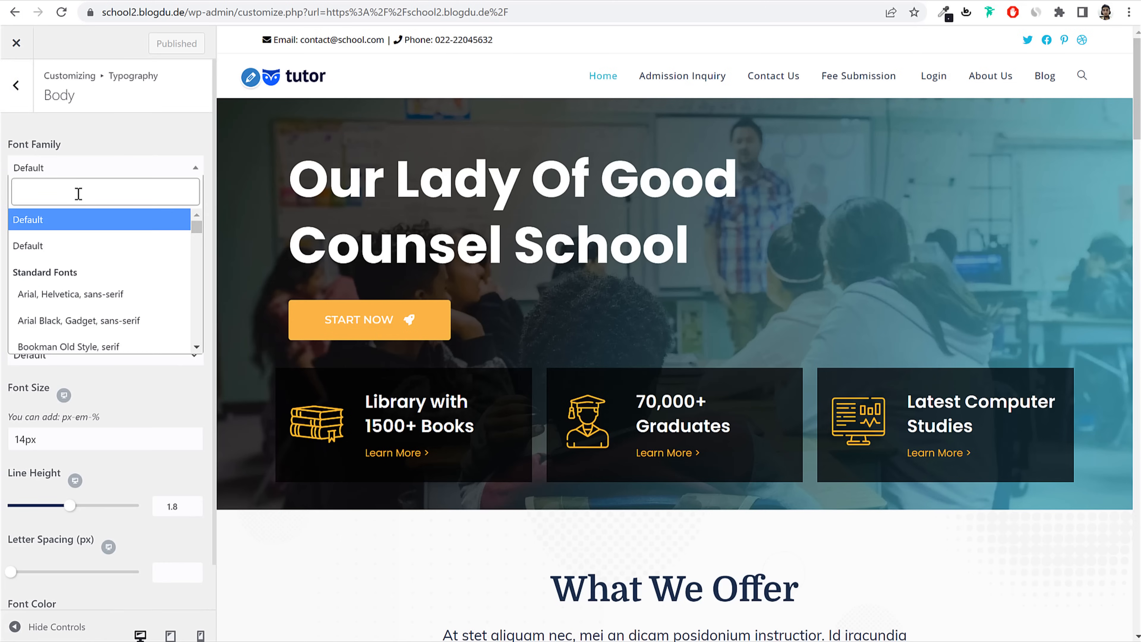
scroll(777, 189, down, 6)
scroll(782, 313, up, 6)
Step: Show the Blog page in the preview and open the first post
click(1045, 77)
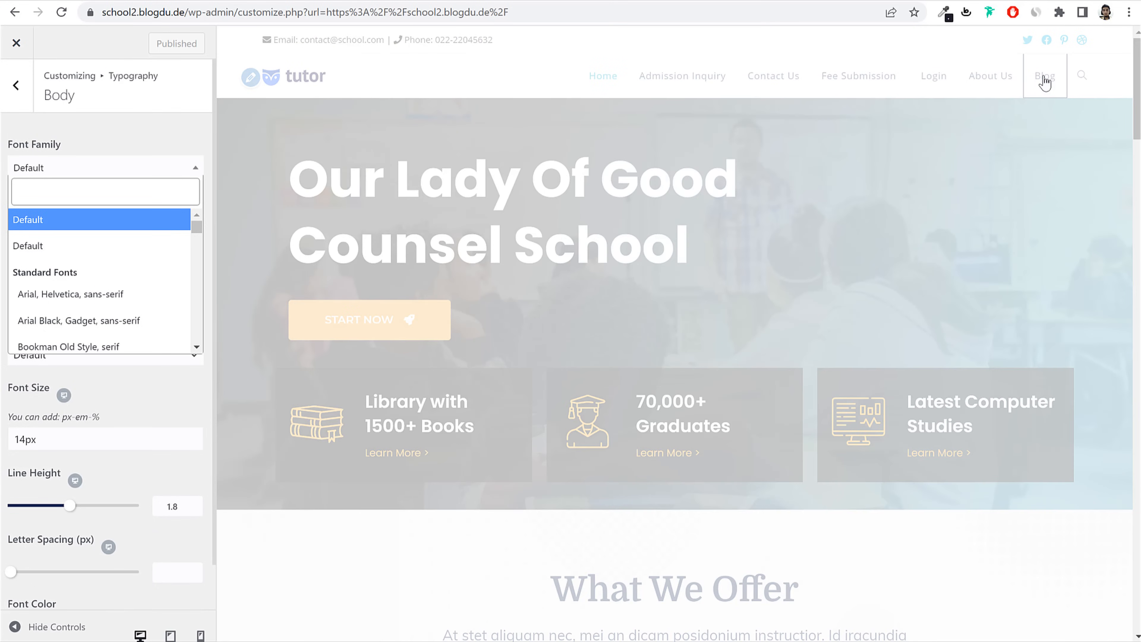
scroll(769, 200, down, 5)
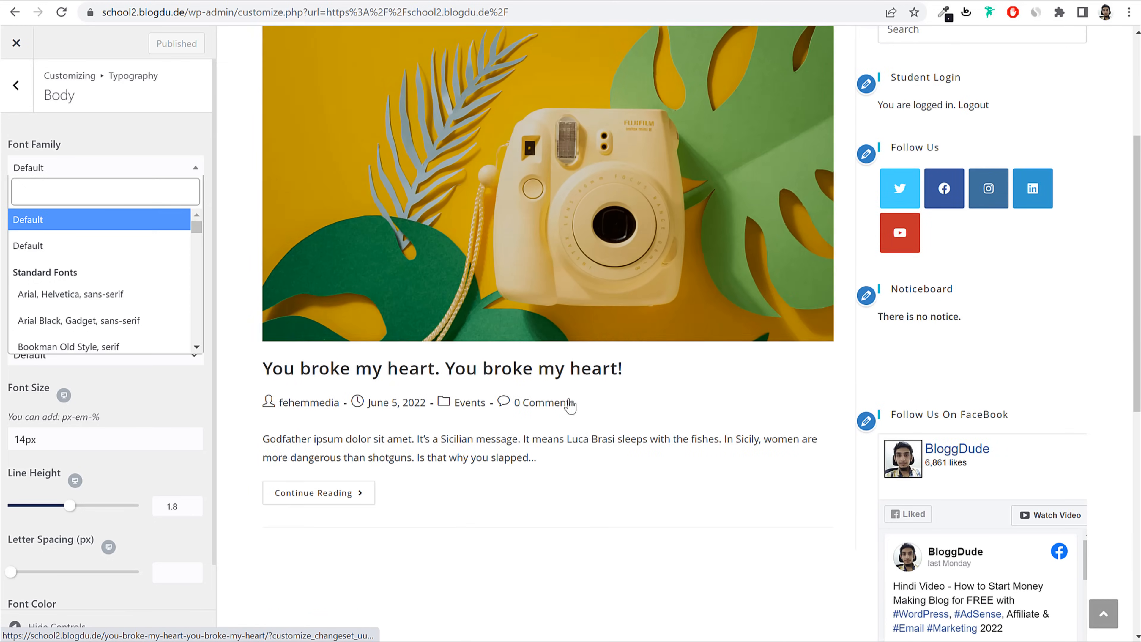
click(485, 377)
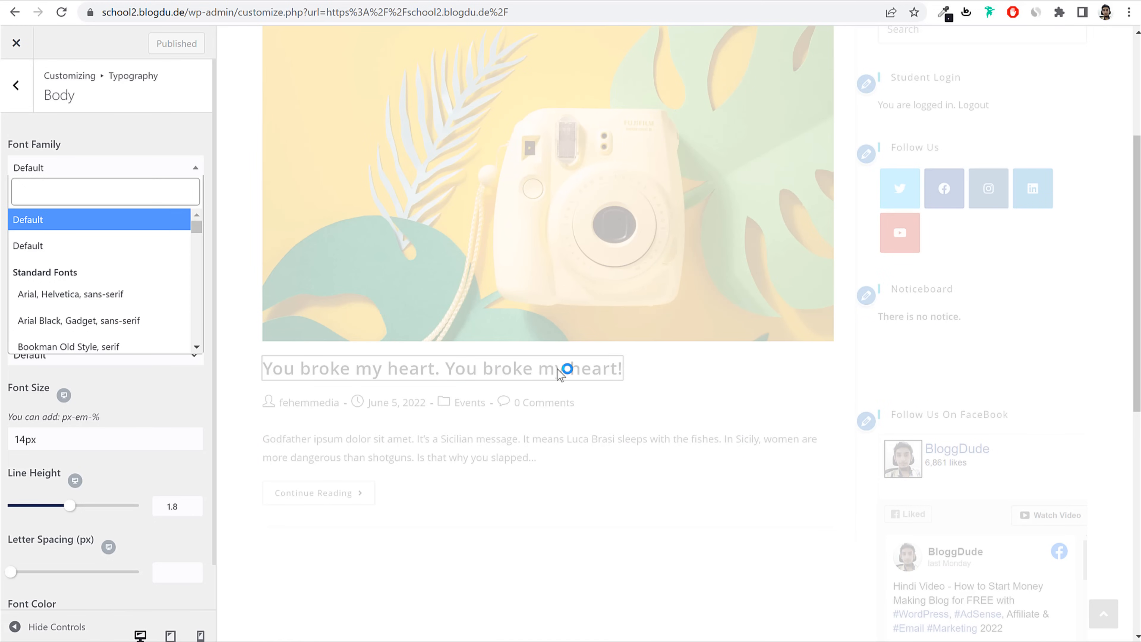
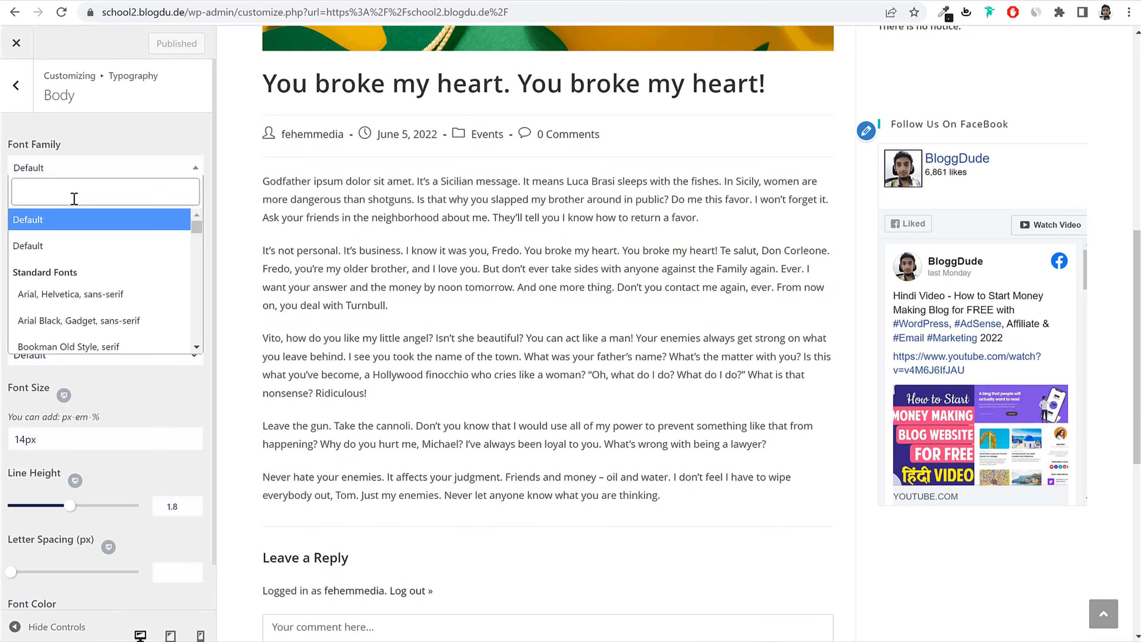
Step: Set the body font family to Poppins
text(poppi)
key(Return)
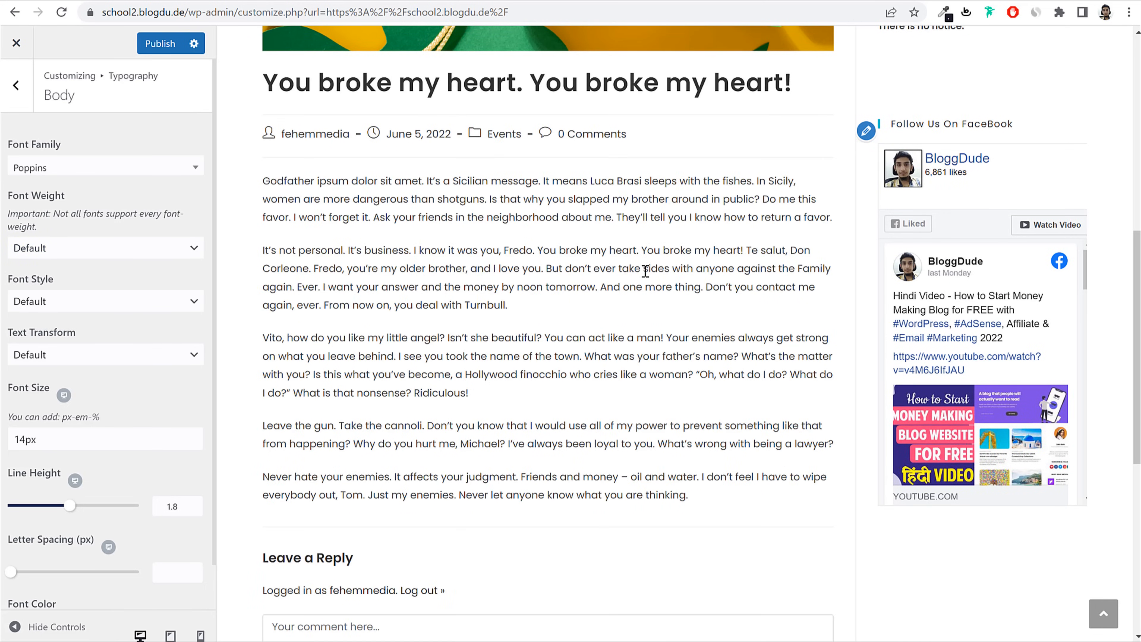
scroll(131, 265, down, 1)
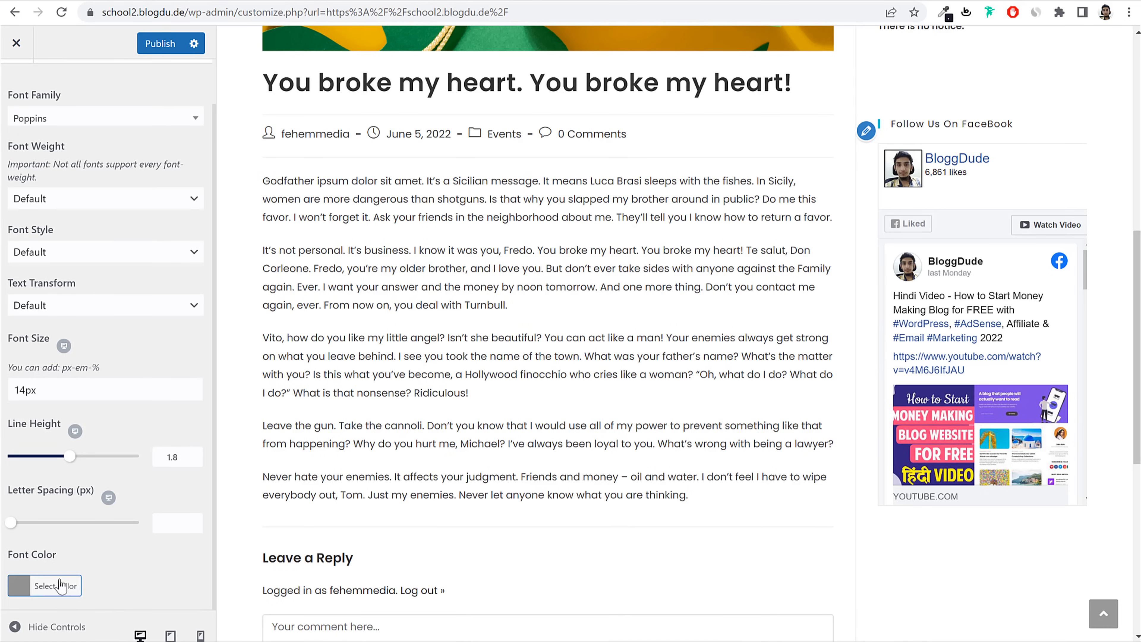
Step: Set the body text colour to navy #1b2f4c from the reference site's DevTools and publish
click(72, 583)
scroll(84, 565, down, 4)
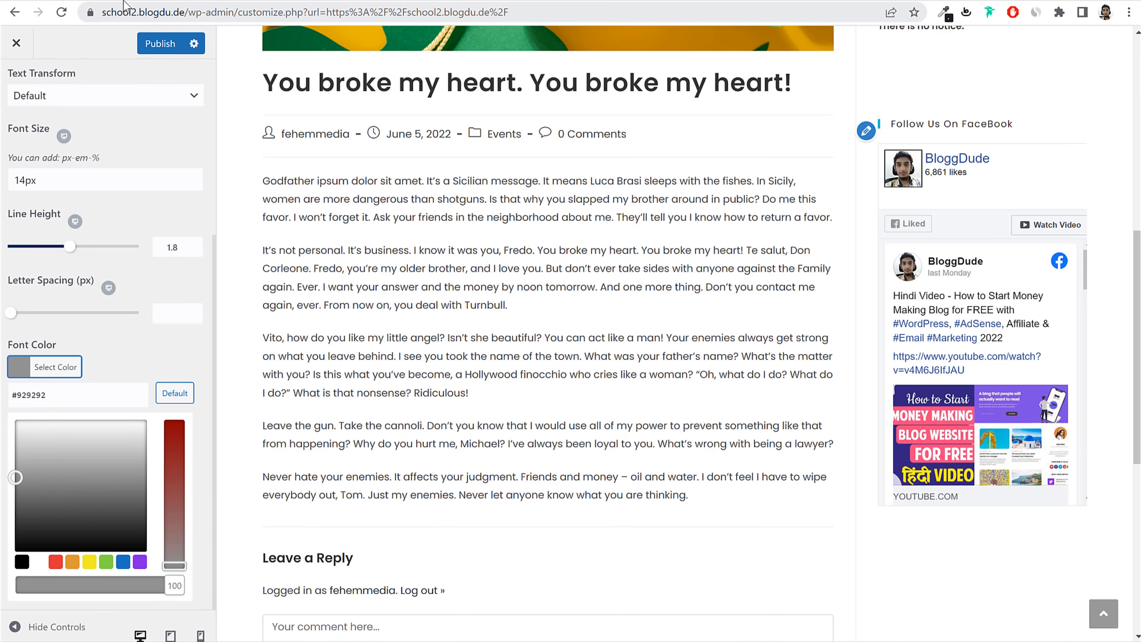
double_click(82, 395)
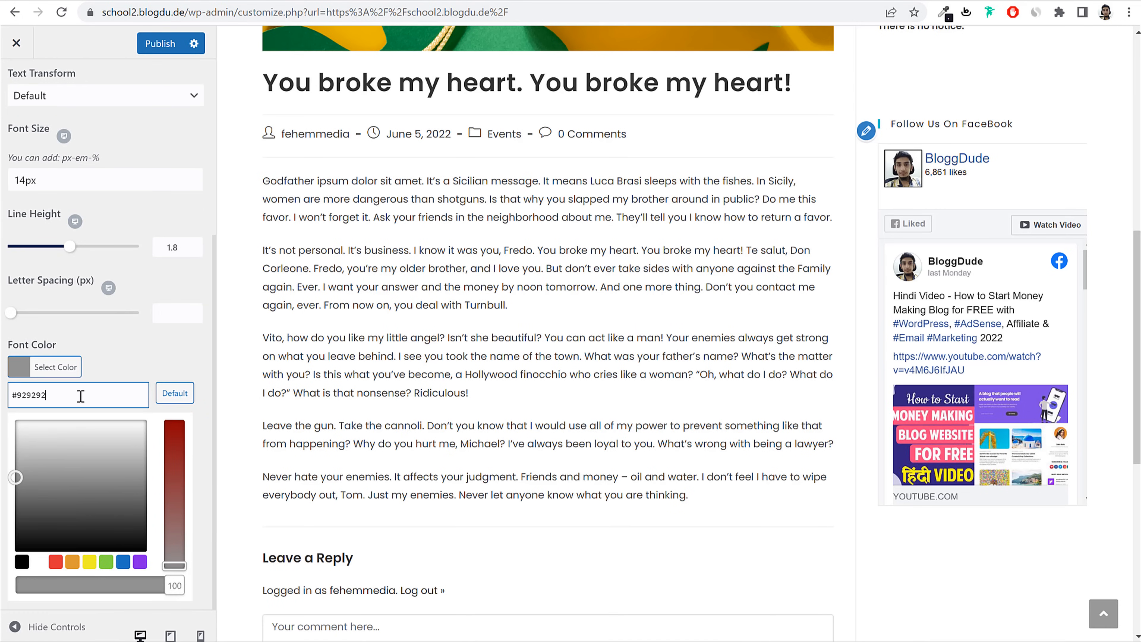
click(22, 563)
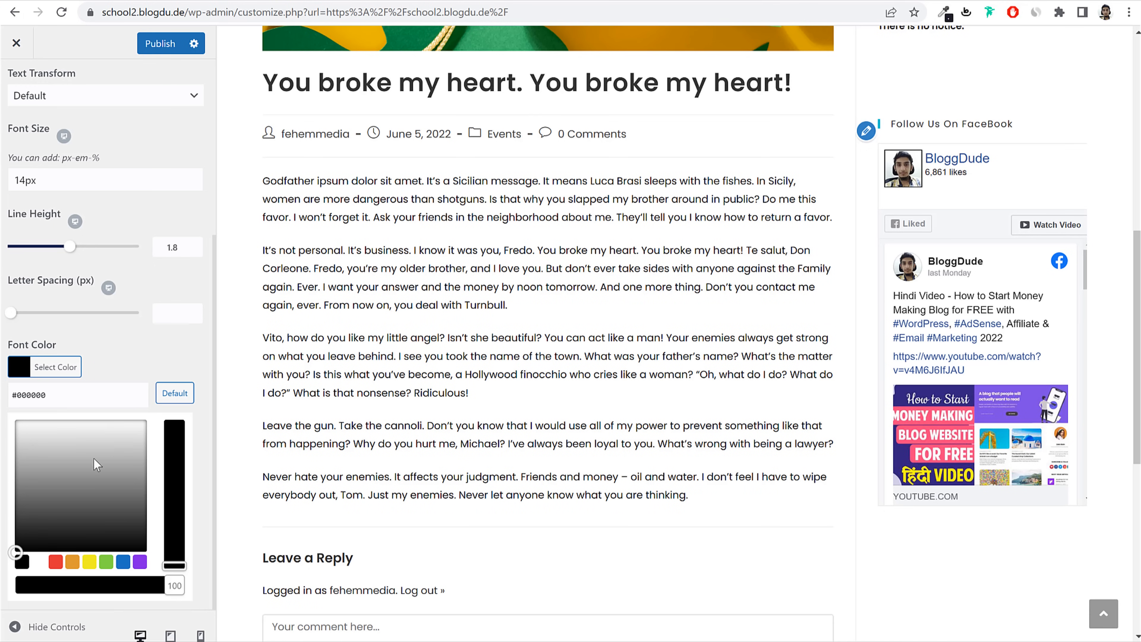
double_click(48, 394)
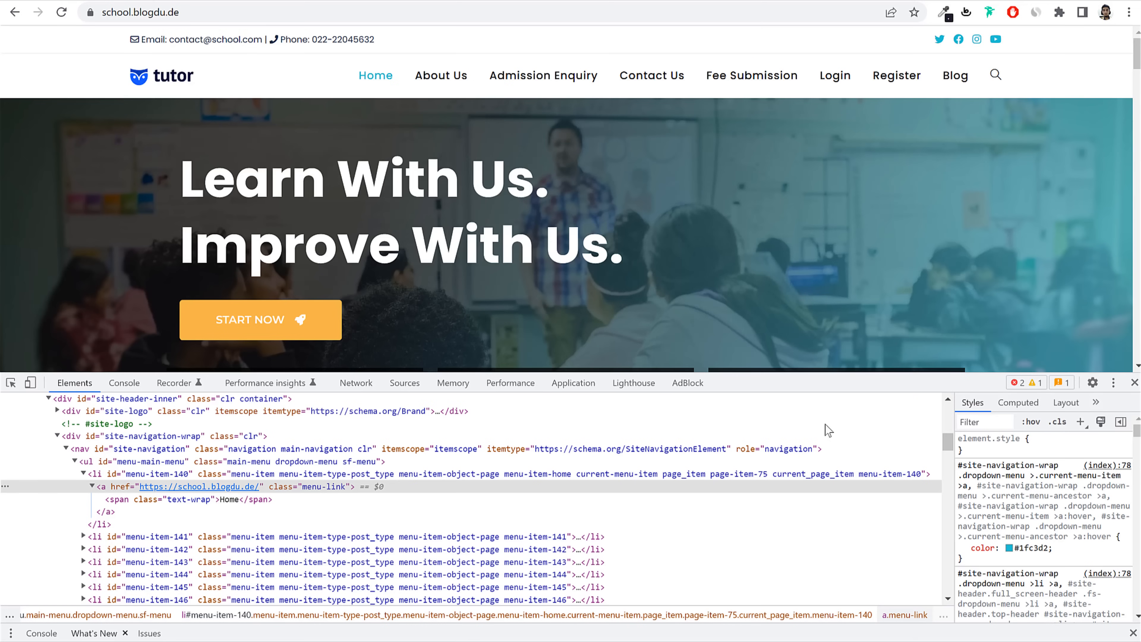
scroll(870, 252, down, 8)
right_click(614, 79)
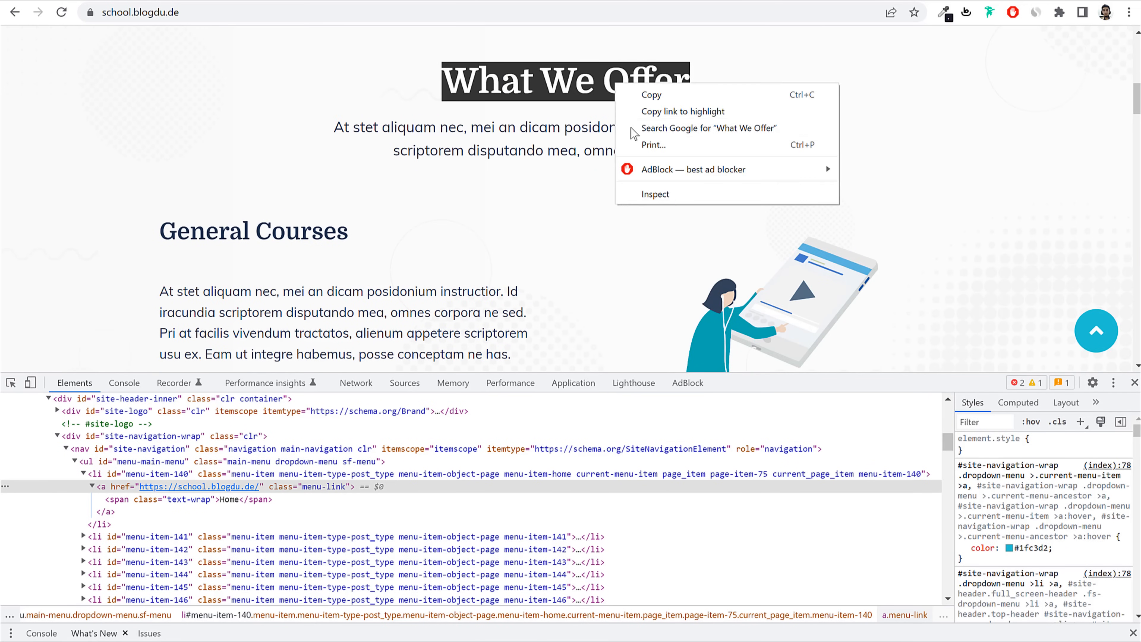
click(656, 194)
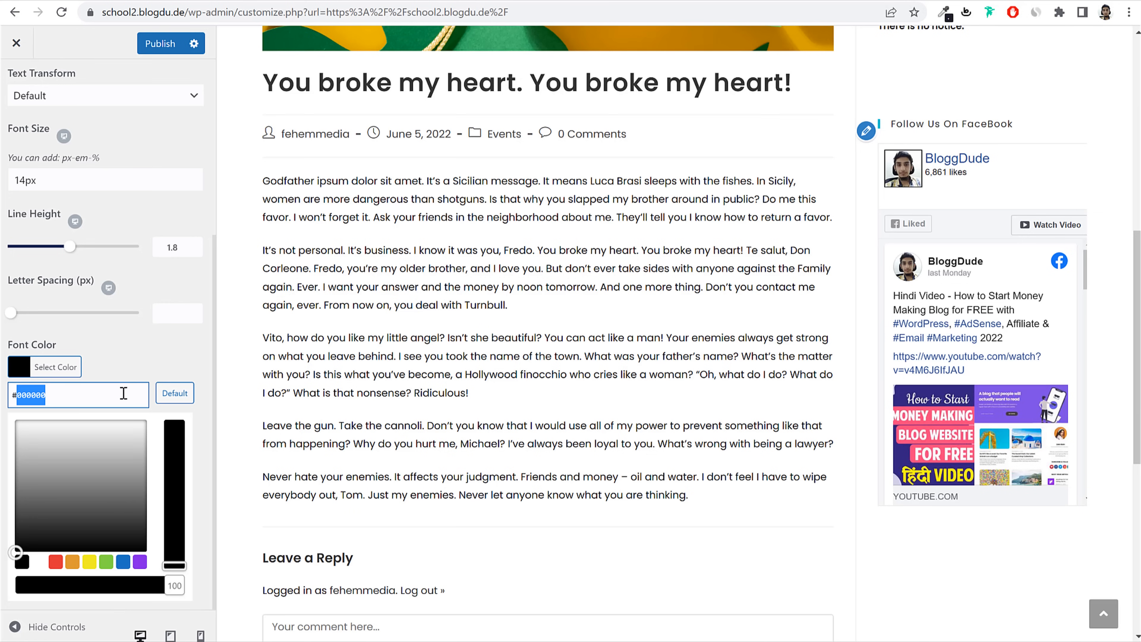
text(1b2f4c)
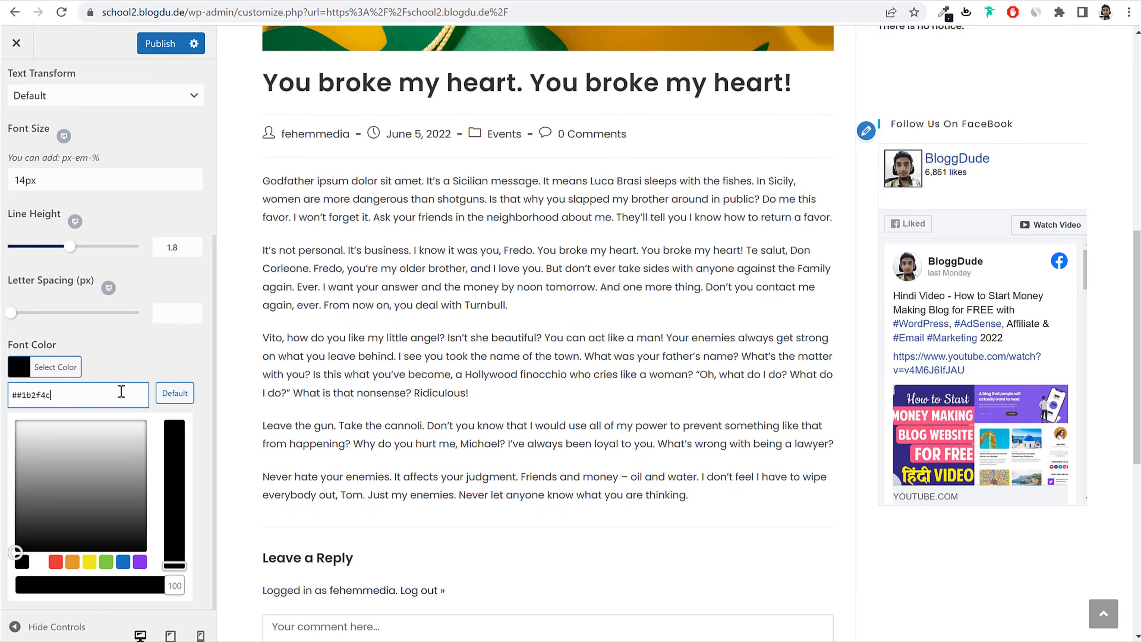
click(137, 380)
scroll(495, 248, up, 5)
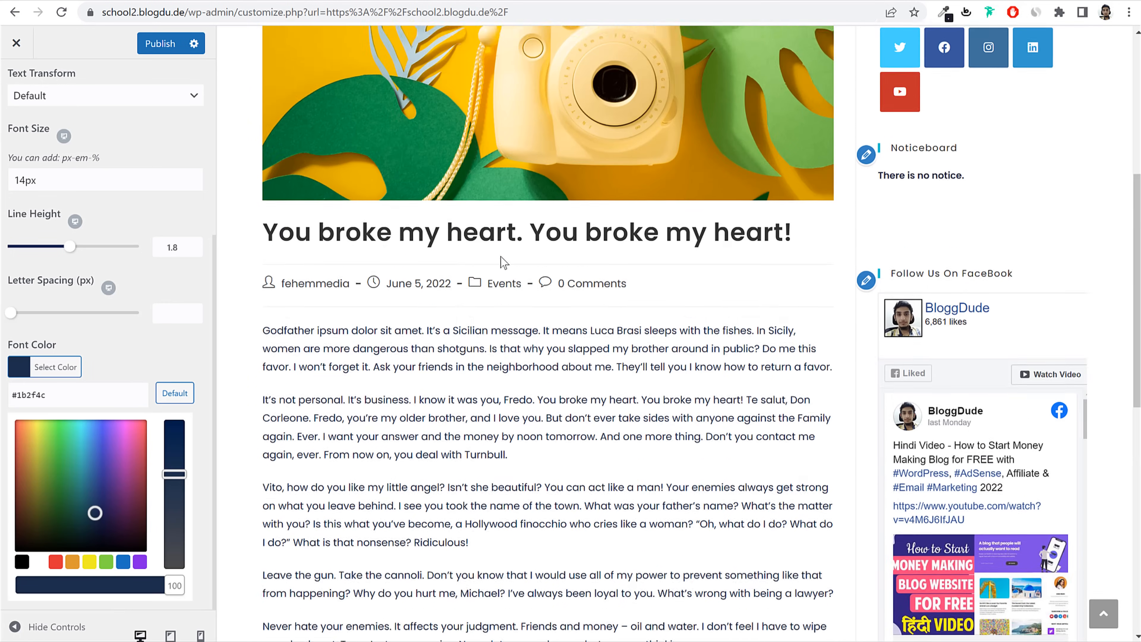
click(159, 43)
scroll(186, 229, up, 5)
scroll(186, 230, up, 1)
scroll(521, 277, up, 6)
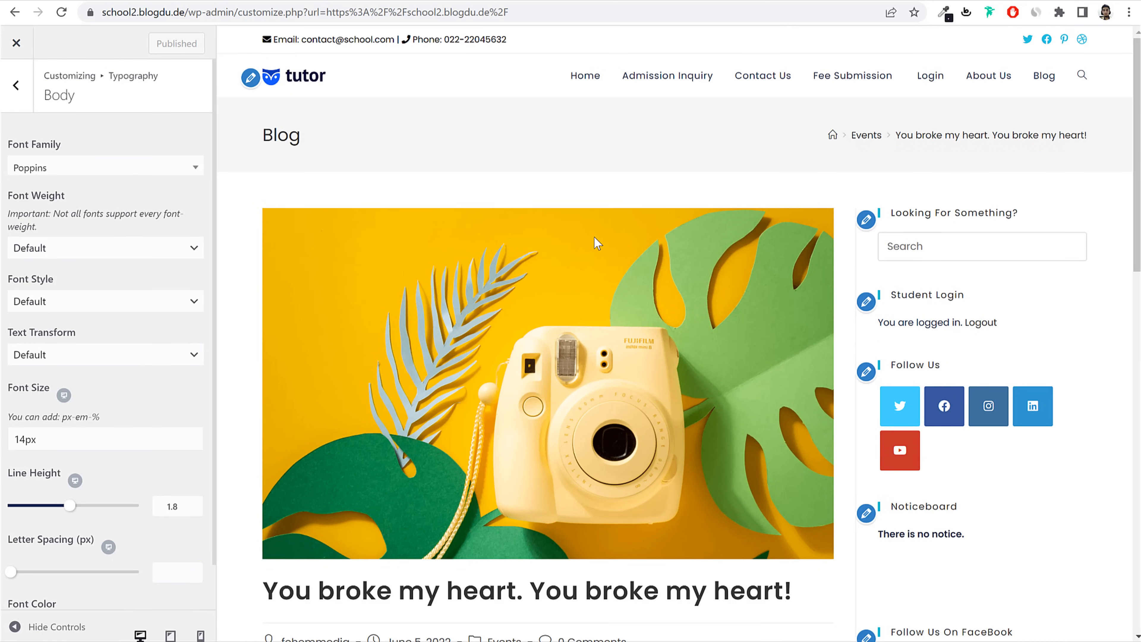
Step: Change the All Headings font family to Domine and publish
click(16, 85)
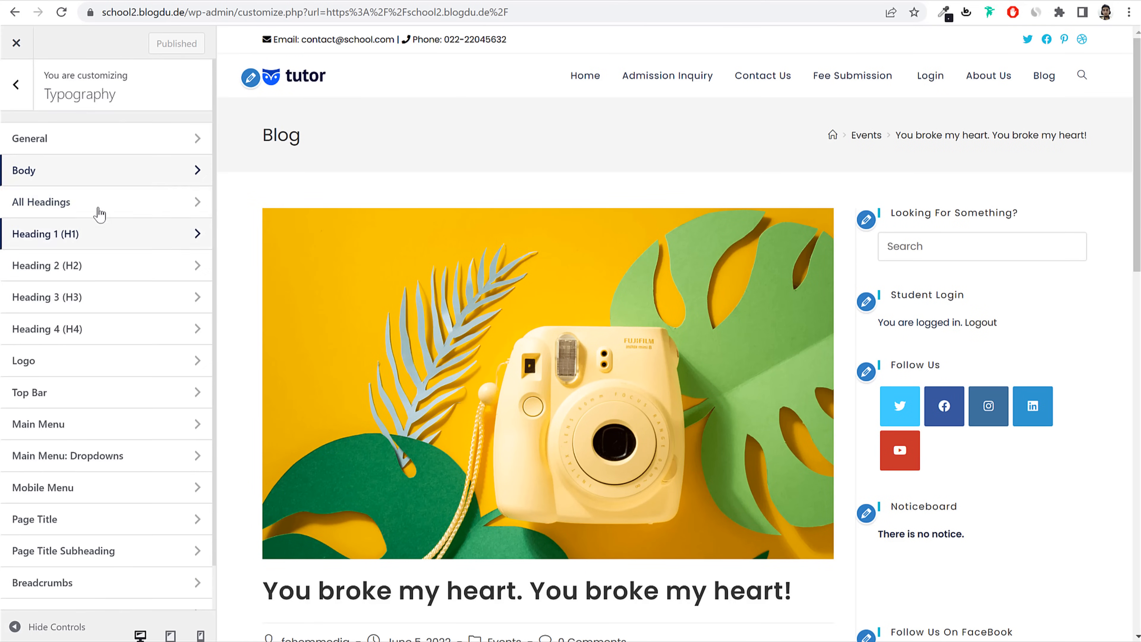
click(98, 207)
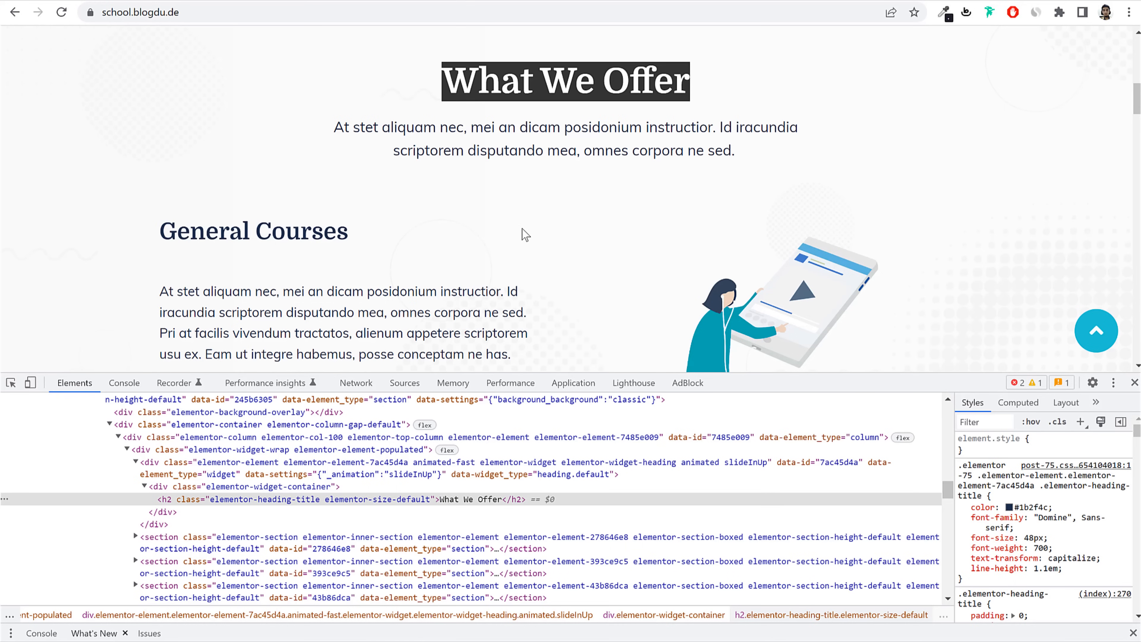
scroll(520, 213, up, 1)
drag(441, 161, 678, 155)
click(679, 155)
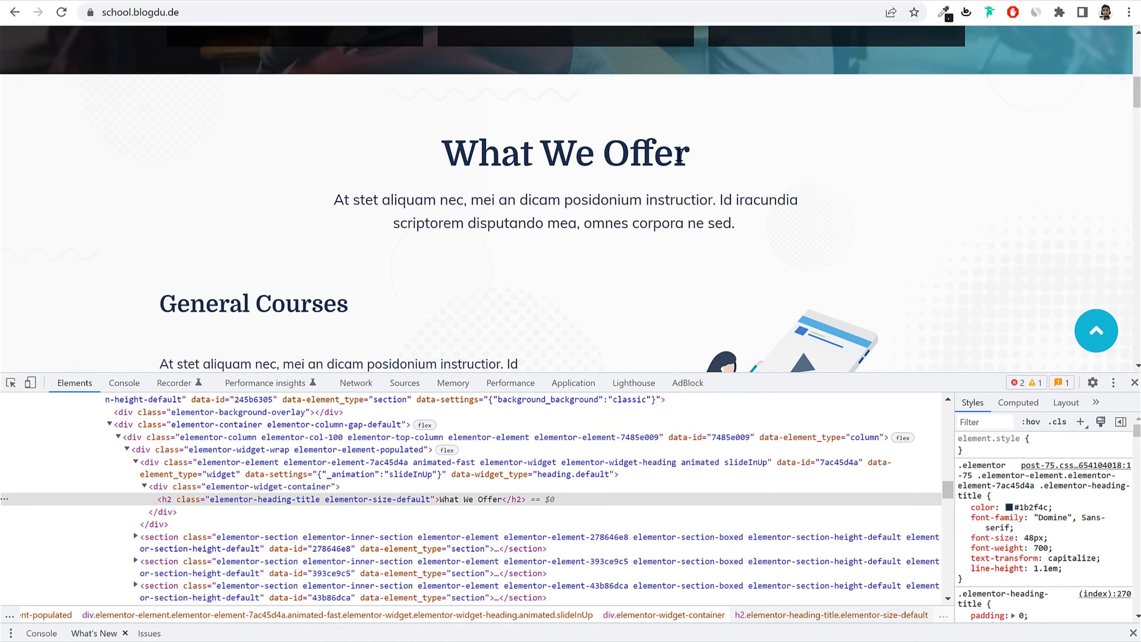
triple_click(619, 153)
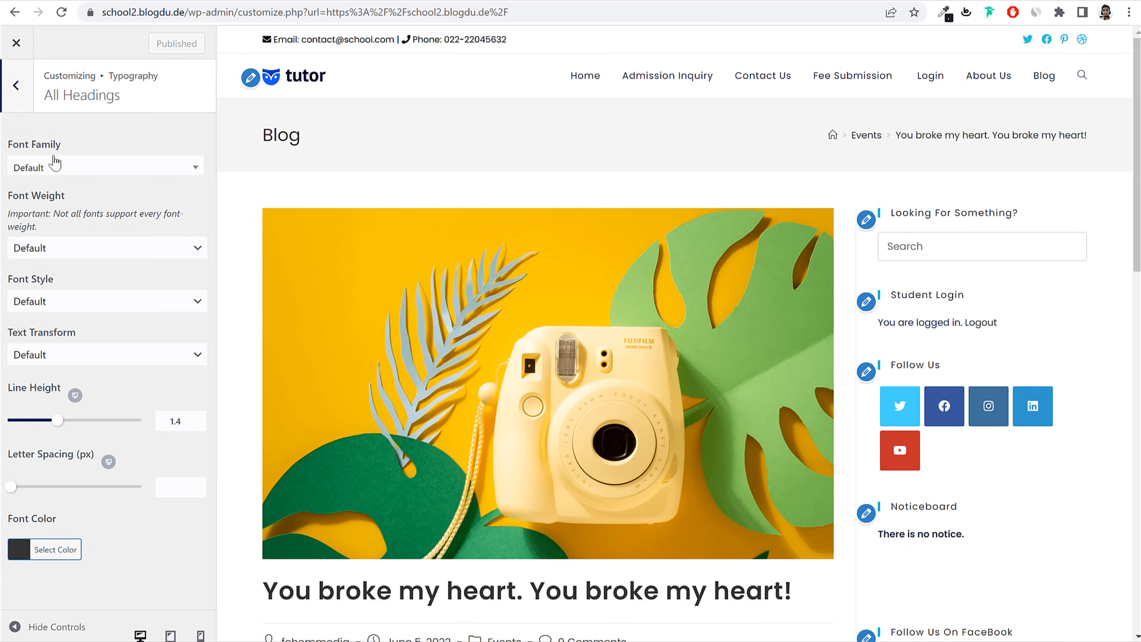
click(75, 174)
text(domin)
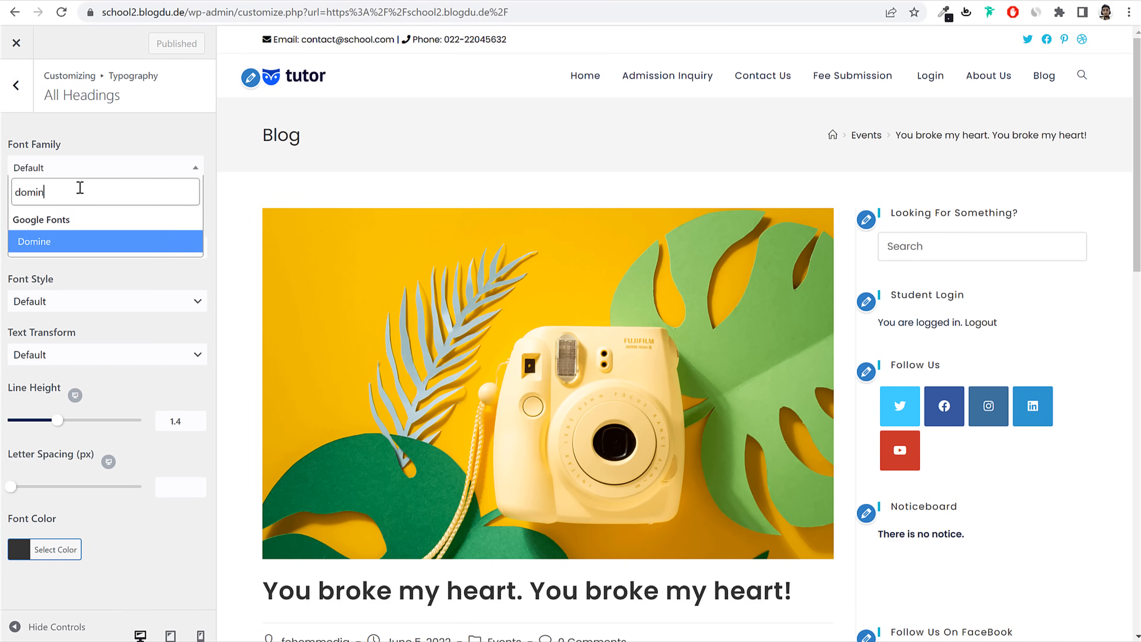
key(Return)
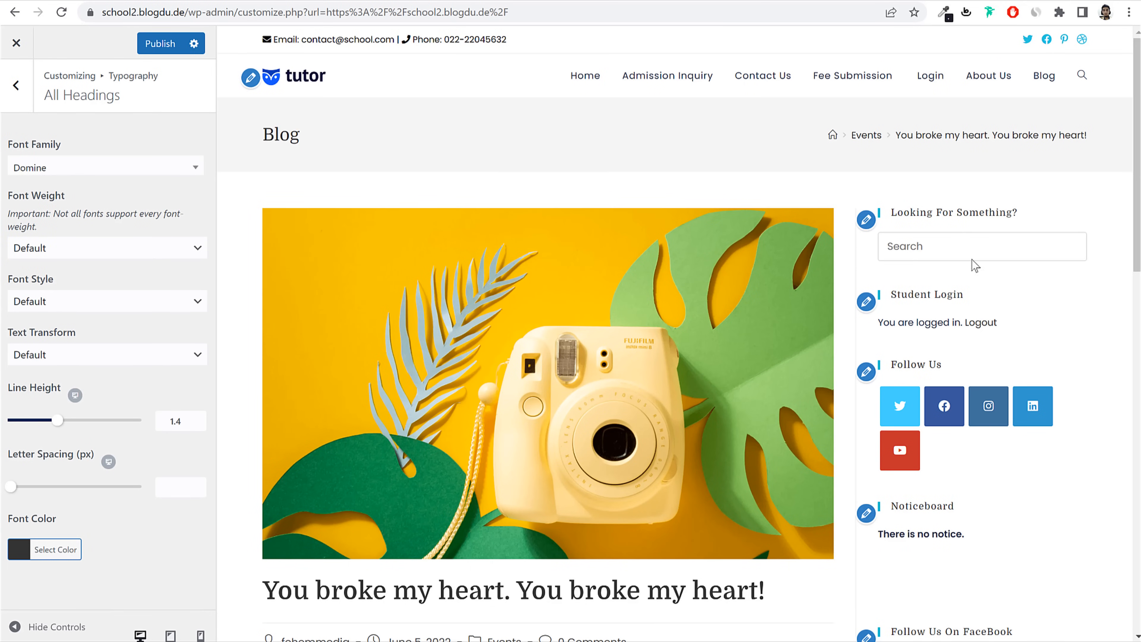
drag(1026, 213, 888, 213)
click(427, 164)
click(158, 43)
click(16, 85)
Step: Check the Top Bar typography, then set the Main Menu font to Poppins
scroll(141, 320, down, 2)
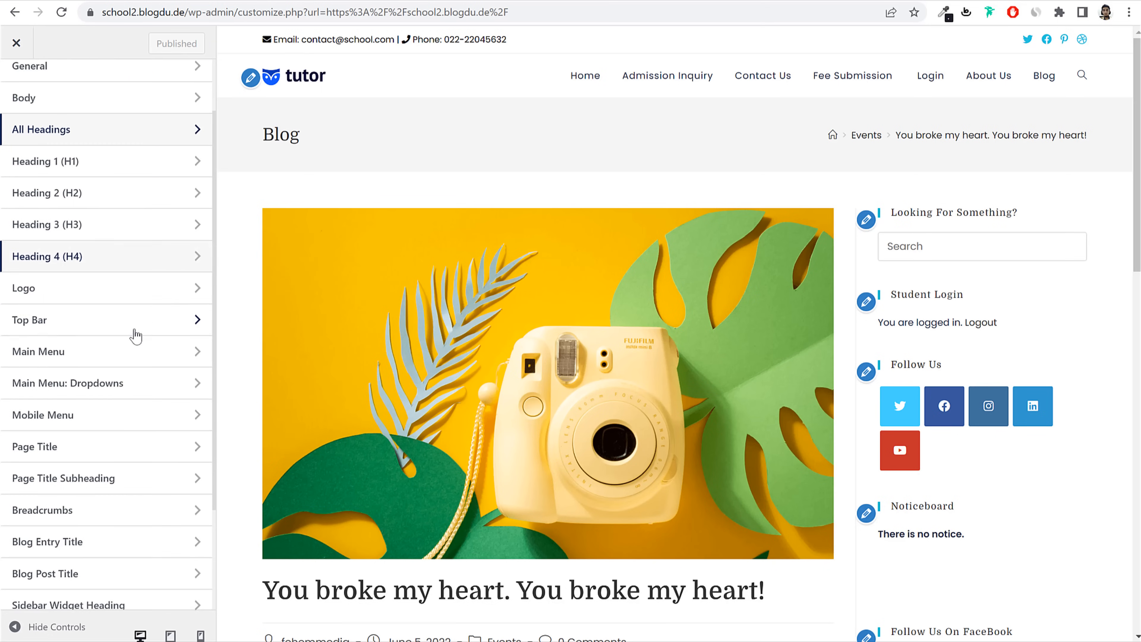
click(76, 328)
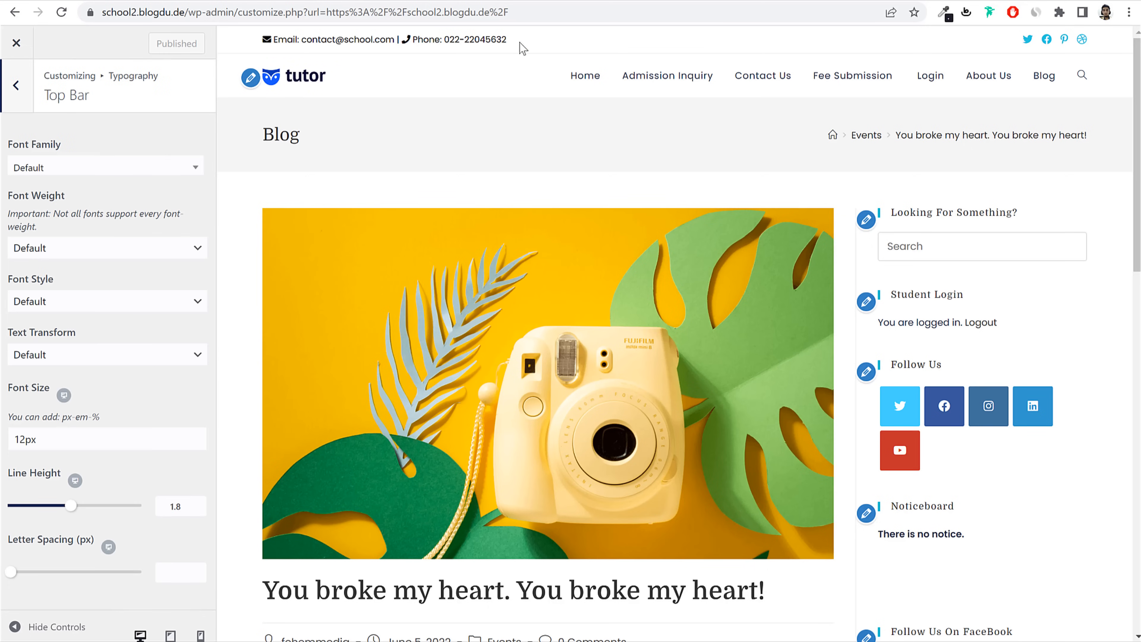
click(21, 94)
scroll(112, 346, down, 2)
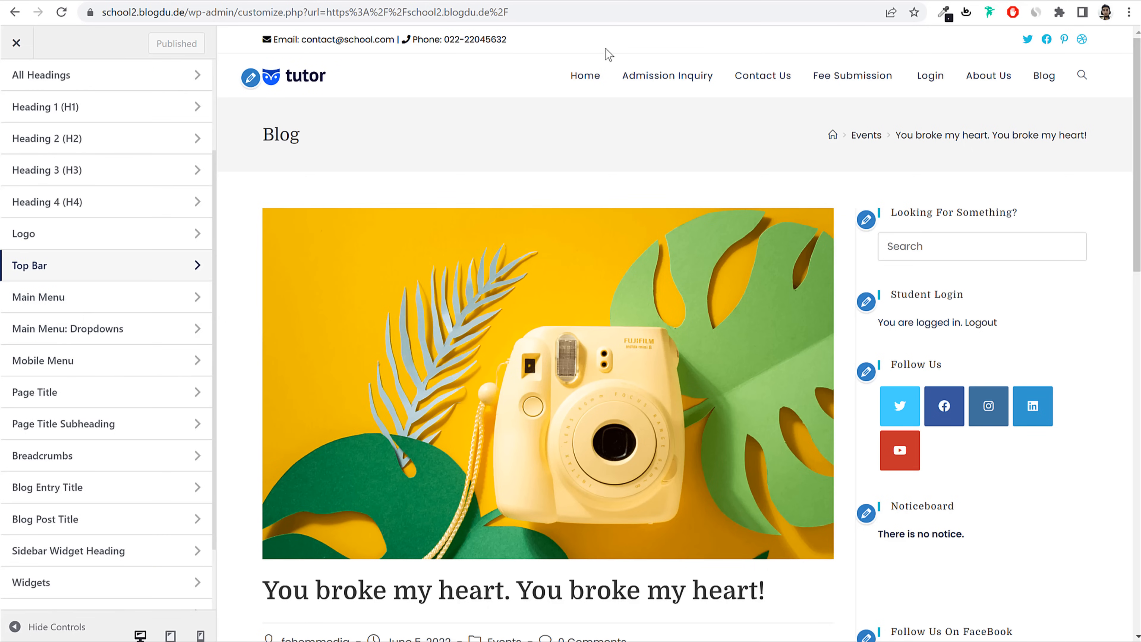
click(69, 298)
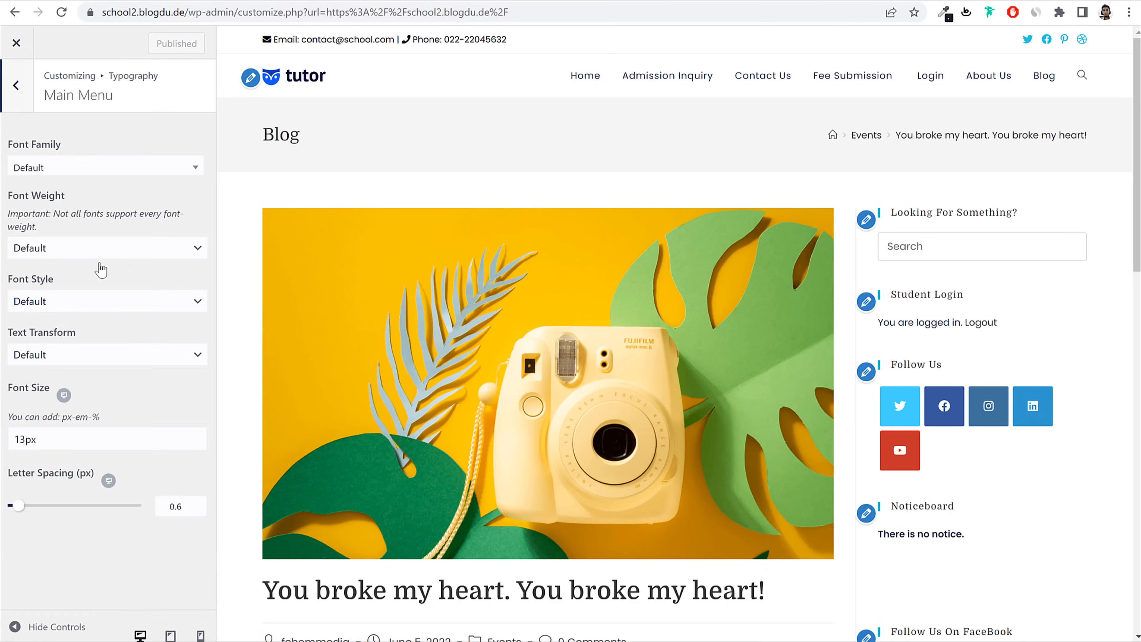
click(104, 168)
text(popp)
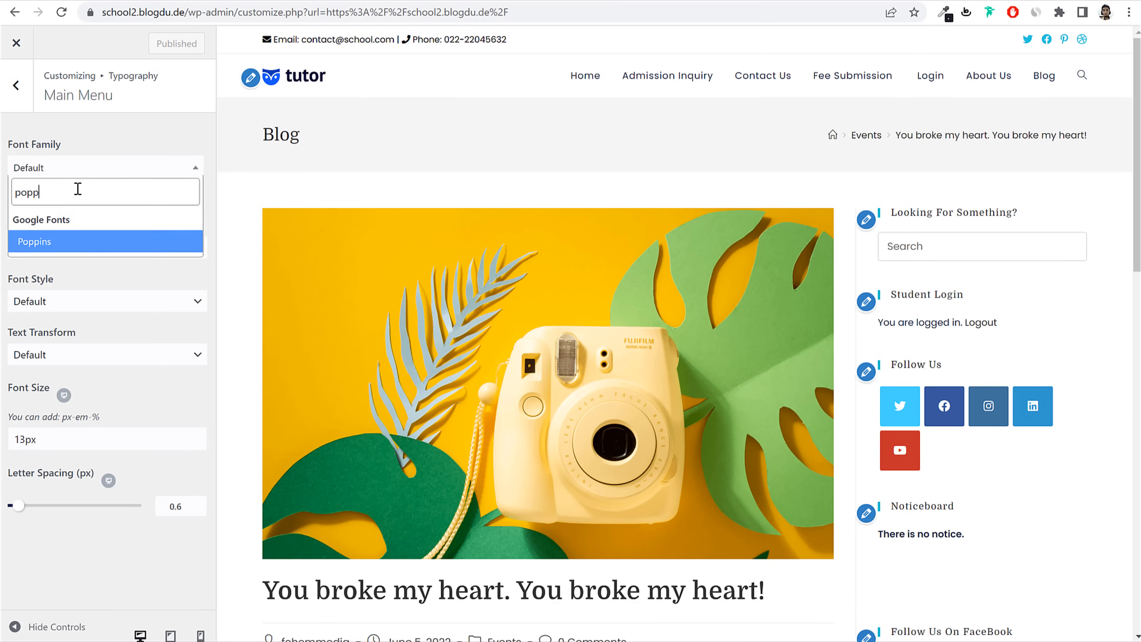
key(Return)
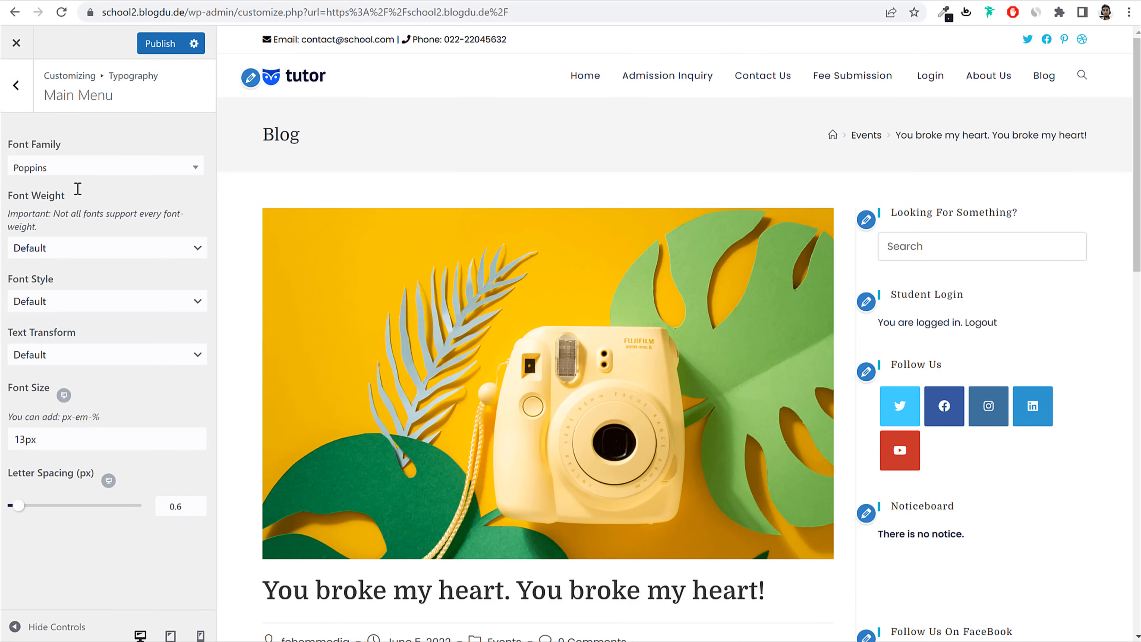
Step: Raise the Main Menu font size from 13px to 15px and publish
click(23, 440)
drag(3, 391, 43, 390)
click(43, 391)
drag(23, 439, 26, 439)
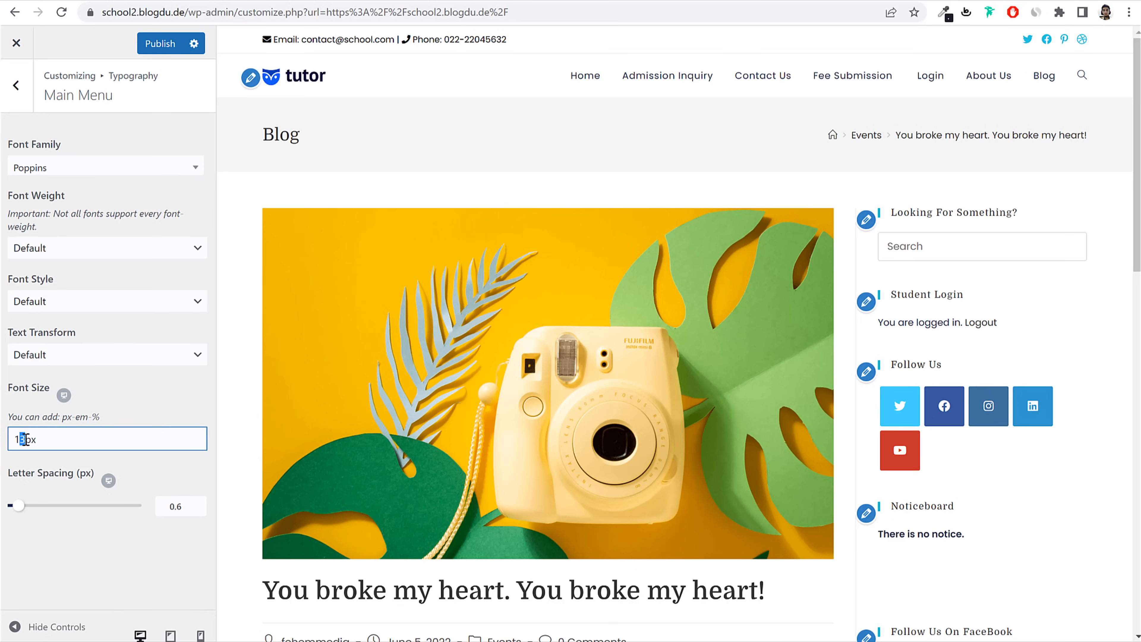
text(5)
click(164, 43)
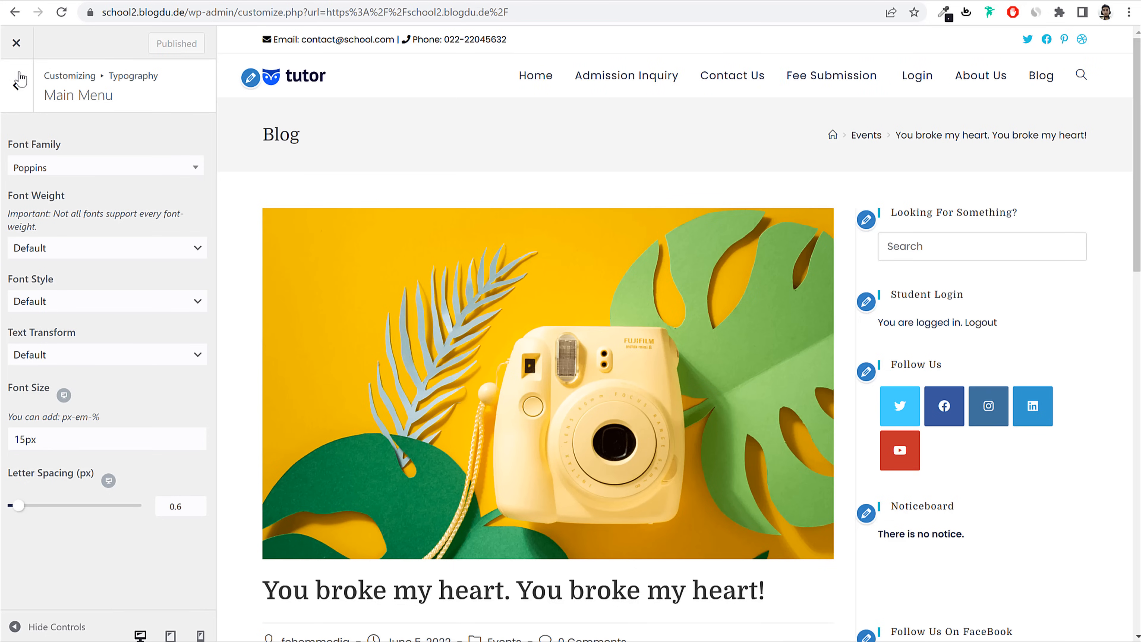
click(17, 81)
scroll(128, 426, down, 3)
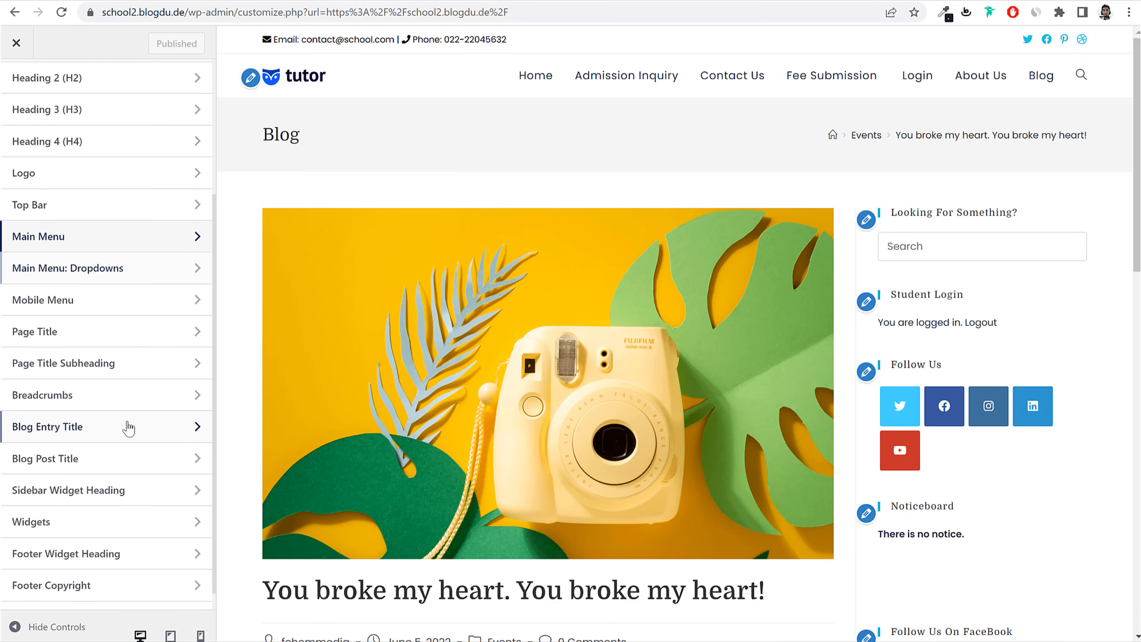
scroll(135, 355, down, 1)
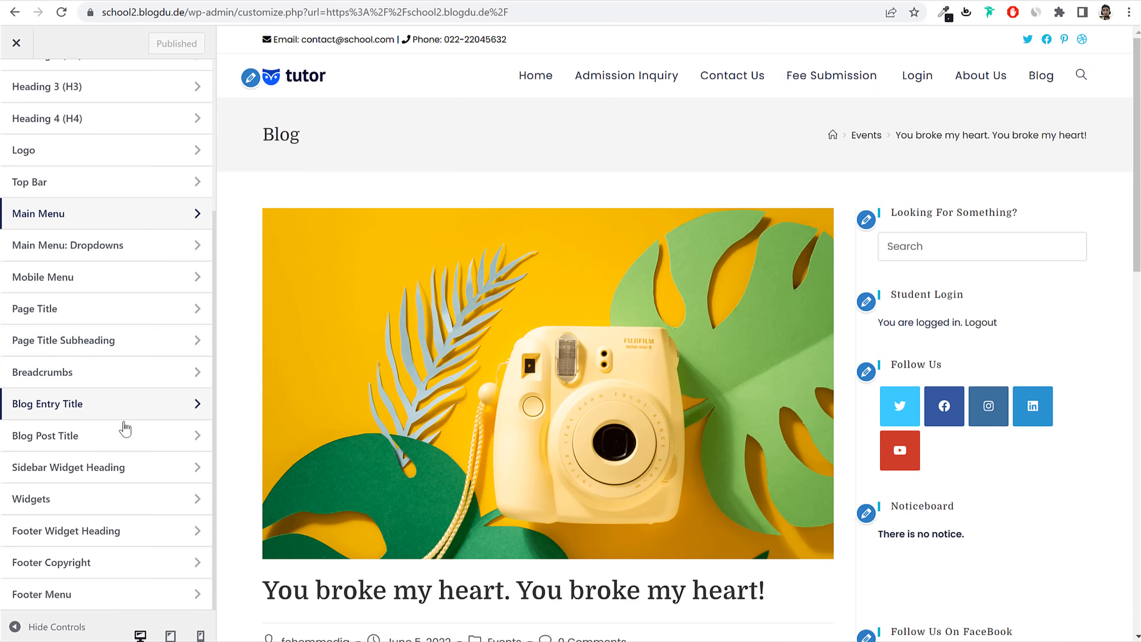
Step: Give Sidebar Widget Heading a 17px size and Bold 700 weight, then publish
click(107, 476)
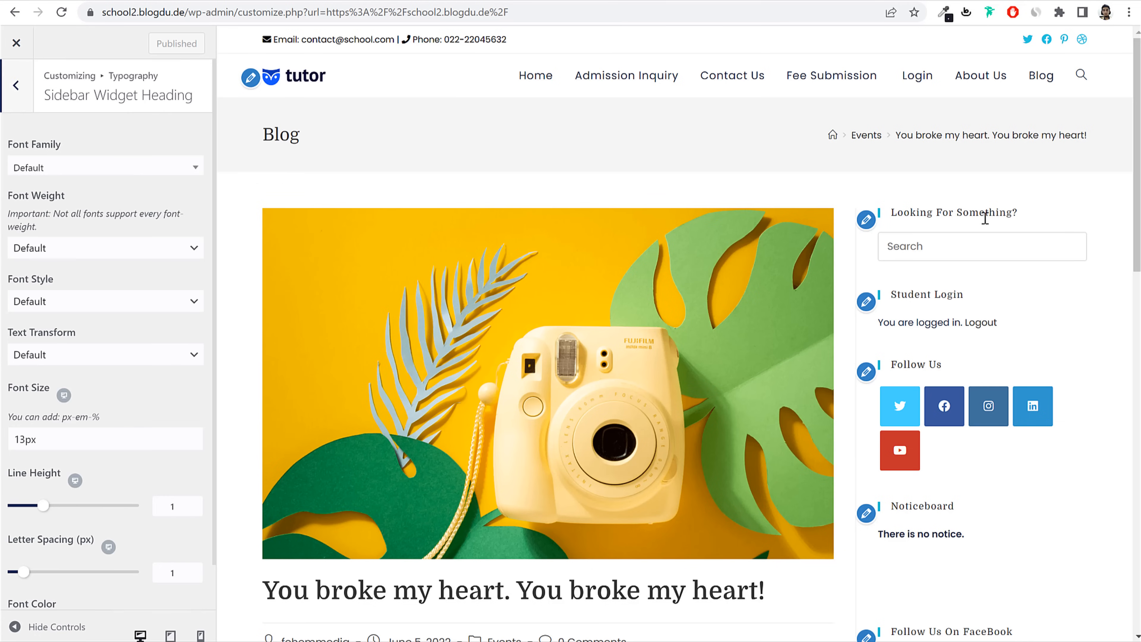
drag(1018, 213, 896, 210)
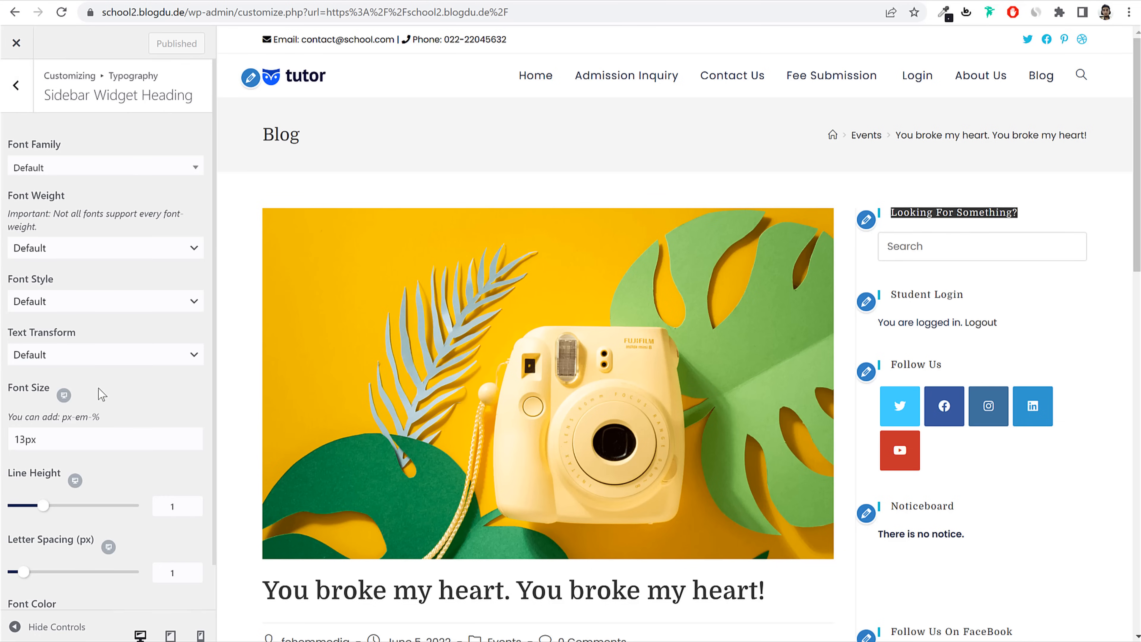
scroll(102, 395, down, 1)
drag(19, 390, 25, 390)
text(7)
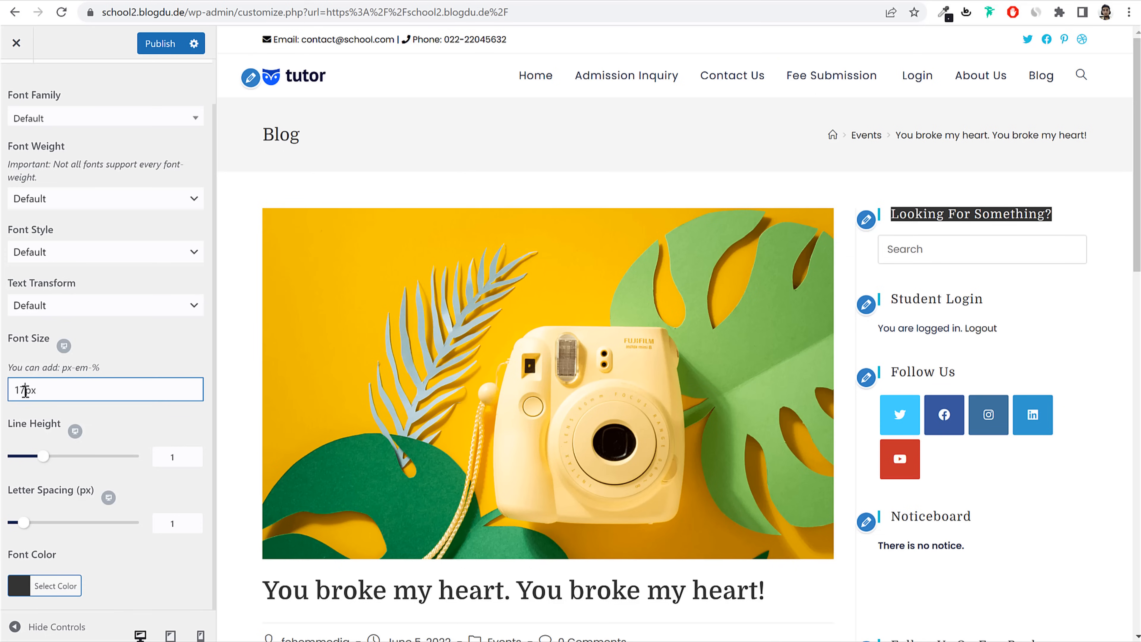
click(1006, 206)
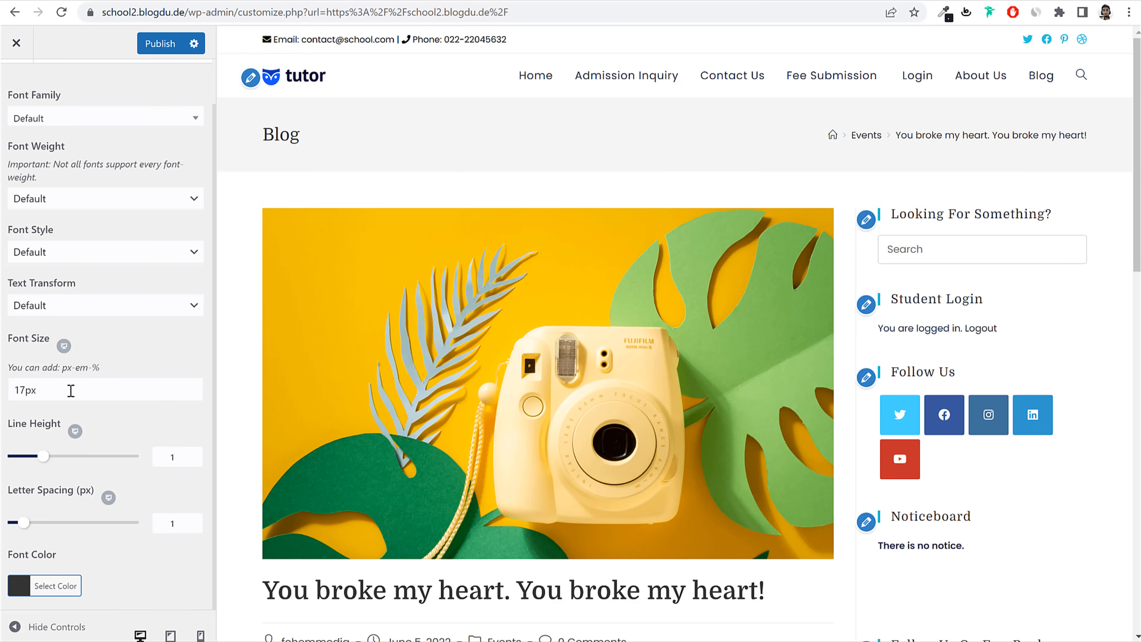
scroll(116, 341, up, 1)
click(93, 247)
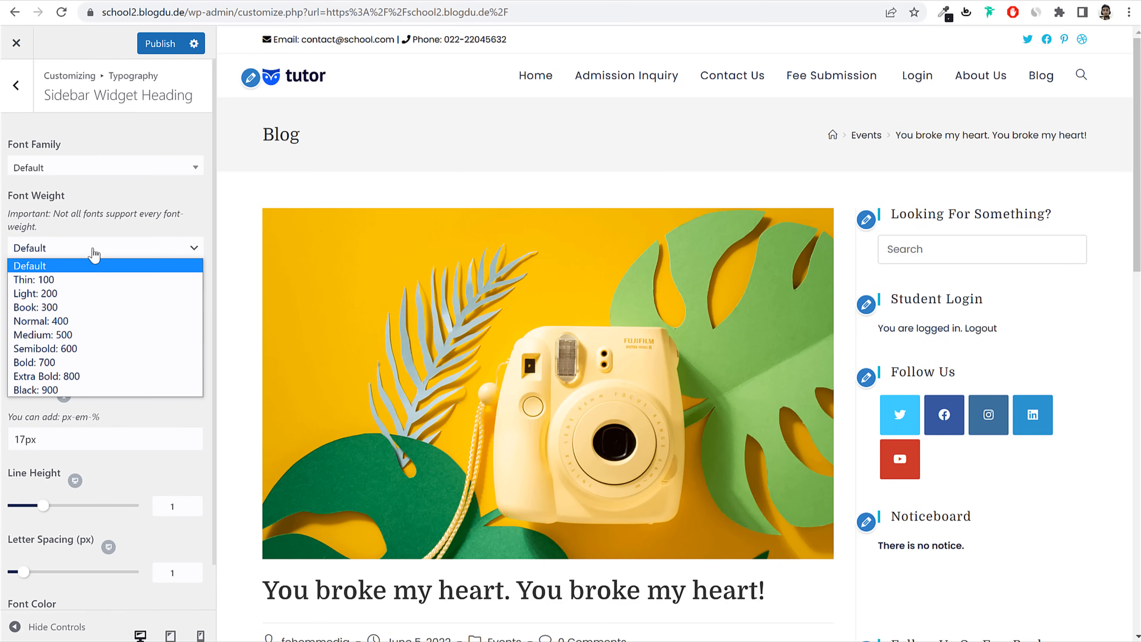
click(54, 362)
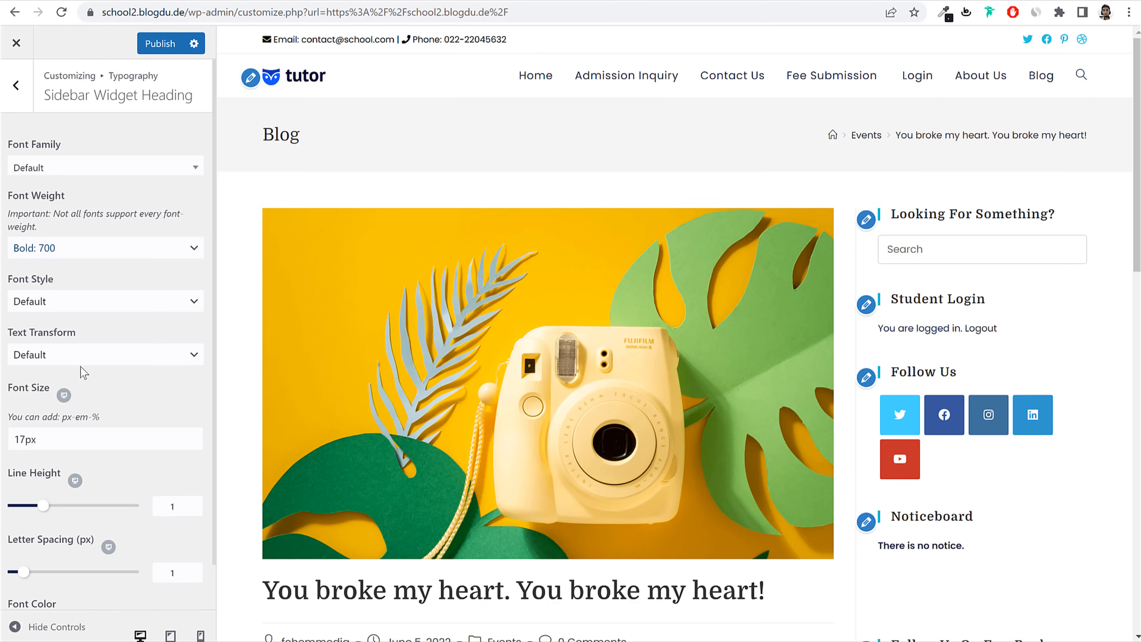
click(155, 43)
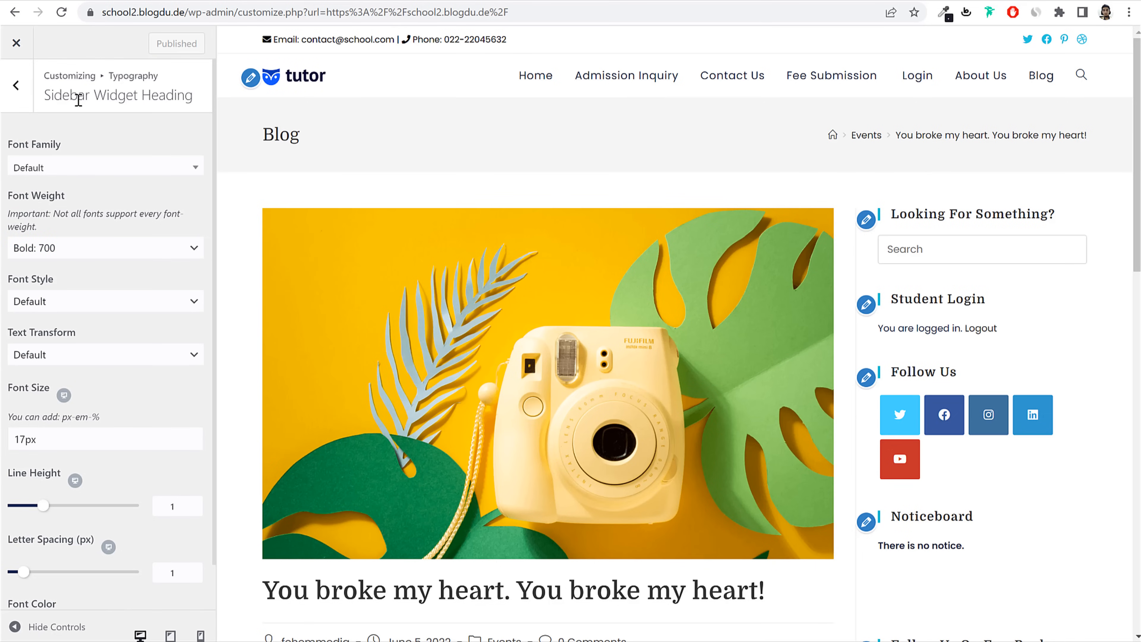
click(16, 86)
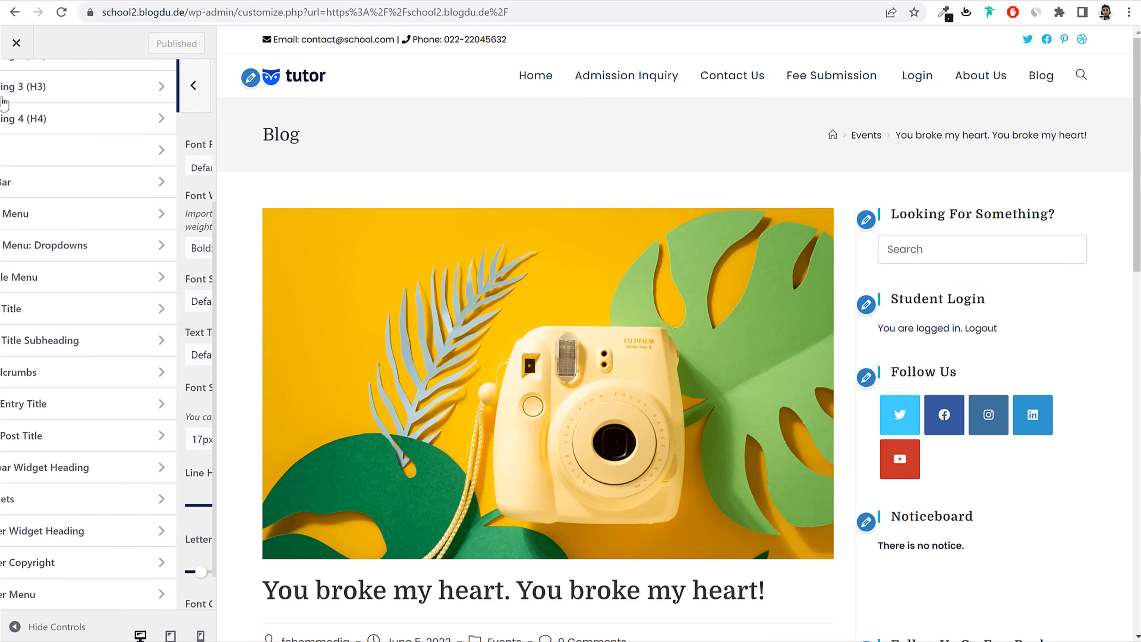
Step: Set the Widgets text font to Poppins, weight Book 300, and publish
click(106, 499)
scroll(506, 421, down, 15)
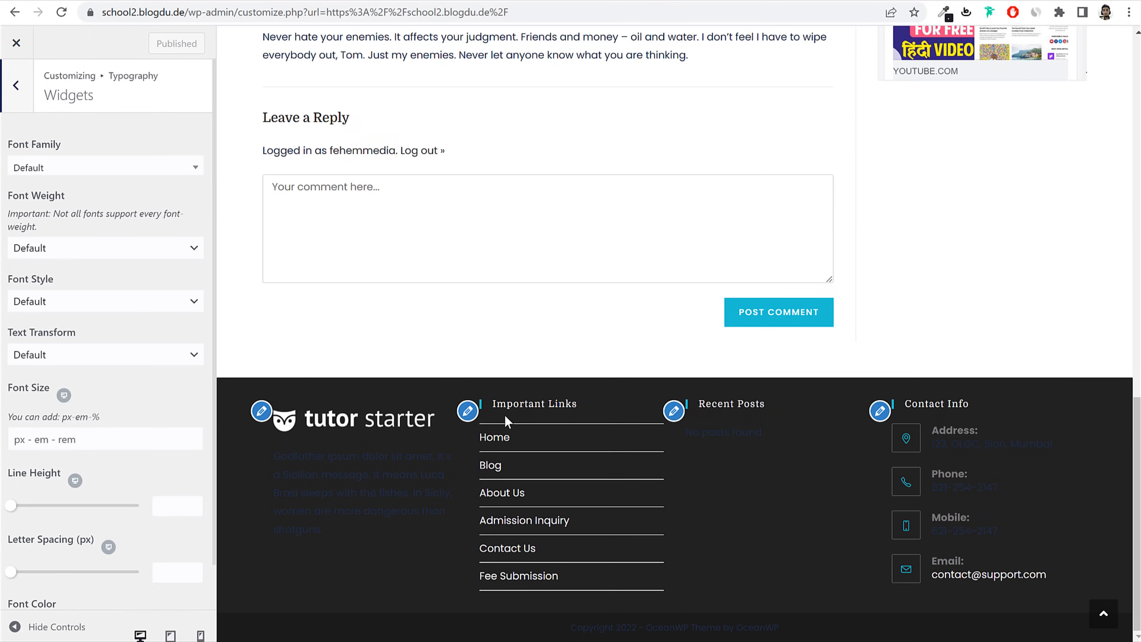
click(103, 176)
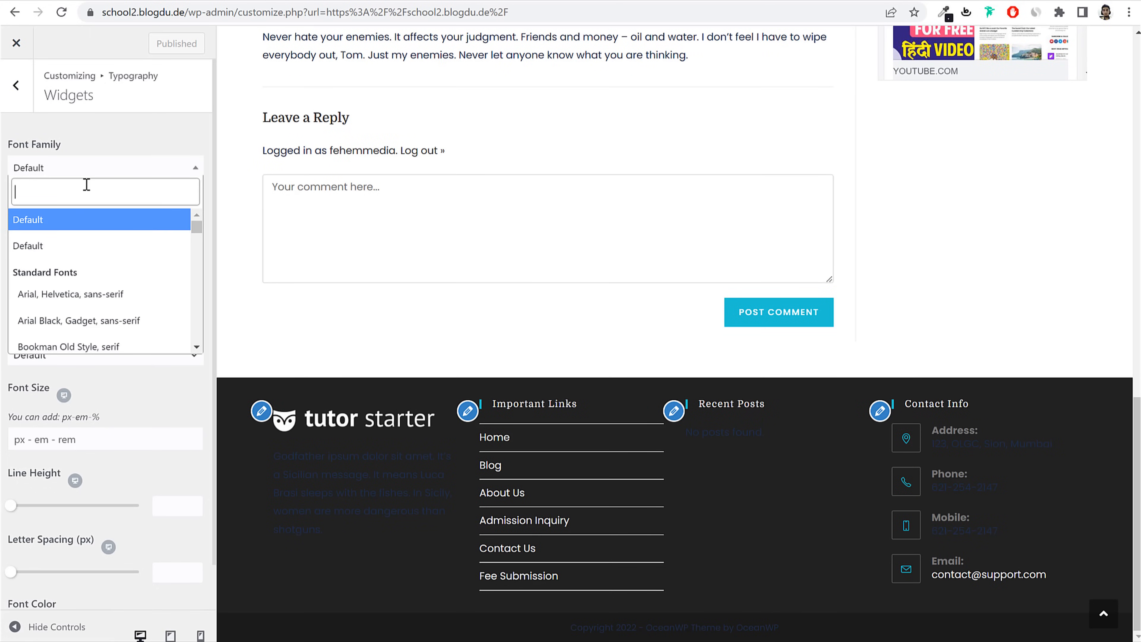
text(pop)
key(Return)
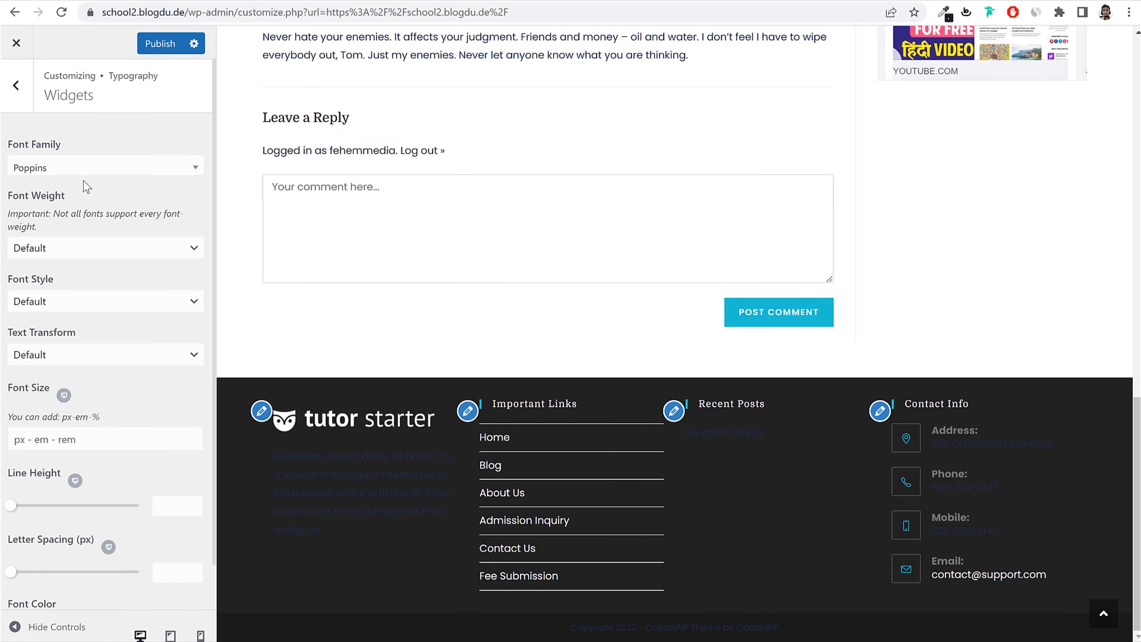
click(98, 252)
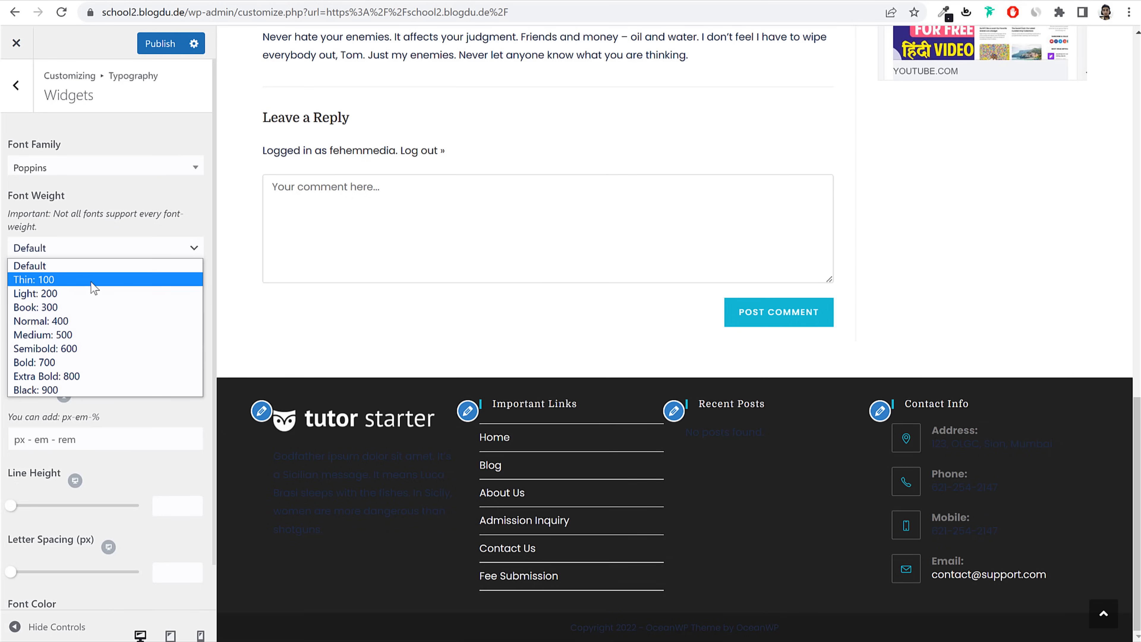
click(62, 308)
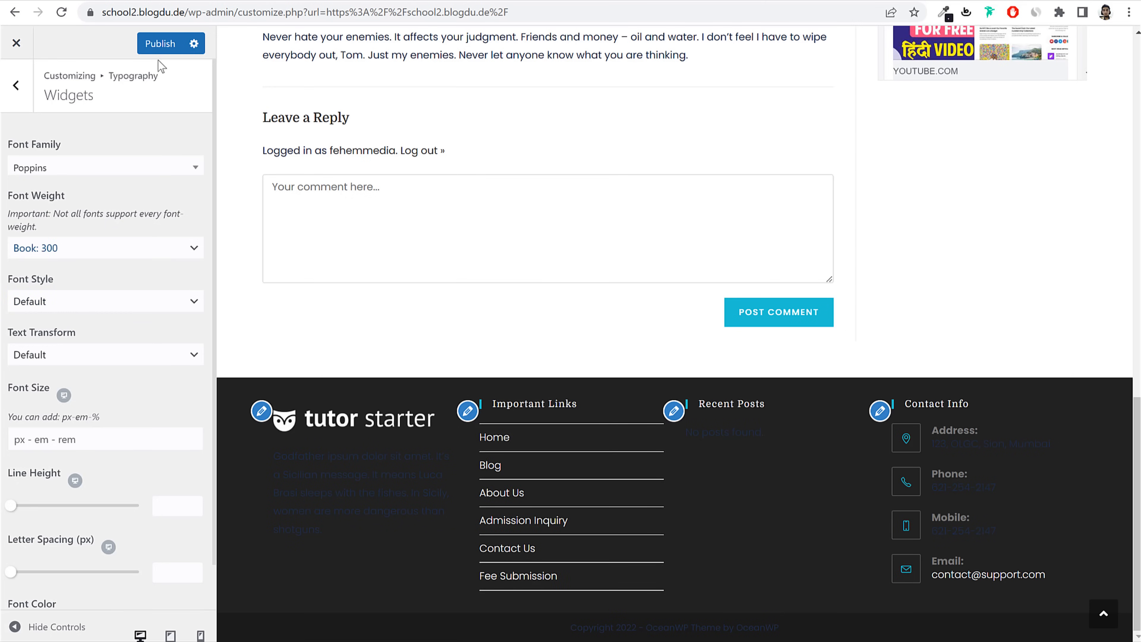
click(160, 44)
click(18, 107)
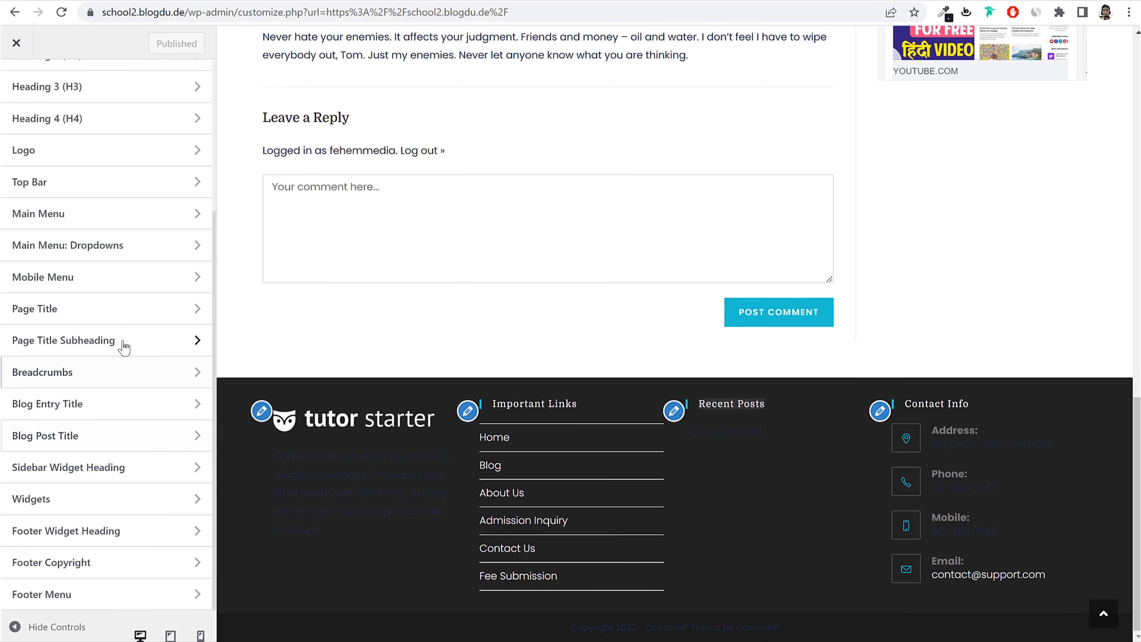
Step: Give Footer Widget Heading a 17px size and Bold 700 weight, then publish
click(73, 541)
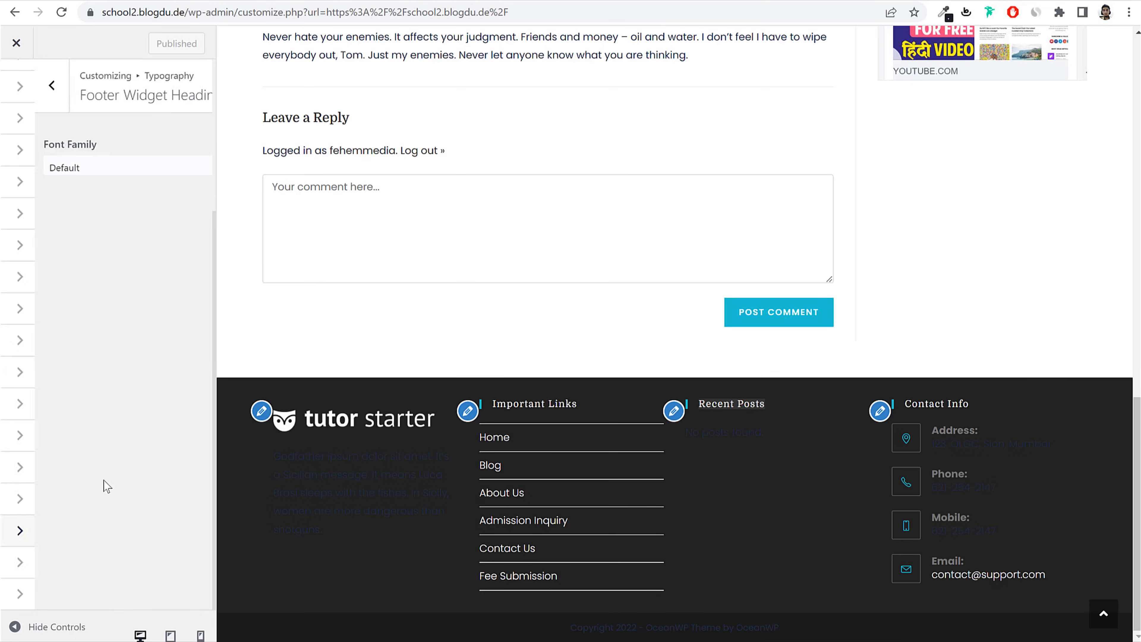
drag(21, 442, 26, 442)
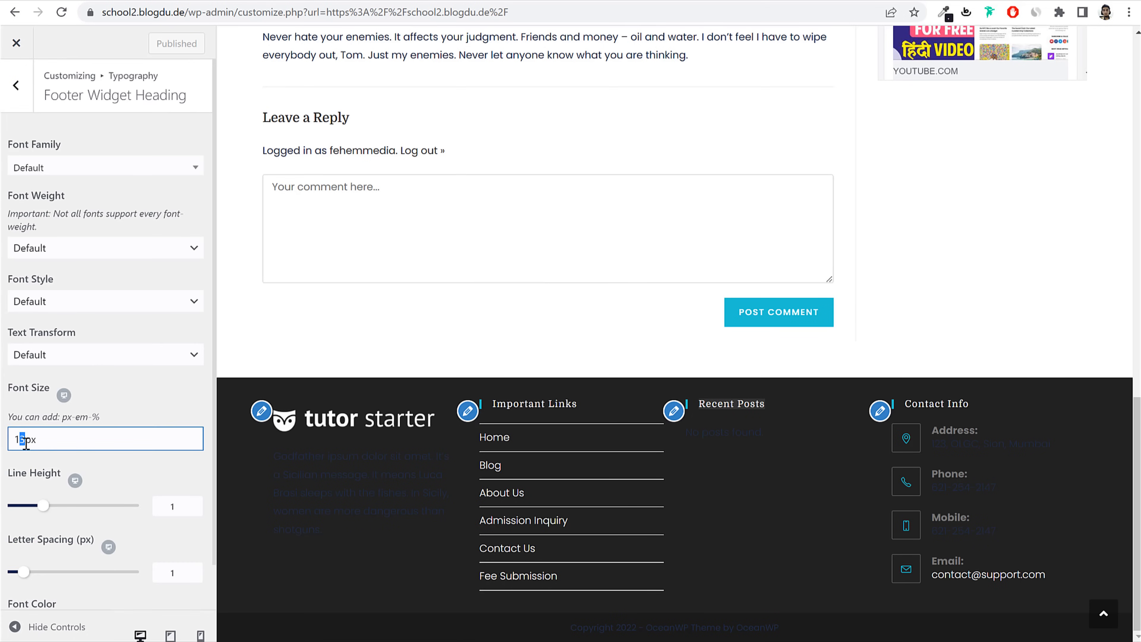
text(7)
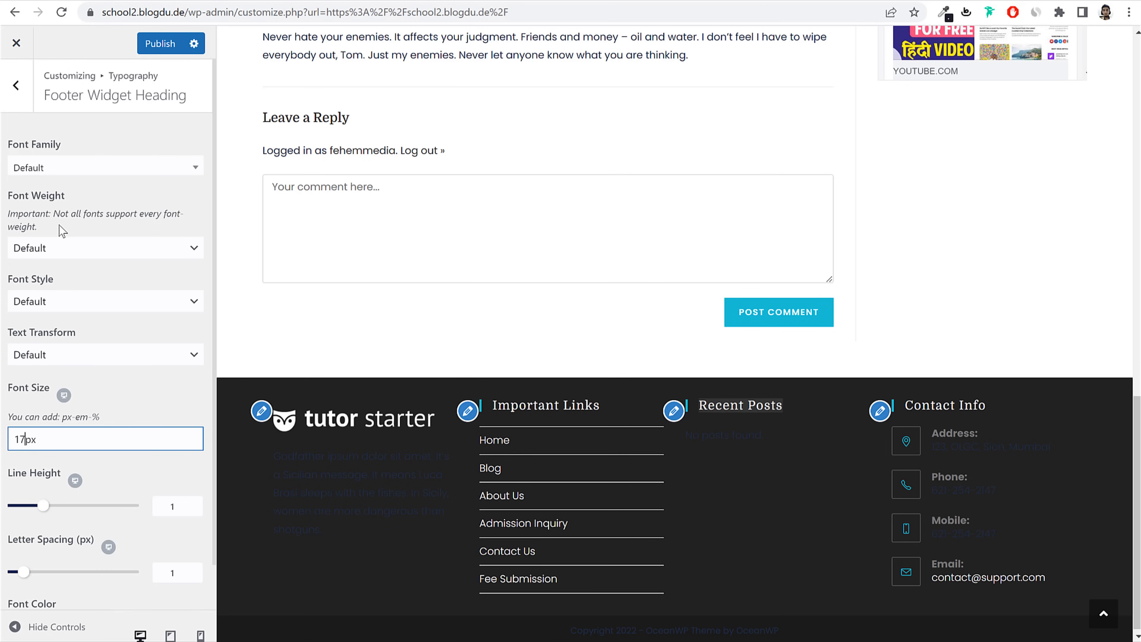
click(63, 247)
click(75, 362)
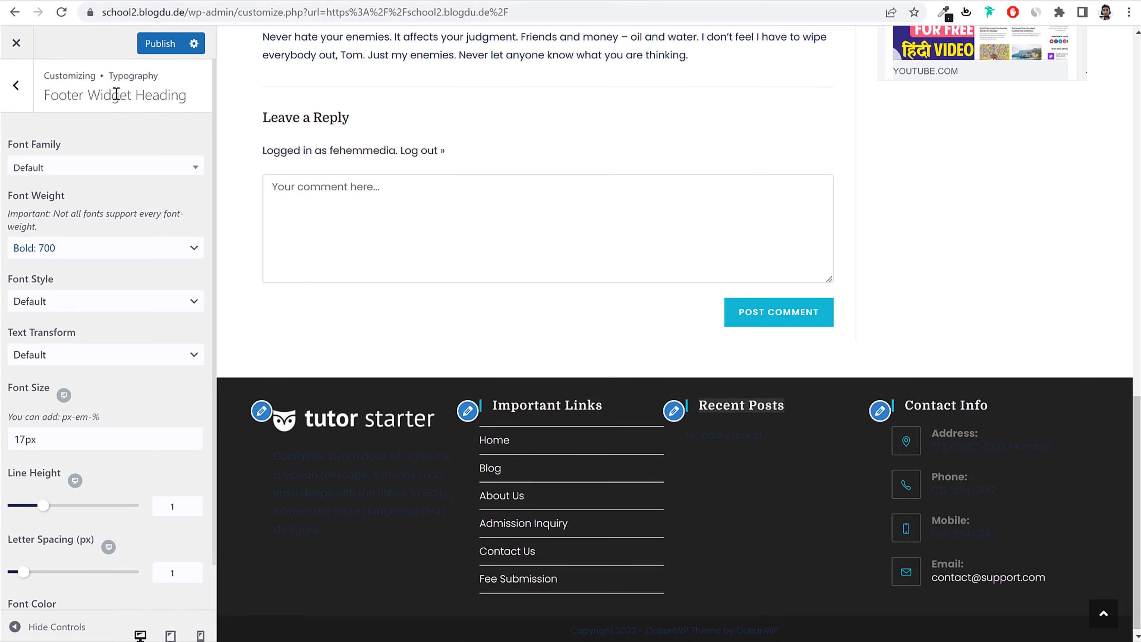
click(155, 43)
click(15, 85)
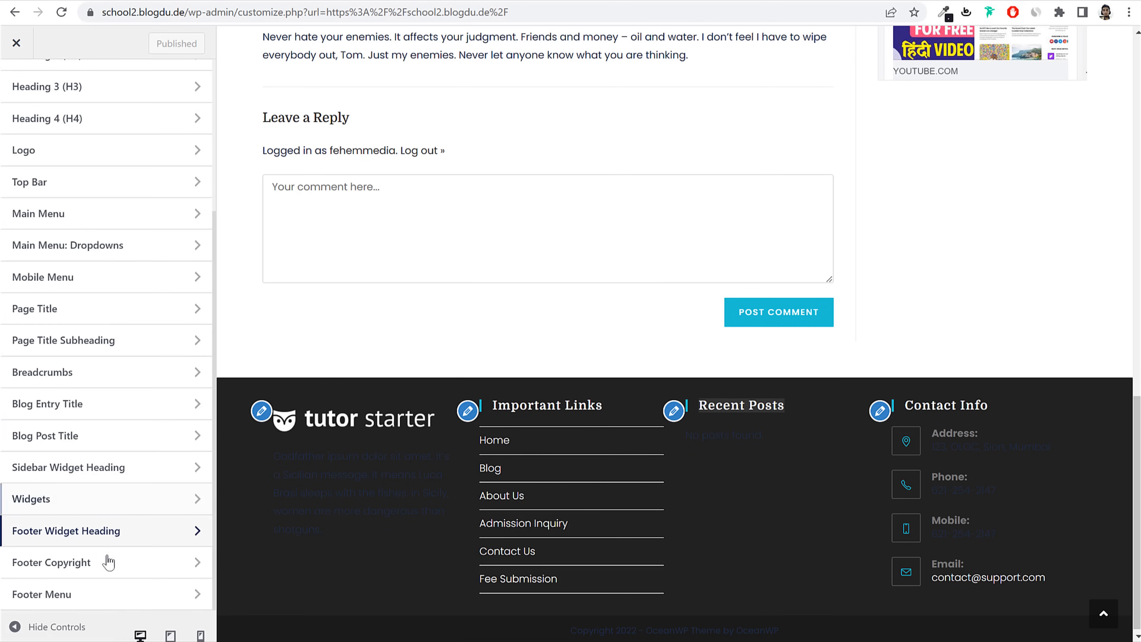
Step: Recheck the Footer Widget Heading and Widgets typography settings
scroll(418, 545, down, 1)
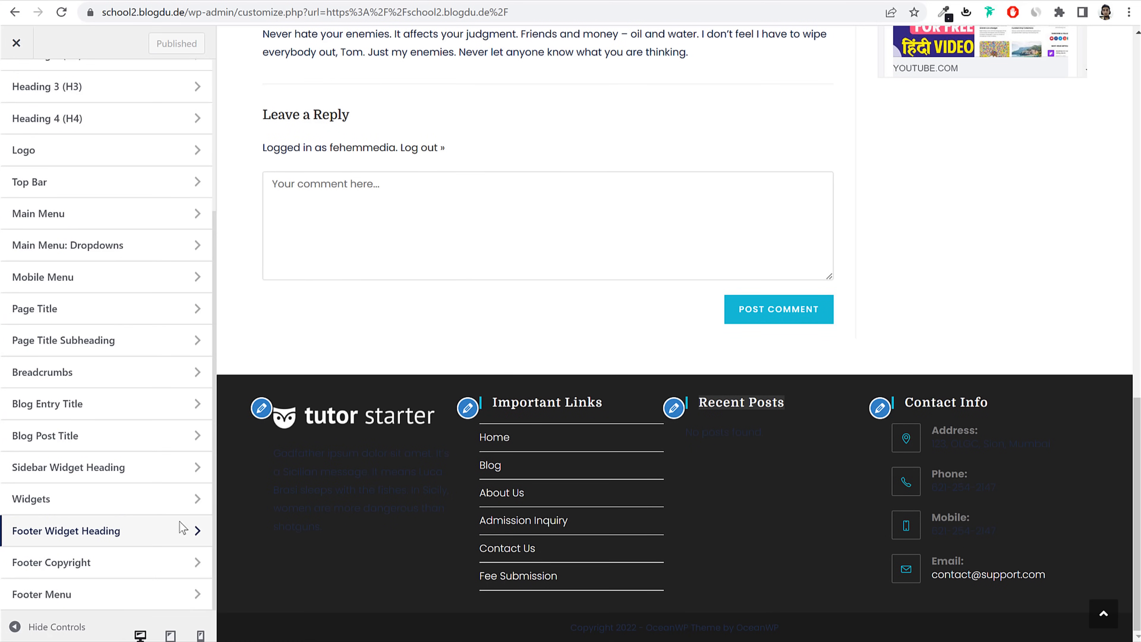
click(89, 531)
scroll(150, 507, down, 1)
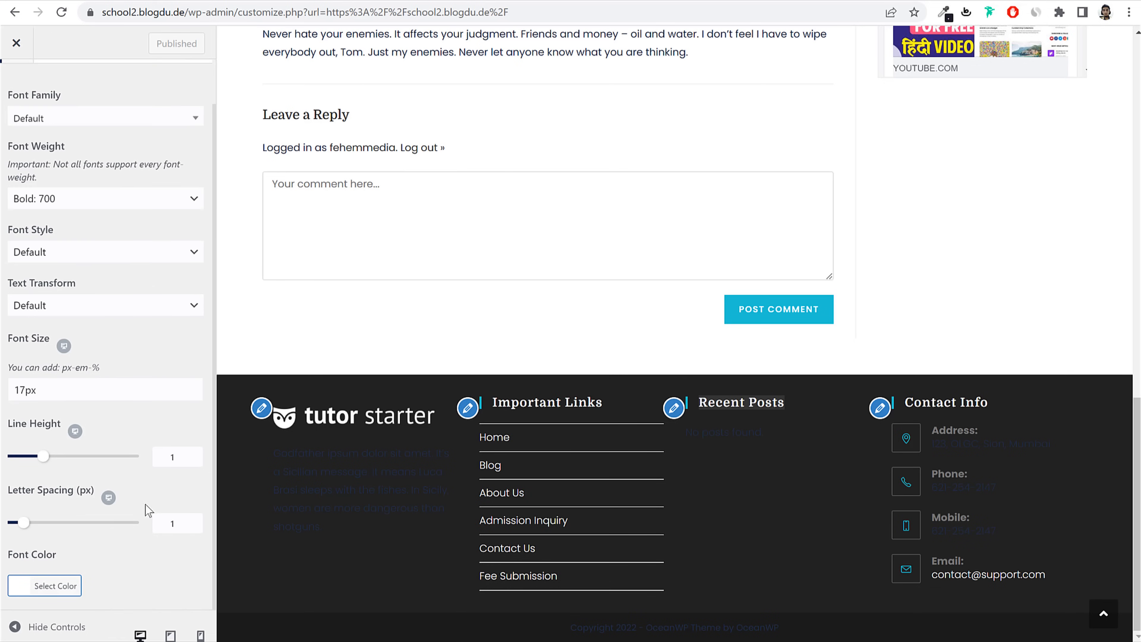
scroll(63, 191, up, 1)
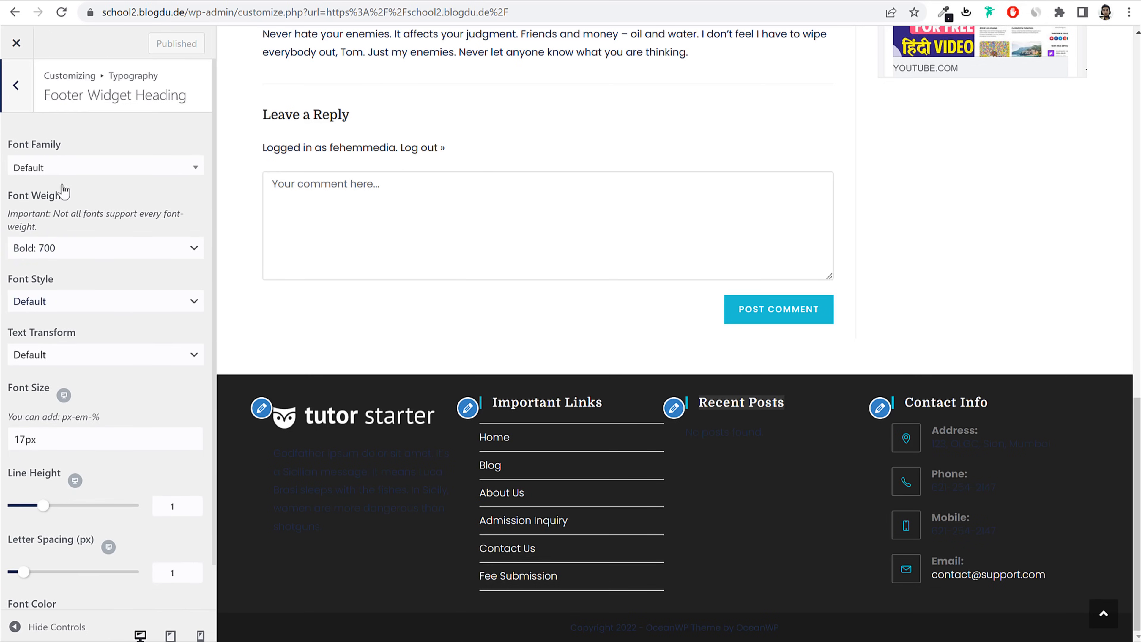
click(12, 92)
click(112, 499)
scroll(42, 188, up, 1)
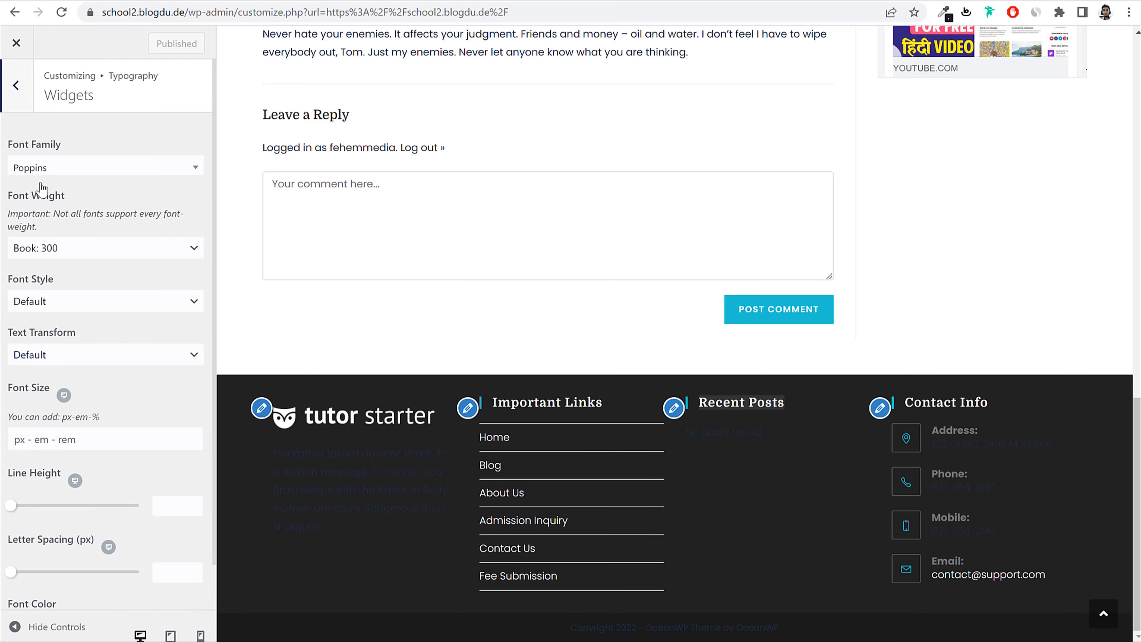
click(20, 102)
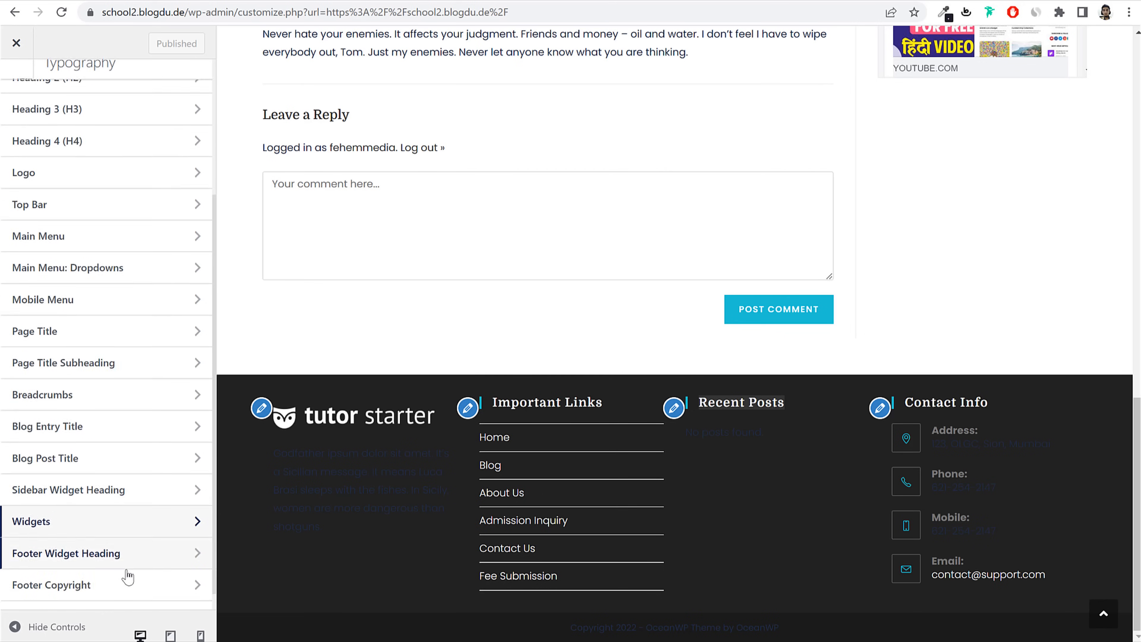
Step: Look over the Footer Copyright typography, then return to the main Customizer panel
scroll(136, 581, down, 1)
click(94, 575)
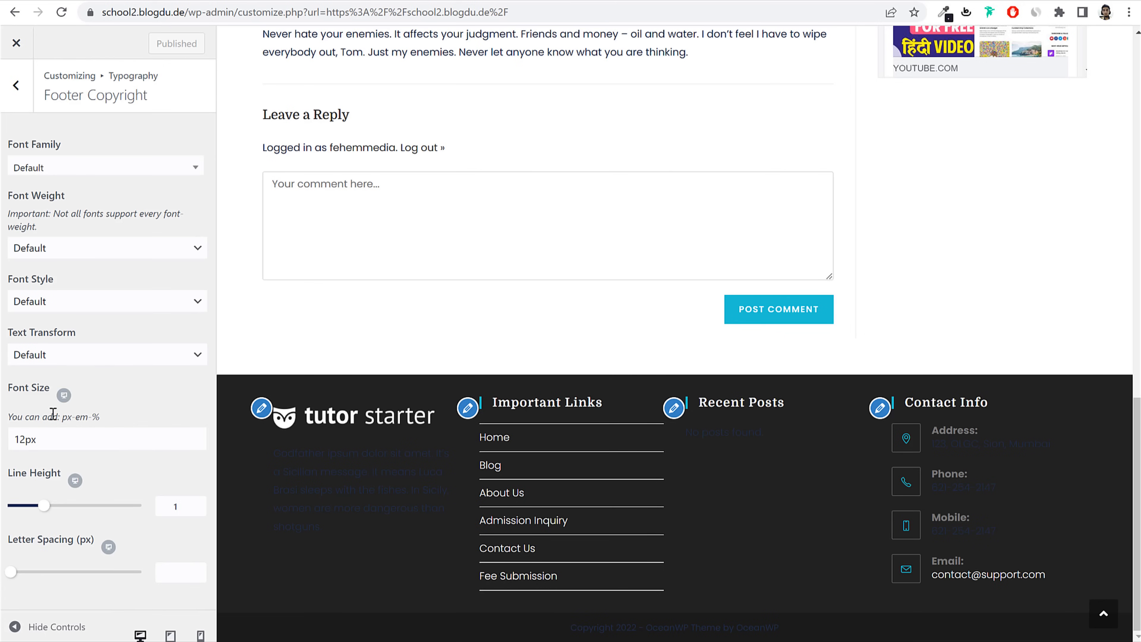
click(18, 85)
scroll(20, 89, up, 10)
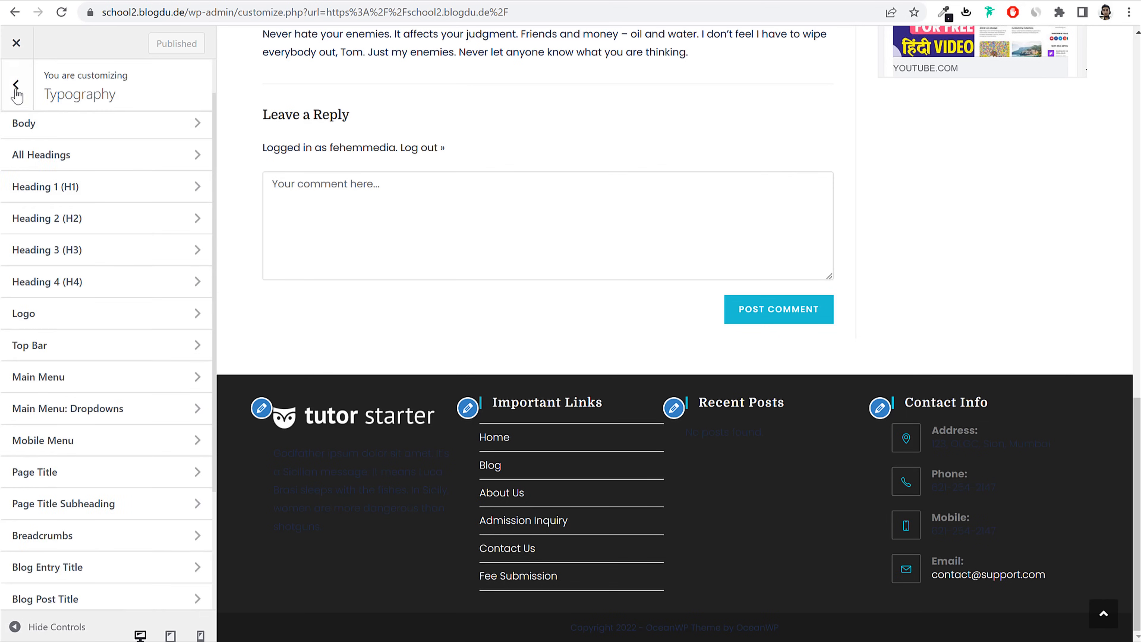
click(16, 92)
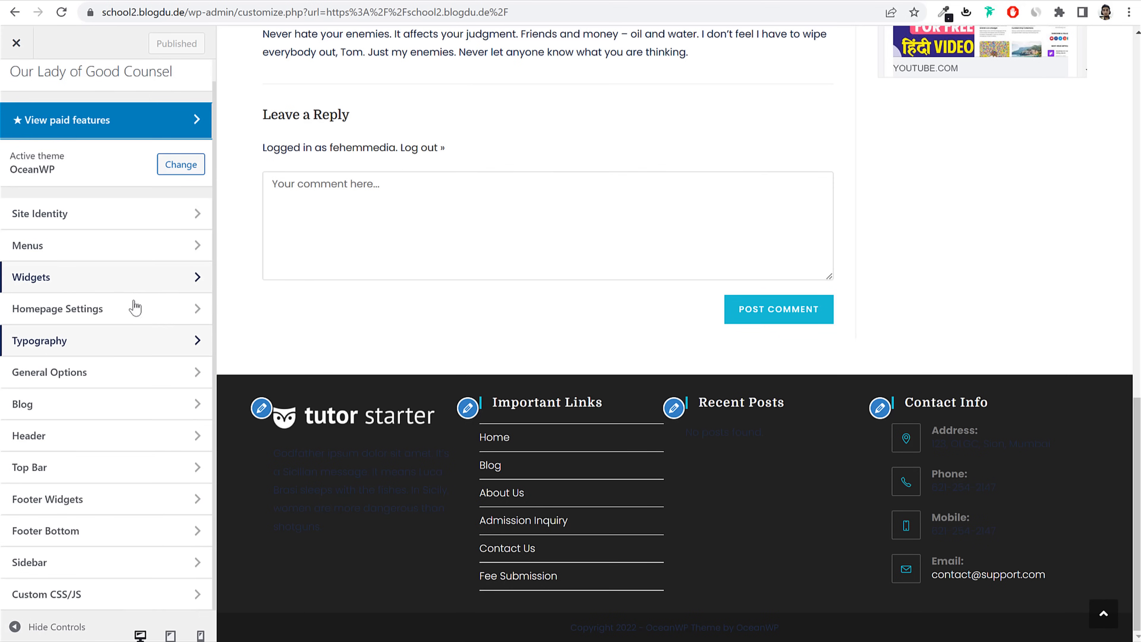
Step: Review the footer text in the preview and browse General Options > General Settings
drag(291, 448, 376, 542)
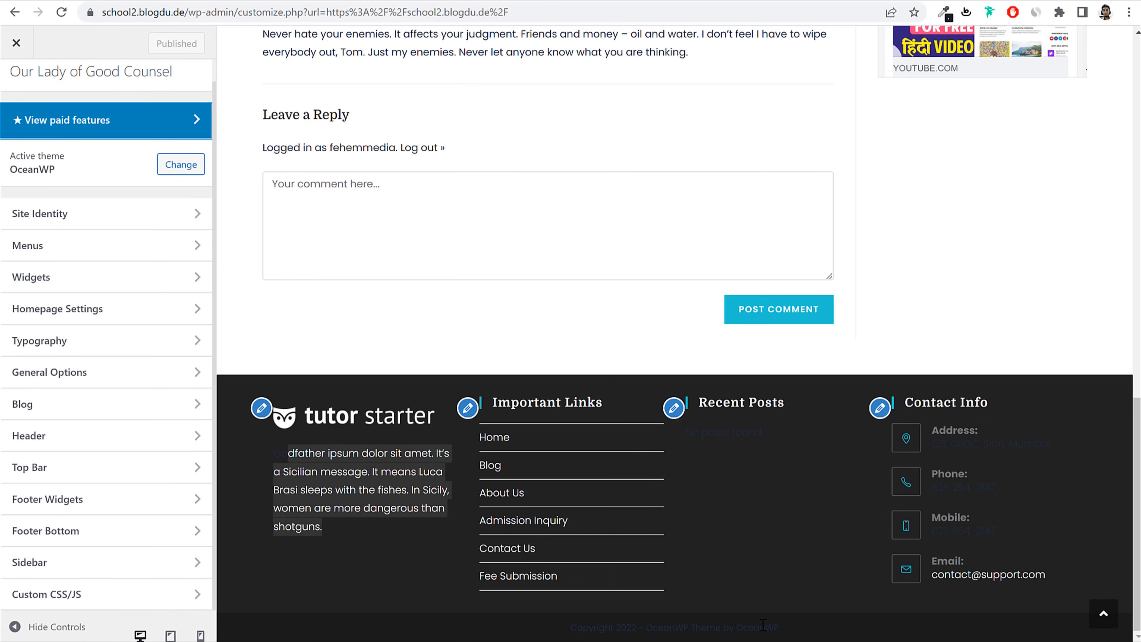
drag(818, 629, 526, 628)
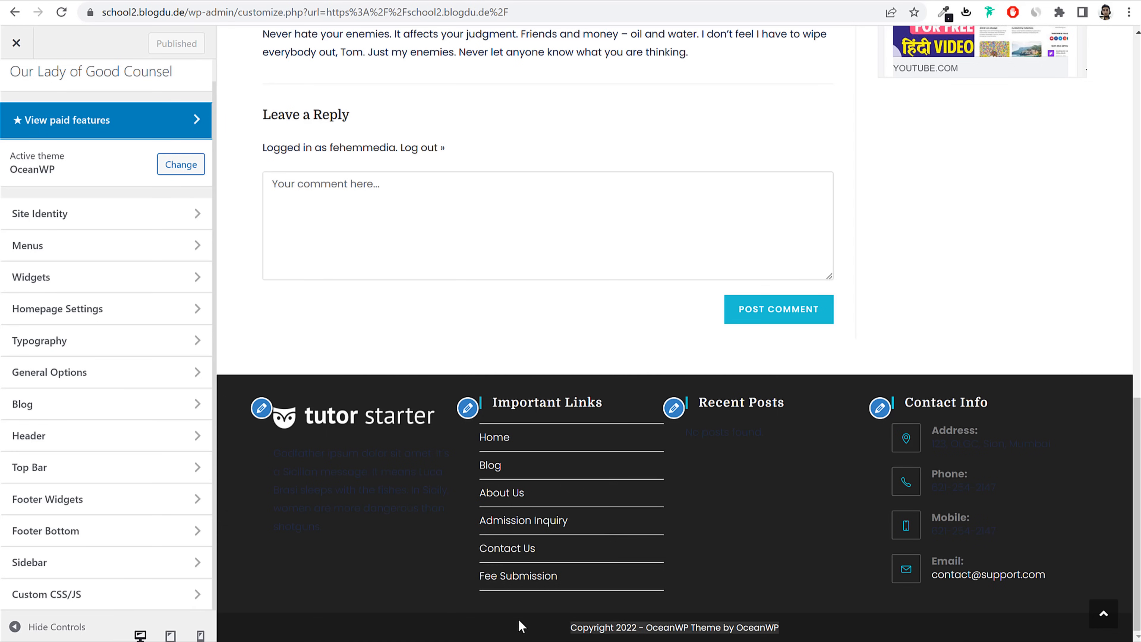
click(92, 373)
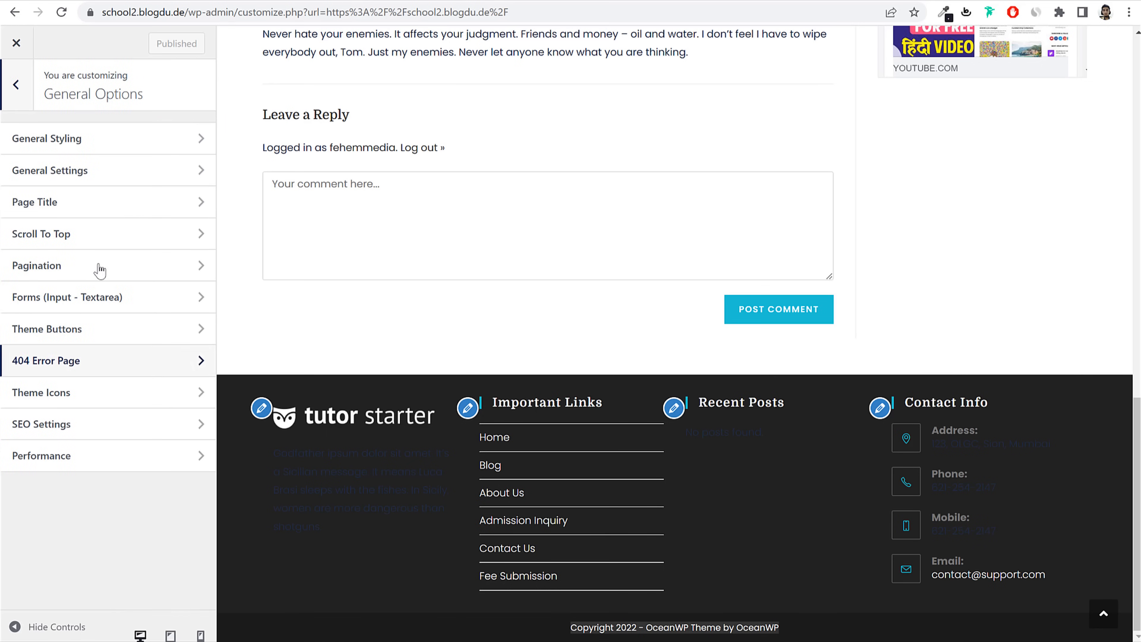
click(86, 176)
scroll(192, 350, down, 5)
scroll(192, 362, down, 10)
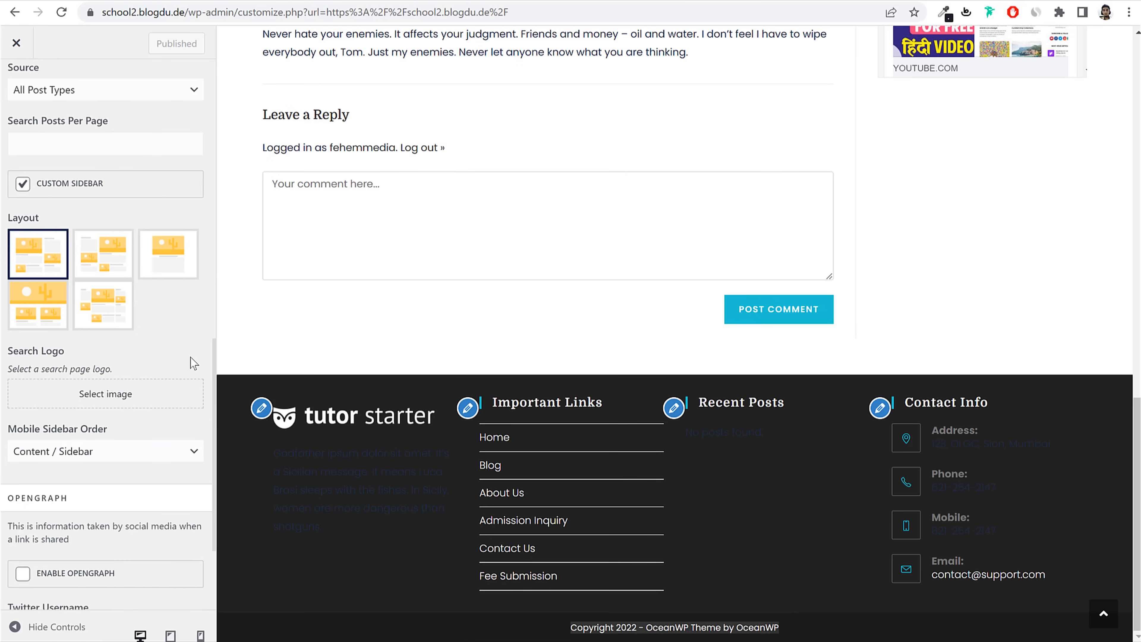
scroll(193, 362, up, 1)
scroll(186, 353, up, 2)
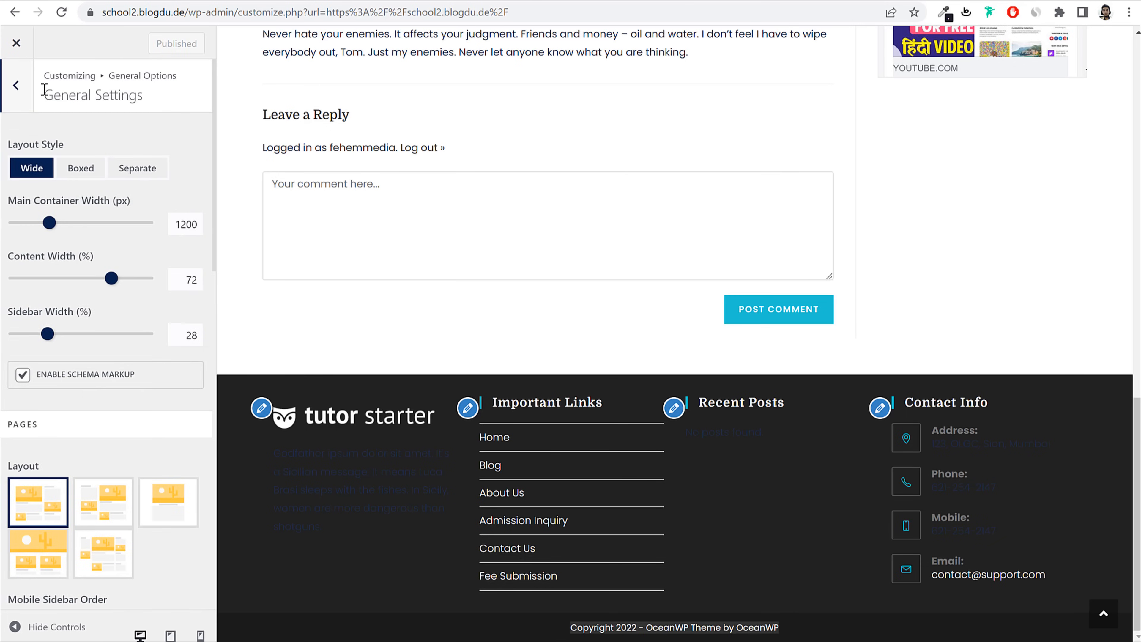
click(15, 85)
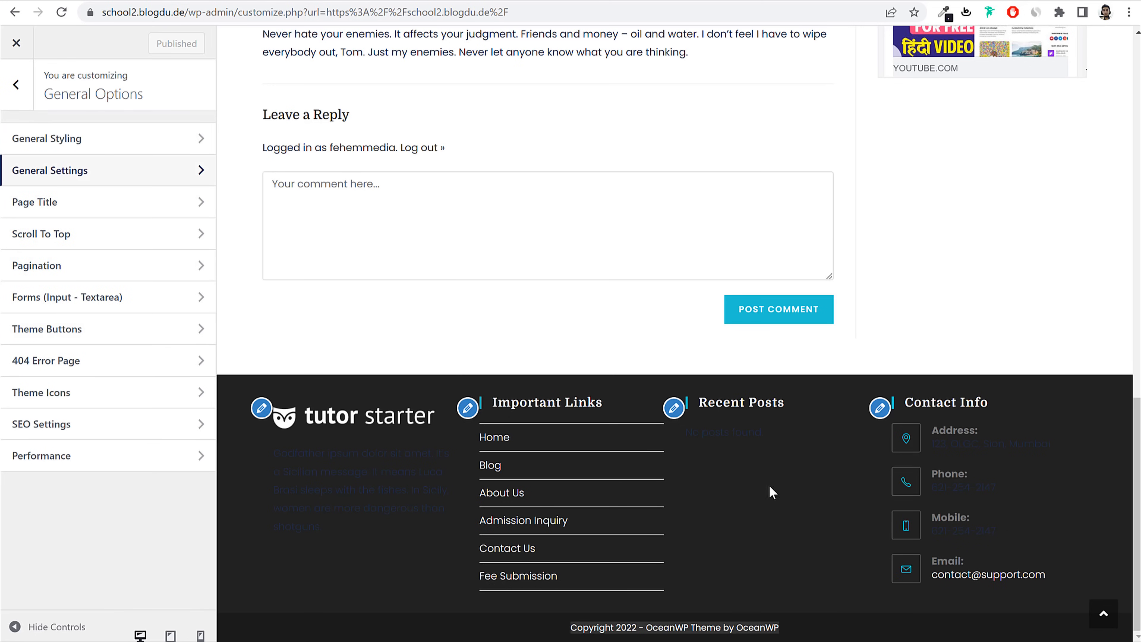
Step: Test the preview's scroll-to-top button, then bring up the Scroll To Top colour settings
click(1103, 615)
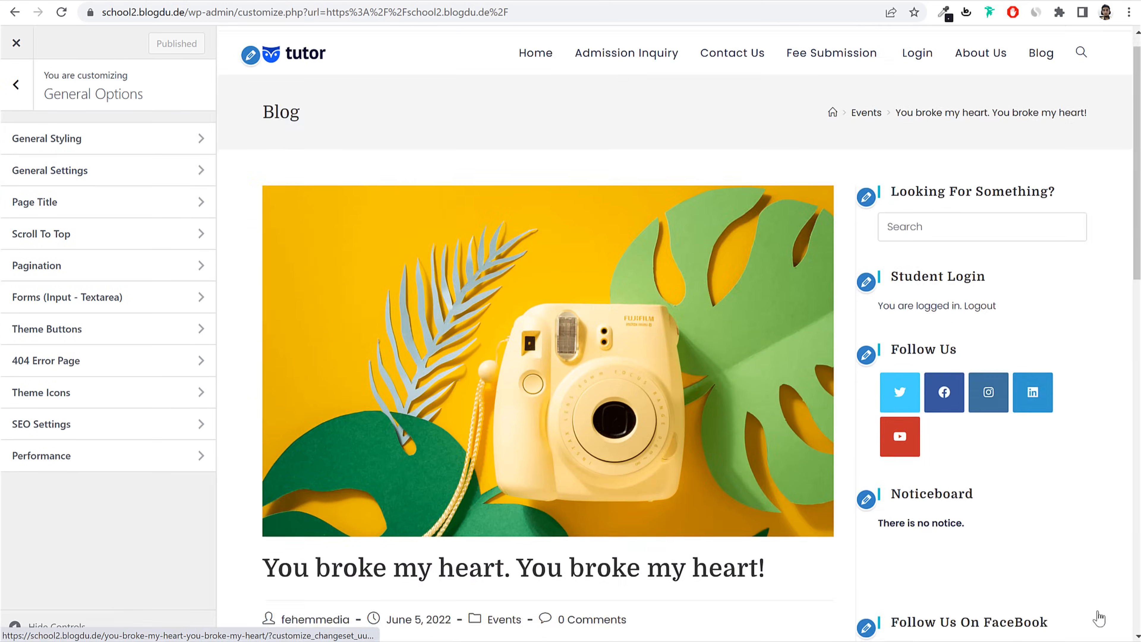
scroll(1105, 625, down, 5)
click(1103, 614)
scroll(1102, 619, down, 5)
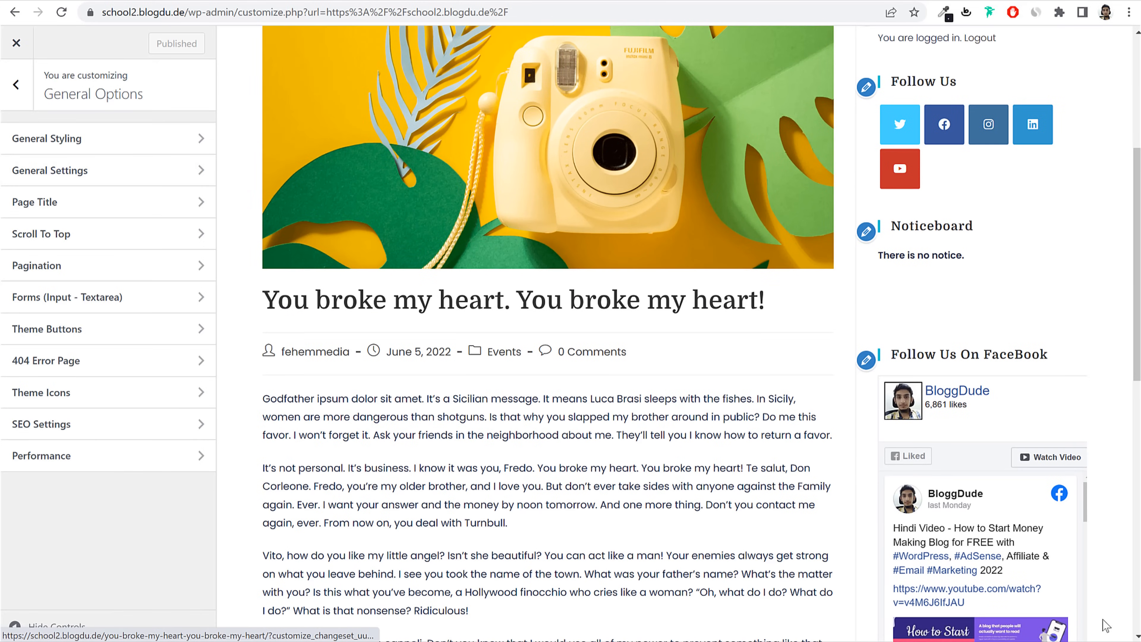
click(96, 233)
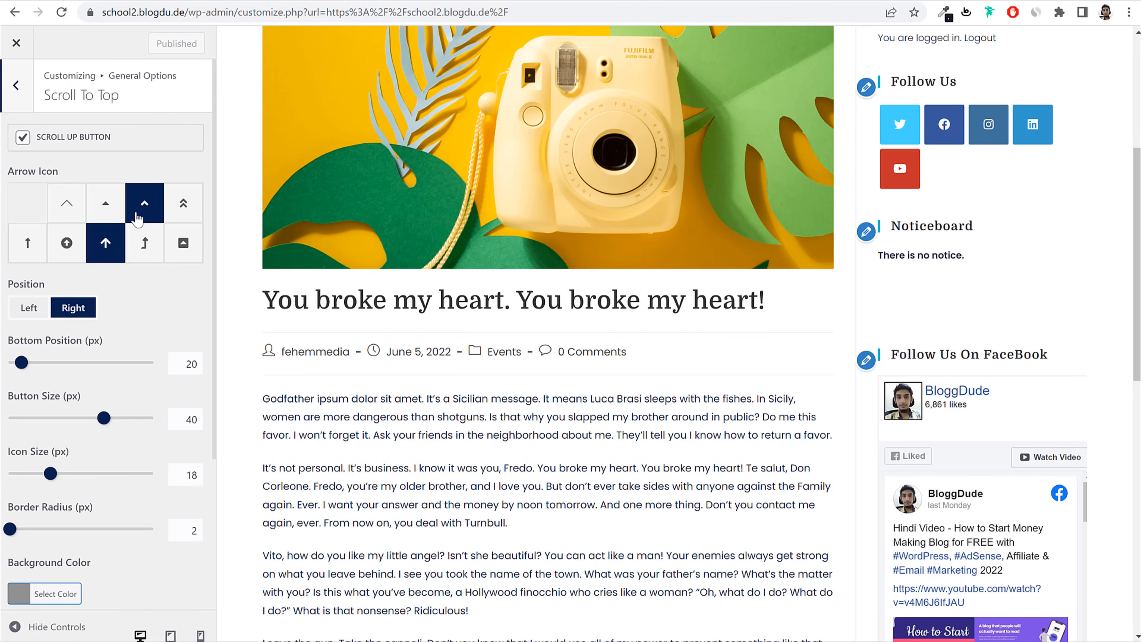
scroll(152, 325, down, 5)
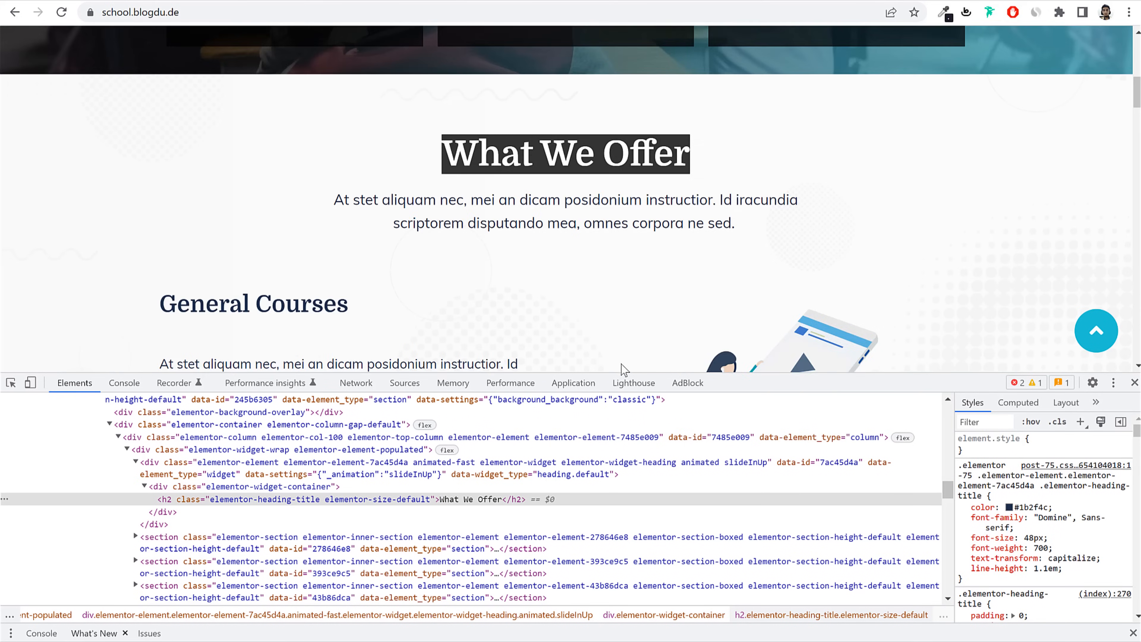
scroll(624, 370, down, 5)
key(F12)
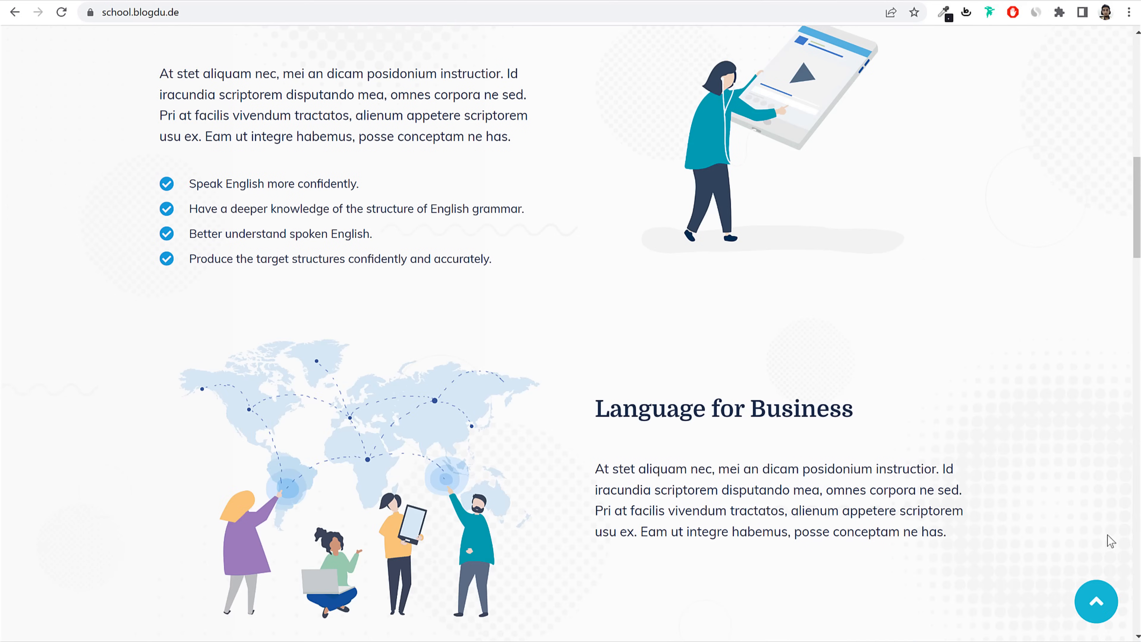
right_click(1085, 601)
click(1073, 586)
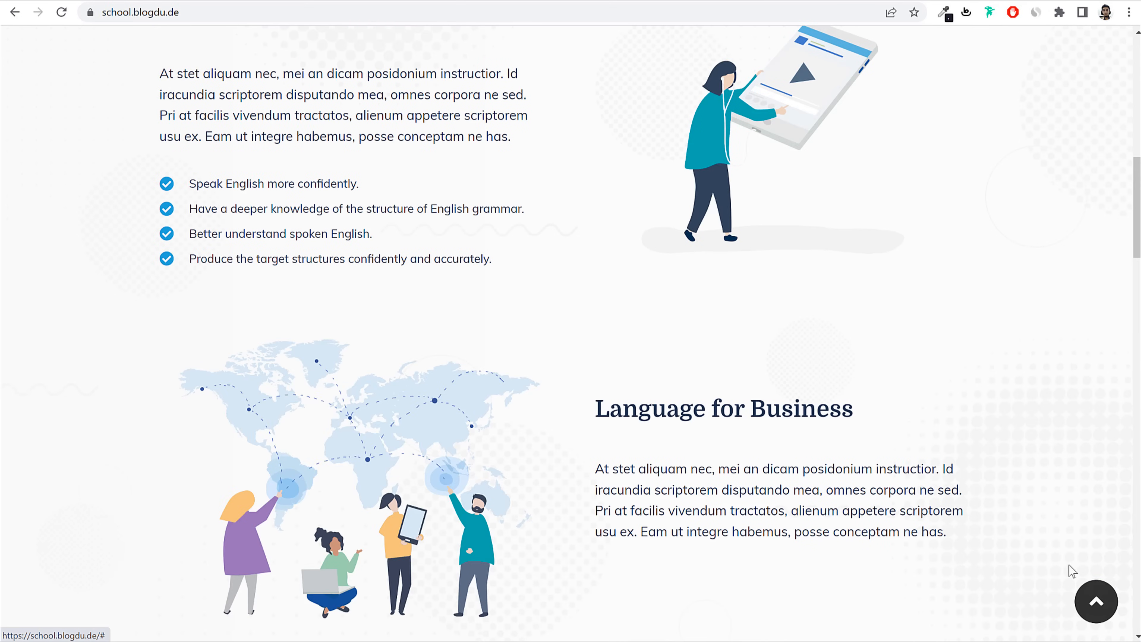
click(1095, 497)
key(ctrl+c)
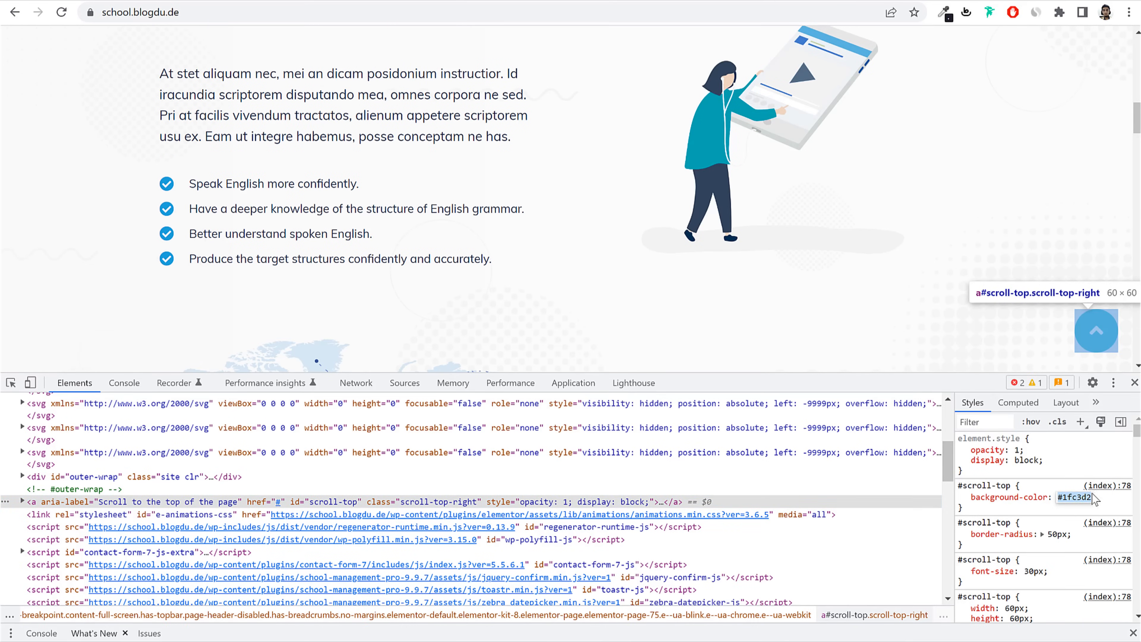
click(1134, 383)
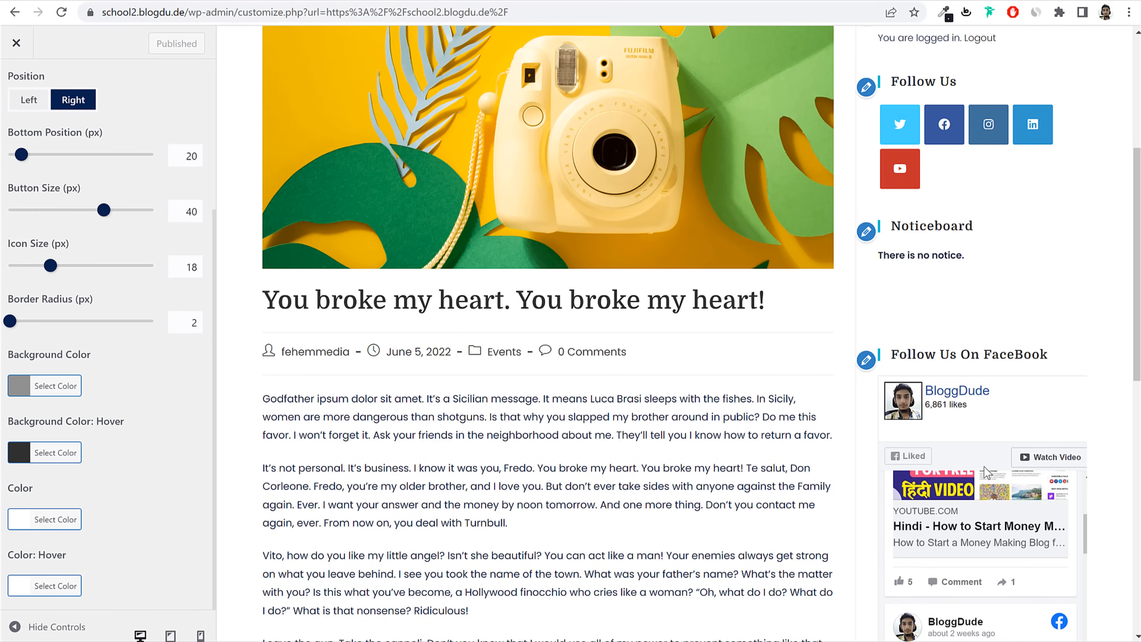
scroll(1106, 618, down, 5)
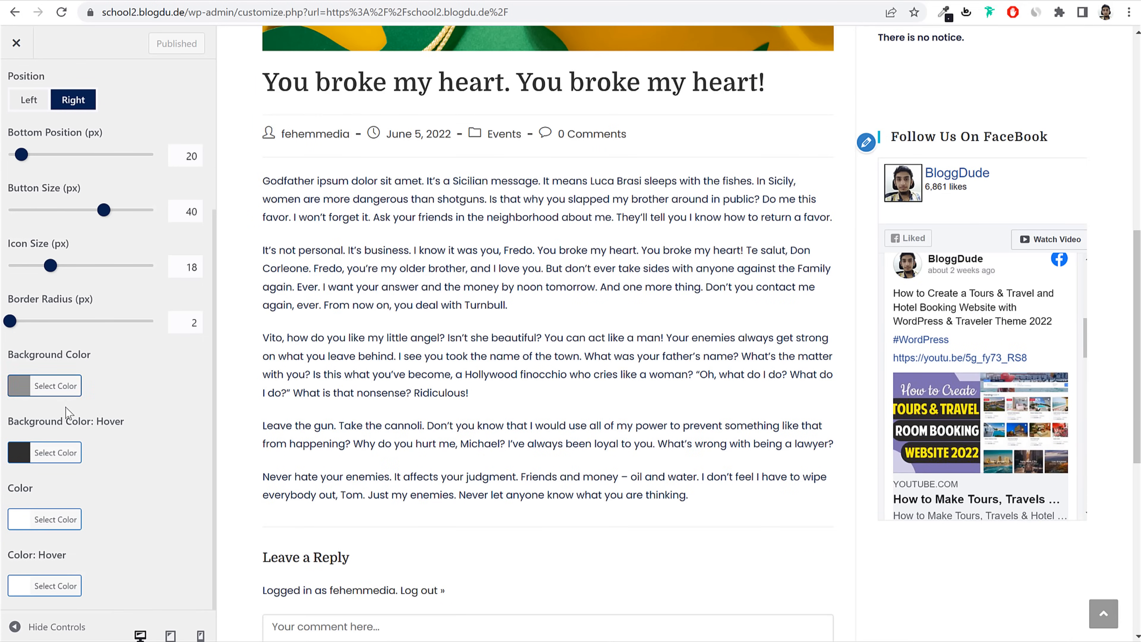
Step: Set the scroll-to-top background colour to #1fc3d2
click(55, 385)
click(91, 401)
key(ctrl+a)
key(ctrl+v)
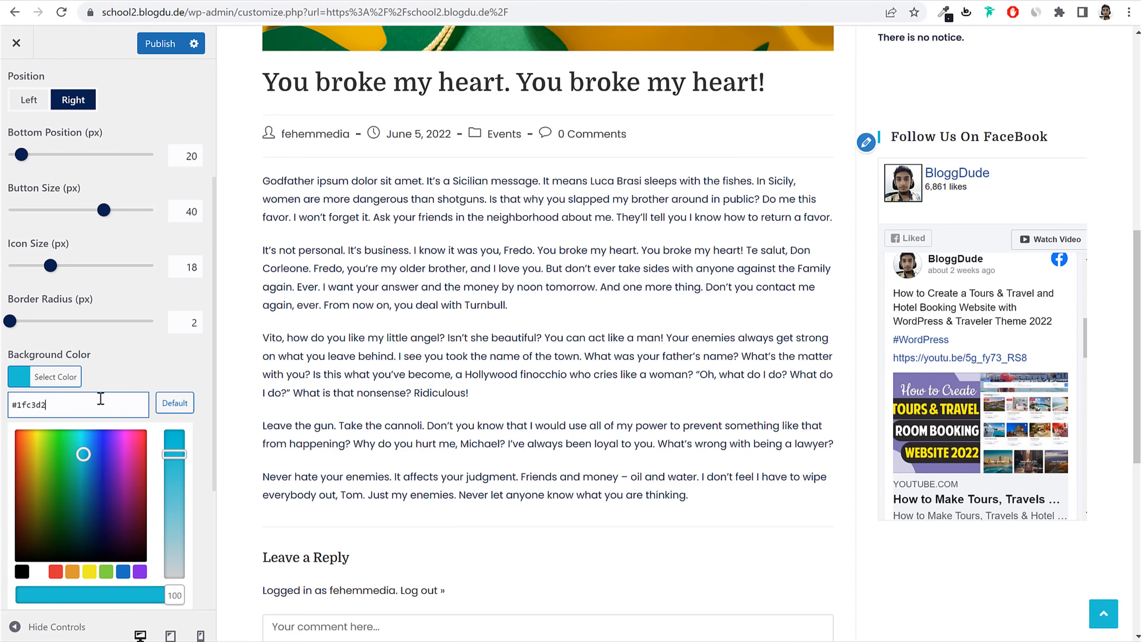
click(67, 373)
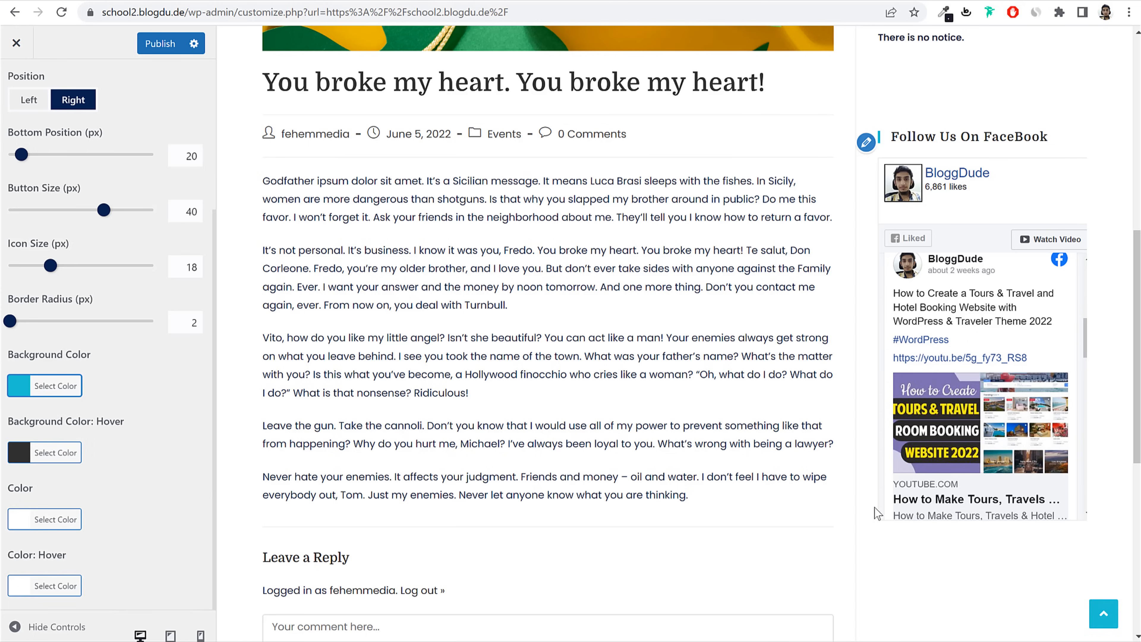
Step: Set border radius 50, button size 60 and icon size 30, then test the button
drag(176, 323, 245, 331)
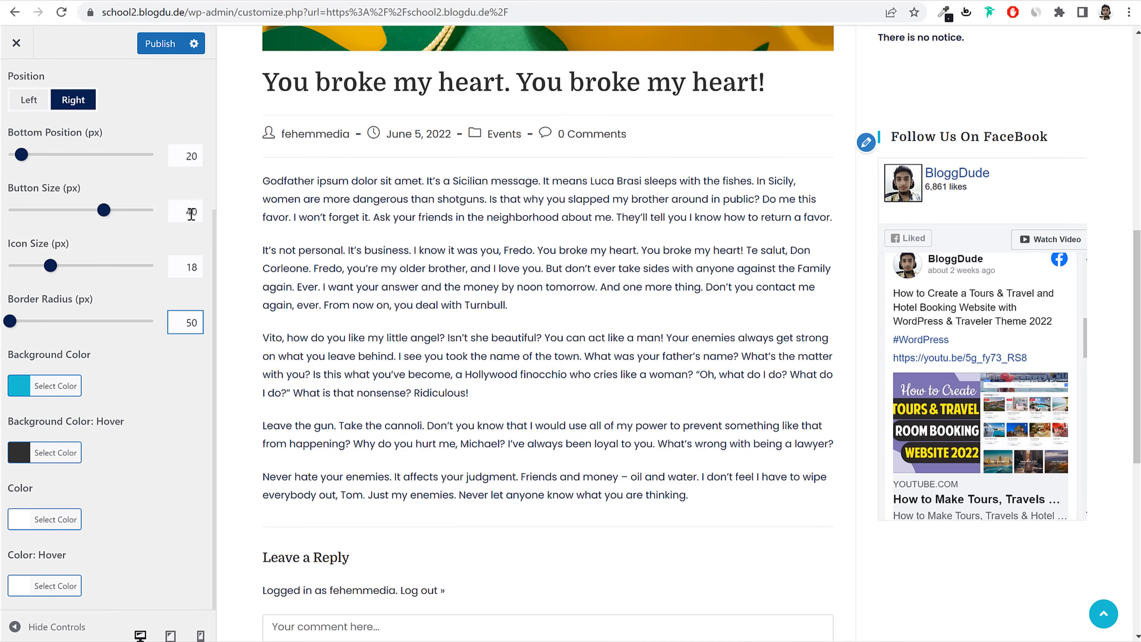
drag(191, 214, 230, 219)
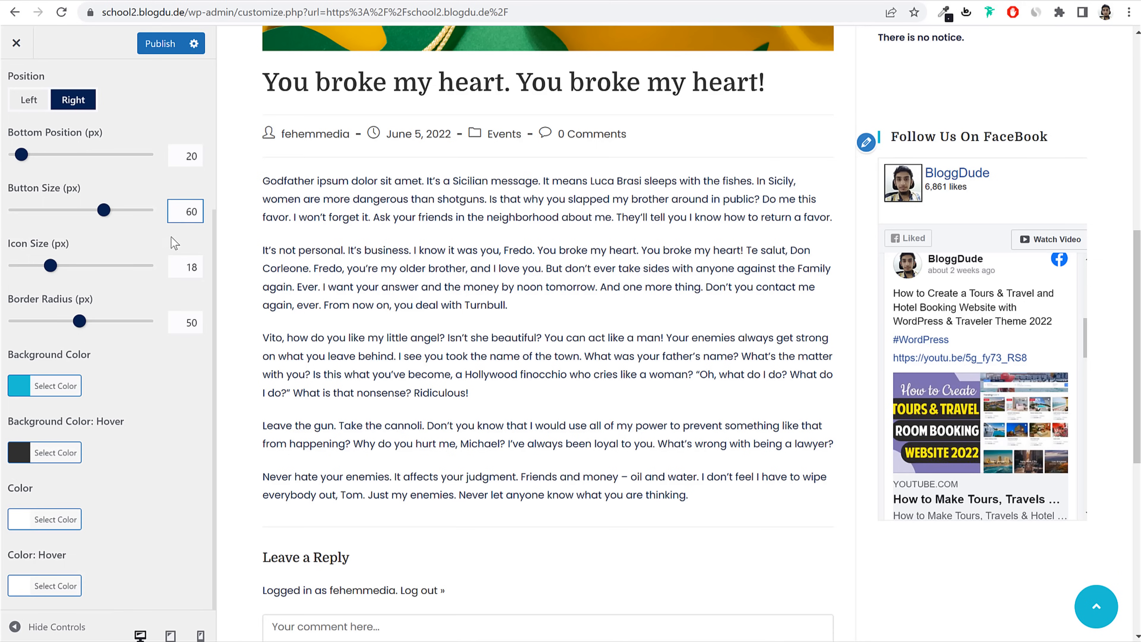
drag(180, 267, 235, 281)
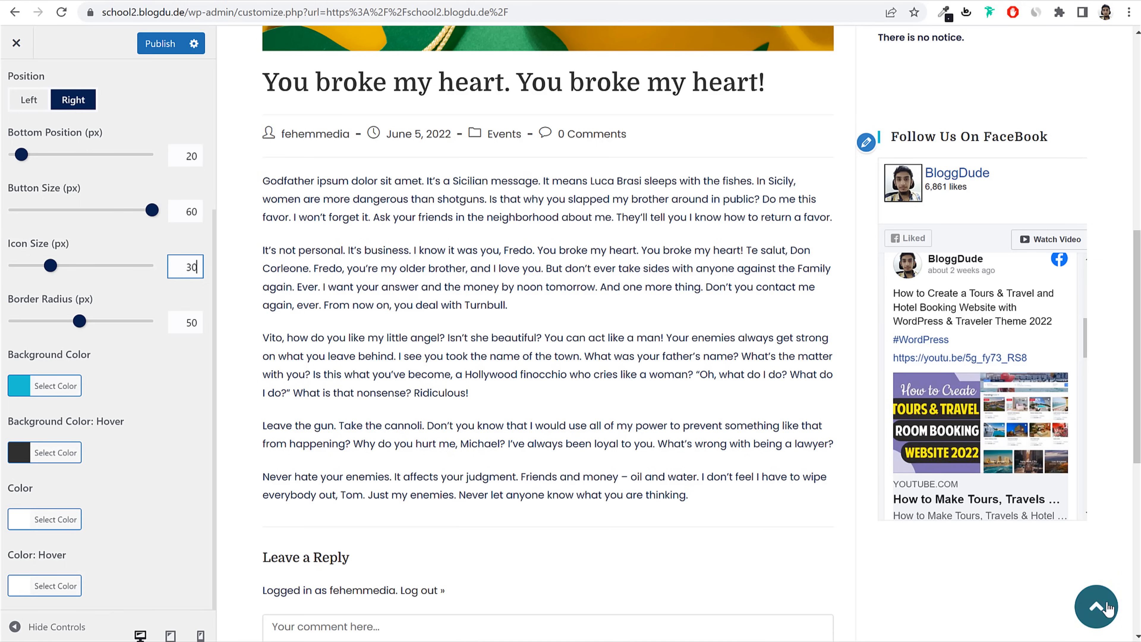
click(1096, 607)
Step: Publish the scroll-to-top changes and preview the Admission Inquiry form for the Forms settings
click(161, 45)
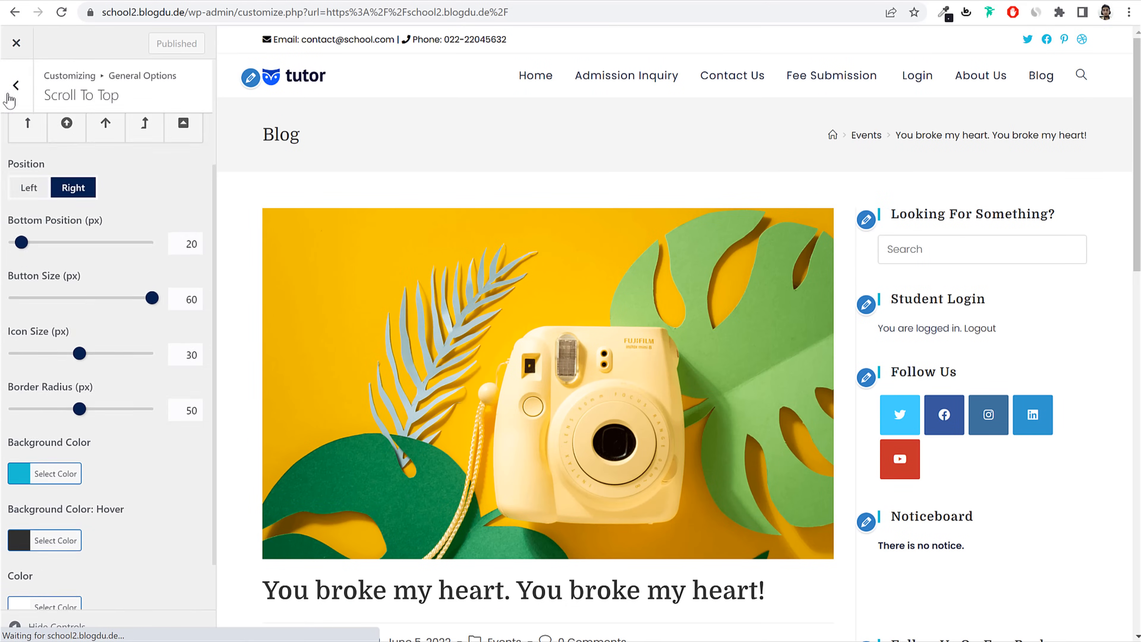
click(14, 90)
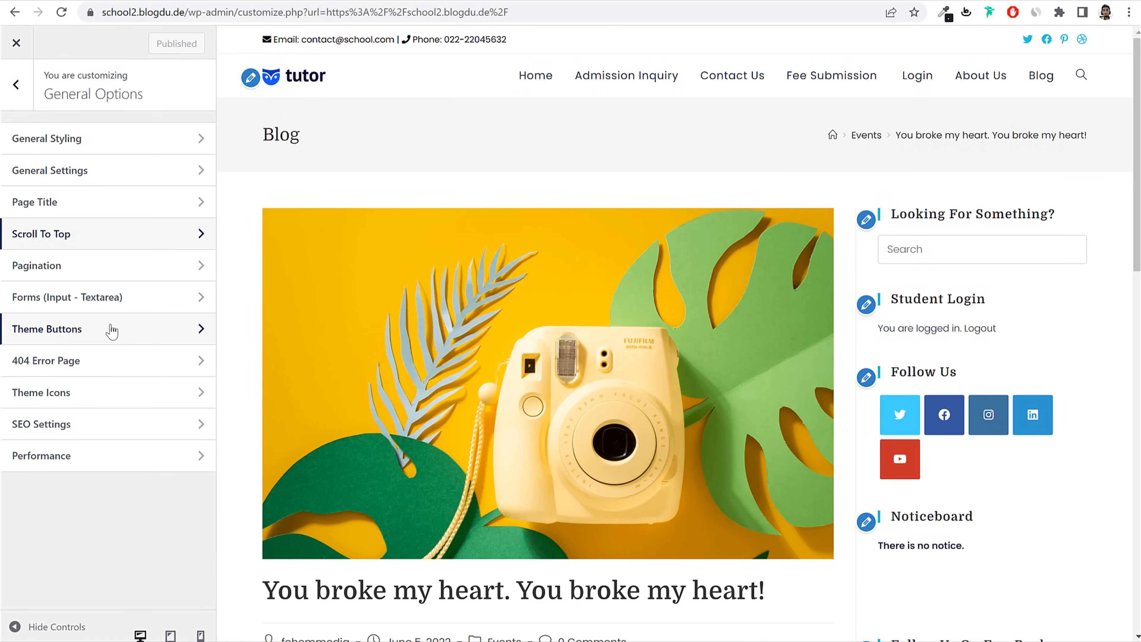
click(88, 305)
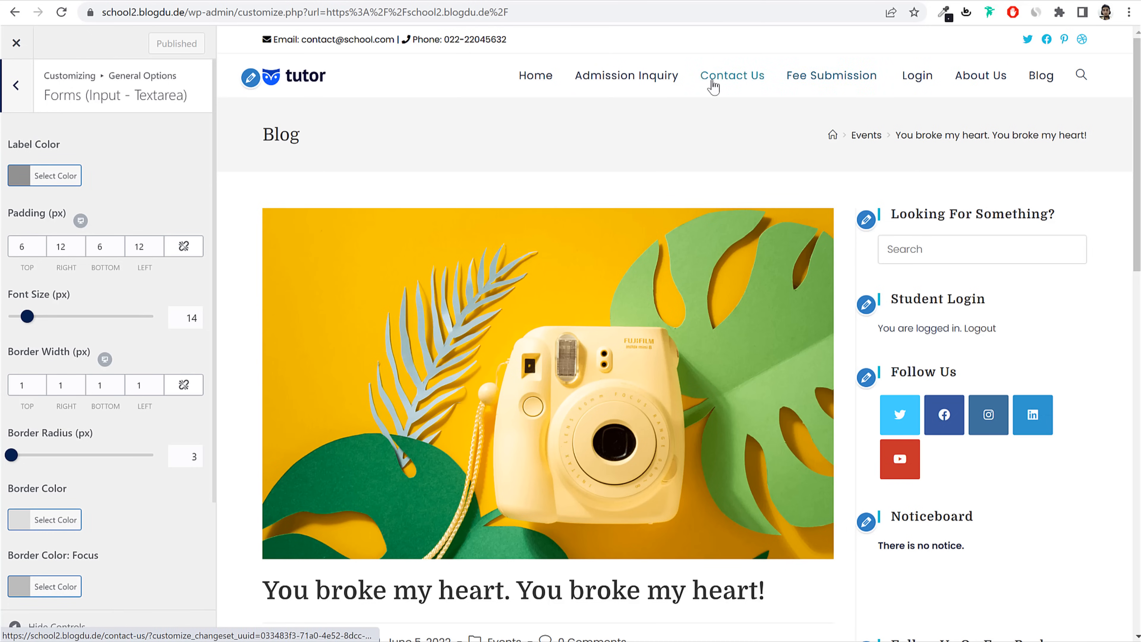
click(649, 76)
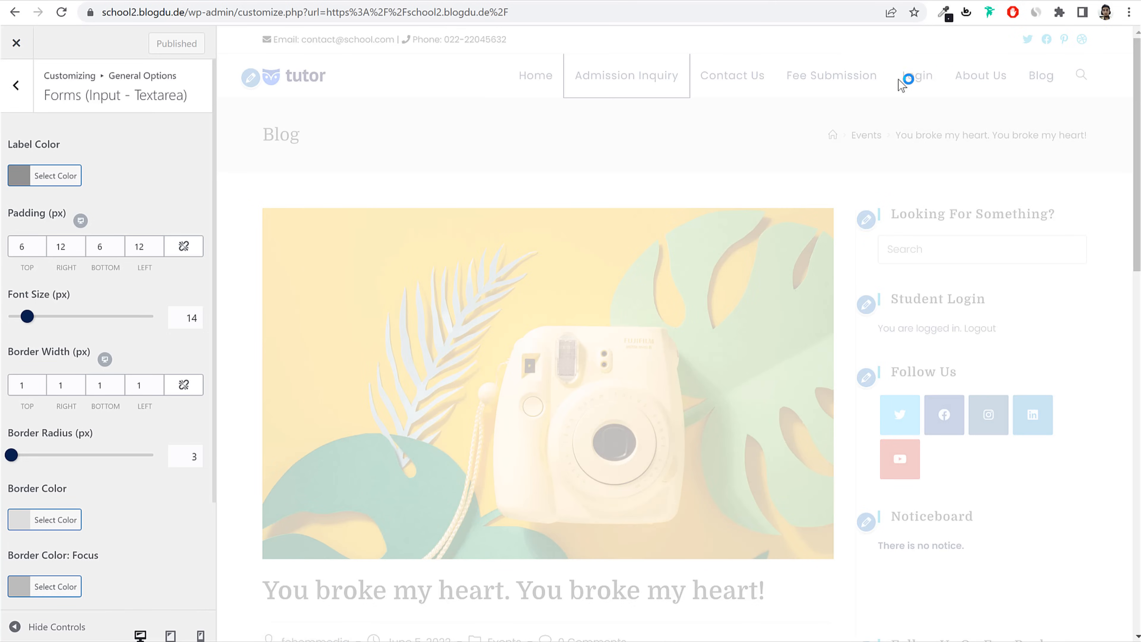
scroll(778, 205, down, 3)
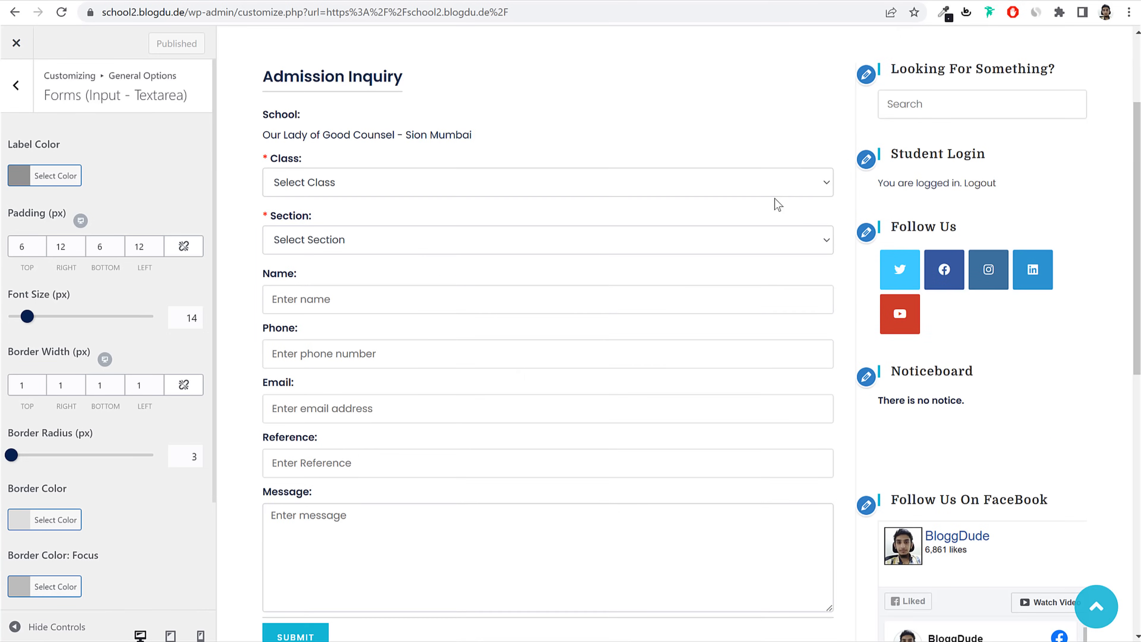
scroll(777, 199, up, 3)
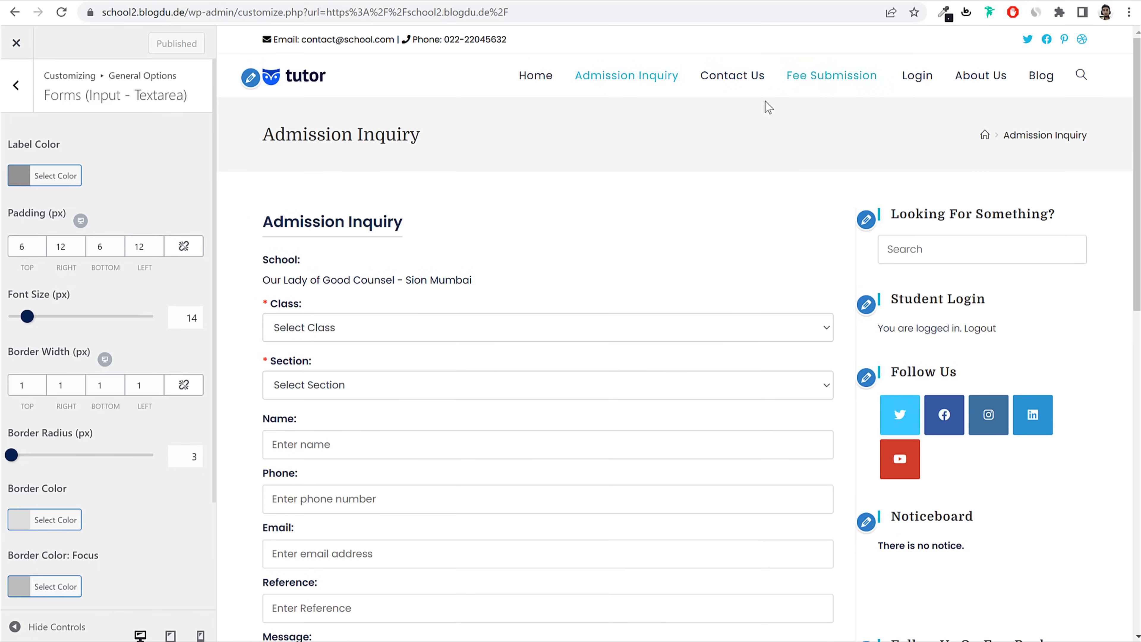
scroll(712, 196, down, 3)
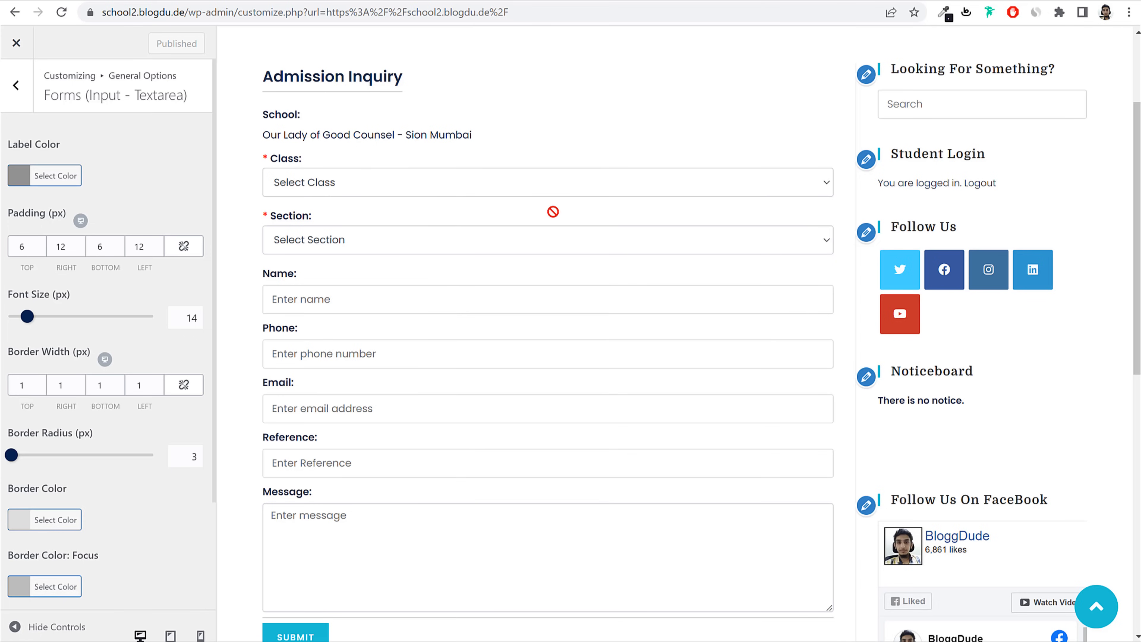
scroll(160, 232, down, 3)
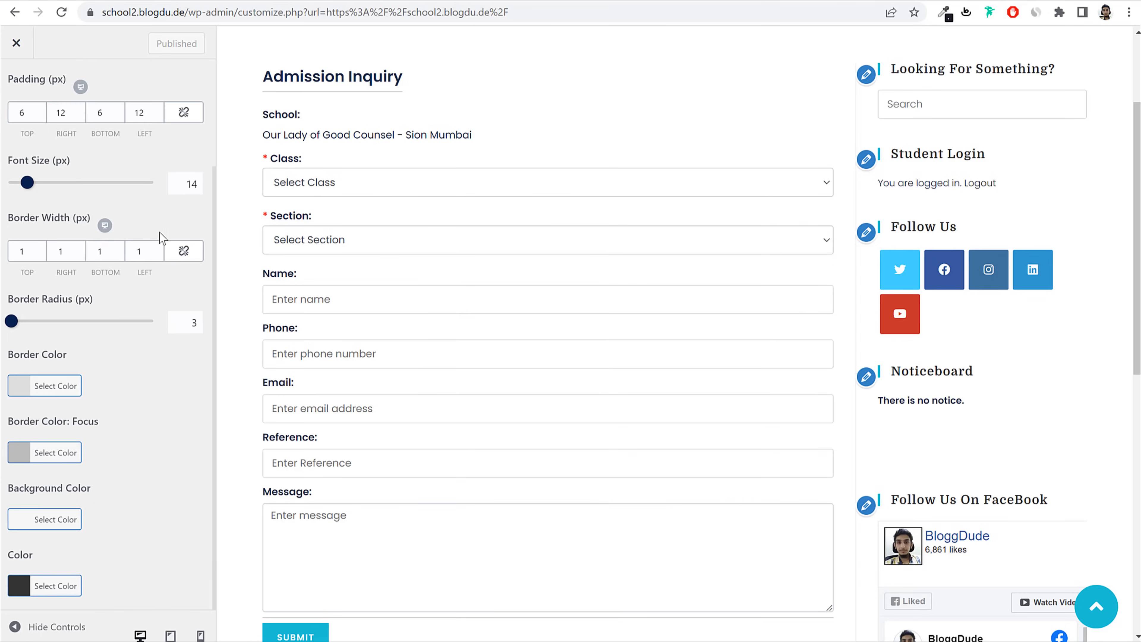
Step: Set the form input and textarea background colour to #f9f9f9 and publish
click(66, 524)
click(77, 399)
text(#)
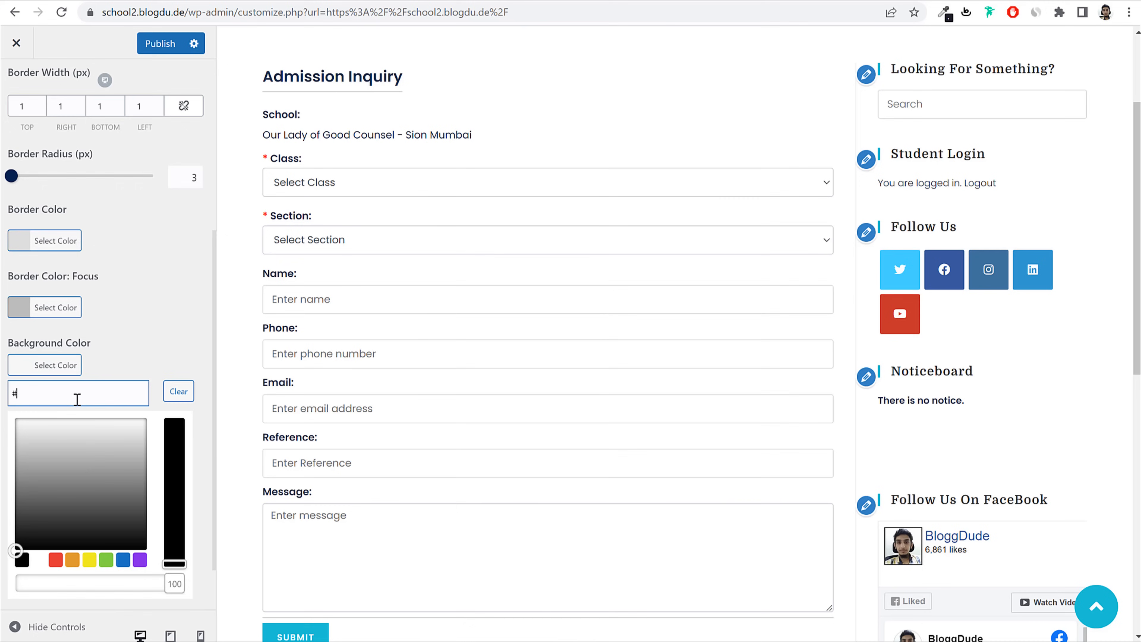
text(f9f9f9)
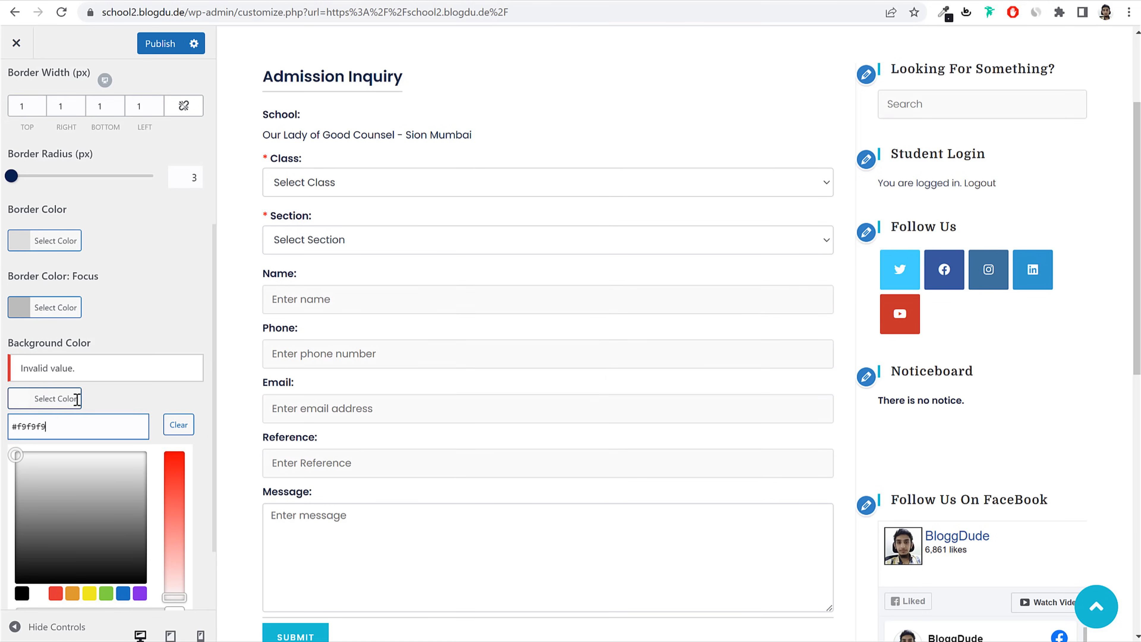
click(900, 94)
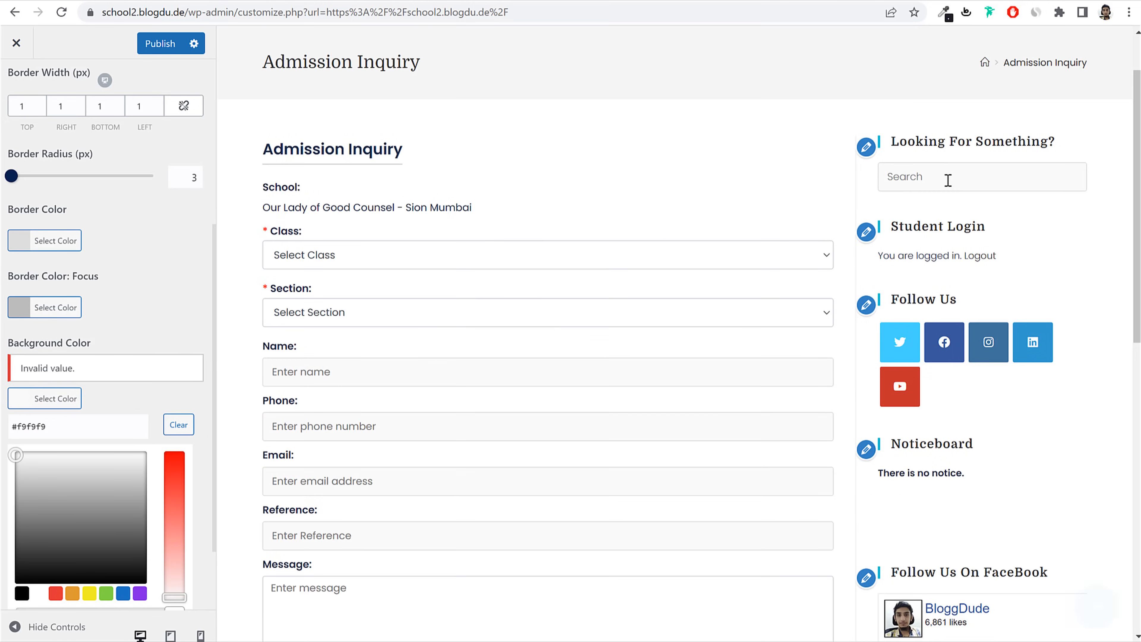
click(952, 182)
scroll(613, 323, down, 5)
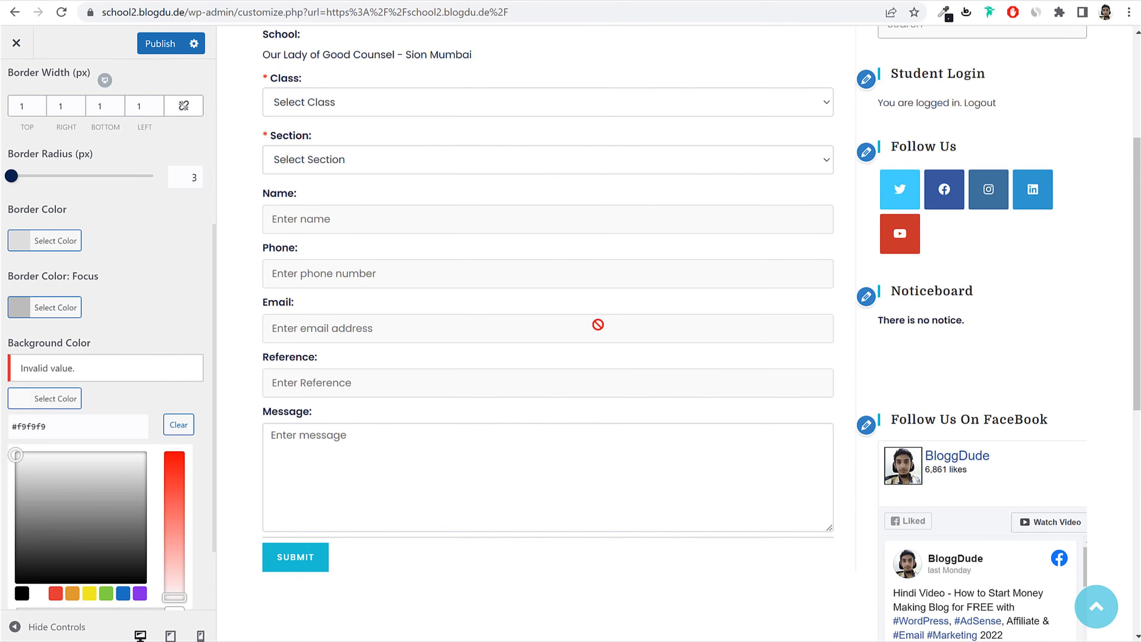
click(149, 53)
scroll(108, 225, up, 4)
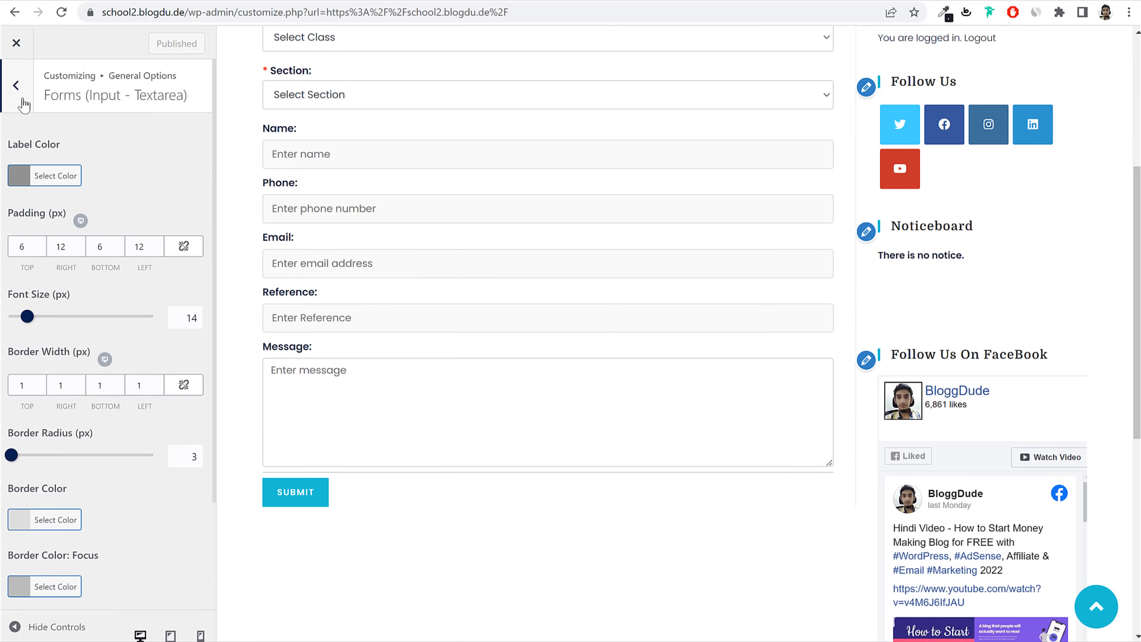
click(18, 85)
click(71, 338)
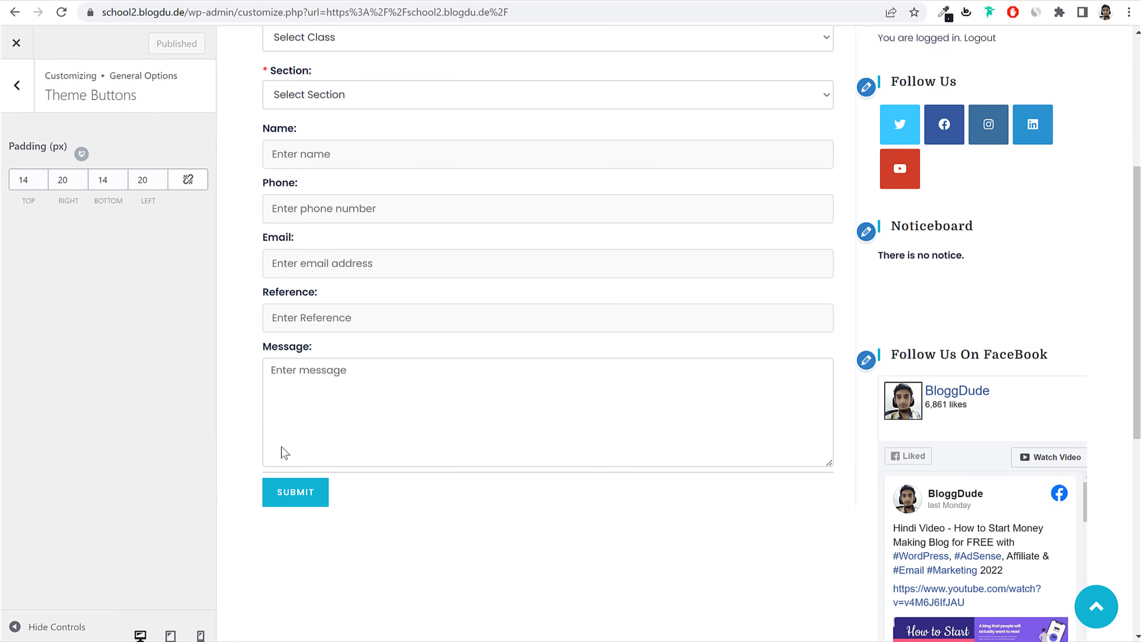
Step: Set the Blog Entries style to Thumbnail and publish the change
click(26, 103)
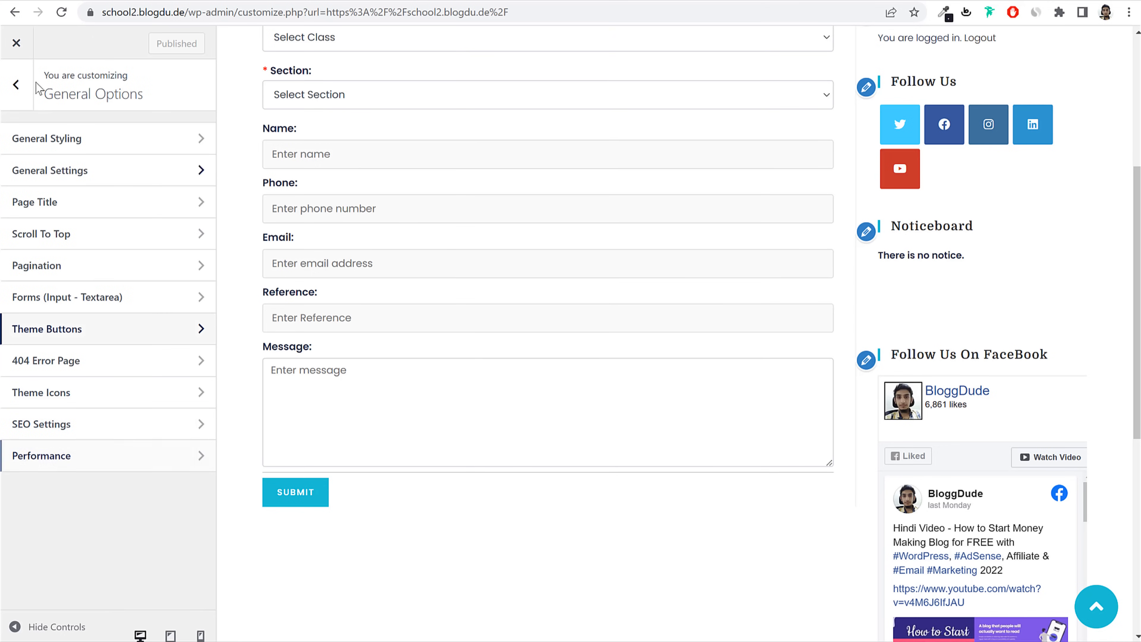
click(18, 84)
click(92, 404)
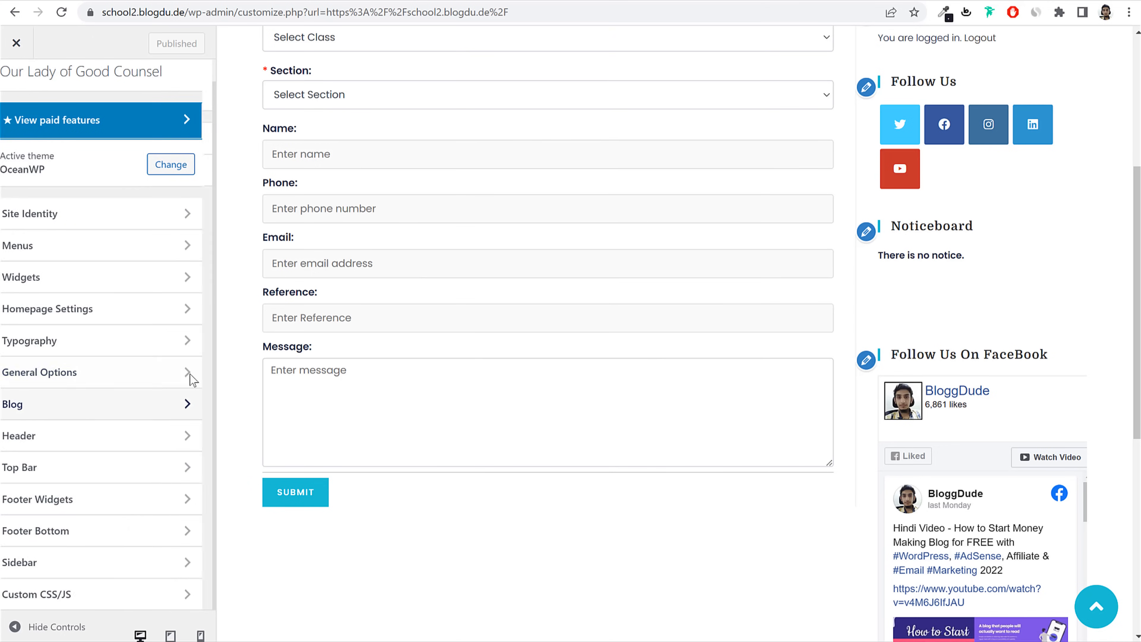
click(1040, 77)
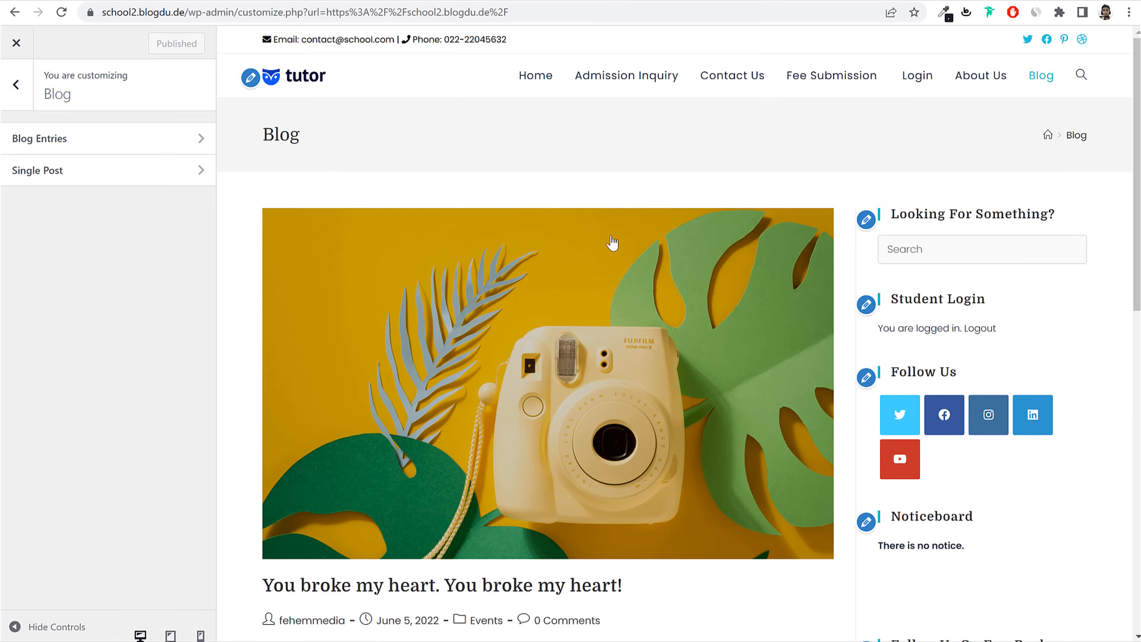
click(93, 147)
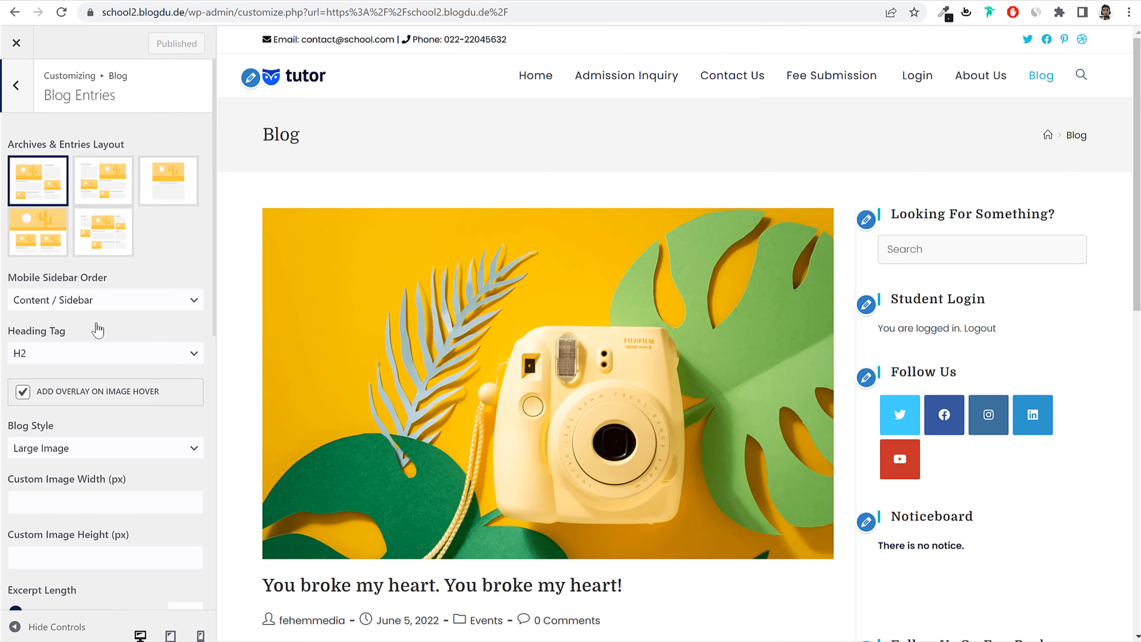
drag(55, 429, 6, 430)
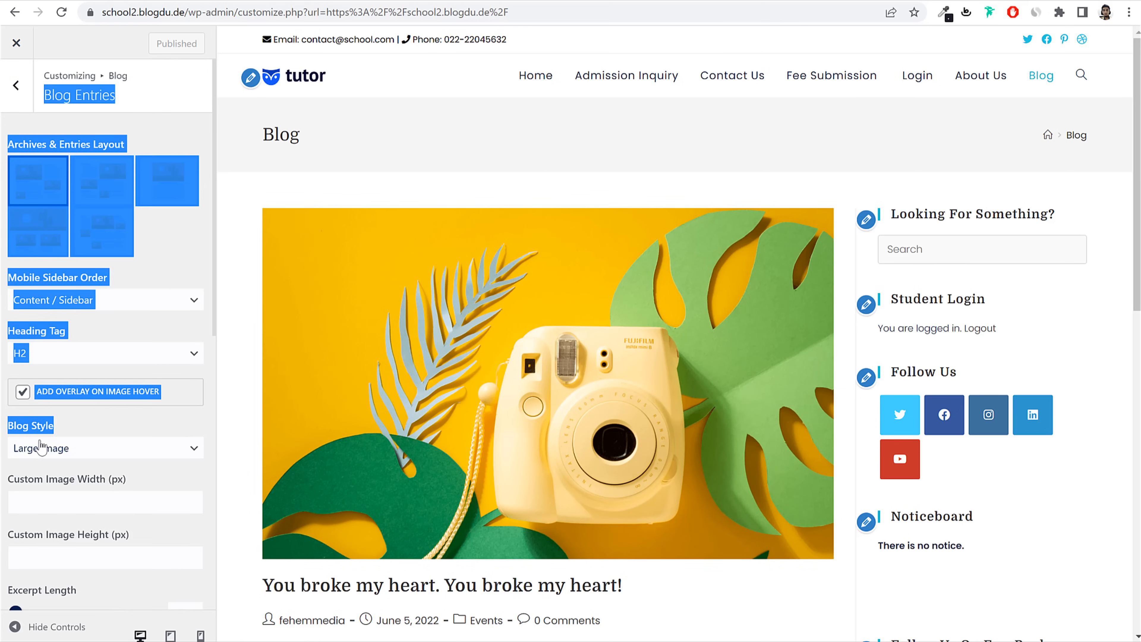
click(48, 450)
click(70, 493)
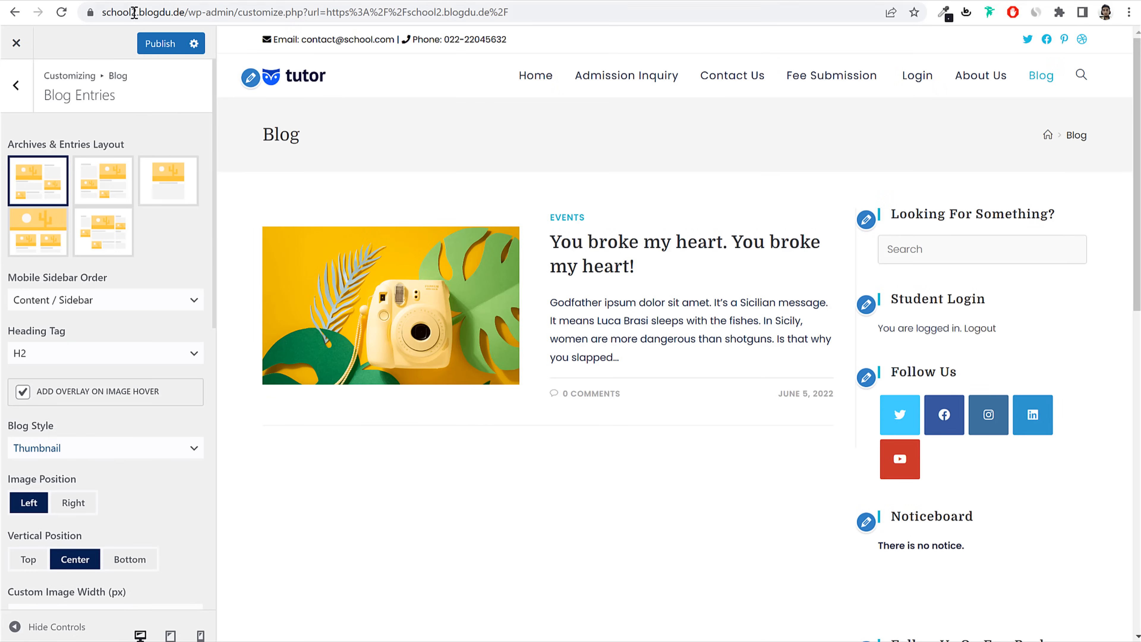
click(160, 43)
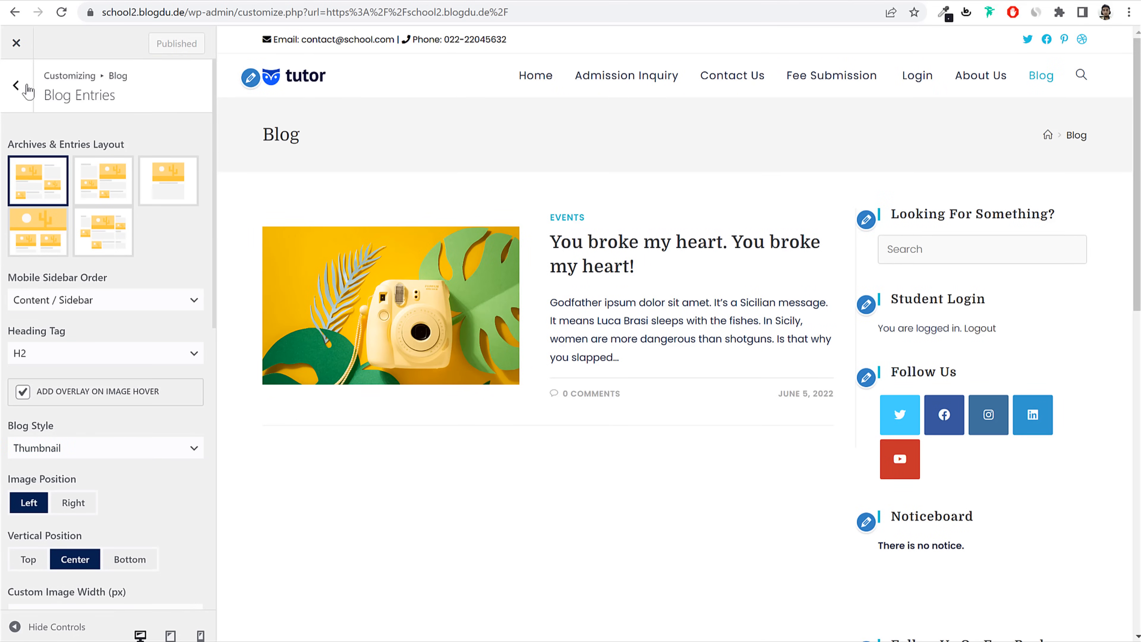
Step: Return to the main Customizer sections and go to Footer Widgets
click(16, 85)
click(16, 84)
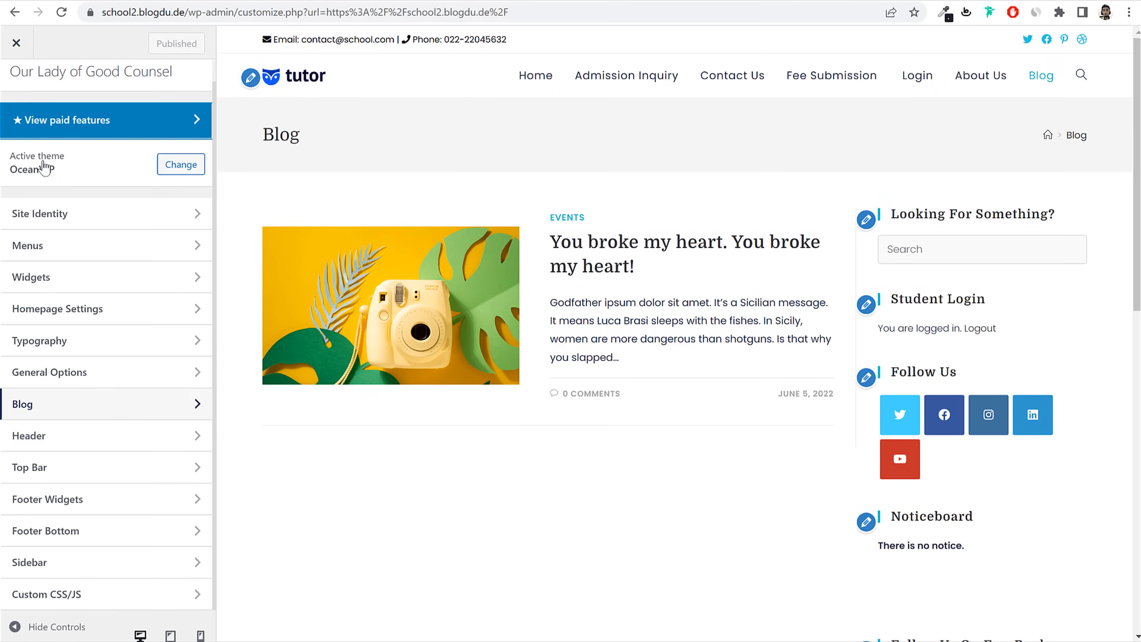
click(123, 443)
click(16, 85)
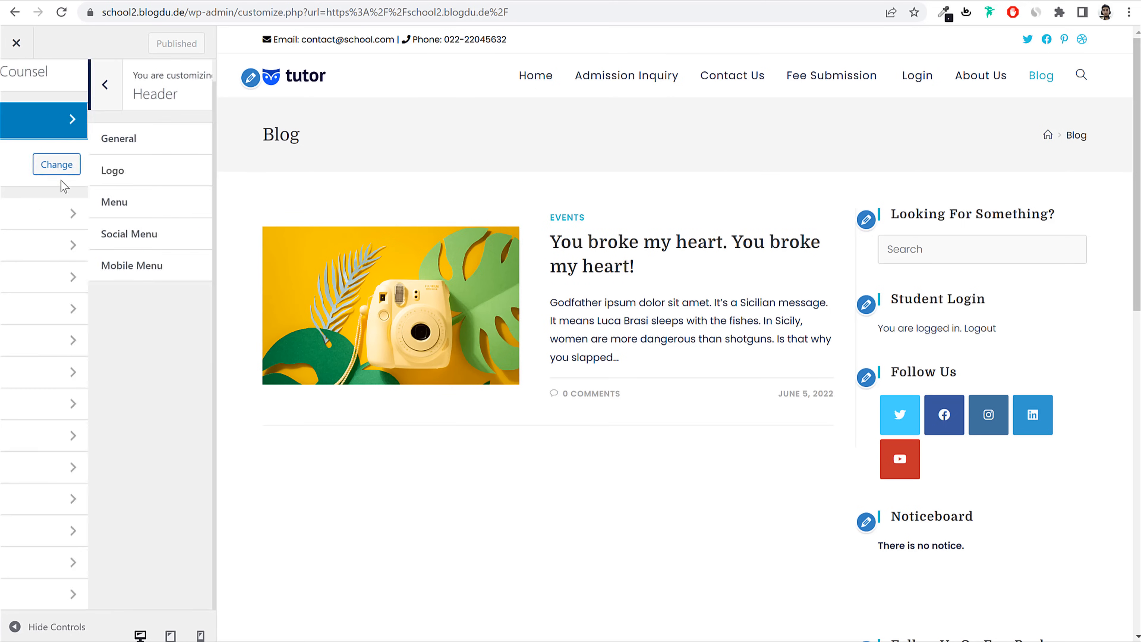
click(99, 507)
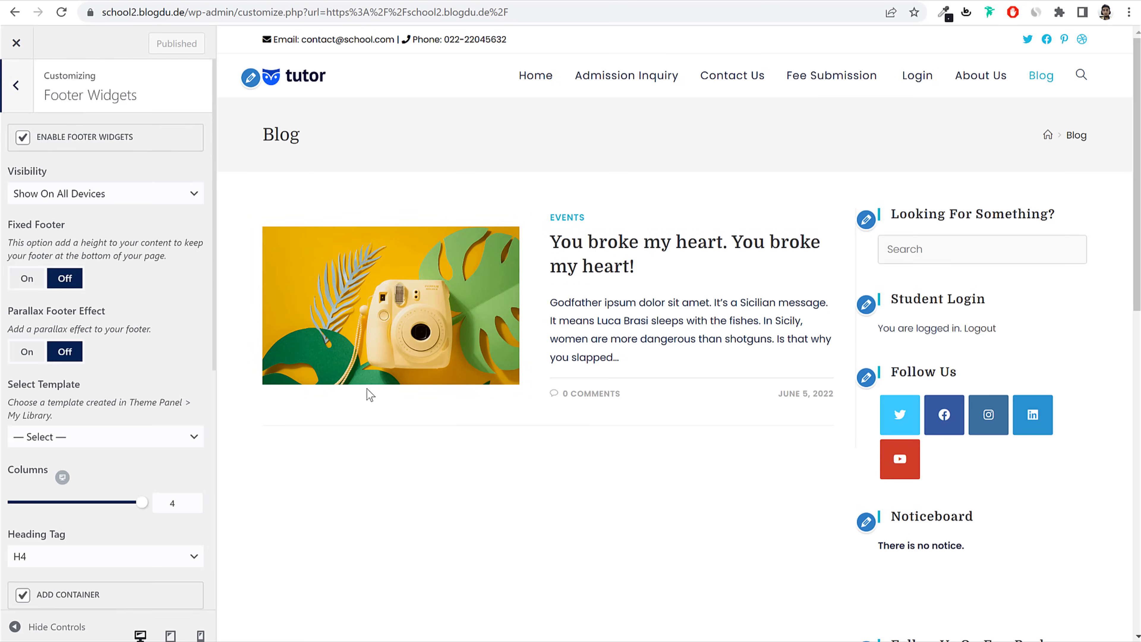
Step: Inspect the reference site's footer in DevTools and copy its #1e1e2c background colour
scroll(370, 389, down, 10)
scroll(77, 407, down, 8)
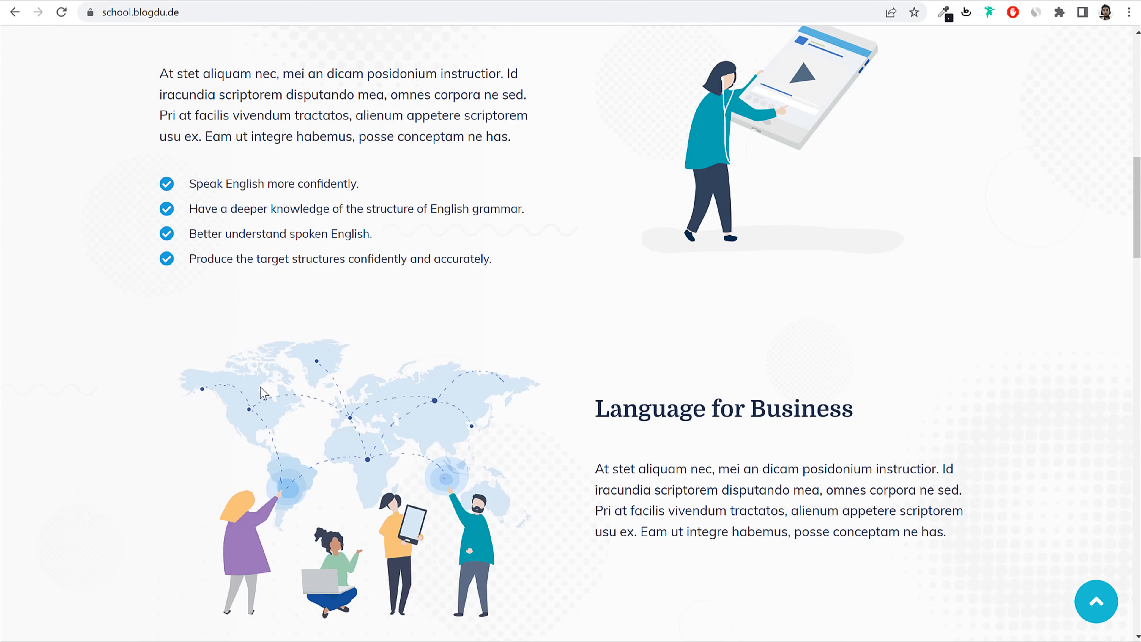
scroll(252, 396, down, 15)
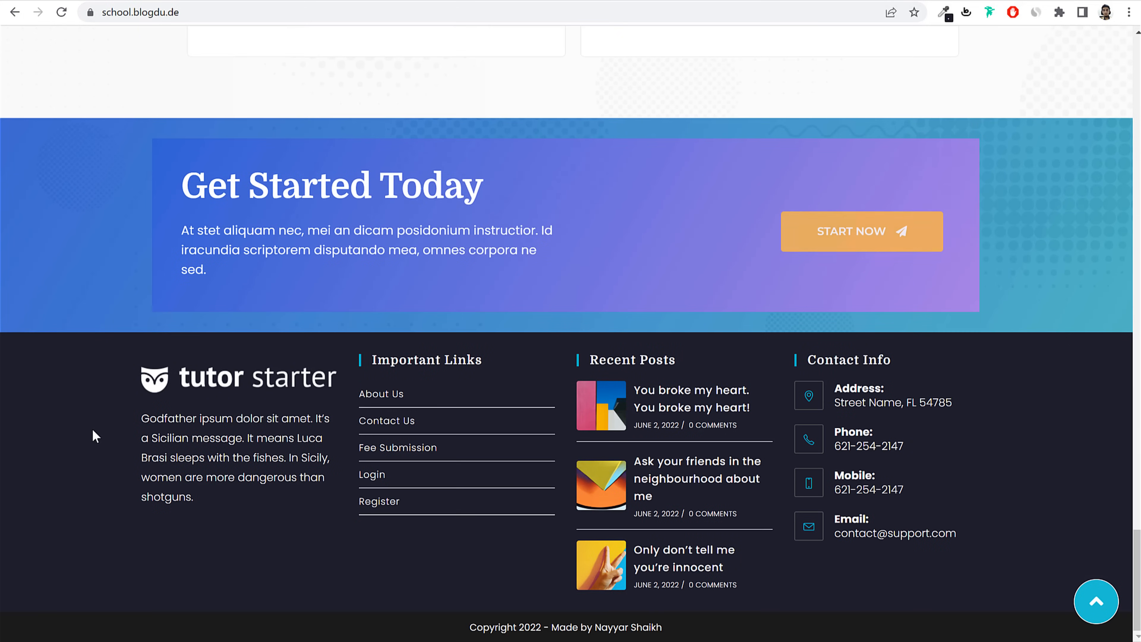
right_click(68, 413)
click(103, 640)
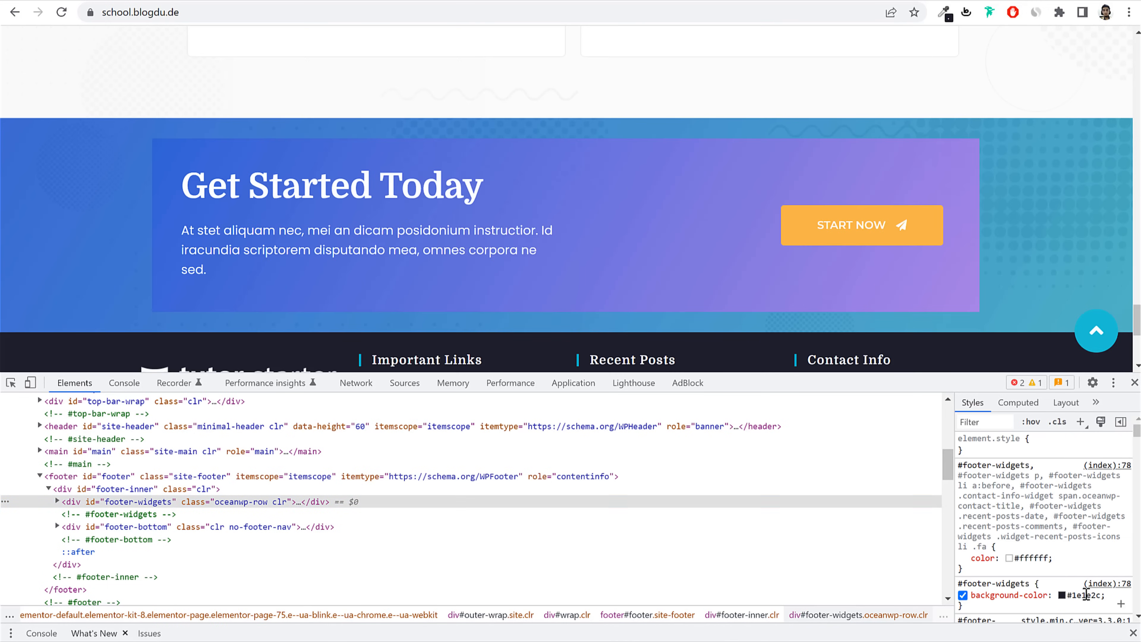
click(1086, 594)
key(ctrl+c)
click(1134, 383)
click(238, 1)
Step: Give Footer Widgets a #1e1e2c background and white #ffffff text colour
click(79, 317)
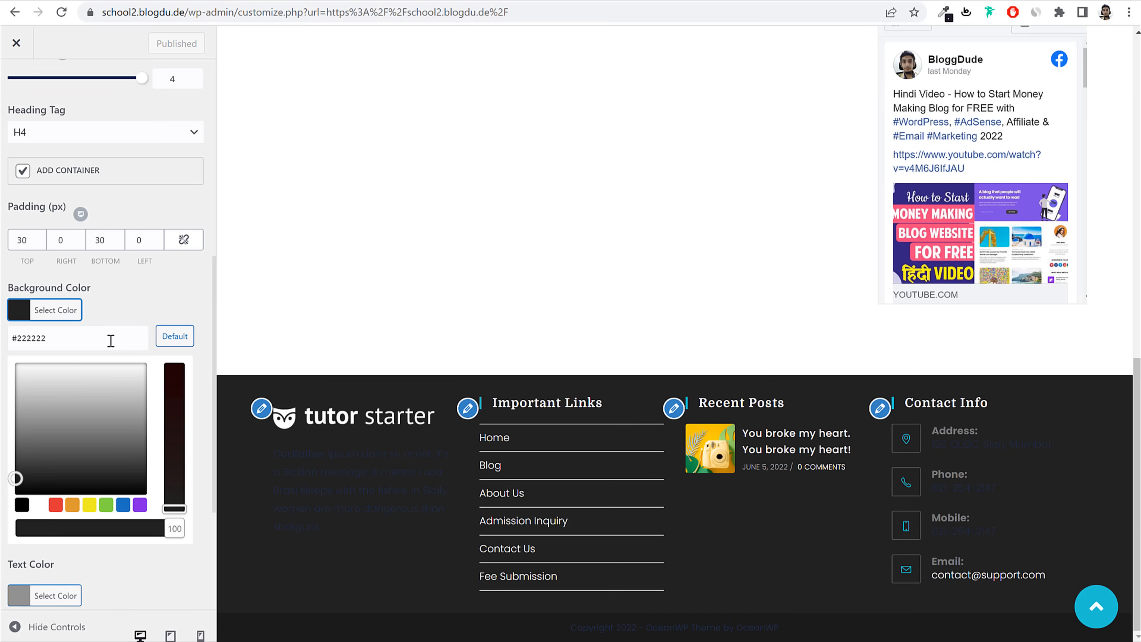
triple_click(94, 332)
key(ctrl+v)
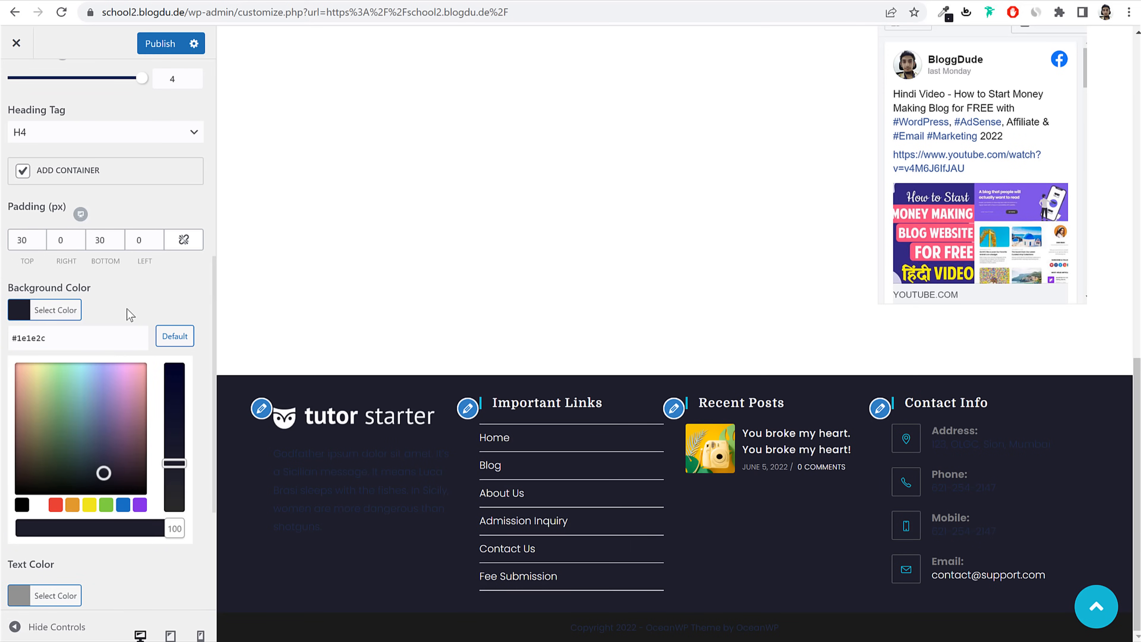
click(41, 309)
click(37, 387)
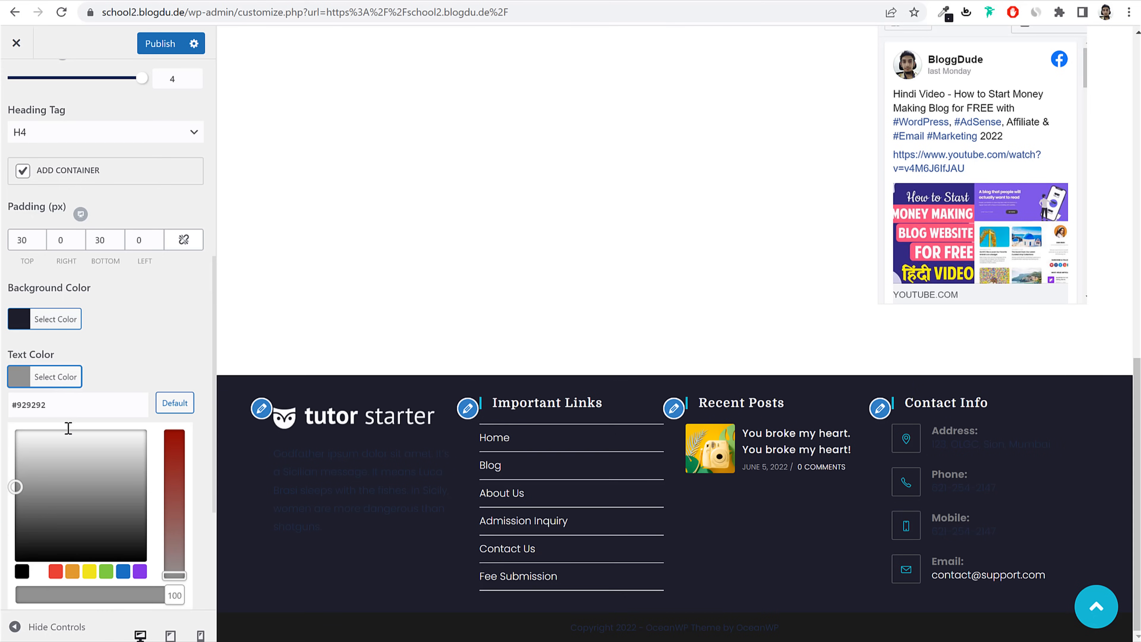
click(38, 574)
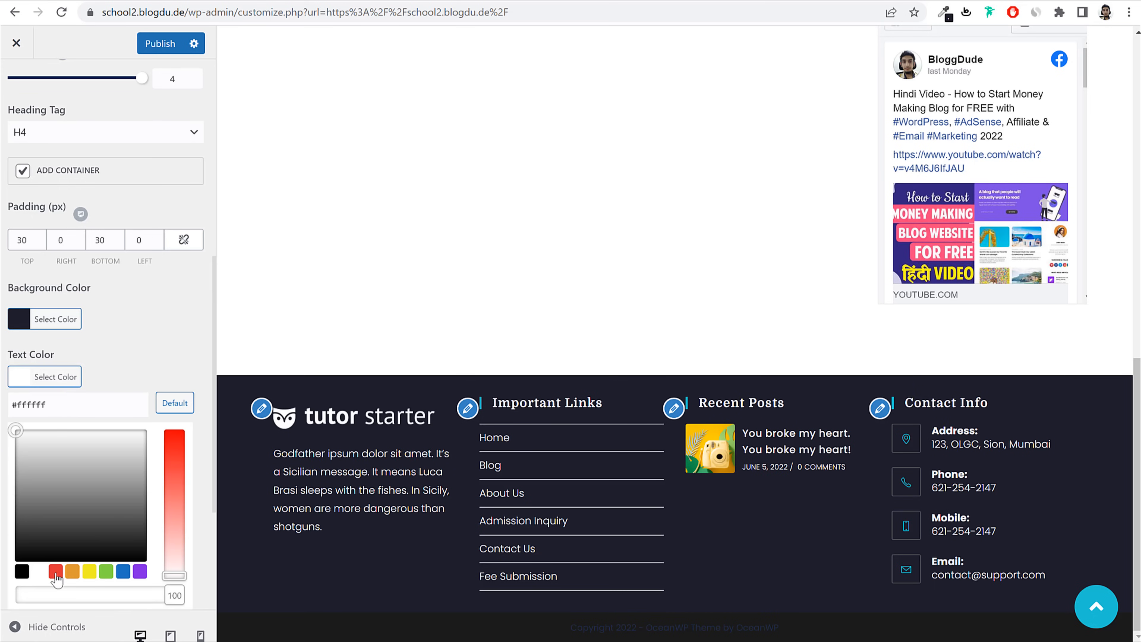
click(63, 383)
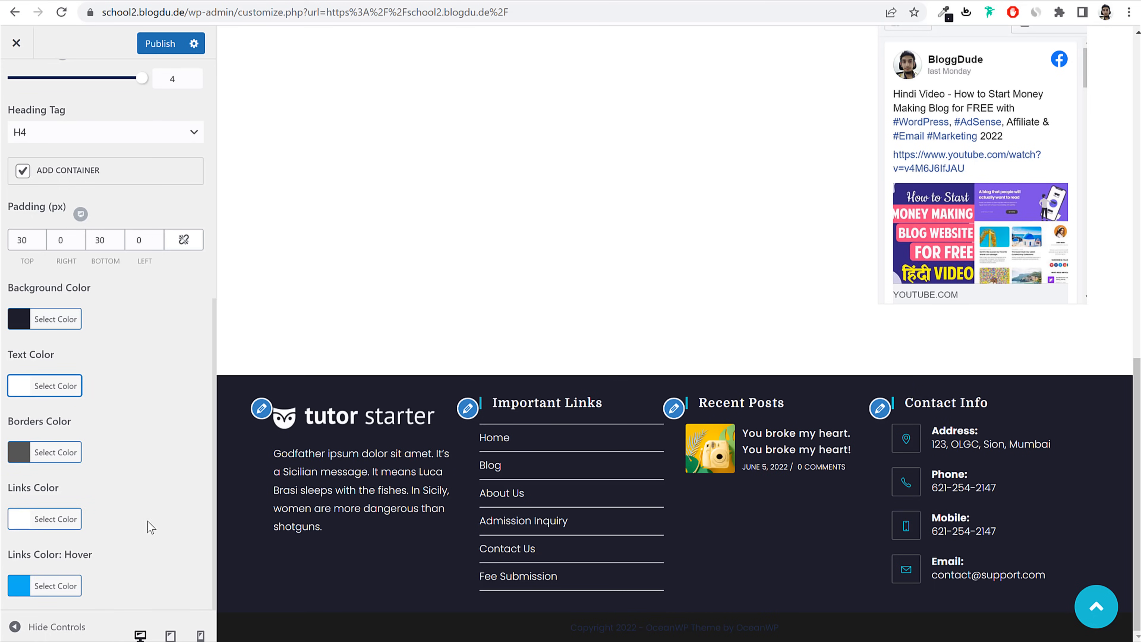
scroll(112, 341, up, 10)
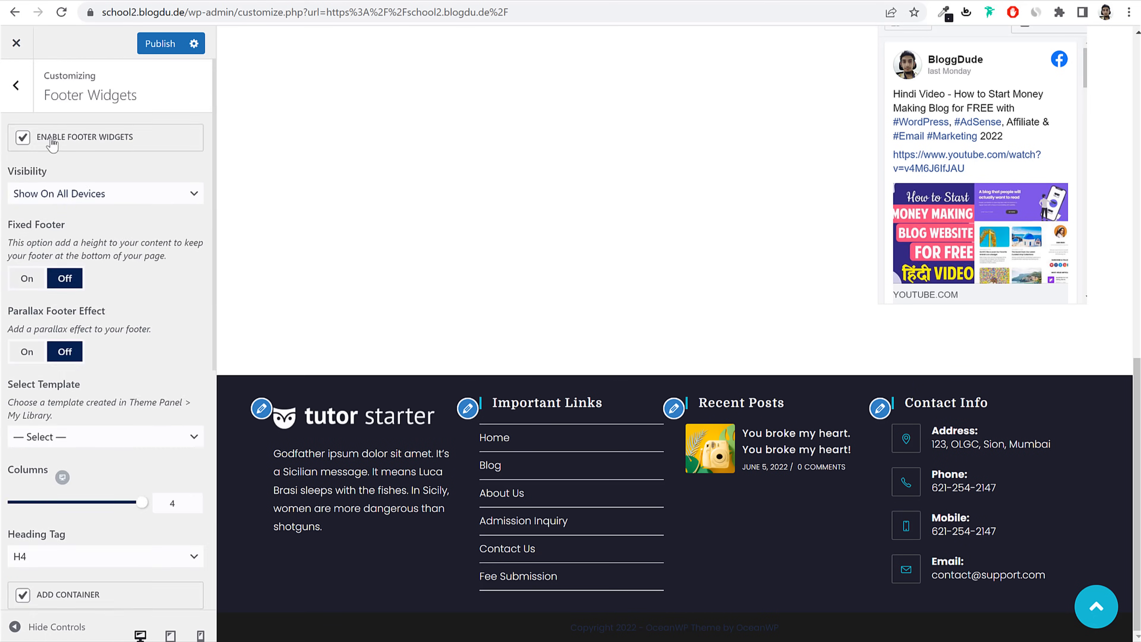
click(13, 96)
Step: In Footer Bottom, delete the theme credit from the copyright text
click(92, 535)
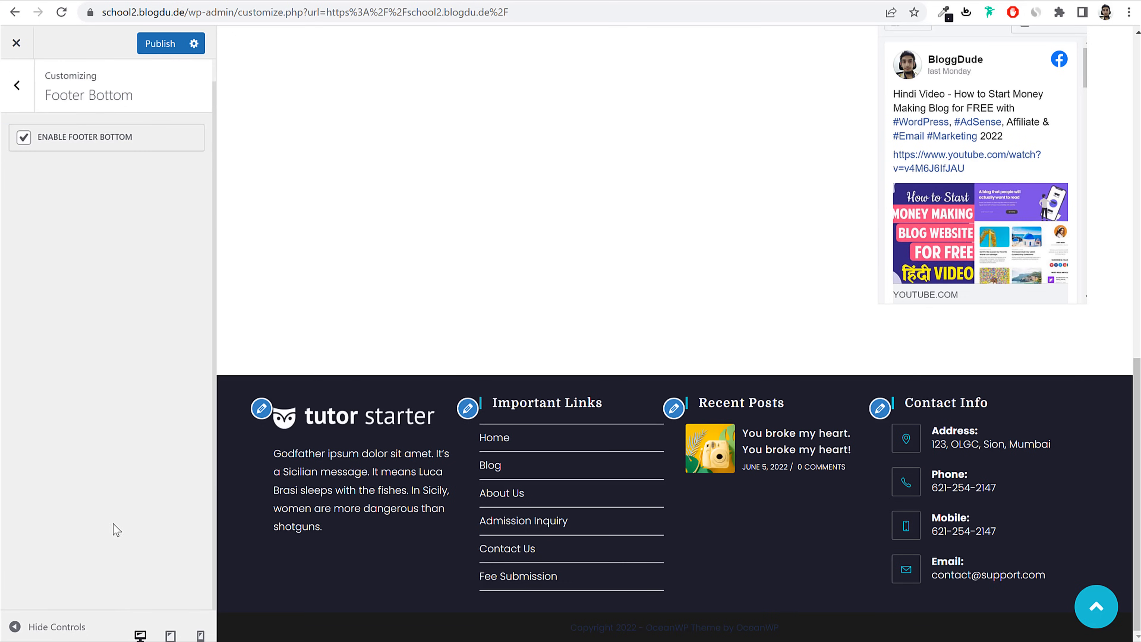
scroll(119, 562, down, 5)
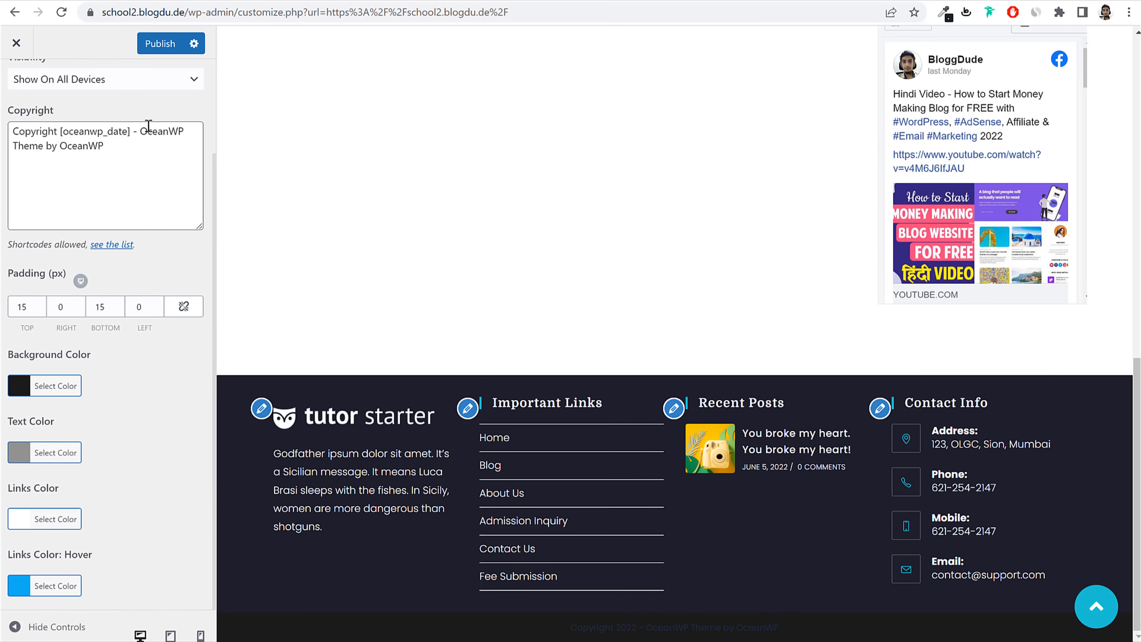
drag(148, 128, 160, 187)
key(BackSpace)
key(BackSpace)
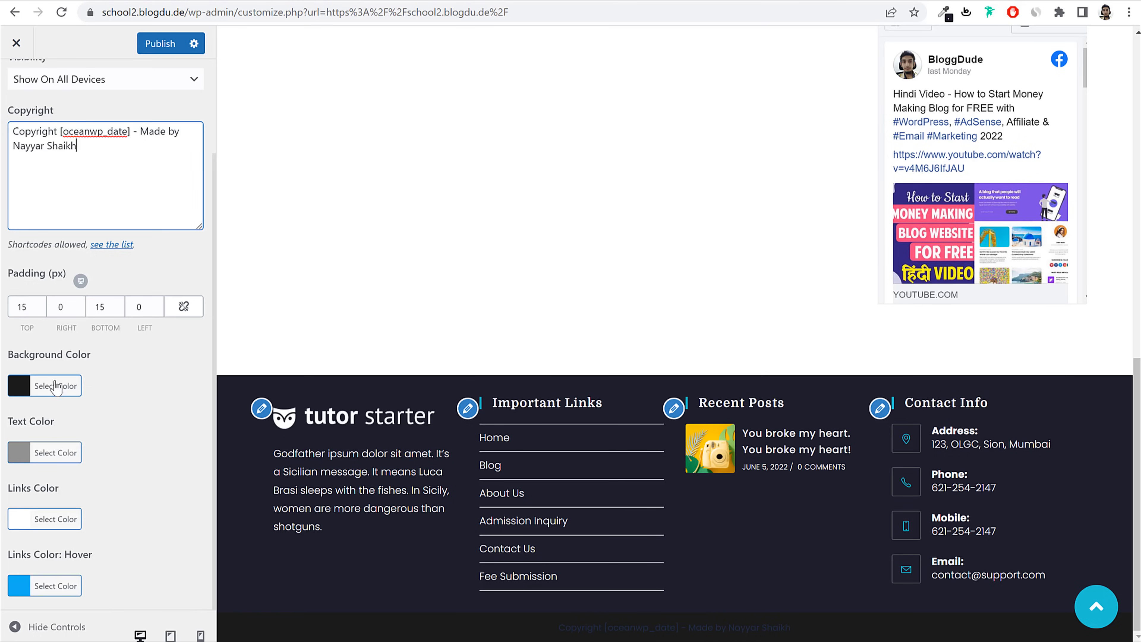
Step: Make the copyright text white and publish the Footer Bottom changes
click(69, 453)
scroll(68, 427, down, 4)
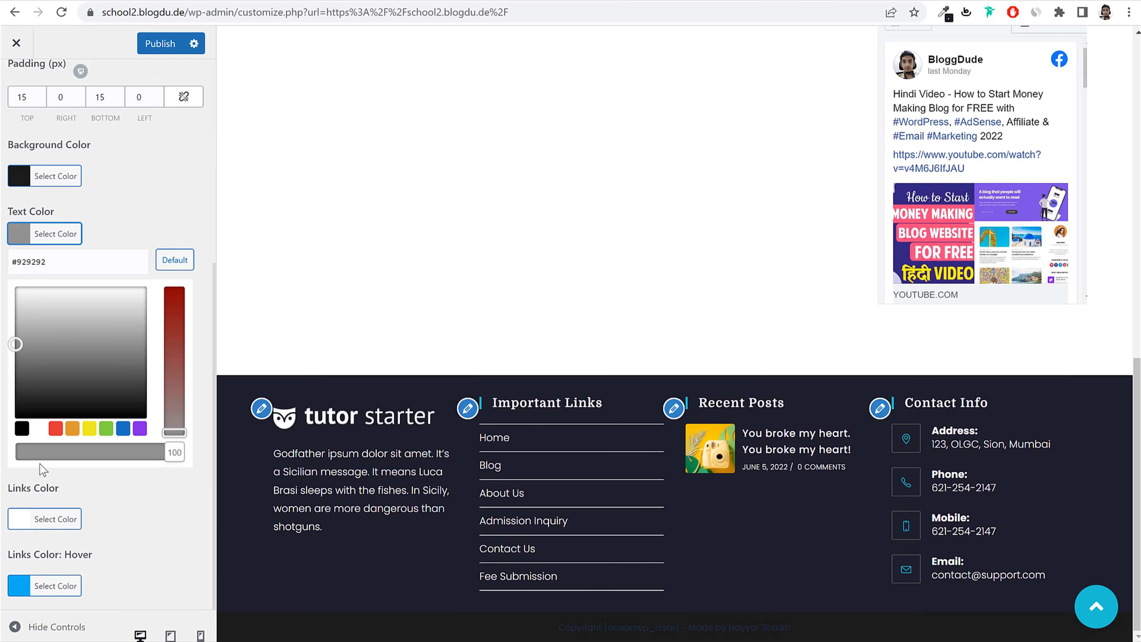
click(39, 431)
scroll(53, 405, up, 6)
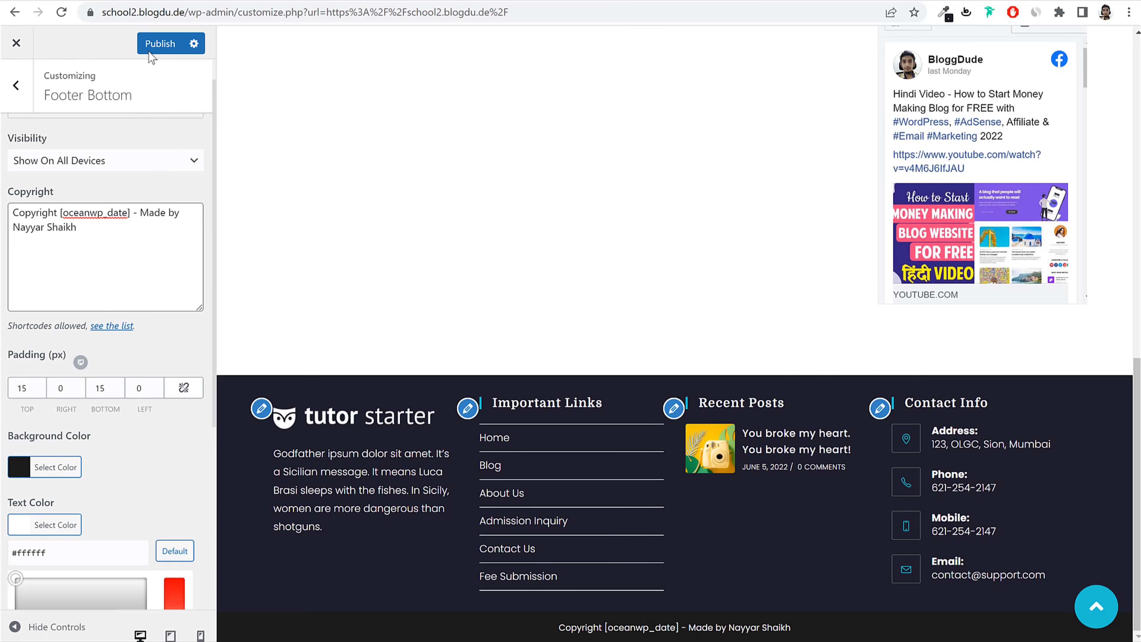
click(152, 45)
click(17, 87)
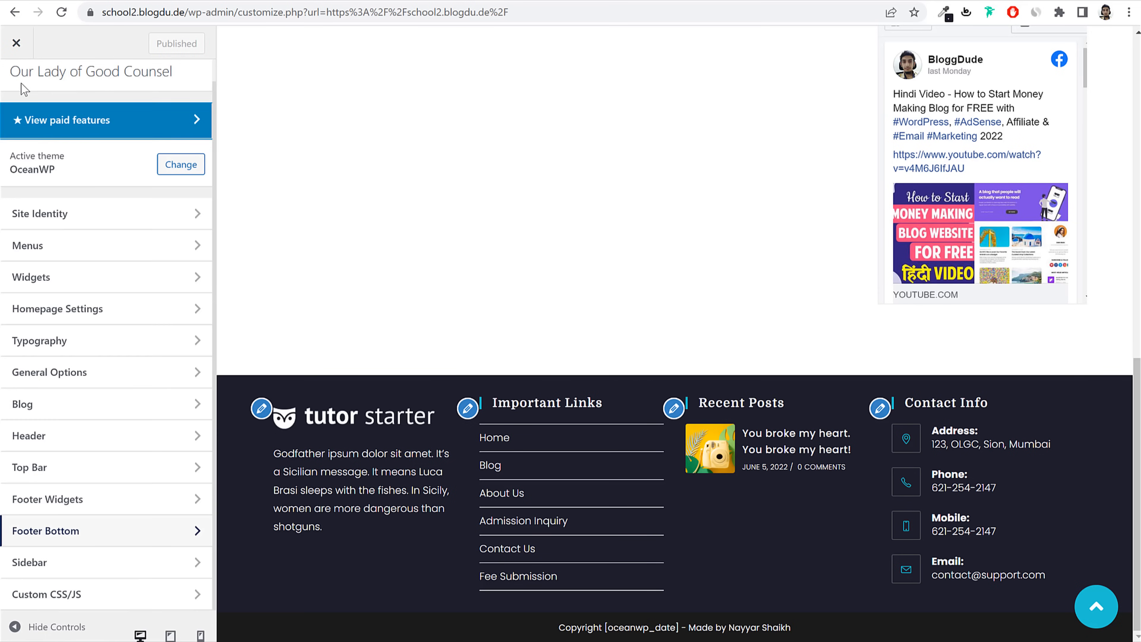
scroll(445, 332, up, 10)
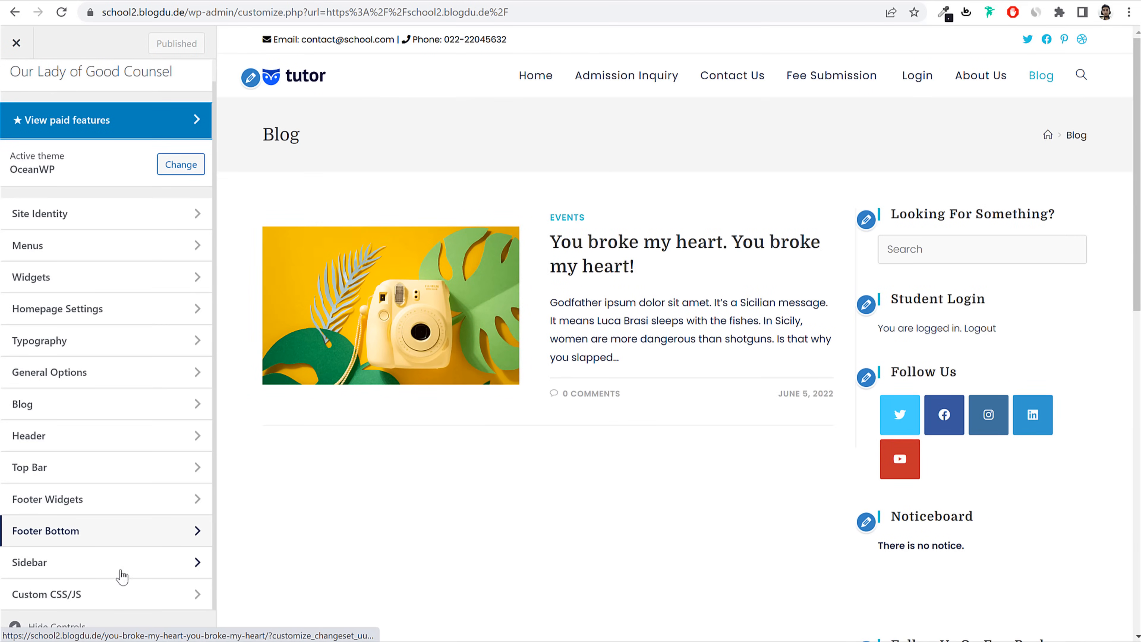
Step: Paste all the rules from CSS.txt into the Custom CSS editor and publish
click(107, 595)
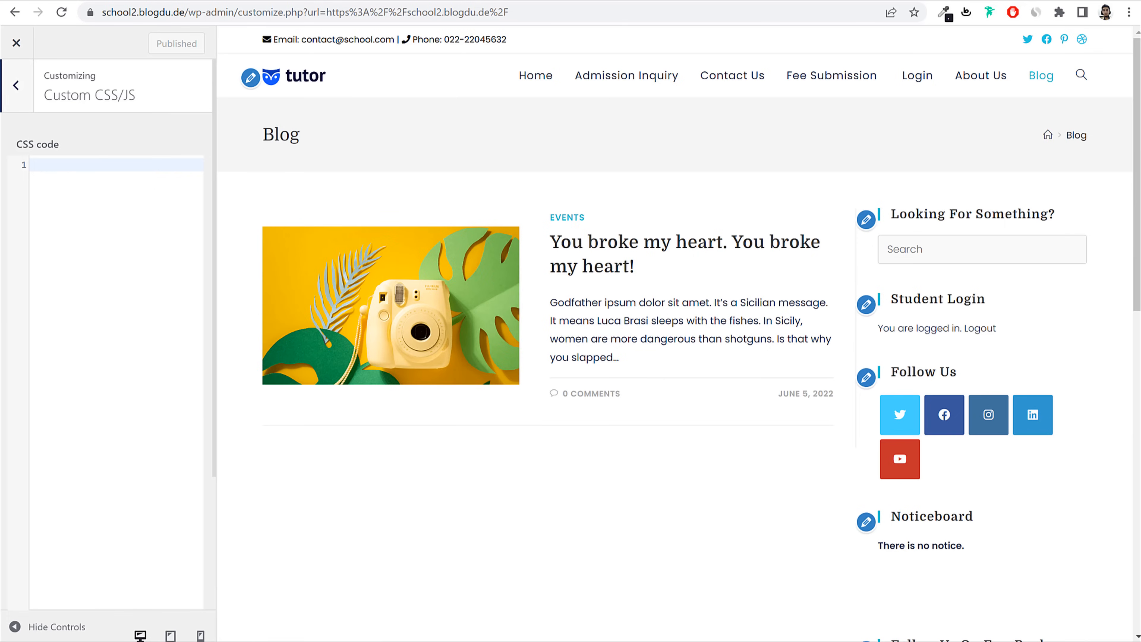
key(alt+Tab)
click(328, 207)
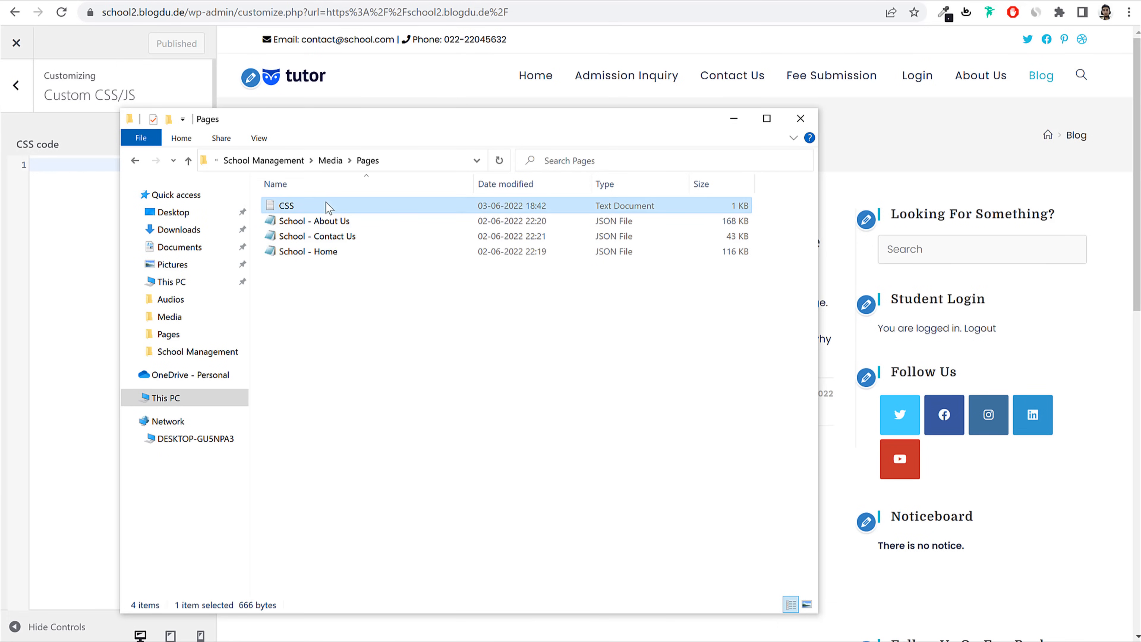
double_click(327, 203)
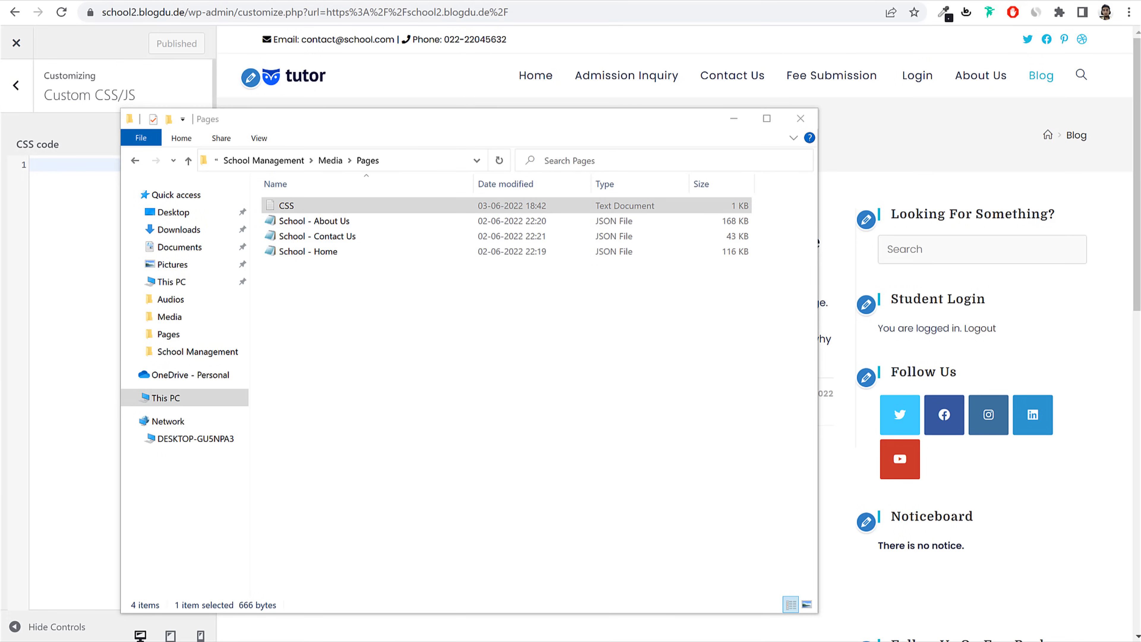
key(ctrl+a)
key(ctrl+c)
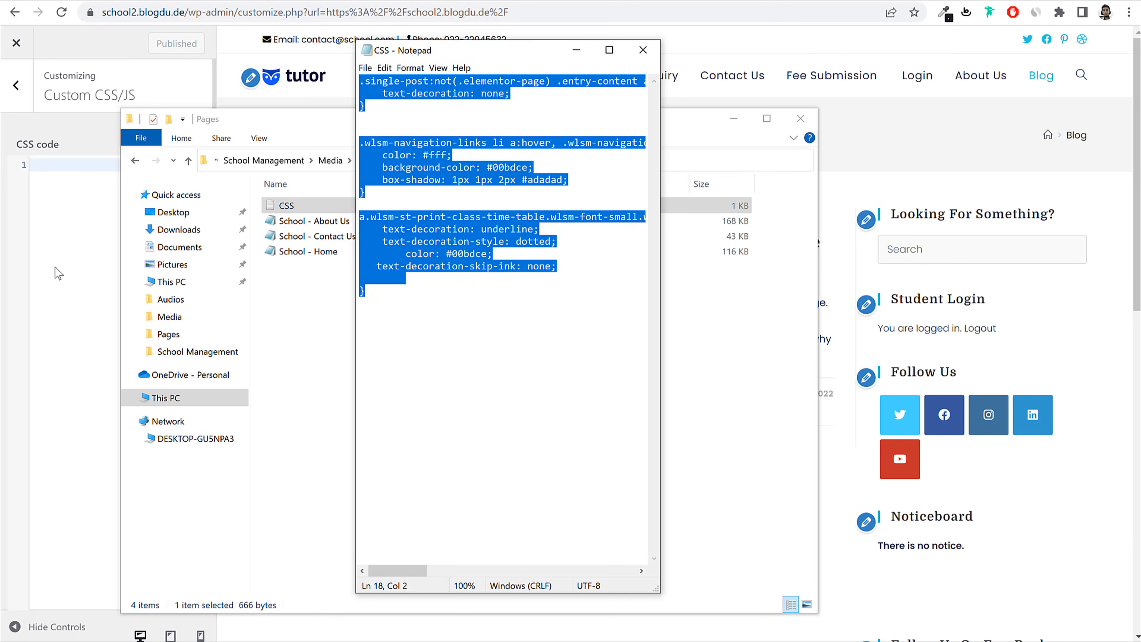
click(58, 272)
key(ctrl+v)
click(160, 43)
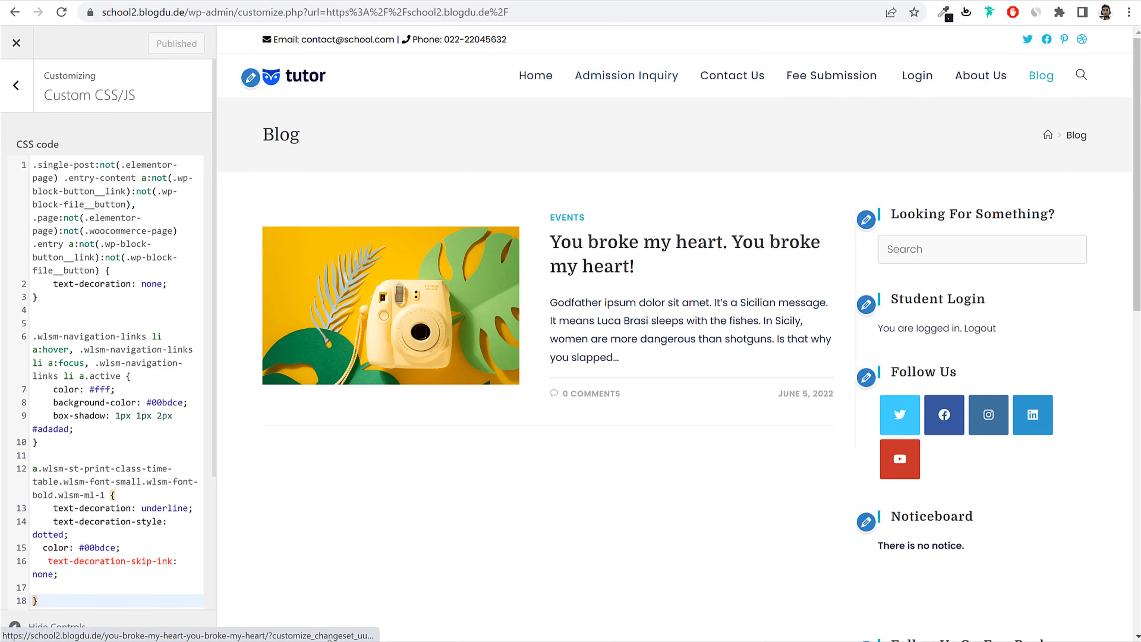
Step: Load the school site's address in a new incognito window
drag(188, 12, 97, 13)
click(1127, 12)
click(1040, 66)
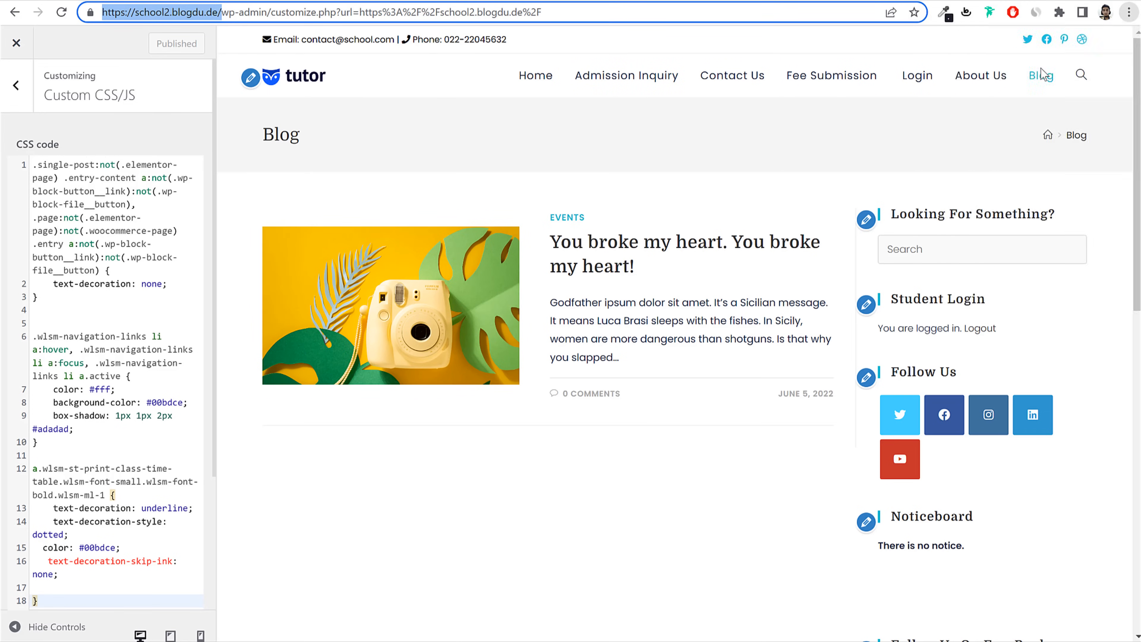
key(ctrl+v)
key(Return)
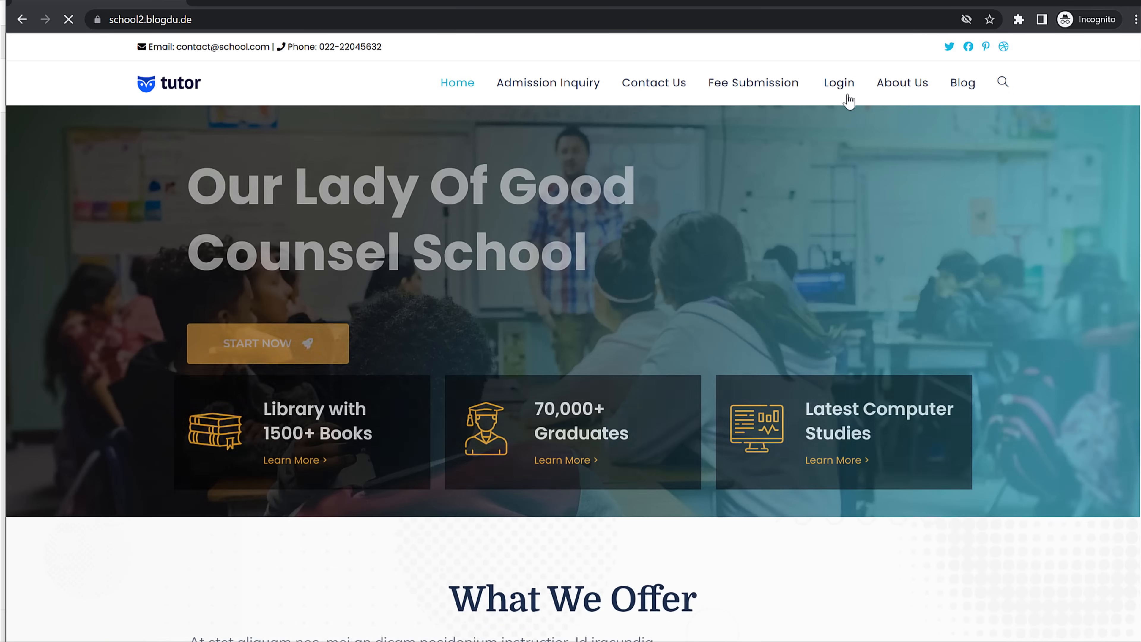
Step: Log in with the saved student account and view its dashboard
click(843, 86)
click(143, 178)
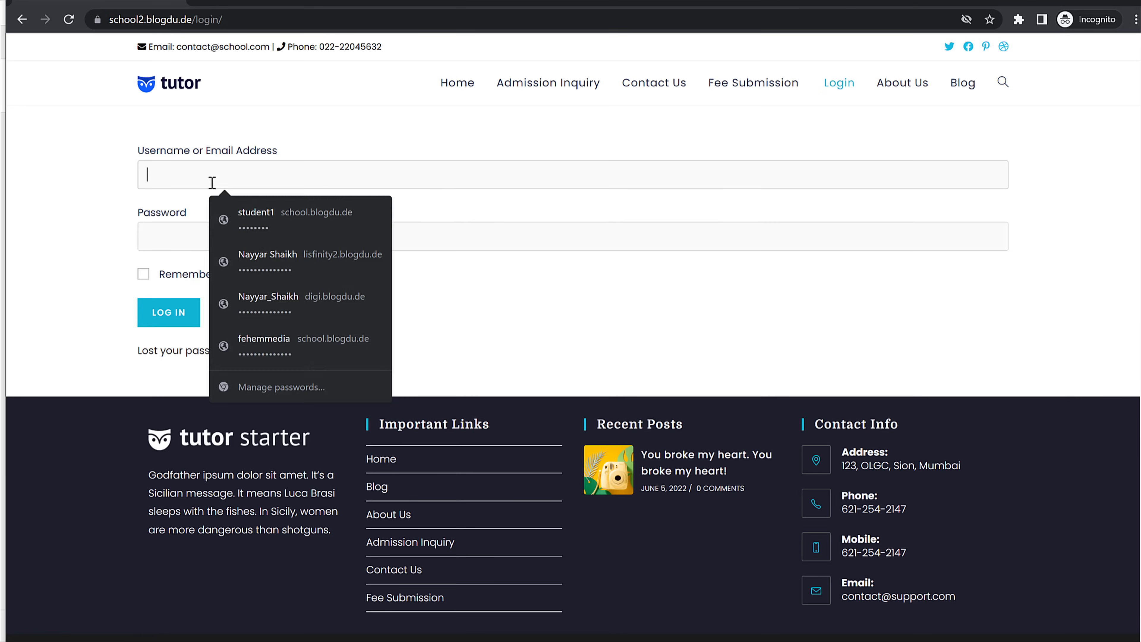
click(262, 207)
click(193, 318)
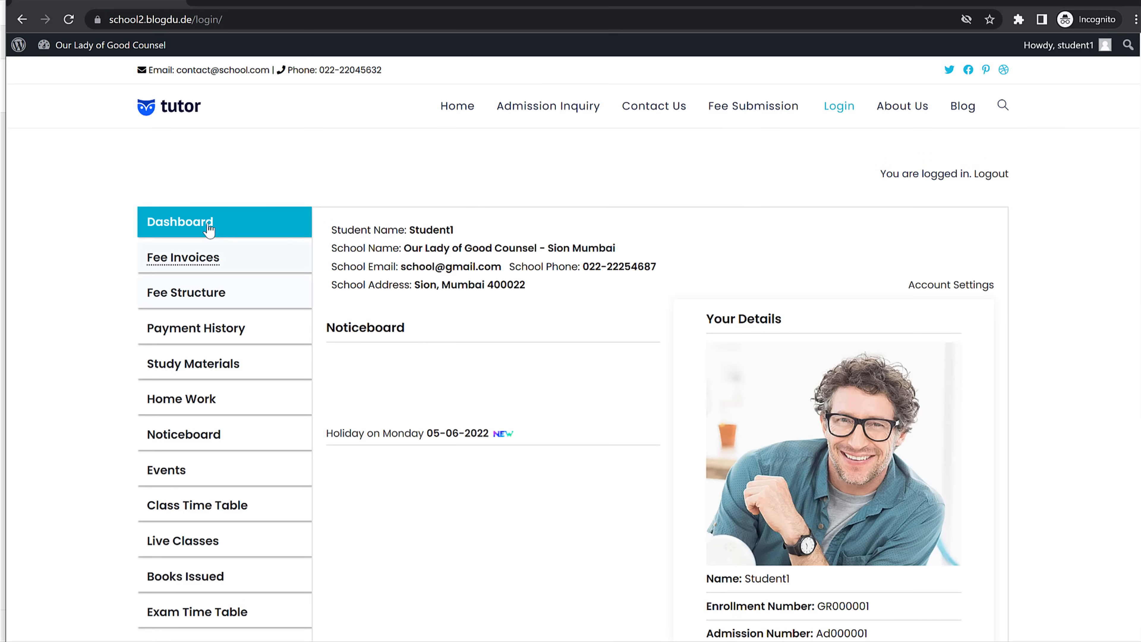
scroll(920, 341, down, 8)
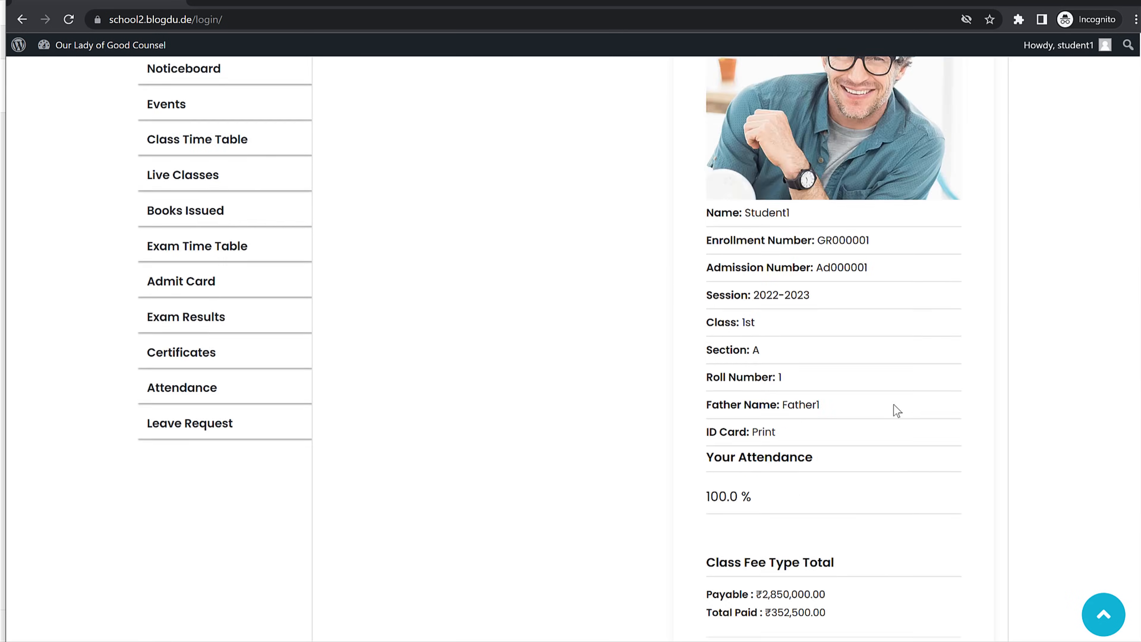
scroll(892, 408, up, 6)
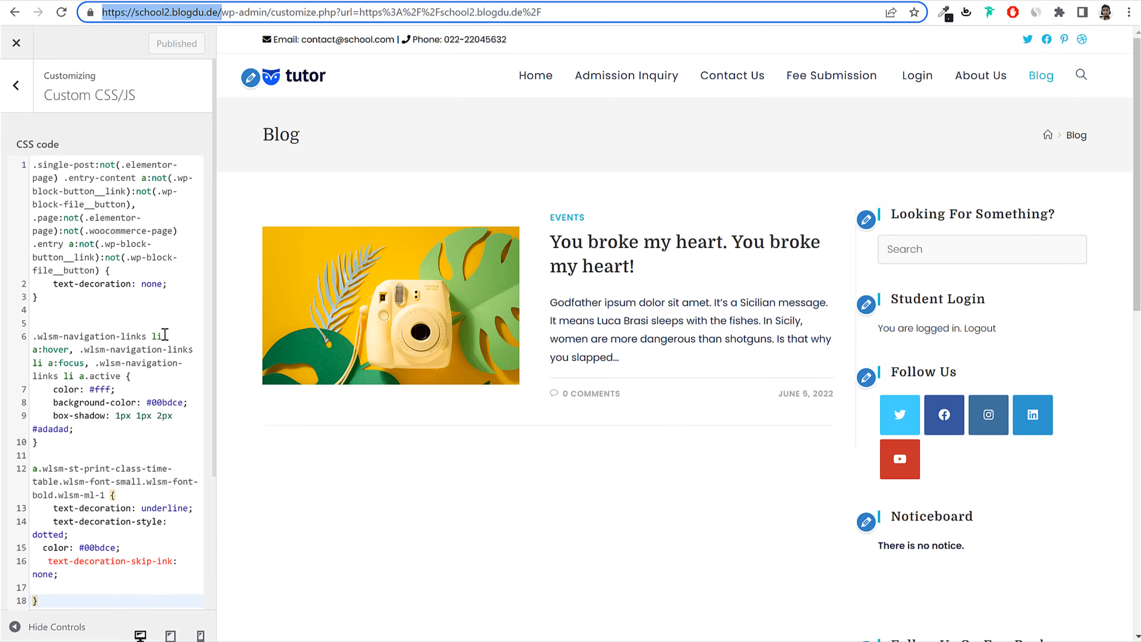
Step: Delete all the custom CSS from the Customizer's CSS editor
click(164, 334)
key(ctrl+a)
key(Delete)
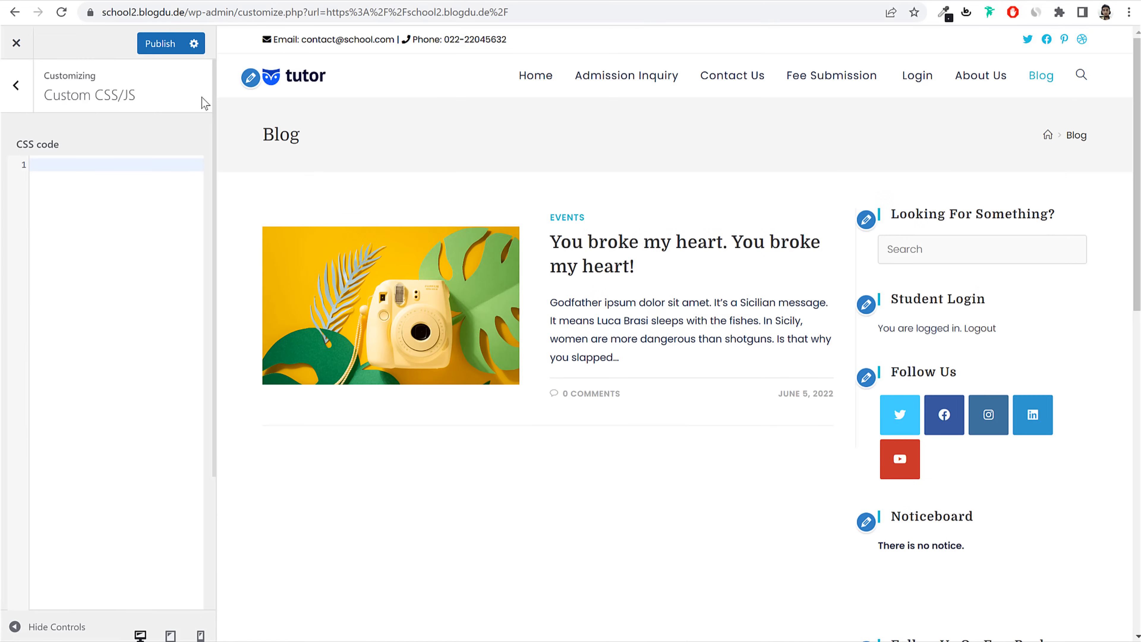
Step: Publish the emptied CSS and reload the student dashboard to compare
click(160, 43)
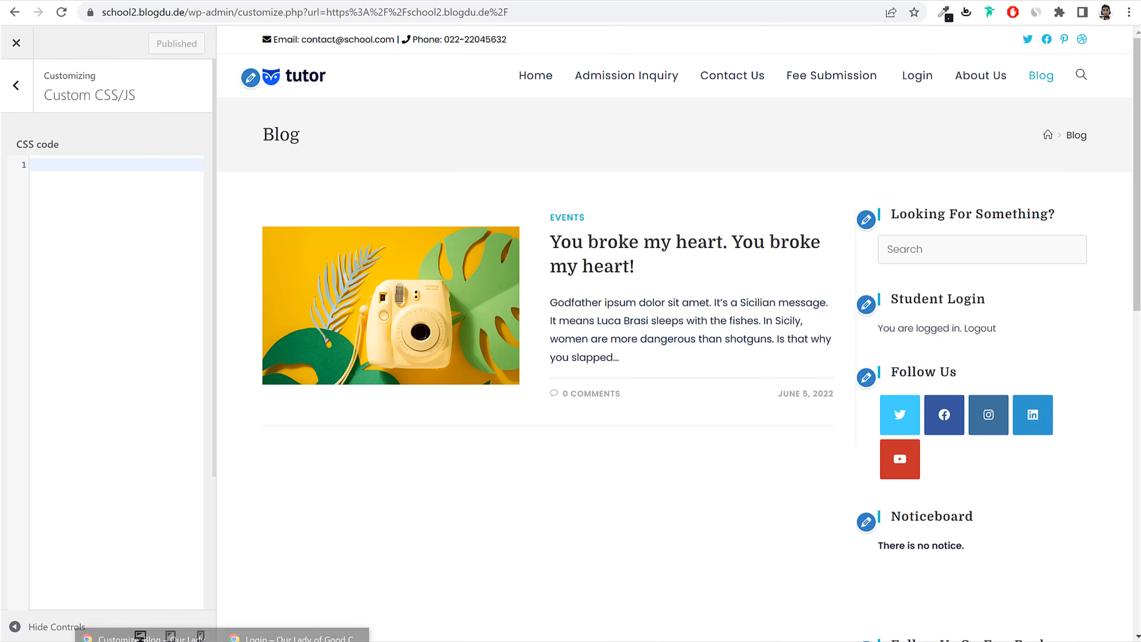
click(292, 637)
click(68, 19)
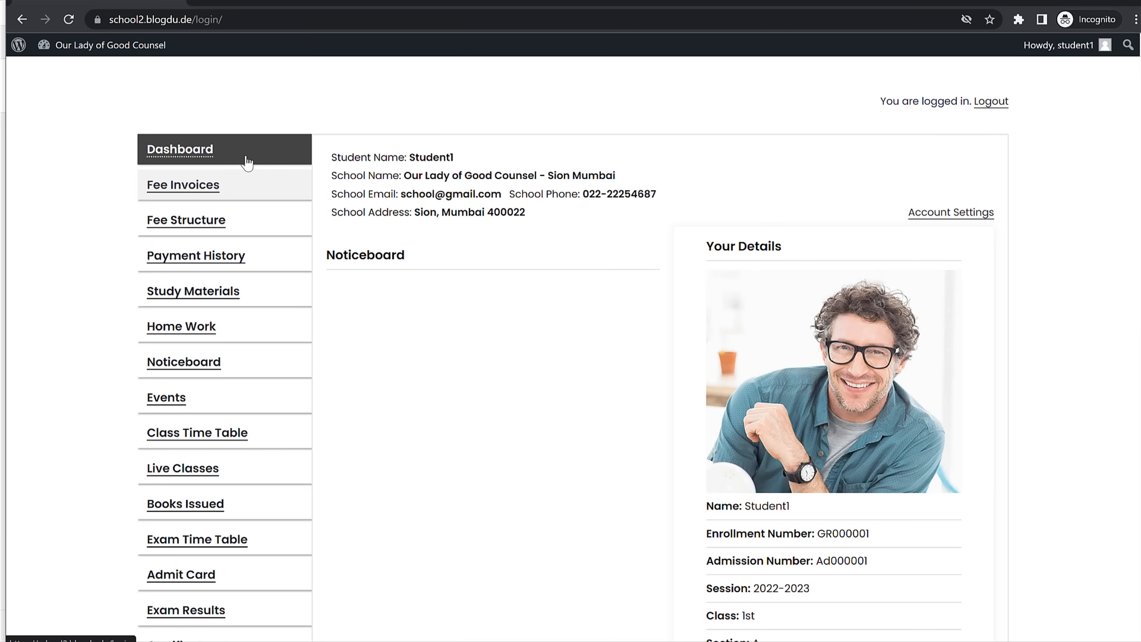
scroll(270, 188, up, 2)
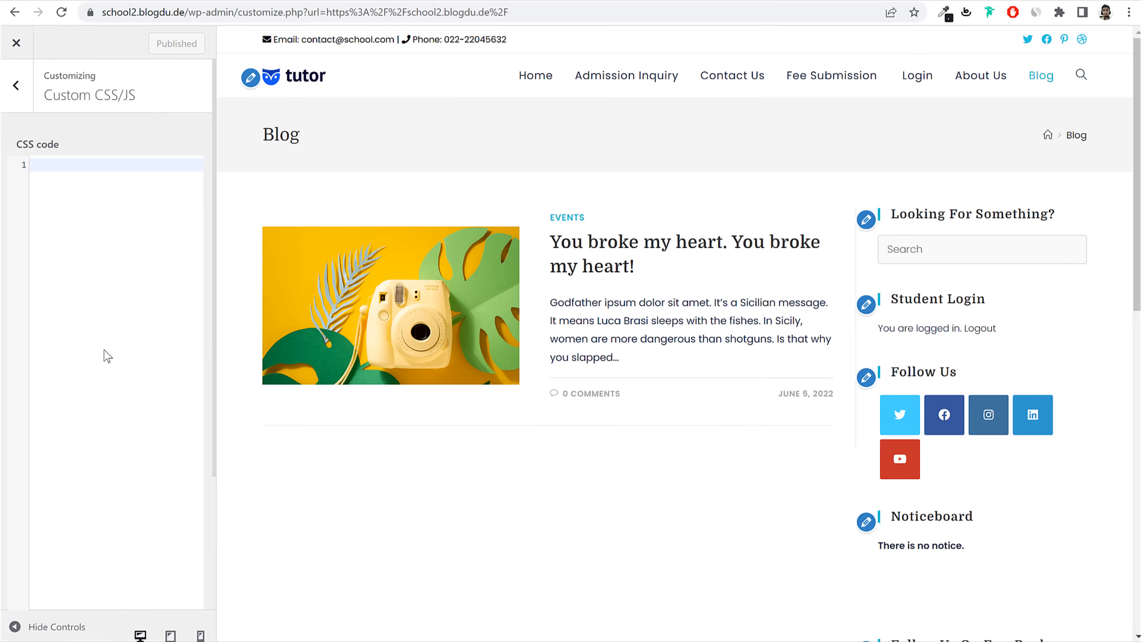
Step: Replace a mistakenly pasted address with the CSS rules and publish them again
key(ctrl+v)
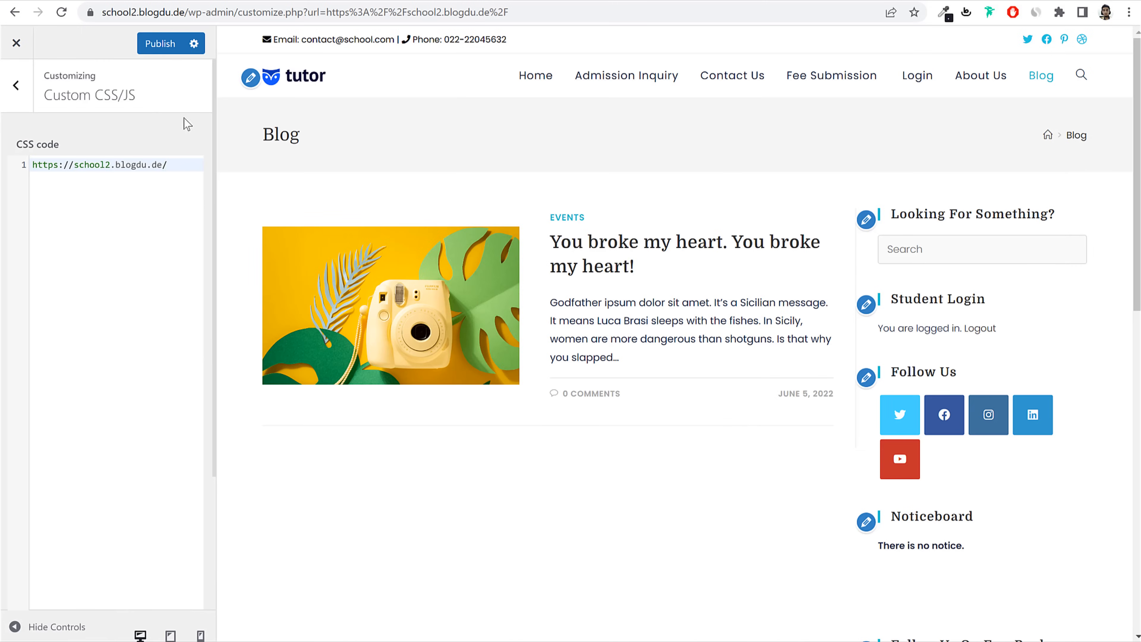
key(ctrl+a)
key(BackSpace)
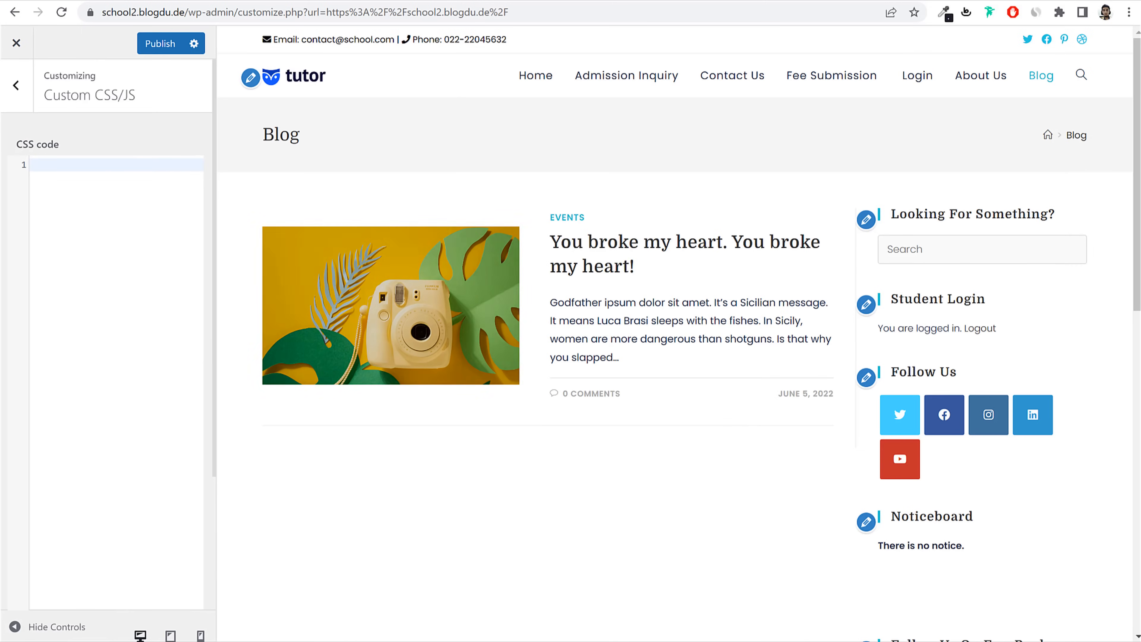
key(ctrl+v)
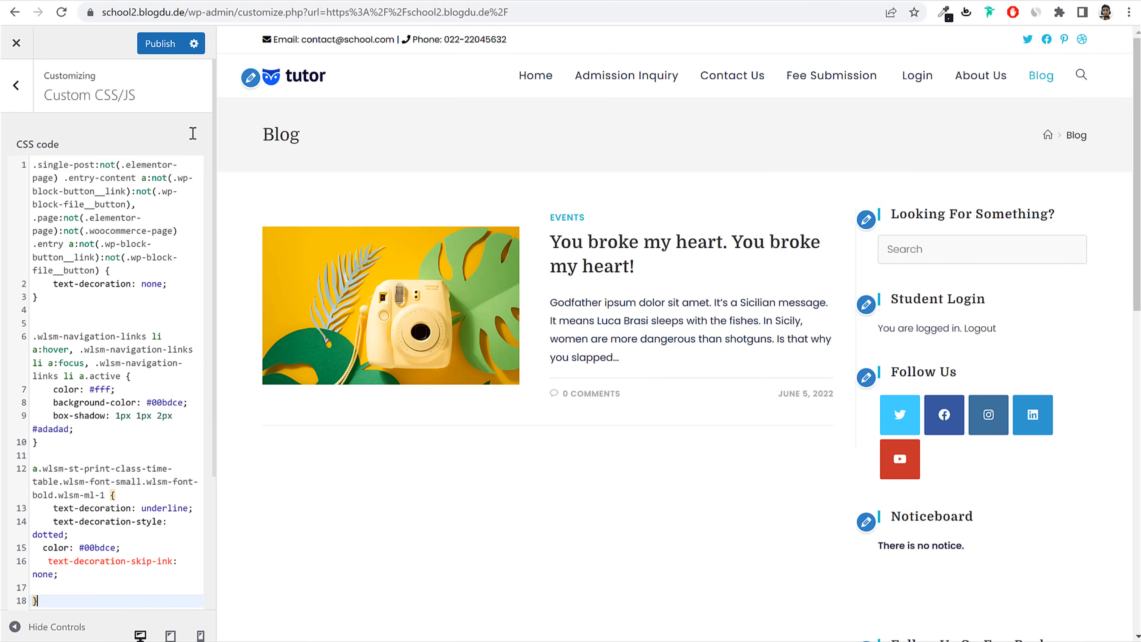
click(160, 43)
Step: Reload the student dashboard with the CSS, then close incognito and the Customizer
mouse_move(223, 640)
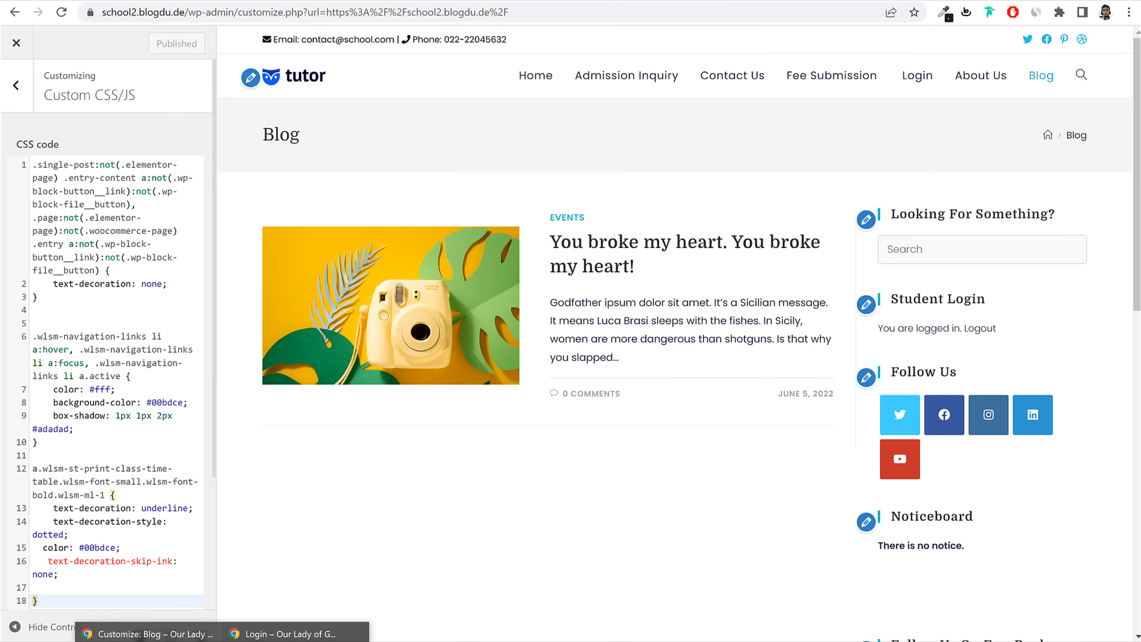
click(297, 635)
click(72, 26)
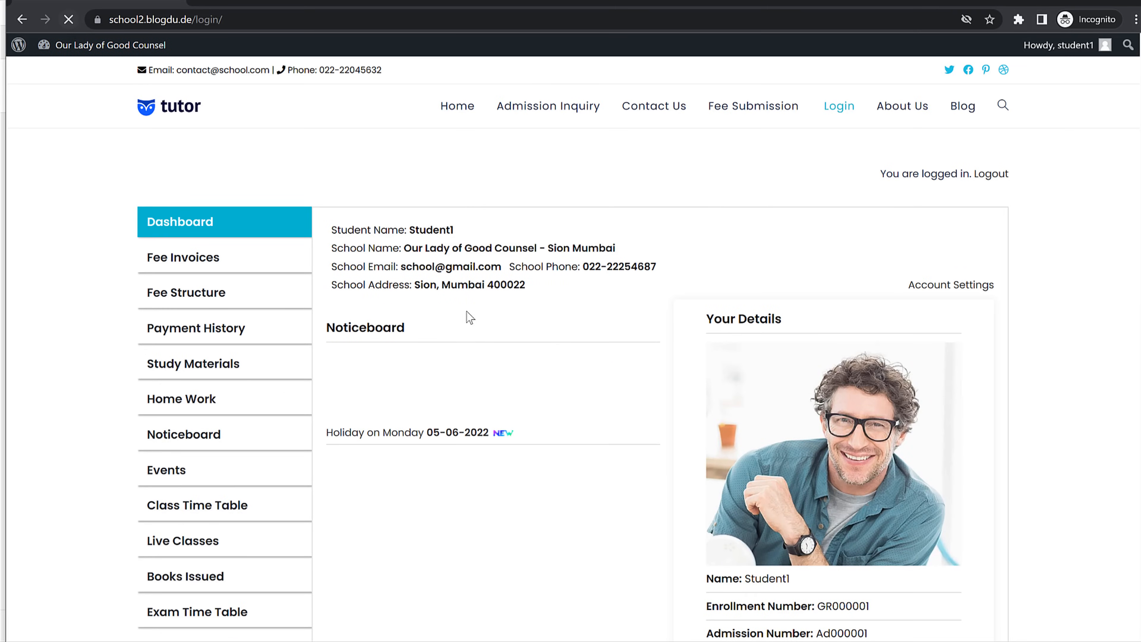
scroll(997, 366, down, 15)
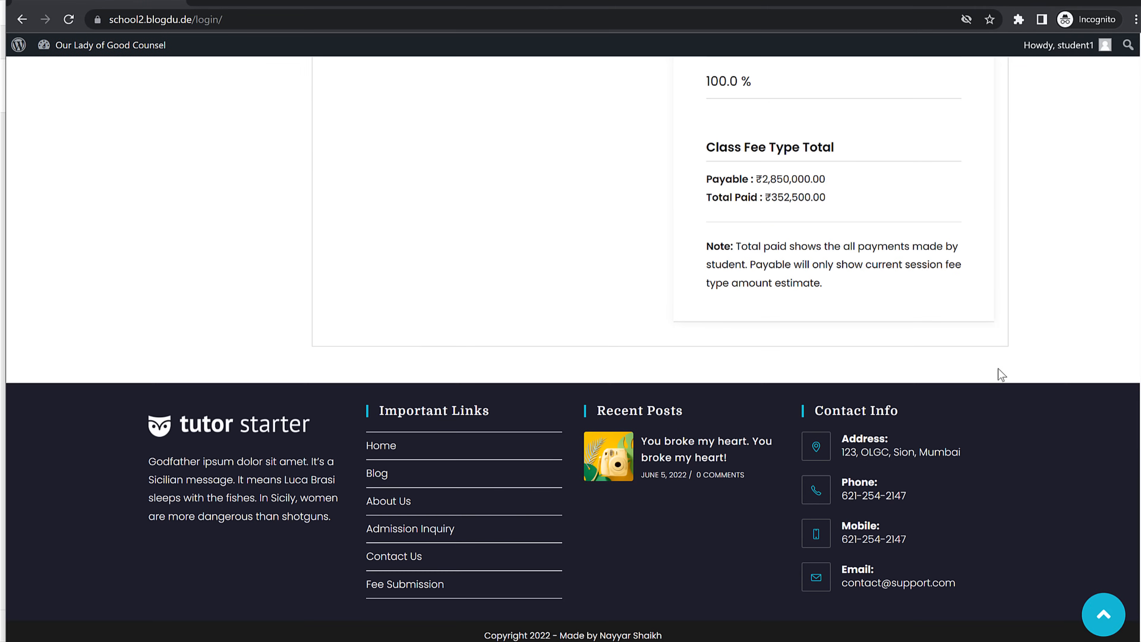
scroll(998, 374, up, 15)
click(1133, 1)
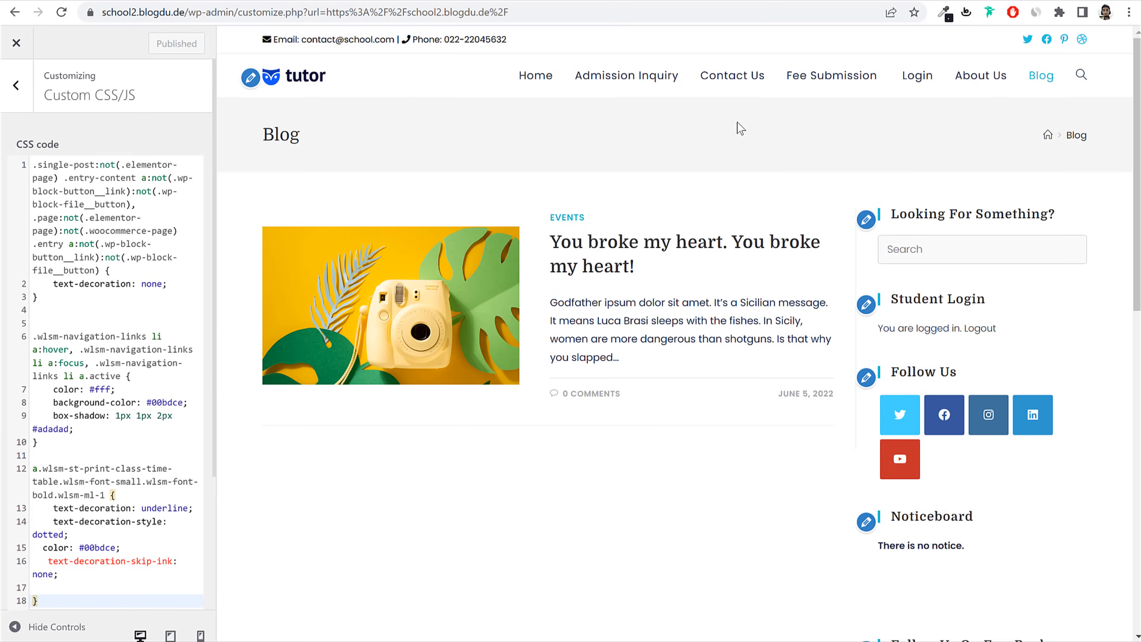
click(16, 43)
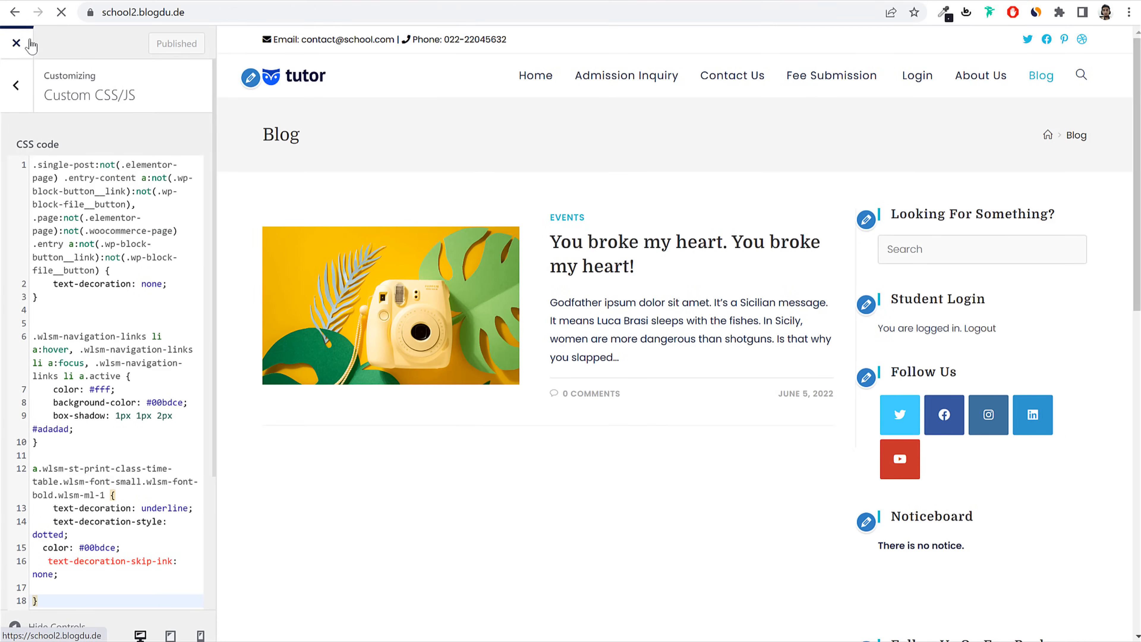